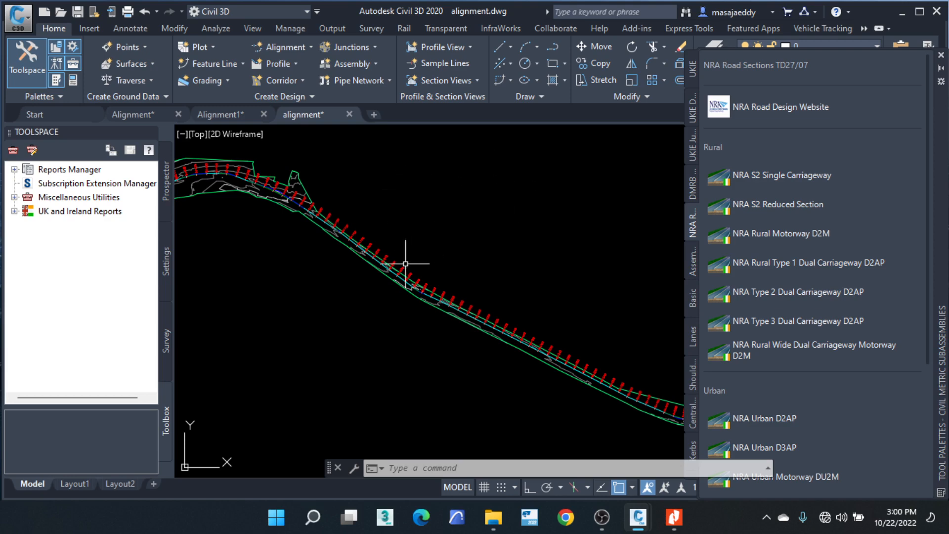
Step: Import the Complete Label Set into the VERTICAL ALIGN profile's labels, then discard the change
{"action": "scroll", "coordinate": [402, 269], "scroll_direction": "down", "scroll_amount": 10}
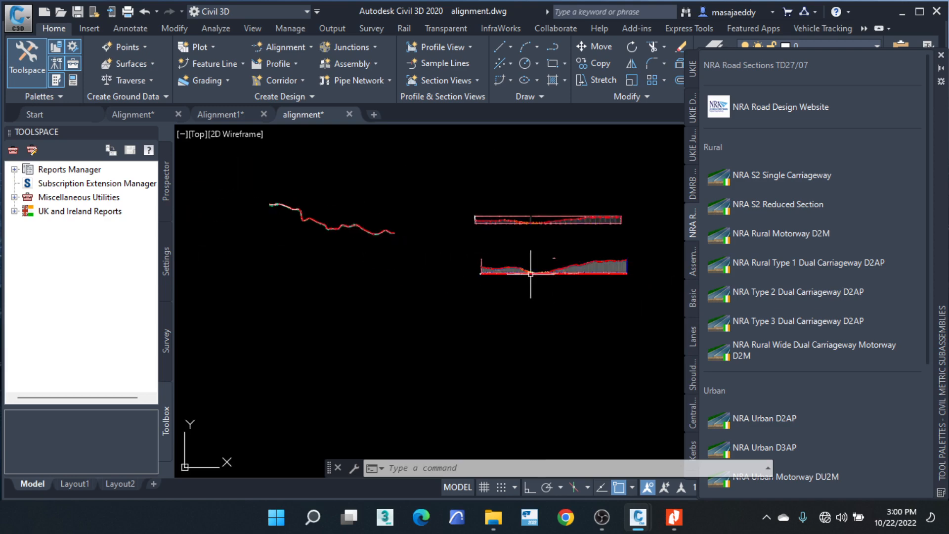
{"action": "scroll", "coordinate": [532, 276], "scroll_direction": "up", "scroll_amount": 8}
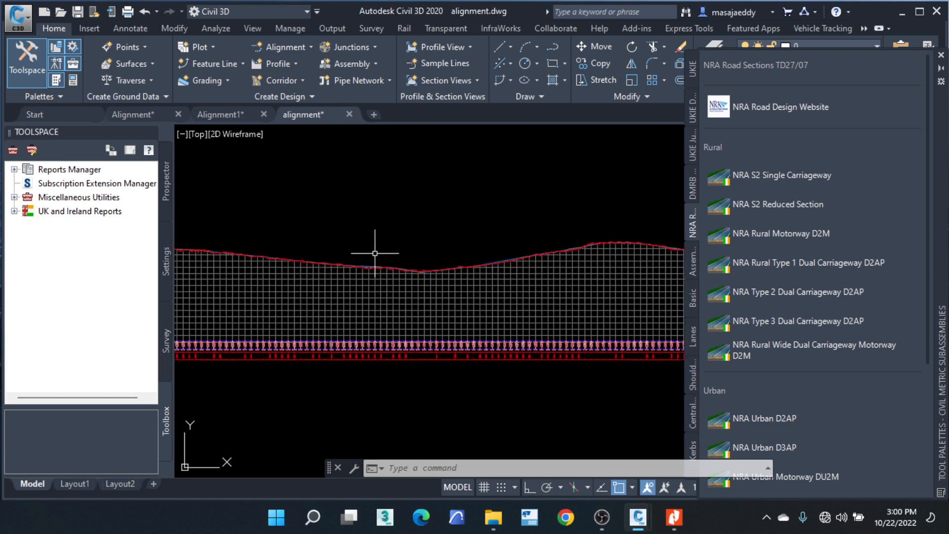
{"action": "scroll", "coordinate": [390, 264], "scroll_direction": "up", "scroll_amount": 5}
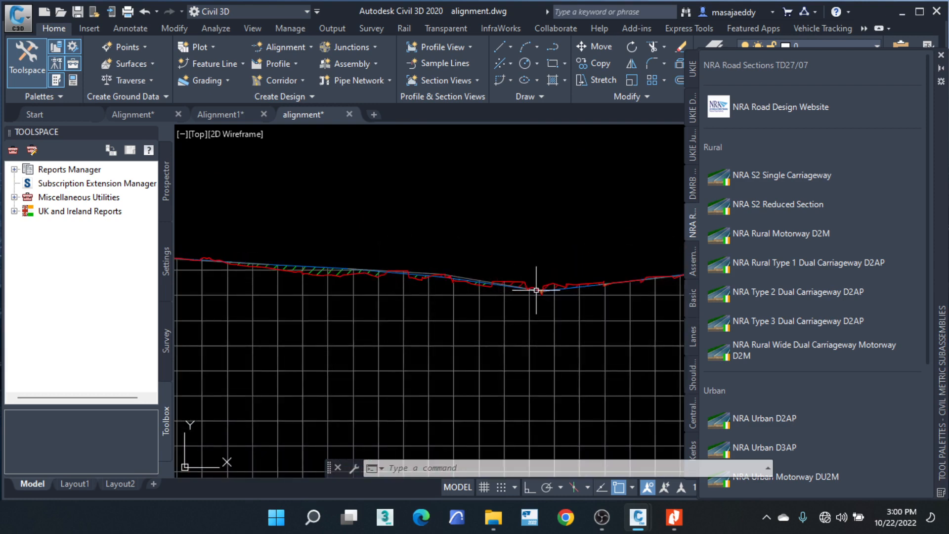
{"action": "scroll", "coordinate": [534, 290], "scroll_direction": "up", "scroll_amount": 6}
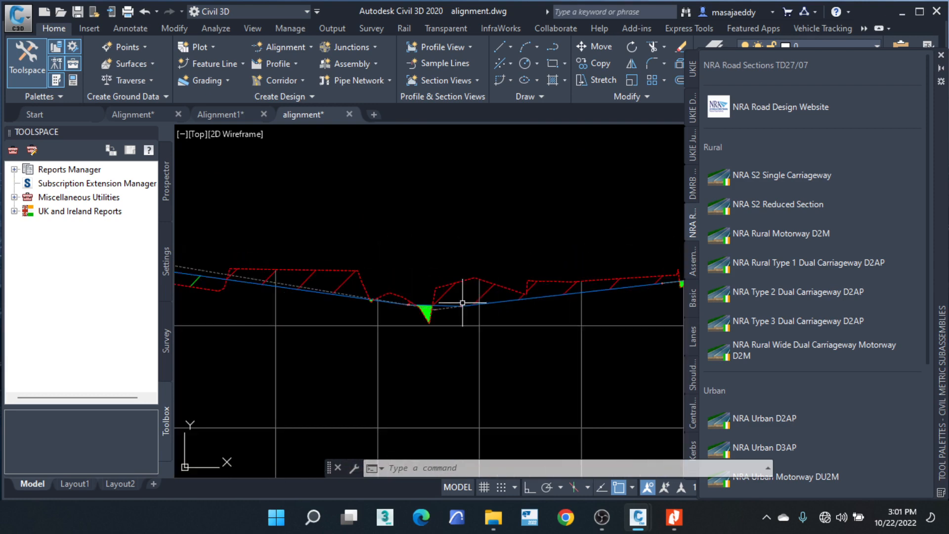
{"action": "left_click", "coordinate": [442, 306]}
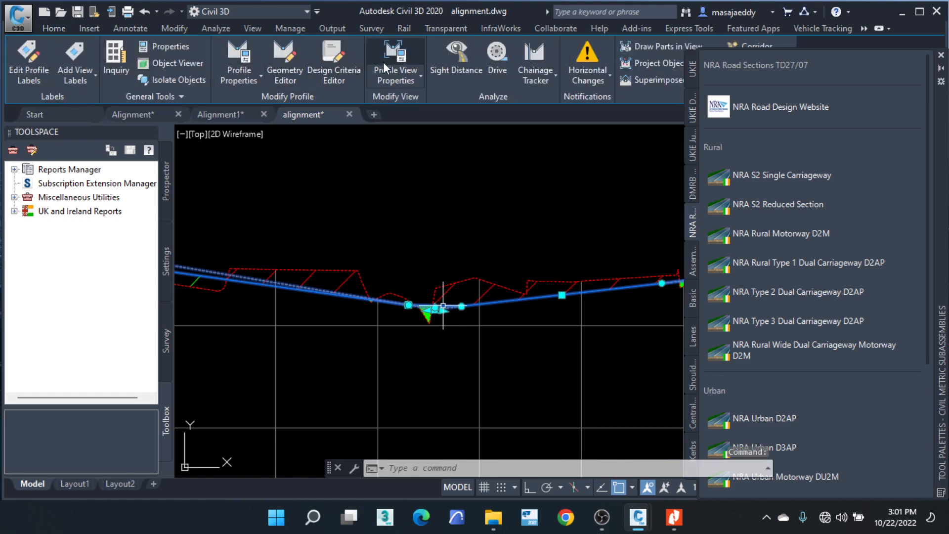
{"action": "left_click", "coordinate": [29, 58]}
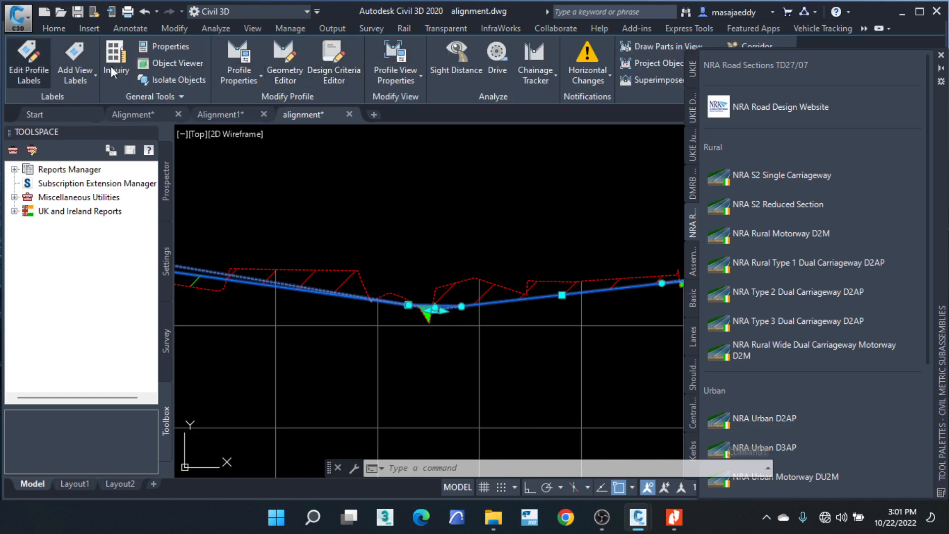
{"action": "left_click", "coordinate": [691, 435]}
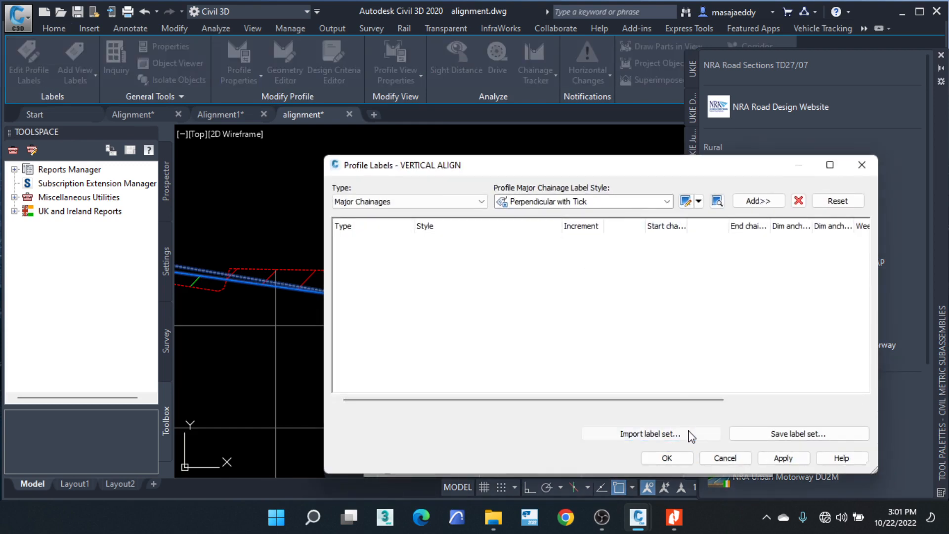
{"action": "left_click", "coordinate": [560, 152]}
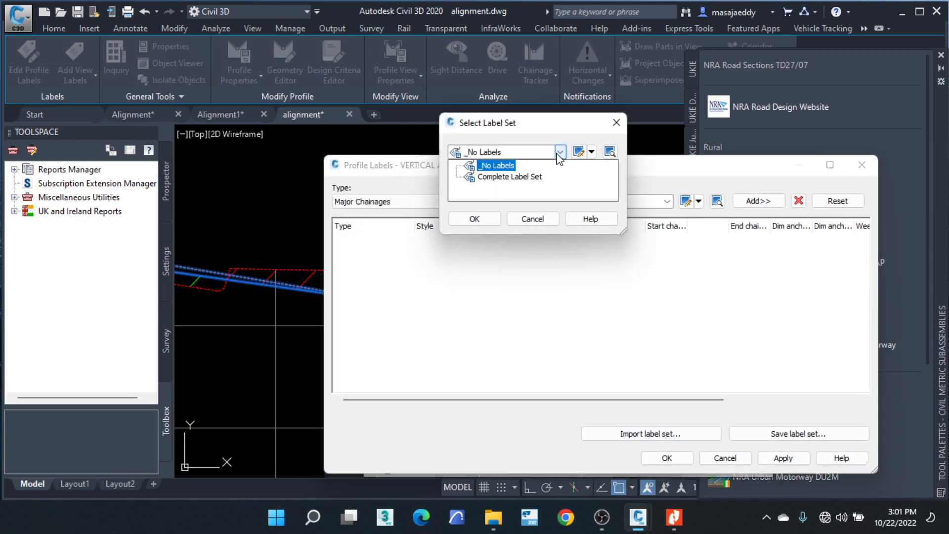
{"action": "left_click", "coordinate": [517, 177]}
{"action": "left_click", "coordinate": [490, 219]}
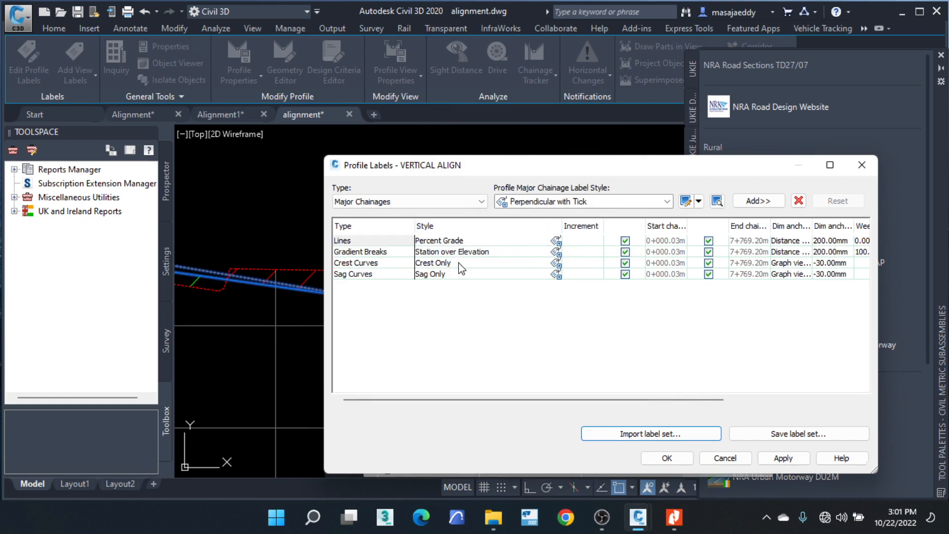
{"action": "left_click", "coordinate": [862, 164]}
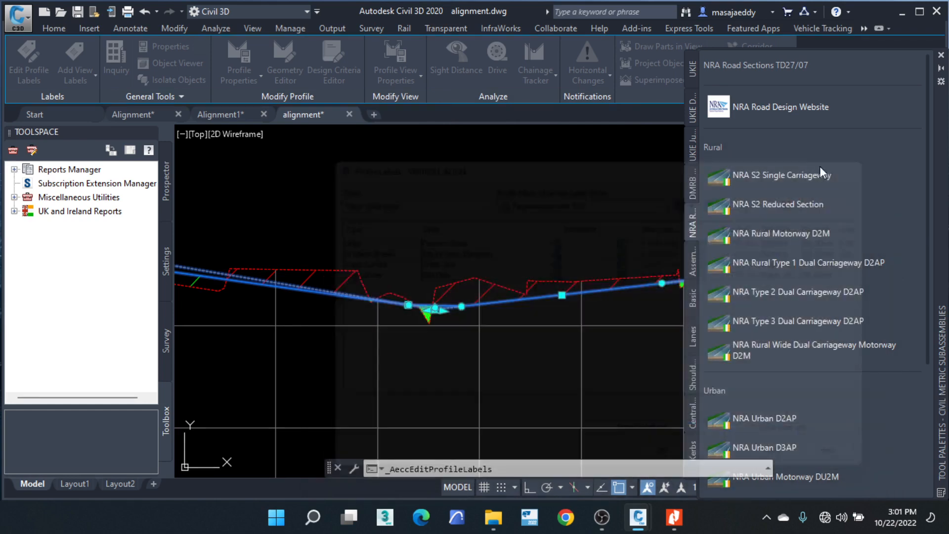
{"action": "left_click", "coordinate": [313, 155]}
{"action": "key", "text": "Escape"}
{"action": "key", "text": "Escape"}
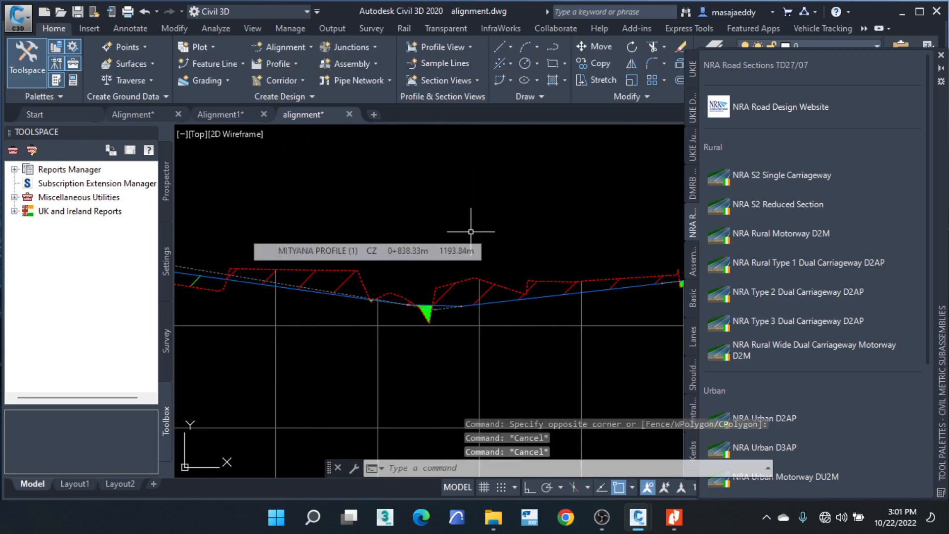
Step: Open the drawing Civil 3D New.dwg from the ZadeCAD BootCamp folder
{"action": "mouse_move", "coordinate": [648, 253]}
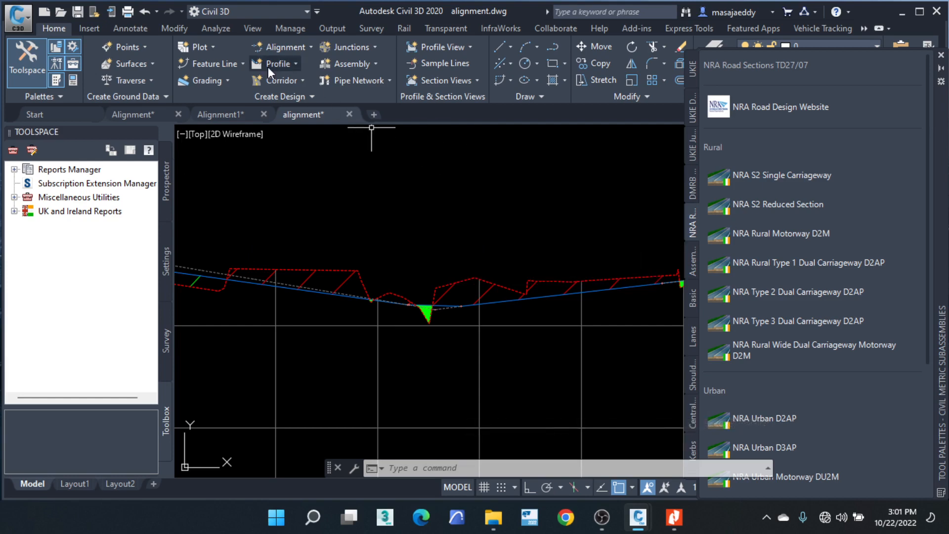
{"action": "left_click", "coordinate": [146, 114]}
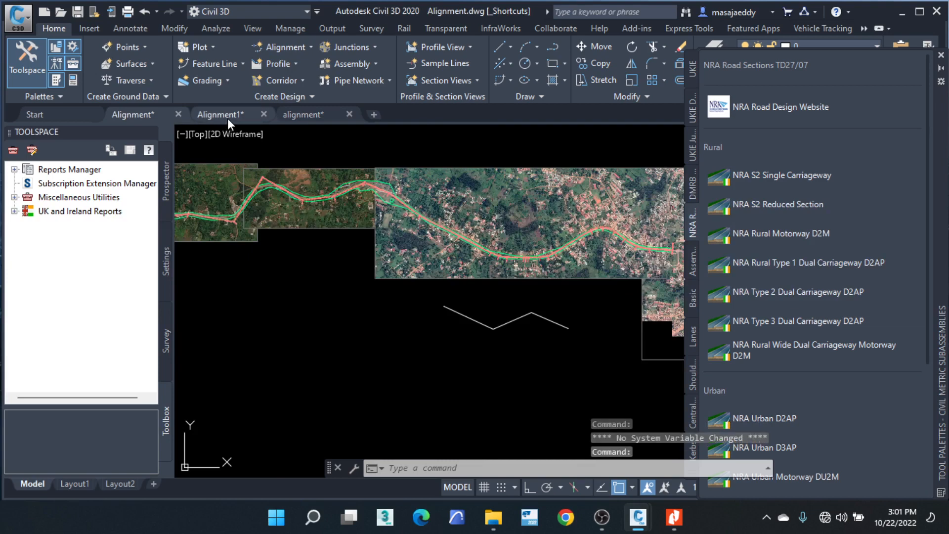
{"action": "left_click", "coordinate": [228, 116]}
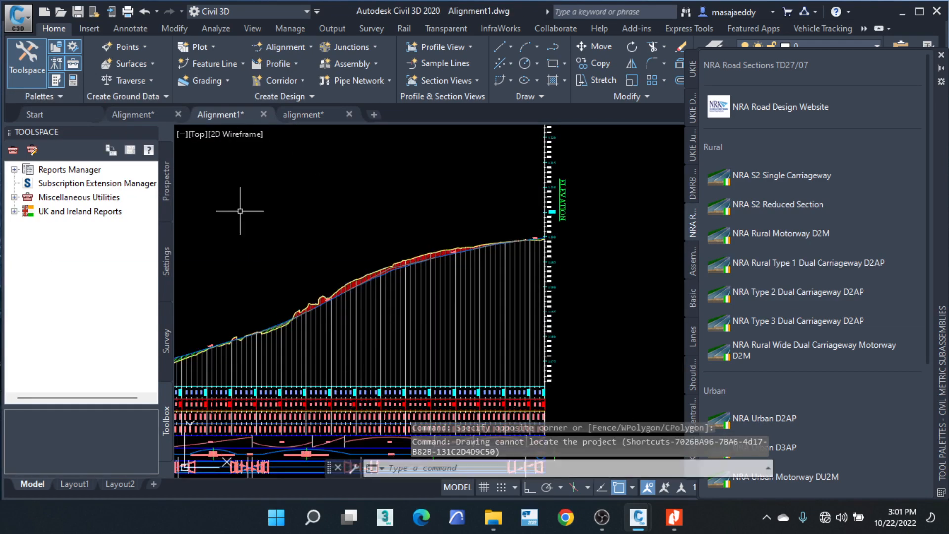
{"action": "left_click", "coordinate": [65, 12]}
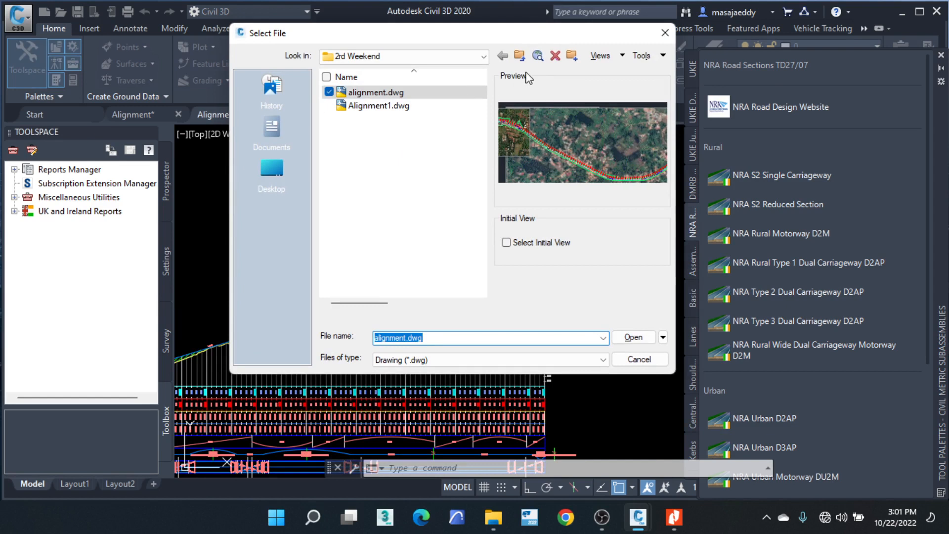
{"action": "left_click", "coordinate": [519, 55]}
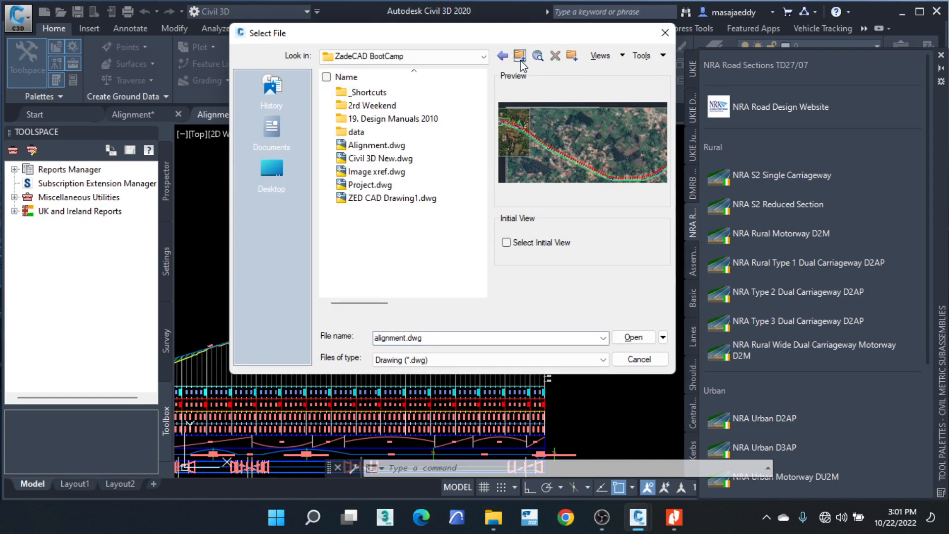
{"action": "left_click", "coordinate": [390, 200]}
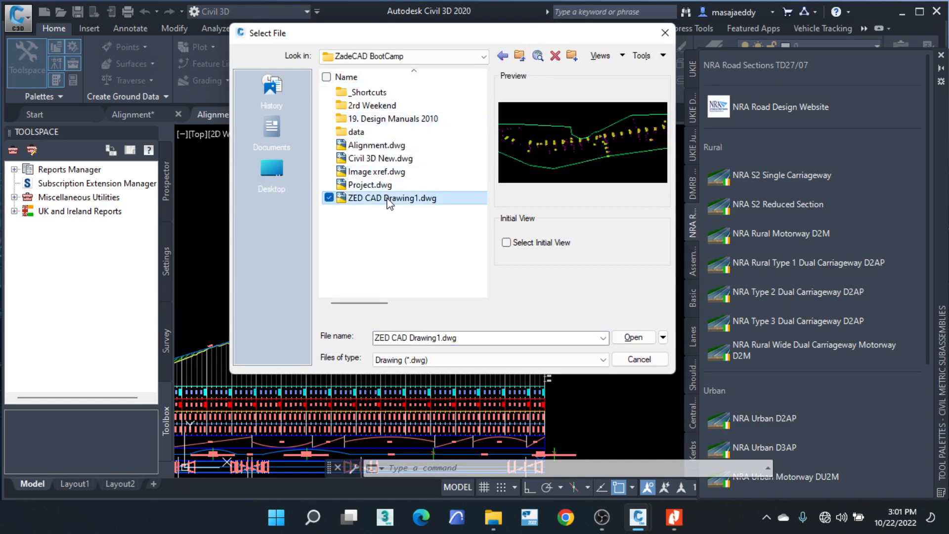
{"action": "left_click", "coordinate": [384, 186]}
{"action": "left_click", "coordinate": [382, 177]}
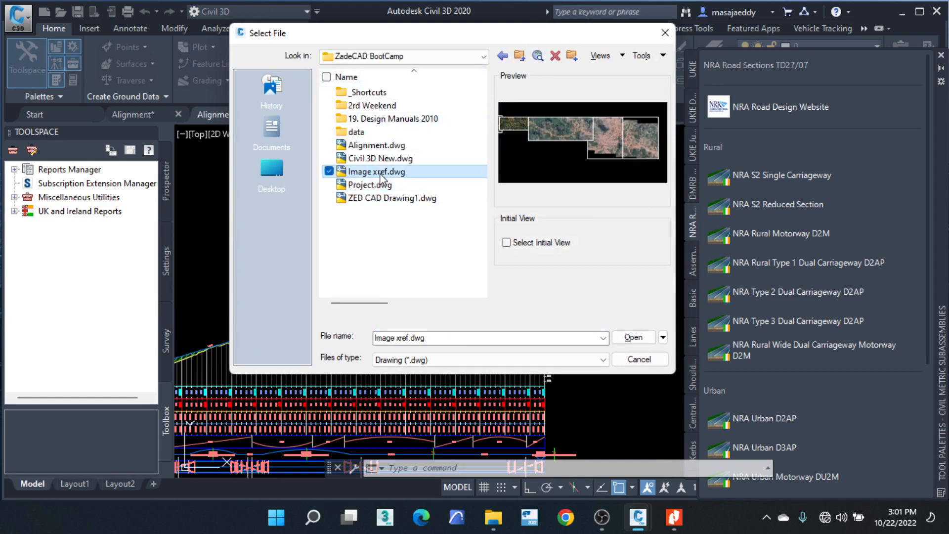
{"action": "left_click", "coordinate": [381, 159]}
{"action": "left_click", "coordinate": [380, 146]}
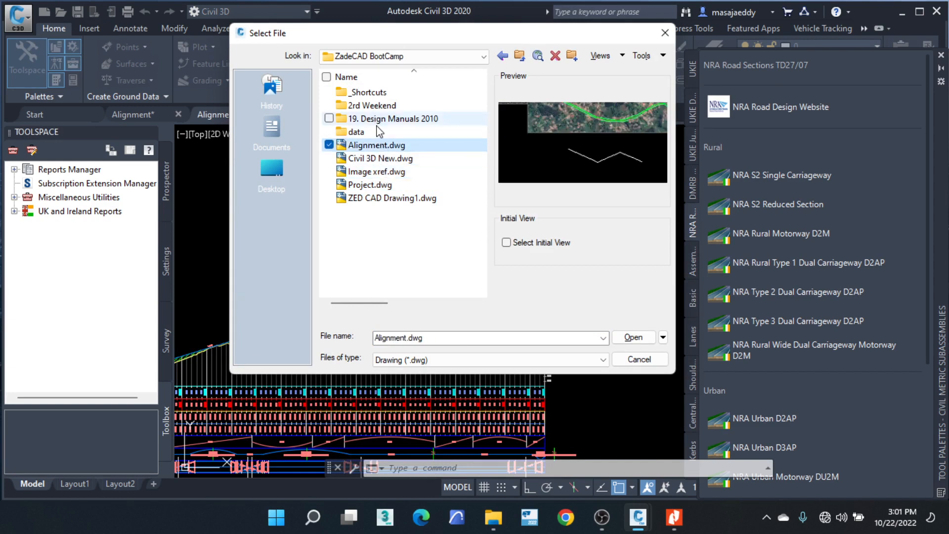
{"action": "left_click", "coordinate": [430, 158]}
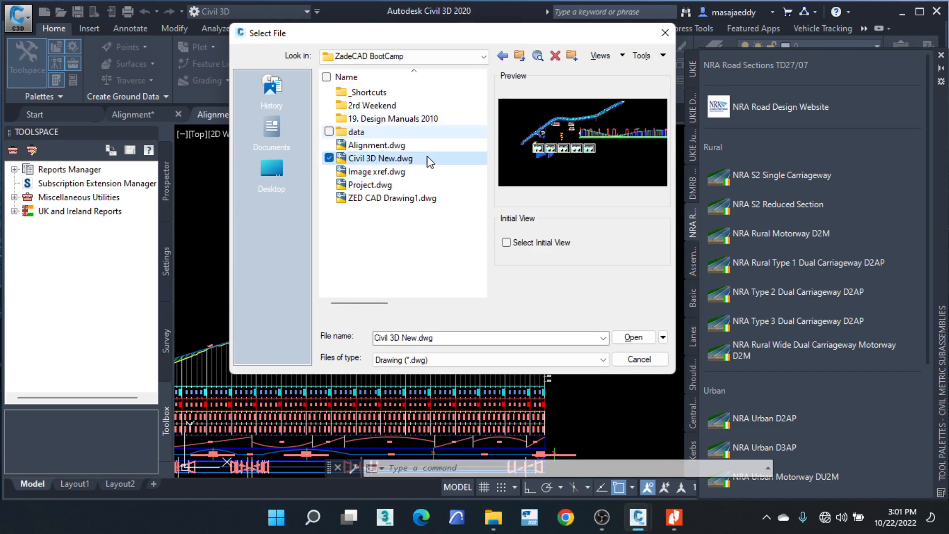
{"action": "left_click", "coordinate": [633, 338]}
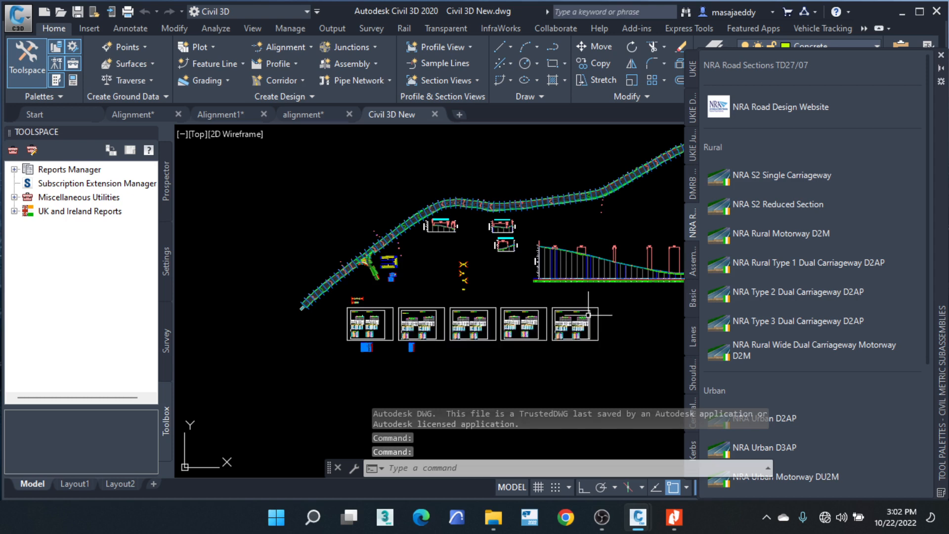
Step: Examine the vertical curve labels on the profile view in the Civil 3D New drawing
{"action": "middle_click_drag", "start_coordinate": [566, 267], "coordinate": [364, 280]}
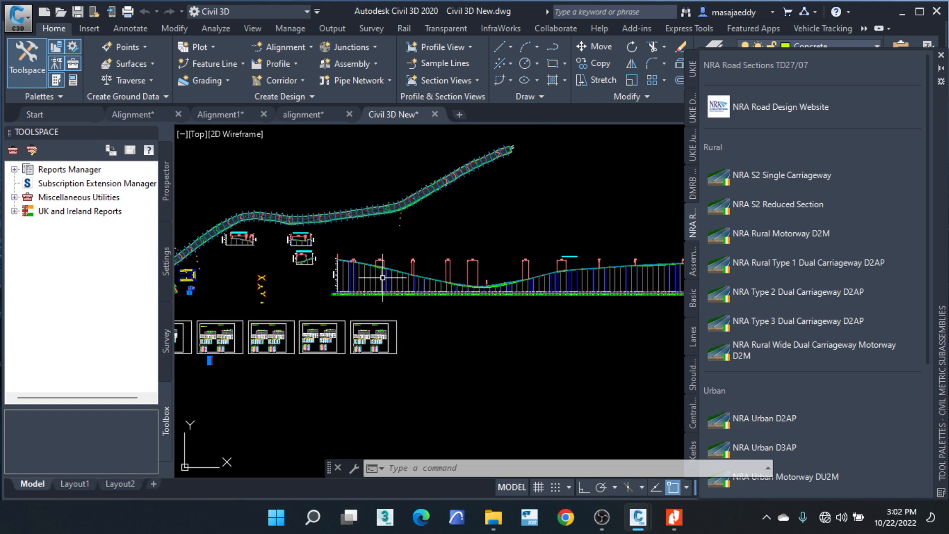
{"action": "scroll", "coordinate": [382, 278], "scroll_direction": "up", "scroll_amount": 5}
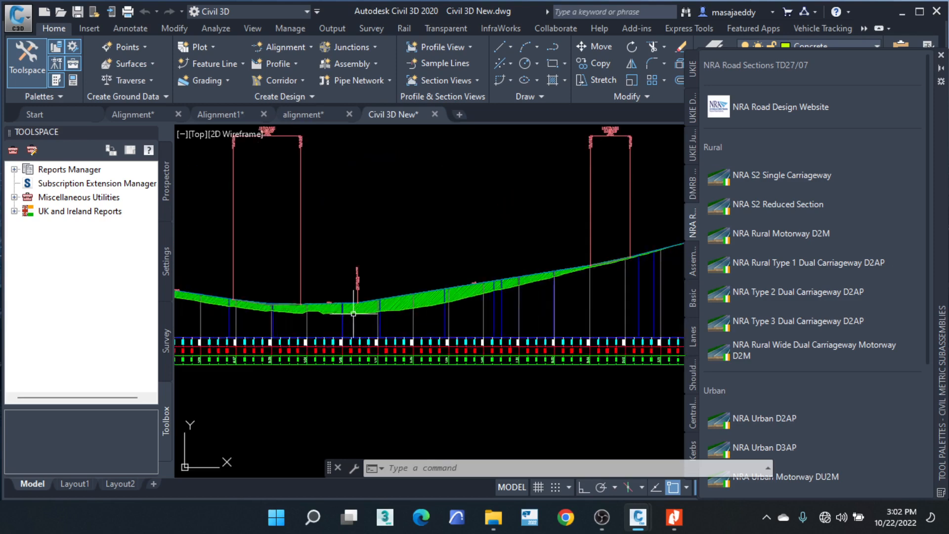
{"action": "scroll", "coordinate": [353, 314], "scroll_direction": "down", "scroll_amount": 2}
{"action": "scroll", "coordinate": [307, 203], "scroll_direction": "up", "scroll_amount": 7}
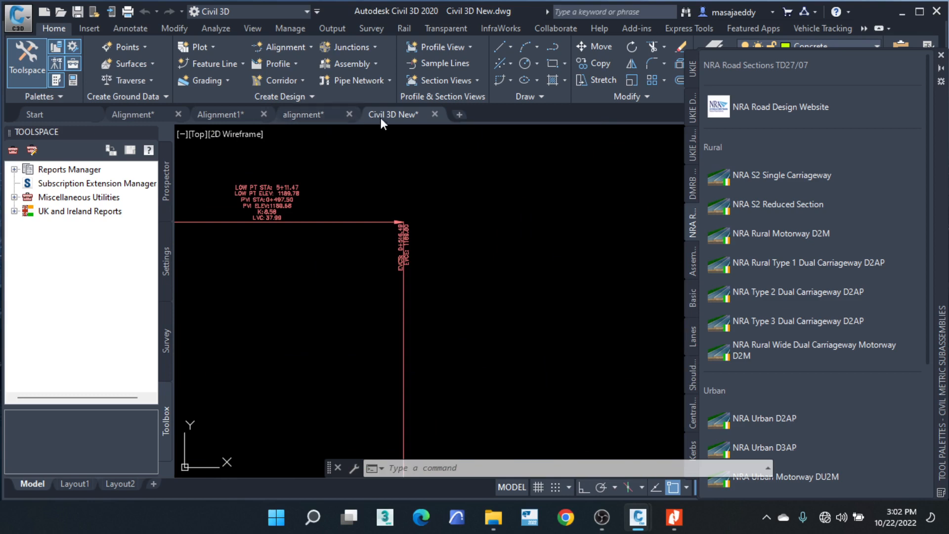
Step: Return to the alignment drawing and examine the VERTICAL ALIGN design profile against the existing ground line near the profile's start
{"action": "left_click", "coordinate": [313, 114]}
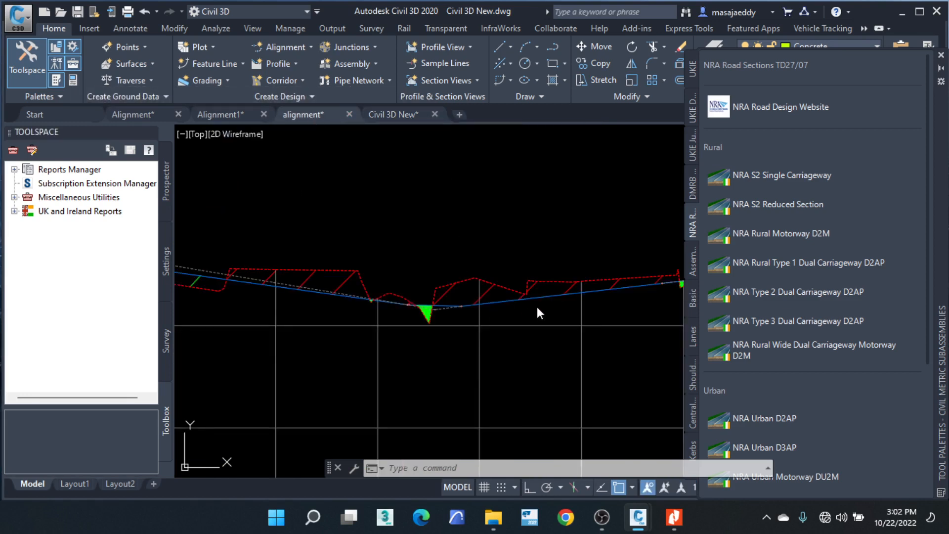
{"action": "scroll", "coordinate": [440, 255], "scroll_direction": "down", "scroll_amount": 4}
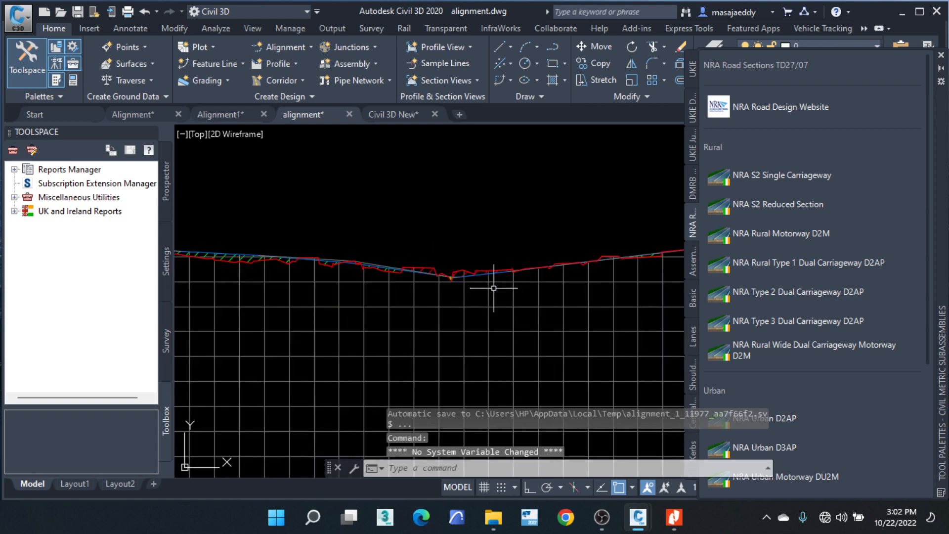
{"action": "scroll", "coordinate": [538, 282], "scroll_direction": "down", "scroll_amount": 8}
{"action": "scroll", "coordinate": [371, 270], "scroll_direction": "up", "scroll_amount": 4}
{"action": "scroll", "coordinate": [371, 270], "scroll_direction": "up", "scroll_amount": 6}
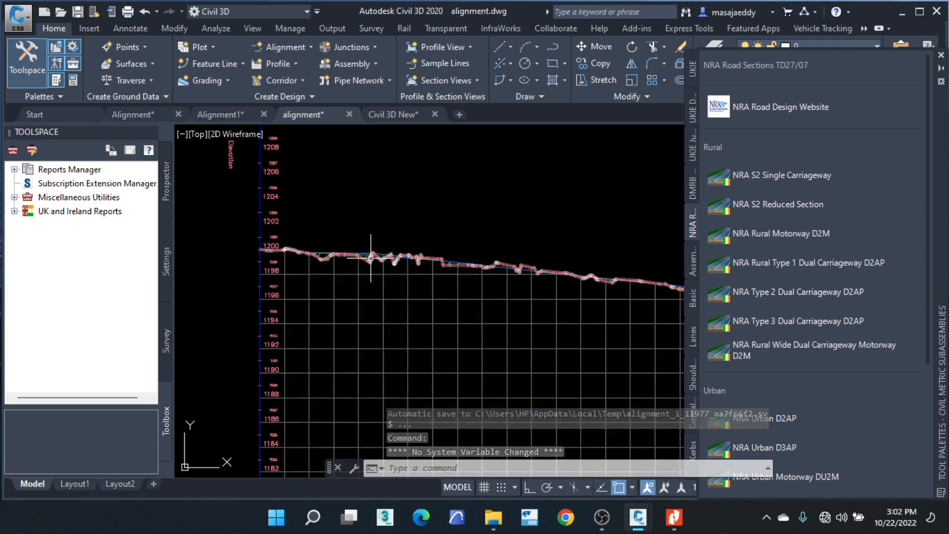
{"action": "scroll", "coordinate": [207, 246], "scroll_direction": "up", "scroll_amount": 3}
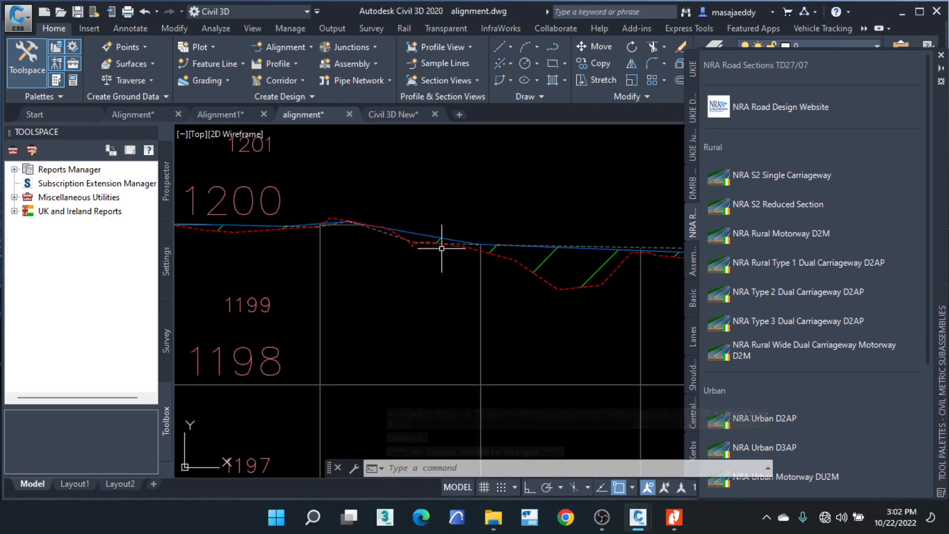
{"action": "middle_click_drag", "start_coordinate": [507, 260], "coordinate": [102, 222]}
{"action": "scroll", "coordinate": [390, 230], "scroll_direction": "down", "scroll_amount": 4}
{"action": "middle_click_drag", "start_coordinate": [566, 289], "coordinate": [231, 252]}
{"action": "scroll", "coordinate": [491, 239], "scroll_direction": "up", "scroll_amount": 2}
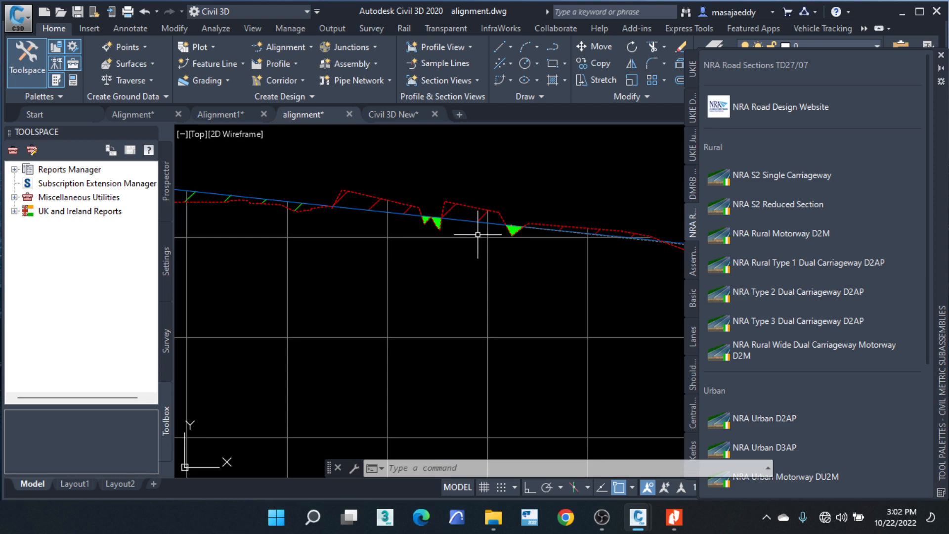
{"action": "scroll", "coordinate": [467, 222], "scroll_direction": "up", "scroll_amount": 2}
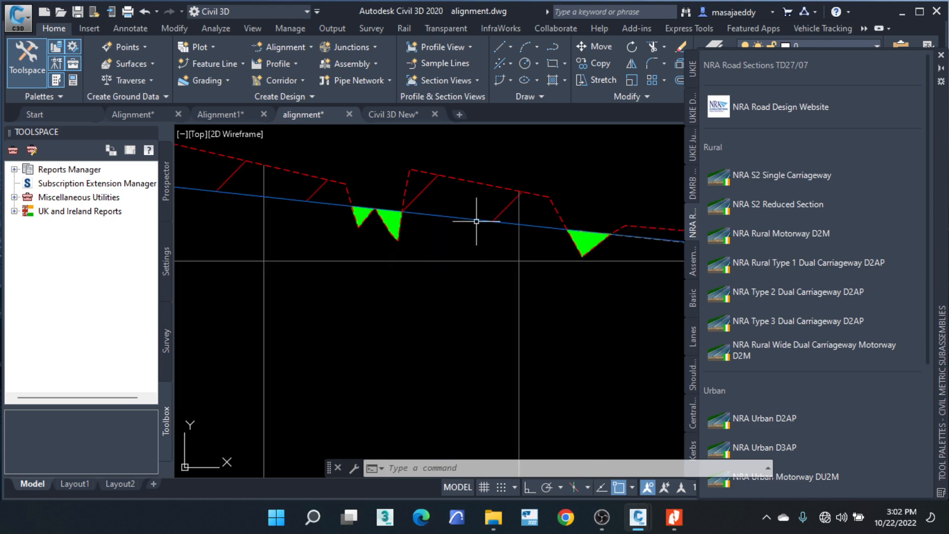
{"action": "scroll", "coordinate": [482, 254], "scroll_direction": "down", "scroll_amount": 2}
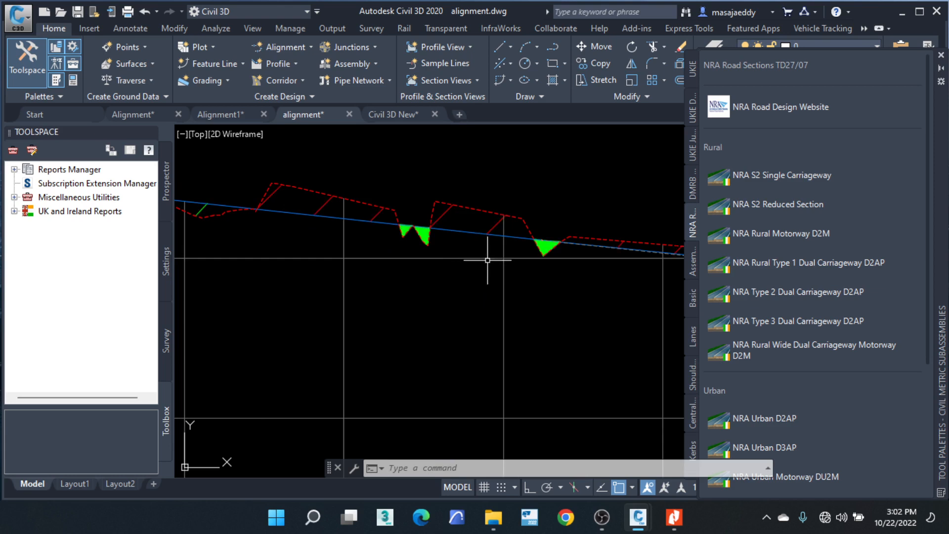
{"action": "scroll", "coordinate": [549, 273], "scroll_direction": "down", "scroll_amount": 3}
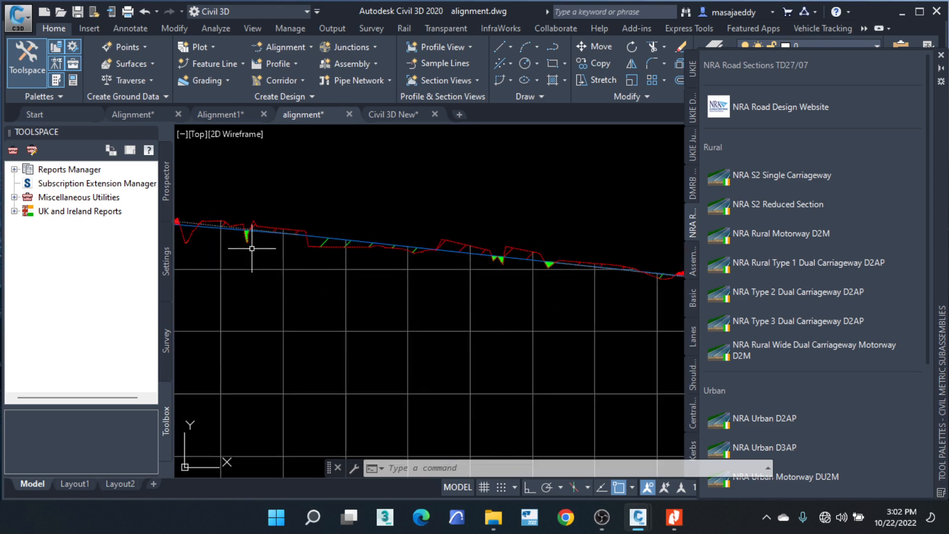
{"action": "middle_click_drag", "start_coordinate": [252, 249], "coordinate": [545, 329]}
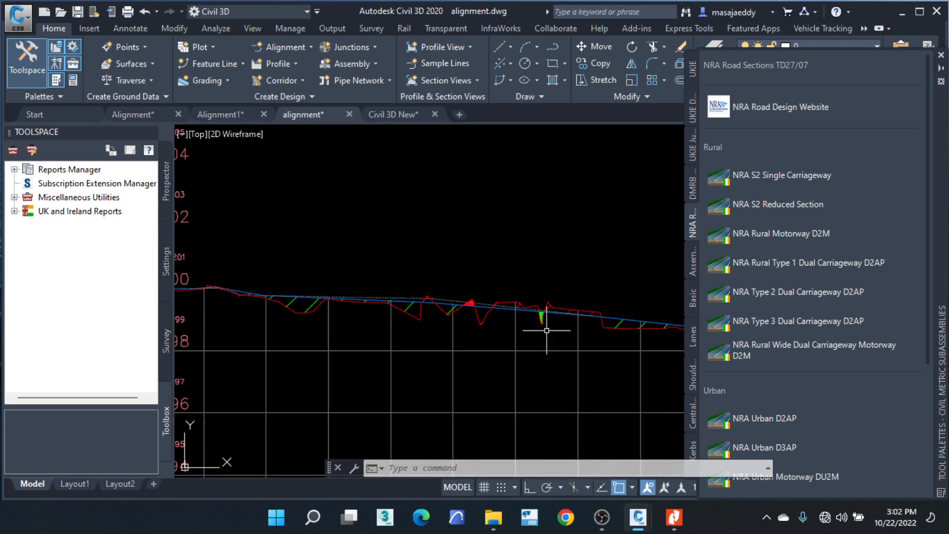
{"action": "mouse_move", "coordinate": [547, 330]}
{"action": "scroll", "coordinate": [427, 302], "scroll_direction": "up", "scroll_amount": 4}
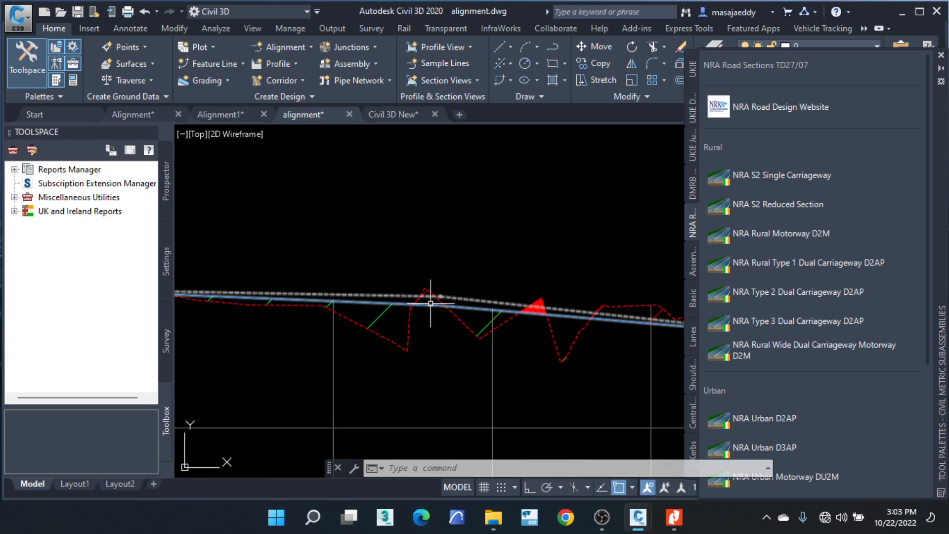
{"action": "mouse_move", "coordinate": [430, 304]}
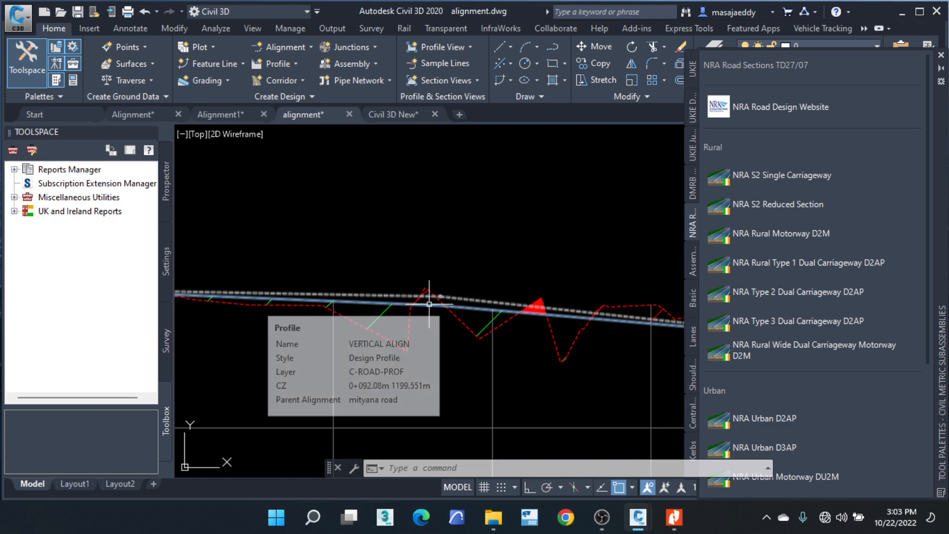
{"action": "left_click", "coordinate": [430, 303]}
{"action": "scroll", "coordinate": [529, 299], "scroll_direction": "down", "scroll_amount": 5}
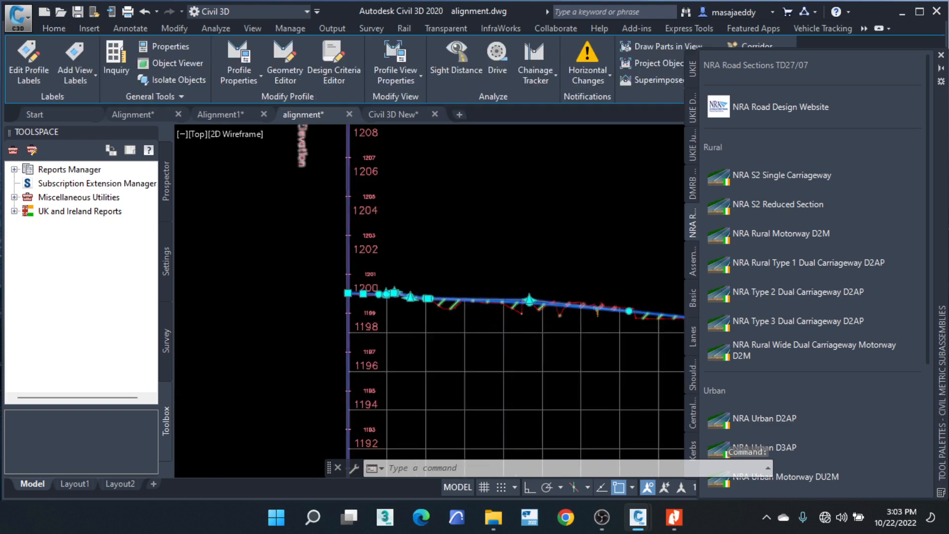
{"action": "scroll", "coordinate": [552, 306], "scroll_direction": "up", "scroll_amount": 3}
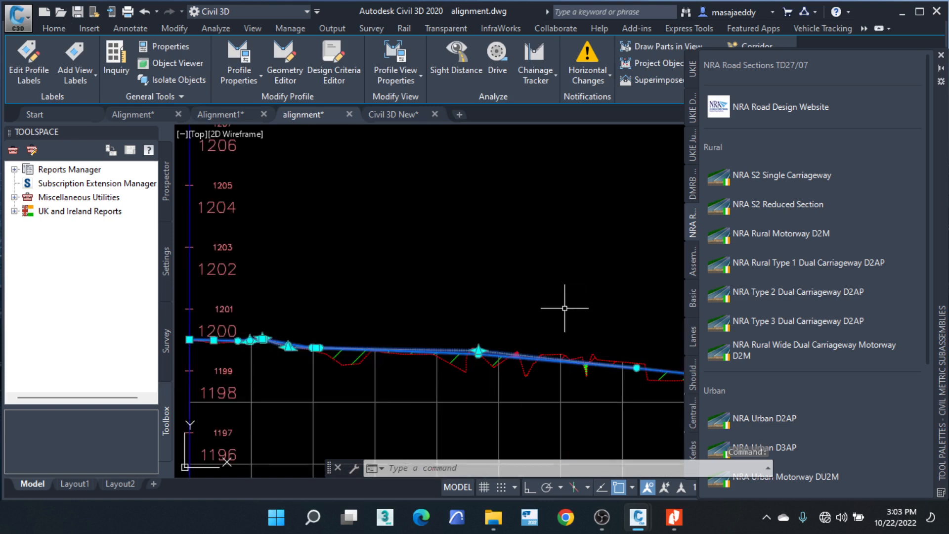
{"action": "key", "text": "Escape"}
{"action": "key", "text": "Escape"}
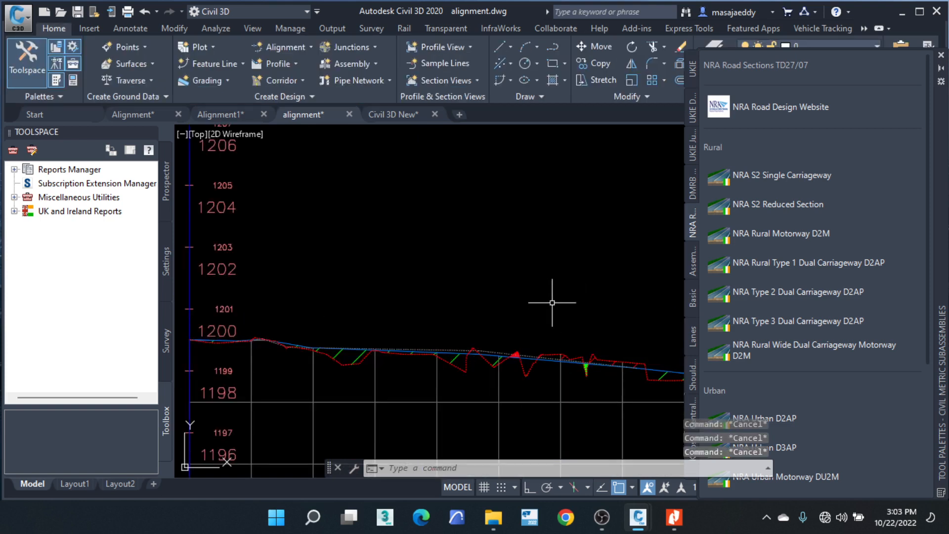
Step: Check which label sets can be imported into the VERTICAL ALIGN profile's labels, and close the label settings without importing any
{"action": "scroll", "coordinate": [356, 365], "scroll_direction": "up", "scroll_amount": 4}
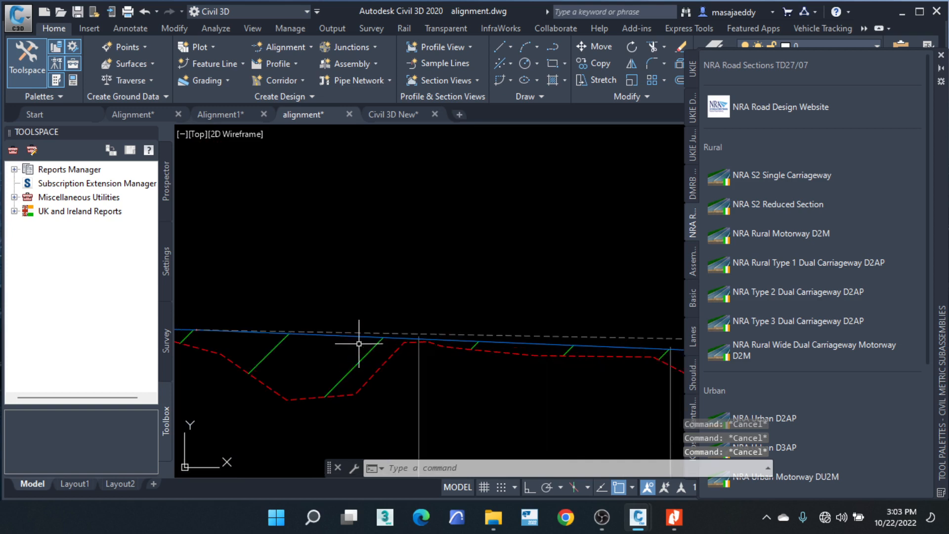
{"action": "left_click", "coordinate": [357, 337]}
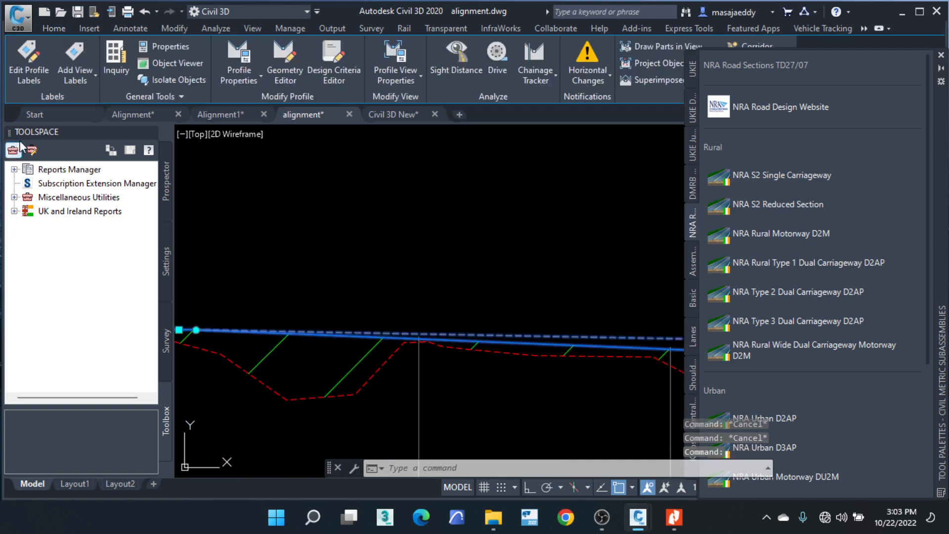
{"action": "left_click", "coordinate": [28, 63]}
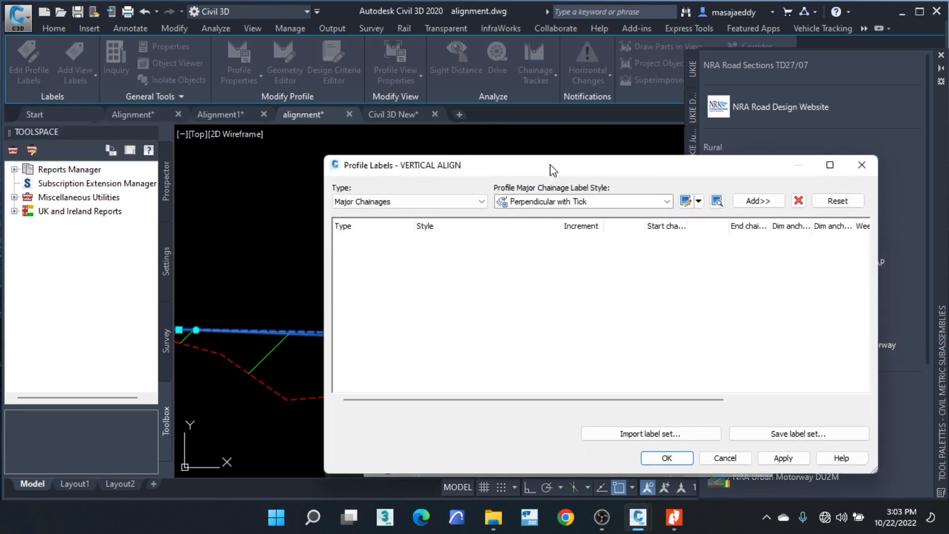
{"action": "left_click_drag", "start_coordinate": [551, 169], "coordinate": [314, 66]}
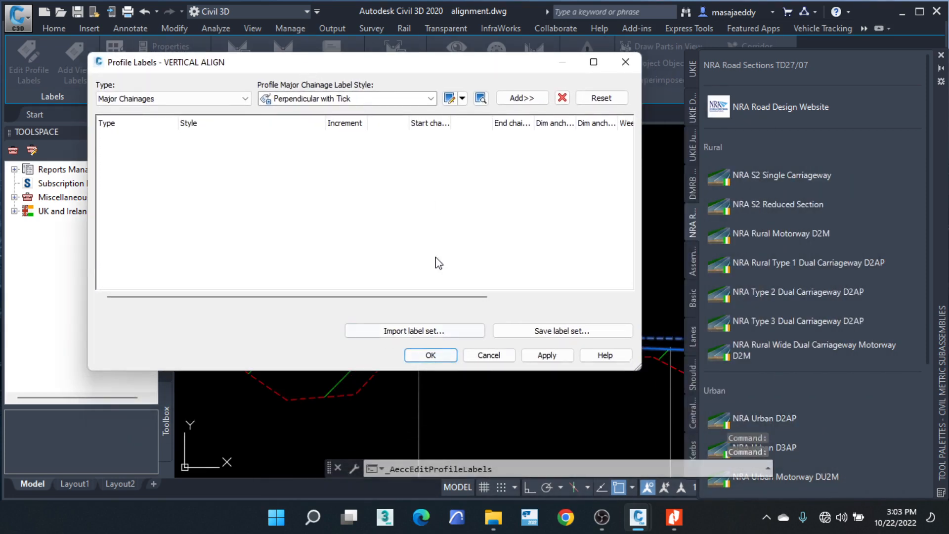
{"action": "left_click", "coordinate": [431, 98]}
{"action": "left_click", "coordinate": [433, 109]}
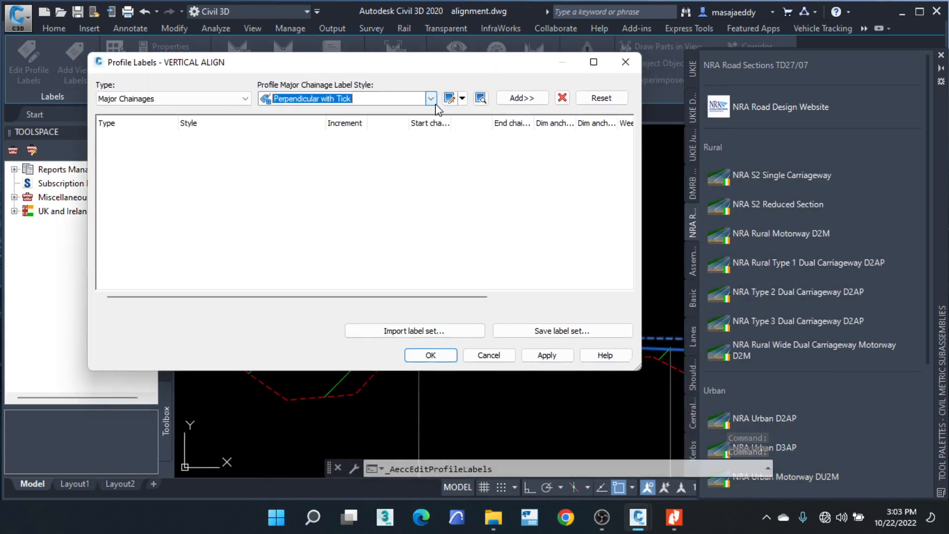
{"action": "left_click", "coordinate": [448, 335]}
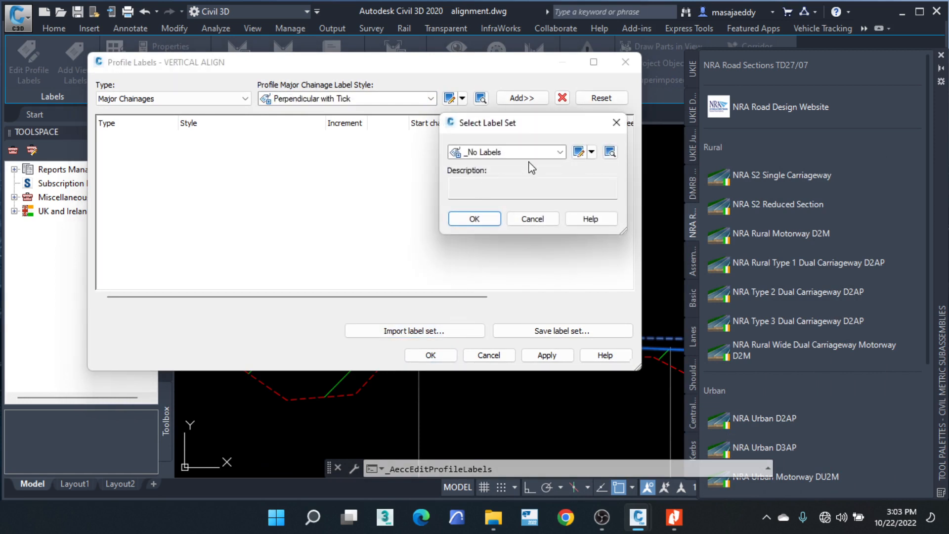
{"action": "left_click", "coordinate": [525, 158]}
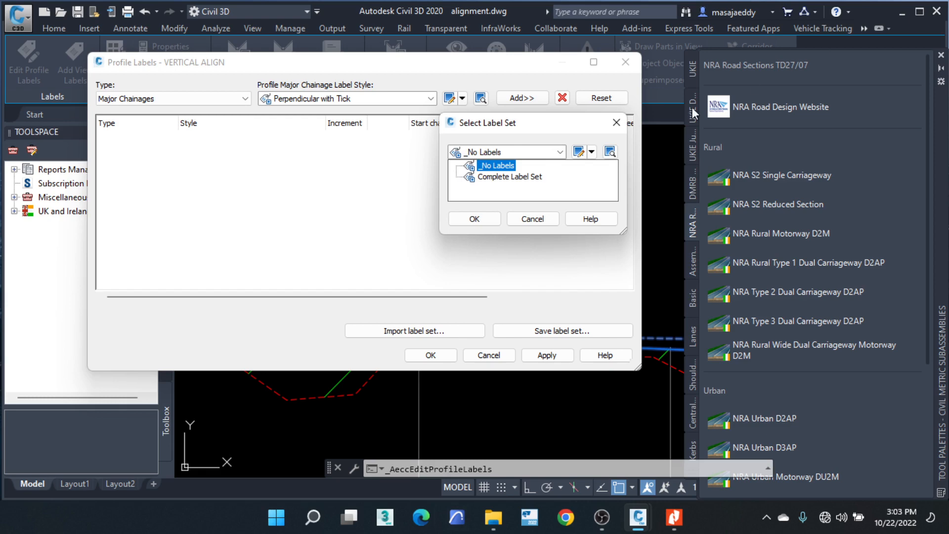
{"action": "left_click", "coordinate": [616, 123]}
{"action": "left_click", "coordinate": [626, 61]}
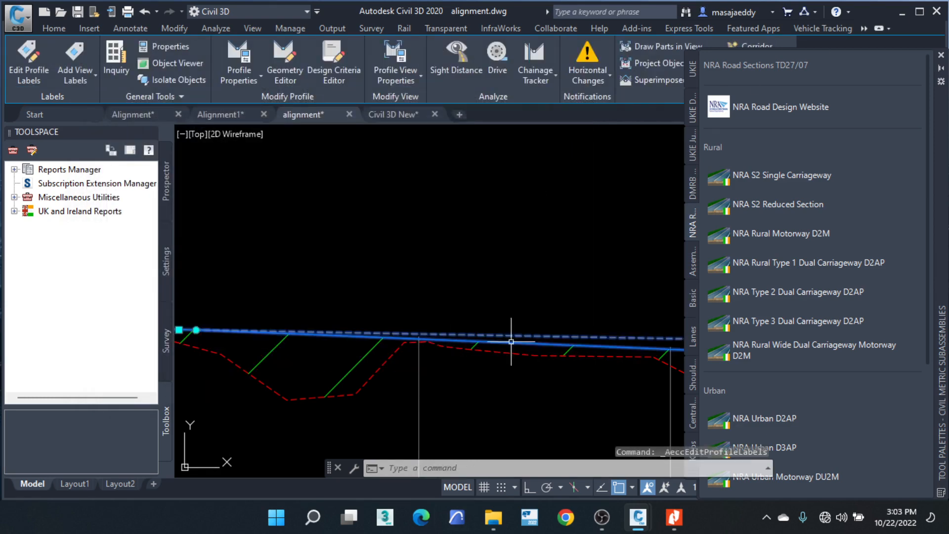
Step: Close the tool palettes to enlarge the drawing area and clear the profile selection
{"action": "left_click", "coordinate": [941, 55]}
{"action": "key", "text": "Escape"}
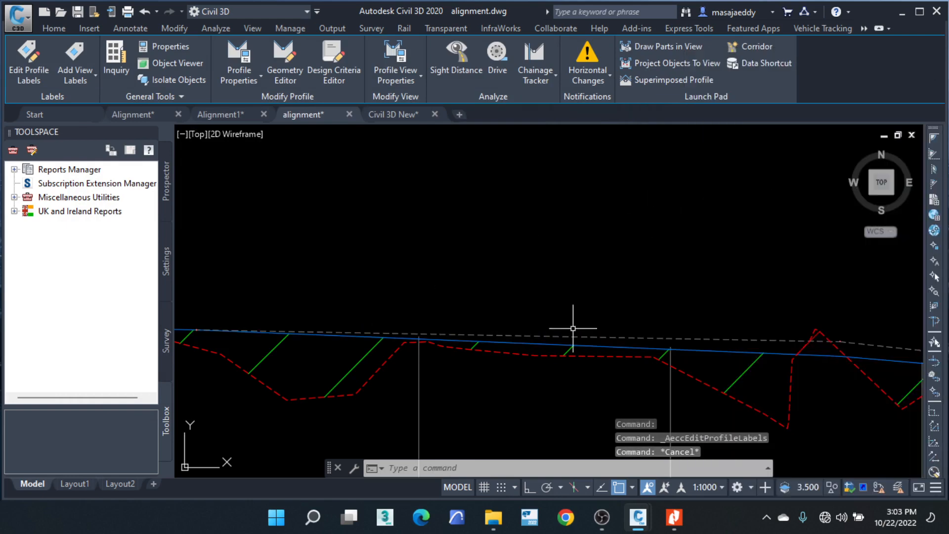
Step: Open the label settings of the VERTICAL ALIGN design profile and review the label types on offer
{"action": "scroll", "coordinate": [587, 299], "scroll_direction": "down", "scroll_amount": 6}
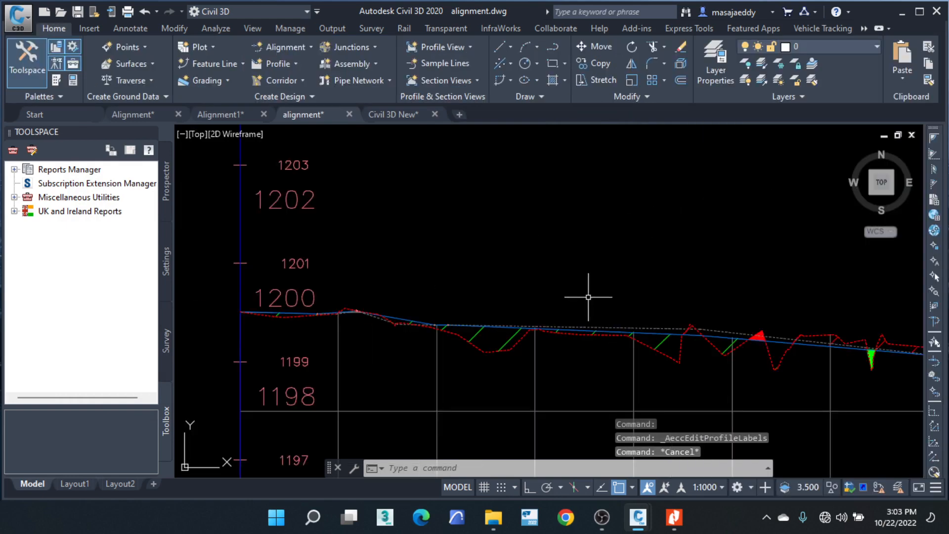
{"action": "scroll", "coordinate": [485, 262], "scroll_direction": "up", "scroll_amount": 5}
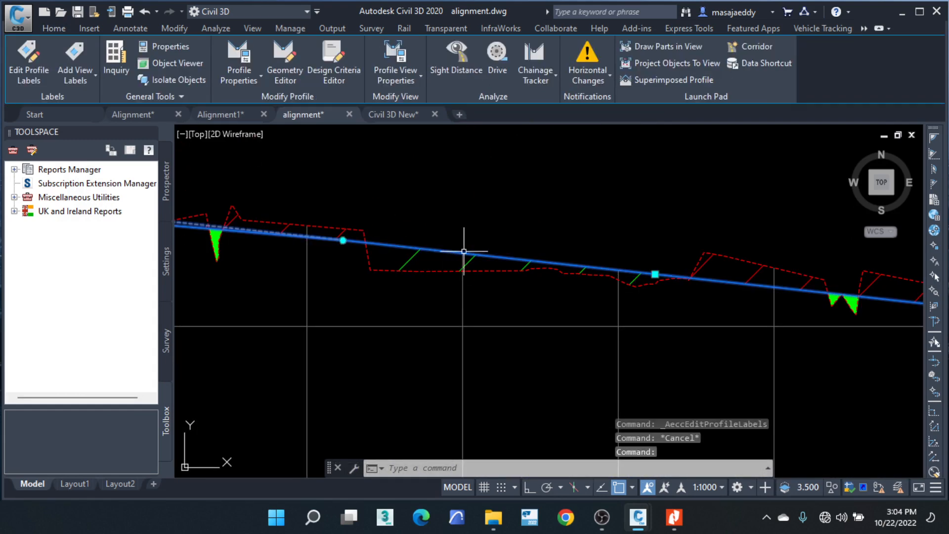
{"action": "left_click", "coordinate": [28, 55]}
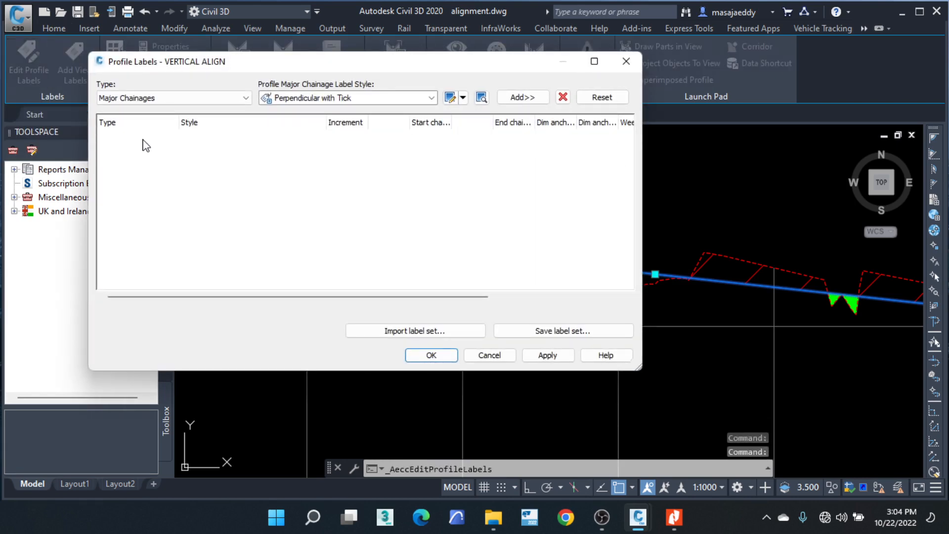
{"action": "left_click", "coordinate": [205, 101]}
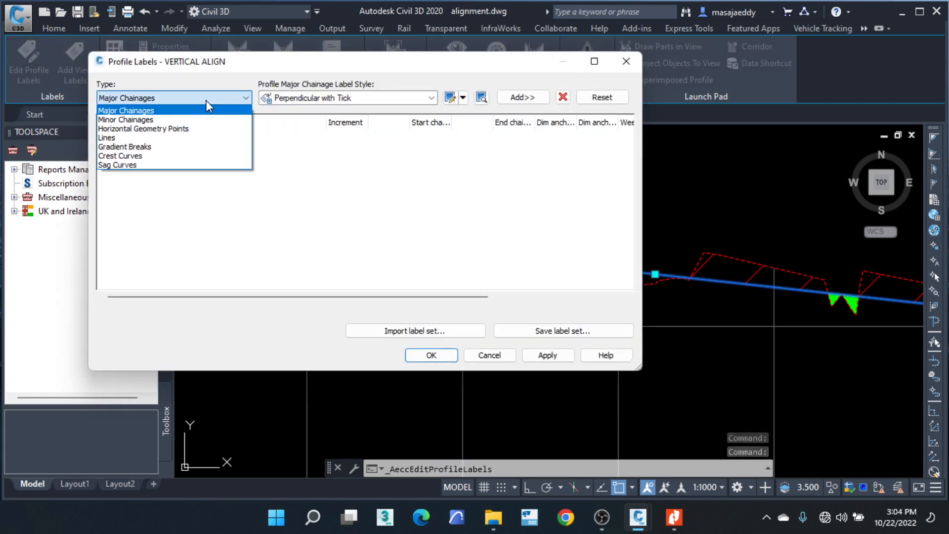
{"action": "left_click", "coordinate": [208, 97]}
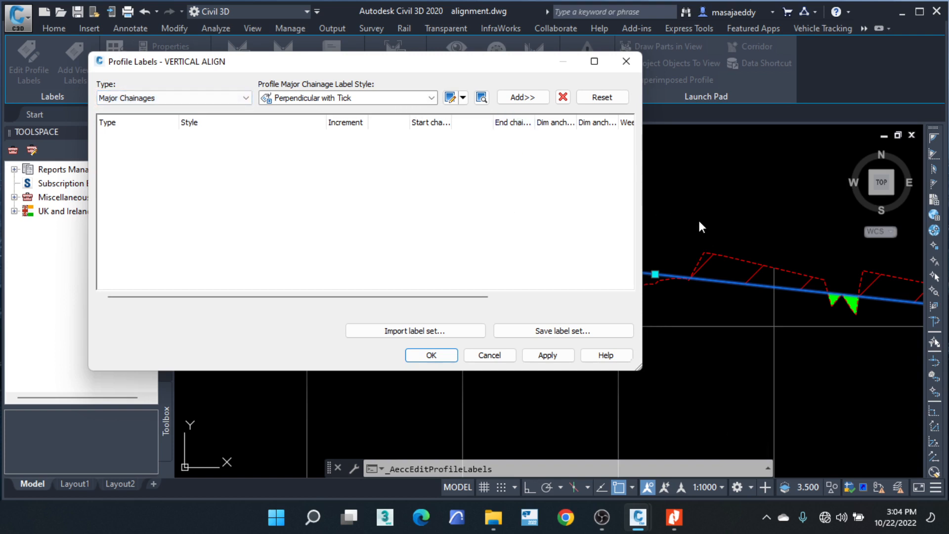
Step: Import the Complete Label Set into the VERTICAL ALIGN profile's labels and accept the settings to label the profile
{"action": "left_click", "coordinate": [435, 332]}
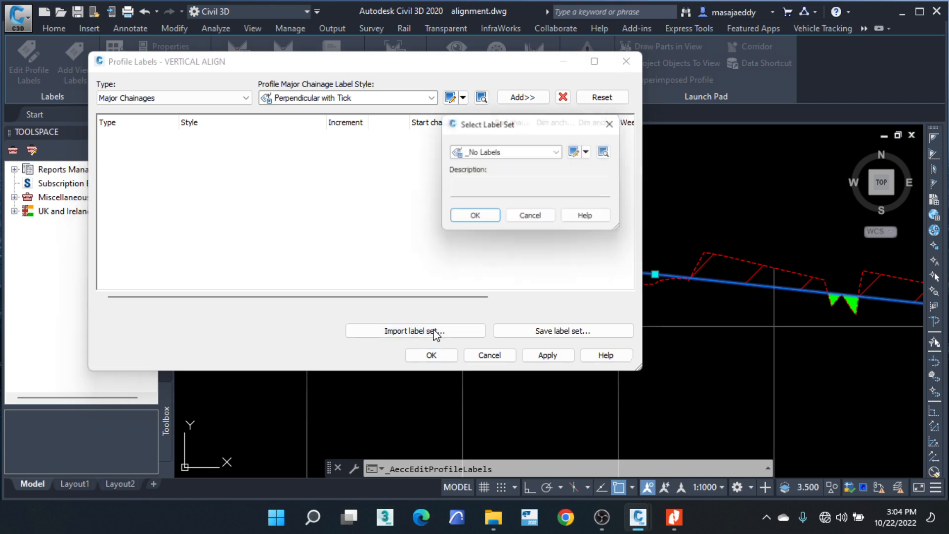
{"action": "left_click", "coordinate": [560, 152]}
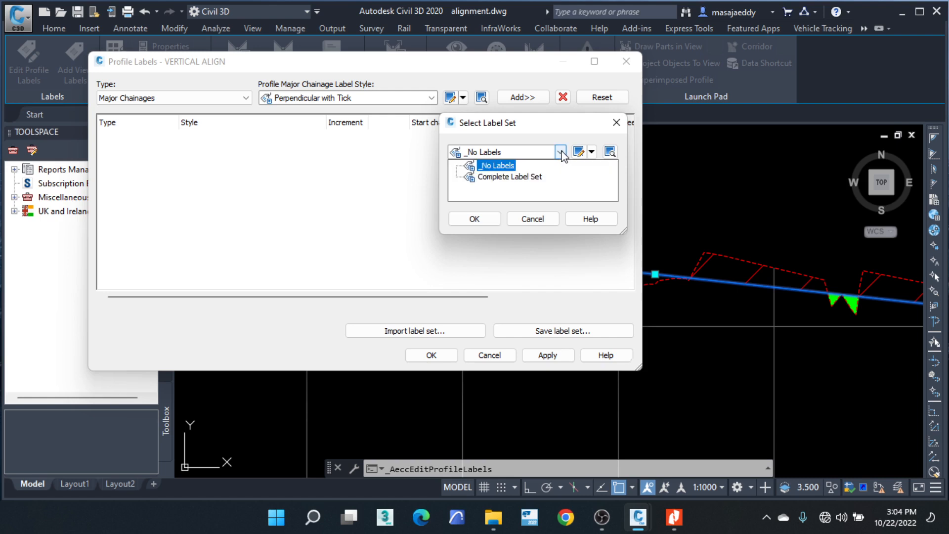
{"action": "left_click", "coordinate": [518, 178]}
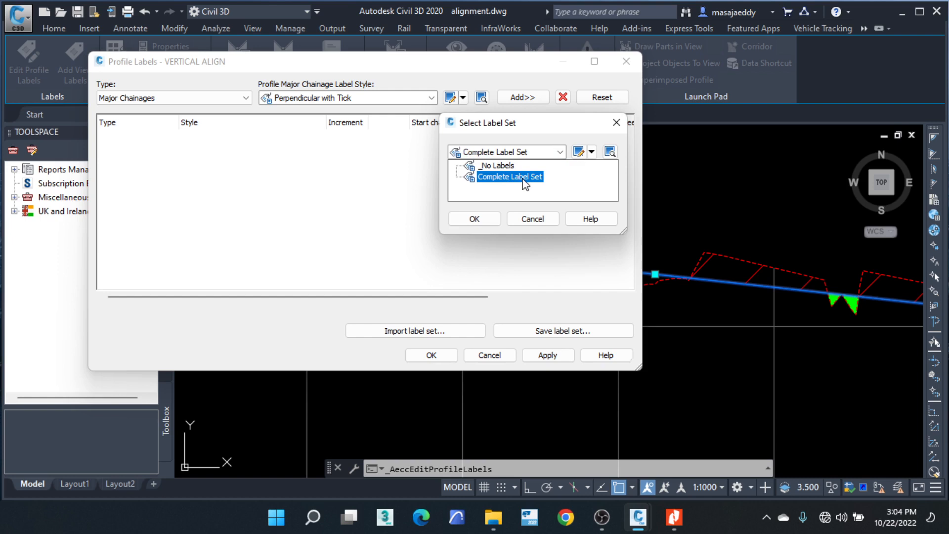
{"action": "left_click", "coordinate": [523, 178]}
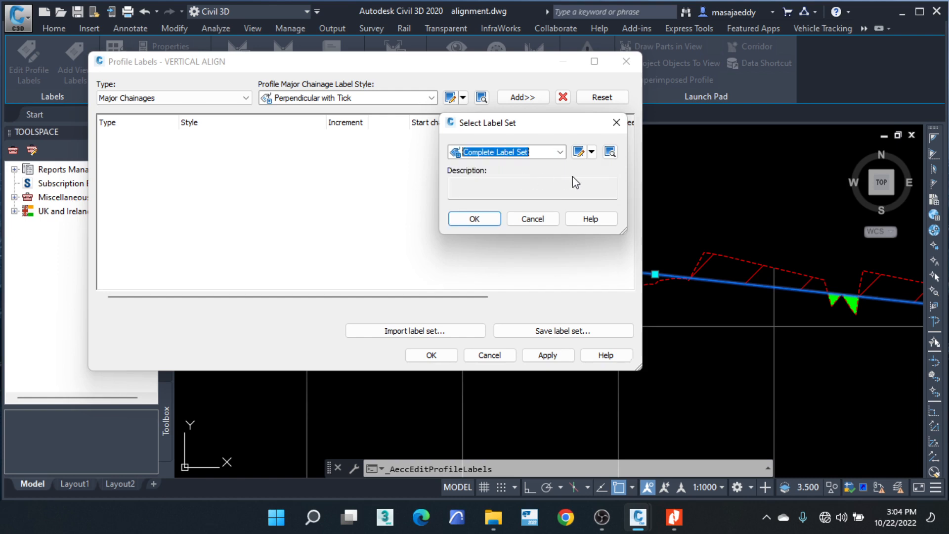
{"action": "left_click", "coordinate": [475, 219]}
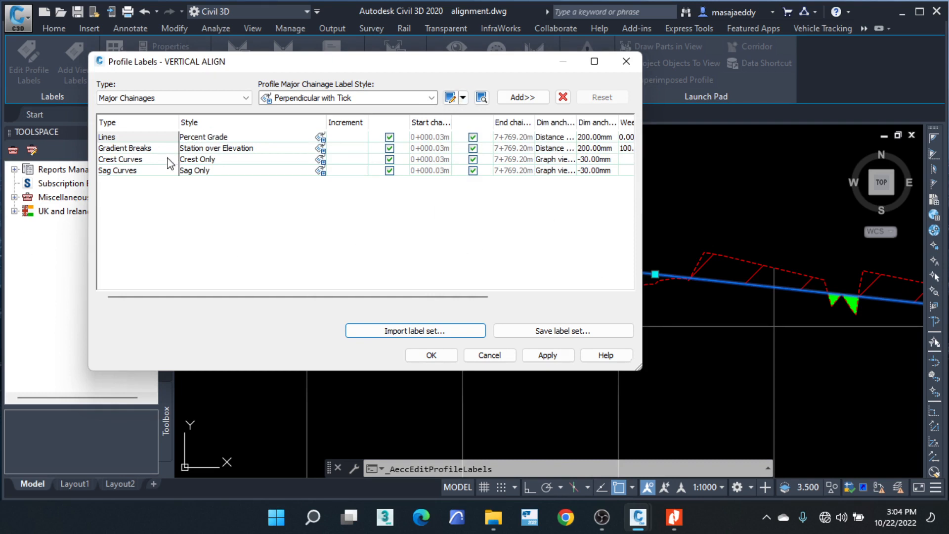
{"action": "left_click", "coordinate": [134, 137]}
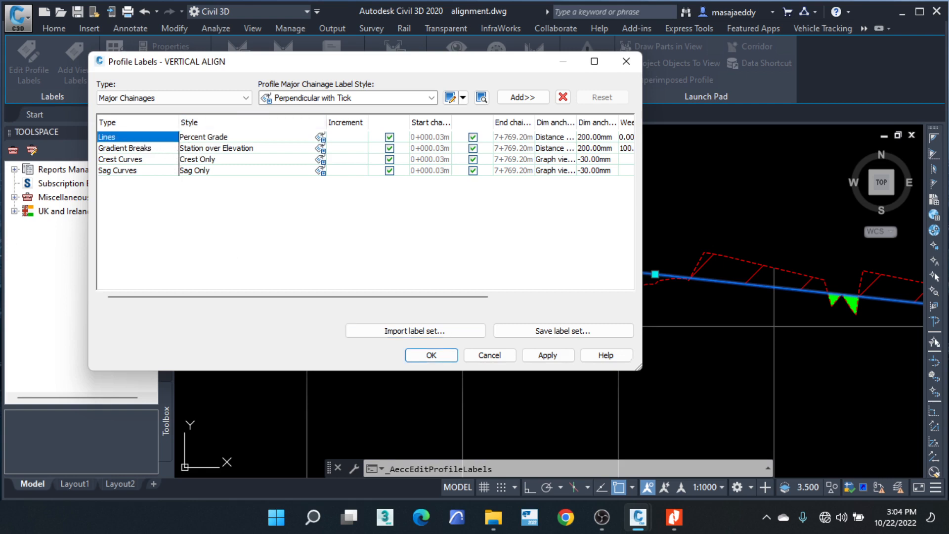
{"action": "left_click_drag", "start_coordinate": [179, 120], "coordinate": [194, 120]}
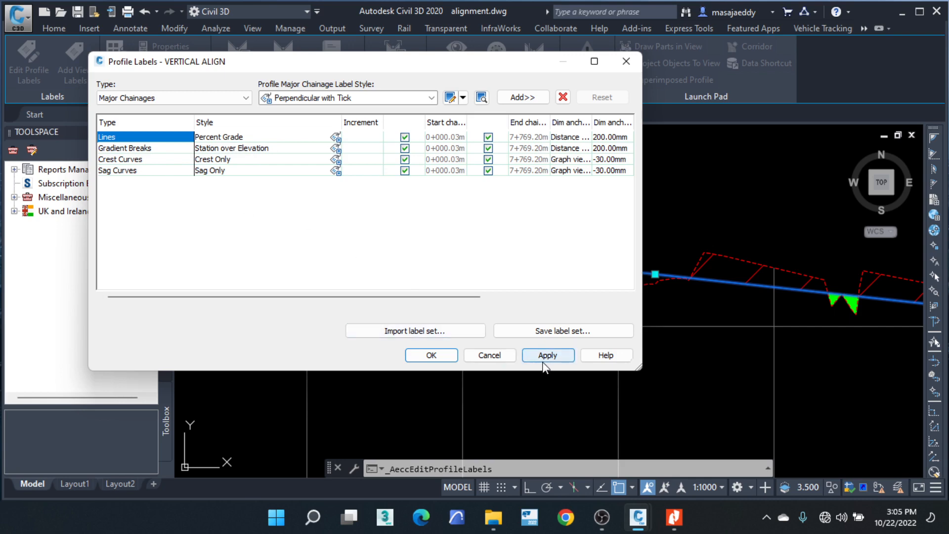
{"action": "left_click", "coordinate": [431, 355]}
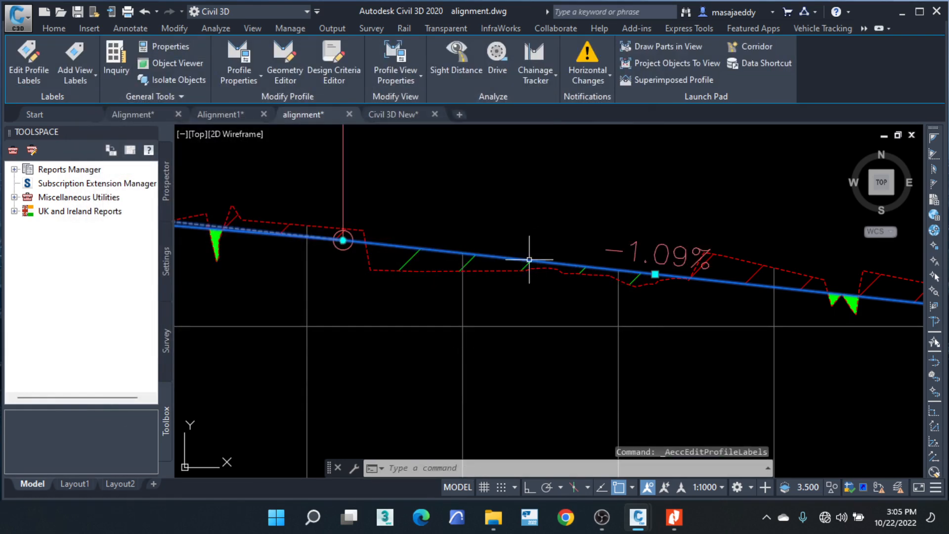
Step: Examine the curve and gradient labels along the VERTICAL ALIGN profile, and clear the profile selection
{"action": "scroll", "coordinate": [583, 257], "scroll_direction": "down", "scroll_amount": 6}
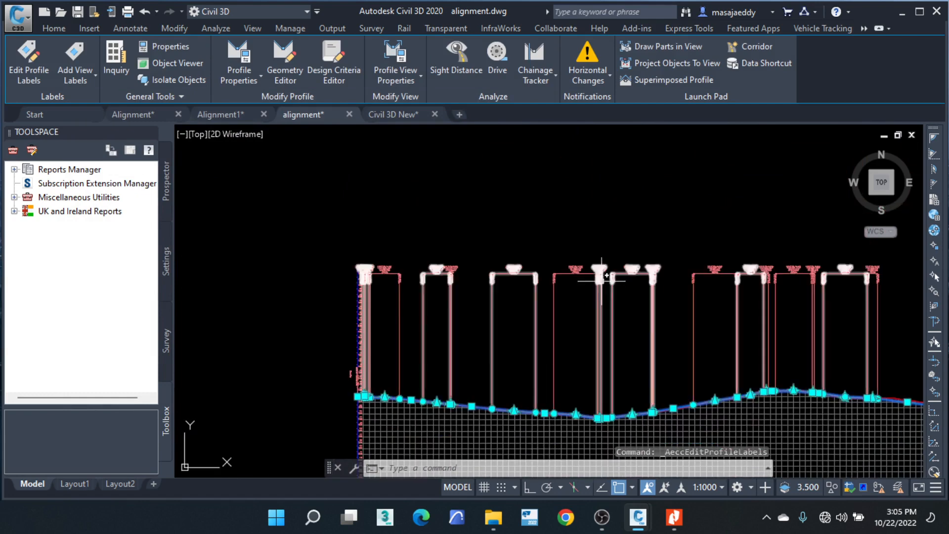
{"action": "scroll", "coordinate": [621, 277], "scroll_direction": "up", "scroll_amount": 5}
{"action": "scroll", "coordinate": [613, 276], "scroll_direction": "down", "scroll_amount": 5}
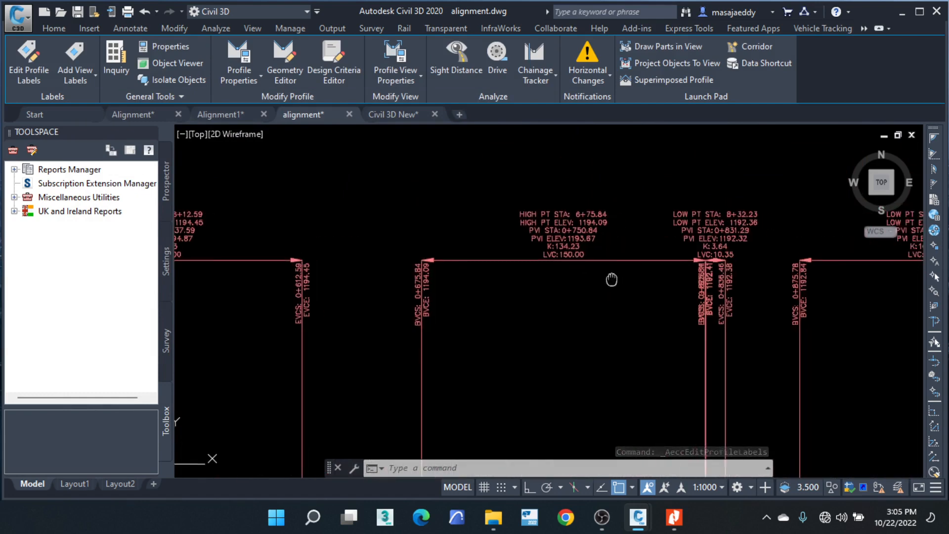
{"action": "left_click", "coordinate": [509, 301]}
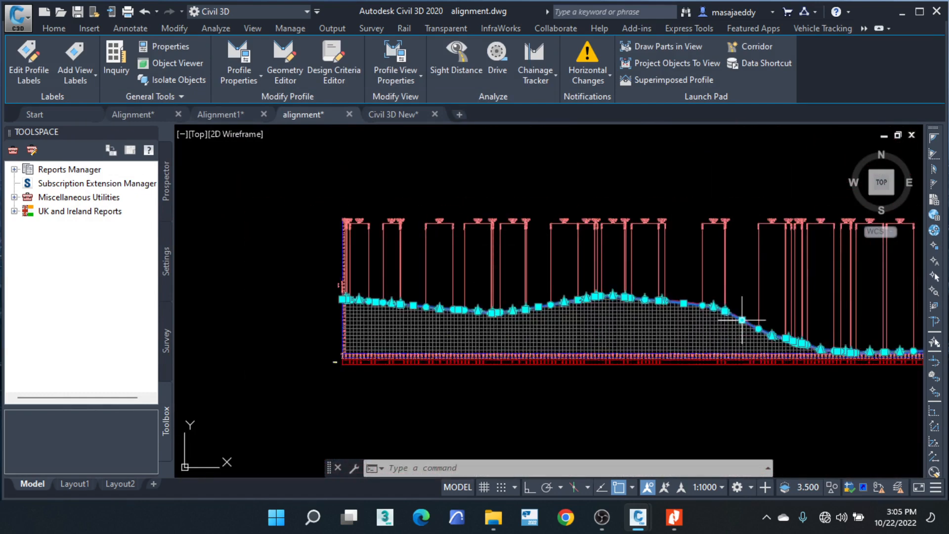
{"action": "middle_click_drag", "start_coordinate": [741, 322], "coordinate": [691, 313]}
{"action": "left_click", "coordinate": [692, 315]}
{"action": "key", "text": "Escape"}
{"action": "key", "text": "Escape"}
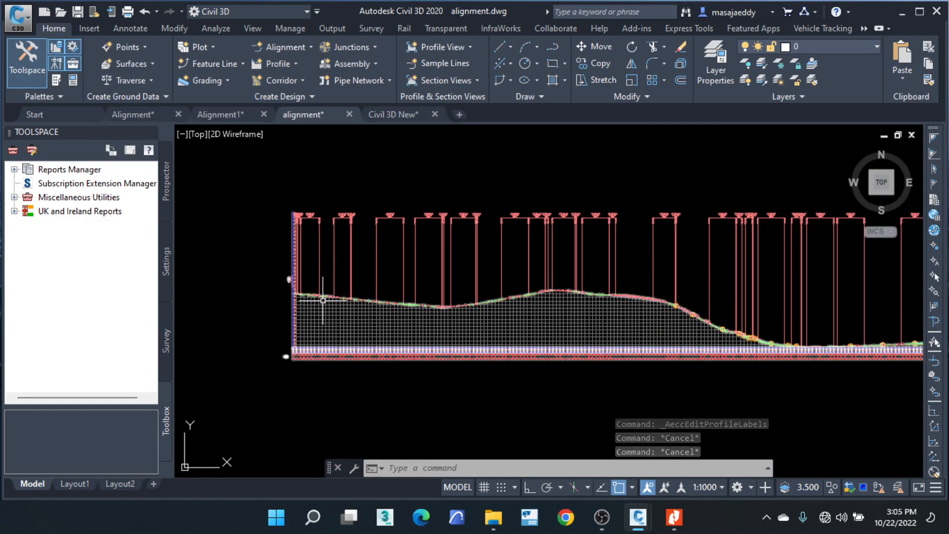
{"action": "scroll", "coordinate": [323, 299], "scroll_direction": "up", "scroll_amount": 5}
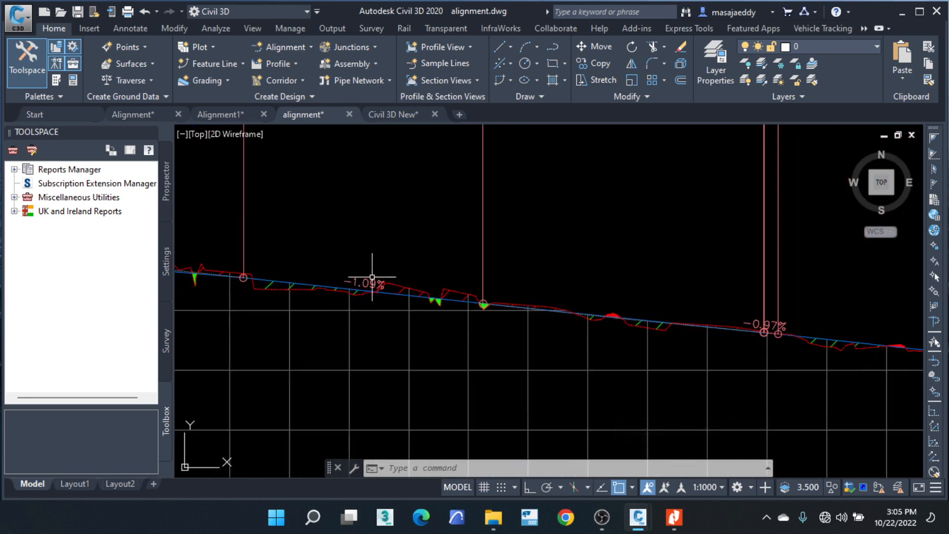
{"action": "scroll", "coordinate": [384, 286], "scroll_direction": "down", "scroll_amount": 2}
Step: Switch to the Volume 1 Geometric Design Manual PDF in Nitro Pro and consult Table 4-5 for Design Standard II Paved
{"action": "left_click", "coordinate": [674, 518]}
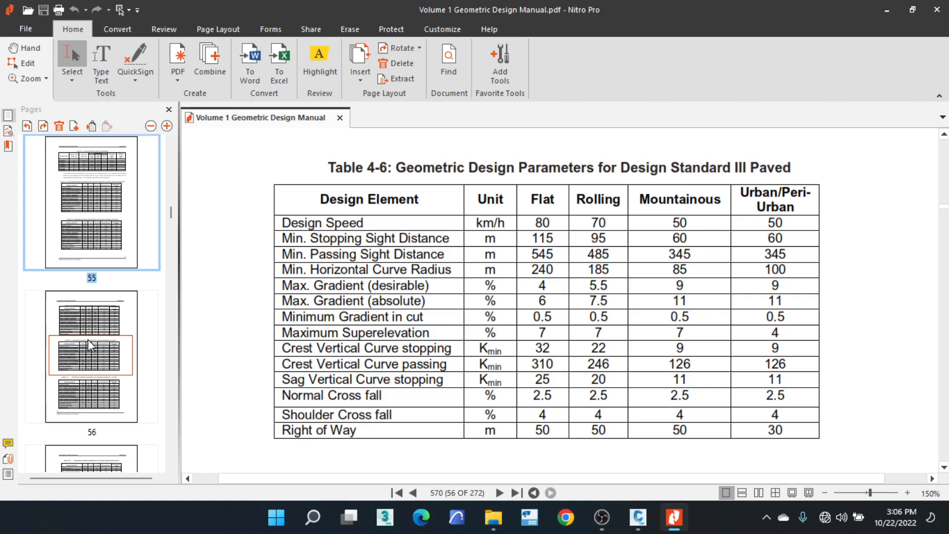
{"action": "left_click_drag", "start_coordinate": [91, 345], "coordinate": [94, 332]}
{"action": "left_click", "coordinate": [93, 322]}
{"action": "scroll", "coordinate": [113, 348], "scroll_direction": "up", "scroll_amount": 3}
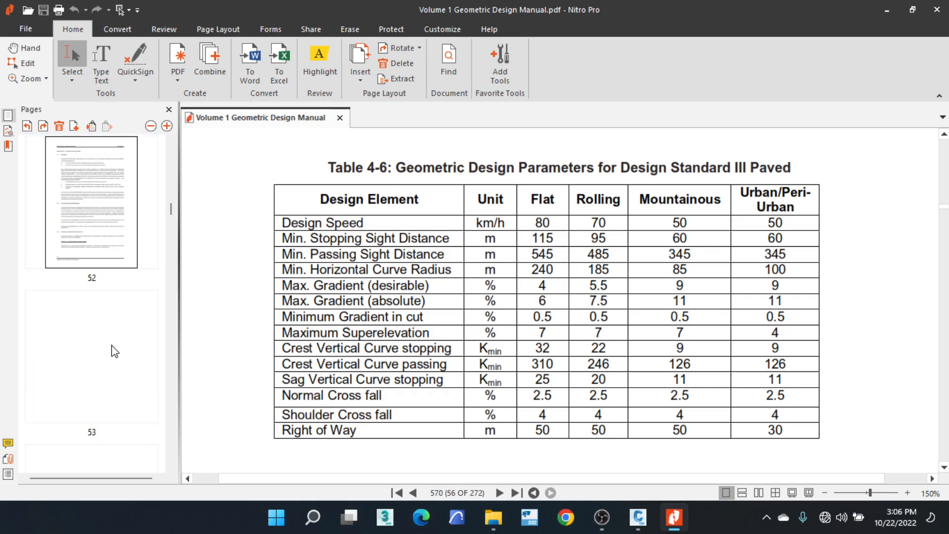
{"action": "scroll", "coordinate": [517, 319], "scroll_direction": "up", "scroll_amount": 6}
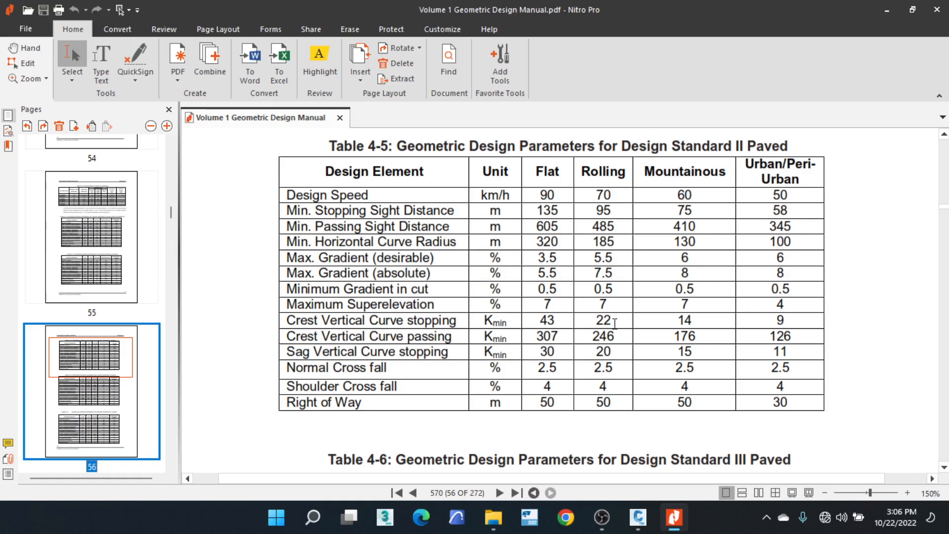
Step: Return to the alignment drawing in Civil 3D and examine the labelled profile view along the road's full length
{"action": "left_click", "coordinate": [882, 5]}
{"action": "scroll", "coordinate": [492, 307], "scroll_direction": "down", "scroll_amount": 5}
{"action": "middle_click_drag", "start_coordinate": [684, 311], "coordinate": [473, 306]}
{"action": "middle_click_drag", "start_coordinate": [749, 321], "coordinate": [552, 317]}
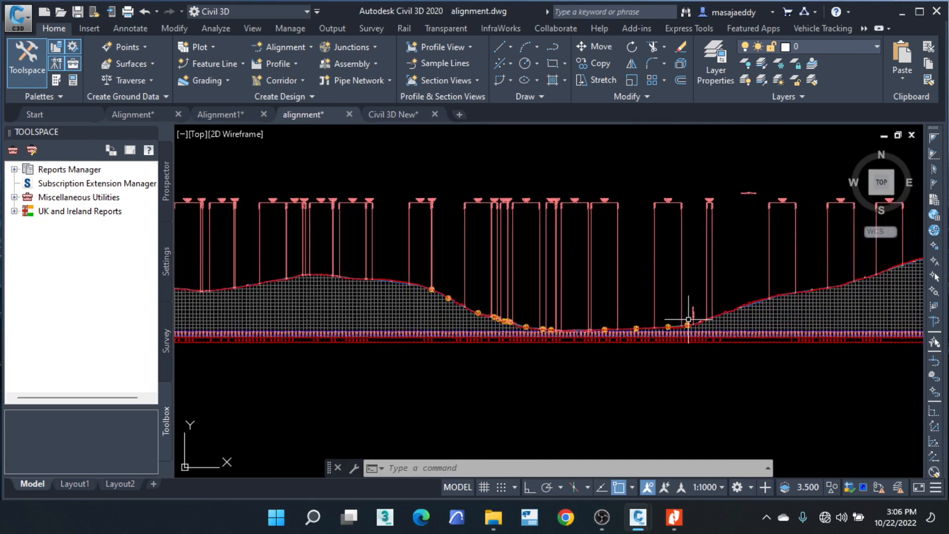
{"action": "scroll", "coordinate": [574, 296], "scroll_direction": "down", "scroll_amount": 4}
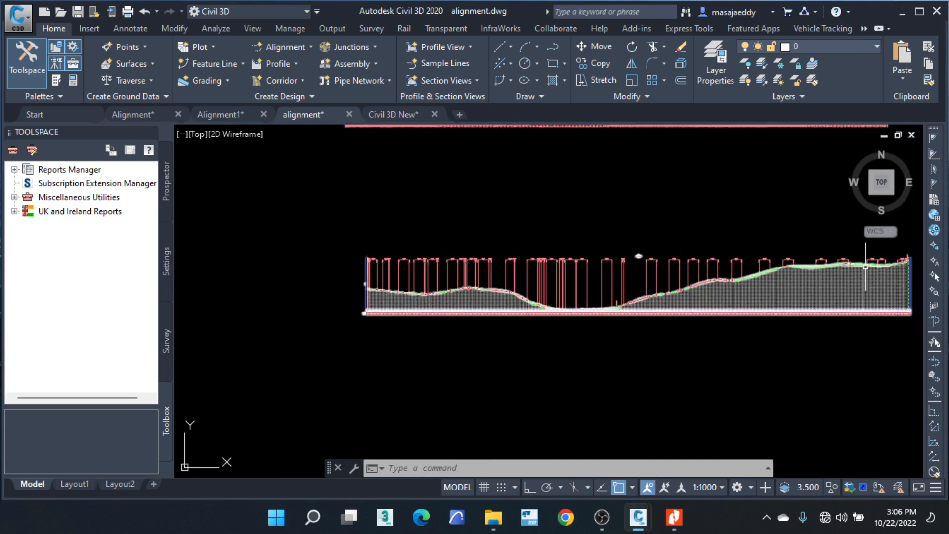
Step: Examine the crest and sag curves along the final rising stretch of the labelled profile
{"action": "scroll", "coordinate": [866, 267], "scroll_direction": "up", "scroll_amount": 2}
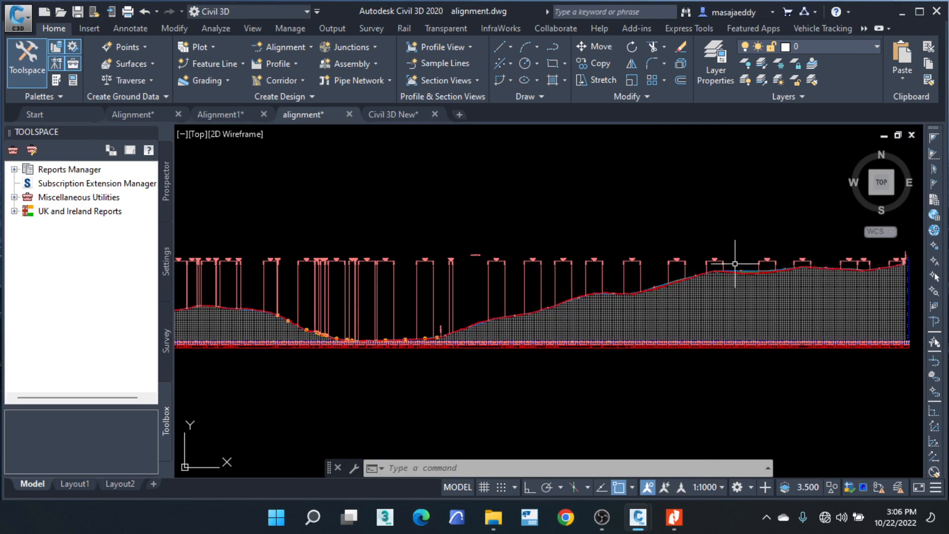
{"action": "scroll", "coordinate": [716, 269], "scroll_direction": "up", "scroll_amount": 4}
{"action": "mouse_move", "coordinate": [714, 270]}
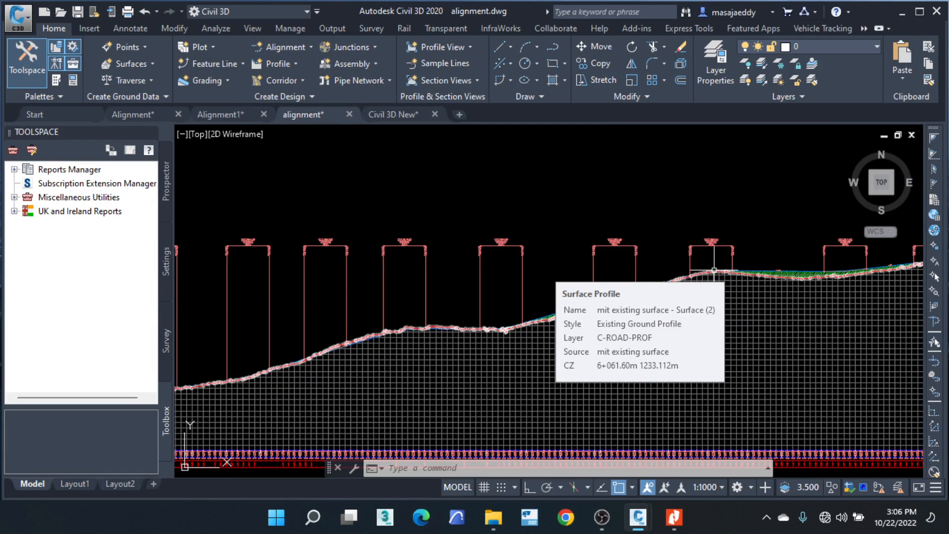
{"action": "scroll", "coordinate": [638, 311], "scroll_direction": "down", "scroll_amount": 2}
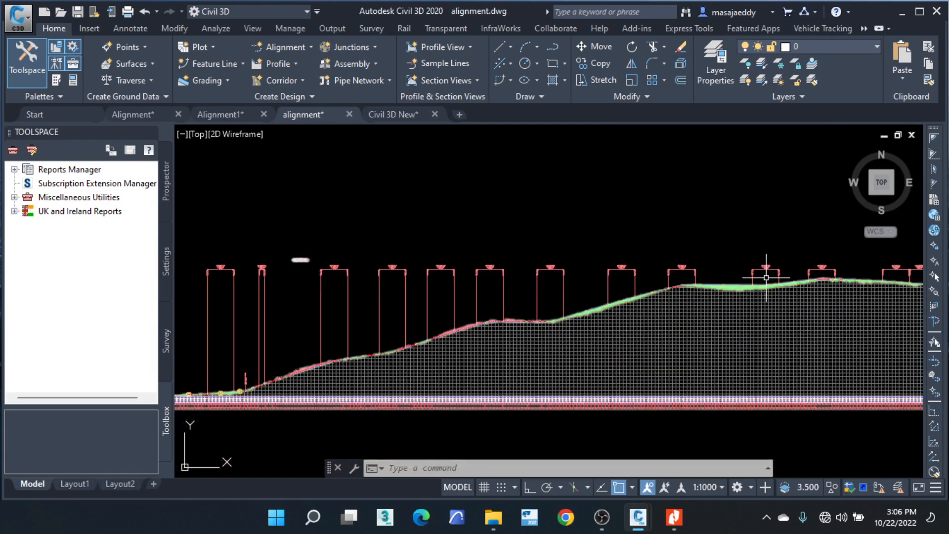
{"action": "scroll", "coordinate": [766, 278], "scroll_direction": "down", "scroll_amount": 2}
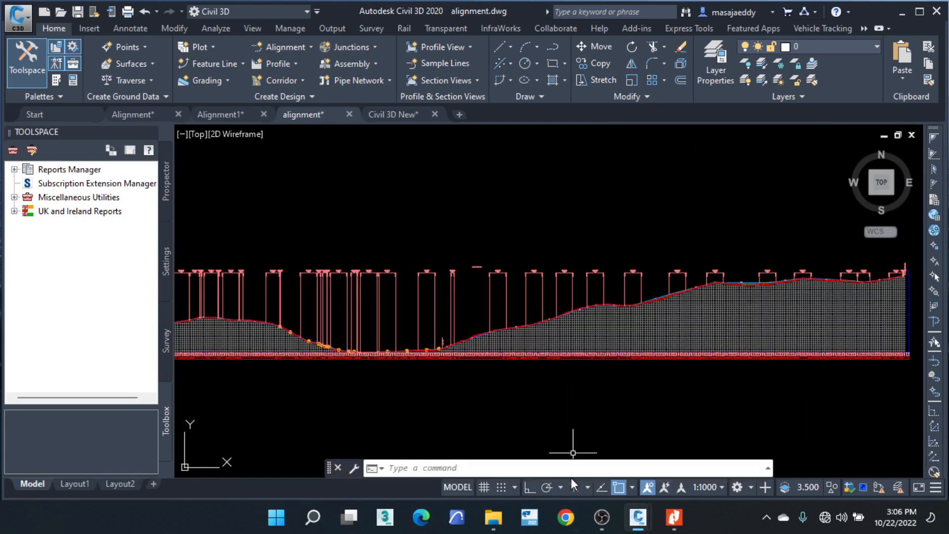
Step: Switch to the geometric design manual in Nitro Pro, check Table 4-5's Rolling value for Sag Vertical Curve stopping, and return to Civil 3D
{"action": "left_click", "coordinate": [682, 519]}
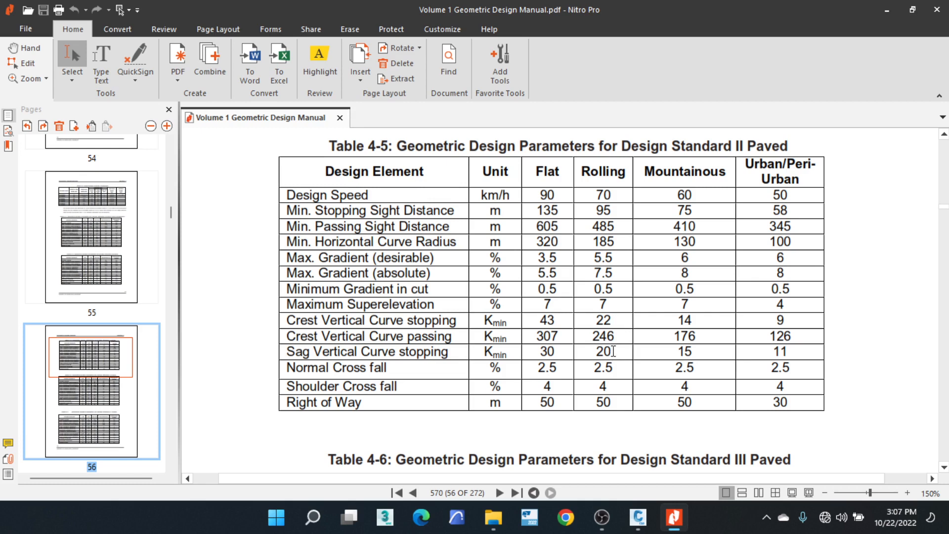
{"action": "left_click_drag", "start_coordinate": [613, 351], "coordinate": [599, 351]}
{"action": "left_click", "coordinate": [885, 9]}
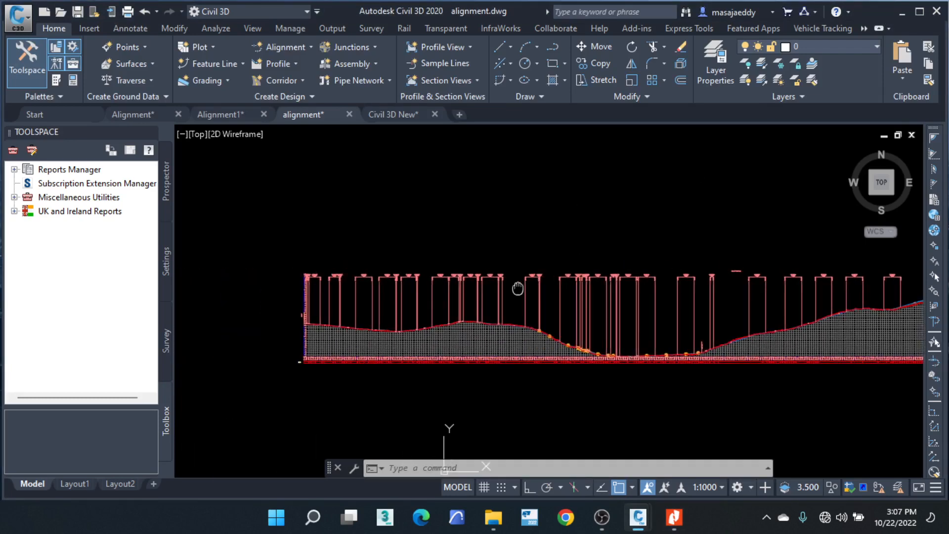
Step: Examine the high point and PVI stations and elevations in the curve label at PVI station 0+093.48
{"action": "scroll", "coordinate": [318, 282], "scroll_direction": "up", "scroll_amount": 8}
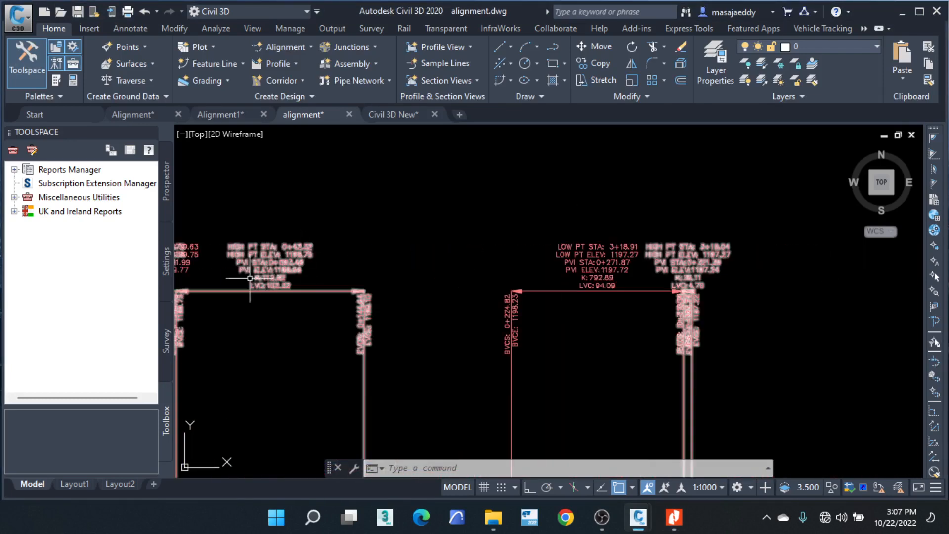
{"action": "scroll", "coordinate": [382, 276], "scroll_direction": "down", "scroll_amount": 5}
{"action": "scroll", "coordinate": [422, 242], "scroll_direction": "up", "scroll_amount": 5}
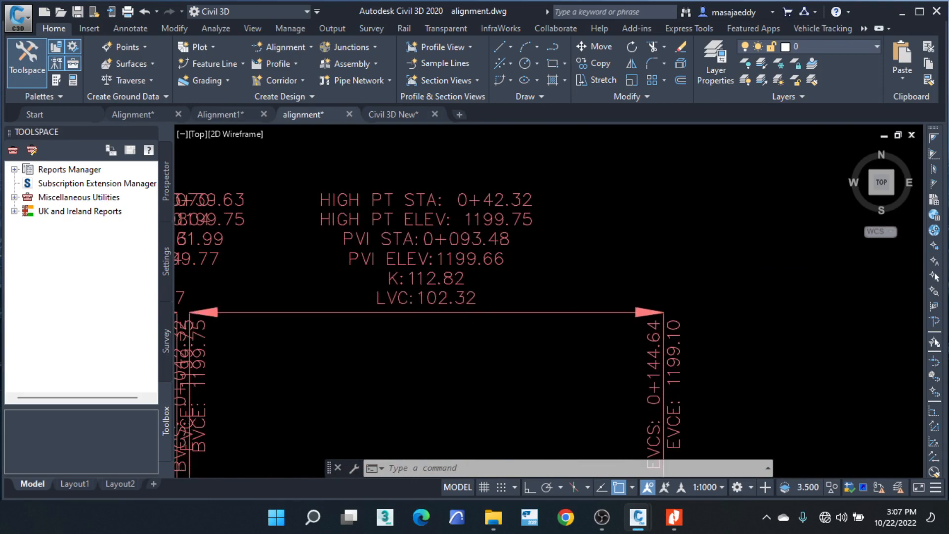
{"action": "scroll", "coordinate": [385, 204], "scroll_direction": "up", "scroll_amount": 2}
{"action": "scroll", "coordinate": [395, 187], "scroll_direction": "down", "scroll_amount": 2}
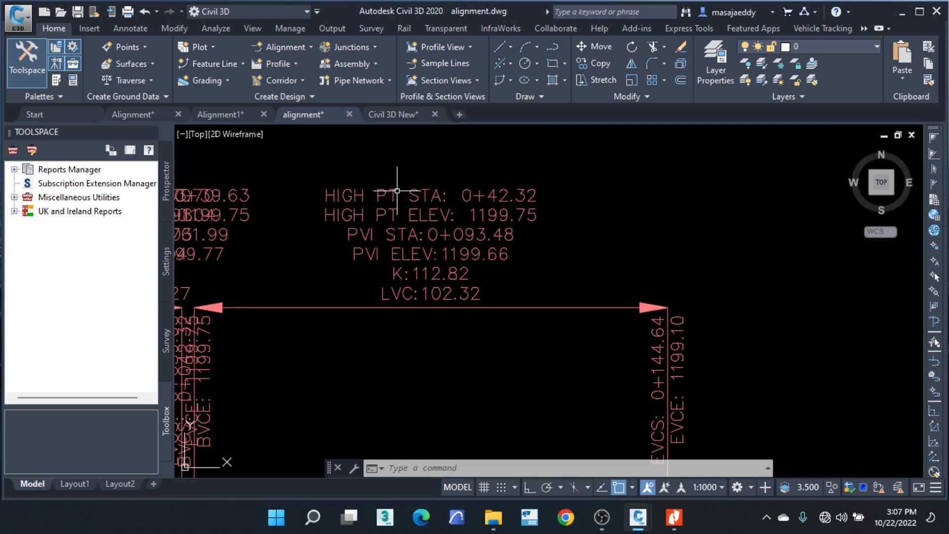
{"action": "scroll", "coordinate": [439, 180], "scroll_direction": "up", "scroll_amount": 2}
{"action": "scroll", "coordinate": [523, 199], "scroll_direction": "down", "scroll_amount": 1}
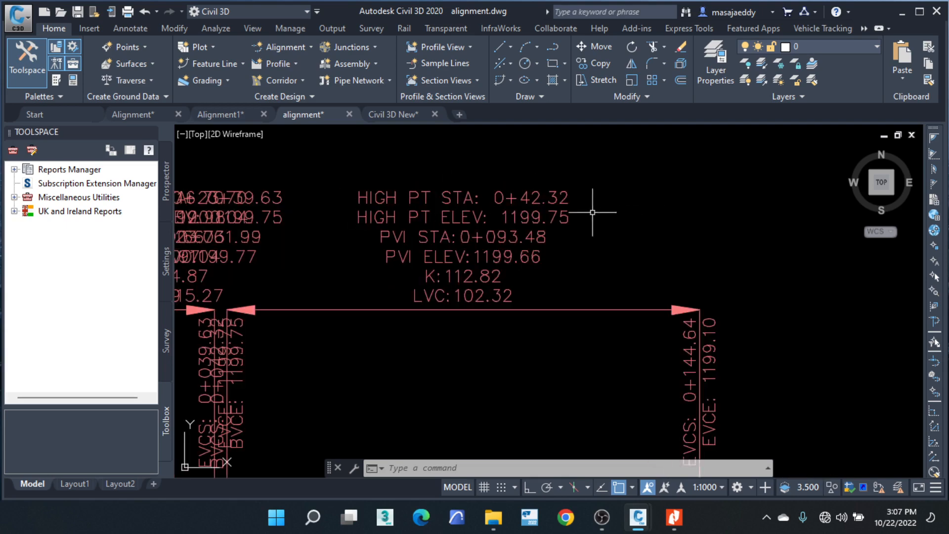
{"action": "scroll", "coordinate": [560, 219], "scroll_direction": "down", "scroll_amount": 3}
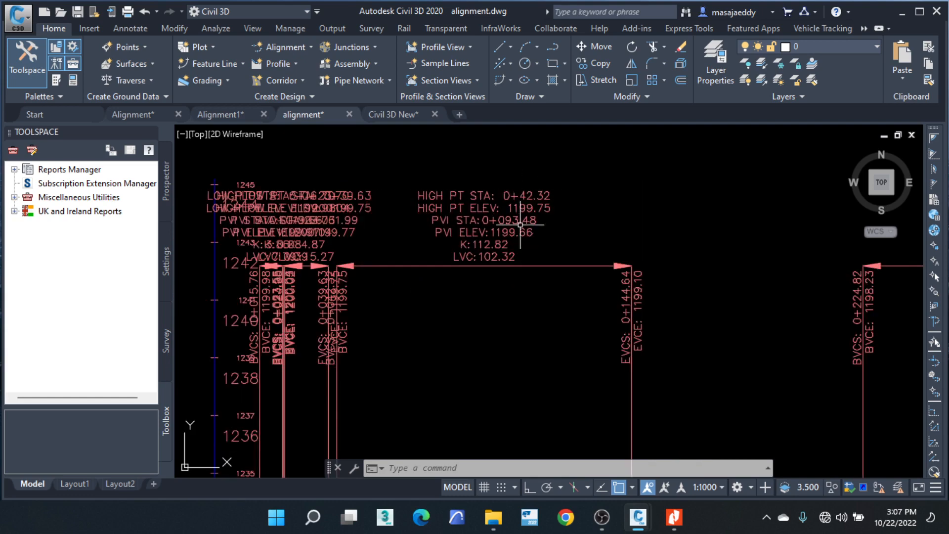
Step: Inspect the crest curve at PVI station 0+093.48 on the design line against its tangents and the existing ground
{"action": "scroll", "coordinate": [492, 215], "scroll_direction": "up", "scroll_amount": 5}
{"action": "scroll", "coordinate": [492, 214], "scroll_direction": "down", "scroll_amount": 5}
{"action": "scroll", "coordinate": [452, 331], "scroll_direction": "up", "scroll_amount": 4}
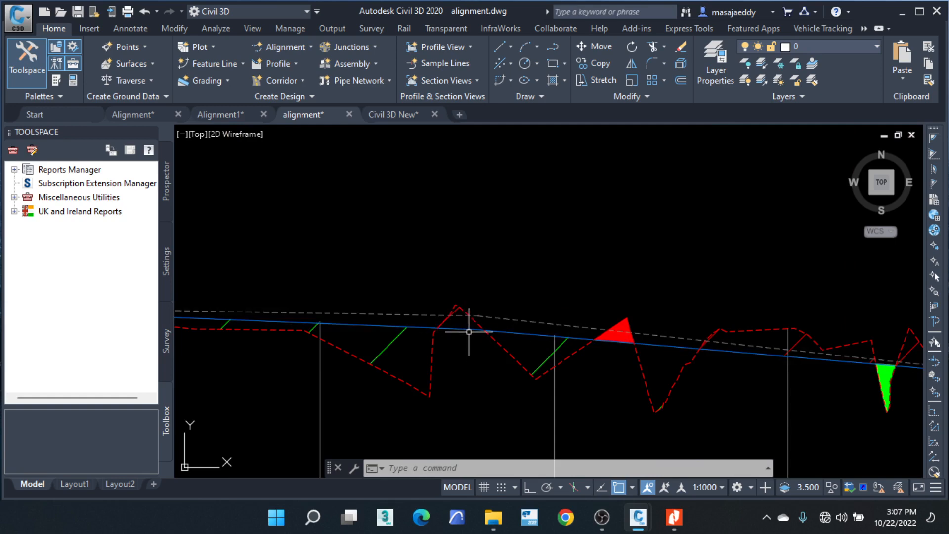
{"action": "scroll", "coordinate": [468, 330], "scroll_direction": "down", "scroll_amount": 2}
{"action": "scroll", "coordinate": [469, 331], "scroll_direction": "up", "scroll_amount": 4}
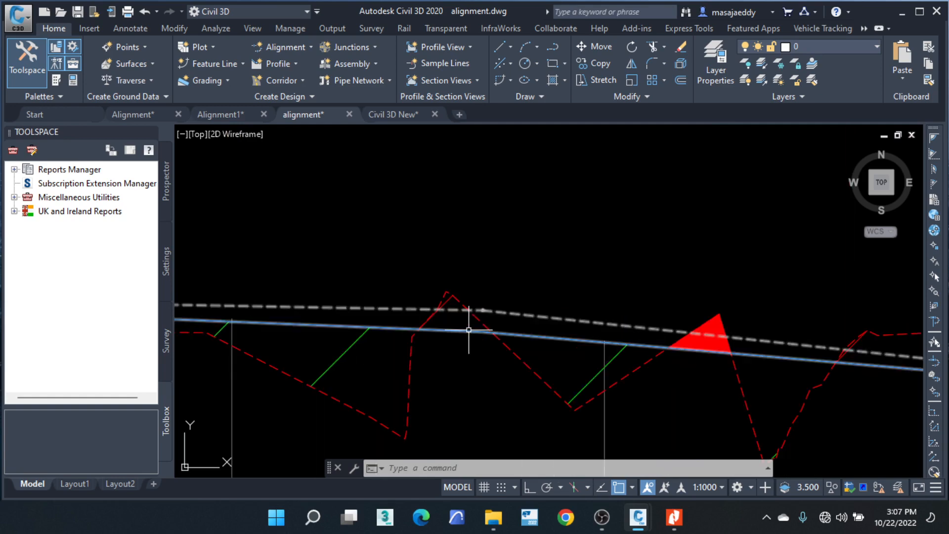
{"action": "scroll", "coordinate": [465, 341], "scroll_direction": "down", "scroll_amount": 3}
Step: Read the K value and curve length (LVC) in the label of the curve at PVI station 0+093.48
{"action": "scroll", "coordinate": [488, 239], "scroll_direction": "up", "scroll_amount": 8}
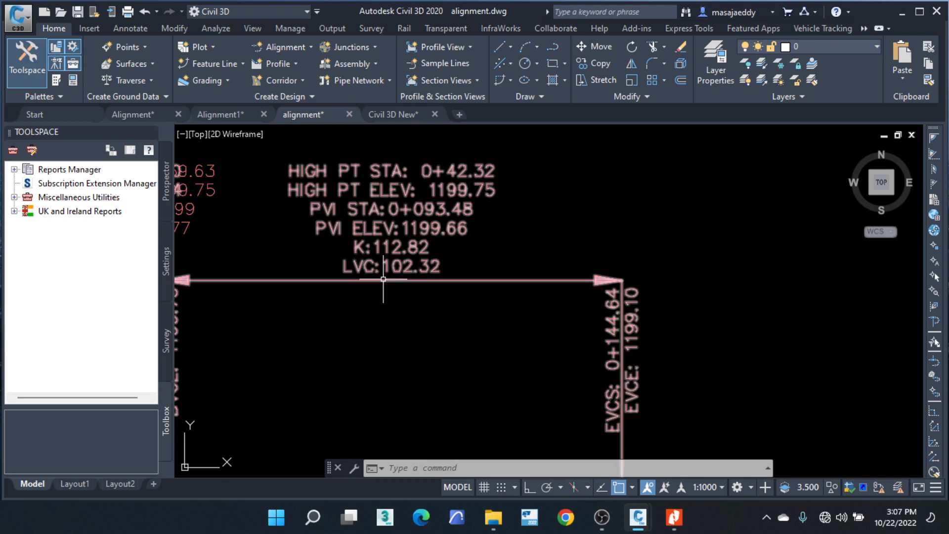
{"action": "scroll", "coordinate": [362, 276], "scroll_direction": "up", "scroll_amount": 2}
{"action": "scroll", "coordinate": [370, 276], "scroll_direction": "down", "scroll_amount": 5}
{"action": "scroll", "coordinate": [395, 244], "scroll_direction": "up", "scroll_amount": 2}
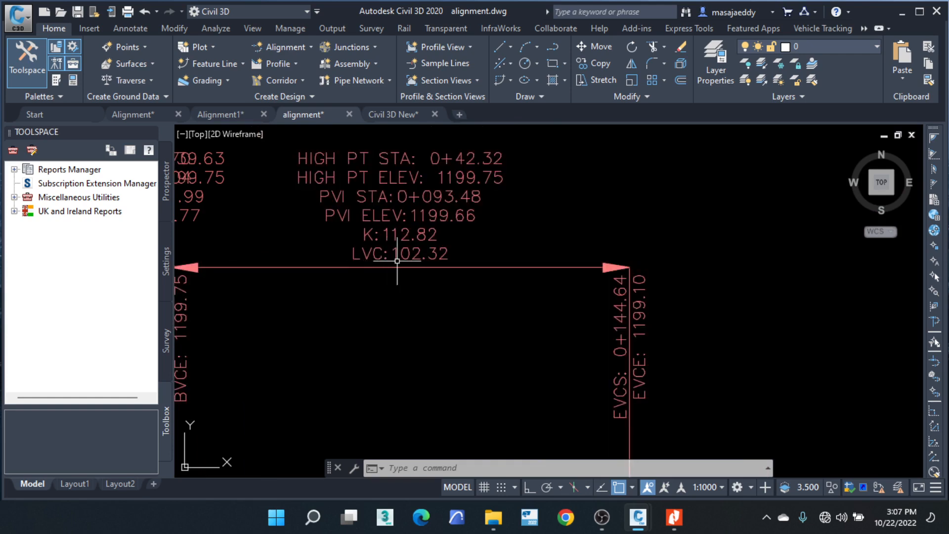
{"action": "scroll", "coordinate": [439, 221], "scroll_direction": "down", "scroll_amount": 5}
{"action": "scroll", "coordinate": [440, 286], "scroll_direction": "up", "scroll_amount": 3}
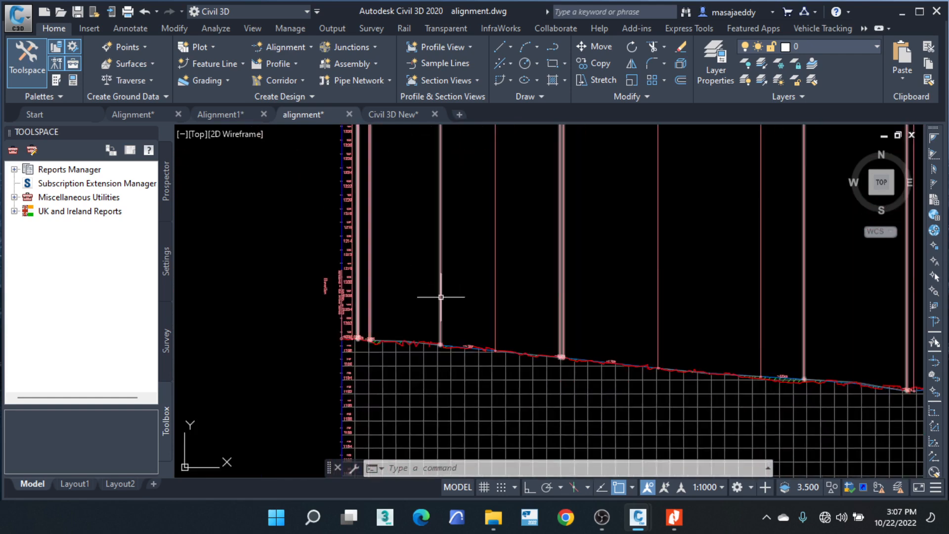
Step: Examine the gradient labels along the first descending stretch of the design profile
{"action": "scroll", "coordinate": [298, 304], "scroll_direction": "up", "scroll_amount": 6}
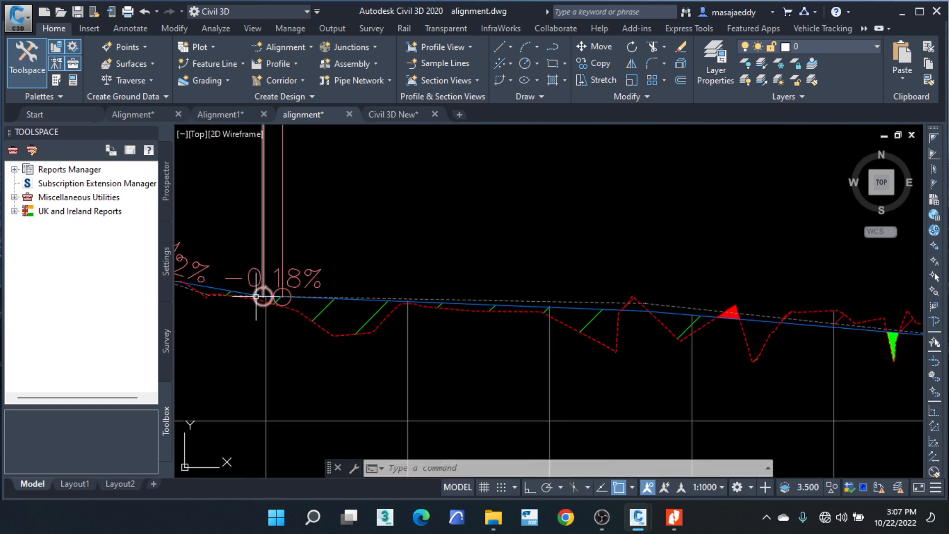
{"action": "scroll", "coordinate": [513, 285], "scroll_direction": "up", "scroll_amount": 2}
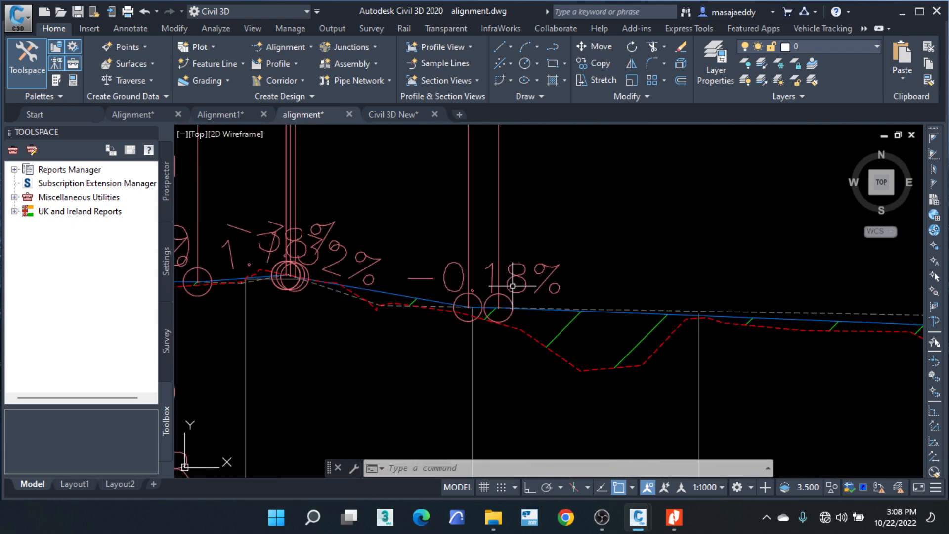
{"action": "scroll", "coordinate": [528, 283], "scroll_direction": "up", "scroll_amount": 2}
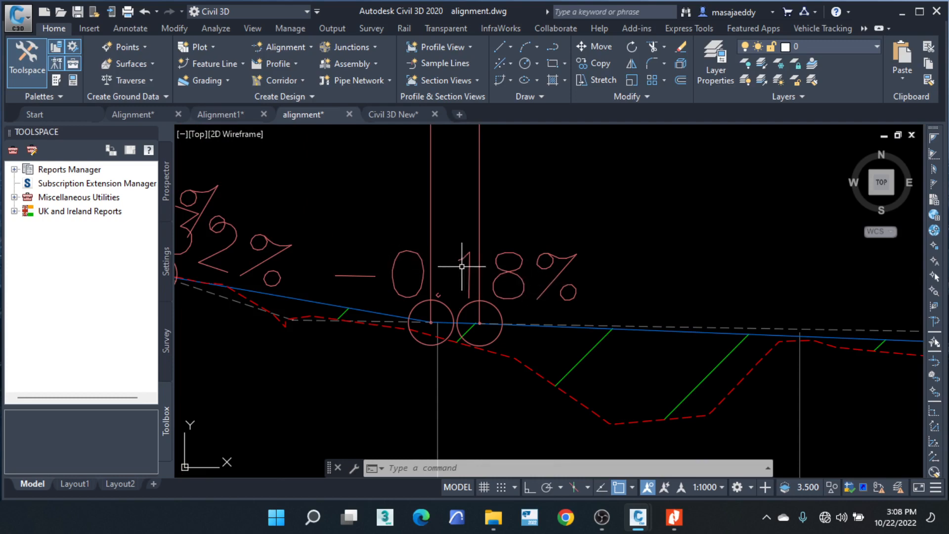
{"action": "scroll", "coordinate": [517, 287], "scroll_direction": "down", "scroll_amount": 5}
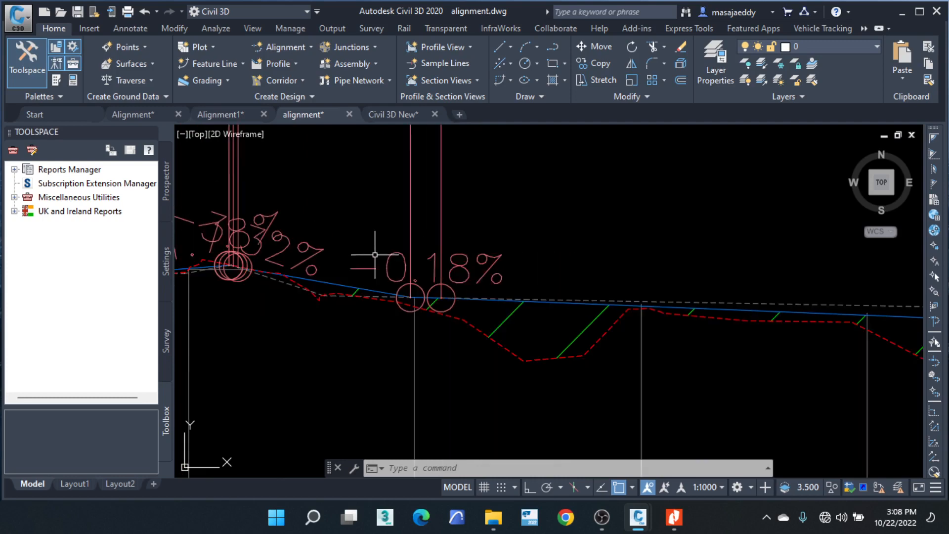
{"action": "scroll", "coordinate": [521, 308], "scroll_direction": "down", "scroll_amount": 5}
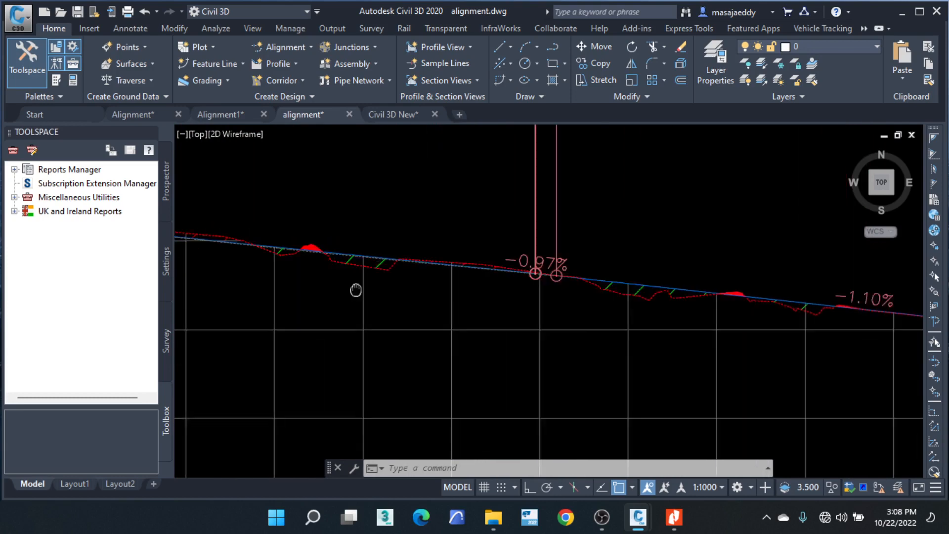
{"action": "scroll", "coordinate": [551, 261], "scroll_direction": "down", "scroll_amount": 6}
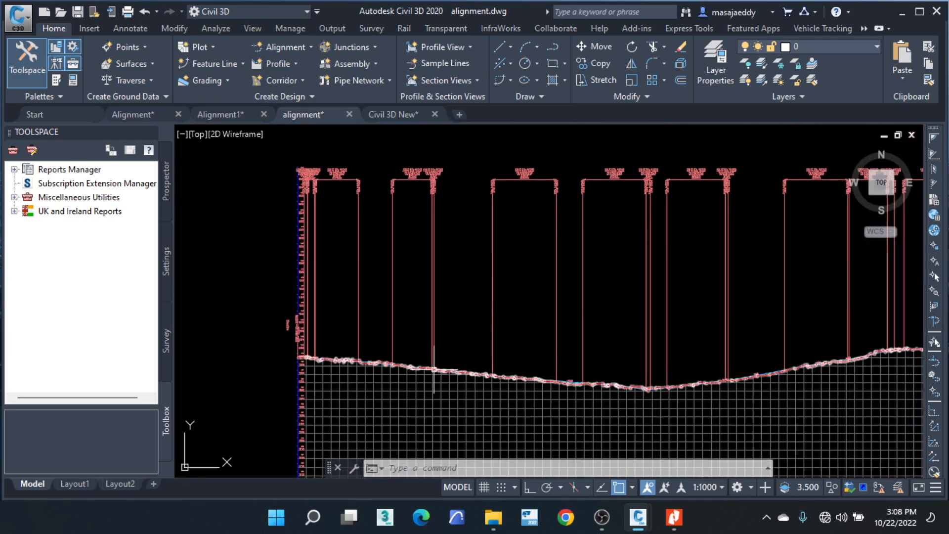
{"action": "scroll", "coordinate": [494, 377], "scroll_direction": "up", "scroll_amount": 6}
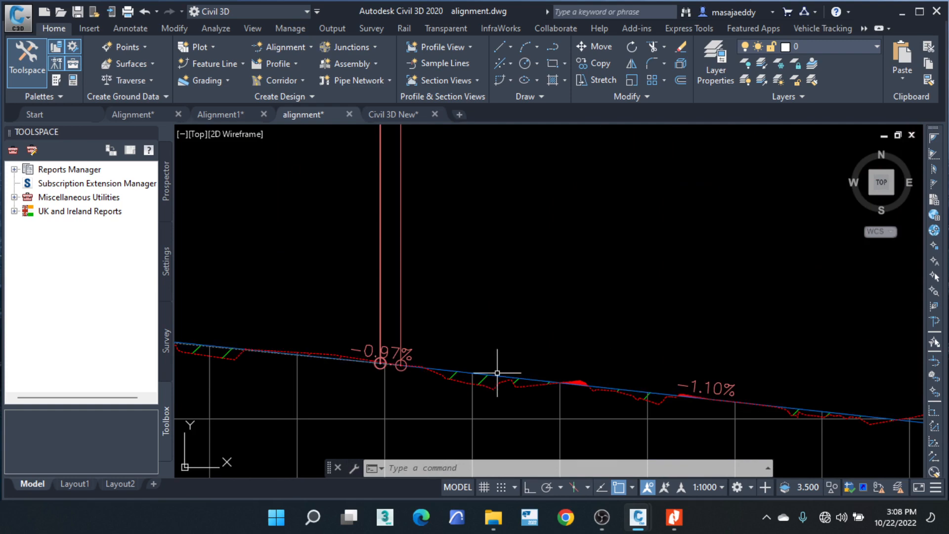
Step: Examine the gradients and curves through the first sag and the following climb of the design profile
{"action": "mouse_move", "coordinate": [497, 373]}
{"action": "scroll", "coordinate": [487, 275], "scroll_direction": "down", "scroll_amount": 4}
{"action": "middle_click_drag", "start_coordinate": [827, 352], "coordinate": [554, 328]}
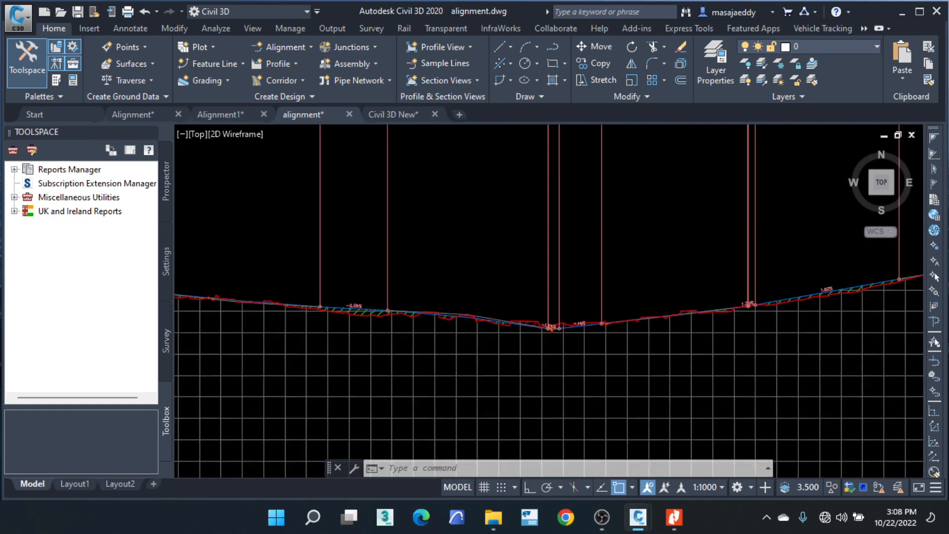
{"action": "scroll", "coordinate": [580, 327], "scroll_direction": "up", "scroll_amount": 4}
{"action": "scroll", "coordinate": [612, 263], "scroll_direction": "down", "scroll_amount": 4}
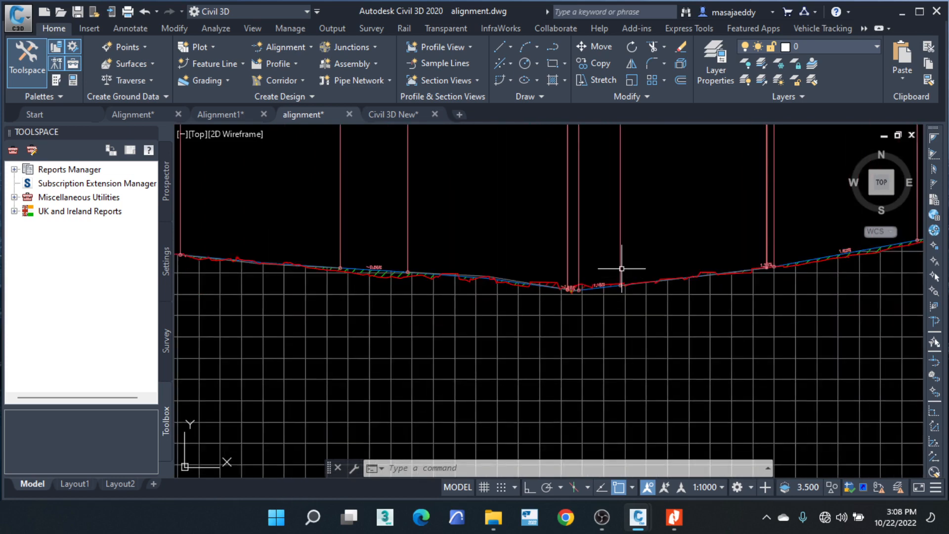
{"action": "scroll", "coordinate": [621, 270], "scroll_direction": "down", "scroll_amount": 3}
{"action": "scroll", "coordinate": [613, 272], "scroll_direction": "up", "scroll_amount": 4}
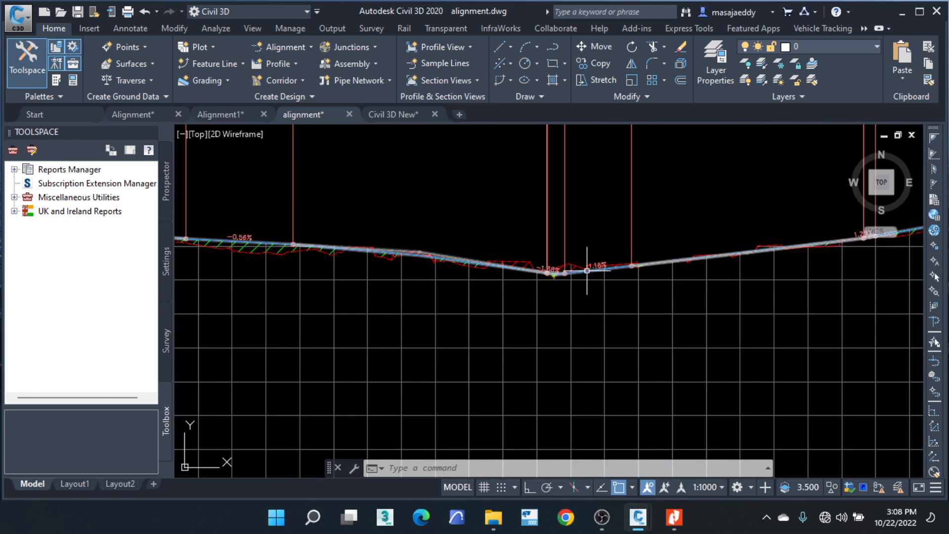
{"action": "scroll", "coordinate": [504, 258], "scroll_direction": "down", "scroll_amount": 2}
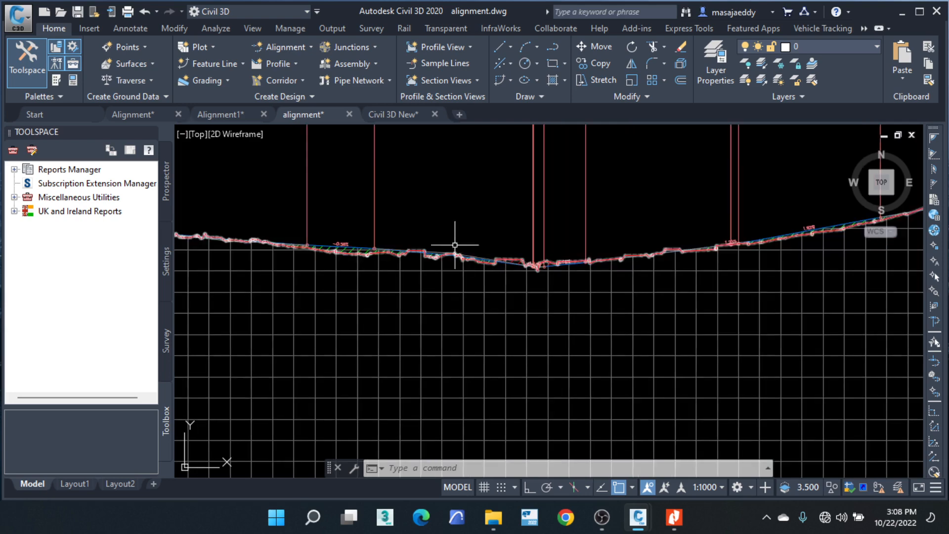
{"action": "scroll", "coordinate": [455, 245], "scroll_direction": "down", "scroll_amount": 2}
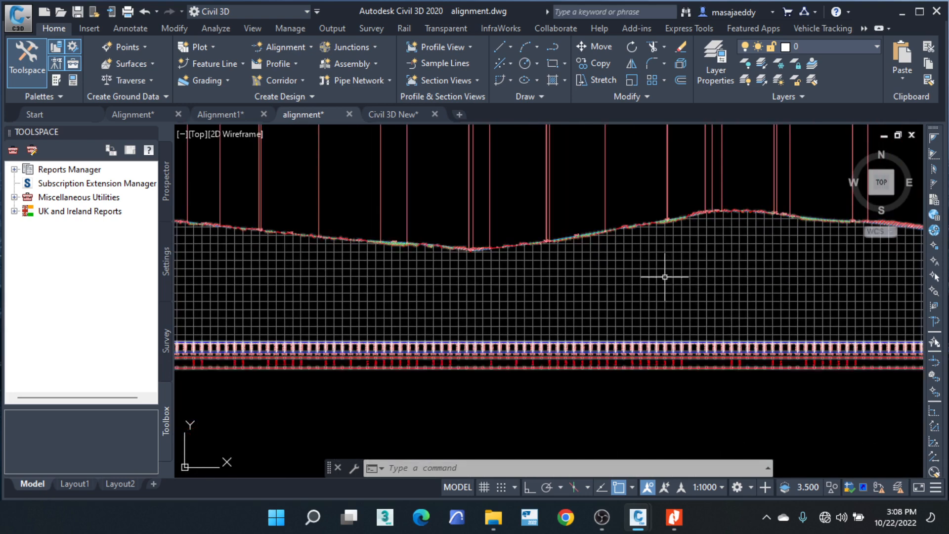
{"action": "mouse_move", "coordinate": [665, 277]}
{"action": "scroll", "coordinate": [477, 263], "scroll_direction": "up", "scroll_amount": 4}
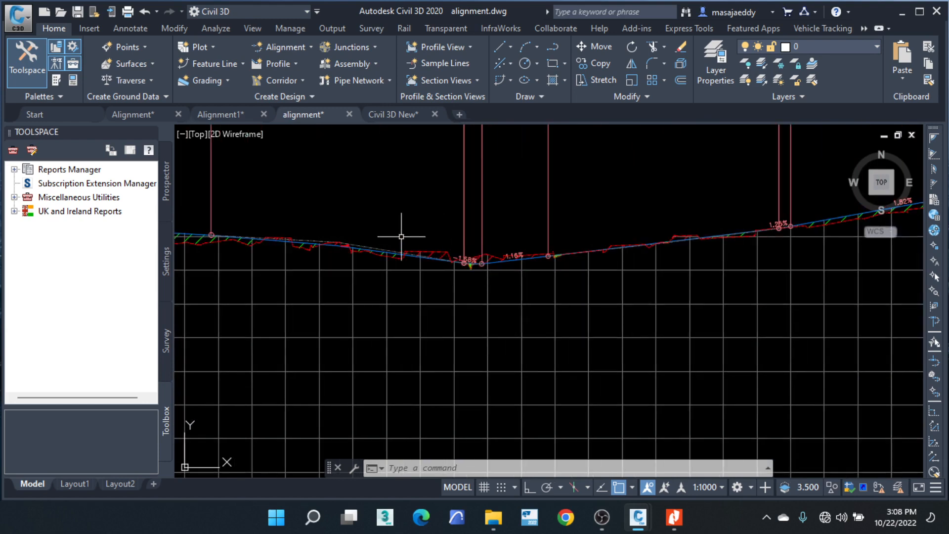
Step: Inspect the gradients through the profile's lowest stretch, around station 3+000, and revisit the gradient labels near the road's start
{"action": "scroll", "coordinate": [496, 251], "scroll_direction": "down", "scroll_amount": 6}
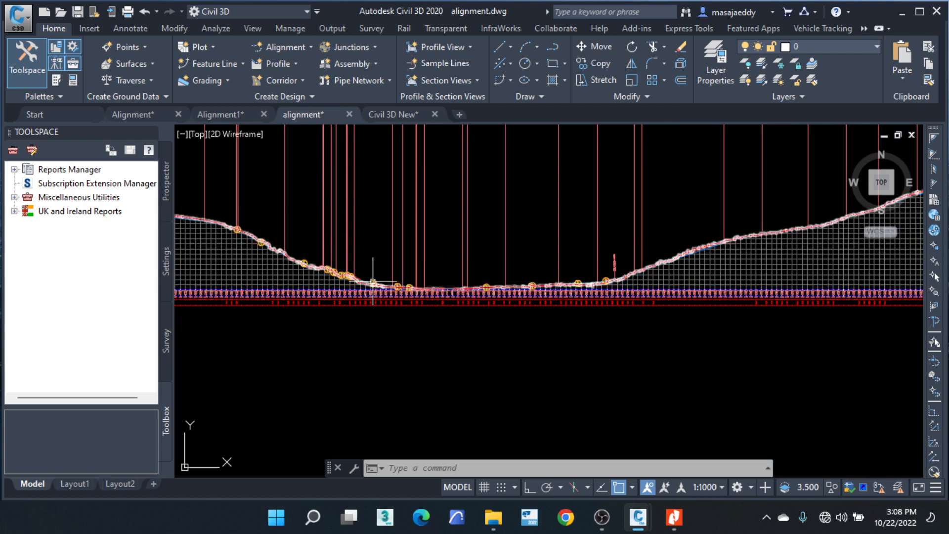
{"action": "scroll", "coordinate": [416, 285], "scroll_direction": "up", "scroll_amount": 2}
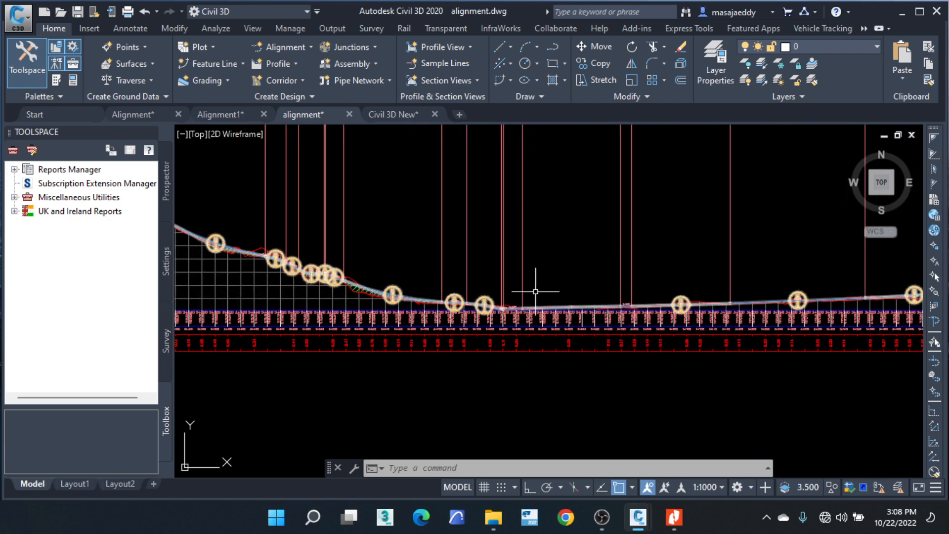
{"action": "scroll", "coordinate": [479, 275], "scroll_direction": "down", "scroll_amount": 3}
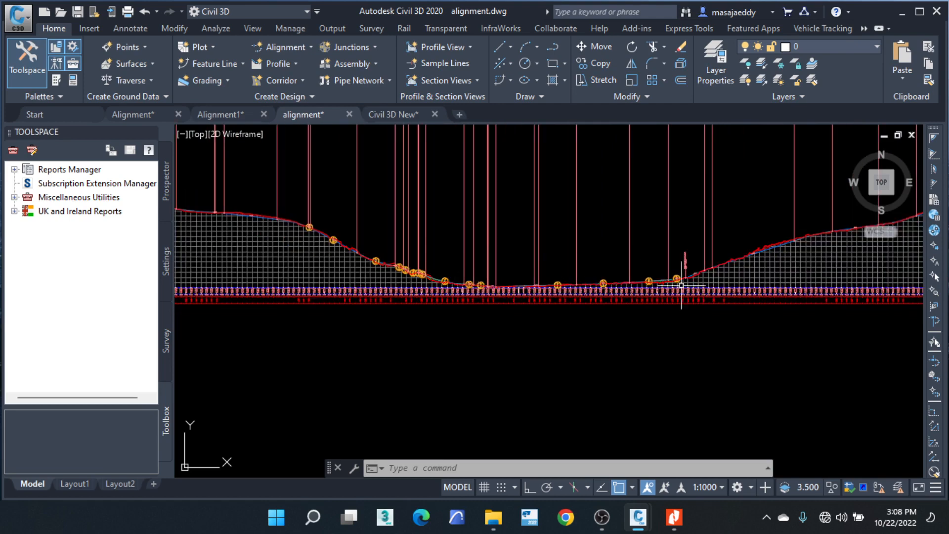
{"action": "scroll", "coordinate": [536, 283], "scroll_direction": "up", "scroll_amount": 5}
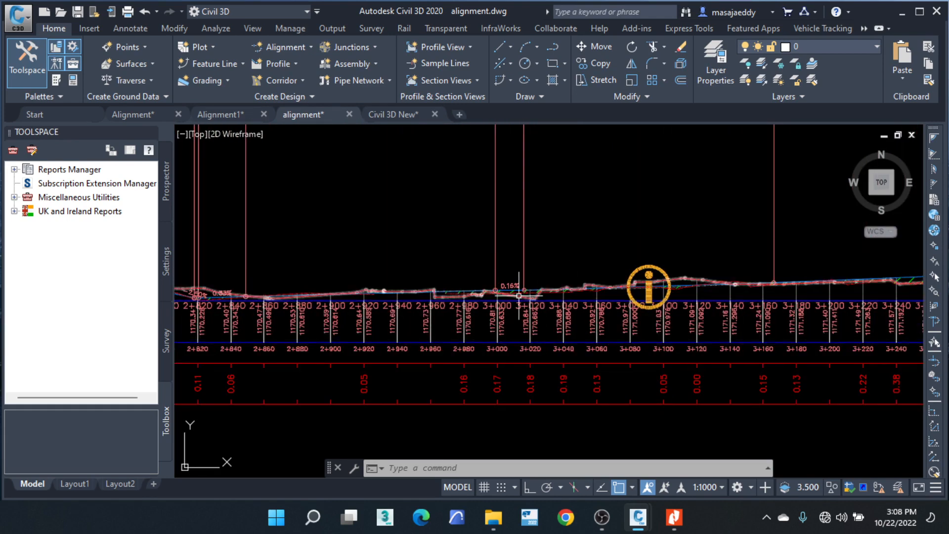
{"action": "scroll", "coordinate": [502, 271], "scroll_direction": "up", "scroll_amount": 2}
{"action": "scroll", "coordinate": [501, 271], "scroll_direction": "down", "scroll_amount": 2}
{"action": "scroll", "coordinate": [596, 272], "scroll_direction": "down", "scroll_amount": 5}
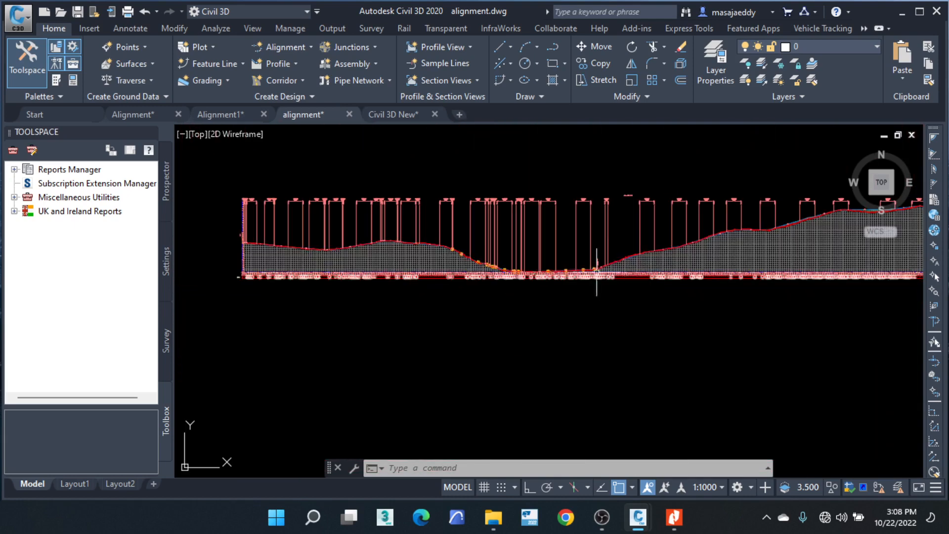
{"action": "scroll", "coordinate": [250, 247], "scroll_direction": "up", "scroll_amount": 7}
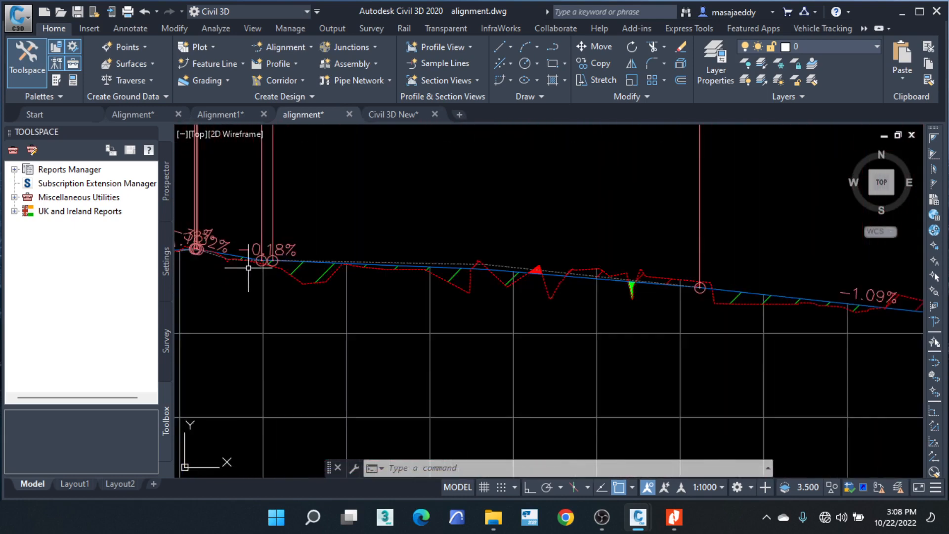
Step: Open the geometry editor for the VERTICAL ALIGN design profile
{"action": "middle_click_drag", "start_coordinate": [250, 265], "coordinate": [327, 262]}
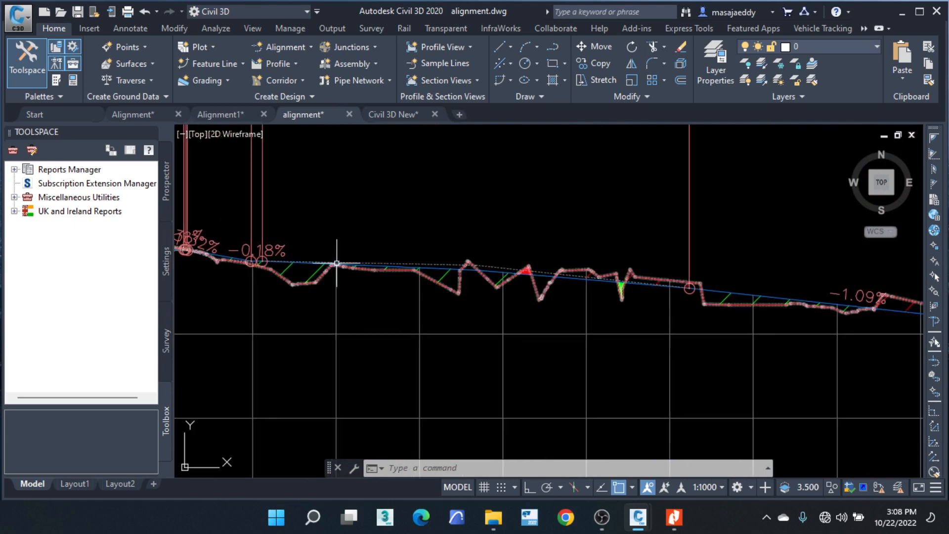
{"action": "scroll", "coordinate": [306, 263], "scroll_direction": "down", "scroll_amount": 4}
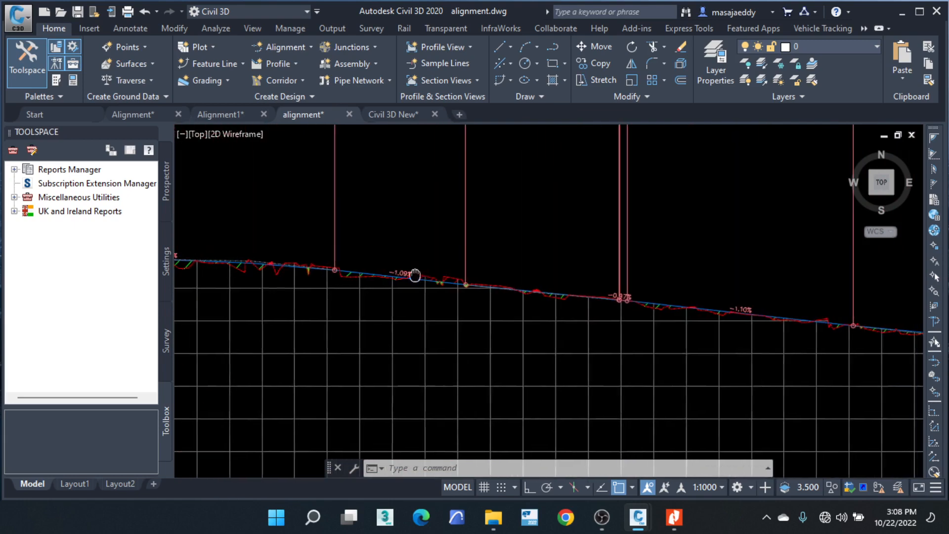
{"action": "scroll", "coordinate": [678, 340], "scroll_direction": "up", "scroll_amount": 5}
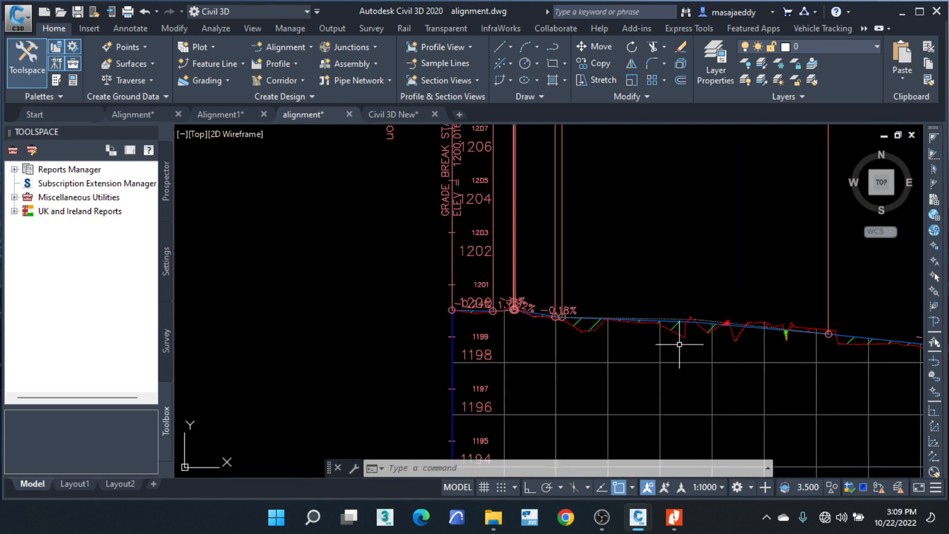
{"action": "scroll", "coordinate": [654, 332], "scroll_direction": "up", "scroll_amount": 5}
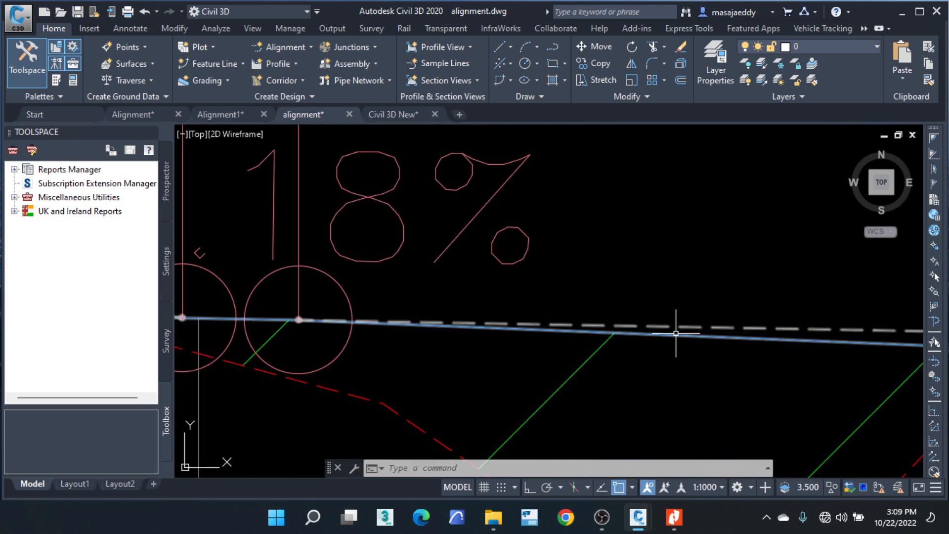
{"action": "left_click", "coordinate": [677, 334]}
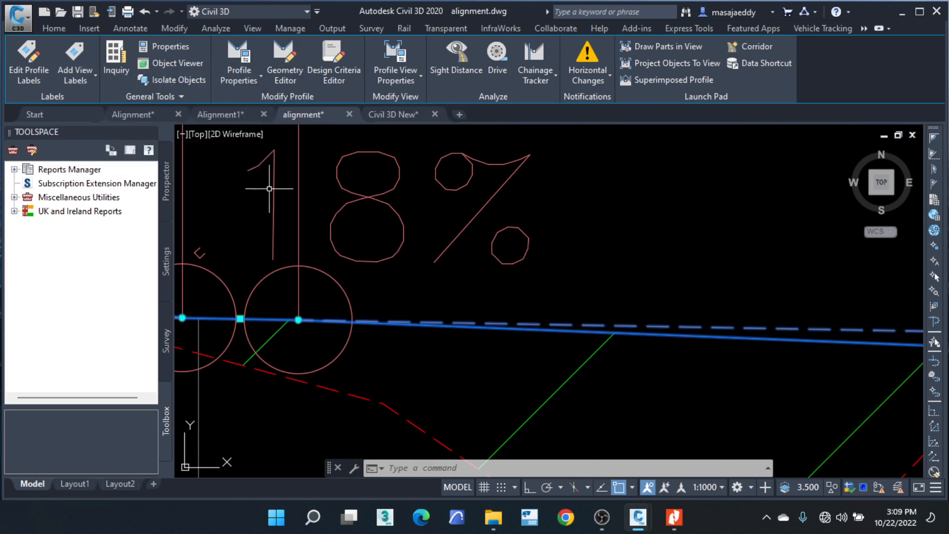
{"action": "left_click", "coordinate": [284, 54]}
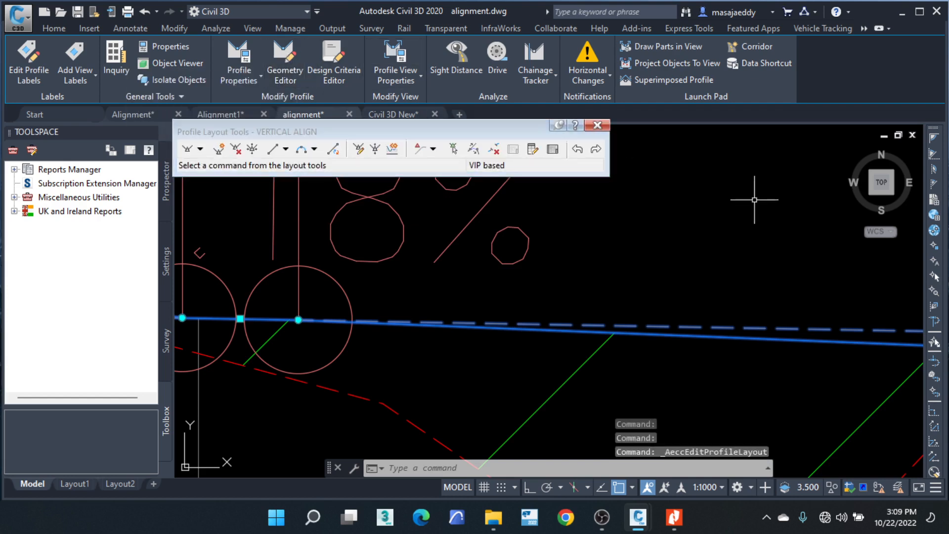
Step: Examine the closely spaced VIPs and curves between the profile's start and the -1.09% gradient
{"action": "scroll", "coordinate": [627, 282], "scroll_direction": "down", "scroll_amount": 5}
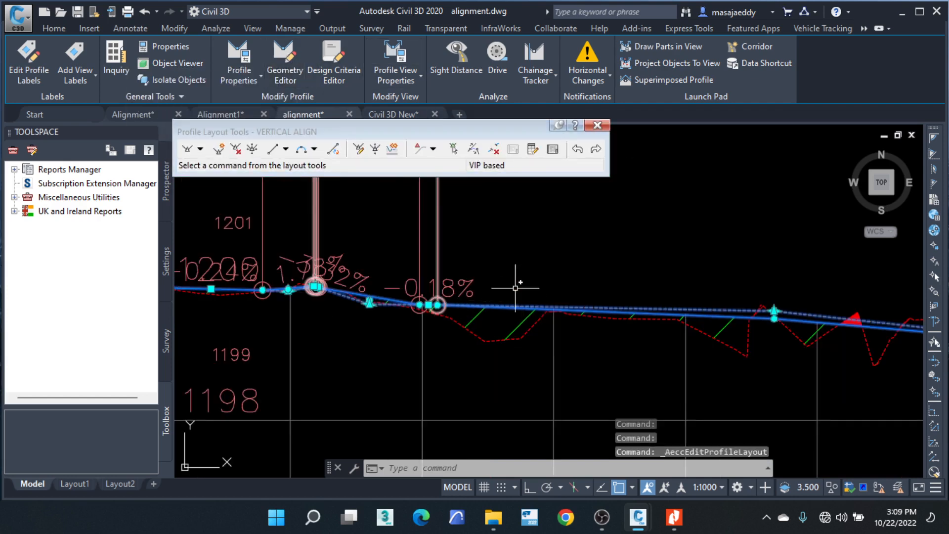
{"action": "middle_click_drag", "start_coordinate": [519, 276], "coordinate": [571, 311]}
{"action": "scroll", "coordinate": [400, 227], "scroll_direction": "down", "scroll_amount": 5}
{"action": "middle_click_drag", "start_coordinate": [519, 286], "coordinate": [393, 299]}
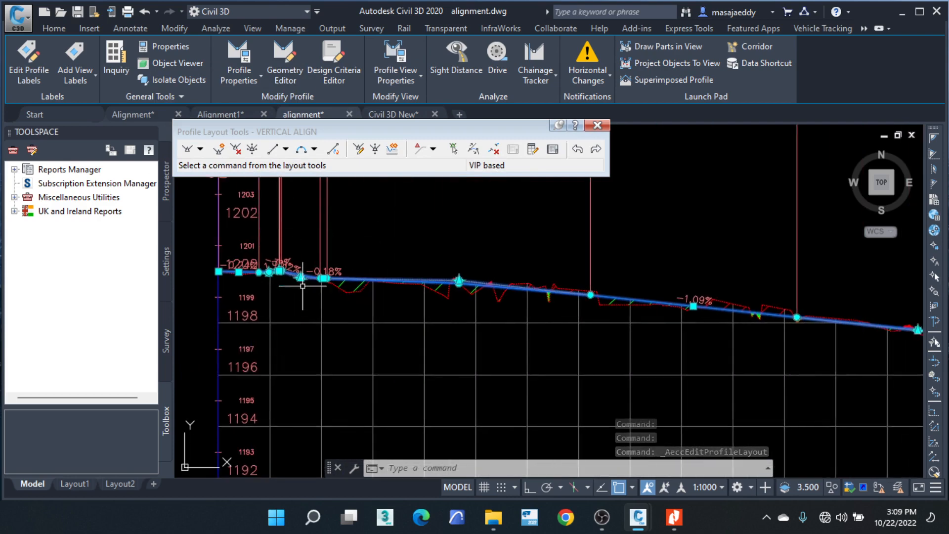
{"action": "scroll", "coordinate": [265, 286], "scroll_direction": "up", "scroll_amount": 5}
{"action": "scroll", "coordinate": [304, 241], "scroll_direction": "up", "scroll_amount": 4}
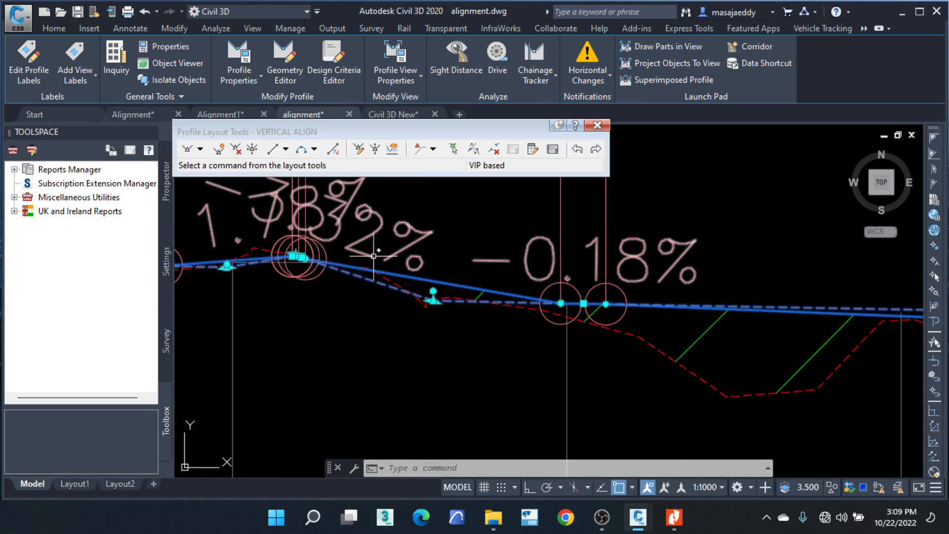
{"action": "scroll", "coordinate": [338, 233], "scroll_direction": "down", "scroll_amount": 5}
{"action": "middle_click_drag", "start_coordinate": [473, 314], "coordinate": [398, 322]}
{"action": "middle_click_drag", "start_coordinate": [587, 345], "coordinate": [576, 354]}
{"action": "middle_click_drag", "start_coordinate": [324, 296], "coordinate": [492, 334]}
{"action": "middle_click_drag", "start_coordinate": [710, 388], "coordinate": [592, 380]}
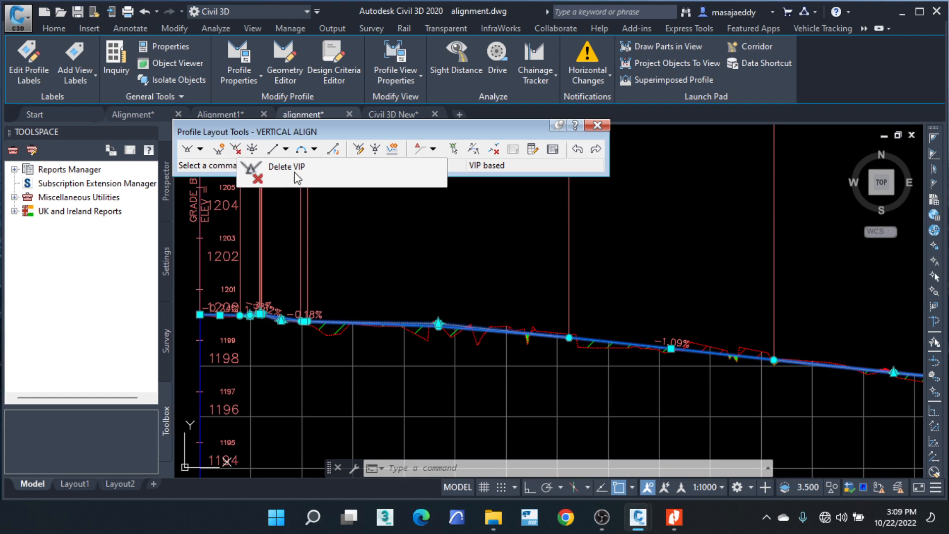
Step: Use Delete VIP to remove the small crest VIP near the profile's start and the VIP just before it
{"action": "left_click", "coordinate": [236, 148]}
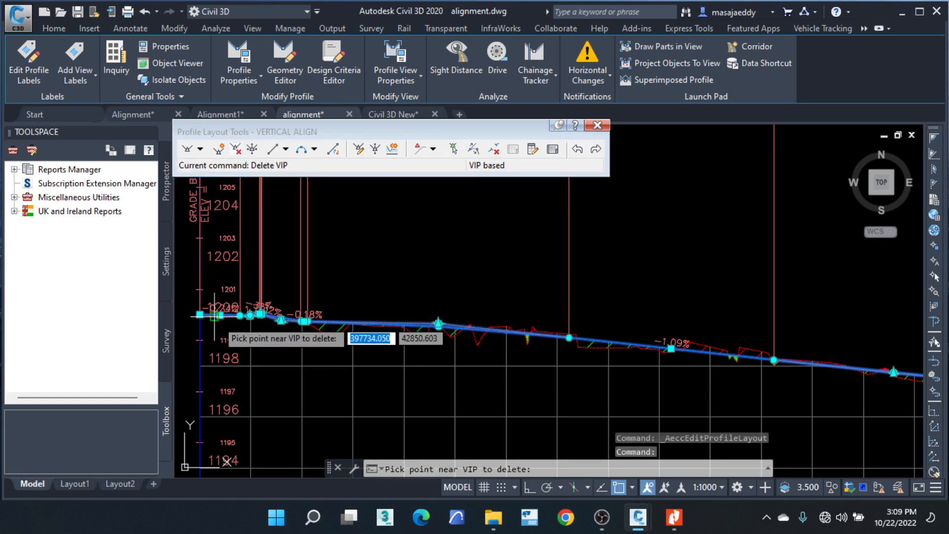
{"action": "scroll", "coordinate": [214, 317], "scroll_direction": "up", "scroll_amount": 6}
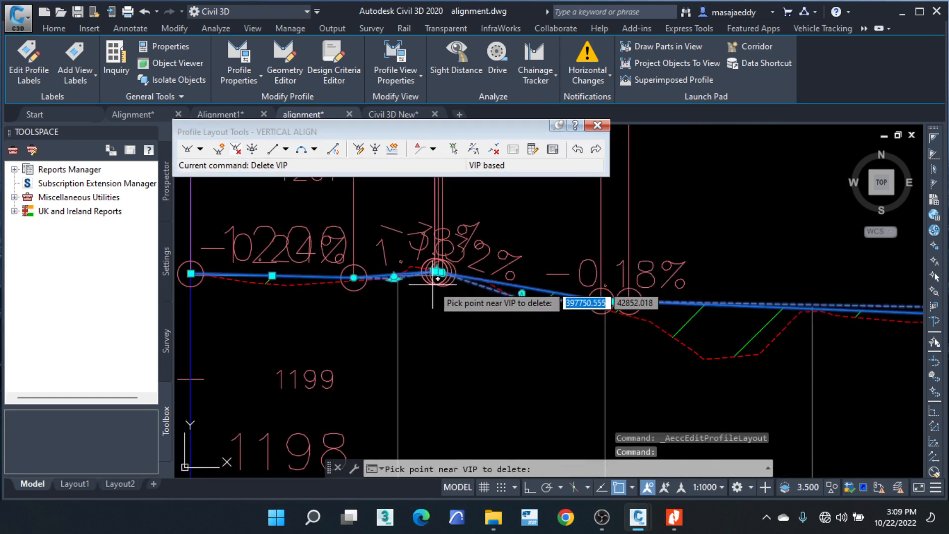
{"action": "scroll", "coordinate": [436, 284], "scroll_direction": "up", "scroll_amount": 2}
{"action": "scroll", "coordinate": [431, 277], "scroll_direction": "up", "scroll_amount": 3}
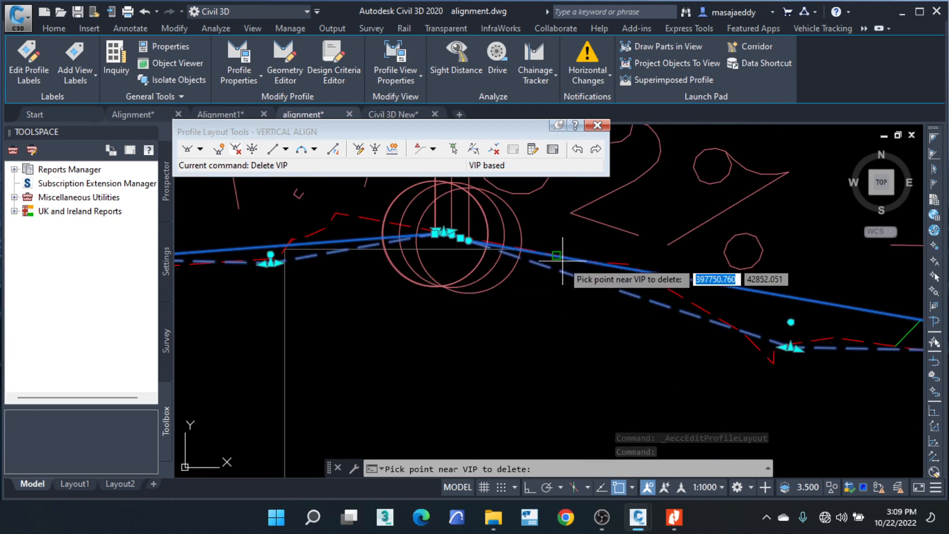
{"action": "left_click", "coordinate": [434, 266]}
{"action": "left_click", "coordinate": [276, 278]}
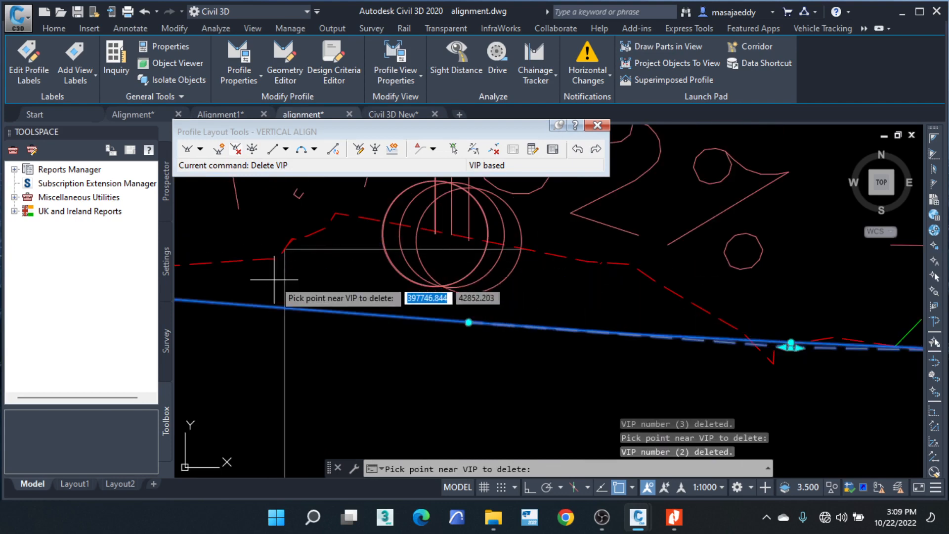
Step: Delete the VIP on the first long descent, just ahead of the -1.68% gradient leading into the sag
{"action": "scroll", "coordinate": [277, 238], "scroll_direction": "down", "scroll_amount": 8}
{"action": "middle_click_drag", "start_coordinate": [729, 341], "coordinate": [319, 318]}
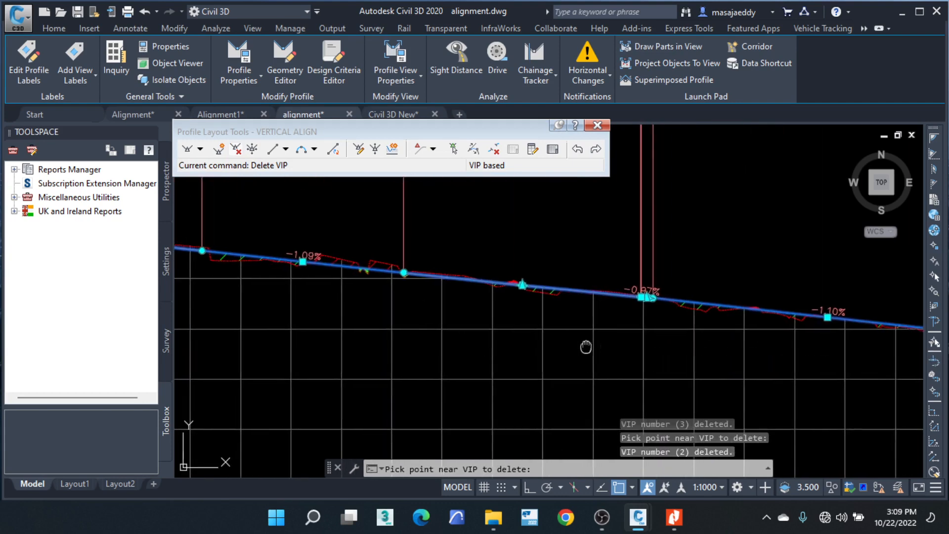
{"action": "scroll", "coordinate": [317, 297], "scroll_direction": "up", "scroll_amount": 3}
{"action": "scroll", "coordinate": [430, 285], "scroll_direction": "up", "scroll_amount": 2}
{"action": "scroll", "coordinate": [403, 272], "scroll_direction": "up", "scroll_amount": 2}
{"action": "scroll", "coordinate": [402, 271], "scroll_direction": "down", "scroll_amount": 5}
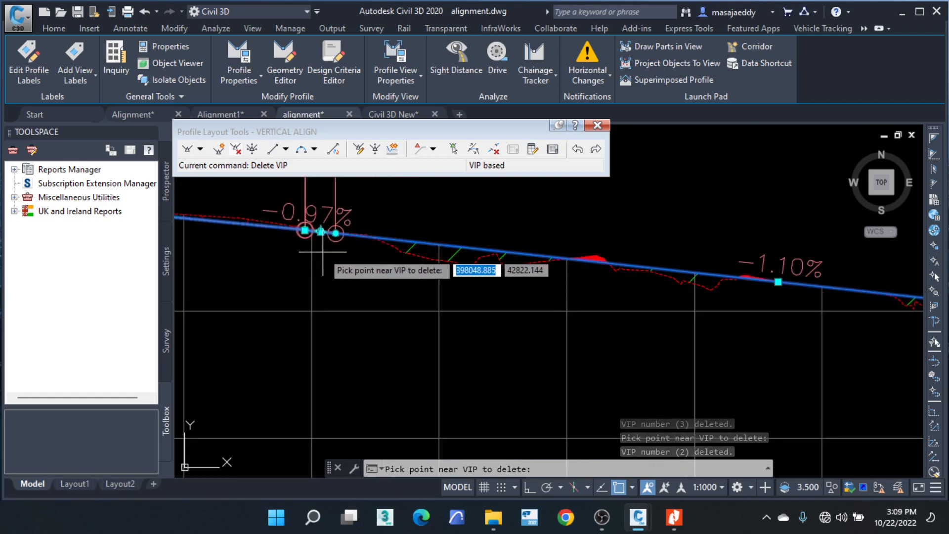
{"action": "middle_click_drag", "start_coordinate": [651, 320], "coordinate": [415, 329]}
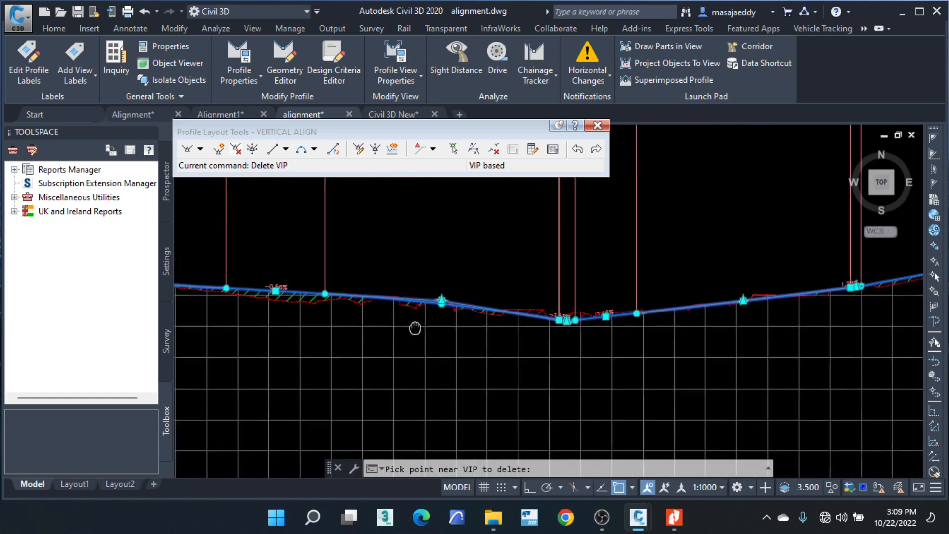
{"action": "scroll", "coordinate": [438, 314], "scroll_direction": "up", "scroll_amount": 2}
{"action": "left_click", "coordinate": [460, 293]}
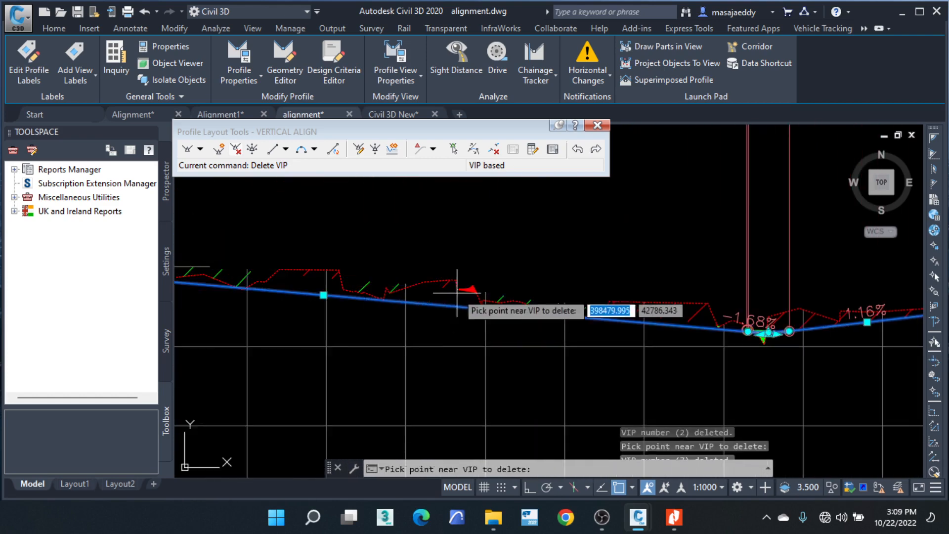
Step: Delete three VIPs along the climb between the first sag and the crest: after the 1.16% gradient, at the next break, and just before the crest
{"action": "scroll", "coordinate": [408, 271], "scroll_direction": "down", "scroll_amount": 2}
{"action": "scroll", "coordinate": [600, 323], "scroll_direction": "down", "scroll_amount": 1}
{"action": "middle_click_drag", "start_coordinate": [599, 323], "coordinate": [385, 340]}
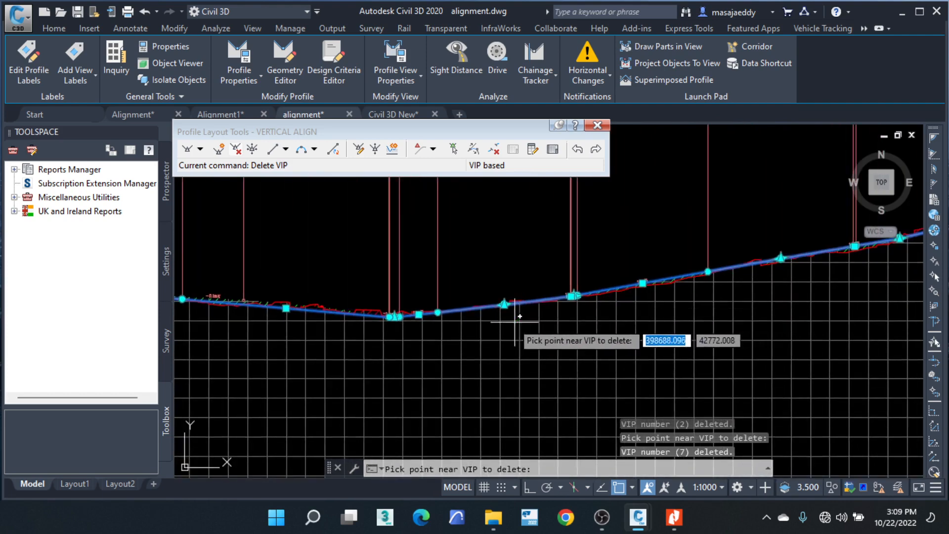
{"action": "scroll", "coordinate": [572, 304], "scroll_direction": "up", "scroll_amount": 2}
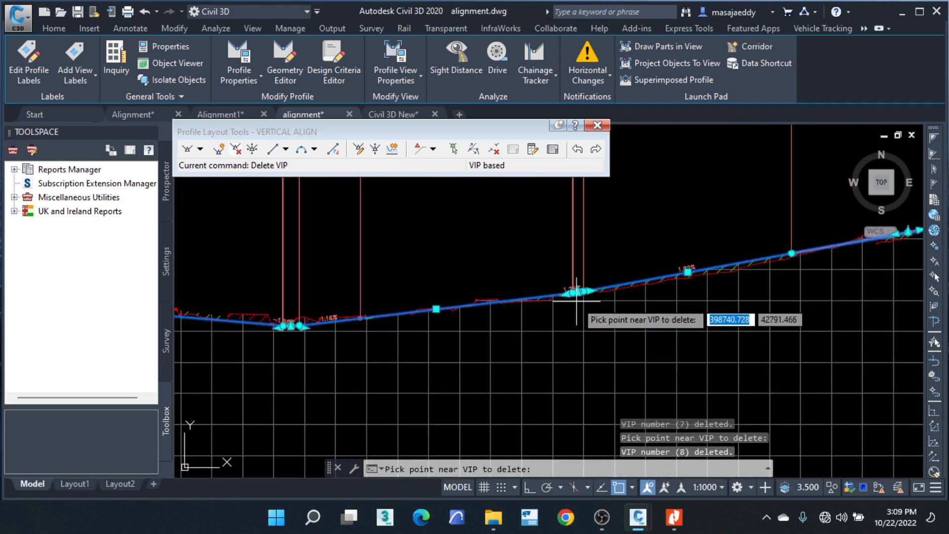
{"action": "scroll", "coordinate": [604, 295], "scroll_direction": "down", "scroll_amount": 3}
{"action": "scroll", "coordinate": [561, 254], "scroll_direction": "up", "scroll_amount": 3}
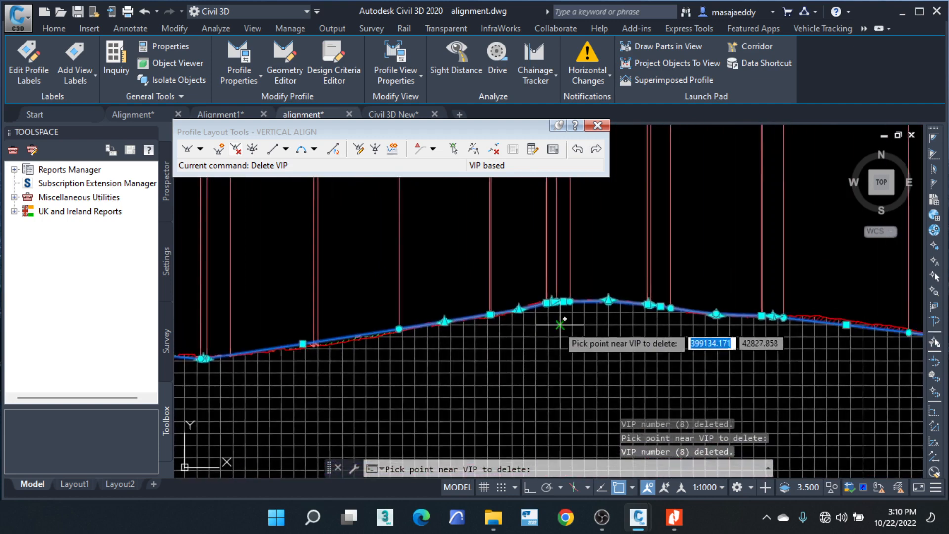
{"action": "left_click", "coordinate": [471, 297]}
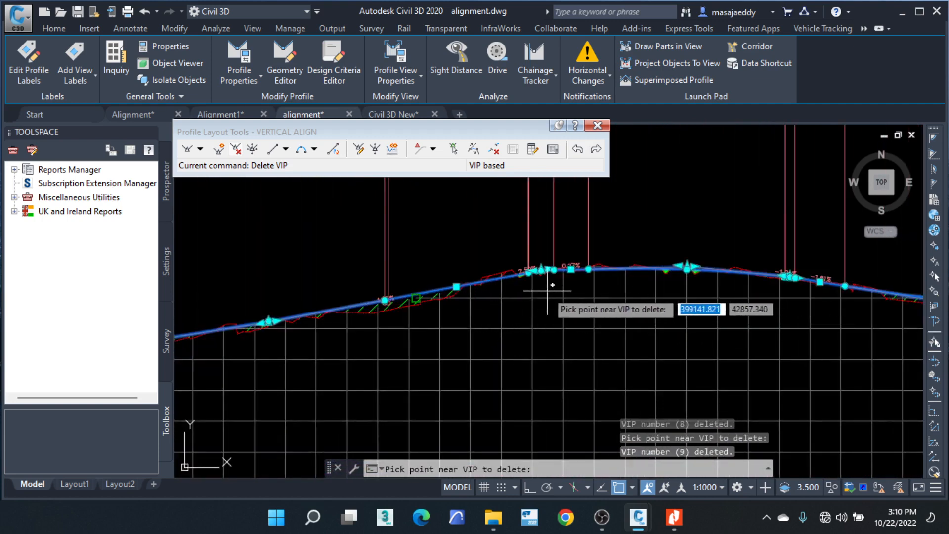
Step: Delete the two VIPs past the 0.27% gradient, on the flat crest and at the start of the following descent
{"action": "scroll", "coordinate": [424, 312], "scroll_direction": "down", "scroll_amount": 2}
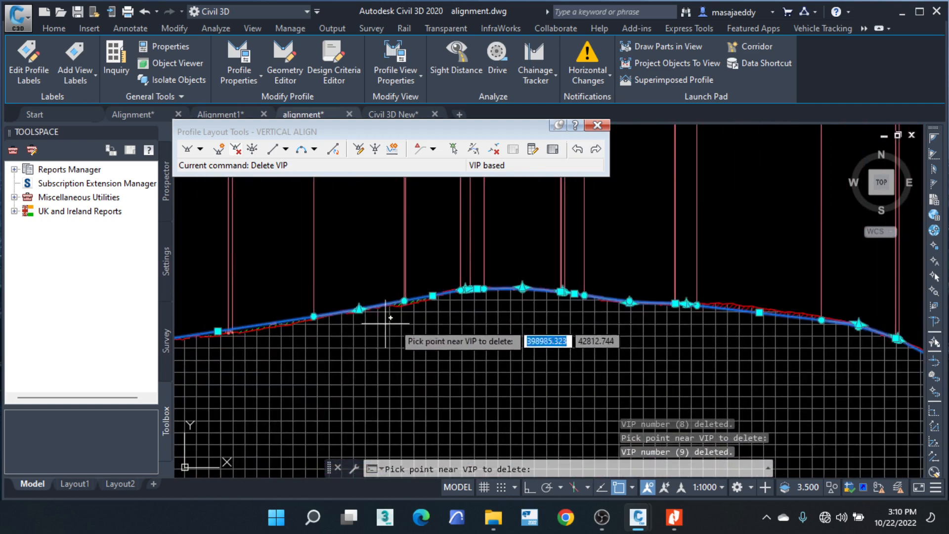
{"action": "scroll", "coordinate": [556, 297], "scroll_direction": "down", "scroll_amount": 1}
{"action": "left_click", "coordinate": [479, 297]}
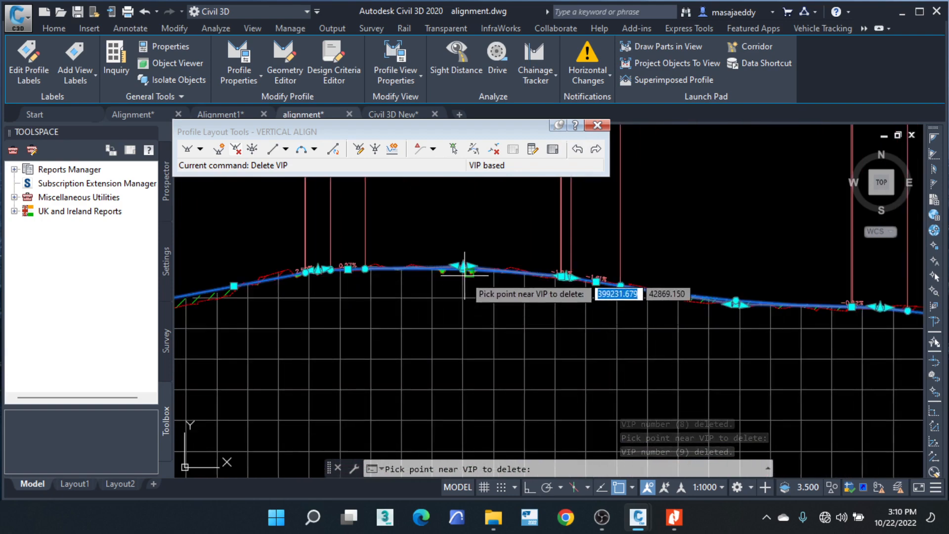
{"action": "left_click", "coordinate": [571, 280]}
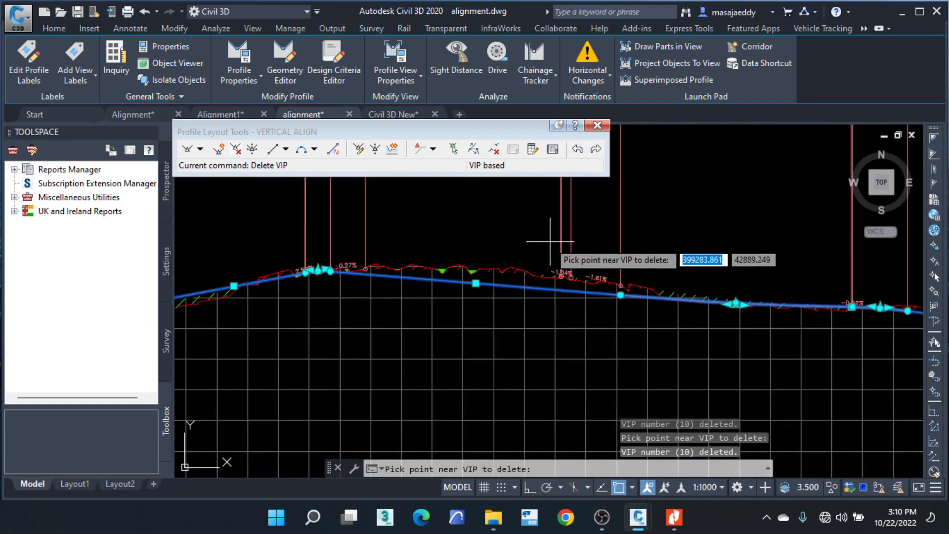
Step: Delete the two VIPs at either end of the -5.08% gradient on the long descent
{"action": "scroll", "coordinate": [544, 241], "scroll_direction": "down", "scroll_amount": 2}
{"action": "middle_click_drag", "start_coordinate": [737, 296], "coordinate": [478, 310]}
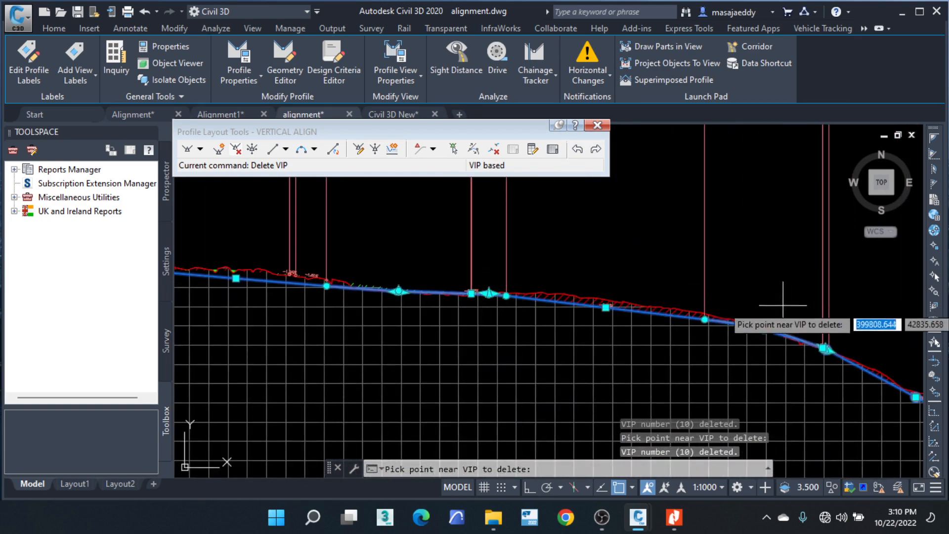
{"action": "middle_click_drag", "start_coordinate": [765, 326], "coordinate": [513, 261]}
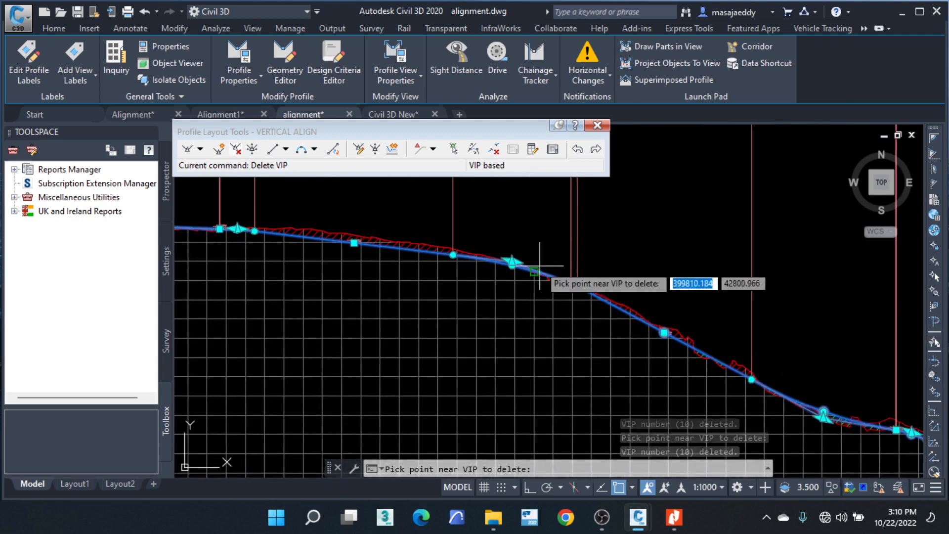
{"action": "middle_click_drag", "start_coordinate": [732, 334], "coordinate": [590, 295]}
{"action": "scroll", "coordinate": [553, 300], "scroll_direction": "up", "scroll_amount": 4}
{"action": "scroll", "coordinate": [493, 280], "scroll_direction": "up", "scroll_amount": 8}
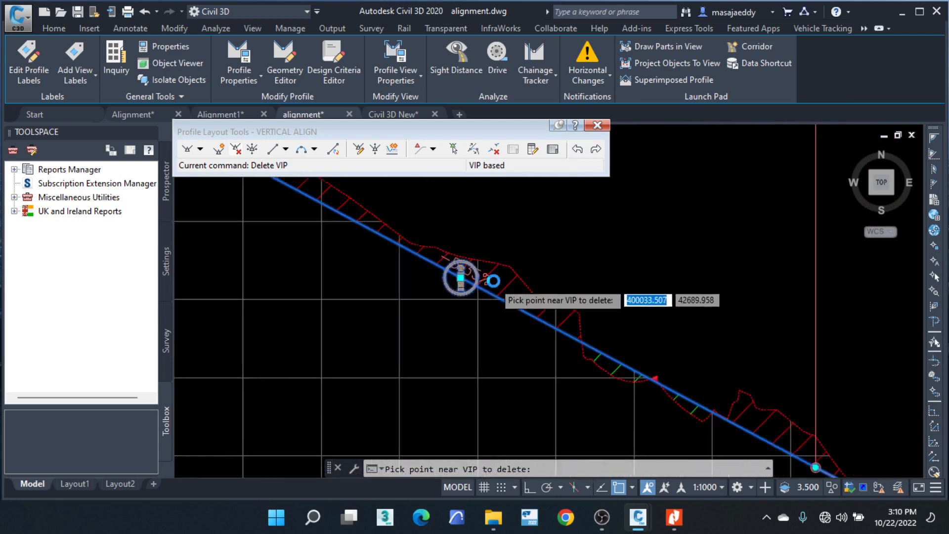
{"action": "scroll", "coordinate": [359, 246], "scroll_direction": "down", "scroll_amount": 6}
{"action": "scroll", "coordinate": [359, 246], "scroll_direction": "down", "scroll_amount": 5}
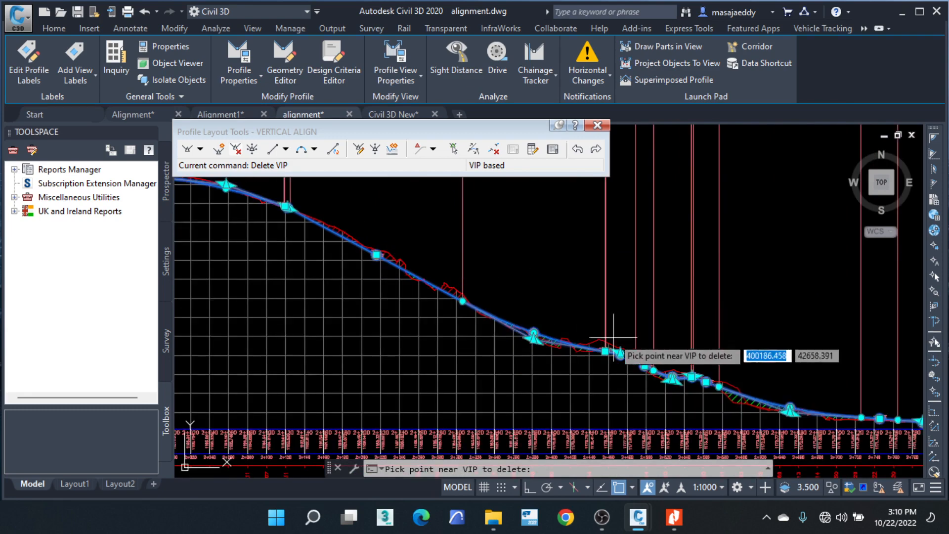
{"action": "scroll", "coordinate": [515, 314], "scroll_direction": "up", "scroll_amount": 4}
{"action": "left_click", "coordinate": [514, 314]}
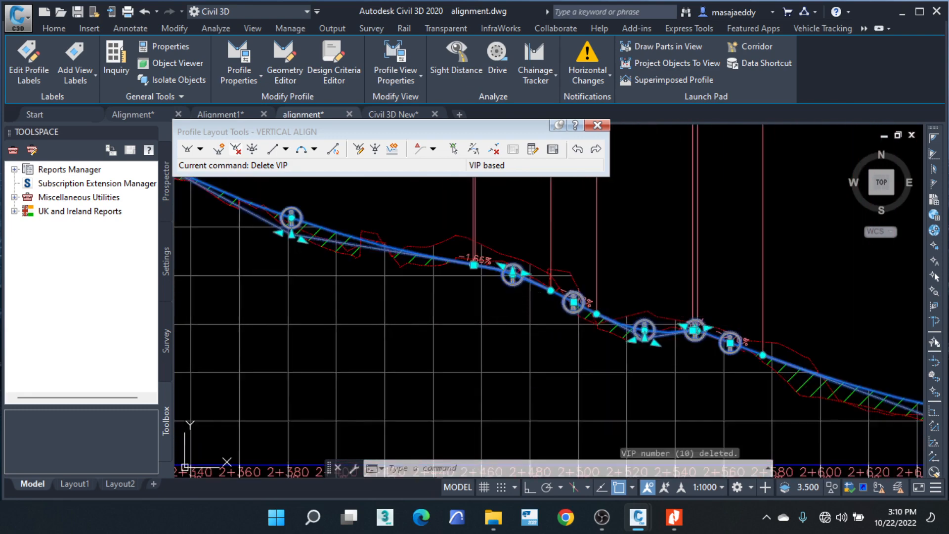
{"action": "left_click", "coordinate": [593, 311]}
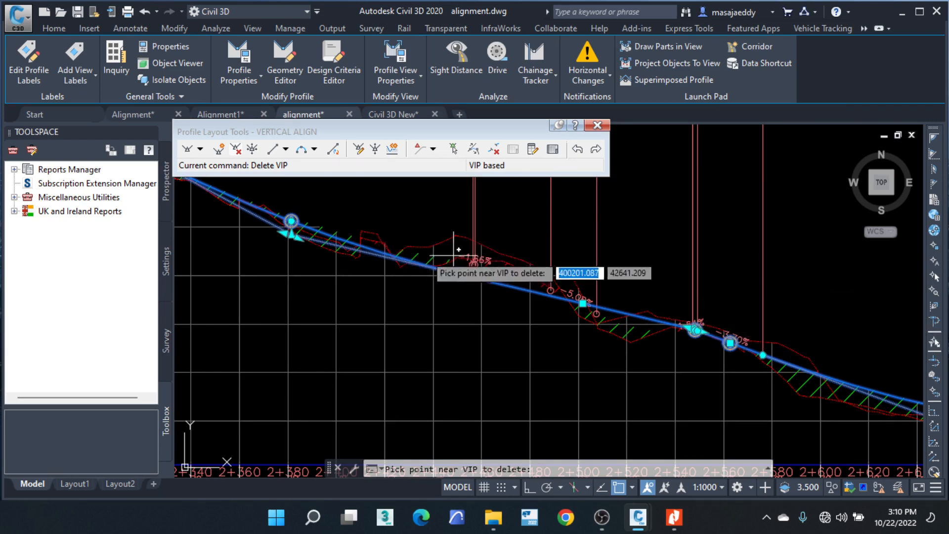
Step: Delete the VIP at about chainage 2+795, just ahead of the low point at the foot of the long descent
{"action": "scroll", "coordinate": [419, 267], "scroll_direction": "down", "scroll_amount": 5}
{"action": "middle_click_drag", "start_coordinate": [821, 305], "coordinate": [742, 321]}
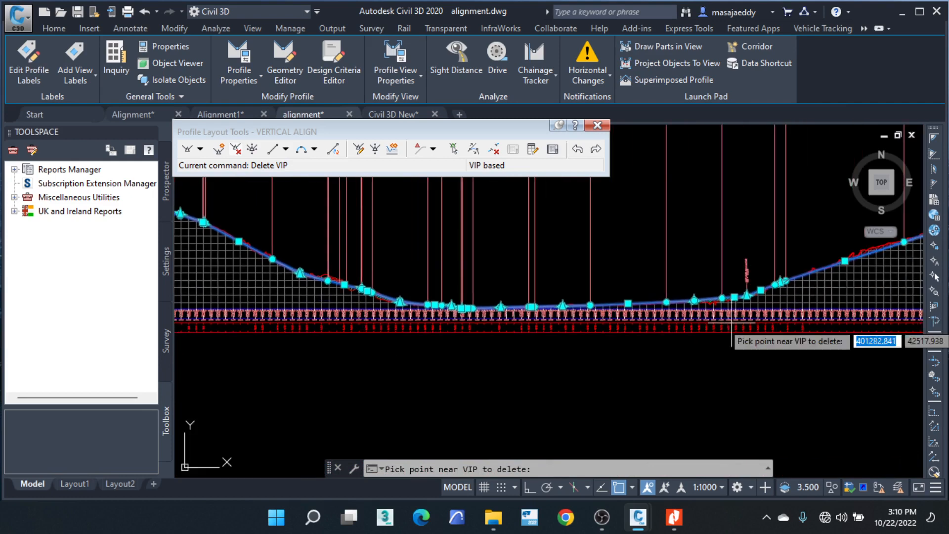
{"action": "scroll", "coordinate": [345, 280], "scroll_direction": "up", "scroll_amount": 7}
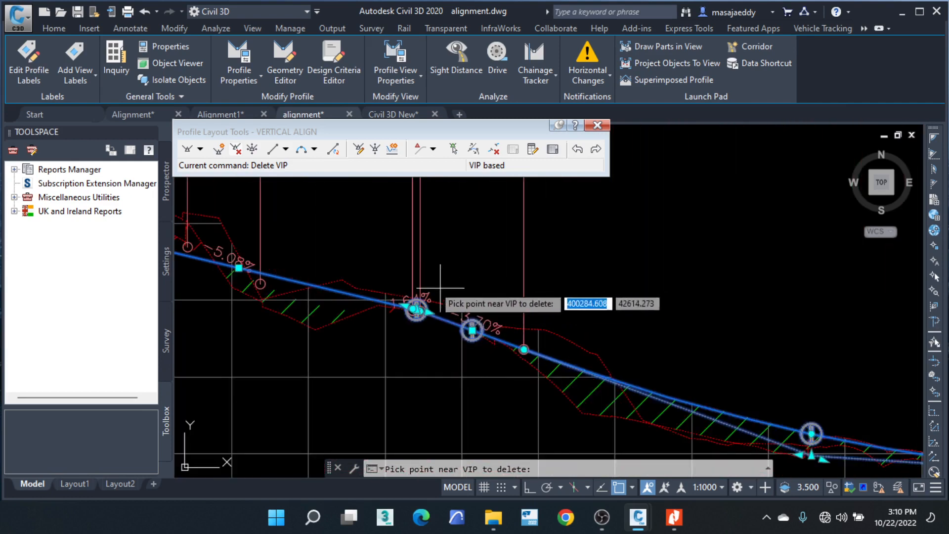
{"action": "scroll", "coordinate": [691, 343], "scroll_direction": "down", "scroll_amount": 2}
{"action": "middle_click_drag", "start_coordinate": [691, 344], "coordinate": [492, 345]}
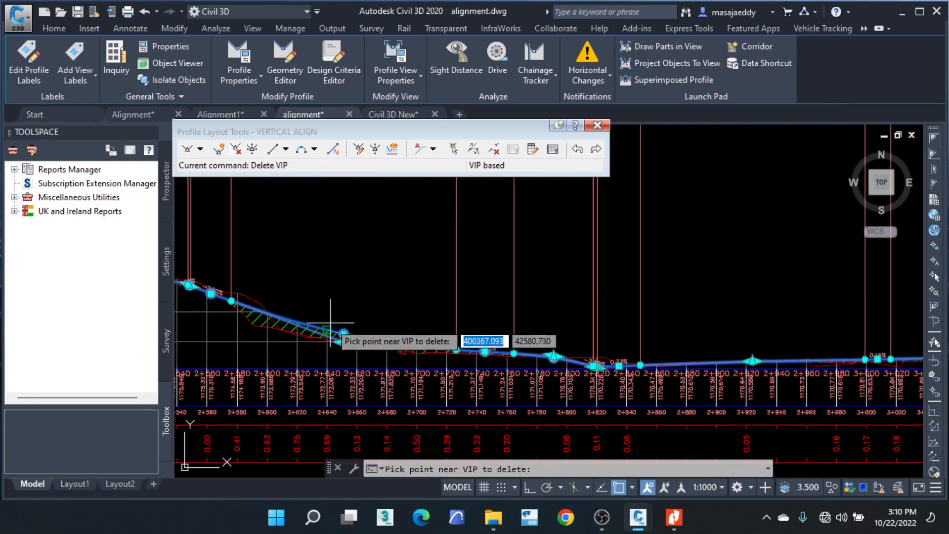
{"action": "middle_click_drag", "start_coordinate": [313, 318], "coordinate": [698, 361]}
{"action": "middle_click_drag", "start_coordinate": [871, 366], "coordinate": [540, 307]}
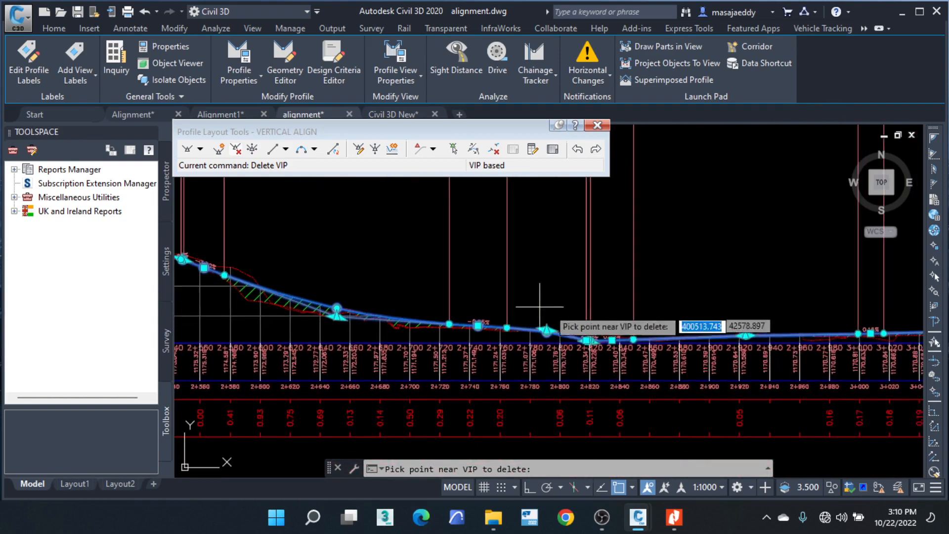
{"action": "left_click", "coordinate": [555, 323]}
Step: Delete the VIPs at about chainage 3+095 and at the last gentle break before the long climb
{"action": "middle_click_drag", "start_coordinate": [806, 337], "coordinate": [475, 323]}
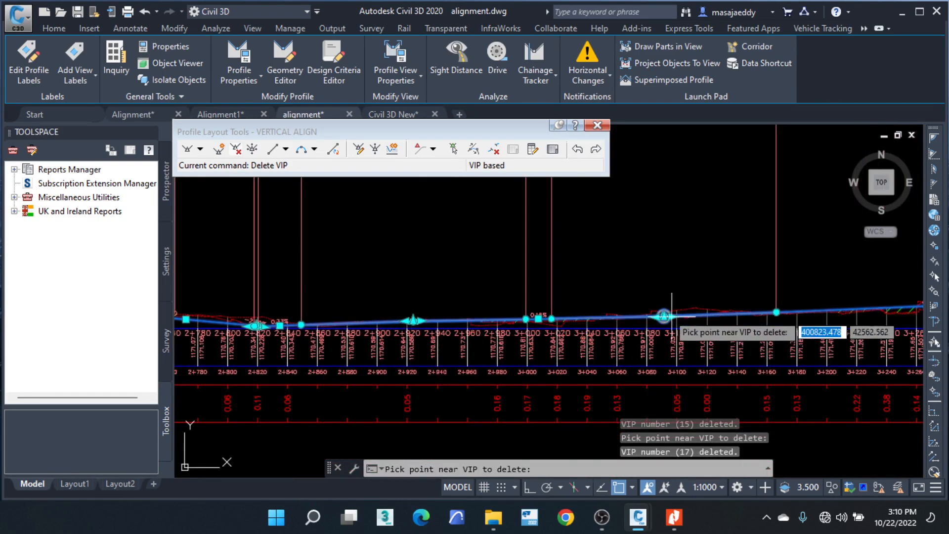
{"action": "middle_click_drag", "start_coordinate": [727, 318], "coordinate": [239, 307]}
{"action": "scroll", "coordinate": [402, 303], "scroll_direction": "down", "scroll_amount": 4}
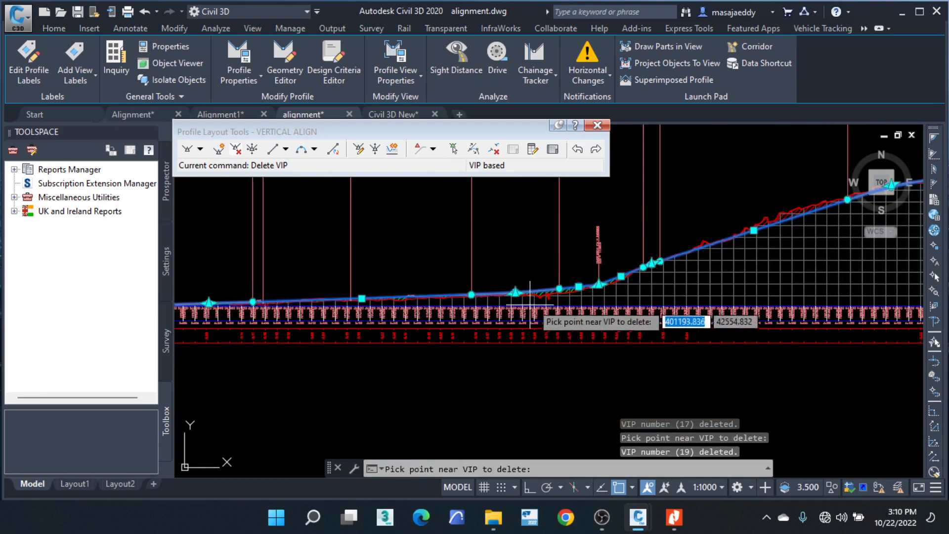
{"action": "scroll", "coordinate": [544, 302], "scroll_direction": "up", "scroll_amount": 4}
{"action": "middle_click_drag", "start_coordinate": [703, 263], "coordinate": [930, 307]}
{"action": "scroll", "coordinate": [449, 303], "scroll_direction": "up", "scroll_amount": 3}
Step: Examine the design profile from the start of the long climb to its far end for further surplus VIPs
{"action": "scroll", "coordinate": [459, 335], "scroll_direction": "down", "scroll_amount": 6}
{"action": "middle_click_drag", "start_coordinate": [649, 336], "coordinate": [471, 362]}
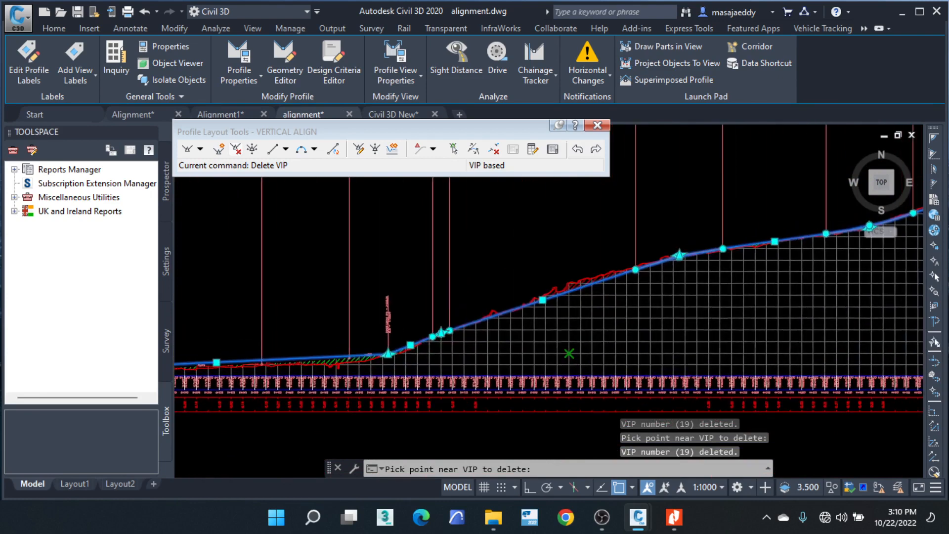
{"action": "scroll", "coordinate": [621, 284], "scroll_direction": "up", "scroll_amount": 4}
{"action": "middle_click_drag", "start_coordinate": [673, 270], "coordinate": [561, 252]}
{"action": "scroll", "coordinate": [561, 252], "scroll_direction": "up", "scroll_amount": 5}
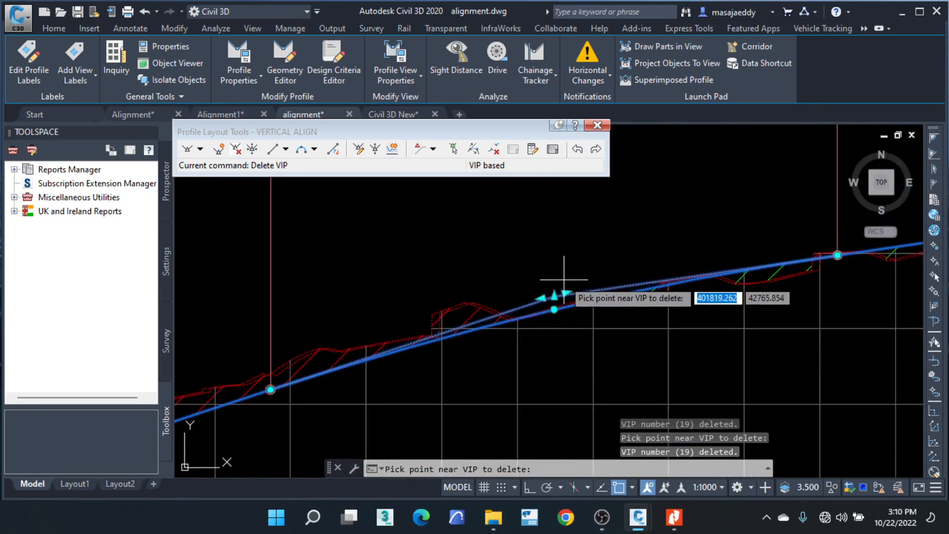
{"action": "scroll", "coordinate": [770, 244], "scroll_direction": "down", "scroll_amount": 5}
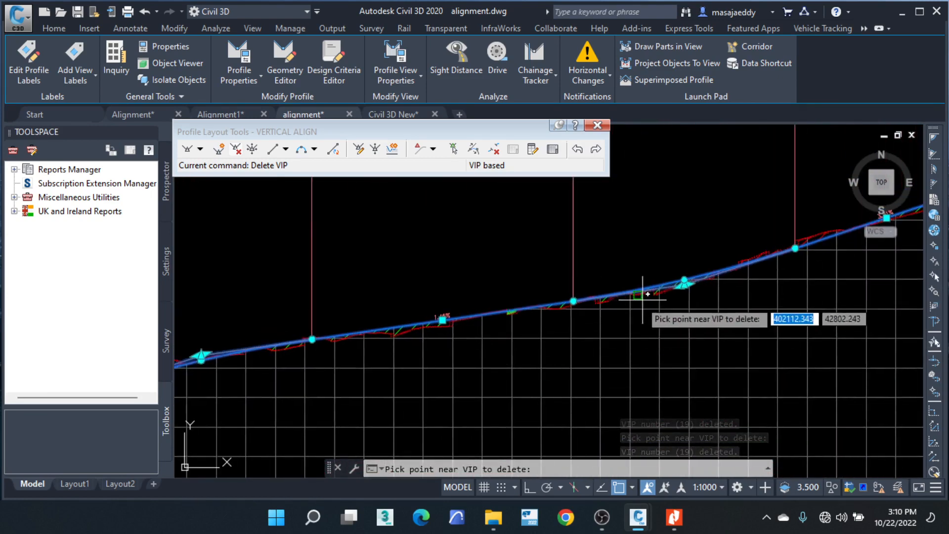
{"action": "middle_click_drag", "start_coordinate": [856, 311], "coordinate": [550, 371]}
{"action": "scroll", "coordinate": [675, 334], "scroll_direction": "down", "scroll_amount": 2}
{"action": "middle_click_drag", "start_coordinate": [767, 286], "coordinate": [598, 321]}
{"action": "middle_click_drag", "start_coordinate": [678, 293], "coordinate": [626, 315]}
{"action": "middle_click_drag", "start_coordinate": [755, 268], "coordinate": [623, 298]}
{"action": "middle_click_drag", "start_coordinate": [771, 290], "coordinate": [419, 297]}
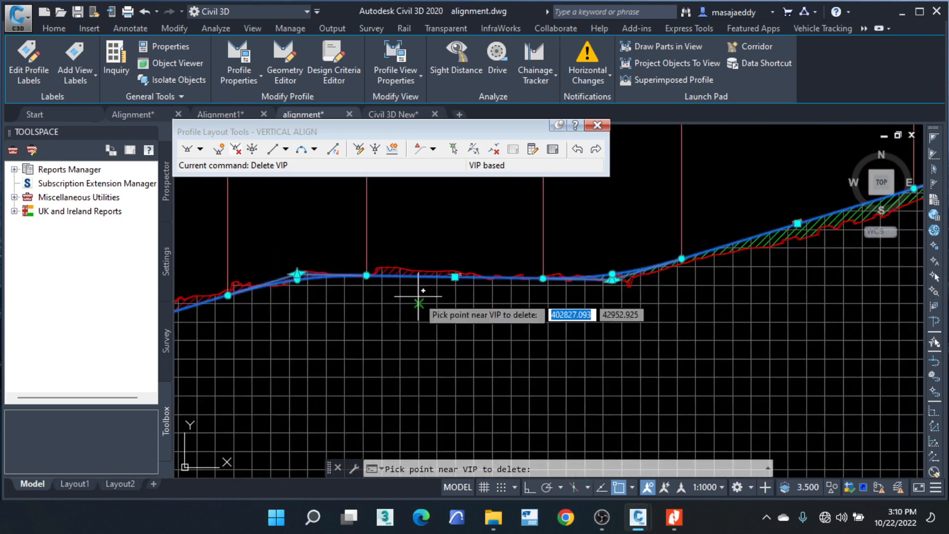
{"action": "middle_click_drag", "start_coordinate": [788, 267], "coordinate": [497, 323]}
{"action": "middle_click_drag", "start_coordinate": [773, 249], "coordinate": [499, 333]}
{"action": "middle_click_drag", "start_coordinate": [830, 273], "coordinate": [624, 312]}
{"action": "middle_click_drag", "start_coordinate": [801, 309], "coordinate": [613, 319]}
{"action": "middle_click_drag", "start_coordinate": [851, 312], "coordinate": [644, 320]}
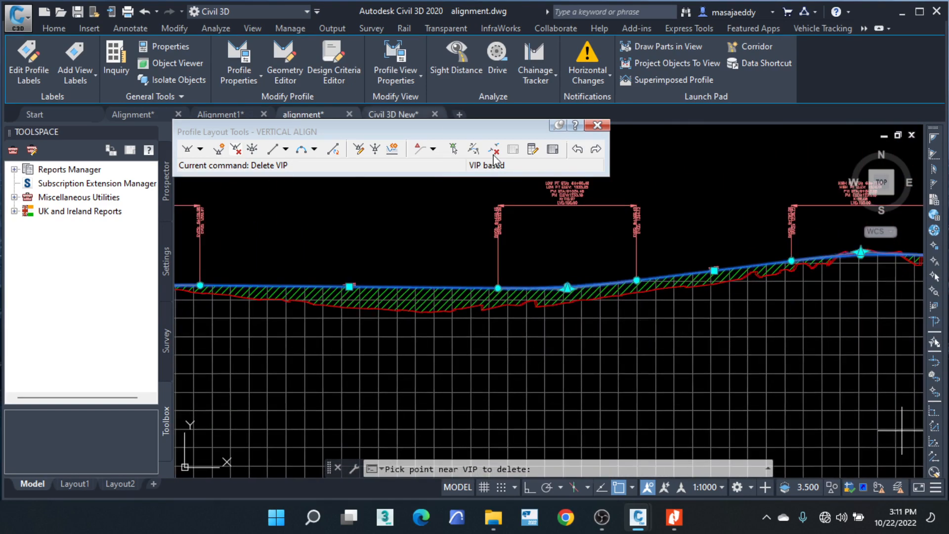
{"action": "middle_click_drag", "start_coordinate": [743, 286], "coordinate": [459, 307]}
{"action": "scroll", "coordinate": [615, 275], "scroll_direction": "up", "scroll_amount": 3}
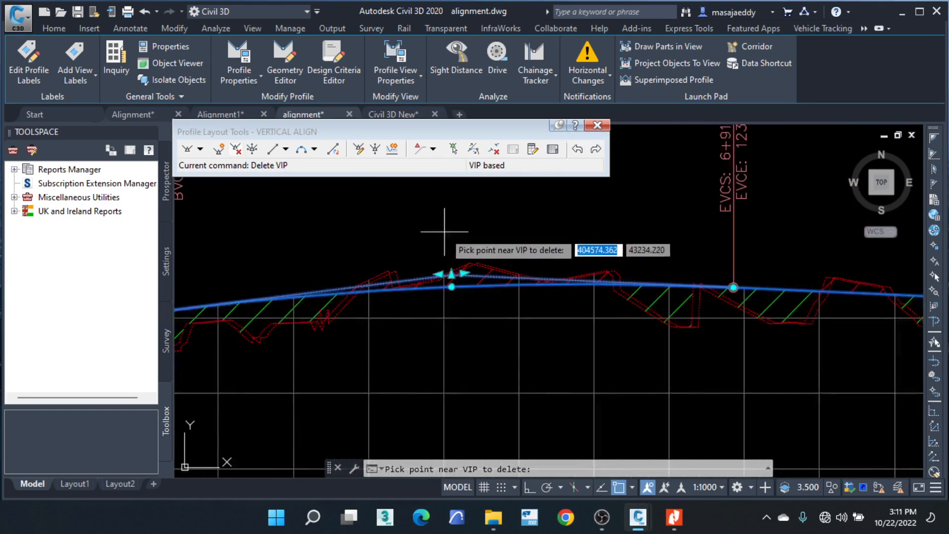
{"action": "scroll", "coordinate": [330, 222], "scroll_direction": "down", "scroll_amount": 3}
{"action": "scroll", "coordinate": [328, 224], "scroll_direction": "down", "scroll_amount": 2}
{"action": "scroll", "coordinate": [566, 244], "scroll_direction": "up", "scroll_amount": 3}
{"action": "scroll", "coordinate": [620, 226], "scroll_direction": "up", "scroll_amount": 4}
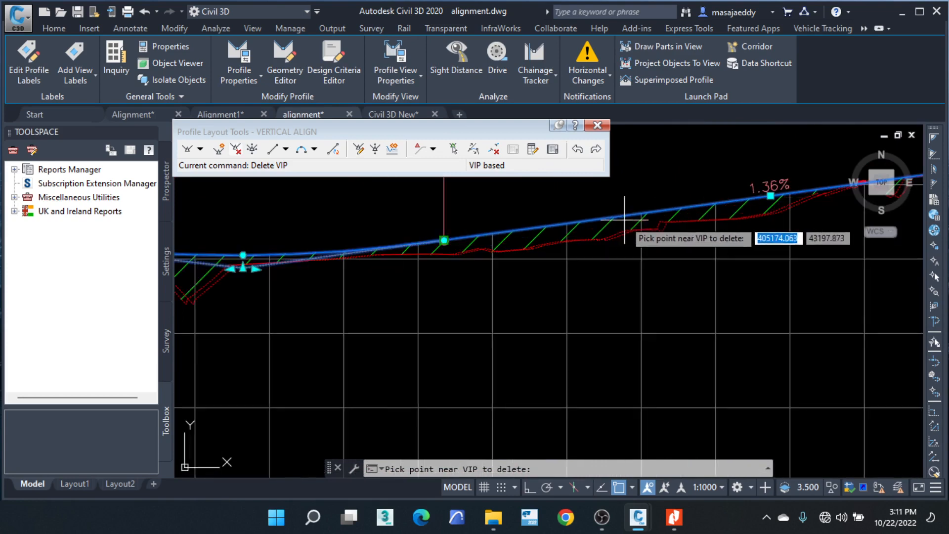
{"action": "scroll", "coordinate": [688, 232], "scroll_direction": "down", "scroll_amount": 6}
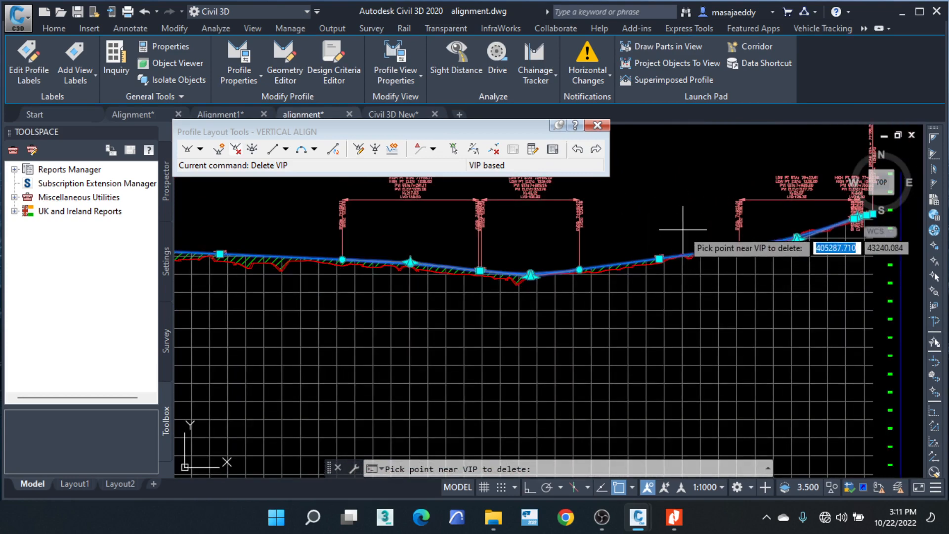
{"action": "left_click", "coordinate": [687, 232]}
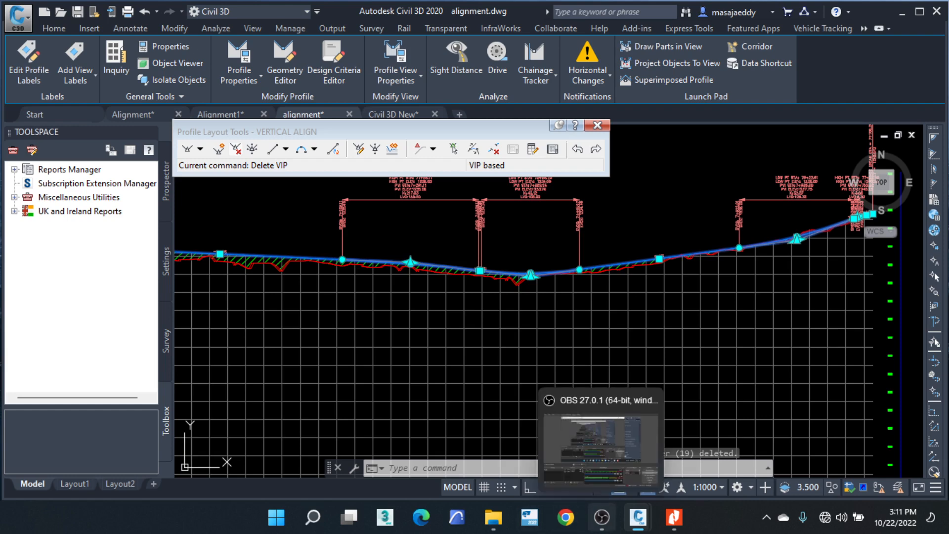
Step: End the VIP deletion and reselect the design profile at its starting chainage
{"action": "scroll", "coordinate": [847, 290], "scroll_direction": "down", "scroll_amount": 5}
{"action": "middle_click_drag", "start_coordinate": [259, 306], "coordinate": [698, 349]}
{"action": "key", "text": "Escape"}
{"action": "key", "text": "Escape"}
{"action": "scroll", "coordinate": [587, 355], "scroll_direction": "up", "scroll_amount": 10}
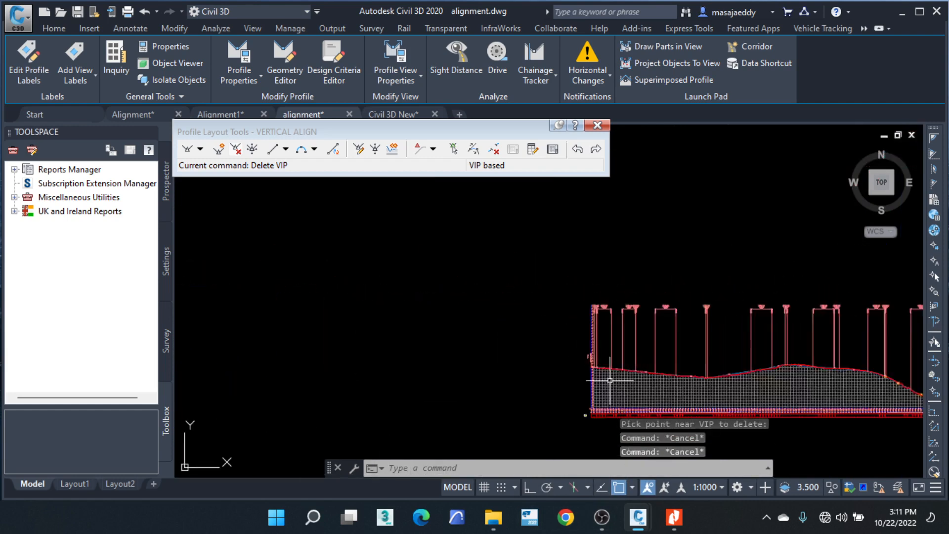
{"action": "scroll", "coordinate": [371, 260], "scroll_direction": "up", "scroll_amount": 4}
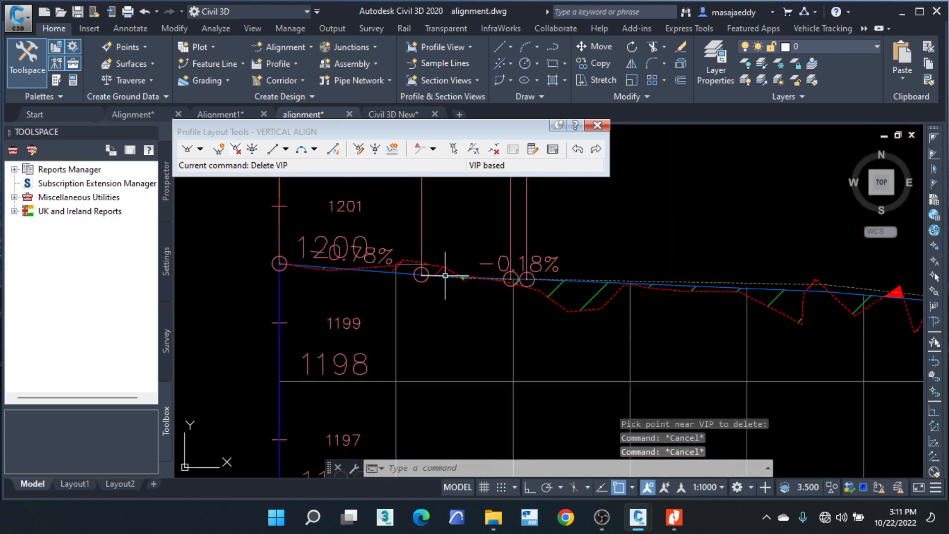
{"action": "left_click", "coordinate": [638, 285]}
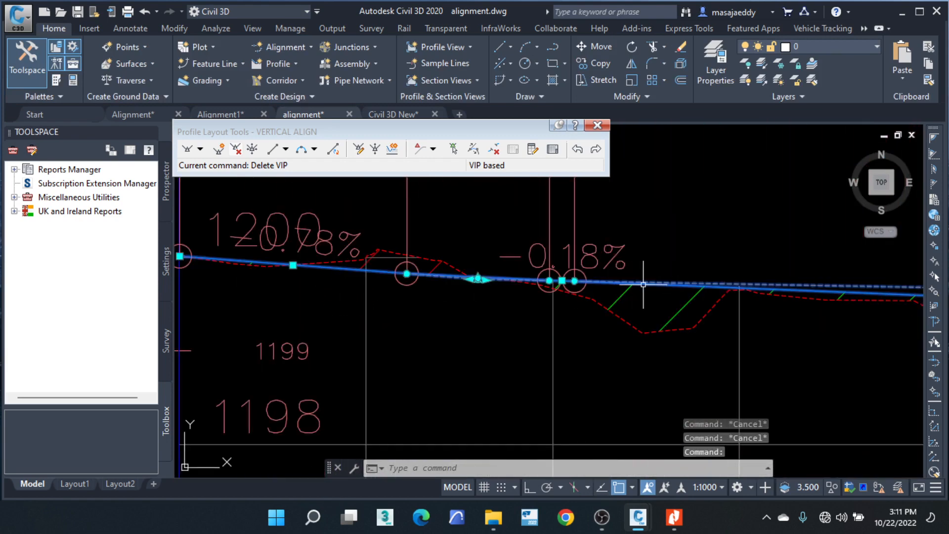
Step: Examine the VIPs and vertical curves from the -0.18% gradient to the sag after the -0.87% gradient, and deselect the profile
{"action": "scroll", "coordinate": [657, 291], "scroll_direction": "down", "scroll_amount": 5}
{"action": "scroll", "coordinate": [657, 291], "scroll_direction": "up", "scroll_amount": 6}
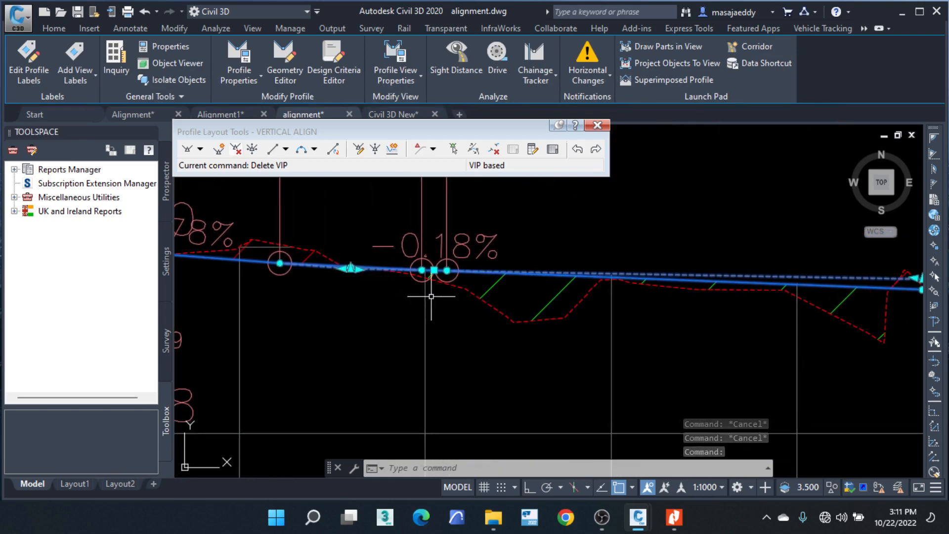
{"action": "scroll", "coordinate": [425, 282], "scroll_direction": "down", "scroll_amount": 5}
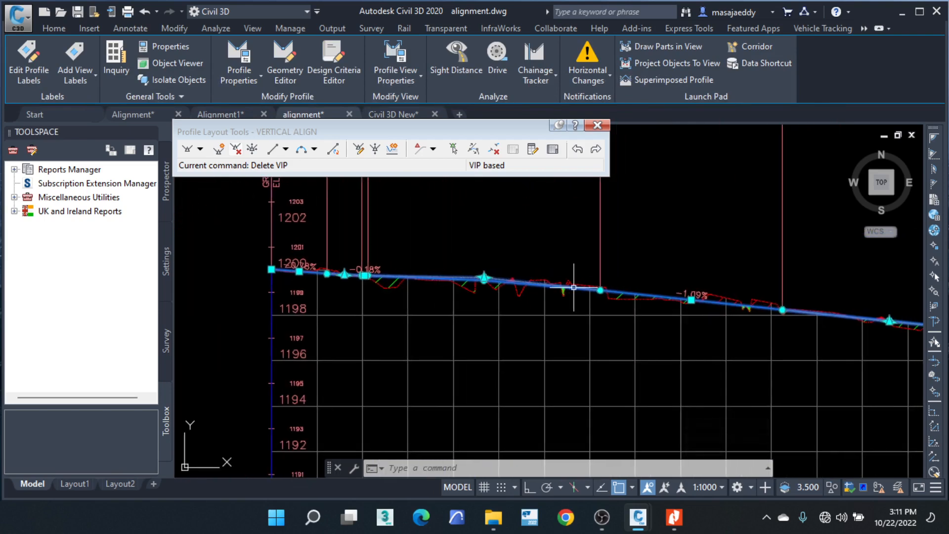
{"action": "scroll", "coordinate": [345, 280], "scroll_direction": "up", "scroll_amount": 4}
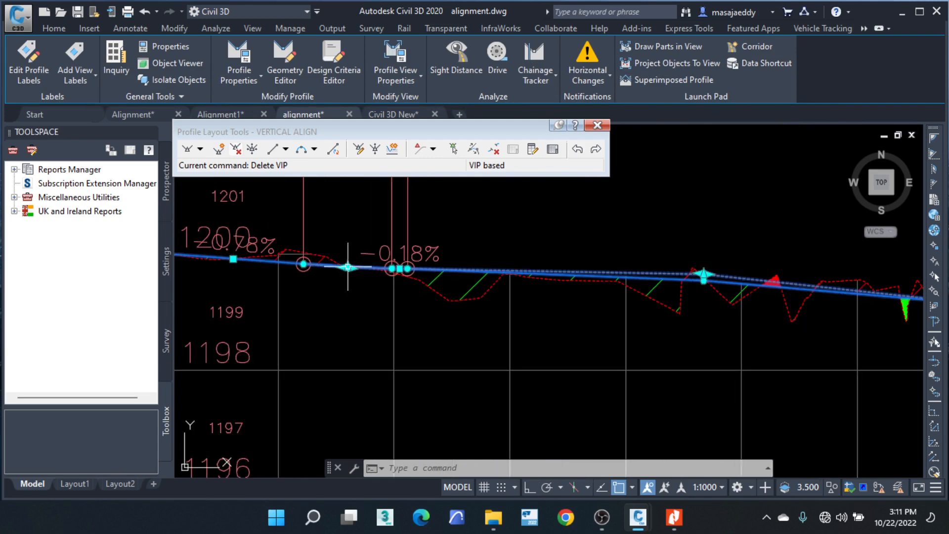
{"action": "scroll", "coordinate": [348, 266], "scroll_direction": "down", "scroll_amount": 4}
{"action": "middle_click_drag", "start_coordinate": [631, 299], "coordinate": [247, 251]}
{"action": "scroll", "coordinate": [315, 248], "scroll_direction": "down", "scroll_amount": 4}
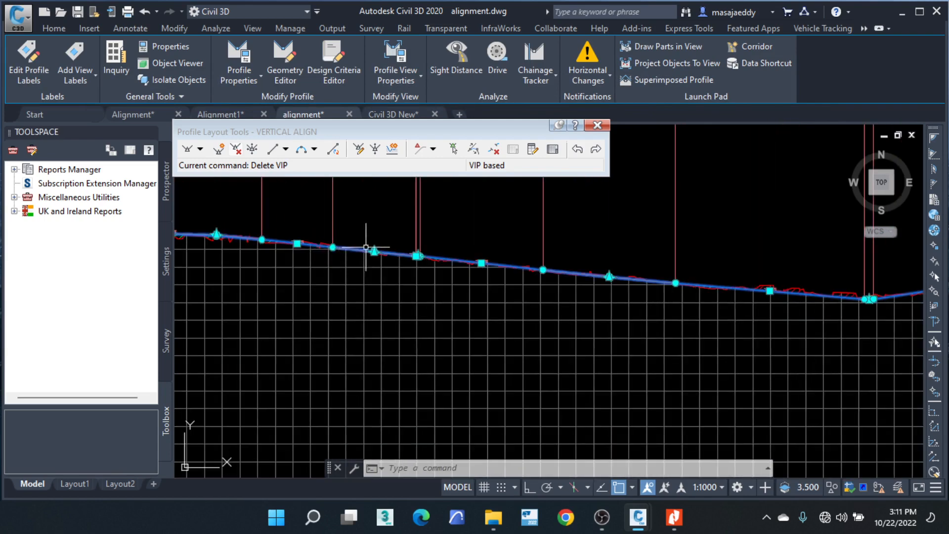
{"action": "middle_click_drag", "start_coordinate": [768, 315], "coordinate": [448, 301]}
{"action": "scroll", "coordinate": [550, 281], "scroll_direction": "up", "scroll_amount": 4}
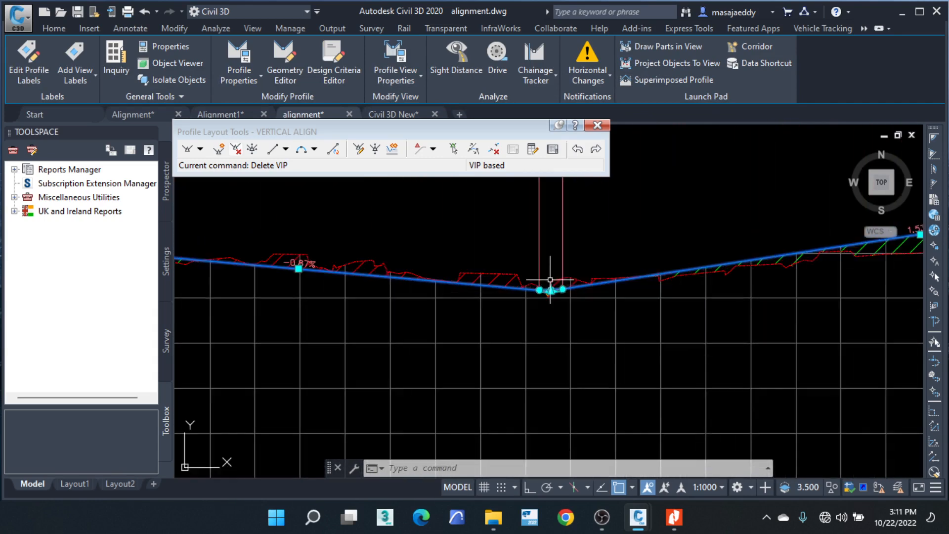
{"action": "scroll", "coordinate": [550, 280], "scroll_direction": "up", "scroll_amount": 2}
{"action": "scroll", "coordinate": [554, 277], "scroll_direction": "down", "scroll_amount": 3}
{"action": "scroll", "coordinate": [561, 273], "scroll_direction": "up", "scroll_amount": 5}
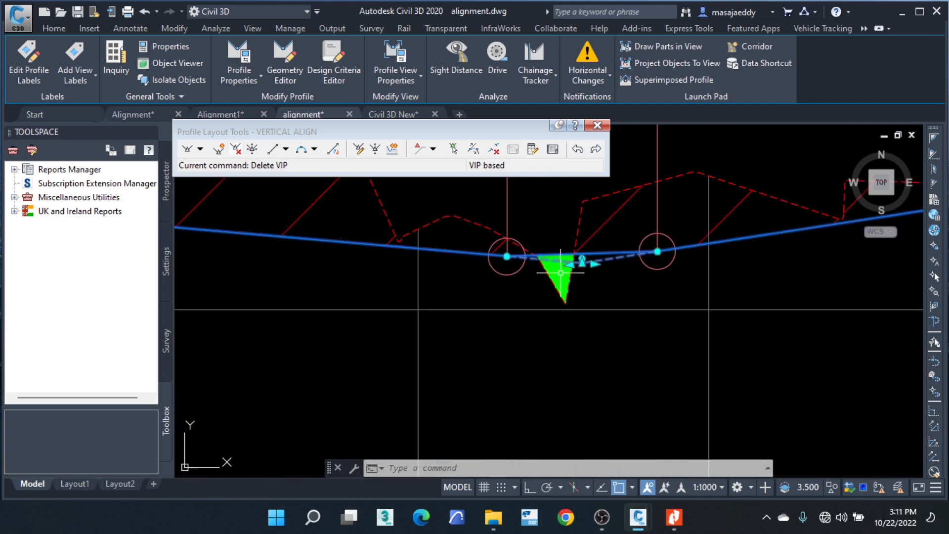
{"action": "scroll", "coordinate": [633, 267], "scroll_direction": "down", "scroll_amount": 6}
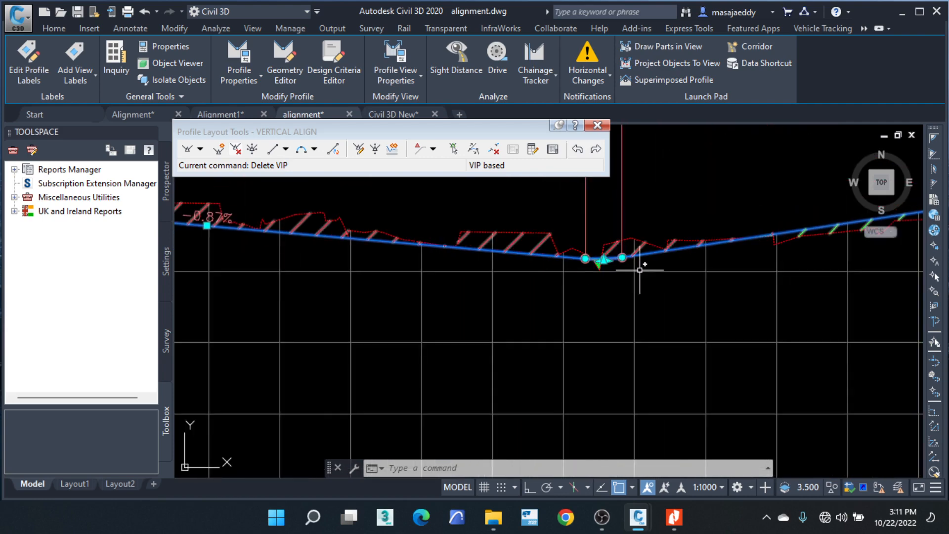
{"action": "key", "text": "Escape"}
{"action": "key", "text": "Escape"}
{"action": "key", "text": "Escape"}
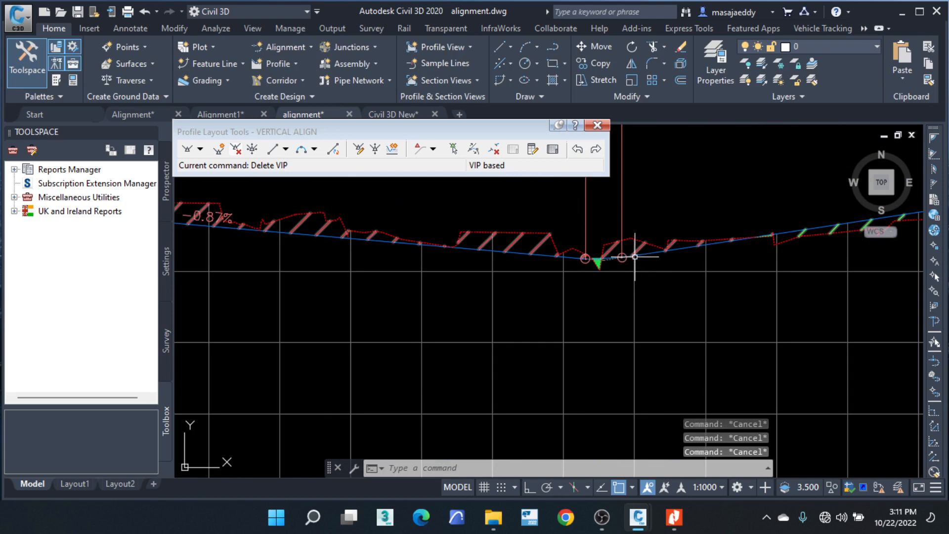
{"action": "left_click", "coordinate": [635, 256]}
{"action": "key", "text": "Escape"}
{"action": "key", "text": "Escape"}
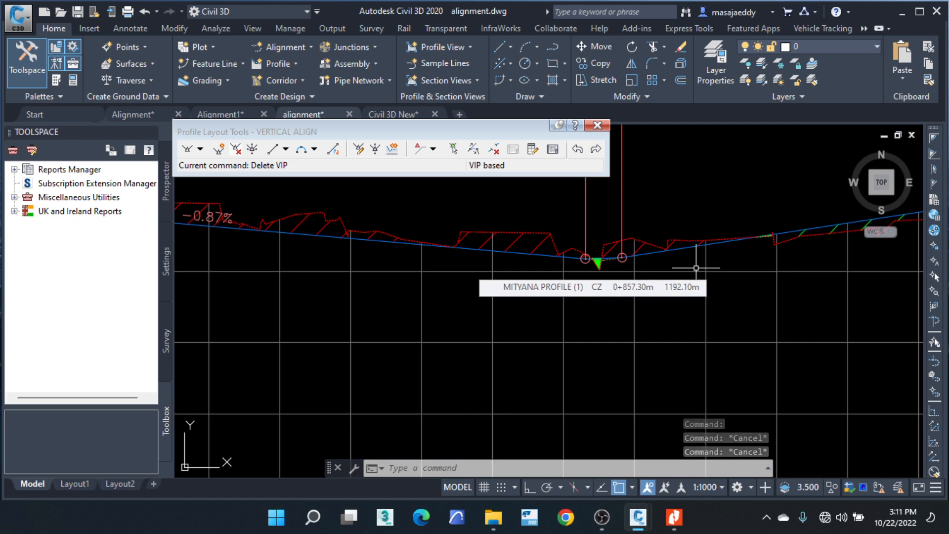
Step: Select the design profile near its starting chainage, at the VIP just before the -0.18% gradient
{"action": "scroll", "coordinate": [513, 265], "scroll_direction": "down", "scroll_amount": 5}
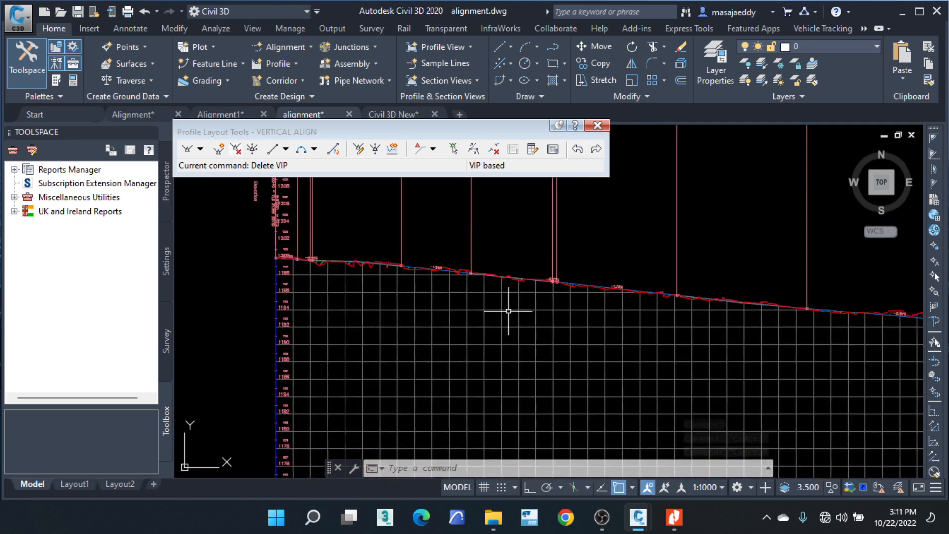
{"action": "scroll", "coordinate": [295, 259], "scroll_direction": "up", "scroll_amount": 8}
{"action": "left_click", "coordinate": [415, 280]}
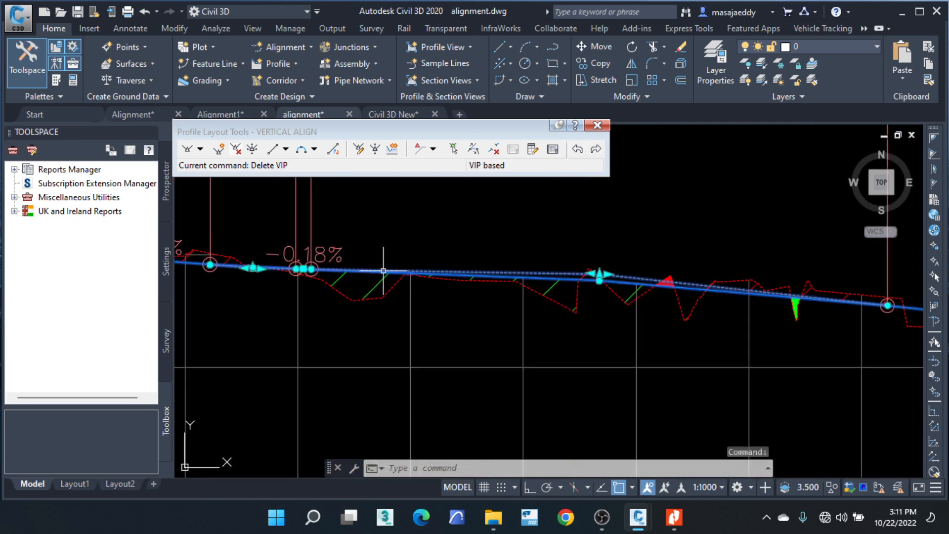
{"action": "scroll", "coordinate": [448, 291], "scroll_direction": "up", "scroll_amount": 2}
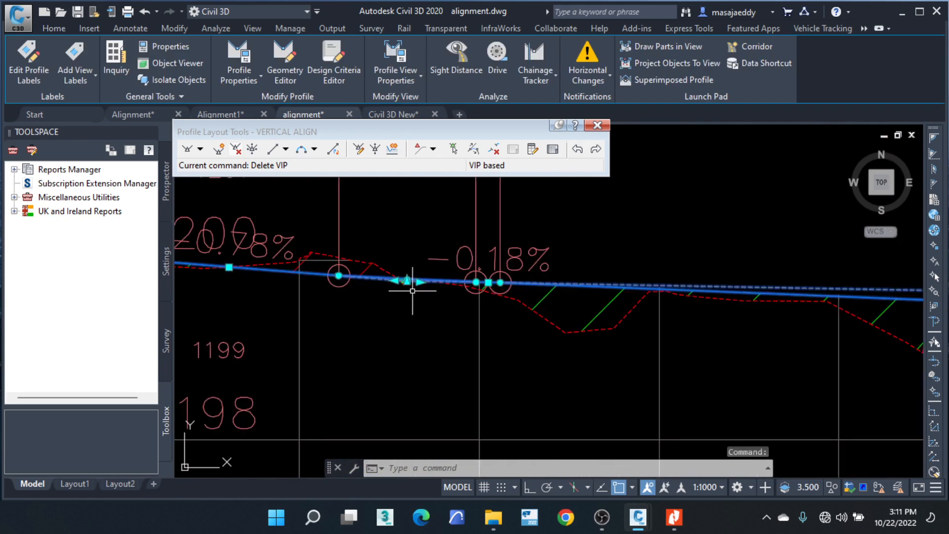
{"action": "scroll", "coordinate": [412, 291], "scroll_direction": "up", "scroll_amount": 4}
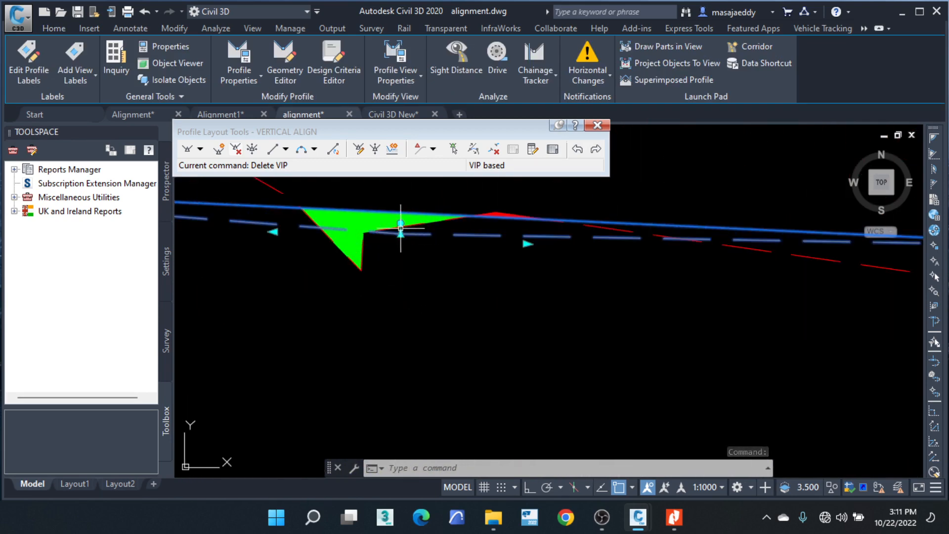
Step: With object snap off, raise the first VIP after the profile start and shift it back to about chainage 0+024
{"action": "left_click", "coordinate": [401, 226]}
{"action": "scroll", "coordinate": [420, 237], "scroll_direction": "down", "scroll_amount": 4}
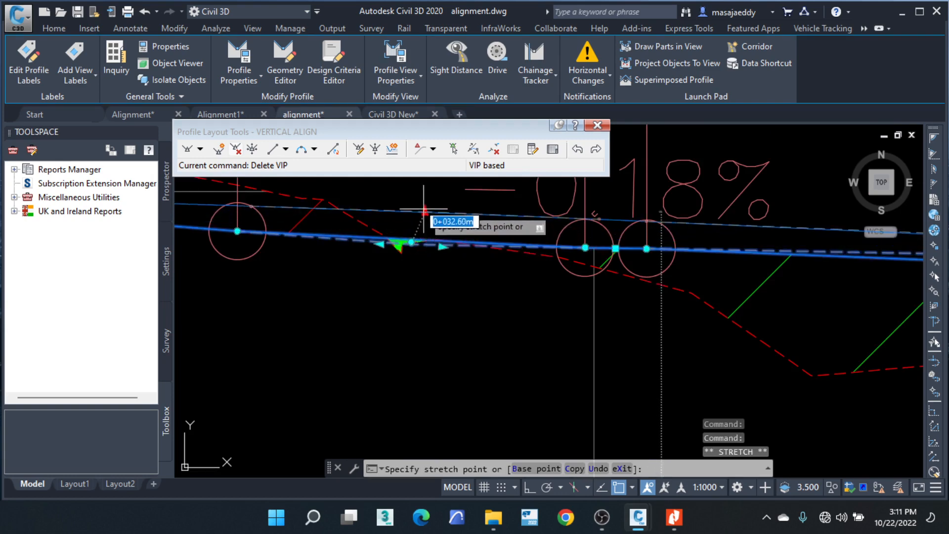
{"action": "middle_click_drag", "start_coordinate": [424, 210], "coordinate": [542, 264]}
{"action": "scroll", "coordinate": [543, 260], "scroll_direction": "down", "scroll_amount": 4}
{"action": "scroll", "coordinate": [460, 246], "scroll_direction": "up", "scroll_amount": 6}
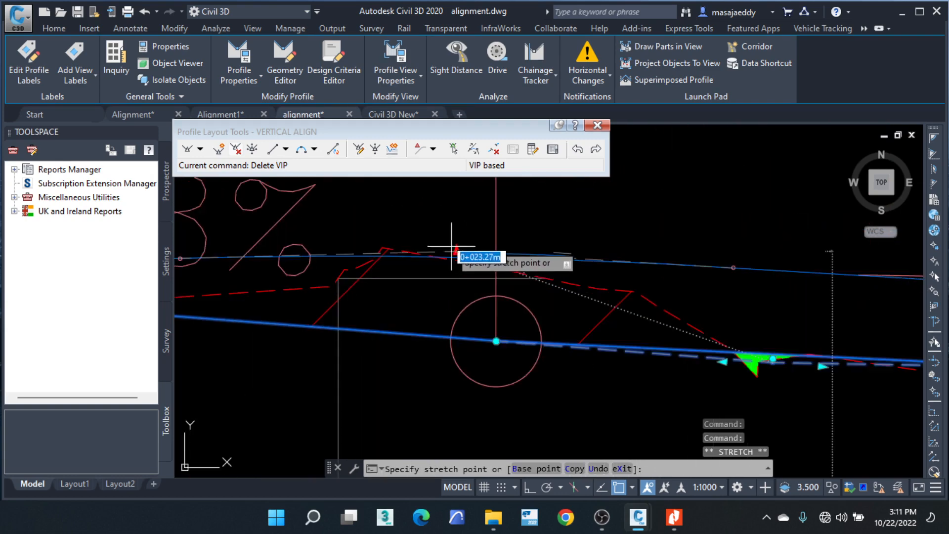
{"action": "scroll", "coordinate": [536, 277], "scroll_direction": "up", "scroll_amount": 2}
{"action": "left_click", "coordinate": [616, 489]}
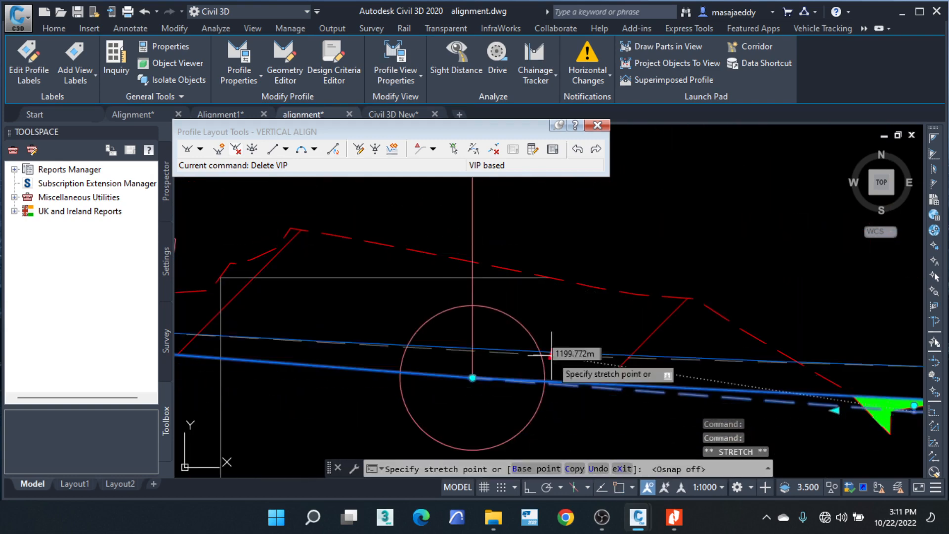
{"action": "middle_click_drag", "start_coordinate": [554, 303], "coordinate": [733, 428]}
{"action": "scroll", "coordinate": [695, 391], "scroll_direction": "down", "scroll_amount": 2}
{"action": "scroll", "coordinate": [644, 293], "scroll_direction": "down", "scroll_amount": 4}
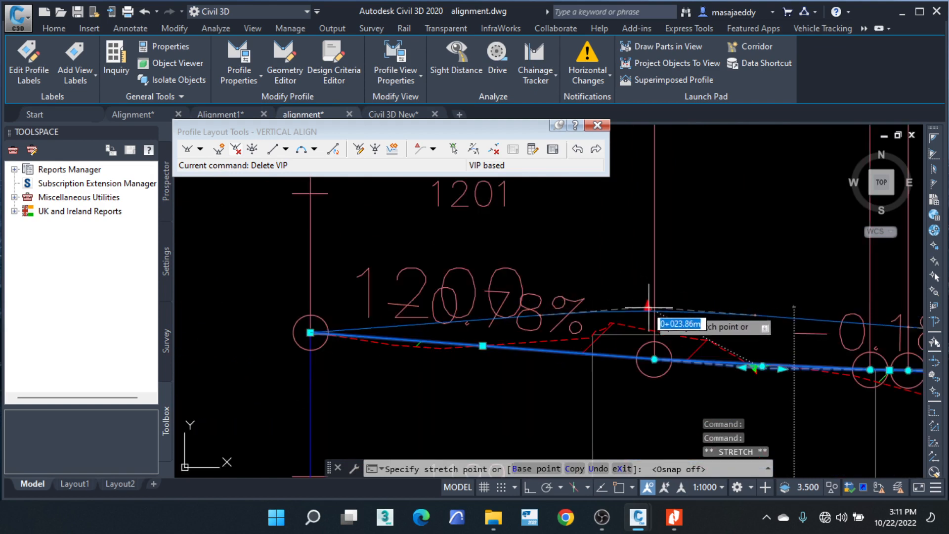
{"action": "scroll", "coordinate": [650, 308], "scroll_direction": "up", "scroll_amount": 2}
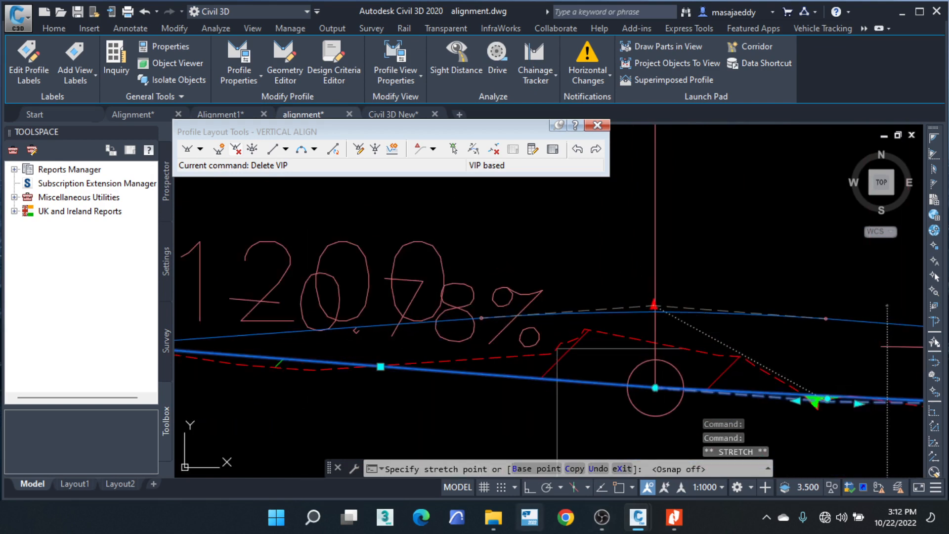
{"action": "left_click", "coordinate": [655, 307]}
{"action": "scroll", "coordinate": [367, 284], "scroll_direction": "down", "scroll_amount": 2}
{"action": "scroll", "coordinate": [409, 238], "scroll_direction": "down", "scroll_amount": 6}
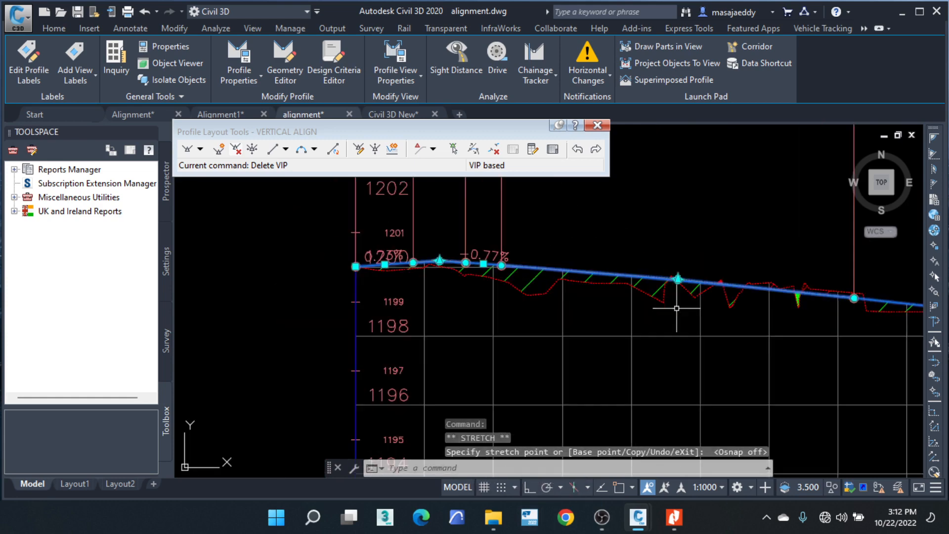
Step: Delete the VIP between the -0.77% and -1.09% gradients, end the deletion and deselect the profile
{"action": "middle_click_drag", "start_coordinate": [678, 309], "coordinate": [258, 310]}
{"action": "scroll", "coordinate": [687, 300], "scroll_direction": "down", "scroll_amount": 4}
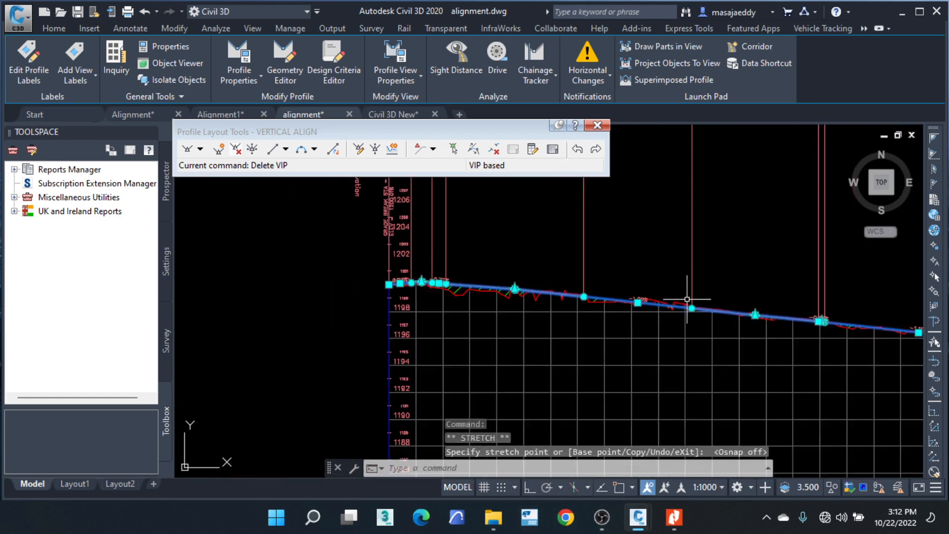
{"action": "scroll", "coordinate": [742, 346], "scroll_direction": "up", "scroll_amount": 1}
{"action": "scroll", "coordinate": [495, 297], "scroll_direction": "up", "scroll_amount": 3}
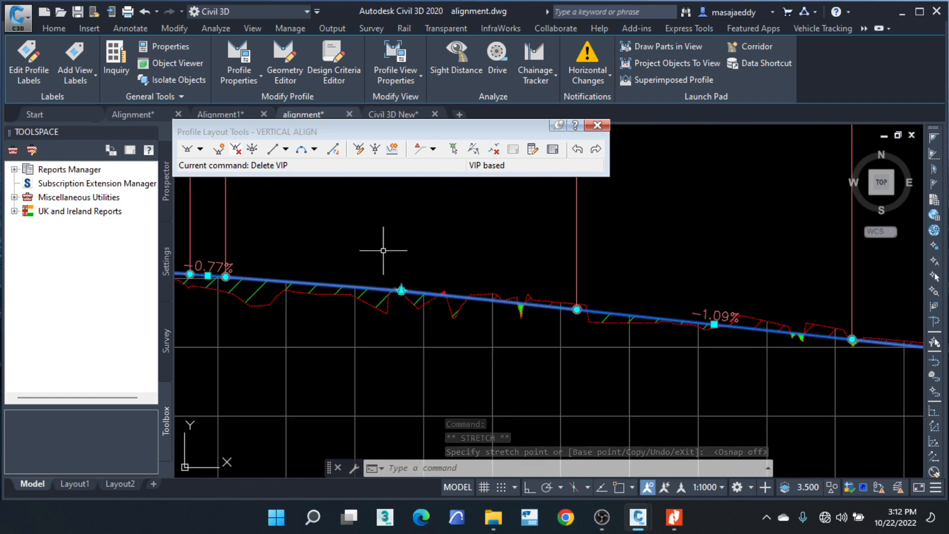
{"action": "left_click", "coordinate": [427, 302]}
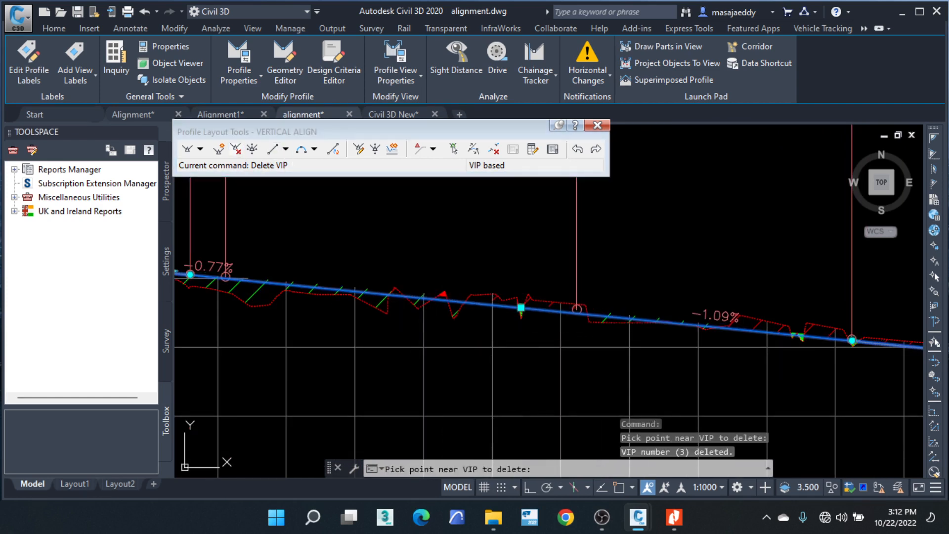
{"action": "key", "text": "Return"}
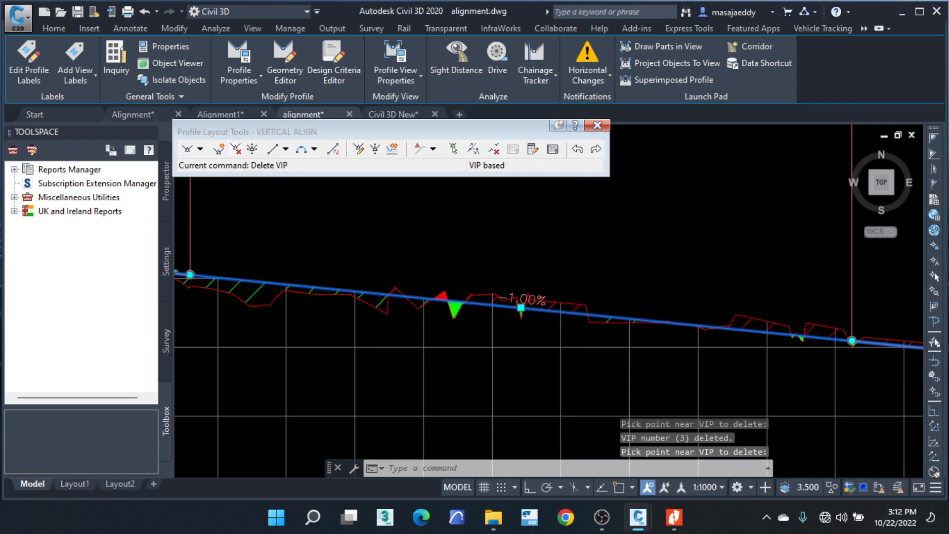
{"action": "scroll", "coordinate": [472, 332], "scroll_direction": "down", "scroll_amount": 2}
{"action": "scroll", "coordinate": [281, 318], "scroll_direction": "up", "scroll_amount": 2}
{"action": "key", "text": "Escape"}
{"action": "key", "text": "Escape"}
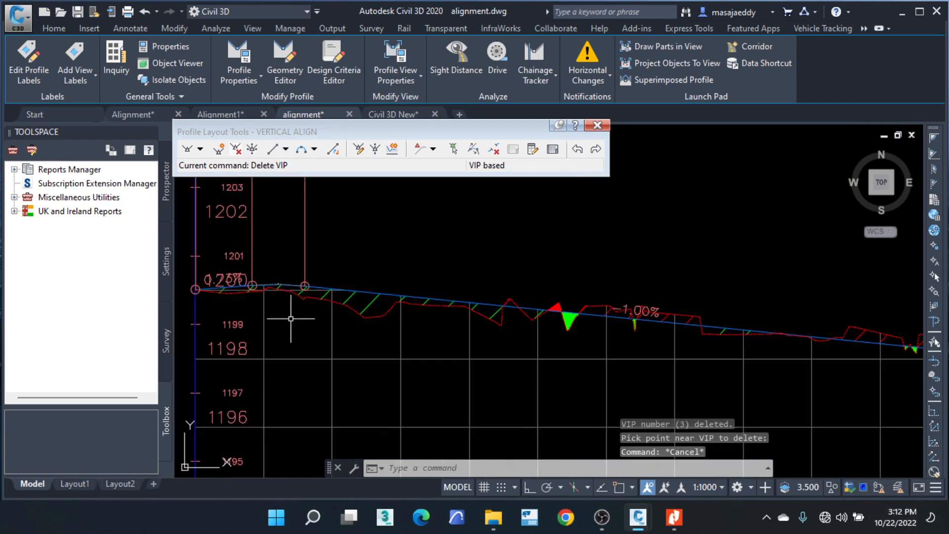
Step: Examine the design profile from its start to the -1.10% gradient and reselect it there
{"action": "scroll", "coordinate": [277, 279], "scroll_direction": "up", "scroll_amount": 2}
{"action": "scroll", "coordinate": [282, 278], "scroll_direction": "down", "scroll_amount": 2}
{"action": "middle_click_drag", "start_coordinate": [650, 356], "coordinate": [479, 333]}
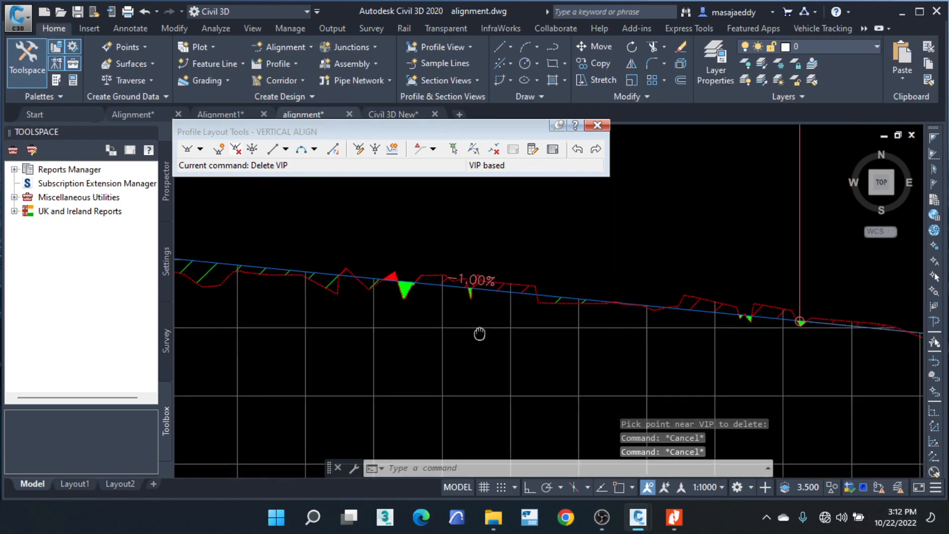
{"action": "middle_click_drag", "start_coordinate": [739, 323], "coordinate": [529, 325]}
{"action": "middle_click_drag", "start_coordinate": [764, 350], "coordinate": [202, 315]}
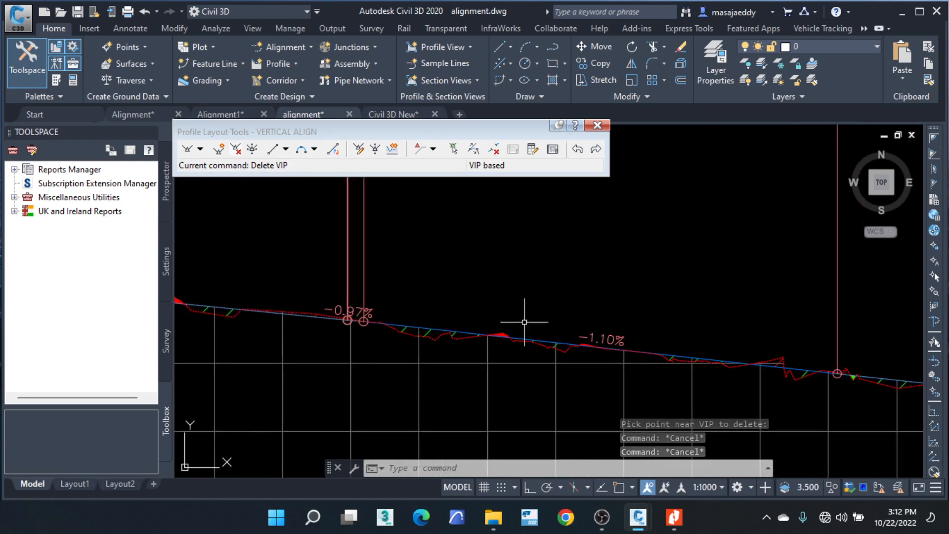
{"action": "scroll", "coordinate": [548, 316], "scroll_direction": "down", "scroll_amount": 2}
{"action": "scroll", "coordinate": [417, 308], "scroll_direction": "up", "scroll_amount": 2}
{"action": "left_click", "coordinate": [418, 312]}
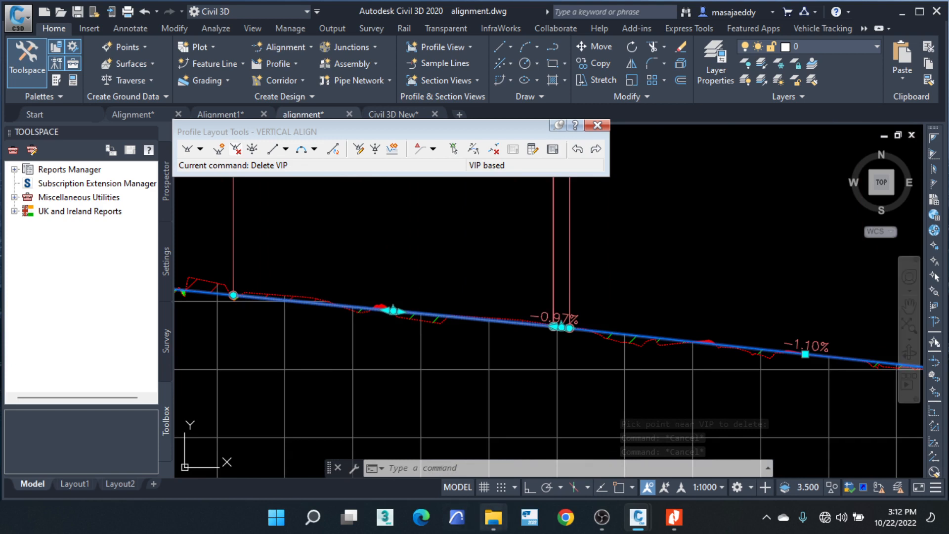
{"action": "mouse_move", "coordinate": [493, 518]}
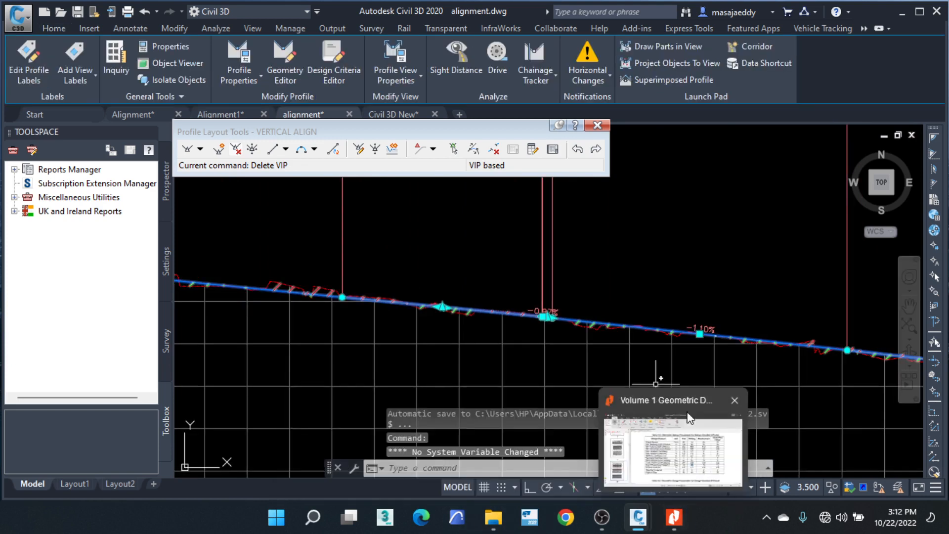
{"action": "left_click", "coordinate": [564, 225]}
{"action": "left_click", "coordinate": [613, 247]}
Step: Raise the VIP between the -1.00% and -0.97% gradients above the existing ground line
{"action": "middle_click_drag", "start_coordinate": [291, 238], "coordinate": [540, 315]}
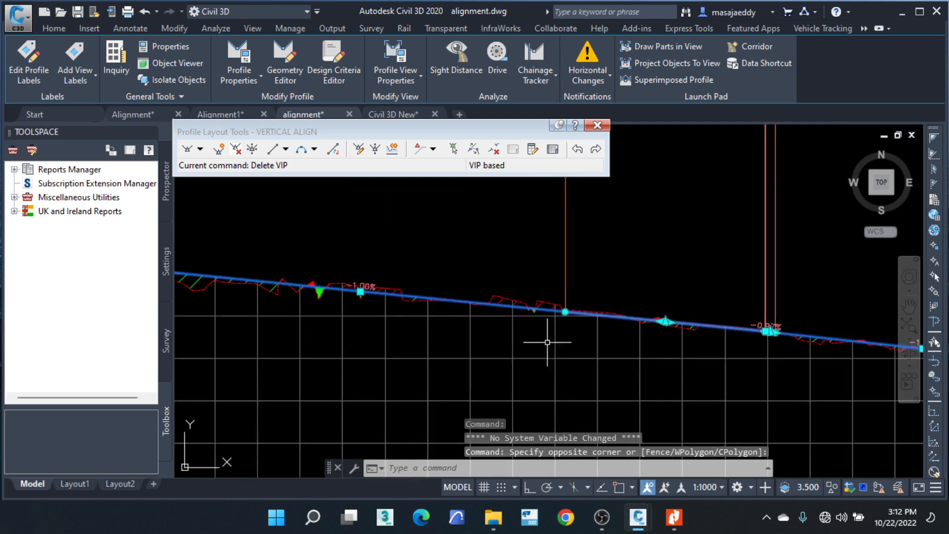
{"action": "scroll", "coordinate": [667, 320], "scroll_direction": "up", "scroll_amount": 5}
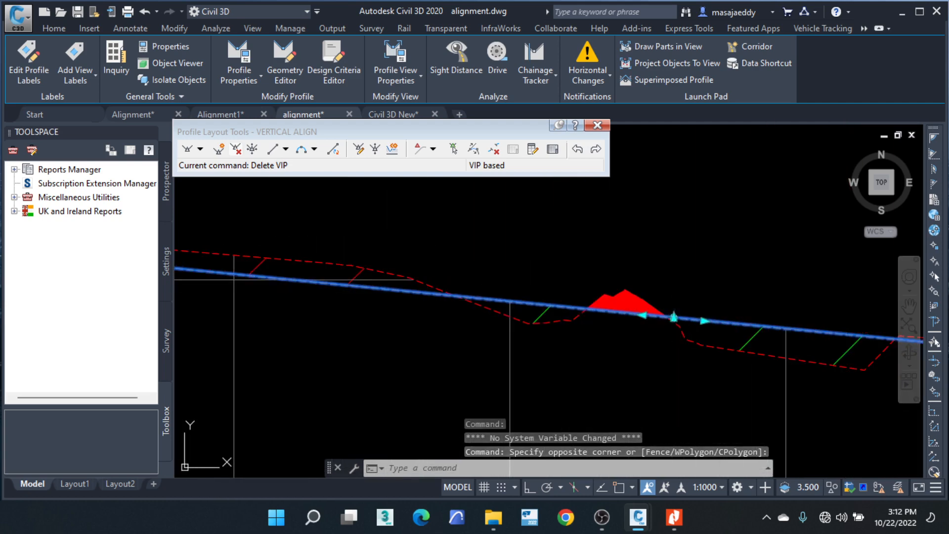
{"action": "left_click", "coordinate": [674, 318]}
{"action": "scroll", "coordinate": [665, 290], "scroll_direction": "down", "scroll_amount": 2}
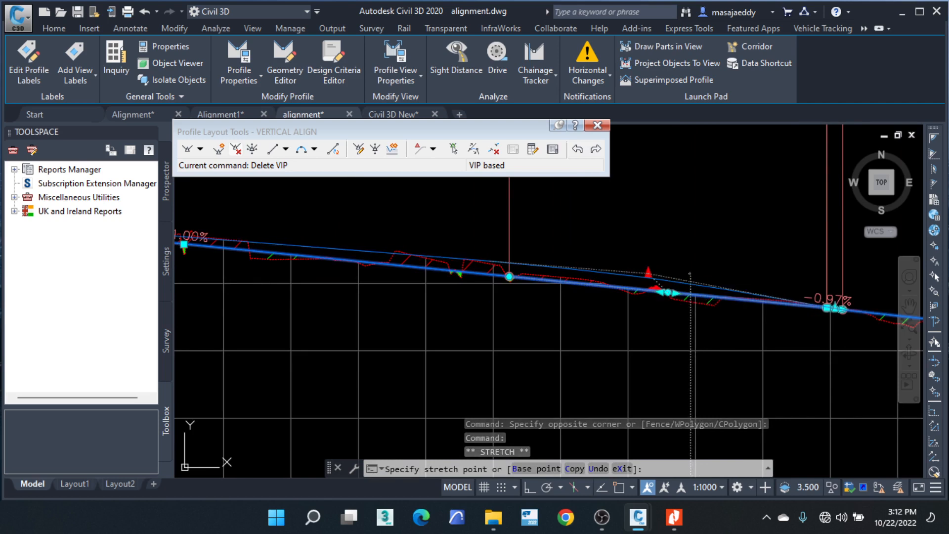
{"action": "left_click", "coordinate": [648, 273]}
{"action": "scroll", "coordinate": [509, 355], "scroll_direction": "down", "scroll_amount": 4}
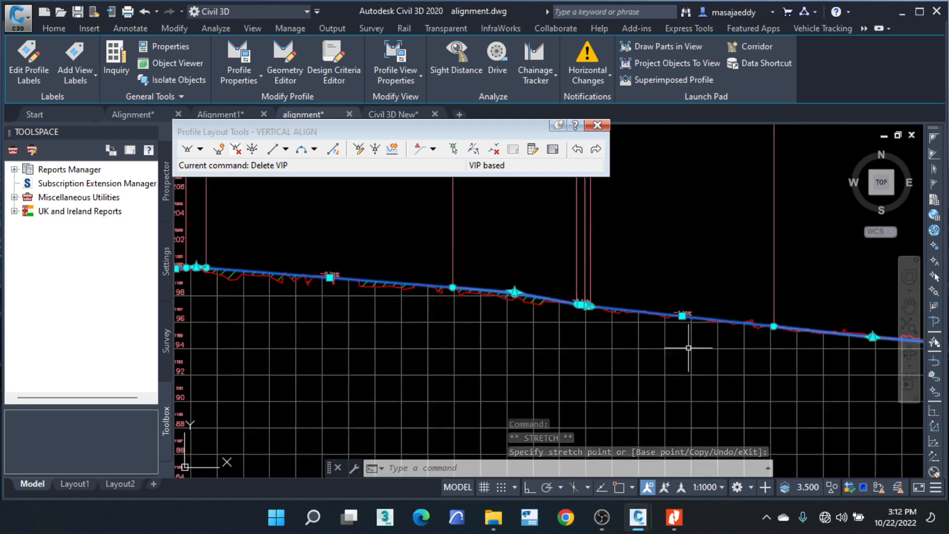
Step: Delete the VIP between the short -1.87% gradient and the -1.10% gradient
{"action": "middle_click_drag", "start_coordinate": [710, 346], "coordinate": [511, 341]}
{"action": "scroll", "coordinate": [392, 296], "scroll_direction": "up", "scroll_amount": 6}
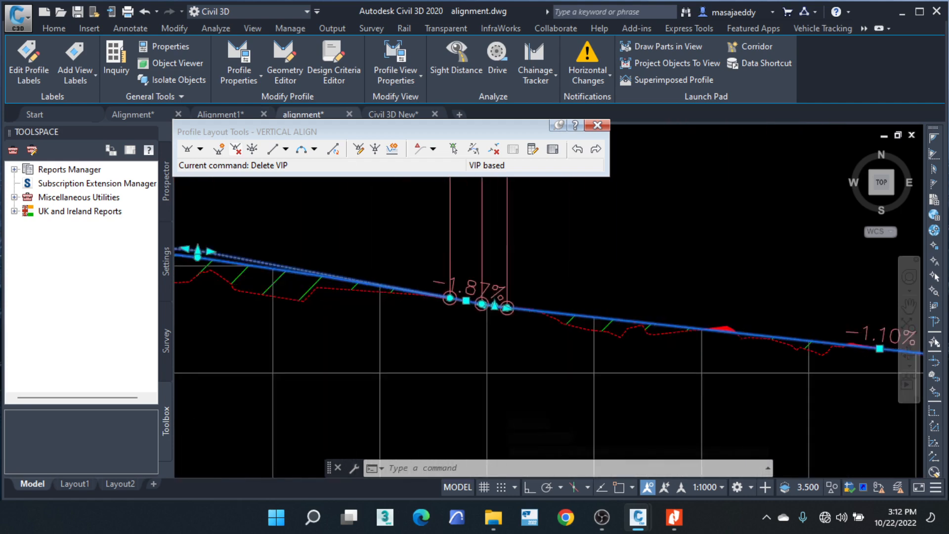
{"action": "left_click", "coordinate": [236, 149]}
{"action": "scroll", "coordinate": [585, 280], "scroll_direction": "down", "scroll_amount": 4}
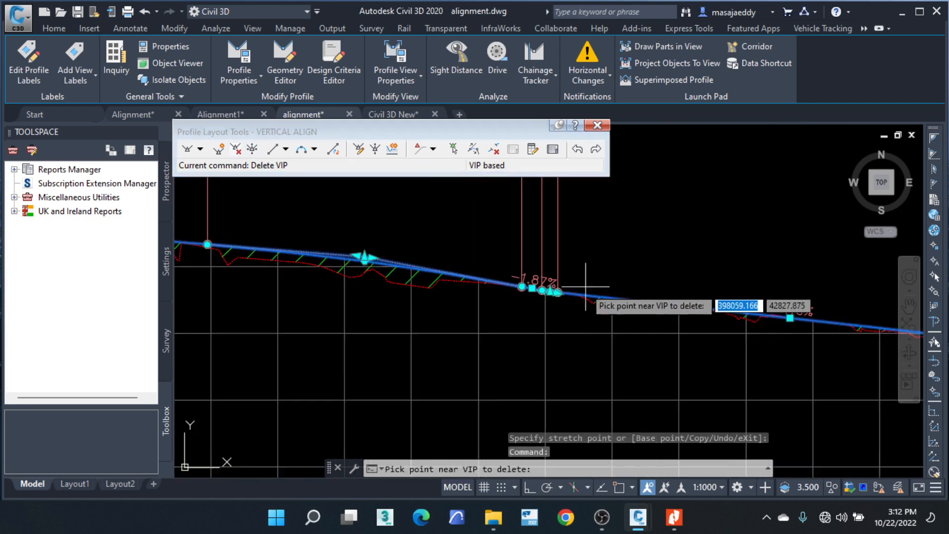
{"action": "left_click", "coordinate": [543, 291]}
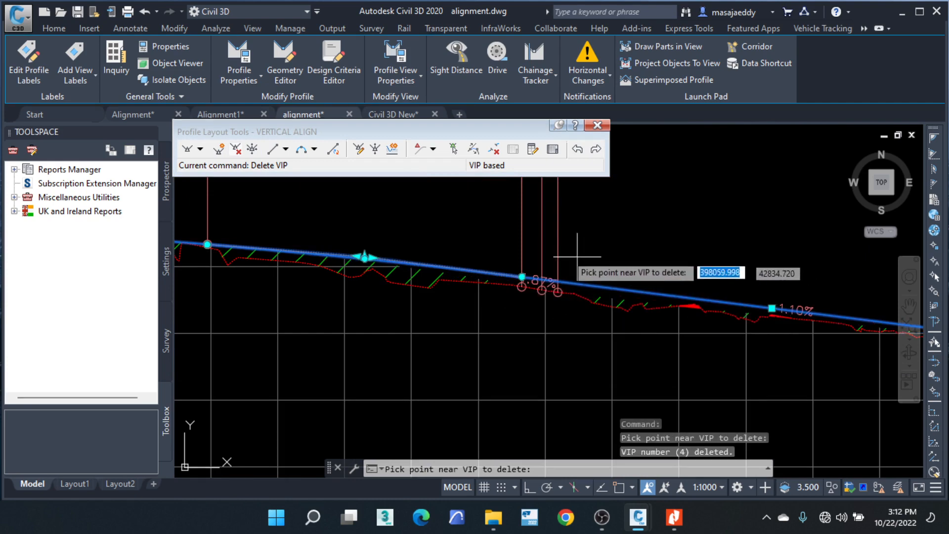
Step: Examine the design profile from the deleted VIP down to the sag VIP after the -0.87% gradient
{"action": "scroll", "coordinate": [655, 292], "scroll_direction": "down", "scroll_amount": 3}
{"action": "middle_click_drag", "start_coordinate": [655, 292], "coordinate": [394, 299]}
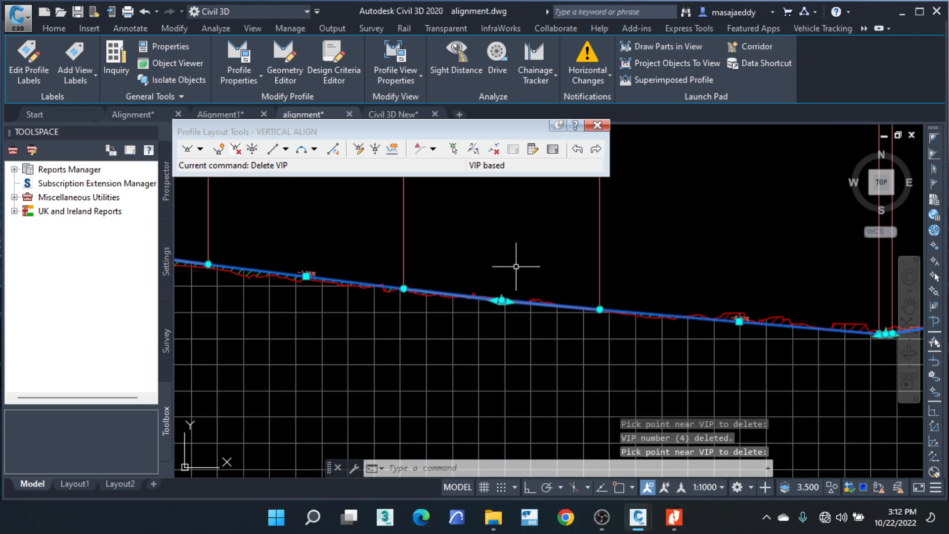
{"action": "scroll", "coordinate": [494, 262], "scroll_direction": "down", "scroll_amount": 2}
{"action": "scroll", "coordinate": [487, 263], "scroll_direction": "up", "scroll_amount": 2}
{"action": "scroll", "coordinate": [684, 297], "scroll_direction": "up", "scroll_amount": 3}
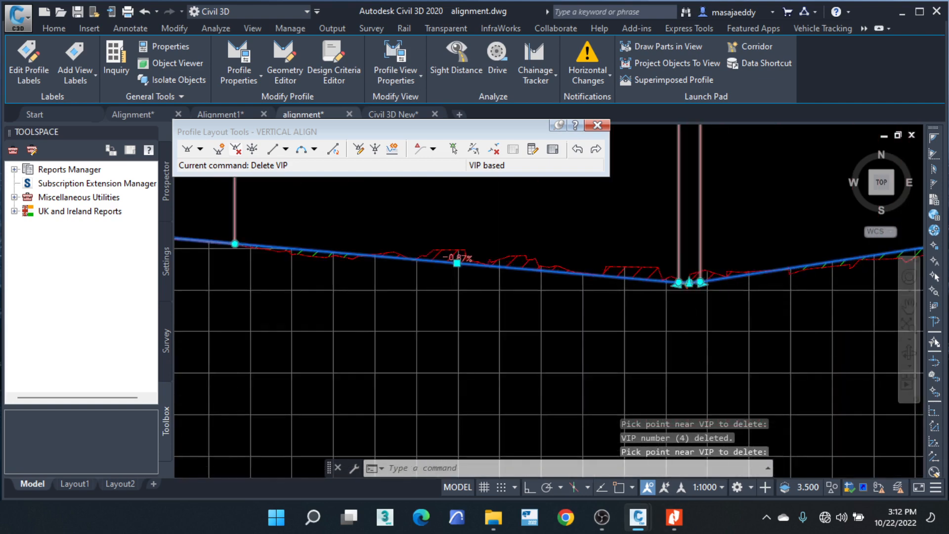
{"action": "scroll", "coordinate": [684, 284], "scroll_direction": "up", "scroll_amount": 5}
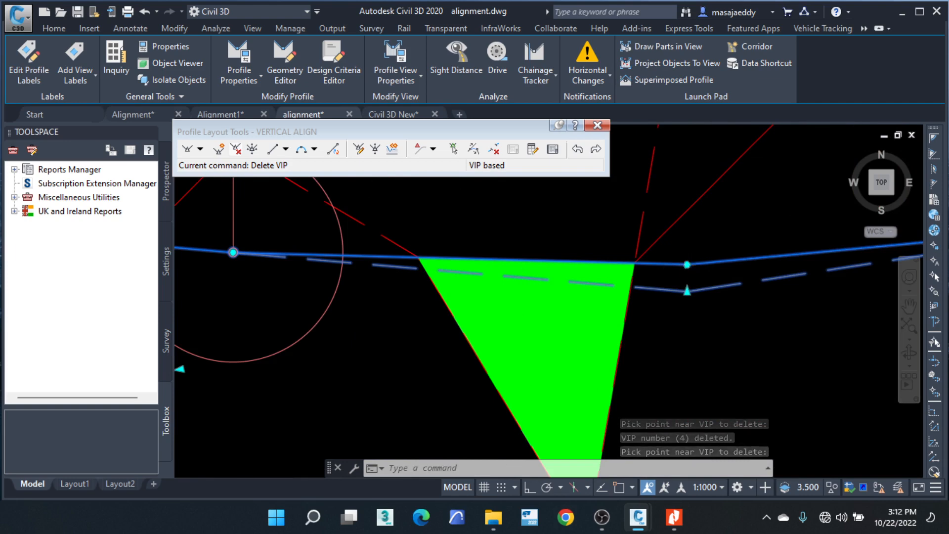
{"action": "scroll", "coordinate": [683, 266], "scroll_direction": "down", "scroll_amount": 2}
{"action": "left_click", "coordinate": [684, 266]}
{"action": "scroll", "coordinate": [683, 264], "scroll_direction": "down", "scroll_amount": 5}
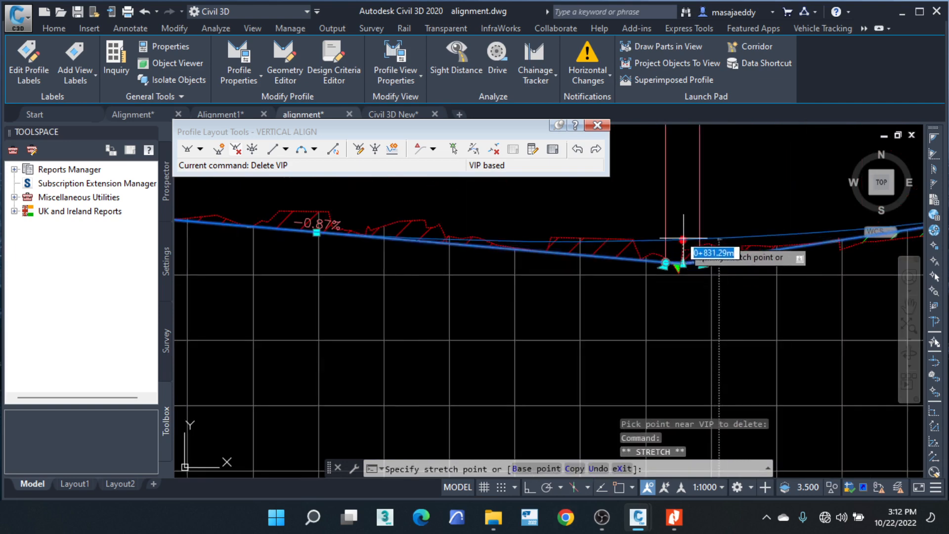
{"action": "scroll", "coordinate": [687, 234], "scroll_direction": "down", "scroll_amount": 4}
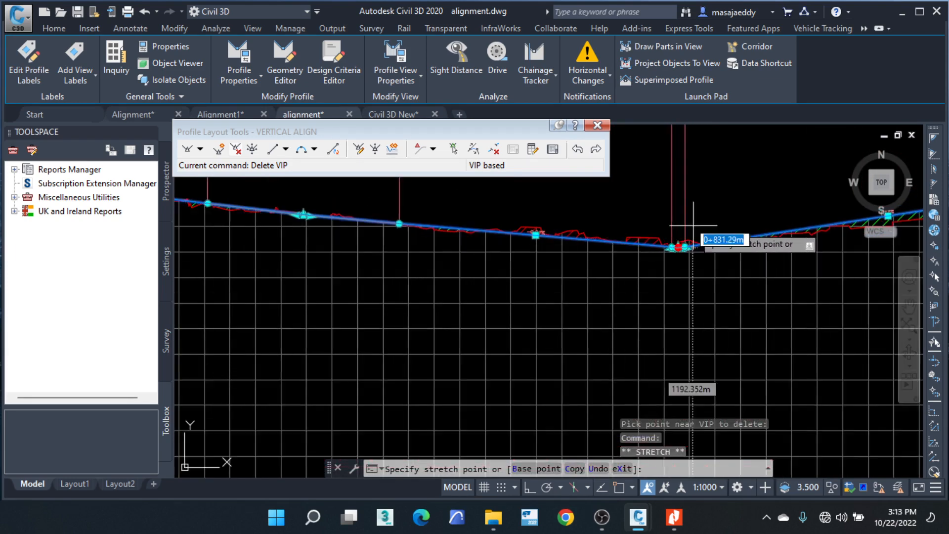
{"action": "scroll", "coordinate": [691, 225], "scroll_direction": "up", "scroll_amount": 4}
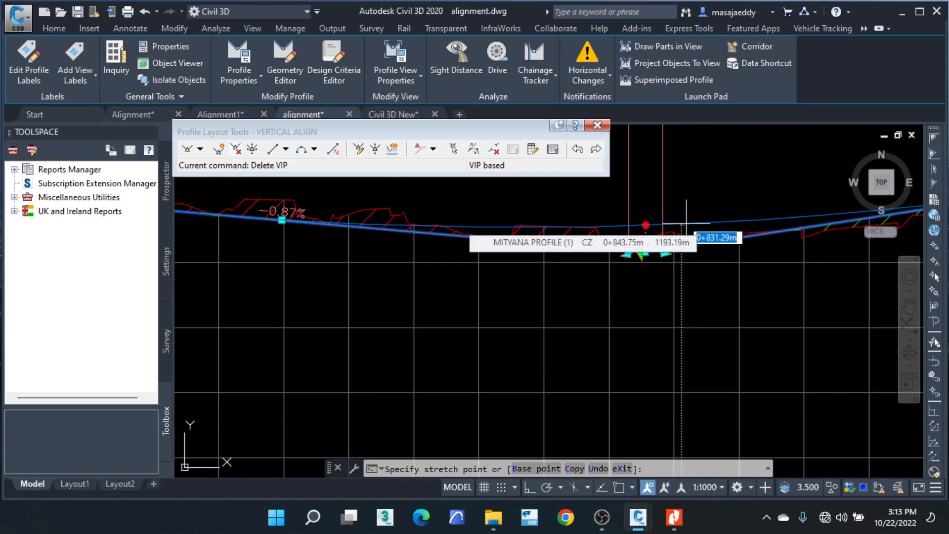
{"action": "key", "text": "Escape"}
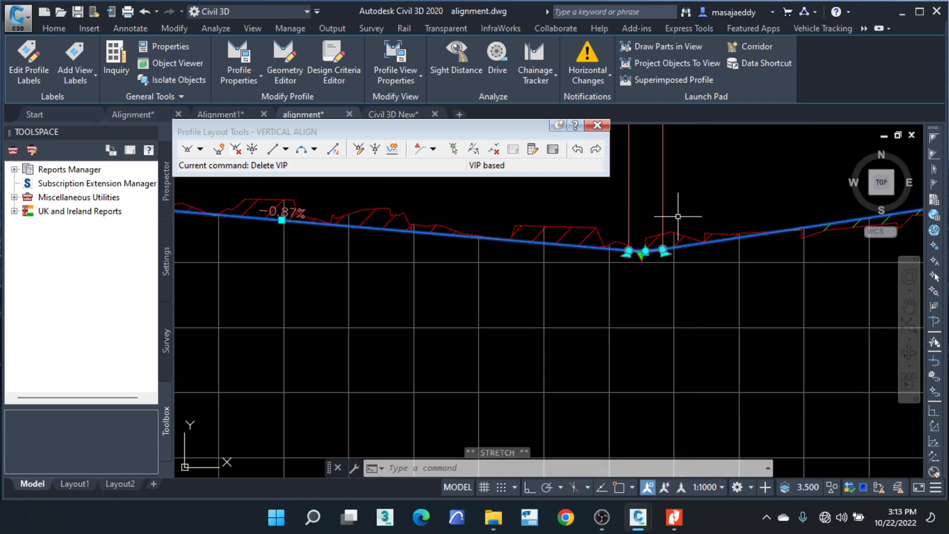
Step: Stretch the vertical curve at the sag VIP upward so that it passes above the existing ground line
{"action": "scroll", "coordinate": [652, 246], "scroll_direction": "up", "scroll_amount": 5}
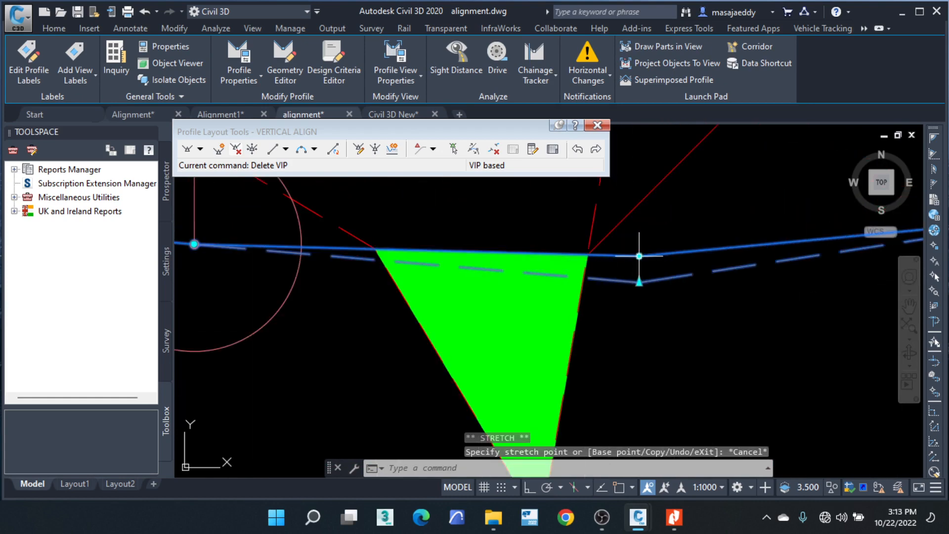
{"action": "left_click", "coordinate": [640, 256]}
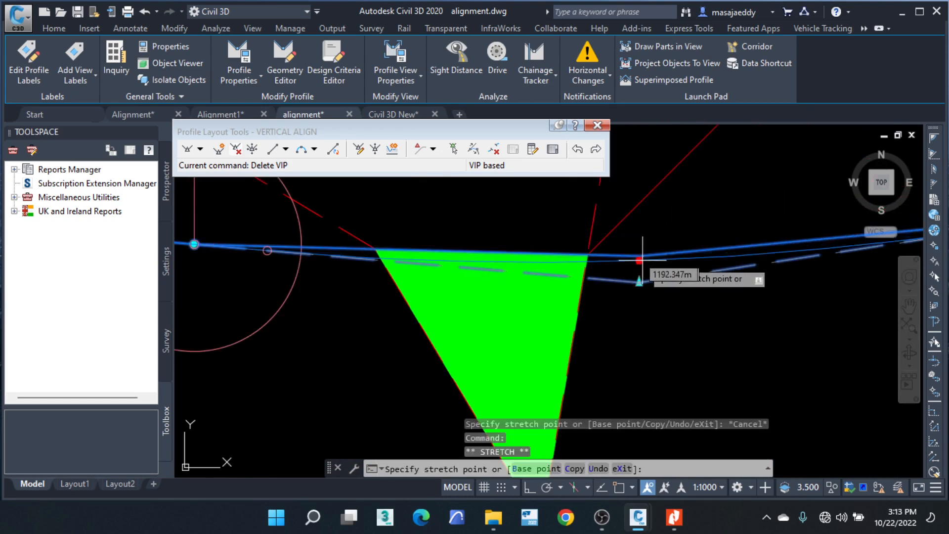
{"action": "scroll", "coordinate": [640, 253], "scroll_direction": "down", "scroll_amount": 5}
{"action": "scroll", "coordinate": [646, 244], "scroll_direction": "down", "scroll_amount": 2}
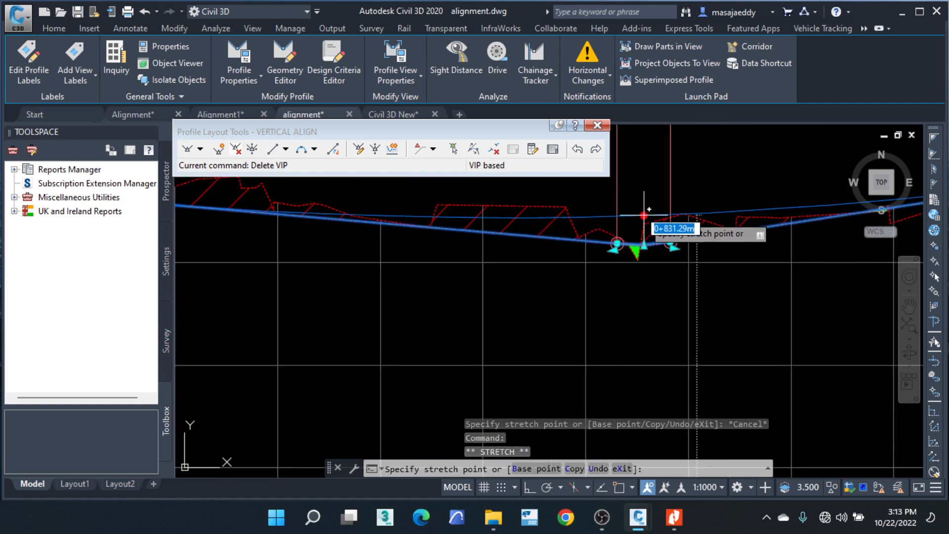
{"action": "middle_click_drag", "start_coordinate": [651, 202], "coordinate": [636, 292]}
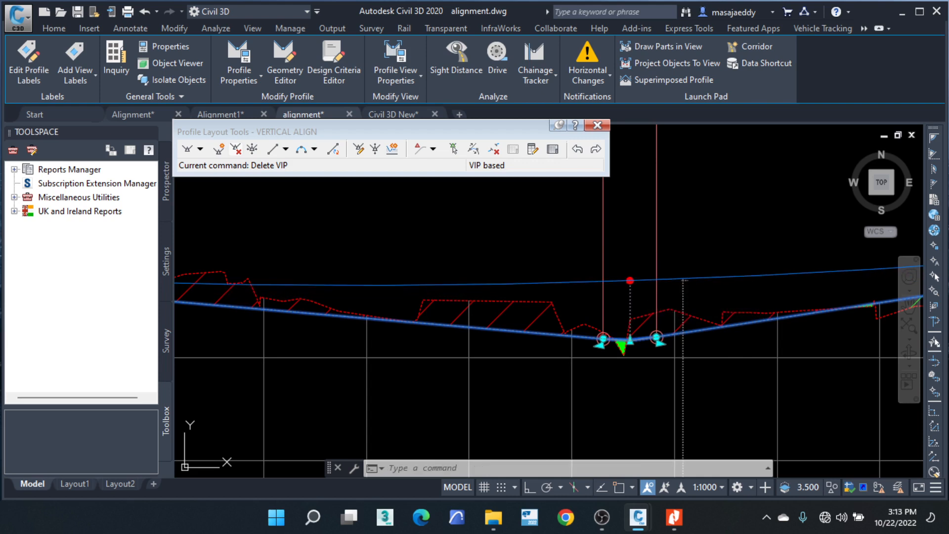
{"action": "scroll", "coordinate": [634, 269], "scroll_direction": "down", "scroll_amount": 6}
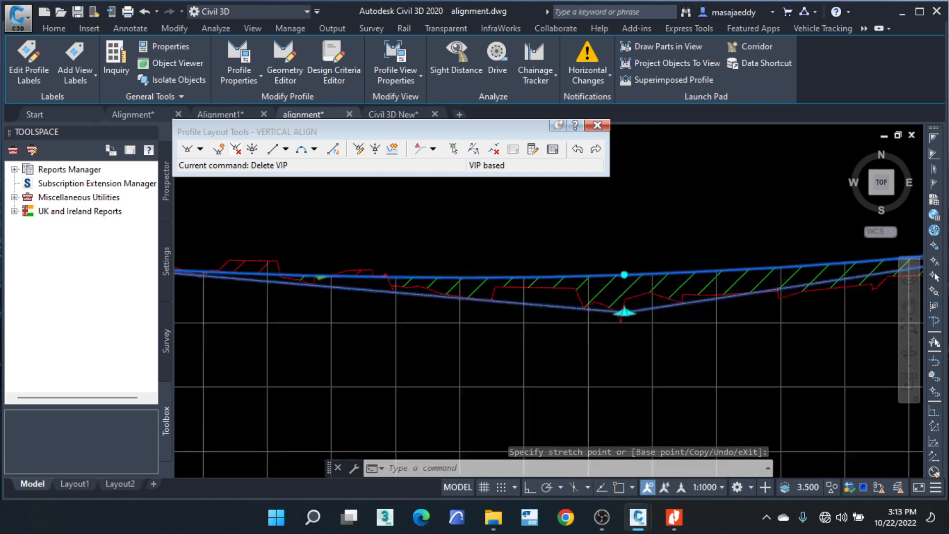
Step: Examine the level and depth values in the data bands beneath the sag curve, especially around 0+700 to 0+880
{"action": "scroll", "coordinate": [634, 269], "scroll_direction": "up", "scroll_amount": 8}
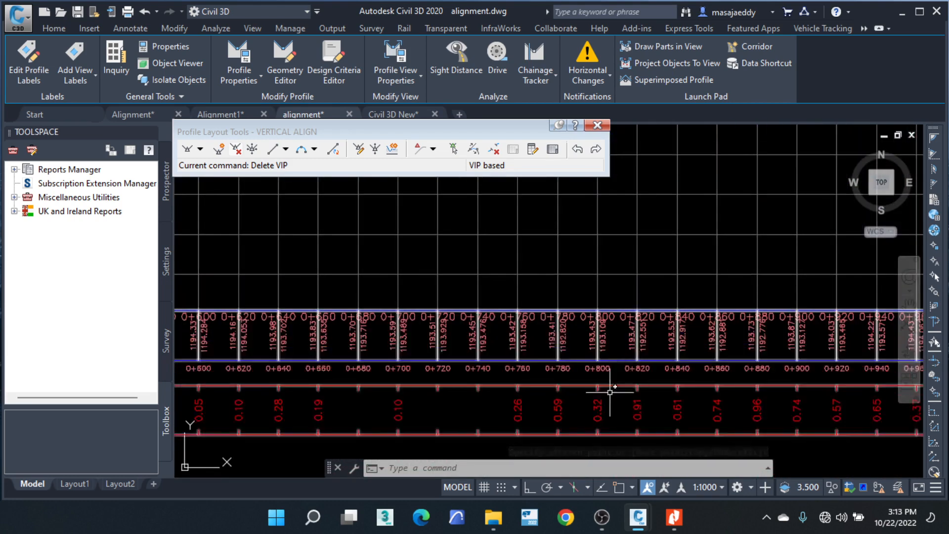
{"action": "scroll", "coordinate": [612, 415], "scroll_direction": "down", "scroll_amount": 5}
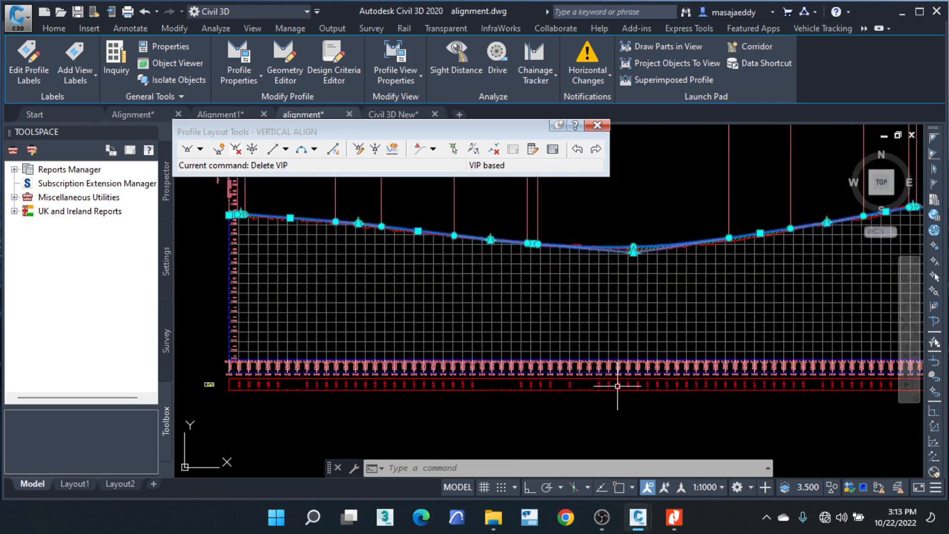
{"action": "scroll", "coordinate": [618, 383], "scroll_direction": "up", "scroll_amount": 6}
{"action": "scroll", "coordinate": [630, 373], "scroll_direction": "down", "scroll_amount": 5}
{"action": "scroll", "coordinate": [636, 377], "scroll_direction": "up", "scroll_amount": 3}
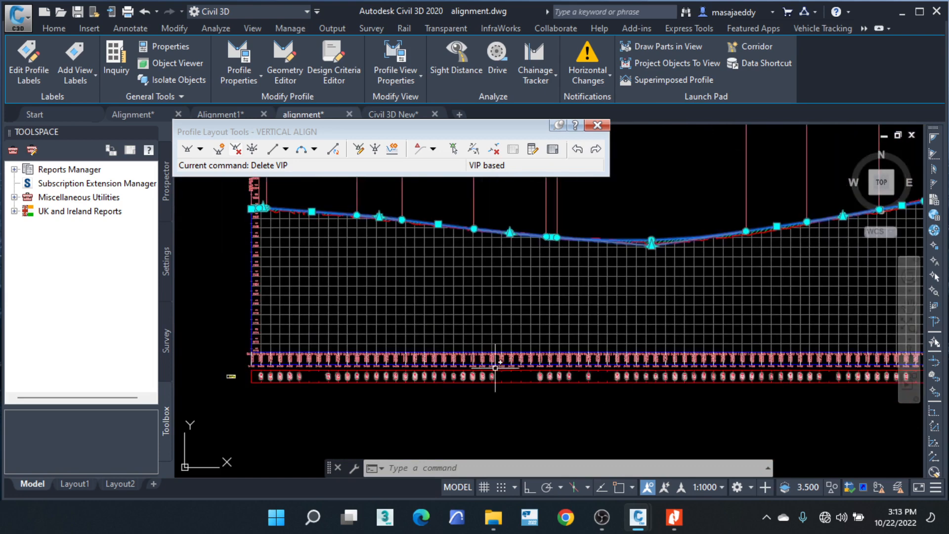
{"action": "scroll", "coordinate": [221, 369], "scroll_direction": "up", "scroll_amount": 4}
{"action": "scroll", "coordinate": [289, 341], "scroll_direction": "down", "scroll_amount": 2}
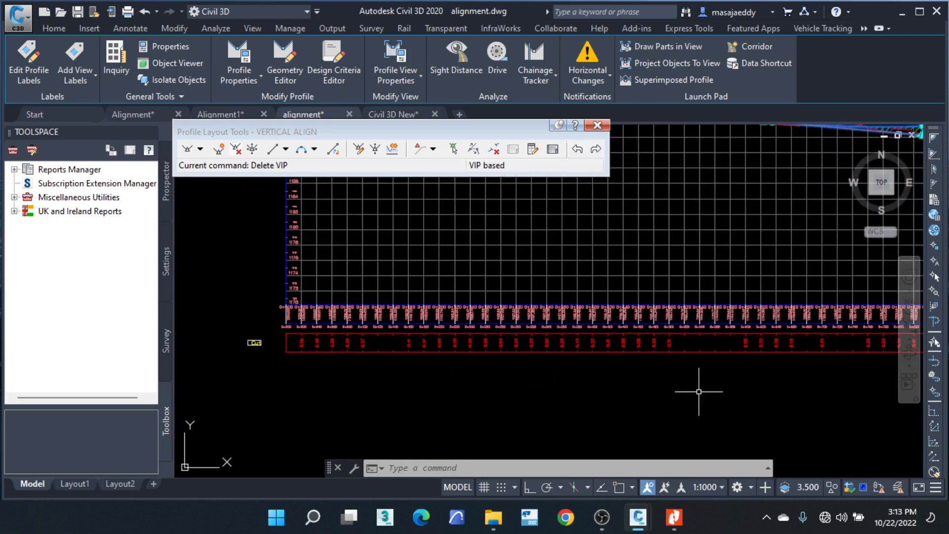
{"action": "scroll", "coordinate": [697, 385], "scroll_direction": "down", "scroll_amount": 3}
{"action": "scroll", "coordinate": [722, 338], "scroll_direction": "up", "scroll_amount": 5}
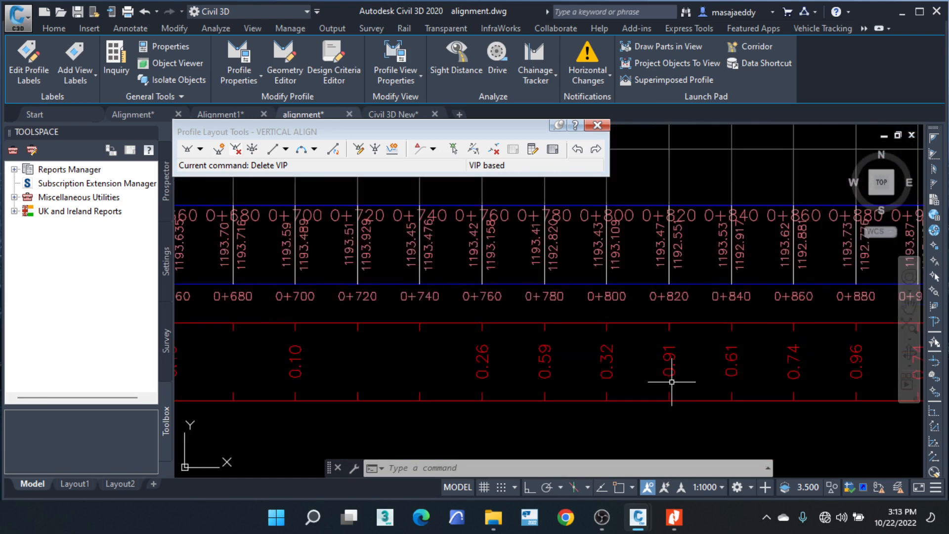
{"action": "scroll", "coordinate": [673, 378], "scroll_direction": "down", "scroll_amount": 5}
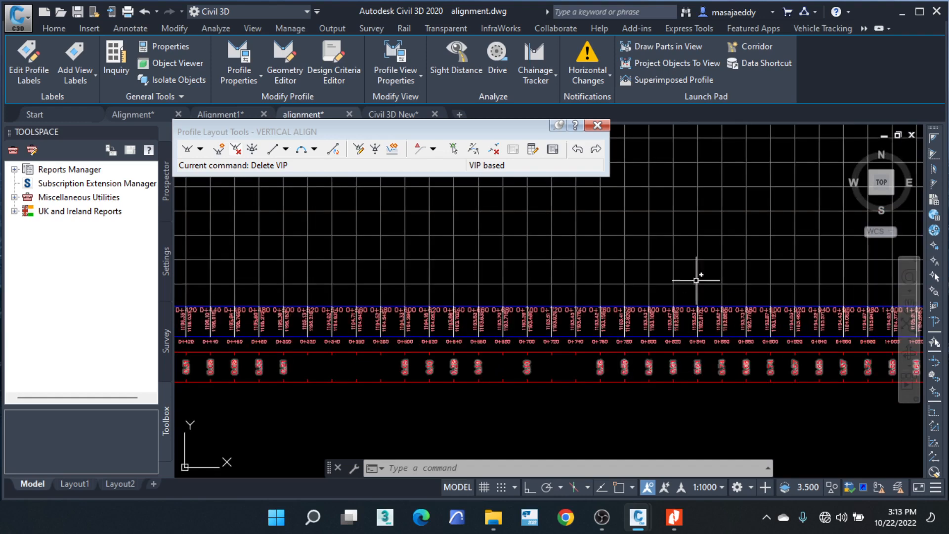
{"action": "middle_click_drag", "start_coordinate": [700, 276], "coordinate": [683, 402]}
{"action": "scroll", "coordinate": [670, 225], "scroll_direction": "up", "scroll_amount": 6}
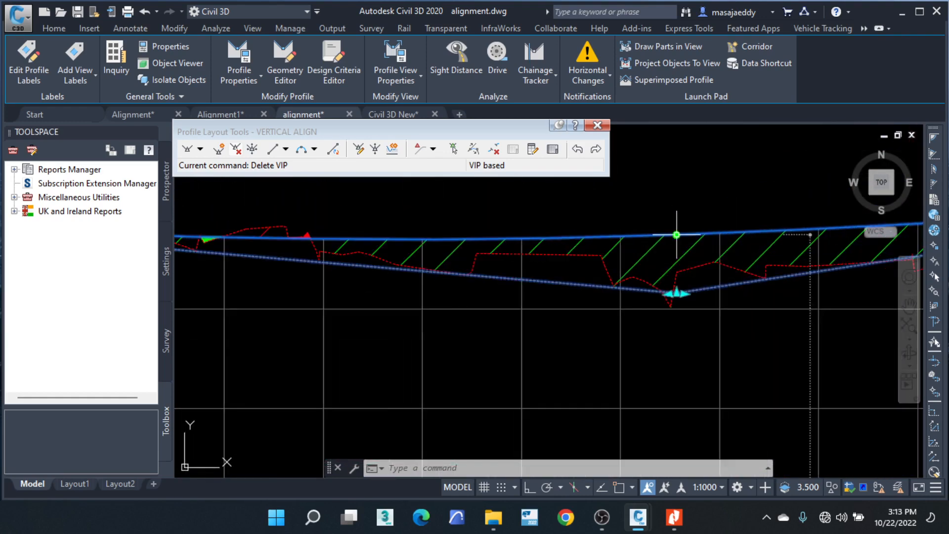
{"action": "left_click", "coordinate": [676, 231]}
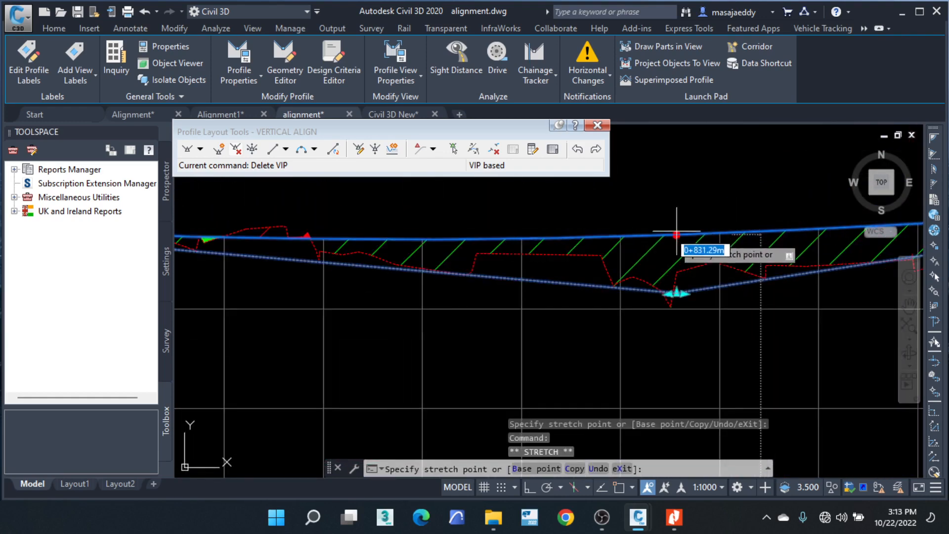
{"action": "key", "text": "Escape"}
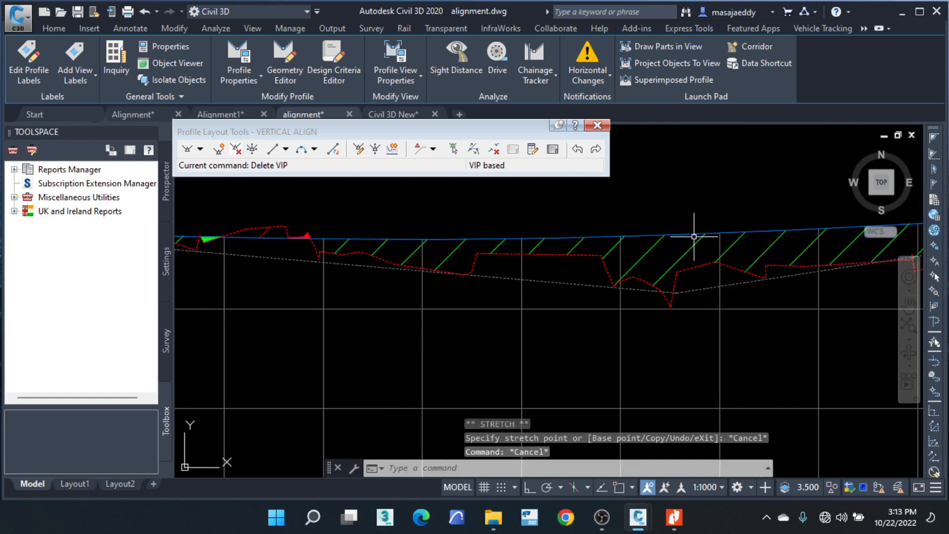
Step: Reselect the design profile and raise the VIP just before the short -0.87% gradient above the existing ground line
{"action": "scroll", "coordinate": [731, 271], "scroll_direction": "down", "scroll_amount": 4}
{"action": "scroll", "coordinate": [566, 302], "scroll_direction": "down", "scroll_amount": 2}
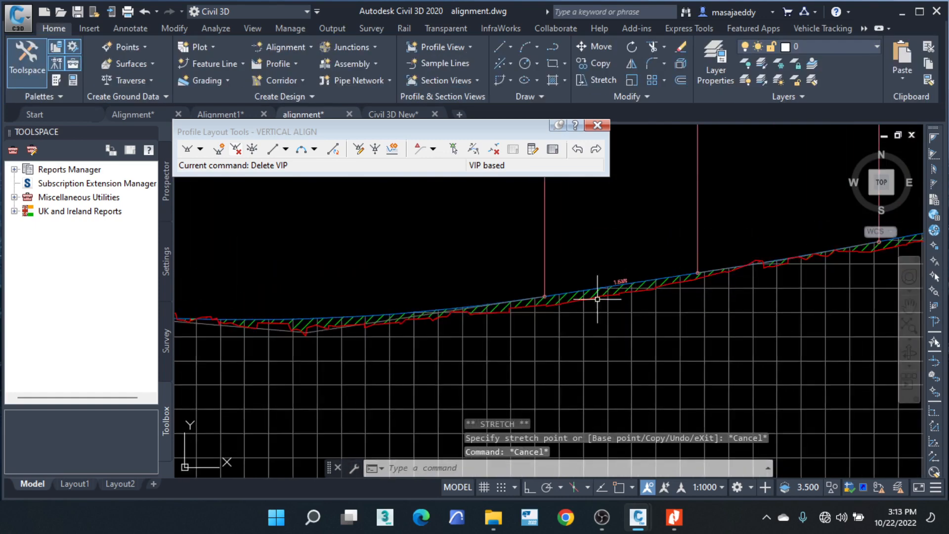
{"action": "left_click", "coordinate": [568, 293]}
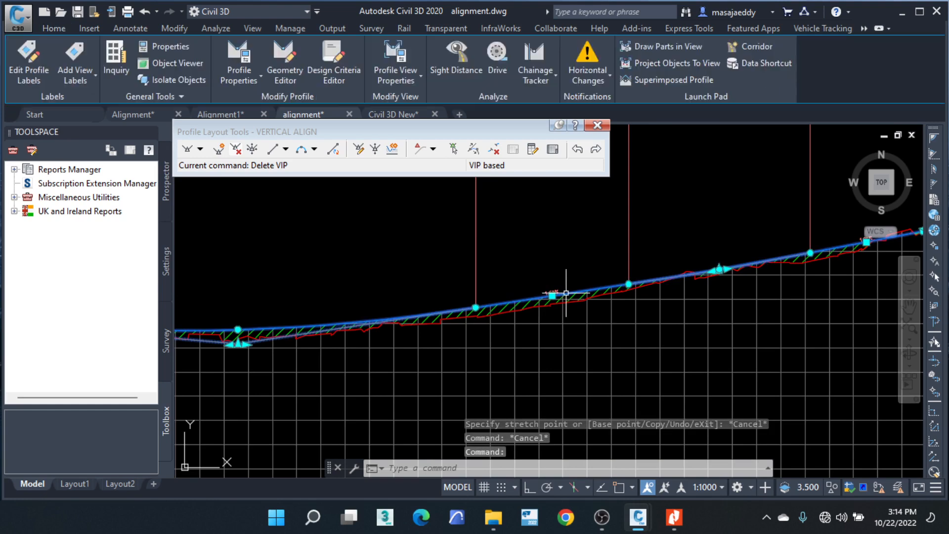
{"action": "middle_click_drag", "start_coordinate": [306, 321], "coordinate": [677, 363]}
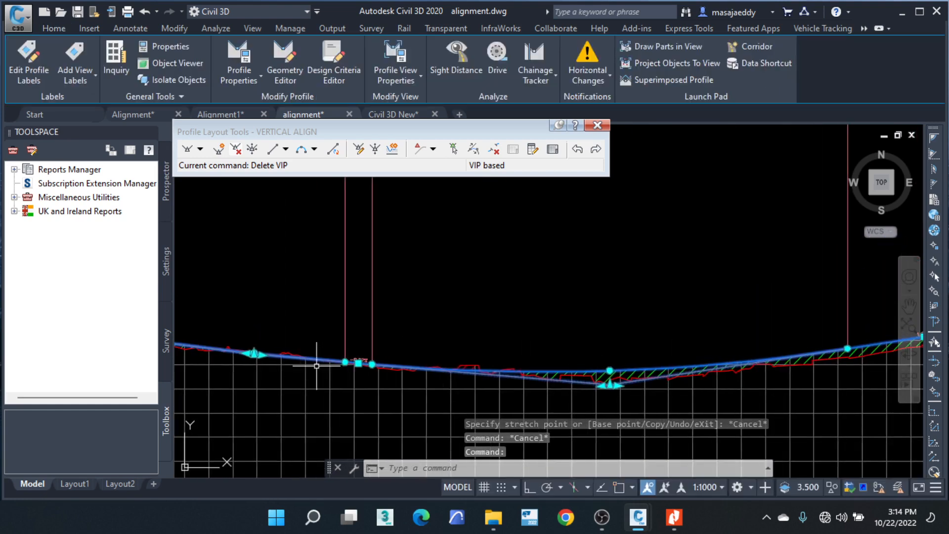
{"action": "scroll", "coordinate": [242, 353], "scroll_direction": "up", "scroll_amount": 4}
{"action": "scroll", "coordinate": [257, 356], "scroll_direction": "up", "scroll_amount": 4}
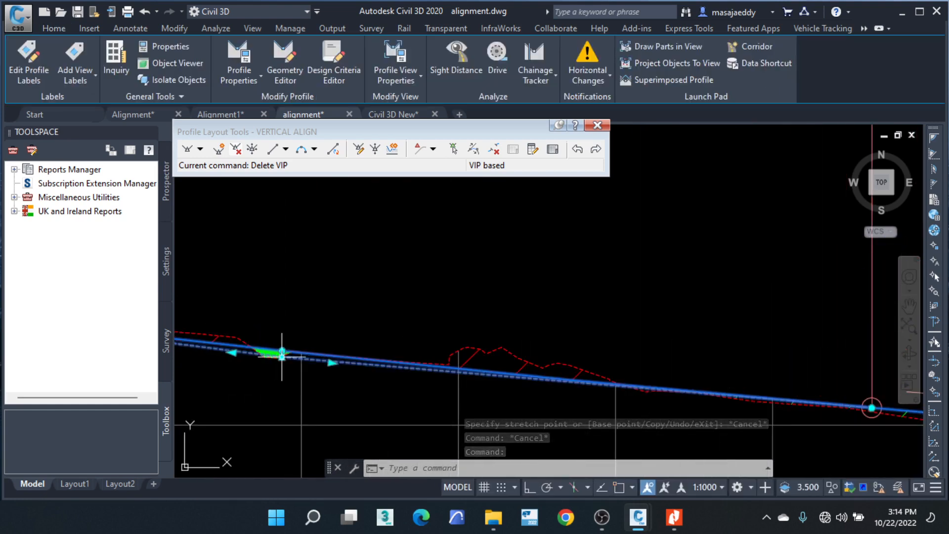
{"action": "left_click", "coordinate": [282, 353]}
{"action": "scroll", "coordinate": [287, 340], "scroll_direction": "down", "scroll_amount": 2}
{"action": "scroll", "coordinate": [361, 339], "scroll_direction": "down", "scroll_amount": 2}
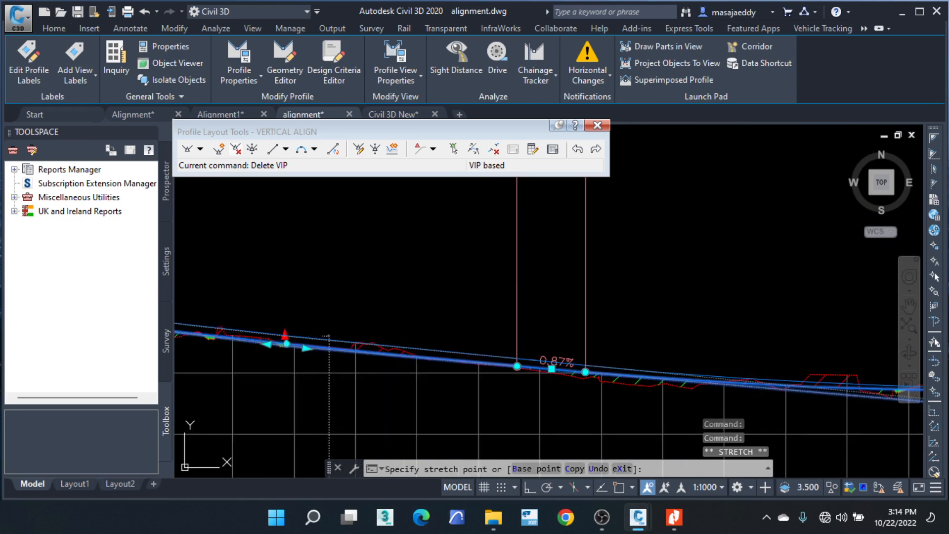
{"action": "left_click", "coordinate": [327, 337]}
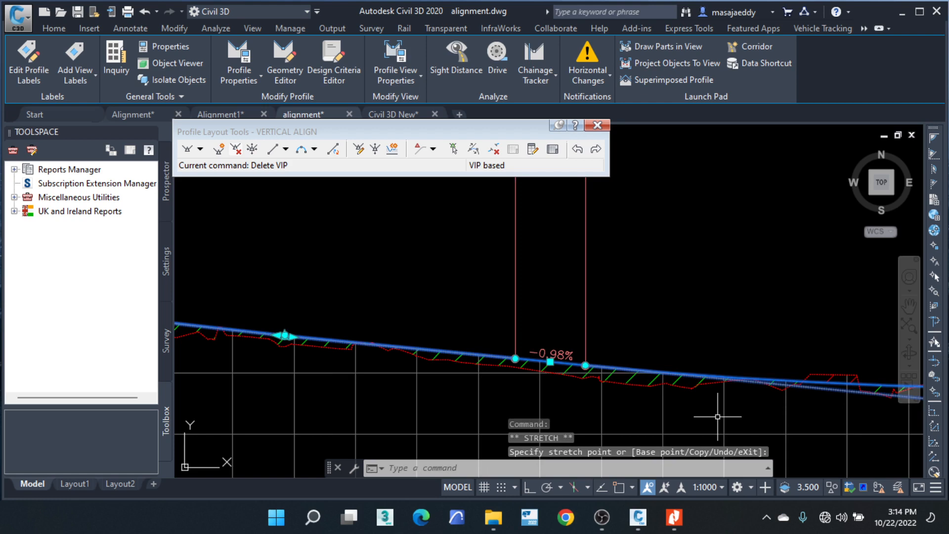
Step: Examine the design profile against the ground line from the -0.98% gradient through the sag curve to the rising gradient
{"action": "scroll", "coordinate": [417, 323], "scroll_direction": "down", "scroll_amount": 2}
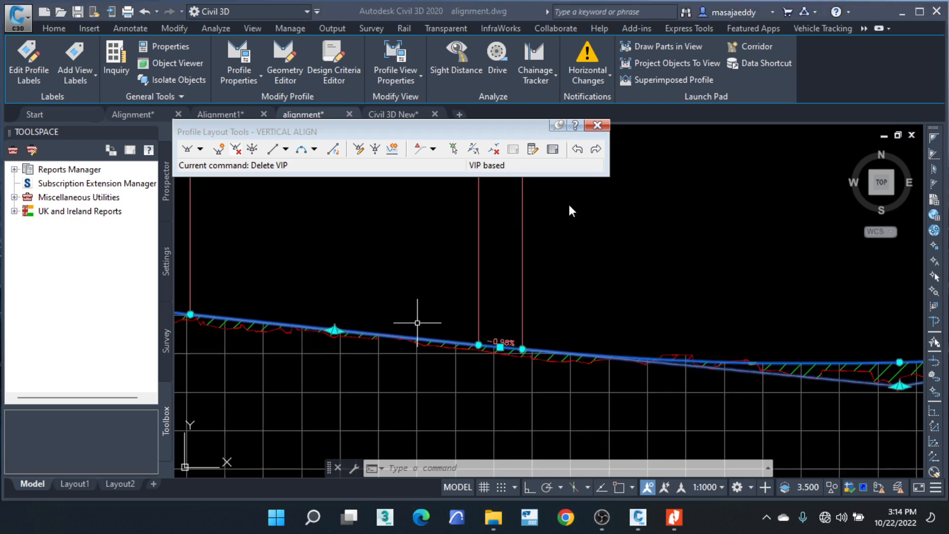
{"action": "left_click", "coordinate": [743, 306]}
{"action": "middle_click_drag", "start_coordinate": [668, 314], "coordinate": [372, 323]}
{"action": "scroll", "coordinate": [615, 416], "scroll_direction": "up", "scroll_amount": 2}
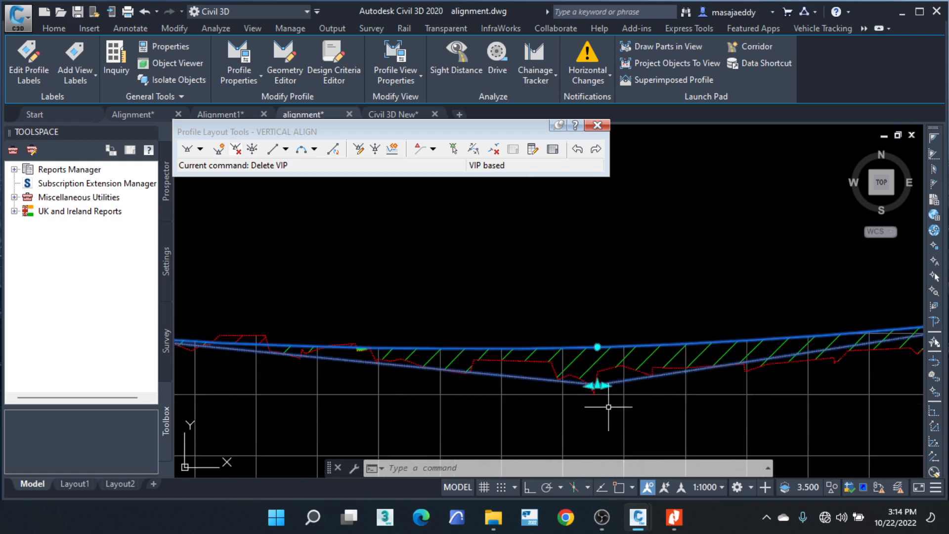
{"action": "scroll", "coordinate": [620, 351], "scroll_direction": "down", "scroll_amount": 1}
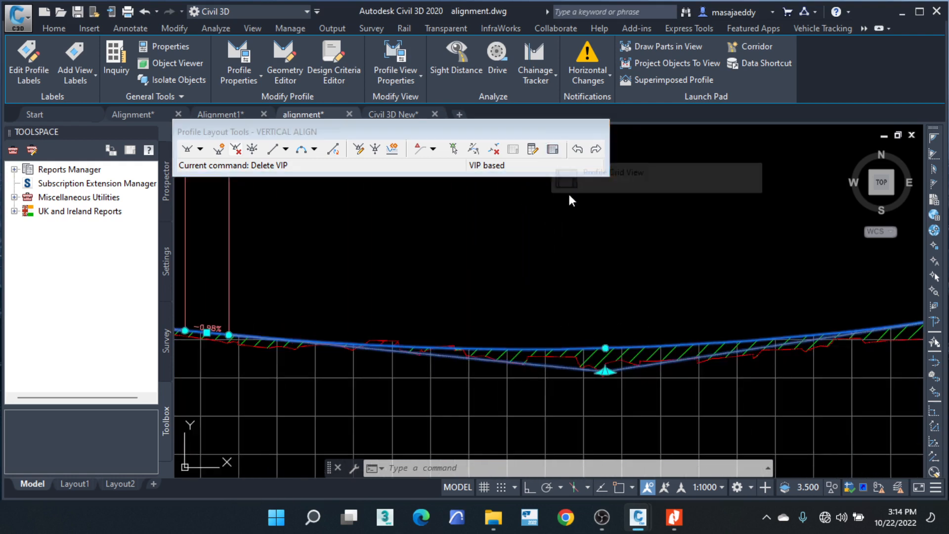
{"action": "scroll", "coordinate": [606, 324], "scroll_direction": "down", "scroll_amount": 5}
{"action": "middle_click_drag", "start_coordinate": [649, 310], "coordinate": [624, 328]}
{"action": "scroll", "coordinate": [624, 329], "scroll_direction": "up", "scroll_amount": 2}
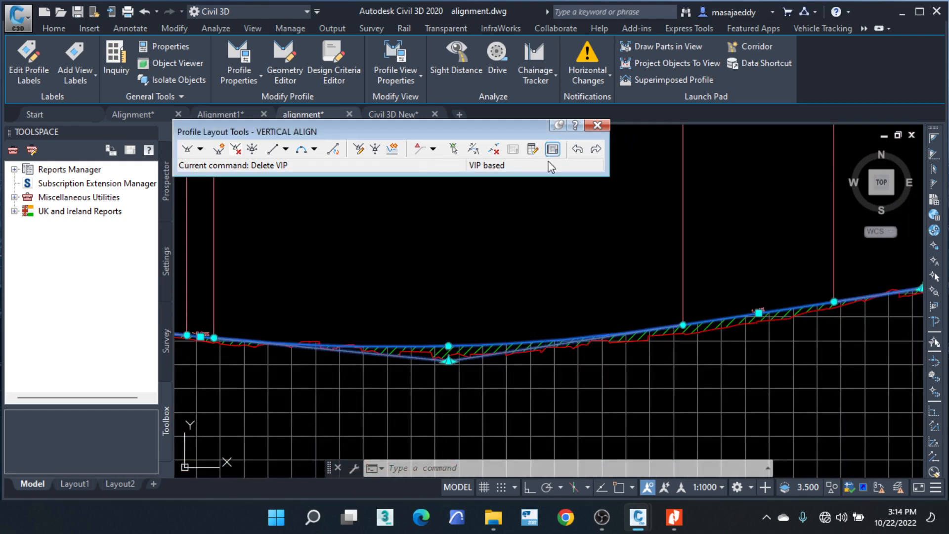
{"action": "scroll", "coordinate": [452, 347], "scroll_direction": "up", "scroll_amount": 3}
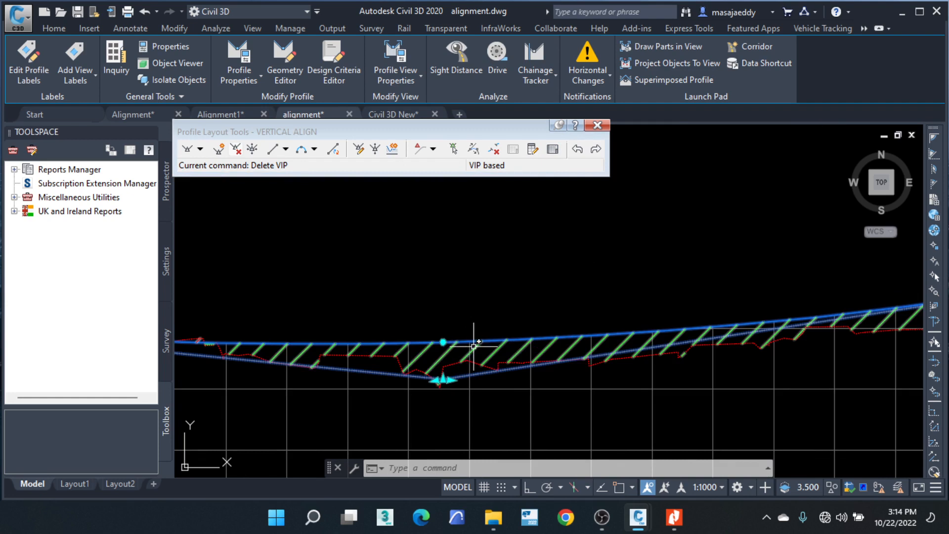
Step: Open the Profile Grid View and set the curve length of sag VIP no. 5 at 0+831.29 to 400 m
{"action": "left_click", "coordinate": [553, 149]}
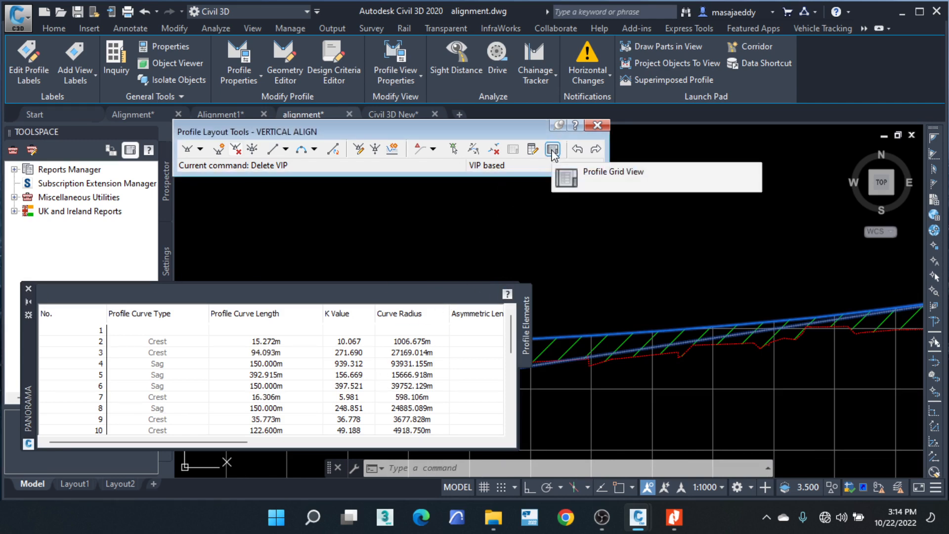
{"action": "left_click_drag", "start_coordinate": [27, 336], "coordinate": [114, 170]}
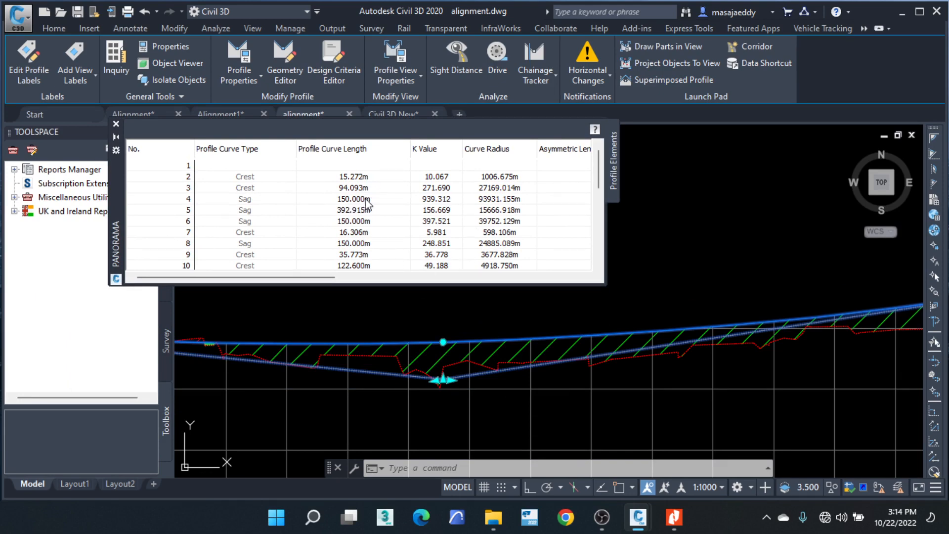
{"action": "scroll", "coordinate": [588, 386], "scroll_direction": "down", "scroll_amount": 12}
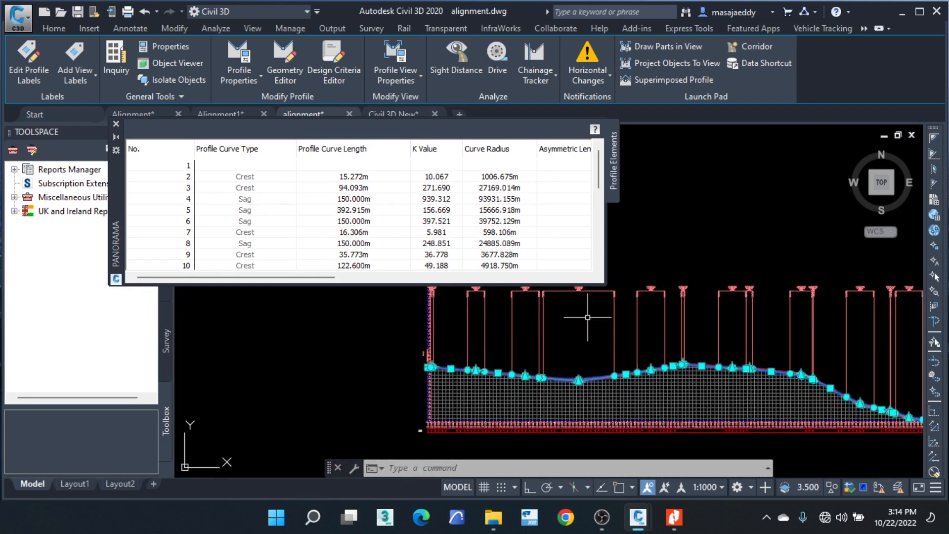
{"action": "scroll", "coordinate": [587, 318], "scroll_direction": "up", "scroll_amount": 15}
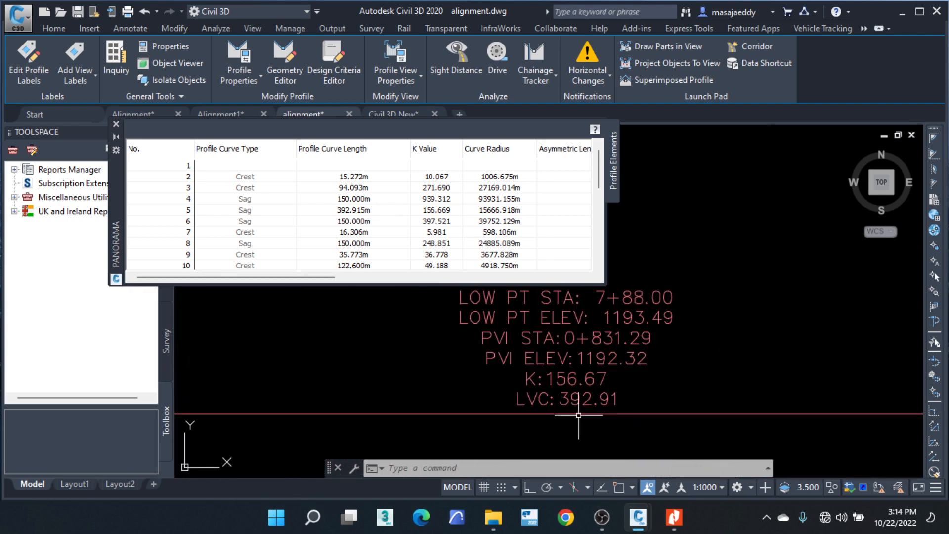
{"action": "left_click", "coordinate": [368, 213]}
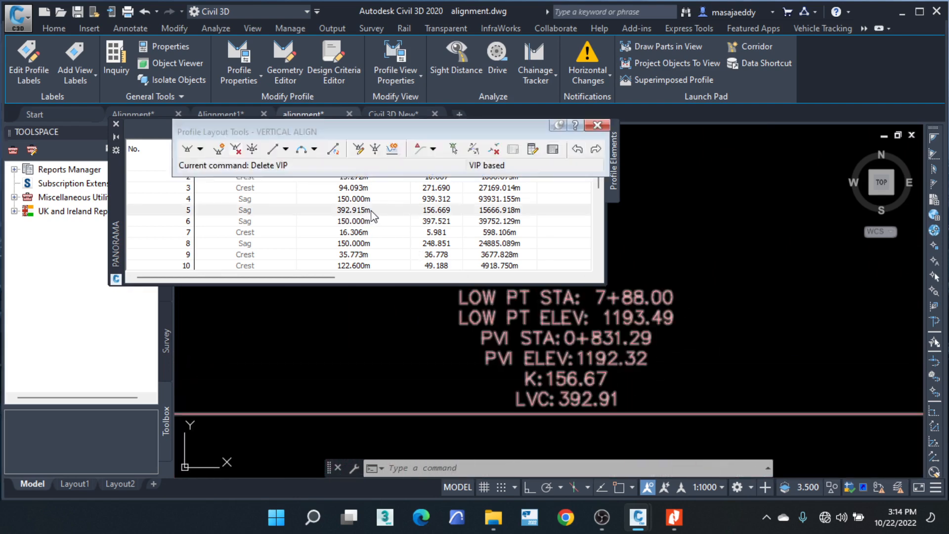
{"action": "left_click", "coordinate": [370, 211]}
{"action": "type", "text": "400"}
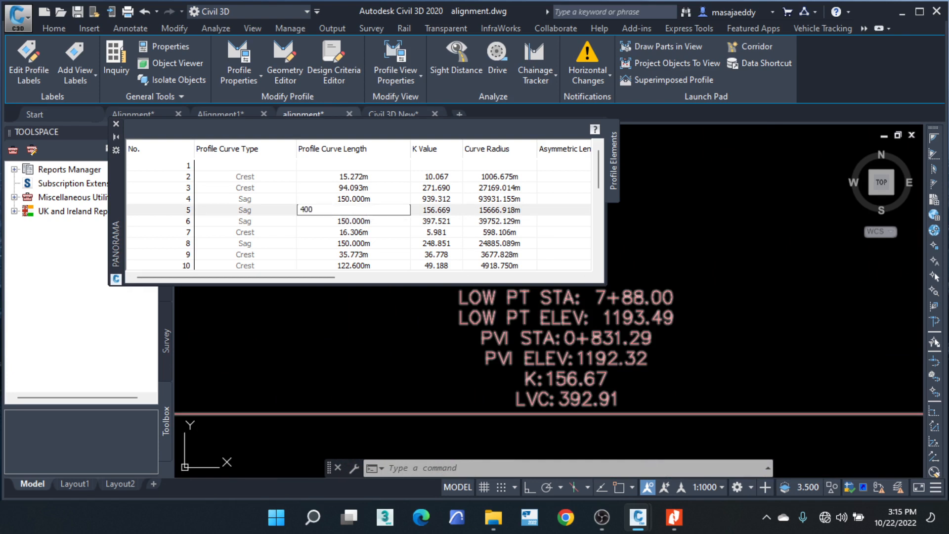
{"action": "key", "text": "Return"}
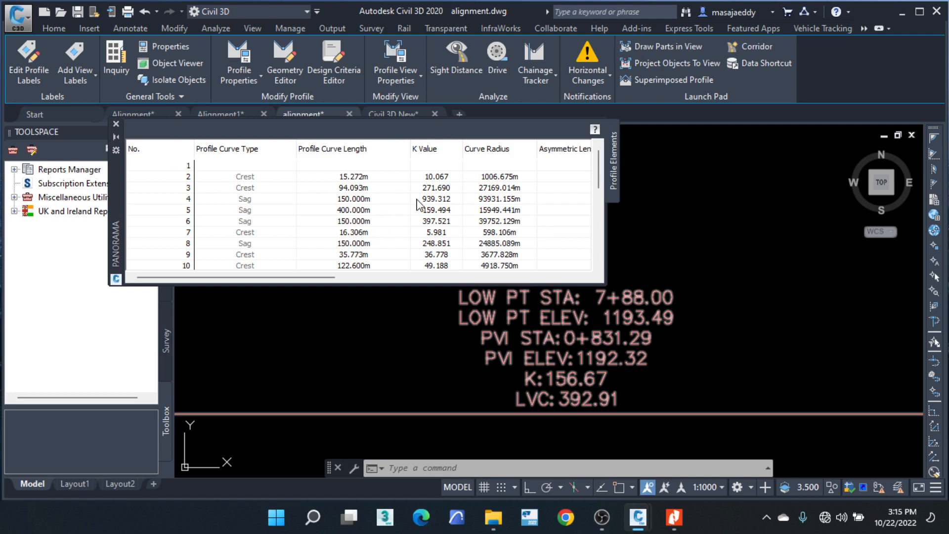
Step: Set the profile curve length of crest VIP no. 3 to 100 m in the Profile Grid View
{"action": "double_click", "coordinate": [449, 199]}
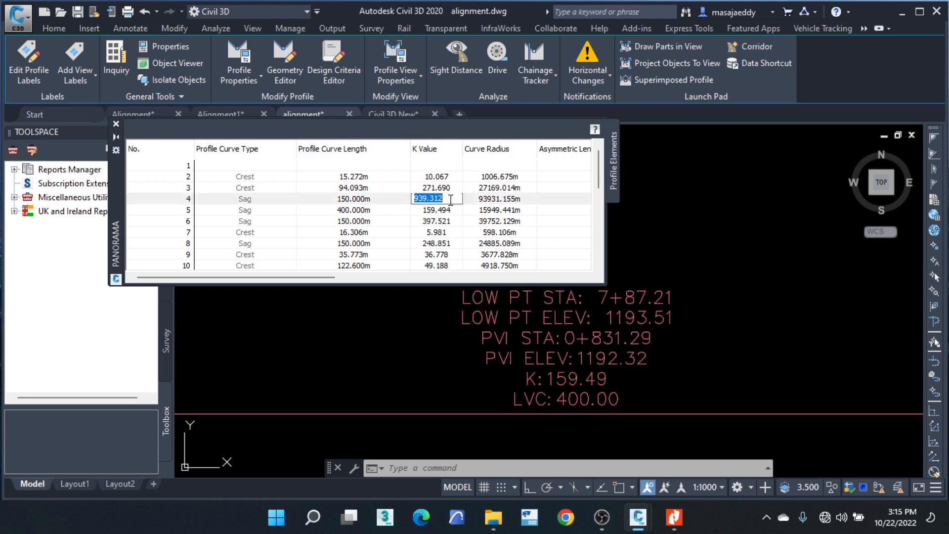
{"action": "left_click", "coordinate": [373, 190]}
{"action": "left_click", "coordinate": [370, 188]}
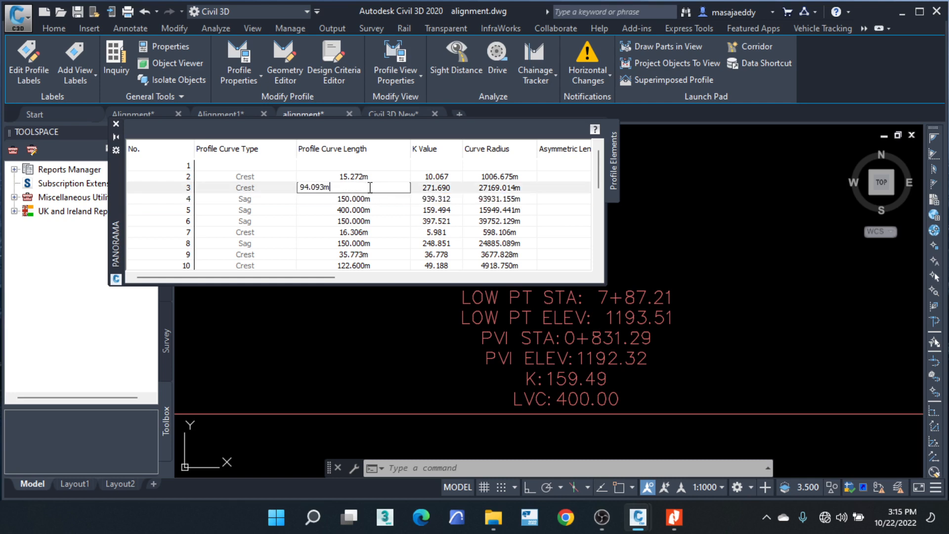
{"action": "type", "text": "100"}
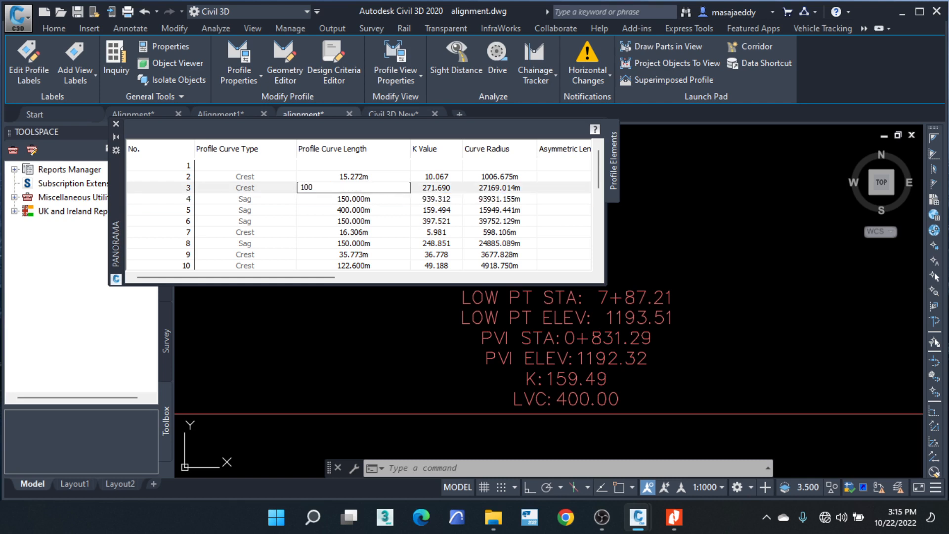
{"action": "key", "text": "Return"}
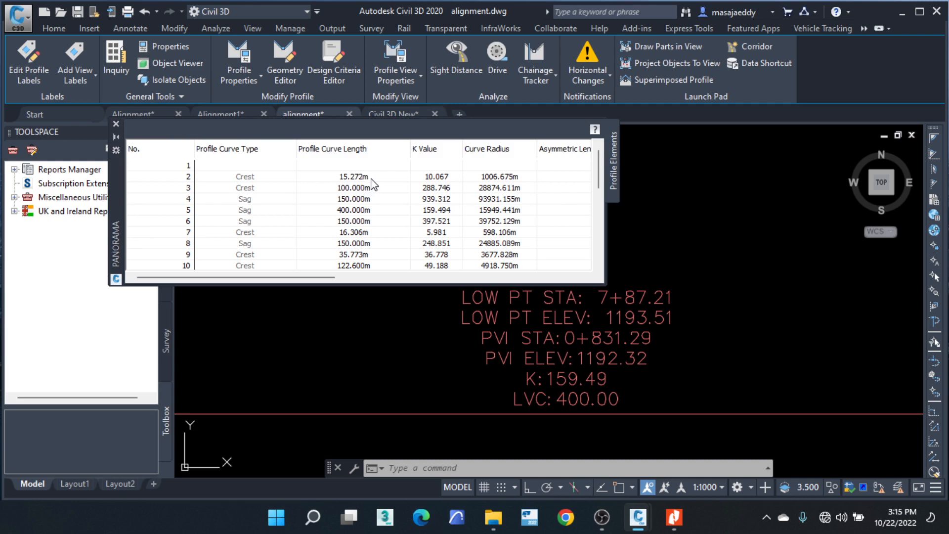
Step: Set the profile curve length of crest VIP no. 2 to 20 m and close the grid view
{"action": "left_click", "coordinate": [368, 177]}
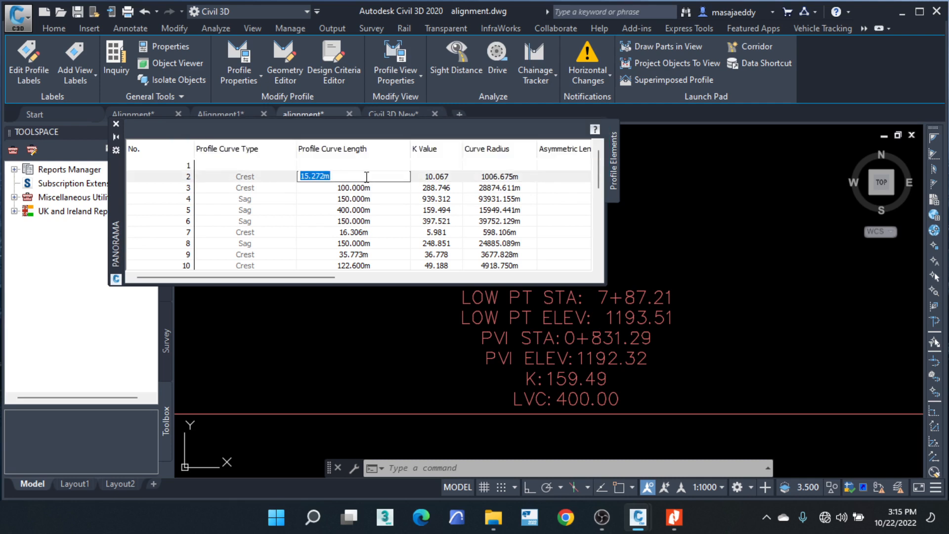
{"action": "type", "text": "20"}
{"action": "key", "text": "Return"}
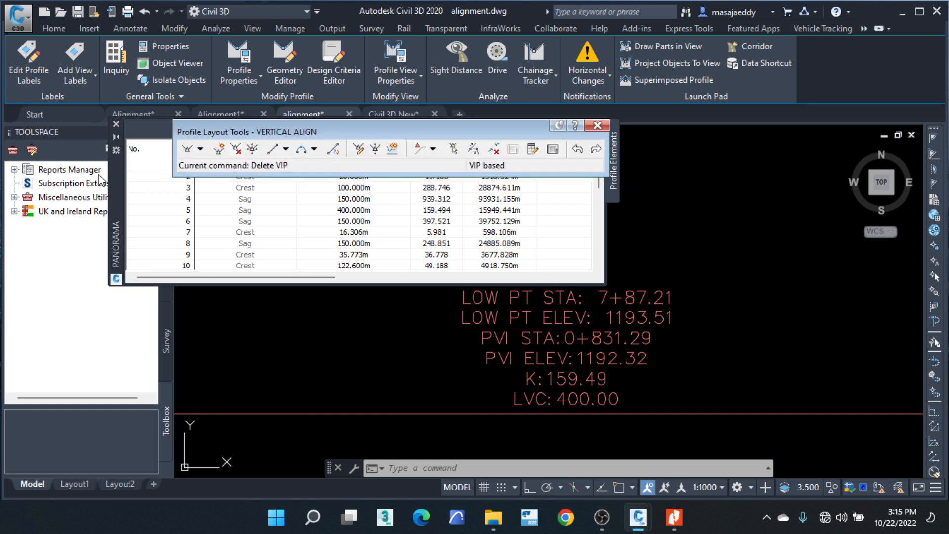
{"action": "left_click_drag", "start_coordinate": [114, 179], "coordinate": [109, 283]}
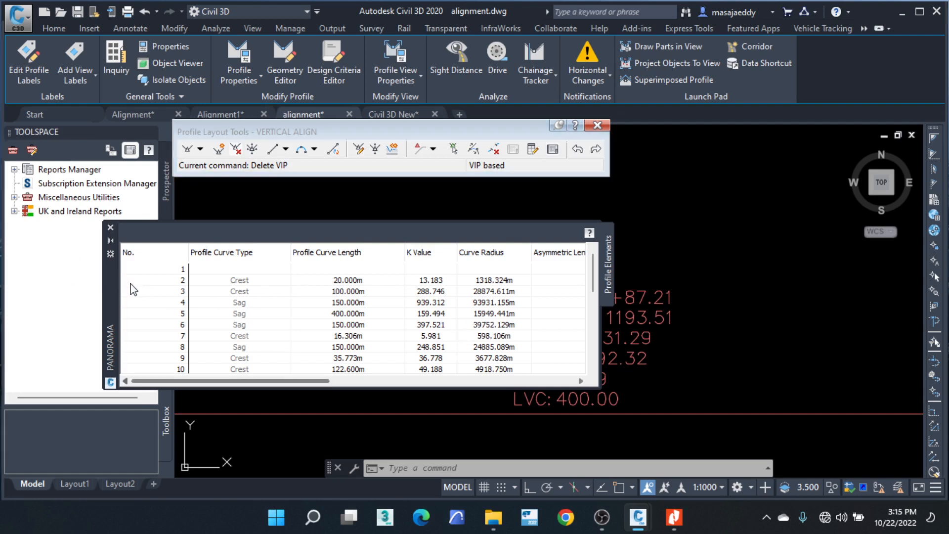
{"action": "left_click_drag", "start_coordinate": [103, 299], "coordinate": [112, 261]}
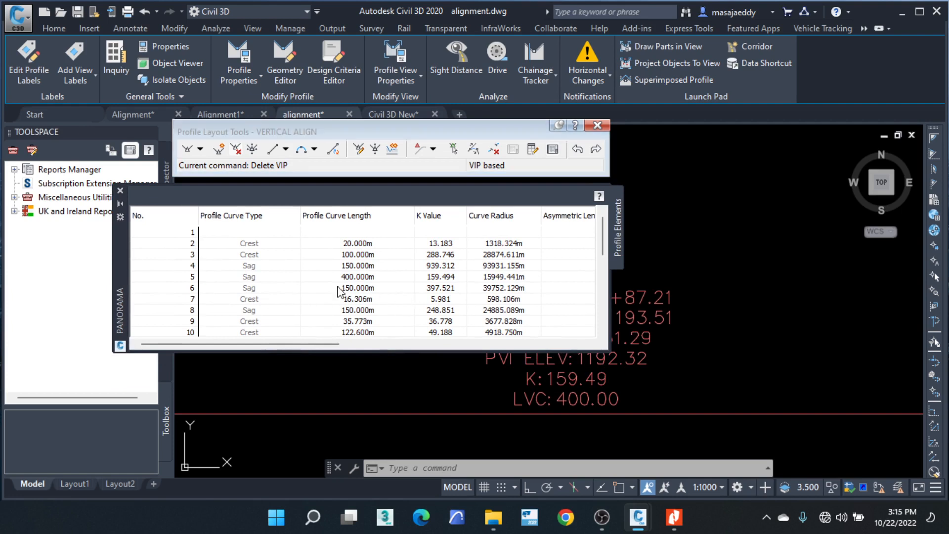
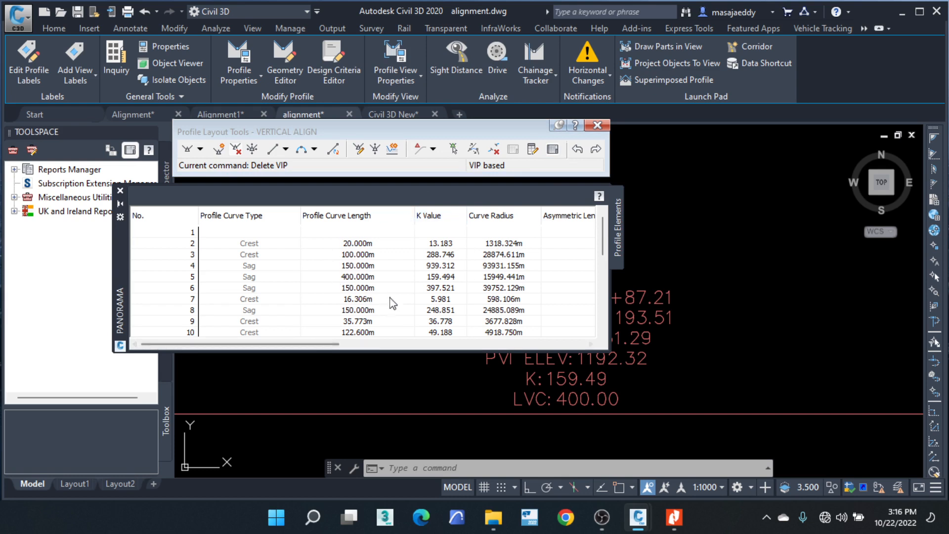
{"action": "left_click", "coordinate": [120, 190]}
Step: Delete VIP no. 6 on the rising gradient between the long sag curve and the crest
{"action": "scroll", "coordinate": [629, 325], "scroll_direction": "down", "scroll_amount": 5}
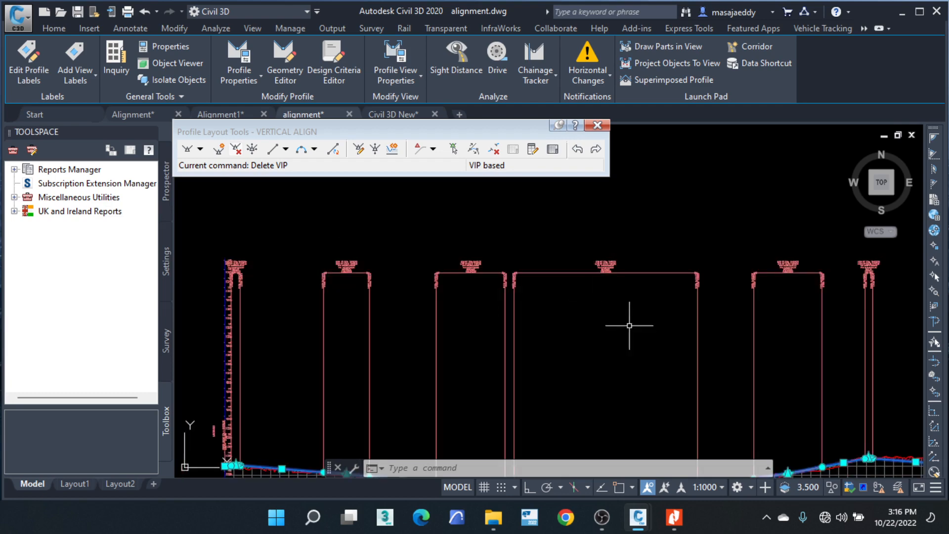
{"action": "scroll", "coordinate": [578, 303], "scroll_direction": "up", "scroll_amount": 6}
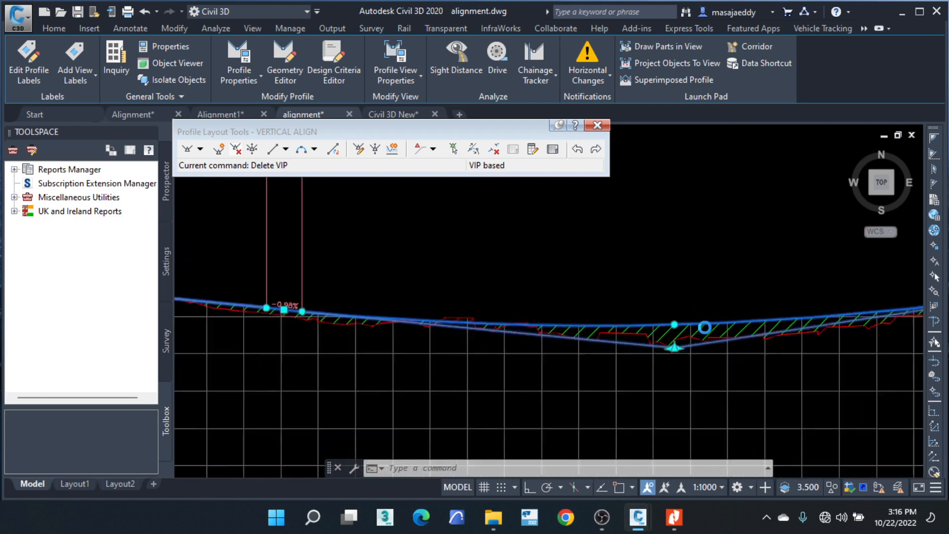
{"action": "scroll", "coordinate": [705, 328], "scroll_direction": "down", "scroll_amount": 2}
{"action": "middle_click_drag", "start_coordinate": [325, 308], "coordinate": [498, 339]}
{"action": "middle_click_drag", "start_coordinate": [759, 354], "coordinate": [305, 395]}
{"action": "scroll", "coordinate": [397, 361], "scroll_direction": "up", "scroll_amount": 2}
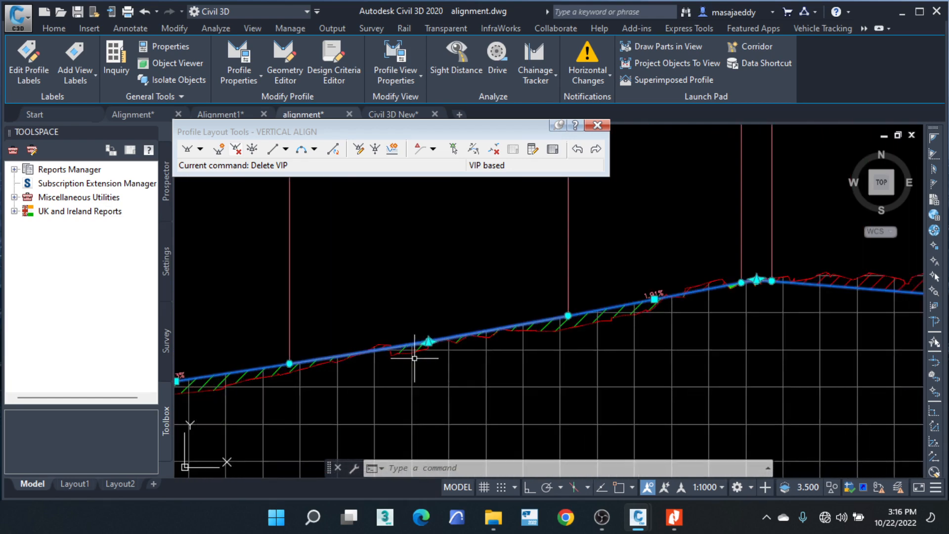
{"action": "left_click", "coordinate": [236, 149]}
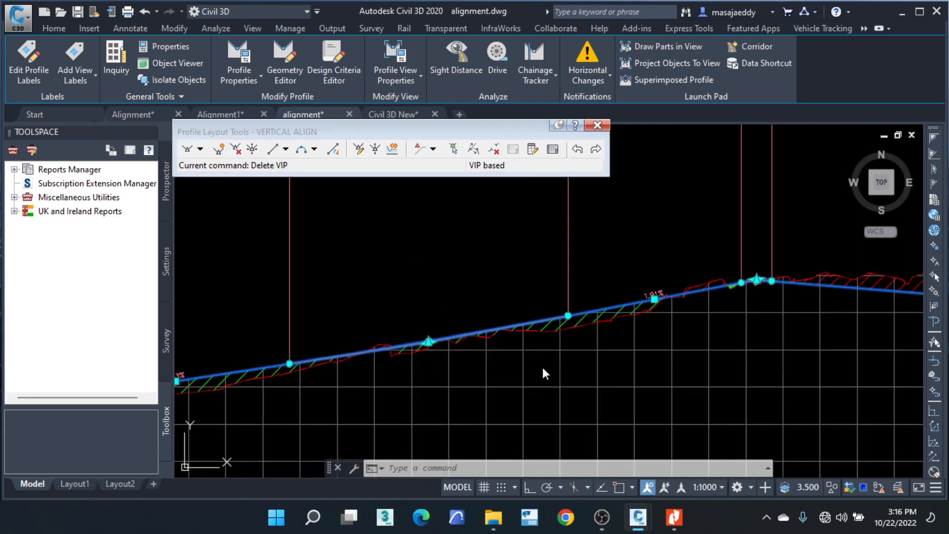
{"action": "left_click", "coordinate": [425, 350]}
Step: Move the crest VIP after the rising gradient forward and up to about station 1+459.79, elevation 1202.48, above the existing ground
{"action": "scroll", "coordinate": [417, 292], "scroll_direction": "down", "scroll_amount": 2}
{"action": "middle_click_drag", "start_coordinate": [669, 319], "coordinate": [552, 332]}
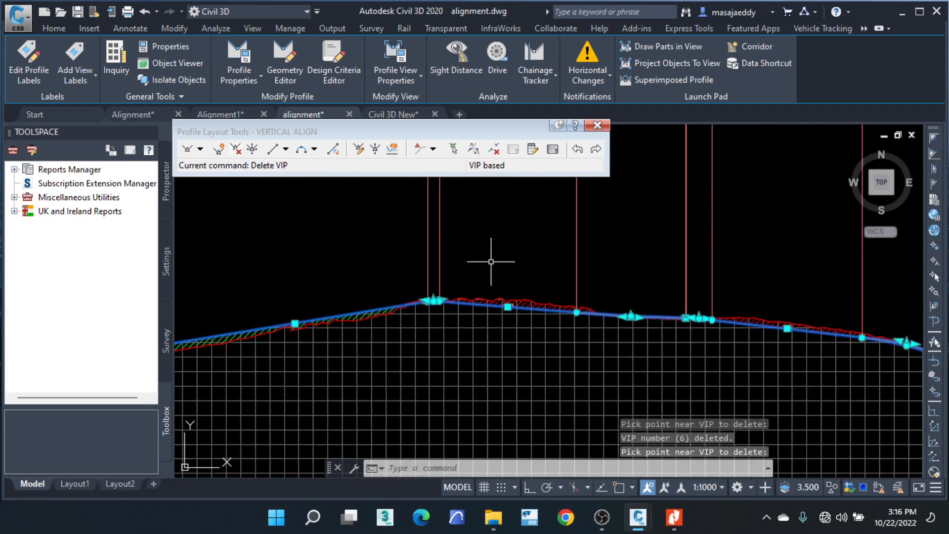
{"action": "scroll", "coordinate": [442, 307], "scroll_direction": "up", "scroll_amount": 4}
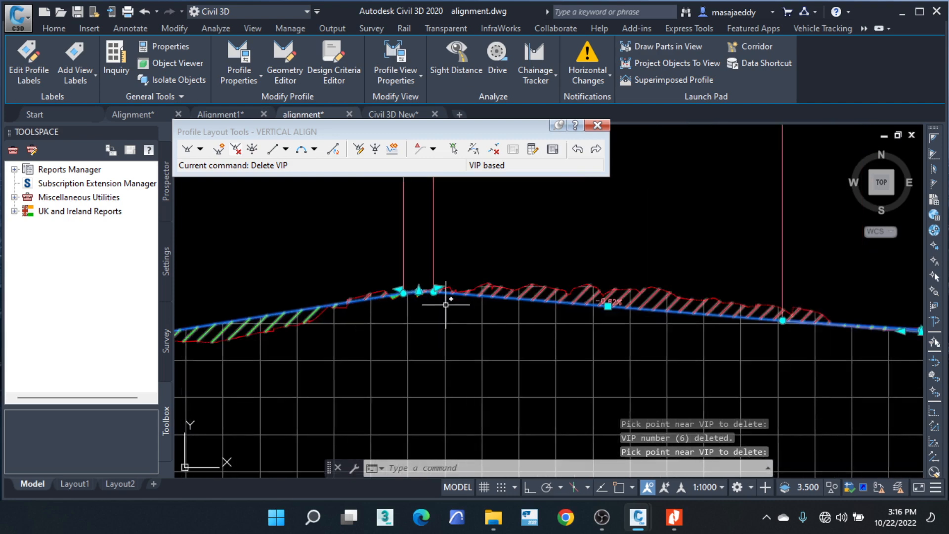
{"action": "scroll", "coordinate": [643, 277], "scroll_direction": "down", "scroll_amount": 4}
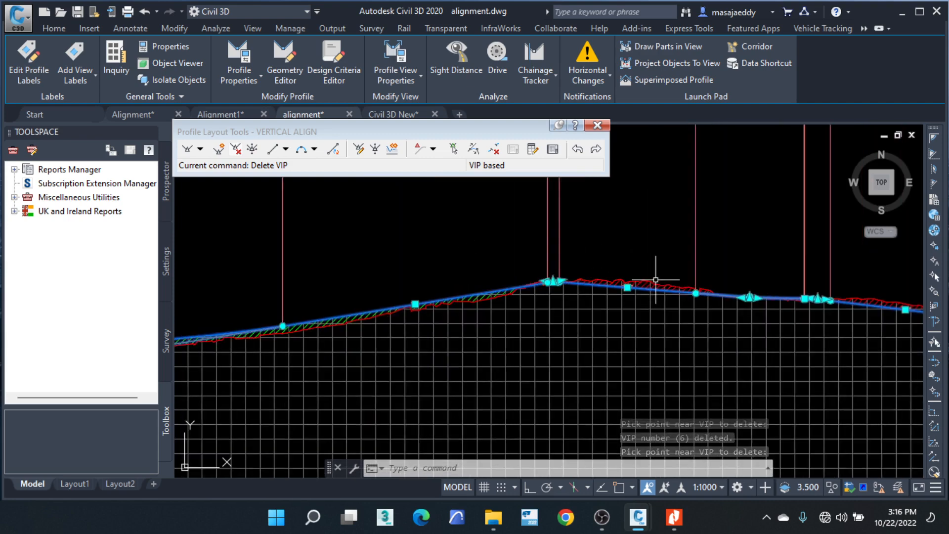
{"action": "scroll", "coordinate": [570, 280], "scroll_direction": "up", "scroll_amount": 4}
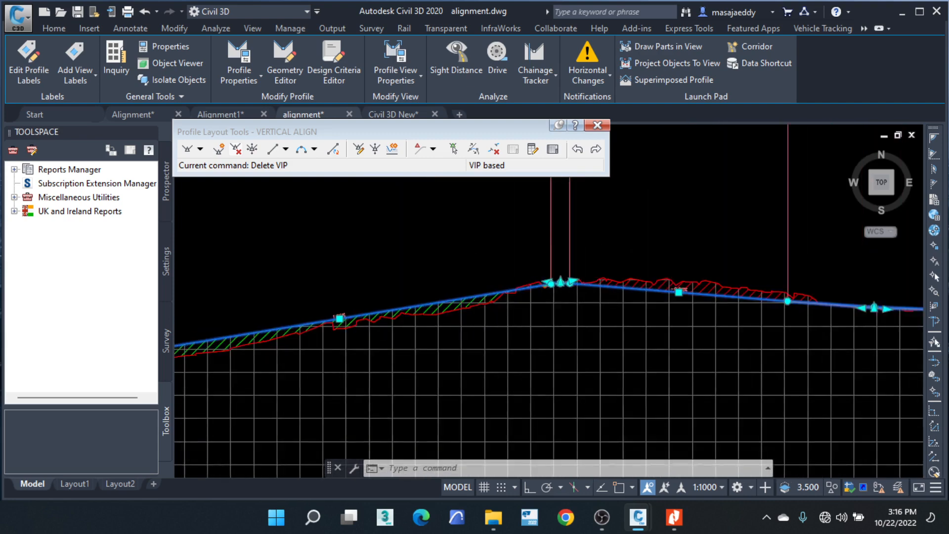
{"action": "middle_click_drag", "start_coordinate": [693, 279], "coordinate": [453, 292]}
{"action": "scroll", "coordinate": [460, 272], "scroll_direction": "down", "scroll_amount": 2}
{"action": "scroll", "coordinate": [653, 274], "scroll_direction": "up", "scroll_amount": 6}
{"action": "scroll", "coordinate": [544, 238], "scroll_direction": "down", "scroll_amount": 6}
{"action": "scroll", "coordinate": [295, 275], "scroll_direction": "up", "scroll_amount": 8}
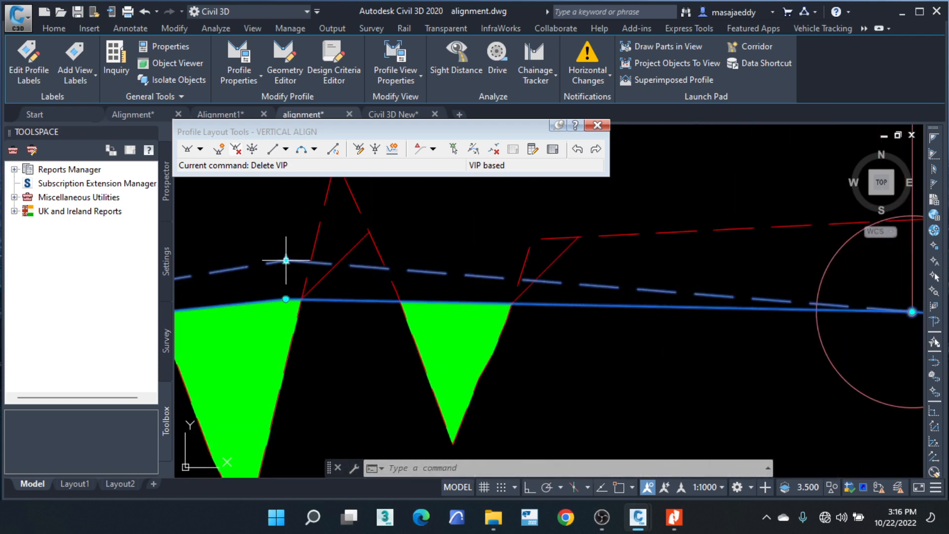
{"action": "left_click", "coordinate": [286, 260]}
{"action": "scroll", "coordinate": [346, 259], "scroll_direction": "down", "scroll_amount": 6}
{"action": "scroll", "coordinate": [463, 230], "scroll_direction": "down", "scroll_amount": 4}
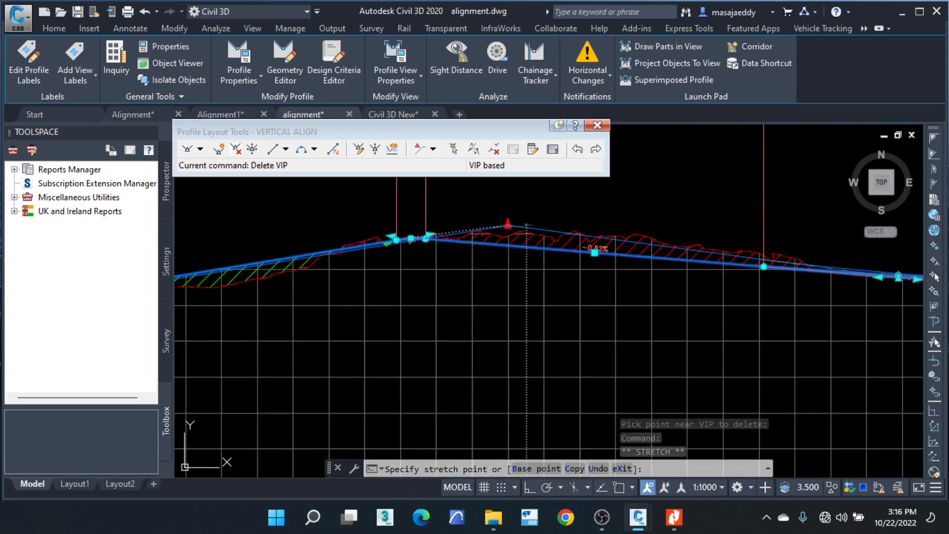
{"action": "left_click", "coordinate": [507, 225]}
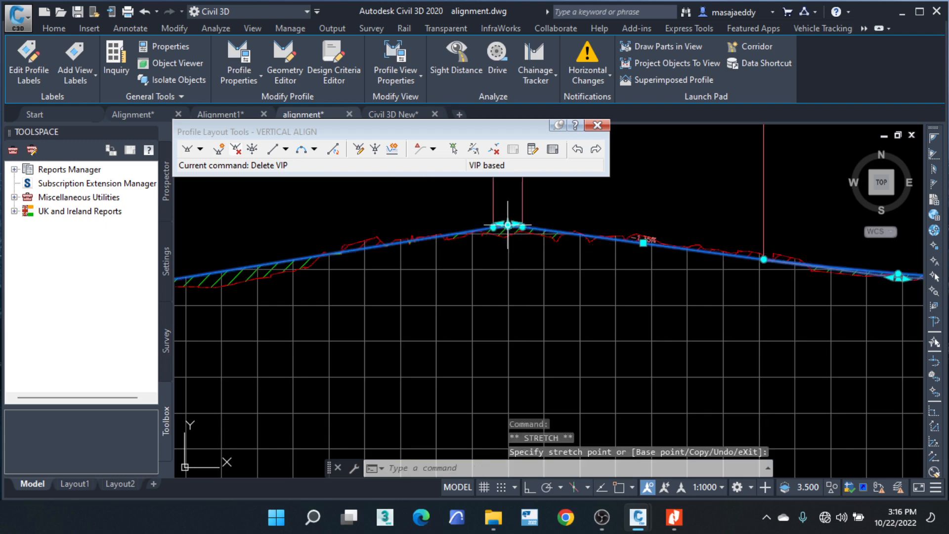
Step: Set the curve length of crest VIP no. 6 at 1+459.79 to 150 m in the Profile Grid View and close it
{"action": "scroll", "coordinate": [504, 230], "scroll_direction": "up", "scroll_amount": 4}
{"action": "scroll", "coordinate": [505, 231], "scroll_direction": "up", "scroll_amount": 10}
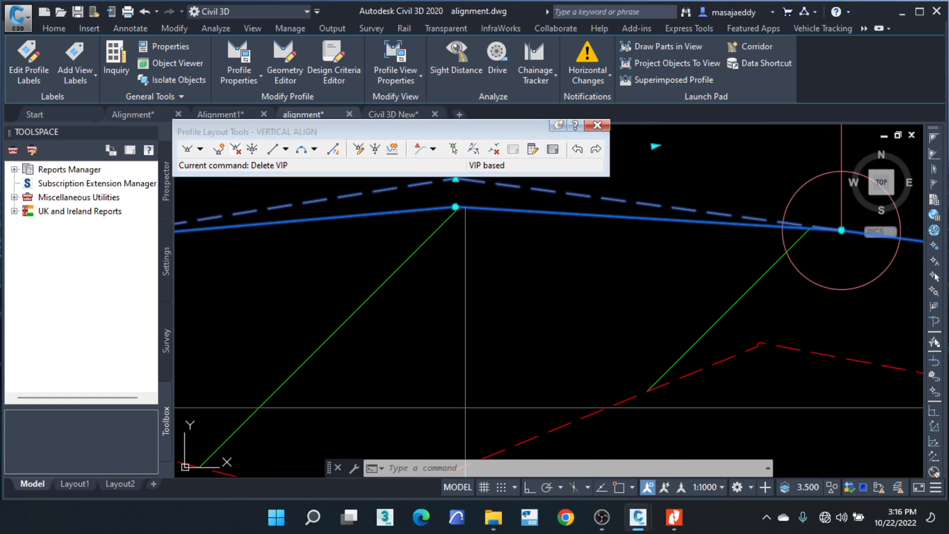
{"action": "scroll", "coordinate": [502, 313], "scroll_direction": "down", "scroll_amount": 8}
{"action": "scroll", "coordinate": [486, 232], "scroll_direction": "up", "scroll_amount": 6}
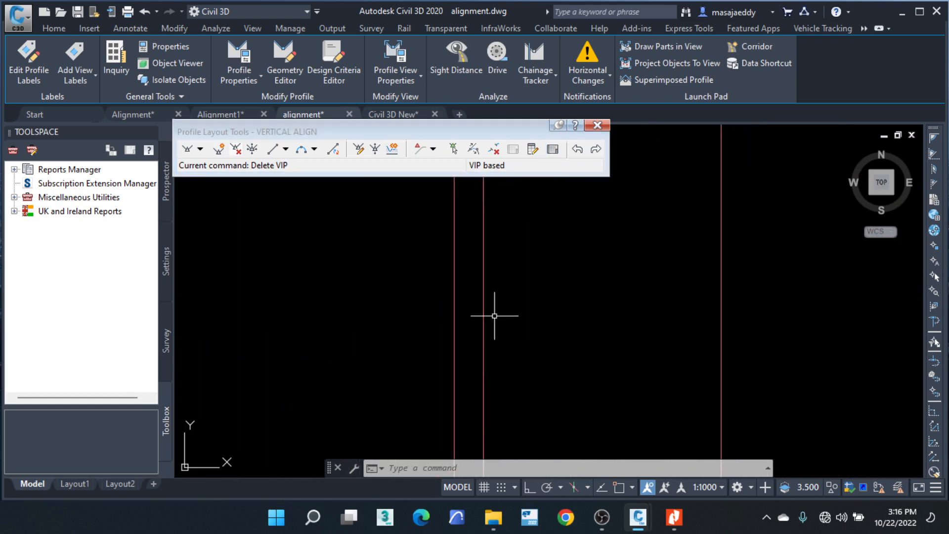
{"action": "scroll", "coordinate": [494, 318], "scroll_direction": "down", "scroll_amount": 7}
{"action": "scroll", "coordinate": [494, 239], "scroll_direction": "up", "scroll_amount": 8}
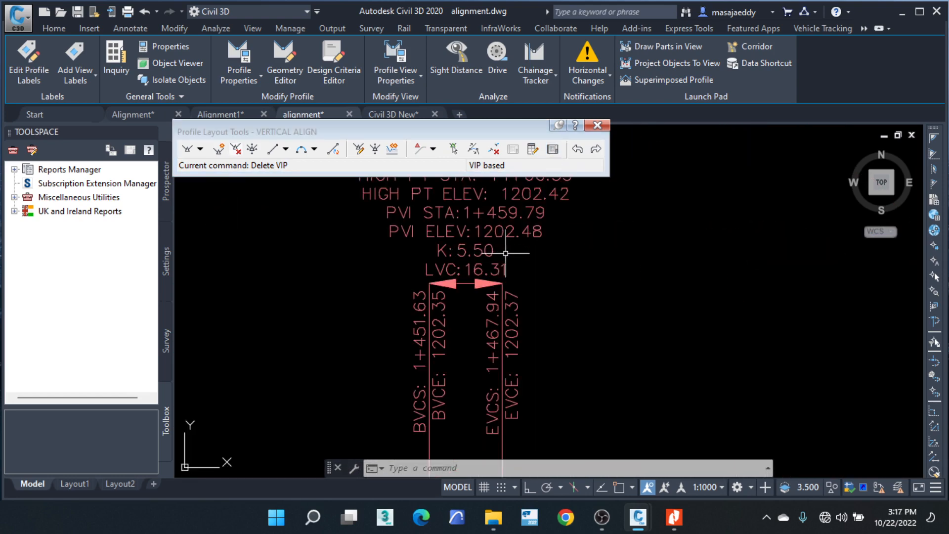
{"action": "left_click", "coordinate": [552, 150]}
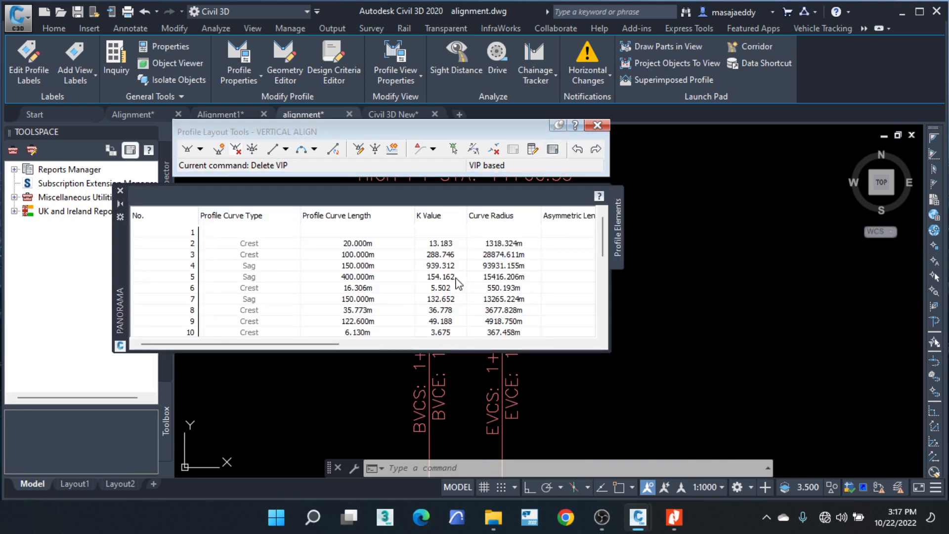
{"action": "left_click", "coordinate": [388, 291]}
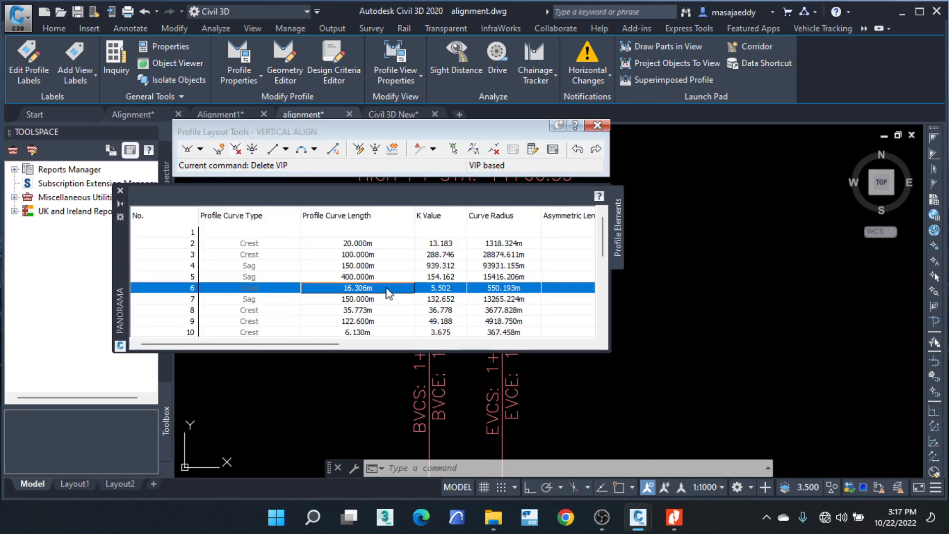
{"action": "left_click", "coordinate": [388, 288]}
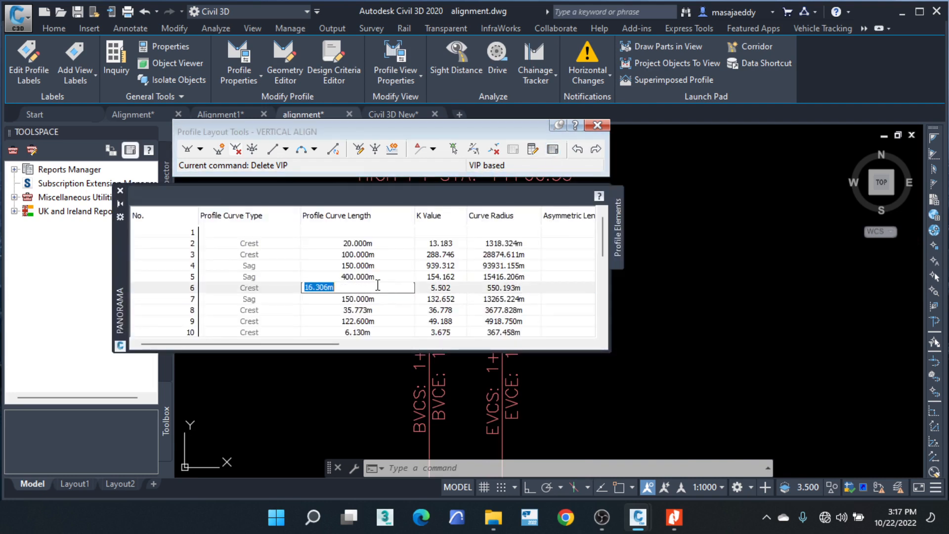
{"action": "type", "text": "2"}
{"action": "type", "text": "50"}
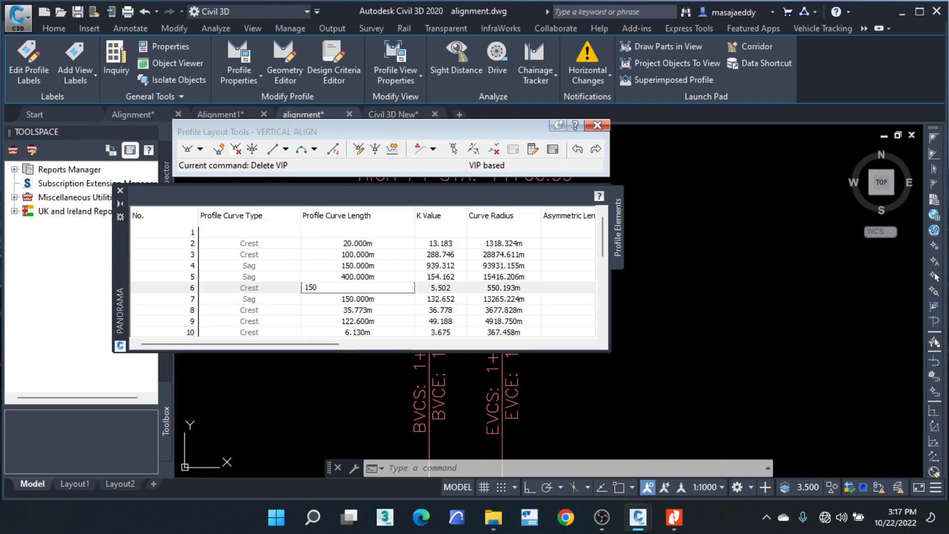
{"action": "key", "text": "Return"}
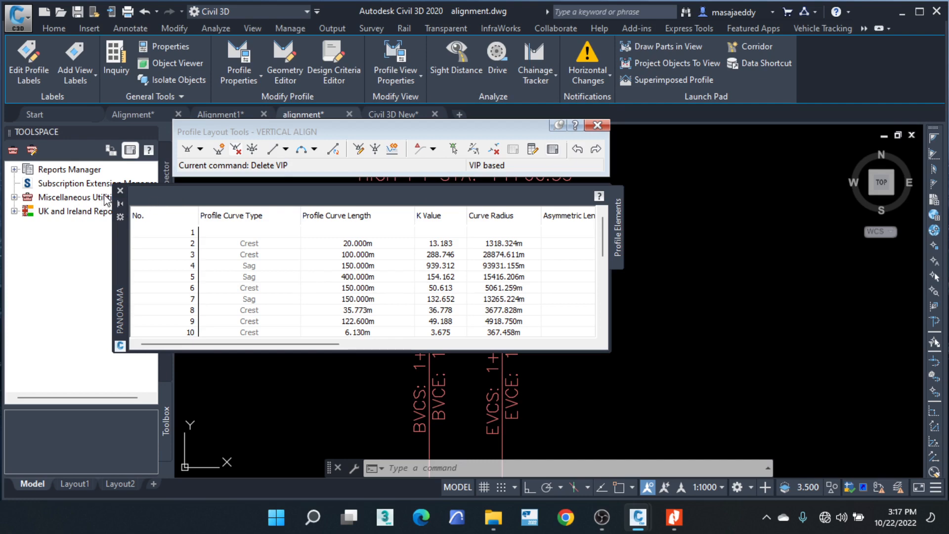
{"action": "left_click", "coordinate": [120, 191]}
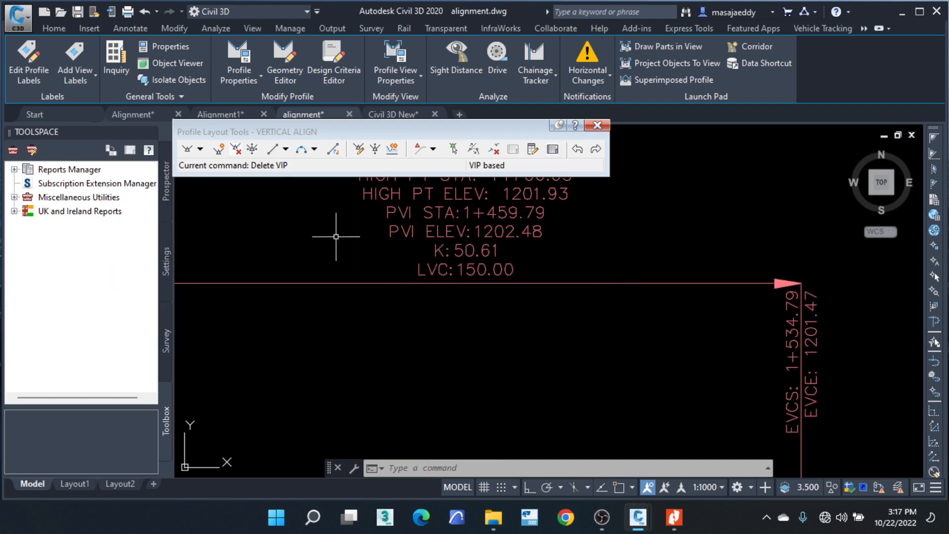
Step: Examine the design profile beyond the crest VIP at 1+459.79 against the existing ground along the falling gradients
{"action": "scroll", "coordinate": [499, 267], "scroll_direction": "down", "scroll_amount": 5}
{"action": "scroll", "coordinate": [532, 264], "scroll_direction": "down", "scroll_amount": 4}
{"action": "scroll", "coordinate": [586, 434], "scroll_direction": "up", "scroll_amount": 6}
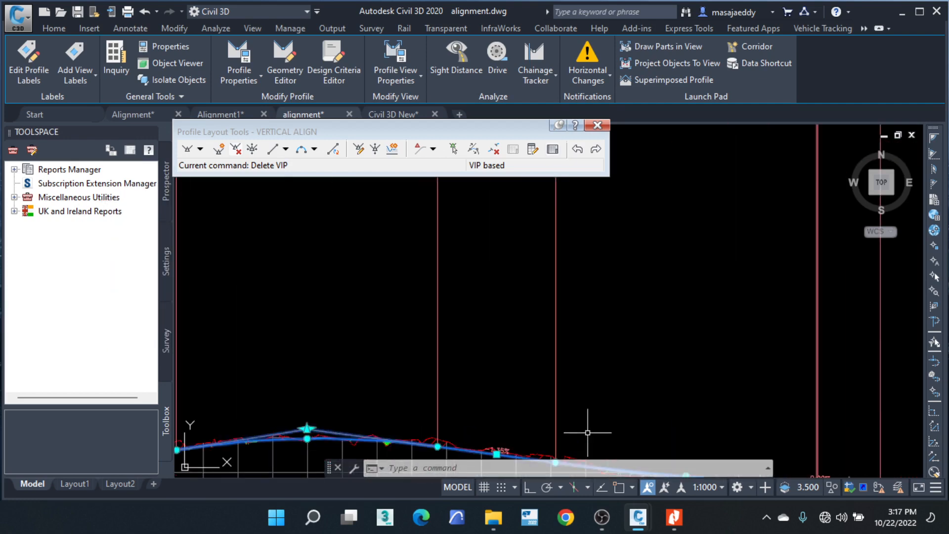
{"action": "middle_click_drag", "start_coordinate": [592, 434], "coordinate": [549, 353]}
{"action": "scroll", "coordinate": [515, 358], "scroll_direction": "down", "scroll_amount": 3}
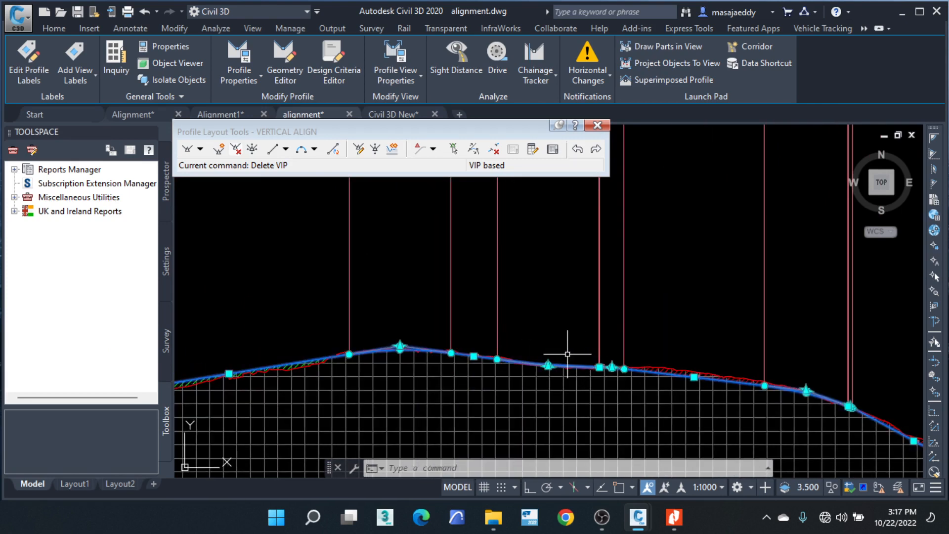
{"action": "scroll", "coordinate": [538, 346], "scroll_direction": "up", "scroll_amount": 3}
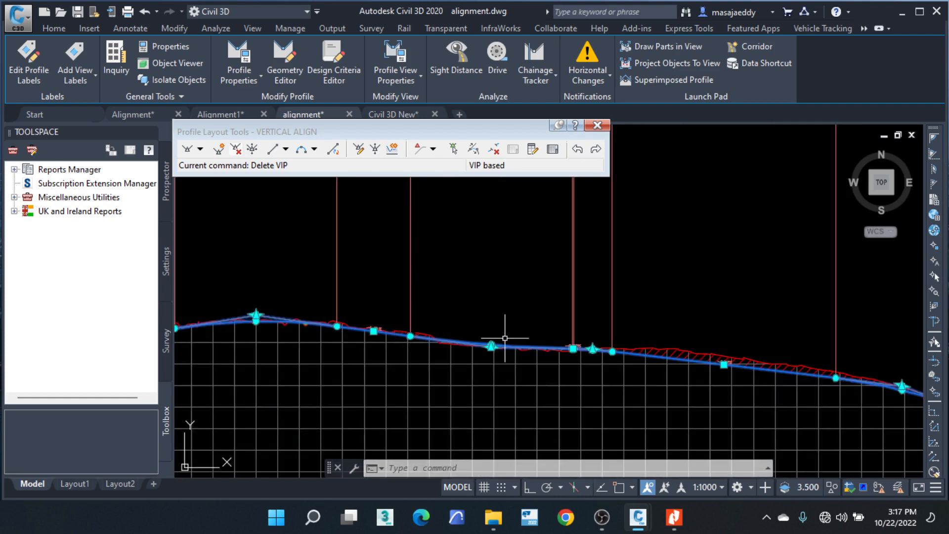
{"action": "scroll", "coordinate": [534, 343], "scroll_direction": "up", "scroll_amount": 2}
{"action": "middle_click_drag", "start_coordinate": [668, 357], "coordinate": [419, 340]}
{"action": "scroll", "coordinate": [451, 339], "scroll_direction": "down", "scroll_amount": 3}
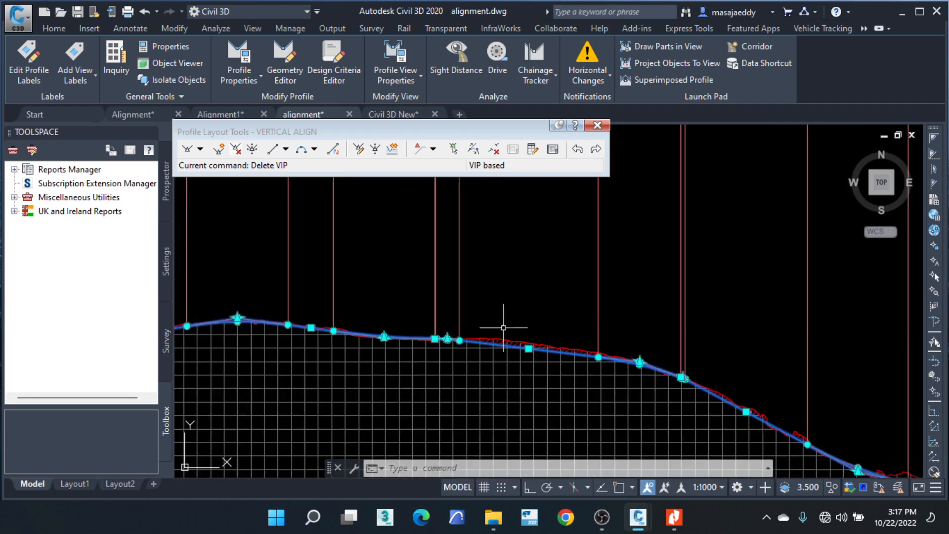
{"action": "middle_click_drag", "start_coordinate": [503, 328], "coordinate": [513, 353]}
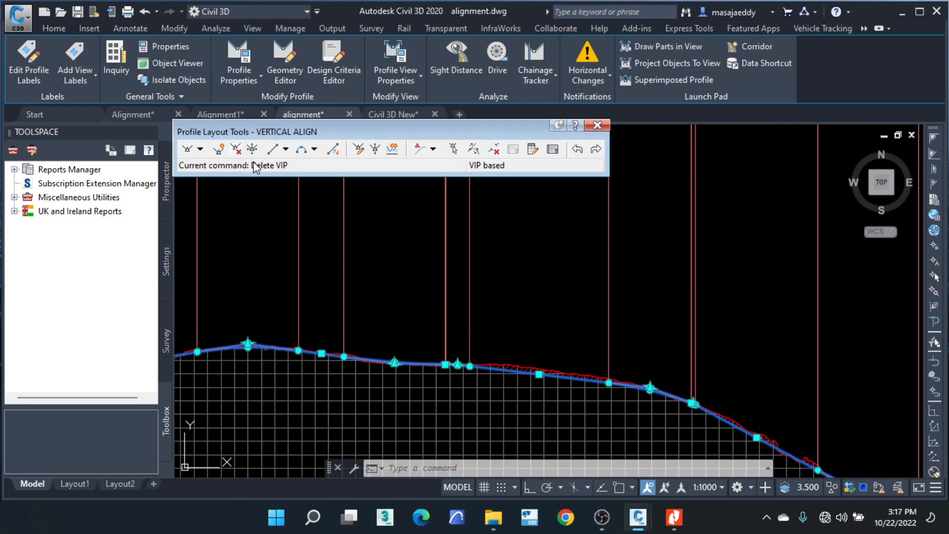
Step: Delete VIP no. 7, the first shallow sag VIP after the crest at 1+459.79, and end the Delete VIP command
{"action": "left_click", "coordinate": [236, 149]}
{"action": "scroll", "coordinate": [391, 353], "scroll_direction": "up", "scroll_amount": 4}
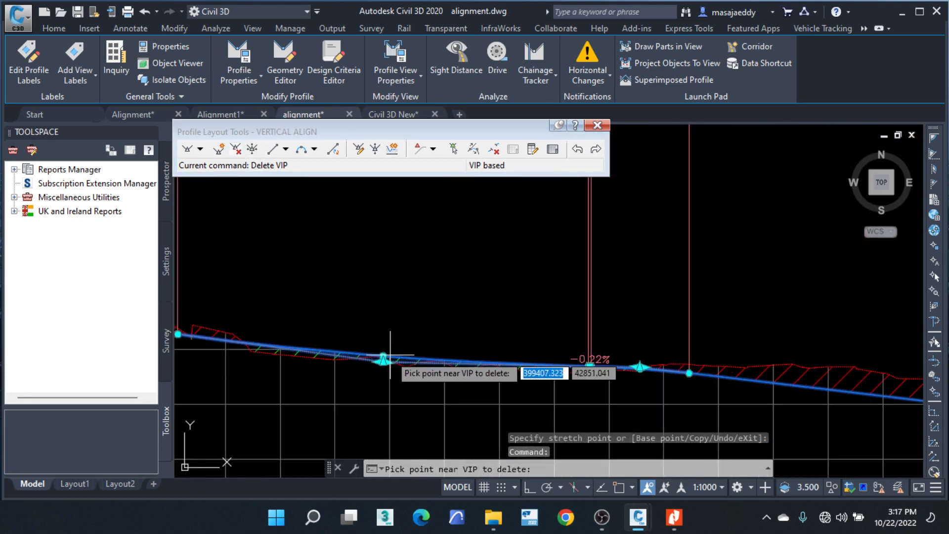
{"action": "left_click", "coordinate": [390, 355]}
{"action": "scroll", "coordinate": [418, 305], "scroll_direction": "down", "scroll_amount": 4}
{"action": "middle_click_drag", "start_coordinate": [649, 315], "coordinate": [444, 284]}
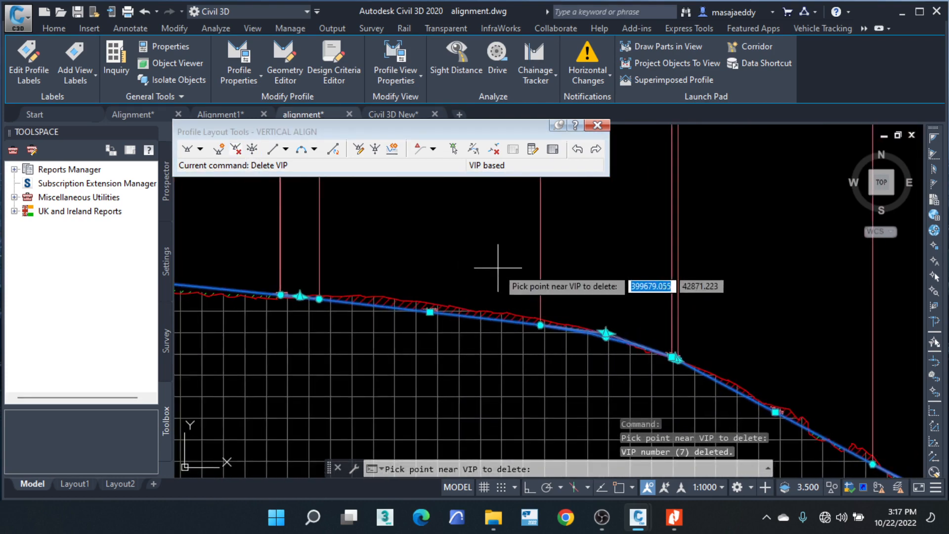
{"action": "scroll", "coordinate": [498, 268], "scroll_direction": "down", "scroll_amount": 3}
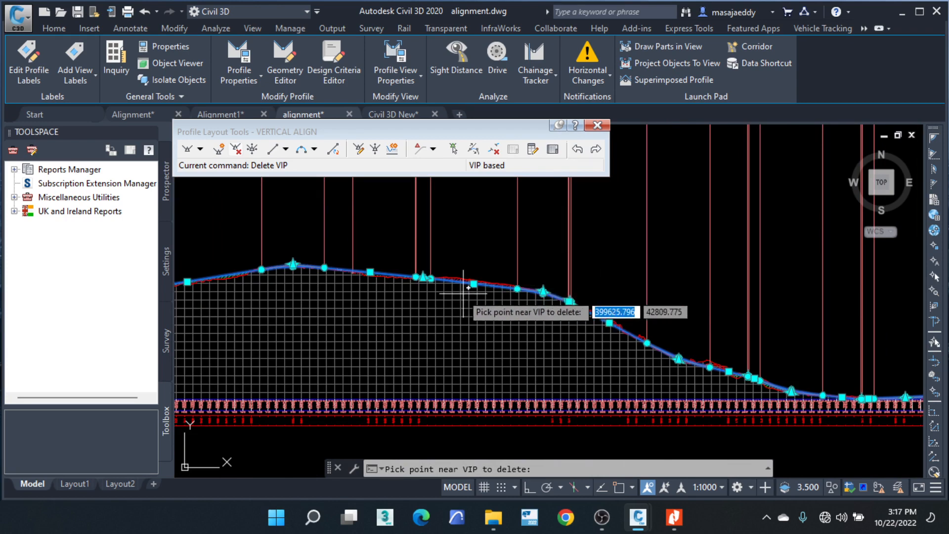
{"action": "scroll", "coordinate": [502, 259], "scroll_direction": "up", "scroll_amount": 2}
{"action": "key", "text": "Escape"}
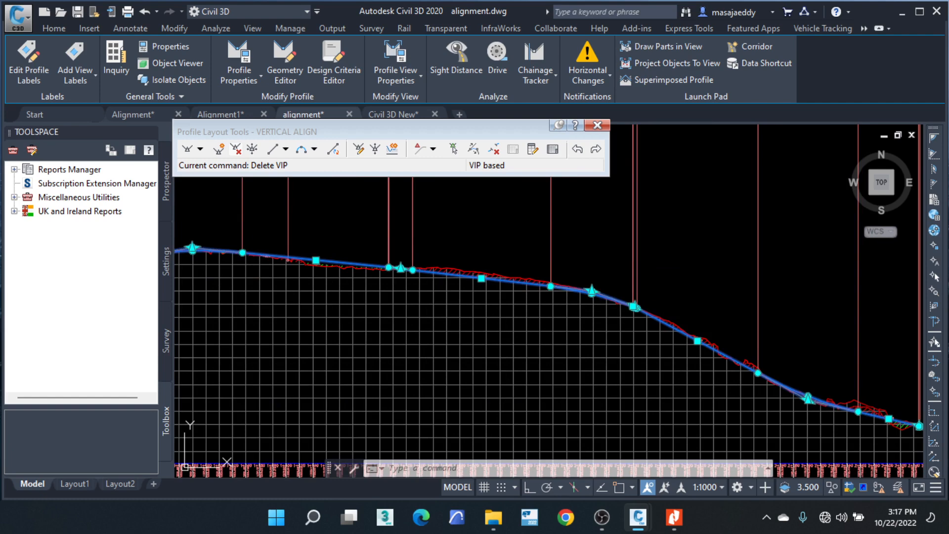
Step: Switch to the Geometric Design Manual in Nitro Pro, check Table 4-5's rolling-terrain vertical curve K values, and return to Civil 3D
{"action": "scroll", "coordinate": [686, 304], "scroll_direction": "down", "scroll_amount": 2}
{"action": "scroll", "coordinate": [365, 271], "scroll_direction": "up", "scroll_amount": 10}
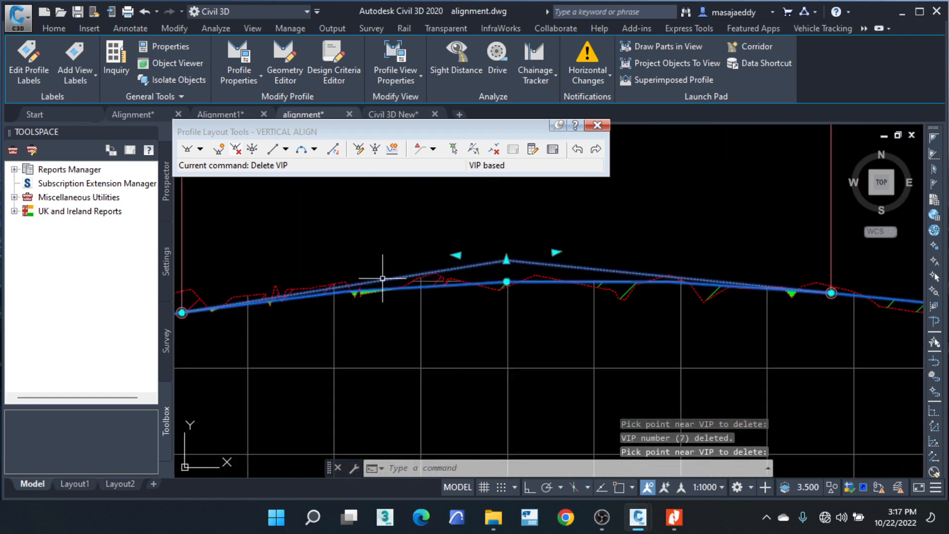
{"action": "scroll", "coordinate": [483, 276], "scroll_direction": "down", "scroll_amount": 4}
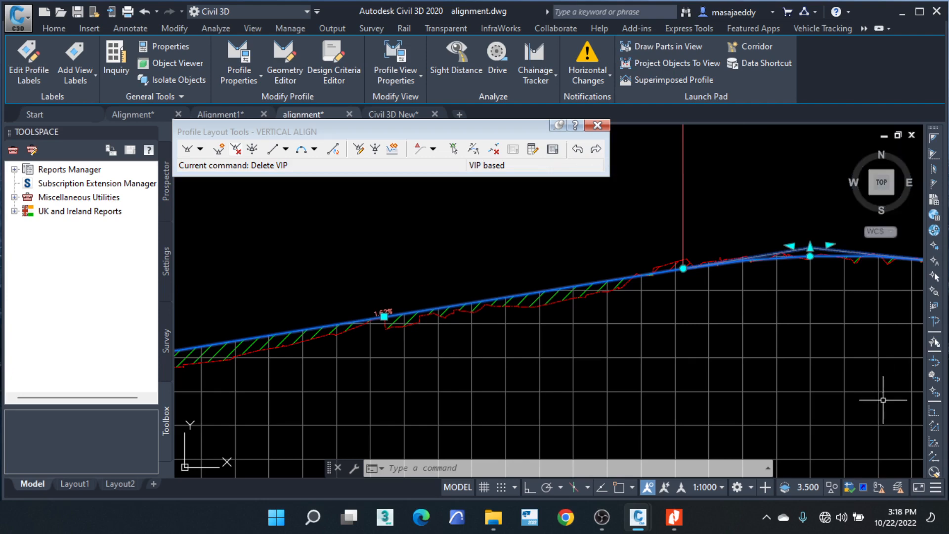
{"action": "left_click", "coordinate": [675, 518]}
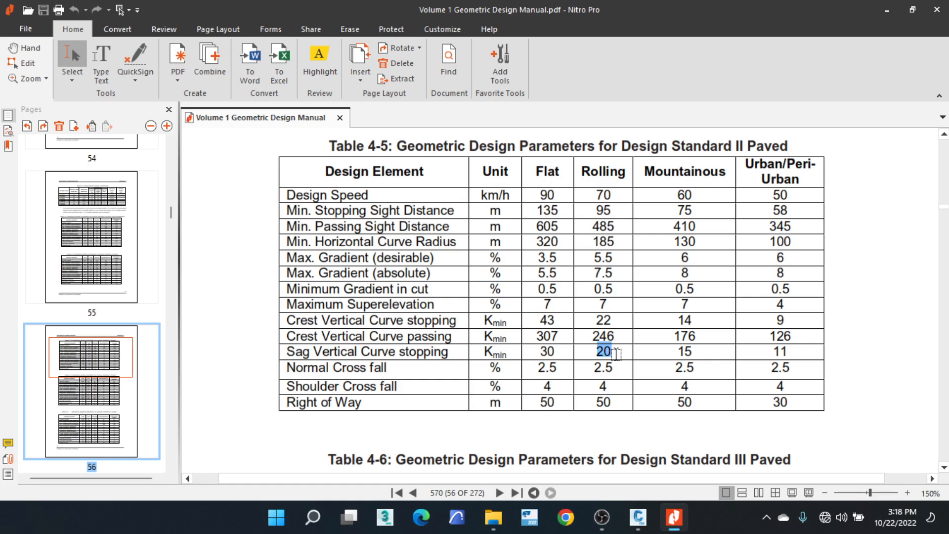
{"action": "left_click", "coordinate": [889, 9]}
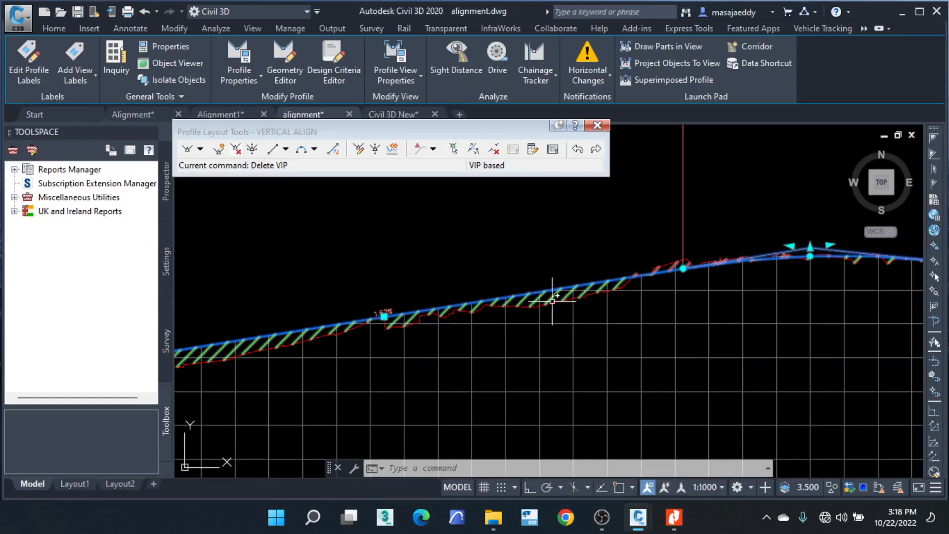
Step: Examine the cut and fill along the descending part of the profile up to the start of the steeper downgrade
{"action": "scroll", "coordinate": [553, 301], "scroll_direction": "down", "scroll_amount": 4}
{"action": "scroll", "coordinate": [489, 276], "scroll_direction": "up", "scroll_amount": 5}
{"action": "middle_click_drag", "start_coordinate": [483, 320], "coordinate": [266, 278]}
{"action": "scroll", "coordinate": [476, 257], "scroll_direction": "down", "scroll_amount": 1}
{"action": "middle_click_drag", "start_coordinate": [742, 318], "coordinate": [447, 268]}
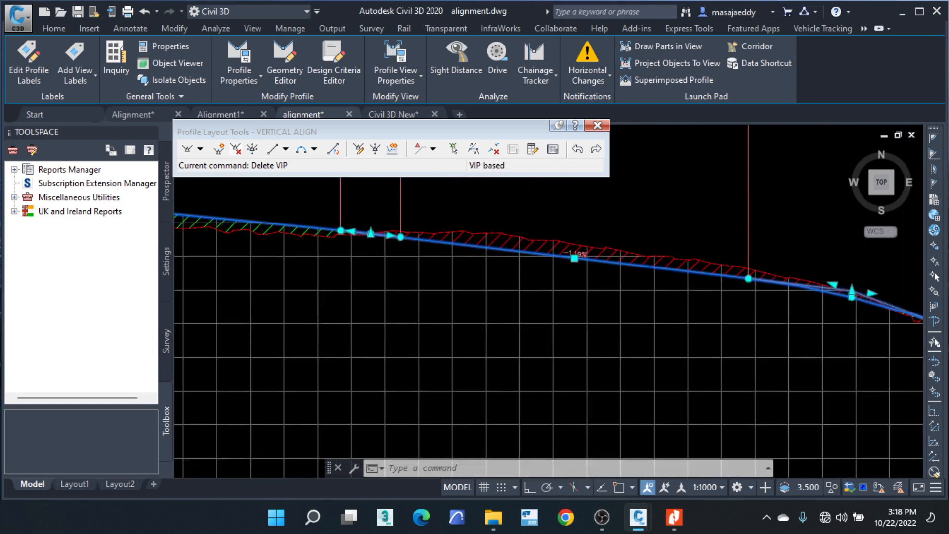
{"action": "scroll", "coordinate": [450, 252], "scroll_direction": "down", "scroll_amount": 1}
{"action": "scroll", "coordinate": [462, 247], "scroll_direction": "up", "scroll_amount": 2}
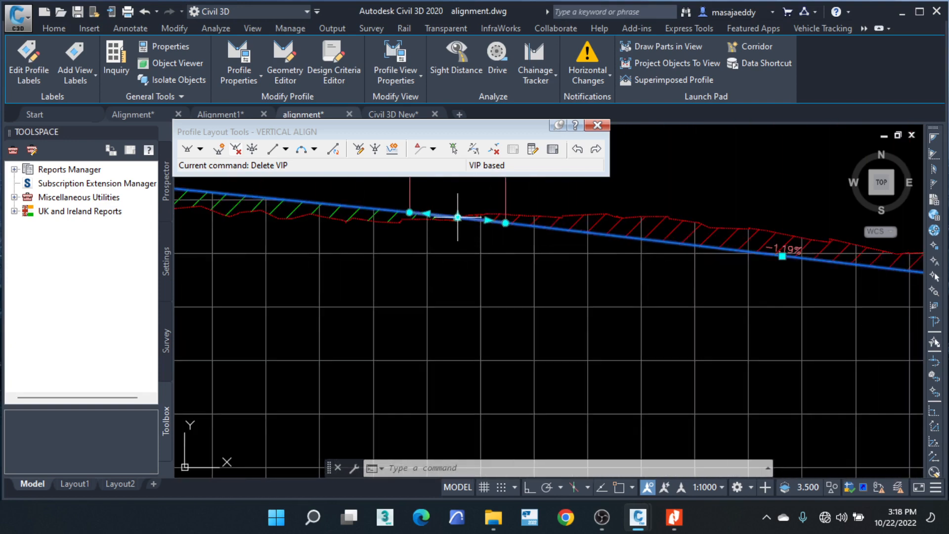
{"action": "scroll", "coordinate": [836, 274], "scroll_direction": "down", "scroll_amount": 1}
{"action": "scroll", "coordinate": [835, 273], "scroll_direction": "down", "scroll_amount": 2}
{"action": "scroll", "coordinate": [626, 245], "scroll_direction": "up", "scroll_amount": 3}
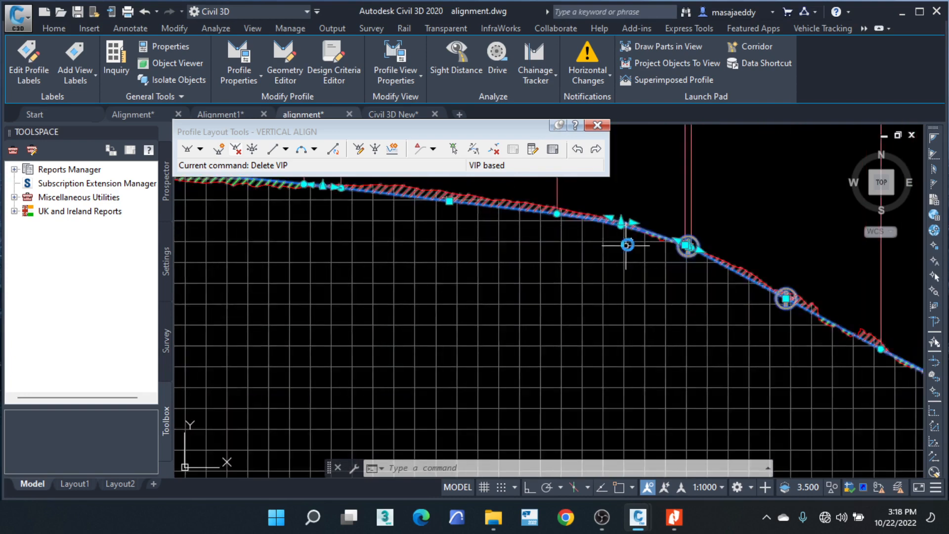
Step: Move the crest VIP at the end of the 1.19% downgrade back and up, above the existing ground
{"action": "scroll", "coordinate": [627, 245], "scroll_direction": "up", "scroll_amount": 3}
{"action": "middle_click_drag", "start_coordinate": [634, 212], "coordinate": [740, 340]}
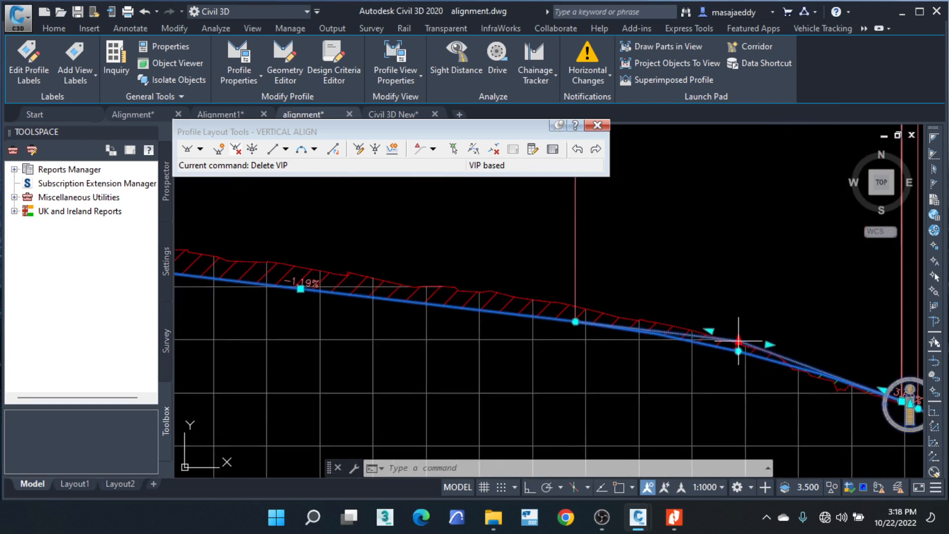
{"action": "left_click", "coordinate": [739, 341]}
{"action": "scroll", "coordinate": [726, 316], "scroll_direction": "down", "scroll_amount": 3}
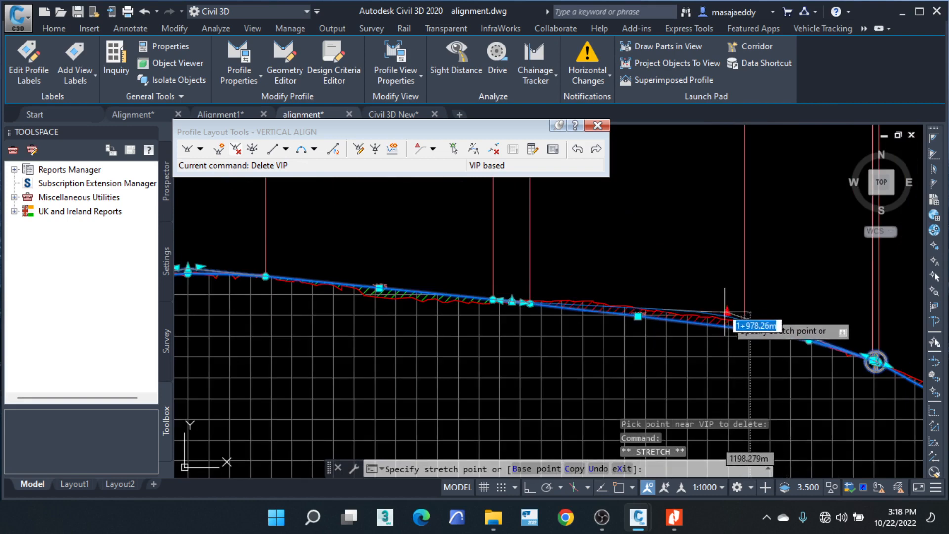
{"action": "scroll", "coordinate": [729, 314], "scroll_direction": "up", "scroll_amount": 3}
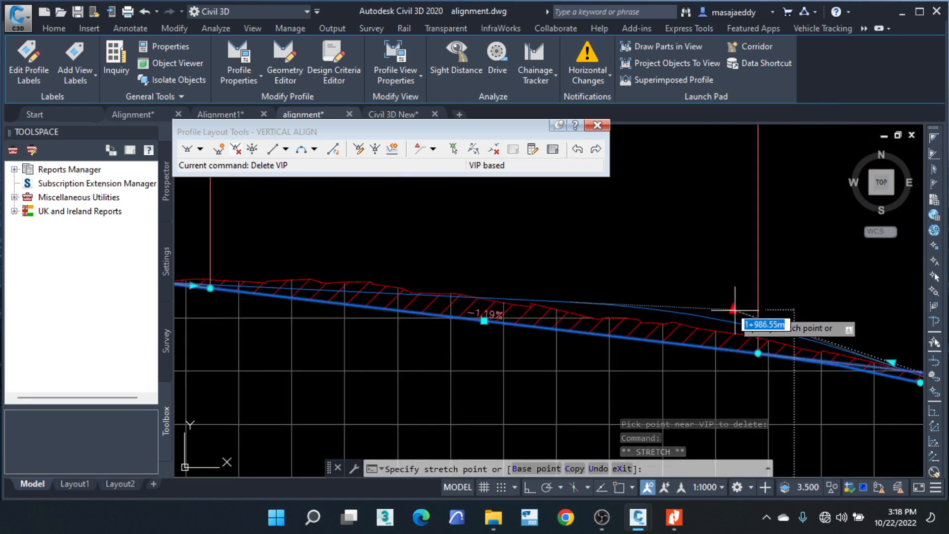
{"action": "middle_click_drag", "start_coordinate": [736, 310], "coordinate": [610, 276]}
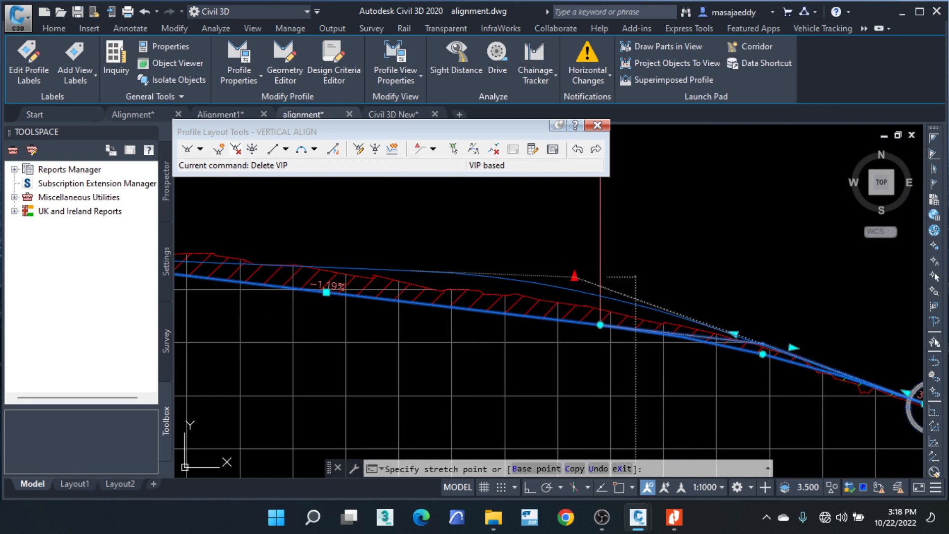
{"action": "key", "text": "Escape"}
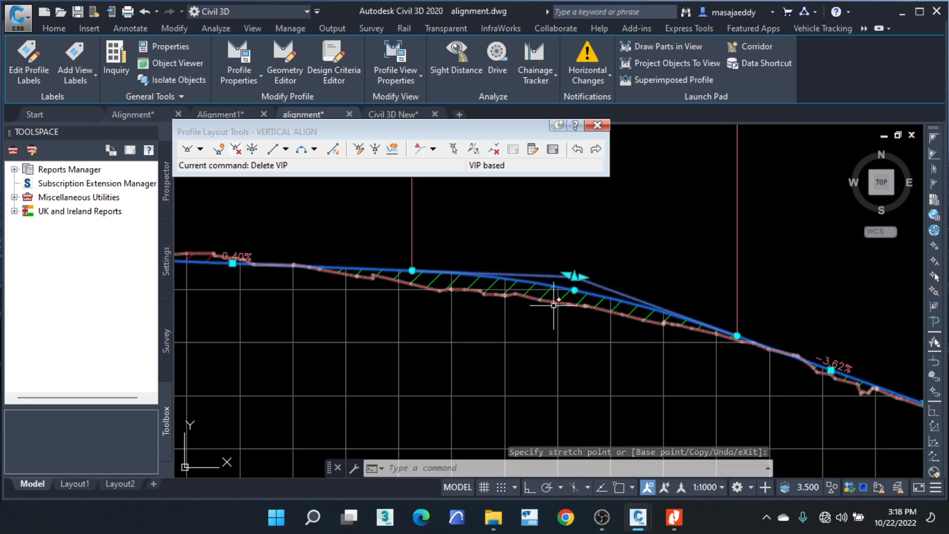
{"action": "middle_click_drag", "start_coordinate": [426, 284], "coordinate": [680, 315]}
{"action": "scroll", "coordinate": [475, 296], "scroll_direction": "up", "scroll_amount": 4}
{"action": "scroll", "coordinate": [549, 296], "scroll_direction": "down", "scroll_amount": 4}
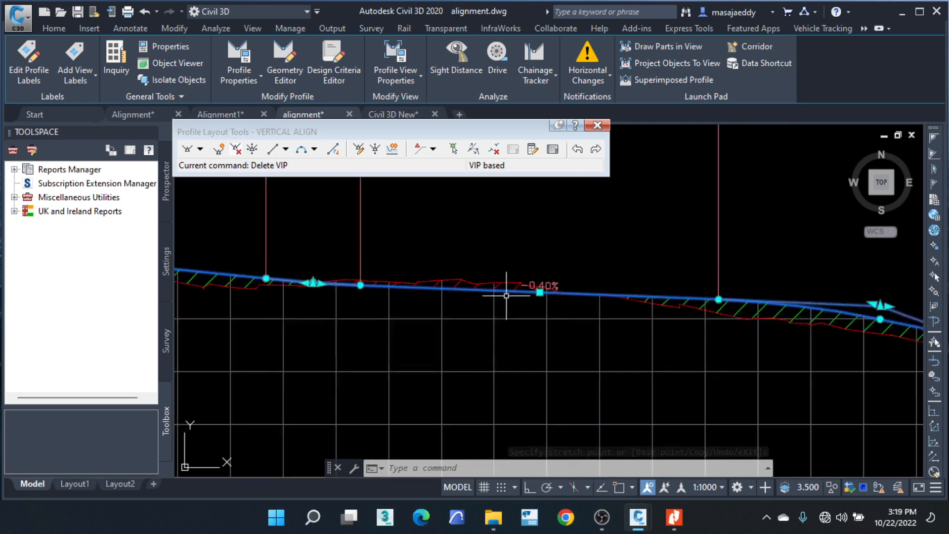
{"action": "middle_click_drag", "start_coordinate": [420, 297], "coordinate": [542, 314]}
{"action": "scroll", "coordinate": [608, 309], "scroll_direction": "up", "scroll_amount": 4}
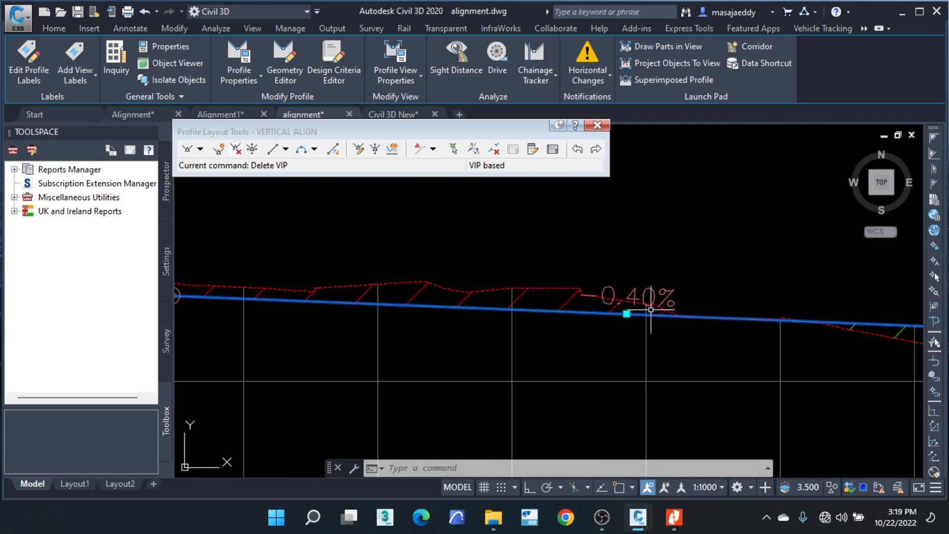
{"action": "left_click", "coordinate": [626, 313]}
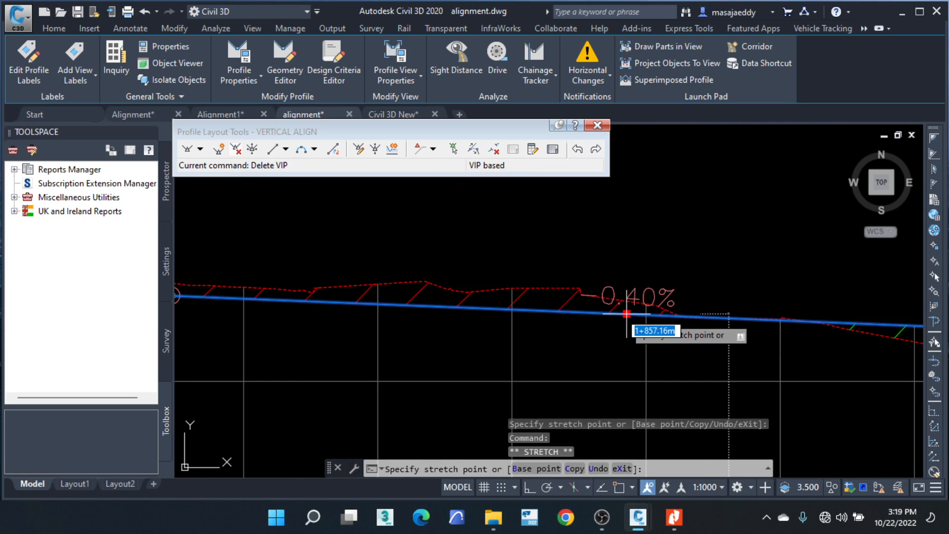
{"action": "key", "text": "Escape"}
{"action": "scroll", "coordinate": [698, 305], "scroll_direction": "down", "scroll_amount": 5}
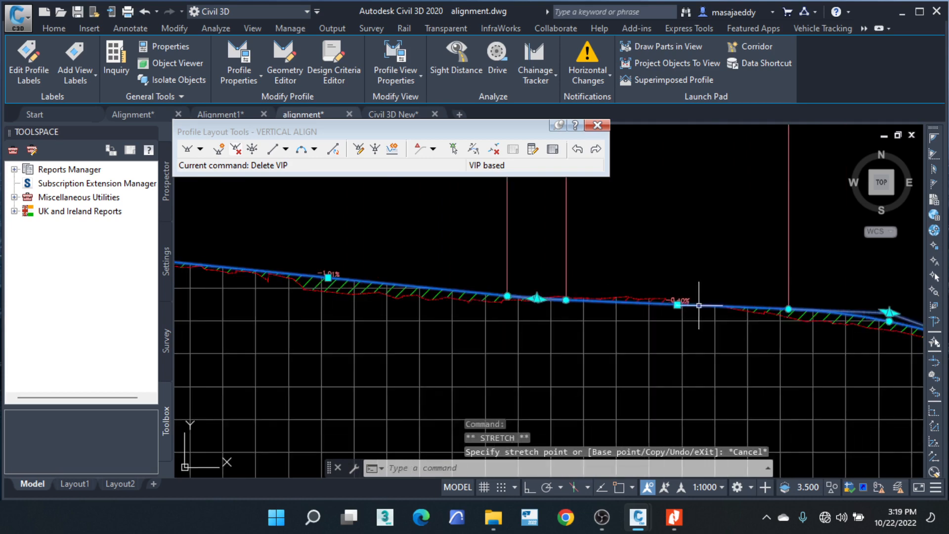
Step: Delete VIP no. 7 between the -1.01% and -0.40% gradients to form a single tangent between the two crests
{"action": "middle_click_drag", "start_coordinate": [306, 284], "coordinate": [384, 284]}
{"action": "scroll", "coordinate": [384, 283], "scroll_direction": "up", "scroll_amount": 4}
{"action": "middle_click_drag", "start_coordinate": [877, 342], "coordinate": [390, 327]}
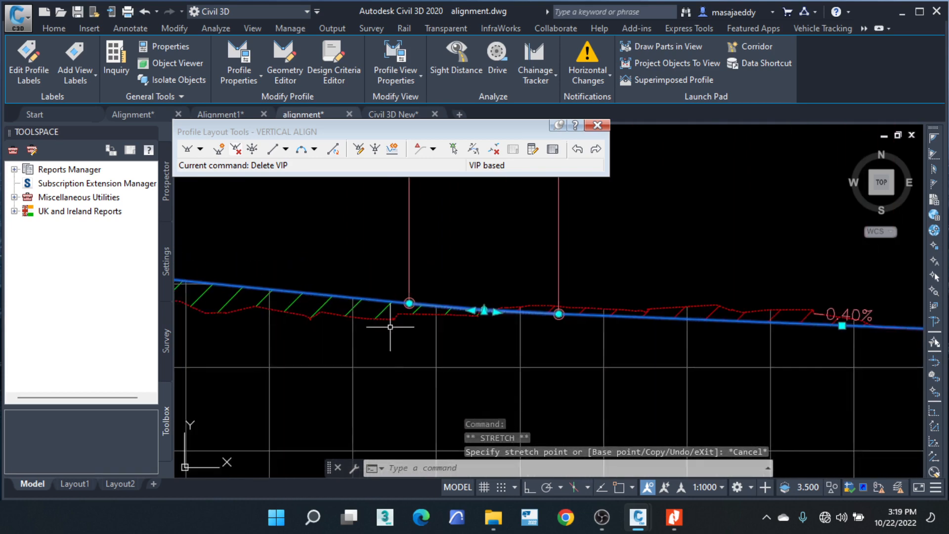
{"action": "scroll", "coordinate": [503, 317], "scroll_direction": "down", "scroll_amount": 4}
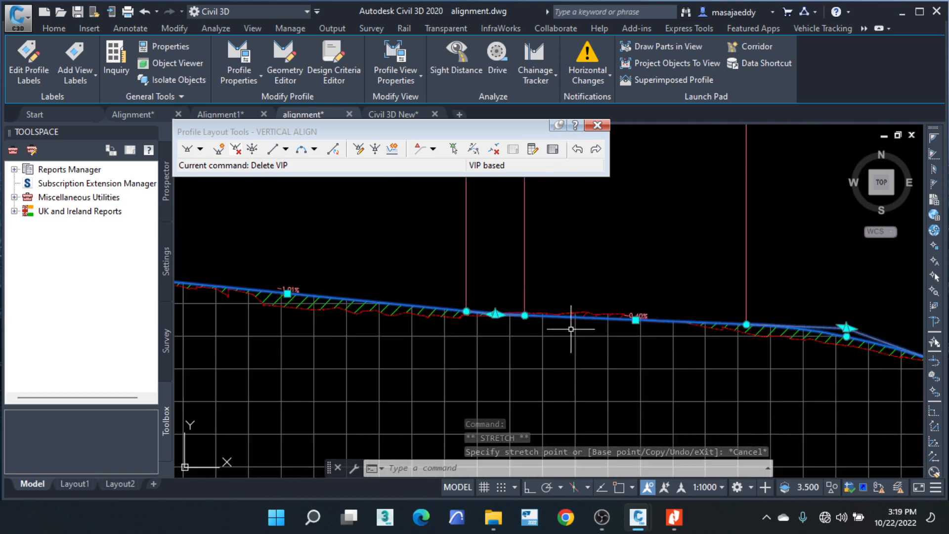
{"action": "left_click", "coordinate": [235, 150]}
{"action": "left_click", "coordinate": [497, 311]}
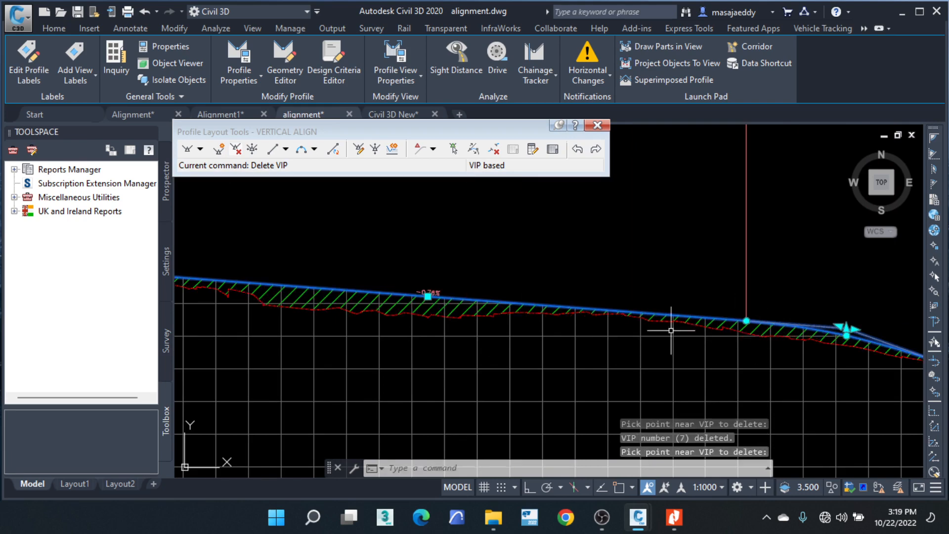
Step: Lower the -0.76% tangent slightly towards the existing ground, placing its midpoint at about station 1+730.73
{"action": "scroll", "coordinate": [550, 309], "scroll_direction": "down", "scroll_amount": 2}
{"action": "scroll", "coordinate": [458, 303], "scroll_direction": "up", "scroll_amount": 8}
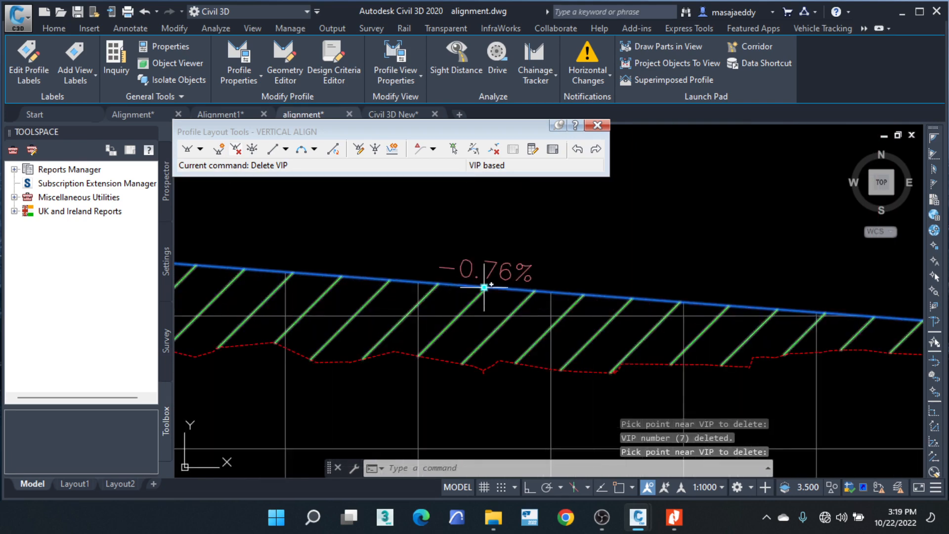
{"action": "left_click", "coordinate": [484, 288]}
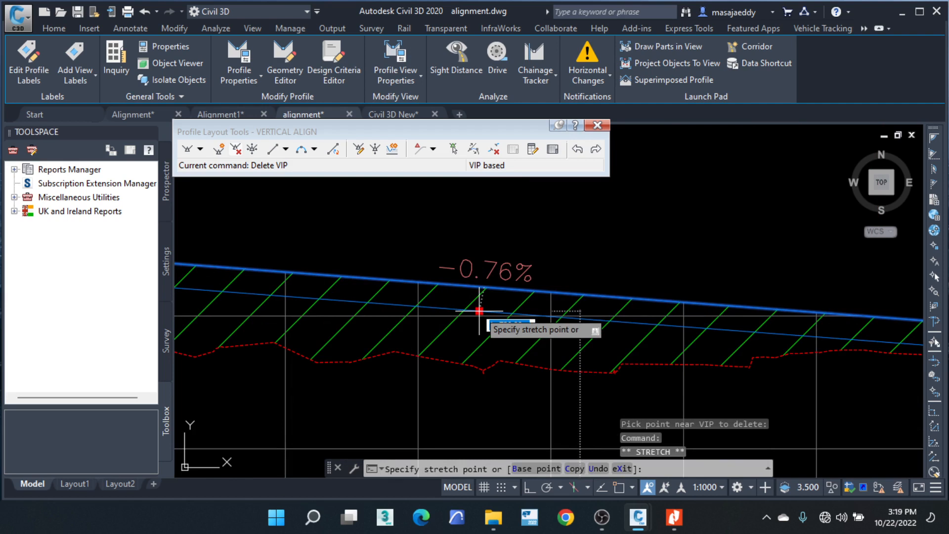
{"action": "scroll", "coordinate": [479, 309], "scroll_direction": "down", "scroll_amount": 2}
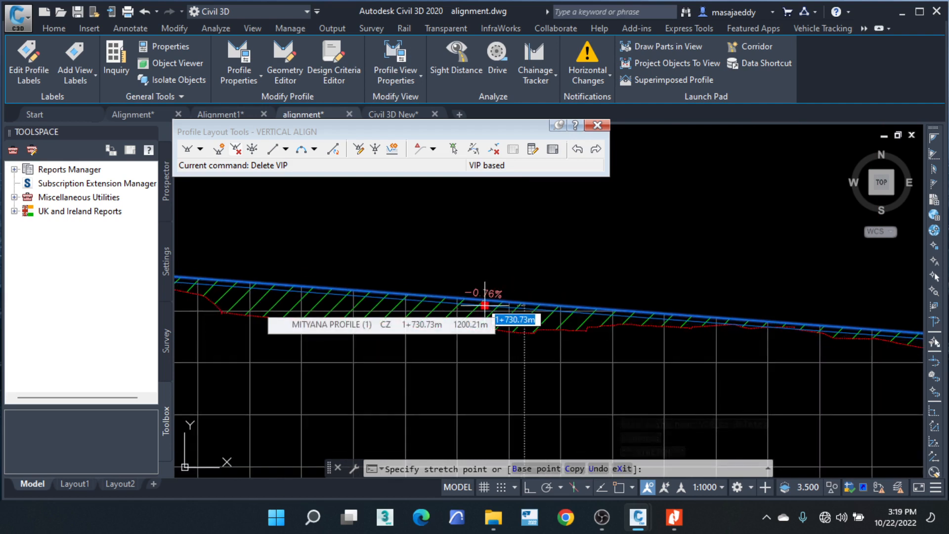
{"action": "left_click", "coordinate": [485, 305]}
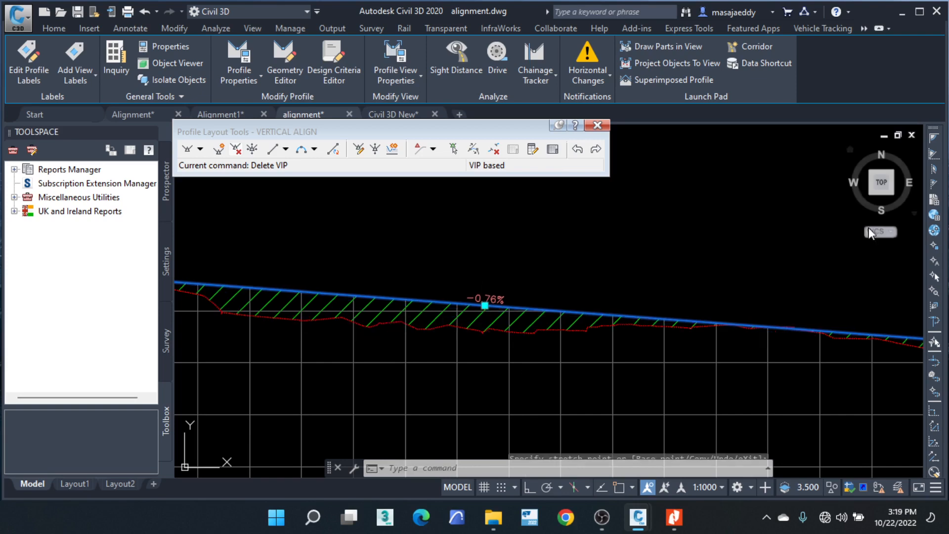
Step: Move the crest VIP at the start of the -0.76% tangent back along the upgrade and slightly down
{"action": "scroll", "coordinate": [464, 301], "scroll_direction": "up", "scroll_amount": 4}
{"action": "scroll", "coordinate": [537, 333], "scroll_direction": "down", "scroll_amount": 4}
{"action": "scroll", "coordinate": [547, 290], "scroll_direction": "down", "scroll_amount": 5}
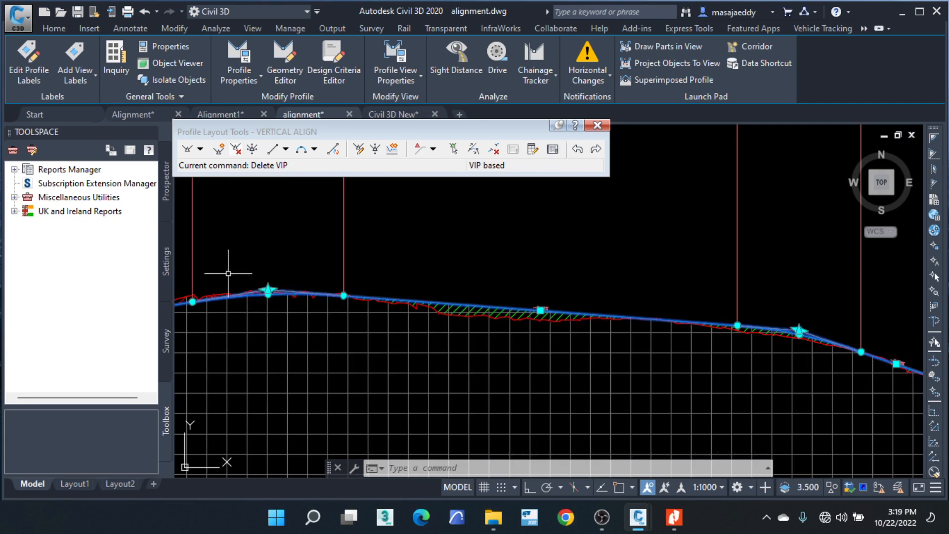
{"action": "middle_click_drag", "start_coordinate": [231, 274], "coordinate": [468, 274]}
{"action": "scroll", "coordinate": [511, 303], "scroll_direction": "up", "scroll_amount": 5}
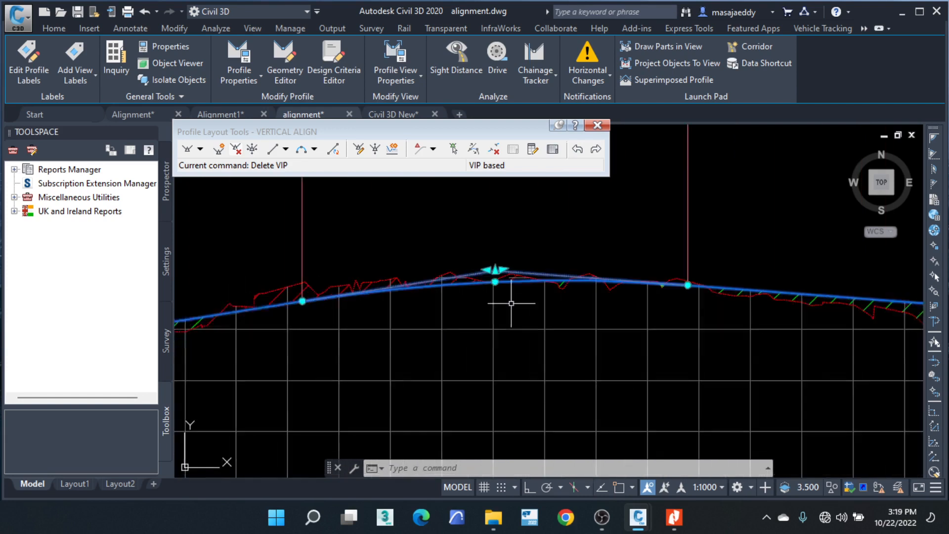
{"action": "left_click", "coordinate": [495, 268]}
{"action": "scroll", "coordinate": [495, 271], "scroll_direction": "down", "scroll_amount": 2}
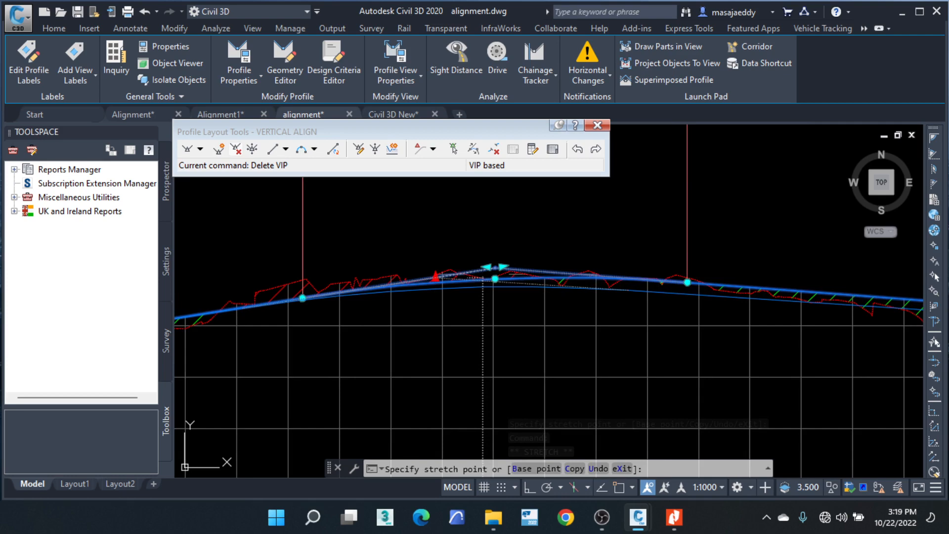
{"action": "left_click", "coordinate": [435, 277]}
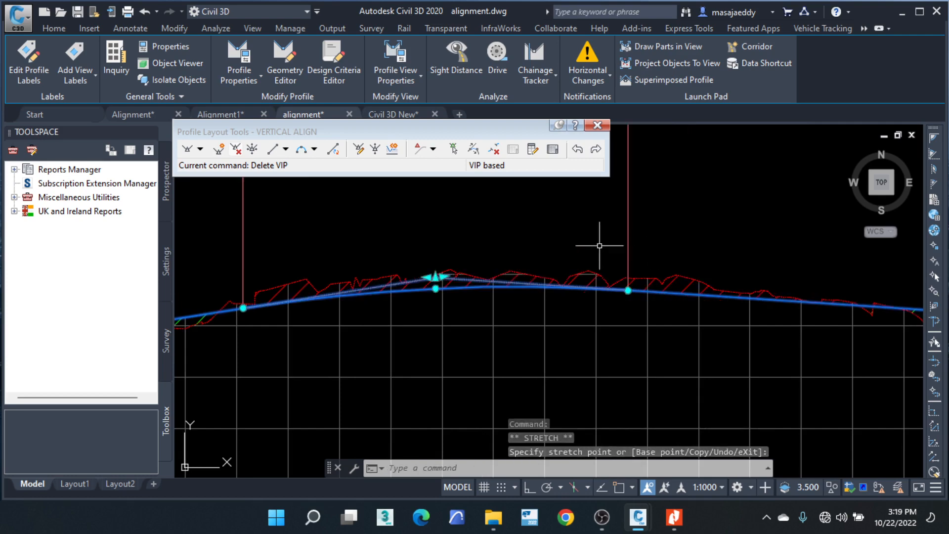
Step: Examine the cut and fill along the tangent between the two crests and onto the steeper downgrade
{"action": "scroll", "coordinate": [501, 249], "scroll_direction": "down", "scroll_amount": 2}
{"action": "middle_click_drag", "start_coordinate": [769, 284], "coordinate": [600, 297]}
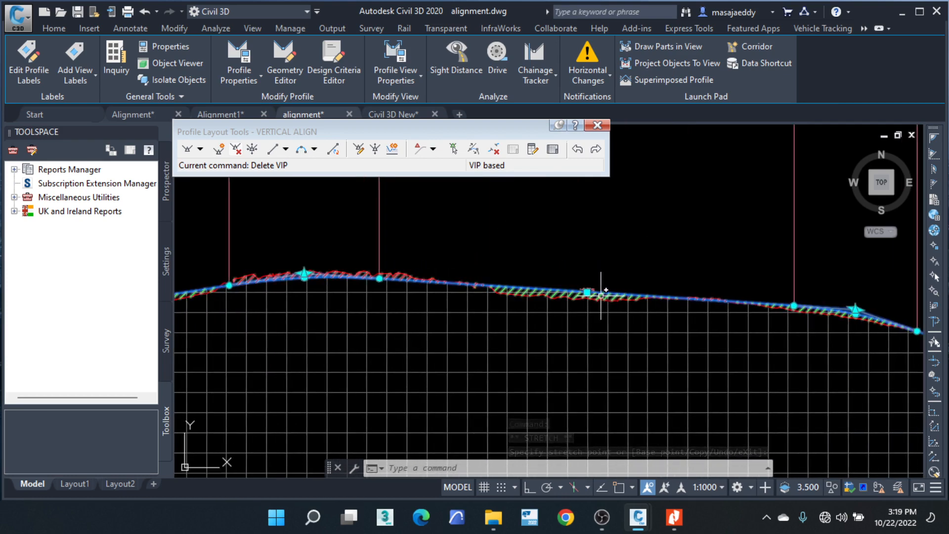
{"action": "scroll", "coordinate": [599, 292], "scroll_direction": "up", "scroll_amount": 2}
{"action": "middle_click_drag", "start_coordinate": [679, 296], "coordinate": [431, 280]}
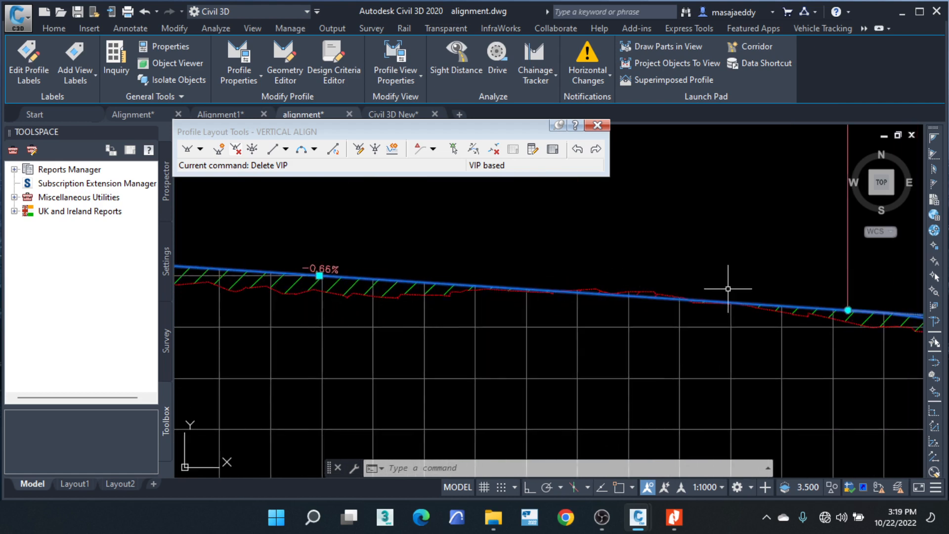
{"action": "mouse_move", "coordinate": [727, 290]}
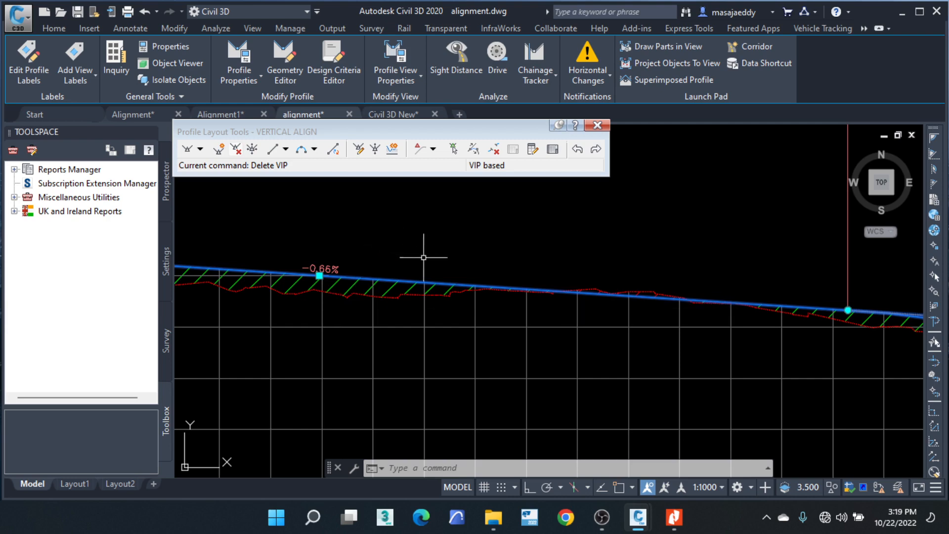
{"action": "middle_click_drag", "start_coordinate": [584, 301], "coordinate": [381, 290]}
{"action": "scroll", "coordinate": [496, 285], "scroll_direction": "down", "scroll_amount": 3}
{"action": "scroll", "coordinate": [693, 319], "scroll_direction": "up", "scroll_amount": 4}
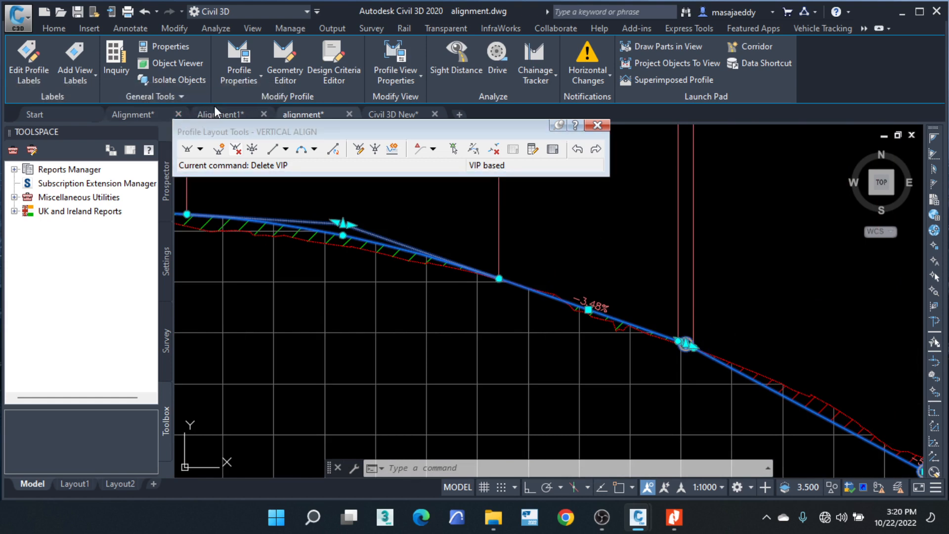
Step: Switch to the Geometric Design Manual in Nitro Pro and check the rolling-terrain vertical curve K values in Table 4-5
{"action": "mouse_move", "coordinate": [221, 114]}
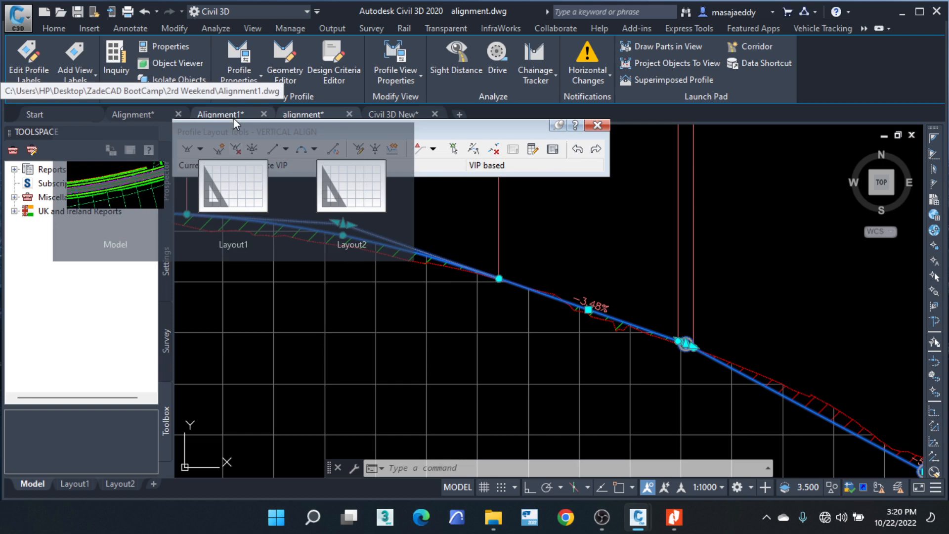
{"action": "scroll", "coordinate": [585, 297], "scroll_direction": "down", "scroll_amount": 5}
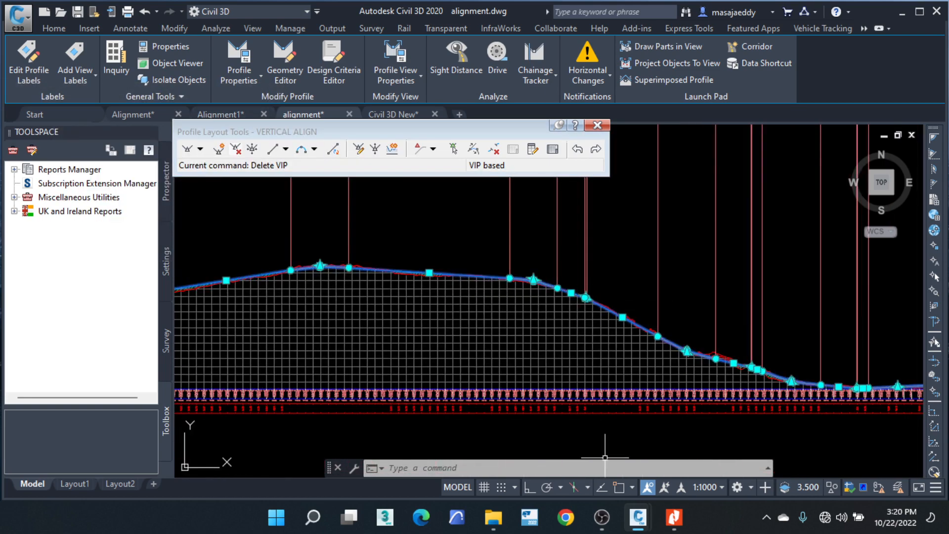
{"action": "left_click", "coordinate": [676, 517]}
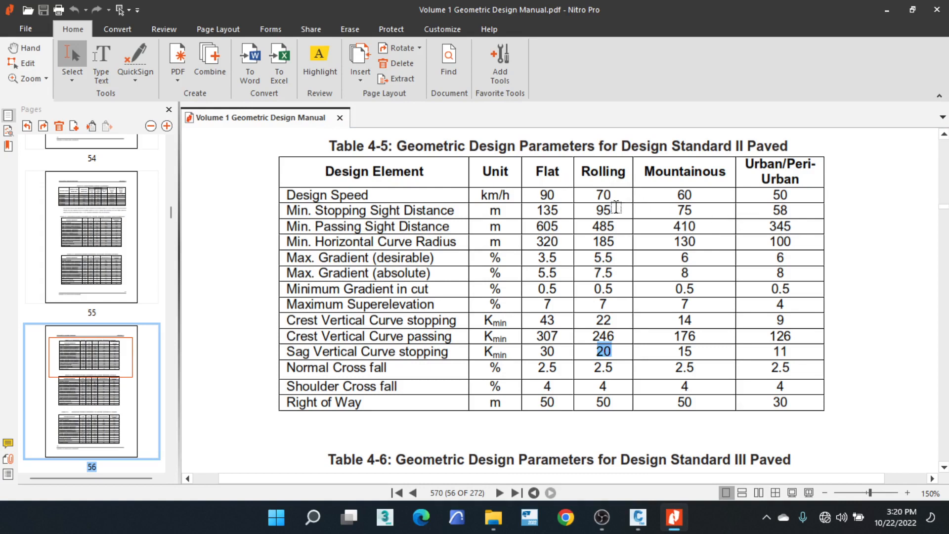
{"action": "left_click", "coordinate": [621, 352]}
{"action": "left_click", "coordinate": [887, 10]}
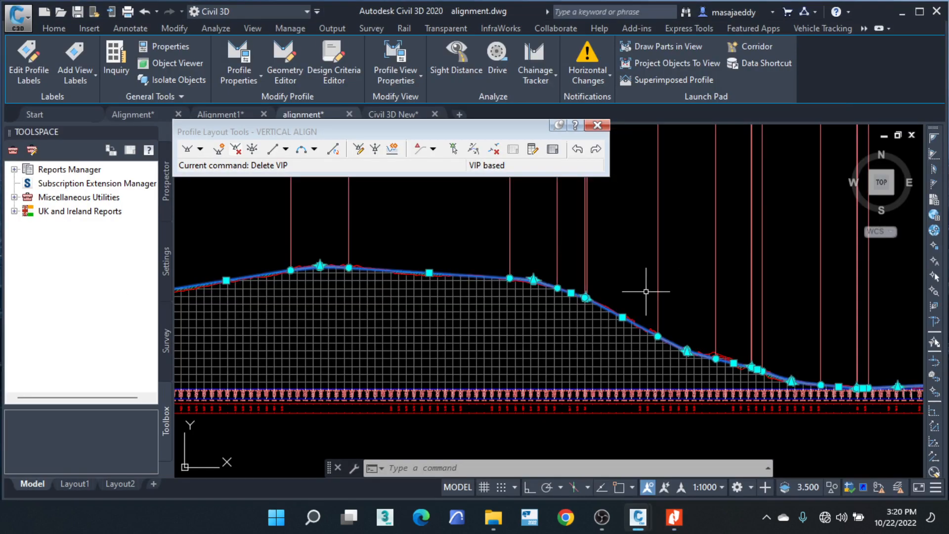
{"action": "key", "text": "Escape"}
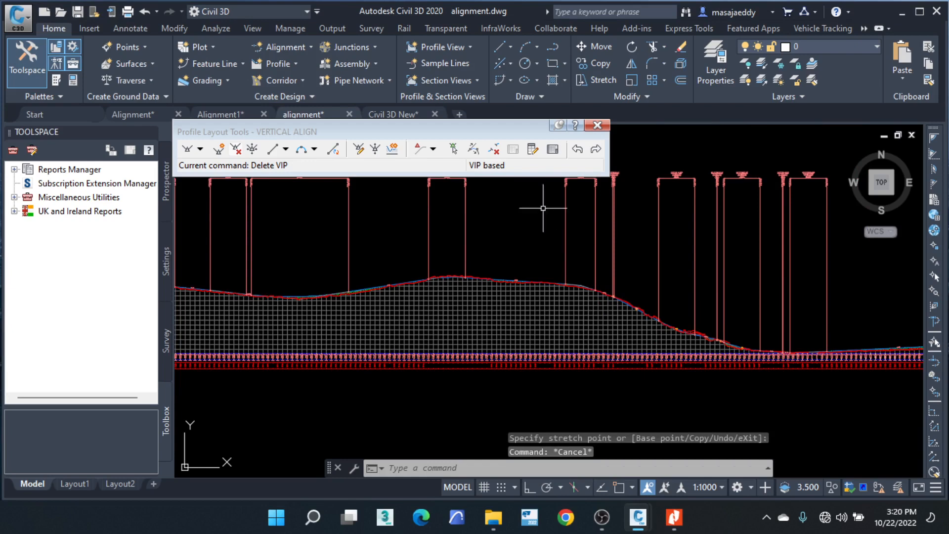
{"action": "scroll", "coordinate": [514, 277], "scroll_direction": "up", "scroll_amount": 10}
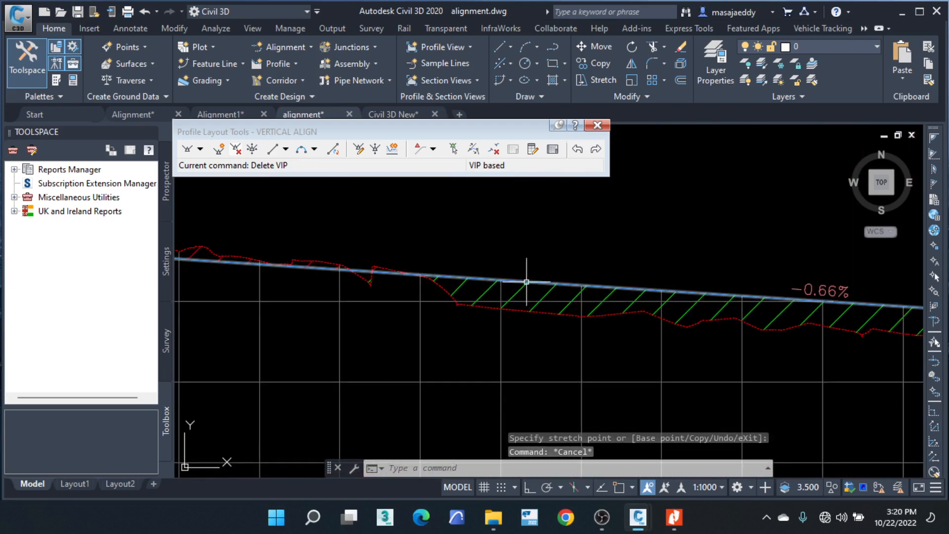
{"action": "left_click", "coordinate": [534, 283]}
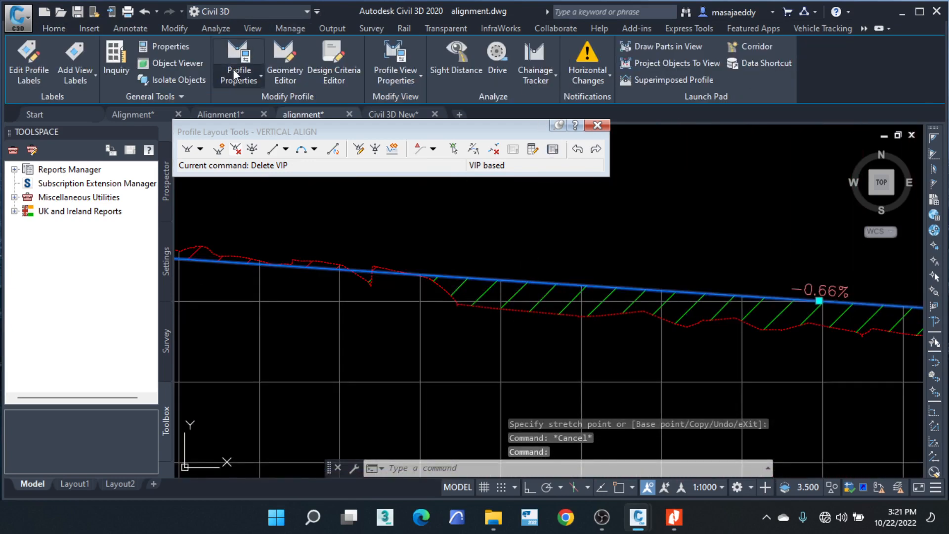
{"action": "left_click", "coordinate": [26, 54]}
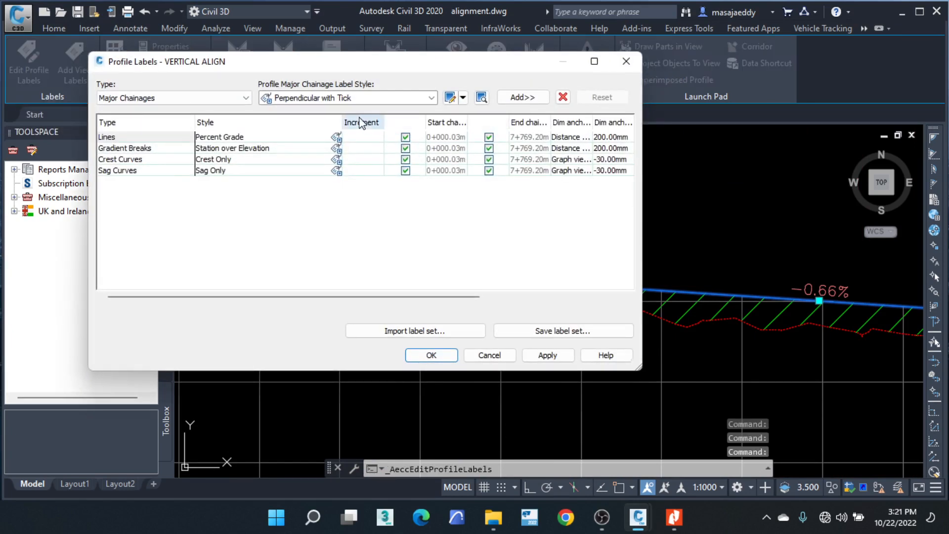
{"action": "left_click", "coordinate": [440, 331]}
{"action": "left_click", "coordinate": [550, 153]}
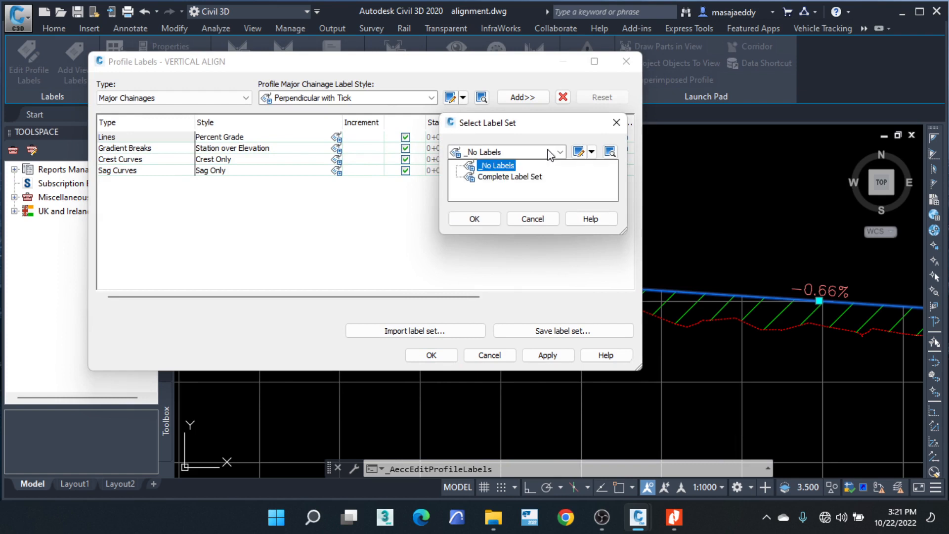
{"action": "left_click", "coordinate": [511, 176]}
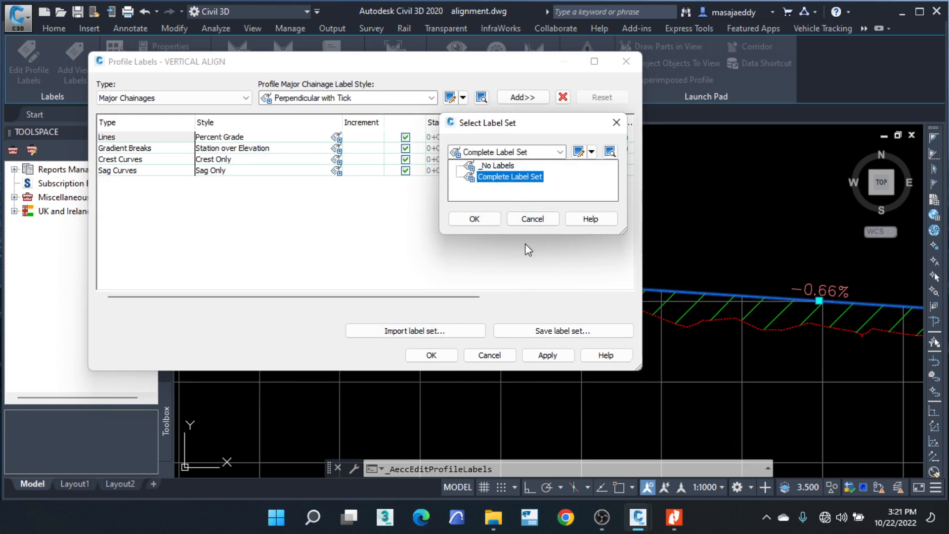
{"action": "left_click", "coordinate": [537, 267]}
{"action": "left_click", "coordinate": [537, 221]}
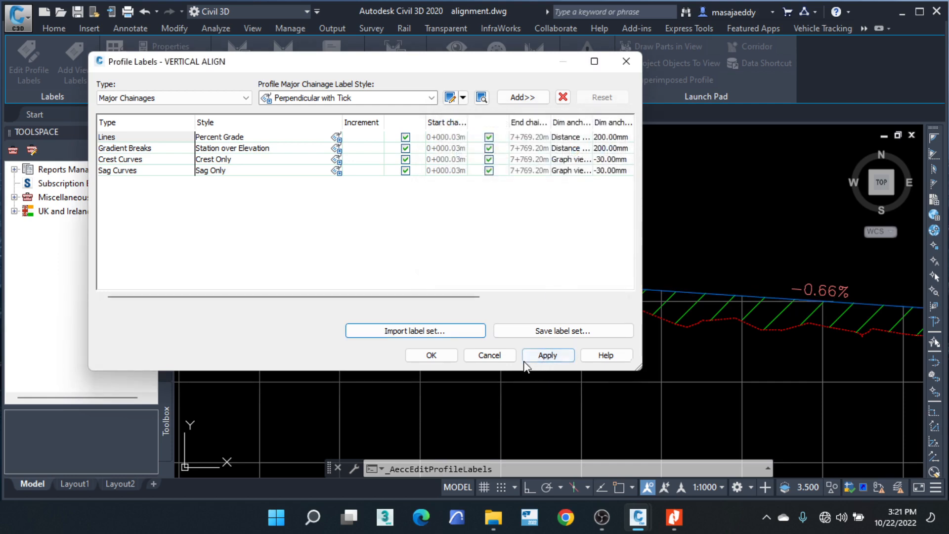
{"action": "left_click", "coordinate": [494, 356]}
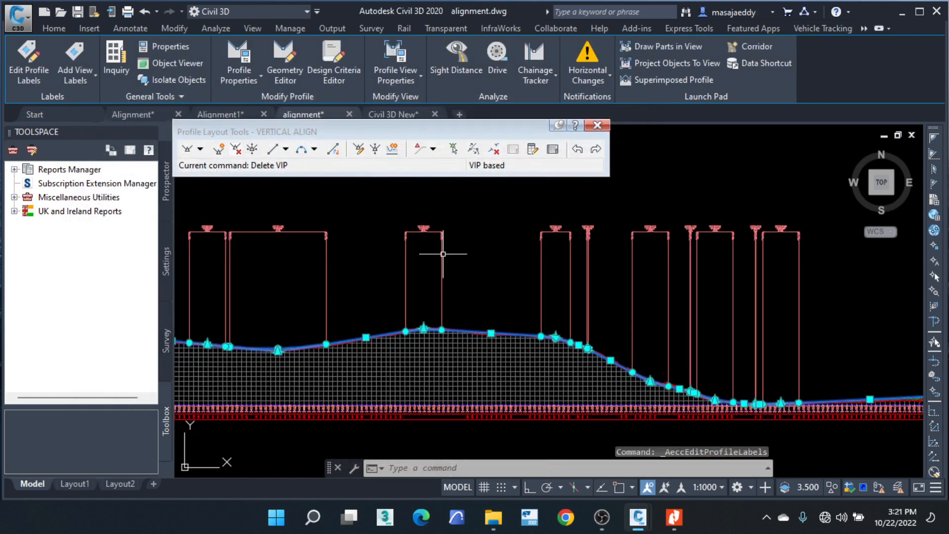
Step: Check the K value and curve length in the label of the moved crest curve
{"action": "scroll", "coordinate": [425, 218], "scroll_direction": "up", "scroll_amount": 4}
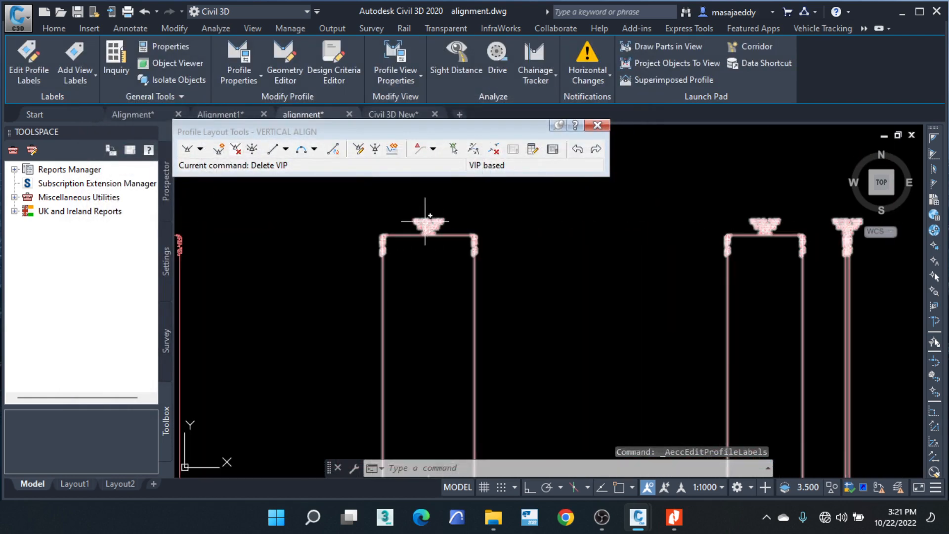
{"action": "scroll", "coordinate": [425, 221], "scroll_direction": "up", "scroll_amount": 6}
{"action": "scroll", "coordinate": [425, 202], "scroll_direction": "down", "scroll_amount": 8}
{"action": "scroll", "coordinate": [432, 376], "scroll_direction": "up", "scroll_amount": 2}
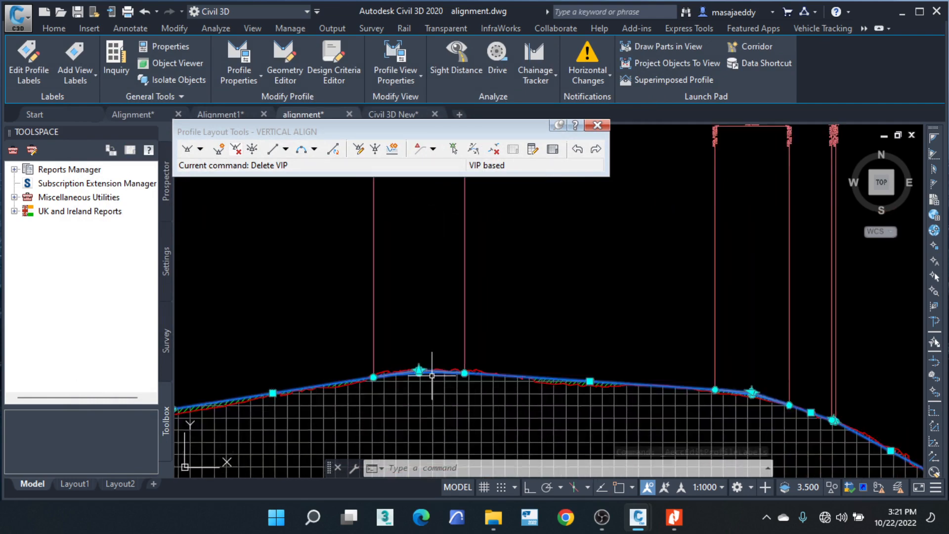
{"action": "scroll", "coordinate": [432, 376], "scroll_direction": "down", "scroll_amount": 2}
{"action": "scroll", "coordinate": [427, 232], "scroll_direction": "up", "scroll_amount": 5}
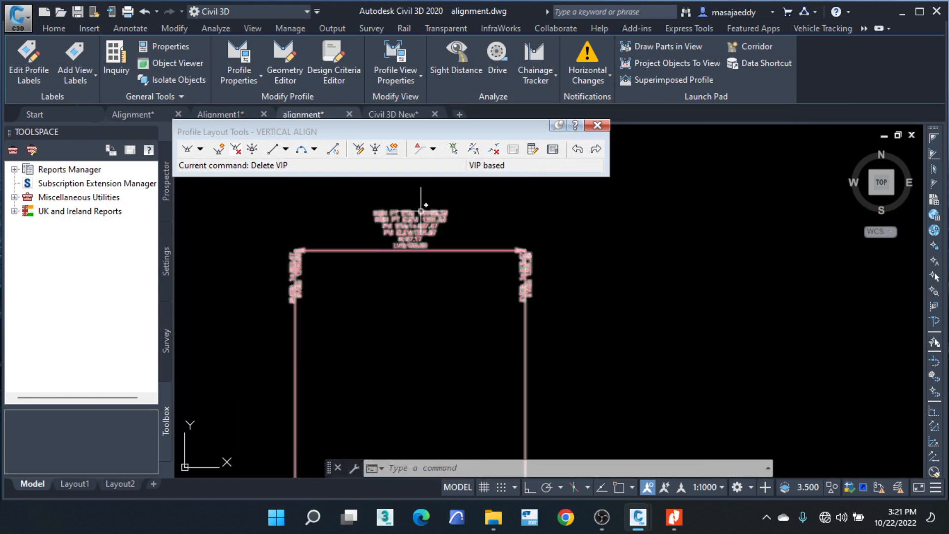
{"action": "scroll", "coordinate": [412, 287], "scroll_direction": "up", "scroll_amount": 2}
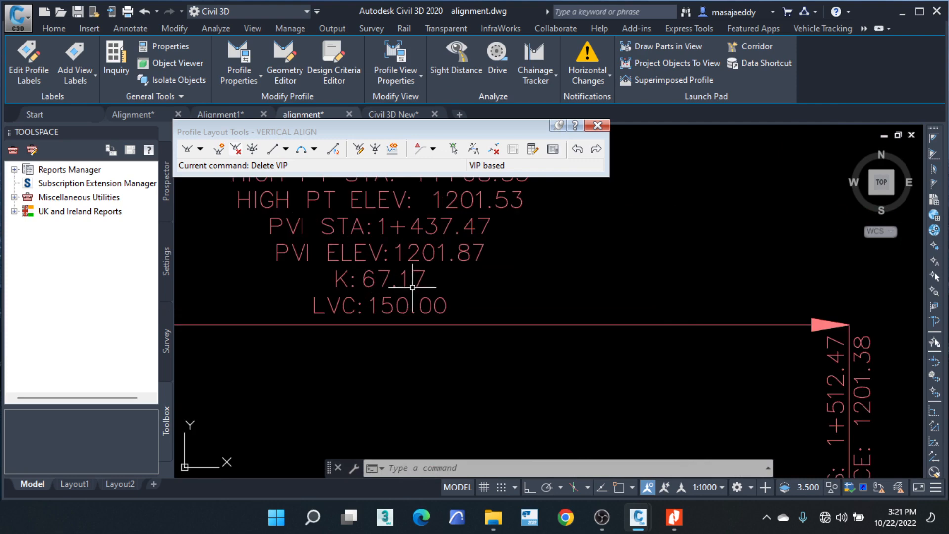
{"action": "scroll", "coordinate": [425, 292], "scroll_direction": "down", "scroll_amount": 5}
{"action": "scroll", "coordinate": [432, 287], "scroll_direction": "up", "scroll_amount": 5}
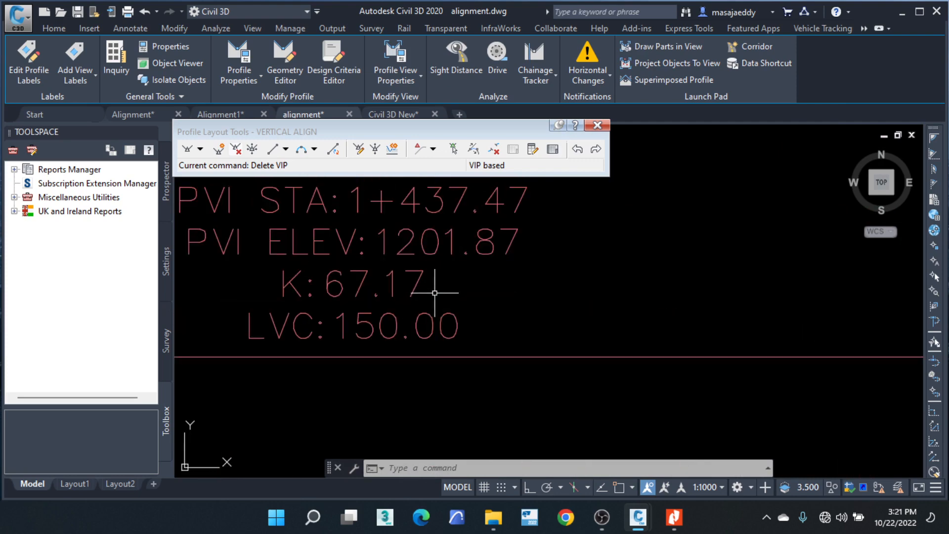
{"action": "scroll", "coordinate": [446, 298], "scroll_direction": "down", "scroll_amount": 1}
{"action": "scroll", "coordinate": [470, 309], "scroll_direction": "down", "scroll_amount": 1}
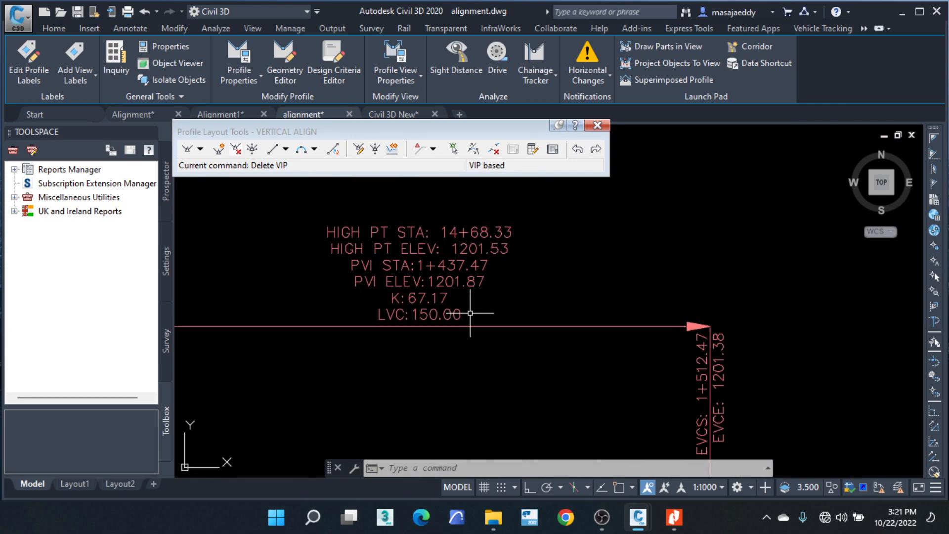
{"action": "scroll", "coordinate": [447, 322], "scroll_direction": "up", "scroll_amount": 3}
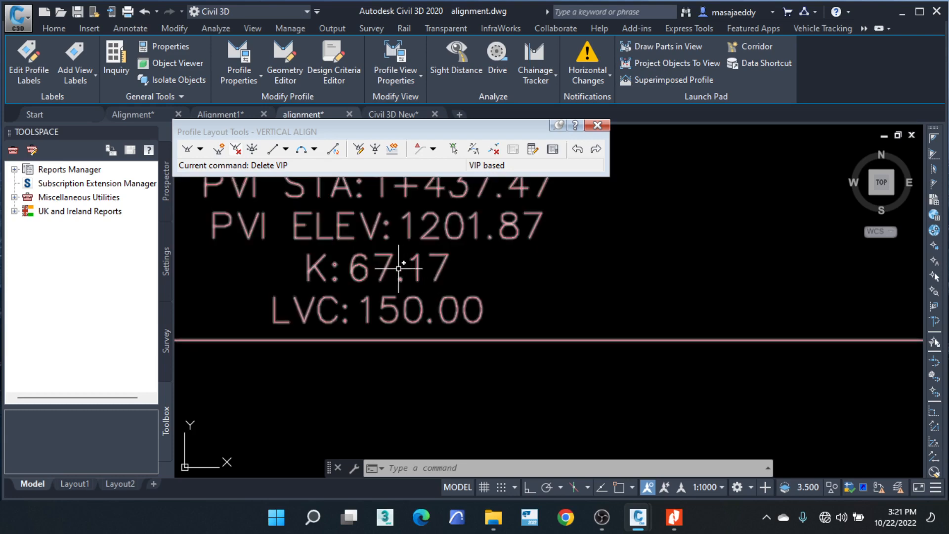
{"action": "scroll", "coordinate": [399, 268], "scroll_direction": "down", "scroll_amount": 5}
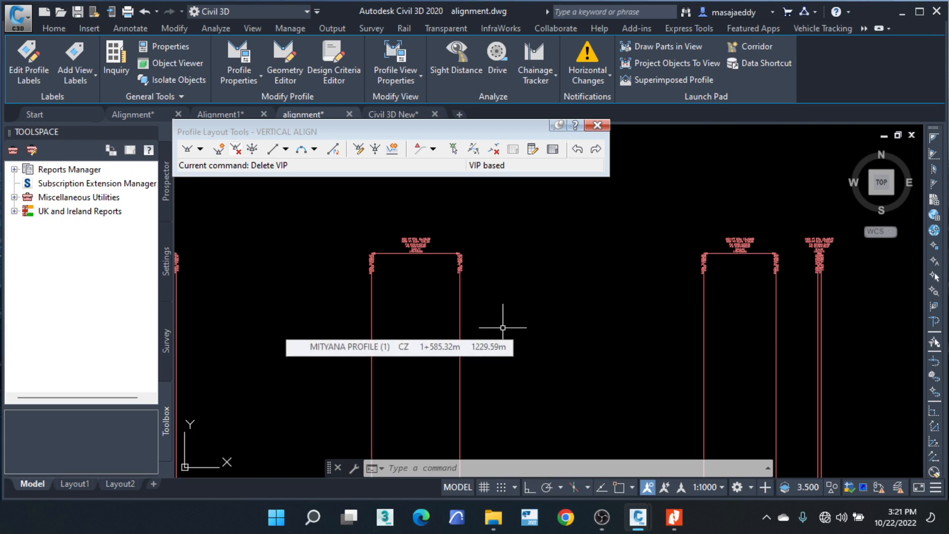
{"action": "scroll", "coordinate": [495, 398], "scroll_direction": "down", "scroll_amount": 3}
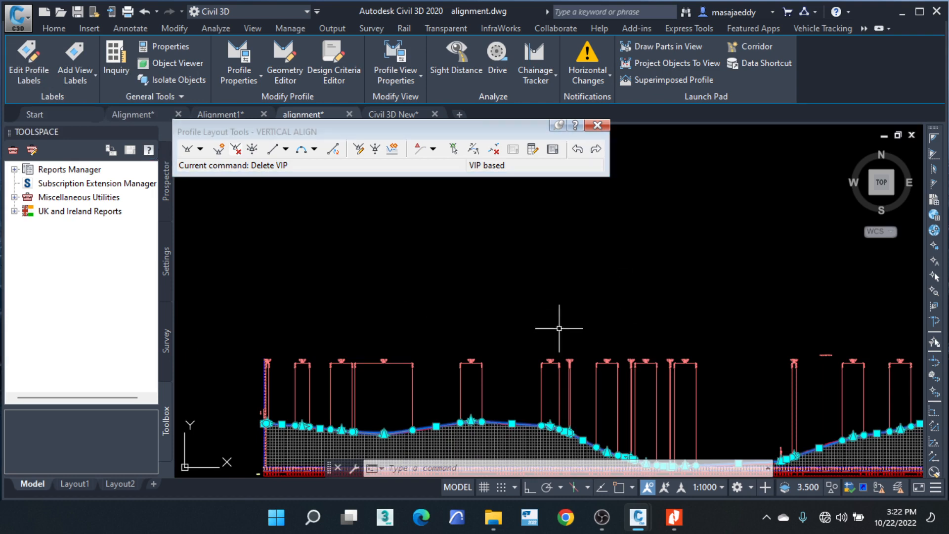
{"action": "scroll", "coordinate": [493, 429], "scroll_direction": "up", "scroll_amount": 4}
{"action": "key", "text": "Escape"}
{"action": "key", "text": "Escape"}
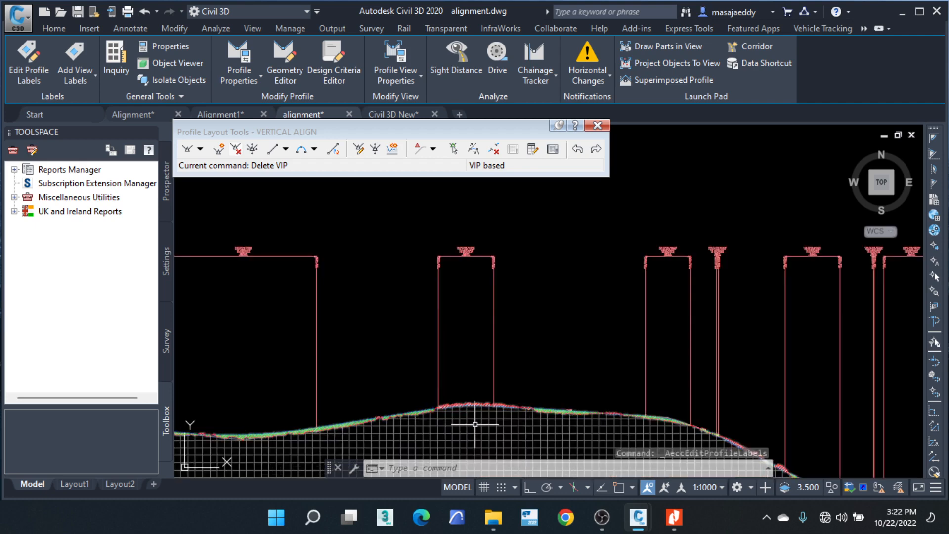
Step: Raise the VIP of the long sag curve slightly and shift it a little forward
{"action": "middle_click_drag", "start_coordinate": [423, 331], "coordinate": [618, 341]}
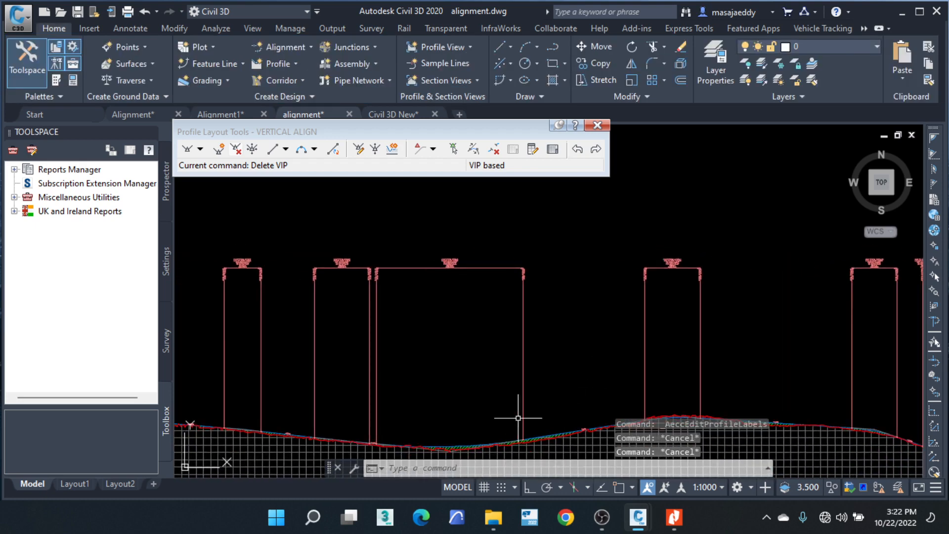
{"action": "scroll", "coordinate": [468, 441], "scroll_direction": "up", "scroll_amount": 3}
{"action": "middle_click_drag", "start_coordinate": [468, 440], "coordinate": [510, 442]}
{"action": "scroll", "coordinate": [451, 235], "scroll_direction": "down", "scroll_amount": 2}
{"action": "scroll", "coordinate": [436, 419], "scroll_direction": "up", "scroll_amount": 6}
{"action": "scroll", "coordinate": [468, 425], "scroll_direction": "down", "scroll_amount": 4}
{"action": "scroll", "coordinate": [482, 329], "scroll_direction": "up", "scroll_amount": 4}
{"action": "left_click", "coordinate": [482, 330]}
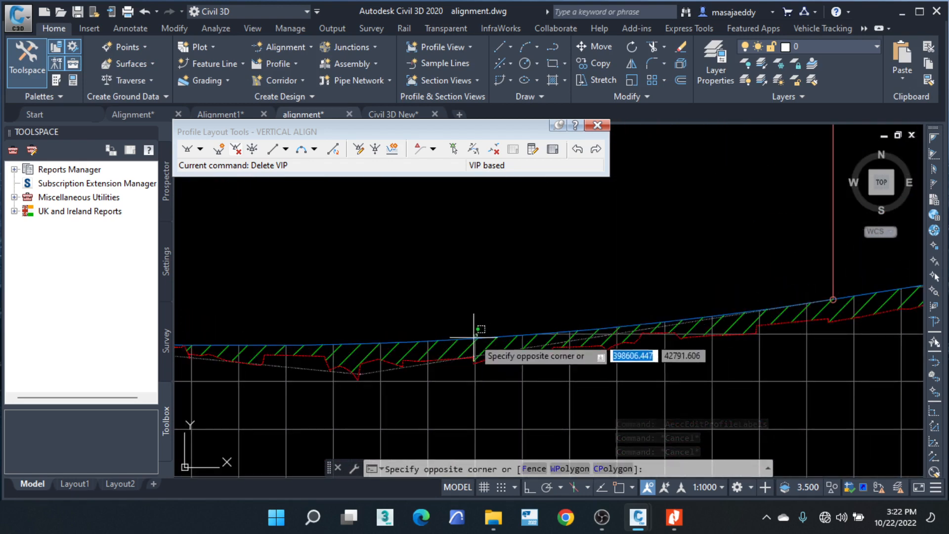
{"action": "left_click", "coordinate": [470, 341]}
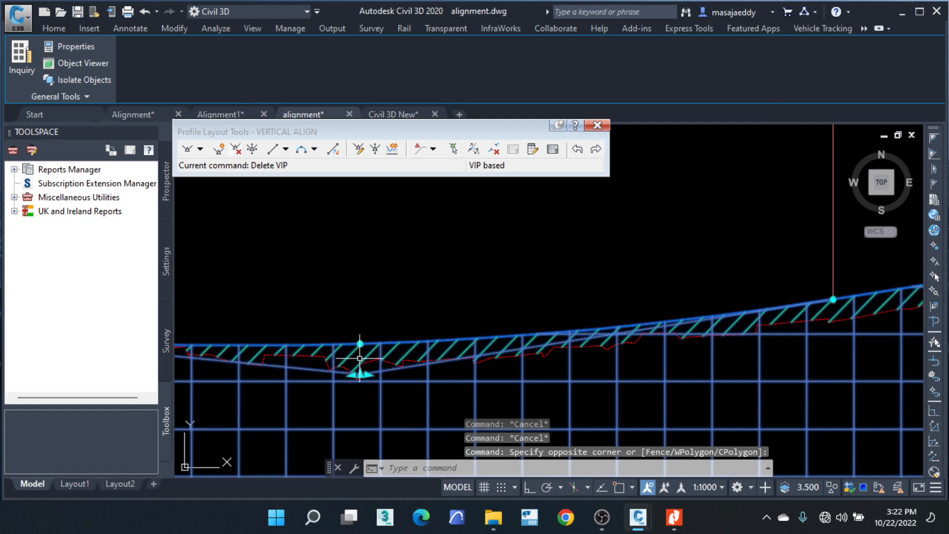
{"action": "left_click", "coordinate": [361, 376]}
{"action": "left_click", "coordinate": [364, 373]}
{"action": "scroll", "coordinate": [362, 377], "scroll_direction": "up", "scroll_amount": 4}
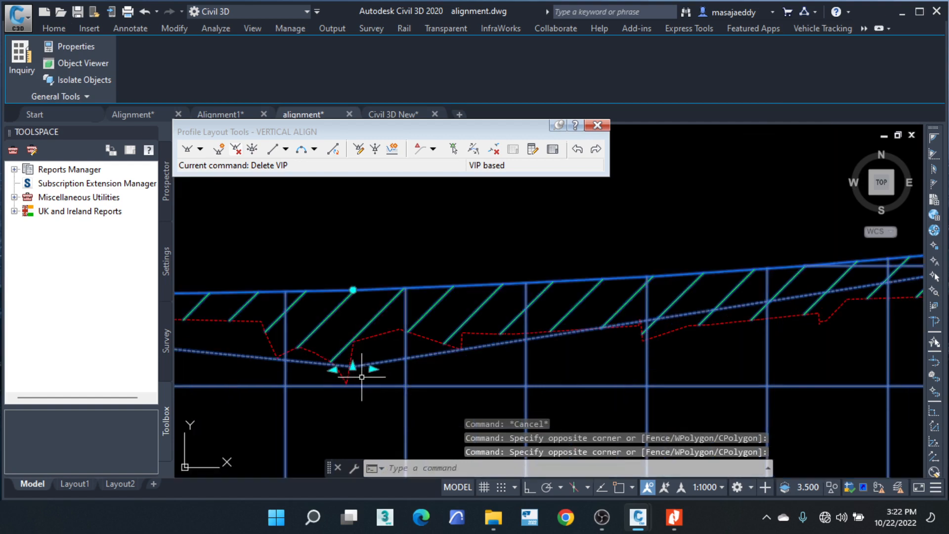
{"action": "left_click", "coordinate": [352, 367]}
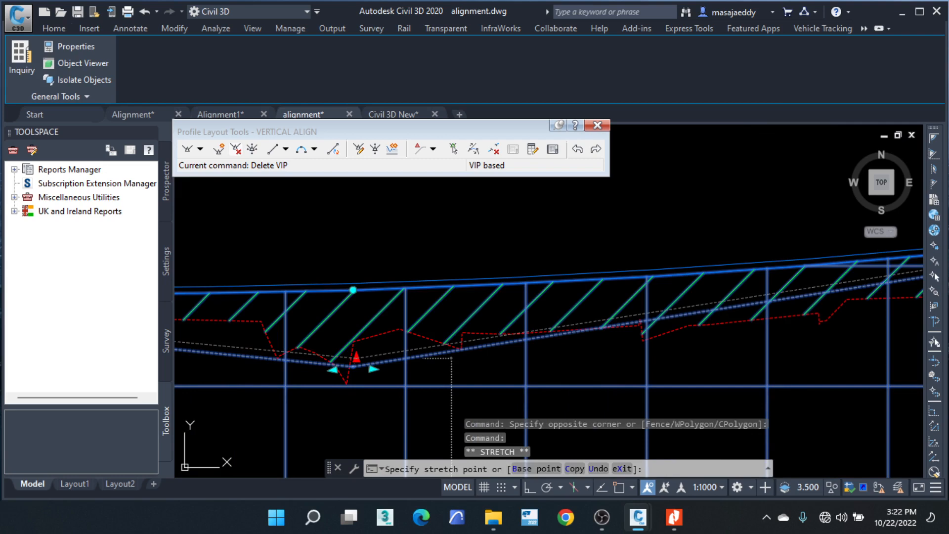
{"action": "left_click", "coordinate": [356, 358]}
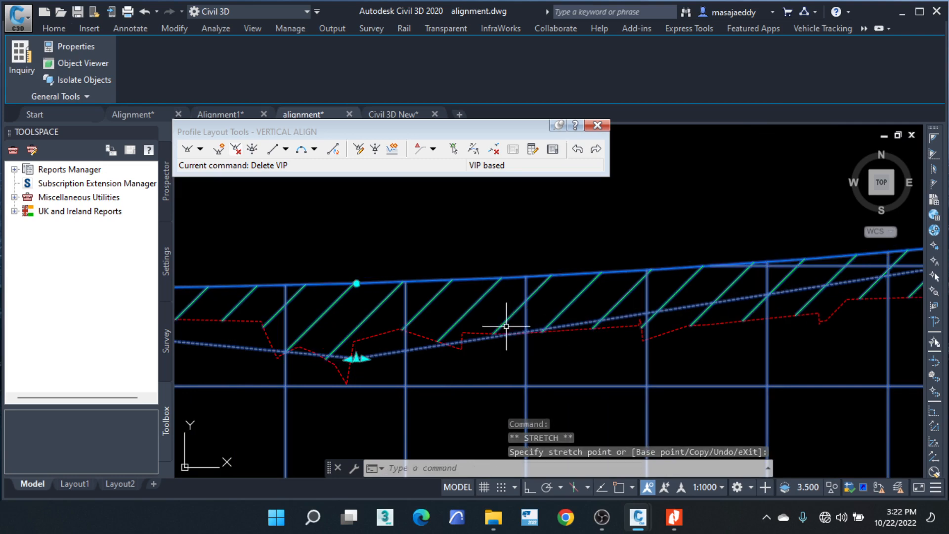
{"action": "scroll", "coordinate": [423, 325], "scroll_direction": "down", "scroll_amount": 3}
{"action": "scroll", "coordinate": [450, 338], "scroll_direction": "down", "scroll_amount": 5}
{"action": "key", "text": "Escape"}
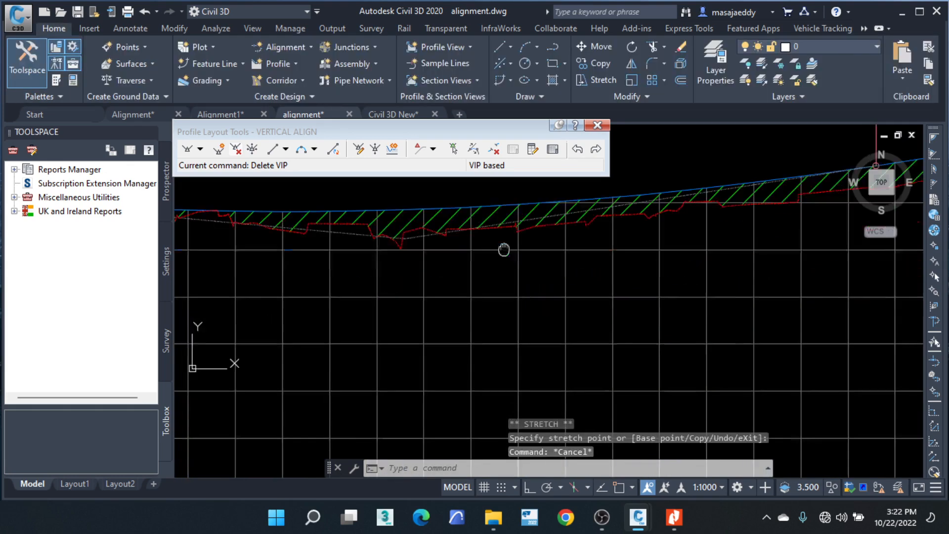
Step: Check the level differences around 0+800 in the data bands and move the sag VIP back along the incoming downgrade and slightly up
{"action": "scroll", "coordinate": [440, 416], "scroll_direction": "up", "scroll_amount": 5}
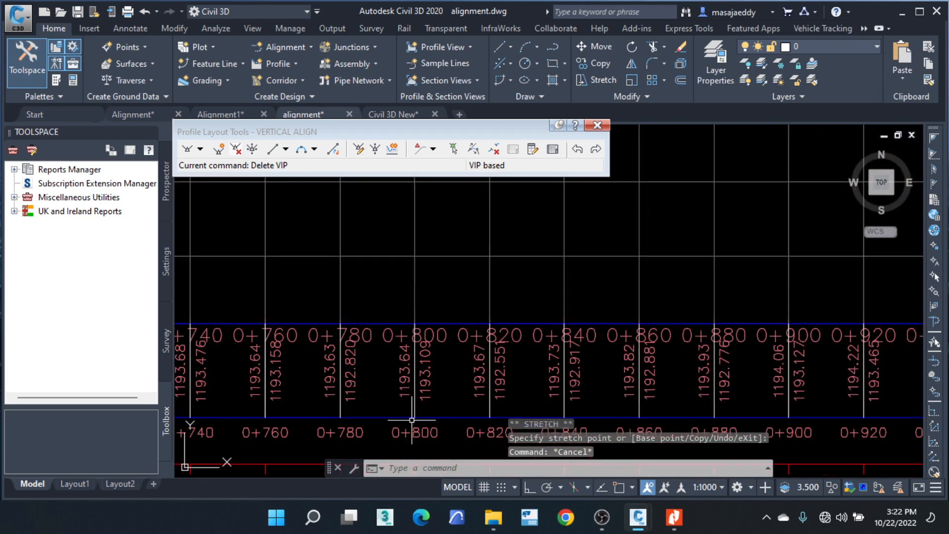
{"action": "middle_click_drag", "start_coordinate": [417, 351], "coordinate": [451, 248]}
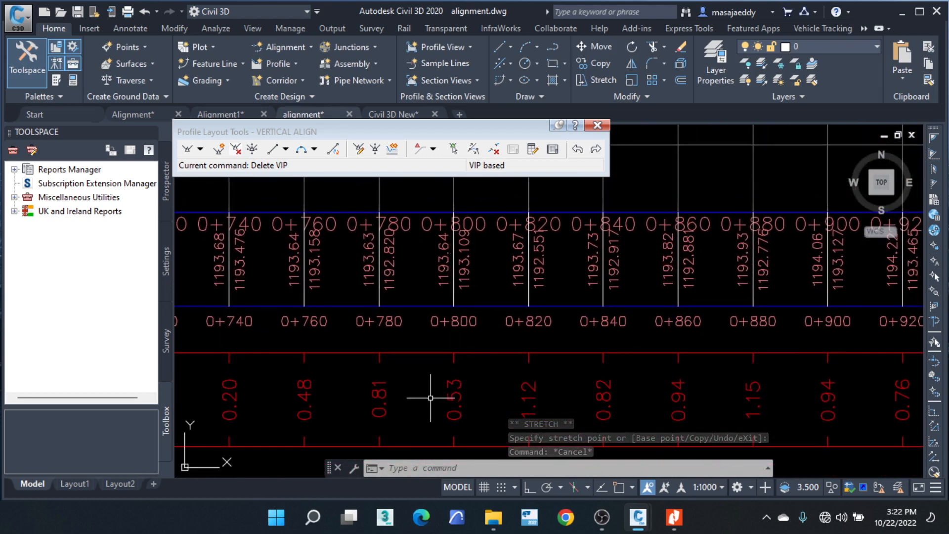
{"action": "scroll", "coordinate": [394, 412], "scroll_direction": "down", "scroll_amount": 5}
{"action": "scroll", "coordinate": [393, 412], "scroll_direction": "up", "scroll_amount": 3}
{"action": "scroll", "coordinate": [403, 240], "scroll_direction": "up", "scroll_amount": 5}
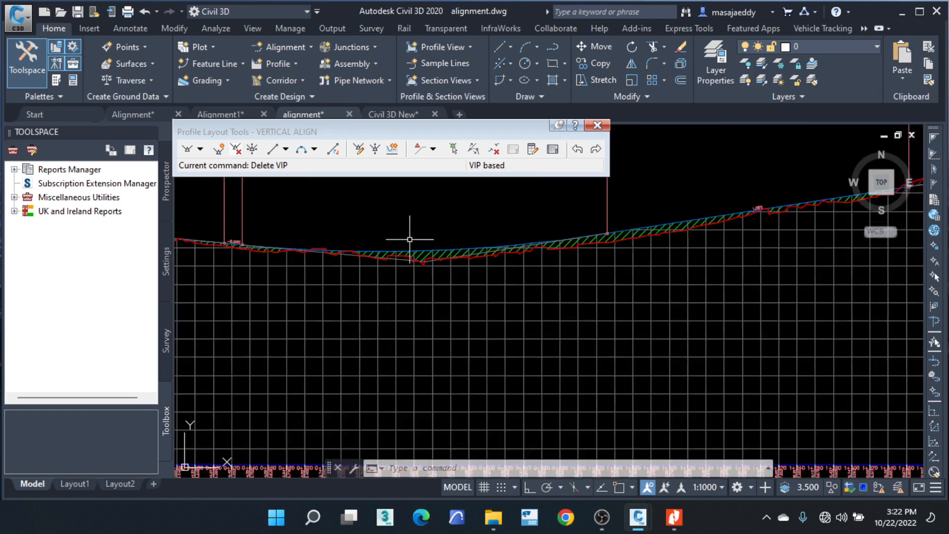
{"action": "left_click", "coordinate": [919, 212]}
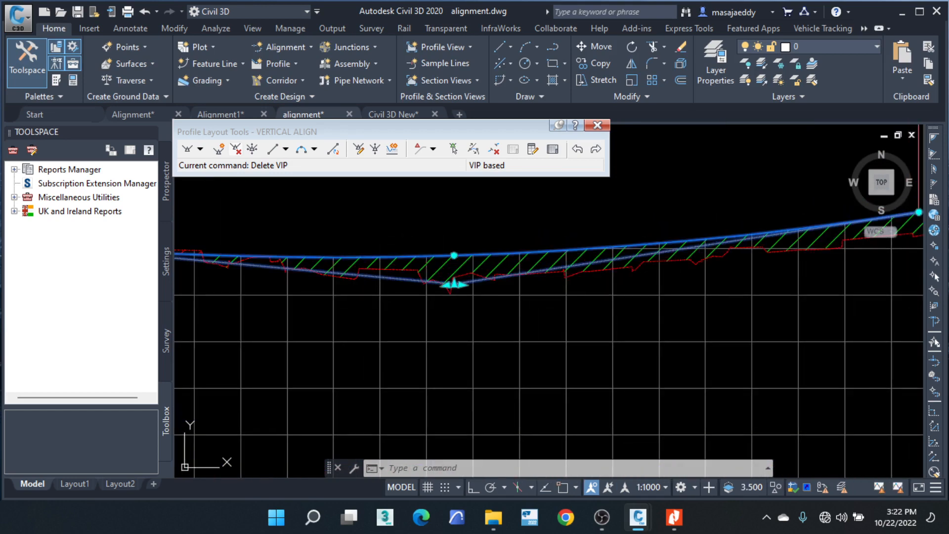
{"action": "left_click", "coordinate": [453, 285]}
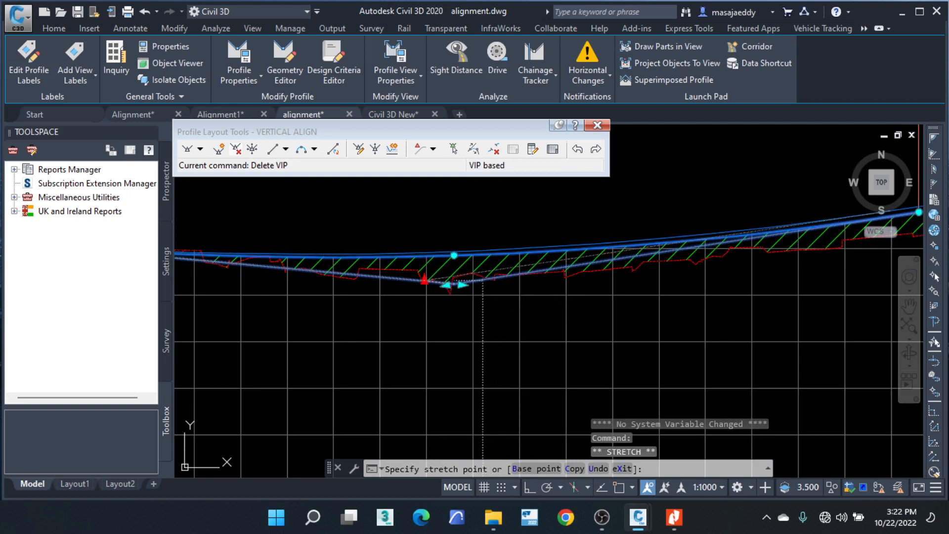
{"action": "left_click", "coordinate": [424, 281]}
Step: Examine the cut and fill from the sag over the crest, along the -0.66% tangent and onto the steeper downgrade
{"action": "scroll", "coordinate": [451, 313], "scroll_direction": "down", "scroll_amount": 2}
{"action": "middle_click_drag", "start_coordinate": [618, 287], "coordinate": [357, 345]}
{"action": "middle_click_drag", "start_coordinate": [692, 317], "coordinate": [527, 313]}
{"action": "scroll", "coordinate": [593, 273], "scroll_direction": "up", "scroll_amount": 3}
{"action": "middle_click_drag", "start_coordinate": [722, 288], "coordinate": [415, 292]}
{"action": "middle_click_drag", "start_coordinate": [712, 303], "coordinate": [495, 282]}
{"action": "middle_click_drag", "start_coordinate": [746, 307], "coordinate": [507, 290]}
{"action": "scroll", "coordinate": [504, 289], "scroll_direction": "down", "scroll_amount": 4}
{"action": "scroll", "coordinate": [736, 316], "scroll_direction": "up", "scroll_amount": 4}
{"action": "middle_click_drag", "start_coordinate": [822, 316], "coordinate": [751, 292]}
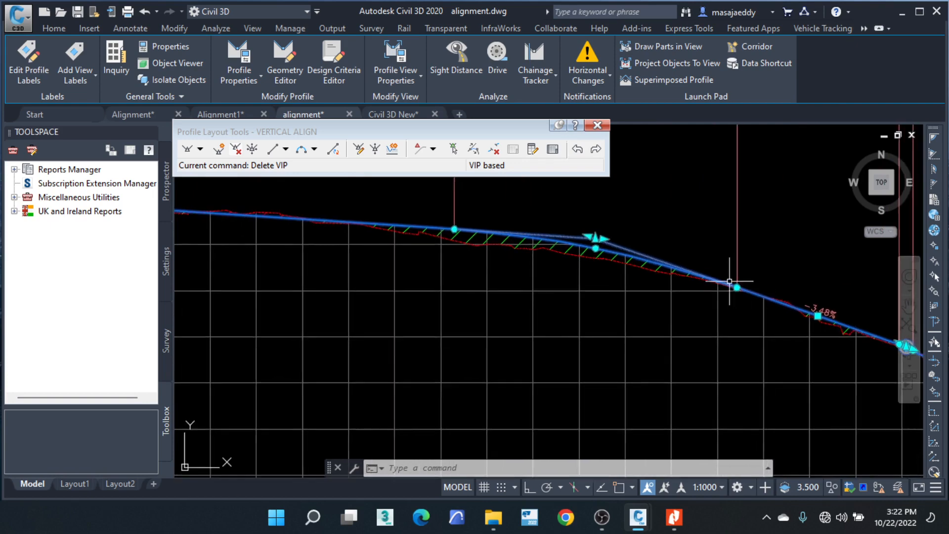
{"action": "scroll", "coordinate": [731, 282], "scroll_direction": "down", "scroll_amount": 2}
{"action": "scroll", "coordinate": [469, 245], "scroll_direction": "up", "scroll_amount": 1}
{"action": "scroll", "coordinate": [440, 242], "scroll_direction": "up", "scroll_amount": 2}
{"action": "scroll", "coordinate": [350, 241], "scroll_direction": "down", "scroll_amount": 1}
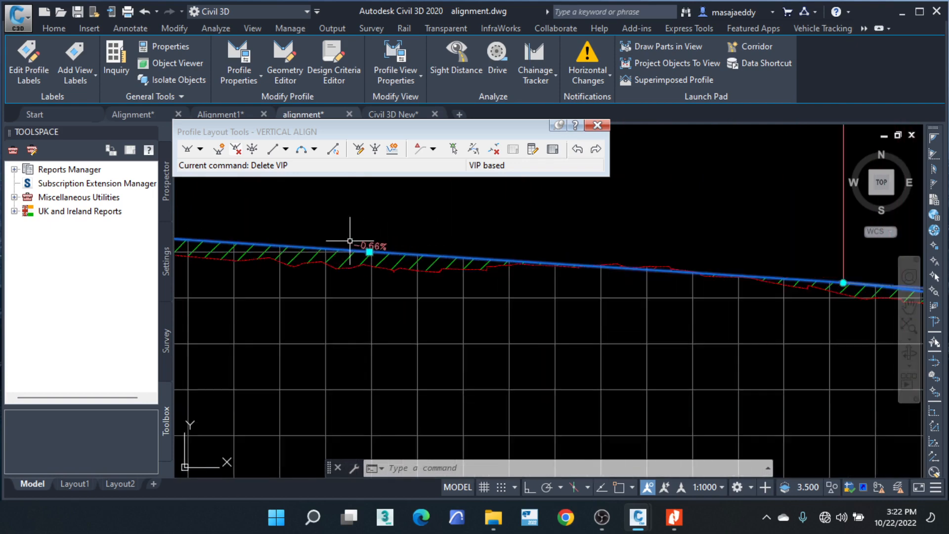
{"action": "middle_click_drag", "start_coordinate": [718, 306], "coordinate": [245, 259]}
{"action": "scroll", "coordinate": [531, 254], "scroll_direction": "up", "scroll_amount": 1}
{"action": "scroll", "coordinate": [498, 252], "scroll_direction": "down", "scroll_amount": 4}
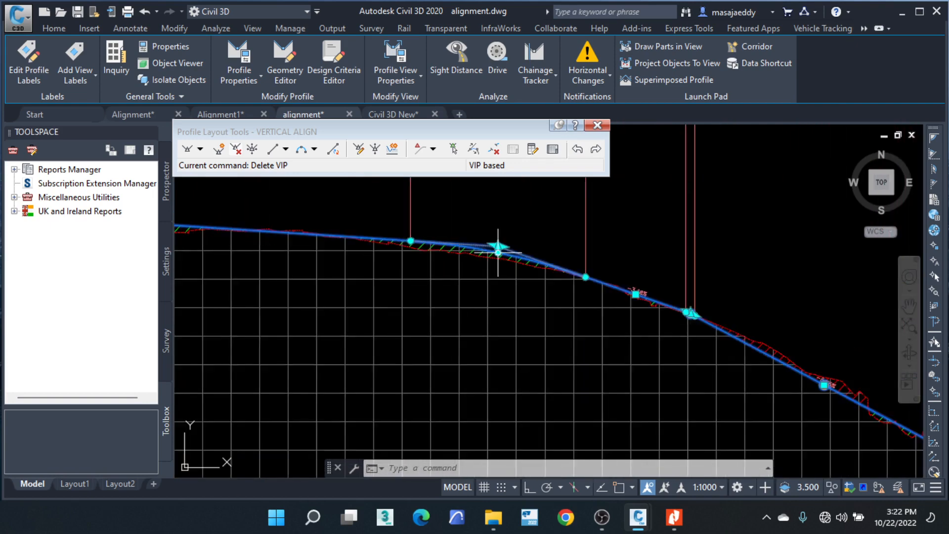
Step: Delete the VIP between the -3.48% tangent and the steeper downgrade after it
{"action": "middle_click_drag", "start_coordinate": [658, 270], "coordinate": [598, 312]}
{"action": "left_click", "coordinate": [236, 149]}
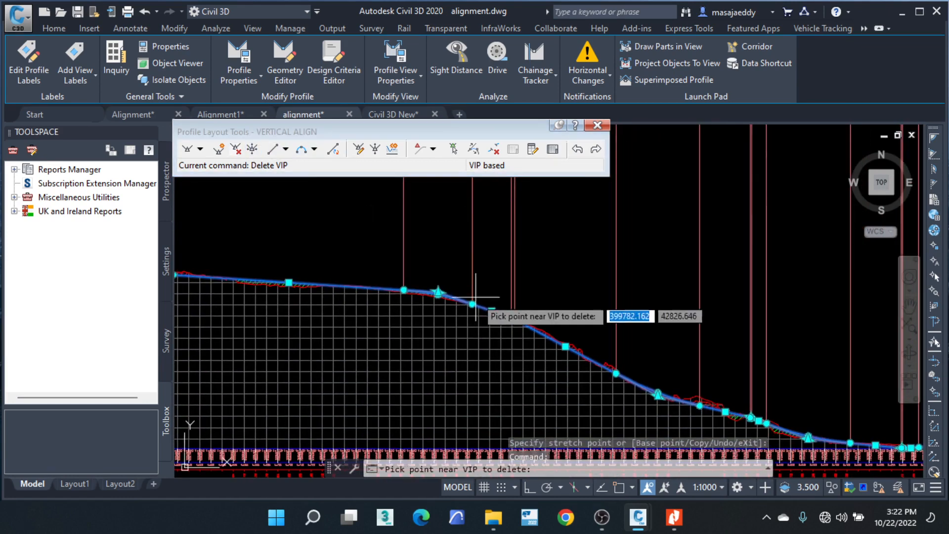
{"action": "left_click", "coordinate": [512, 318]}
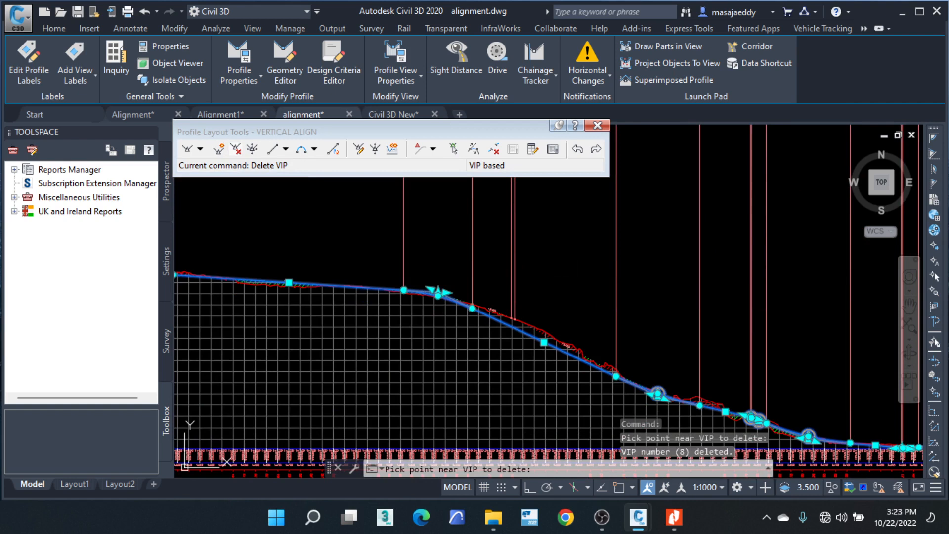
{"action": "key", "text": "Return"}
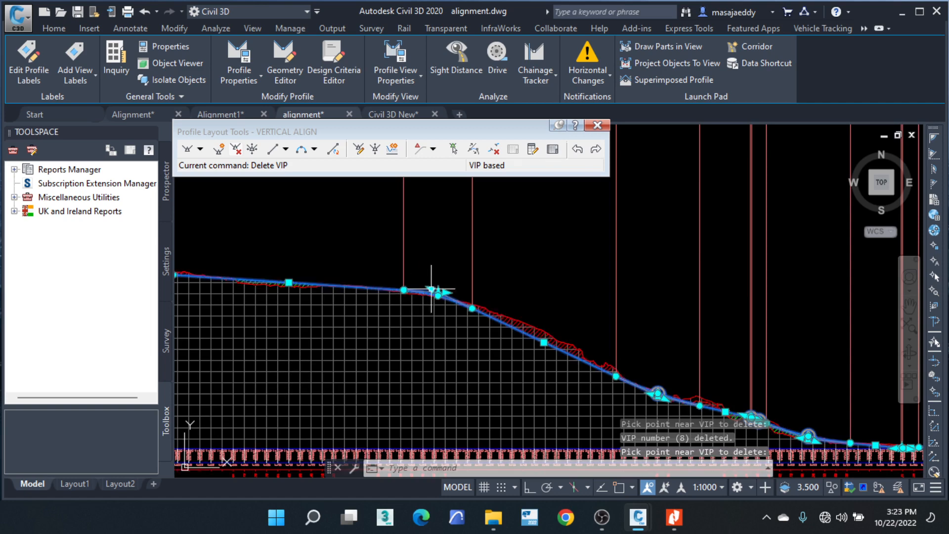
Step: Move the crest VIP before the steep downgrade forward and slightly lower so both adjoining tangents follow the existing ground
{"action": "scroll", "coordinate": [437, 301], "scroll_direction": "up", "scroll_amount": 8}
{"action": "left_click", "coordinate": [418, 254]}
{"action": "scroll", "coordinate": [418, 254], "scroll_direction": "down", "scroll_amount": 4}
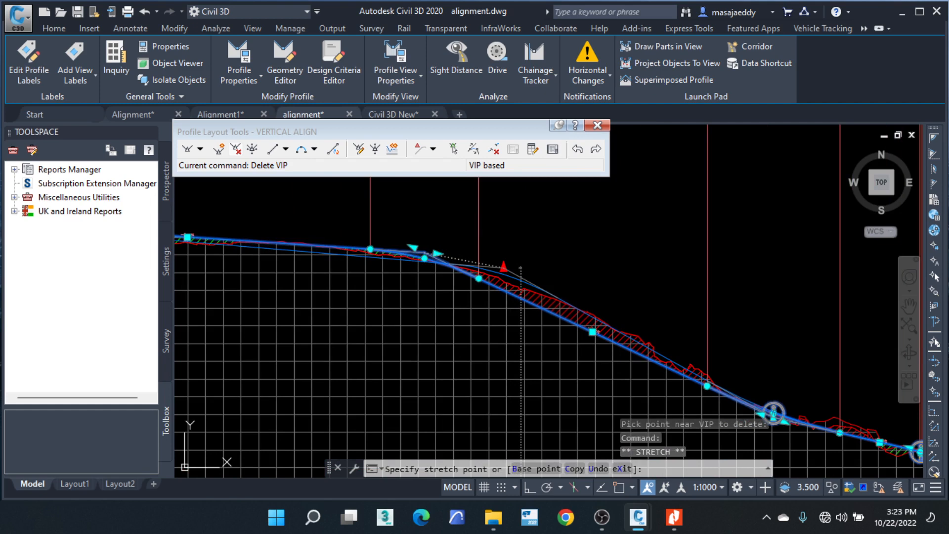
{"action": "left_click", "coordinate": [504, 269]}
{"action": "scroll", "coordinate": [505, 269], "scroll_direction": "up", "scroll_amount": 2}
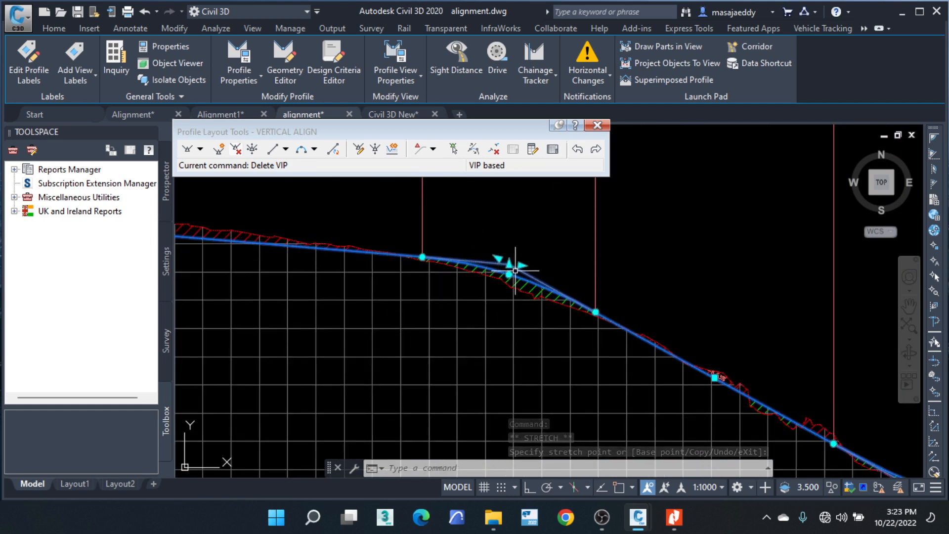
{"action": "left_click", "coordinate": [509, 272]}
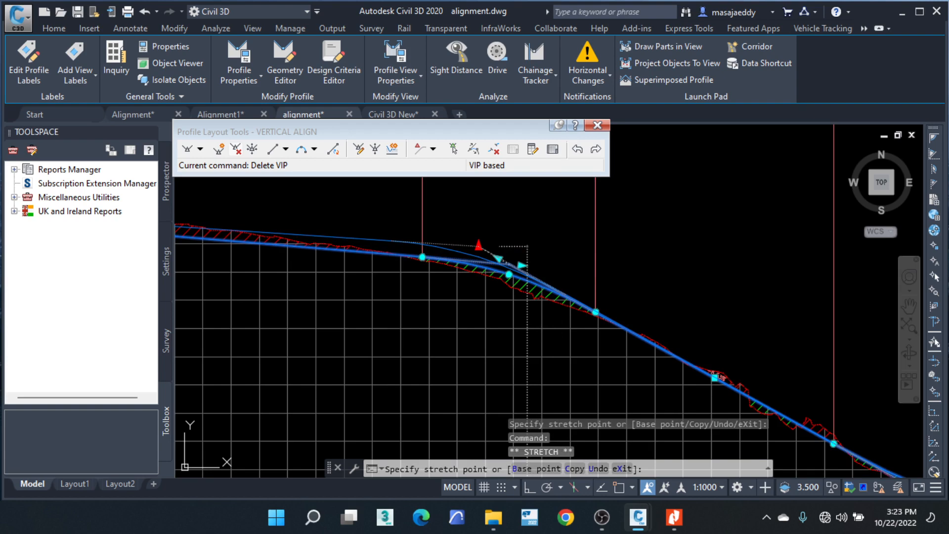
{"action": "left_click", "coordinate": [510, 261]}
{"action": "scroll", "coordinate": [559, 312], "scroll_direction": "up", "scroll_amount": 2}
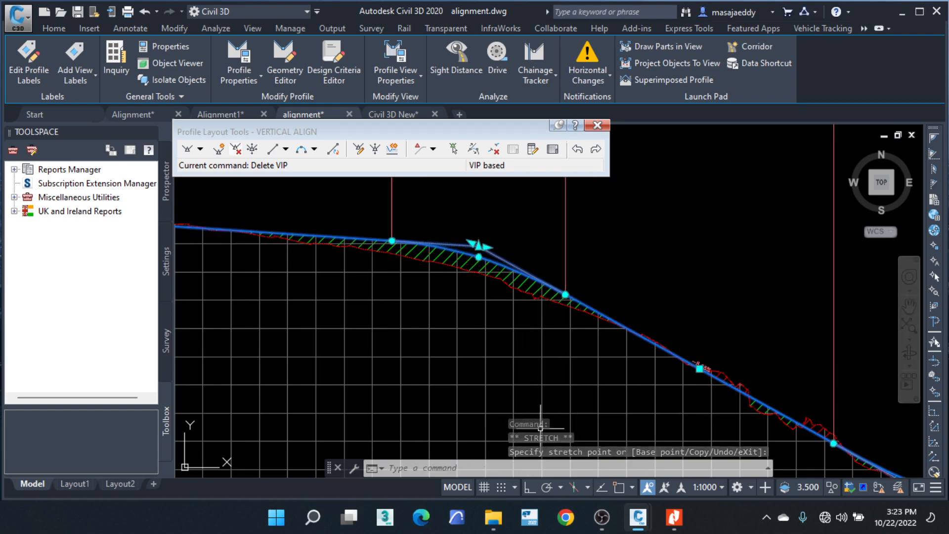
Step: Lengthen the moved crest's vertical curve by pulling its midpoint down to the existing ground line
{"action": "scroll", "coordinate": [473, 266], "scroll_direction": "up", "scroll_amount": 2}
{"action": "scroll", "coordinate": [595, 285], "scroll_direction": "down", "scroll_amount": 6}
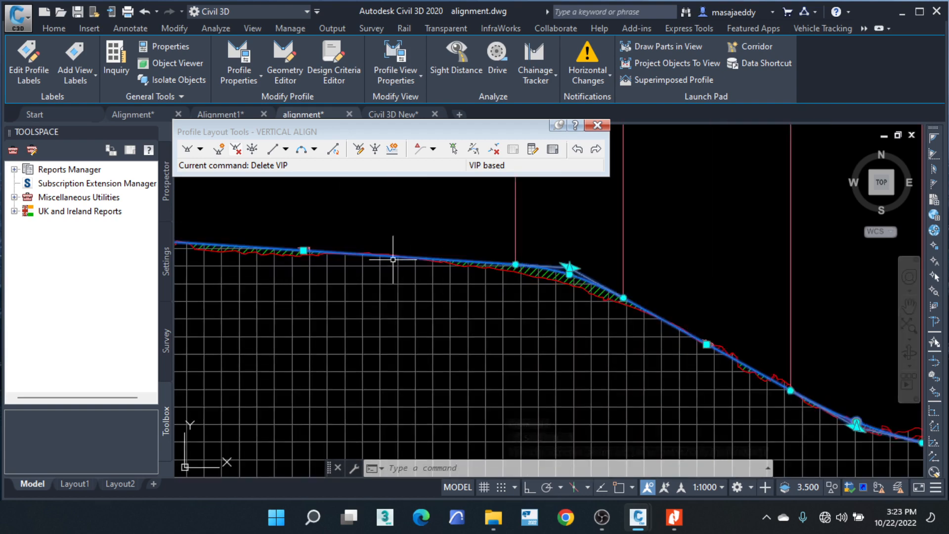
{"action": "middle_click_drag", "start_coordinate": [304, 248], "coordinate": [477, 292]}
{"action": "scroll", "coordinate": [477, 291], "scroll_direction": "up", "scroll_amount": 6}
{"action": "scroll", "coordinate": [477, 296], "scroll_direction": "up", "scroll_amount": 4}
{"action": "scroll", "coordinate": [464, 284], "scroll_direction": "down", "scroll_amount": 6}
{"action": "middle_click_drag", "start_coordinate": [721, 340], "coordinate": [430, 324]}
{"action": "middle_click_drag", "start_coordinate": [826, 360], "coordinate": [579, 338]}
{"action": "scroll", "coordinate": [608, 323], "scroll_direction": "up", "scroll_amount": 4}
{"action": "left_click", "coordinate": [626, 315]}
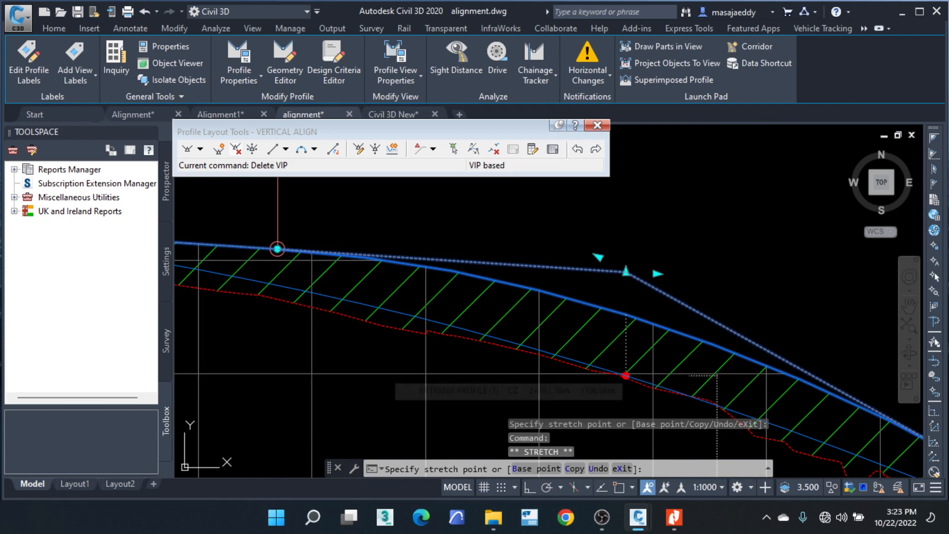
{"action": "left_click", "coordinate": [626, 376]}
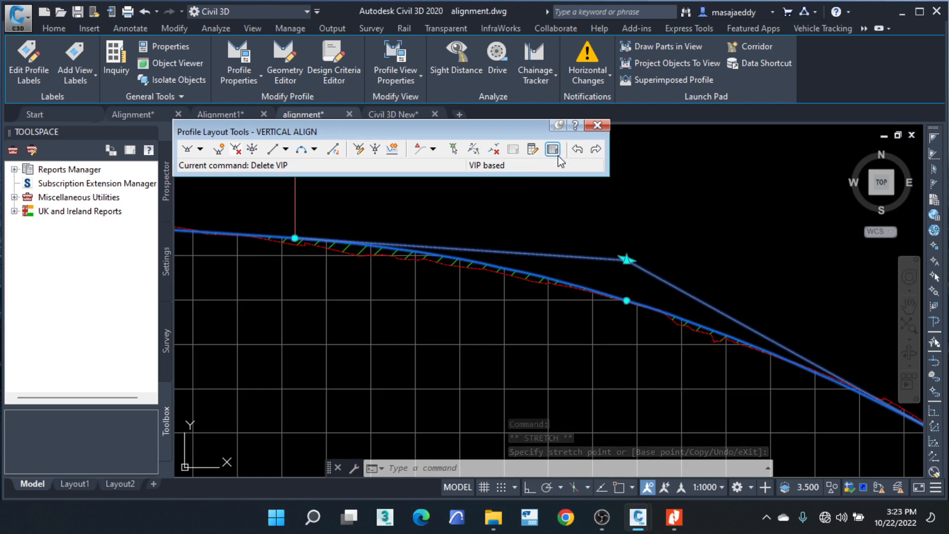
Step: Check the K value and curve length in the label of the lengthened crest curve
{"action": "scroll", "coordinate": [615, 250], "scroll_direction": "down", "scroll_amount": 5}
{"action": "scroll", "coordinate": [610, 231], "scroll_direction": "up", "scroll_amount": 6}
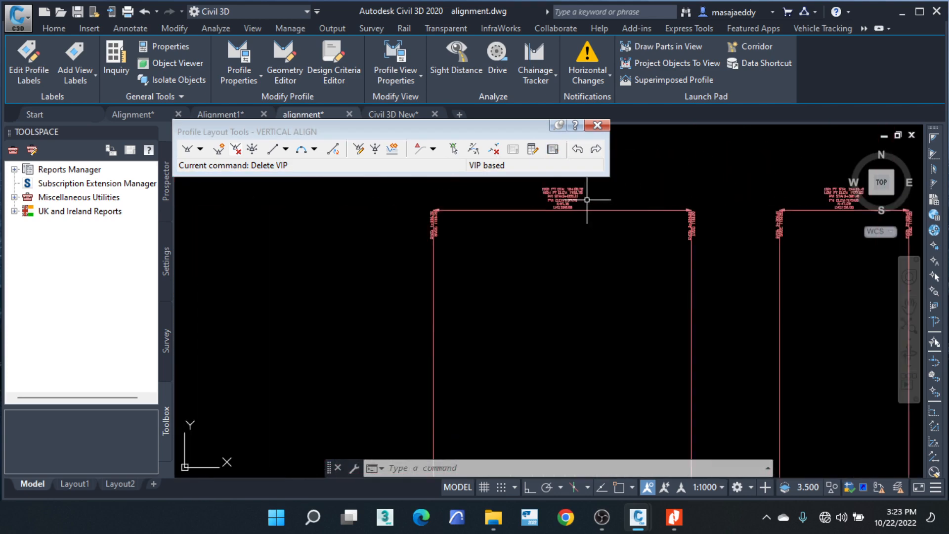
{"action": "scroll", "coordinate": [587, 200], "scroll_direction": "up", "scroll_amount": 3}
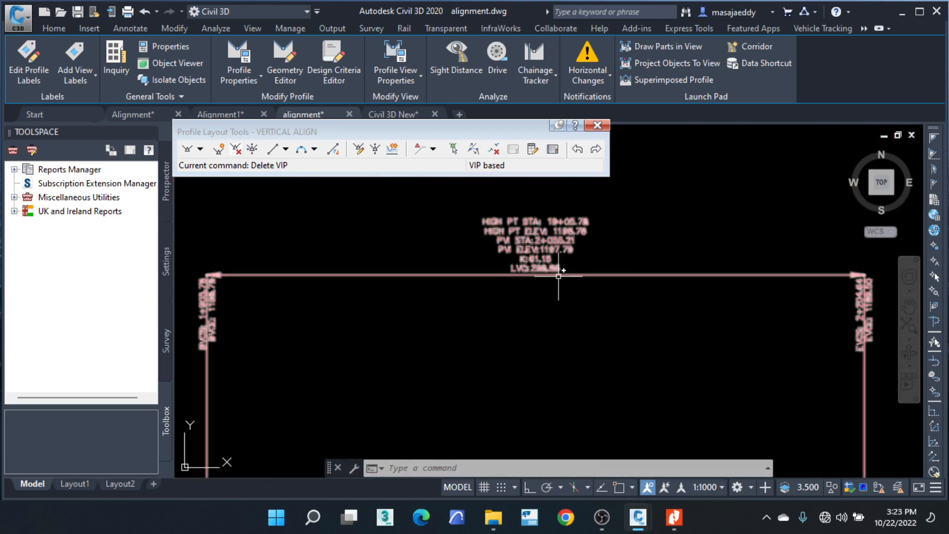
{"action": "scroll", "coordinate": [598, 194], "scroll_direction": "down", "scroll_amount": 5}
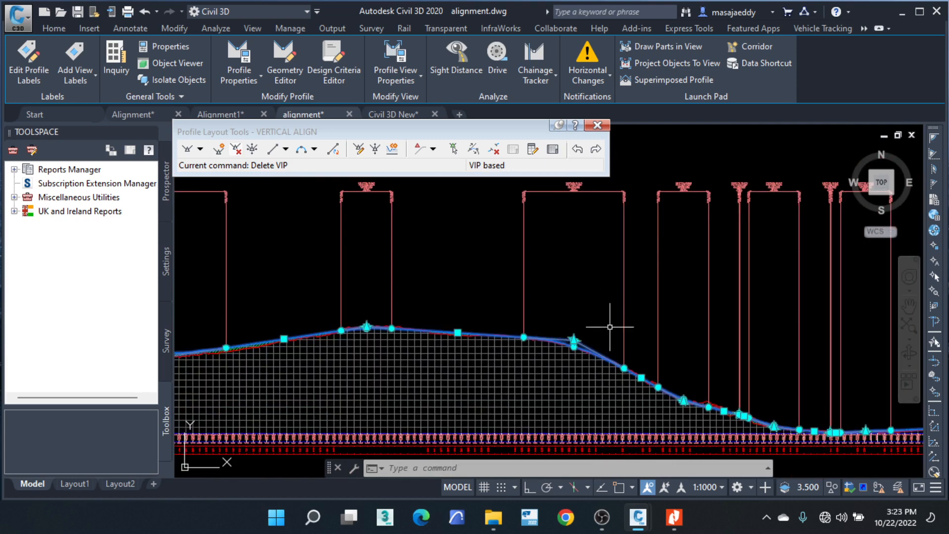
Step: Deselect the profile, move the Profile Layout Tools toolbar clear of the drawing area, and inspect the downgrade into the valley
{"action": "scroll", "coordinate": [610, 327], "scroll_direction": "up", "scroll_amount": 4}
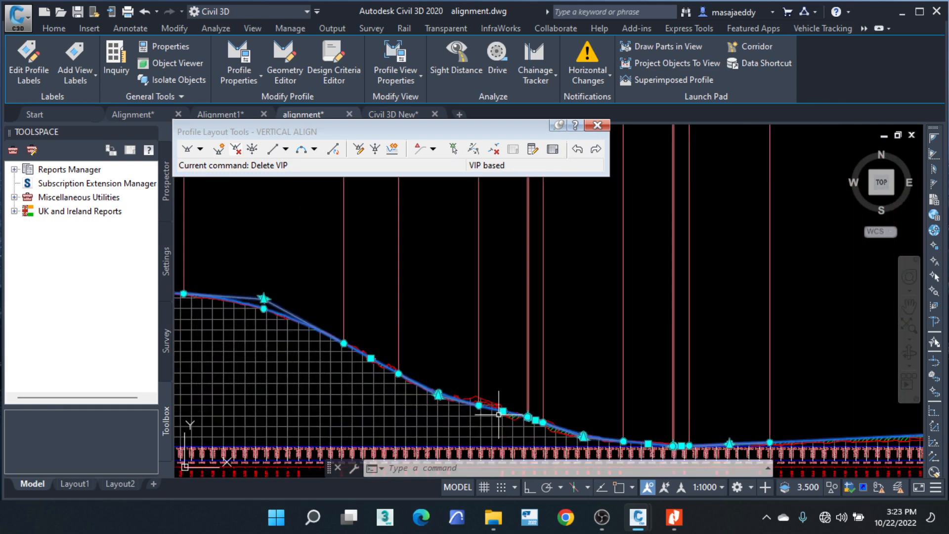
{"action": "key", "text": "Escape"}
{"action": "scroll", "coordinate": [525, 413], "scroll_direction": "up", "scroll_amount": 2}
{"action": "middle_click_drag", "start_coordinate": [525, 414], "coordinate": [269, 356]}
{"action": "scroll", "coordinate": [379, 367], "scroll_direction": "down", "scroll_amount": 3}
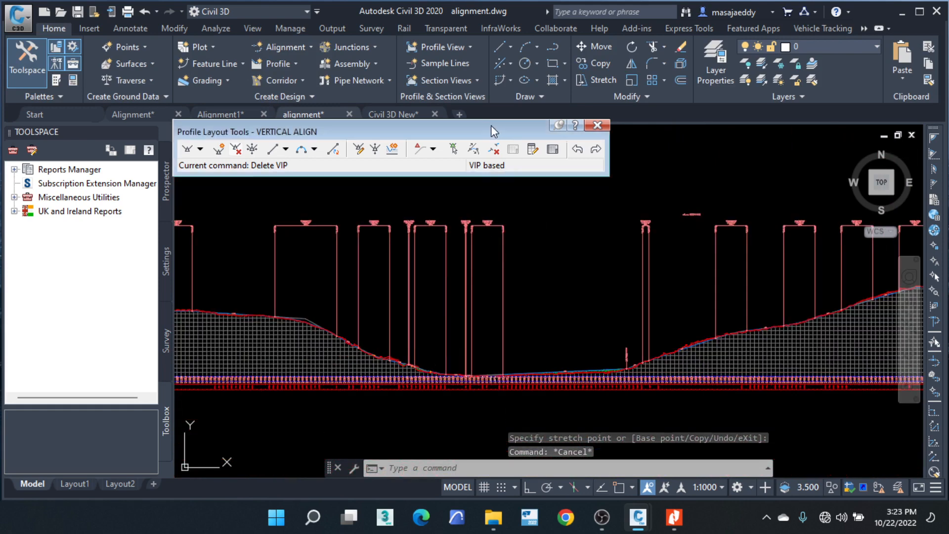
{"action": "left_click_drag", "start_coordinate": [491, 126], "coordinate": [456, 29]}
{"action": "scroll", "coordinate": [576, 345], "scroll_direction": "up", "scroll_amount": 5}
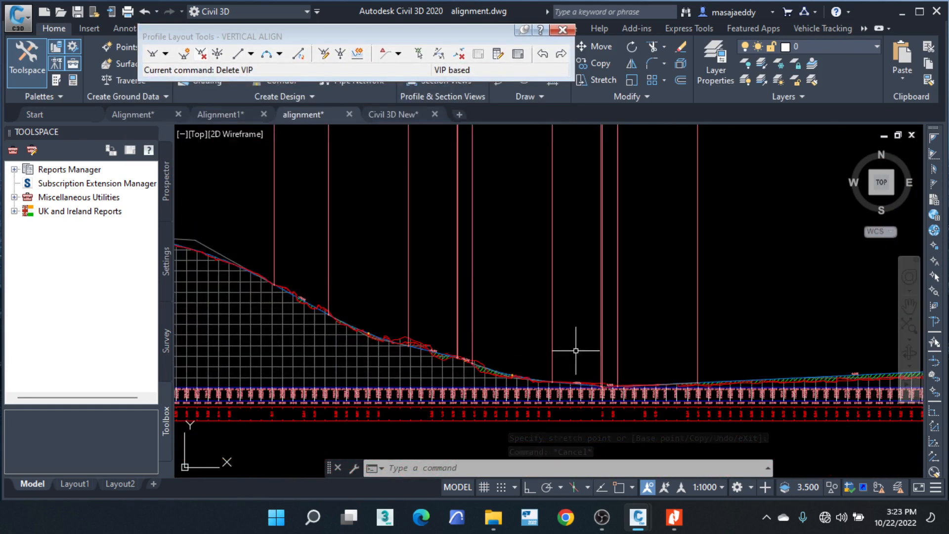
{"action": "scroll", "coordinate": [550, 446], "scroll_direction": "down", "scroll_amount": 5}
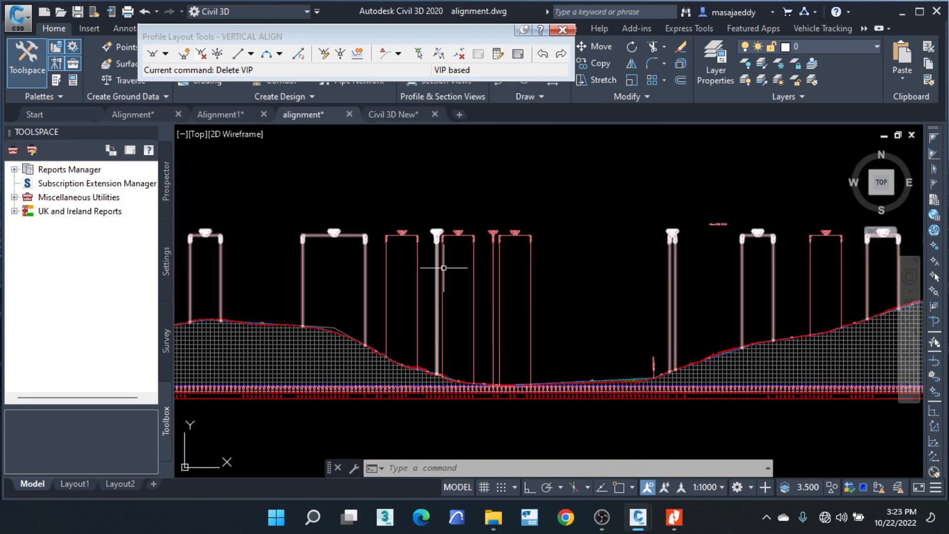
Step: Delete the VIP between the -2.36% and -3.70% tangents on the downgrade into the valley
{"action": "left_click", "coordinate": [201, 54]}
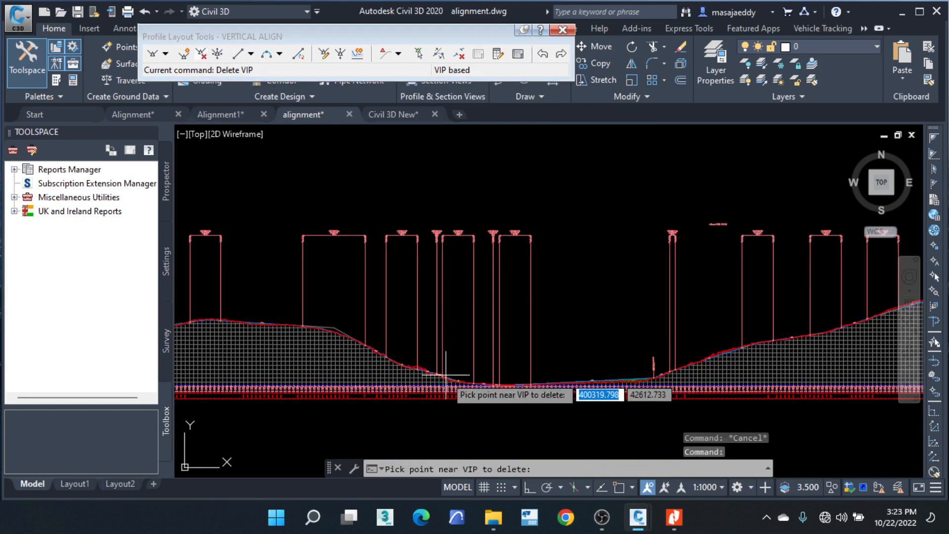
{"action": "scroll", "coordinate": [435, 378], "scroll_direction": "up", "scroll_amount": 5}
{"action": "left_click", "coordinate": [411, 365]}
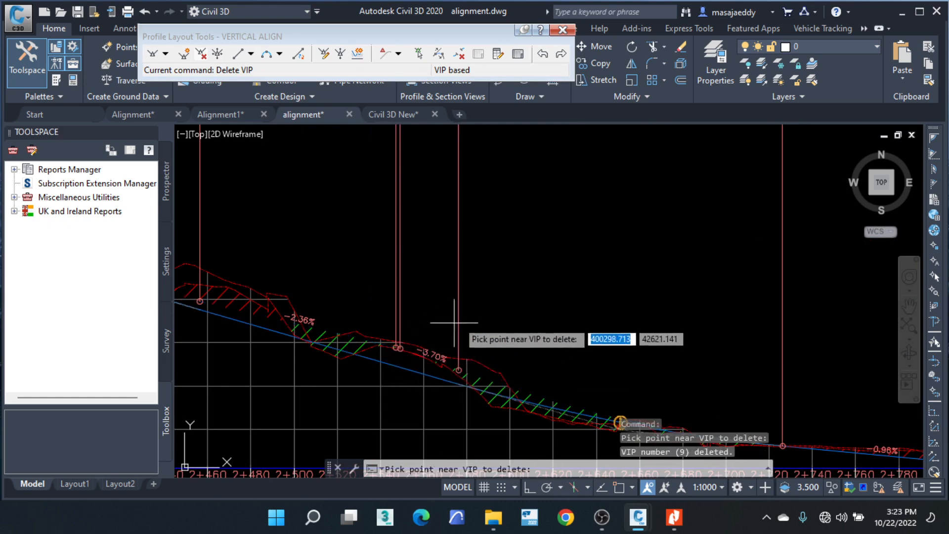
{"action": "scroll", "coordinate": [447, 273], "scroll_direction": "down", "scroll_amount": 5}
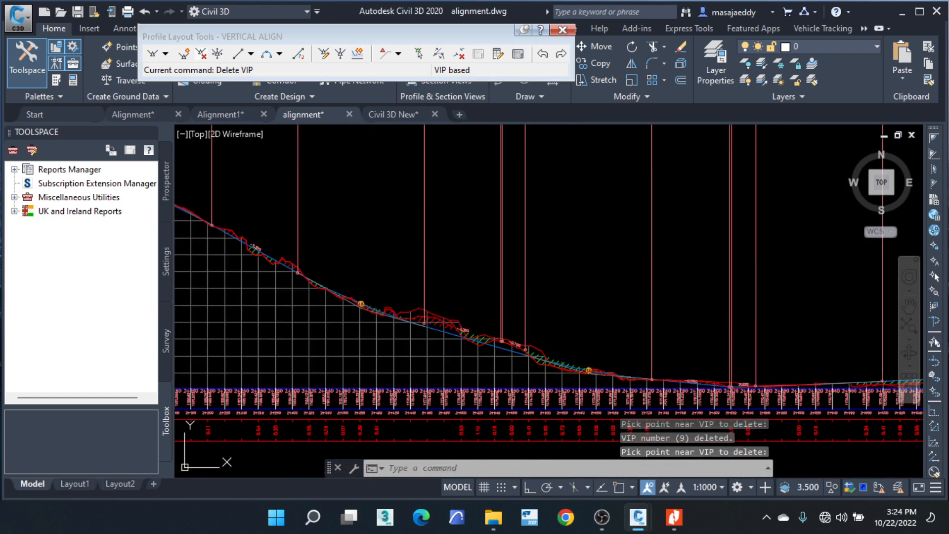
Step: Check the K value and curve length in the label of the sag curve below the steep downgrade
{"action": "middle_click_drag", "start_coordinate": [430, 315], "coordinate": [498, 346]}
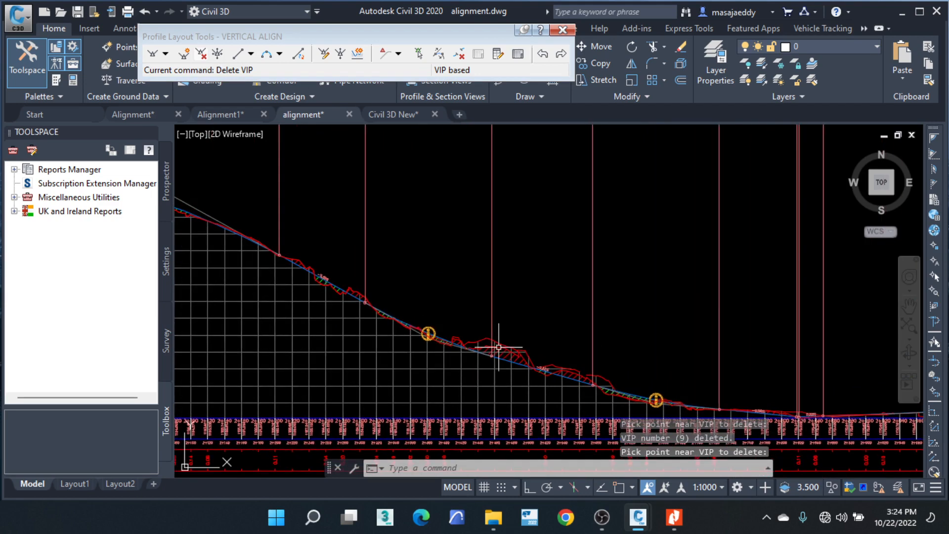
{"action": "scroll", "coordinate": [412, 331], "scroll_direction": "up", "scroll_amount": 1}
{"action": "scroll", "coordinate": [433, 324], "scroll_direction": "down", "scroll_amount": 3}
{"action": "middle_click_drag", "start_coordinate": [500, 282], "coordinate": [488, 346]}
{"action": "scroll", "coordinate": [429, 201], "scroll_direction": "up", "scroll_amount": 2}
{"action": "scroll", "coordinate": [408, 152], "scroll_direction": "up", "scroll_amount": 2}
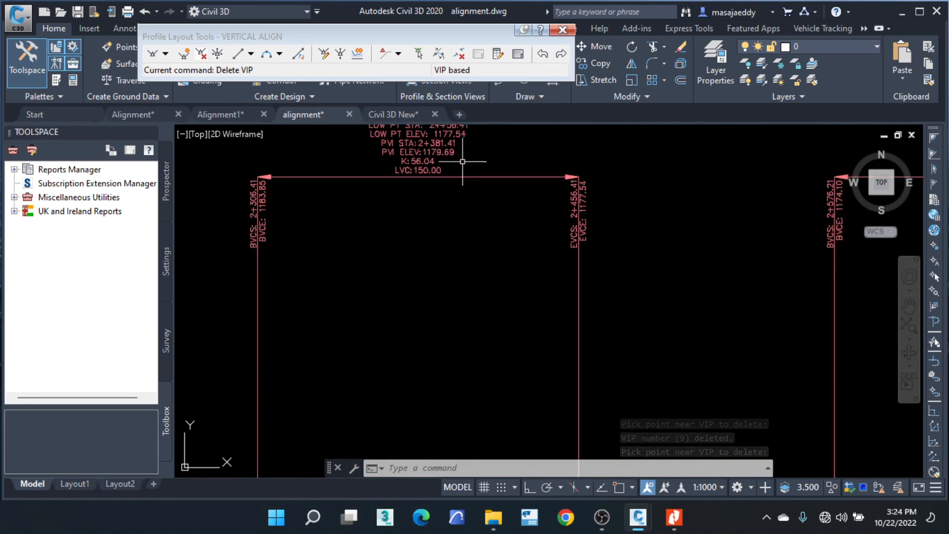
Step: Select the design profile and delete the VIP at the foot of the long downgrade, just before the valley sag curve
{"action": "scroll", "coordinate": [462, 175], "scroll_direction": "down", "scroll_amount": 2}
{"action": "scroll", "coordinate": [462, 177], "scroll_direction": "down", "scroll_amount": 3}
{"action": "scroll", "coordinate": [479, 362], "scroll_direction": "up", "scroll_amount": 2}
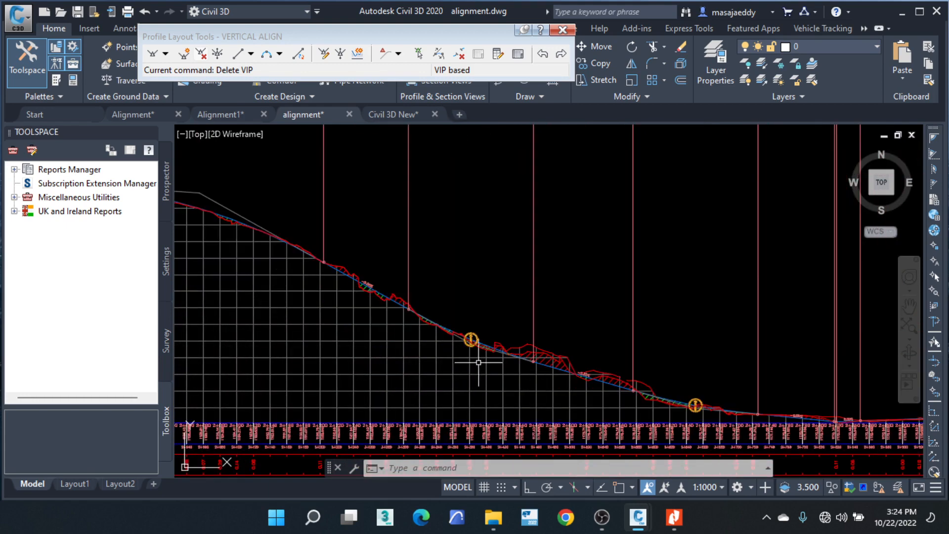
{"action": "scroll", "coordinate": [425, 322], "scroll_direction": "up", "scroll_amount": 2}
{"action": "left_click", "coordinate": [487, 344]}
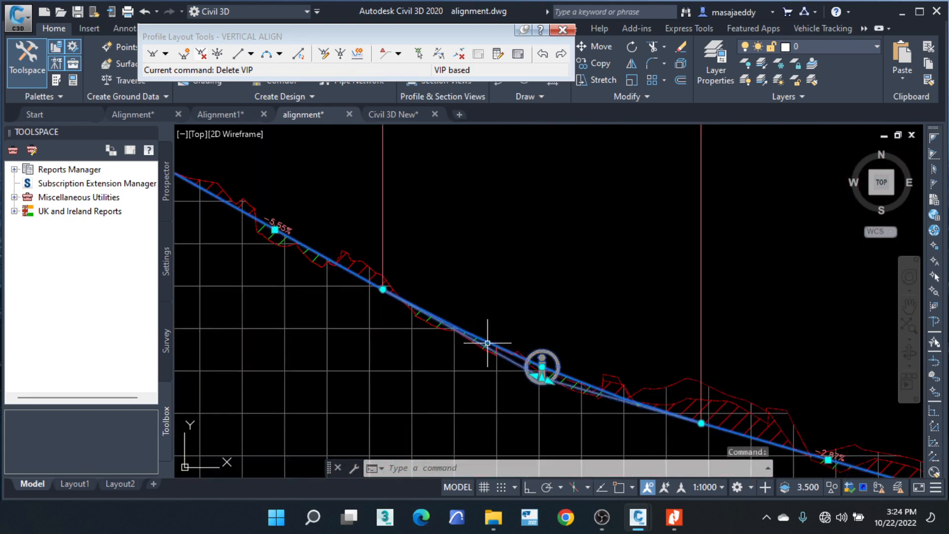
{"action": "scroll", "coordinate": [481, 337], "scroll_direction": "down", "scroll_amount": 2}
{"action": "middle_click_drag", "start_coordinate": [662, 370], "coordinate": [442, 298]}
{"action": "middle_click_drag", "start_coordinate": [524, 328], "coordinate": [469, 320]}
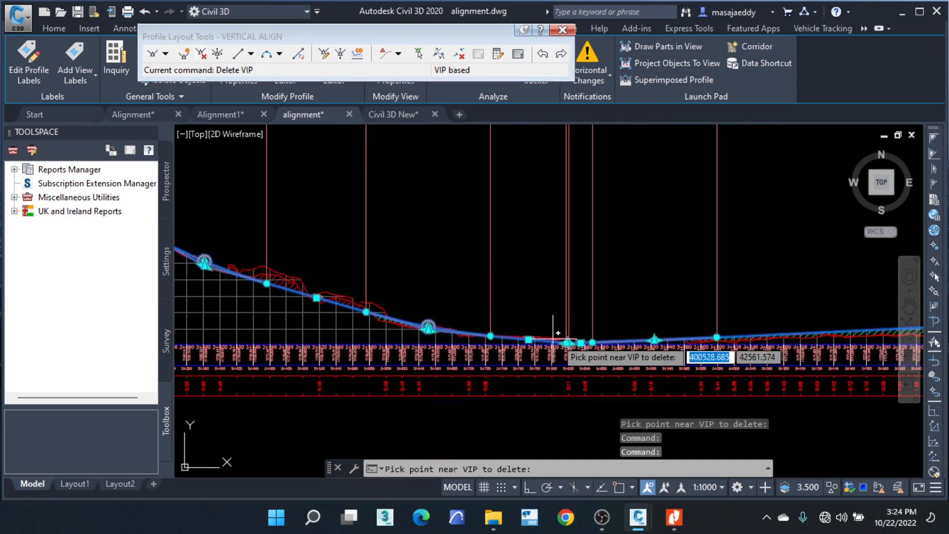
{"action": "left_click", "coordinate": [567, 345]}
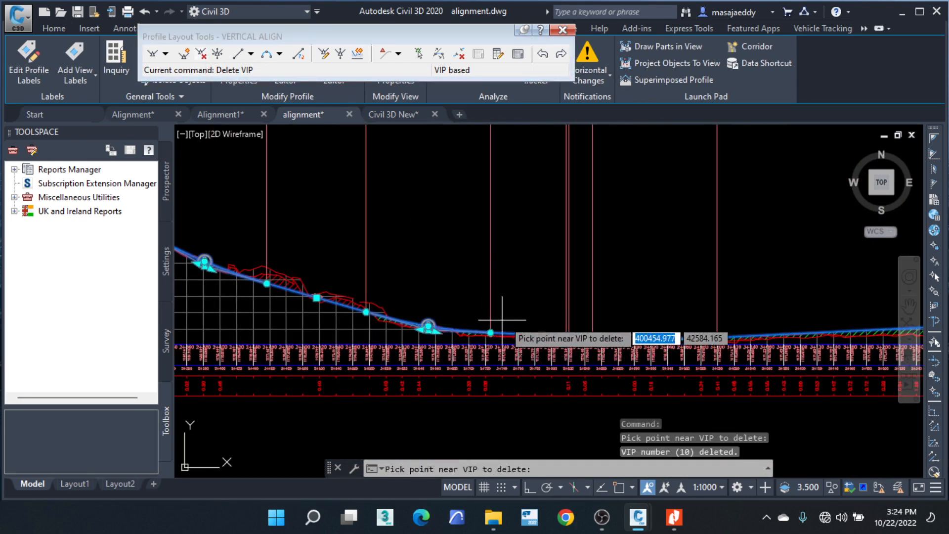
Step: Delete the next VIP uphill, between the two neighbouring sag curves, and end the Delete VIP command
{"action": "scroll", "coordinate": [572, 307], "scroll_direction": "down", "scroll_amount": 1}
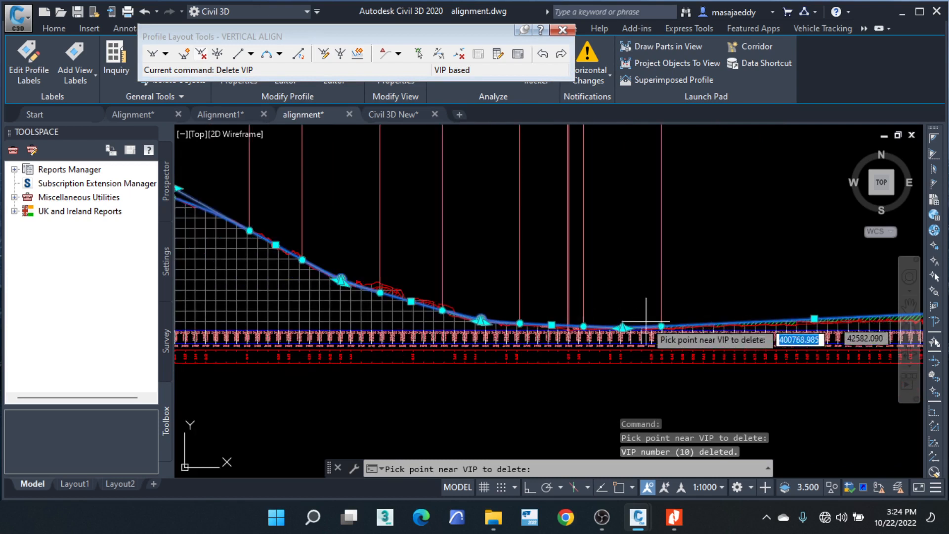
{"action": "left_click", "coordinate": [487, 310]}
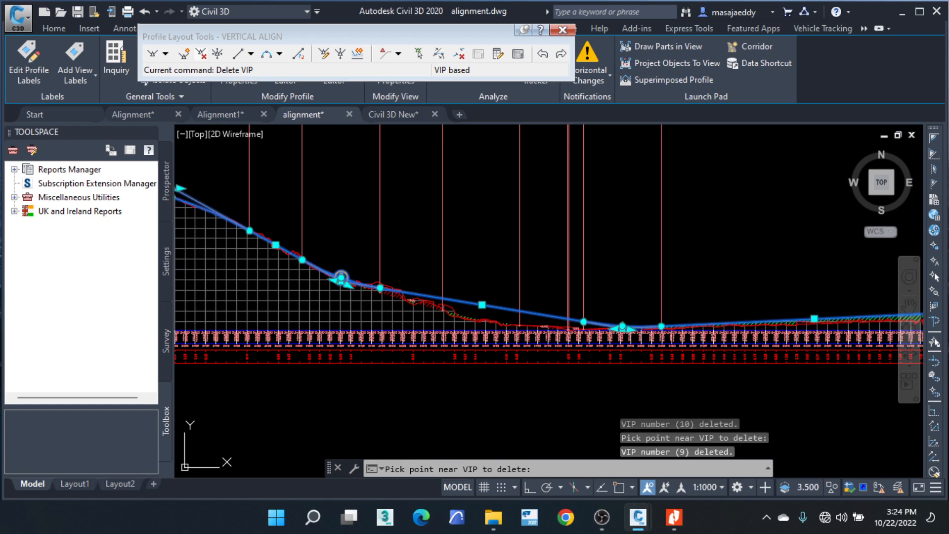
{"action": "key", "text": "Return"}
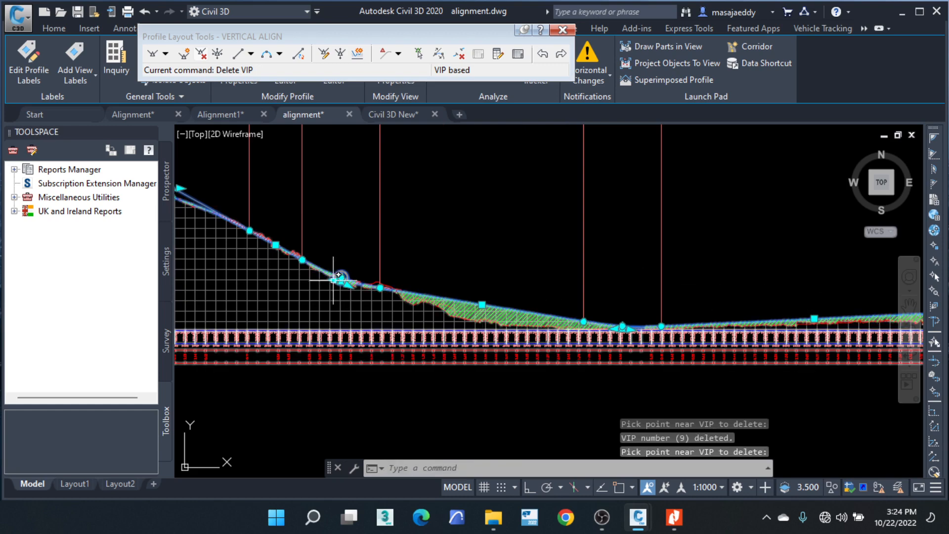
Step: Dismiss all notification markers on the design profile
{"action": "scroll", "coordinate": [342, 276], "scroll_direction": "up", "scroll_amount": 4}
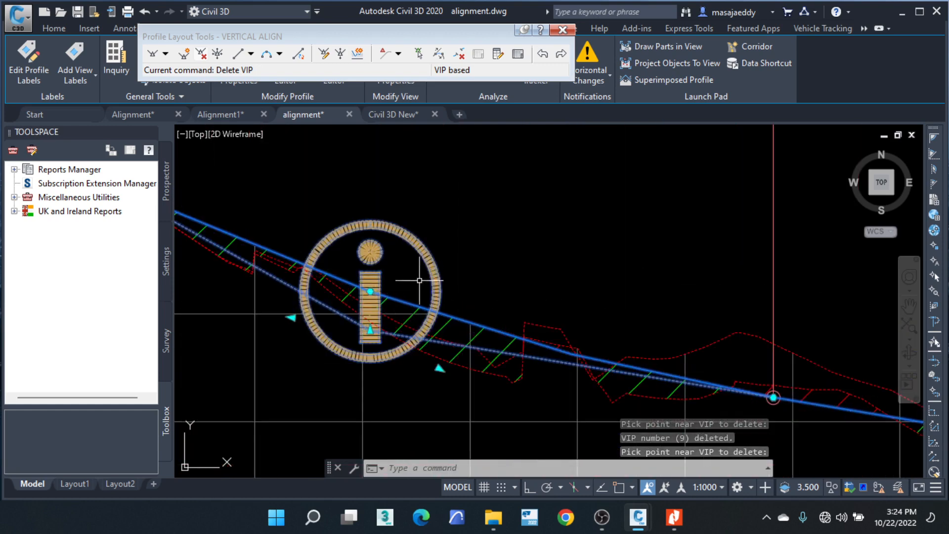
{"action": "key", "text": "Escape"}
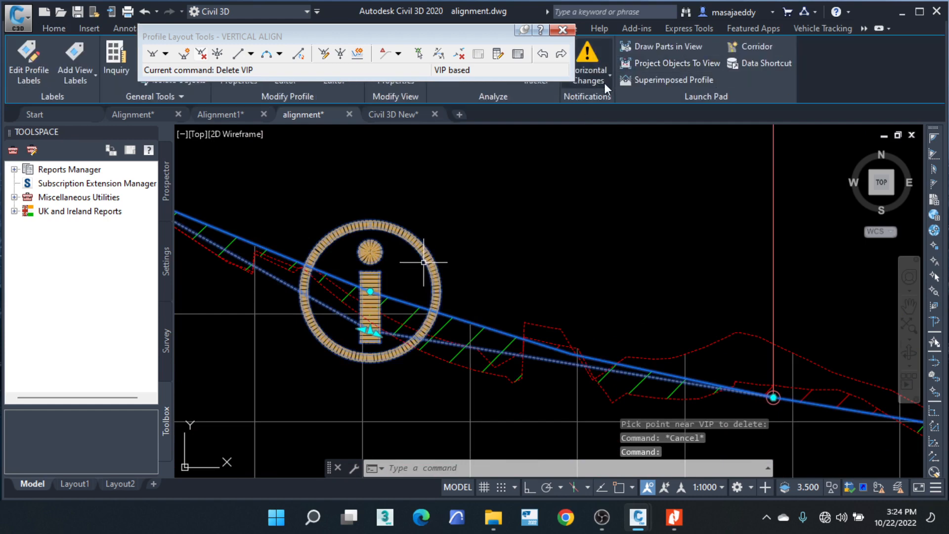
{"action": "left_click", "coordinate": [605, 83]}
{"action": "left_click", "coordinate": [619, 130]}
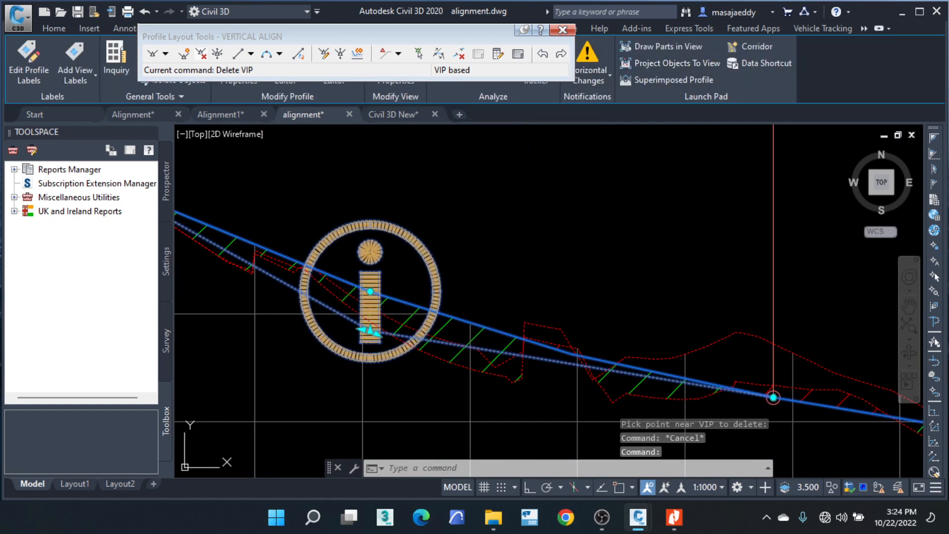
Step: Stretch the VIP at the end of the steep downgrade forward and downward, keeping it roughly in line with the incoming tangent
{"action": "scroll", "coordinate": [370, 330], "scroll_direction": "up", "scroll_amount": 2}
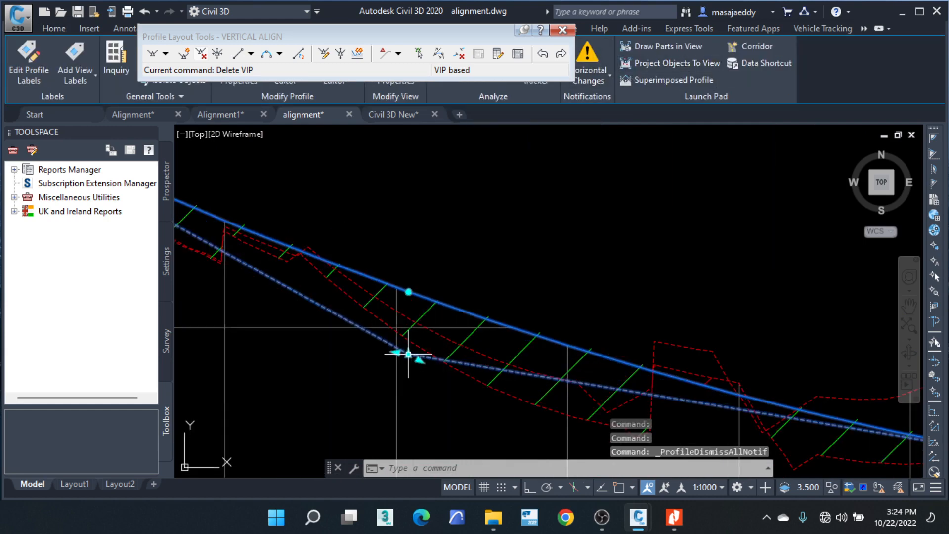
{"action": "left_click", "coordinate": [408, 354]}
{"action": "scroll", "coordinate": [445, 346], "scroll_direction": "down", "scroll_amount": 2}
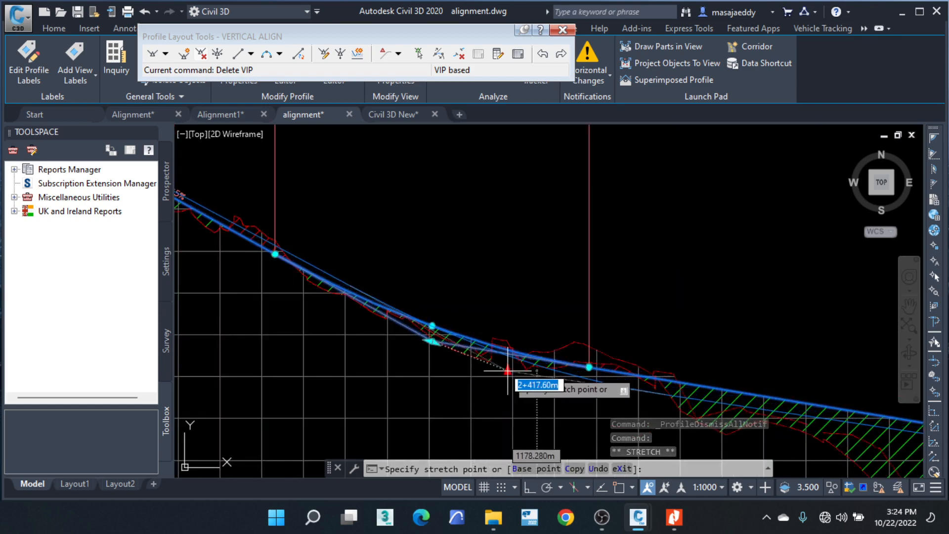
{"action": "left_click", "coordinate": [470, 362]}
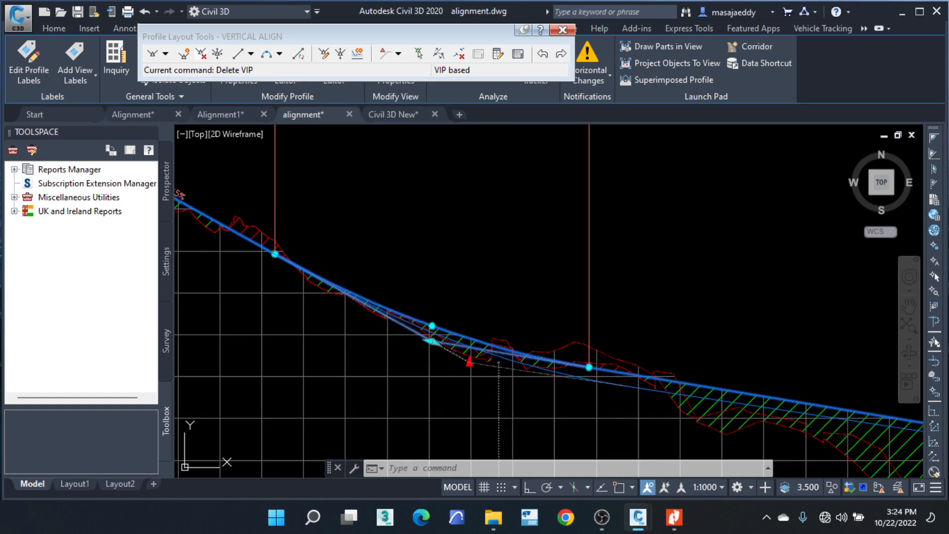
Step: Check the steep tangent's grade against the maximum gradients in Table 4-5 of the Geometric Design Manual PDF, and return to the drawing
{"action": "middle_click_drag", "start_coordinate": [288, 258], "coordinate": [436, 305]}
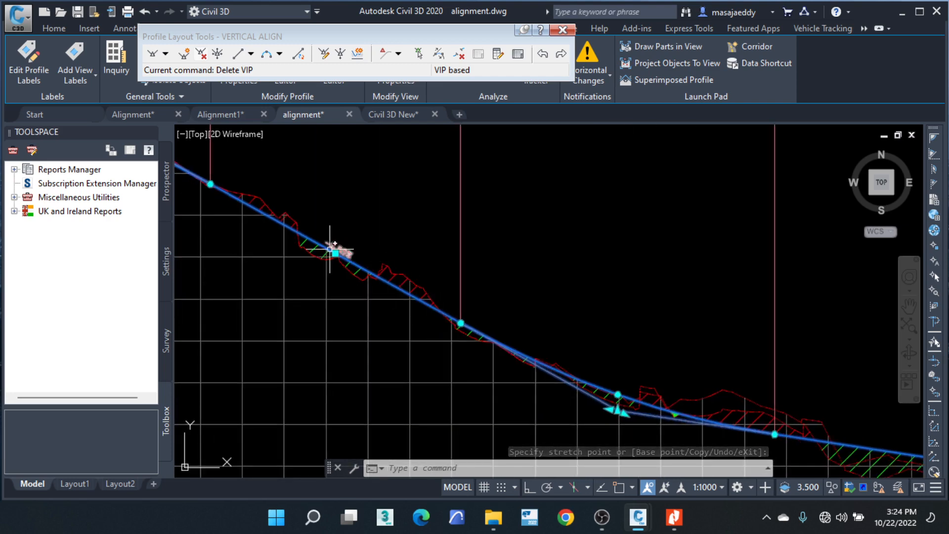
{"action": "left_click", "coordinate": [329, 250]}
{"action": "scroll", "coordinate": [329, 250], "scroll_direction": "up", "scroll_amount": 3}
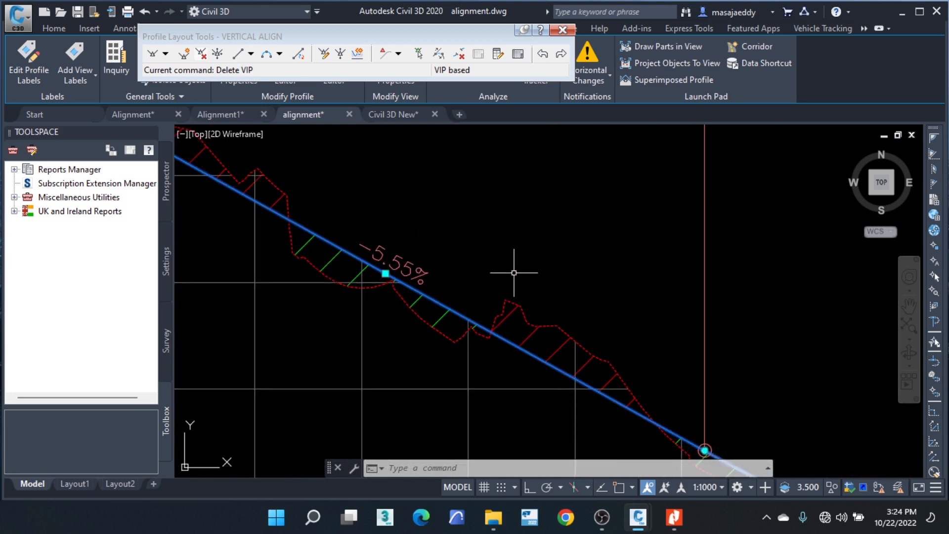
{"action": "left_click", "coordinate": [673, 517]}
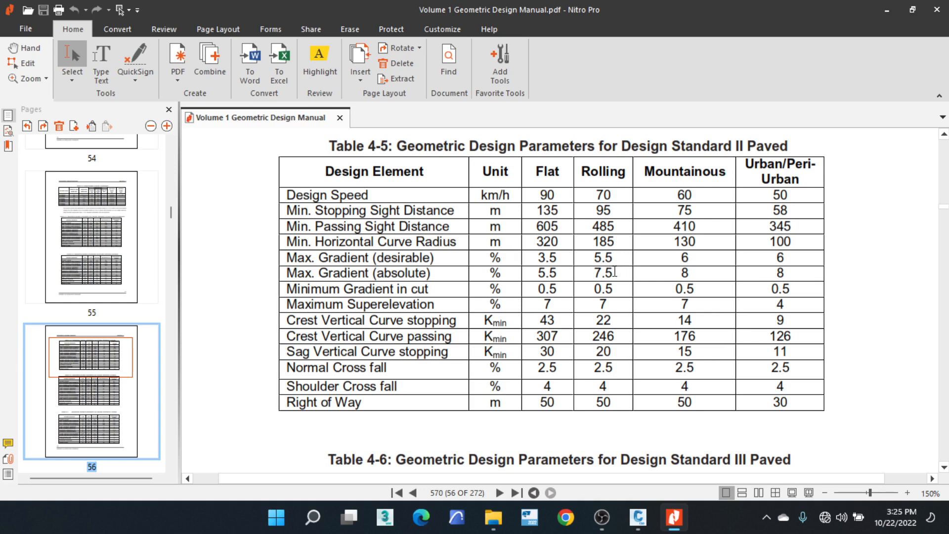
{"action": "left_click", "coordinate": [888, 10]}
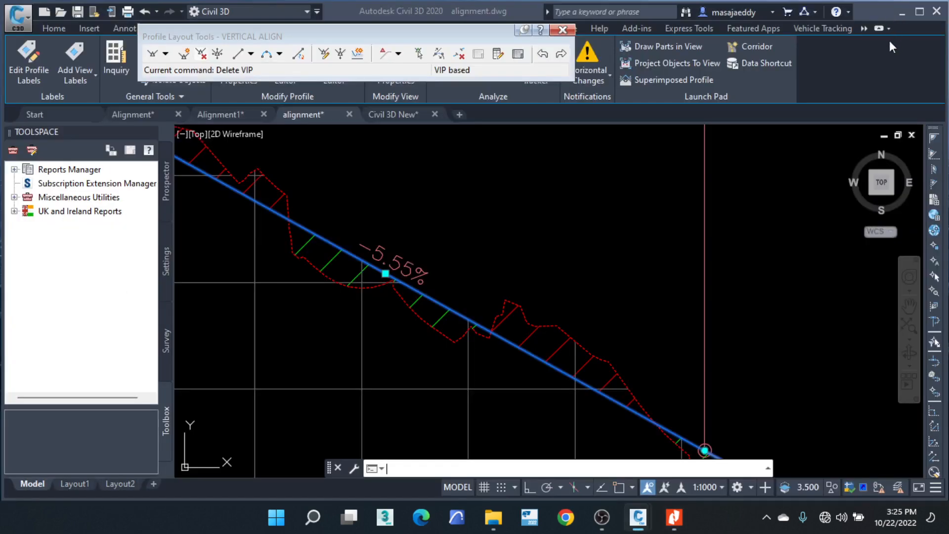
Step: Stretch the valley sag VIP back along the profile to about station 2+769, elevation 1171.56, to lower the fill before it
{"action": "scroll", "coordinate": [497, 236], "scroll_direction": "down", "scroll_amount": 4}
{"action": "middle_click_drag", "start_coordinate": [620, 282], "coordinate": [415, 258]}
{"action": "middle_click_drag", "start_coordinate": [564, 288], "coordinate": [328, 251]}
{"action": "scroll", "coordinate": [508, 282], "scroll_direction": "up", "scroll_amount": 5}
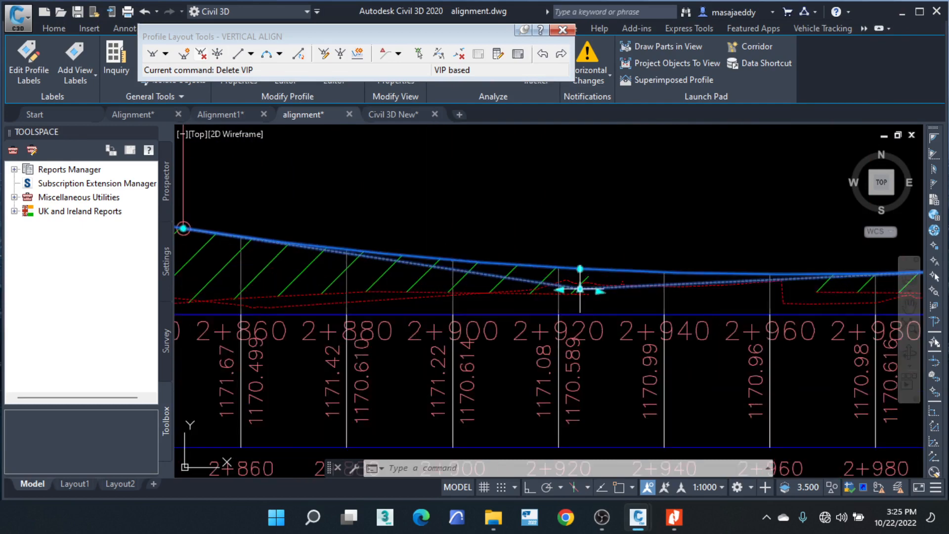
{"action": "left_click", "coordinate": [572, 303]}
{"action": "scroll", "coordinate": [580, 286], "scroll_direction": "down", "scroll_amount": 3}
{"action": "scroll", "coordinate": [580, 287], "scroll_direction": "down", "scroll_amount": 2}
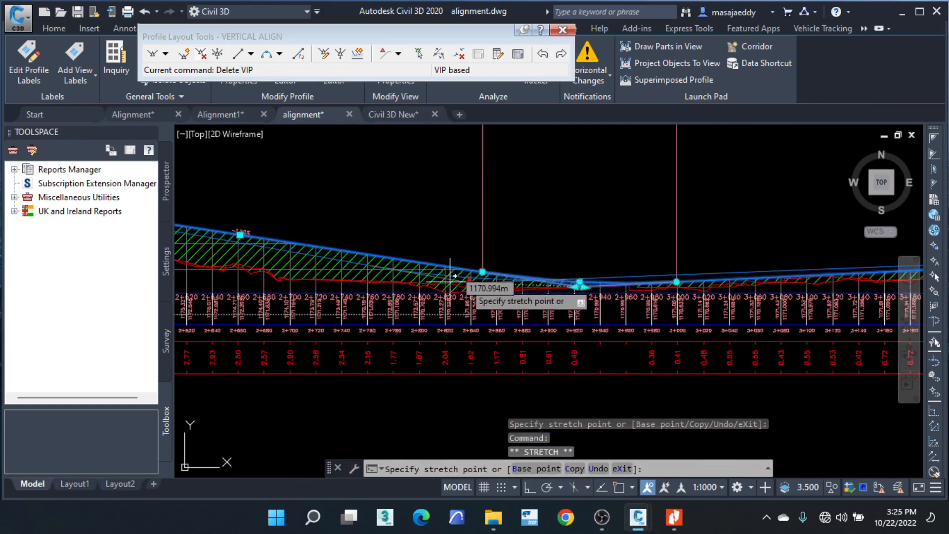
{"action": "middle_click_drag", "start_coordinate": [430, 280], "coordinate": [593, 284]}
{"action": "scroll", "coordinate": [590, 284], "scroll_direction": "down", "scroll_amount": 2}
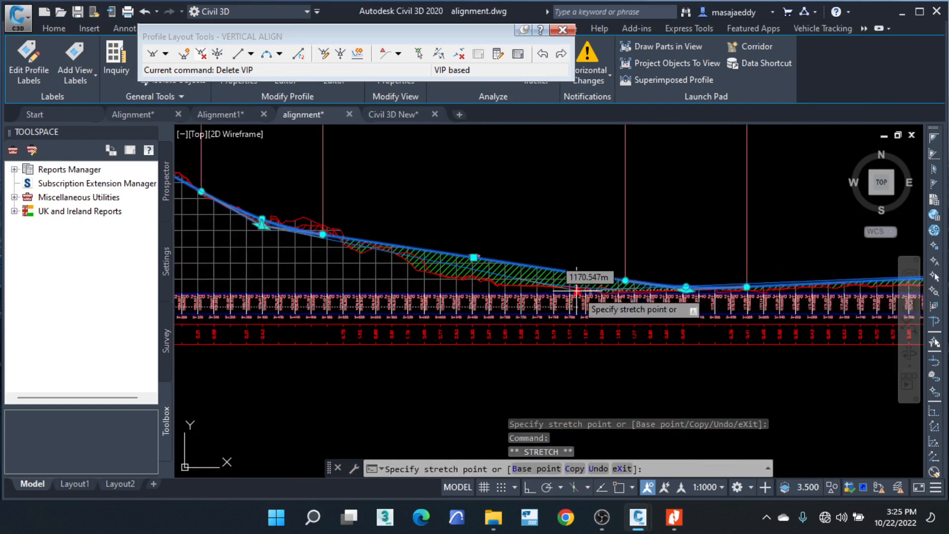
{"action": "scroll", "coordinate": [583, 285], "scroll_direction": "up", "scroll_amount": 2}
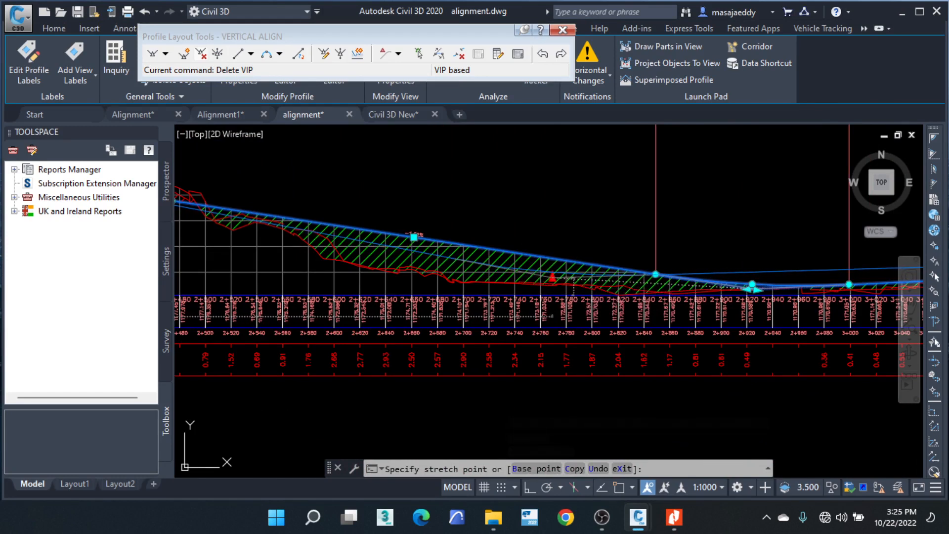
{"action": "middle_click_drag", "start_coordinate": [512, 276], "coordinate": [614, 301]}
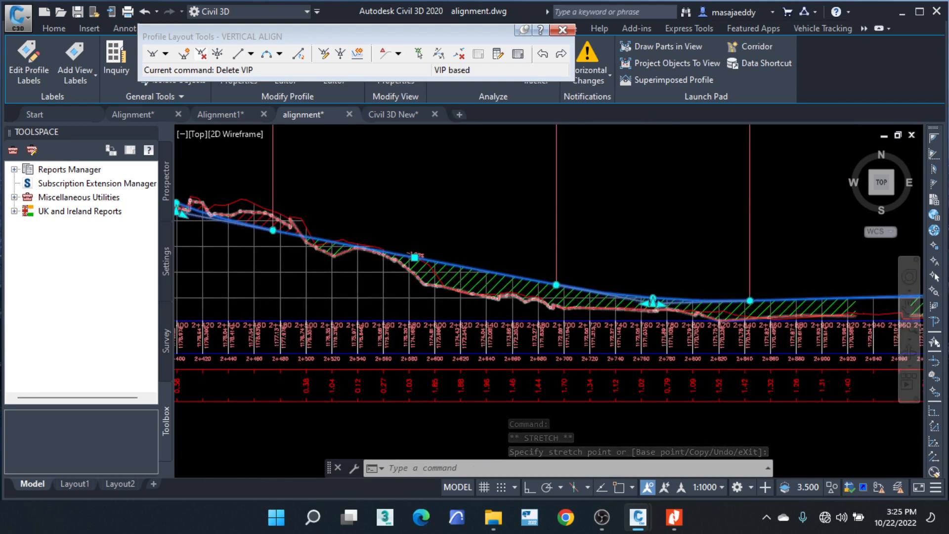
Step: Examine the K value and curve length in the valley sag curve's label, and the profile around that curve
{"action": "scroll", "coordinate": [631, 287], "scroll_direction": "down", "scroll_amount": 4}
{"action": "middle_click_drag", "start_coordinate": [661, 245], "coordinate": [608, 352]}
{"action": "middle_click_drag", "start_coordinate": [636, 213], "coordinate": [610, 352]}
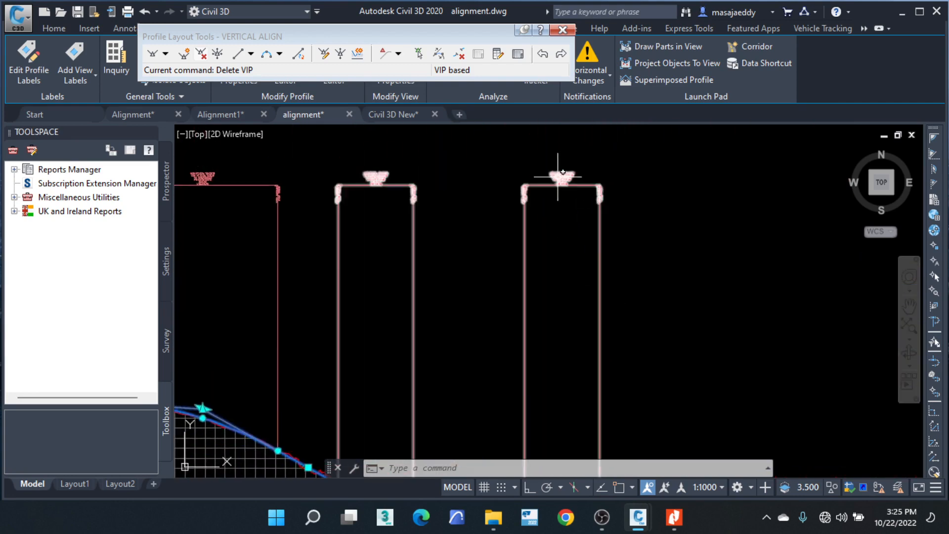
{"action": "scroll", "coordinate": [562, 172], "scroll_direction": "up", "scroll_amount": 7}
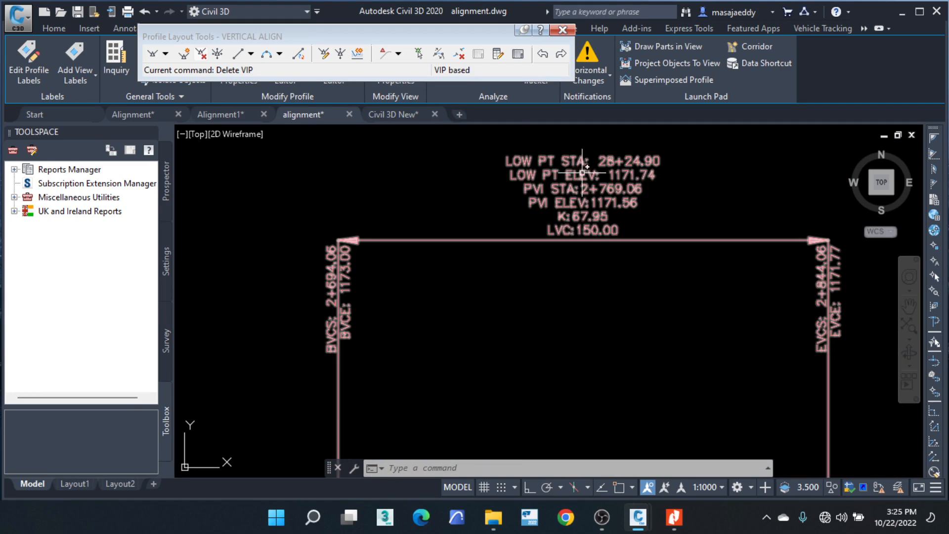
{"action": "scroll", "coordinate": [602, 228], "scroll_direction": "down", "scroll_amount": 5}
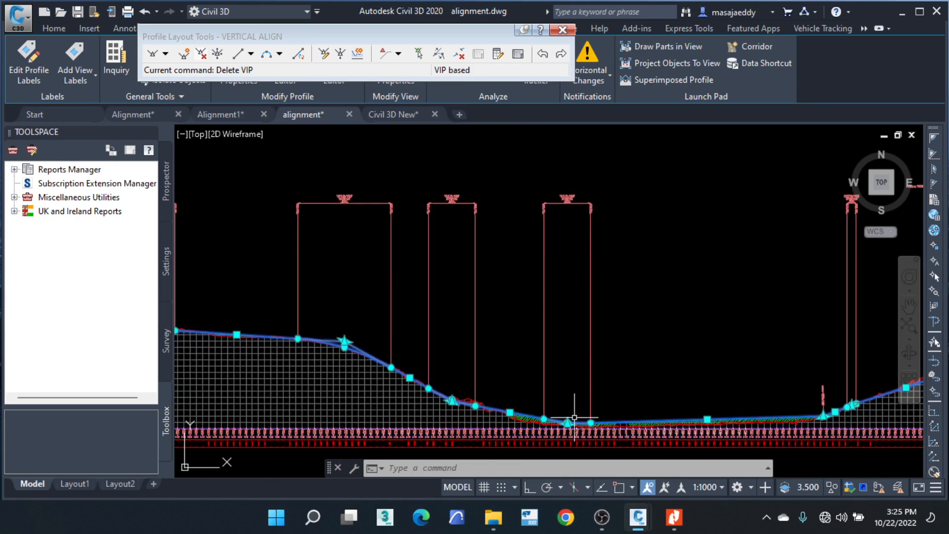
{"action": "scroll", "coordinate": [574, 418], "scroll_direction": "up", "scroll_amount": 8}
{"action": "scroll", "coordinate": [552, 432], "scroll_direction": "down", "scroll_amount": 6}
Step: Stretch the grade break VIP at the start of the upgrade back and down to between stations 3+540 and 3+560
{"action": "middle_click_drag", "start_coordinate": [607, 429], "coordinate": [577, 389]}
{"action": "middle_click_drag", "start_coordinate": [741, 405], "coordinate": [383, 371]}
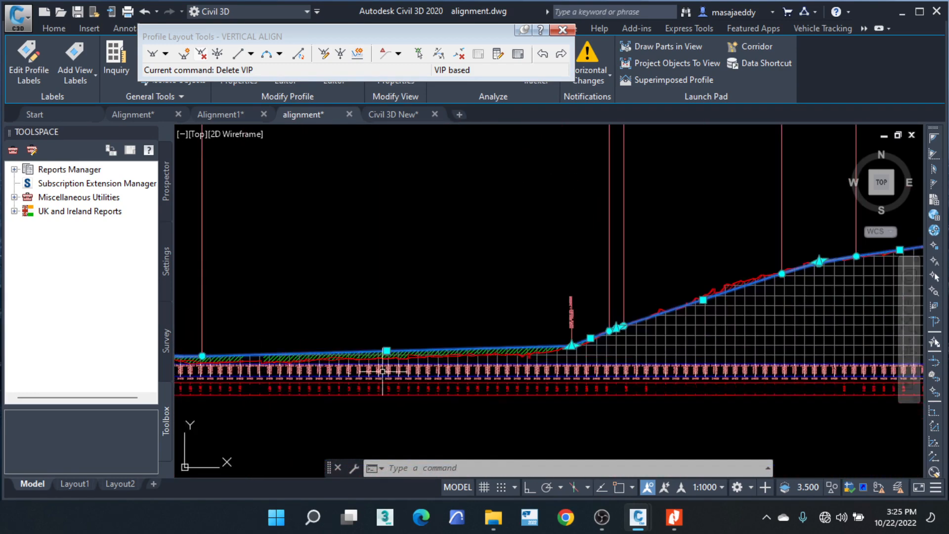
{"action": "scroll", "coordinate": [568, 343], "scroll_direction": "up", "scroll_amount": 2}
{"action": "scroll", "coordinate": [660, 318], "scroll_direction": "up", "scroll_amount": 5}
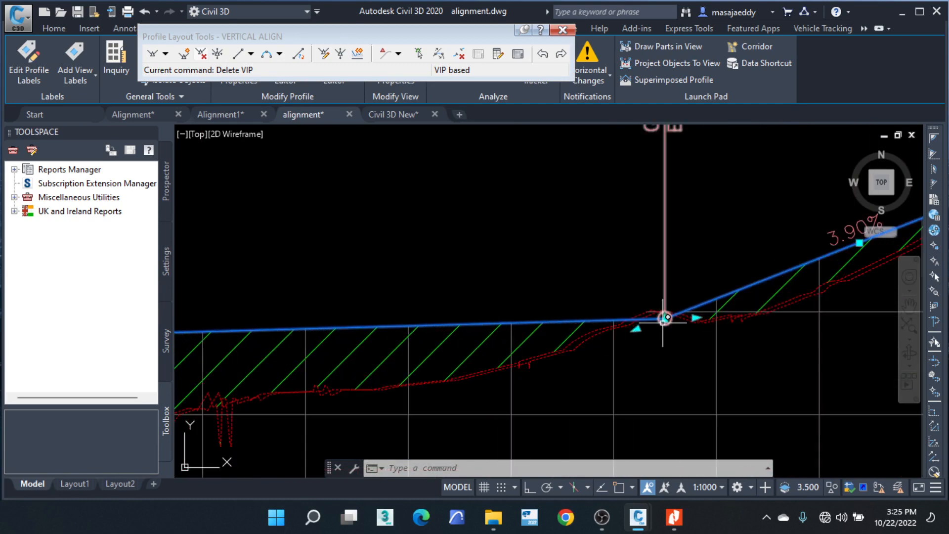
{"action": "left_click", "coordinate": [665, 318]}
{"action": "scroll", "coordinate": [623, 336], "scroll_direction": "down", "scroll_amount": 3}
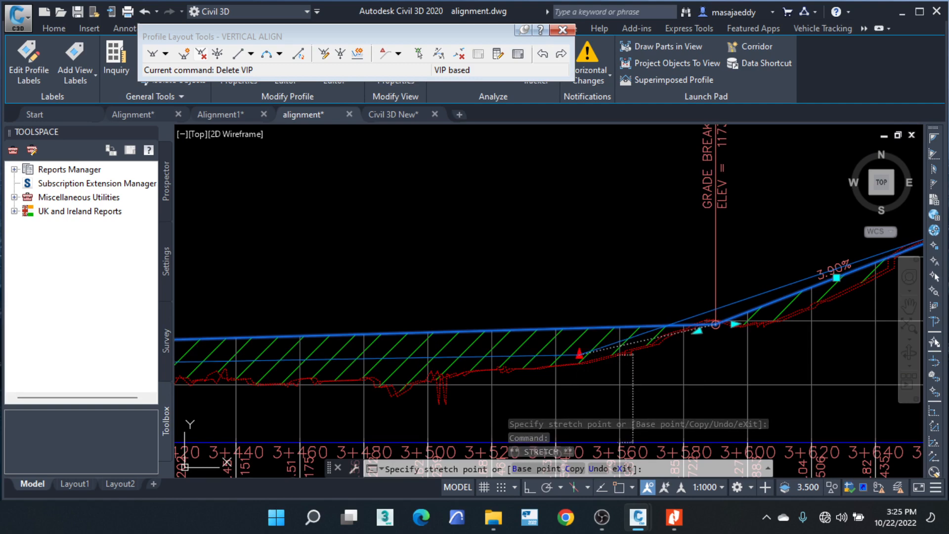
{"action": "scroll", "coordinate": [737, 333], "scroll_direction": "down", "scroll_amount": 6}
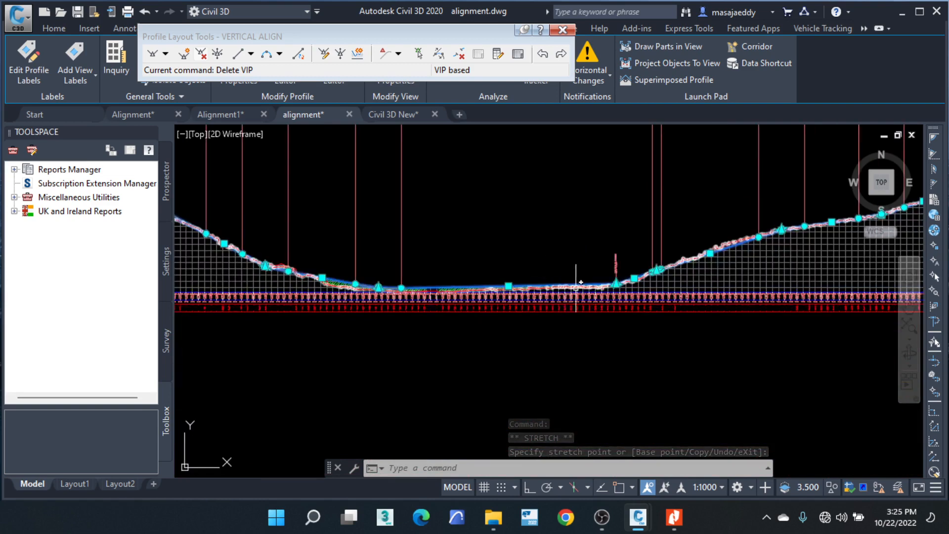
Step: Examine the fill depths between design profile and existing ground from about station 2+840 to 3+300, including the unhatched stretch near 2+940
{"action": "scroll", "coordinate": [519, 282], "scroll_direction": "up", "scroll_amount": 4}
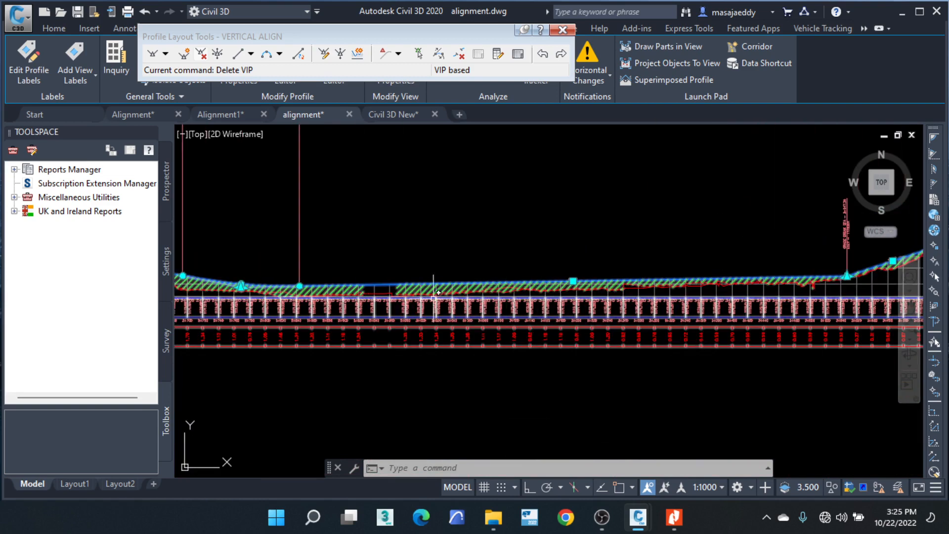
{"action": "scroll", "coordinate": [433, 298], "scroll_direction": "up", "scroll_amount": 4}
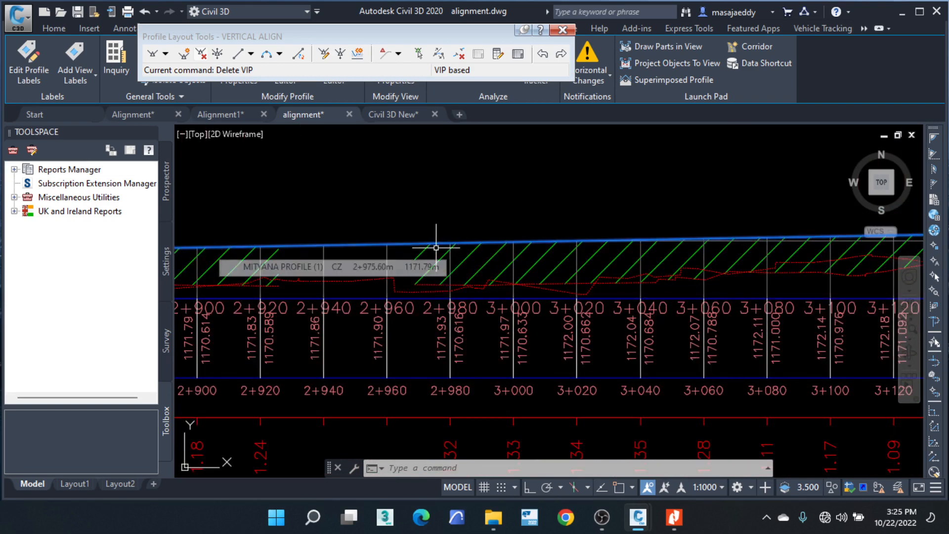
{"action": "scroll", "coordinate": [445, 272], "scroll_direction": "down", "scroll_amount": 6}
{"action": "scroll", "coordinate": [569, 286], "scroll_direction": "up", "scroll_amount": 4}
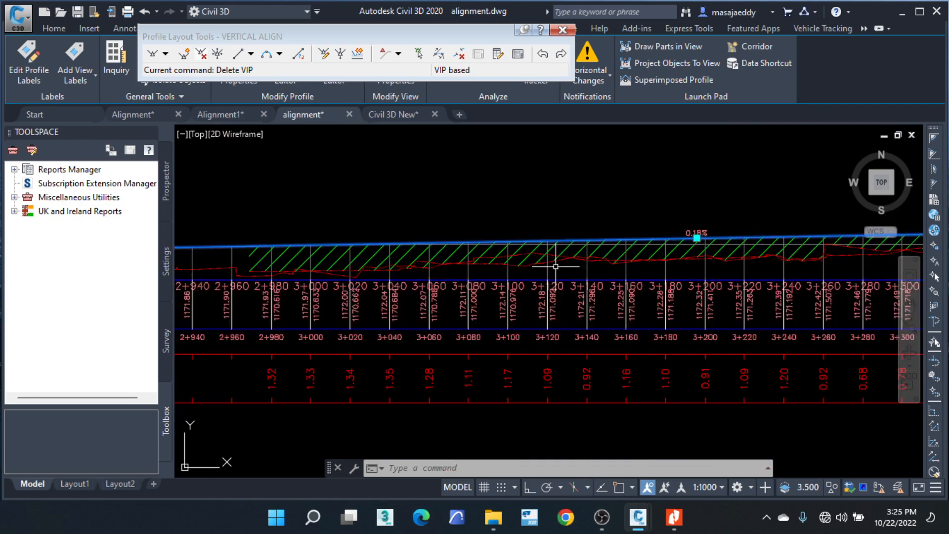
{"action": "middle_click_drag", "start_coordinate": [237, 249], "coordinate": [452, 269]}
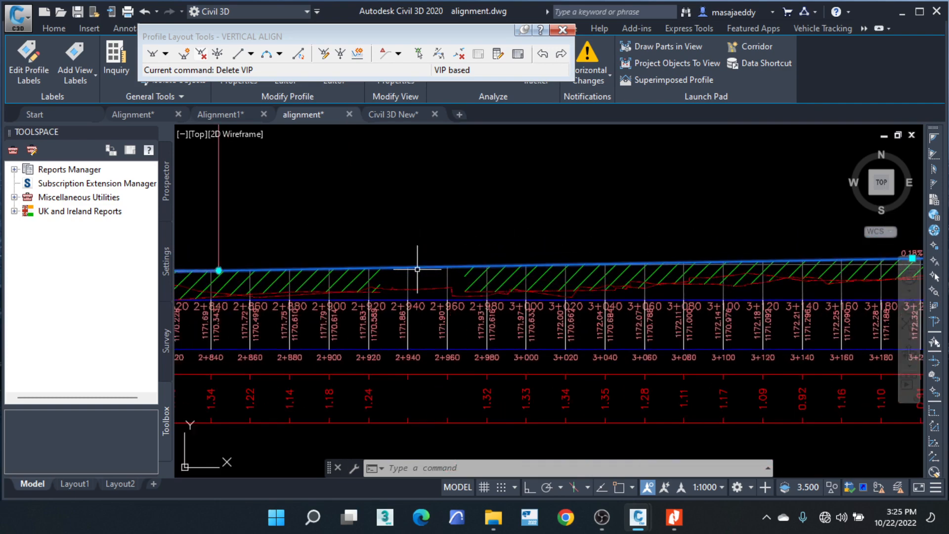
{"action": "scroll", "coordinate": [418, 269], "scroll_direction": "up", "scroll_amount": 2}
{"action": "mouse_move", "coordinate": [473, 277]}
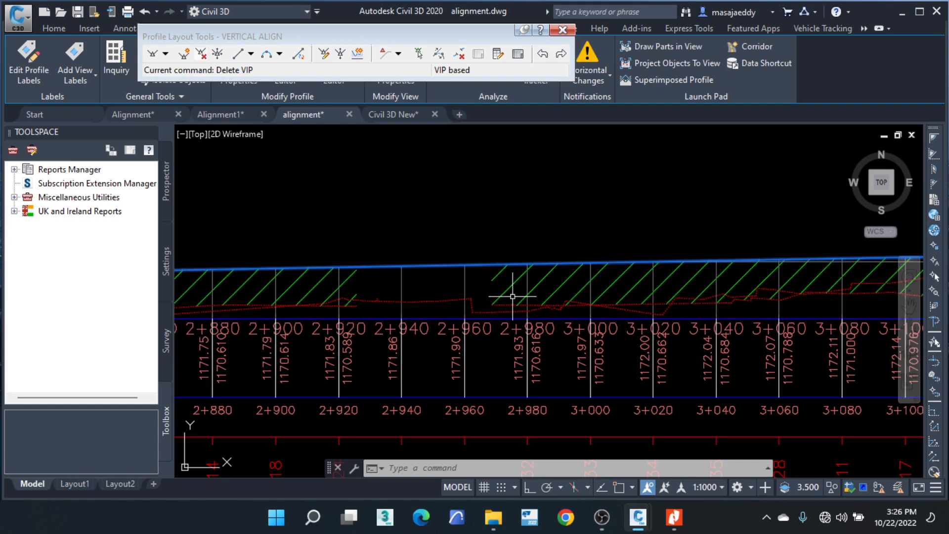
{"action": "scroll", "coordinate": [500, 272], "scroll_direction": "down", "scroll_amount": 2}
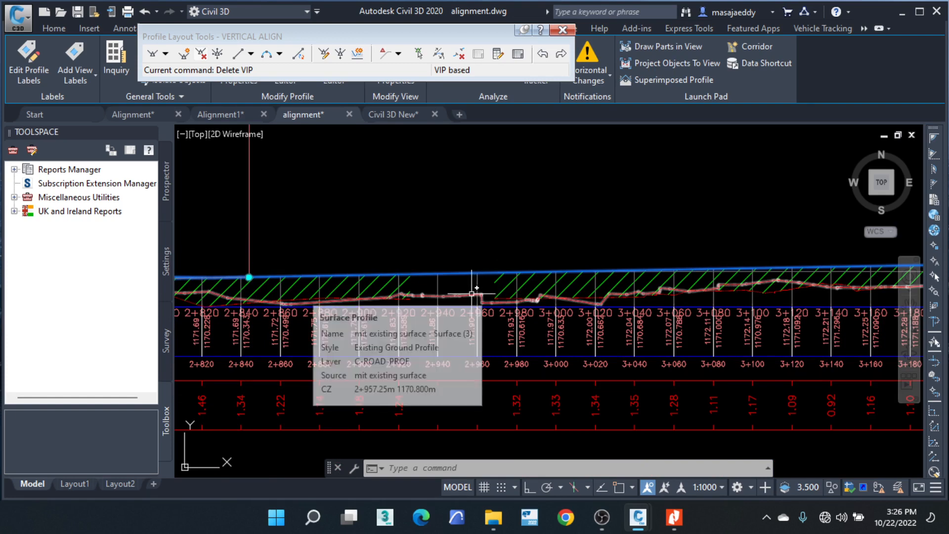
Step: Examine the fill depths between design profile and existing ground along the gentle upgrade from about station 3+000 to 3+560
{"action": "scroll", "coordinate": [466, 271], "scroll_direction": "down", "scroll_amount": 4}
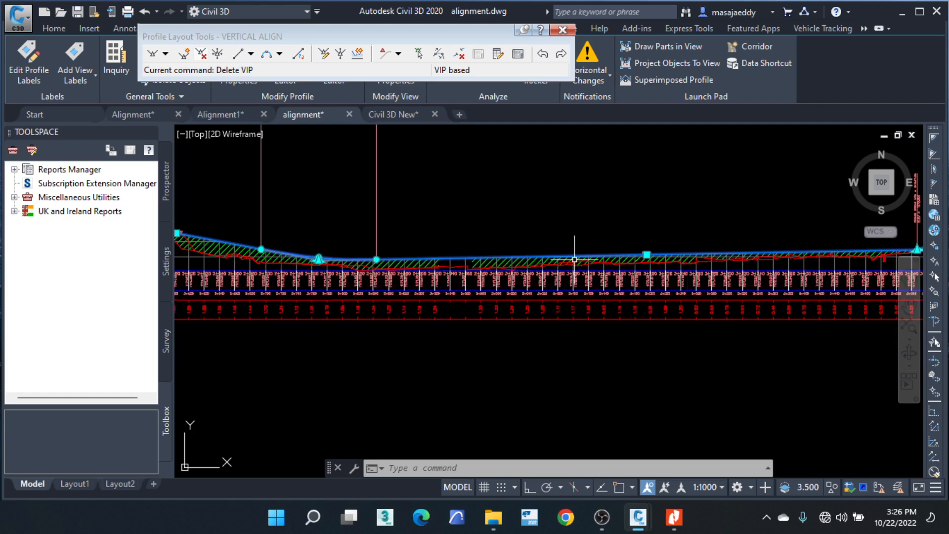
{"action": "scroll", "coordinate": [575, 259], "scroll_direction": "up", "scroll_amount": 5}
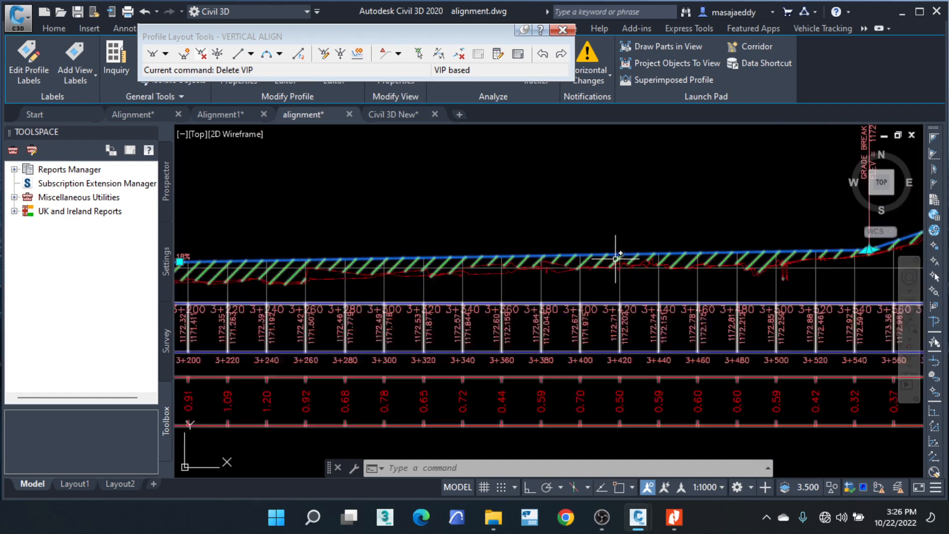
{"action": "scroll", "coordinate": [616, 258], "scroll_direction": "down", "scroll_amount": 5}
{"action": "scroll", "coordinate": [516, 233], "scroll_direction": "up", "scroll_amount": 4}
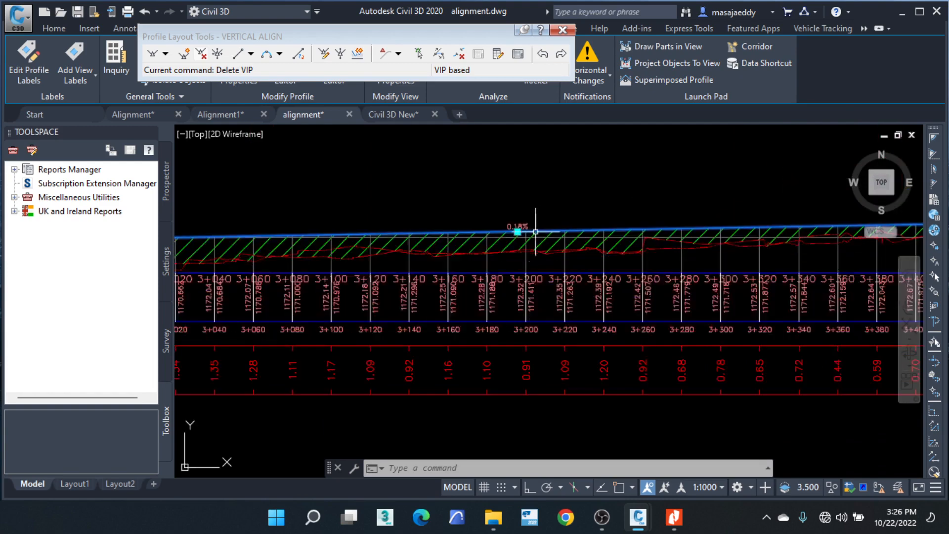
{"action": "scroll", "coordinate": [519, 226], "scroll_direction": "up", "scroll_amount": 4}
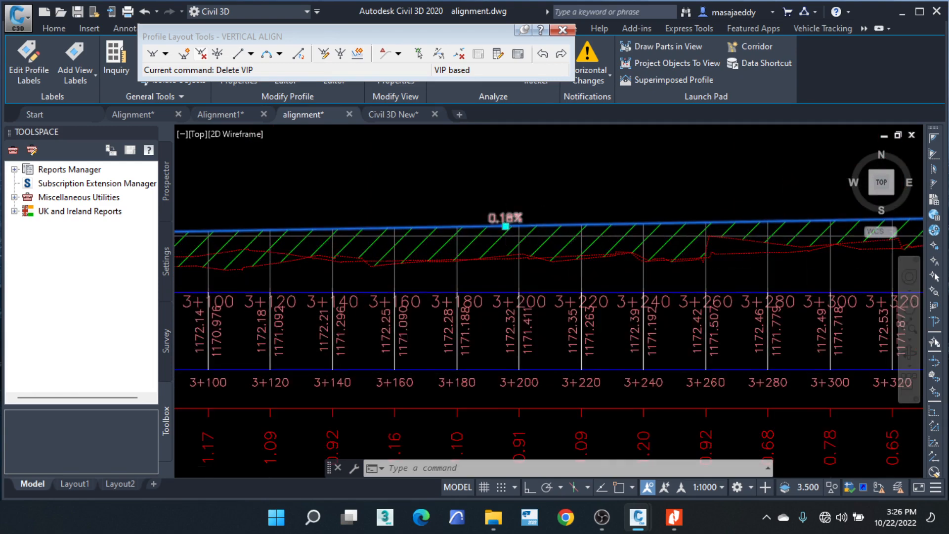
{"action": "scroll", "coordinate": [512, 223], "scroll_direction": "down", "scroll_amount": 4}
{"action": "scroll", "coordinate": [510, 218], "scroll_direction": "up", "scroll_amount": 4}
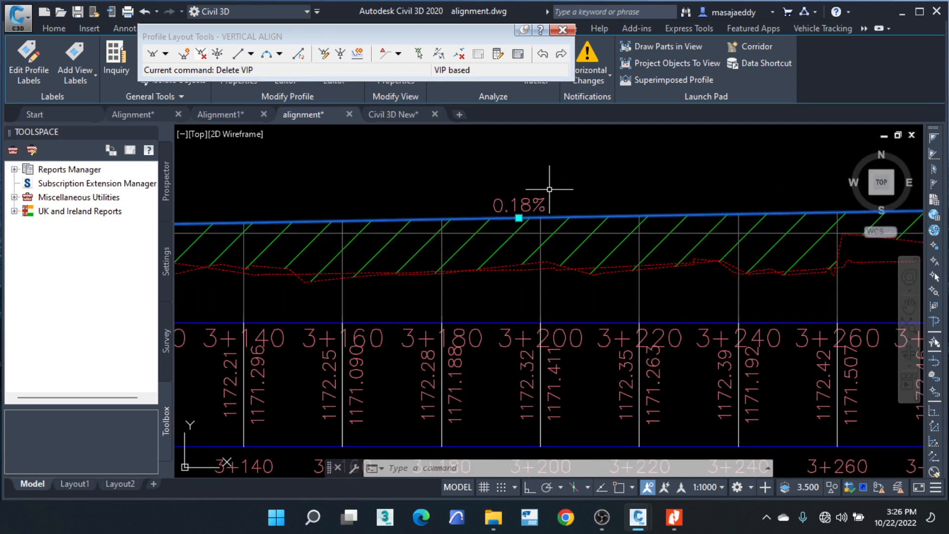
{"action": "scroll", "coordinate": [517, 195], "scroll_direction": "down", "scroll_amount": 3}
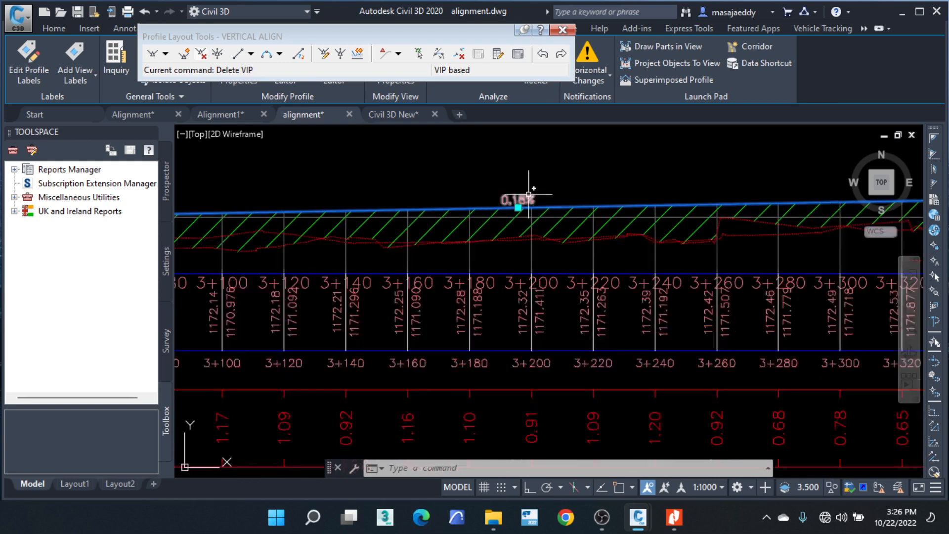
{"action": "scroll", "coordinate": [578, 181], "scroll_direction": "down", "scroll_amount": 1}
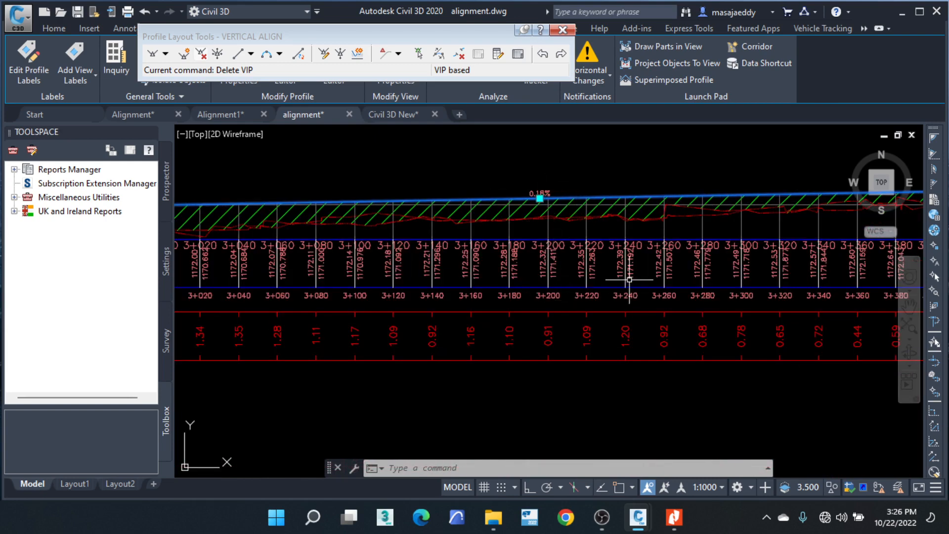
{"action": "scroll", "coordinate": [665, 343], "scroll_direction": "down", "scroll_amount": 6}
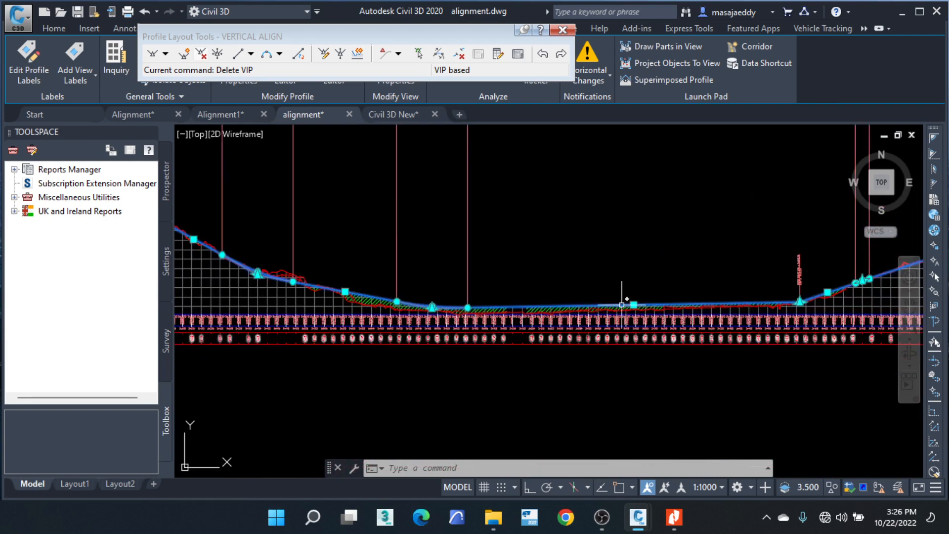
Step: Examine the fill around the valley sag curve from about station 2+580 to 2+940 and the descent before it
{"action": "scroll", "coordinate": [271, 285], "scroll_direction": "up", "scroll_amount": 3}
{"action": "scroll", "coordinate": [373, 241], "scroll_direction": "down", "scroll_amount": 2}
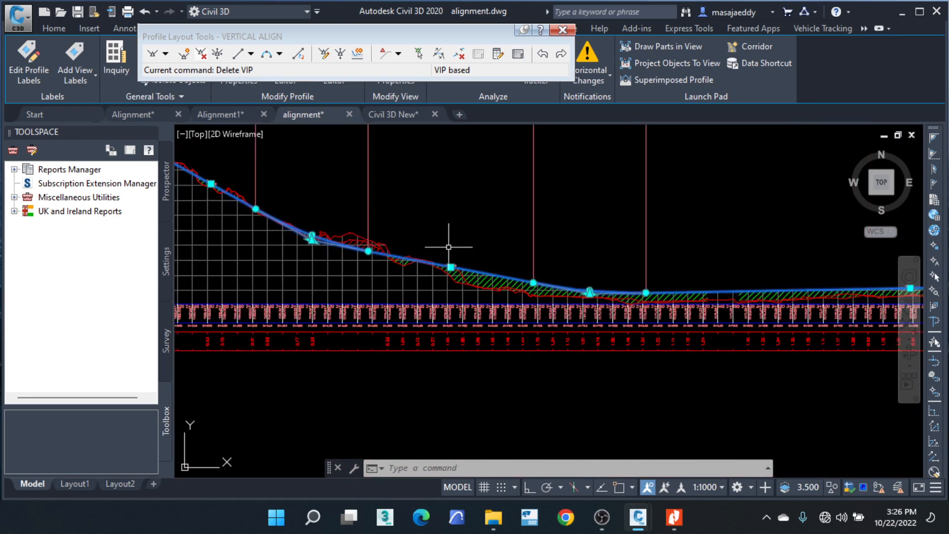
{"action": "middle_click_drag", "start_coordinate": [634, 307], "coordinate": [612, 298]}
{"action": "scroll", "coordinate": [612, 299], "scroll_direction": "up", "scroll_amount": 1}
{"action": "scroll", "coordinate": [505, 257], "scroll_direction": "up", "scroll_amount": 1}
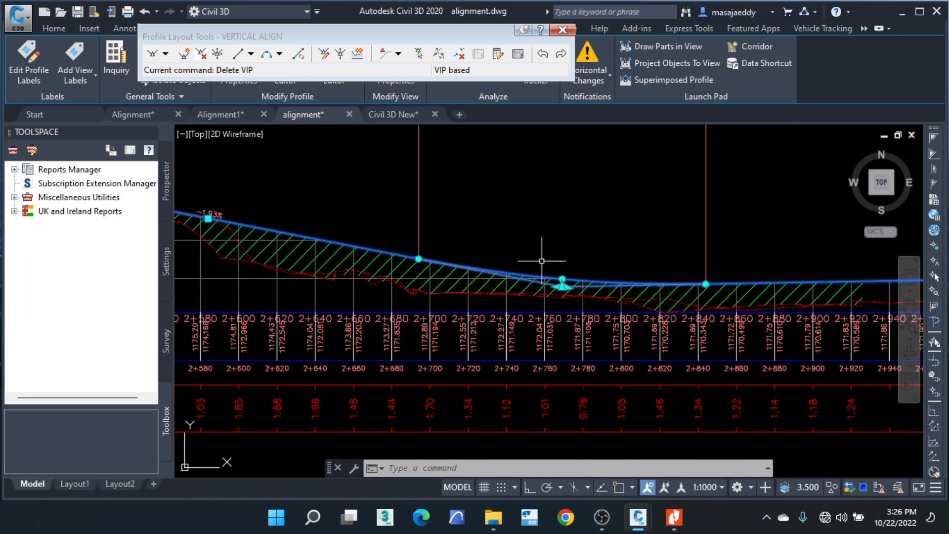
{"action": "scroll", "coordinate": [541, 261], "scroll_direction": "down", "scroll_amount": 2}
{"action": "scroll", "coordinate": [492, 197], "scroll_direction": "down", "scroll_amount": 1}
{"action": "scroll", "coordinate": [578, 324], "scroll_direction": "down", "scroll_amount": 2}
{"action": "middle_click_drag", "start_coordinate": [525, 212], "coordinate": [515, 225]}
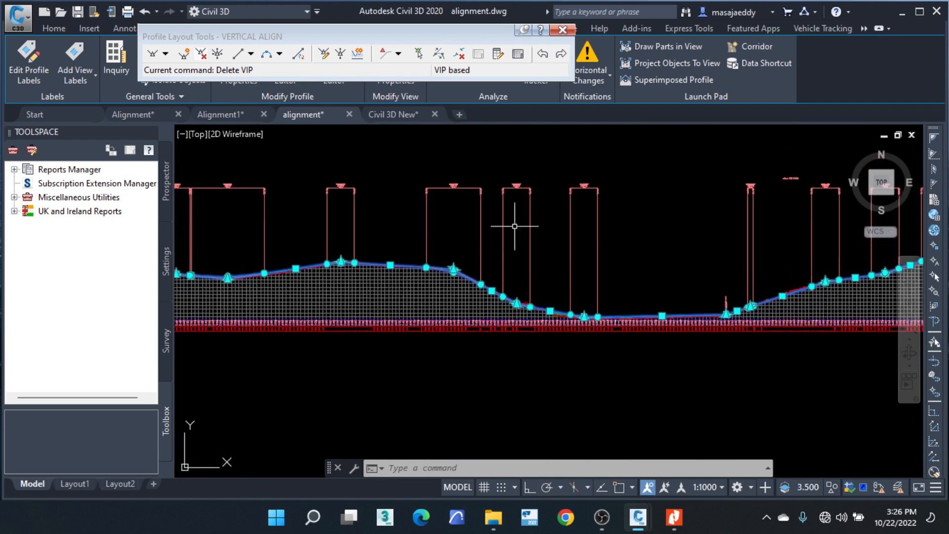
Step: Lengthen the sag curve centred near station 2+400 by stretching its curve midpoint straight up
{"action": "scroll", "coordinate": [535, 304], "scroll_direction": "up", "scroll_amount": 4}
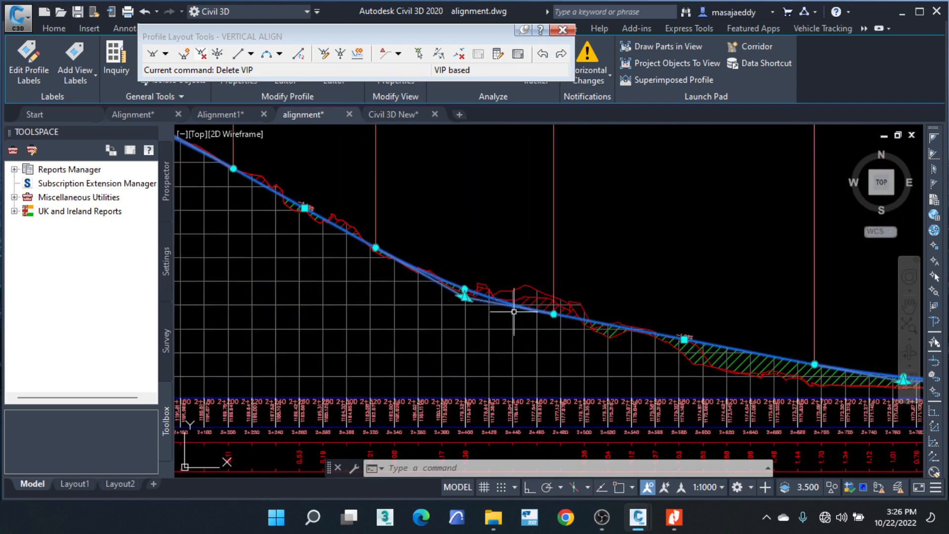
{"action": "scroll", "coordinate": [482, 300], "scroll_direction": "up", "scroll_amount": 1}
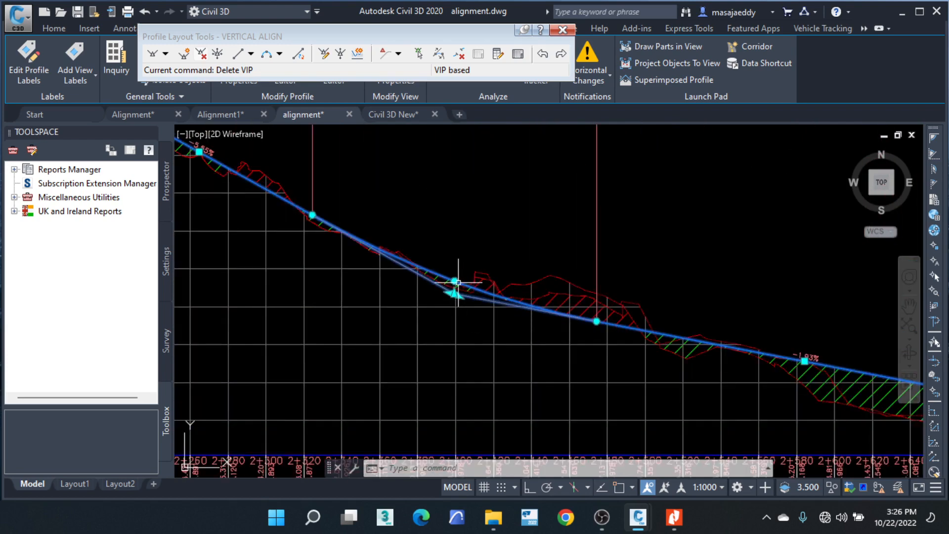
{"action": "left_click", "coordinate": [455, 281]}
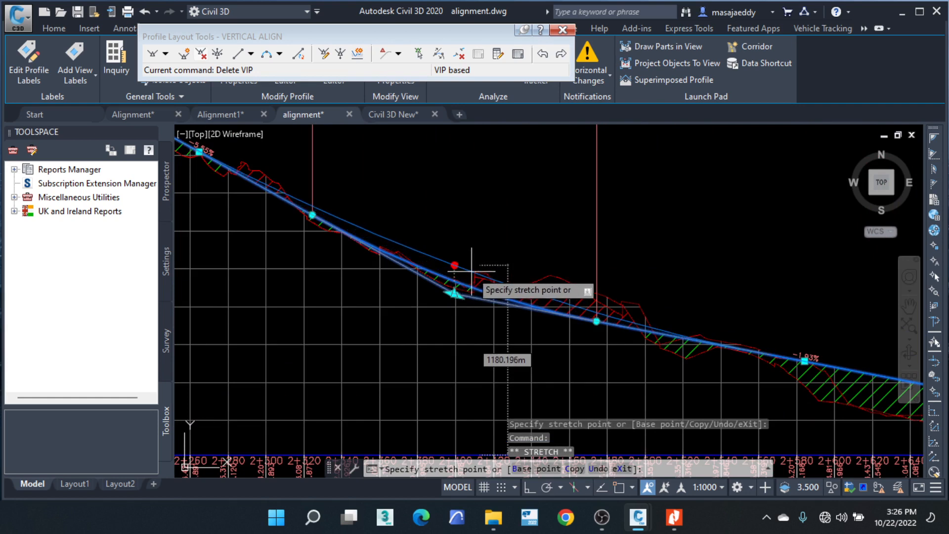
{"action": "left_click", "coordinate": [455, 268]}
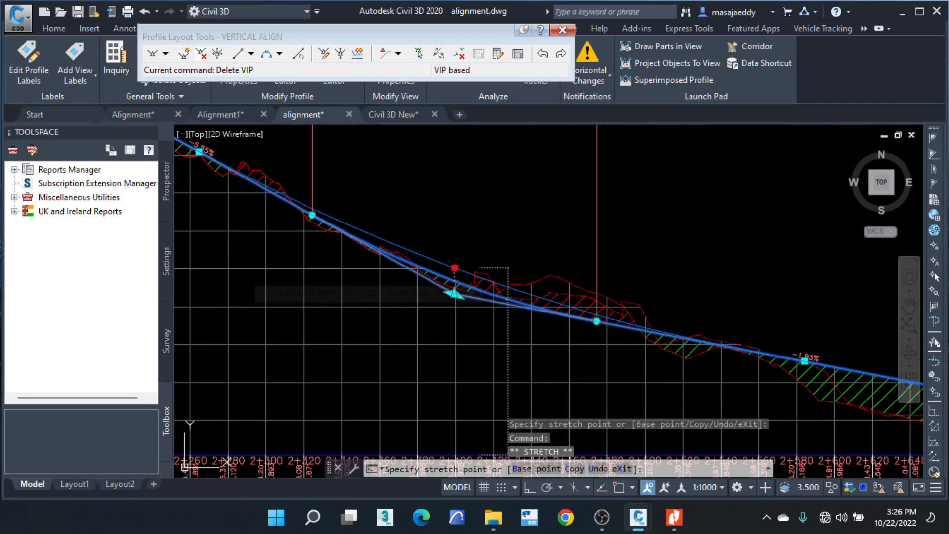
{"action": "key", "text": "Escape"}
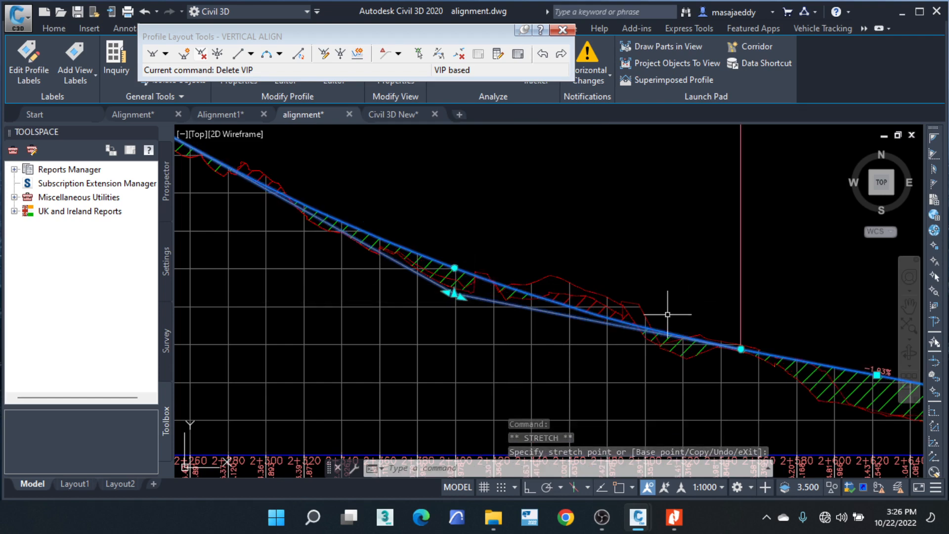
Step: Stretch the valley sag VIP forward and down to about station 2+790 to lower the profile toward existing ground
{"action": "scroll", "coordinate": [638, 321], "scroll_direction": "down", "scroll_amount": 5}
{"action": "scroll", "coordinate": [516, 275], "scroll_direction": "up", "scroll_amount": 6}
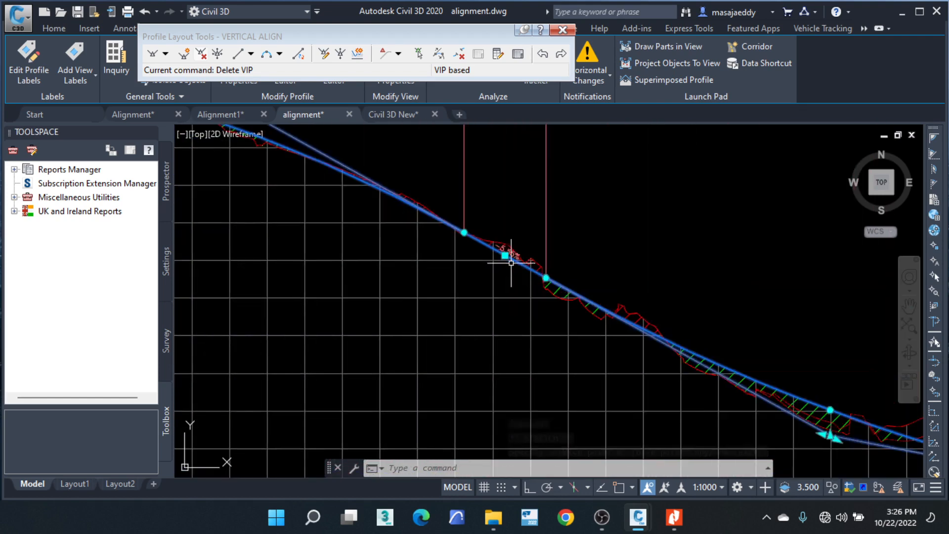
{"action": "scroll", "coordinate": [435, 303], "scroll_direction": "down", "scroll_amount": 3}
{"action": "middle_click_drag", "start_coordinate": [729, 337], "coordinate": [512, 299]}
{"action": "scroll", "coordinate": [535, 355], "scroll_direction": "up", "scroll_amount": 5}
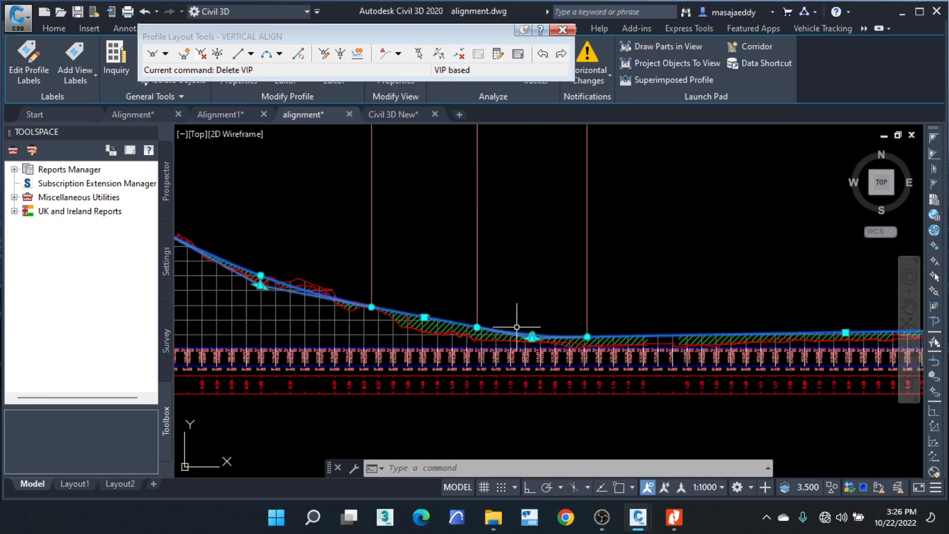
{"action": "left_click", "coordinate": [558, 337]}
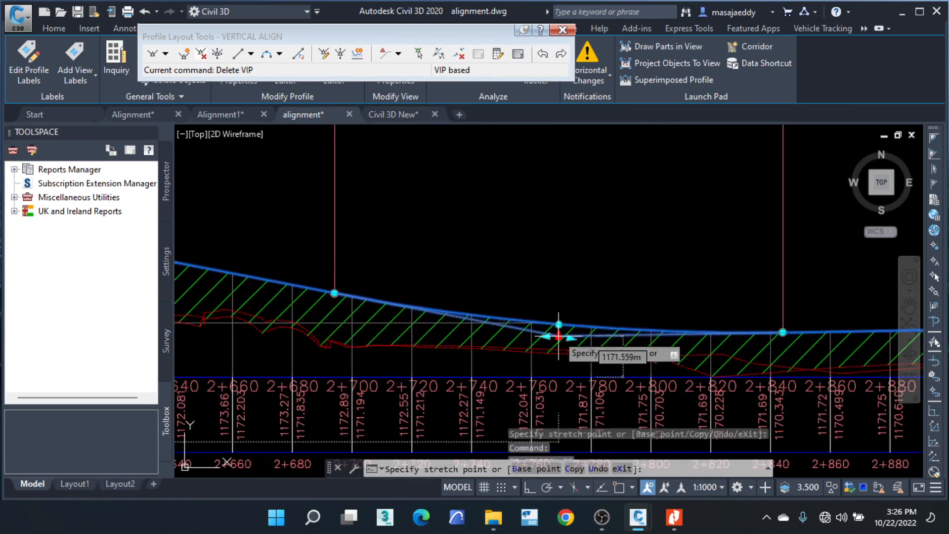
{"action": "scroll", "coordinate": [578, 341], "scroll_direction": "down", "scroll_amount": 2}
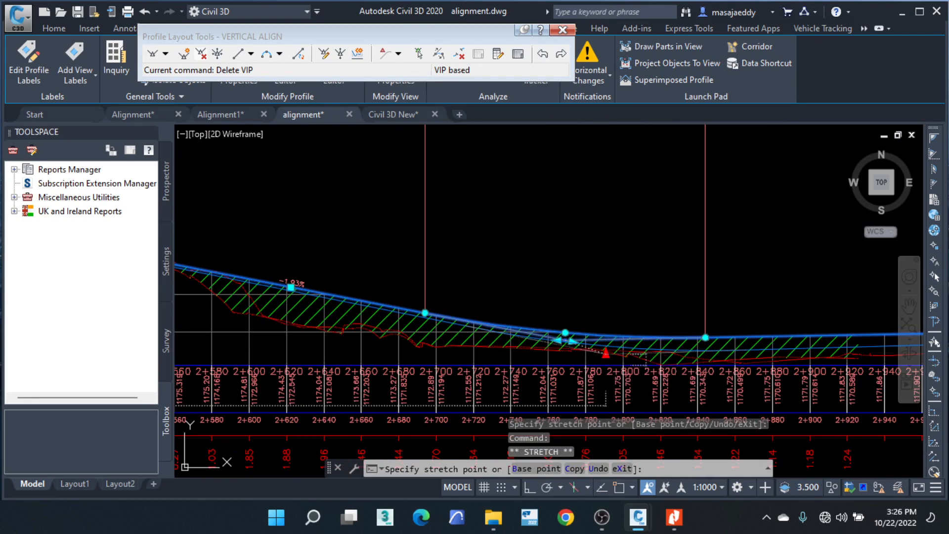
{"action": "left_click", "coordinate": [606, 352]}
Step: Examine the fill depths along the lowered profile from about station 2+820 to 3+380
{"action": "scroll", "coordinate": [342, 313], "scroll_direction": "down", "scroll_amount": 4}
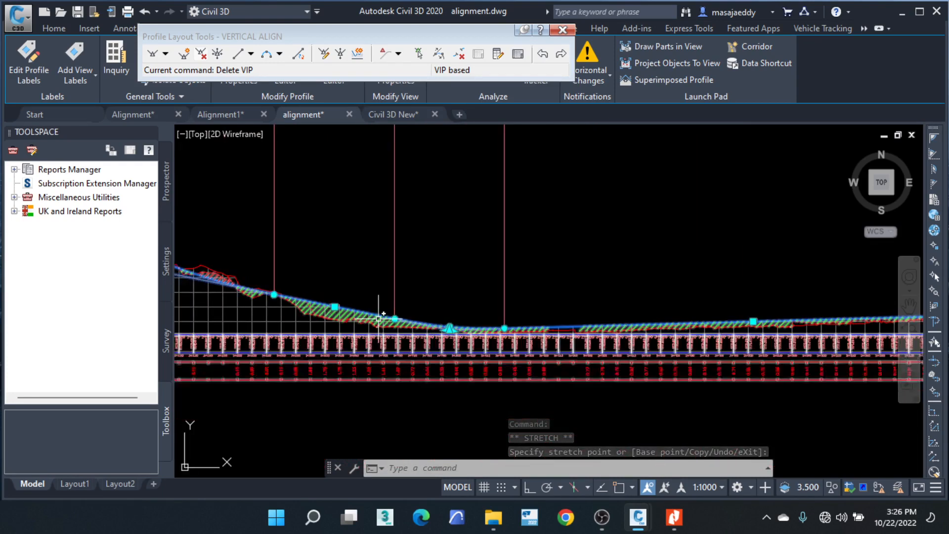
{"action": "scroll", "coordinate": [378, 311], "scroll_direction": "up", "scroll_amount": 5}
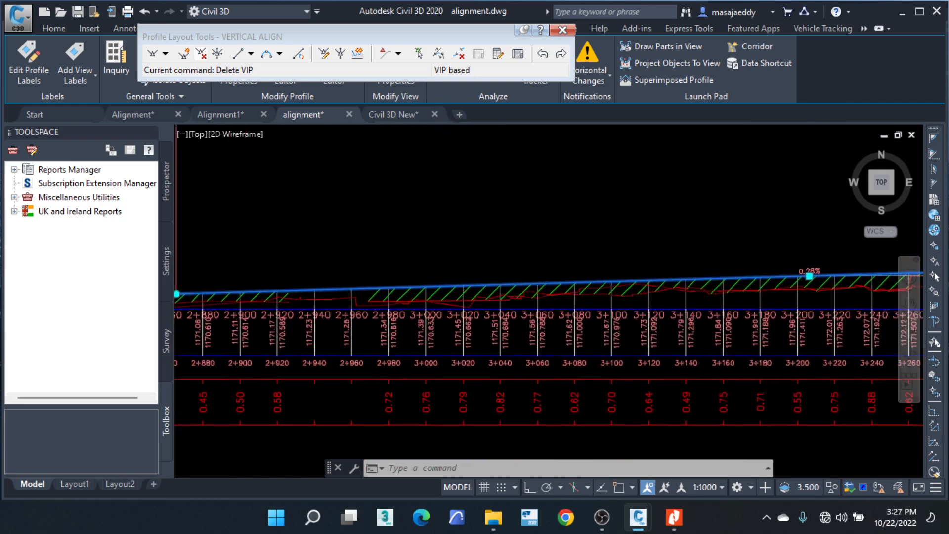
{"action": "scroll", "coordinate": [519, 388], "scroll_direction": "down", "scroll_amount": 3}
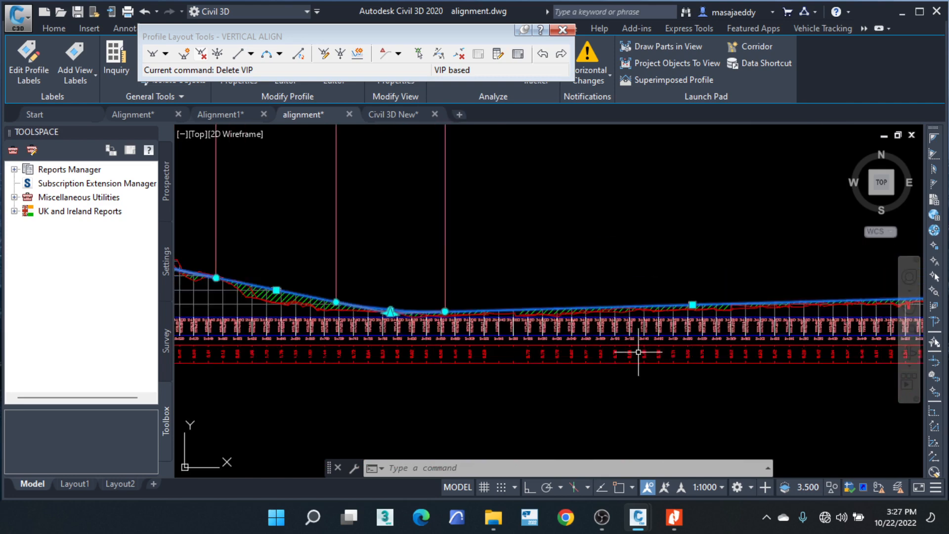
{"action": "scroll", "coordinate": [525, 357], "scroll_direction": "up", "scroll_amount": 3}
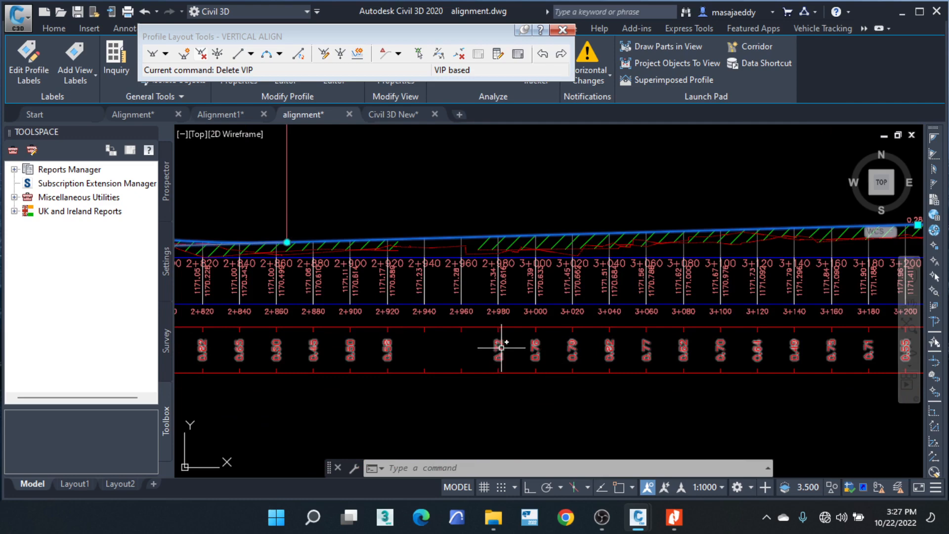
{"action": "middle_click_drag", "start_coordinate": [679, 363], "coordinate": [586, 363]}
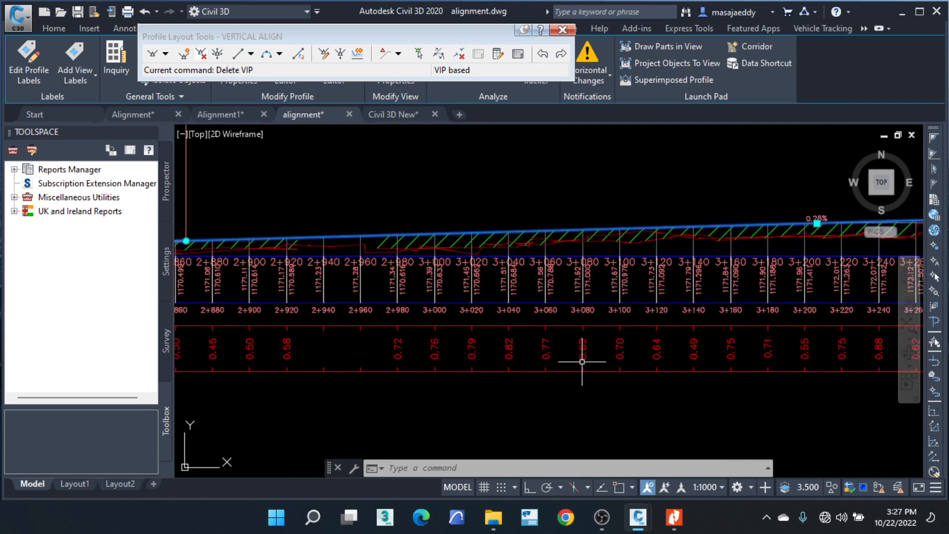
{"action": "scroll", "coordinate": [615, 354], "scroll_direction": "down", "scroll_amount": 2}
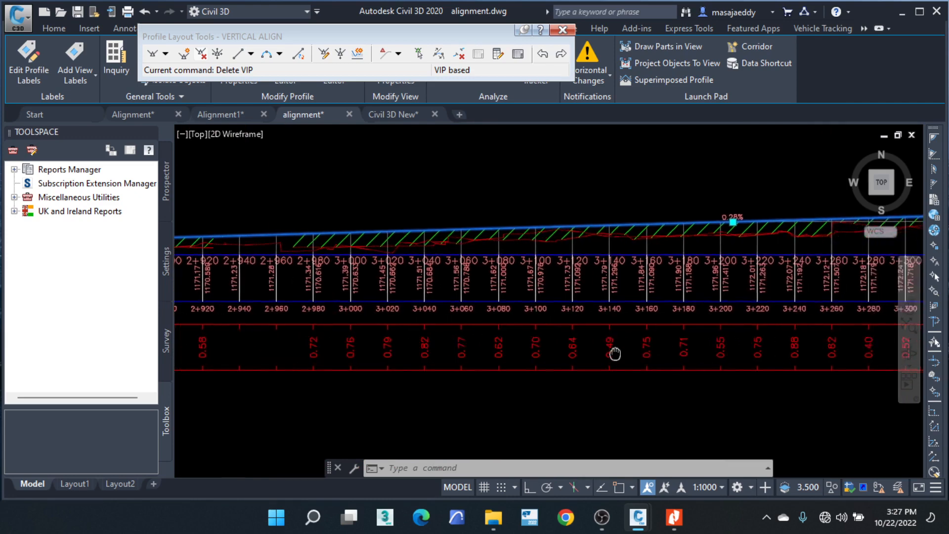
{"action": "scroll", "coordinate": [544, 344], "scroll_direction": "down", "scroll_amount": 2}
{"action": "scroll", "coordinate": [593, 317], "scroll_direction": "up", "scroll_amount": 4}
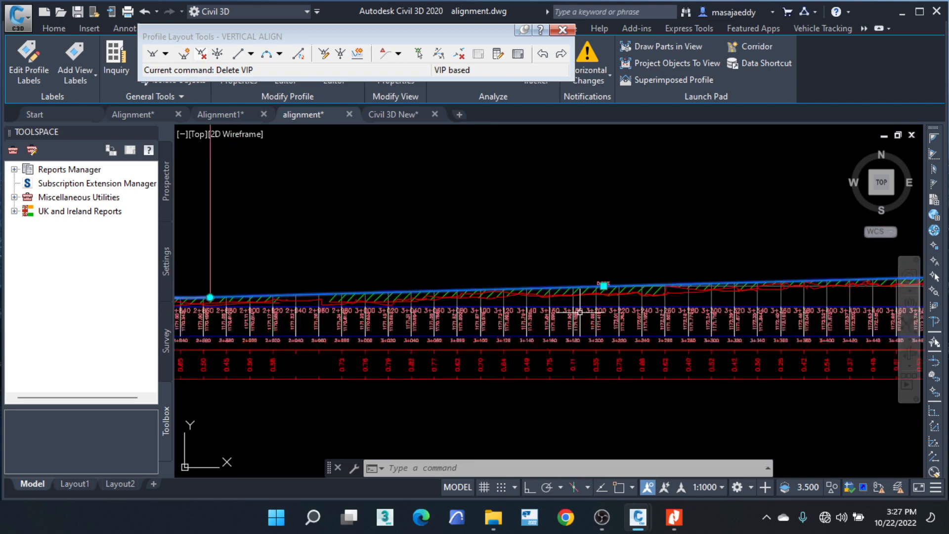
{"action": "scroll", "coordinate": [618, 272], "scroll_direction": "up", "scroll_amount": 2}
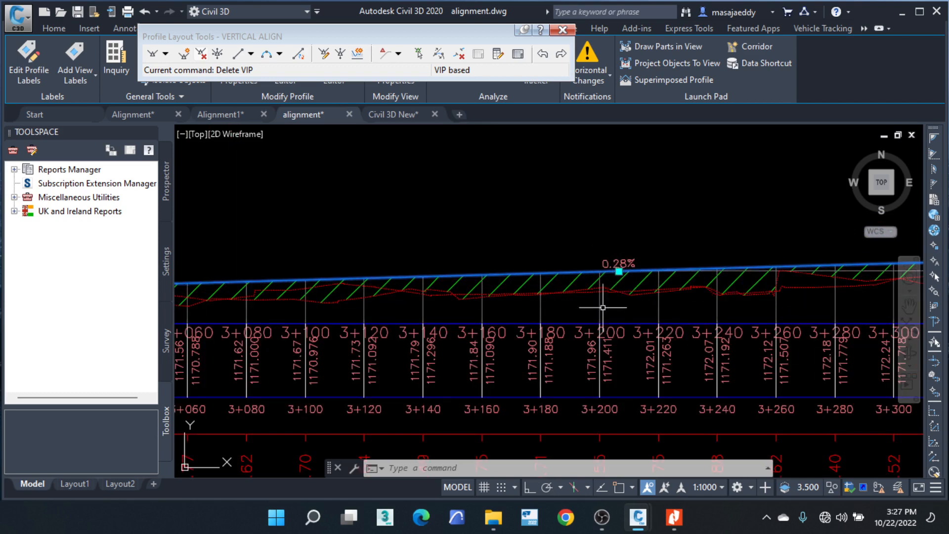
{"action": "middle_click_drag", "start_coordinate": [606, 361], "coordinate": [671, 247]}
{"action": "scroll", "coordinate": [500, 278], "scroll_direction": "down", "scroll_amount": 2}
{"action": "scroll", "coordinate": [572, 229], "scroll_direction": "up", "scroll_amount": 1}
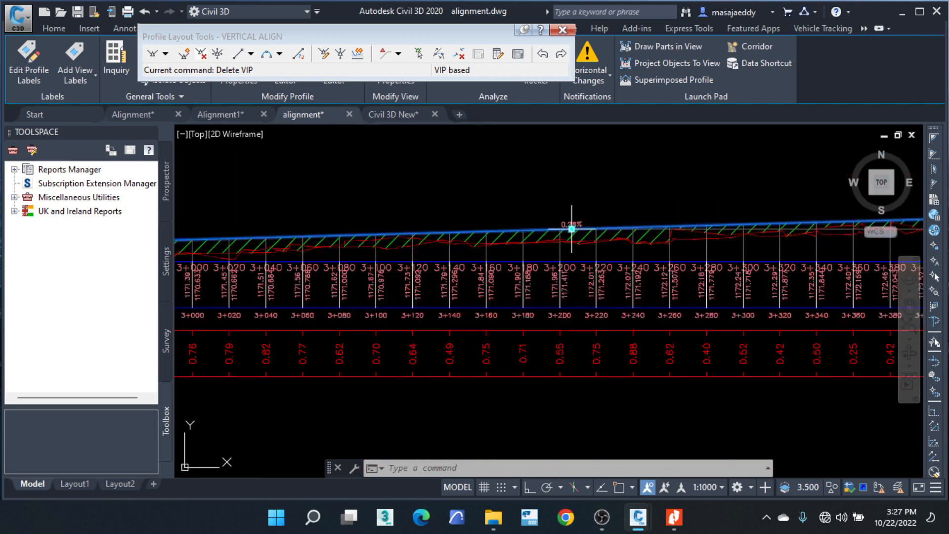
{"action": "scroll", "coordinate": [573, 227], "scroll_direction": "up", "scroll_amount": 3}
{"action": "scroll", "coordinate": [619, 203], "scroll_direction": "down", "scroll_amount": 2}
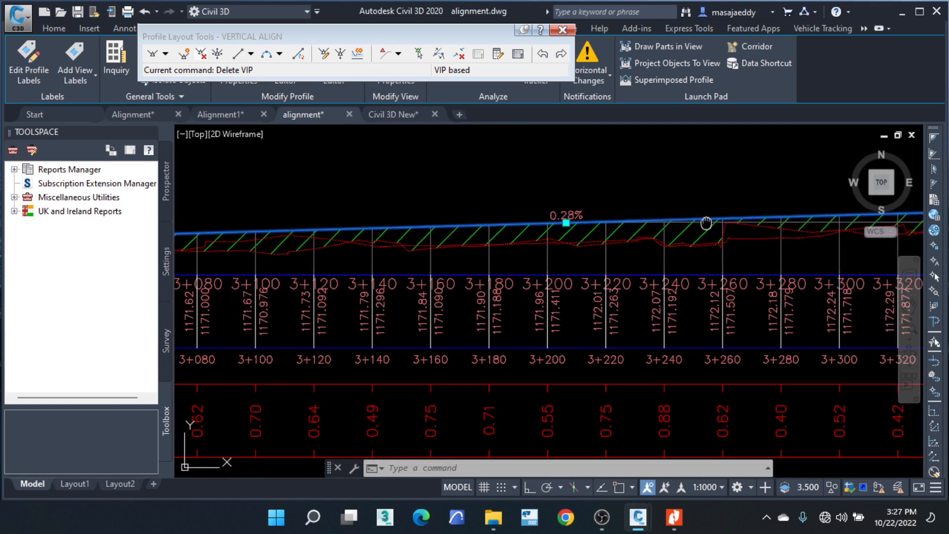
Step: Add a 150 m free parabolic vertical curve at the grade break near station 3+547
{"action": "middle_click_drag", "start_coordinate": [706, 223], "coordinate": [456, 234]}
{"action": "scroll", "coordinate": [472, 230], "scroll_direction": "down", "scroll_amount": 2}
{"action": "scroll", "coordinate": [808, 218], "scroll_direction": "up", "scroll_amount": 4}
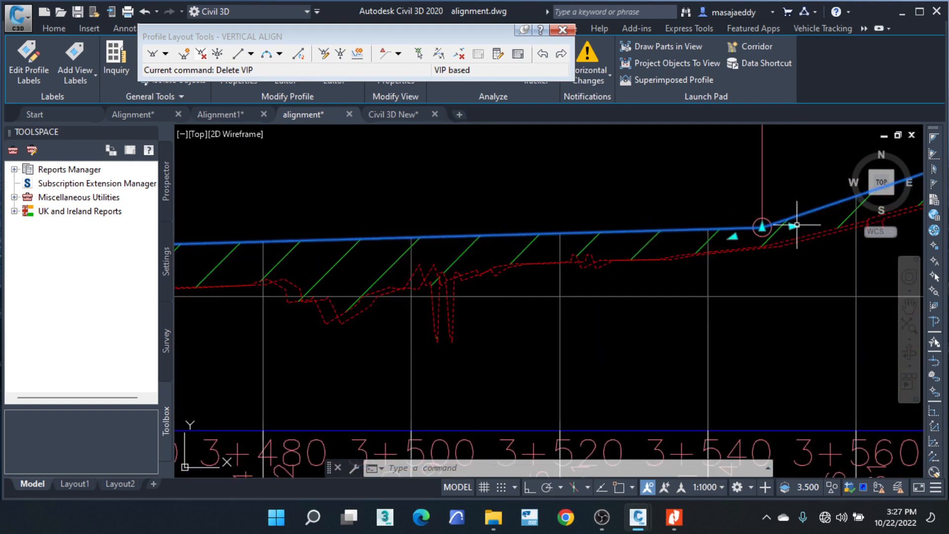
{"action": "left_click", "coordinate": [279, 53]}
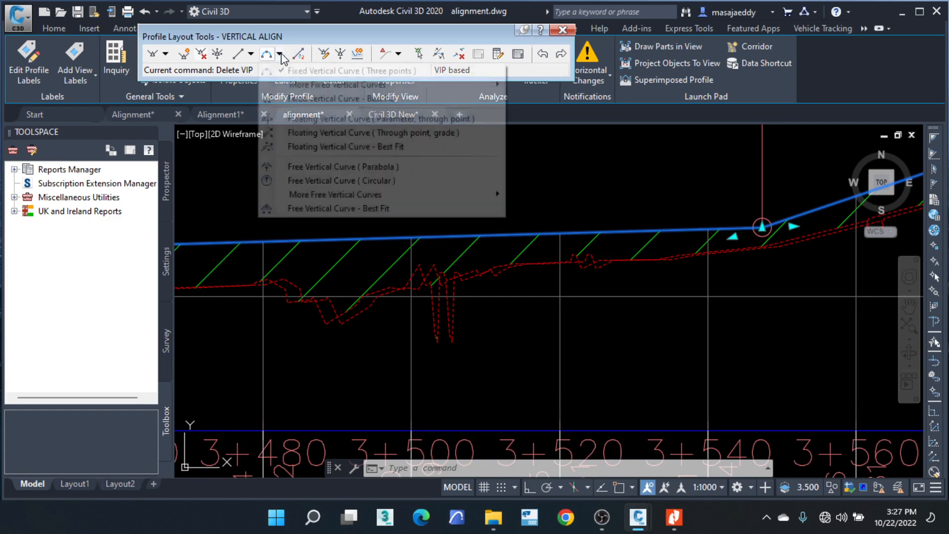
{"action": "left_click", "coordinate": [318, 164]}
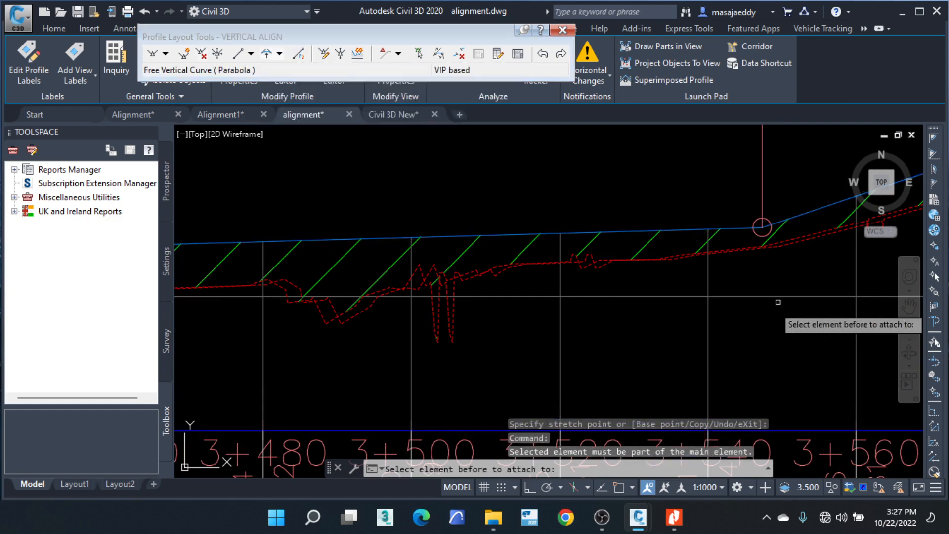
{"action": "middle_click_drag", "start_coordinate": [773, 245], "coordinate": [603, 310]}
{"action": "left_click", "coordinate": [569, 293]}
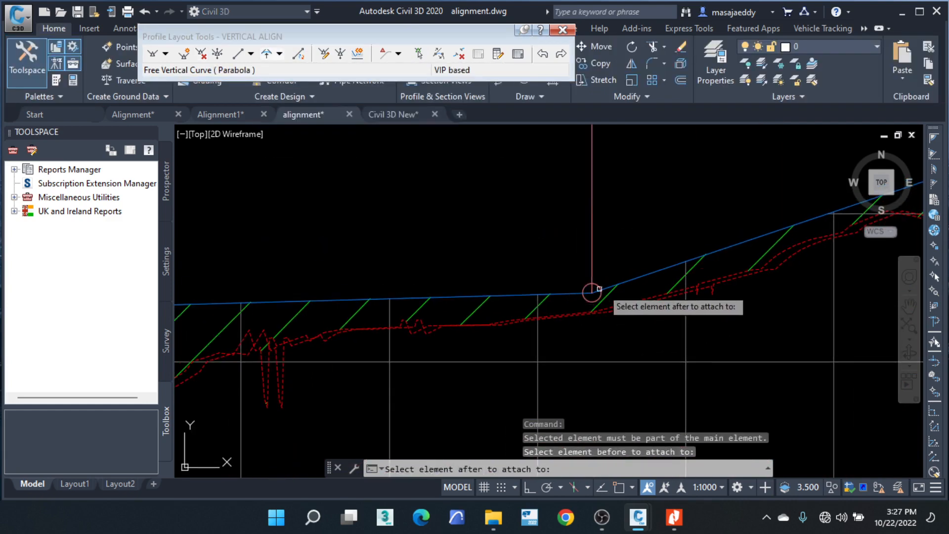
{"action": "left_click", "coordinate": [614, 287]}
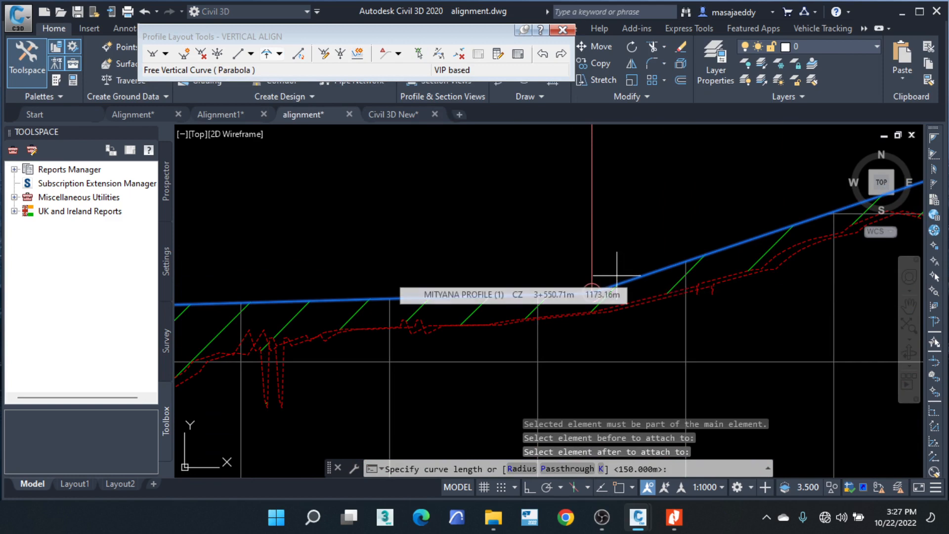
{"action": "type", "text": "150"}
{"action": "key", "text": "Return"}
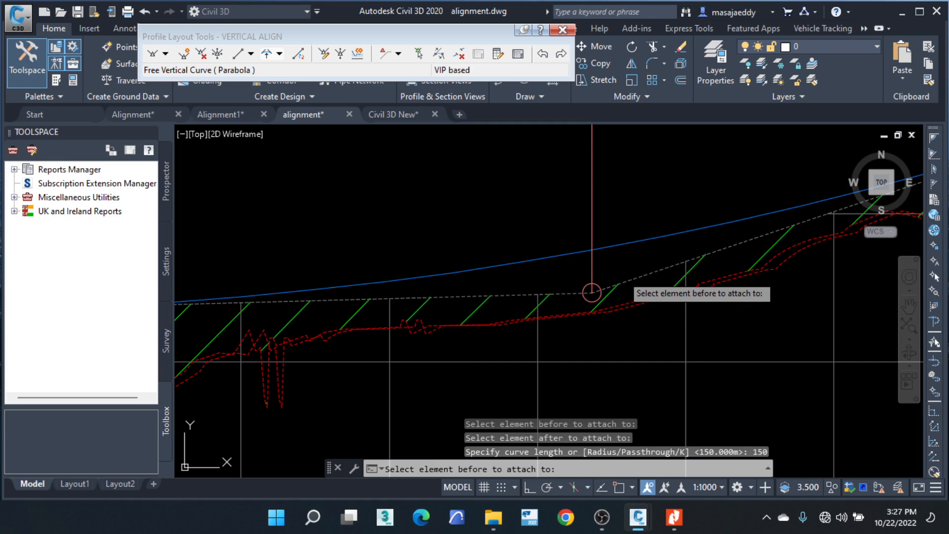
{"action": "key", "text": "Escape"}
Step: Examine the fill depths along the long gentle grade between the valley sag curve and the sag curve near station 3+547
{"action": "scroll", "coordinate": [714, 280], "scroll_direction": "down", "scroll_amount": 6}
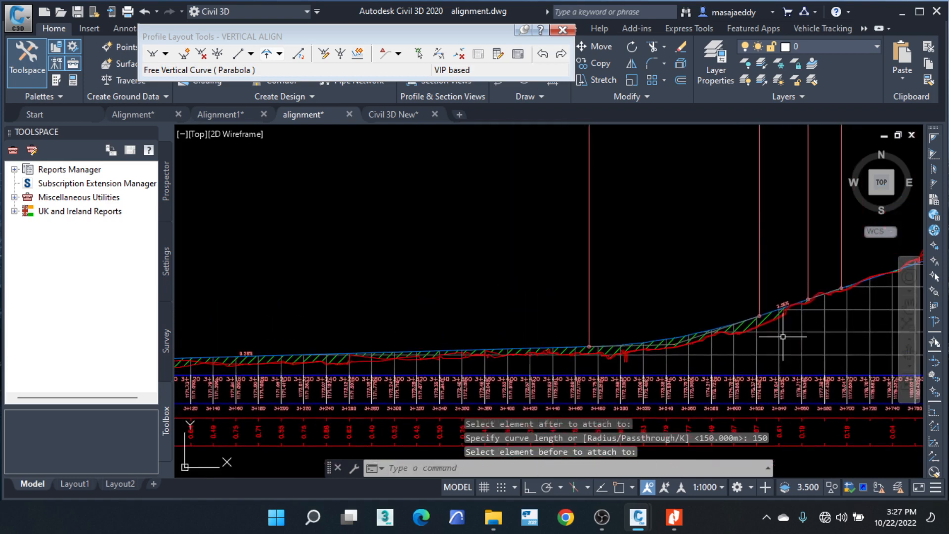
{"action": "scroll", "coordinate": [364, 321], "scroll_direction": "up", "scroll_amount": 5}
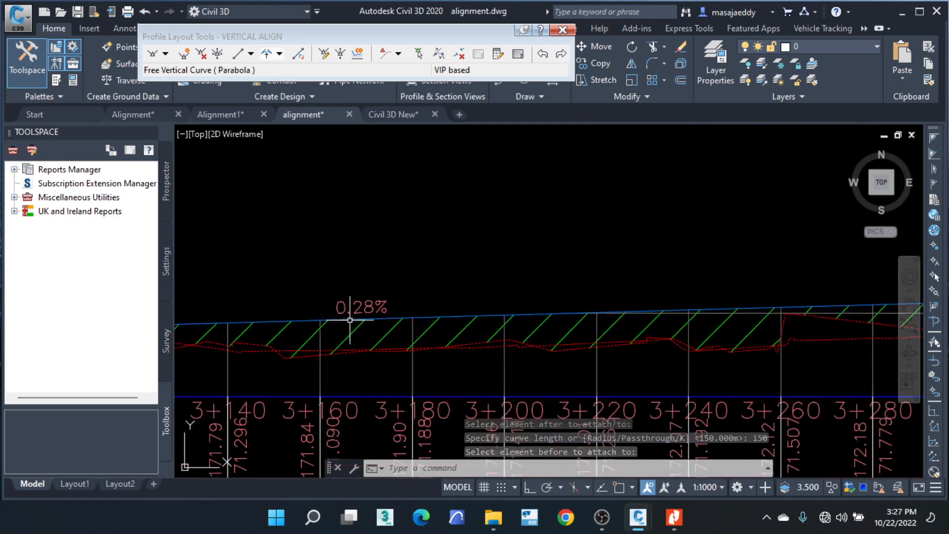
{"action": "left_click", "coordinate": [349, 321]}
{"action": "scroll", "coordinate": [366, 317], "scroll_direction": "down", "scroll_amount": 5}
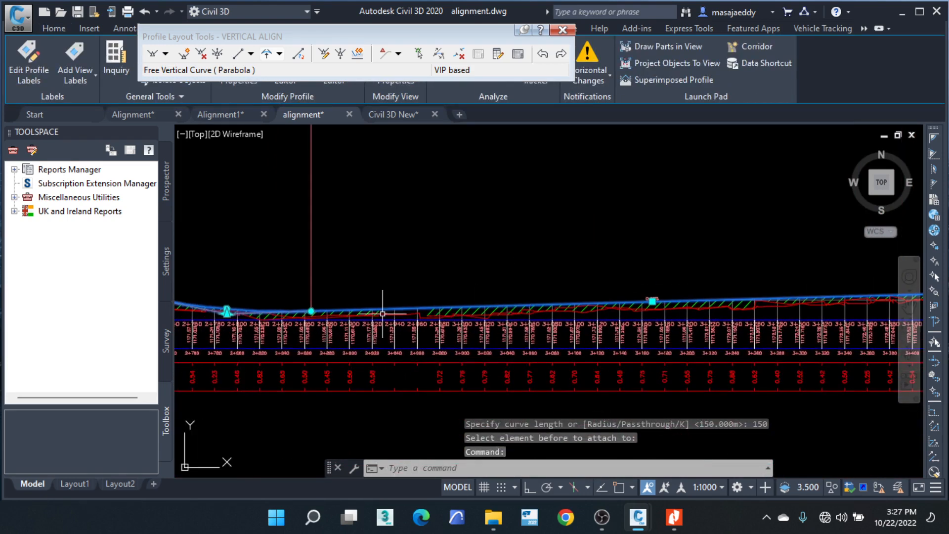
{"action": "scroll", "coordinate": [467, 265], "scroll_direction": "up", "scroll_amount": 5}
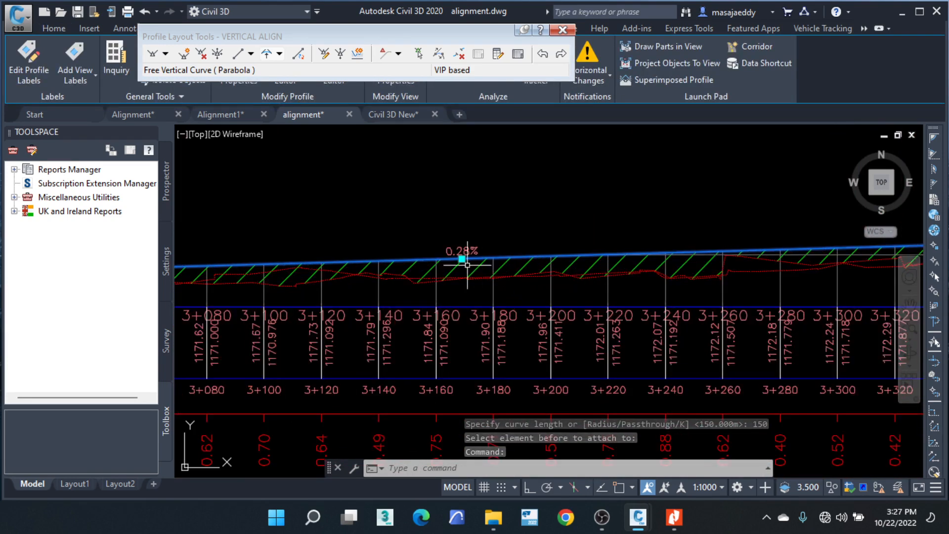
{"action": "middle_click_drag", "start_coordinate": [429, 271], "coordinate": [433, 238]}
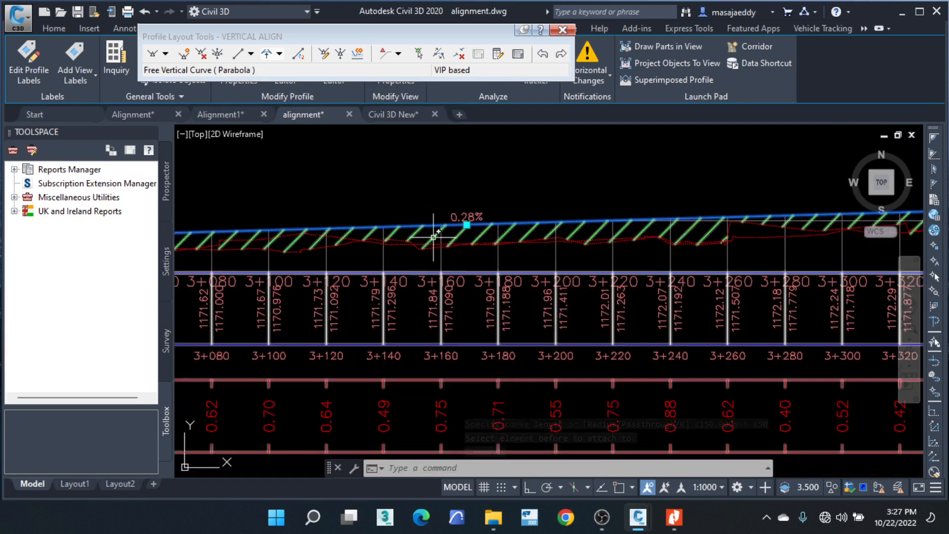
{"action": "scroll", "coordinate": [433, 237], "scroll_direction": "down", "scroll_amount": 4}
{"action": "scroll", "coordinate": [426, 242], "scroll_direction": "up", "scroll_amount": 2}
{"action": "scroll", "coordinate": [560, 267], "scroll_direction": "up", "scroll_amount": 2}
{"action": "middle_click_drag", "start_coordinate": [559, 267], "coordinate": [501, 220]}
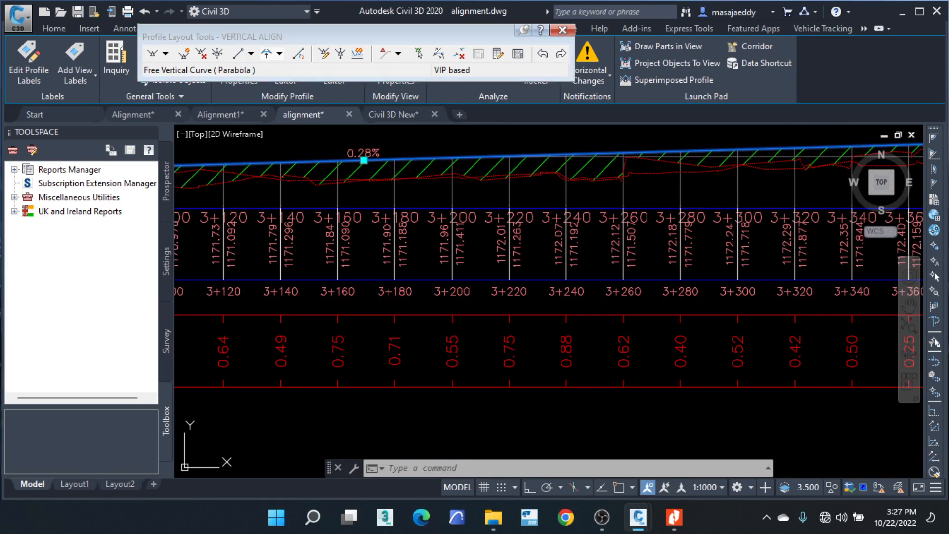
{"action": "scroll", "coordinate": [494, 227], "scroll_direction": "down", "scroll_amount": 4}
{"action": "scroll", "coordinate": [488, 227], "scroll_direction": "up", "scroll_amount": 4}
{"action": "scroll", "coordinate": [553, 239], "scroll_direction": "down", "scroll_amount": 4}
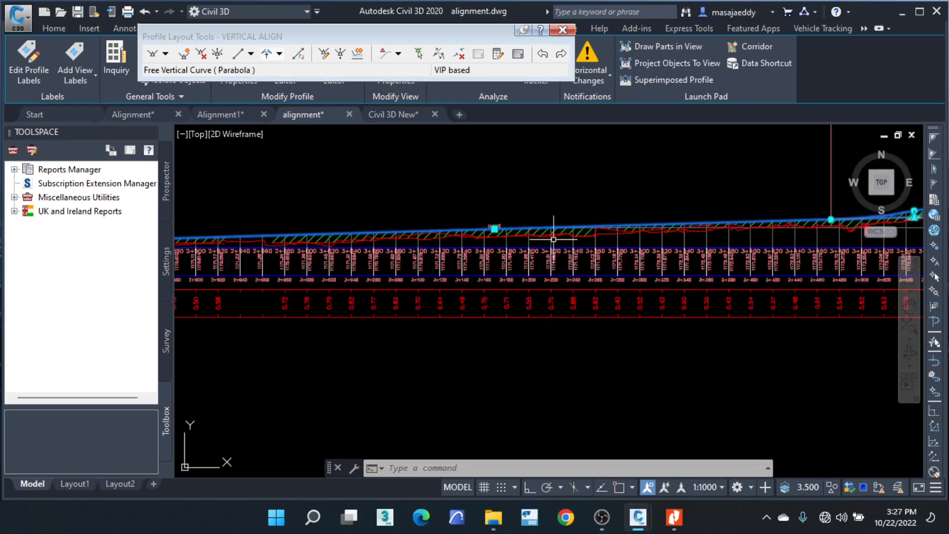
{"action": "scroll", "coordinate": [554, 239], "scroll_direction": "down", "scroll_amount": 3}
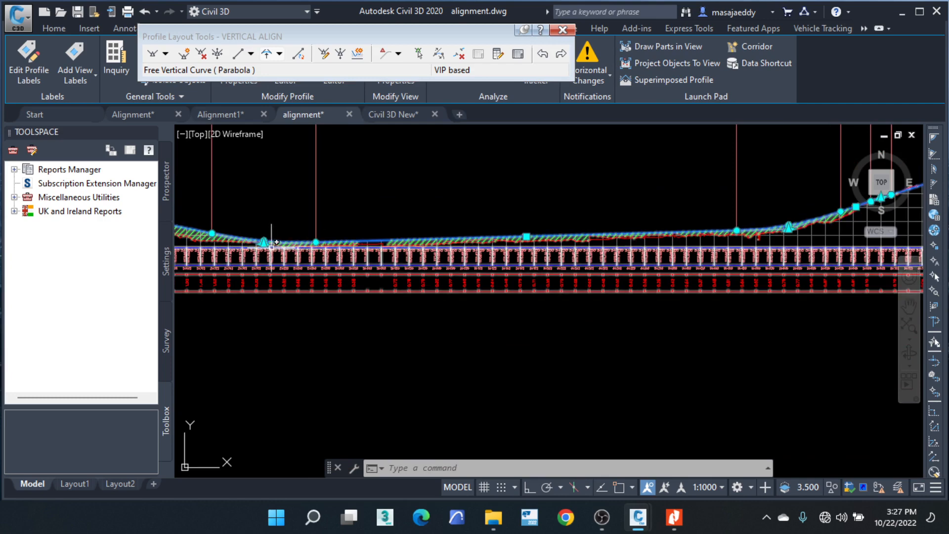
{"action": "scroll", "coordinate": [271, 242], "scroll_direction": "up", "scroll_amount": 7}
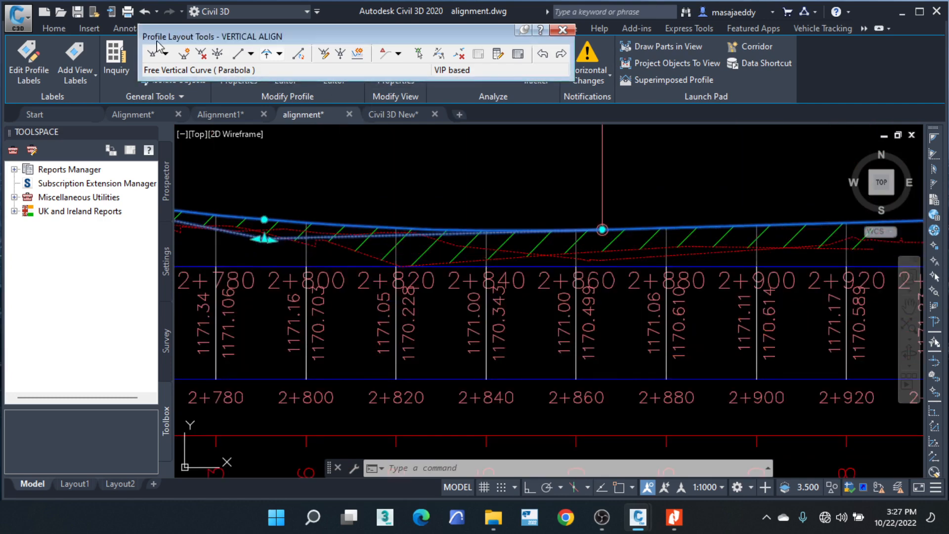
Step: Insert a VIP midway along the gentle grade at about chainage 3+176 m and level 1172.08 m
{"action": "left_click", "coordinate": [184, 53]}
{"action": "scroll", "coordinate": [414, 239], "scroll_direction": "down", "scroll_amount": 4}
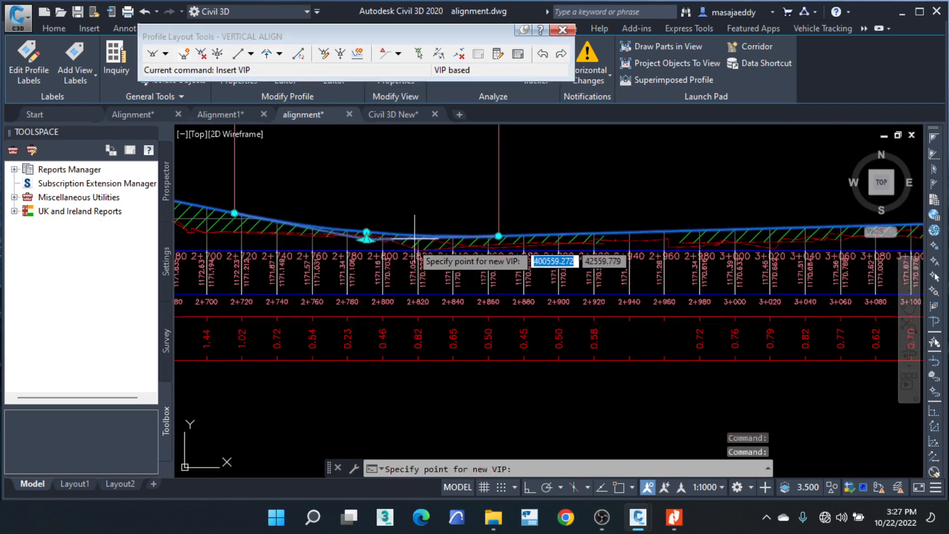
{"action": "middle_click_drag", "start_coordinate": [635, 270], "coordinate": [363, 313]}
{"action": "middle_click_drag", "start_coordinate": [623, 307], "coordinate": [477, 312]}
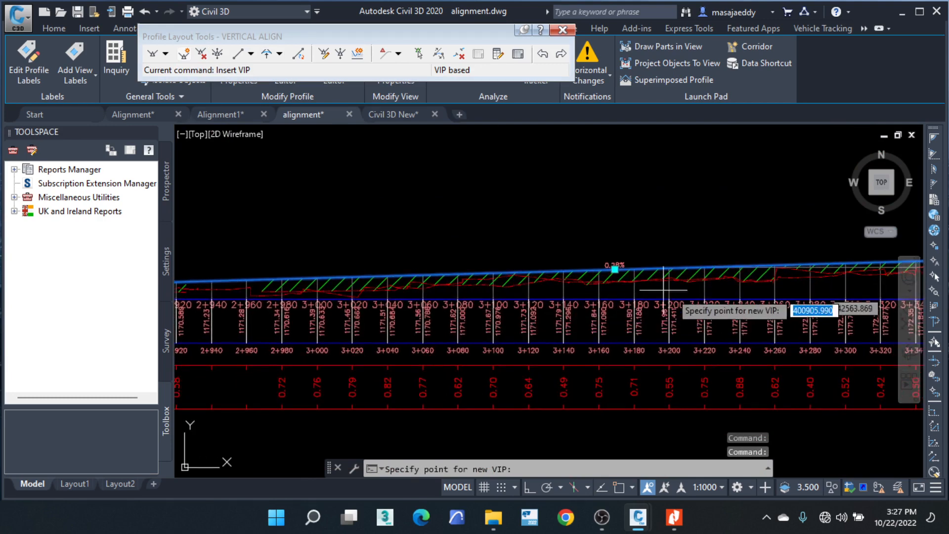
{"action": "middle_click_drag", "start_coordinate": [681, 298], "coordinate": [650, 290]}
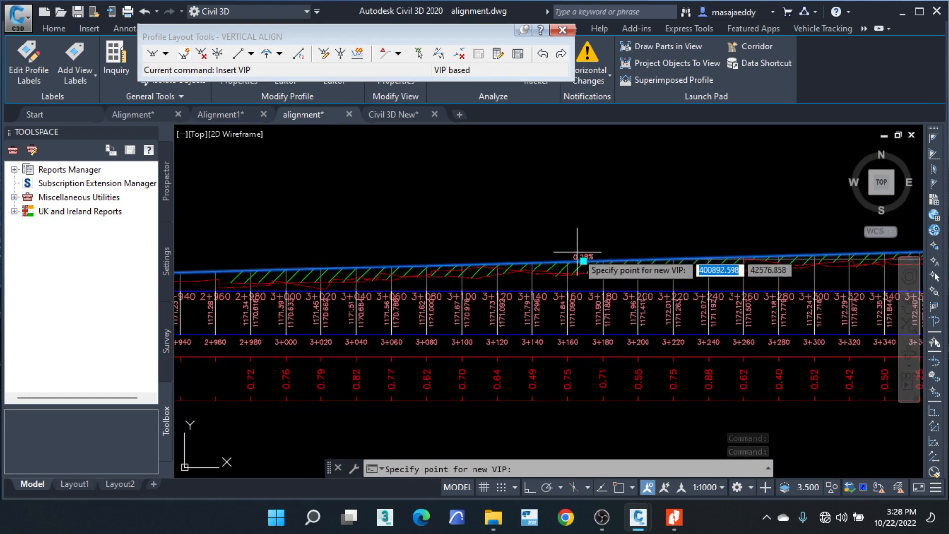
{"action": "scroll", "coordinate": [578, 251], "scroll_direction": "down", "scroll_amount": 3}
{"action": "scroll", "coordinate": [445, 309], "scroll_direction": "up", "scroll_amount": 3}
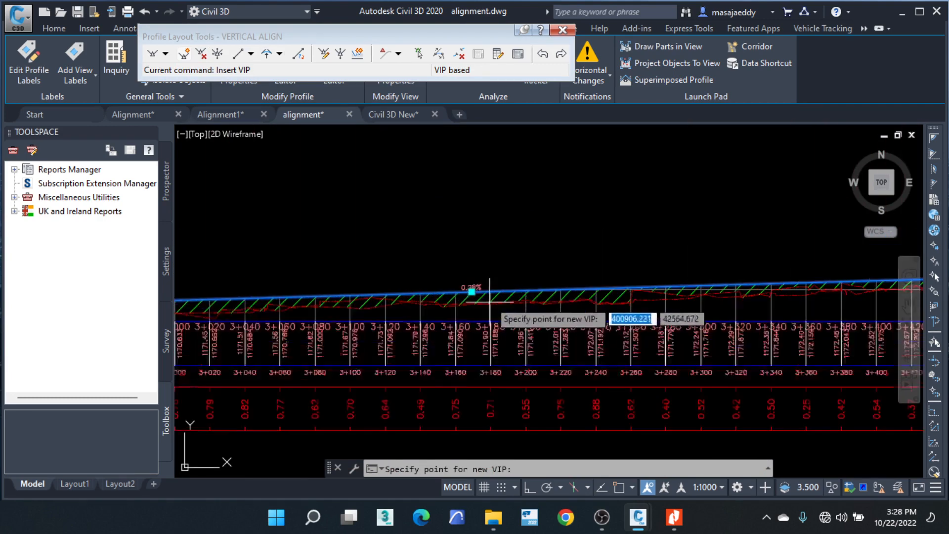
{"action": "scroll", "coordinate": [490, 302], "scroll_direction": "up", "scroll_amount": 2}
{"action": "left_click", "coordinate": [473, 278]}
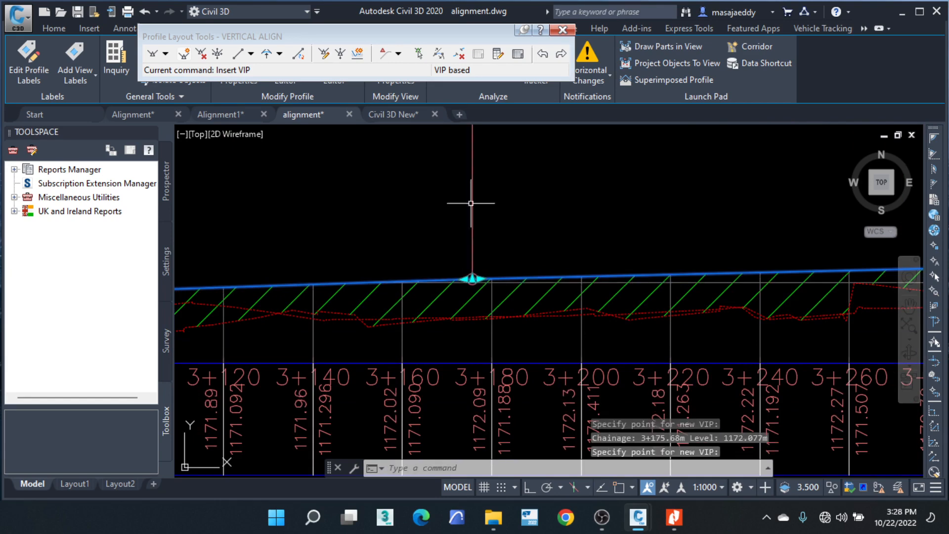
Step: Open the profile elements table, widen it to show the VIP gradients, and move it clear of the profile
{"action": "scroll", "coordinate": [583, 304], "scroll_direction": "down", "scroll_amount": 4}
{"action": "scroll", "coordinate": [451, 278], "scroll_direction": "up", "scroll_amount": 3}
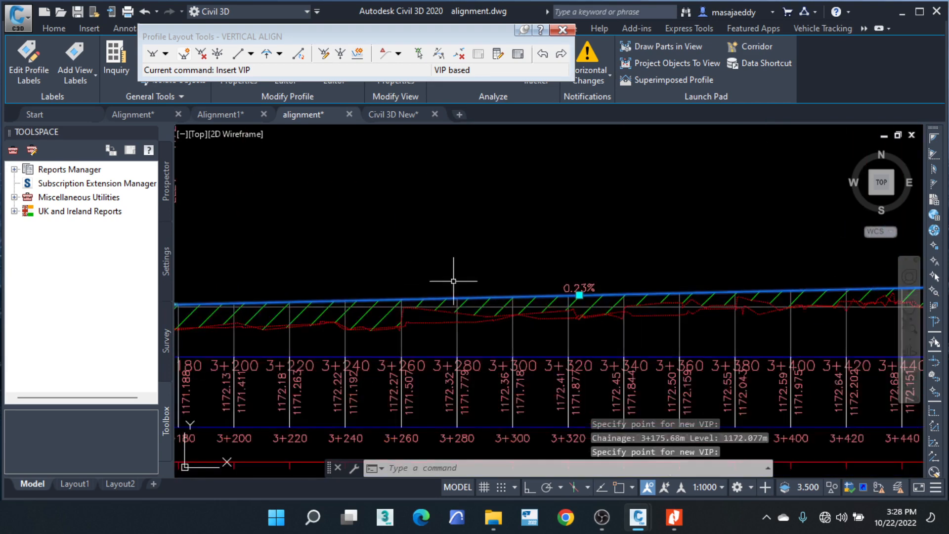
{"action": "scroll", "coordinate": [613, 292], "scroll_direction": "down", "scroll_amount": 3}
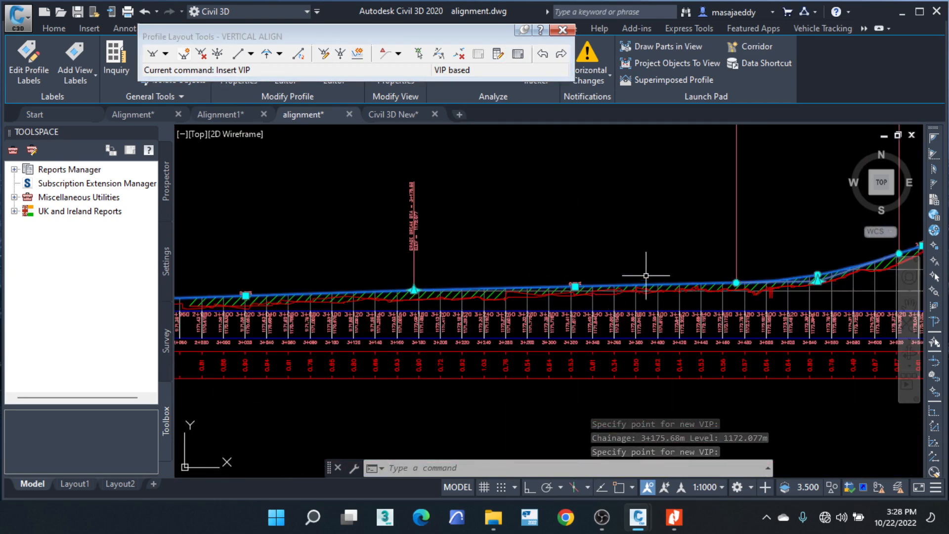
{"action": "middle_click_drag", "start_coordinate": [377, 271], "coordinate": [532, 241]}
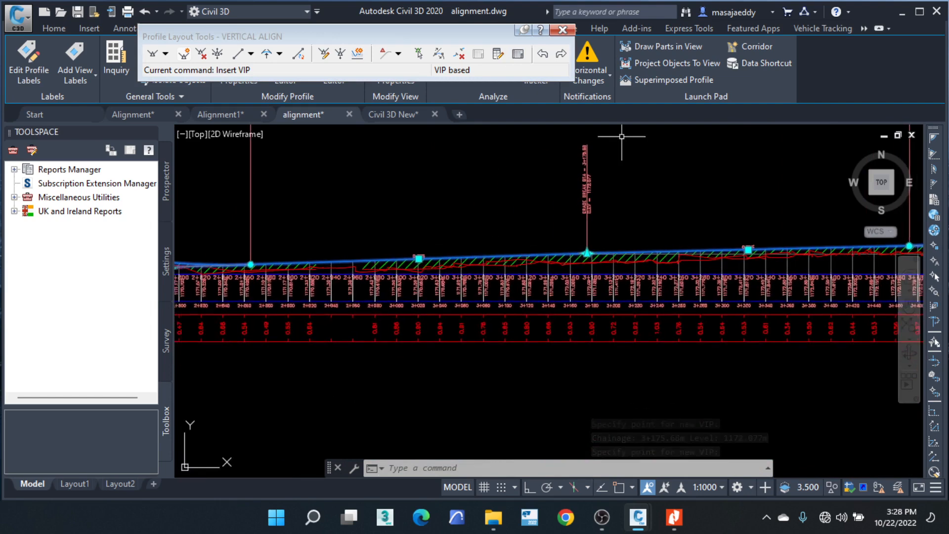
{"action": "left_click", "coordinate": [518, 53]}
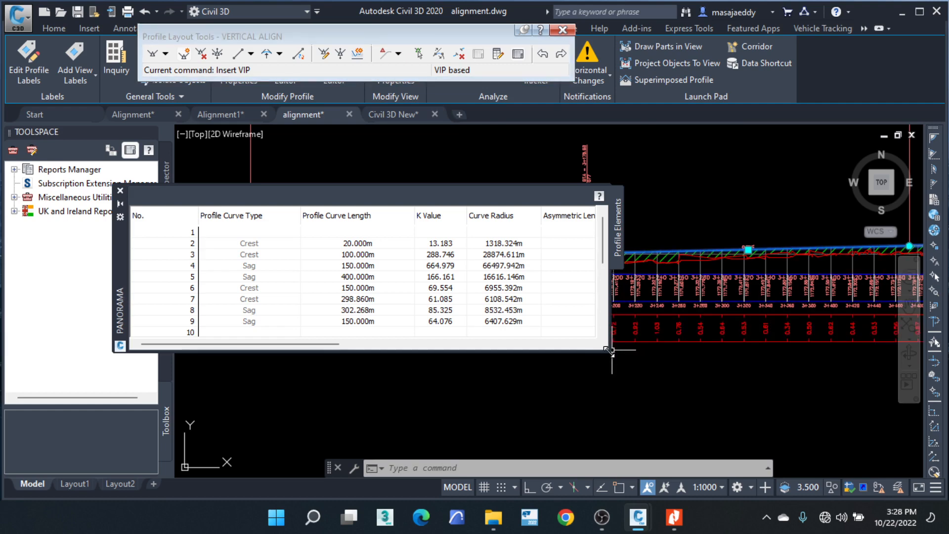
{"action": "left_click_drag", "start_coordinate": [613, 349], "coordinate": [907, 381]}
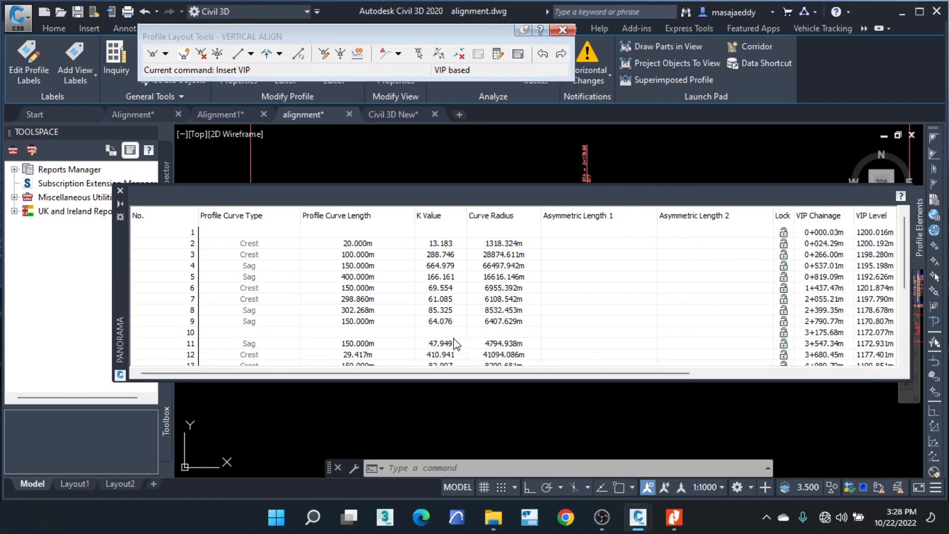
{"action": "left_click_drag", "start_coordinate": [652, 374], "coordinate": [858, 372]}
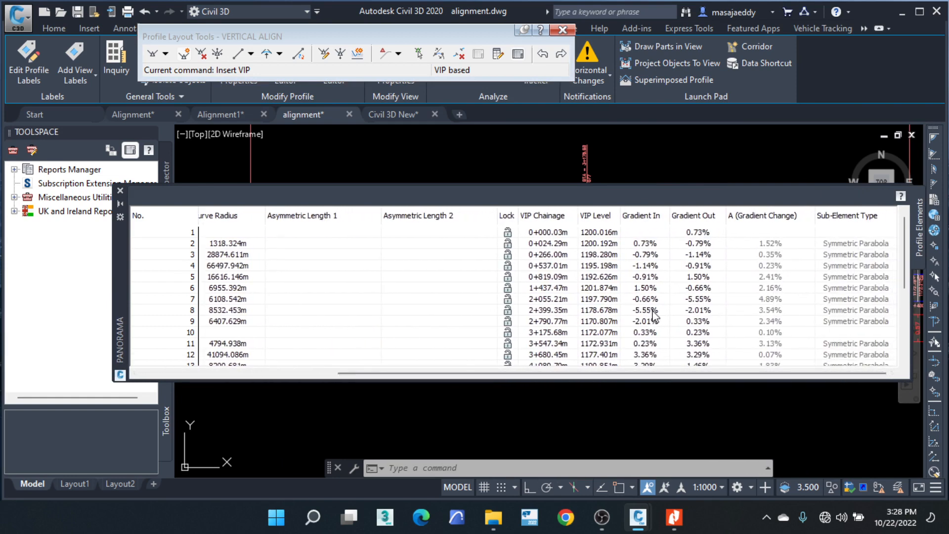
{"action": "left_click_drag", "start_coordinate": [118, 228], "coordinate": [7, 342]}
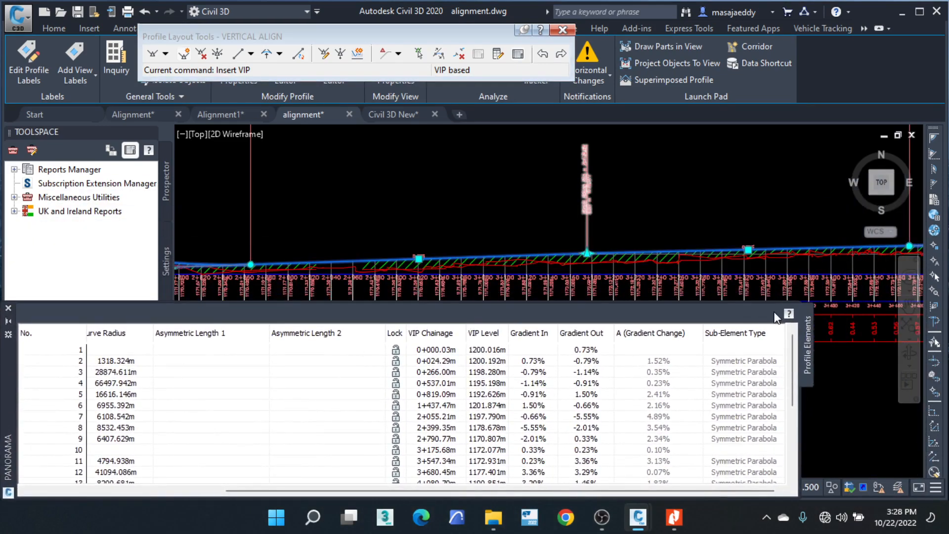
Step: Compare the gradients before and after the VIP at station 3+175.68 with the fill shown along the profile
{"action": "left_click", "coordinate": [185, 56]}
{"action": "mouse_move", "coordinate": [10, 361]}
{"action": "left_mouse_down"}
{"action": "mouse_move", "coordinate": [79, 219]}
{"action": "mouse_move", "coordinate": [20, 295]}
{"action": "mouse_move", "coordinate": [23, 395]}
{"action": "left_mouse_up"}
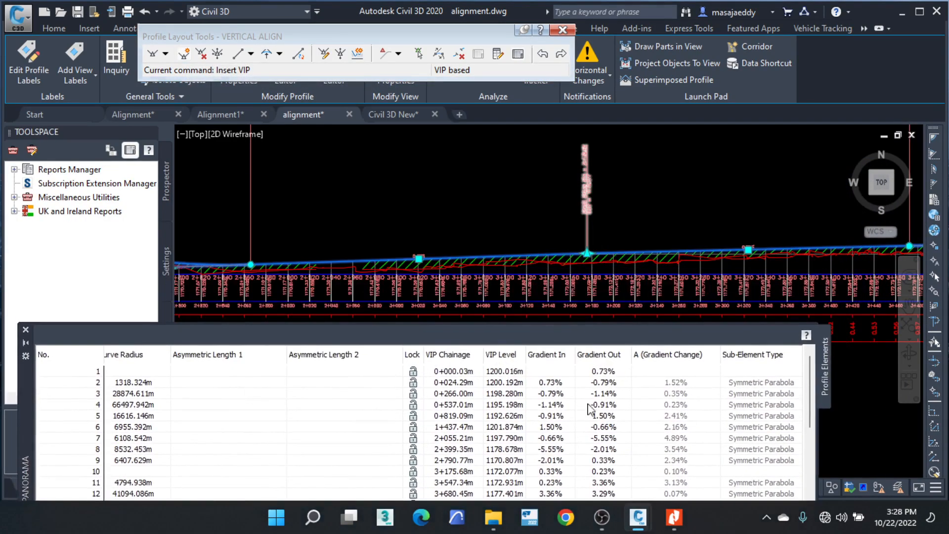
{"action": "scroll", "coordinate": [543, 174], "scroll_direction": "down", "scroll_amount": 2}
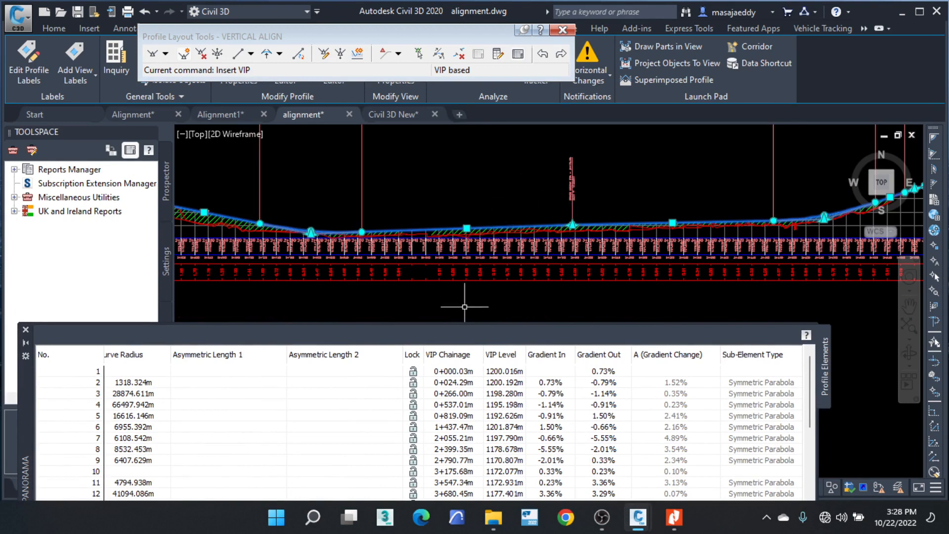
{"action": "mouse_move", "coordinate": [22, 396]}
{"action": "left_mouse_down"}
{"action": "mouse_move", "coordinate": [89, 236]}
{"action": "mouse_move", "coordinate": [51, 217]}
{"action": "mouse_move", "coordinate": [49, 445]}
{"action": "mouse_move", "coordinate": [31, 433]}
{"action": "left_mouse_up"}
{"action": "scroll", "coordinate": [561, 213], "scroll_direction": "down", "scroll_amount": 4}
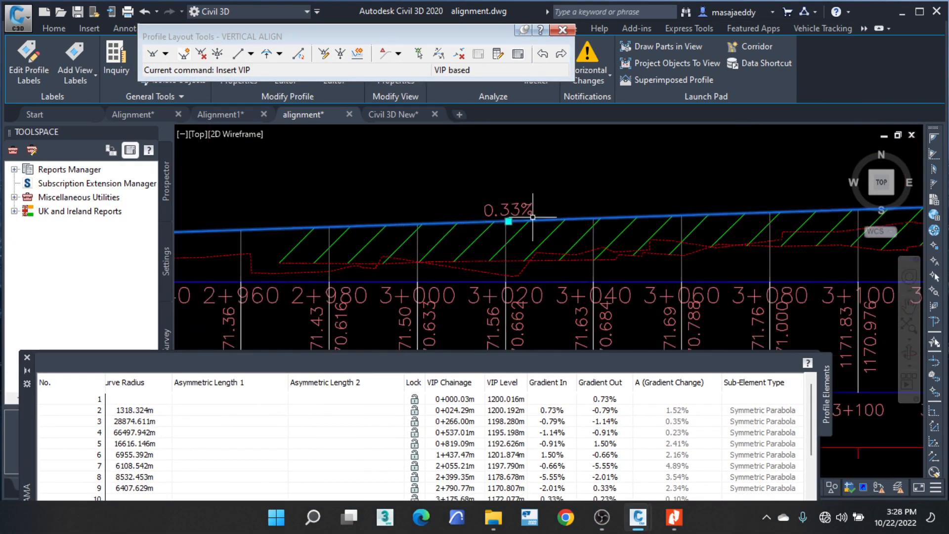
{"action": "scroll", "coordinate": [600, 224], "scroll_direction": "up", "scroll_amount": 4}
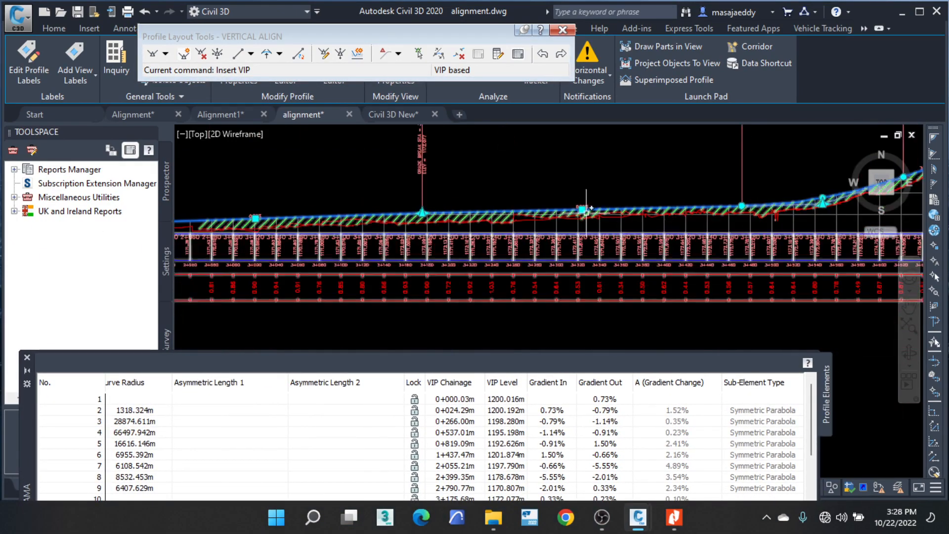
{"action": "scroll", "coordinate": [586, 197], "scroll_direction": "down", "scroll_amount": 2}
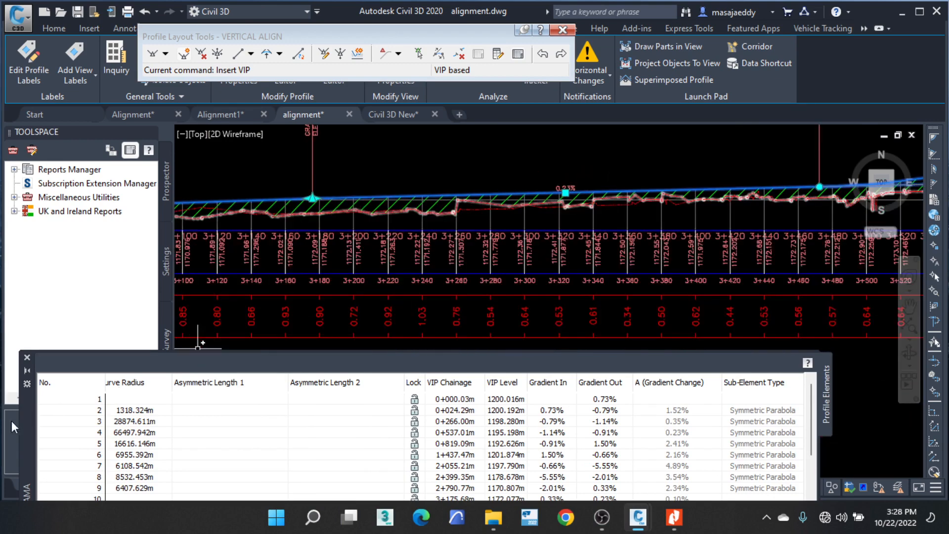
Step: Set the incoming gradient of the VIP at chainage 3+175.68 m to 0.5%
{"action": "left_click_drag", "start_coordinate": [30, 431], "coordinate": [35, 249]}
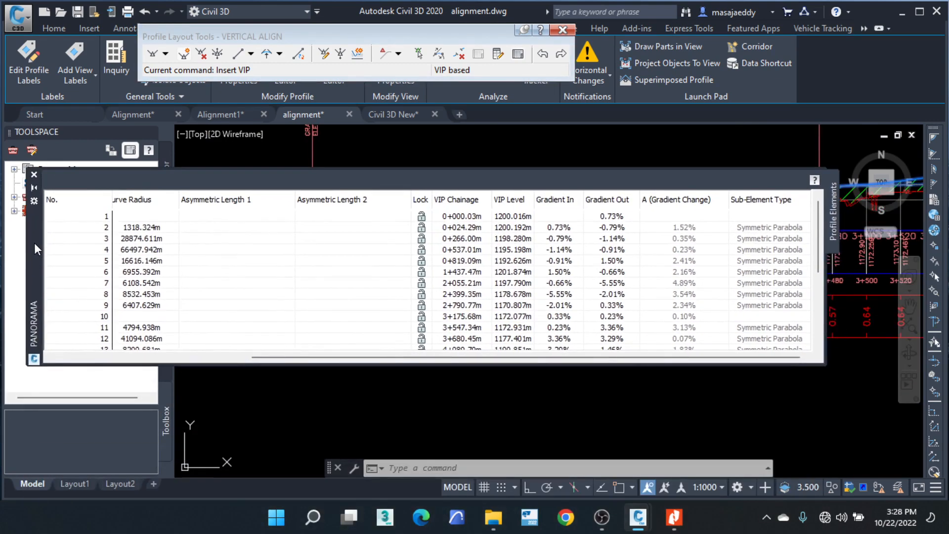
{"action": "double_click", "coordinate": [555, 317]}
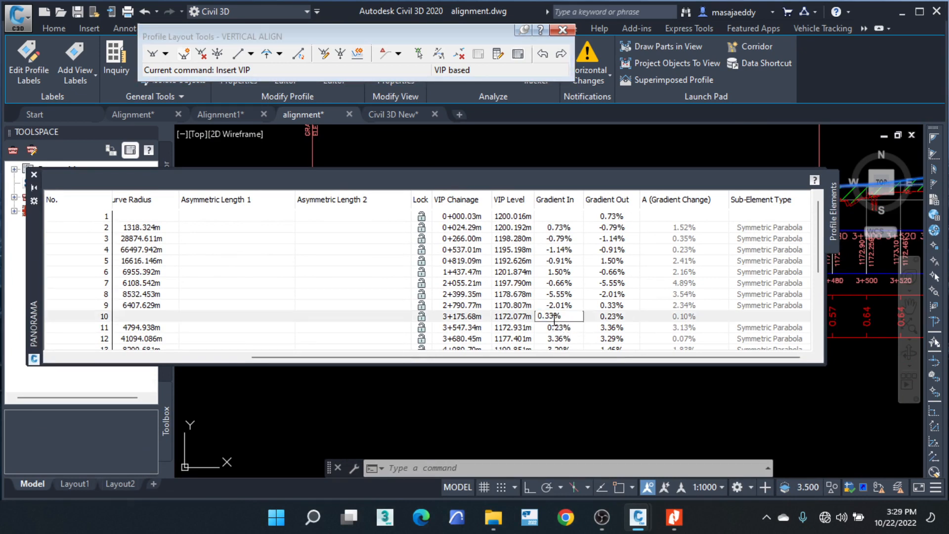
{"action": "key", "text": "BackSpace"}
{"action": "key", "text": "BackSpace"}
{"action": "type", "text": "5"}
{"action": "key", "text": "Return"}
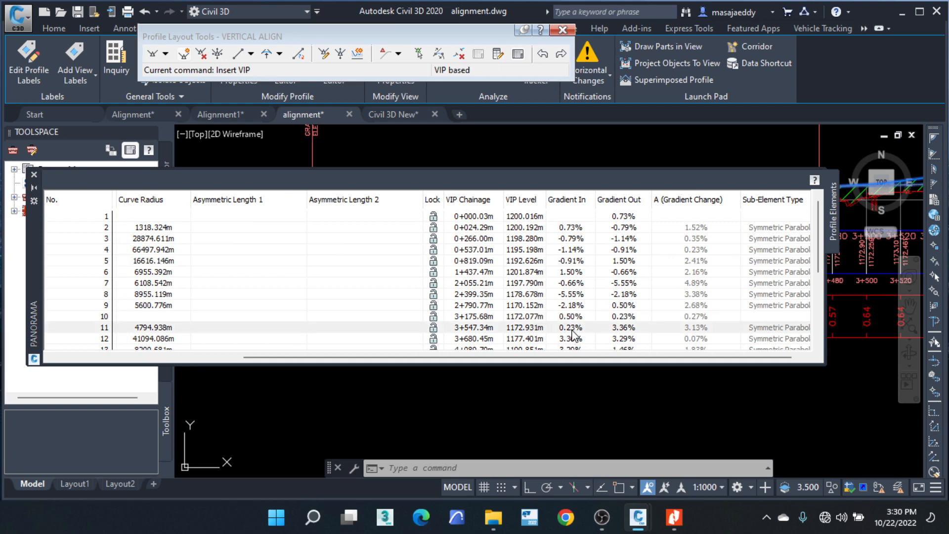
Step: Set the incoming gradient of the VIP at chainage 3+547.34 m to 0.5% and close the profile elements table
{"action": "double_click", "coordinate": [573, 328]}
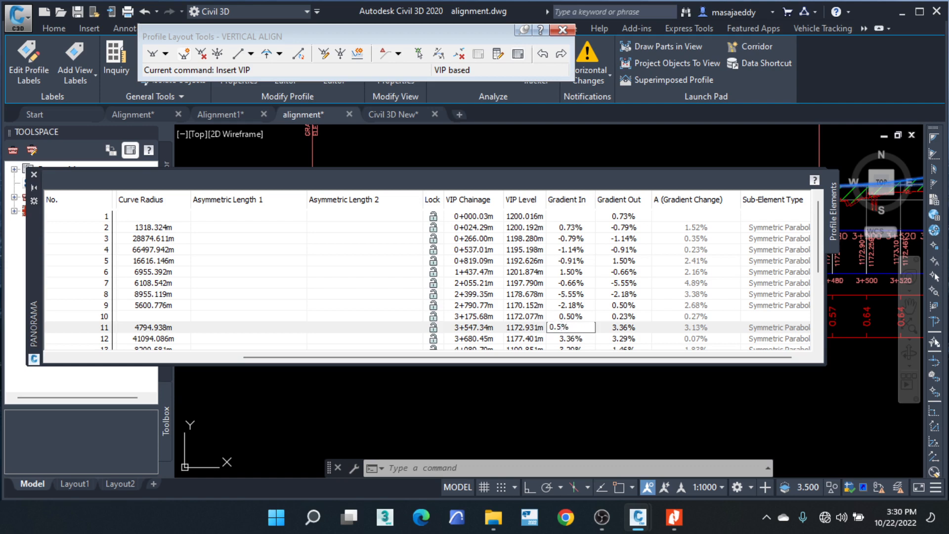
{"action": "key", "text": "Return"}
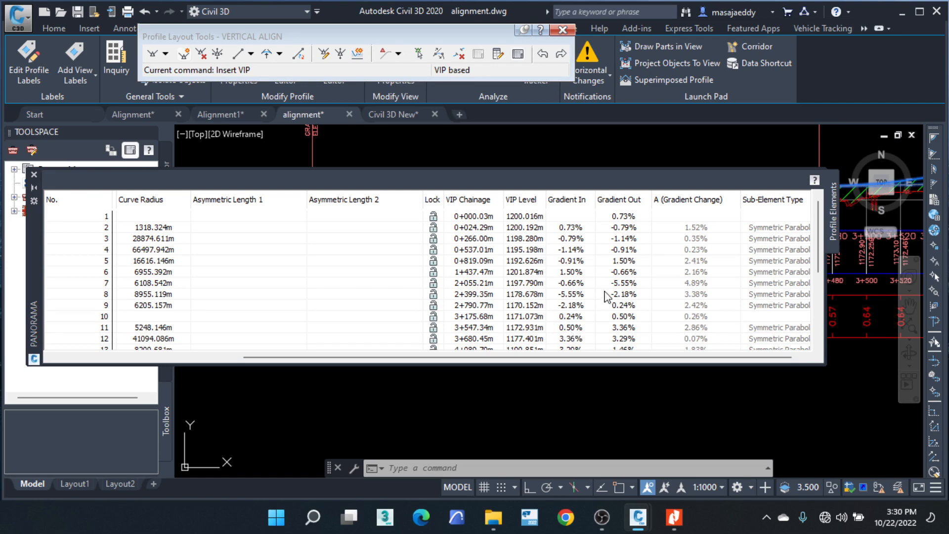
{"action": "left_click", "coordinate": [583, 340]}
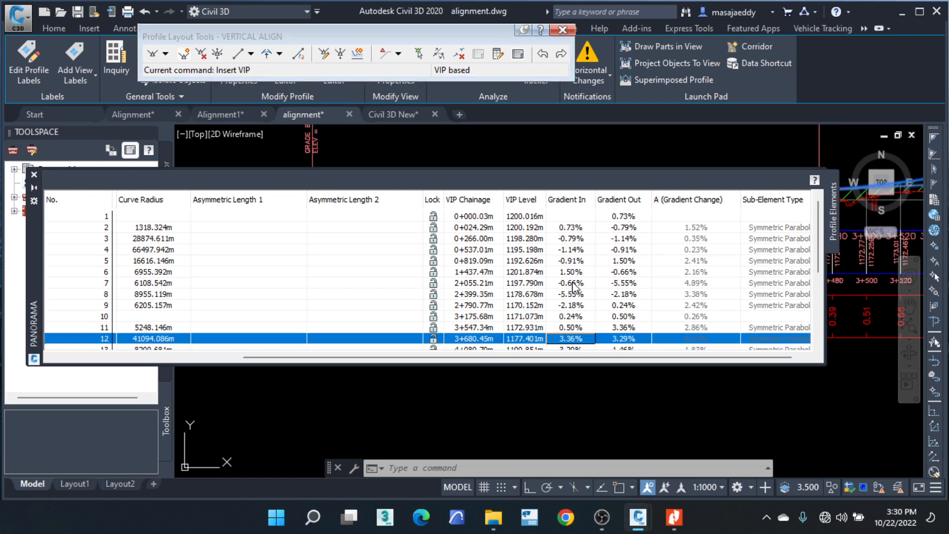
{"action": "left_click", "coordinate": [33, 176]}
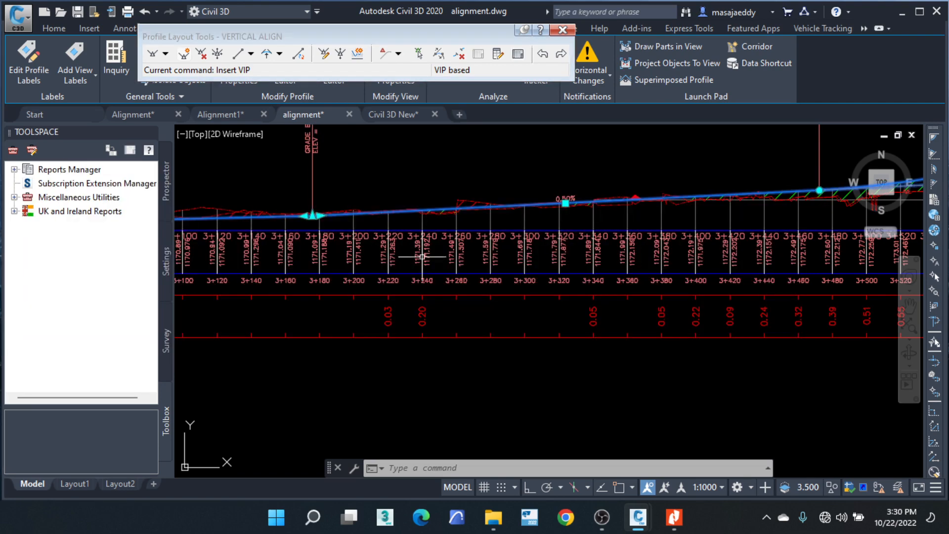
Step: Raise the VIP near chainage 3+175 m to about level 1172.35 m
{"action": "scroll", "coordinate": [557, 258], "scroll_direction": "up", "scroll_amount": 3}
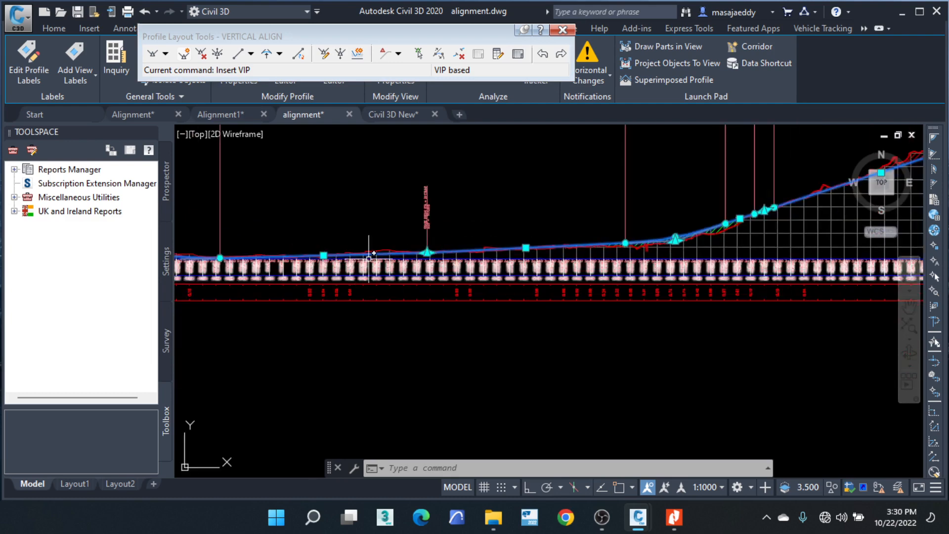
{"action": "scroll", "coordinate": [558, 259], "scroll_direction": "up", "scroll_amount": 3}
{"action": "left_click", "coordinate": [568, 243]}
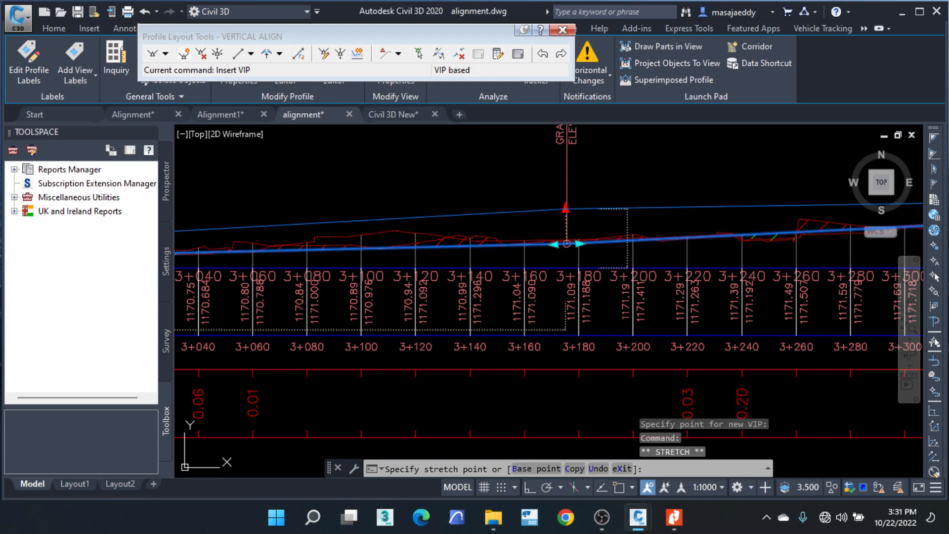
{"action": "left_click", "coordinate": [566, 208]}
{"action": "middle_click_drag", "start_coordinate": [851, 259], "coordinate": [573, 269]}
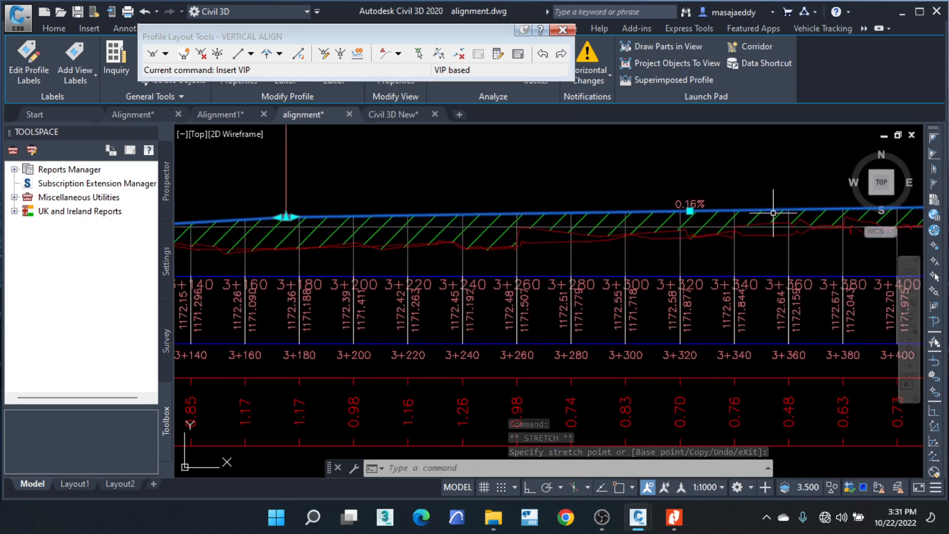
{"action": "middle_click_drag", "start_coordinate": [736, 149], "coordinate": [561, 182]}
Step: Open the profile elements table, bring the gradient columns into view, and reposition the table on the drawing
{"action": "left_click", "coordinate": [518, 53]}
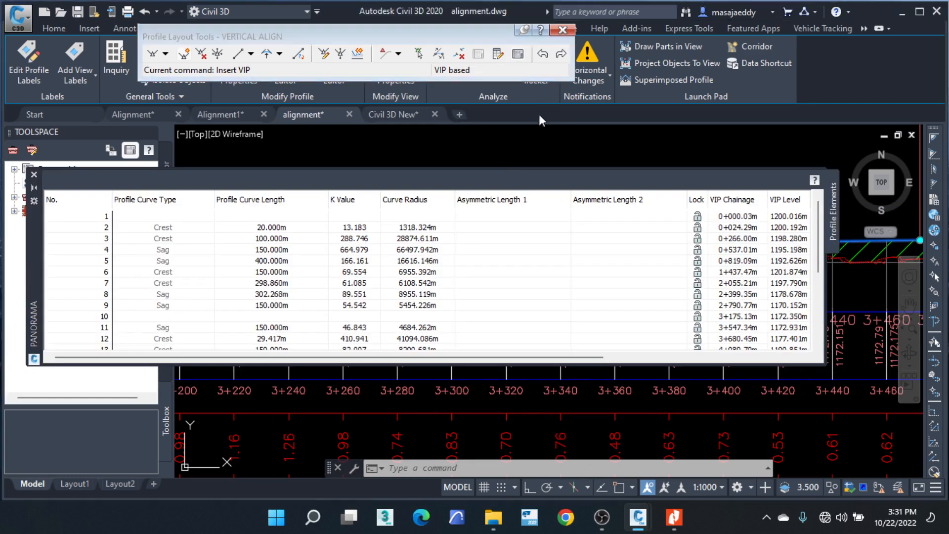
{"action": "scroll", "coordinate": [516, 288], "scroll_direction": "down", "scroll_amount": 2}
{"action": "scroll", "coordinate": [754, 294], "scroll_direction": "down", "scroll_amount": 2}
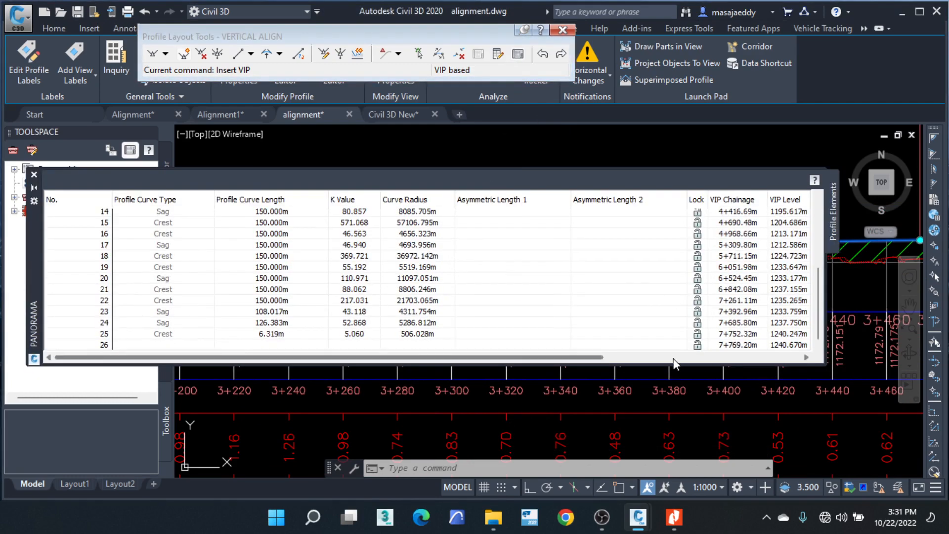
{"action": "left_click", "coordinate": [676, 358]}
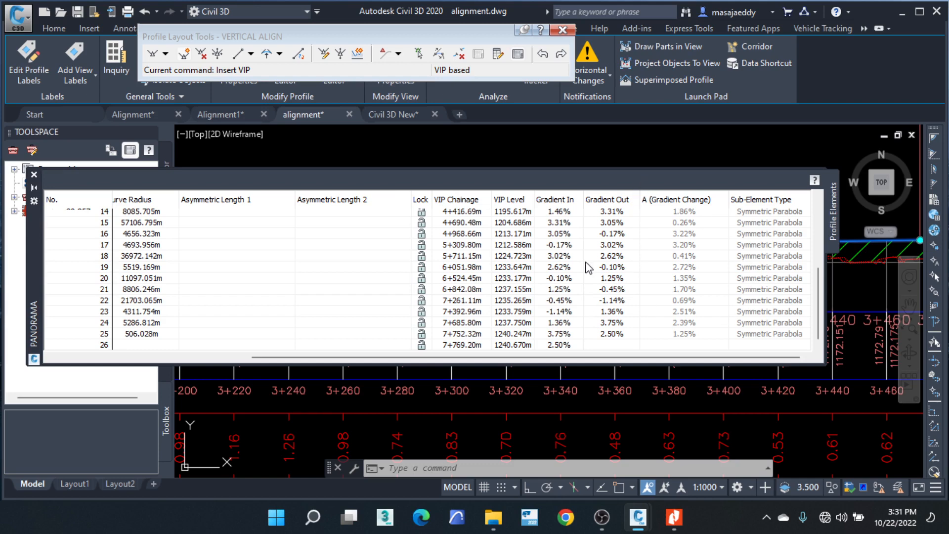
{"action": "left_click_drag", "start_coordinate": [34, 277], "coordinate": [56, 423]}
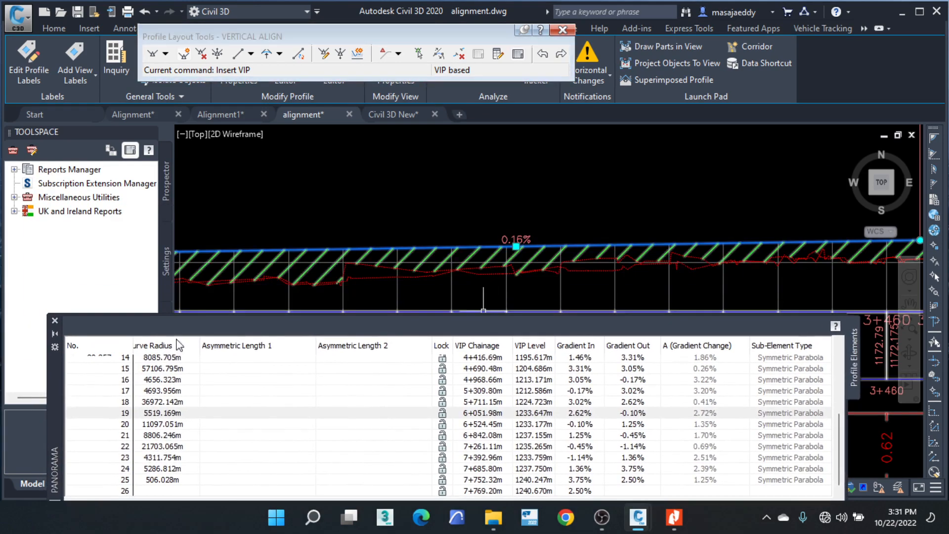
{"action": "left_click_drag", "start_coordinate": [56, 386], "coordinate": [115, 182]}
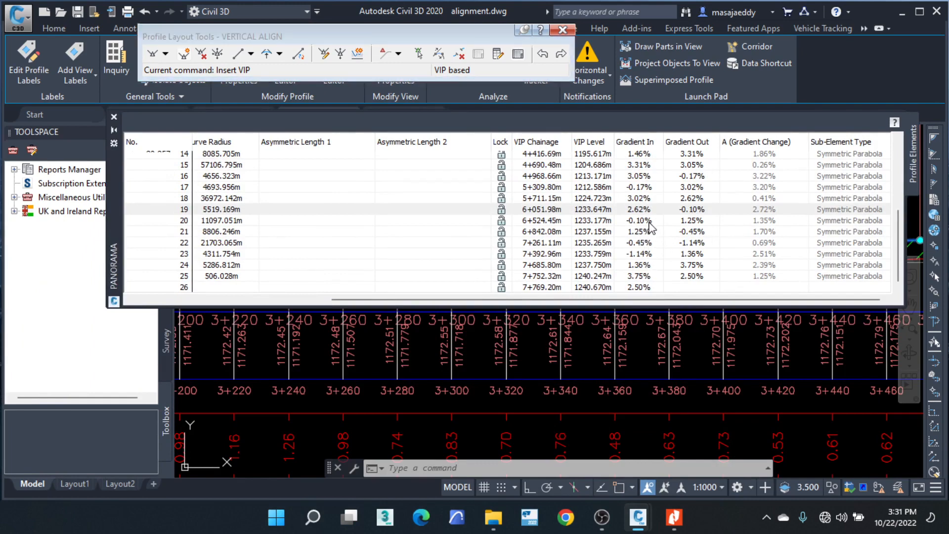
Step: Set the incoming gradient of the VIP at chainage 3+547.34 m to -0.5%
{"action": "double_click", "coordinate": [698, 210]}
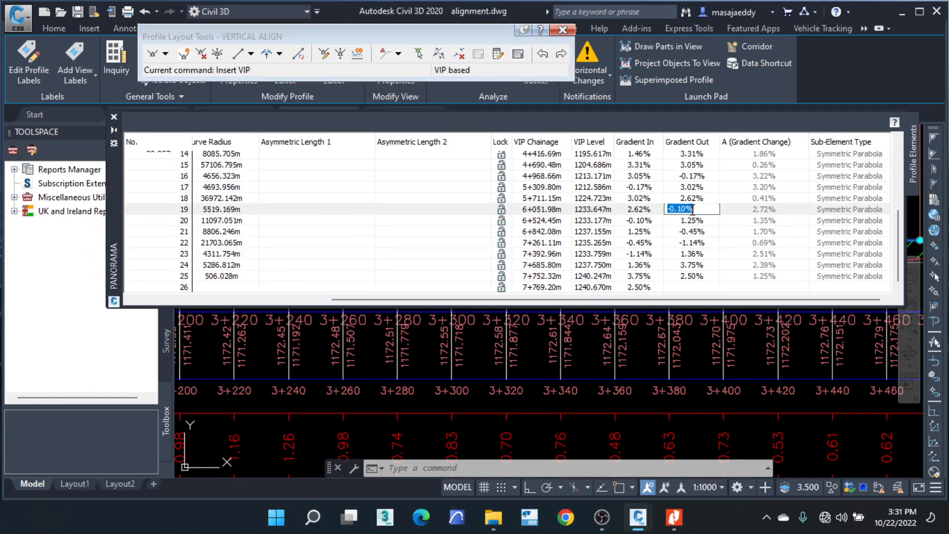
{"action": "left_click", "coordinate": [658, 230]}
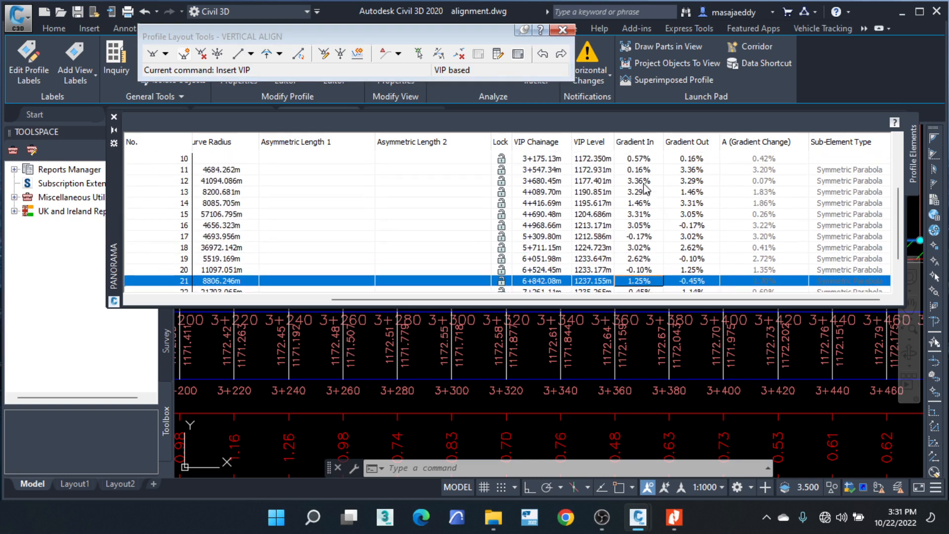
{"action": "scroll", "coordinate": [648, 193], "scroll_direction": "up", "scroll_amount": 3}
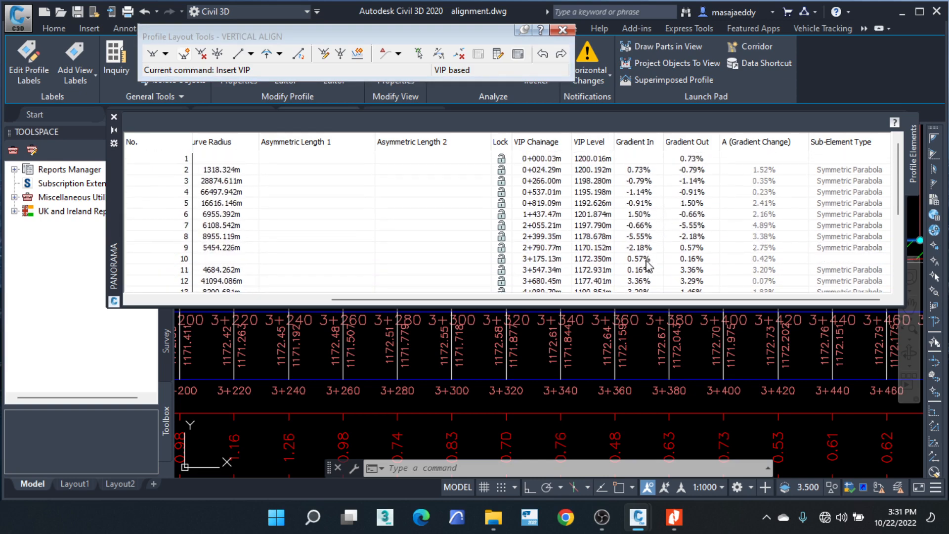
{"action": "left_click", "coordinate": [642, 271]}
{"action": "left_click", "coordinate": [642, 270]}
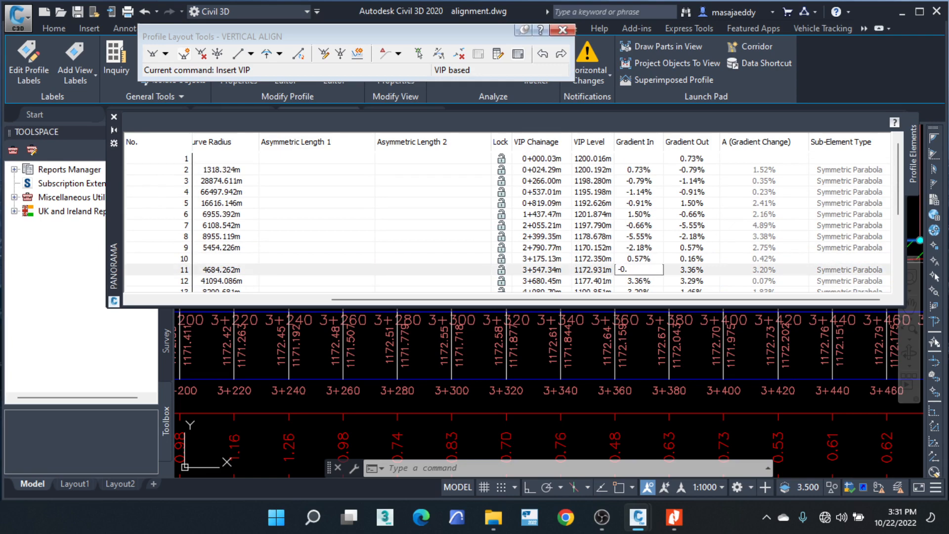
{"action": "type", "text": "-0.5"}
{"action": "key", "text": "Return"}
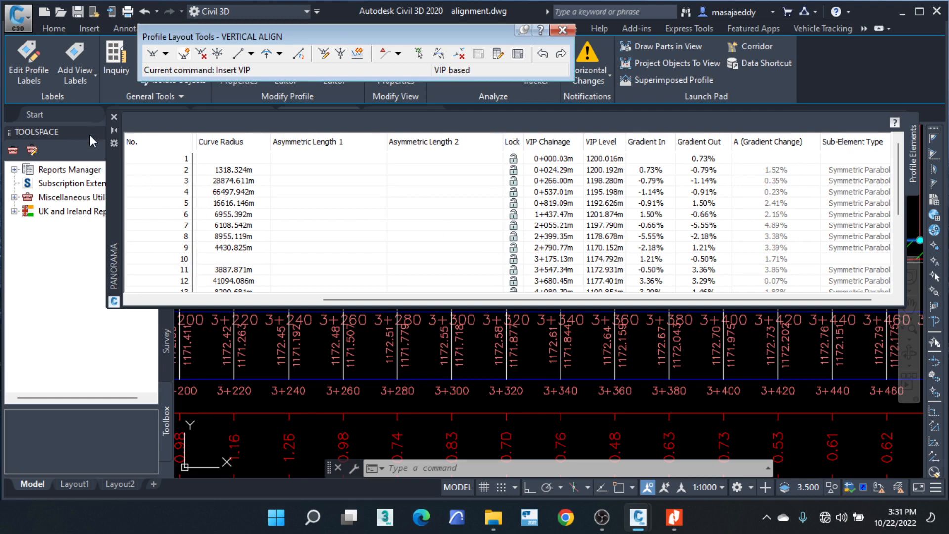
Step: Move the table clear of the profile, examine the fill around the VIP near chainage 3+175 m, and close the table
{"action": "left_click_drag", "start_coordinate": [112, 228], "coordinate": [112, 339]}
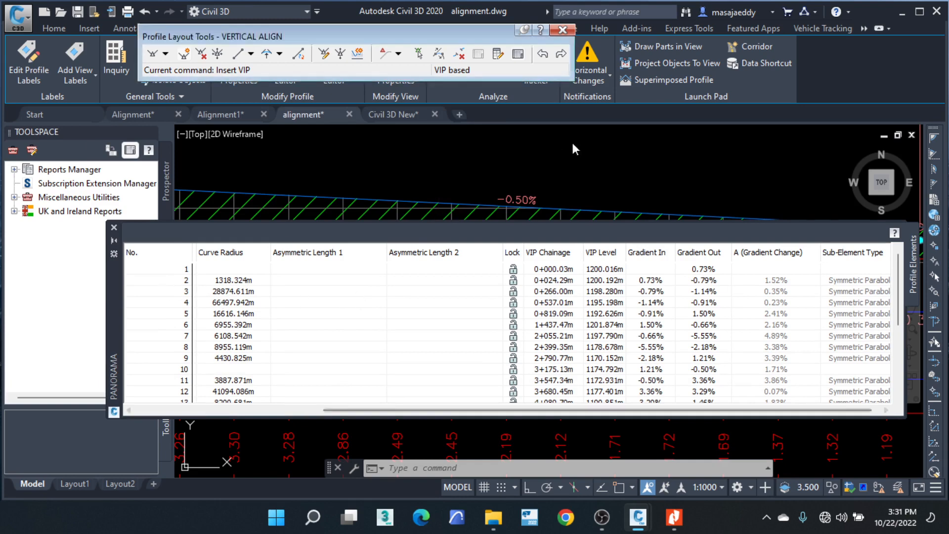
{"action": "scroll", "coordinate": [502, 162], "scroll_direction": "down", "scroll_amount": 5}
{"action": "scroll", "coordinate": [526, 181], "scroll_direction": "up", "scroll_amount": 5}
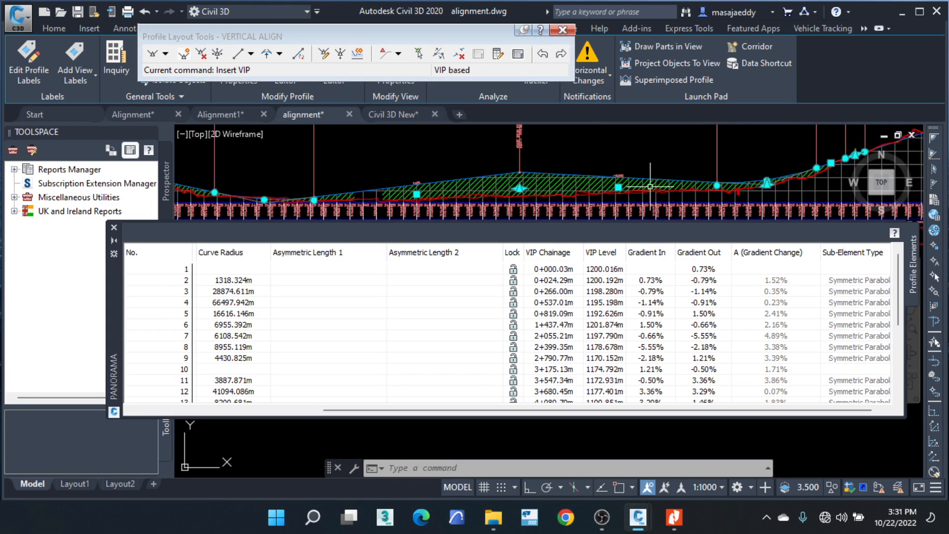
{"action": "middle_click_drag", "start_coordinate": [526, 181], "coordinate": [462, 181]}
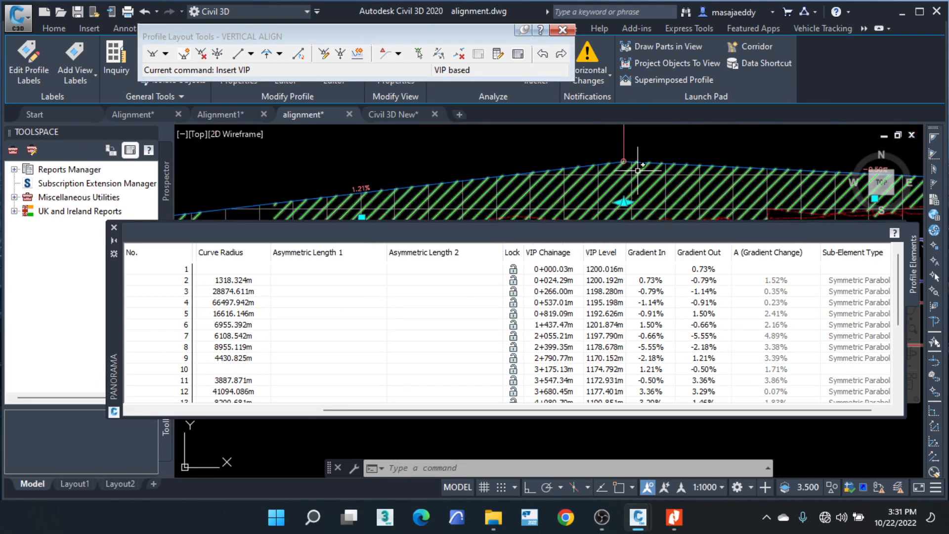
{"action": "left_click", "coordinate": [625, 202]}
{"action": "key", "text": "Escape"}
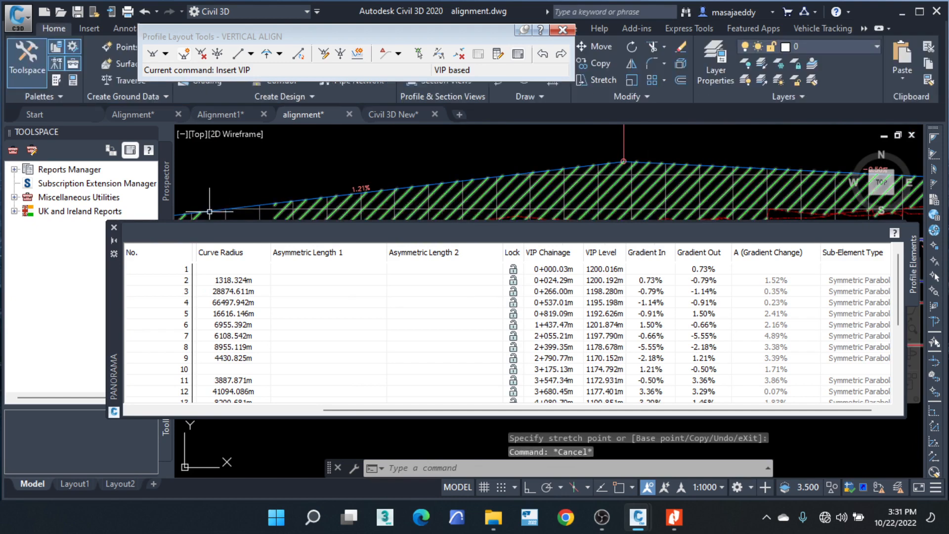
{"action": "left_click", "coordinate": [113, 228]}
Step: Move the raised VIP back along the profile to about chainage 3+060 m at level 1173.4 m
{"action": "left_click", "coordinate": [613, 164]}
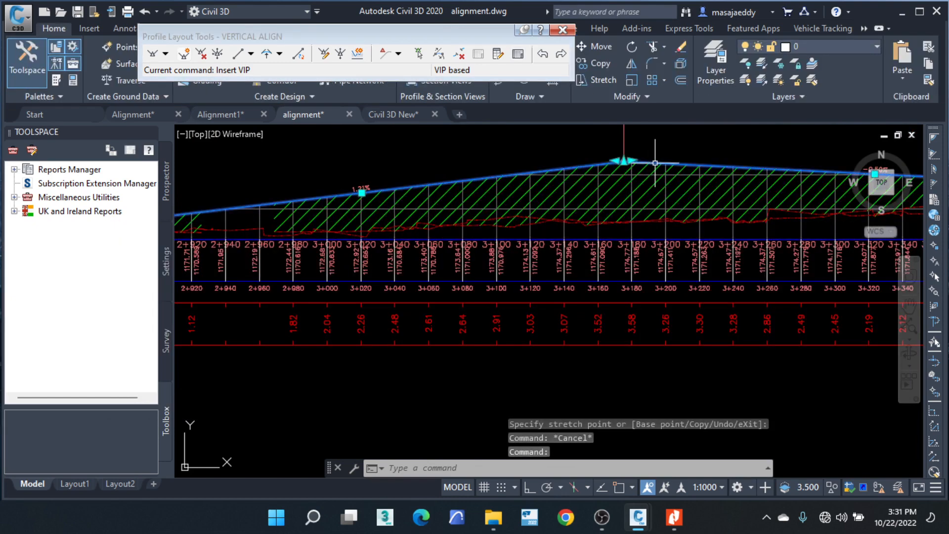
{"action": "left_click", "coordinate": [623, 161]}
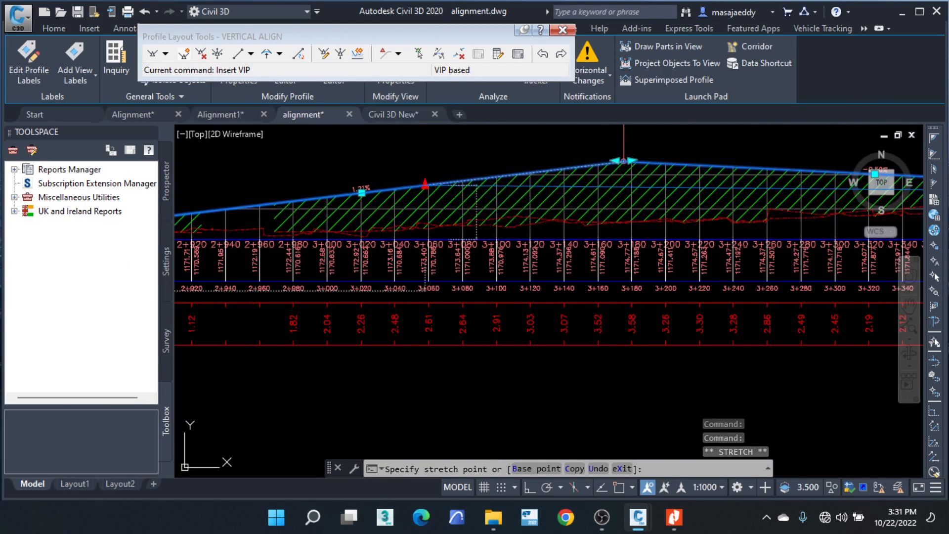
{"action": "left_click", "coordinate": [425, 184]}
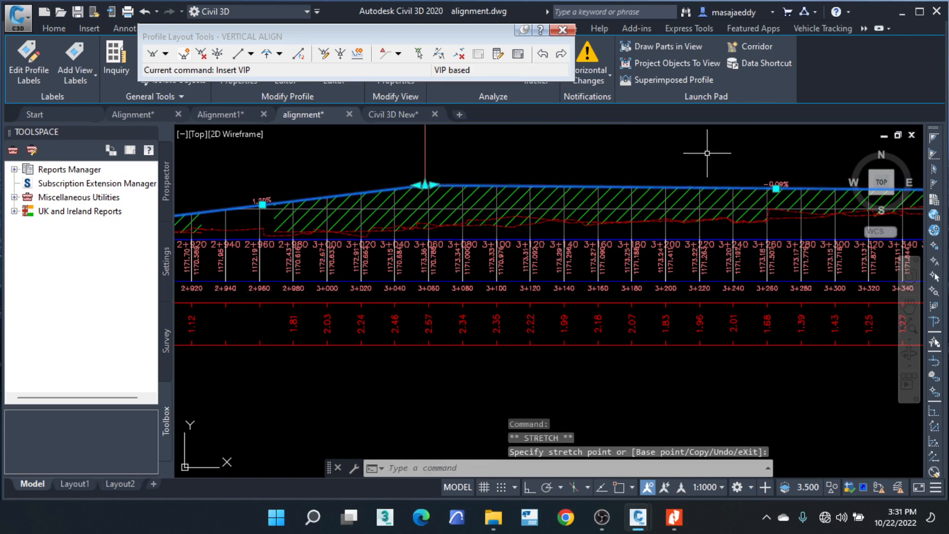
{"action": "scroll", "coordinate": [776, 182], "scroll_direction": "up", "scroll_amount": 4}
{"action": "scroll", "coordinate": [759, 209], "scroll_direction": "down", "scroll_amount": 4}
{"action": "middle_click_drag", "start_coordinate": [509, 229], "coordinate": [633, 212]}
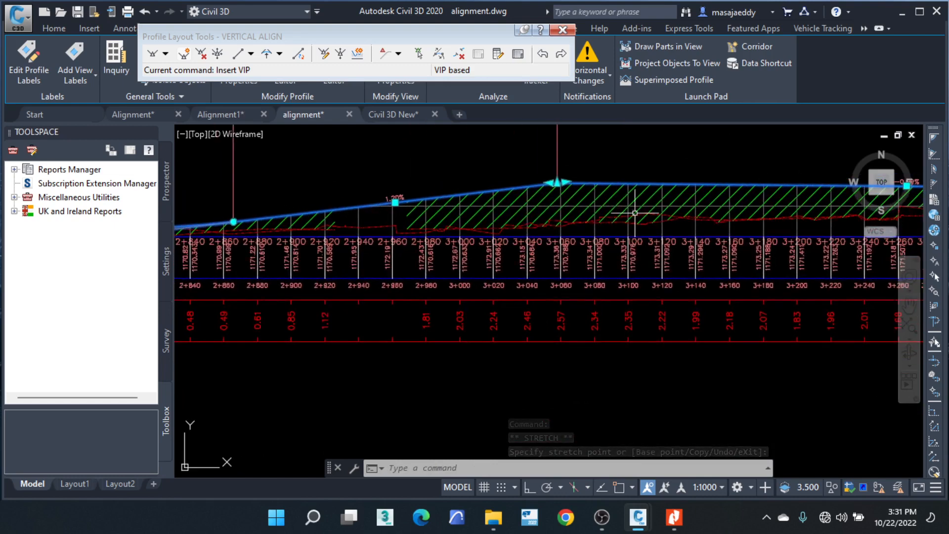
Step: Move the VIP near chainage 3+060 m forward to about chainage 3+260 m at level 1173.30 m
{"action": "scroll", "coordinate": [551, 183], "scroll_direction": "up", "scroll_amount": 4}
{"action": "left_click", "coordinate": [552, 182]}
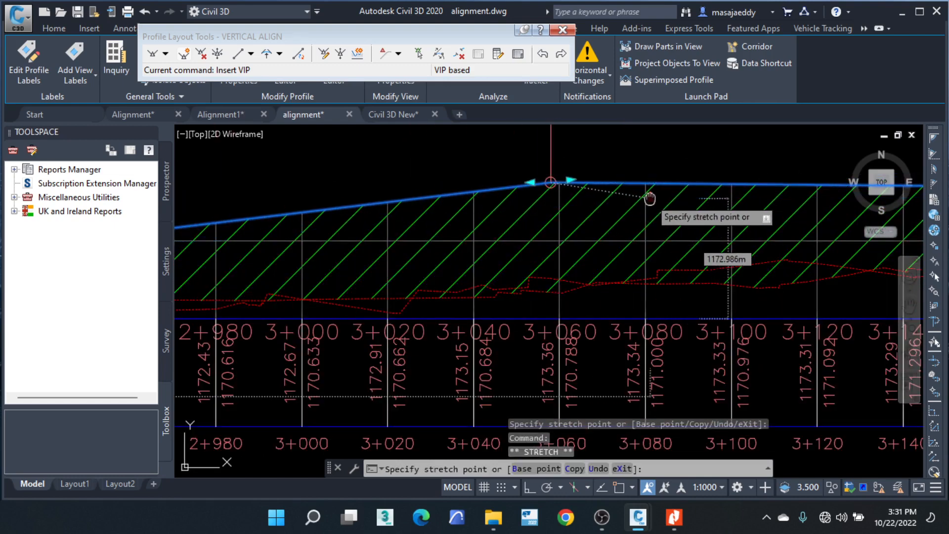
{"action": "scroll", "coordinate": [494, 205], "scroll_direction": "down", "scroll_amount": 5}
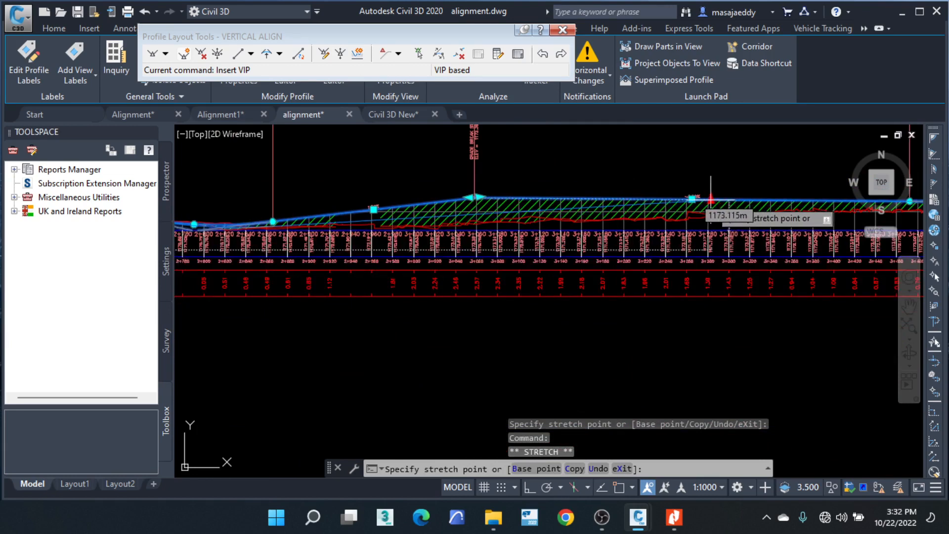
{"action": "scroll", "coordinate": [688, 195], "scroll_direction": "up", "scroll_amount": 4}
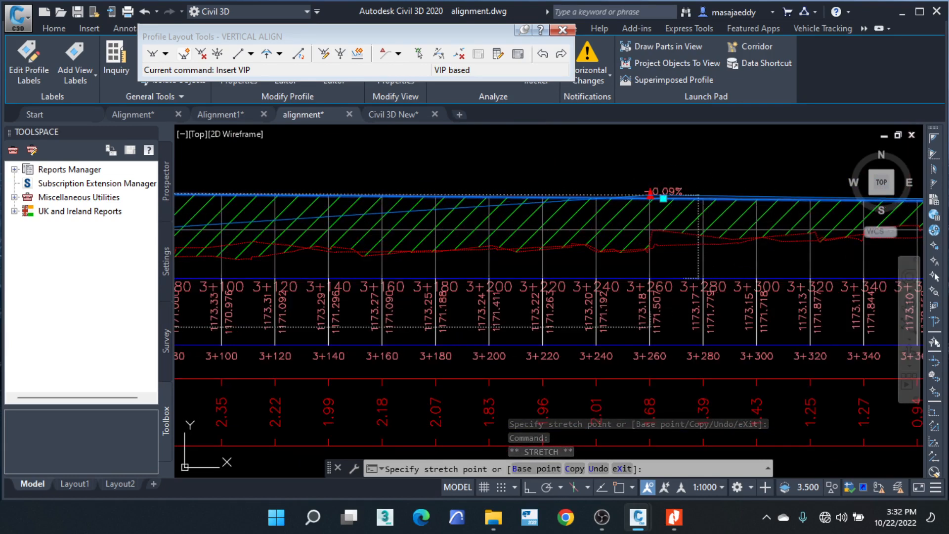
{"action": "left_click", "coordinate": [650, 195]}
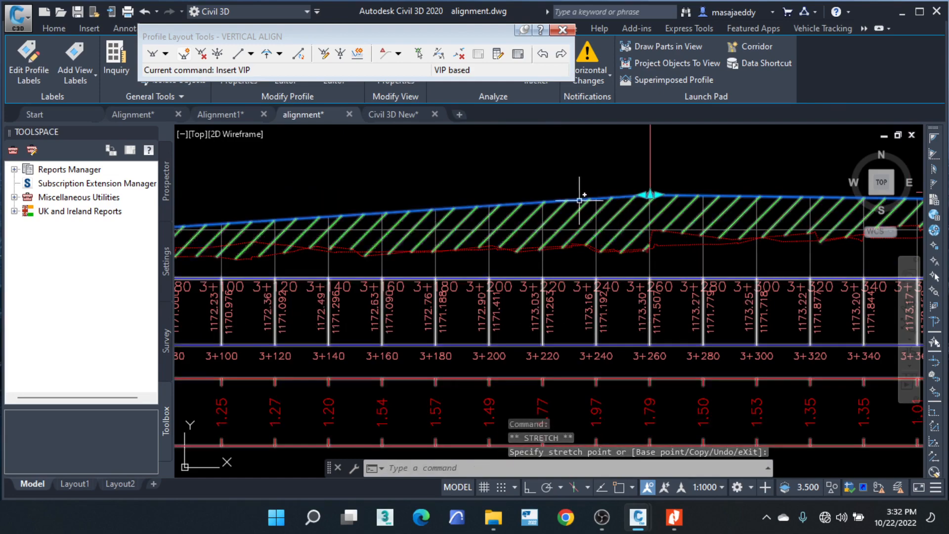
Step: Move the sag curve's VIP near chainage 3+547 m to about chainage 3+571 m at level 1172.75 m
{"action": "scroll", "coordinate": [581, 201], "scroll_direction": "down", "scroll_amount": 3}
{"action": "scroll", "coordinate": [456, 204], "scroll_direction": "up", "scroll_amount": 4}
{"action": "middle_click_drag", "start_coordinate": [495, 207], "coordinate": [458, 205]}
{"action": "scroll", "coordinate": [445, 207], "scroll_direction": "down", "scroll_amount": 4}
{"action": "middle_click_drag", "start_coordinate": [657, 211], "coordinate": [392, 223]}
{"action": "scroll", "coordinate": [703, 209], "scroll_direction": "up", "scroll_amount": 4}
{"action": "middle_click_drag", "start_coordinate": [703, 209], "coordinate": [422, 212]}
{"action": "scroll", "coordinate": [430, 213], "scroll_direction": "down", "scroll_amount": 4}
{"action": "scroll", "coordinate": [712, 207], "scroll_direction": "up", "scroll_amount": 4}
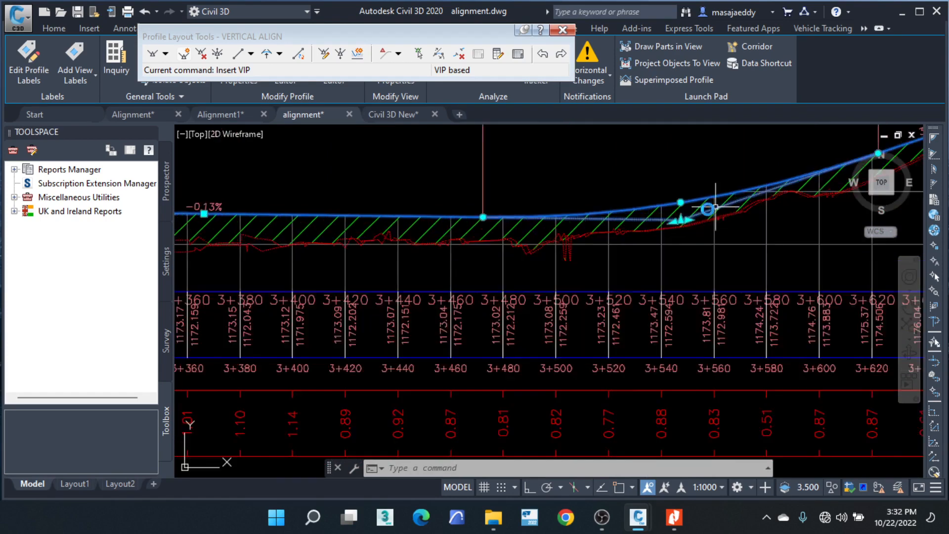
{"action": "left_click", "coordinate": [662, 227]}
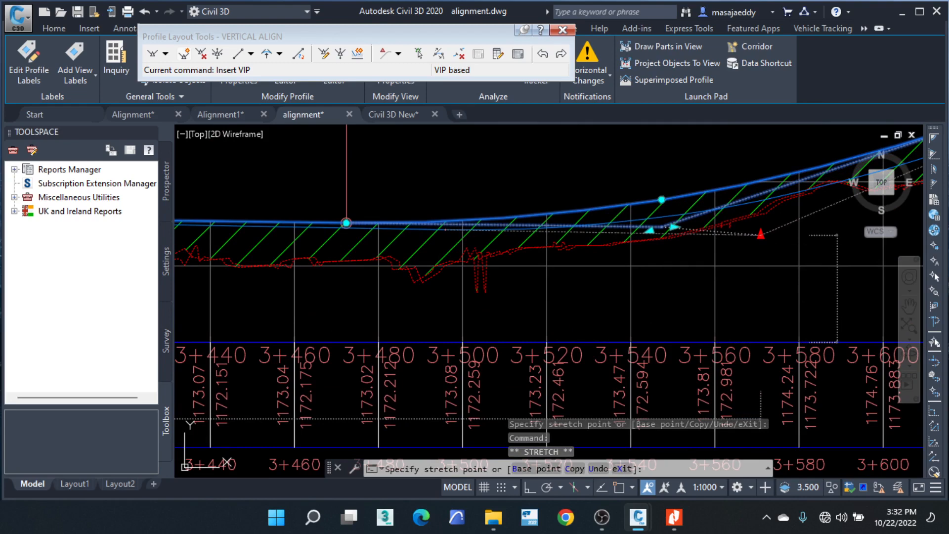
{"action": "left_click", "coordinate": [761, 235]}
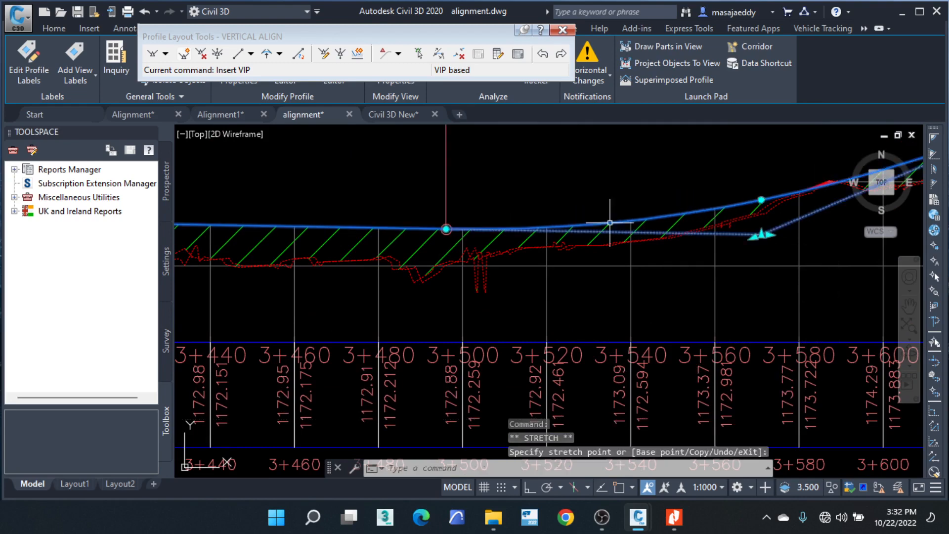
Step: Check the fill between the two moved VIPs and open the profile elements table
{"action": "scroll", "coordinate": [678, 226], "scroll_direction": "down", "scroll_amount": 4}
{"action": "scroll", "coordinate": [387, 221], "scroll_direction": "up", "scroll_amount": 4}
{"action": "scroll", "coordinate": [591, 219], "scroll_direction": "down", "scroll_amount": 4}
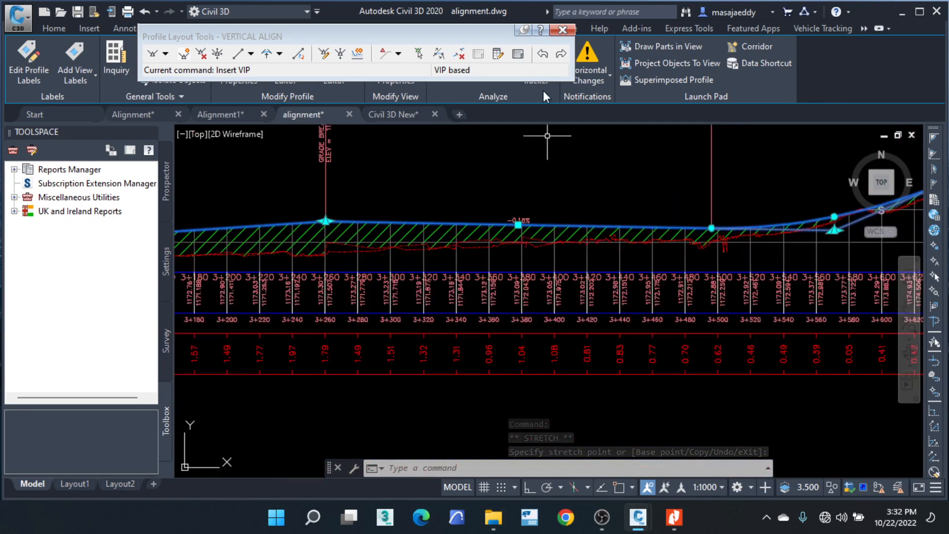
{"action": "left_click", "coordinate": [517, 53]}
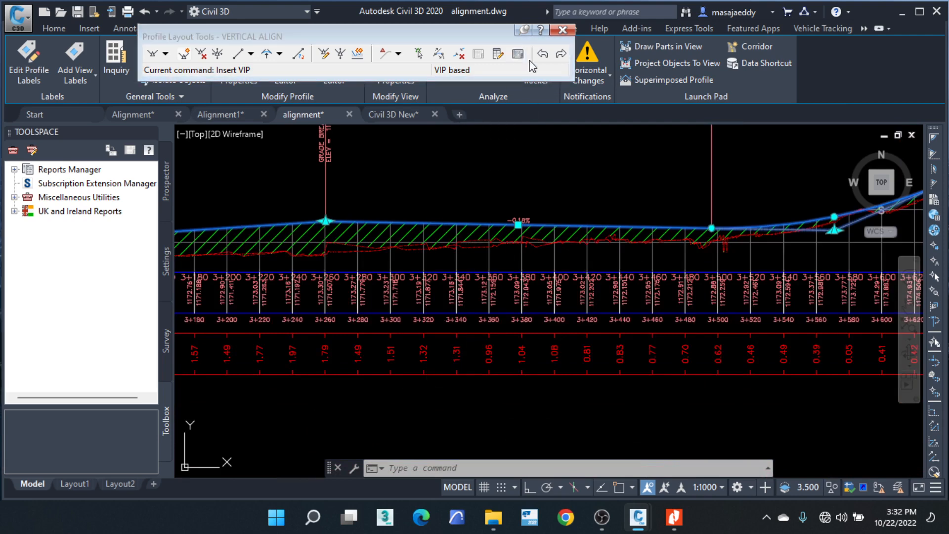
{"action": "scroll", "coordinate": [517, 183], "scroll_direction": "down", "scroll_amount": 5}
{"action": "scroll", "coordinate": [517, 182], "scroll_direction": "up", "scroll_amount": 6}
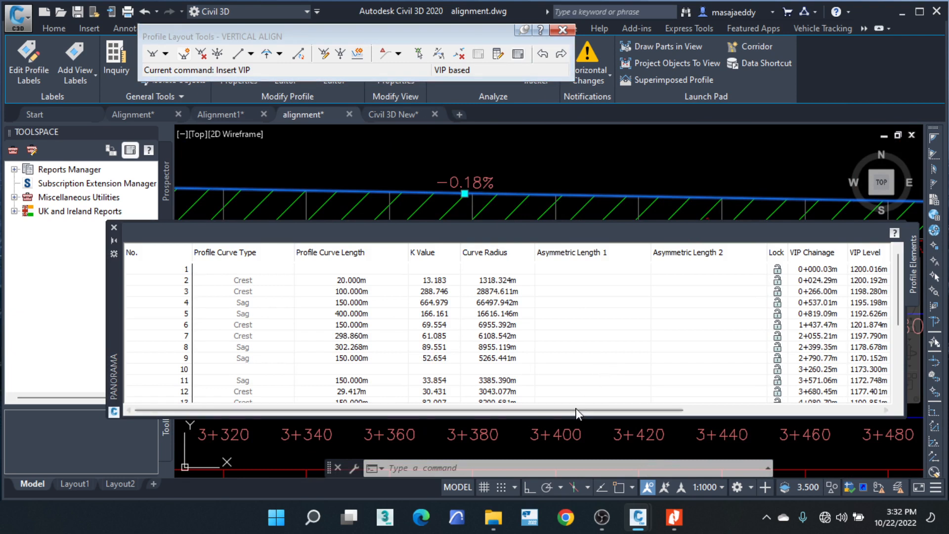
Step: Set the gradient into the VIP at chainage 3+260.25 m to 0.5% and the gradient out to -0.5%, closing the elements table
{"action": "left_click_drag", "start_coordinate": [574, 413], "coordinate": [689, 410]}
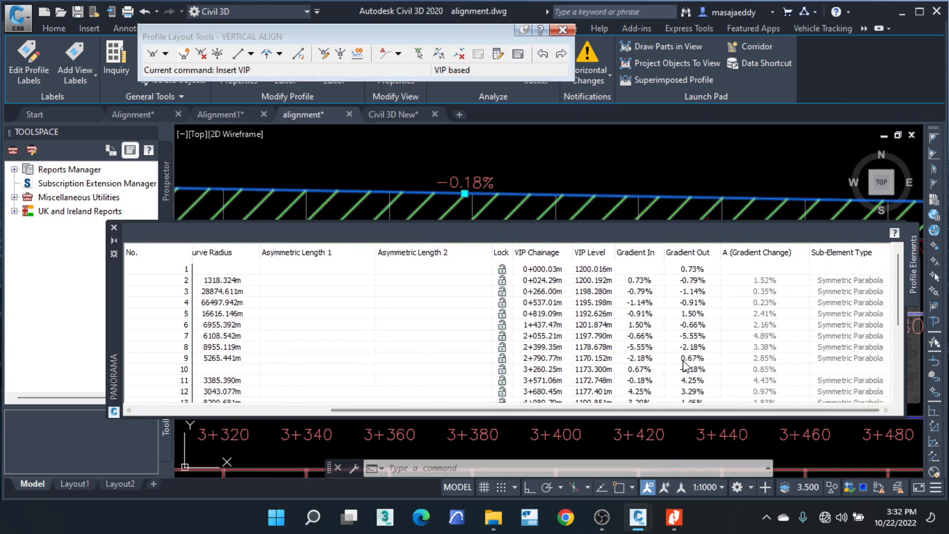
{"action": "left_click", "coordinate": [642, 371]}
{"action": "left_click", "coordinate": [642, 371]}
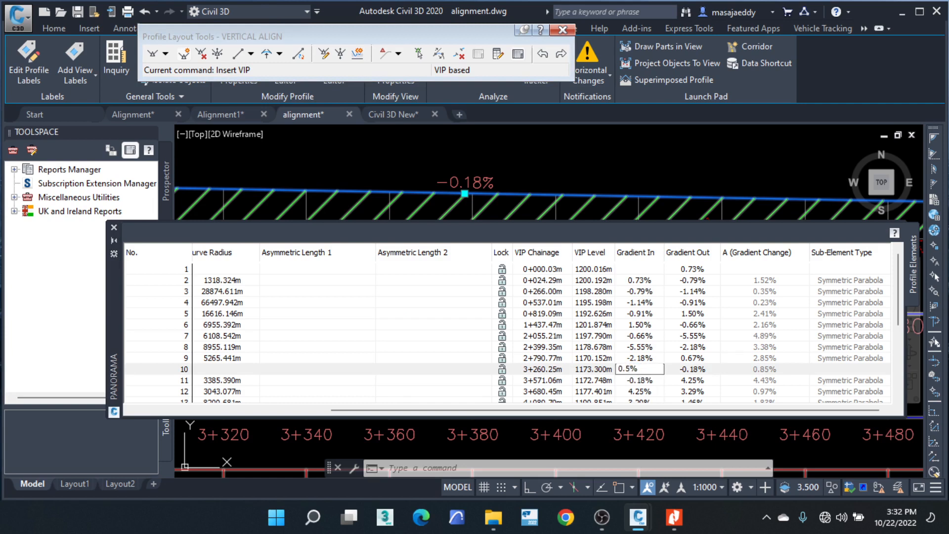
{"action": "key", "text": "Return"}
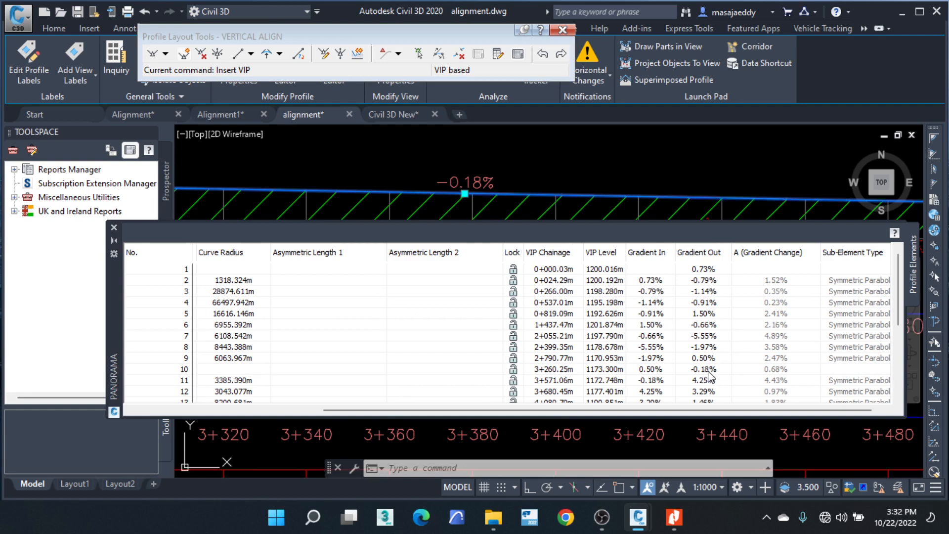
{"action": "left_click", "coordinate": [708, 371]}
{"action": "left_click", "coordinate": [708, 373]}
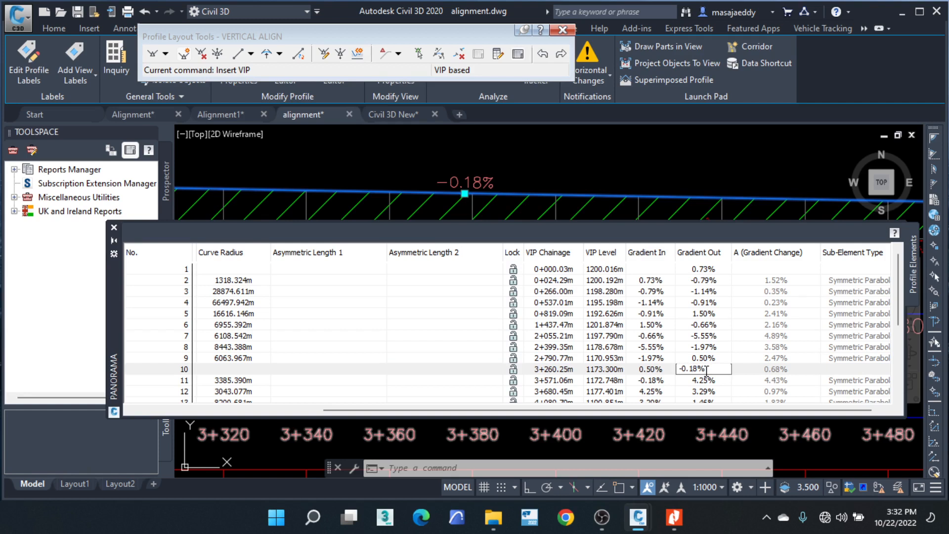
{"action": "key", "text": "Return"}
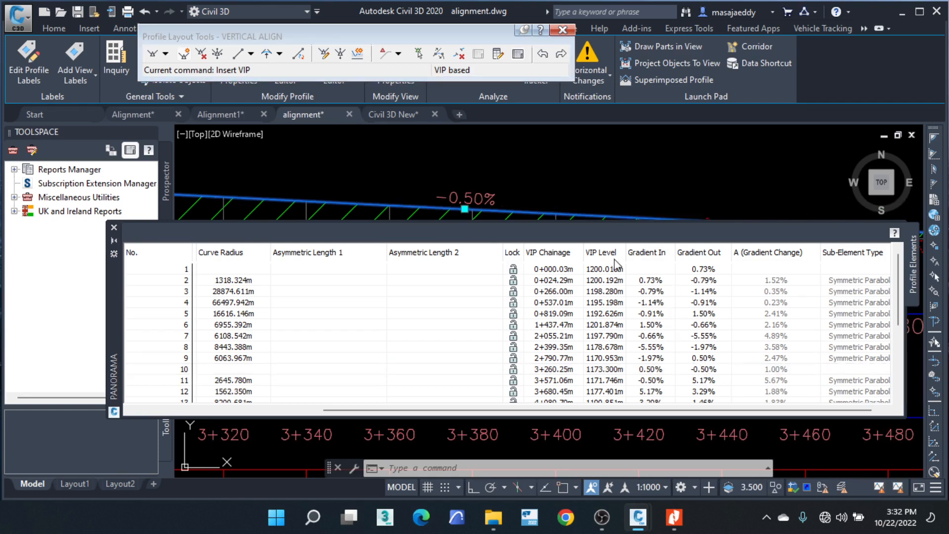
{"action": "left_click", "coordinate": [114, 227]}
{"action": "scroll", "coordinate": [533, 216], "scroll_direction": "down", "scroll_amount": 3}
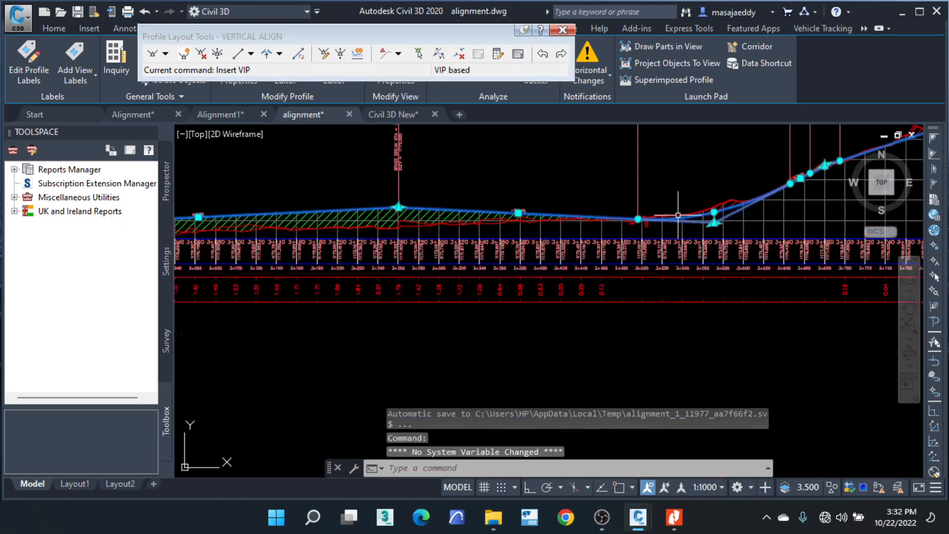
{"action": "middle_click_drag", "start_coordinate": [802, 229], "coordinate": [780, 252]}
{"action": "scroll", "coordinate": [677, 242], "scroll_direction": "up", "scroll_amount": 4}
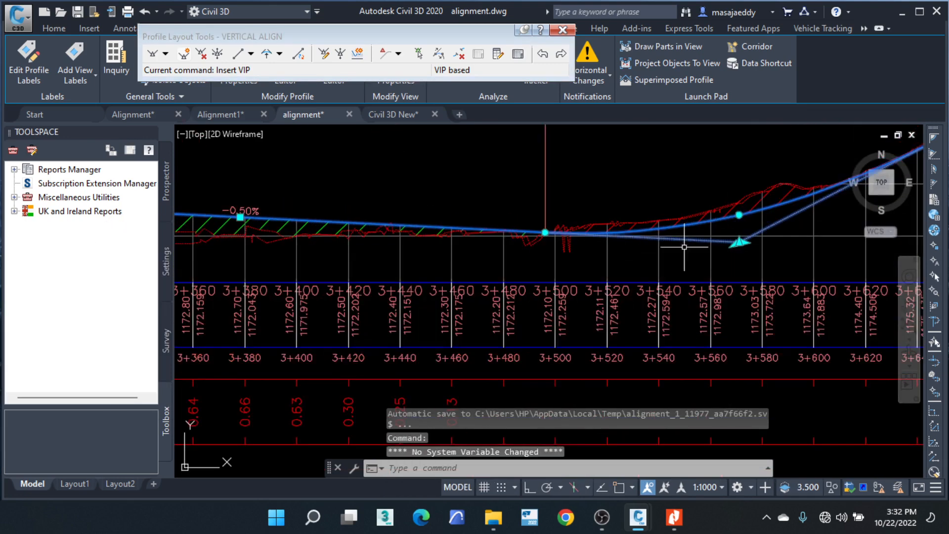
{"action": "left_click", "coordinate": [740, 215]}
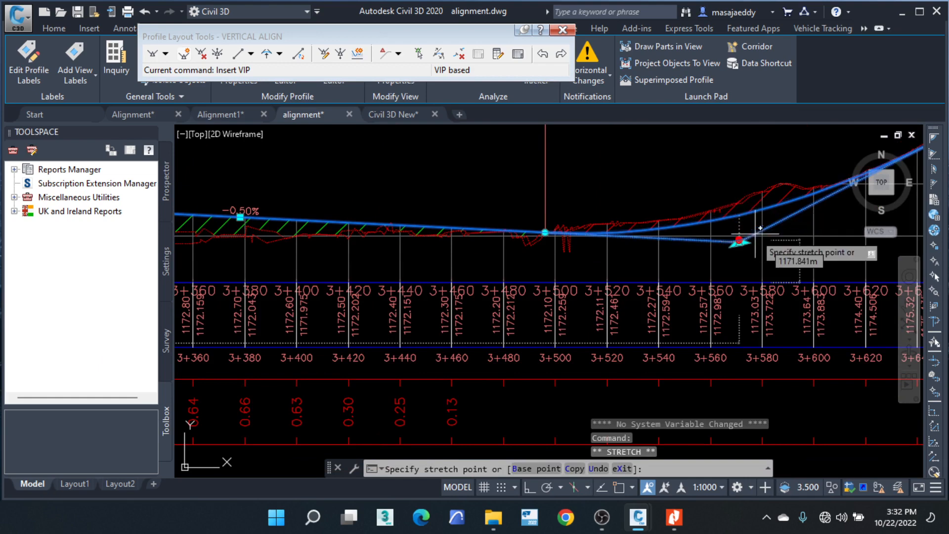
{"action": "key", "text": "Escape"}
{"action": "key", "text": "Escape"}
Step: Delete the crest VIP near chainage 3+680 m from the profile
{"action": "middle_click_drag", "start_coordinate": [845, 200], "coordinate": [603, 273]}
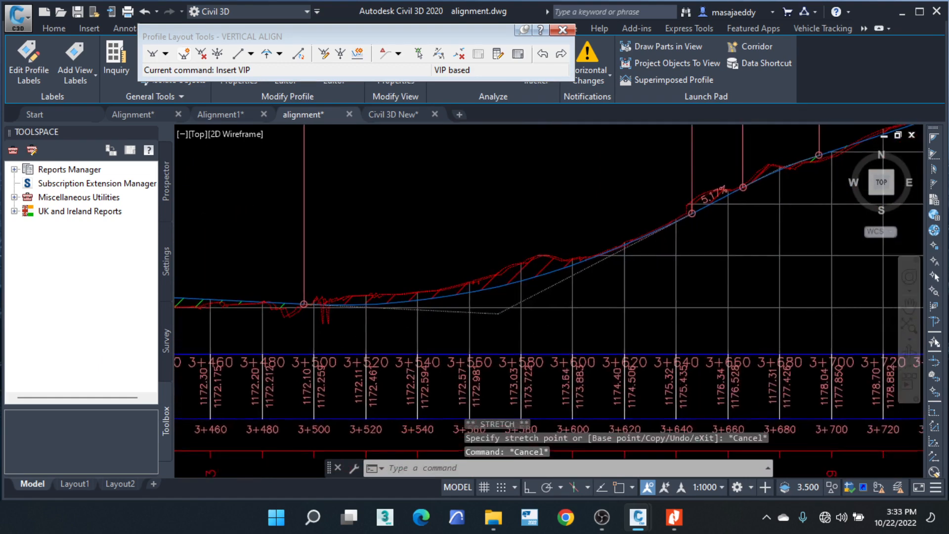
{"action": "middle_click_drag", "start_coordinate": [869, 190], "coordinate": [698, 234]}
{"action": "scroll", "coordinate": [625, 213], "scroll_direction": "up", "scroll_amount": 4}
{"action": "left_click", "coordinate": [626, 216]}
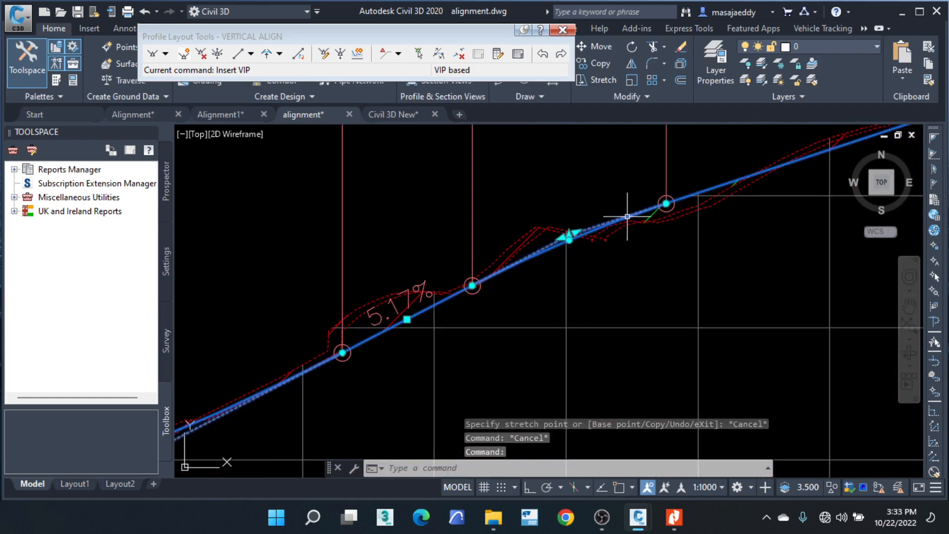
{"action": "left_click", "coordinate": [201, 54]}
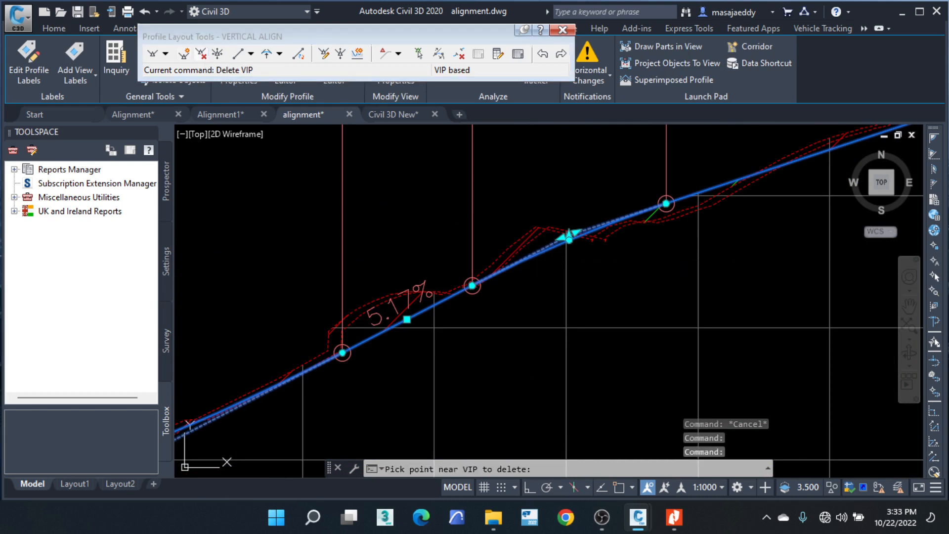
{"action": "left_click", "coordinate": [568, 237]}
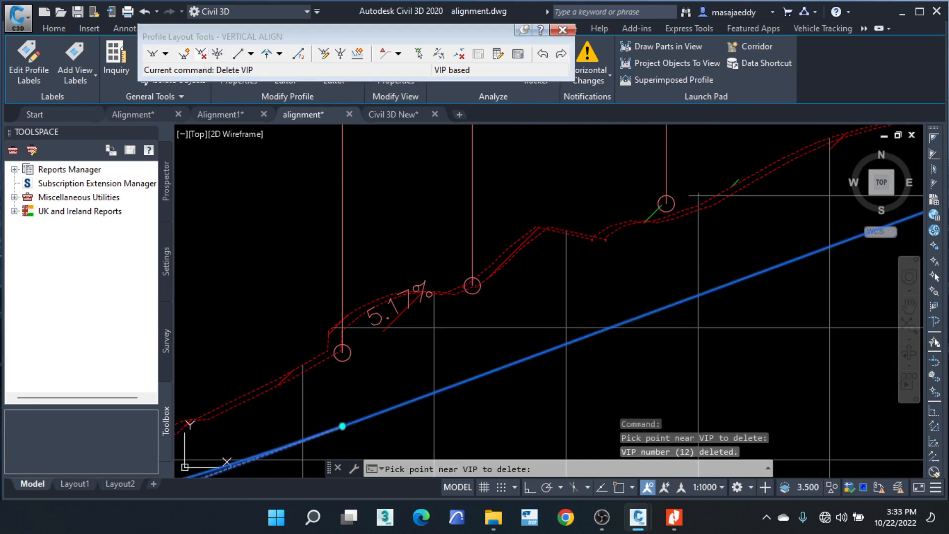
Step: Lengthen the sag curve near chainage 3+571 m by raising its pass-through point to just above the ground line
{"action": "scroll", "coordinate": [683, 218], "scroll_direction": "down", "scroll_amount": 4}
{"action": "scroll", "coordinate": [530, 295], "scroll_direction": "up", "scroll_amount": 3}
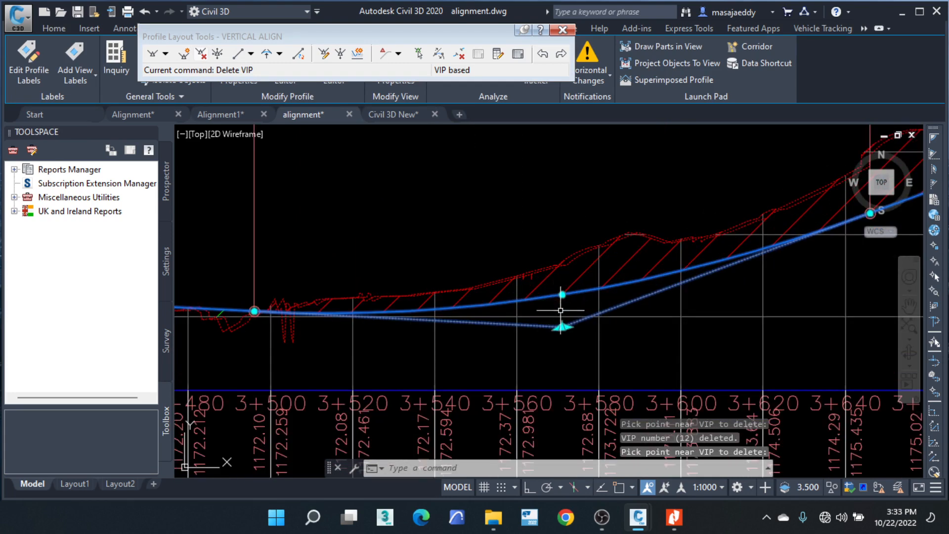
{"action": "key", "text": "Escape"}
{"action": "left_click", "coordinate": [562, 294]}
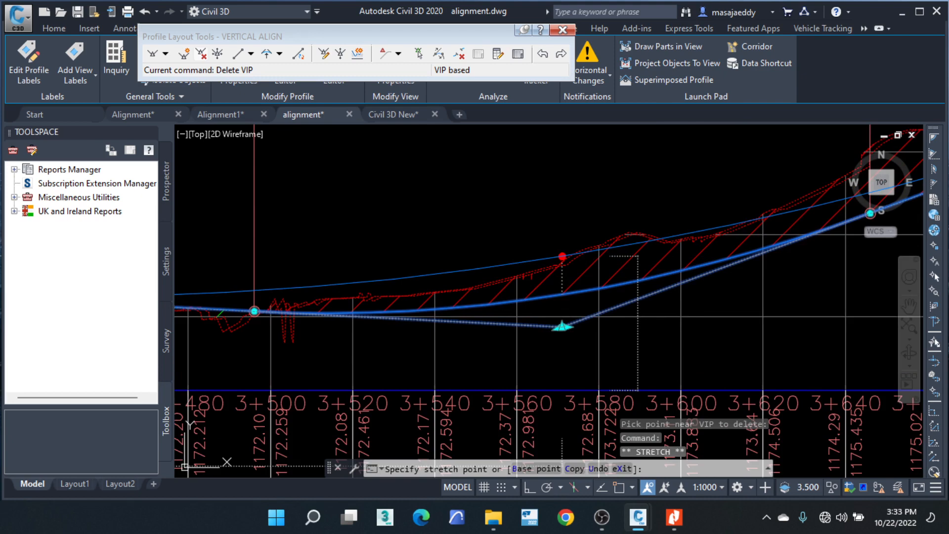
{"action": "scroll", "coordinate": [638, 257], "scroll_direction": "down", "scroll_amount": 5}
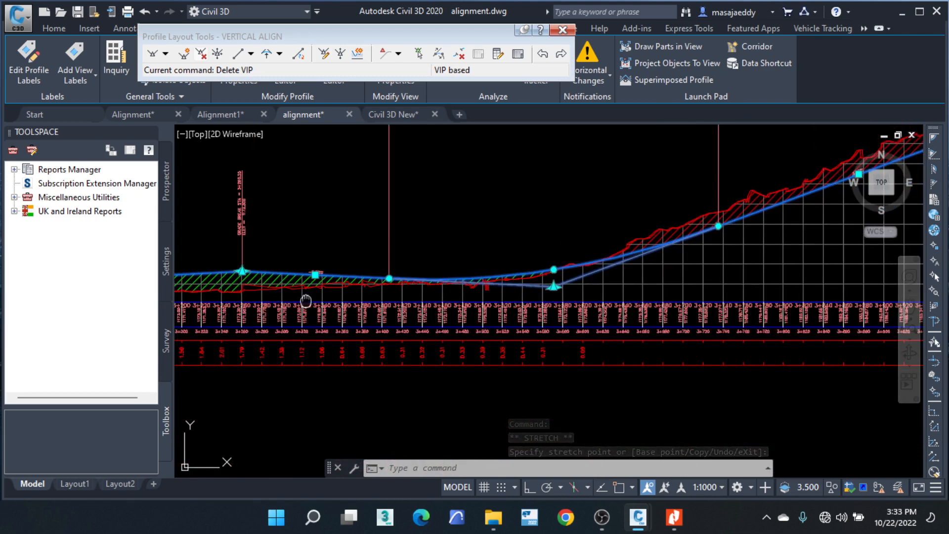
Step: Examine the fill along the profile from the sag near chainage 2+790 m to the reshaped sag curve near 3+571 m
{"action": "middle_click_drag", "start_coordinate": [305, 301], "coordinate": [560, 292]}
{"action": "middle_click_drag", "start_coordinate": [222, 292], "coordinate": [380, 285]}
{"action": "scroll", "coordinate": [408, 282], "scroll_direction": "up", "scroll_amount": 2}
{"action": "scroll", "coordinate": [386, 277], "scroll_direction": "down", "scroll_amount": 2}
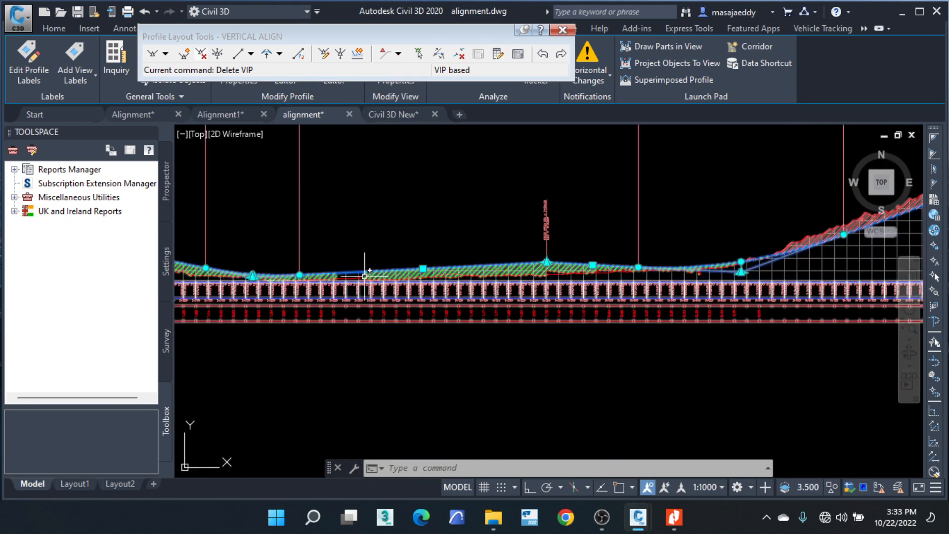
{"action": "scroll", "coordinate": [388, 311], "scroll_direction": "up", "scroll_amount": 3}
{"action": "scroll", "coordinate": [407, 301], "scroll_direction": "down", "scroll_amount": 2}
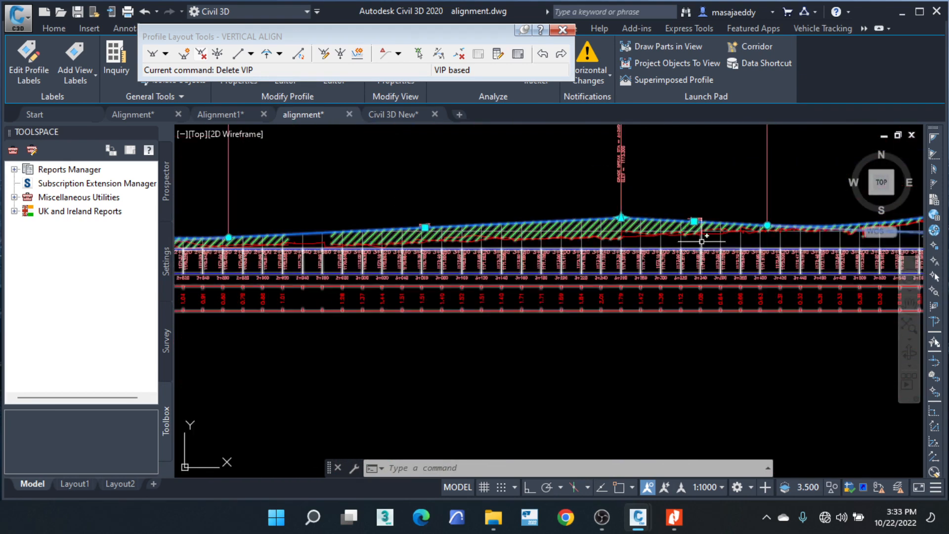
{"action": "middle_click_drag", "start_coordinate": [694, 250], "coordinate": [388, 245]}
{"action": "scroll", "coordinate": [629, 204], "scroll_direction": "up", "scroll_amount": 2}
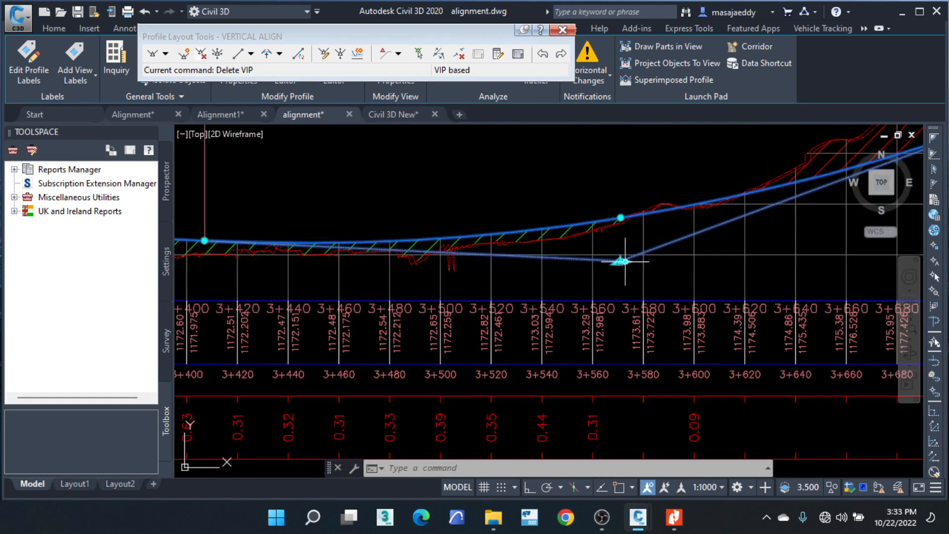
Step: Move the crest VIP near chainage 4+090 m back to about chainage 3+960 m at about level 1189 m
{"action": "middle_click_drag", "start_coordinate": [775, 191], "coordinate": [476, 291]}
{"action": "scroll", "coordinate": [476, 291], "scroll_direction": "down", "scroll_amount": 2}
{"action": "middle_click_drag", "start_coordinate": [621, 228], "coordinate": [519, 267]}
{"action": "middle_click_drag", "start_coordinate": [709, 227], "coordinate": [612, 263]}
{"action": "scroll", "coordinate": [726, 206], "scroll_direction": "up", "scroll_amount": 2}
{"action": "scroll", "coordinate": [725, 210], "scroll_direction": "up", "scroll_amount": 3}
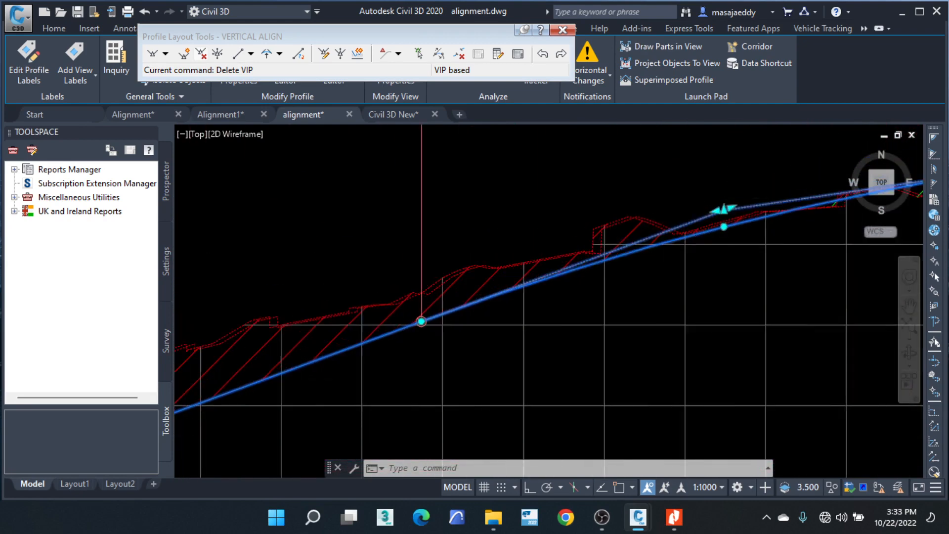
{"action": "left_click", "coordinate": [707, 225]}
{"action": "scroll", "coordinate": [675, 212], "scroll_direction": "down", "scroll_amount": 4}
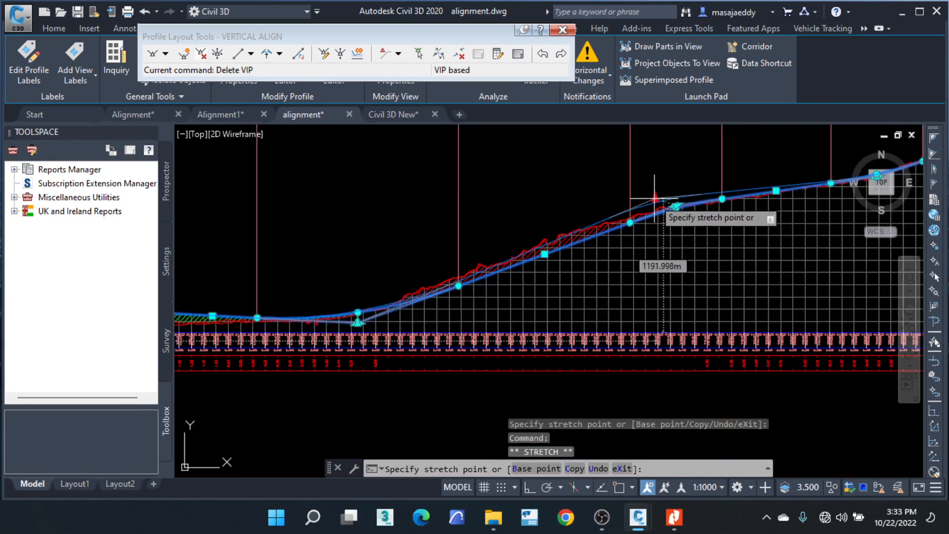
{"action": "scroll", "coordinate": [618, 212], "scroll_direction": "up", "scroll_amount": 2}
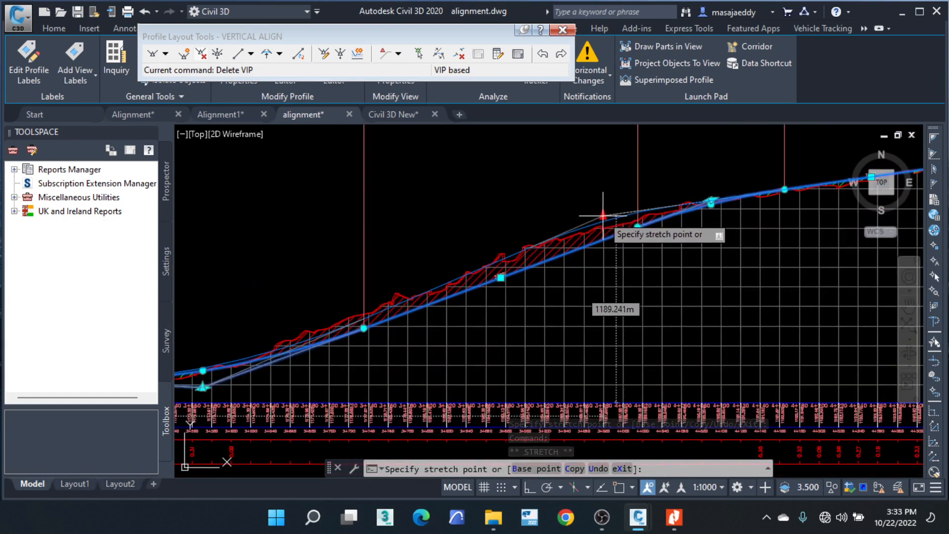
{"action": "left_click", "coordinate": [587, 214]}
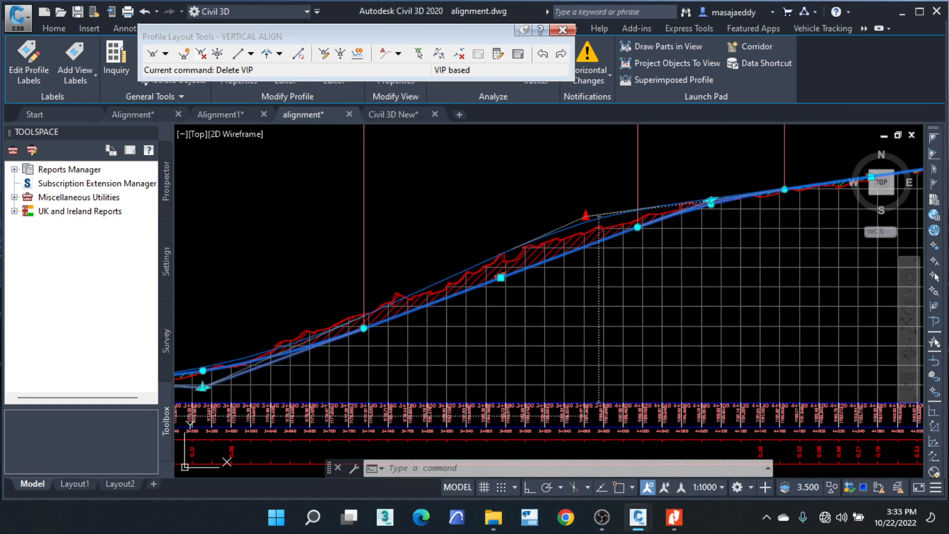
Step: Lengthen the crest curve near chainage 3+960 m by lowering its pass-through point closer to the ground line
{"action": "middle_click_drag", "start_coordinate": [457, 342], "coordinate": [754, 238]}
{"action": "scroll", "coordinate": [563, 268], "scroll_direction": "up", "scroll_amount": 2}
{"action": "middle_click_drag", "start_coordinate": [689, 203], "coordinate": [441, 286]}
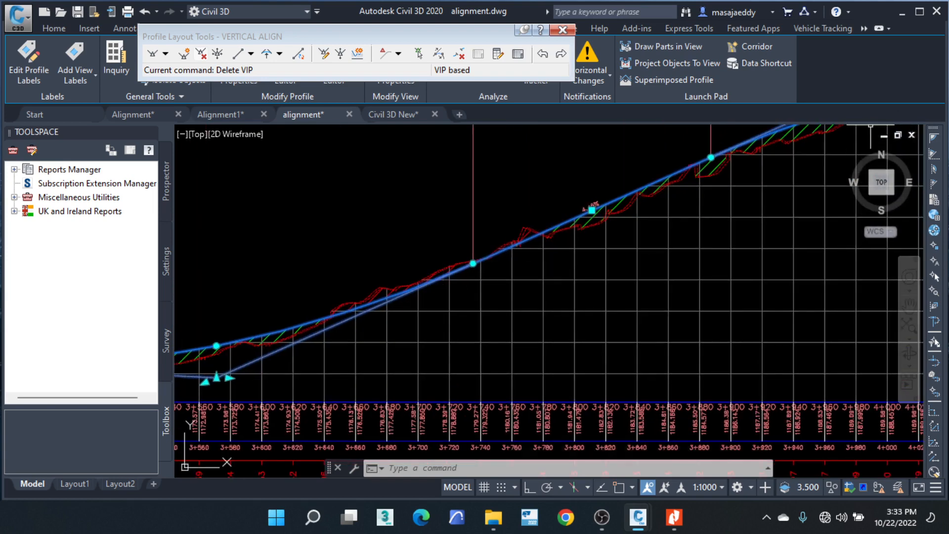
{"action": "middle_click_drag", "start_coordinate": [650, 216], "coordinate": [296, 326]}
{"action": "middle_click_drag", "start_coordinate": [705, 204], "coordinate": [469, 257]}
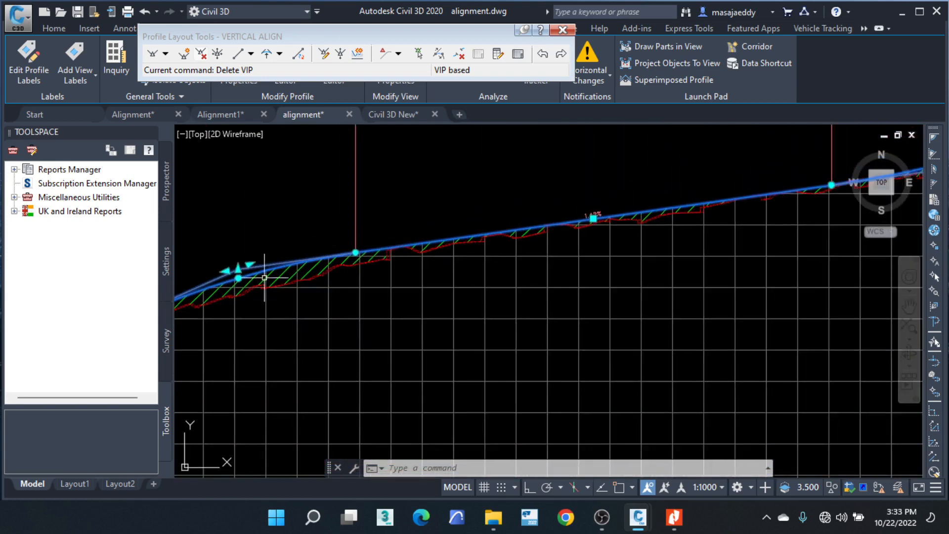
{"action": "scroll", "coordinate": [268, 278], "scroll_direction": "up", "scroll_amount": 4}
{"action": "middle_click_drag", "start_coordinate": [270, 278], "coordinate": [481, 217]}
{"action": "left_click", "coordinate": [402, 216]}
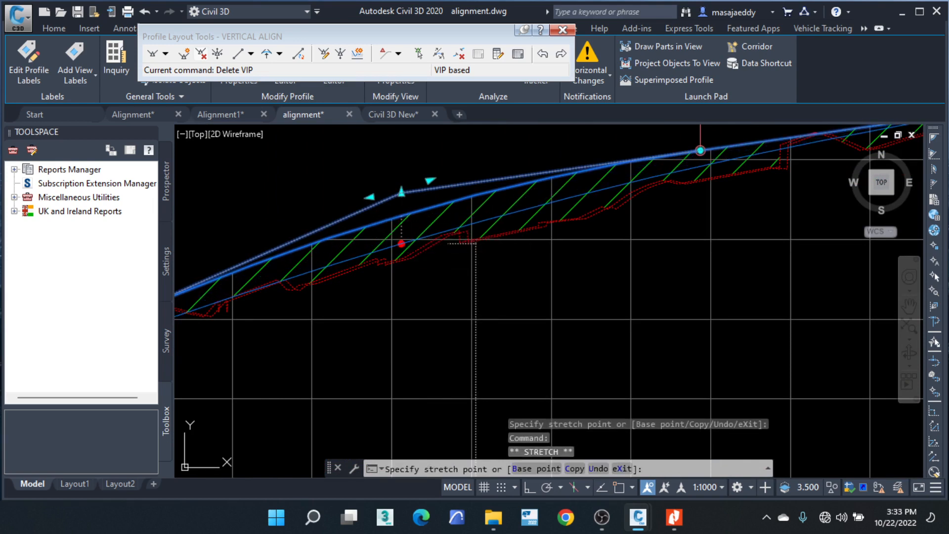
{"action": "left_click", "coordinate": [401, 243]}
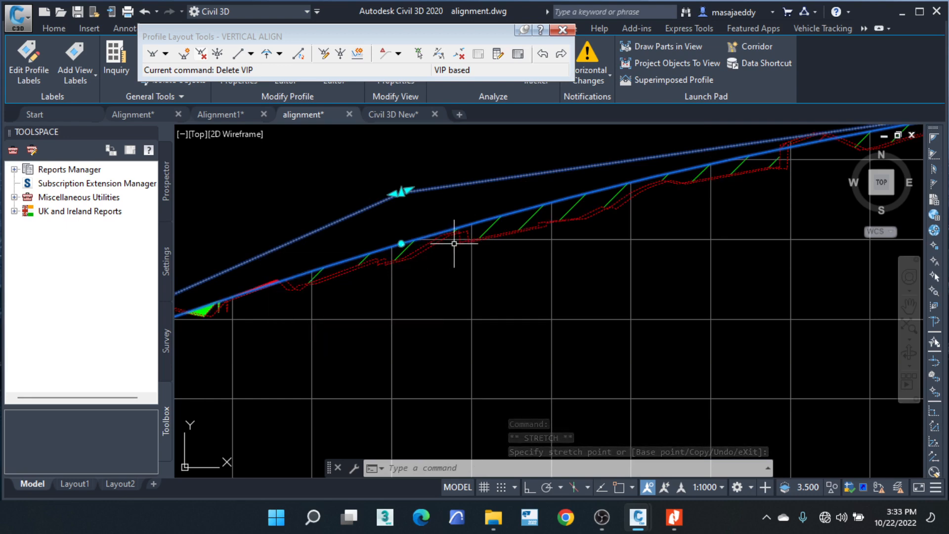
{"action": "key", "text": "Escape"}
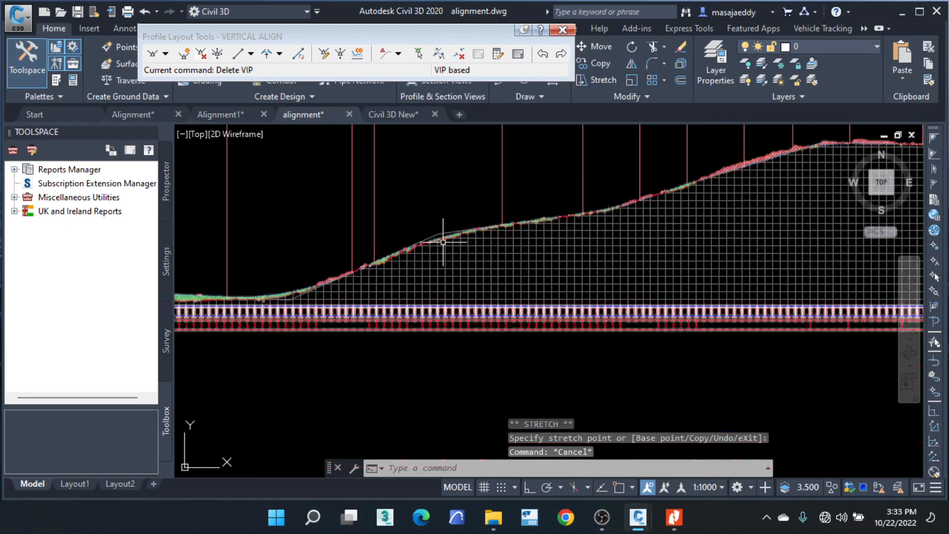
Step: Examine the fill depths along the two gentle gradients on either side of the VIP at chainage 3+260 m
{"action": "middle_click_drag", "start_coordinate": [365, 282], "coordinate": [542, 254]}
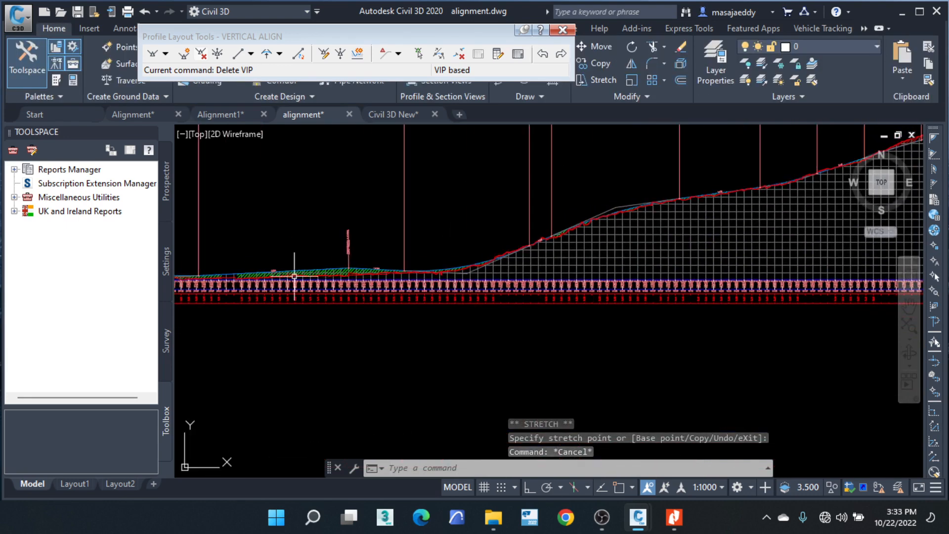
{"action": "scroll", "coordinate": [275, 273], "scroll_direction": "up", "scroll_amount": 2}
{"action": "scroll", "coordinate": [321, 269], "scroll_direction": "down", "scroll_amount": 4}
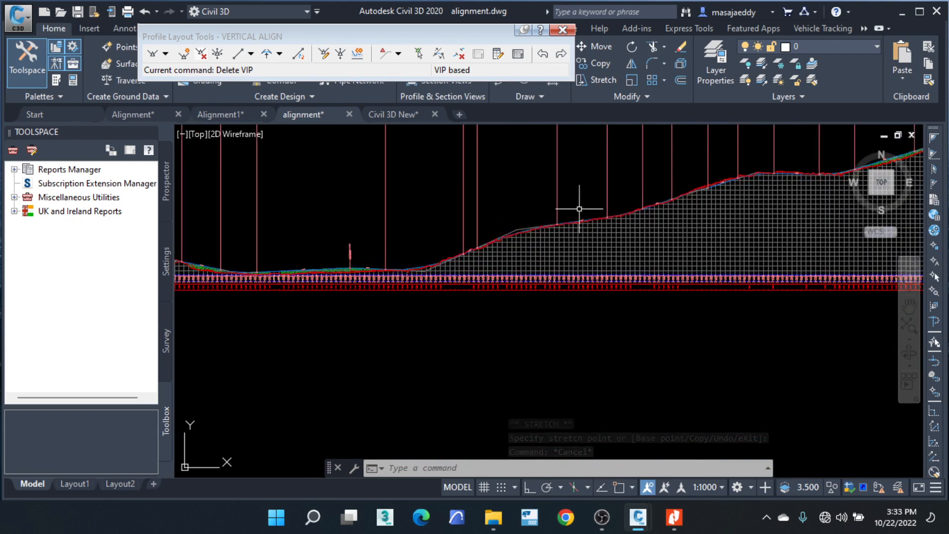
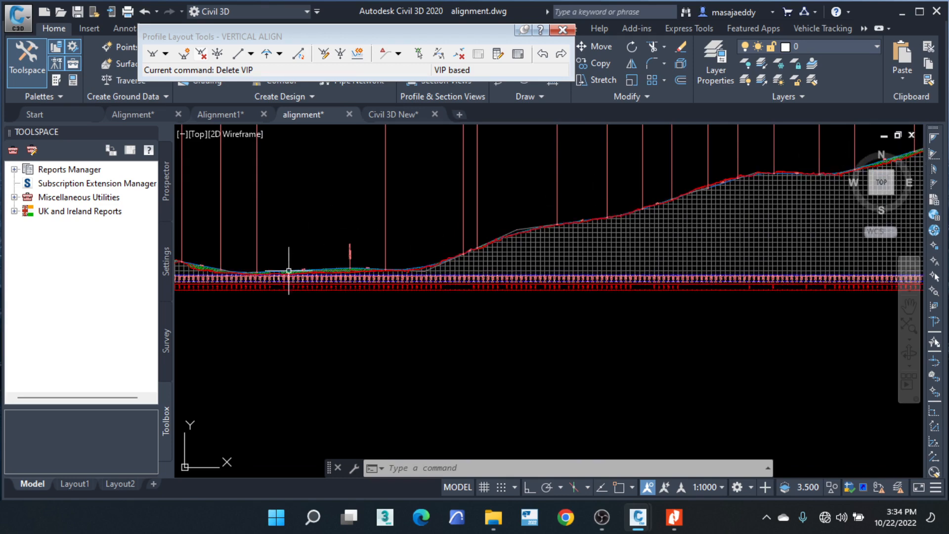
{"action": "scroll", "coordinate": [287, 278], "scroll_direction": "up", "scroll_amount": 3}
{"action": "scroll", "coordinate": [284, 272], "scroll_direction": "up", "scroll_amount": 2}
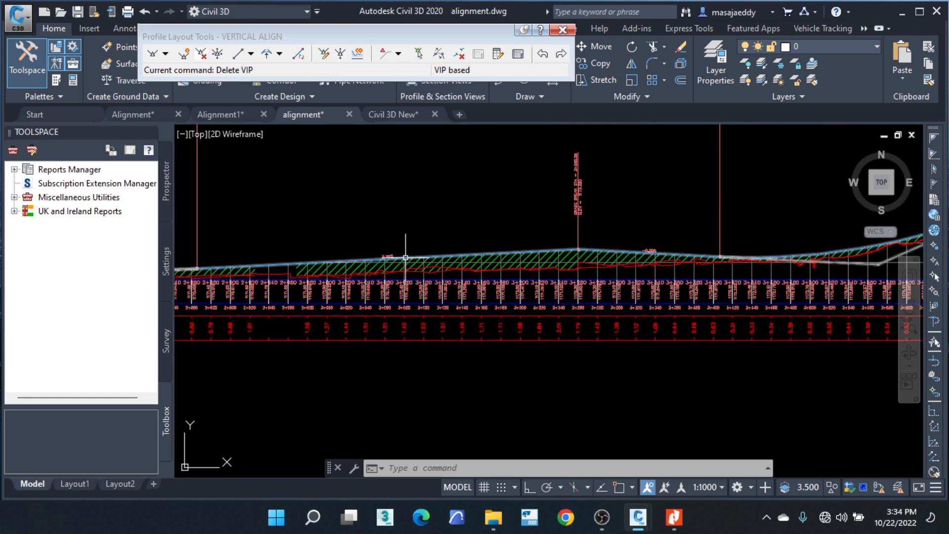
{"action": "scroll", "coordinate": [414, 255], "scroll_direction": "up", "scroll_amount": 3}
{"action": "scroll", "coordinate": [400, 253], "scroll_direction": "down", "scroll_amount": 5}
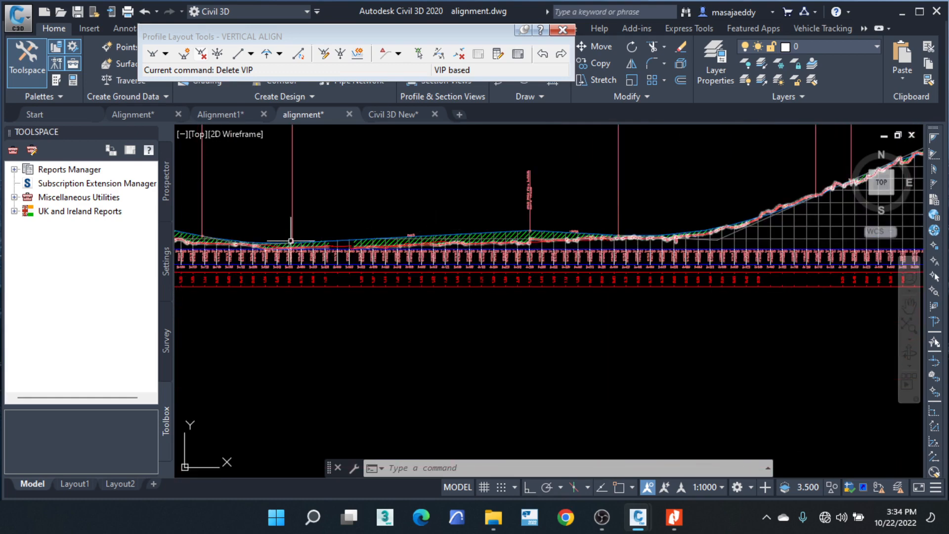
{"action": "scroll", "coordinate": [386, 247], "scroll_direction": "up", "scroll_amount": 4}
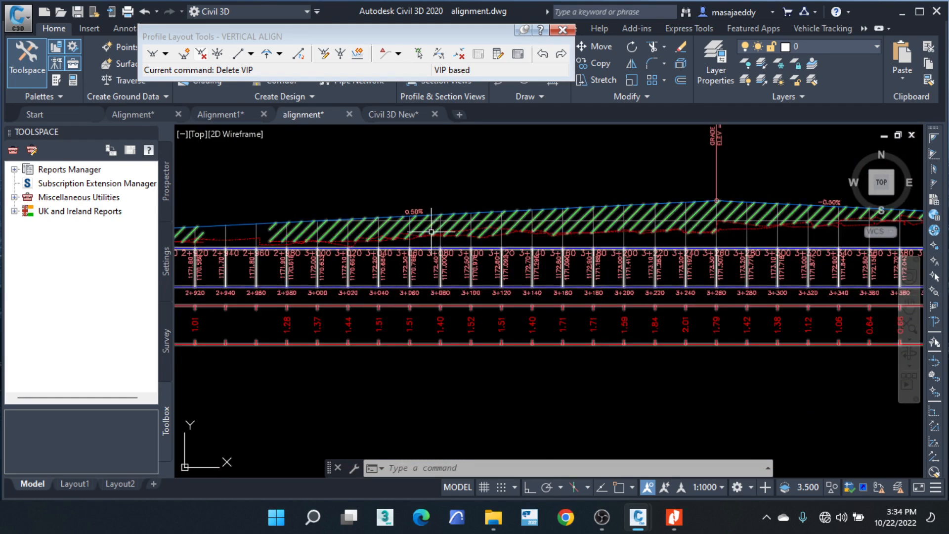
{"action": "scroll", "coordinate": [462, 212], "scroll_direction": "up", "scroll_amount": 2}
{"action": "scroll", "coordinate": [508, 206], "scroll_direction": "down", "scroll_amount": 2}
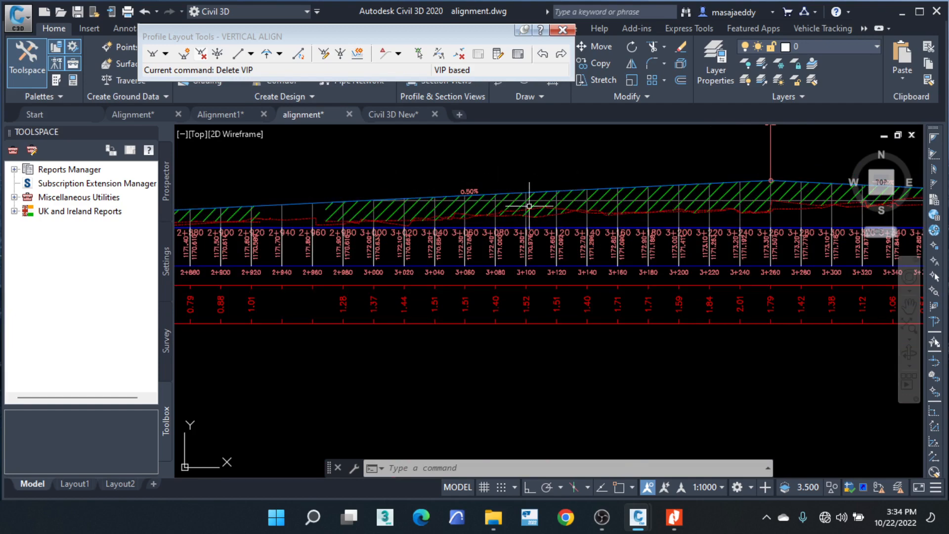
{"action": "middle_click_drag", "start_coordinate": [579, 208], "coordinate": [438, 218]}
{"action": "scroll", "coordinate": [458, 211], "scroll_direction": "down", "scroll_amount": 2}
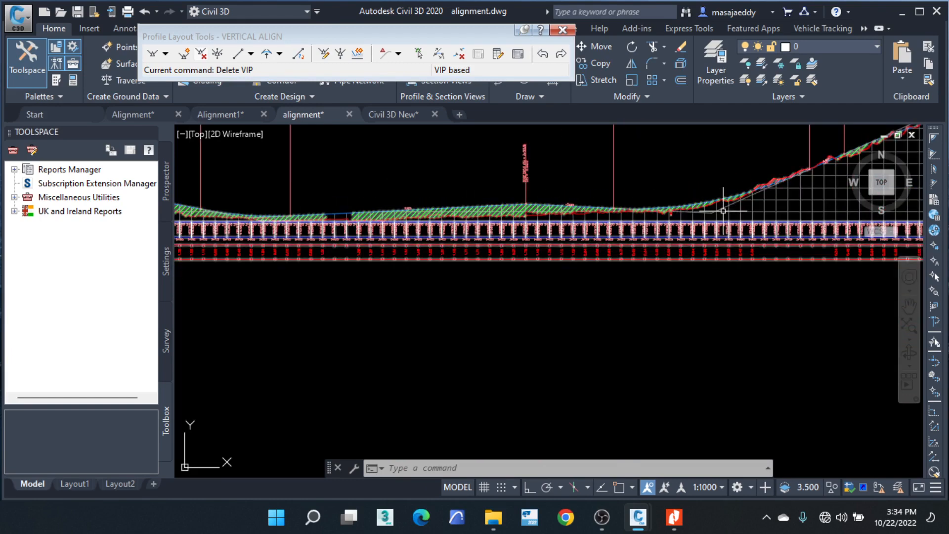
Step: Examine the fill along the profile from the sag beyond chainage 3+260 m back to the start of the alignment
{"action": "scroll", "coordinate": [703, 205], "scroll_direction": "up", "scroll_amount": 2}
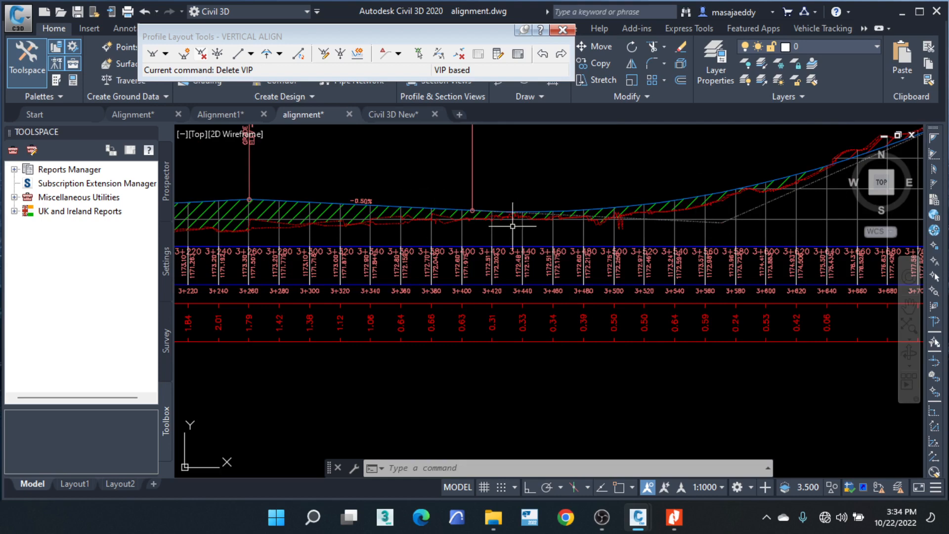
{"action": "scroll", "coordinate": [526, 230], "scroll_direction": "down", "scroll_amount": 2}
{"action": "middle_click_drag", "start_coordinate": [370, 241], "coordinate": [497, 236]}
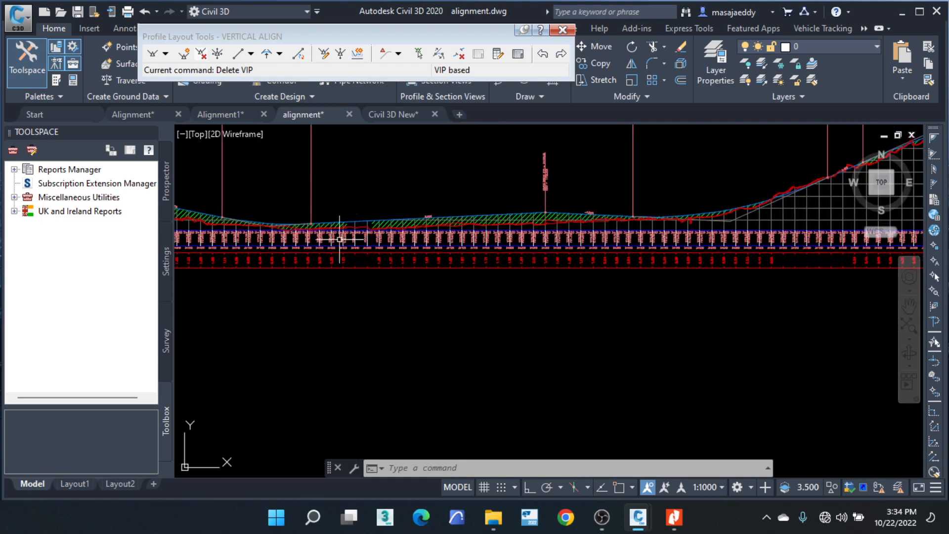
{"action": "middle_click_drag", "start_coordinate": [583, 233], "coordinate": [446, 257]}
{"action": "middle_click_drag", "start_coordinate": [376, 264], "coordinate": [578, 266]}
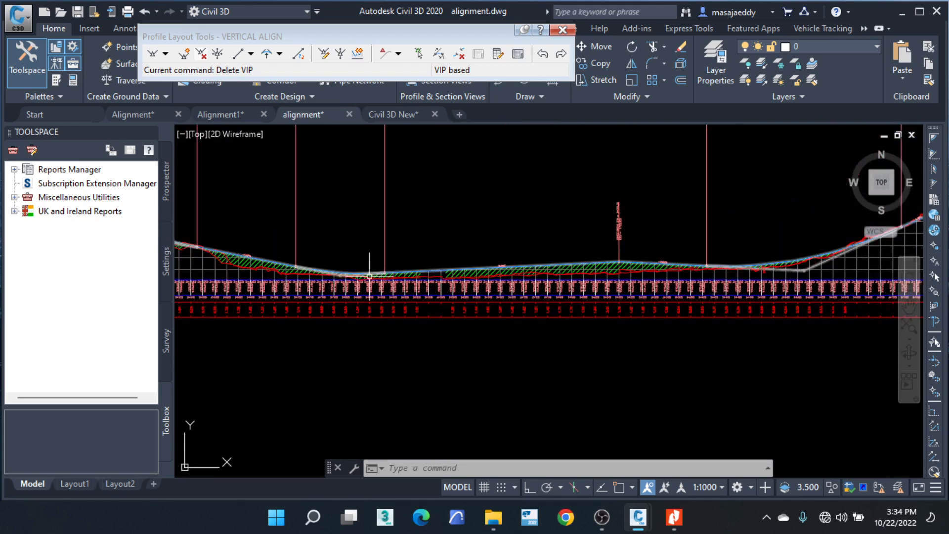
{"action": "middle_click_drag", "start_coordinate": [278, 255], "coordinate": [513, 271]}
{"action": "scroll", "coordinate": [514, 275], "scroll_direction": "down", "scroll_amount": 6}
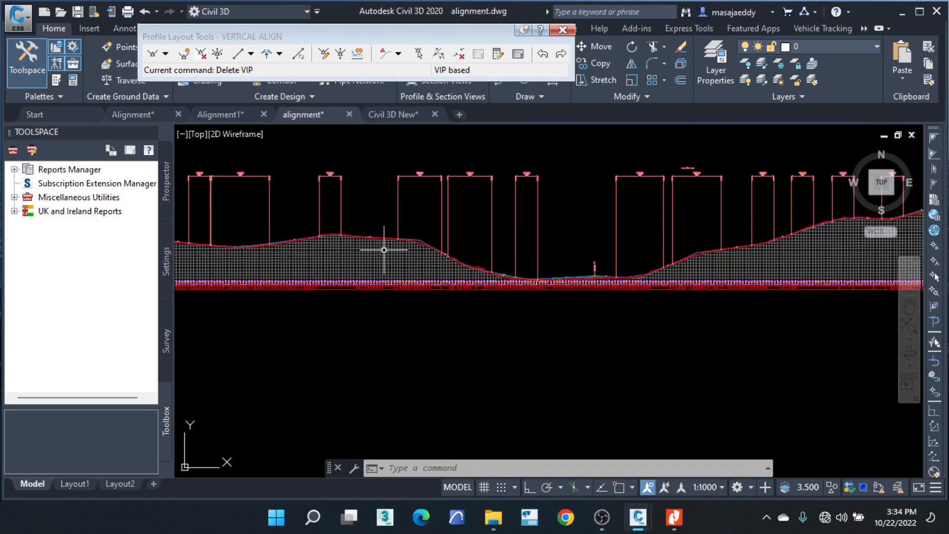
{"action": "middle_click_drag", "start_coordinate": [204, 237], "coordinate": [523, 258]}
{"action": "scroll", "coordinate": [460, 258], "scroll_direction": "up", "scroll_amount": 5}
{"action": "scroll", "coordinate": [429, 272], "scroll_direction": "up", "scroll_amount": 5}
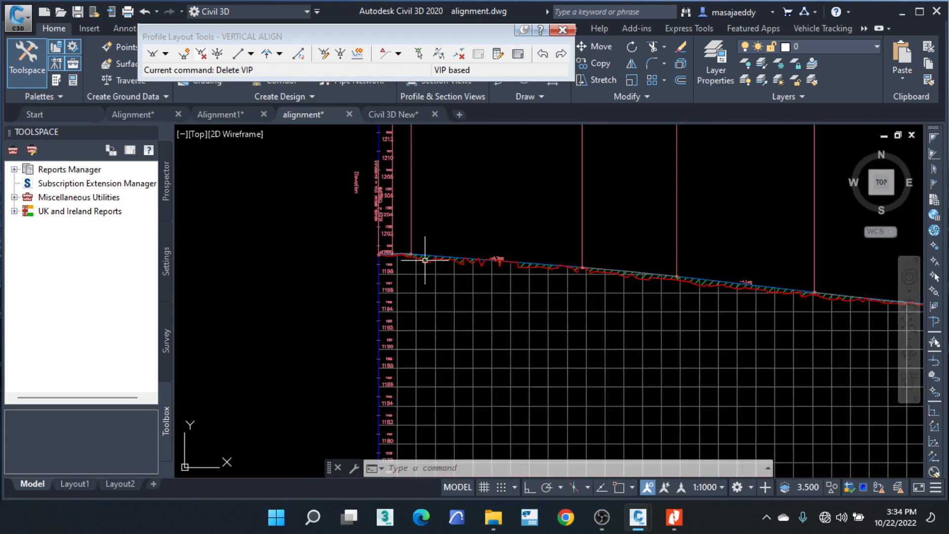
Step: Examine the initial downhill stretch and the short −0.91% gradient between the adjoining vertical curves
{"action": "scroll", "coordinate": [514, 268], "scroll_direction": "up", "scroll_amount": 5}
{"action": "scroll", "coordinate": [348, 261], "scroll_direction": "down", "scroll_amount": 5}
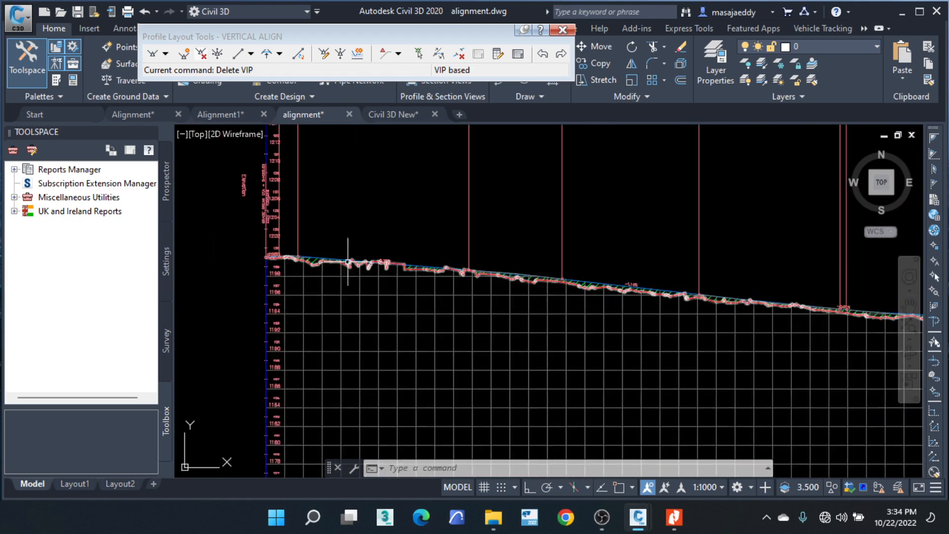
{"action": "scroll", "coordinate": [588, 297], "scroll_direction": "down", "scroll_amount": 6}
{"action": "scroll", "coordinate": [386, 290], "scroll_direction": "up", "scroll_amount": 5}
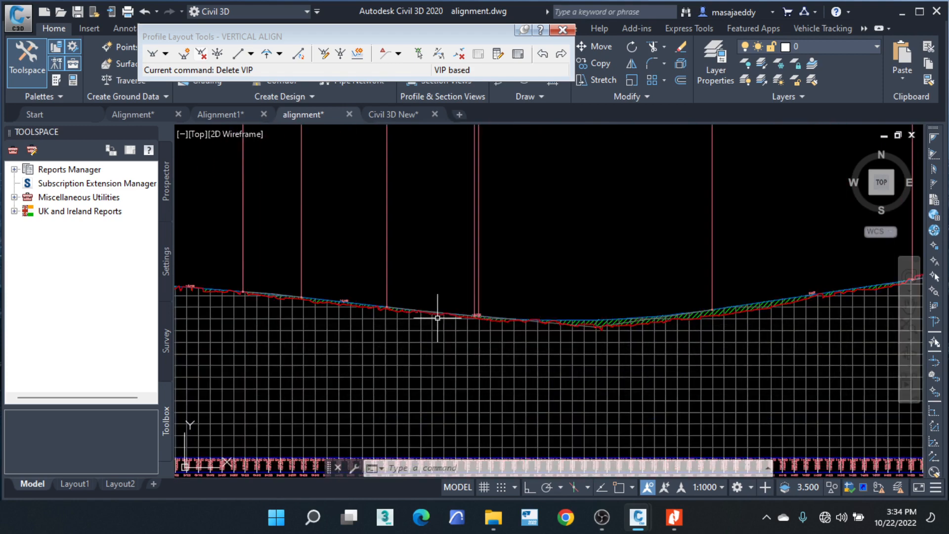
{"action": "scroll", "coordinate": [438, 318], "scroll_direction": "up", "scroll_amount": 6}
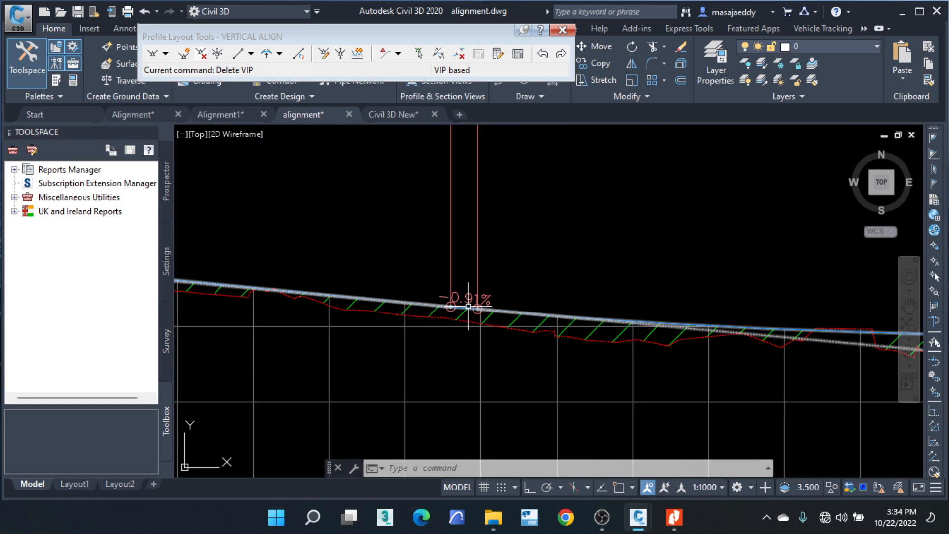
{"action": "scroll", "coordinate": [468, 306], "scroll_direction": "up", "scroll_amount": 3}
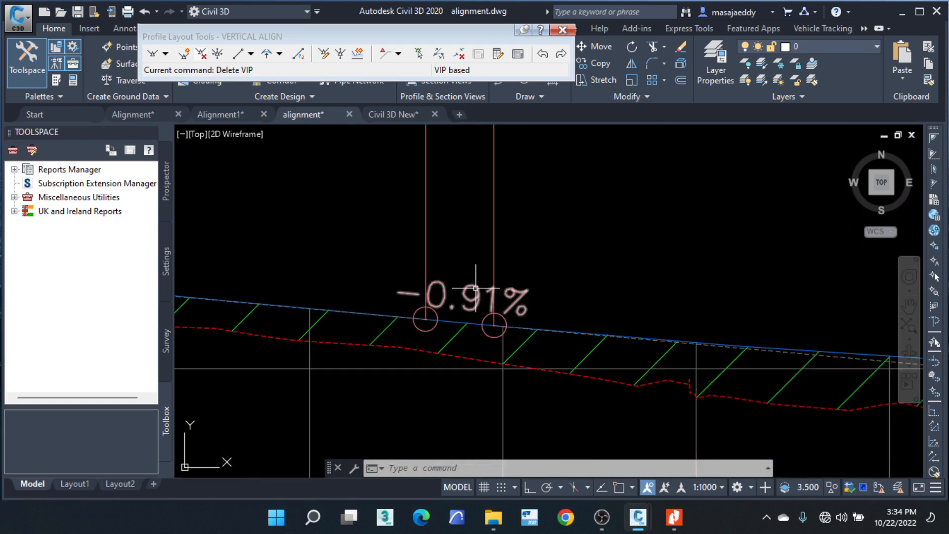
{"action": "scroll", "coordinate": [482, 285], "scroll_direction": "down", "scroll_amount": 3}
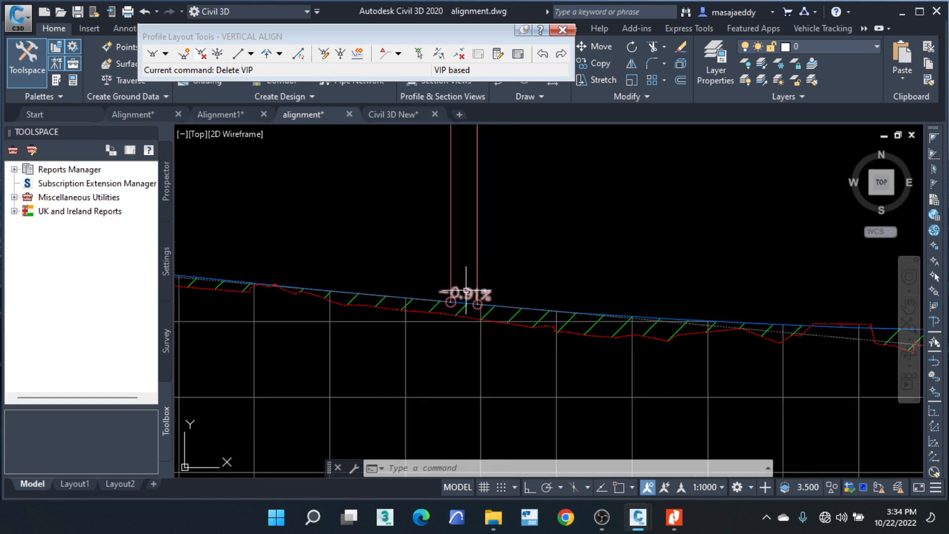
Step: Select the vertical alignment's design profile so its VIP and curve grips are available
{"action": "key", "text": "Escape"}
{"action": "key", "text": "Escape"}
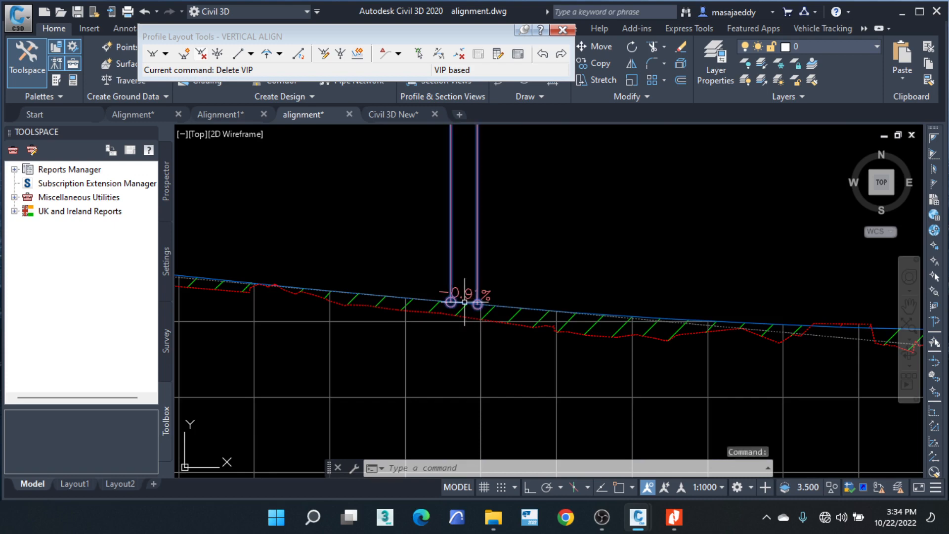
{"action": "left_click", "coordinate": [403, 297]}
{"action": "left_click", "coordinate": [392, 294]}
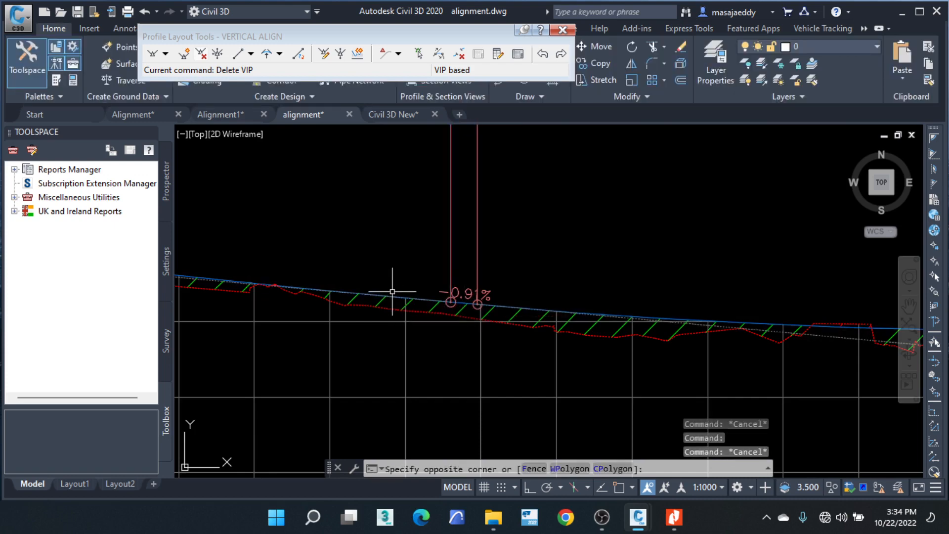
{"action": "left_click", "coordinate": [393, 291]}
{"action": "left_click", "coordinate": [380, 296]}
{"action": "scroll", "coordinate": [368, 291], "scroll_direction": "down", "scroll_amount": 3}
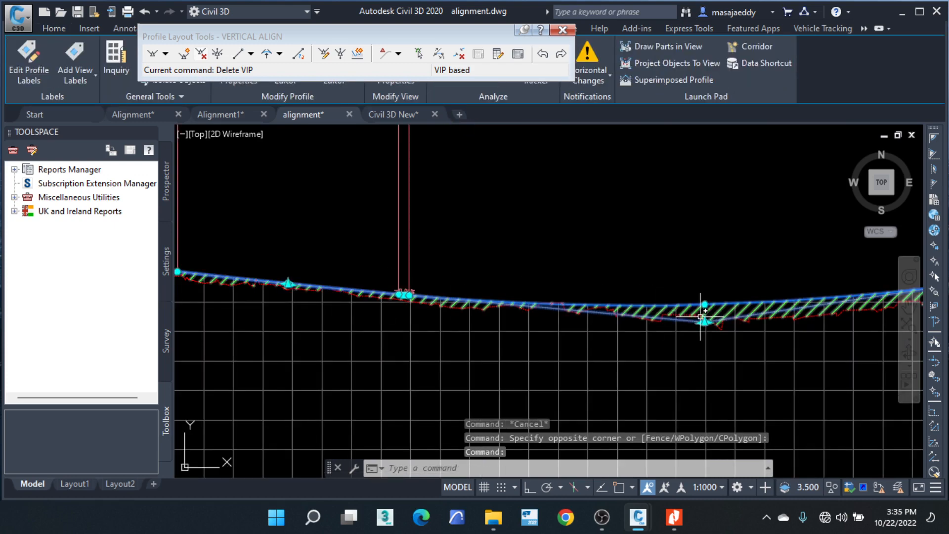
Step: Inspect the VIP and fill at the first sag together with the short −0.91% gradient leading into it
{"action": "scroll", "coordinate": [702, 321], "scroll_direction": "up", "scroll_amount": 6}
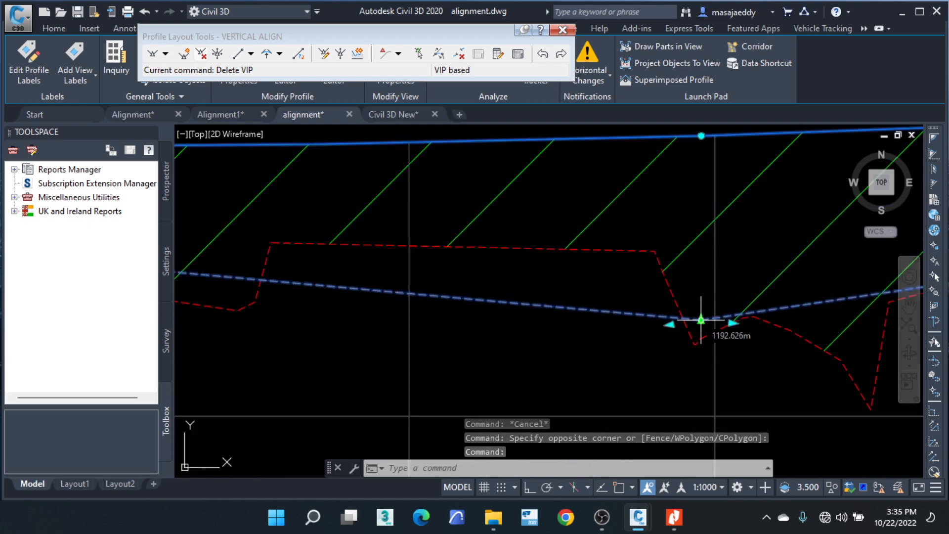
{"action": "scroll", "coordinate": [701, 321], "scroll_direction": "down", "scroll_amount": 5}
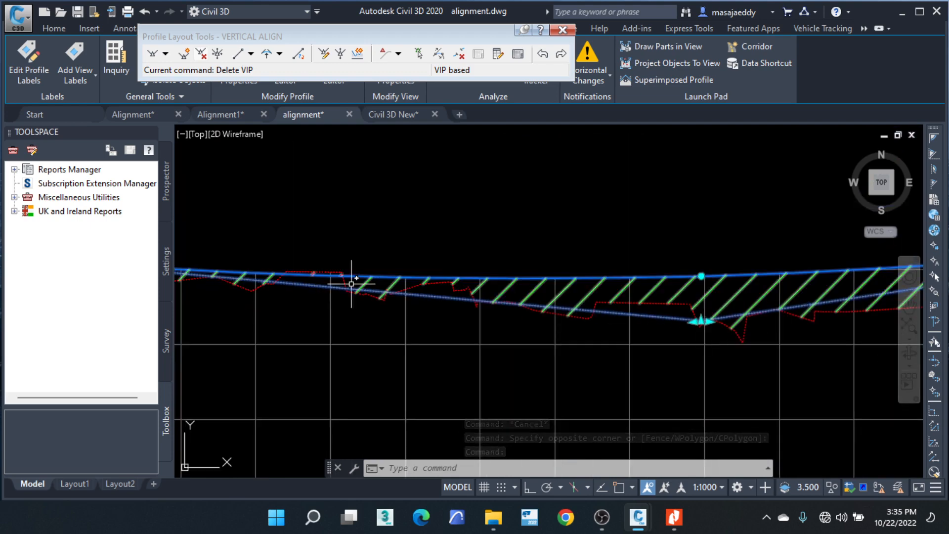
{"action": "scroll", "coordinate": [791, 317], "scroll_direction": "down", "scroll_amount": 2}
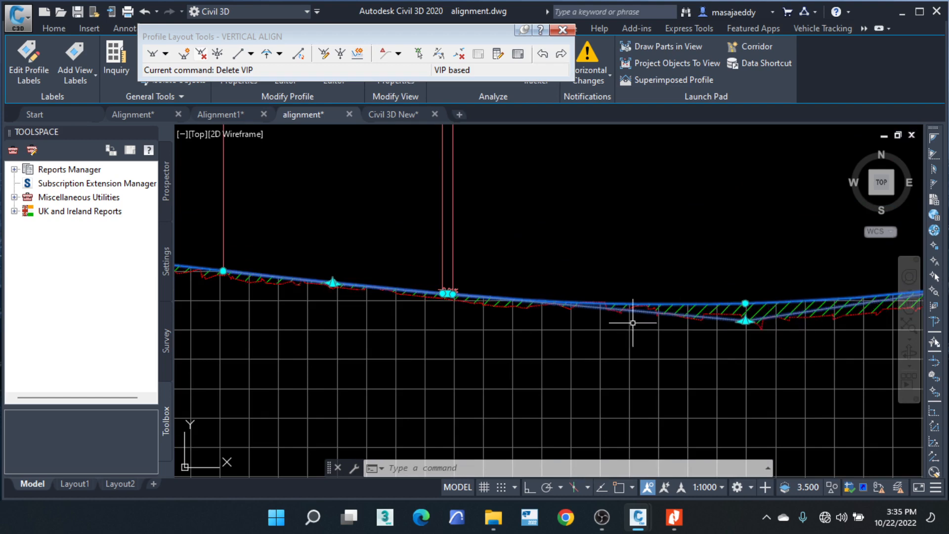
{"action": "scroll", "coordinate": [631, 322], "scroll_direction": "down", "scroll_amount": 3}
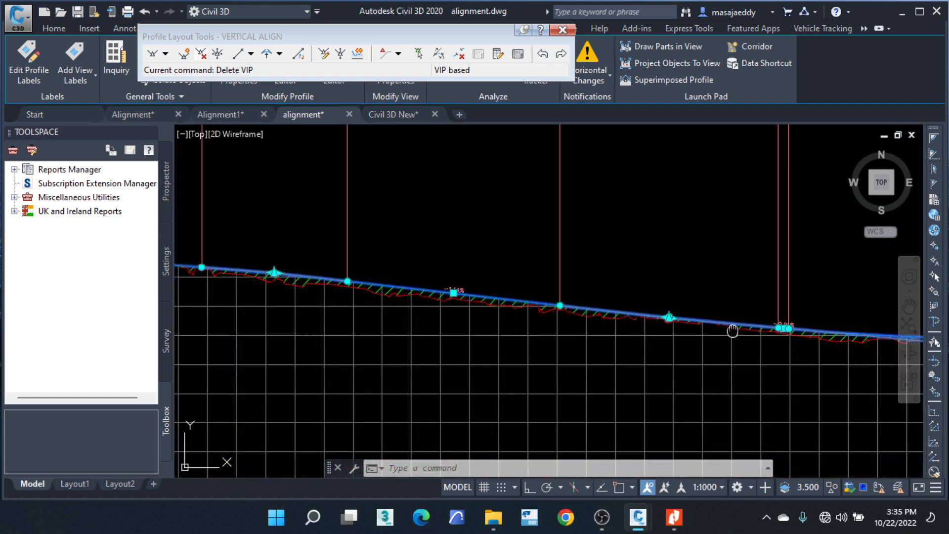
{"action": "scroll", "coordinate": [661, 333], "scroll_direction": "up", "scroll_amount": 4}
{"action": "scroll", "coordinate": [580, 337], "scroll_direction": "up", "scroll_amount": 5}
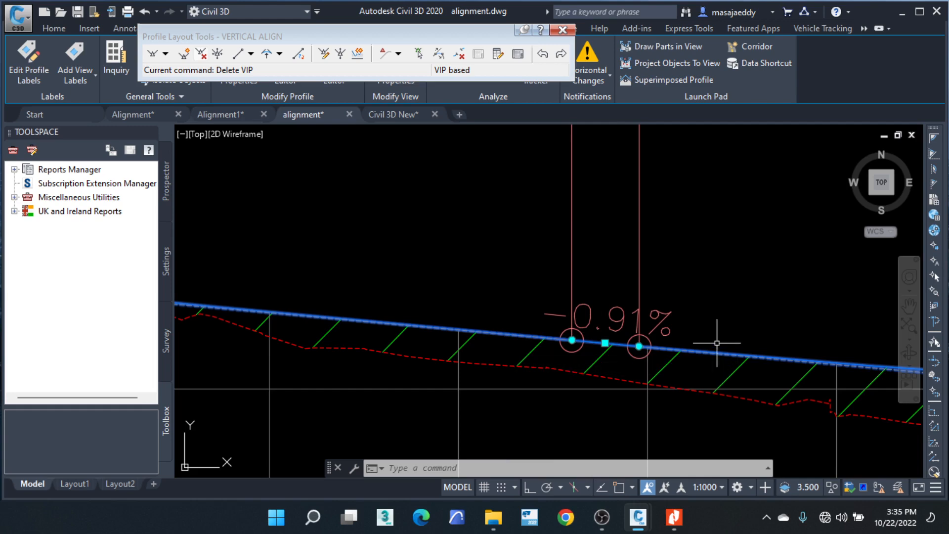
{"action": "scroll", "coordinate": [395, 316], "scroll_direction": "down", "scroll_amount": 2}
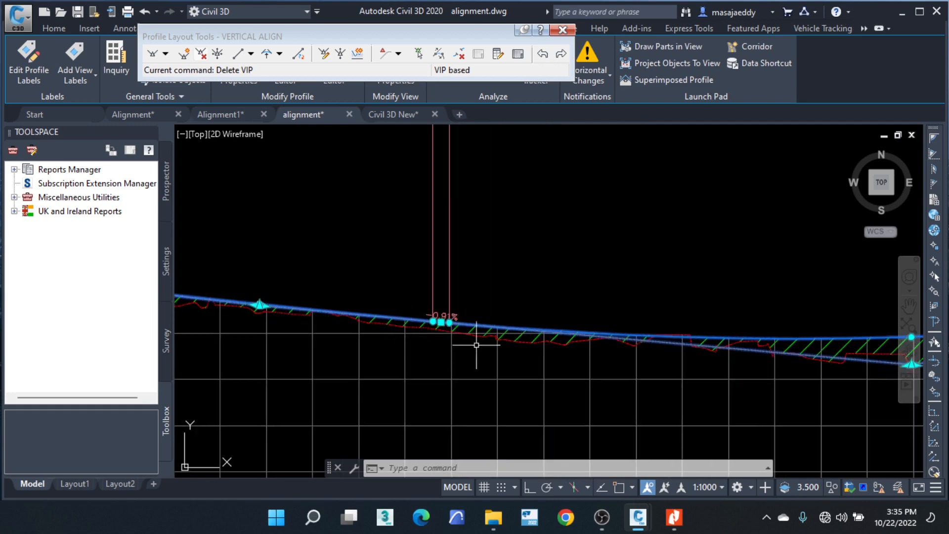
{"action": "scroll", "coordinate": [459, 336], "scroll_direction": "down", "scroll_amount": 4}
Step: Examine the cut and fill from the first sag over the following crest to the start of the steep descent
{"action": "middle_click_drag", "start_coordinate": [584, 352], "coordinate": [347, 374]}
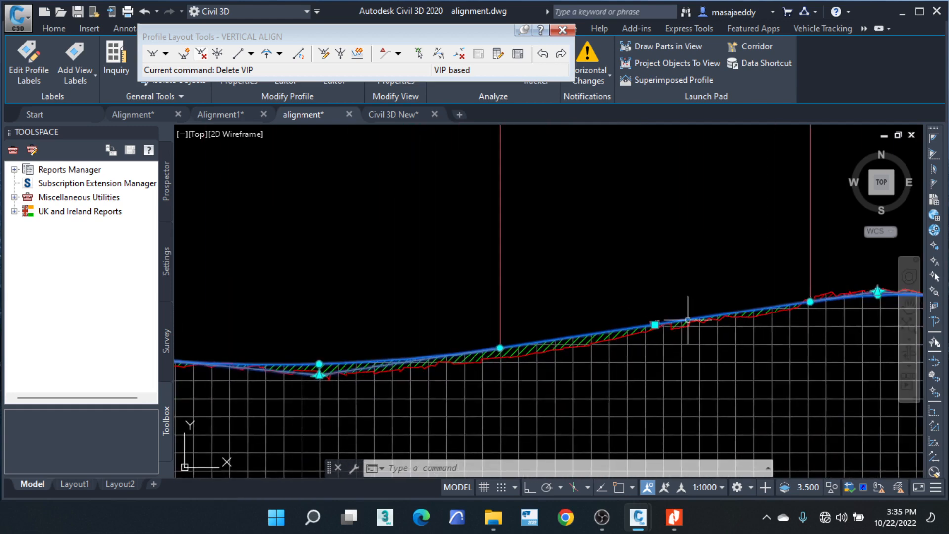
{"action": "scroll", "coordinate": [674, 326], "scroll_direction": "up", "scroll_amount": 2}
{"action": "scroll", "coordinate": [674, 326], "scroll_direction": "up", "scroll_amount": 1}
{"action": "scroll", "coordinate": [396, 322], "scroll_direction": "down", "scroll_amount": 3}
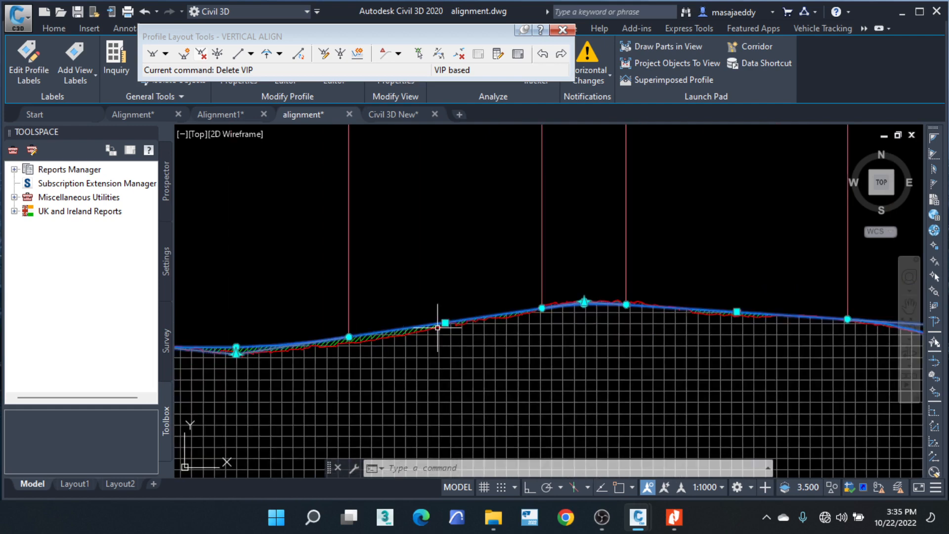
{"action": "scroll", "coordinate": [569, 306], "scroll_direction": "up", "scroll_amount": 1}
{"action": "middle_click_drag", "start_coordinate": [767, 323], "coordinate": [490, 316]}
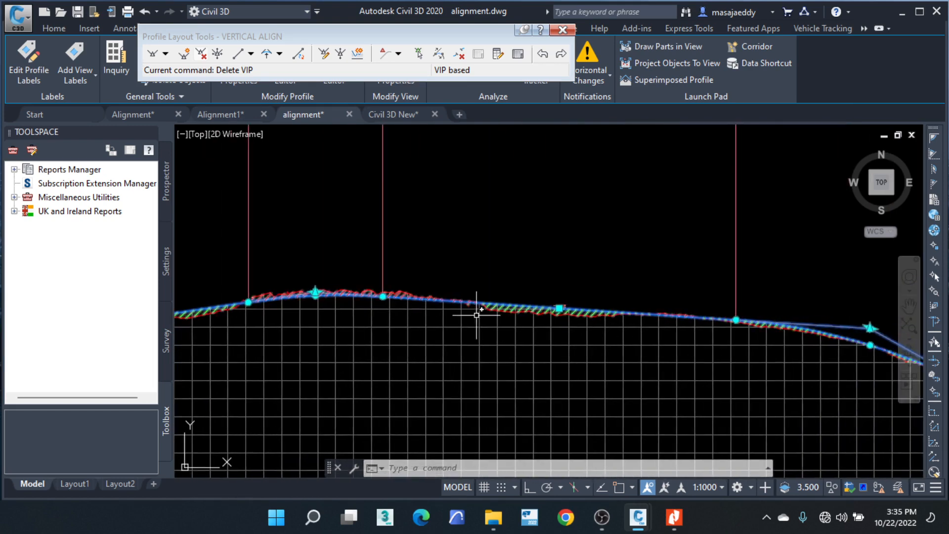
{"action": "scroll", "coordinate": [673, 295], "scroll_direction": "down", "scroll_amount": 2}
{"action": "scroll", "coordinate": [702, 295], "scroll_direction": "down", "scroll_amount": 2}
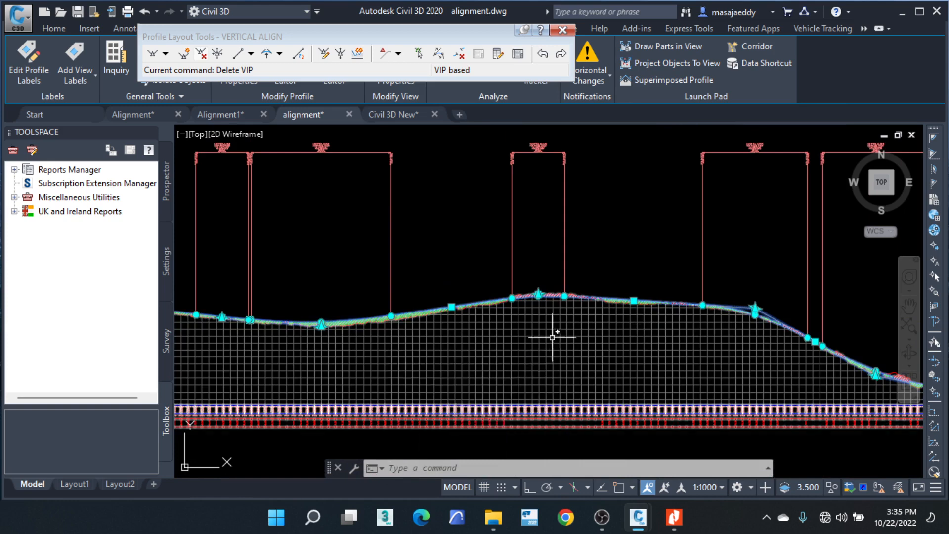
Step: Examine the fill along the 1.50% gradient and the cut over the crest curve it leads into
{"action": "scroll", "coordinate": [325, 319], "scroll_direction": "up", "scroll_amount": 6}
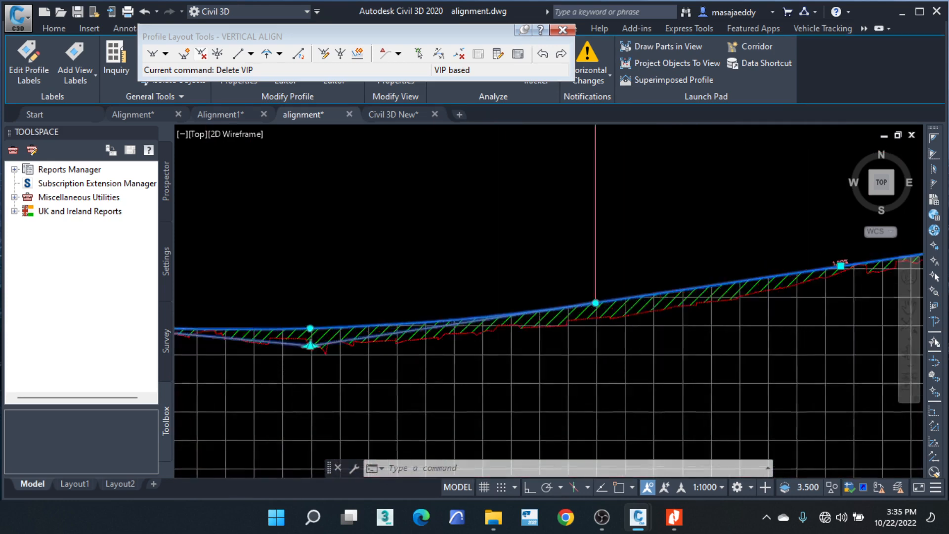
{"action": "scroll", "coordinate": [385, 319], "scroll_direction": "down", "scroll_amount": 4}
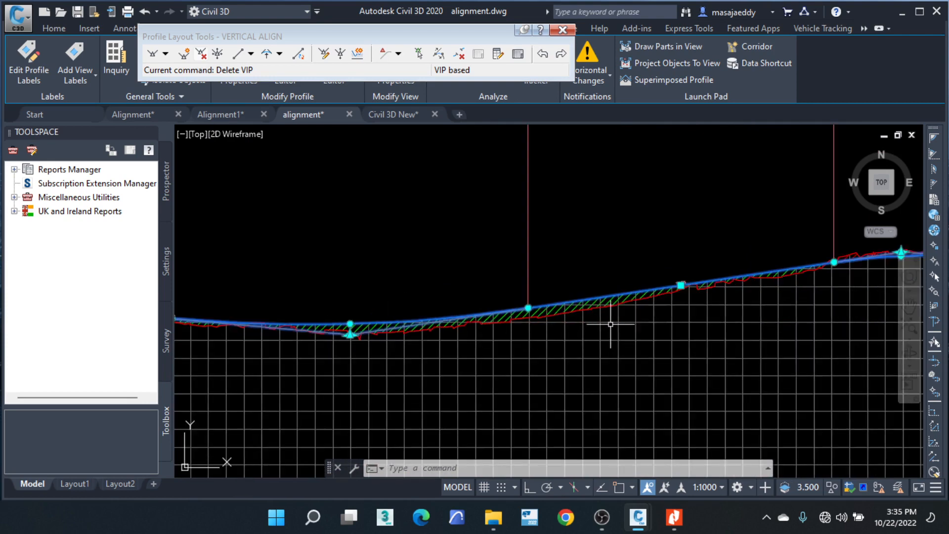
{"action": "scroll", "coordinate": [692, 295], "scroll_direction": "up", "scroll_amount": 4}
{"action": "scroll", "coordinate": [671, 264], "scroll_direction": "up", "scroll_amount": 2}
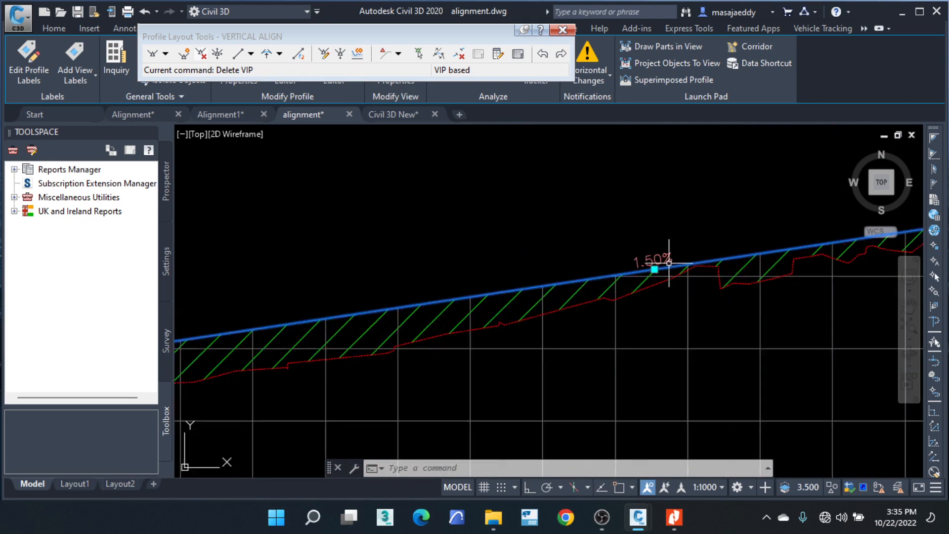
{"action": "scroll", "coordinate": [468, 267], "scroll_direction": "down", "scroll_amount": 4}
{"action": "middle_click_drag", "start_coordinate": [713, 247], "coordinate": [568, 271]}
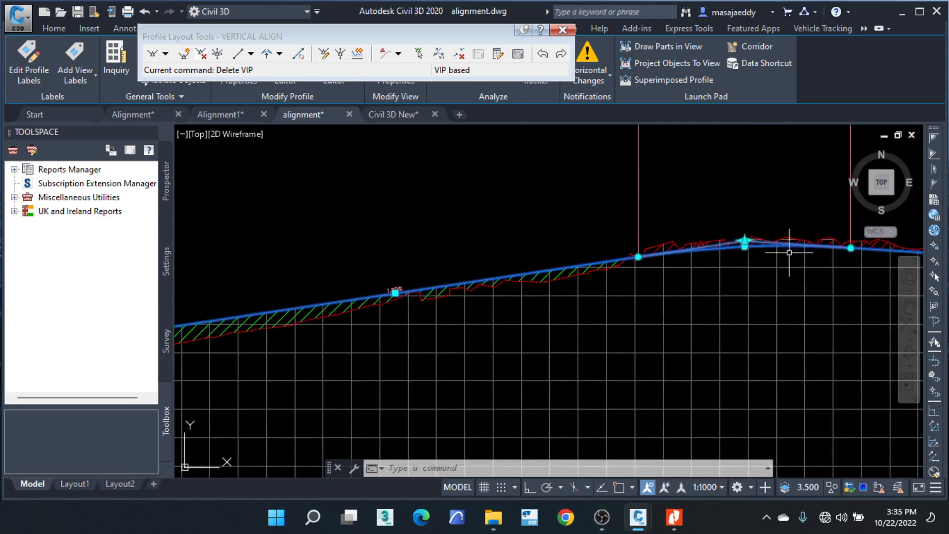
{"action": "scroll", "coordinate": [780, 243], "scroll_direction": "up", "scroll_amount": 4}
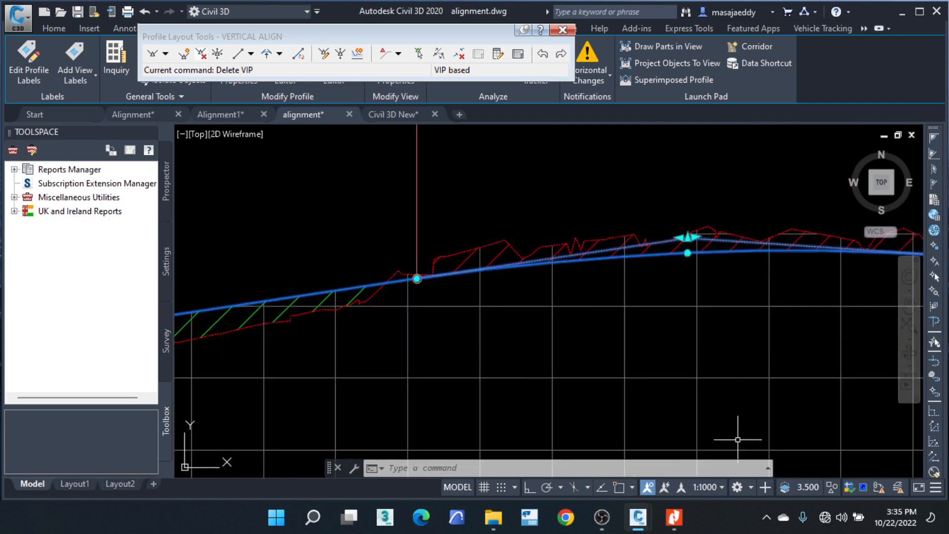
Step: Check the rolling-terrain maximum gradients in Table 4-5 of the Geometric Design Manual in Nitro Pro, and return to Civil 3D
{"action": "left_click", "coordinate": [674, 517]}
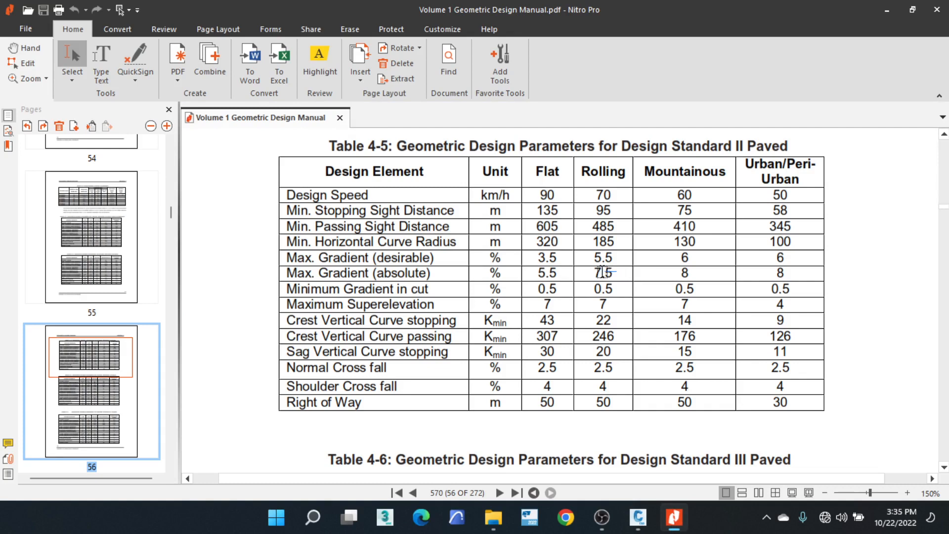
{"action": "left_click_drag", "start_coordinate": [583, 271], "coordinate": [597, 275]}
{"action": "left_click", "coordinate": [618, 258]}
{"action": "left_click", "coordinate": [888, 11]}
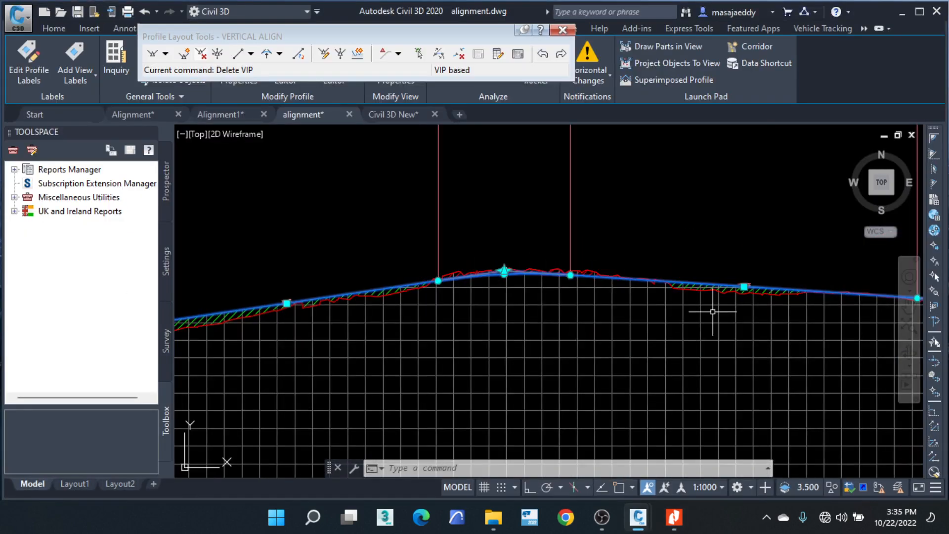
Step: Examine the profile from the crest down the −5.55% gradient and through the sags to the VIP at chainage 3+260 m
{"action": "scroll", "coordinate": [745, 291], "scroll_direction": "up", "scroll_amount": 6}
{"action": "scroll", "coordinate": [427, 238], "scroll_direction": "down", "scroll_amount": 6}
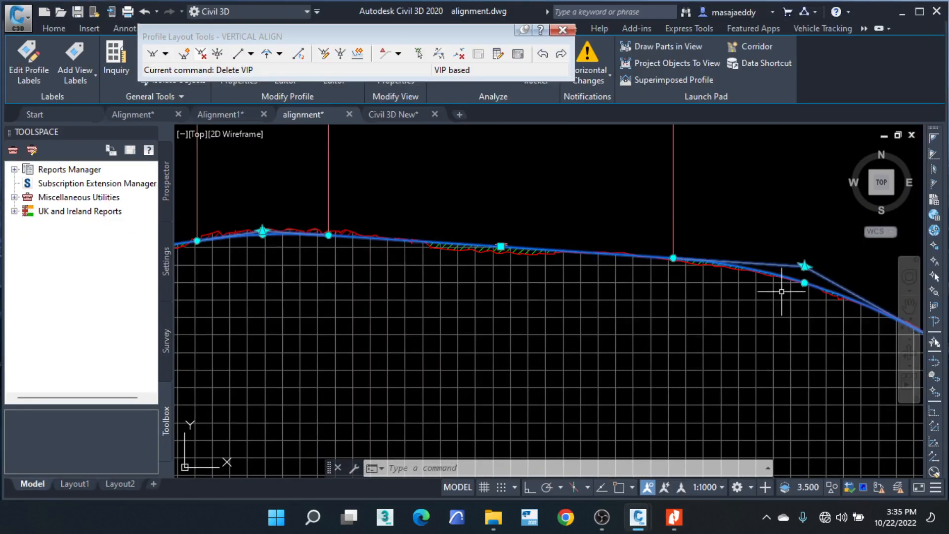
{"action": "scroll", "coordinate": [781, 292], "scroll_direction": "up", "scroll_amount": 6}
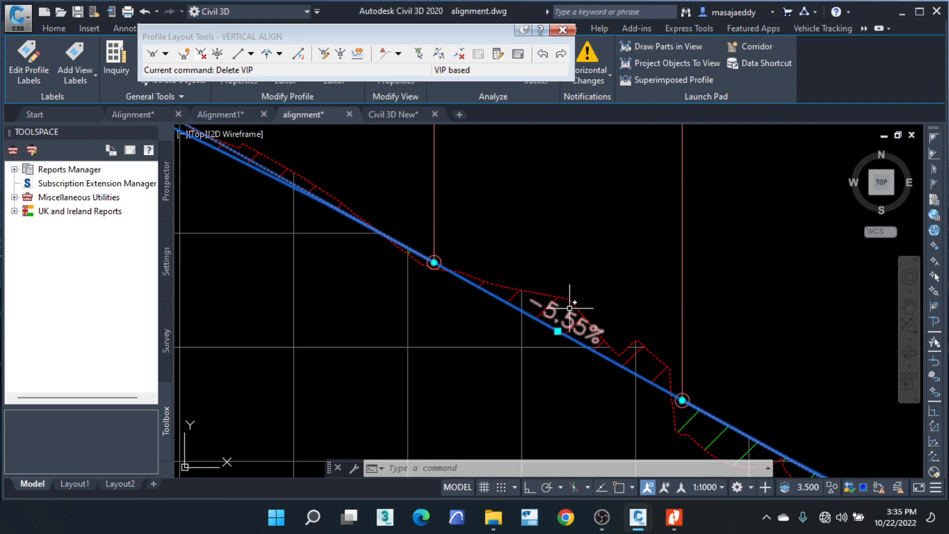
{"action": "scroll", "coordinate": [544, 282], "scroll_direction": "down", "scroll_amount": 5}
{"action": "scroll", "coordinate": [633, 341], "scroll_direction": "up", "scroll_amount": 2}
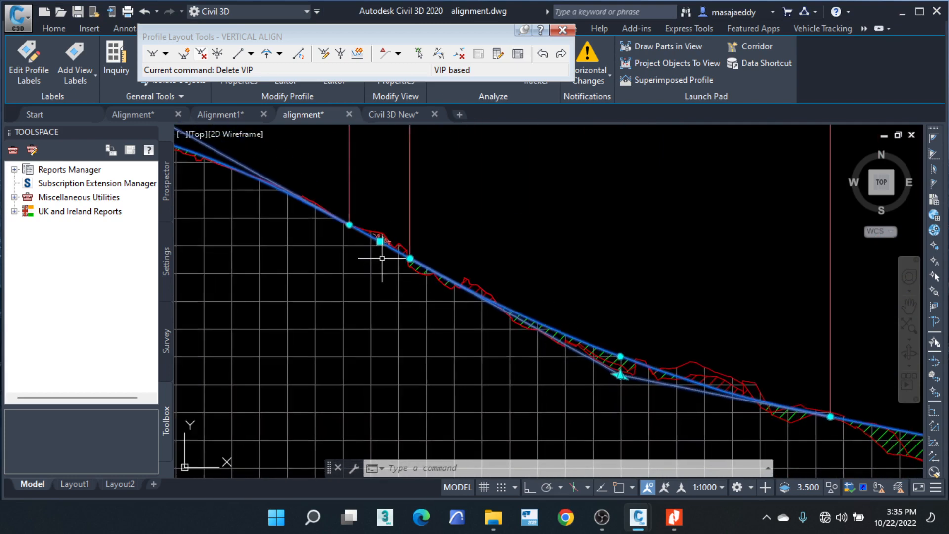
{"action": "mouse_move", "coordinate": [381, 258]}
{"action": "scroll", "coordinate": [569, 307], "scroll_direction": "down", "scroll_amount": 3}
{"action": "middle_click_drag", "start_coordinate": [786, 381], "coordinate": [587, 333]}
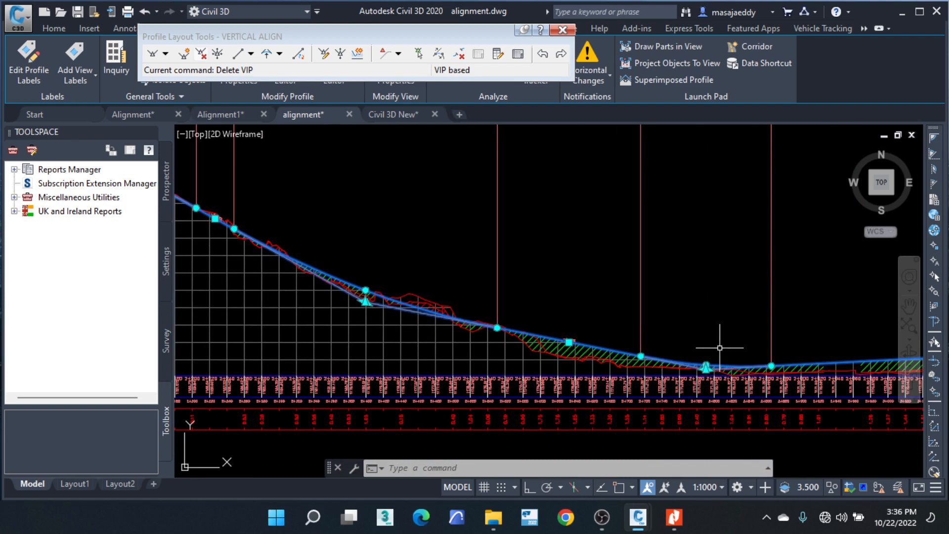
{"action": "scroll", "coordinate": [619, 322], "scroll_direction": "down", "scroll_amount": 2}
{"action": "scroll", "coordinate": [665, 312], "scroll_direction": "up", "scroll_amount": 2}
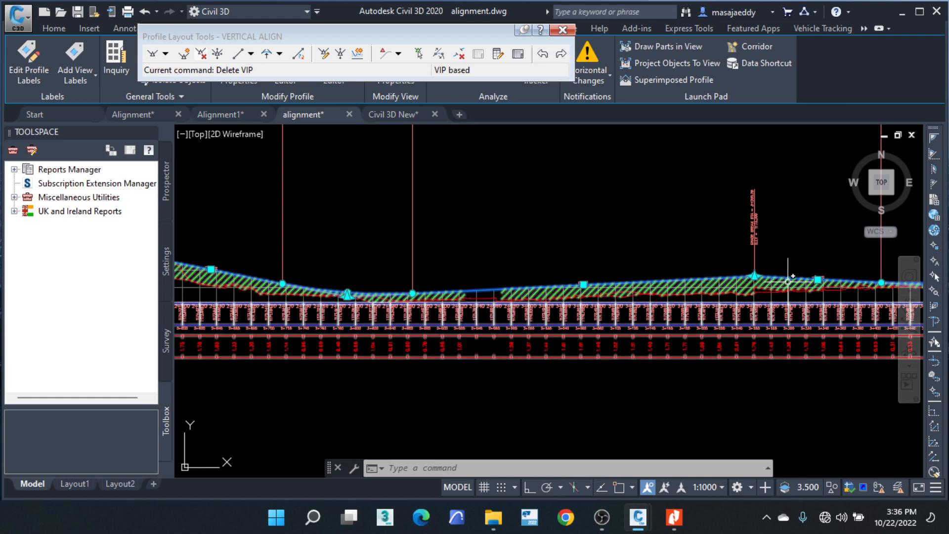
Step: Examine the fill through the valley, from the sag near chainage 2+800 m past the VIP at chainage 3+260 m
{"action": "scroll", "coordinate": [788, 281], "scroll_direction": "up", "scroll_amount": 3}
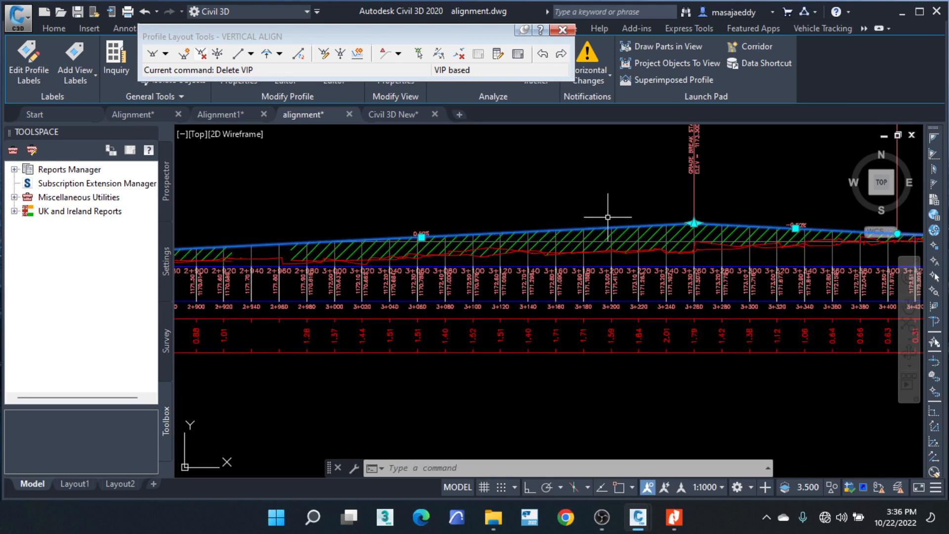
{"action": "key", "text": "Escape"}
{"action": "key", "text": "Escape"}
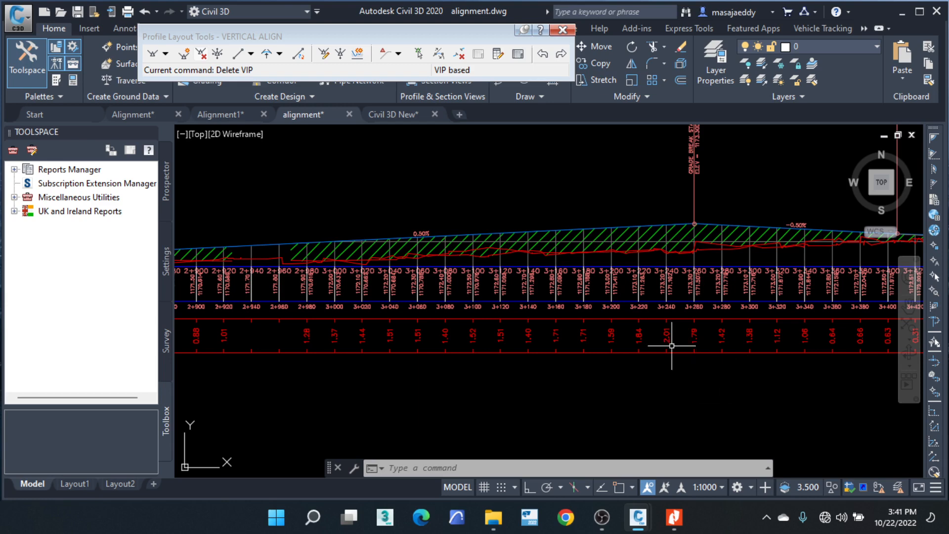
{"action": "scroll", "coordinate": [653, 312], "scroll_direction": "down", "scroll_amount": 3}
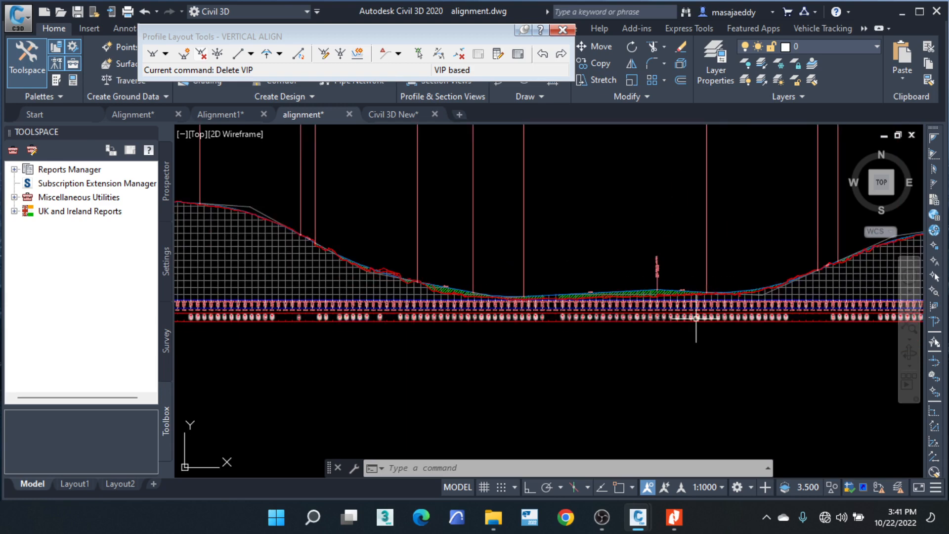
{"action": "scroll", "coordinate": [741, 271], "scroll_direction": "up", "scroll_amount": 3}
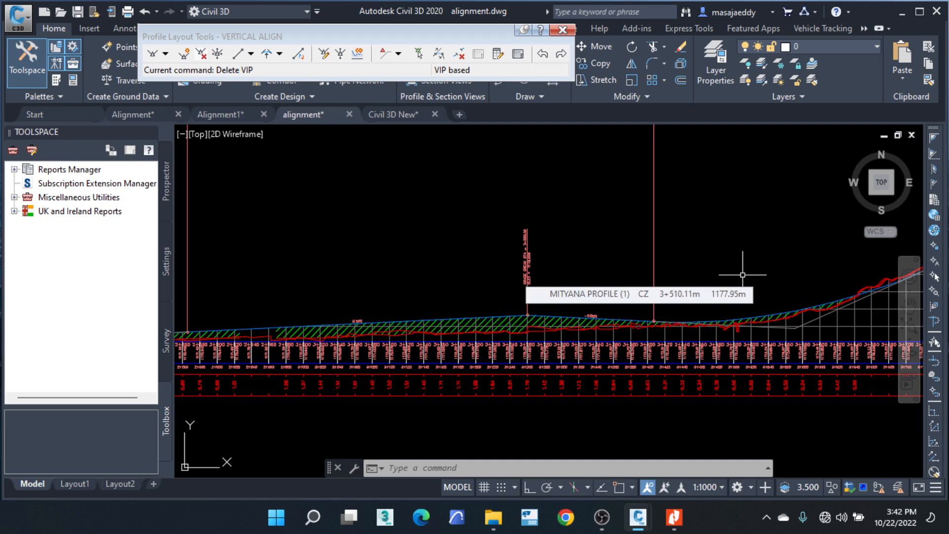
{"action": "scroll", "coordinate": [724, 289], "scroll_direction": "down", "scroll_amount": 3}
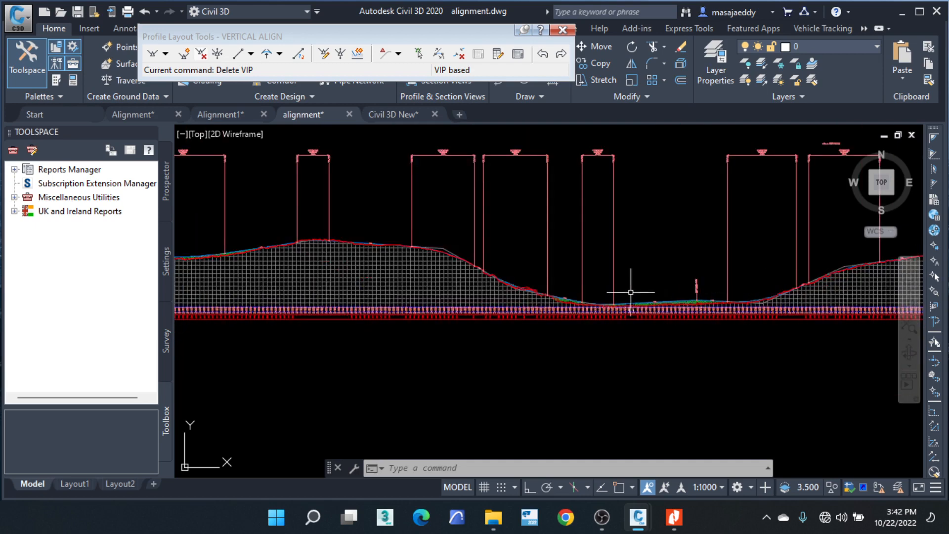
{"action": "scroll", "coordinate": [613, 304], "scroll_direction": "up", "scroll_amount": 3}
{"action": "scroll", "coordinate": [578, 315], "scroll_direction": "up", "scroll_amount": 2}
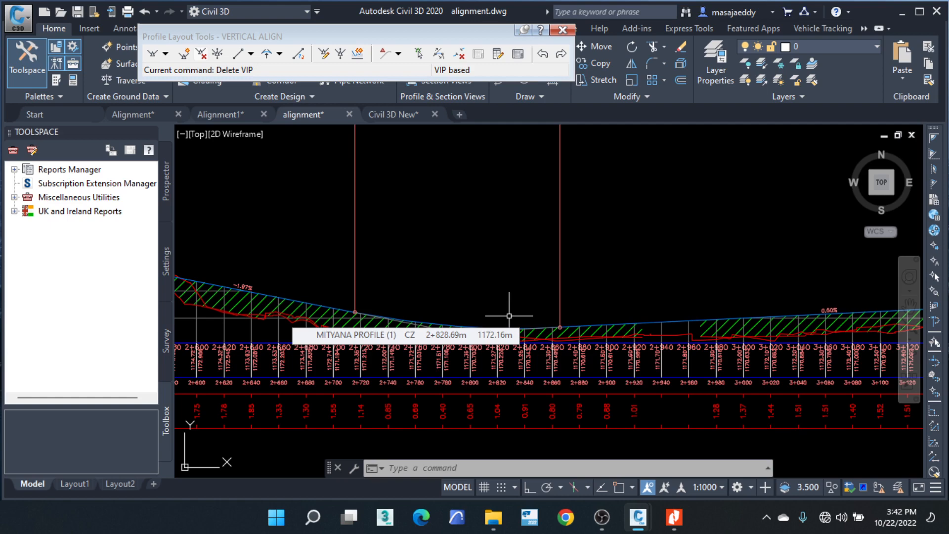
Step: Select the design profile and examine its fill depths at the grade break at chainage 3+260 m
{"action": "left_click", "coordinate": [677, 321]}
{"action": "middle_click_drag", "start_coordinate": [776, 334], "coordinate": [613, 351]}
{"action": "scroll", "coordinate": [707, 335], "scroll_direction": "up", "scroll_amount": 6}
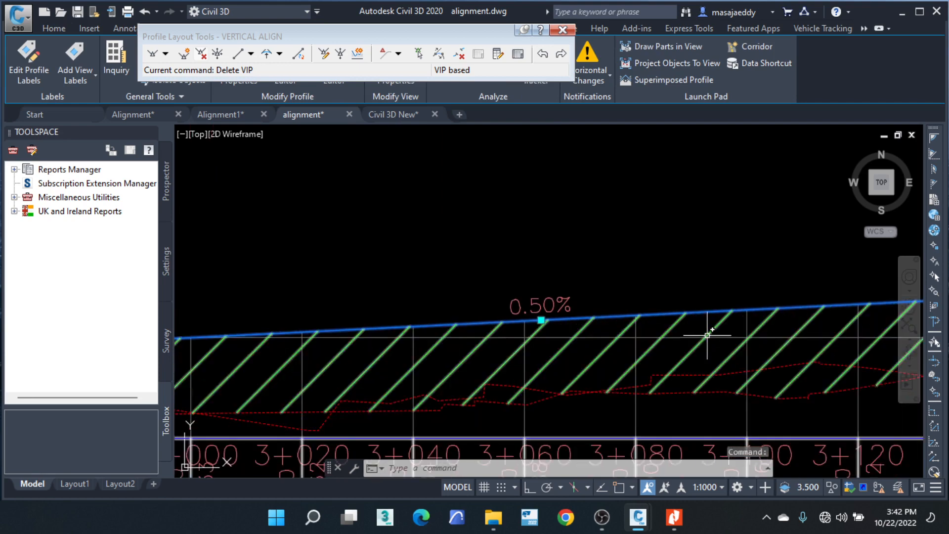
{"action": "scroll", "coordinate": [391, 282], "scroll_direction": "down", "scroll_amount": 5}
{"action": "scroll", "coordinate": [654, 304], "scroll_direction": "up", "scroll_amount": 4}
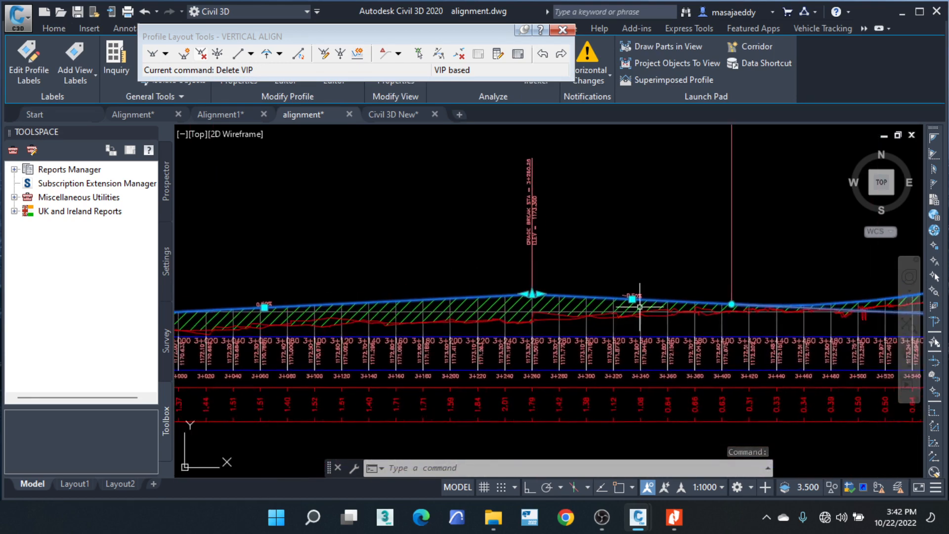
{"action": "scroll", "coordinate": [618, 297], "scroll_direction": "down", "scroll_amount": 3}
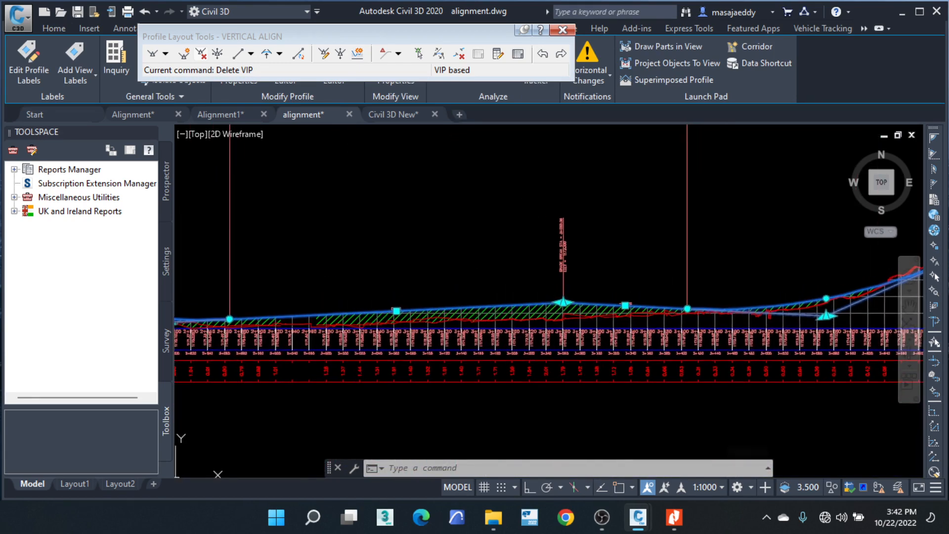
{"action": "scroll", "coordinate": [562, 305], "scroll_direction": "up", "scroll_amount": 3}
{"action": "middle_click_drag", "start_coordinate": [560, 271], "coordinate": [546, 144]}
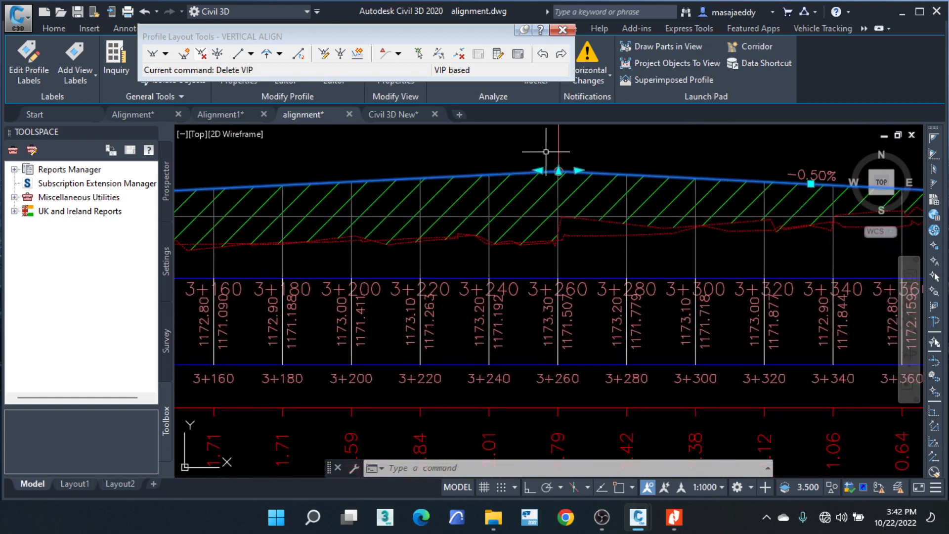
{"action": "scroll", "coordinate": [549, 150], "scroll_direction": "down", "scroll_amount": 1}
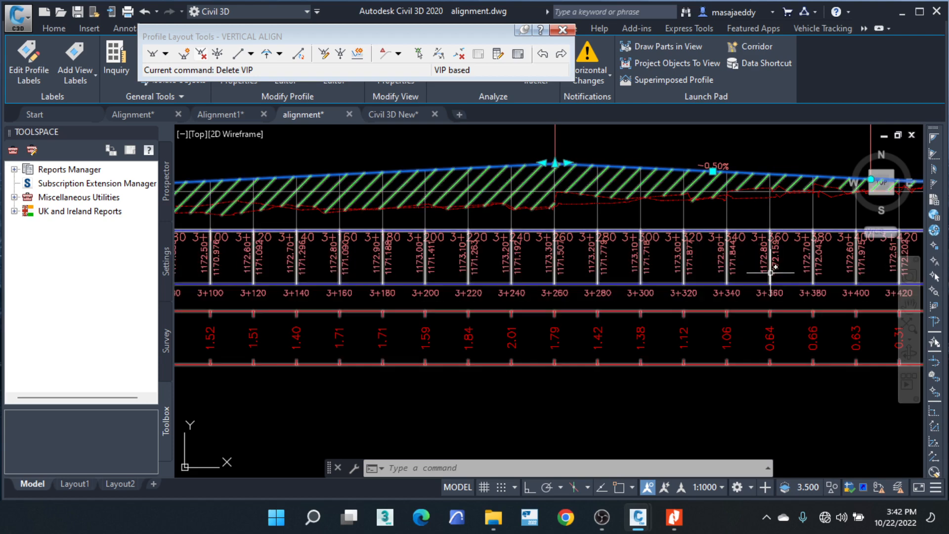
Step: Deselect the profile and review the longitudinal section from the valley back to the start of the road
{"action": "scroll", "coordinate": [771, 276], "scroll_direction": "down", "scroll_amount": 5}
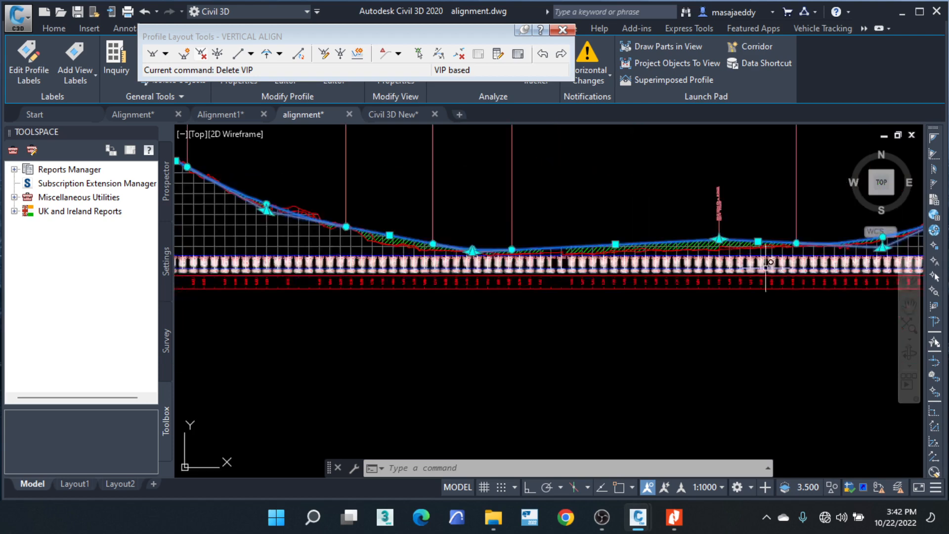
{"action": "middle_click_drag", "start_coordinate": [459, 233], "coordinate": [618, 266]}
{"action": "key", "text": "Escape"}
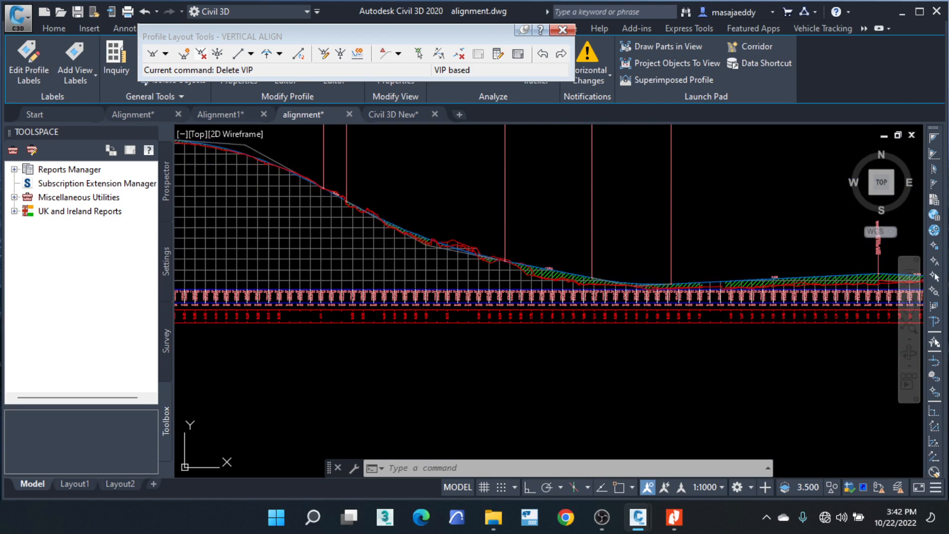
{"action": "key", "text": "Escape"}
{"action": "scroll", "coordinate": [762, 321], "scroll_direction": "down", "scroll_amount": 5}
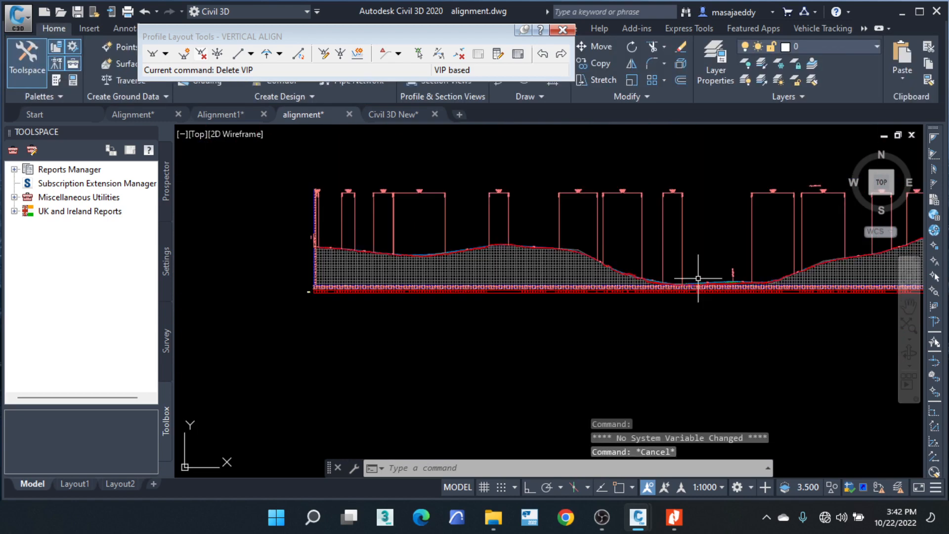
{"action": "scroll", "coordinate": [321, 240], "scroll_direction": "up", "scroll_amount": 6}
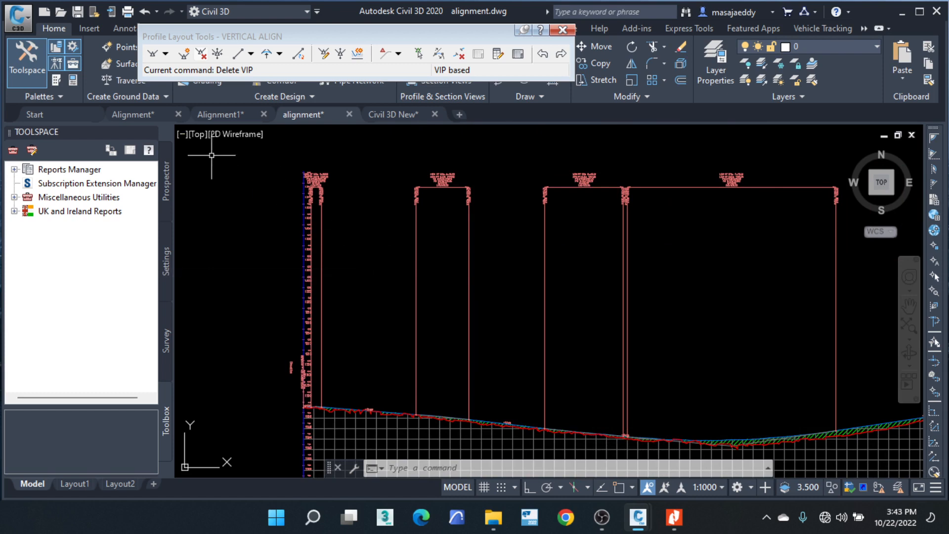
{"action": "left_click", "coordinate": [202, 56]}
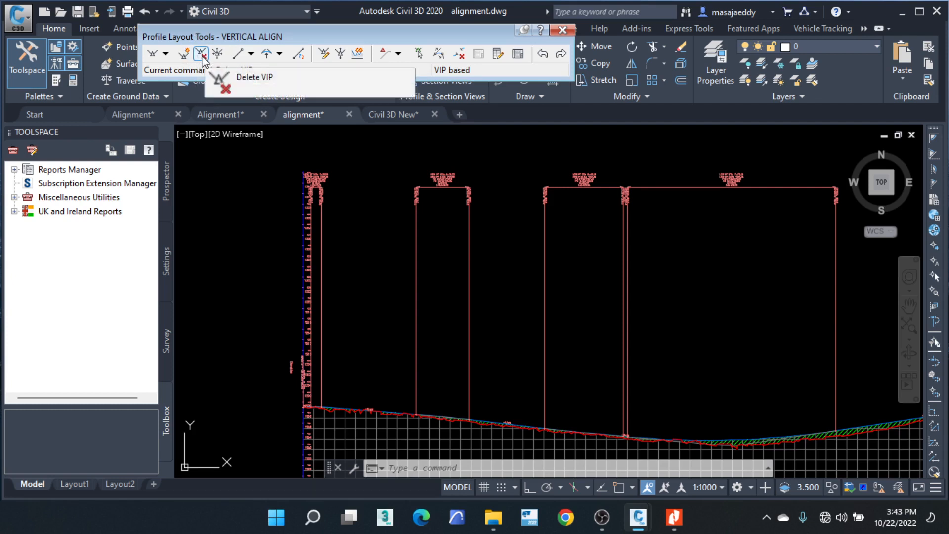
{"action": "left_click", "coordinate": [202, 55]}
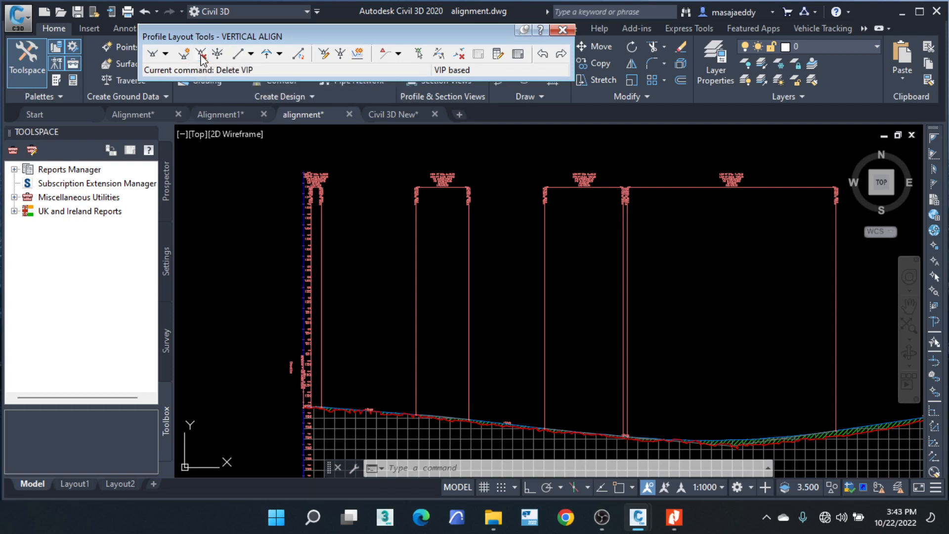
{"action": "scroll", "coordinate": [373, 178], "scroll_direction": "down", "scroll_amount": 2}
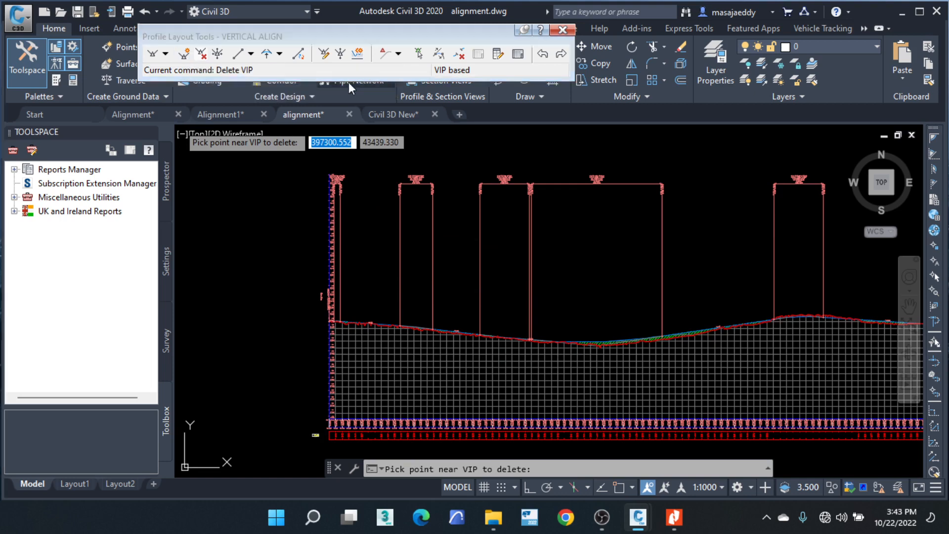
{"action": "left_click", "coordinate": [280, 54]}
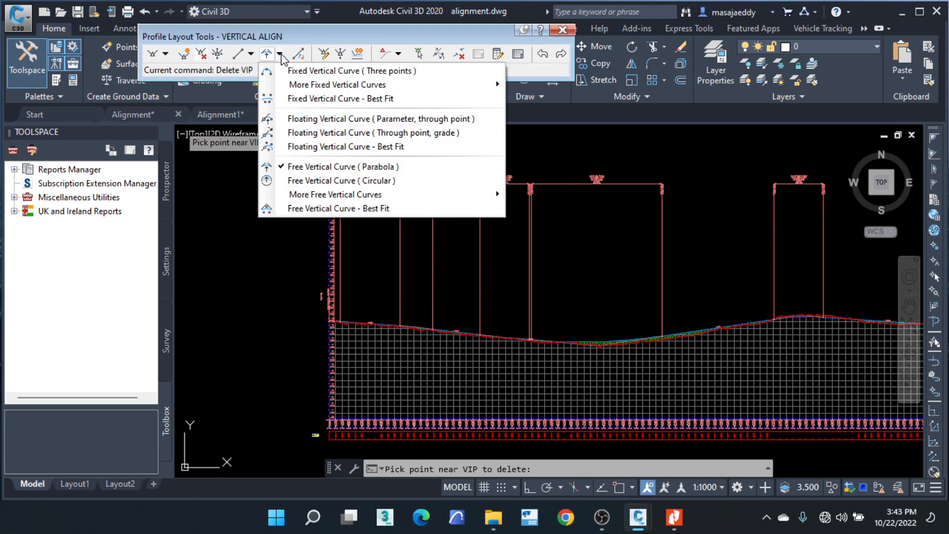
{"action": "left_click", "coordinate": [298, 71]}
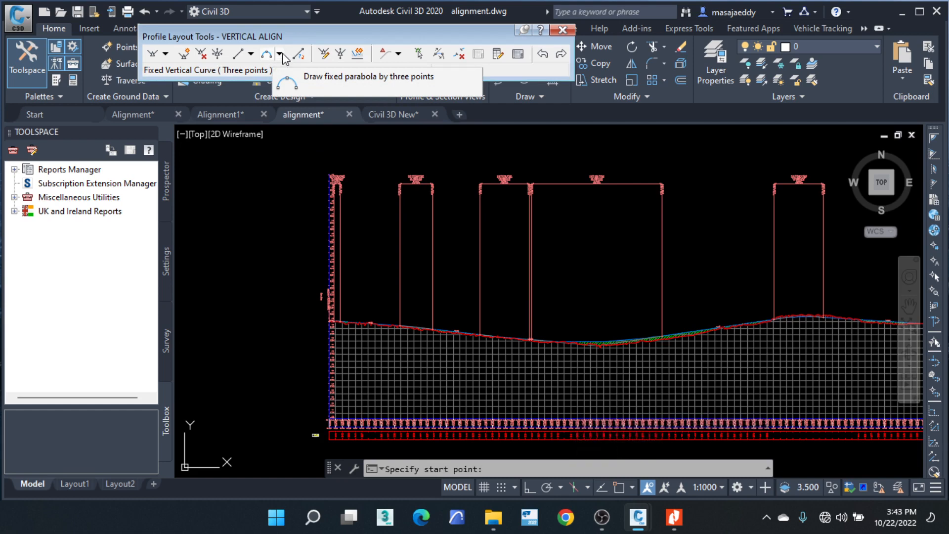
{"action": "left_click", "coordinate": [280, 55]}
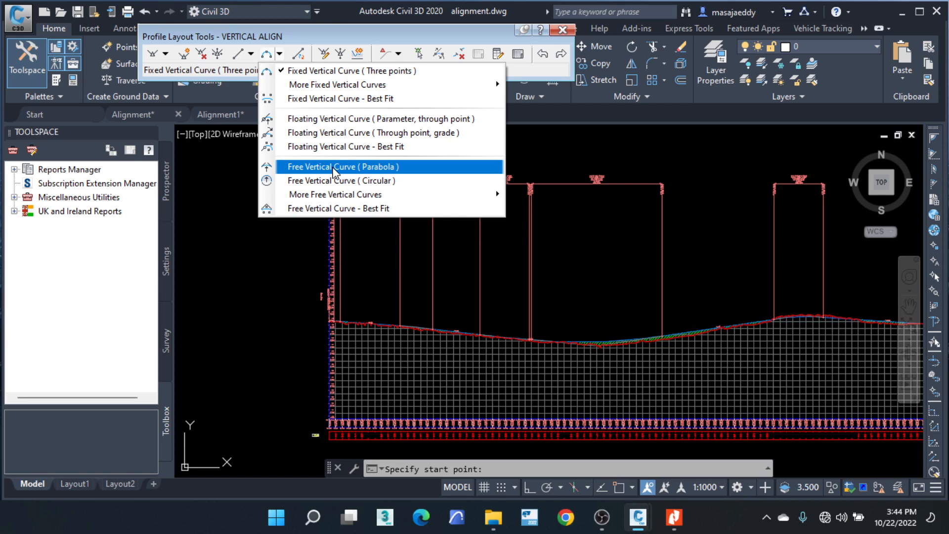
{"action": "left_click", "coordinate": [333, 167]}
{"action": "scroll", "coordinate": [381, 329], "scroll_direction": "up", "scroll_amount": 4}
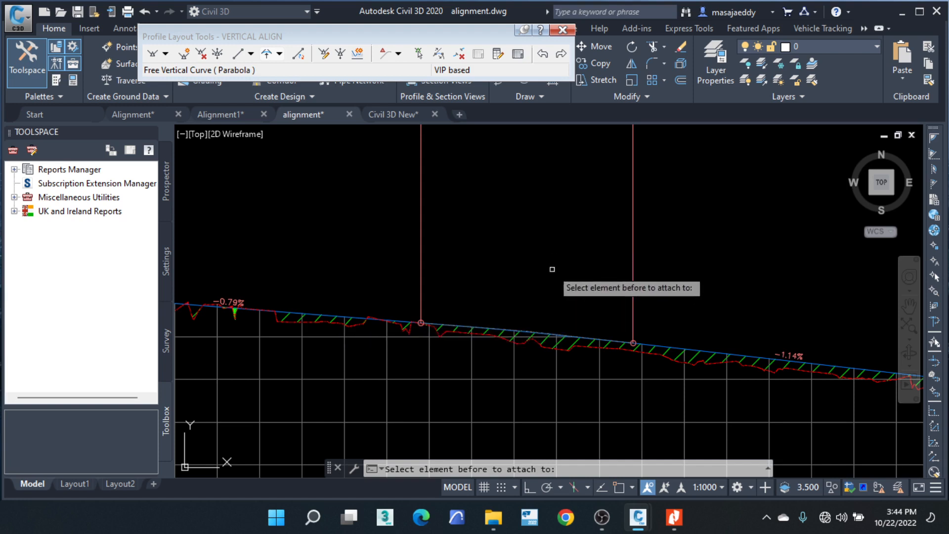
{"action": "key", "text": "Escape"}
{"action": "key", "text": "Escape"}
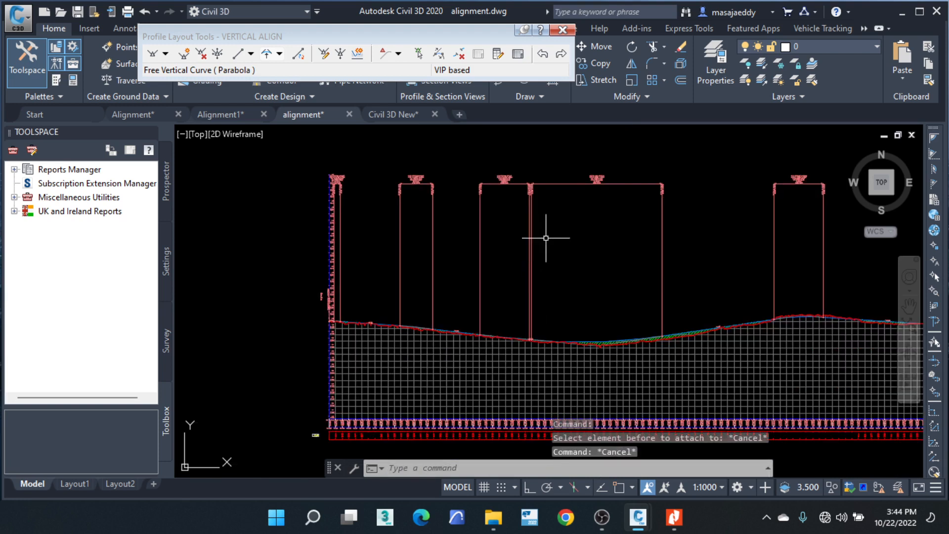
Step: Examine the profile across the valley, from the foot of the steep descent to the start of the following climb
{"action": "middle_click_drag", "start_coordinate": [631, 309], "coordinate": [483, 309]}
{"action": "middle_click_drag", "start_coordinate": [748, 337], "coordinate": [371, 263]}
{"action": "middle_click_drag", "start_coordinate": [695, 321], "coordinate": [496, 309]}
{"action": "scroll", "coordinate": [669, 333], "scroll_direction": "up", "scroll_amount": 2}
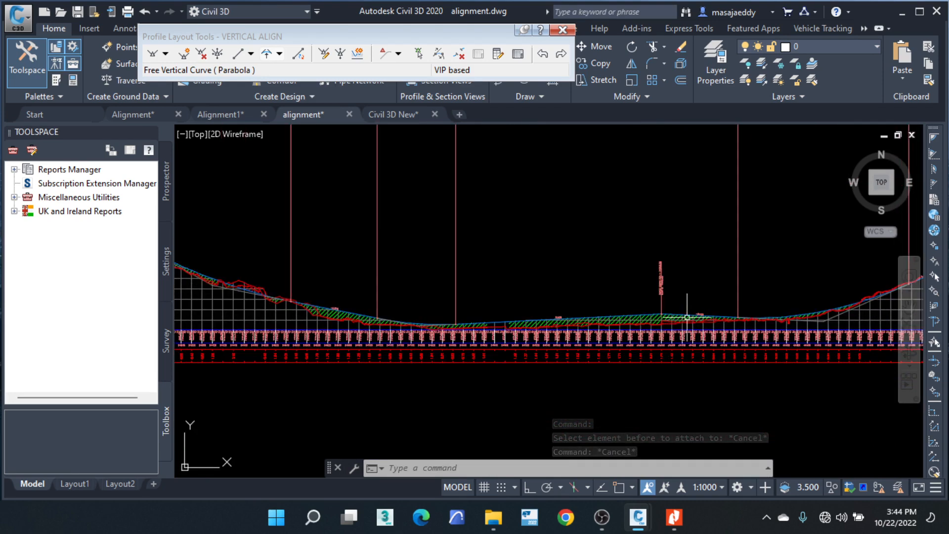
{"action": "scroll", "coordinate": [709, 316], "scroll_direction": "up", "scroll_amount": 2}
{"action": "scroll", "coordinate": [721, 293], "scroll_direction": "down", "scroll_amount": 2}
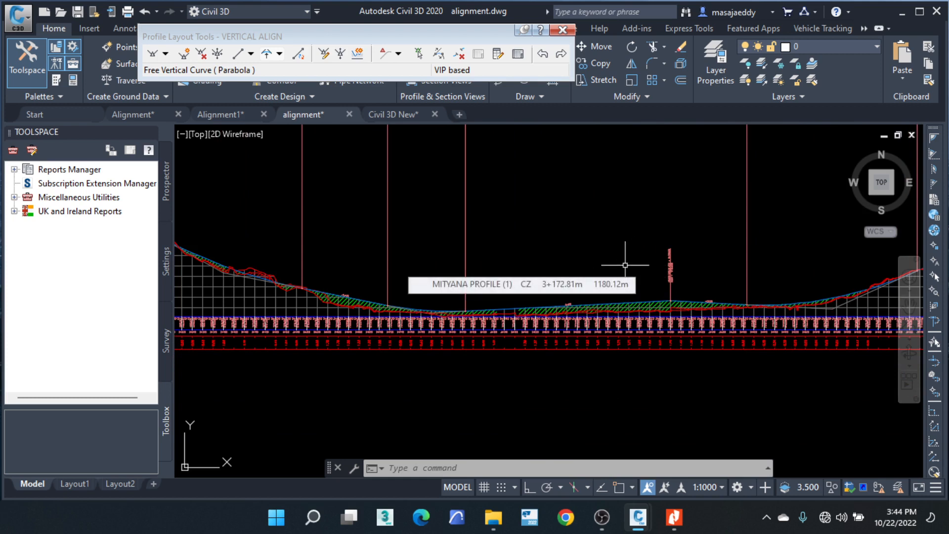
{"action": "middle_click_drag", "start_coordinate": [703, 320], "coordinate": [662, 306]}
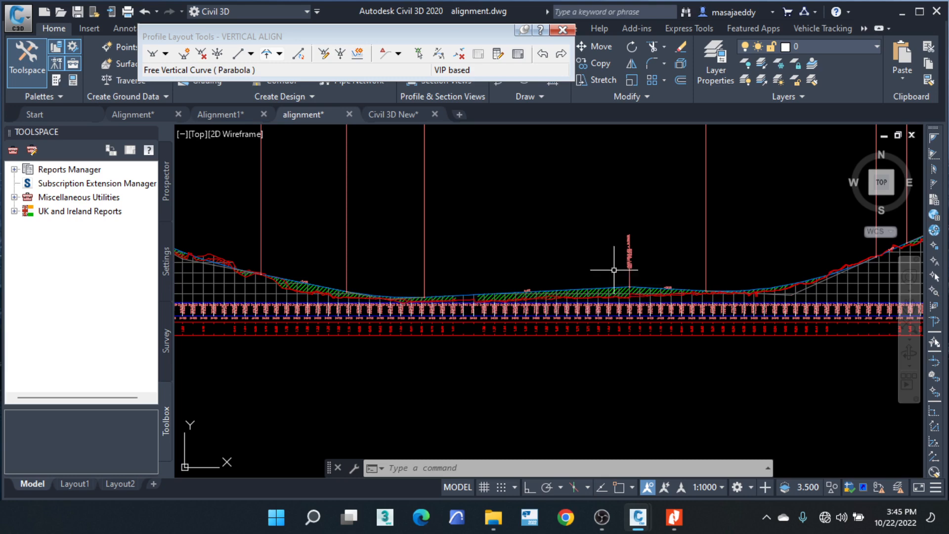
{"action": "scroll", "coordinate": [652, 281], "scroll_direction": "down", "scroll_amount": 3}
{"action": "scroll", "coordinate": [661, 282], "scroll_direction": "up", "scroll_amount": 5}
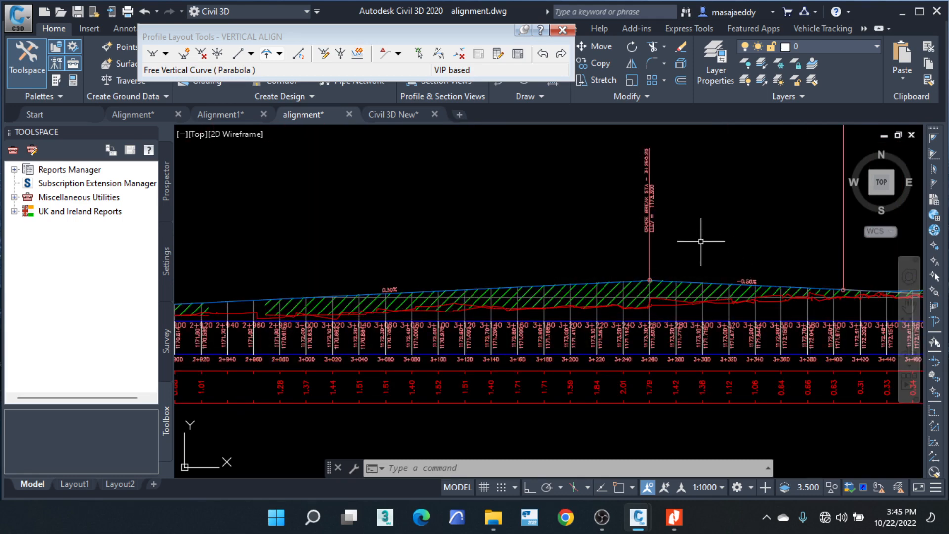
{"action": "scroll", "coordinate": [699, 250], "scroll_direction": "down", "scroll_amount": 3}
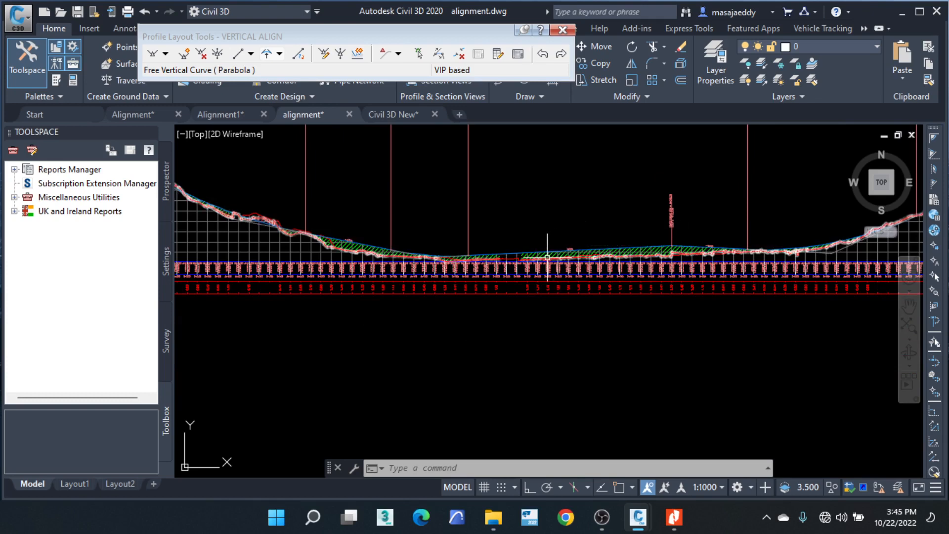
Step: Examine the fill depths along the 0.50% and −0.50% gradients on both sides of the grade break
{"action": "mouse_move", "coordinate": [556, 255]}
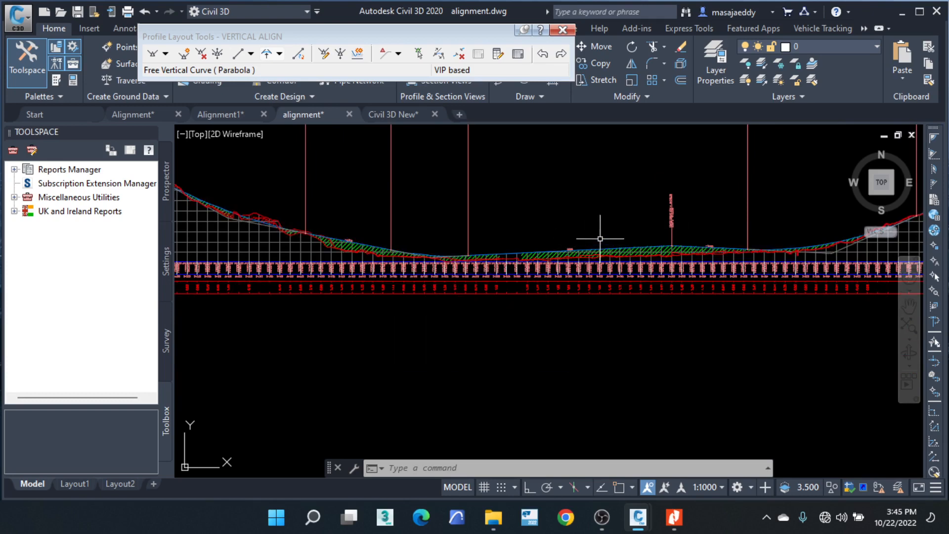
{"action": "scroll", "coordinate": [725, 245], "scroll_direction": "up", "scroll_amount": 3}
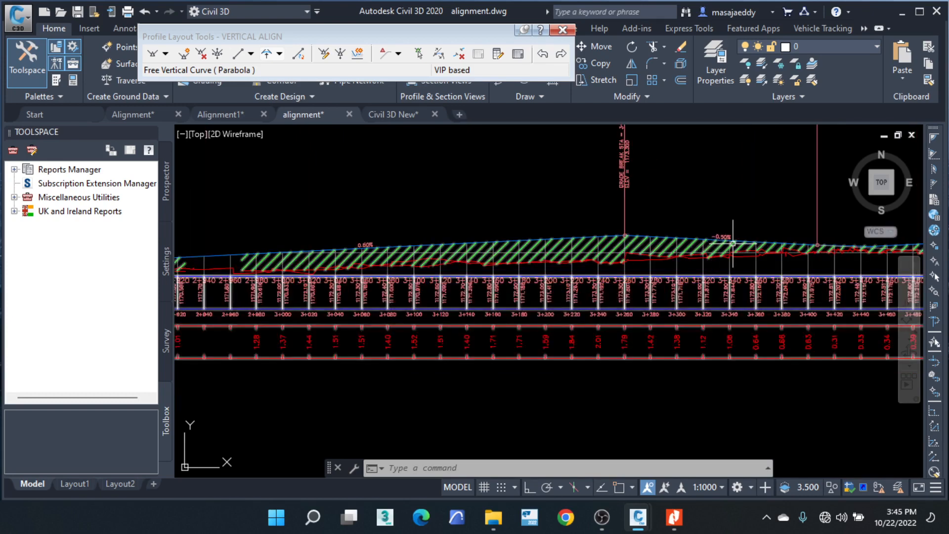
{"action": "scroll", "coordinate": [742, 242], "scroll_direction": "up", "scroll_amount": 2}
{"action": "scroll", "coordinate": [743, 243], "scroll_direction": "down", "scroll_amount": 4}
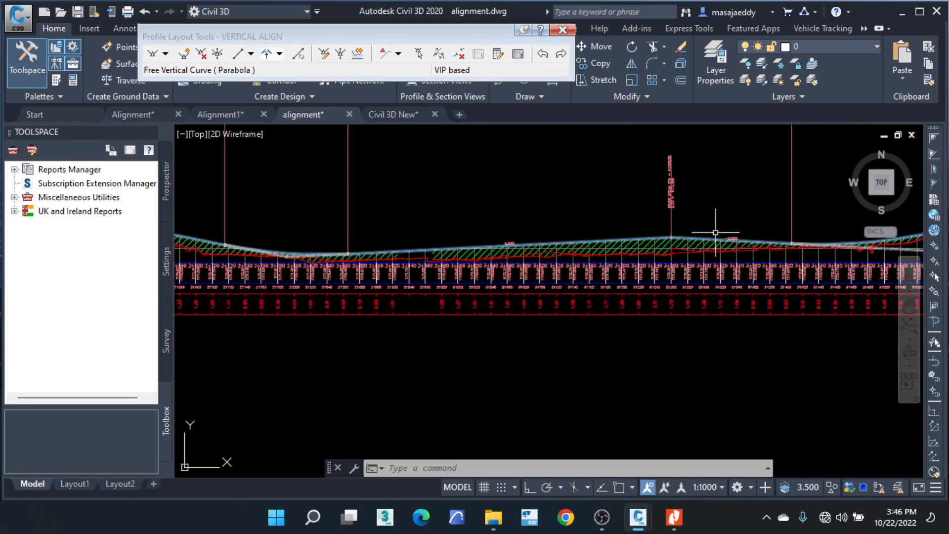
{"action": "scroll", "coordinate": [528, 248], "scroll_direction": "up", "scroll_amount": 4}
{"action": "scroll", "coordinate": [440, 212], "scroll_direction": "down", "scroll_amount": 1}
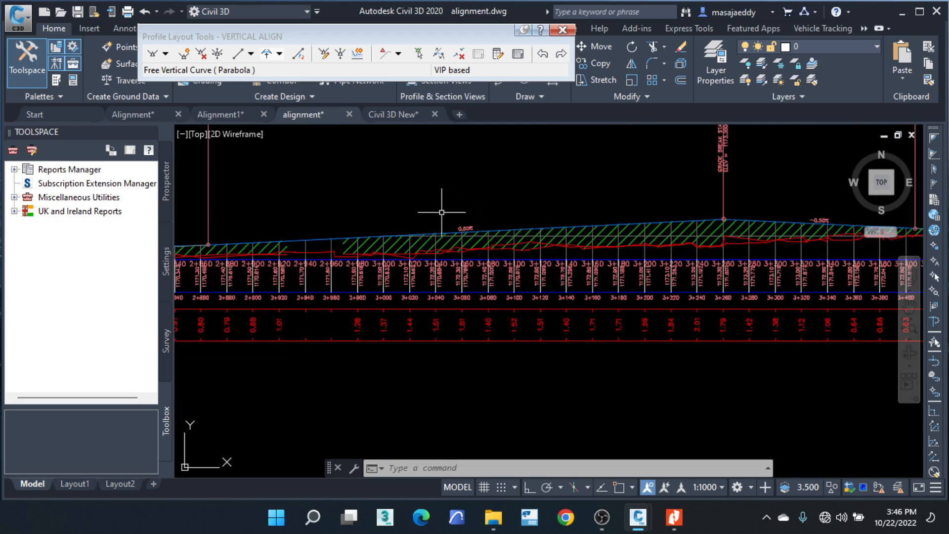
{"action": "scroll", "coordinate": [663, 255], "scroll_direction": "down", "scroll_amount": 1}
{"action": "middle_click_drag", "start_coordinate": [663, 256], "coordinate": [554, 254]}
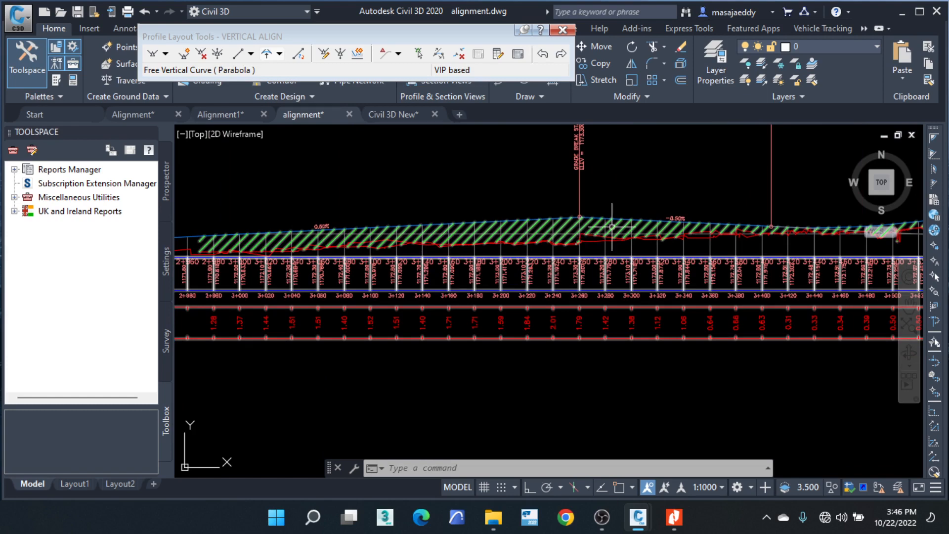
{"action": "scroll", "coordinate": [538, 241], "scroll_direction": "down", "scroll_amount": 4}
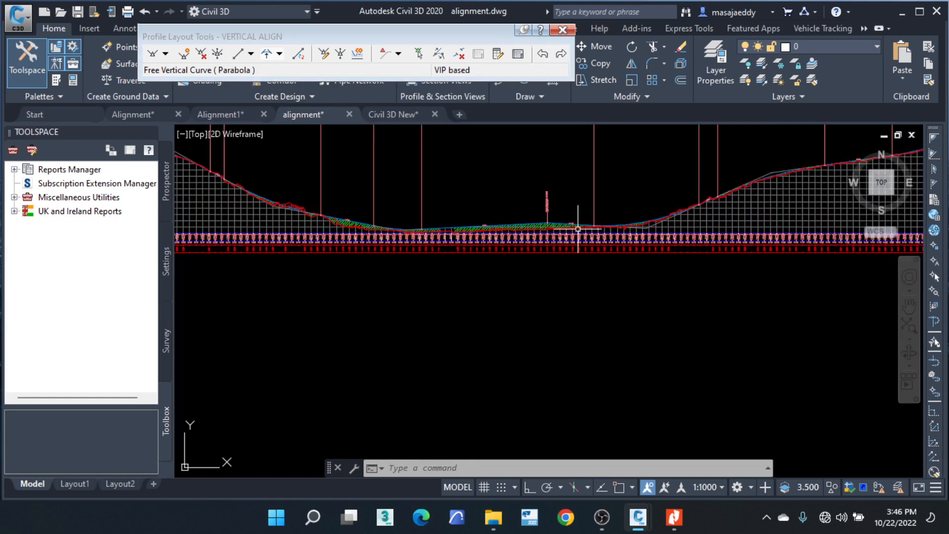
{"action": "scroll", "coordinate": [449, 214], "scroll_direction": "up", "scroll_amount": 2}
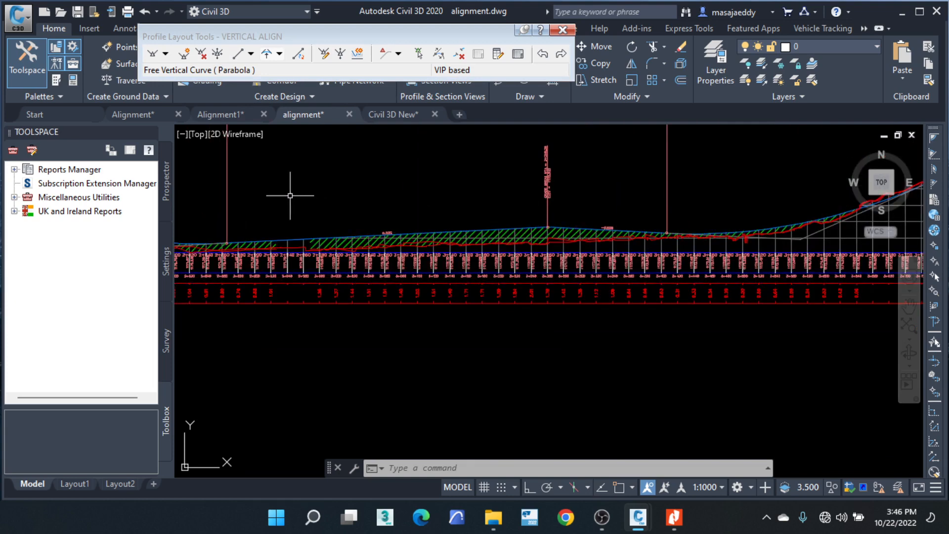
Step: Delete the VIP at the grade break at chainage 3+260 m from the design profile
{"action": "middle_click_drag", "start_coordinate": [340, 231], "coordinate": [455, 248]}
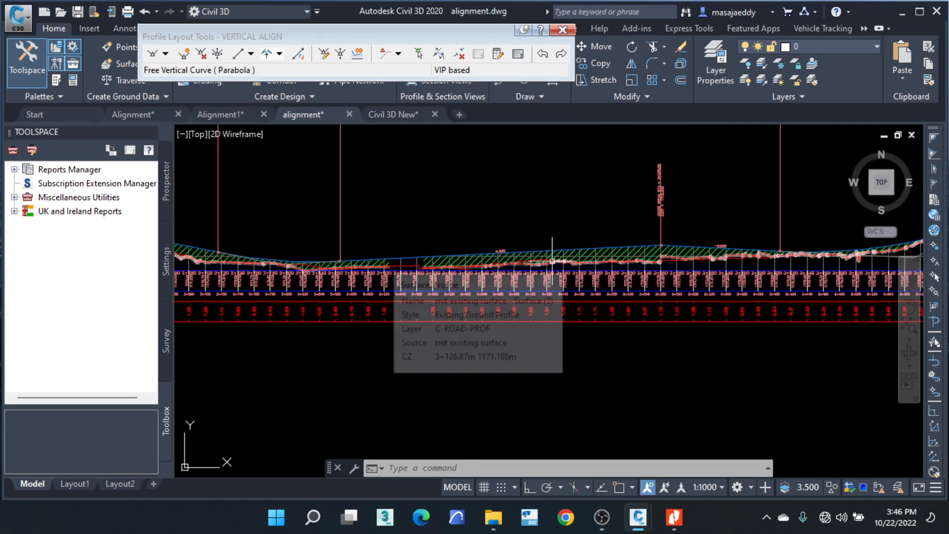
{"action": "middle_click_drag", "start_coordinate": [668, 288], "coordinate": [608, 276]}
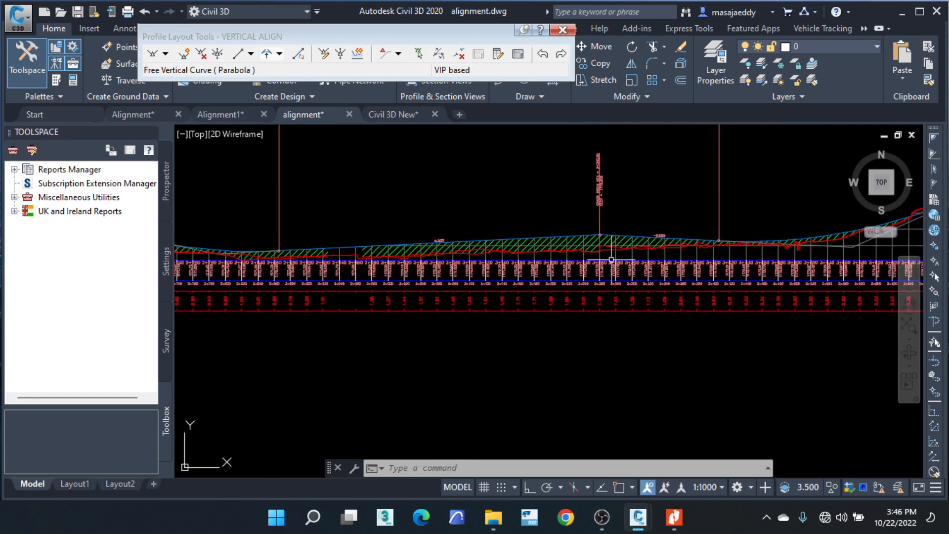
{"action": "middle_click_drag", "start_coordinate": [680, 248], "coordinate": [574, 242]}
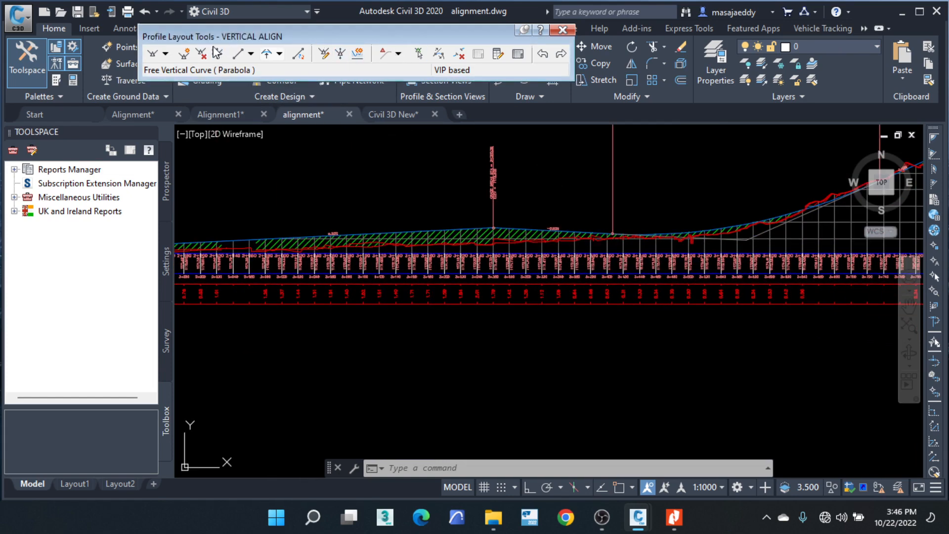
{"action": "left_click", "coordinate": [200, 53]}
{"action": "scroll", "coordinate": [494, 228], "scroll_direction": "up", "scroll_amount": 2}
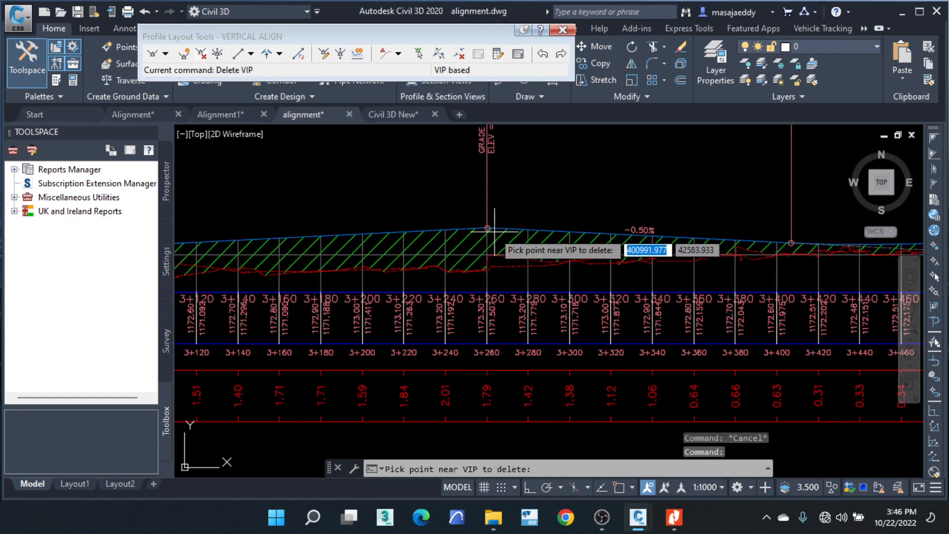
{"action": "left_click", "coordinate": [492, 228]}
{"action": "scroll", "coordinate": [519, 198], "scroll_direction": "up", "scroll_amount": 2}
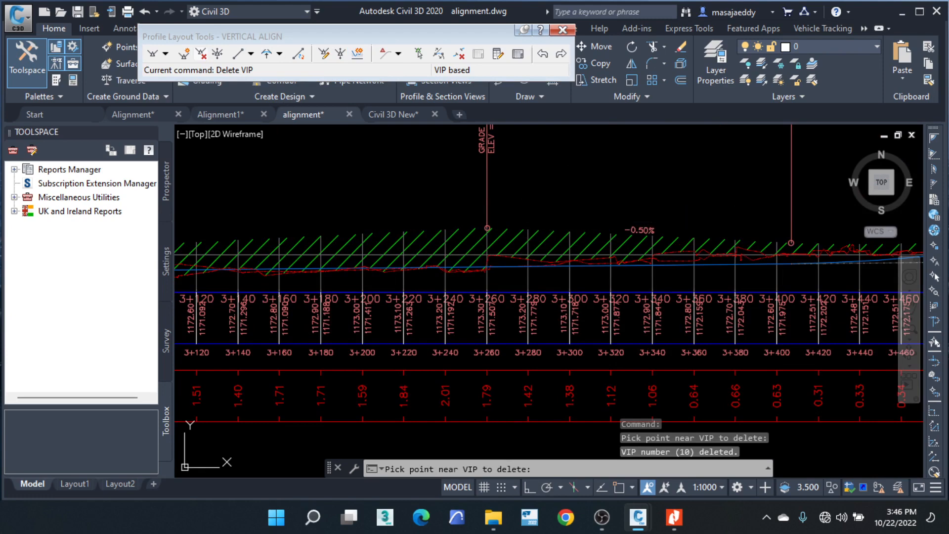
{"action": "key", "text": "Escape"}
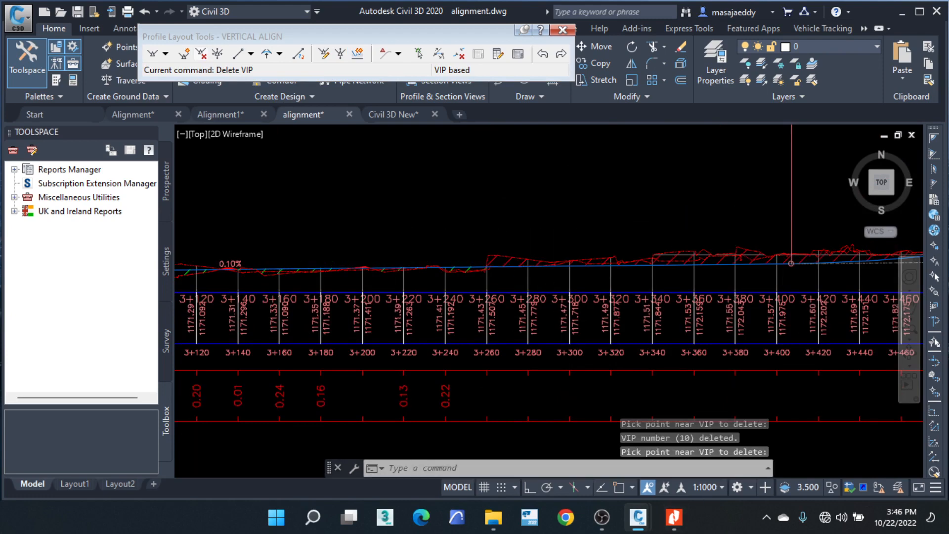
{"action": "scroll", "coordinate": [460, 289], "scroll_direction": "up", "scroll_amount": 3}
{"action": "key", "text": "Escape"}
Step: Select the design profile and raise the valley tangent at its midpoint near chainage 3+140 m to an elevation of about 1173.03 m
{"action": "left_click", "coordinate": [449, 295]}
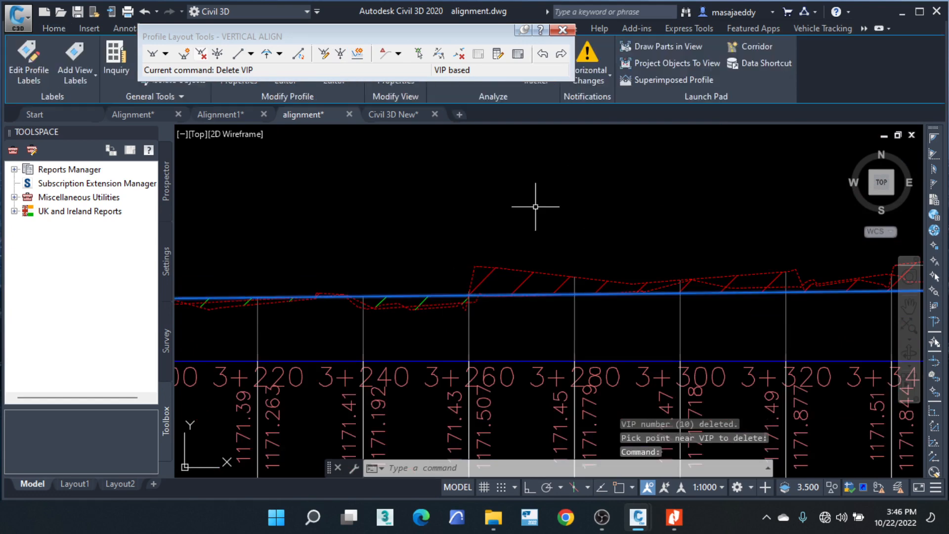
{"action": "scroll", "coordinate": [533, 207], "scroll_direction": "down", "scroll_amount": 2}
{"action": "scroll", "coordinate": [603, 218], "scroll_direction": "down", "scroll_amount": 2}
{"action": "scroll", "coordinate": [573, 234], "scroll_direction": "down", "scroll_amount": 2}
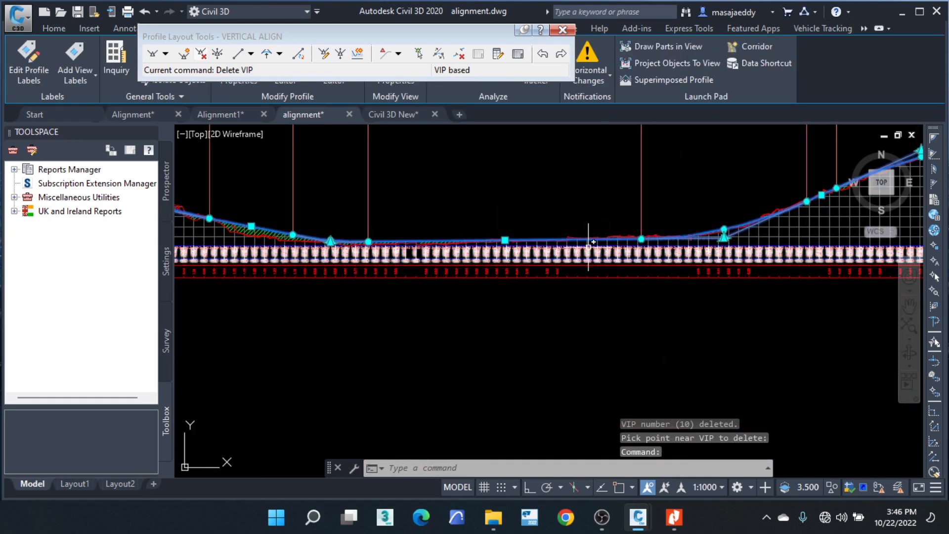
{"action": "scroll", "coordinate": [497, 241], "scroll_direction": "up", "scroll_amount": 1}
{"action": "scroll", "coordinate": [514, 238], "scroll_direction": "up", "scroll_amount": 2}
{"action": "left_click", "coordinate": [522, 229]}
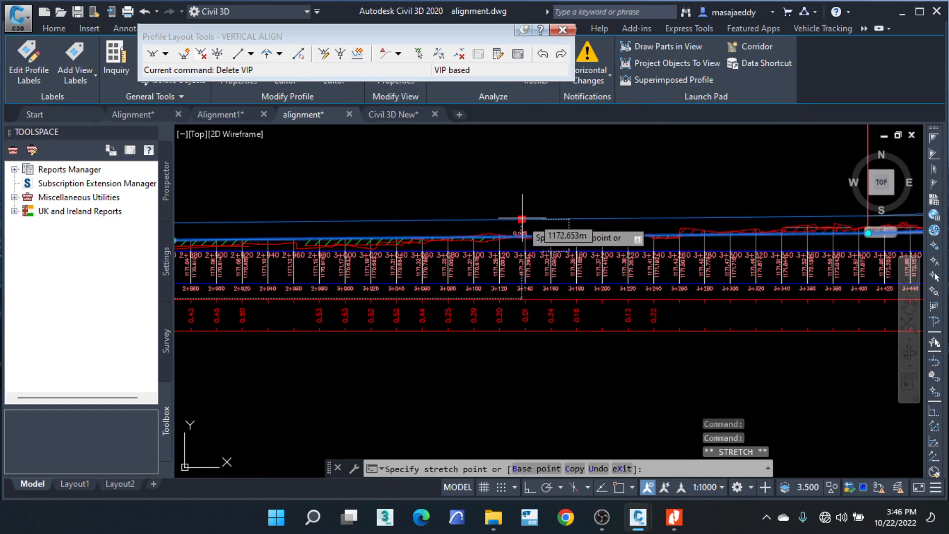
{"action": "left_click", "coordinate": [524, 215]}
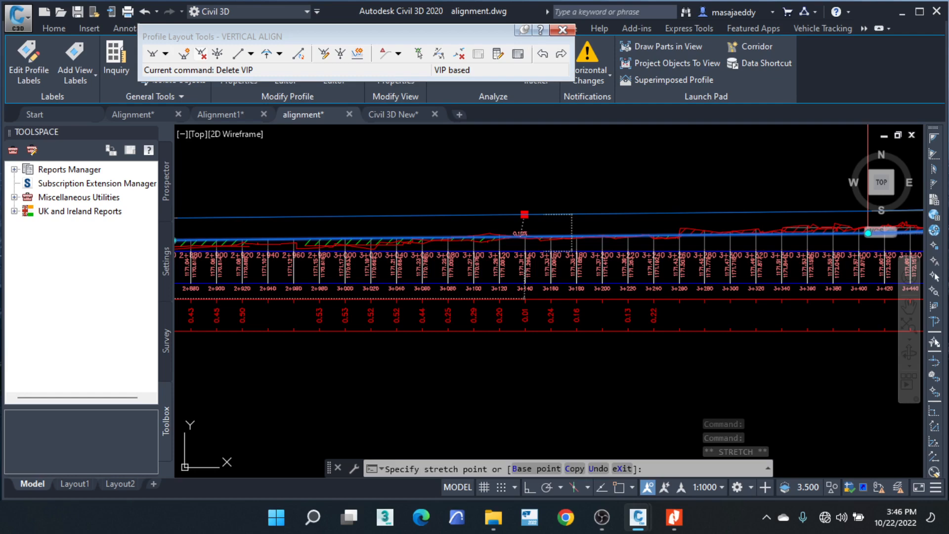
{"action": "left_click", "coordinate": [524, 214]}
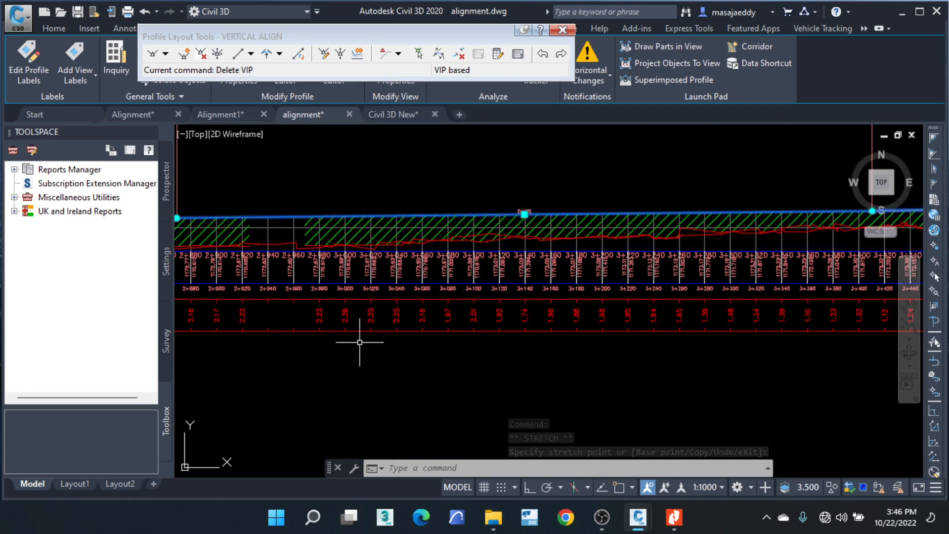
Step: Check the fill depths, then lower the valley tangent's midpoint near chainage 3+140 m to an elevation of about 1172.58 m
{"action": "scroll", "coordinate": [430, 323], "scroll_direction": "up", "scroll_amount": 3}
{"action": "scroll", "coordinate": [444, 329], "scroll_direction": "down", "scroll_amount": 4}
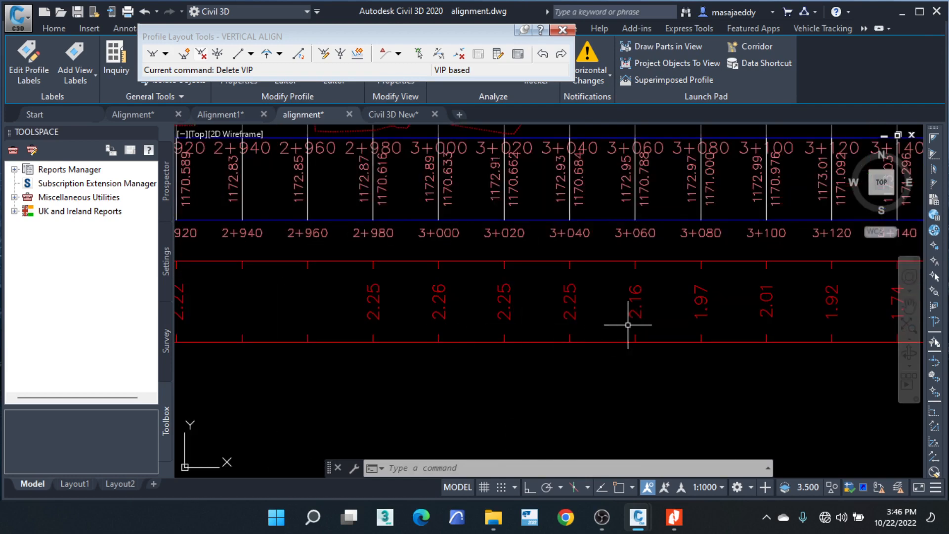
{"action": "scroll", "coordinate": [526, 236], "scroll_direction": "up", "scroll_amount": 5}
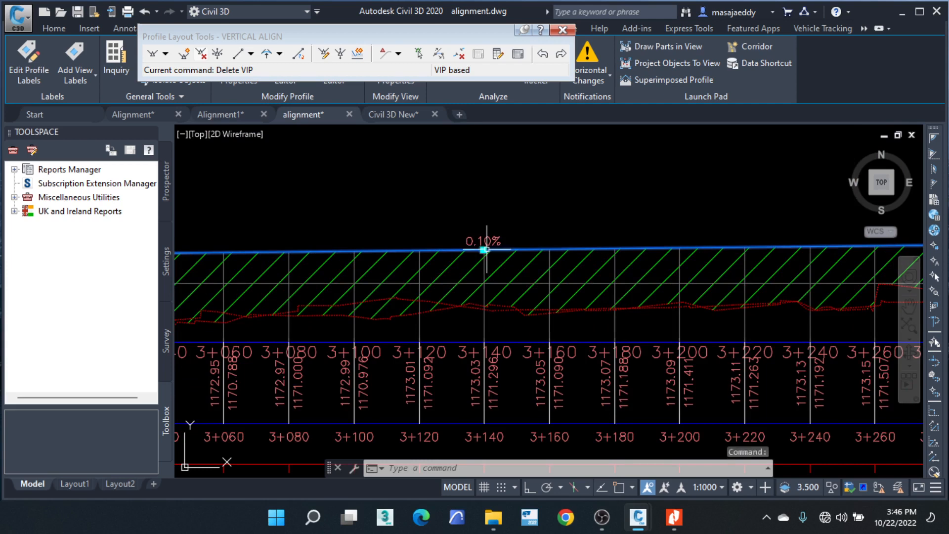
{"action": "left_click", "coordinate": [485, 249]}
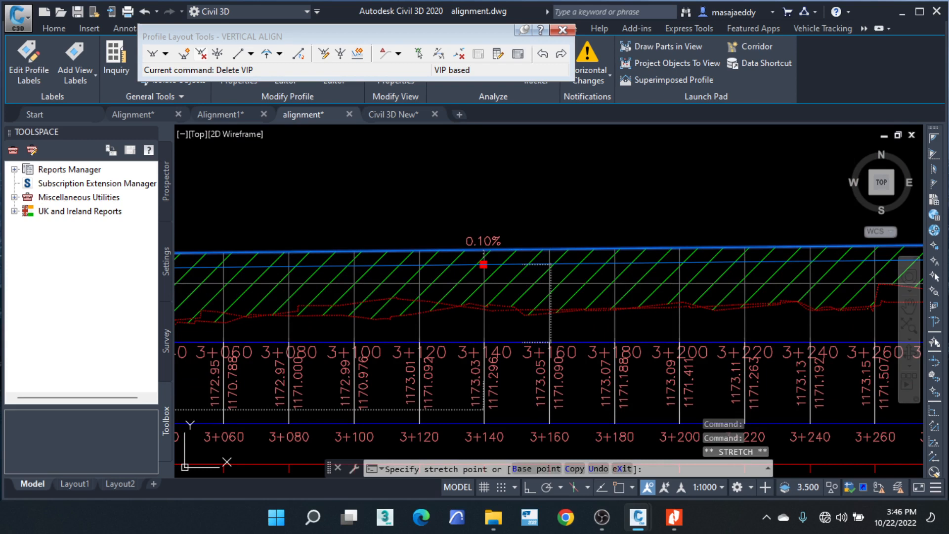
{"action": "left_click", "coordinate": [483, 264]}
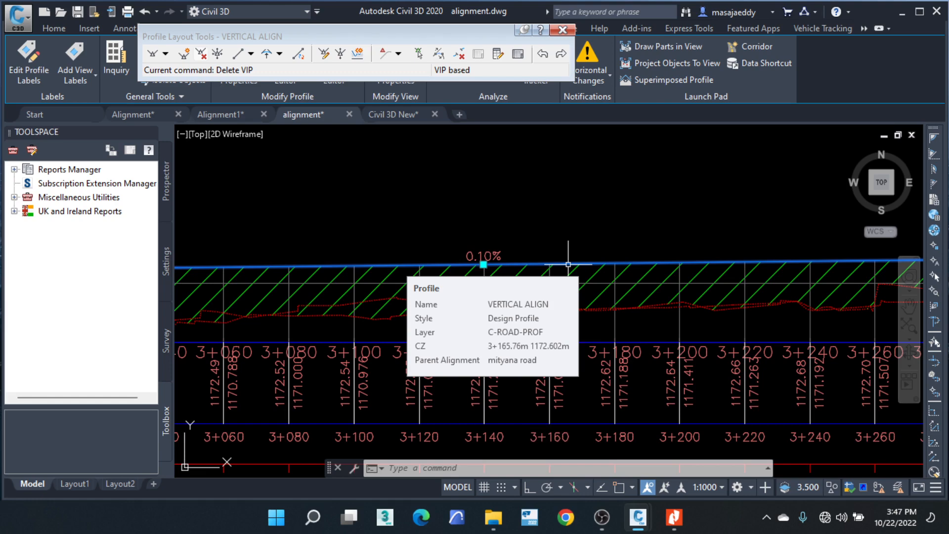
{"action": "scroll", "coordinate": [498, 250], "scroll_direction": "down", "scroll_amount": 3}
{"action": "scroll", "coordinate": [520, 324], "scroll_direction": "up", "scroll_amount": 3}
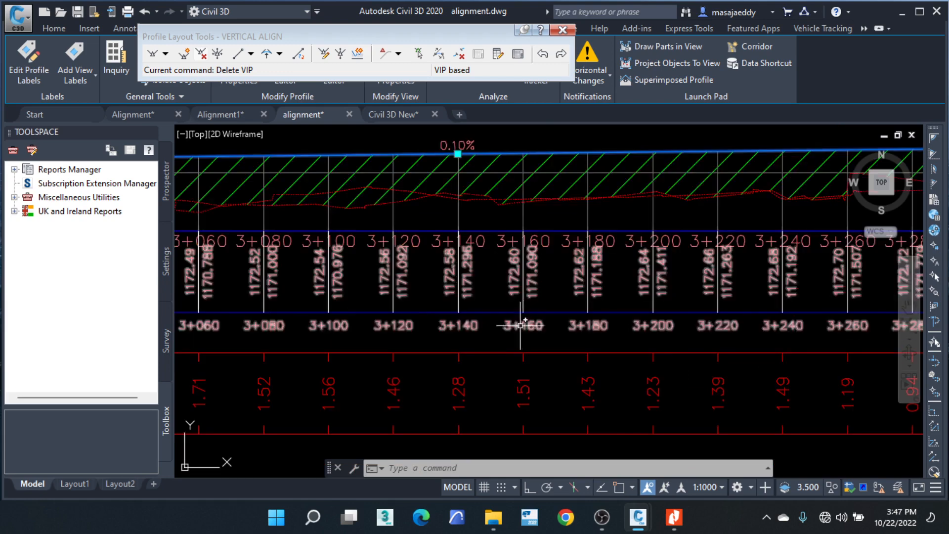
Step: Move the sag VIP at the foot of the steep descent from near chainage 2+795 m back to about 2+667 m
{"action": "scroll", "coordinate": [534, 253], "scroll_direction": "down", "scroll_amount": 4}
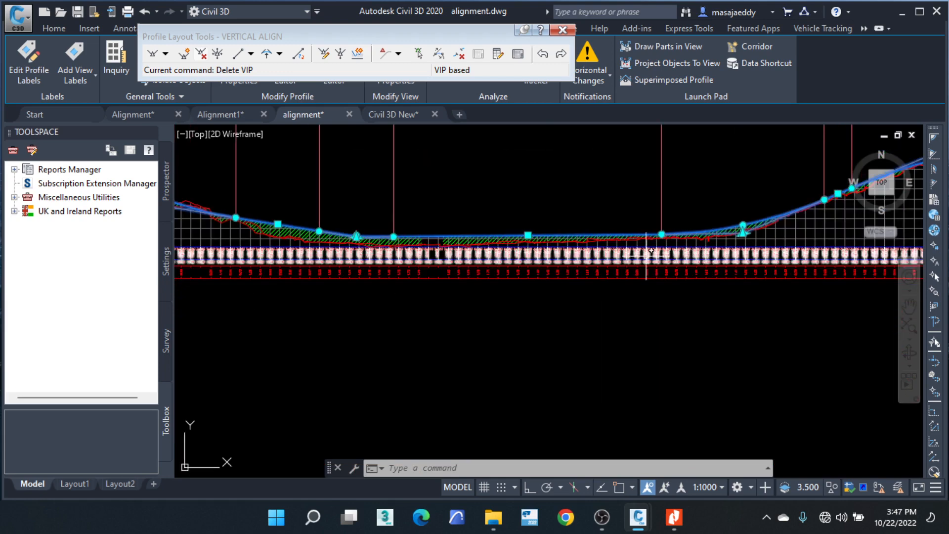
{"action": "scroll", "coordinate": [374, 238], "scroll_direction": "up", "scroll_amount": 8}
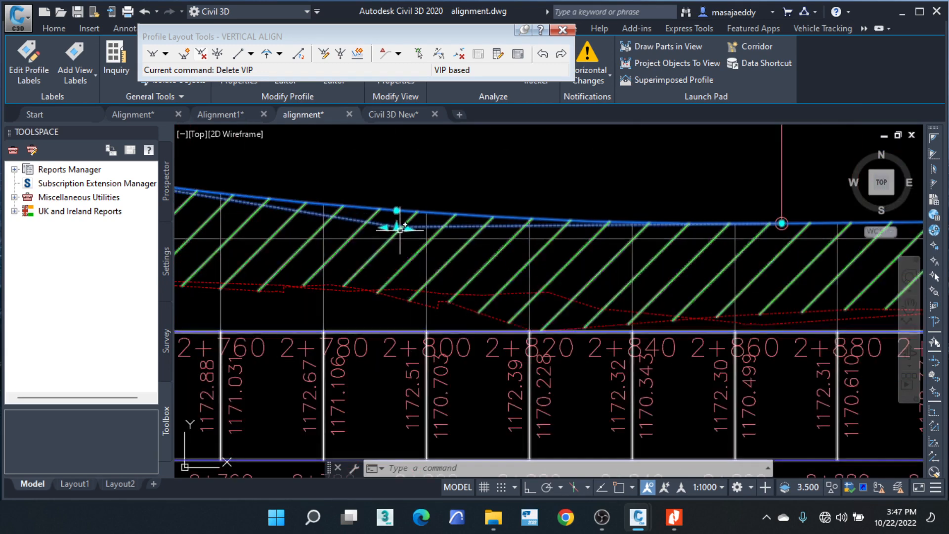
{"action": "left_click", "coordinate": [401, 228]}
{"action": "scroll", "coordinate": [400, 229], "scroll_direction": "down", "scroll_amount": 5}
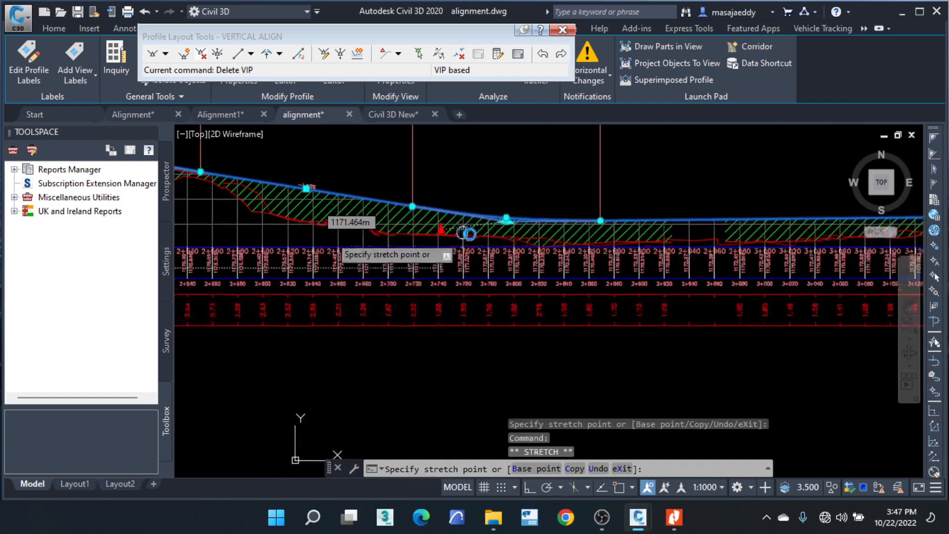
{"action": "middle_click_drag", "start_coordinate": [464, 233], "coordinate": [470, 236]}
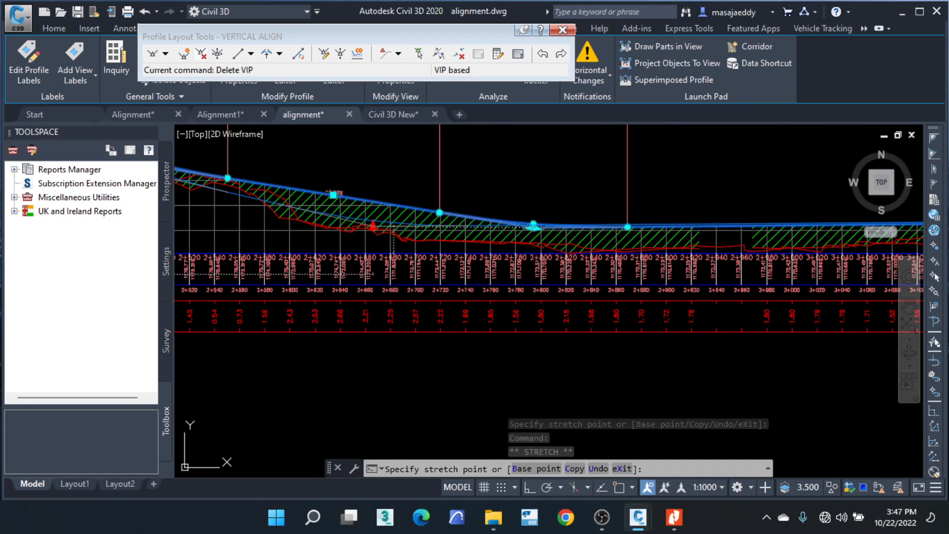
{"action": "left_click", "coordinate": [372, 226]}
Step: Move the sag VIP at the start of the following climb forward to about chainage 3+590 m
{"action": "middle_click_drag", "start_coordinate": [653, 263], "coordinate": [280, 236]}
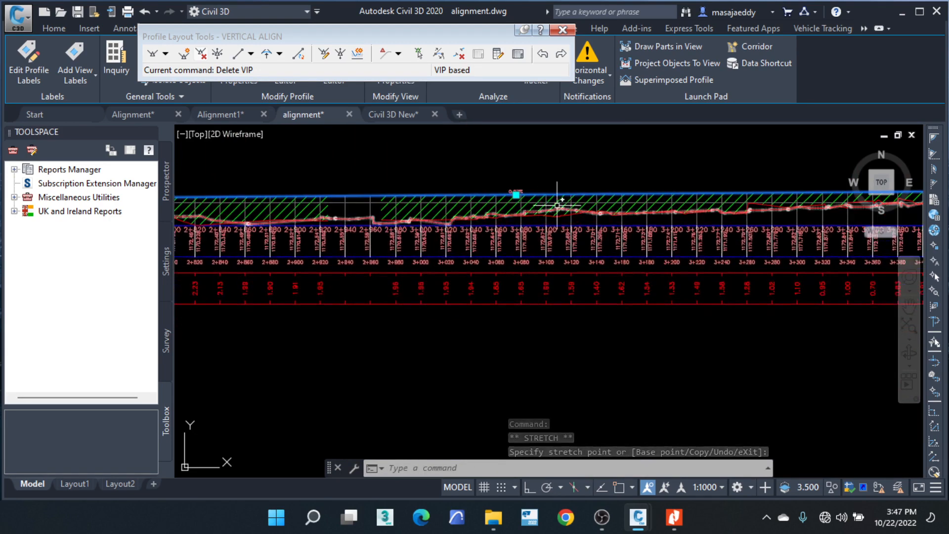
{"action": "scroll", "coordinate": [540, 190], "scroll_direction": "up", "scroll_amount": 3}
{"action": "middle_click_drag", "start_coordinate": [521, 186], "coordinate": [373, 207]}
{"action": "scroll", "coordinate": [663, 230], "scroll_direction": "up", "scroll_amount": 4}
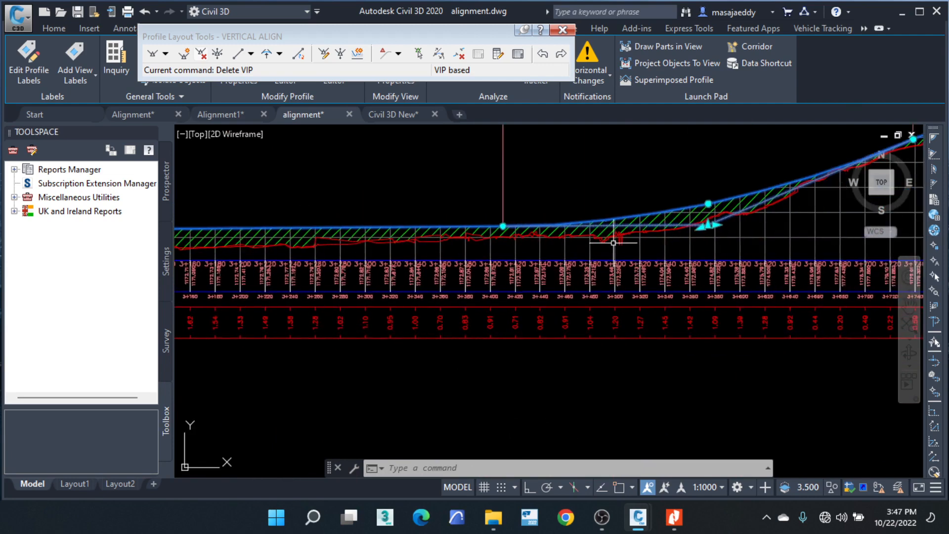
{"action": "left_click", "coordinate": [717, 221]}
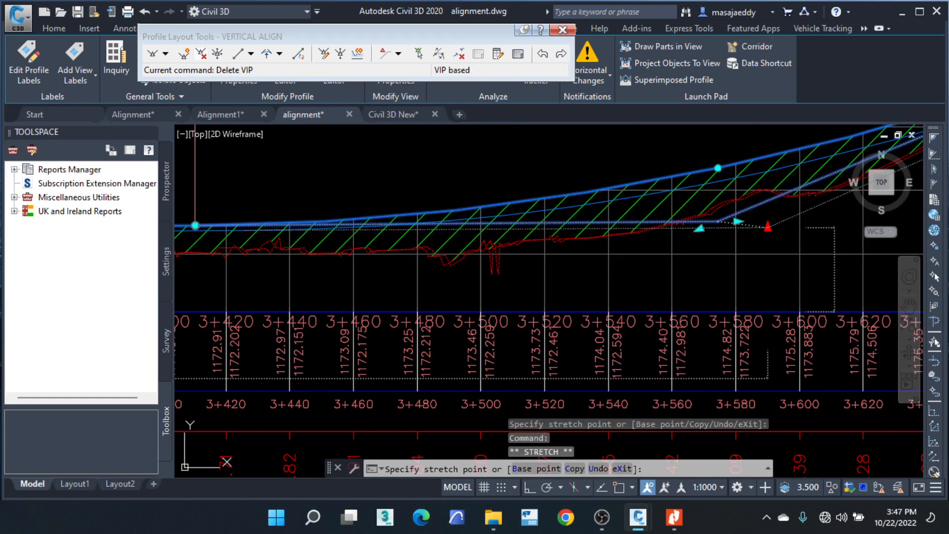
{"action": "left_click", "coordinate": [768, 228]}
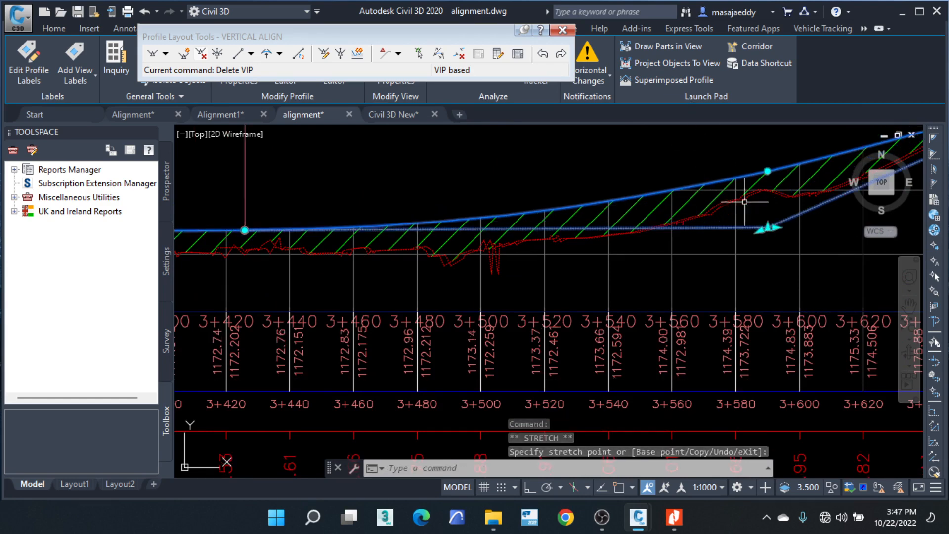
Step: Lower the valley tangent at its midpoint near chainage 3+080 m to an elevation of about 1172.21 m
{"action": "scroll", "coordinate": [761, 199], "scroll_direction": "down", "scroll_amount": 6}
{"action": "middle_click_drag", "start_coordinate": [477, 207], "coordinate": [756, 207]}
{"action": "scroll", "coordinate": [670, 207], "scroll_direction": "up", "scroll_amount": 6}
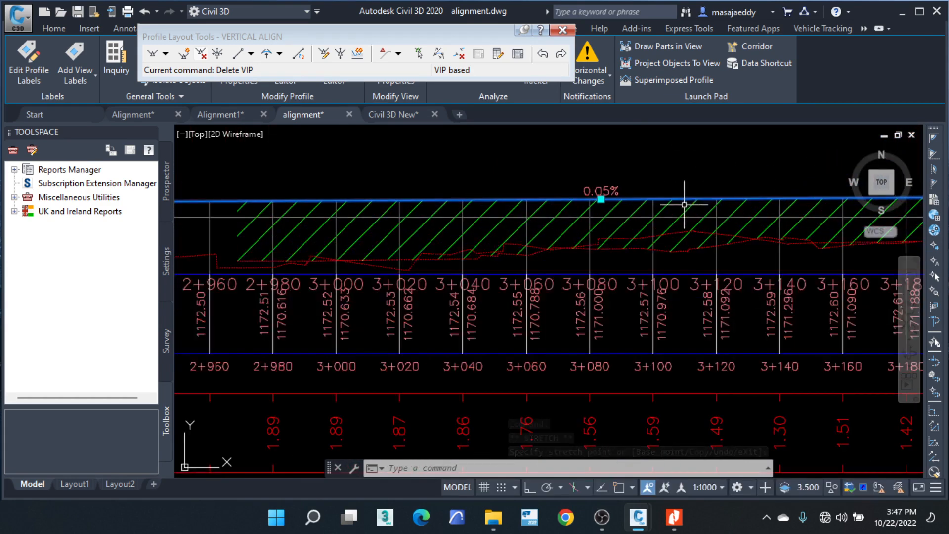
{"action": "left_click", "coordinate": [601, 199]}
{"action": "middle_click_drag", "start_coordinate": [590, 285], "coordinate": [604, 203]}
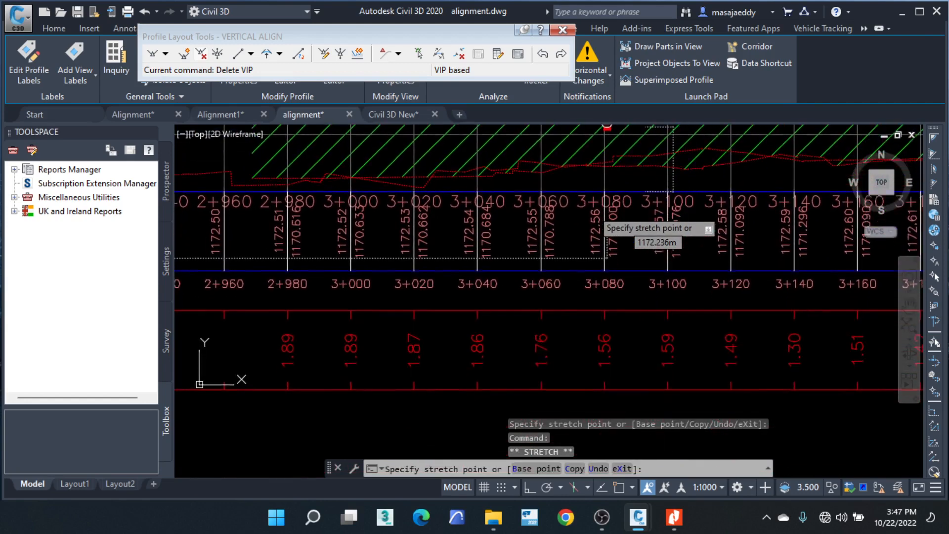
{"action": "middle_click_drag", "start_coordinate": [607, 119], "coordinate": [592, 173]}
{"action": "left_click", "coordinate": [593, 167]}
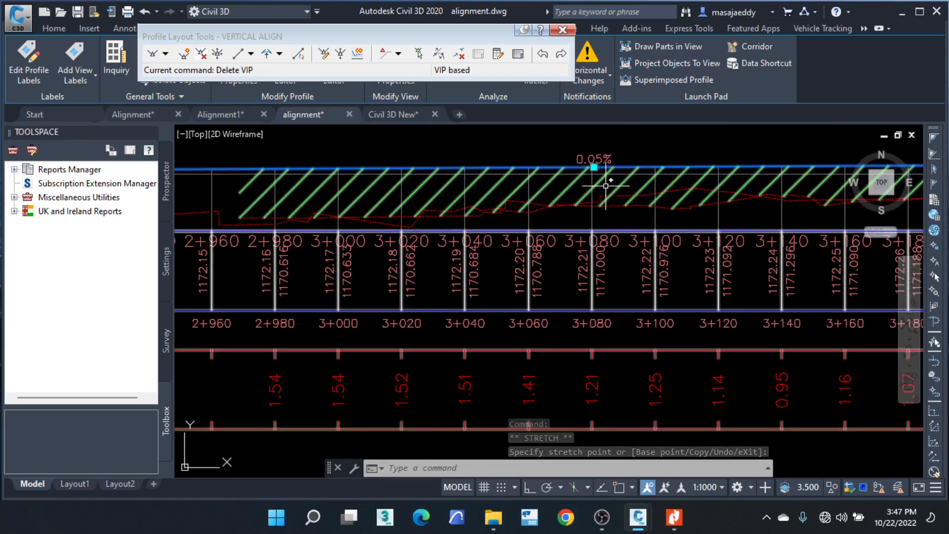
Step: Examine the valley tangent's gradient and the profile's fit to the ground along the following climb and its curves
{"action": "scroll", "coordinate": [615, 156], "scroll_direction": "up", "scroll_amount": 4}
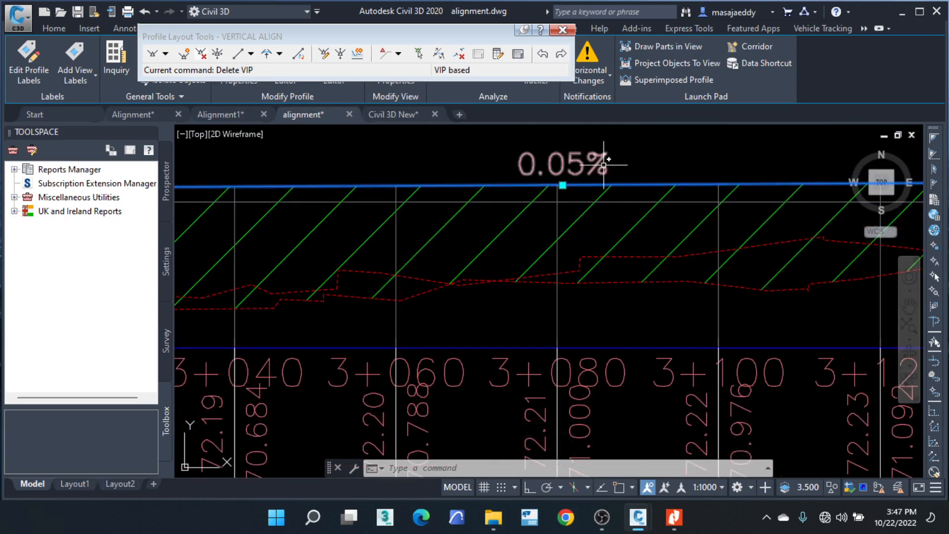
{"action": "scroll", "coordinate": [567, 178], "scroll_direction": "down", "scroll_amount": 6}
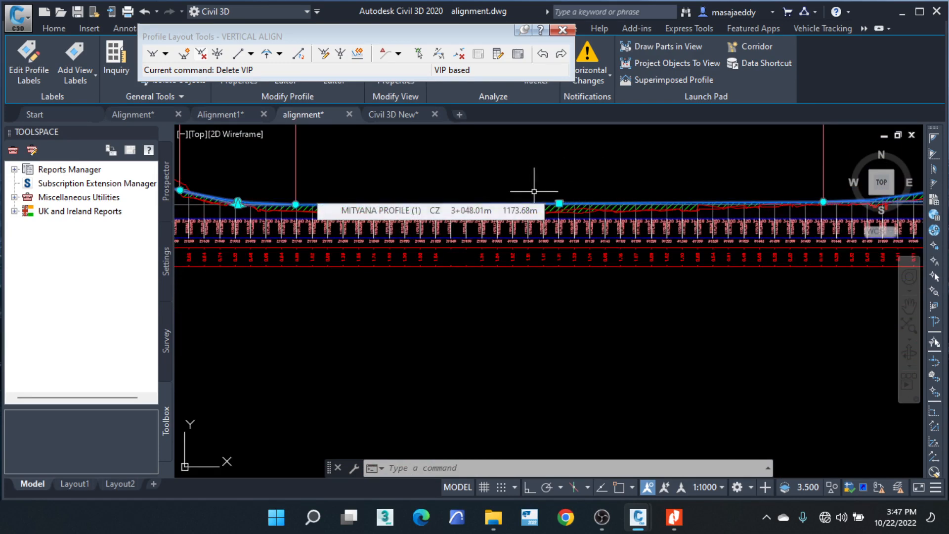
{"action": "scroll", "coordinate": [641, 230], "scroll_direction": "up", "scroll_amount": 5}
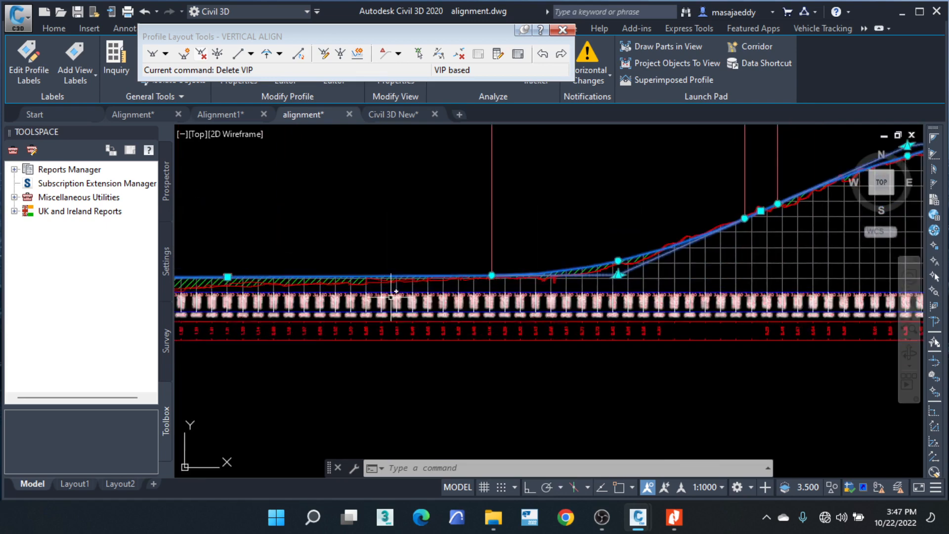
{"action": "scroll", "coordinate": [420, 263], "scroll_direction": "up", "scroll_amount": 2}
{"action": "scroll", "coordinate": [477, 239], "scroll_direction": "down", "scroll_amount": 2}
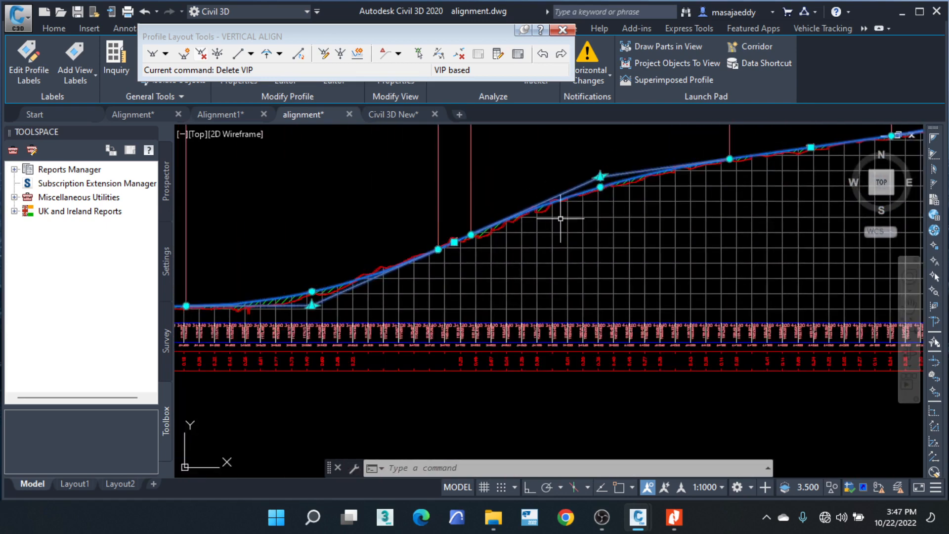
{"action": "scroll", "coordinate": [872, 250], "scroll_direction": "down", "scroll_amount": 2}
{"action": "scroll", "coordinate": [516, 206], "scroll_direction": "up", "scroll_amount": 3}
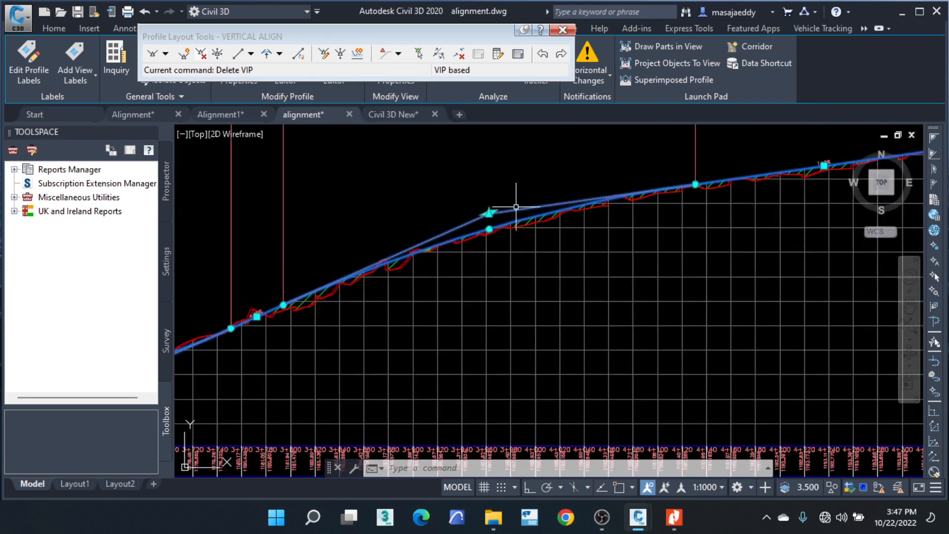
{"action": "middle_click_drag", "start_coordinate": [652, 219], "coordinate": [445, 292]}
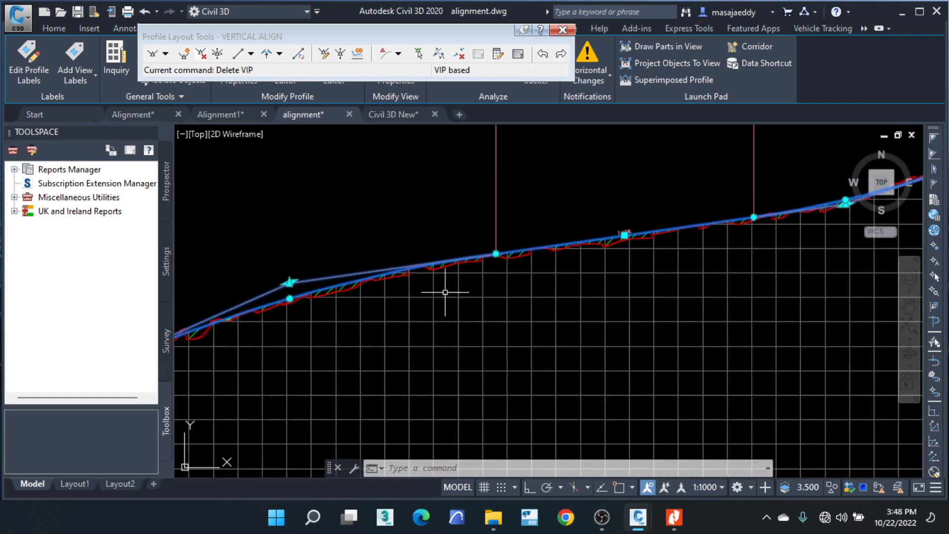
{"action": "scroll", "coordinate": [669, 269], "scroll_direction": "down", "scroll_amount": 3}
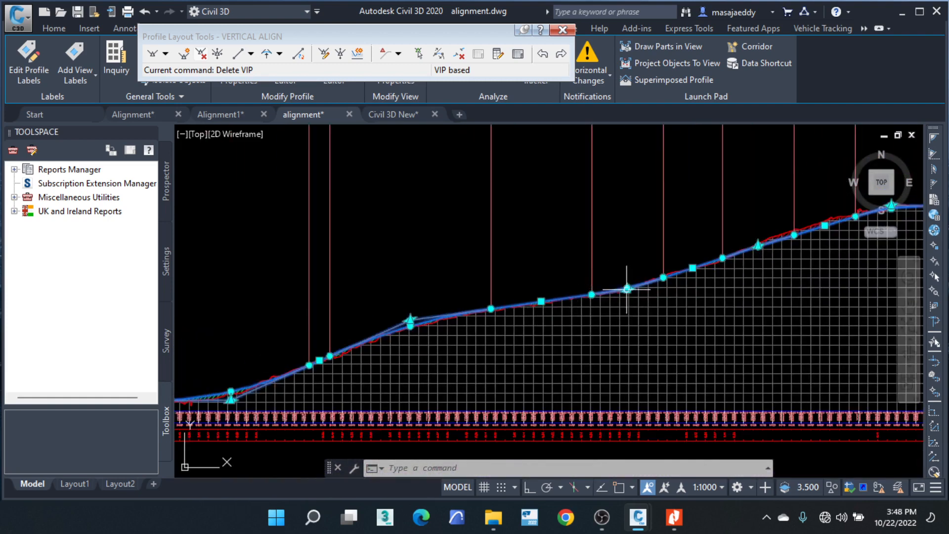
{"action": "scroll", "coordinate": [633, 279], "scroll_direction": "up", "scroll_amount": 3}
{"action": "scroll", "coordinate": [678, 286], "scroll_direction": "up", "scroll_amount": 2}
{"action": "middle_click_drag", "start_coordinate": [678, 287], "coordinate": [599, 322]}
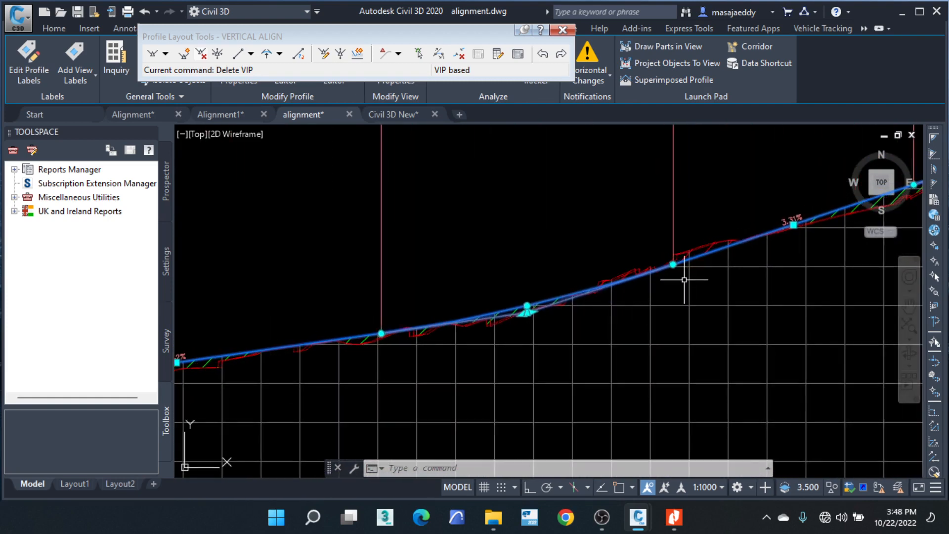
Step: Examine the profile's fit to the ground from the 3.31% climb through the 3.05% tangent and the near-level section beyond it
{"action": "key", "text": "Escape"}
{"action": "key", "text": "Escape"}
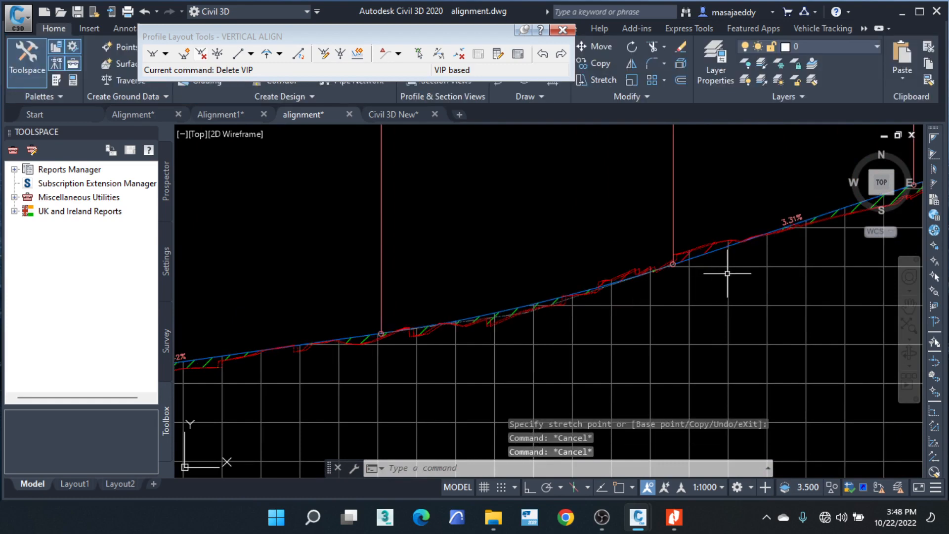
{"action": "scroll", "coordinate": [728, 273], "scroll_direction": "down", "scroll_amount": 5}
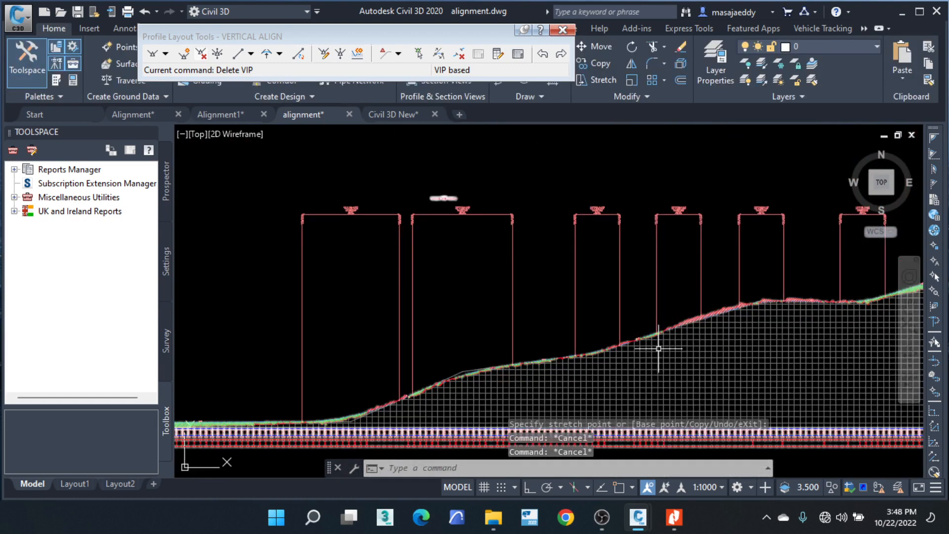
{"action": "scroll", "coordinate": [654, 342], "scroll_direction": "up", "scroll_amount": 5}
{"action": "scroll", "coordinate": [392, 297], "scroll_direction": "down", "scroll_amount": 2}
{"action": "middle_click_drag", "start_coordinate": [677, 264], "coordinate": [443, 337]}
{"action": "scroll", "coordinate": [548, 271], "scroll_direction": "down", "scroll_amount": 2}
{"action": "scroll", "coordinate": [665, 254], "scroll_direction": "up", "scroll_amount": 4}
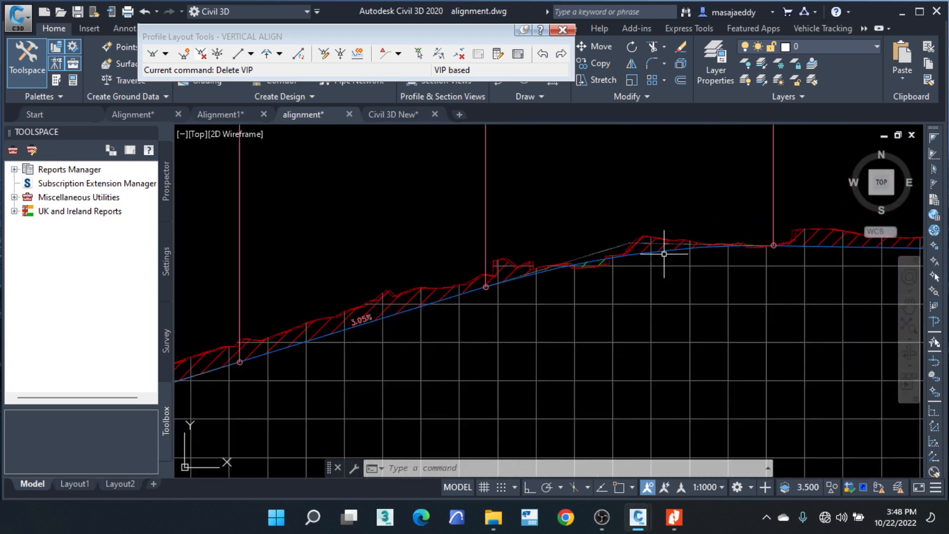
{"action": "left_click", "coordinate": [618, 256]}
{"action": "scroll", "coordinate": [613, 267], "scroll_direction": "down", "scroll_amount": 3}
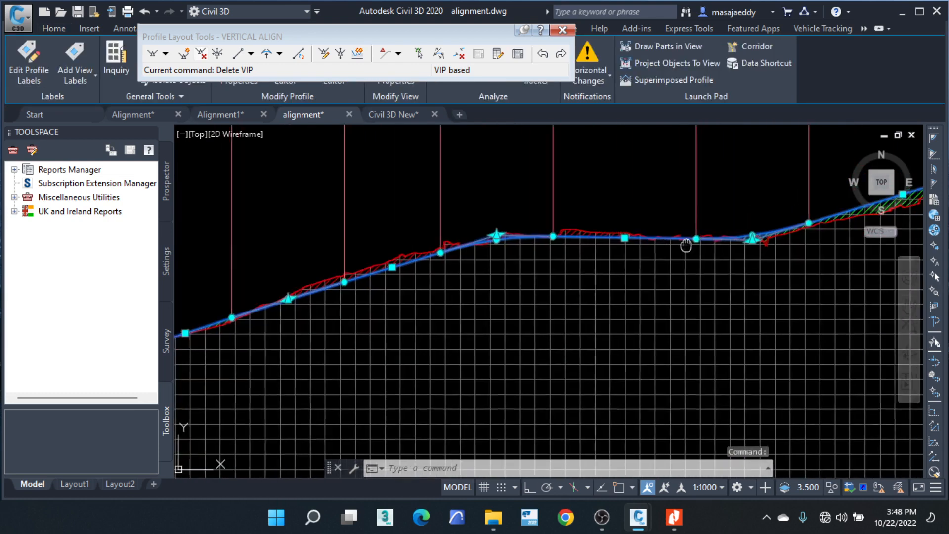
{"action": "scroll", "coordinate": [603, 286], "scroll_direction": "down", "scroll_amount": 3}
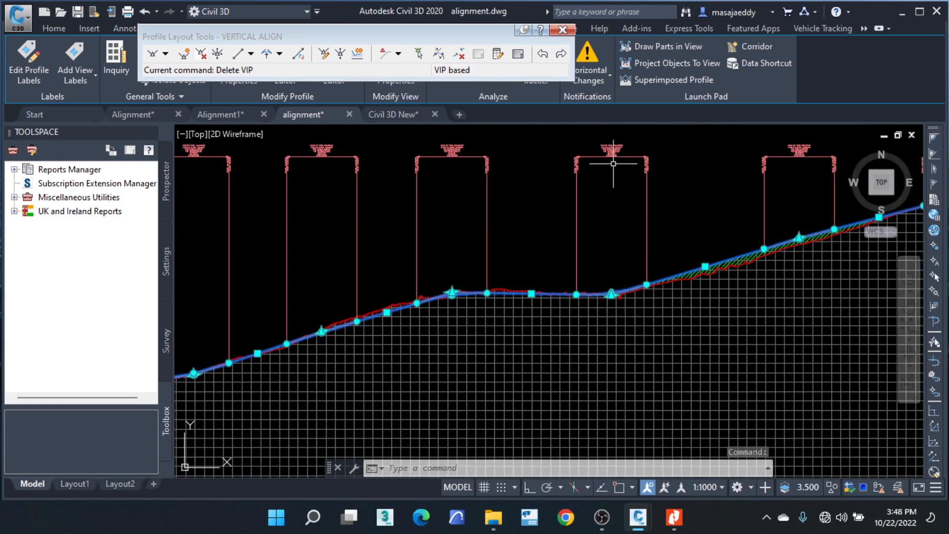
{"action": "scroll", "coordinate": [613, 164], "scroll_direction": "up", "scroll_amount": 6}
{"action": "scroll", "coordinate": [618, 168], "scroll_direction": "down", "scroll_amount": 4}
{"action": "scroll", "coordinate": [604, 403], "scroll_direction": "up", "scroll_amount": 3}
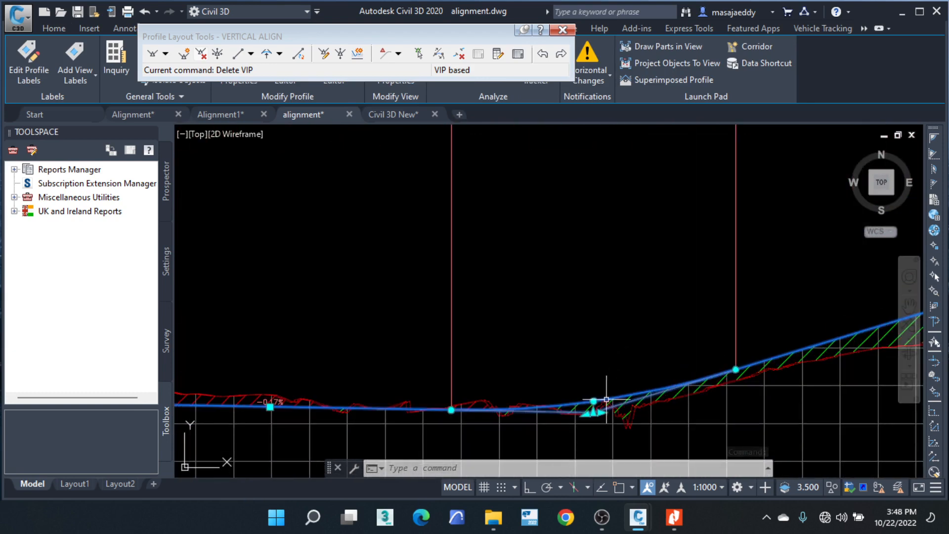
{"action": "left_click", "coordinate": [605, 407]}
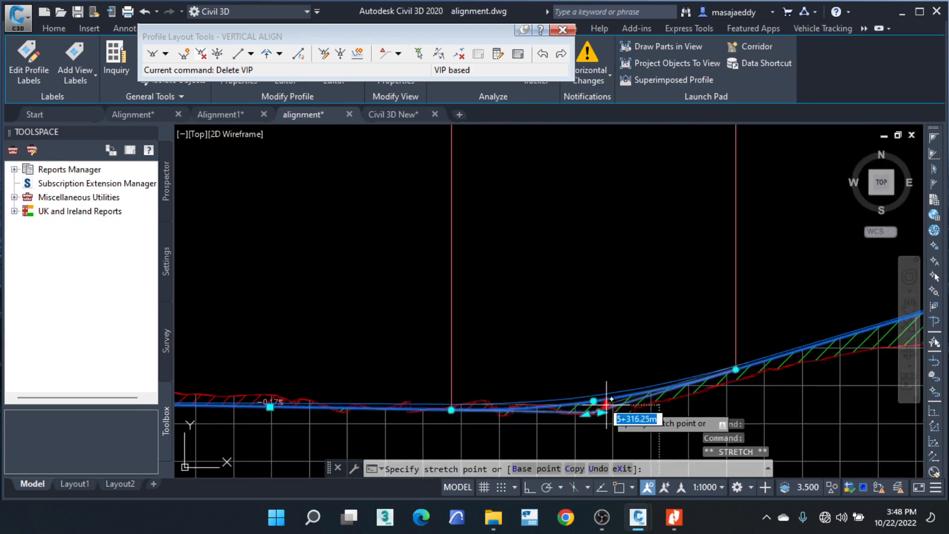
{"action": "key", "text": "Escape"}
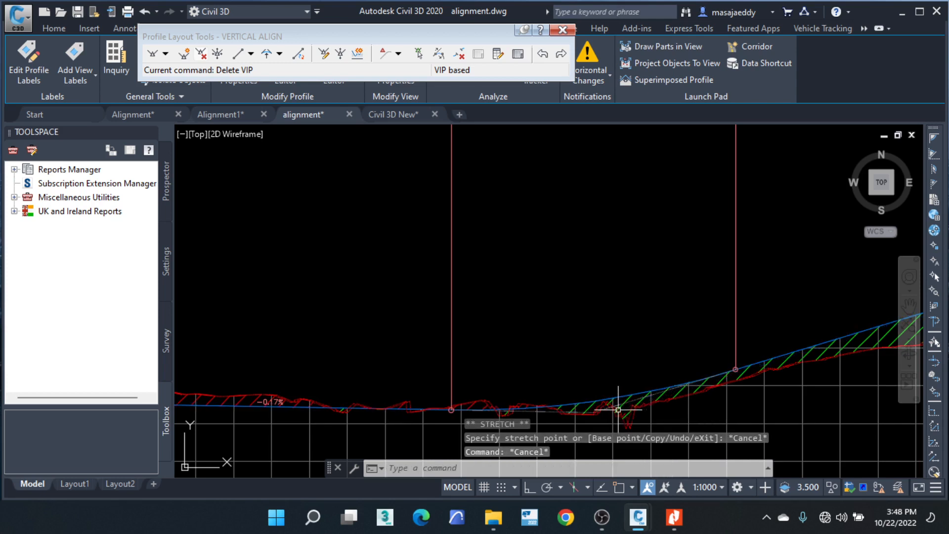
Step: Check the gradient and ground fit of the near-level tangent between about chainages 4+969 m and 5+310 m, comparing it with the earlier valley
{"action": "scroll", "coordinate": [277, 401], "scroll_direction": "up", "scroll_amount": 4}
{"action": "scroll", "coordinate": [277, 401], "scroll_direction": "up", "scroll_amount": 2}
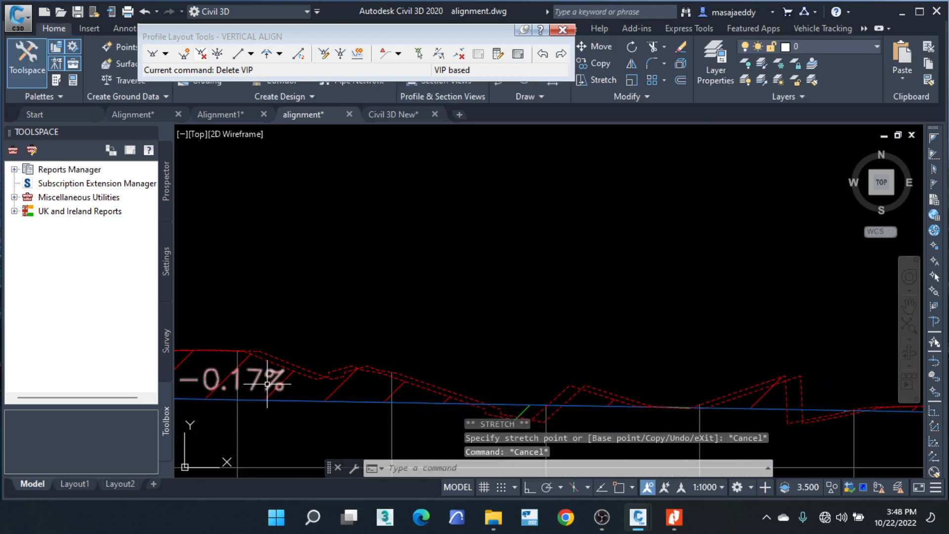
{"action": "middle_click_drag", "start_coordinate": [277, 400], "coordinate": [404, 334]}
{"action": "left_click", "coordinate": [479, 346]}
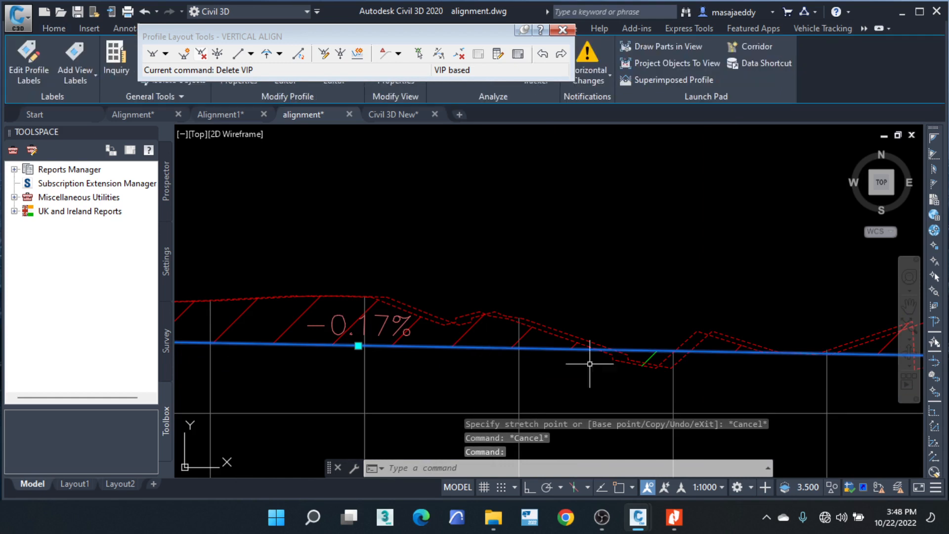
{"action": "scroll", "coordinate": [485, 286], "scroll_direction": "down", "scroll_amount": 3}
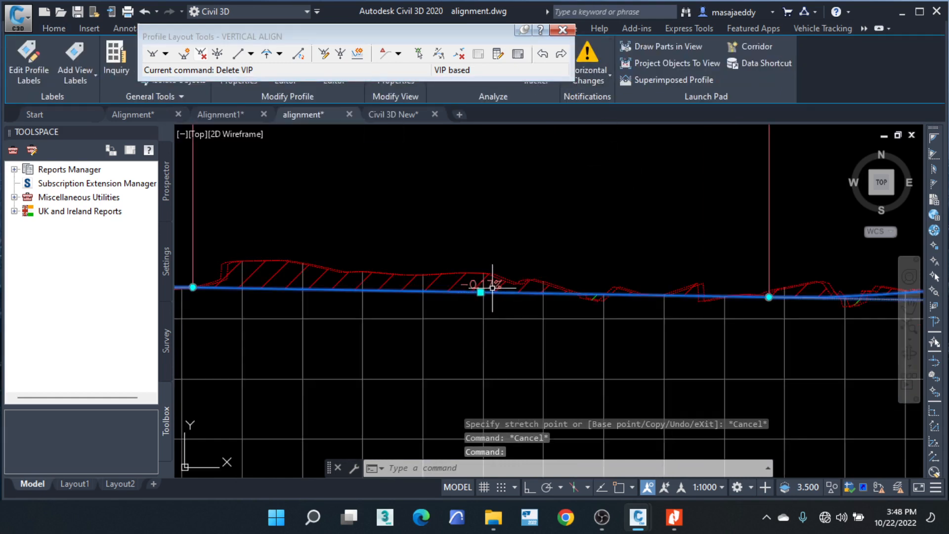
{"action": "scroll", "coordinate": [489, 287], "scroll_direction": "up", "scroll_amount": 3}
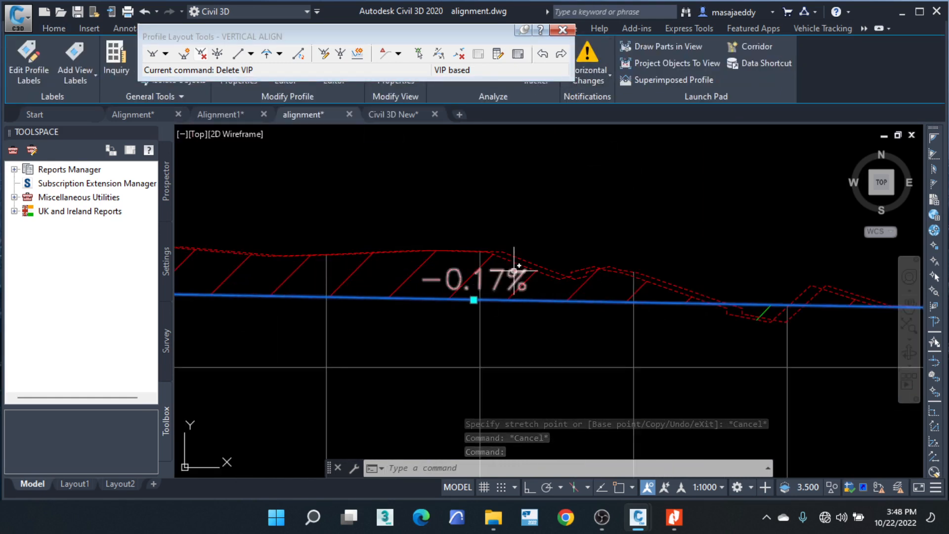
{"action": "scroll", "coordinate": [584, 273], "scroll_direction": "down", "scroll_amount": 8}
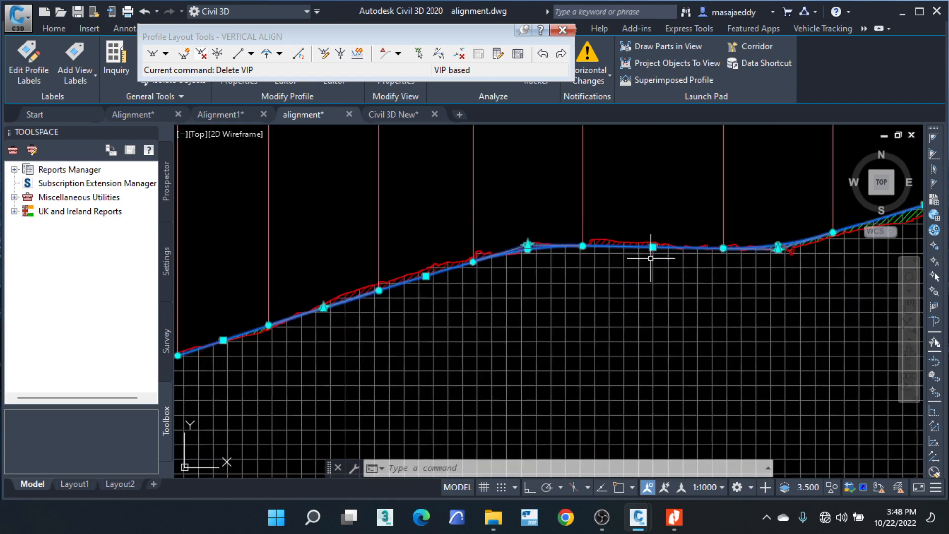
{"action": "scroll", "coordinate": [367, 284], "scroll_direction": "up", "scroll_amount": 6}
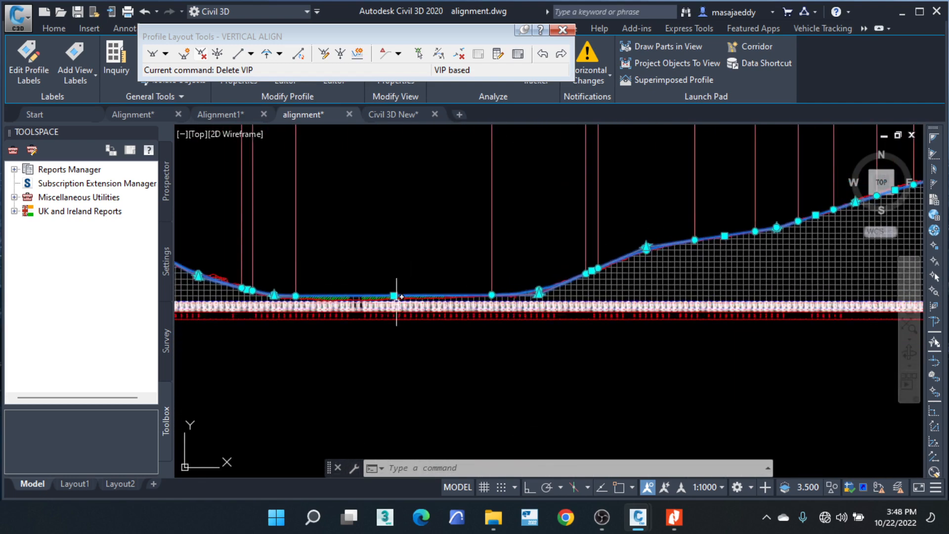
{"action": "scroll", "coordinate": [389, 292], "scroll_direction": "up", "scroll_amount": 2}
{"action": "scroll", "coordinate": [354, 282], "scroll_direction": "down", "scroll_amount": 6}
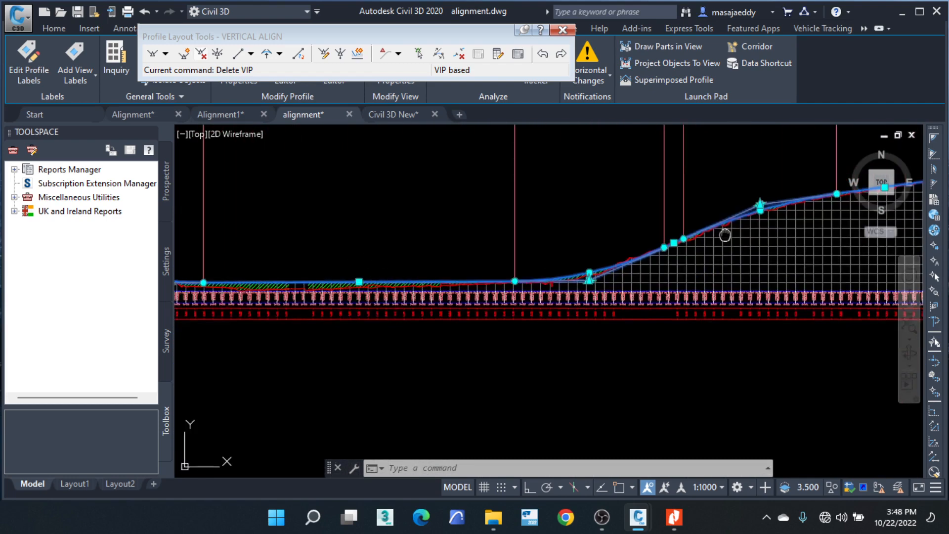
{"action": "middle_click_drag", "start_coordinate": [725, 233], "coordinate": [295, 320]}
{"action": "scroll", "coordinate": [716, 228], "scroll_direction": "up", "scroll_amount": 6}
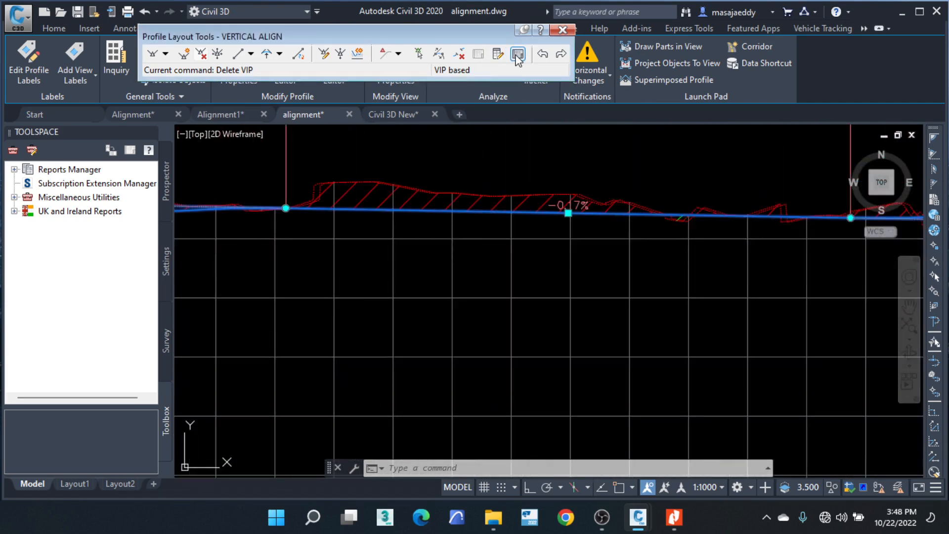
{"action": "scroll", "coordinate": [529, 255], "scroll_direction": "down", "scroll_amount": 6}
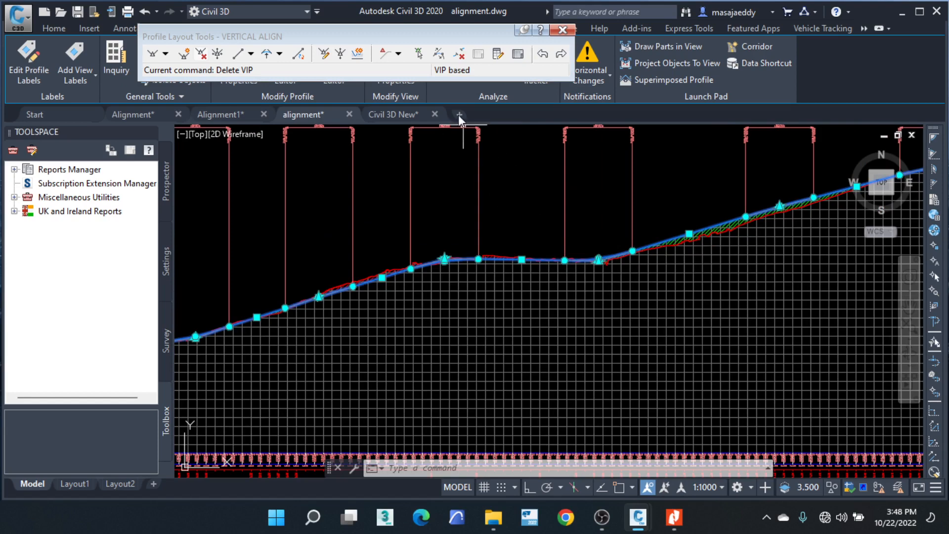
Step: Set the incoming gradient of the sag VIP at chainage 5+309.80 m to -0.5% in the profile elements table
{"action": "left_click", "coordinate": [518, 53]}
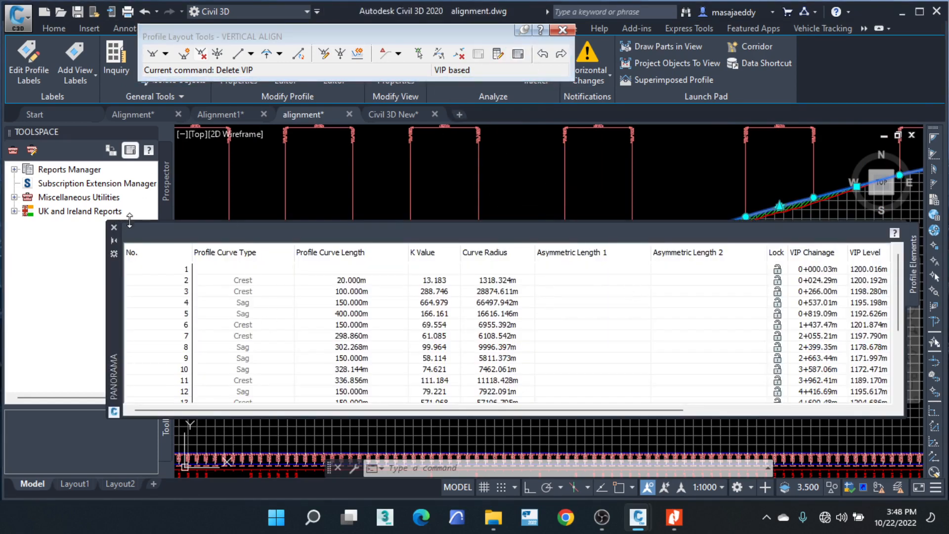
{"action": "left_click_drag", "start_coordinate": [130, 220], "coordinate": [129, 79]}
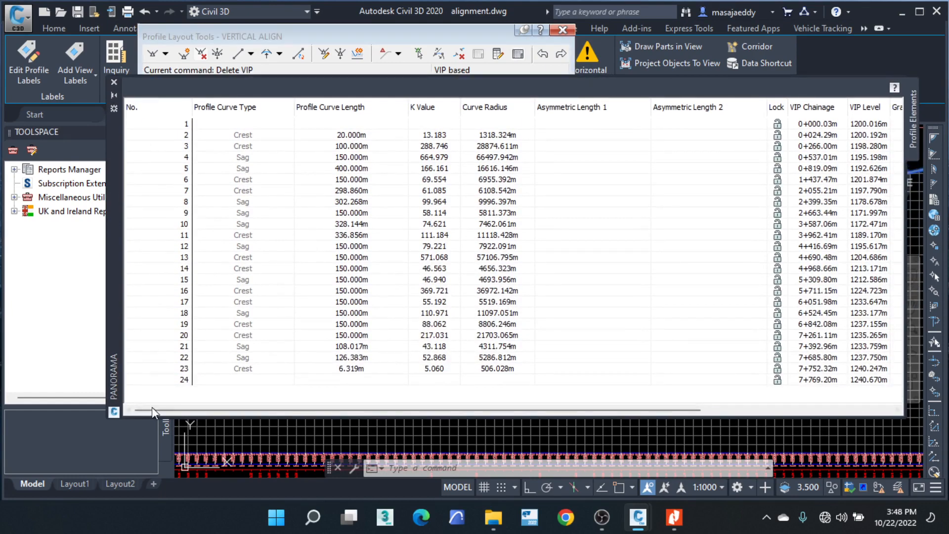
{"action": "left_click_drag", "start_coordinate": [152, 409], "coordinate": [372, 419]}
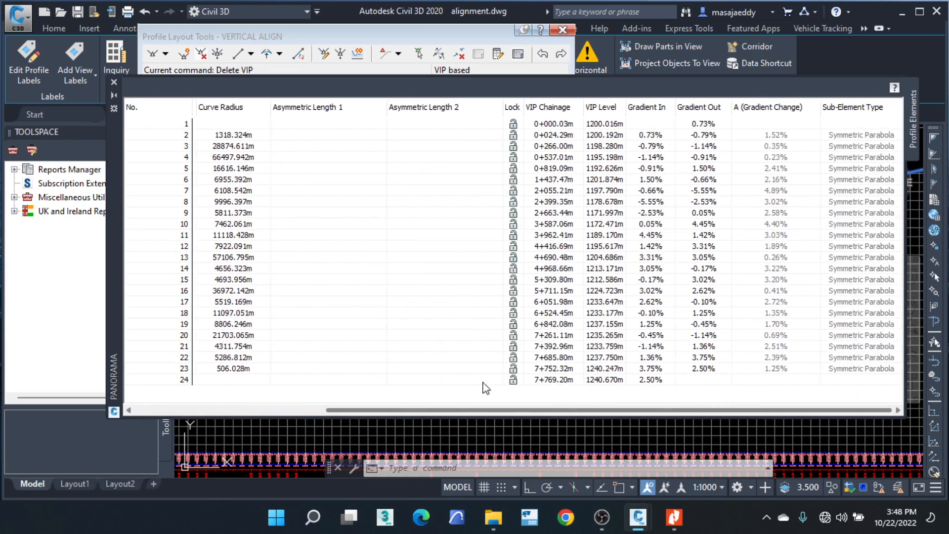
{"action": "double_click", "coordinate": [654, 280]}
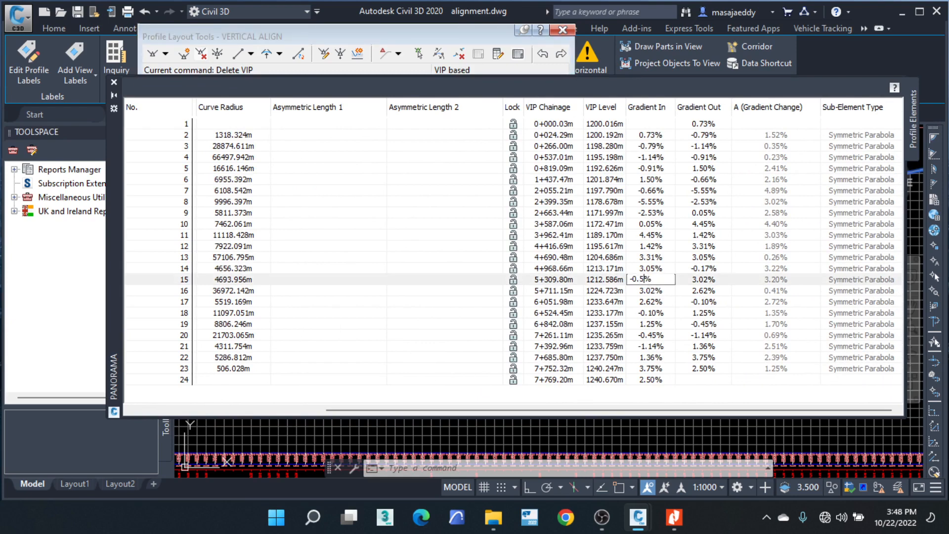
{"action": "key", "text": "Return"}
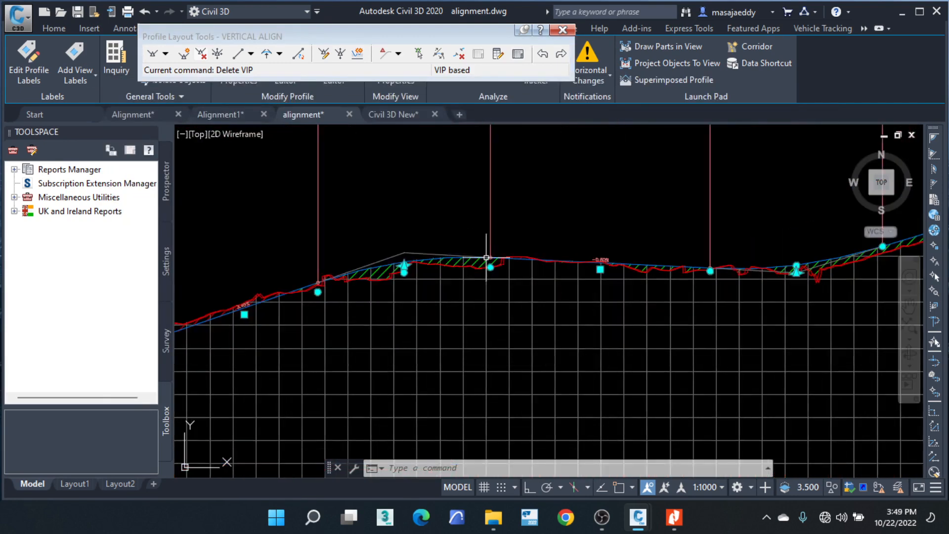
Step: Raise the 3.45% climbing tangent before the crest by its midpoint, bringing it closer to the ground line
{"action": "scroll", "coordinate": [668, 271], "scroll_direction": "up", "scroll_amount": 2}
{"action": "scroll", "coordinate": [500, 241], "scroll_direction": "down", "scroll_amount": 2}
{"action": "middle_click_drag", "start_coordinate": [755, 266], "coordinate": [628, 309]}
{"action": "middle_click_drag", "start_coordinate": [252, 280], "coordinate": [618, 278]}
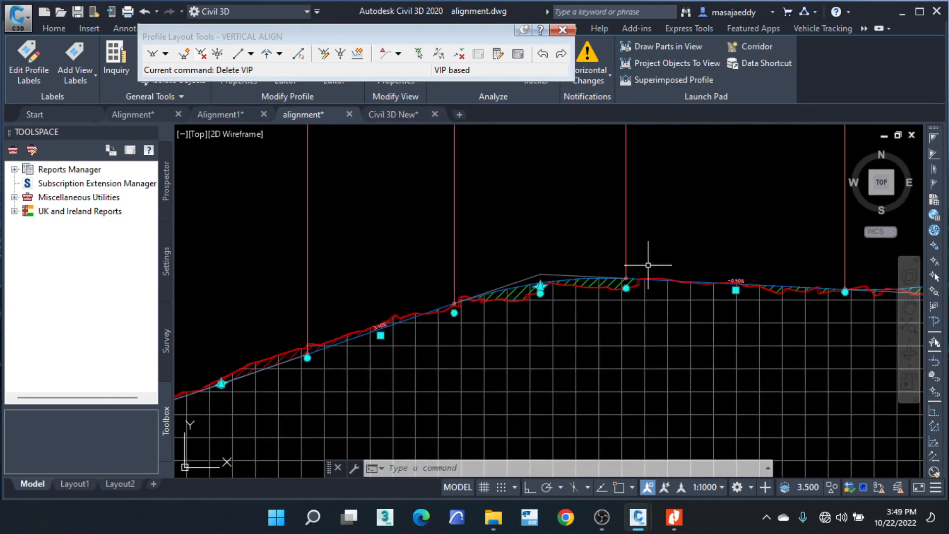
{"action": "middle_click_drag", "start_coordinate": [741, 283], "coordinate": [722, 290]}
{"action": "scroll", "coordinate": [336, 361], "scroll_direction": "up", "scroll_amount": 4}
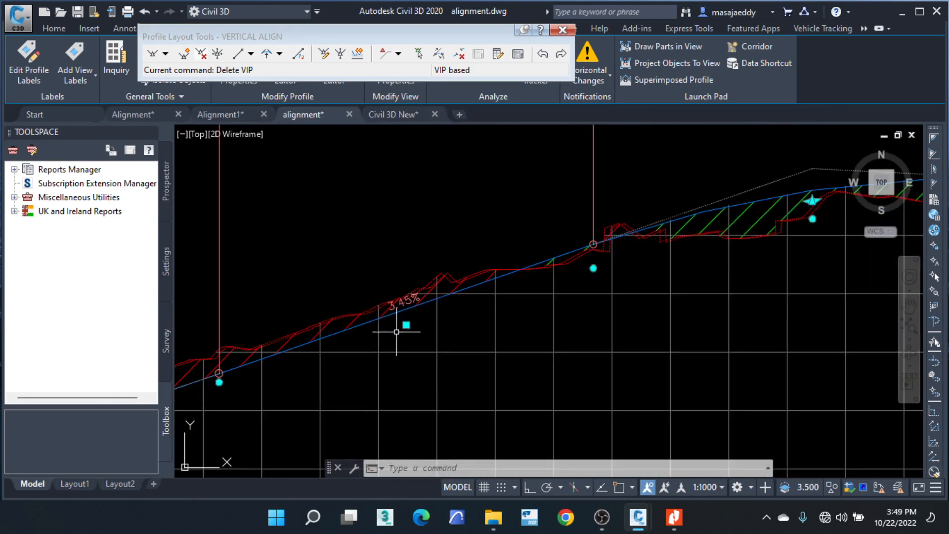
{"action": "left_click", "coordinate": [407, 326]}
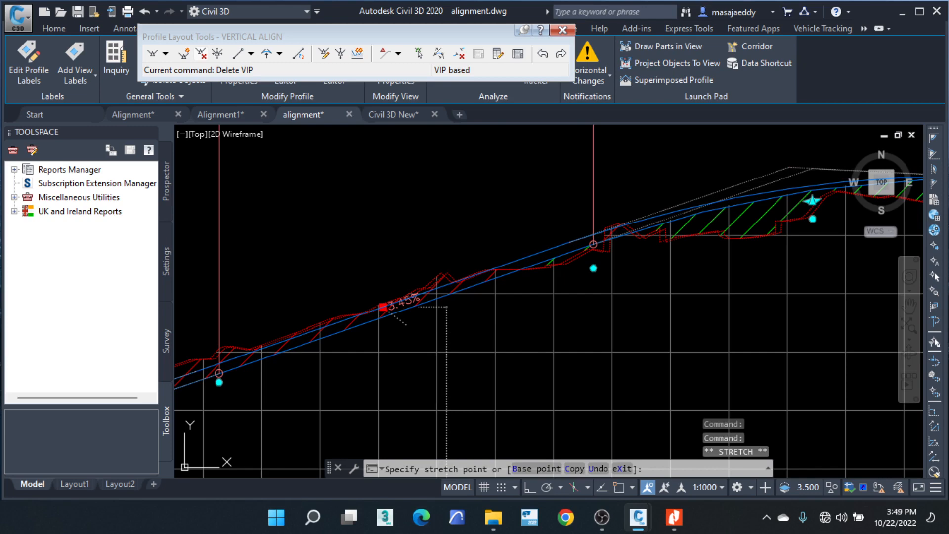
{"action": "left_click", "coordinate": [382, 307]}
Step: Lower the midpoint of the crest curve near chainage 4+969 m towards the ground, lengthening the curve to reduce fill
{"action": "middle_click_drag", "start_coordinate": [797, 265], "coordinate": [340, 308]}
{"action": "scroll", "coordinate": [398, 272], "scroll_direction": "down", "scroll_amount": 2}
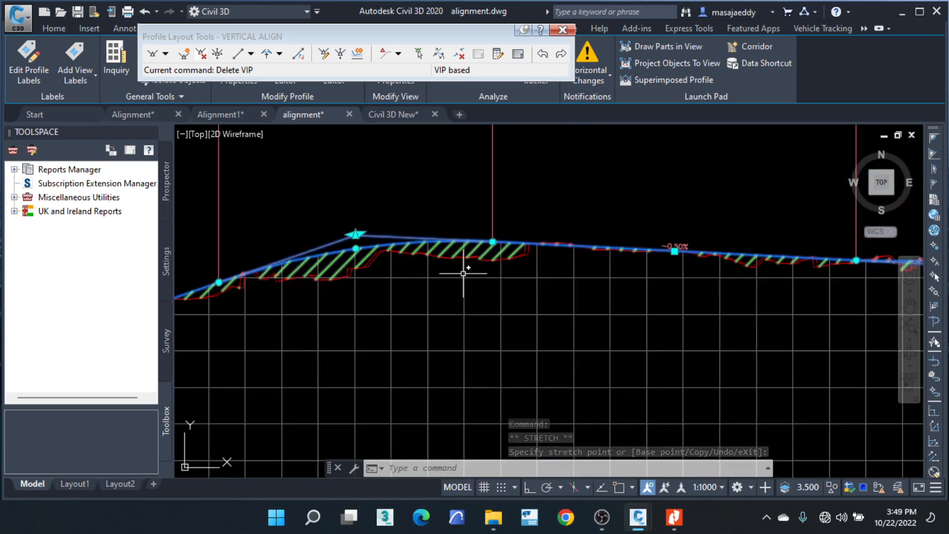
{"action": "scroll", "coordinate": [688, 251], "scroll_direction": "up", "scroll_amount": 2}
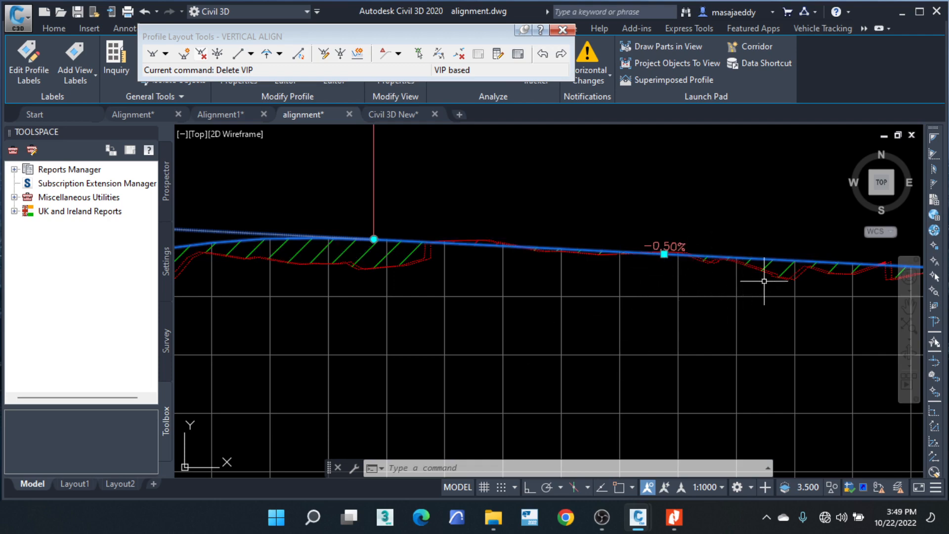
{"action": "scroll", "coordinate": [795, 275], "scroll_direction": "down", "scroll_amount": 2}
{"action": "scroll", "coordinate": [566, 259], "scroll_direction": "up", "scroll_amount": 4}
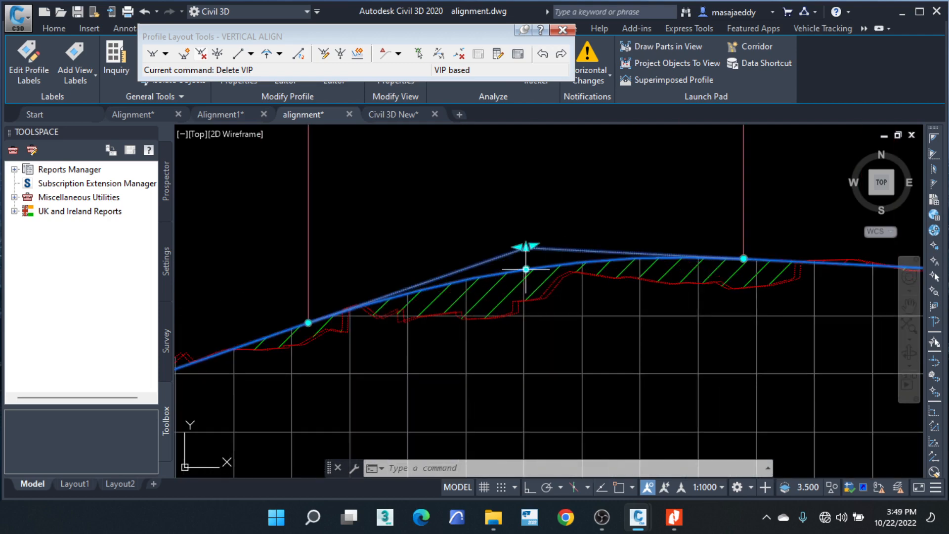
{"action": "left_click", "coordinate": [526, 270]}
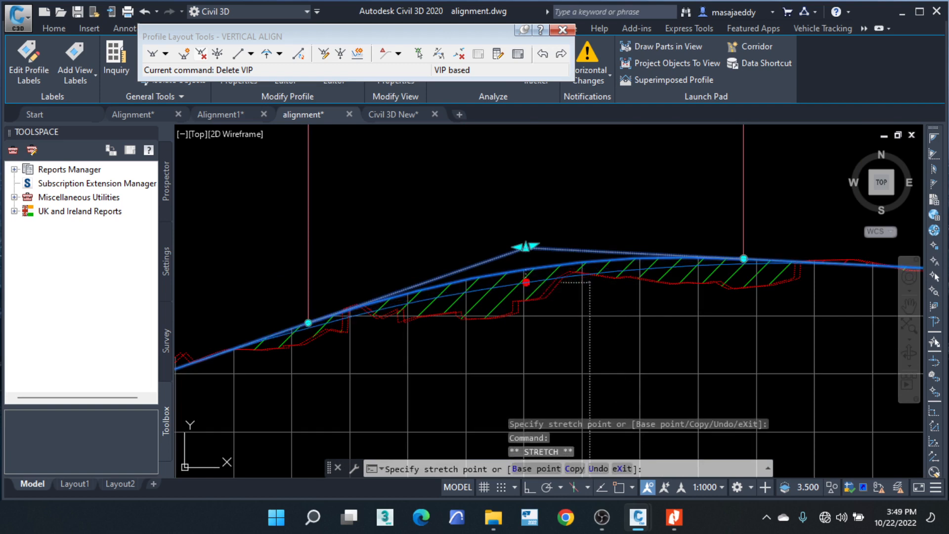
{"action": "left_click", "coordinate": [526, 282]}
{"action": "scroll", "coordinate": [470, 289], "scroll_direction": "down", "scroll_amount": 4}
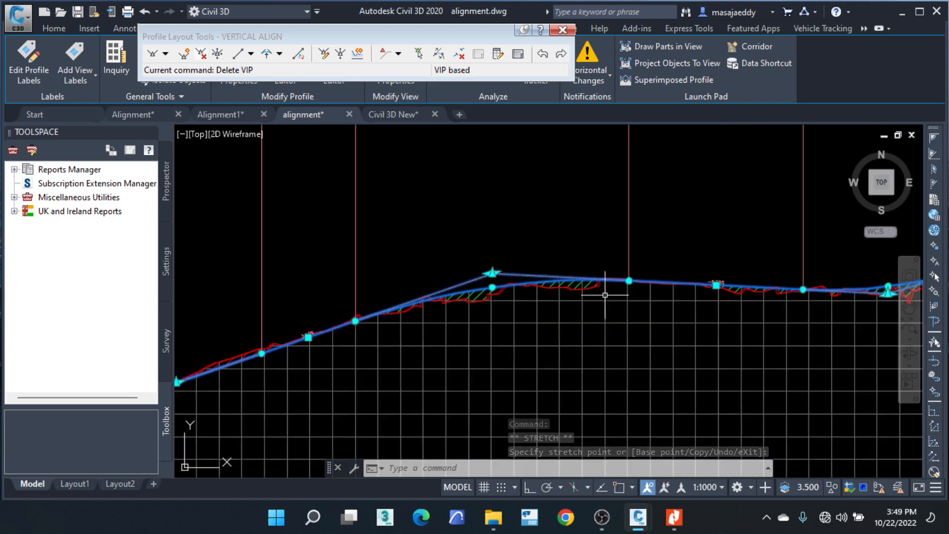
Step: Move the VIP midway up the long climb after the sag at 5+309.80 m forward and down onto the ground line
{"action": "middle_click_drag", "start_coordinate": [671, 291], "coordinate": [506, 318]}
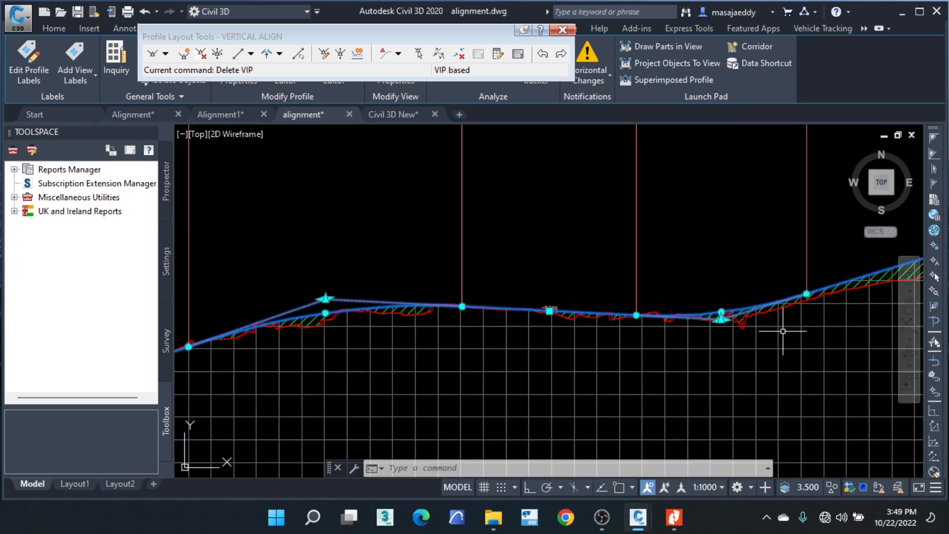
{"action": "middle_click_drag", "start_coordinate": [783, 332], "coordinate": [550, 367]}
{"action": "middle_click_drag", "start_coordinate": [764, 291], "coordinate": [599, 314]}
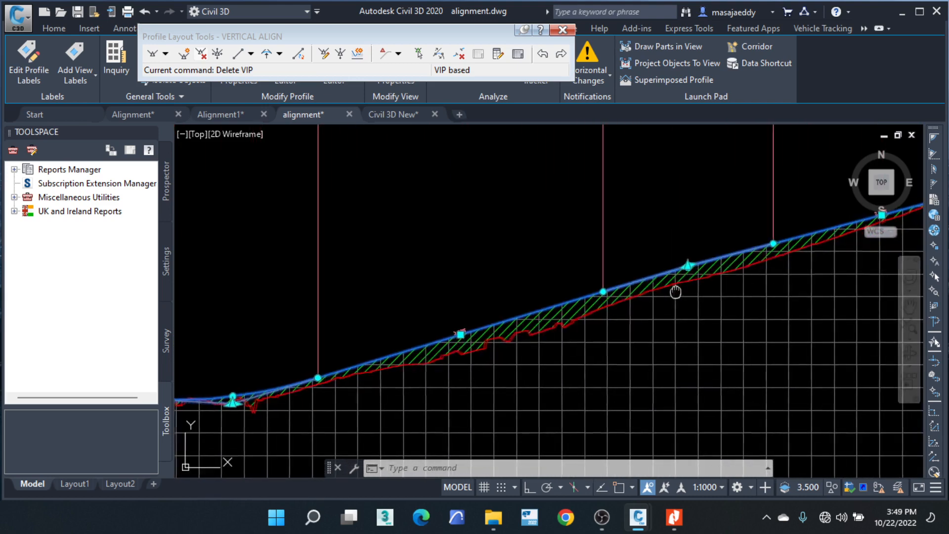
{"action": "scroll", "coordinate": [469, 300], "scroll_direction": "up", "scroll_amount": 5}
{"action": "scroll", "coordinate": [452, 297], "scroll_direction": "up", "scroll_amount": 6}
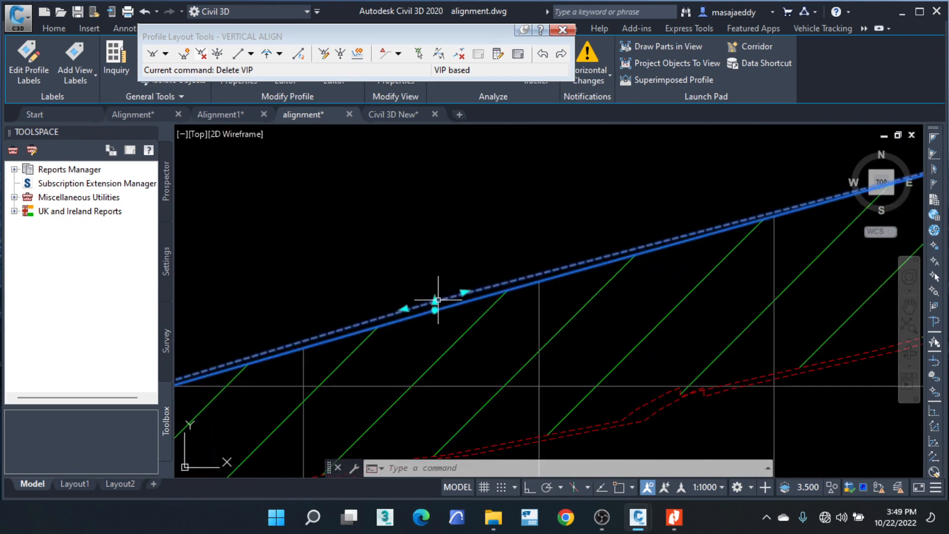
{"action": "left_click", "coordinate": [434, 300]}
{"action": "scroll", "coordinate": [472, 309], "scroll_direction": "down", "scroll_amount": 6}
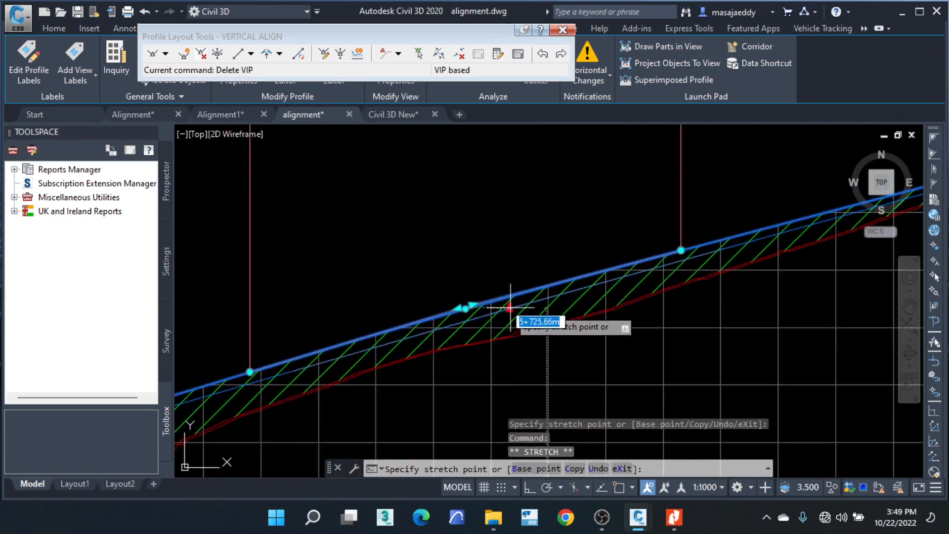
{"action": "scroll", "coordinate": [525, 306], "scroll_direction": "down", "scroll_amount": 4}
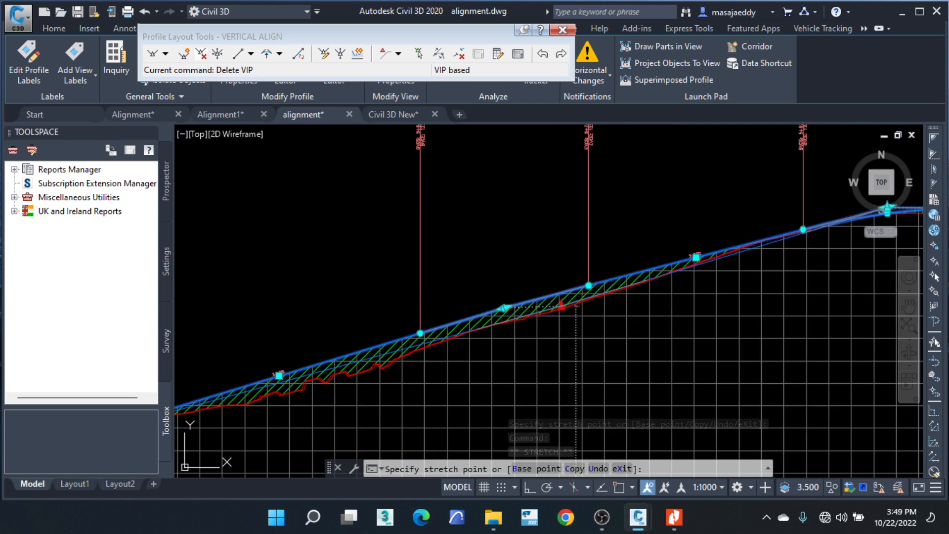
{"action": "left_click", "coordinate": [576, 306]}
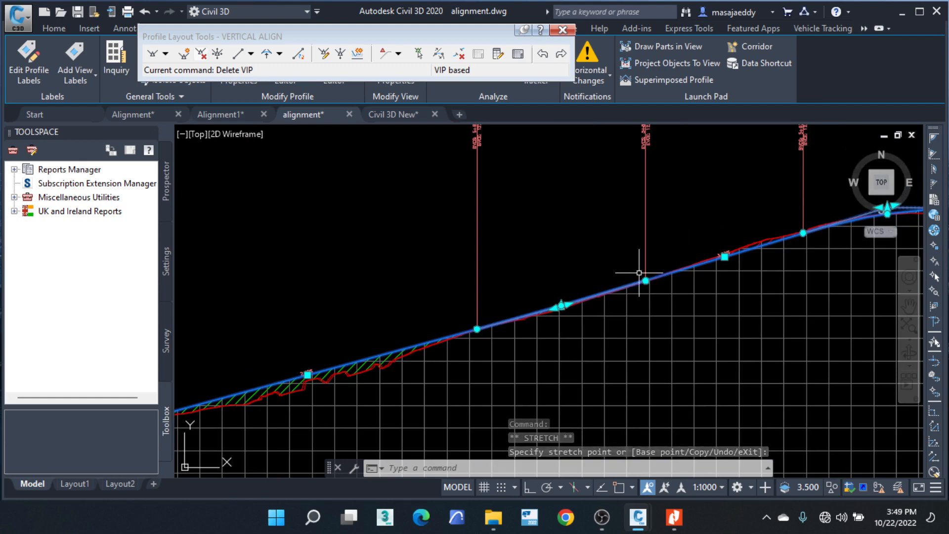
Step: Check the climb's ground fit around the moved VIP and the gradient and fill of the near-level tangent beyond the crest
{"action": "scroll", "coordinate": [567, 307], "scroll_direction": "up", "scroll_amount": 4}
{"action": "scroll", "coordinate": [520, 299], "scroll_direction": "down", "scroll_amount": 5}
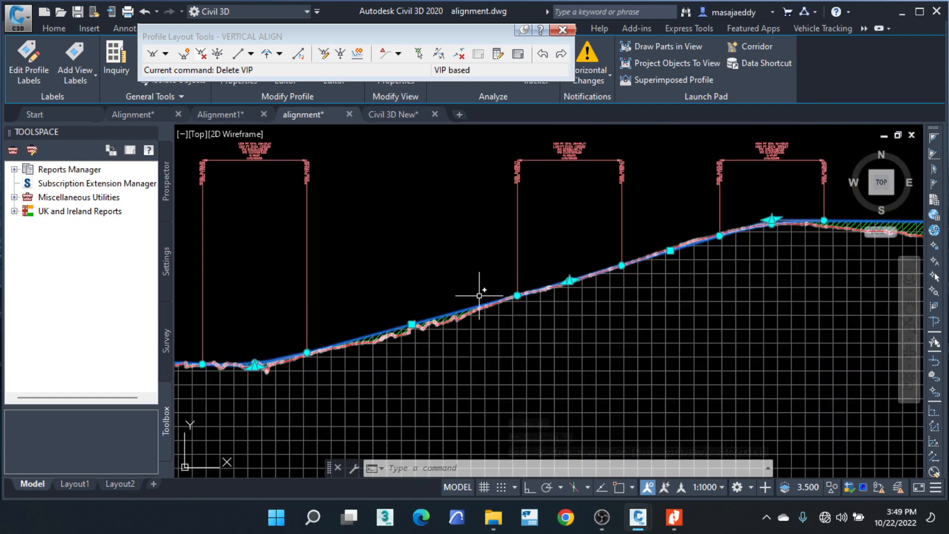
{"action": "scroll", "coordinate": [413, 322], "scroll_direction": "up", "scroll_amount": 5}
{"action": "scroll", "coordinate": [368, 325], "scroll_direction": "down", "scroll_amount": 3}
{"action": "scroll", "coordinate": [480, 278], "scroll_direction": "down", "scroll_amount": 2}
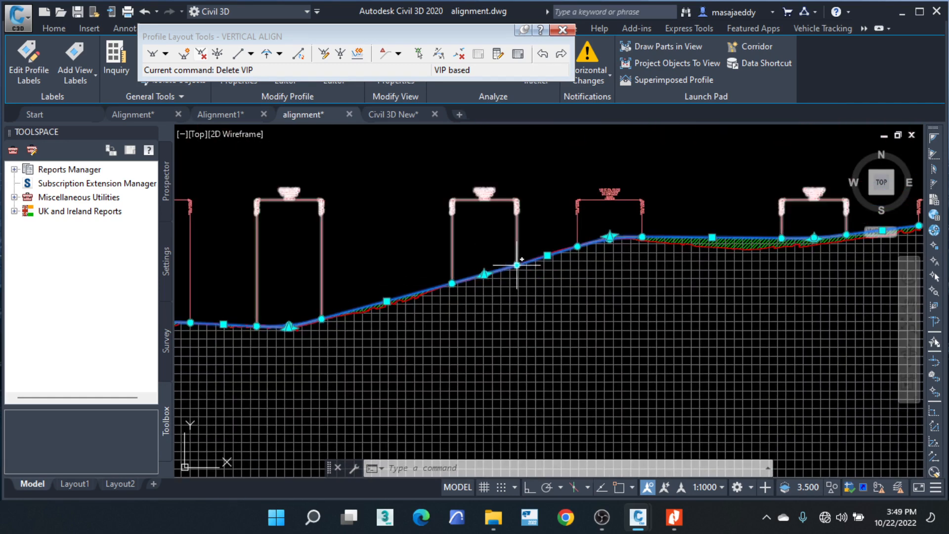
{"action": "scroll", "coordinate": [521, 262], "scroll_direction": "up", "scroll_amount": 2}
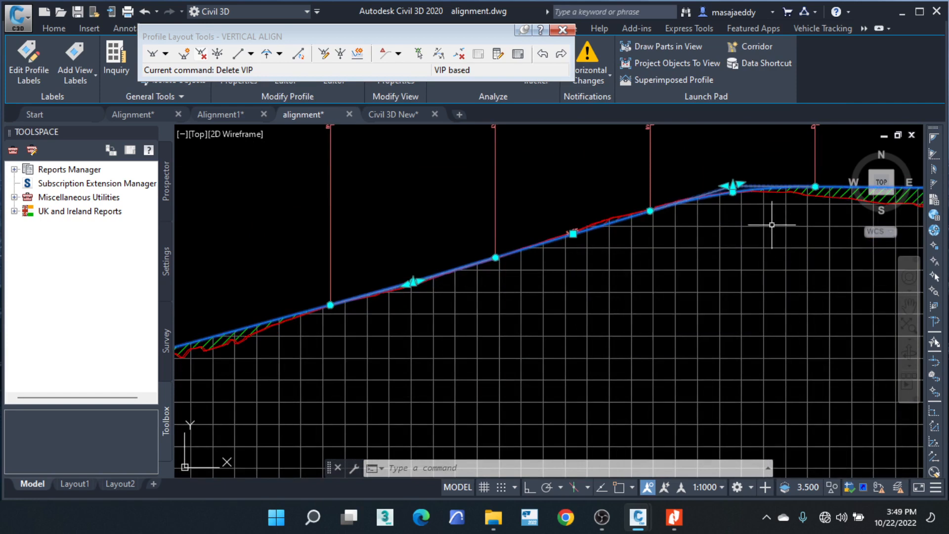
{"action": "middle_click_drag", "start_coordinate": [676, 220], "coordinate": [468, 260]}
{"action": "middle_click_drag", "start_coordinate": [822, 219], "coordinate": [332, 247]}
{"action": "scroll", "coordinate": [247, 248], "scroll_direction": "up", "scroll_amount": 4}
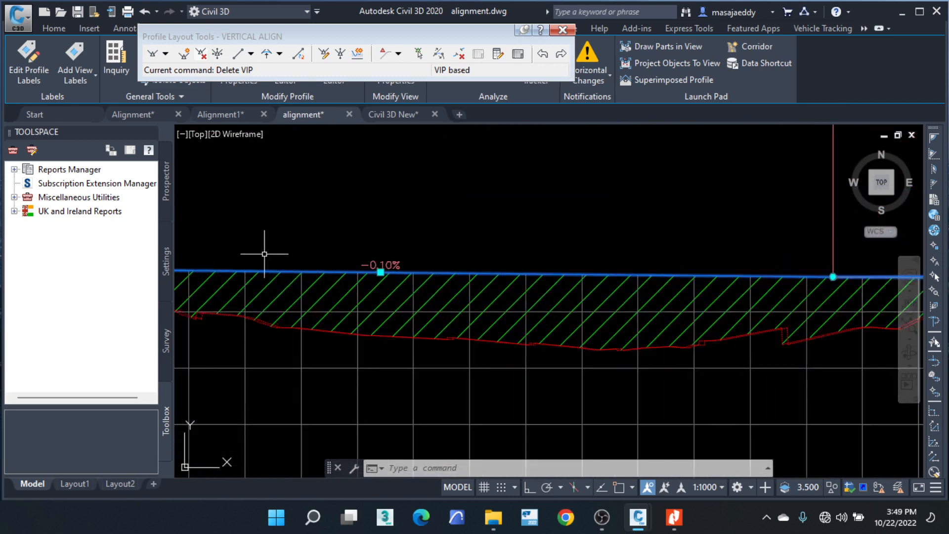
{"action": "scroll", "coordinate": [336, 251], "scroll_direction": "down", "scroll_amount": 3}
{"action": "scroll", "coordinate": [710, 256], "scroll_direction": "down", "scroll_amount": 3}
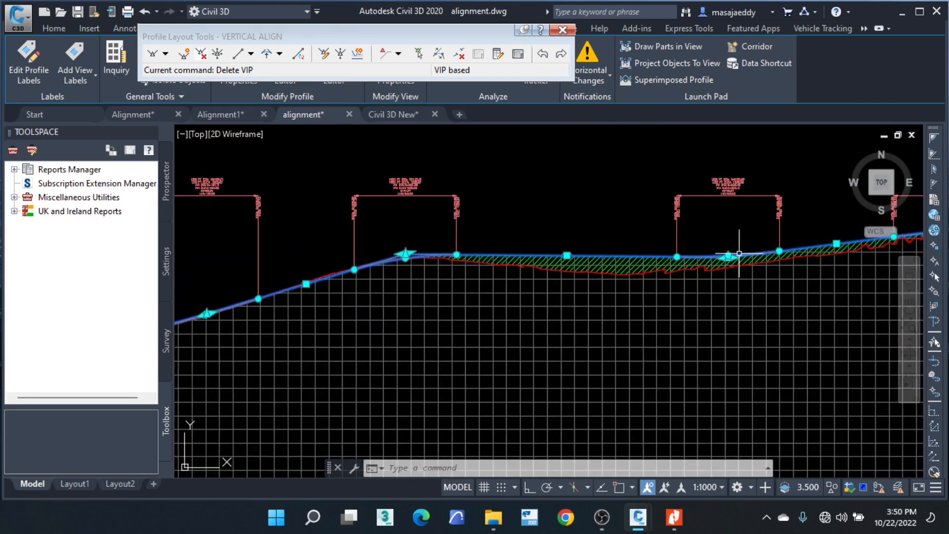
Step: Lower the sag VIP at chainage 6+524.45 m to the ground and shift it back towards the crest, steepening the incoming tangent to about -0.75%
{"action": "scroll", "coordinate": [732, 249], "scroll_direction": "up", "scroll_amount": 5}
{"action": "left_click", "coordinate": [742, 245]}
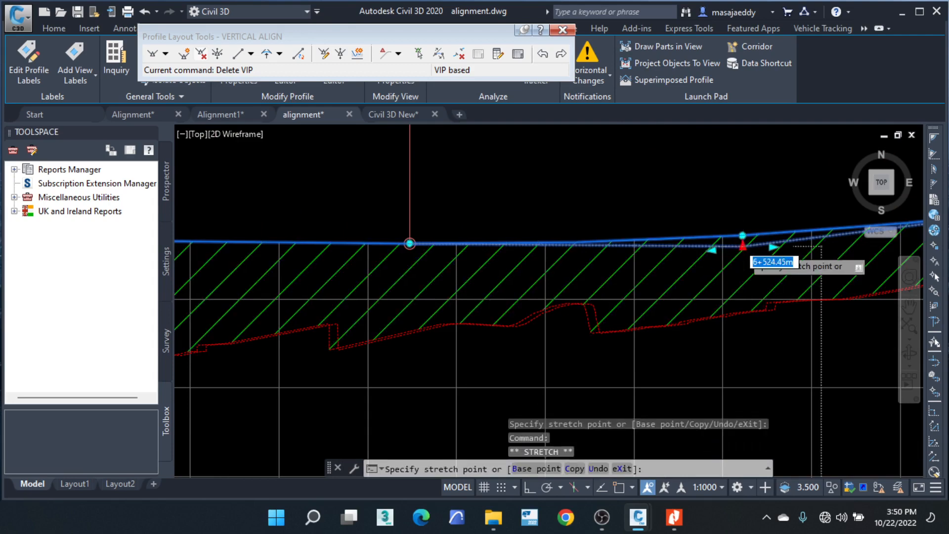
{"action": "scroll", "coordinate": [726, 255], "scroll_direction": "down", "scroll_amount": 3}
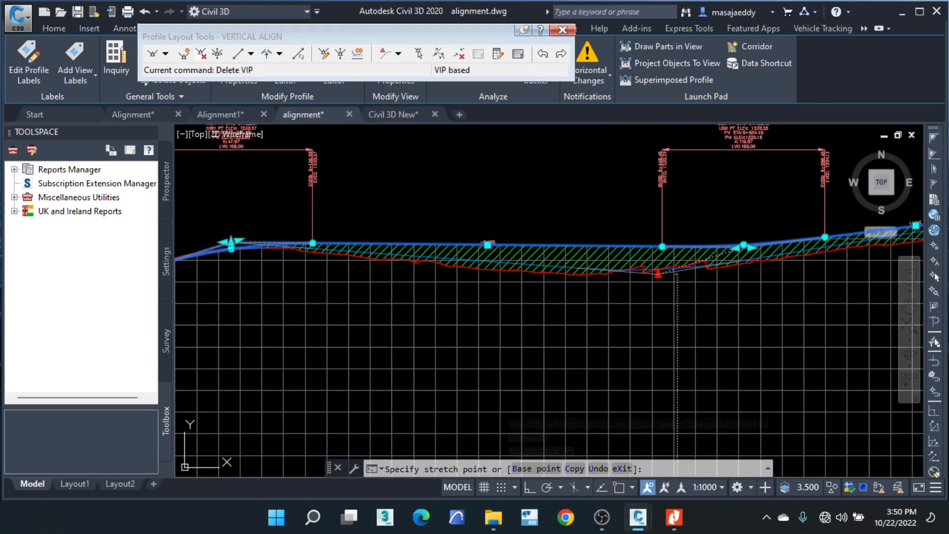
{"action": "scroll", "coordinate": [665, 286], "scroll_direction": "up", "scroll_amount": 2}
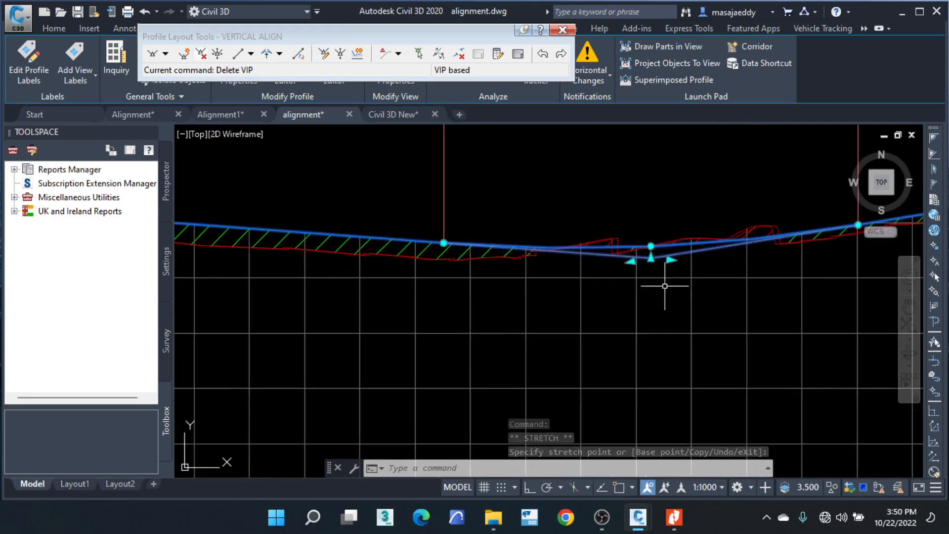
Step: Check the gradient of the tangent entering the moved sag VIP and the ground fit of the climb leaving it
{"action": "scroll", "coordinate": [530, 252], "scroll_direction": "down", "scroll_amount": 1}
{"action": "scroll", "coordinate": [363, 222], "scroll_direction": "up", "scroll_amount": 2}
{"action": "scroll", "coordinate": [240, 227], "scroll_direction": "down", "scroll_amount": 2}
{"action": "scroll", "coordinate": [198, 230], "scroll_direction": "up", "scroll_amount": 2}
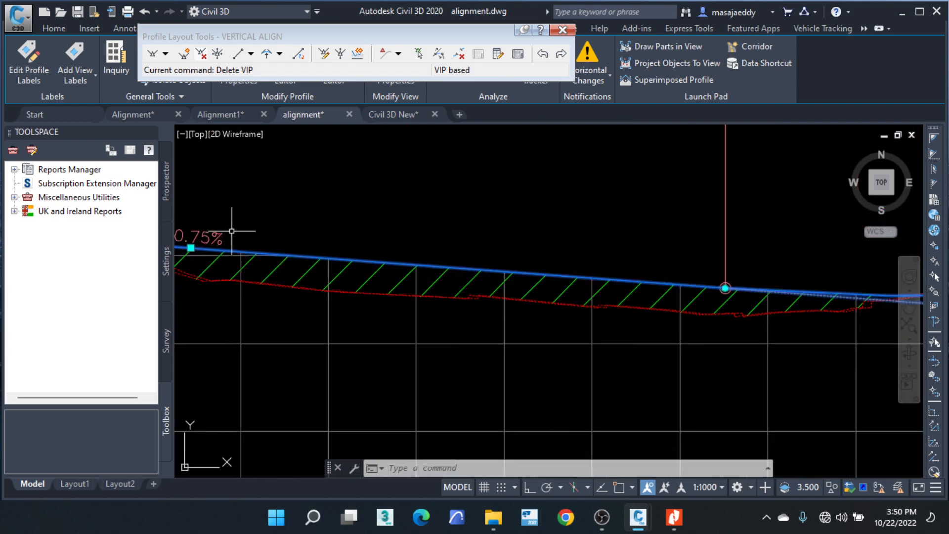
{"action": "scroll", "coordinate": [248, 232], "scroll_direction": "down", "scroll_amount": 3}
{"action": "scroll", "coordinate": [766, 229], "scroll_direction": "up", "scroll_amount": 1}
{"action": "scroll", "coordinate": [604, 210], "scroll_direction": "up", "scroll_amount": 2}
{"action": "scroll", "coordinate": [611, 210], "scroll_direction": "down", "scroll_amount": 2}
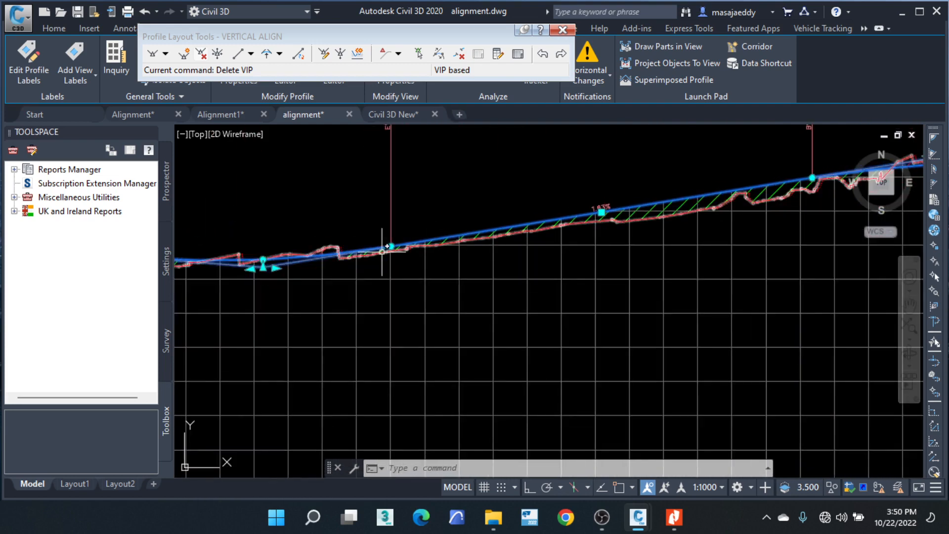
Step: Raise the midpoint of the sag curve before the 1.63% climb slightly above the ground line, lengthening the curve
{"action": "scroll", "coordinate": [257, 262], "scroll_direction": "up", "scroll_amount": 2}
{"action": "left_click", "coordinate": [266, 255]}
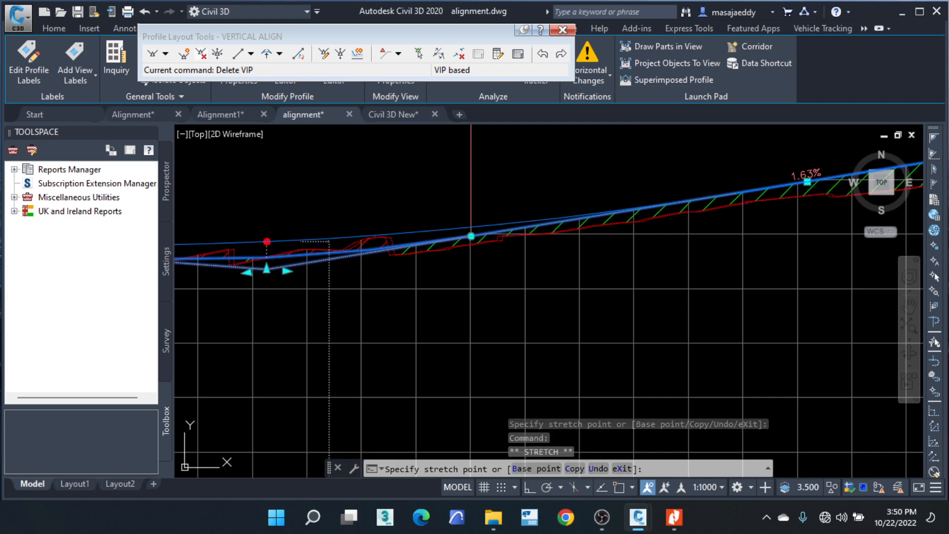
{"action": "left_click", "coordinate": [284, 242]}
{"action": "left_click", "coordinate": [379, 263]}
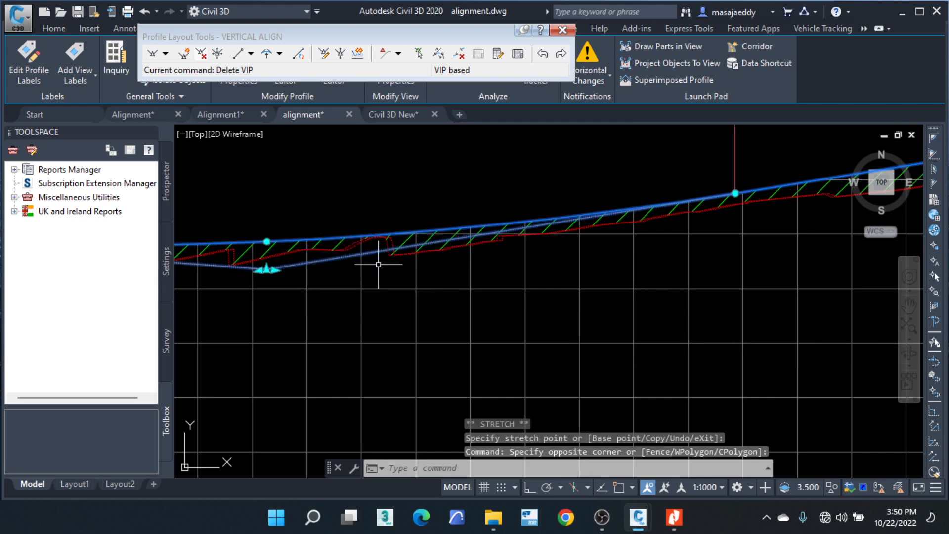
Step: Examine the tangent gradients on both sides of the lengthened sag curve and the ground fit of the next crest curve near chainage 6+842 m
{"action": "scroll", "coordinate": [376, 251], "scroll_direction": "down", "scroll_amount": 2}
{"action": "scroll", "coordinate": [390, 254], "scroll_direction": "down", "scroll_amount": 2}
{"action": "middle_click_drag", "start_coordinate": [217, 260], "coordinate": [531, 298]}
{"action": "scroll", "coordinate": [392, 276], "scroll_direction": "up", "scroll_amount": 8}
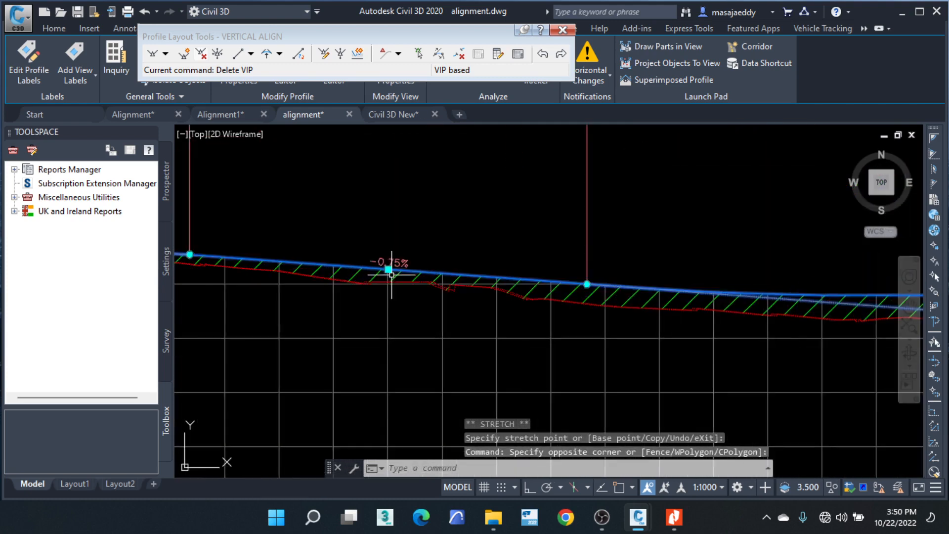
{"action": "scroll", "coordinate": [349, 259], "scroll_direction": "down", "scroll_amount": 3}
{"action": "scroll", "coordinate": [615, 265], "scroll_direction": "up", "scroll_amount": 4}
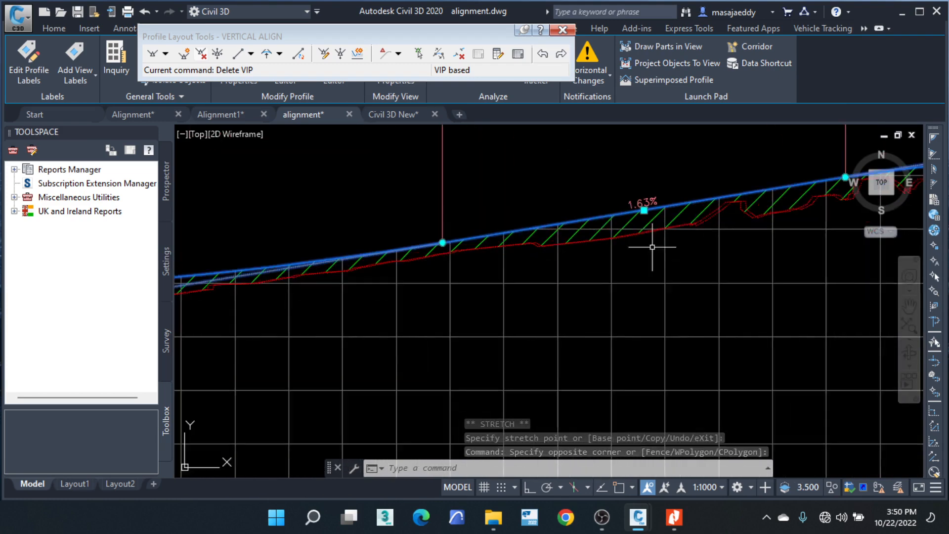
{"action": "middle_click_drag", "start_coordinate": [657, 250], "coordinate": [265, 344]}
{"action": "scroll", "coordinate": [368, 265], "scroll_direction": "down", "scroll_amount": 1}
{"action": "scroll", "coordinate": [576, 250], "scroll_direction": "up", "scroll_amount": 2}
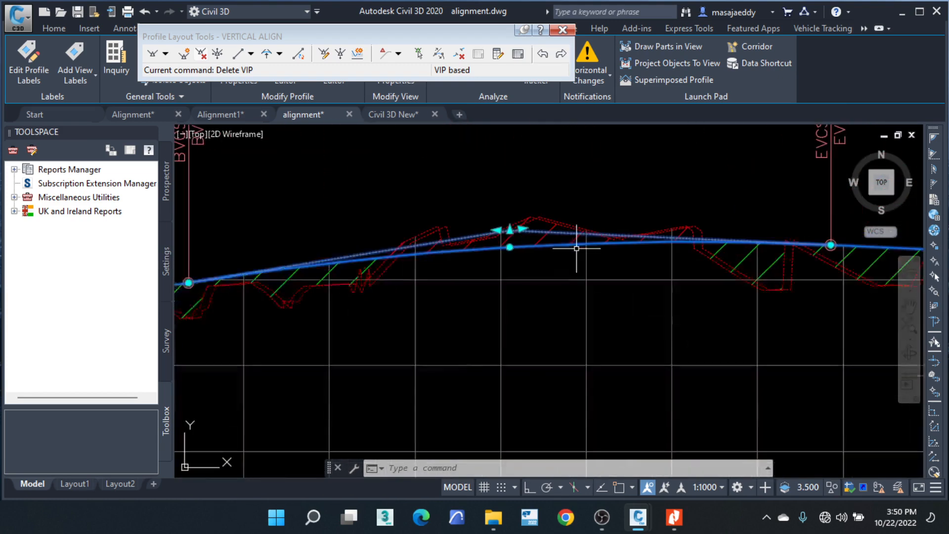
{"action": "scroll", "coordinate": [552, 214], "scroll_direction": "down", "scroll_amount": 2}
{"action": "middle_click_drag", "start_coordinate": [650, 213], "coordinate": [585, 213]}
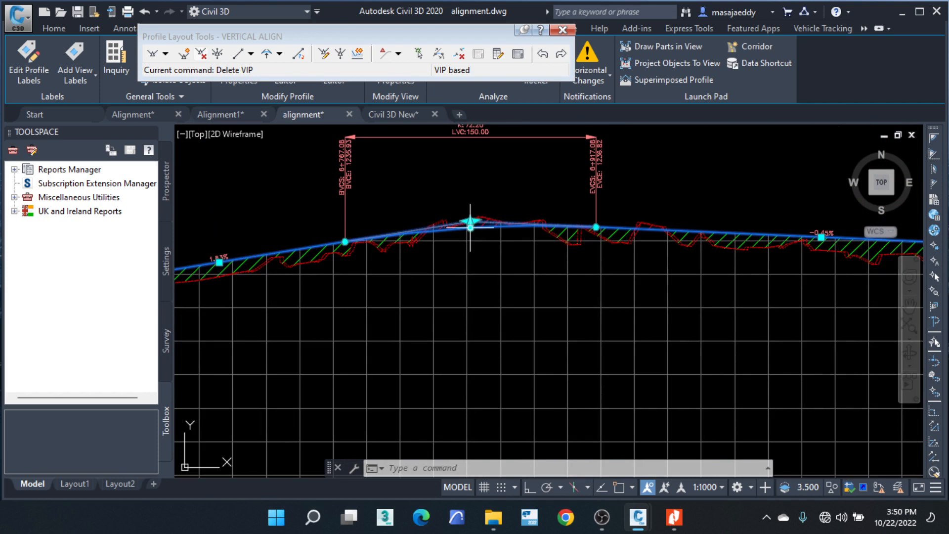
{"action": "left_click", "coordinate": [470, 226]}
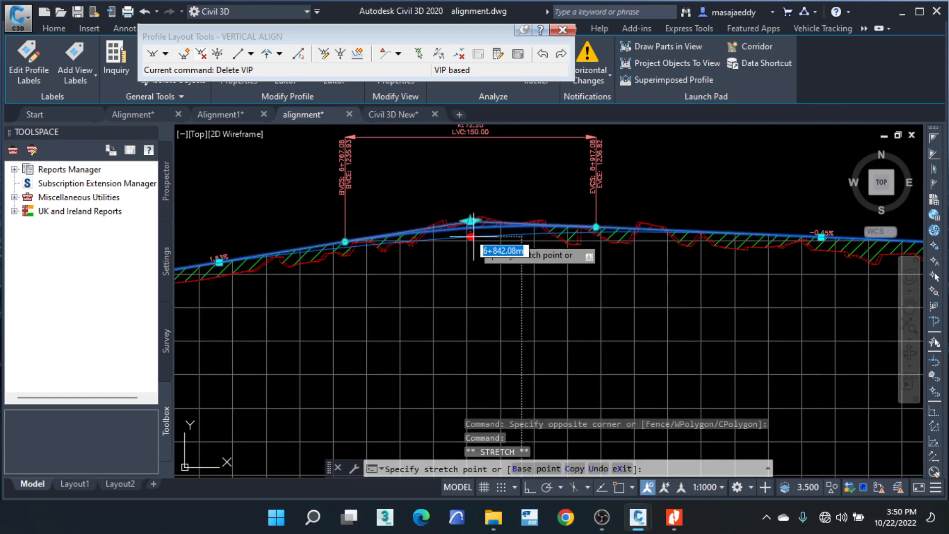
{"action": "key", "text": "Escape"}
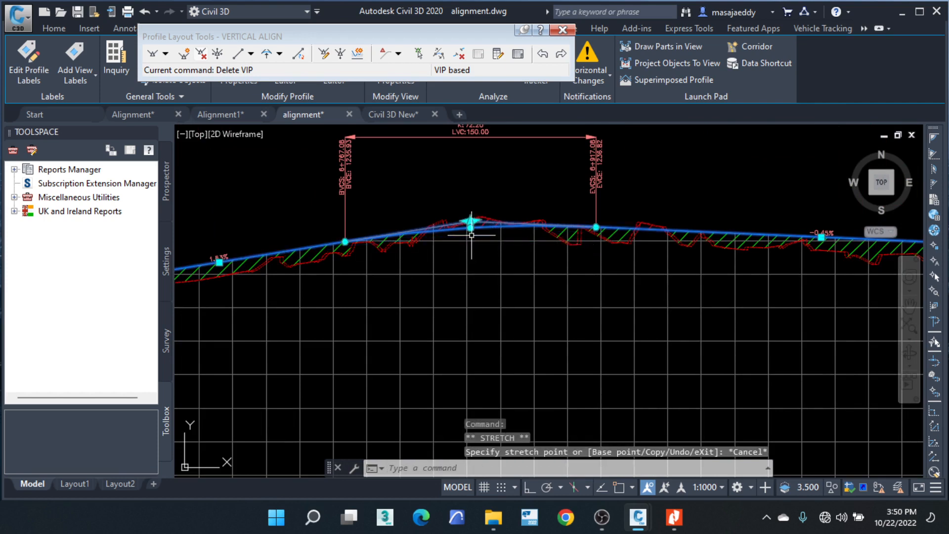
{"action": "scroll", "coordinate": [471, 235], "scroll_direction": "up", "scroll_amount": 4}
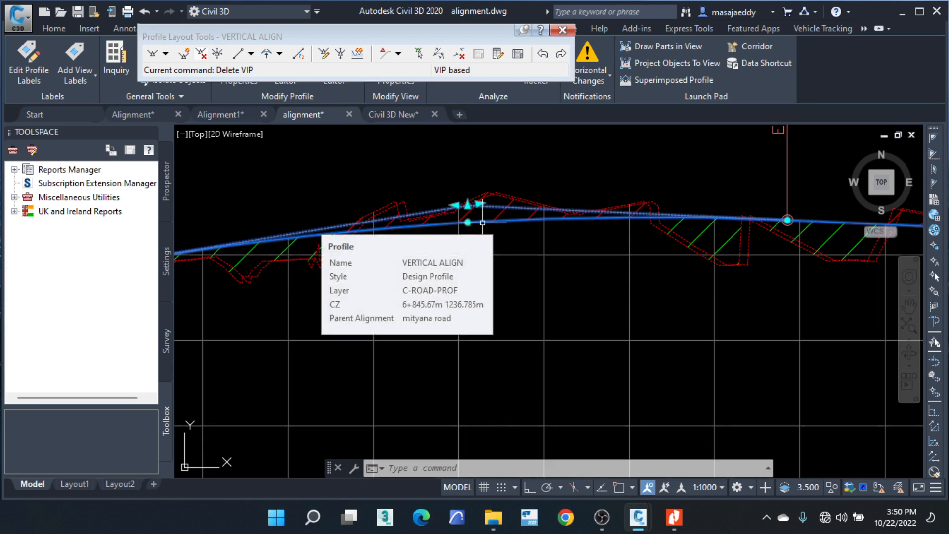
{"action": "left_click", "coordinate": [483, 223]}
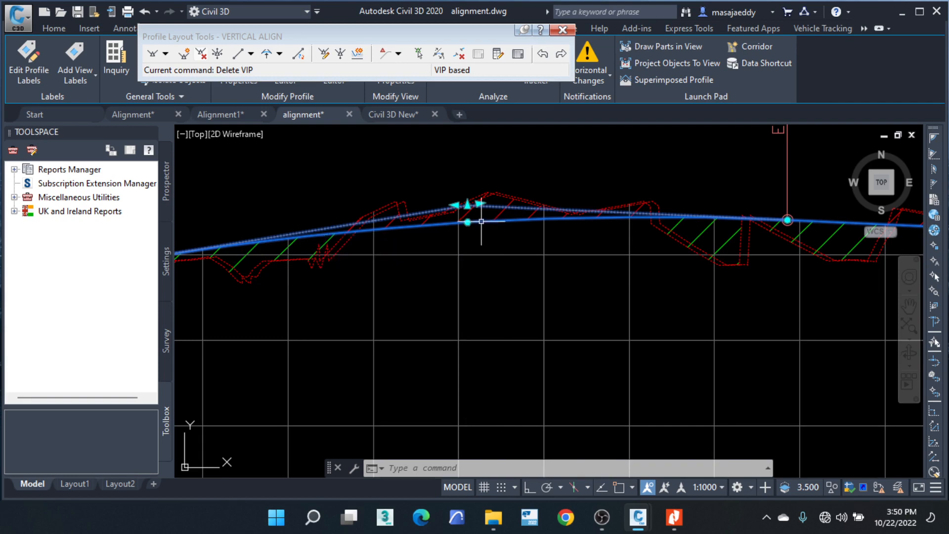
Step: Delete the intermediate VIP on the descent between the crest near 6+842 m and the sag near 7+392 m
{"action": "scroll", "coordinate": [486, 215], "scroll_direction": "down", "scroll_amount": 5}
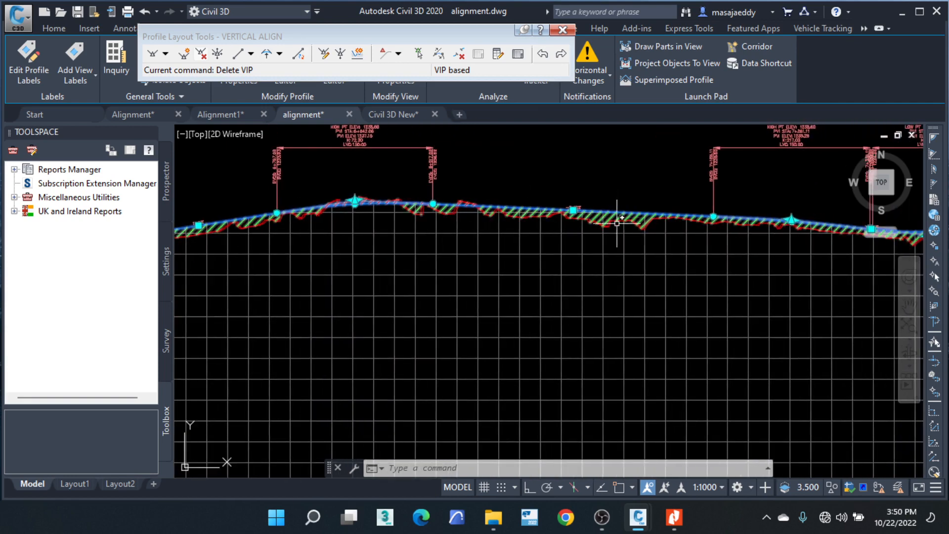
{"action": "scroll", "coordinate": [351, 202], "scroll_direction": "up", "scroll_amount": 5}
{"action": "scroll", "coordinate": [399, 186], "scroll_direction": "down", "scroll_amount": 5}
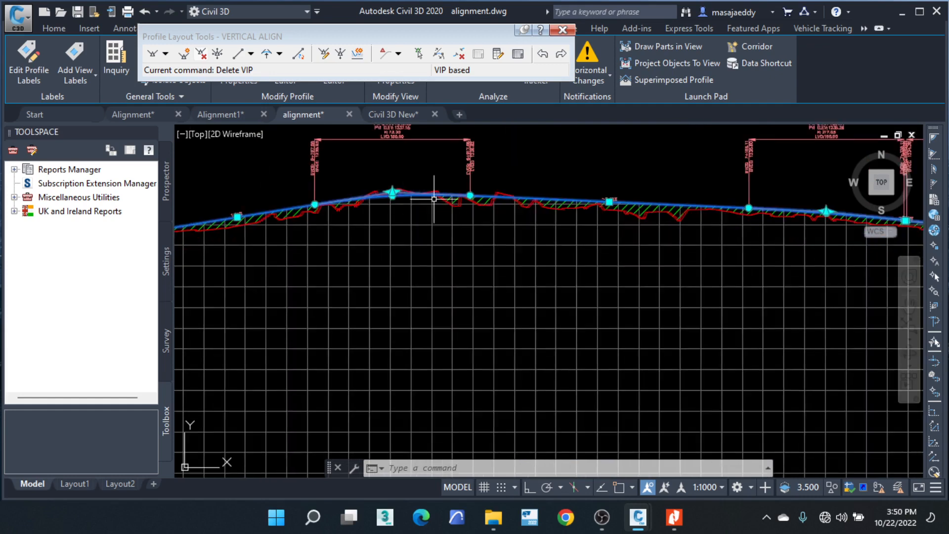
{"action": "middle_click_drag", "start_coordinate": [606, 208], "coordinate": [311, 219]}
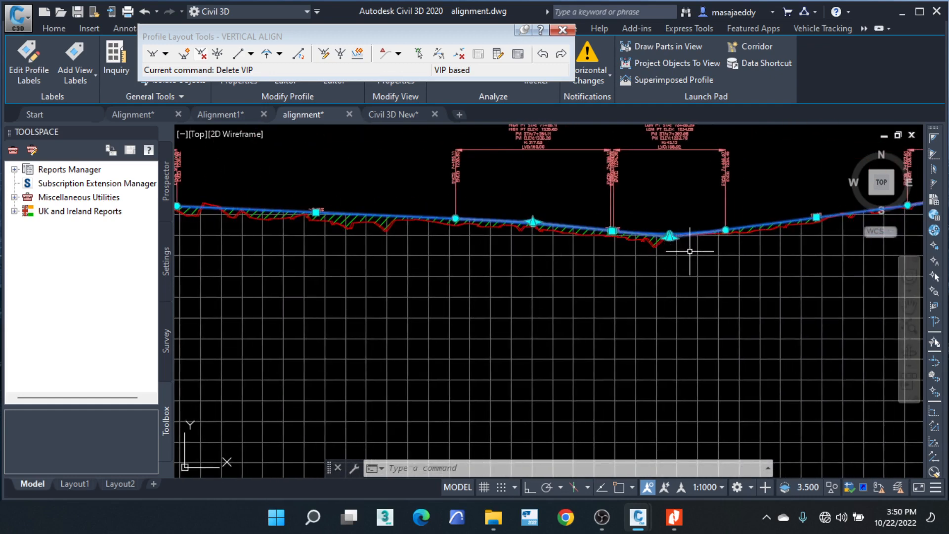
{"action": "left_click", "coordinate": [202, 54]}
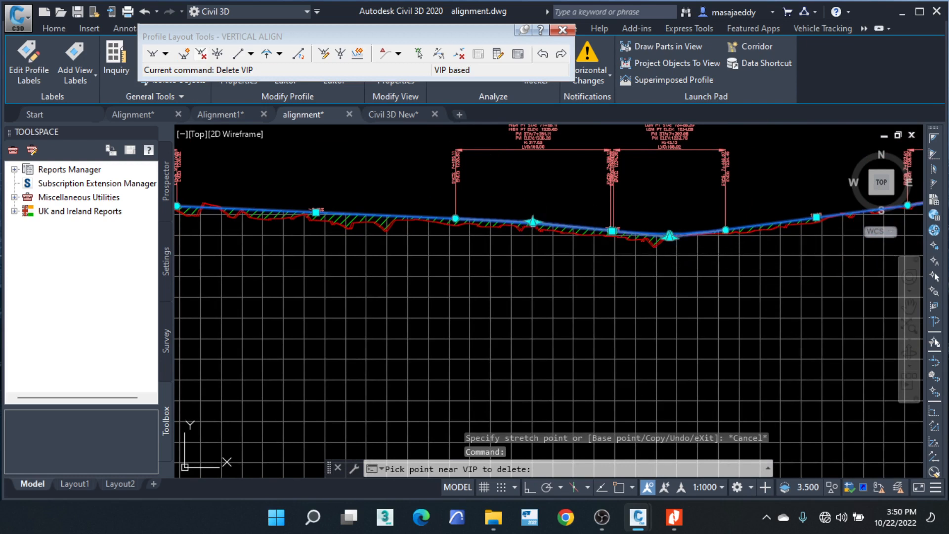
{"action": "left_click", "coordinate": [550, 223]}
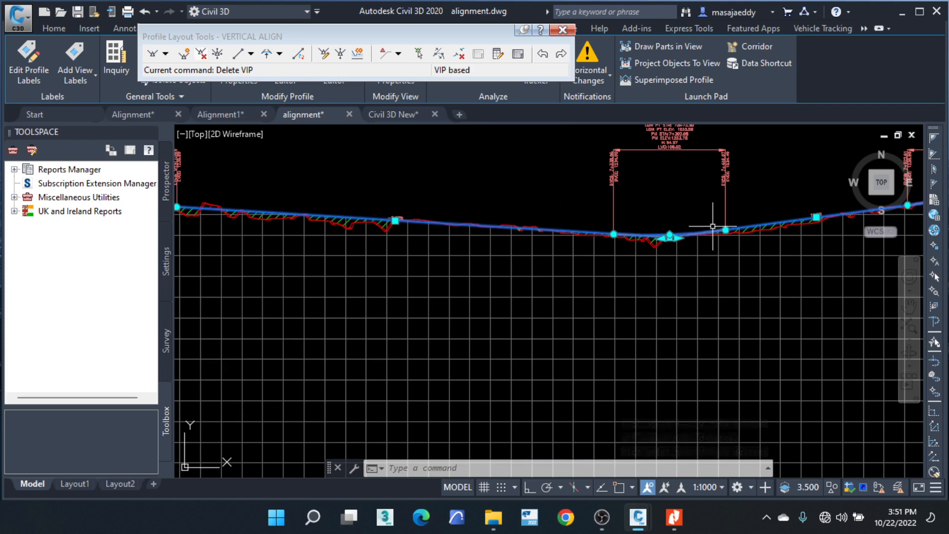
Step: Raise the midpoint of the sag curve at chainage 7+392.96 m above the ground line, lengthening the curve
{"action": "scroll", "coordinate": [679, 232], "scroll_direction": "up", "scroll_amount": 5}
{"action": "left_click", "coordinate": [679, 232]}
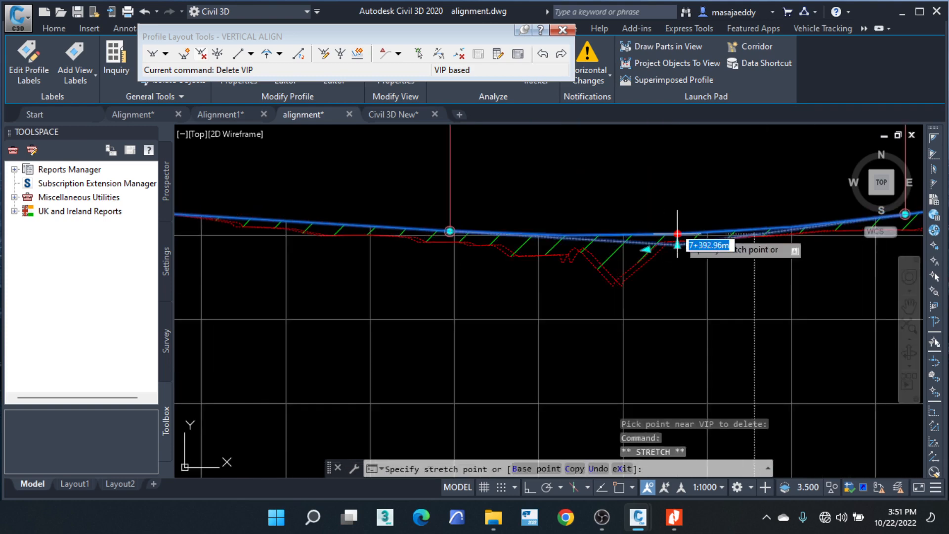
{"action": "scroll", "coordinate": [673, 227], "scroll_direction": "down", "scroll_amount": 4}
{"action": "middle_click_drag", "start_coordinate": [673, 225], "coordinate": [467, 220]}
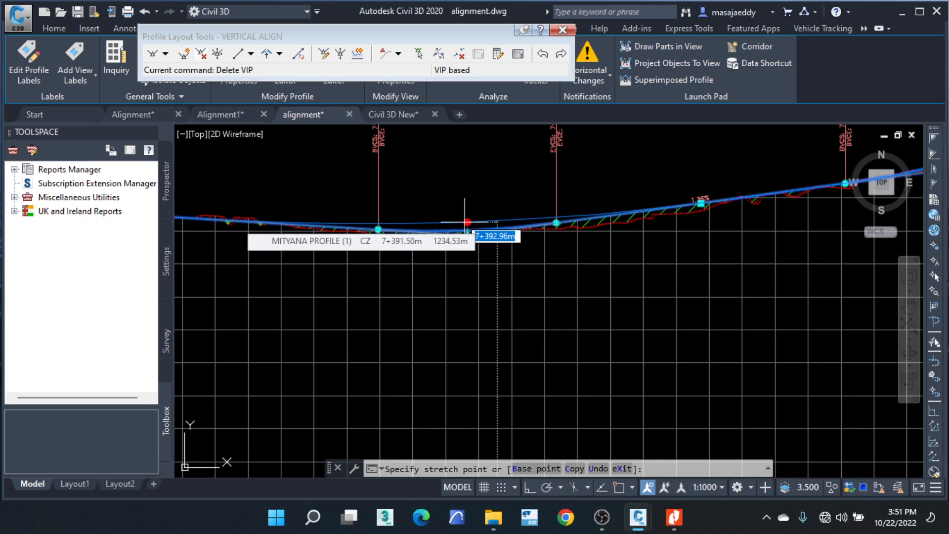
{"action": "left_click", "coordinate": [467, 222]}
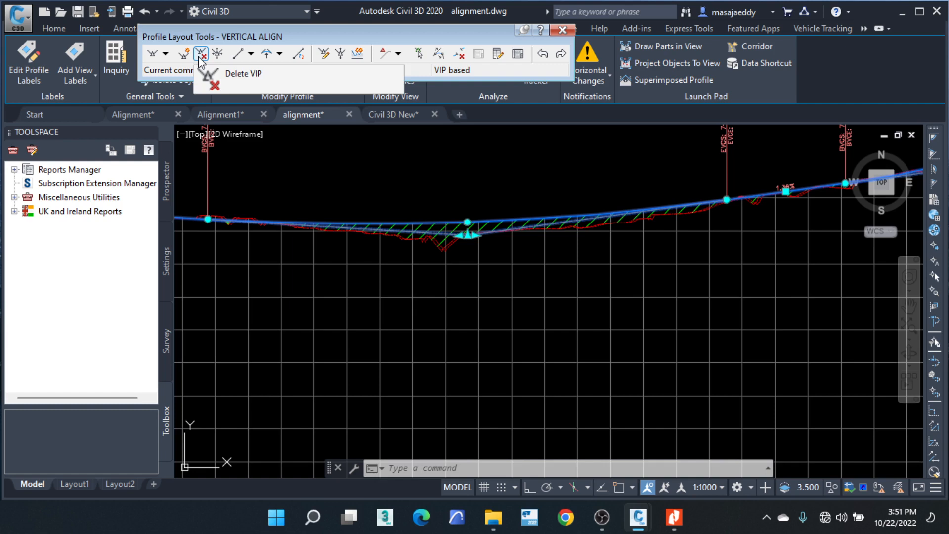
Step: Delete the vertical curve element at the sag near chainage 7+392.96 m, leaving the tangents meeting at the VIP
{"action": "left_click", "coordinate": [200, 57]}
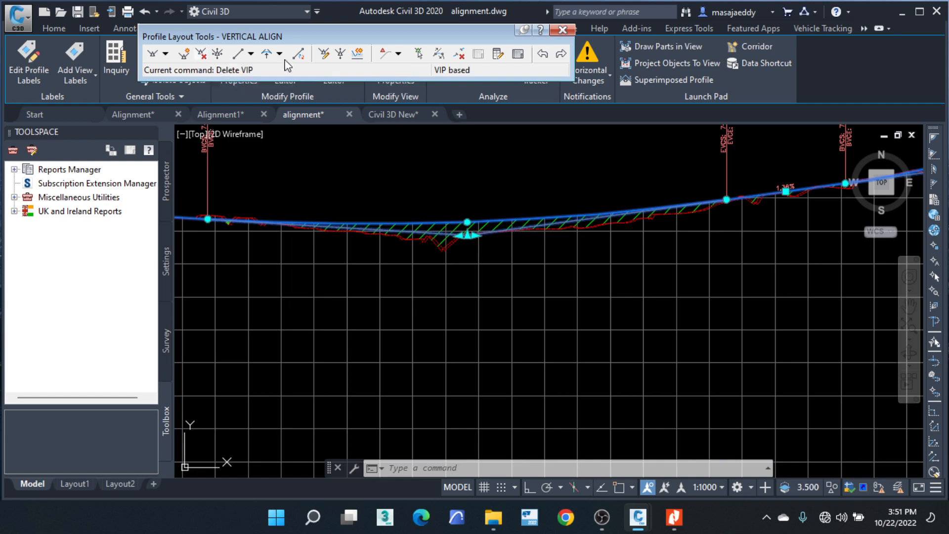
{"action": "left_click", "coordinate": [459, 54]}
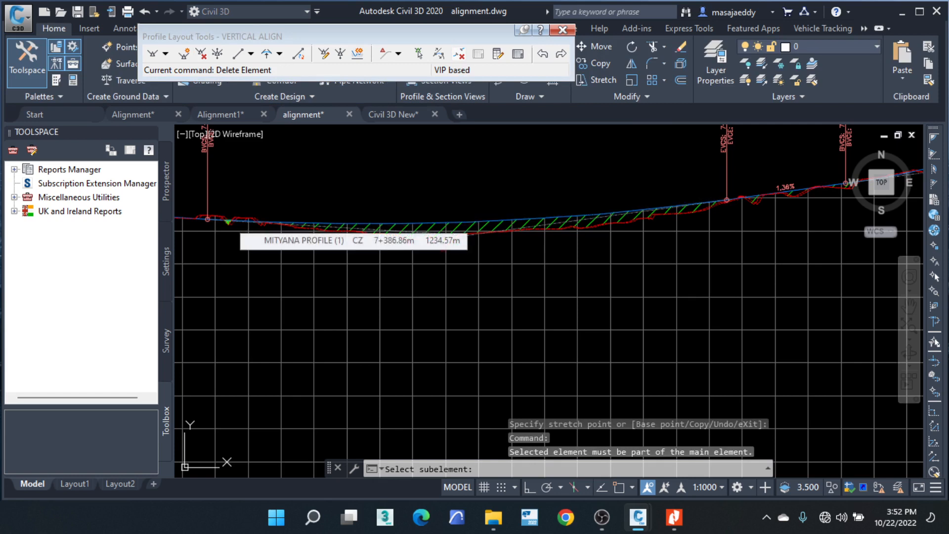
{"action": "left_click", "coordinate": [457, 222]}
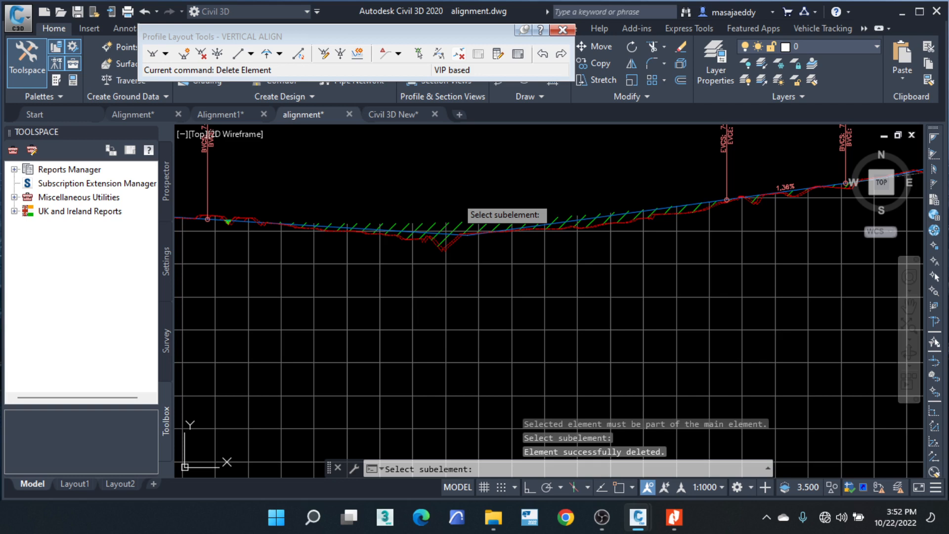
{"action": "key", "text": "Return"}
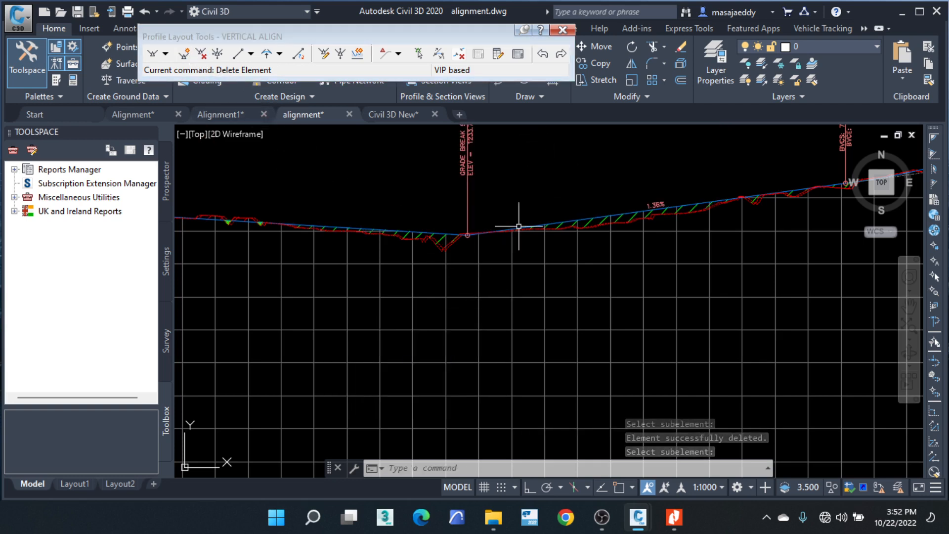
Step: Add a 200 m free parabolic vertical curve between the descending tangent and the 1.36% climb at the 7+392.96 m sag
{"action": "left_click", "coordinate": [280, 54]}
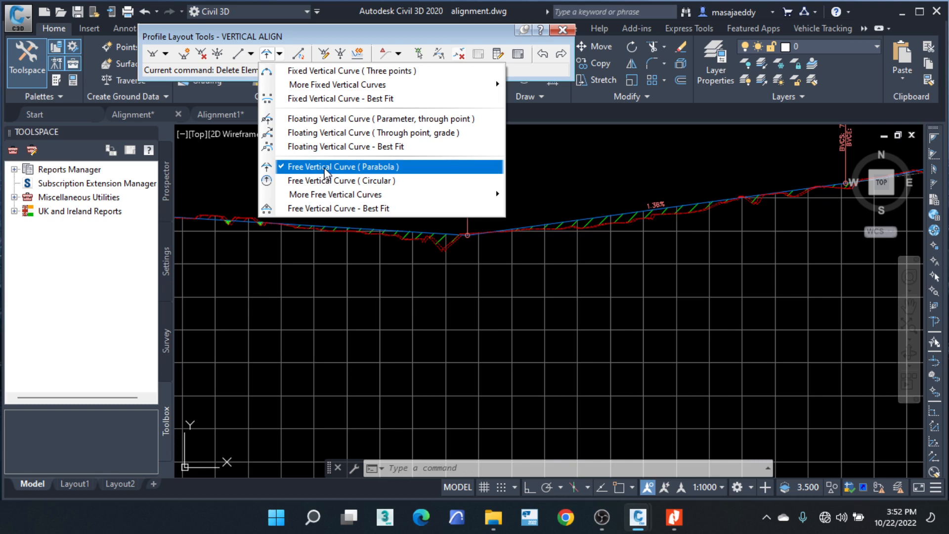
{"action": "left_click", "coordinate": [327, 168]}
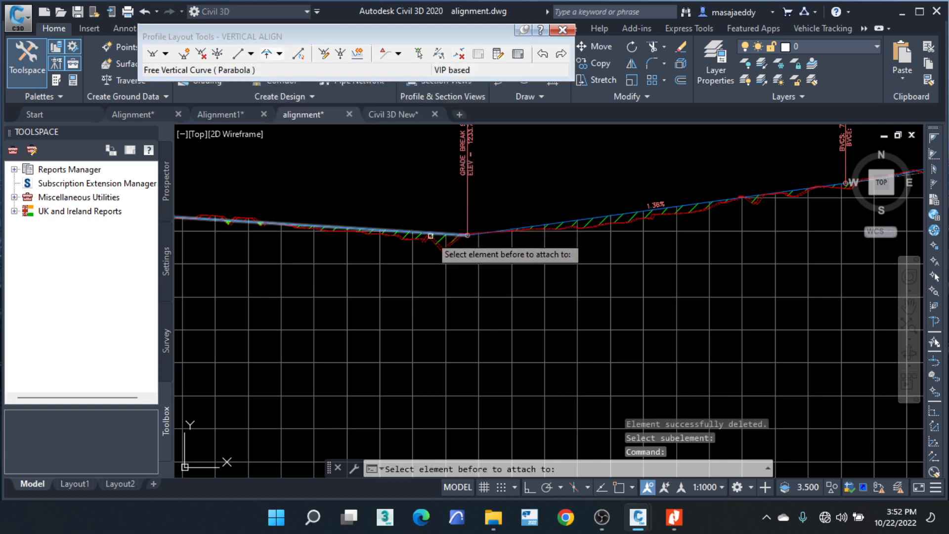
{"action": "scroll", "coordinate": [434, 230], "scroll_direction": "up", "scroll_amount": 4}
{"action": "left_click", "coordinate": [434, 229]}
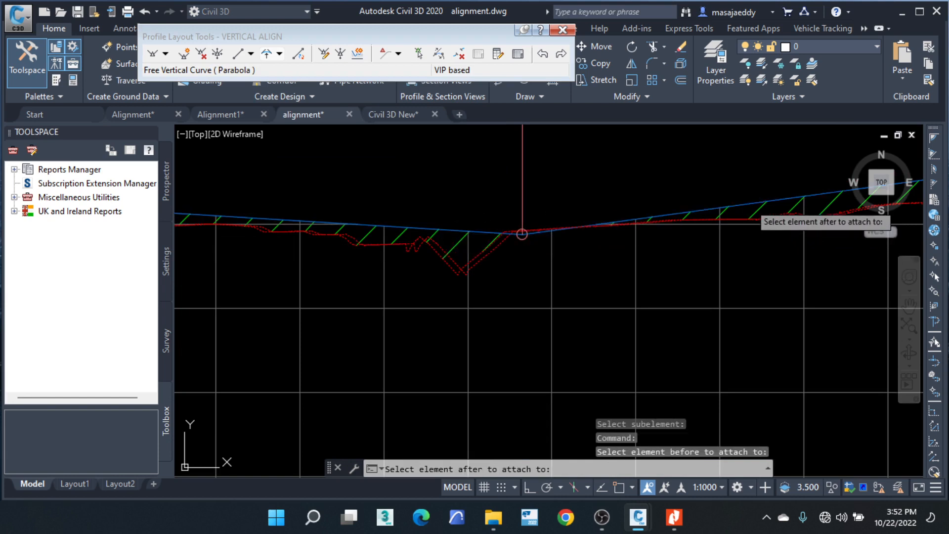
{"action": "left_click", "coordinate": [748, 206]}
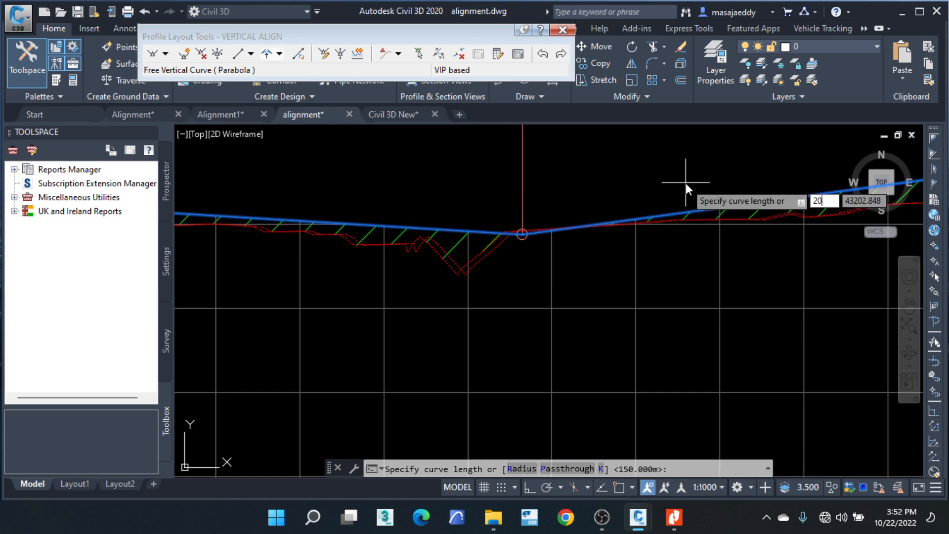
{"action": "type", "text": "200"}
{"action": "key", "text": "Return"}
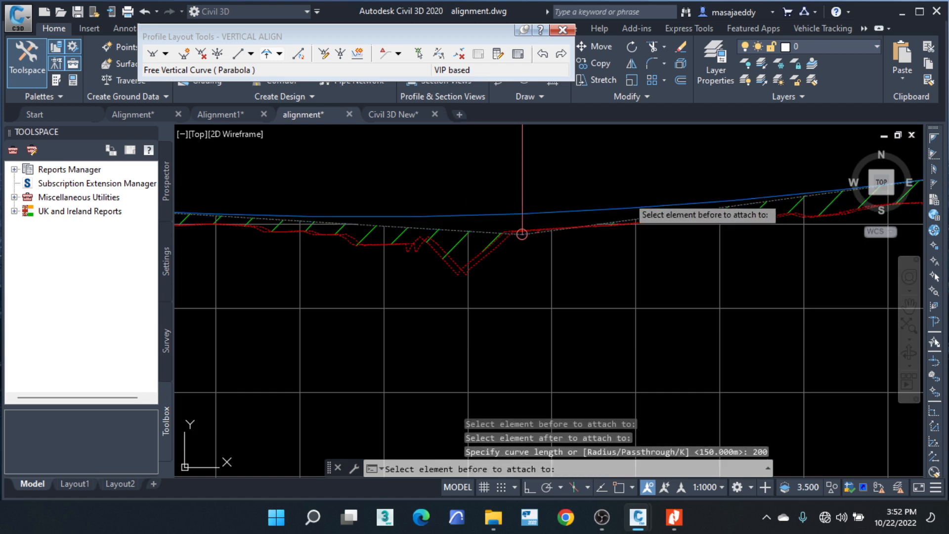
{"action": "key", "text": "Escape"}
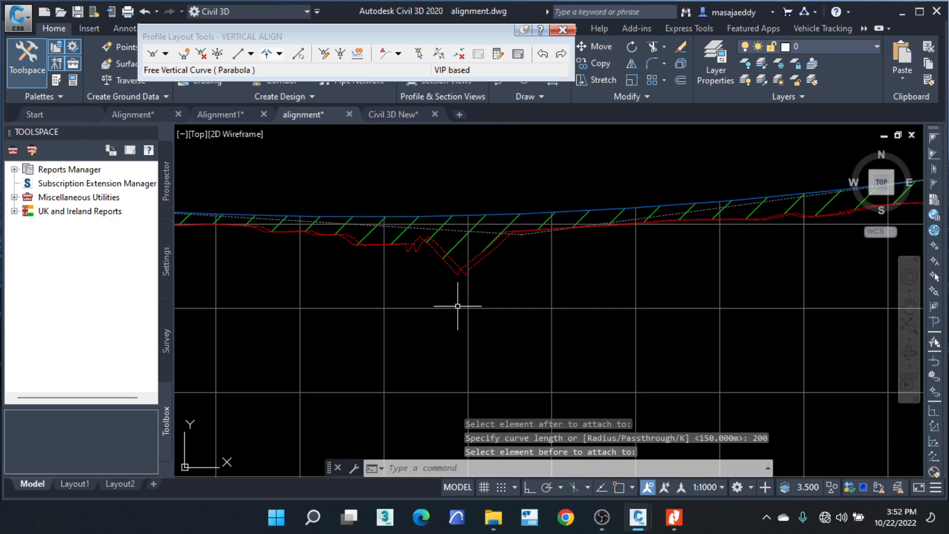
Step: Examine the new sag curve's K value, length and ground fit, and the remaining profile up to its end beyond chainage 7+752 m
{"action": "scroll", "coordinate": [495, 275], "scroll_direction": "down", "scroll_amount": 6}
{"action": "middle_click_drag", "start_coordinate": [588, 218], "coordinate": [582, 236]}
{"action": "scroll", "coordinate": [491, 202], "scroll_direction": "up", "scroll_amount": 2}
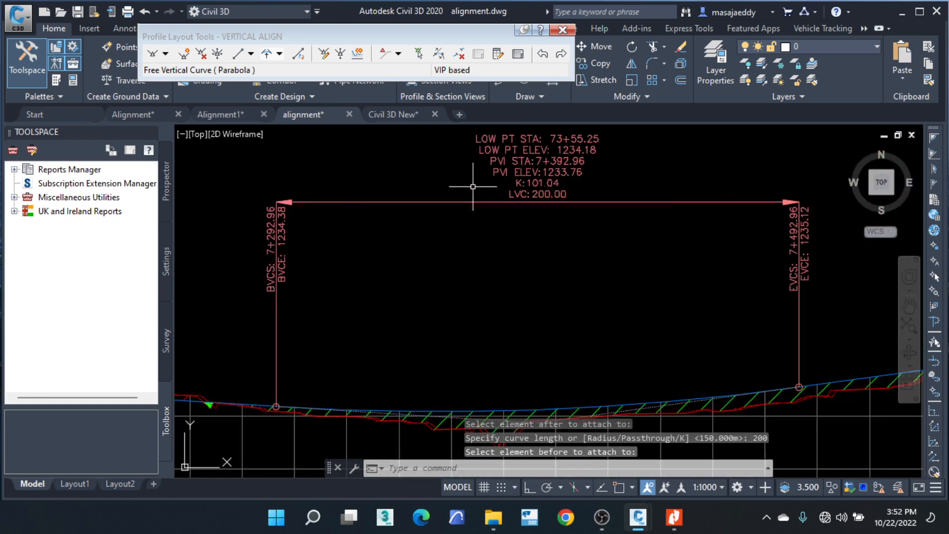
{"action": "scroll", "coordinate": [657, 232], "scroll_direction": "down", "scroll_amount": 4}
{"action": "scroll", "coordinate": [429, 267], "scroll_direction": "up", "scroll_amount": 5}
{"action": "scroll", "coordinate": [360, 259], "scroll_direction": "down", "scroll_amount": 6}
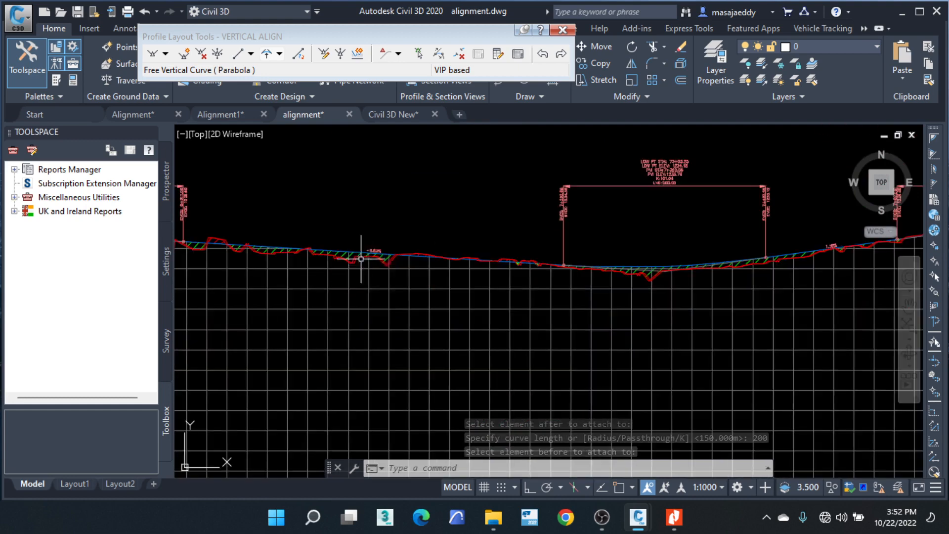
{"action": "middle_click_drag", "start_coordinate": [741, 266], "coordinate": [482, 288]}
{"action": "scroll", "coordinate": [628, 261], "scroll_direction": "up", "scroll_amount": 2}
{"action": "scroll", "coordinate": [628, 261], "scroll_direction": "down", "scroll_amount": 4}
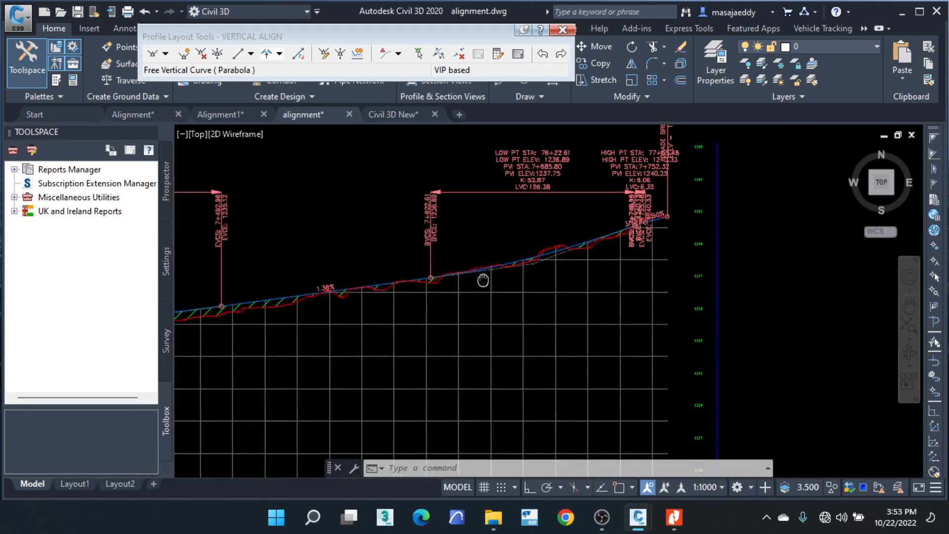
{"action": "scroll", "coordinate": [682, 214], "scroll_direction": "down", "scroll_amount": 2}
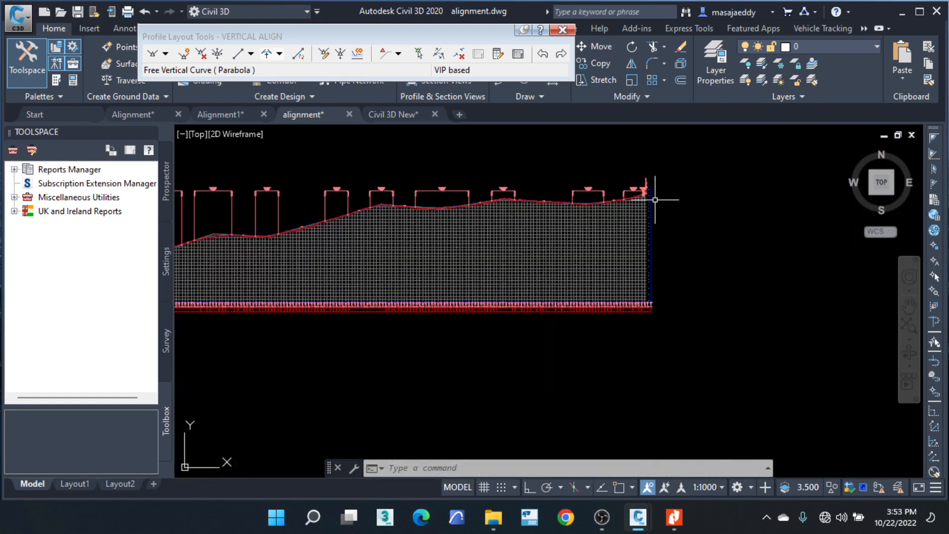
Step: Select the polyline along the road centreline in the plan, near the alignment's start at chainage 0+000
{"action": "scroll", "coordinate": [725, 281], "scroll_direction": "down", "scroll_amount": 5}
{"action": "scroll", "coordinate": [423, 229], "scroll_direction": "up", "scroll_amount": 6}
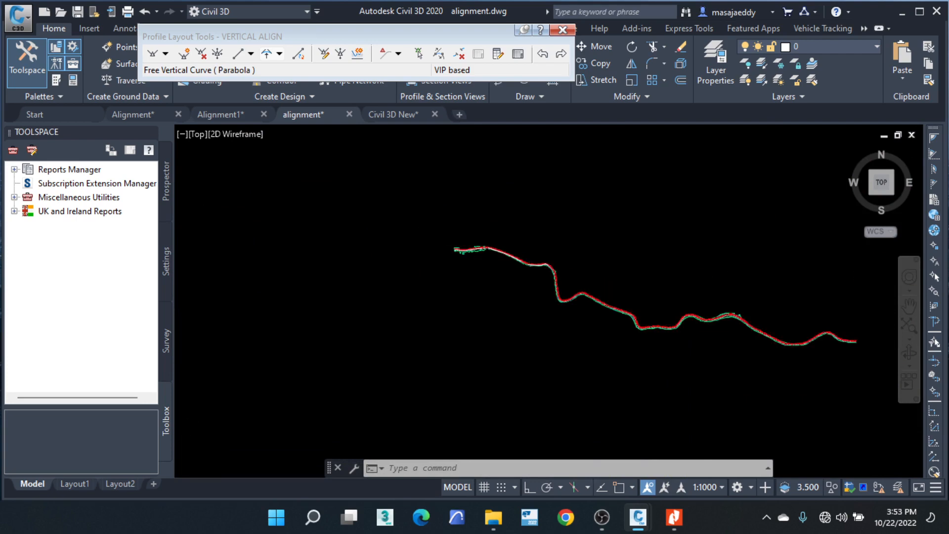
{"action": "scroll", "coordinate": [463, 237], "scroll_direction": "up", "scroll_amount": 5}
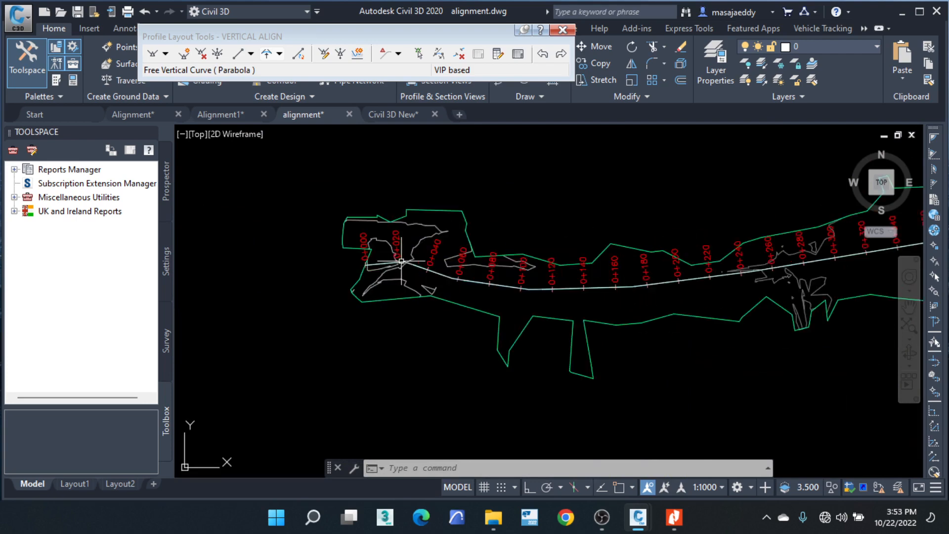
{"action": "left_click", "coordinate": [437, 285]}
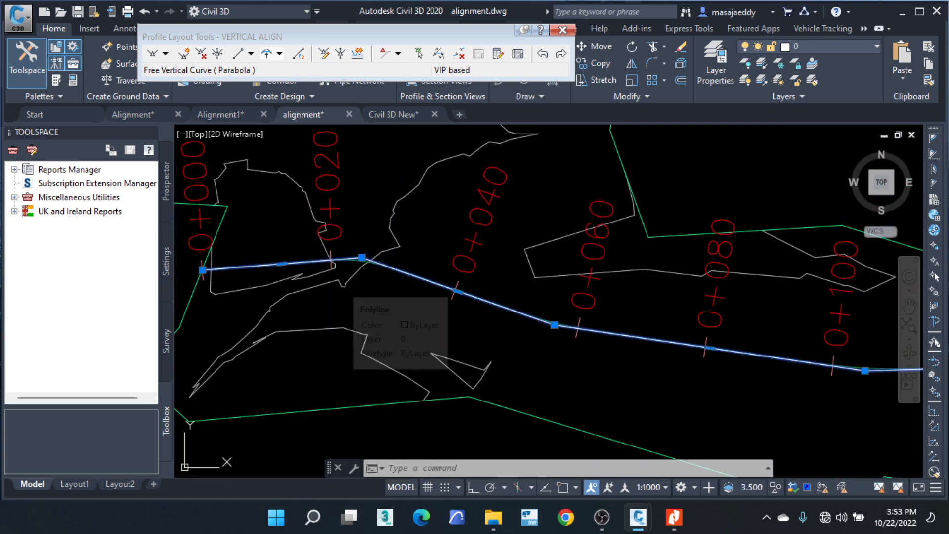
{"action": "scroll", "coordinate": [492, 212], "scroll_direction": "down", "scroll_amount": 8}
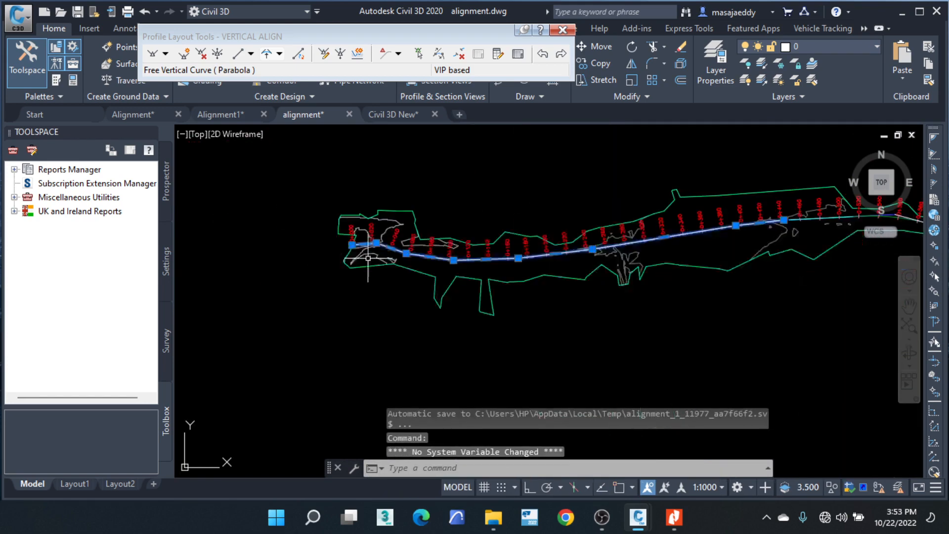
Step: Stretch the start point of the horizontal alignment at station 0+000 north to just inside the upper edge of the surveyed junction outline
{"action": "middle_click_drag", "start_coordinate": [702, 356], "coordinate": [621, 256]}
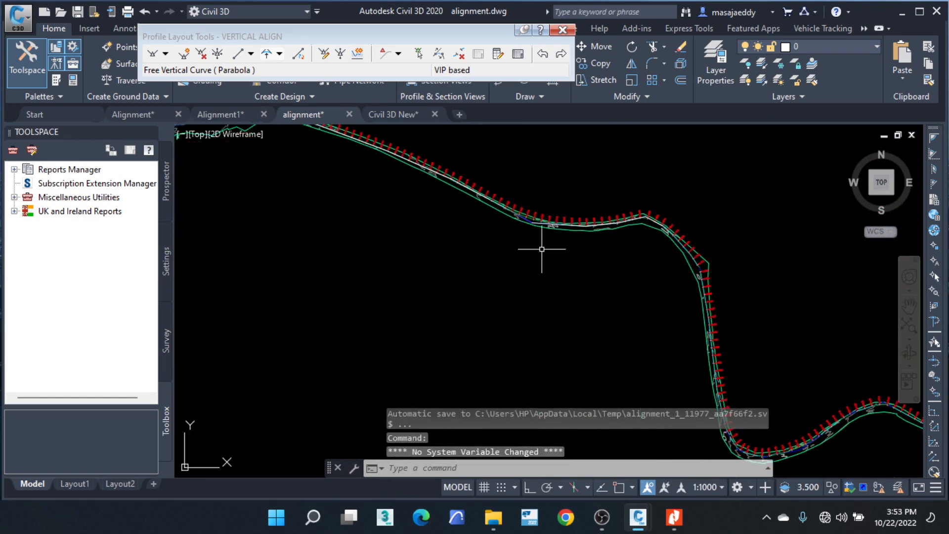
{"action": "scroll", "coordinate": [473, 266], "scroll_direction": "down", "scroll_amount": 5}
{"action": "middle_click_drag", "start_coordinate": [699, 333], "coordinate": [469, 269]}
{"action": "scroll", "coordinate": [555, 325], "scroll_direction": "down", "scroll_amount": 3}
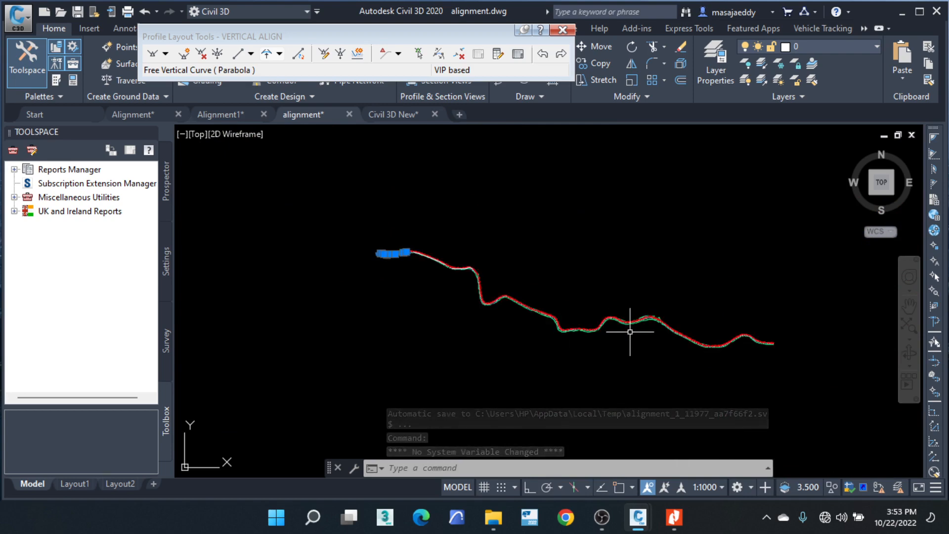
{"action": "scroll", "coordinate": [416, 265], "scroll_direction": "up", "scroll_amount": 6}
{"action": "scroll", "coordinate": [415, 212], "scroll_direction": "up", "scroll_amount": 5}
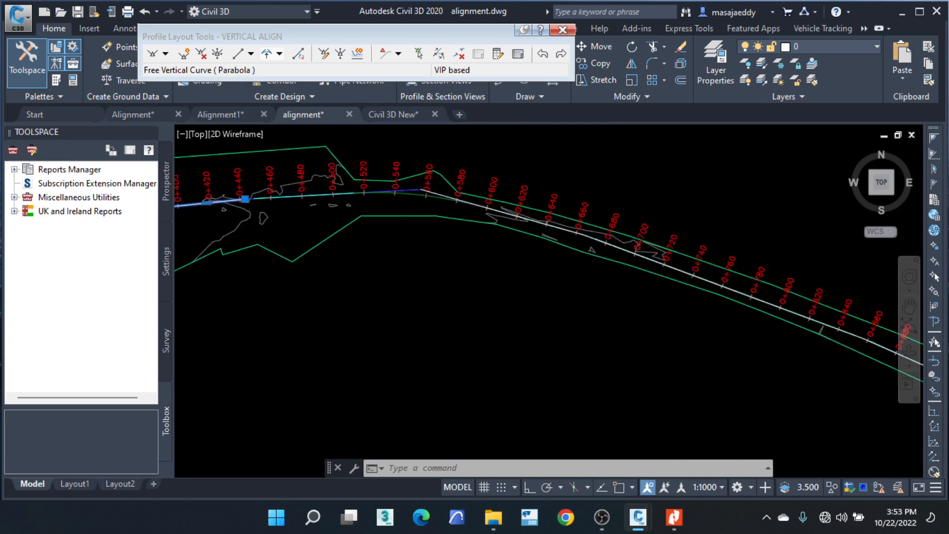
{"action": "key", "text": "Escape"}
{"action": "left_click", "coordinate": [414, 200]}
{"action": "scroll", "coordinate": [417, 198], "scroll_direction": "down", "scroll_amount": 8}
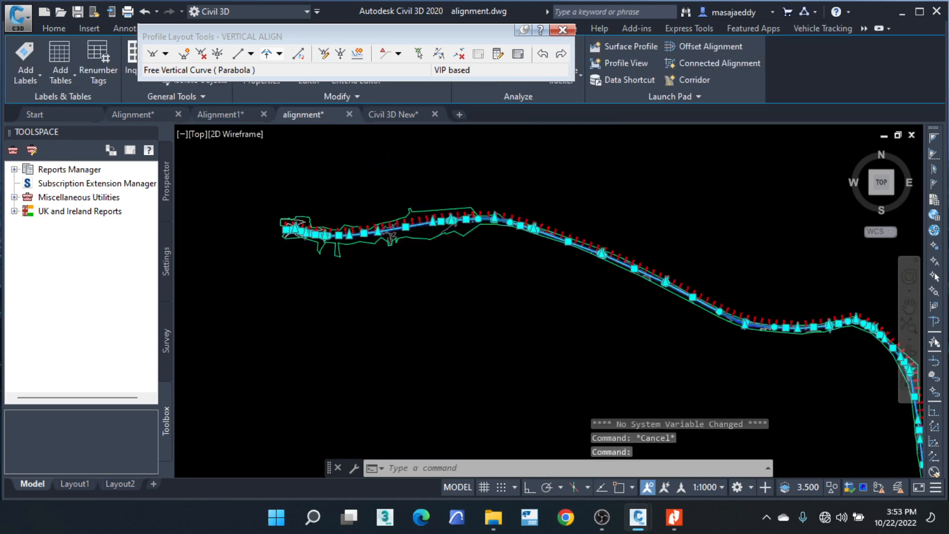
{"action": "scroll", "coordinate": [375, 231], "scroll_direction": "up", "scroll_amount": 3}
{"action": "scroll", "coordinate": [356, 232], "scroll_direction": "up", "scroll_amount": 5}
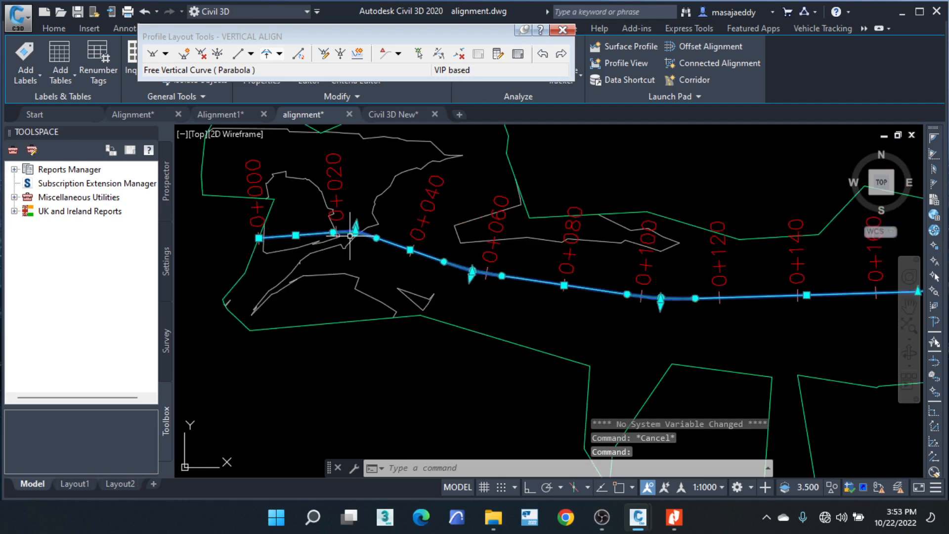
{"action": "left_click", "coordinate": [259, 238]}
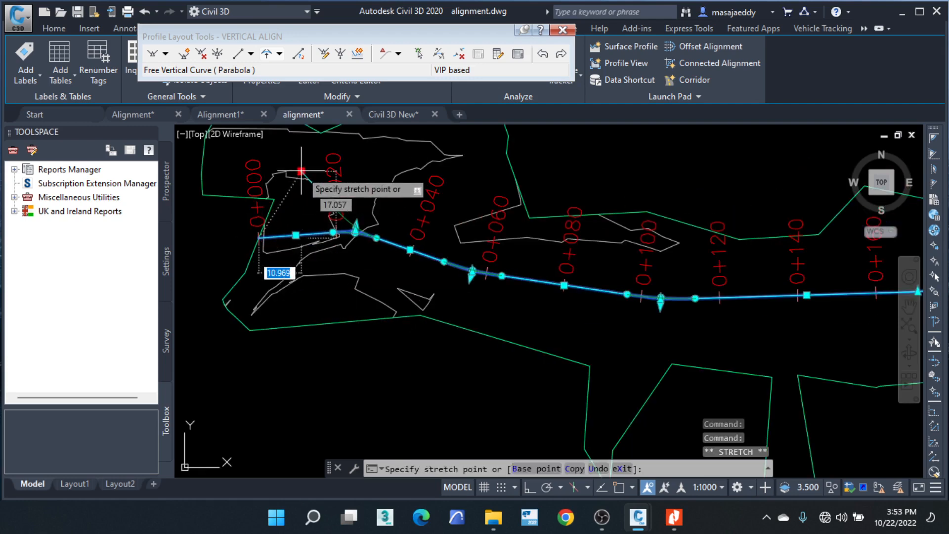
{"action": "scroll", "coordinate": [316, 223], "scroll_direction": "up", "scroll_amount": 2}
{"action": "scroll", "coordinate": [335, 244], "scroll_direction": "up", "scroll_amount": 3}
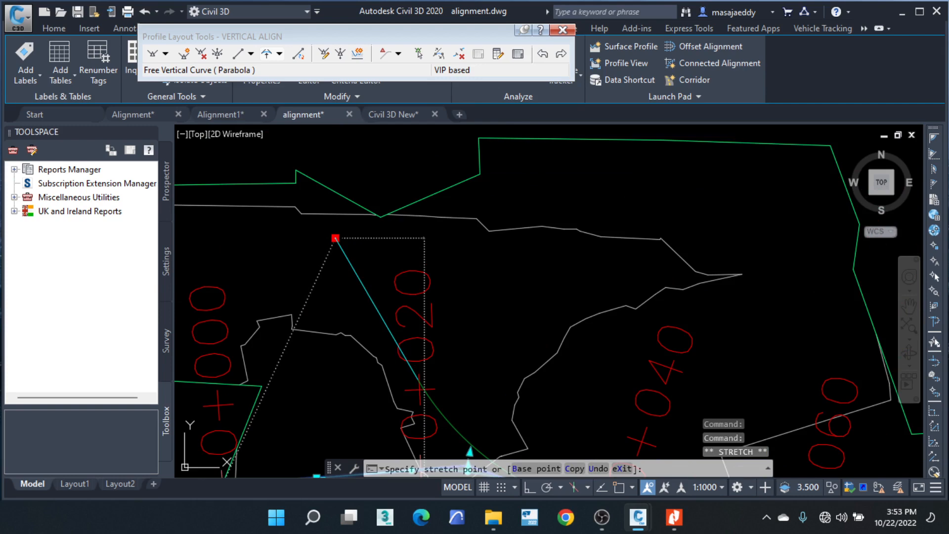
{"action": "left_click", "coordinate": [335, 238]}
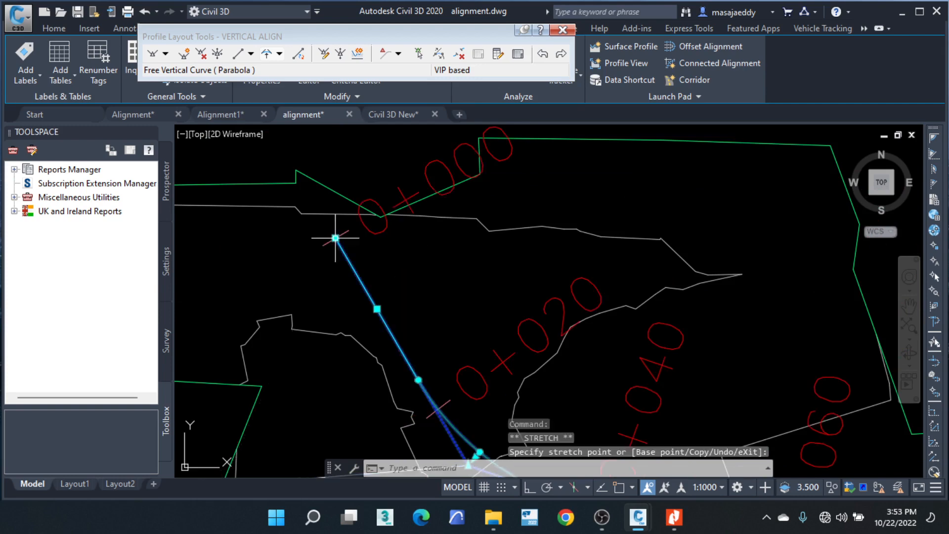
Step: Check the reshaped first curve, switch to the Alignment1 drawing and examine its profile view and data bands near the end station
{"action": "scroll", "coordinate": [449, 242], "scroll_direction": "down", "scroll_amount": 4}
{"action": "scroll", "coordinate": [459, 326], "scroll_direction": "up", "scroll_amount": 4}
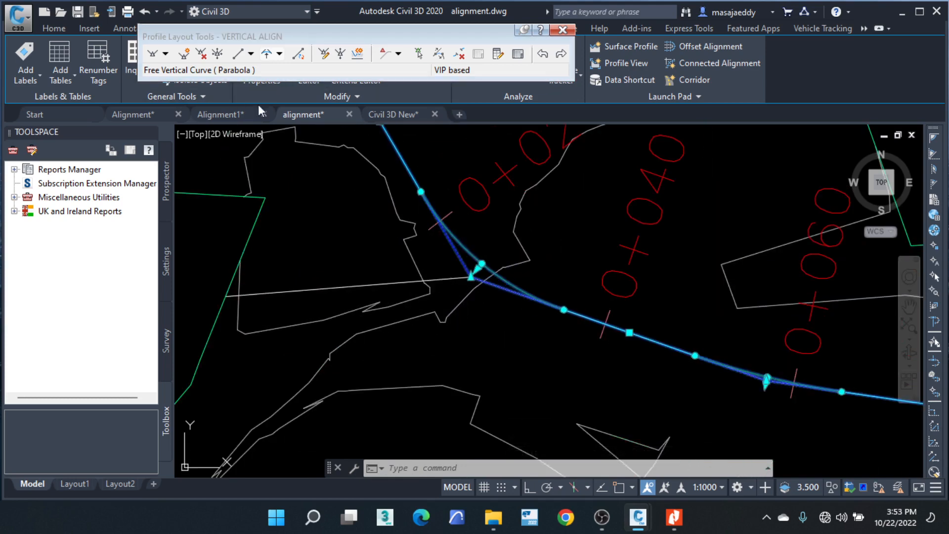
{"action": "mouse_move", "coordinate": [313, 117]}
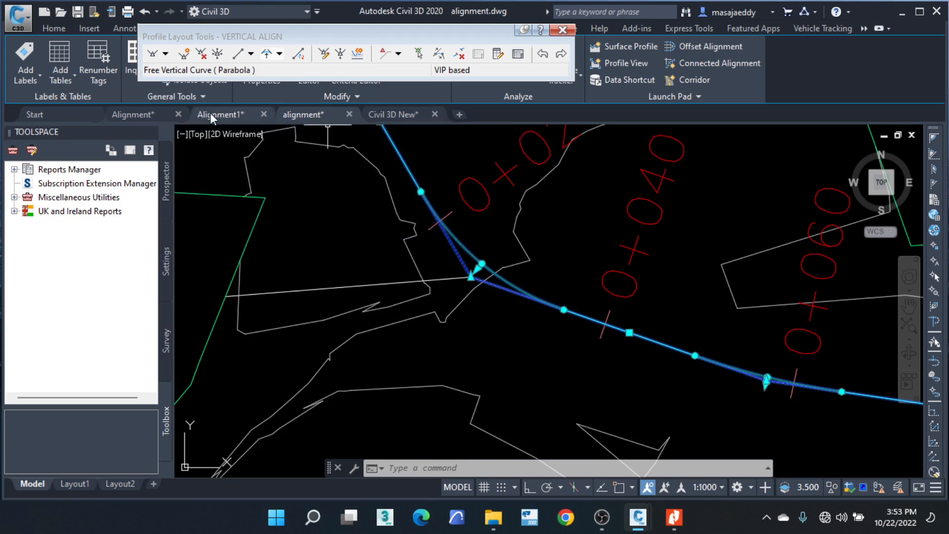
{"action": "left_click", "coordinate": [209, 115]}
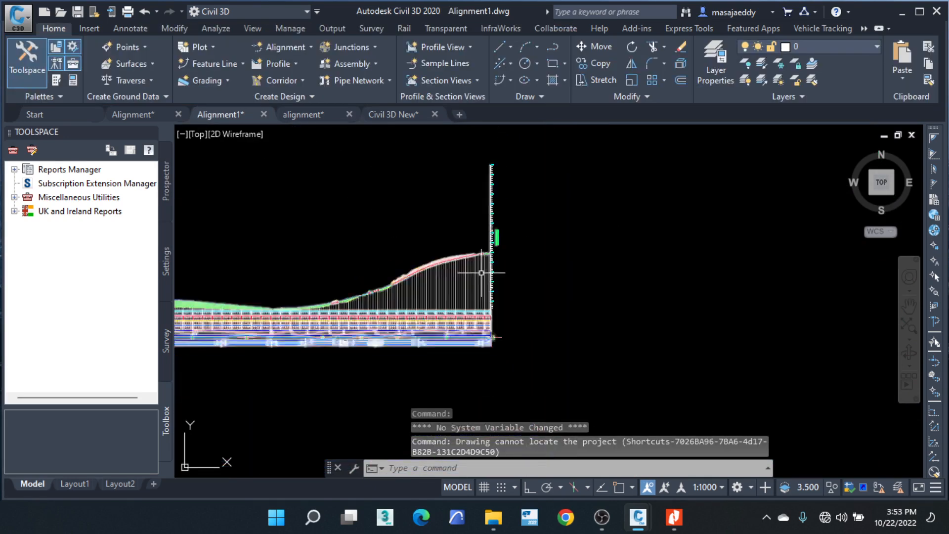
{"action": "scroll", "coordinate": [449, 277], "scroll_direction": "up", "scroll_amount": 2}
{"action": "scroll", "coordinate": [460, 247], "scroll_direction": "down", "scroll_amount": 4}
{"action": "scroll", "coordinate": [421, 308], "scroll_direction": "up", "scroll_amount": 6}
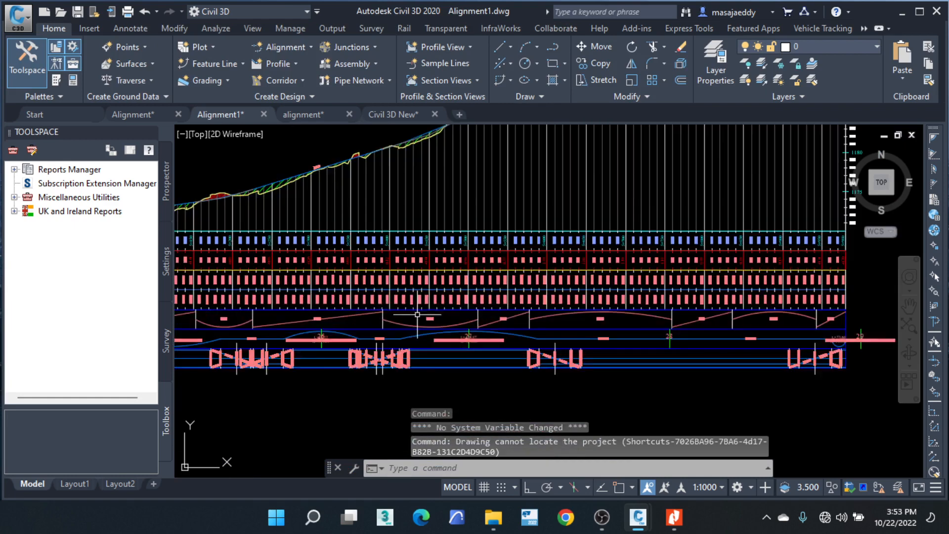
{"action": "scroll", "coordinate": [621, 275], "scroll_direction": "down", "scroll_amount": 5}
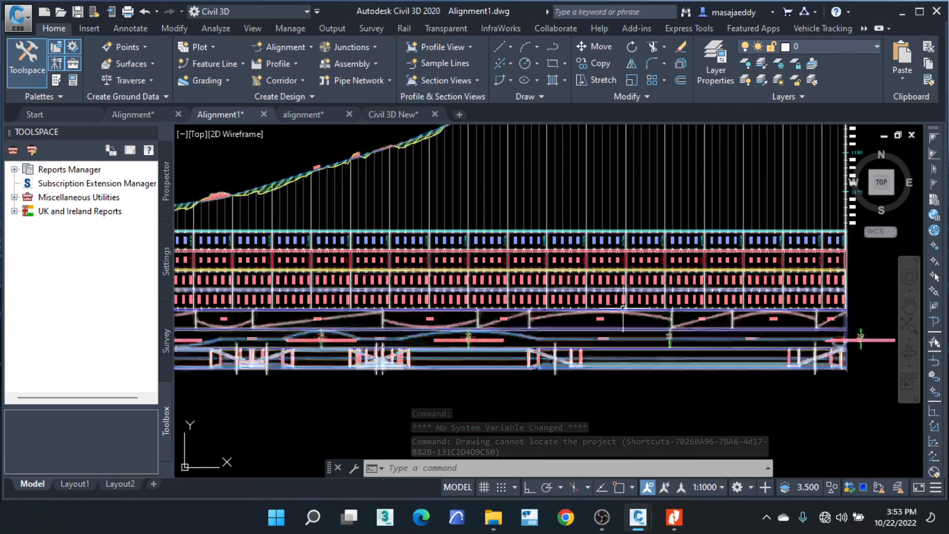
{"action": "scroll", "coordinate": [421, 247], "scroll_direction": "up", "scroll_amount": 3}
{"action": "scroll", "coordinate": [464, 272], "scroll_direction": "down", "scroll_amount": 5}
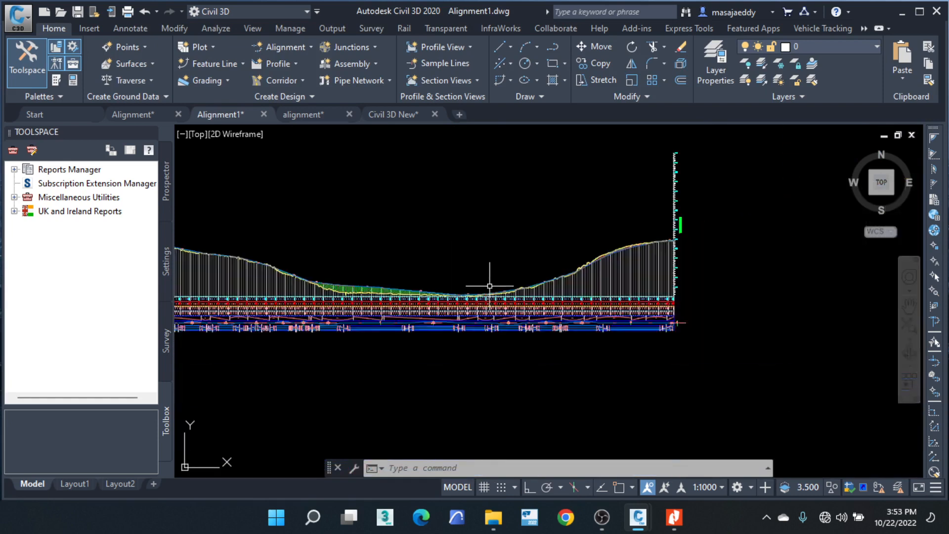
Step: Return to the alignment.dwg drawing and inspect the selected alignment's relocated start and first curve around station 0+020
{"action": "left_click", "coordinate": [310, 114]}
{"action": "scroll", "coordinate": [440, 331], "scroll_direction": "down", "scroll_amount": 5}
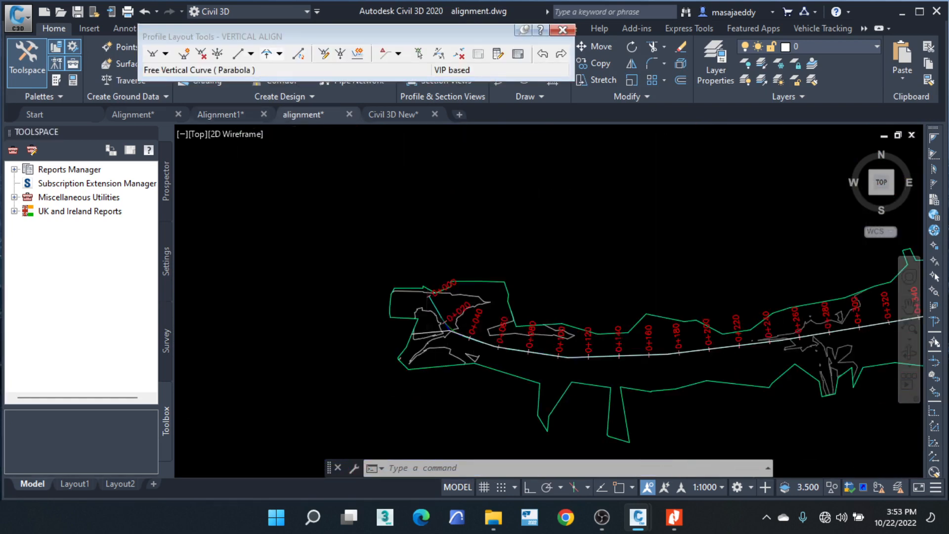
{"action": "scroll", "coordinate": [483, 316], "scroll_direction": "up", "scroll_amount": 6}
{"action": "left_click", "coordinate": [529, 307]}
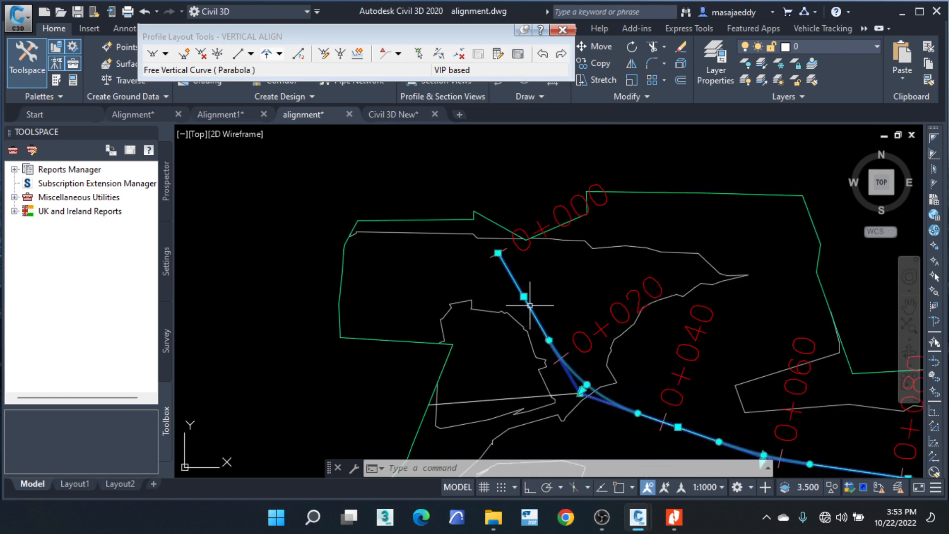
{"action": "middle_click_drag", "start_coordinate": [598, 377], "coordinate": [600, 310]}
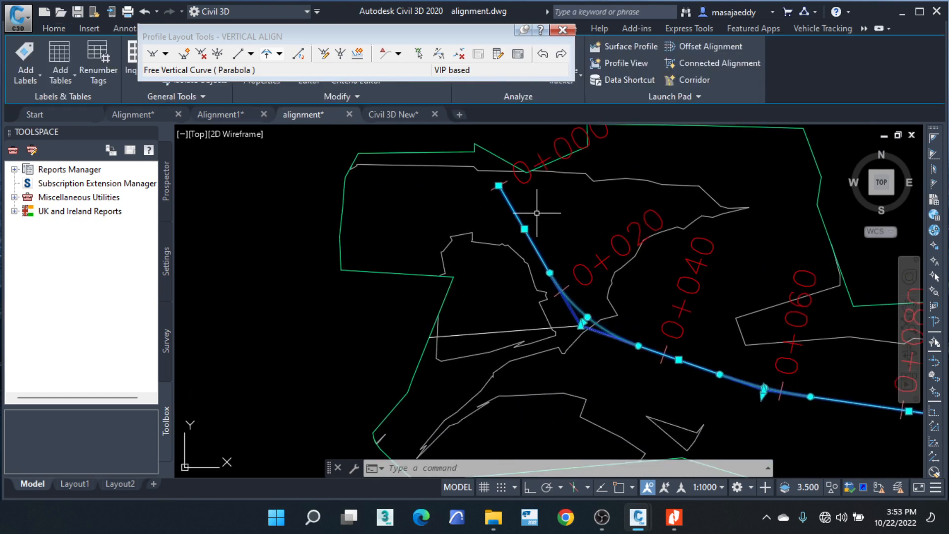
{"action": "middle_click_drag", "start_coordinate": [536, 227], "coordinate": [535, 249]}
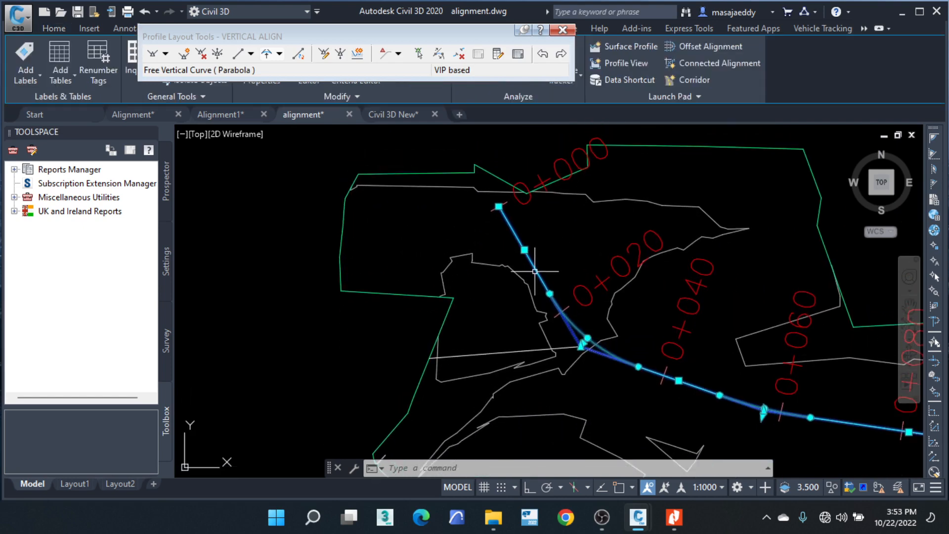
Step: Switch to the Alignment drawing with aerial imagery and examine where the alignment's end point meets the main road at the junction
{"action": "left_click", "coordinate": [139, 113]}
{"action": "middle_click_drag", "start_coordinate": [235, 213], "coordinate": [708, 388]}
{"action": "middle_click_drag", "start_coordinate": [264, 173], "coordinate": [459, 363]}
{"action": "scroll", "coordinate": [248, 306], "scroll_direction": "up", "scroll_amount": 2}
{"action": "scroll", "coordinate": [258, 315], "scroll_direction": "up", "scroll_amount": 6}
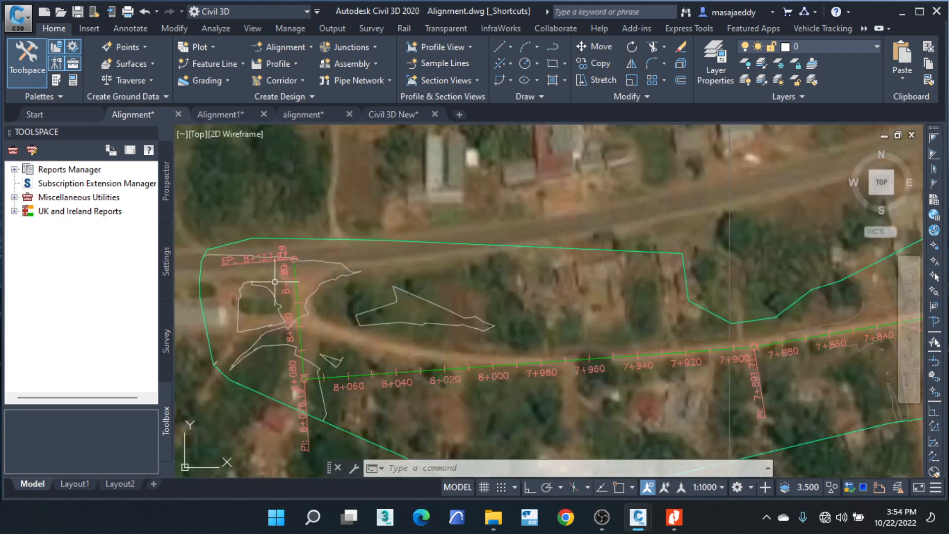
{"action": "scroll", "coordinate": [390, 260], "scroll_direction": "down", "scroll_amount": 2}
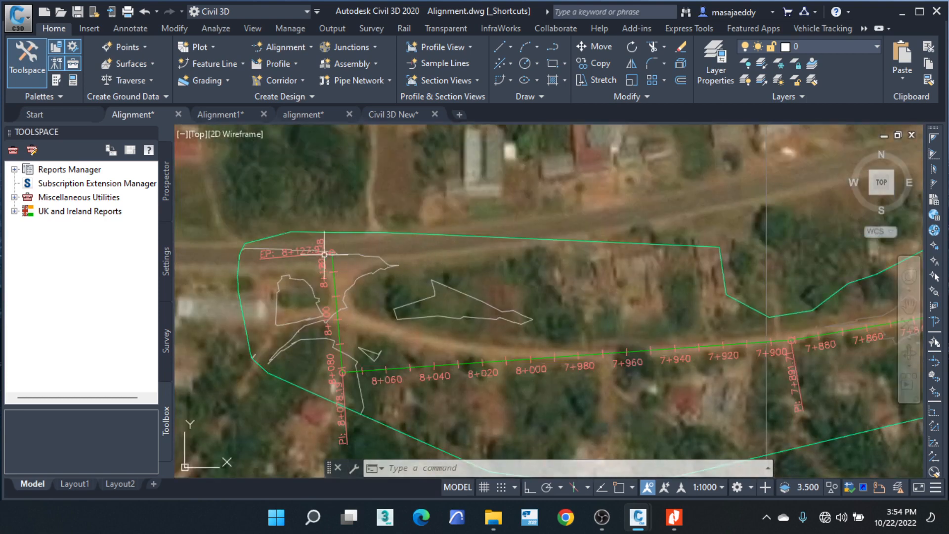
{"action": "scroll", "coordinate": [329, 256], "scroll_direction": "up", "scroll_amount": 2}
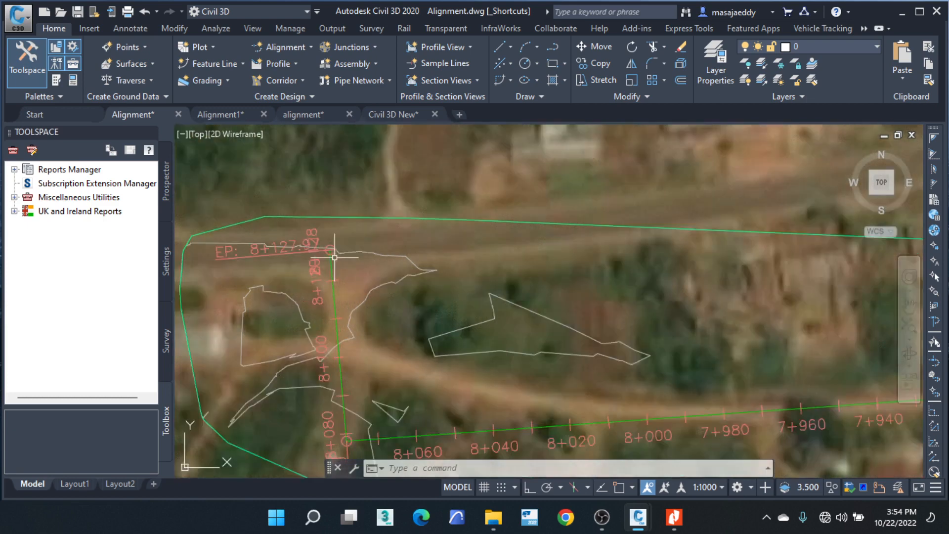
{"action": "scroll", "coordinate": [334, 257], "scroll_direction": "up", "scroll_amount": 3}
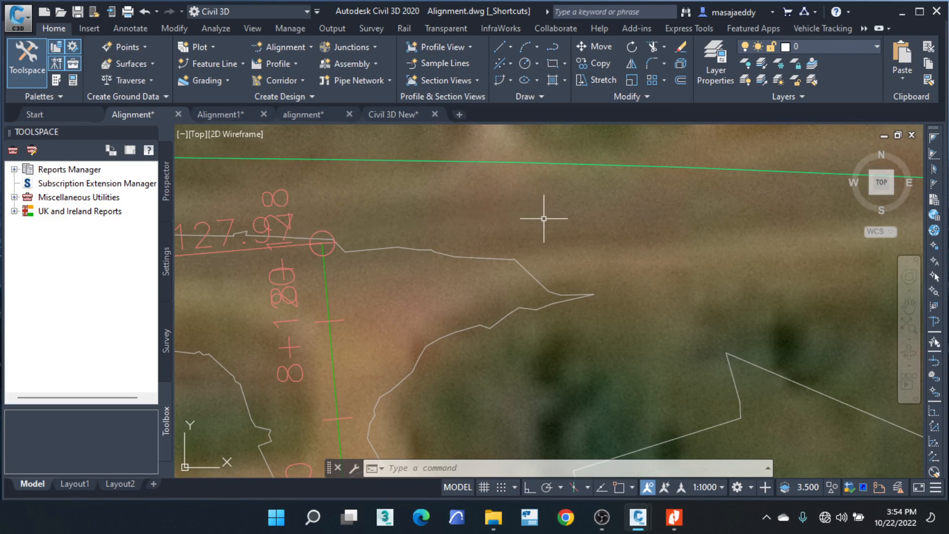
{"action": "scroll", "coordinate": [544, 218], "scroll_direction": "down", "scroll_amount": 3}
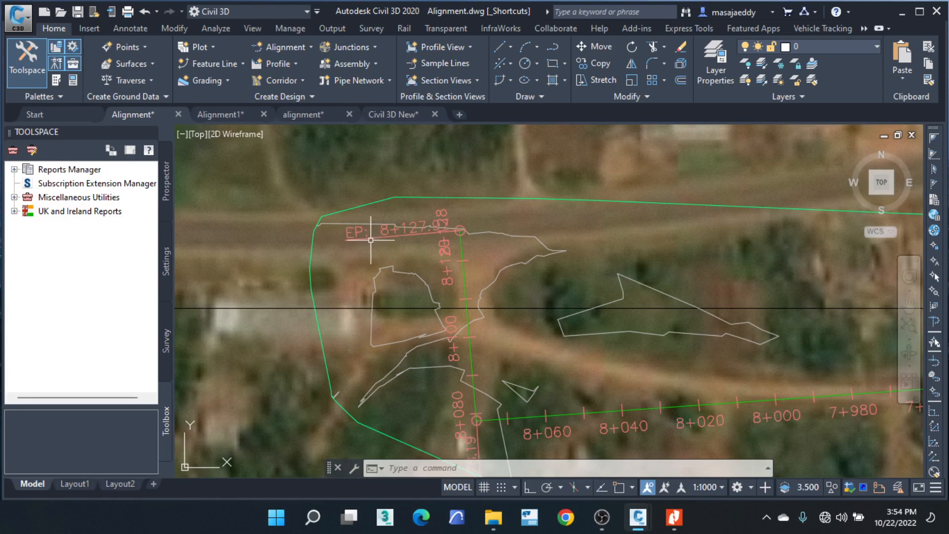
{"action": "scroll", "coordinate": [460, 227], "scroll_direction": "up", "scroll_amount": 2}
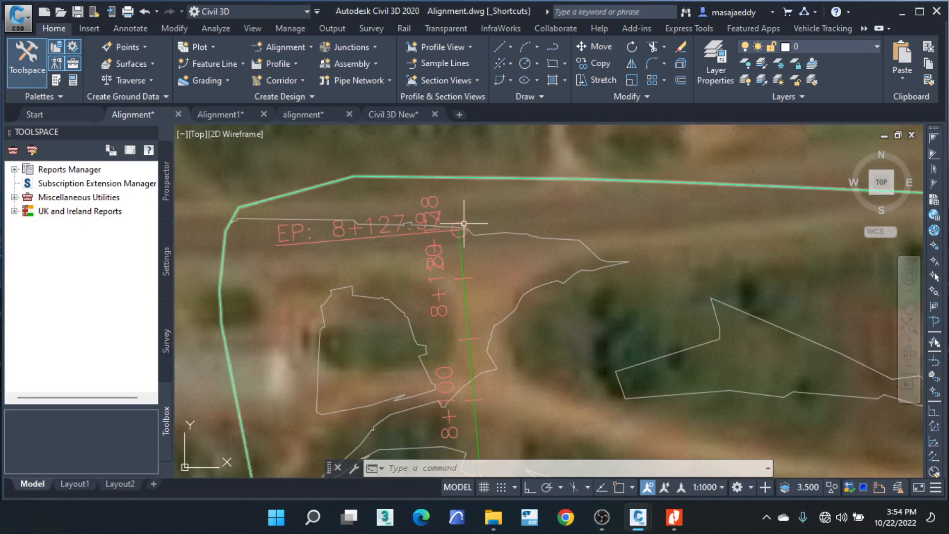
{"action": "scroll", "coordinate": [461, 225], "scroll_direction": "up", "scroll_amount": 2}
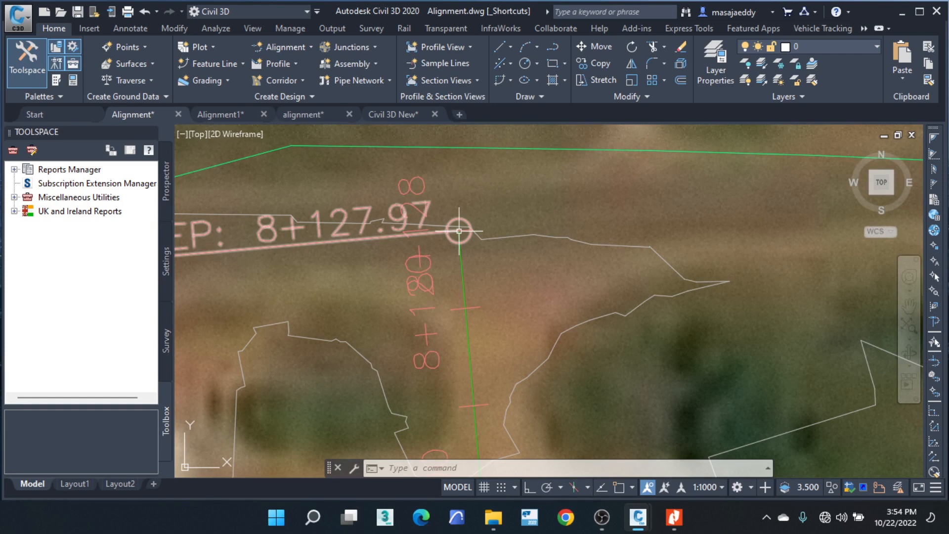
{"action": "scroll", "coordinate": [459, 231], "scroll_direction": "down", "scroll_amount": 10}
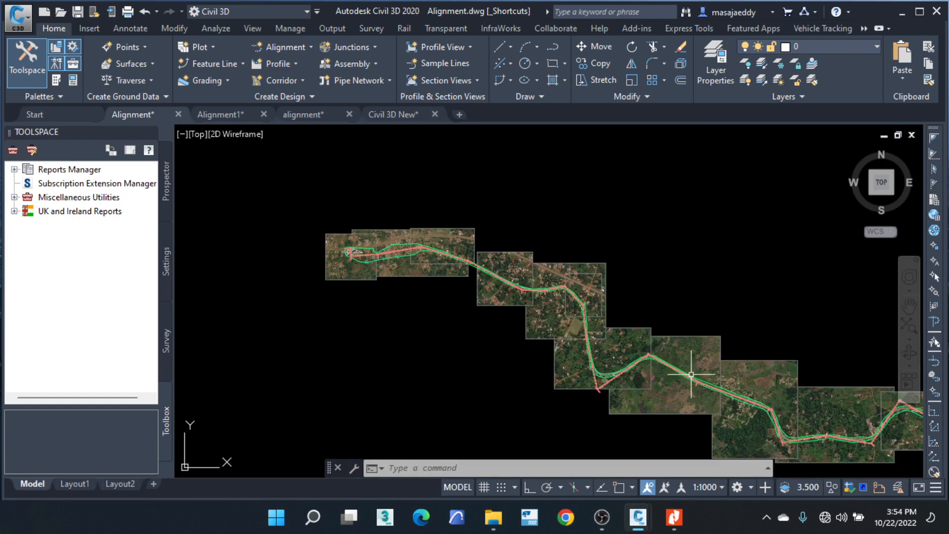
{"action": "scroll", "coordinate": [691, 374], "scroll_direction": "down", "scroll_amount": 6}
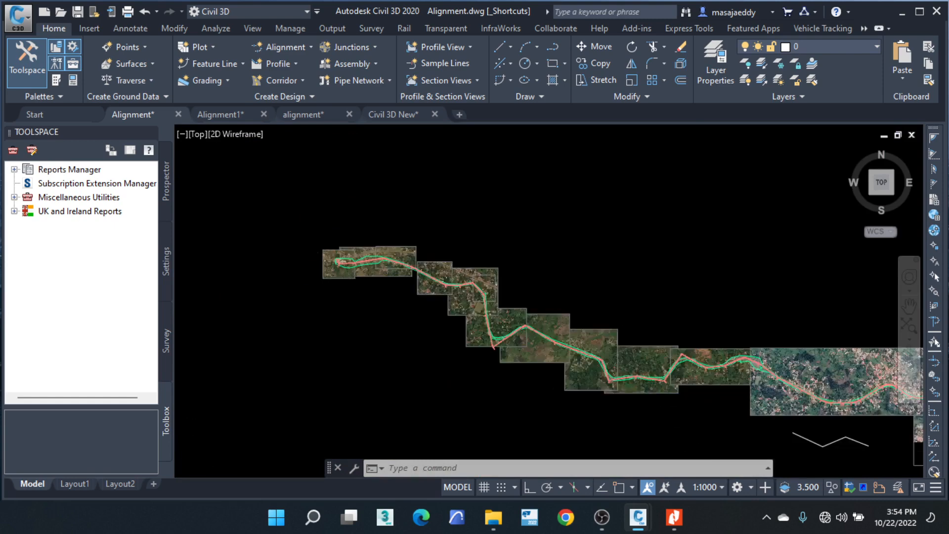
Step: Return to the alignment.dwg drawing and check the first curve of the modified alignment against the junction outline
{"action": "left_click", "coordinate": [334, 113]}
{"action": "scroll", "coordinate": [564, 330], "scroll_direction": "up", "scroll_amount": 4}
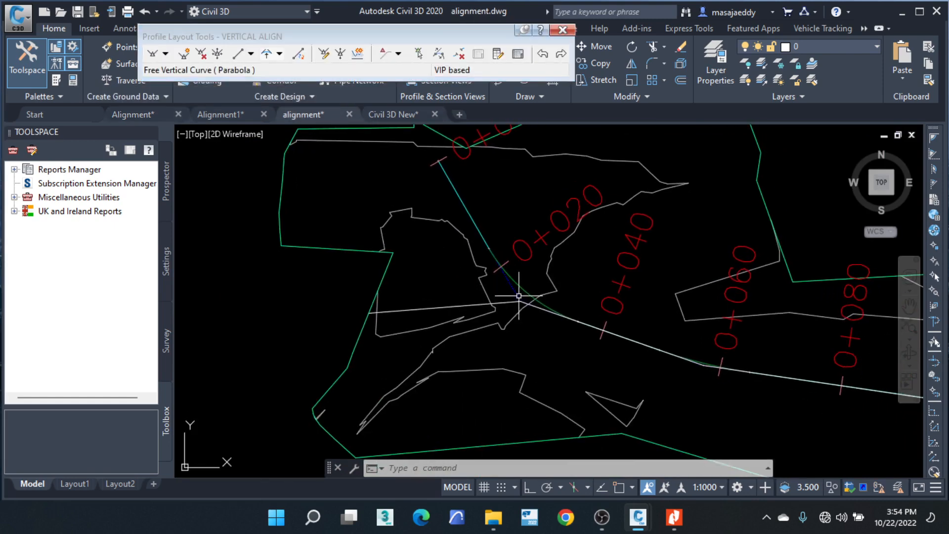
{"action": "left_click", "coordinate": [559, 323]}
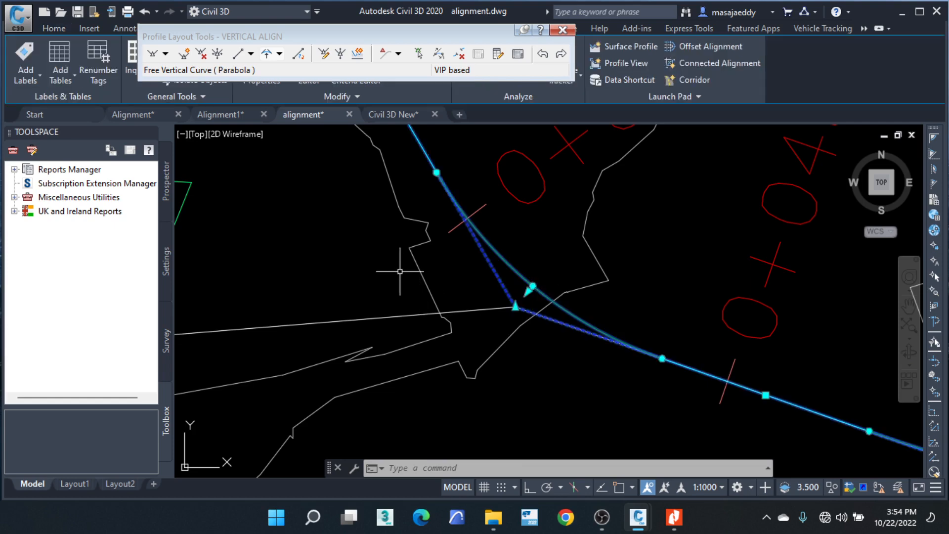
{"action": "key", "text": "Escape"}
{"action": "scroll", "coordinate": [404, 285], "scroll_direction": "down", "scroll_amount": 10}
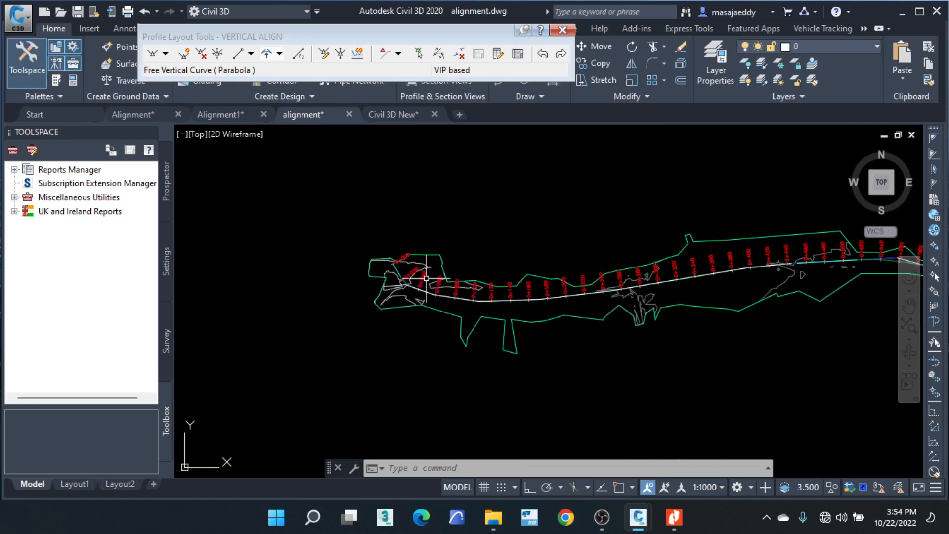
Step: Delete the VIP of the short 6.32 m vertical curve near the end of the design profile
{"action": "middle_click_drag", "start_coordinate": [634, 290], "coordinate": [307, 275]}
{"action": "scroll", "coordinate": [520, 288], "scroll_direction": "down", "scroll_amount": 6}
{"action": "middle_click_drag", "start_coordinate": [720, 328], "coordinate": [434, 220]}
{"action": "scroll", "coordinate": [434, 281], "scroll_direction": "down", "scroll_amount": 5}
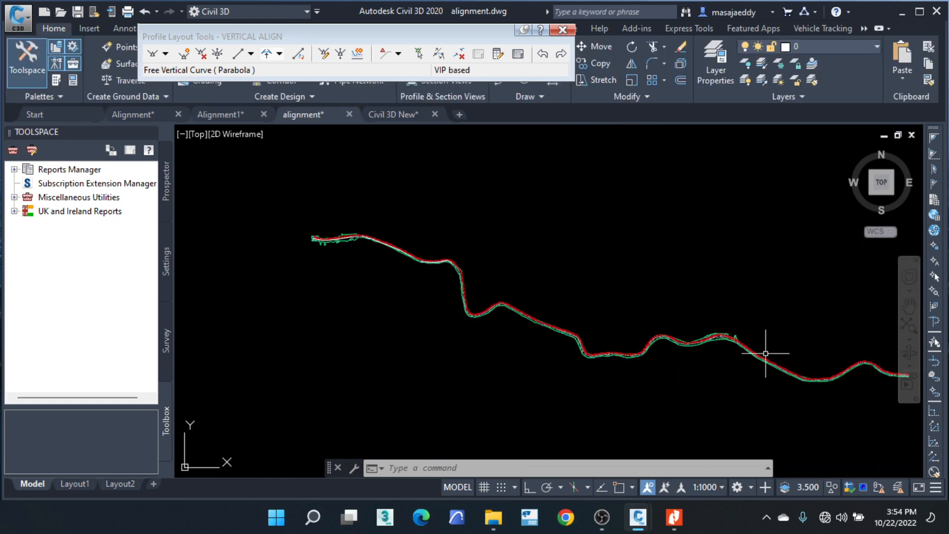
{"action": "middle_click_drag", "start_coordinate": [866, 360], "coordinate": [412, 301]}
{"action": "scroll", "coordinate": [590, 336], "scroll_direction": "down", "scroll_amount": 5}
{"action": "middle_click_drag", "start_coordinate": [663, 352], "coordinate": [425, 348]}
{"action": "scroll", "coordinate": [706, 360], "scroll_direction": "up", "scroll_amount": 10}
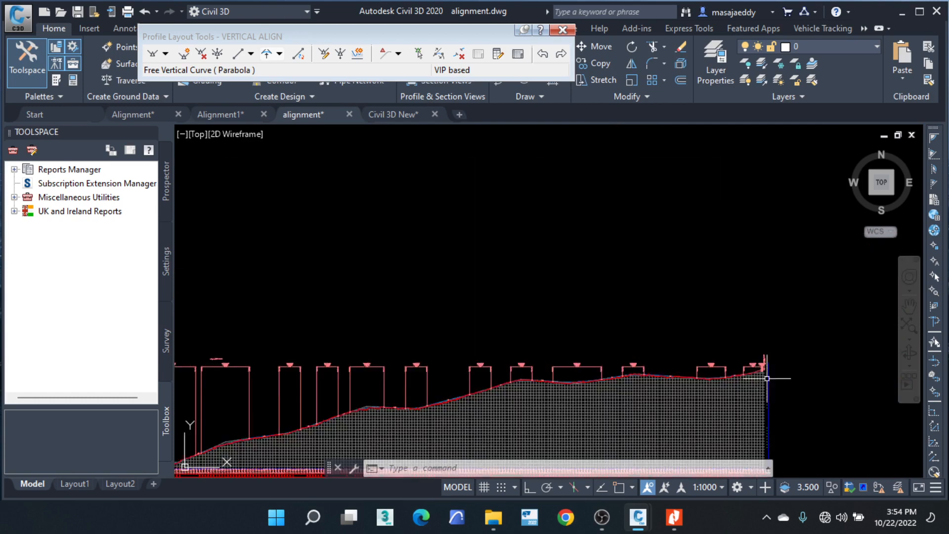
{"action": "scroll", "coordinate": [719, 366], "scroll_direction": "down", "scroll_amount": 3}
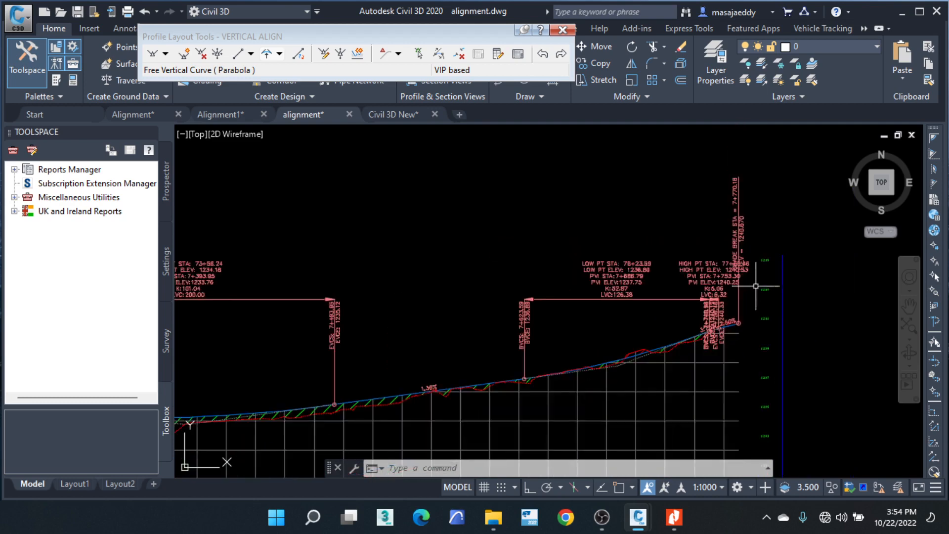
{"action": "scroll", "coordinate": [746, 322], "scroll_direction": "up", "scroll_amount": 3}
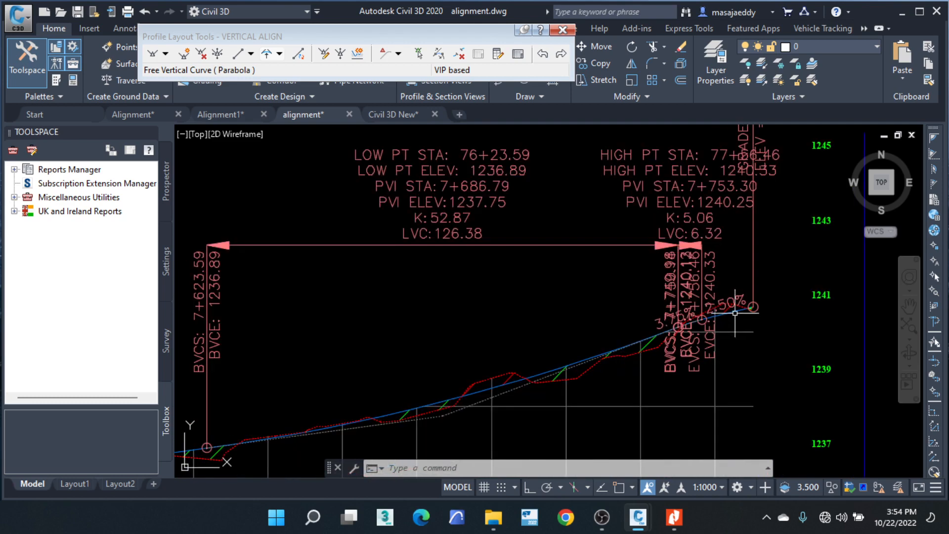
{"action": "left_click", "coordinate": [735, 313]}
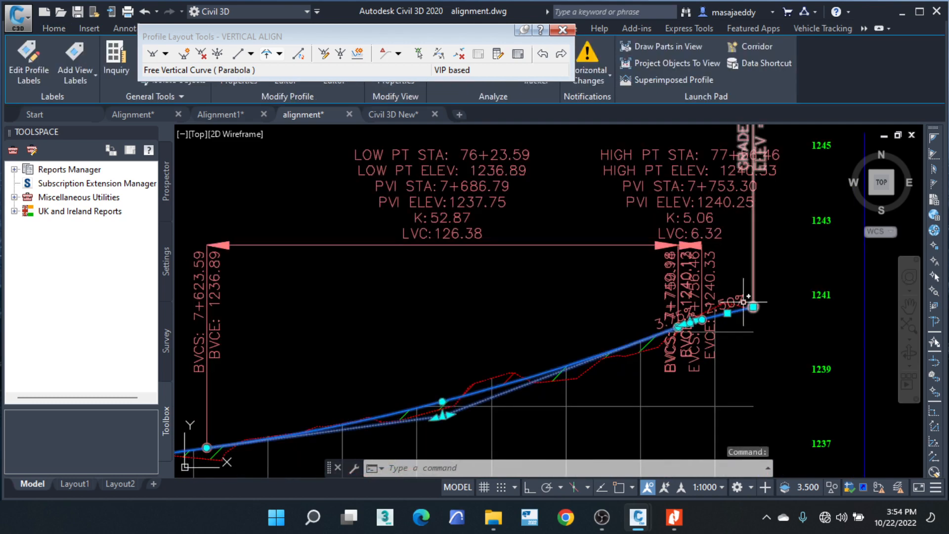
{"action": "scroll", "coordinate": [744, 301], "scroll_direction": "down", "scroll_amount": 6}
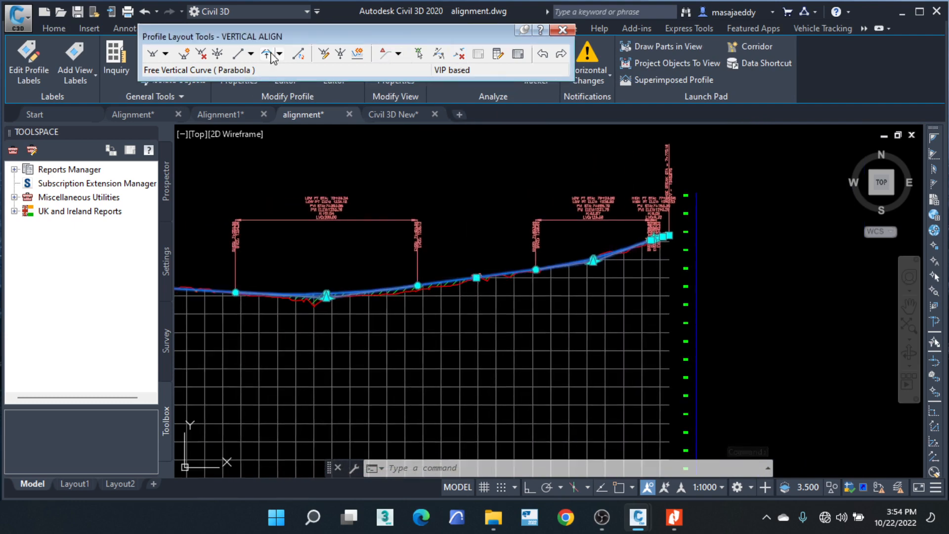
{"action": "left_click", "coordinate": [201, 53]}
{"action": "scroll", "coordinate": [658, 233], "scroll_direction": "up", "scroll_amount": 5}
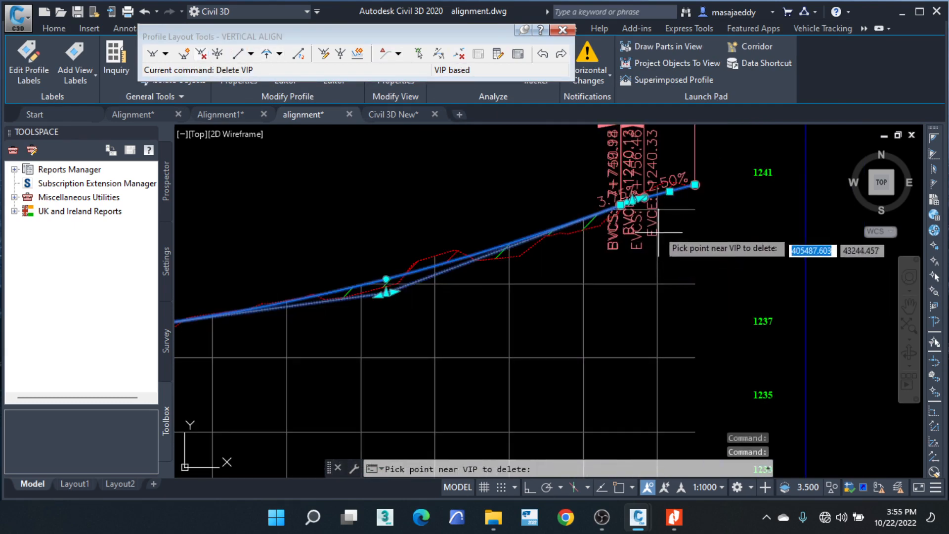
{"action": "left_click", "coordinate": [648, 200]}
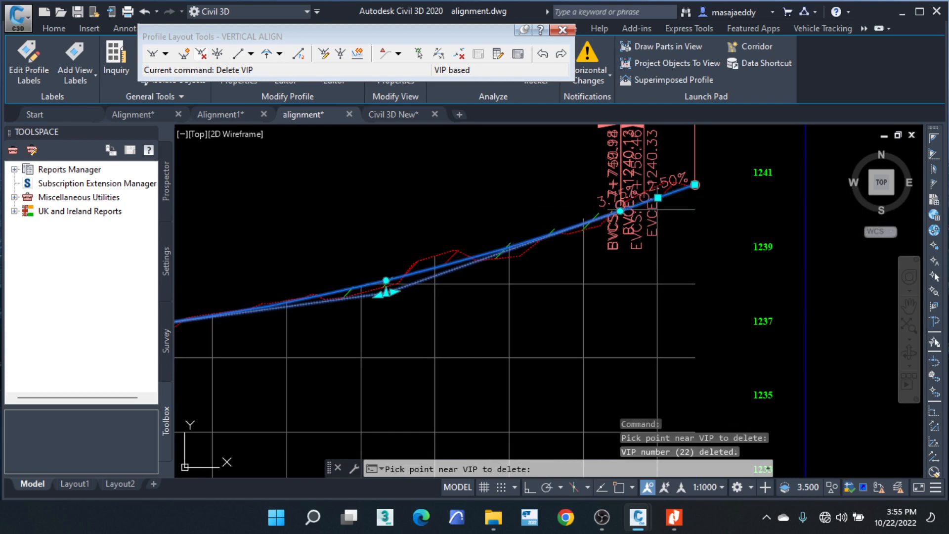
{"action": "key", "text": "Return"}
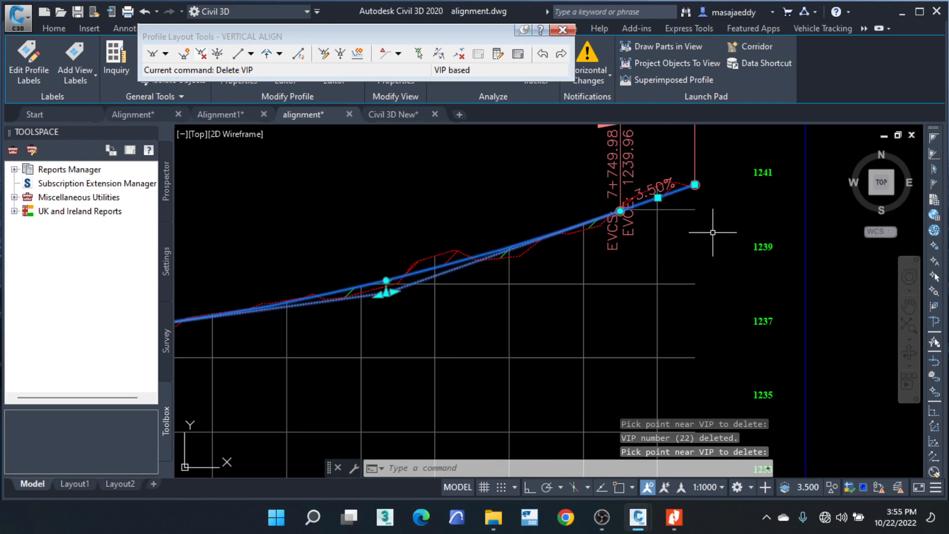
Step: Examine the design profile's final tangent and the grades leading to it against the existing ground, with the profile deselected
{"action": "scroll", "coordinate": [713, 232], "scroll_direction": "down", "scroll_amount": 4}
{"action": "scroll", "coordinate": [721, 219], "scroll_direction": "up", "scroll_amount": 7}
{"action": "scroll", "coordinate": [647, 286], "scroll_direction": "up", "scroll_amount": 1}
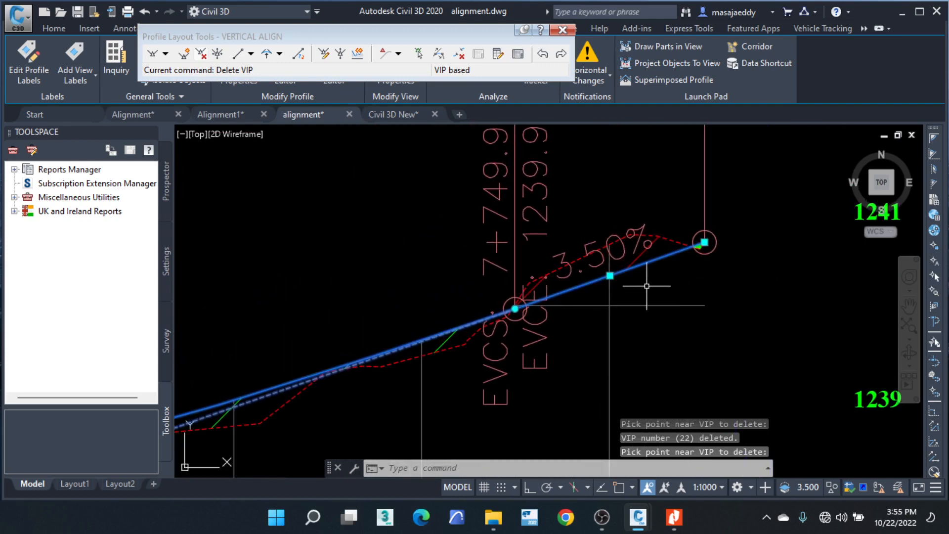
{"action": "scroll", "coordinate": [647, 286], "scroll_direction": "down", "scroll_amount": 5}
{"action": "scroll", "coordinate": [515, 309], "scroll_direction": "up", "scroll_amount": 5}
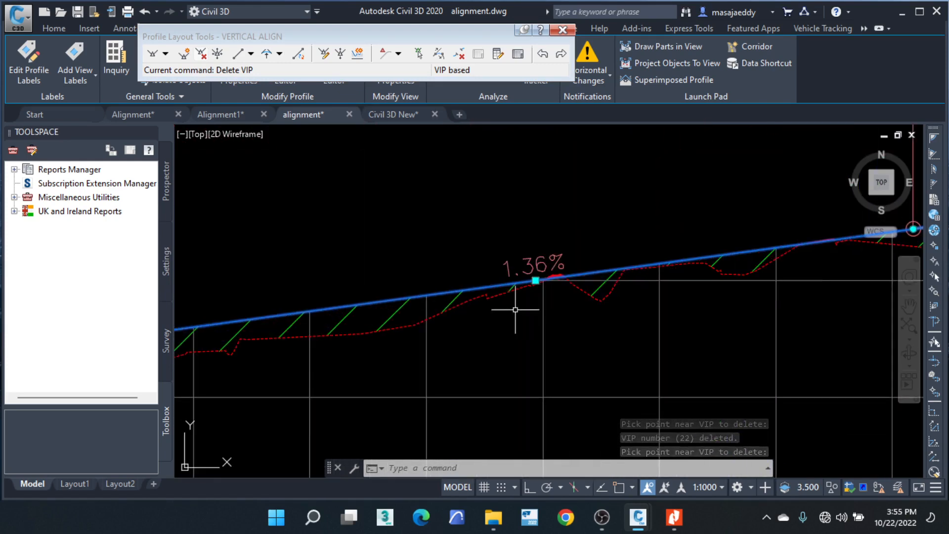
{"action": "key", "text": "Escape"}
{"action": "key", "text": "Escape"}
{"action": "scroll", "coordinate": [667, 265], "scroll_direction": "down", "scroll_amount": 2}
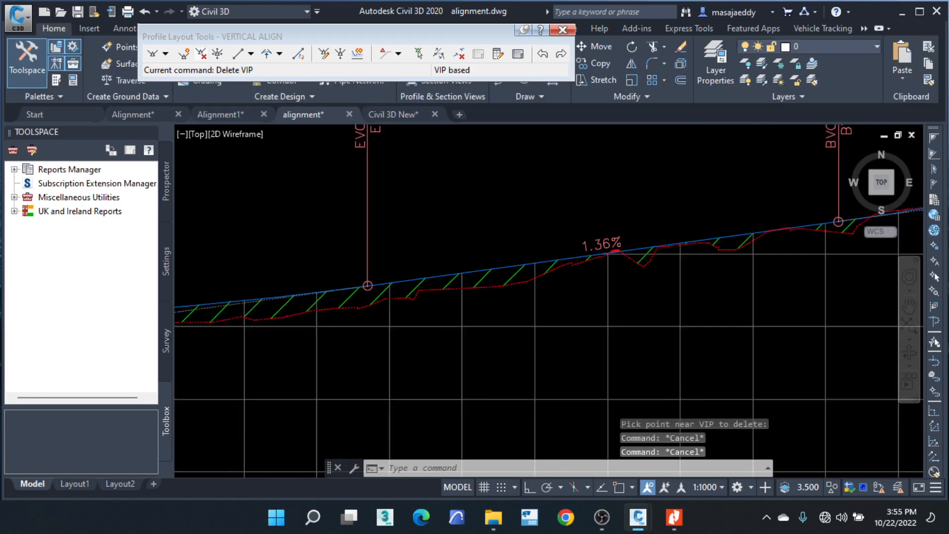
{"action": "scroll", "coordinate": [682, 272], "scroll_direction": "down", "scroll_amount": 3}
{"action": "scroll", "coordinate": [551, 257], "scroll_direction": "up", "scroll_amount": 4}
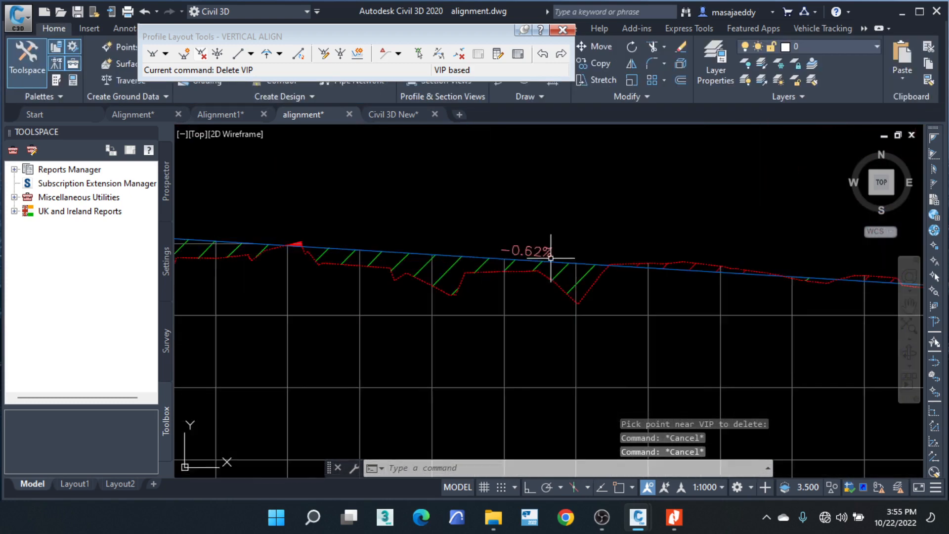
{"action": "scroll", "coordinate": [701, 269], "scroll_direction": "down", "scroll_amount": 3}
{"action": "scroll", "coordinate": [705, 265], "scroll_direction": "up", "scroll_amount": 3}
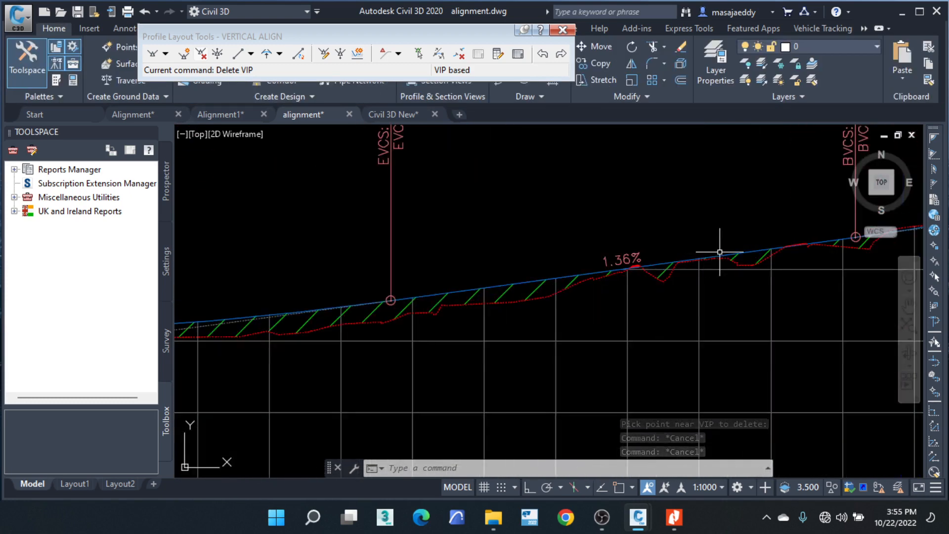
Step: Review the remaining design profile against the ground line, working back to the profile view's start station
{"action": "scroll", "coordinate": [737, 257], "scroll_direction": "down", "scroll_amount": 5}
{"action": "scroll", "coordinate": [445, 271], "scroll_direction": "up", "scroll_amount": 2}
{"action": "scroll", "coordinate": [683, 254], "scroll_direction": "down", "scroll_amount": 2}
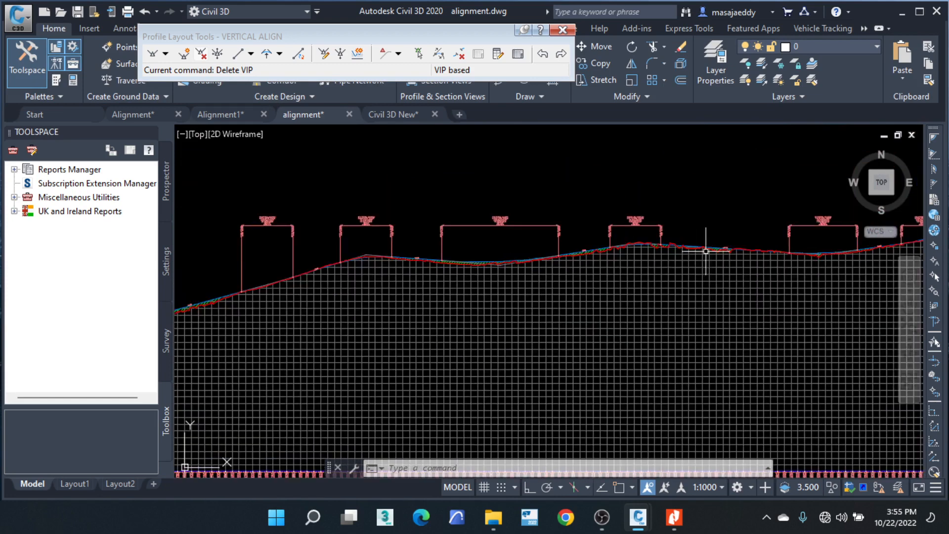
{"action": "scroll", "coordinate": [702, 257], "scroll_direction": "down", "scroll_amount": 3}
{"action": "scroll", "coordinate": [556, 318], "scroll_direction": "up", "scroll_amount": 4}
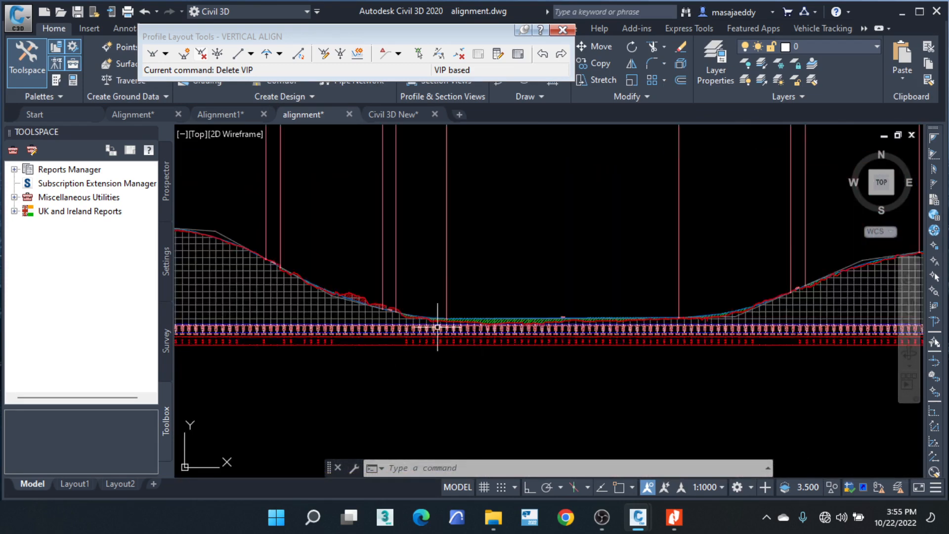
{"action": "scroll", "coordinate": [614, 314], "scroll_direction": "up", "scroll_amount": 3}
{"action": "scroll", "coordinate": [678, 318], "scroll_direction": "down", "scroll_amount": 5}
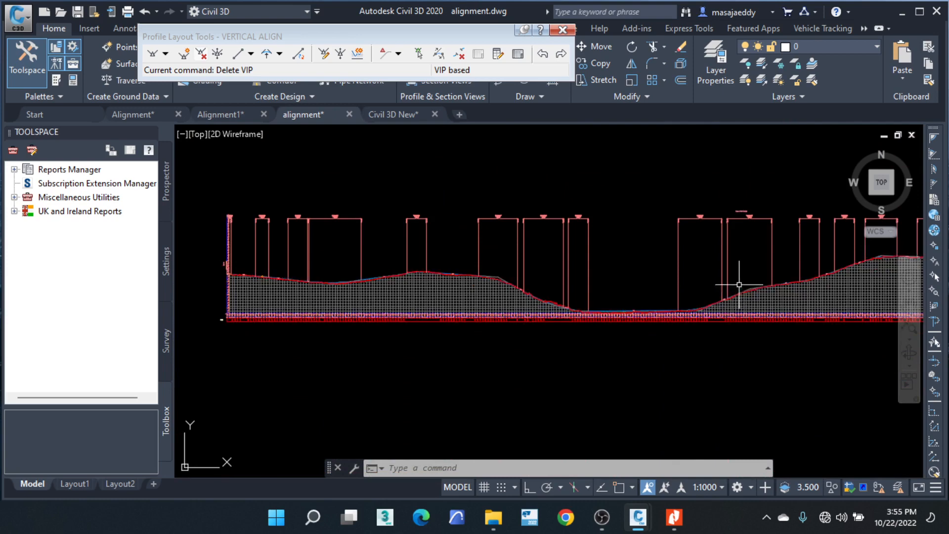
{"action": "scroll", "coordinate": [227, 272], "scroll_direction": "up", "scroll_amount": 6}
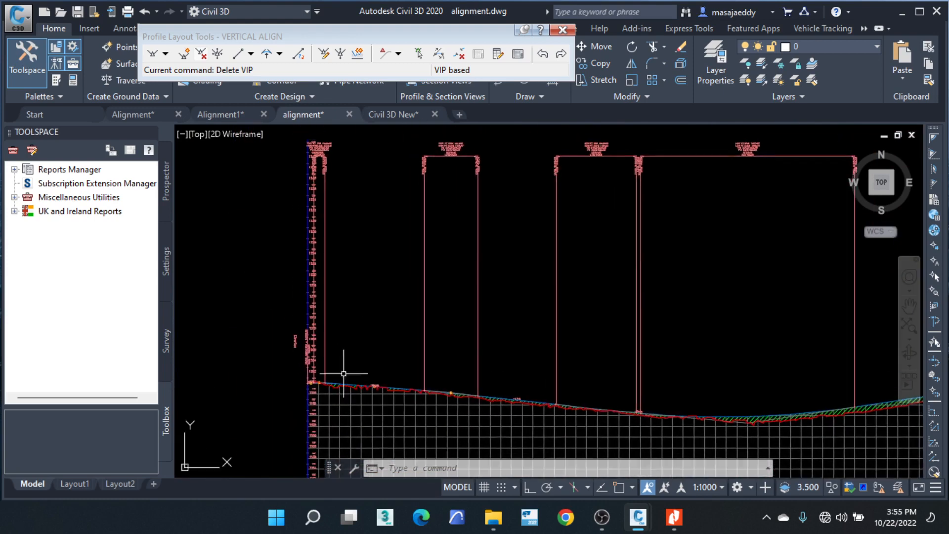
Step: Delete the VIP of the short vertical curve right after the start of the design profile
{"action": "left_click", "coordinate": [216, 53]}
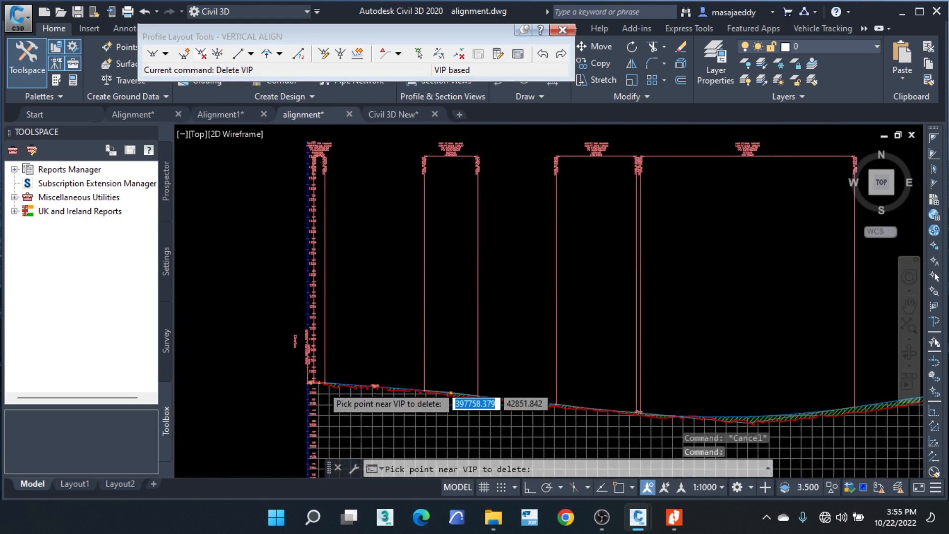
{"action": "scroll", "coordinate": [301, 383], "scroll_direction": "up", "scroll_amount": 4}
{"action": "left_click", "coordinate": [300, 378]}
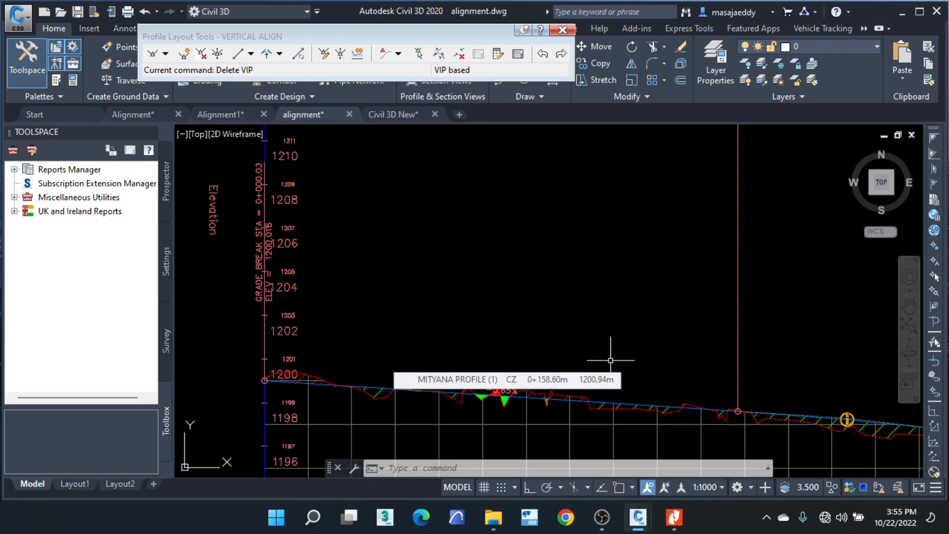
{"action": "key", "text": "Escape"}
{"action": "key", "text": "Escape"}
{"action": "key", "text": "Escape"}
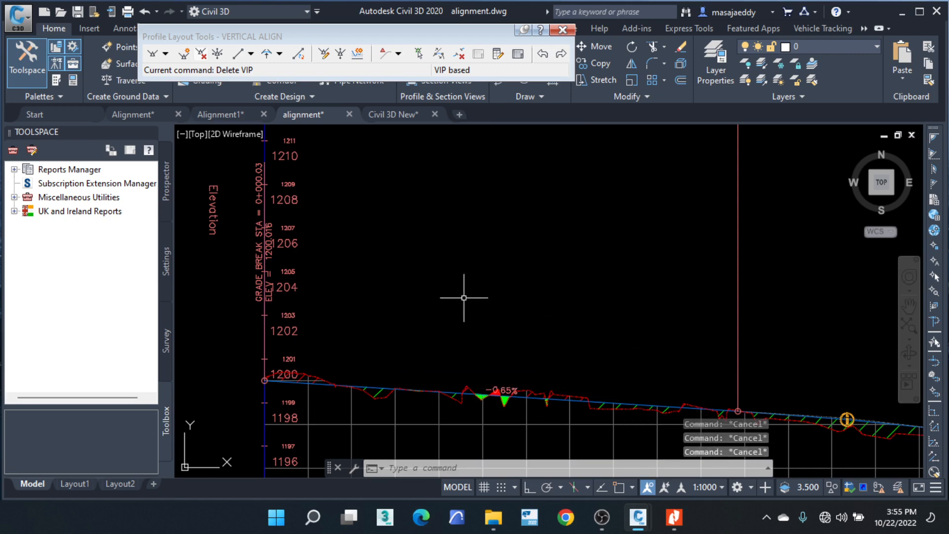
Step: Inspect the design profile from its start down to the filled low section around station 3+000
{"action": "scroll", "coordinate": [464, 297], "scroll_direction": "down", "scroll_amount": 6}
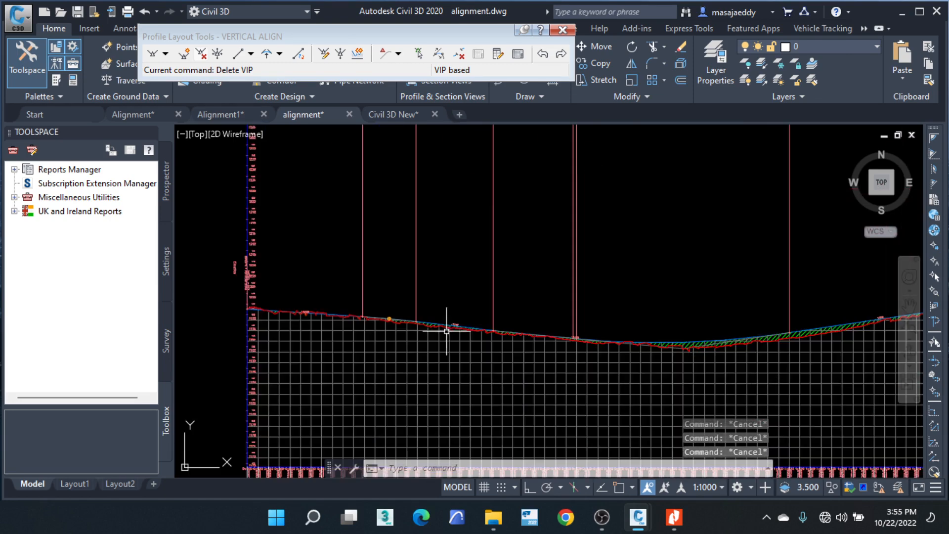
{"action": "scroll", "coordinate": [447, 330], "scroll_direction": "up", "scroll_amount": 5}
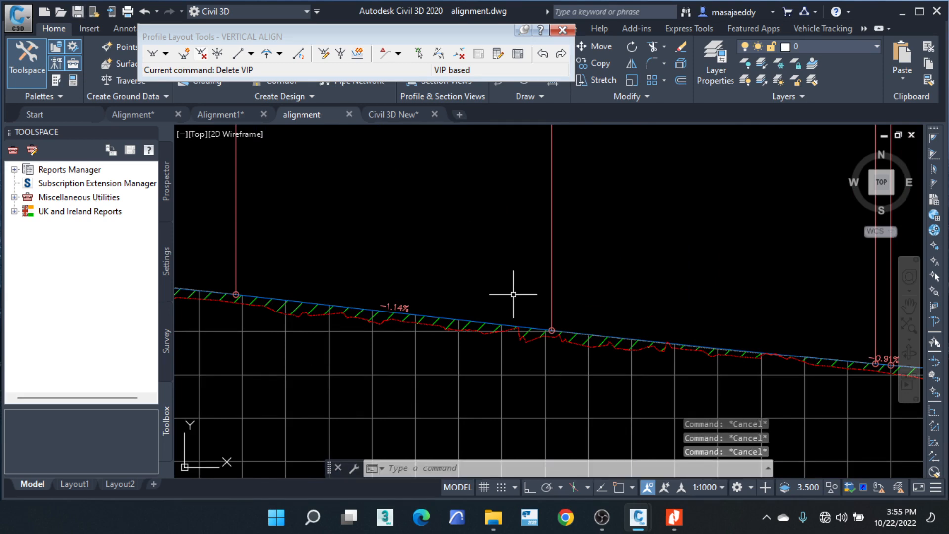
{"action": "scroll", "coordinate": [468, 277], "scroll_direction": "down", "scroll_amount": 3}
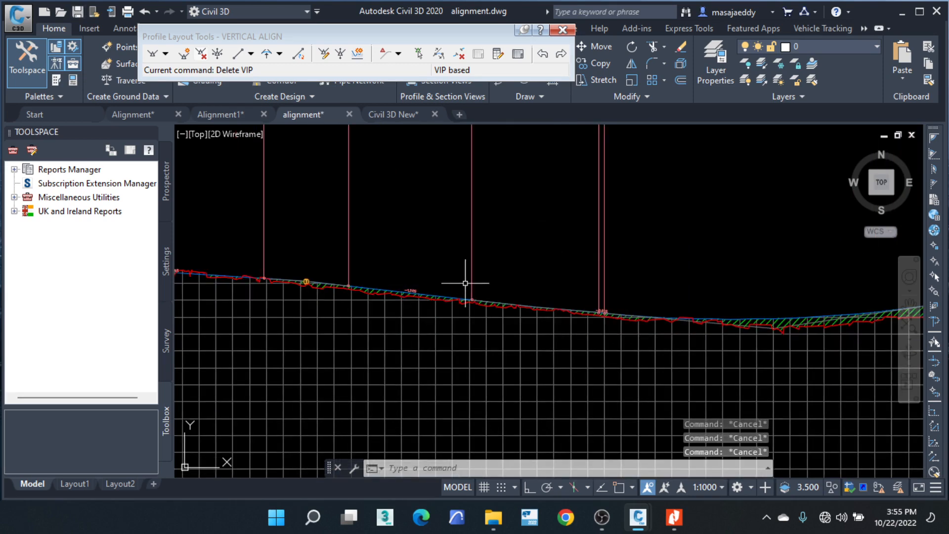
{"action": "middle_click_drag", "start_coordinate": [468, 281], "coordinate": [397, 329]}
{"action": "scroll", "coordinate": [392, 277], "scroll_direction": "down", "scroll_amount": 5}
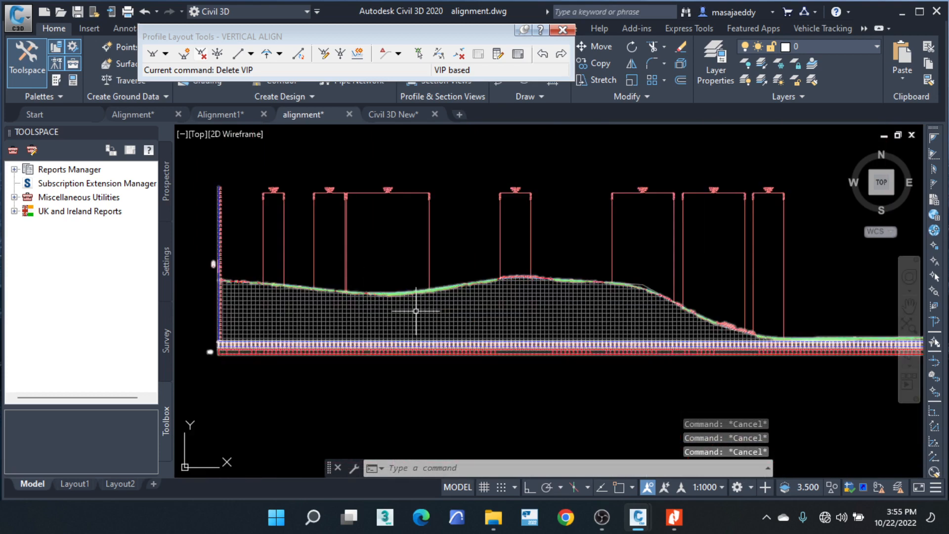
{"action": "middle_click_drag", "start_coordinate": [858, 357], "coordinate": [840, 360]}
{"action": "scroll", "coordinate": [760, 341], "scroll_direction": "up", "scroll_amount": 8}
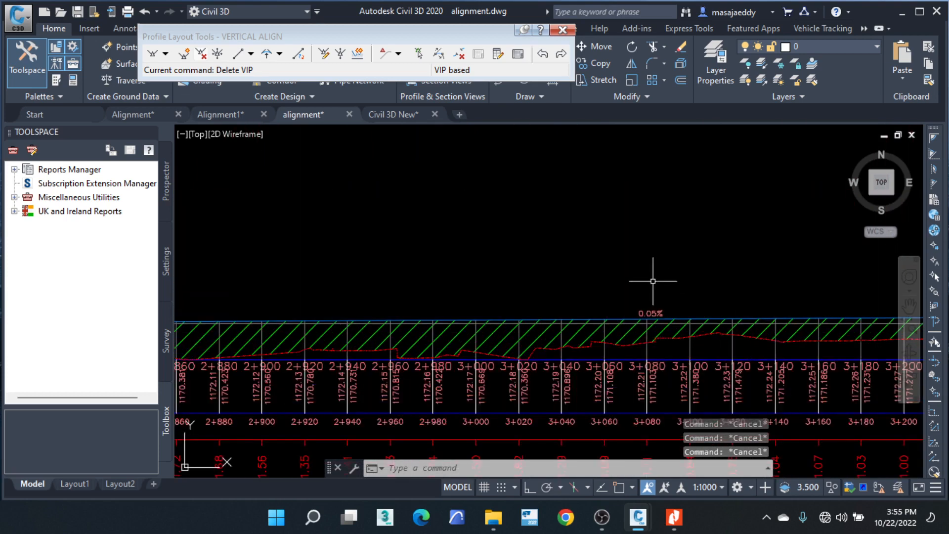
{"action": "scroll", "coordinate": [492, 229], "scroll_direction": "down", "scroll_amount": 6}
{"action": "middle_click_drag", "start_coordinate": [417, 203], "coordinate": [419, 208]}
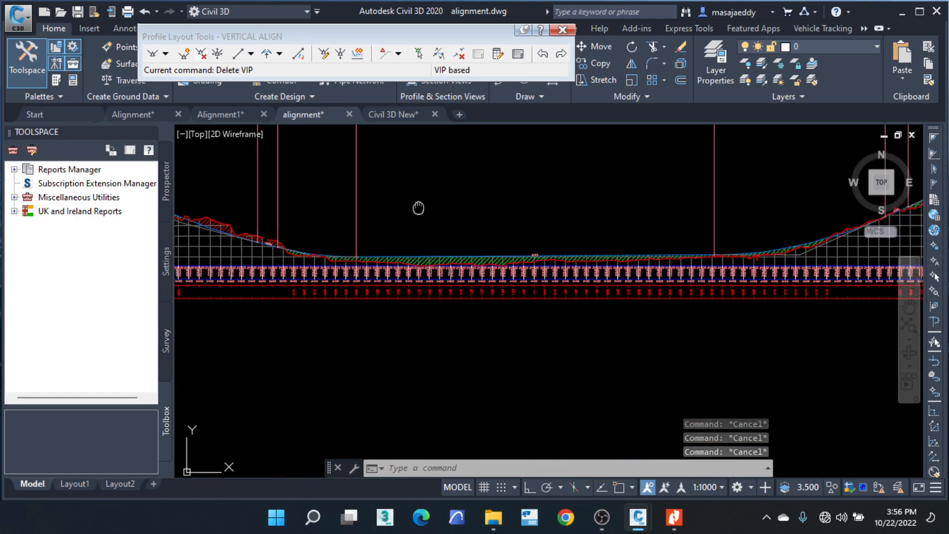
Step: Switch to the Alignment1 drawing and examine the grades at the start of its design profile
{"action": "left_click", "coordinate": [220, 114]}
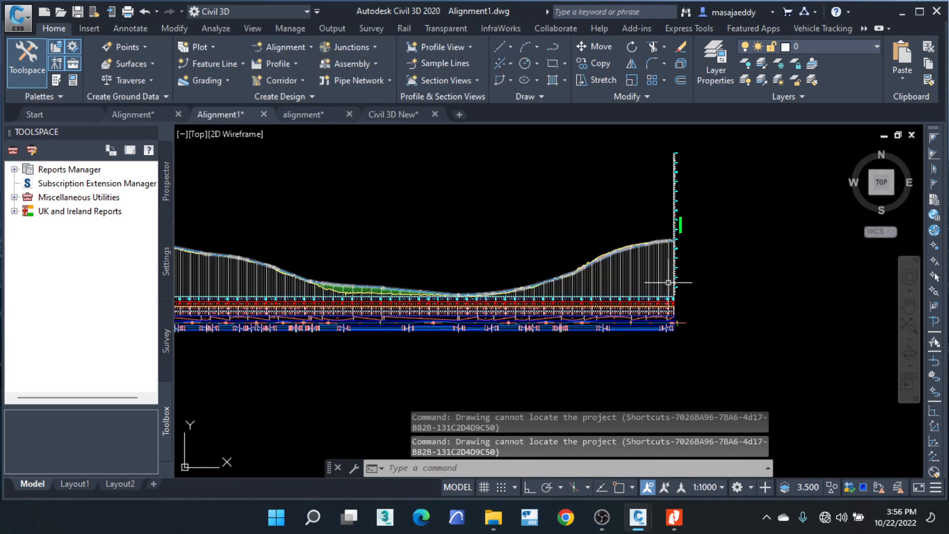
{"action": "scroll", "coordinate": [256, 234], "scroll_direction": "up", "scroll_amount": 5}
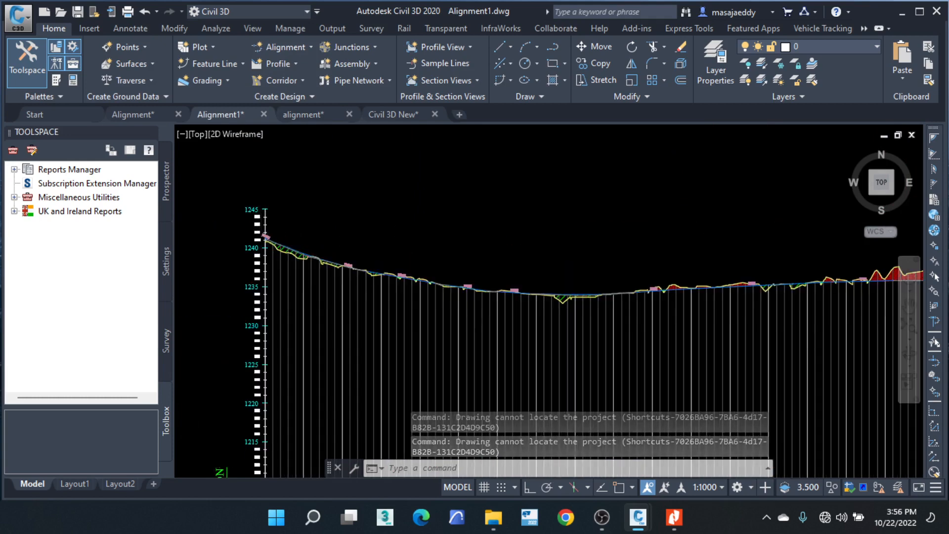
{"action": "scroll", "coordinate": [264, 240], "scroll_direction": "up", "scroll_amount": 8}
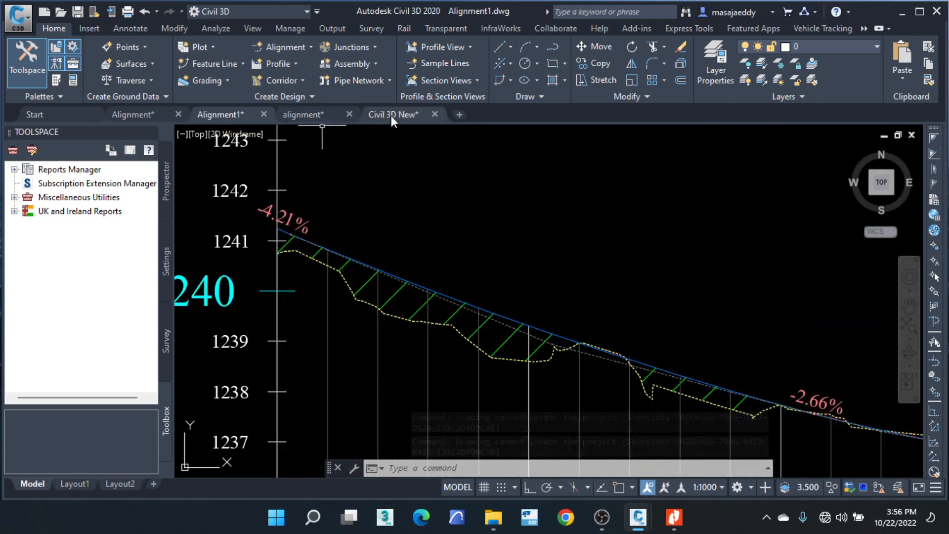
Step: Switch to the alignment drawing and examine the design profile's first grade against the ground line at the start station
{"action": "left_click", "coordinate": [313, 115]}
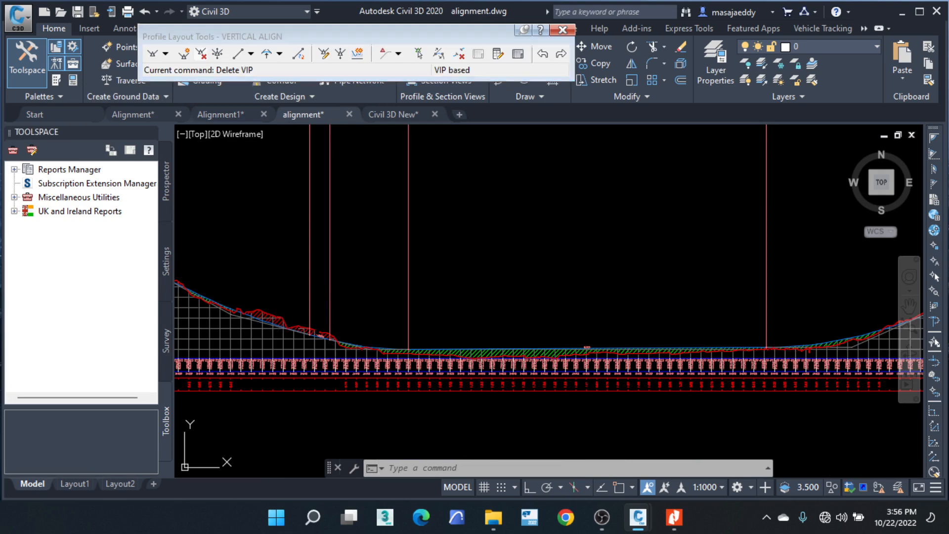
{"action": "middle_click_drag", "start_coordinate": [301, 320], "coordinate": [628, 358]}
{"action": "scroll", "coordinate": [684, 336], "scroll_direction": "down", "scroll_amount": 2}
{"action": "middle_click_drag", "start_coordinate": [288, 280], "coordinate": [649, 287]}
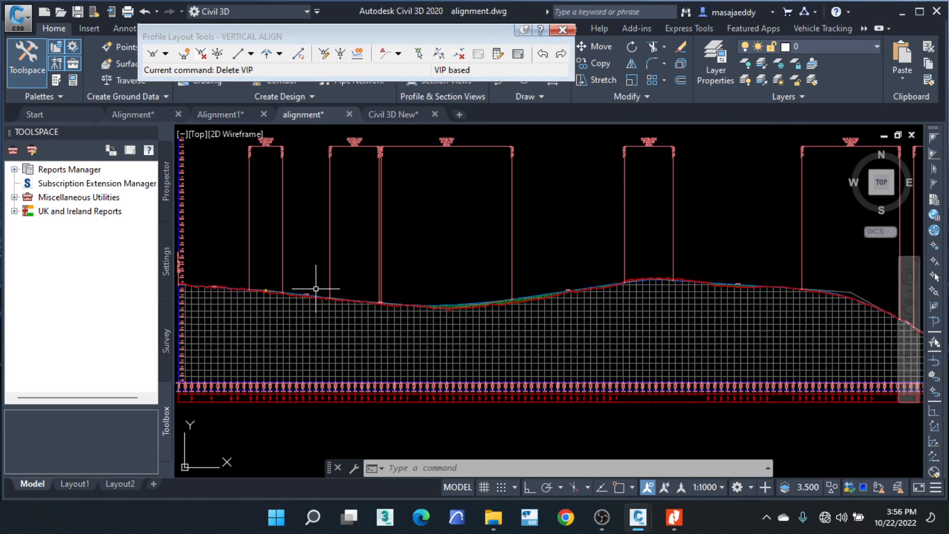
{"action": "middle_click_drag", "start_coordinate": [316, 288], "coordinate": [650, 305]}
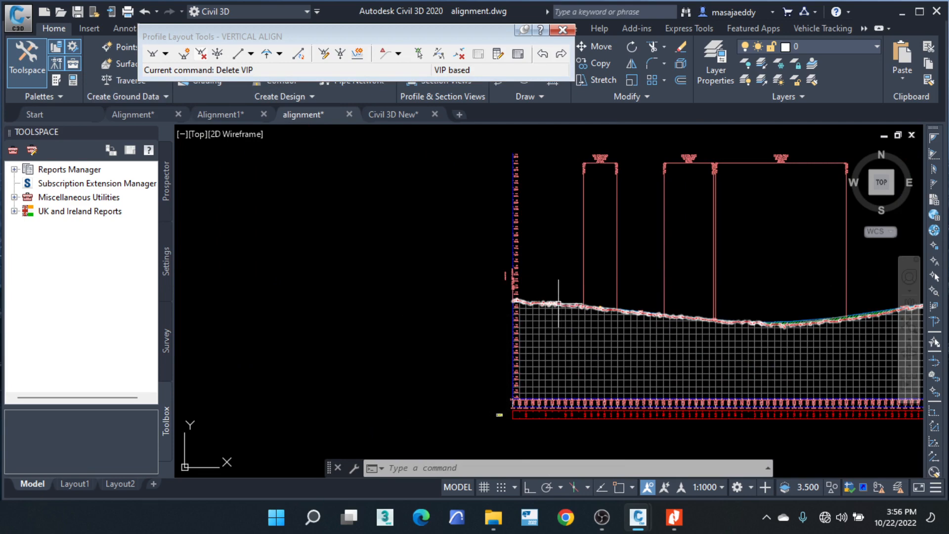
{"action": "scroll", "coordinate": [555, 303], "scroll_direction": "up", "scroll_amount": 6}
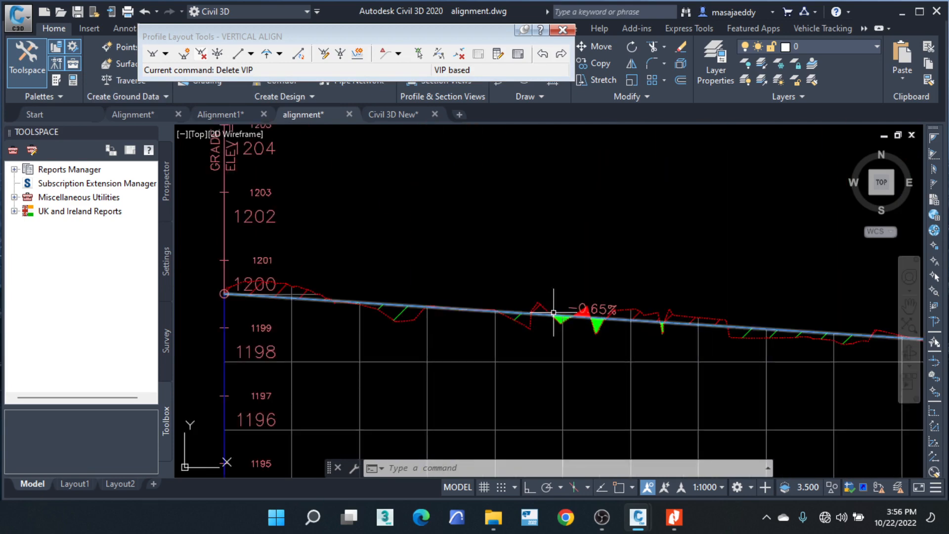
{"action": "left_click", "coordinate": [615, 317]}
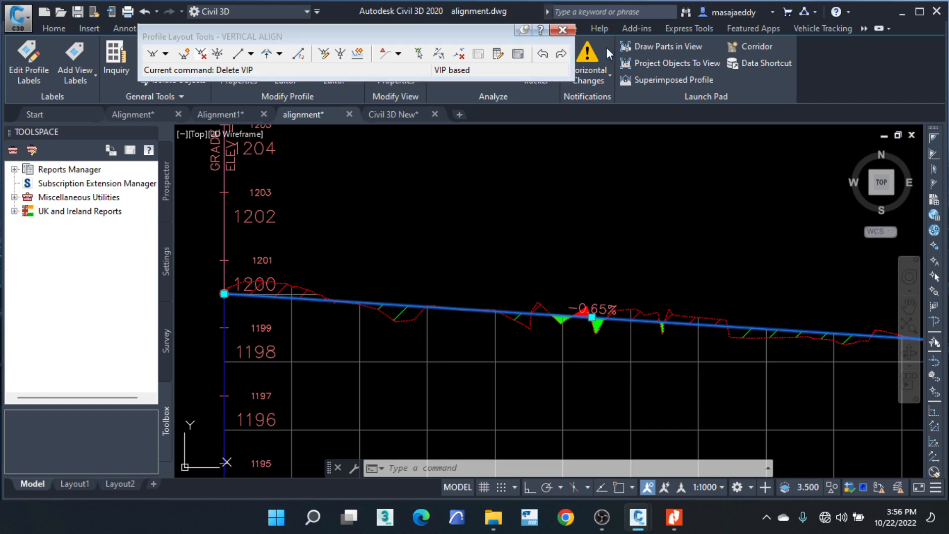
{"action": "key", "text": "Escape"}
{"action": "key", "text": "Escape"}
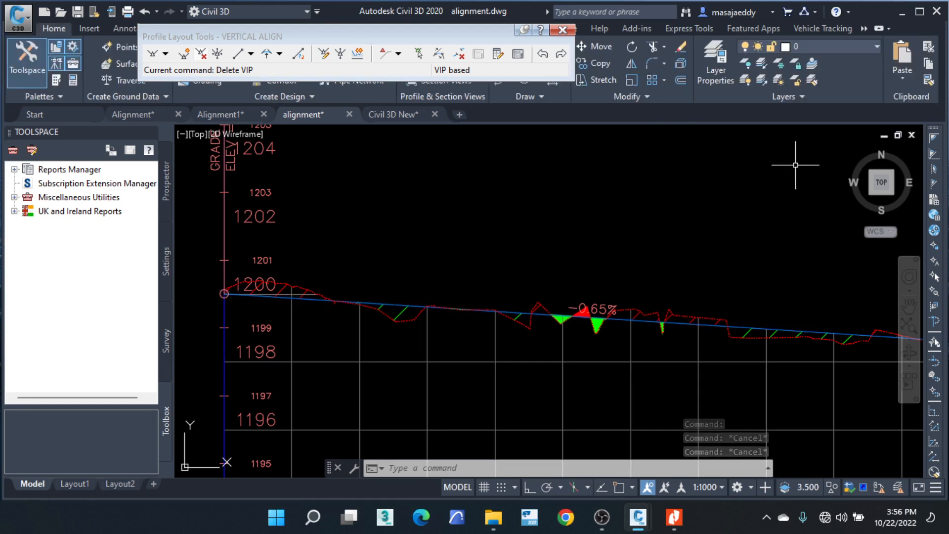
Step: Inspect the cut and fill along the design profile from its first grade label through the first vertical curves
{"action": "scroll", "coordinate": [592, 297], "scroll_direction": "up", "scroll_amount": 4}
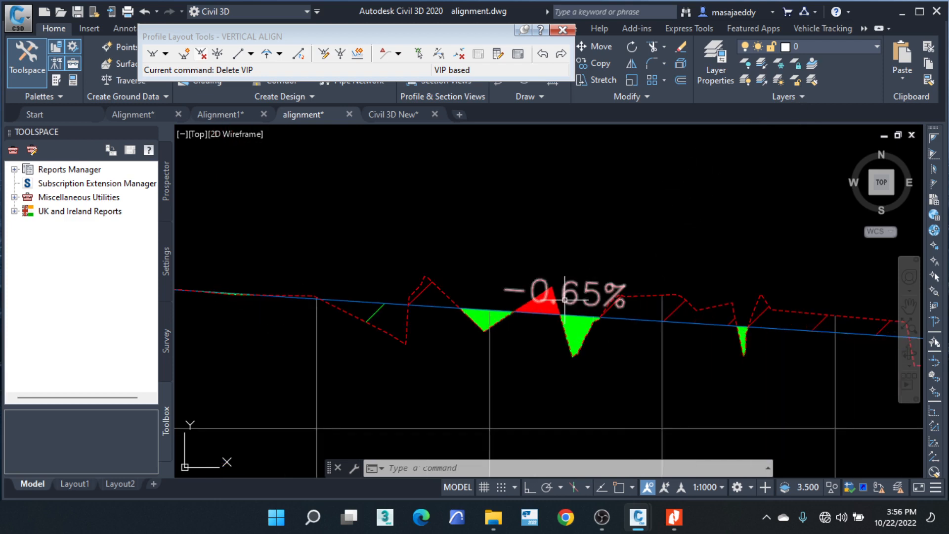
{"action": "scroll", "coordinate": [563, 295], "scroll_direction": "down", "scroll_amount": 3}
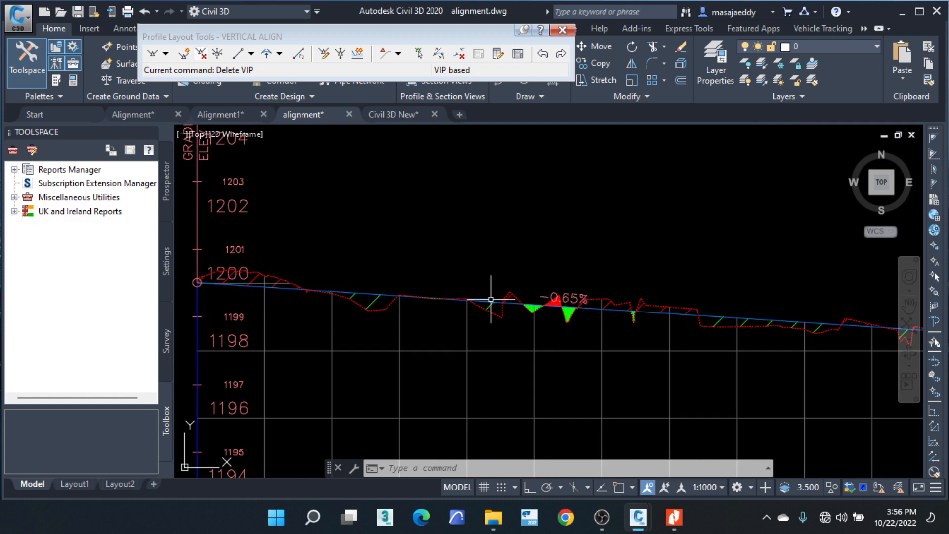
{"action": "scroll", "coordinate": [364, 261], "scroll_direction": "down", "scroll_amount": 5}
{"action": "scroll", "coordinate": [477, 313], "scroll_direction": "down", "scroll_amount": 5}
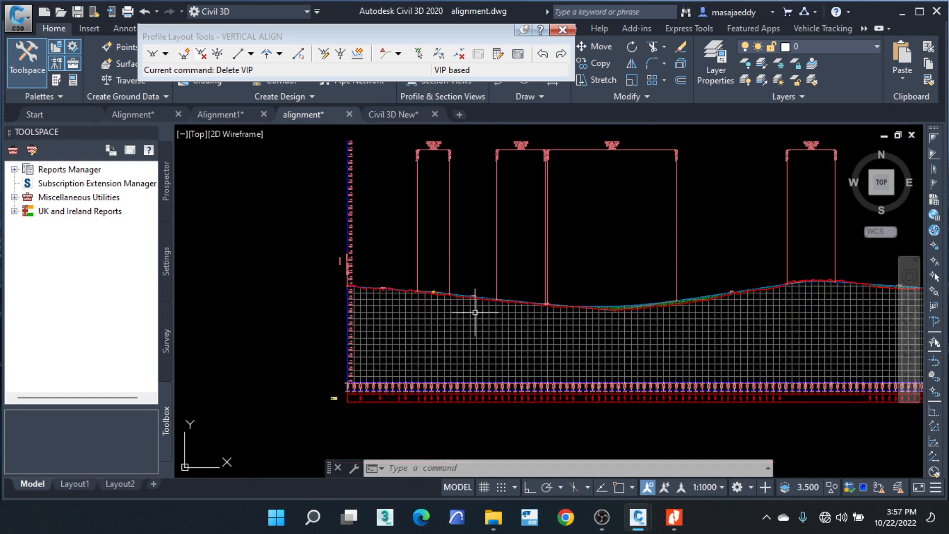
{"action": "scroll", "coordinate": [553, 178], "scroll_direction": "up", "scroll_amount": 6}
{"action": "scroll", "coordinate": [519, 271], "scroll_direction": "down", "scroll_amount": 5}
{"action": "scroll", "coordinate": [494, 339], "scroll_direction": "up", "scroll_amount": 8}
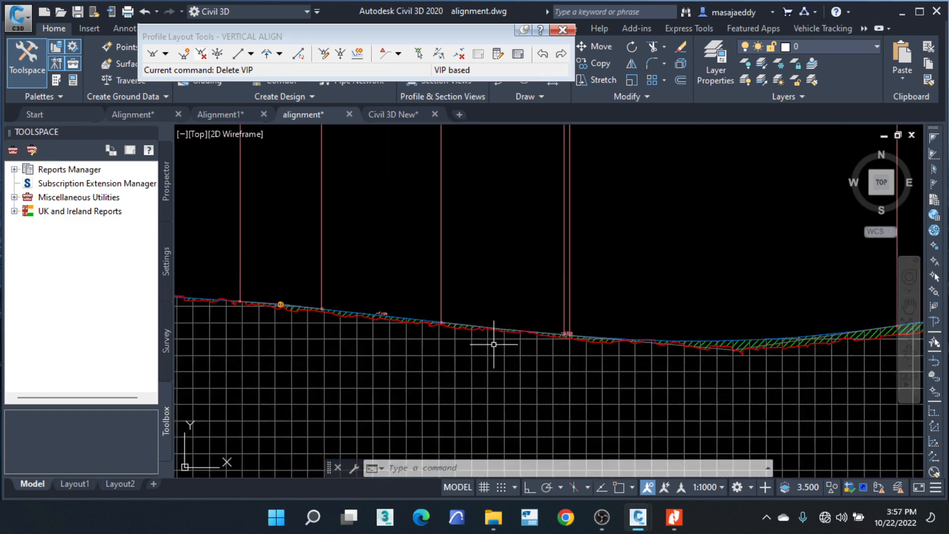
Step: Switch to Nitro Pro and check the gradient limits for rolling terrain in Table 4-5 of the Geometric Design Manual
{"action": "left_click", "coordinate": [674, 517]}
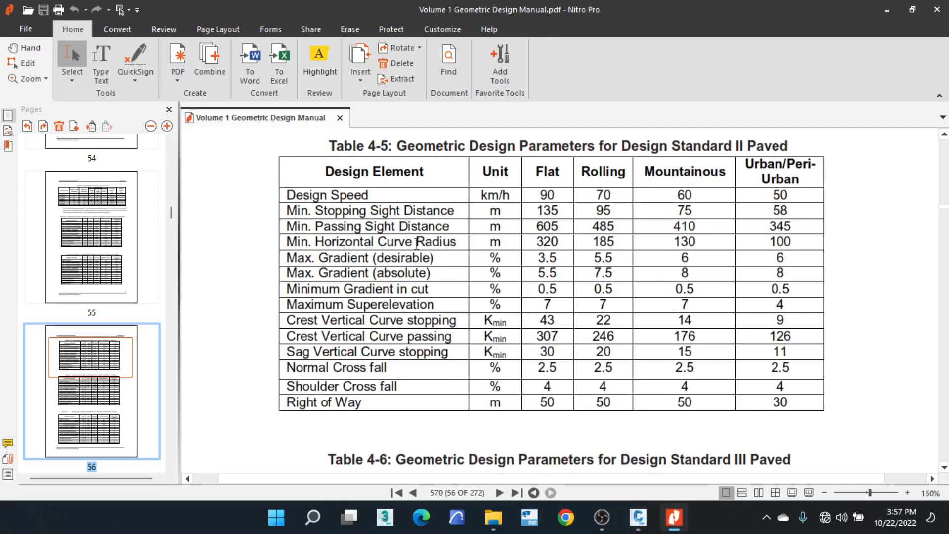
{"action": "scroll", "coordinate": [417, 242], "scroll_direction": "down", "scroll_amount": 12}
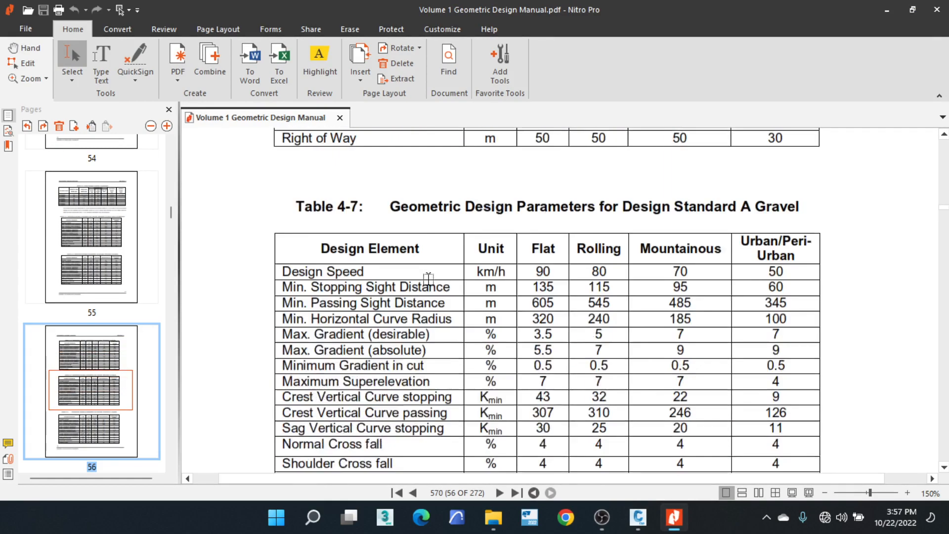
{"action": "scroll", "coordinate": [428, 279], "scroll_direction": "down", "scroll_amount": 3}
{"action": "scroll", "coordinate": [433, 281], "scroll_direction": "up", "scroll_amount": 6}
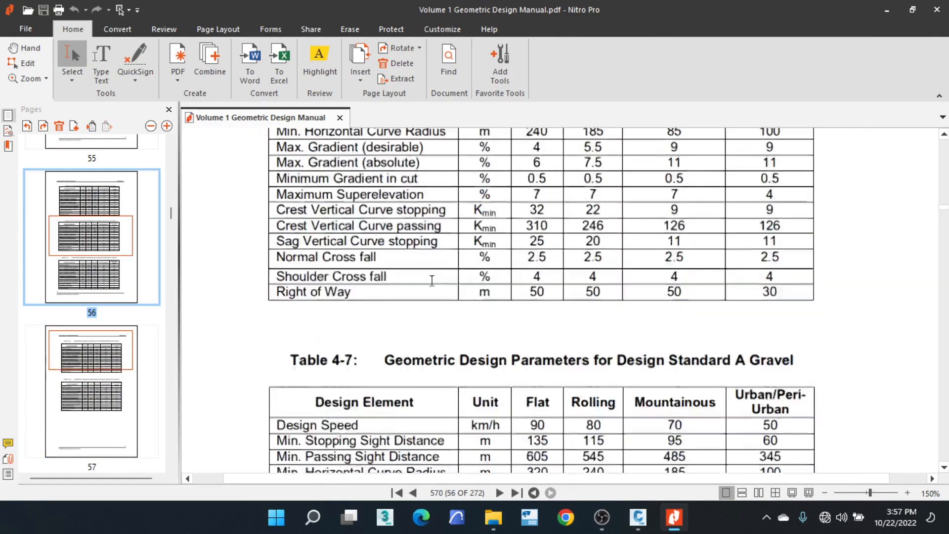
{"action": "scroll", "coordinate": [432, 280], "scroll_direction": "up", "scroll_amount": 5}
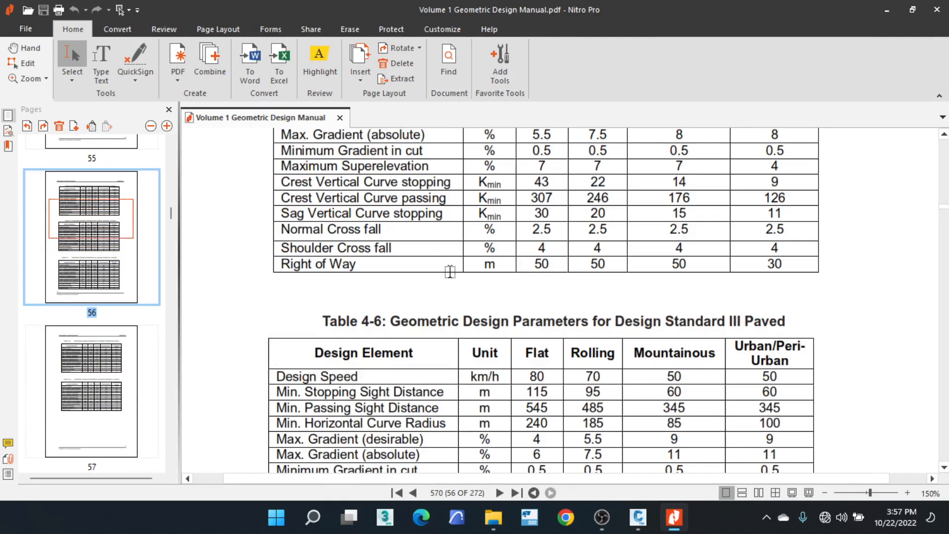
{"action": "scroll", "coordinate": [450, 271], "scroll_direction": "up", "scroll_amount": 3}
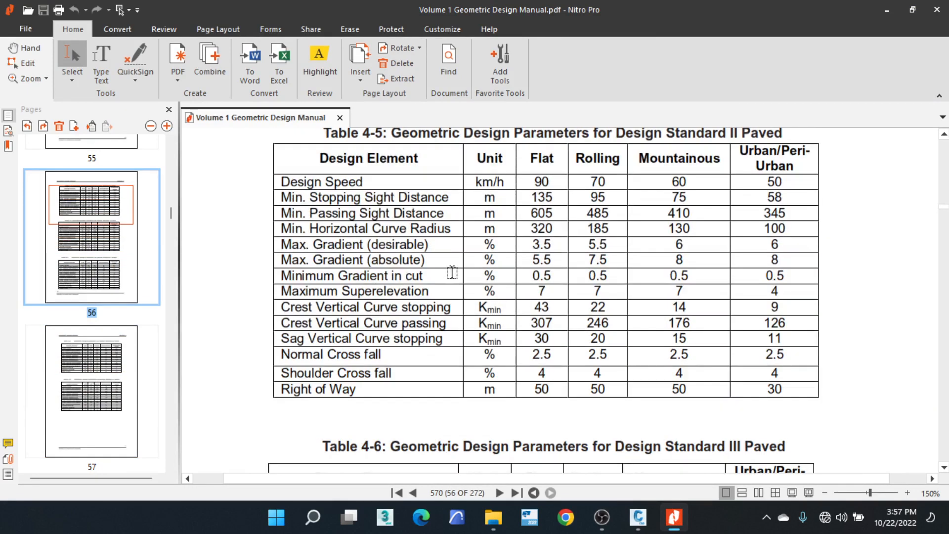
{"action": "scroll", "coordinate": [529, 255], "scroll_direction": "up", "scroll_amount": 1}
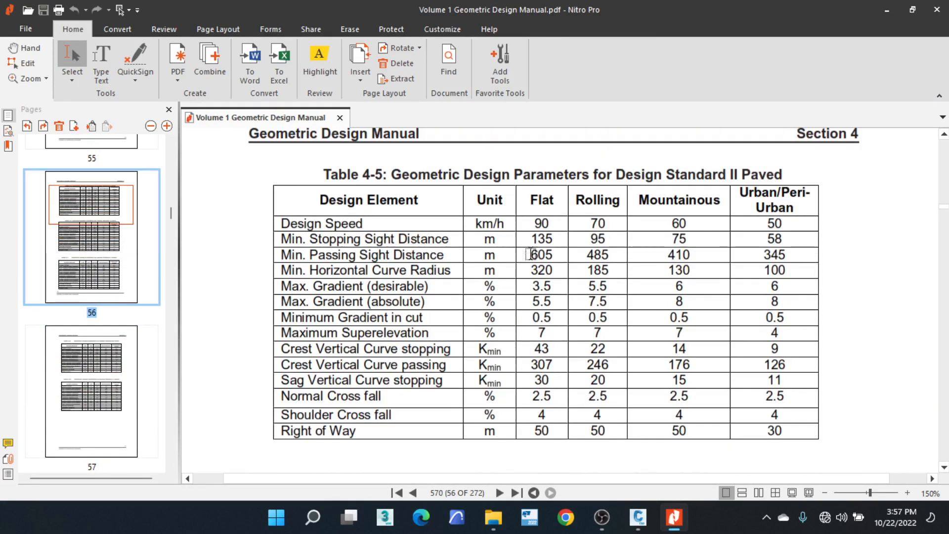
{"action": "double_click", "coordinate": [594, 302]}
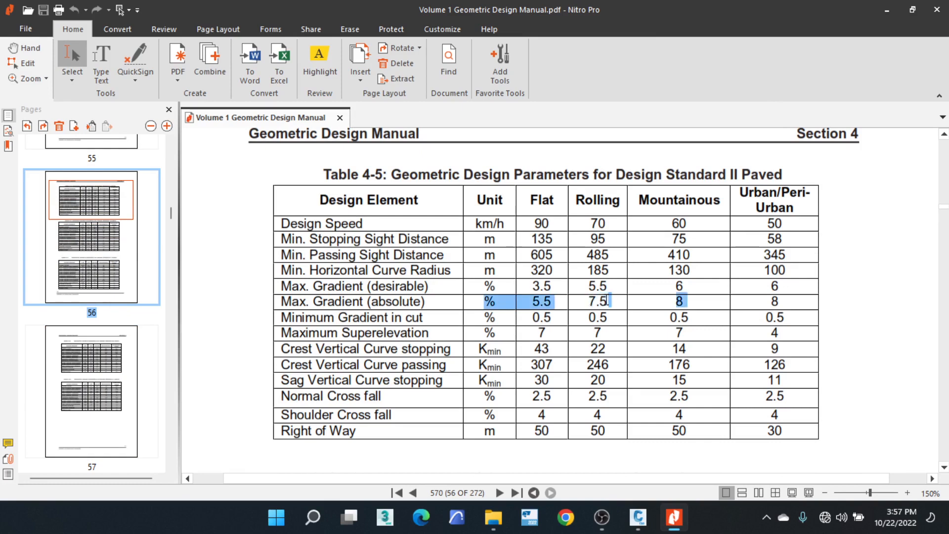
{"action": "left_click", "coordinate": [612, 314]}
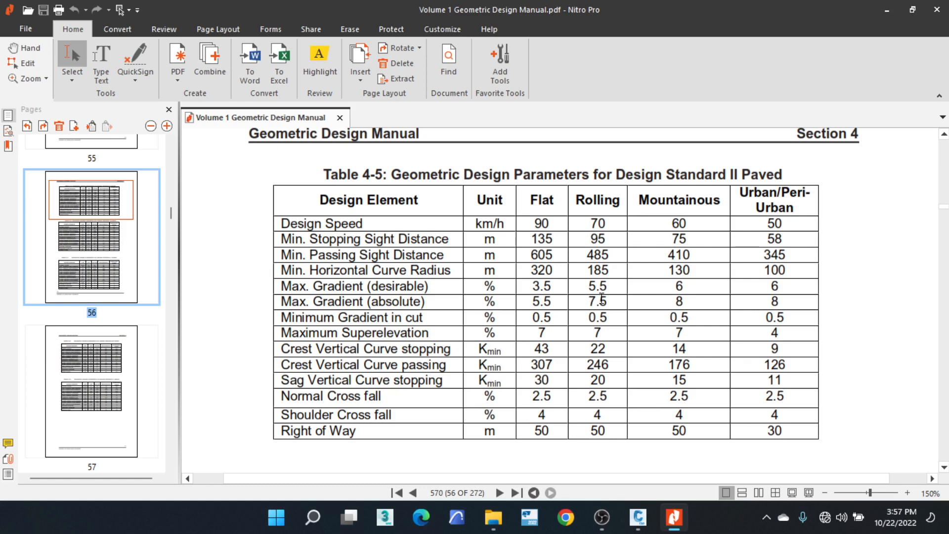
Step: Return to Civil 3D and dismiss all horizontal-change notifications on the VERTICAL ALIGN design profile
{"action": "left_click", "coordinate": [891, 10]}
{"action": "scroll", "coordinate": [584, 281], "scroll_direction": "down", "scroll_amount": 5}
{"action": "middle_click_drag", "start_coordinate": [384, 297], "coordinate": [398, 296]}
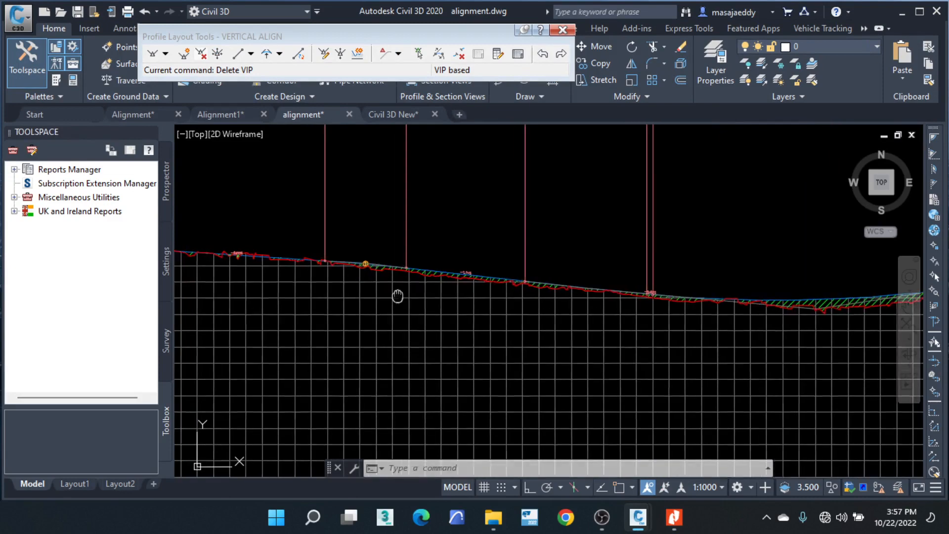
{"action": "scroll", "coordinate": [483, 272], "scroll_direction": "up", "scroll_amount": 6}
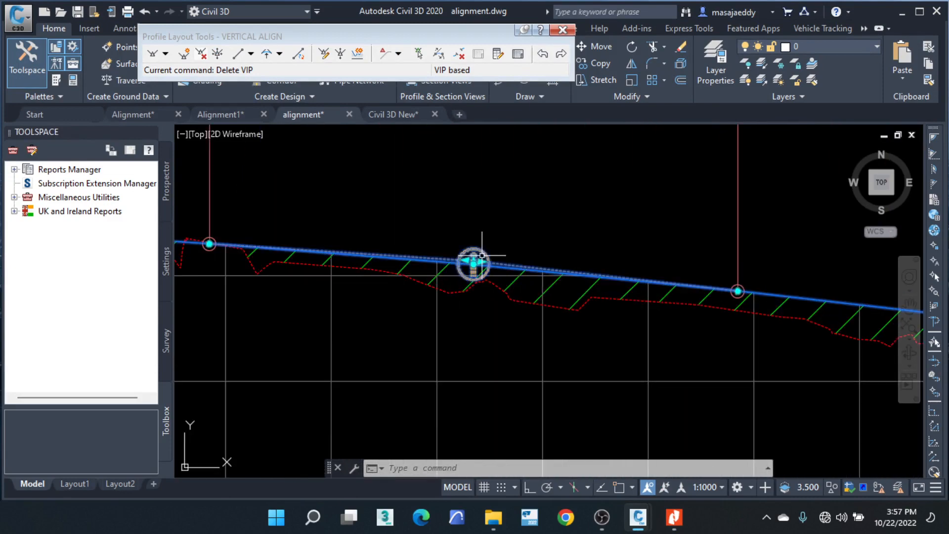
{"action": "left_click", "coordinate": [482, 255]}
{"action": "left_click", "coordinate": [609, 73]}
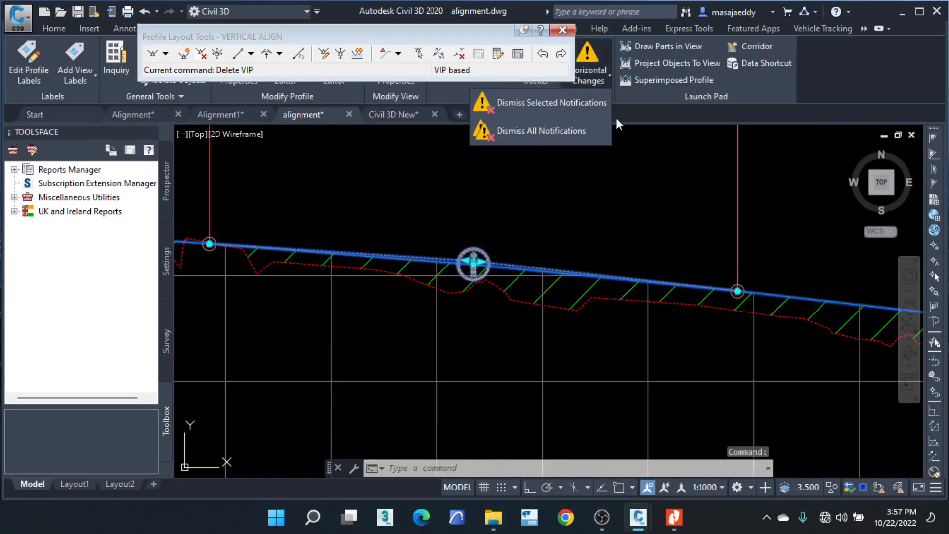
{"action": "left_click", "coordinate": [565, 138]}
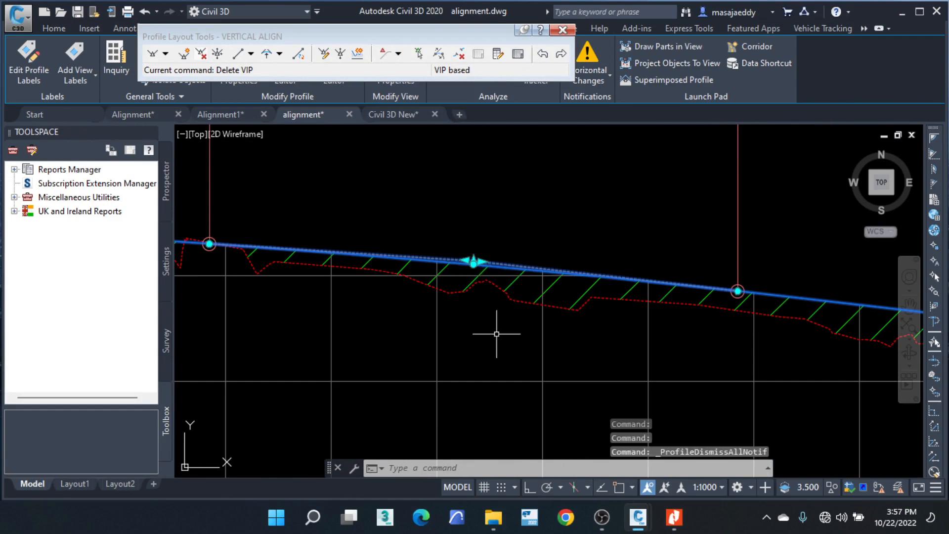
{"action": "key", "text": "Escape"}
{"action": "key", "text": "Escape"}
{"action": "scroll", "coordinate": [496, 333], "scroll_direction": "down", "scroll_amount": 5}
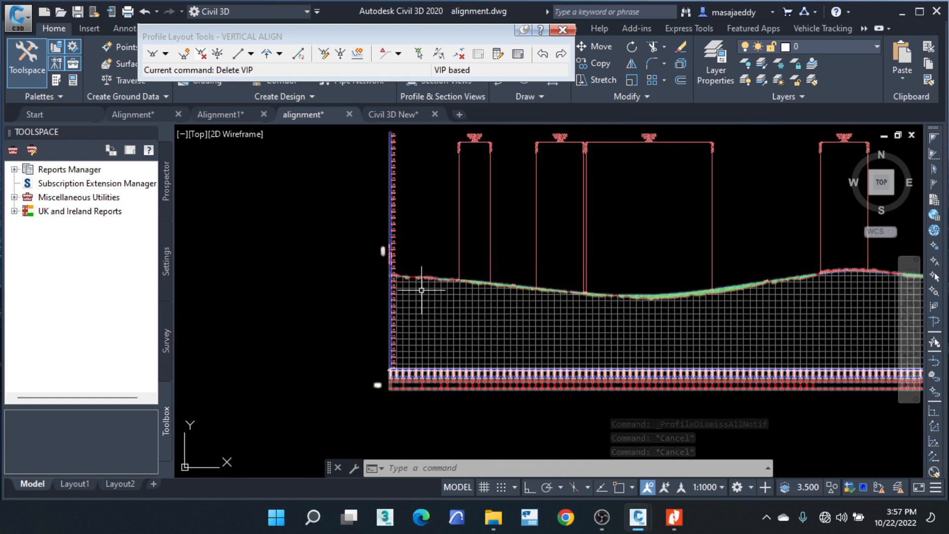
{"action": "scroll", "coordinate": [473, 279], "scroll_direction": "up", "scroll_amount": 3}
{"action": "mouse_move", "coordinate": [477, 280]}
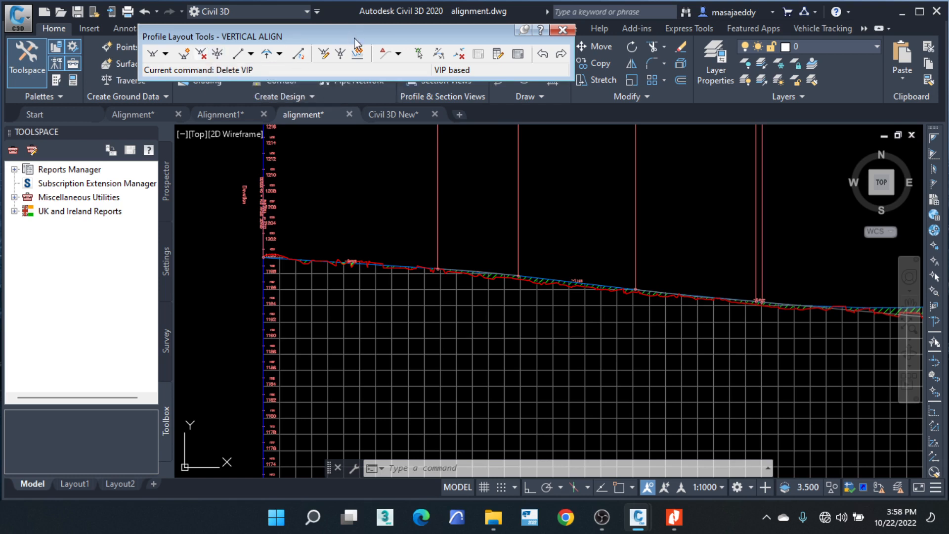
{"action": "left_click", "coordinate": [280, 55]}
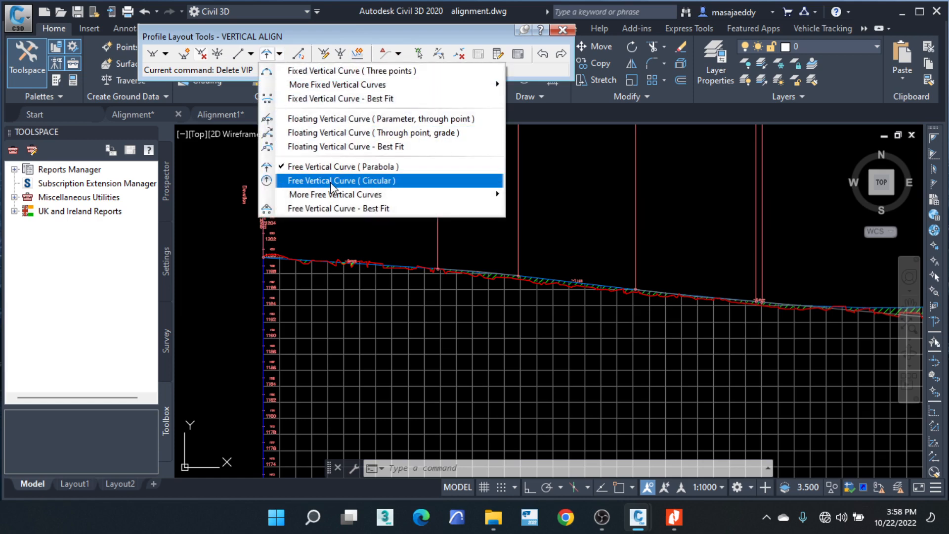
{"action": "left_click", "coordinate": [352, 169]}
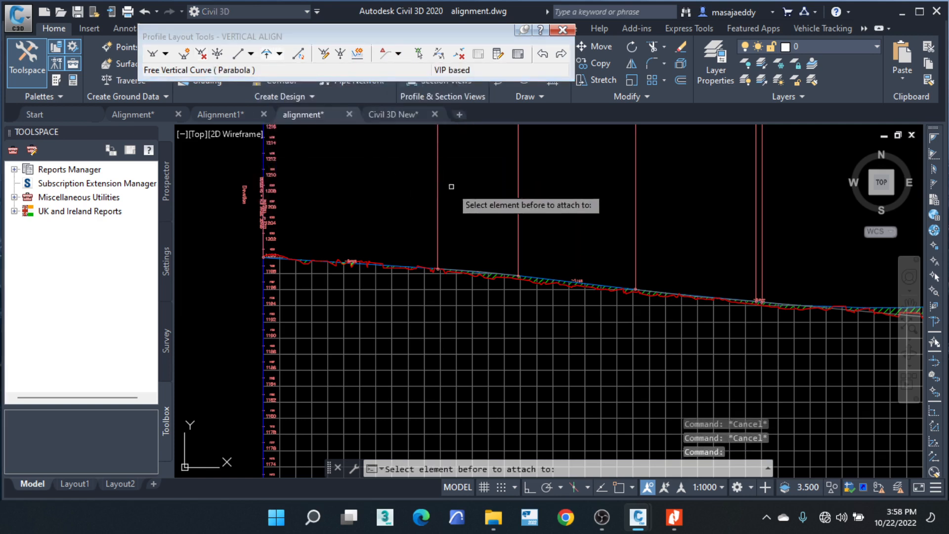
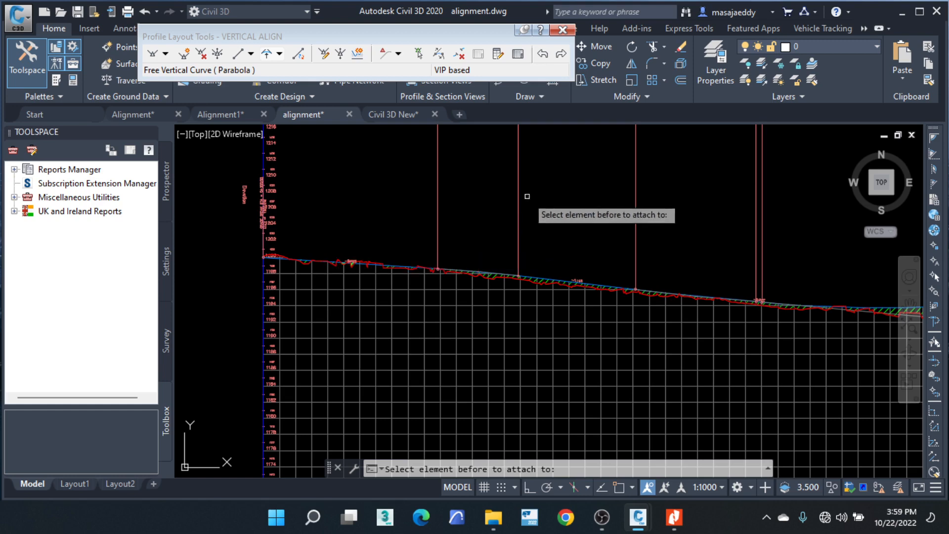
{"action": "scroll", "coordinate": [515, 341], "scroll_direction": "down", "scroll_amount": 3}
{"action": "scroll", "coordinate": [473, 246], "scroll_direction": "up", "scroll_amount": 5}
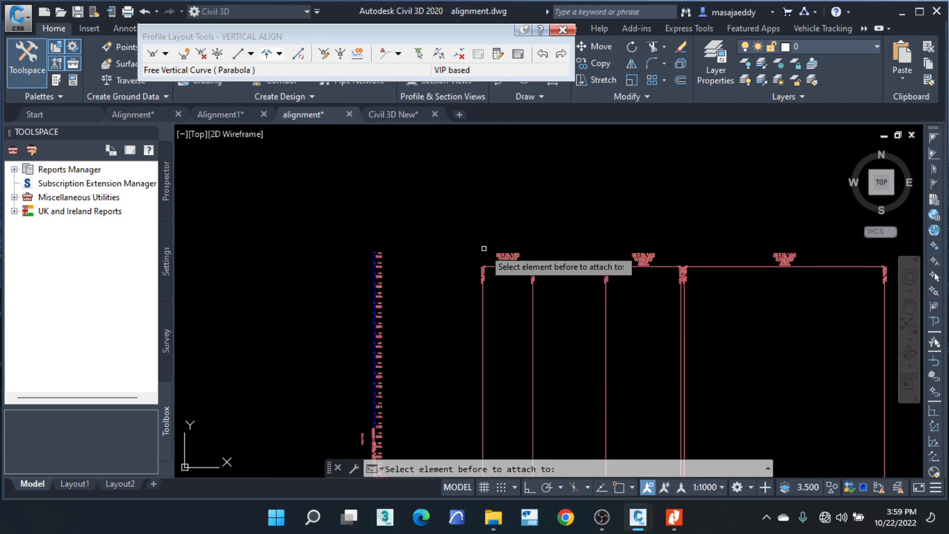
{"action": "scroll", "coordinate": [523, 262], "scroll_direction": "up", "scroll_amount": 4}
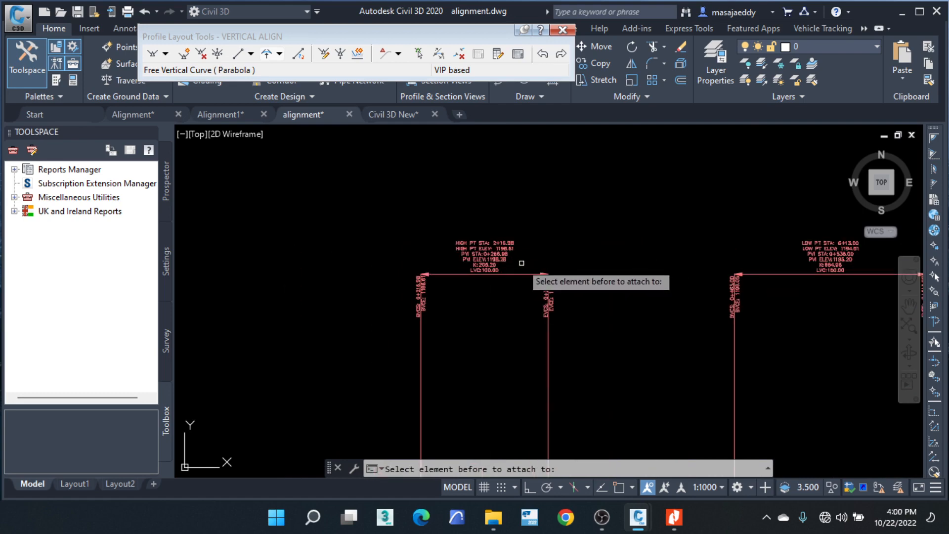
{"action": "scroll", "coordinate": [557, 265], "scroll_direction": "down", "scroll_amount": 5}
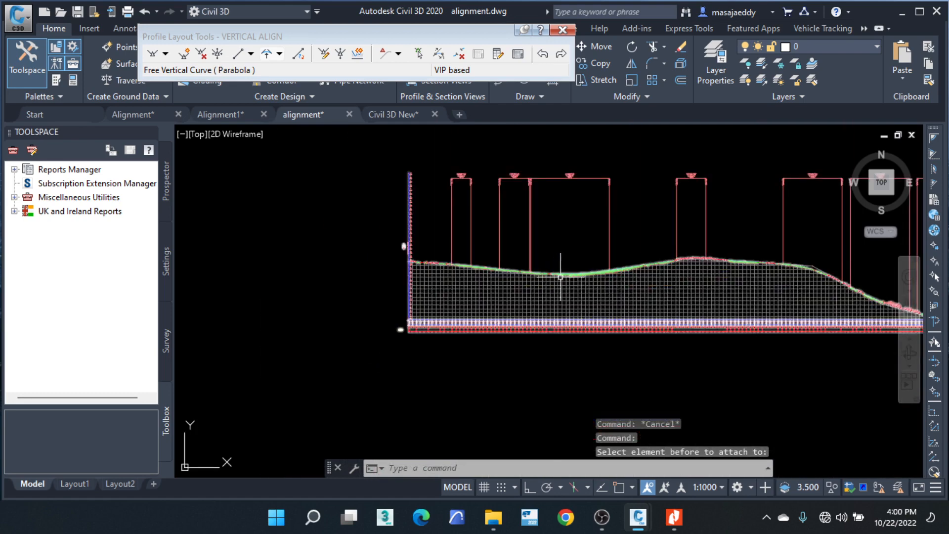
Step: Examine the tangent grade between the first two vertical curves and review the design profile onward to the filled low section
{"action": "scroll", "coordinate": [487, 272], "scroll_direction": "up", "scroll_amount": 6}
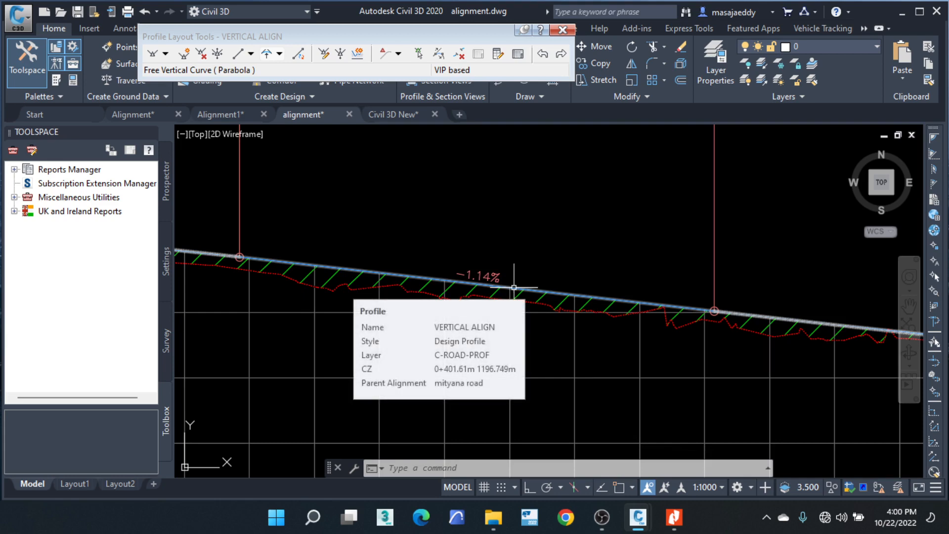
{"action": "scroll", "coordinate": [399, 286], "scroll_direction": "down", "scroll_amount": 5}
{"action": "middle_click_drag", "start_coordinate": [614, 290], "coordinate": [371, 313]}
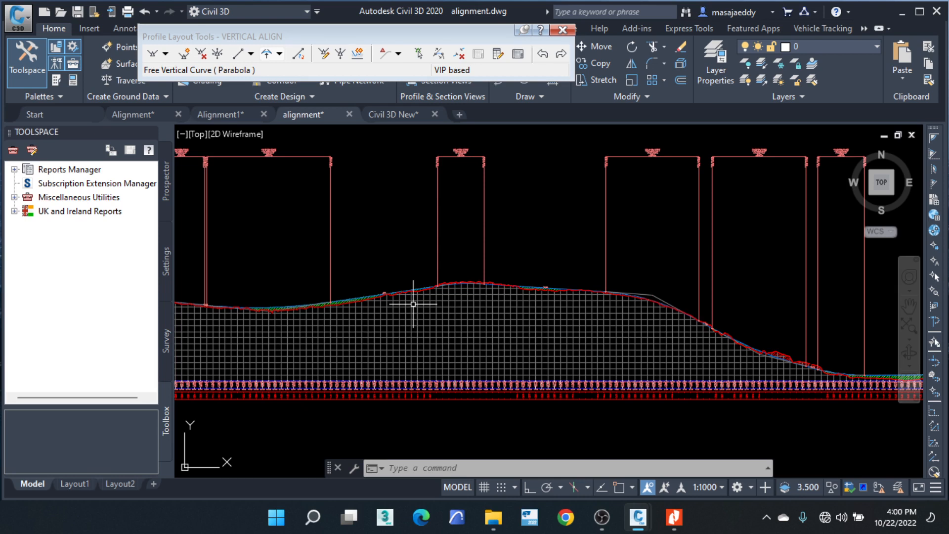
{"action": "scroll", "coordinate": [549, 252], "scroll_direction": "down", "scroll_amount": 2}
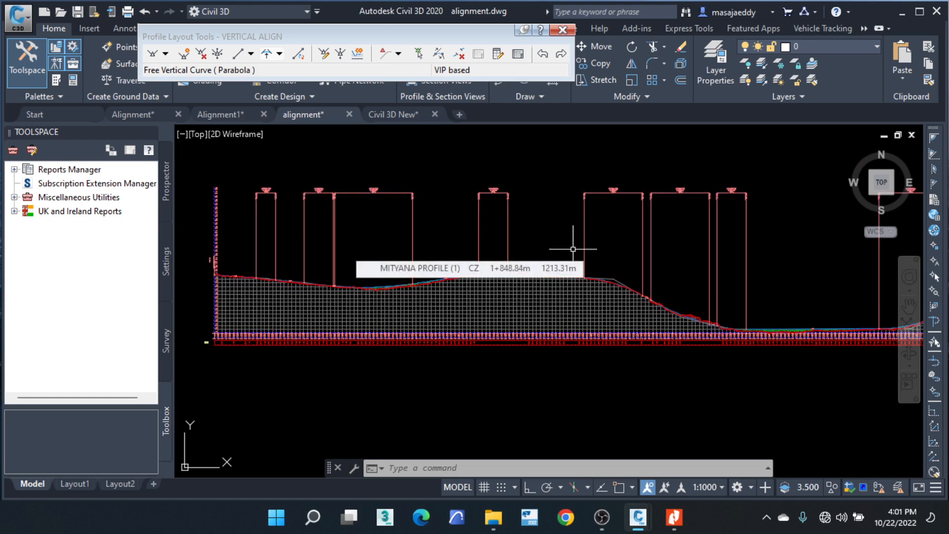
{"action": "middle_click_drag", "start_coordinate": [773, 315], "coordinate": [599, 303]}
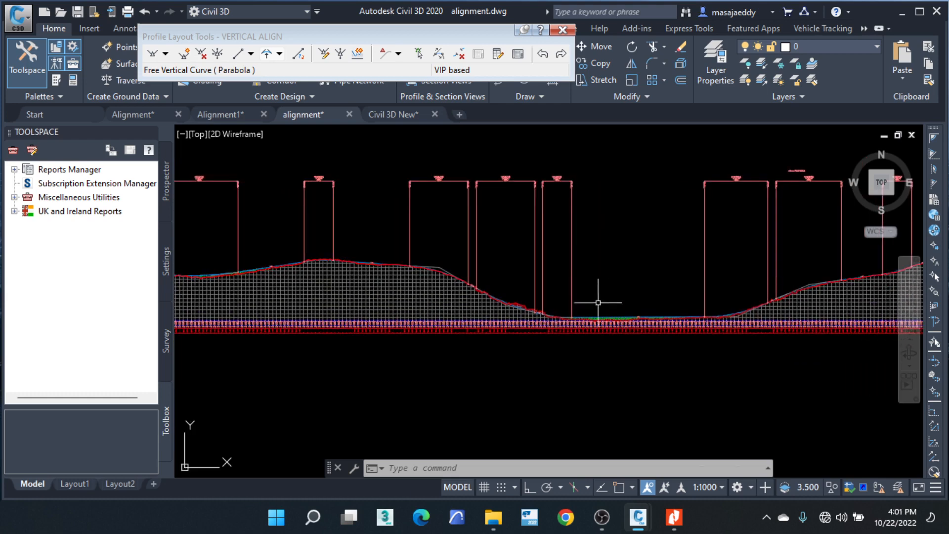
{"action": "scroll", "coordinate": [598, 302], "scroll_direction": "up", "scroll_amount": 3}
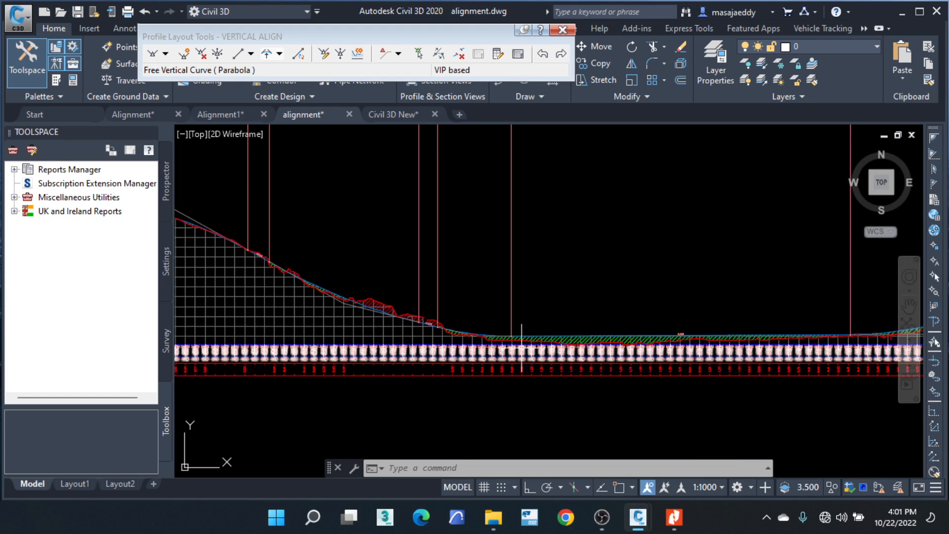
Step: Review the VERTICAL ALIGN design profile across the flat filled section and the climb beyond it
{"action": "scroll", "coordinate": [522, 347], "scroll_direction": "down", "scroll_amount": 3}
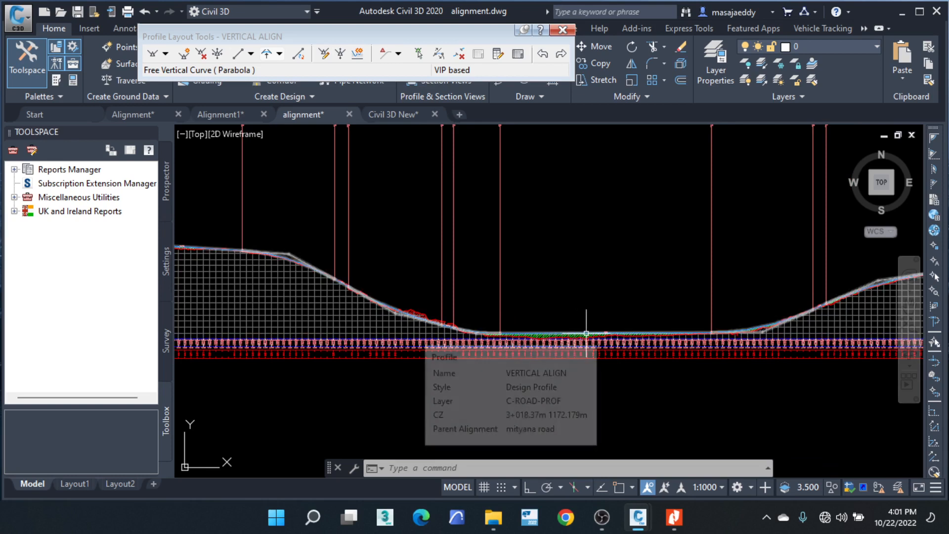
{"action": "scroll", "coordinate": [587, 333], "scroll_direction": "up", "scroll_amount": 5}
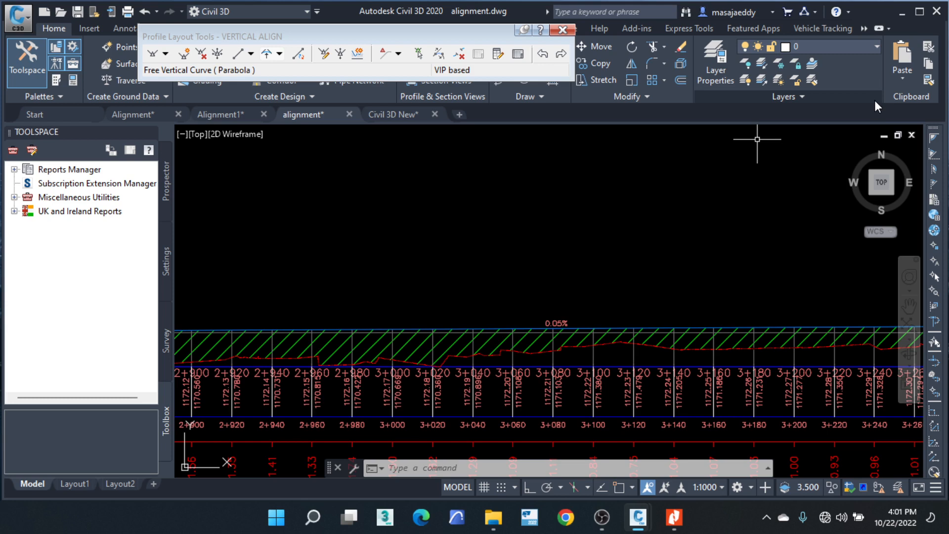
{"action": "scroll", "coordinate": [407, 320], "scroll_direction": "down", "scroll_amount": 5}
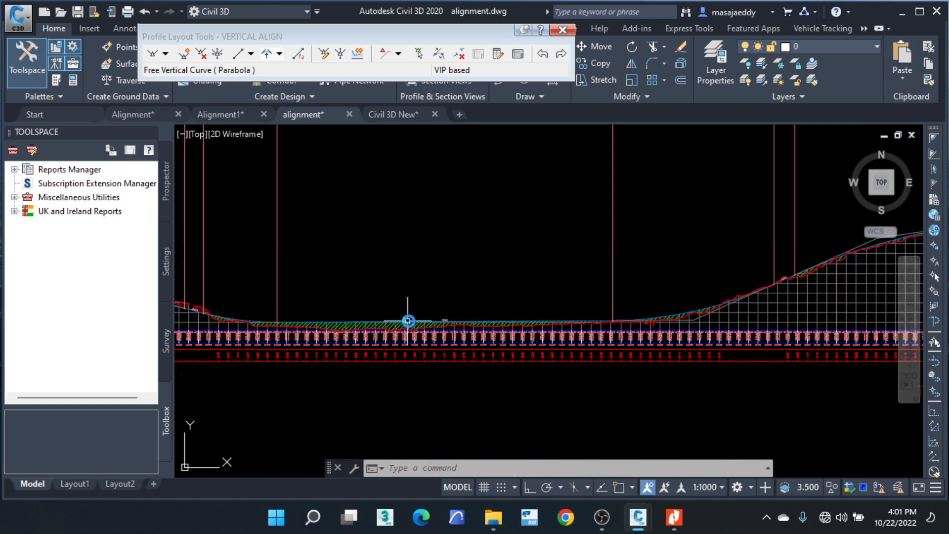
{"action": "scroll", "coordinate": [675, 332], "scroll_direction": "up", "scroll_amount": 5}
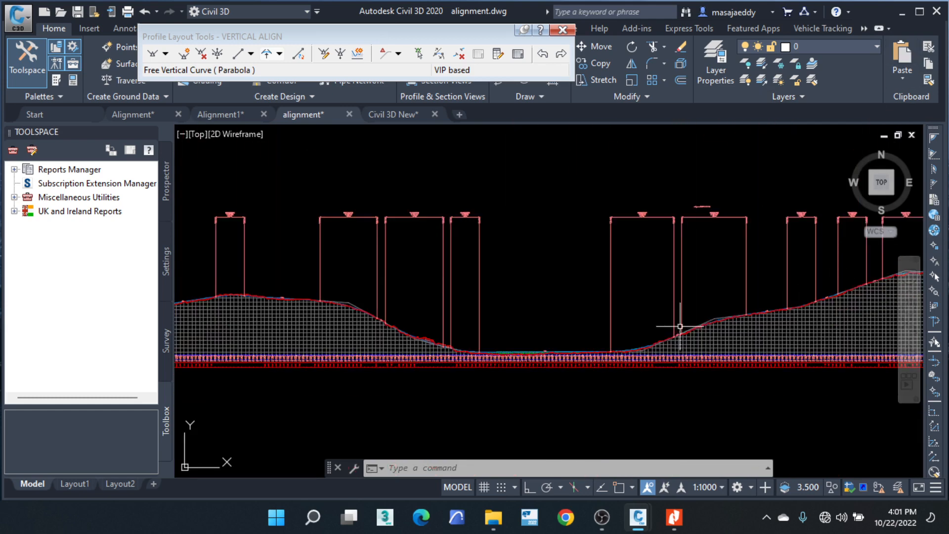
{"action": "scroll", "coordinate": [680, 326], "scroll_direction": "down", "scroll_amount": 3}
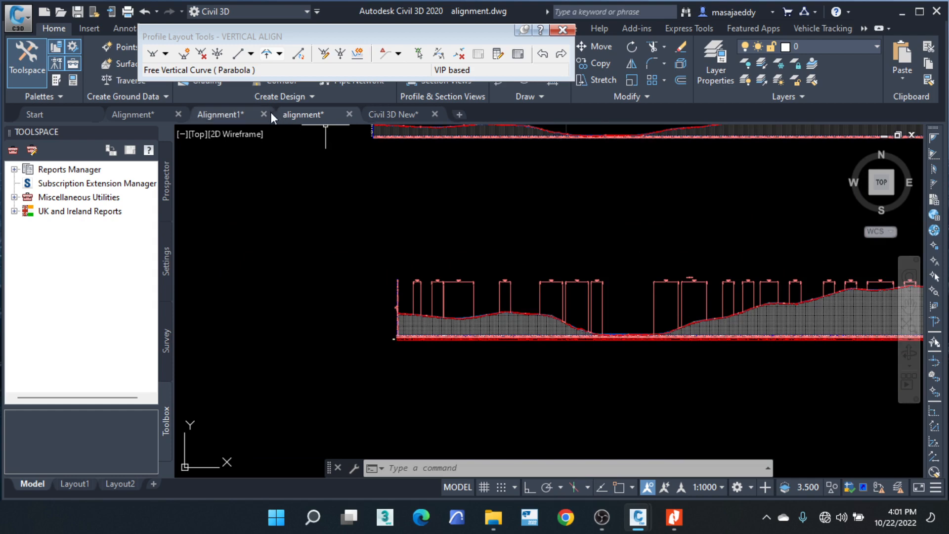
Step: Switch to the Alignment1 drawing and look over its road corridor in plan from end to end
{"action": "left_click", "coordinate": [244, 114]}
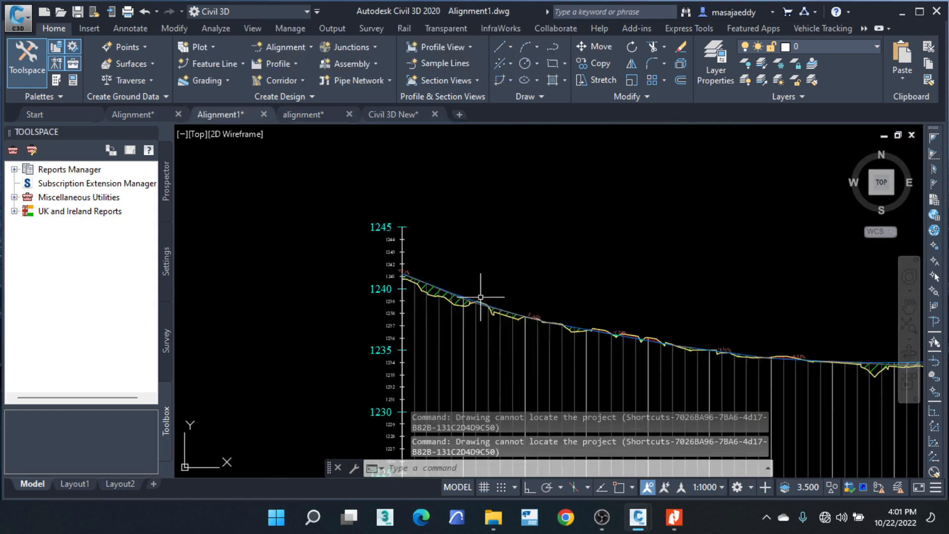
{"action": "scroll", "coordinate": [689, 354], "scroll_direction": "down", "scroll_amount": 8}
{"action": "middle_click_drag", "start_coordinate": [270, 351], "coordinate": [631, 367]}
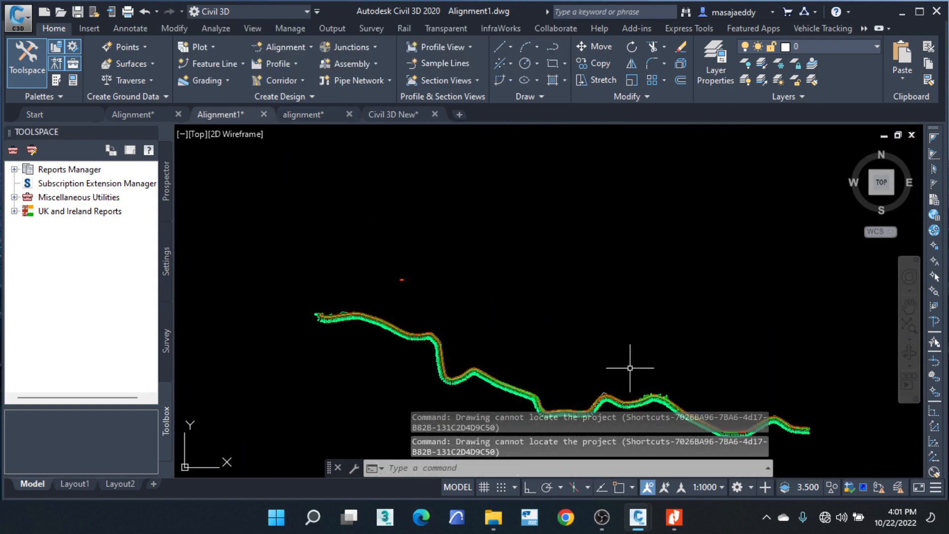
{"action": "scroll", "coordinate": [318, 319], "scroll_direction": "up", "scroll_amount": 8}
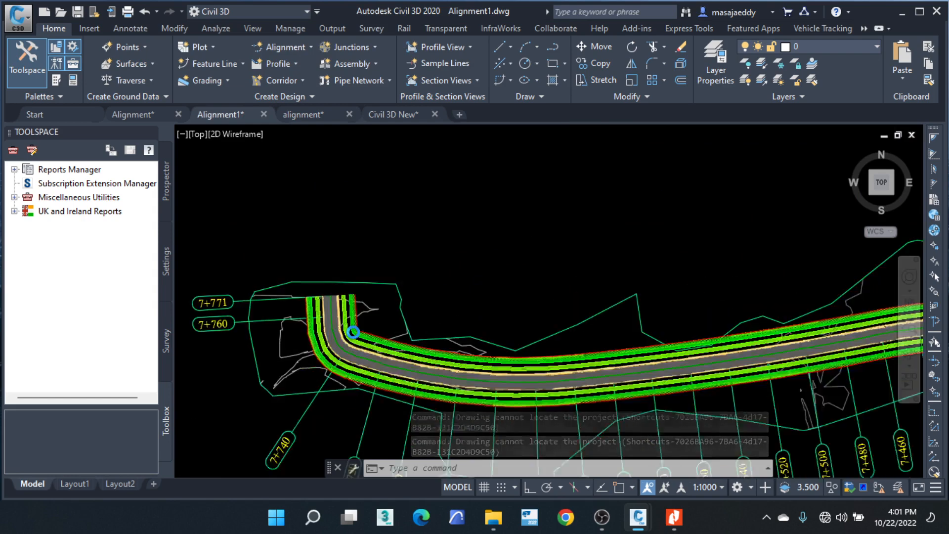
{"action": "scroll", "coordinate": [353, 331], "scroll_direction": "down", "scroll_amount": 6}
{"action": "middle_click_drag", "start_coordinate": [461, 303], "coordinate": [271, 275]}
{"action": "scroll", "coordinate": [277, 274], "scroll_direction": "down", "scroll_amount": 6}
{"action": "middle_click_drag", "start_coordinate": [838, 421], "coordinate": [689, 412]}
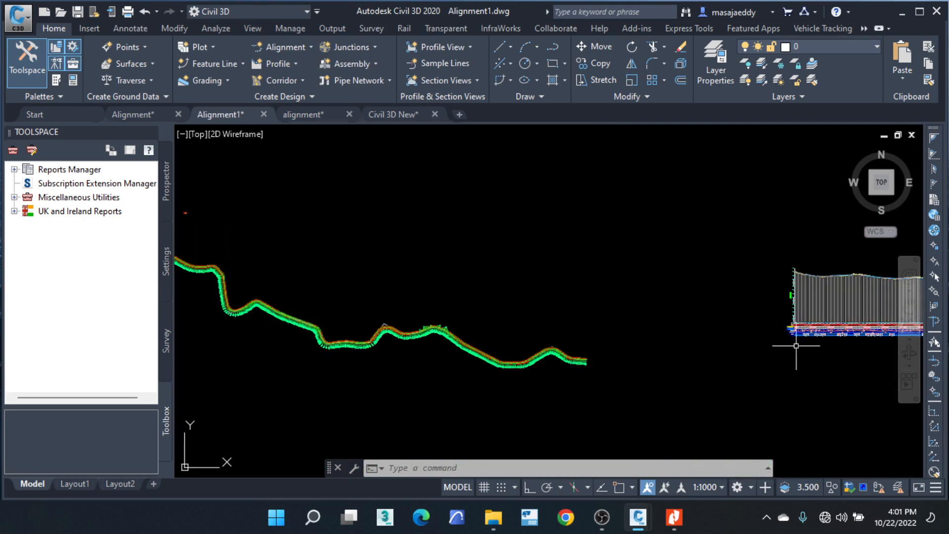
Step: Examine the chainage, cut/fill, level and geometry bands beneath the Mityana profile view
{"action": "scroll", "coordinate": [796, 346], "scroll_direction": "up", "scroll_amount": 6}
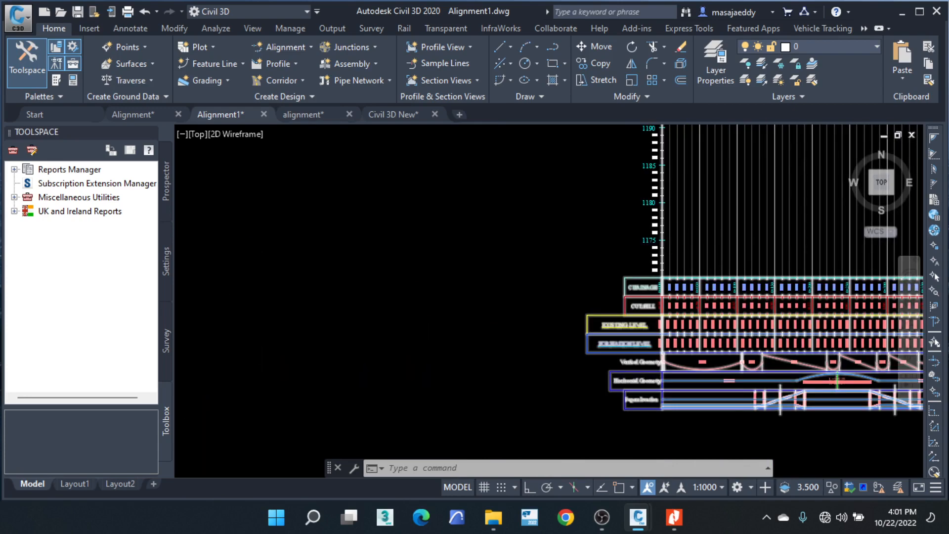
{"action": "scroll", "coordinate": [693, 262], "scroll_direction": "up", "scroll_amount": 4}
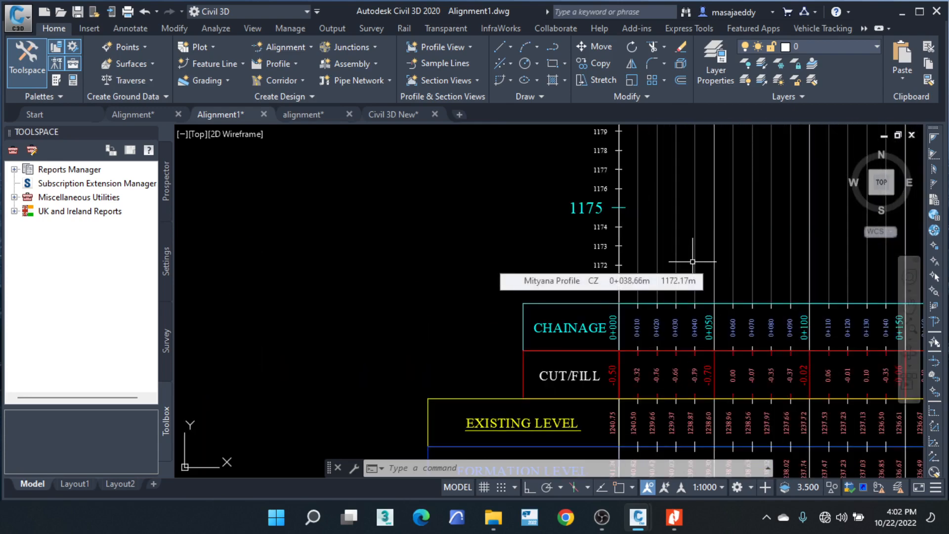
{"action": "scroll", "coordinate": [623, 306], "scroll_direction": "down", "scroll_amount": 4}
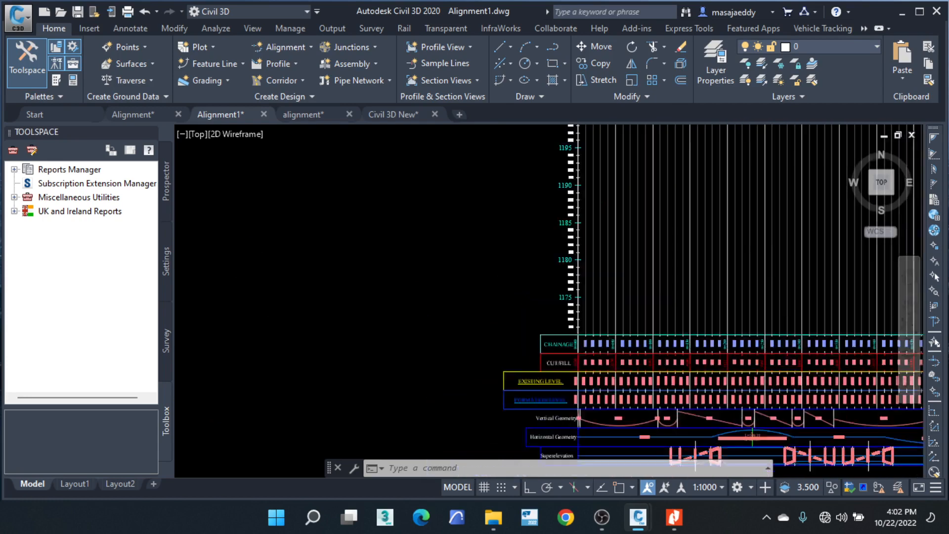
{"action": "scroll", "coordinate": [548, 359], "scroll_direction": "down", "scroll_amount": 2}
Step: Return to the alignment drawing, explode the VERTICAL ALIGN design profile and close the event list
{"action": "left_click", "coordinate": [327, 115]}
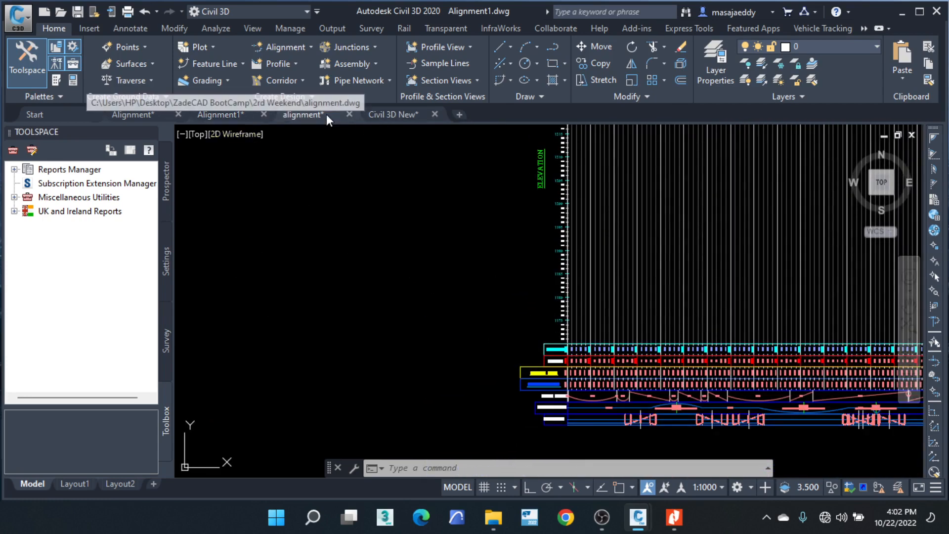
{"action": "mouse_move", "coordinate": [489, 170]}
{"action": "middle_mouse_down"}
{"action": "mouse_move", "coordinate": [503, 195]}
{"action": "mouse_move", "coordinate": [510, 342]}
{"action": "middle_mouse_up"}
{"action": "middle_click_drag", "start_coordinate": [519, 382], "coordinate": [535, 212]}
{"action": "scroll", "coordinate": [492, 313], "scroll_direction": "up", "scroll_amount": 6}
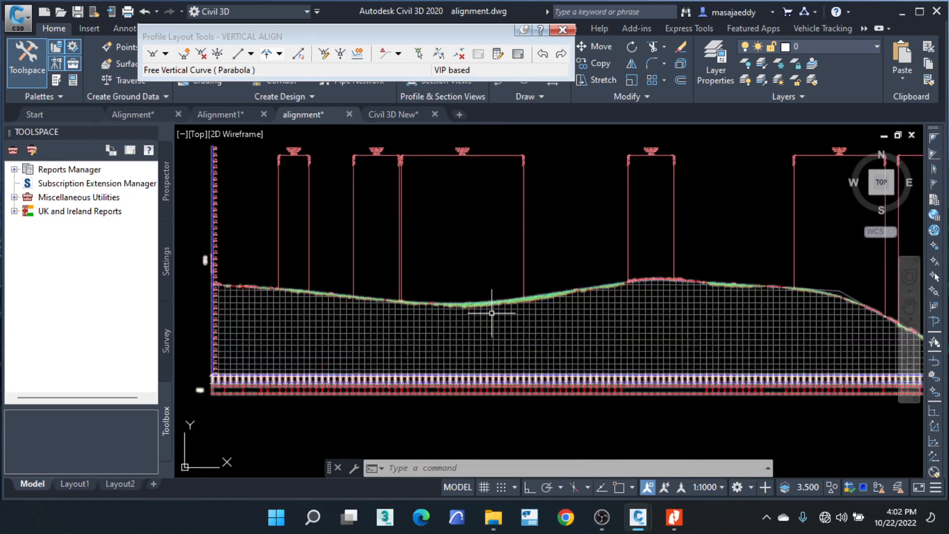
{"action": "scroll", "coordinate": [492, 313], "scroll_direction": "up", "scroll_amount": 4}
{"action": "left_click", "coordinate": [498, 228]}
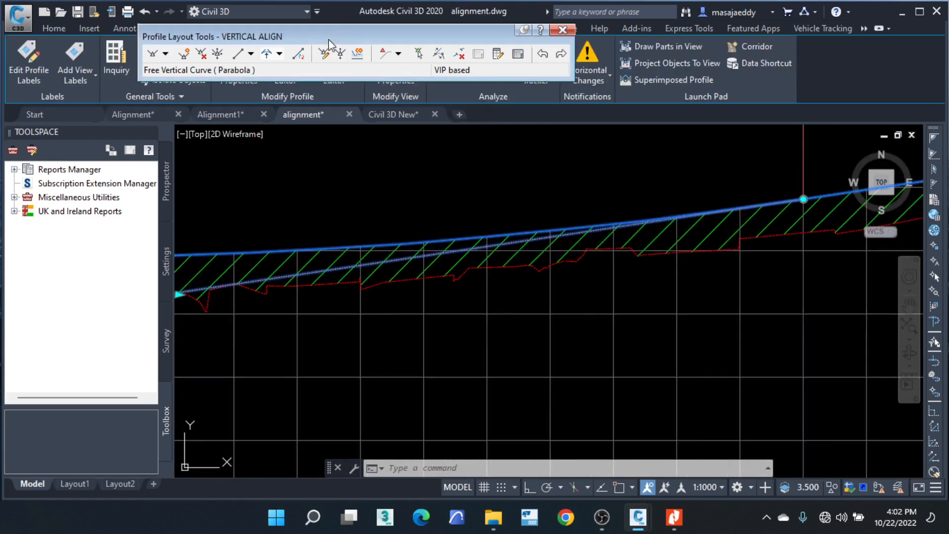
{"action": "left_click_drag", "start_coordinate": [350, 36], "coordinate": [251, 172]}
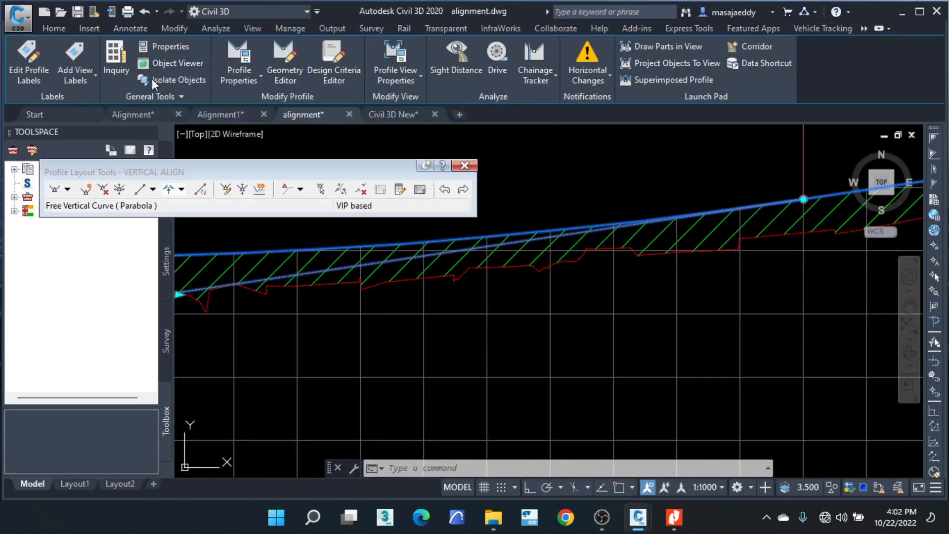
{"action": "left_click", "coordinate": [60, 28]}
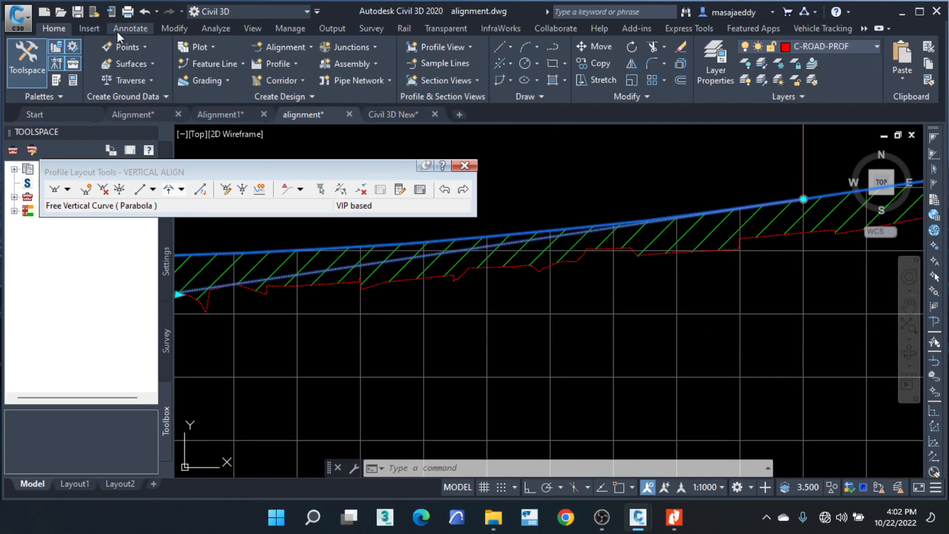
{"action": "left_click", "coordinate": [679, 64]}
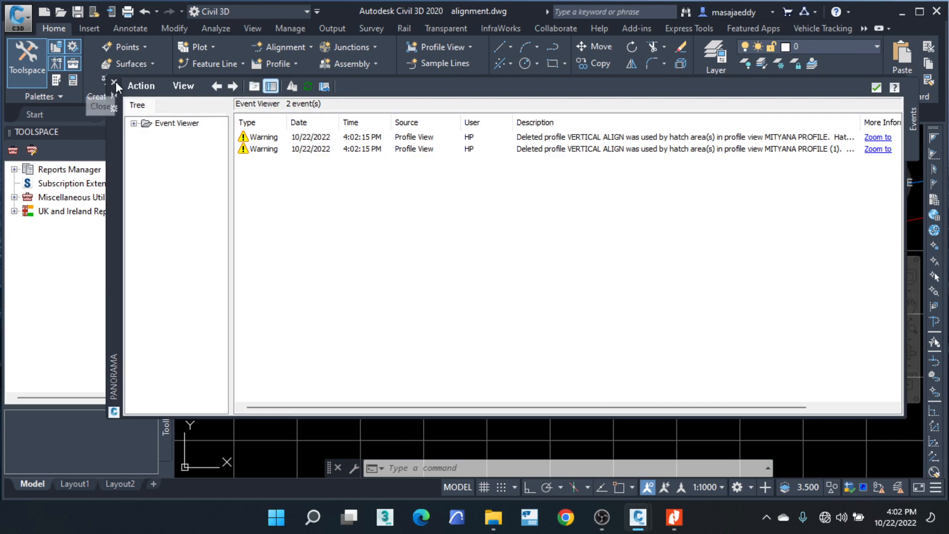
{"action": "left_click", "coordinate": [115, 82]}
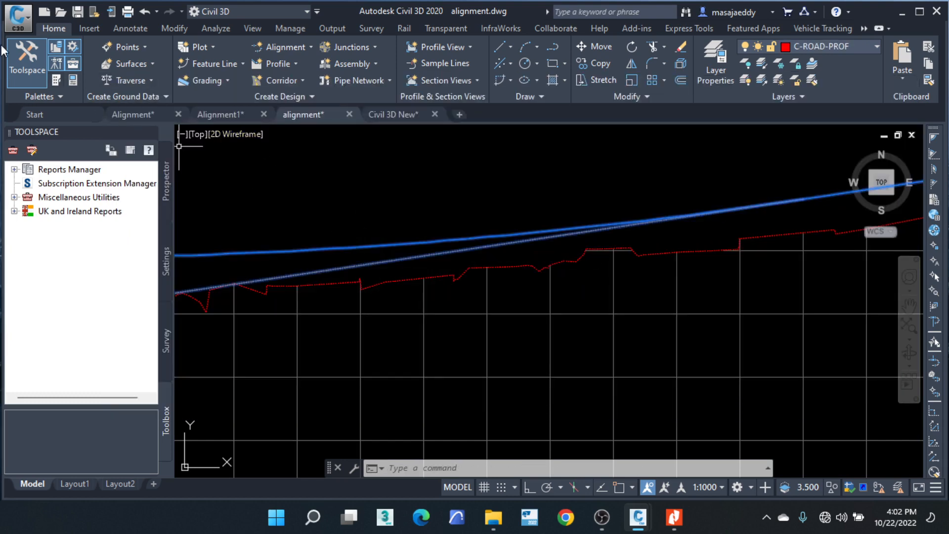
Step: Explode the existing ground surface profile at the start of the profile view and close the event list
{"action": "scroll", "coordinate": [686, 320], "scroll_direction": "down", "scroll_amount": 7}
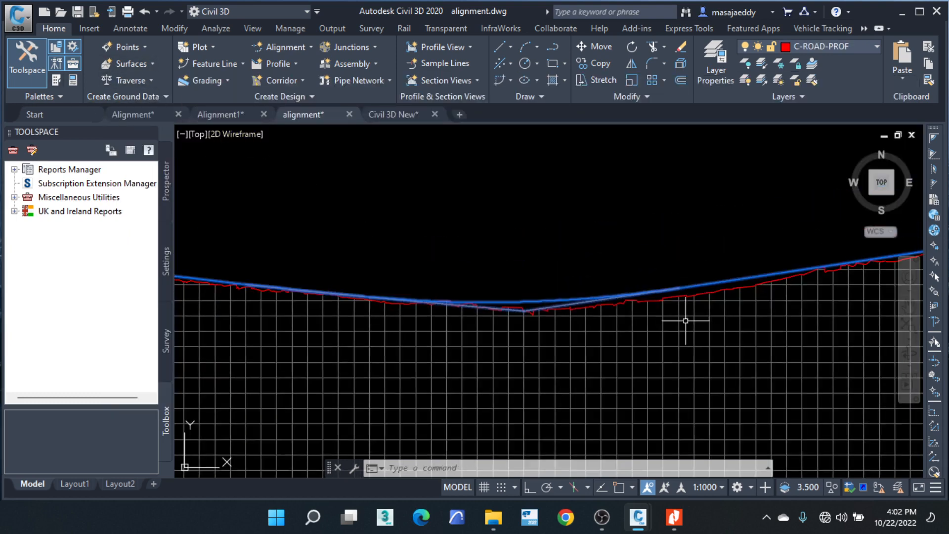
{"action": "middle_click_drag", "start_coordinate": [403, 287], "coordinate": [858, 318]}
{"action": "scroll", "coordinate": [368, 286], "scroll_direction": "up", "scroll_amount": 5}
{"action": "scroll", "coordinate": [345, 285], "scroll_direction": "up", "scroll_amount": 4}
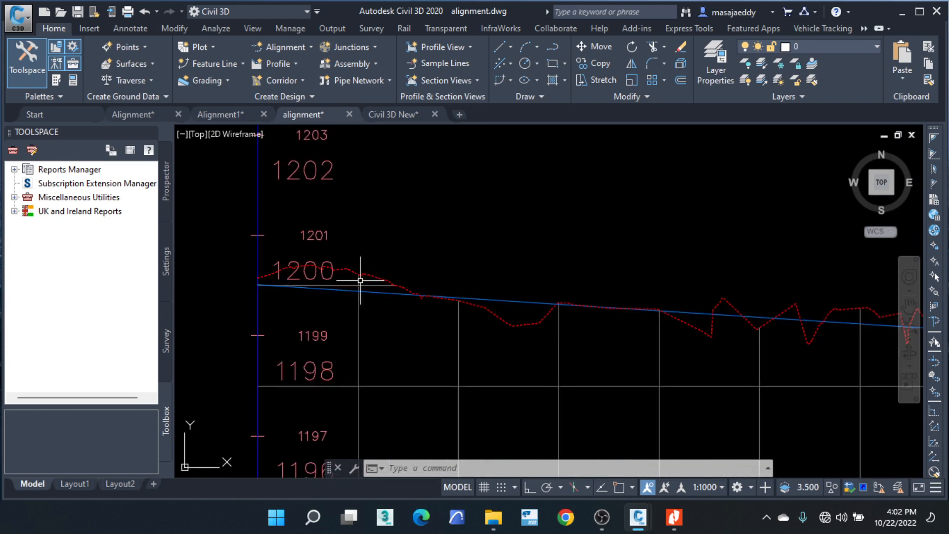
{"action": "mouse_move", "coordinate": [364, 278]}
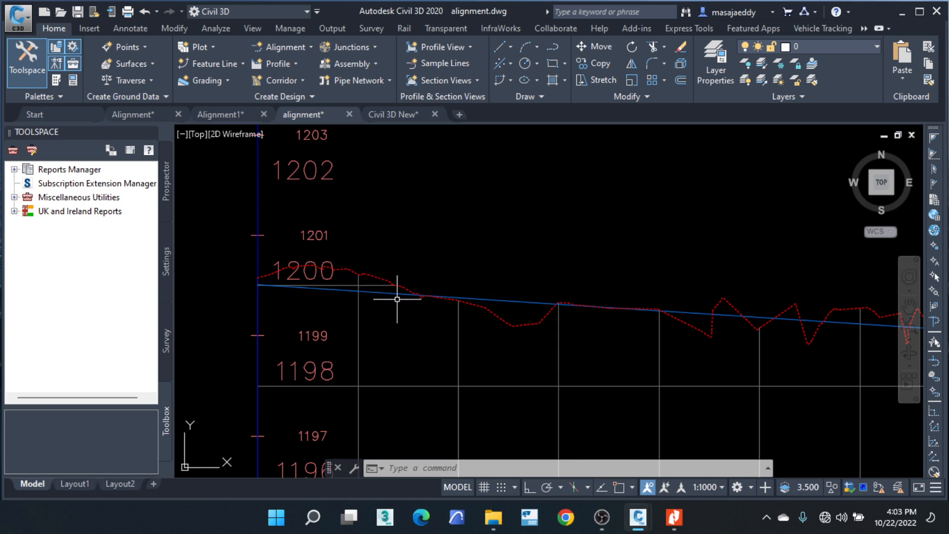
{"action": "left_click", "coordinate": [382, 284]}
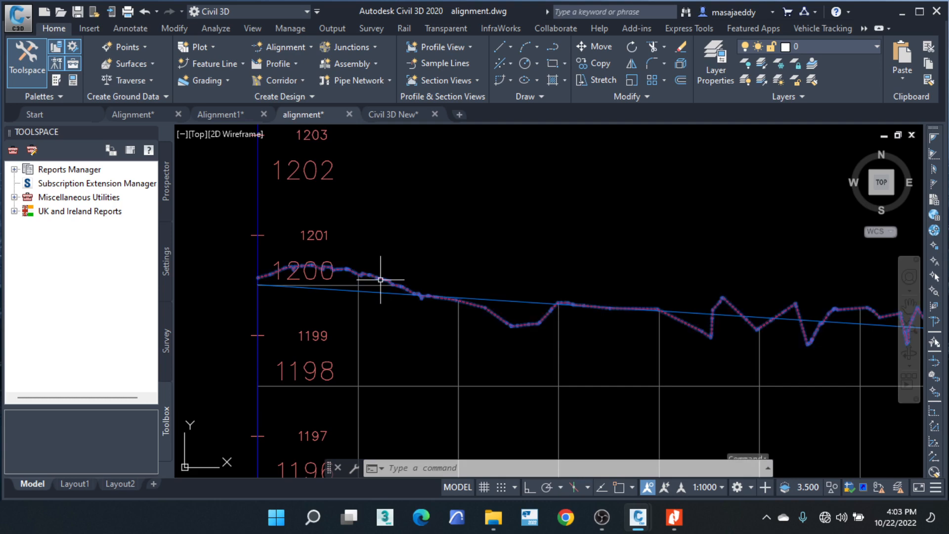
{"action": "right_click", "coordinate": [442, 191]}
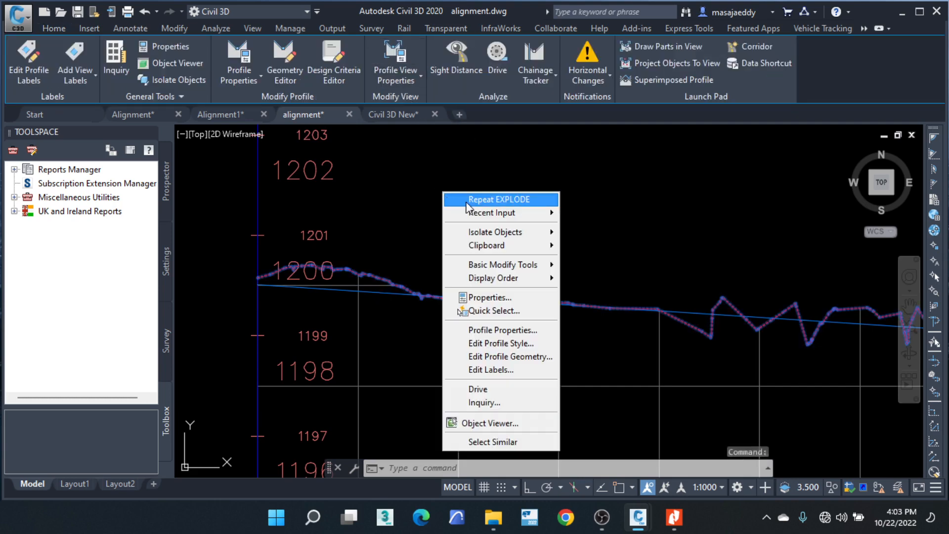
{"action": "left_click", "coordinate": [477, 201]}
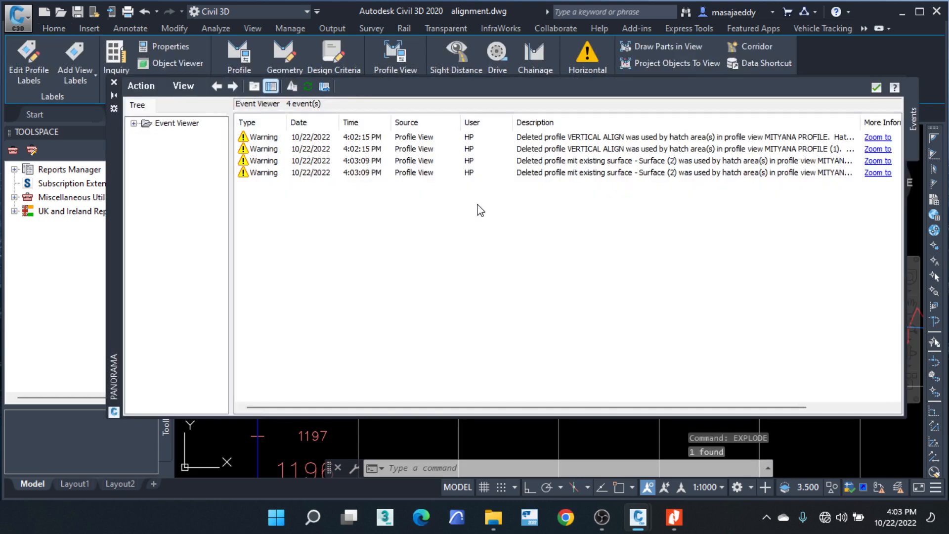
{"action": "left_click", "coordinate": [114, 82]}
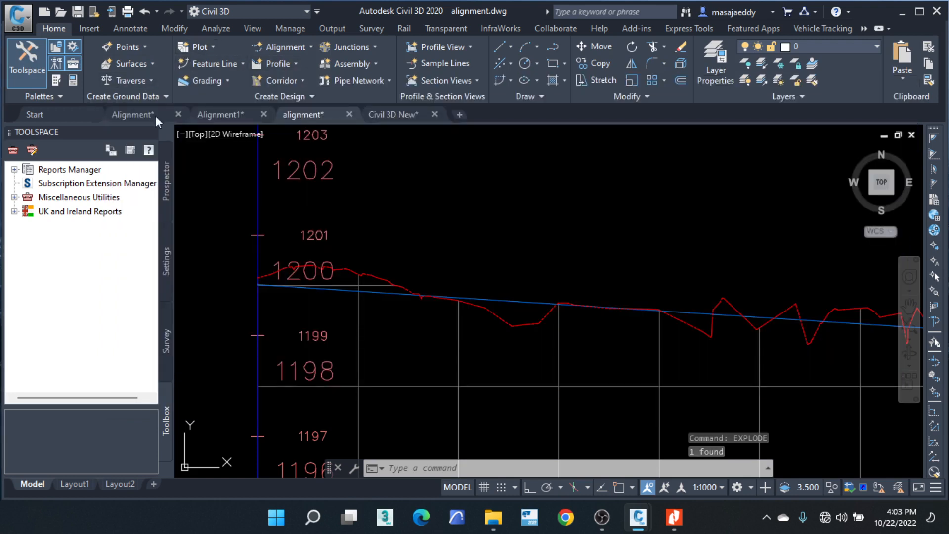
Step: Copy the exploded design and ground profiles into the Alignment1 drawing, placing them near the start of its profile view
{"action": "left_click", "coordinate": [309, 286]}
{"action": "left_click", "coordinate": [349, 268]}
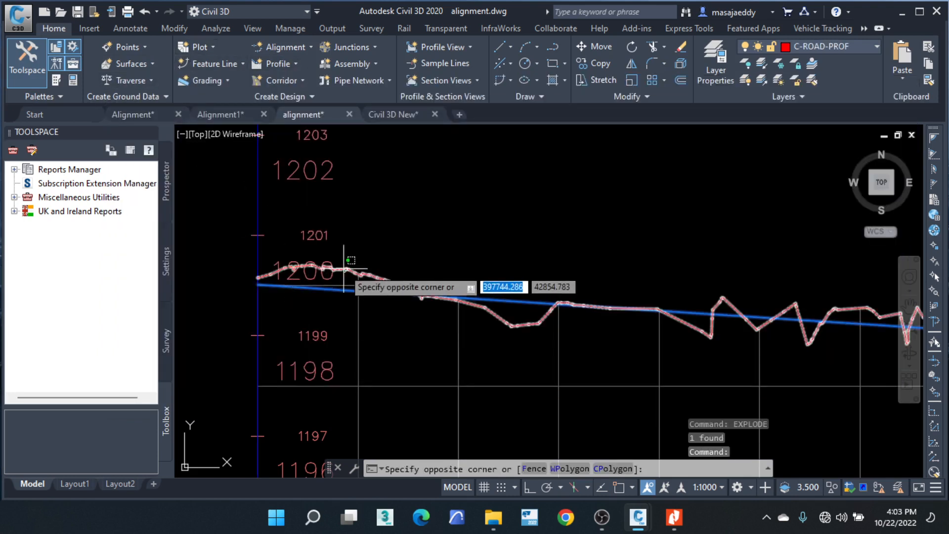
{"action": "left_click", "coordinate": [342, 271]}
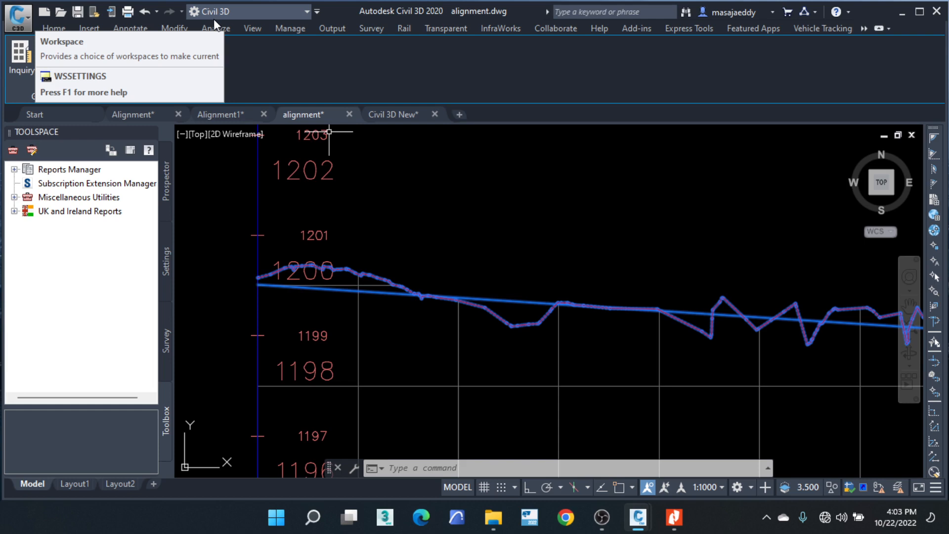
{"action": "left_click", "coordinate": [66, 29]}
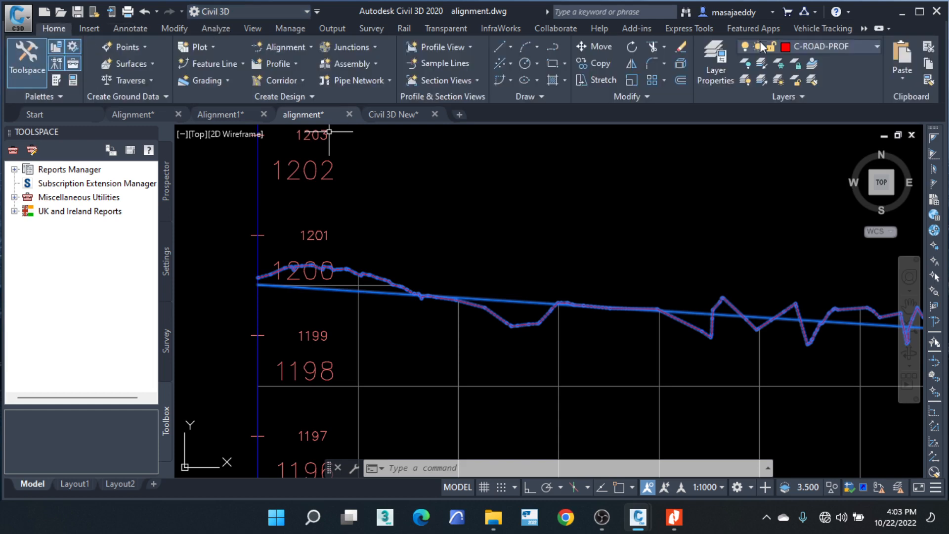
{"action": "key", "text": "ctrl+c"}
{"action": "left_click", "coordinate": [243, 114]}
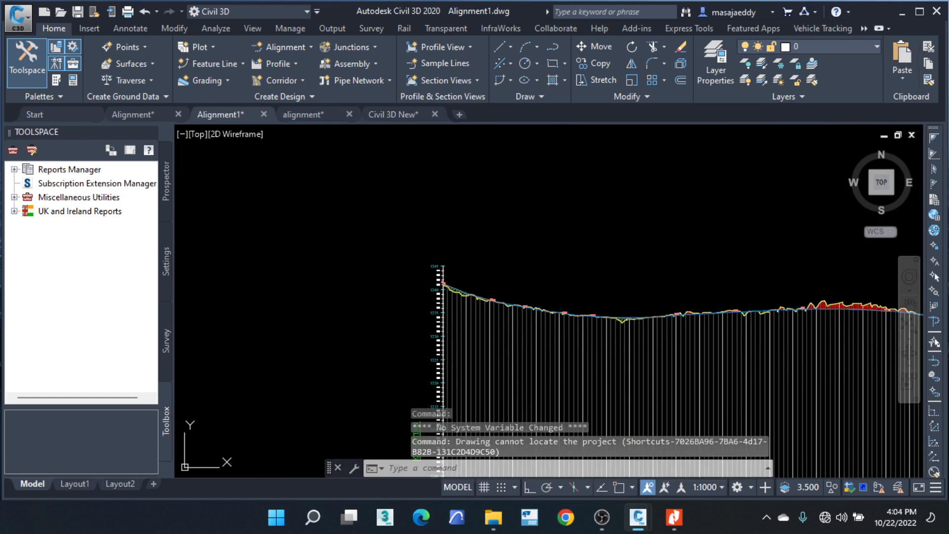
{"action": "key", "text": "ctrl+v"}
{"action": "left_click", "coordinate": [480, 228]}
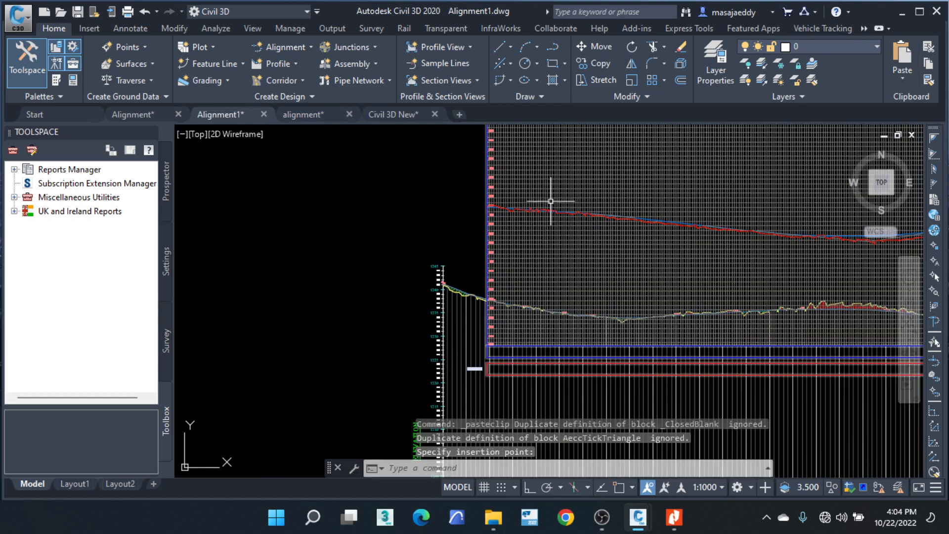
Step: Delete the pasted profile view grid in Alignment1, keeping only the ground and design profile lines
{"action": "scroll", "coordinate": [540, 203], "scroll_direction": "up", "scroll_amount": 8}
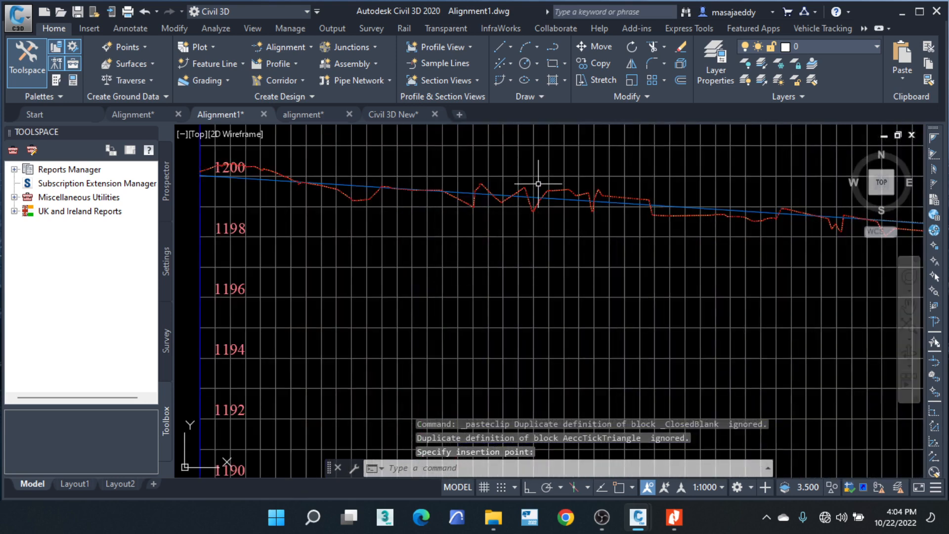
{"action": "left_click", "coordinate": [538, 183]}
{"action": "left_click", "coordinate": [532, 173]}
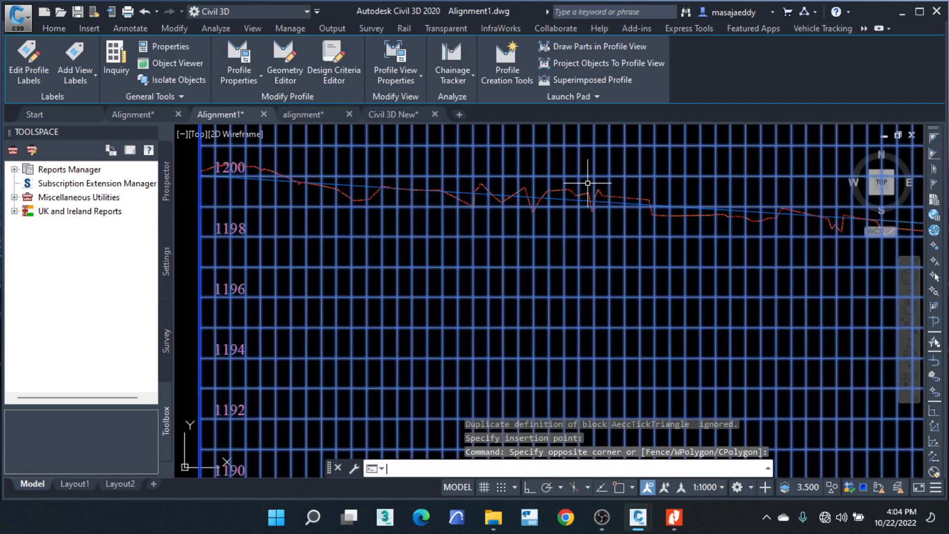
{"action": "scroll", "coordinate": [478, 209], "scroll_direction": "down", "scroll_amount": 2}
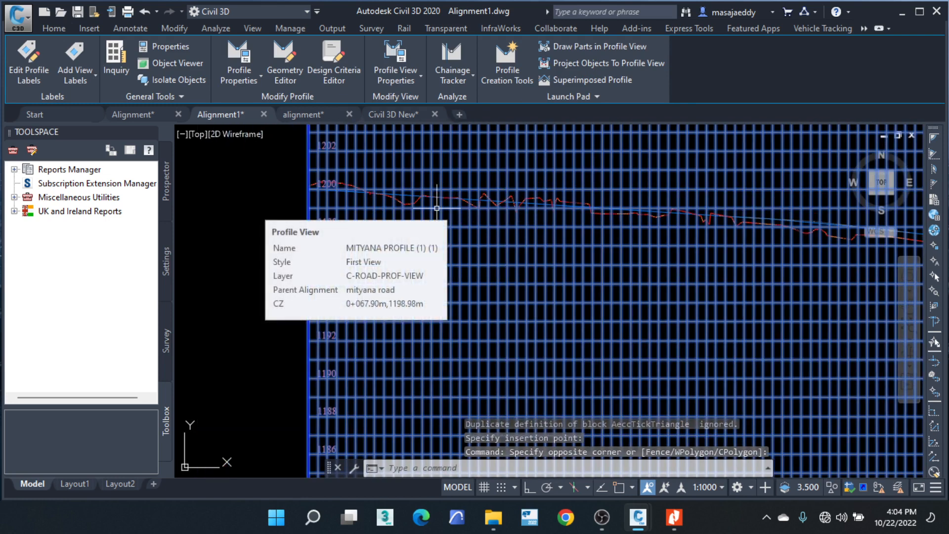
{"action": "key", "text": "Delete"}
{"action": "scroll", "coordinate": [304, 179], "scroll_direction": "up", "scroll_amount": 2}
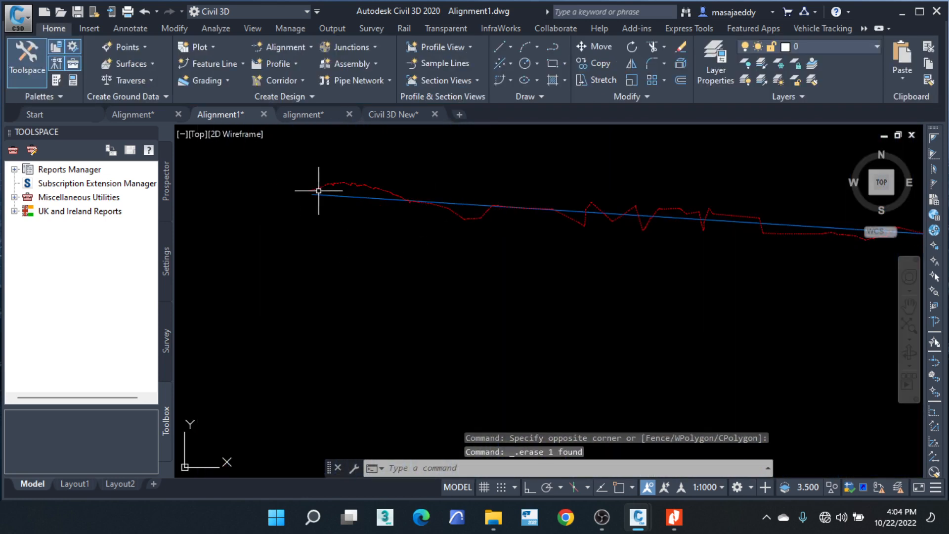
Step: Turn on object snap and copy the design profile line from the pasted ground line's start to the existing ground line's start in the profile view
{"action": "left_click", "coordinate": [322, 195]}
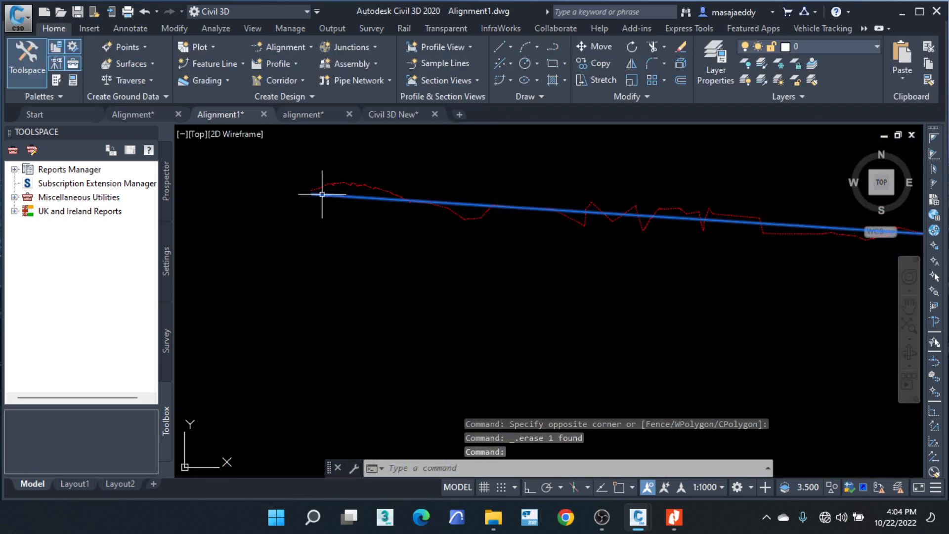
{"action": "left_click", "coordinate": [599, 63]}
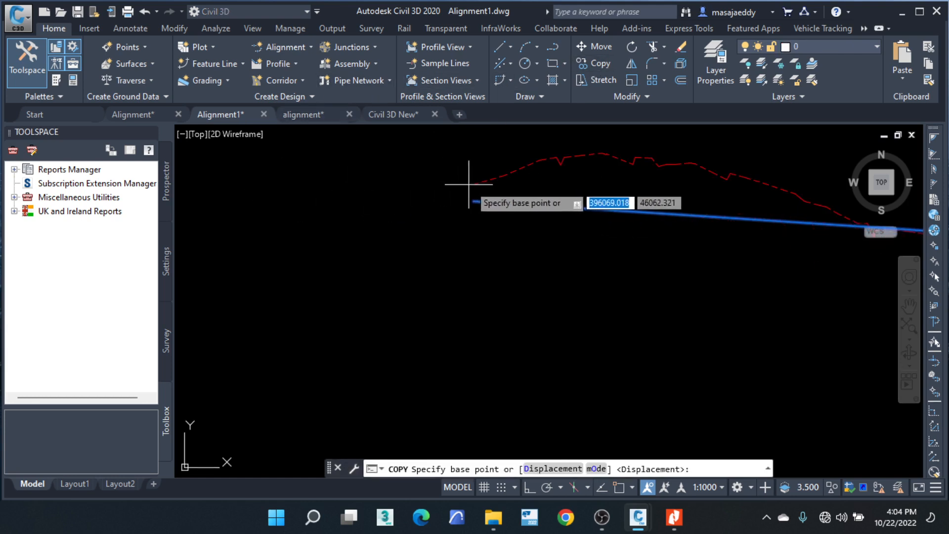
{"action": "left_click", "coordinate": [619, 487]}
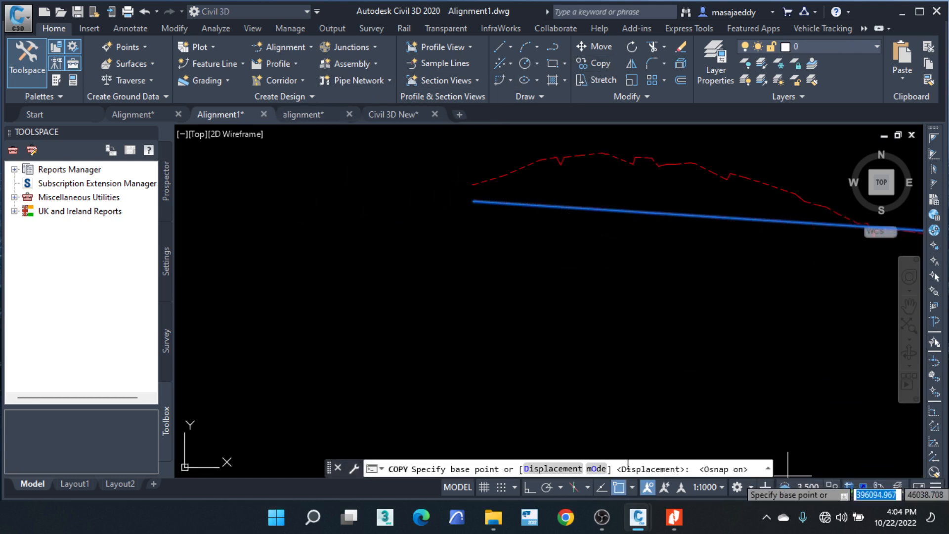
{"action": "left_click", "coordinate": [472, 184]}
{"action": "scroll", "coordinate": [492, 174], "scroll_direction": "down", "scroll_amount": 4}
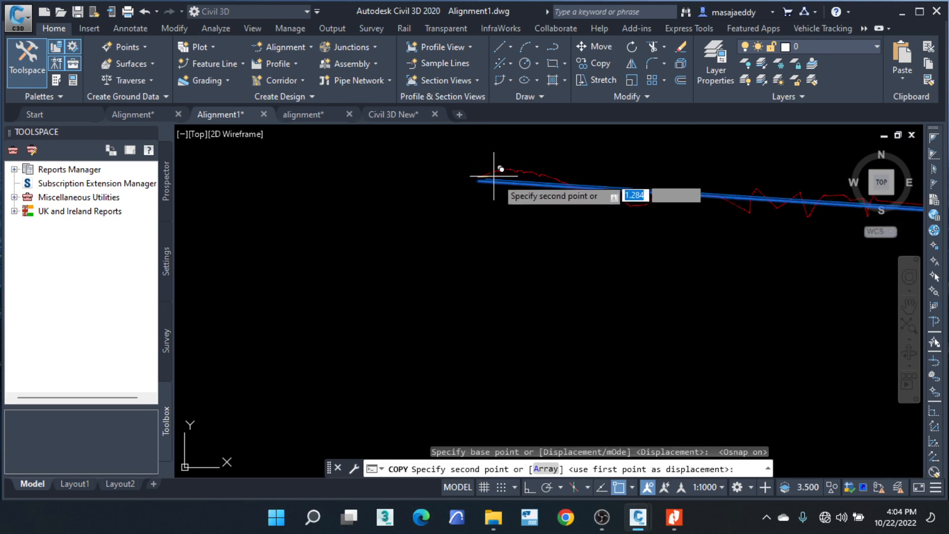
{"action": "scroll", "coordinate": [496, 220], "scroll_direction": "down", "scroll_amount": 2}
{"action": "middle_click_drag", "start_coordinate": [485, 320], "coordinate": [504, 153]}
{"action": "scroll", "coordinate": [503, 155], "scroll_direction": "down", "scroll_amount": 2}
{"action": "scroll", "coordinate": [438, 269], "scroll_direction": "up", "scroll_amount": 8}
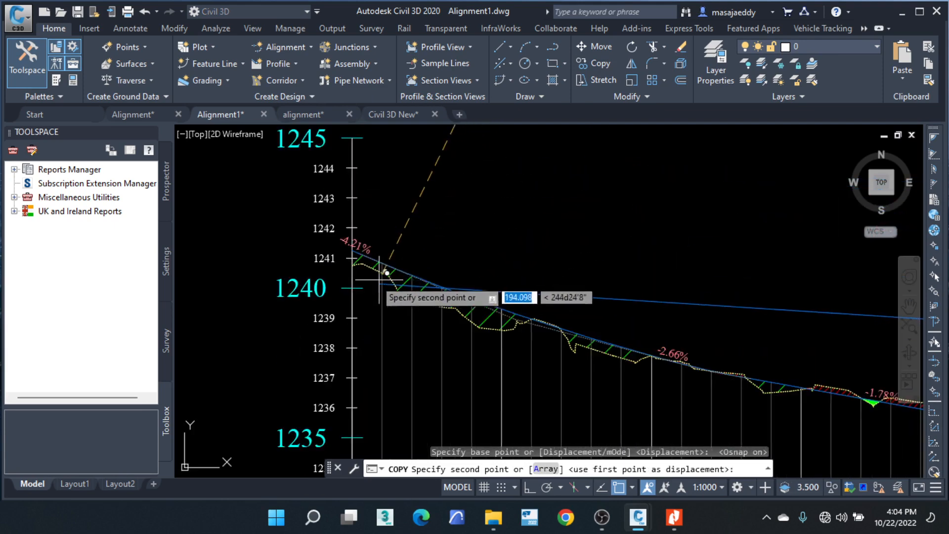
{"action": "scroll", "coordinate": [354, 260], "scroll_direction": "up", "scroll_amount": 4}
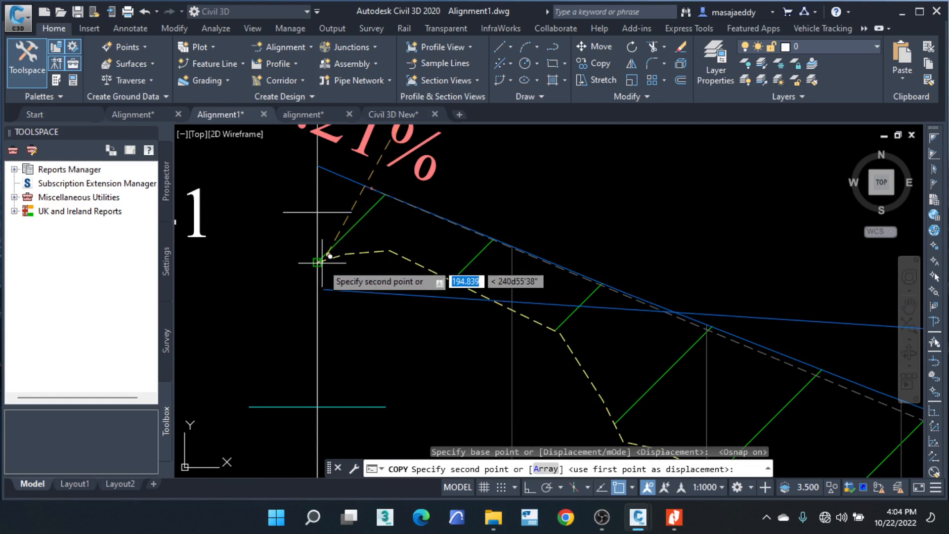
{"action": "left_click", "coordinate": [318, 262]}
{"action": "right_click", "coordinate": [386, 221]}
{"action": "left_click", "coordinate": [391, 223]}
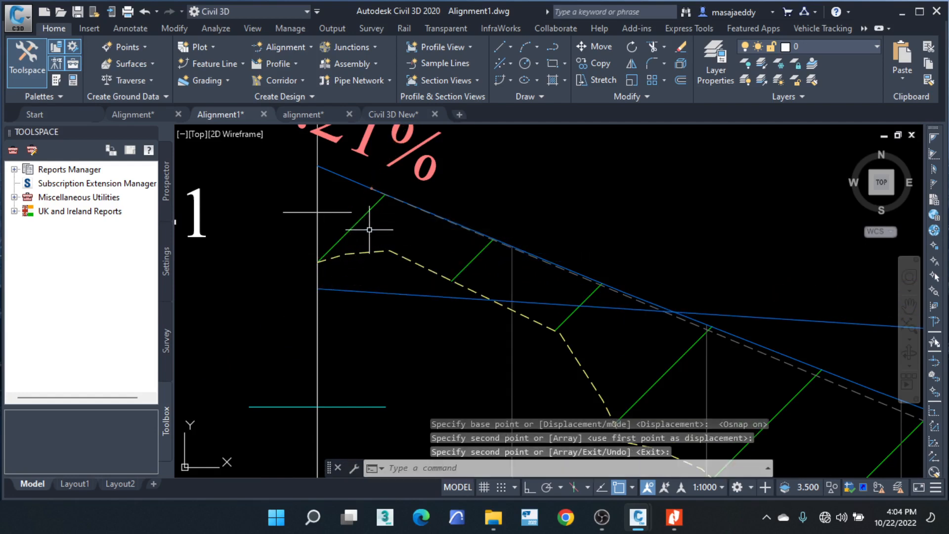
{"action": "scroll", "coordinate": [450, 242], "scroll_direction": "down", "scroll_amount": 3}
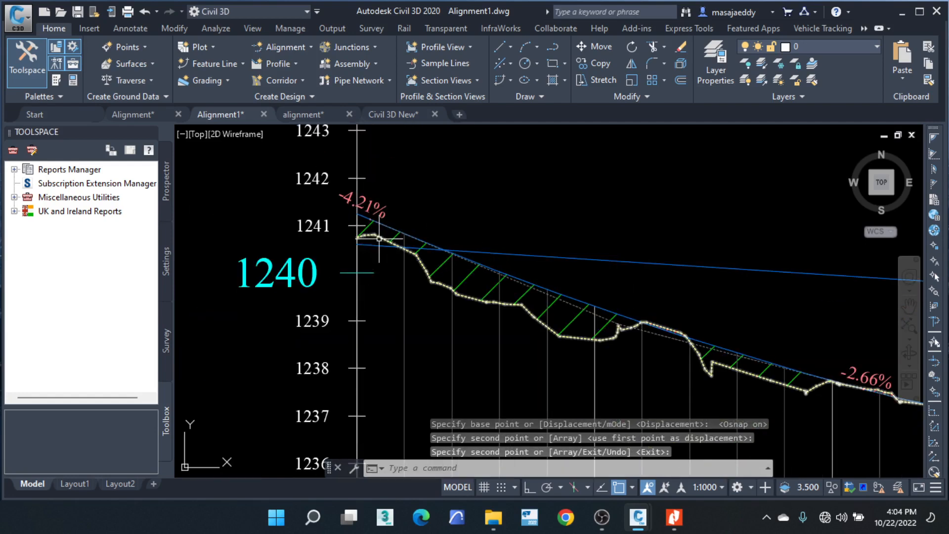
{"action": "scroll", "coordinate": [353, 276], "scroll_direction": "down", "scroll_amount": 6}
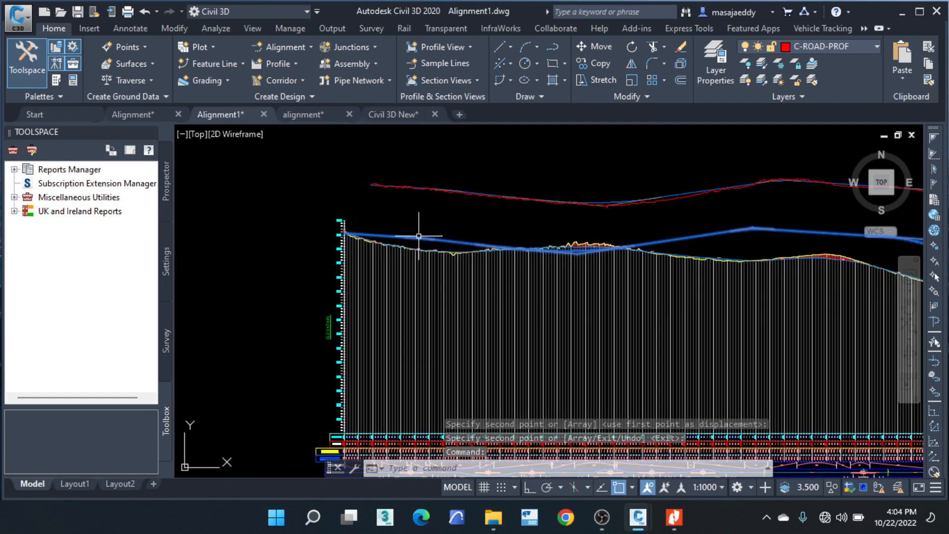
{"action": "mouse_move", "coordinate": [418, 236]}
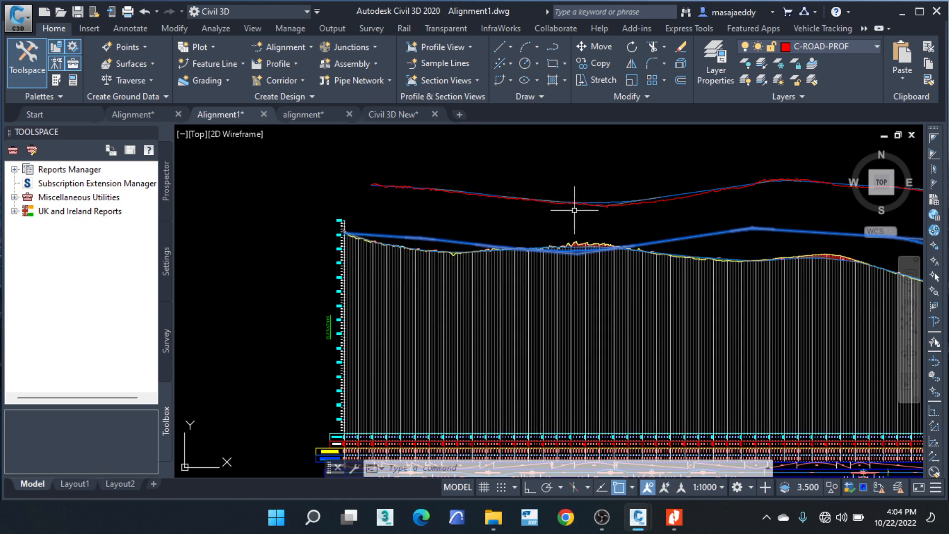
{"action": "scroll", "coordinate": [435, 247], "scroll_direction": "down", "scroll_amount": 4}
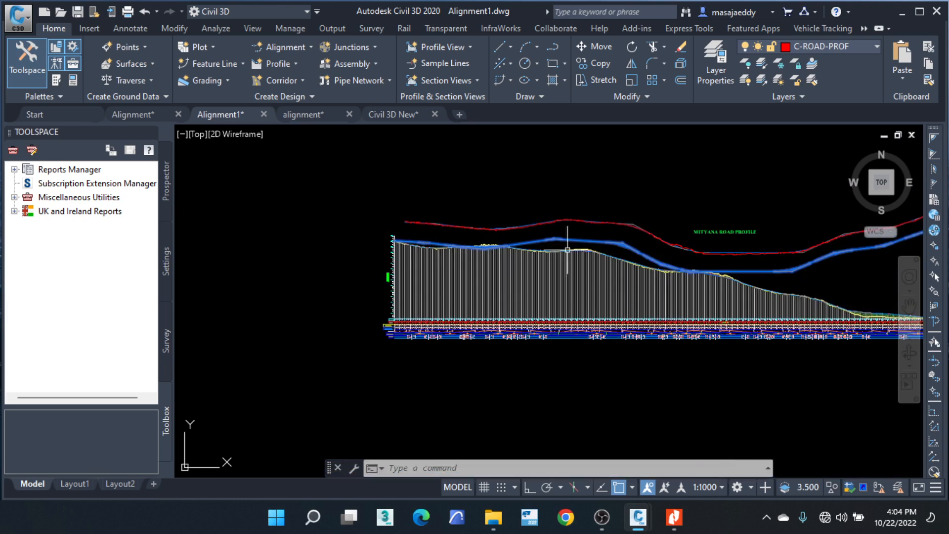
Step: Examine both profile views and the exploded ground and design lines in the alignment drawing
{"action": "left_click", "coordinate": [322, 117]}
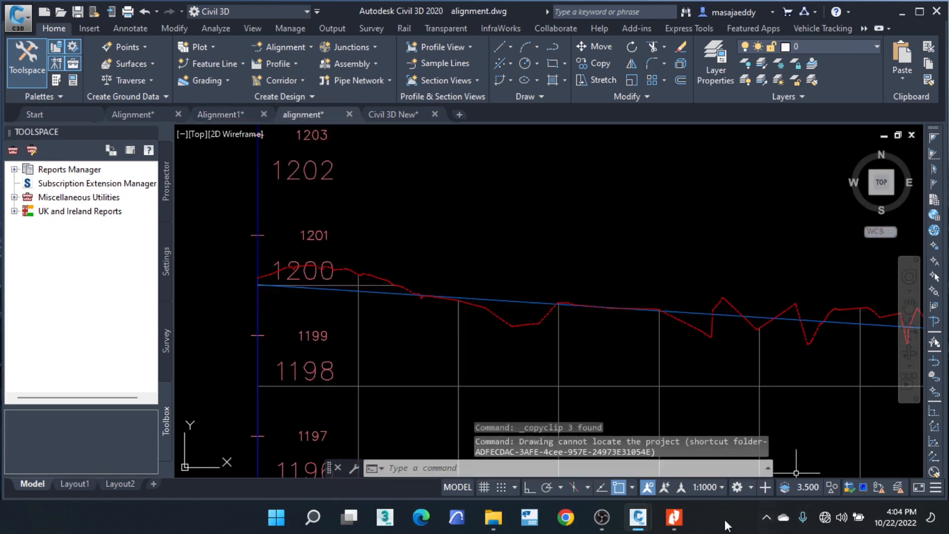
{"action": "mouse_move", "coordinate": [340, 151]}
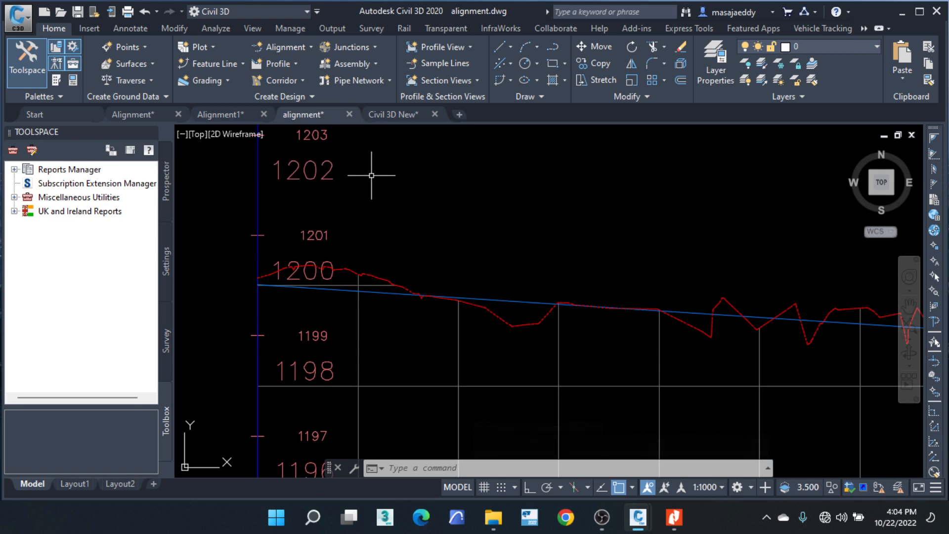
{"action": "scroll", "coordinate": [440, 262], "scroll_direction": "down", "scroll_amount": 3}
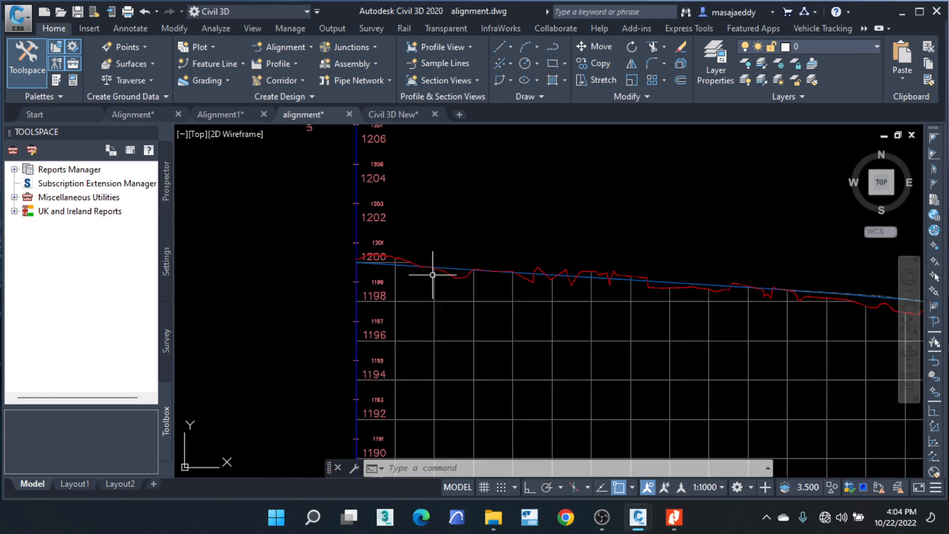
{"action": "scroll", "coordinate": [475, 300], "scroll_direction": "down", "scroll_amount": 5}
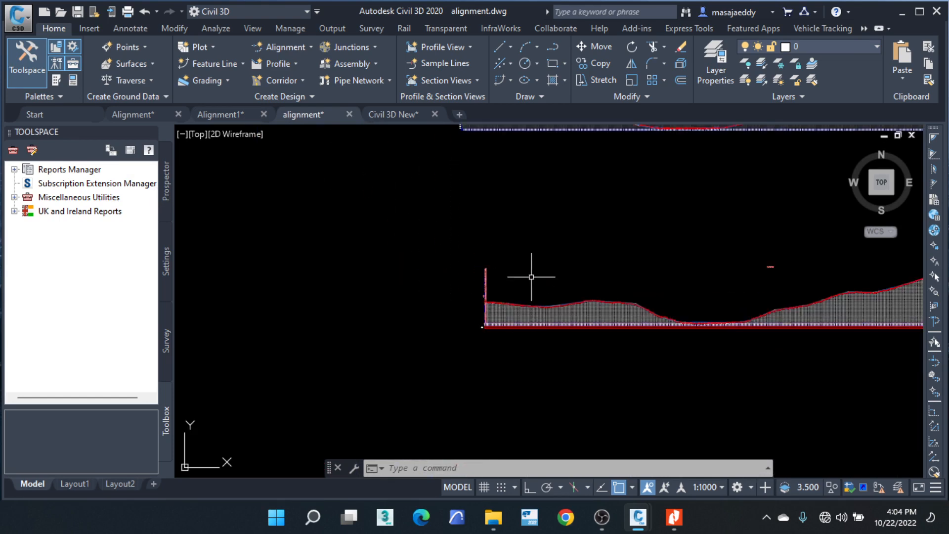
{"action": "middle_click_drag", "start_coordinate": [575, 312], "coordinate": [569, 401]}
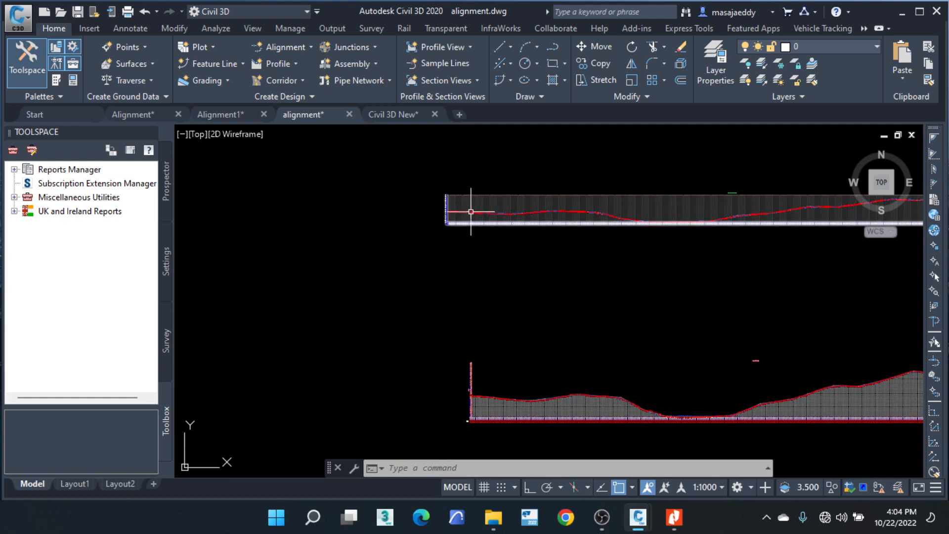
{"action": "scroll", "coordinate": [468, 214], "scroll_direction": "up", "scroll_amount": 4}
{"action": "mouse_move", "coordinate": [468, 214]}
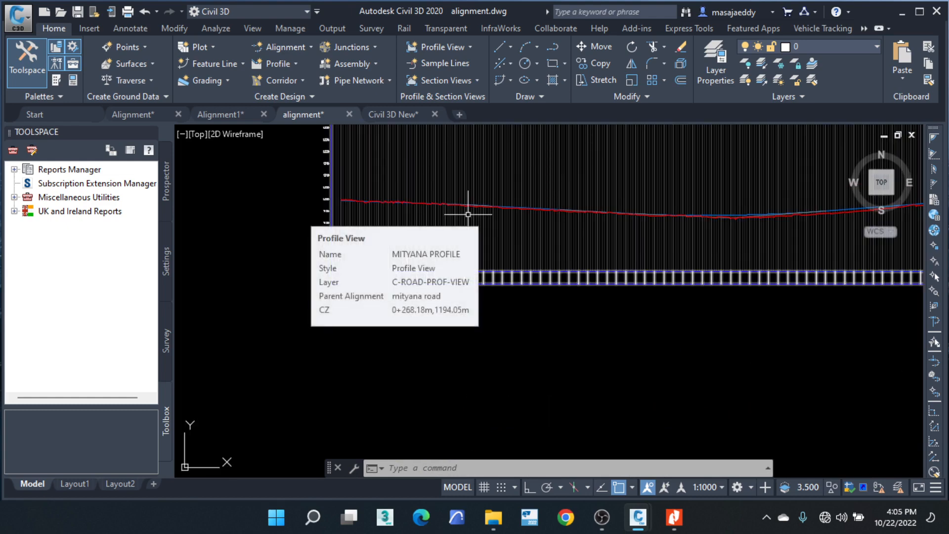
{"action": "scroll", "coordinate": [468, 214], "scroll_direction": "up", "scroll_amount": 2}
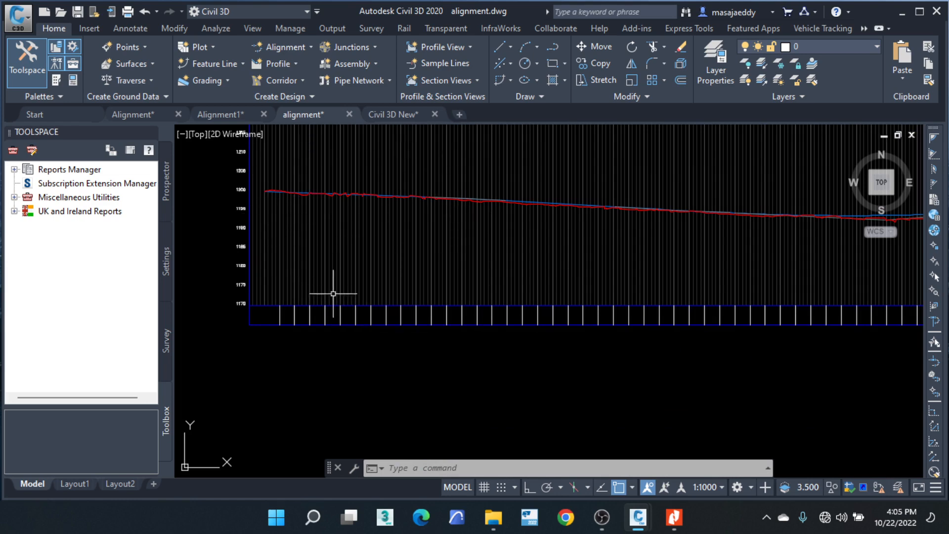
{"action": "scroll", "coordinate": [331, 289], "scroll_direction": "down", "scroll_amount": 2}
{"action": "scroll", "coordinate": [417, 268], "scroll_direction": "down", "scroll_amount": 5}
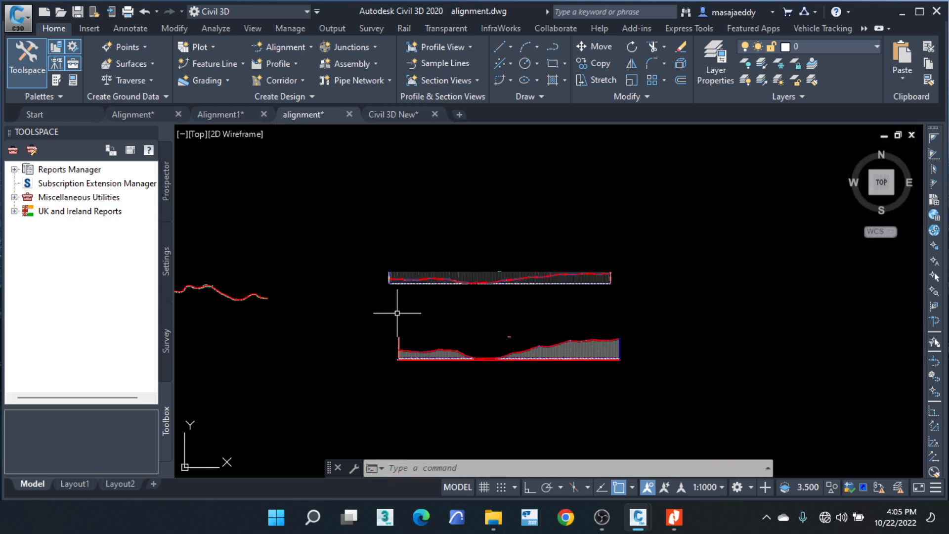
{"action": "scroll", "coordinate": [402, 362], "scroll_direction": "up", "scroll_amount": 3}
{"action": "scroll", "coordinate": [398, 357], "scroll_direction": "up", "scroll_amount": 3}
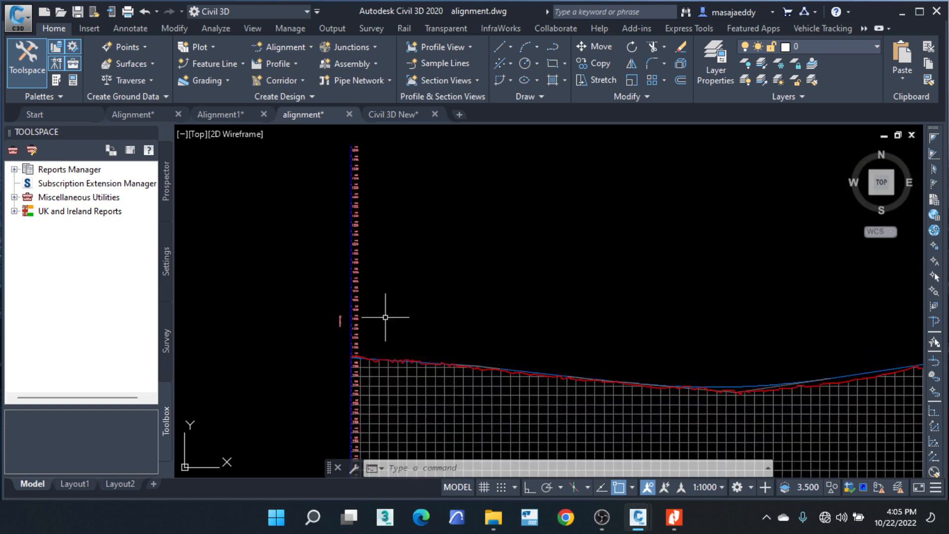
{"action": "scroll", "coordinate": [418, 283], "scroll_direction": "down", "scroll_amount": 1}
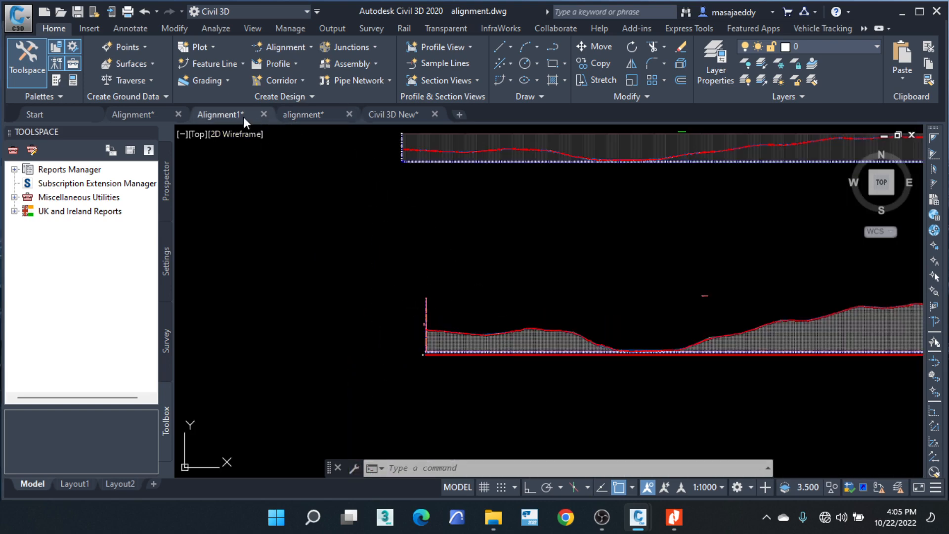
Step: Return to the Alignment1 drawing and undo the commands back through the paste of the profile lines
{"action": "left_click", "coordinate": [243, 116]}
{"action": "scroll", "coordinate": [420, 242], "scroll_direction": "up", "scroll_amount": 3}
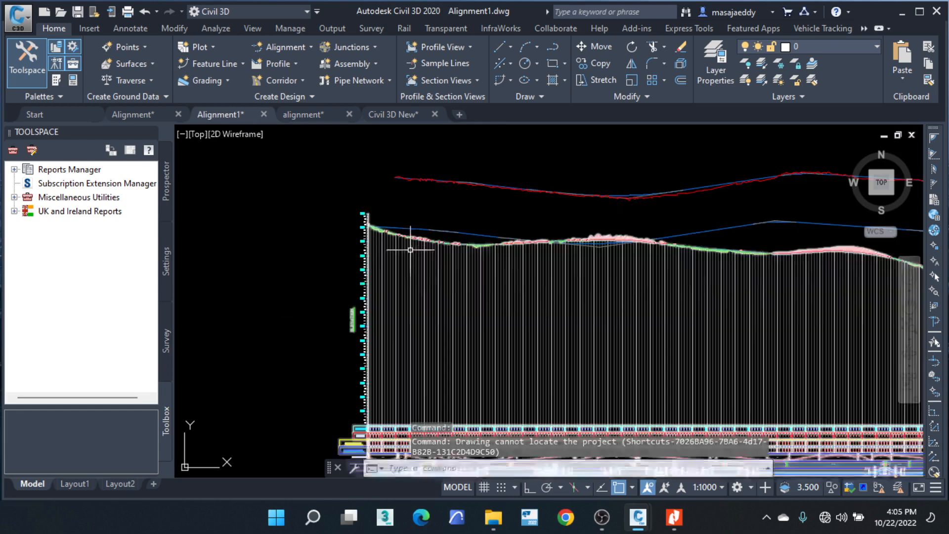
{"action": "scroll", "coordinate": [417, 228], "scroll_direction": "up", "scroll_amount": 4}
{"action": "scroll", "coordinate": [407, 230], "scroll_direction": "down", "scroll_amount": 4}
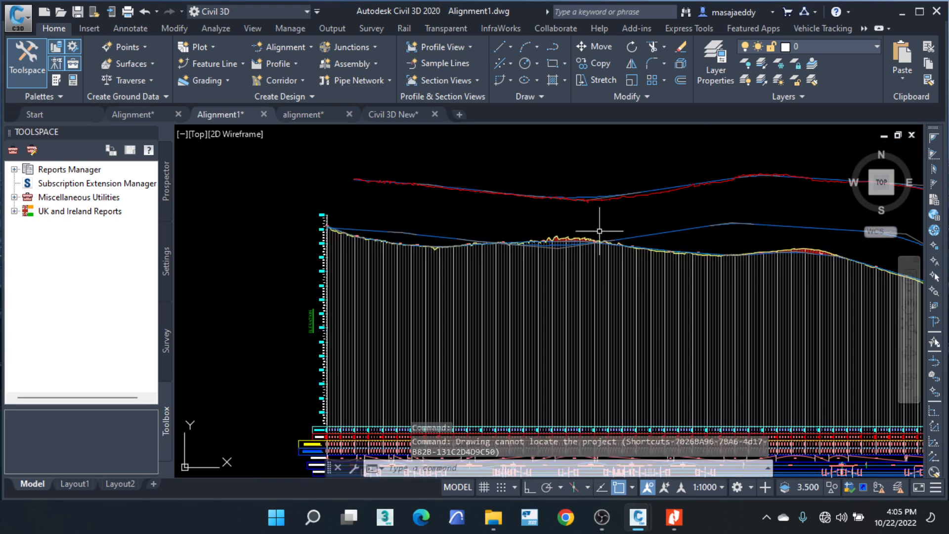
{"action": "middle_click_drag", "start_coordinate": [624, 240], "coordinate": [411, 276]}
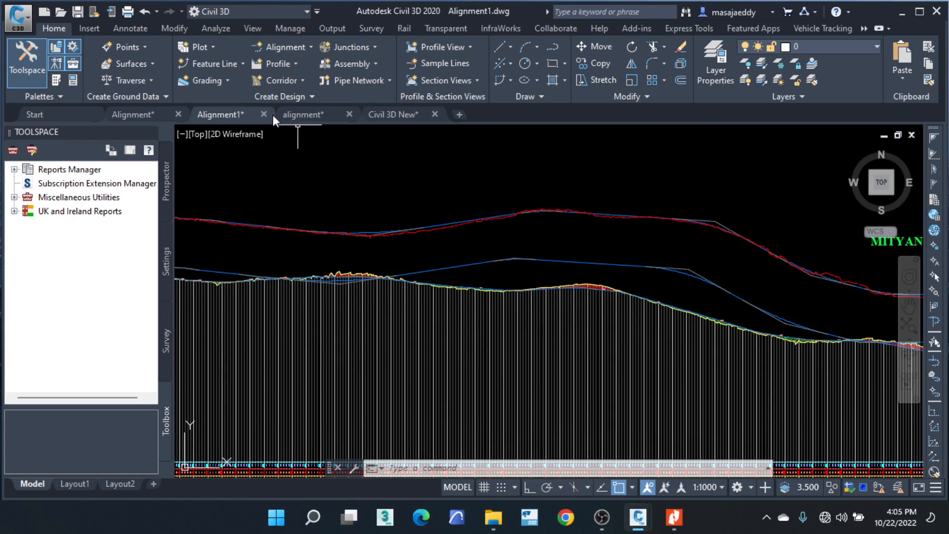
{"action": "left_click", "coordinate": [156, 11]}
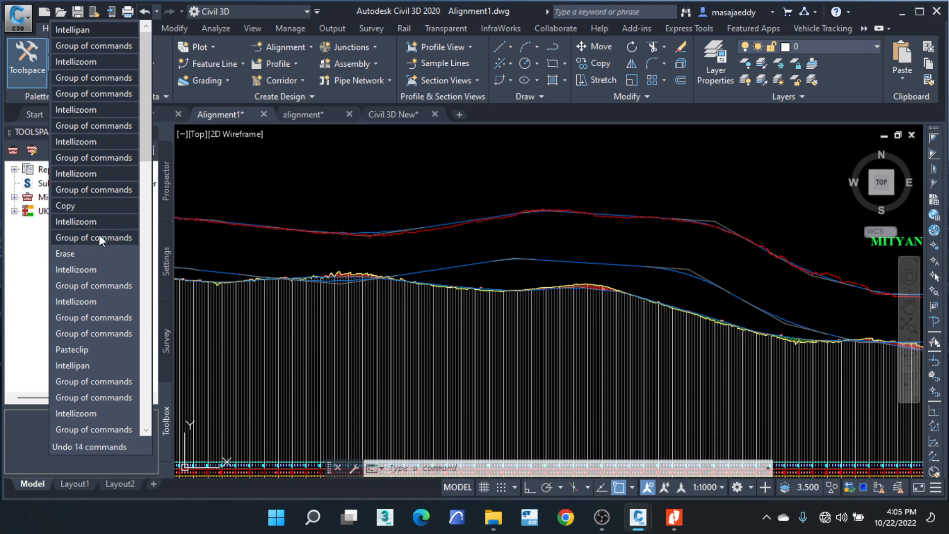
{"action": "left_click", "coordinate": [164, 180]}
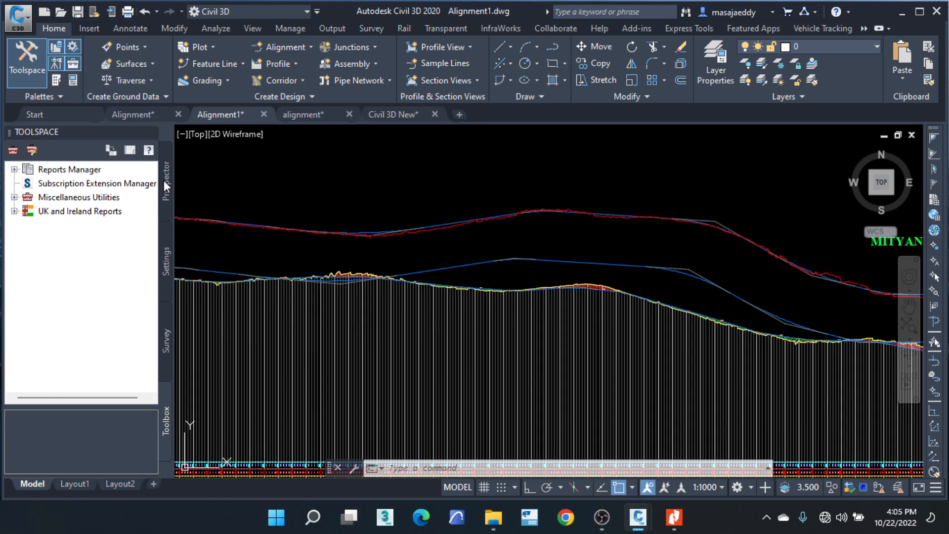
{"action": "left_click", "coordinate": [154, 15]}
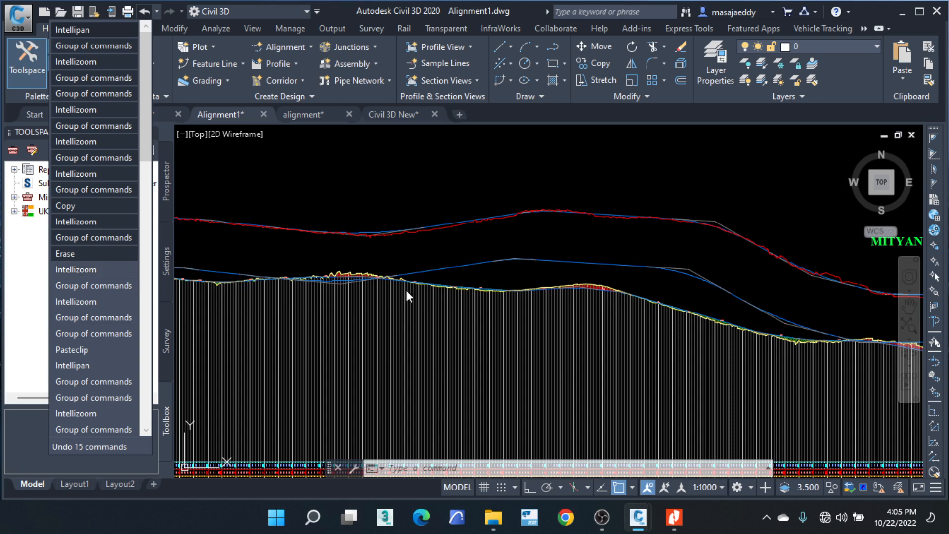
{"action": "left_click", "coordinate": [552, 243]}
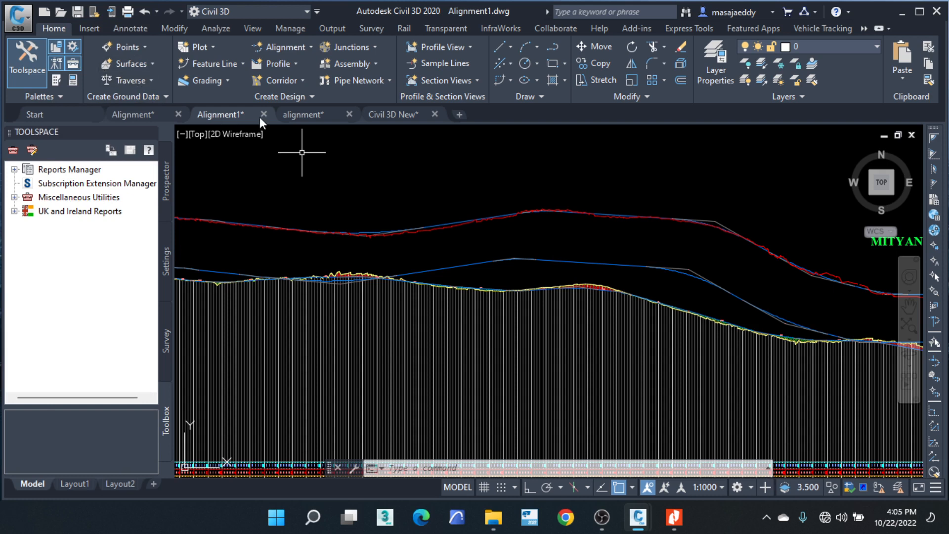
{"action": "left_click", "coordinate": [156, 11]}
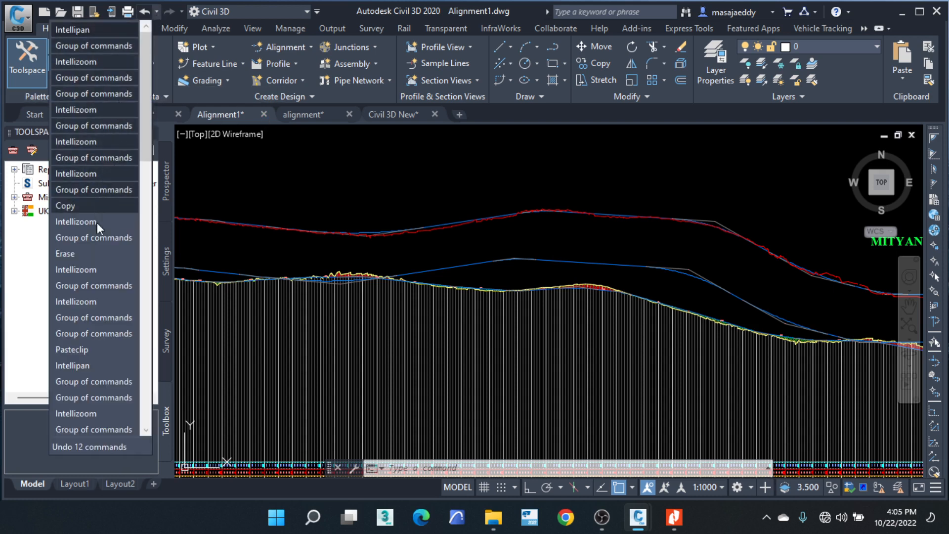
{"action": "left_click", "coordinate": [101, 348]}
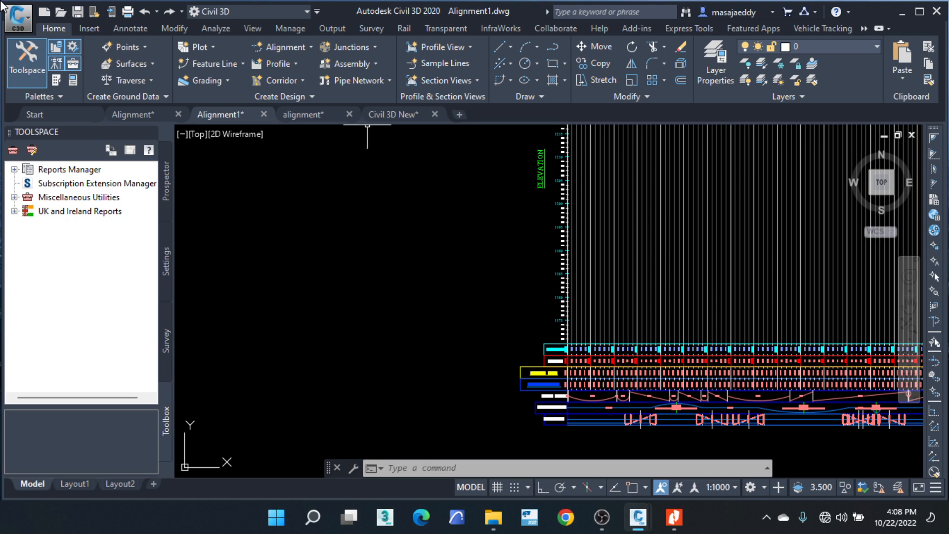
Step: Paste the copied profile view with its ground and design lines into Alignment1, above and beyond the end of the existing profile view
{"action": "scroll", "coordinate": [667, 275], "scroll_direction": "down", "scroll_amount": 5}
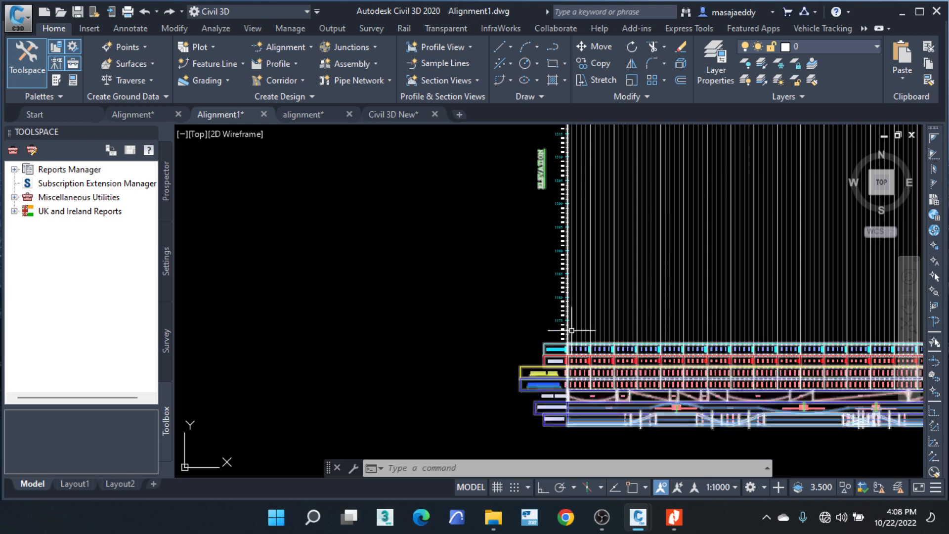
{"action": "middle_click_drag", "start_coordinate": [668, 276], "coordinate": [415, 305]}
{"action": "scroll", "coordinate": [508, 275], "scroll_direction": "down", "scroll_amount": 3}
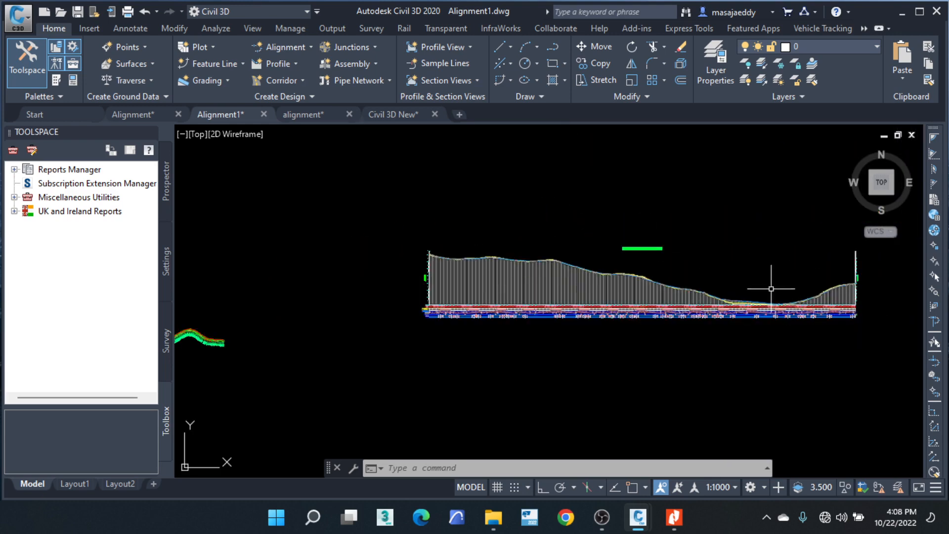
{"action": "middle_click_drag", "start_coordinate": [774, 276], "coordinate": [627, 262]}
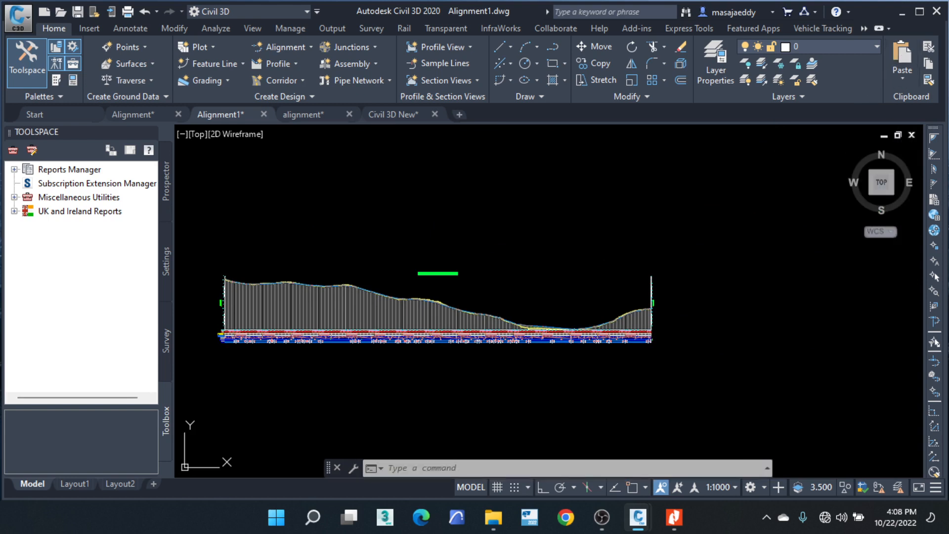
{"action": "key", "text": "ctrl+v"}
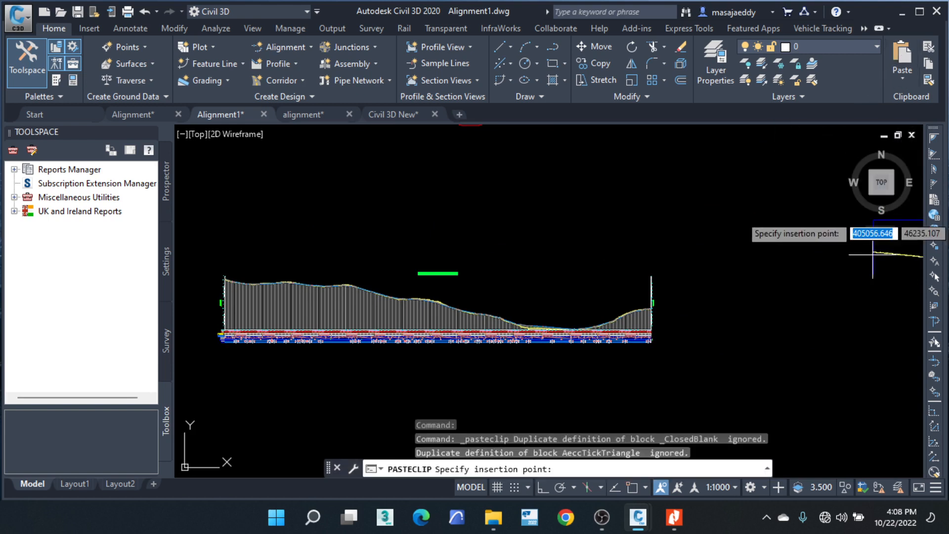
{"action": "left_click", "coordinate": [709, 183]}
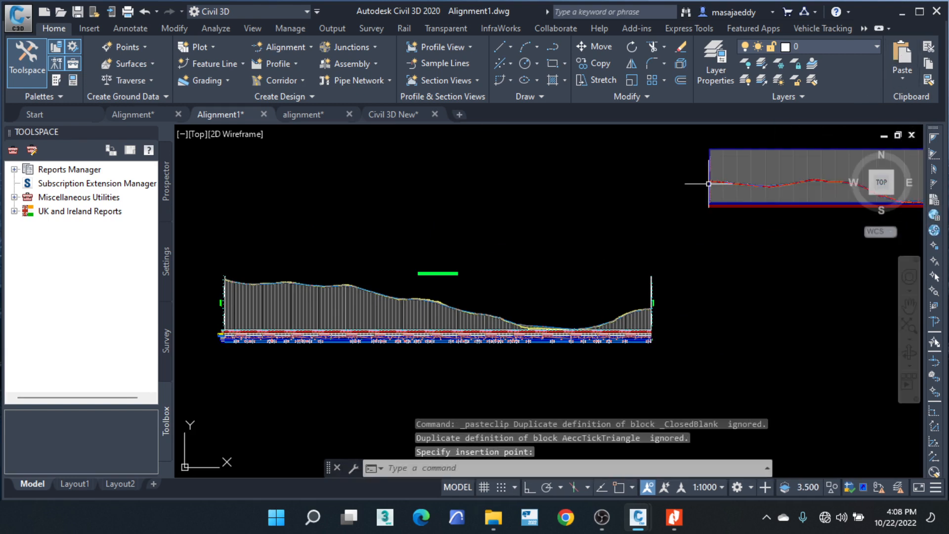
Step: Delete the pasted profile view in Alignment1, leaving only its ground and design lines
{"action": "scroll", "coordinate": [535, 337], "scroll_direction": "up", "scroll_amount": 4}
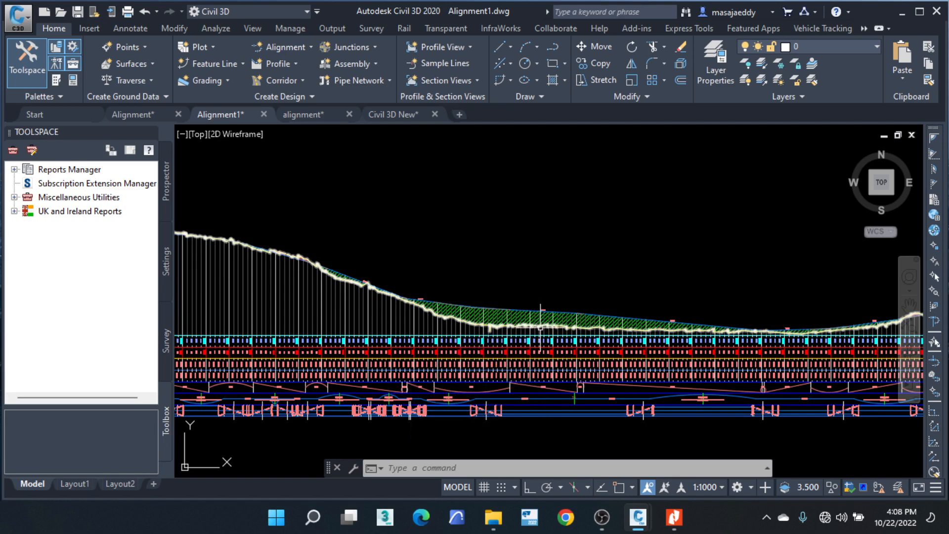
{"action": "mouse_move", "coordinate": [540, 328]}
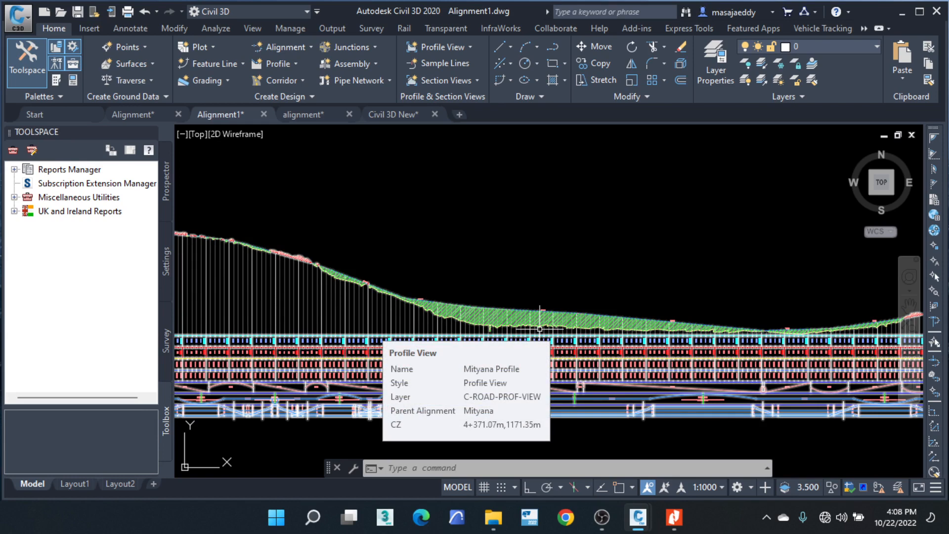
{"action": "scroll", "coordinate": [539, 321], "scroll_direction": "down", "scroll_amount": 5}
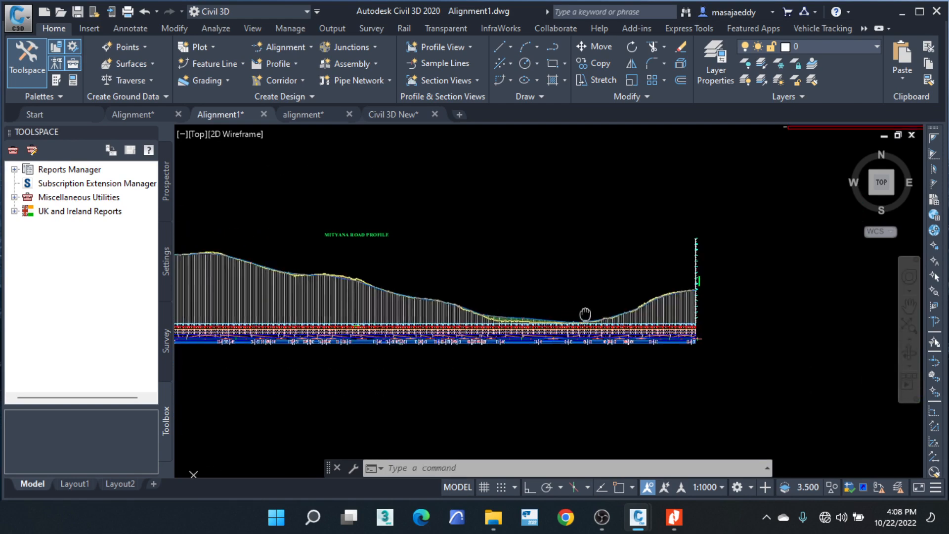
{"action": "scroll", "coordinate": [599, 254], "scroll_direction": "up", "scroll_amount": 4}
{"action": "left_click", "coordinate": [607, 257]}
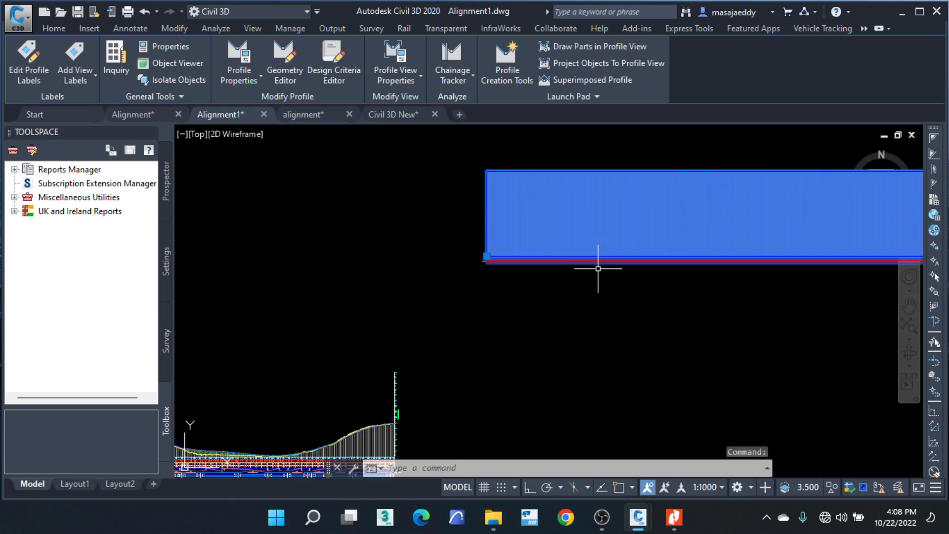
{"action": "key", "text": "Delete"}
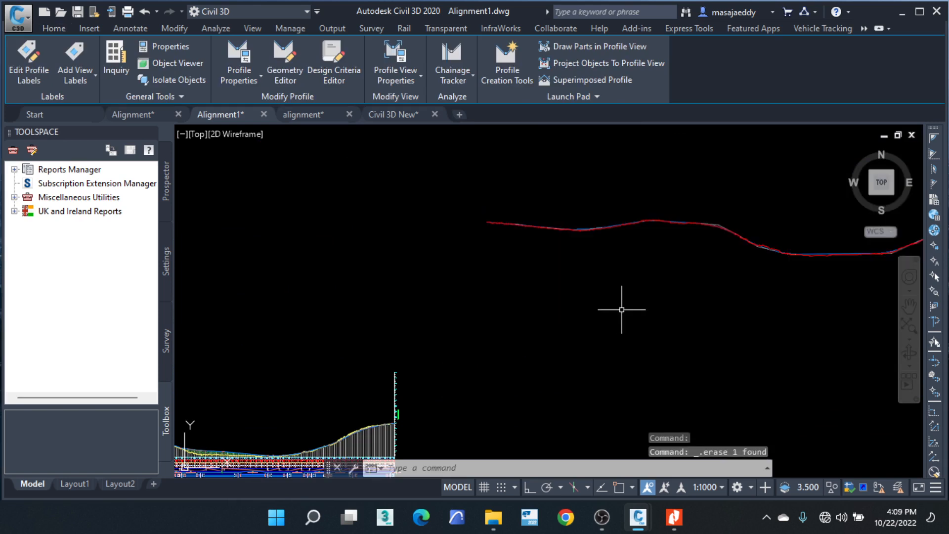
Step: Examine the start of the remaining pasted profile lines and the start of the existing profile view in Alignment1
{"action": "scroll", "coordinate": [492, 223], "scroll_direction": "up", "scroll_amount": 6}
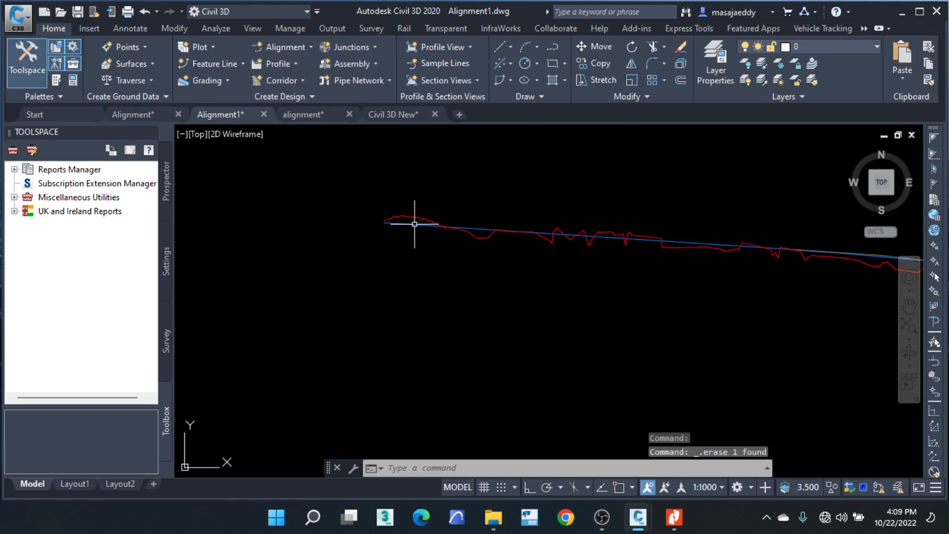
{"action": "scroll", "coordinate": [418, 223], "scroll_direction": "down", "scroll_amount": 6}
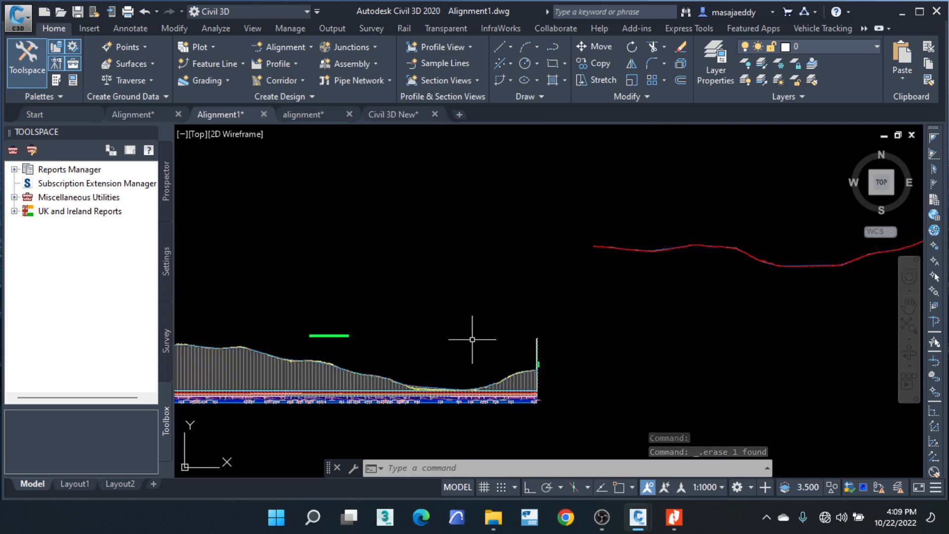
{"action": "mouse_move", "coordinate": [470, 339]}
{"action": "middle_mouse_down"}
{"action": "mouse_move", "coordinate": [527, 377]}
{"action": "mouse_move", "coordinate": [733, 388]}
{"action": "middle_mouse_up"}
{"action": "scroll", "coordinate": [469, 362], "scroll_direction": "up", "scroll_amount": 10}
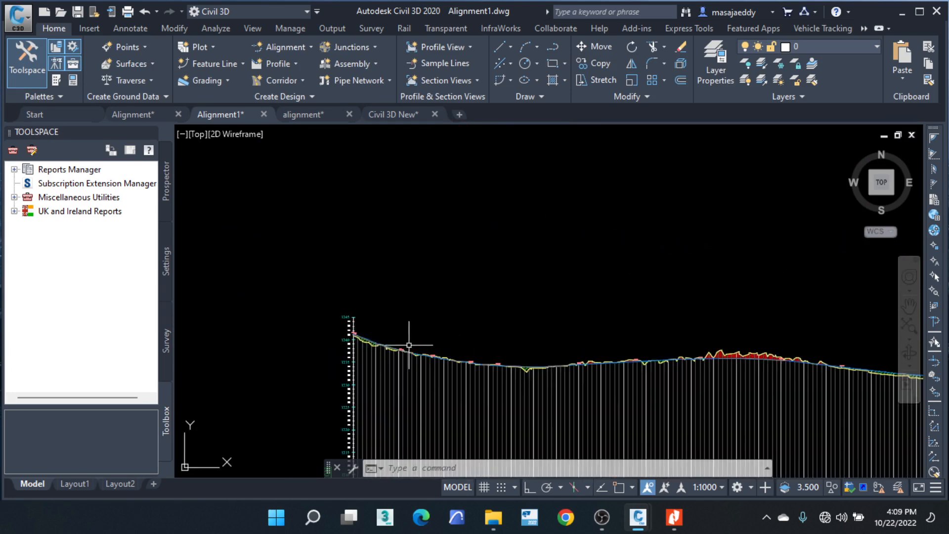
{"action": "scroll", "coordinate": [383, 341], "scroll_direction": "down", "scroll_amount": 10}
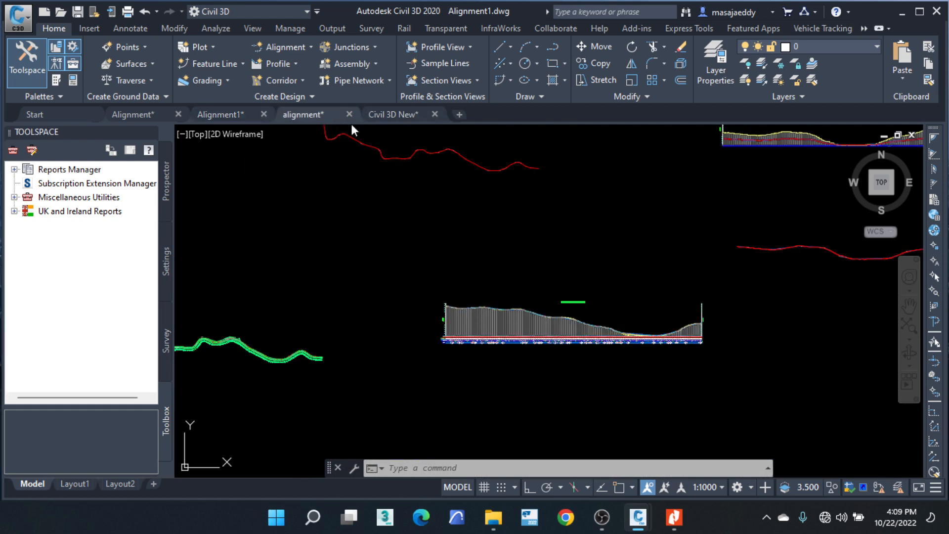
Step: Switch to the alignment drawing and examine the ground and design lines at the start and end of both profile views
{"action": "left_click", "coordinate": [327, 115]}
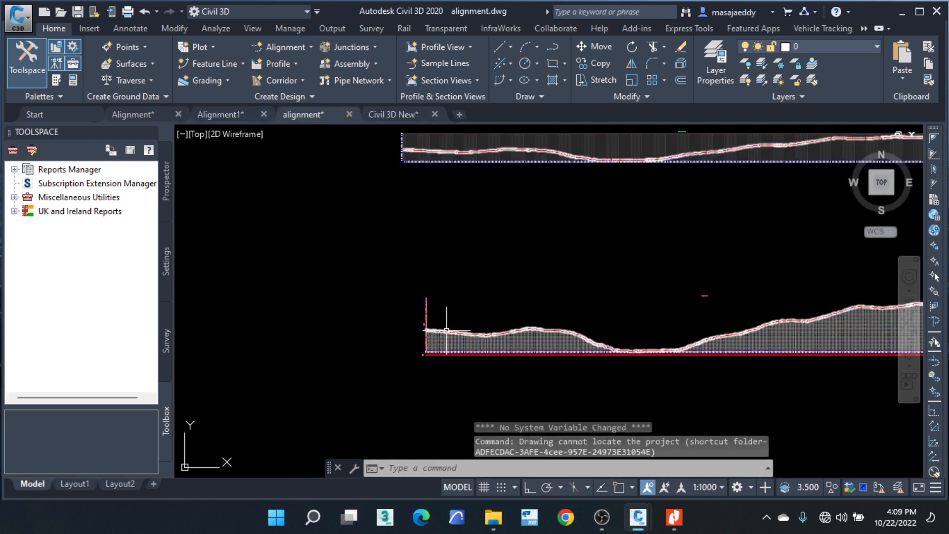
{"action": "middle_click_drag", "start_coordinate": [503, 285], "coordinate": [507, 347]}
{"action": "scroll", "coordinate": [435, 393], "scroll_direction": "up", "scroll_amount": 8}
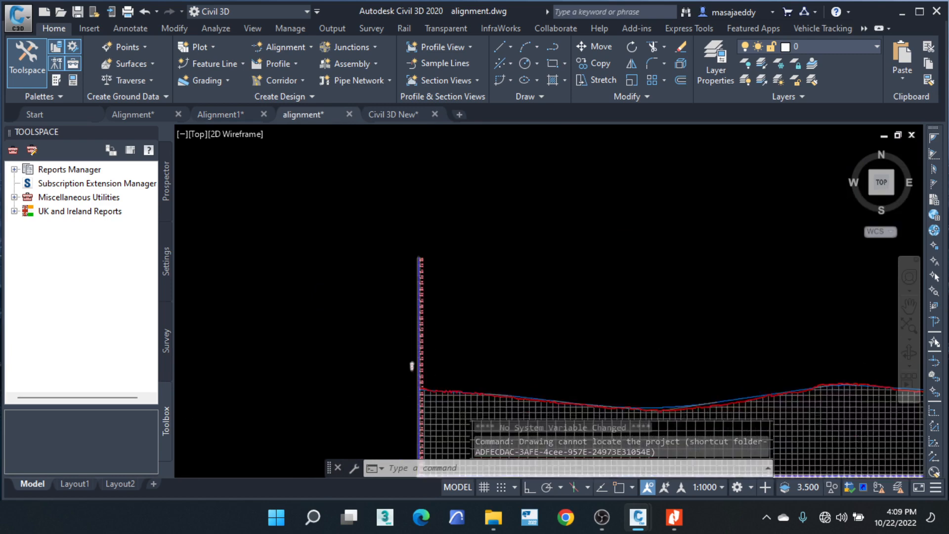
{"action": "scroll", "coordinate": [446, 391], "scroll_direction": "down", "scroll_amount": 8}
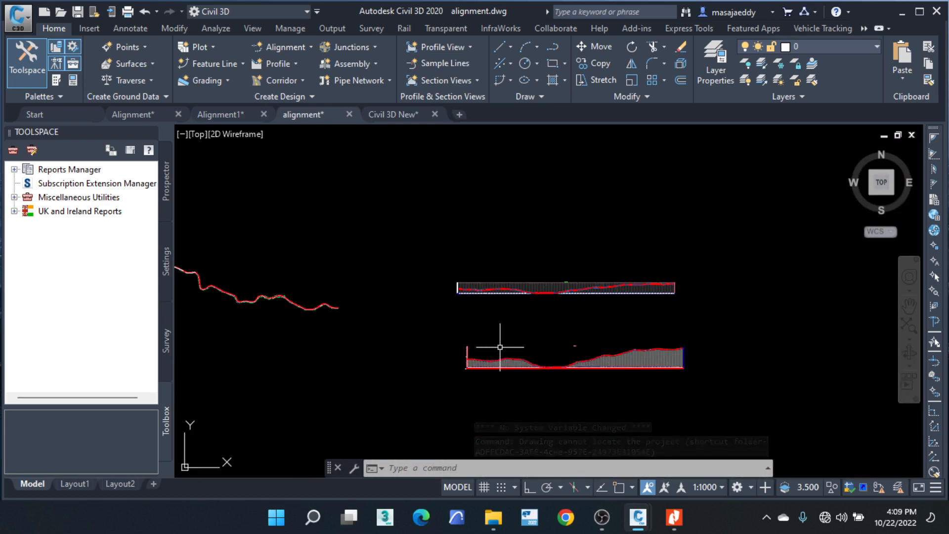
{"action": "scroll", "coordinate": [476, 288], "scroll_direction": "up", "scroll_amount": 12}
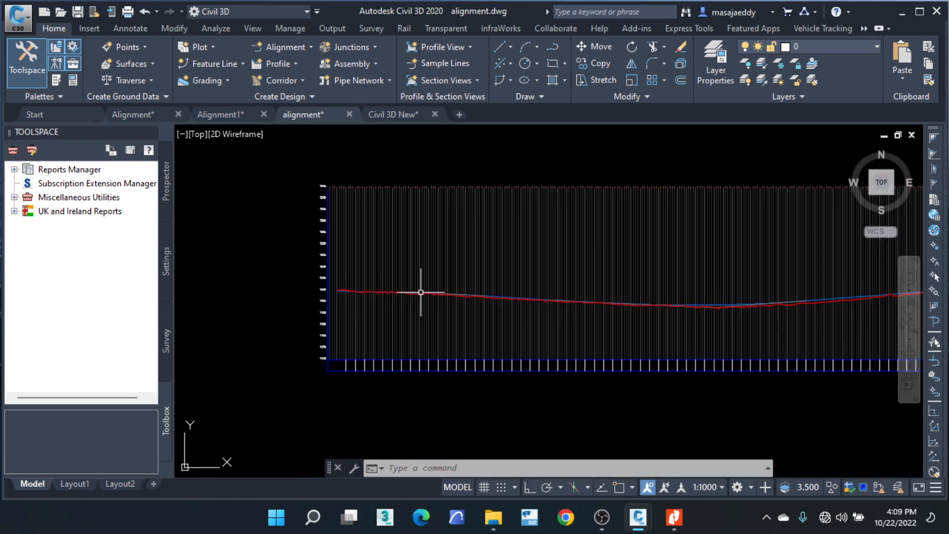
{"action": "scroll", "coordinate": [391, 302], "scroll_direction": "down", "scroll_amount": 6}
{"action": "middle_click_drag", "start_coordinate": [646, 330], "coordinate": [435, 269]}
{"action": "scroll", "coordinate": [524, 267], "scroll_direction": "down", "scroll_amount": 5}
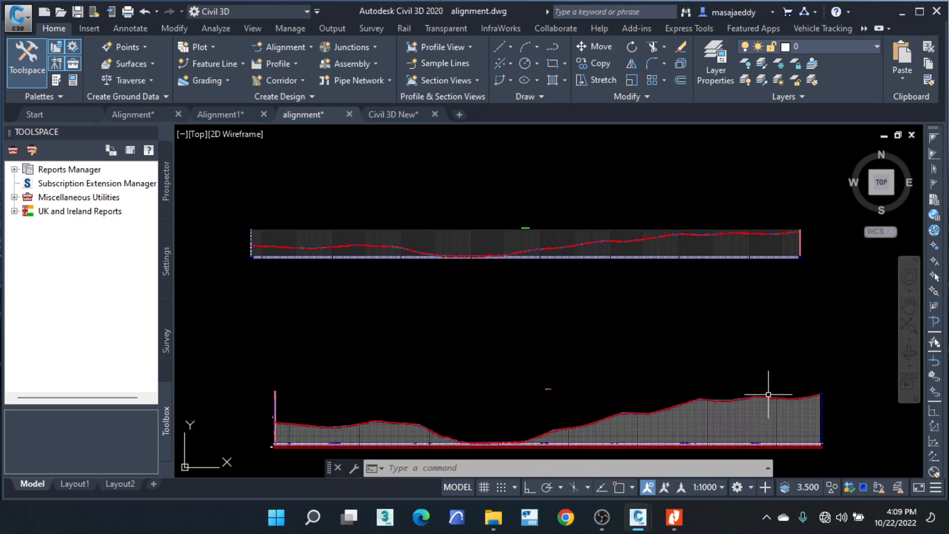
{"action": "scroll", "coordinate": [822, 395], "scroll_direction": "up", "scroll_amount": 5}
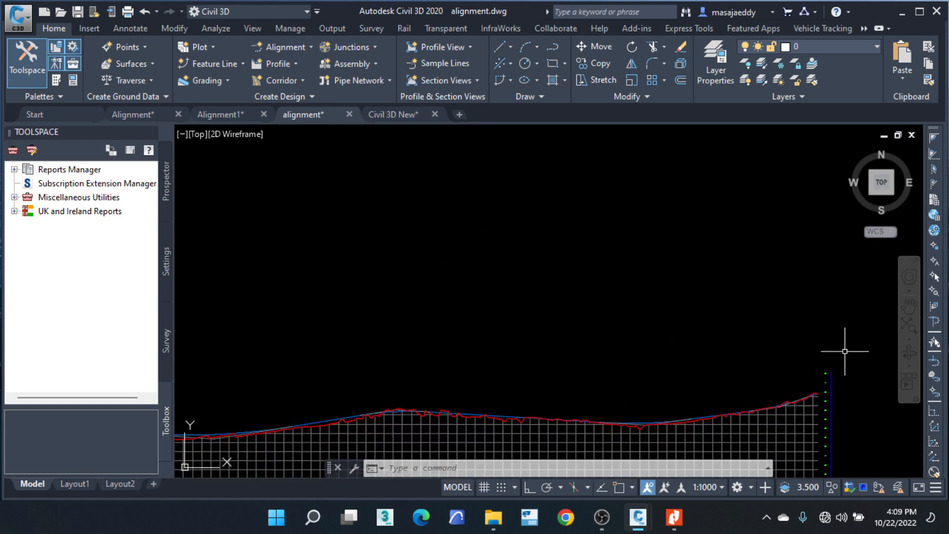
{"action": "middle_click_drag", "start_coordinate": [847, 346], "coordinate": [823, 272]}
{"action": "scroll", "coordinate": [727, 281], "scroll_direction": "down", "scroll_amount": 3}
{"action": "scroll", "coordinate": [766, 421], "scroll_direction": "up", "scroll_amount": 6}
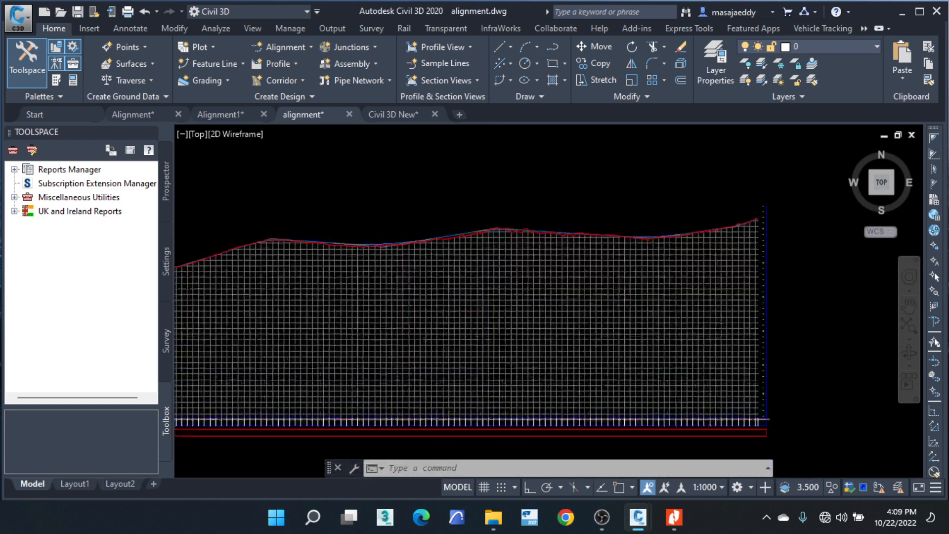
{"action": "scroll", "coordinate": [788, 394], "scroll_direction": "up", "scroll_amount": 2}
{"action": "scroll", "coordinate": [795, 394], "scroll_direction": "down", "scroll_amount": 6}
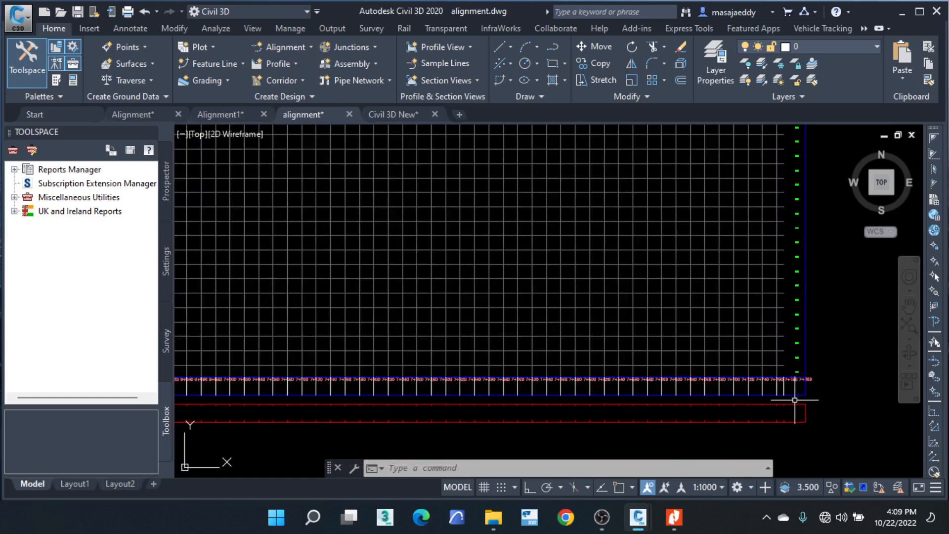
{"action": "scroll", "coordinate": [791, 257], "scroll_direction": "up", "scroll_amount": 2}
{"action": "scroll", "coordinate": [792, 248], "scroll_direction": "down", "scroll_amount": 3}
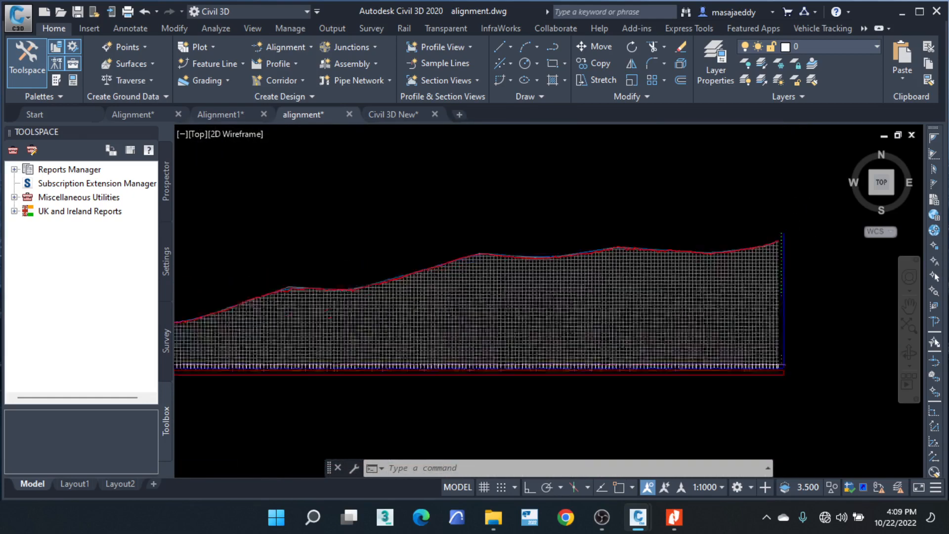
{"action": "scroll", "coordinate": [787, 246], "scroll_direction": "down", "scroll_amount": 2}
{"action": "middle_click_drag", "start_coordinate": [790, 248], "coordinate": [534, 280]}
{"action": "scroll", "coordinate": [533, 280], "scroll_direction": "down", "scroll_amount": 3}
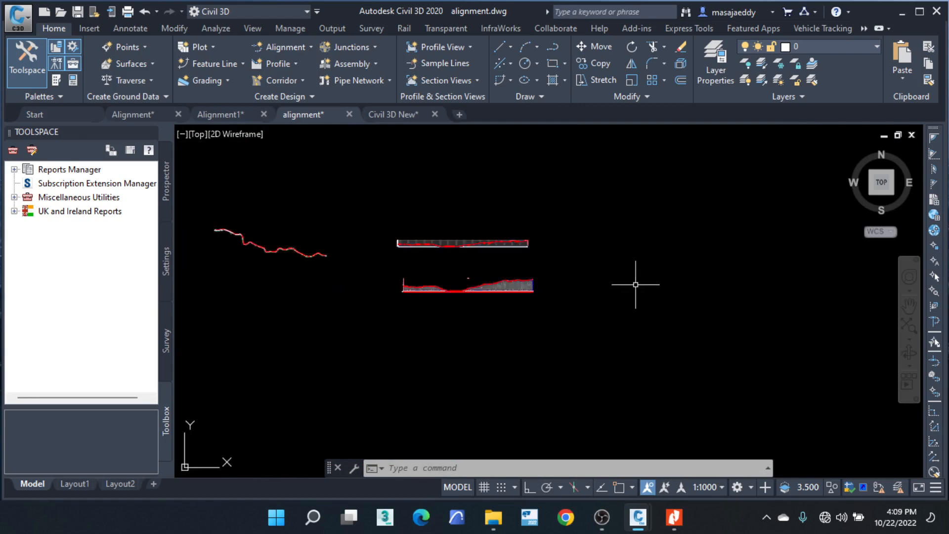
{"action": "middle_click_drag", "start_coordinate": [636, 279], "coordinate": [502, 298]}
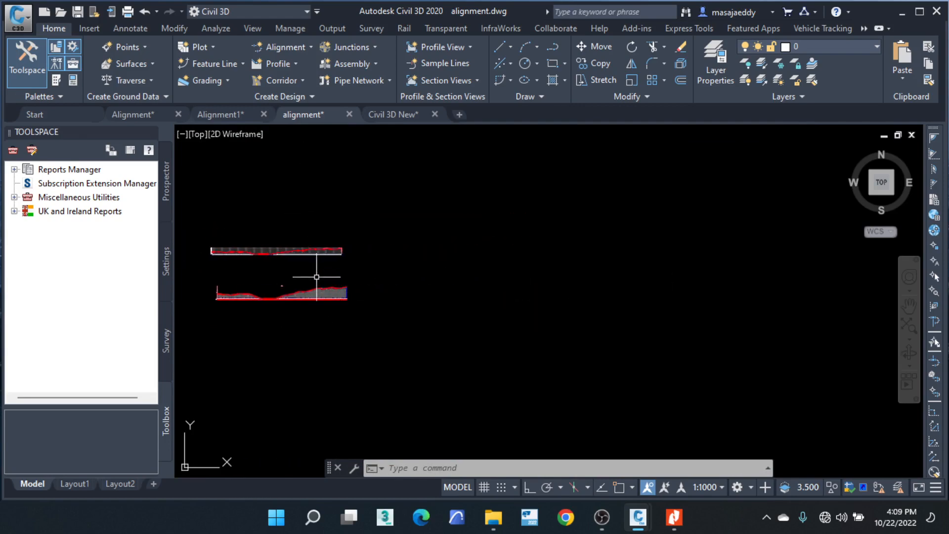
Step: Examine the chainage labels at the start of the road alignment in plan
{"action": "scroll", "coordinate": [571, 352], "scroll_direction": "down", "scroll_amount": 4}
{"action": "scroll", "coordinate": [350, 301], "scroll_direction": "up", "scroll_amount": 10}
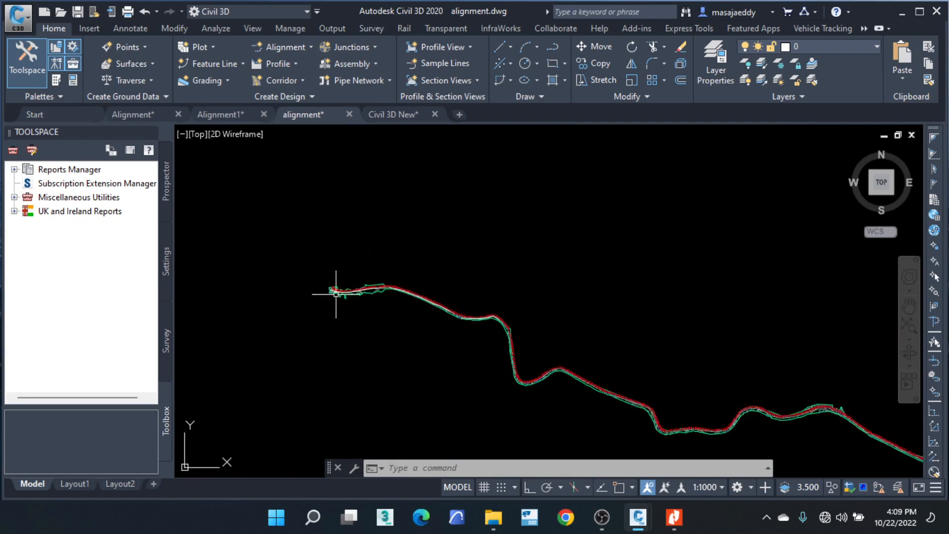
{"action": "scroll", "coordinate": [330, 289], "scroll_direction": "up", "scroll_amount": 7}
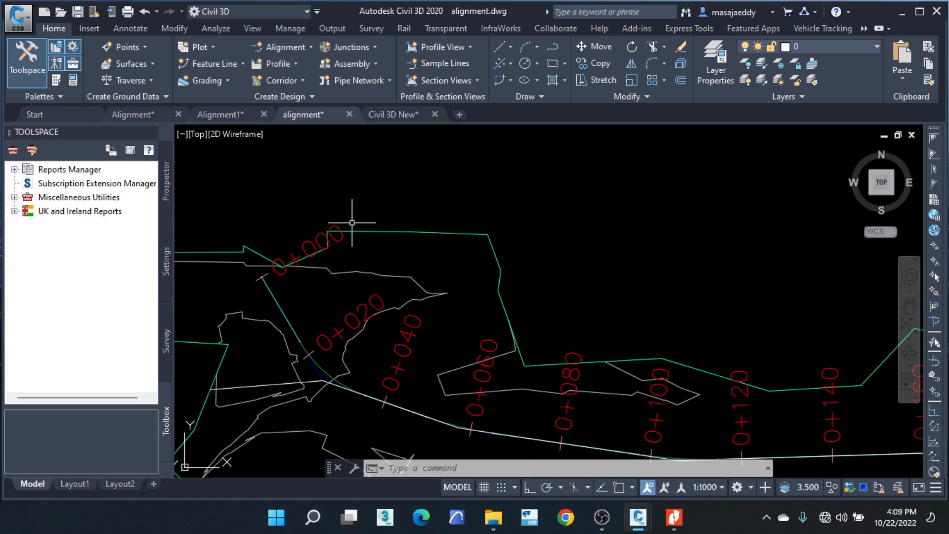
{"action": "scroll", "coordinate": [310, 289], "scroll_direction": "down", "scroll_amount": 3}
{"action": "scroll", "coordinate": [310, 290], "scroll_direction": "down", "scroll_amount": 6}
{"action": "middle_click_drag", "start_coordinate": [710, 322], "coordinate": [354, 291]}
{"action": "scroll", "coordinate": [373, 294], "scroll_direction": "down", "scroll_amount": 5}
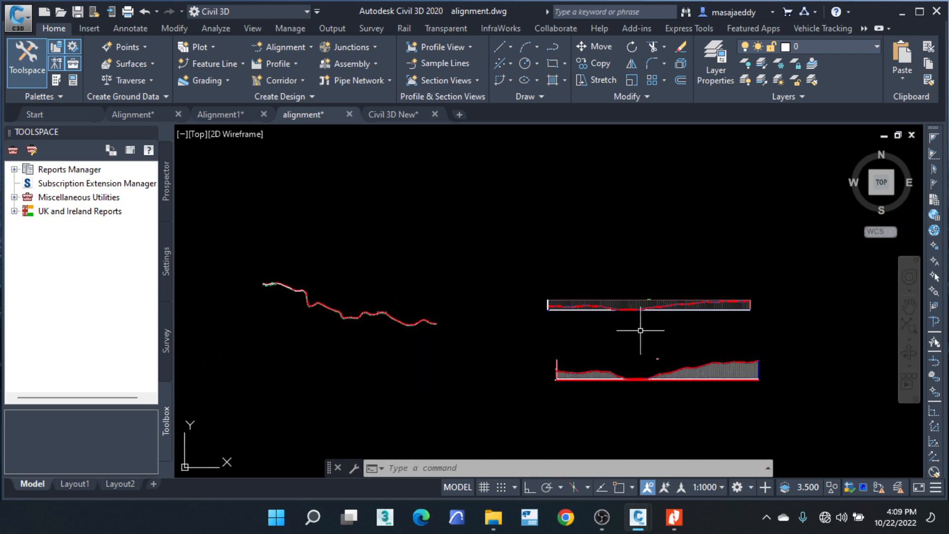
Step: Paste the copied alignment and profile views into the empty space beyond the existing profile views, and select the pasted alignment
{"action": "middle_click_drag", "start_coordinate": [668, 330], "coordinate": [570, 331]}
{"action": "middle_click_drag", "start_coordinate": [779, 349], "coordinate": [493, 356]}
{"action": "scroll", "coordinate": [682, 343], "scroll_direction": "down", "scroll_amount": 3}
{"action": "middle_click_drag", "start_coordinate": [682, 347], "coordinate": [485, 355]}
{"action": "scroll", "coordinate": [380, 349], "scroll_direction": "up", "scroll_amount": 2}
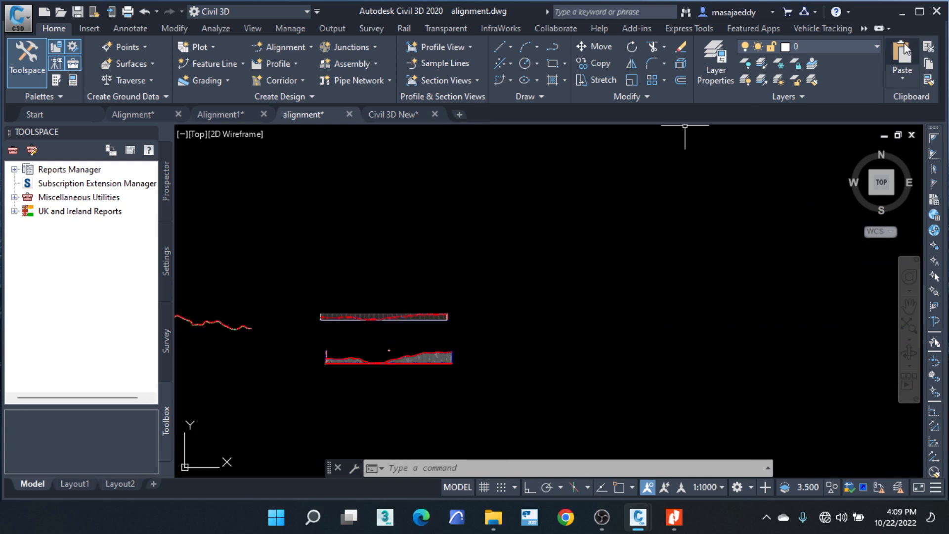
{"action": "key", "text": "ctrl+v"}
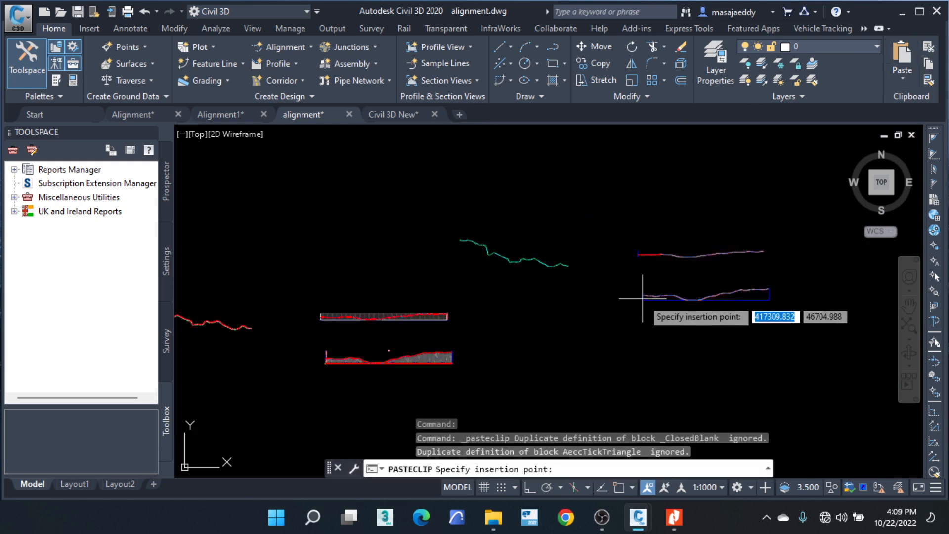
{"action": "scroll", "coordinate": [526, 262], "scroll_direction": "up", "scroll_amount": 8}
{"action": "left_click", "coordinate": [525, 259]}
{"action": "left_click", "coordinate": [484, 214]}
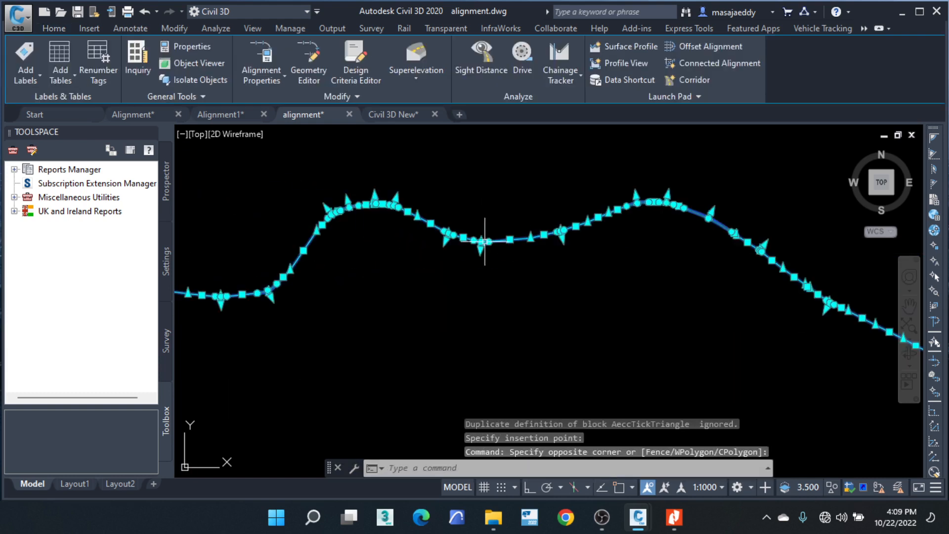
Step: Examine the pasted alignment along its length to its end point, and clear the selection
{"action": "scroll", "coordinate": [488, 218], "scroll_direction": "down", "scroll_amount": 3}
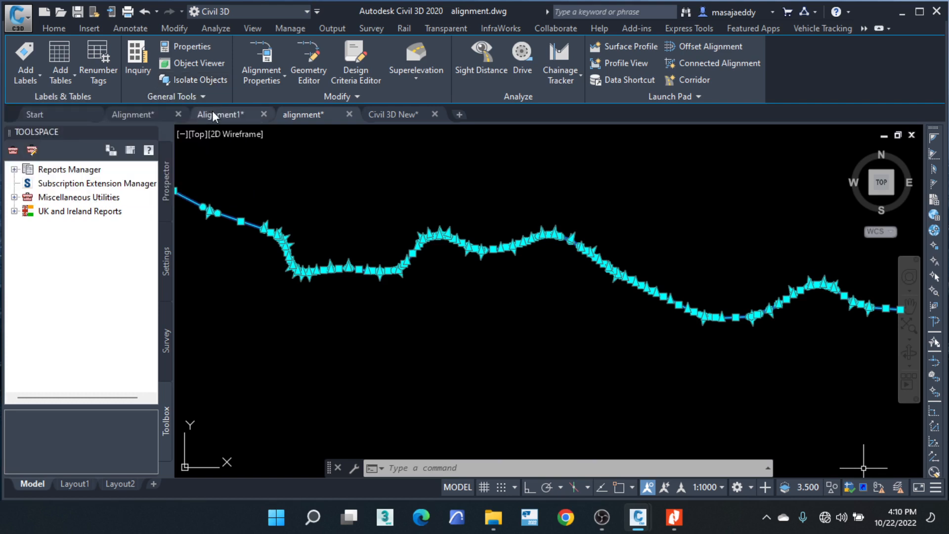
{"action": "mouse_move", "coordinate": [211, 116]}
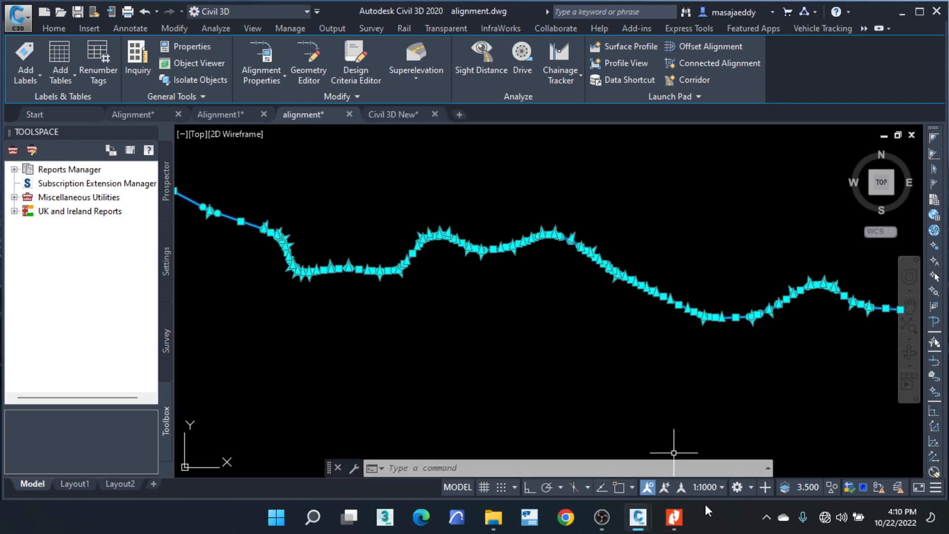
{"action": "scroll", "coordinate": [643, 411], "scroll_direction": "down", "scroll_amount": 4}
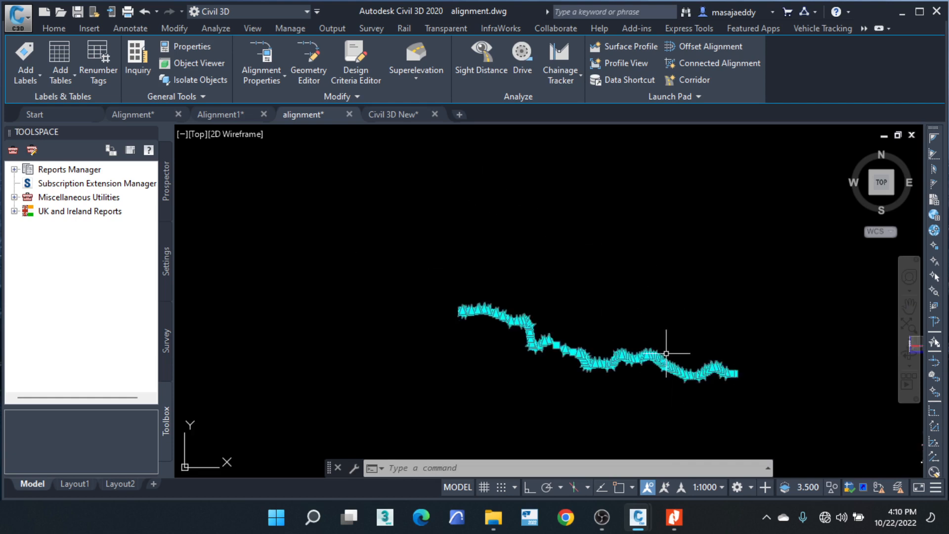
{"action": "scroll", "coordinate": [736, 375], "scroll_direction": "up", "scroll_amount": 5}
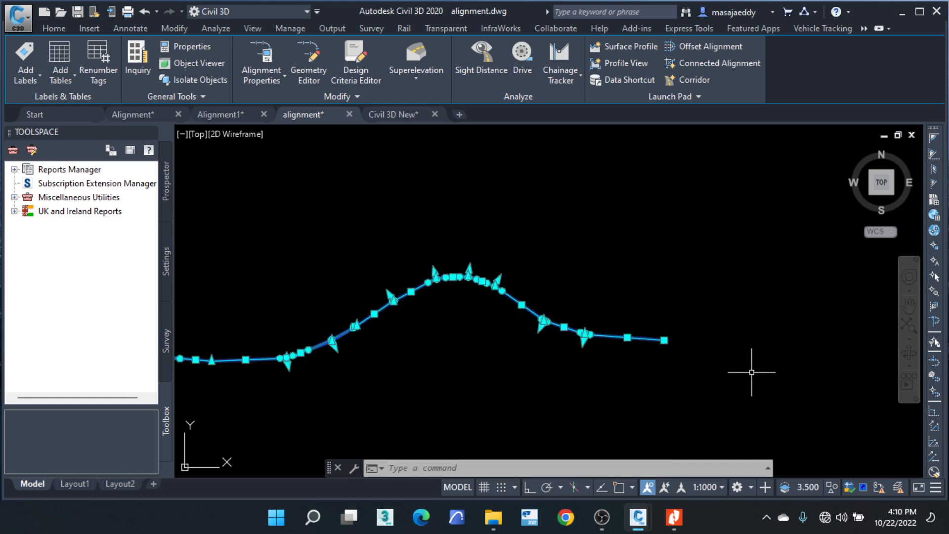
{"action": "left_click", "coordinate": [53, 28]}
{"action": "scroll", "coordinate": [388, 213], "scroll_direction": "down", "scroll_amount": 4}
{"action": "scroll", "coordinate": [451, 301], "scroll_direction": "down", "scroll_amount": 4}
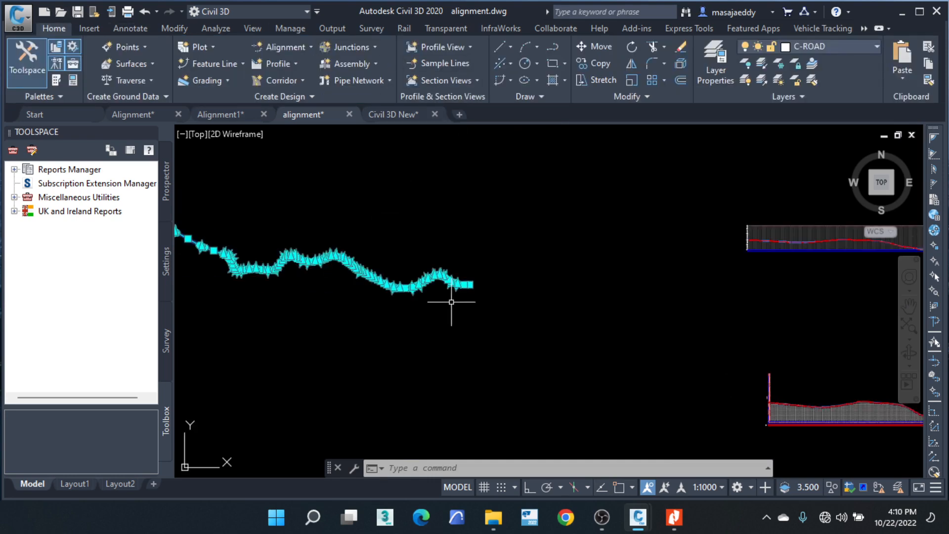
{"action": "key", "text": "Escape"}
Step: Examine the ground and design lines at the end of the pasted lower profile view, and clear the selection
{"action": "middle_click_drag", "start_coordinate": [676, 310], "coordinate": [633, 310]}
{"action": "scroll", "coordinate": [666, 360], "scroll_direction": "up", "scroll_amount": 2}
{"action": "scroll", "coordinate": [508, 328], "scroll_direction": "up", "scroll_amount": 2}
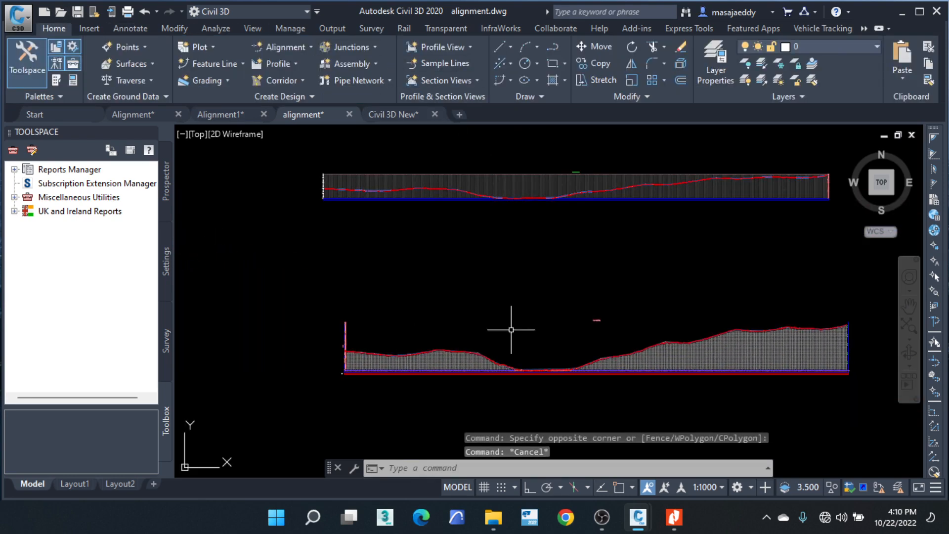
{"action": "scroll", "coordinate": [839, 333], "scroll_direction": "up", "scroll_amount": 2}
{"action": "scroll", "coordinate": [855, 307], "scroll_direction": "up", "scroll_amount": 9}
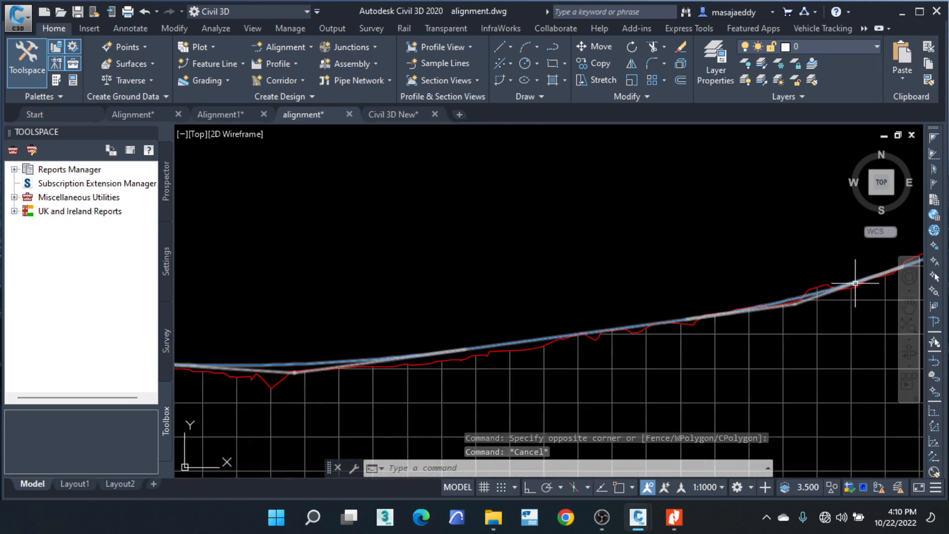
{"action": "left_click", "coordinate": [856, 283]}
{"action": "middle_click_drag", "start_coordinate": [766, 285], "coordinate": [764, 286]}
{"action": "scroll", "coordinate": [702, 281], "scroll_direction": "down", "scroll_amount": 2}
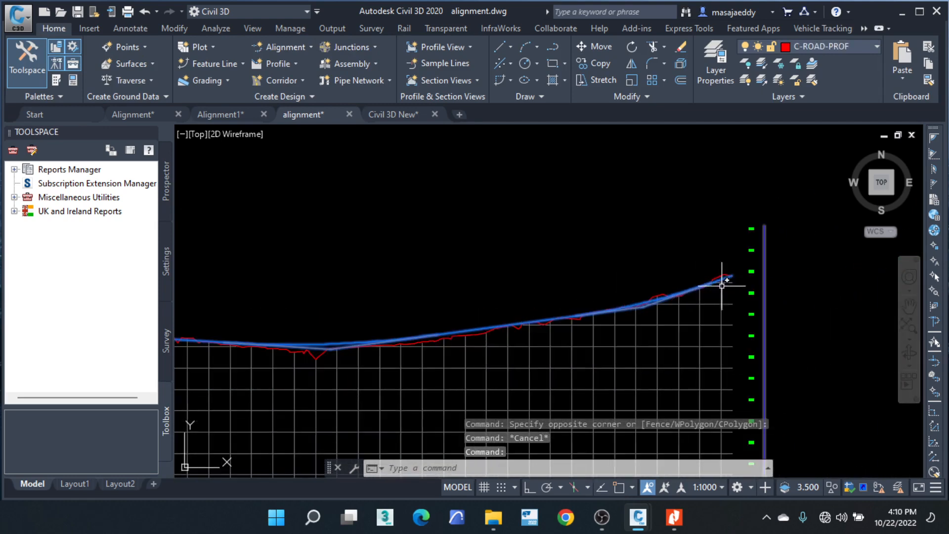
{"action": "key", "text": "Escape"}
Step: Explode the pasted lower profile view
{"action": "left_click", "coordinate": [733, 315]}
{"action": "left_click", "coordinate": [715, 309]}
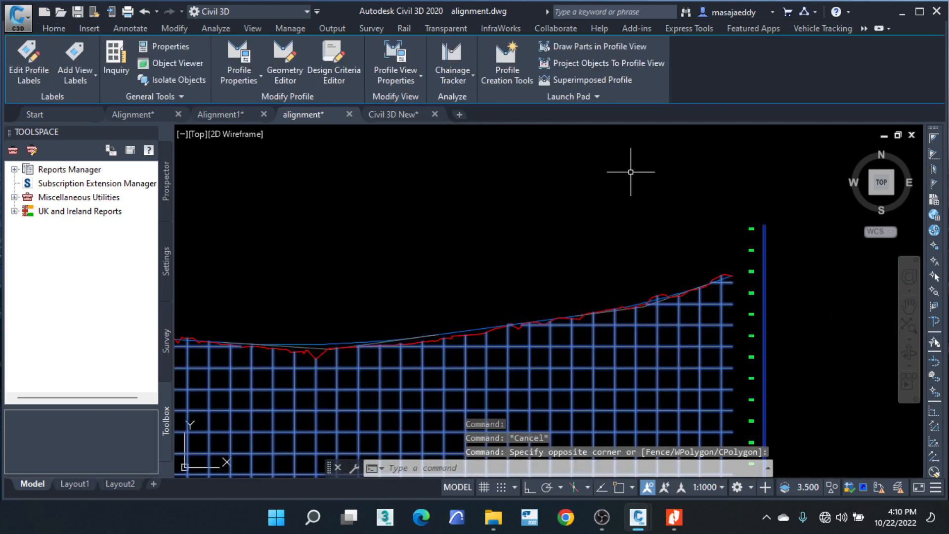
{"action": "left_click", "coordinate": [53, 29]}
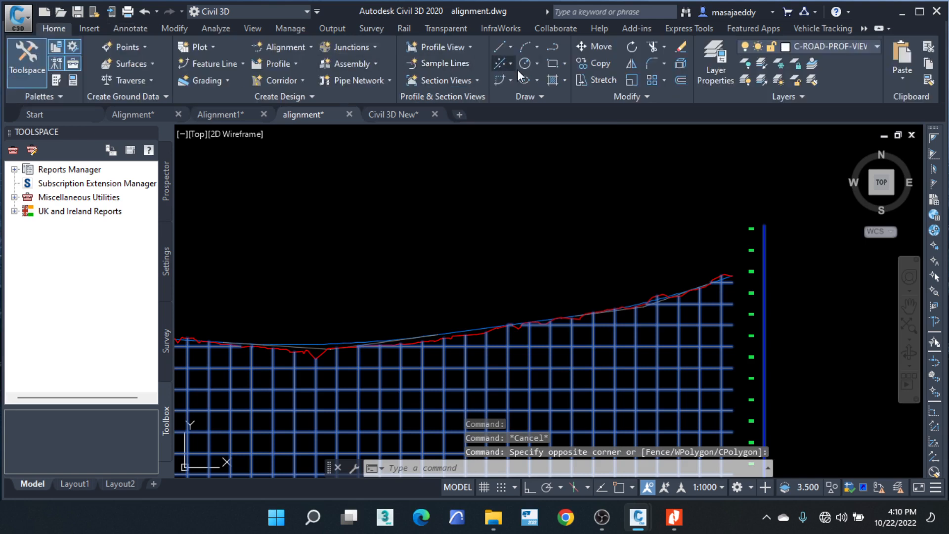
{"action": "left_click", "coordinate": [680, 66]}
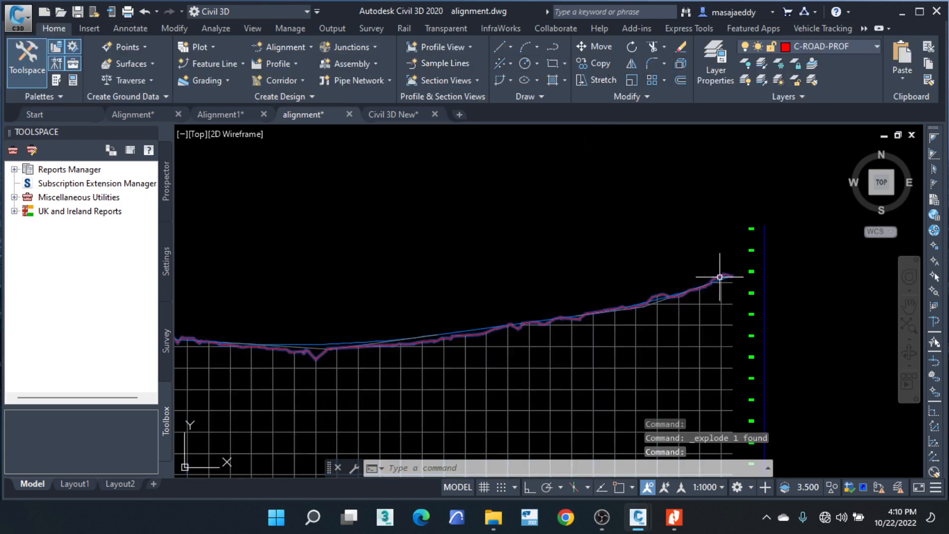
{"action": "scroll", "coordinate": [719, 277], "scroll_direction": "up", "scroll_amount": 4}
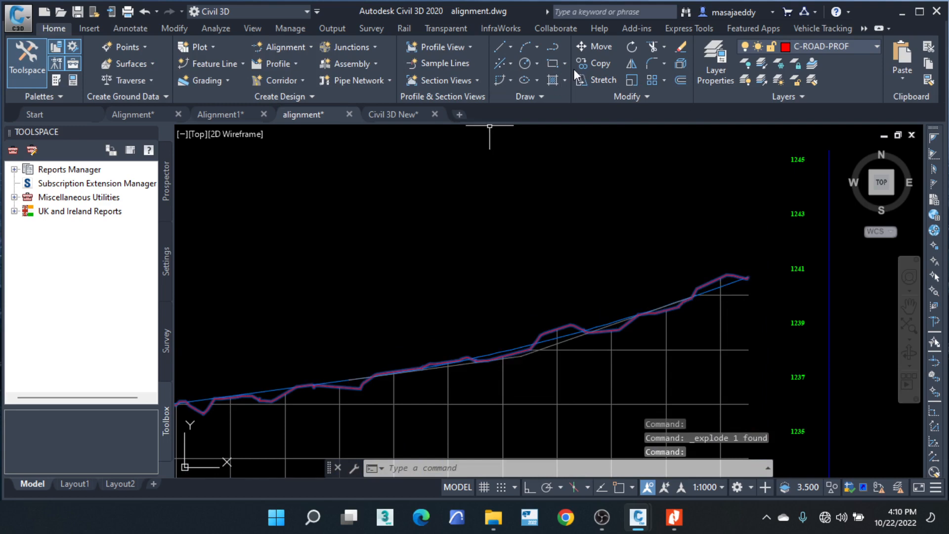
{"action": "left_click", "coordinate": [595, 46]}
{"action": "left_click", "coordinate": [618, 352]}
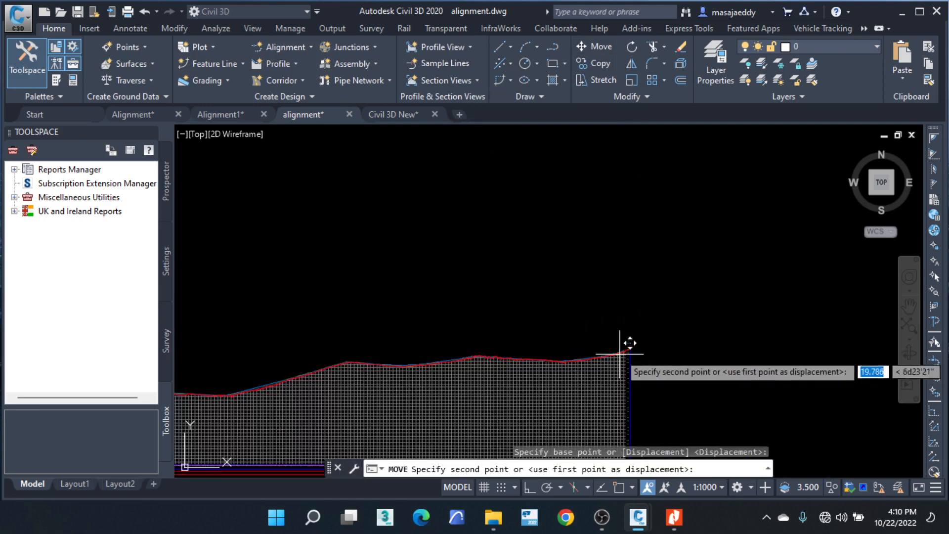
{"action": "key", "text": "Escape"}
Step: Move the pasted ground and design lines from their end point into the empty space above the pasted profile views
{"action": "scroll", "coordinate": [627, 339], "scroll_direction": "up", "scroll_amount": 5}
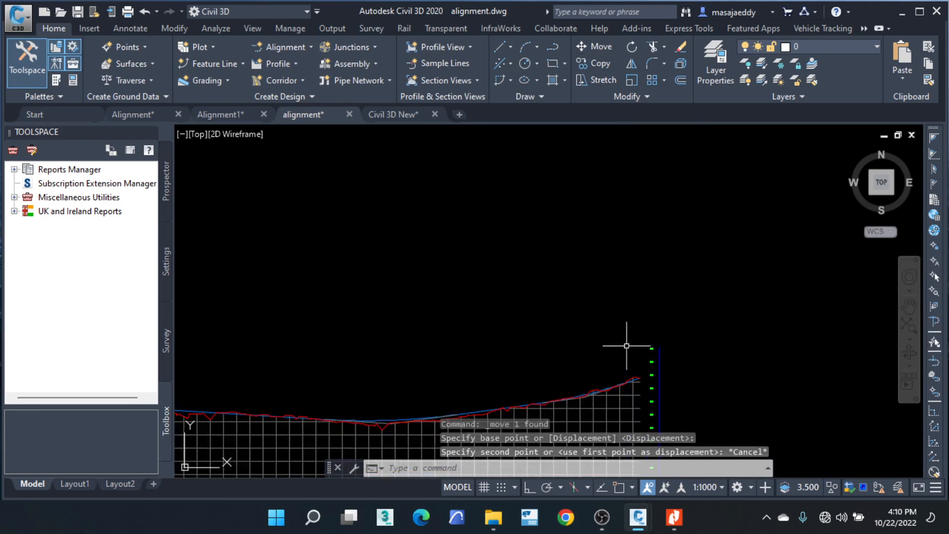
{"action": "scroll", "coordinate": [643, 404], "scroll_direction": "up", "scroll_amount": 4}
{"action": "left_click", "coordinate": [657, 381]}
{"action": "left_click", "coordinate": [654, 346]}
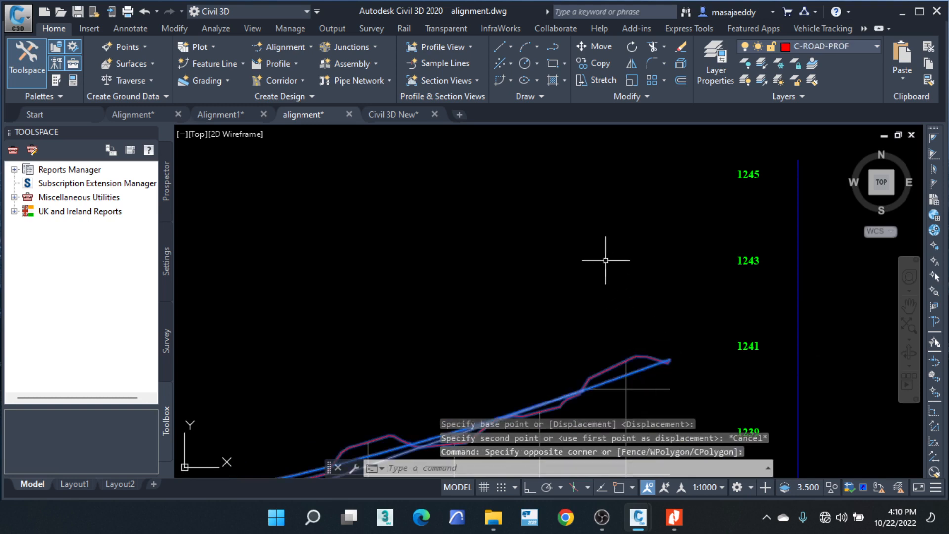
{"action": "key", "text": "space"}
{"action": "left_click", "coordinate": [642, 365]}
{"action": "scroll", "coordinate": [648, 378], "scroll_direction": "down", "scroll_amount": 6}
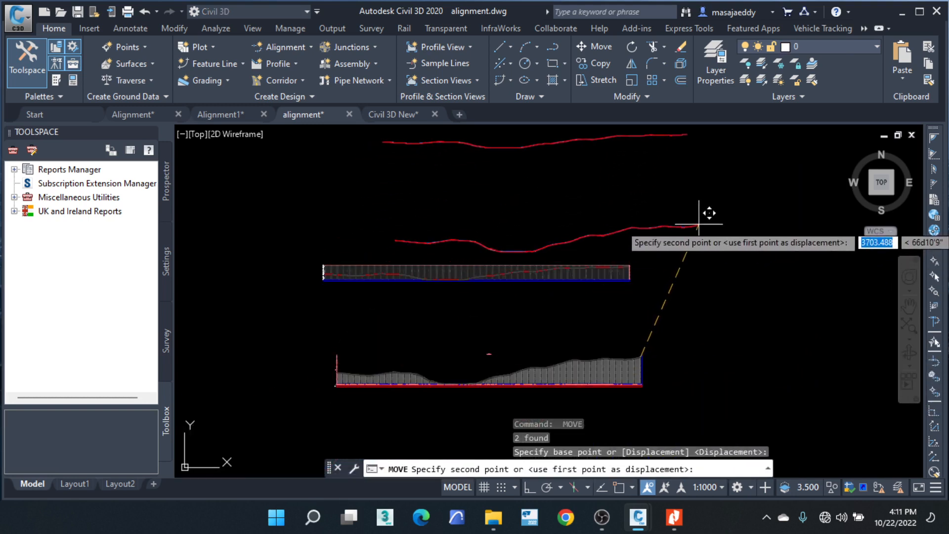
{"action": "key", "text": "Escape"}
{"action": "key", "text": "Escape"}
{"action": "key", "text": "Escape"}
{"action": "middle_click_drag", "start_coordinate": [678, 254], "coordinate": [693, 318]}
{"action": "scroll", "coordinate": [690, 277], "scroll_direction": "down", "scroll_amount": 5}
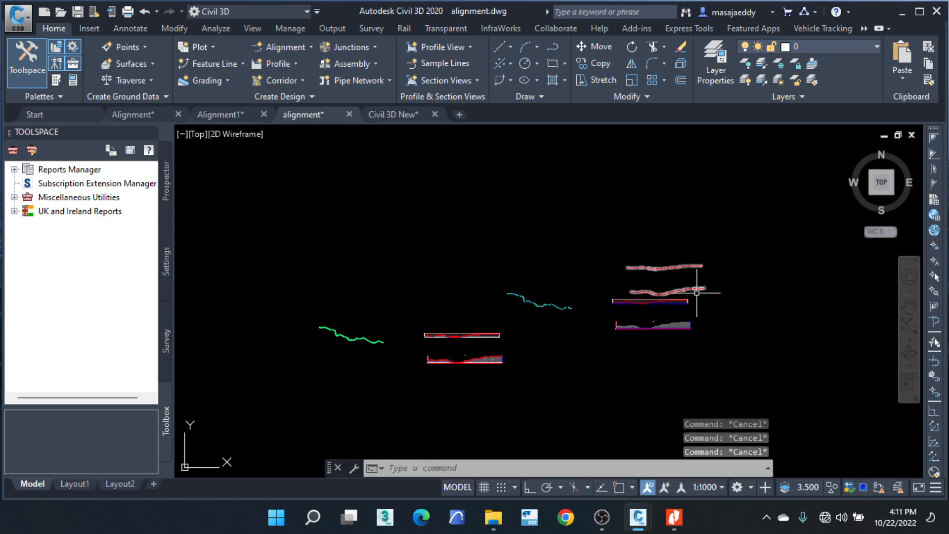
{"action": "scroll", "coordinate": [690, 270], "scroll_direction": "up", "scroll_amount": 3}
{"action": "scroll", "coordinate": [706, 311], "scroll_direction": "up", "scroll_amount": 5}
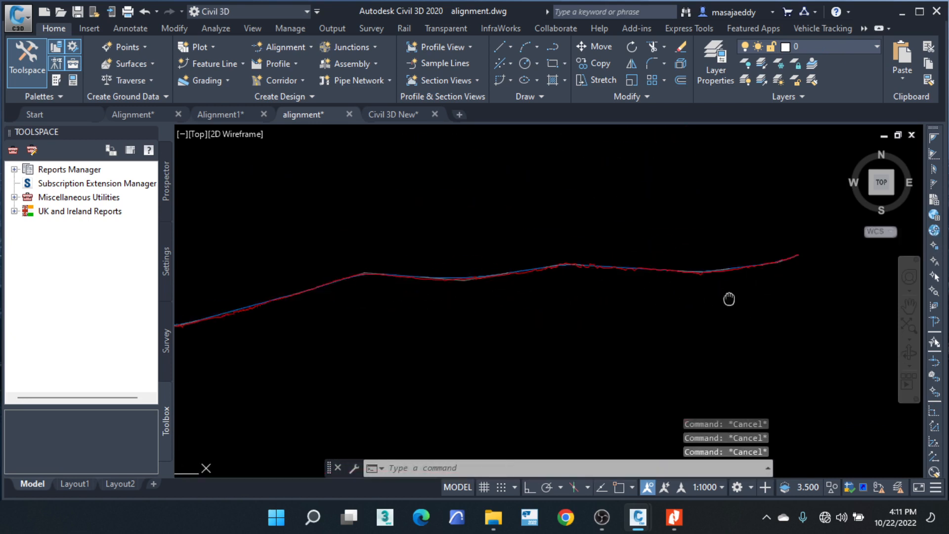
{"action": "left_click", "coordinate": [577, 276]}
{"action": "left_click", "coordinate": [466, 159]}
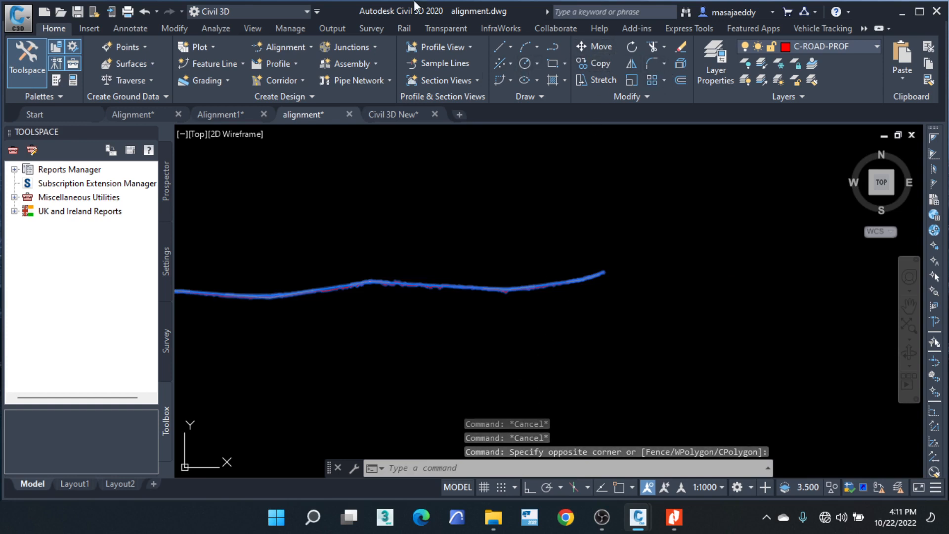
{"action": "left_click", "coordinate": [633, 47]}
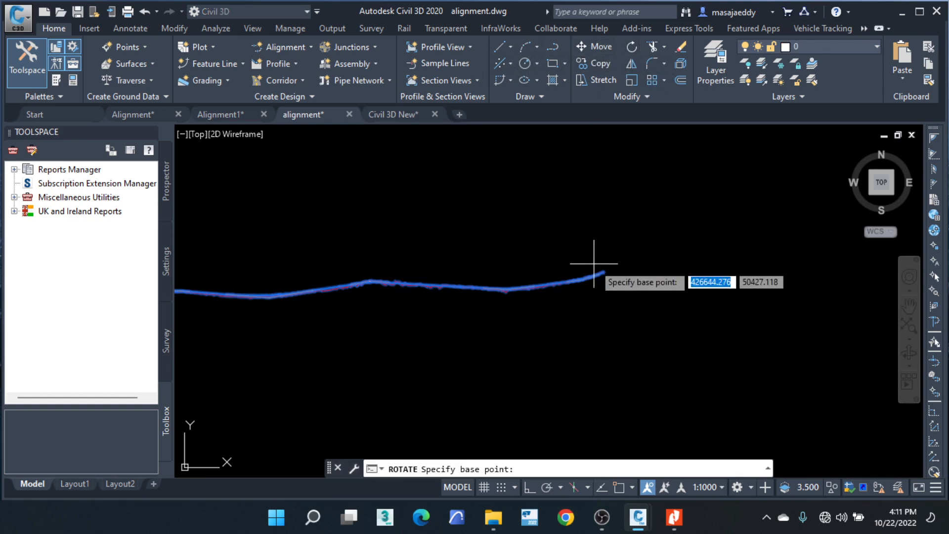
{"action": "left_click", "coordinate": [600, 273]}
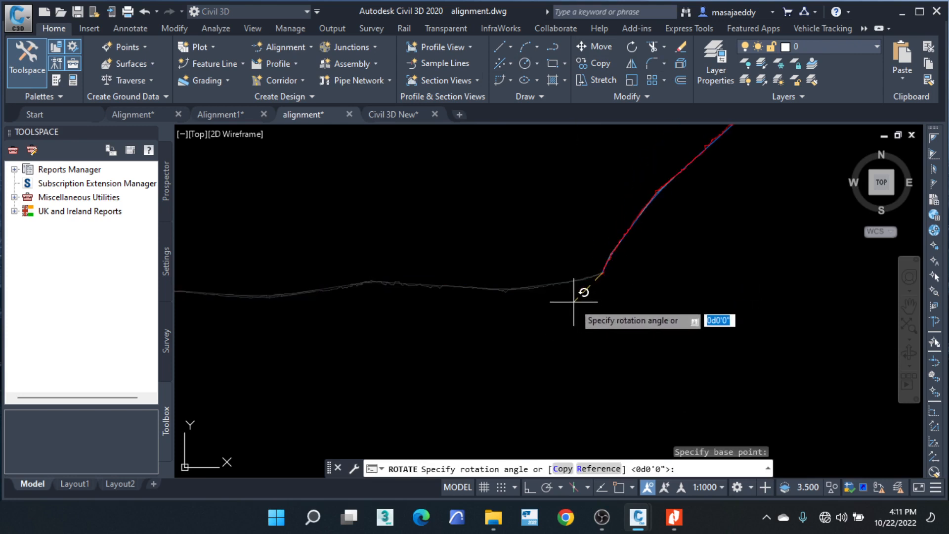
{"action": "key", "text": "Escape"}
Step: Mirror the moved ground and design lines about a vertical line at their end with ortho on, erasing the source objects
{"action": "scroll", "coordinate": [587, 270], "scroll_direction": "up", "scroll_amount": 4}
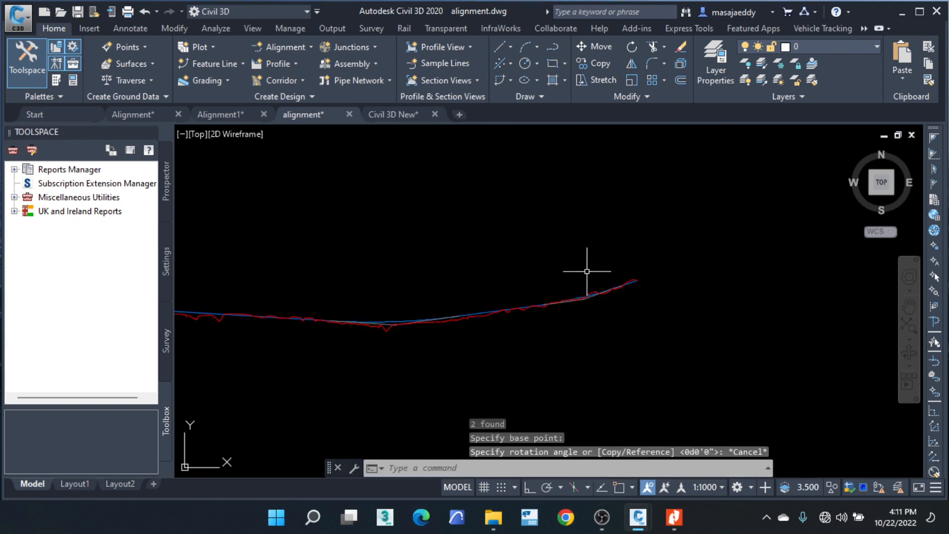
{"action": "left_click", "coordinate": [666, 296]}
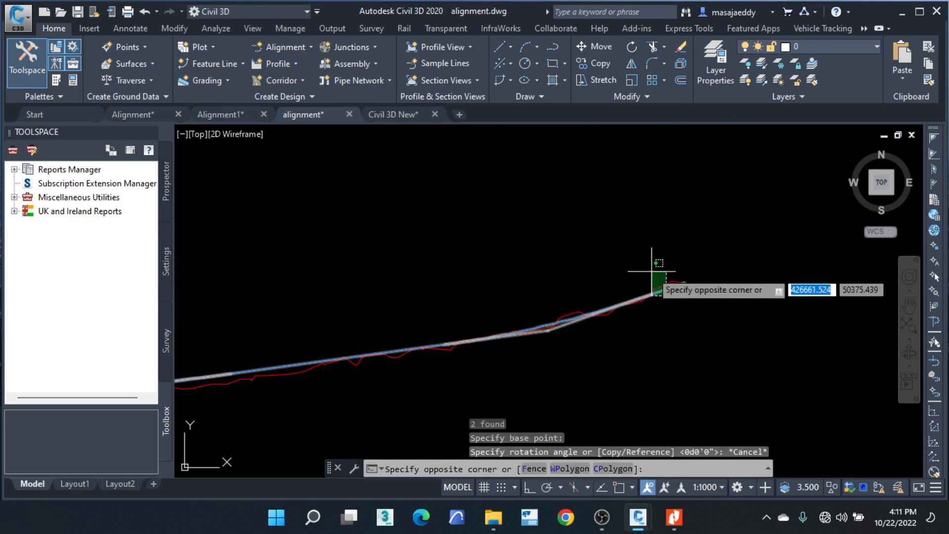
{"action": "left_click", "coordinate": [652, 271]}
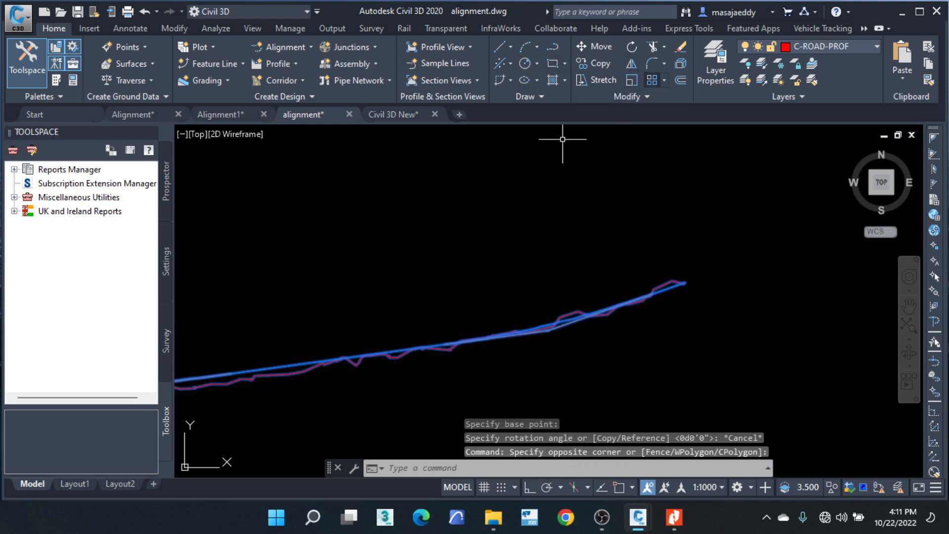
{"action": "type", "text": "mi"}
{"action": "key", "text": "Return"}
{"action": "left_click", "coordinate": [687, 285]}
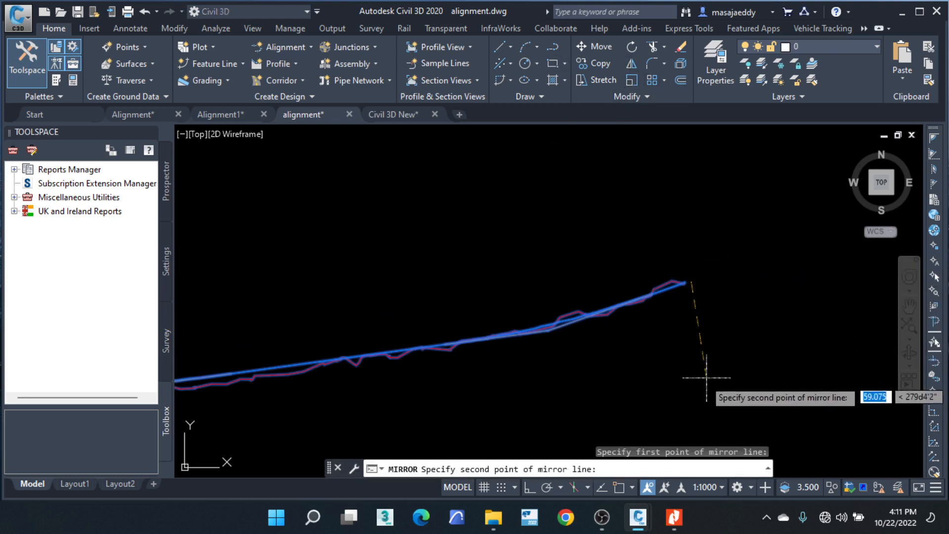
{"action": "left_click", "coordinate": [530, 489]}
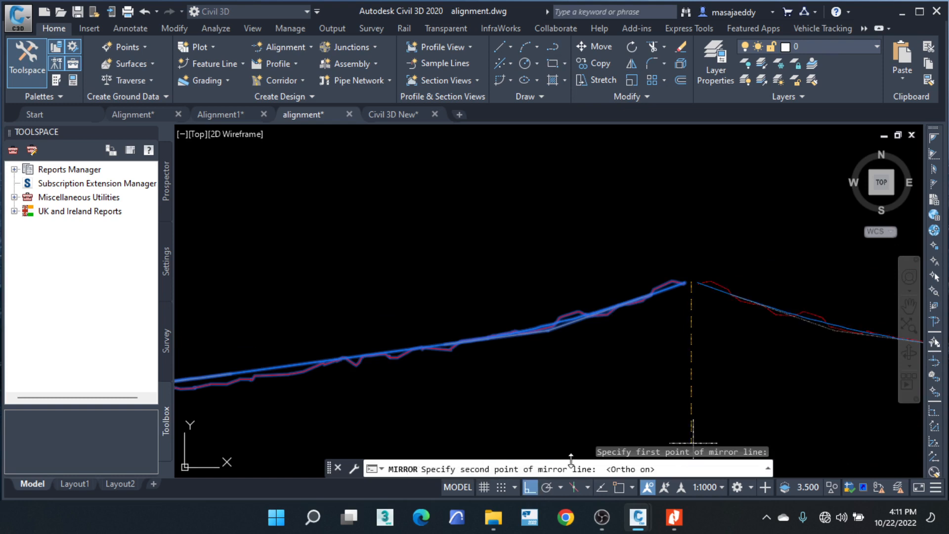
{"action": "left_click", "coordinate": [635, 405]}
{"action": "left_click", "coordinate": [666, 436]}
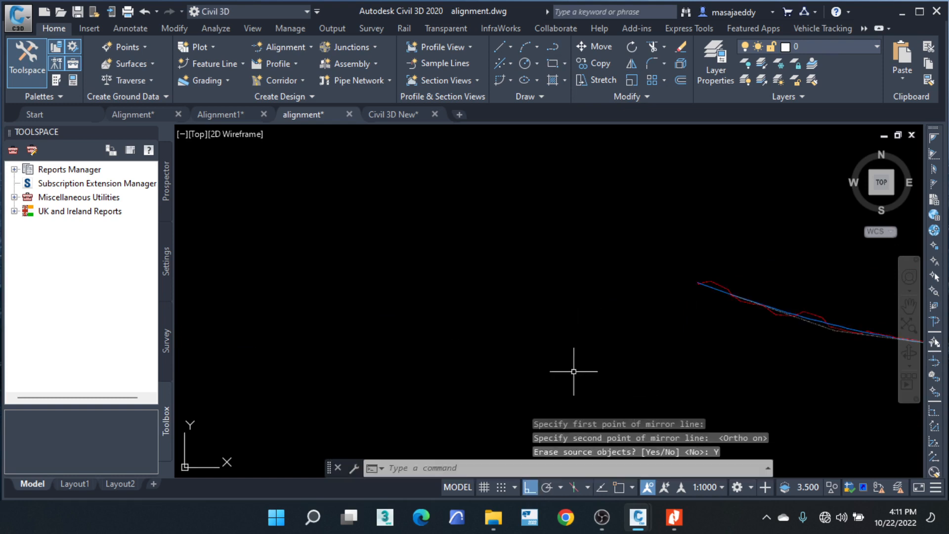
Step: Turn on object snap and start copying the mirrored design line, with the ground line's starting end point as base point
{"action": "left_click", "coordinate": [646, 321]}
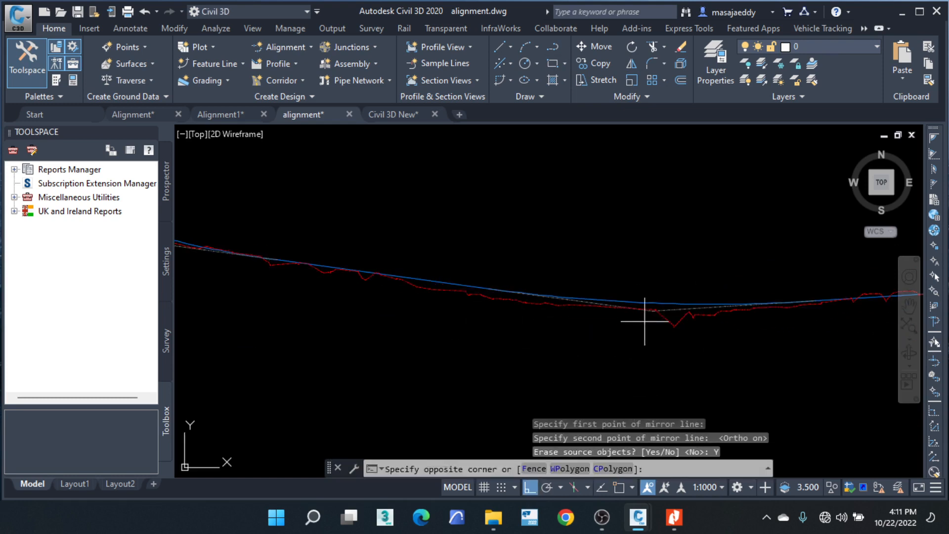
{"action": "left_click", "coordinate": [624, 293]}
{"action": "key", "text": "Escape"}
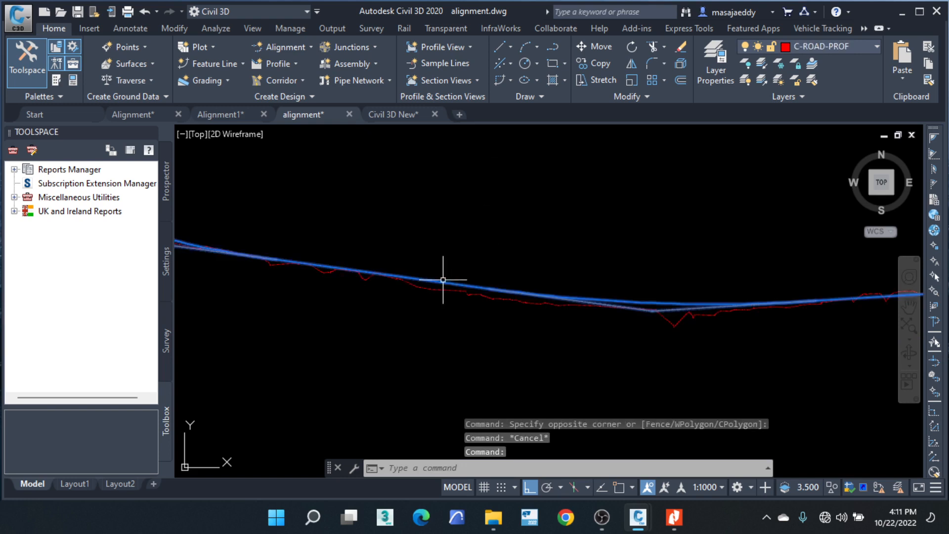
{"action": "left_click", "coordinate": [598, 60]}
{"action": "scroll", "coordinate": [707, 335], "scroll_direction": "down", "scroll_amount": 5}
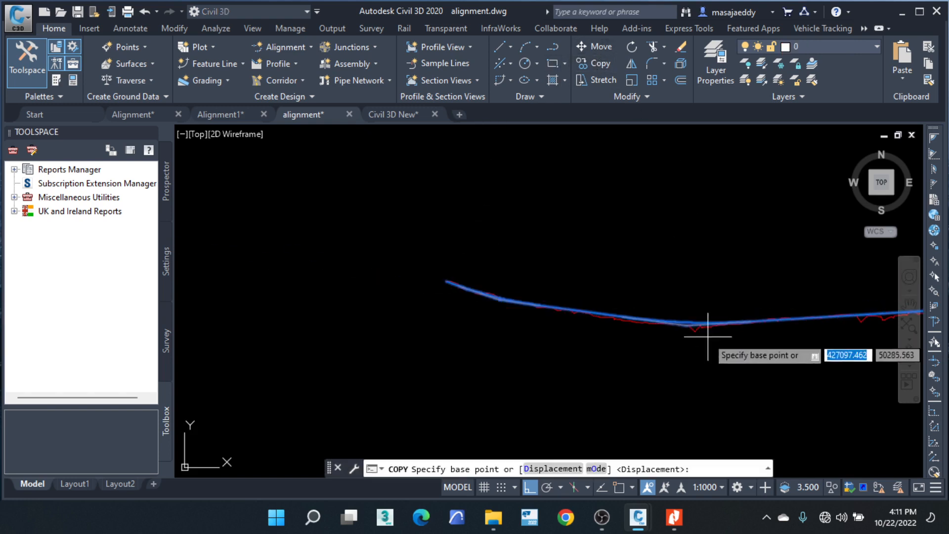
{"action": "scroll", "coordinate": [452, 283], "scroll_direction": "up", "scroll_amount": 8}
{"action": "scroll", "coordinate": [419, 271], "scroll_direction": "up", "scroll_amount": 5}
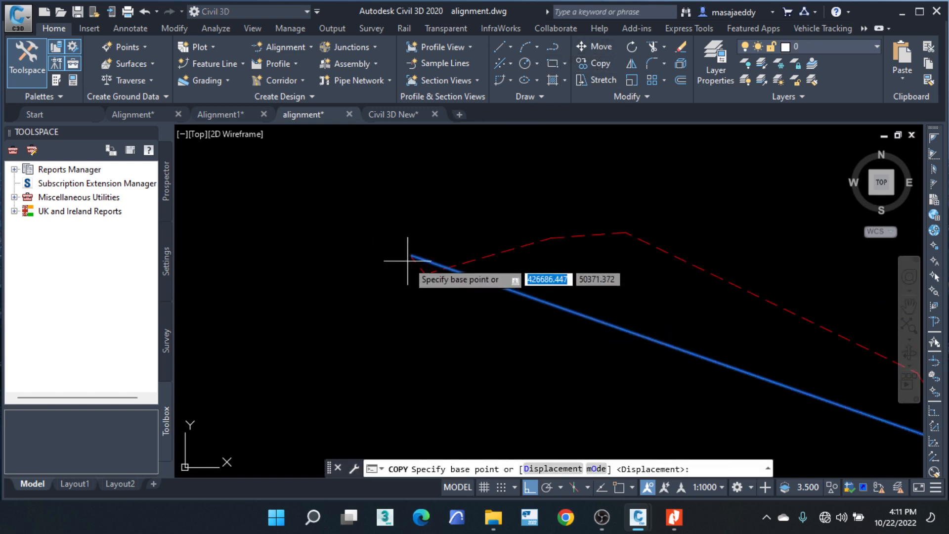
{"action": "left_click", "coordinate": [618, 487]}
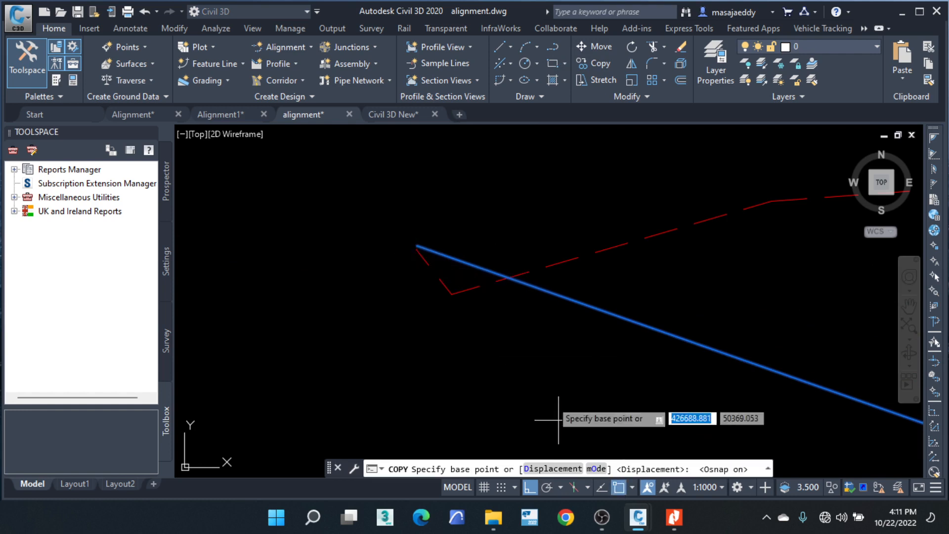
{"action": "scroll", "coordinate": [416, 251], "scroll_direction": "up", "scroll_amount": 6}
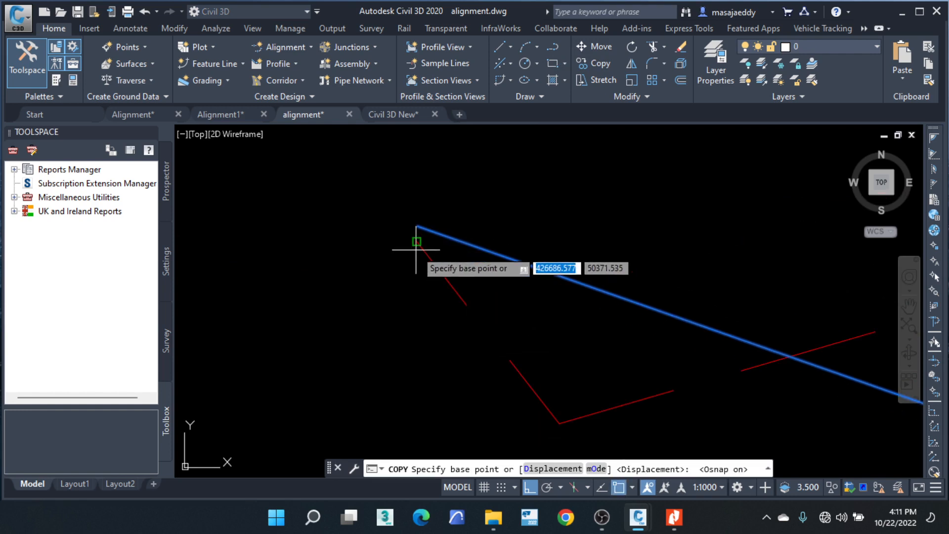
{"action": "left_click", "coordinate": [417, 244]}
Step: Turn off ortho mode and try to place the copy of the mirrored design line near the pasted profile views
{"action": "scroll", "coordinate": [485, 247], "scroll_direction": "down", "scroll_amount": 4}
{"action": "scroll", "coordinate": [529, 261], "scroll_direction": "down", "scroll_amount": 6}
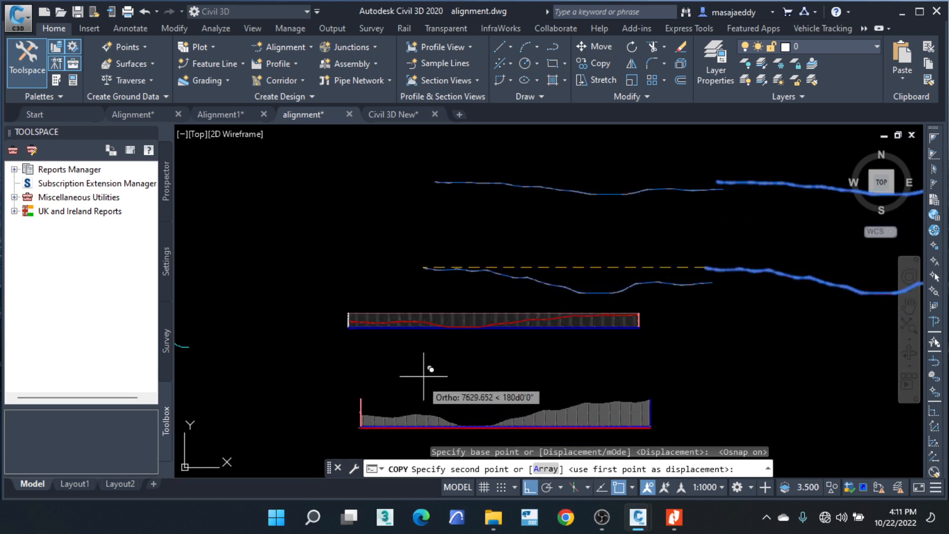
{"action": "left_click", "coordinate": [530, 487]}
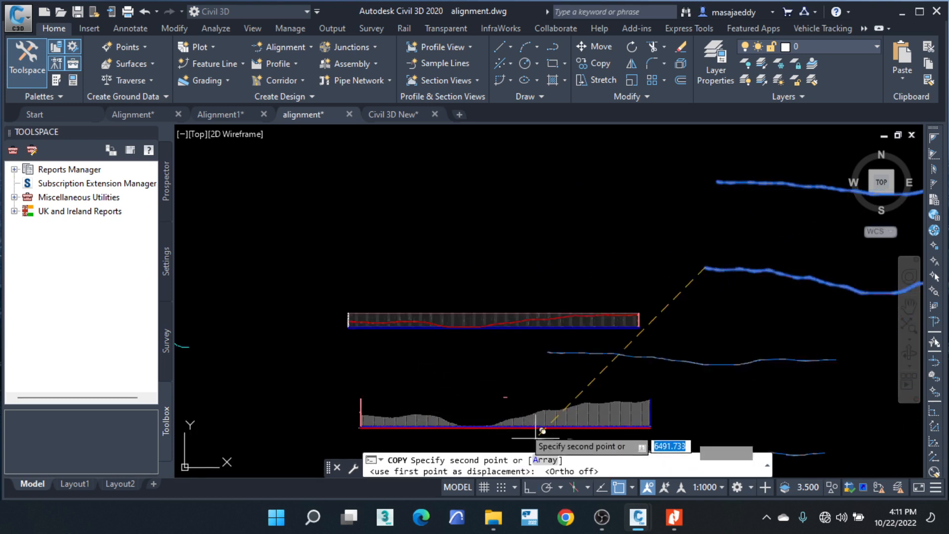
{"action": "scroll", "coordinate": [389, 421], "scroll_direction": "up", "scroll_amount": 4}
{"action": "scroll", "coordinate": [445, 390], "scroll_direction": "down", "scroll_amount": 5}
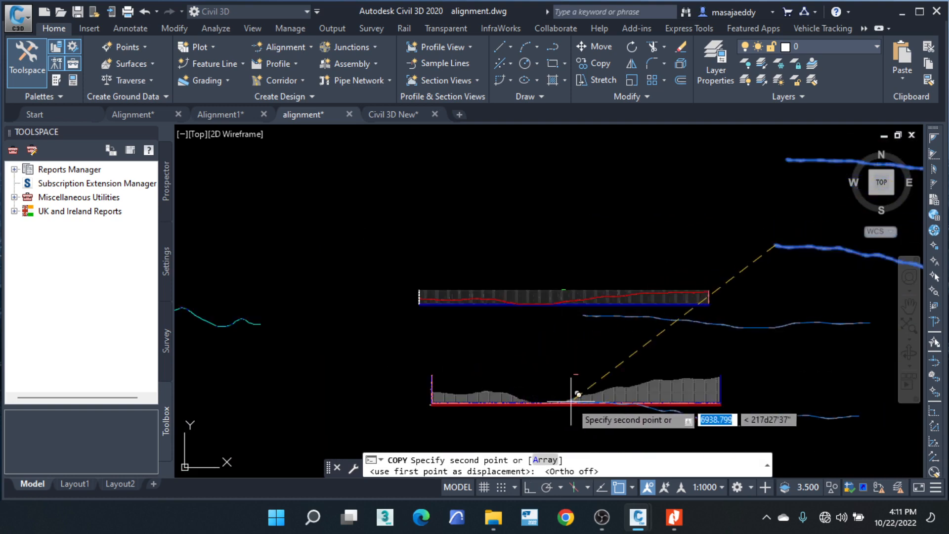
{"action": "scroll", "coordinate": [237, 452], "scroll_direction": "up", "scroll_amount": 5}
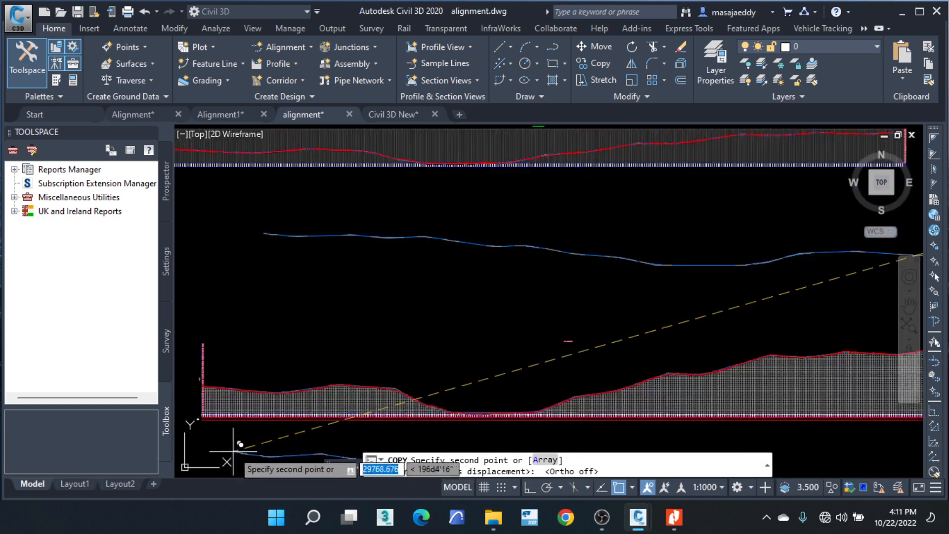
{"action": "scroll", "coordinate": [423, 441], "scroll_direction": "down", "scroll_amount": 3}
{"action": "scroll", "coordinate": [361, 334], "scroll_direction": "up", "scroll_amount": 3}
{"action": "scroll", "coordinate": [495, 335], "scroll_direction": "down", "scroll_amount": 6}
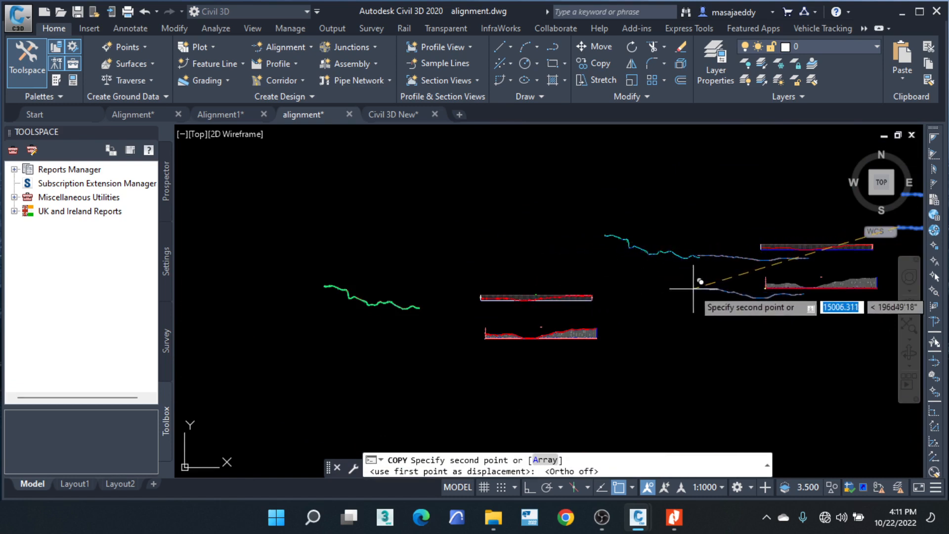
{"action": "key", "text": "Escape"}
Step: Cancel the pending copy and examine how closely the mirrored ground and design lines follow each other along their length
{"action": "middle_click_drag", "start_coordinate": [803, 268], "coordinate": [775, 283]}
{"action": "scroll", "coordinate": [774, 277], "scroll_direction": "up", "scroll_amount": 8}
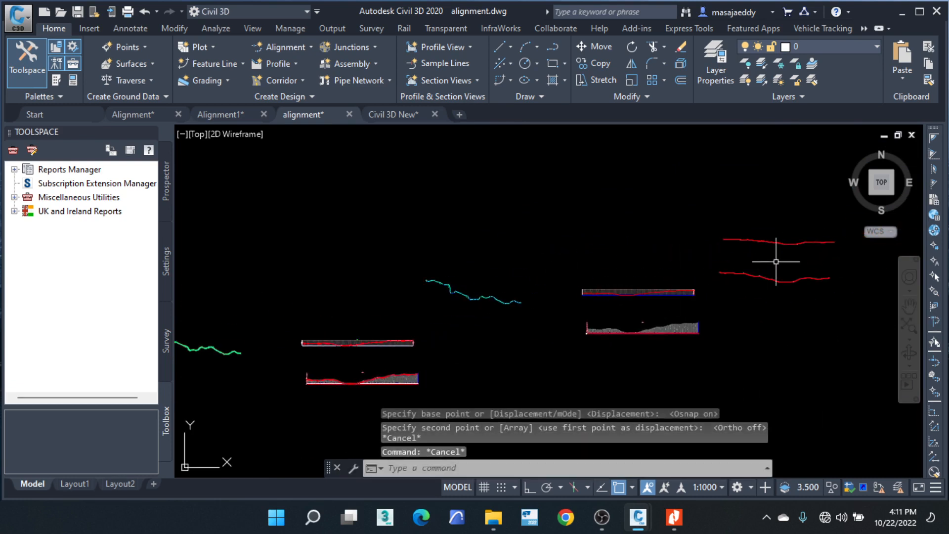
{"action": "left_click", "coordinate": [768, 311]}
{"action": "left_click", "coordinate": [750, 321]}
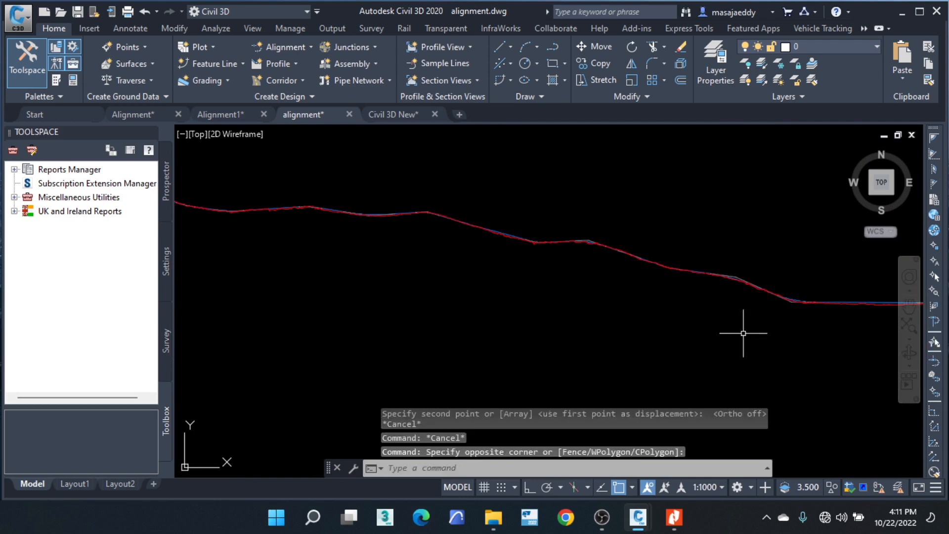
{"action": "scroll", "coordinate": [661, 288], "scroll_direction": "down", "scroll_amount": 4}
{"action": "scroll", "coordinate": [609, 284], "scroll_direction": "down", "scroll_amount": 4}
{"action": "scroll", "coordinate": [675, 278], "scroll_direction": "up", "scroll_amount": 4}
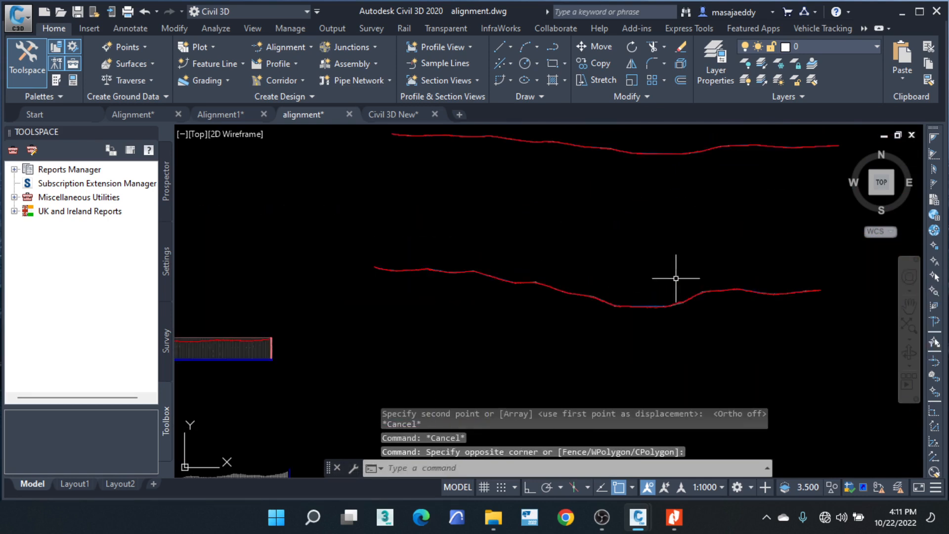
{"action": "middle_click_drag", "start_coordinate": [681, 207], "coordinate": [680, 210]}
{"action": "scroll", "coordinate": [678, 214], "scroll_direction": "down", "scroll_amount": 2}
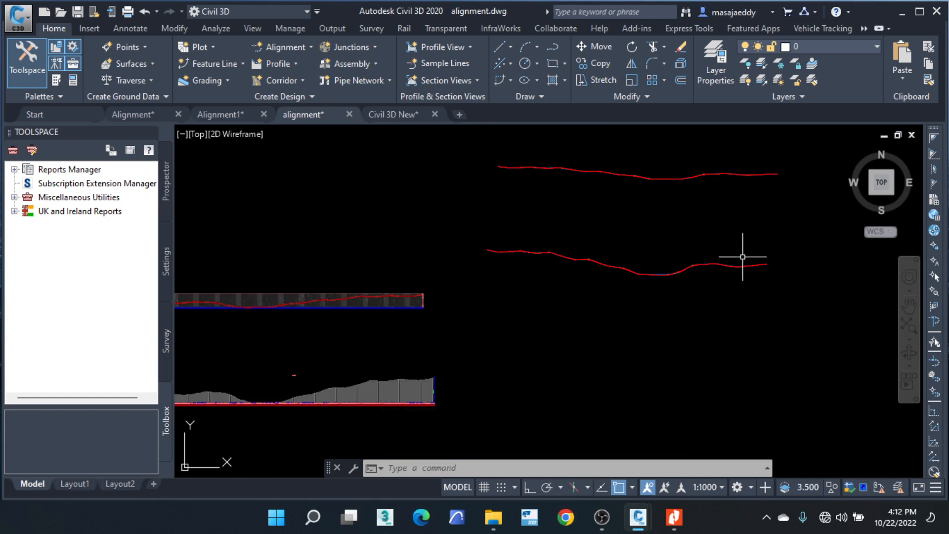
Step: Undo the copy, mirror, rotate, move and explode operations back through the pasting of the ground and design lines
{"action": "left_click", "coordinate": [157, 11]}
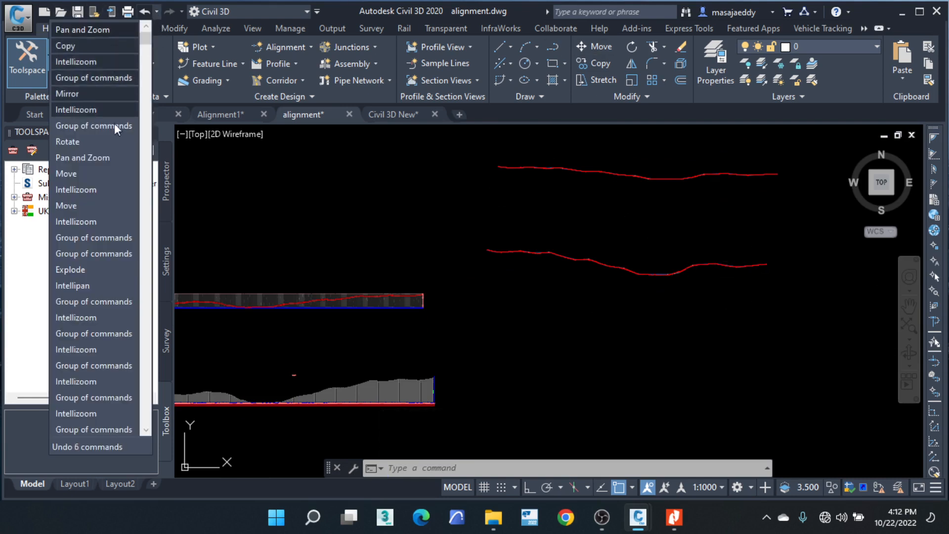
{"action": "scroll", "coordinate": [87, 213], "scroll_direction": "down", "scroll_amount": 8}
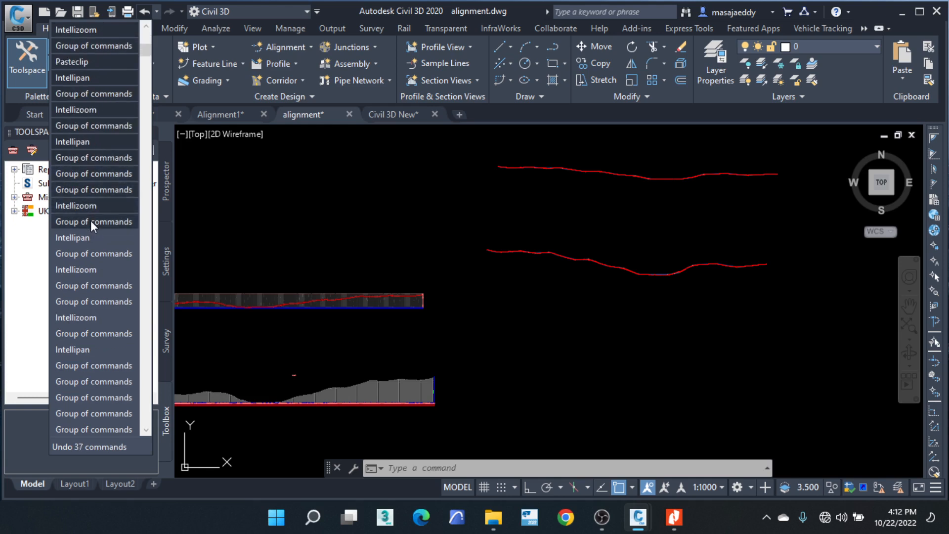
{"action": "left_click", "coordinate": [87, 63]}
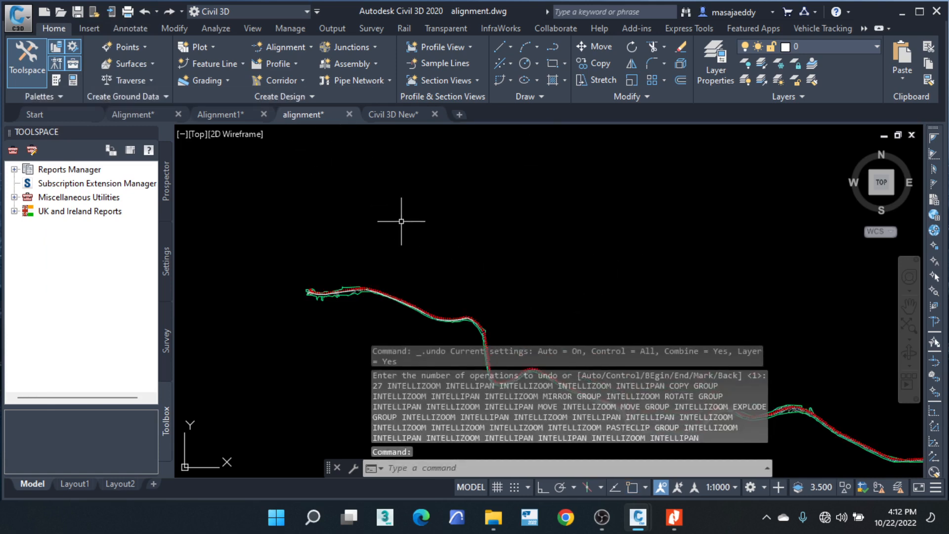
Step: Check the design line at the profile view's end, and undo the operations back through the clipboard copy and the explode before it
{"action": "scroll", "coordinate": [399, 221], "scroll_direction": "down", "scroll_amount": 6}
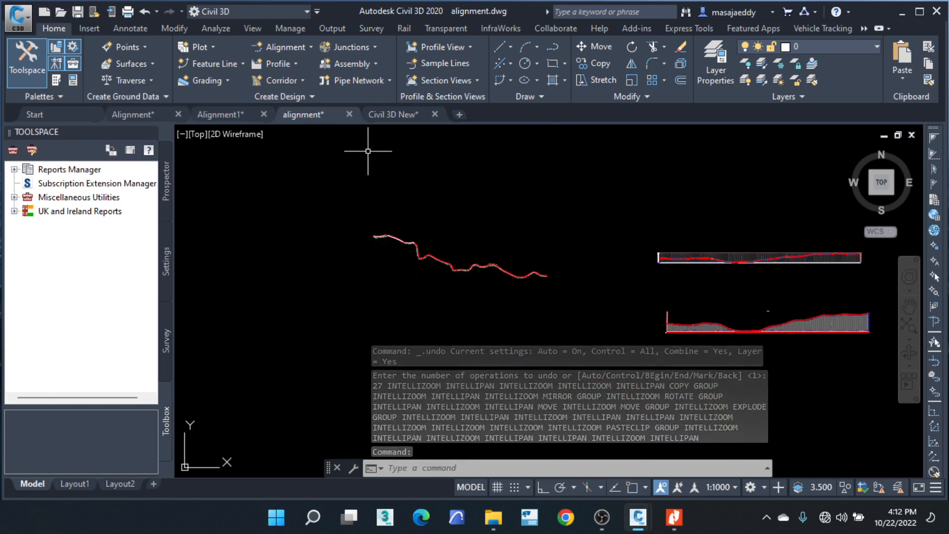
{"action": "middle_click_drag", "start_coordinate": [847, 316], "coordinate": [617, 303]}
{"action": "scroll", "coordinate": [617, 304], "scroll_direction": "up", "scroll_amount": 8}
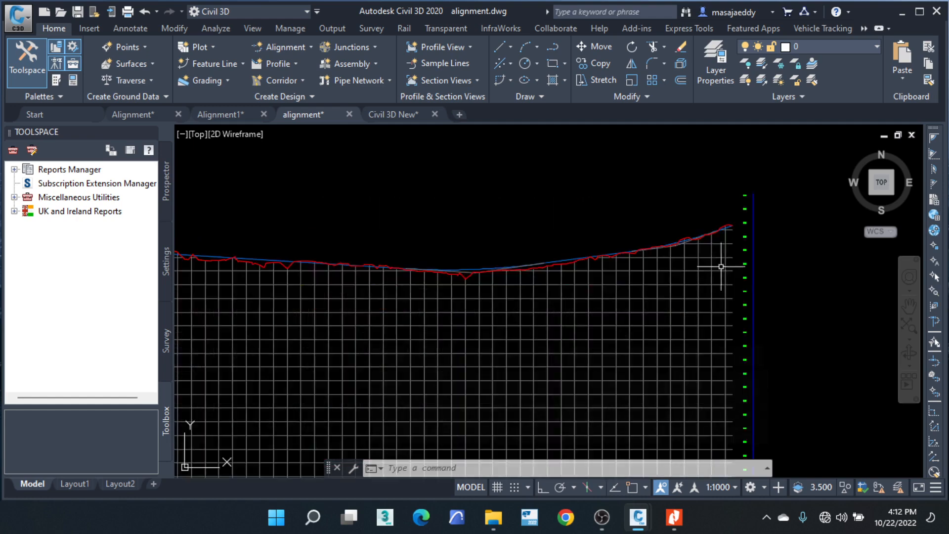
{"action": "left_click", "coordinate": [724, 164]}
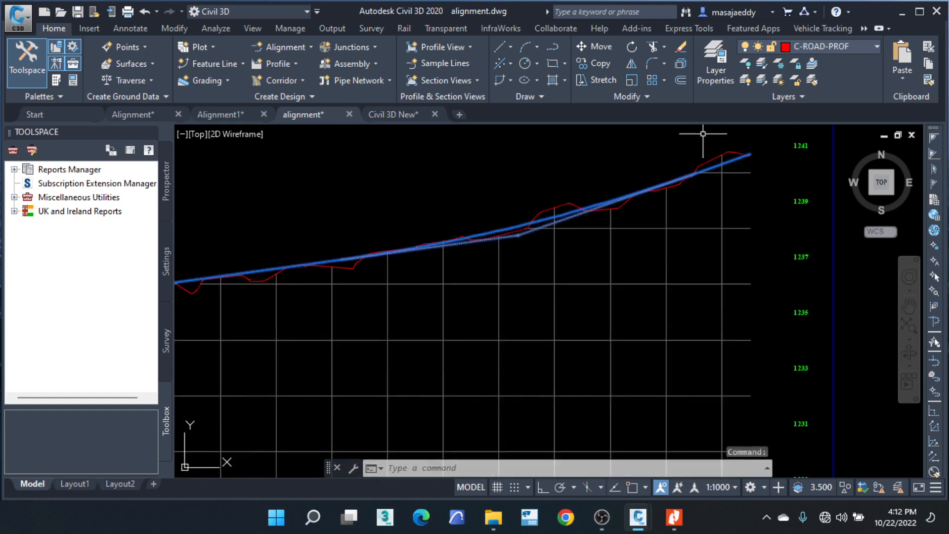
{"action": "key", "text": "Escape"}
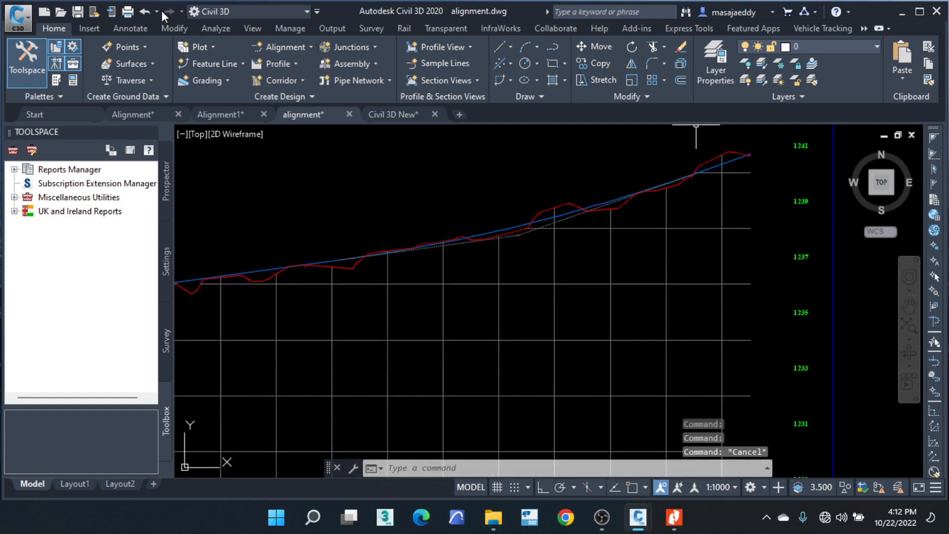
{"action": "left_click", "coordinate": [158, 11]}
{"action": "scroll", "coordinate": [125, 46], "scroll_direction": "up", "scroll_amount": 8}
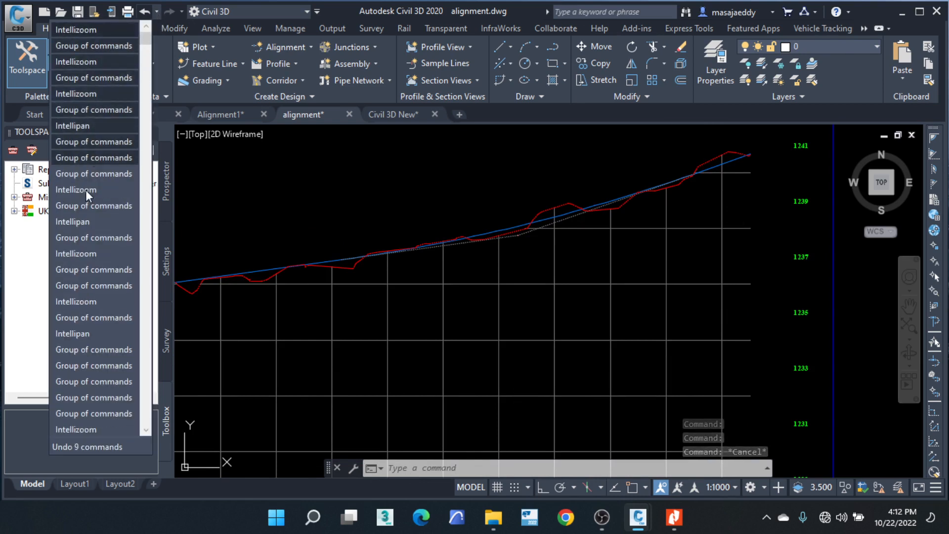
{"action": "scroll", "coordinate": [96, 255], "scroll_direction": "down", "scroll_amount": 5}
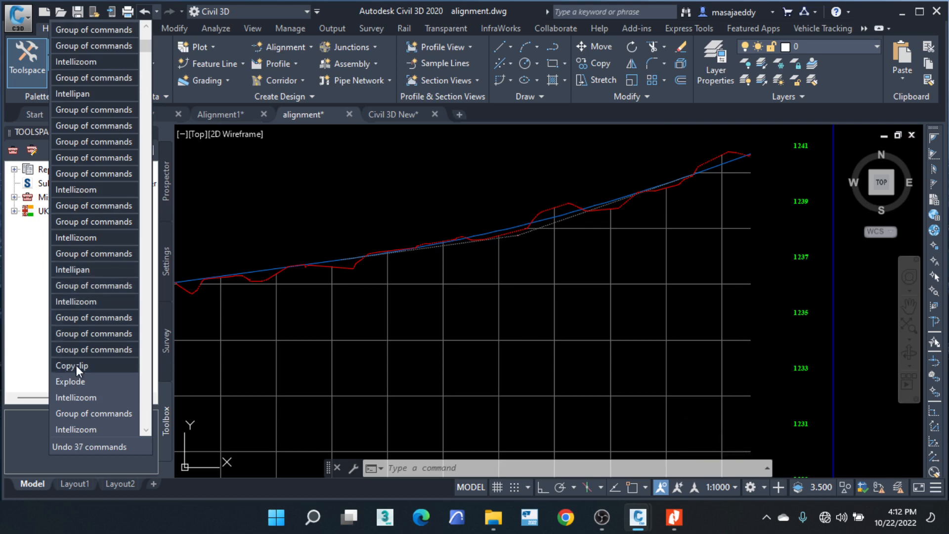
{"action": "left_click", "coordinate": [79, 380]}
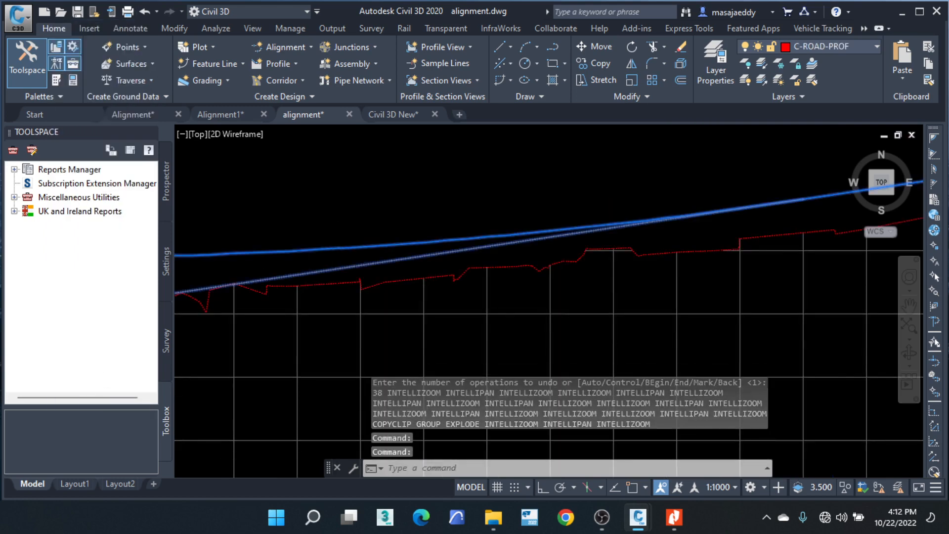
Step: Deselect the design profile and undo the remaining earlier explode operation on the profile view
{"action": "scroll", "coordinate": [368, 248], "scroll_direction": "down", "scroll_amount": 5}
{"action": "key", "text": "Escape"}
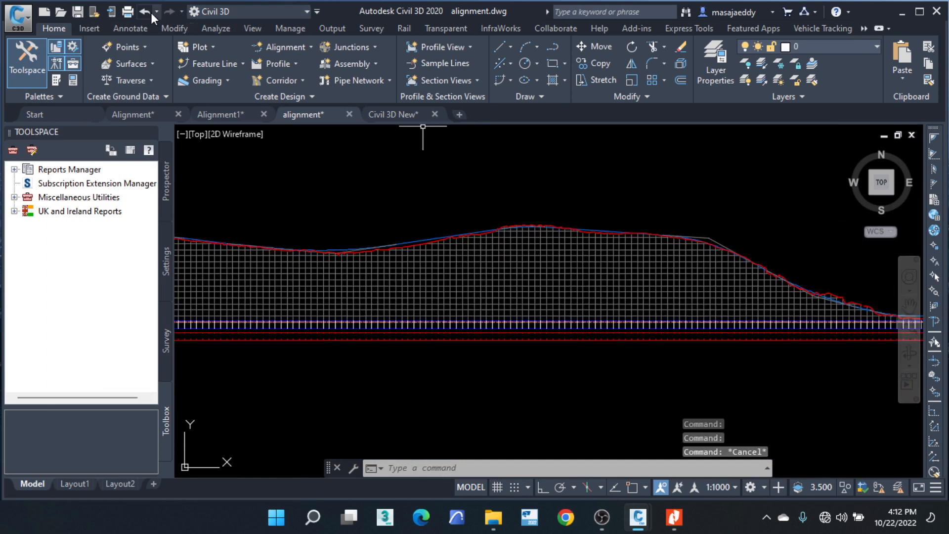
{"action": "left_click", "coordinate": [157, 12]}
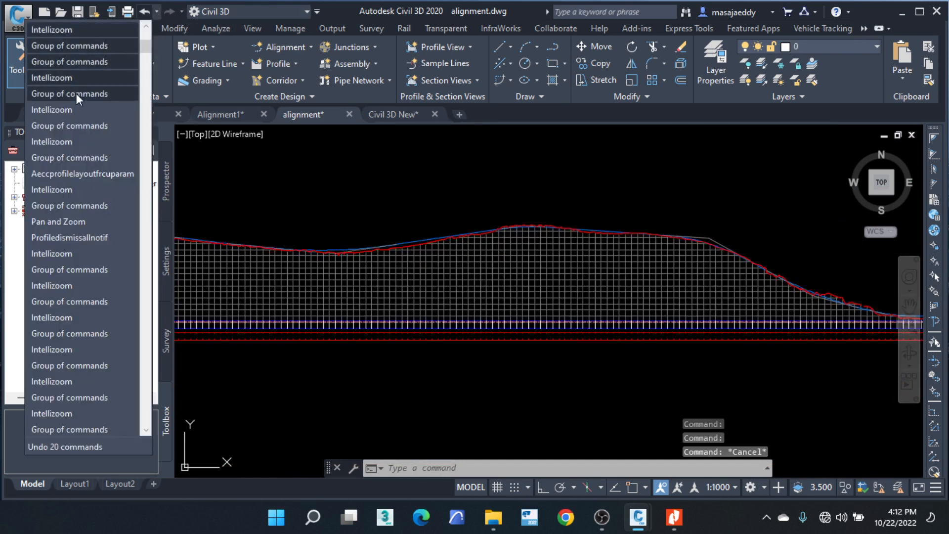
{"action": "scroll", "coordinate": [82, 79], "scroll_direction": "up", "scroll_amount": 5}
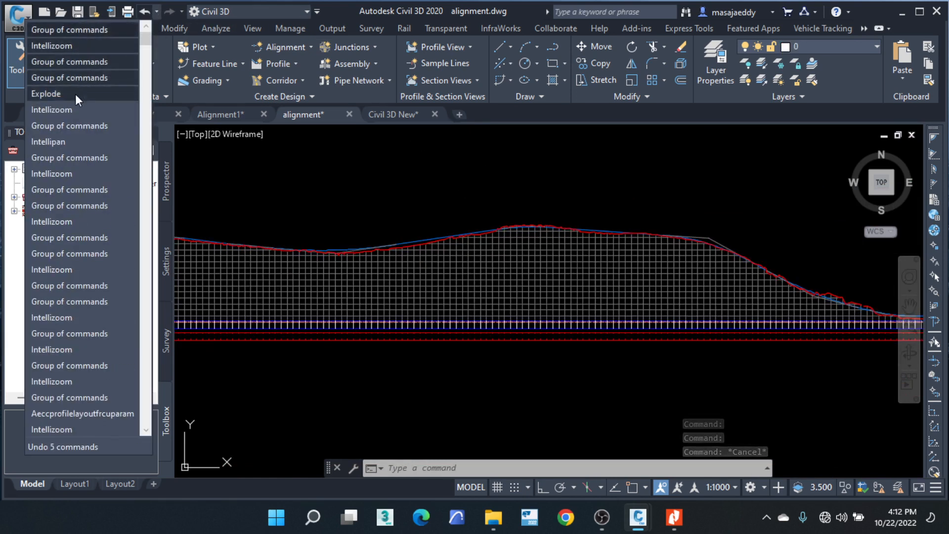
{"action": "left_click", "coordinate": [75, 94]}
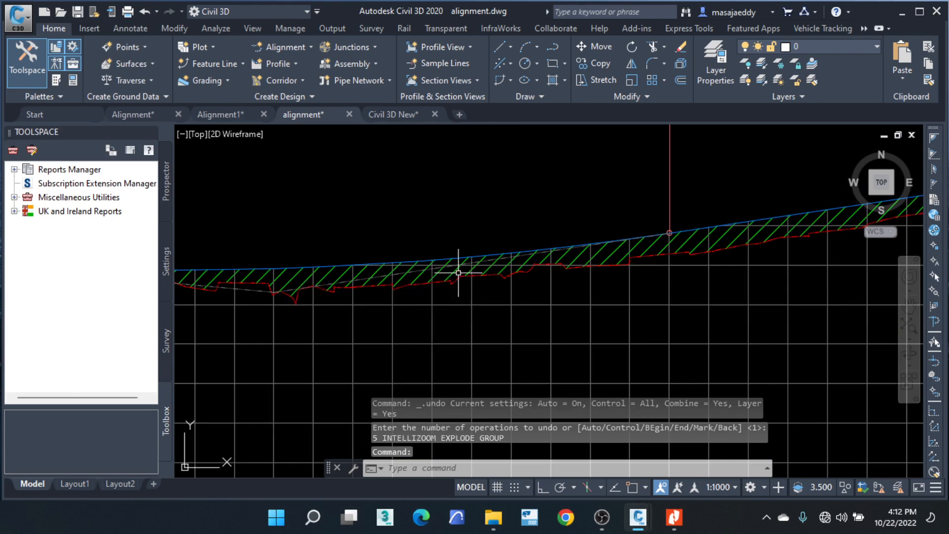
Step: Examine the restored profile view, its cut and fill hatching and its vertical curve labels up to the end of the road
{"action": "scroll", "coordinate": [499, 266], "scroll_direction": "down", "scroll_amount": 10}
{"action": "middle_click_drag", "start_coordinate": [672, 262], "coordinate": [509, 264]}
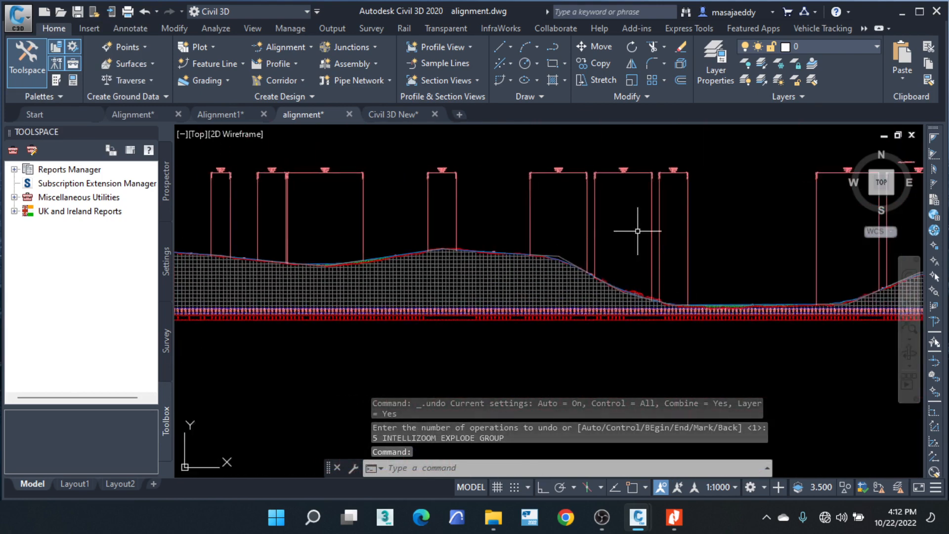
{"action": "middle_click_drag", "start_coordinate": [798, 293], "coordinate": [484, 304]}
{"action": "scroll", "coordinate": [484, 303], "scroll_direction": "down", "scroll_amount": 2}
{"action": "scroll", "coordinate": [560, 295], "scroll_direction": "down", "scroll_amount": 2}
{"action": "scroll", "coordinate": [843, 256], "scroll_direction": "up", "scroll_amount": 4}
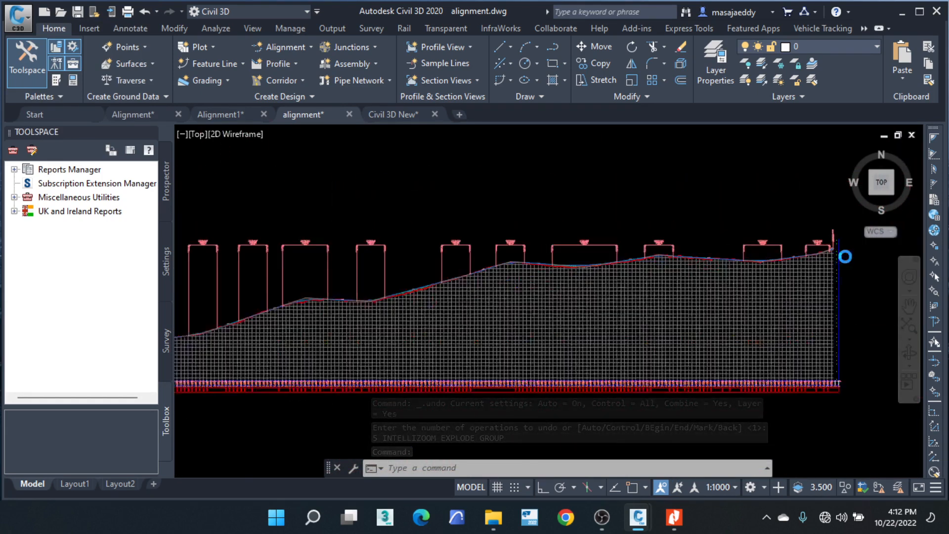
{"action": "scroll", "coordinate": [843, 250], "scroll_direction": "up", "scroll_amount": 6}
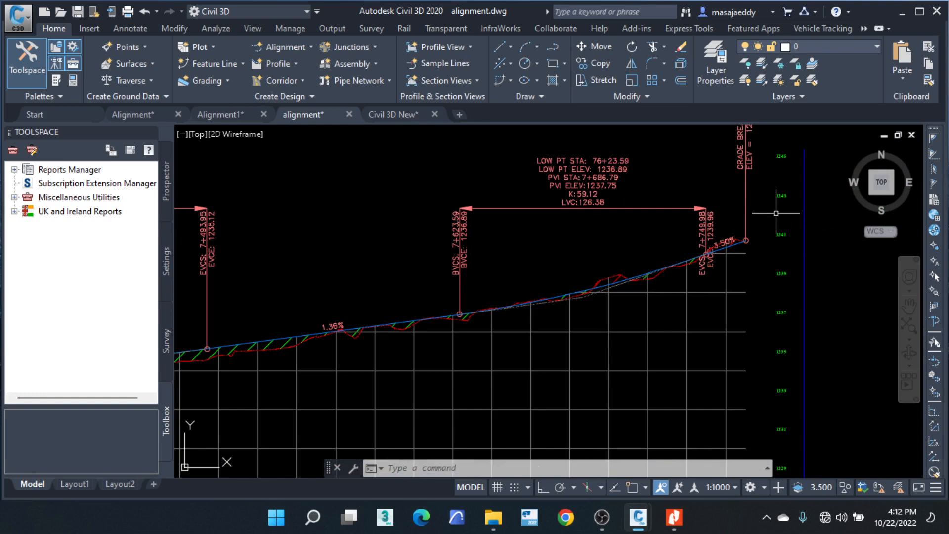
{"action": "scroll", "coordinate": [791, 237], "scroll_direction": "down", "scroll_amount": 8}
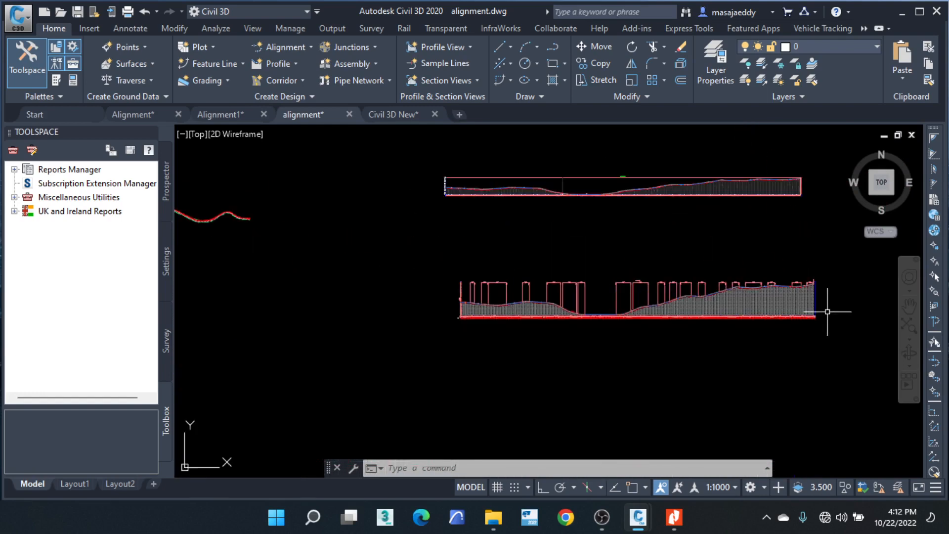
Step: Open the design profile in the geometry editor and insert a VIP near its start at about chainage 0+057 m, level 1200.26 m
{"action": "scroll", "coordinate": [511, 303], "scroll_direction": "up", "scroll_amount": 6}
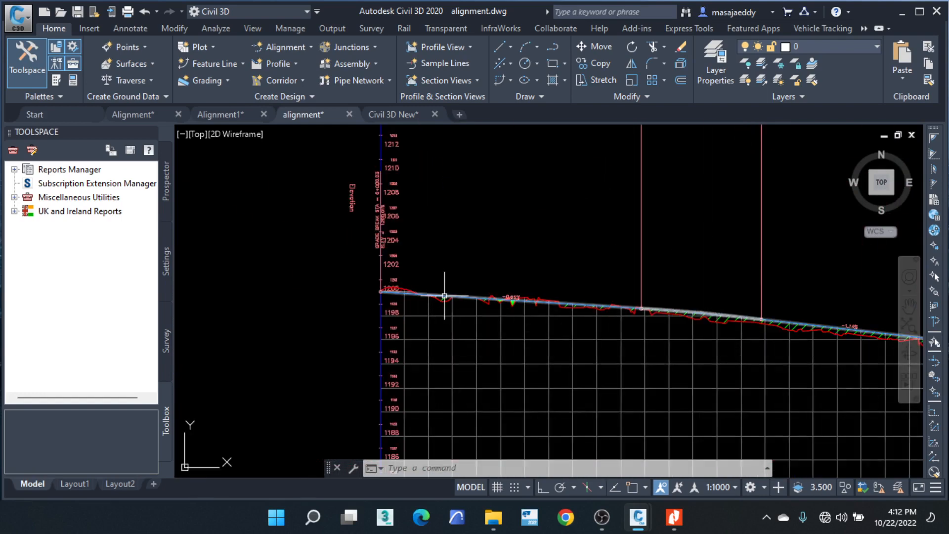
{"action": "scroll", "coordinate": [388, 296], "scroll_direction": "up", "scroll_amount": 3}
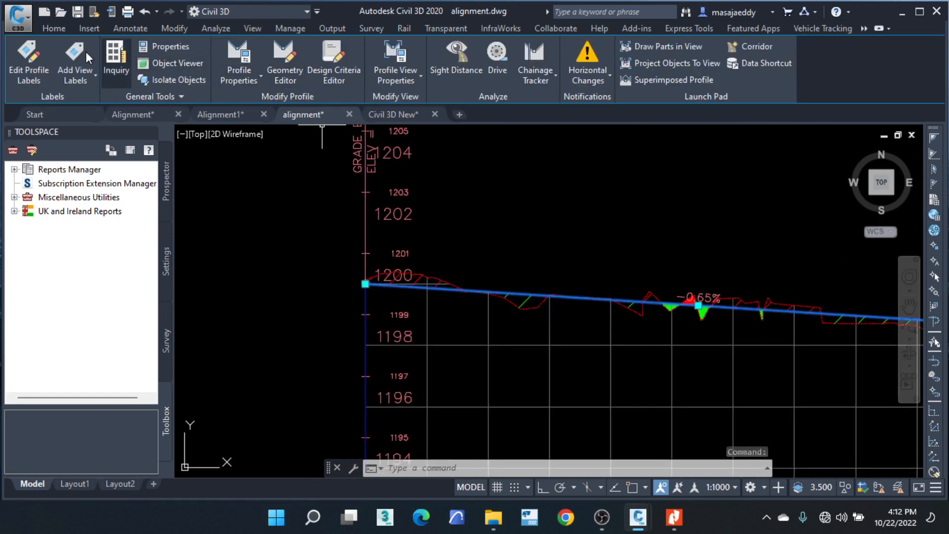
{"action": "left_click", "coordinate": [285, 62]}
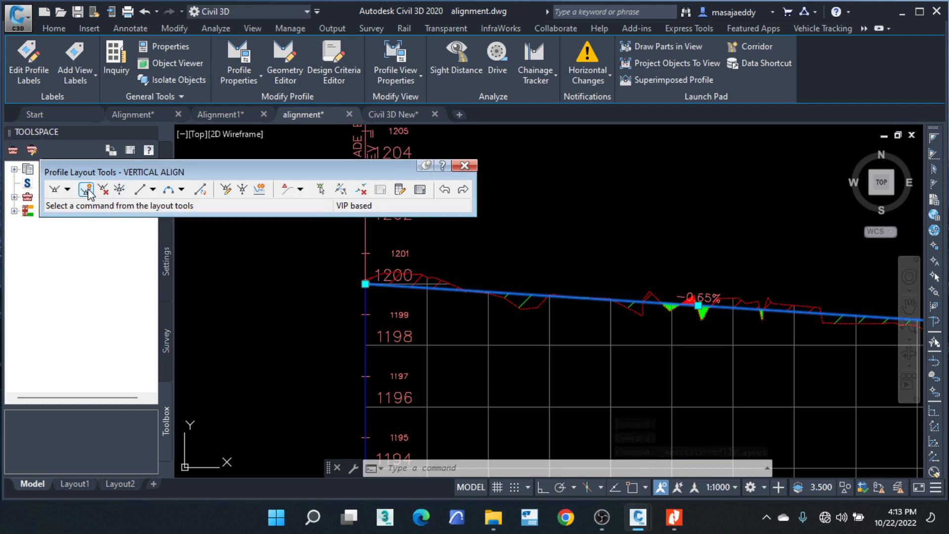
{"action": "left_click", "coordinate": [86, 189]}
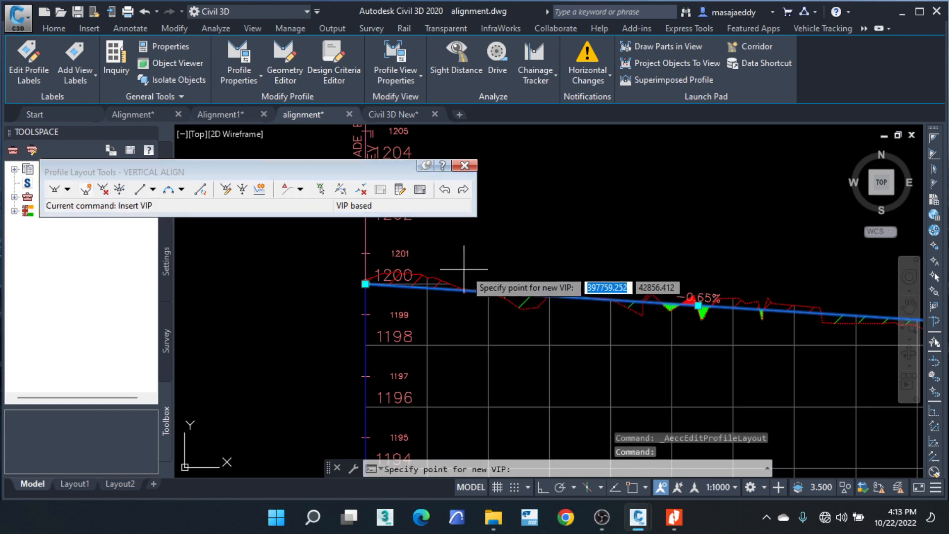
{"action": "left_click", "coordinate": [541, 276]}
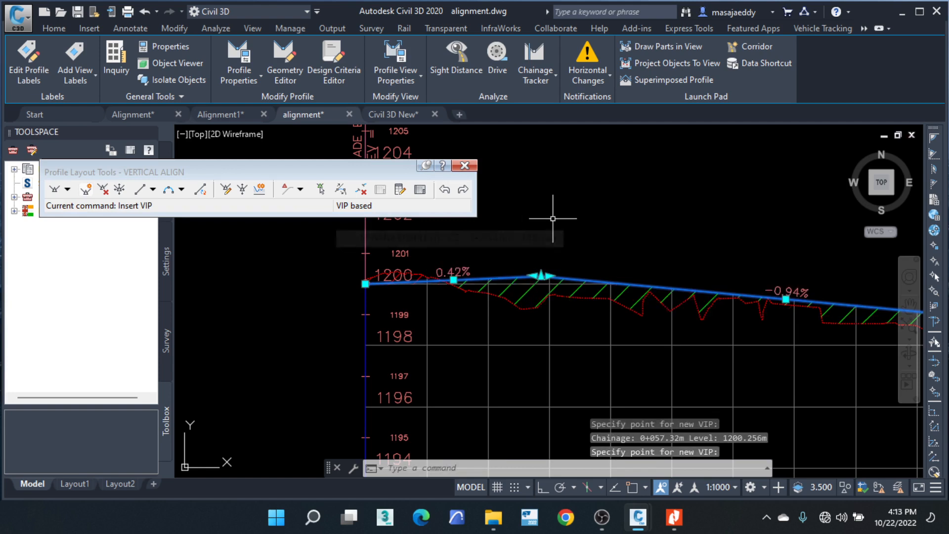
Step: Move the new VIP closer to the profile's start and slightly higher, giving an incoming grade of about 1.16%
{"action": "scroll", "coordinate": [412, 285], "scroll_direction": "up", "scroll_amount": 2}
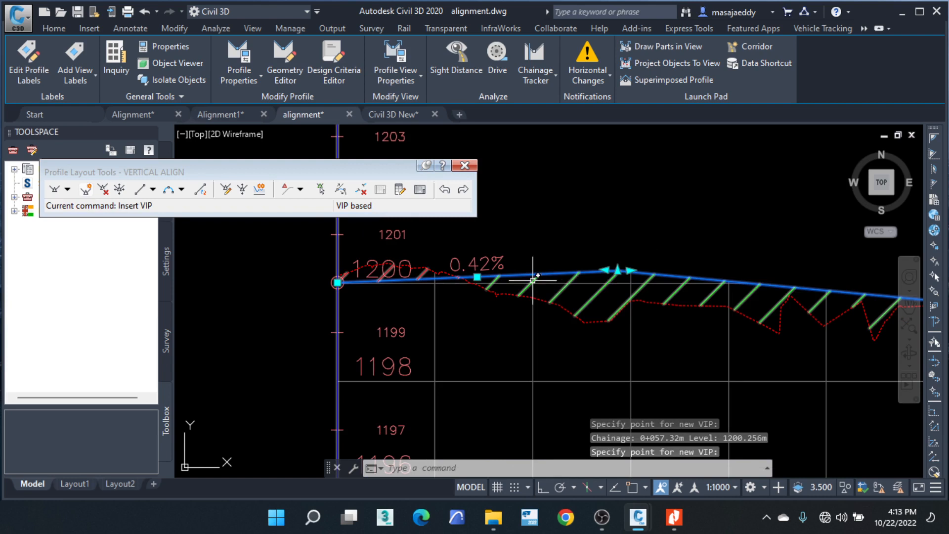
{"action": "left_click", "coordinate": [617, 271]}
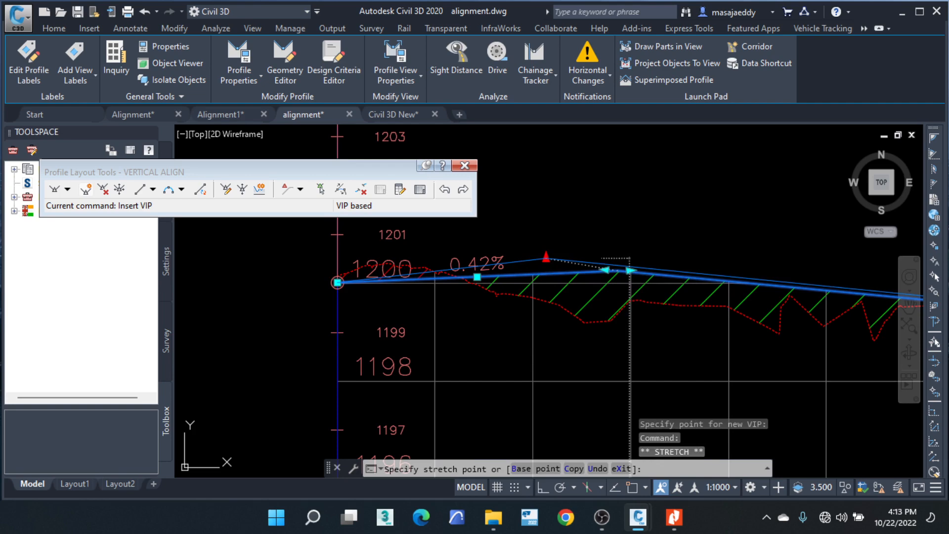
{"action": "left_click", "coordinate": [546, 258]}
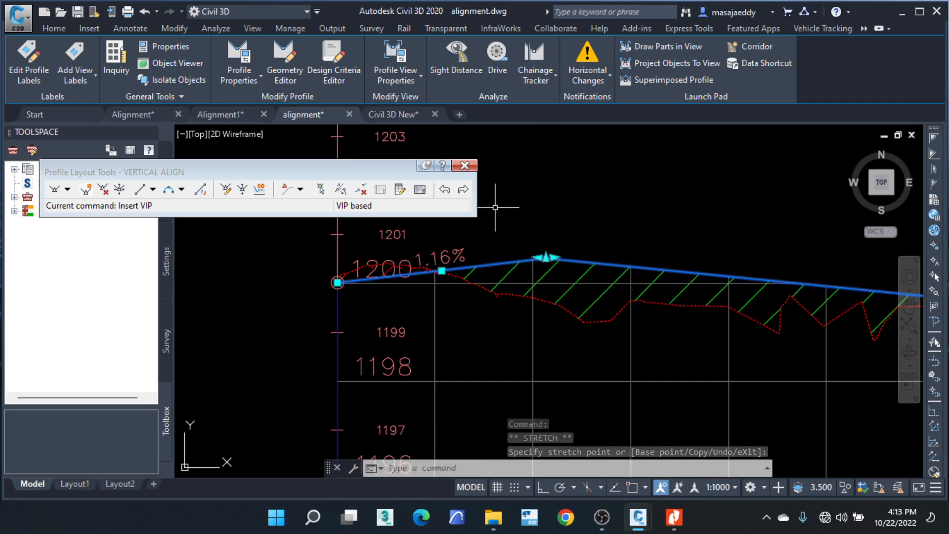
Step: Add a 50 m free vertical parabola curve between the two tangents meeting at the new VIP
{"action": "left_click", "coordinate": [181, 190]}
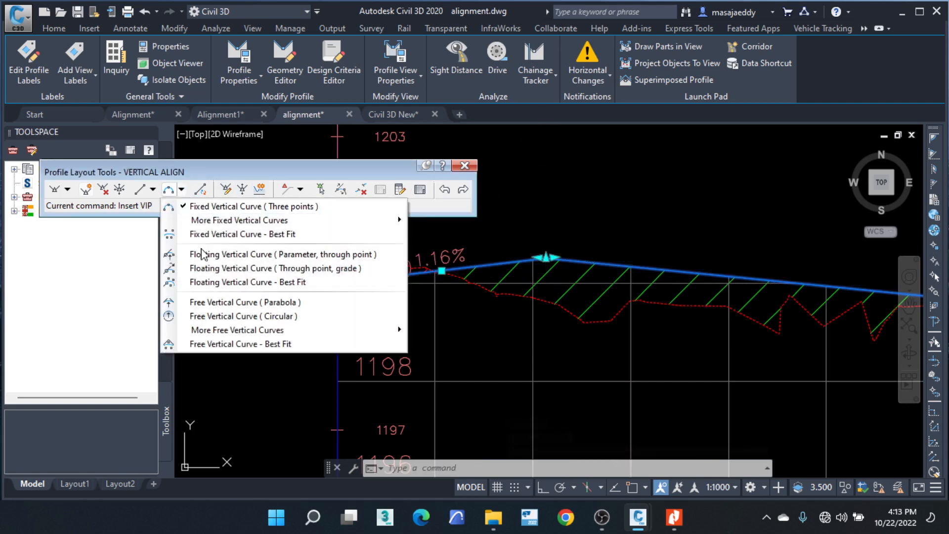
{"action": "left_click", "coordinate": [207, 301]}
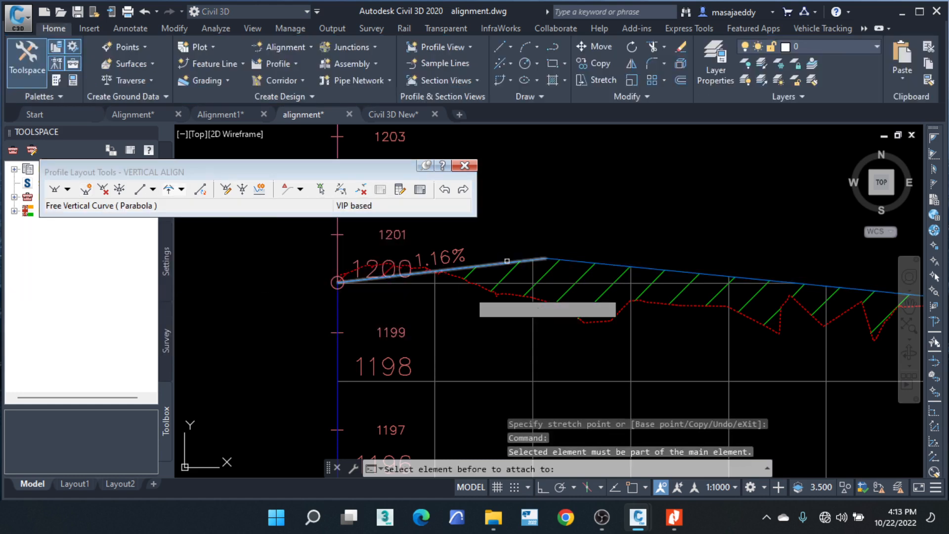
{"action": "left_click", "coordinate": [507, 261]}
{"action": "left_click", "coordinate": [558, 259]}
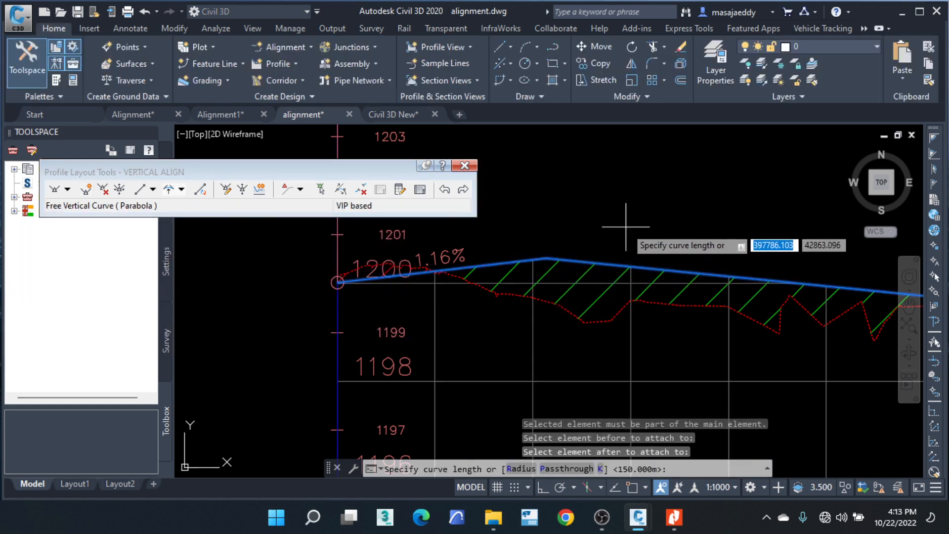
{"action": "type", "text": "50"}
{"action": "key", "text": "Return"}
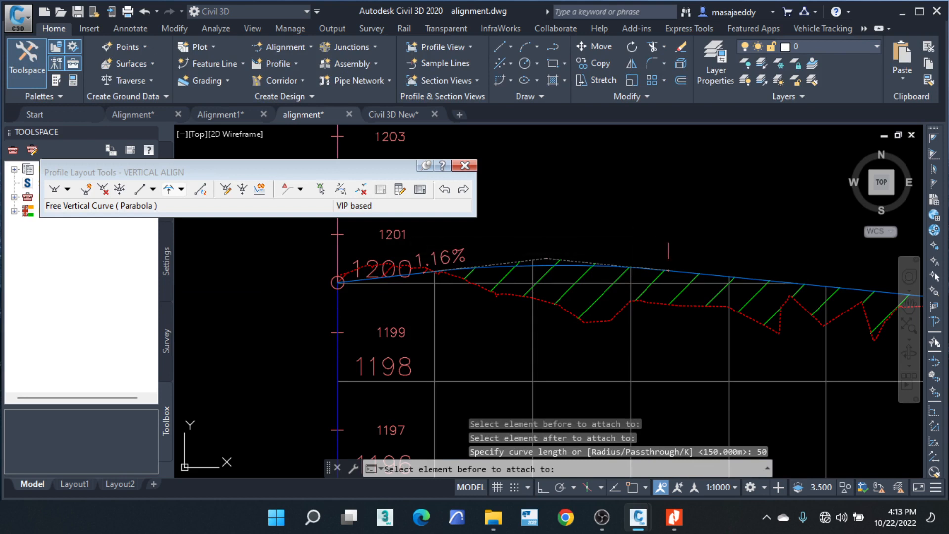
{"action": "key", "text": "Return"}
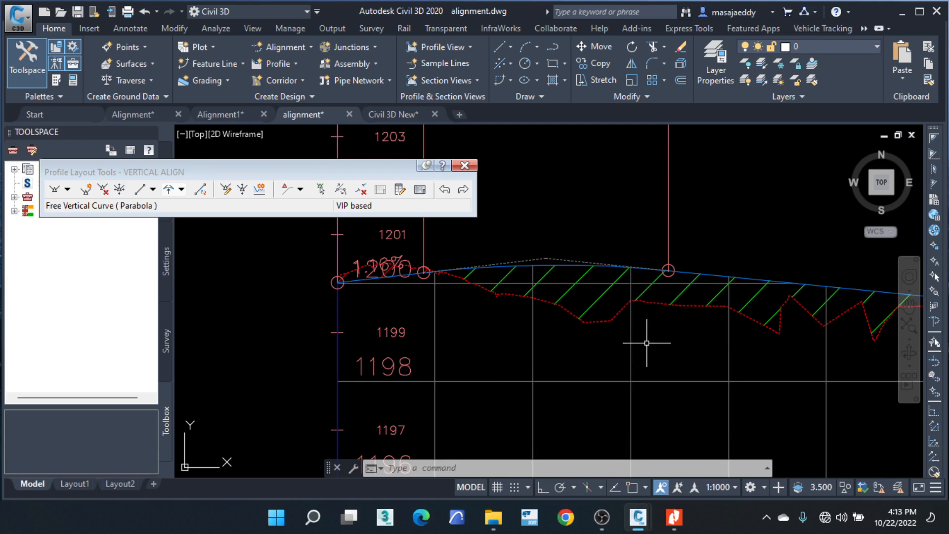
Step: Examine the design profile along the road, from the new curve at its start to the steep rise farther on
{"action": "scroll", "coordinate": [560, 317], "scroll_direction": "down", "scroll_amount": 3}
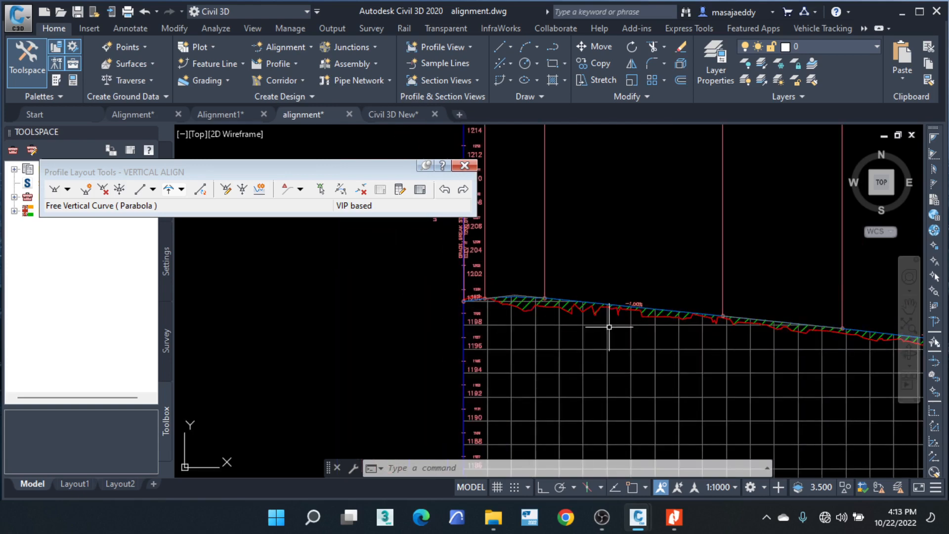
{"action": "scroll", "coordinate": [569, 318], "scroll_direction": "down", "scroll_amount": 3}
{"action": "scroll", "coordinate": [573, 319], "scroll_direction": "down", "scroll_amount": 3}
{"action": "scroll", "coordinate": [618, 324], "scroll_direction": "up", "scroll_amount": 2}
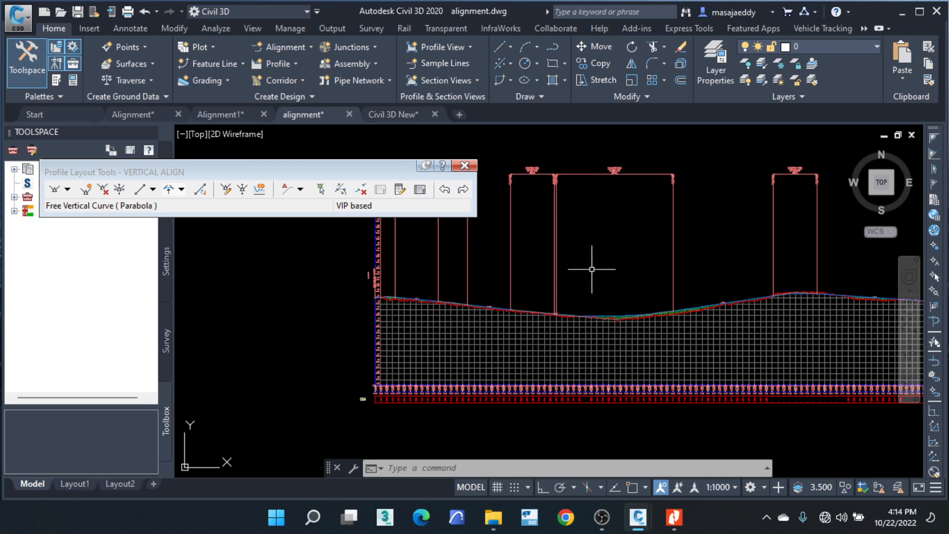
{"action": "scroll", "coordinate": [576, 281], "scroll_direction": "down", "scroll_amount": 4}
{"action": "middle_click_drag", "start_coordinate": [745, 303], "coordinate": [514, 311]}
{"action": "scroll", "coordinate": [514, 311], "scroll_direction": "up", "scroll_amount": 5}
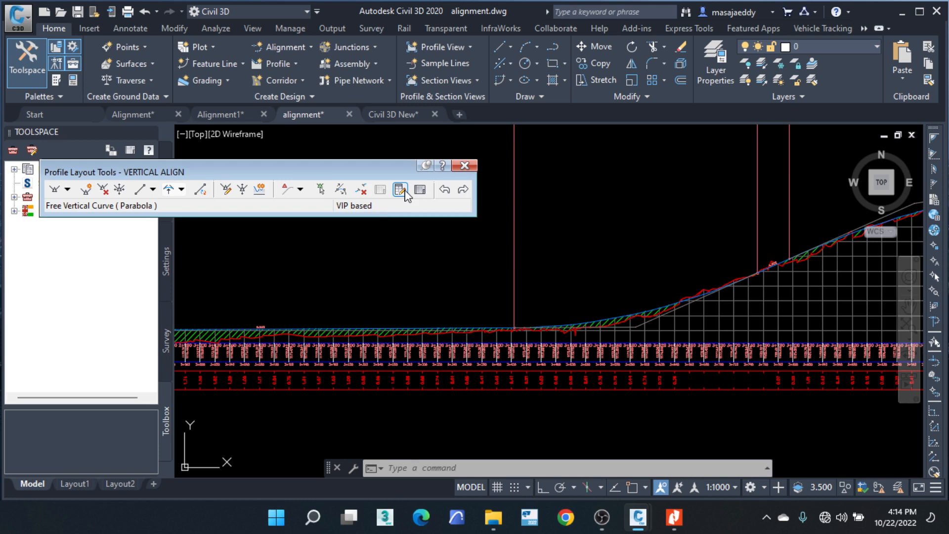
Step: Save the alignment drawing and close the profile layout tools
{"action": "left_click", "coordinate": [78, 16]}
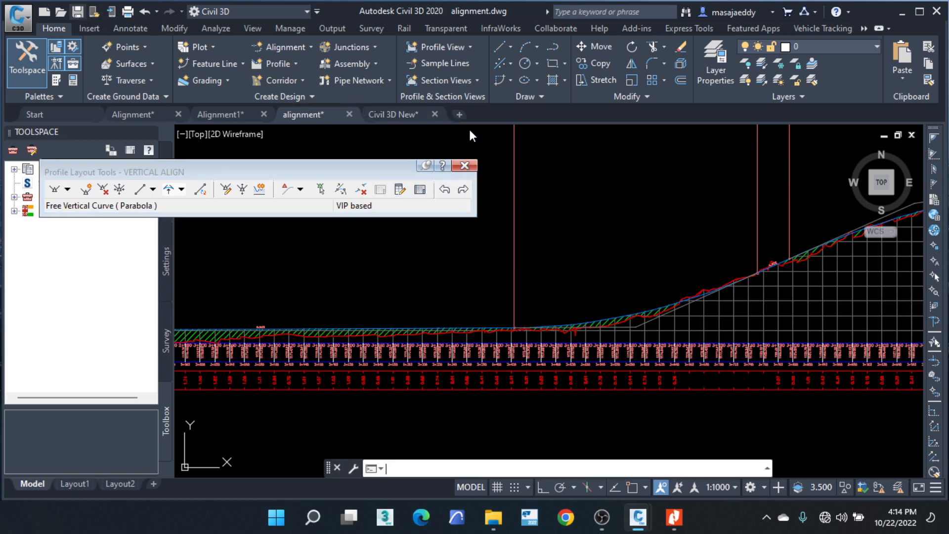
{"action": "key", "text": "ctrl+s"}
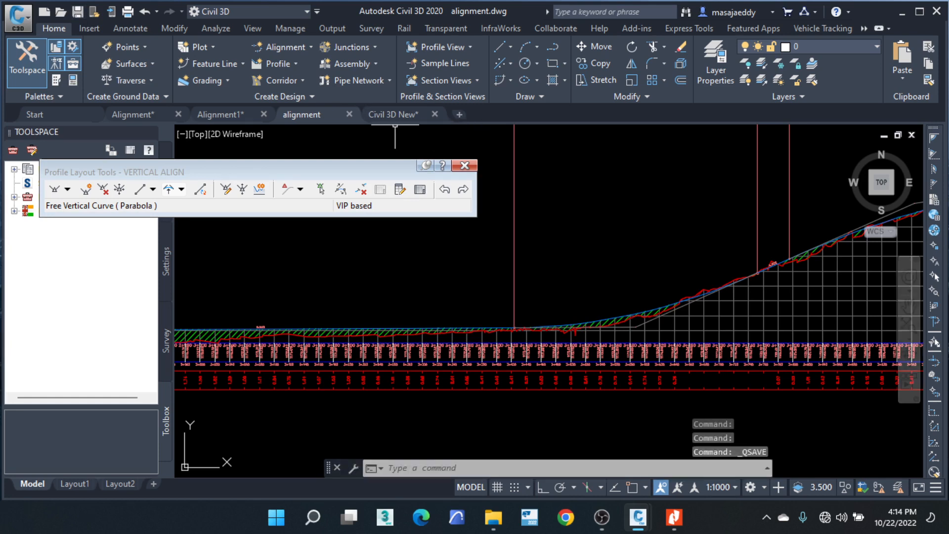
{"action": "mouse_move", "coordinate": [329, 114]}
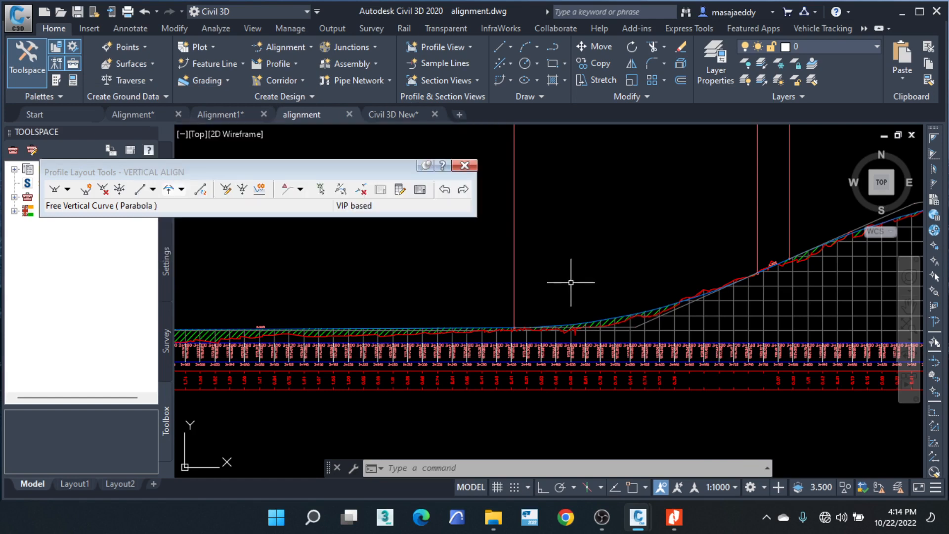
{"action": "left_click", "coordinate": [464, 165]}
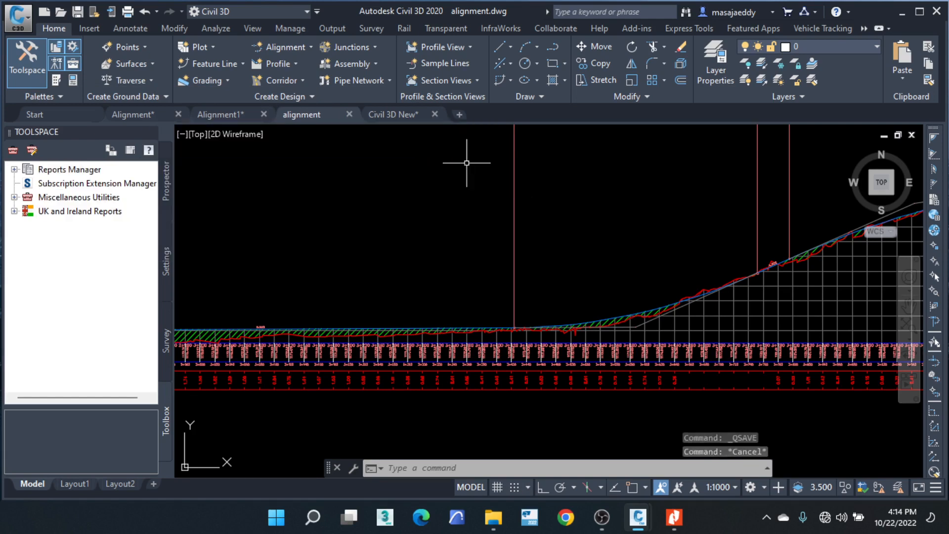
Step: Set the data shortcuts working folder to the ZadeCAD BootCamp folder on the Desktop
{"action": "left_click", "coordinate": [165, 181]}
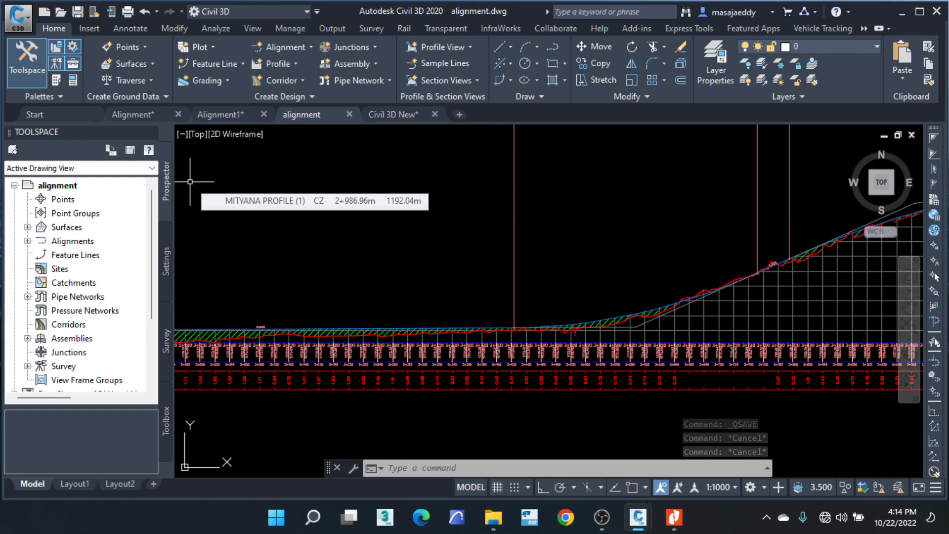
{"action": "scroll", "coordinate": [104, 272], "scroll_direction": "down", "scroll_amount": 3}
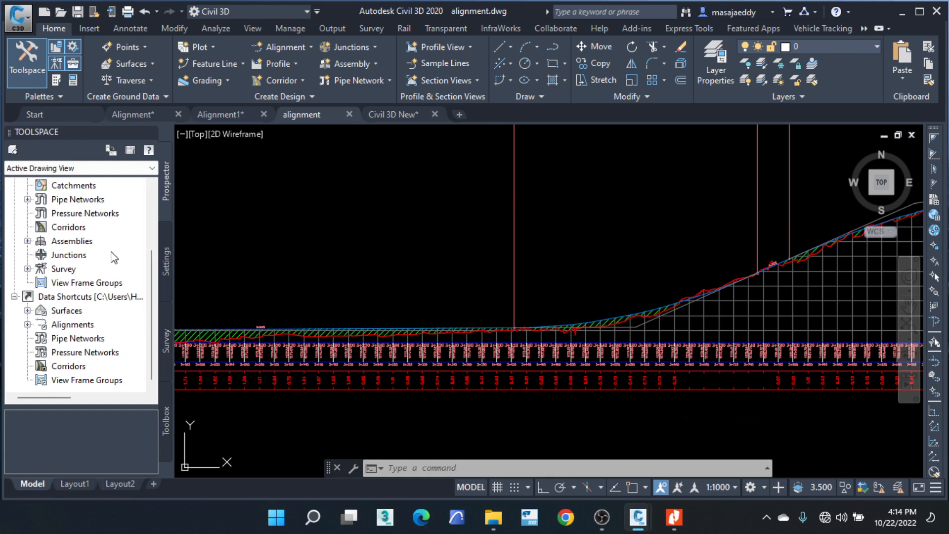
{"action": "scroll", "coordinate": [124, 237], "scroll_direction": "up", "scroll_amount": 2}
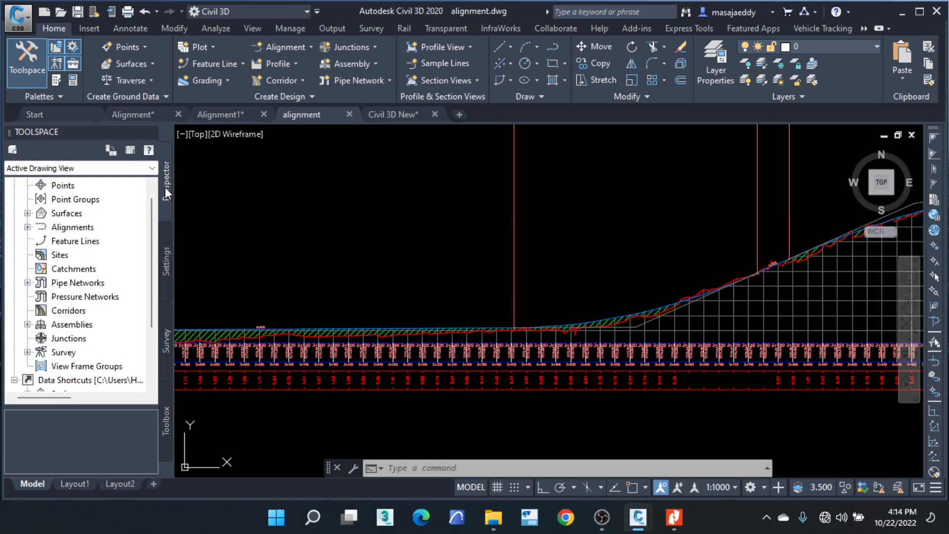
{"action": "scroll", "coordinate": [92, 254], "scroll_direction": "down", "scroll_amount": 2}
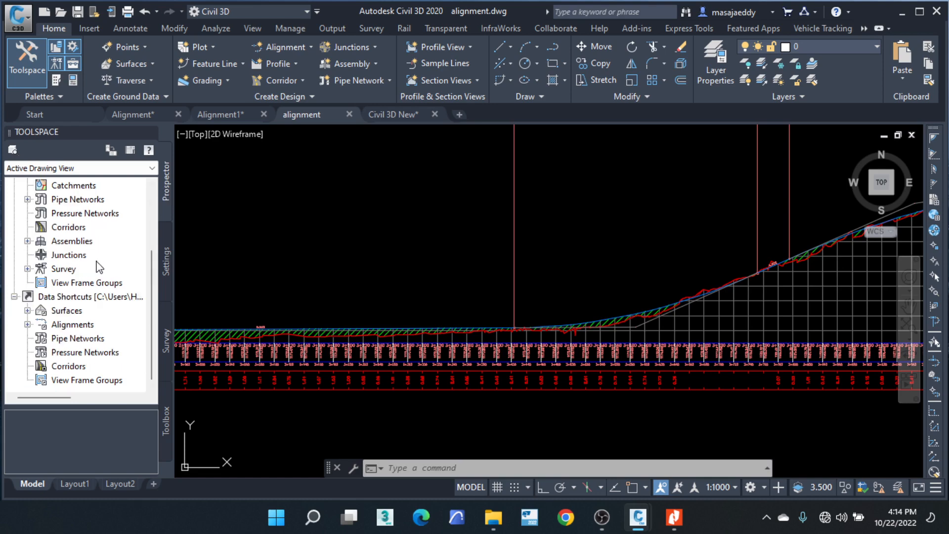
{"action": "right_click", "coordinate": [100, 299]}
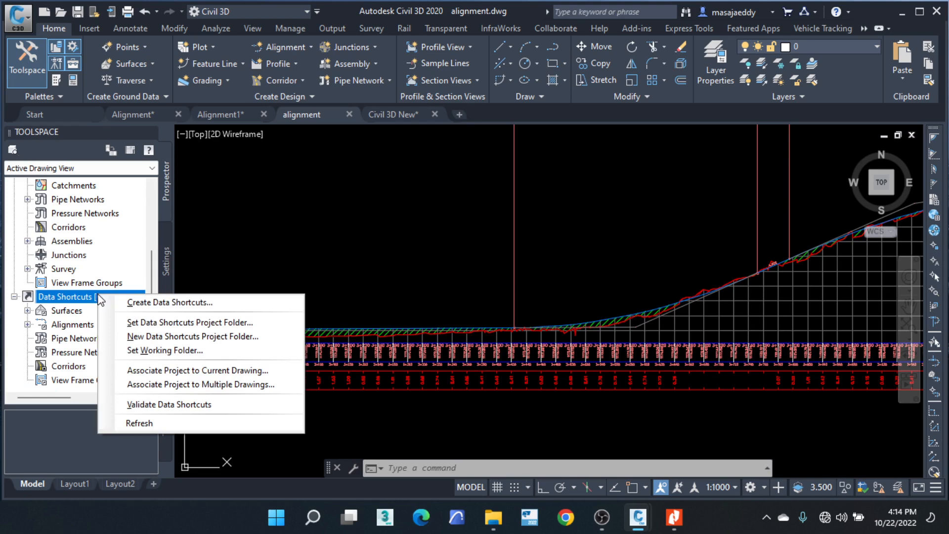
{"action": "left_click", "coordinate": [165, 350]}
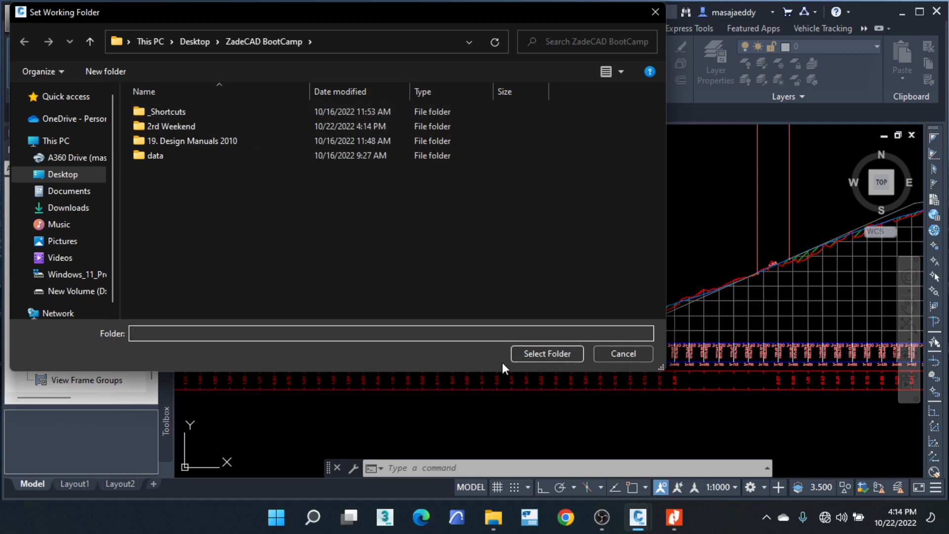
{"action": "left_click", "coordinate": [534, 354]}
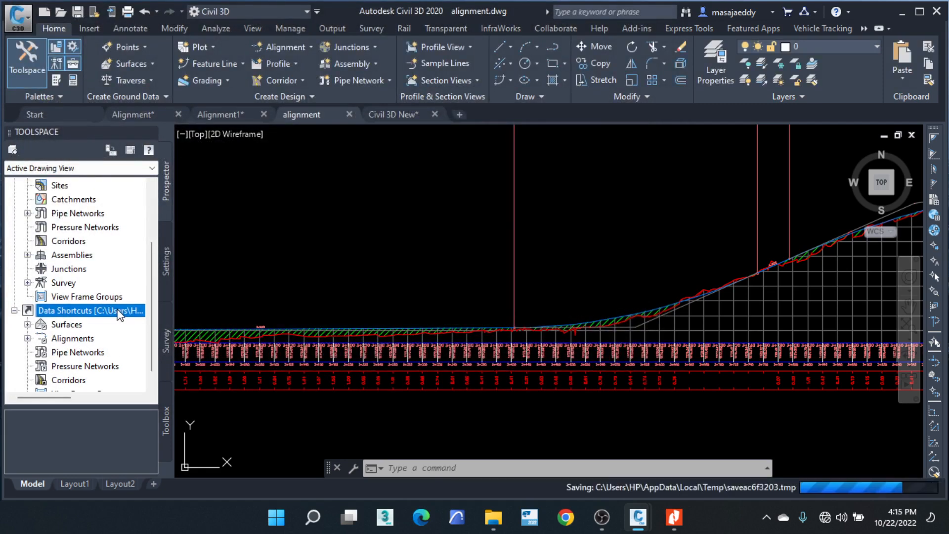
Step: Set _Shortcuts as the data shortcuts project folder and associate that project with the current drawing
{"action": "right_click", "coordinate": [124, 311]}
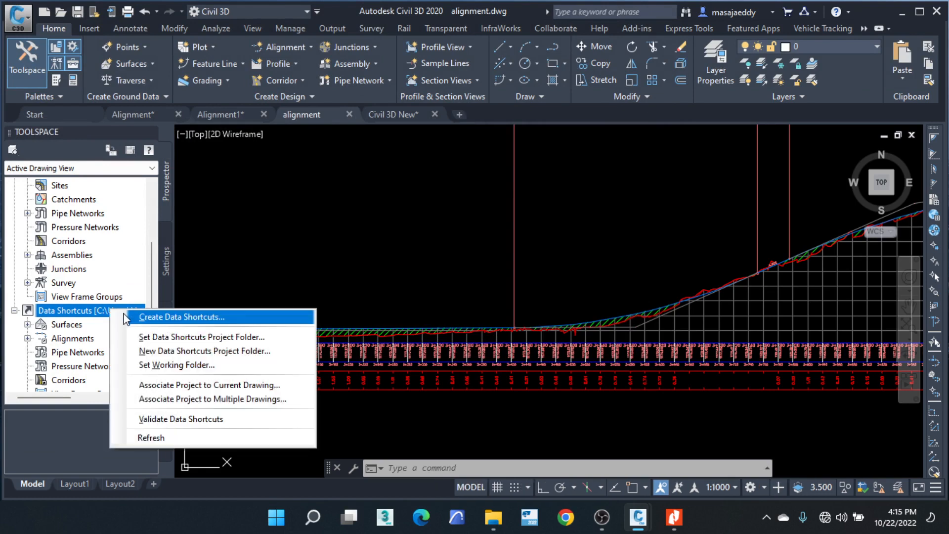
{"action": "left_click", "coordinate": [183, 337]}
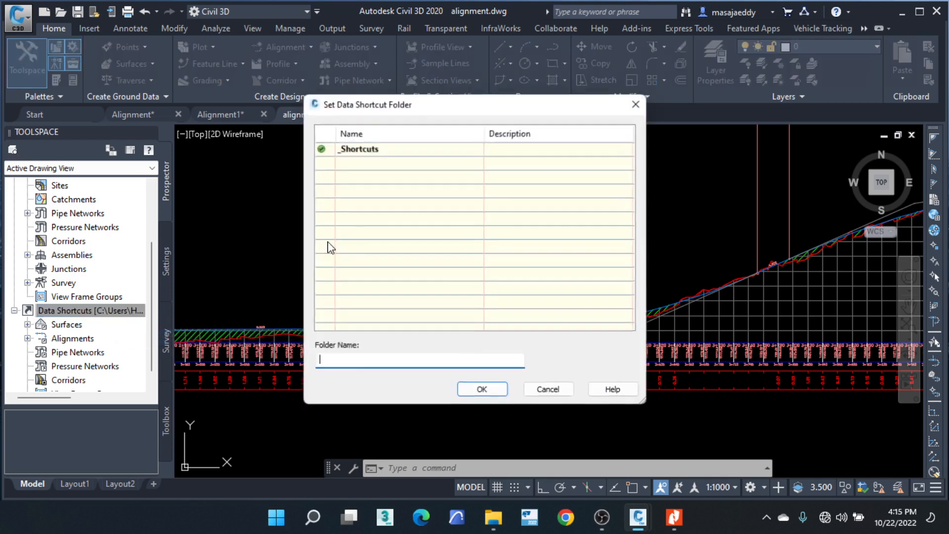
{"action": "left_click", "coordinate": [474, 391]}
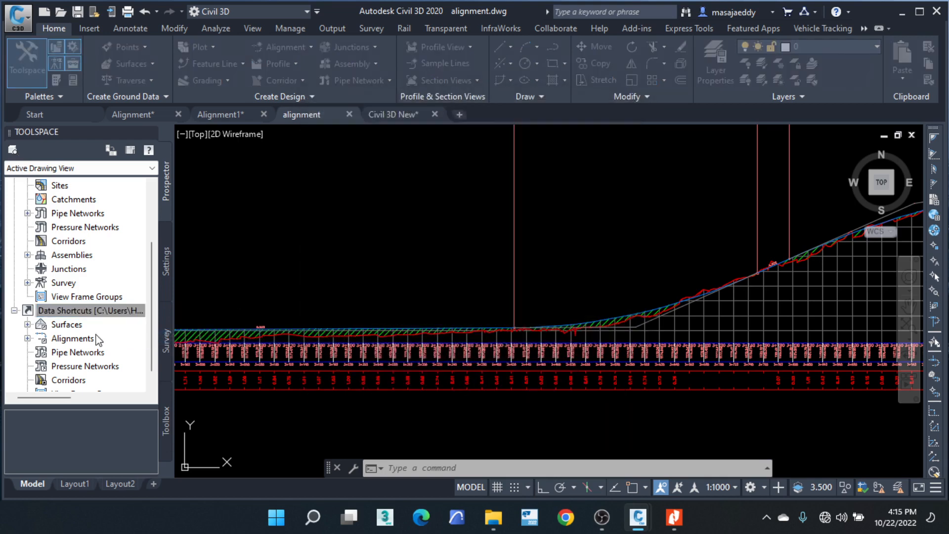
{"action": "right_click", "coordinate": [80, 314]}
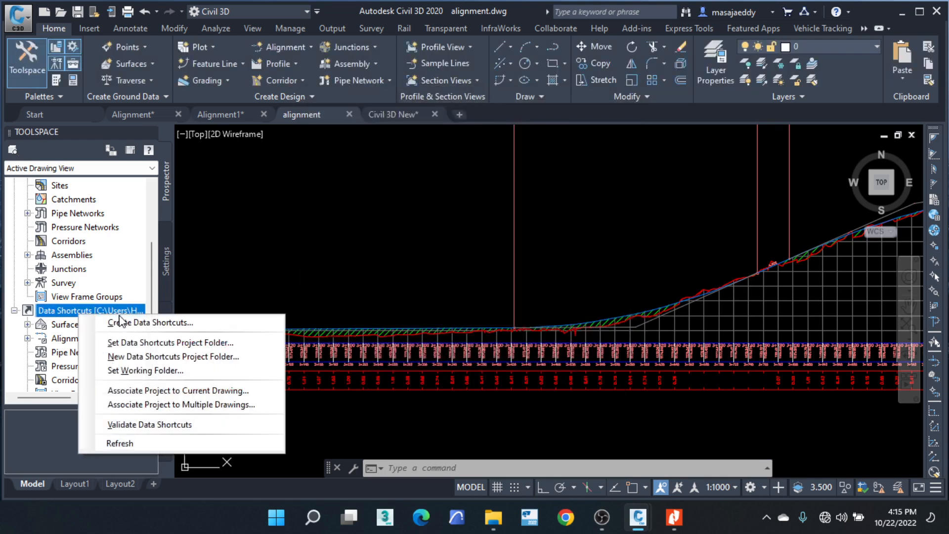
{"action": "left_click", "coordinate": [176, 391]}
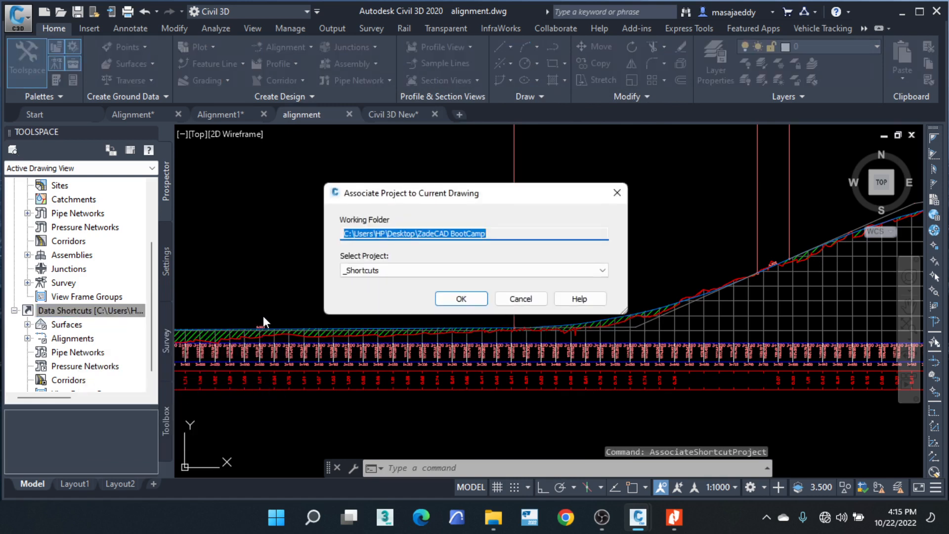
{"action": "left_click", "coordinate": [461, 298]}
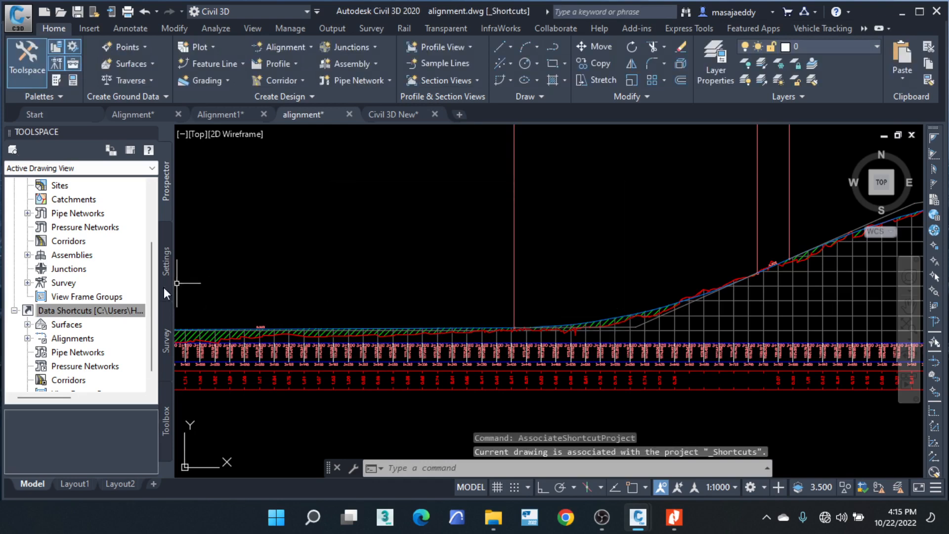
Step: Create data shortcuts for both mityana road alignments and the VERTICAL ALIGN profile, excluding the two mit existing surface profiles
{"action": "right_click", "coordinate": [90, 312]}
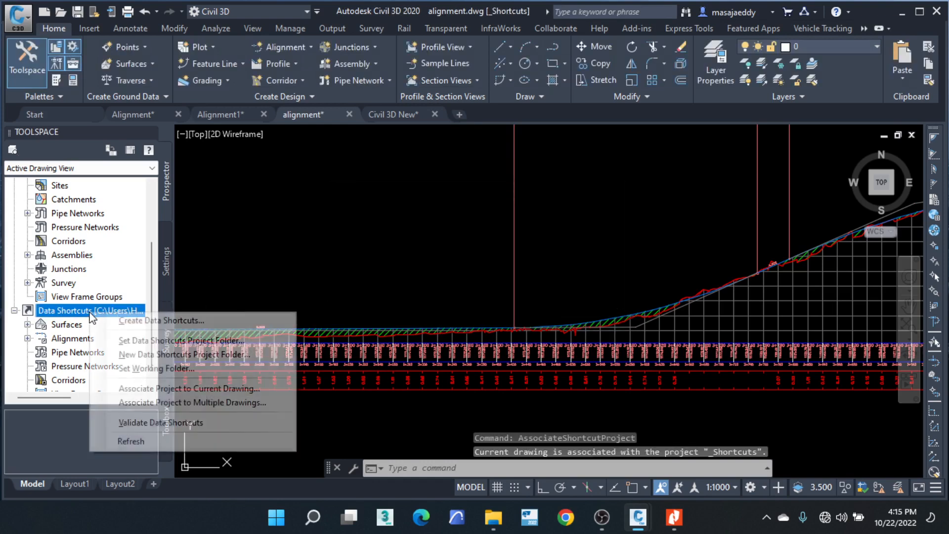
{"action": "left_click", "coordinate": [143, 322]}
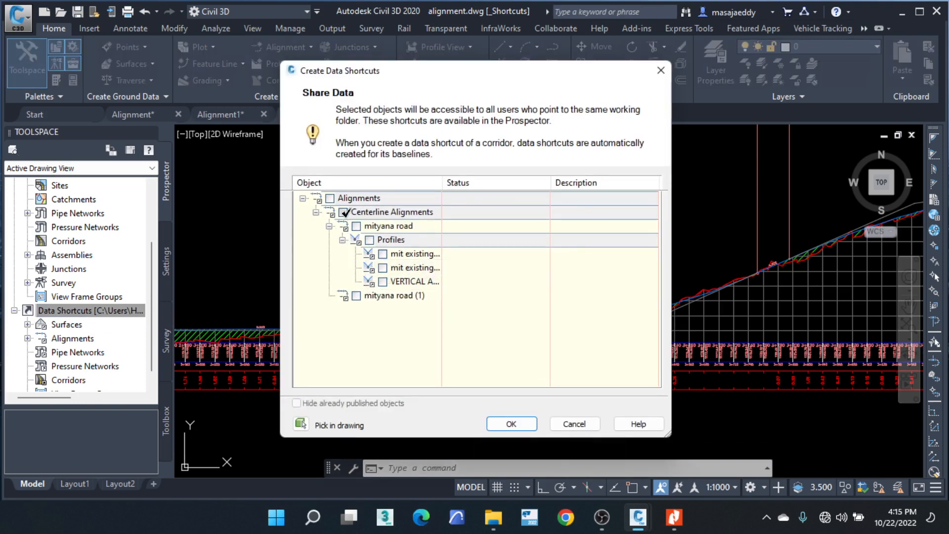
{"action": "left_click", "coordinate": [330, 199]}
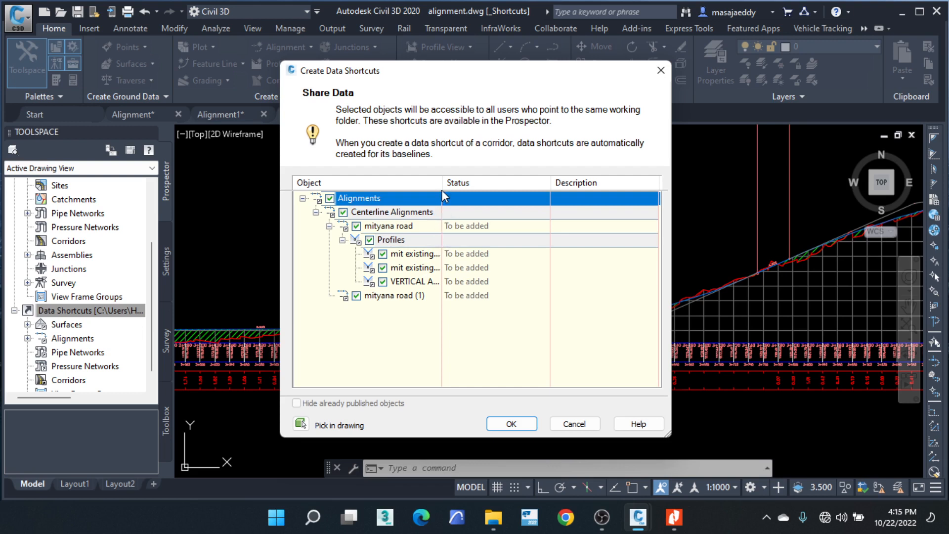
{"action": "left_click_drag", "start_coordinate": [440, 184], "coordinate": [535, 184]}
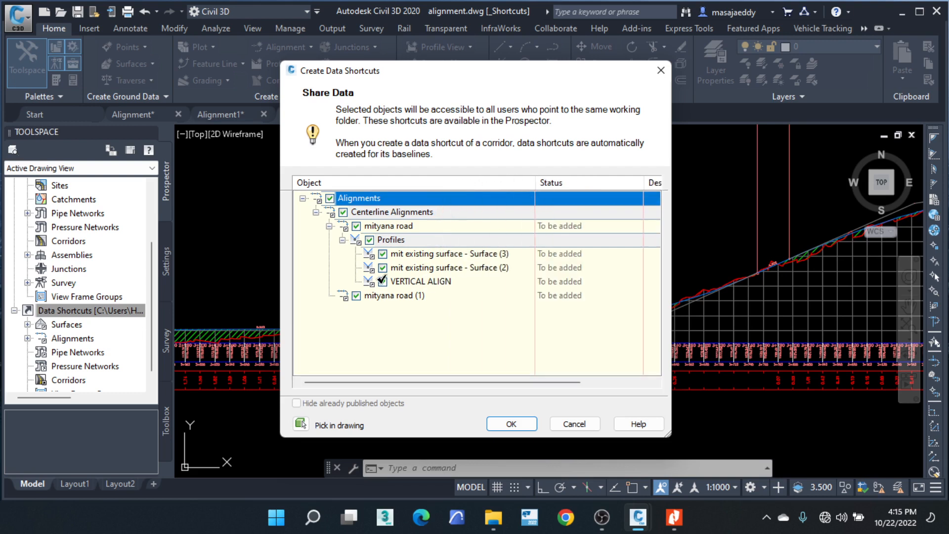
{"action": "left_click", "coordinate": [383, 267]}
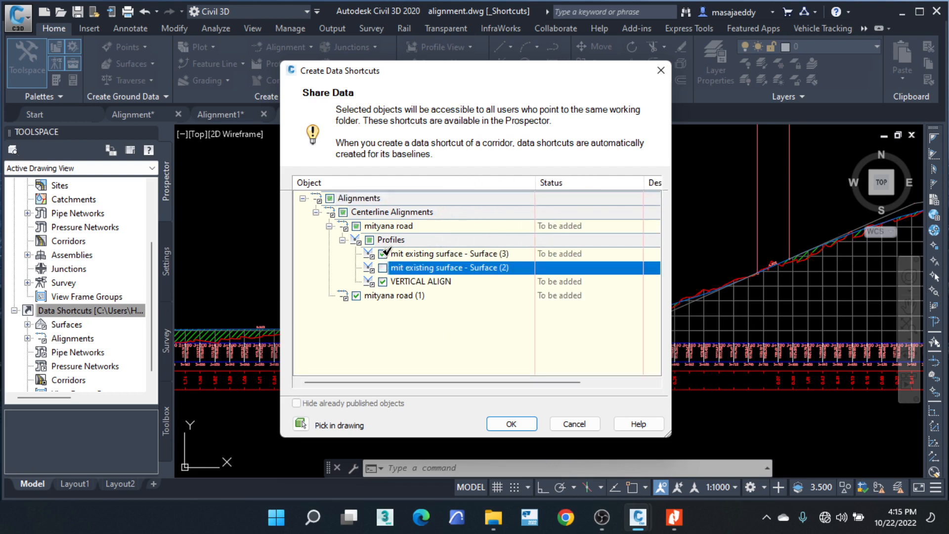
{"action": "left_click", "coordinate": [383, 253]}
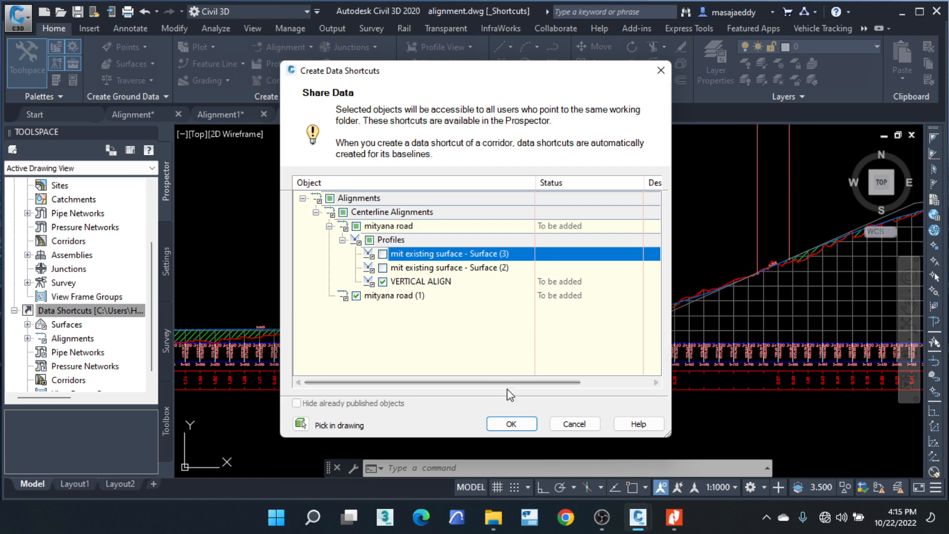
{"action": "left_click", "coordinate": [512, 424]}
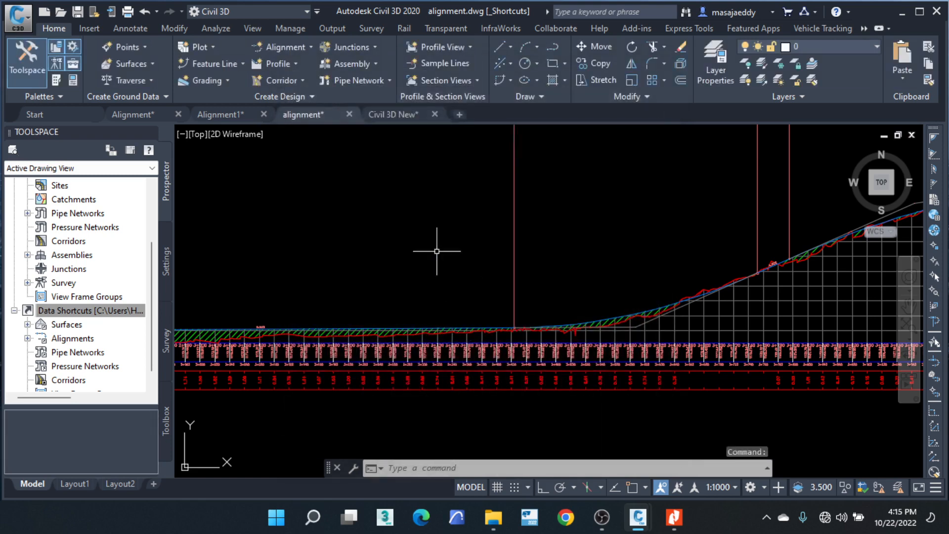
{"action": "left_click", "coordinate": [350, 115]}
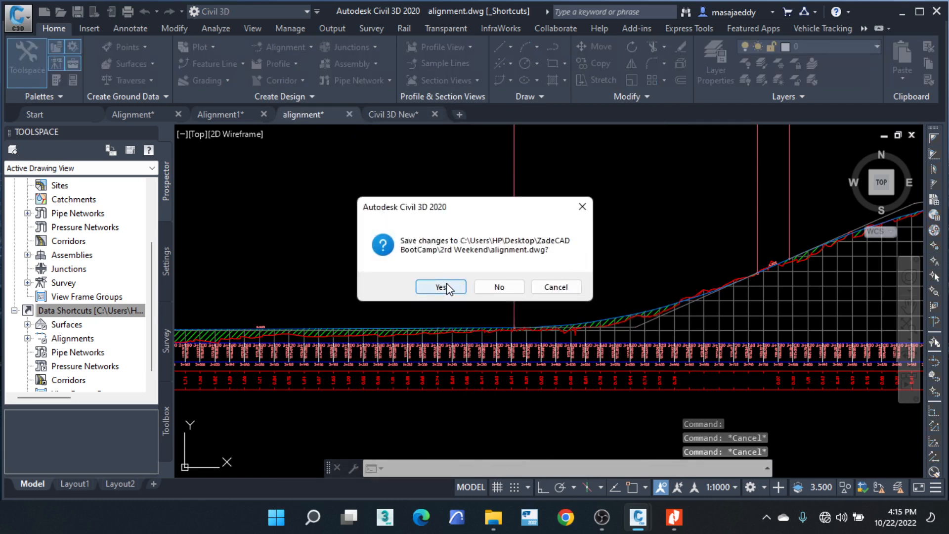
{"action": "left_click", "coordinate": [556, 287]}
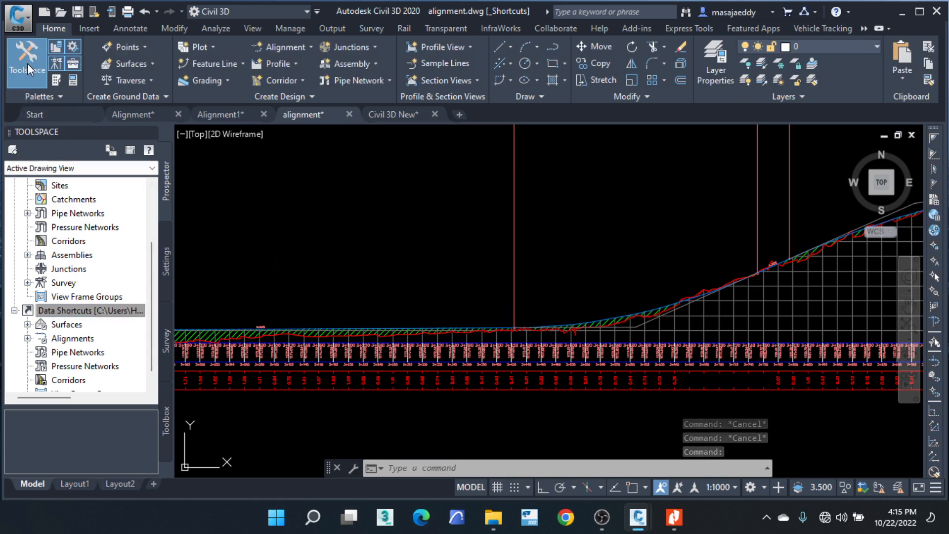
{"action": "left_click", "coordinate": [25, 63]}
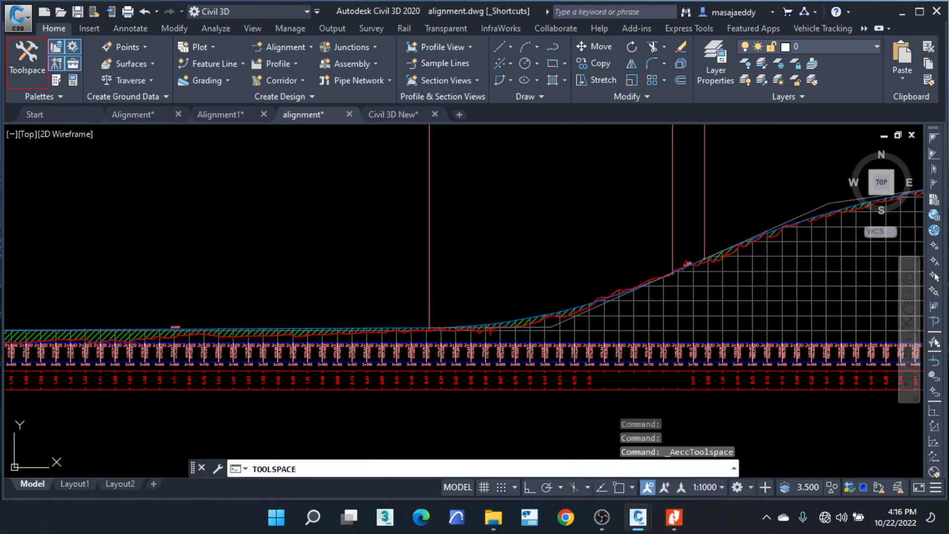
{"action": "right_click", "coordinate": [18, 277]}
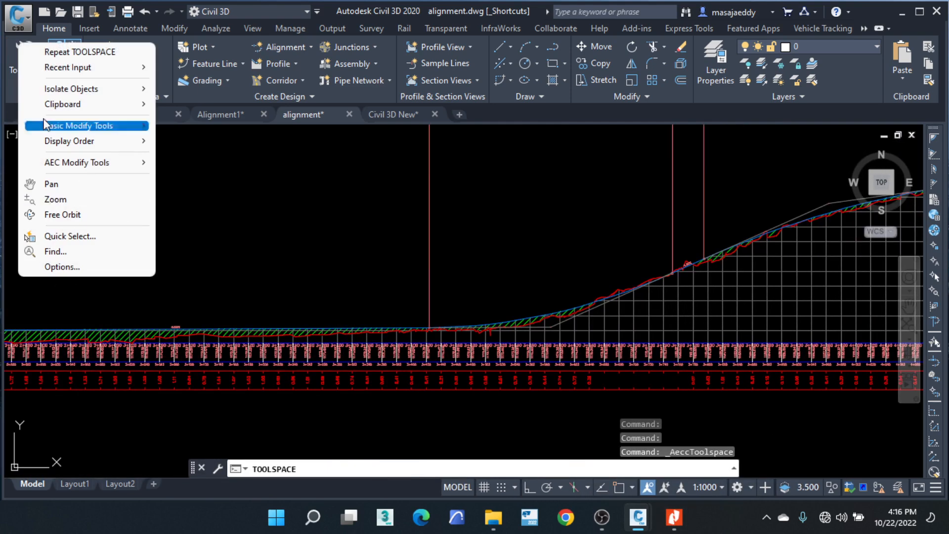
{"action": "left_click", "coordinate": [9, 77]}
{"action": "left_click", "coordinate": [43, 84]}
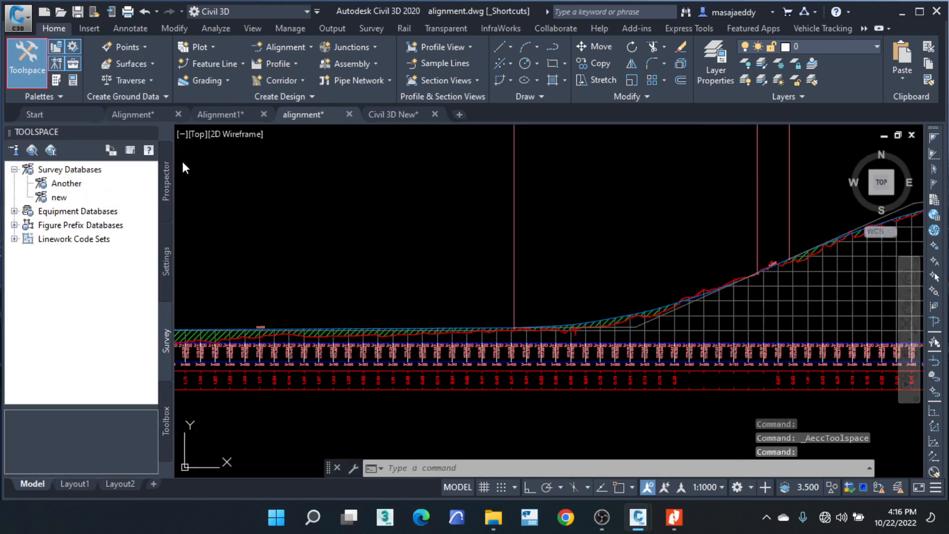
Step: Set the data shortcuts working folder again to ZadeCAD BootCamp on the Desktop
{"action": "left_click", "coordinate": [169, 192]}
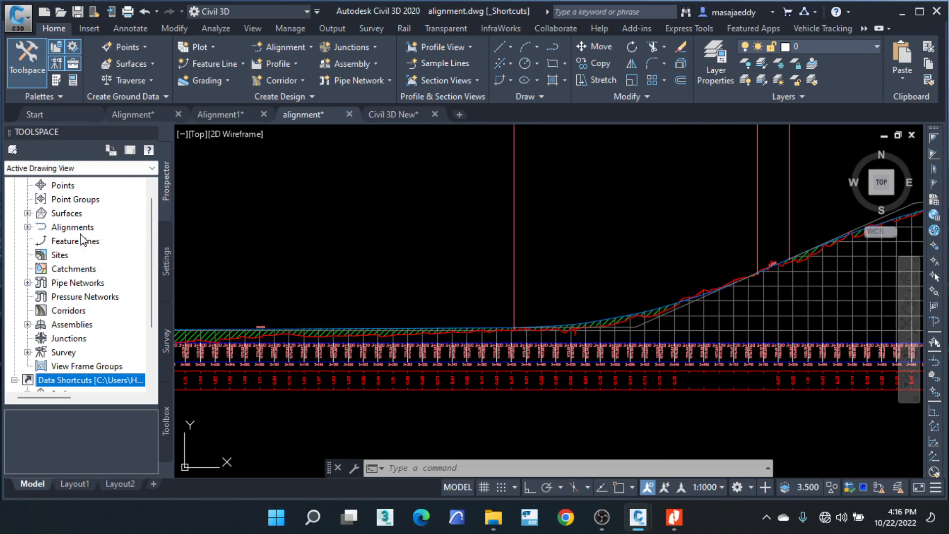
{"action": "scroll", "coordinate": [84, 245], "scroll_direction": "down", "scroll_amount": 2}
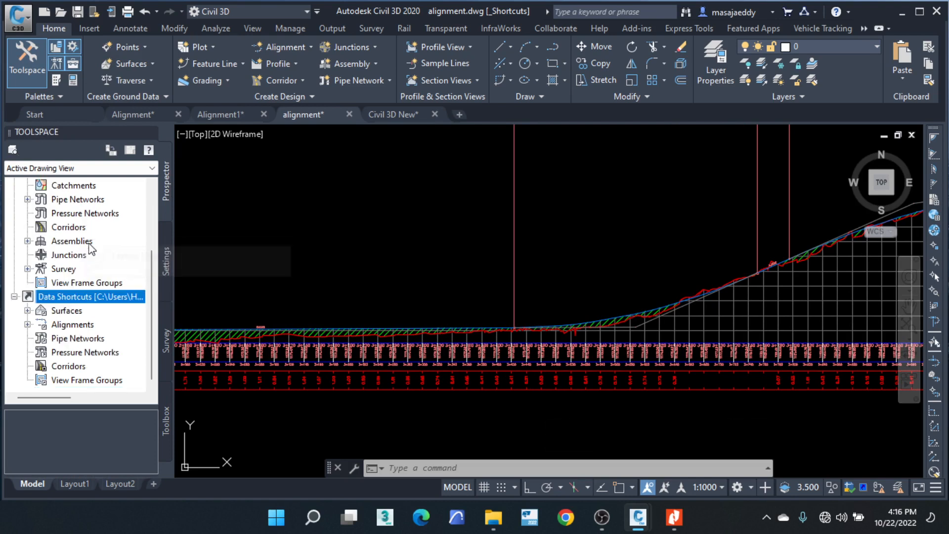
{"action": "right_click", "coordinate": [71, 301]}
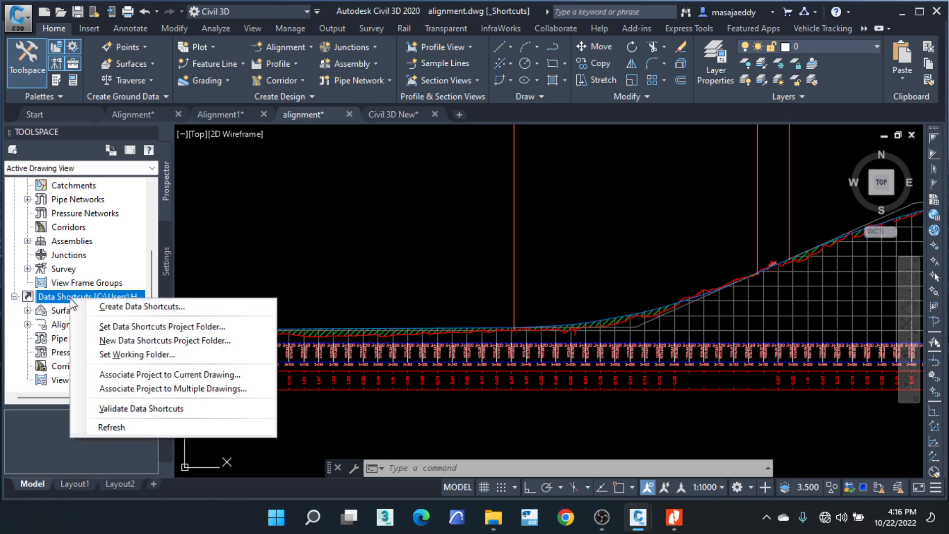
{"action": "left_click", "coordinate": [140, 355]}
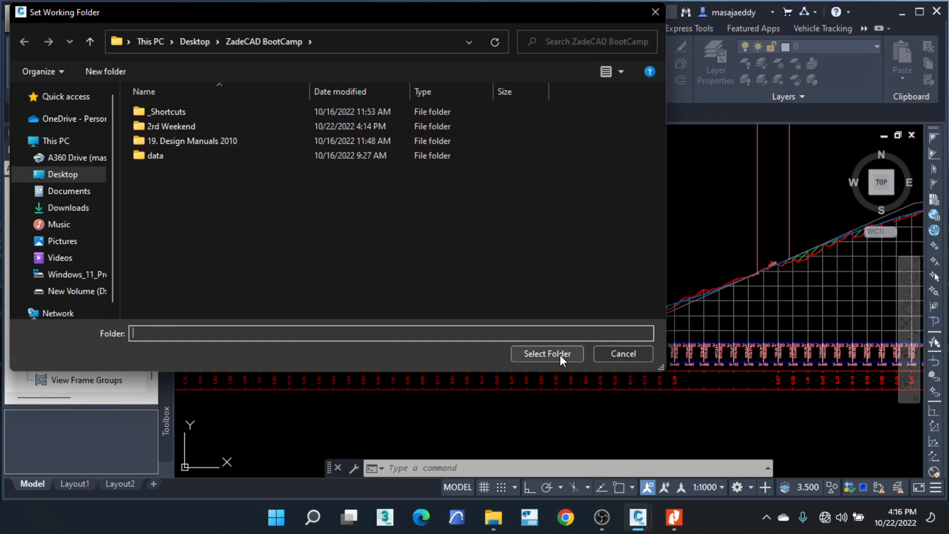
{"action": "left_click", "coordinate": [546, 354]}
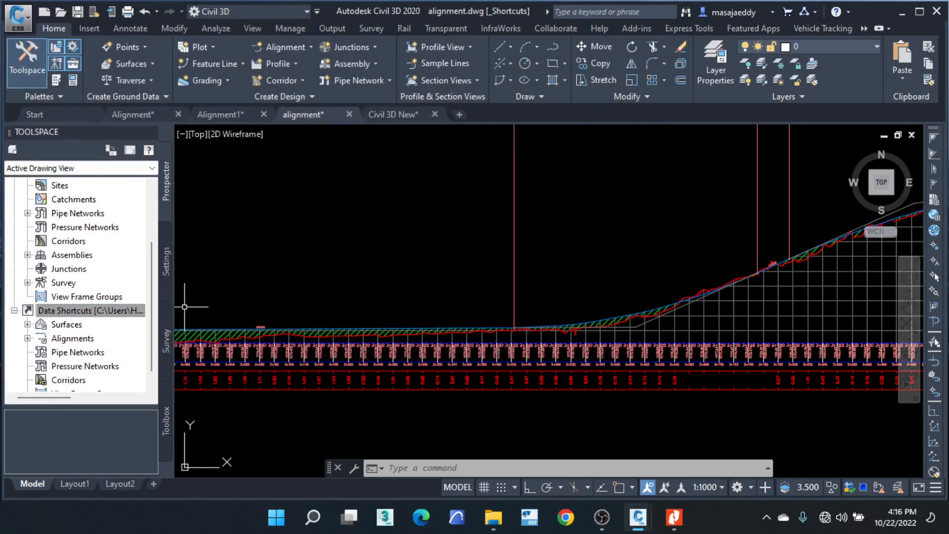
Step: Set _Shortcuts again as the data shortcuts project folder and associate that project with the current alignment drawing
{"action": "right_click", "coordinate": [115, 312]}
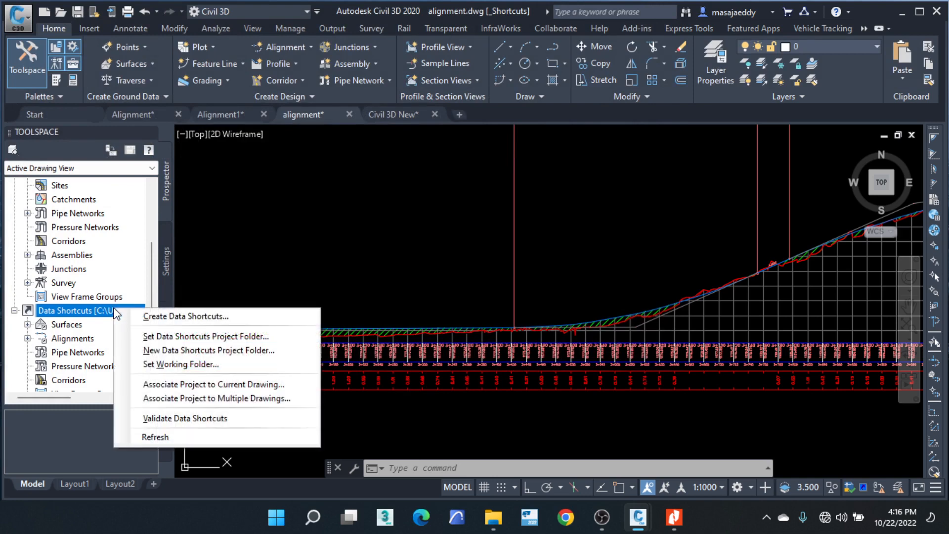
{"action": "left_click", "coordinate": [172, 339]}
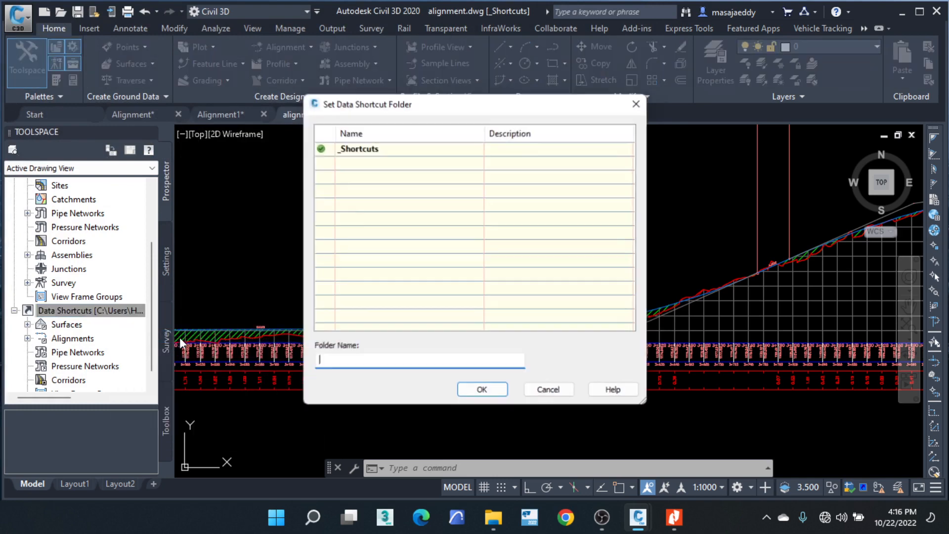
{"action": "left_click", "coordinate": [492, 392]}
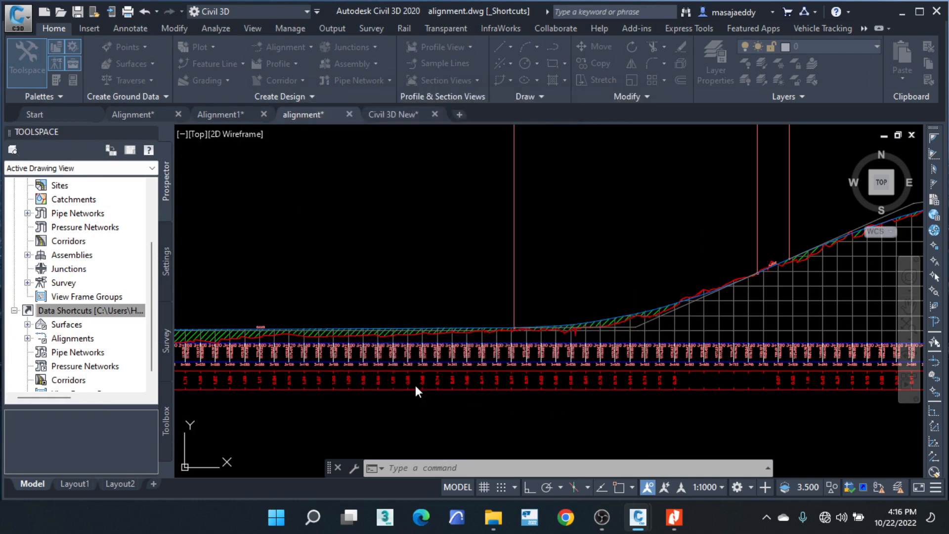
{"action": "right_click", "coordinate": [105, 315]}
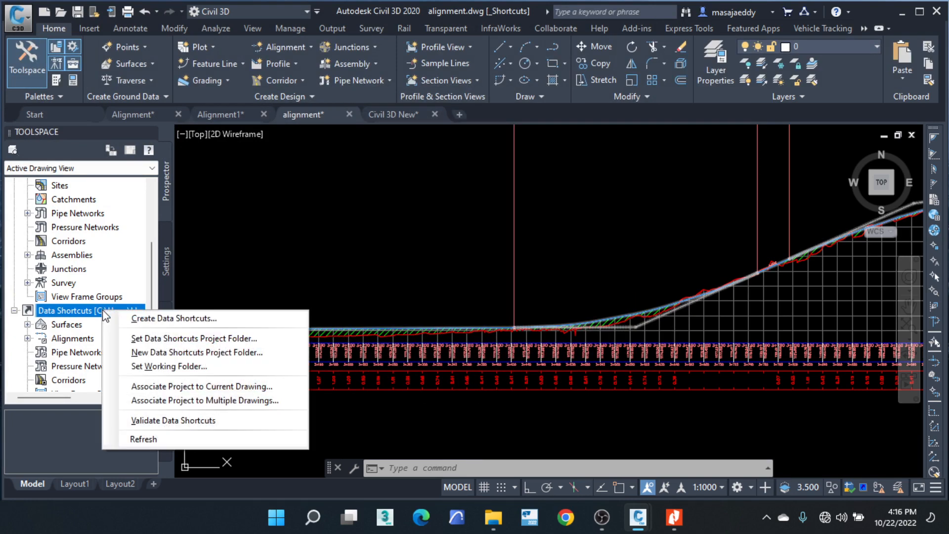
{"action": "left_click", "coordinate": [214, 386]}
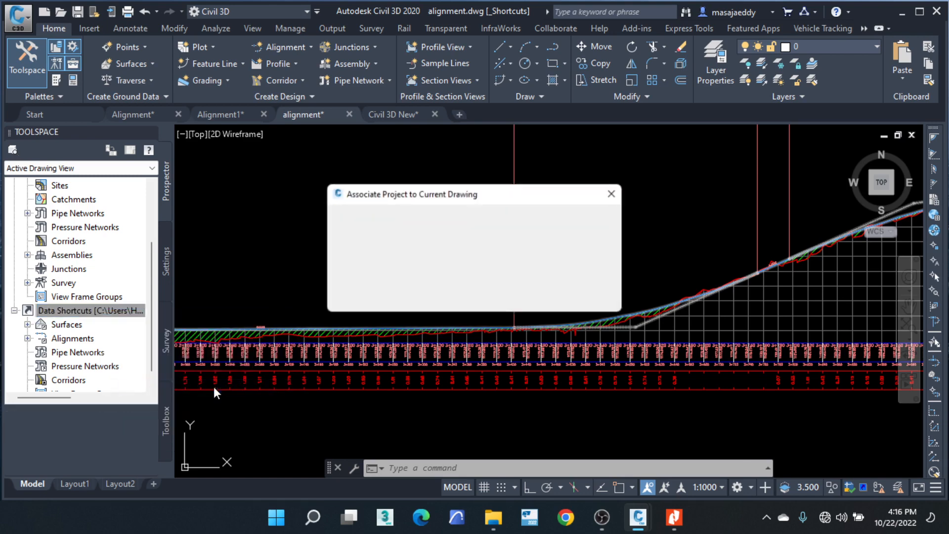
{"action": "left_click", "coordinate": [456, 300]}
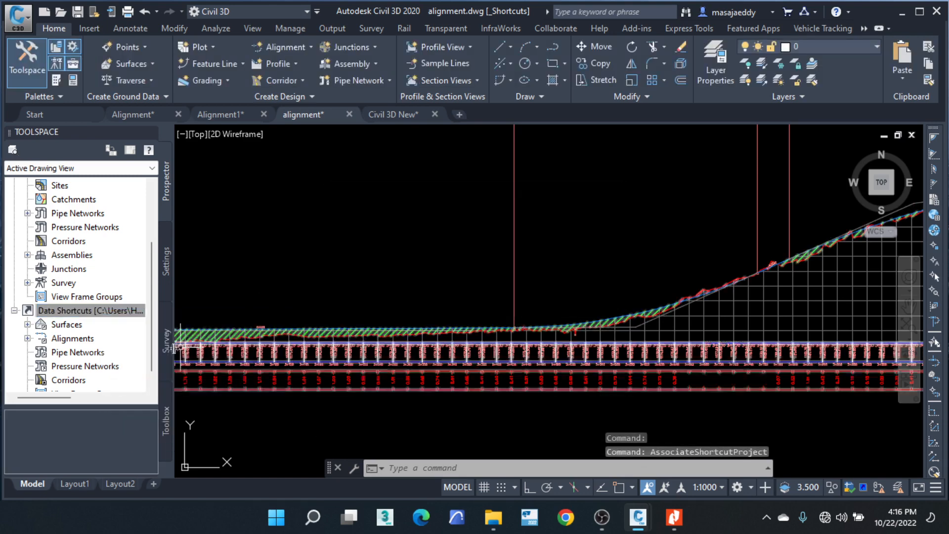
Step: Review the alignments and profiles offered for data shortcuts, leaving the two mit existing surface profiles unselected
{"action": "right_click", "coordinate": [129, 319]}
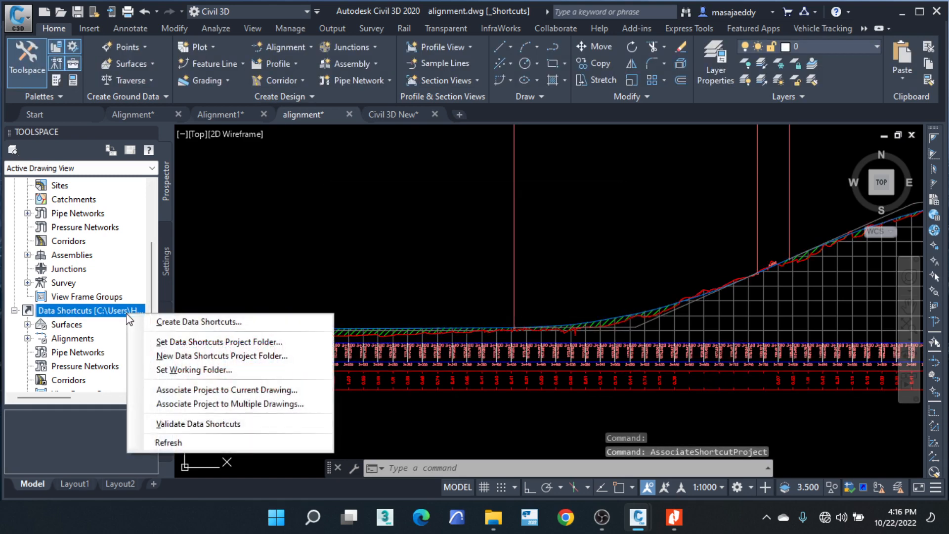
{"action": "left_click", "coordinate": [191, 323]}
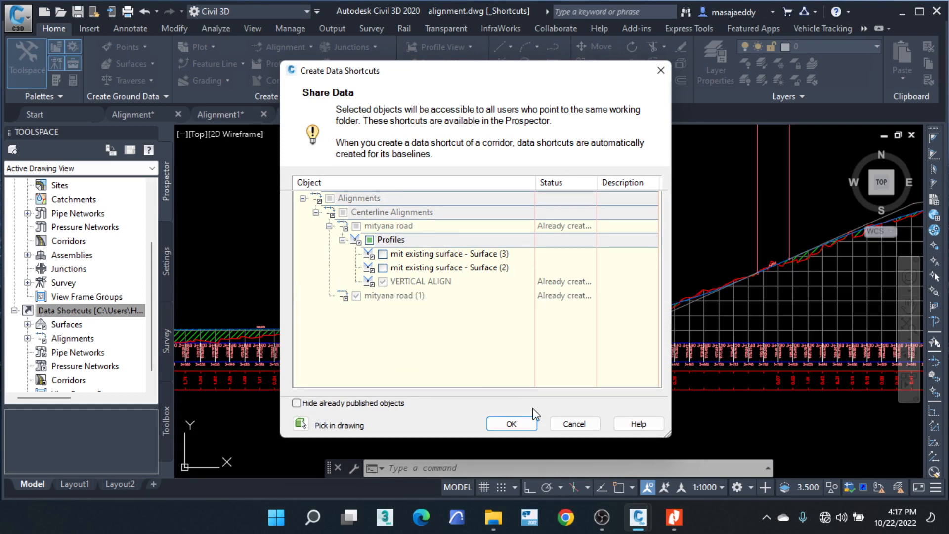
{"action": "left_click", "coordinate": [511, 424]}
Step: Close the alignment.dwg drawing and save its changes
{"action": "scroll", "coordinate": [574, 297], "scroll_direction": "up", "scroll_amount": 3}
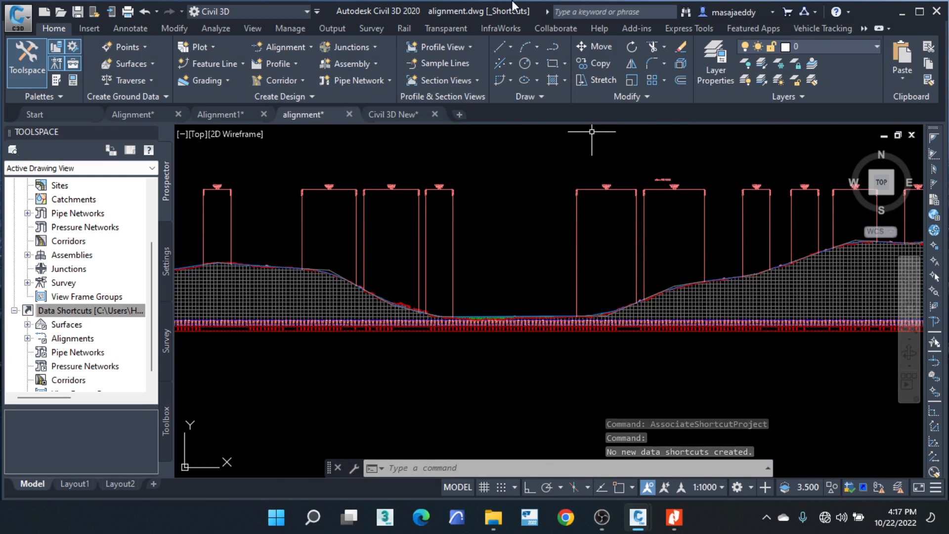
{"action": "left_click", "coordinate": [349, 114]}
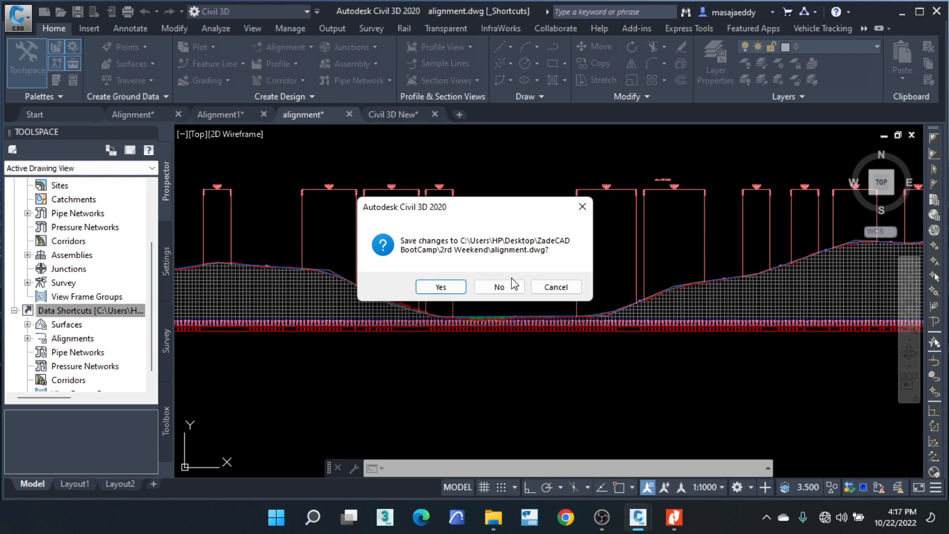
{"action": "left_click", "coordinate": [440, 287]}
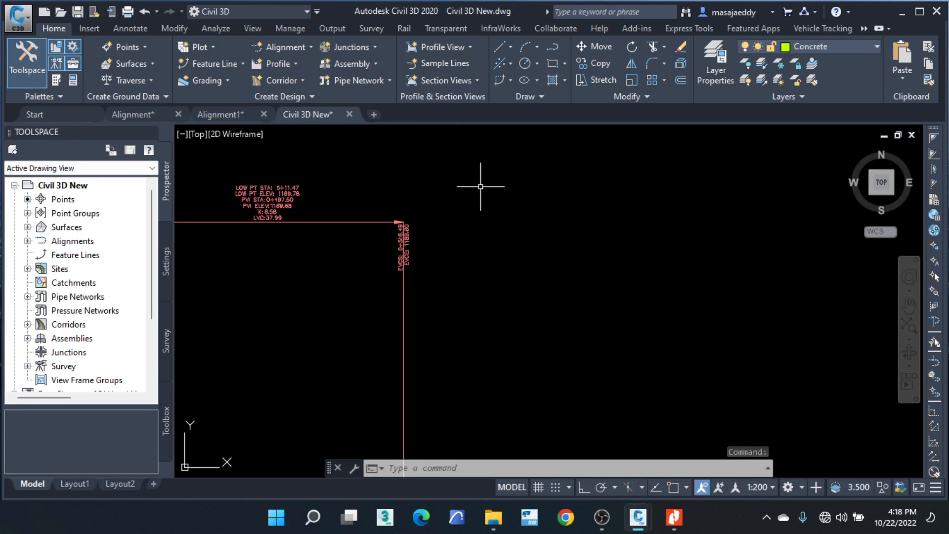
Step: Create a new drawing and save it as Design Corridor in the 2rd Weekend folder
{"action": "left_click", "coordinate": [374, 114]}
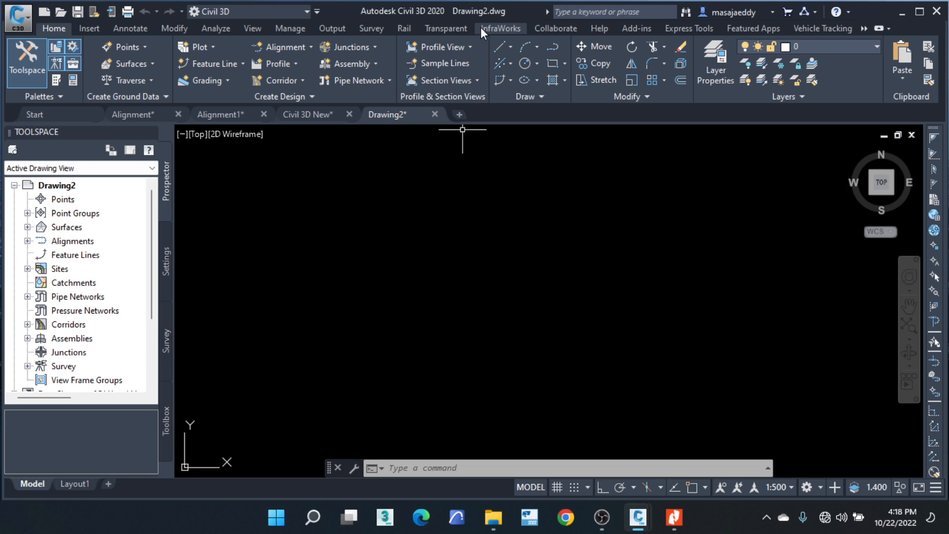
{"action": "left_click", "coordinate": [25, 16]}
{"action": "left_click", "coordinate": [54, 186]}
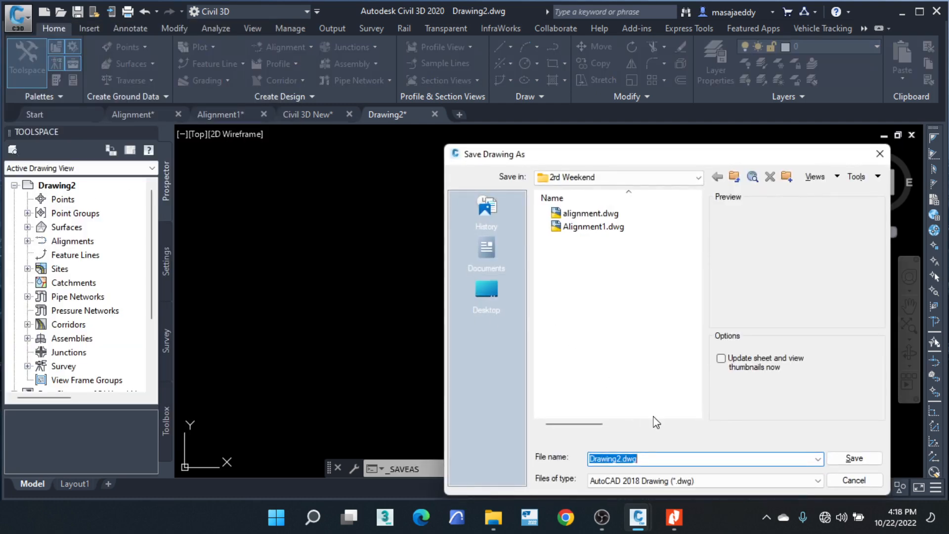
{"action": "type", "text": "design"}
{"action": "key", "text": "BackSpace"}
{"action": "key", "text": "BackSpace"}
{"action": "key", "text": "BackSpace"}
{"action": "key", "text": "BackSpace"}
{"action": "key", "text": "BackSpace"}
{"action": "key", "text": "BackSpace"}
{"action": "key", "text": "BackSpace"}
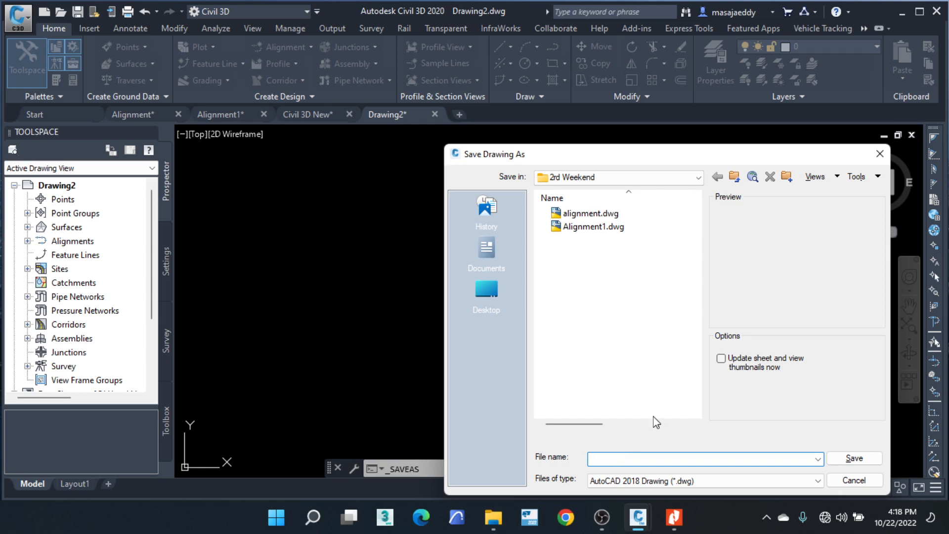
{"action": "type", "text": "Design Corridor"}
{"action": "left_click", "coordinate": [854, 459]}
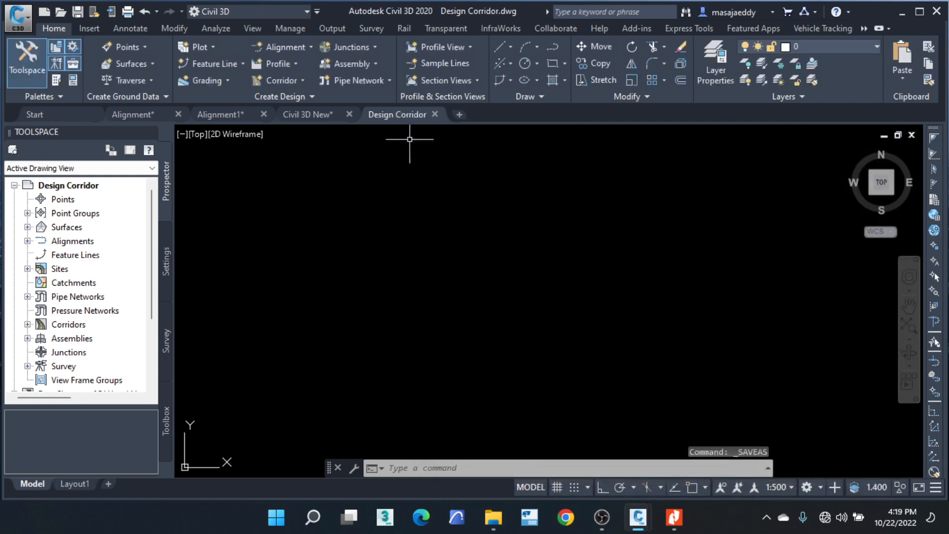
Step: In the drawing settings, set the zone category to Uganda and the coordinate system to Arc 1960 / UTM zone 36N
{"action": "left_click", "coordinate": [12, 18]}
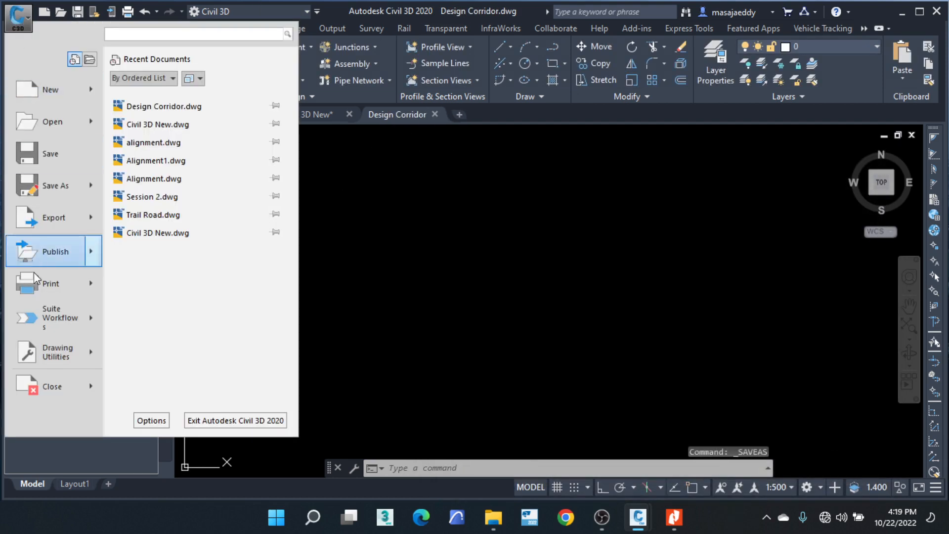
{"action": "mouse_move", "coordinate": [59, 355]}
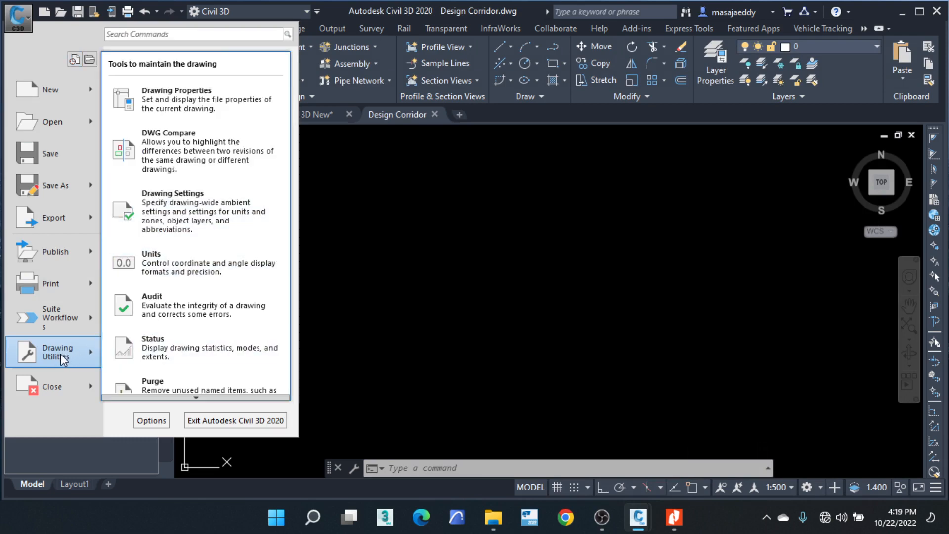
{"action": "left_click", "coordinate": [214, 203]}
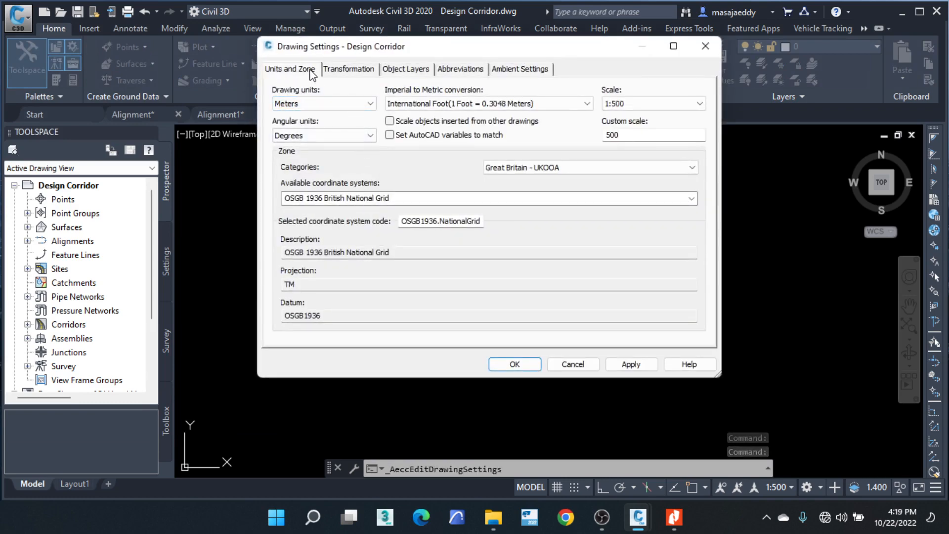
{"action": "left_click", "coordinate": [576, 168]}
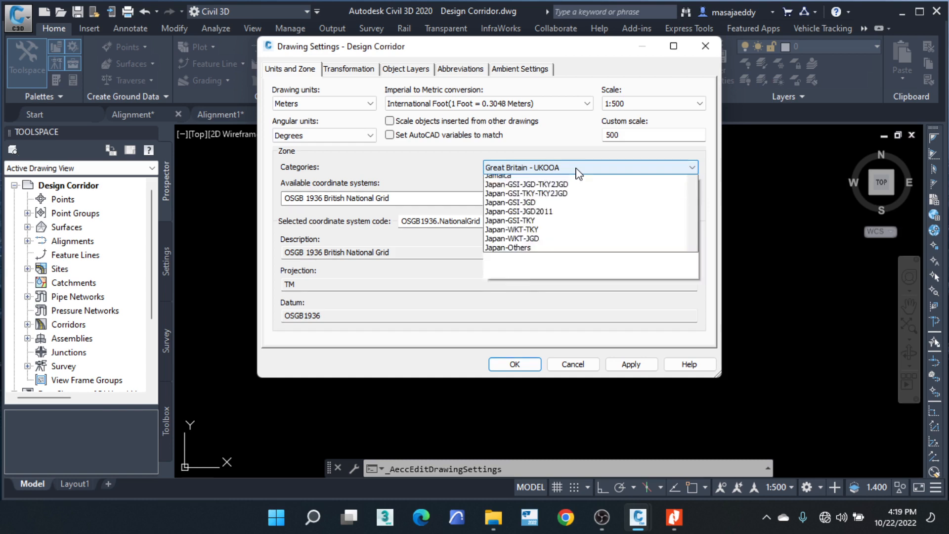
{"action": "key", "text": "u"}
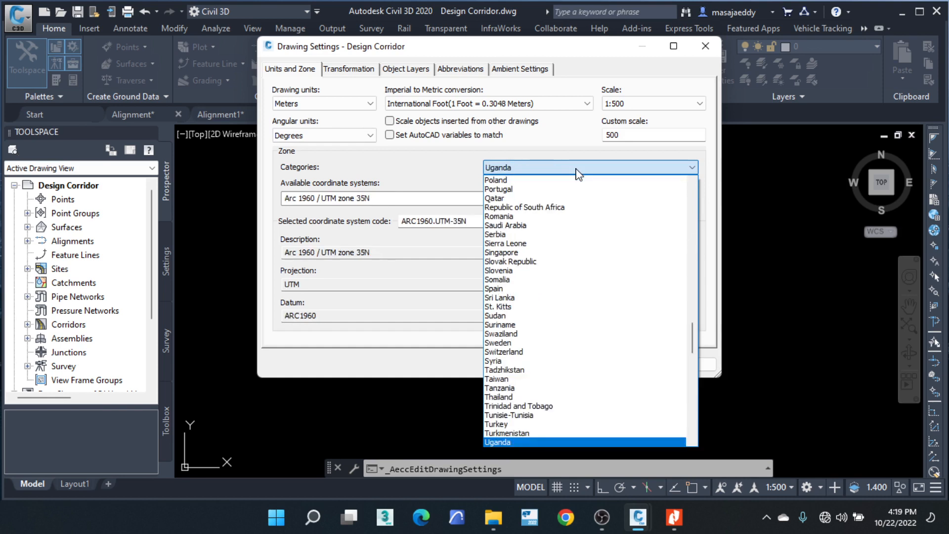
{"action": "left_click", "coordinate": [586, 159]}
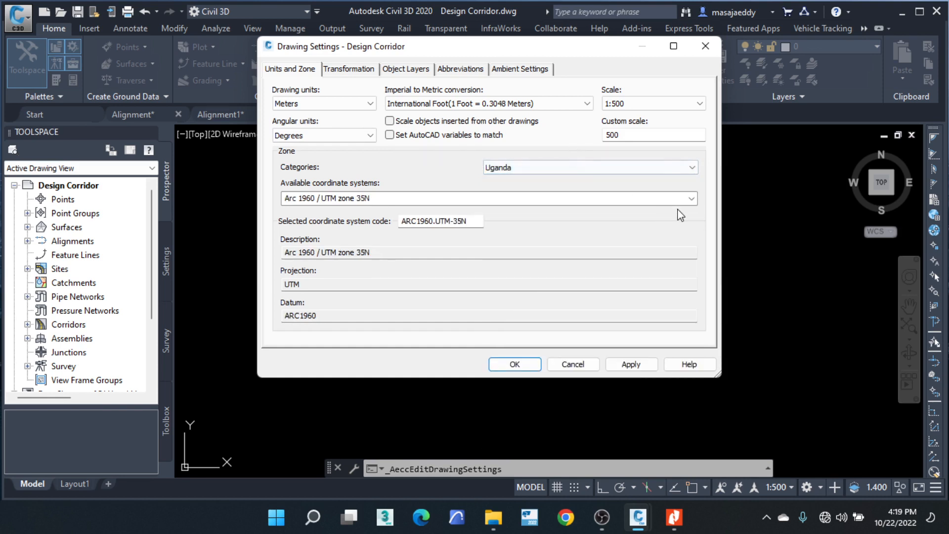
{"action": "left_click", "coordinate": [691, 199]}
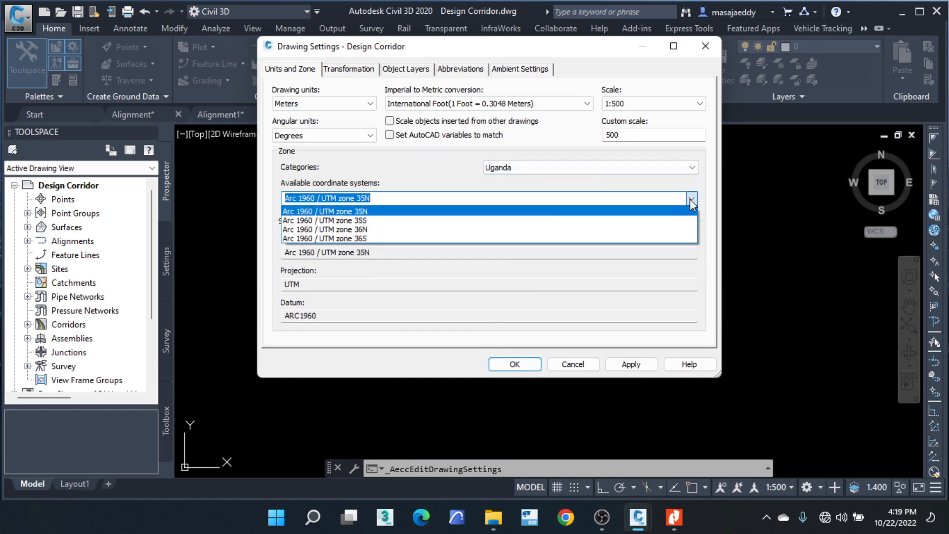
{"action": "left_click", "coordinate": [414, 230]}
{"action": "left_click", "coordinate": [517, 365]}
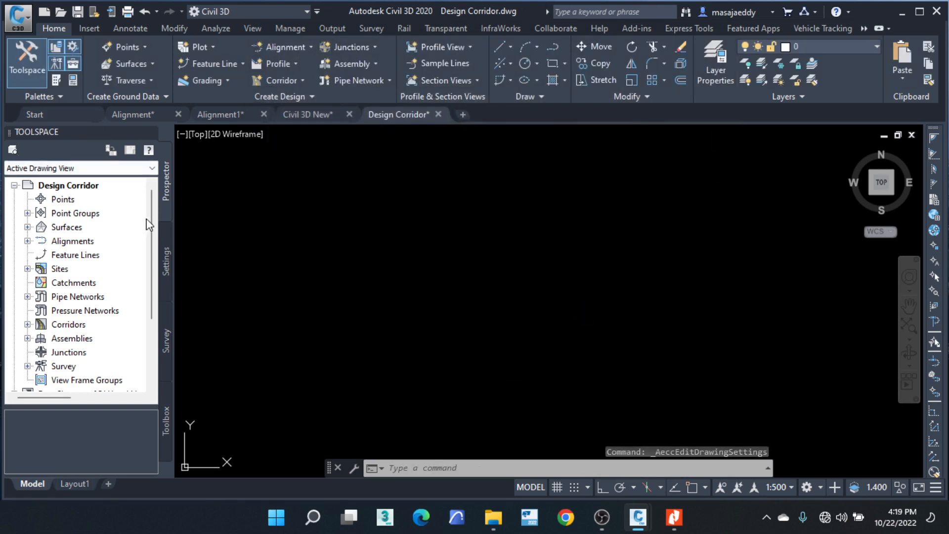
Step: Set the data shortcuts working folder to ZadeCAD BootCamp for the Design Corridor drawing
{"action": "scroll", "coordinate": [144, 222], "scroll_direction": "down", "scroll_amount": 1}
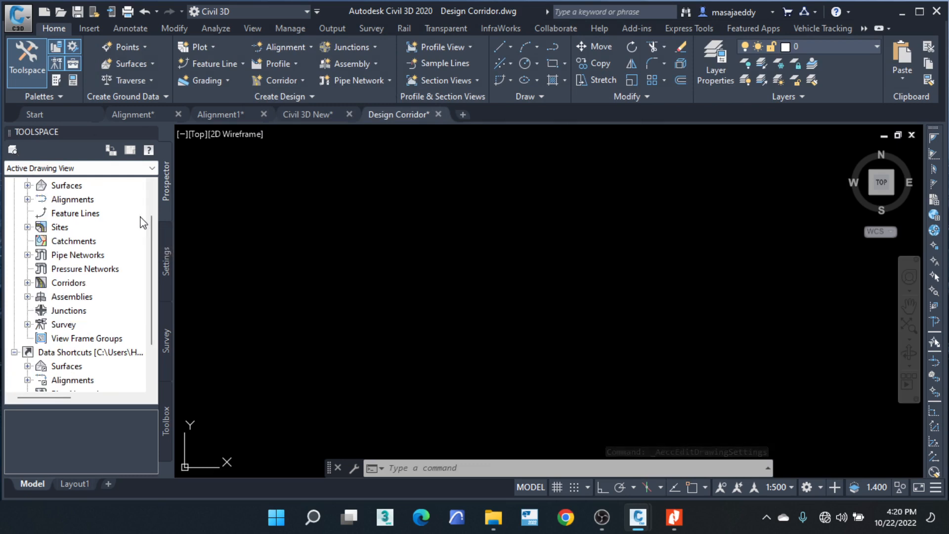
{"action": "scroll", "coordinate": [144, 223], "scroll_direction": "down", "scroll_amount": 1}
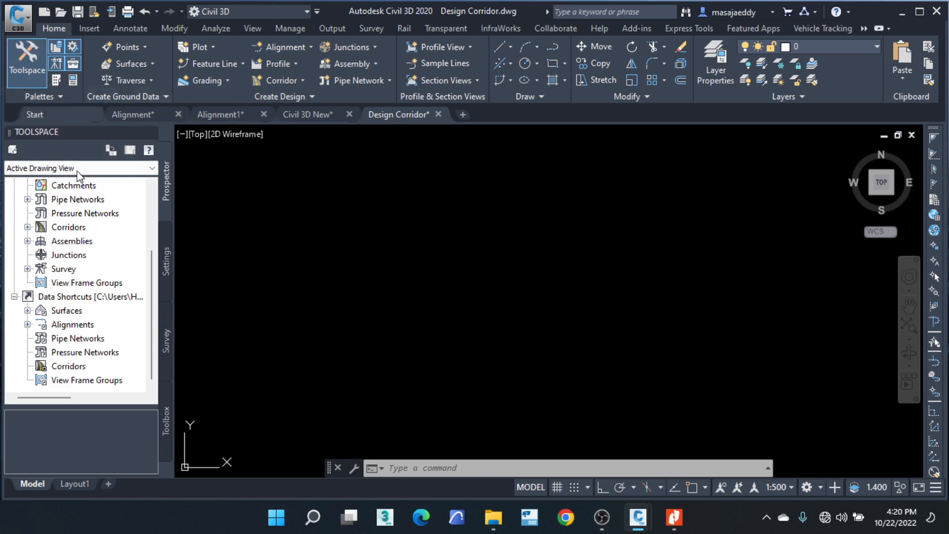
{"action": "right_click", "coordinate": [84, 297]}
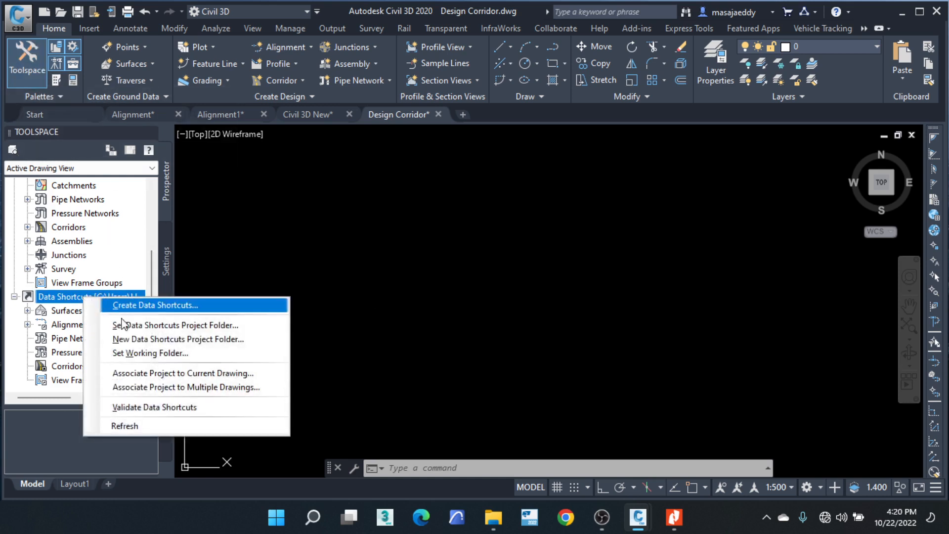
{"action": "left_click", "coordinate": [150, 354]}
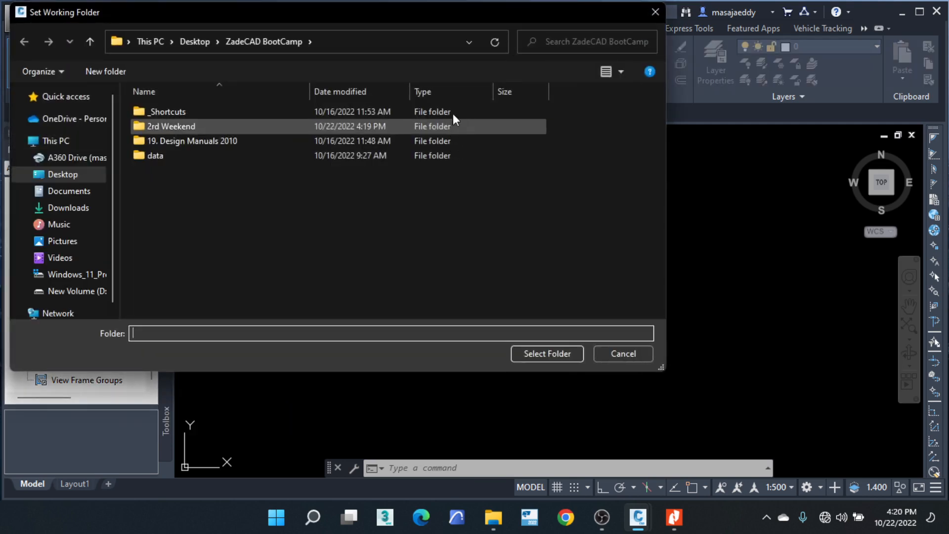
{"action": "left_click", "coordinate": [546, 354]}
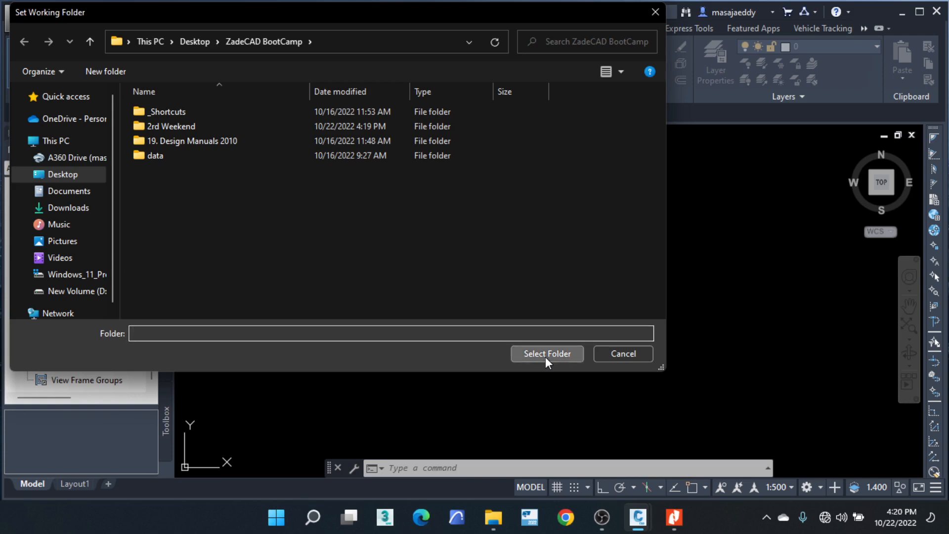
Step: Set _Shortcuts as the data shortcuts project folder and associate that project with the current Design Corridor drawing
{"action": "right_click", "coordinate": [117, 311]}
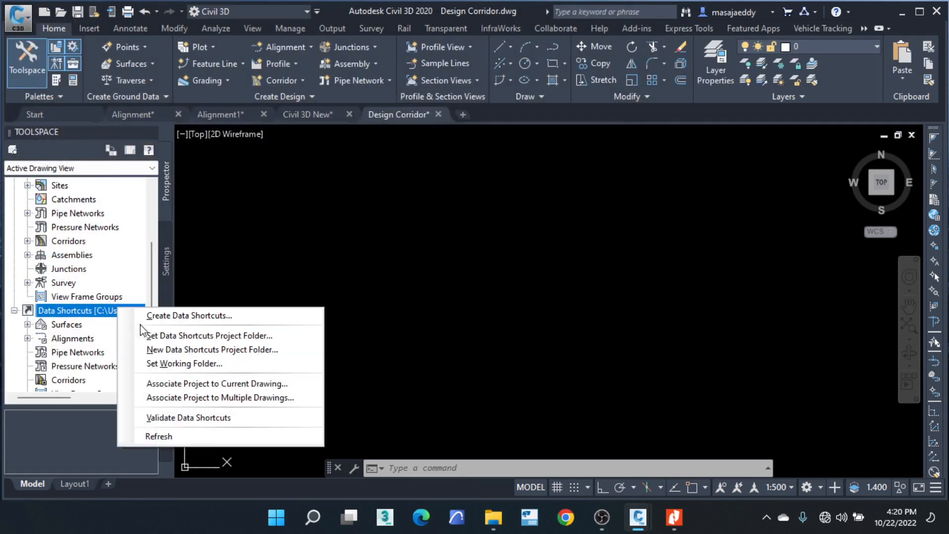
{"action": "left_click", "coordinate": [165, 336]}
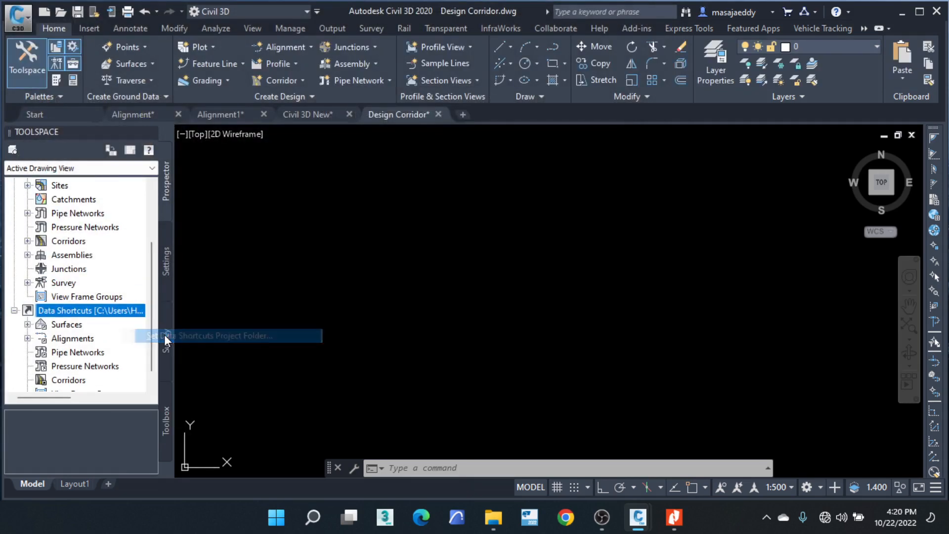
{"action": "left_click", "coordinate": [482, 391]}
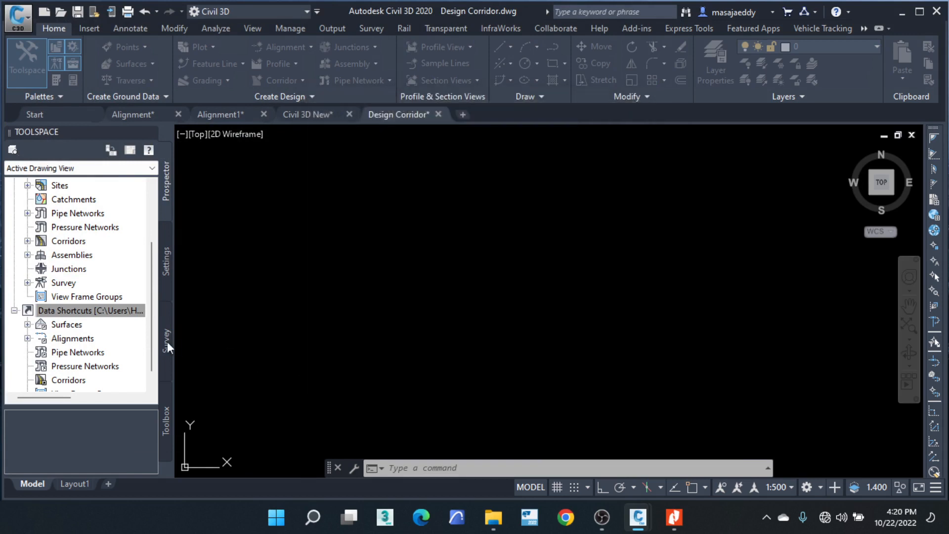
{"action": "right_click", "coordinate": [106, 313]}
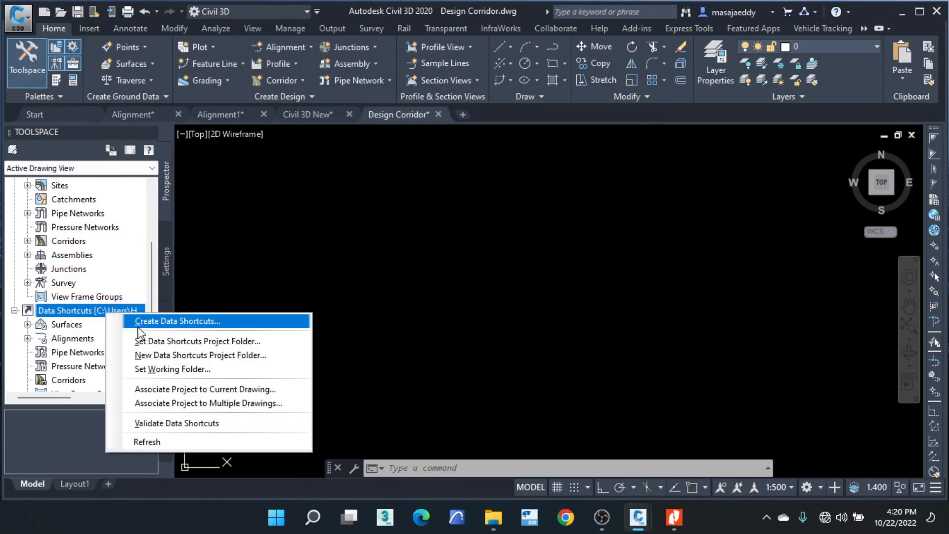
{"action": "left_click", "coordinate": [209, 390]}
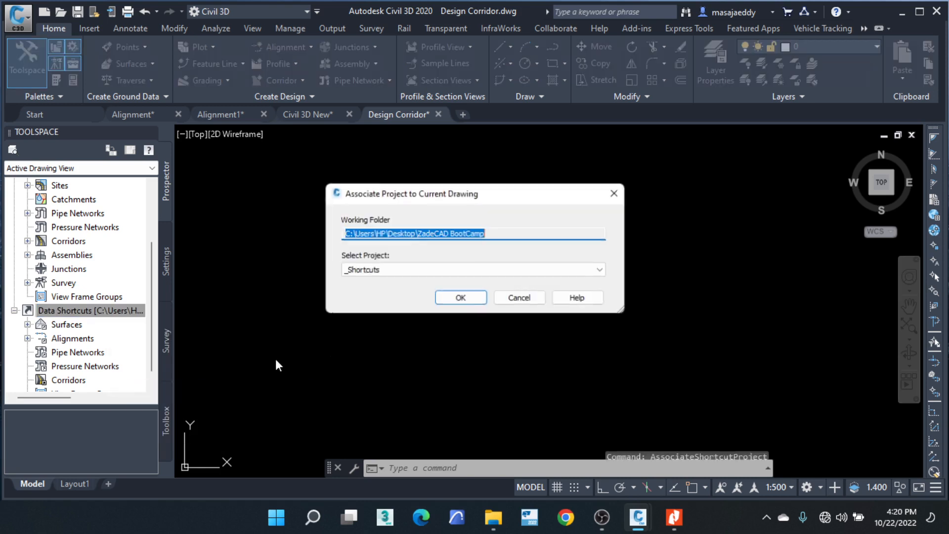
{"action": "left_click", "coordinate": [458, 316]}
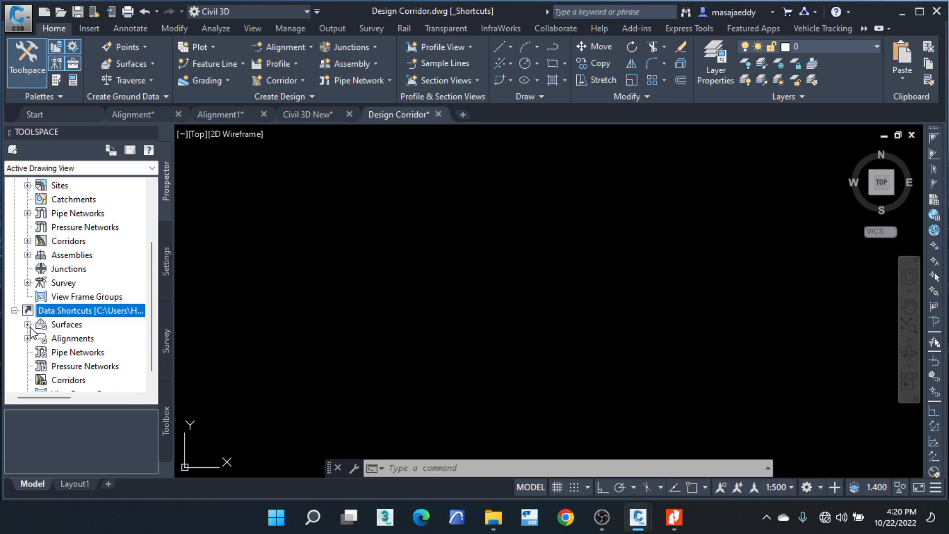
{"action": "left_click", "coordinate": [27, 325]}
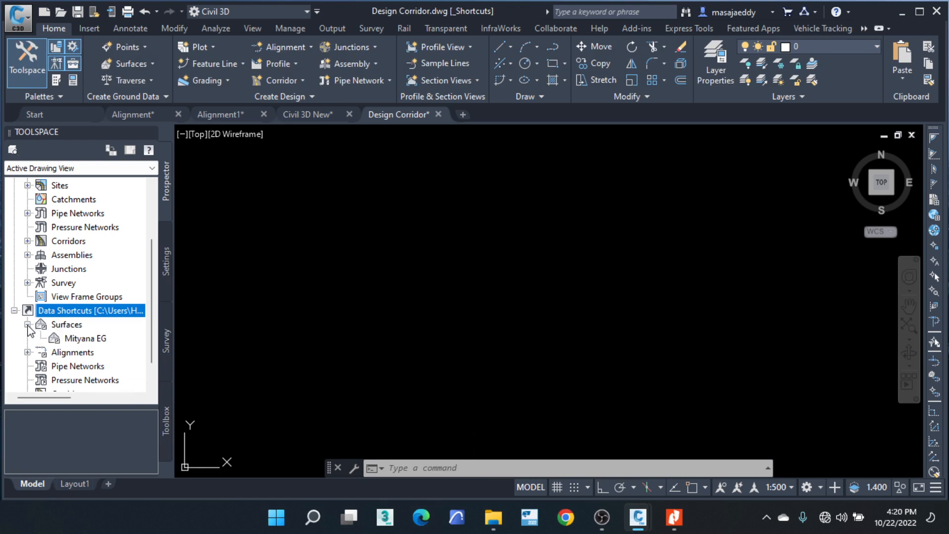
{"action": "right_click", "coordinate": [74, 340]}
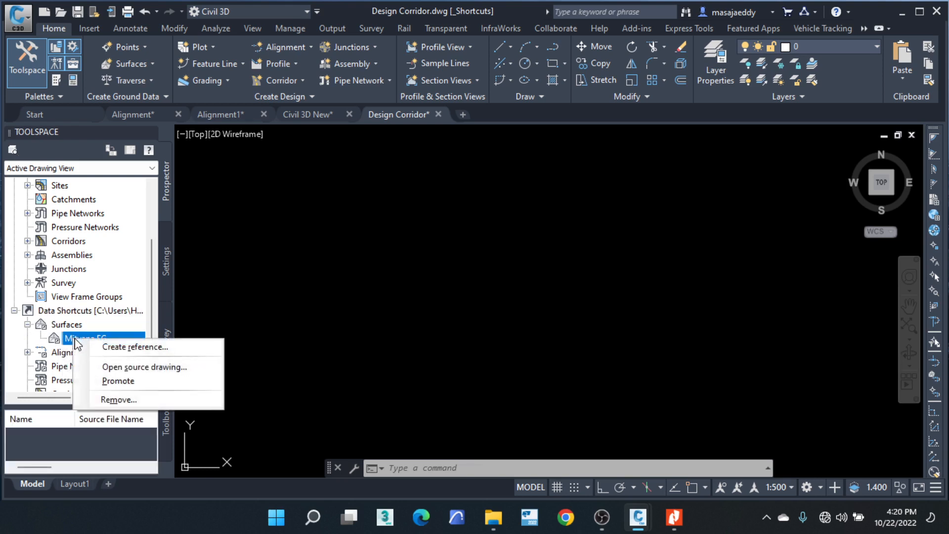
{"action": "left_click", "coordinate": [131, 347]}
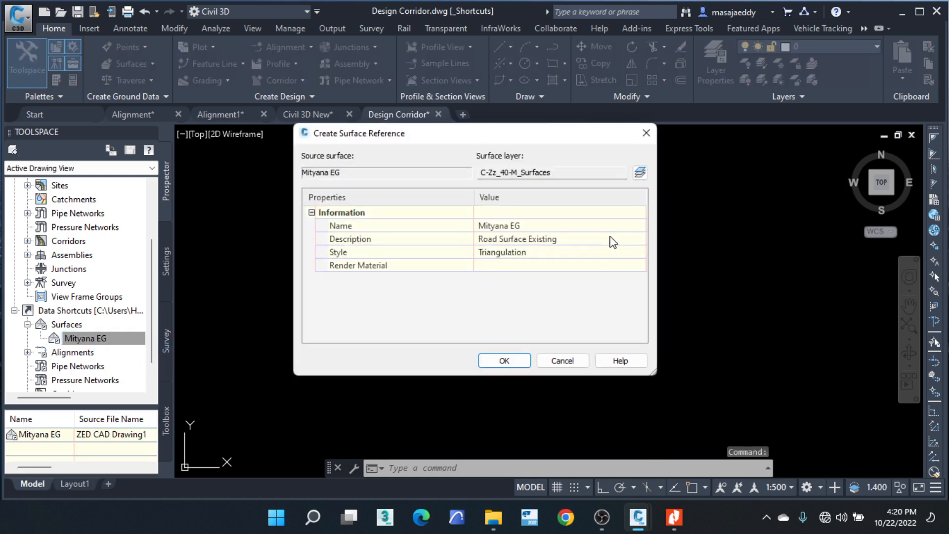
{"action": "left_click", "coordinate": [577, 240]}
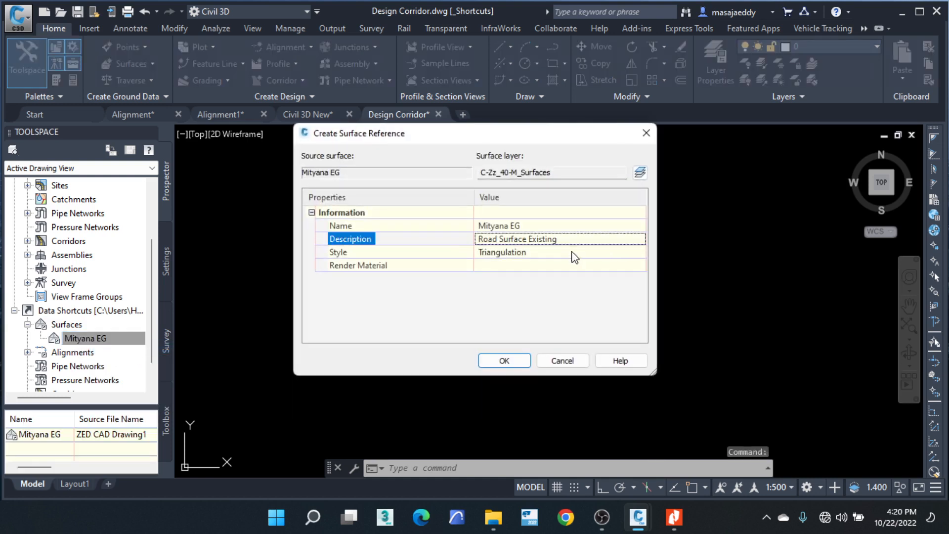
{"action": "left_click", "coordinate": [572, 254]}
{"action": "left_click", "coordinate": [640, 253]}
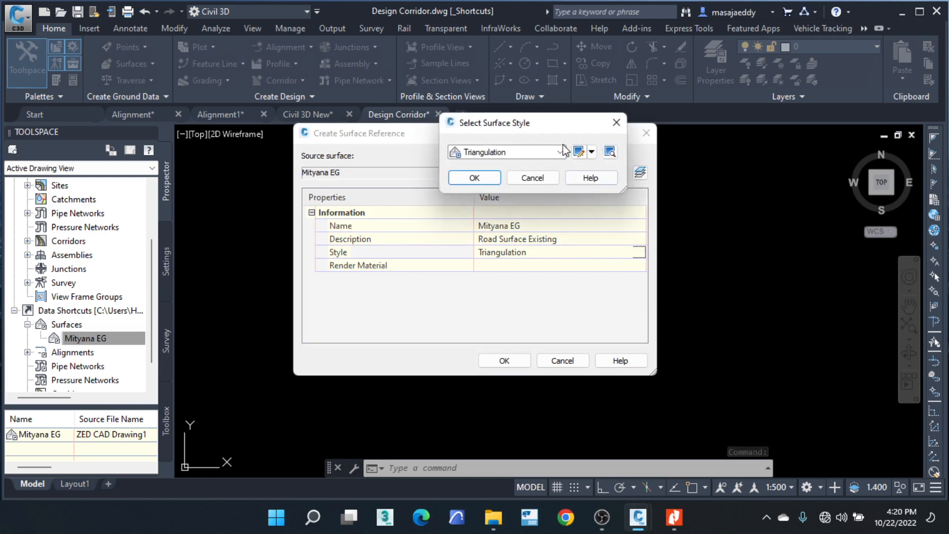
{"action": "left_click", "coordinate": [561, 153]}
{"action": "left_click", "coordinate": [617, 123]}
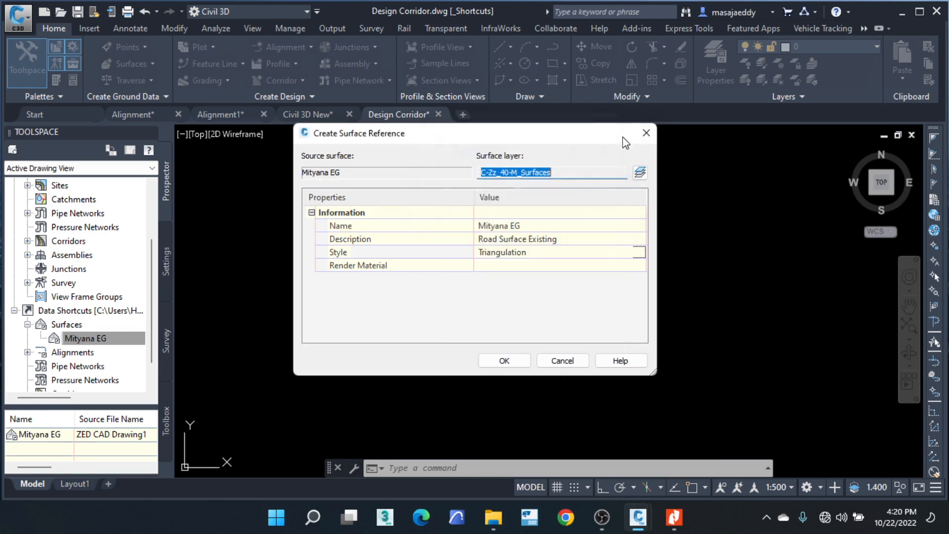
{"action": "left_click", "coordinate": [538, 254]}
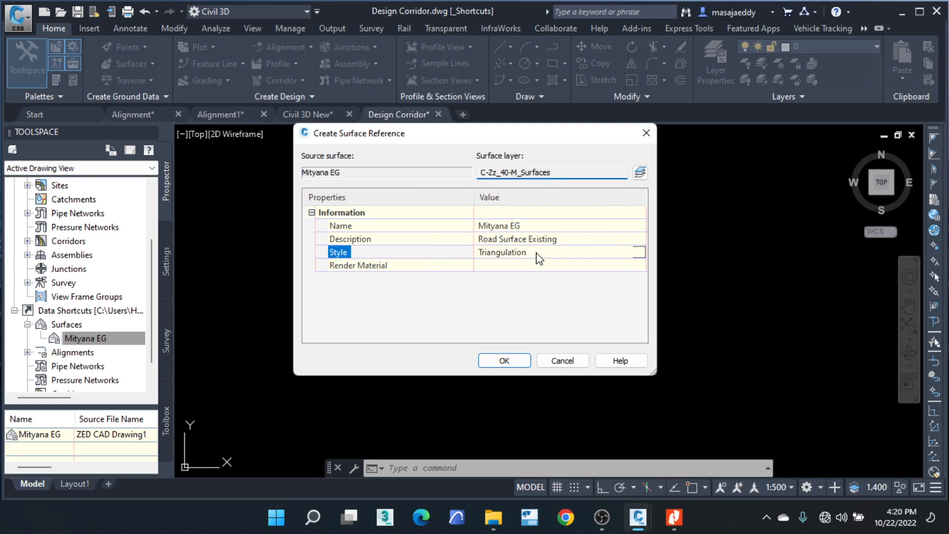
{"action": "left_click", "coordinate": [641, 254]}
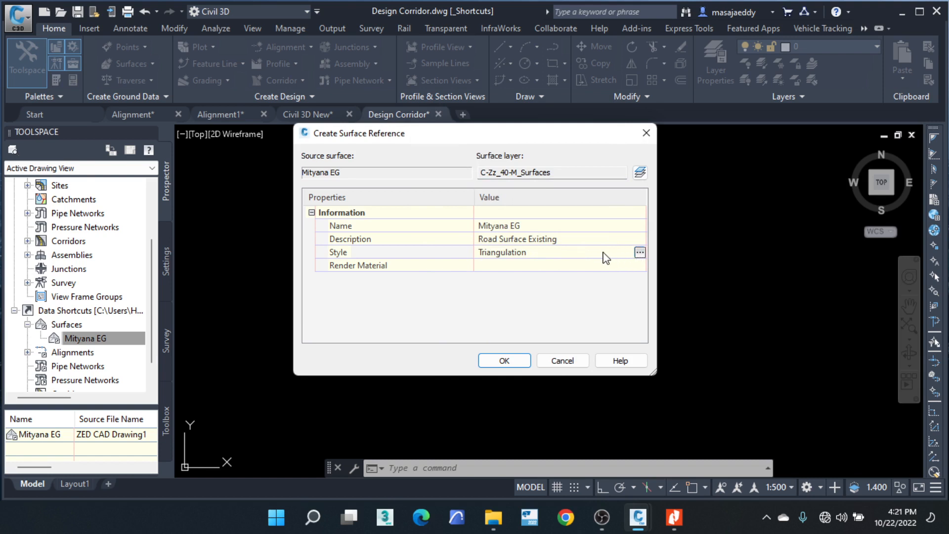
{"action": "left_click", "coordinate": [640, 253]}
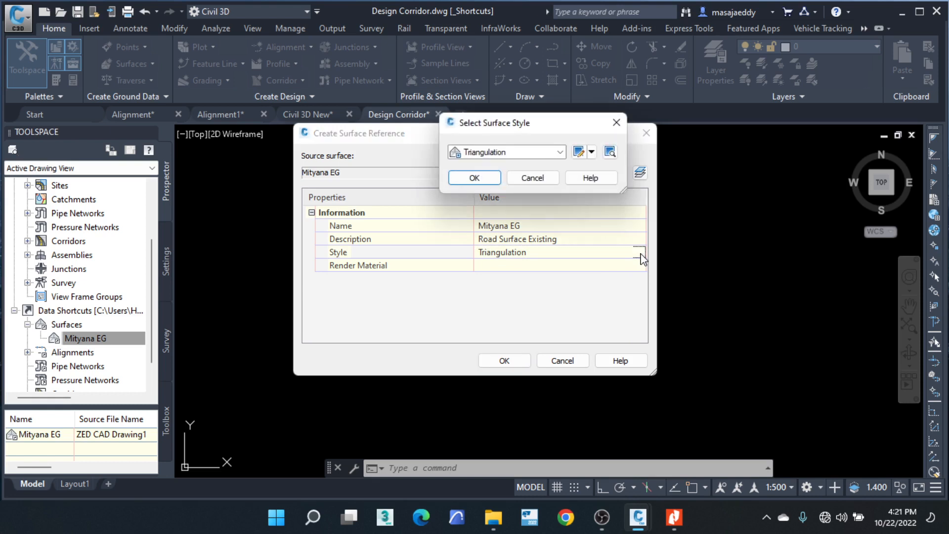
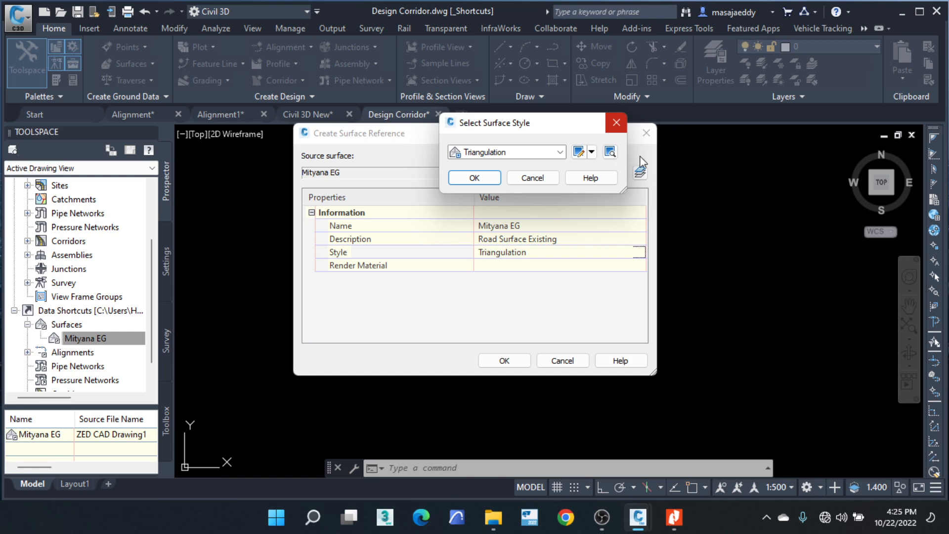
{"action": "left_click", "coordinate": [615, 124]}
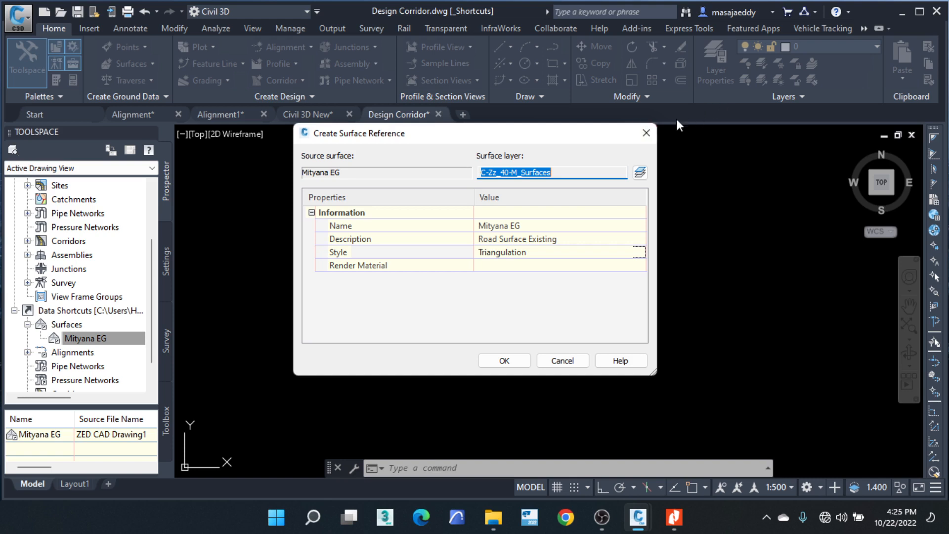
{"action": "left_click", "coordinate": [646, 133]}
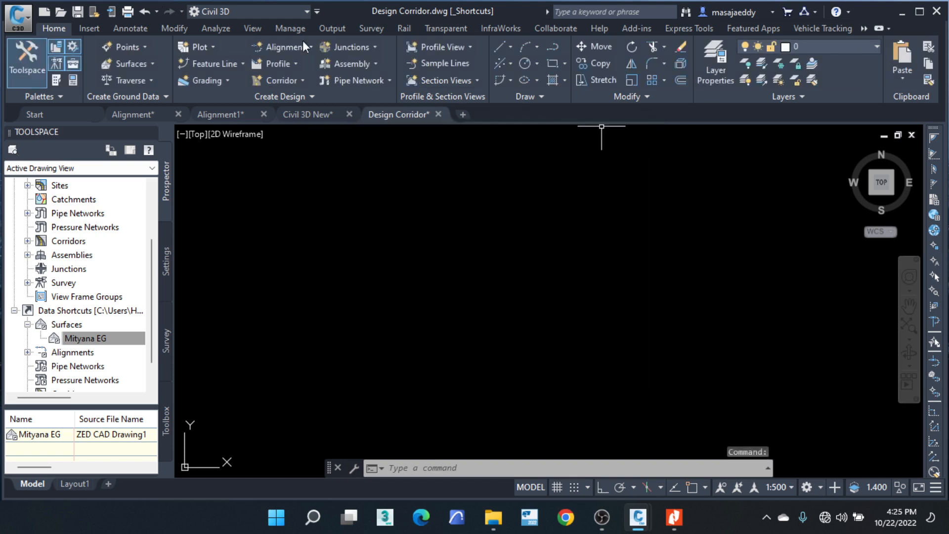
Step: Check the zone category and the selected coordinate system in the Design Corridor drawing settings
{"action": "left_click", "coordinate": [19, 23]}
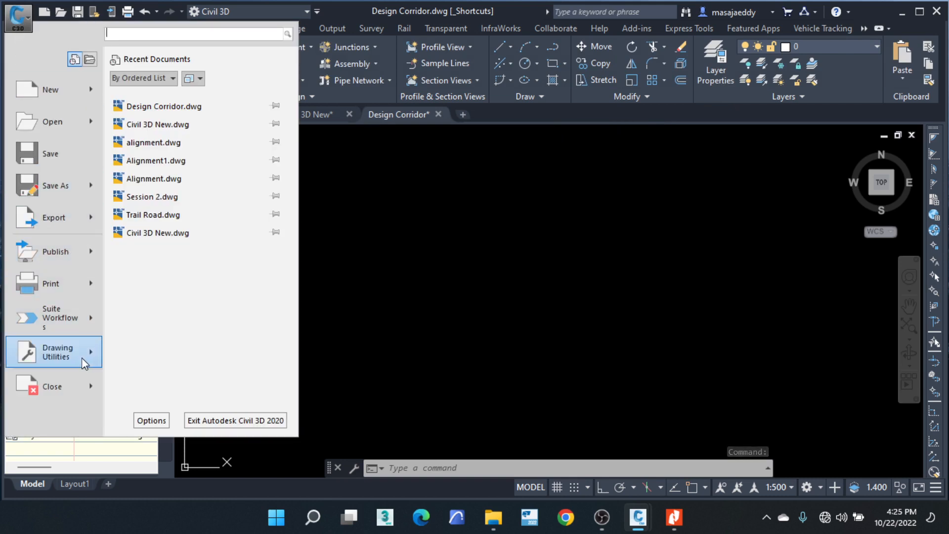
{"action": "mouse_move", "coordinate": [82, 358]}
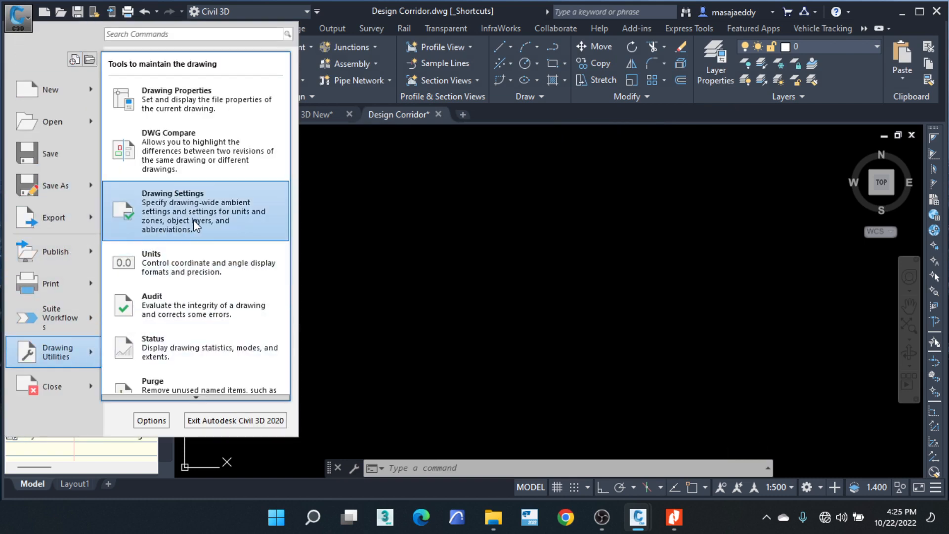
{"action": "left_click", "coordinate": [221, 198]}
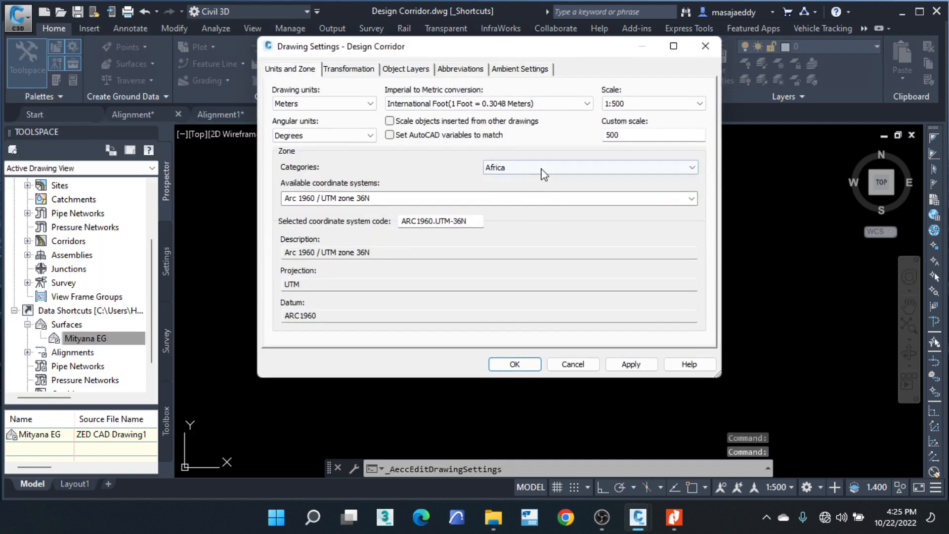
{"action": "left_click", "coordinate": [542, 168]}
{"action": "left_click", "coordinate": [544, 170]}
{"action": "left_click", "coordinate": [543, 168]}
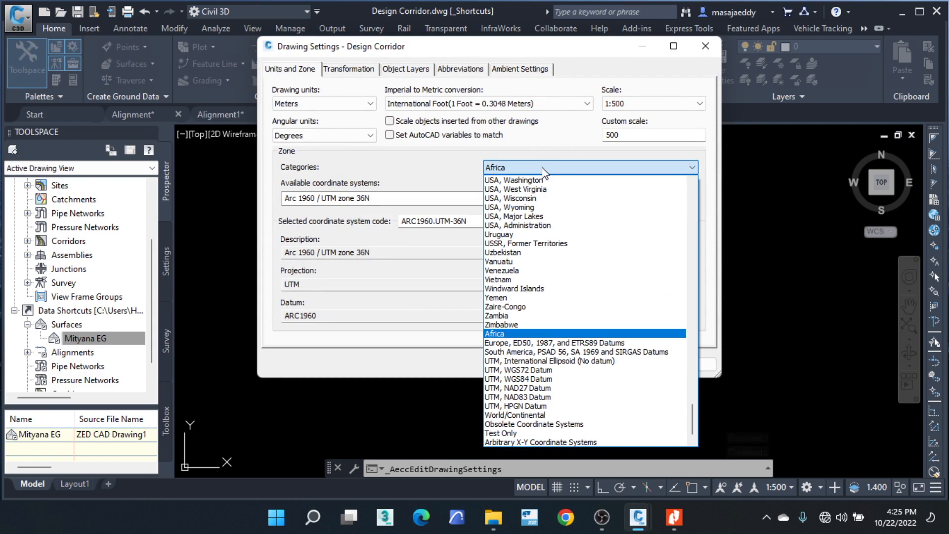
{"action": "left_click", "coordinate": [543, 165]}
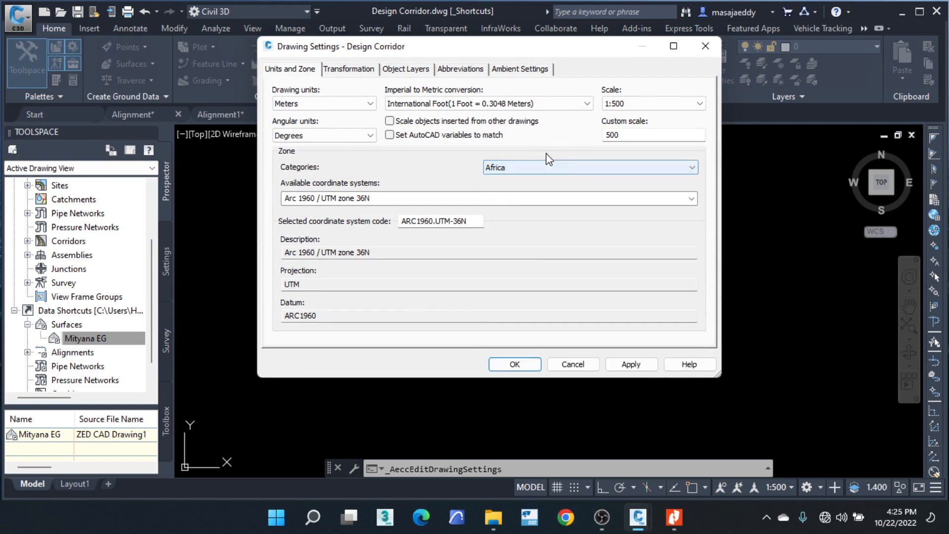
{"action": "left_click", "coordinate": [692, 199]}
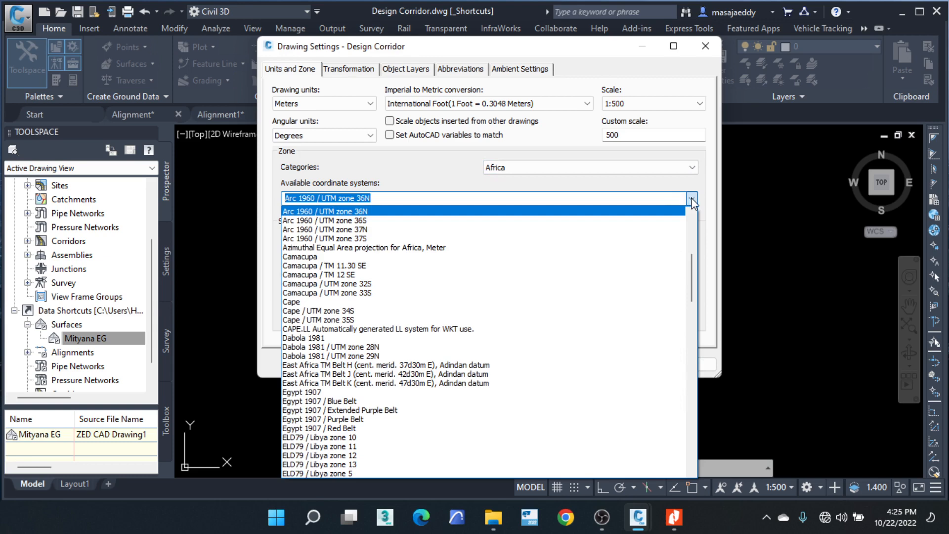
{"action": "left_click", "coordinate": [562, 198]}
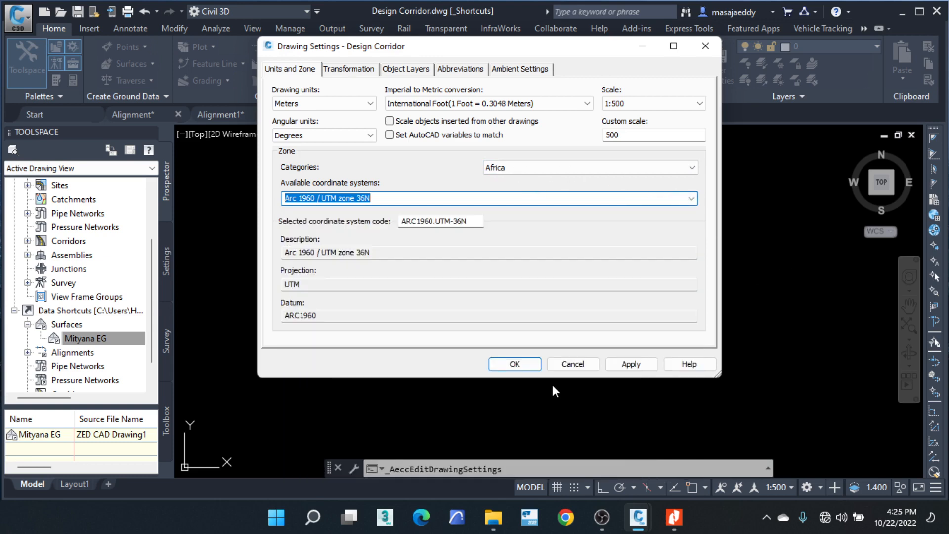
{"action": "left_click", "coordinate": [510, 364]}
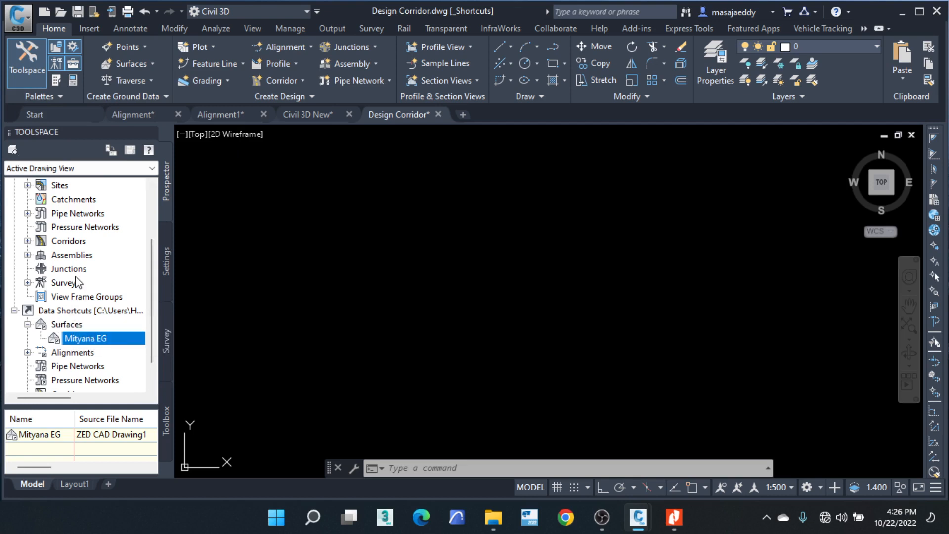
Step: Set the data shortcuts working folder to ZadeCAD BootCamp again
{"action": "right_click", "coordinate": [89, 312]}
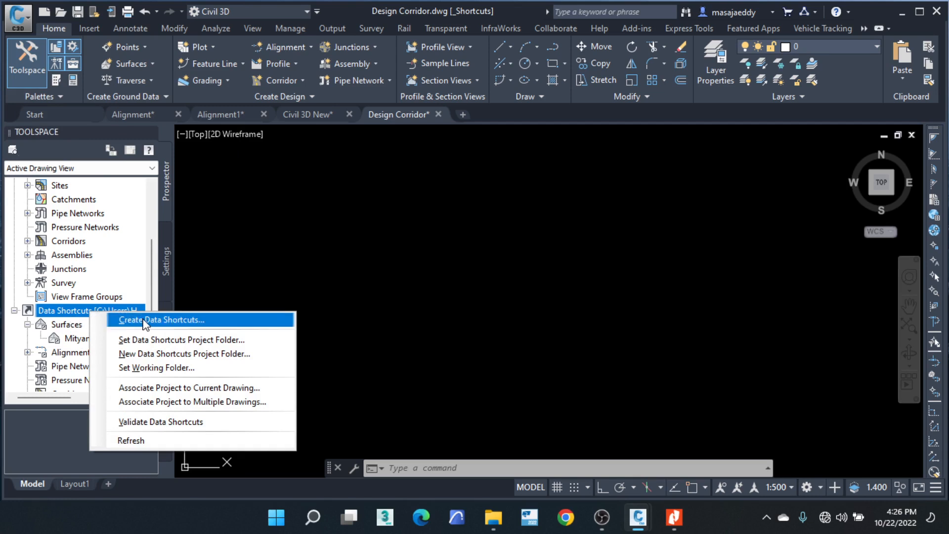
{"action": "left_click", "coordinate": [151, 368]}
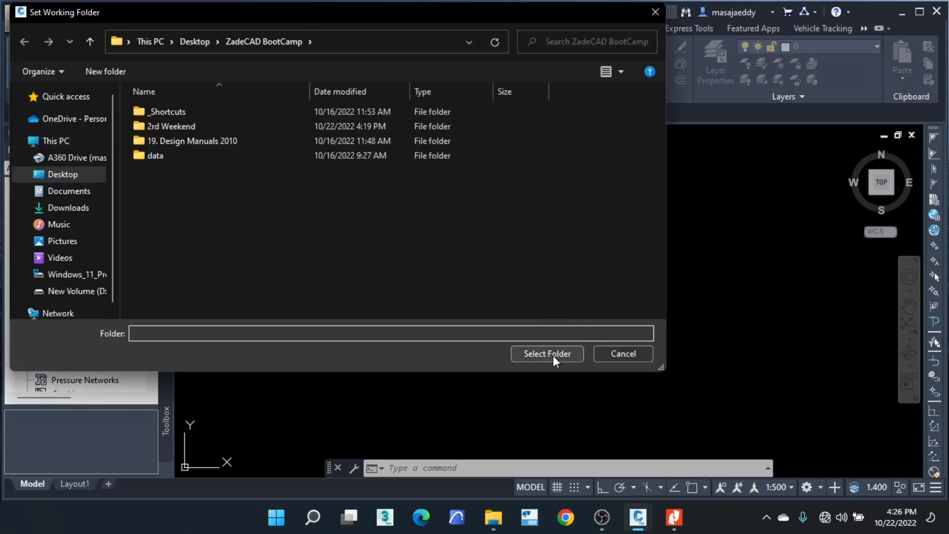
Step: Set ZadeCAD BootCamp as the data shortcuts working folder and _Shortcuts as the data shortcuts project folder
{"action": "left_click", "coordinate": [553, 356]}
{"action": "right_click", "coordinate": [113, 311]}
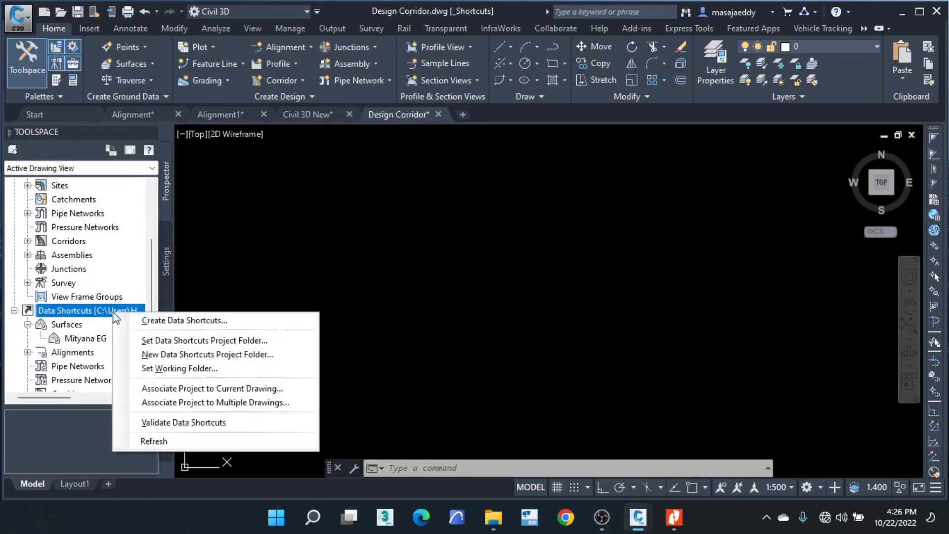
{"action": "left_click", "coordinate": [161, 341]}
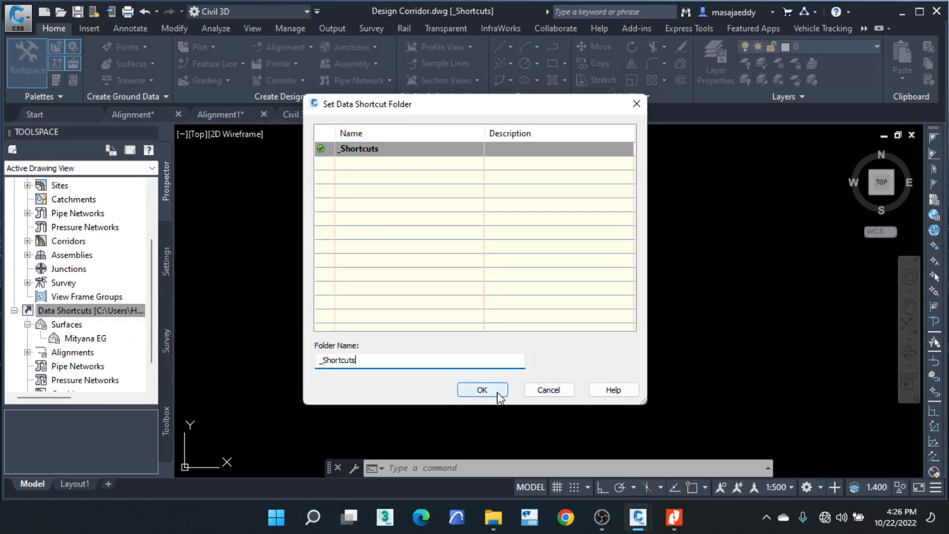
{"action": "left_click", "coordinate": [482, 390]}
Step: Associate the _Shortcuts project with the current Design Corridor drawing
{"action": "right_click", "coordinate": [117, 316]}
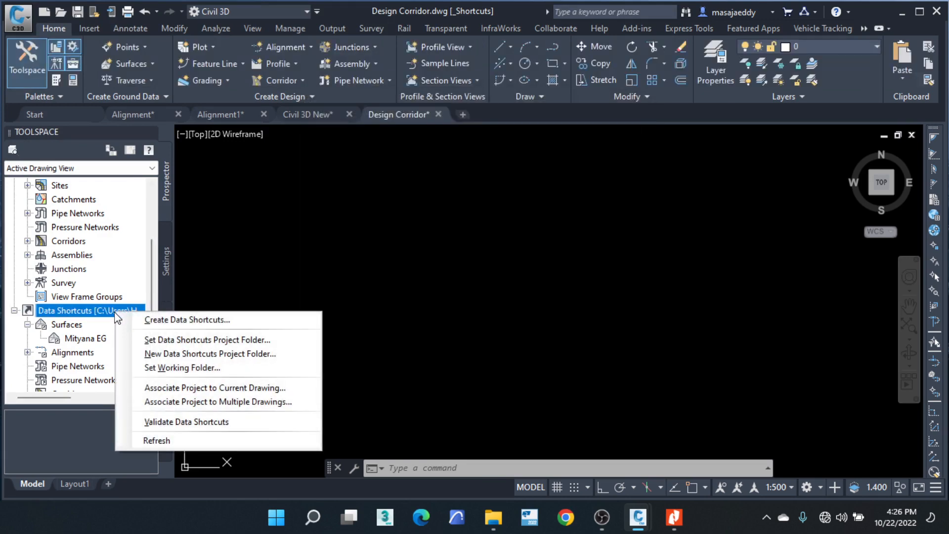
{"action": "left_click", "coordinate": [186, 387]}
{"action": "left_click", "coordinate": [463, 297]}
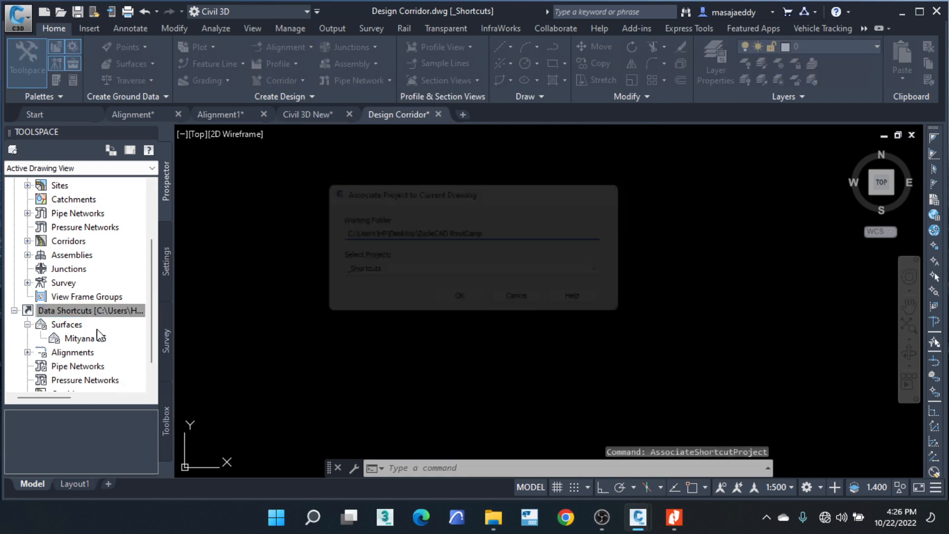
{"action": "right_click", "coordinate": [84, 314]}
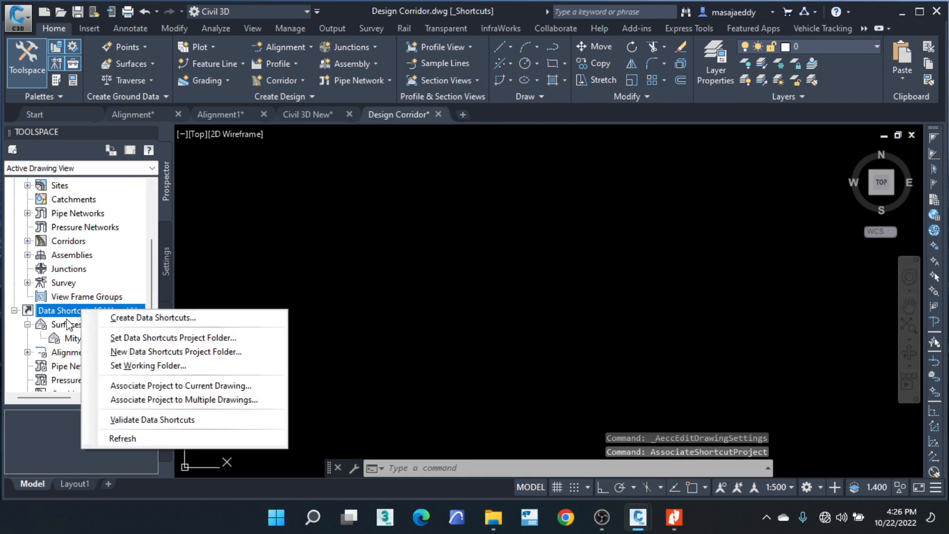
{"action": "left_click", "coordinate": [60, 327]}
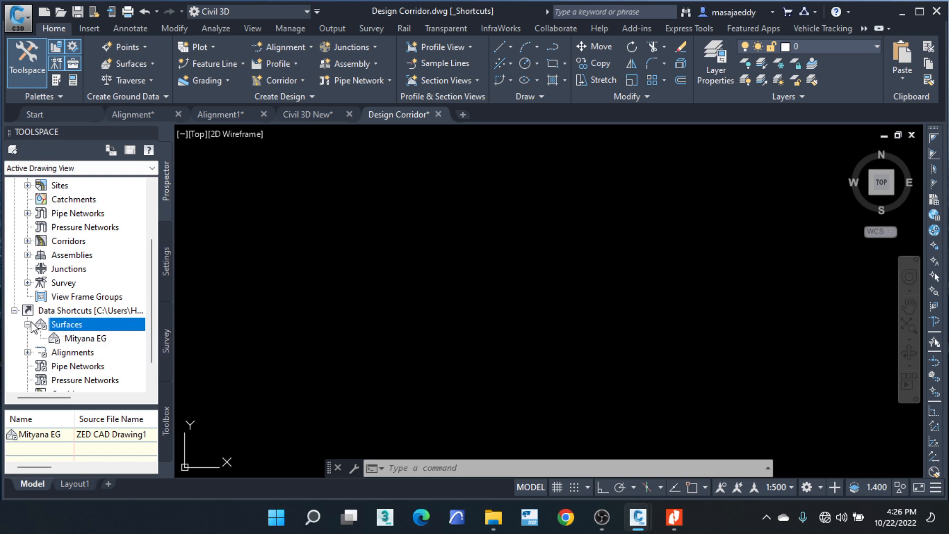
Step: Create a reference to the Mityana EG surface from the data shortcuts, using the Border surface style
{"action": "right_click", "coordinate": [96, 340]}
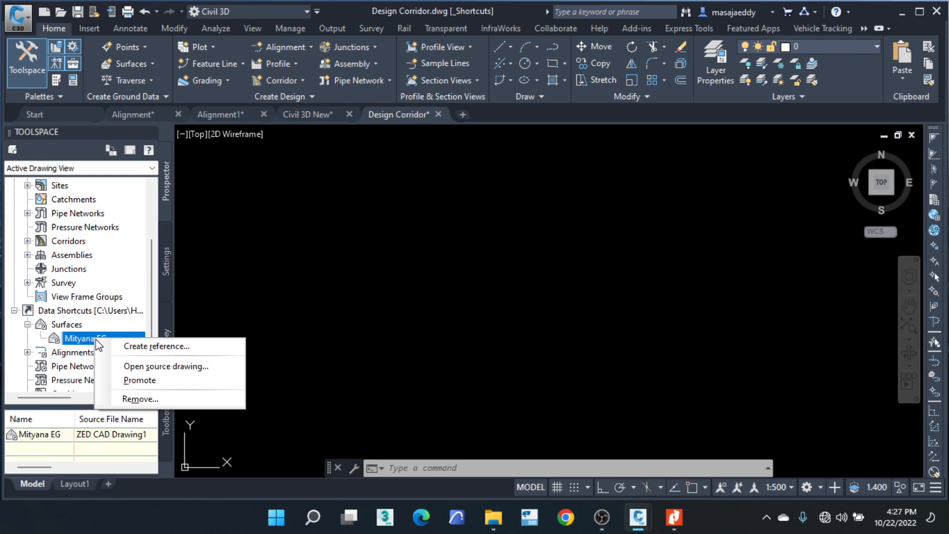
{"action": "left_click", "coordinate": [150, 346]}
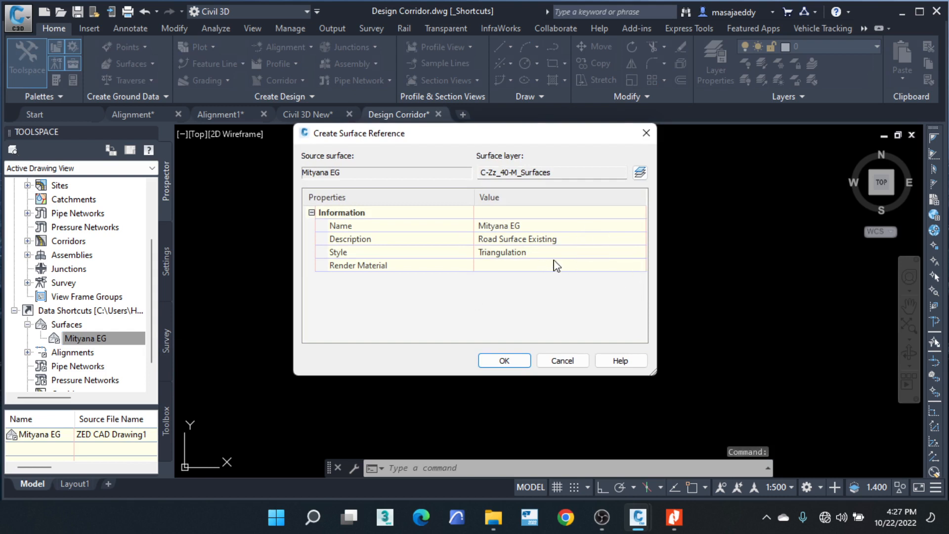
{"action": "left_click", "coordinate": [569, 253]}
{"action": "left_click", "coordinate": [639, 253]}
{"action": "left_click", "coordinate": [536, 152]}
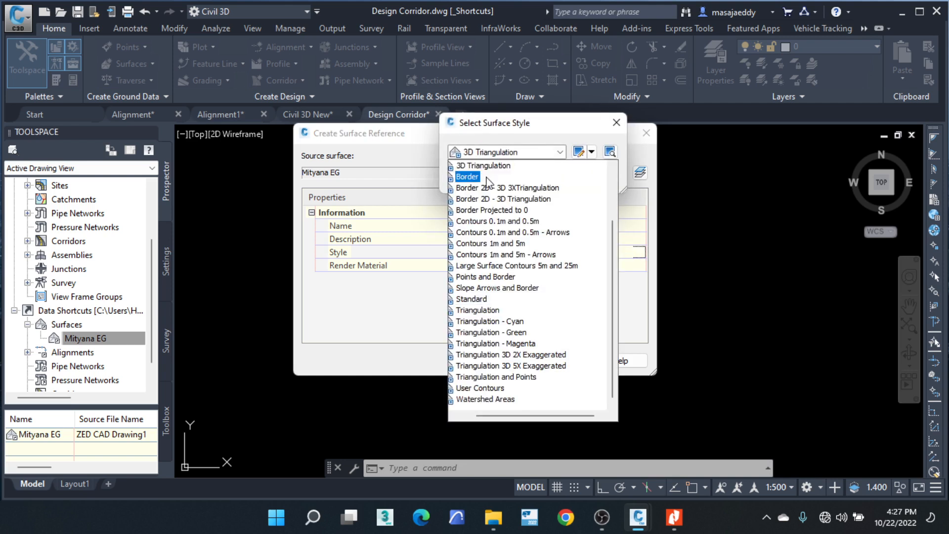
{"action": "scroll", "coordinate": [487, 183], "scroll_direction": "up", "scroll_amount": 3}
{"action": "left_click", "coordinate": [475, 235]}
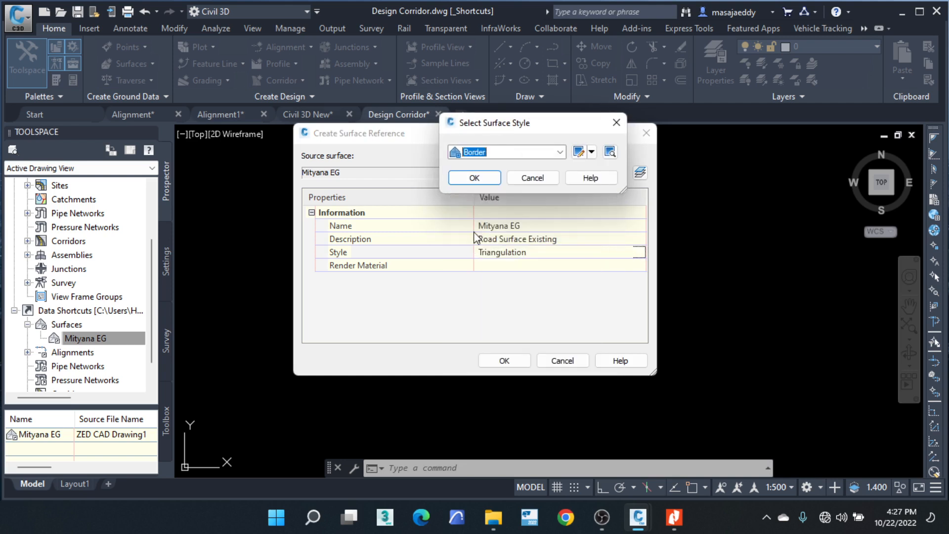
{"action": "left_click", "coordinate": [479, 177]}
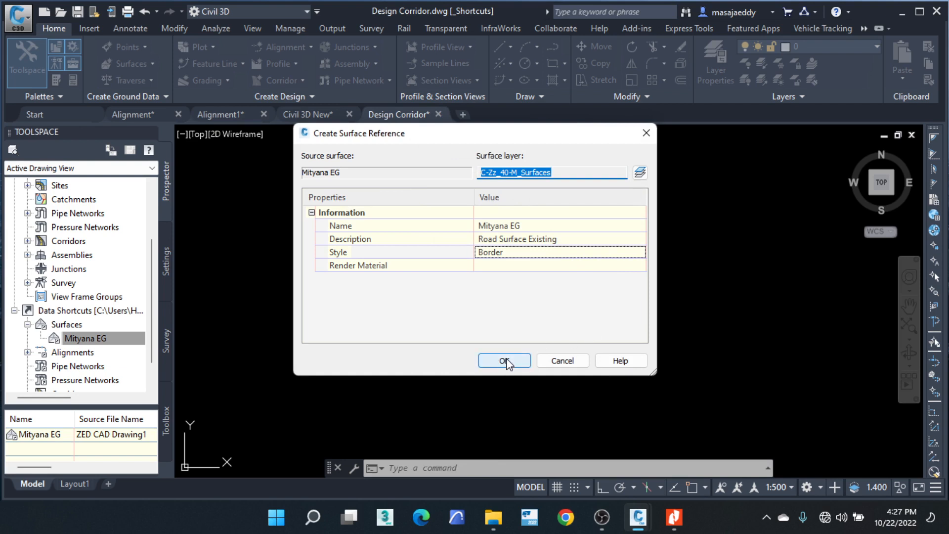
{"action": "left_click", "coordinate": [504, 361]}
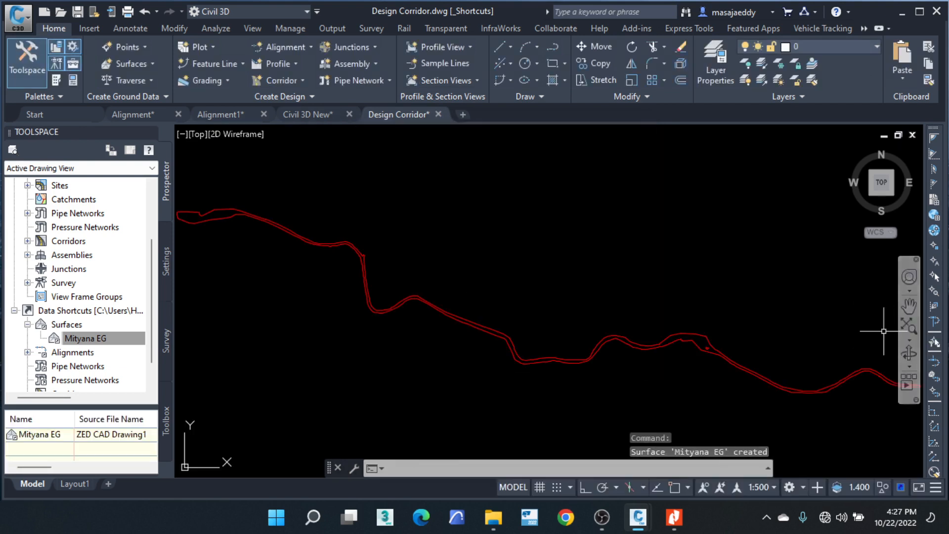
{"action": "scroll", "coordinate": [663, 324], "scroll_direction": "up", "scroll_amount": 6}
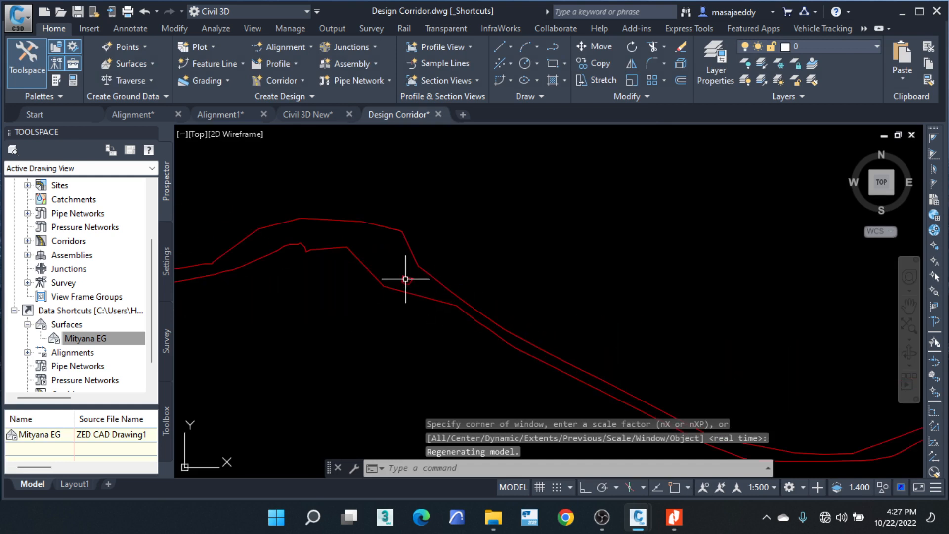
{"action": "scroll", "coordinate": [406, 272], "scroll_direction": "down", "scroll_amount": 8}
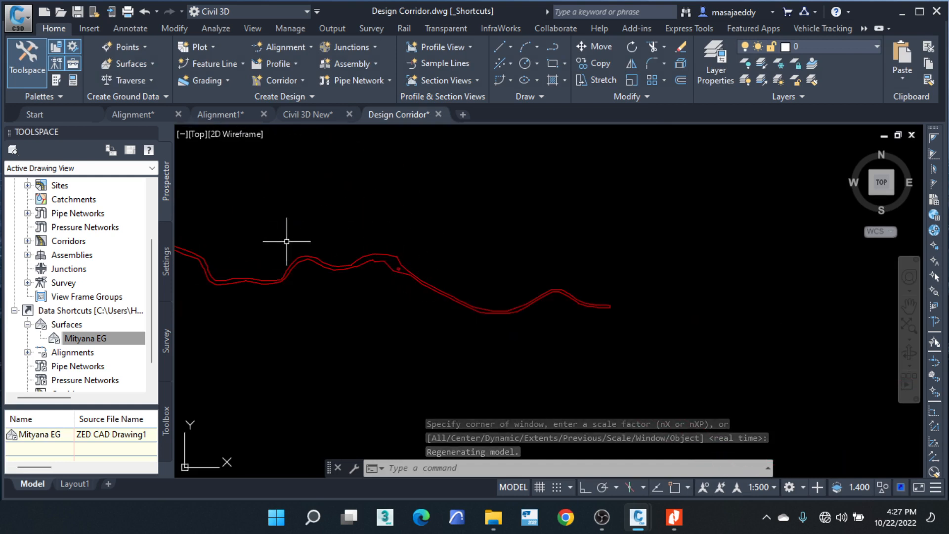
{"action": "middle_click_drag", "start_coordinate": [287, 241], "coordinate": [412, 207]}
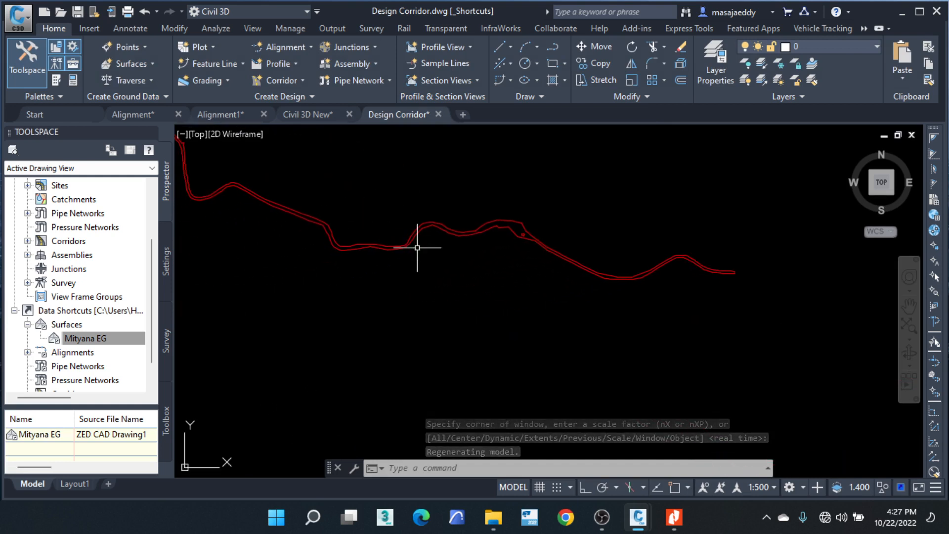
Step: Expand the data shortcut alignments down to the profiles of the mityana road centerline alignment
{"action": "left_click", "coordinate": [27, 352]}
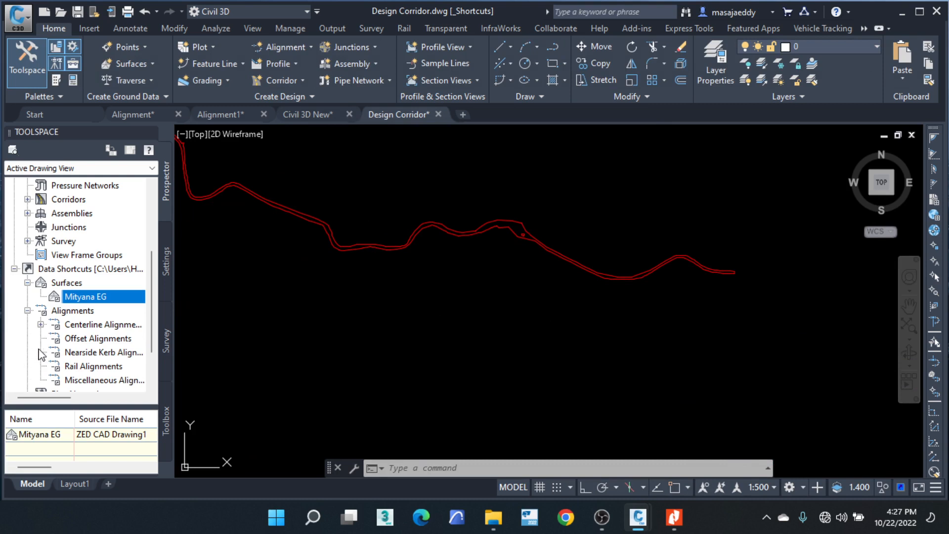
{"action": "left_click", "coordinate": [41, 325]}
{"action": "scroll", "coordinate": [101, 295], "scroll_direction": "down", "scroll_amount": 1}
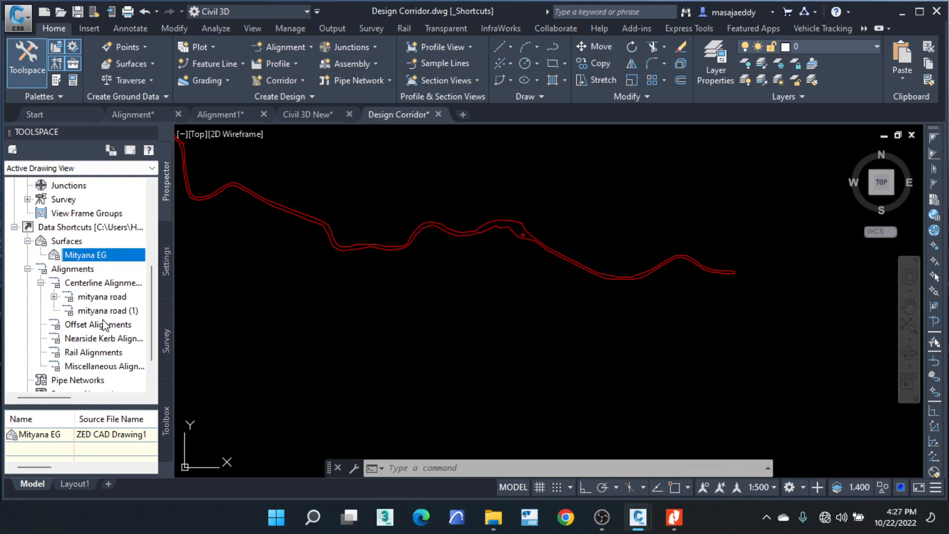
{"action": "left_click", "coordinate": [55, 297]}
{"action": "left_click", "coordinate": [67, 311]}
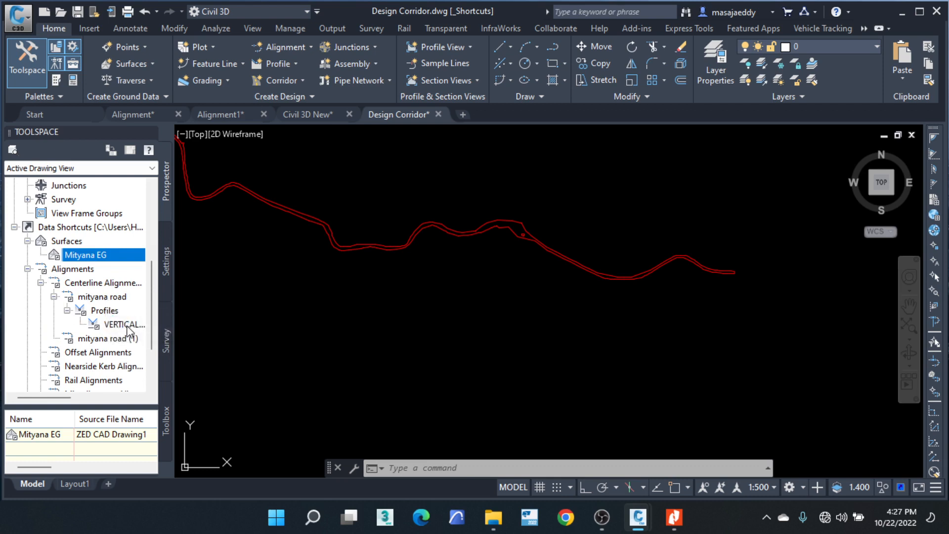
{"action": "left_click", "coordinate": [55, 297]}
{"action": "left_click", "coordinate": [54, 297]}
{"action": "left_click", "coordinate": [67, 311]}
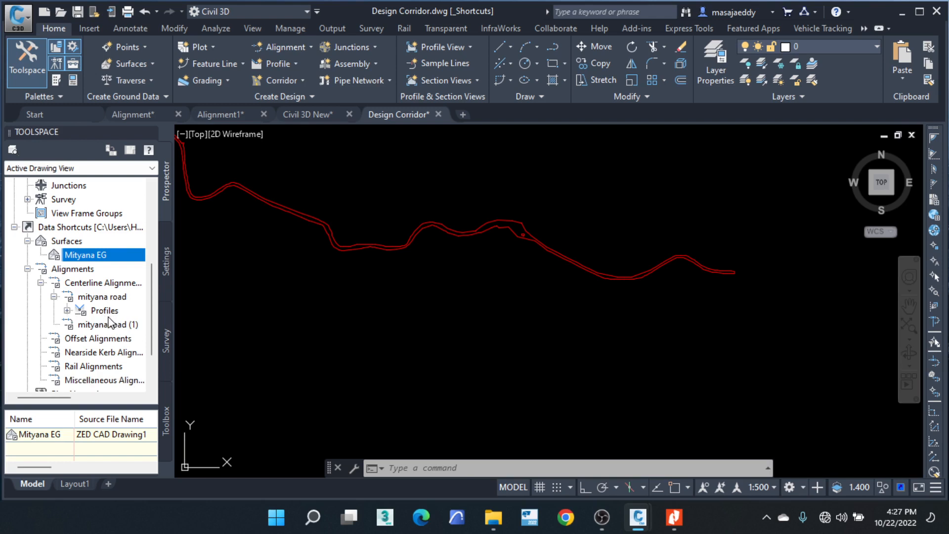
{"action": "left_click", "coordinate": [67, 311]}
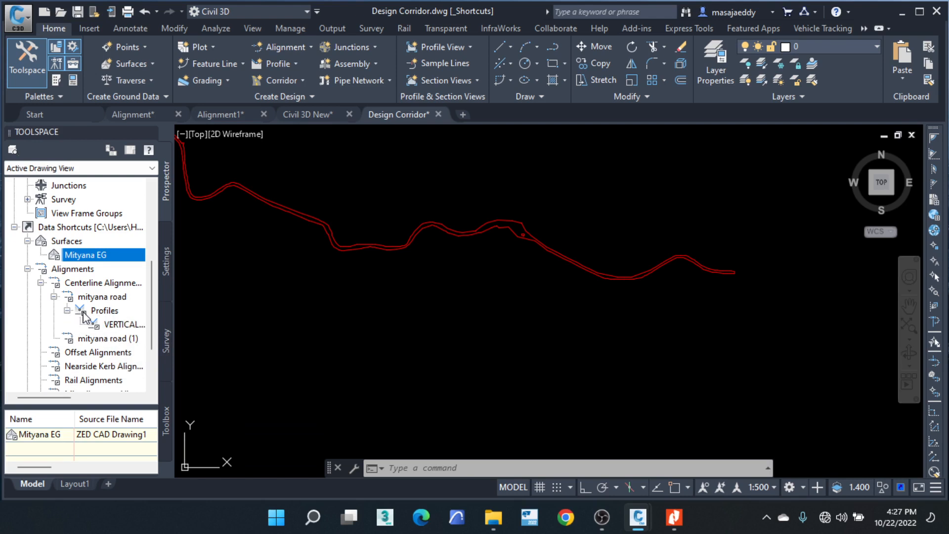
Step: Create a reference to the mityana road profile VERTICAL ALIGN with the Basic Label Set
{"action": "right_click", "coordinate": [119, 327]}
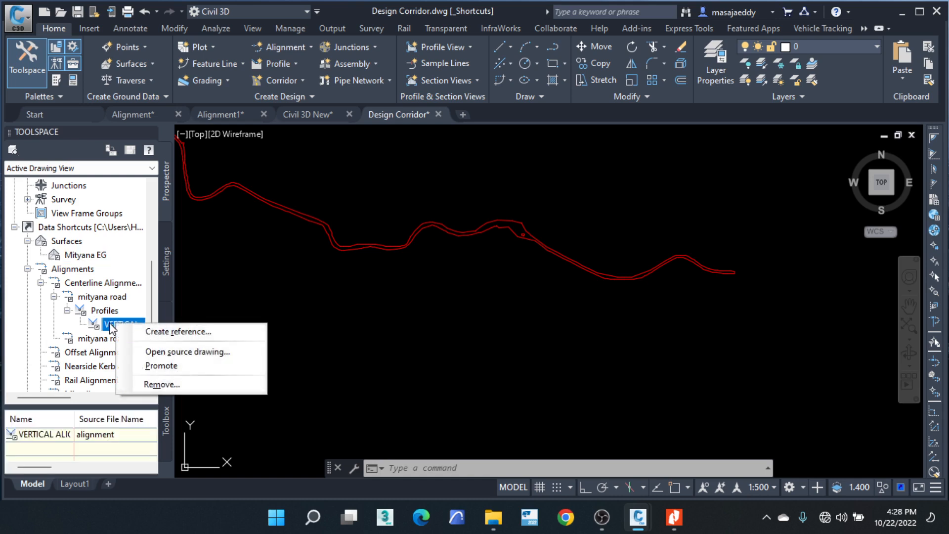
{"action": "left_click", "coordinate": [155, 333]}
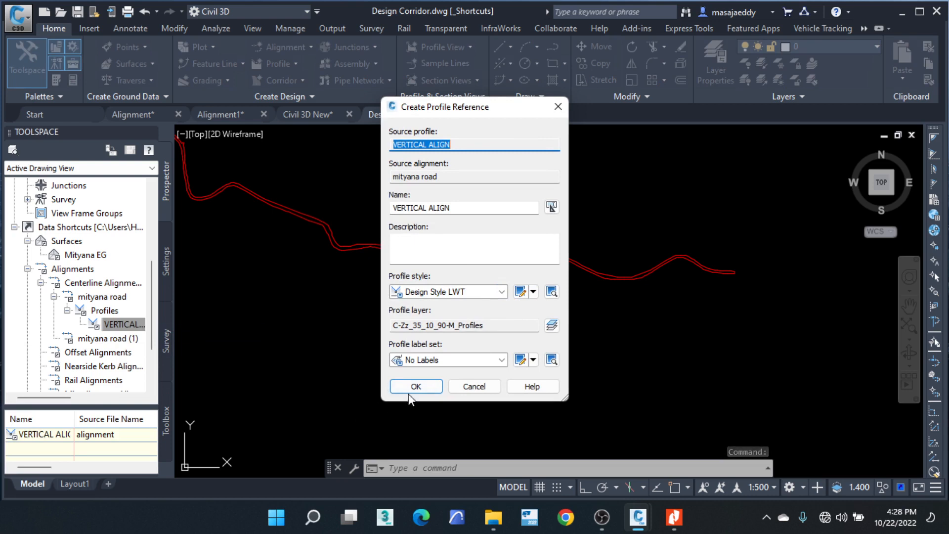
{"action": "left_click", "coordinate": [445, 360]}
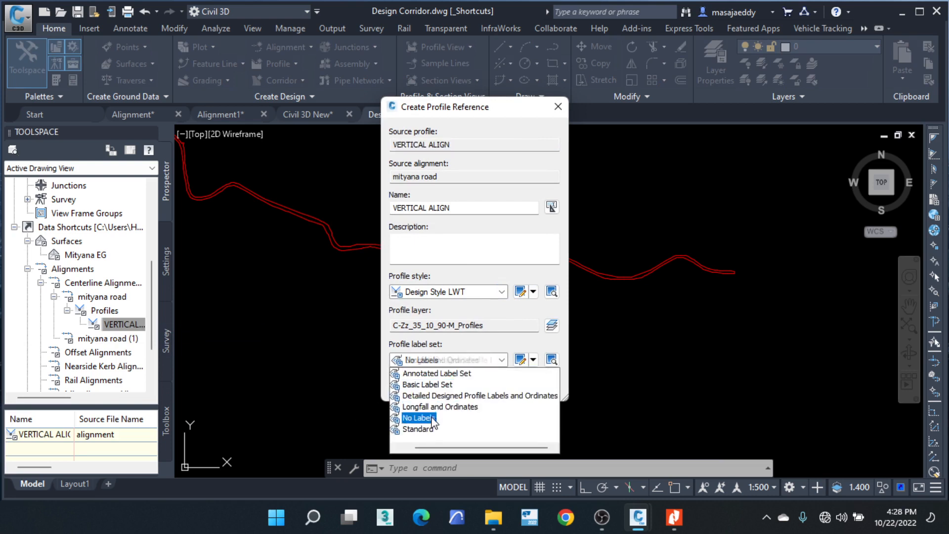
{"action": "left_click", "coordinate": [439, 384]}
{"action": "left_click", "coordinate": [417, 387]}
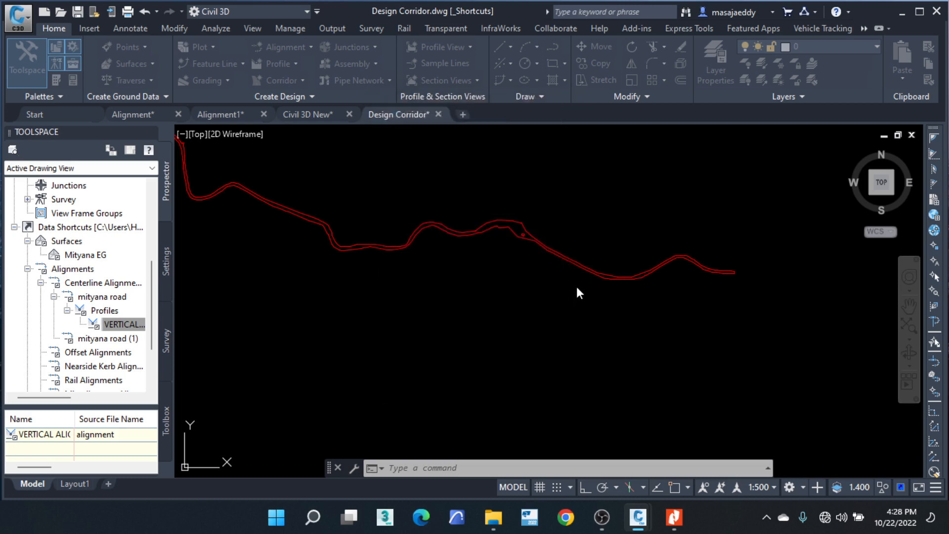
Step: Examine the referenced mityana road alignment from end to end against the surface border, including its curves and chainage labels
{"action": "scroll", "coordinate": [752, 267], "scroll_direction": "up", "scroll_amount": 10}
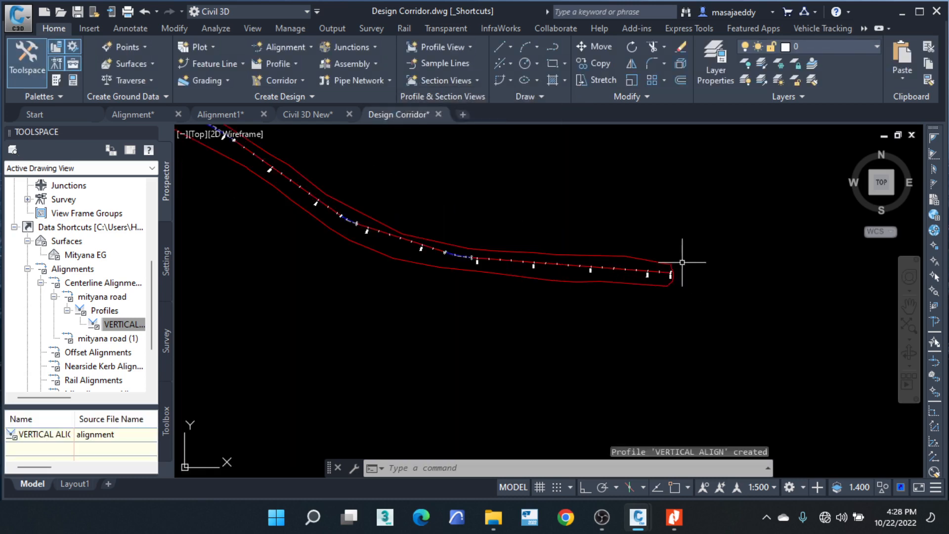
{"action": "scroll", "coordinate": [670, 286], "scroll_direction": "down", "scroll_amount": 8}
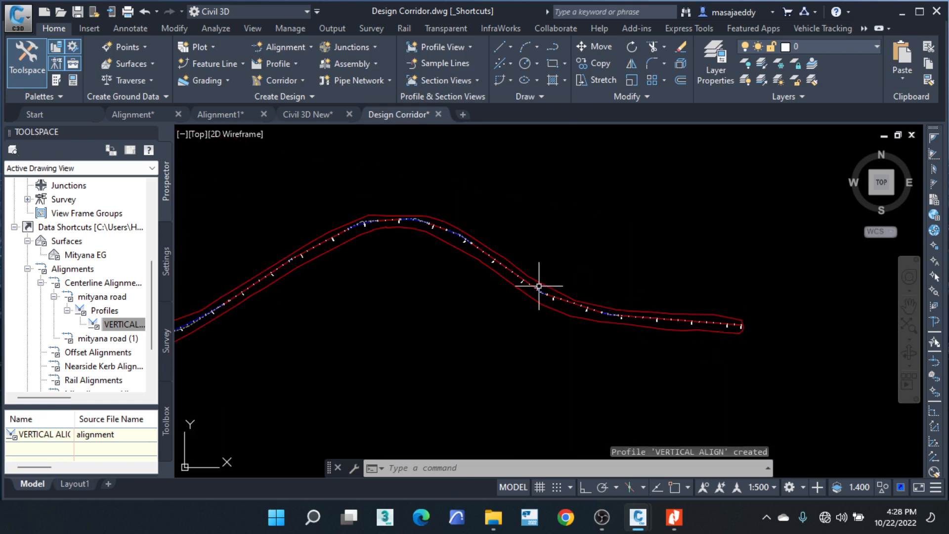
{"action": "scroll", "coordinate": [539, 286], "scroll_direction": "up", "scroll_amount": 5}
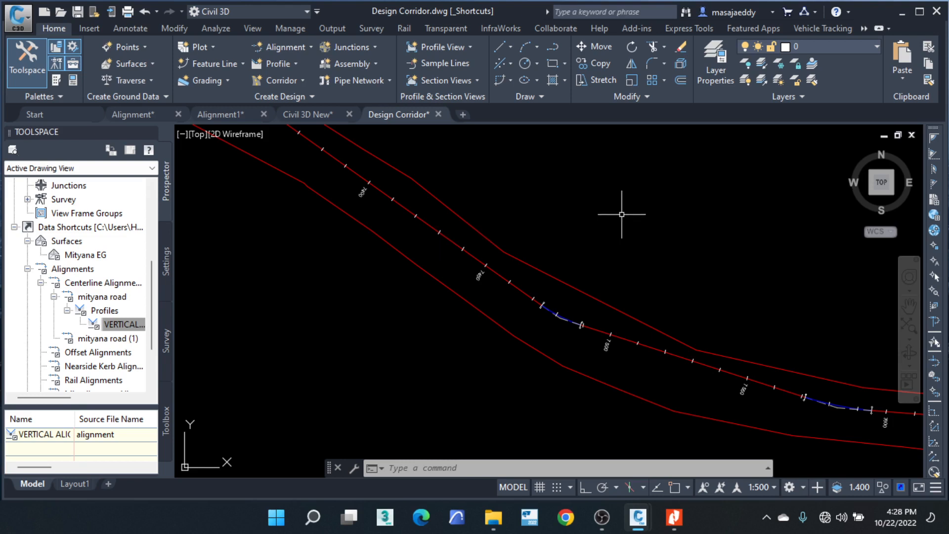
{"action": "scroll", "coordinate": [504, 277], "scroll_direction": "up", "scroll_amount": 5}
{"action": "scroll", "coordinate": [572, 290], "scroll_direction": "down", "scroll_amount": 9}
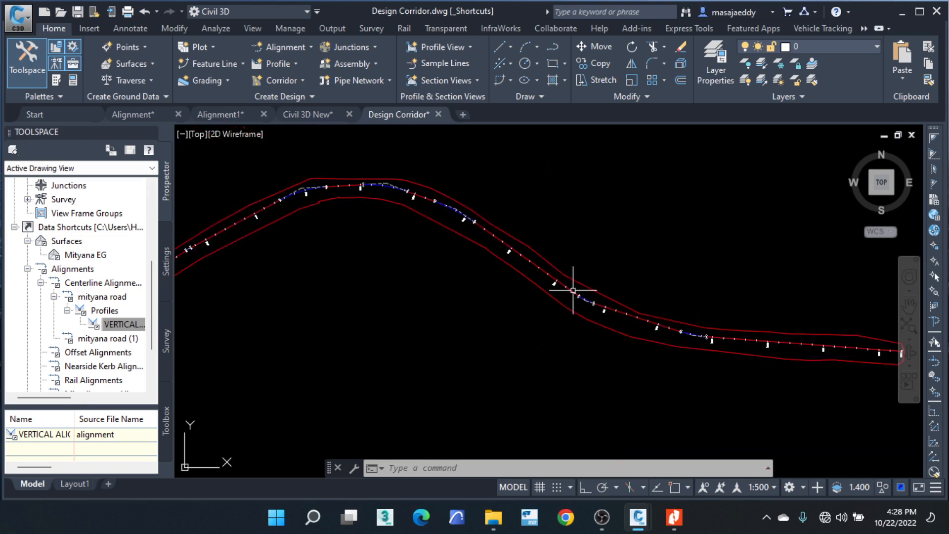
{"action": "scroll", "coordinate": [704, 280], "scroll_direction": "down", "scroll_amount": 5}
{"action": "middle_click_drag", "start_coordinate": [353, 250], "coordinate": [515, 260]}
{"action": "scroll", "coordinate": [540, 259], "scroll_direction": "down", "scroll_amount": 3}
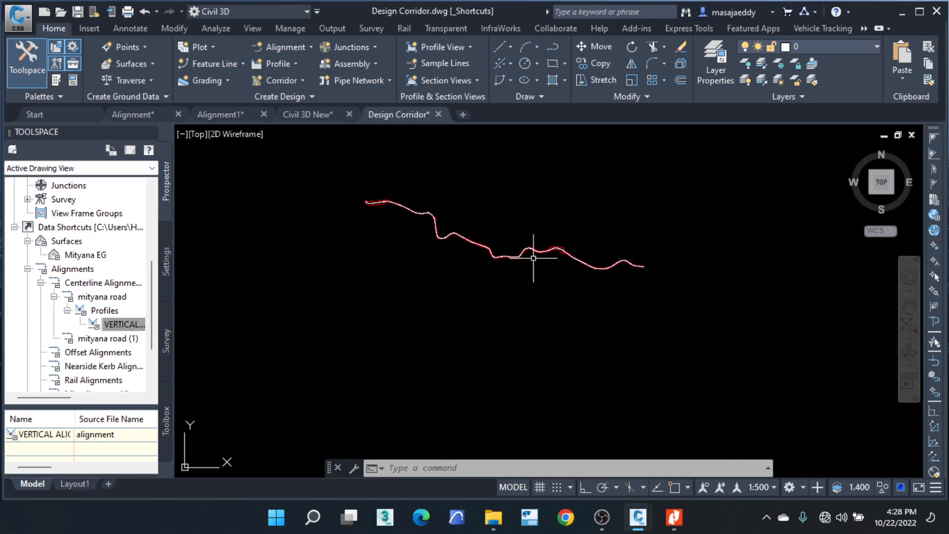
{"action": "scroll", "coordinate": [364, 201], "scroll_direction": "up", "scroll_amount": 5}
{"action": "scroll", "coordinate": [364, 195], "scroll_direction": "up", "scroll_amount": 2}
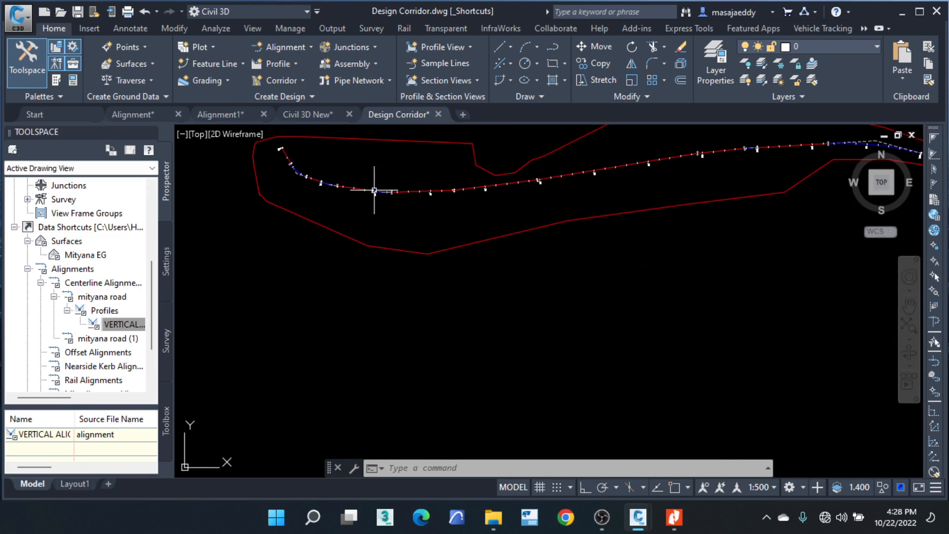
{"action": "mouse_move", "coordinate": [556, 195]}
{"action": "middle_mouse_down"}
{"action": "mouse_move", "coordinate": [551, 224]}
{"action": "mouse_move", "coordinate": [517, 237]}
{"action": "middle_mouse_up"}
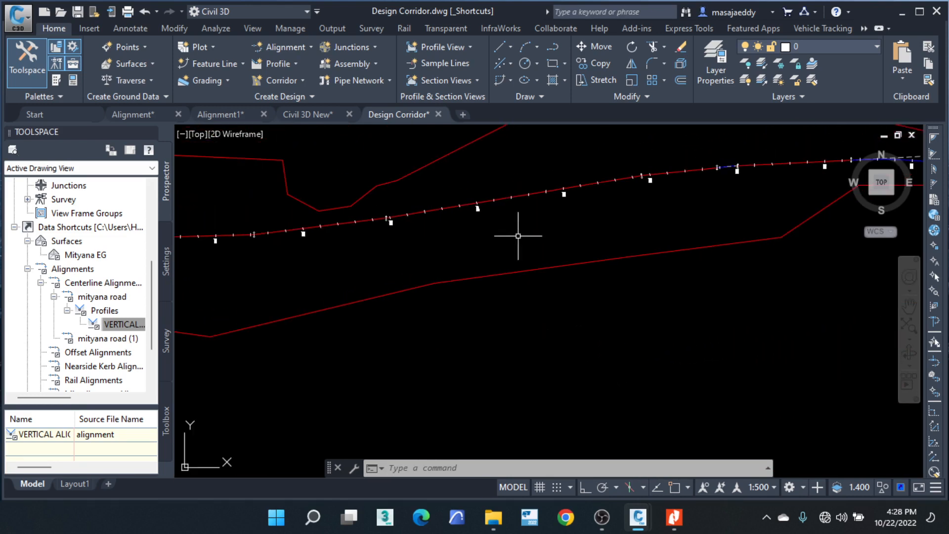
{"action": "scroll", "coordinate": [424, 186], "scroll_direction": "down", "scroll_amount": 3}
{"action": "scroll", "coordinate": [507, 183], "scroll_direction": "up", "scroll_amount": 2}
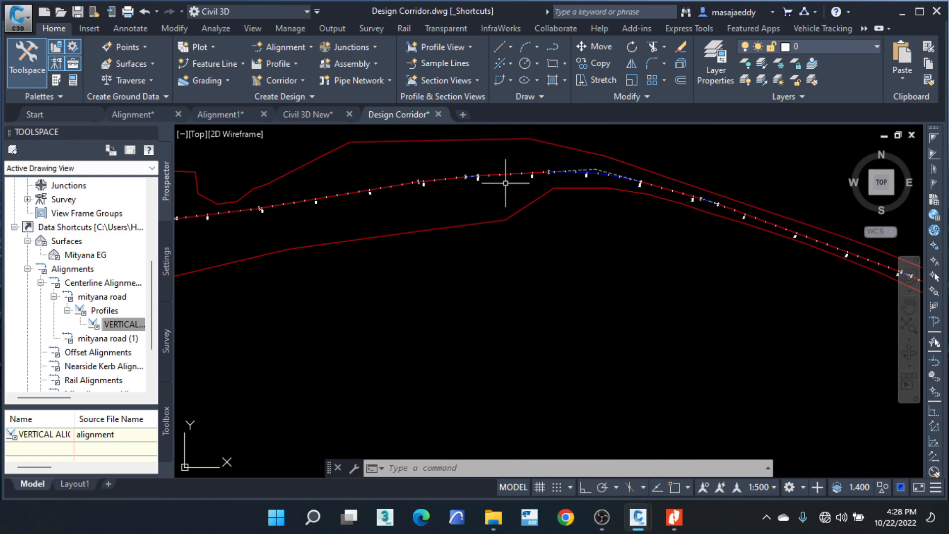
{"action": "scroll", "coordinate": [377, 196], "scroll_direction": "down", "scroll_amount": 2}
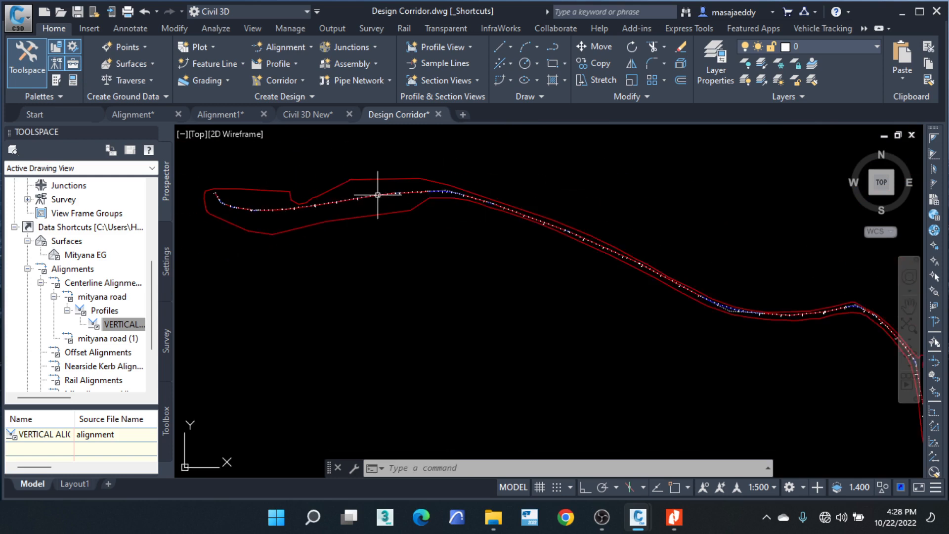
{"action": "scroll", "coordinate": [483, 191], "scroll_direction": "up", "scroll_amount": 3}
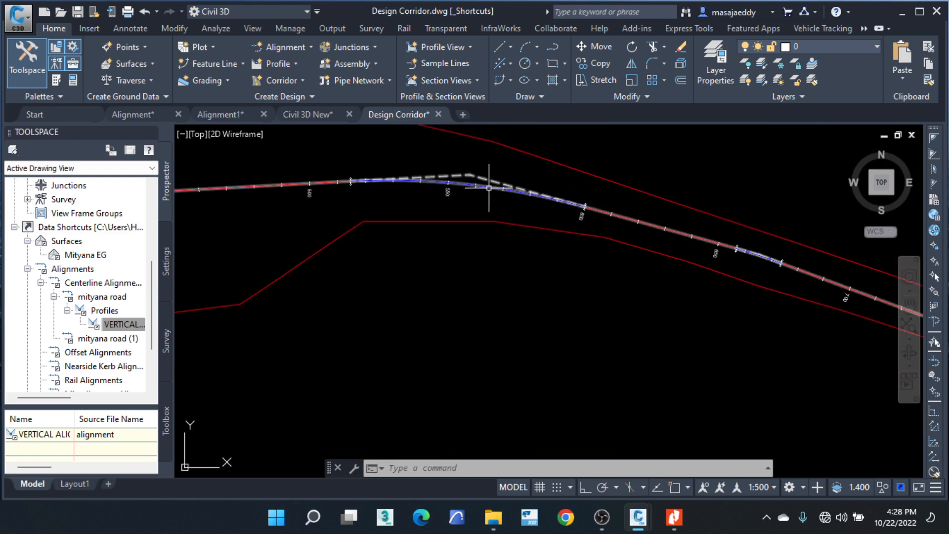
{"action": "scroll", "coordinate": [551, 232], "scroll_direction": "down", "scroll_amount": 5}
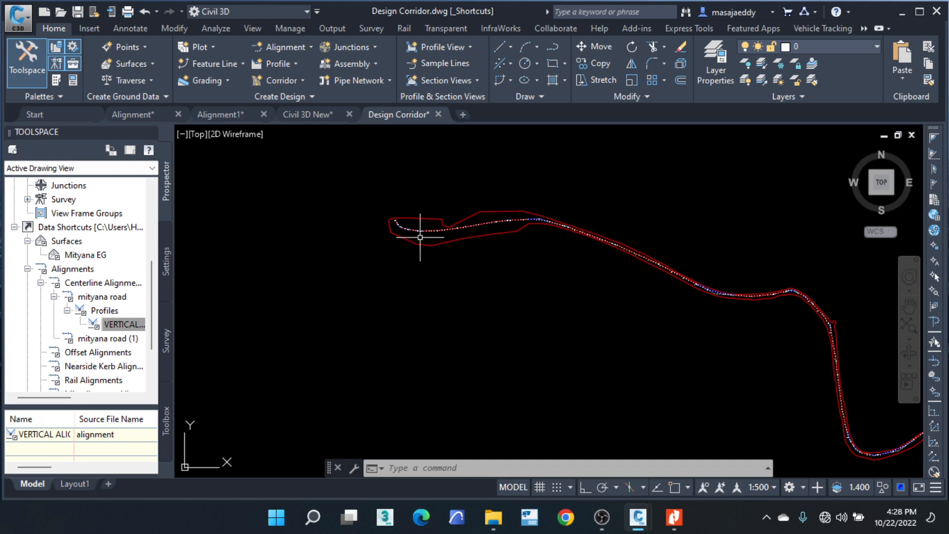
Step: Draw a rectangle around the western start of the mityana road alignment and its surface border, up to the first bend
{"action": "scroll", "coordinate": [420, 234], "scroll_direction": "down", "scroll_amount": 4}
{"action": "left_click", "coordinate": [550, 64]}
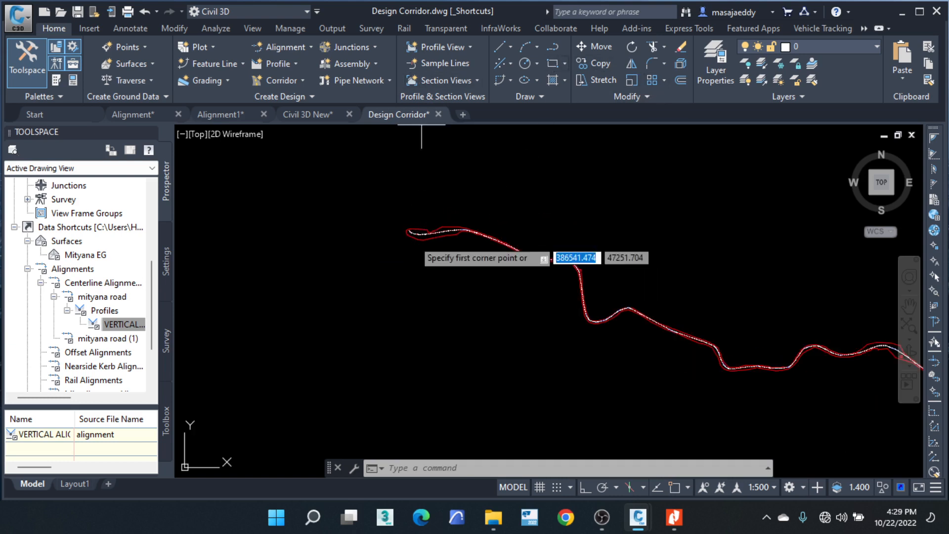
{"action": "scroll", "coordinate": [415, 240], "scroll_direction": "up", "scroll_amount": 2}
{"action": "left_click", "coordinate": [357, 161]}
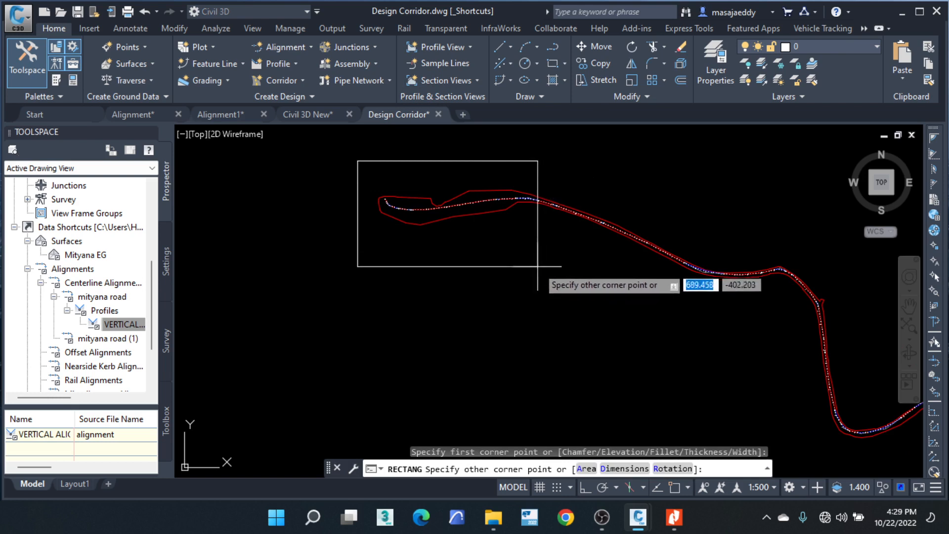
{"action": "left_click", "coordinate": [530, 246]}
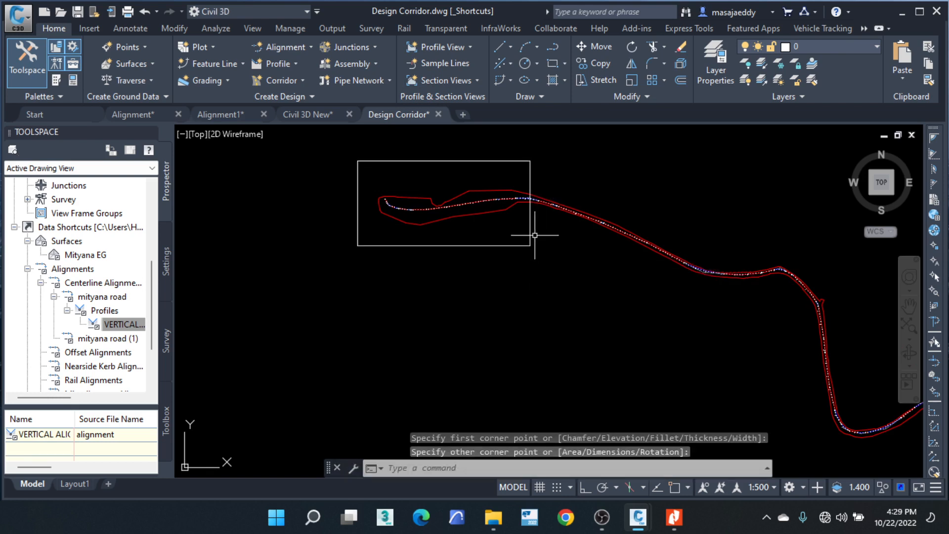
Step: Draw a second rectangle enclosing the last curves and the eastern end of the road alignment
{"action": "scroll", "coordinate": [450, 207], "scroll_direction": "down", "scroll_amount": 2}
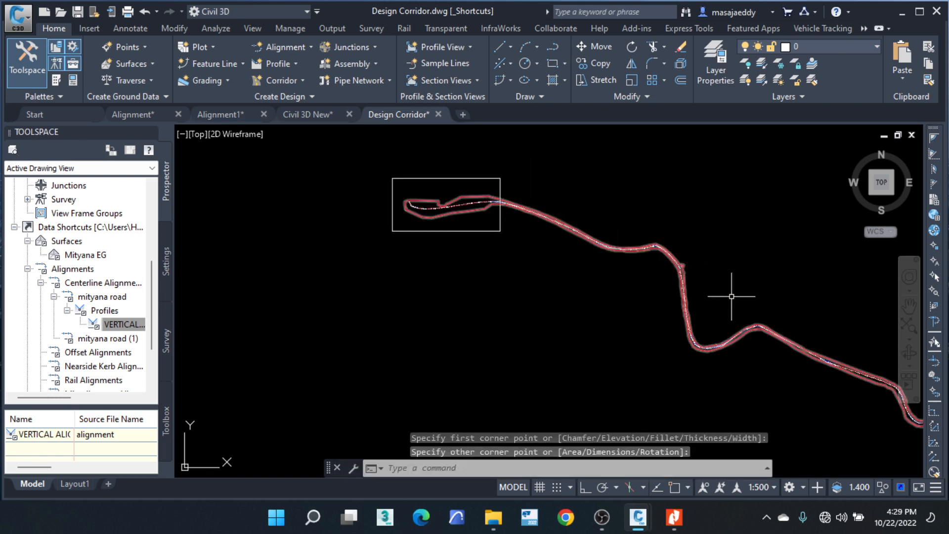
{"action": "middle_click_drag", "start_coordinate": [677, 298], "coordinate": [326, 205]}
{"action": "middle_click_drag", "start_coordinate": [701, 310], "coordinate": [239, 234]}
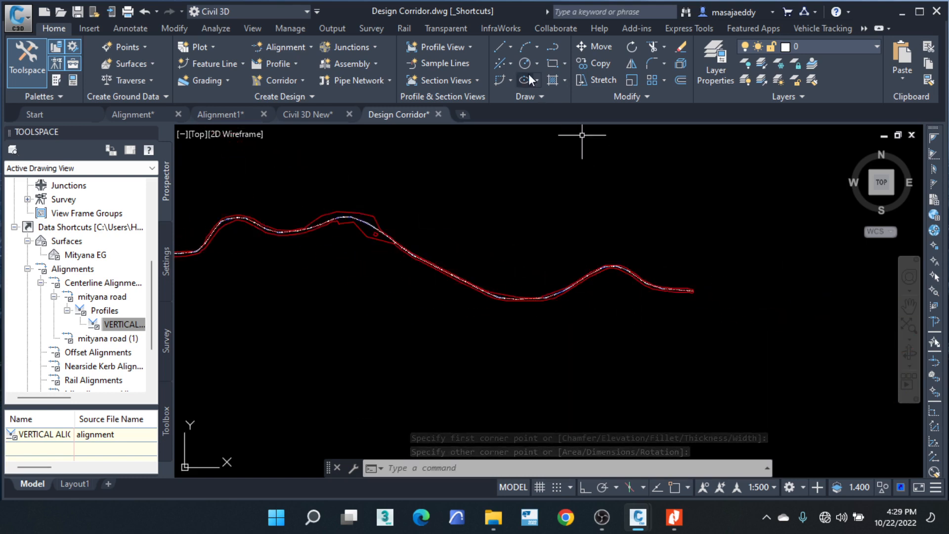
{"action": "key", "text": "space"}
{"action": "left_click", "coordinate": [501, 221]}
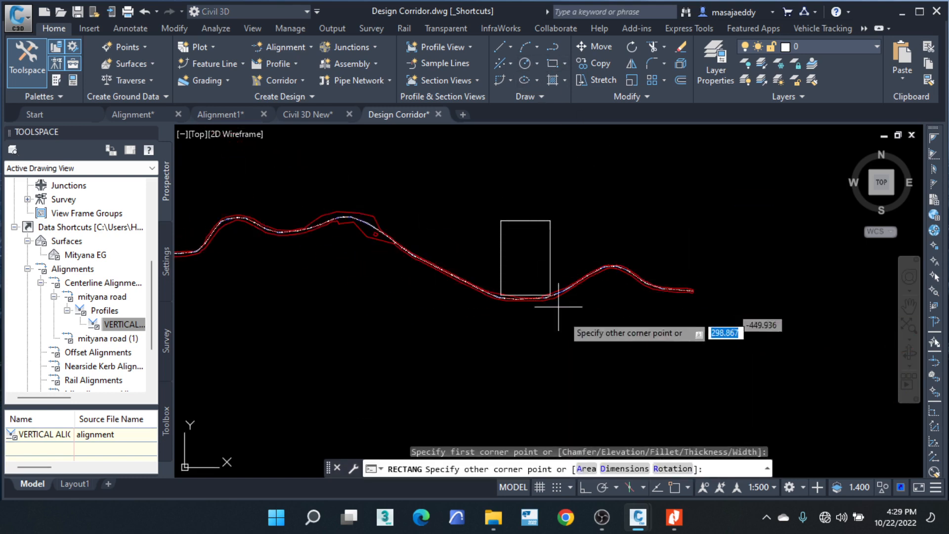
{"action": "left_click", "coordinate": [700, 337]}
Step: Examine both framed end sections and the stretch of road between them along the alignment
{"action": "scroll", "coordinate": [695, 295], "scroll_direction": "up", "scroll_amount": 2}
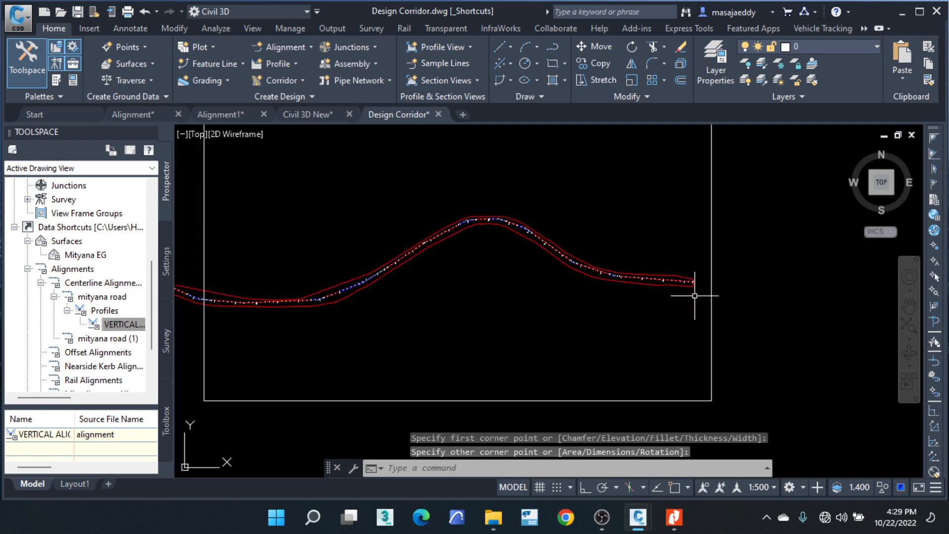
{"action": "scroll", "coordinate": [699, 280], "scroll_direction": "up", "scroll_amount": 4}
{"action": "scroll", "coordinate": [599, 248], "scroll_direction": "down", "scroll_amount": 3}
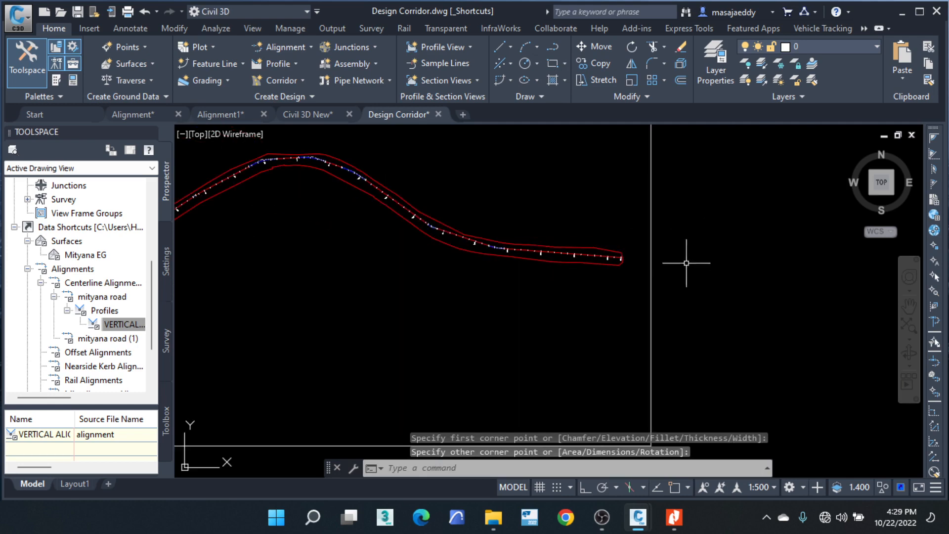
{"action": "scroll", "coordinate": [701, 269], "scroll_direction": "down", "scroll_amount": 5}
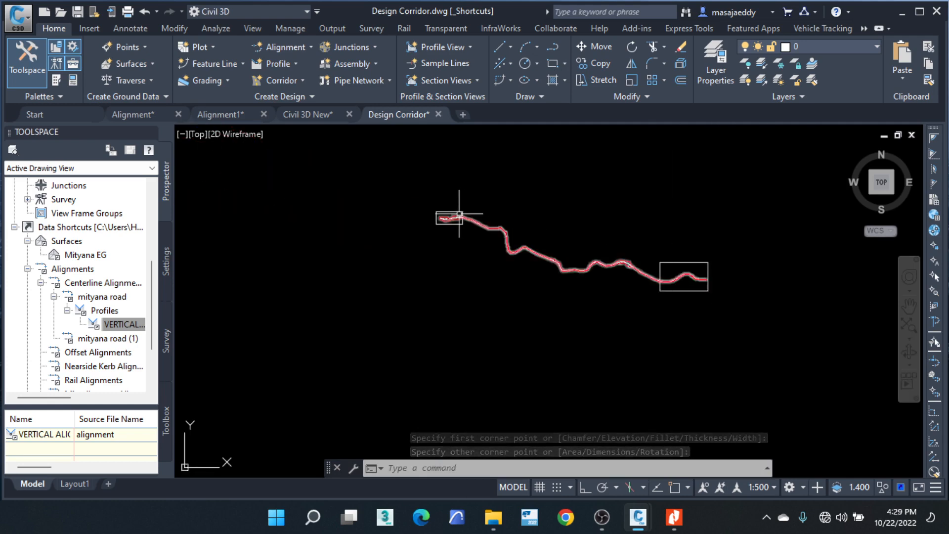
{"action": "scroll", "coordinate": [459, 214], "scroll_direction": "up", "scroll_amount": 2}
{"action": "scroll", "coordinate": [446, 235], "scroll_direction": "up", "scroll_amount": 1}
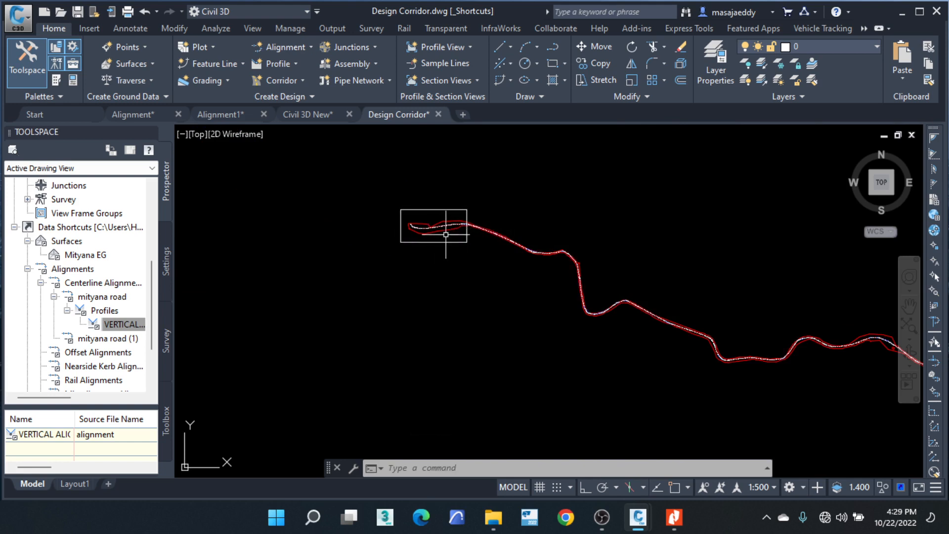
{"action": "scroll", "coordinate": [406, 213], "scroll_direction": "down", "scroll_amount": 4}
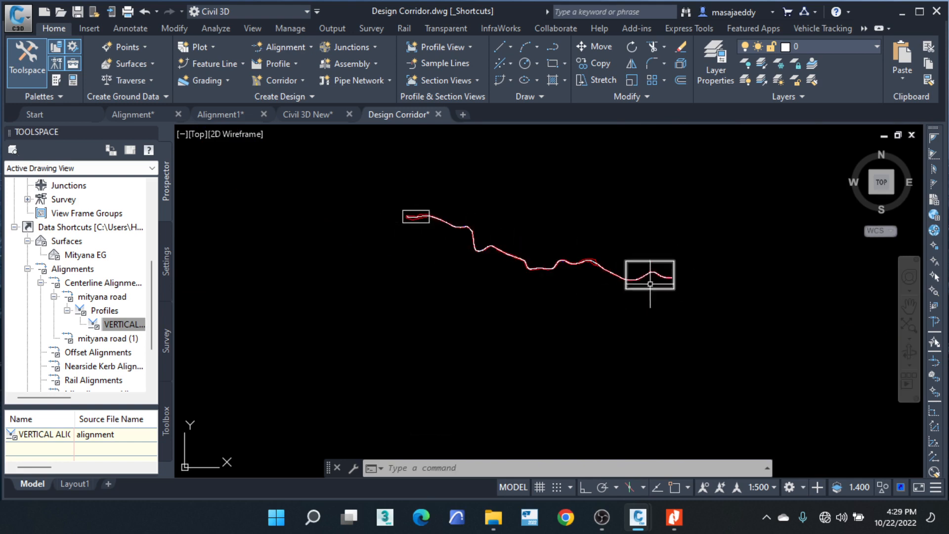
{"action": "scroll", "coordinate": [650, 284], "scroll_direction": "up", "scroll_amount": 8}
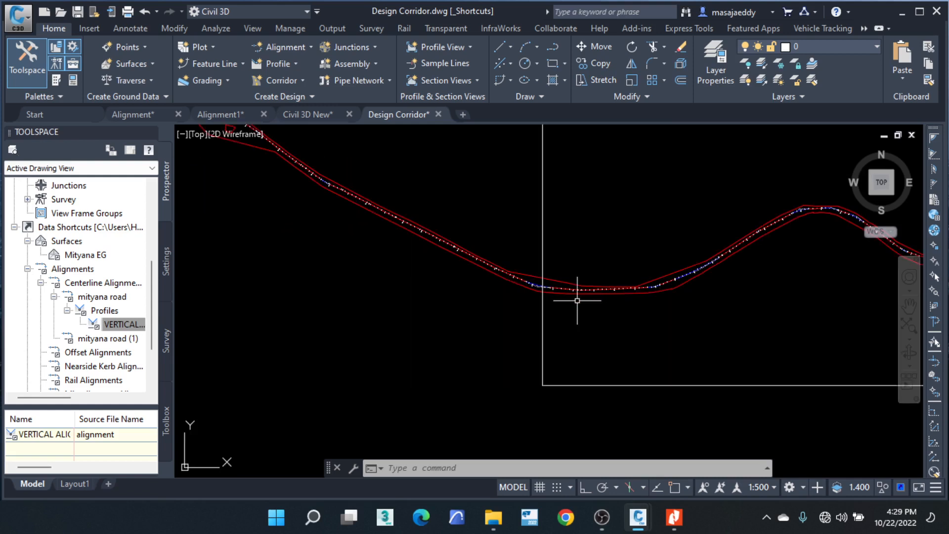
{"action": "scroll", "coordinate": [494, 317], "scroll_direction": "down", "scroll_amount": 6}
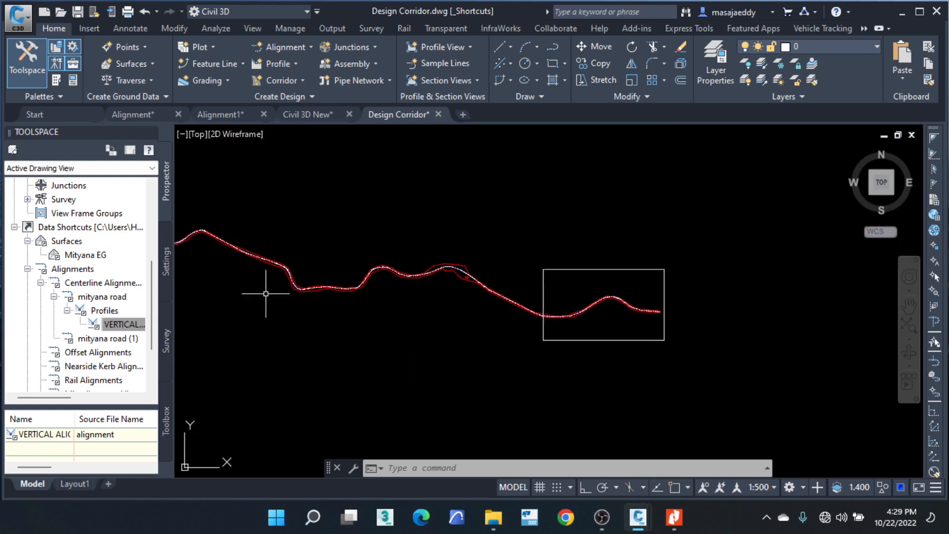
{"action": "middle_click_drag", "start_coordinate": [266, 294], "coordinate": [435, 292]}
{"action": "scroll", "coordinate": [313, 191], "scroll_direction": "up", "scroll_amount": 6}
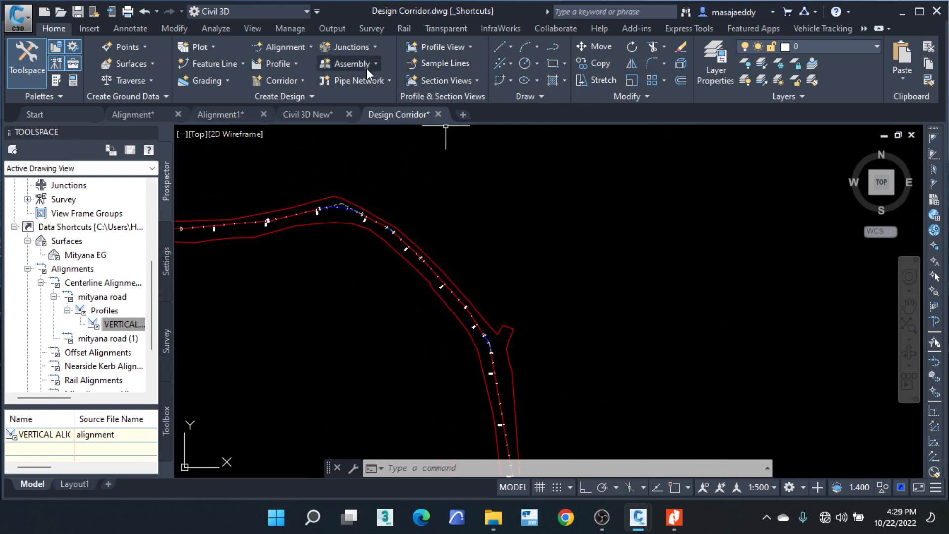
{"action": "scroll", "coordinate": [399, 175], "scroll_direction": "down", "scroll_amount": 4}
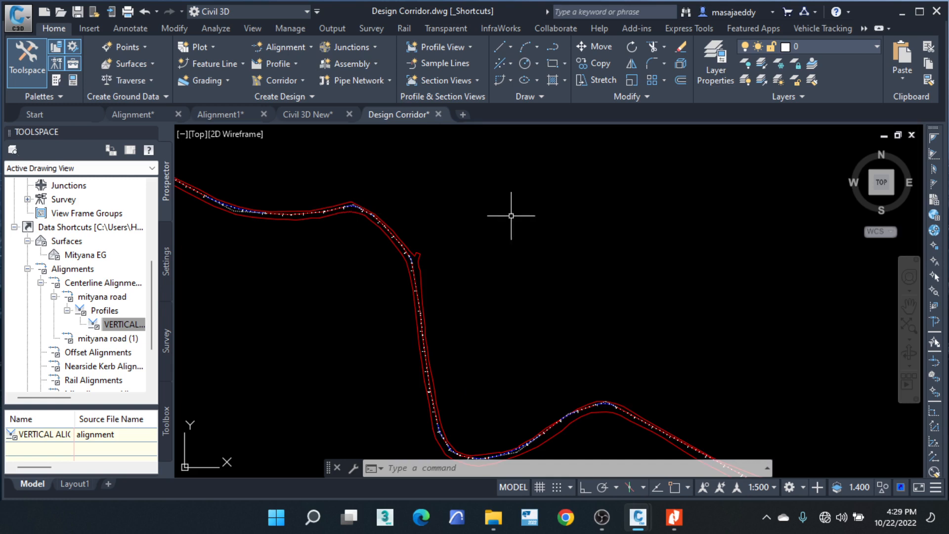
Step: Display the Civil Metric Subassemblies and look through the UKIE, UKIE Junctions, DMRB, NRA and common assemblies collections
{"action": "left_click", "coordinate": [56, 82]}
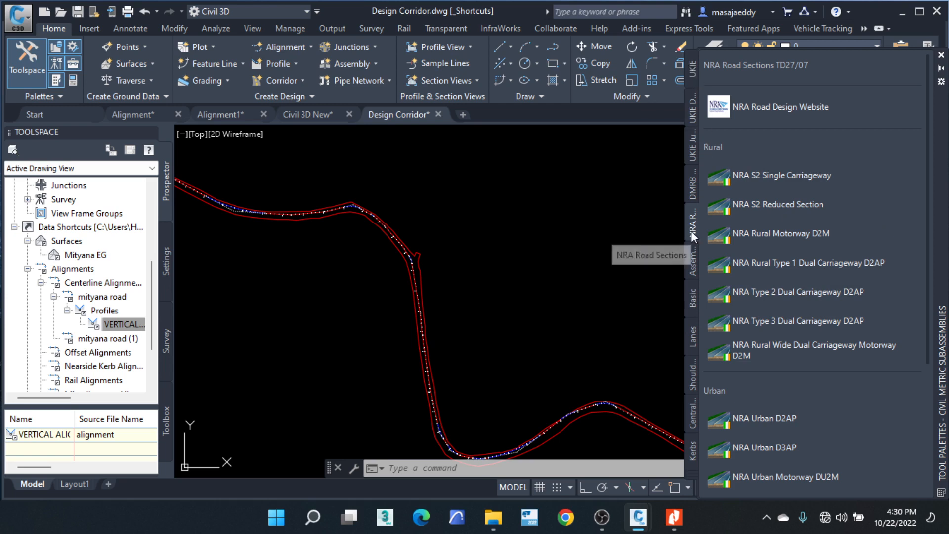
{"action": "left_click", "coordinate": [692, 66]}
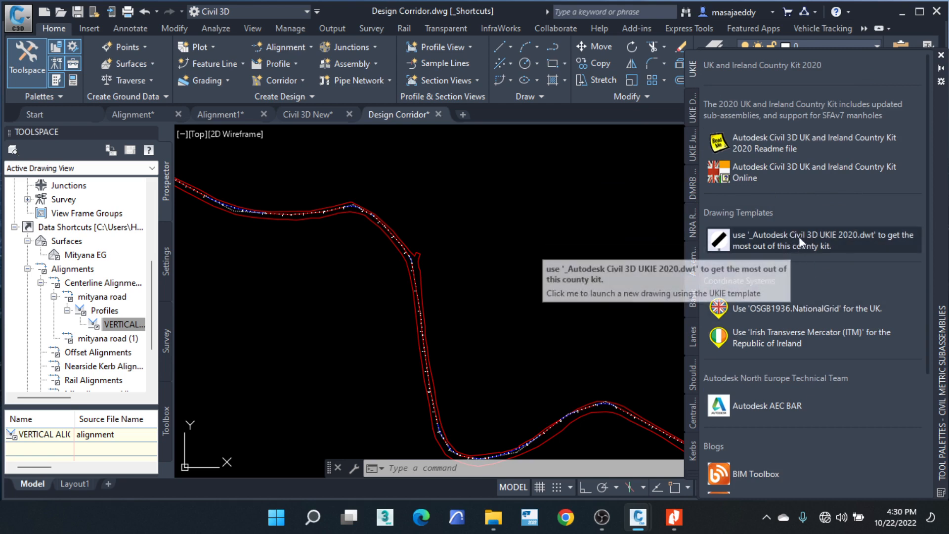
{"action": "left_click", "coordinate": [694, 104]}
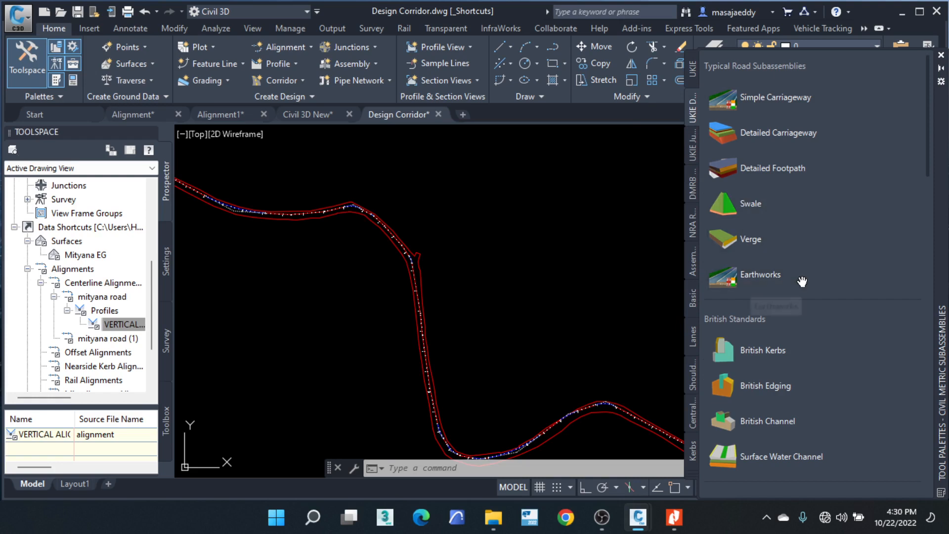
{"action": "left_click", "coordinate": [696, 152]}
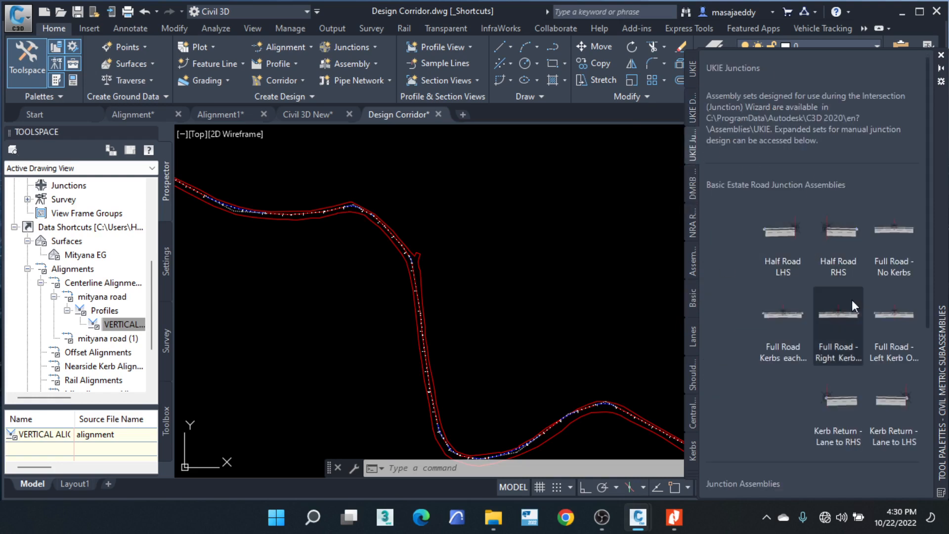
{"action": "left_click", "coordinate": [693, 189]}
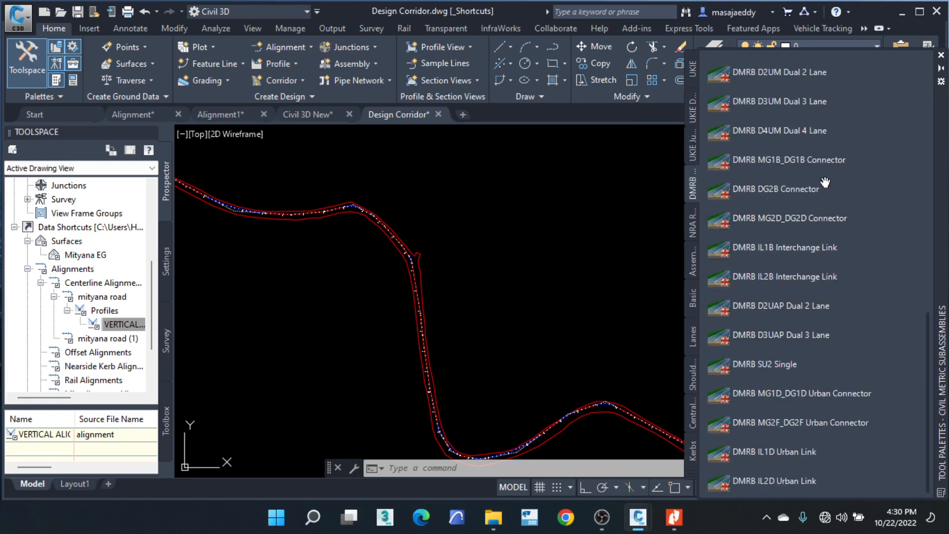
{"action": "left_click", "coordinate": [810, 280]}
{"action": "left_click", "coordinate": [694, 228]}
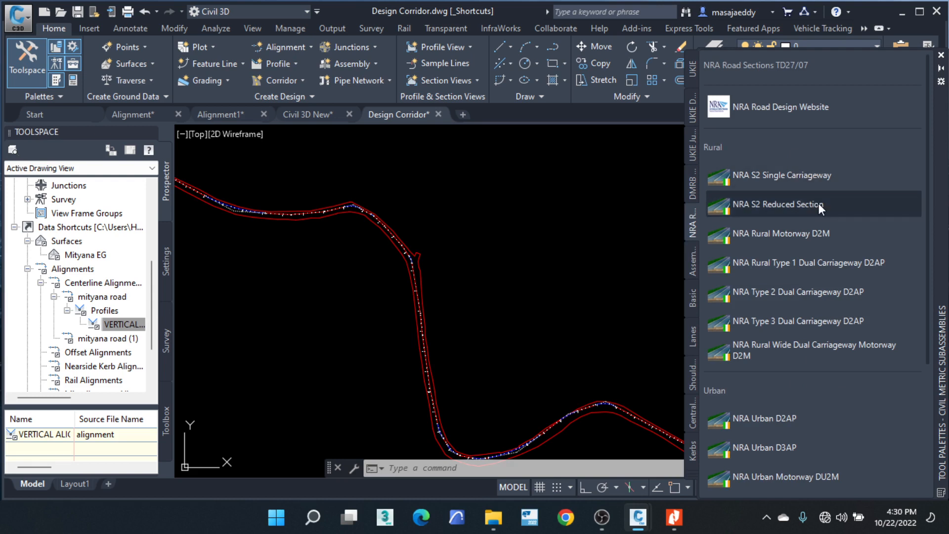
{"action": "scroll", "coordinate": [819, 205], "scroll_direction": "down", "scroll_amount": 3}
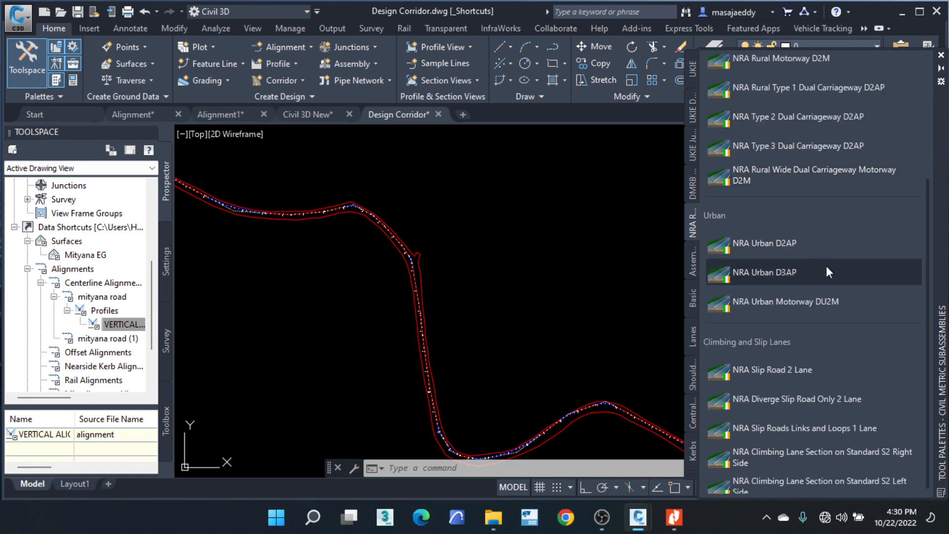
{"action": "scroll", "coordinate": [766, 164], "scroll_direction": "up", "scroll_amount": 3}
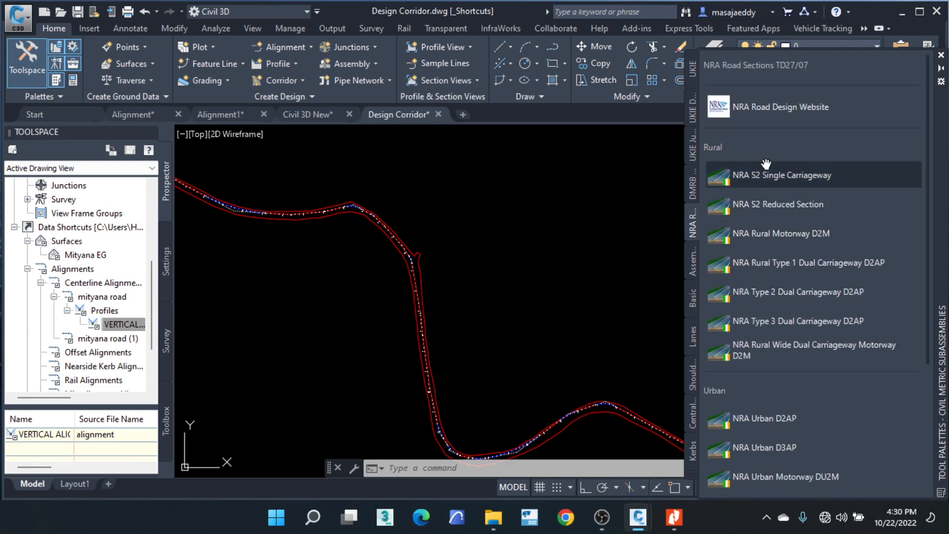
{"action": "left_click", "coordinate": [692, 265]}
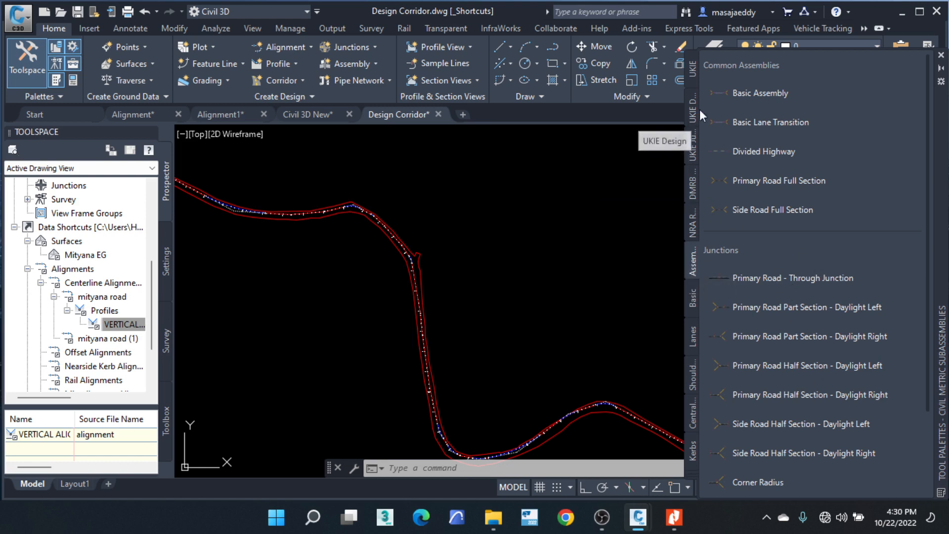
Step: Review the UK and Ireland Country Kit 2020 overview and compare the DMRB and NRA road sections
{"action": "left_click", "coordinate": [693, 70]}
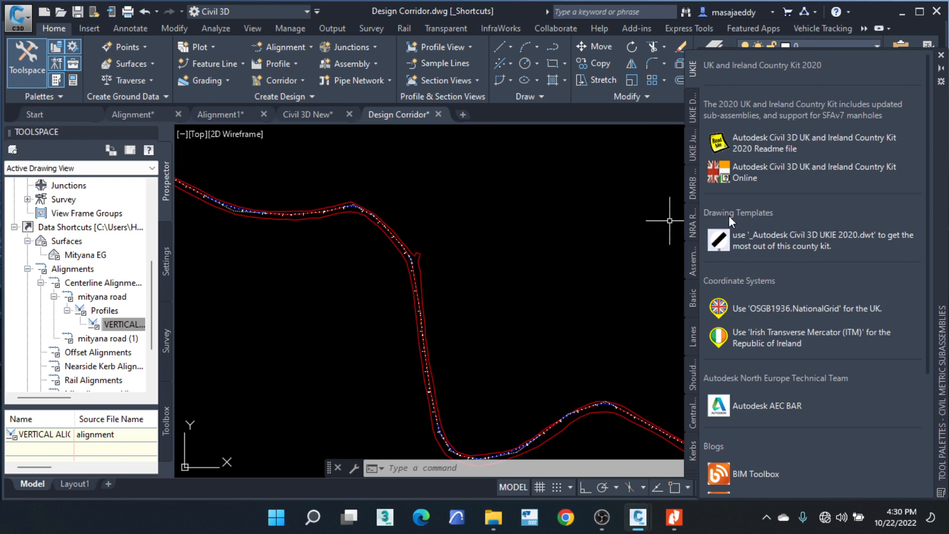
{"action": "scroll", "coordinate": [472, 256], "scroll_direction": "down", "scroll_amount": 2}
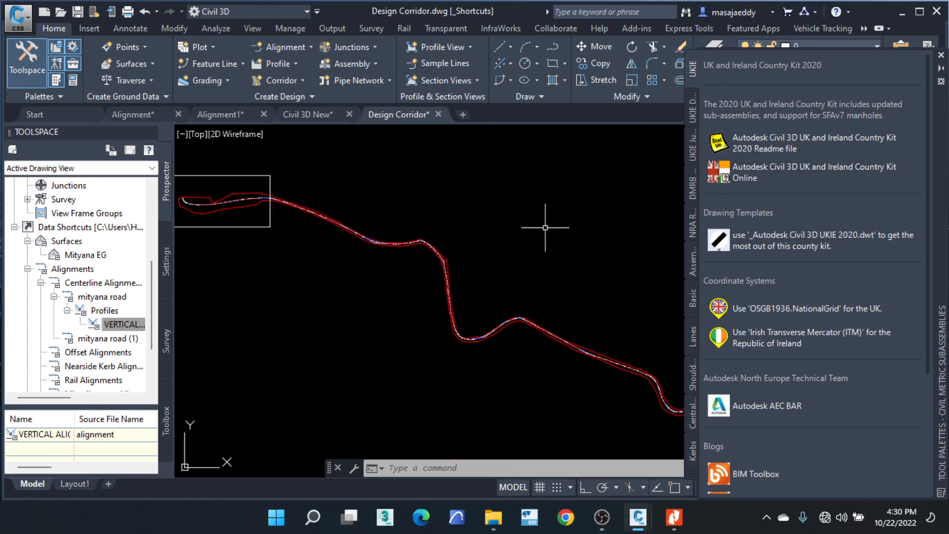
{"action": "mouse_move", "coordinate": [515, 254]}
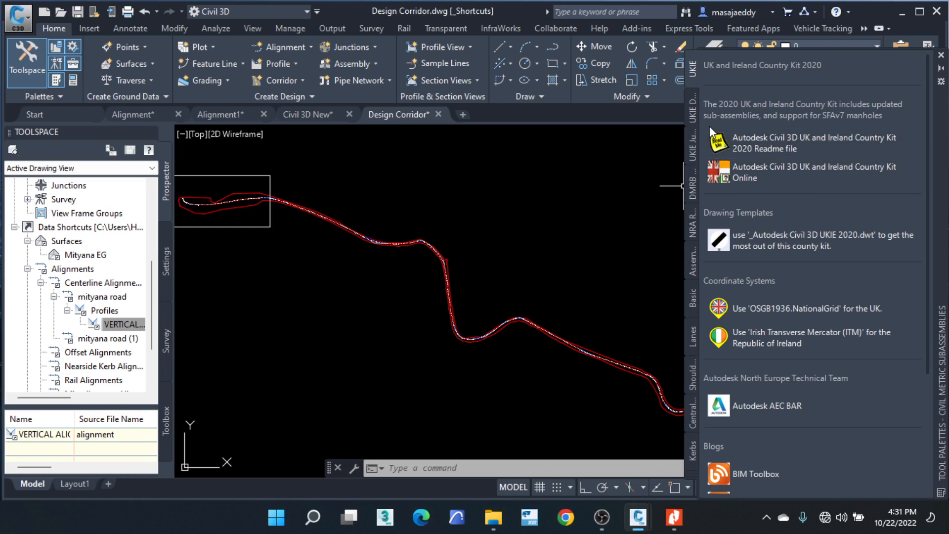
{"action": "left_click", "coordinate": [690, 186]}
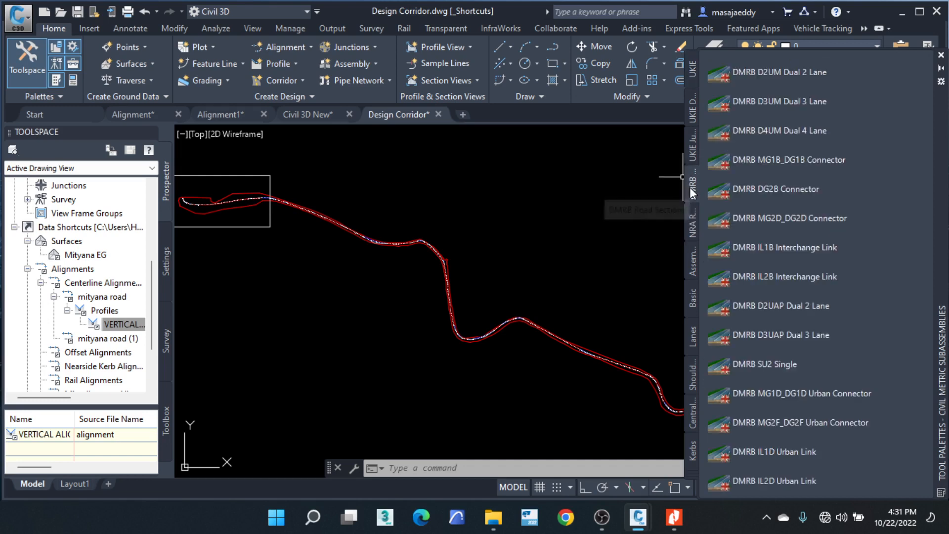
{"action": "scroll", "coordinate": [710, 254], "scroll_direction": "up", "scroll_amount": 5}
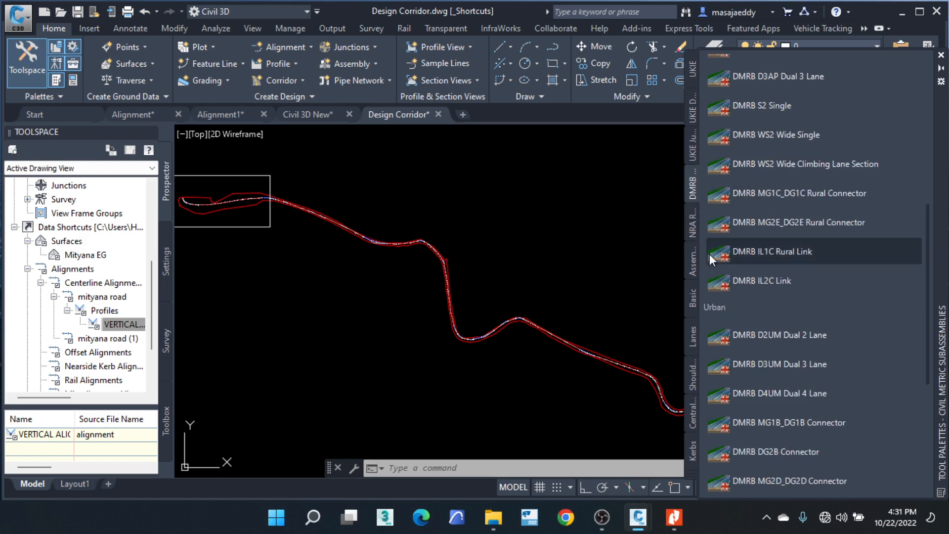
{"action": "left_click", "coordinate": [690, 220]}
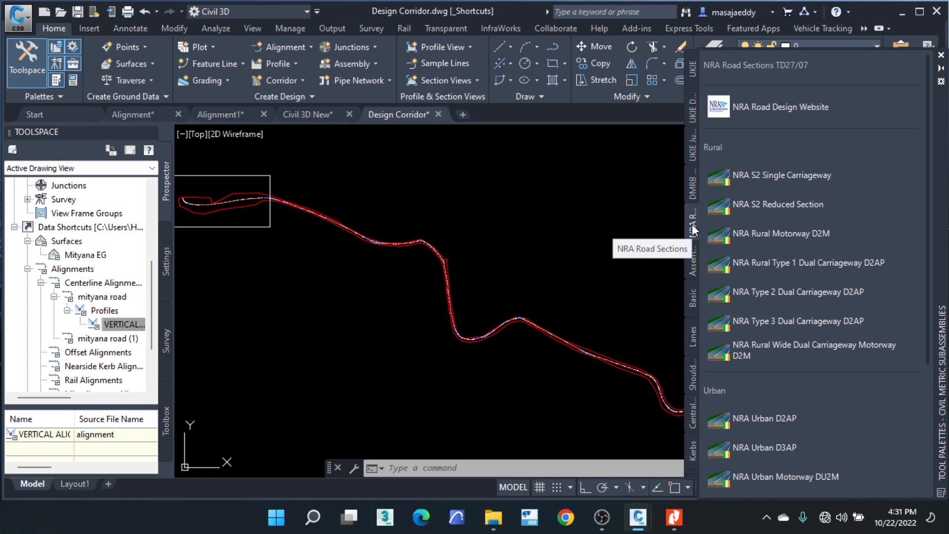
{"action": "left_click", "coordinate": [787, 184]}
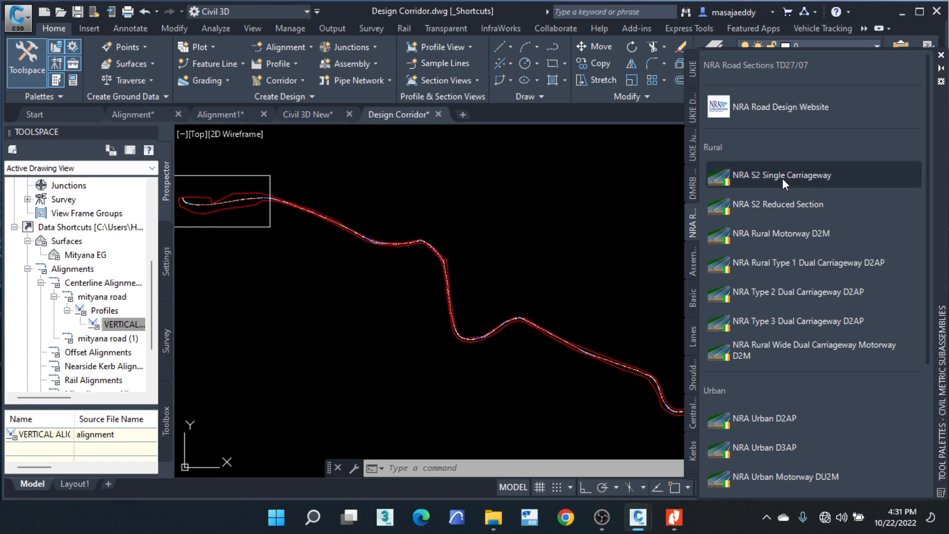
{"action": "left_click", "coordinate": [771, 180]}
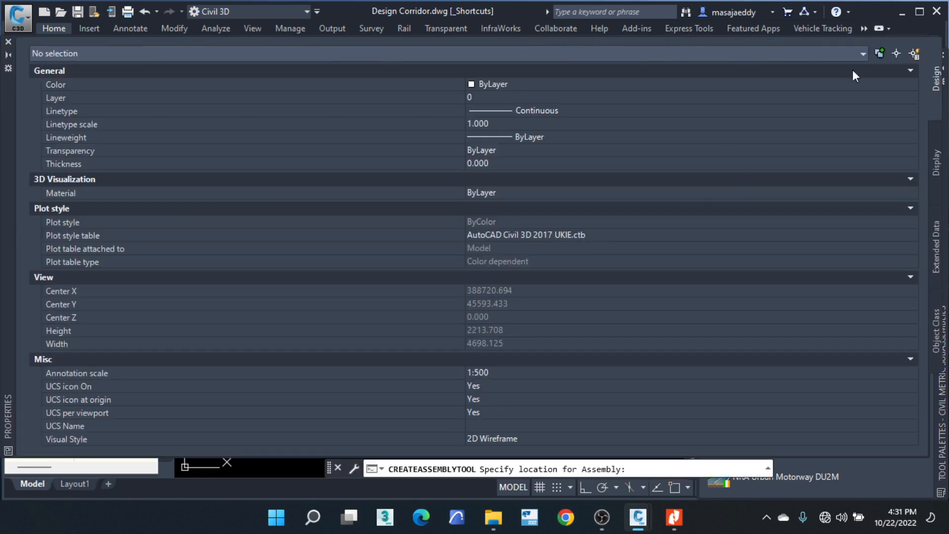
{"action": "double_click", "coordinate": [11, 105]}
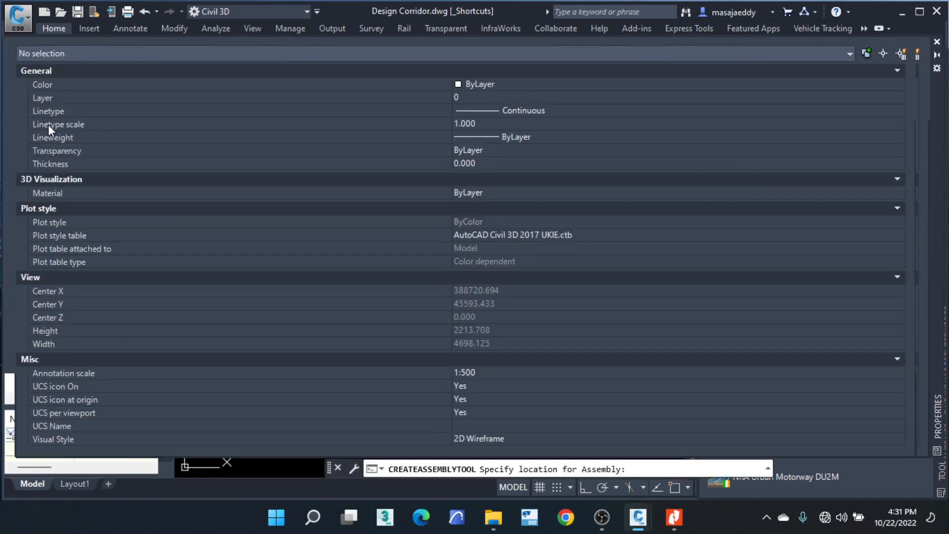
{"action": "key", "text": "Escape"}
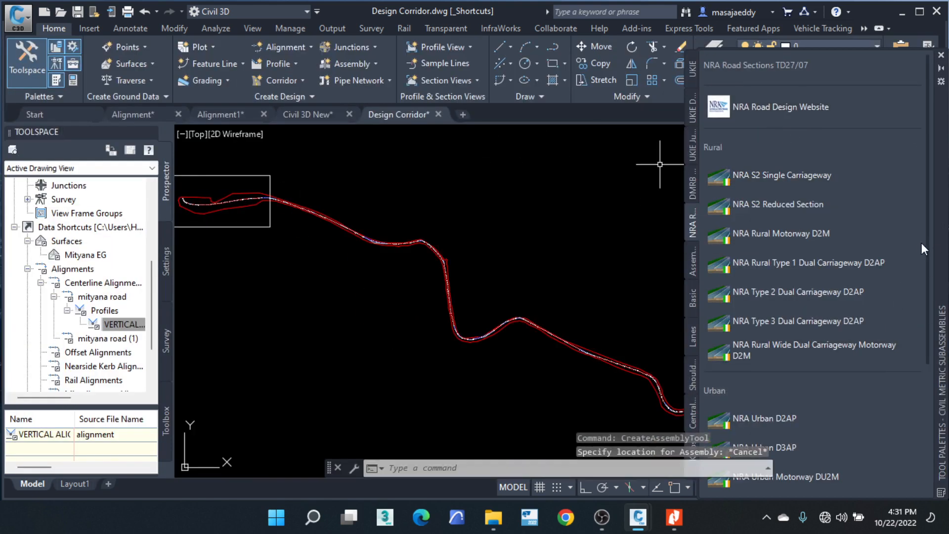
{"action": "left_click", "coordinate": [526, 191]}
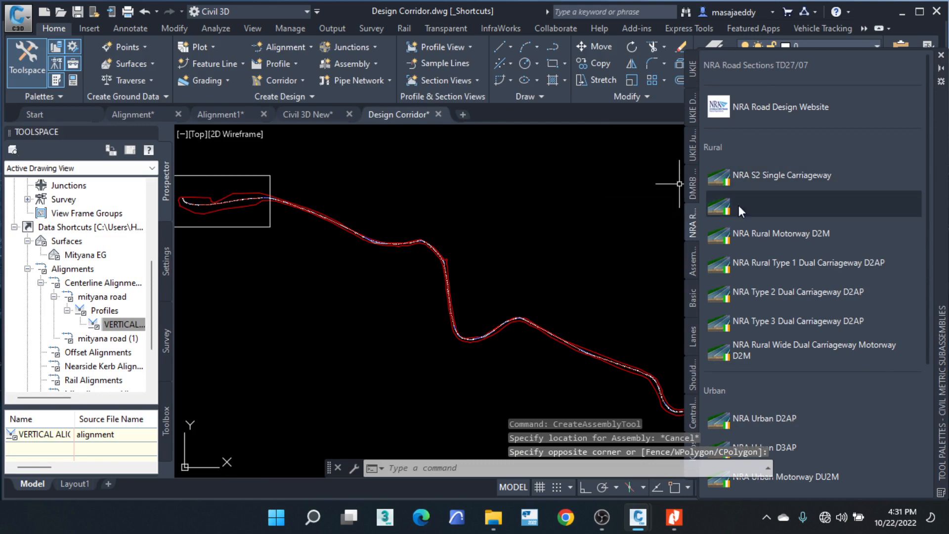
{"action": "left_click", "coordinate": [758, 179]}
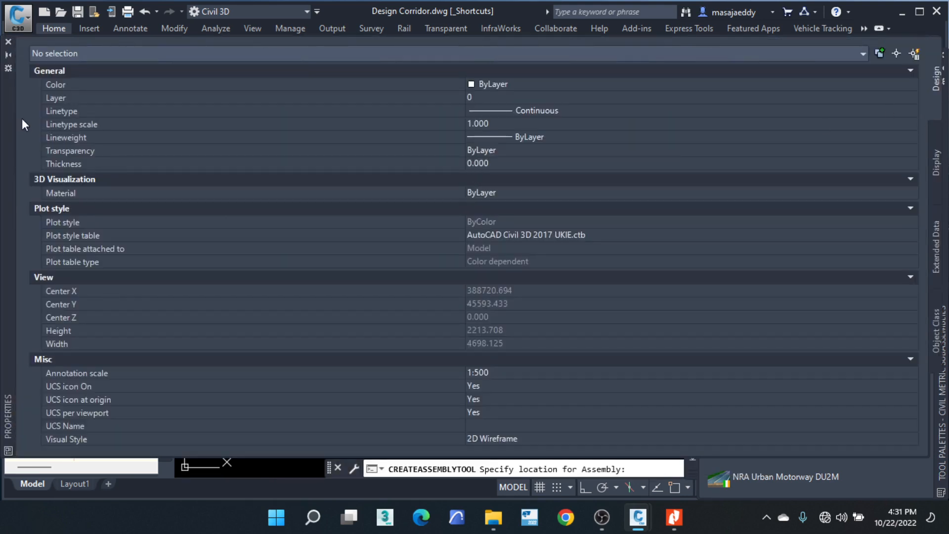
{"action": "left_click_drag", "start_coordinate": [7, 109], "coordinate": [215, 256]}
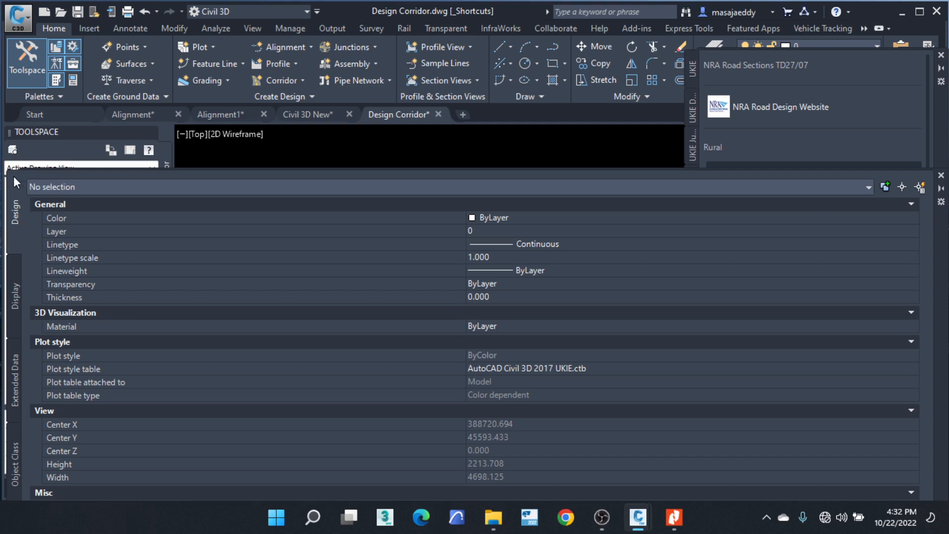
{"action": "left_click", "coordinate": [19, 487]}
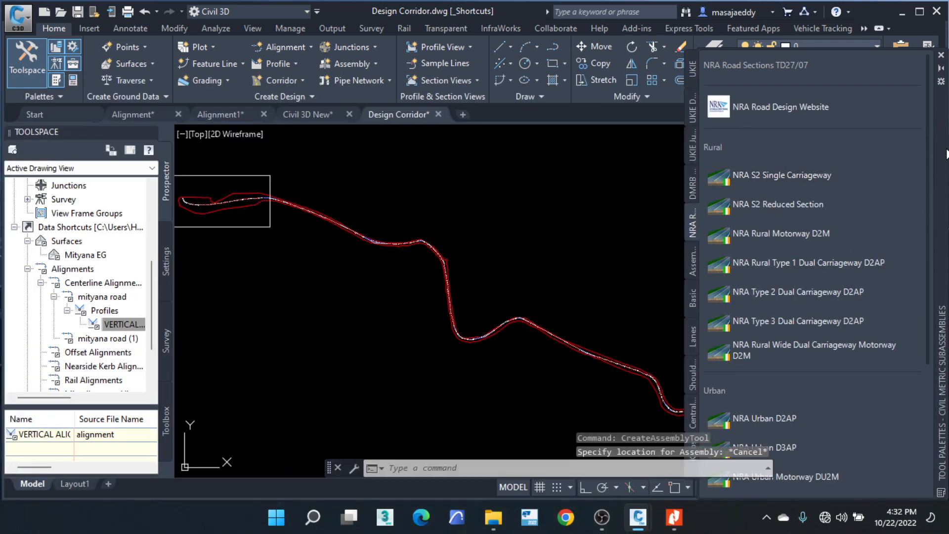
{"action": "left_click", "coordinate": [942, 72]}
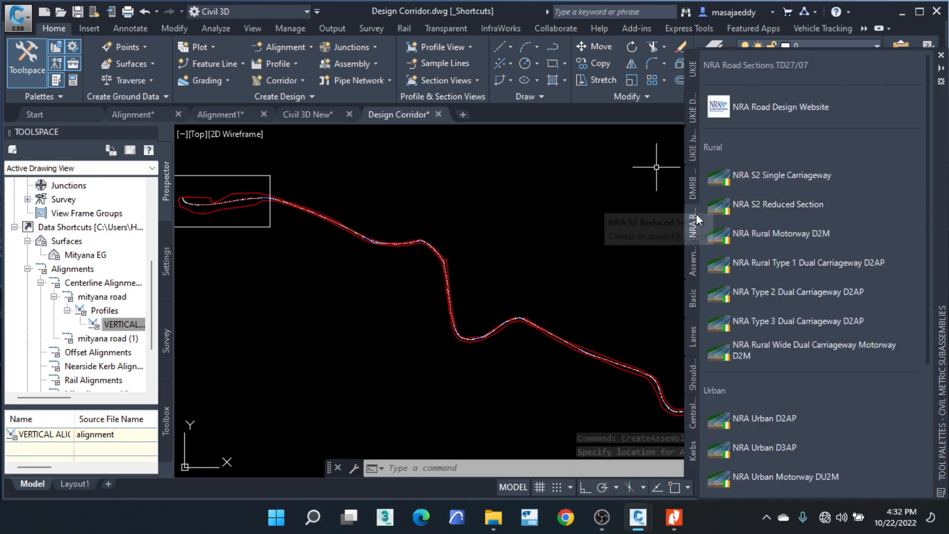
Step: Move the Properties palette out of the way and collapse it to clear the drawing area
{"action": "key", "text": "ctrl+1"}
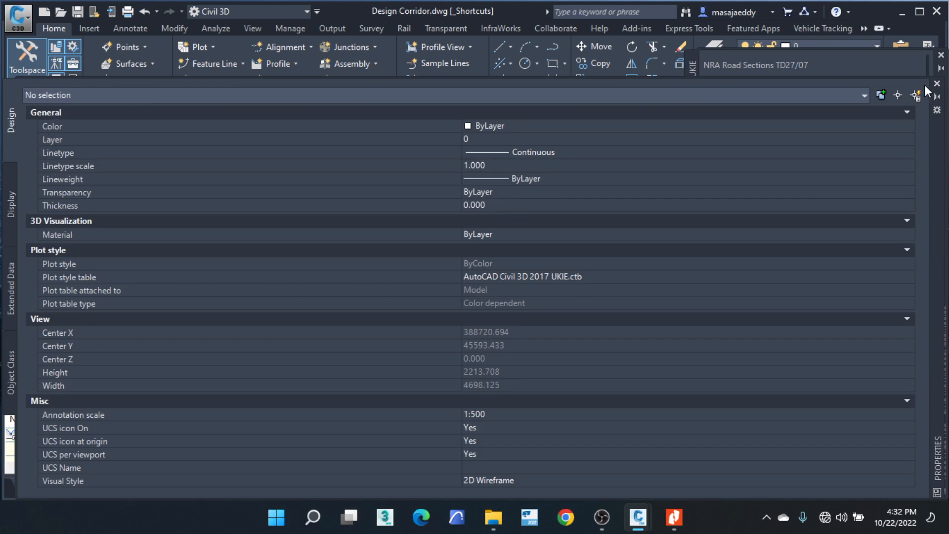
{"action": "left_click_drag", "start_coordinate": [937, 137], "coordinate": [862, 196]}
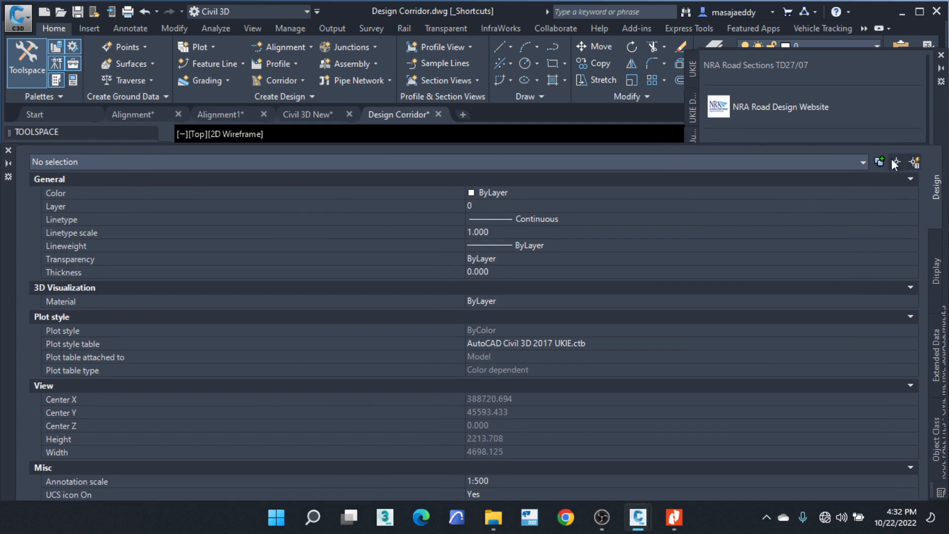
{"action": "left_click_drag", "start_coordinate": [654, 144], "coordinate": [657, 200]}
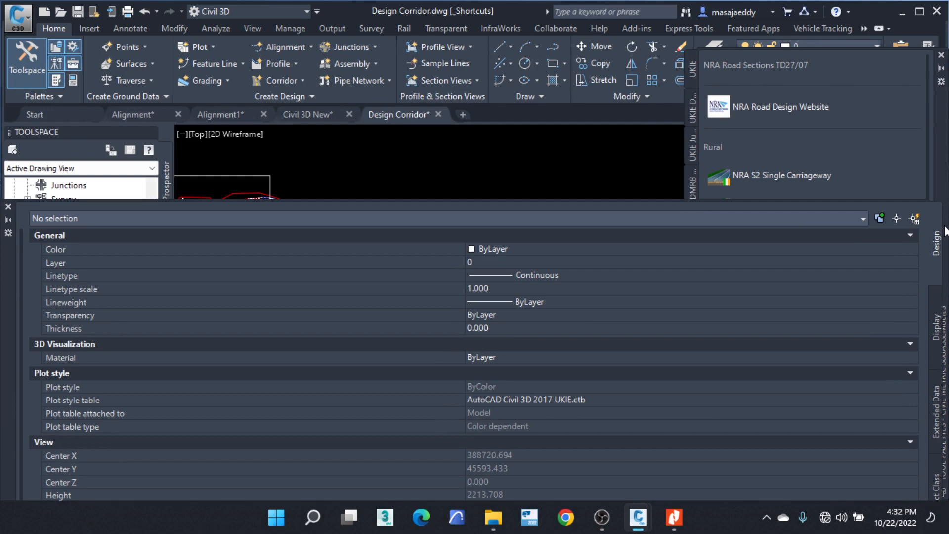
{"action": "left_click", "coordinate": [9, 220]}
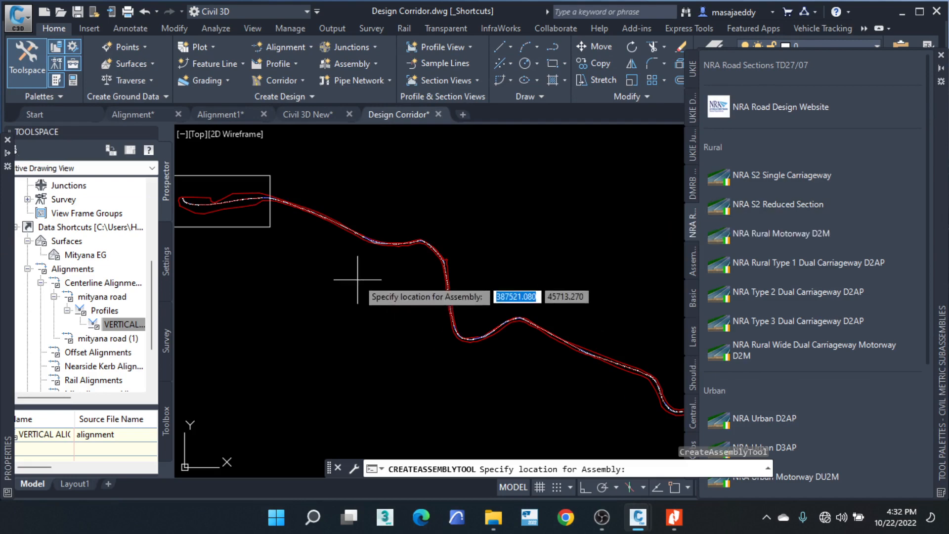
Step: Place the NRA S2 Single Carriageway assembly in the empty space north of the road alignment
{"action": "left_click", "coordinate": [486, 165]}
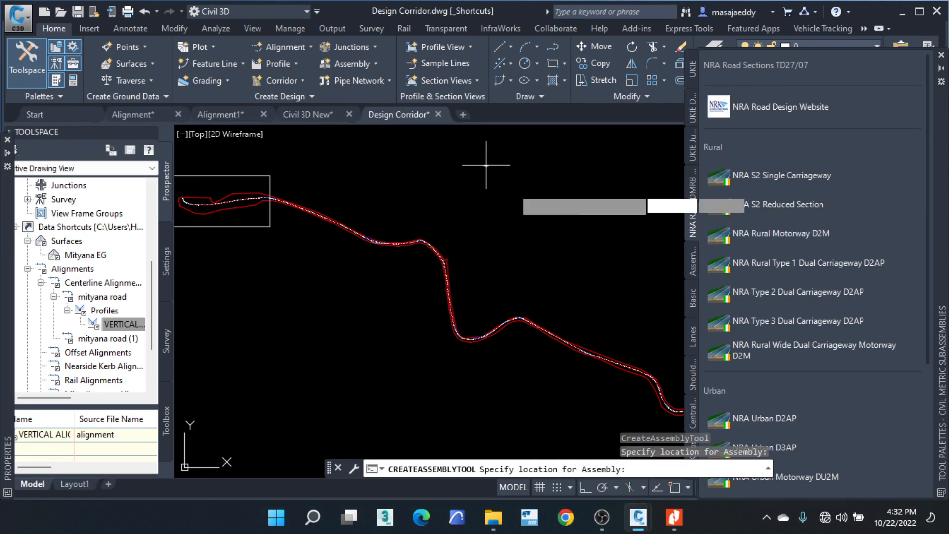
{"action": "scroll", "coordinate": [502, 180], "scroll_direction": "up", "scroll_amount": 6}
{"action": "scroll", "coordinate": [539, 180], "scroll_direction": "up", "scroll_amount": 5}
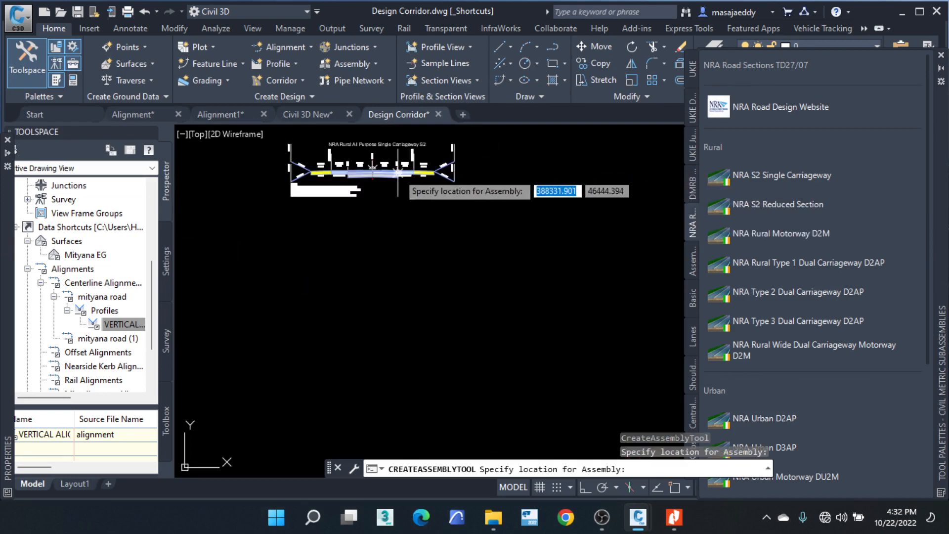
{"action": "left_click", "coordinate": [537, 139]}
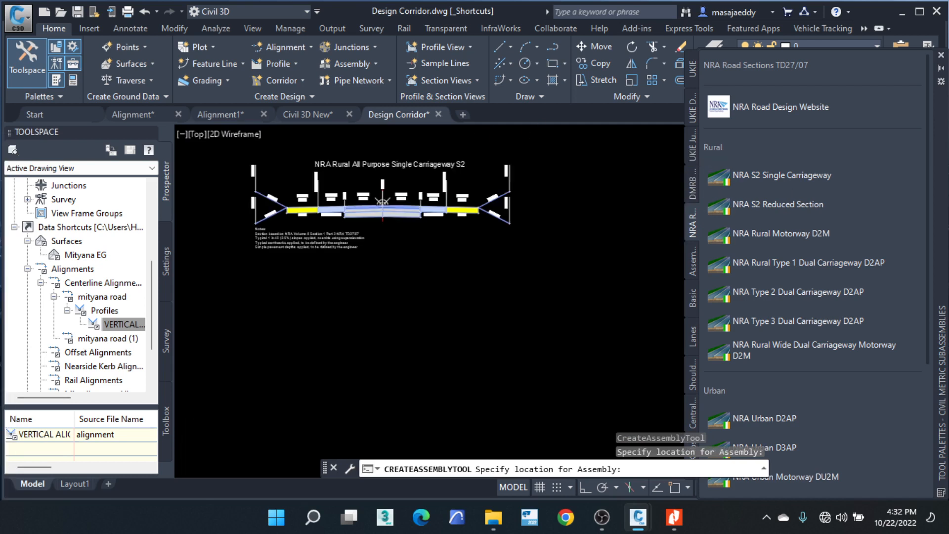
{"action": "scroll", "coordinate": [557, 242], "scroll_direction": "down", "scroll_amount": 4}
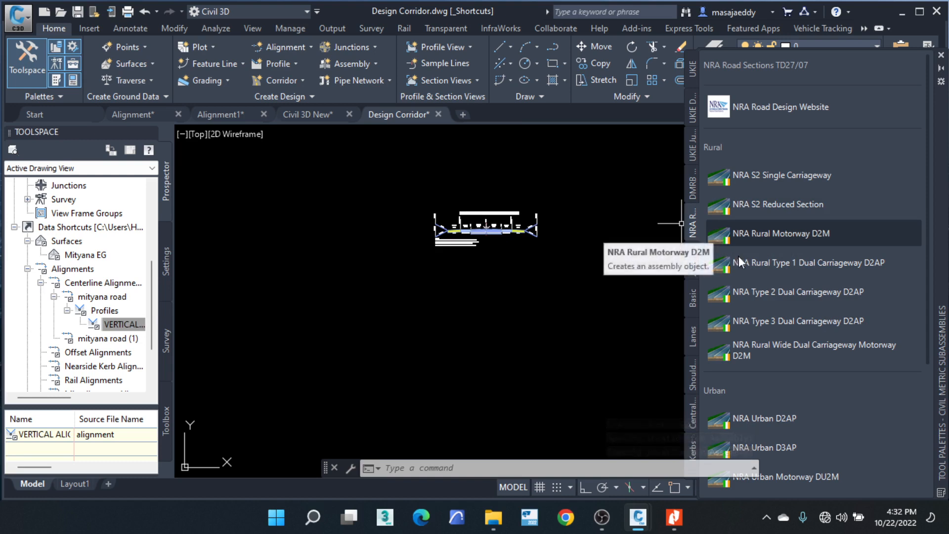
Step: Try placing the NRA Urban D2AP assembly below the single carriageway section, inspect it, and undo the placement
{"action": "scroll", "coordinate": [760, 267], "scroll_direction": "down", "scroll_amount": 5}
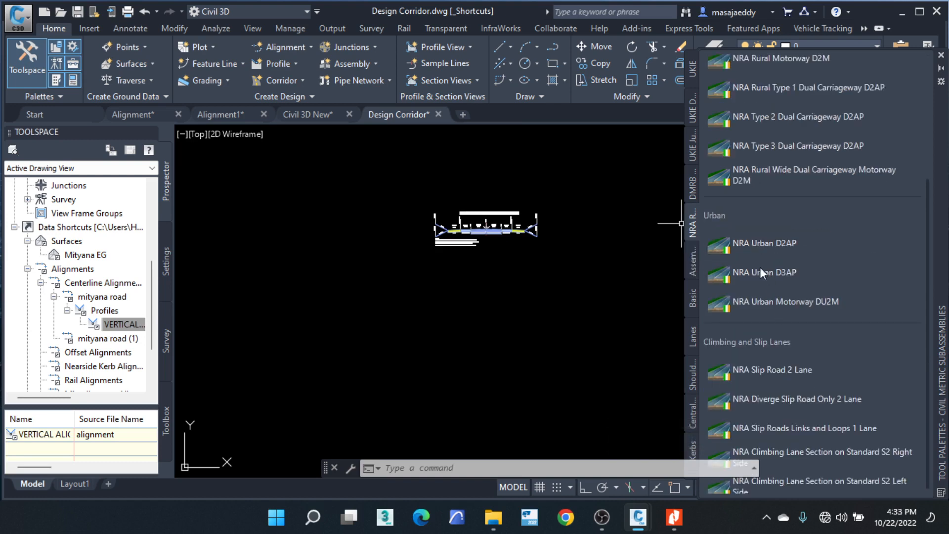
{"action": "scroll", "coordinate": [762, 232], "scroll_direction": "up", "scroll_amount": 5}
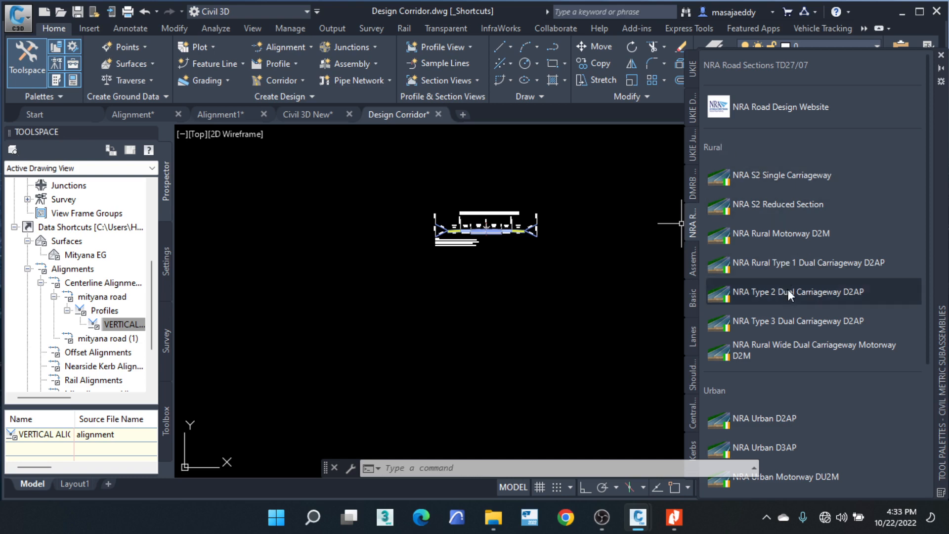
{"action": "scroll", "coordinate": [778, 237], "scroll_direction": "down", "scroll_amount": 5}
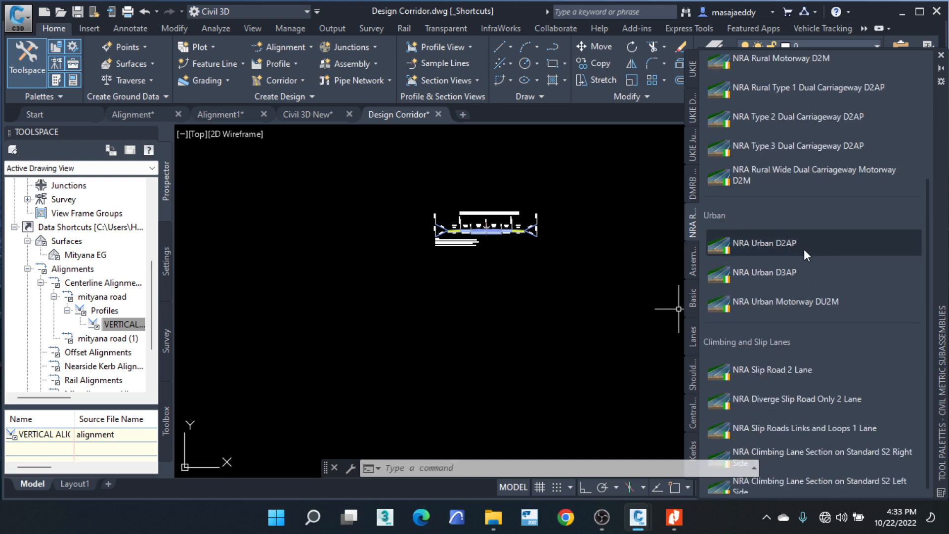
{"action": "left_click", "coordinate": [758, 243]}
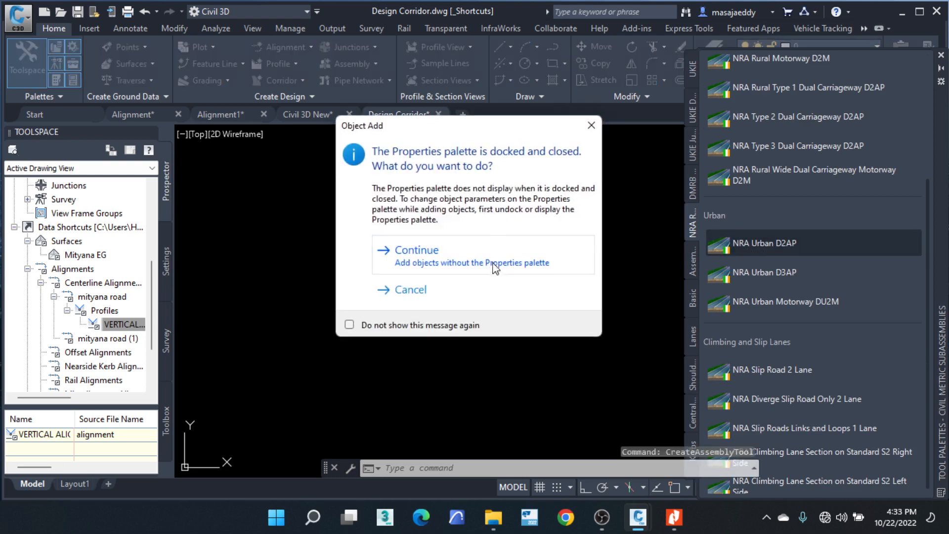
{"action": "left_click", "coordinate": [434, 268]}
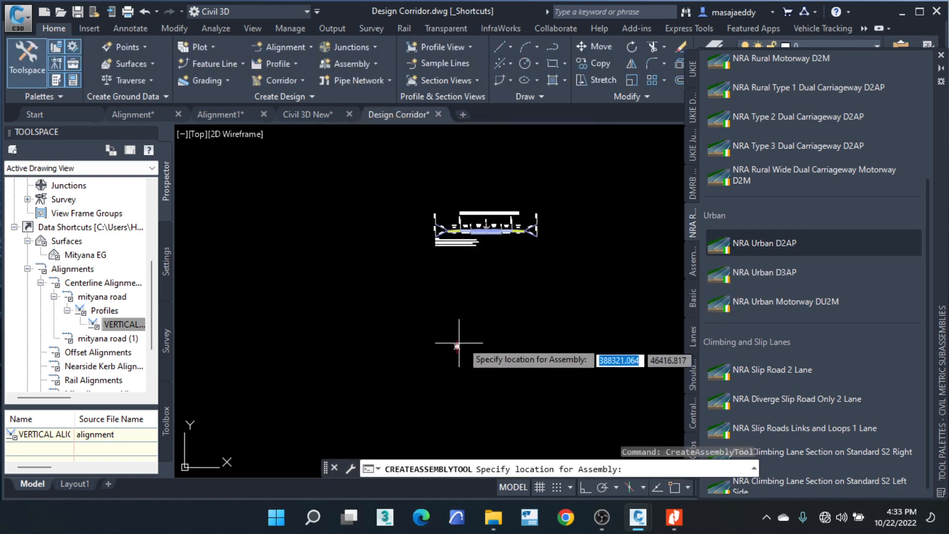
{"action": "left_click", "coordinate": [468, 334]}
{"action": "scroll", "coordinate": [505, 343], "scroll_direction": "up", "scroll_amount": 4}
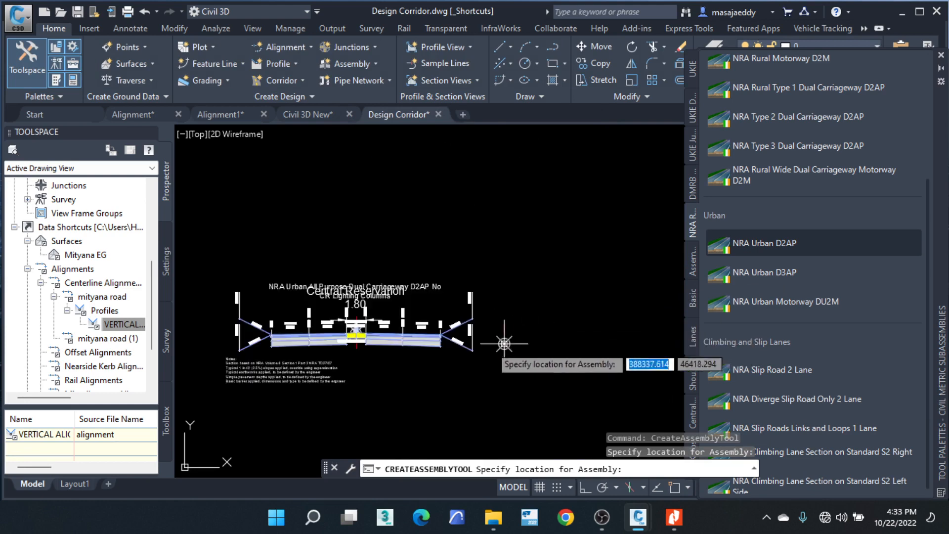
{"action": "scroll", "coordinate": [505, 343], "scroll_direction": "up", "scroll_amount": 4}
{"action": "scroll", "coordinate": [395, 316], "scroll_direction": "down", "scroll_amount": 2}
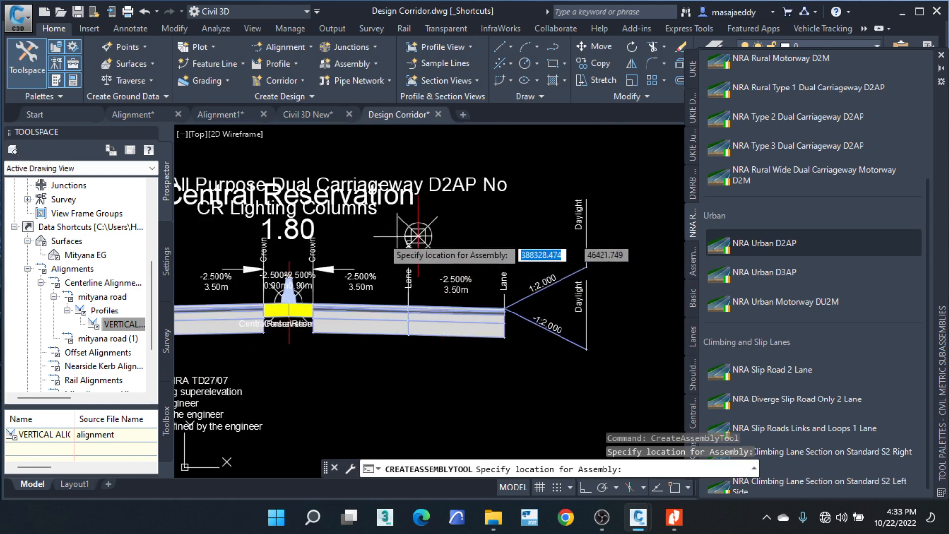
{"action": "scroll", "coordinate": [418, 237], "scroll_direction": "down", "scroll_amount": 3}
{"action": "left_click", "coordinate": [141, 13]}
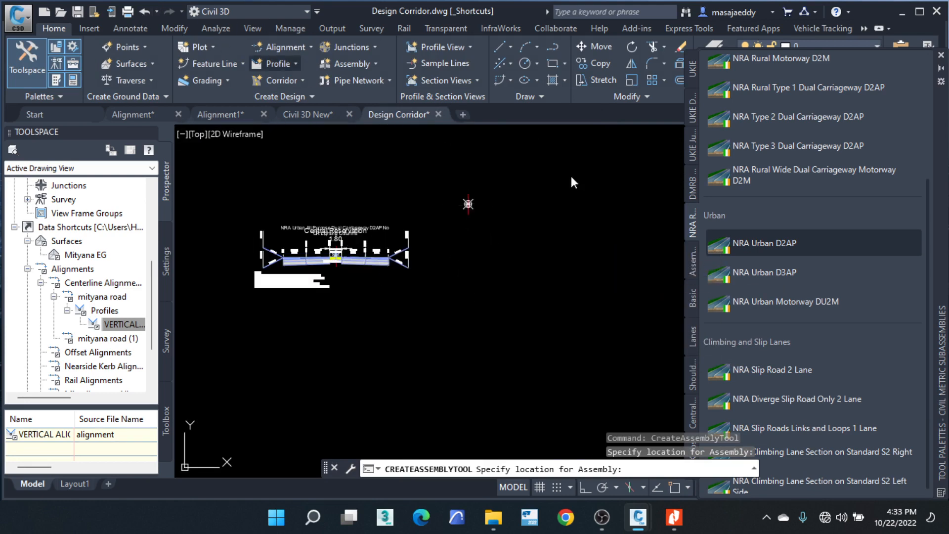
Step: Place the NRA Urban Motorway DU2M assembly directly below the single carriageway assembly and finish the placement
{"action": "left_click", "coordinate": [814, 303]}
{"action": "left_click", "coordinate": [446, 256]}
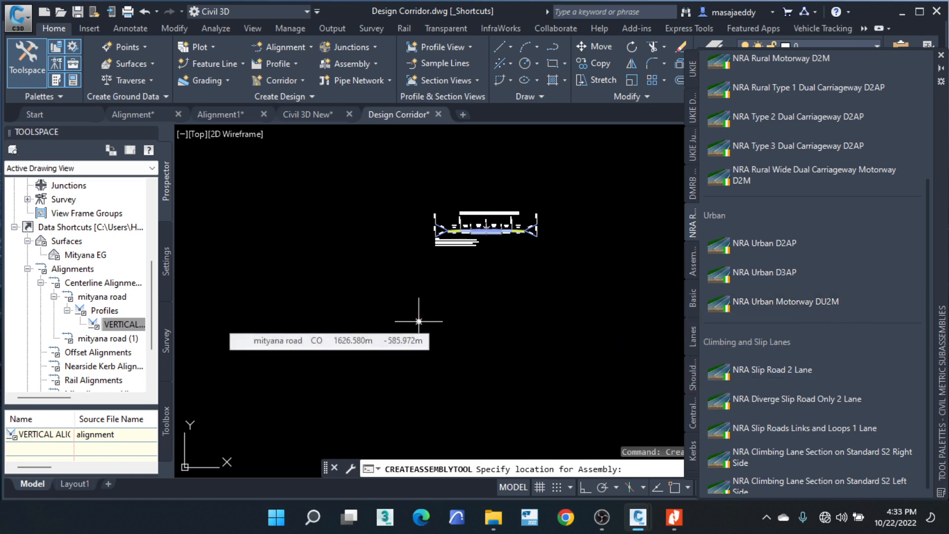
{"action": "left_click", "coordinate": [485, 323]}
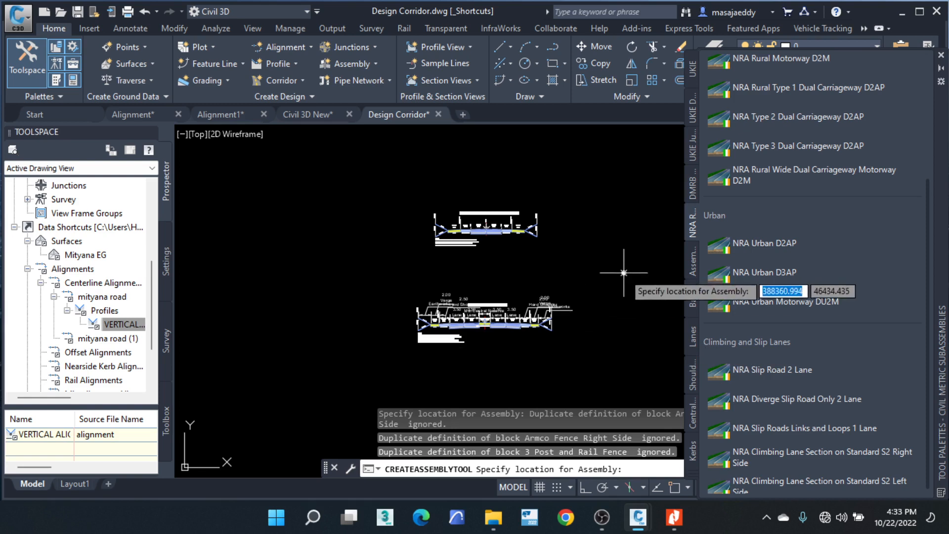
{"action": "key", "text": "Return"}
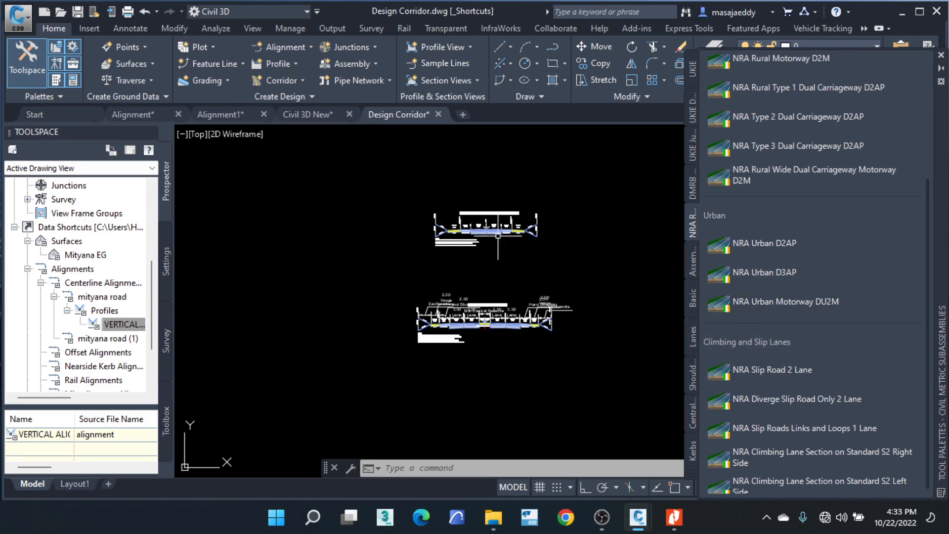
Step: Examine the lanes, hard shoulders, verges and slopes of the rural single carriageway and urban motorway assemblies
{"action": "scroll", "coordinate": [488, 234], "scroll_direction": "up", "scroll_amount": 8}
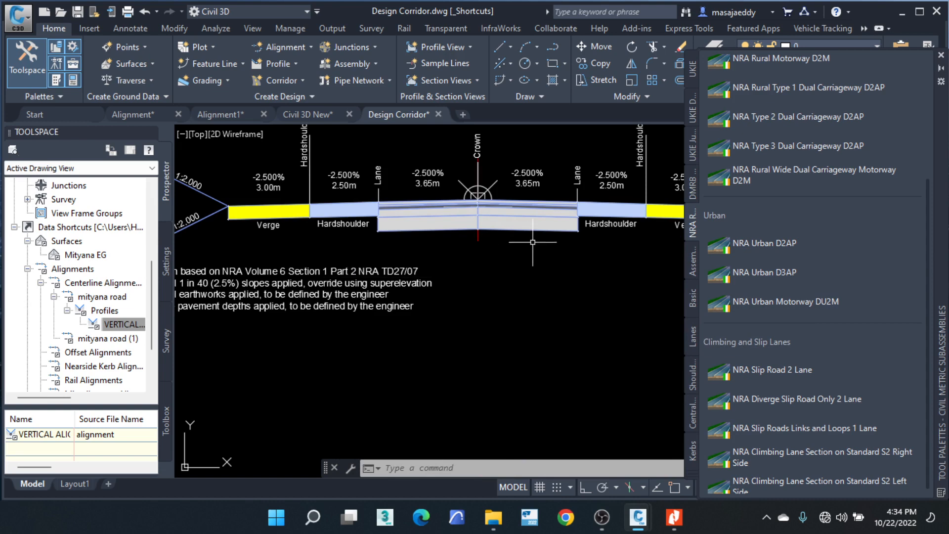
{"action": "scroll", "coordinate": [478, 196], "scroll_direction": "down", "scroll_amount": 4}
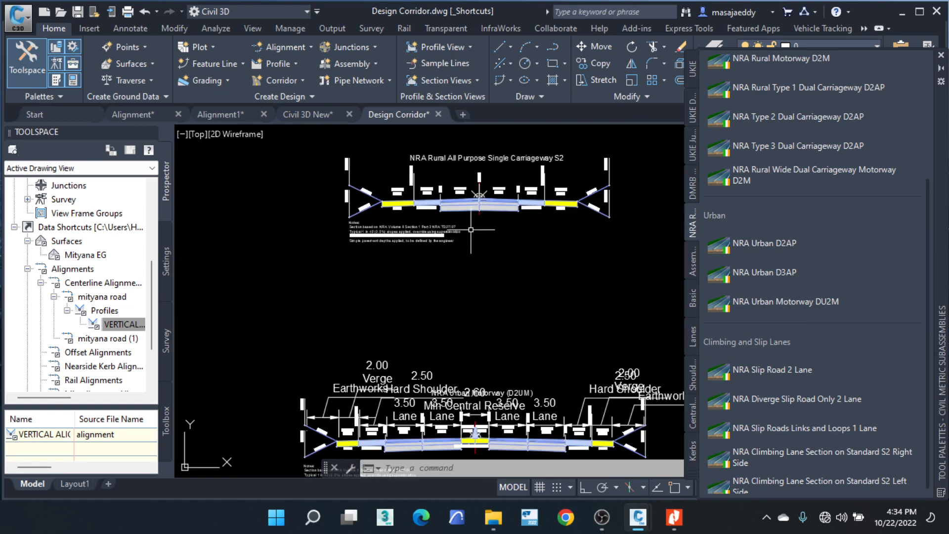
{"action": "scroll", "coordinate": [479, 217], "scroll_direction": "up", "scroll_amount": 2}
{"action": "scroll", "coordinate": [499, 242], "scroll_direction": "down", "scroll_amount": 4}
{"action": "scroll", "coordinate": [489, 346], "scroll_direction": "up", "scroll_amount": 4}
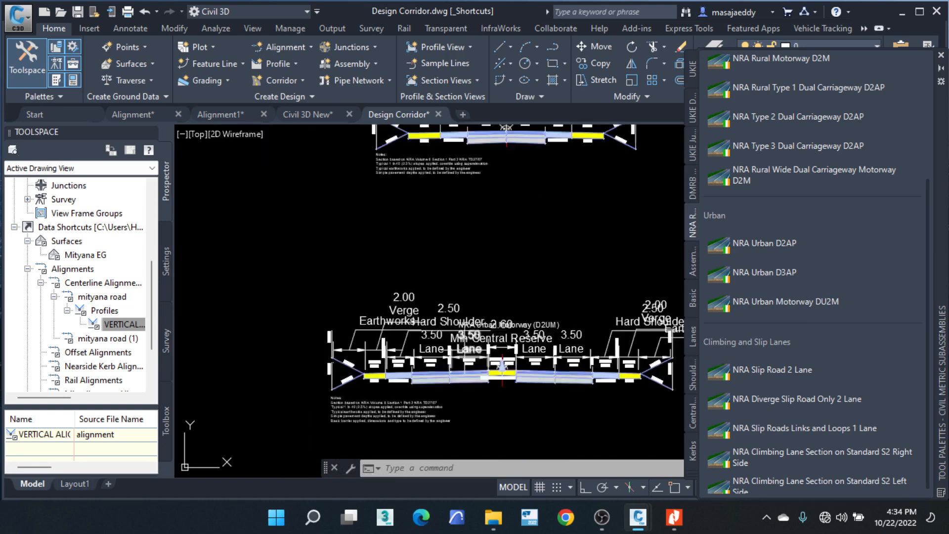
{"action": "scroll", "coordinate": [461, 219], "scroll_direction": "down", "scroll_amount": 3}
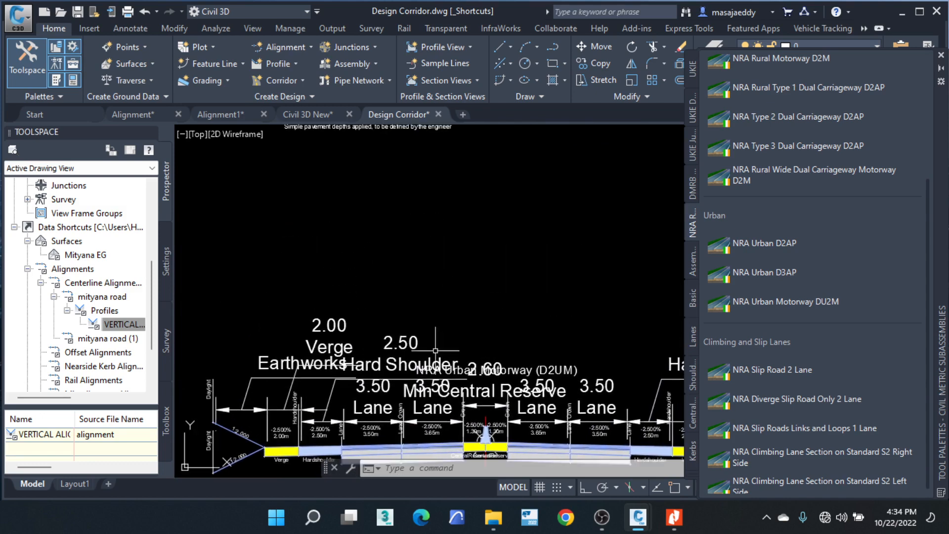
{"action": "scroll", "coordinate": [413, 291], "scroll_direction": "up", "scroll_amount": 6}
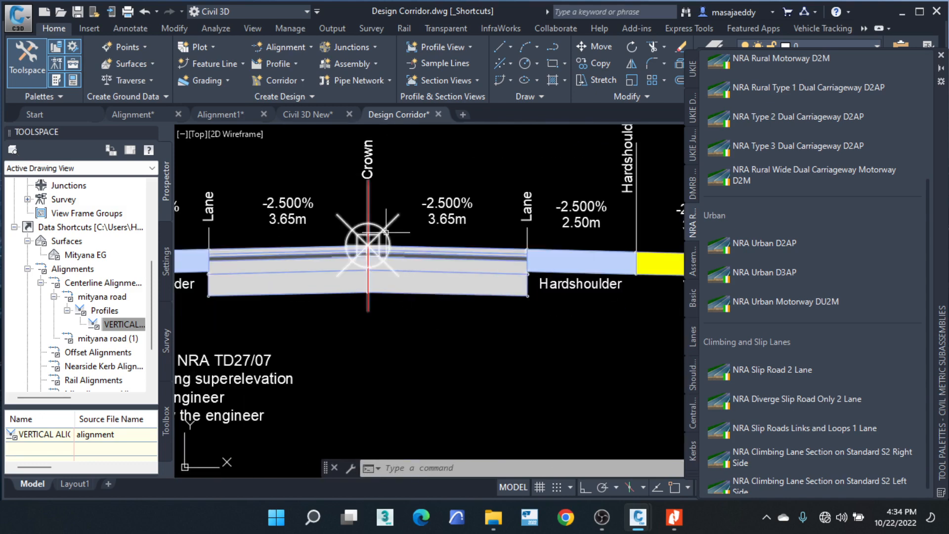
Step: Close the Toolspace to enlarge the drawing area around the rural single carriageway section
{"action": "left_click", "coordinate": [150, 133]}
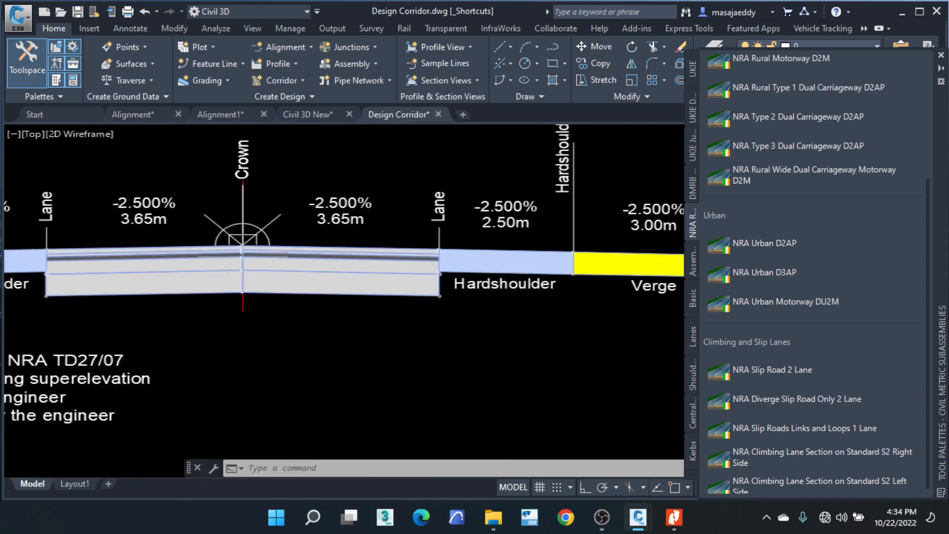
{"action": "scroll", "coordinate": [454, 272], "scroll_direction": "down", "scroll_amount": 1}
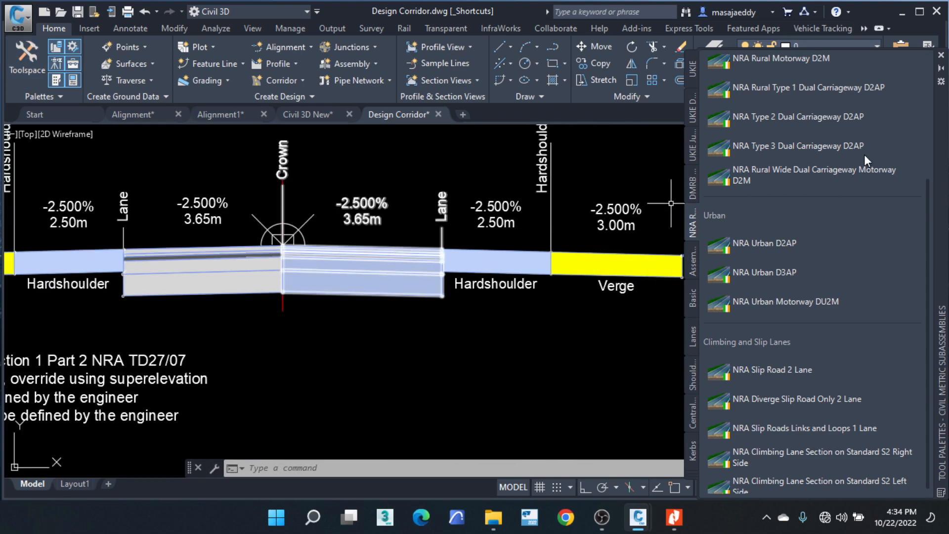
{"action": "scroll", "coordinate": [508, 257], "scroll_direction": "down", "scroll_amount": 5}
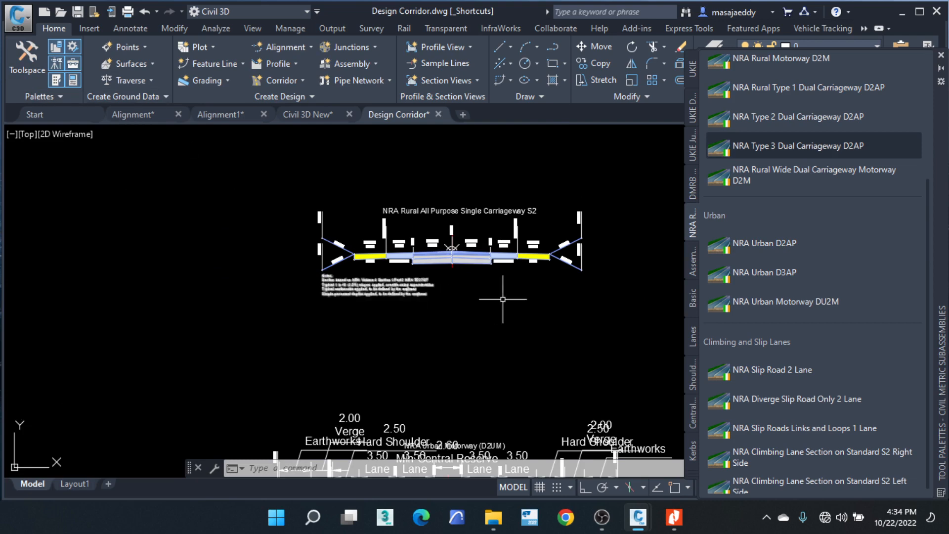
{"action": "scroll", "coordinate": [447, 270], "scroll_direction": "up", "scroll_amount": 2}
{"action": "scroll", "coordinate": [451, 270], "scroll_direction": "up", "scroll_amount": 1}
Step: Select the rural single carriageway assembly at its baseline, close the tool palettes and open the assembly's properties
{"action": "left_click", "coordinate": [451, 268]}
{"action": "left_click", "coordinate": [455, 283]}
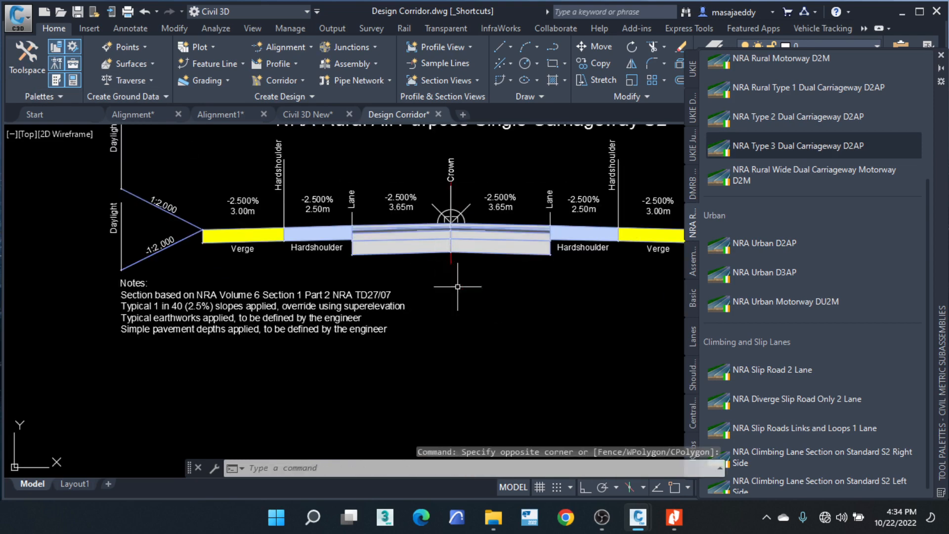
{"action": "scroll", "coordinate": [451, 339], "scroll_direction": "down", "scroll_amount": 2}
{"action": "scroll", "coordinate": [451, 324], "scroll_direction": "down", "scroll_amount": 2}
{"action": "scroll", "coordinate": [425, 346], "scroll_direction": "up", "scroll_amount": 6}
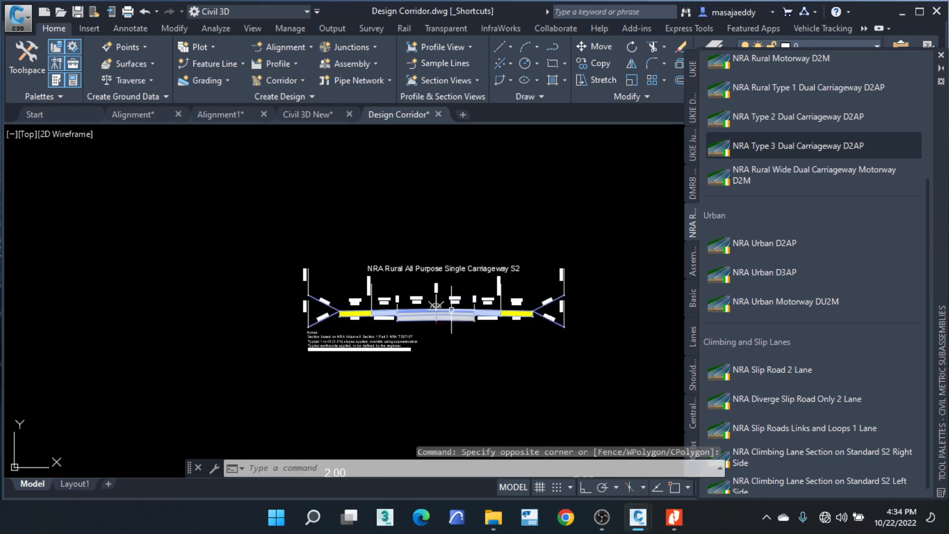
{"action": "scroll", "coordinate": [409, 351], "scroll_direction": "up", "scroll_amount": 4}
{"action": "left_click", "coordinate": [425, 351]}
{"action": "left_click", "coordinate": [385, 342]}
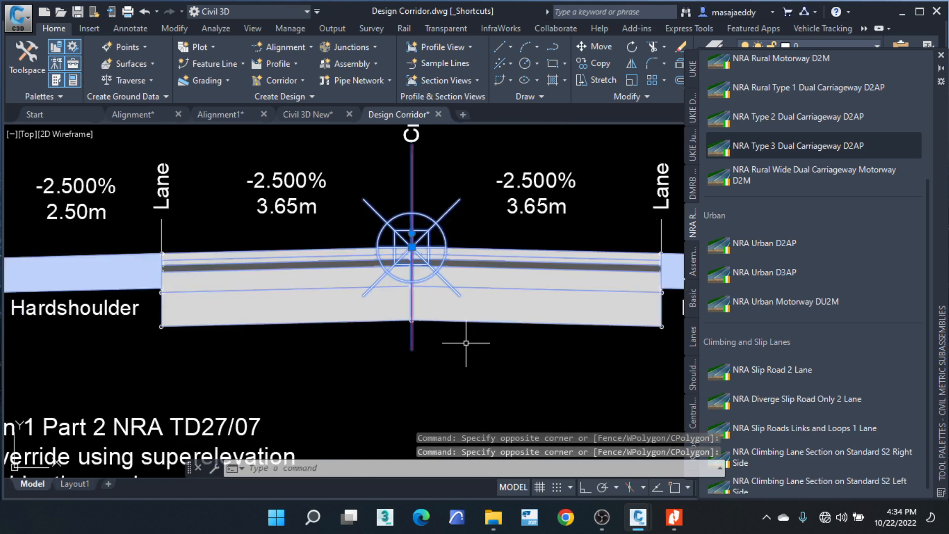
{"action": "scroll", "coordinate": [519, 345], "scroll_direction": "down", "scroll_amount": 2}
{"action": "scroll", "coordinate": [508, 250], "scroll_direction": "down", "scroll_amount": 4}
{"action": "left_click", "coordinate": [34, 44]}
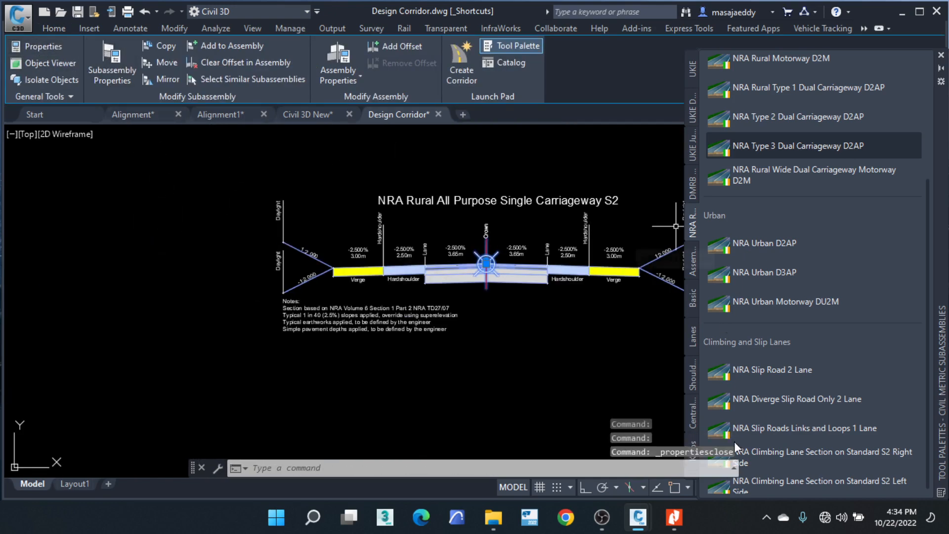
{"action": "left_click", "coordinate": [941, 56]}
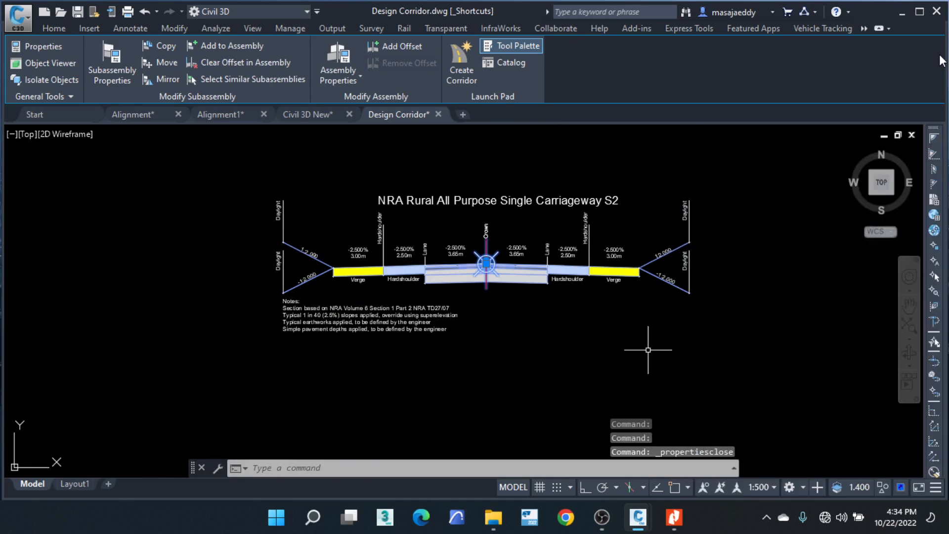
{"action": "left_click", "coordinate": [40, 49]}
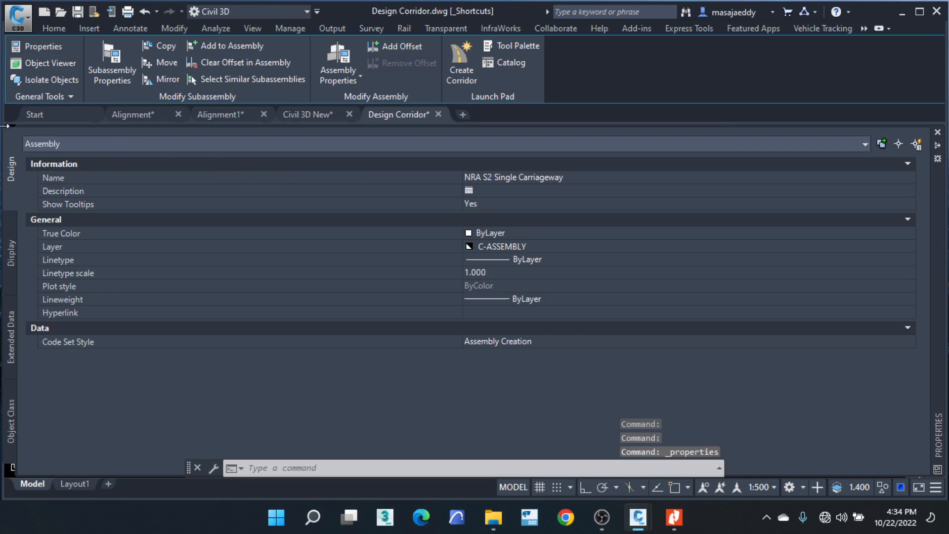
{"action": "mouse_move", "coordinate": [4, 126]}
{"action": "left_mouse_down"}
{"action": "mouse_move", "coordinate": [62, 123]}
{"action": "mouse_move", "coordinate": [2, 123]}
{"action": "left_mouse_up"}
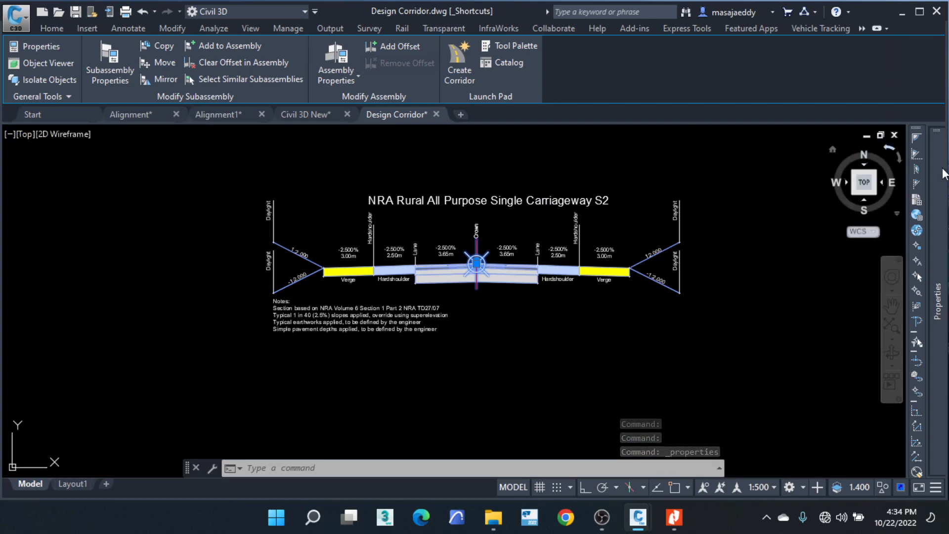
{"action": "mouse_move", "coordinate": [939, 148]}
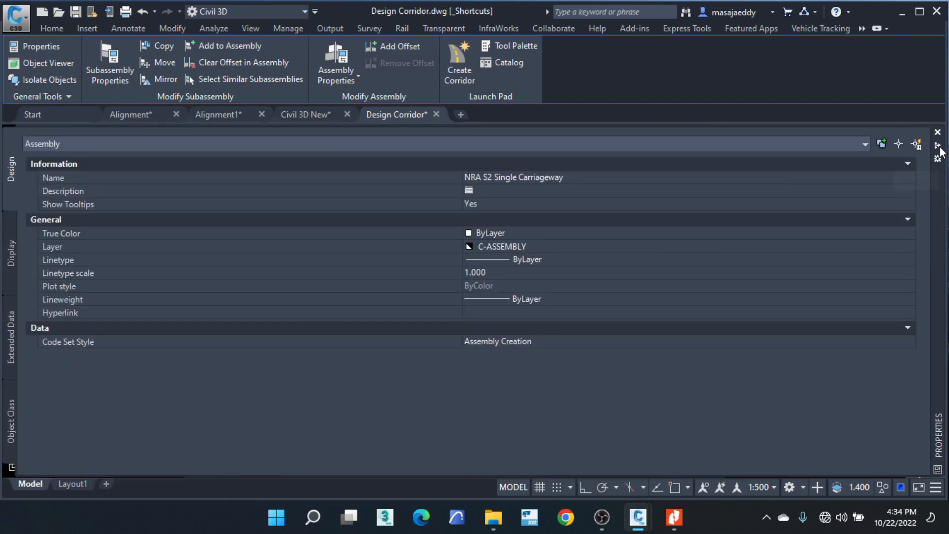
{"action": "left_click", "coordinate": [938, 146]}
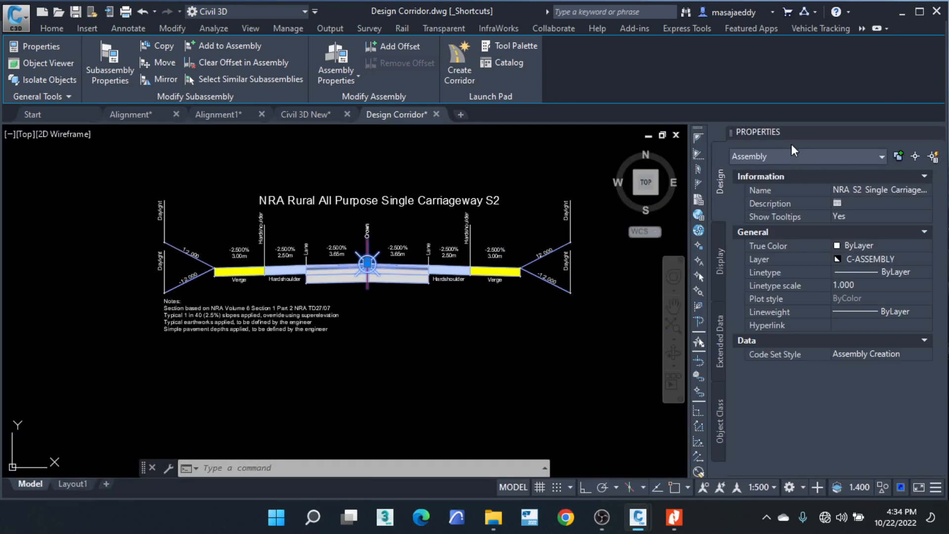
{"action": "mouse_move", "coordinate": [944, 151]}
{"action": "left_mouse_down"}
{"action": "mouse_move", "coordinate": [560, 170]}
{"action": "mouse_move", "coordinate": [253, 171]}
{"action": "mouse_move", "coordinate": [238, 143]}
{"action": "left_mouse_up"}
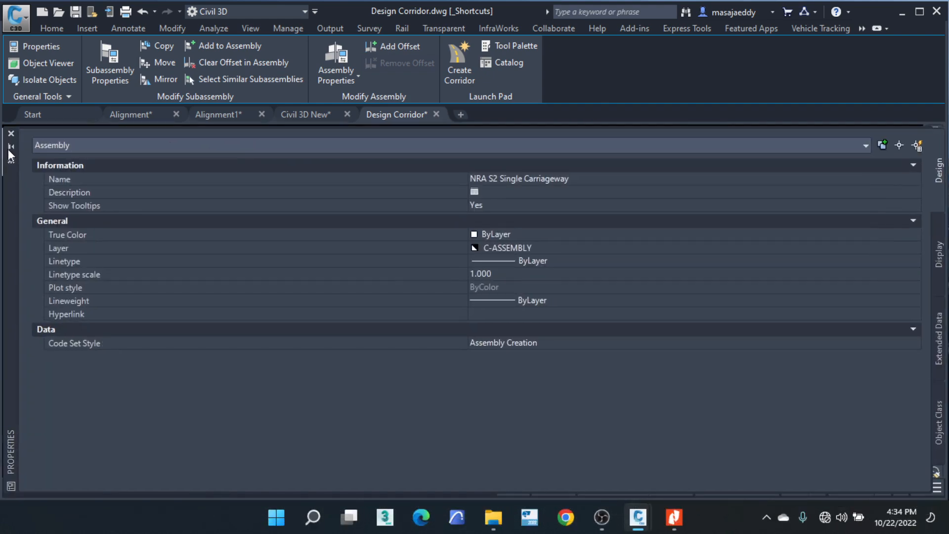
{"action": "left_click", "coordinate": [9, 147]}
{"action": "left_click", "coordinate": [13, 147]}
{"action": "left_click", "coordinate": [10, 147]}
{"action": "left_click_drag", "start_coordinate": [2, 138], "coordinate": [24, 139]}
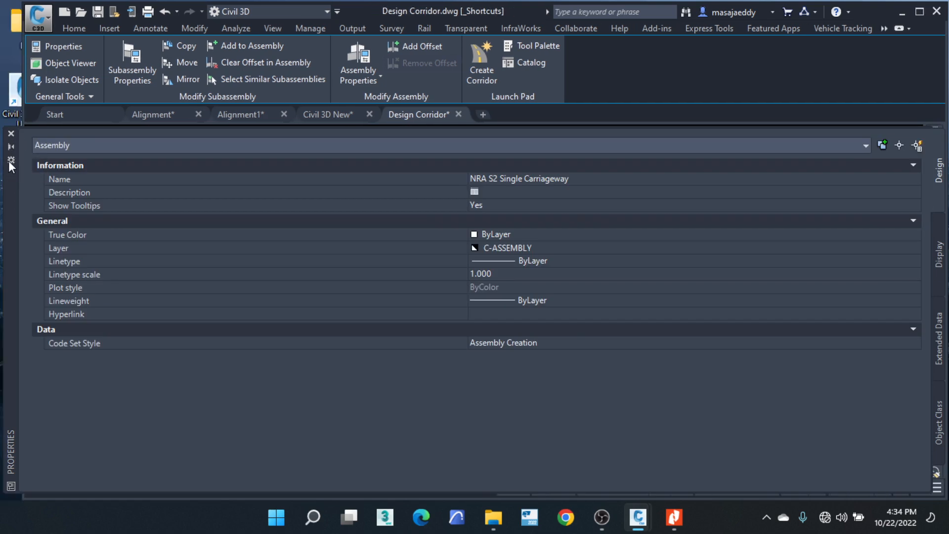
{"action": "left_click_drag", "start_coordinate": [10, 171], "coordinate": [15, 173]}
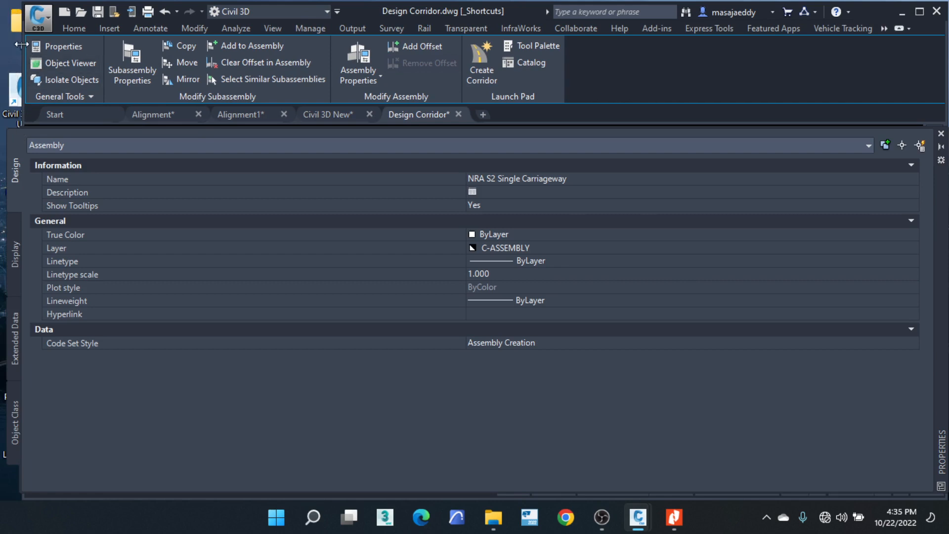
{"action": "left_click_drag", "start_coordinate": [21, 45], "coordinate": [0, 46]}
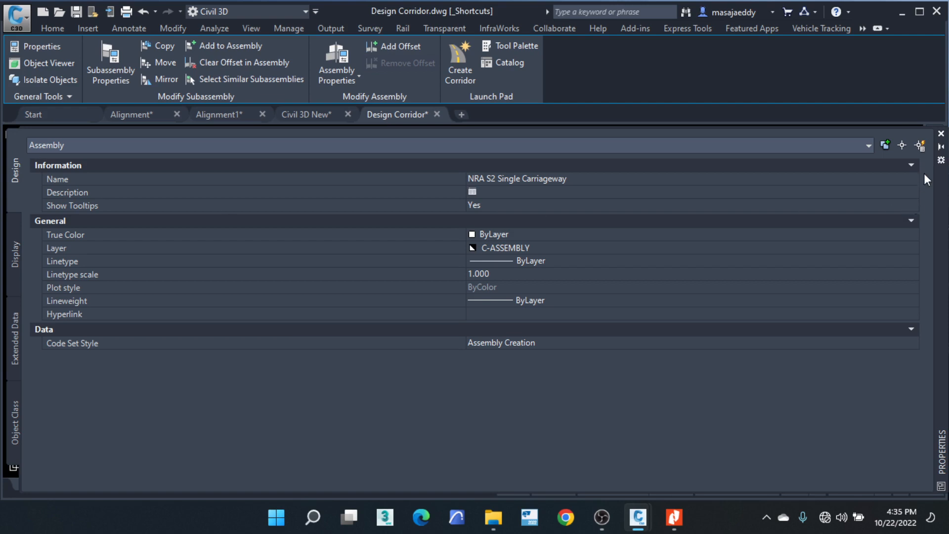
Step: Dock the Properties palette beside the drawing so the section stays visible, and clear the assembly selection
{"action": "left_click", "coordinate": [941, 146]}
{"action": "left_click", "coordinate": [942, 136]}
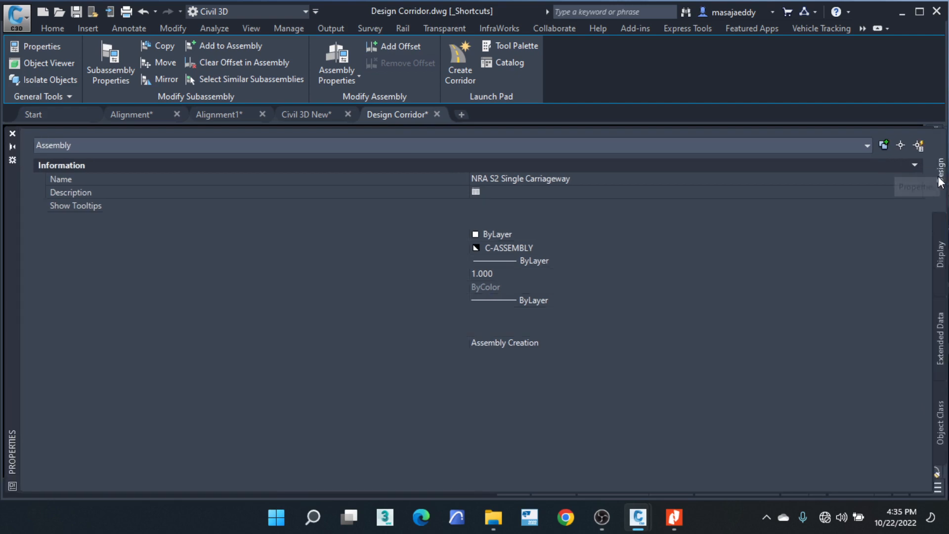
{"action": "key", "text": "ctrl+1"}
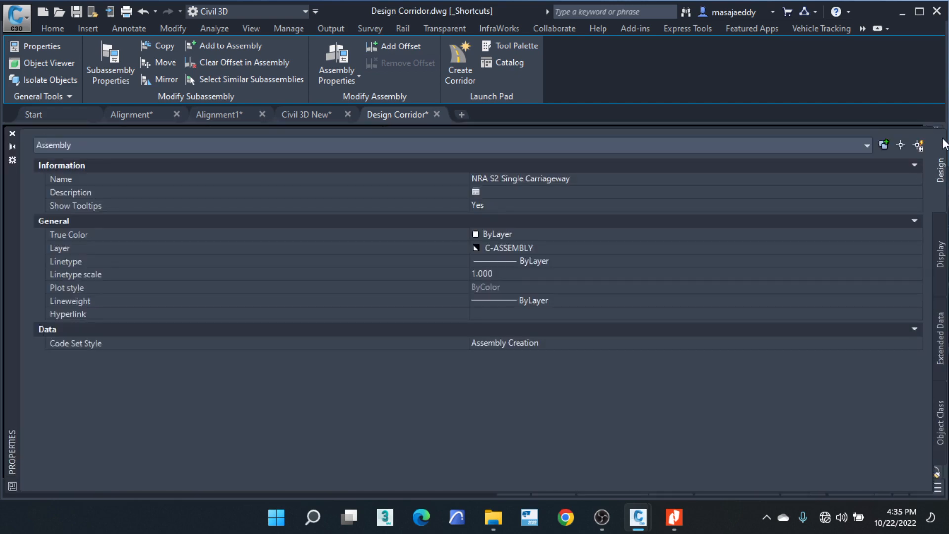
{"action": "double_click", "coordinate": [8, 171]}
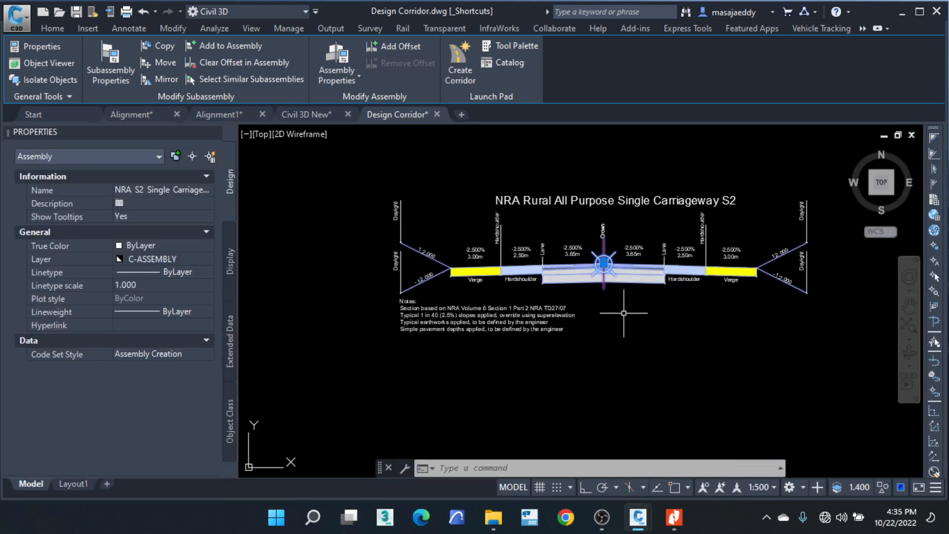
{"action": "key", "text": "Escape"}
{"action": "key", "text": "Escape"}
Step: Examine the lanes and pavement layers around the crown of the rural single carriageway section
{"action": "scroll", "coordinate": [596, 281], "scroll_direction": "up", "scroll_amount": 4}
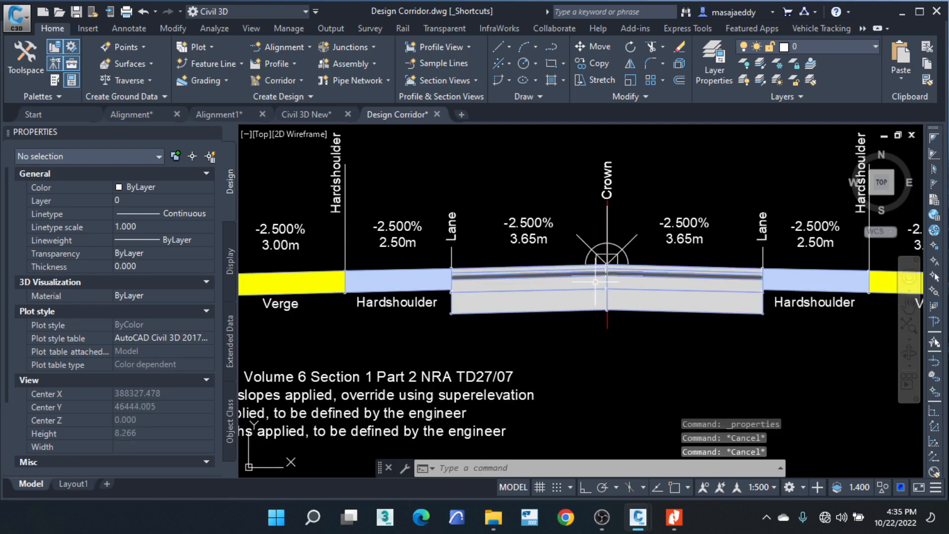
{"action": "left_click", "coordinate": [601, 292]}
{"action": "key", "text": "Escape"}
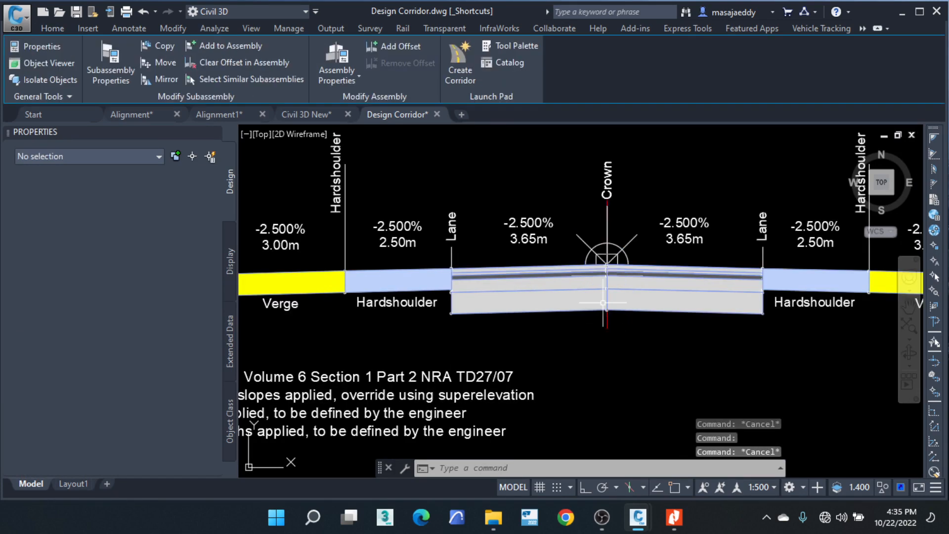
{"action": "scroll", "coordinate": [543, 275], "scroll_direction": "down", "scroll_amount": 5}
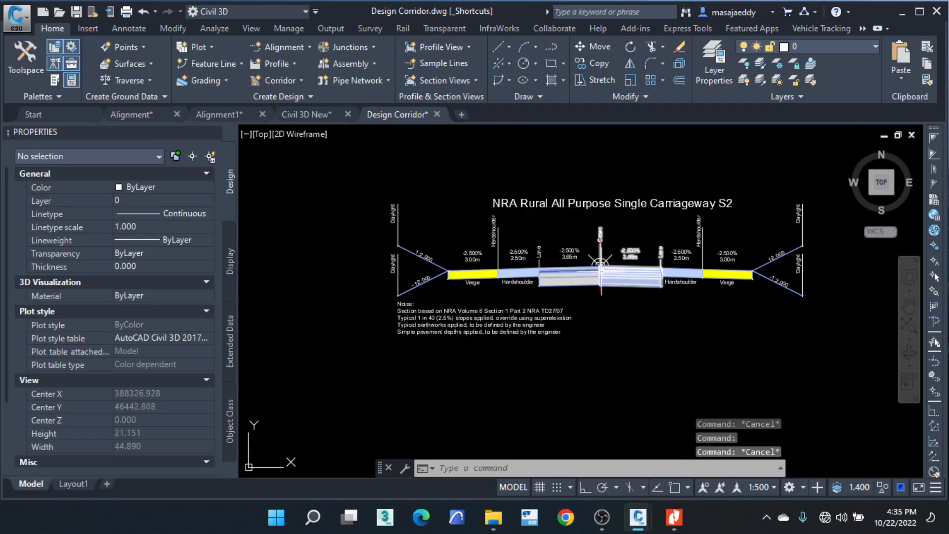
{"action": "scroll", "coordinate": [553, 271], "scroll_direction": "up", "scroll_amount": 5}
{"action": "scroll", "coordinate": [657, 257], "scroll_direction": "down", "scroll_amount": 4}
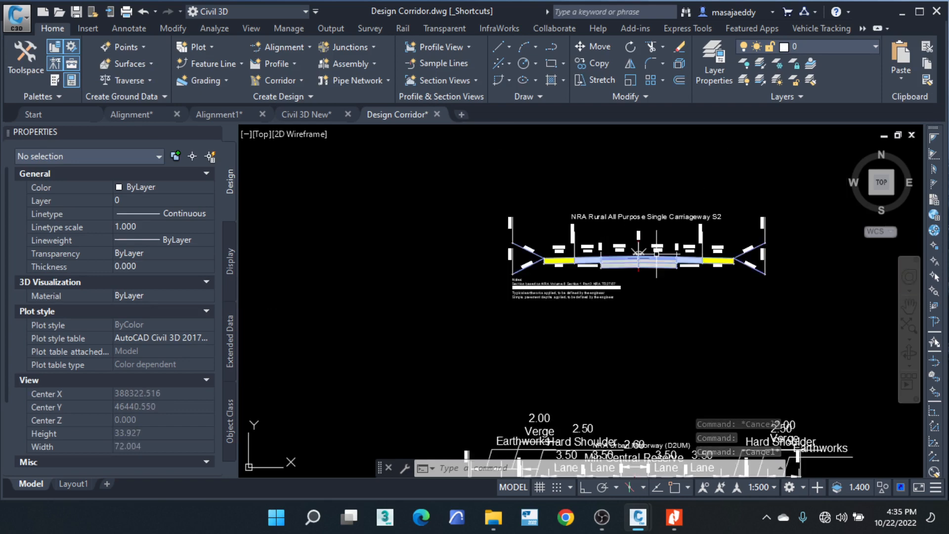
{"action": "scroll", "coordinate": [667, 267], "scroll_direction": "up", "scroll_amount": 2}
{"action": "scroll", "coordinate": [667, 267], "scroll_direction": "up", "scroll_amount": 4}
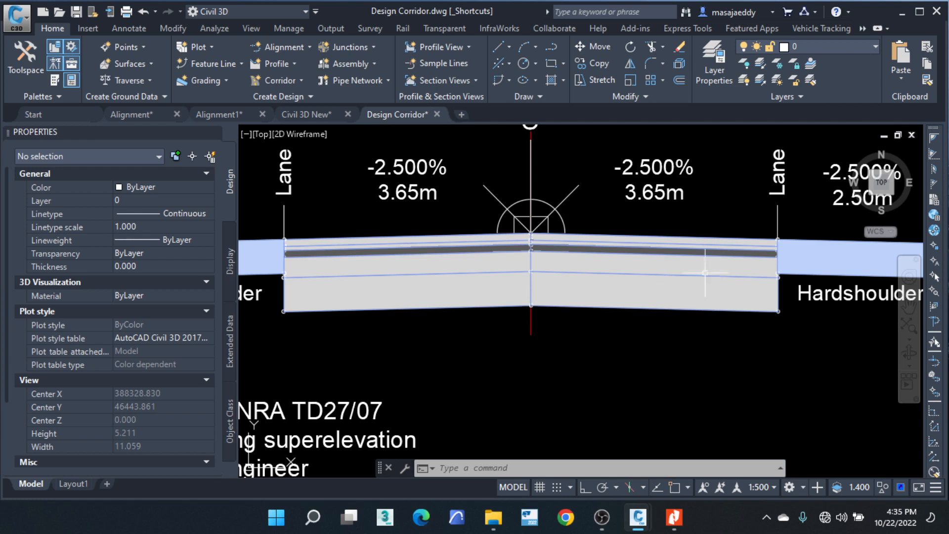
{"action": "scroll", "coordinate": [671, 248], "scroll_direction": "up", "scroll_amount": 2}
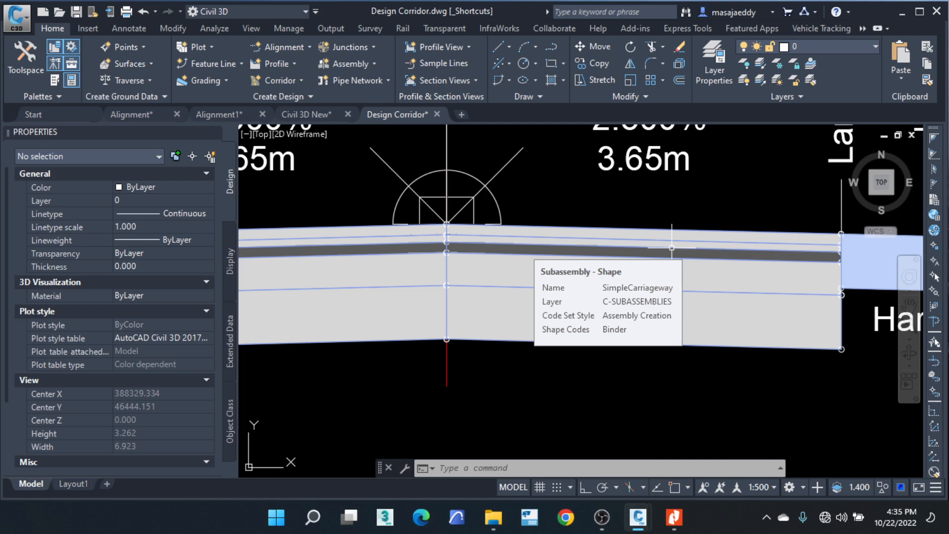
Step: Consult the Geometric Design Manual in Nitro Pro and set the width of both SimpleCarriageway lanes in Civil 3D to 3.5 m
{"action": "left_click", "coordinate": [671, 248]}
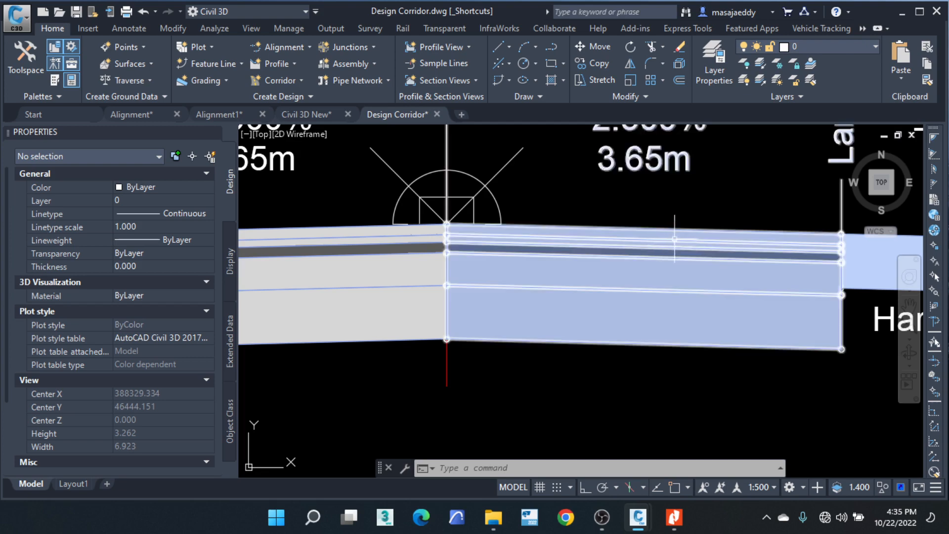
{"action": "scroll", "coordinate": [670, 245], "scroll_direction": "down", "scroll_amount": 2}
{"action": "left_click", "coordinate": [516, 238]}
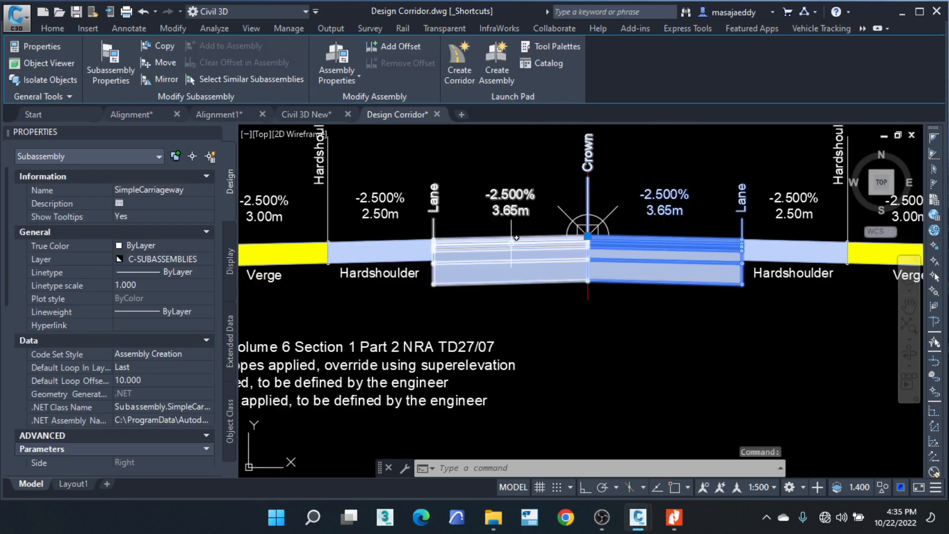
{"action": "left_click", "coordinate": [499, 242]}
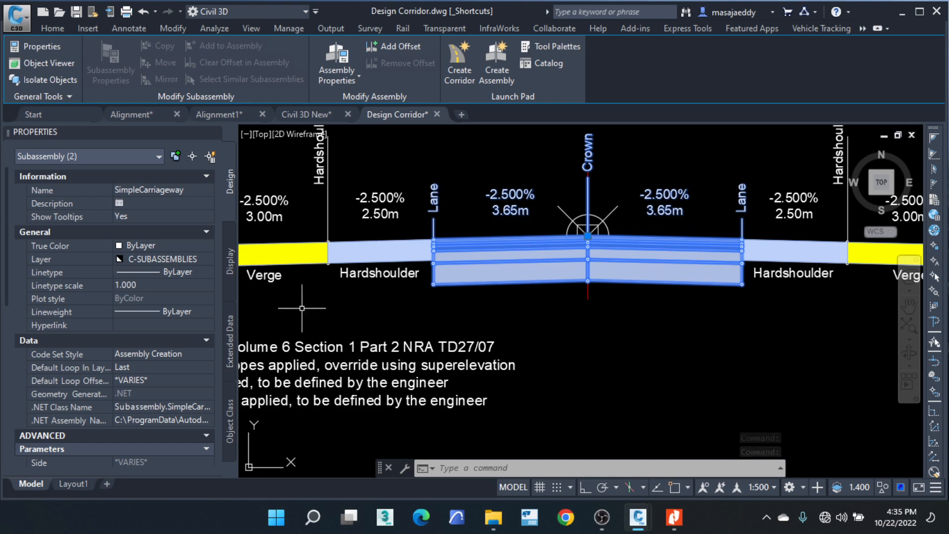
{"action": "scroll", "coordinate": [158, 298], "scroll_direction": "down", "scroll_amount": 1}
{"action": "scroll", "coordinate": [158, 295], "scroll_direction": "down", "scroll_amount": 4}
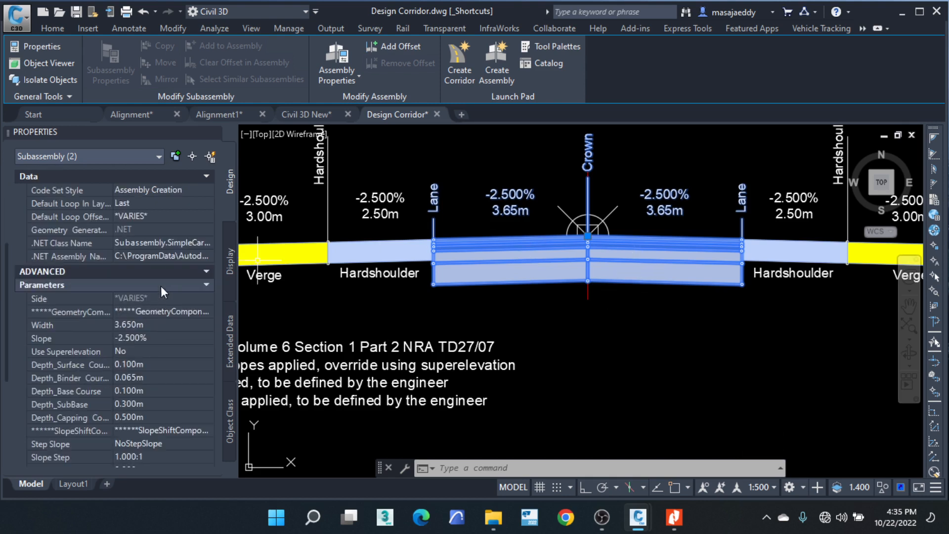
{"action": "left_click", "coordinate": [152, 324]}
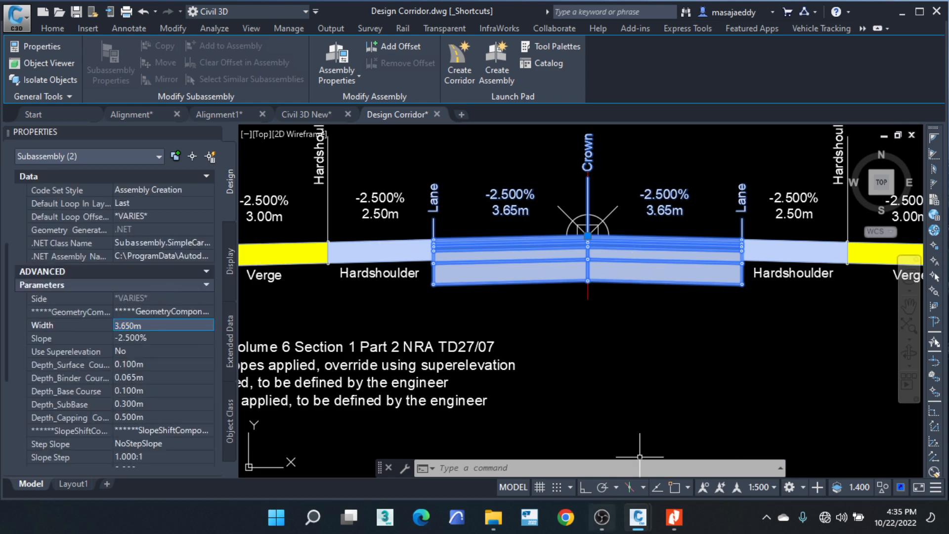
{"action": "left_click", "coordinate": [676, 517]}
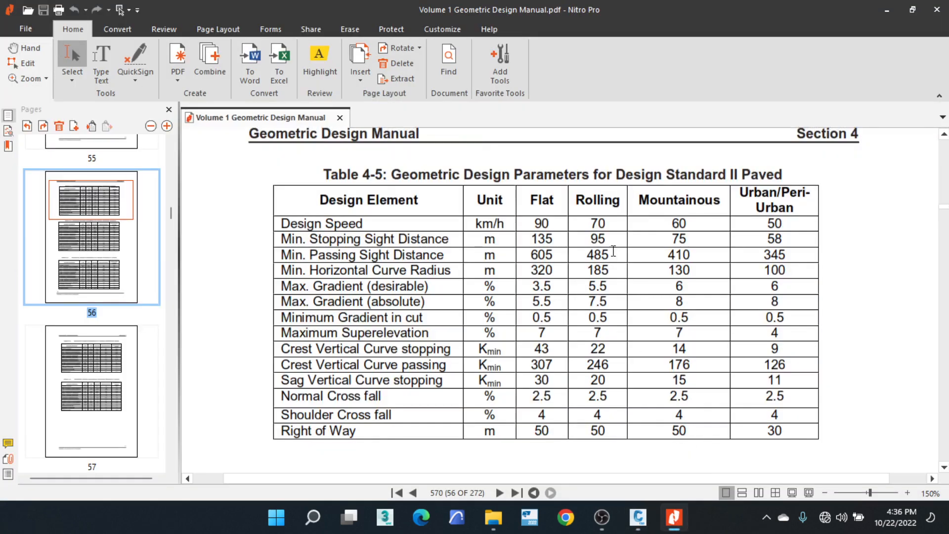
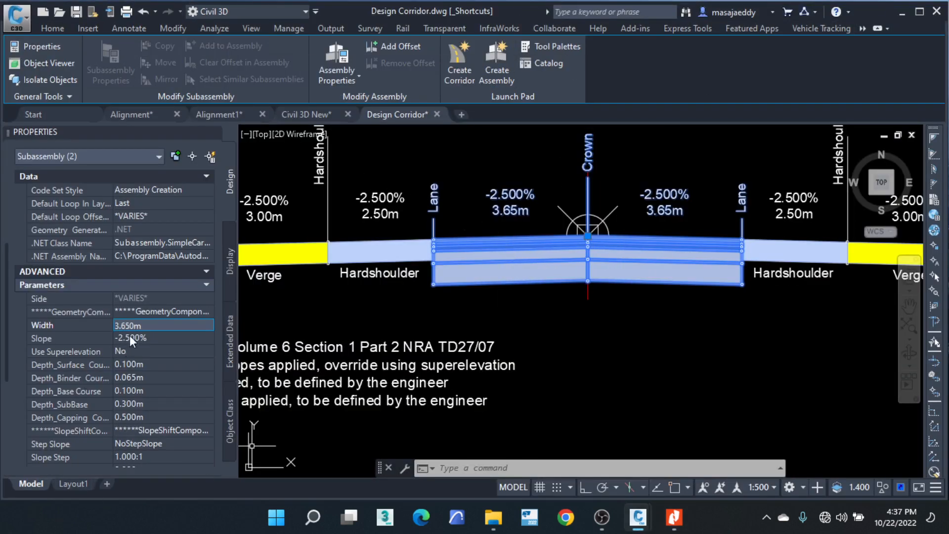
{"action": "left_click", "coordinate": [141, 326]}
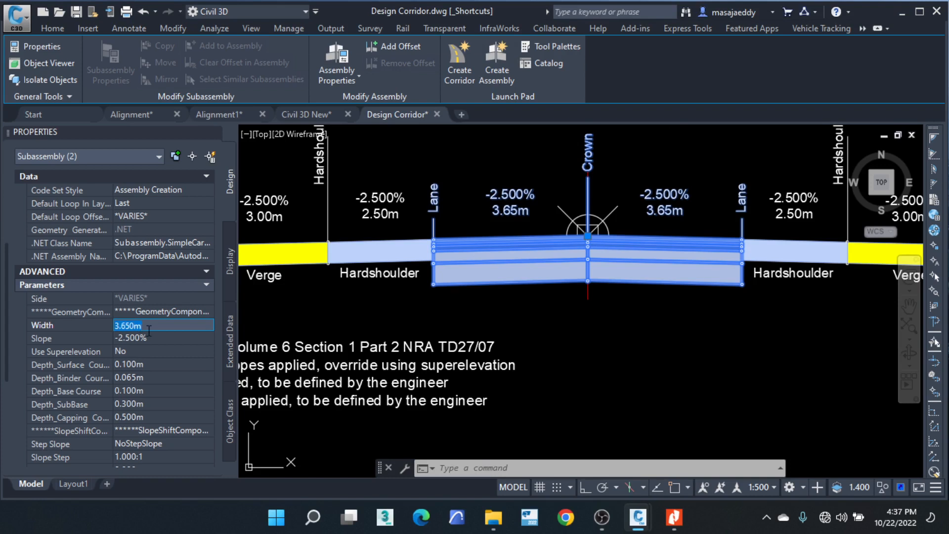
{"action": "type", "text": "3.5"}
{"action": "key", "text": "Tab"}
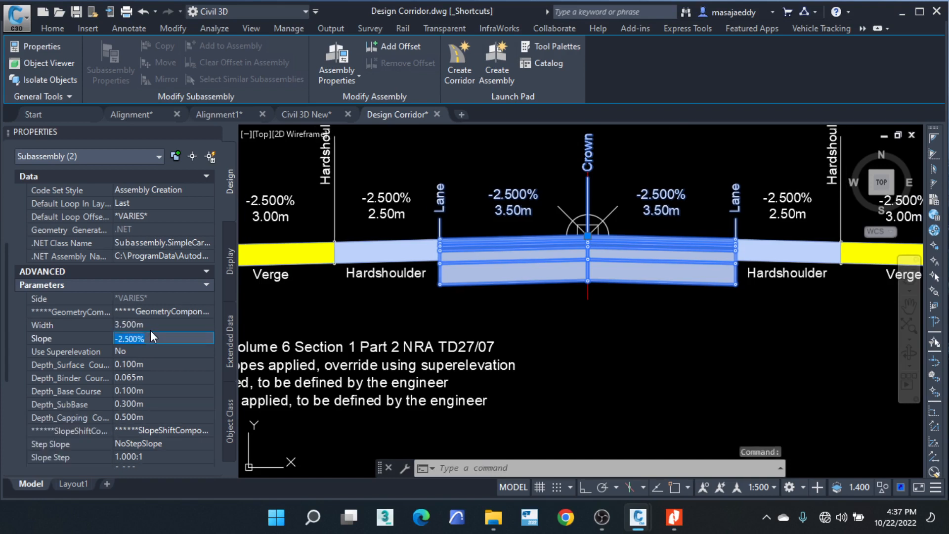
Step: Set the surface course depth of both lanes to 0.05 m and the binder course depth to 0
{"action": "left_click", "coordinate": [144, 365]}
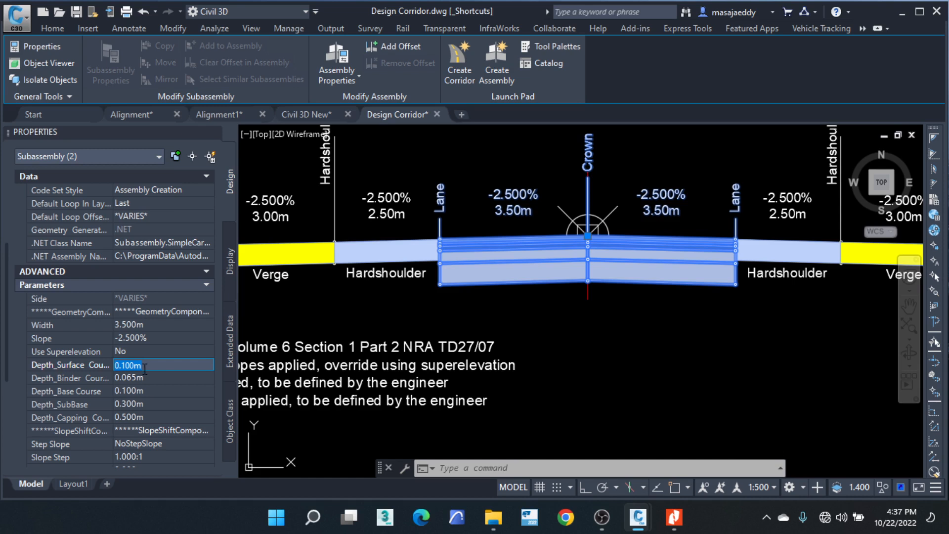
{"action": "type", "text": "0.05"}
{"action": "left_click", "coordinate": [145, 376]}
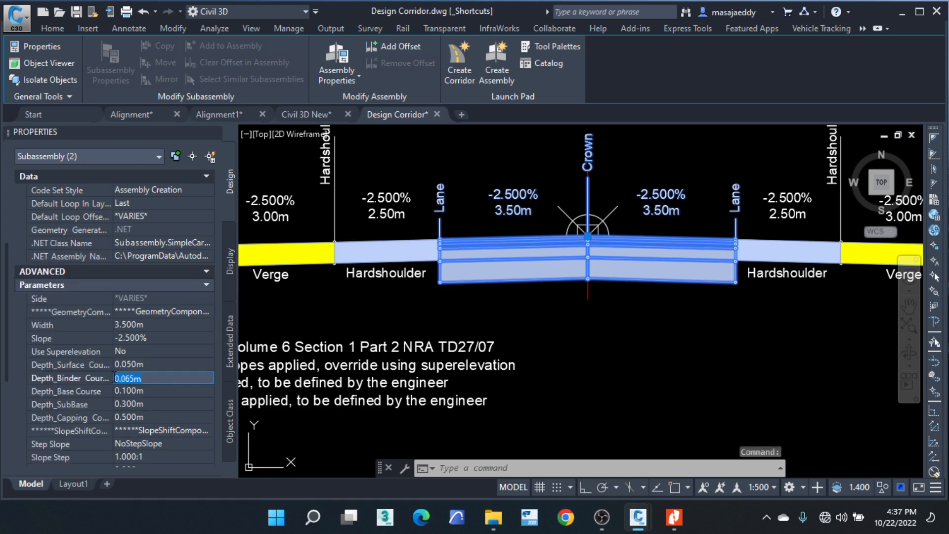
{"action": "type", "text": "00"}
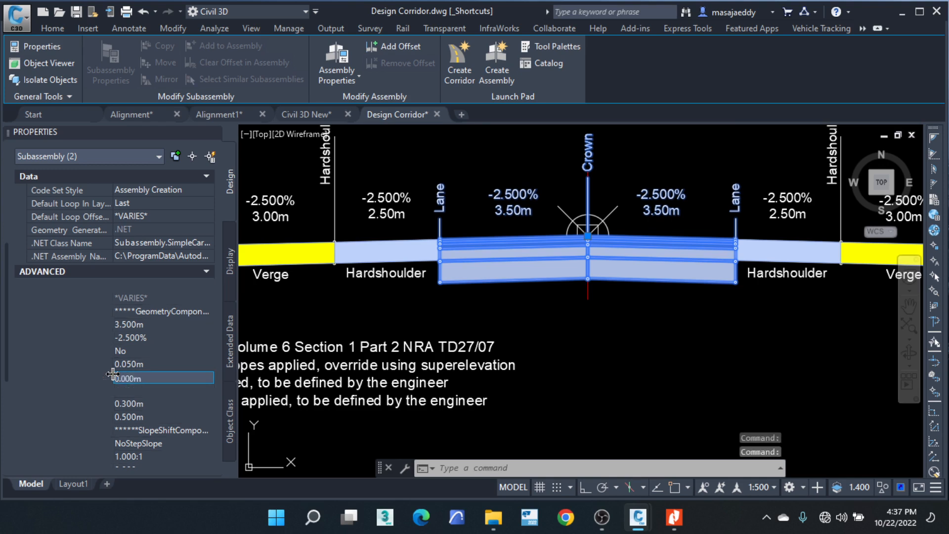
{"action": "key", "text": "Tab"}
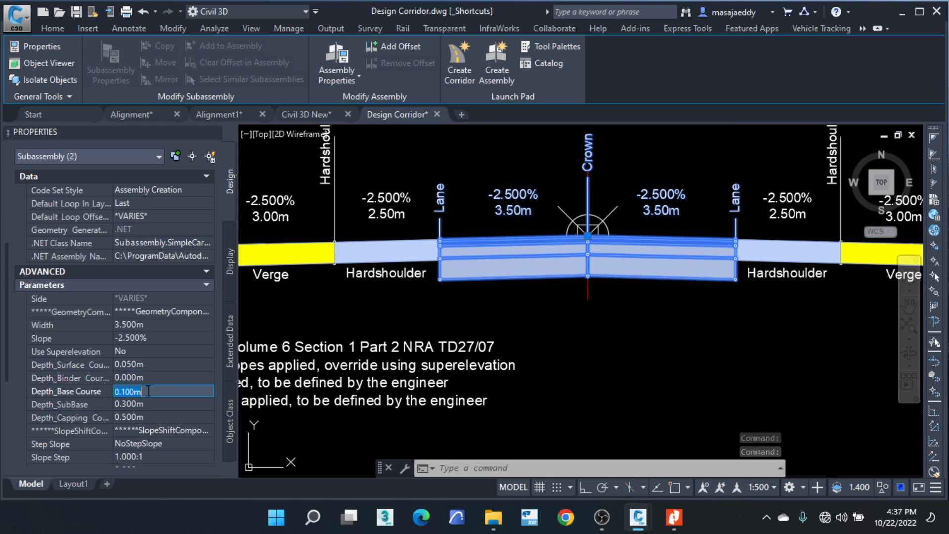
Step: Set the base course and subbase depths of both lanes to 0.2 m and the capping course depth to 0
{"action": "type", "text": "0.2"}
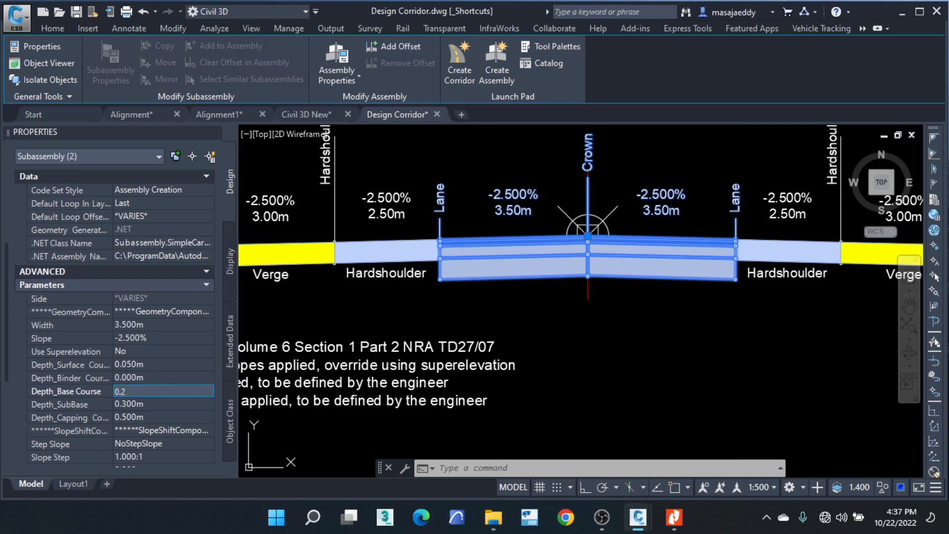
{"action": "key", "text": "Tab"}
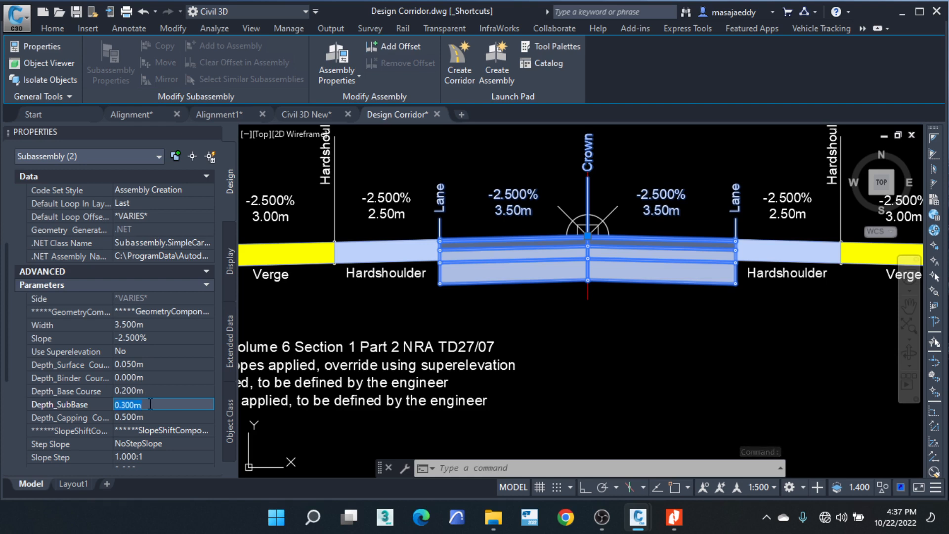
{"action": "type", "text": "0.2"}
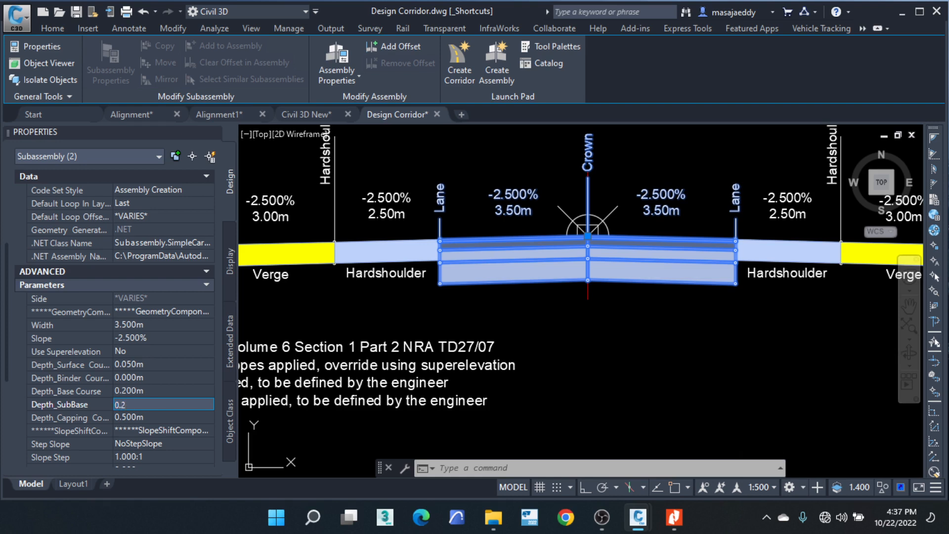
{"action": "key", "text": "Tab"}
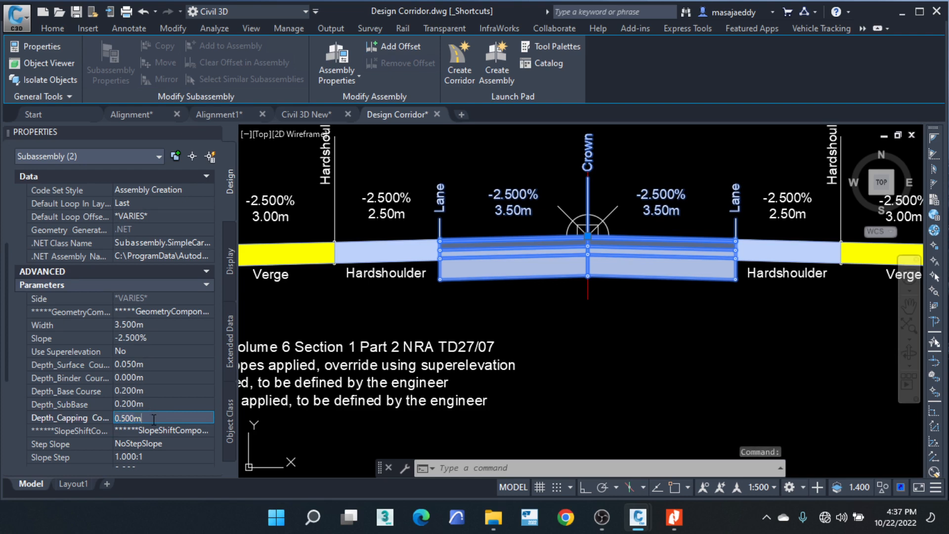
{"action": "type", "text": "0"}
{"action": "key", "text": "Tab"}
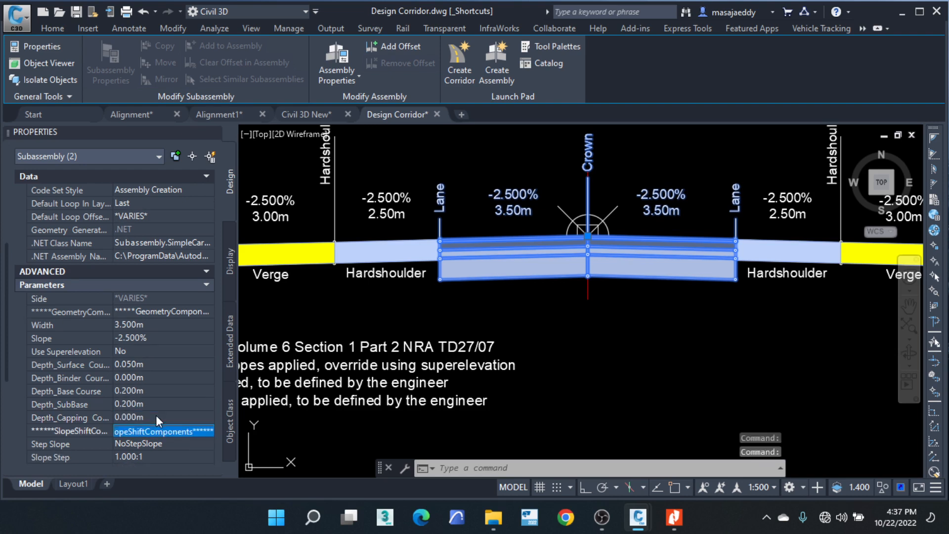
{"action": "scroll", "coordinate": [479, 264], "scroll_direction": "up", "scroll_amount": 4}
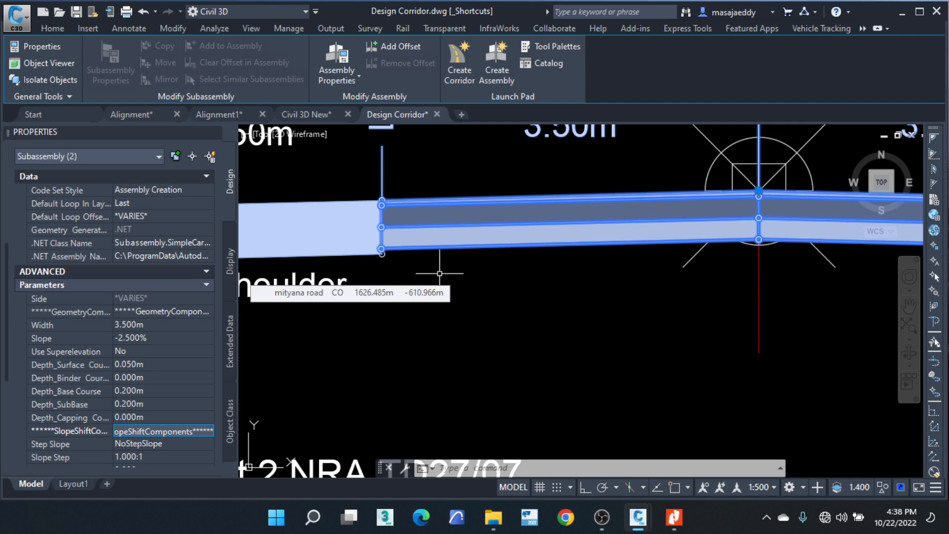
{"action": "key", "text": "Escape"}
{"action": "scroll", "coordinate": [467, 282], "scroll_direction": "down", "scroll_amount": 4}
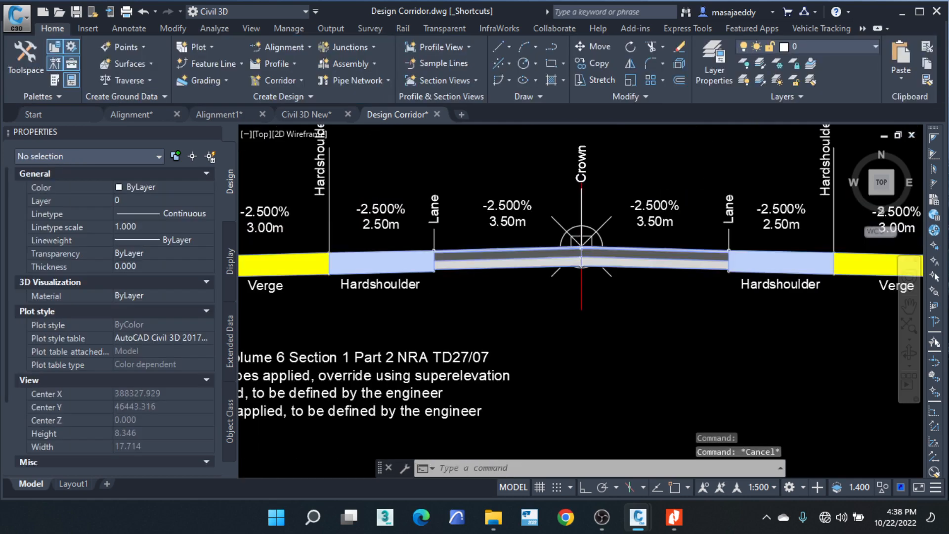
Step: Review the width and pavement depth parameters of both SimpleCarriageway lanes, then clear the selection
{"action": "left_click", "coordinate": [508, 262]}
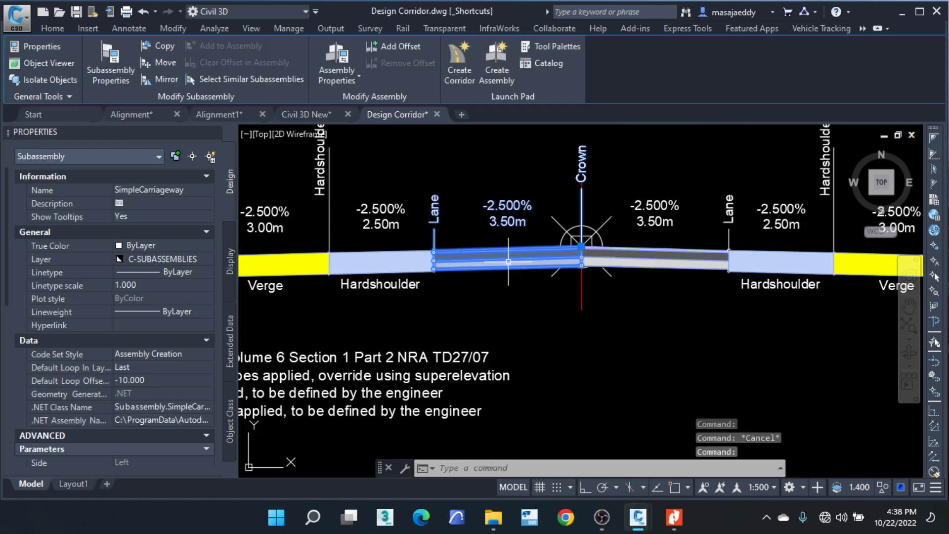
{"action": "mouse_move", "coordinate": [529, 267]}
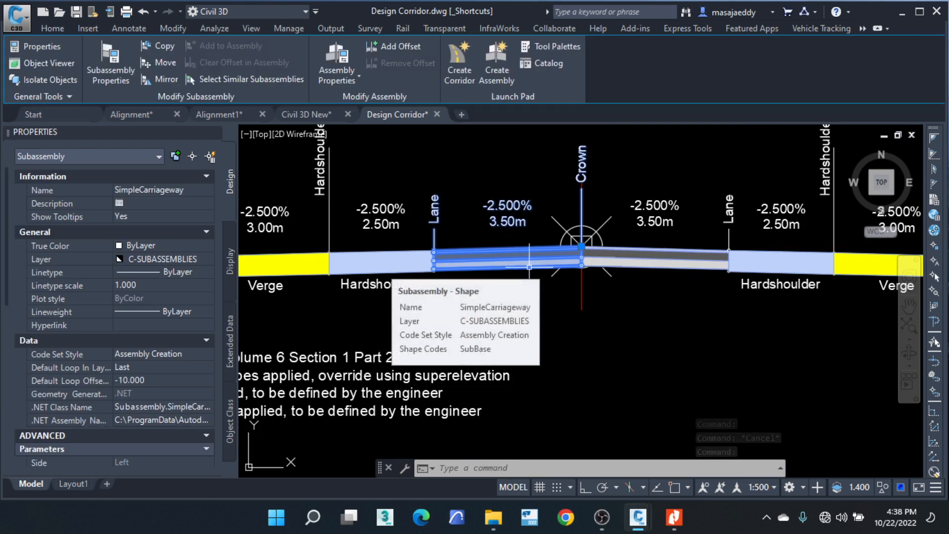
{"action": "left_click", "coordinate": [653, 258]}
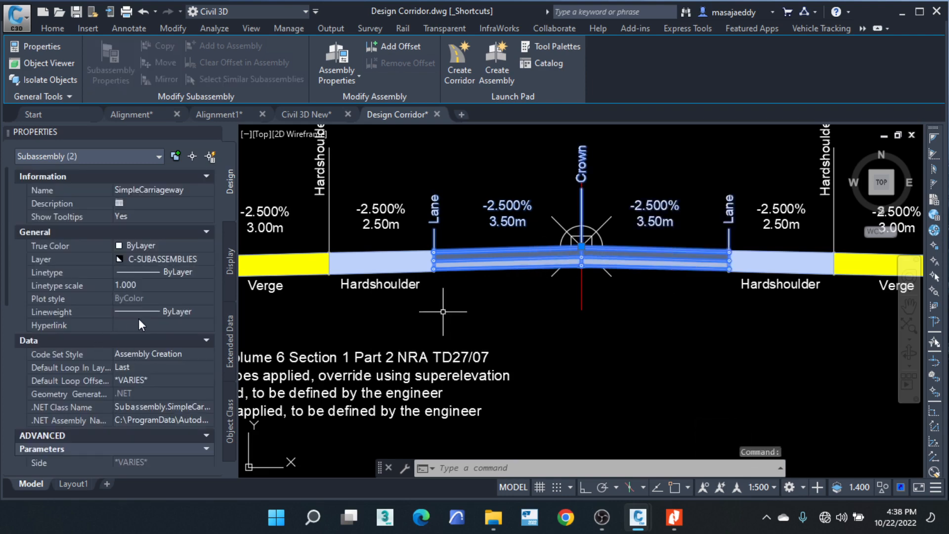
{"action": "scroll", "coordinate": [139, 320], "scroll_direction": "down", "scroll_amount": 5}
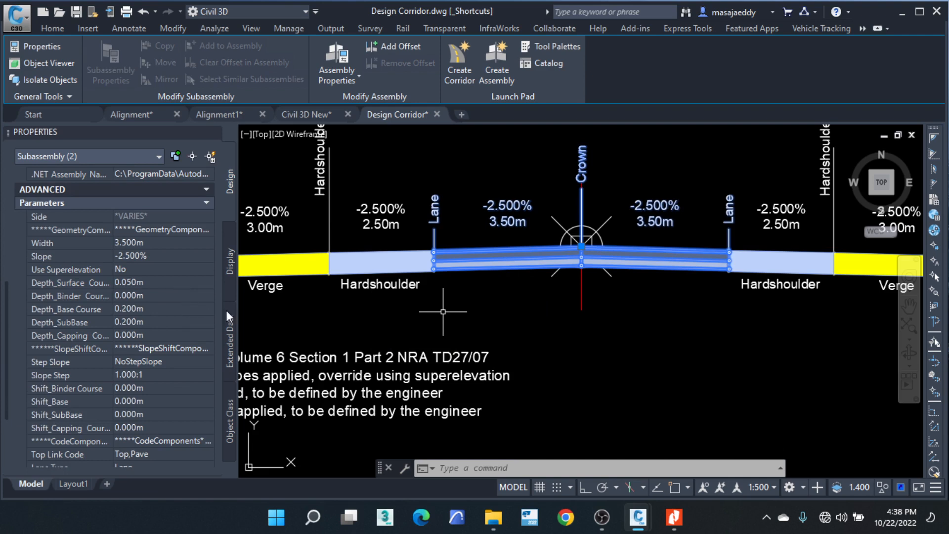
{"action": "mouse_move", "coordinate": [453, 271]}
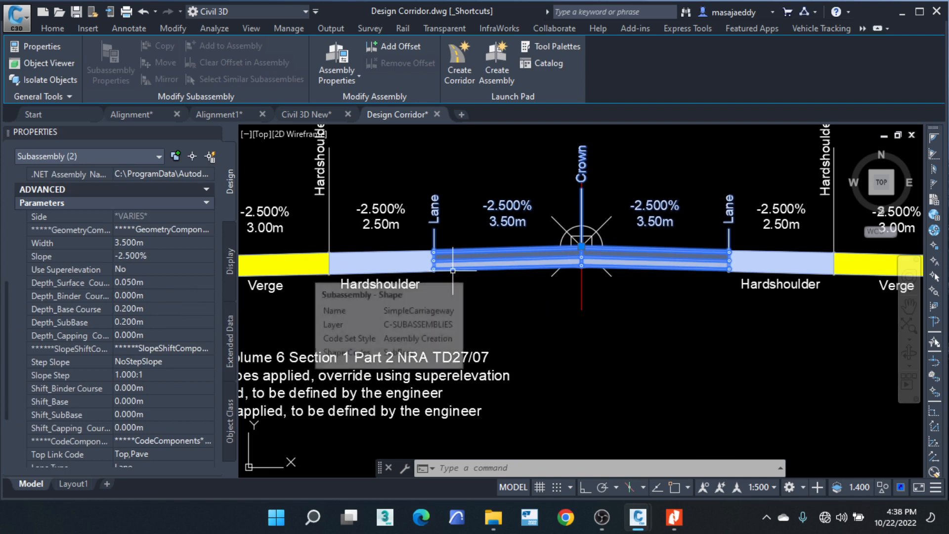
{"action": "key", "text": "Escape"}
Step: Delete the left-side hardshoulder, verge and daylight slopes of the section together with the notes text below it
{"action": "scroll", "coordinate": [585, 254], "scroll_direction": "down", "scroll_amount": 3}
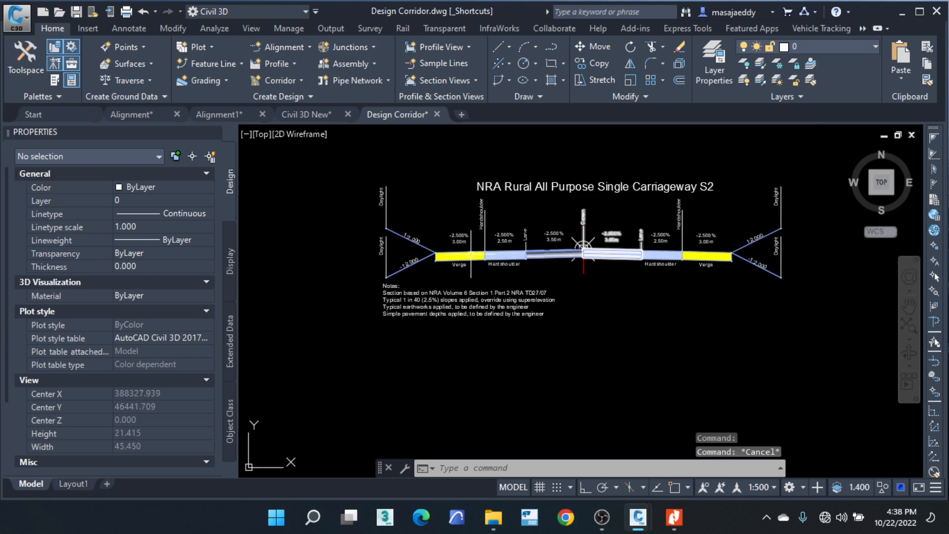
{"action": "scroll", "coordinate": [469, 251], "scroll_direction": "up", "scroll_amount": 3}
{"action": "scroll", "coordinate": [551, 297], "scroll_direction": "down", "scroll_amount": 3}
{"action": "left_click", "coordinate": [550, 296]}
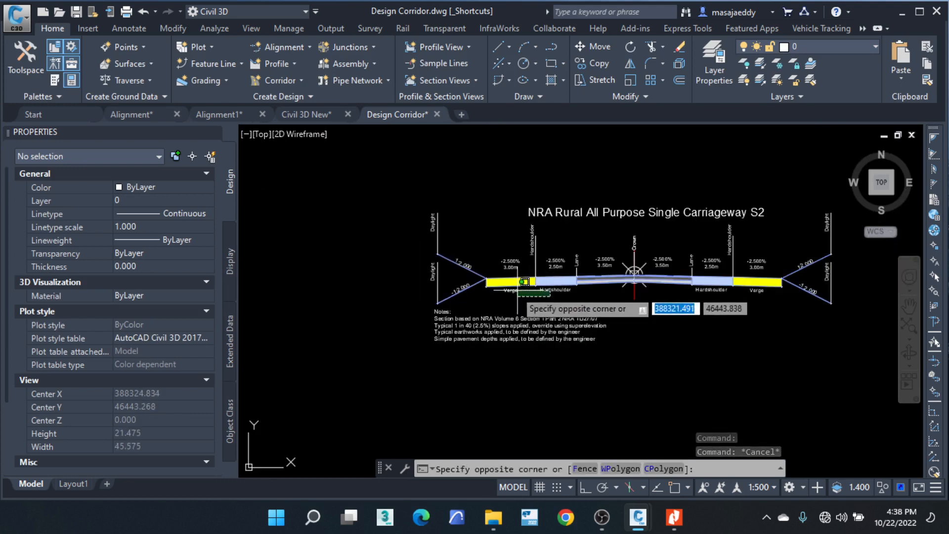
{"action": "scroll", "coordinate": [482, 274], "scroll_direction": "up", "scroll_amount": 4}
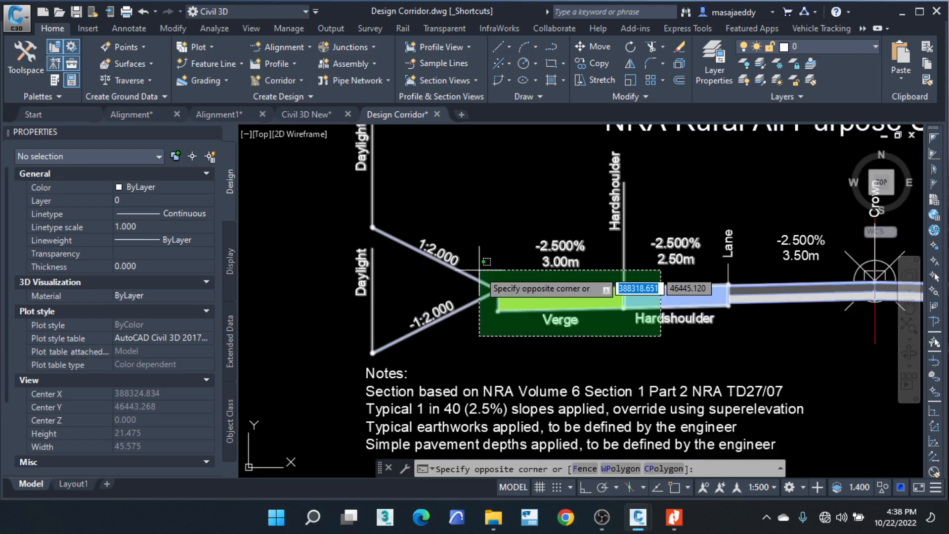
{"action": "left_click", "coordinate": [487, 261]}
{"action": "scroll", "coordinate": [426, 300], "scroll_direction": "down", "scroll_amount": 4}
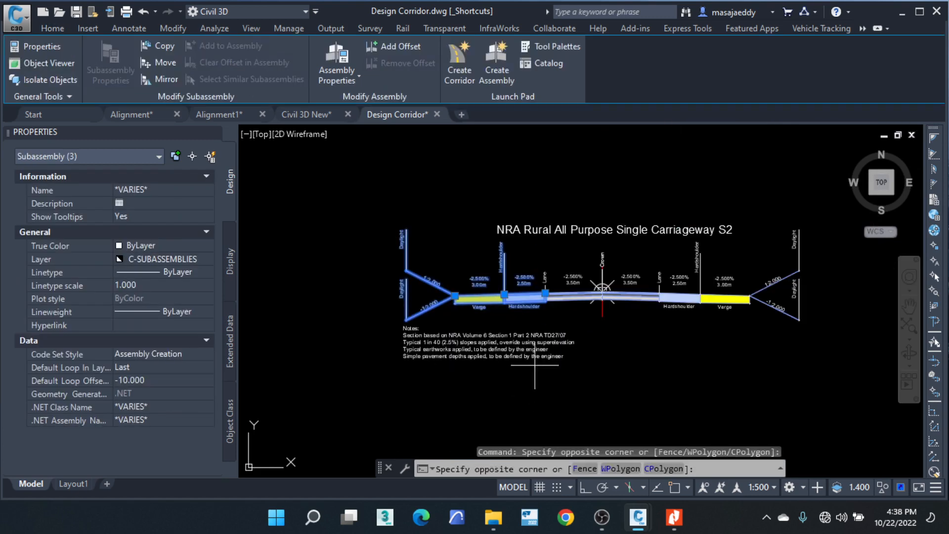
{"action": "left_click", "coordinate": [517, 330]}
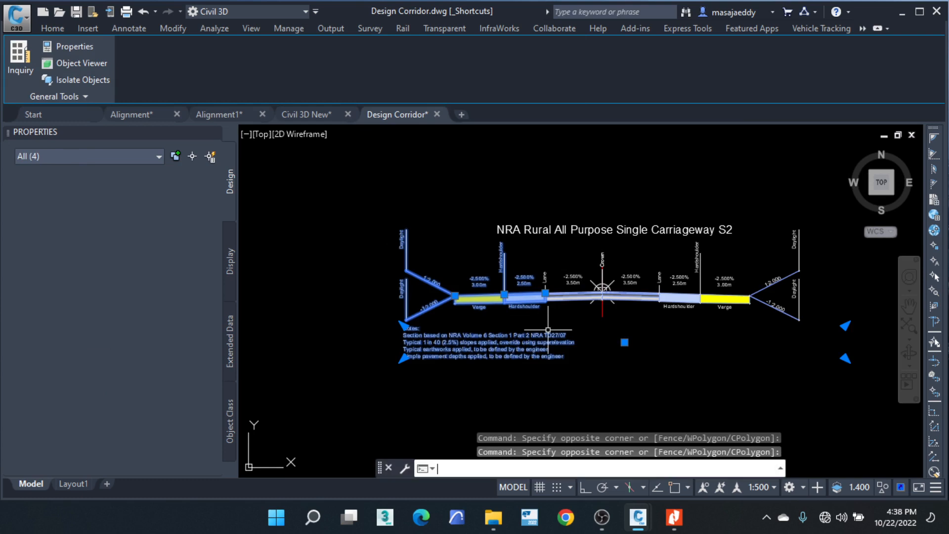
{"action": "key", "text": "Delete"}
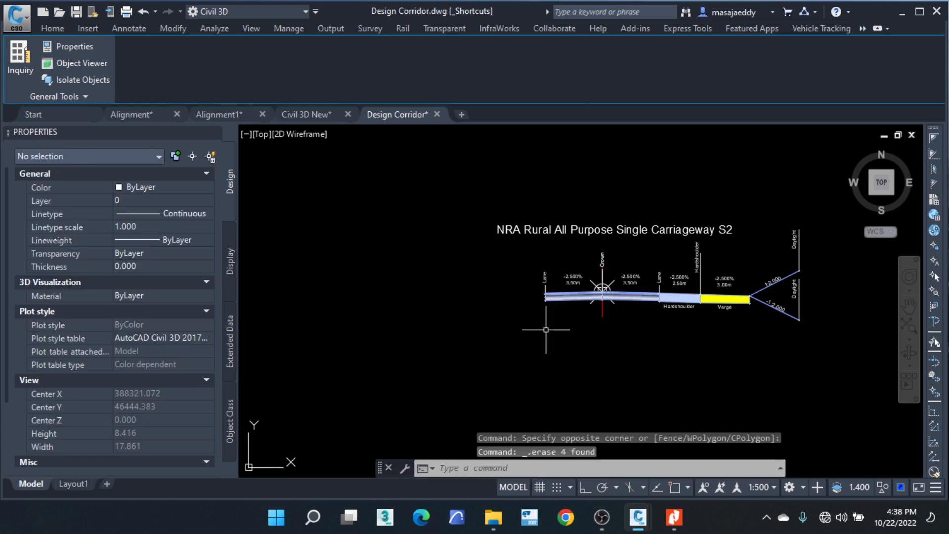
Step: Delete the hardshoulder, verge and daylight slopes on the right side of the assembly
{"action": "scroll", "coordinate": [790, 325], "scroll_direction": "up", "scroll_amount": 4}
{"action": "middle_click_drag", "start_coordinate": [790, 325], "coordinate": [682, 321]}
{"action": "left_click", "coordinate": [680, 321]}
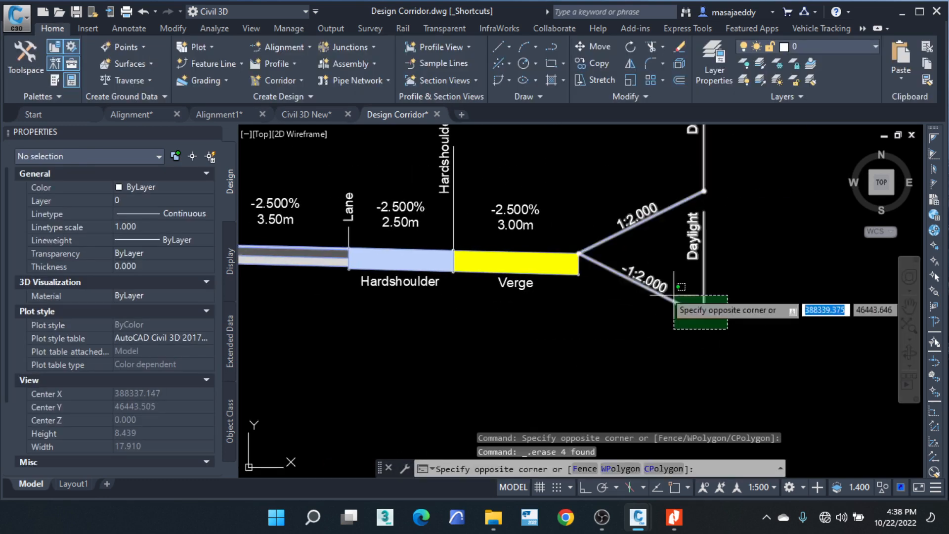
{"action": "left_click", "coordinate": [441, 238]}
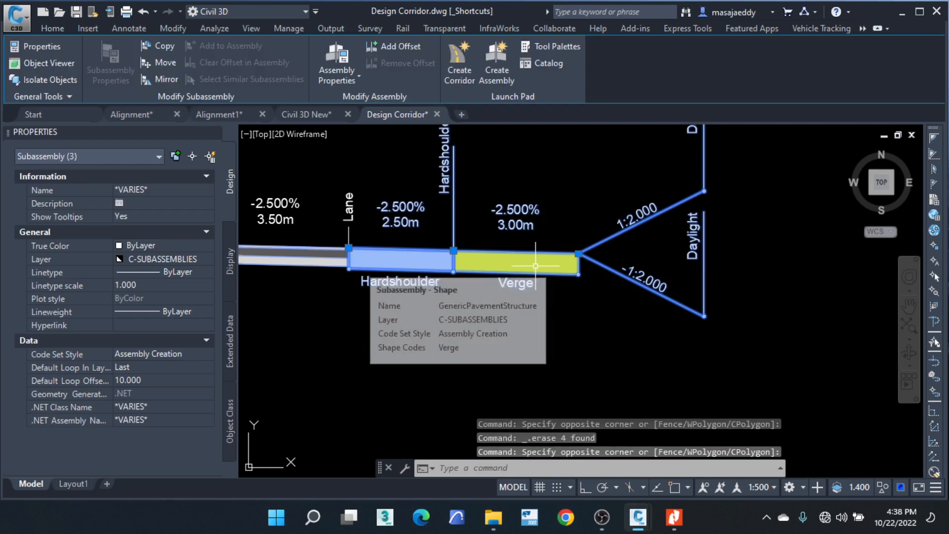
{"action": "key", "text": "Delete"}
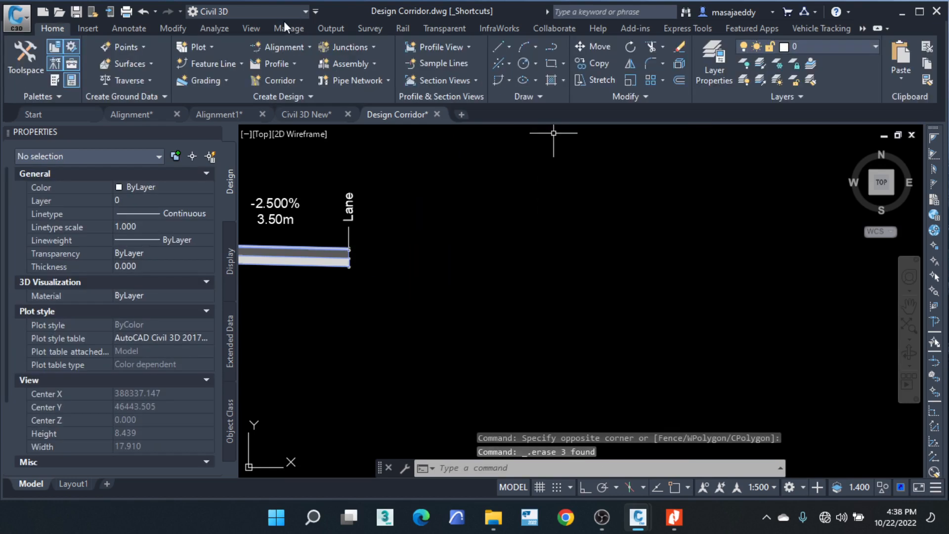
Step: Attach a ShoulderExtendAll subassembly from the metric shoulders collection to the top outer marker of the right lane
{"action": "left_click", "coordinate": [59, 80]}
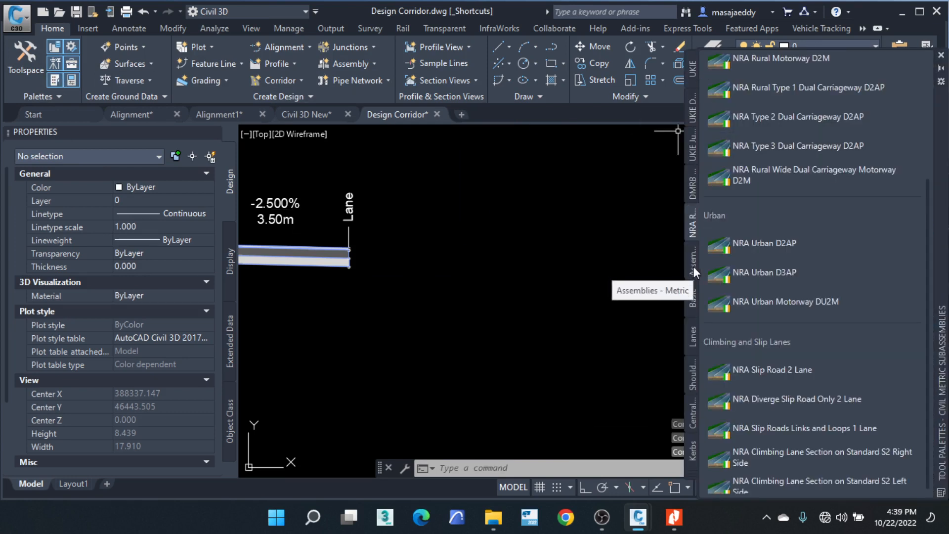
{"action": "left_click", "coordinate": [695, 376]}
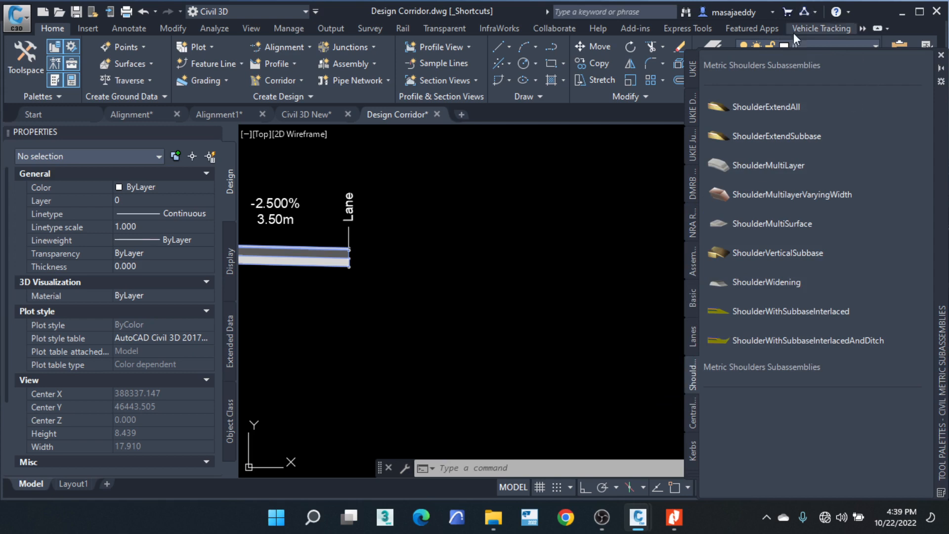
{"action": "left_click", "coordinate": [805, 105]}
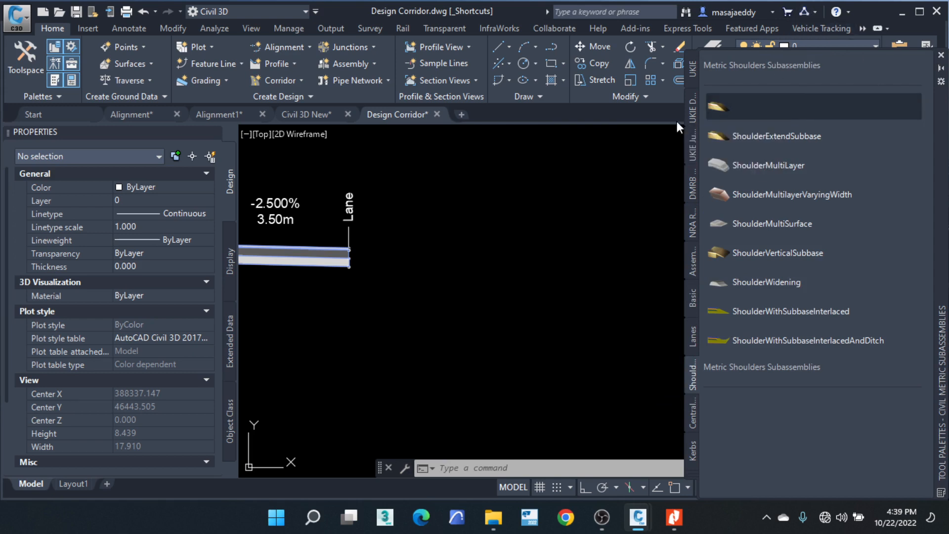
{"action": "scroll", "coordinate": [341, 255], "scroll_direction": "up", "scroll_amount": 5}
{"action": "scroll", "coordinate": [397, 232], "scroll_direction": "up", "scroll_amount": 3}
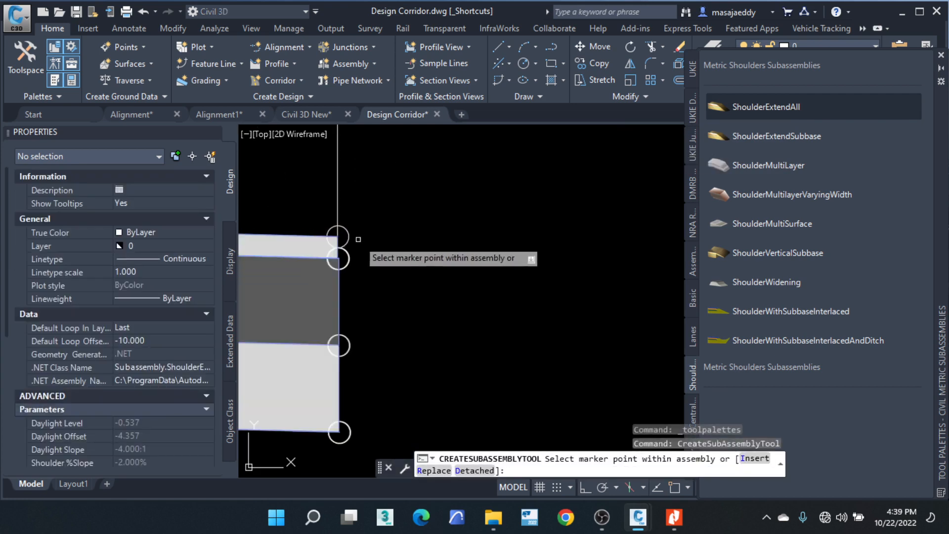
{"action": "scroll", "coordinate": [358, 239], "scroll_direction": "up", "scroll_amount": 2}
{"action": "left_click", "coordinate": [342, 235]}
{"action": "scroll", "coordinate": [358, 195], "scroll_direction": "down", "scroll_amount": 5}
{"action": "right_click", "coordinate": [417, 190]}
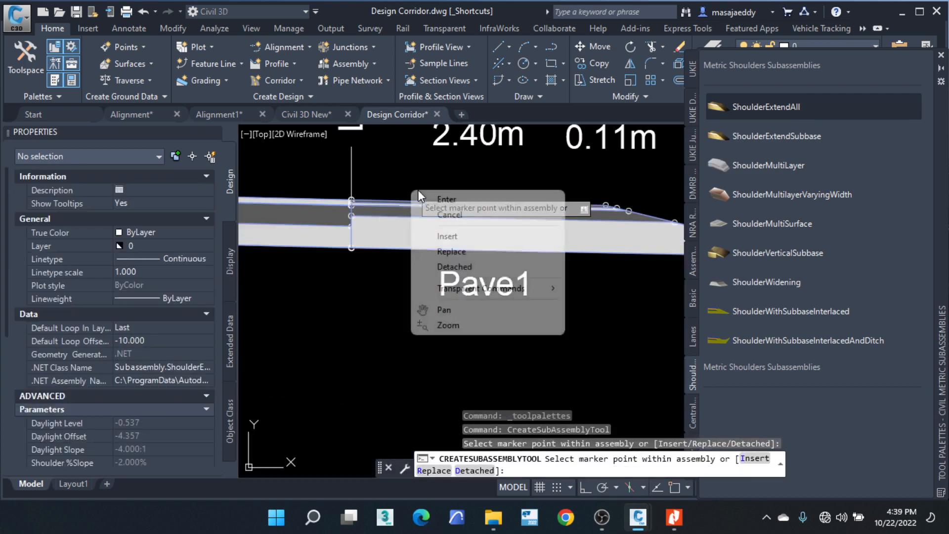
{"action": "left_click", "coordinate": [431, 198]}
{"action": "scroll", "coordinate": [522, 245], "scroll_direction": "down", "scroll_amount": 2}
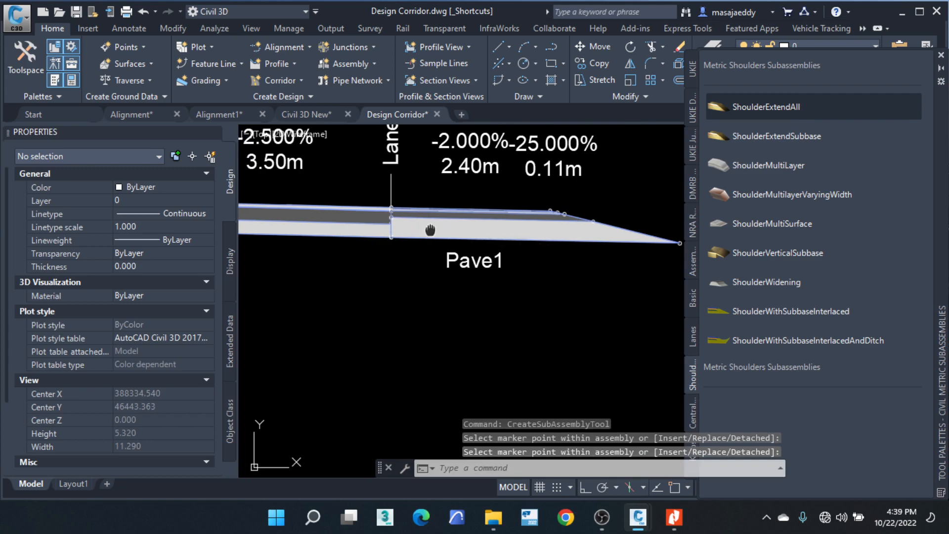
{"action": "scroll", "coordinate": [534, 250], "scroll_direction": "down", "scroll_amount": 3}
{"action": "scroll", "coordinate": [546, 253], "scroll_direction": "up", "scroll_amount": 3}
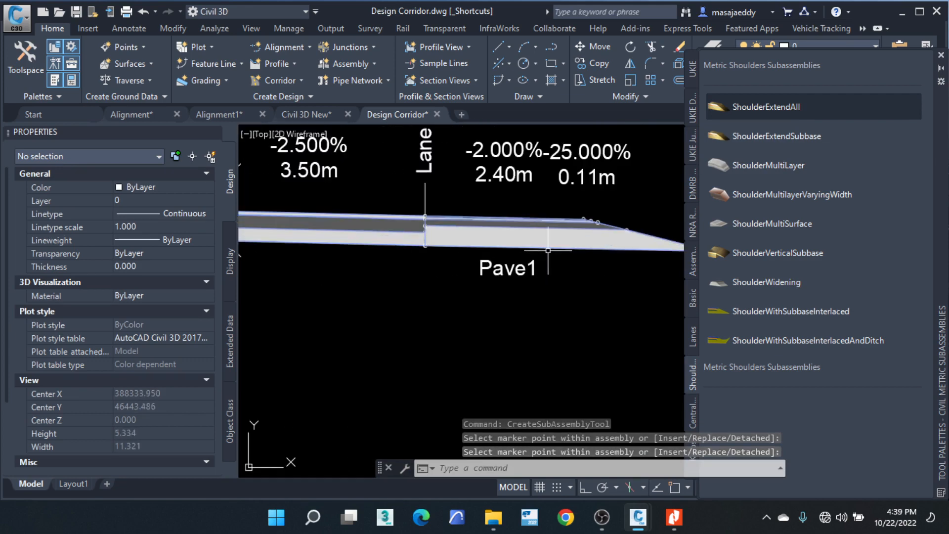
Step: Set the shoulder width of the right ShoulderExtendAll subassembly to 2 m
{"action": "left_click", "coordinate": [546, 253]}
{"action": "left_click", "coordinate": [546, 239]}
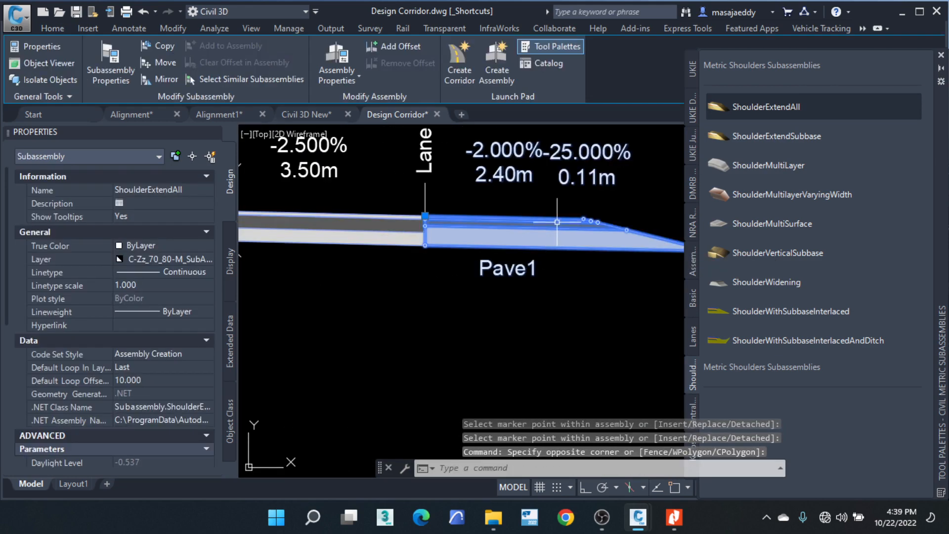
{"action": "left_click", "coordinate": [246, 220]}
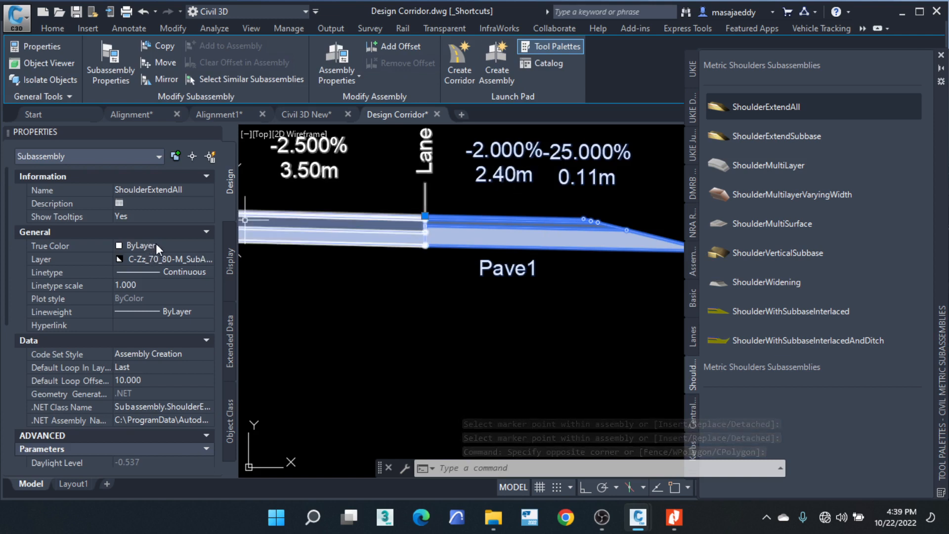
{"action": "middle_click_drag", "start_coordinate": [604, 224], "coordinate": [534, 236]}
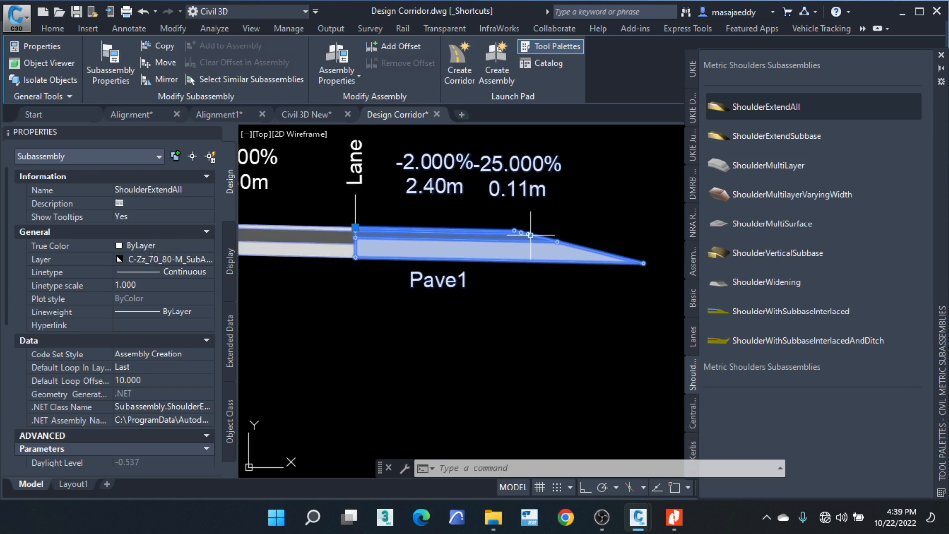
{"action": "scroll", "coordinate": [528, 232], "scroll_direction": "down", "scroll_amount": 5}
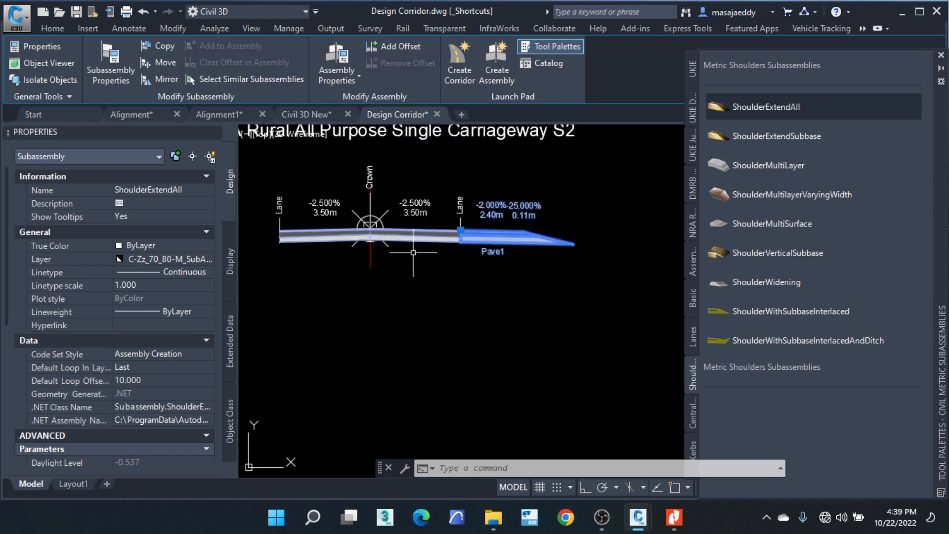
{"action": "scroll", "coordinate": [148, 332], "scroll_direction": "down", "scroll_amount": 5}
{"action": "left_click", "coordinate": [155, 404]}
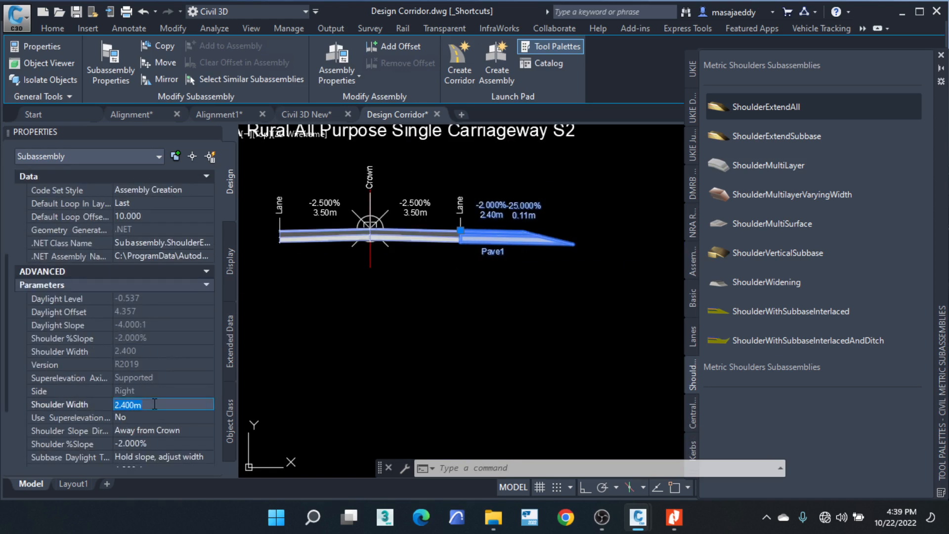
{"action": "type", "text": "2"}
{"action": "key", "text": "Return"}
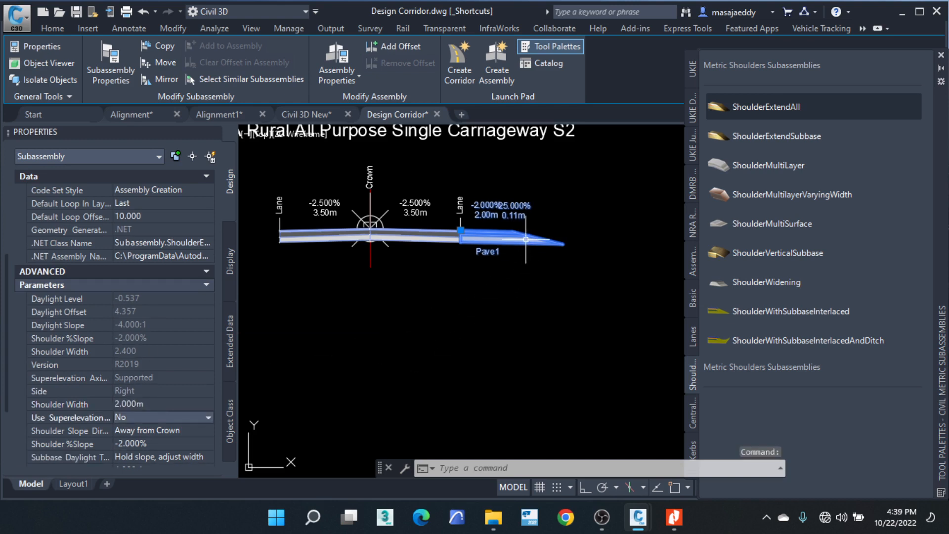
{"action": "scroll", "coordinate": [131, 367], "scroll_direction": "down", "scroll_amount": 2}
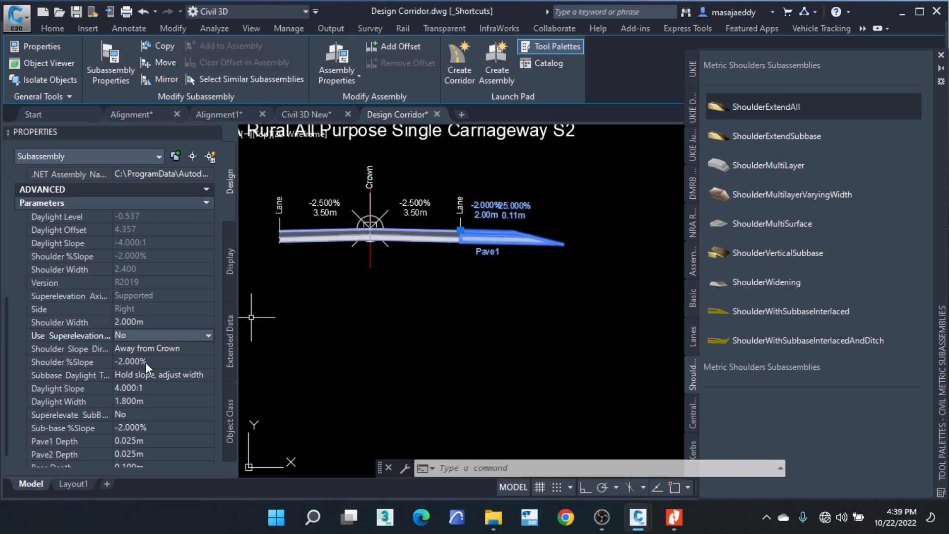
Step: Set the right ShoulderExtendAll's shoulder slope to -2.5% and its daylight slope to 0:1
{"action": "left_click", "coordinate": [126, 363]}
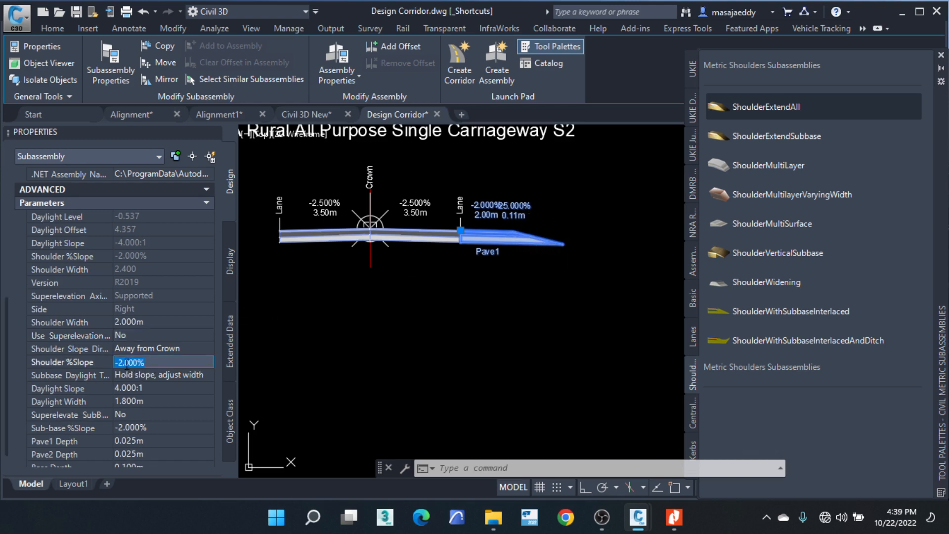
{"action": "left_click", "coordinate": [130, 362]}
{"action": "type", "text": "5"}
{"action": "key", "text": "Tab"}
{"action": "left_click", "coordinate": [161, 389]}
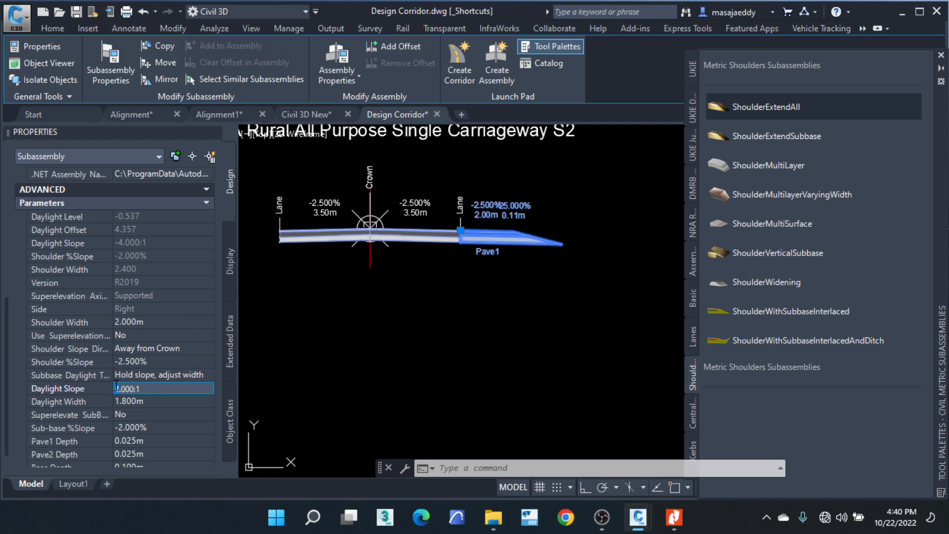
{"action": "key", "text": "Tab"}
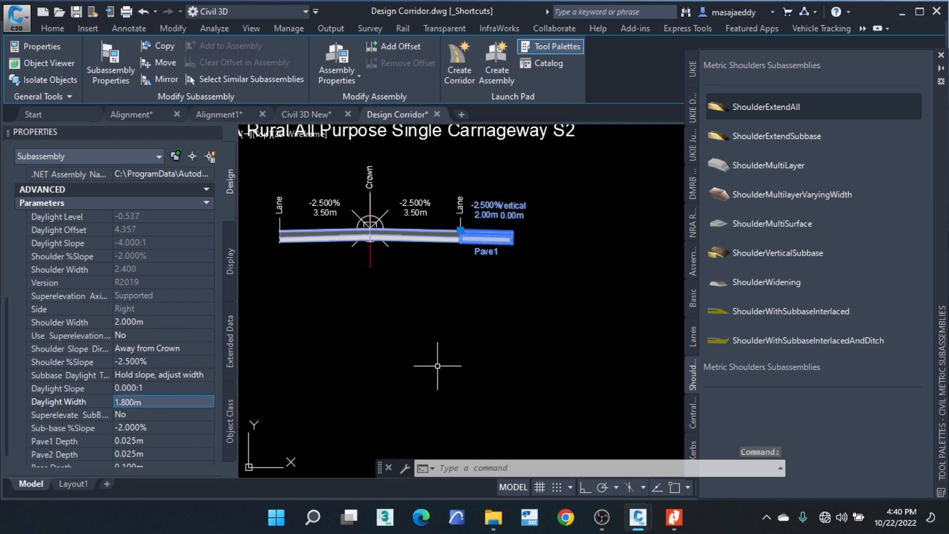
{"action": "key", "text": "Escape"}
Step: Set the right shoulder's Pave1 depth to 0.05 m and its Pave2 depth to 0 m
{"action": "scroll", "coordinate": [506, 231], "scroll_direction": "up", "scroll_amount": 2}
{"action": "scroll", "coordinate": [506, 231], "scroll_direction": "up", "scroll_amount": 4}
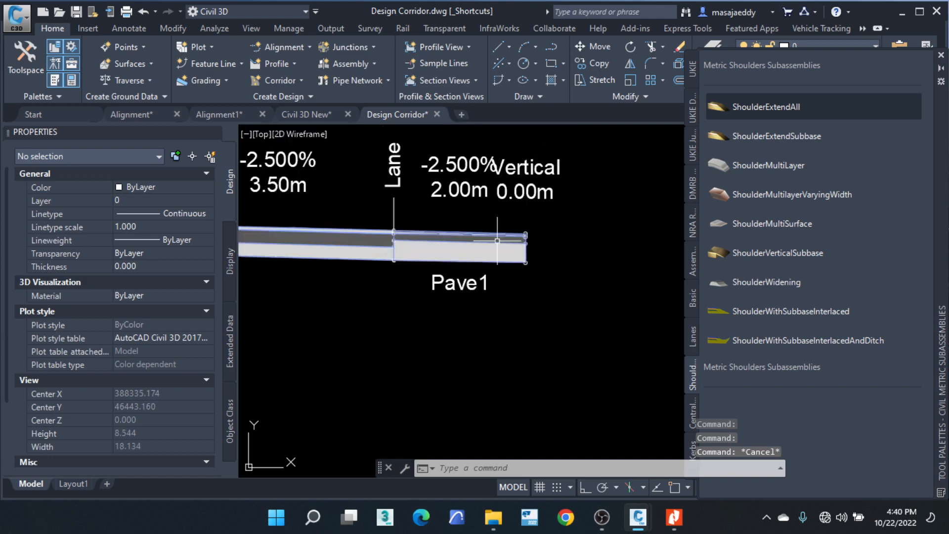
{"action": "left_click", "coordinate": [447, 231]}
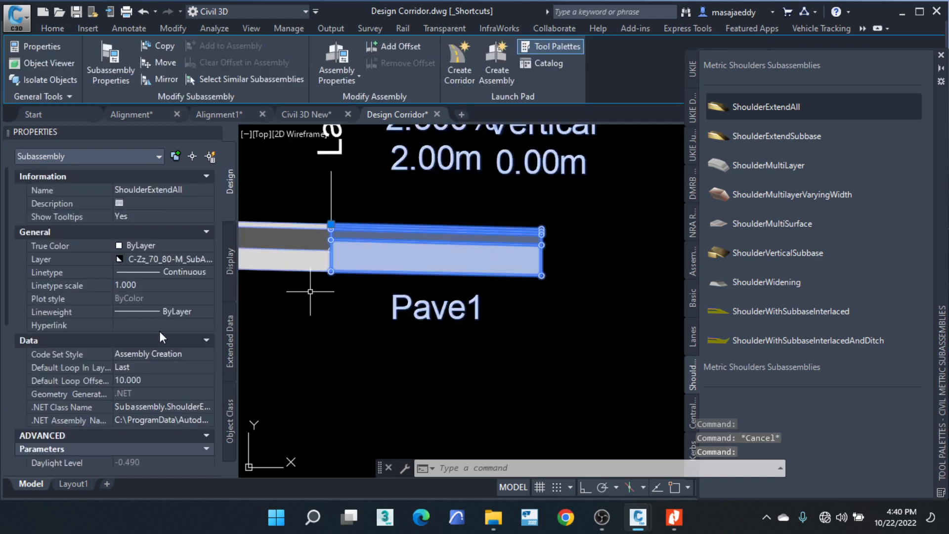
{"action": "scroll", "coordinate": [155, 355], "scroll_direction": "down", "scroll_amount": 4}
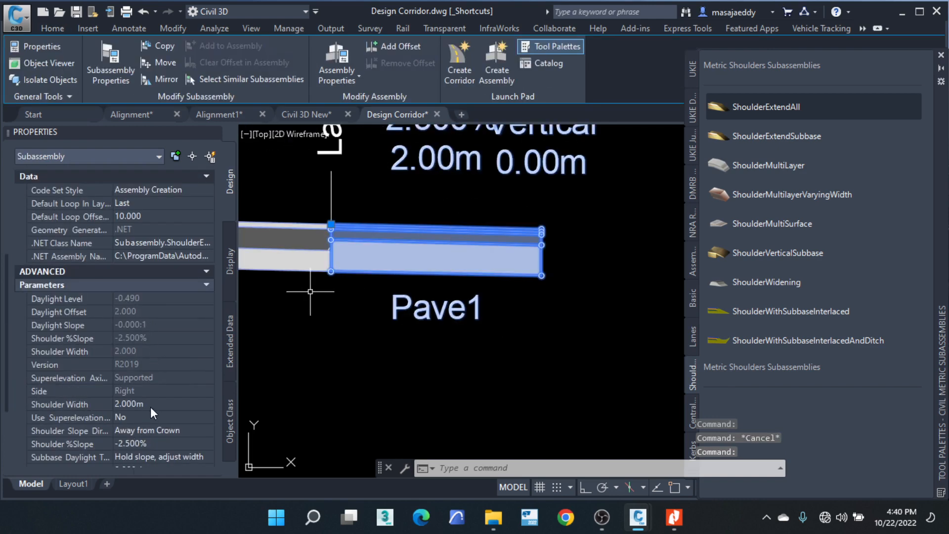
{"action": "scroll", "coordinate": [155, 396], "scroll_direction": "down", "scroll_amount": 3}
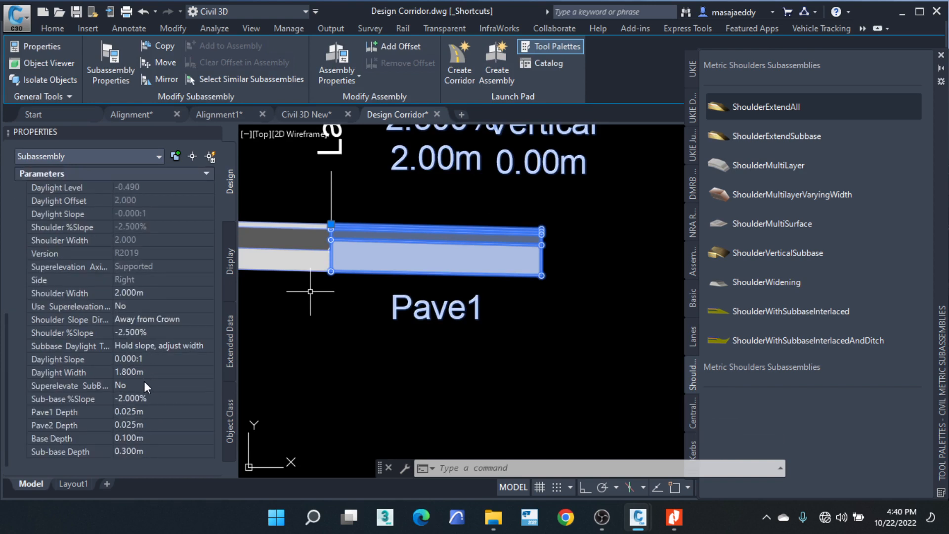
{"action": "left_click", "coordinate": [142, 412]}
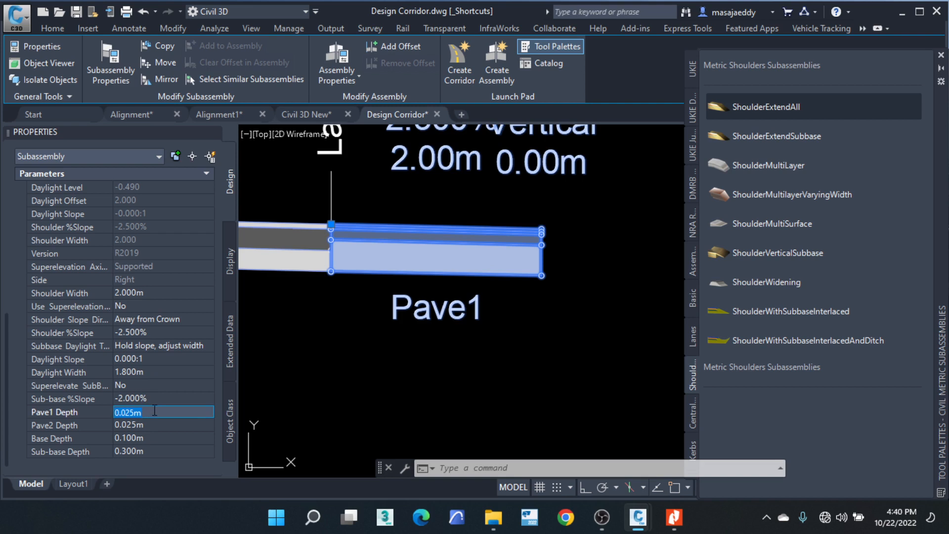
{"action": "type", "text": "0."}
{"action": "key", "text": "Tab"}
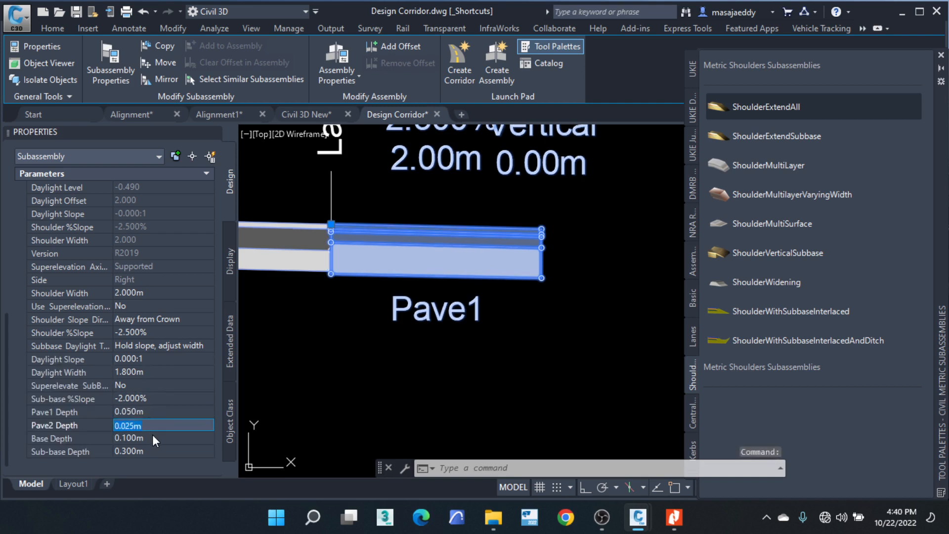
{"action": "type", "text": "0"}
{"action": "key", "text": "Tab"}
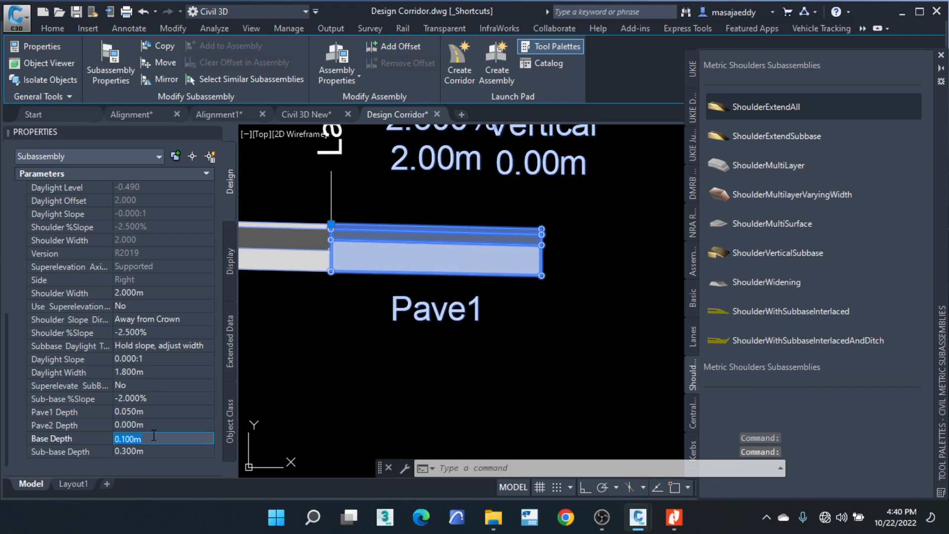
Step: Set both the base depth and the sub-base depth of the right shoulder to 0.2 m
{"action": "type", "text": "0."}
{"action": "type", "text": "2"}
{"action": "key", "text": "Tab"}
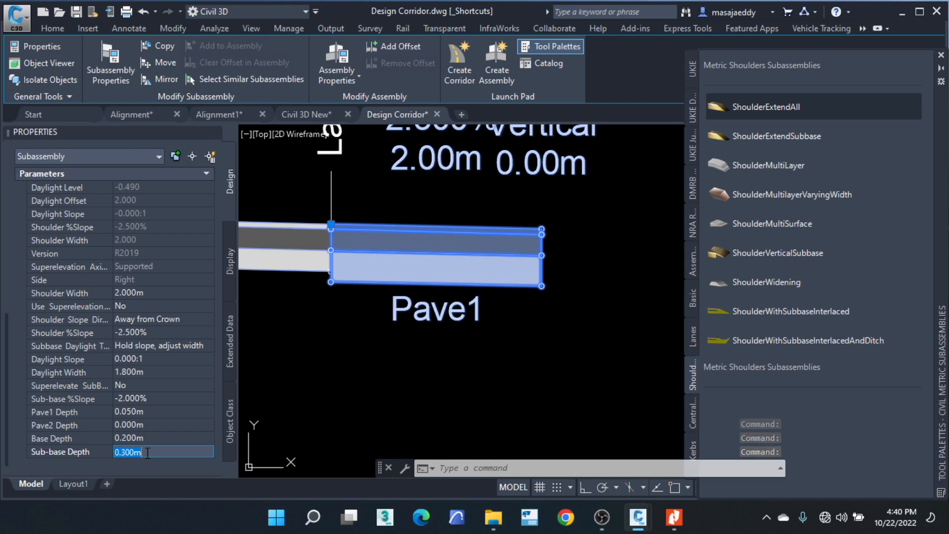
{"action": "type", "text": "0.2"}
{"action": "key", "text": "Return"}
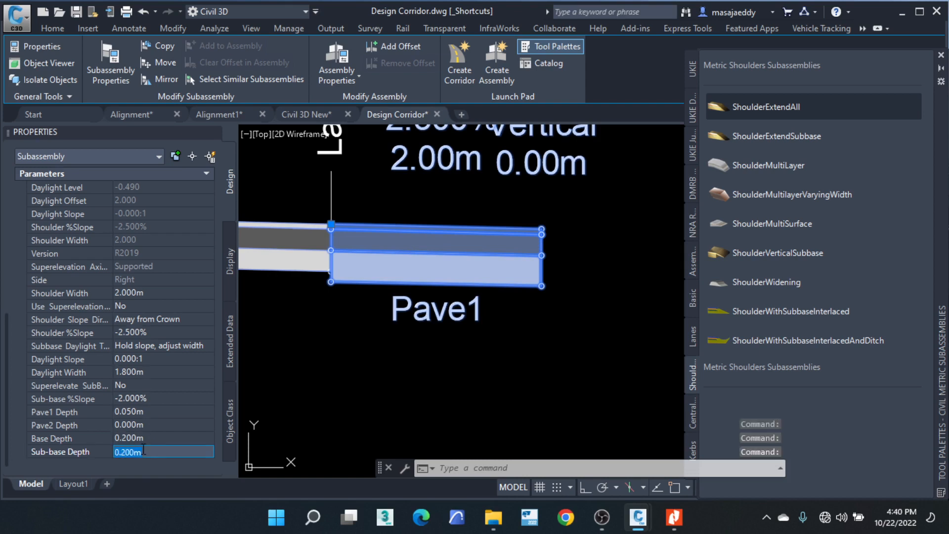
{"action": "key", "text": "Escape"}
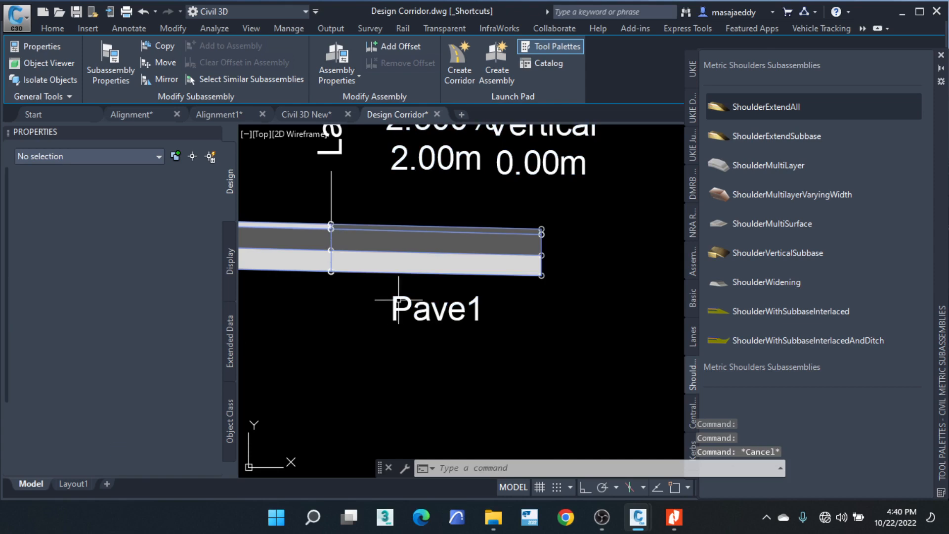
{"action": "scroll", "coordinate": [566, 241], "scroll_direction": "down", "scroll_amount": 6}
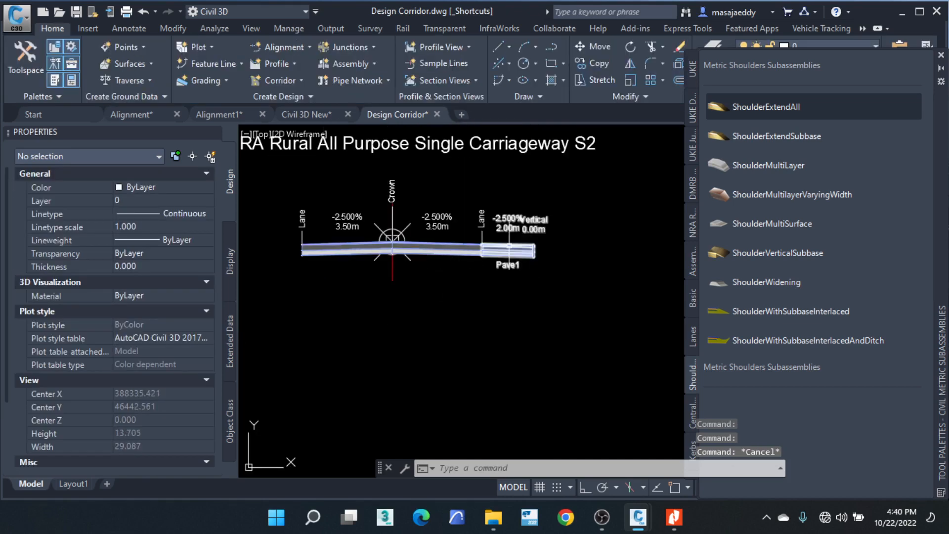
{"action": "scroll", "coordinate": [521, 244], "scroll_direction": "up", "scroll_amount": 3}
{"action": "scroll", "coordinate": [521, 243], "scroll_direction": "down", "scroll_amount": 3}
{"action": "scroll", "coordinate": [521, 244], "scroll_direction": "up", "scroll_amount": 3}
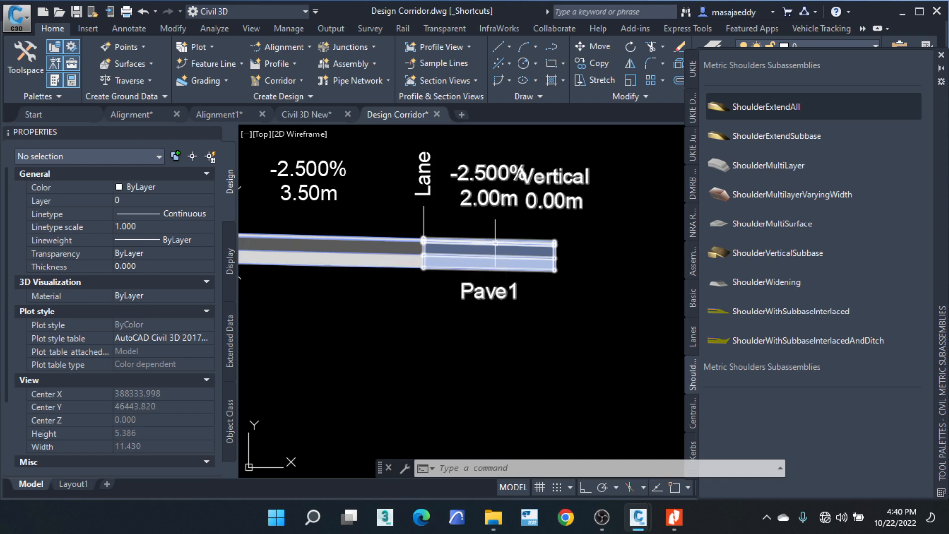
{"action": "left_click", "coordinate": [495, 243]}
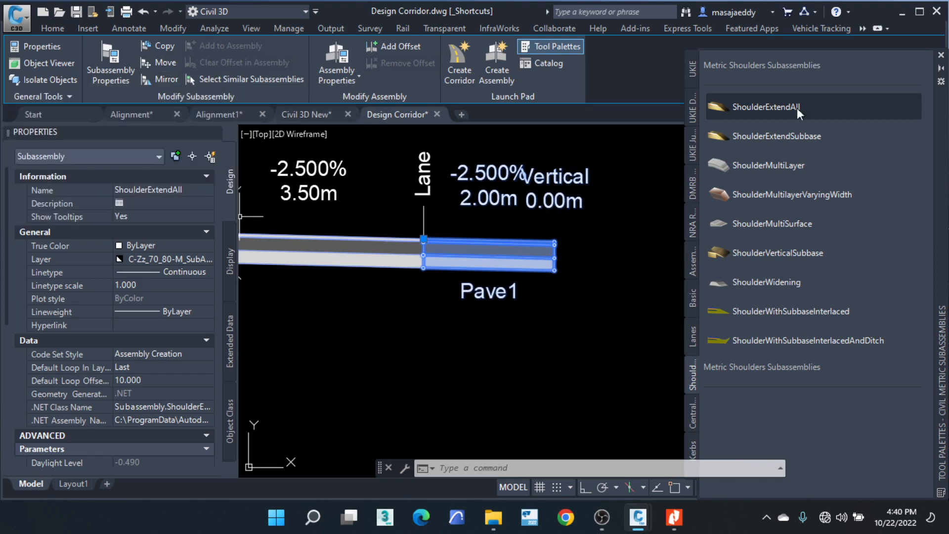
{"action": "key", "text": "Escape"}
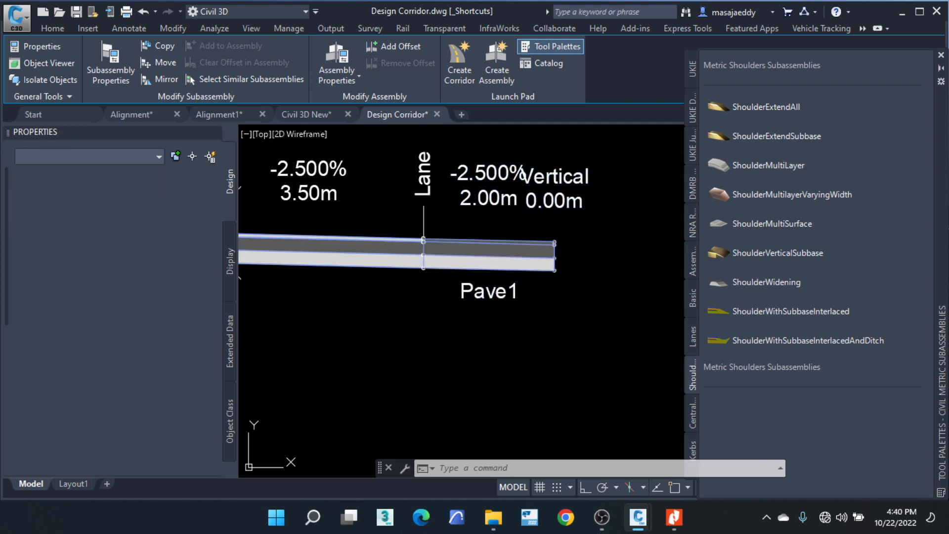
{"action": "key", "text": "Escape"}
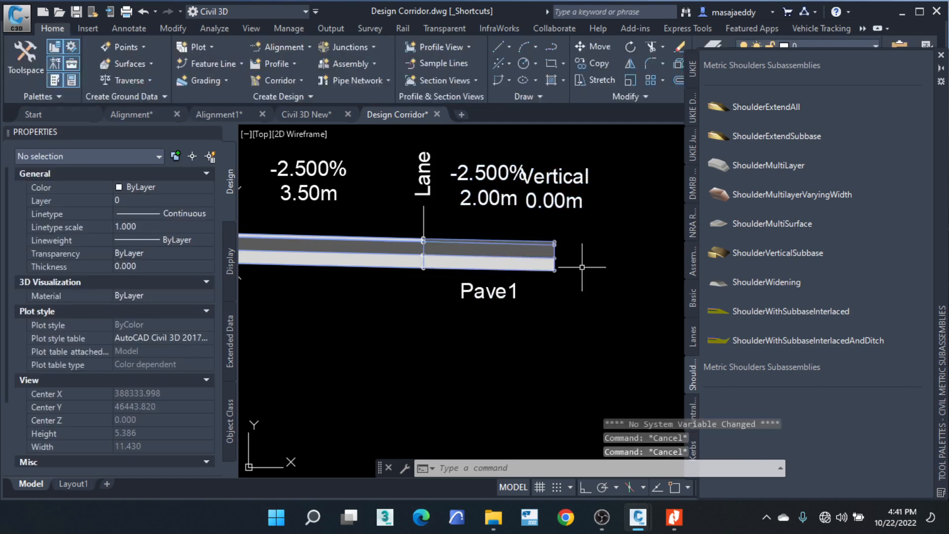
Step: Review the right shoulder's width, slope and daylight parameters and inspect the point code at its top outer edge
{"action": "left_click", "coordinate": [521, 245]}
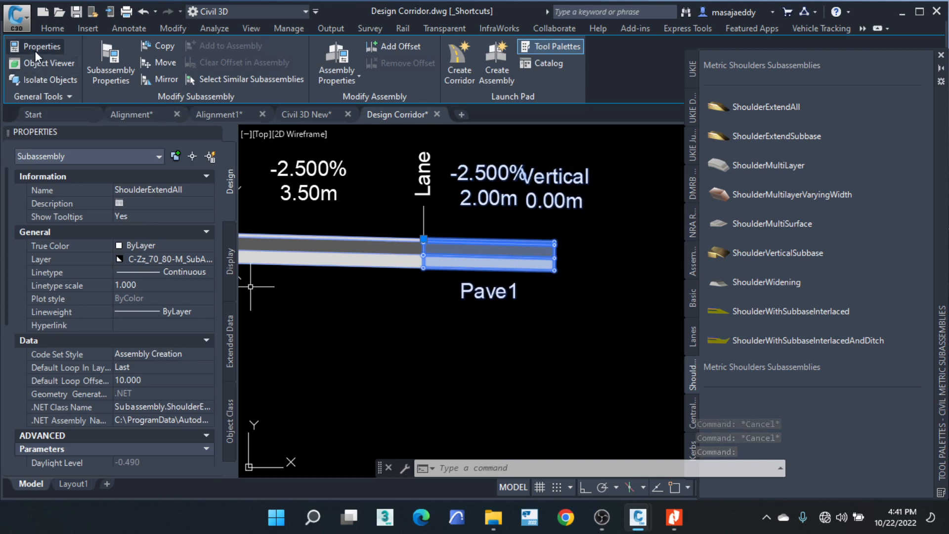
{"action": "scroll", "coordinate": [178, 233], "scroll_direction": "down", "scroll_amount": 4}
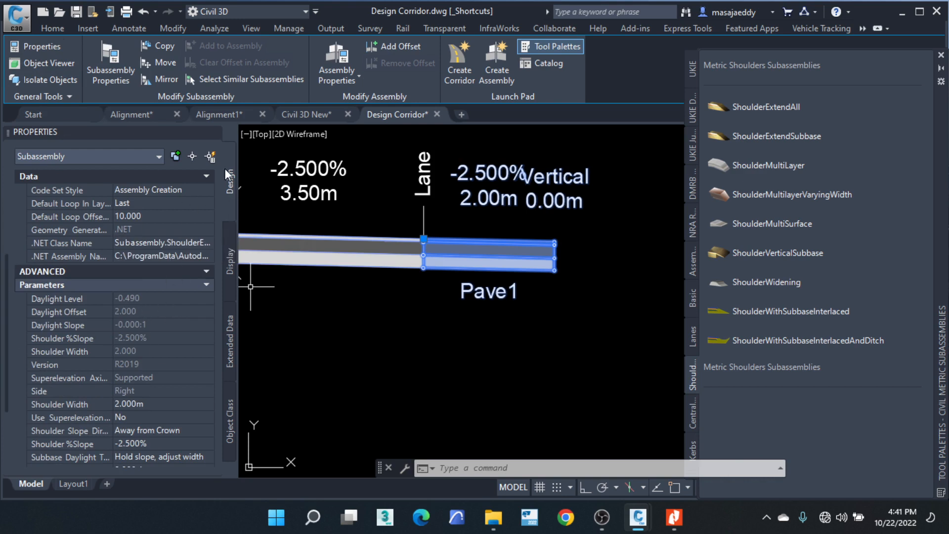
{"action": "scroll", "coordinate": [160, 284], "scroll_direction": "down", "scroll_amount": 3}
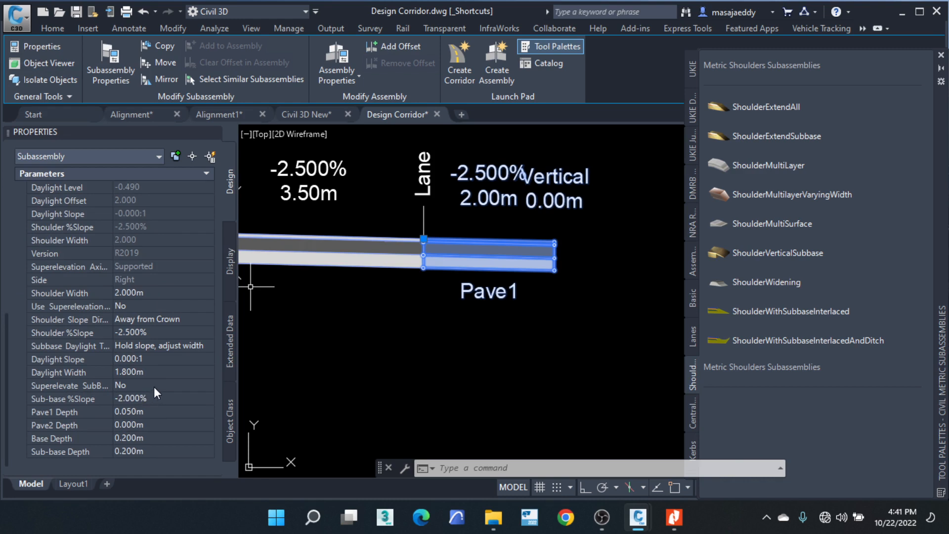
{"action": "left_click", "coordinate": [145, 293]}
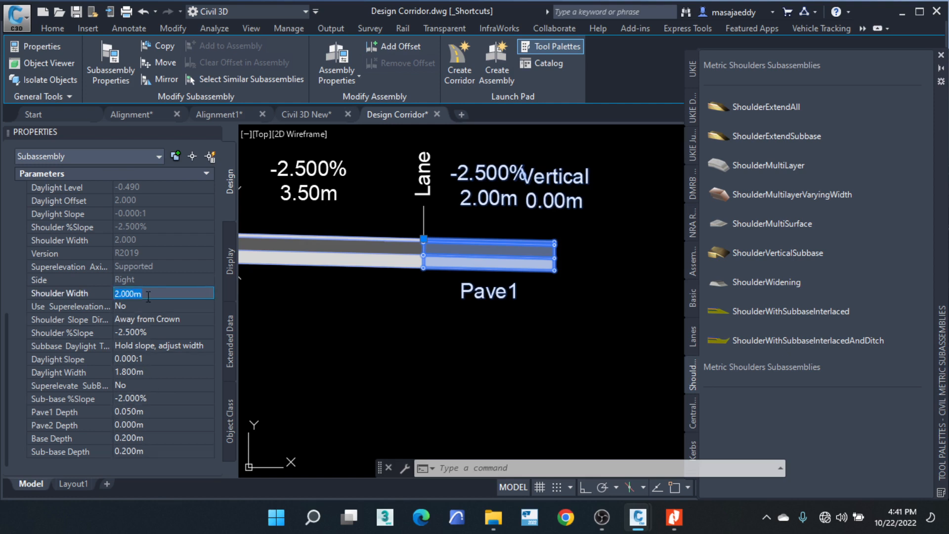
{"action": "left_click", "coordinate": [163, 333]}
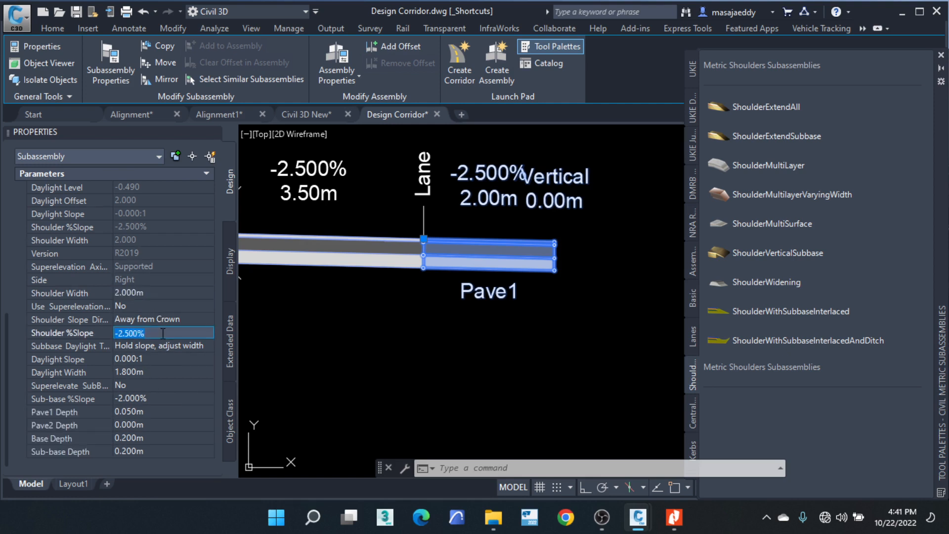
{"action": "left_click", "coordinate": [152, 359]}
{"action": "scroll", "coordinate": [555, 245], "scroll_direction": "up", "scroll_amount": 3}
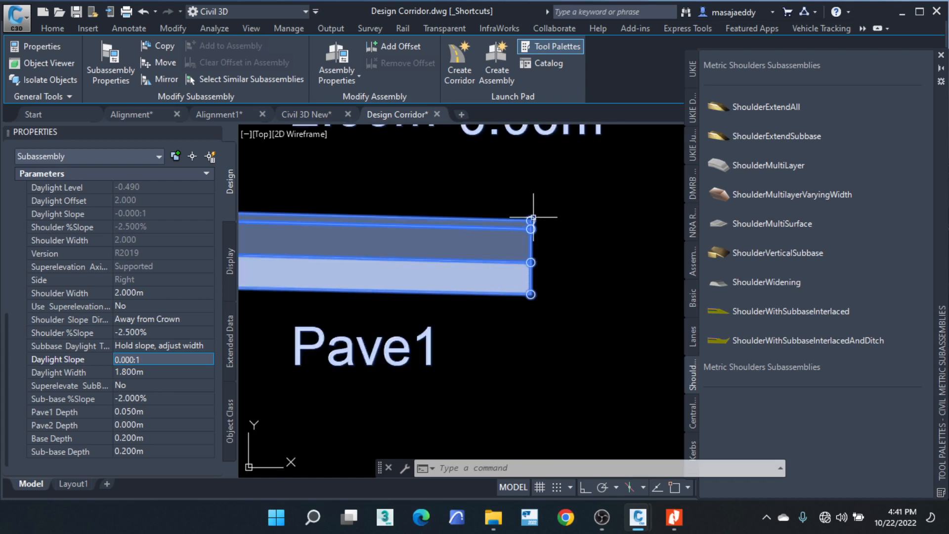
{"action": "mouse_move", "coordinate": [532, 217]}
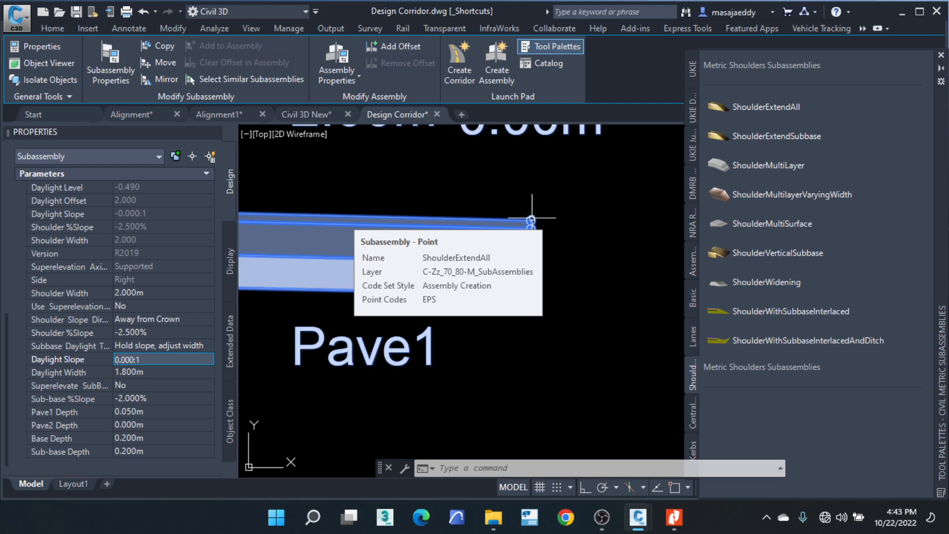
{"action": "key", "text": "Escape"}
{"action": "key", "text": "Escape"}
{"action": "key", "text": "Escape"}
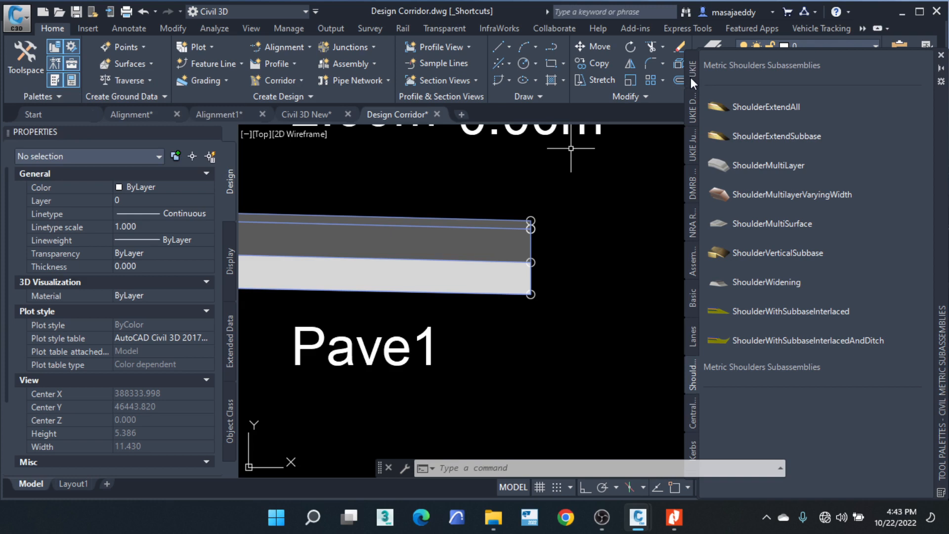
Step: Insert the NRA Urban Motorway DU2M assembly from the NRA road sections collection below the single carriageway assembly
{"action": "left_click", "coordinate": [692, 227]}
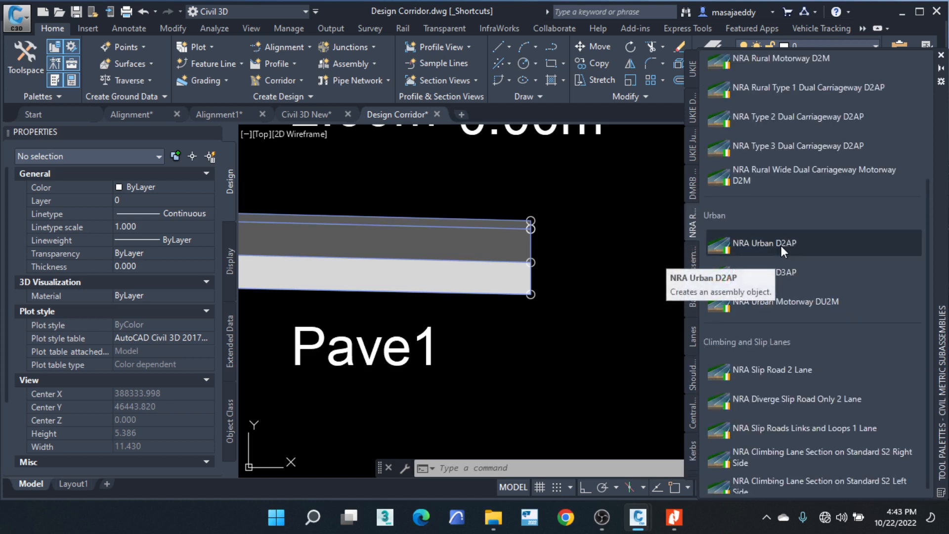
{"action": "scroll", "coordinate": [745, 218], "scroll_direction": "up", "scroll_amount": 3}
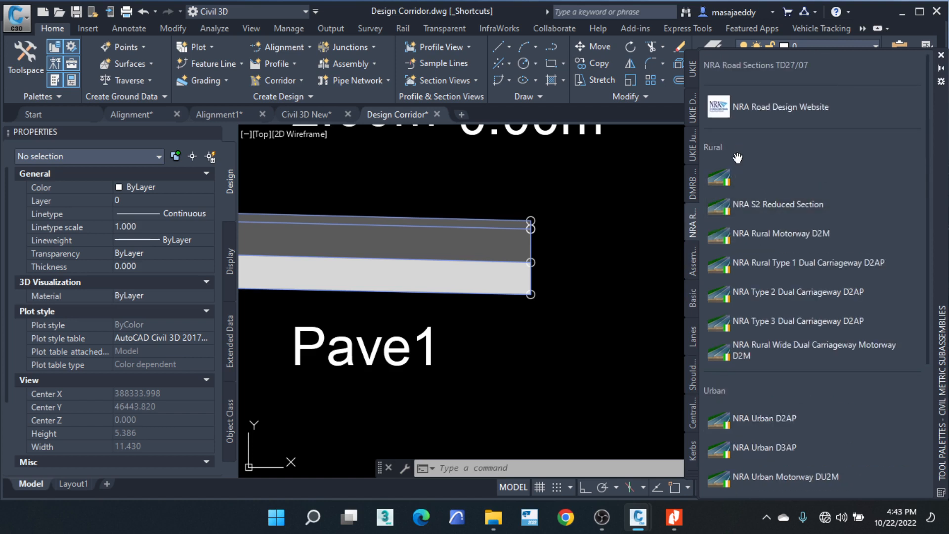
{"action": "scroll", "coordinate": [748, 162], "scroll_direction": "down", "scroll_amount": 2}
{"action": "scroll", "coordinate": [786, 139], "scroll_direction": "up", "scroll_amount": 2}
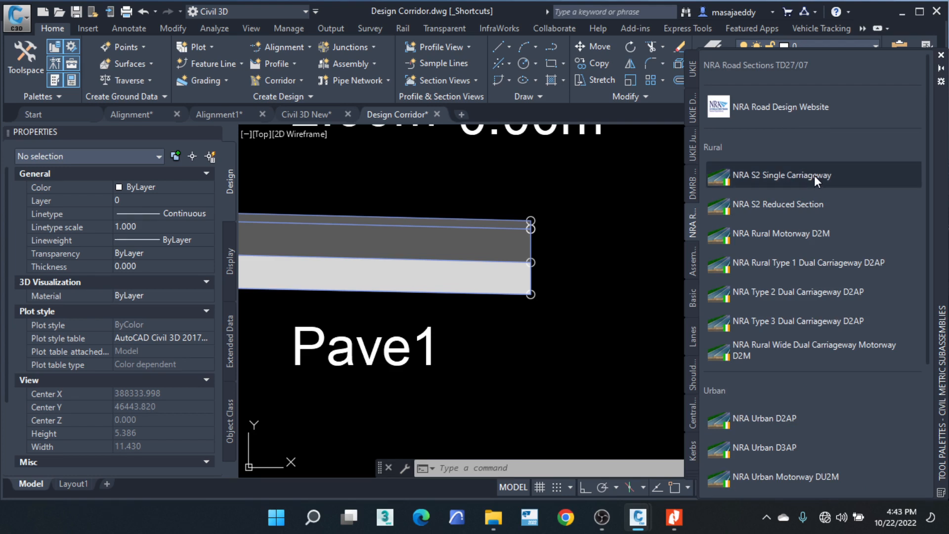
{"action": "scroll", "coordinate": [815, 175], "scroll_direction": "down", "scroll_amount": 5}
{"action": "scroll", "coordinate": [599, 292], "scroll_direction": "down", "scroll_amount": 6}
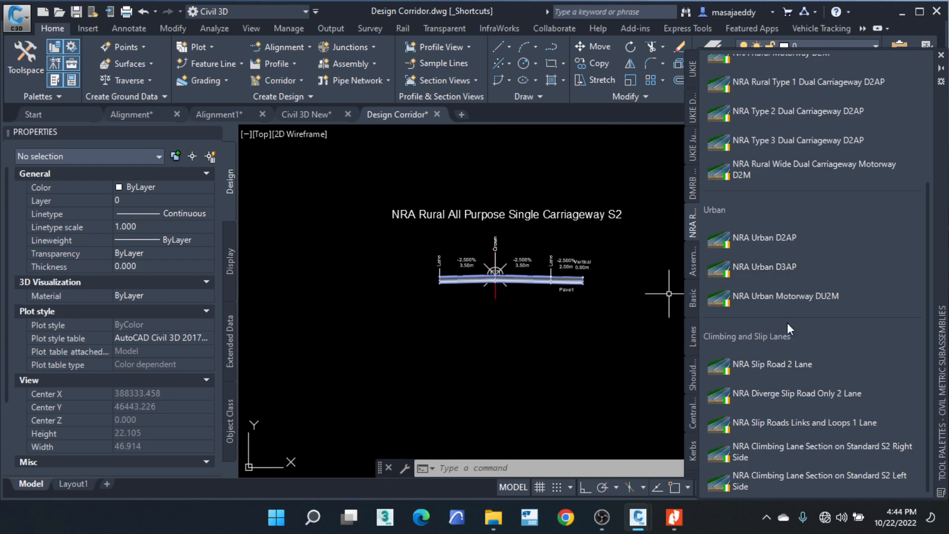
{"action": "left_click", "coordinate": [795, 240]}
{"action": "scroll", "coordinate": [485, 329], "scroll_direction": "down", "scroll_amount": 3}
{"action": "scroll", "coordinate": [440, 355], "scroll_direction": "up", "scroll_amount": 3}
{"action": "scroll", "coordinate": [449, 349], "scroll_direction": "down", "scroll_amount": 2}
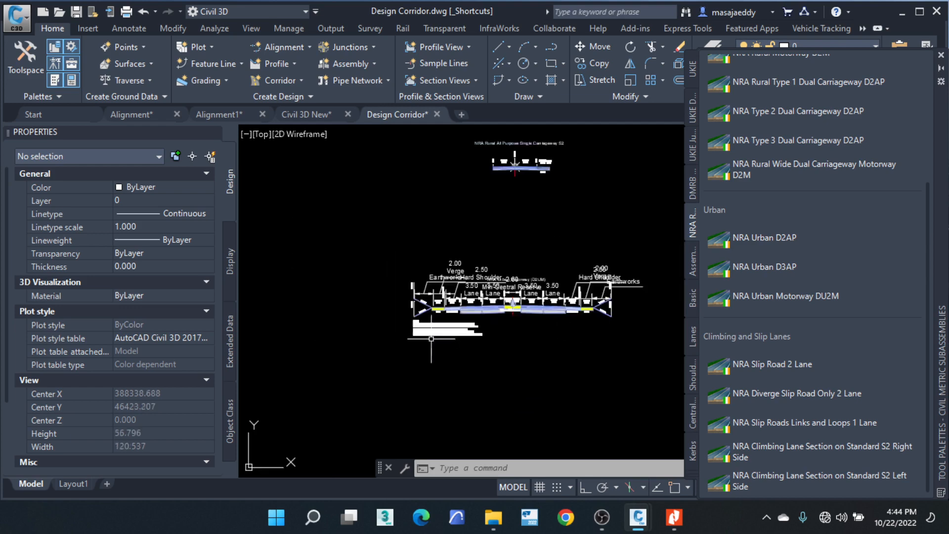
Step: Compare the right edge of the single carriageway assembly with the urban motorway assembly below it
{"action": "middle_click_drag", "start_coordinate": [554, 245], "coordinate": [462, 302]}
{"action": "scroll", "coordinate": [463, 199], "scroll_direction": "up", "scroll_amount": 5}
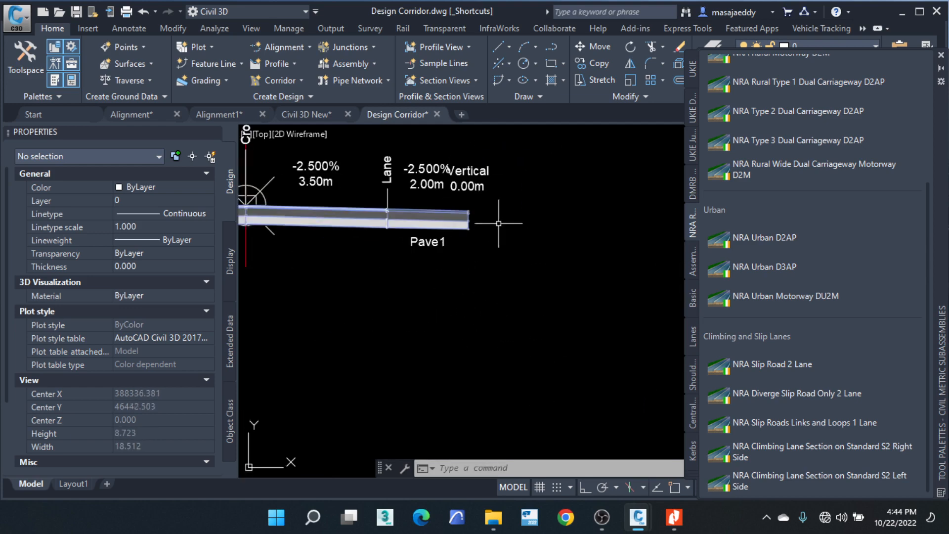
{"action": "scroll", "coordinate": [454, 222], "scroll_direction": "down", "scroll_amount": 2}
{"action": "middle_click_drag", "start_coordinate": [465, 337], "coordinate": [493, 246]}
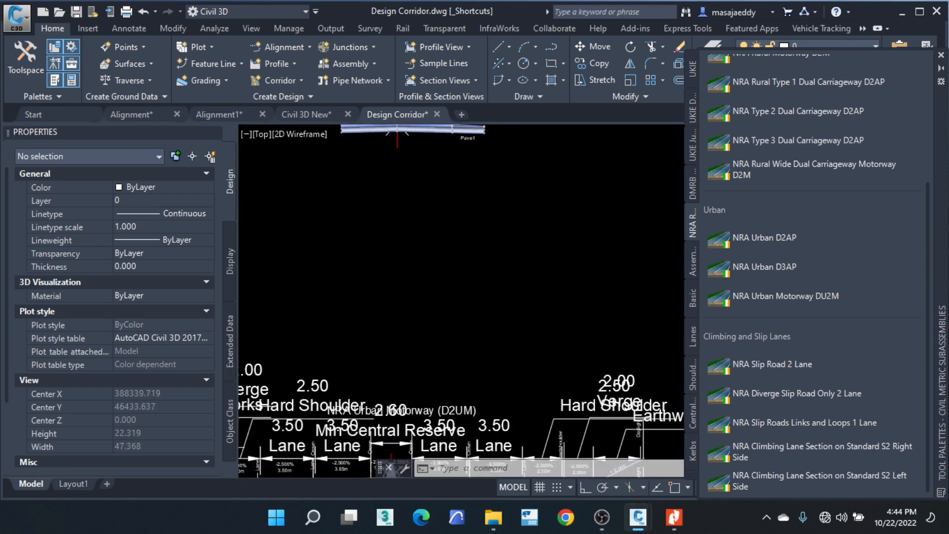
{"action": "scroll", "coordinate": [489, 235], "scroll_direction": "down", "scroll_amount": 2}
{"action": "scroll", "coordinate": [487, 195], "scroll_direction": "up", "scroll_amount": 3}
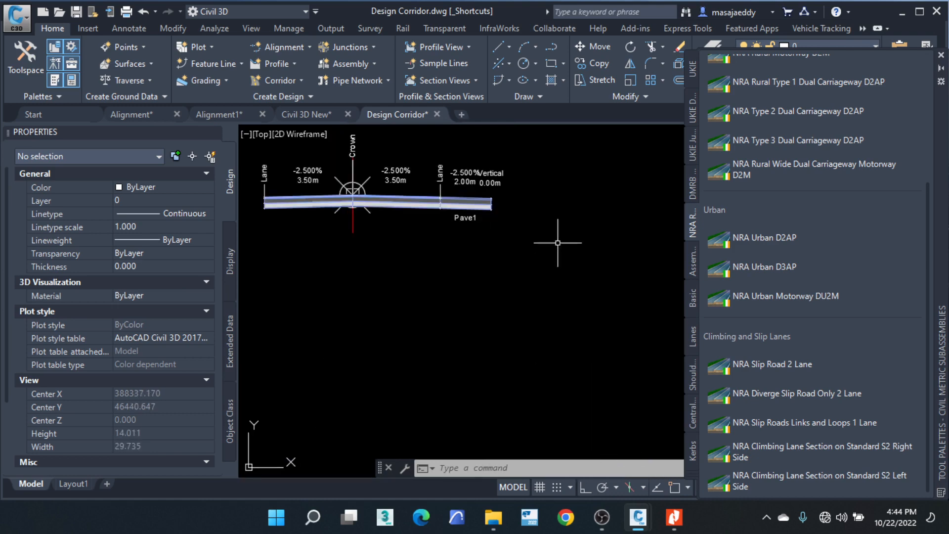
{"action": "scroll", "coordinate": [490, 247], "scroll_direction": "down", "scroll_amount": 2}
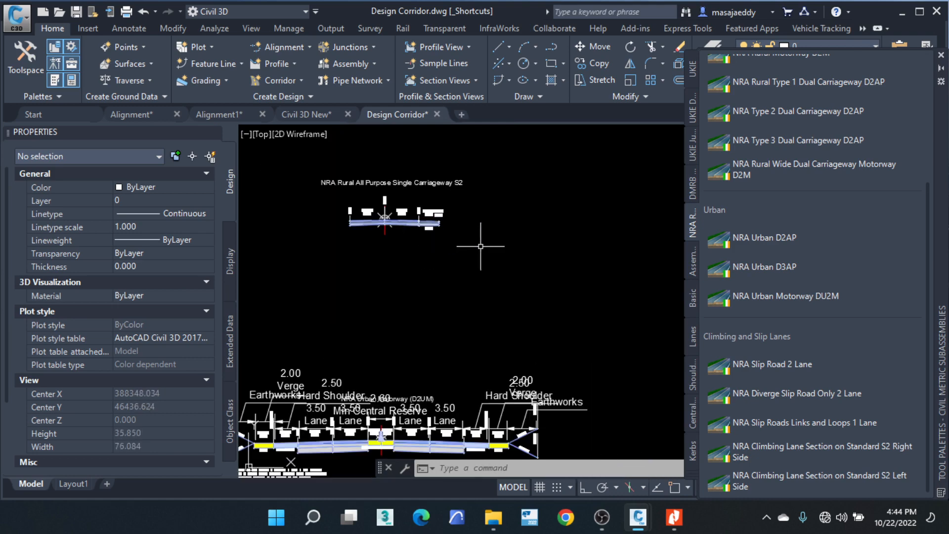
Step: Try inserting the NRA Urban D2AP assembly between the single carriageway and urban motorway assemblies, and undo the insertion
{"action": "left_click", "coordinate": [783, 236]}
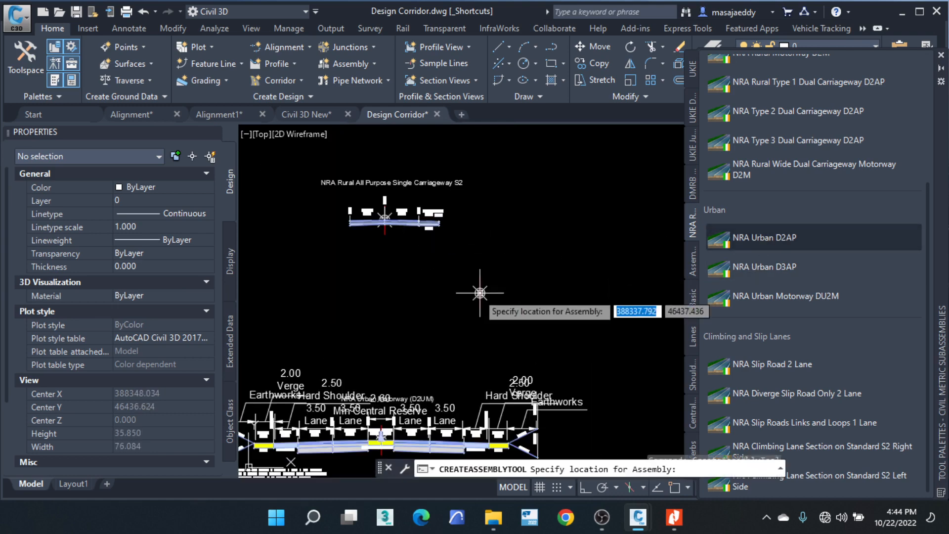
{"action": "left_click", "coordinate": [618, 233]}
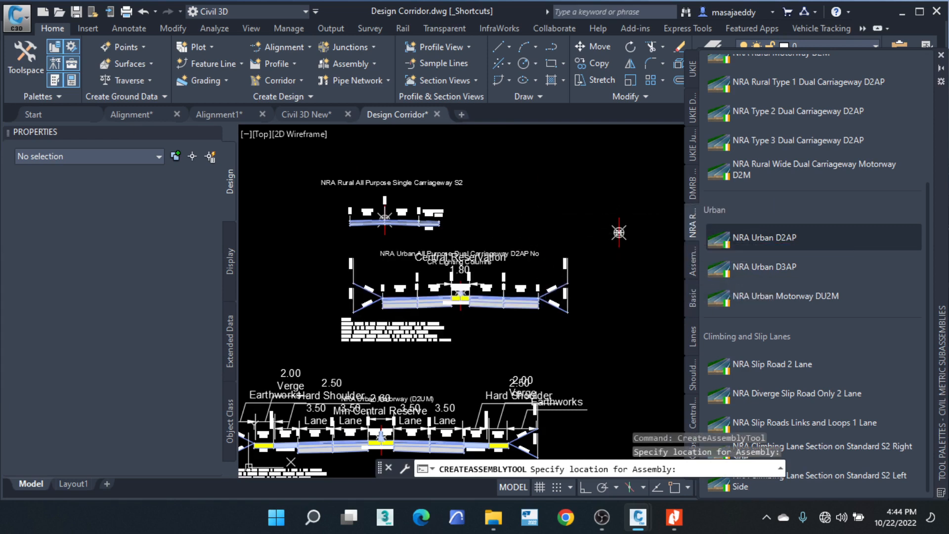
{"action": "left_click", "coordinate": [144, 12]}
Step: Insert the NRA S2 Single Carriageway assembly between the customized single carriageway and the urban motorway assembly
{"action": "scroll", "coordinate": [749, 200], "scroll_direction": "up", "scroll_amount": 5}
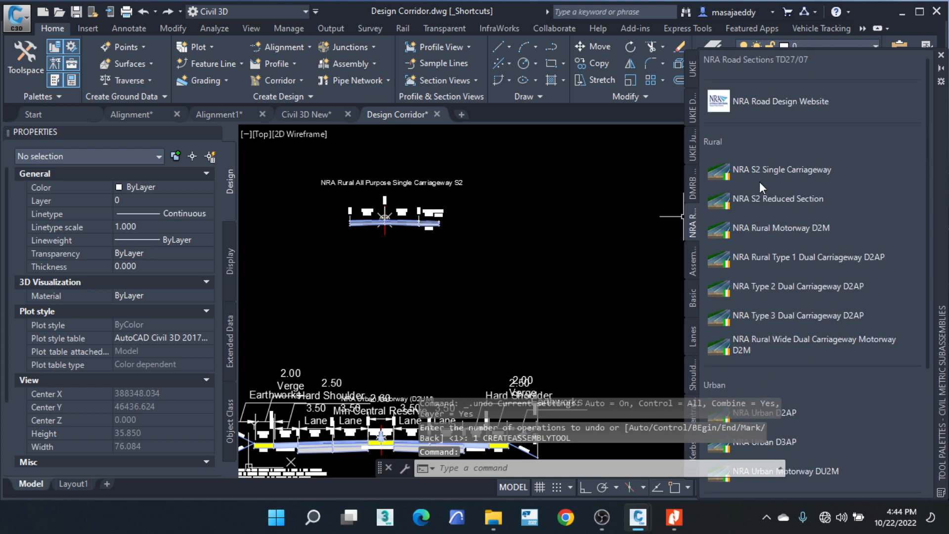
{"action": "left_click", "coordinate": [761, 169]}
{"action": "left_click", "coordinate": [502, 306]}
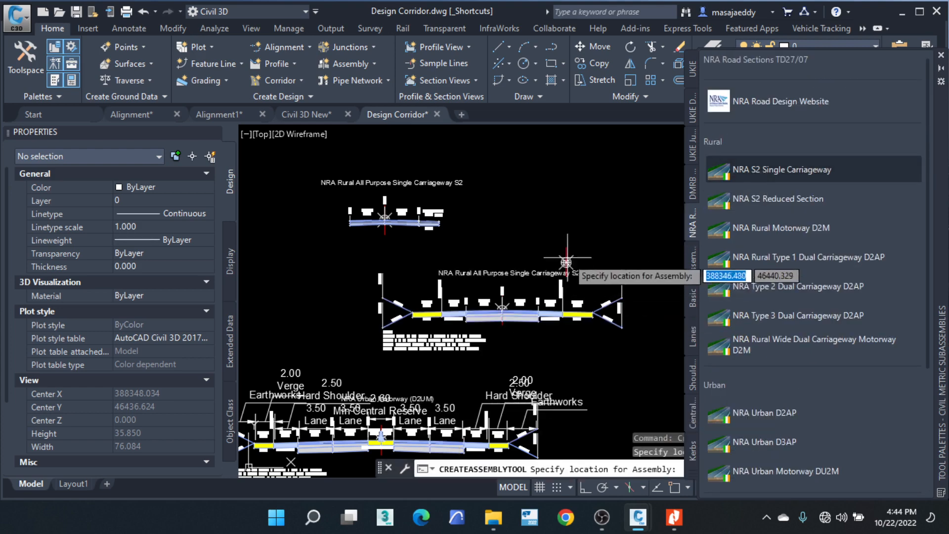
Step: Delete the hardshoulder, verge and daylight subassemblies from both sides of the new S2 single carriageway assembly
{"action": "scroll", "coordinate": [567, 319], "scroll_direction": "up", "scroll_amount": 3}
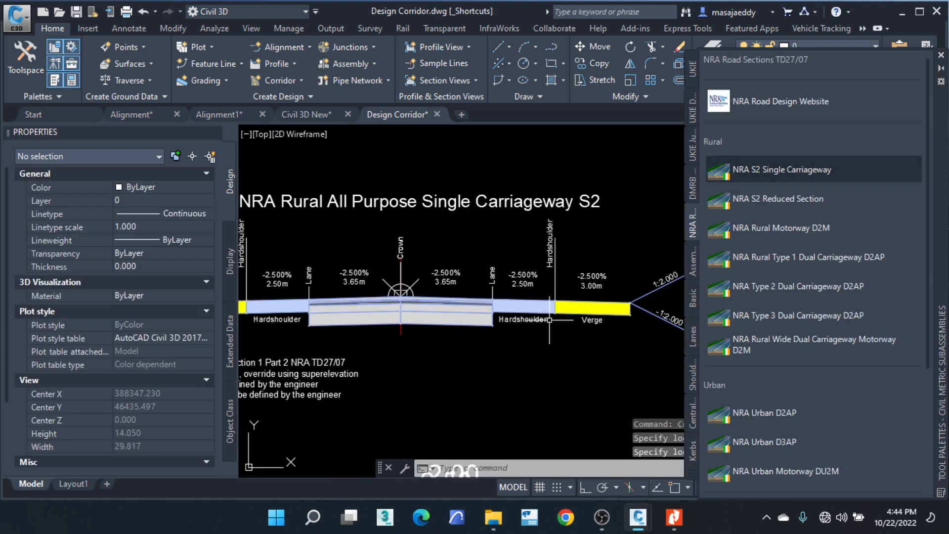
{"action": "scroll", "coordinate": [557, 324], "scroll_direction": "up", "scroll_amount": 1}
{"action": "middle_click_drag", "start_coordinate": [630, 334], "coordinate": [435, 317]}
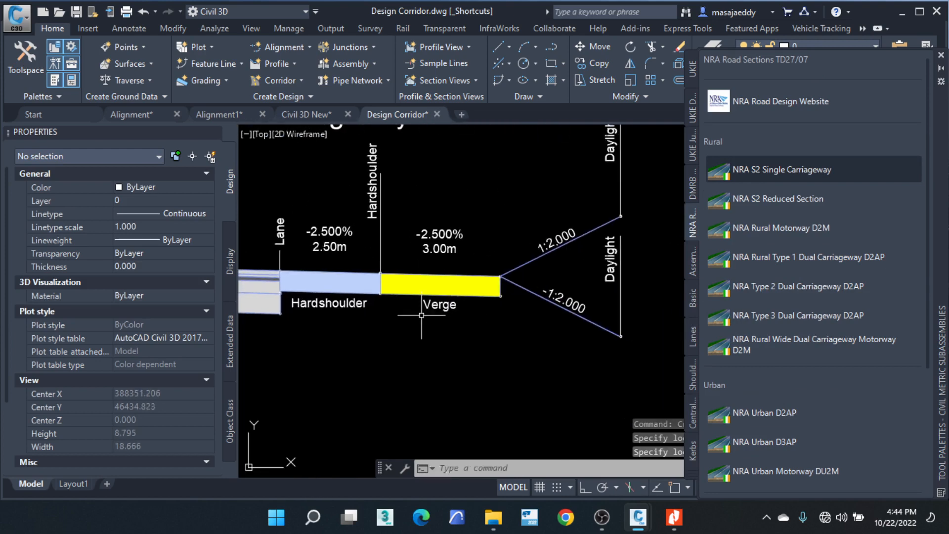
{"action": "scroll", "coordinate": [490, 286], "scroll_direction": "down", "scroll_amount": 2}
{"action": "left_click", "coordinate": [566, 319]}
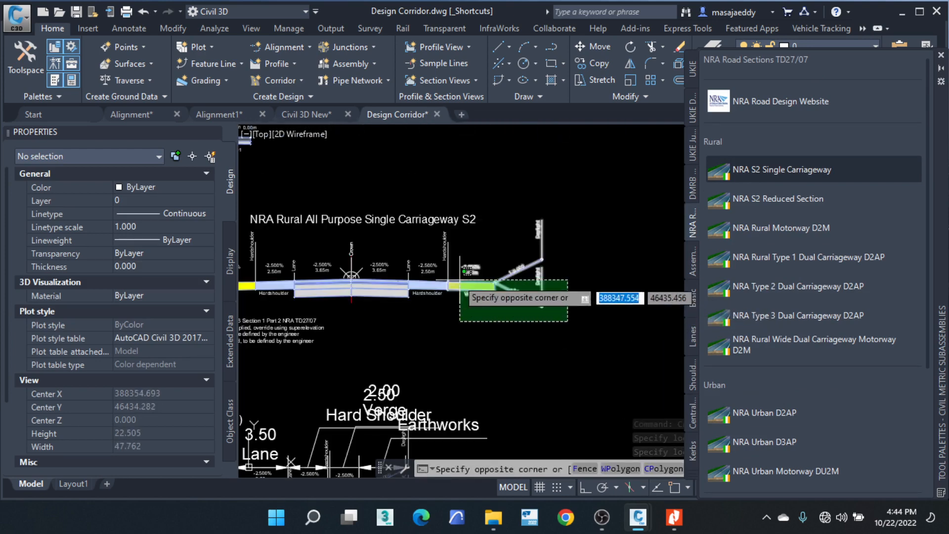
{"action": "left_click", "coordinate": [392, 299]}
{"action": "middle_click_drag", "start_coordinate": [392, 300], "coordinate": [595, 309]}
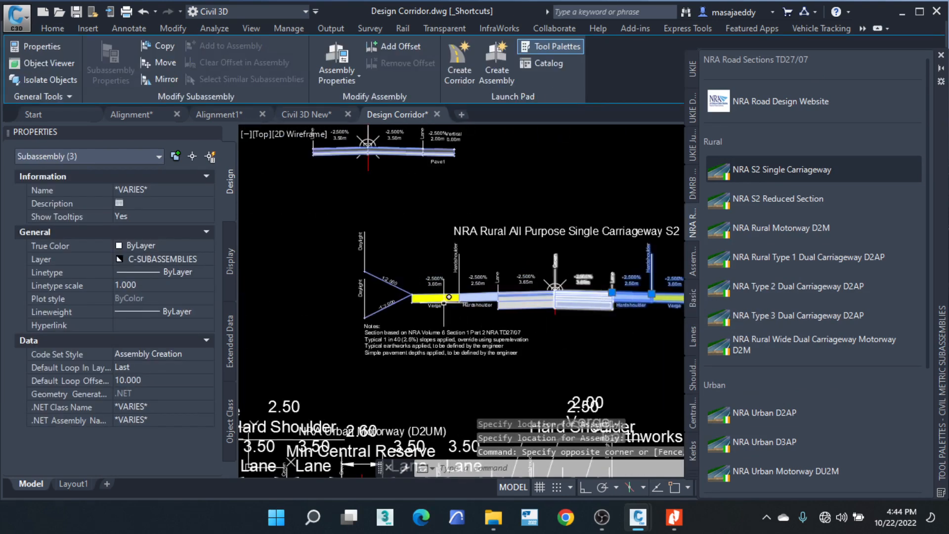
{"action": "scroll", "coordinate": [445, 303], "scroll_direction": "up", "scroll_amount": 2}
{"action": "left_click", "coordinate": [478, 314]}
{"action": "left_click", "coordinate": [348, 262]}
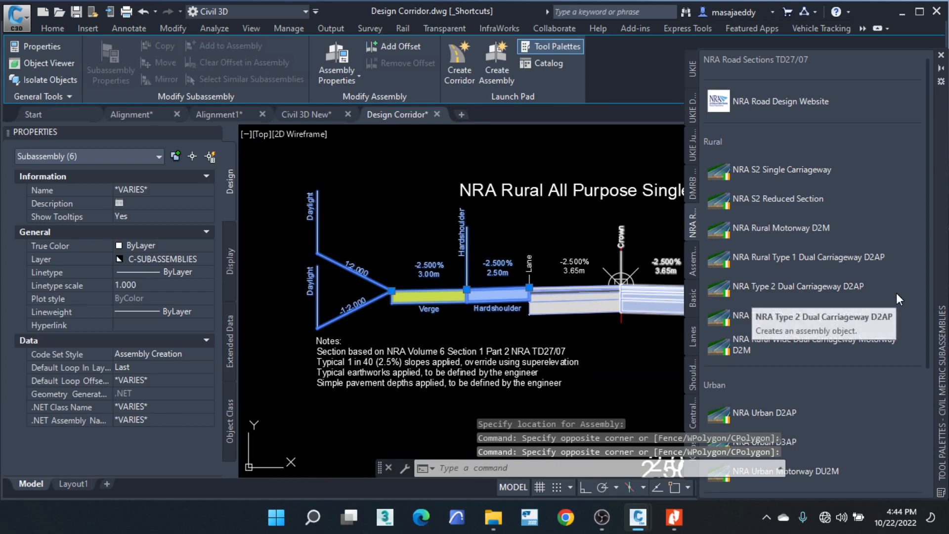
{"action": "key", "text": "Delete"}
{"action": "scroll", "coordinate": [388, 435], "scroll_direction": "down", "scroll_amount": 3}
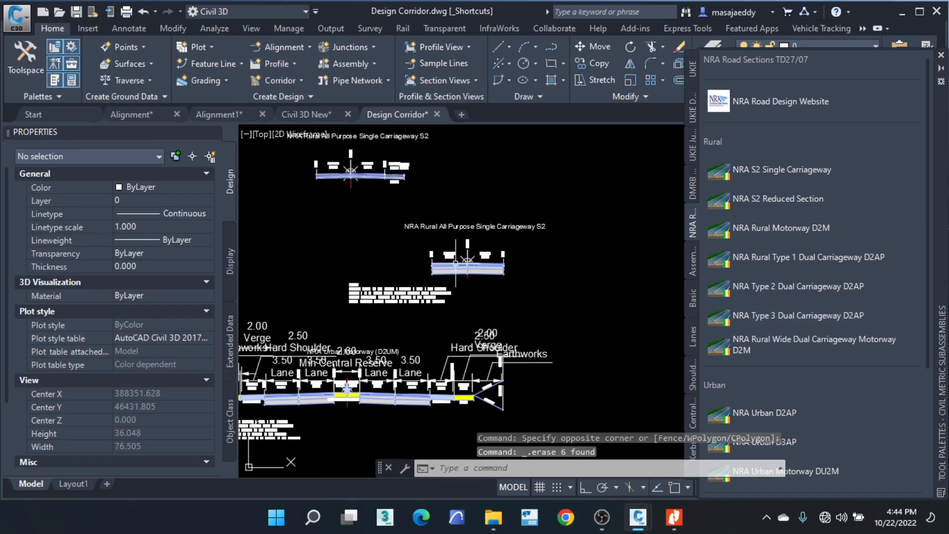
Step: Attach a ShoulderExtendAll subassembly to the top outer edge of the new assembly's right lane
{"action": "left_click", "coordinate": [693, 372]}
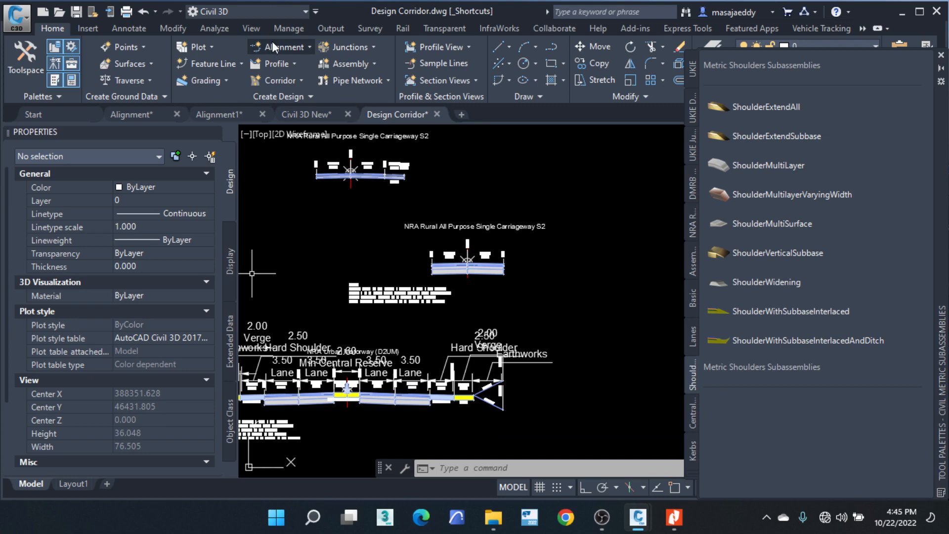
{"action": "left_click", "coordinate": [749, 106]}
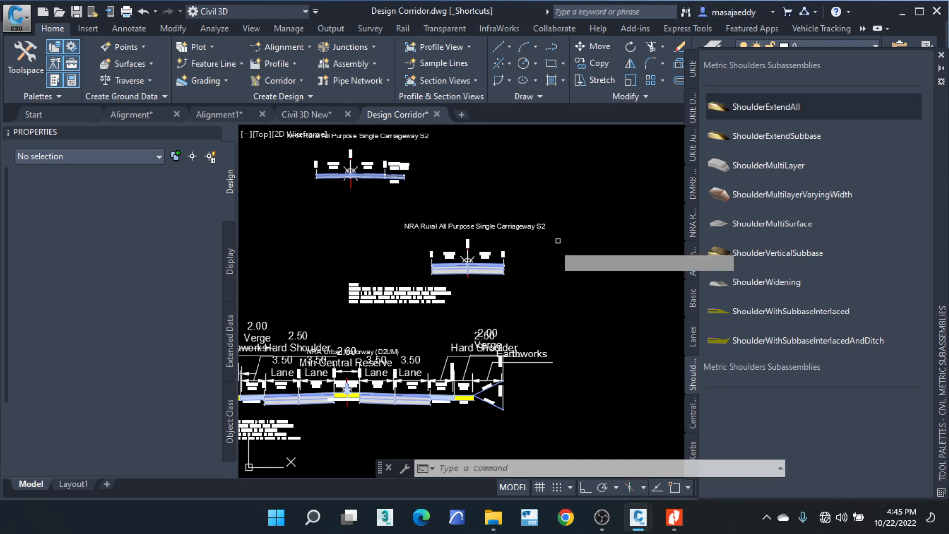
{"action": "scroll", "coordinate": [514, 264], "scroll_direction": "up", "scroll_amount": 5}
{"action": "scroll", "coordinate": [488, 258], "scroll_direction": "up", "scroll_amount": 6}
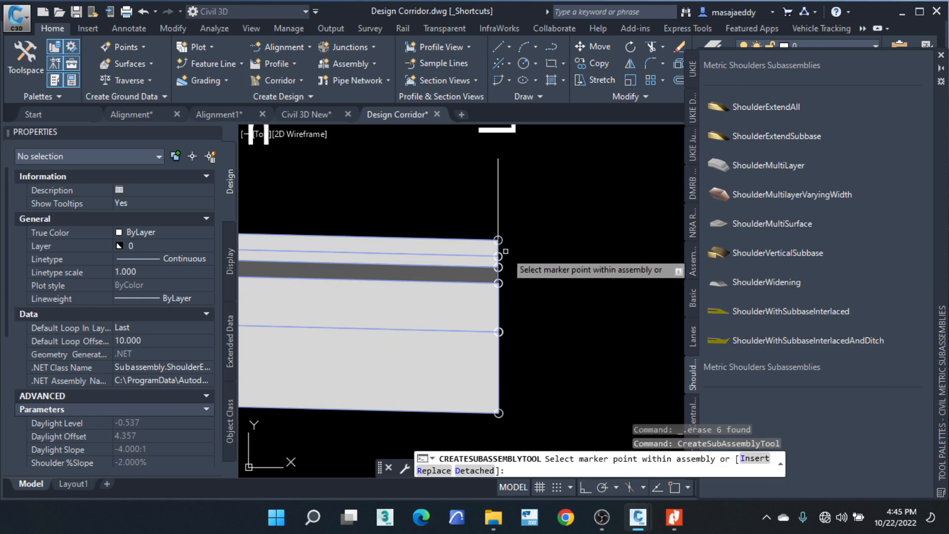
{"action": "scroll", "coordinate": [505, 231], "scroll_direction": "down", "scroll_amount": 4}
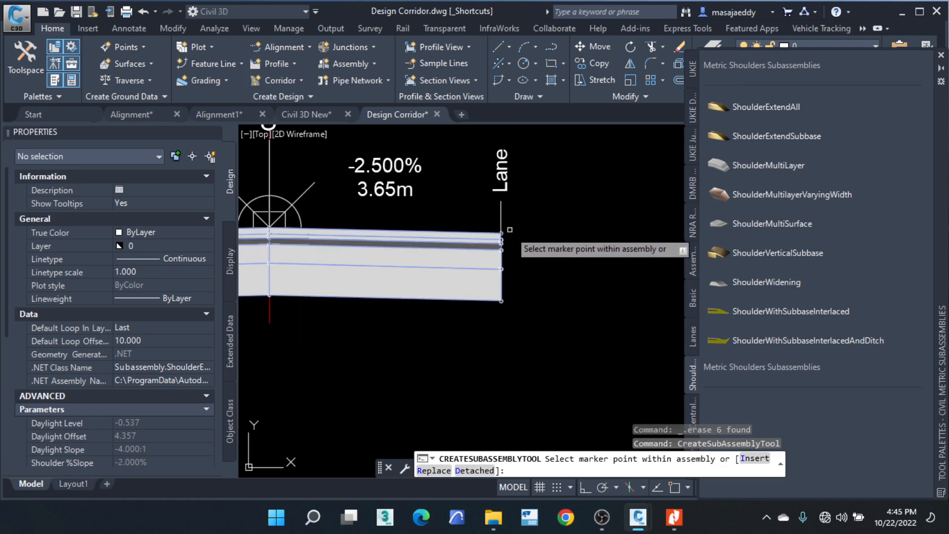
{"action": "scroll", "coordinate": [509, 232], "scroll_direction": "up", "scroll_amount": 4}
{"action": "scroll", "coordinate": [494, 232], "scroll_direction": "down", "scroll_amount": 7}
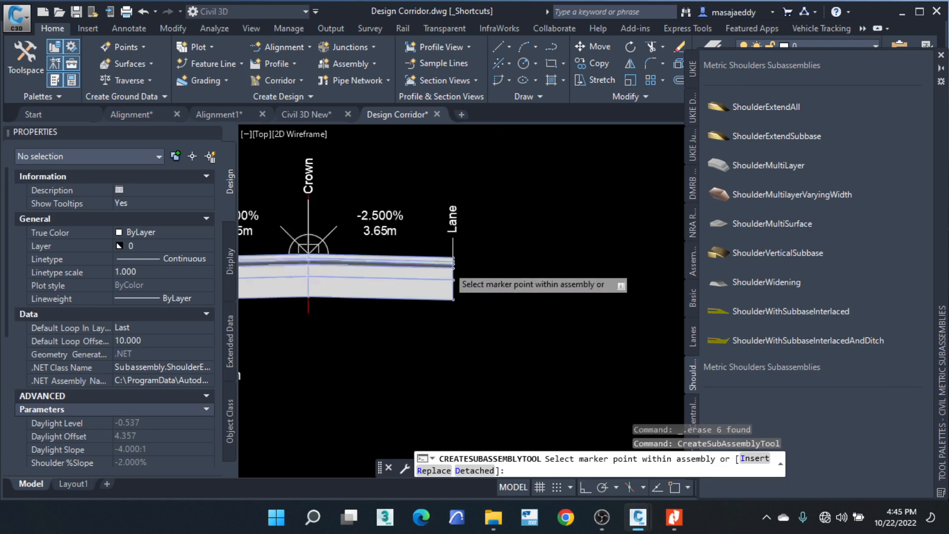
{"action": "scroll", "coordinate": [432, 236], "scroll_direction": "up", "scroll_amount": 7}
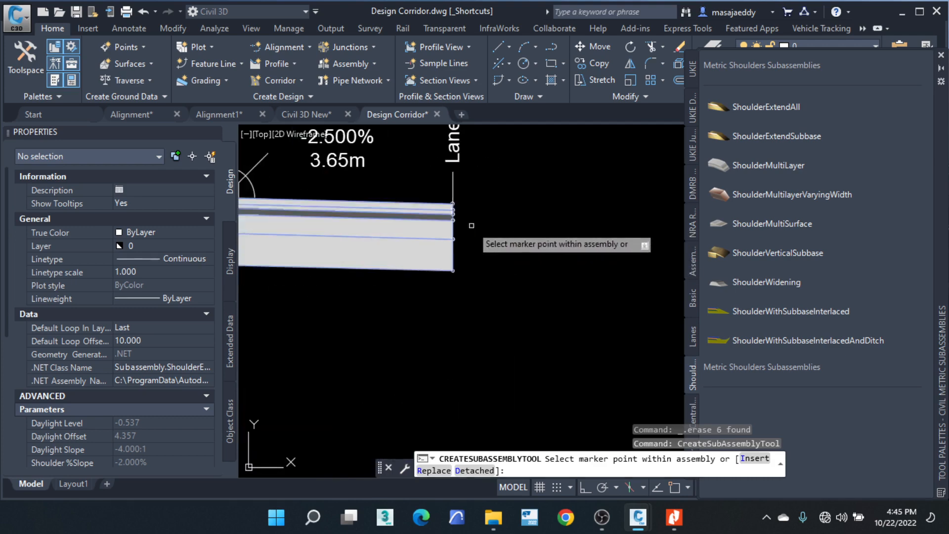
{"action": "scroll", "coordinate": [430, 188], "scroll_direction": "down", "scroll_amount": 5}
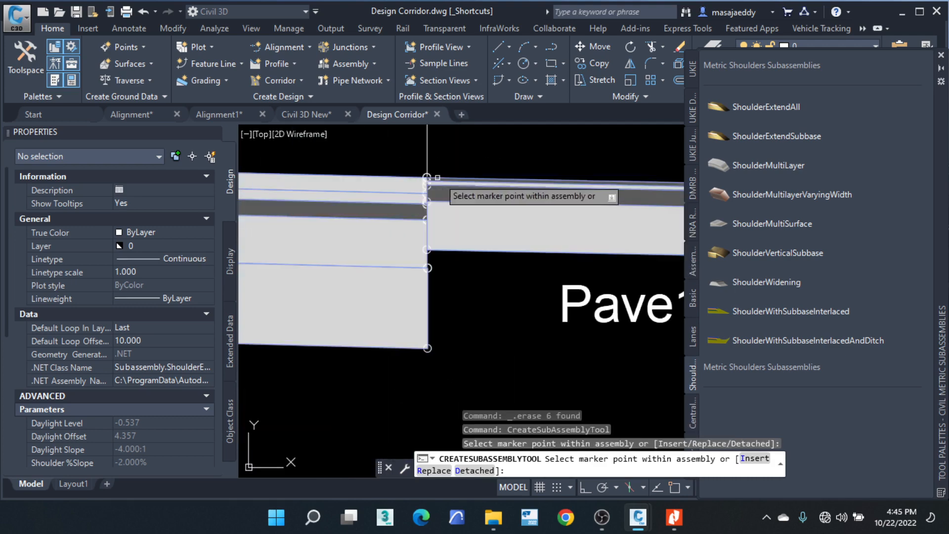
{"action": "right_click", "coordinate": [478, 225]}
{"action": "left_click", "coordinate": [509, 239]}
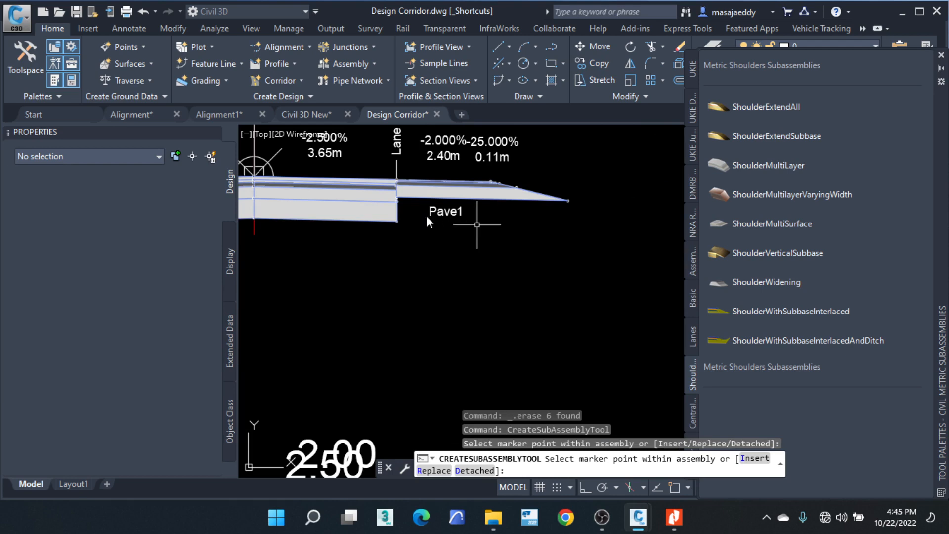
Step: Select both carriageway lanes of the new assembly and set their width to 3.5 m
{"action": "middle_click_drag", "start_coordinate": [426, 213], "coordinate": [552, 253]}
{"action": "scroll", "coordinate": [459, 238], "scroll_direction": "down", "scroll_amount": 4}
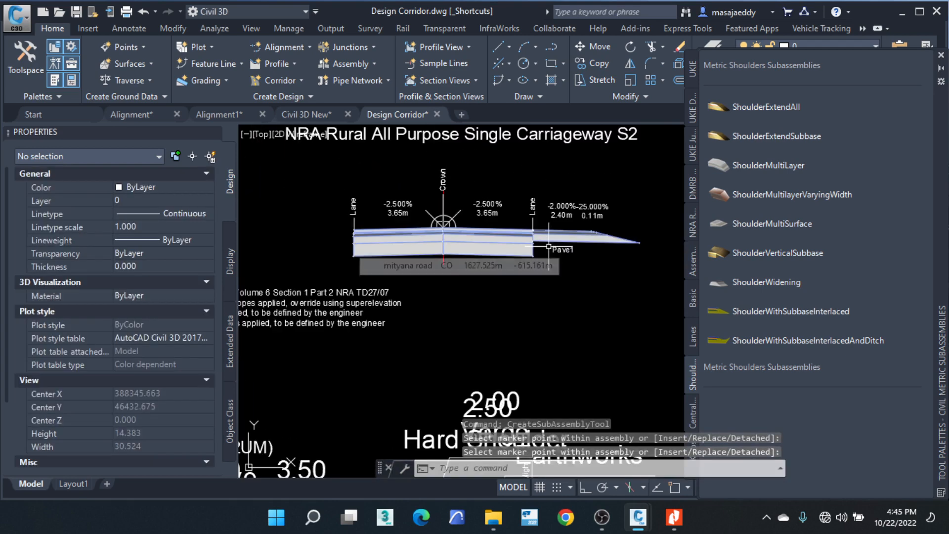
{"action": "scroll", "coordinate": [561, 242], "scroll_direction": "up", "scroll_amount": 5}
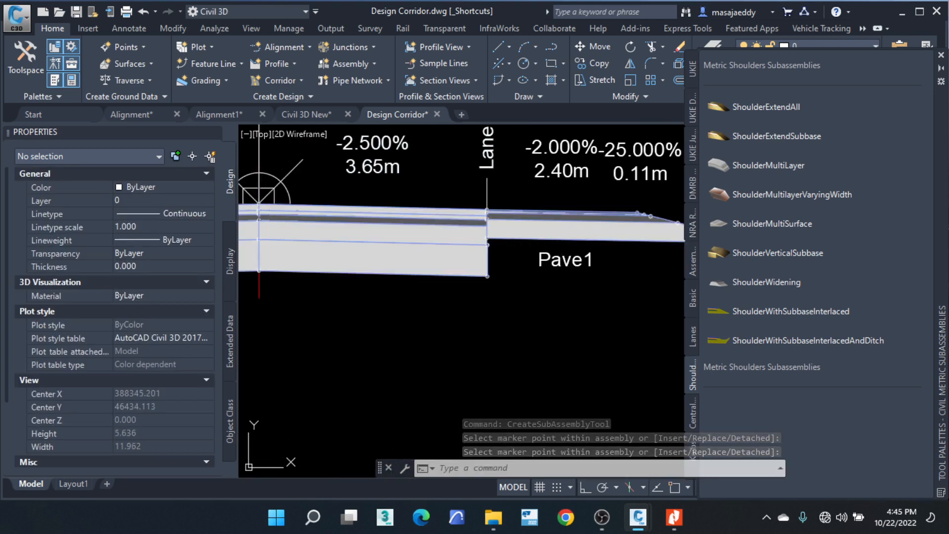
{"action": "left_click", "coordinate": [313, 220]}
{"action": "middle_click_drag", "start_coordinate": [314, 220], "coordinate": [591, 235]}
{"action": "left_click", "coordinate": [424, 240]}
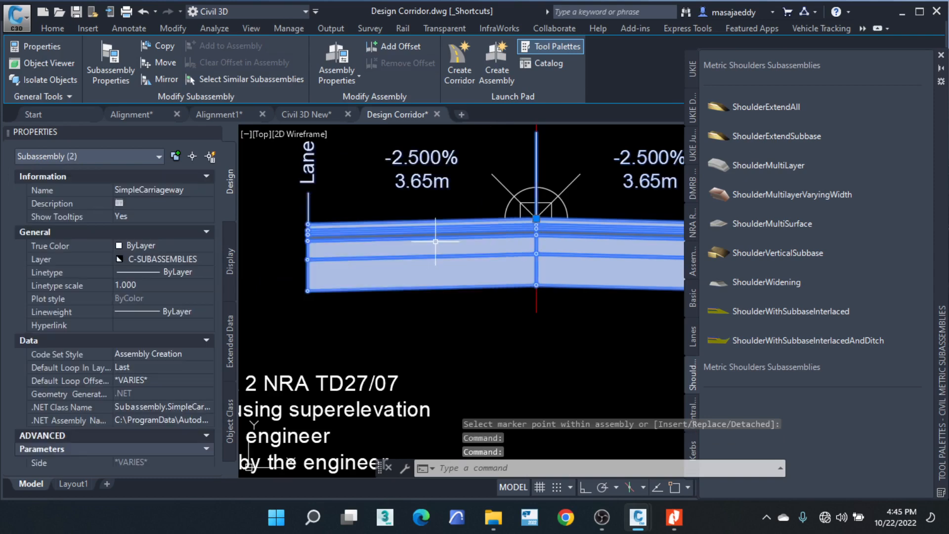
{"action": "scroll", "coordinate": [448, 210], "scroll_direction": "down", "scroll_amount": 4}
{"action": "scroll", "coordinate": [448, 210], "scroll_direction": "up", "scroll_amount": 4}
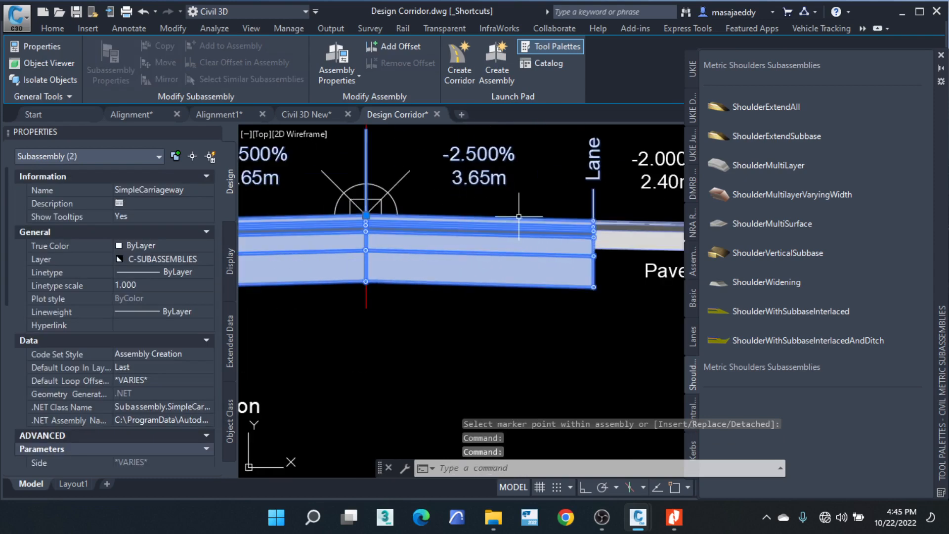
{"action": "scroll", "coordinate": [517, 218], "scroll_direction": "down", "scroll_amount": 4}
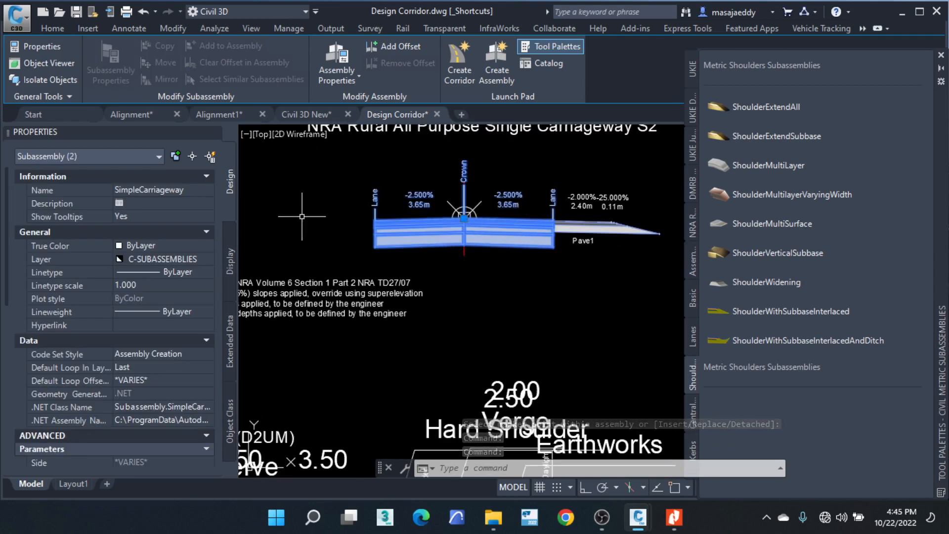
{"action": "scroll", "coordinate": [168, 371], "scroll_direction": "down", "scroll_amount": 3}
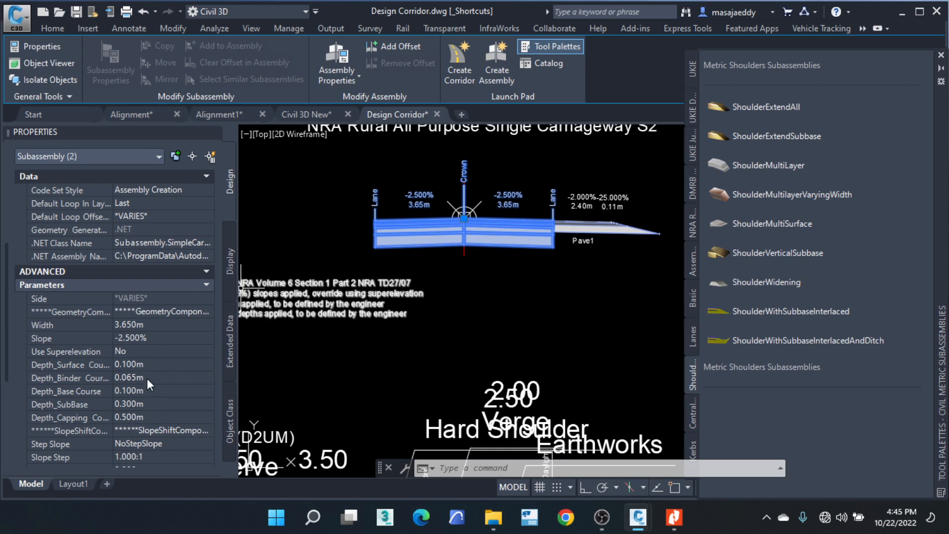
{"action": "left_click", "coordinate": [159, 326]}
{"action": "type", "text": "3.5"}
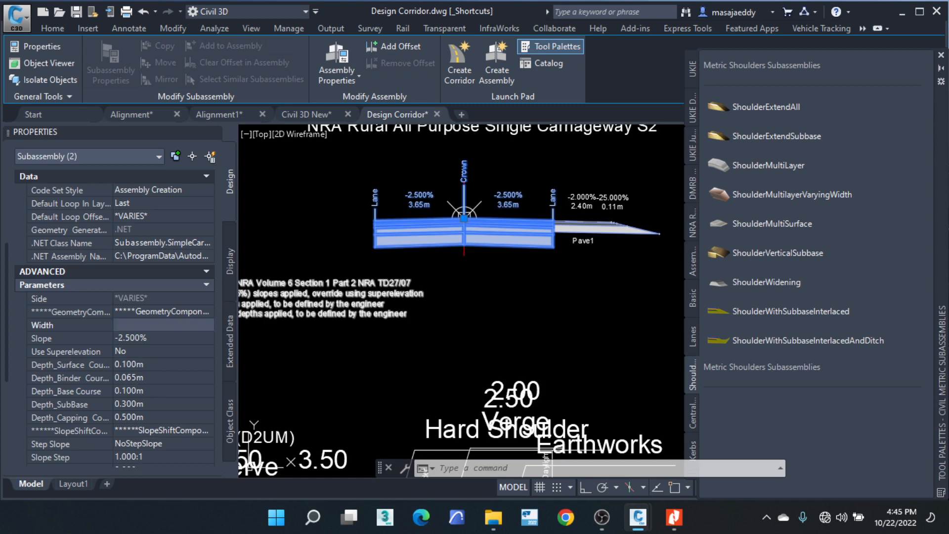
{"action": "left_click", "coordinate": [159, 337]}
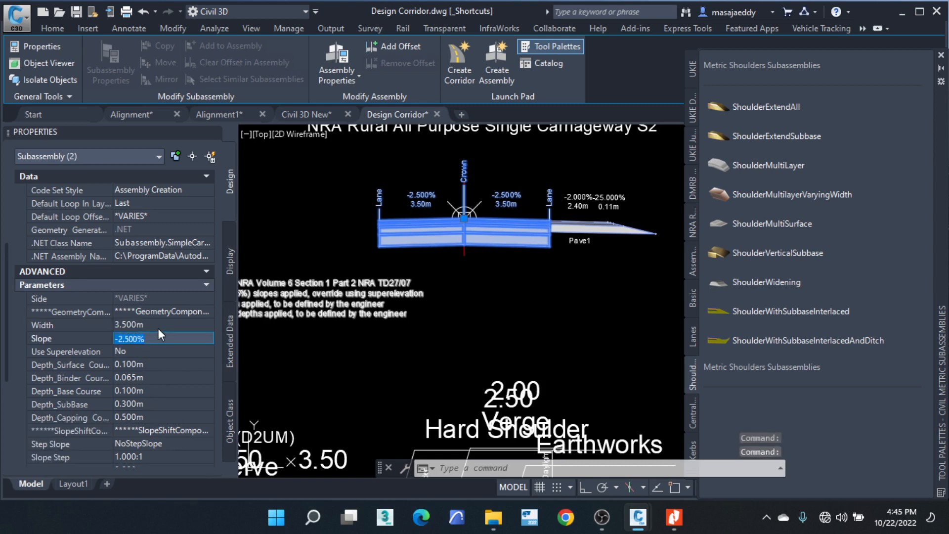
Step: Set the surface course depth of both lanes to 0.05 m and the binder course depth to 0
{"action": "left_click", "coordinate": [145, 364]}
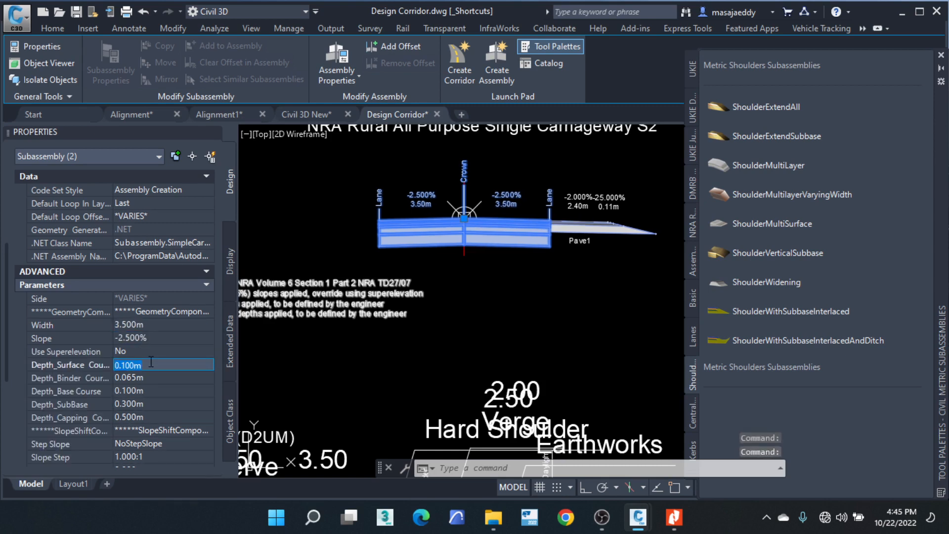
{"action": "type", "text": "0."}
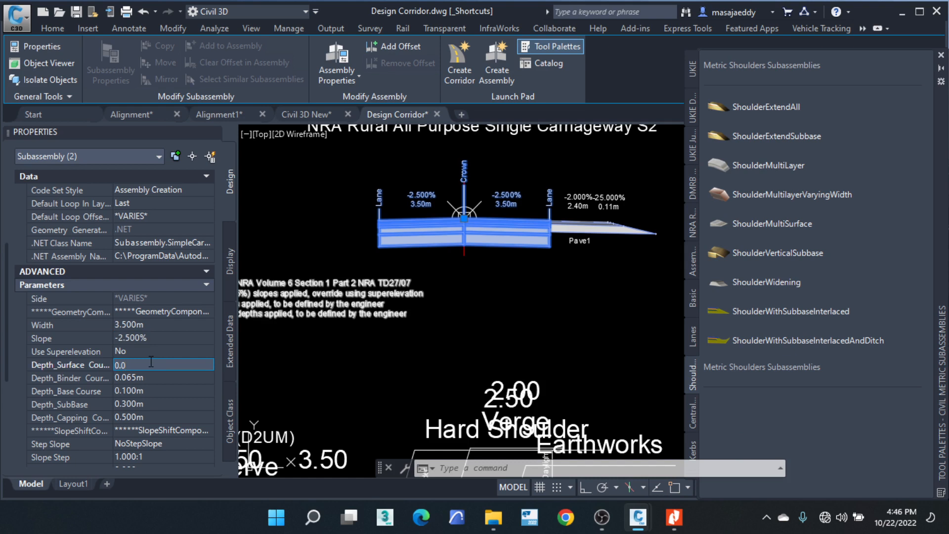
{"action": "type", "text": "05"}
{"action": "key", "text": "Return"}
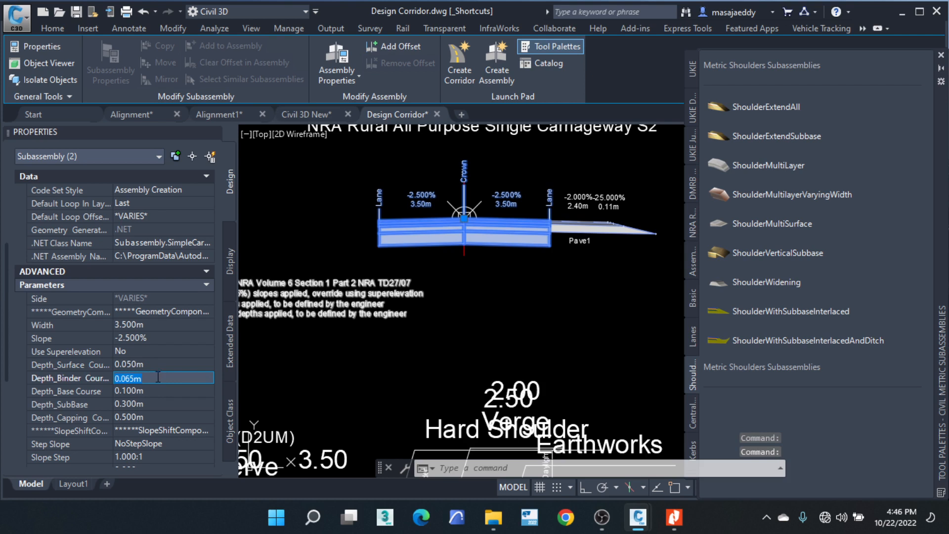
{"action": "type", "text": "0"}
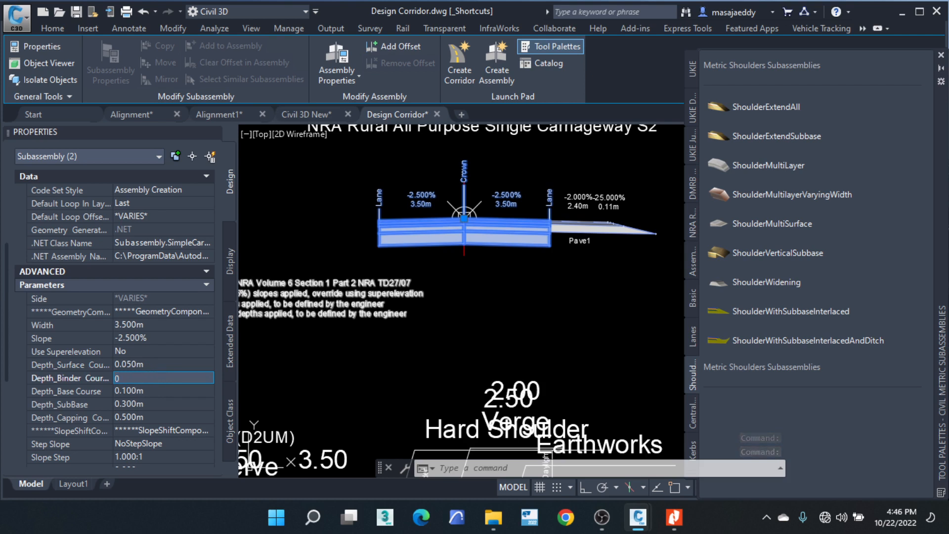
{"action": "key", "text": "Return"}
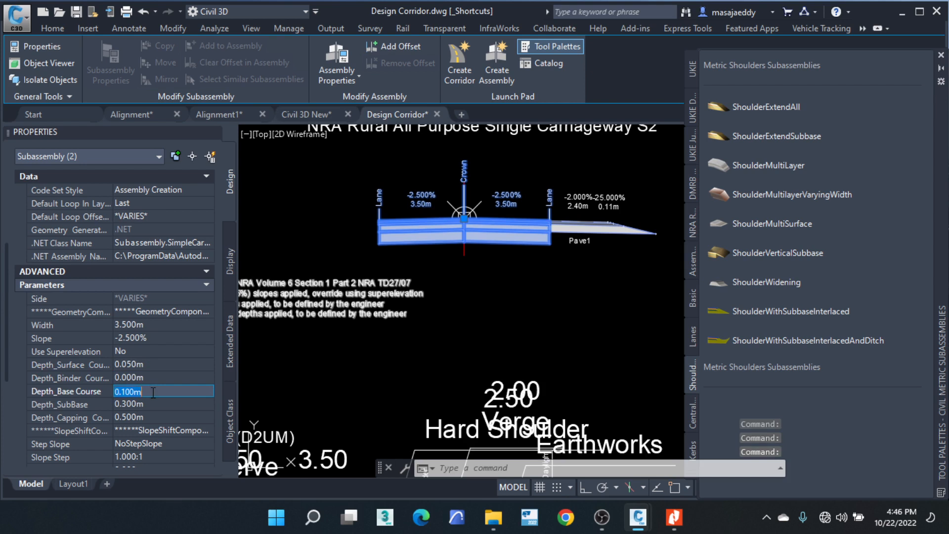
Step: Set the base course and sub-base depths of both lanes to 0.2 m and the capping depth to 0
{"action": "type", "text": "0.2"}
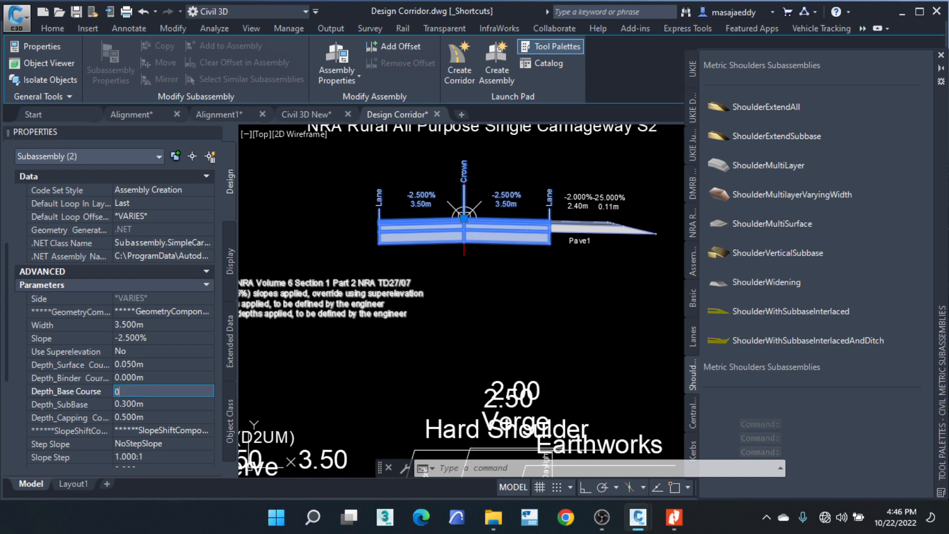
{"action": "key", "text": "Return"}
{"action": "key", "text": "Tab"}
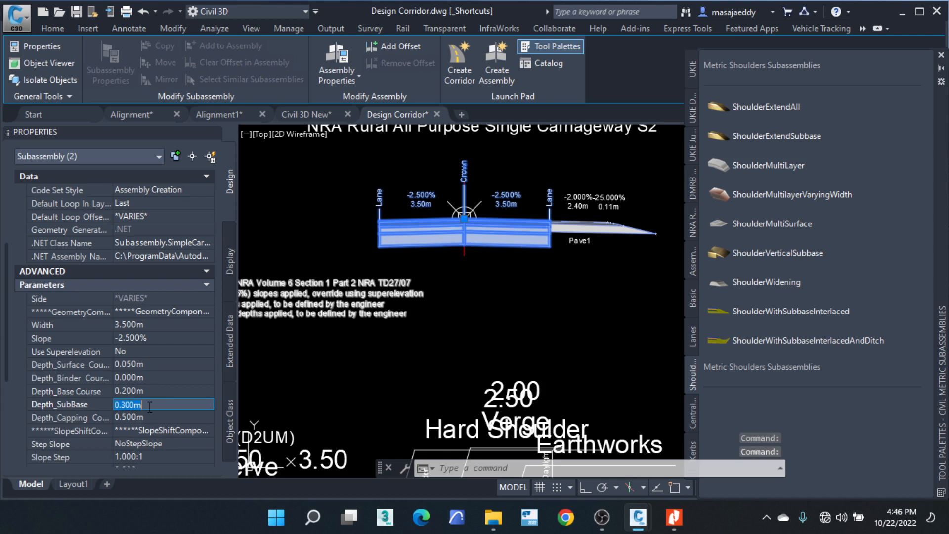
{"action": "type", "text": "0.2"}
{"action": "key", "text": "Tab"}
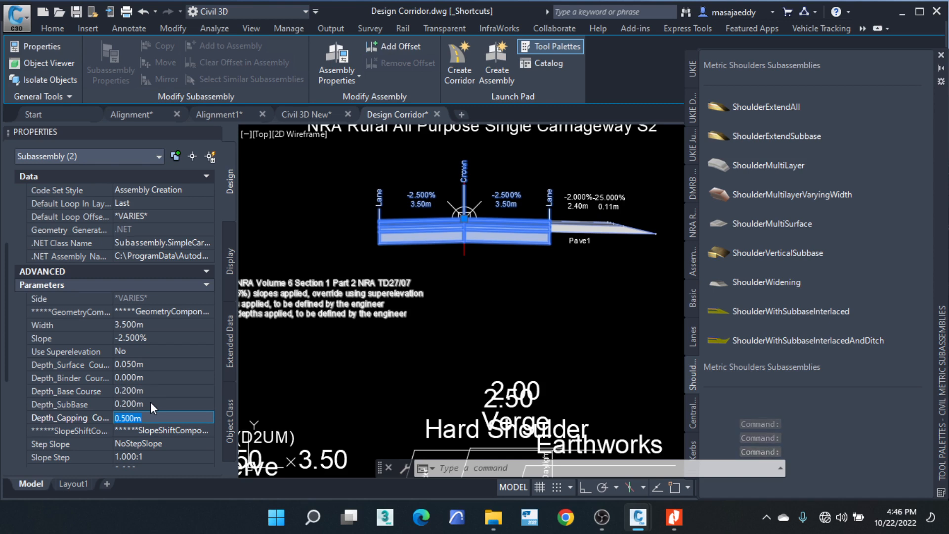
{"action": "type", "text": "0"}
{"action": "key", "text": "Tab"}
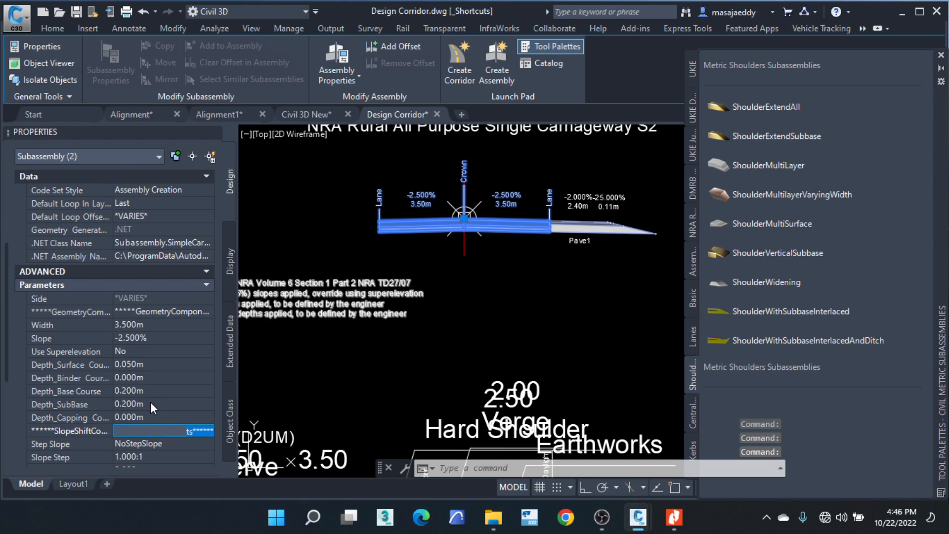
Step: Select the ShoulderExtendAll subassembly on the right side of the new assembly and set its shoulder width to 2 m
{"action": "left_click", "coordinate": [452, 298]}
{"action": "key", "text": "Escape"}
{"action": "key", "text": "Escape"}
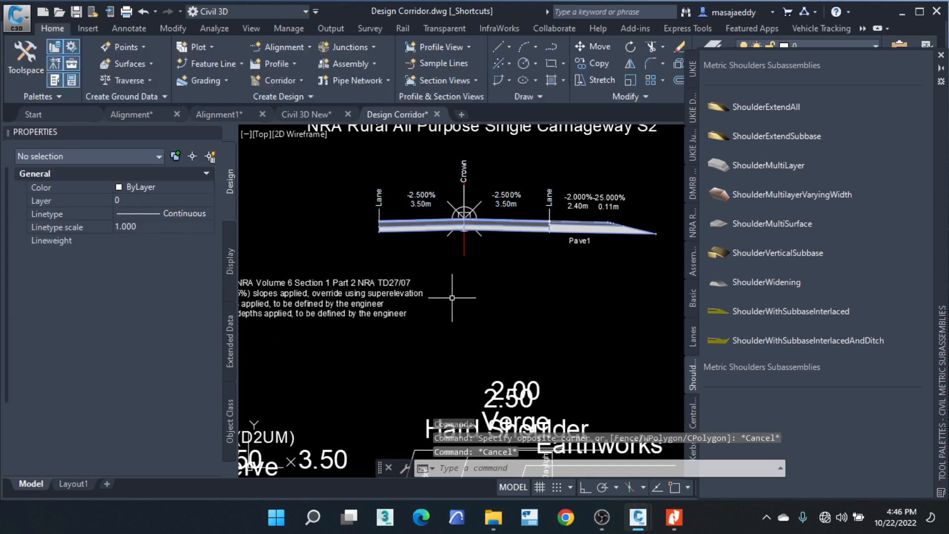
{"action": "left_click", "coordinate": [452, 298]}
{"action": "middle_click_drag", "start_coordinate": [632, 273], "coordinate": [552, 270]}
{"action": "scroll", "coordinate": [551, 269], "scroll_direction": "up", "scroll_amount": 2}
{"action": "left_click", "coordinate": [511, 257]}
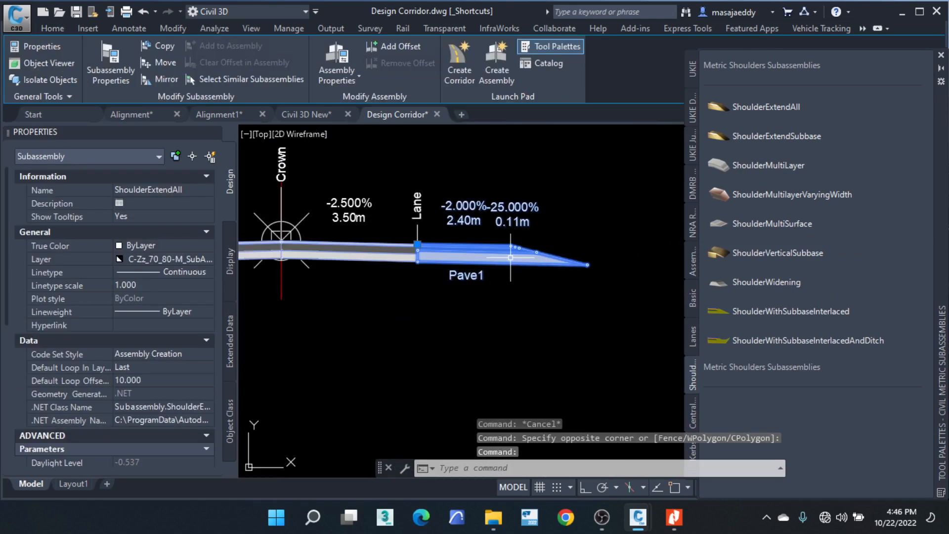
{"action": "scroll", "coordinate": [127, 366], "scroll_direction": "down", "scroll_amount": 6}
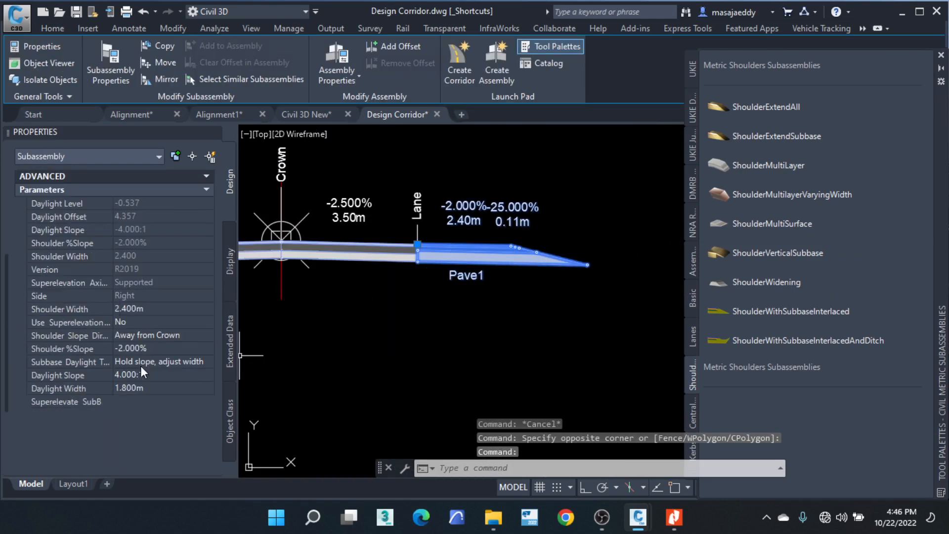
{"action": "left_click", "coordinate": [154, 308]}
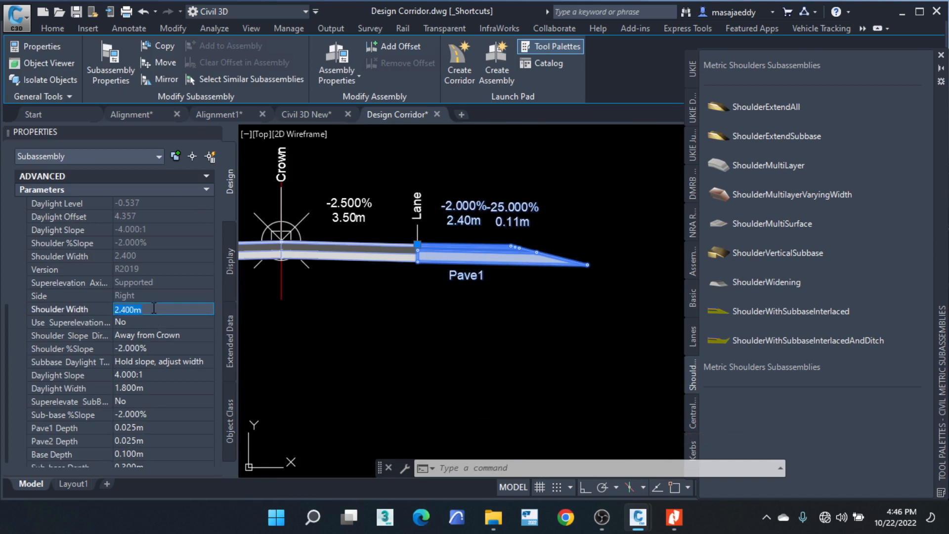
{"action": "type", "text": "2"}
{"action": "key", "text": "Return"}
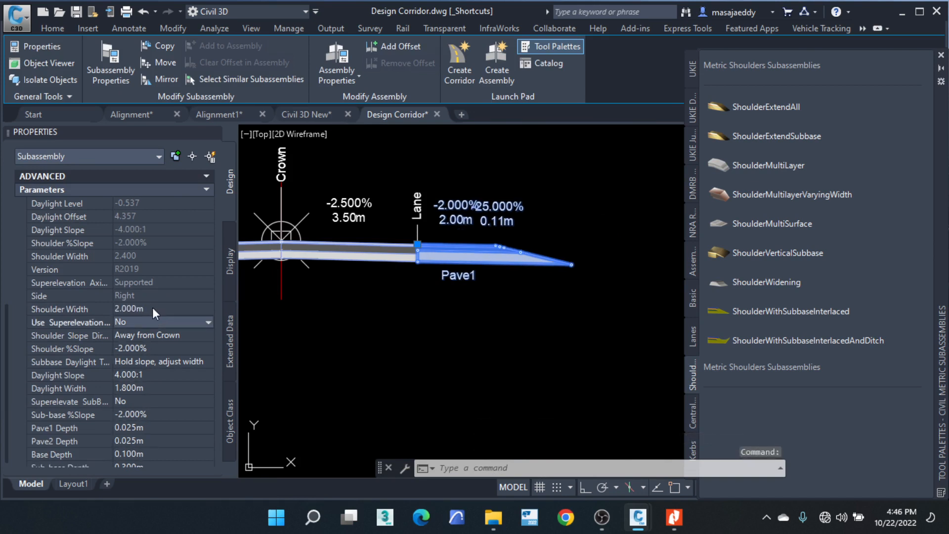
Step: Set the shoulder slope to -2.5% and the daylight slope to 0:1
{"action": "left_click", "coordinate": [125, 349]}
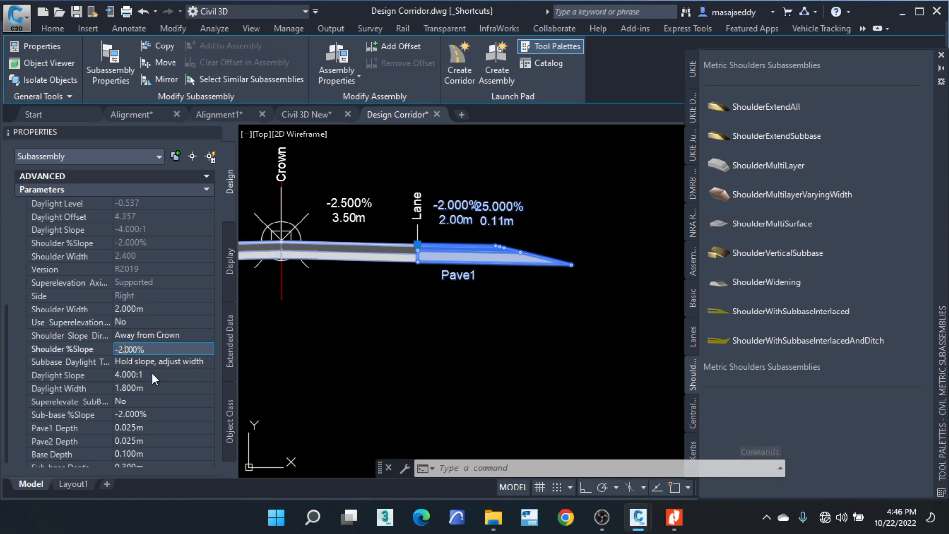
{"action": "type", "text": "-2.5"}
{"action": "key", "text": "Tab"}
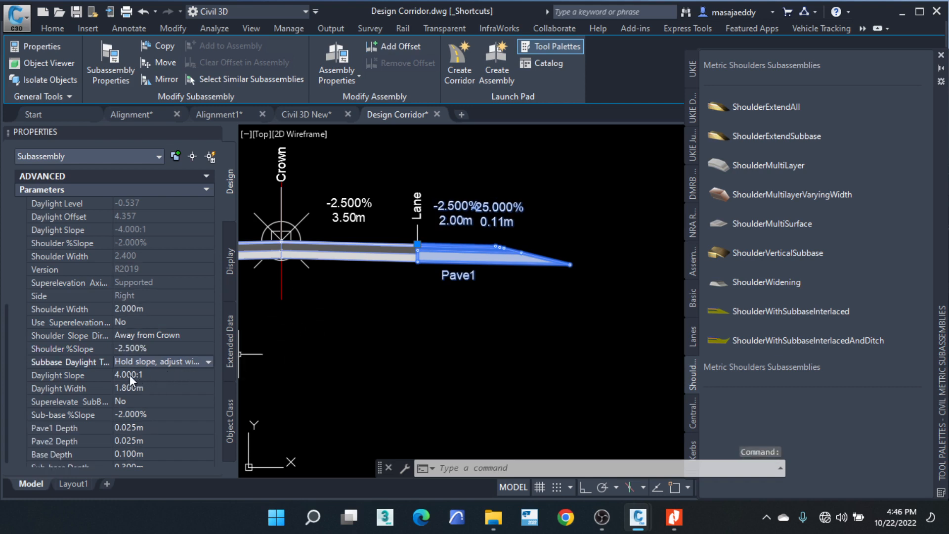
{"action": "left_click", "coordinate": [142, 376]}
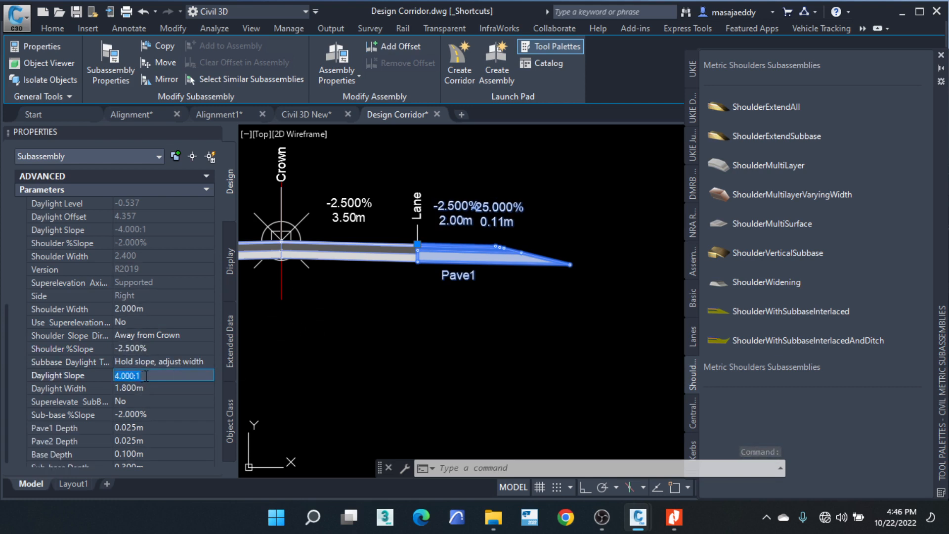
{"action": "left_click", "coordinate": [122, 375]}
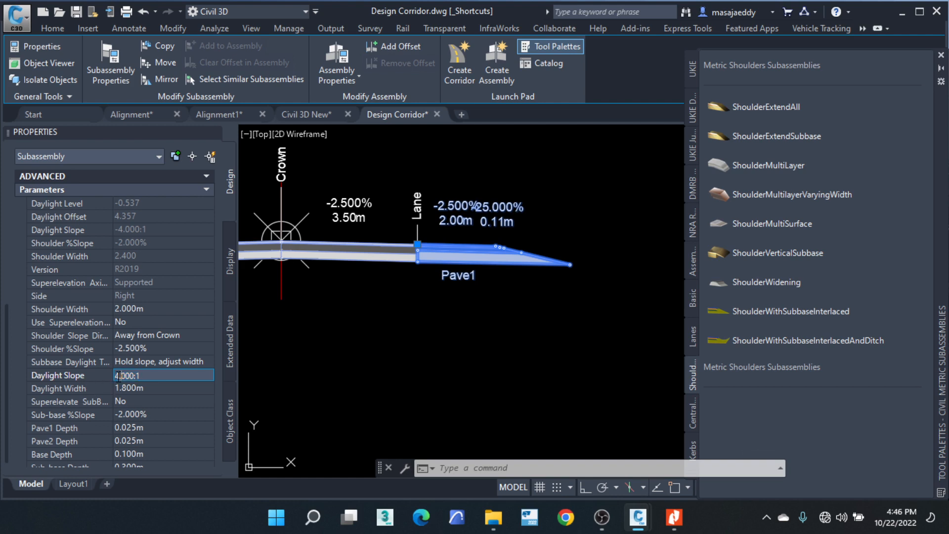
{"action": "key", "text": "BackSpace"}
{"action": "type", "text": "0"}
{"action": "key", "text": "Tab"}
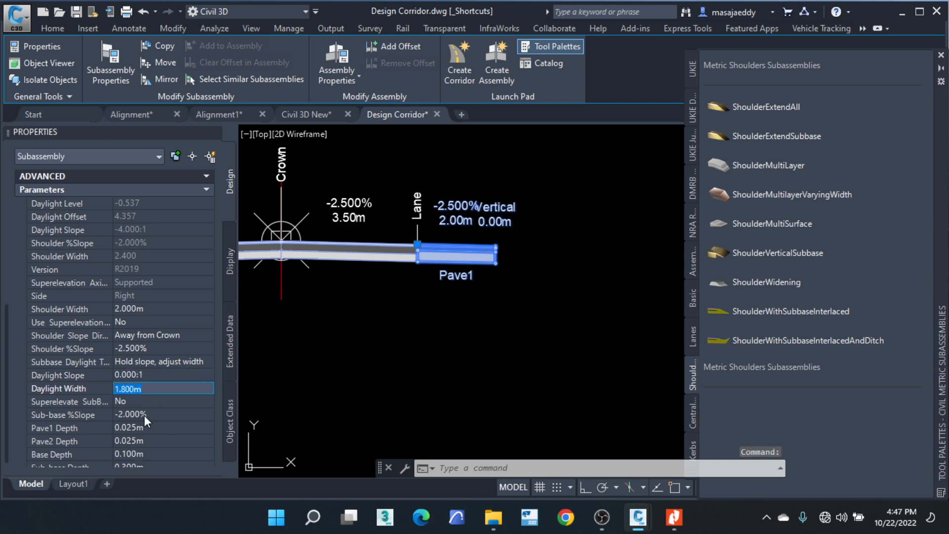
Step: Set the shoulder's sub-base slope to -2.5%
{"action": "left_click", "coordinate": [127, 415]}
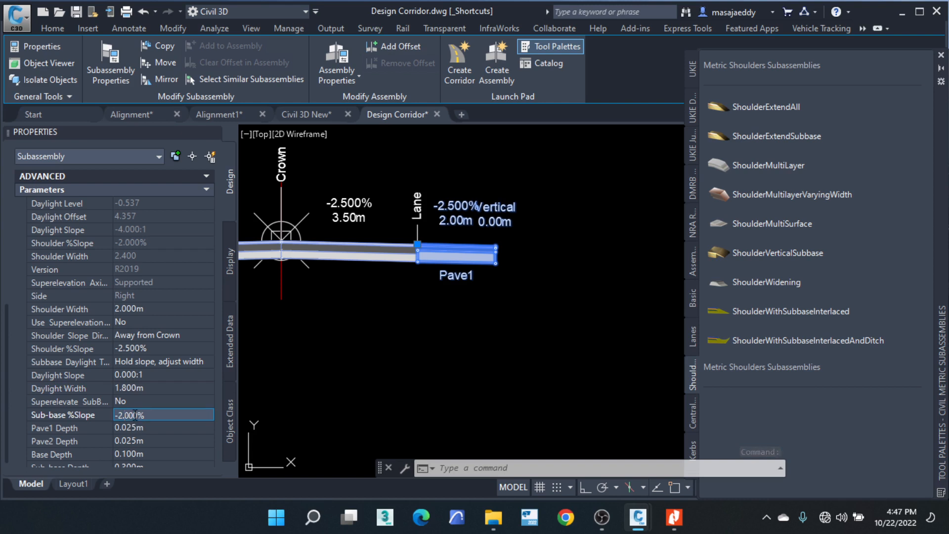
{"action": "type", "text": "5"}
{"action": "key", "text": "Tab"}
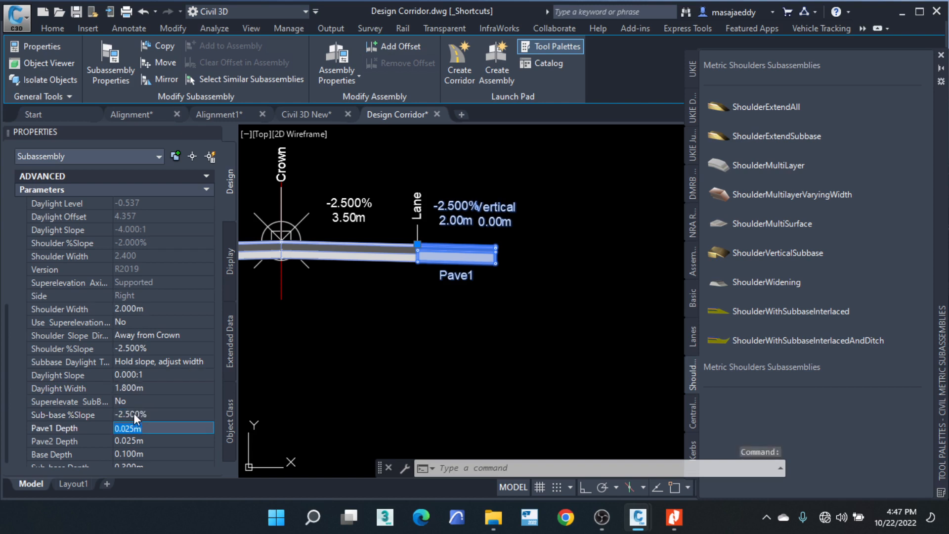
Step: Set the shoulder's Pave1 depth to 0.05 m and its Pave2 depth to 0
{"action": "scroll", "coordinate": [148, 425], "scroll_direction": "down", "scroll_amount": 1}
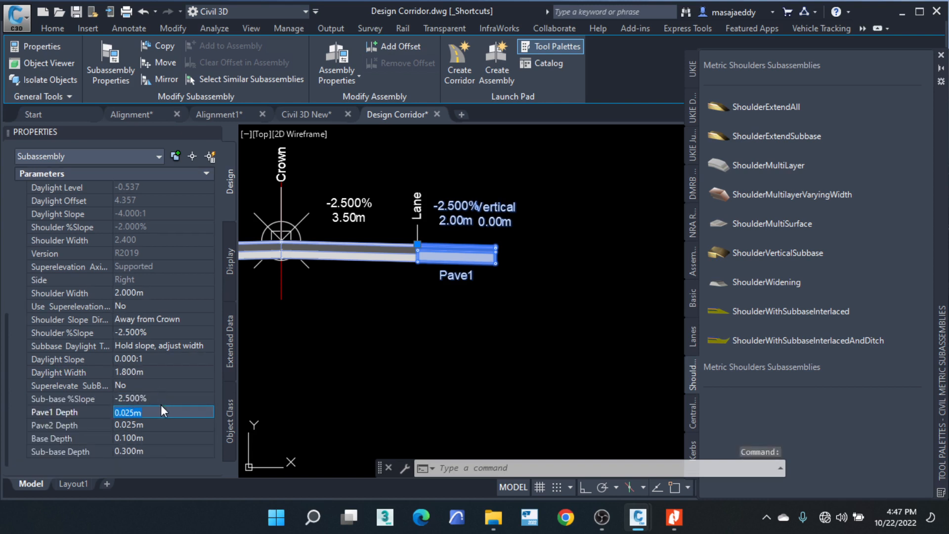
{"action": "type", "text": "0"}
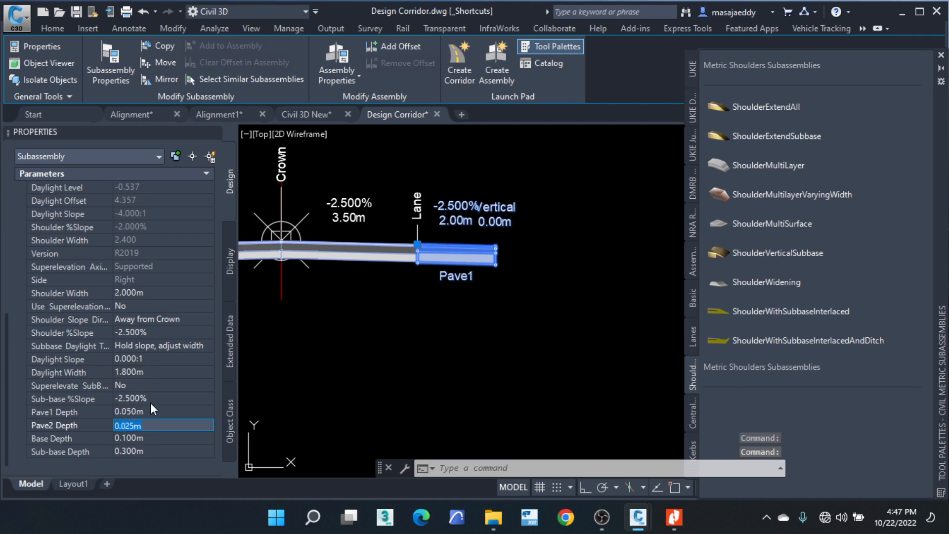
{"action": "type", "text": "0"}
{"action": "key", "text": "Return"}
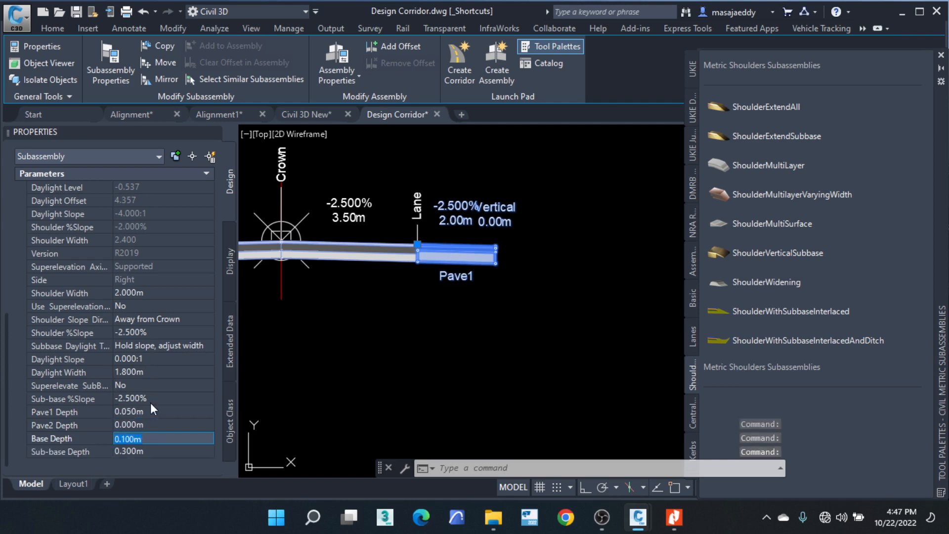
Step: Set the shoulder's base depth and sub-base depth to 0.2 m each
{"action": "type", "text": "0.21"}
{"action": "key", "text": "Return"}
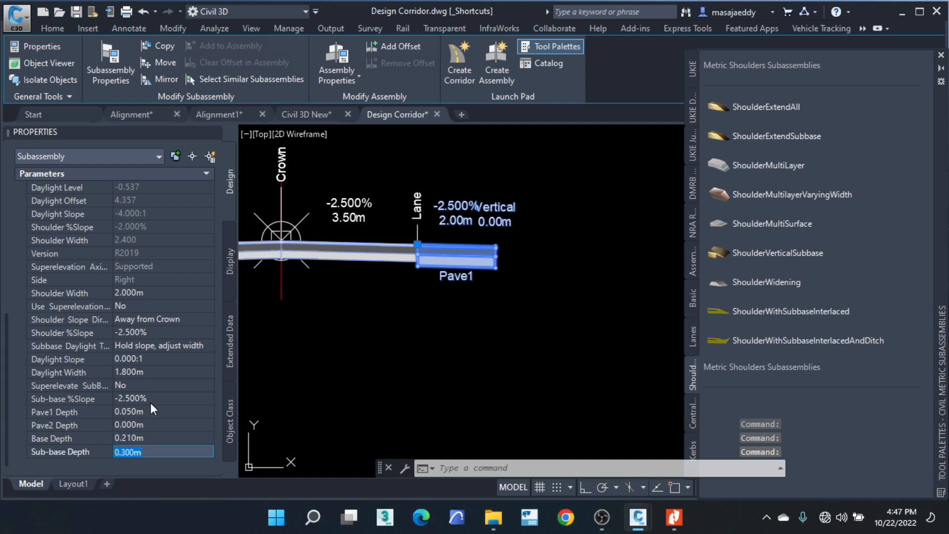
{"action": "type", "text": "0.2"}
{"action": "left_click", "coordinate": [149, 437]}
{"action": "type", "text": "0.2"}
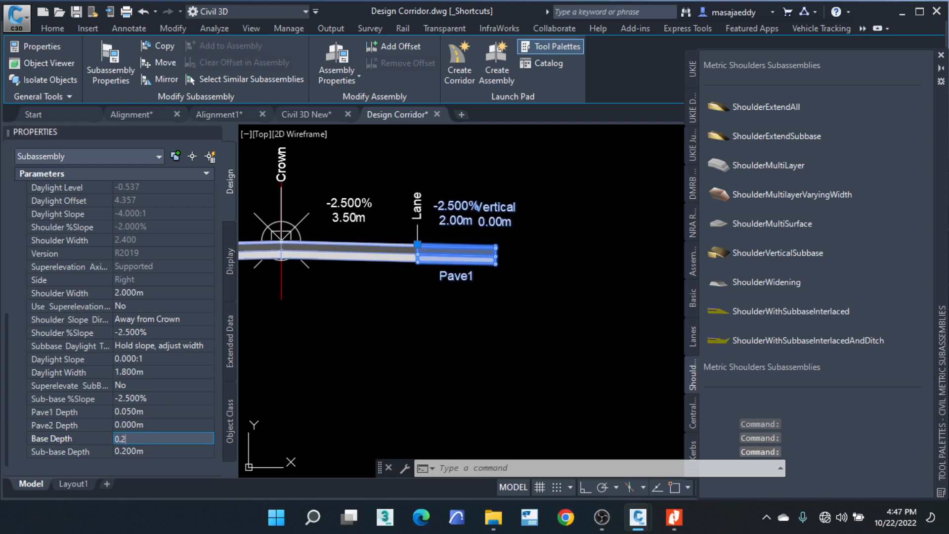
{"action": "key", "text": "Return"}
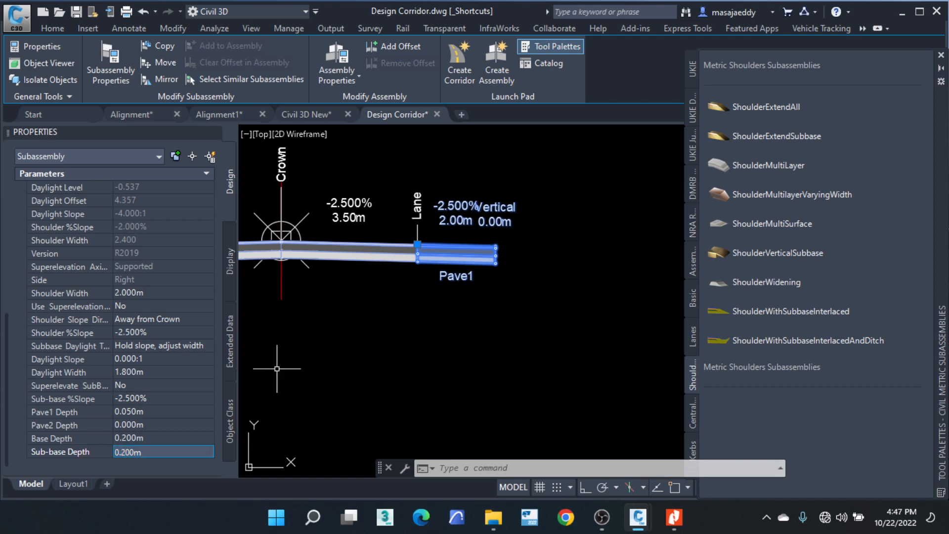
Step: Examine how the shoulder's pavement layers meet the adjoining lane and compare the two single carriageway assemblies
{"action": "scroll", "coordinate": [475, 242], "scroll_direction": "up", "scroll_amount": 2}
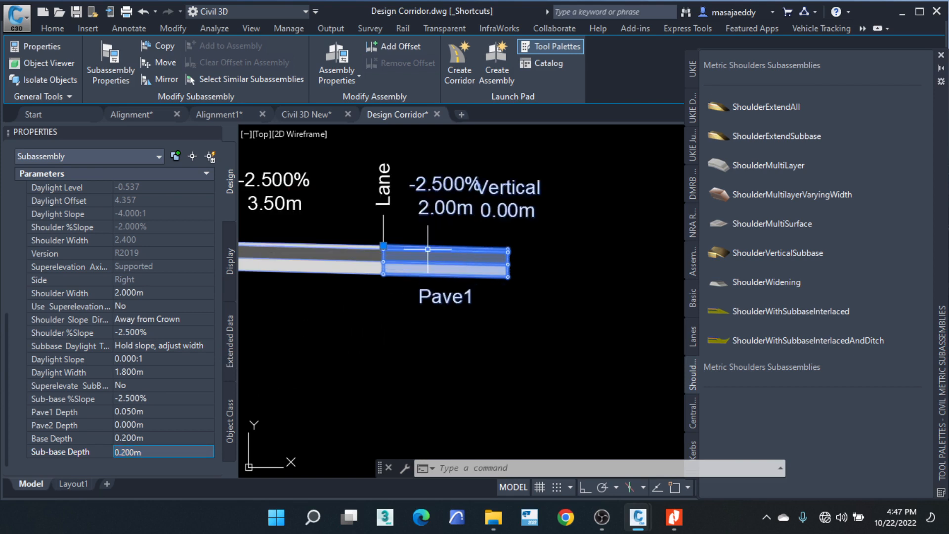
{"action": "mouse_move", "coordinate": [428, 248]}
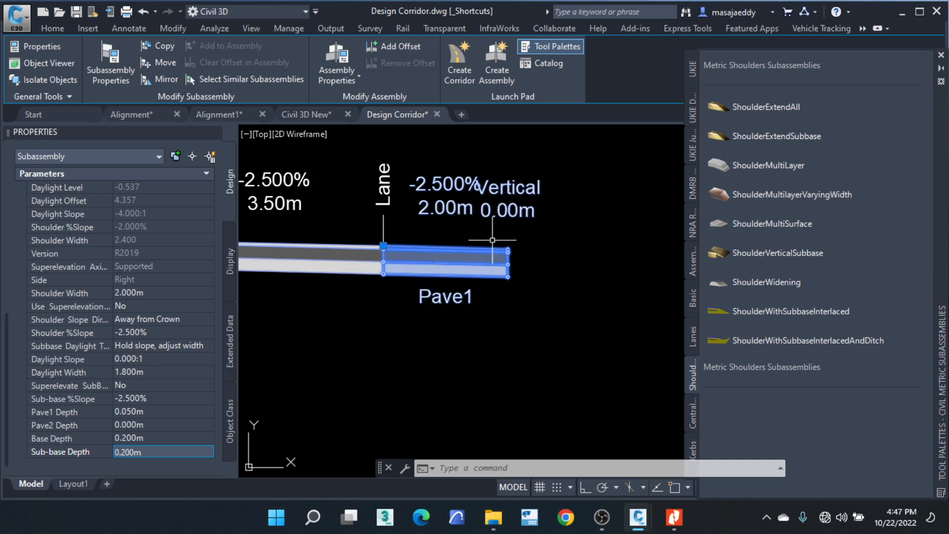
{"action": "scroll", "coordinate": [539, 271], "scroll_direction": "down", "scroll_amount": 3}
{"action": "scroll", "coordinate": [480, 272], "scroll_direction": "down", "scroll_amount": 2}
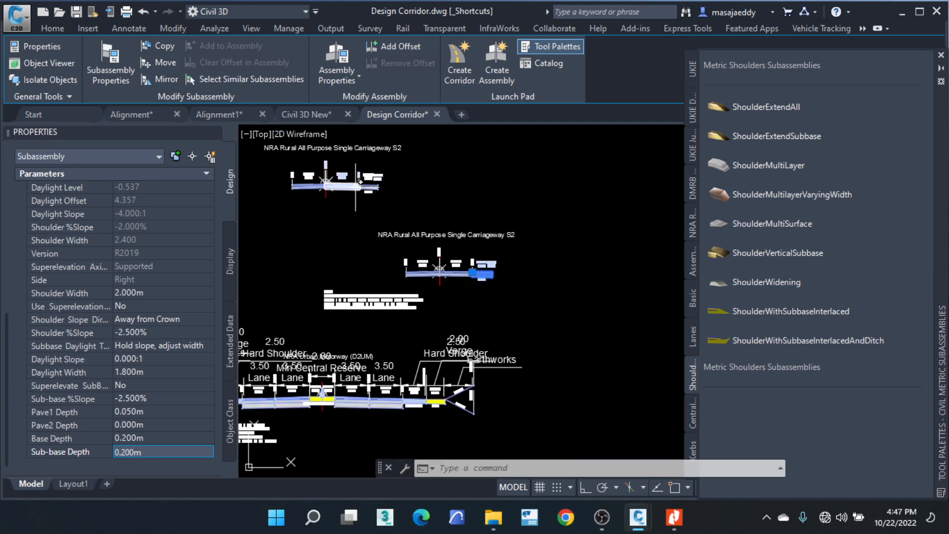
{"action": "mouse_move", "coordinate": [347, 183]}
{"action": "key", "text": "Escape"}
{"action": "key", "text": "Escape"}
{"action": "key", "text": "Escape"}
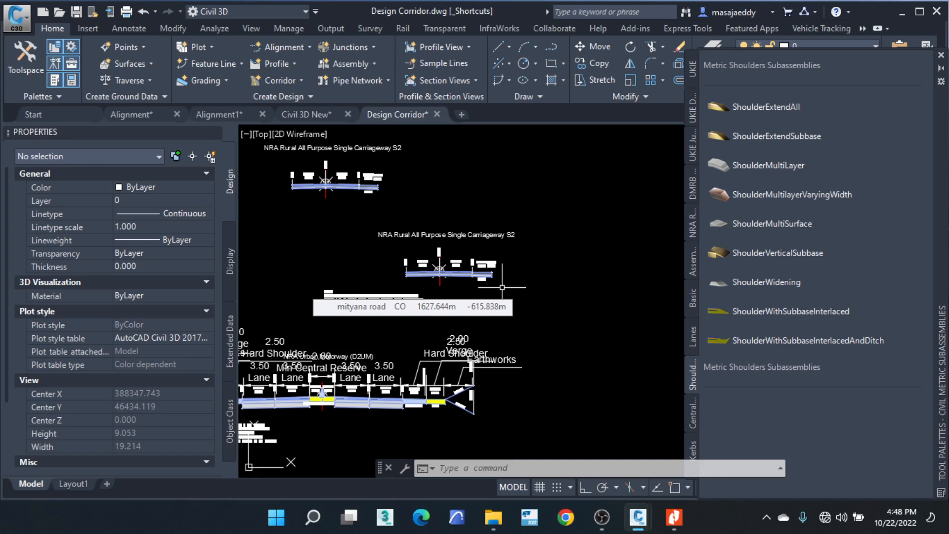
Step: Select the new assembly's baseline and review the code set styles available for it
{"action": "scroll", "coordinate": [443, 284], "scroll_direction": "up", "scroll_amount": 4}
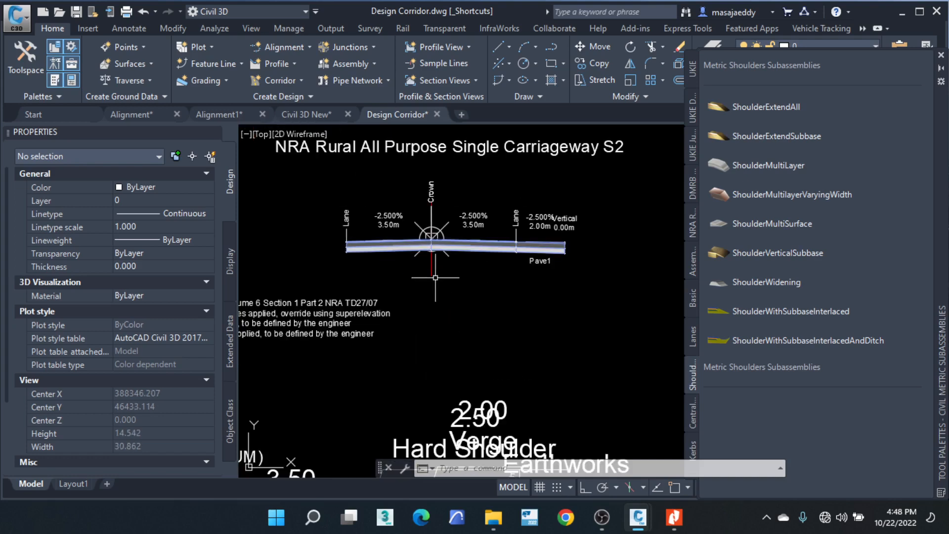
{"action": "left_click", "coordinate": [432, 270]}
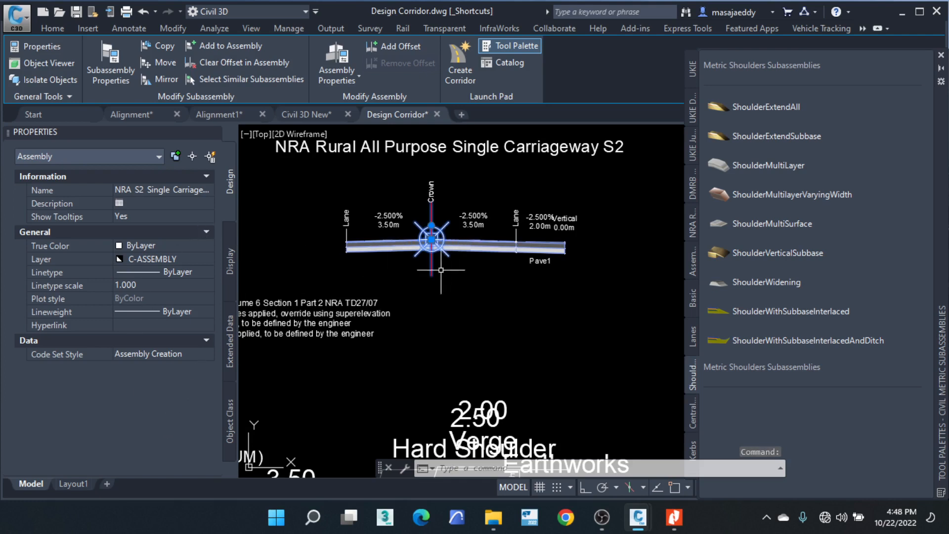
{"action": "key", "text": "Escape"}
{"action": "key", "text": "Escape"}
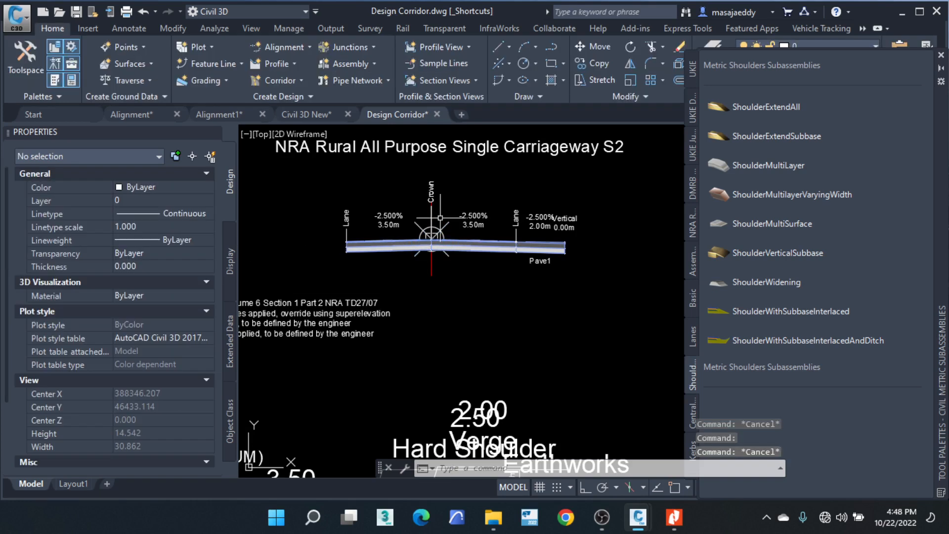
{"action": "left_click", "coordinate": [433, 275]}
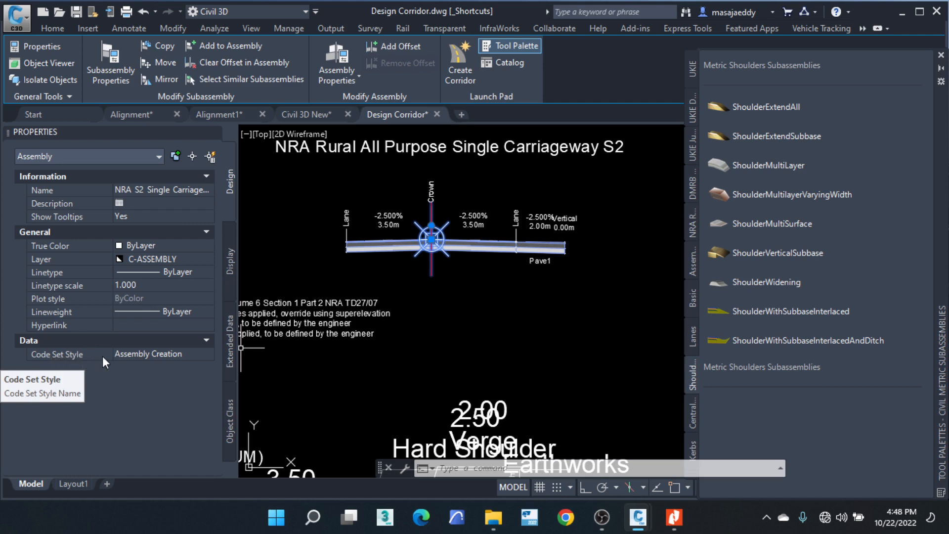
{"action": "left_click", "coordinate": [200, 356]}
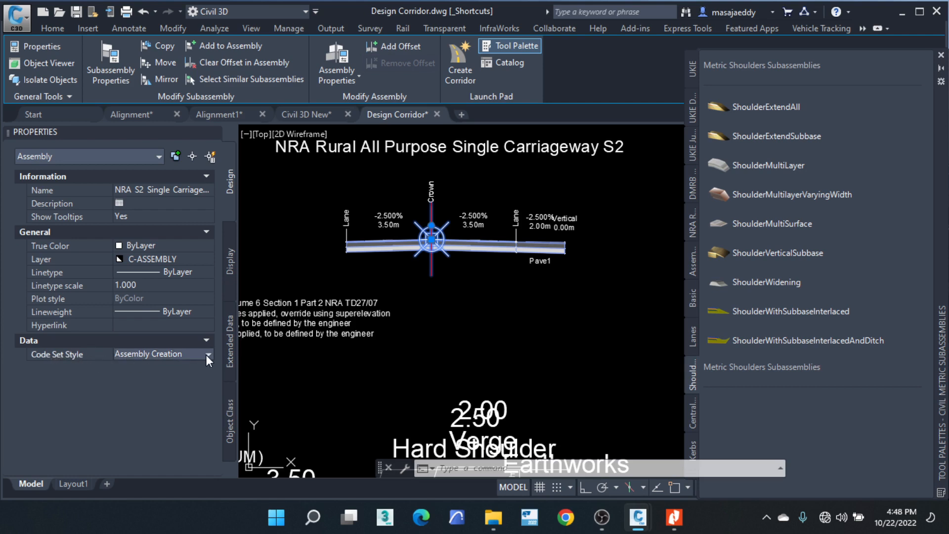
{"action": "left_click", "coordinate": [206, 354]}
{"action": "left_click", "coordinate": [205, 355]}
{"action": "left_click", "coordinate": [207, 355]}
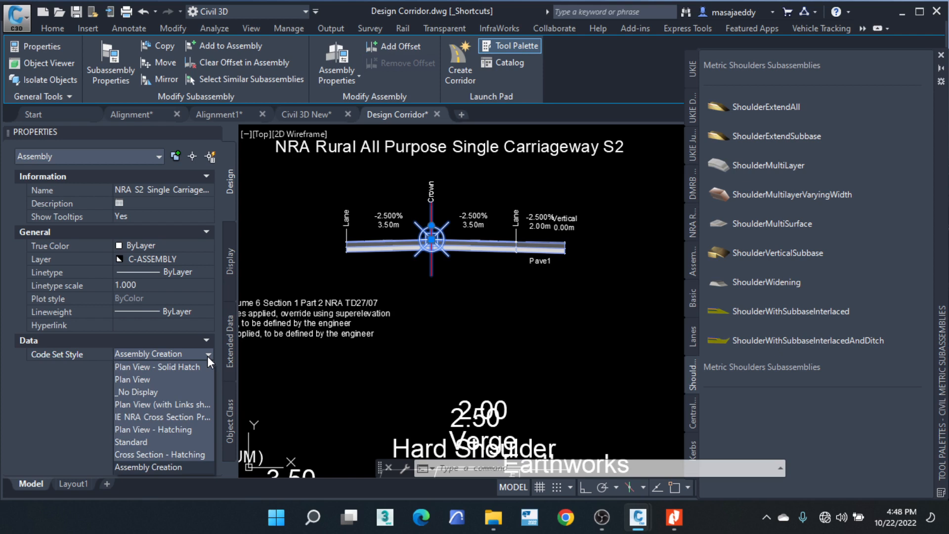
{"action": "left_click", "coordinate": [68, 383]}
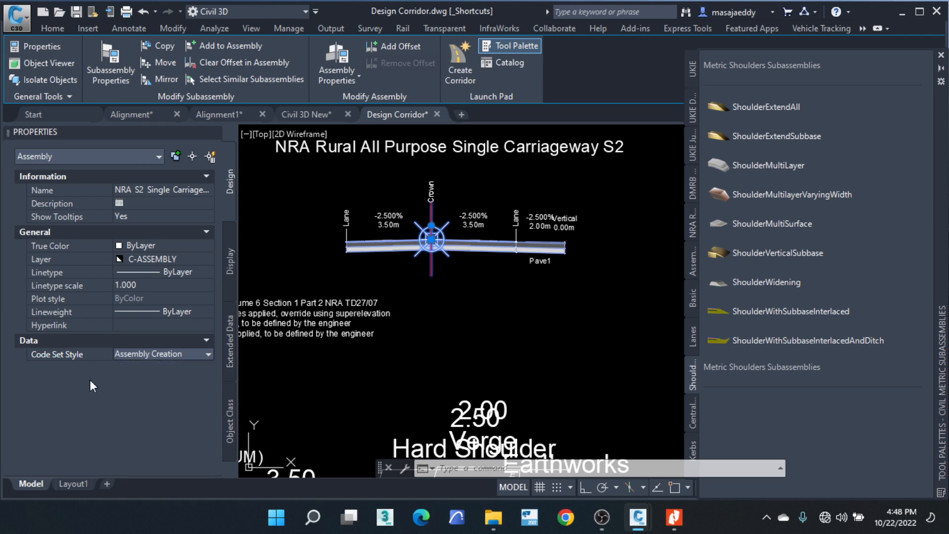
{"action": "key", "text": "Escape"}
{"action": "key", "text": "Escape"}
Step: Delete the duplicate lower NRA S2 single carriageway assembly together with its subassemblies and title text
{"action": "scroll", "coordinate": [579, 271], "scroll_direction": "down", "scroll_amount": 5}
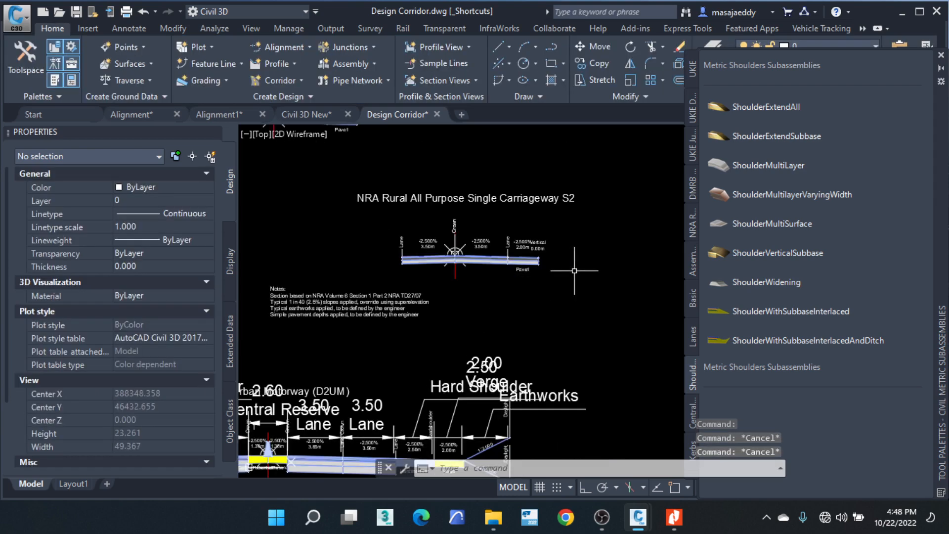
{"action": "scroll", "coordinate": [561, 264], "scroll_direction": "up", "scroll_amount": 8}
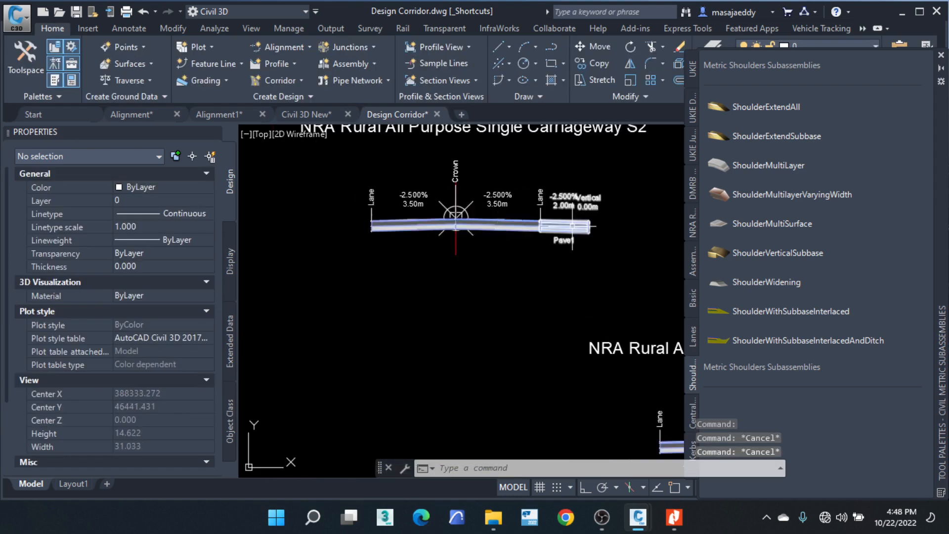
{"action": "scroll", "coordinate": [583, 223], "scroll_direction": "down", "scroll_amount": 5}
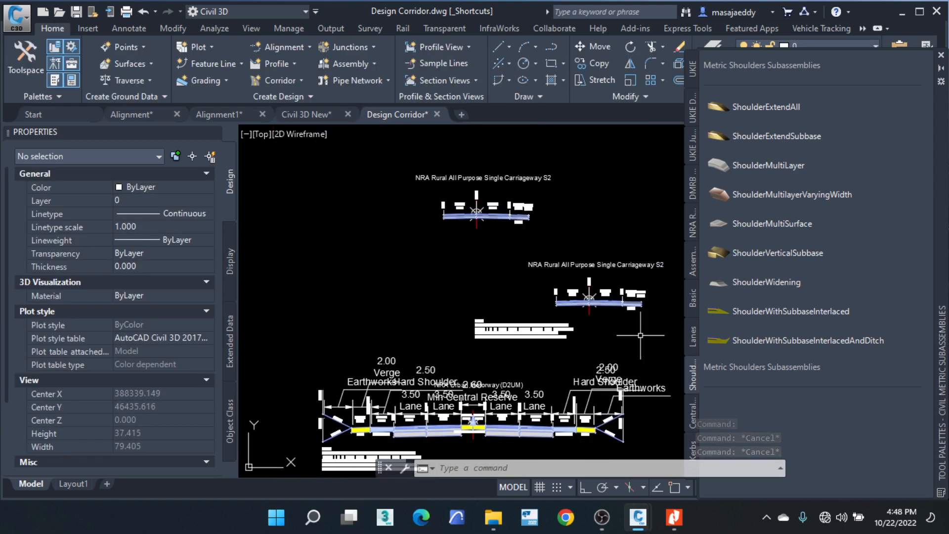
{"action": "scroll", "coordinate": [654, 314], "scroll_direction": "up", "scroll_amount": 5}
{"action": "left_click", "coordinate": [654, 314]}
{"action": "left_click", "coordinate": [376, 163]}
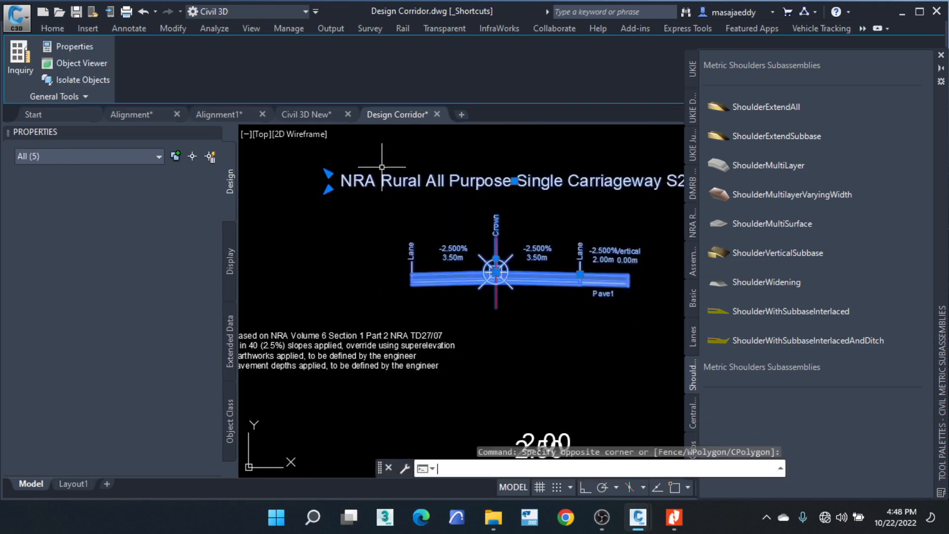
{"action": "scroll", "coordinate": [435, 309], "scroll_direction": "down", "scroll_amount": 2}
{"action": "key", "text": "Delete"}
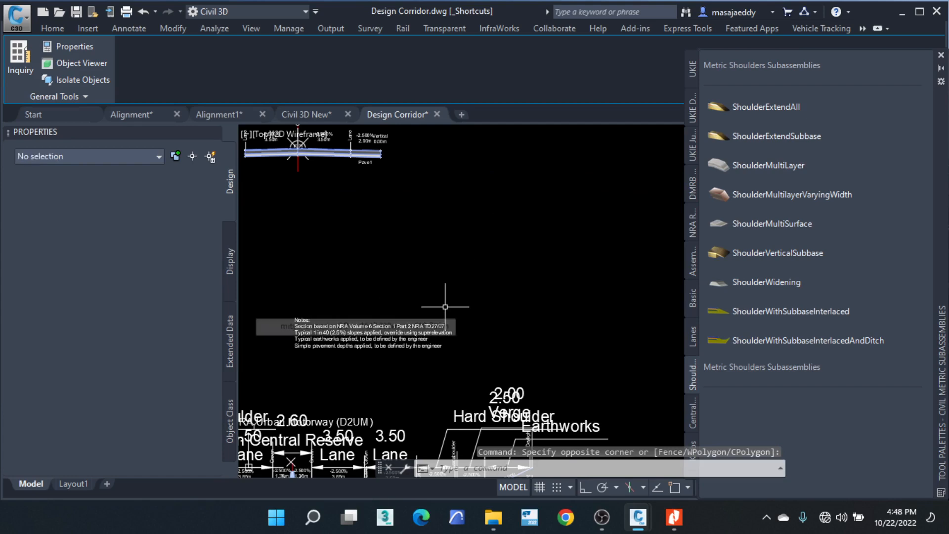
{"action": "middle_click_drag", "start_coordinate": [452, 155], "coordinate": [508, 266]}
{"action": "scroll", "coordinate": [509, 266], "scroll_direction": "down", "scroll_amount": 4}
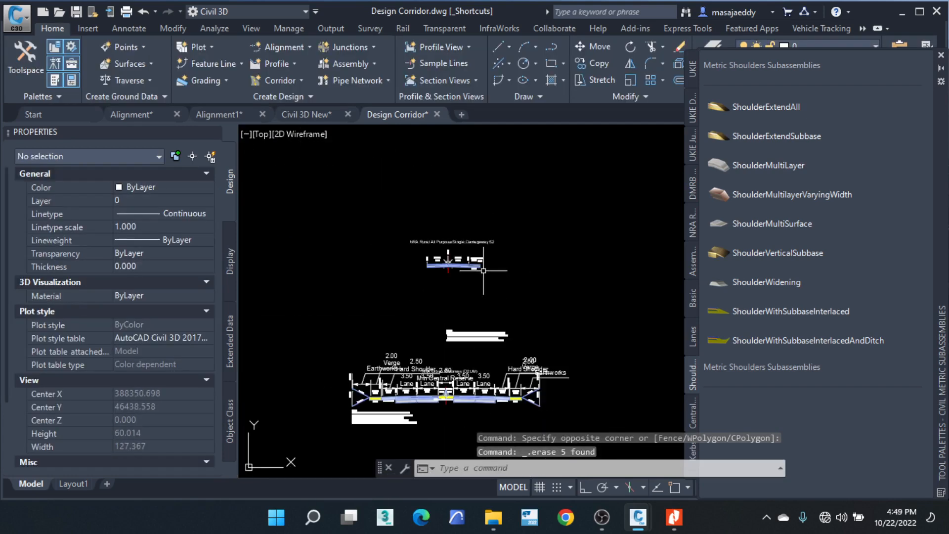
Step: Mirror the ShoulderExtendAll subassembly onto the top outer marker point of the left lane in the NRA S2 single carriageway assembly
{"action": "scroll", "coordinate": [479, 271], "scroll_direction": "up", "scroll_amount": 4}
{"action": "scroll", "coordinate": [485, 265], "scroll_direction": "up", "scroll_amount": 4}
{"action": "middle_click_drag", "start_coordinate": [441, 239], "coordinate": [534, 237]}
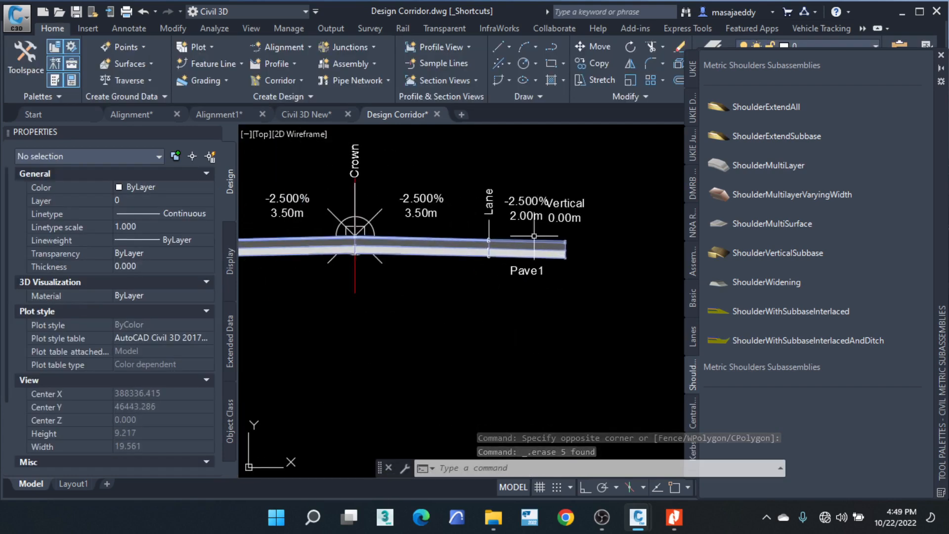
{"action": "scroll", "coordinate": [533, 238], "scroll_direction": "down", "scroll_amount": 4}
{"action": "scroll", "coordinate": [534, 237], "scroll_direction": "up", "scroll_amount": 1}
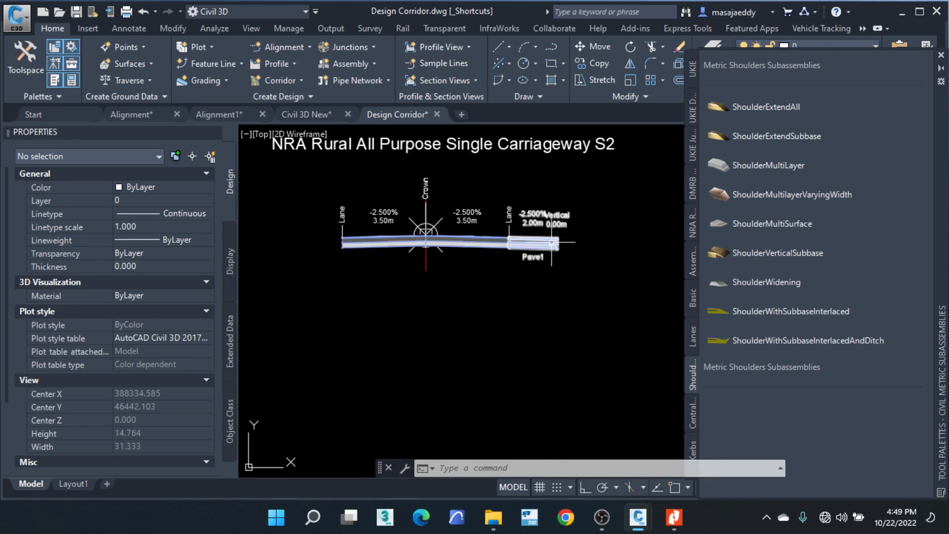
{"action": "scroll", "coordinate": [549, 242], "scroll_direction": "up", "scroll_amount": 6}
{"action": "left_click", "coordinate": [552, 242]}
{"action": "scroll", "coordinate": [551, 242], "scroll_direction": "down", "scroll_amount": 6}
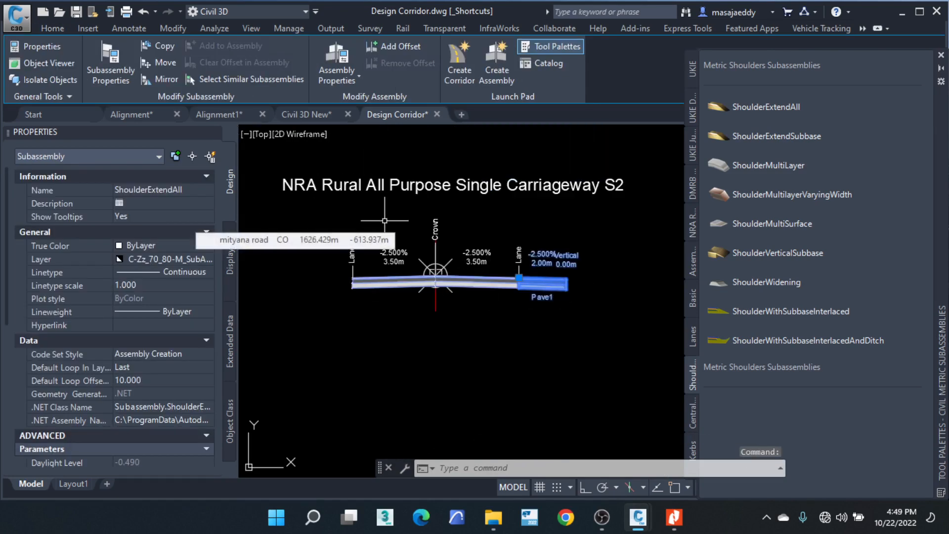
{"action": "left_click", "coordinate": [607, 311]}
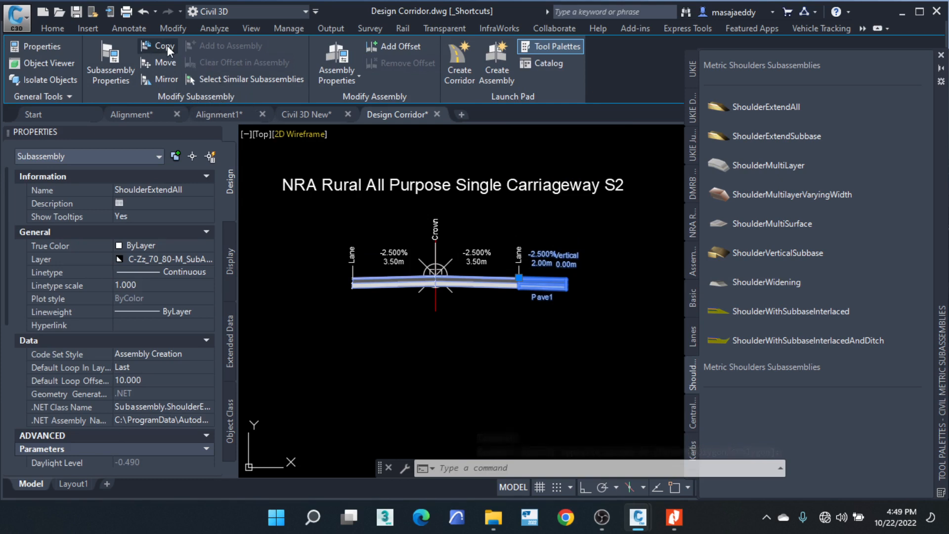
{"action": "left_click", "coordinate": [167, 79]}
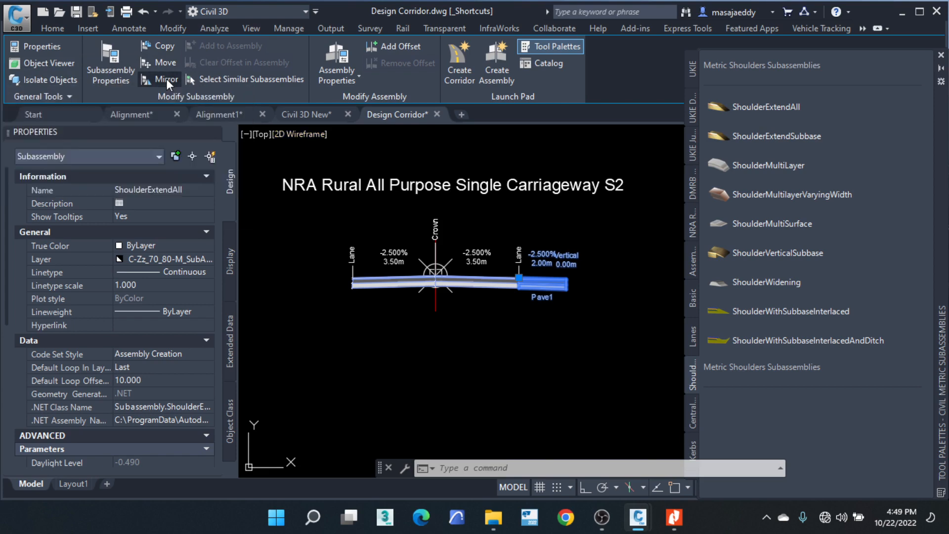
{"action": "scroll", "coordinate": [366, 290], "scroll_direction": "up", "scroll_amount": 6}
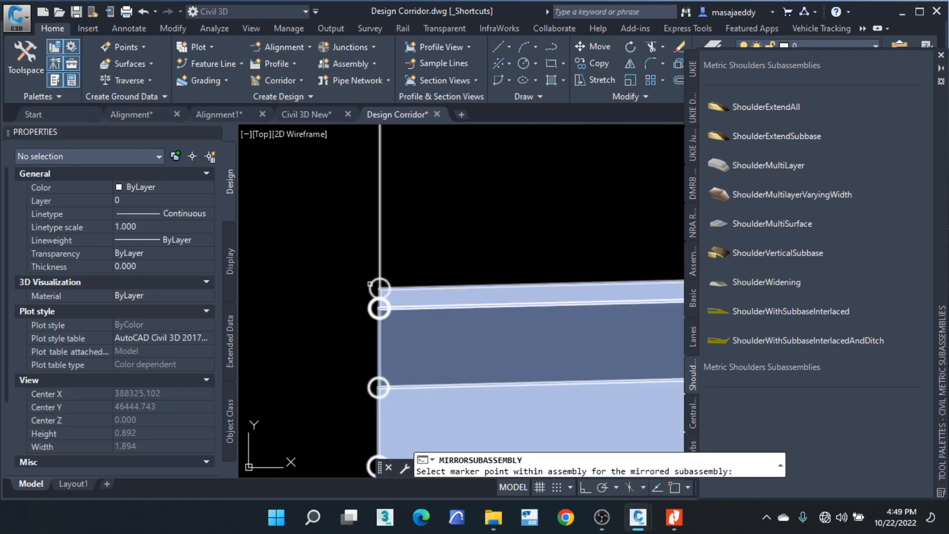
{"action": "left_click", "coordinate": [369, 285]}
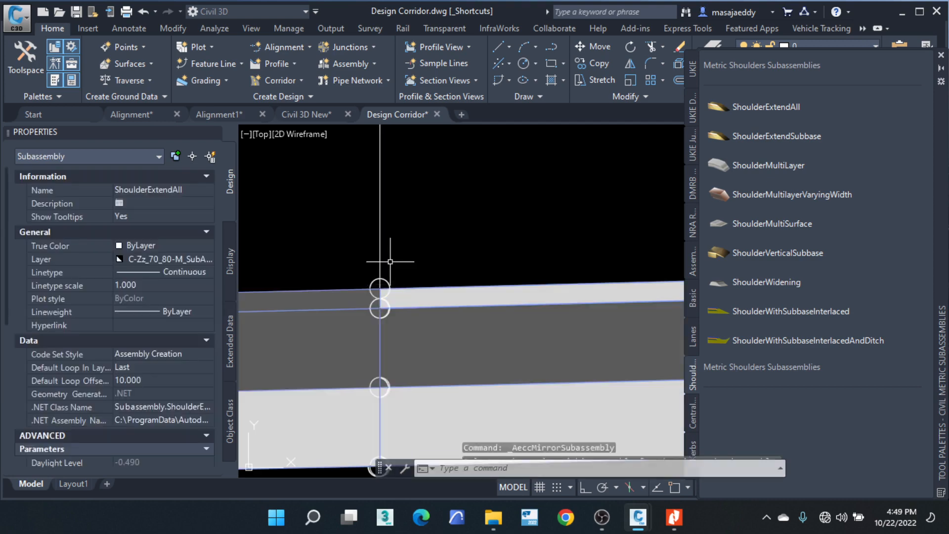
{"action": "scroll", "coordinate": [370, 285], "scroll_direction": "down", "scroll_amount": 6}
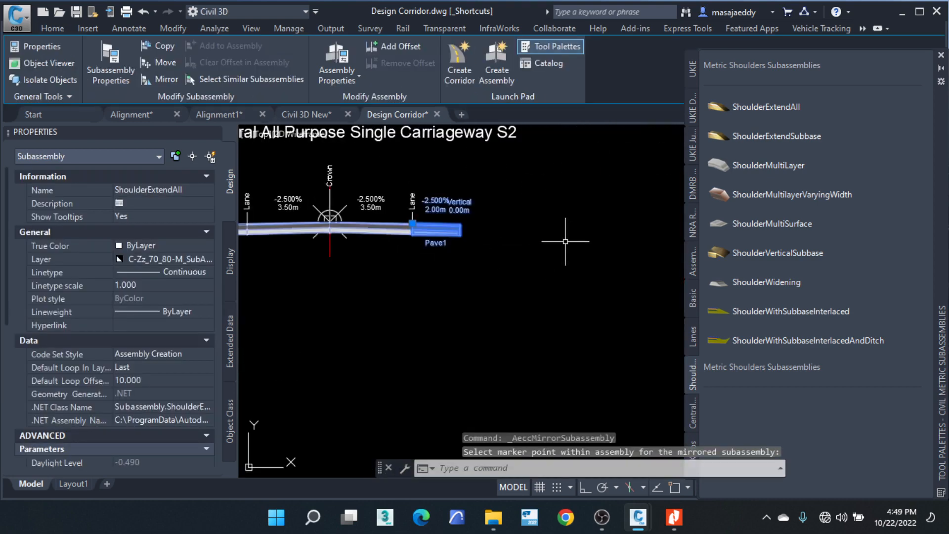
{"action": "key", "text": "Escape"}
{"action": "key", "text": "Escape"}
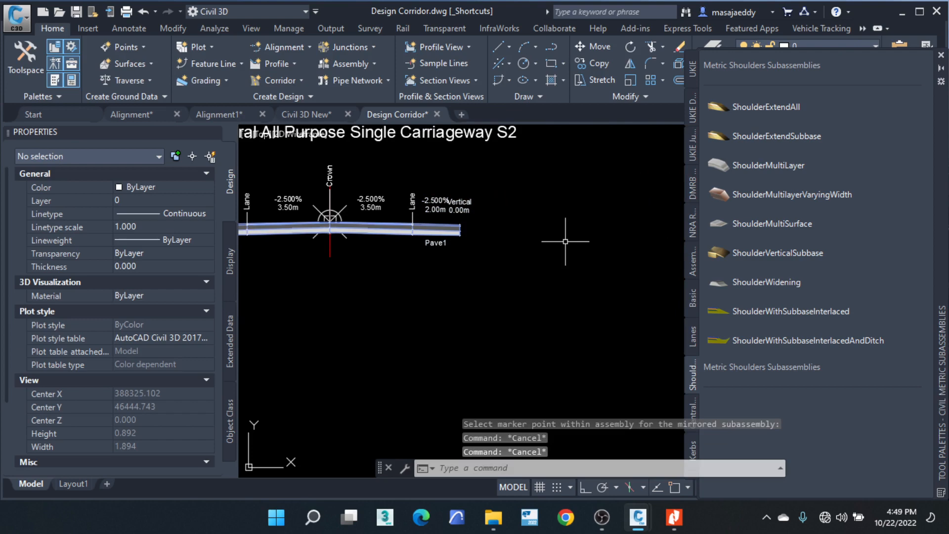
{"action": "middle_click_drag", "start_coordinate": [493, 230], "coordinate": [538, 246]}
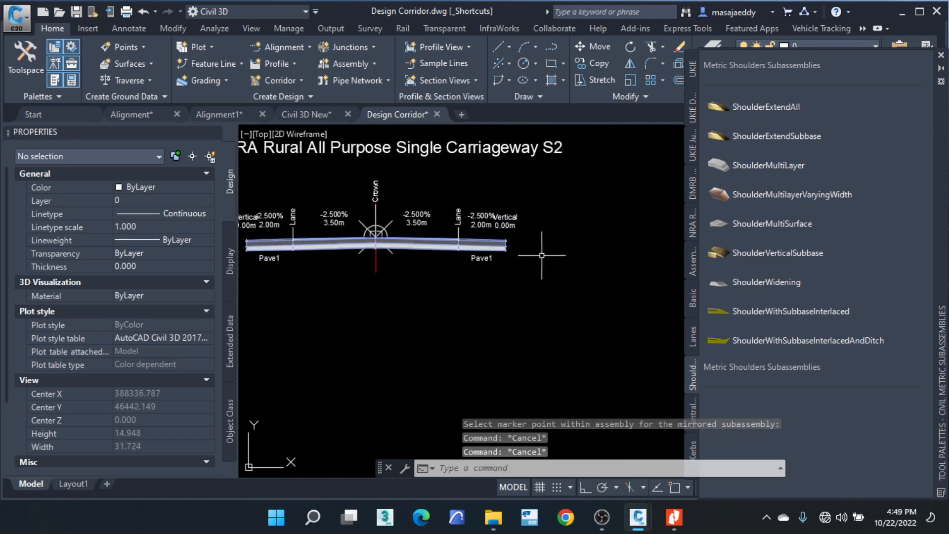
{"action": "scroll", "coordinate": [542, 255], "scroll_direction": "down", "scroll_amount": 2}
{"action": "scroll", "coordinate": [550, 304], "scroll_direction": "down", "scroll_amount": 2}
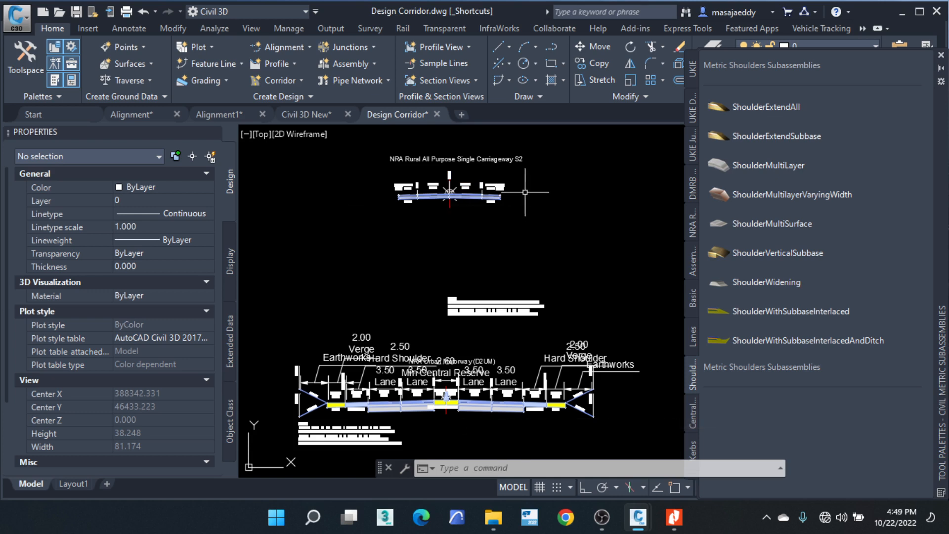
Step: Display the Metric Conditional Subassemblies in the tool palettes
{"action": "scroll", "coordinate": [496, 190], "scroll_direction": "up", "scroll_amount": 2}
{"action": "scroll", "coordinate": [496, 190], "scroll_direction": "up", "scroll_amount": 3}
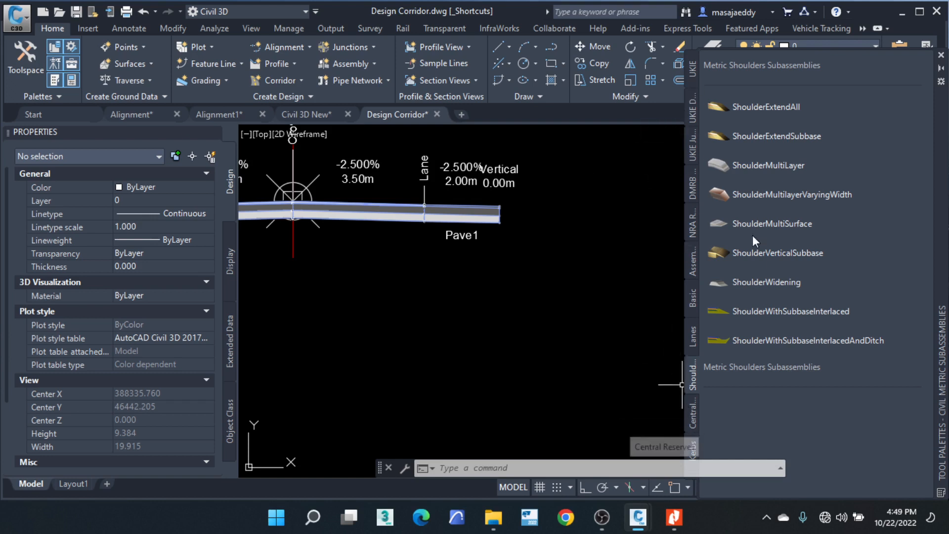
{"action": "right_click", "coordinate": [692, 55]}
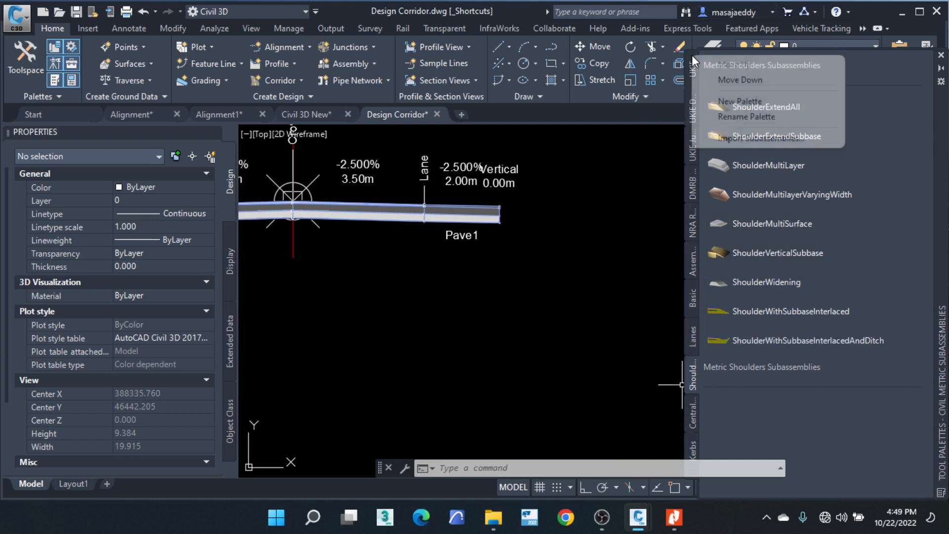
{"action": "left_click", "coordinate": [880, 53]}
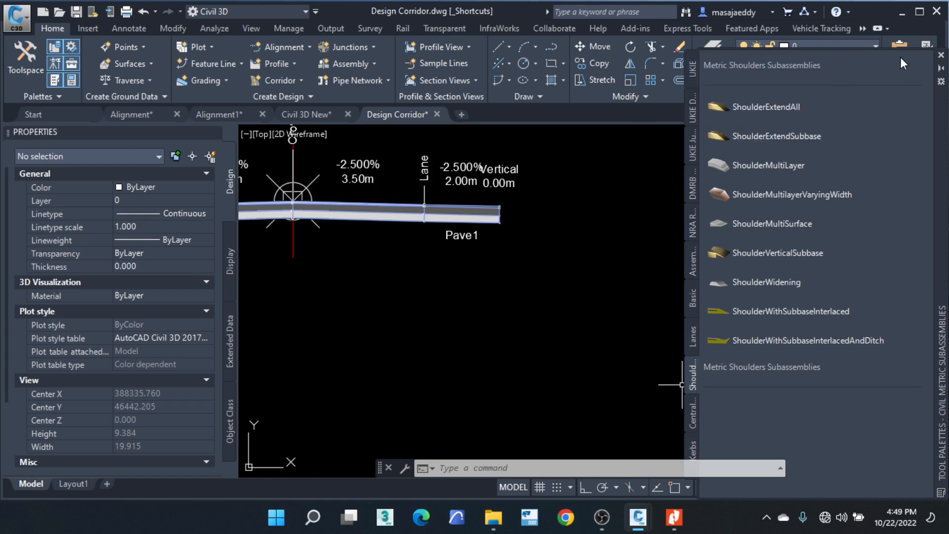
{"action": "right_click", "coordinate": [901, 57]}
{"action": "left_click", "coordinate": [736, 405]}
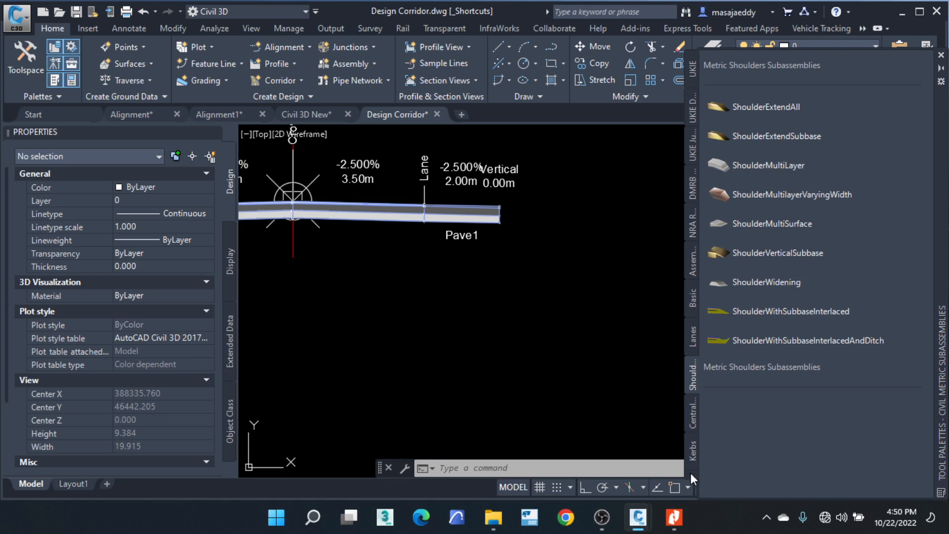
{"action": "left_click", "coordinate": [690, 474]}
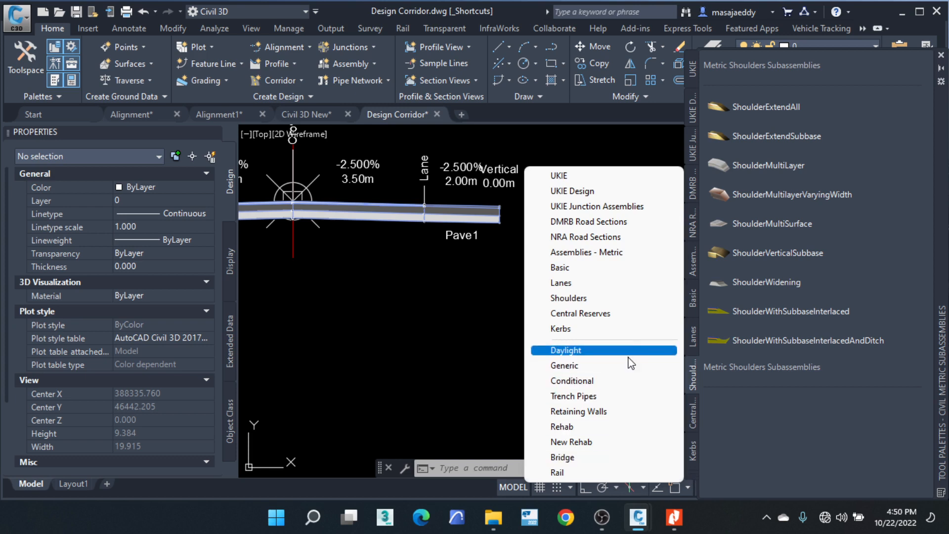
{"action": "left_click", "coordinate": [603, 387]}
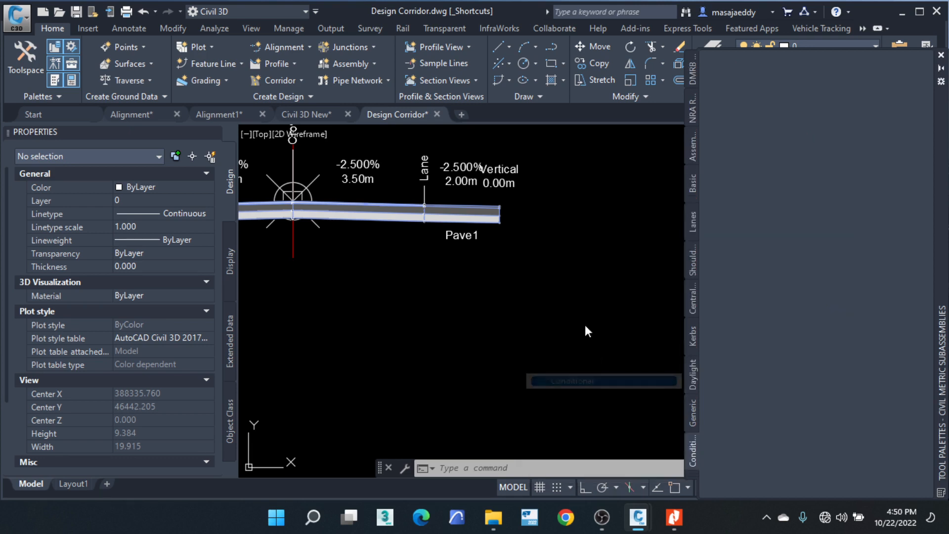
Step: Attach a ConditionalCutOrFill subassembly of type Cut to the top outer marker point of the right shoulder
{"action": "scroll", "coordinate": [491, 322], "scroll_direction": "down", "scroll_amount": 4}
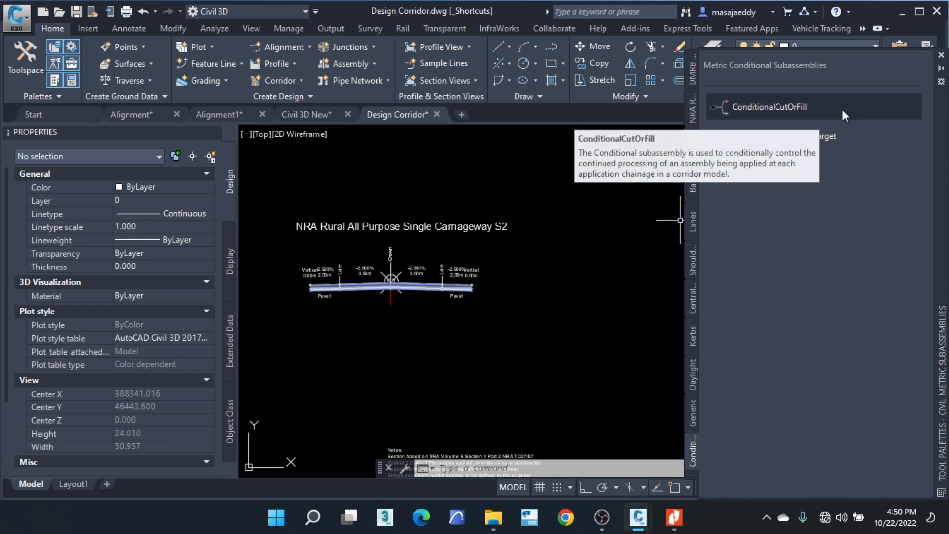
{"action": "left_click", "coordinate": [812, 105]}
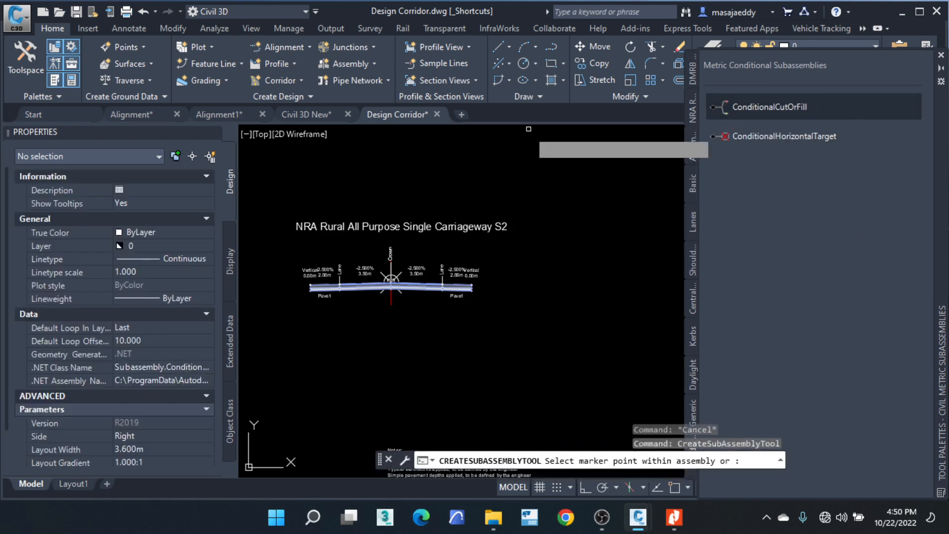
{"action": "scroll", "coordinate": [464, 285], "scroll_direction": "up", "scroll_amount": 4}
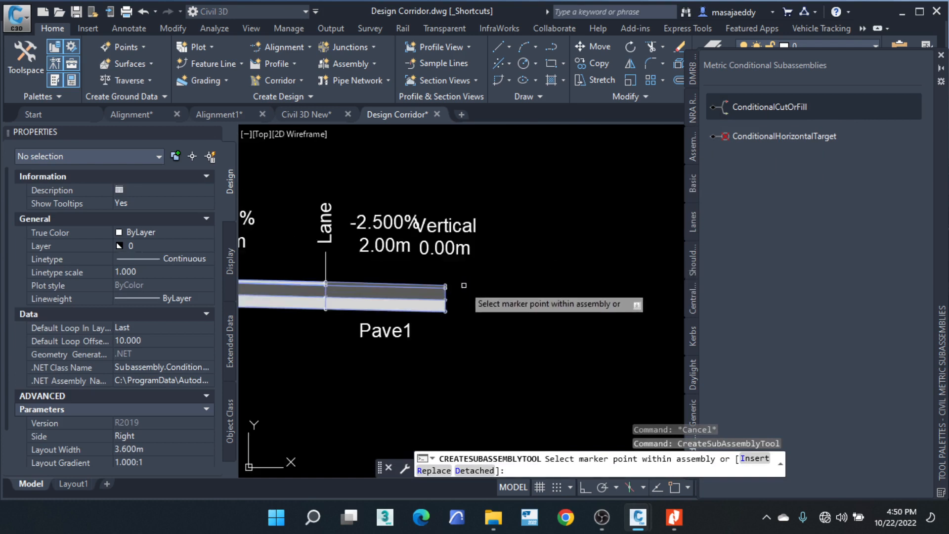
{"action": "scroll", "coordinate": [463, 285], "scroll_direction": "up", "scroll_amount": 5}
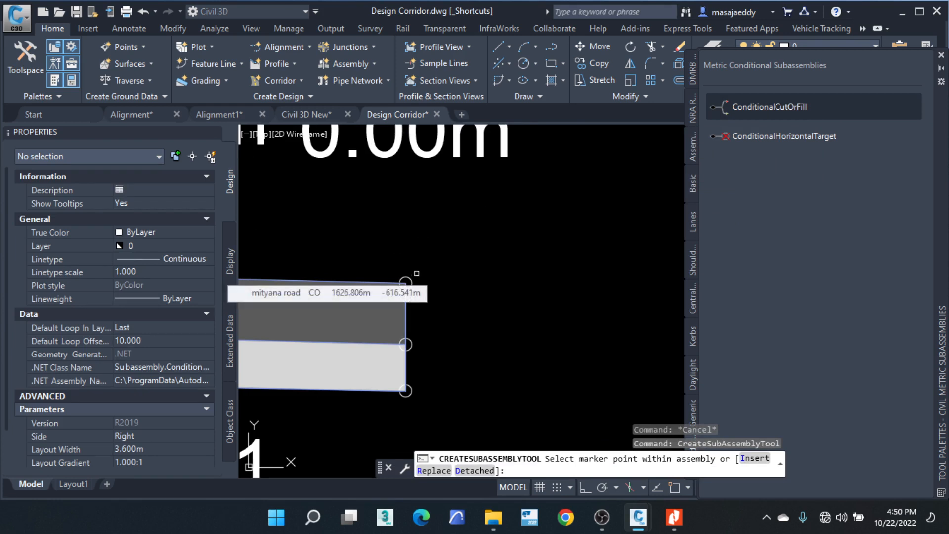
{"action": "scroll", "coordinate": [464, 310], "scroll_direction": "down", "scroll_amount": 4}
{"action": "scroll", "coordinate": [450, 295], "scroll_direction": "up", "scroll_amount": 4}
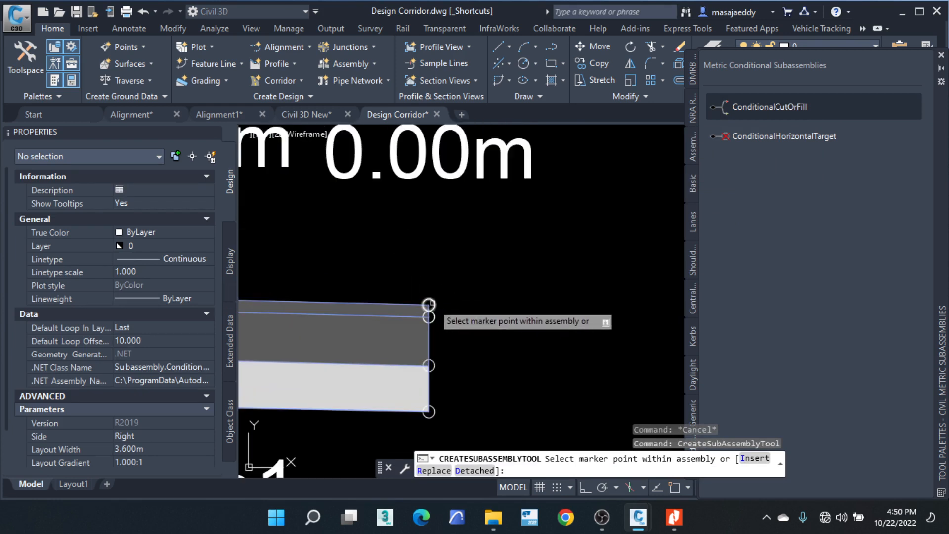
{"action": "scroll", "coordinate": [417, 306], "scroll_direction": "down", "scroll_amount": 4}
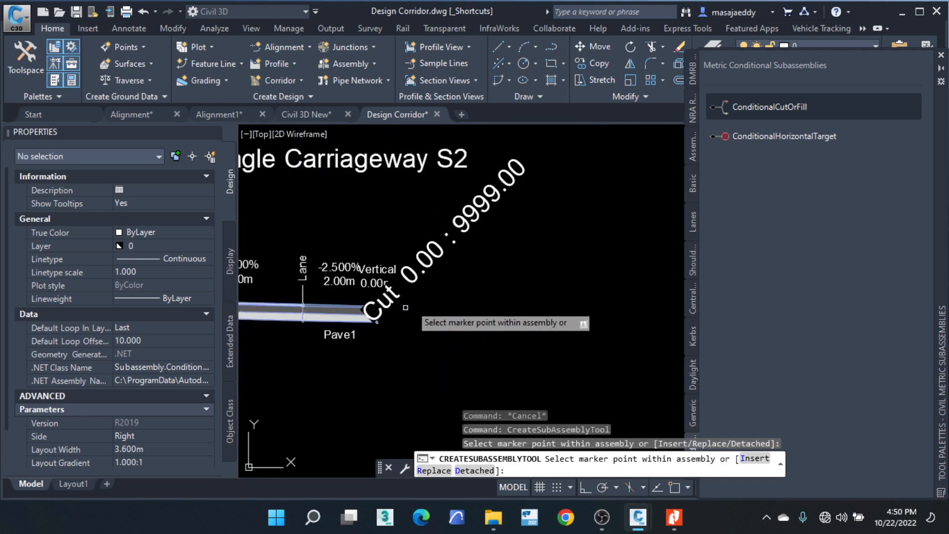
{"action": "scroll", "coordinate": [405, 308], "scroll_direction": "down", "scroll_amount": 3}
{"action": "right_click", "coordinate": [487, 252]}
{"action": "left_click", "coordinate": [516, 260]}
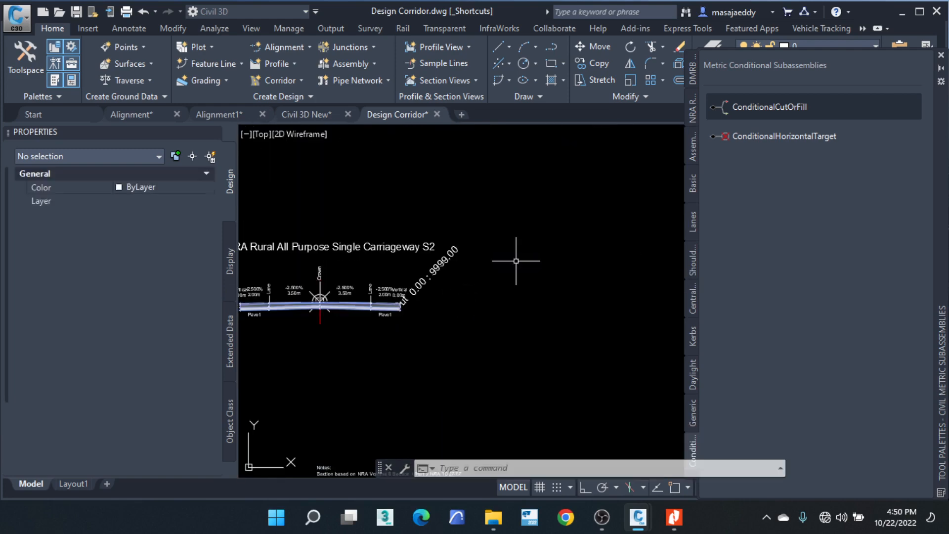
Step: Examine the placed cut conditional, and shift the command line clear of the palettes to review the Conditional subassemblies
{"action": "scroll", "coordinate": [417, 281], "scroll_direction": "up", "scroll_amount": 4}
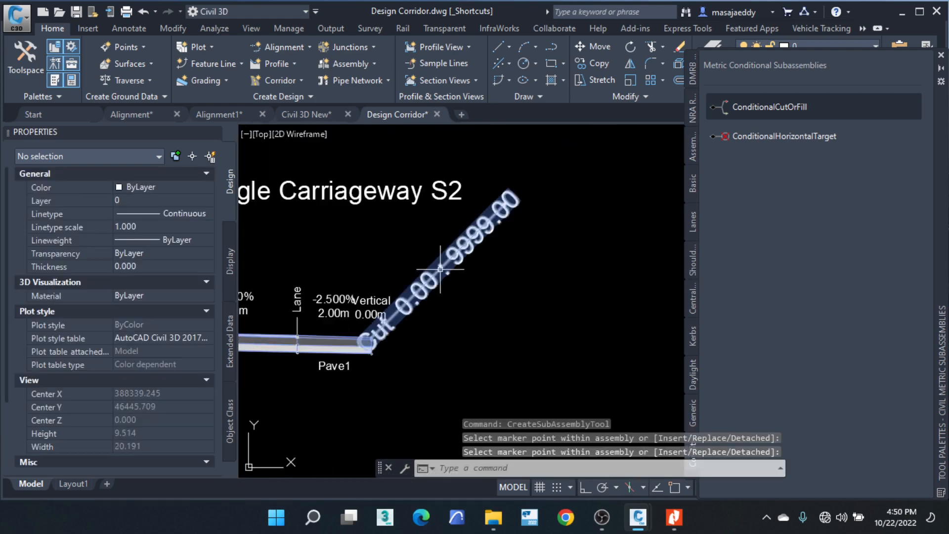
{"action": "mouse_move", "coordinate": [440, 268]}
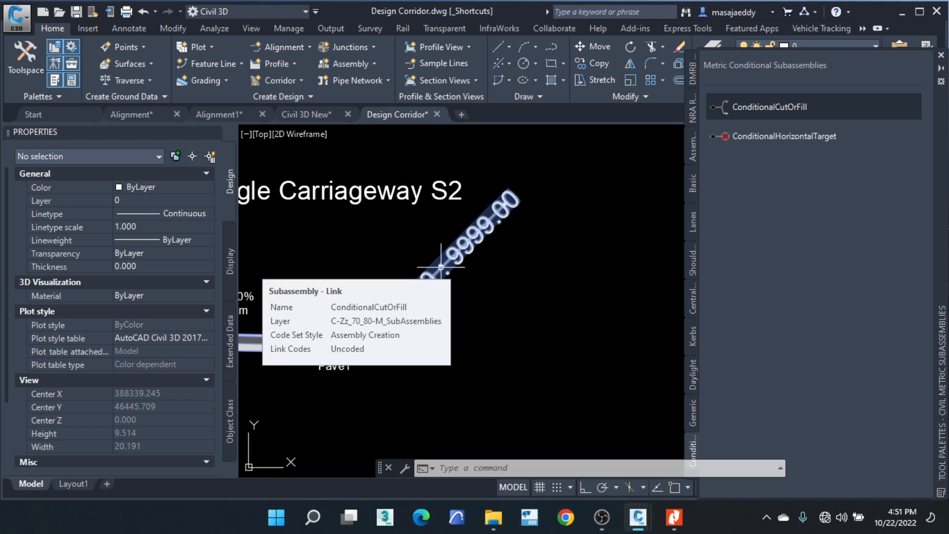
{"action": "scroll", "coordinate": [440, 267], "scroll_direction": "down", "scroll_amount": 5}
{"action": "scroll", "coordinate": [440, 267], "scroll_direction": "up", "scroll_amount": 3}
{"action": "scroll", "coordinate": [488, 230], "scroll_direction": "up", "scroll_amount": 2}
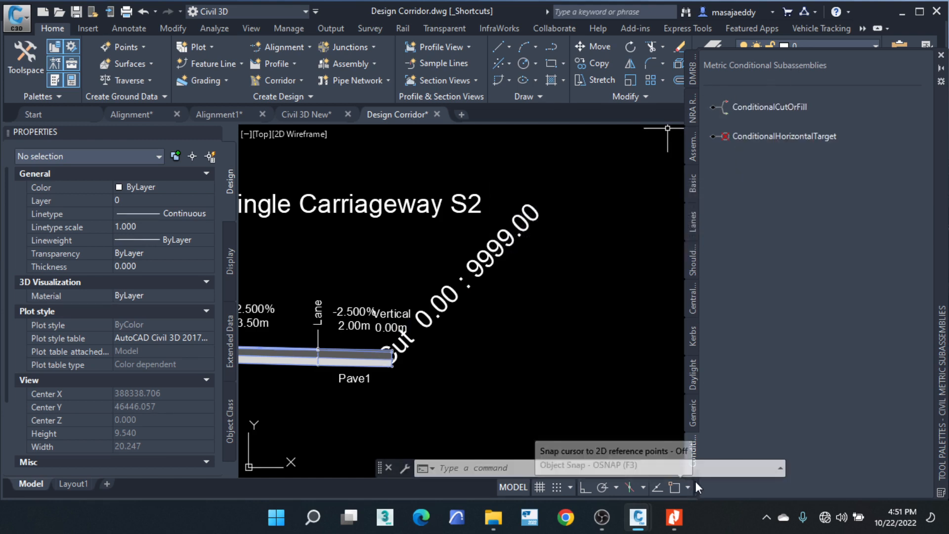
{"action": "middle_click_drag", "start_coordinate": [615, 289], "coordinate": [622, 291]}
{"action": "left_click_drag", "start_coordinate": [379, 470], "coordinate": [265, 465]}
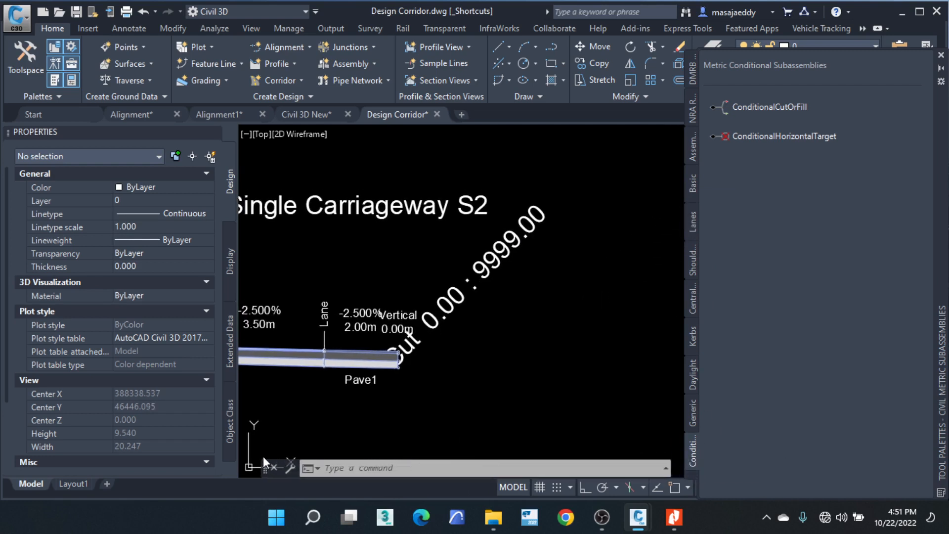
{"action": "left_click", "coordinate": [691, 475]}
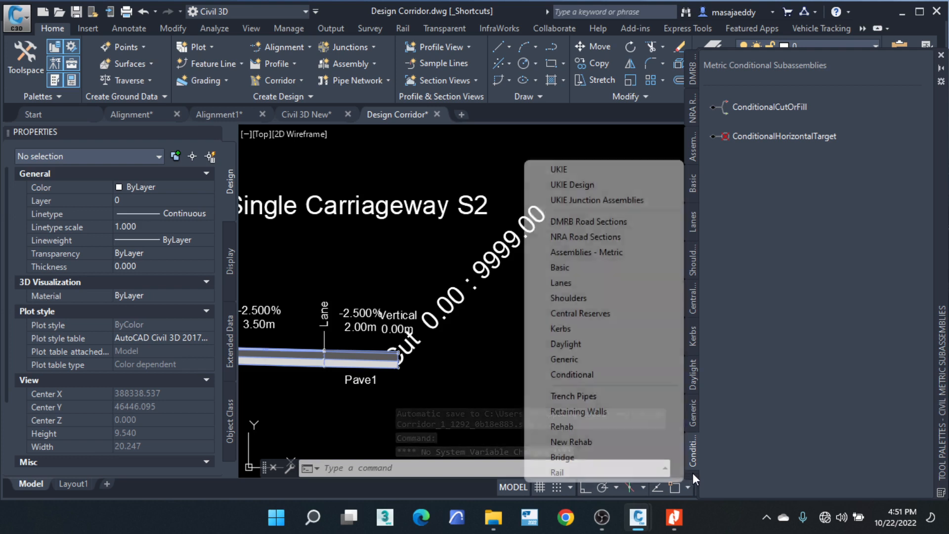
{"action": "left_click", "coordinate": [605, 379]}
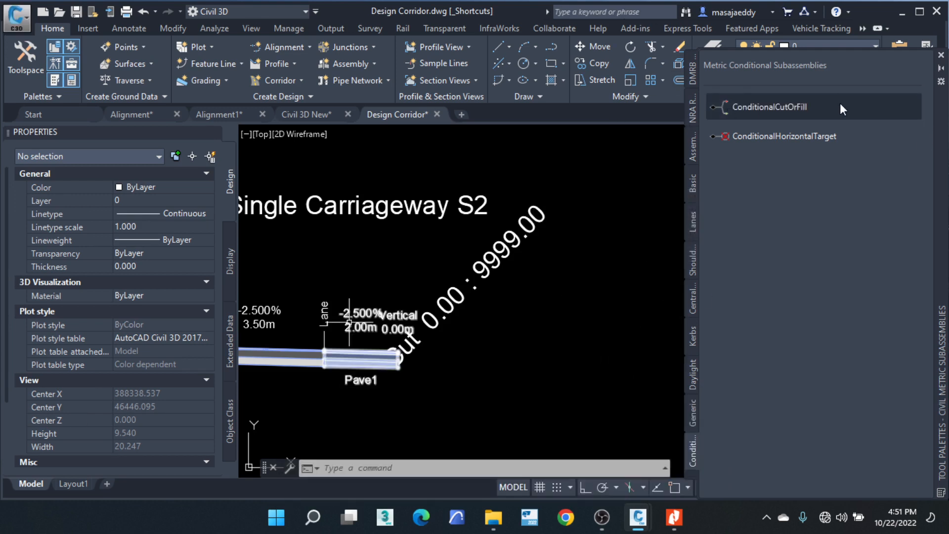
Step: Set the layout width of the right shoulder's cut conditional to 8 m
{"action": "left_click", "coordinate": [802, 108]}
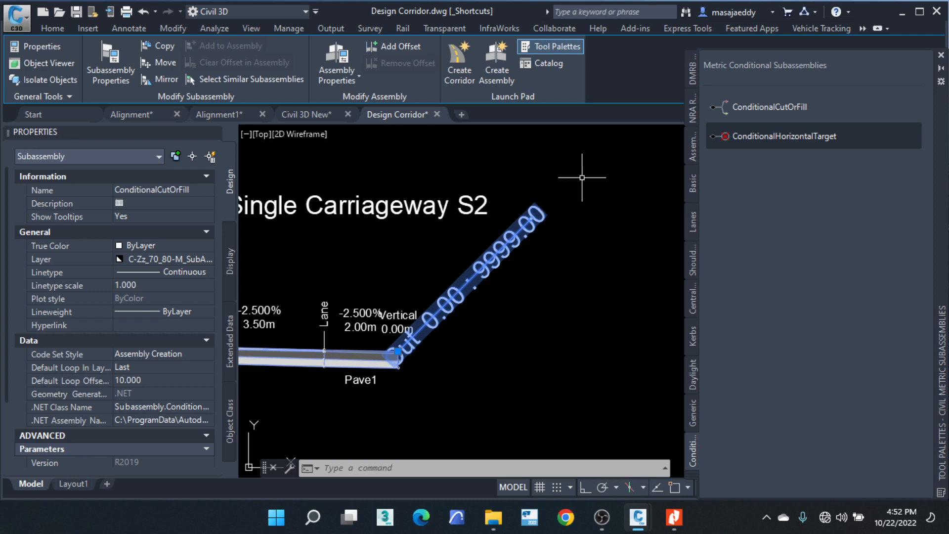
{"action": "scroll", "coordinate": [513, 212], "scroll_direction": "down", "scroll_amount": 2}
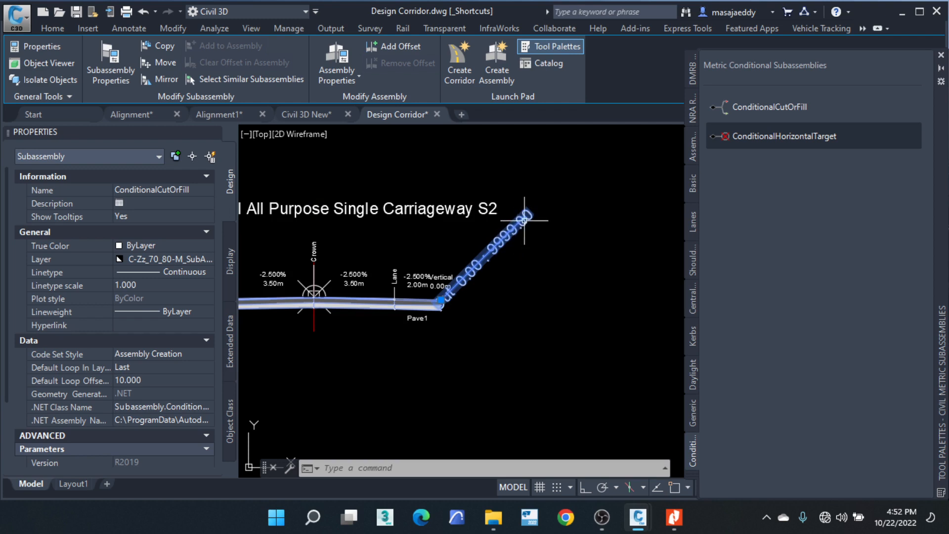
{"action": "scroll", "coordinate": [157, 289], "scroll_direction": "down", "scroll_amount": 3}
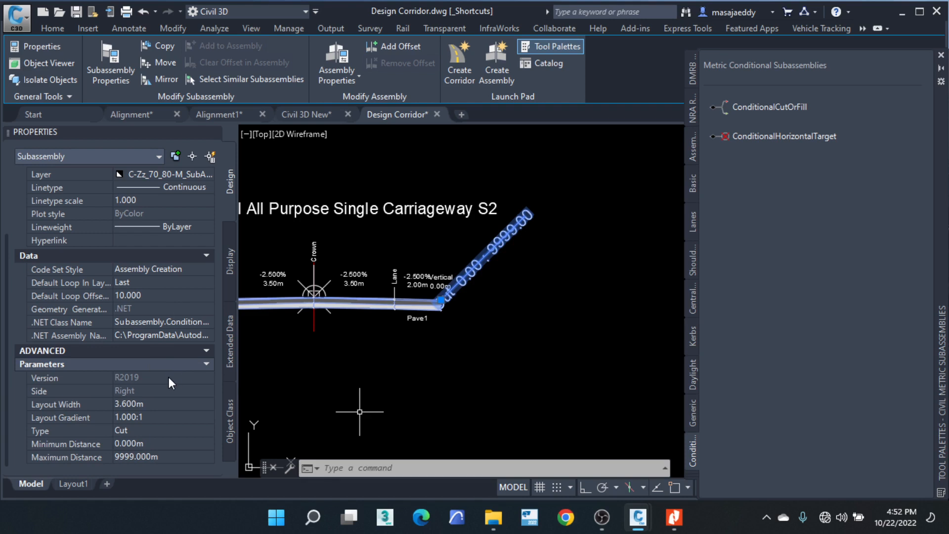
{"action": "left_click", "coordinate": [156, 403]}
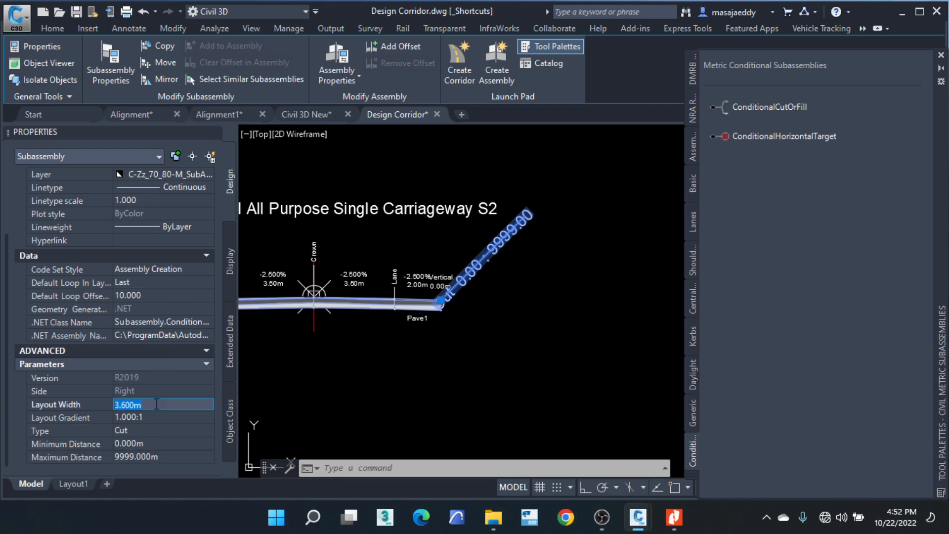
{"action": "type", "text": "8"}
{"action": "key", "text": "Tab"}
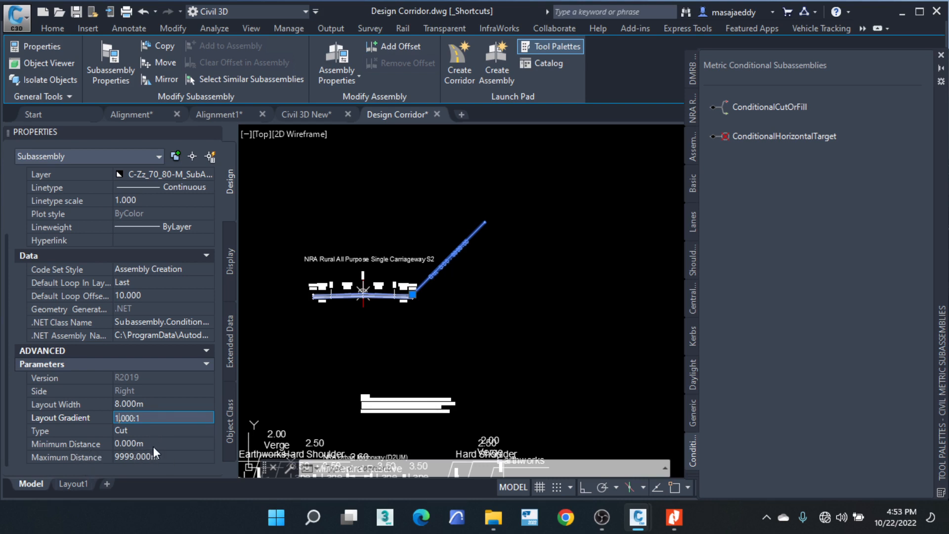
Step: Set the maximum distance of the right shoulder's cut conditional to 1 m
{"action": "left_click", "coordinate": [161, 457]}
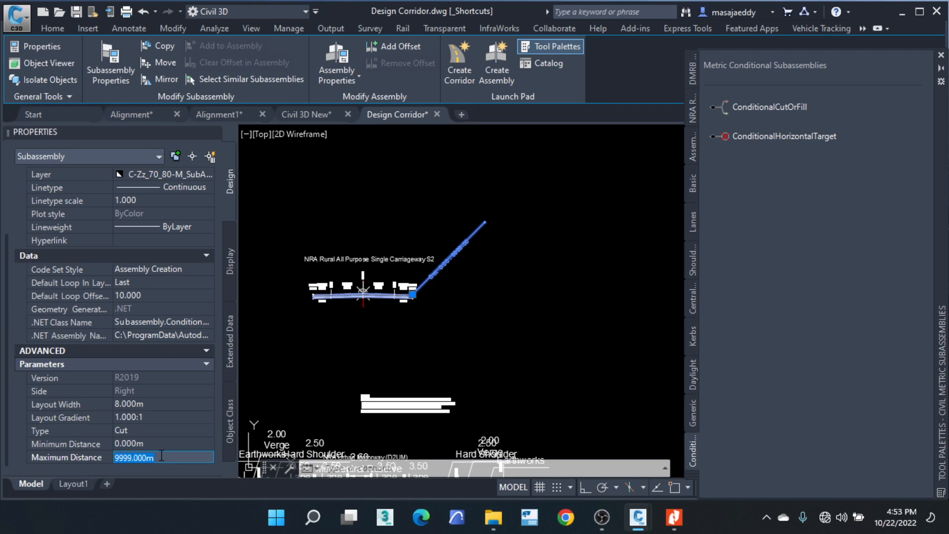
{"action": "type", "text": "1"}
{"action": "key", "text": "Return"}
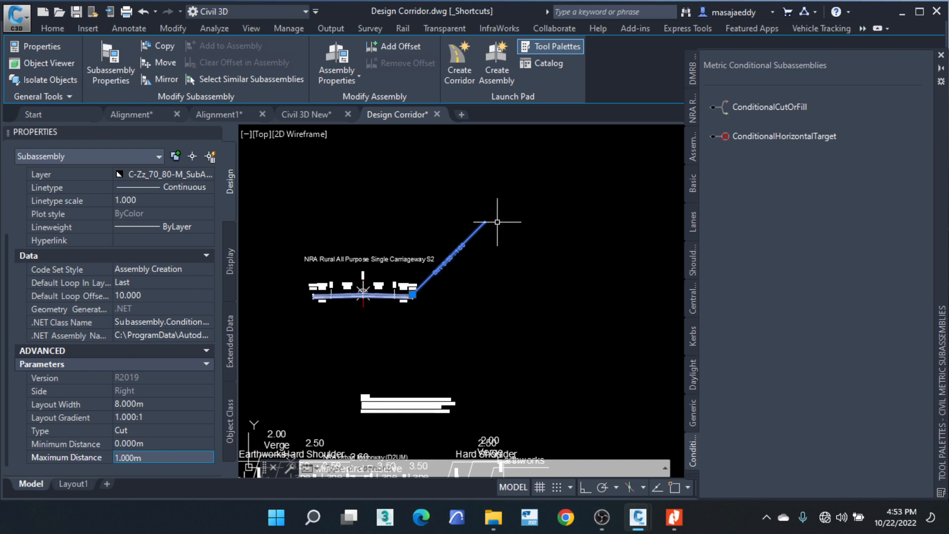
{"action": "scroll", "coordinate": [473, 230], "scroll_direction": "up", "scroll_amount": 4}
{"action": "scroll", "coordinate": [464, 250], "scroll_direction": "down", "scroll_amount": 4}
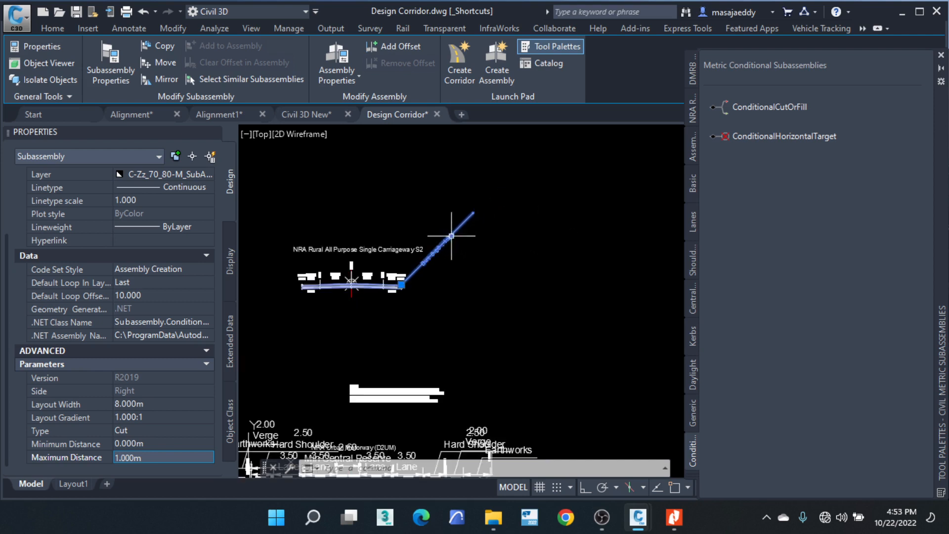
{"action": "scroll", "coordinate": [447, 231], "scroll_direction": "up", "scroll_amount": 4}
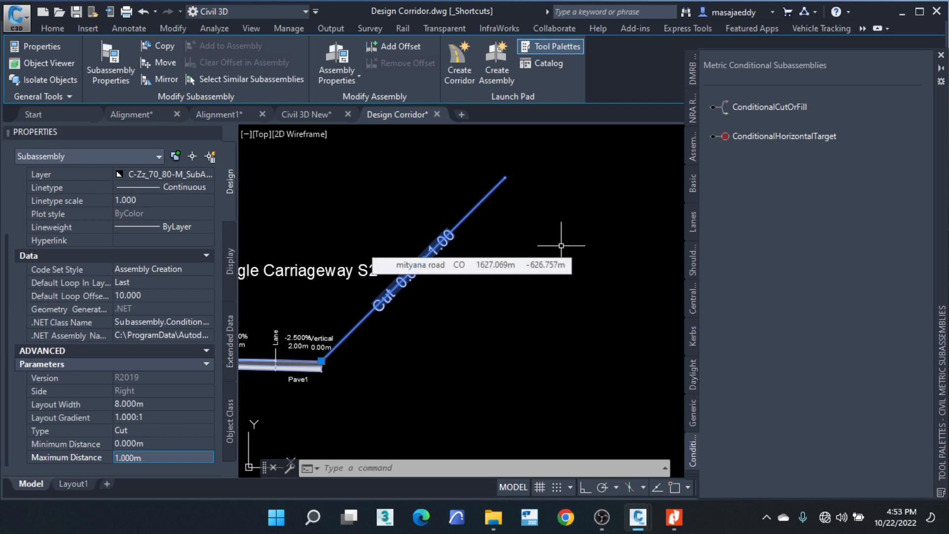
{"action": "scroll", "coordinate": [401, 238], "scroll_direction": "down", "scroll_amount": 3}
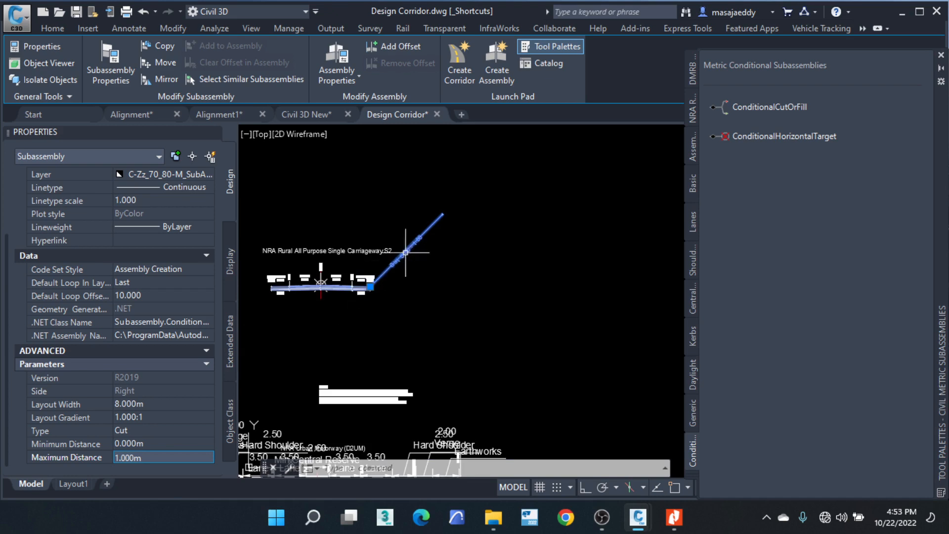
Step: Attach a second ConditionalCutOrFill subassembly to the top outer marker point of the right shoulder
{"action": "left_click", "coordinate": [779, 109]}
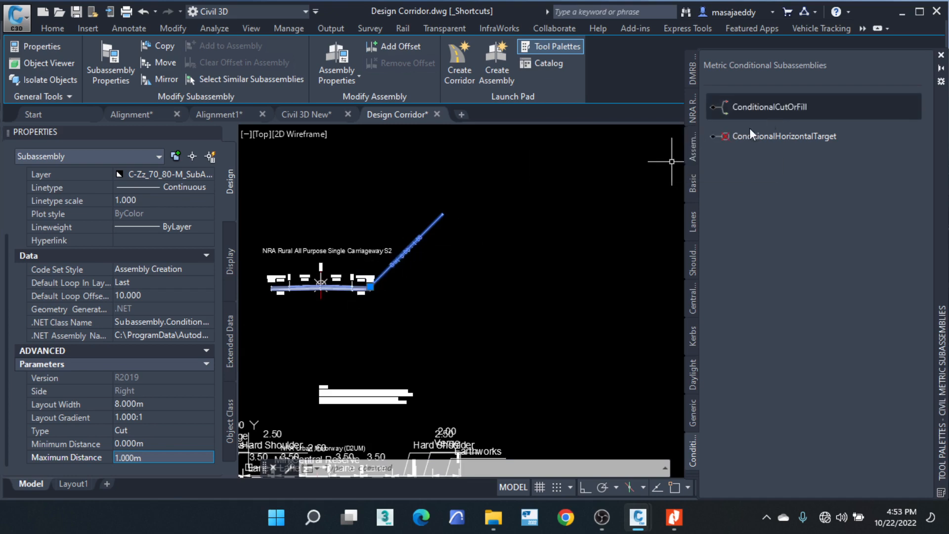
{"action": "scroll", "coordinate": [420, 243], "scroll_direction": "up", "scroll_amount": 5}
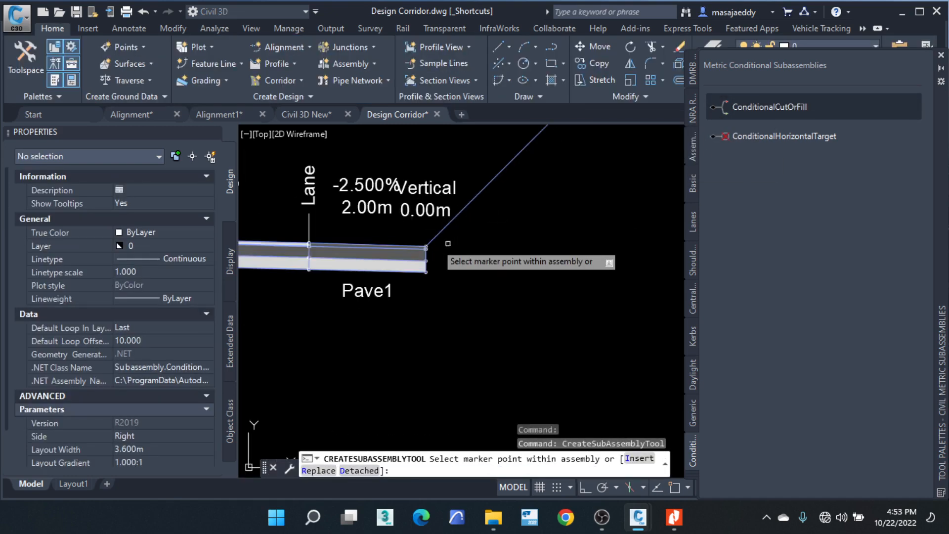
{"action": "left_click", "coordinate": [415, 238]}
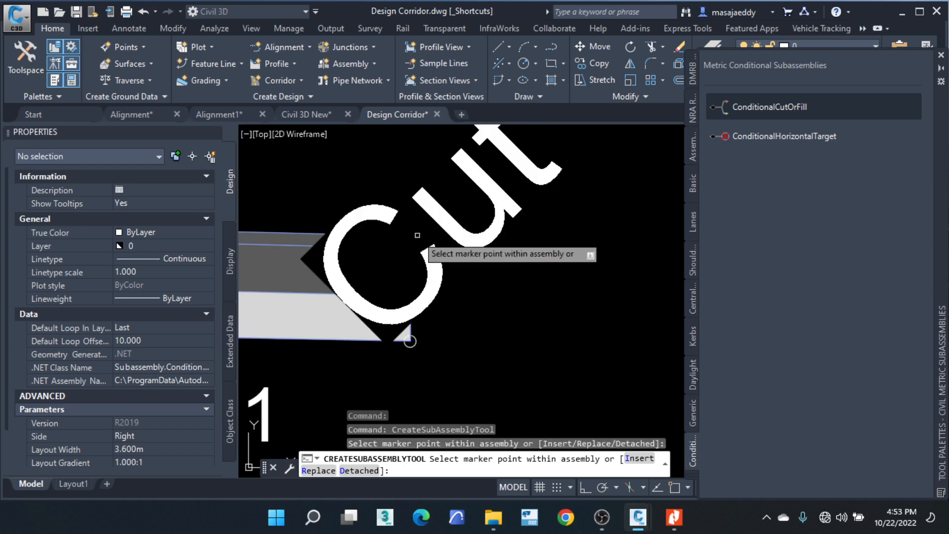
{"action": "right_click", "coordinate": [324, 202]}
{"action": "left_click", "coordinate": [346, 209]}
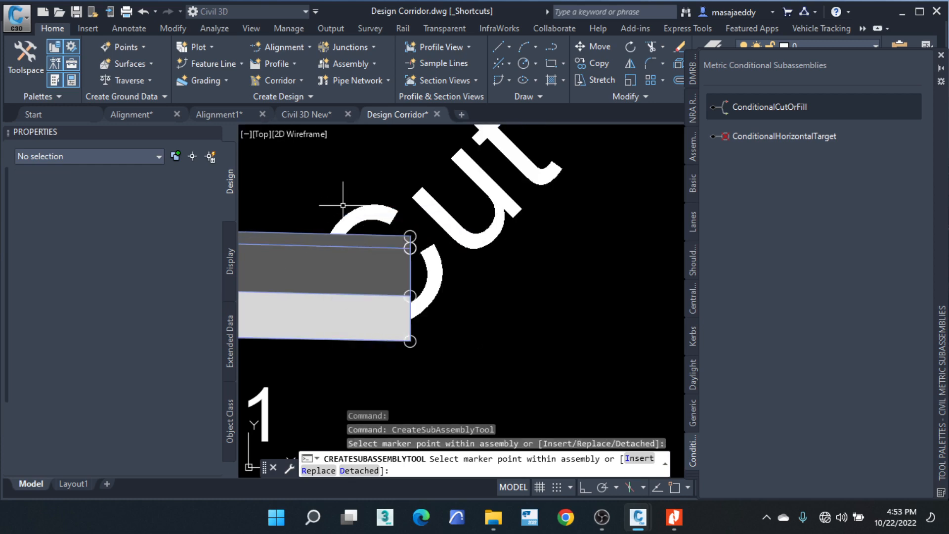
Step: Give the second cut conditional a layout width of 9 m and a layout gradient of 3:1
{"action": "left_click", "coordinate": [372, 195]}
{"action": "left_click", "coordinate": [366, 203]}
{"action": "scroll", "coordinate": [459, 242], "scroll_direction": "down", "scroll_amount": 5}
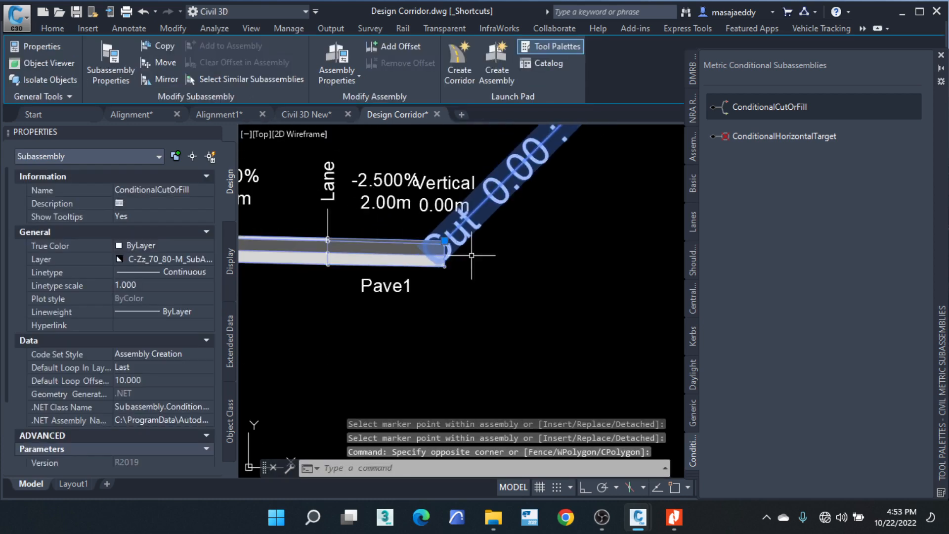
{"action": "scroll", "coordinate": [599, 238], "scroll_direction": "down", "scroll_amount": 3}
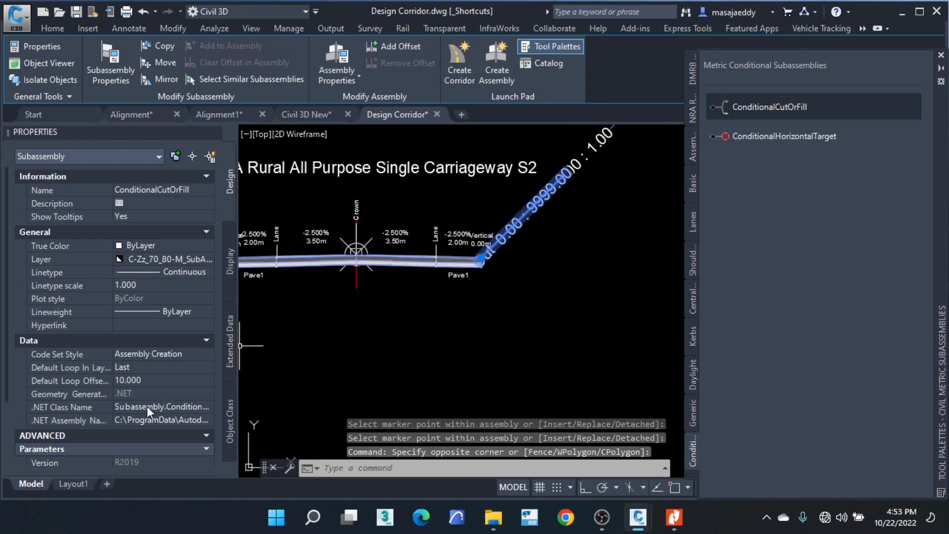
{"action": "scroll", "coordinate": [146, 405], "scroll_direction": "down", "scroll_amount": 1}
{"action": "scroll", "coordinate": [153, 388], "scroll_direction": "down", "scroll_amount": 3}
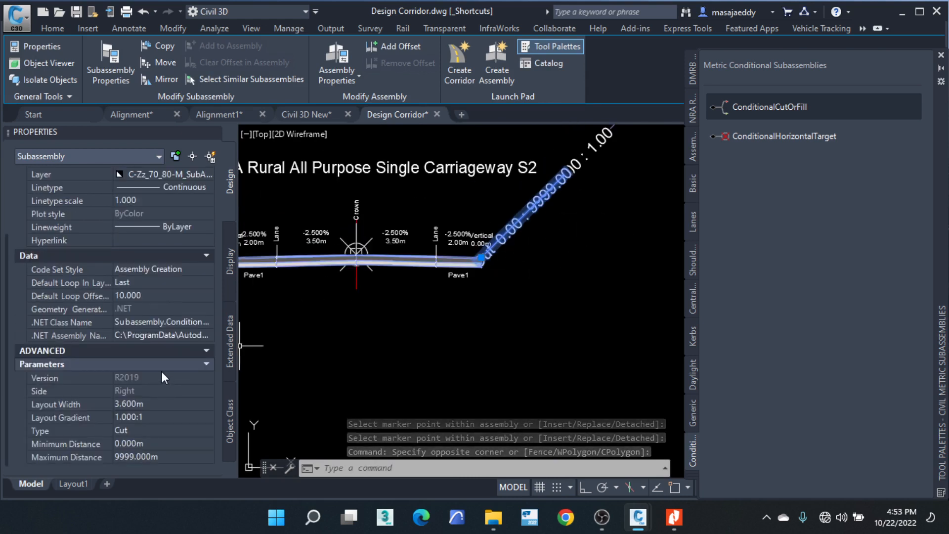
{"action": "left_click", "coordinate": [150, 403]}
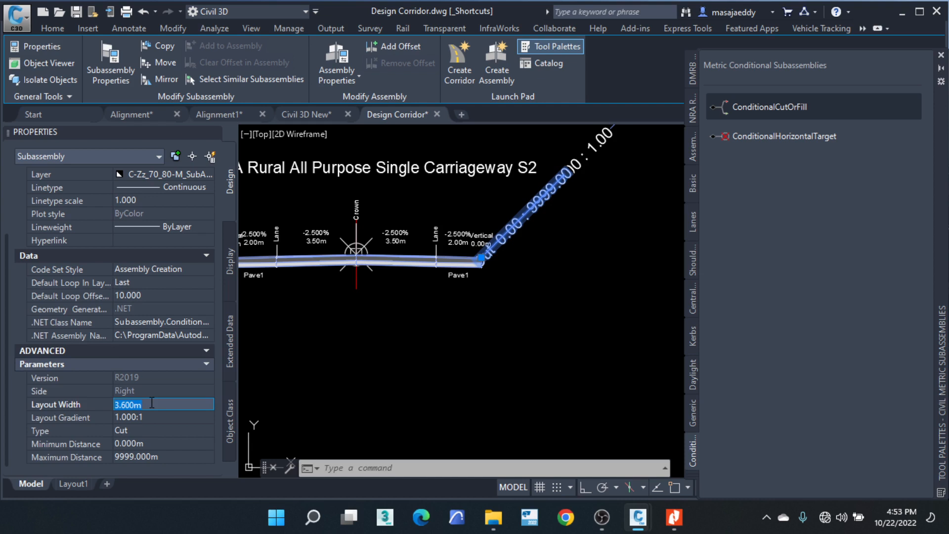
{"action": "type", "text": "9"}
{"action": "key", "text": "Tab"}
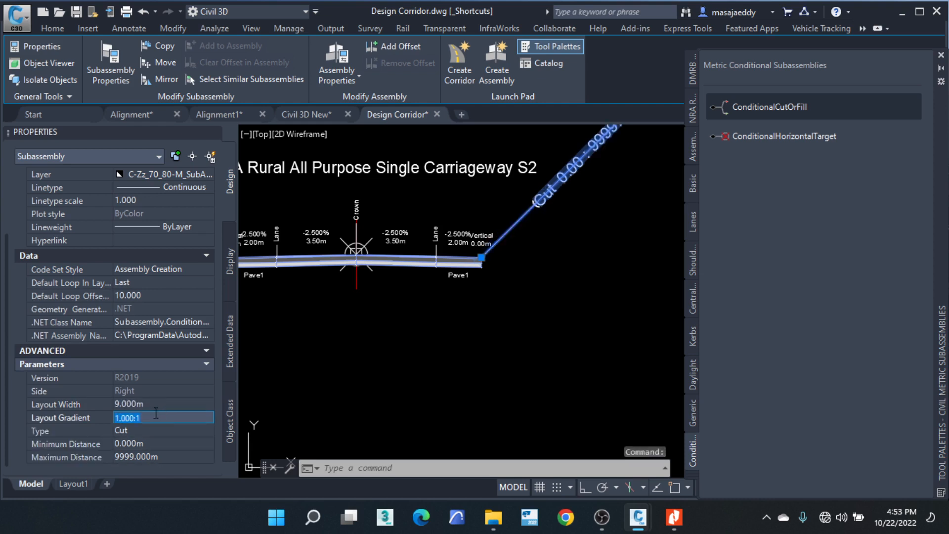
{"action": "left_click", "coordinate": [120, 418]}
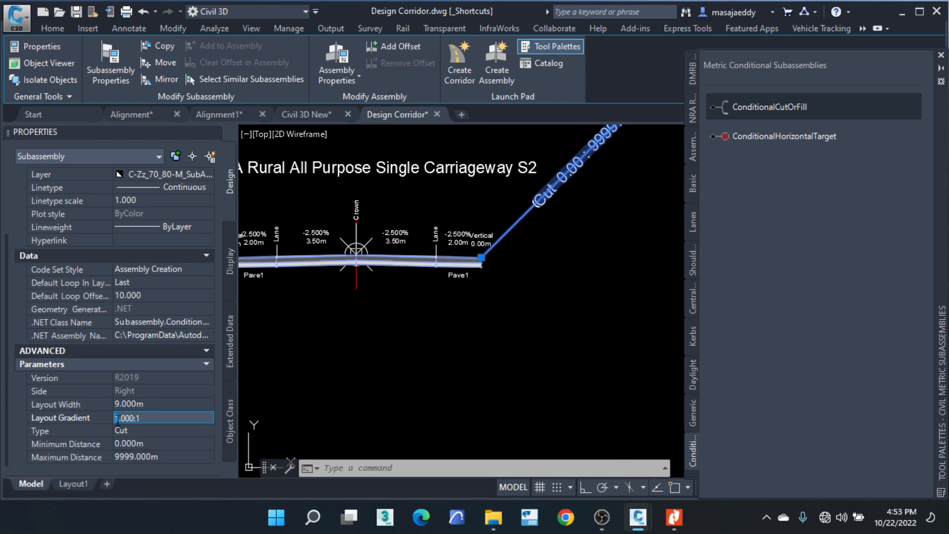
{"action": "type", "text": "3"}
Step: Set the second cut conditional's minimum distance to 1 m and deselect it
{"action": "left_click", "coordinate": [152, 442]}
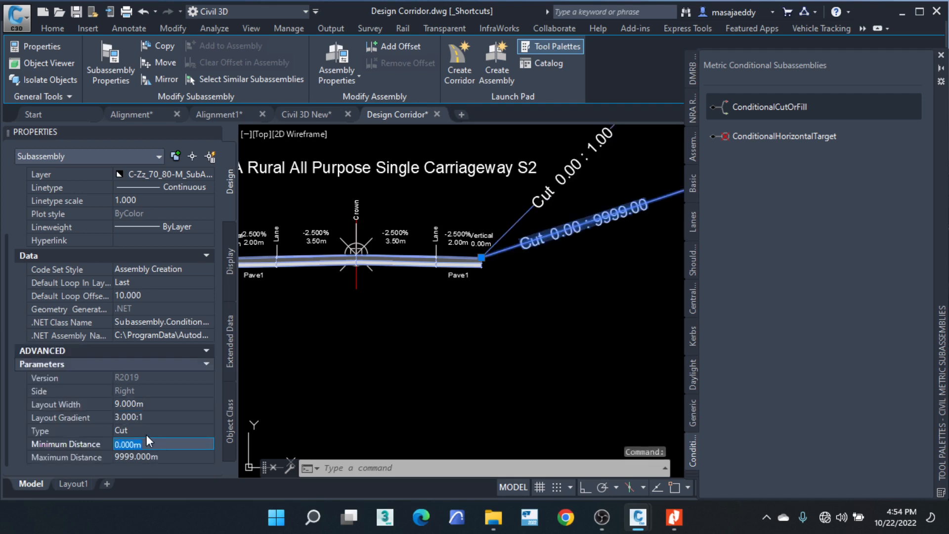
{"action": "type", "text": "1"}
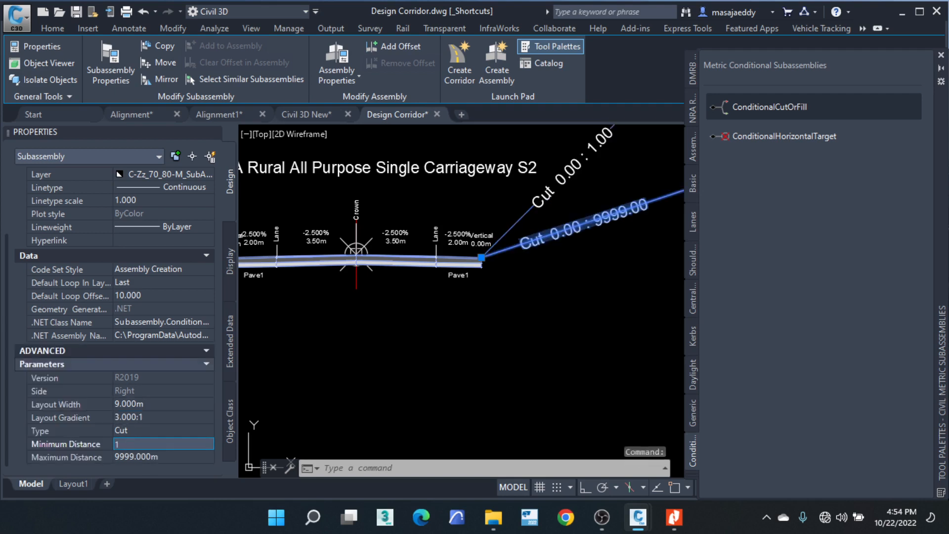
{"action": "left_click", "coordinate": [165, 456]}
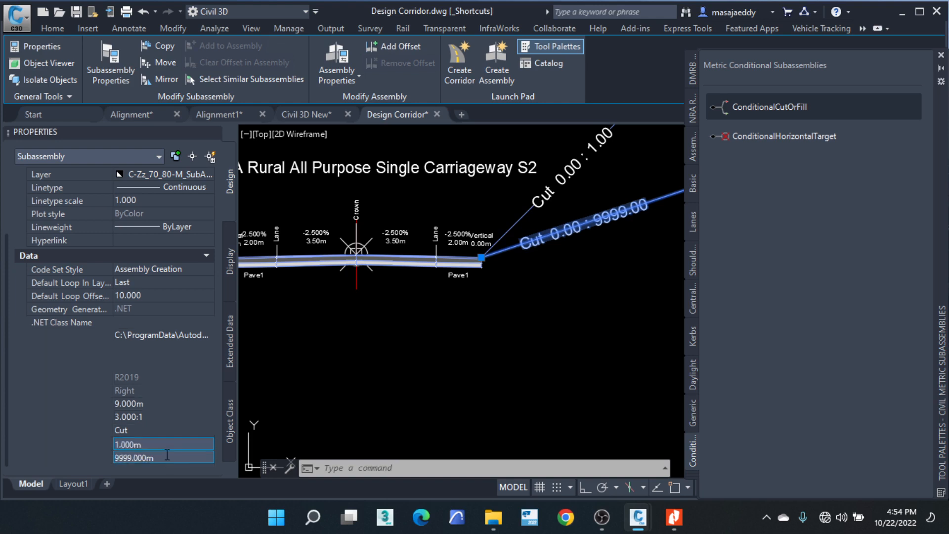
{"action": "scroll", "coordinate": [426, 230], "scroll_direction": "down", "scroll_amount": 4}
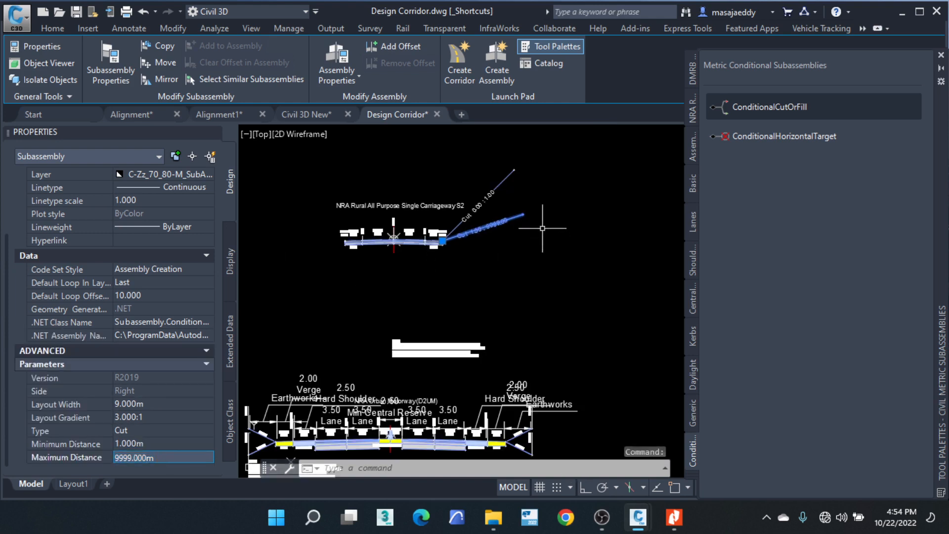
{"action": "scroll", "coordinate": [509, 201], "scroll_direction": "up", "scroll_amount": 2}
{"action": "key", "text": "Escape"}
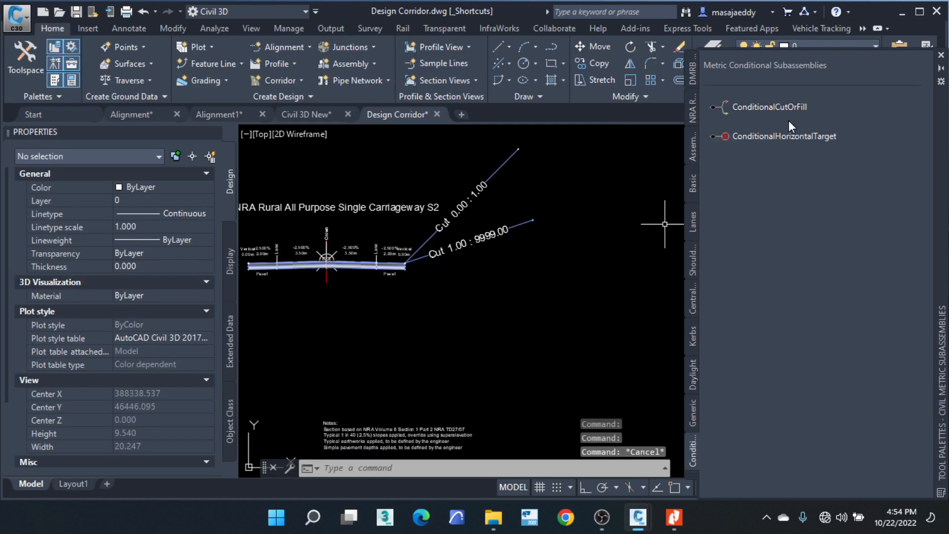
Step: Attach a third ConditionalCutOrFill subassembly to the same top outer marker point of the right shoulder
{"action": "left_click", "coordinate": [785, 106]}
{"action": "scroll", "coordinate": [378, 267], "scroll_direction": "up", "scroll_amount": 4}
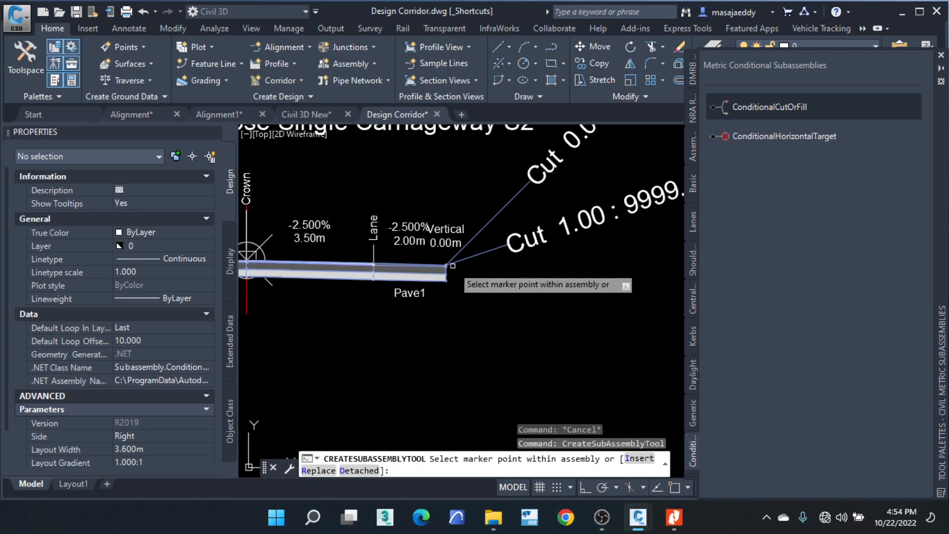
{"action": "scroll", "coordinate": [381, 251], "scroll_direction": "up", "scroll_amount": 5}
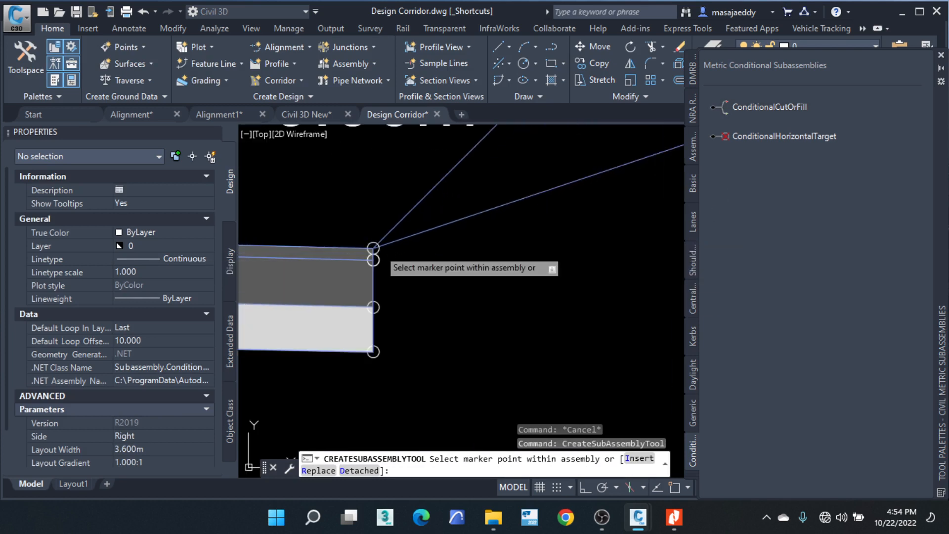
{"action": "right_click", "coordinate": [321, 171]}
{"action": "left_click", "coordinate": [347, 180]}
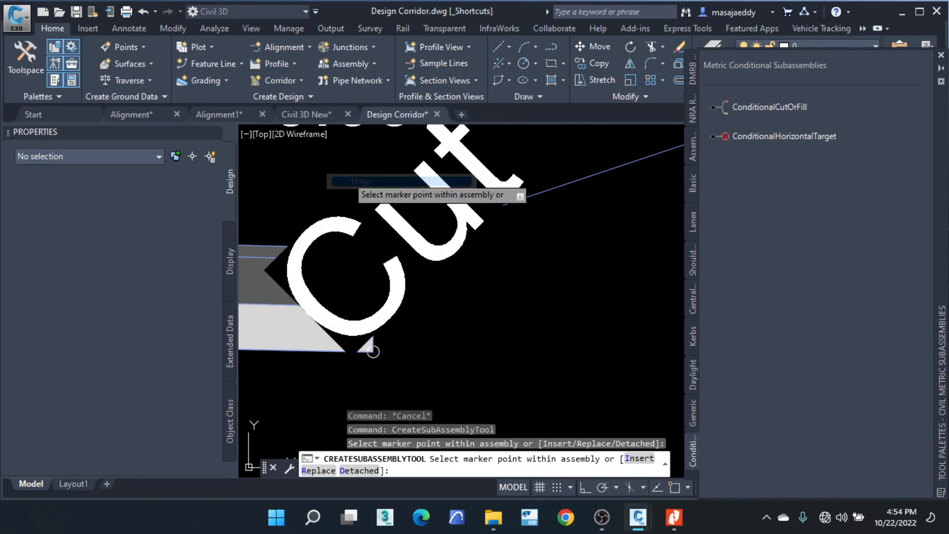
Step: Set the third conditional's layout width to 9 m and change its type to Fill
{"action": "left_click", "coordinate": [335, 213]}
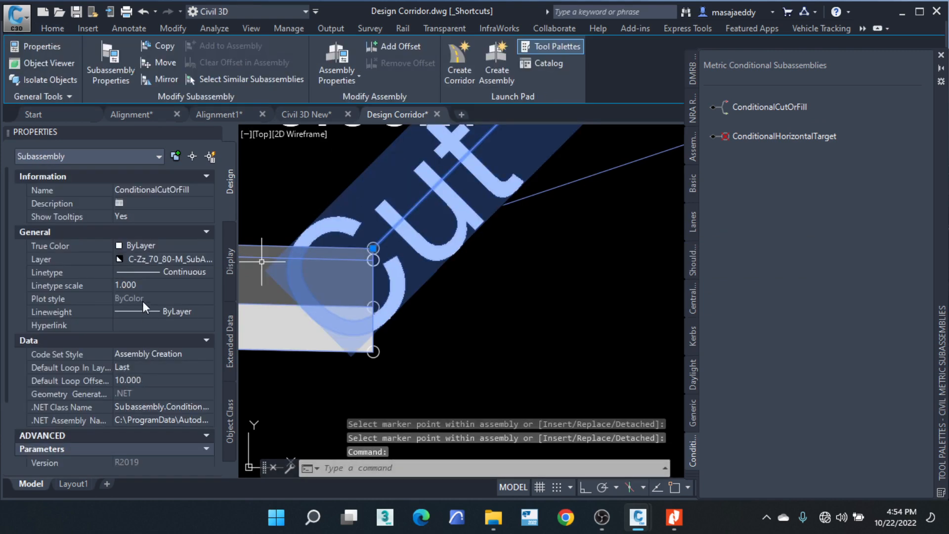
{"action": "scroll", "coordinate": [143, 304], "scroll_direction": "down", "scroll_amount": 3}
{"action": "left_click", "coordinate": [151, 404]}
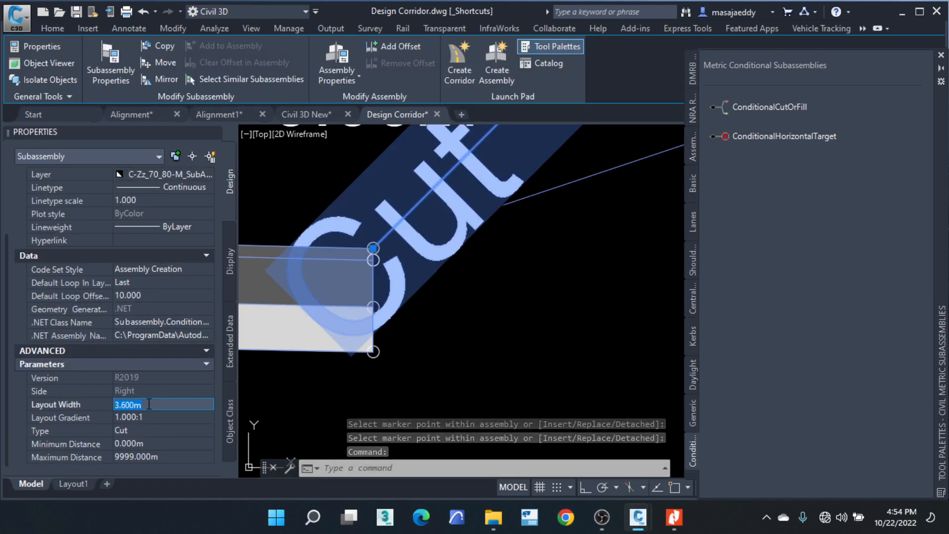
{"action": "type", "text": "9"}
{"action": "key", "text": "Tab"}
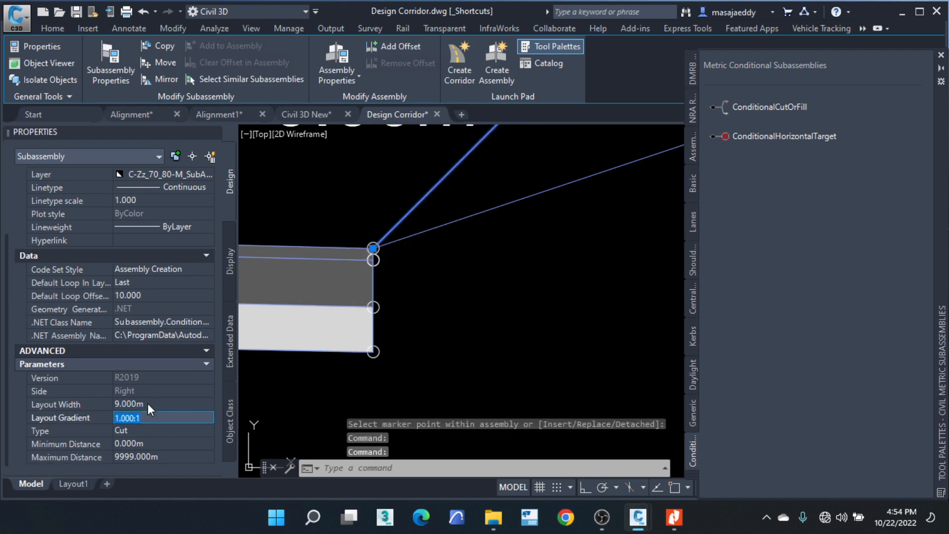
{"action": "left_click", "coordinate": [135, 423]}
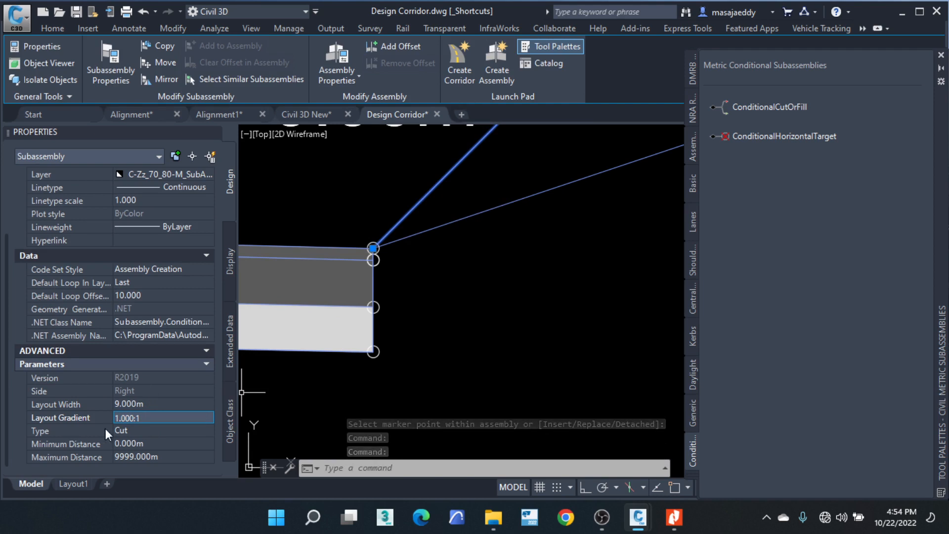
{"action": "left_click", "coordinate": [139, 429]}
{"action": "left_click", "coordinate": [140, 429]}
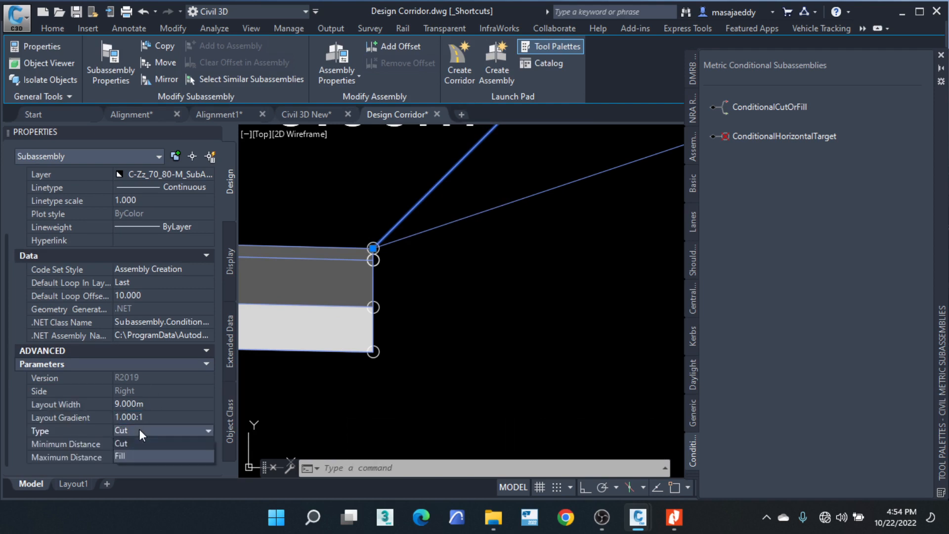
{"action": "left_click", "coordinate": [137, 453]}
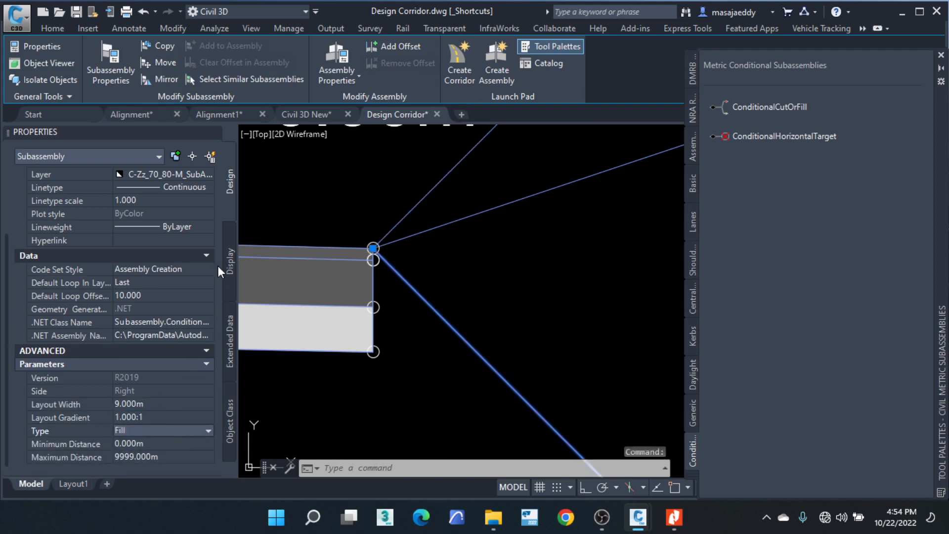
Step: Set the fill conditional's maximum distance to 2 m and deselect it
{"action": "left_click", "coordinate": [147, 444]}
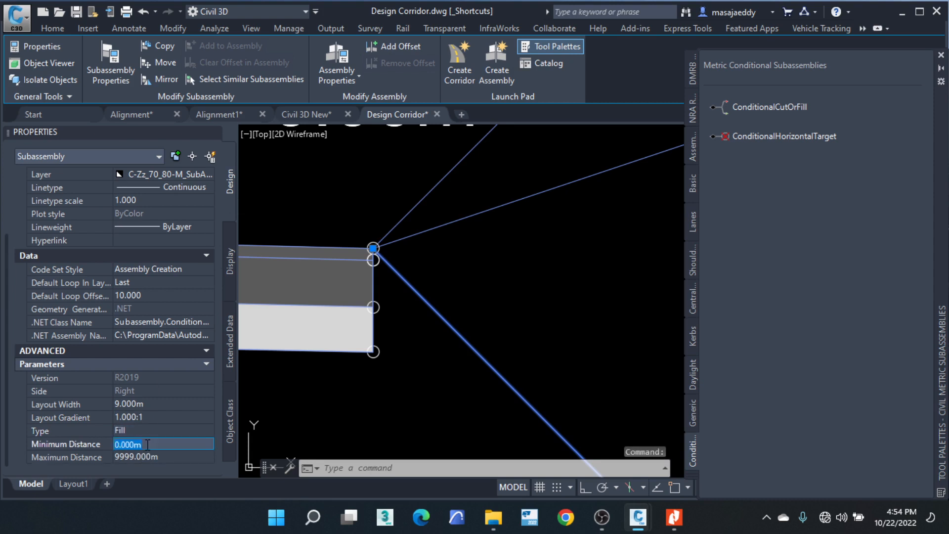
{"action": "type", "text": "1"}
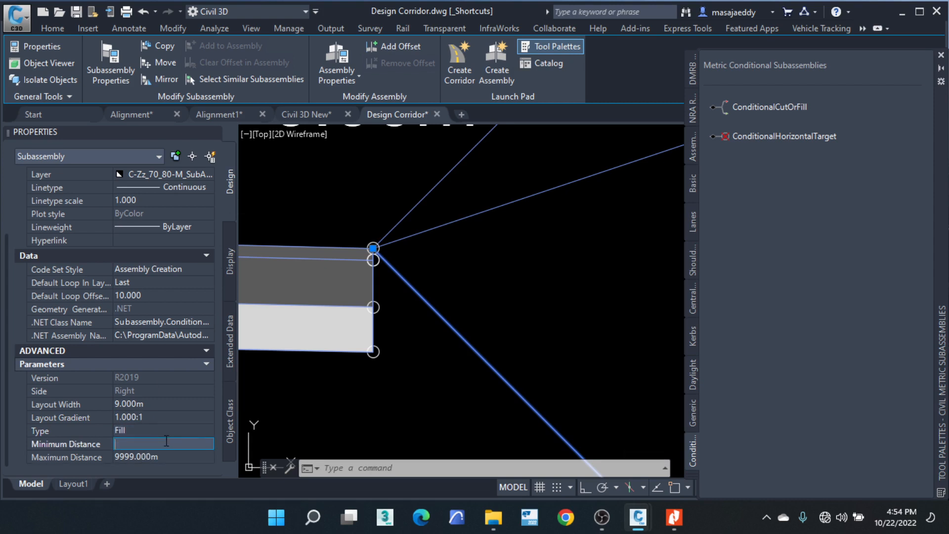
{"action": "left_click", "coordinate": [171, 456]}
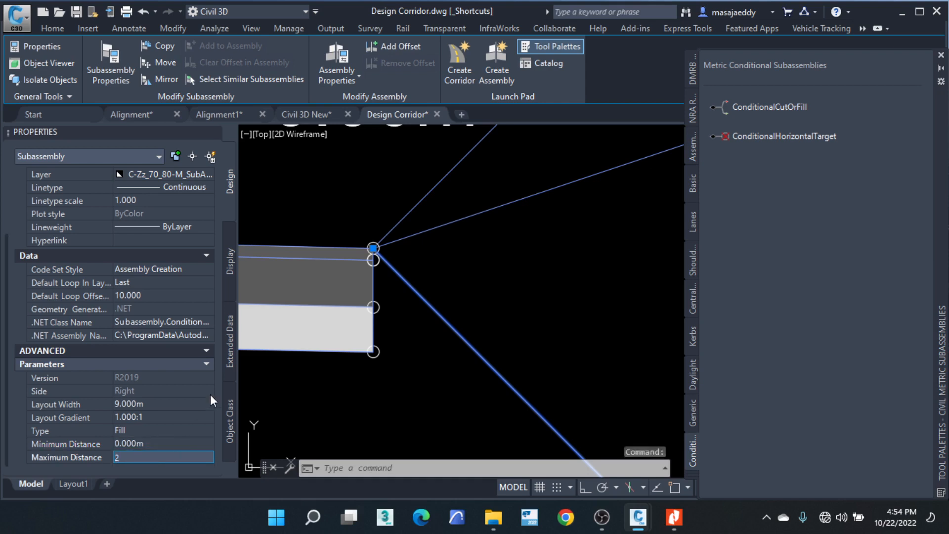
{"action": "scroll", "coordinate": [352, 226], "scroll_direction": "down", "scroll_amount": 5}
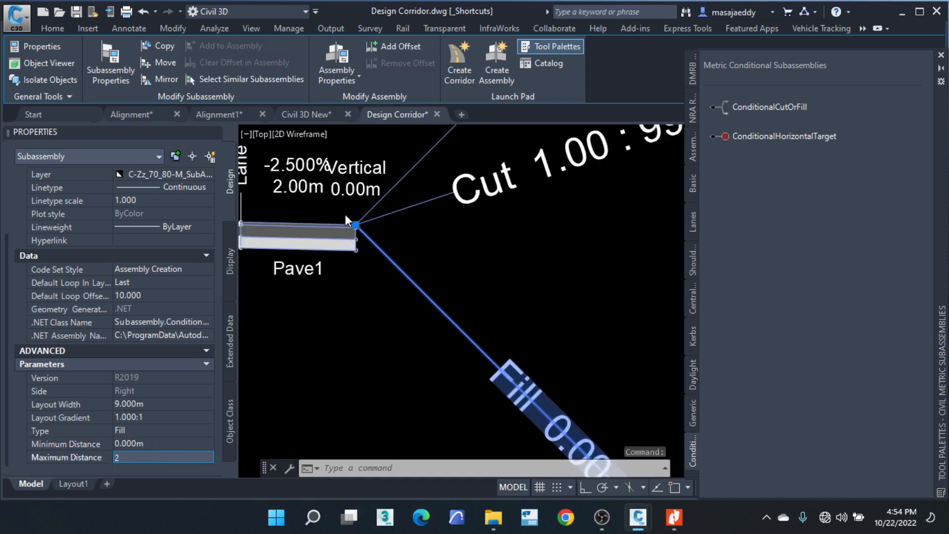
{"action": "type", "text": "2"}
{"action": "left_click", "coordinate": [176, 444]}
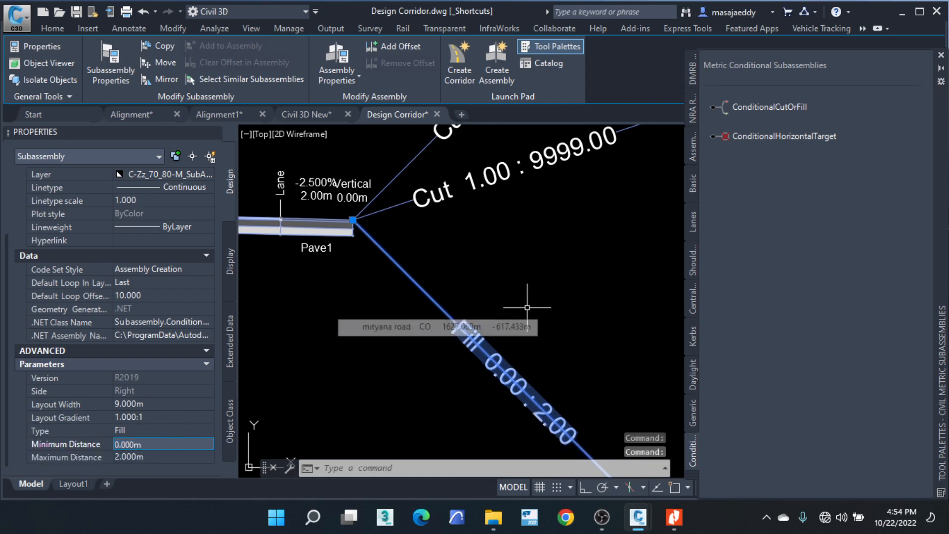
{"action": "key", "text": "Escape"}
{"action": "key", "text": "Escape"}
{"action": "key", "text": "Escape"}
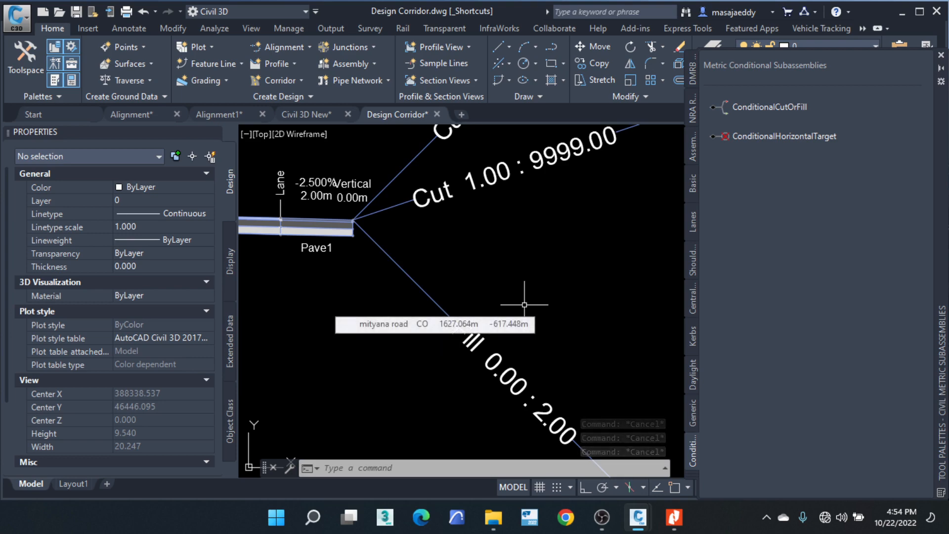
Step: Attach a fourth ConditionalCutOrFill subassembly to the same top outer marker point of the right shoulder
{"action": "scroll", "coordinate": [524, 304], "scroll_direction": "down", "scroll_amount": 4}
{"action": "scroll", "coordinate": [432, 277], "scroll_direction": "up", "scroll_amount": 2}
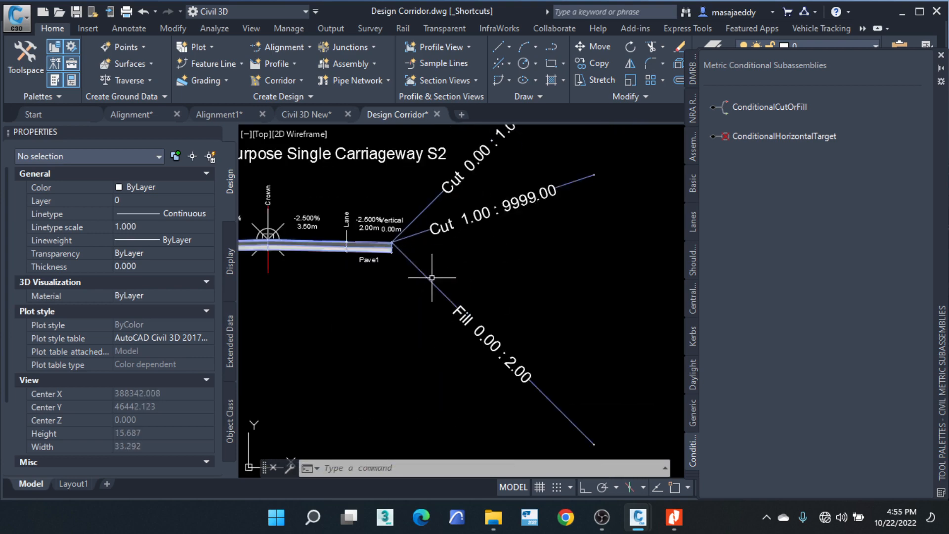
{"action": "scroll", "coordinate": [431, 277], "scroll_direction": "up", "scroll_amount": 6}
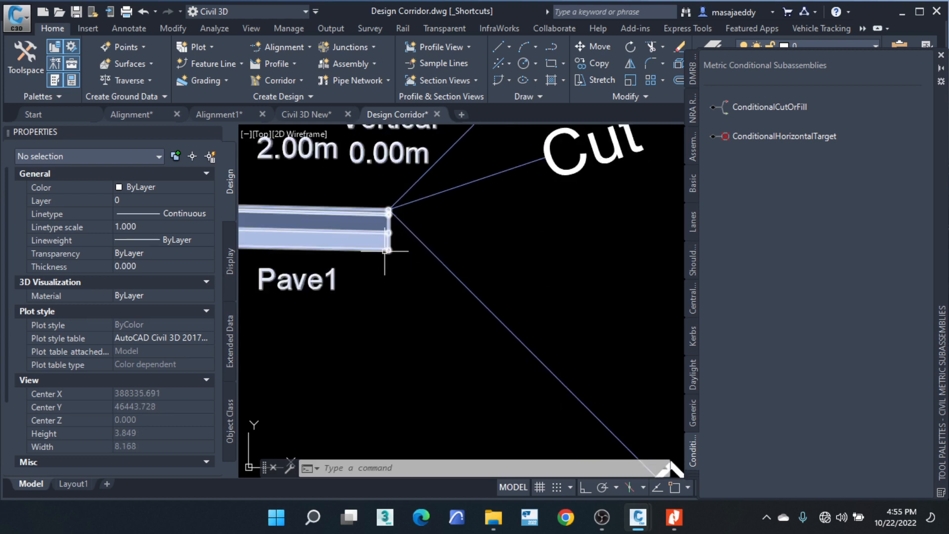
{"action": "left_click", "coordinate": [774, 108]}
{"action": "scroll", "coordinate": [361, 215], "scroll_direction": "up", "scroll_amount": 5}
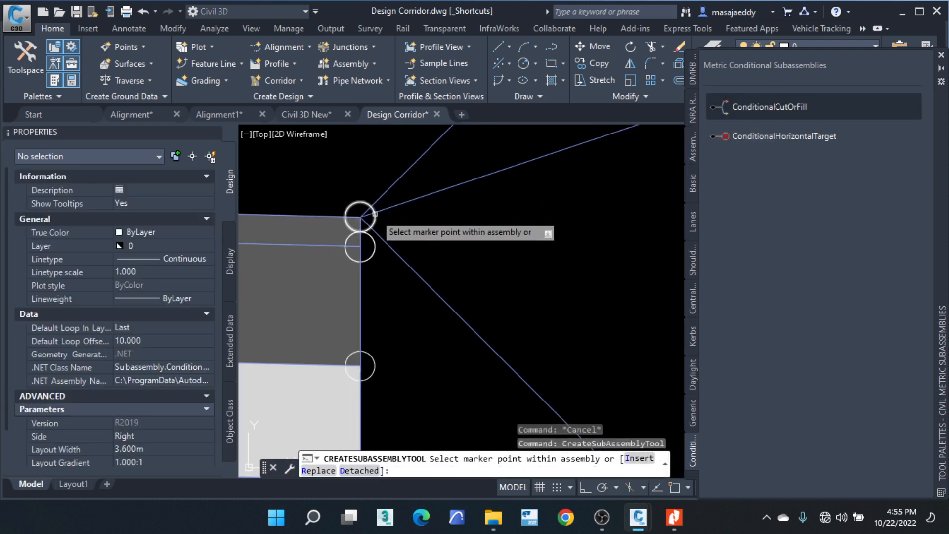
{"action": "right_click", "coordinate": [402, 211]}
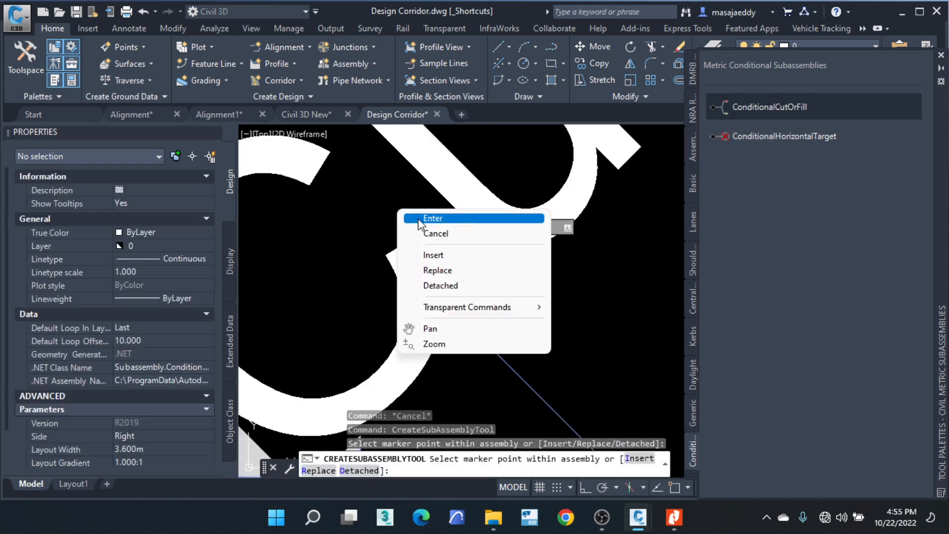
{"action": "left_click", "coordinate": [420, 219]}
Step: Set the fourth conditional's layout width to 8 m and layout gradient to 4:1, and open its type options
{"action": "left_click", "coordinate": [505, 248]}
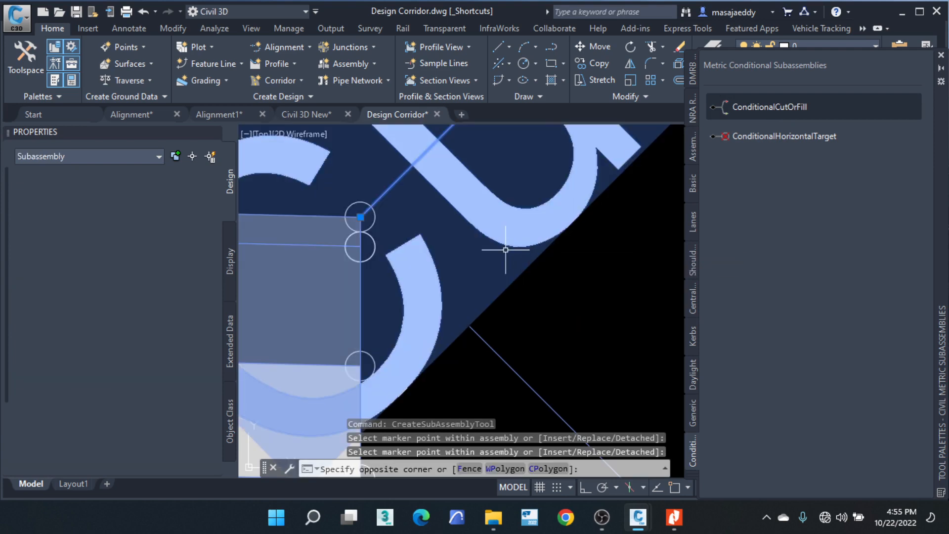
{"action": "left_click", "coordinate": [507, 252]}
{"action": "scroll", "coordinate": [172, 321], "scroll_direction": "down", "scroll_amount": 3}
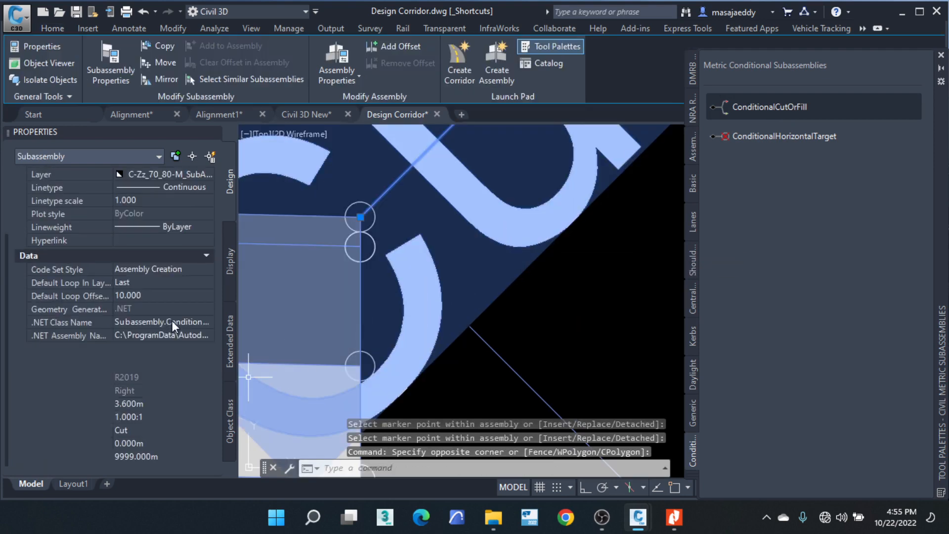
{"action": "left_click", "coordinate": [150, 399]}
{"action": "type", "text": "8"}
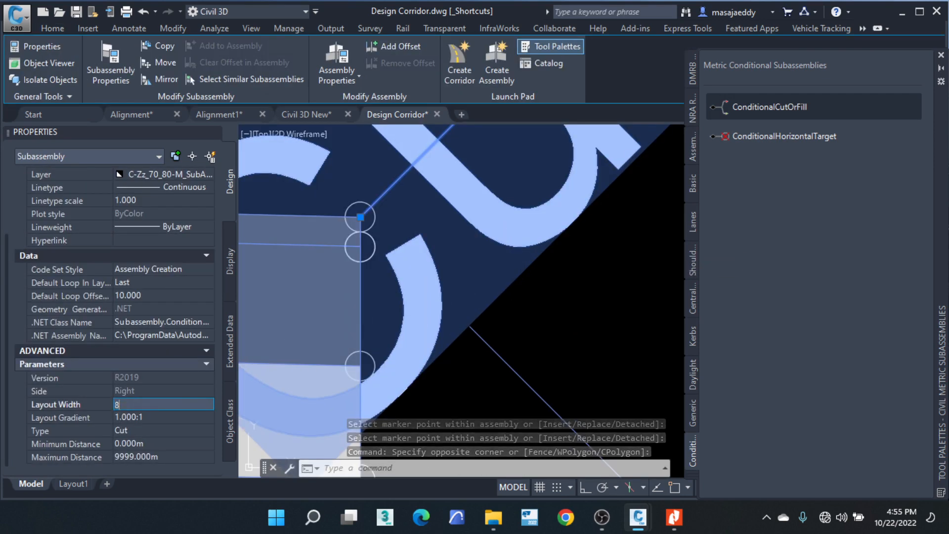
{"action": "left_click", "coordinate": [120, 419]}
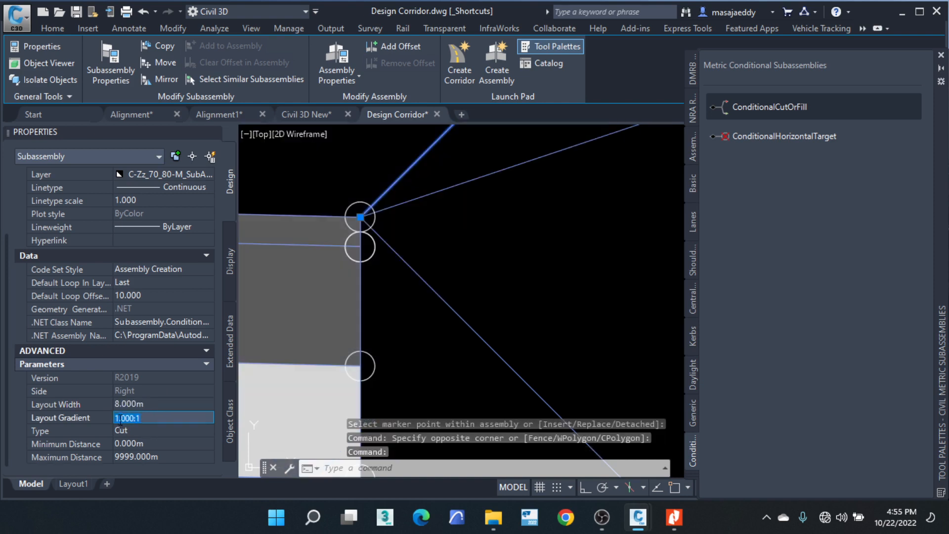
{"action": "left_click", "coordinate": [120, 419]}
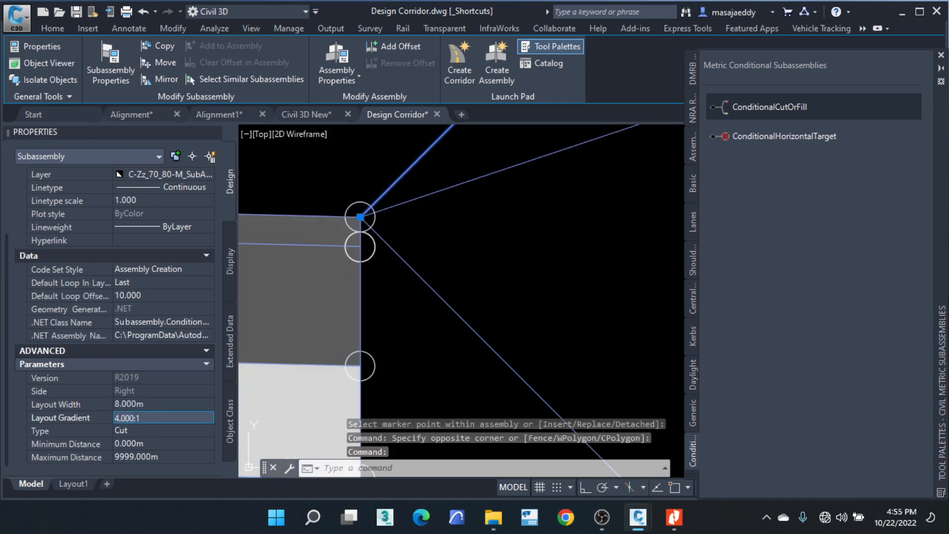
{"action": "type", "text": "4"}
{"action": "left_click", "coordinate": [133, 429]}
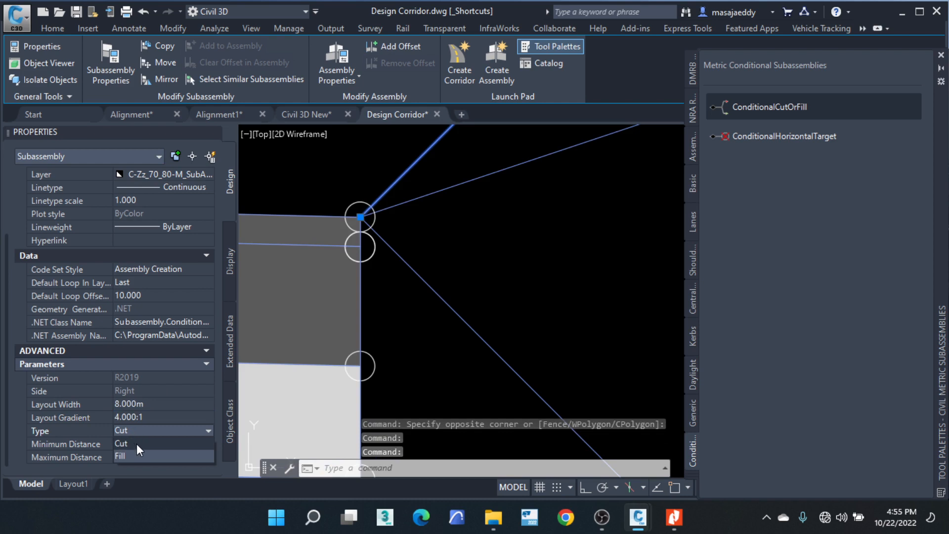
Step: Set the selected ConditionalCutOrFill subassembly to type Fill with a minimum distance of 2 m
{"action": "left_click", "coordinate": [136, 454]}
{"action": "left_click", "coordinate": [157, 446]}
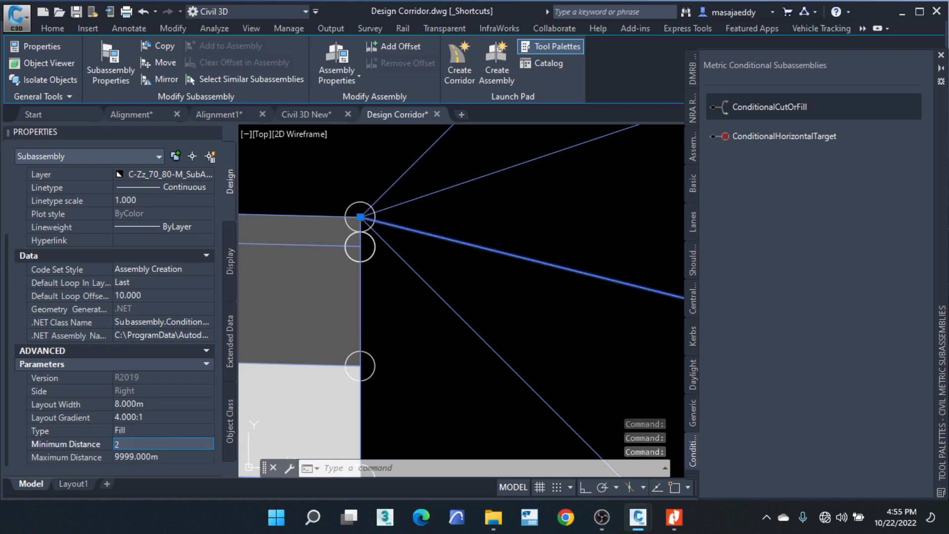
{"action": "type", "text": "2"}
{"action": "left_click", "coordinate": [177, 458]}
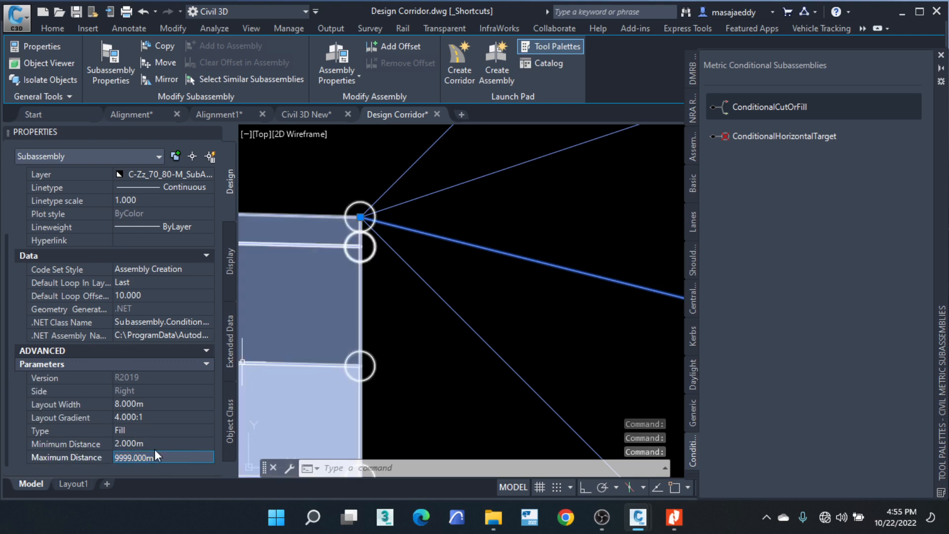
{"action": "key", "text": "Escape"}
{"action": "key", "text": "Escape"}
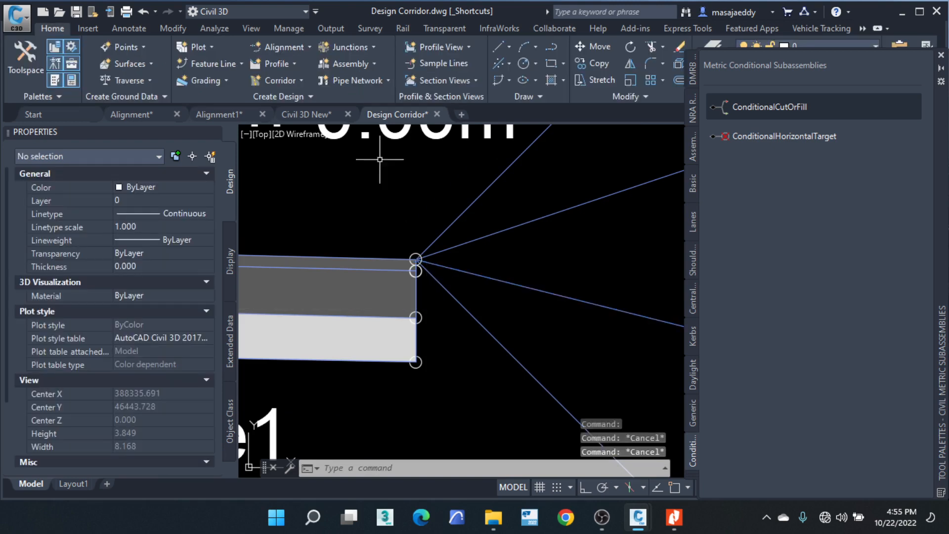
Step: Attach a ShoulderExtendAll subassembly to the outer end of the Cut 0.00 : 1.00 conditional branch
{"action": "scroll", "coordinate": [428, 281], "scroll_direction": "down", "scroll_amount": 5}
{"action": "scroll", "coordinate": [445, 285], "scroll_direction": "down", "scroll_amount": 1}
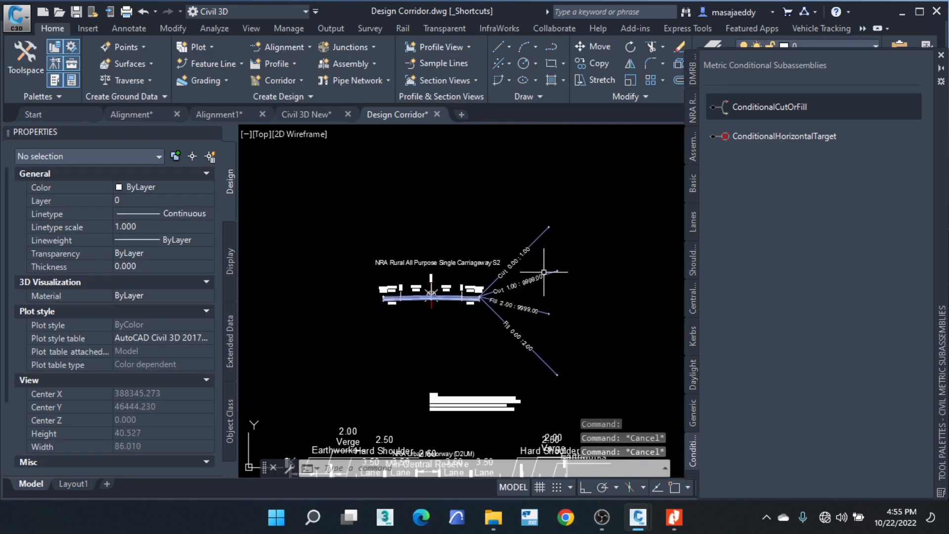
{"action": "scroll", "coordinate": [501, 278], "scroll_direction": "up", "scroll_amount": 3}
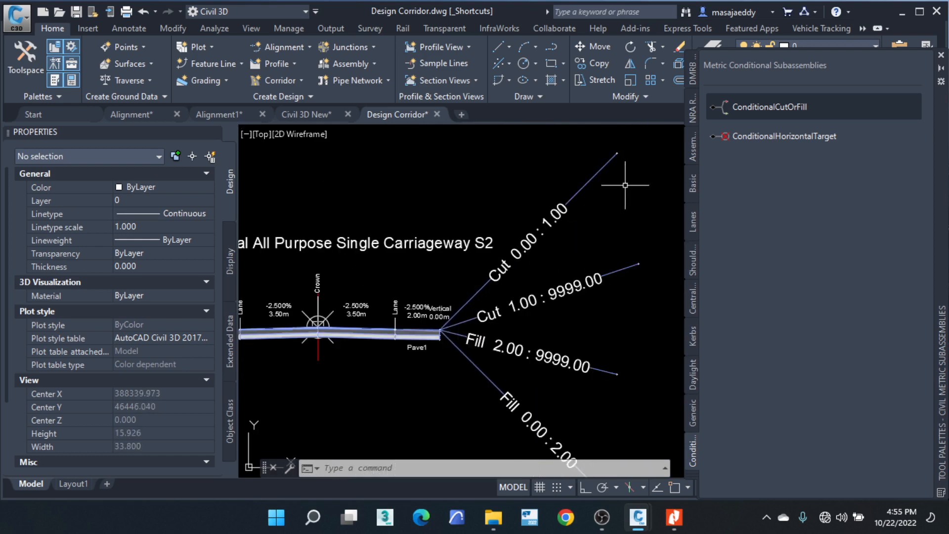
{"action": "middle_click_drag", "start_coordinate": [625, 163], "coordinate": [491, 178]}
{"action": "scroll", "coordinate": [490, 161], "scroll_direction": "down", "scroll_amount": 1}
{"action": "scroll", "coordinate": [491, 161], "scroll_direction": "down", "scroll_amount": 1}
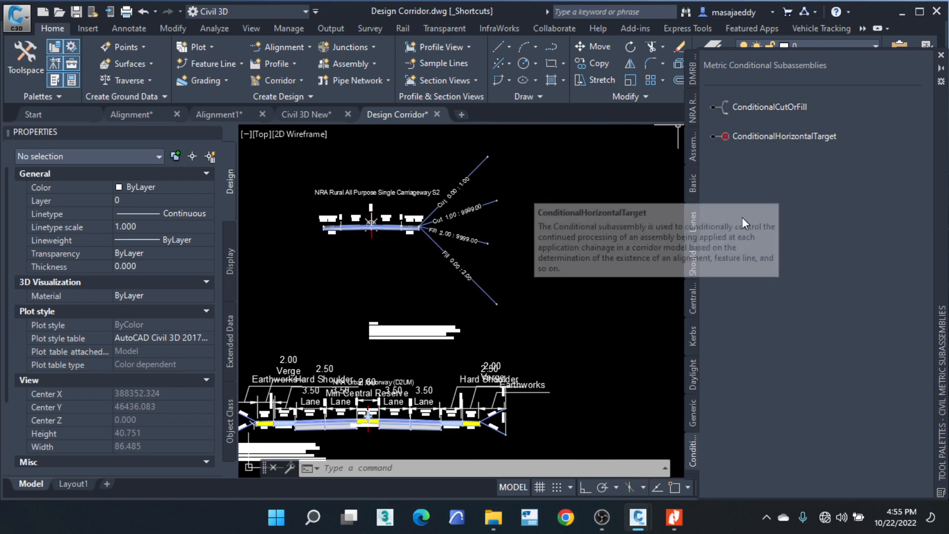
{"action": "left_click", "coordinate": [693, 266]}
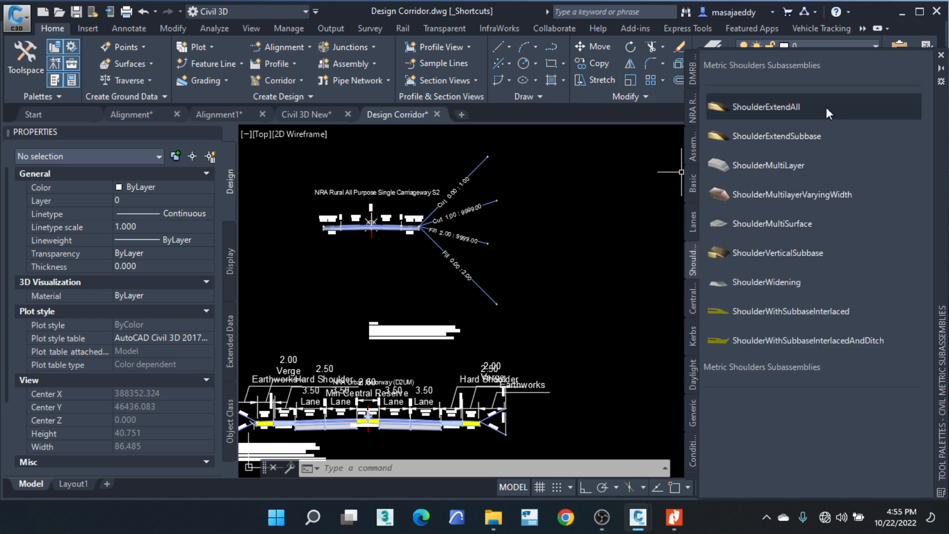
{"action": "left_click", "coordinate": [791, 107]}
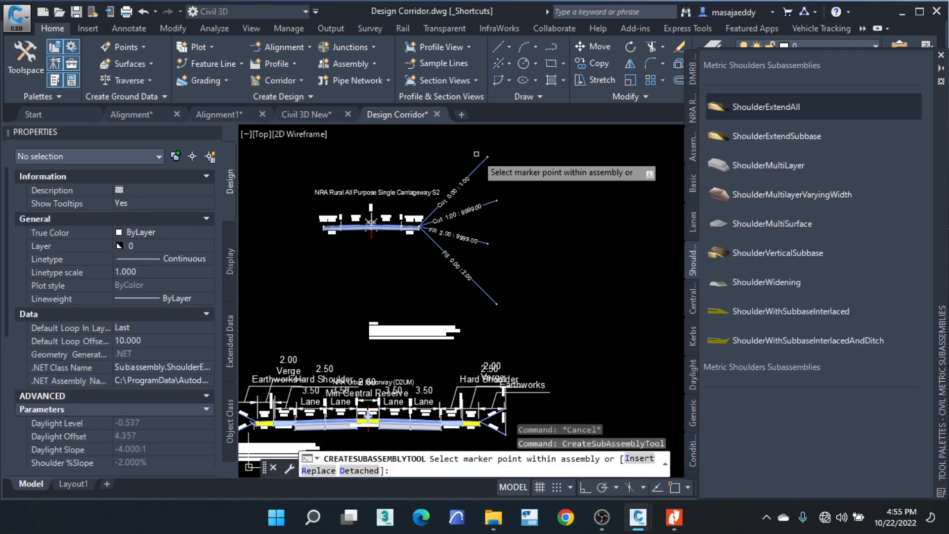
{"action": "scroll", "coordinate": [492, 153], "scroll_direction": "up", "scroll_amount": 4}
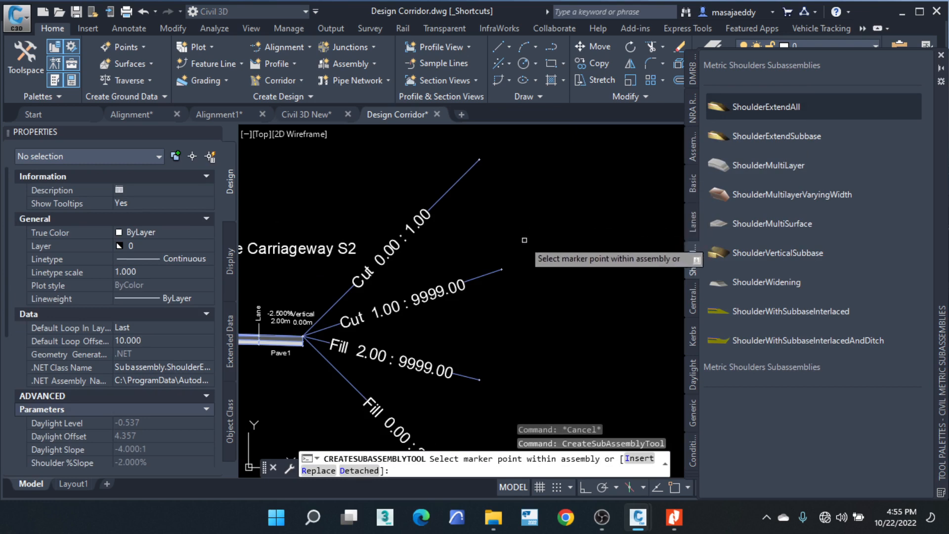
{"action": "scroll", "coordinate": [479, 159], "scroll_direction": "up", "scroll_amount": 3}
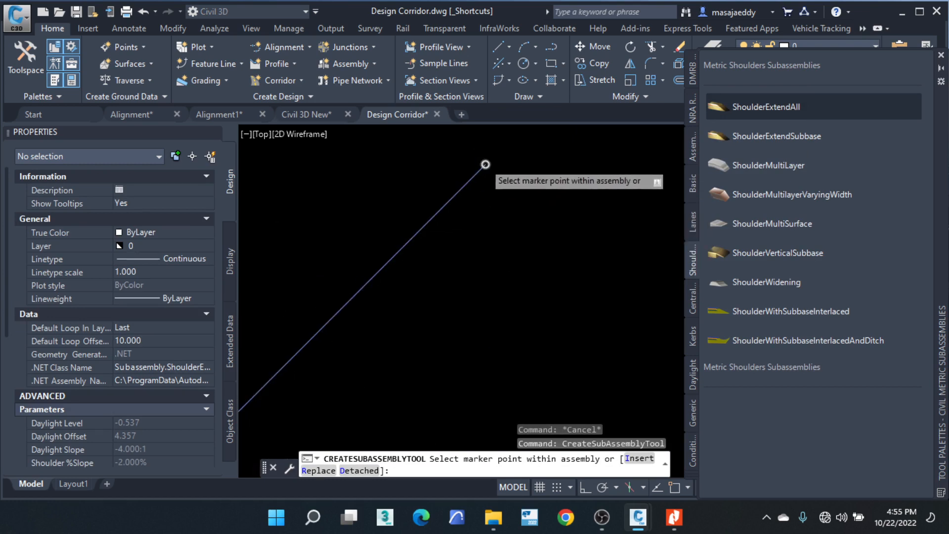
{"action": "right_click", "coordinate": [486, 164]}
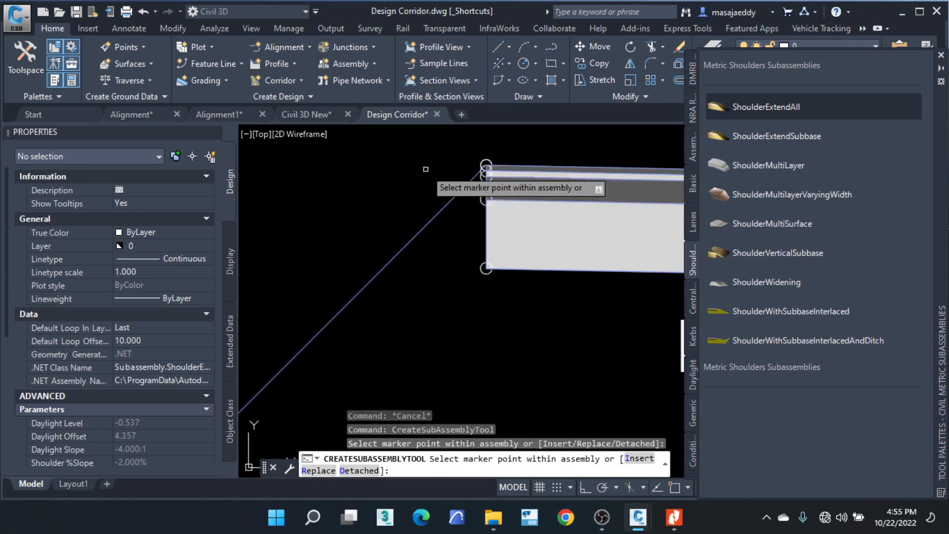
{"action": "left_click", "coordinate": [452, 178]}
{"action": "scroll", "coordinate": [441, 169], "scroll_direction": "down", "scroll_amount": 4}
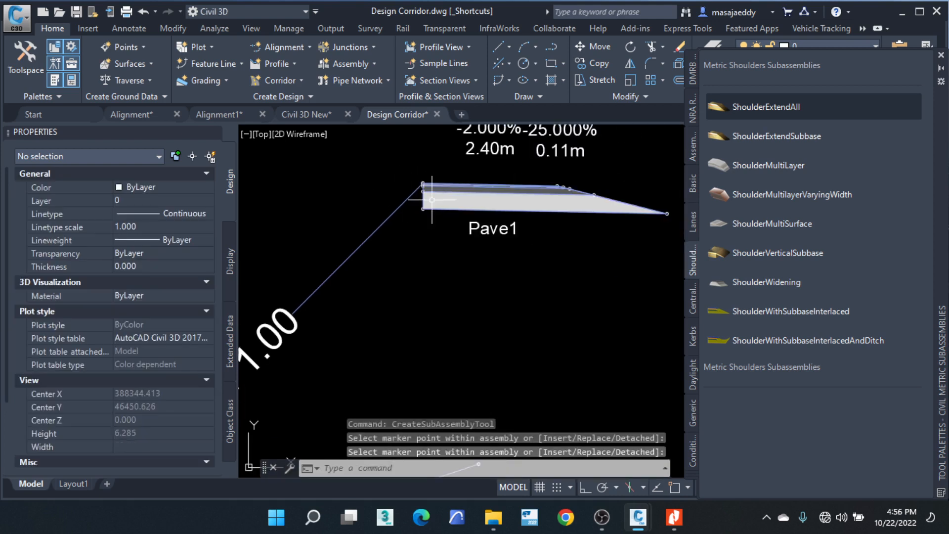
Step: Set the new ShoulderExtendAll subassembly's shoulder width to 0 m
{"action": "left_click", "coordinate": [550, 189]}
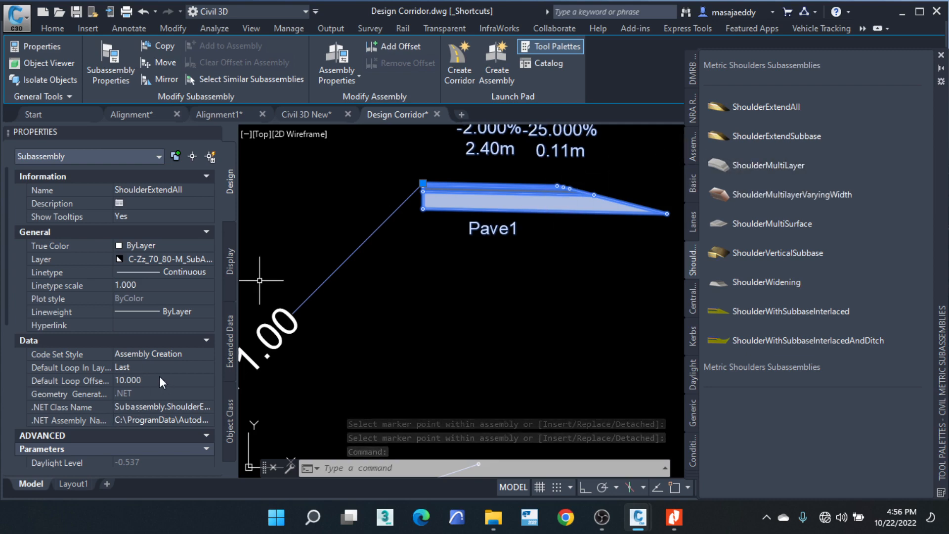
{"action": "scroll", "coordinate": [159, 376], "scroll_direction": "down", "scroll_amount": 5}
{"action": "left_click", "coordinate": [147, 293]}
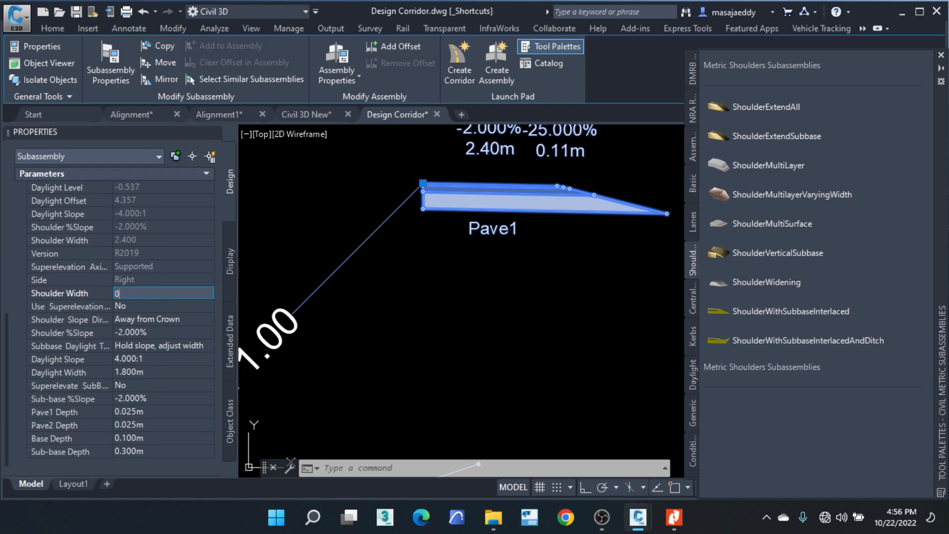
{"action": "key", "text": "Return"}
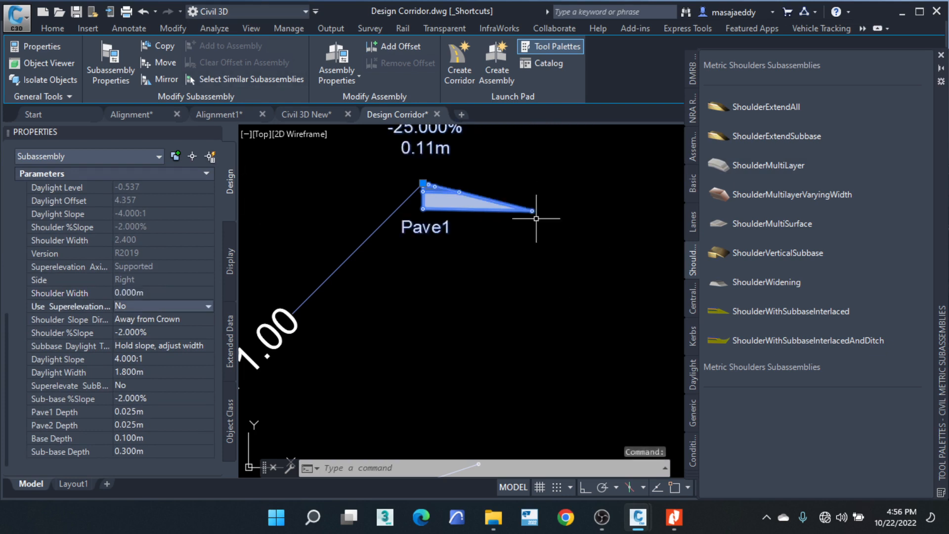
Step: Examine the zero-width shoulder extension on the Cut 0.00 : 1.00 branch in relation to the carriageway edge
{"action": "scroll", "coordinate": [445, 183], "scroll_direction": "down", "scroll_amount": 3}
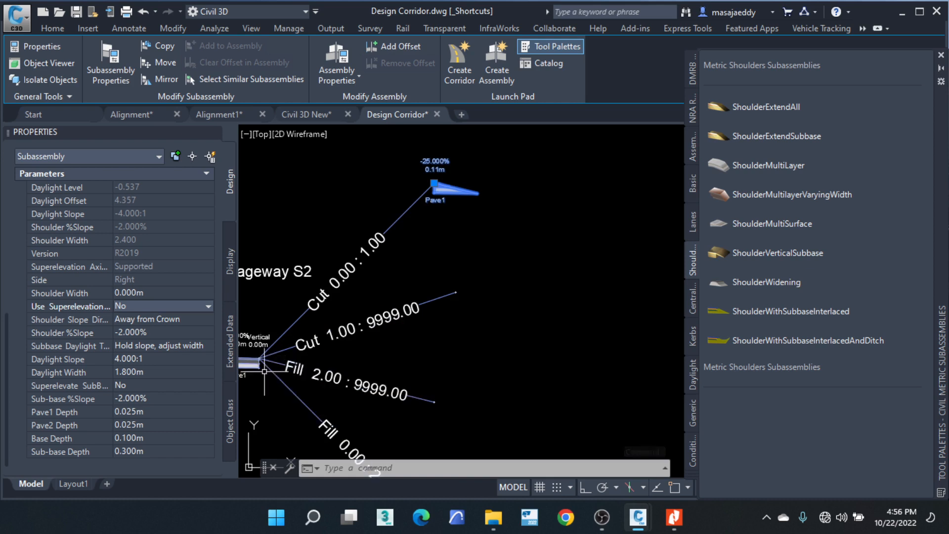
{"action": "scroll", "coordinate": [445, 190], "scroll_direction": "up", "scroll_amount": 2}
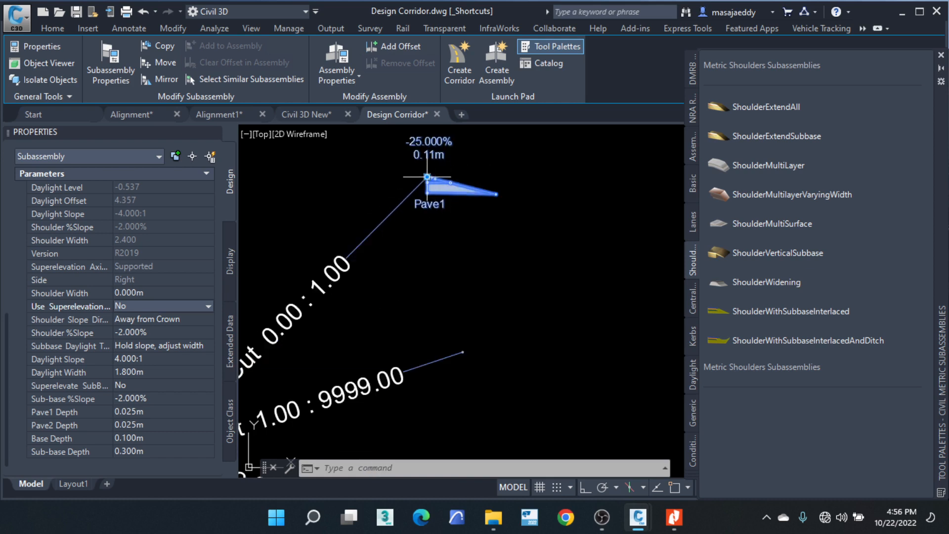
{"action": "scroll", "coordinate": [427, 176], "scroll_direction": "up", "scroll_amount": 1}
{"action": "scroll", "coordinate": [428, 176], "scroll_direction": "down", "scroll_amount": 1}
{"action": "scroll", "coordinate": [514, 232], "scroll_direction": "down", "scroll_amount": 3}
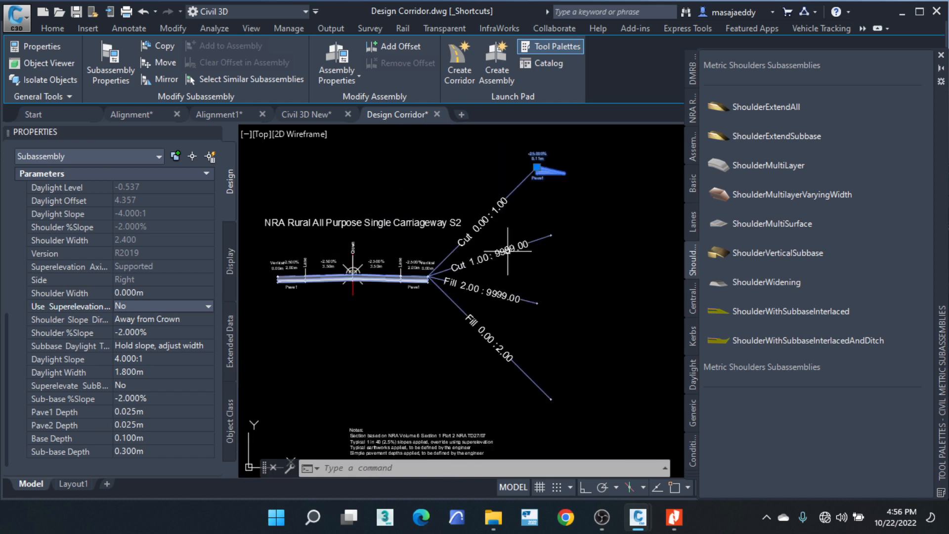
{"action": "scroll", "coordinate": [426, 279], "scroll_direction": "up", "scroll_amount": 4}
{"action": "scroll", "coordinate": [426, 279], "scroll_direction": "down", "scroll_amount": 4}
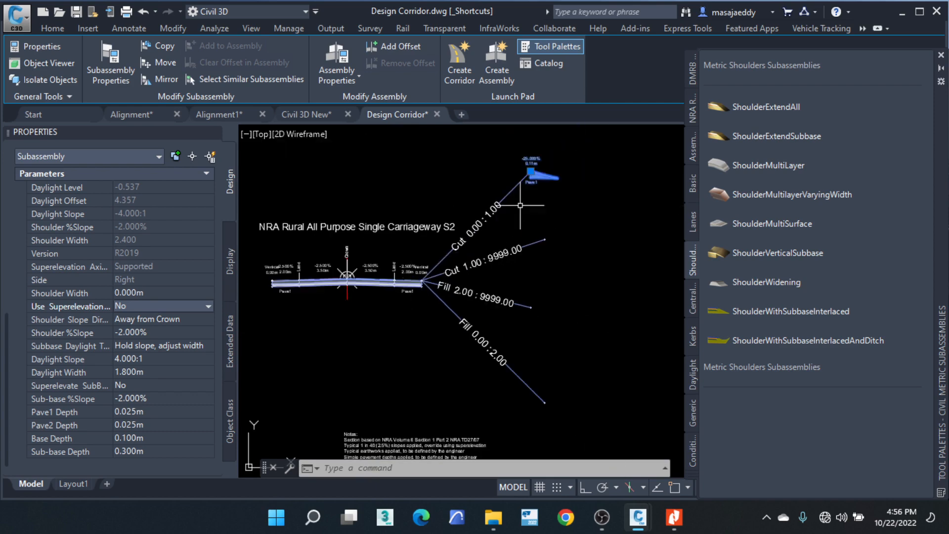
{"action": "scroll", "coordinate": [544, 173], "scroll_direction": "up", "scroll_amount": 2}
{"action": "scroll", "coordinate": [491, 183], "scroll_direction": "up", "scroll_amount": 2}
{"action": "scroll", "coordinate": [471, 159], "scroll_direction": "up", "scroll_amount": 2}
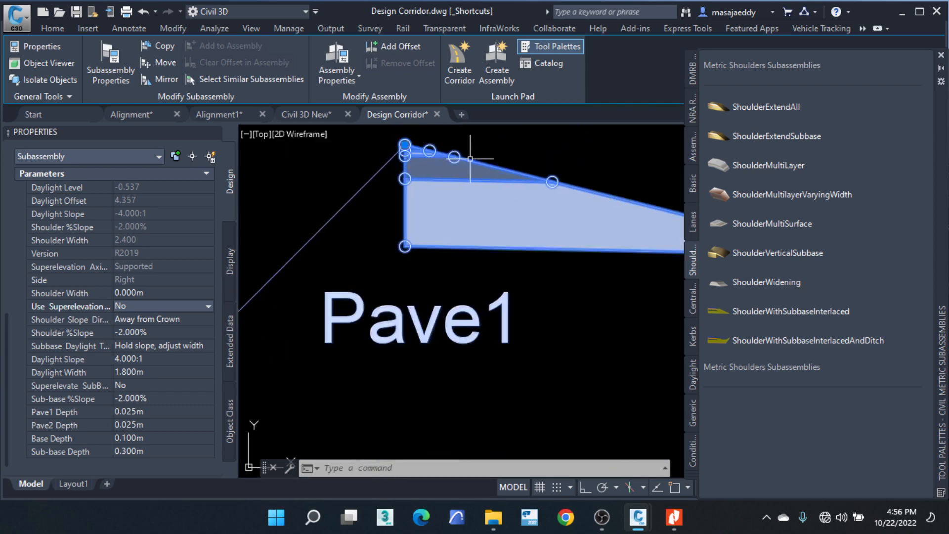
{"action": "scroll", "coordinate": [464, 163], "scroll_direction": "down", "scroll_amount": 3}
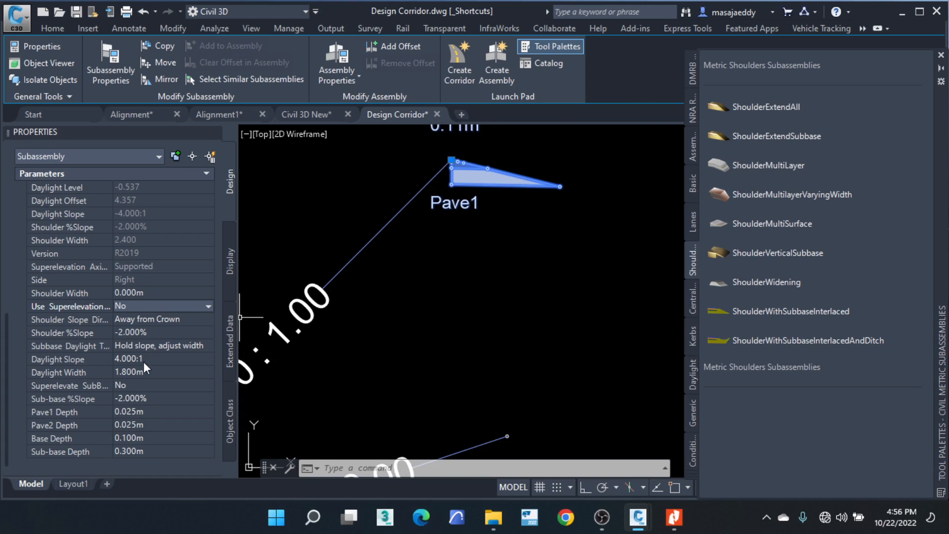
Step: Set the shoulder extension's shoulder and sub-base slopes to -2.5% and its daylight slope to 1.5:1
{"action": "left_click", "coordinate": [125, 334]}
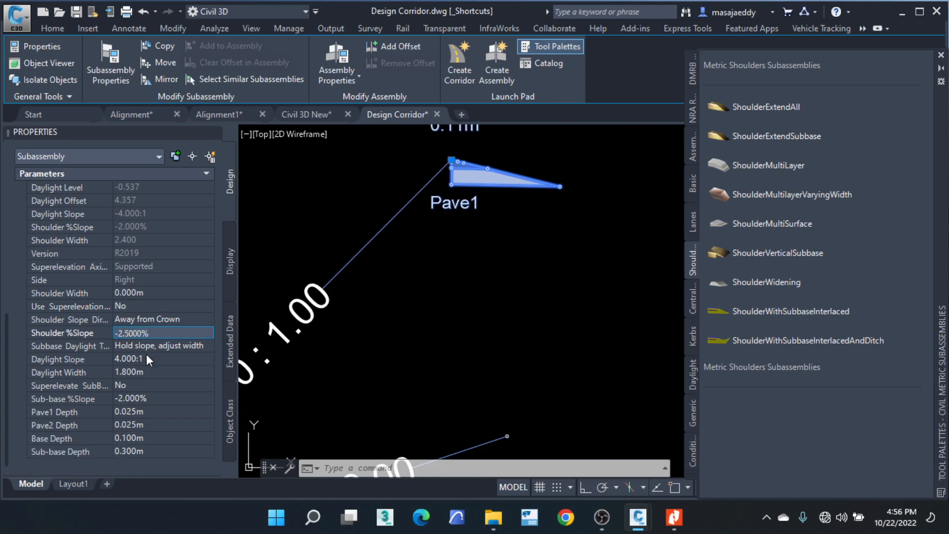
{"action": "left_click", "coordinate": [120, 360]}
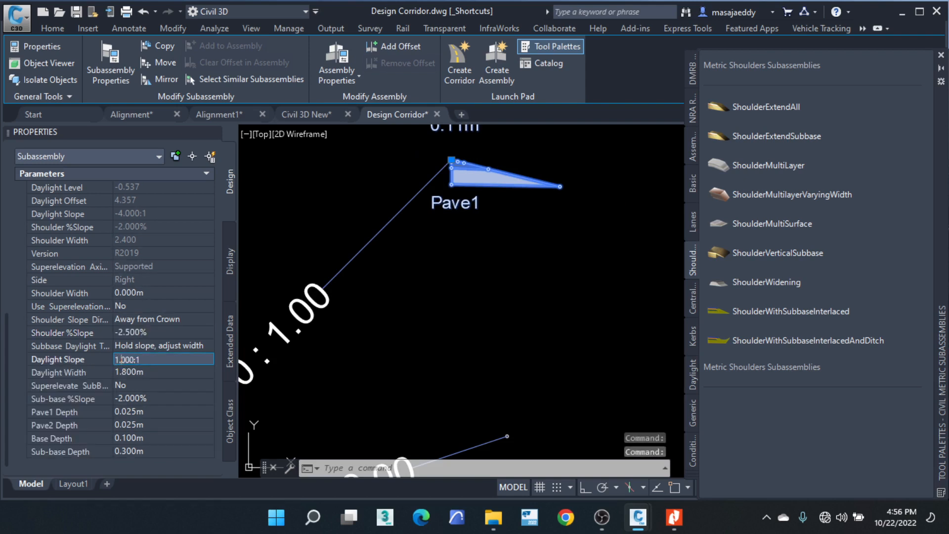
{"action": "type", "text": "5"}
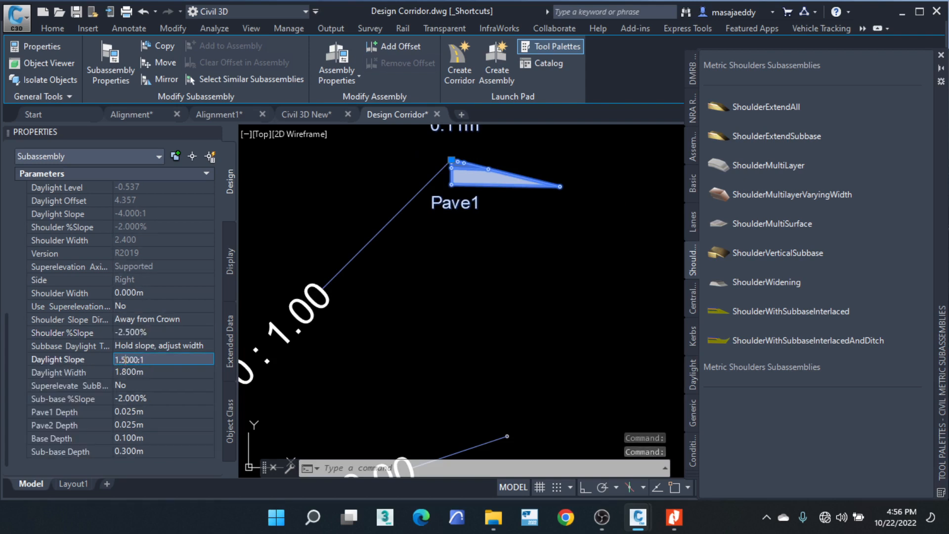
{"action": "left_click", "coordinate": [165, 372]}
{"action": "scroll", "coordinate": [460, 156], "scroll_direction": "up", "scroll_amount": 4}
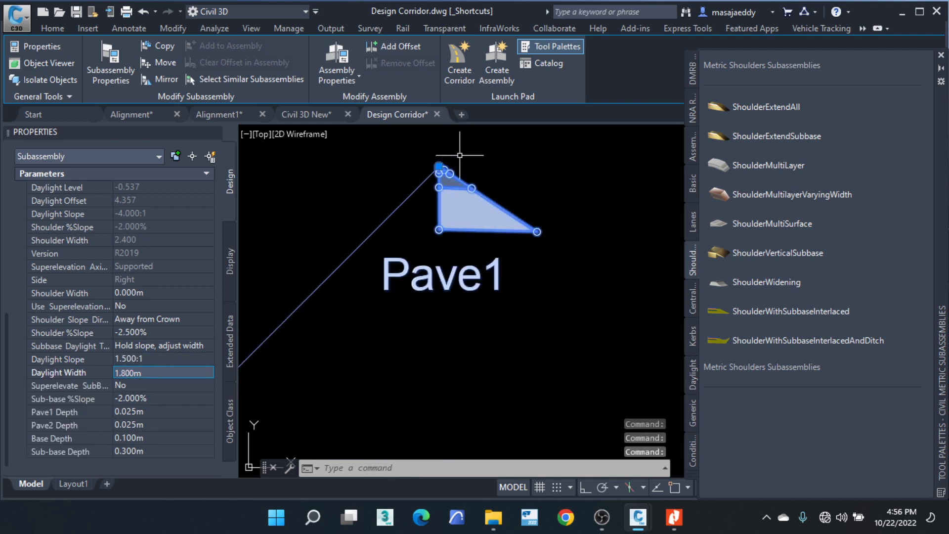
{"action": "scroll", "coordinate": [476, 164], "scroll_direction": "down", "scroll_amount": 4}
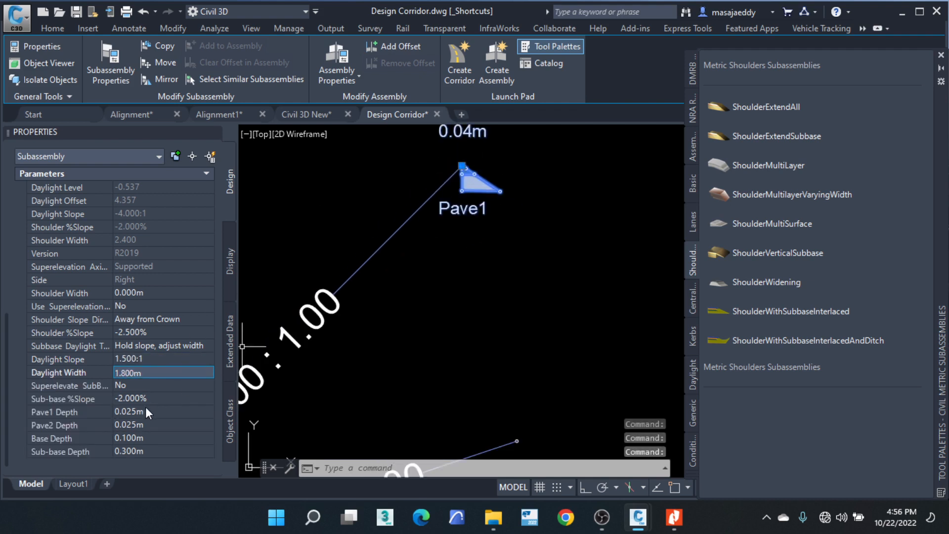
{"action": "left_click", "coordinate": [127, 399]}
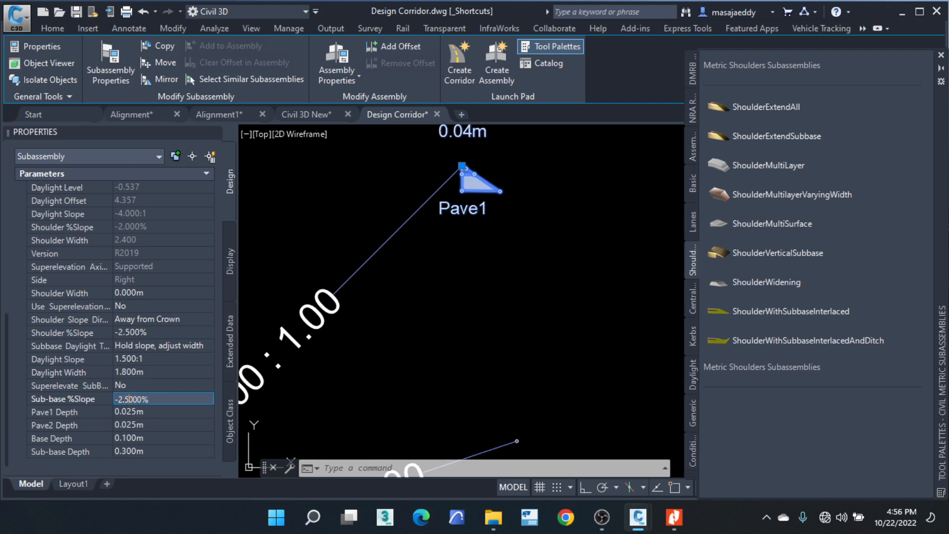
{"action": "type", "text": "5"}
Step: Set the shoulder extension's Pave1 depth to 0.05 m and Pave2 depth to 0 m
{"action": "left_click", "coordinate": [144, 412]}
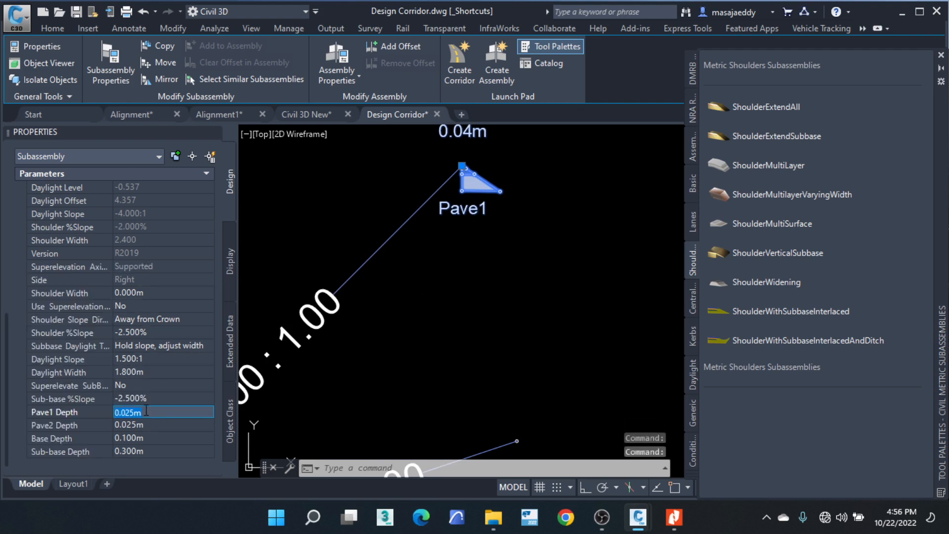
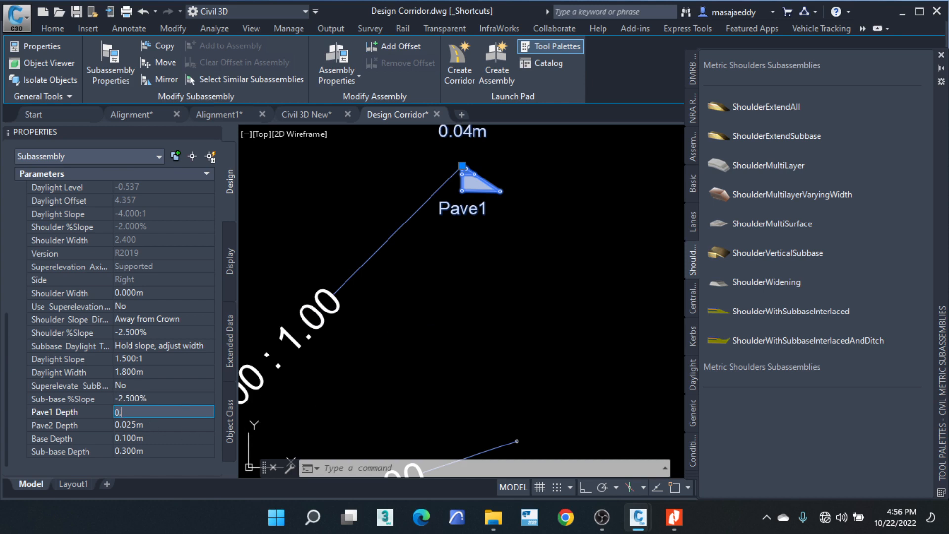
{"action": "type", "text": "5"}
{"action": "key", "text": "Return"}
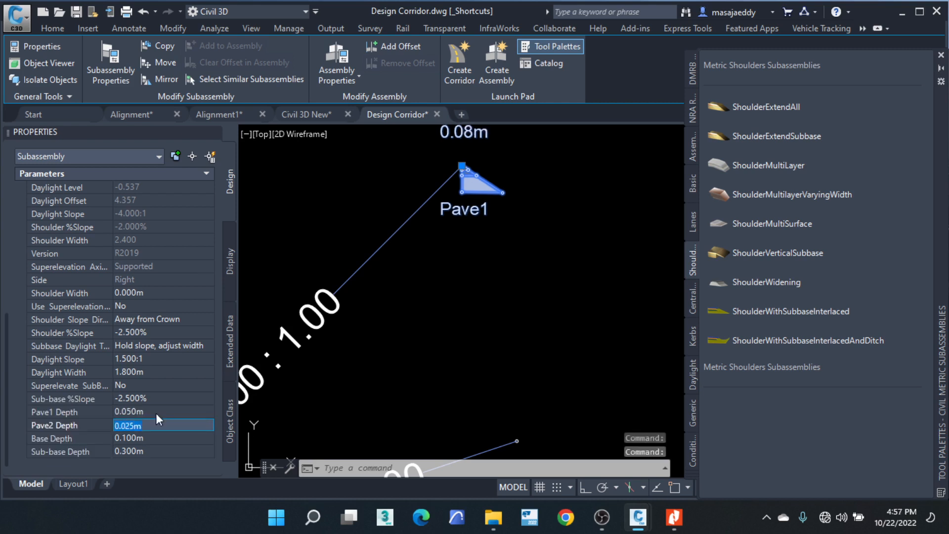
{"action": "type", "text": "0"}
{"action": "key", "text": "Return"}
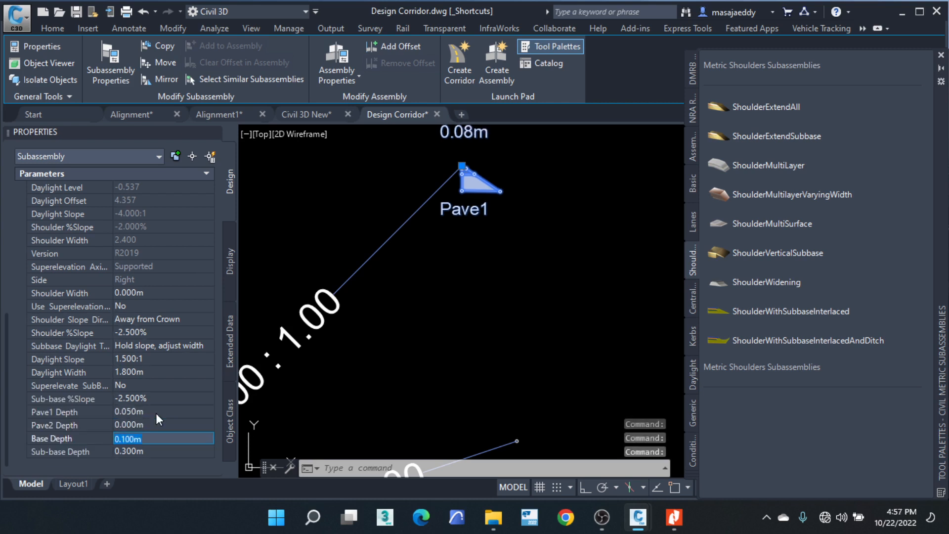
Step: Set the shoulder extension's base depth and sub-base depth to 0.2 m each, and clear the selection
{"action": "type", "text": "0.2"}
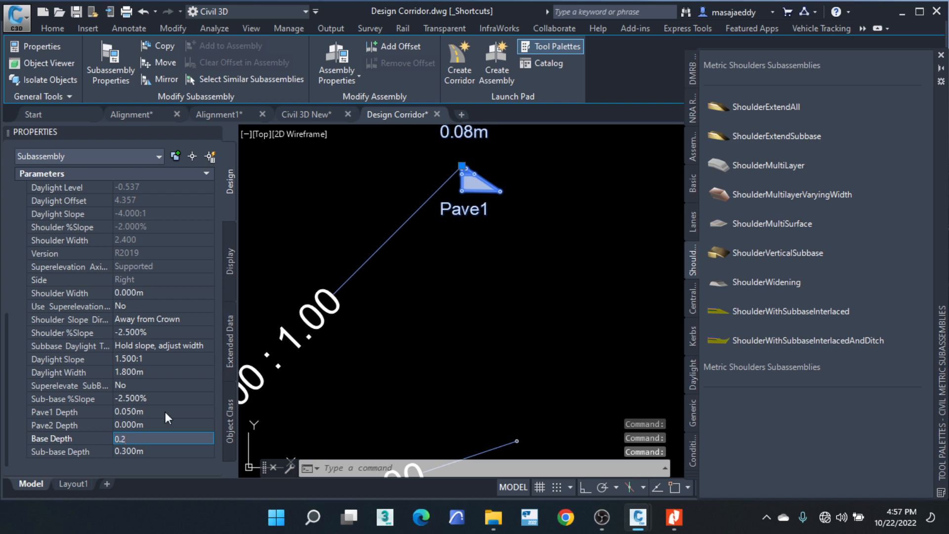
{"action": "left_click", "coordinate": [153, 453]}
{"action": "key", "text": "BackSpace"}
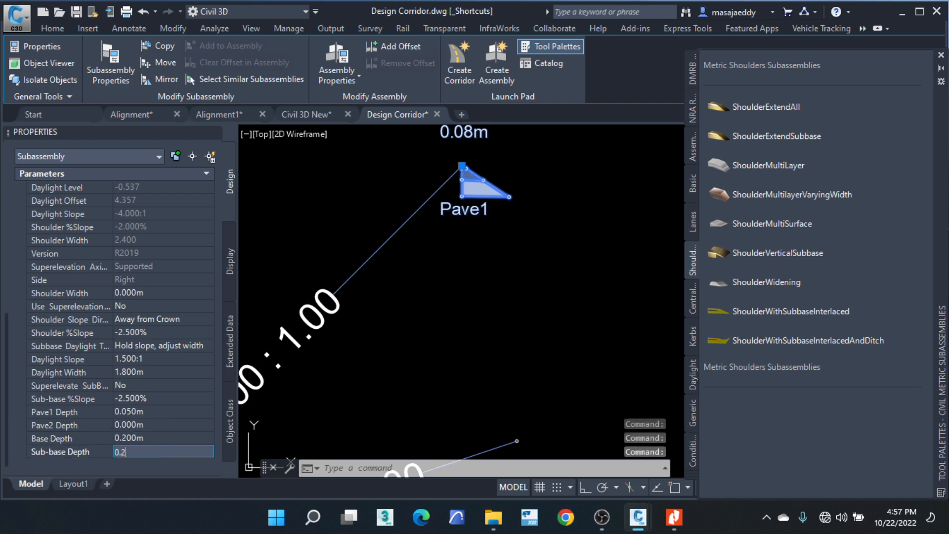
{"action": "type", "text": "0.2"}
{"action": "key", "text": "Return"}
{"action": "scroll", "coordinate": [484, 171], "scroll_direction": "up", "scroll_amount": 6}
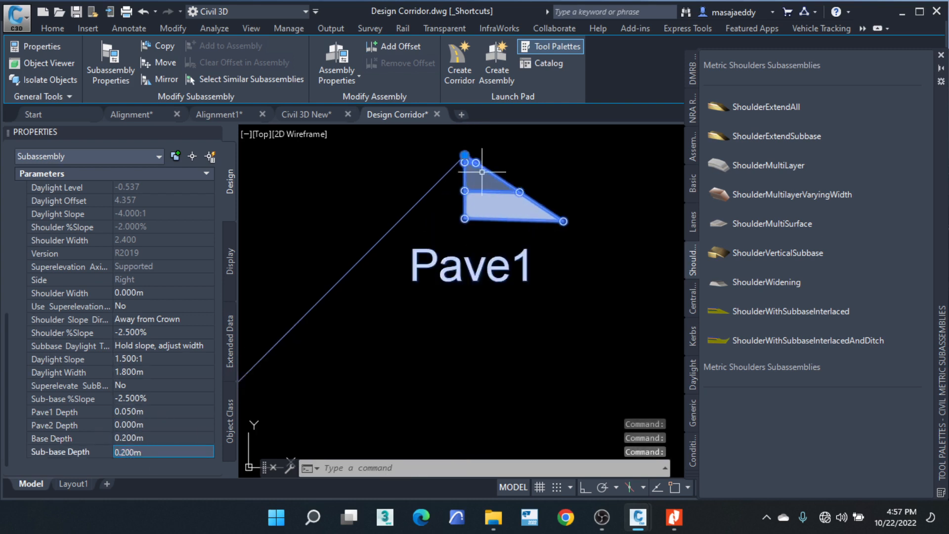
{"action": "key", "text": "Escape"}
{"action": "key", "text": "Escape"}
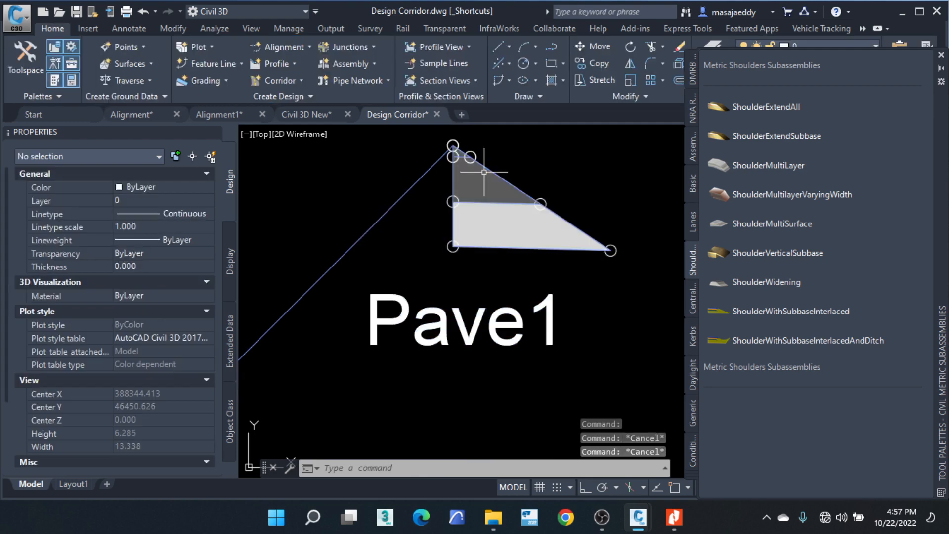
Step: Copy the shoulder extension from the Cut 0.00 : 1.00 branch to the end of the Cut 1.00 : 9999.00 branch
{"action": "scroll", "coordinate": [478, 213], "scroll_direction": "down", "scroll_amount": 5}
{"action": "scroll", "coordinate": [475, 202], "scroll_direction": "down", "scroll_amount": 2}
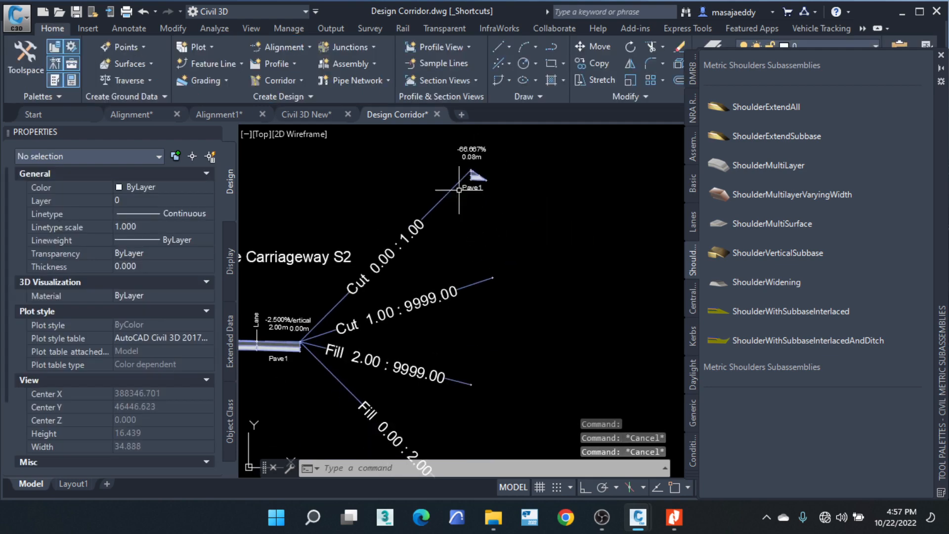
{"action": "scroll", "coordinate": [492, 186], "scroll_direction": "up", "scroll_amount": 4}
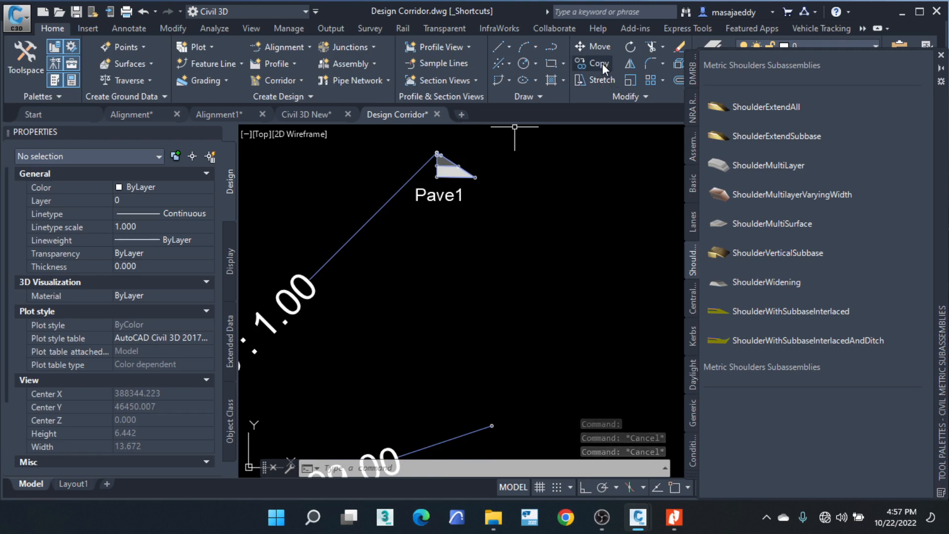
{"action": "left_click", "coordinate": [473, 180]}
{"action": "left_click", "coordinate": [437, 153]}
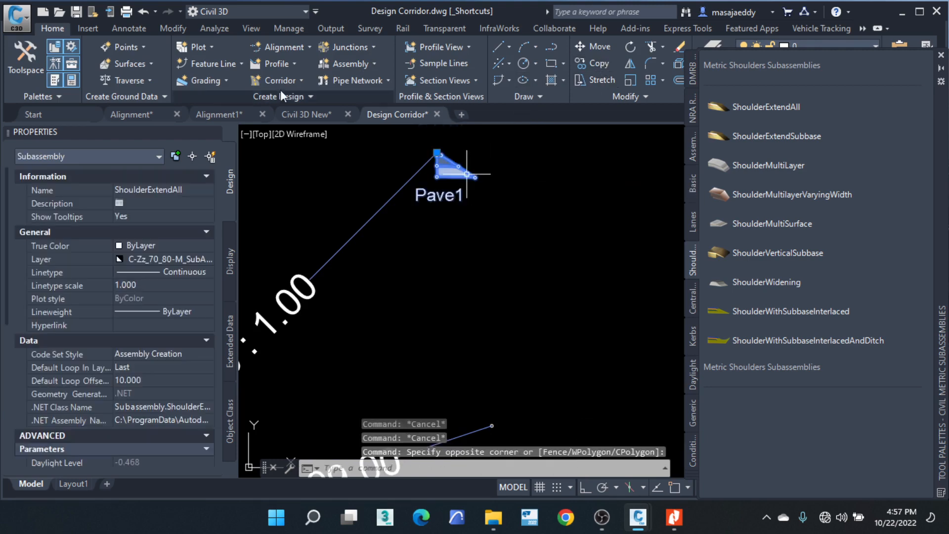
{"action": "left_click", "coordinate": [165, 47]}
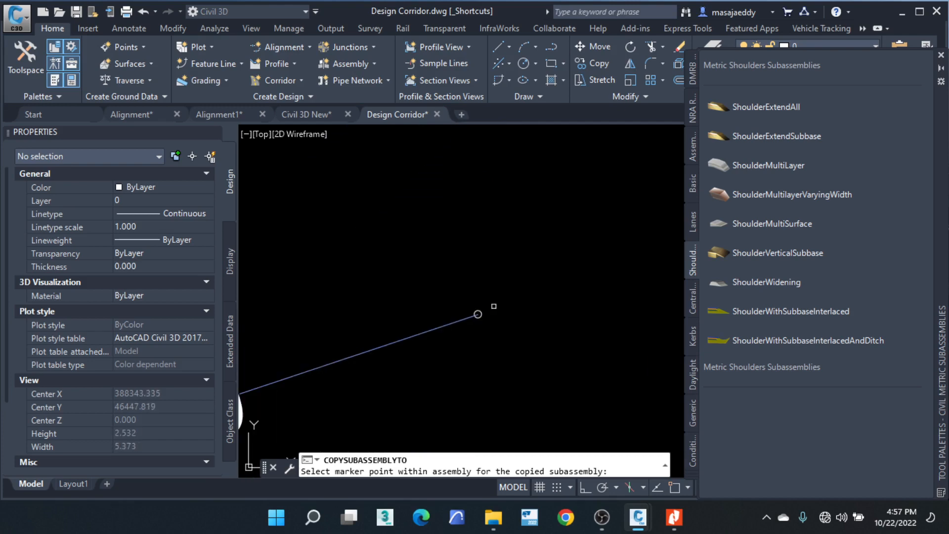
{"action": "left_click", "coordinate": [478, 314]}
{"action": "scroll", "coordinate": [467, 257], "scroll_direction": "down", "scroll_amount": 5}
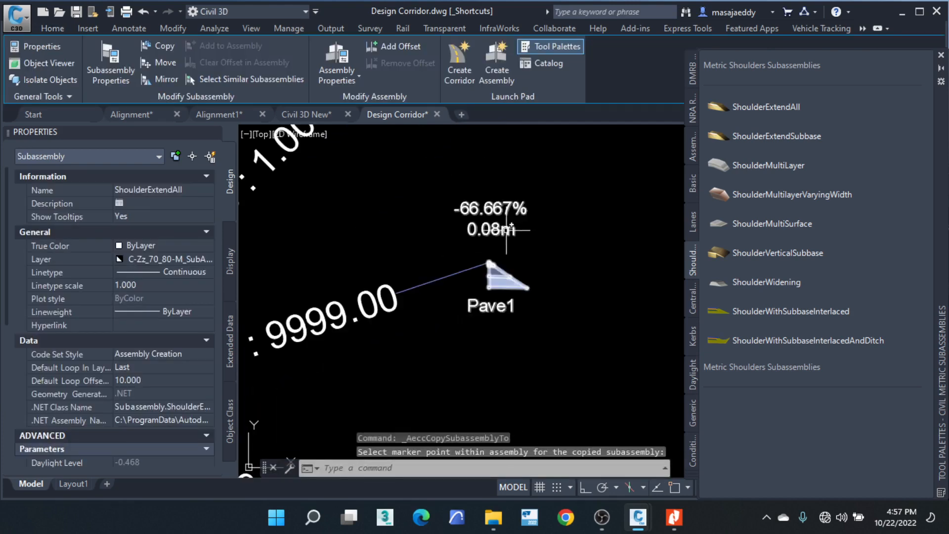
{"action": "scroll", "coordinate": [515, 251], "scroll_direction": "down", "scroll_amount": 5}
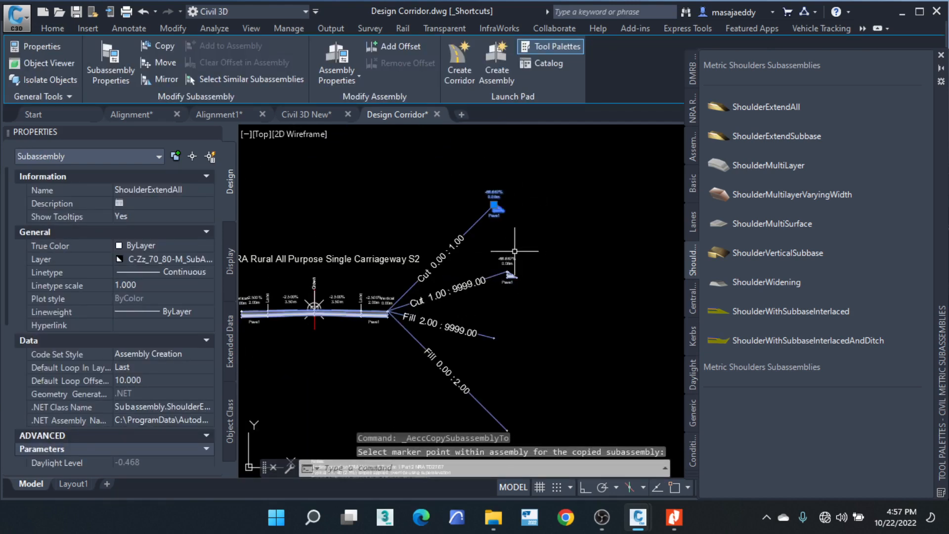
{"action": "key", "text": "Escape"}
{"action": "key", "text": "Escape"}
Step: Set the daylight slope of the shoulder extension on the Cut 1.00 : 9999.00 branch to 1:1 and clear the selection
{"action": "scroll", "coordinate": [498, 273], "scroll_direction": "up", "scroll_amount": 2}
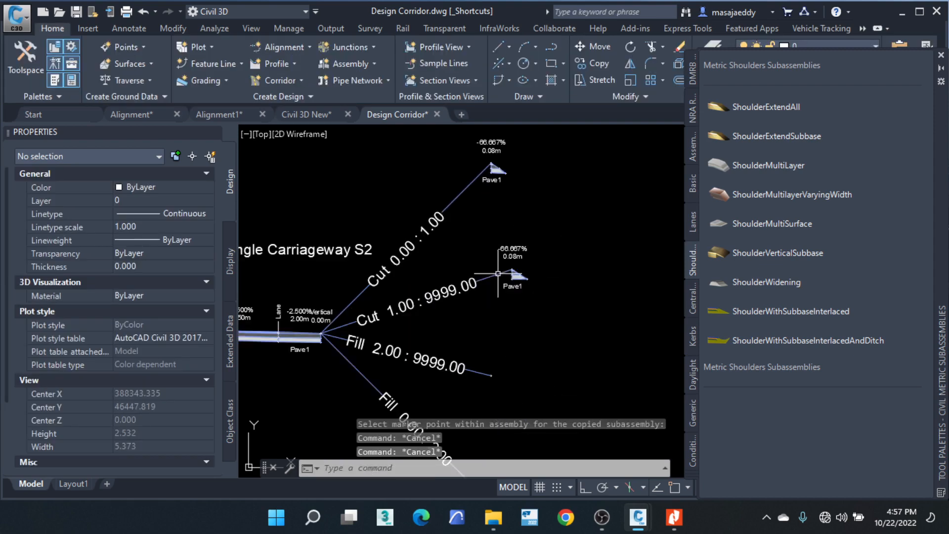
{"action": "scroll", "coordinate": [497, 273], "scroll_direction": "up", "scroll_amount": 3}
{"action": "left_click", "coordinate": [560, 270]}
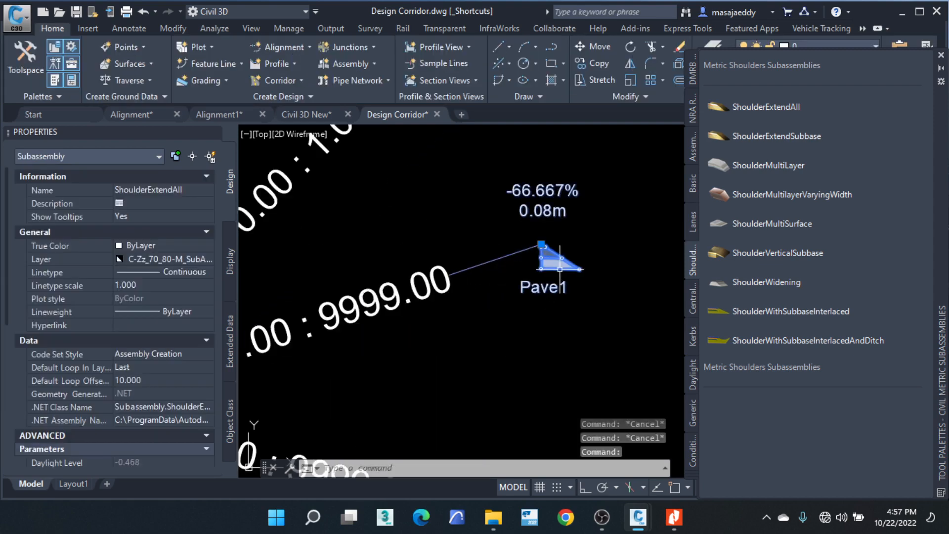
{"action": "scroll", "coordinate": [569, 265], "scroll_direction": "down", "scroll_amount": 3}
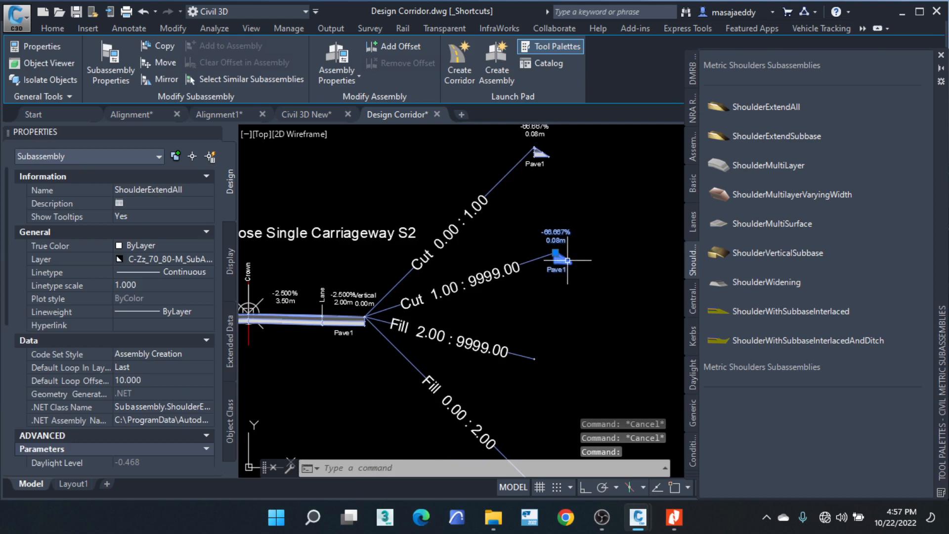
{"action": "scroll", "coordinate": [570, 263], "scroll_direction": "up", "scroll_amount": 2}
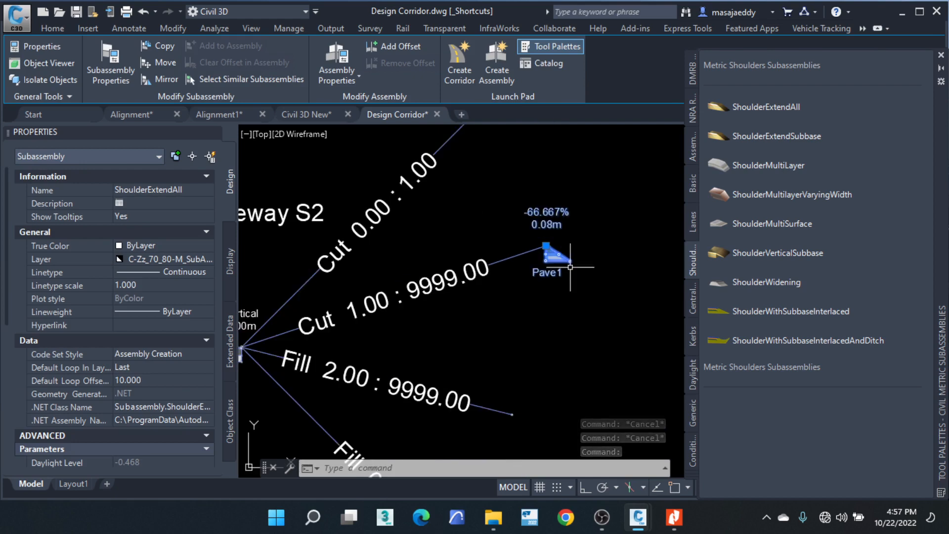
{"action": "scroll", "coordinate": [172, 335], "scroll_direction": "down", "scroll_amount": 5}
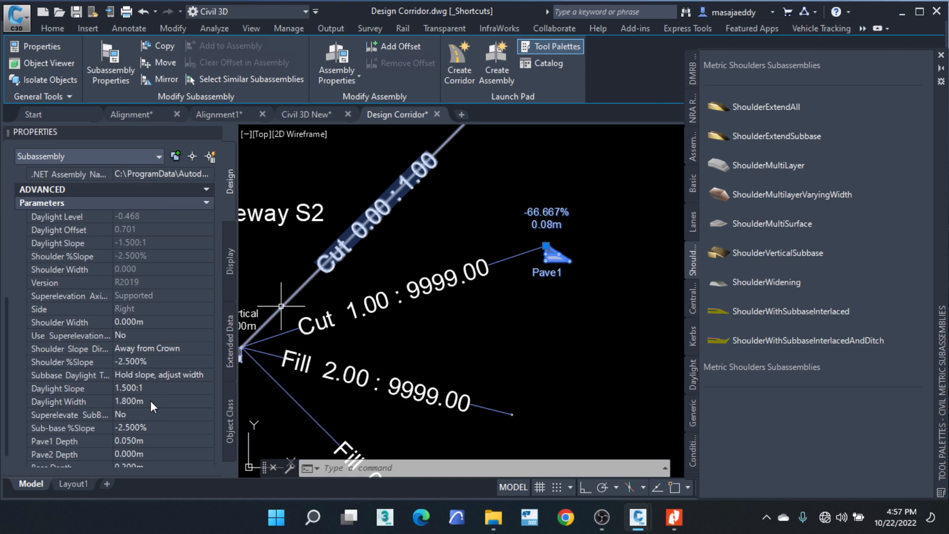
{"action": "left_click", "coordinate": [128, 389]}
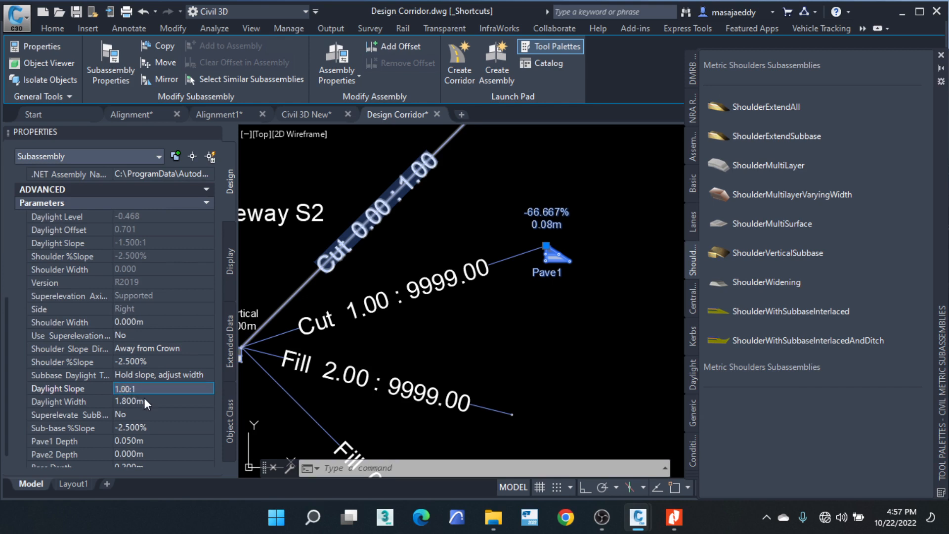
{"action": "left_click", "coordinate": [144, 400]}
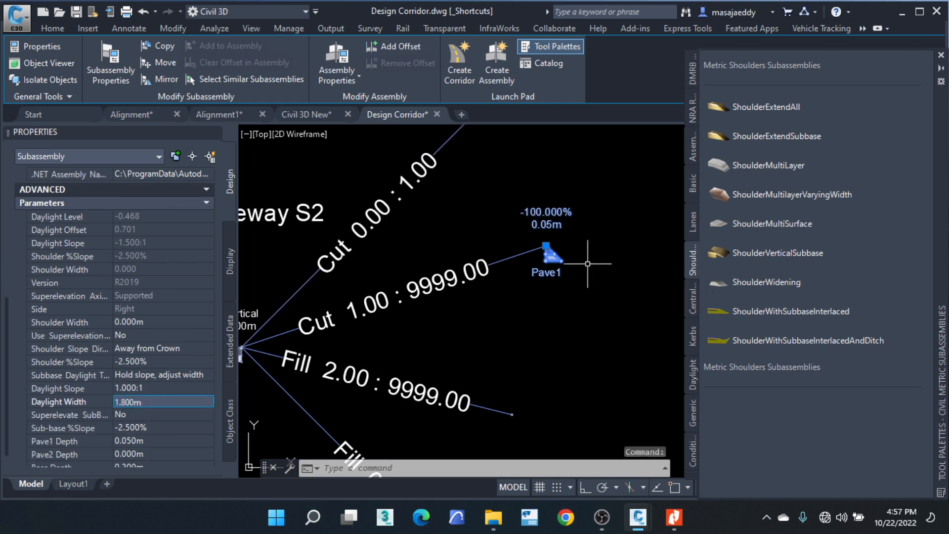
{"action": "scroll", "coordinate": [578, 258], "scroll_direction": "up", "scroll_amount": 4}
{"action": "key", "text": "Escape"}
{"action": "key", "text": "Escape"}
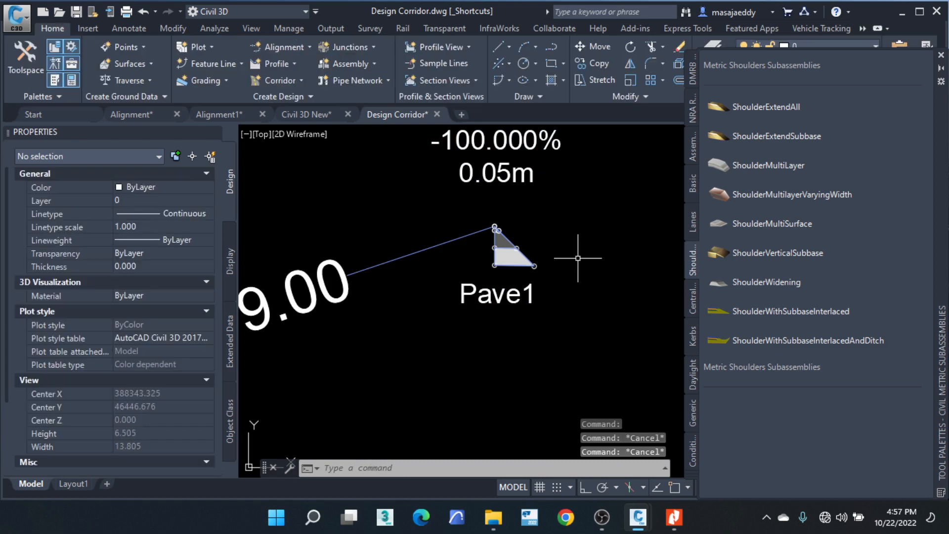
Step: Copy the shoulder extension from the Cut 0.00 : 1.00 branch to the end of the Fill 2.00 : 9999.00 branch
{"action": "scroll", "coordinate": [514, 291], "scroll_direction": "down", "scroll_amount": 3}
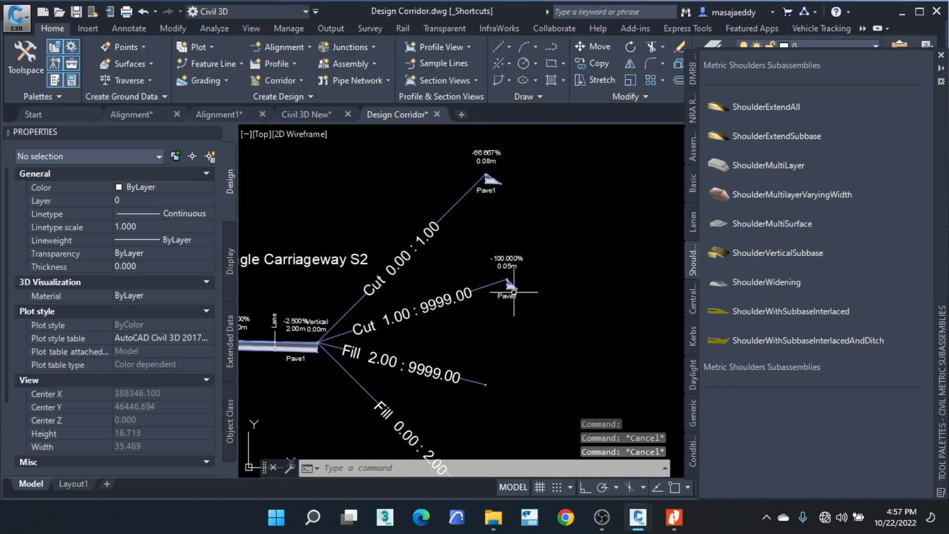
{"action": "scroll", "coordinate": [497, 184], "scroll_direction": "up", "scroll_amount": 4}
{"action": "left_click", "coordinate": [497, 184]}
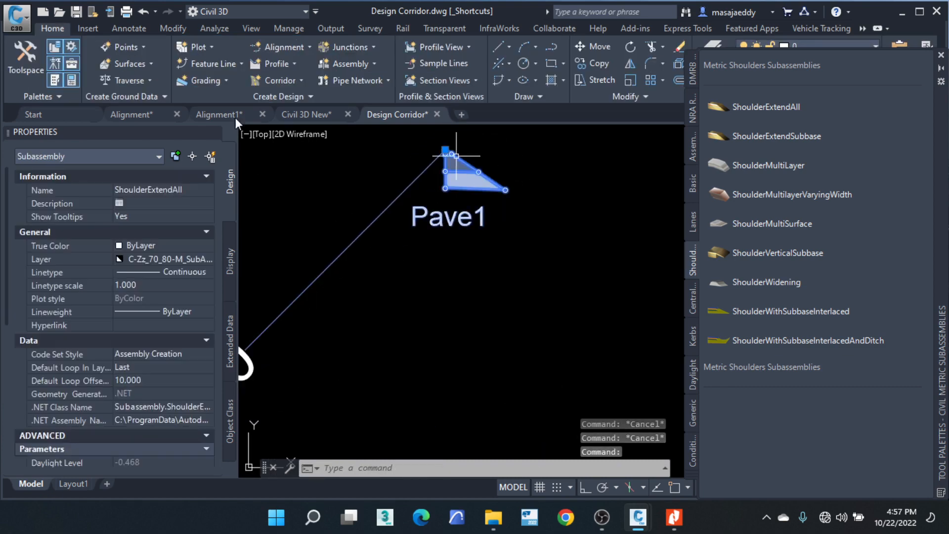
{"action": "left_click", "coordinate": [161, 46]}
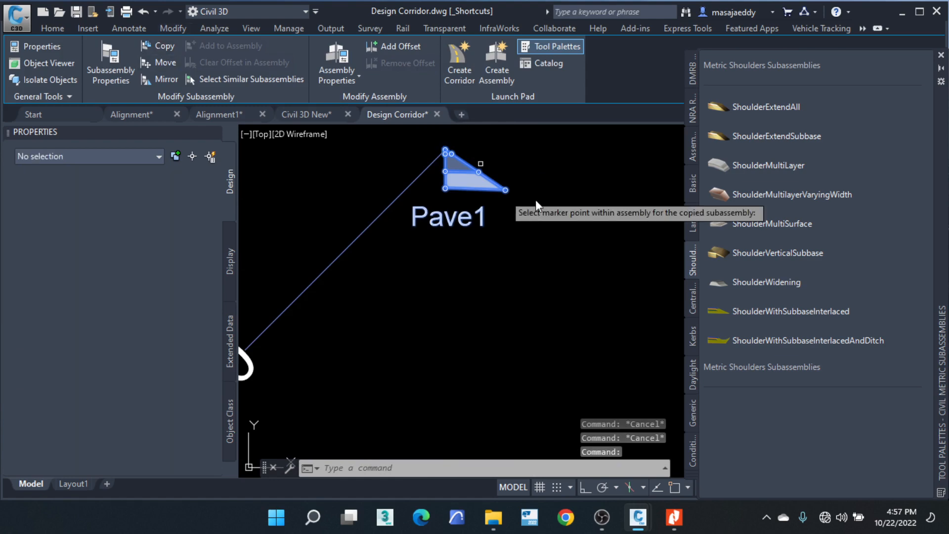
{"action": "scroll", "coordinate": [495, 201], "scroll_direction": "down", "scroll_amount": 4}
{"action": "scroll", "coordinate": [509, 301], "scroll_direction": "up", "scroll_amount": 12}
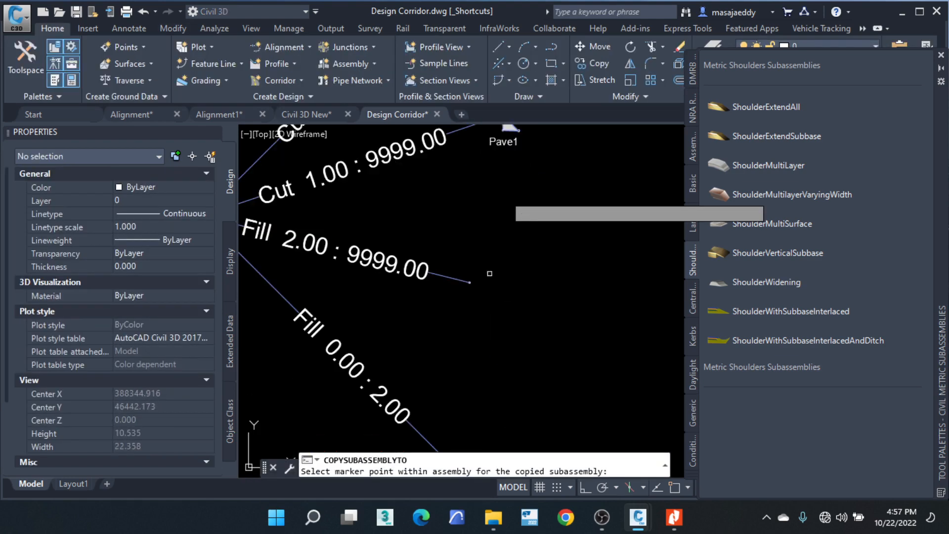
{"action": "left_click", "coordinate": [468, 265]}
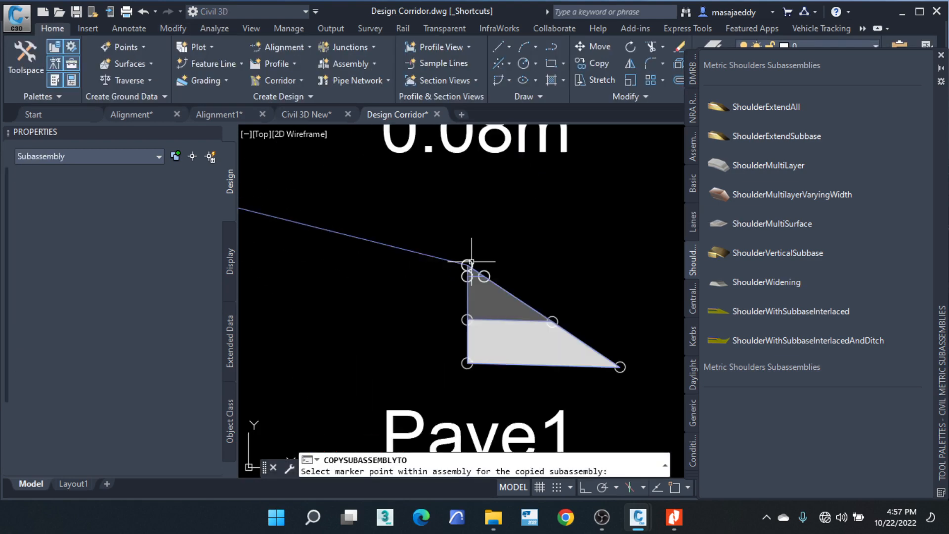
{"action": "scroll", "coordinate": [522, 273], "scroll_direction": "down", "scroll_amount": 5}
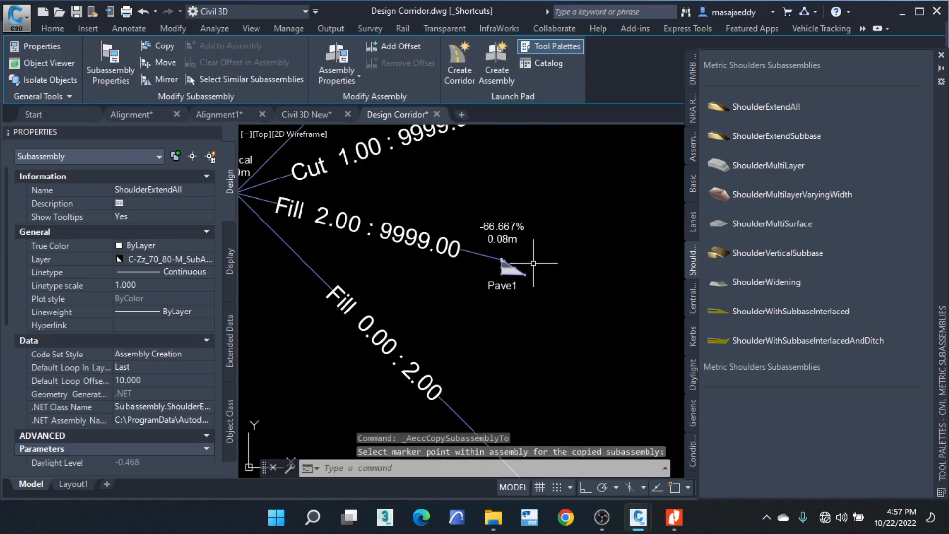
Step: Place another copy of the shoulder extension at the end of the Fill 0.00 : 2.00 branch and clear the selection
{"action": "scroll", "coordinate": [505, 254], "scroll_direction": "down", "scroll_amount": 4}
{"action": "scroll", "coordinate": [511, 266], "scroll_direction": "up", "scroll_amount": 2}
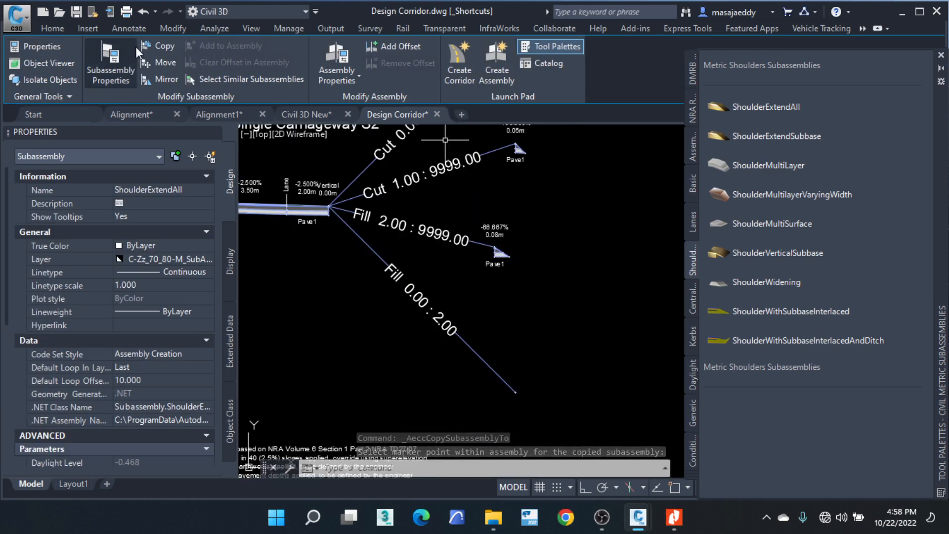
{"action": "key", "text": "Return"}
{"action": "scroll", "coordinate": [455, 418], "scroll_direction": "up", "scroll_amount": 2}
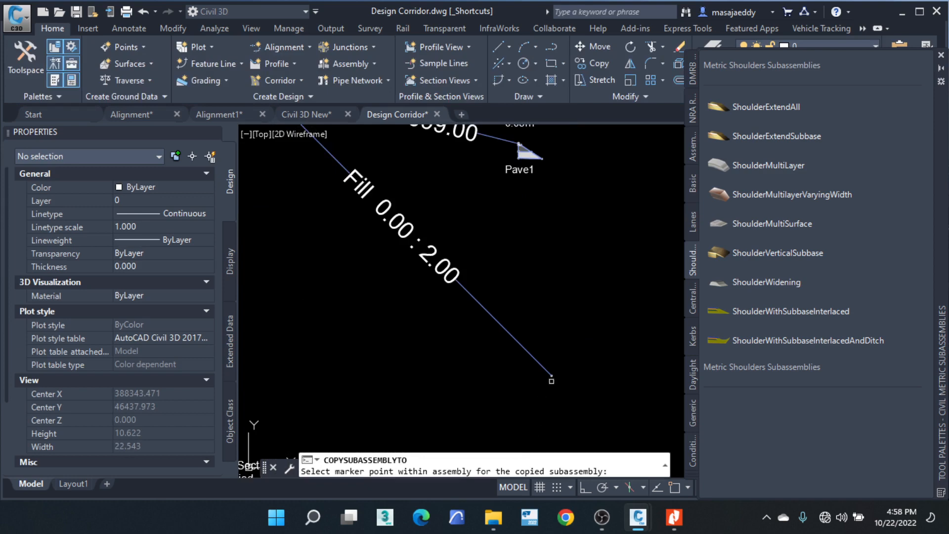
{"action": "scroll", "coordinate": [540, 363], "scroll_direction": "up", "scroll_amount": 4}
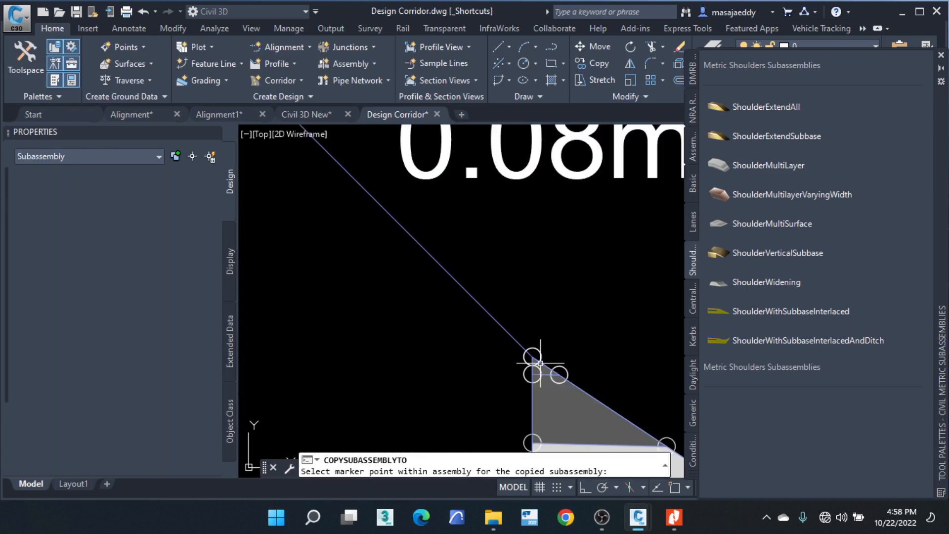
{"action": "left_click", "coordinate": [540, 364]}
{"action": "scroll", "coordinate": [485, 322], "scroll_direction": "down", "scroll_amount": 4}
{"action": "scroll", "coordinate": [489, 269], "scroll_direction": "up", "scroll_amount": 3}
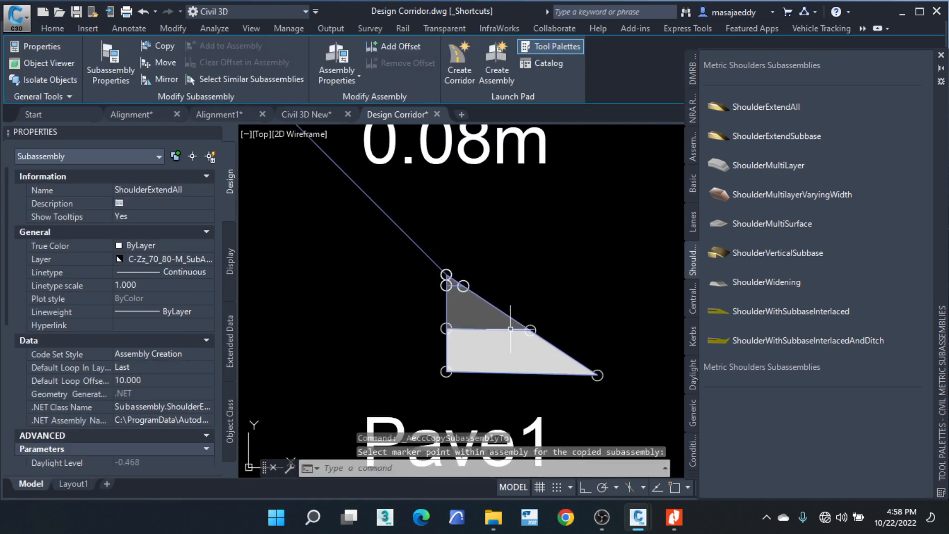
{"action": "scroll", "coordinate": [518, 334], "scroll_direction": "down", "scroll_amount": 1}
{"action": "left_click", "coordinate": [524, 334]}
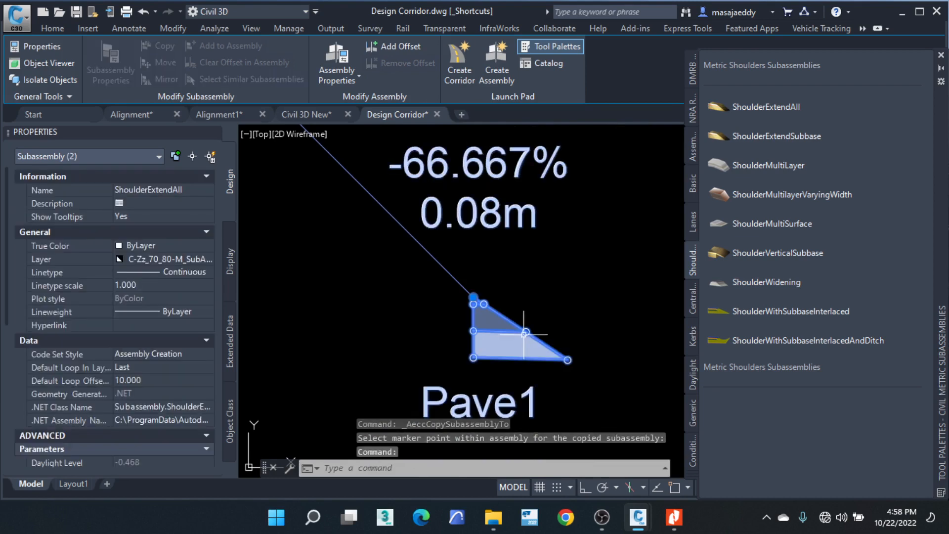
{"action": "scroll", "coordinate": [496, 305], "scroll_direction": "down", "scroll_amount": 2}
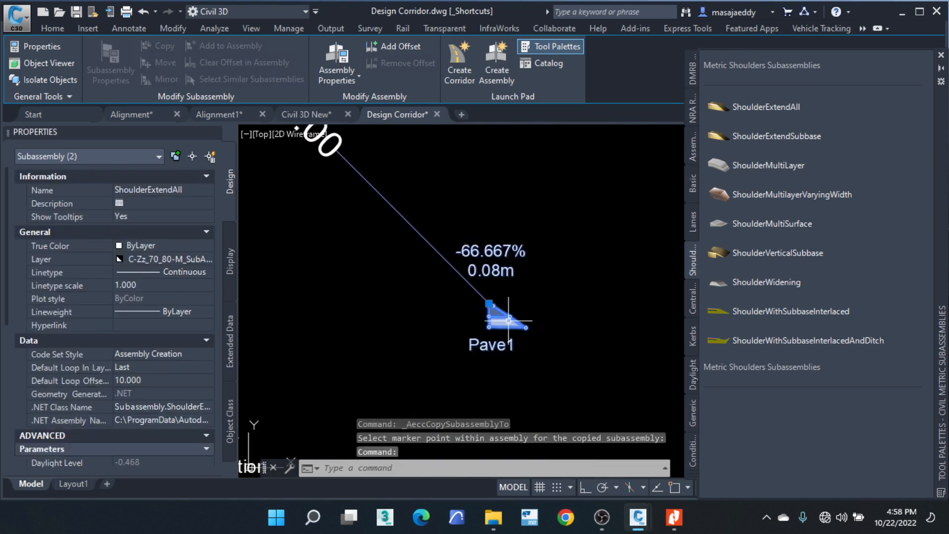
{"action": "scroll", "coordinate": [517, 327], "scroll_direction": "up", "scroll_amount": 2}
{"action": "key", "text": "Escape"}
{"action": "key", "text": "Escape"}
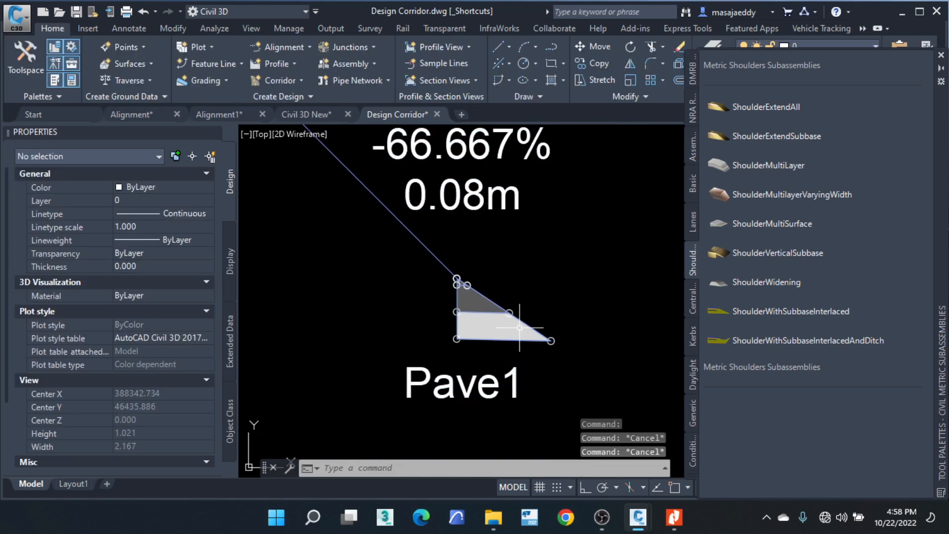
{"action": "scroll", "coordinate": [493, 288], "scroll_direction": "down", "scroll_amount": 5}
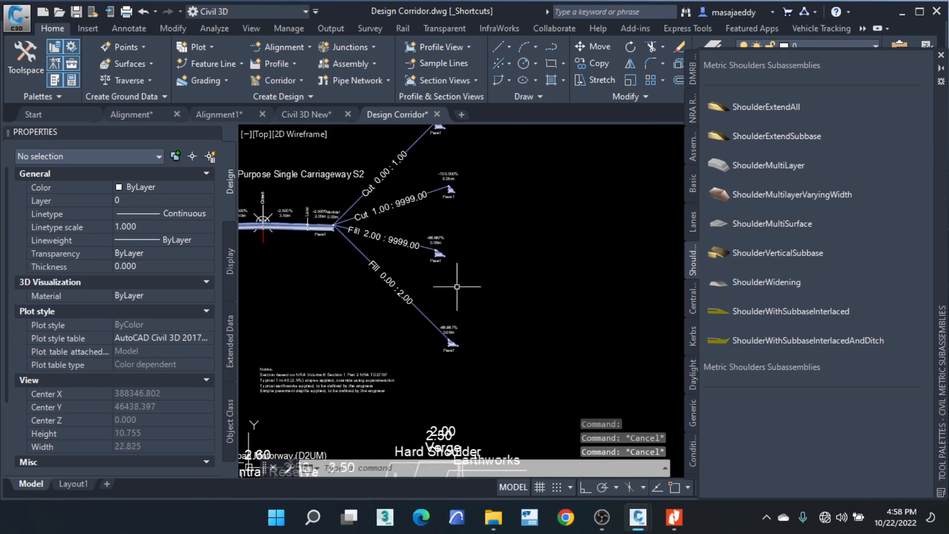
{"action": "middle_click_drag", "start_coordinate": [454, 335], "coordinate": [420, 368]}
{"action": "scroll", "coordinate": [417, 295], "scroll_direction": "up", "scroll_amount": 4}
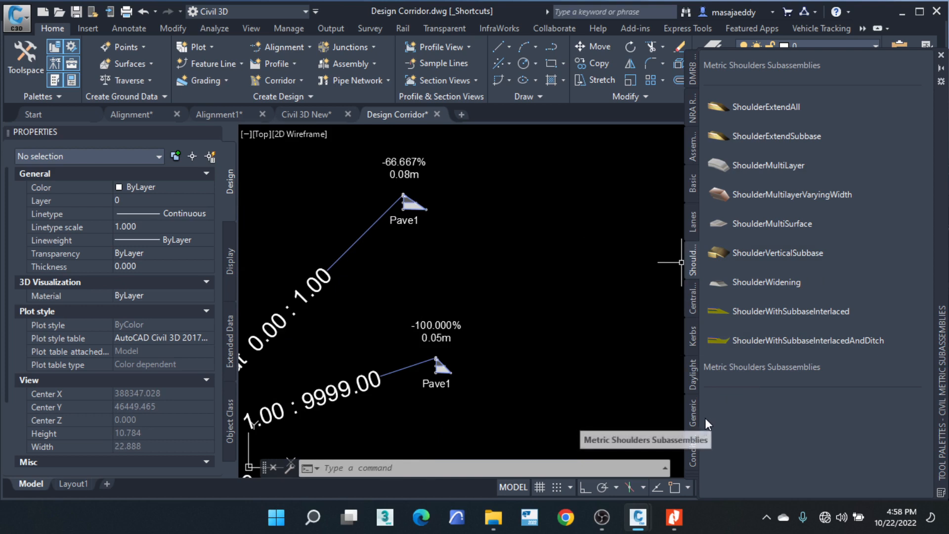
{"action": "right_click", "coordinate": [692, 473]}
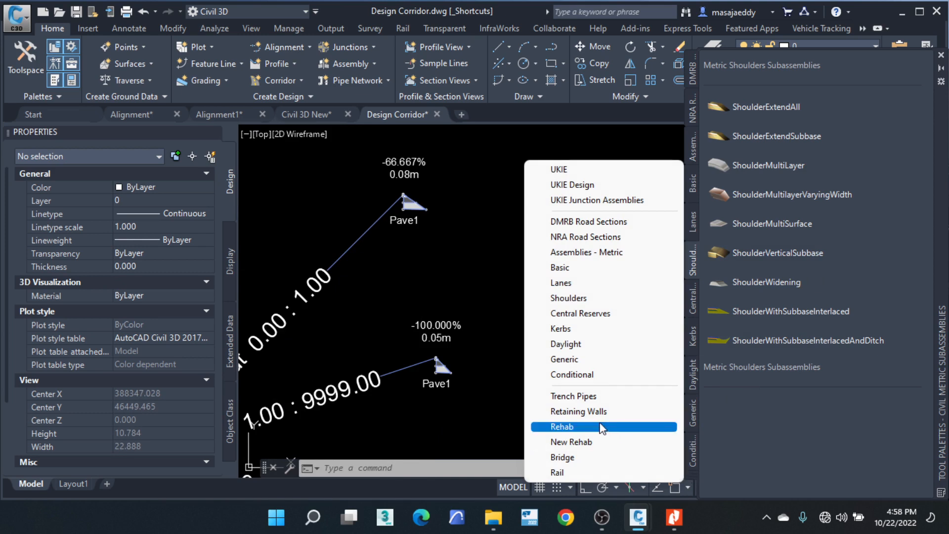
{"action": "left_click", "coordinate": [457, 262]}
{"action": "scroll", "coordinate": [535, 316], "scroll_direction": "down", "scroll_amount": 4}
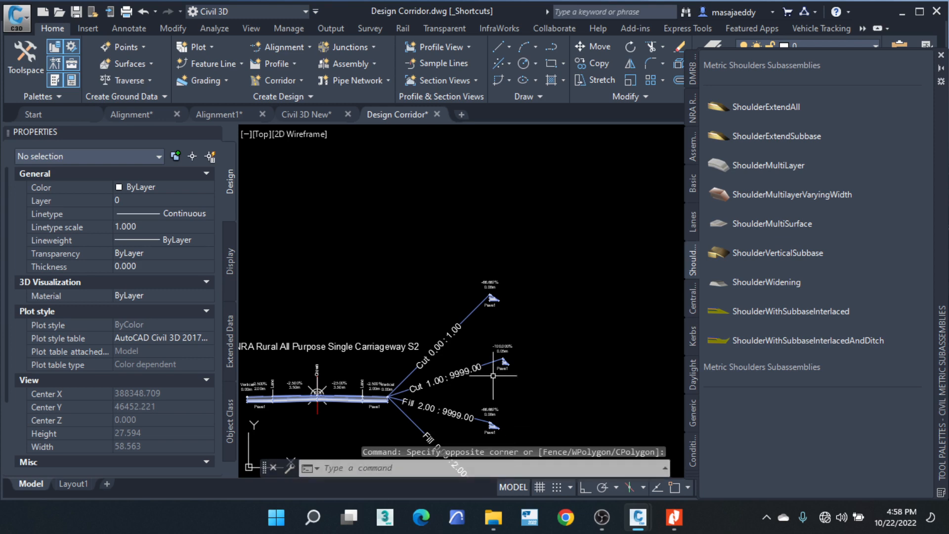
Step: Select the shoulder extension on the Cut 0.00 : 1.00 branch and review it alongside the other cut and fill branches
{"action": "scroll", "coordinate": [490, 302], "scroll_direction": "up", "scroll_amount": 2}
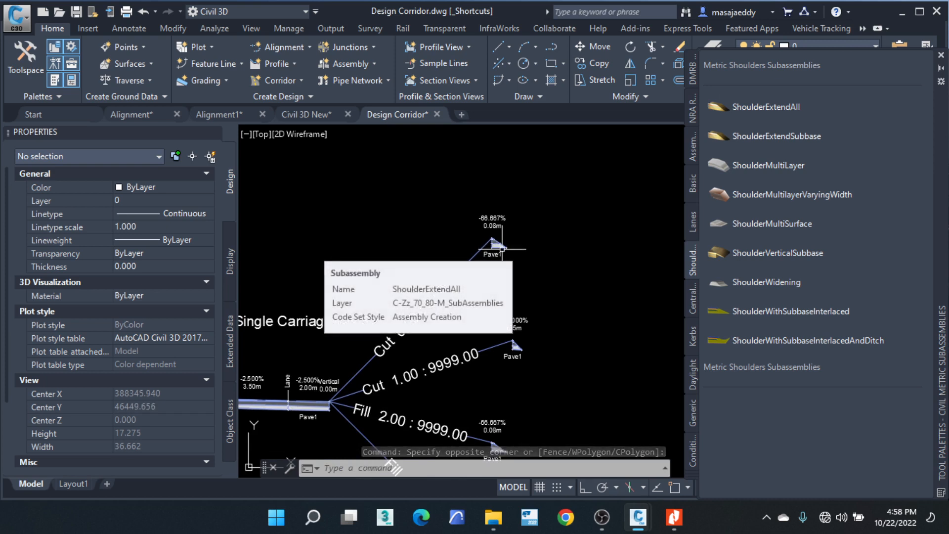
{"action": "scroll", "coordinate": [503, 249], "scroll_direction": "up", "scroll_amount": 4}
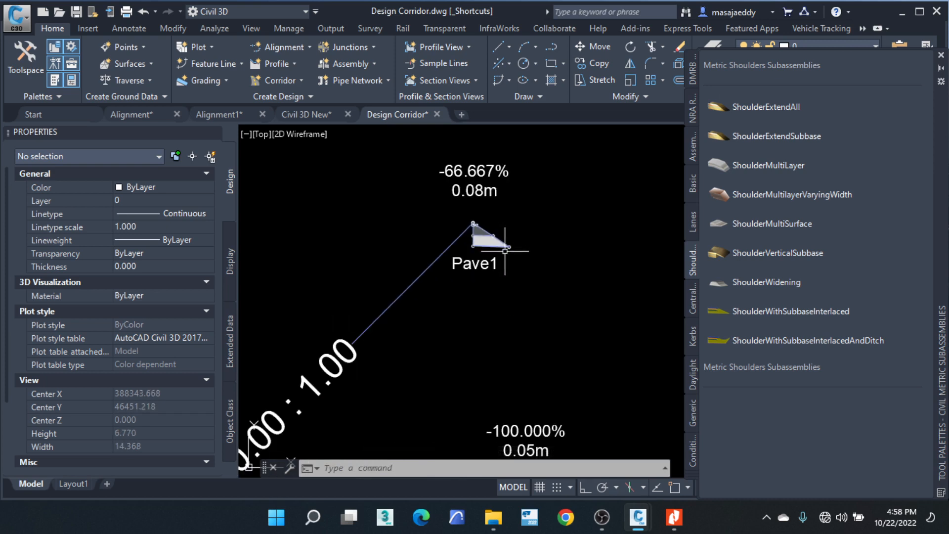
{"action": "left_click", "coordinate": [504, 251]}
{"action": "left_click", "coordinate": [465, 220]}
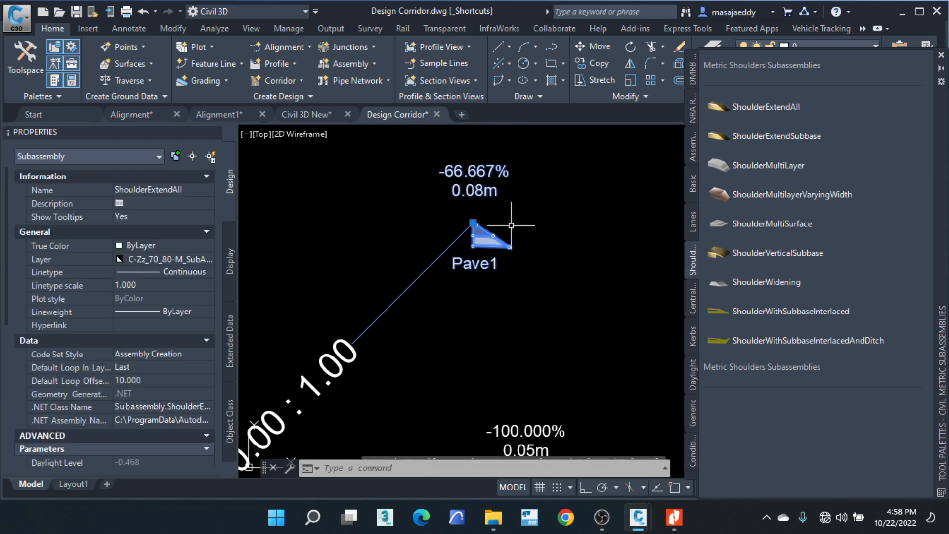
{"action": "scroll", "coordinate": [467, 217], "scroll_direction": "down", "scroll_amount": 6}
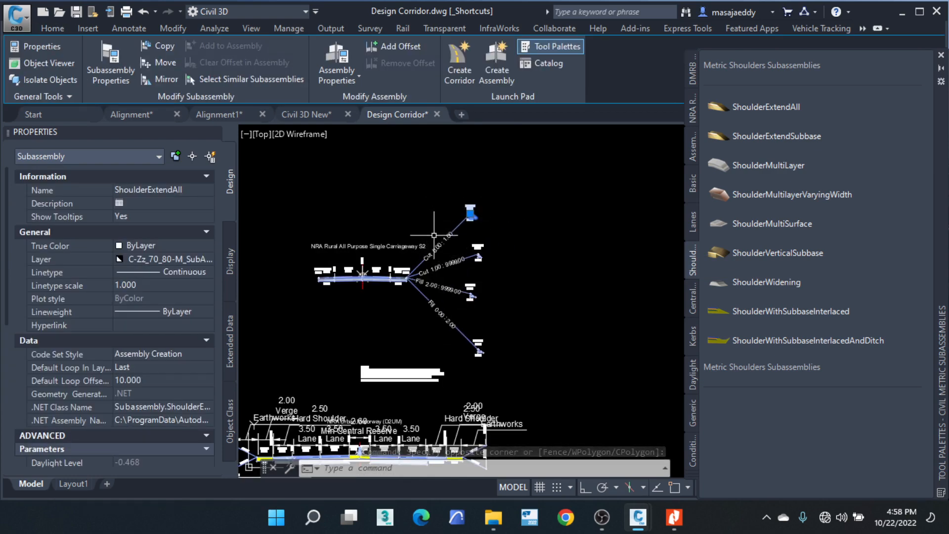
{"action": "scroll", "coordinate": [433, 222], "scroll_direction": "up", "scroll_amount": 5}
{"action": "scroll", "coordinate": [509, 210], "scroll_direction": "down", "scroll_amount": 1}
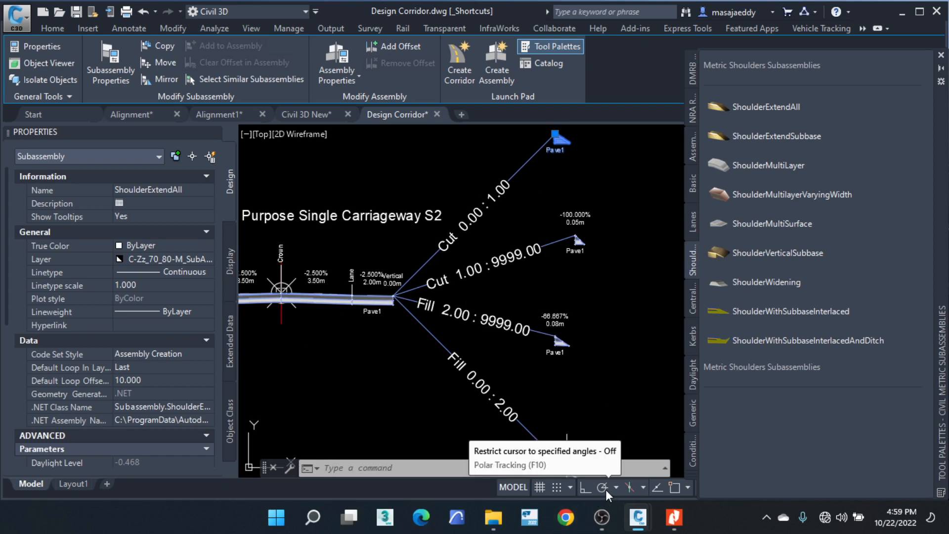
Step: Switch to the Geometric Design Manual in Nitro Pro, skip ahead in its pages, and dismiss the crash report without sending it
{"action": "left_click", "coordinate": [675, 519]}
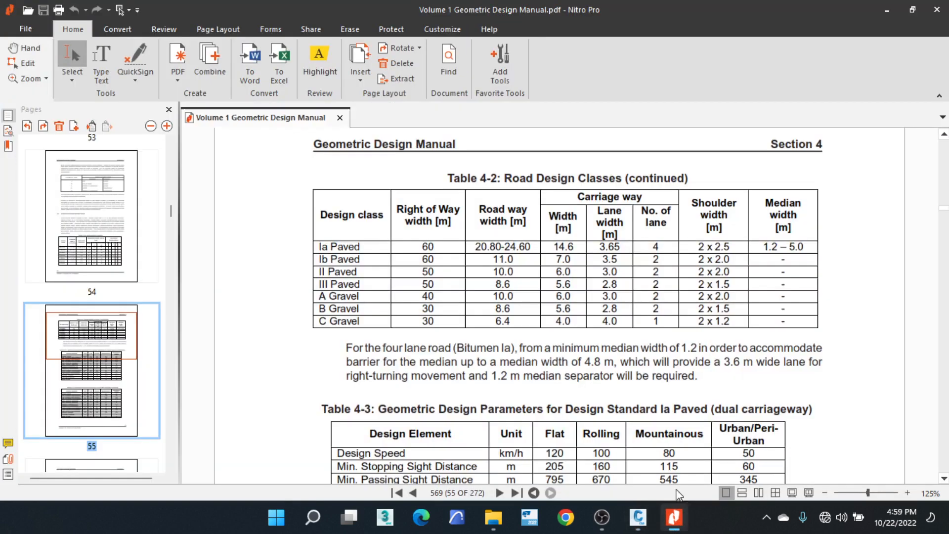
{"action": "left_click_drag", "start_coordinate": [170, 211], "coordinate": [172, 299]}
{"action": "scroll", "coordinate": [128, 309], "scroll_direction": "down", "scroll_amount": 6}
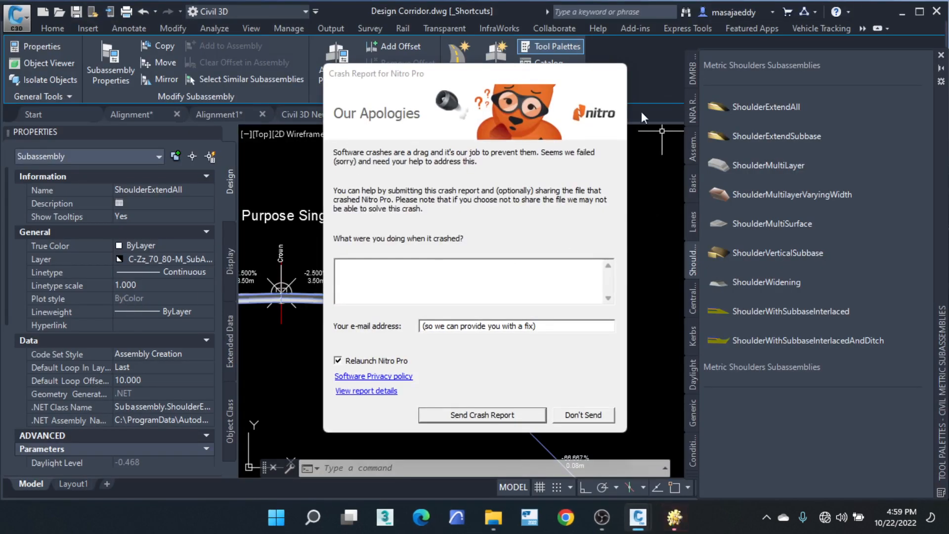
{"action": "left_click", "coordinate": [591, 414]}
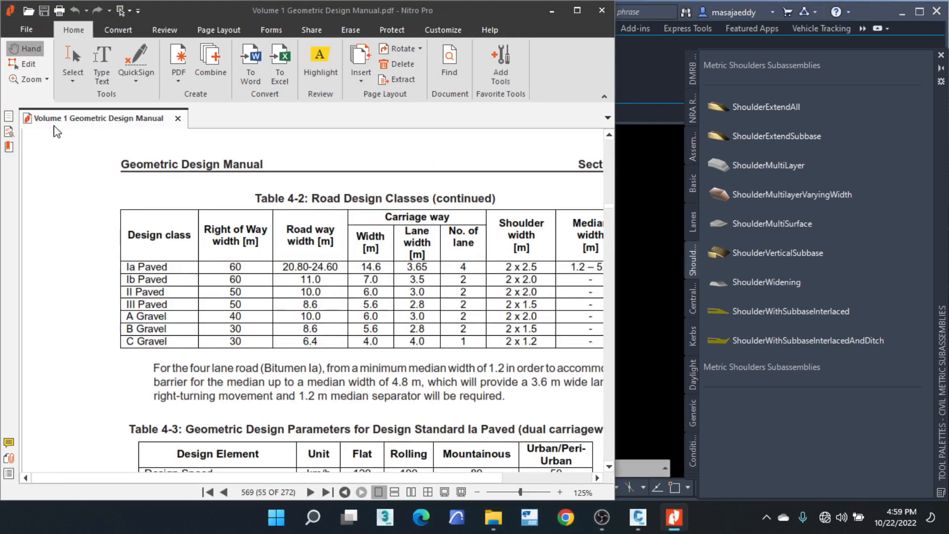
Step: Show the page thumbnails of the Geometric Design Manual and look through pages 226 to 269 for the side slope guidance
{"action": "left_click", "coordinate": [9, 116]}
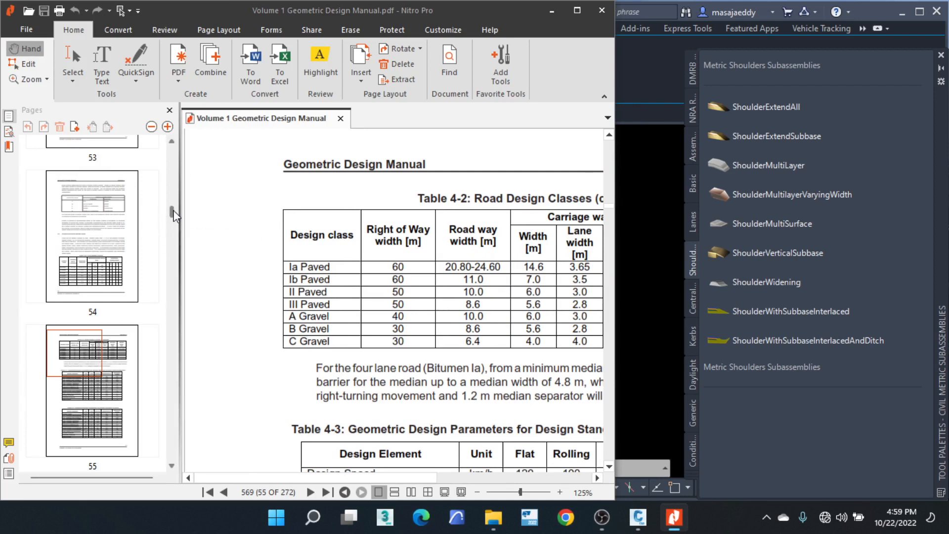
{"action": "left_click_drag", "start_coordinate": [171, 218], "coordinate": [172, 421]}
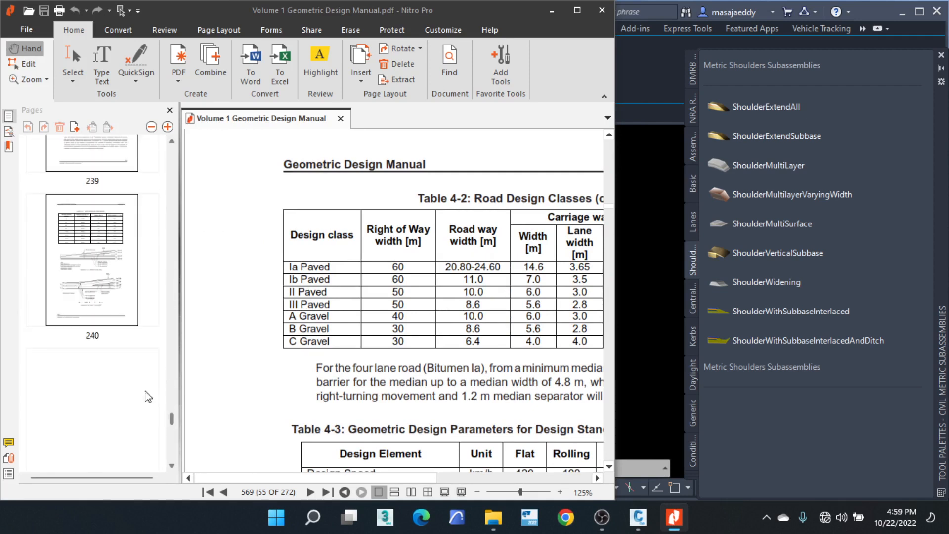
{"action": "scroll", "coordinate": [106, 316], "scroll_direction": "down", "scroll_amount": 8}
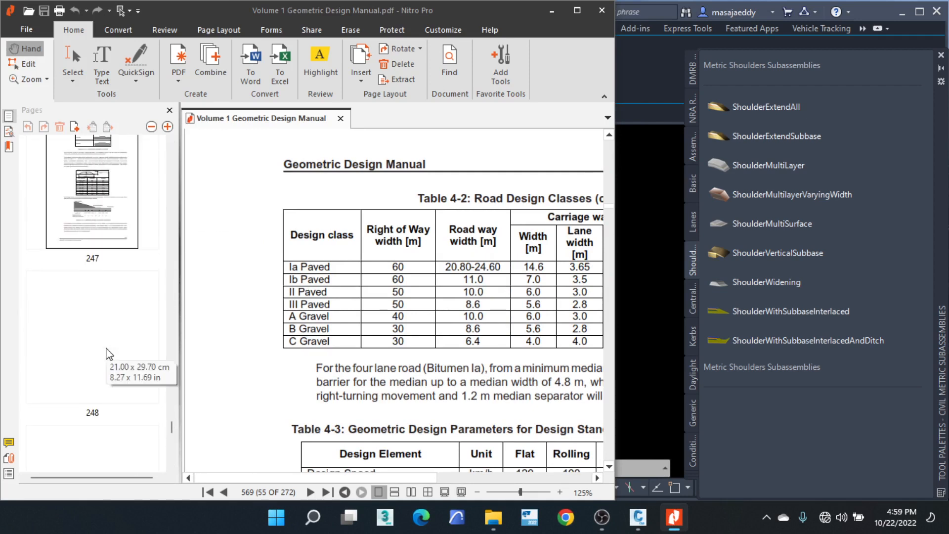
{"action": "scroll", "coordinate": [109, 355], "scroll_direction": "down", "scroll_amount": 6}
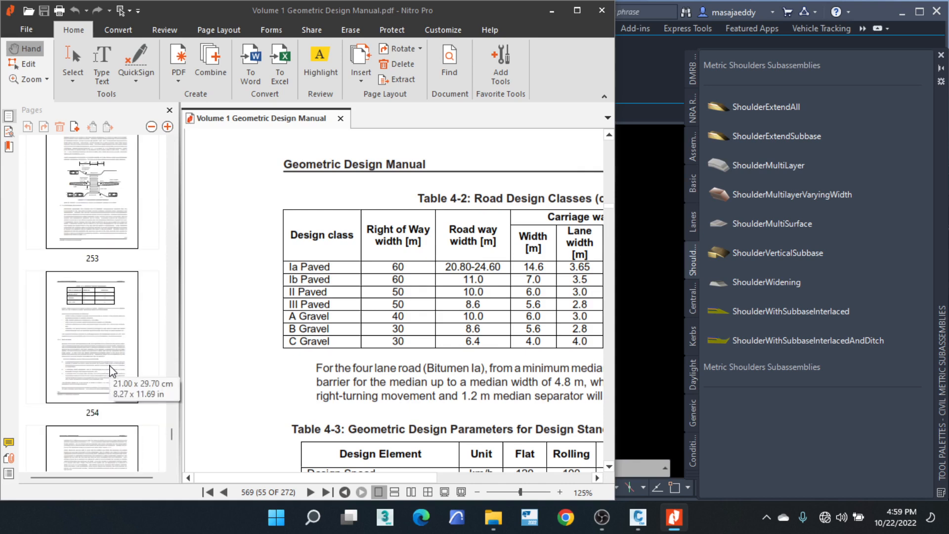
{"action": "left_click", "coordinate": [130, 324]}
{"action": "scroll", "coordinate": [129, 329], "scroll_direction": "down", "scroll_amount": 12}
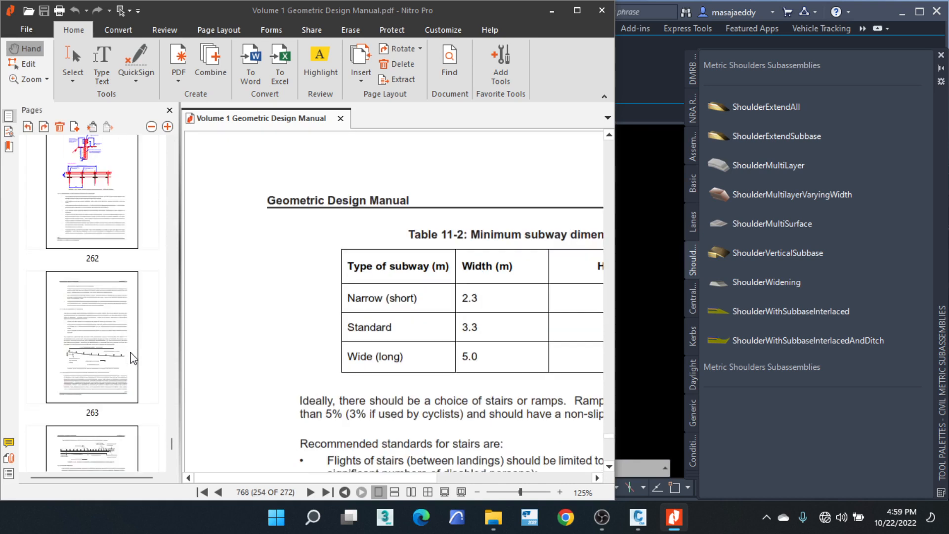
{"action": "scroll", "coordinate": [127, 379], "scroll_direction": "down", "scroll_amount": 2}
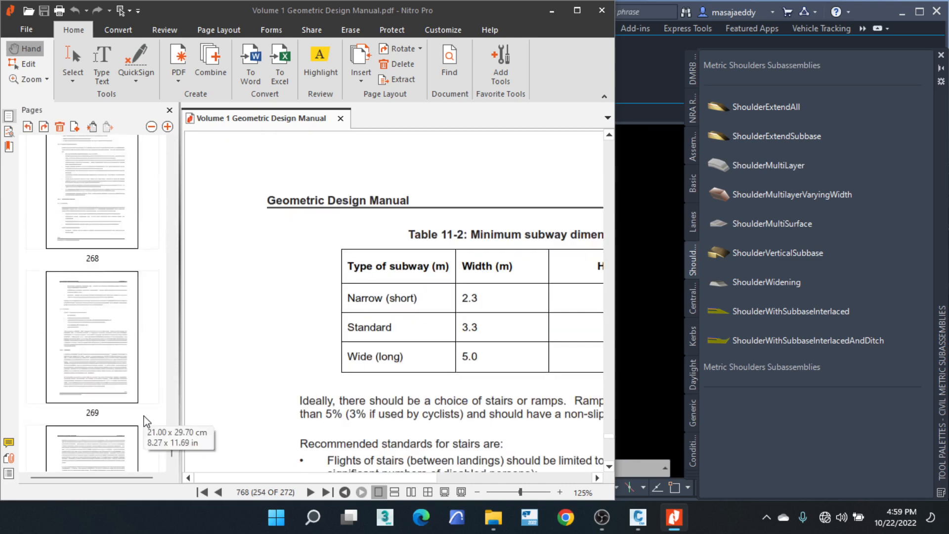
{"action": "scroll", "coordinate": [115, 331], "scroll_direction": "up", "scroll_amount": 6}
{"action": "scroll", "coordinate": [115, 331], "scroll_direction": "up", "scroll_amount": 9}
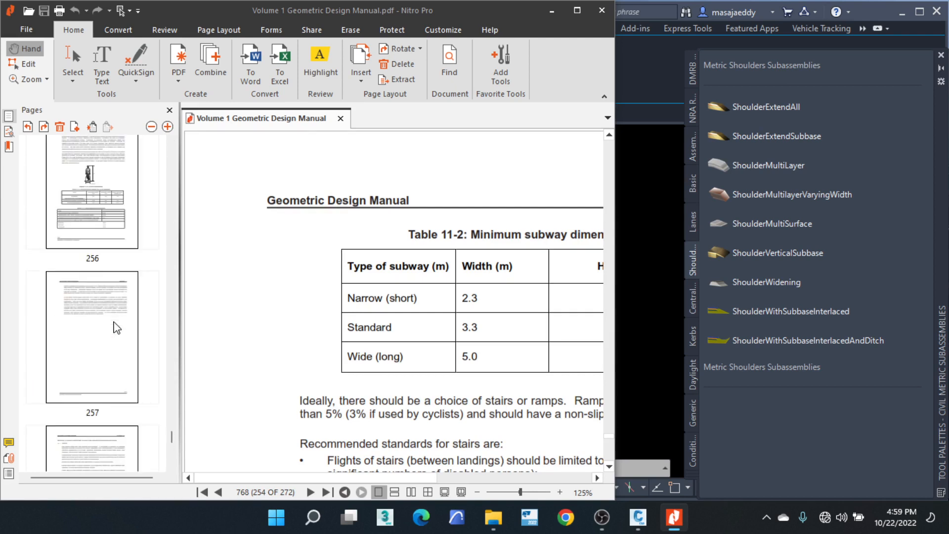
{"action": "scroll", "coordinate": [114, 328], "scroll_direction": "up", "scroll_amount": 9}
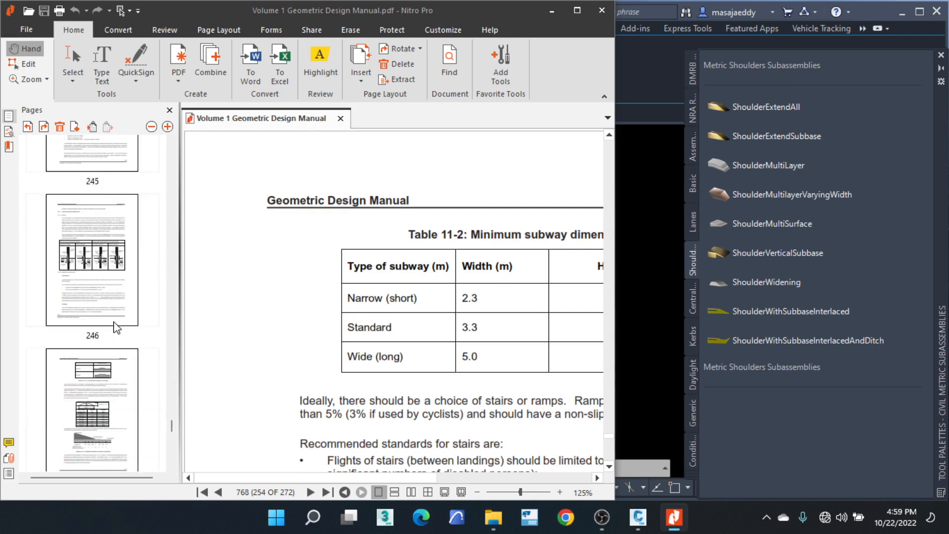
{"action": "scroll", "coordinate": [116, 327], "scroll_direction": "up", "scroll_amount": 7}
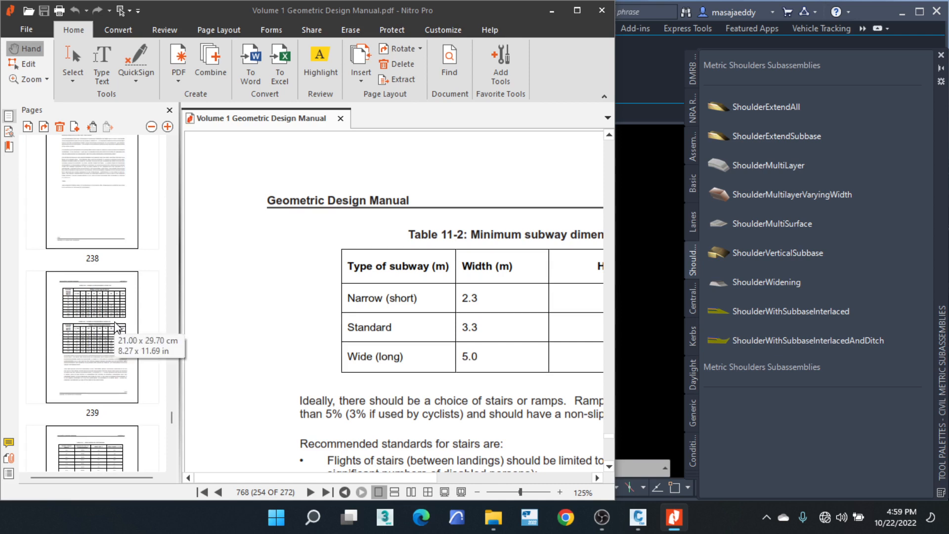
{"action": "left_click", "coordinate": [116, 339]}
{"action": "scroll", "coordinate": [117, 338], "scroll_direction": "up", "scroll_amount": 6}
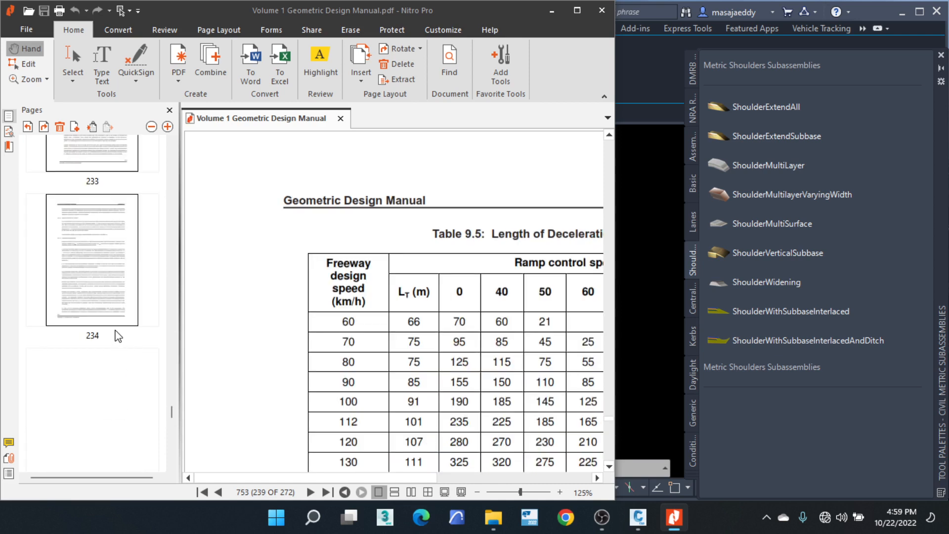
{"action": "scroll", "coordinate": [117, 337], "scroll_direction": "up", "scroll_amount": 5}
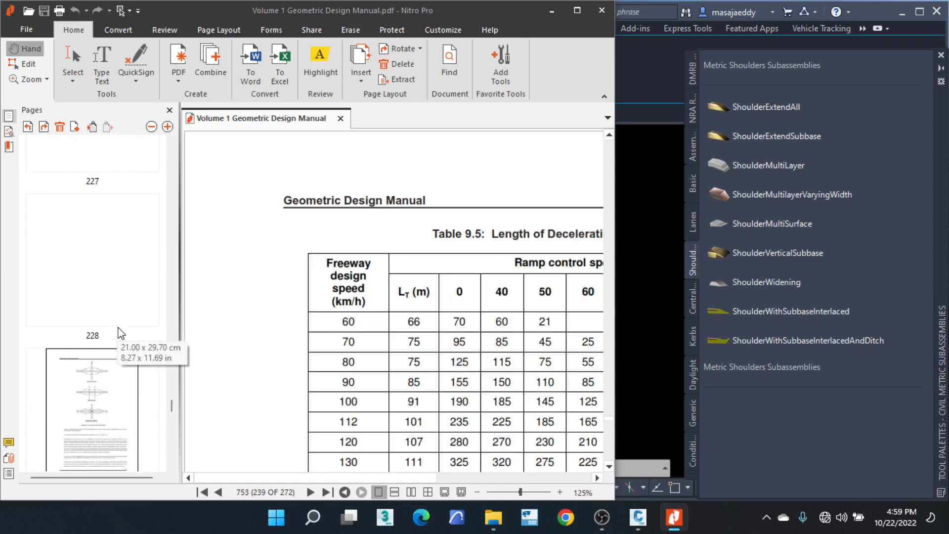
{"action": "scroll", "coordinate": [116, 333], "scroll_direction": "up", "scroll_amount": 2}
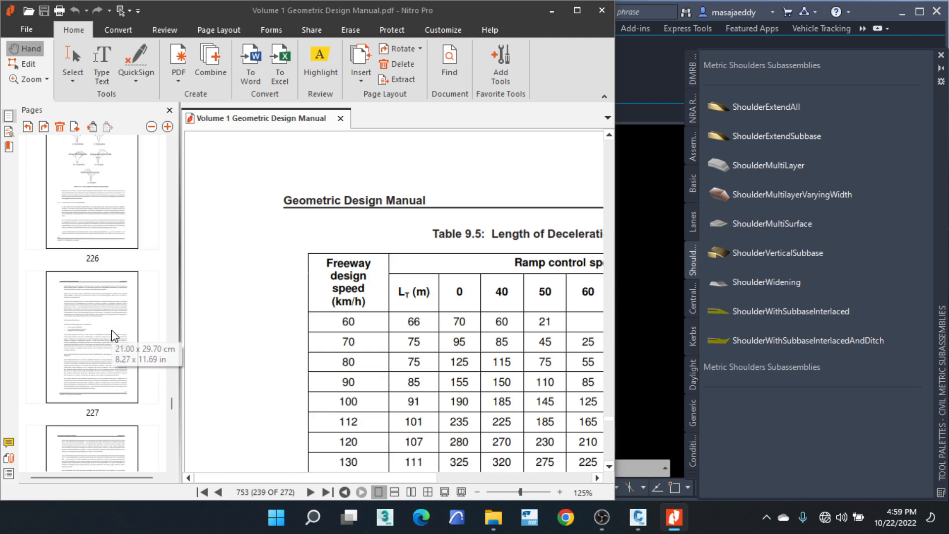
Step: Search the manual for "slope", look through the table of contents, and open the "Slope of cutting" result on page 32
{"action": "key", "text": "ctrl+f"}
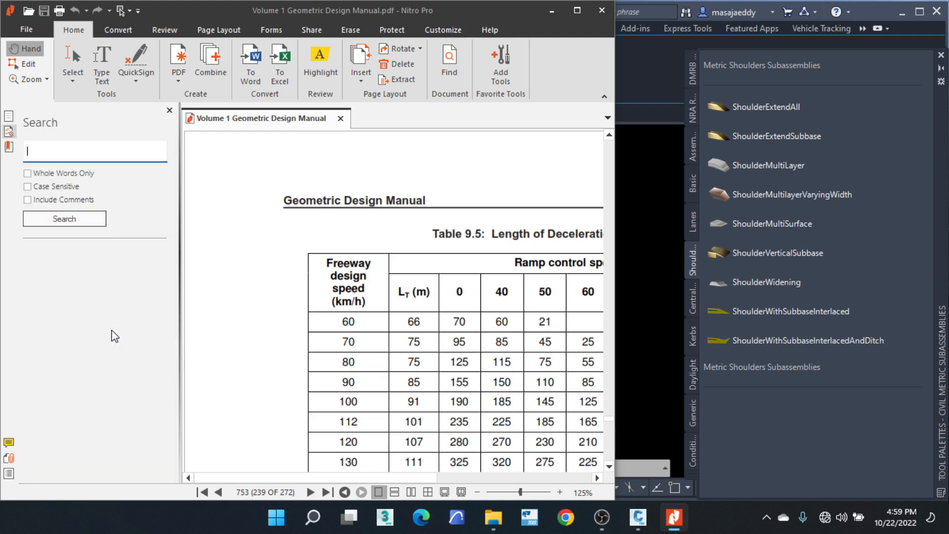
{"action": "type", "text": "slope"}
{"action": "key", "text": "Return"}
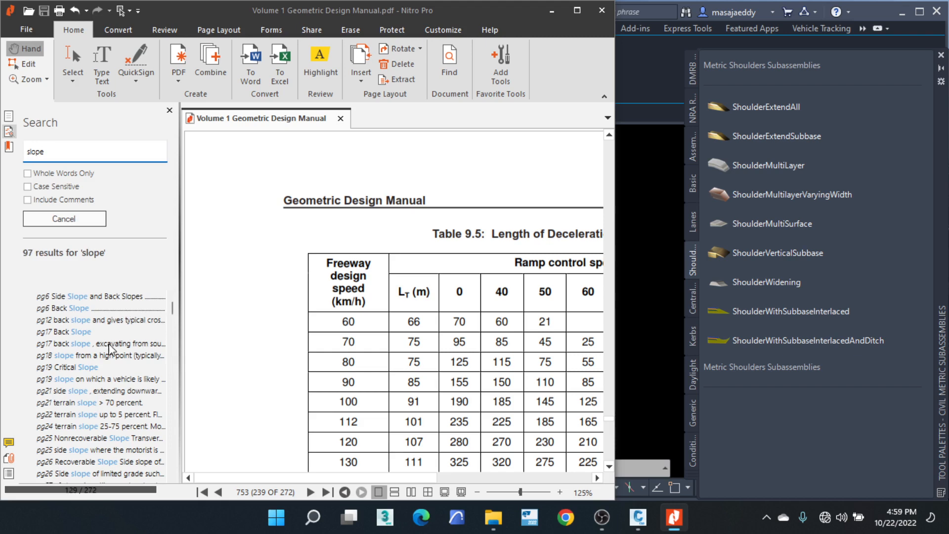
{"action": "scroll", "coordinate": [132, 375], "scroll_direction": "down", "scroll_amount": 1}
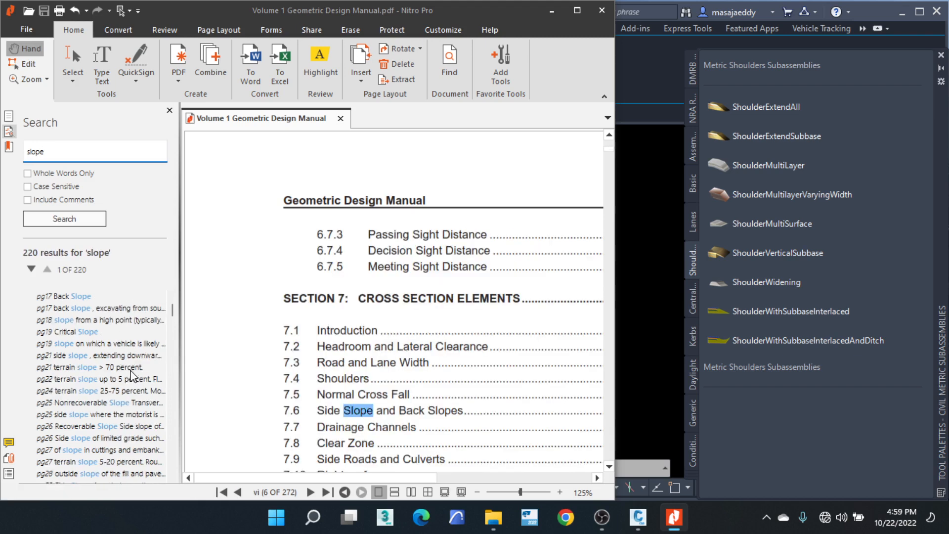
{"action": "scroll", "coordinate": [439, 411], "scroll_direction": "down", "scroll_amount": 2}
{"action": "scroll", "coordinate": [438, 411], "scroll_direction": "down", "scroll_amount": 10}
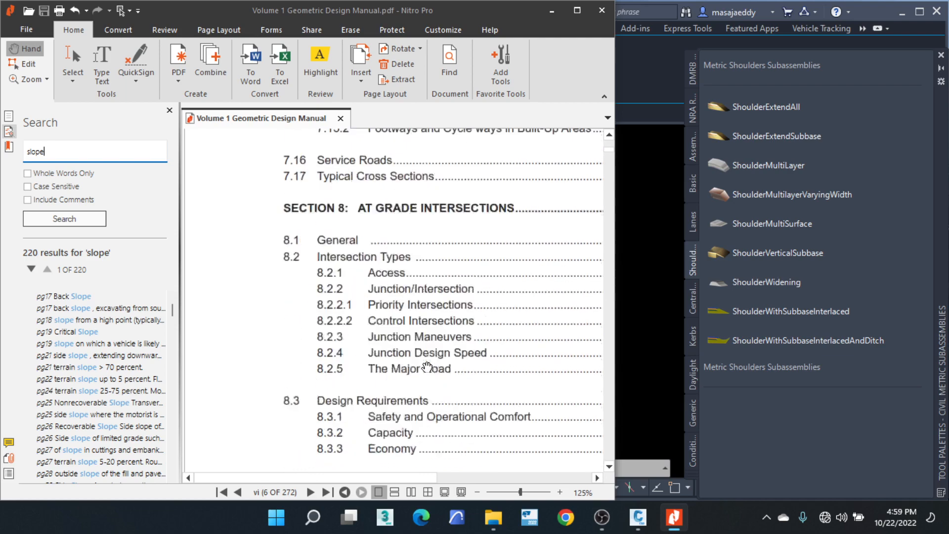
{"action": "scroll", "coordinate": [439, 347], "scroll_direction": "down", "scroll_amount": 10}
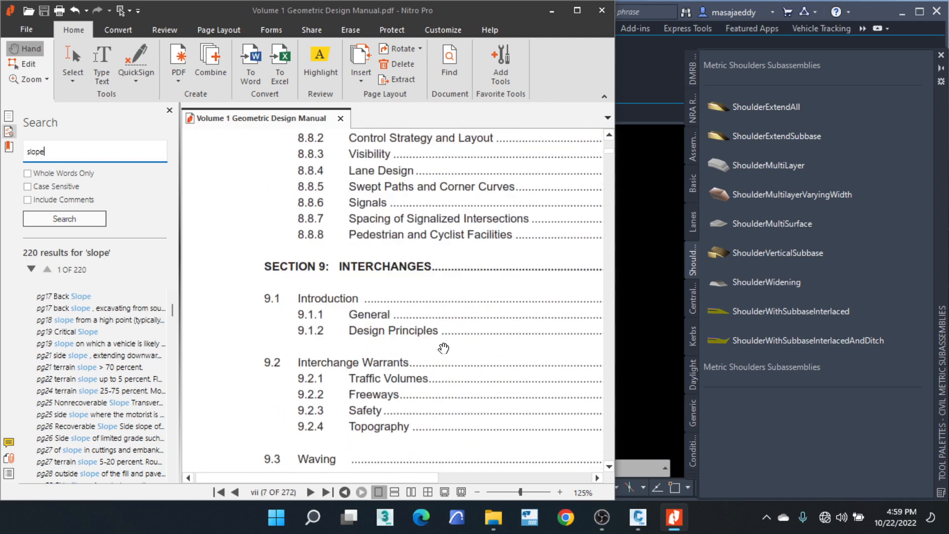
{"action": "scroll", "coordinate": [445, 349], "scroll_direction": "down", "scroll_amount": 10}
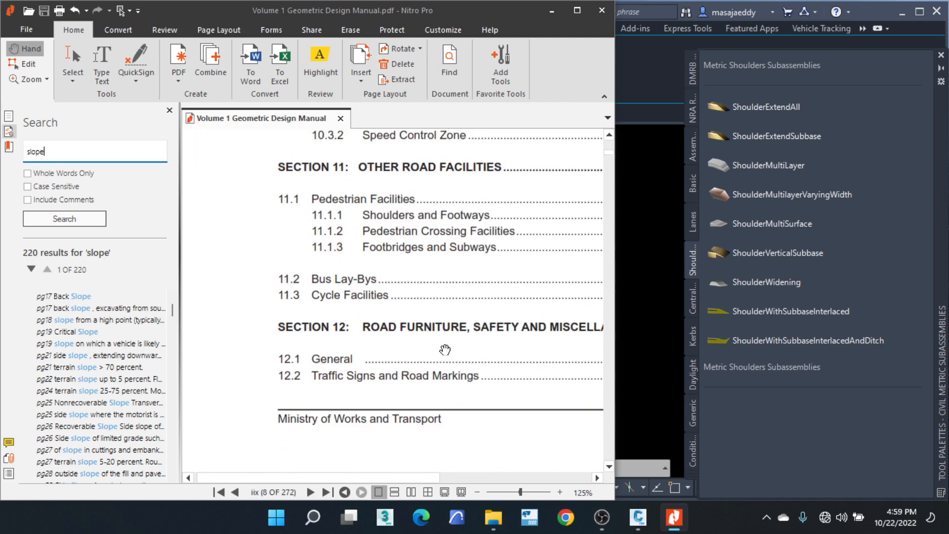
{"action": "scroll", "coordinate": [445, 349], "scroll_direction": "down", "scroll_amount": 3}
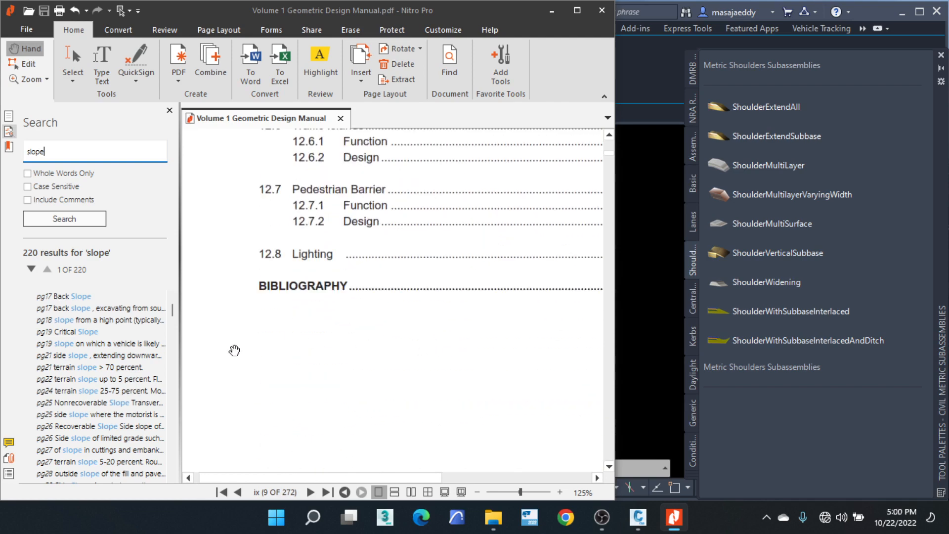
{"action": "scroll", "coordinate": [101, 368], "scroll_direction": "down", "scroll_amount": 3}
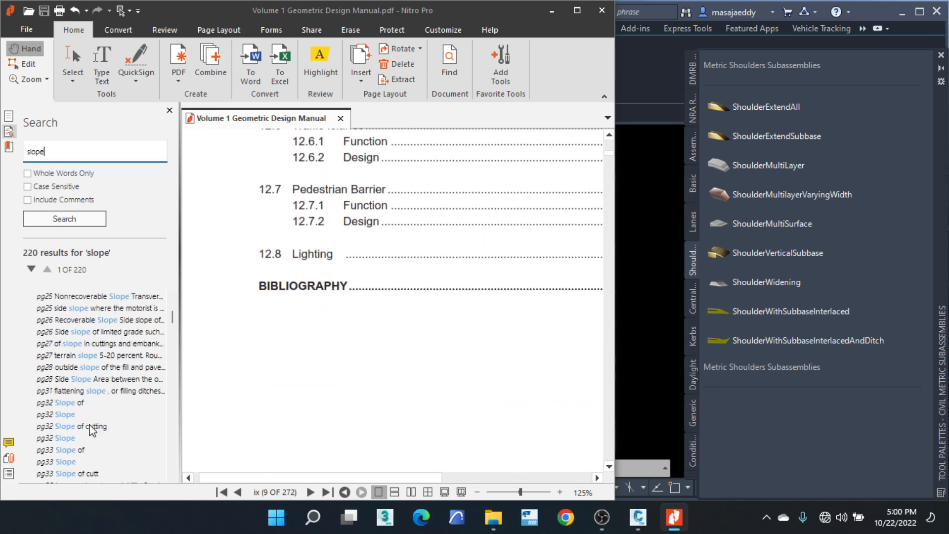
{"action": "left_click", "coordinate": [77, 427]}
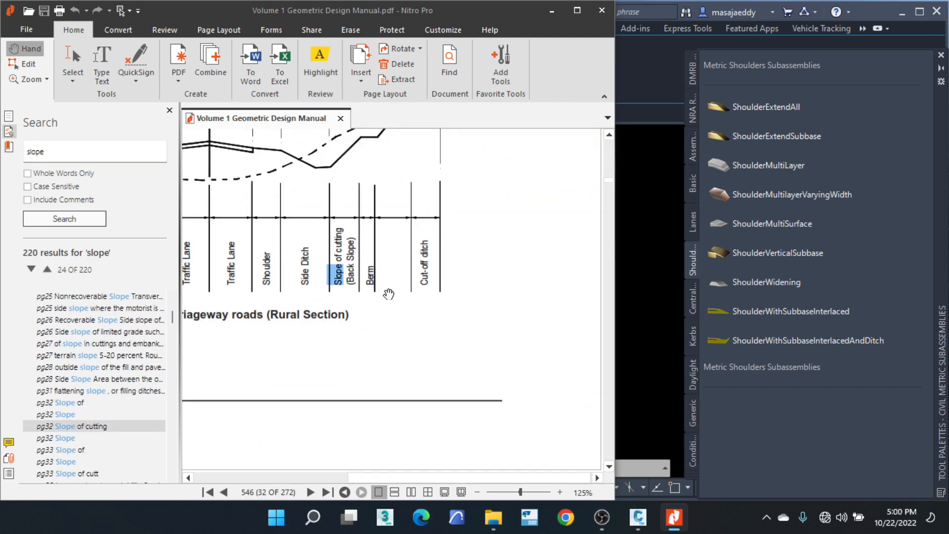
Step: Go through the remaining "slope" results and open the Slope Ratio Table (Vertical to Horizontal ratio) on page 149
{"action": "scroll", "coordinate": [97, 411], "scroll_direction": "down", "scroll_amount": 15}
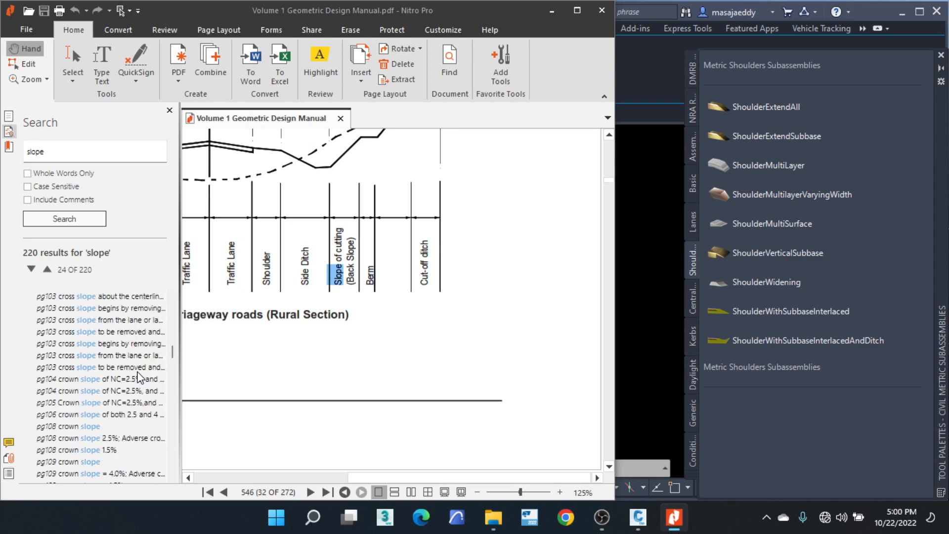
{"action": "scroll", "coordinate": [134, 381], "scroll_direction": "down", "scroll_amount": 10}
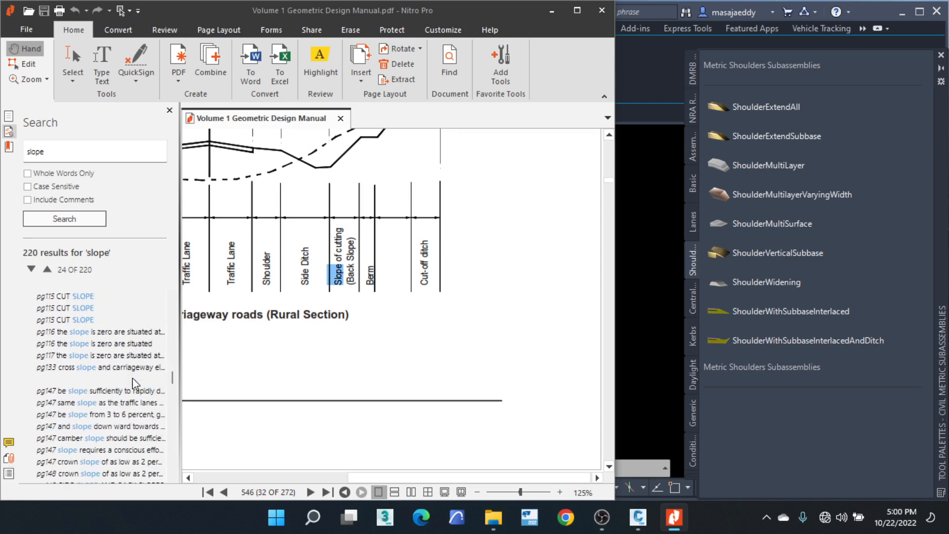
{"action": "scroll", "coordinate": [134, 383], "scroll_direction": "down", "scroll_amount": 5}
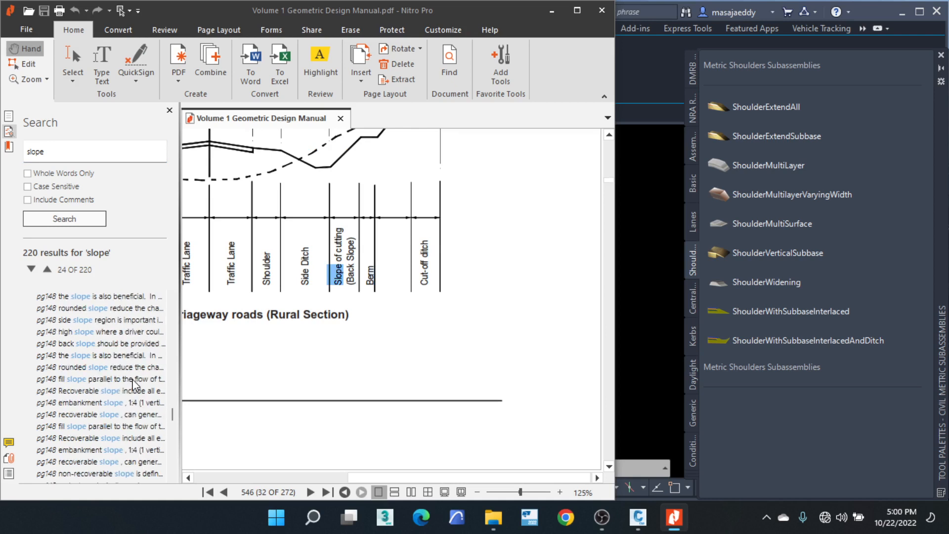
{"action": "scroll", "coordinate": [126, 420], "scroll_direction": "down", "scroll_amount": 5}
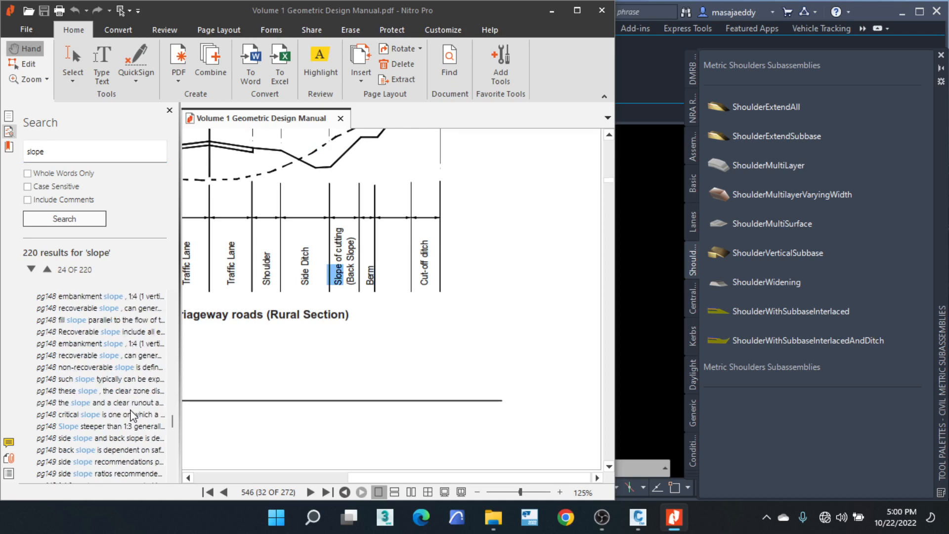
{"action": "scroll", "coordinate": [133, 415], "scroll_direction": "down", "scroll_amount": 4}
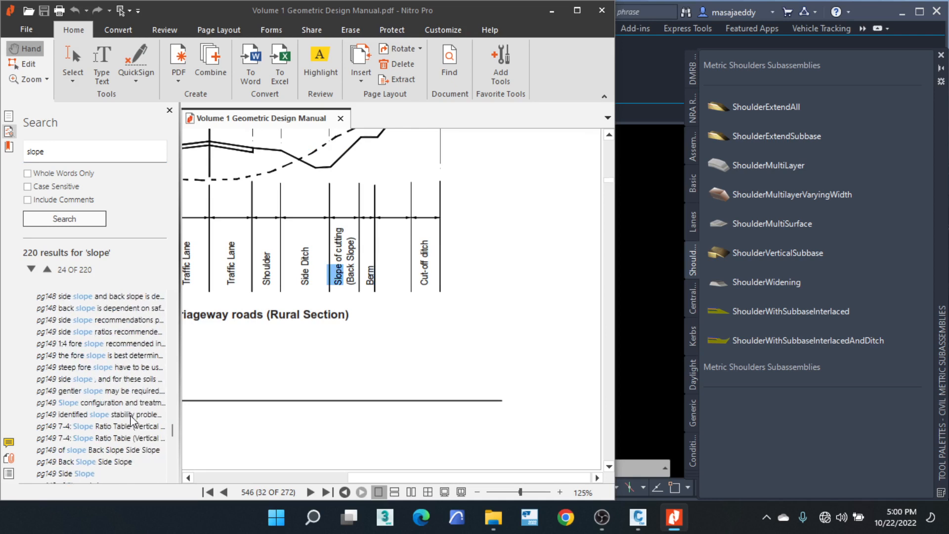
{"action": "left_click", "coordinate": [78, 451]}
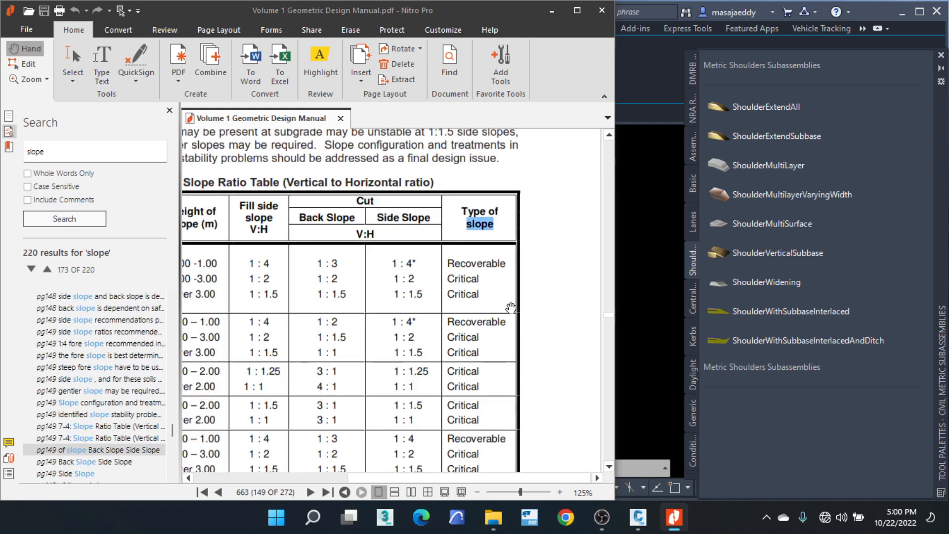
Step: Read the fill, back slope and side slope ratios by material and height in Table 7-4, and return to the Civil 3D drawing
{"action": "scroll", "coordinate": [528, 295], "scroll_direction": "down", "scroll_amount": 2, "text": "ctrl"}
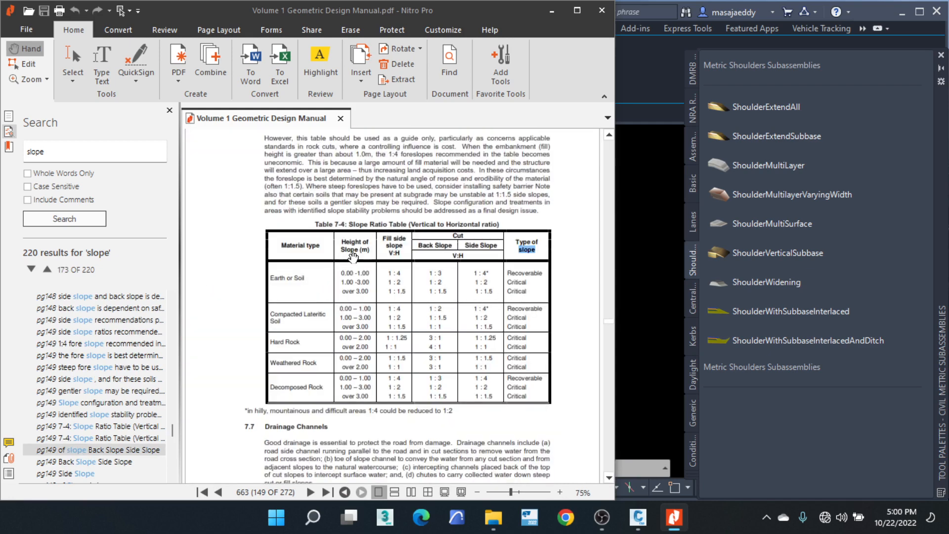
{"action": "scroll", "coordinate": [428, 238], "scroll_direction": "down", "scroll_amount": 3}
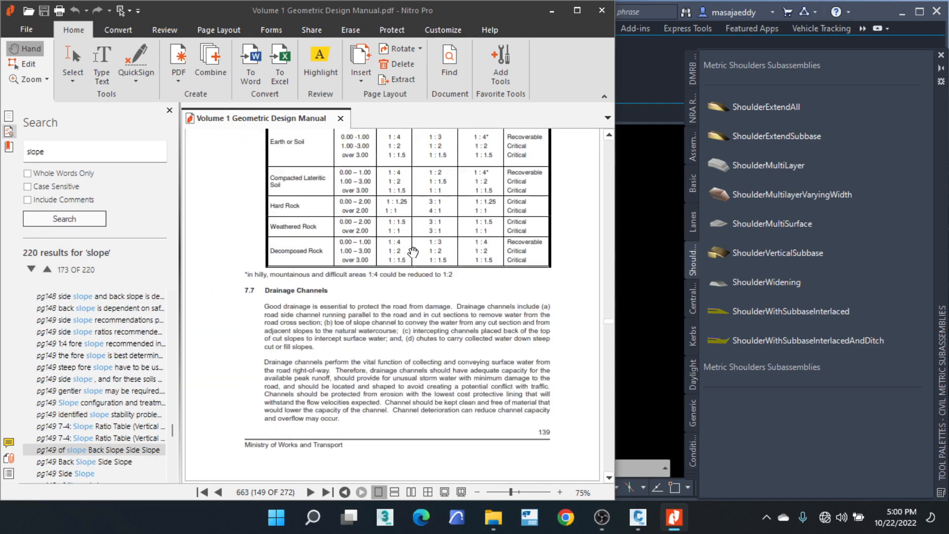
{"action": "scroll", "coordinate": [429, 269], "scroll_direction": "up", "scroll_amount": 3}
{"action": "scroll", "coordinate": [428, 268], "scroll_direction": "down", "scroll_amount": 3}
{"action": "scroll", "coordinate": [501, 209], "scroll_direction": "up", "scroll_amount": 1}
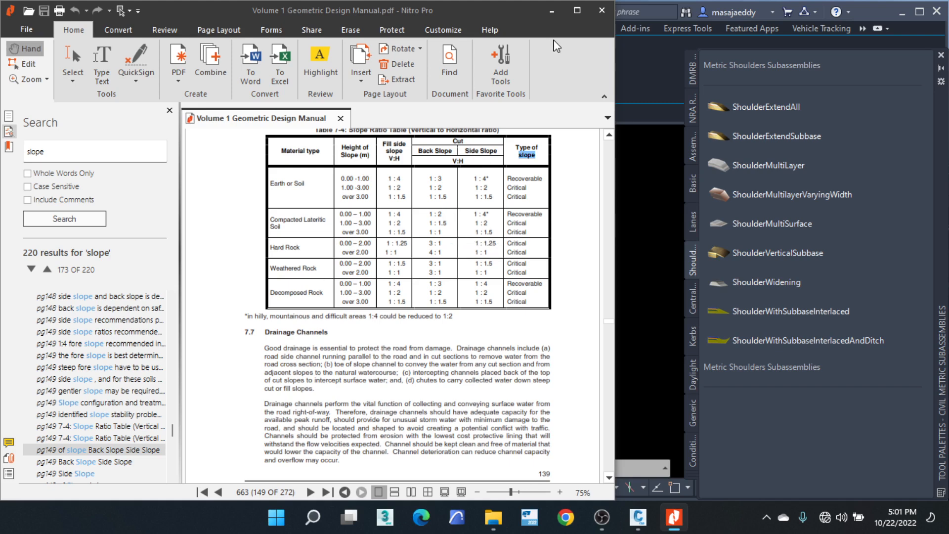
{"action": "left_click", "coordinate": [552, 10]}
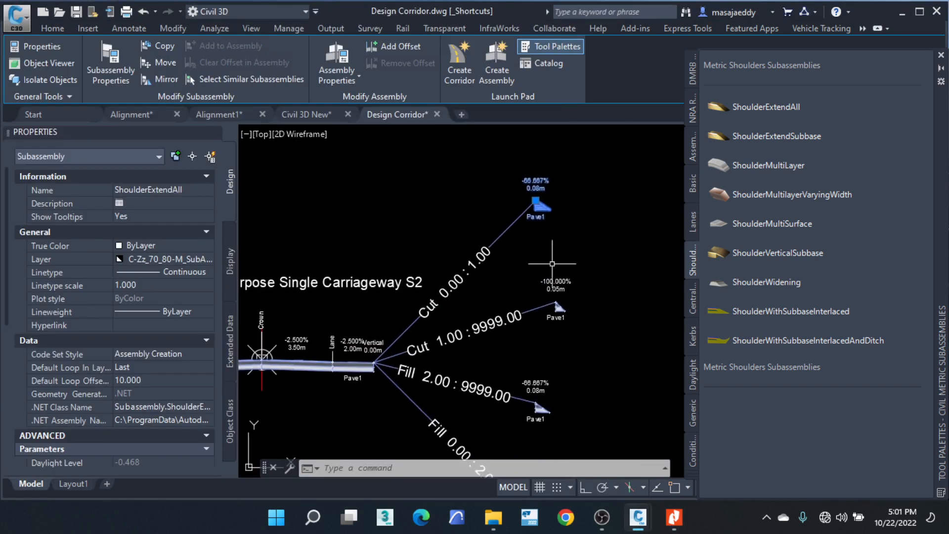
Step: Clear the selection and examine the shoulder extensions at the ends of the two cut branches
{"action": "scroll", "coordinate": [553, 264], "scroll_direction": "up", "scroll_amount": 5}
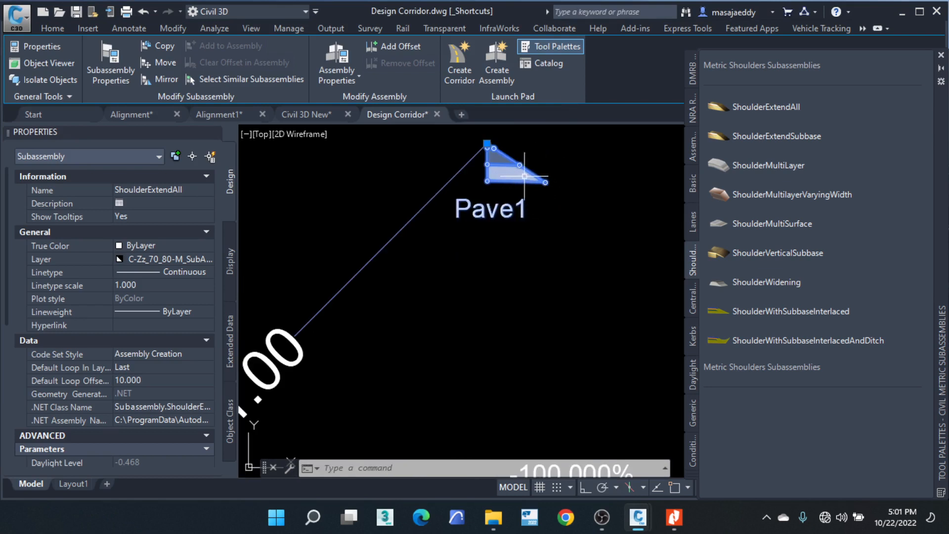
{"action": "scroll", "coordinate": [504, 182], "scroll_direction": "down", "scroll_amount": 5}
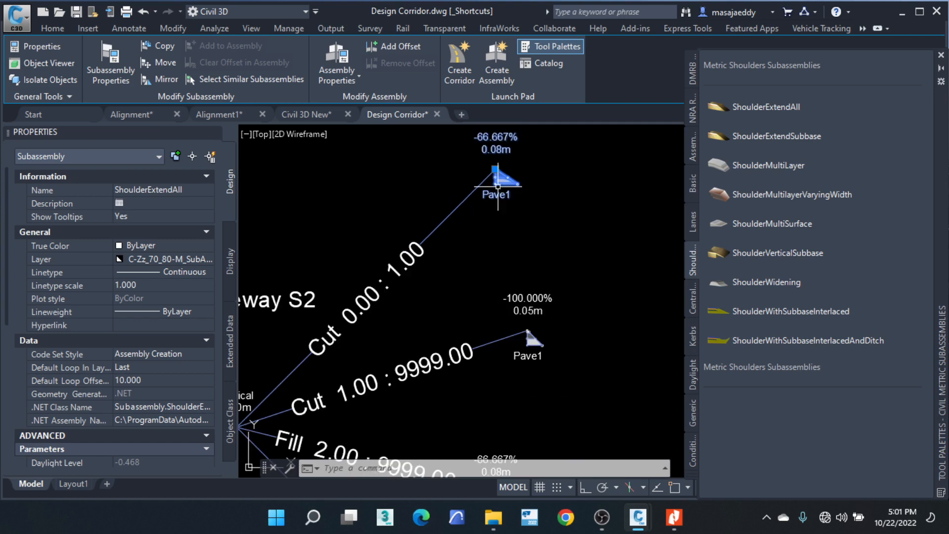
{"action": "key", "text": "Escape"}
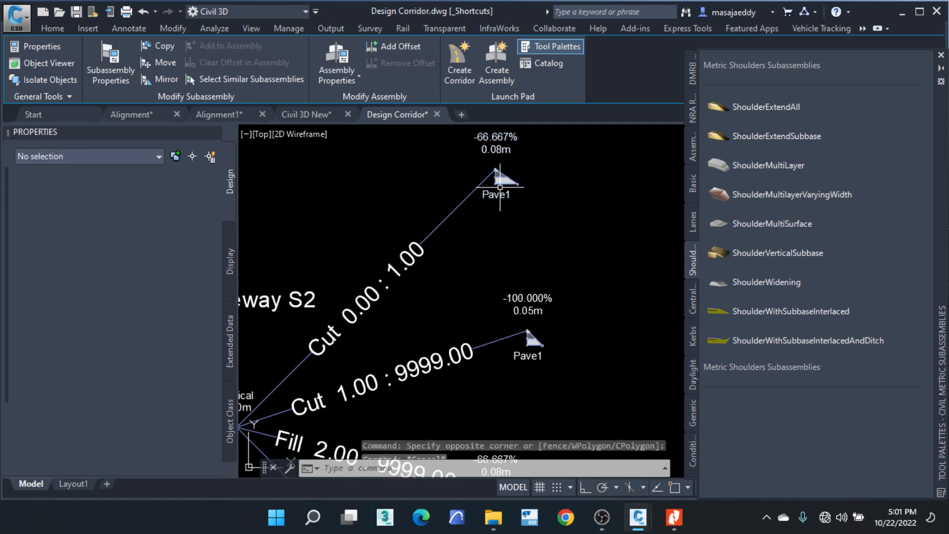
{"action": "scroll", "coordinate": [500, 187], "scroll_direction": "down", "scroll_amount": 2}
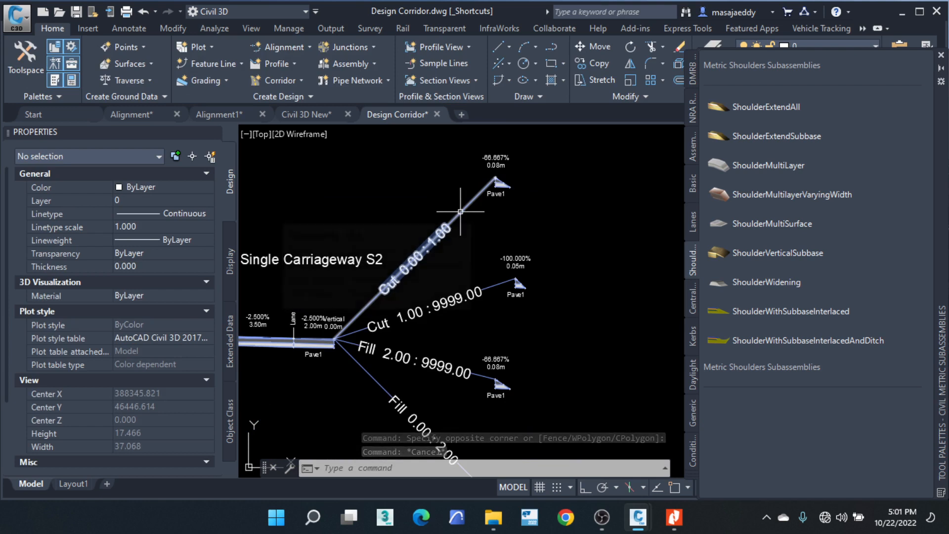
{"action": "scroll", "coordinate": [488, 187], "scroll_direction": "down", "scroll_amount": 3}
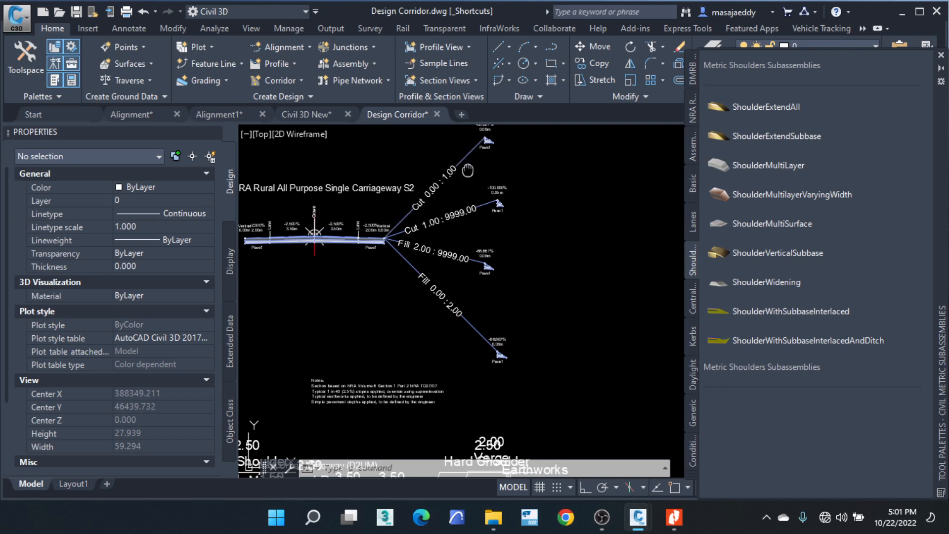
{"action": "middle_click_drag", "start_coordinate": [468, 166], "coordinate": [433, 238]}
{"action": "scroll", "coordinate": [452, 202], "scroll_direction": "up", "scroll_amount": 6}
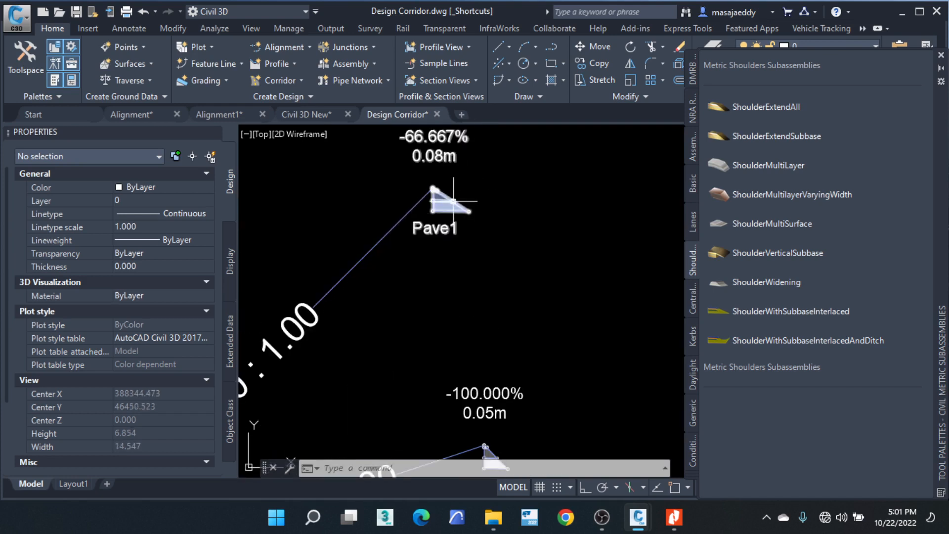
{"action": "middle_click_drag", "start_coordinate": [454, 200], "coordinate": [404, 217]}
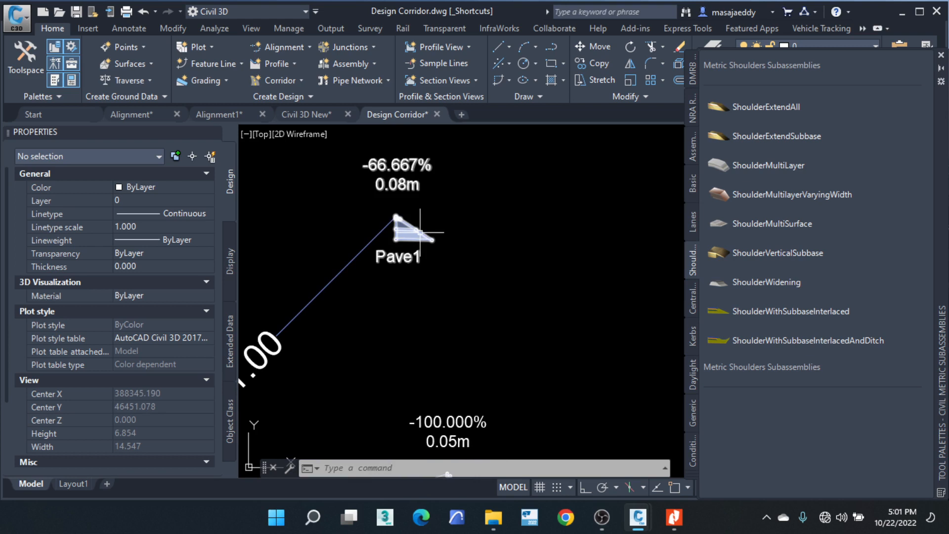
{"action": "scroll", "coordinate": [445, 215], "scroll_direction": "down", "scroll_amount": 5}
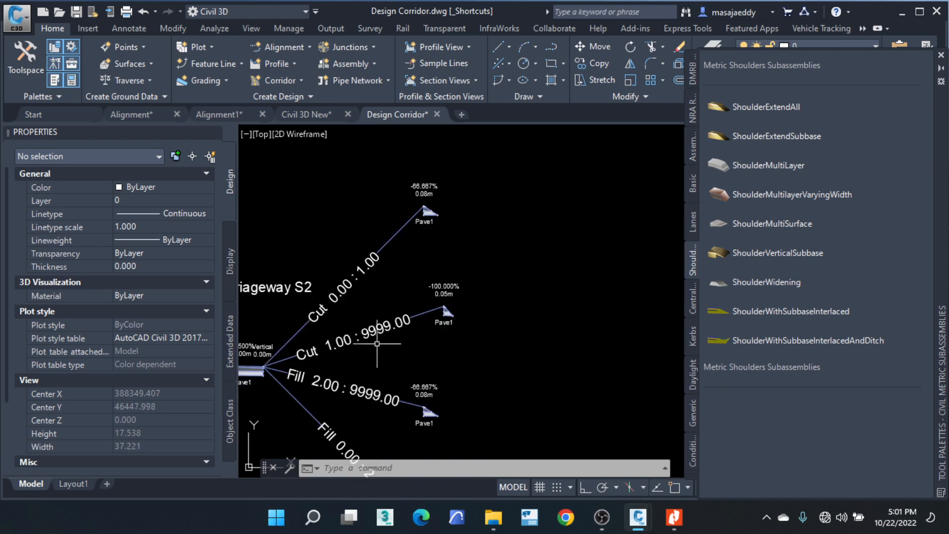
{"action": "scroll", "coordinate": [449, 313], "scroll_direction": "up", "scroll_amount": 4}
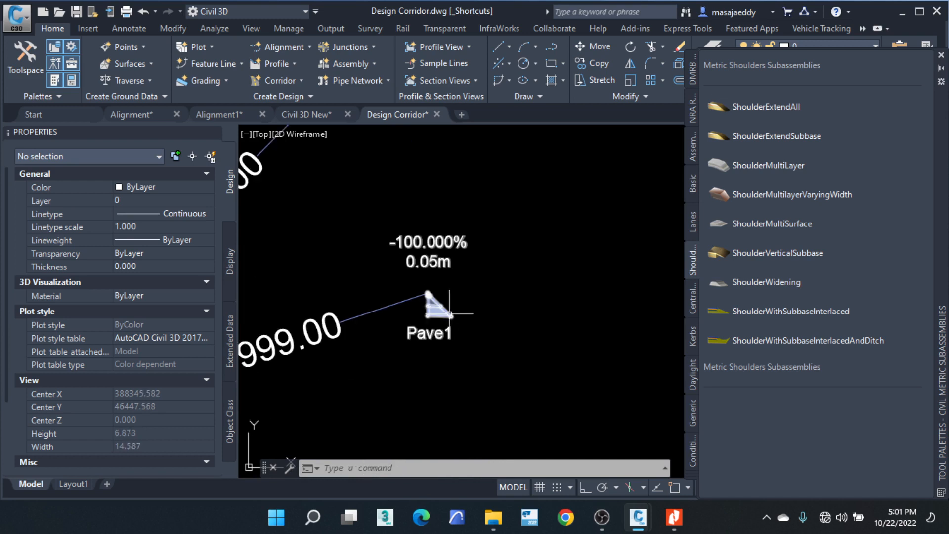
{"action": "mouse_move", "coordinate": [449, 313]}
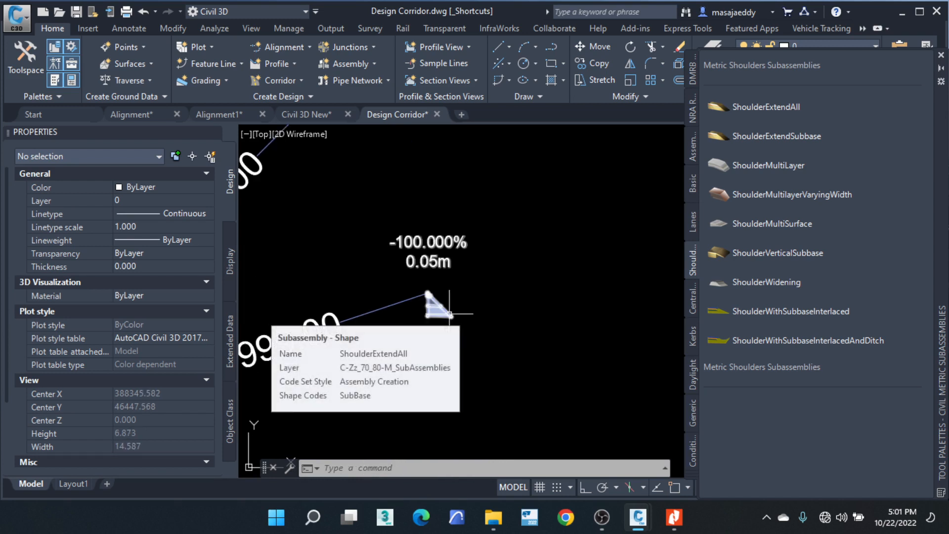
{"action": "scroll", "coordinate": [473, 260], "scroll_direction": "down", "scroll_amount": 6}
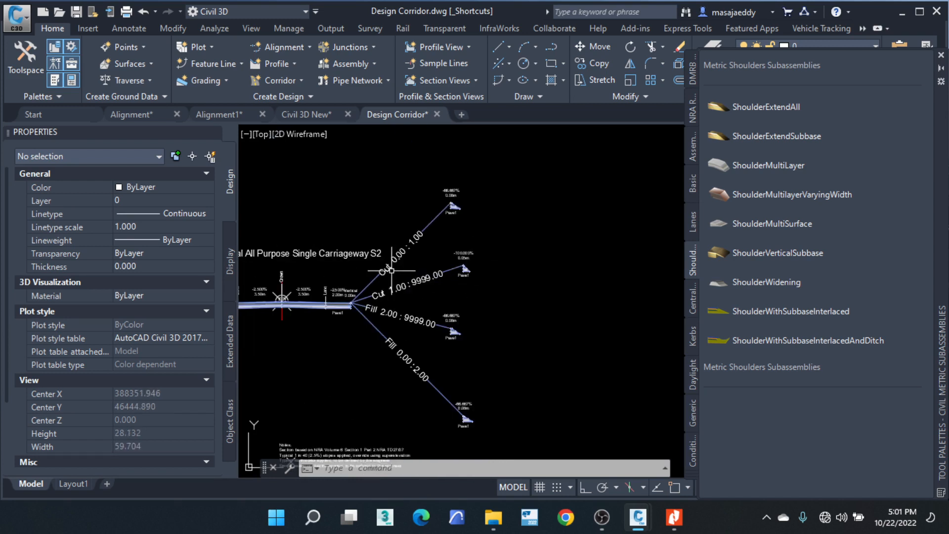
Step: Compare the shoulder extensions across all four cut and fill branches of the single carriageway assembly
{"action": "scroll", "coordinate": [391, 270], "scroll_direction": "up", "scroll_amount": 4}
{"action": "scroll", "coordinate": [473, 195], "scroll_direction": "down", "scroll_amount": 6}
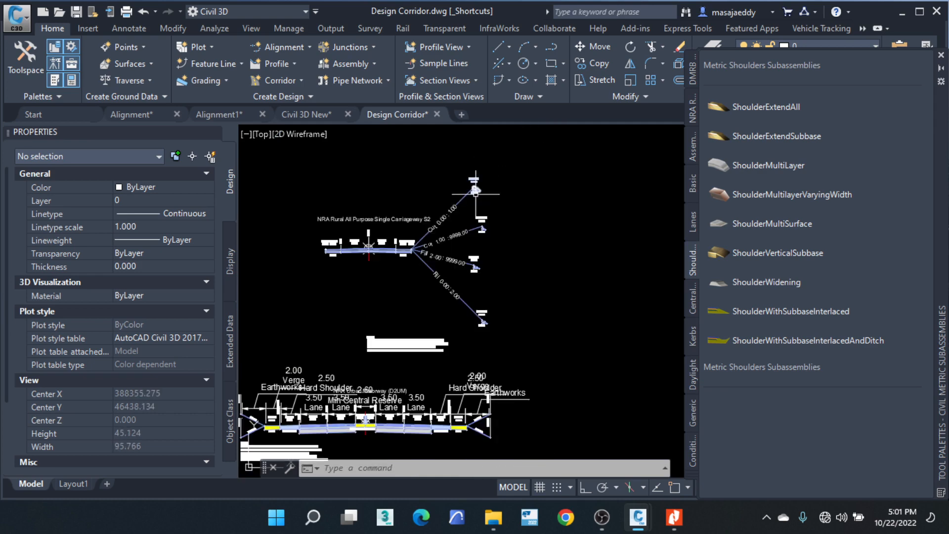
{"action": "scroll", "coordinate": [476, 194], "scroll_direction": "up", "scroll_amount": 6}
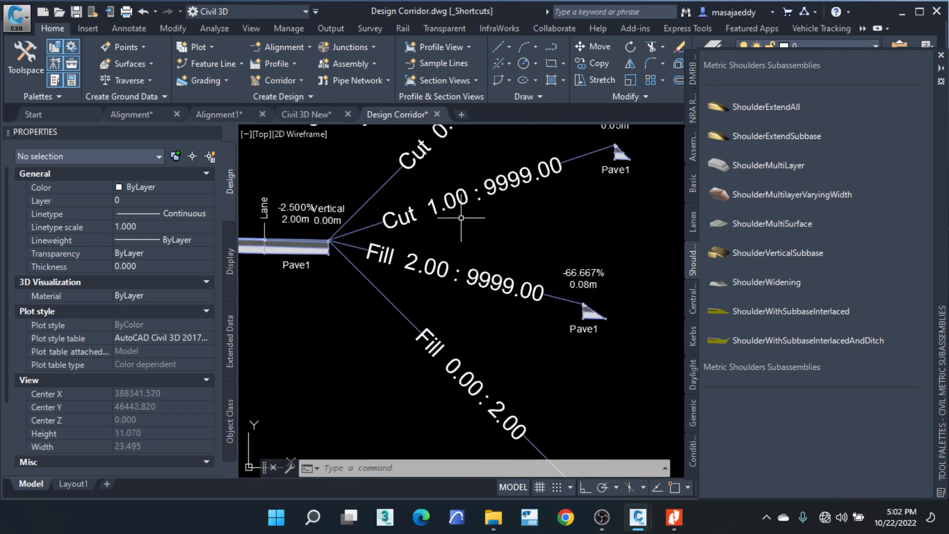
{"action": "middle_click_drag", "start_coordinate": [510, 200], "coordinate": [351, 266]}
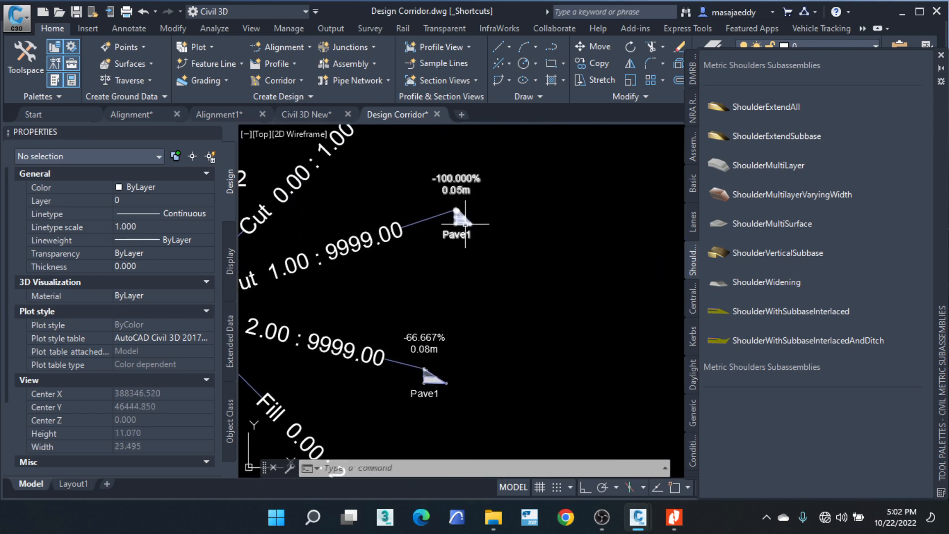
{"action": "scroll", "coordinate": [466, 222], "scroll_direction": "down", "scroll_amount": 2}
{"action": "middle_click_drag", "start_coordinate": [406, 307], "coordinate": [469, 225]}
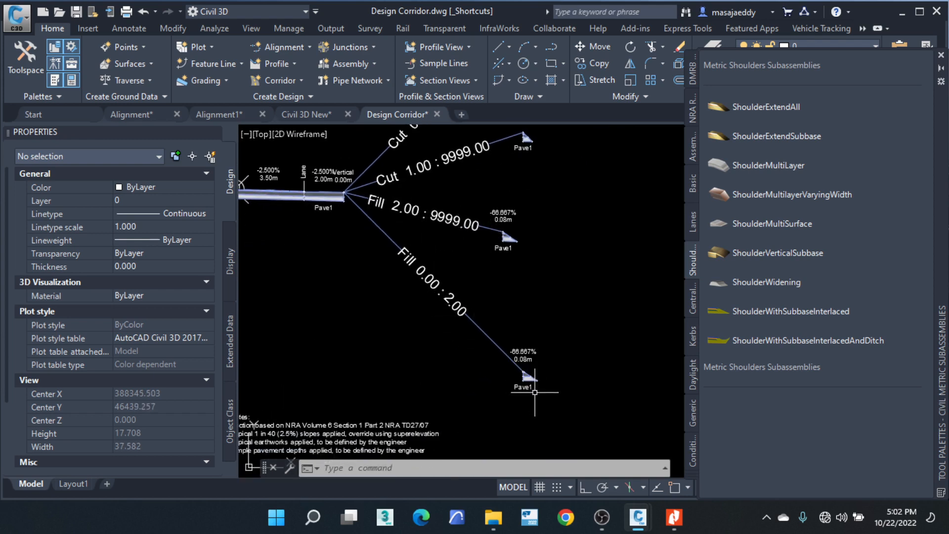
{"action": "middle_click_drag", "start_coordinate": [515, 206], "coordinate": [453, 321]}
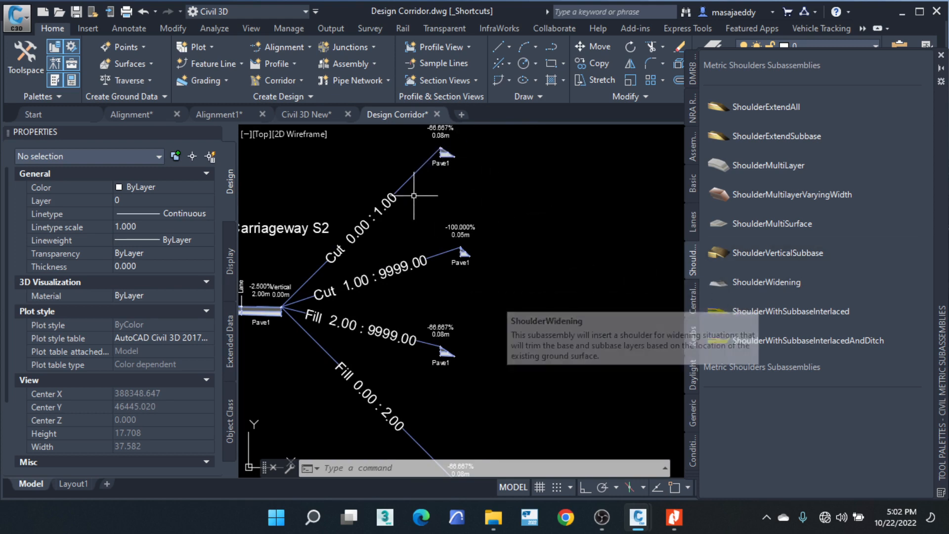
{"action": "scroll", "coordinate": [462, 158], "scroll_direction": "up", "scroll_amount": 4}
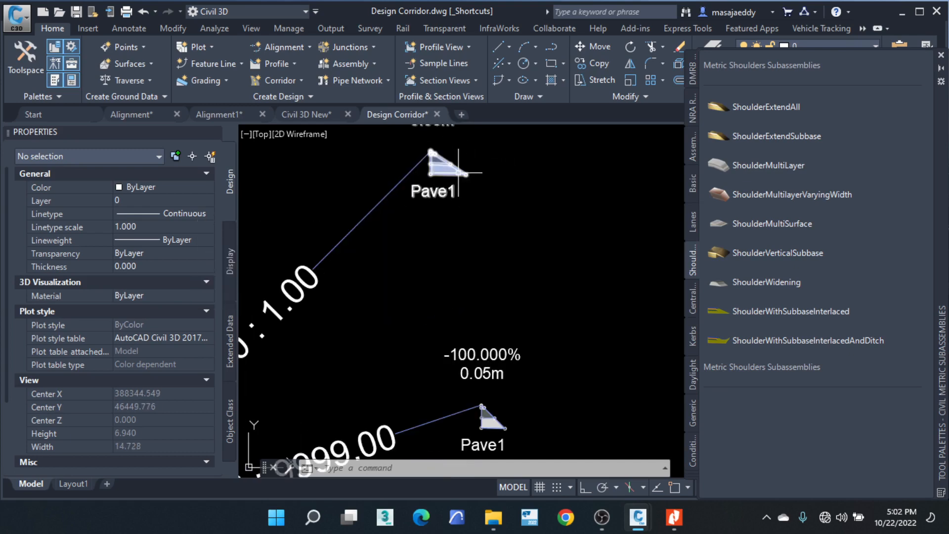
{"action": "scroll", "coordinate": [456, 172], "scroll_direction": "down", "scroll_amount": 6}
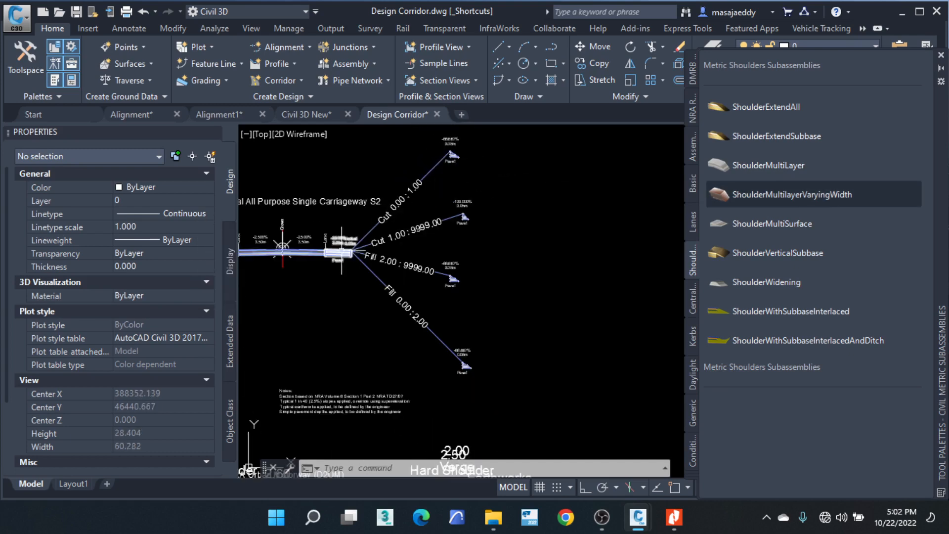
{"action": "scroll", "coordinate": [315, 266], "scroll_direction": "up", "scroll_amount": 3}
{"action": "scroll", "coordinate": [407, 241], "scroll_direction": "down", "scroll_amount": 3}
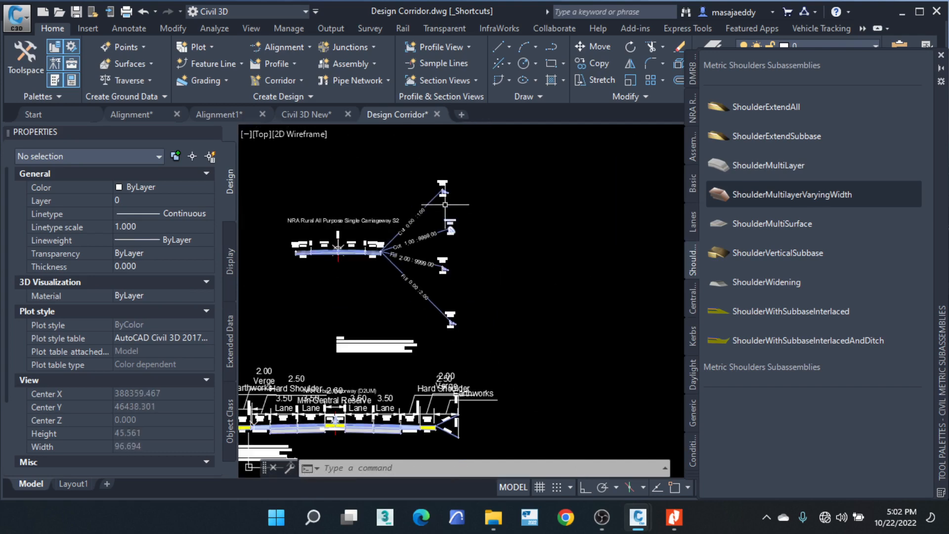
Step: Select the shoulder extension on the Cut 0.00 : 1.00 branch and review its daylight slope, width and depth parameters
{"action": "scroll", "coordinate": [445, 195], "scroll_direction": "up", "scroll_amount": 4}
{"action": "left_click", "coordinate": [393, 196]}
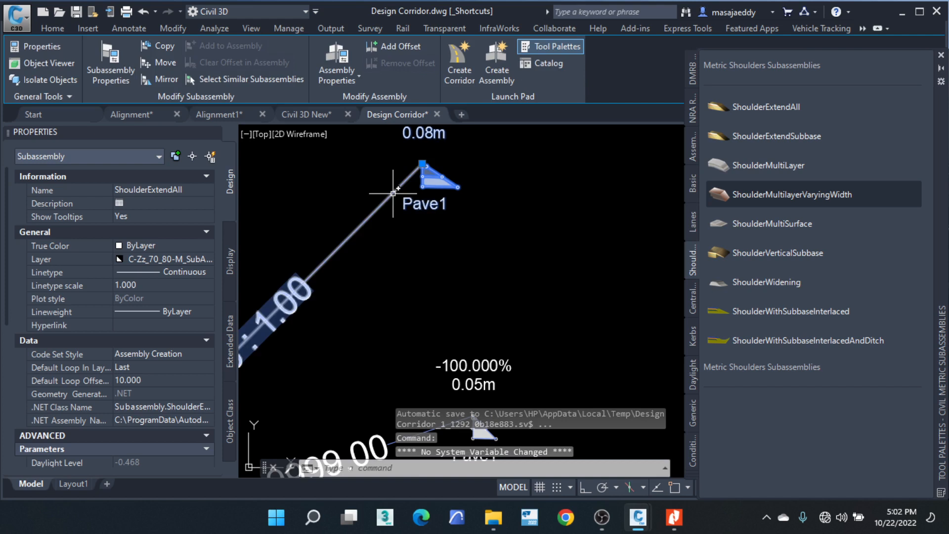
{"action": "scroll", "coordinate": [458, 172], "scroll_direction": "down", "scroll_amount": 4}
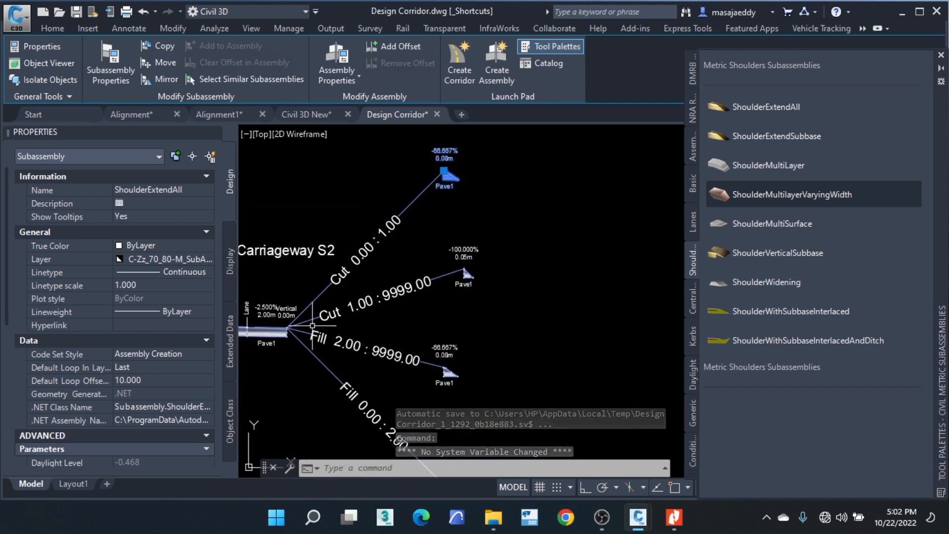
{"action": "scroll", "coordinate": [295, 308], "scroll_direction": "up", "scroll_amount": 2}
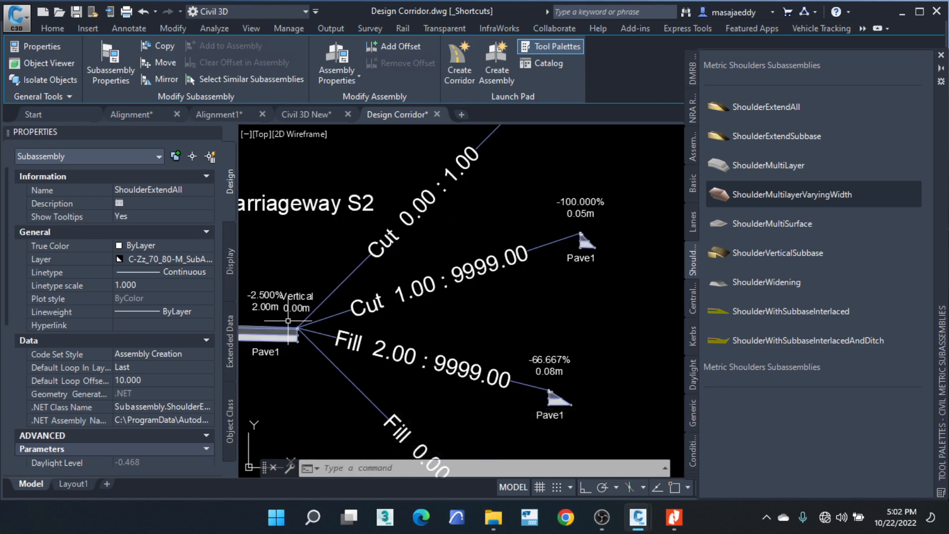
{"action": "scroll", "coordinate": [295, 309], "scroll_direction": "down", "scroll_amount": 4}
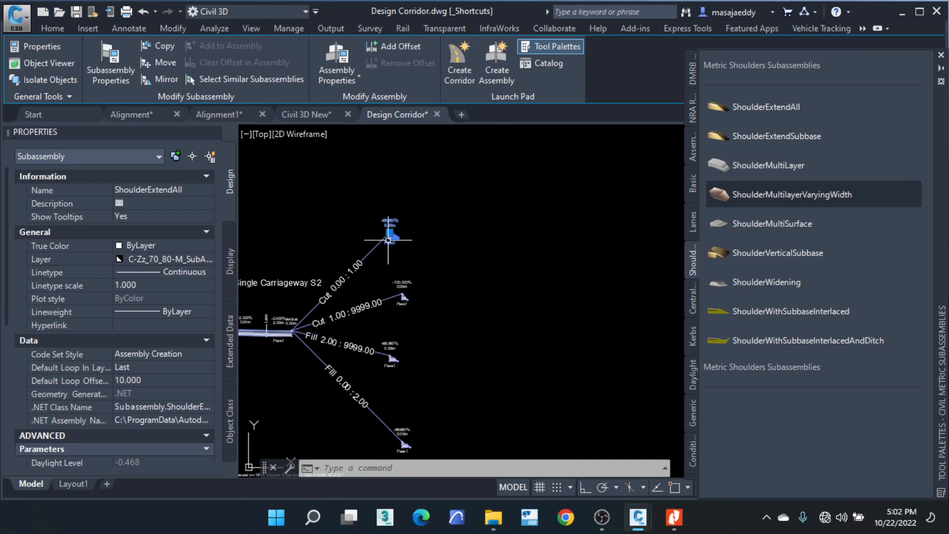
{"action": "scroll", "coordinate": [386, 242], "scroll_direction": "up", "scroll_amount": 4}
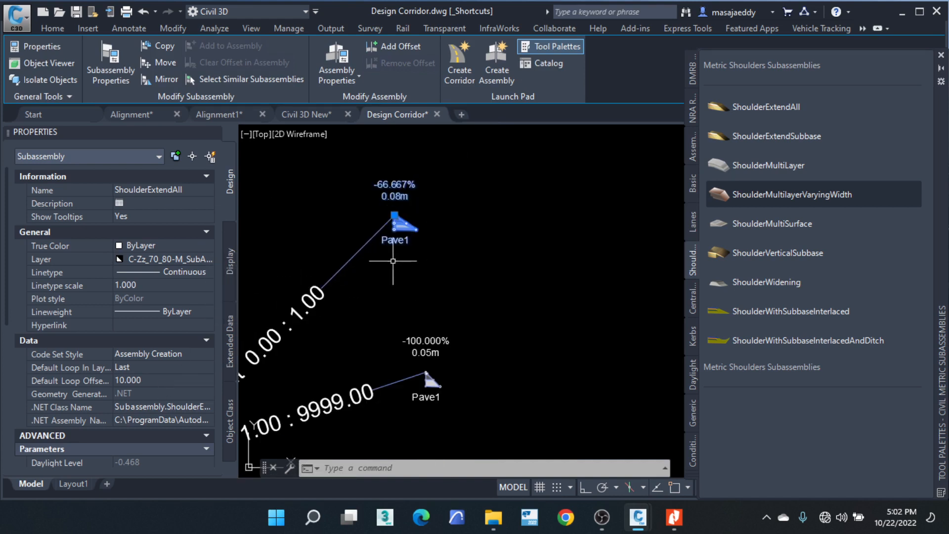
{"action": "scroll", "coordinate": [445, 201], "scroll_direction": "down", "scroll_amount": 4}
{"action": "scroll", "coordinate": [411, 205], "scroll_direction": "up", "scroll_amount": 2}
{"action": "scroll", "coordinate": [412, 205], "scroll_direction": "down", "scroll_amount": 1}
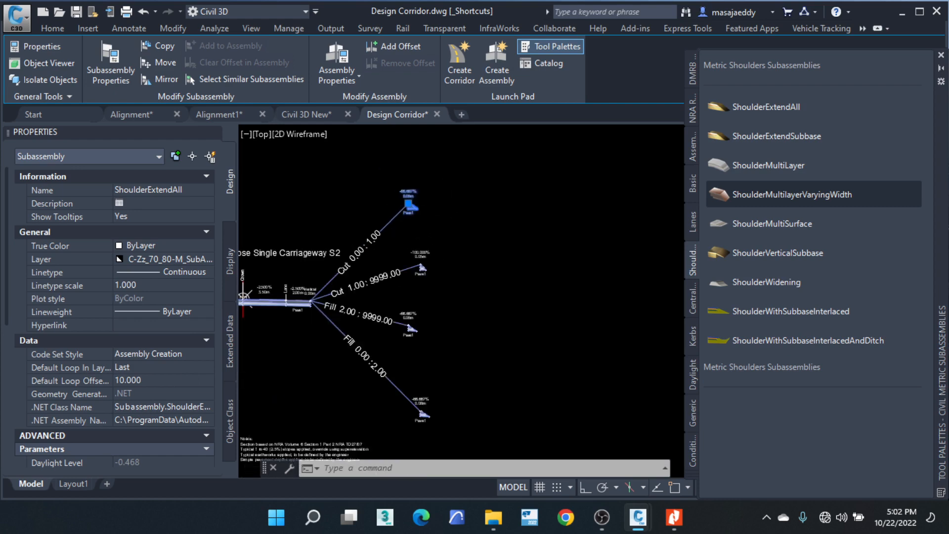
{"action": "scroll", "coordinate": [413, 208], "scroll_direction": "up", "scroll_amount": 5}
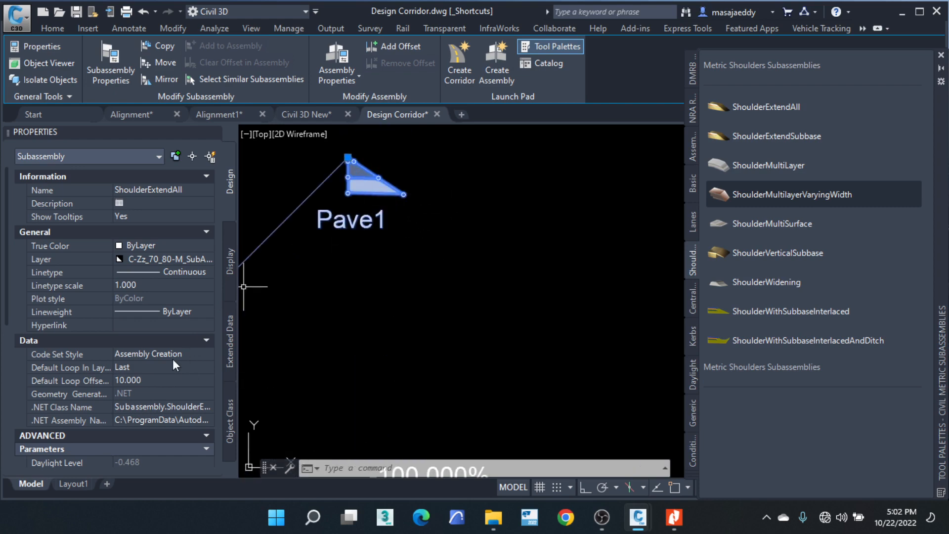
{"action": "scroll", "coordinate": [172, 363], "scroll_direction": "down", "scroll_amount": 6}
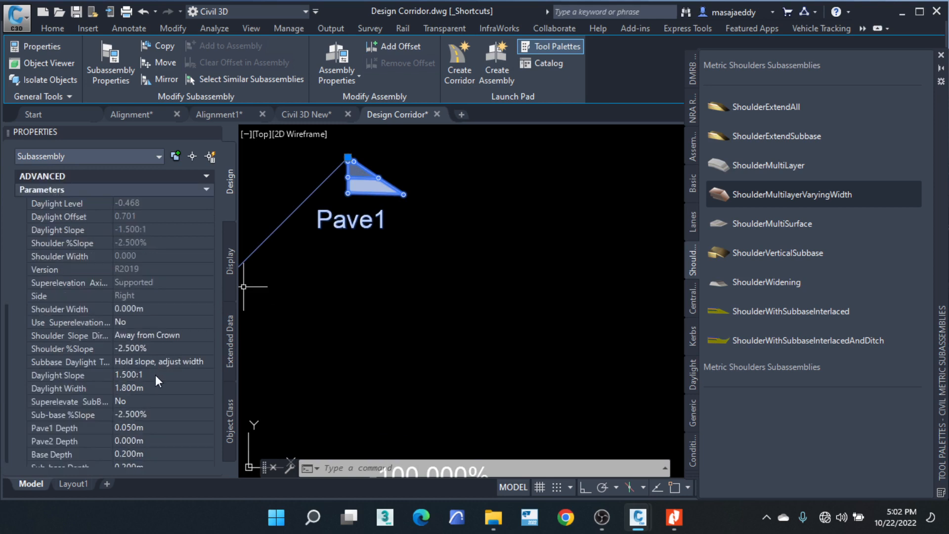
{"action": "scroll", "coordinate": [437, 188], "scroll_direction": "down", "scroll_amount": 3}
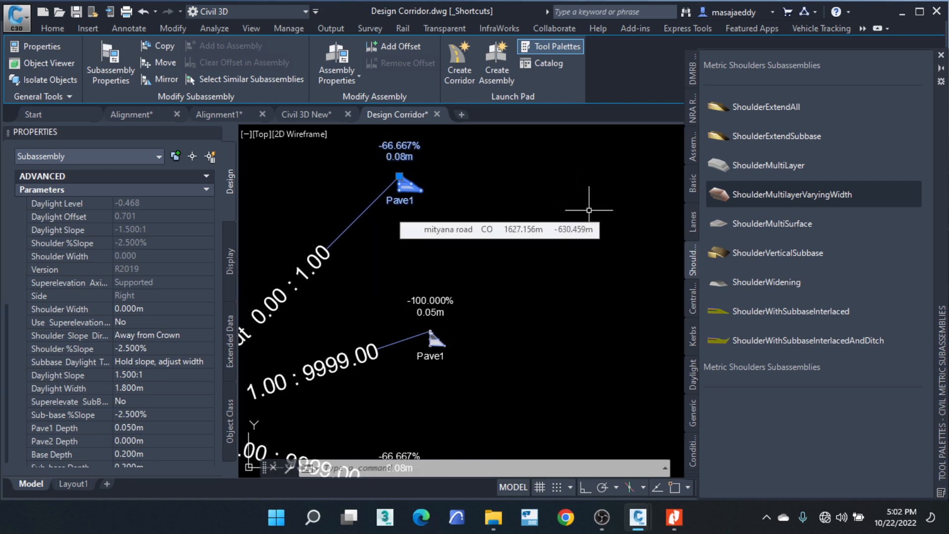
Step: Attach a DaylightStandard subassembly to the outer bottom point of the shoulder extension on the Cut 0.00 : 1.00 branch
{"action": "left_click", "coordinate": [692, 381]}
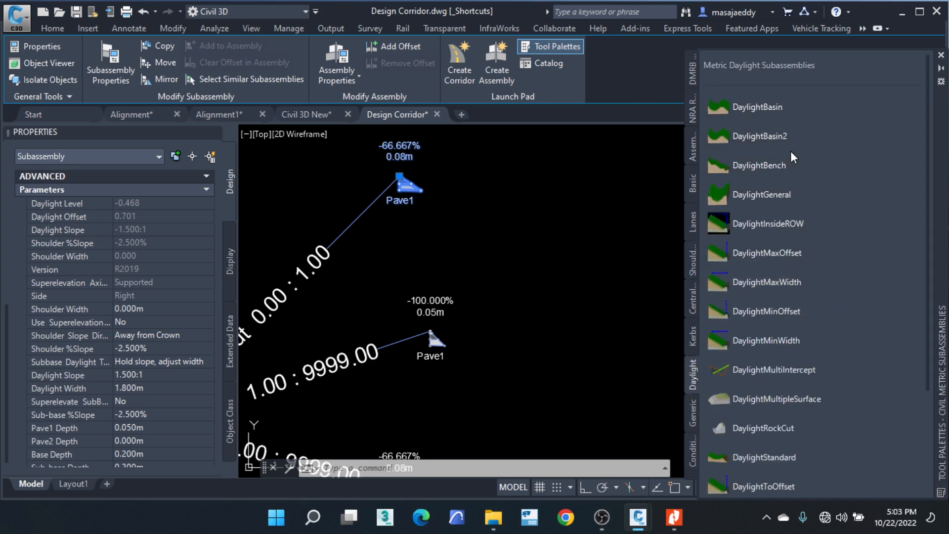
{"action": "scroll", "coordinate": [791, 117], "scroll_direction": "down", "scroll_amount": 3}
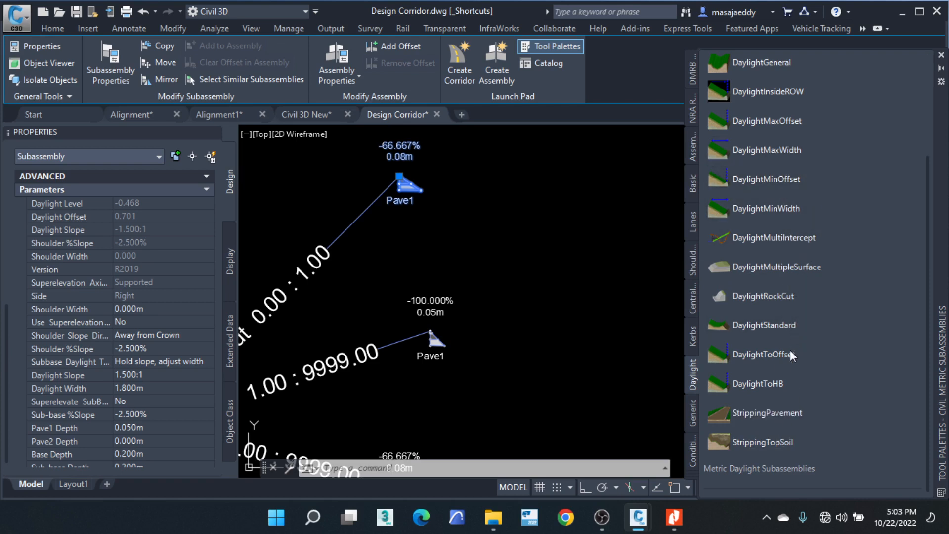
{"action": "left_click", "coordinate": [782, 325]}
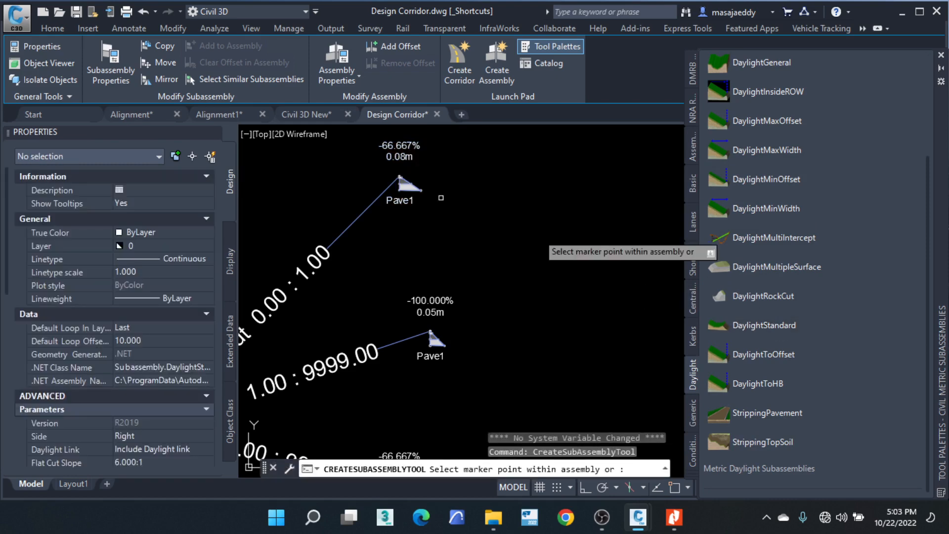
{"action": "scroll", "coordinate": [418, 176], "scroll_direction": "up", "scroll_amount": 2}
{"action": "scroll", "coordinate": [432, 215], "scroll_direction": "up", "scroll_amount": 5}
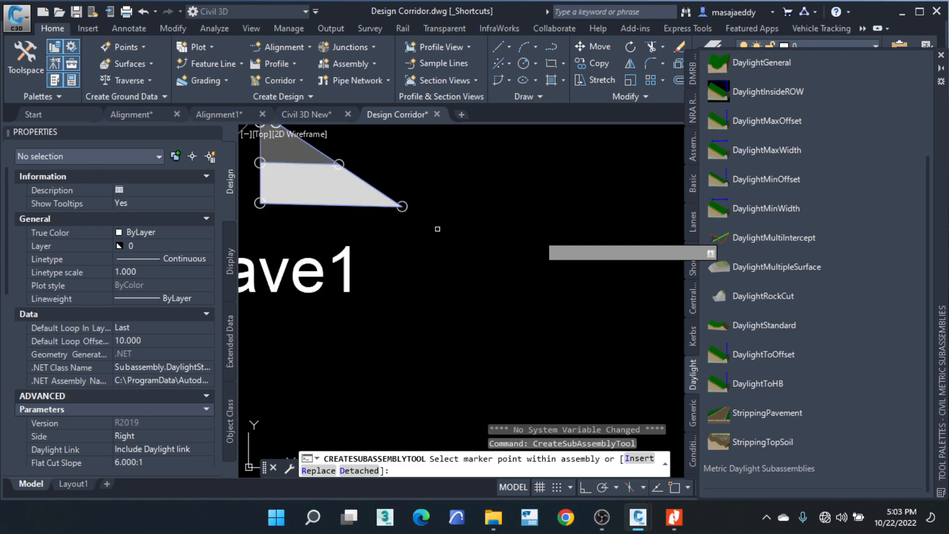
{"action": "scroll", "coordinate": [431, 213], "scroll_direction": "up", "scroll_amount": 3}
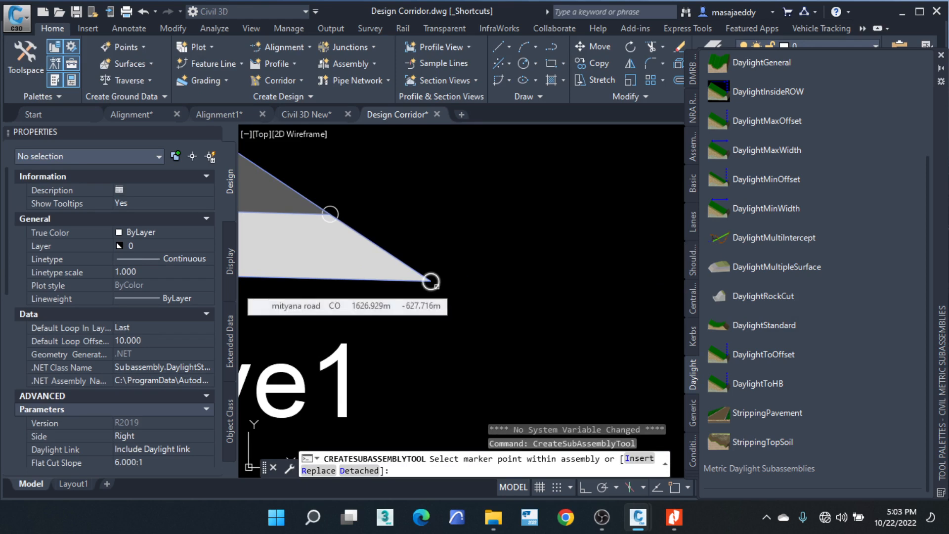
{"action": "right_click", "coordinate": [424, 229]}
{"action": "left_click", "coordinate": [444, 236]}
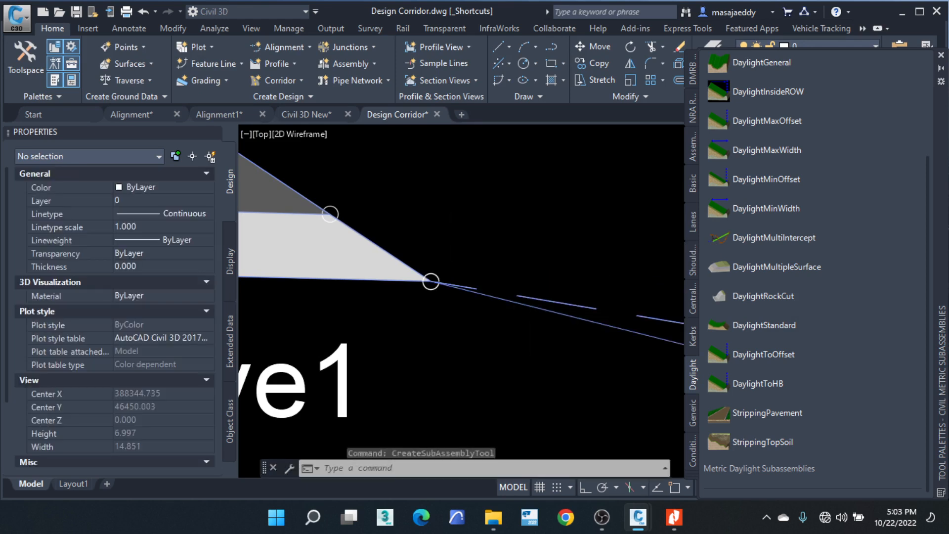
{"action": "scroll", "coordinate": [404, 246], "scroll_direction": "down", "scroll_amount": 5}
{"action": "middle_click_drag", "start_coordinate": [571, 297], "coordinate": [435, 277]}
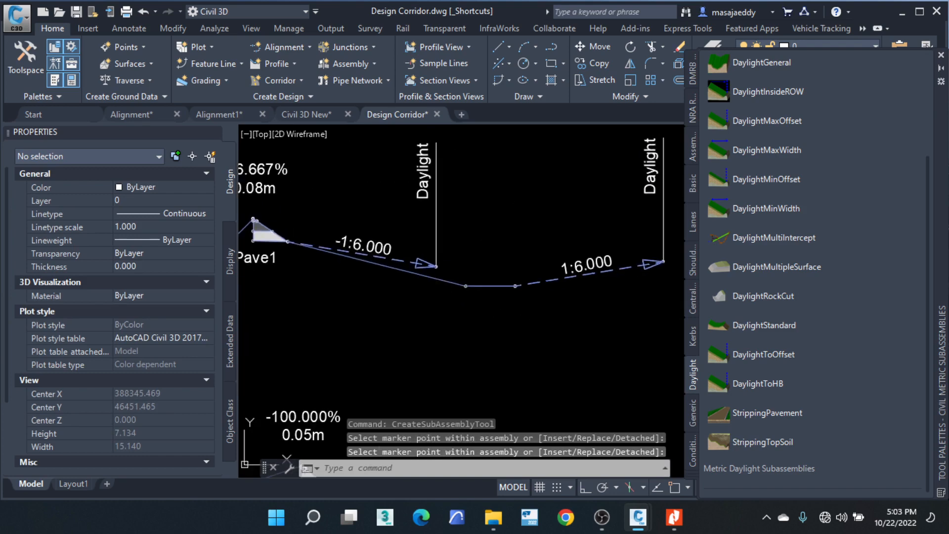
Step: Set the foreslope width of the DaylightStandard subassembly on the Cut 0.00 : 1.00 branch to 0.5 m
{"action": "left_click", "coordinate": [480, 286]}
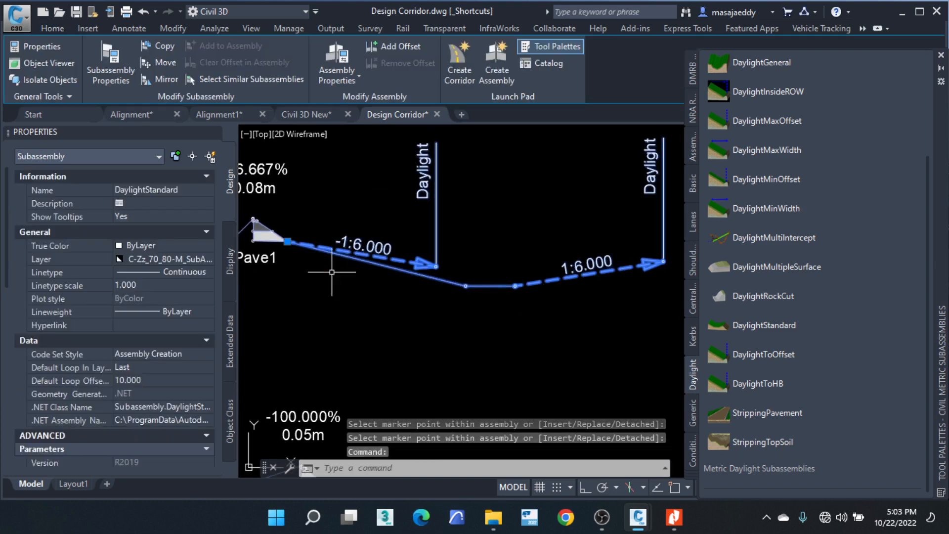
{"action": "scroll", "coordinate": [568, 254], "scroll_direction": "down", "scroll_amount": 5}
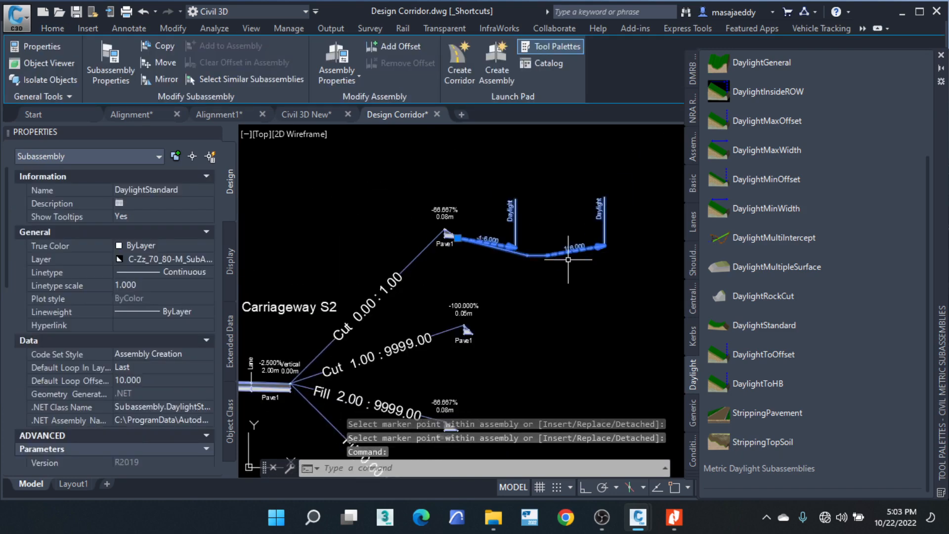
{"action": "scroll", "coordinate": [532, 213], "scroll_direction": "up", "scroll_amount": 5}
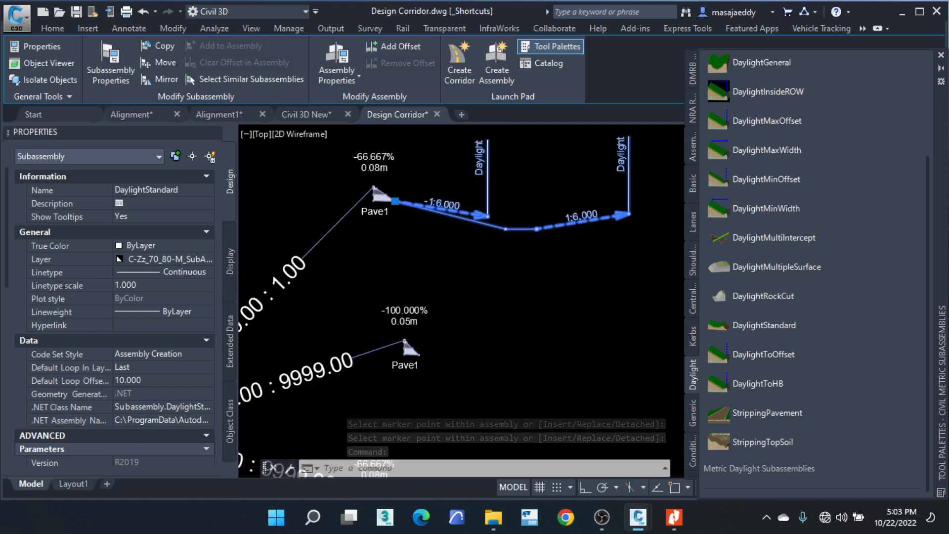
{"action": "scroll", "coordinate": [547, 212], "scroll_direction": "down", "scroll_amount": 5}
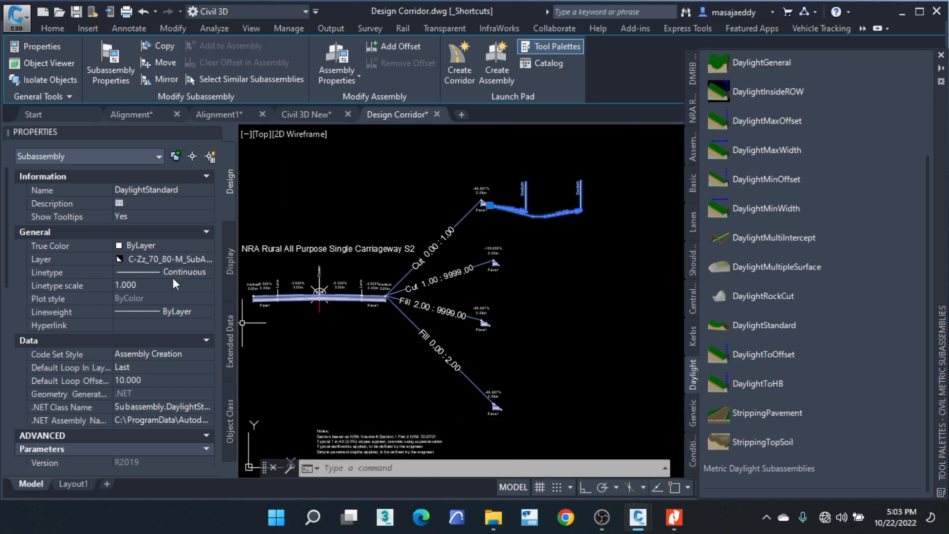
{"action": "scroll", "coordinate": [170, 269], "scroll_direction": "down", "scroll_amount": 5}
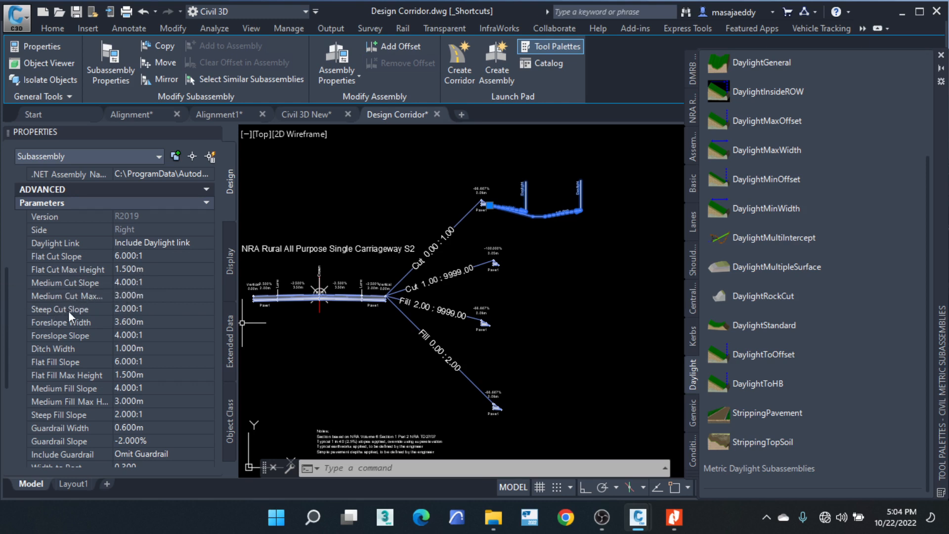
{"action": "left_click", "coordinate": [146, 321]}
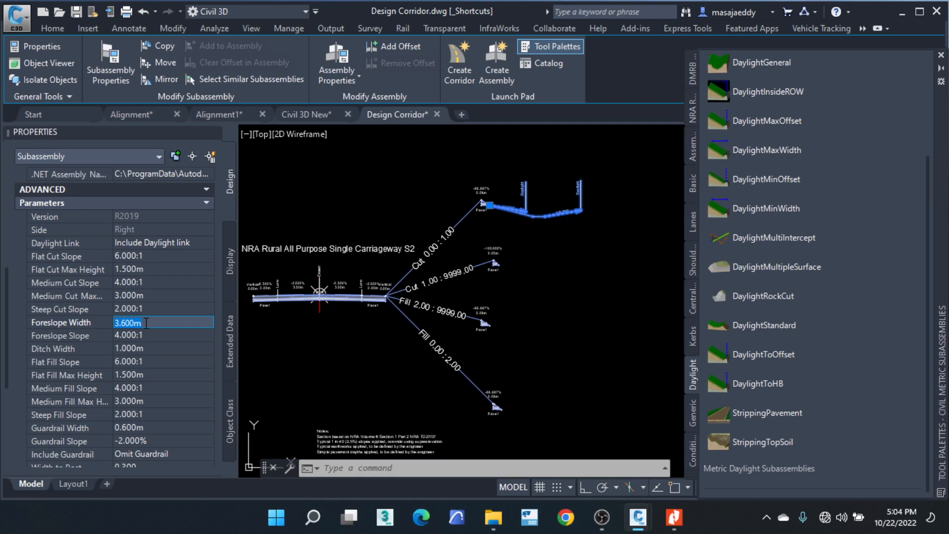
{"action": "type", "text": "0.5"}
{"action": "key", "text": "Tab"}
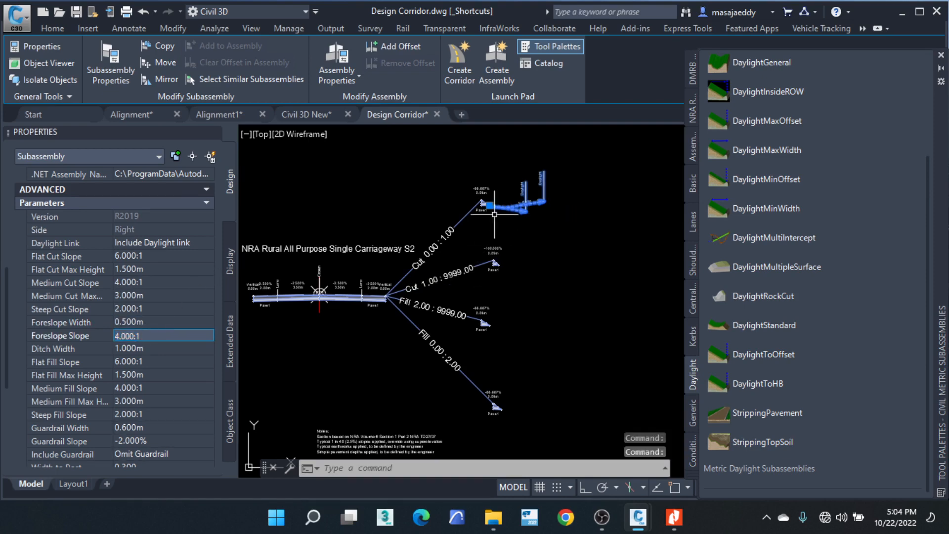
Step: Examine the foreslope and ditch where they meet the shoulder extension on the Cut 0.00 : 1.00 branch, and clear the selection
{"action": "scroll", "coordinate": [494, 209], "scroll_direction": "up", "scroll_amount": 10}
{"action": "scroll", "coordinate": [505, 228], "scroll_direction": "down", "scroll_amount": 5}
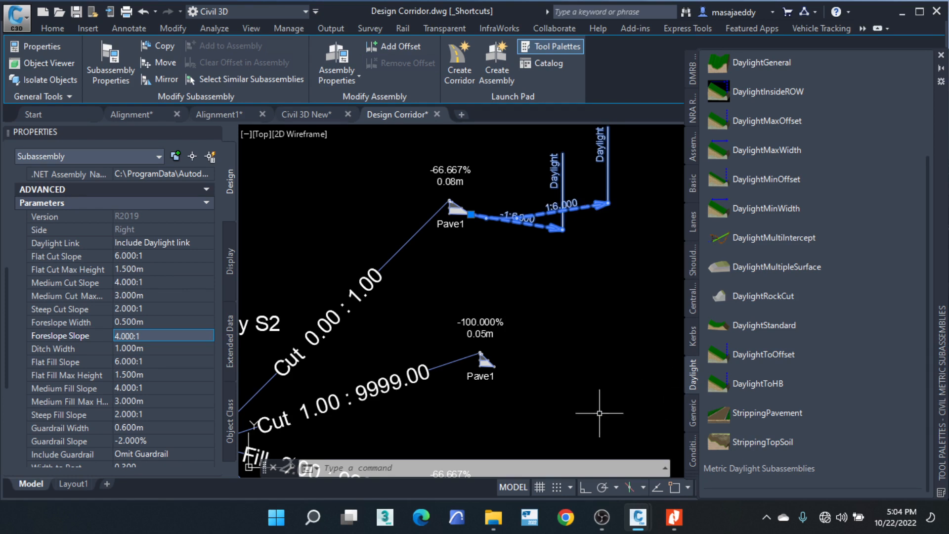
{"action": "scroll", "coordinate": [464, 226], "scroll_direction": "up", "scroll_amount": 4}
{"action": "scroll", "coordinate": [496, 211], "scroll_direction": "up", "scroll_amount": 1}
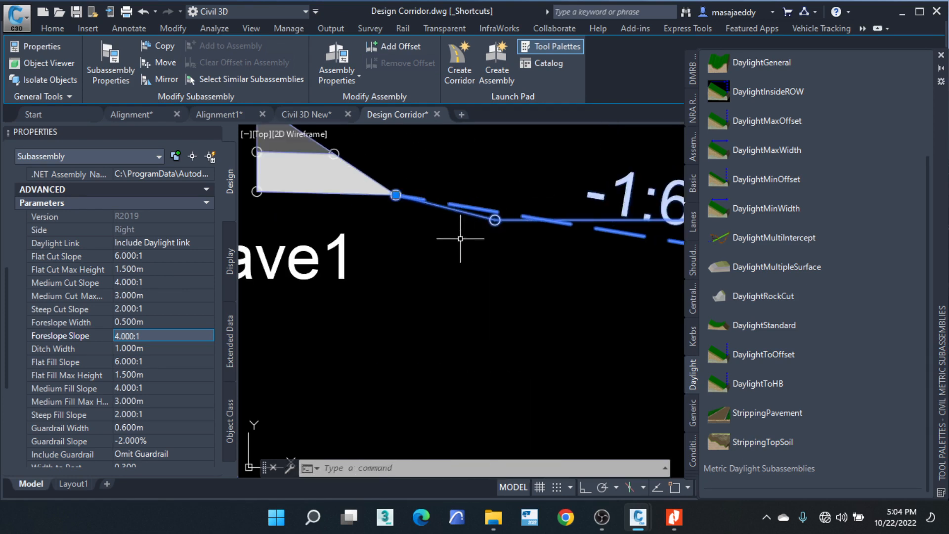
{"action": "scroll", "coordinate": [505, 233], "scroll_direction": "down", "scroll_amount": 3}
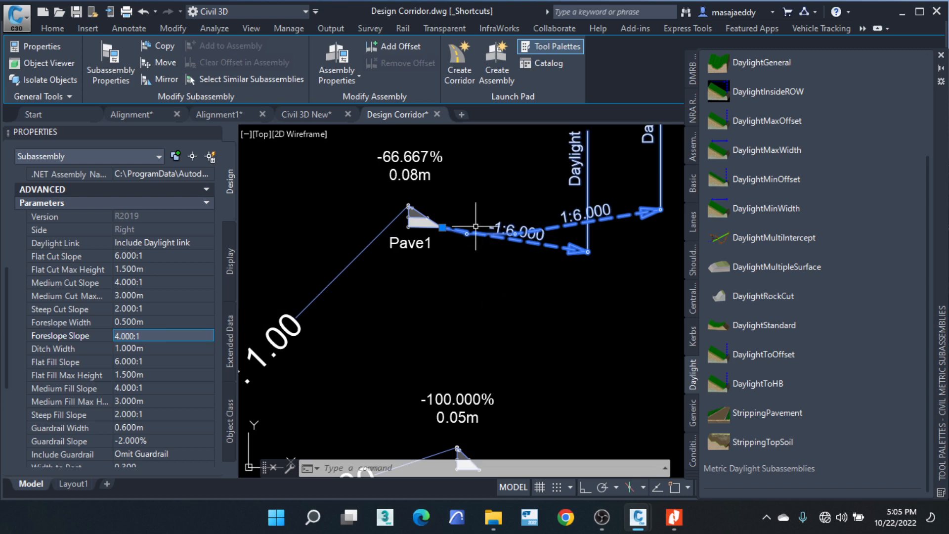
{"action": "scroll", "coordinate": [487, 222], "scroll_direction": "up", "scroll_amount": 3}
{"action": "scroll", "coordinate": [488, 222], "scroll_direction": "down", "scroll_amount": 2}
{"action": "scroll", "coordinate": [415, 267], "scroll_direction": "down", "scroll_amount": 2}
{"action": "scroll", "coordinate": [416, 275], "scroll_direction": "up", "scroll_amount": 2}
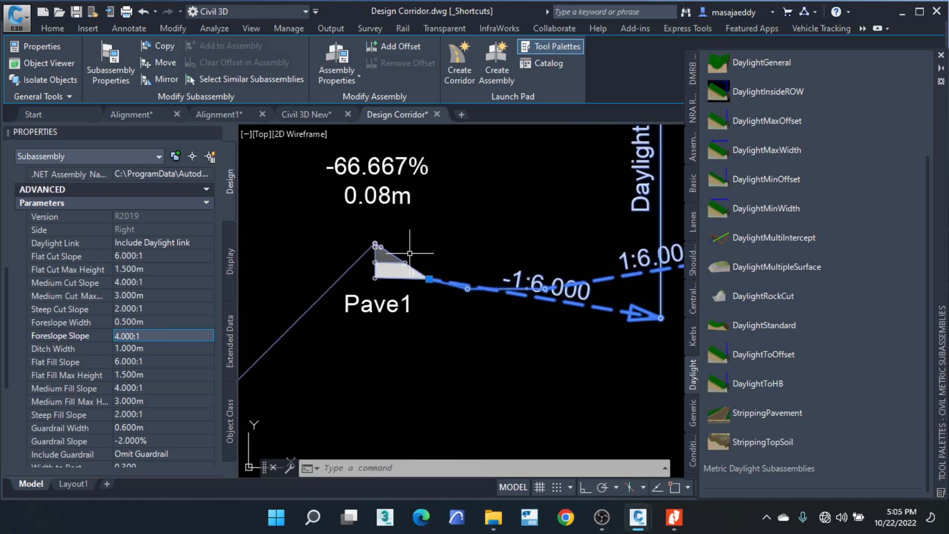
{"action": "key", "text": "Escape"}
{"action": "key", "text": "Escape"}
{"action": "key", "text": "Escape"}
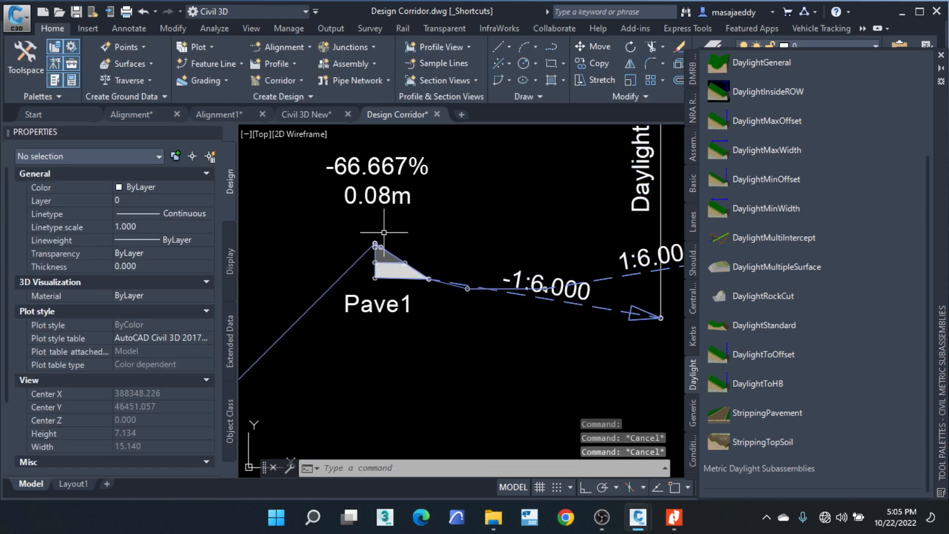
Step: With object snap and ortho on, draw a horizontal polyline about 2.07 m long outward from the shoulder extension's top corner
{"action": "scroll", "coordinate": [384, 232], "scroll_direction": "up", "scroll_amount": 2}
{"action": "left_click", "coordinate": [552, 44]}
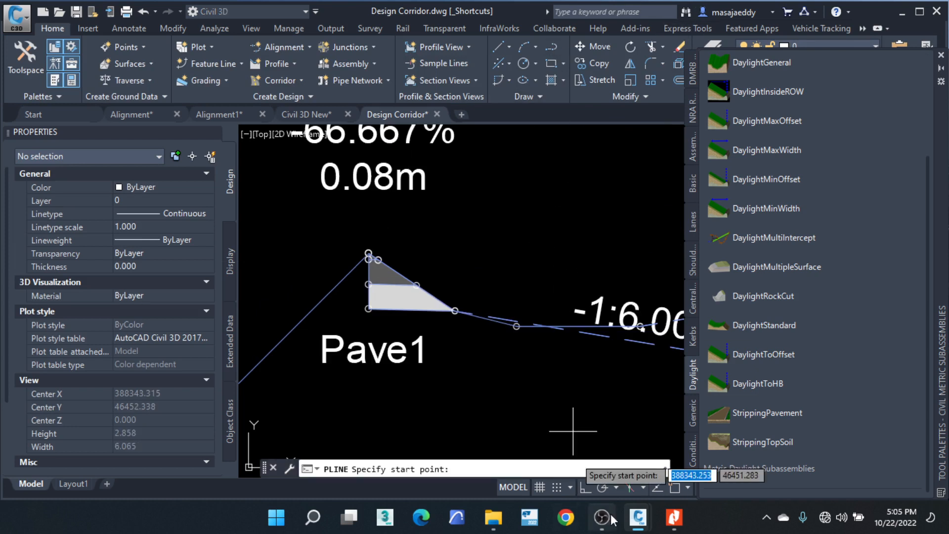
{"action": "left_click", "coordinate": [674, 488]}
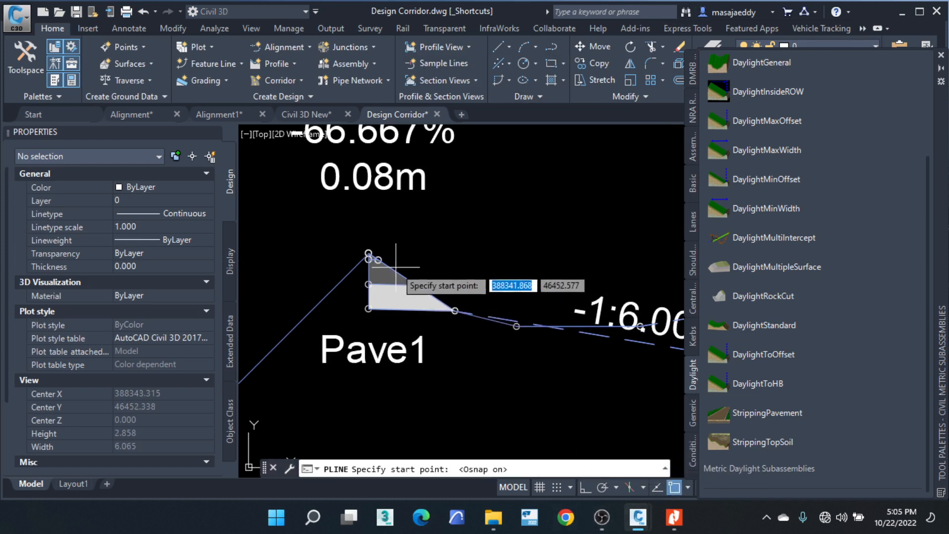
{"action": "scroll", "coordinate": [375, 262], "scroll_direction": "up", "scroll_amount": 4}
{"action": "left_click", "coordinate": [377, 257]}
{"action": "middle_click_drag", "start_coordinate": [511, 268], "coordinate": [256, 247]}
{"action": "left_click", "coordinate": [586, 488]}
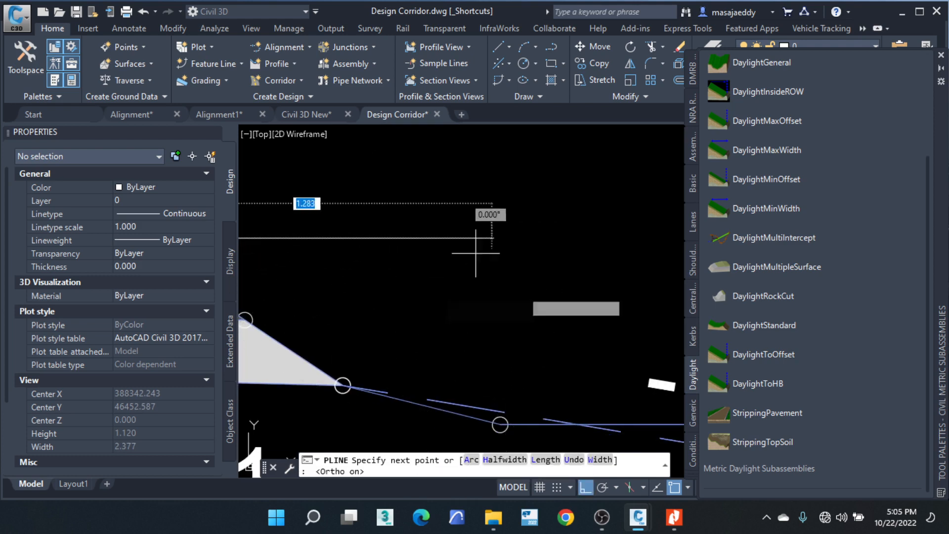
{"action": "middle_click_drag", "start_coordinate": [483, 259], "coordinate": [556, 233]}
{"action": "left_click", "coordinate": [583, 234]}
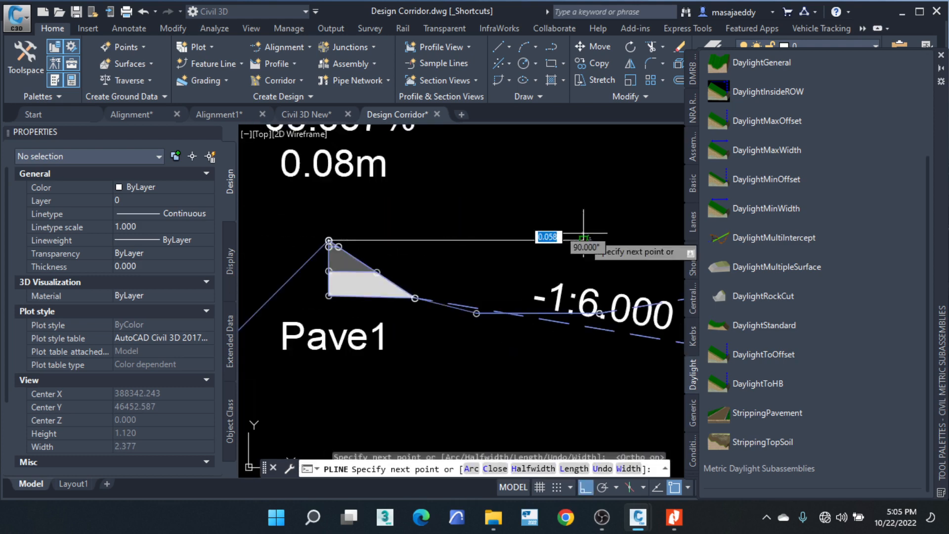
{"action": "key", "text": "Escape"}
Step: Offset the horizontal reference polyline 0.75 m downward, below the ditch
{"action": "left_click", "coordinate": [564, 245]}
{"action": "left_click", "coordinate": [547, 228]}
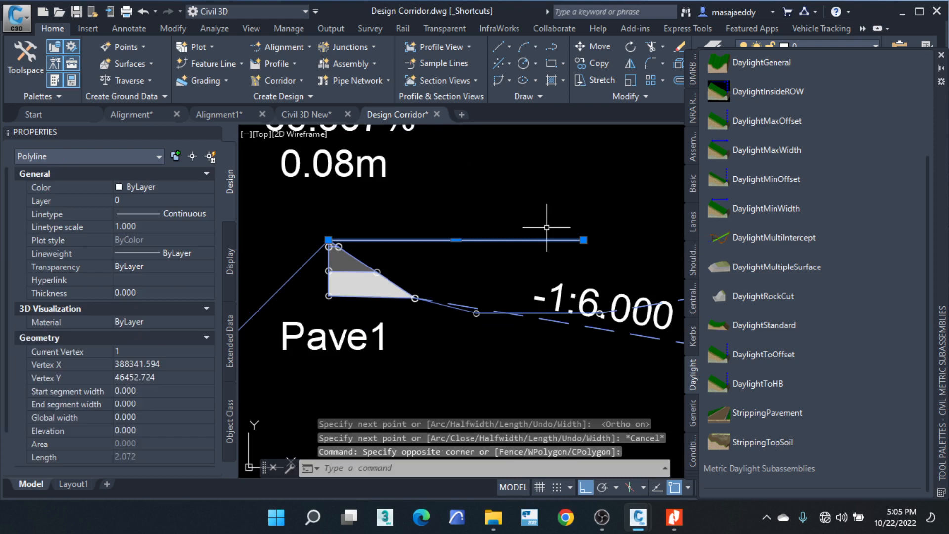
{"action": "left_click", "coordinate": [680, 81]}
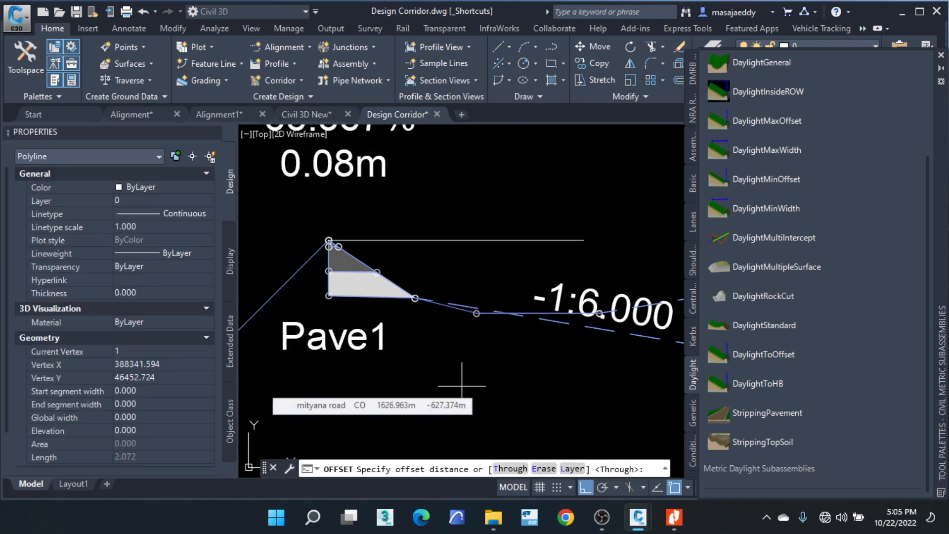
{"action": "type", "text": "1.5"}
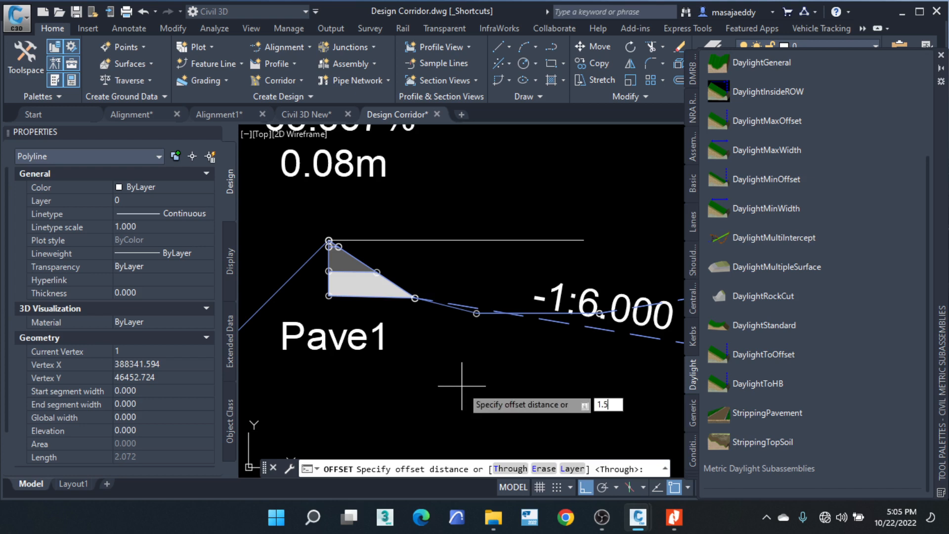
{"action": "key", "text": "Return"}
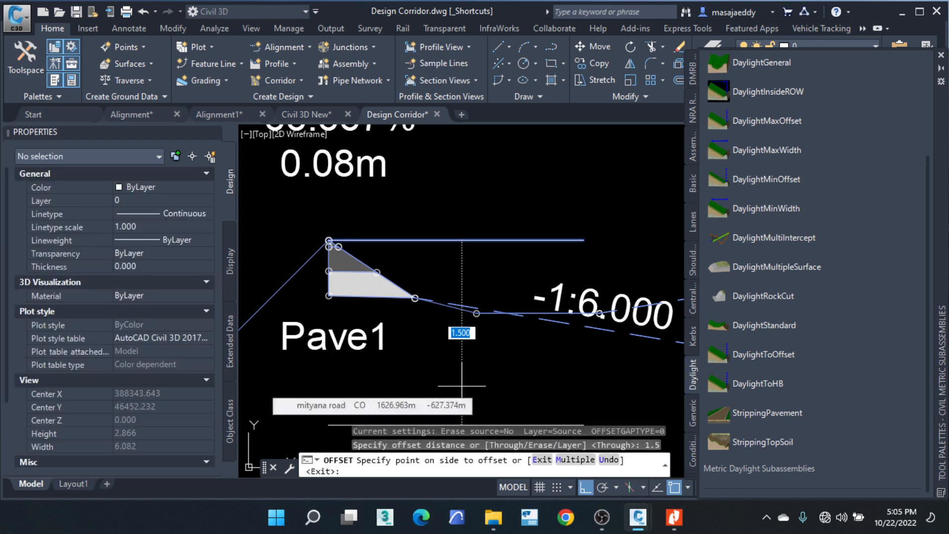
{"action": "type", "text": "0.75"}
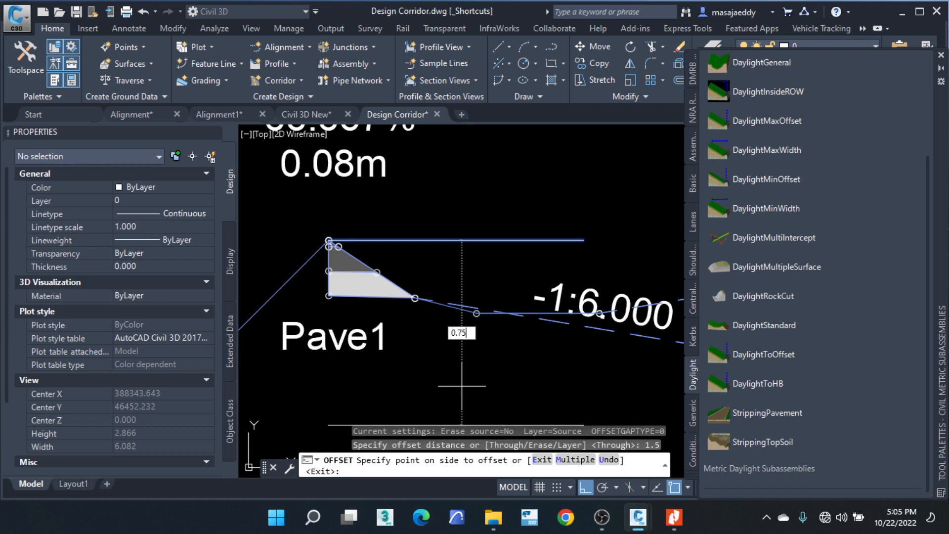
{"action": "key", "text": "Return"}
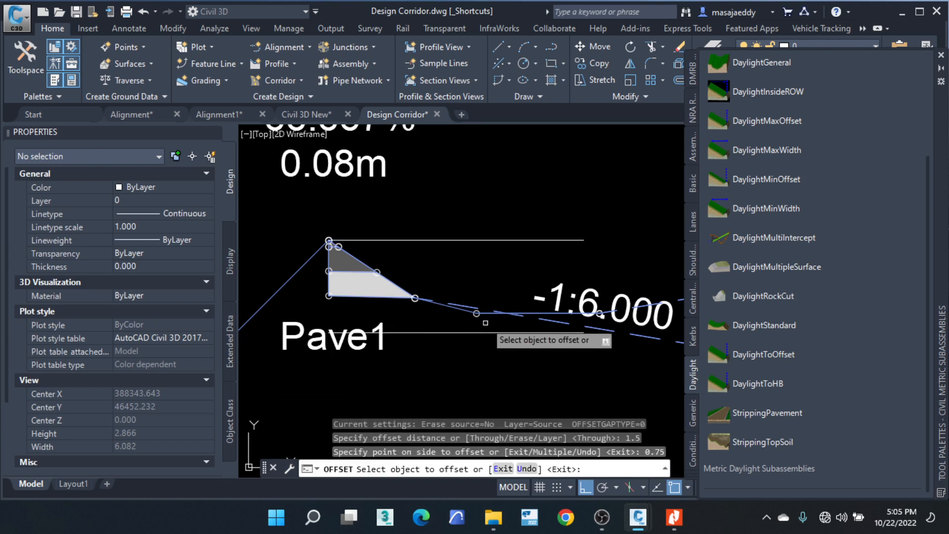
{"action": "key", "text": "Escape"}
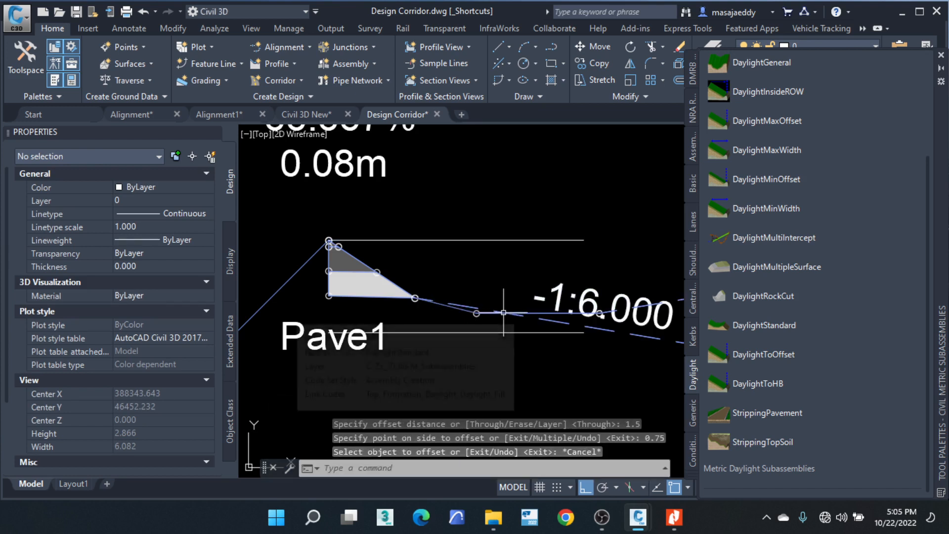
Step: Draw a horizontal polyline about 2.64 m long outward from the top corner of the shoulder extension, over the existing upper reference line
{"action": "scroll", "coordinate": [518, 291], "scroll_direction": "down", "scroll_amount": 4}
{"action": "scroll", "coordinate": [525, 310], "scroll_direction": "up", "scroll_amount": 4}
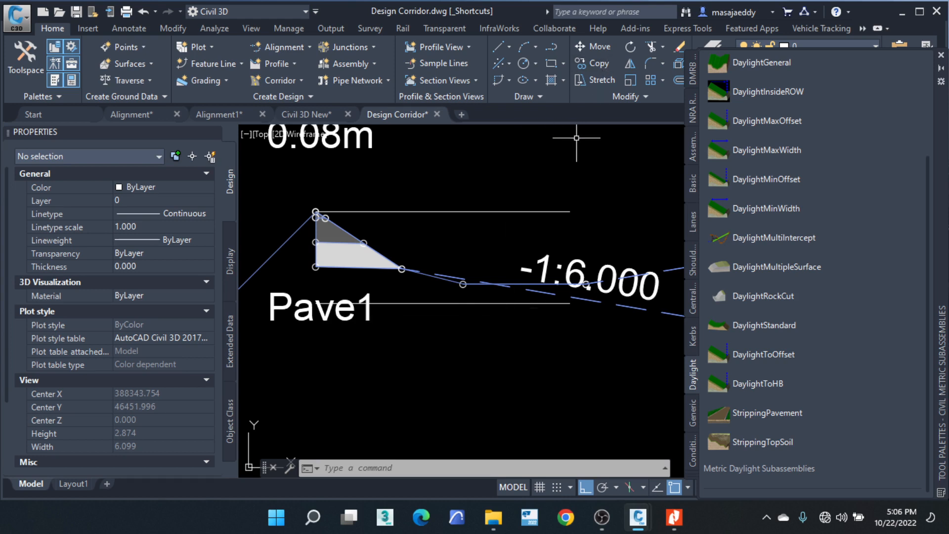
{"action": "left_click", "coordinate": [551, 44]}
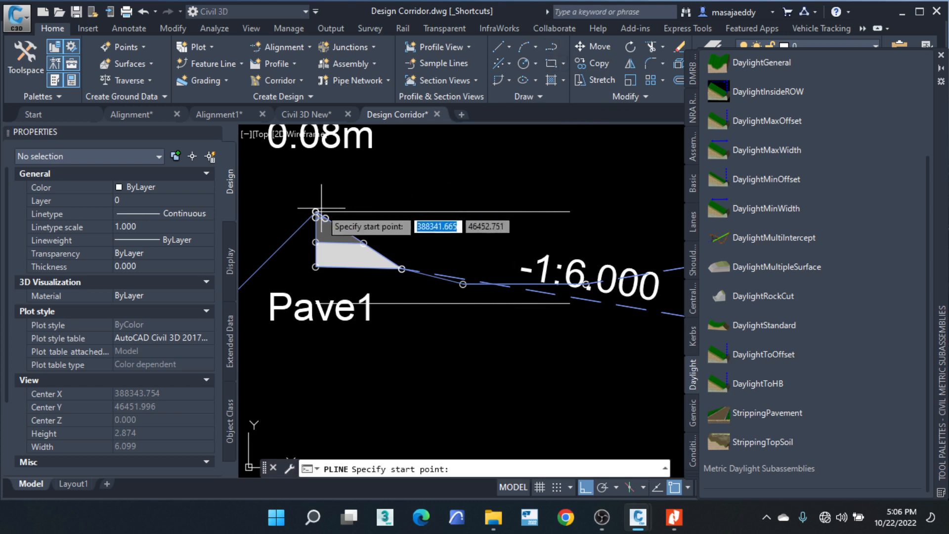
{"action": "scroll", "coordinate": [321, 209], "scroll_direction": "up", "scroll_amount": 5}
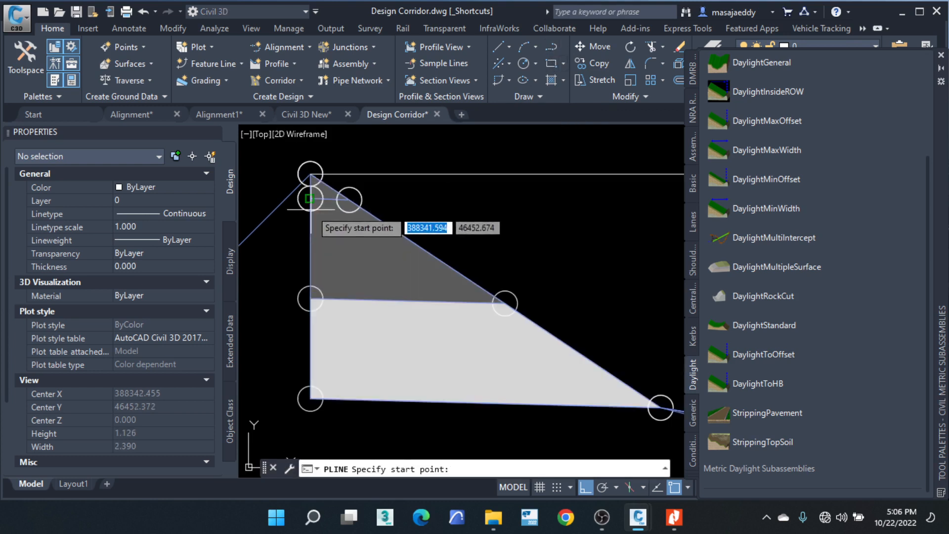
{"action": "left_click", "coordinate": [310, 174]}
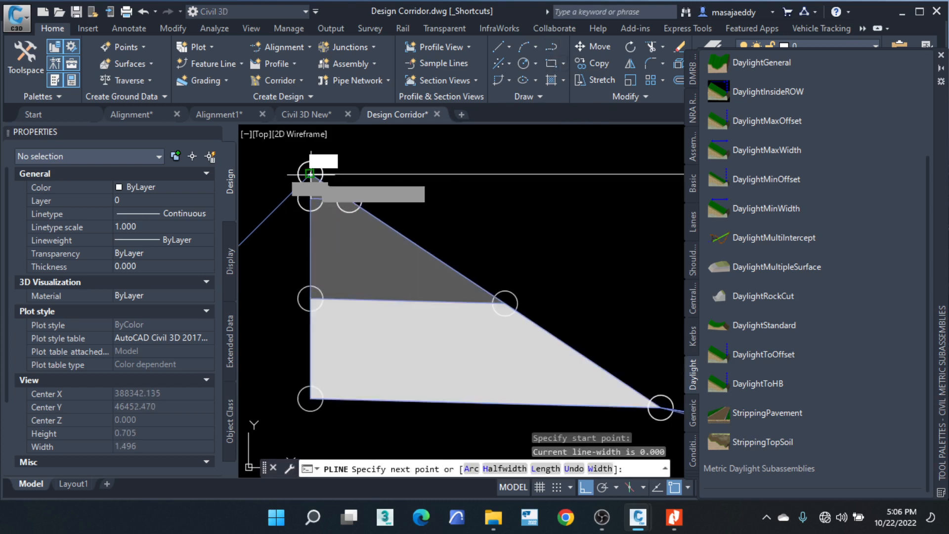
{"action": "scroll", "coordinate": [317, 179], "scroll_direction": "down", "scroll_amount": 6}
{"action": "left_click", "coordinate": [517, 177]}
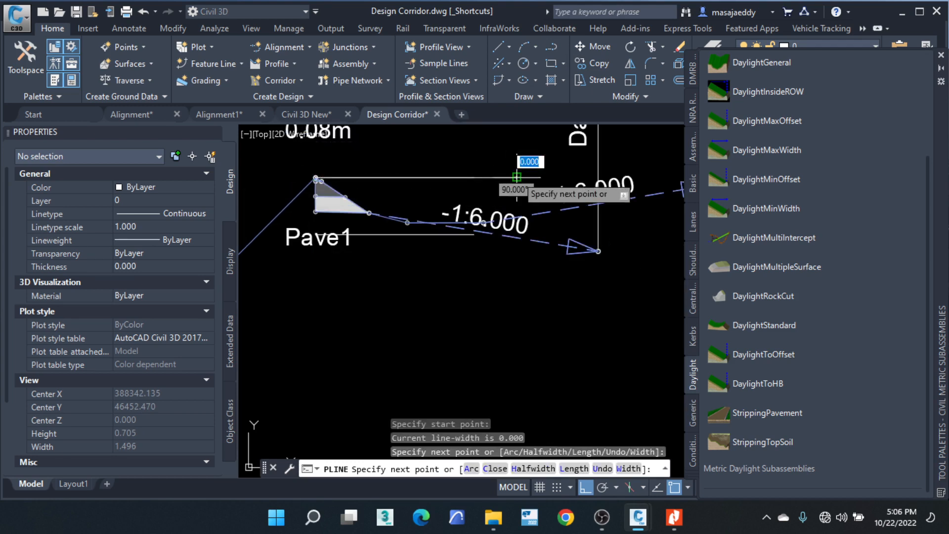
{"action": "key", "text": "Escape"}
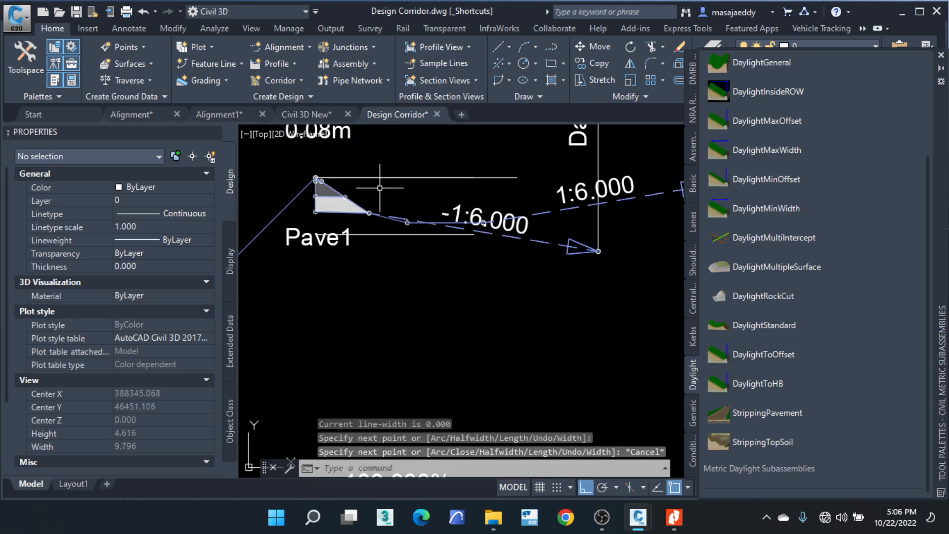
{"action": "scroll", "coordinate": [335, 207], "scroll_direction": "up", "scroll_amount": 2}
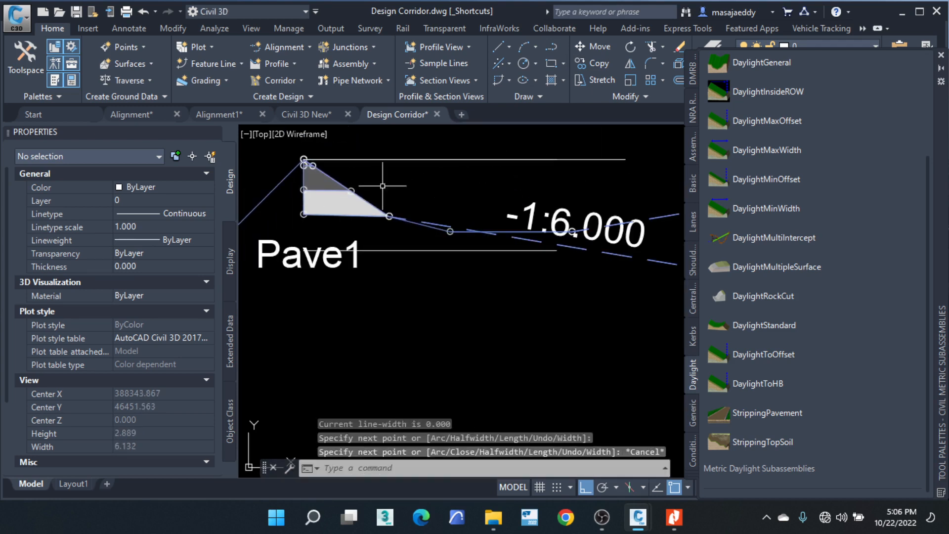
{"action": "left_click", "coordinate": [554, 159]}
{"action": "left_click", "coordinate": [679, 80]}
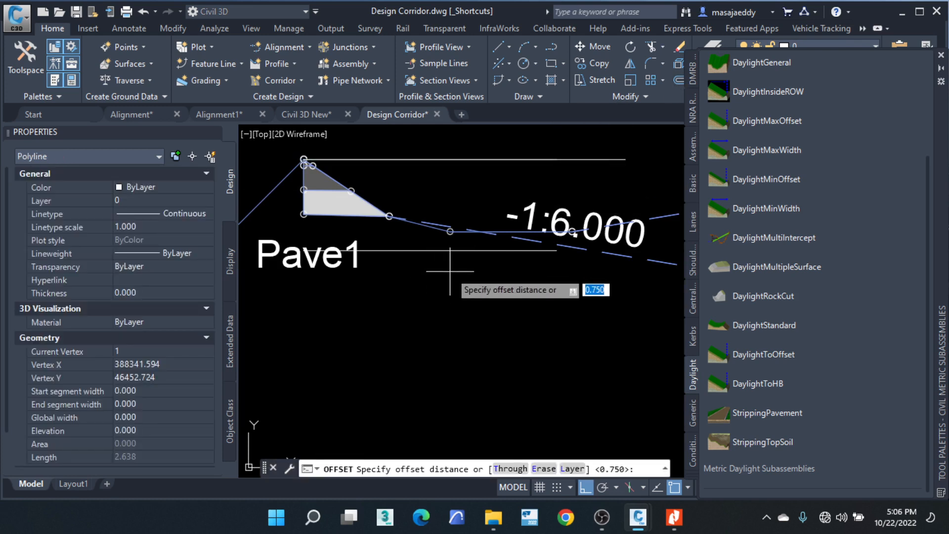
{"action": "key", "text": "Escape"}
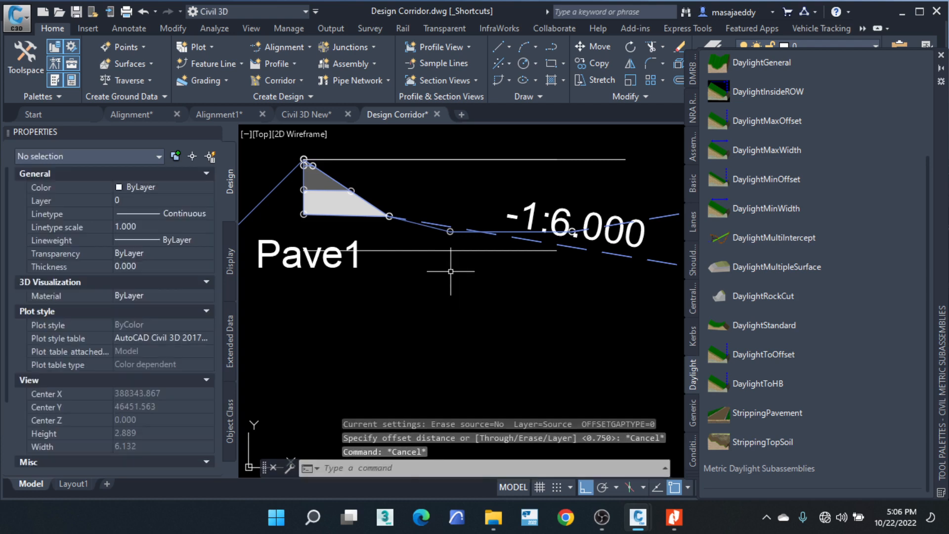
Step: Select the DaylightStandard subassembly on the Cut 0.00 : 1.00 branch and set its foreslope width to 0.75 m
{"action": "scroll", "coordinate": [441, 233], "scroll_direction": "up", "scroll_amount": 2}
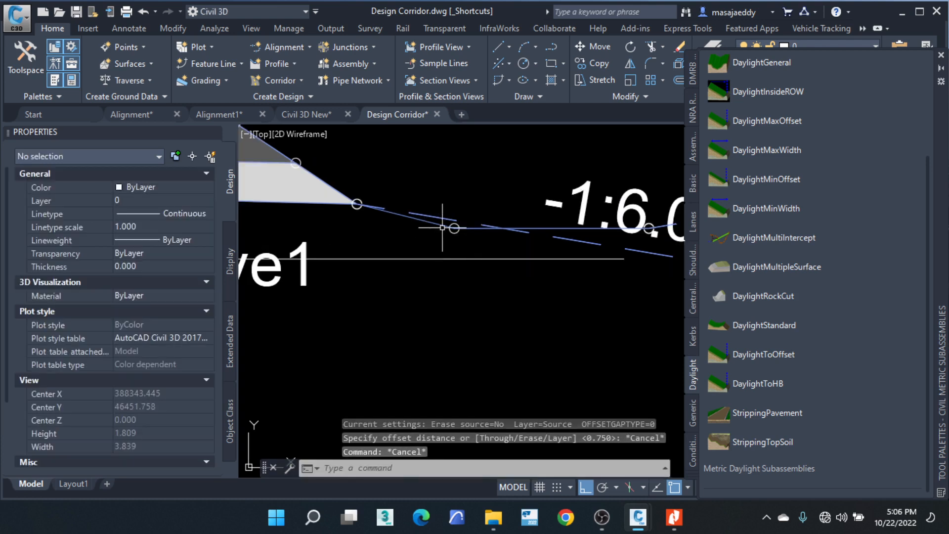
{"action": "left_click", "coordinate": [440, 233]}
{"action": "left_click", "coordinate": [431, 221]}
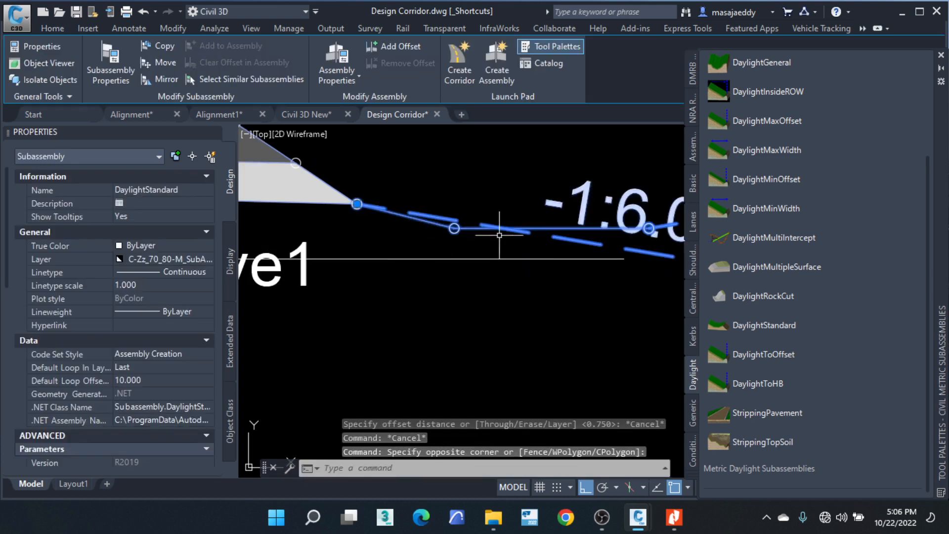
{"action": "scroll", "coordinate": [460, 229], "scroll_direction": "down", "scroll_amount": 1}
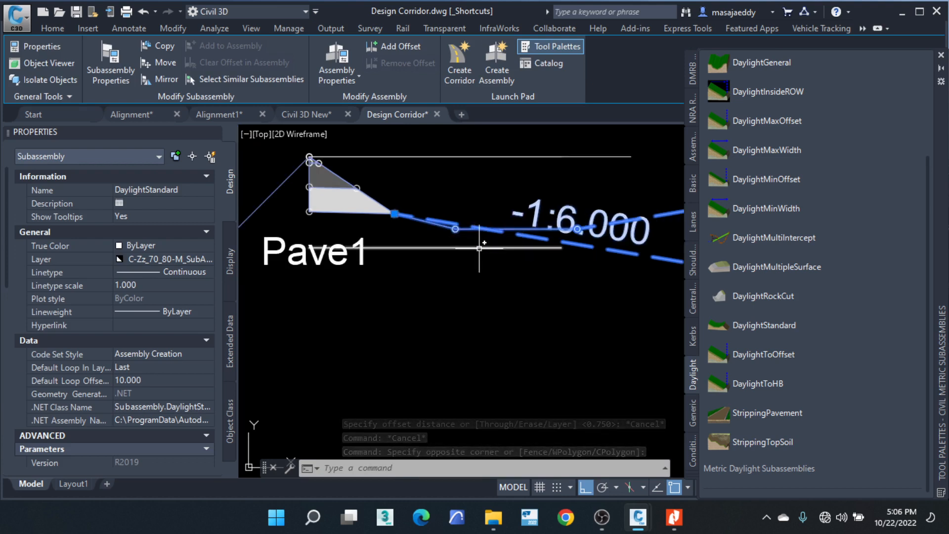
{"action": "scroll", "coordinate": [161, 352], "scroll_direction": "down", "scroll_amount": 6}
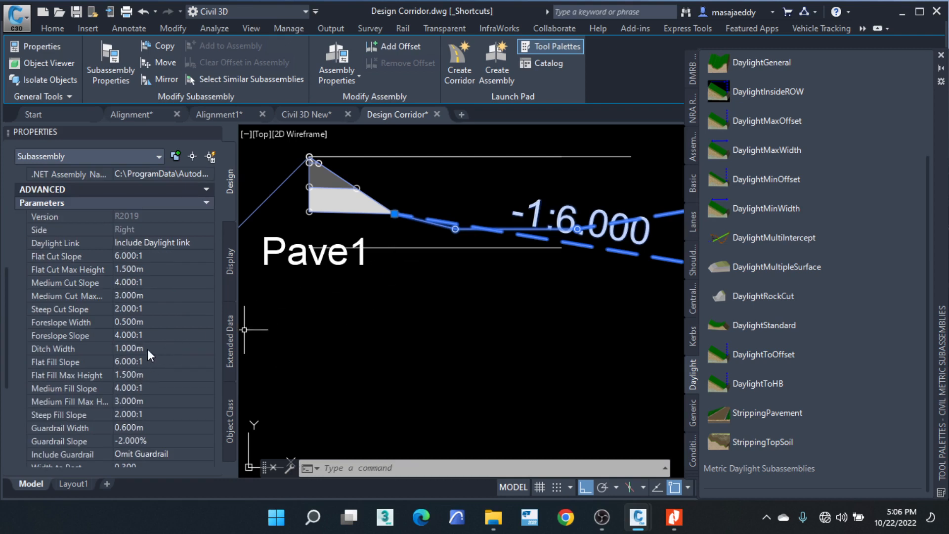
{"action": "left_click", "coordinate": [142, 321]}
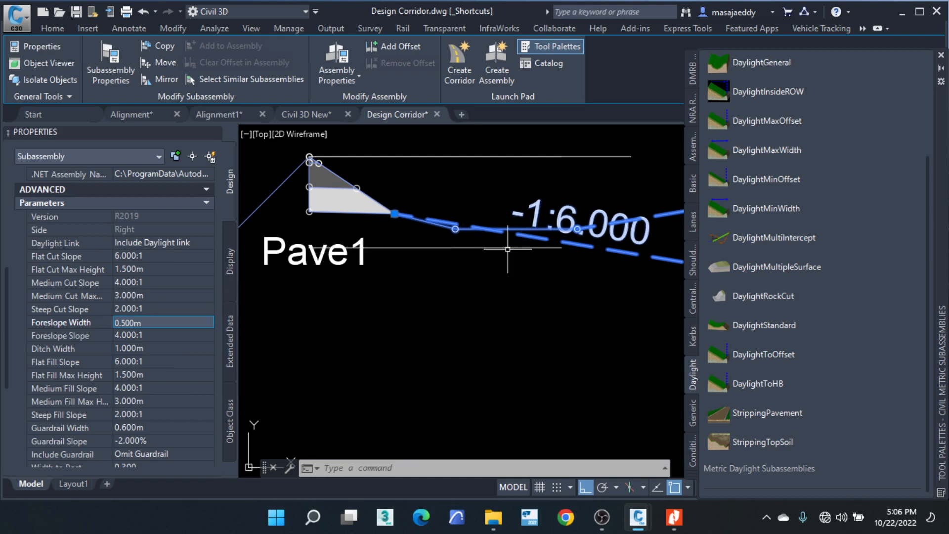
{"action": "left_click", "coordinate": [142, 322]}
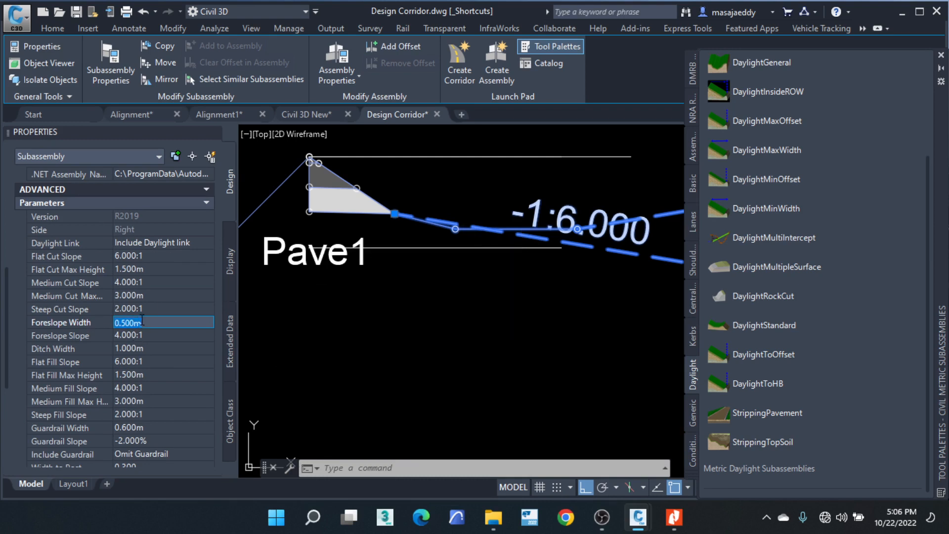
{"action": "type", "text": "0.75"}
{"action": "key", "text": "Tab"}
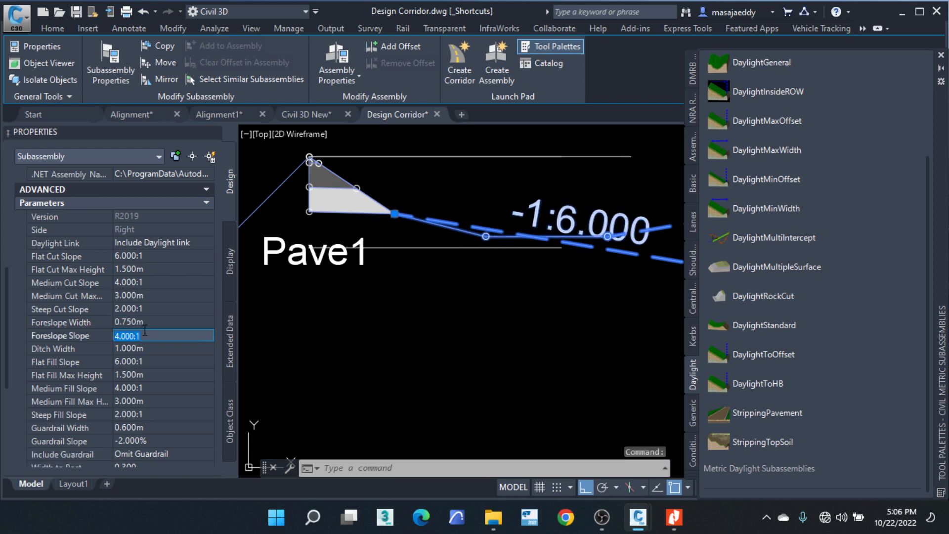
Step: Try foreslope widths of 1 m and 1.1 m to lower the ditch towards the lower reference line
{"action": "left_click", "coordinate": [143, 322]}
{"action": "type", "text": "1"}
{"action": "key", "text": "Tab"}
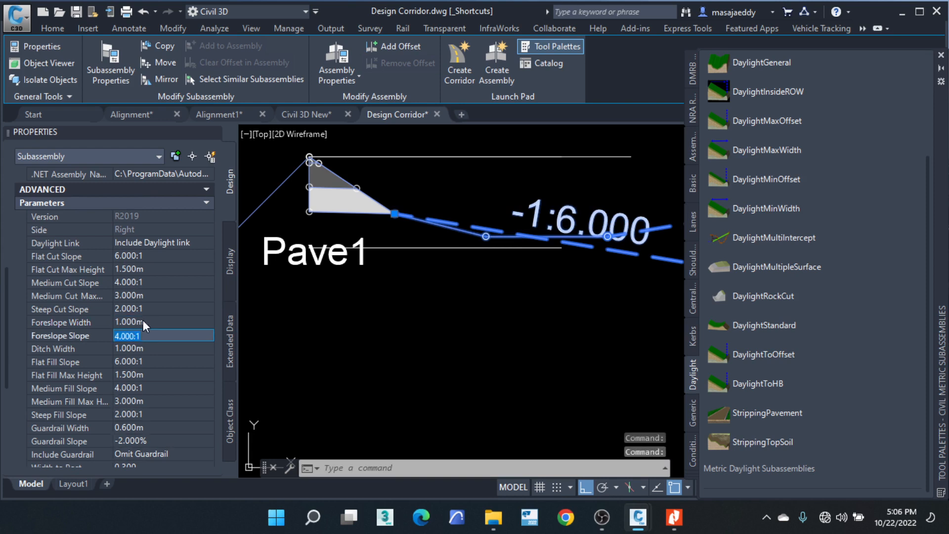
{"action": "left_click", "coordinate": [144, 322]}
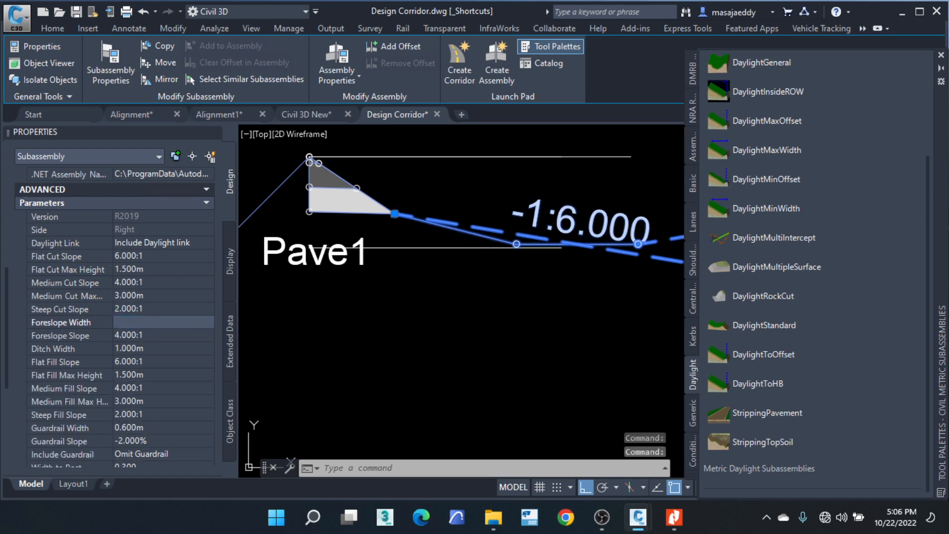
{"action": "type", "text": "1.1"}
{"action": "key", "text": "Tab"}
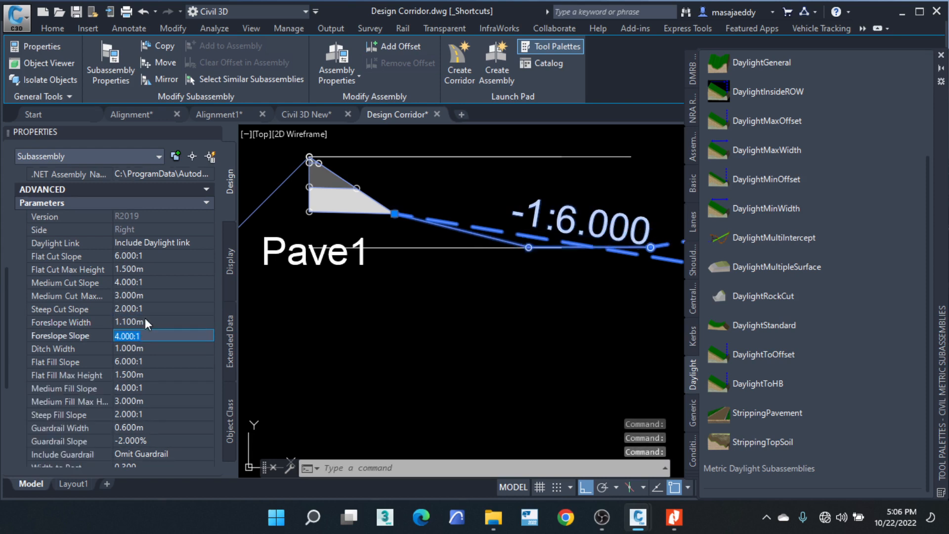
Step: Check the ditch corner against the lower reference line and set the foreslope width to 1.15 m
{"action": "scroll", "coordinate": [598, 240], "scroll_direction": "up", "scroll_amount": 2}
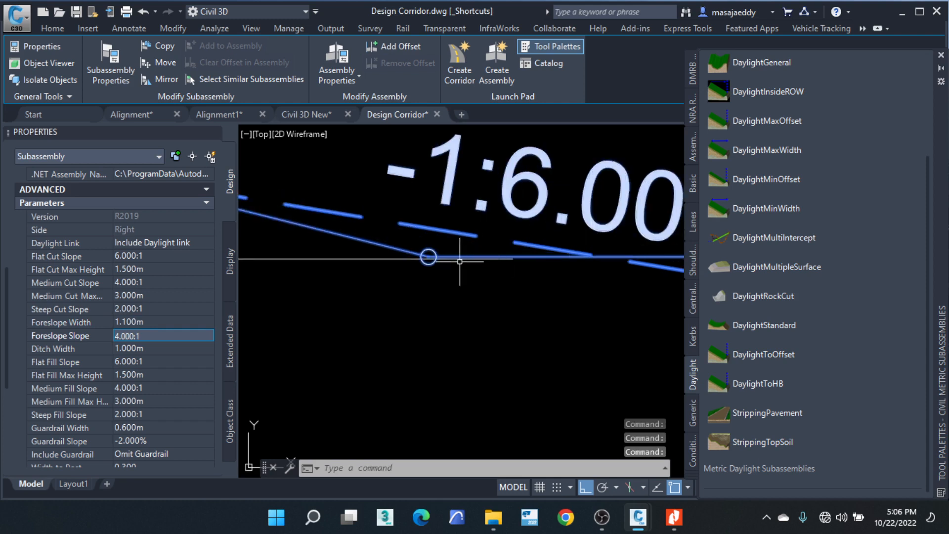
{"action": "scroll", "coordinate": [441, 258], "scroll_direction": "down", "scroll_amount": 3}
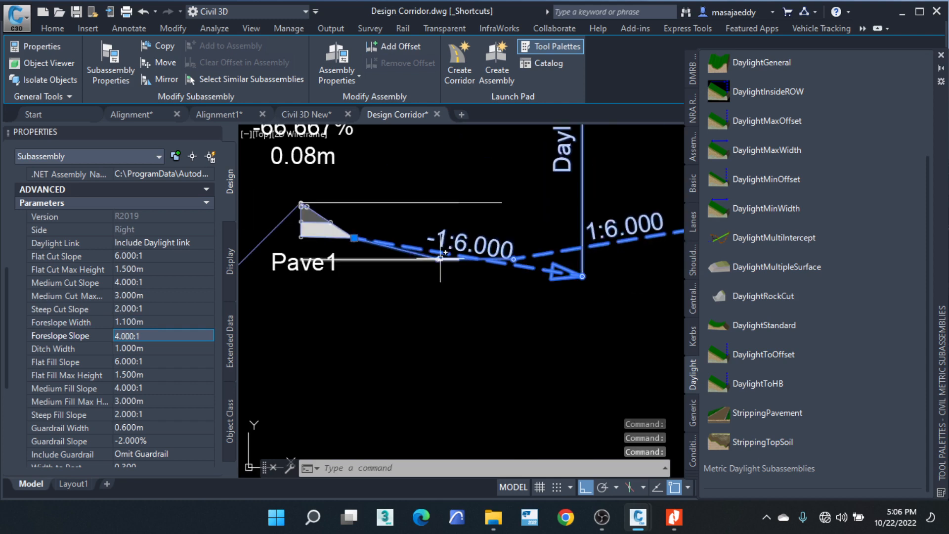
{"action": "left_click", "coordinate": [128, 322]}
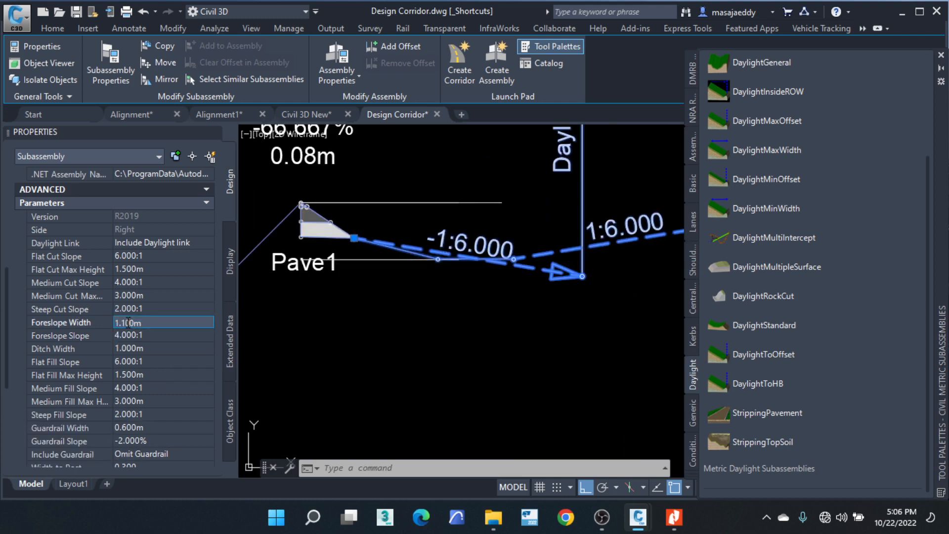
{"action": "type", "text": "5"}
{"action": "key", "text": "Return"}
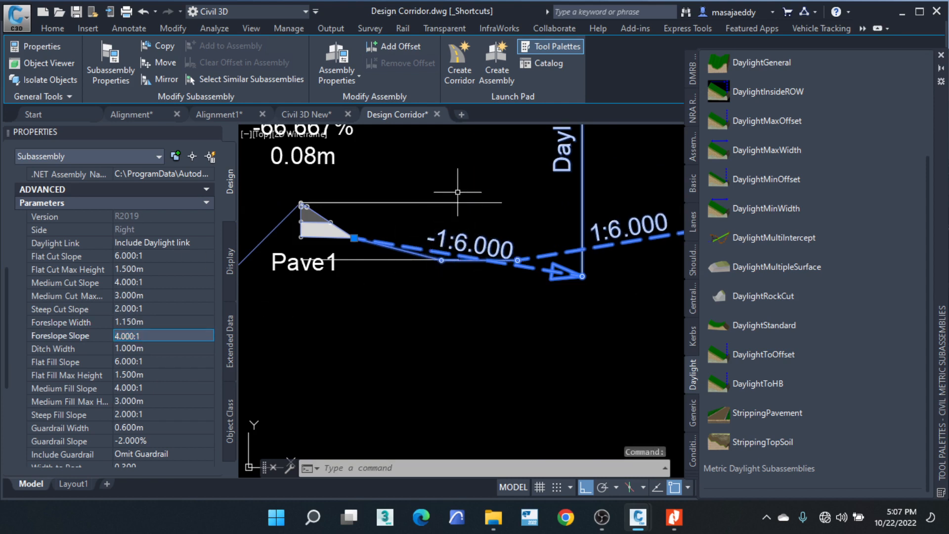
Step: Examine the foreslope, ditch and daylight slopes of the Cut 0.00 : 1.00 branch relative to the reference lines and neighbouring branches
{"action": "middle_click_drag", "start_coordinate": [540, 259], "coordinate": [430, 283]}
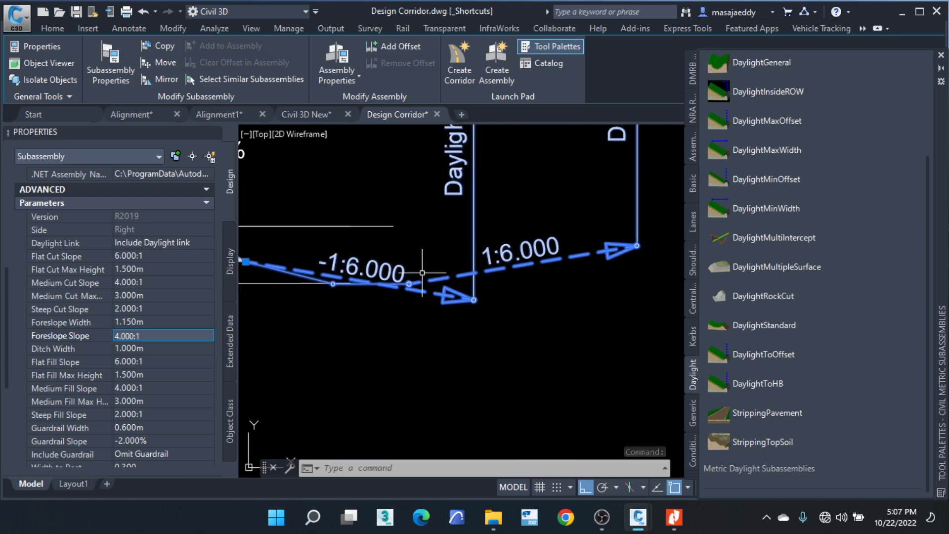
{"action": "scroll", "coordinate": [425, 271], "scroll_direction": "down", "scroll_amount": 2}
{"action": "scroll", "coordinate": [323, 263], "scroll_direction": "up", "scroll_amount": 2}
{"action": "scroll", "coordinate": [323, 264], "scroll_direction": "down", "scroll_amount": 2}
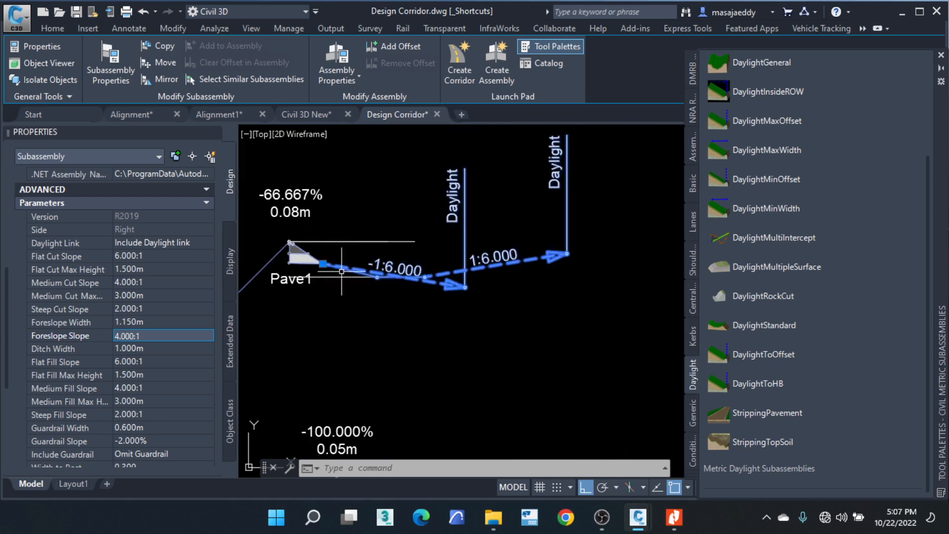
{"action": "scroll", "coordinate": [361, 272], "scroll_direction": "up", "scroll_amount": 3}
{"action": "scroll", "coordinate": [395, 280], "scroll_direction": "down", "scroll_amount": 3}
{"action": "scroll", "coordinate": [363, 276], "scroll_direction": "up", "scroll_amount": 4}
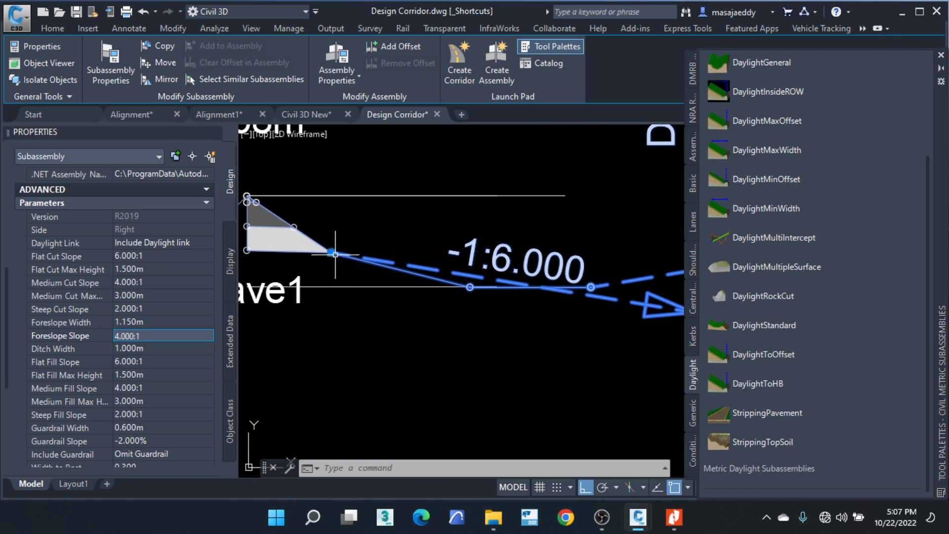
{"action": "scroll", "coordinate": [340, 257], "scroll_direction": "down", "scroll_amount": 3}
{"action": "scroll", "coordinate": [386, 259], "scroll_direction": "down", "scroll_amount": 4}
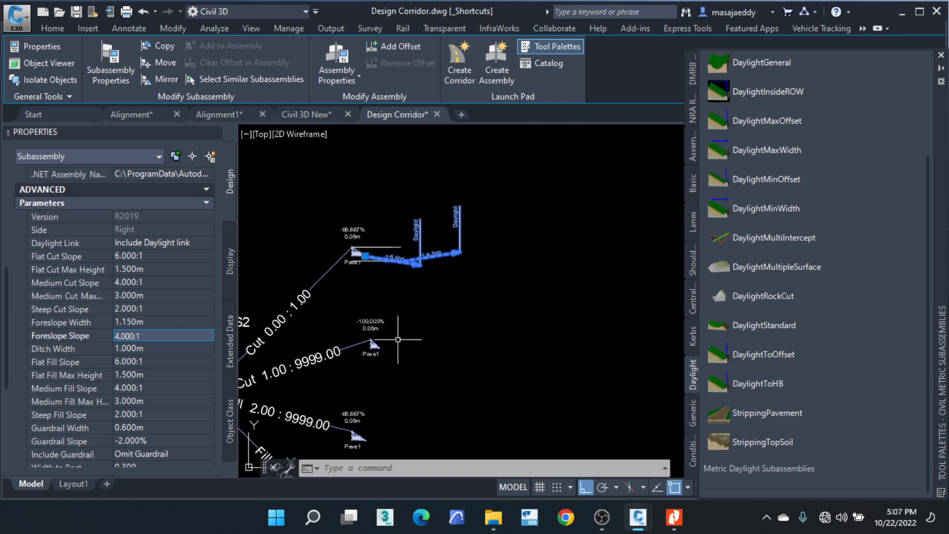
{"action": "scroll", "coordinate": [378, 257], "scroll_direction": "up", "scroll_amount": 4}
{"action": "scroll", "coordinate": [379, 258], "scroll_direction": "up", "scroll_amount": 2}
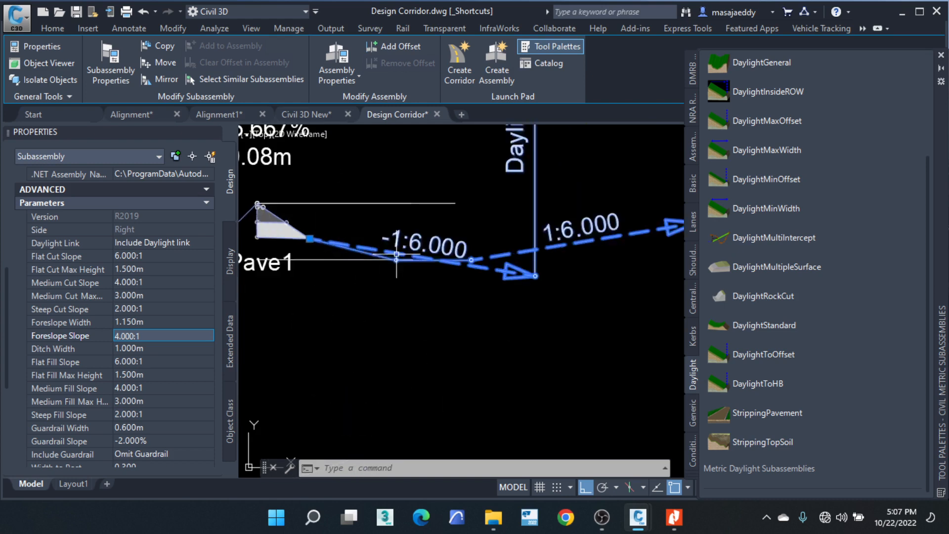
{"action": "scroll", "coordinate": [451, 269], "scroll_direction": "down", "scroll_amount": 2}
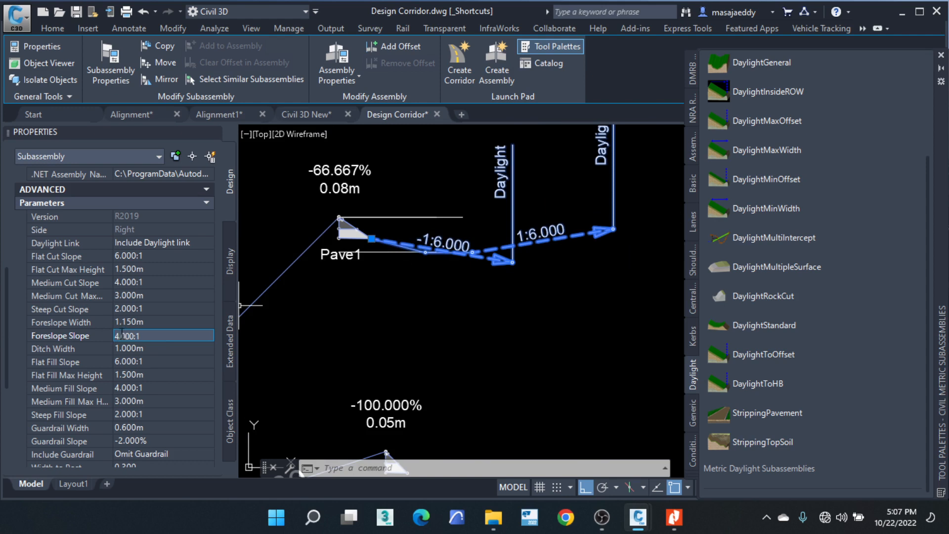
{"action": "scroll", "coordinate": [411, 243], "scroll_direction": "up", "scroll_amount": 2}
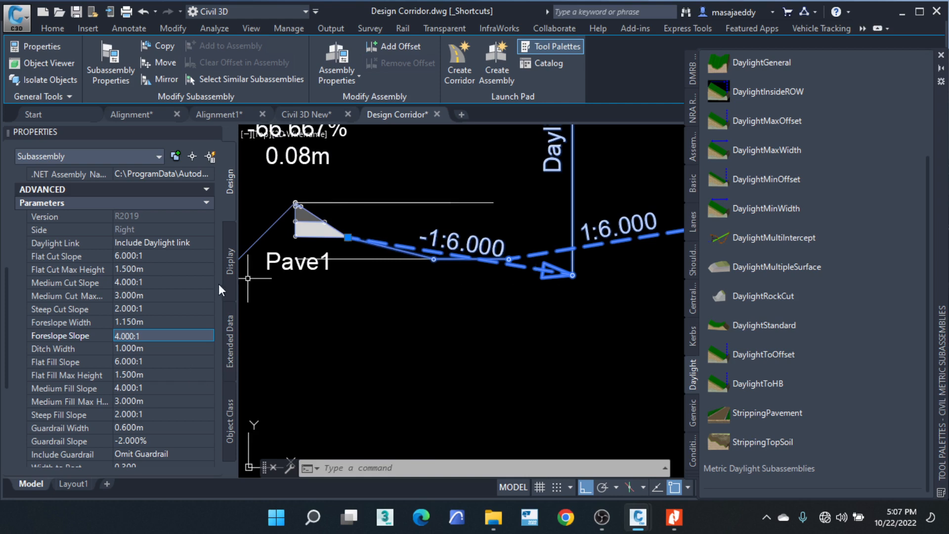
Step: Set the foreslope slope of the selected DaylightStandard subassembly to 1.5:1
{"action": "left_click", "coordinate": [121, 335]}
{"action": "key", "text": "BackSpace"}
{"action": "type", "text": "1"}
{"action": "key", "text": "Right"}
Step: Try foreslope widths of 0.75 m and 0.5 m to bring the ditch up towards the lower reference line
{"action": "left_click", "coordinate": [153, 323]}
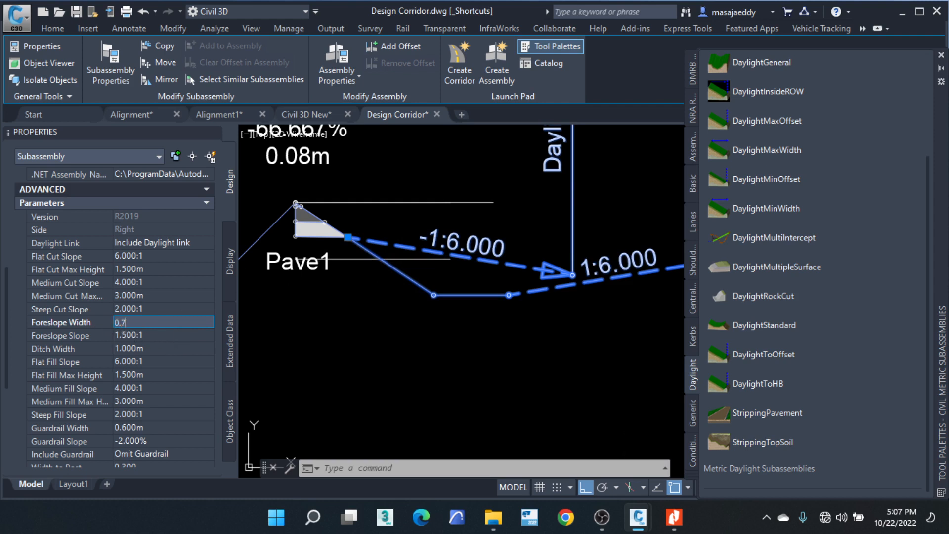
{"action": "key", "text": "Tab"}
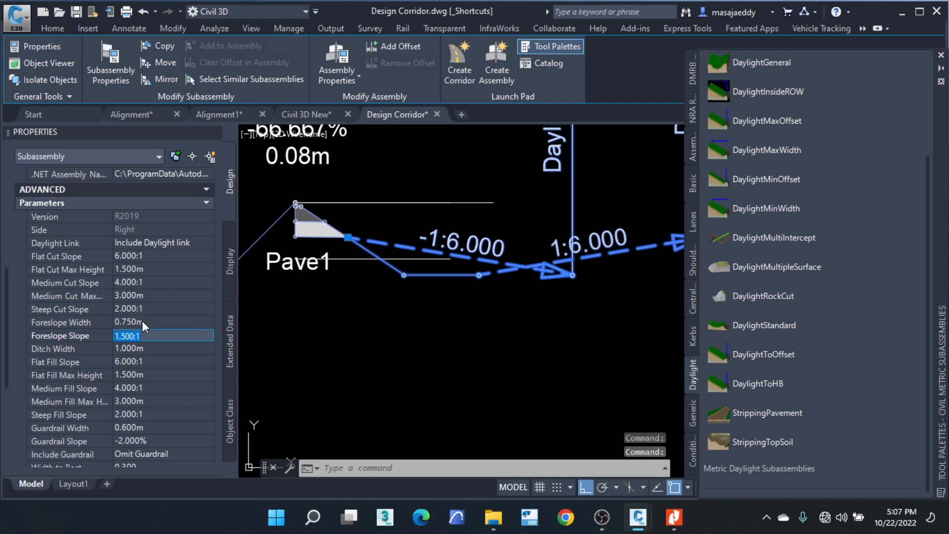
{"action": "left_click", "coordinate": [141, 320]}
{"action": "type", "text": "0."}
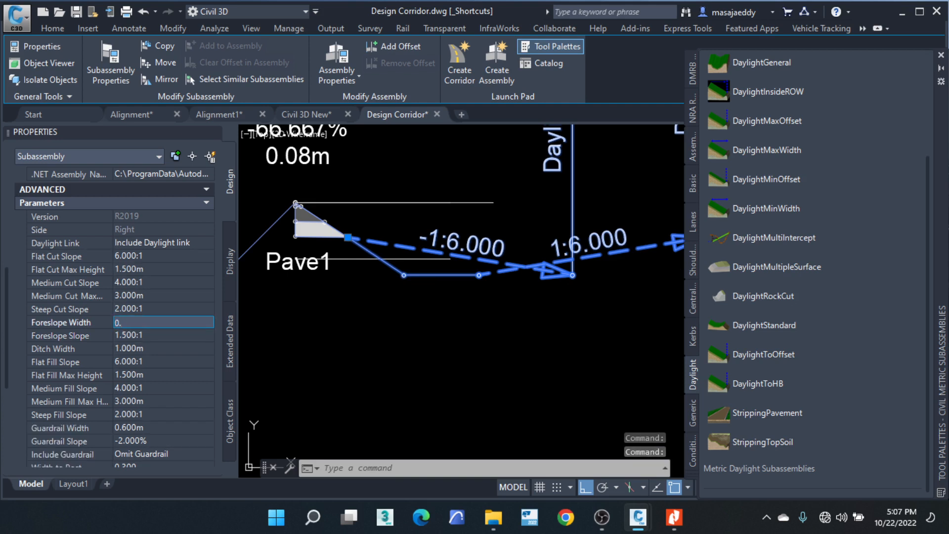
{"action": "type", "text": "5"}
{"action": "key", "text": "Tab"}
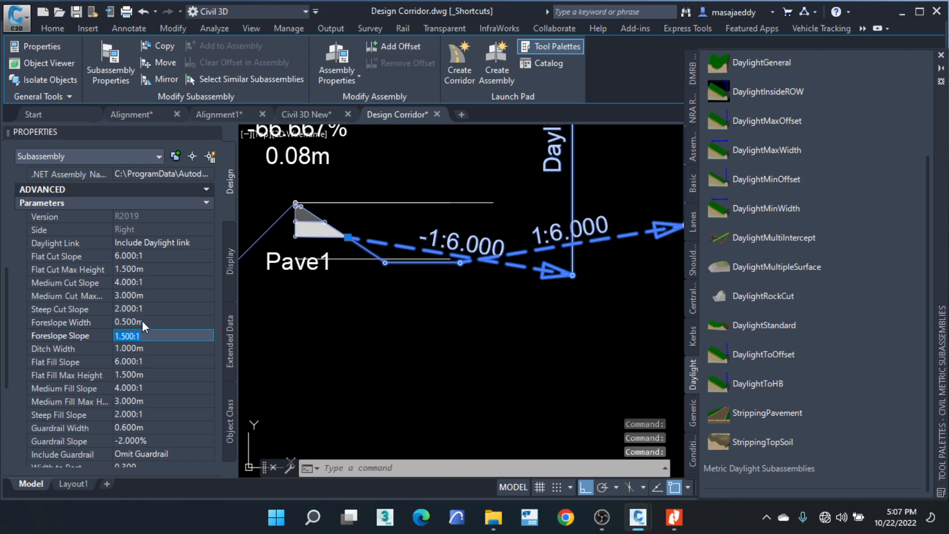
Step: Set the foreslope width to 0.45 m and check the ditch bottom against the lower reference line
{"action": "left_click", "coordinate": [141, 321]}
{"action": "type", "text": "0.4"}
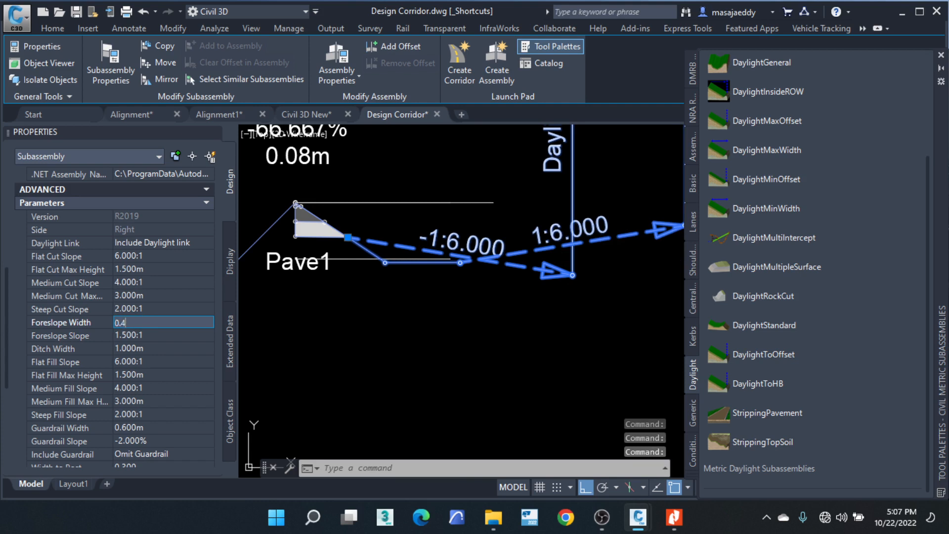
{"action": "type", "text": "5"}
{"action": "key", "text": "Tab"}
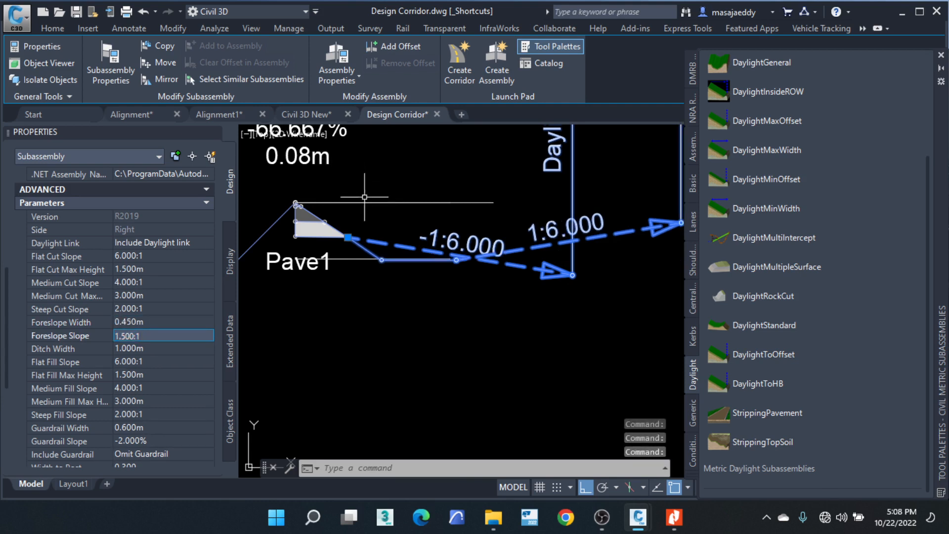
{"action": "scroll", "coordinate": [341, 232], "scroll_direction": "up", "scroll_amount": 4}
{"action": "key", "text": "Escape"}
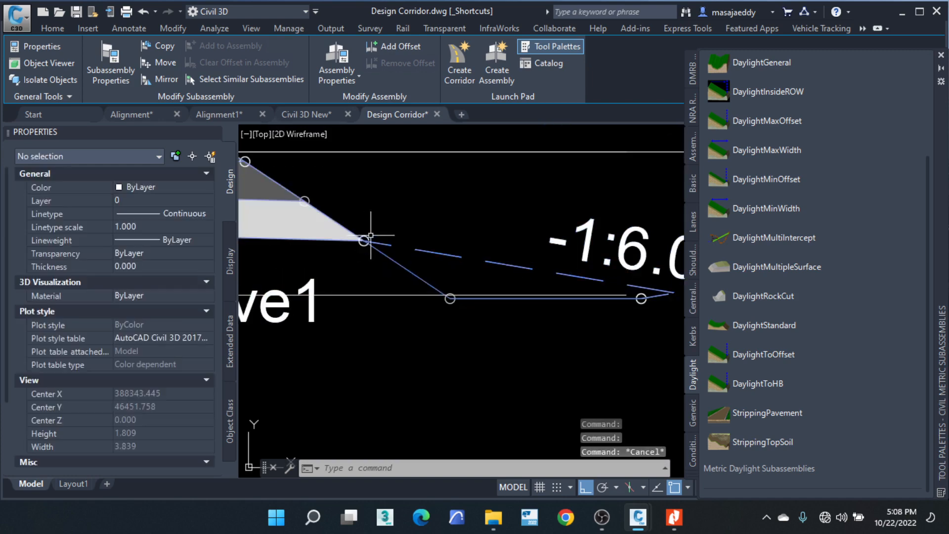
{"action": "scroll", "coordinate": [371, 236], "scroll_direction": "down", "scroll_amount": 4}
{"action": "scroll", "coordinate": [432, 252], "scroll_direction": "up", "scroll_amount": 2}
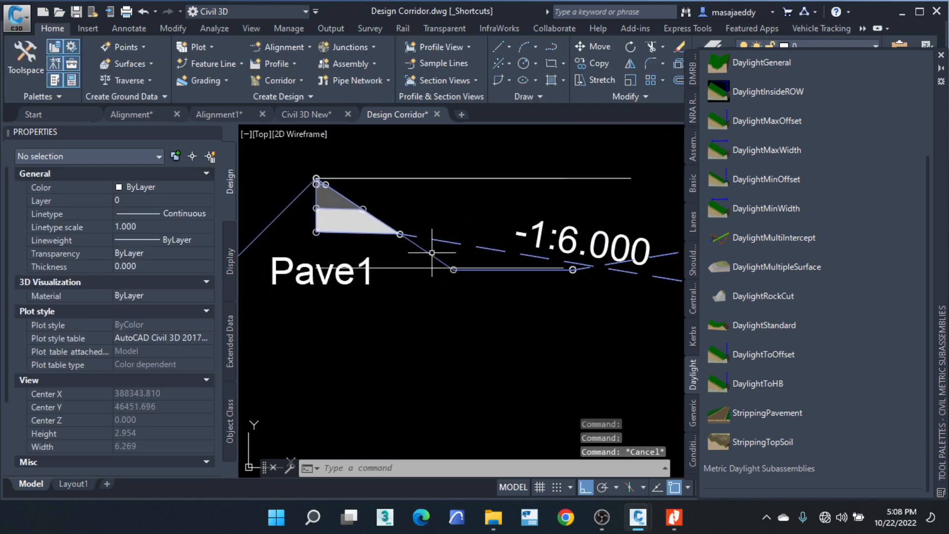
Step: Set the steep cut slope of the DaylightStandard subassembly on the Cut 0.00 : 1.00 branch to 1.5:1
{"action": "left_click", "coordinate": [431, 252]}
{"action": "left_click", "coordinate": [451, 269]}
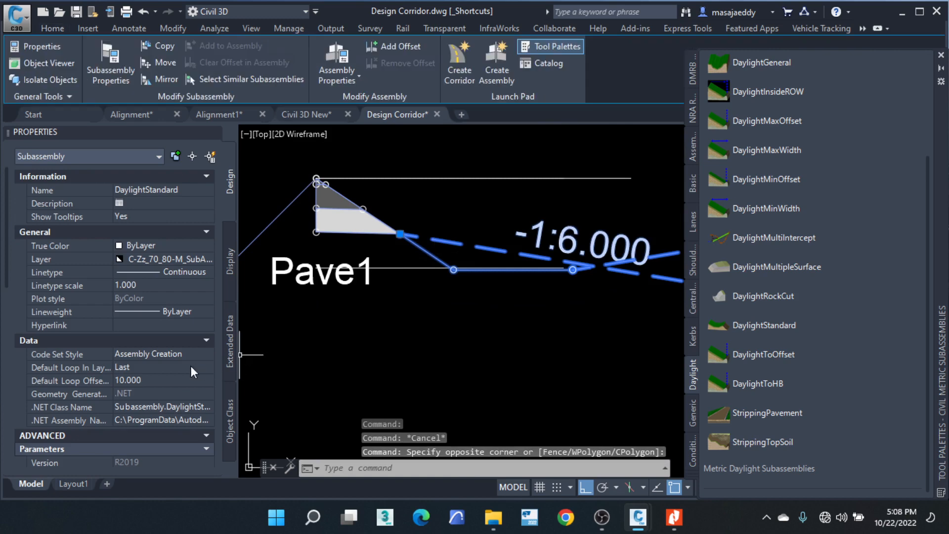
{"action": "scroll", "coordinate": [144, 347], "scroll_direction": "down", "scroll_amount": 10}
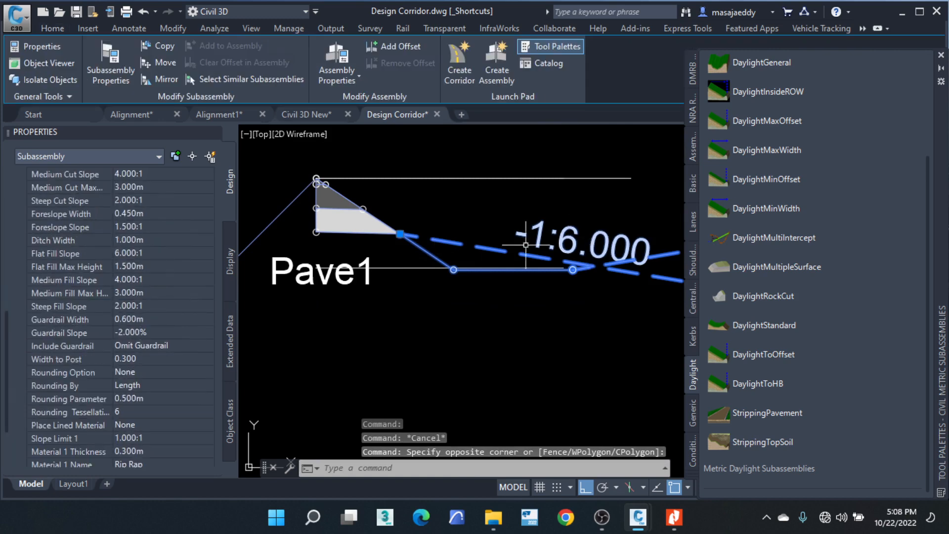
{"action": "scroll", "coordinate": [526, 245], "scroll_direction": "down", "scroll_amount": 4}
{"action": "scroll", "coordinate": [522, 247], "scroll_direction": "up", "scroll_amount": 2}
{"action": "scroll", "coordinate": [521, 249], "scroll_direction": "down", "scroll_amount": 2}
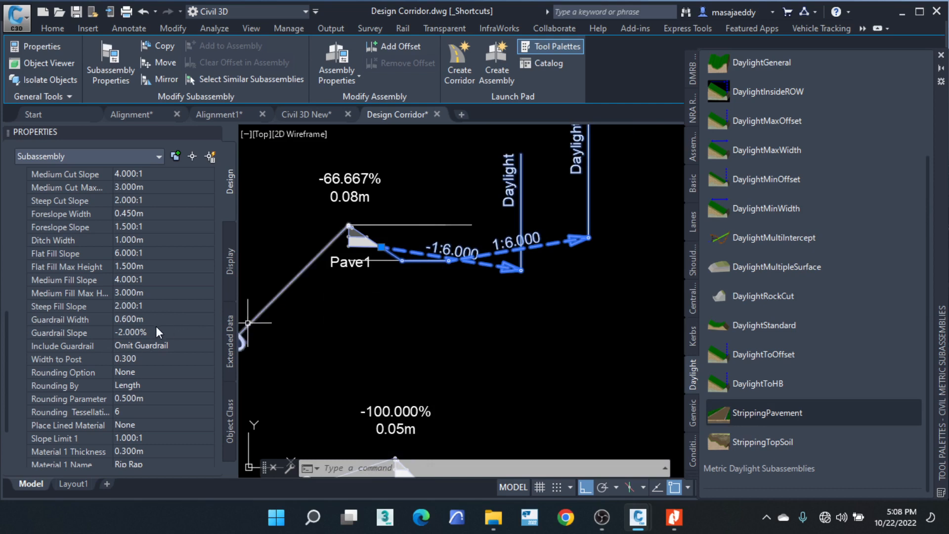
{"action": "scroll", "coordinate": [148, 333], "scroll_direction": "up", "scroll_amount": 3}
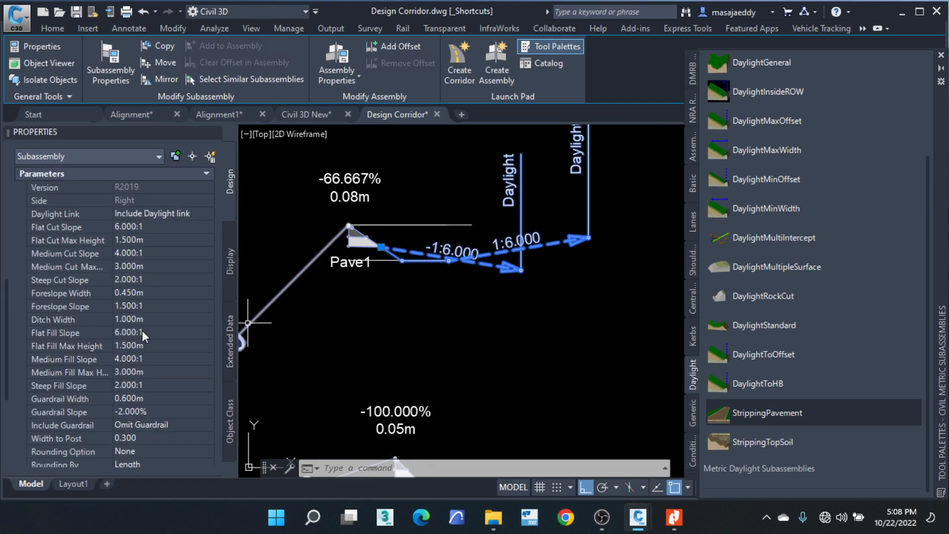
{"action": "left_click", "coordinate": [120, 280]}
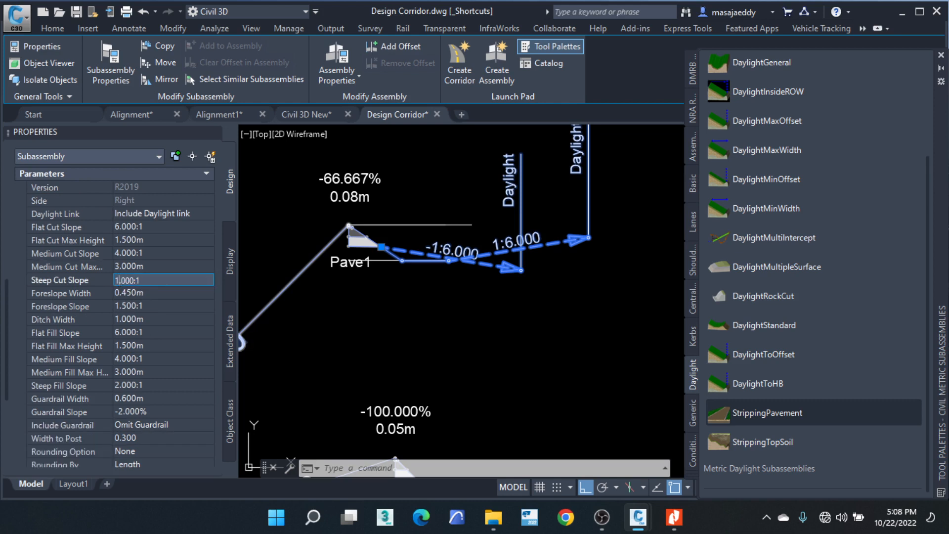
{"action": "key", "text": "BackSpace"}
{"action": "type", "text": "5"}
{"action": "left_click", "coordinate": [142, 291]}
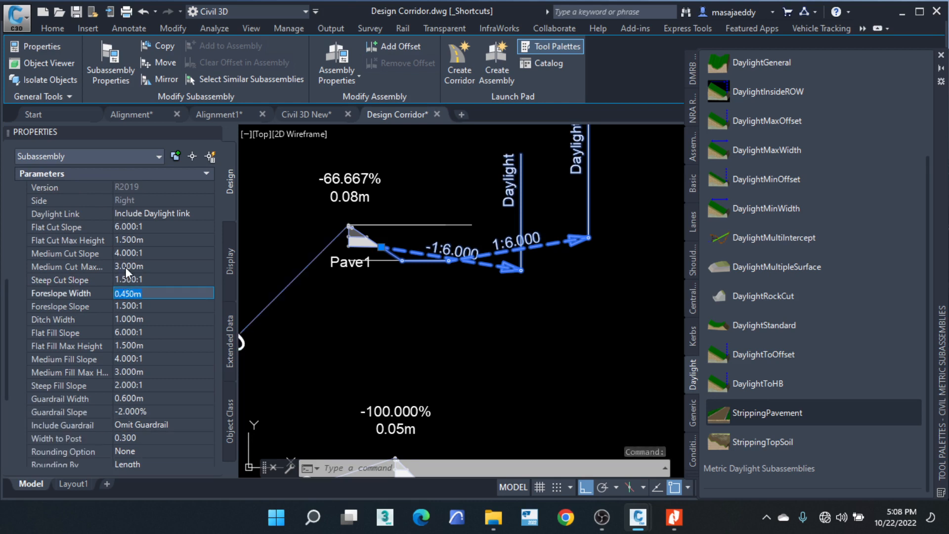
Step: Set the medium cut slope and the flat cut slope of the daylight subassembly to 1.5:1
{"action": "left_click", "coordinate": [117, 254]}
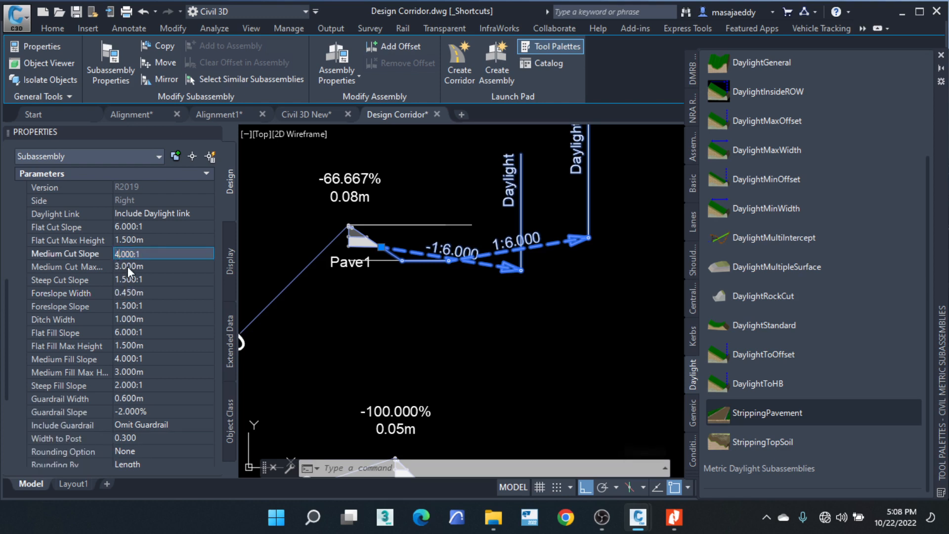
{"action": "type", "text": "1"}
{"action": "left_click", "coordinate": [118, 227]}
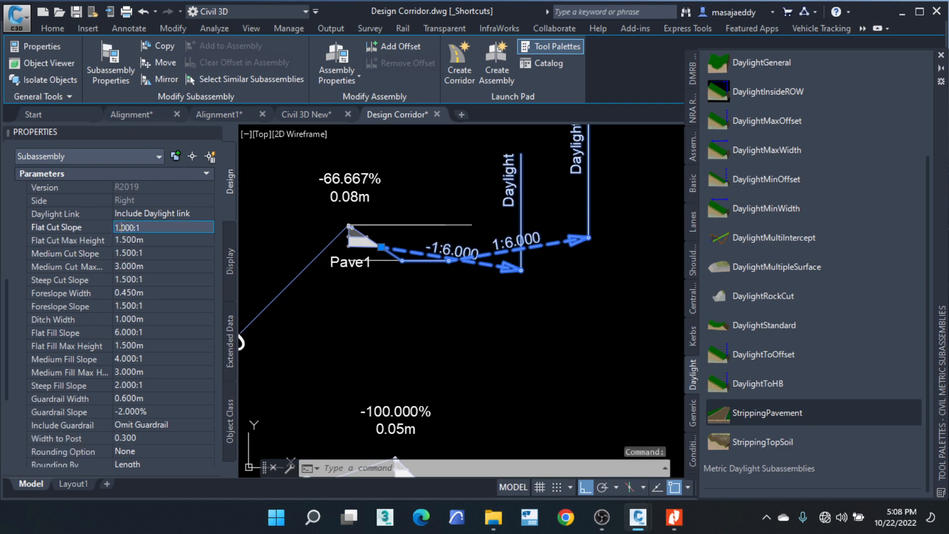
{"action": "type", "text": "1.5"}
{"action": "left_click", "coordinate": [145, 240]}
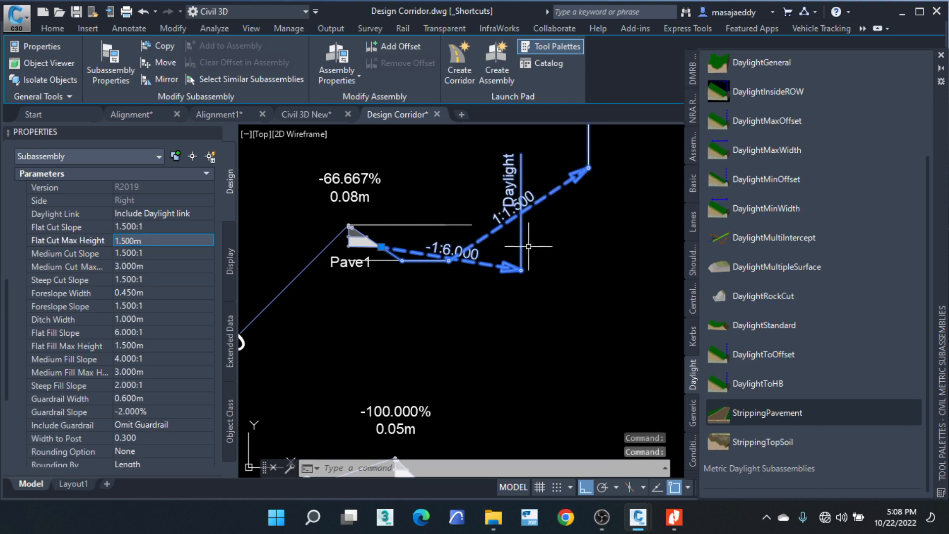
{"action": "key", "text": "Escape"}
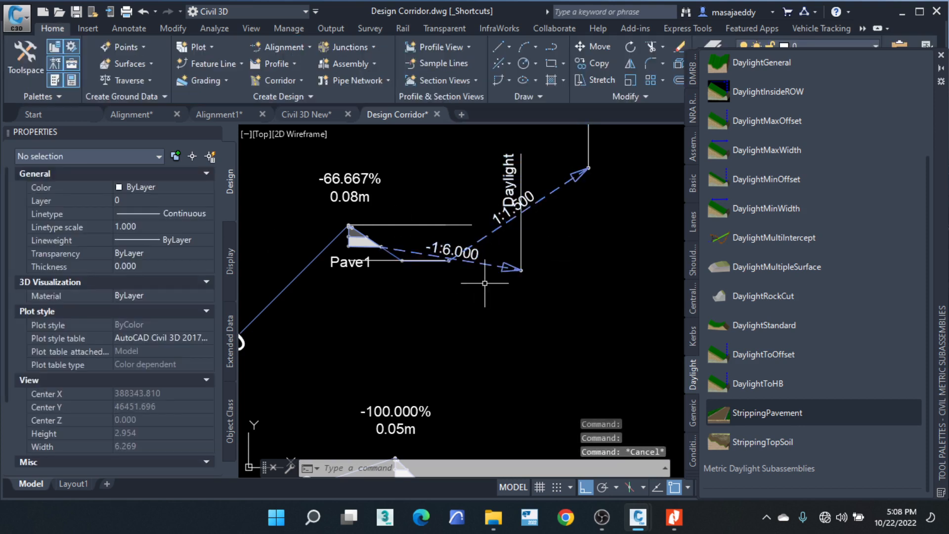
Step: Reselect the DaylightStandard subassembly on the Cut 0.00 : 1.00 branch and set its steep fill slope to 1.5:1
{"action": "left_click", "coordinate": [504, 263]}
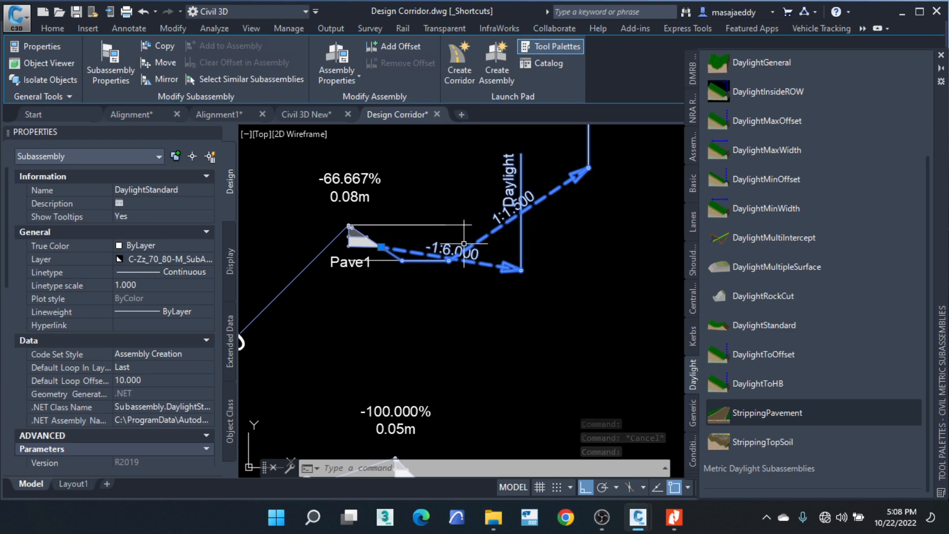
{"action": "scroll", "coordinate": [375, 232], "scroll_direction": "up", "scroll_amount": 2}
{"action": "scroll", "coordinate": [372, 222], "scroll_direction": "down", "scroll_amount": 3}
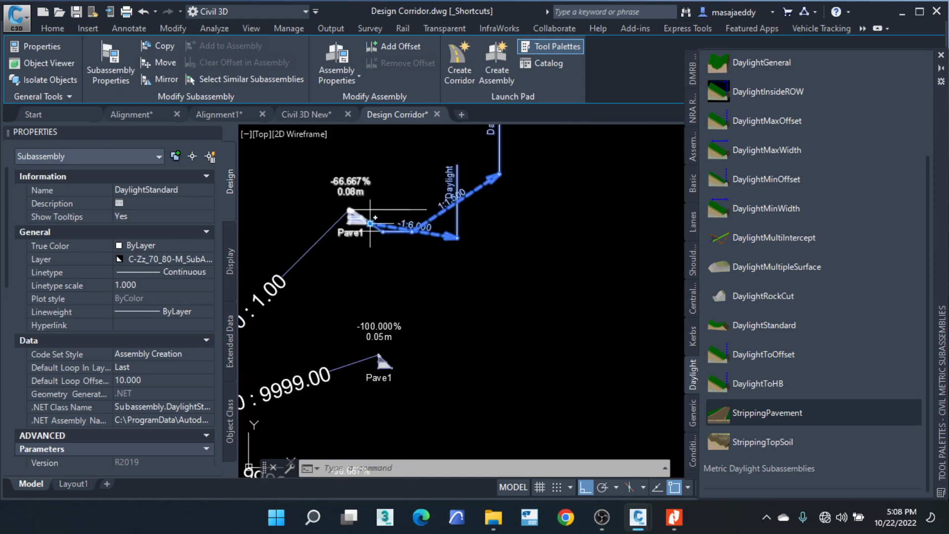
{"action": "scroll", "coordinate": [370, 220], "scroll_direction": "up", "scroll_amount": 3}
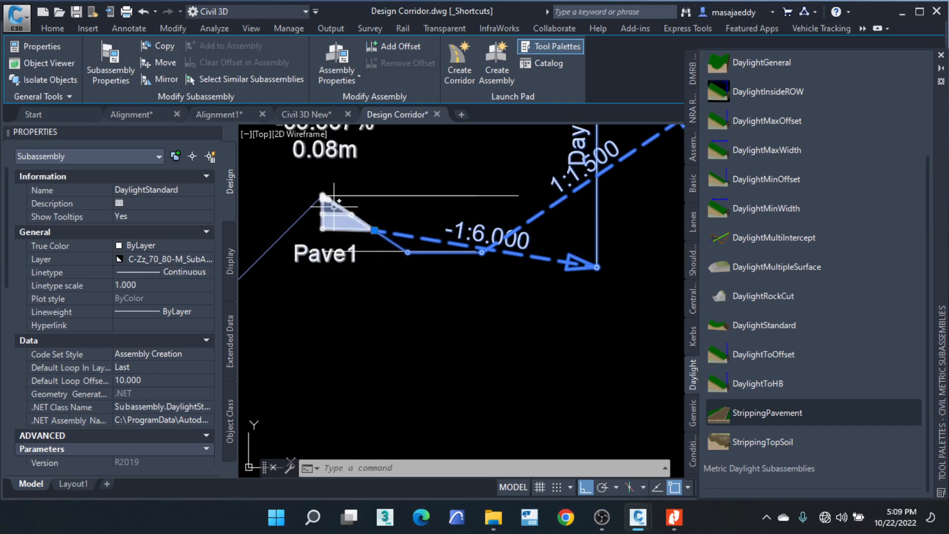
{"action": "scroll", "coordinate": [153, 324], "scroll_direction": "down", "scroll_amount": 10}
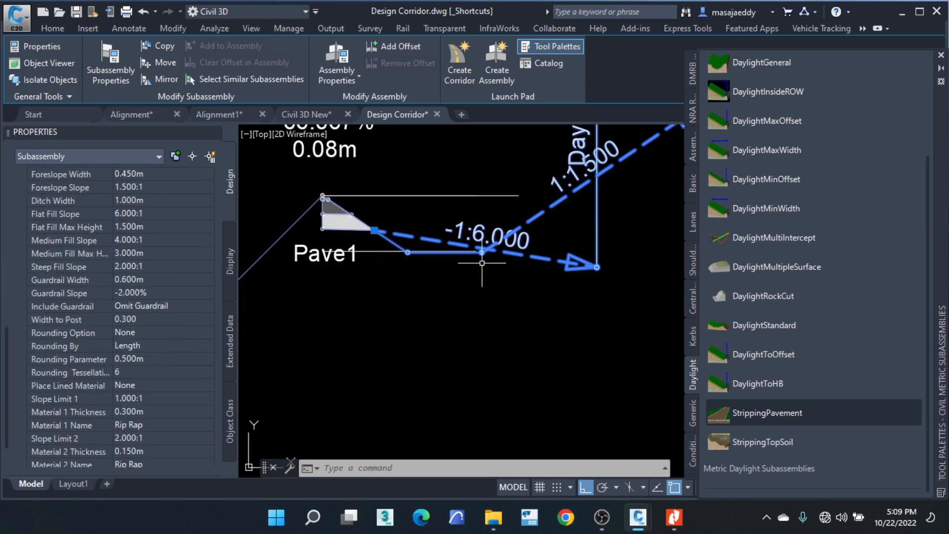
{"action": "left_click", "coordinate": [122, 280]}
{"action": "left_click", "coordinate": [128, 268]}
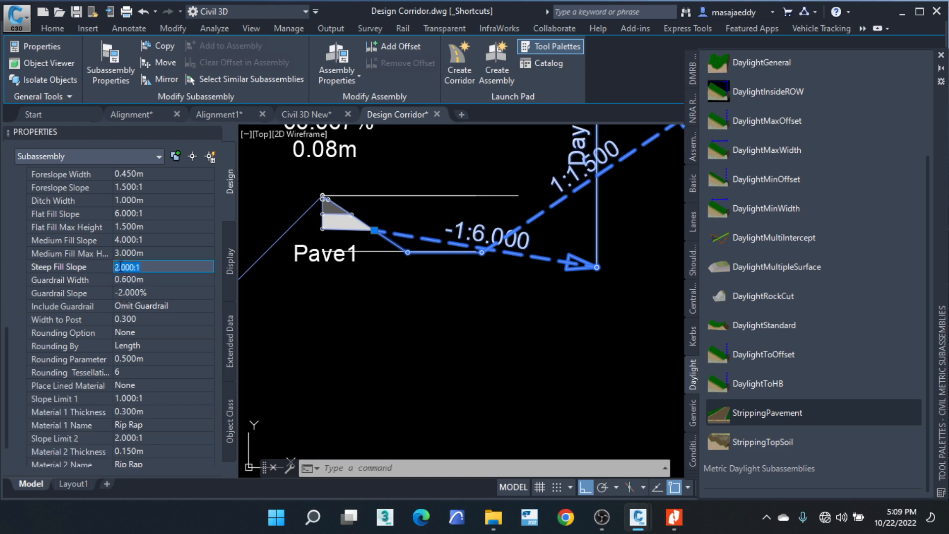
{"action": "type", "text": "1"}
{"action": "left_click", "coordinate": [125, 231]}
Step: Set the medium fill slope and the flat fill slope of the daylight subassembly to 1.5:1
{"action": "left_click", "coordinate": [121, 242]}
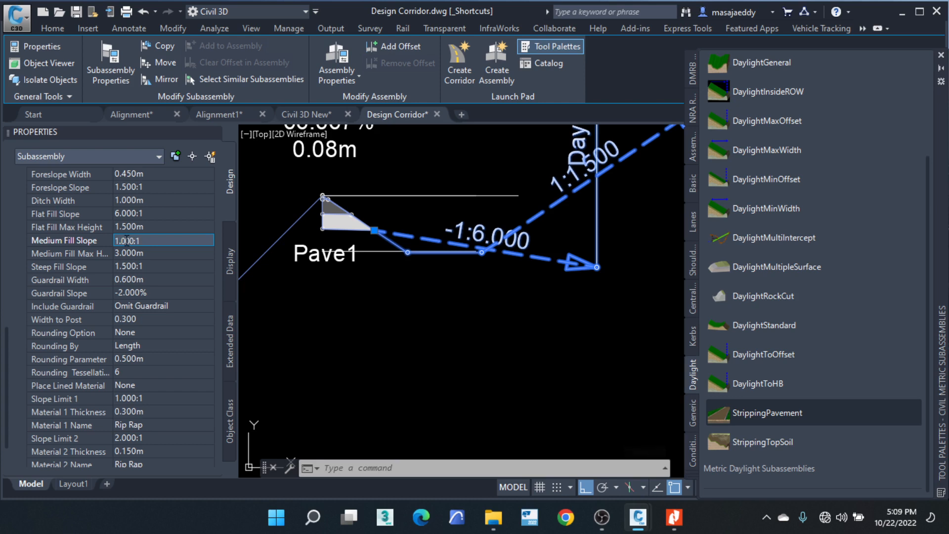
{"action": "left_click", "coordinate": [117, 214]}
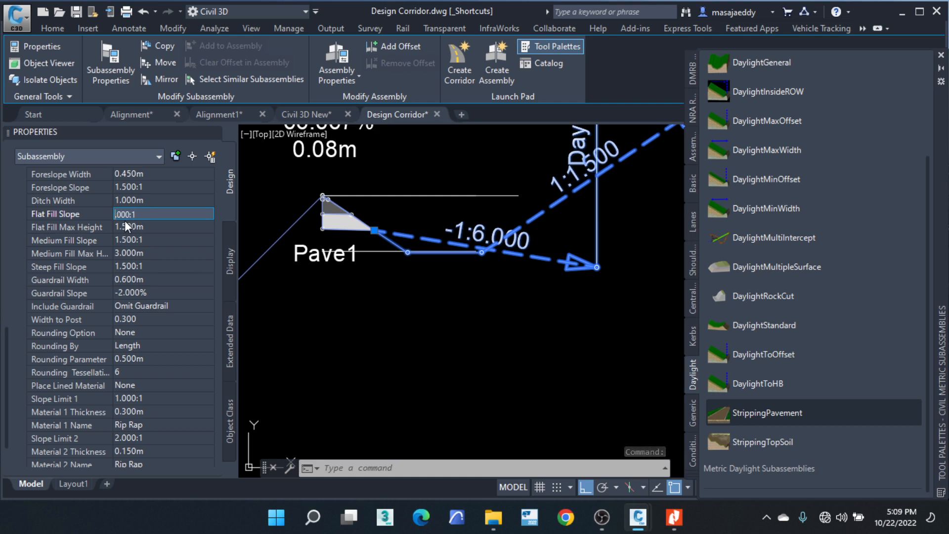
{"action": "type", "text": "1.5"}
{"action": "left_click", "coordinate": [126, 221]}
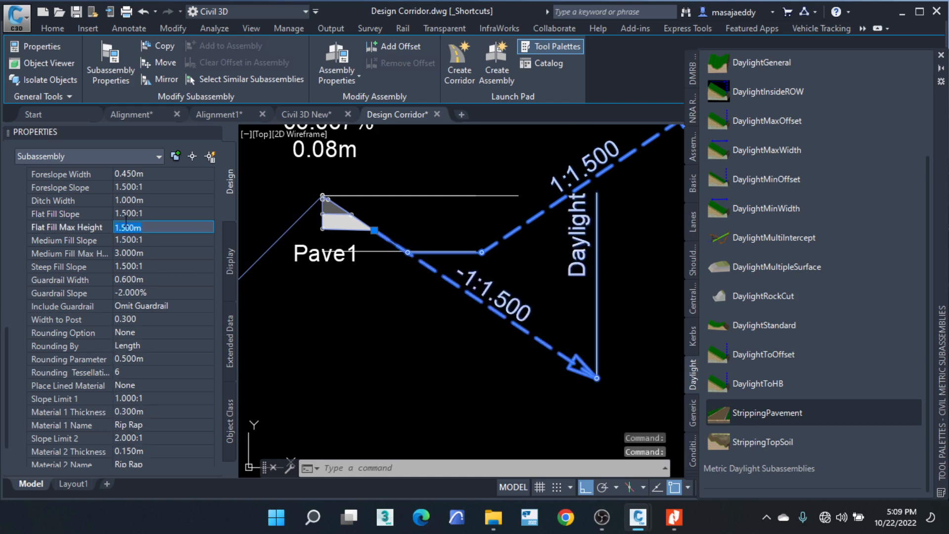
{"action": "scroll", "coordinate": [524, 218], "scroll_direction": "down", "scroll_amount": 4}
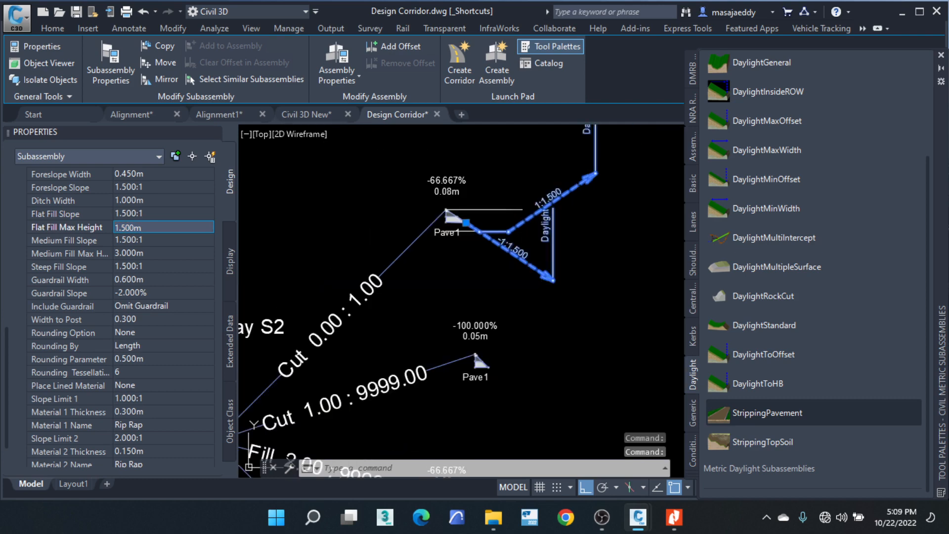
{"action": "key", "text": "Escape"}
{"action": "key", "text": "Escape"}
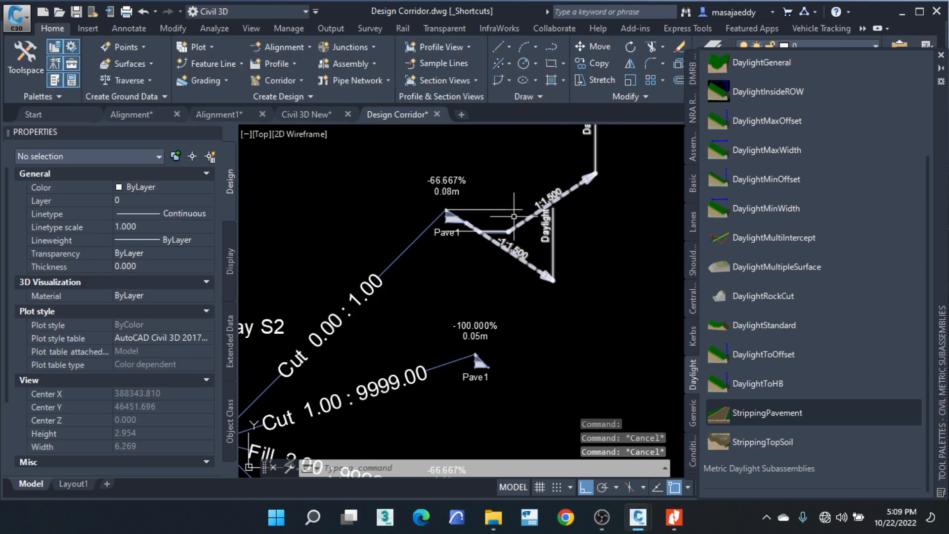
Step: Delete the three reference polylines around the Pave1 shoulder and ditch of the Cut 0.00 : 1.00 branch
{"action": "left_click", "coordinate": [515, 218]}
{"action": "left_click", "coordinate": [506, 195]}
{"action": "left_click", "coordinate": [524, 240]}
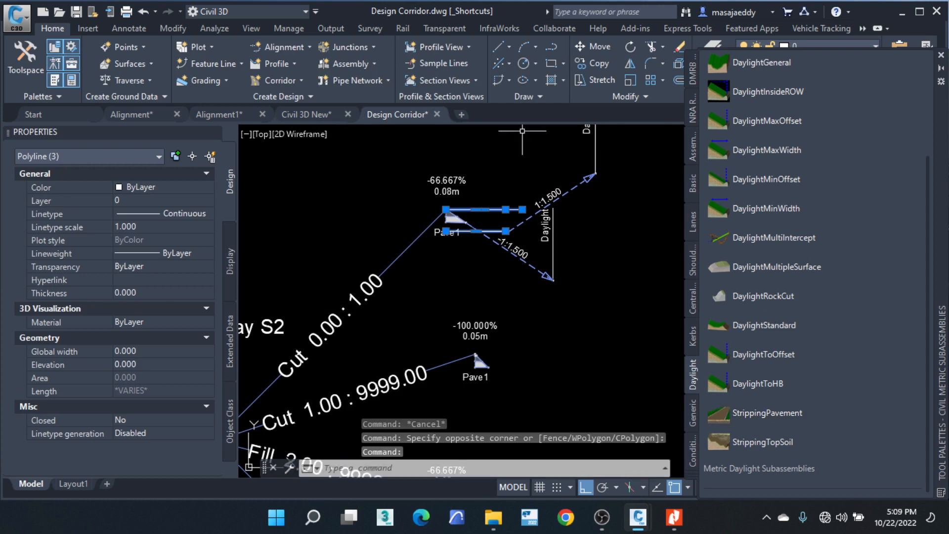
{"action": "key", "text": "Delete"}
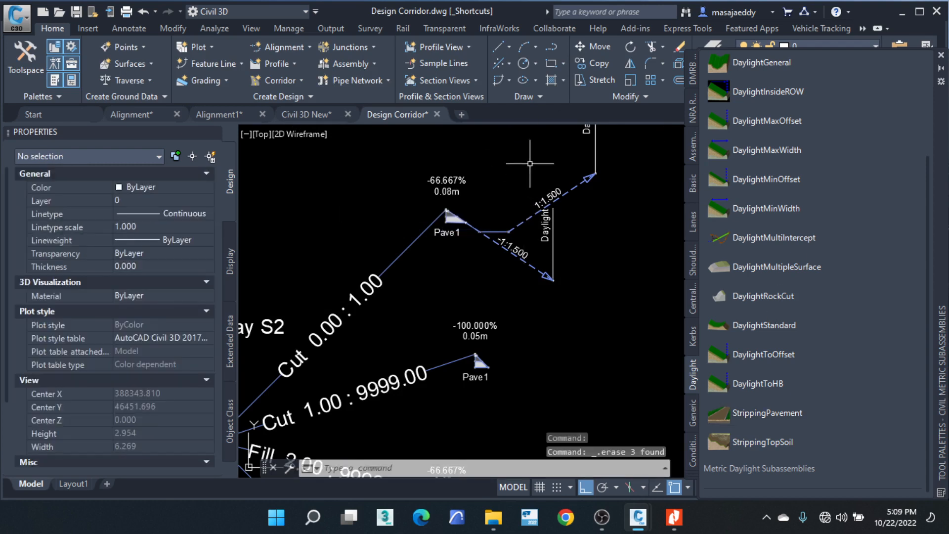
Step: Copy the DaylightStandard subassembly of the Cut 0.00 : 1.00 branch to the lower outer point of Pave1 on the Cut 1.00 : 9999.00 branch
{"action": "scroll", "coordinate": [536, 190], "scroll_direction": "down", "scroll_amount": 2}
{"action": "scroll", "coordinate": [522, 246], "scroll_direction": "up", "scroll_amount": 2}
{"action": "scroll", "coordinate": [494, 307], "scroll_direction": "down", "scroll_amount": 2}
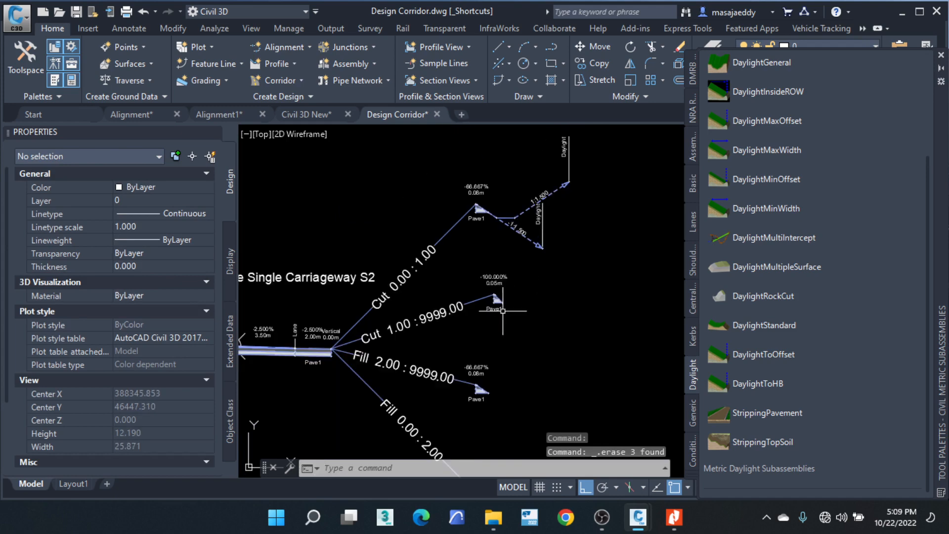
{"action": "scroll", "coordinate": [499, 242], "scroll_direction": "up", "scroll_amount": 2}
{"action": "scroll", "coordinate": [516, 240], "scroll_direction": "up", "scroll_amount": 3}
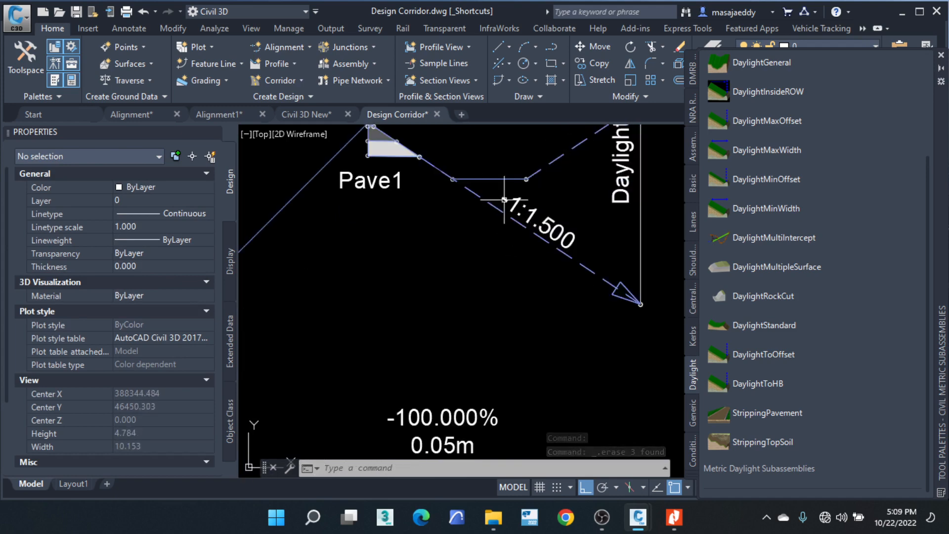
{"action": "left_click", "coordinate": [516, 234]}
{"action": "left_click", "coordinate": [481, 166]}
{"action": "left_click", "coordinate": [455, 179]}
{"action": "scroll", "coordinate": [438, 205], "scroll_direction": "down", "scroll_amount": 1}
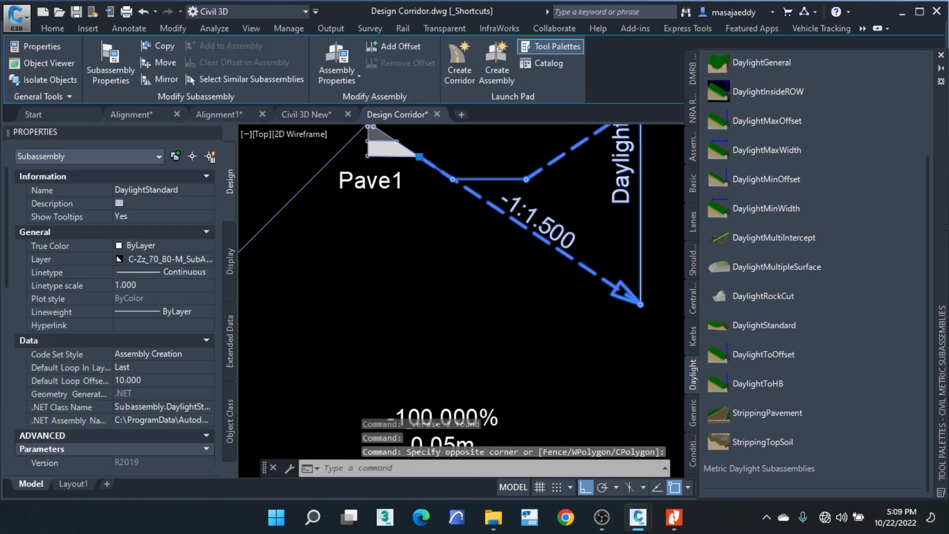
{"action": "scroll", "coordinate": [438, 205], "scroll_direction": "down", "scroll_amount": 3}
{"action": "scroll", "coordinate": [461, 326], "scroll_direction": "up", "scroll_amount": 1}
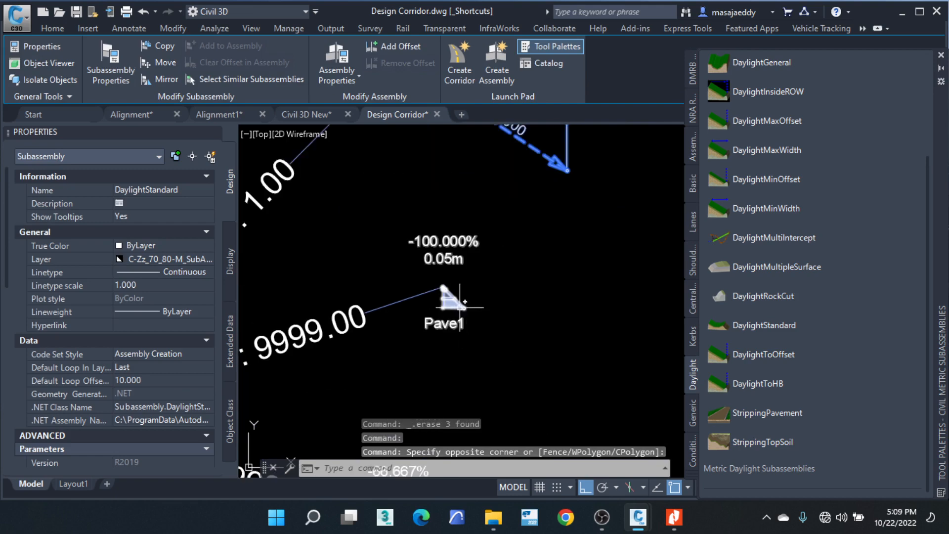
{"action": "scroll", "coordinate": [363, 295], "scroll_direction": "down", "scroll_amount": 3}
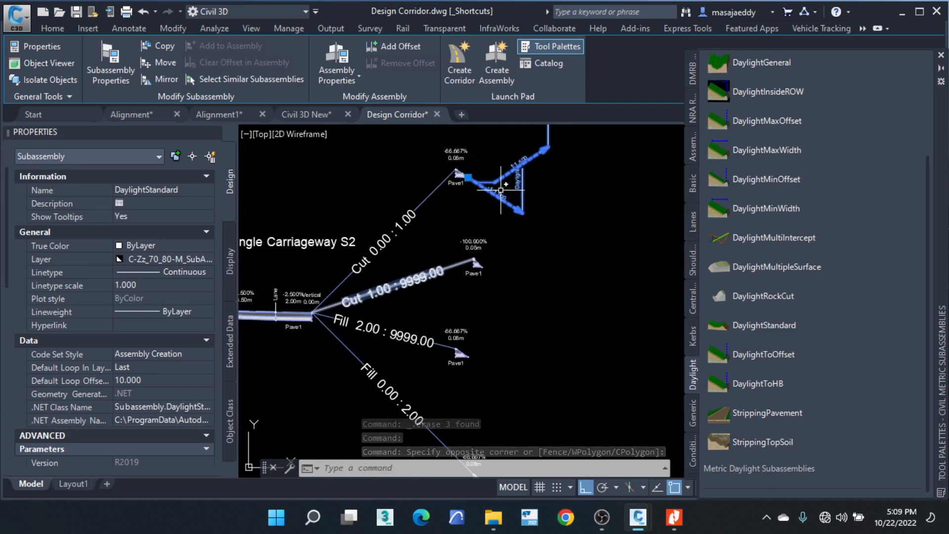
{"action": "scroll", "coordinate": [462, 174], "scroll_direction": "up", "scroll_amount": 4}
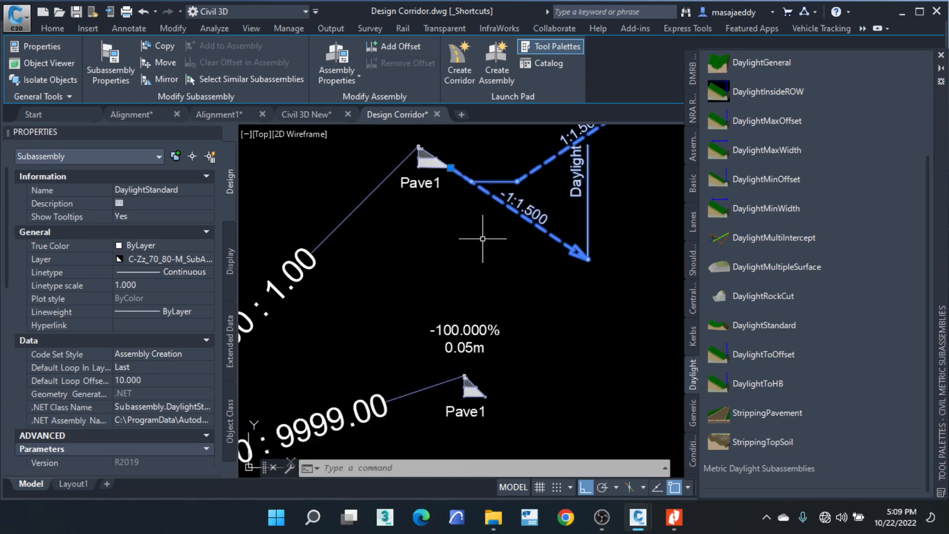
{"action": "scroll", "coordinate": [487, 236], "scroll_direction": "down", "scroll_amount": 3}
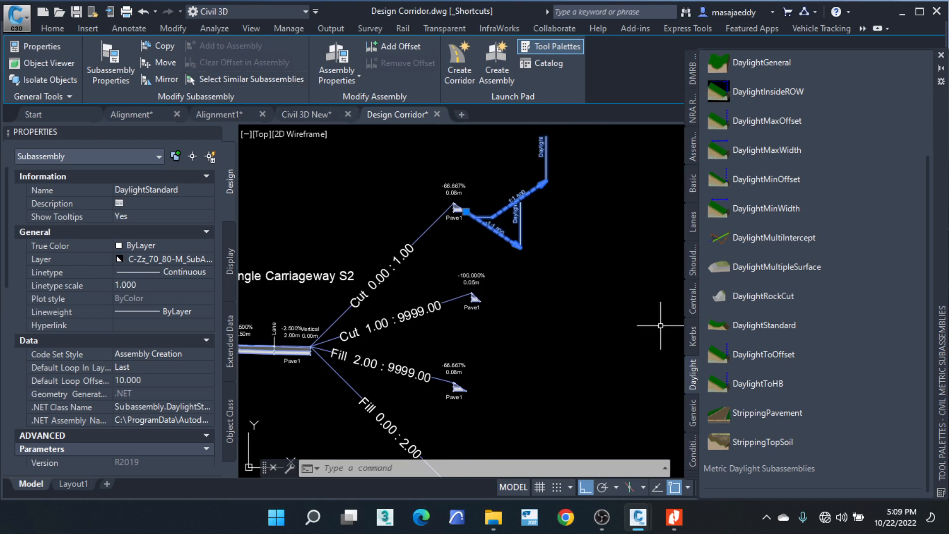
{"action": "left_click", "coordinate": [164, 46]}
{"action": "scroll", "coordinate": [484, 304], "scroll_direction": "up", "scroll_amount": 4}
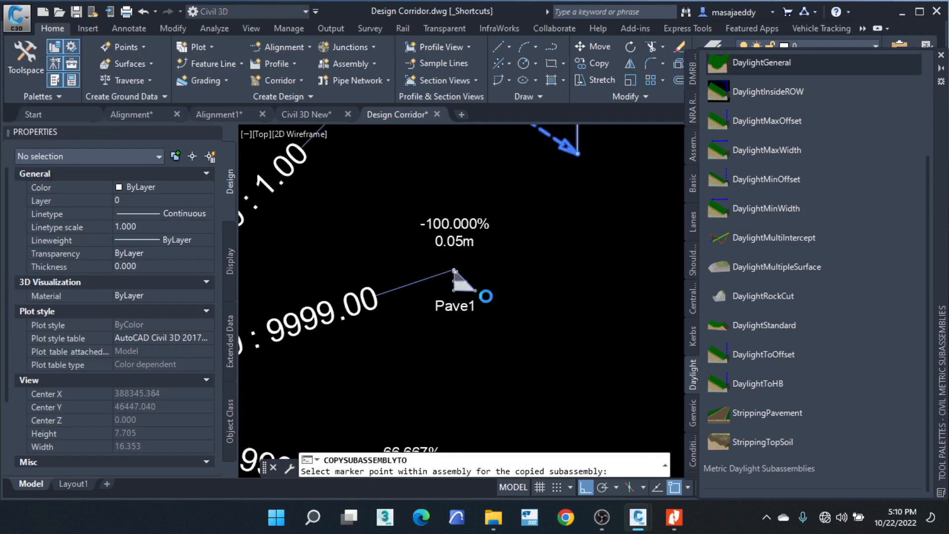
{"action": "scroll", "coordinate": [486, 296], "scroll_direction": "up", "scroll_amount": 5}
{"action": "left_click", "coordinate": [436, 271]}
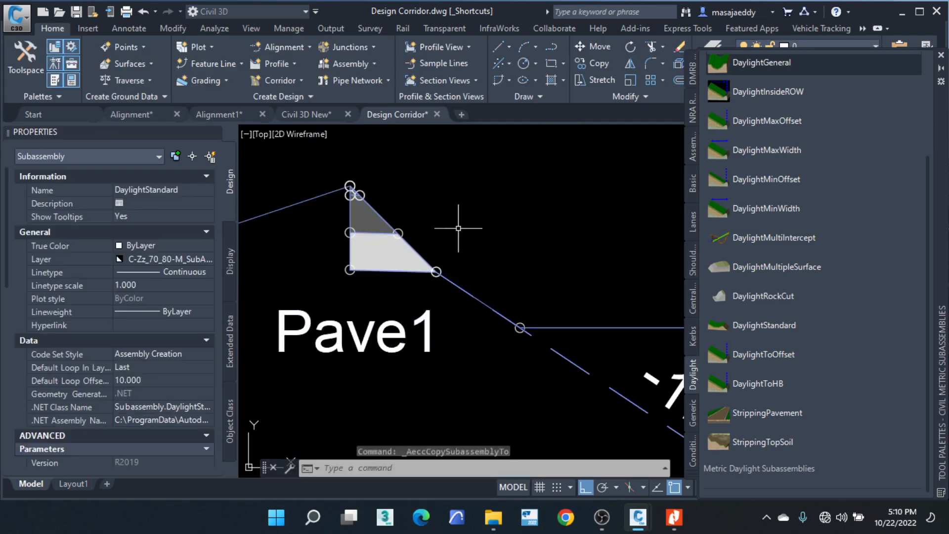
Step: Add the copied daylight subassembly to the selection and set the ditch width of both DaylightStandard subassemblies to 0.5 m
{"action": "scroll", "coordinate": [495, 257], "scroll_direction": "down", "scroll_amount": 4}
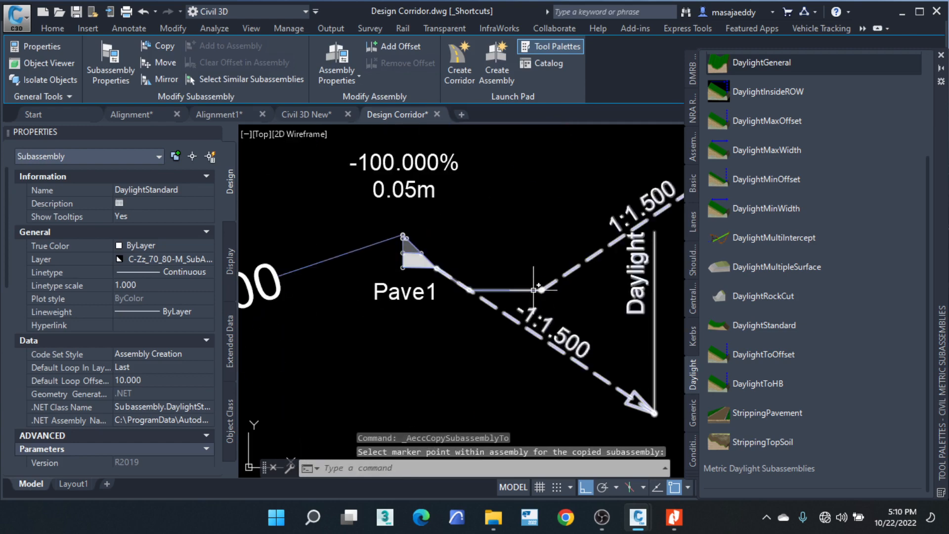
{"action": "left_click", "coordinate": [534, 290]}
{"action": "scroll", "coordinate": [544, 245], "scroll_direction": "down", "scroll_amount": 3}
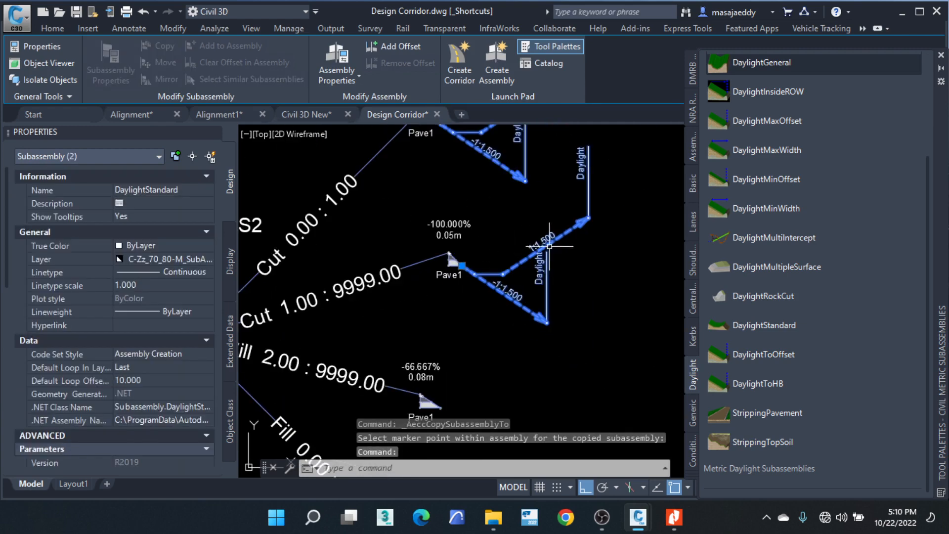
{"action": "scroll", "coordinate": [549, 245], "scroll_direction": "up", "scroll_amount": 2}
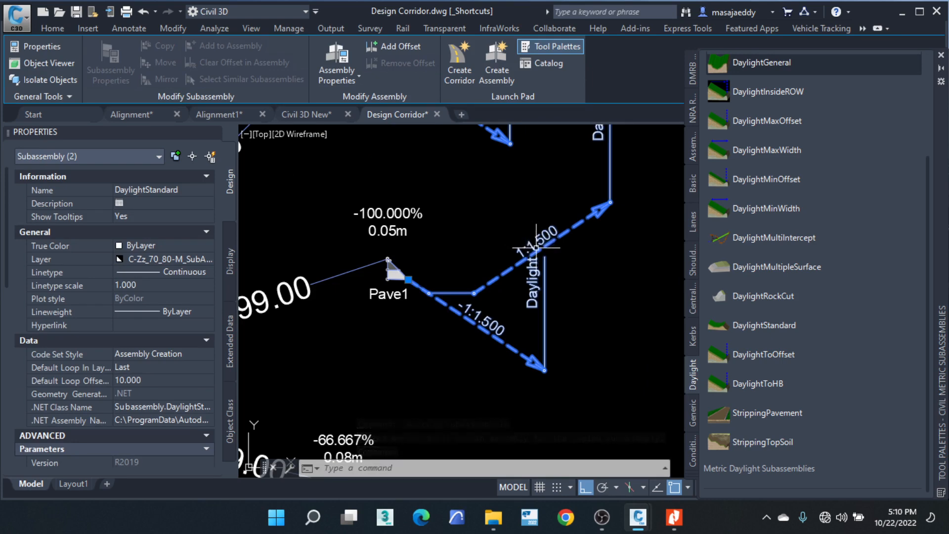
{"action": "scroll", "coordinate": [537, 250], "scroll_direction": "up", "scroll_amount": 1}
{"action": "scroll", "coordinate": [514, 262], "scroll_direction": "down", "scroll_amount": 1}
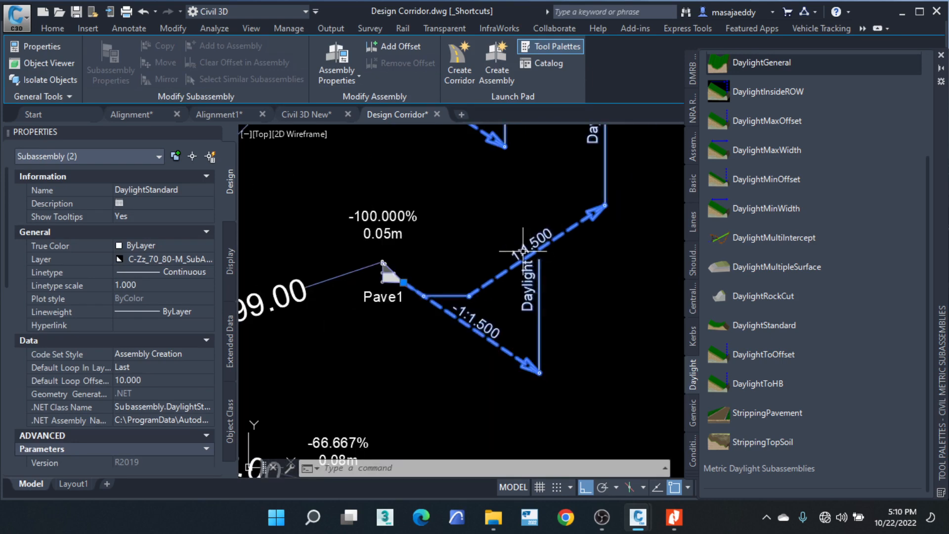
{"action": "scroll", "coordinate": [158, 372], "scroll_direction": "down", "scroll_amount": 10}
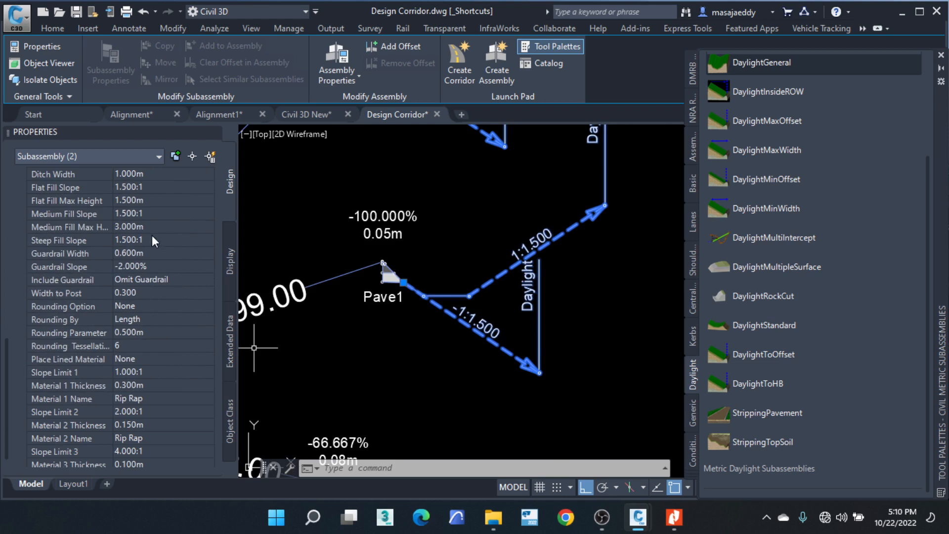
{"action": "scroll", "coordinate": [153, 266], "scroll_direction": "up", "scroll_amount": 5}
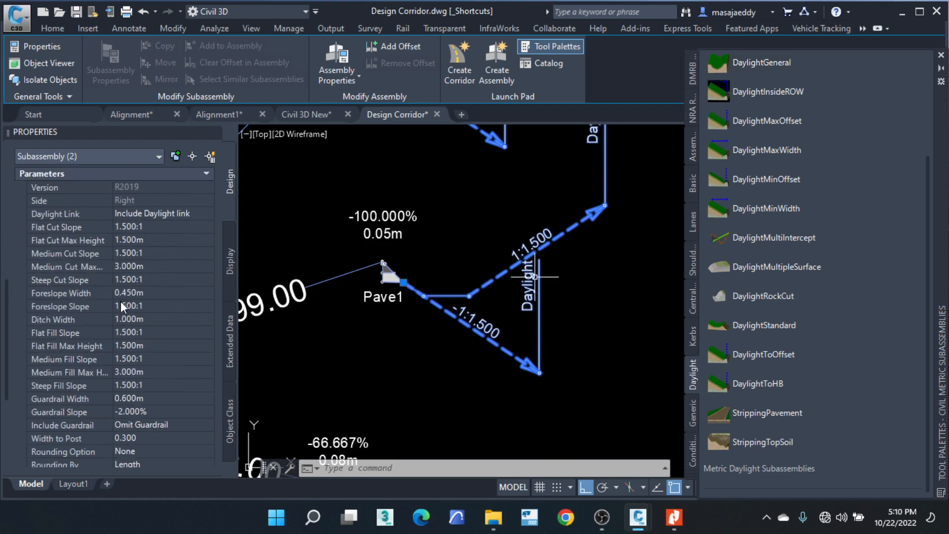
{"action": "scroll", "coordinate": [117, 255], "scroll_direction": "up", "scroll_amount": 2}
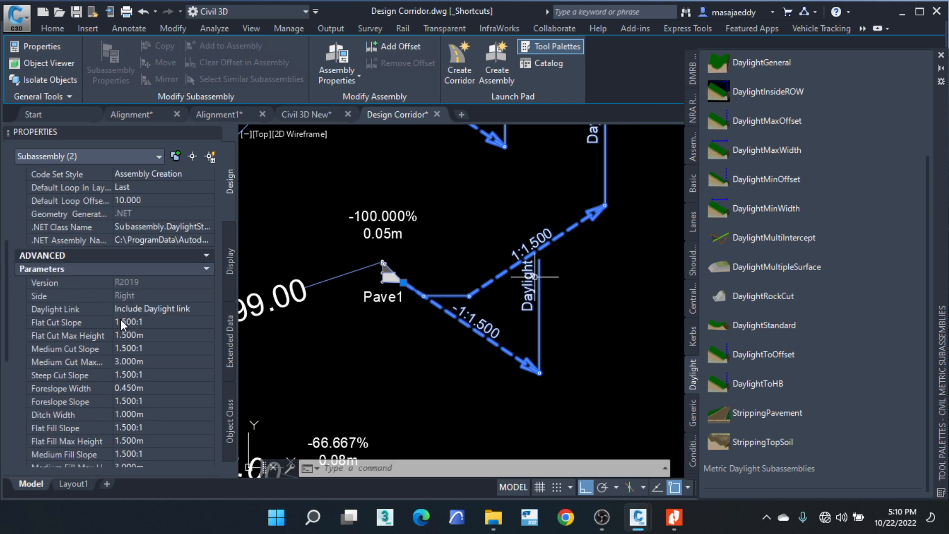
{"action": "scroll", "coordinate": [121, 320], "scroll_direction": "down", "scroll_amount": 2}
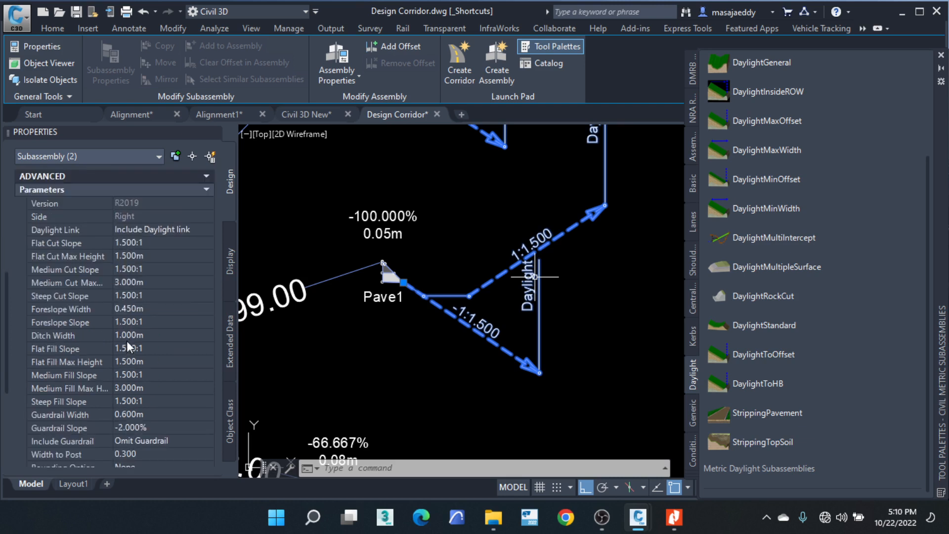
{"action": "scroll", "coordinate": [426, 303], "scroll_direction": "down", "scroll_amount": 2}
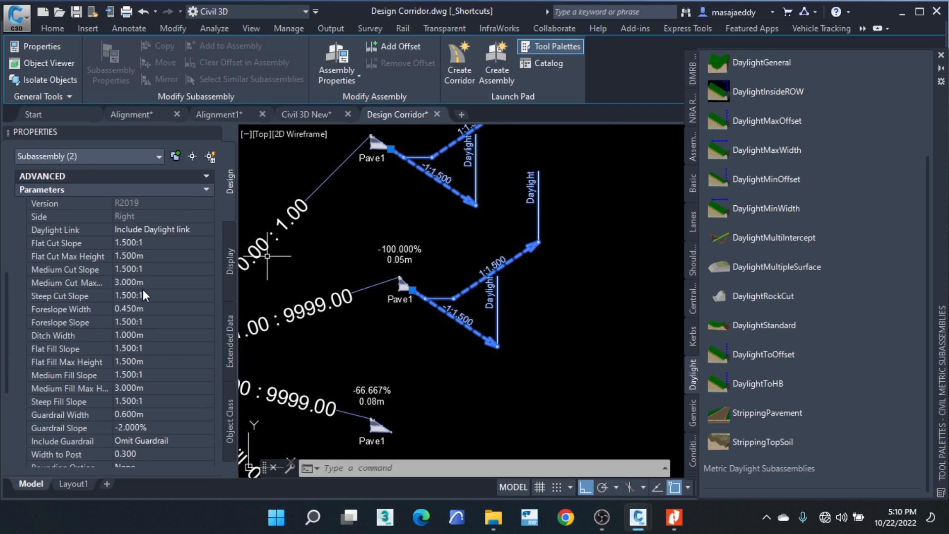
{"action": "left_click", "coordinate": [147, 336]}
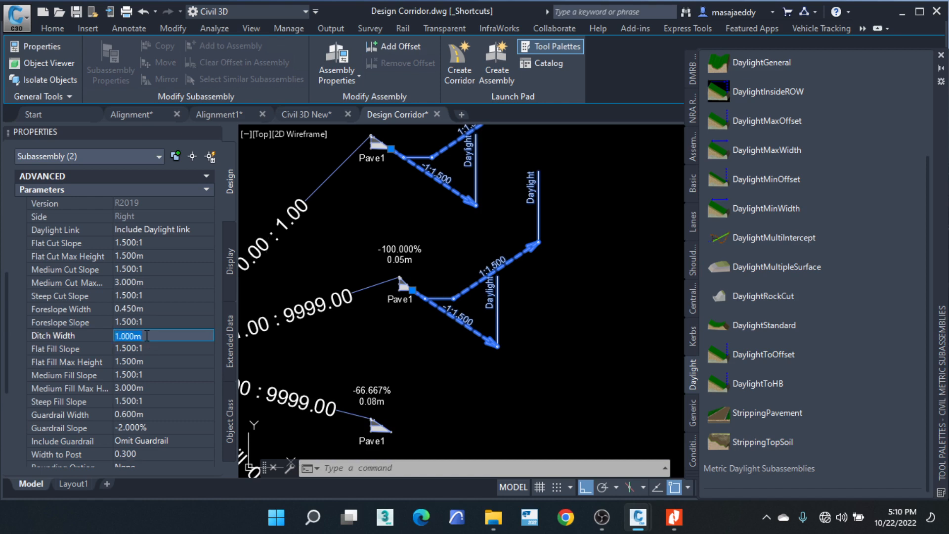
{"action": "type", "text": "0.5"}
{"action": "key", "text": "Tab"}
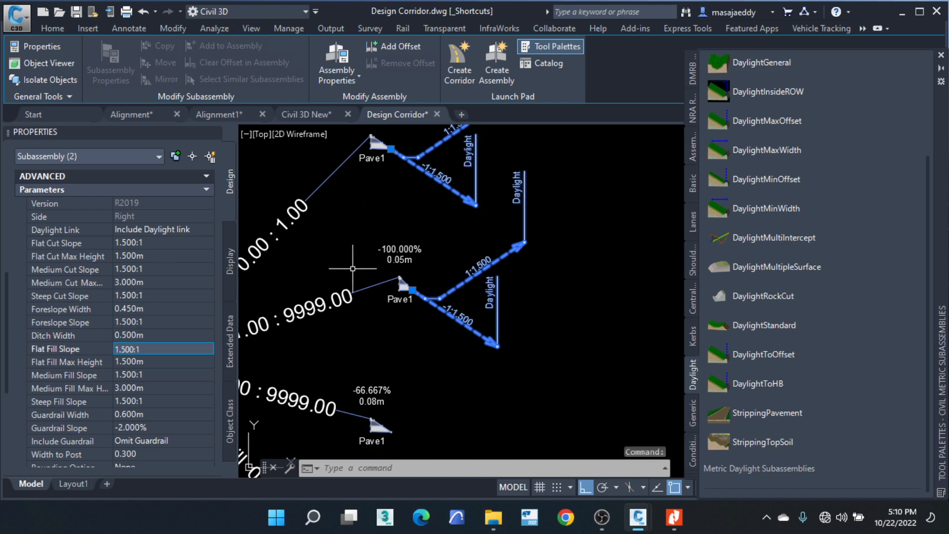
{"action": "key", "text": "Escape"}
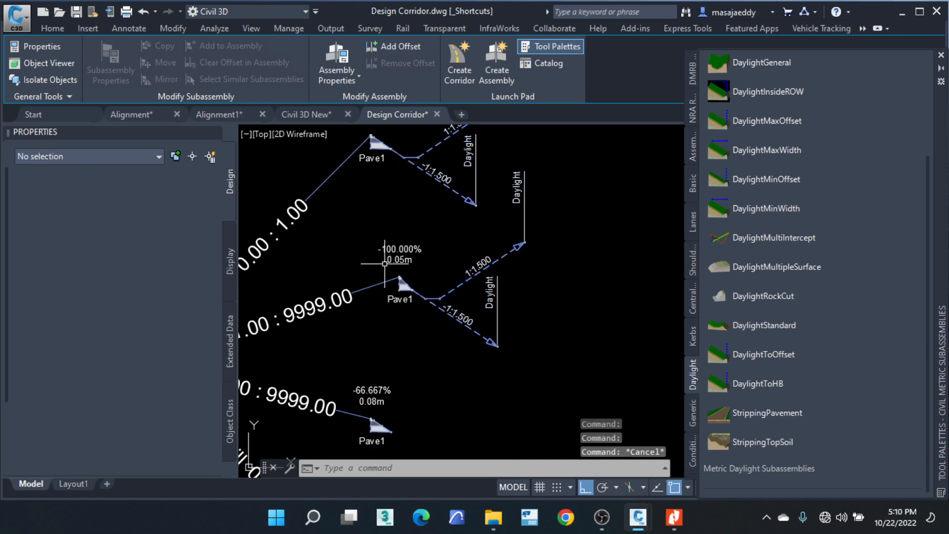
Step: Set the steep, medium and flat cut slopes of the daylight subassembly on the Cut 1.00 : 9999.00 branch to 1:1
{"action": "left_click", "coordinate": [455, 290]}
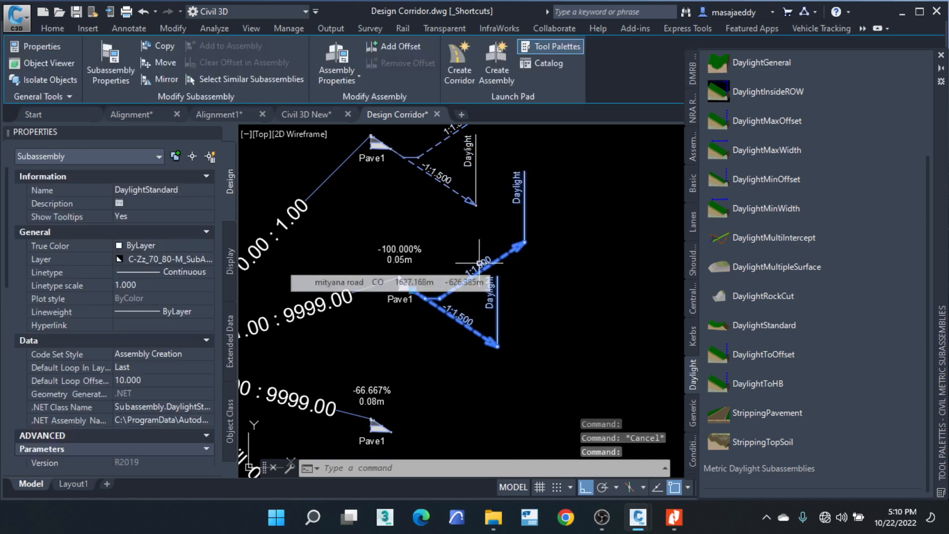
{"action": "scroll", "coordinate": [105, 379], "scroll_direction": "down", "scroll_amount": 5}
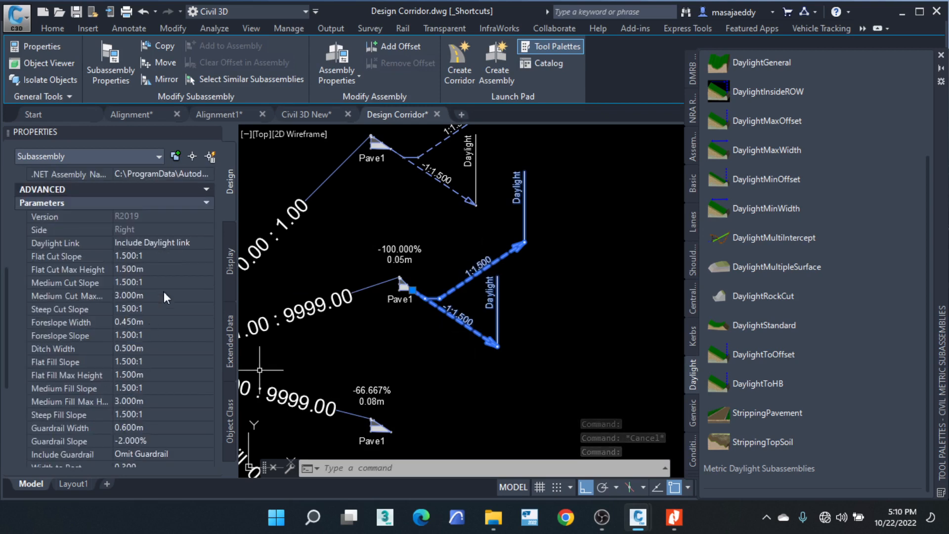
{"action": "left_click", "coordinate": [124, 309]}
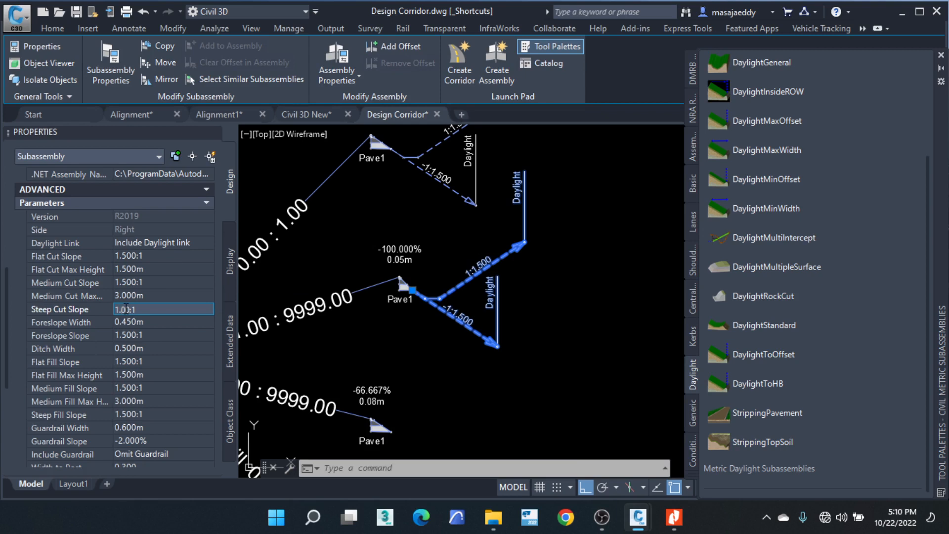
{"action": "left_click", "coordinate": [126, 283]}
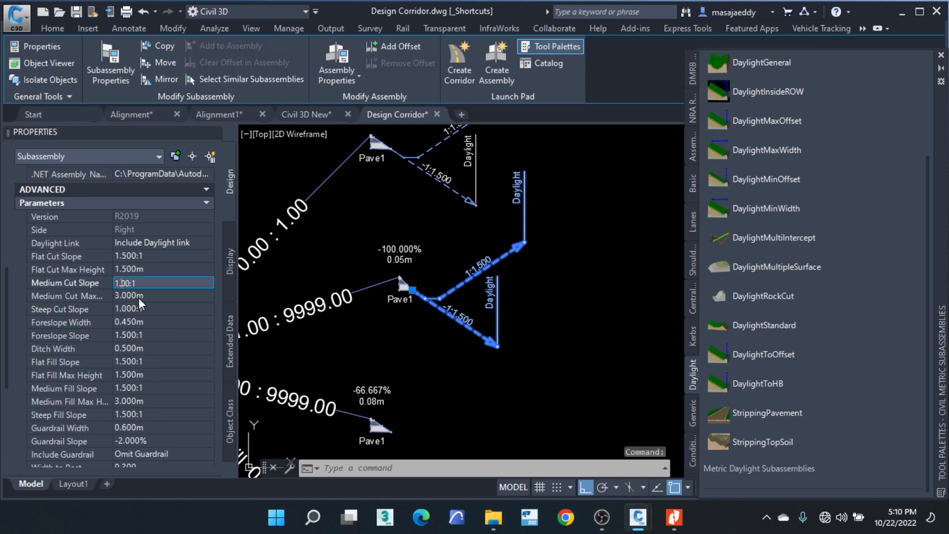
{"action": "left_click", "coordinate": [120, 255]}
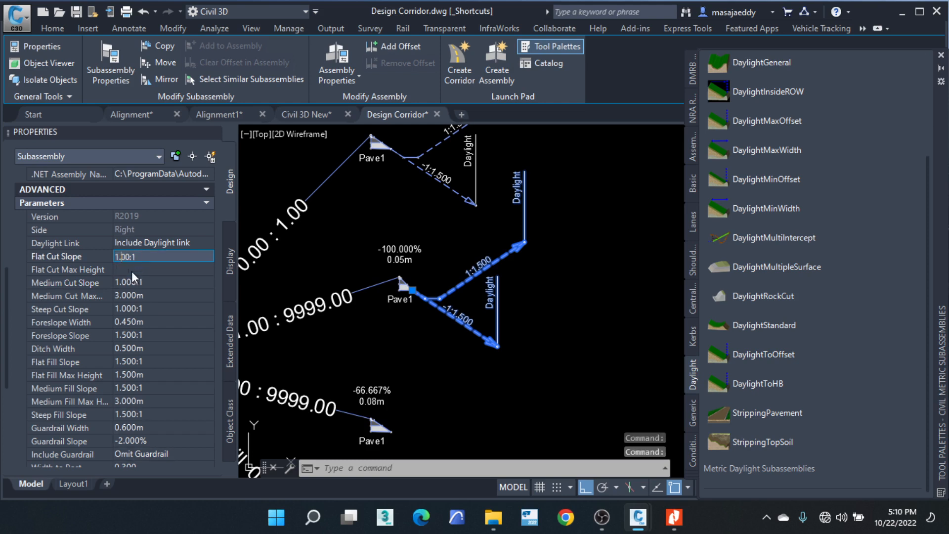
{"action": "left_click", "coordinate": [132, 271]}
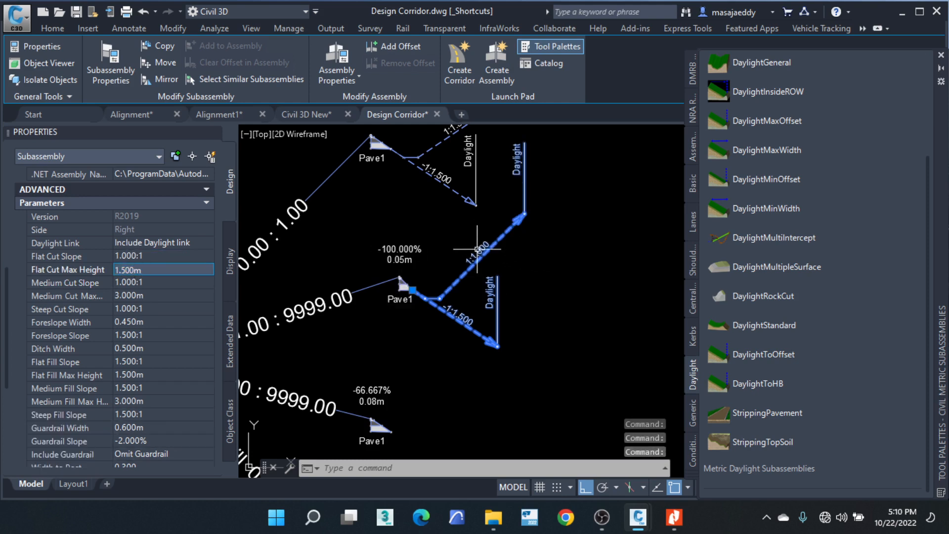
{"action": "key", "text": "Escape"}
Step: Copy the DaylightStandard subassembly of the Cut 1.00 : 9999.00 branch to the lower outer point of Pave1 on the Fill 0.00 : 2.00 branch
{"action": "scroll", "coordinate": [479, 253], "scroll_direction": "down", "scroll_amount": 5}
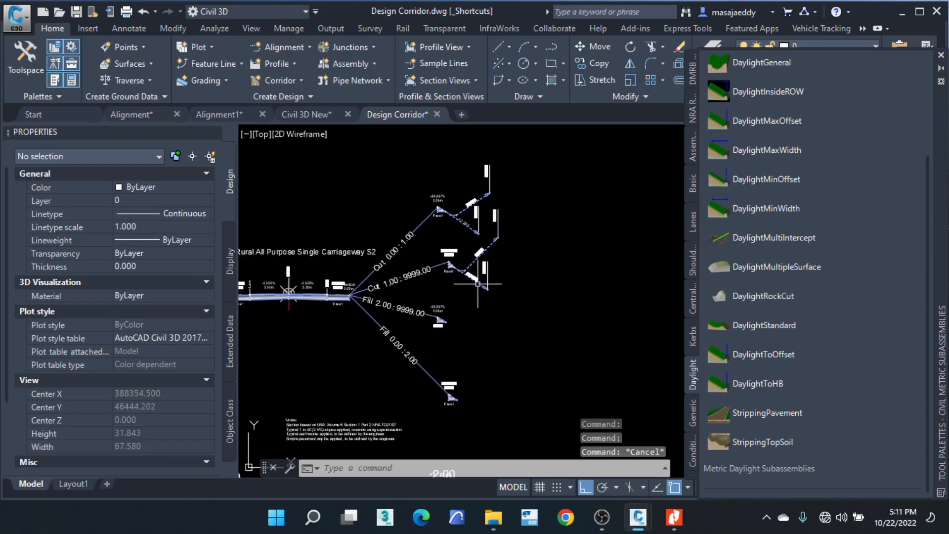
{"action": "mouse_move", "coordinate": [477, 279]}
{"action": "middle_mouse_down"}
{"action": "mouse_move", "coordinate": [477, 215]}
{"action": "mouse_move", "coordinate": [485, 256]}
{"action": "middle_mouse_up"}
{"action": "scroll", "coordinate": [465, 260], "scroll_direction": "up", "scroll_amount": 4}
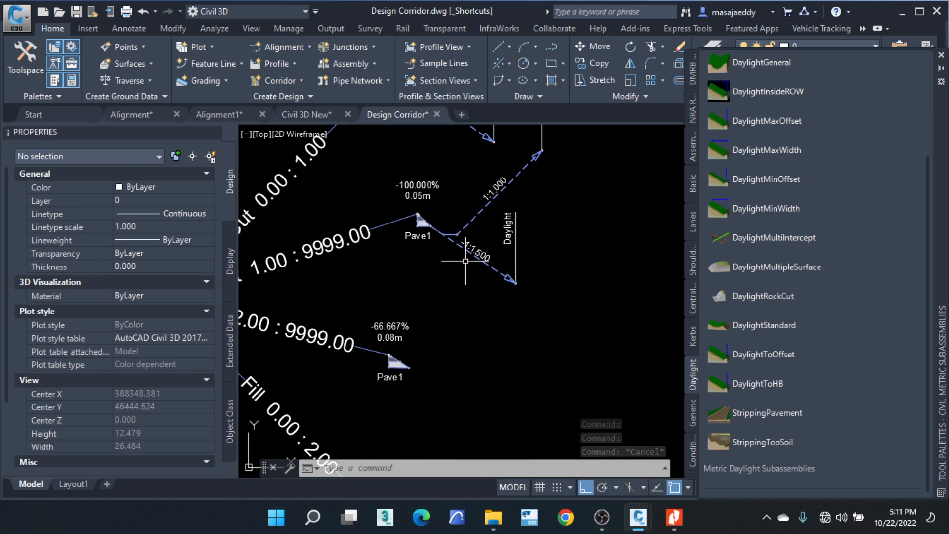
{"action": "left_click", "coordinate": [545, 300]}
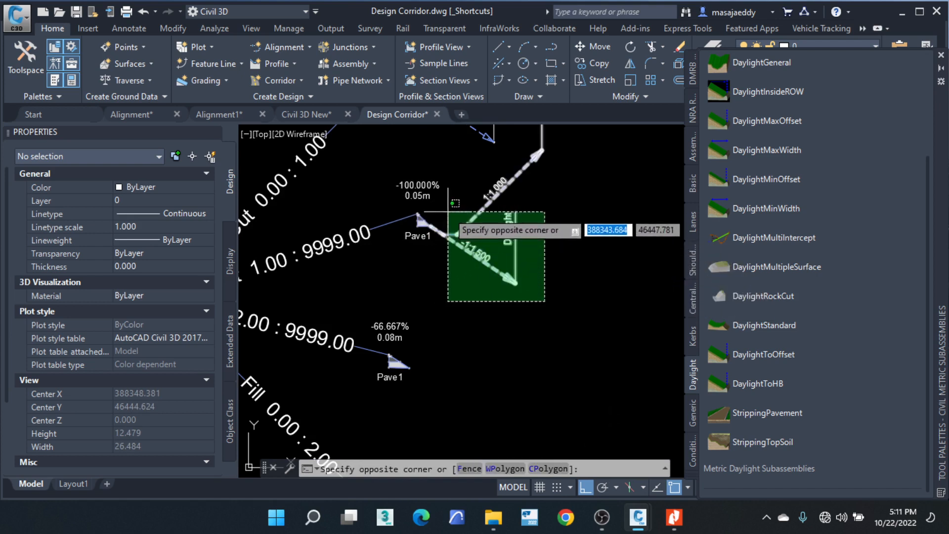
{"action": "left_click", "coordinate": [447, 223]}
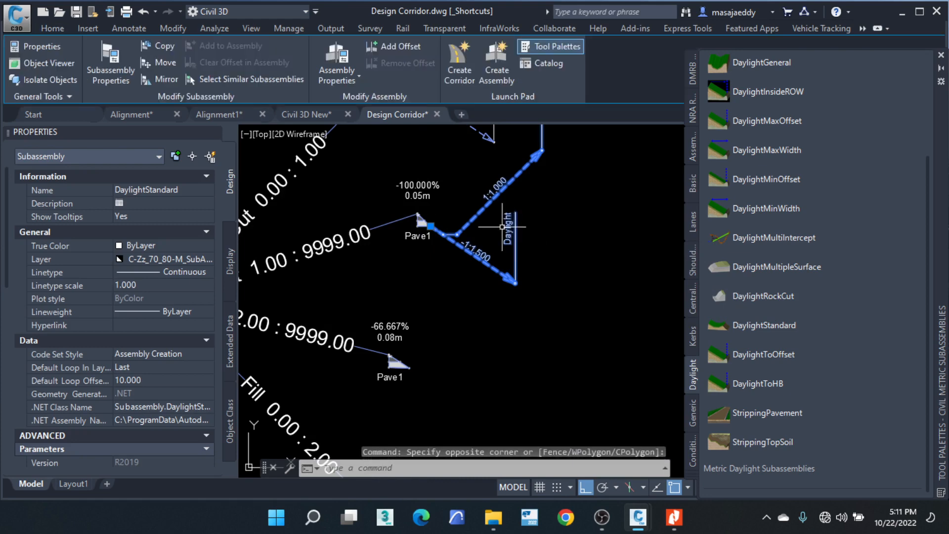
{"action": "left_click", "coordinate": [159, 46]}
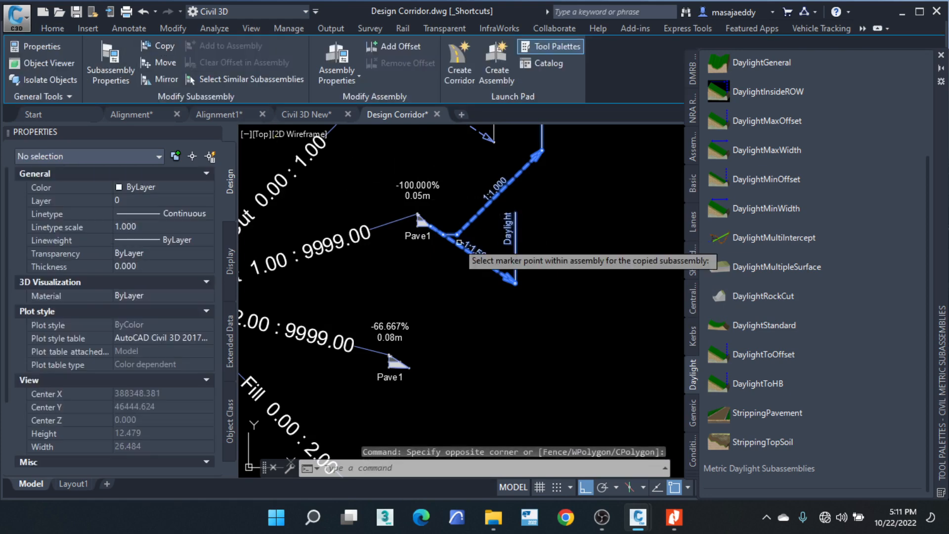
{"action": "scroll", "coordinate": [465, 253], "scroll_direction": "down", "scroll_amount": 2}
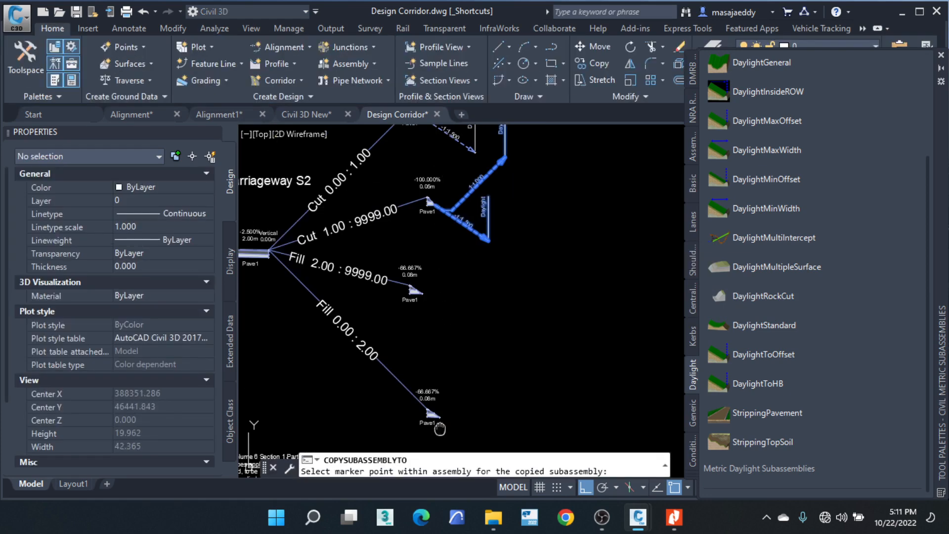
{"action": "middle_click_drag", "start_coordinate": [443, 428], "coordinate": [458, 366]}
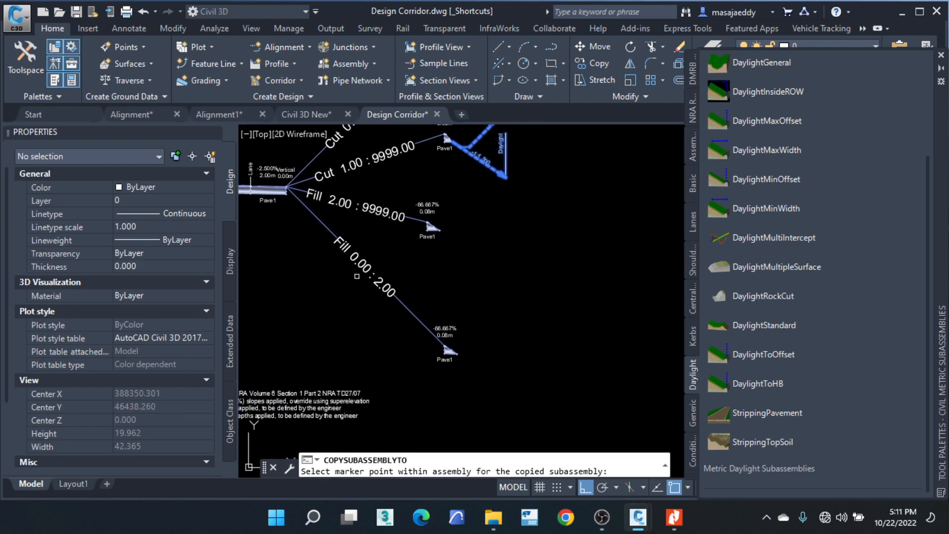
{"action": "scroll", "coordinate": [461, 354], "scroll_direction": "up", "scroll_amount": 5}
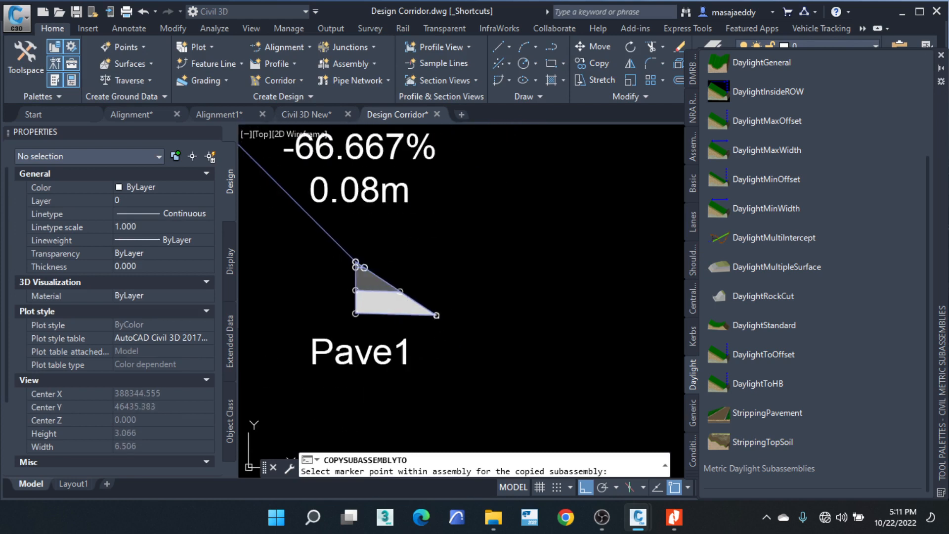
{"action": "left_click", "coordinate": [438, 314]}
{"action": "scroll", "coordinate": [497, 370], "scroll_direction": "down", "scroll_amount": 5}
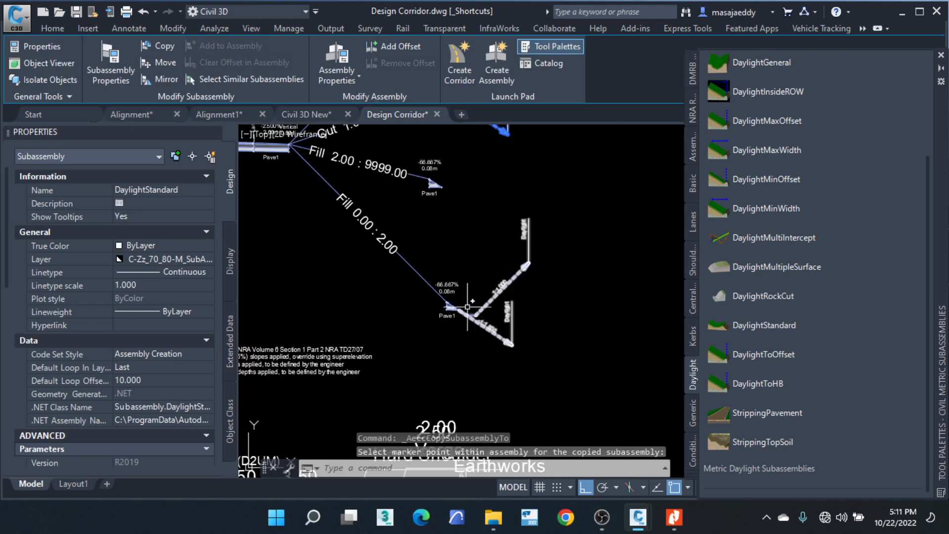
{"action": "scroll", "coordinate": [447, 309], "scroll_direction": "up", "scroll_amount": 5}
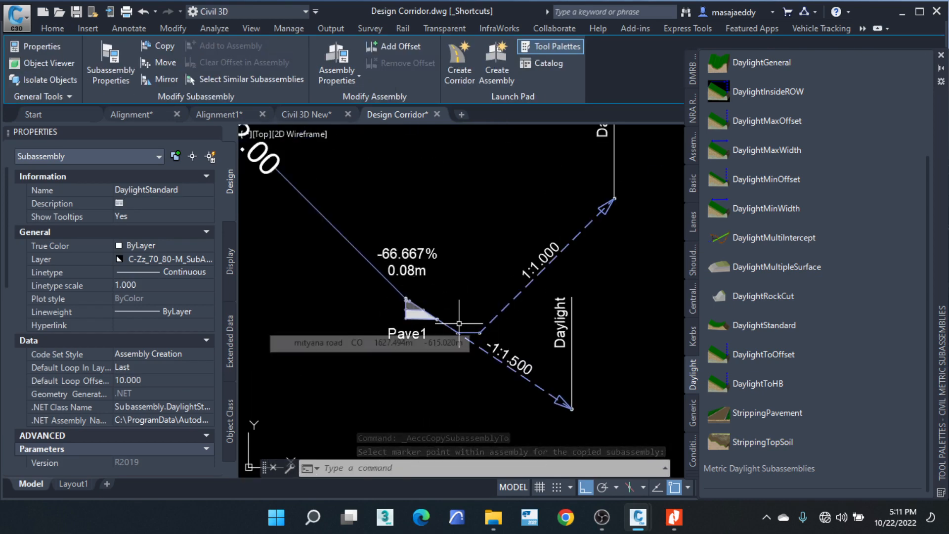
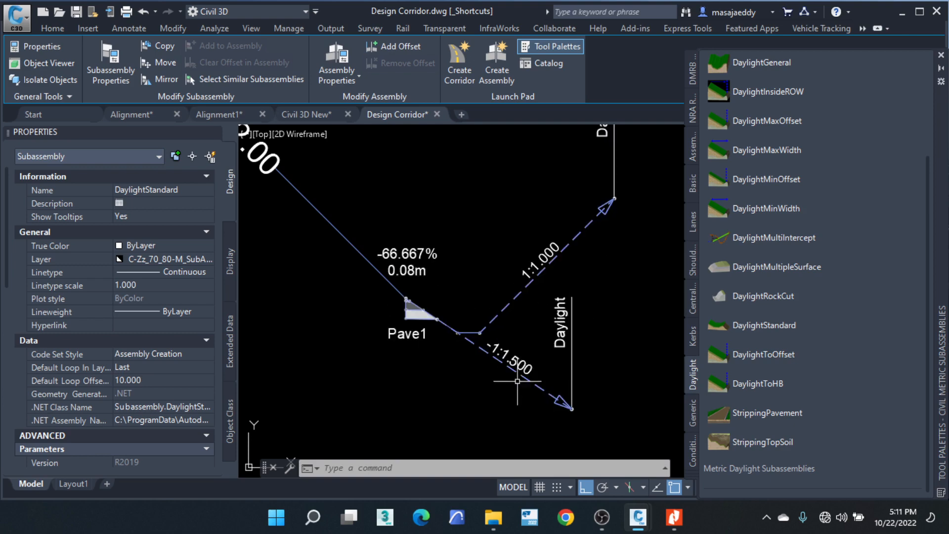
{"action": "scroll", "coordinate": [508, 332], "scroll_direction": "up", "scroll_amount": 3}
{"action": "scroll", "coordinate": [508, 333], "scroll_direction": "down", "scroll_amount": 6}
{"action": "scroll", "coordinate": [511, 336], "scroll_direction": "up", "scroll_amount": 3}
{"action": "scroll", "coordinate": [511, 336], "scroll_direction": "down", "scroll_amount": 2}
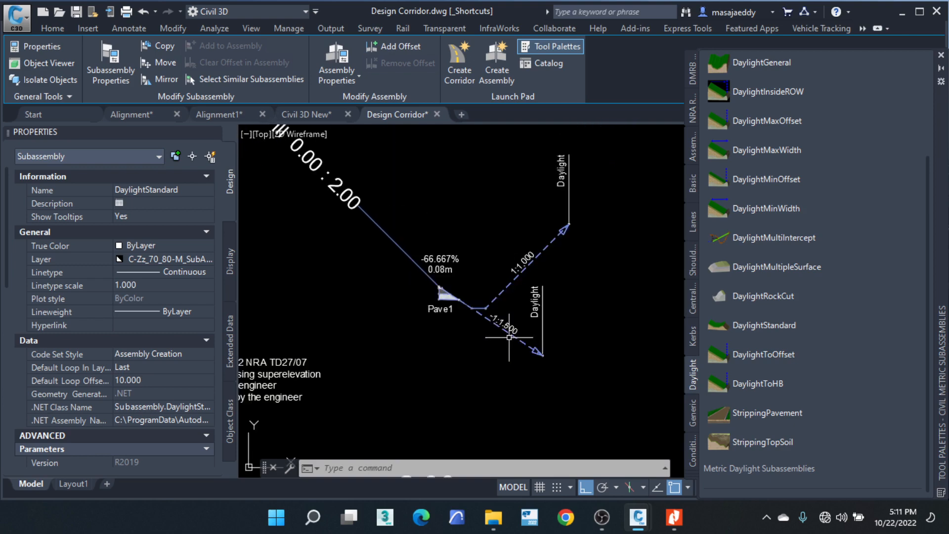
{"action": "scroll", "coordinate": [510, 336], "scroll_direction": "up", "scroll_amount": 4}
{"action": "left_click", "coordinate": [511, 334]}
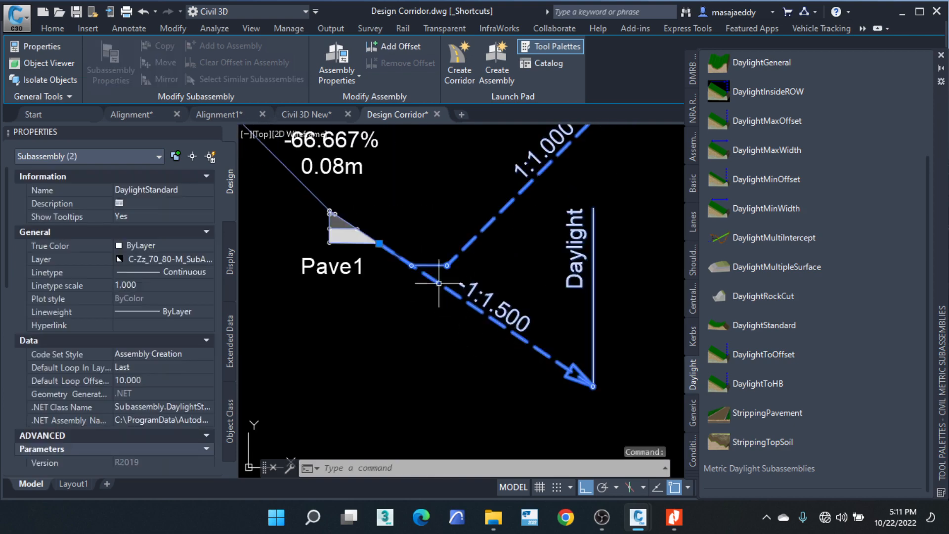
{"action": "scroll", "coordinate": [453, 292], "scroll_direction": "down", "scroll_amount": 4}
{"action": "scroll", "coordinate": [473, 274], "scroll_direction": "down", "scroll_amount": 4}
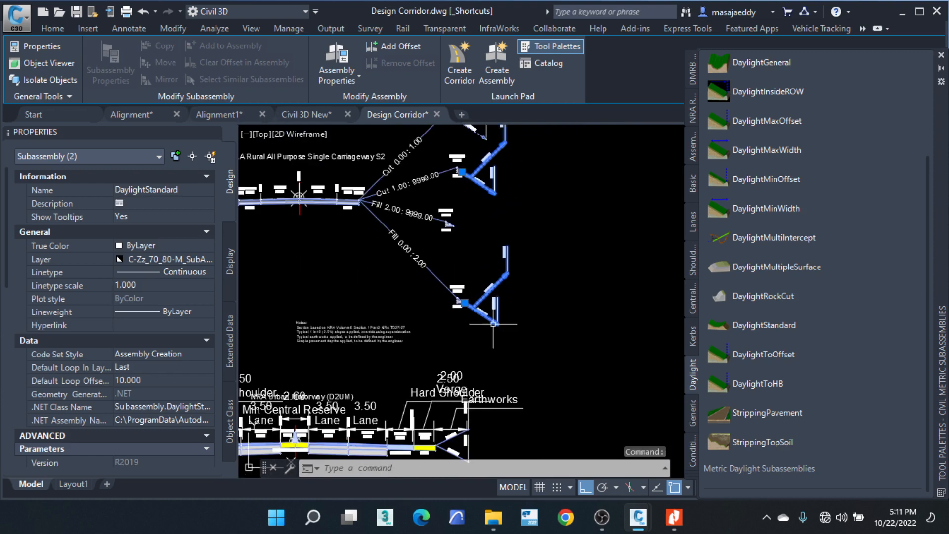
{"action": "key", "text": "Escape"}
{"action": "key", "text": "Escape"}
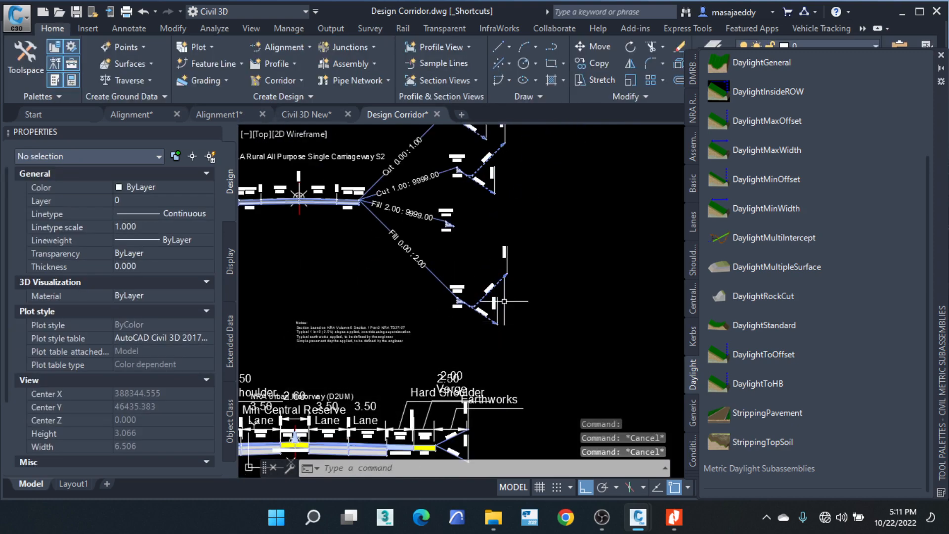
Step: Select the ShoulderExtendAll subassembly at the end of the Fill 2.00 : 9999.00 branch
{"action": "scroll", "coordinate": [463, 226], "scroll_direction": "up", "scroll_amount": 4}
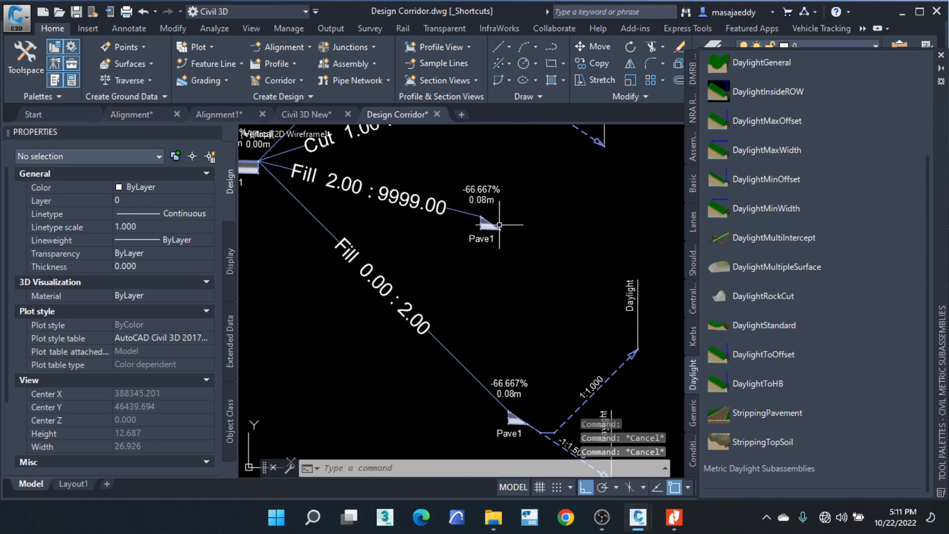
{"action": "scroll", "coordinate": [447, 210], "scroll_direction": "down", "scroll_amount": 4}
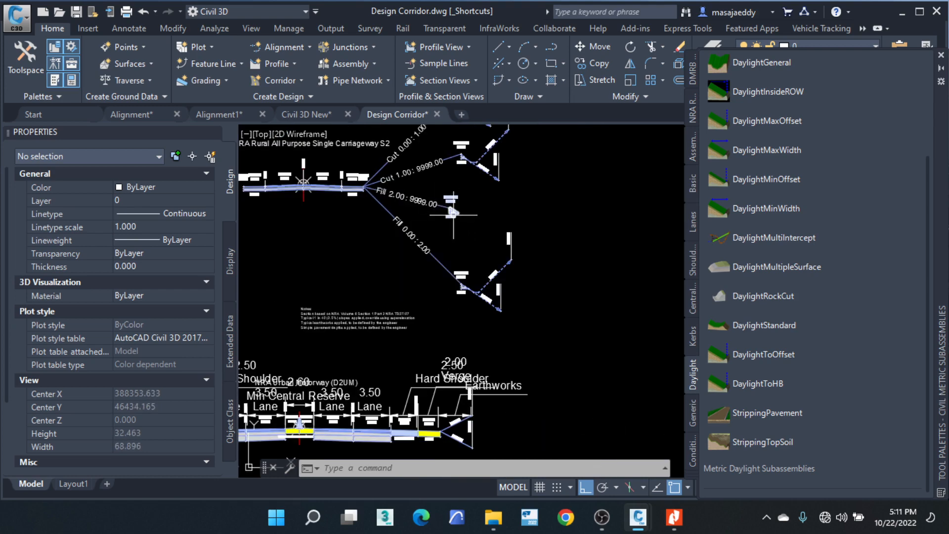
{"action": "scroll", "coordinate": [451, 209], "scroll_direction": "up", "scroll_amount": 4}
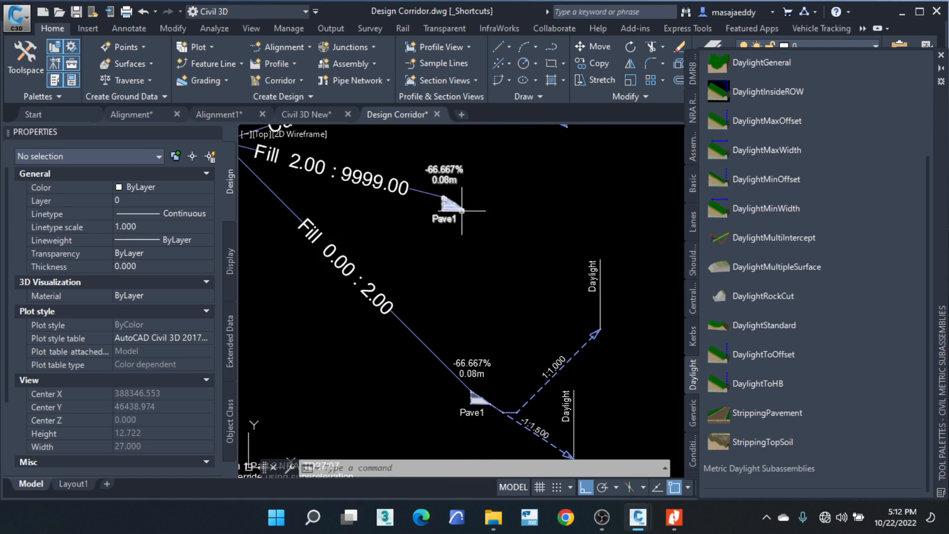
{"action": "scroll", "coordinate": [462, 210], "scroll_direction": "down", "scroll_amount": 3}
{"action": "scroll", "coordinate": [461, 209], "scroll_direction": "up", "scroll_amount": 3}
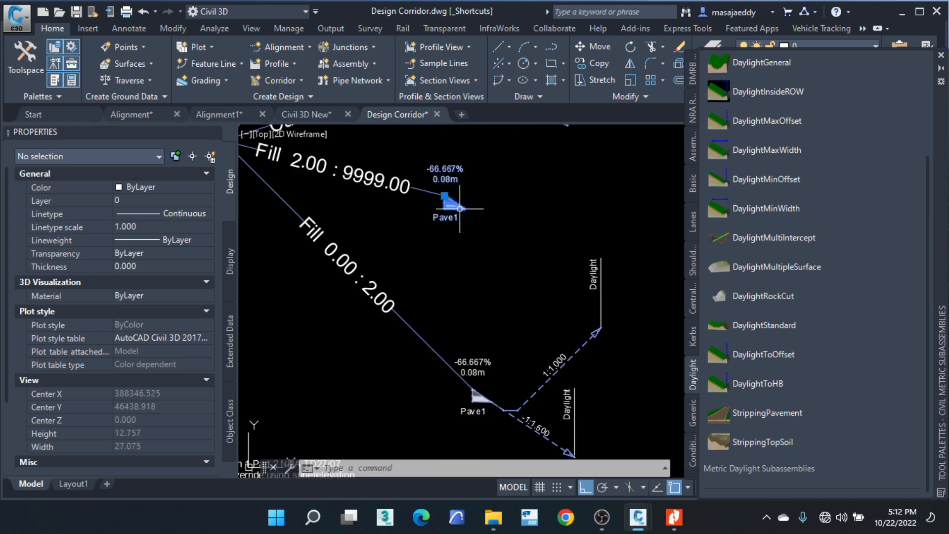
{"action": "left_click", "coordinate": [460, 209]}
{"action": "scroll", "coordinate": [497, 242], "scroll_direction": "down", "scroll_amount": 5}
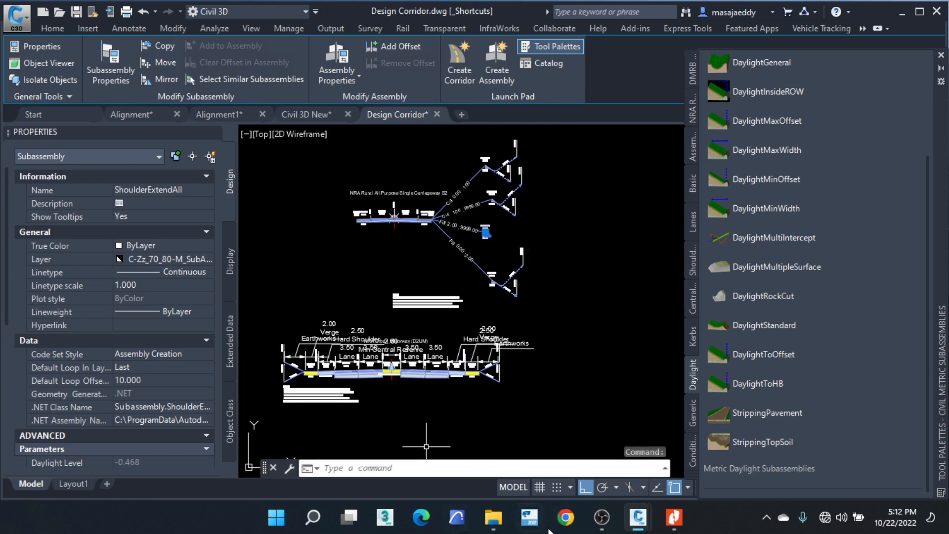
Step: Switch to the Volume 1 Geometric Design Manual in Nitro Pro and search it for "widening"
{"action": "left_click", "coordinate": [673, 517]}
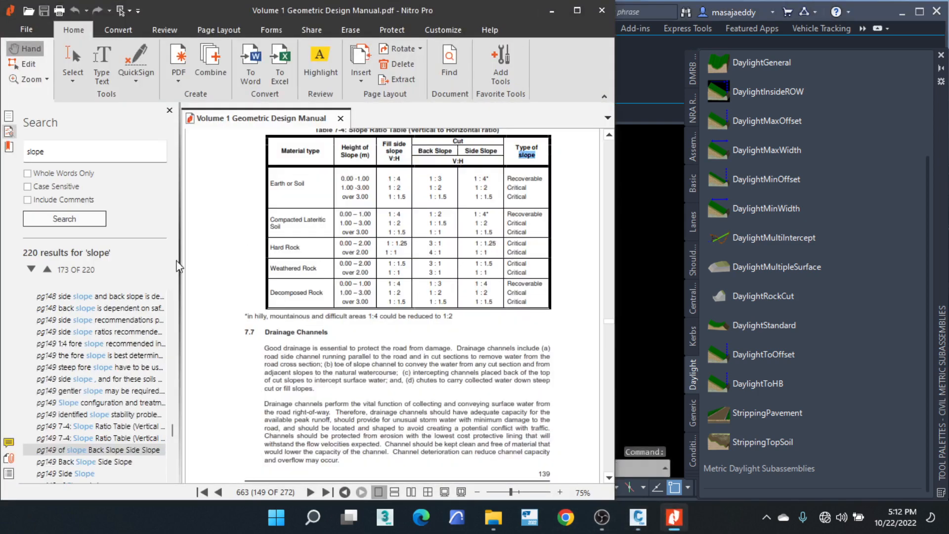
{"action": "double_click", "coordinate": [62, 153]}
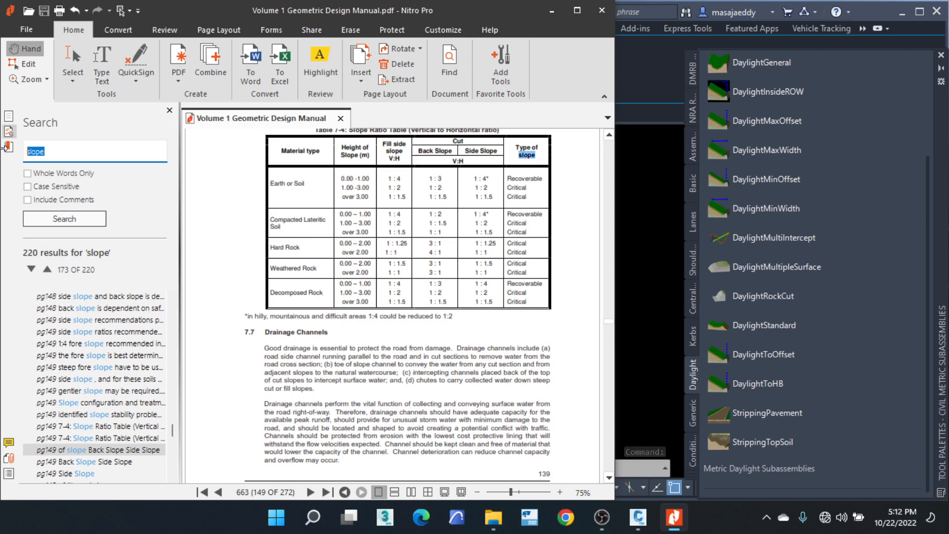
{"action": "type", "text": "wid"}
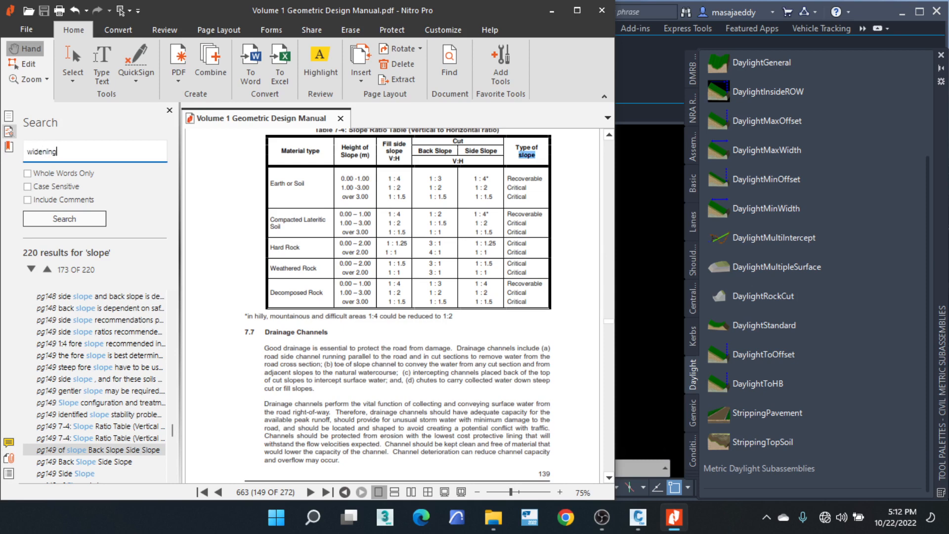
{"action": "type", "text": "ening"}
{"action": "key", "text": "Return"}
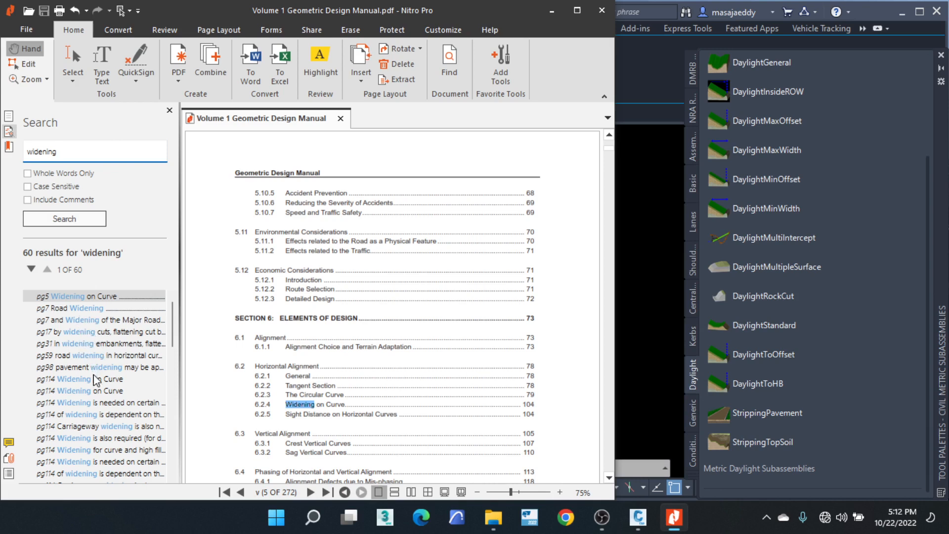
Step: Look through the manual's contents pages and the first widening matches, up to the one on page 59, for widening requirements
{"action": "scroll", "coordinate": [109, 384], "scroll_direction": "down", "scroll_amount": 4}
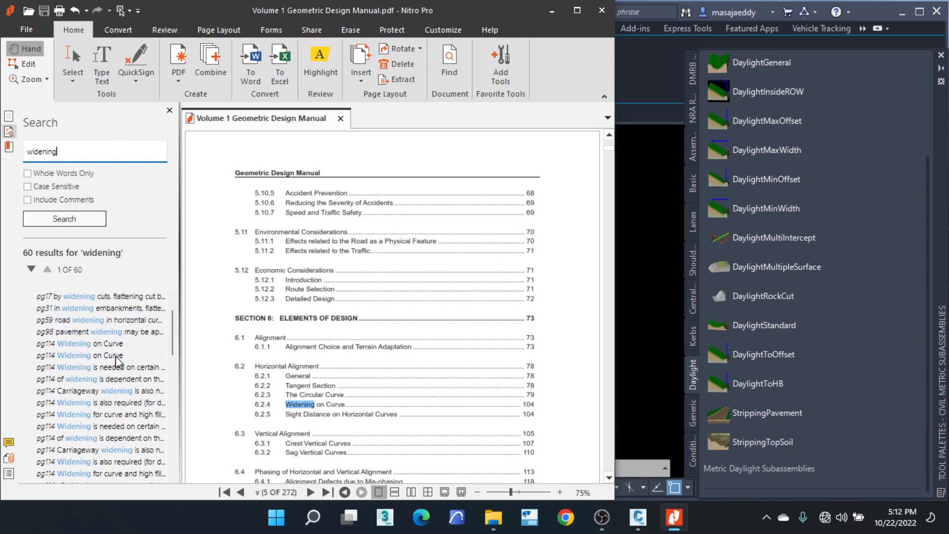
{"action": "scroll", "coordinate": [116, 326], "scroll_direction": "up", "scroll_amount": 4}
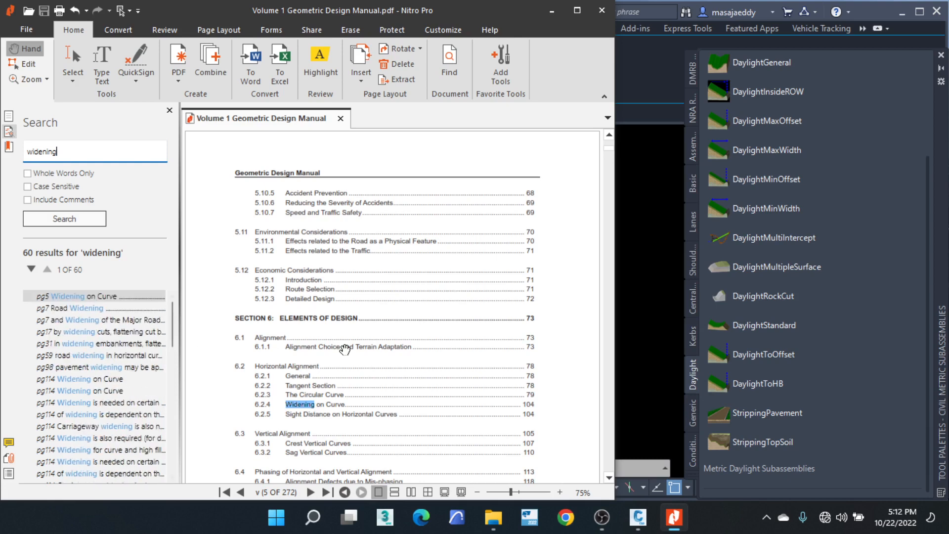
{"action": "scroll", "coordinate": [357, 380], "scroll_direction": "down", "scroll_amount": 10}
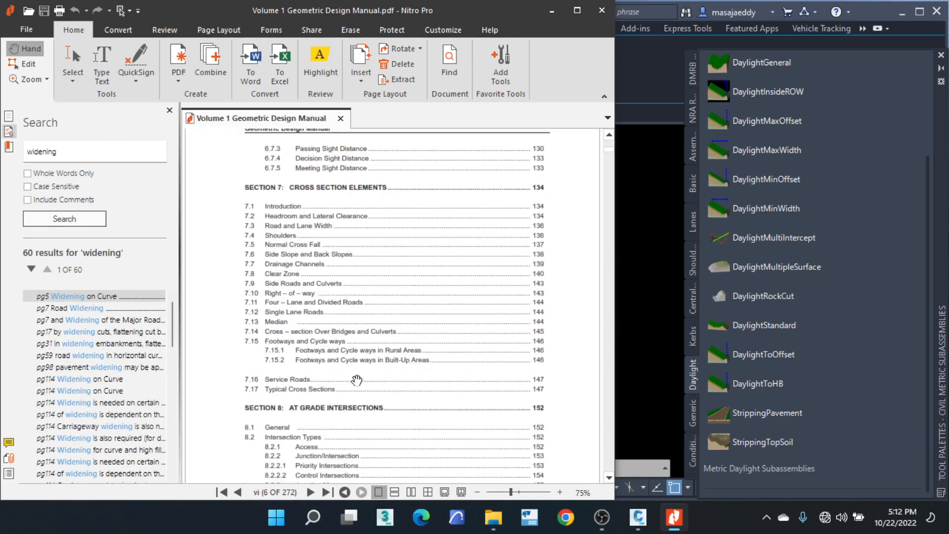
{"action": "left_click", "coordinate": [90, 308]}
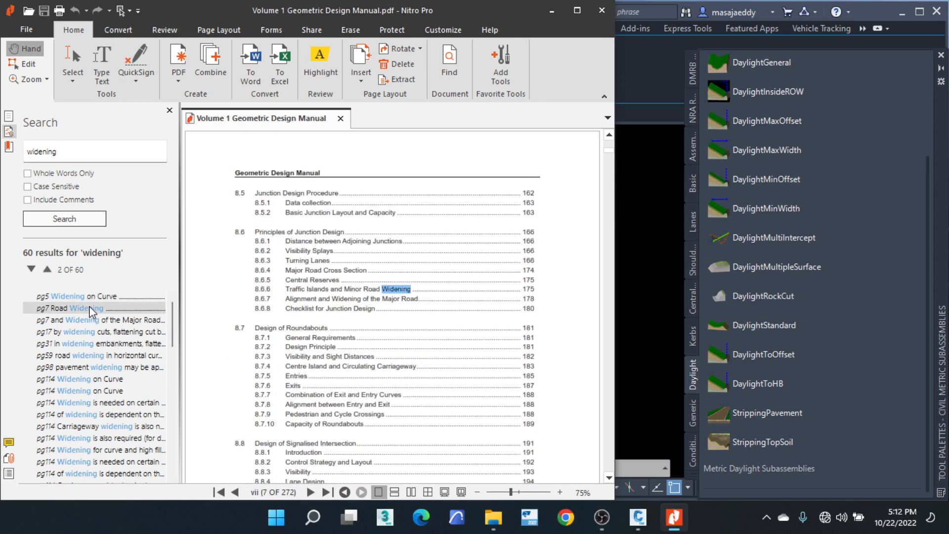
{"action": "left_click", "coordinate": [98, 321]}
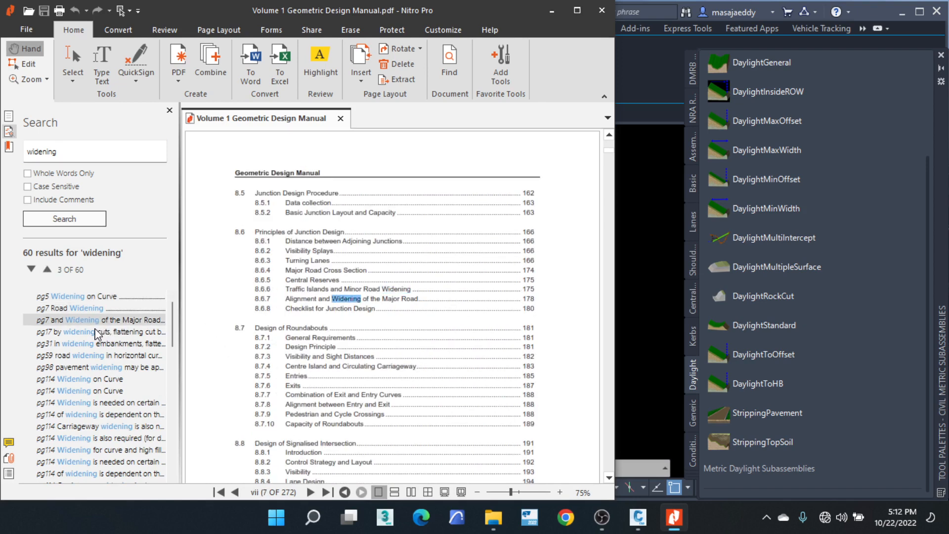
{"action": "left_click", "coordinate": [95, 330]}
{"action": "left_click", "coordinate": [89, 344]}
{"action": "left_click", "coordinate": [87, 356]}
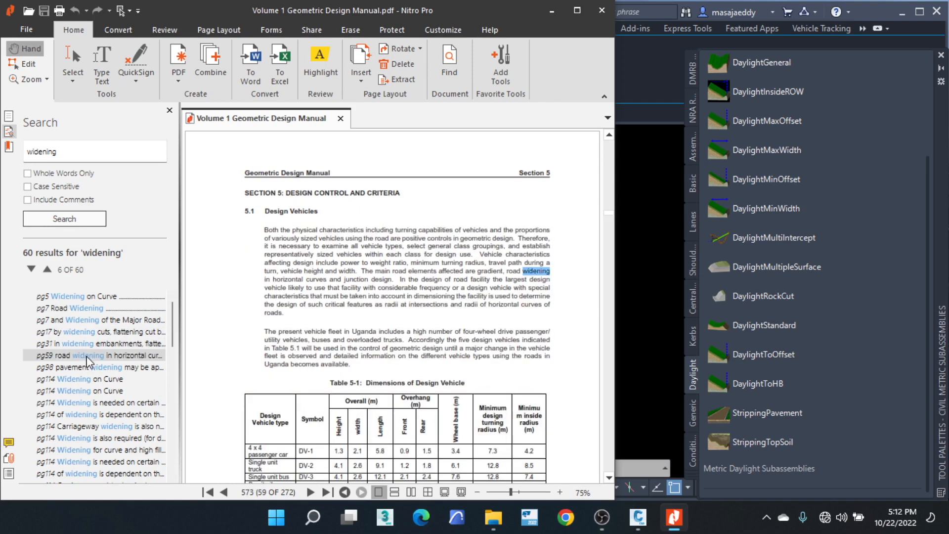
Step: Open a page 114 widening match, examine the fill widening values in Table 6-10, and return to the corridor drawing in Civil 3D
{"action": "scroll", "coordinate": [98, 353], "scroll_direction": "down", "scroll_amount": 3}
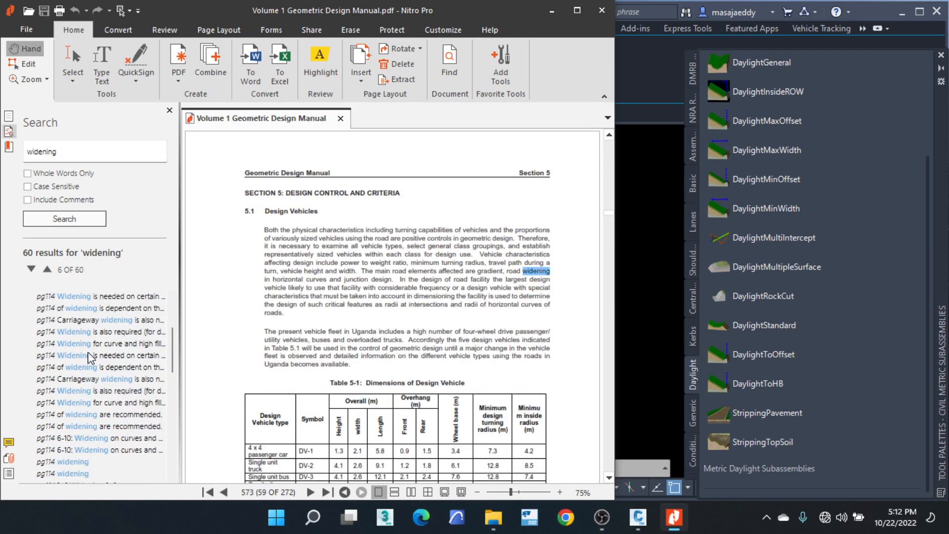
{"action": "left_click", "coordinate": [89, 356]}
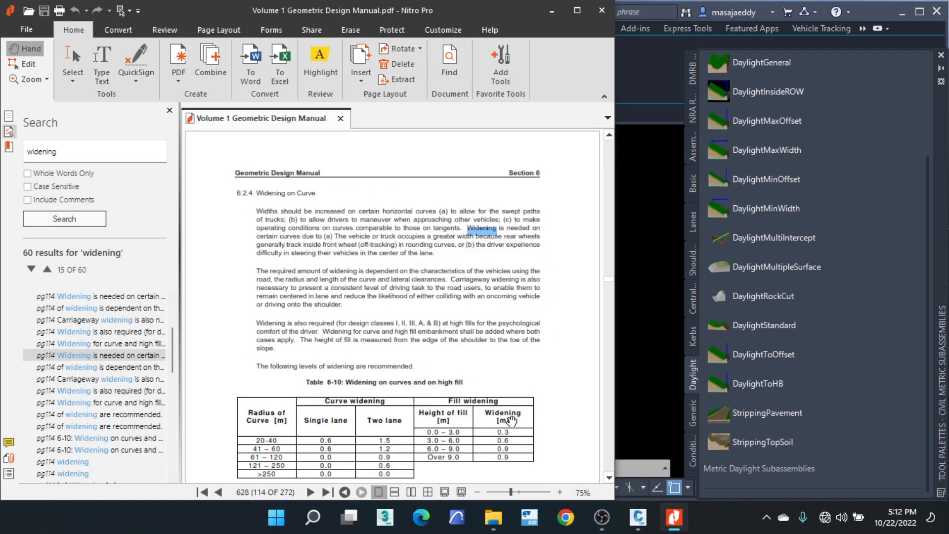
{"action": "scroll", "coordinate": [438, 375], "scroll_direction": "down", "scroll_amount": 2}
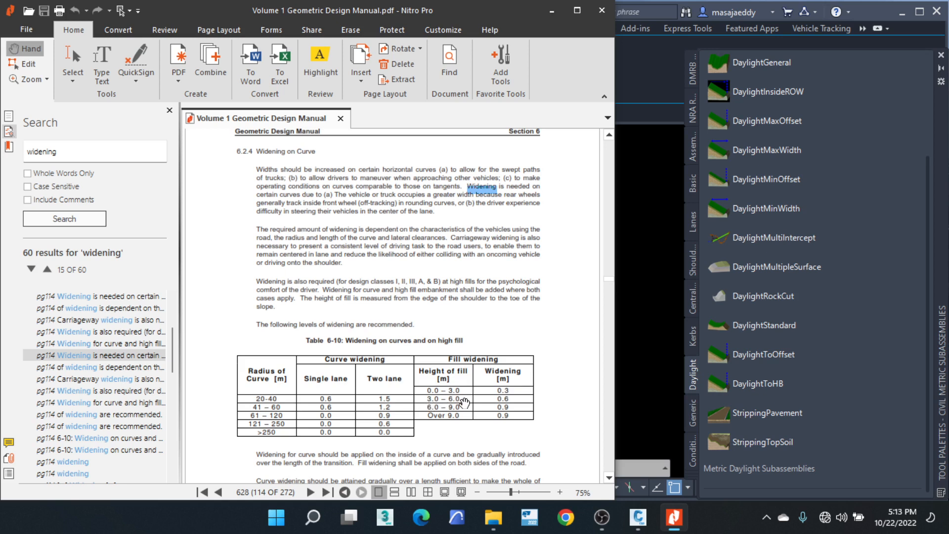
{"action": "left_click", "coordinate": [514, 398]}
{"action": "left_click", "coordinate": [555, 13]}
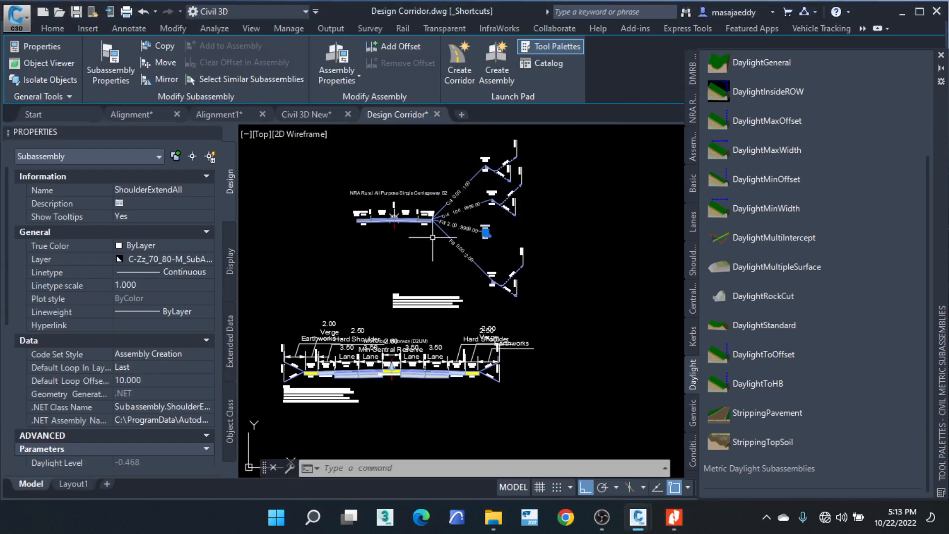
{"action": "scroll", "coordinate": [433, 204], "scroll_direction": "up", "scroll_amount": 3}
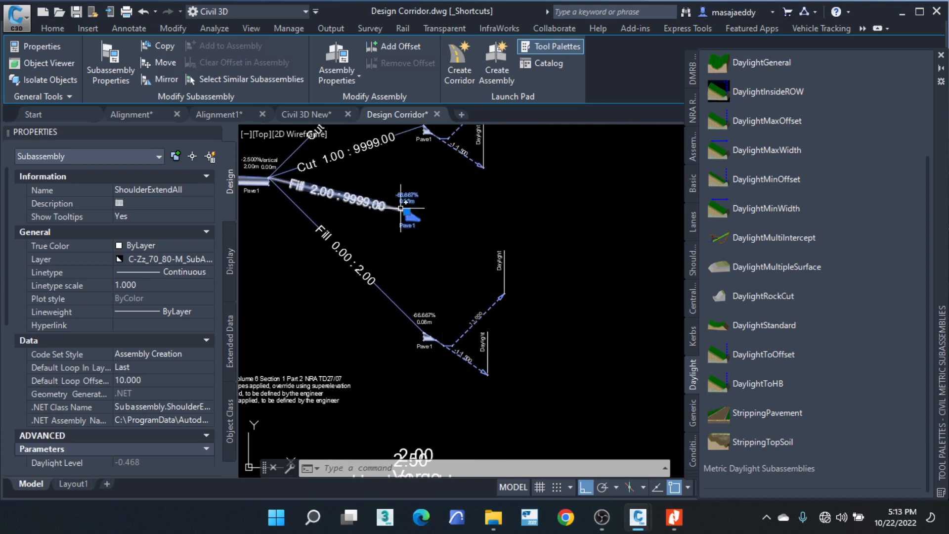
Step: Set the shoulder width of the ShoulderExtendAll subassembly on the Fill 2.00 : 9999.00 branch to 0.5 m
{"action": "scroll", "coordinate": [405, 212], "scroll_direction": "up", "scroll_amount": 4}
{"action": "scroll", "coordinate": [476, 216], "scroll_direction": "down", "scroll_amount": 2}
{"action": "scroll", "coordinate": [476, 216], "scroll_direction": "down", "scroll_amount": 2}
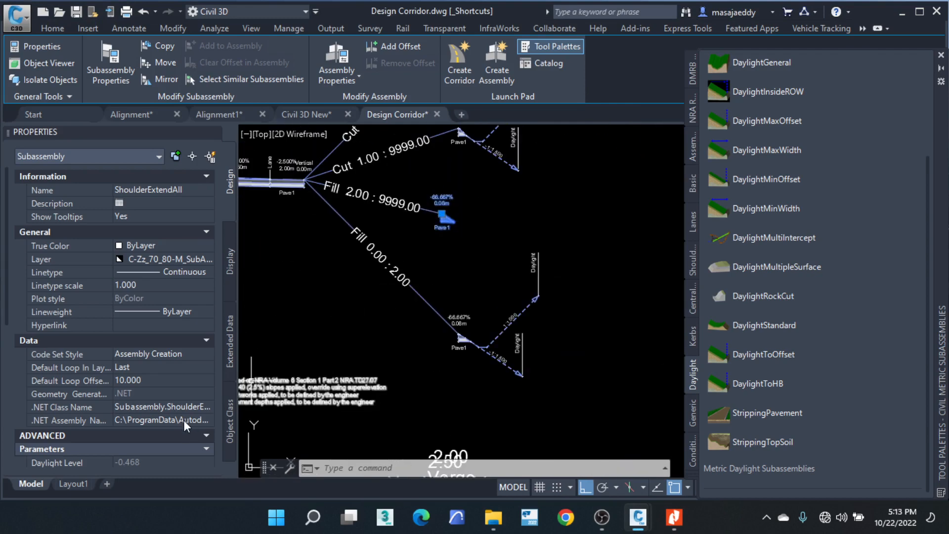
{"action": "scroll", "coordinate": [155, 354], "scroll_direction": "down", "scroll_amount": 5}
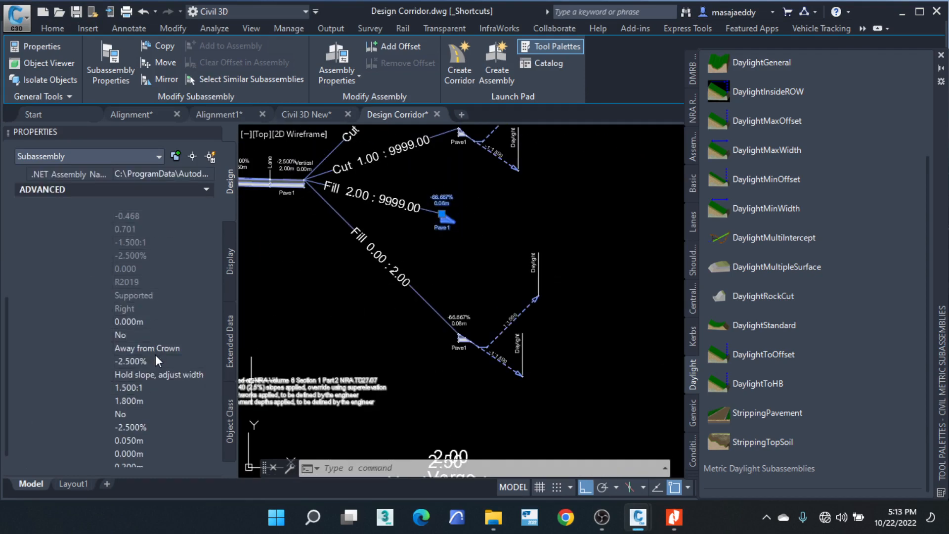
{"action": "left_click", "coordinate": [149, 328]}
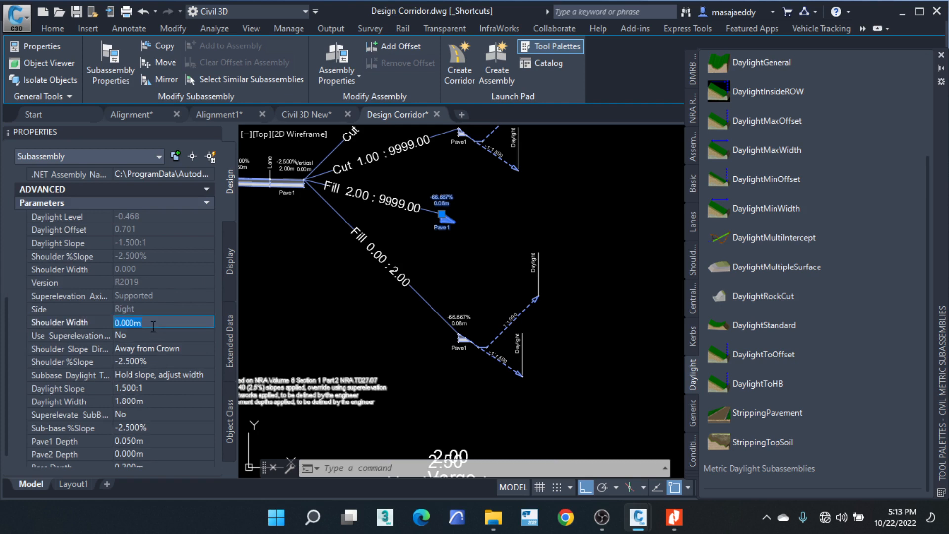
{"action": "type", "text": "0.5"}
{"action": "key", "text": "Return"}
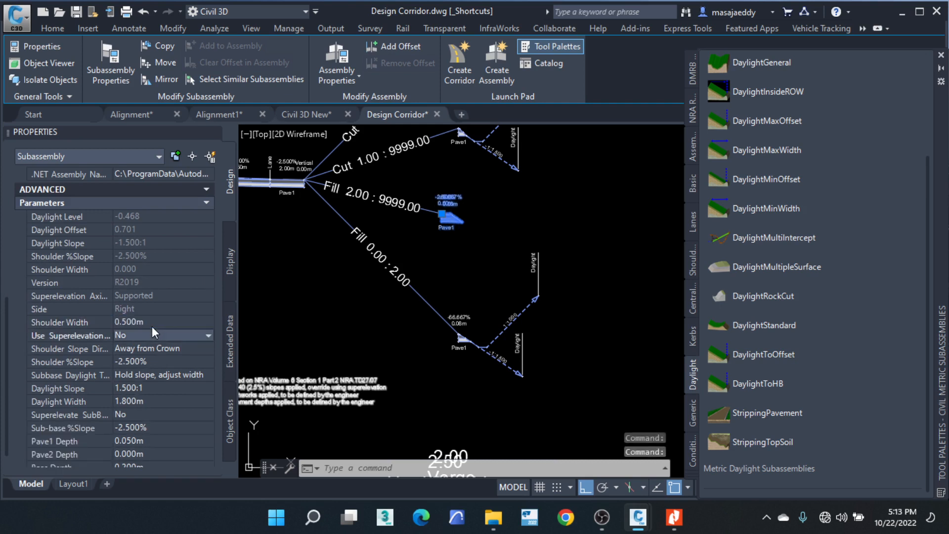
{"action": "scroll", "coordinate": [445, 206], "scroll_direction": "up", "scroll_amount": 3}
{"action": "scroll", "coordinate": [427, 229], "scroll_direction": "up", "scroll_amount": 2}
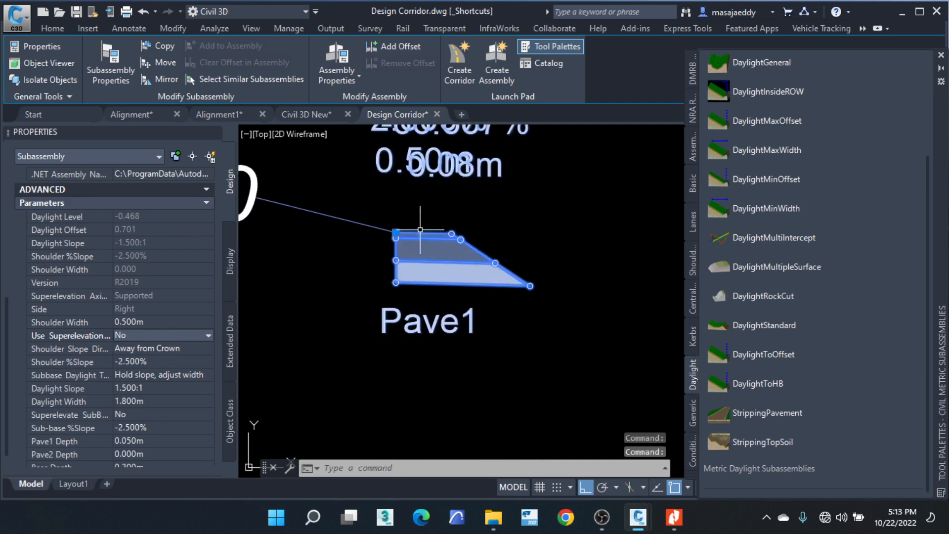
{"action": "scroll", "coordinate": [461, 225], "scroll_direction": "up", "scroll_amount": 3}
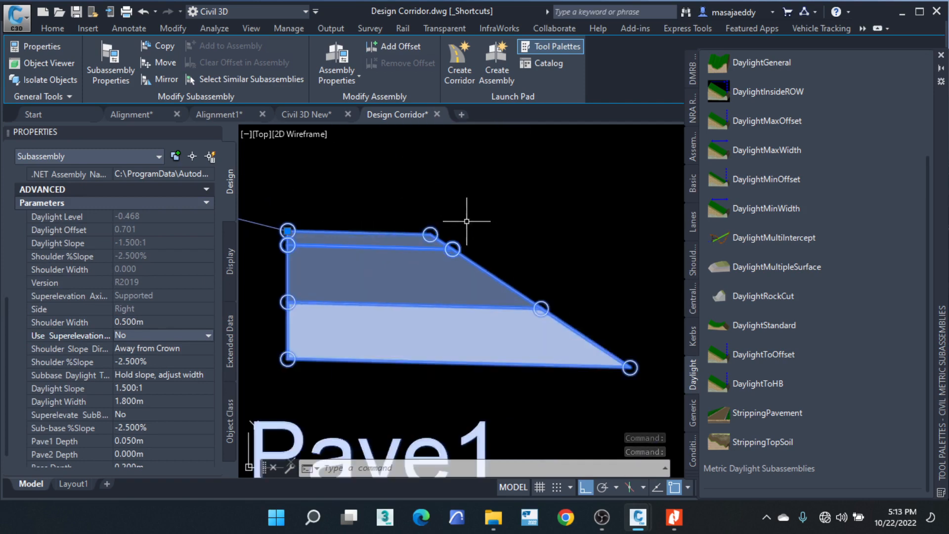
{"action": "key", "text": "Escape"}
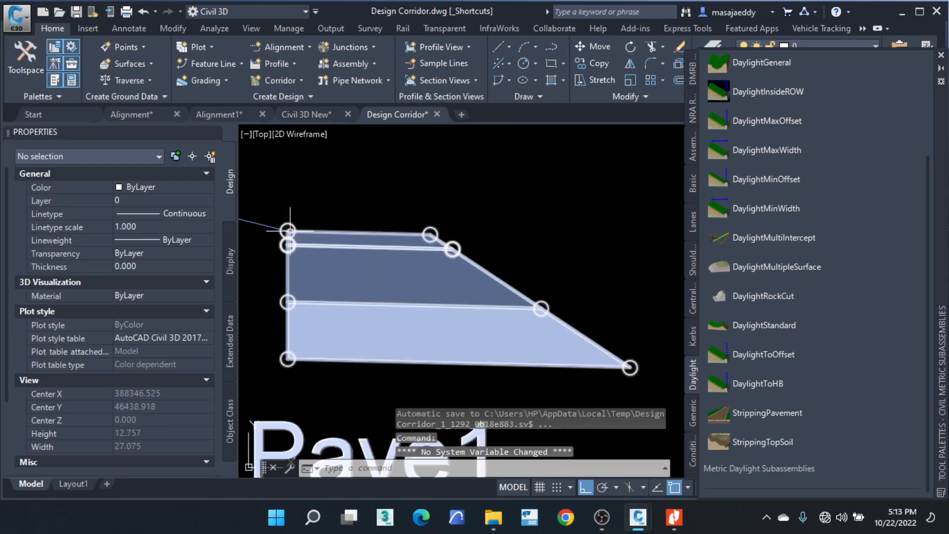
Step: Look through the Rail, Bridge and New Rehab subassemblies for a safety barrier for the high-fill shoulder
{"action": "scroll", "coordinate": [287, 230], "scroll_direction": "up", "scroll_amount": 4}
{"action": "scroll", "coordinate": [402, 234], "scroll_direction": "down", "scroll_amount": 6}
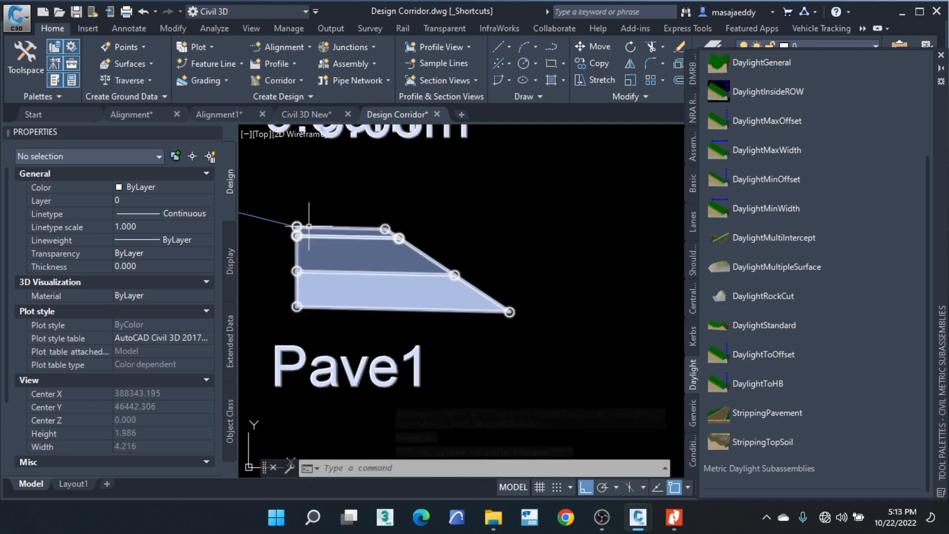
{"action": "left_click", "coordinate": [693, 470]}
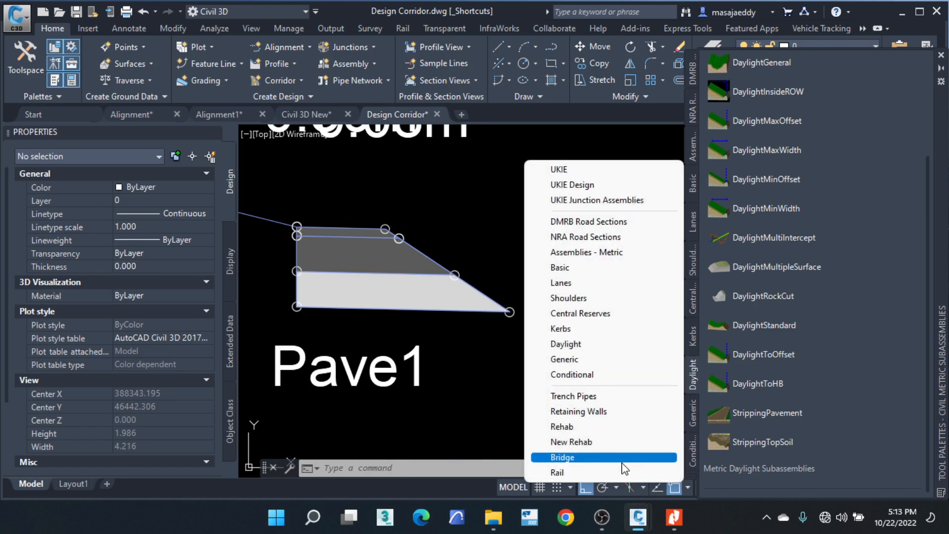
{"action": "left_click", "coordinate": [575, 468]}
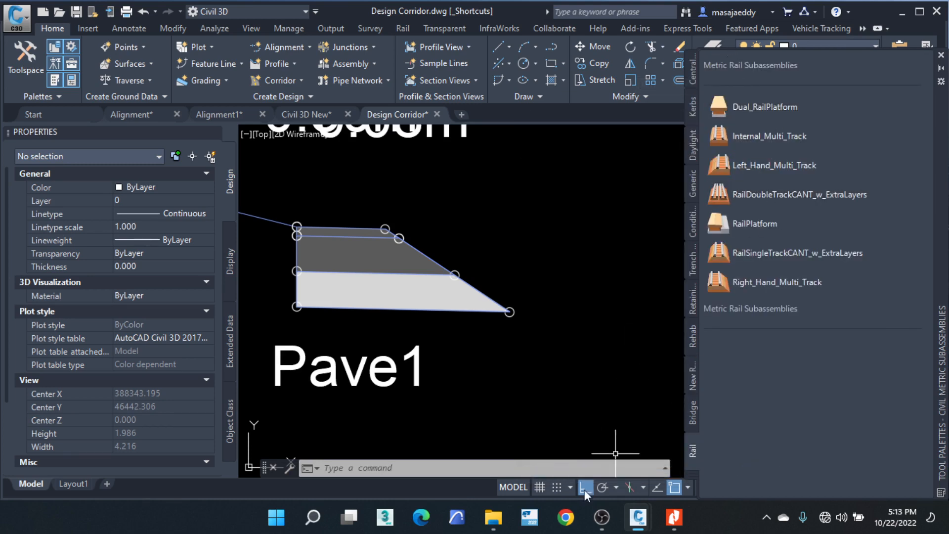
{"action": "left_click", "coordinate": [693, 473]}
{"action": "left_click", "coordinate": [696, 417]}
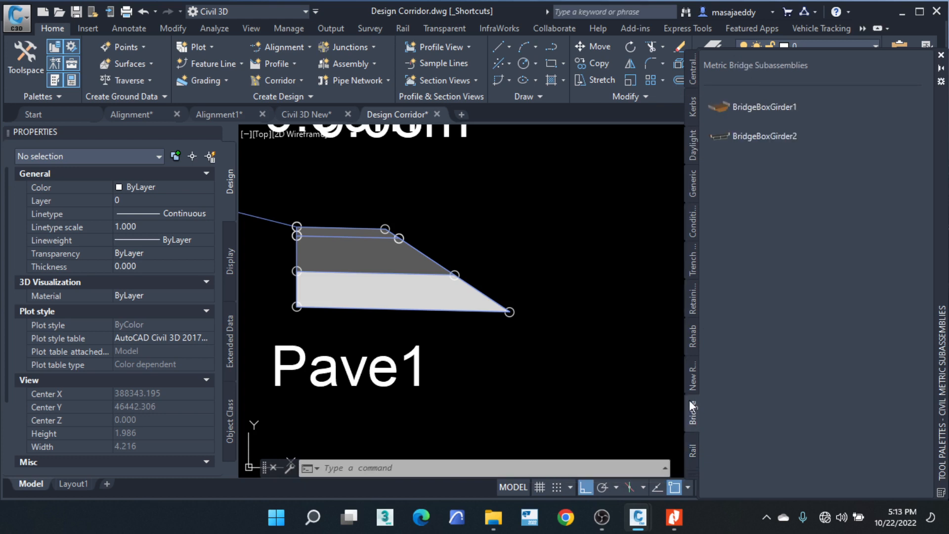
{"action": "left_click", "coordinate": [692, 377]}
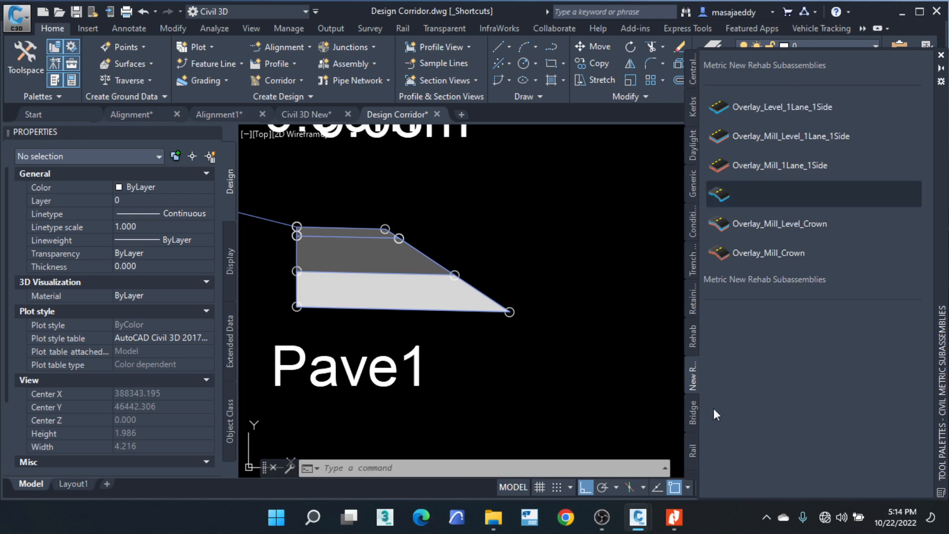
{"action": "left_click", "coordinate": [692, 473]}
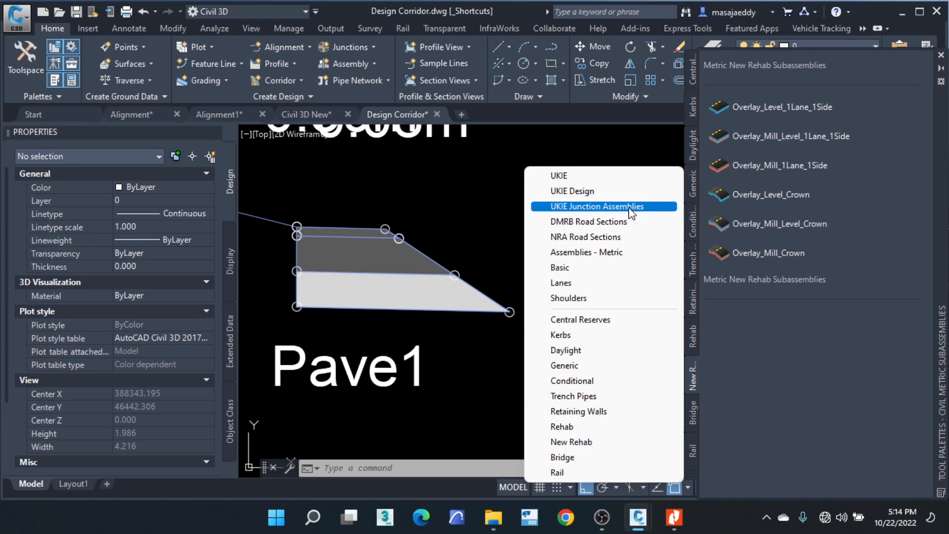
Step: Attach a Single TCB barrier from the UKIE Design subassemblies to the inner top point of the Fill 2.00 : 9999.00 branch's shoulder
{"action": "left_click", "coordinate": [594, 205]}
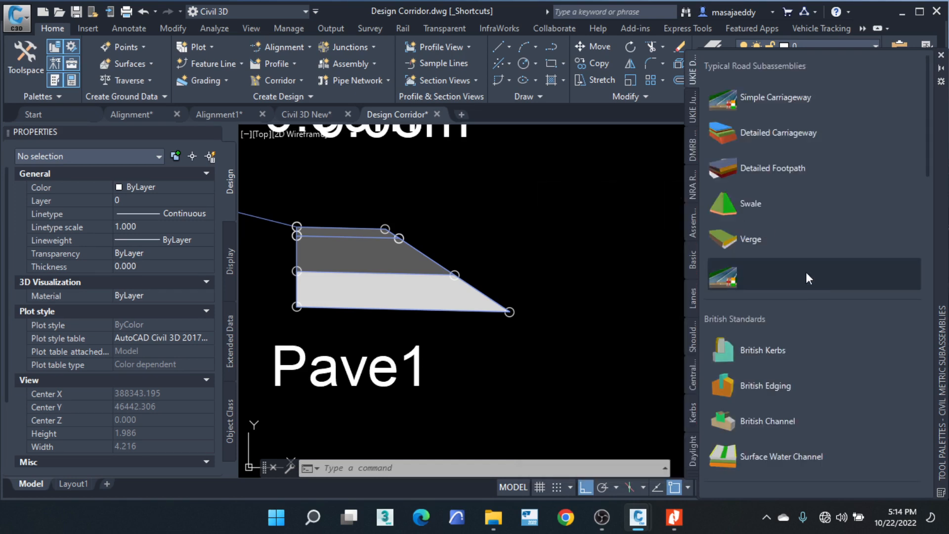
{"action": "scroll", "coordinate": [809, 287], "scroll_direction": "down", "scroll_amount": 10}
{"action": "scroll", "coordinate": [791, 262], "scroll_direction": "down", "scroll_amount": 6}
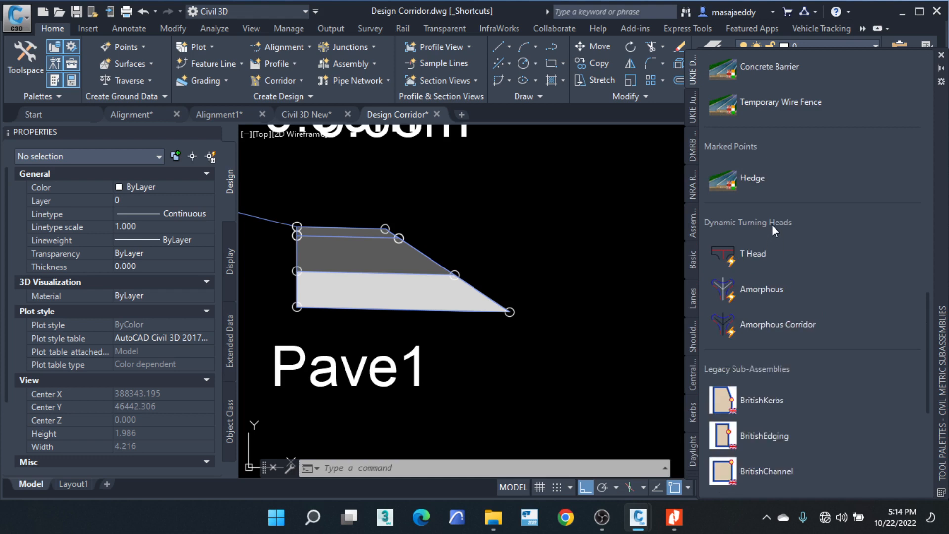
{"action": "scroll", "coordinate": [779, 215], "scroll_direction": "up", "scroll_amount": 4}
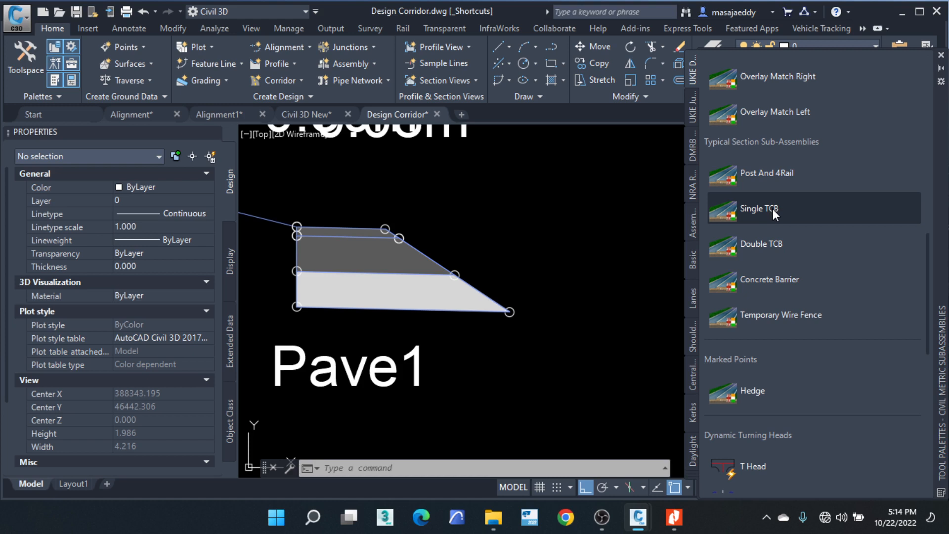
{"action": "left_click", "coordinate": [772, 208]}
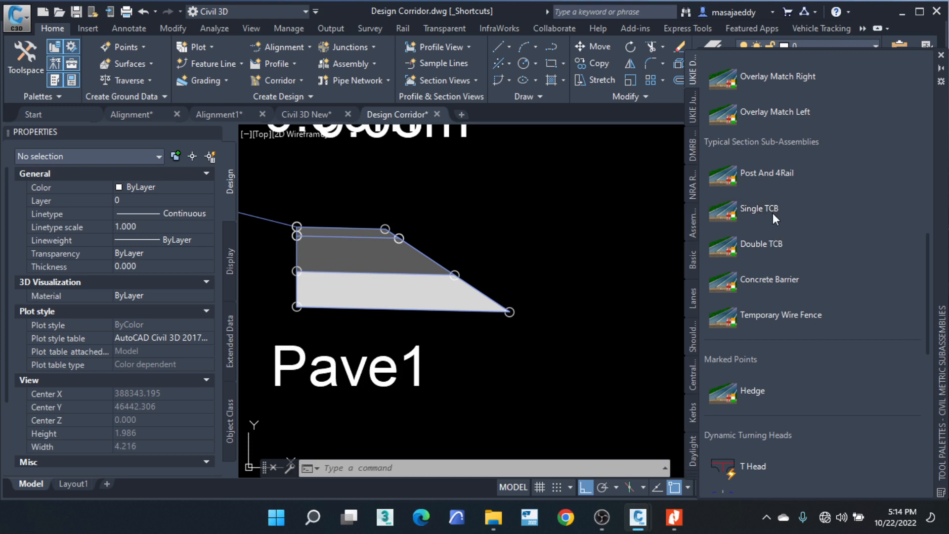
{"action": "left_click", "coordinate": [771, 210]}
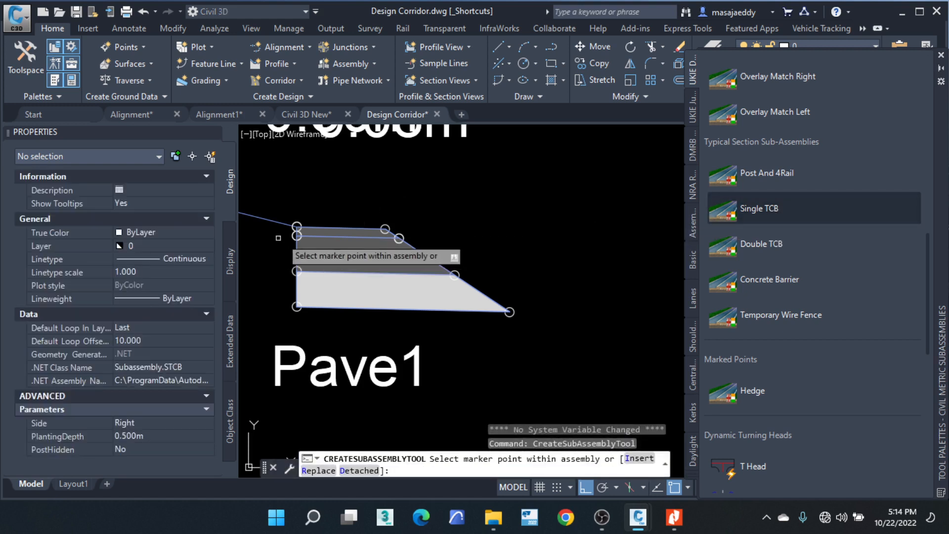
{"action": "left_click", "coordinate": [296, 226]}
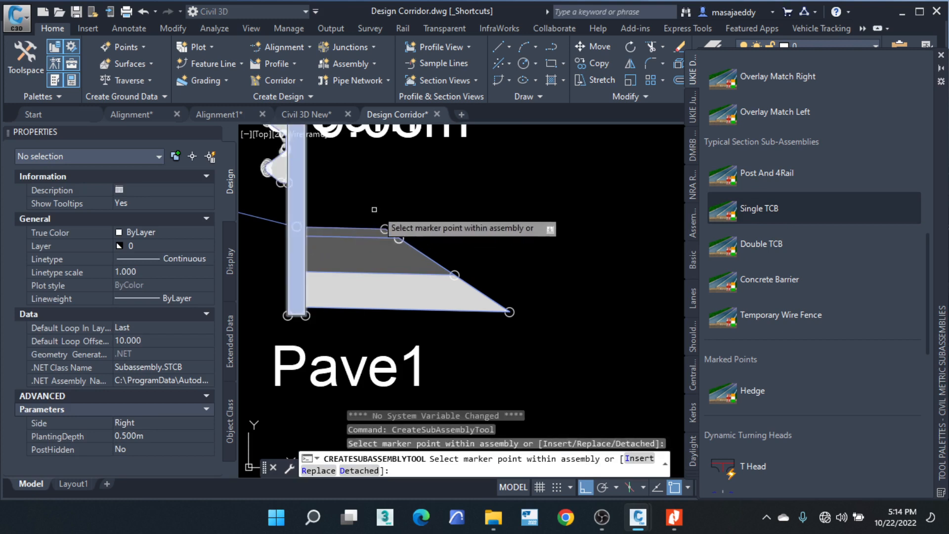
{"action": "scroll", "coordinate": [475, 254], "scroll_direction": "down", "scroll_amount": 4}
{"action": "right_click", "coordinate": [507, 230]}
{"action": "left_click", "coordinate": [537, 239]}
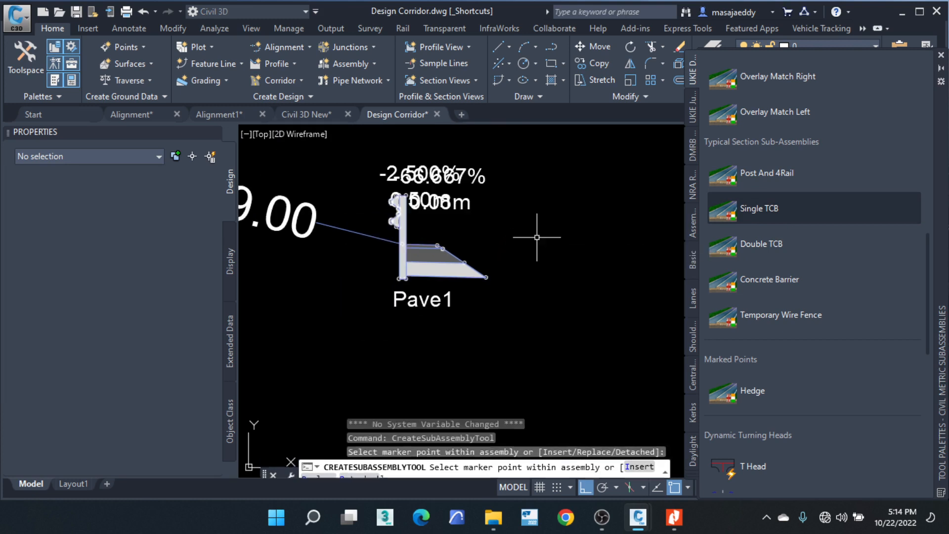
Step: Examine the barrier and shoulder on the Fill 2.00 : 9999.00 branch against the neighbouring cut and fill branches
{"action": "scroll", "coordinate": [435, 227], "scroll_direction": "up", "scroll_amount": 1}
{"action": "scroll", "coordinate": [450, 233], "scroll_direction": "down", "scroll_amount": 4}
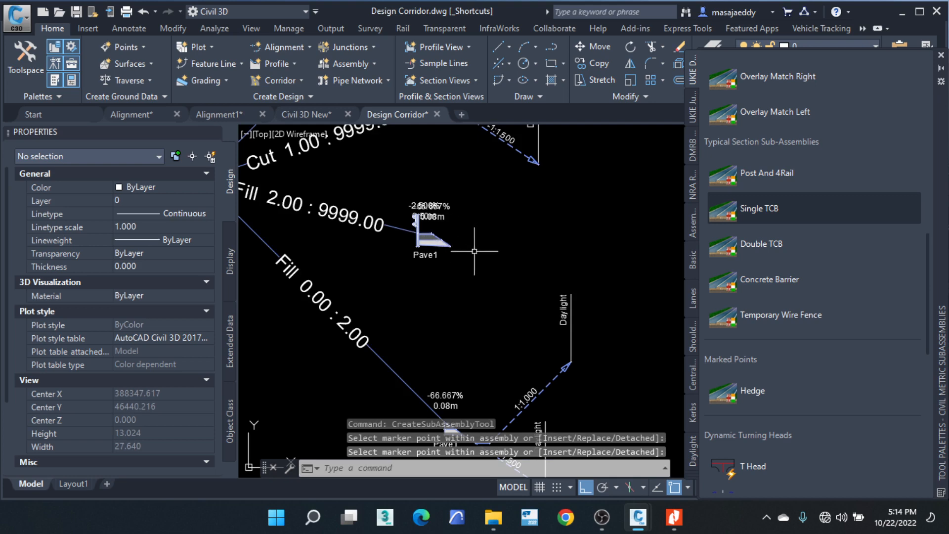
{"action": "mouse_move", "coordinate": [475, 251]}
{"action": "middle_mouse_down"}
{"action": "mouse_move", "coordinate": [604, 270]}
{"action": "mouse_move", "coordinate": [587, 256]}
{"action": "mouse_move", "coordinate": [490, 246]}
{"action": "middle_mouse_up"}
{"action": "scroll", "coordinate": [469, 245], "scroll_direction": "down", "scroll_amount": 4}
{"action": "scroll", "coordinate": [469, 242], "scroll_direction": "up", "scroll_amount": 4}
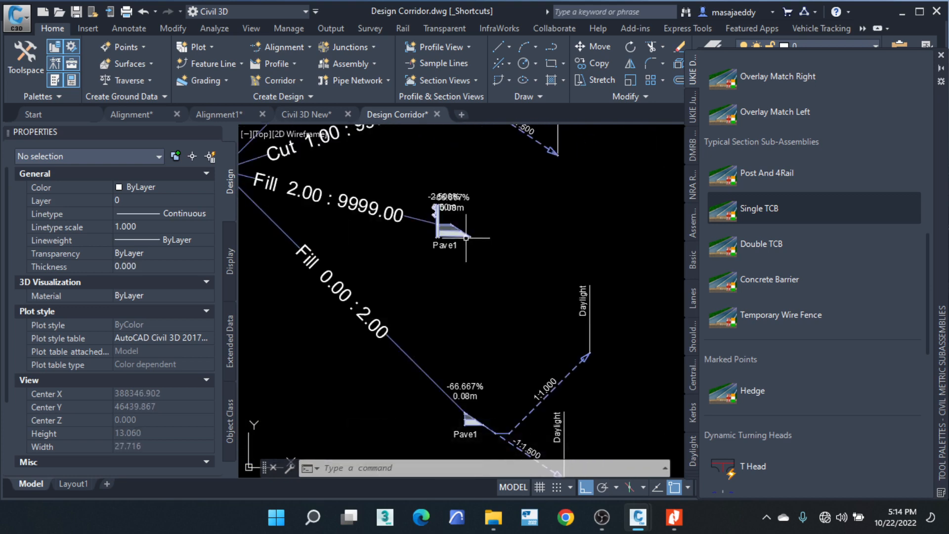
{"action": "scroll", "coordinate": [466, 238], "scroll_direction": "up", "scroll_amount": 4}
{"action": "scroll", "coordinate": [460, 242], "scroll_direction": "down", "scroll_amount": 5}
{"action": "scroll", "coordinate": [430, 218], "scroll_direction": "up", "scroll_amount": 3}
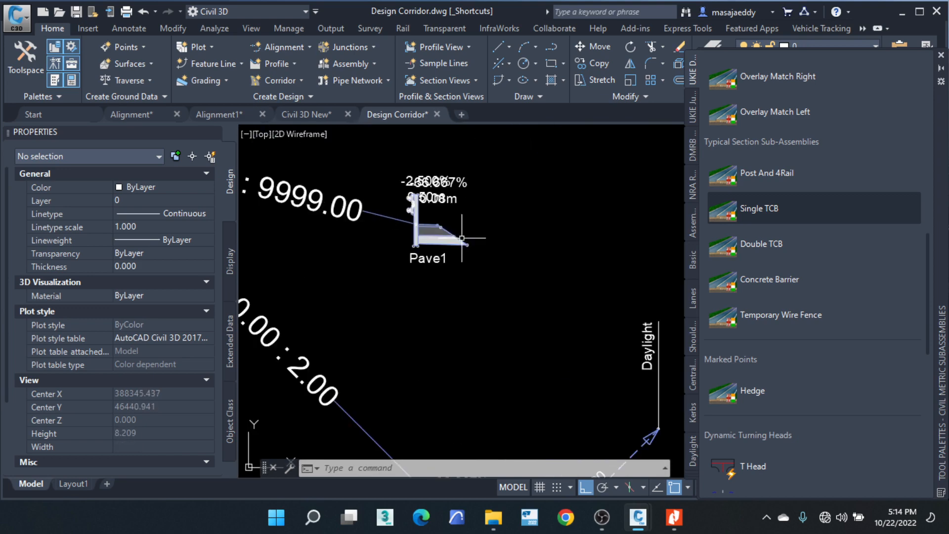
{"action": "scroll", "coordinate": [437, 232], "scroll_direction": "up", "scroll_amount": 4}
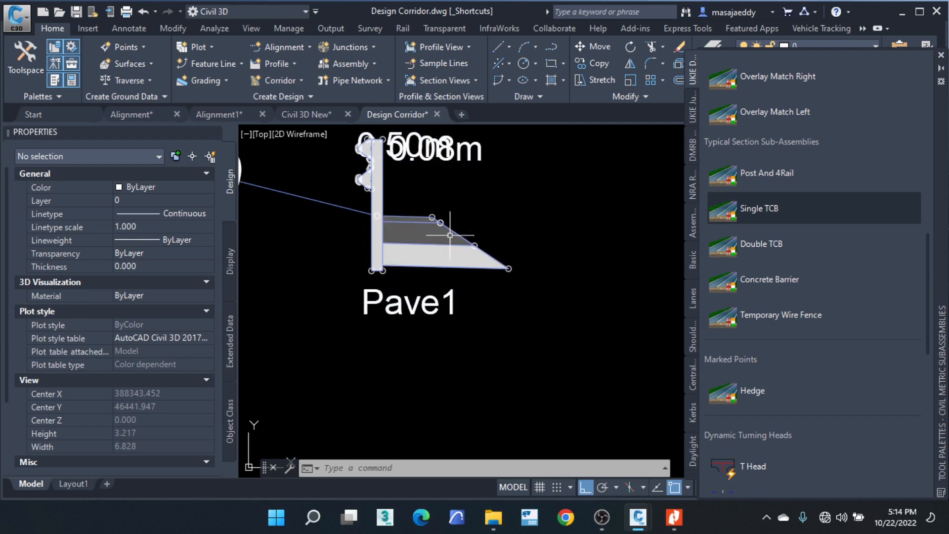
{"action": "scroll", "coordinate": [429, 256], "scroll_direction": "down", "scroll_amount": 4}
{"action": "scroll", "coordinate": [429, 256], "scroll_direction": "down", "scroll_amount": 2}
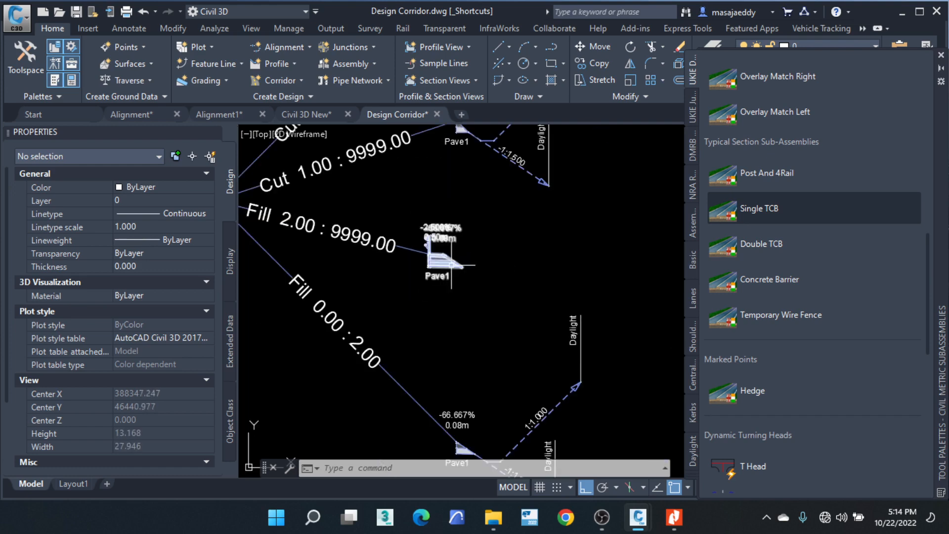
{"action": "scroll", "coordinate": [452, 266], "scroll_direction": "up", "scroll_amount": 2}
{"action": "scroll", "coordinate": [431, 257], "scroll_direction": "down", "scroll_amount": 4}
{"action": "scroll", "coordinate": [447, 271], "scroll_direction": "up", "scroll_amount": 4}
{"action": "scroll", "coordinate": [432, 259], "scroll_direction": "up", "scroll_amount": 2}
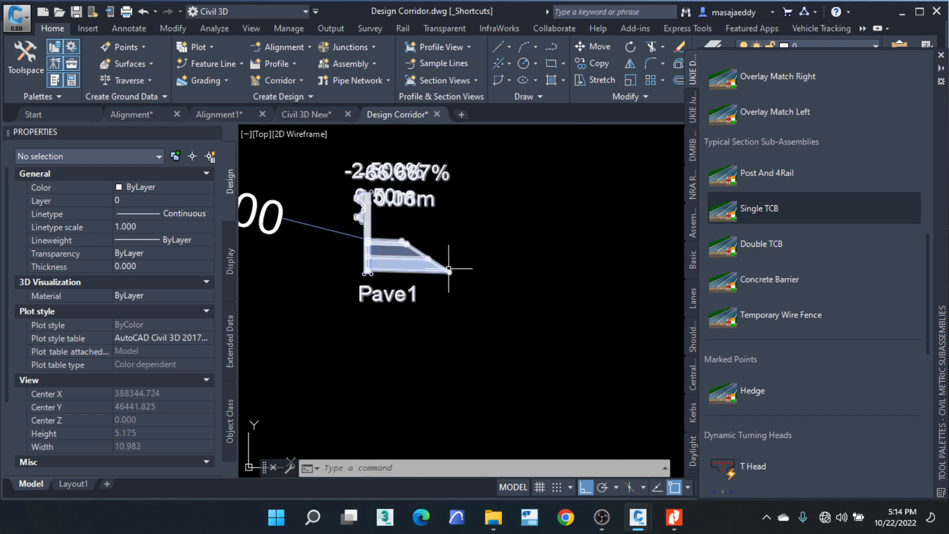
{"action": "key", "text": "Escape"}
{"action": "key", "text": "Escape"}
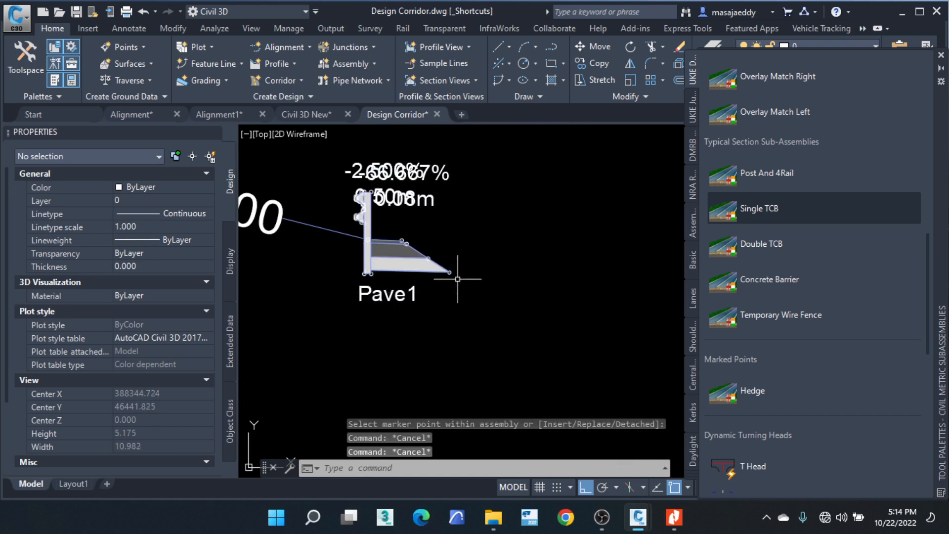
Step: Set the daylight slope of the Fill 2.00 : 9999.00 branch's ShoulderExtendAll subassembly to 1.000:1
{"action": "left_click", "coordinate": [430, 259]}
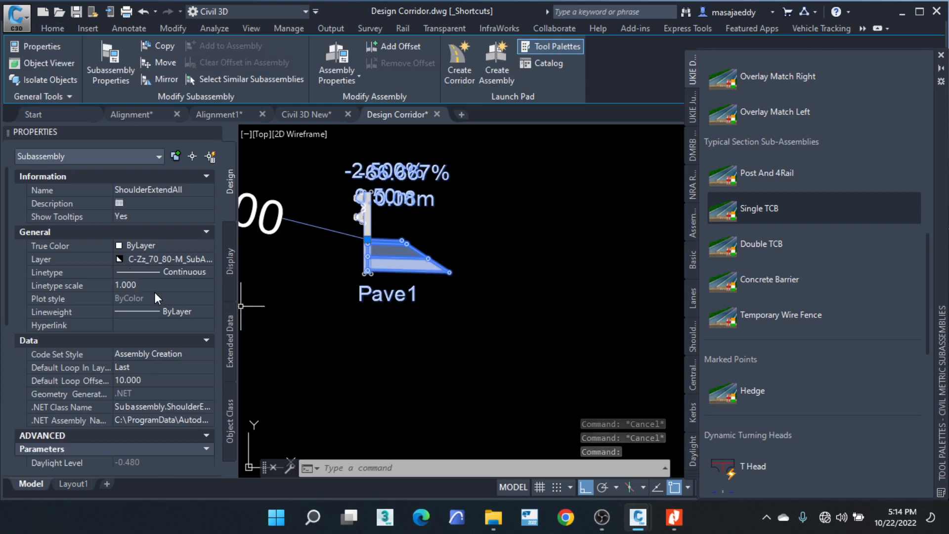
{"action": "scroll", "coordinate": [155, 291], "scroll_direction": "down", "scroll_amount": 4}
{"action": "scroll", "coordinate": [158, 338], "scroll_direction": "down", "scroll_amount": 2}
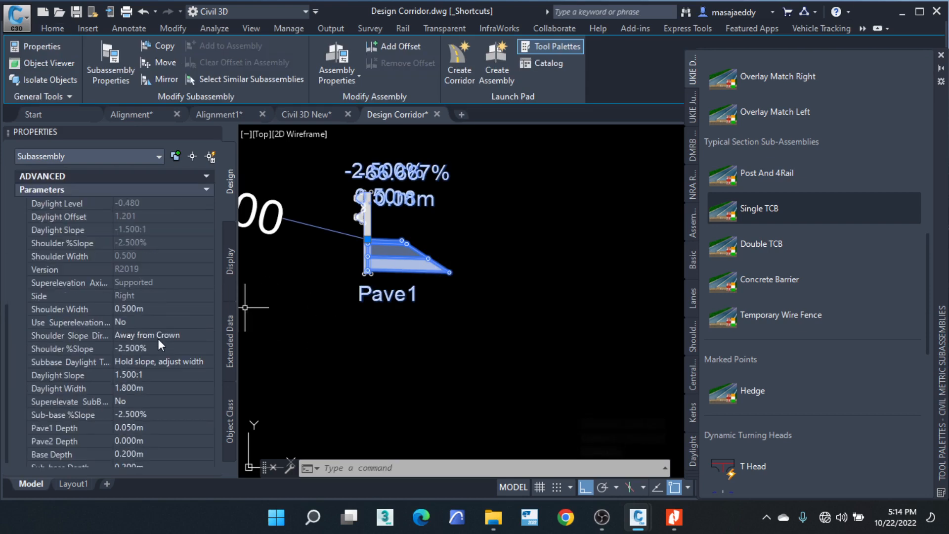
{"action": "left_click", "coordinate": [121, 376]}
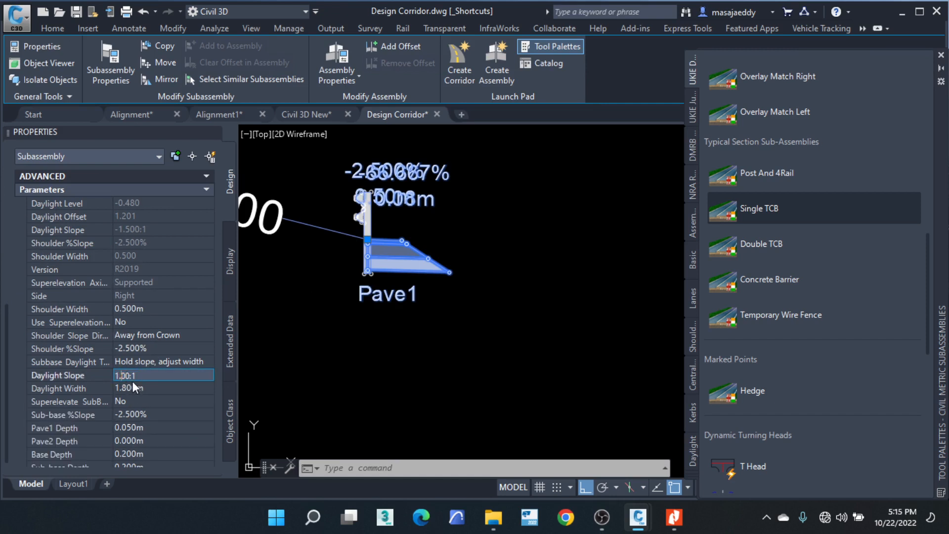
{"action": "key", "text": "Tab"}
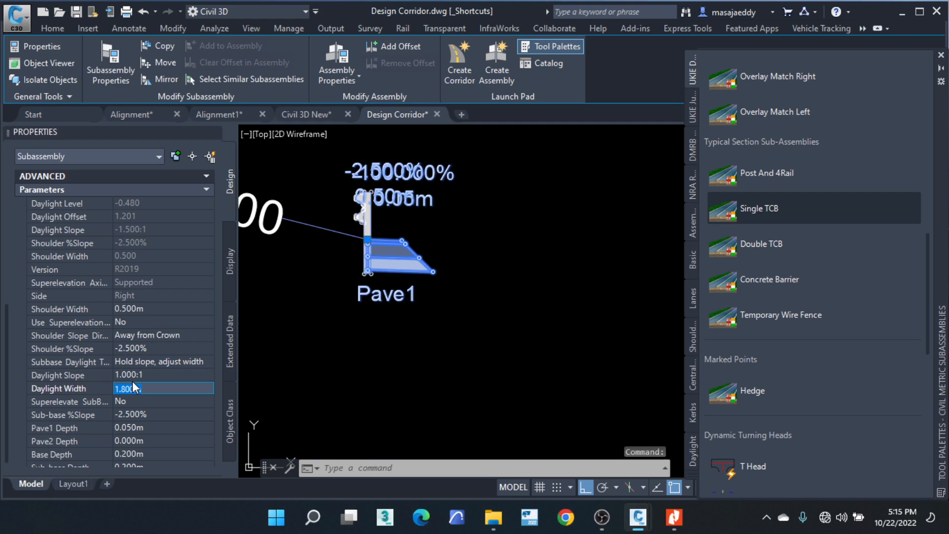
{"action": "key", "text": "Escape"}
{"action": "key", "text": "Escape"}
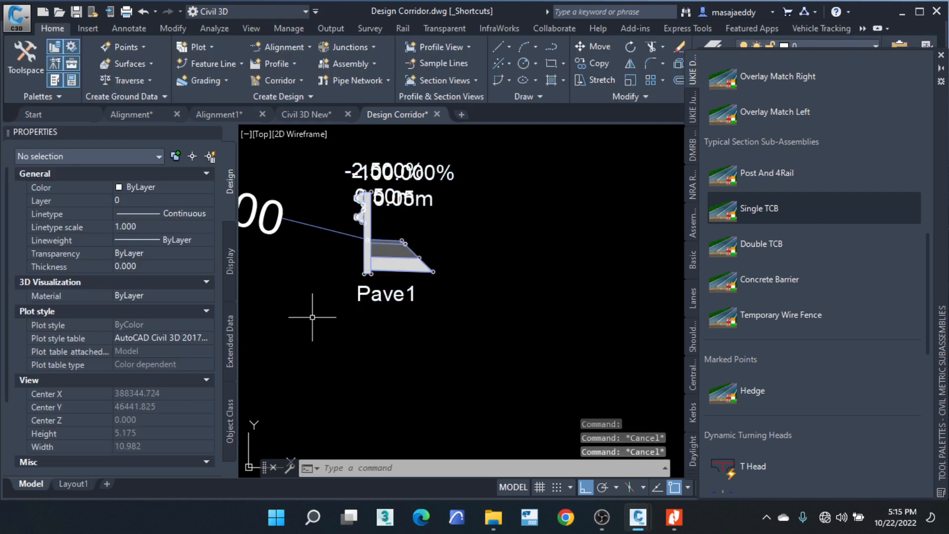
Step: Copy the Cut 1.00 : 9999.00 branch's DaylightStandard subassembly to the outer bottom point of the Fill 2.00 : 9999.00 branch's shoulder
{"action": "scroll", "coordinate": [450, 266], "scroll_direction": "down", "scroll_amount": 3}
{"action": "scroll", "coordinate": [424, 201], "scroll_direction": "up", "scroll_amount": 2}
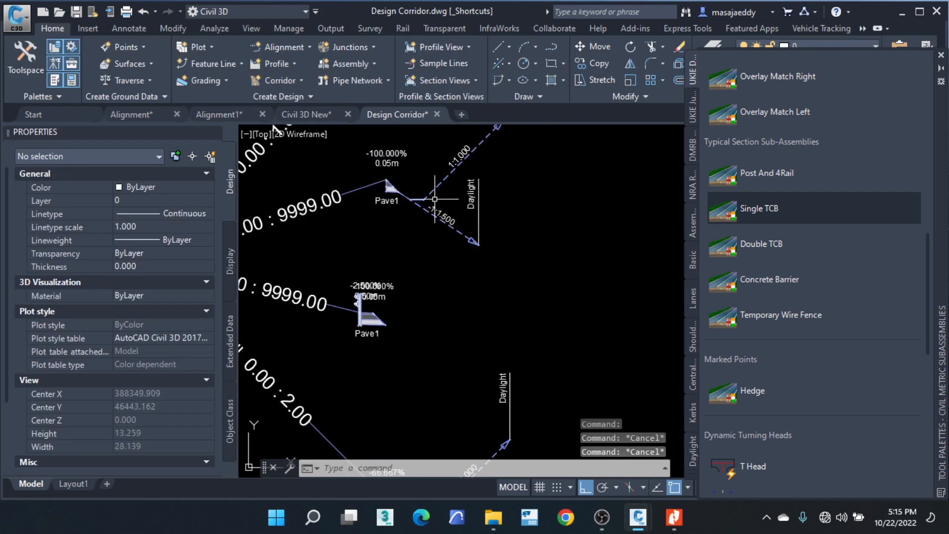
{"action": "left_click", "coordinate": [427, 196]}
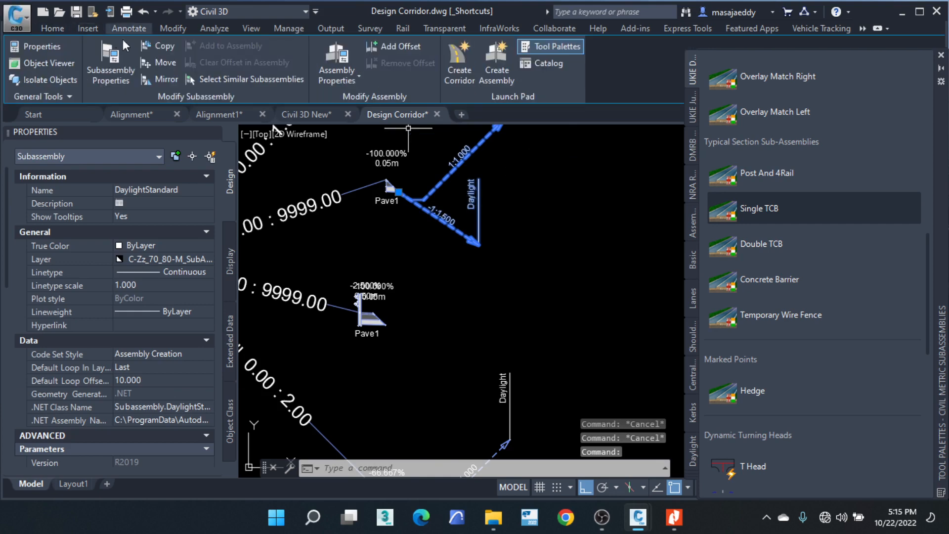
{"action": "left_click", "coordinate": [159, 46]}
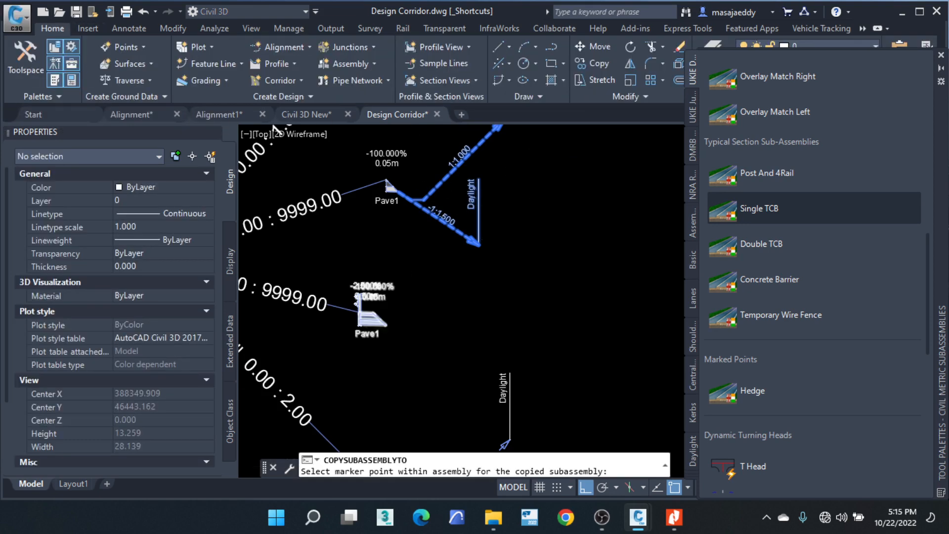
{"action": "scroll", "coordinate": [387, 327], "scroll_direction": "up", "scroll_amount": 5}
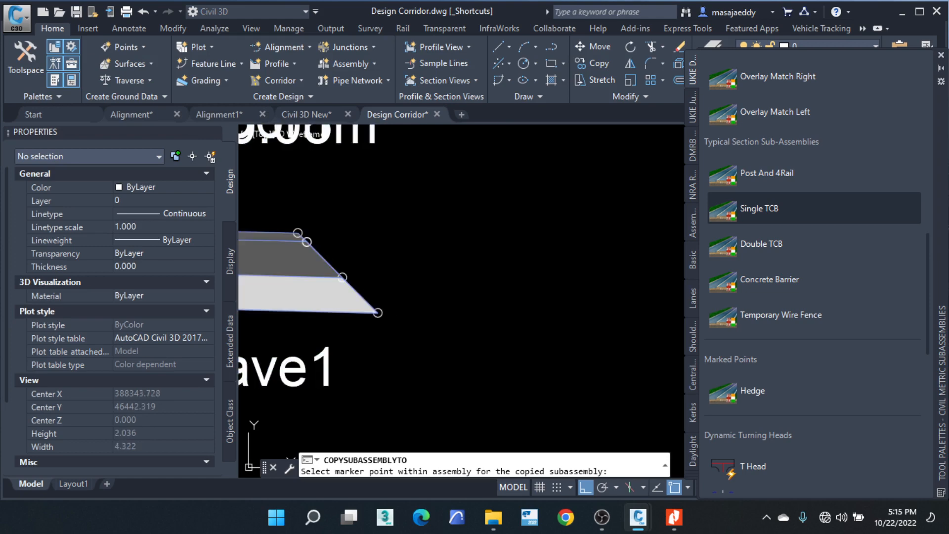
{"action": "scroll", "coordinate": [382, 314], "scroll_direction": "down", "scroll_amount": 2}
{"action": "left_click", "coordinate": [381, 313]}
{"action": "scroll", "coordinate": [431, 227], "scroll_direction": "down", "scroll_amount": 2}
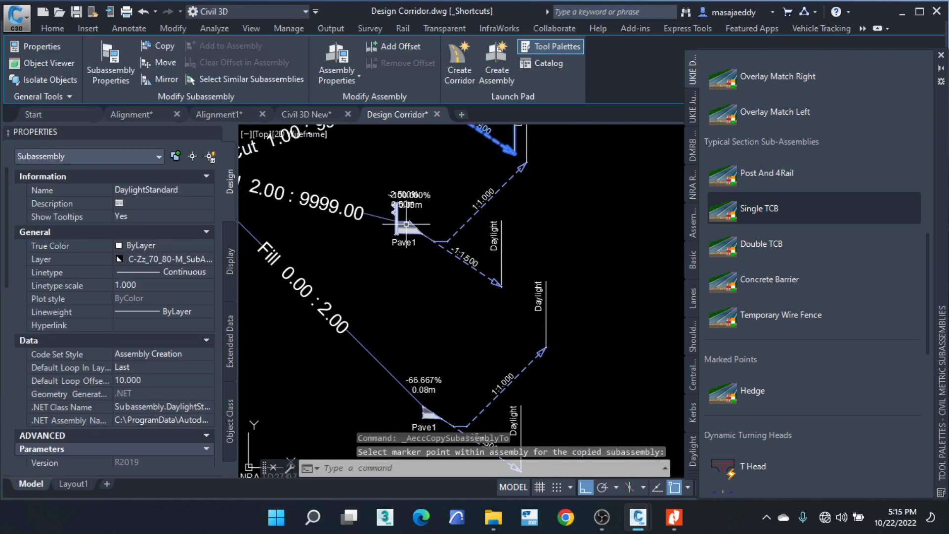
Step: Examine the copied daylight subassembly on the Fill 2.00 : 9999.00 branch and its connection to the shoulder and barrier
{"action": "scroll", "coordinate": [432, 228], "scroll_direction": "down", "scroll_amount": 3}
{"action": "scroll", "coordinate": [436, 249], "scroll_direction": "up", "scroll_amount": 5}
{"action": "scroll", "coordinate": [436, 248], "scroll_direction": "up", "scroll_amount": 2}
{"action": "middle_click_drag", "start_coordinate": [519, 265], "coordinate": [448, 273]}
{"action": "mouse_move", "coordinate": [544, 291]}
{"action": "middle_mouse_down"}
{"action": "mouse_move", "coordinate": [357, 259]}
{"action": "mouse_move", "coordinate": [392, 289]}
{"action": "middle_mouse_up"}
{"action": "scroll", "coordinate": [377, 266], "scroll_direction": "down", "scroll_amount": 4}
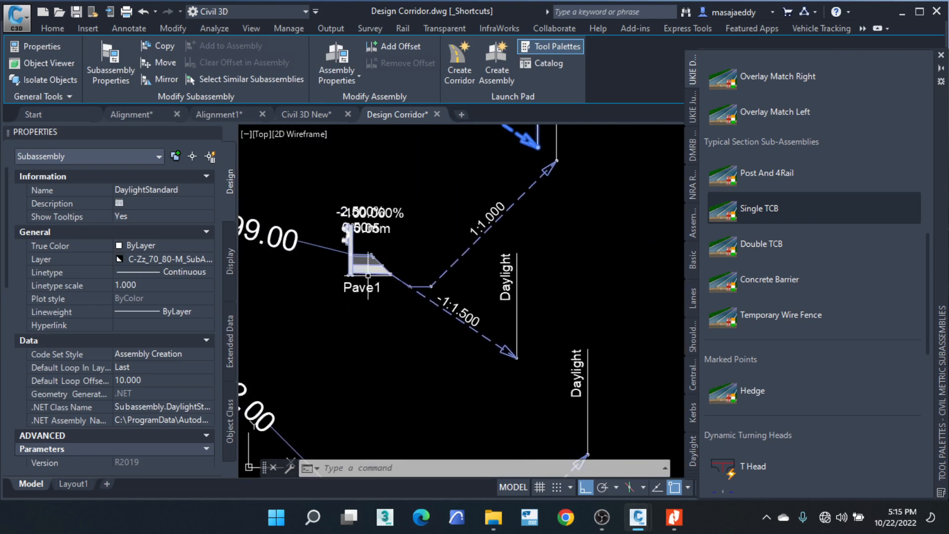
{"action": "scroll", "coordinate": [430, 282], "scroll_direction": "down", "scroll_amount": 3}
{"action": "scroll", "coordinate": [350, 272], "scroll_direction": "up", "scroll_amount": 1}
{"action": "scroll", "coordinate": [346, 276], "scroll_direction": "up", "scroll_amount": 2}
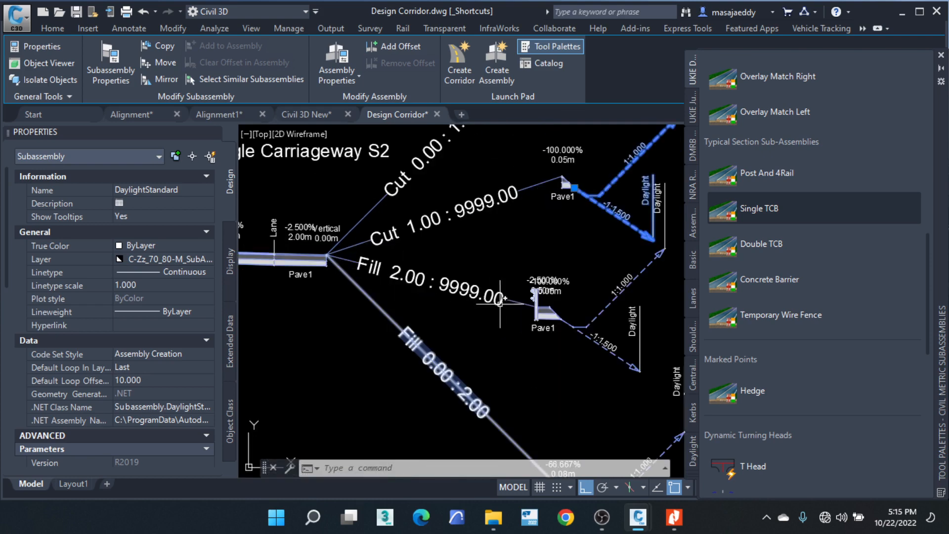
{"action": "scroll", "coordinate": [549, 321], "scroll_direction": "up", "scroll_amount": 4}
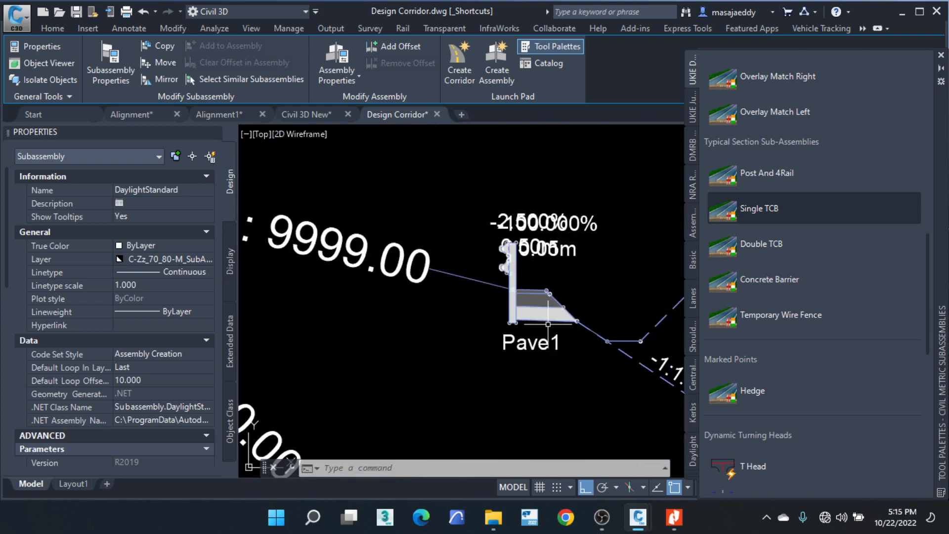
{"action": "mouse_move", "coordinate": [548, 323]}
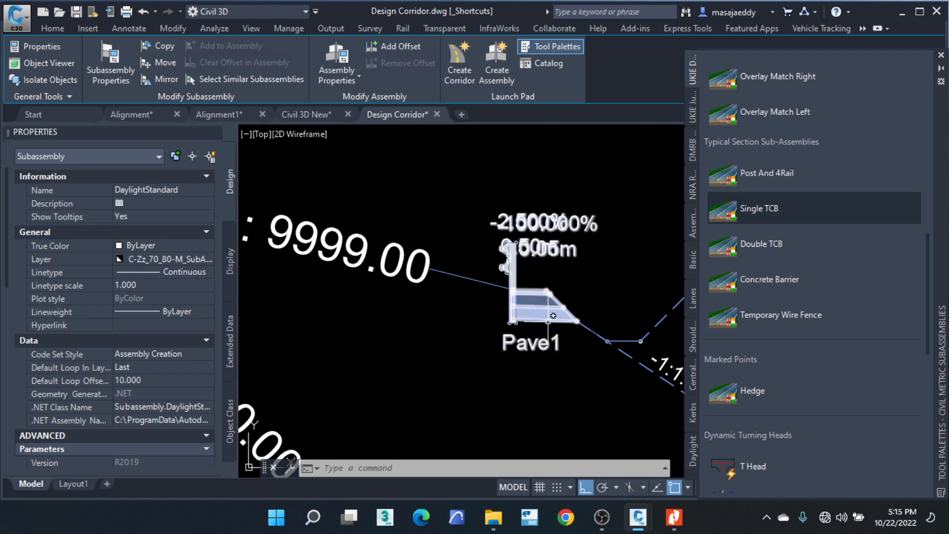
{"action": "scroll", "coordinate": [541, 318], "scroll_direction": "up", "scroll_amount": 4}
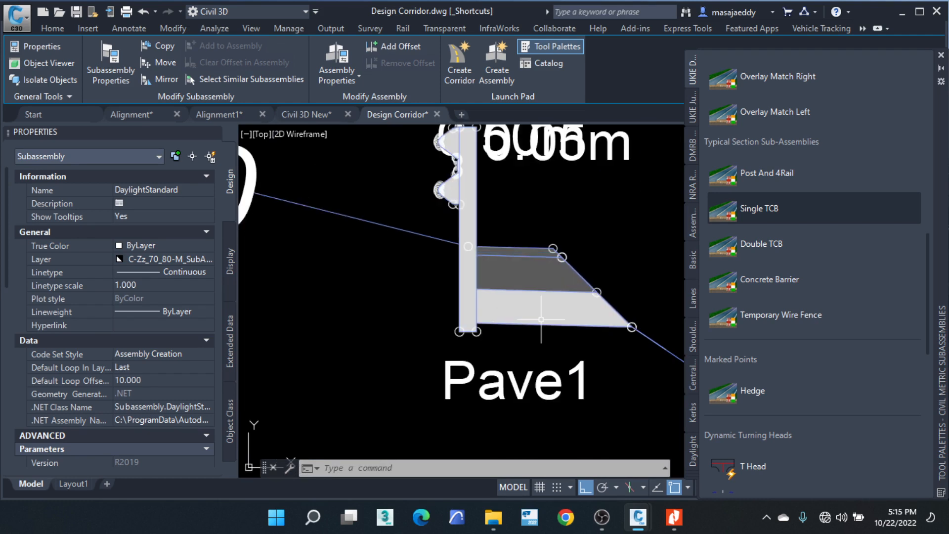
{"action": "left_click", "coordinate": [542, 319]}
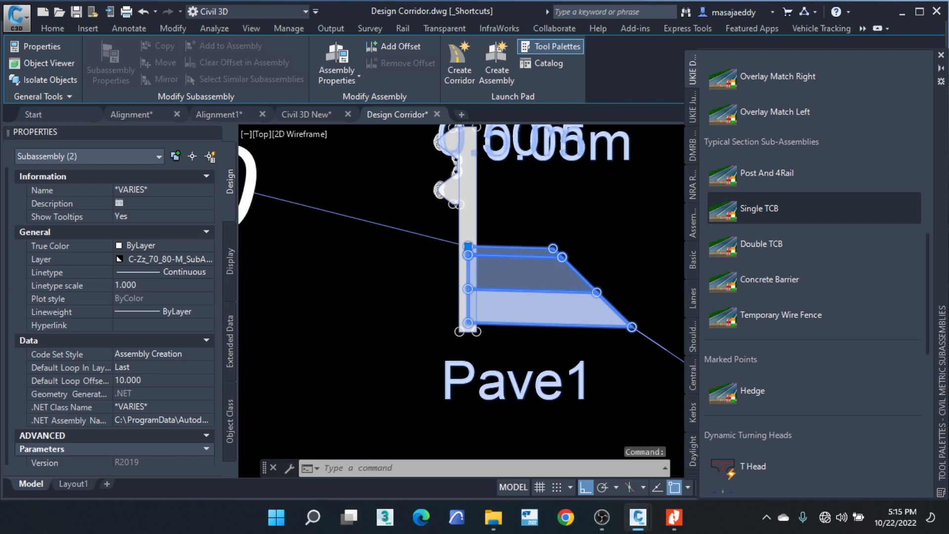
{"action": "scroll", "coordinate": [526, 285], "scroll_direction": "down", "scroll_amount": 6}
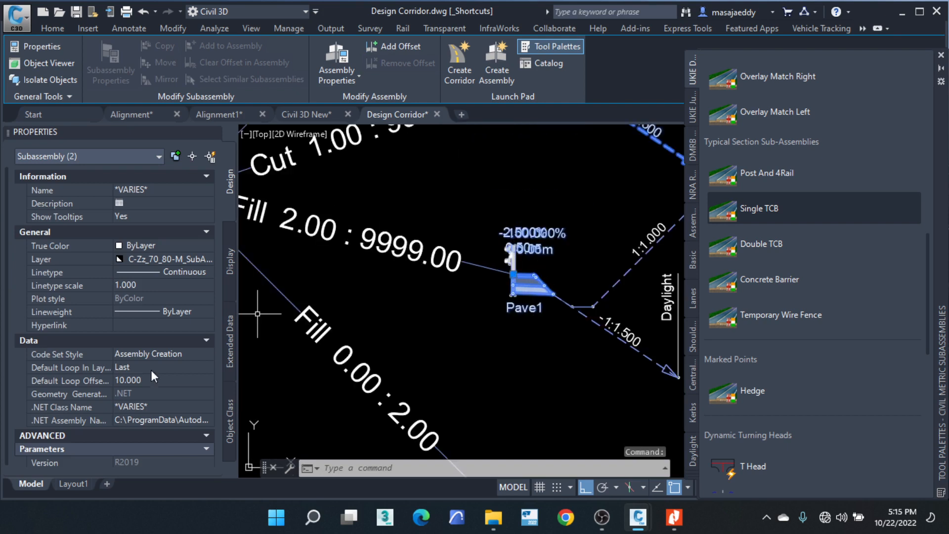
{"action": "scroll", "coordinate": [141, 368], "scroll_direction": "down", "scroll_amount": 1}
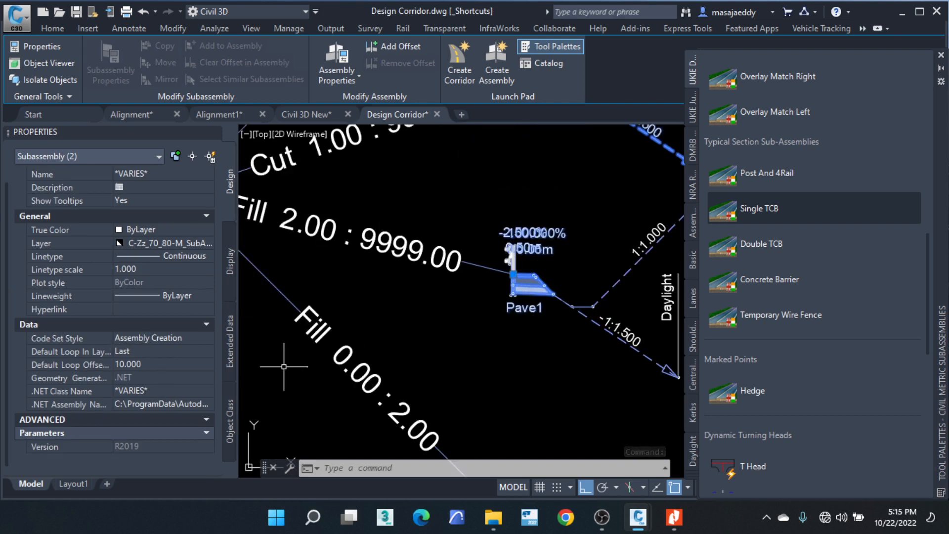
{"action": "key", "text": "Escape"}
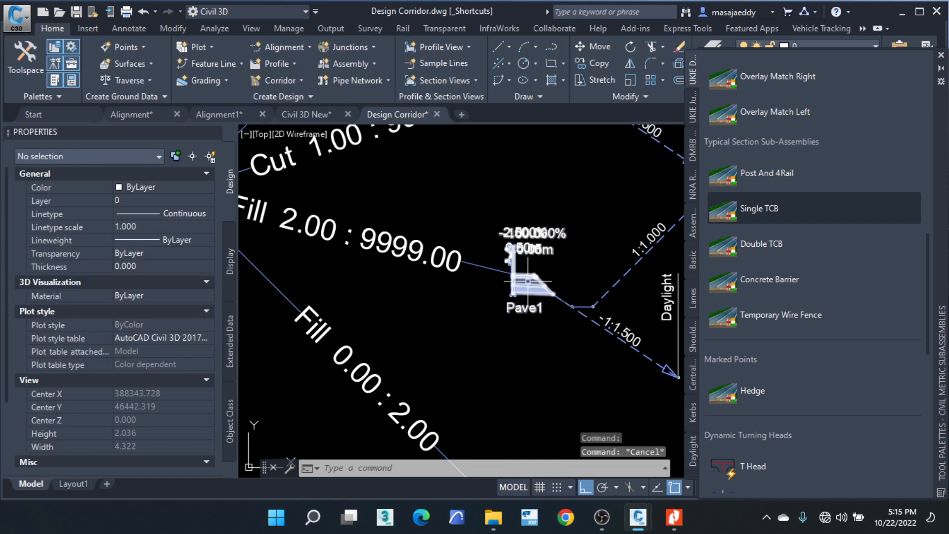
Step: Set the Pave1 Depth of the Fill 2.00 : 9999.00 branch's ShoulderExtendAll subassembly to 0 m
{"action": "left_click", "coordinate": [527, 289]}
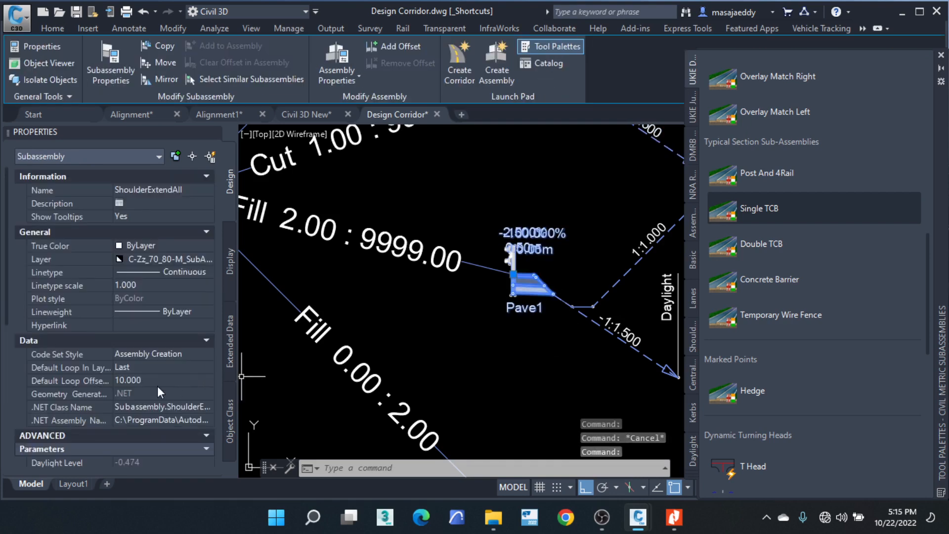
{"action": "scroll", "coordinate": [157, 386], "scroll_direction": "down", "scroll_amount": 5}
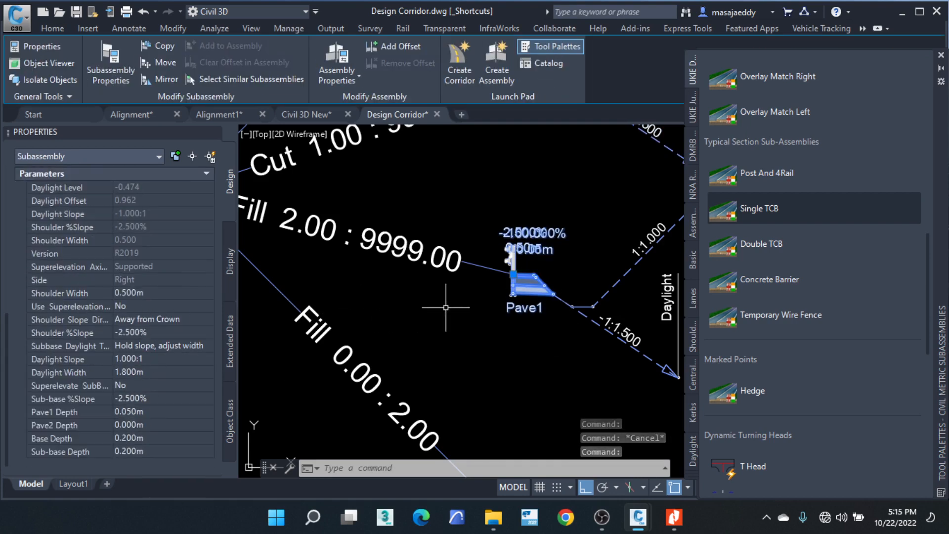
{"action": "scroll", "coordinate": [534, 277], "scroll_direction": "up", "scroll_amount": 7}
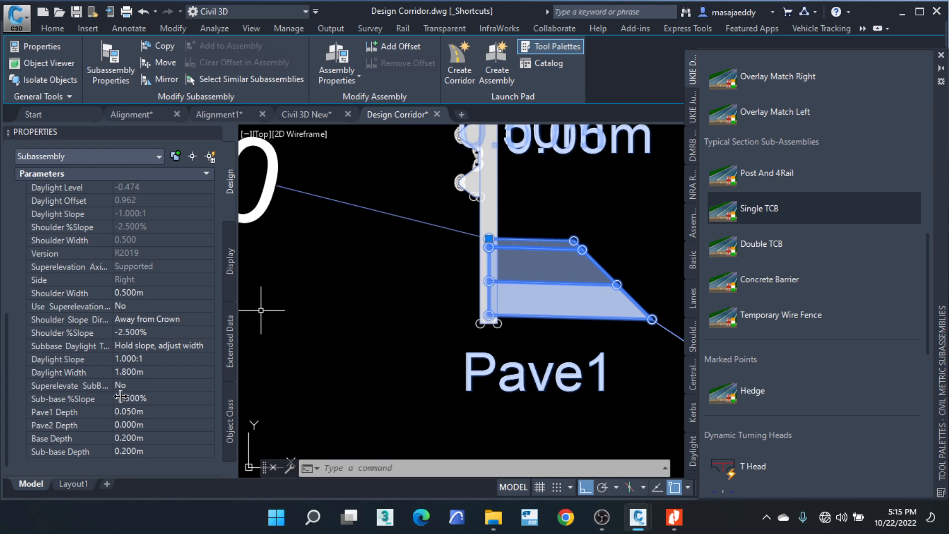
{"action": "left_click", "coordinate": [145, 413]}
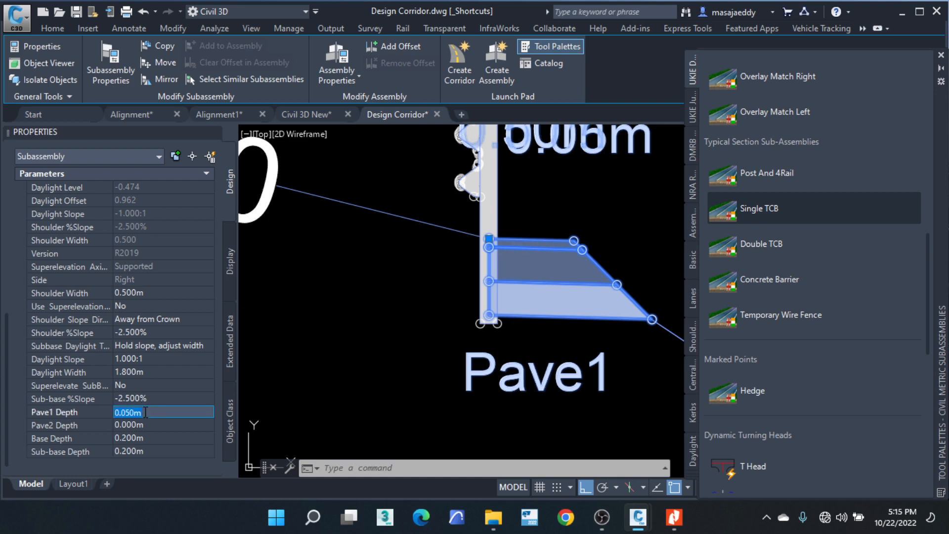
{"action": "type", "text": "0"}
{"action": "key", "text": "Tab"}
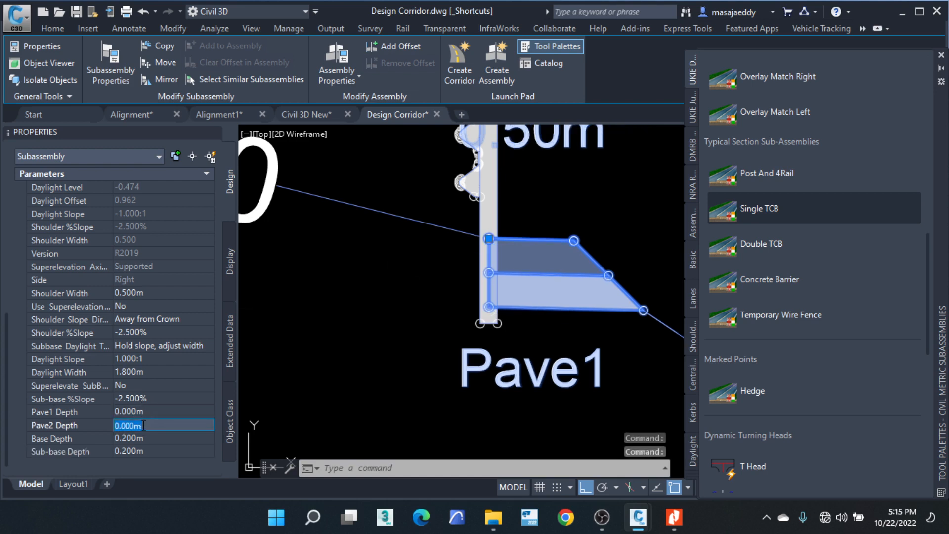
Step: Set the same shoulder's Base Depth to 0 m and its Sub-base Depth to 0.45 m
{"action": "left_click", "coordinate": [145, 438]}
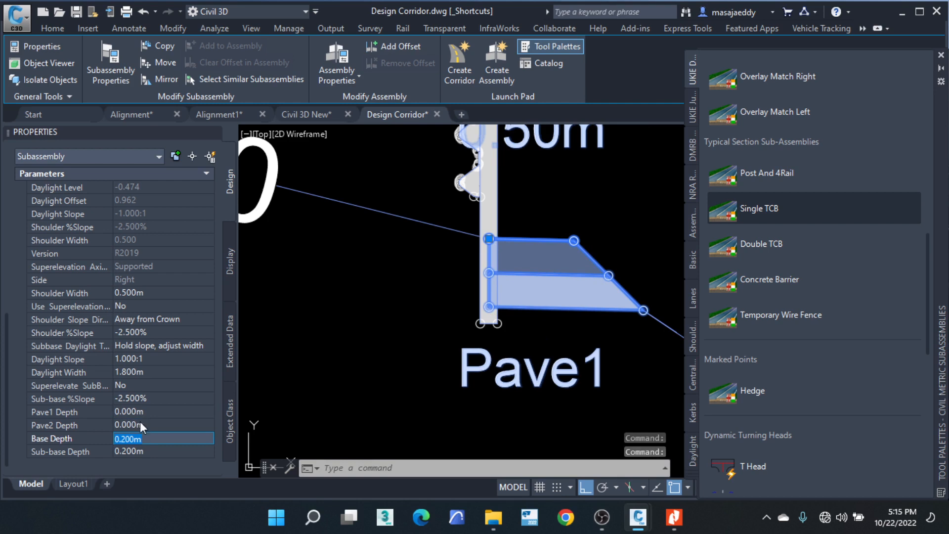
{"action": "type", "text": "0"}
{"action": "left_click", "coordinate": [143, 452]}
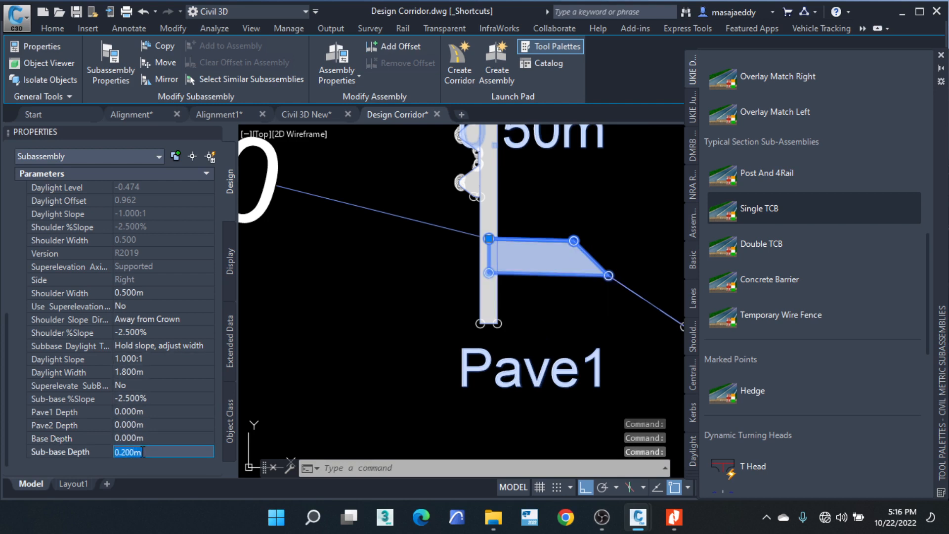
{"action": "type", "text": "0.45"}
{"action": "key", "text": "Return"}
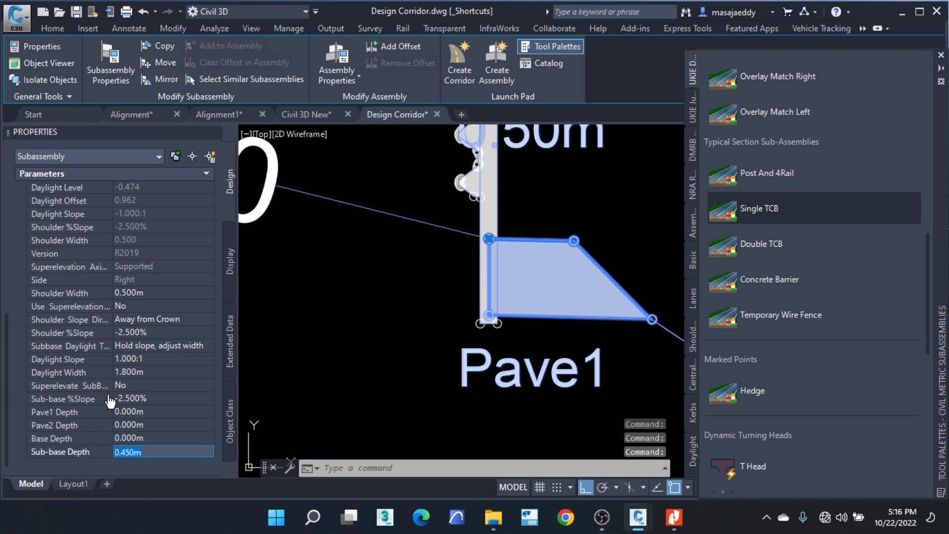
{"action": "scroll", "coordinate": [539, 282], "scroll_direction": "down", "scroll_amount": 8}
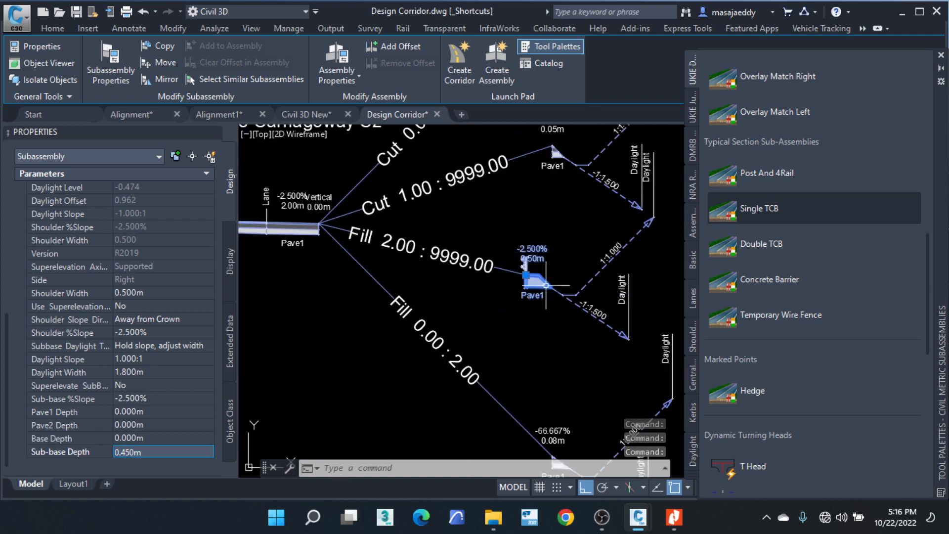
{"action": "scroll", "coordinate": [546, 285], "scroll_direction": "up", "scroll_amount": 3}
{"action": "key", "text": "Escape"}
{"action": "key", "text": "Escape"}
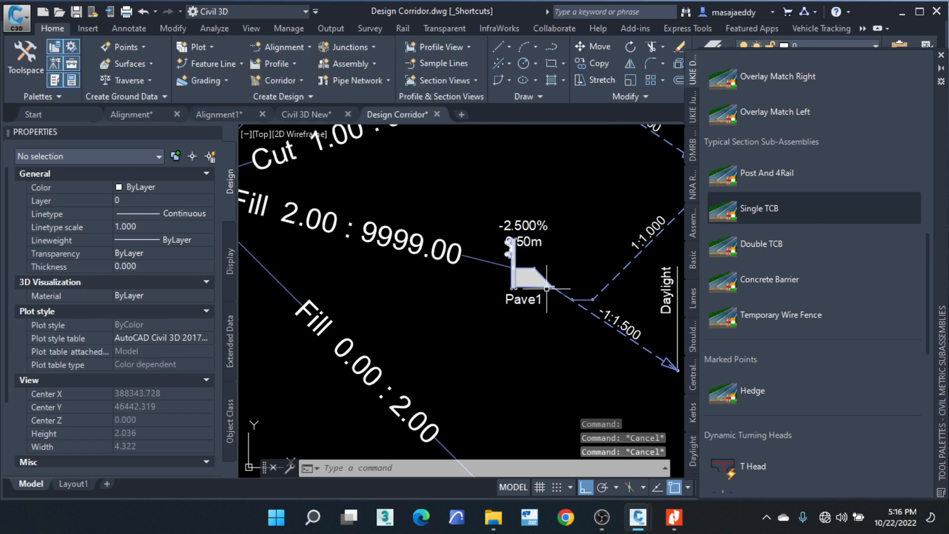
Step: Set the Foreslope Slope of the Fill 2.00 : 9999.00 branch's DaylightStandard subassembly to 1.00:1
{"action": "scroll", "coordinate": [546, 288], "scroll_direction": "down", "scroll_amount": 6}
{"action": "scroll", "coordinate": [551, 294], "scroll_direction": "up", "scroll_amount": 4}
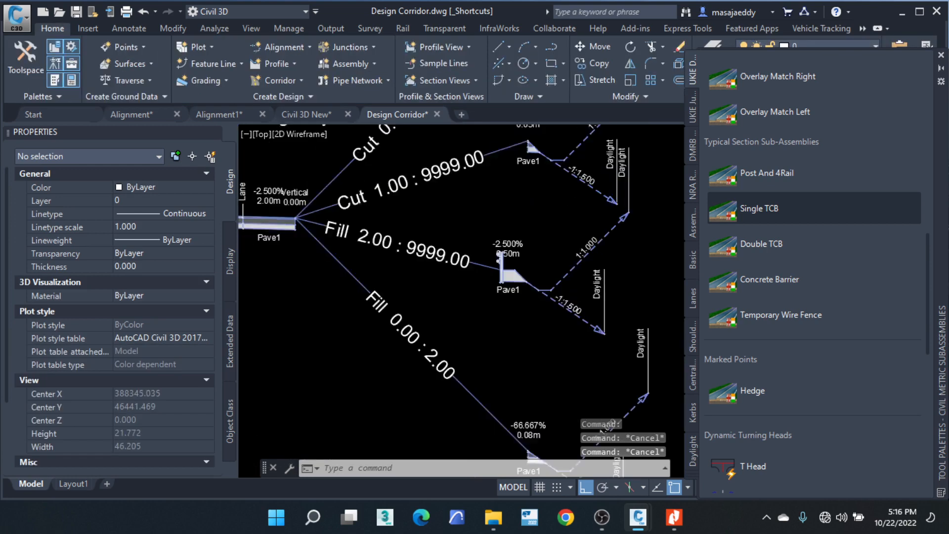
{"action": "left_click", "coordinate": [559, 306]}
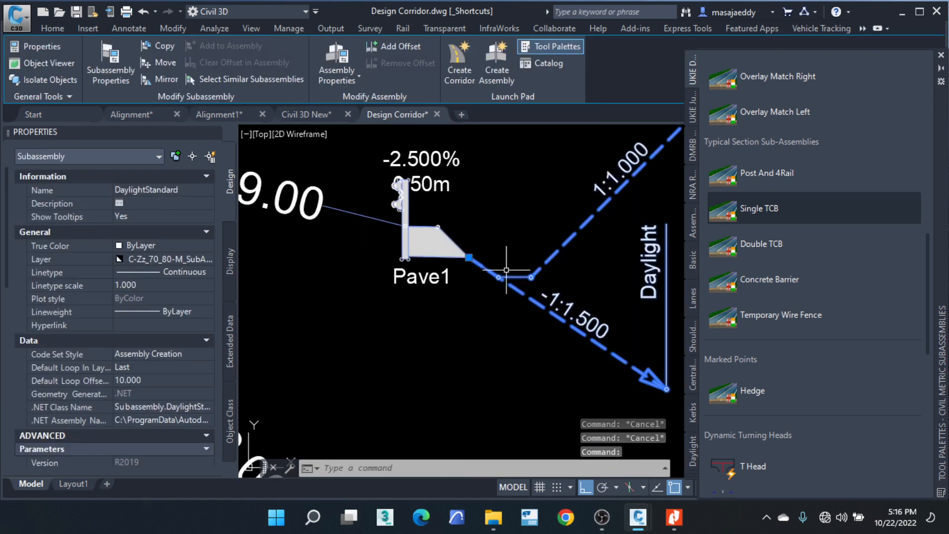
{"action": "scroll", "coordinate": [552, 251], "scroll_direction": "down", "scroll_amount": 4}
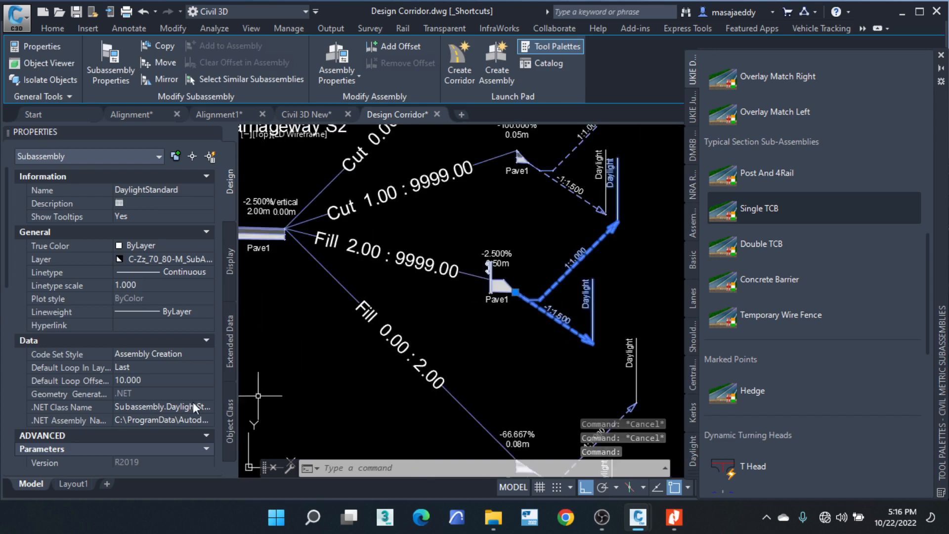
{"action": "scroll", "coordinate": [144, 355], "scroll_direction": "down", "scroll_amount": 4}
{"action": "scroll", "coordinate": [143, 354], "scroll_direction": "down", "scroll_amount": 5}
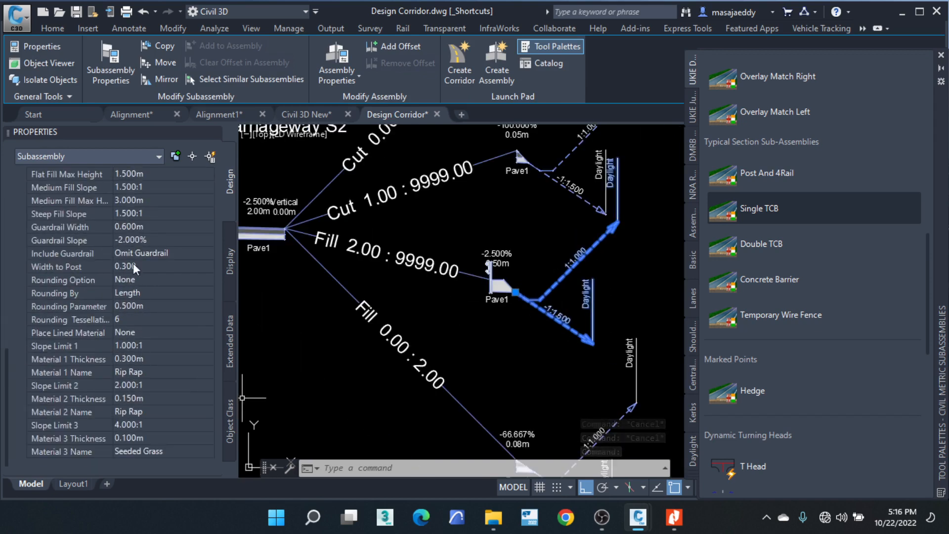
{"action": "scroll", "coordinate": [148, 232], "scroll_direction": "up", "scroll_amount": 4}
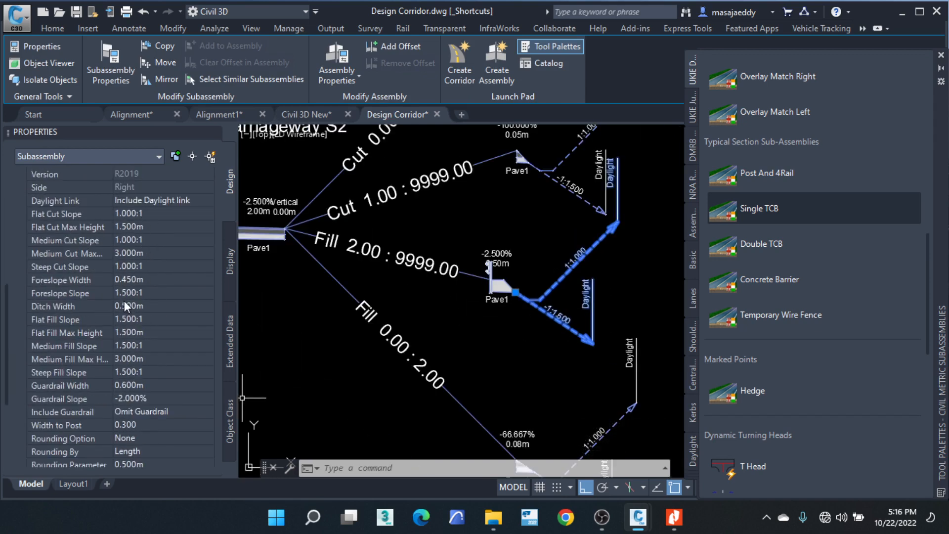
{"action": "left_click", "coordinate": [150, 306]}
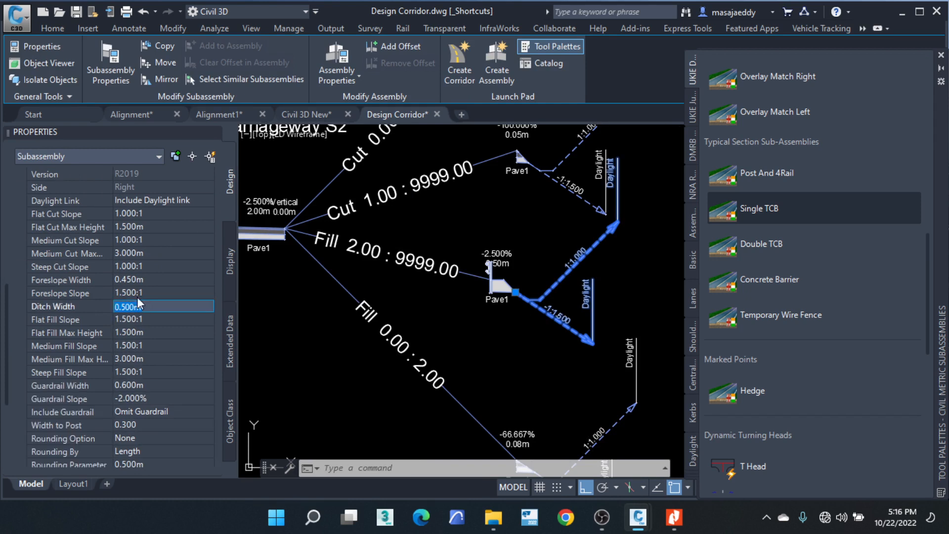
{"action": "left_click", "coordinate": [135, 293]}
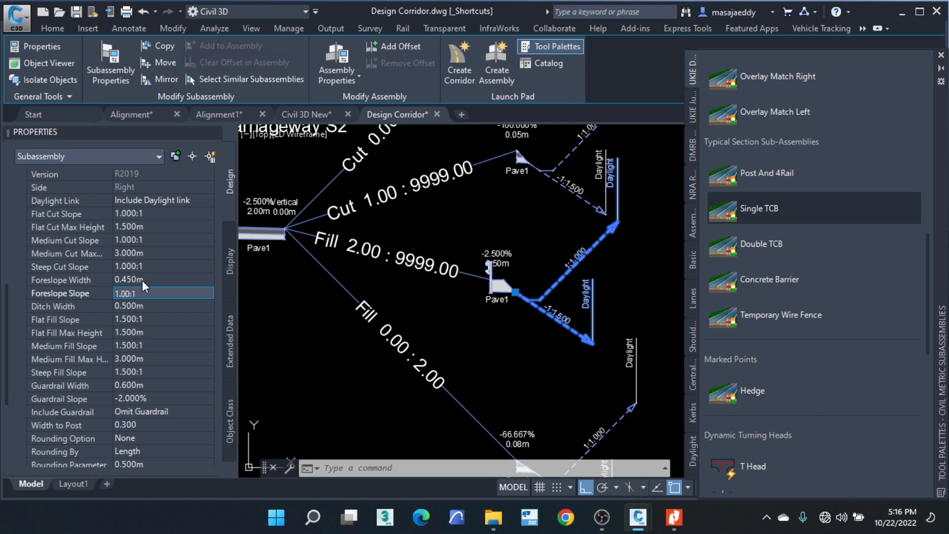
{"action": "type", "text": "1.00:1"}
{"action": "left_click", "coordinate": [141, 280]}
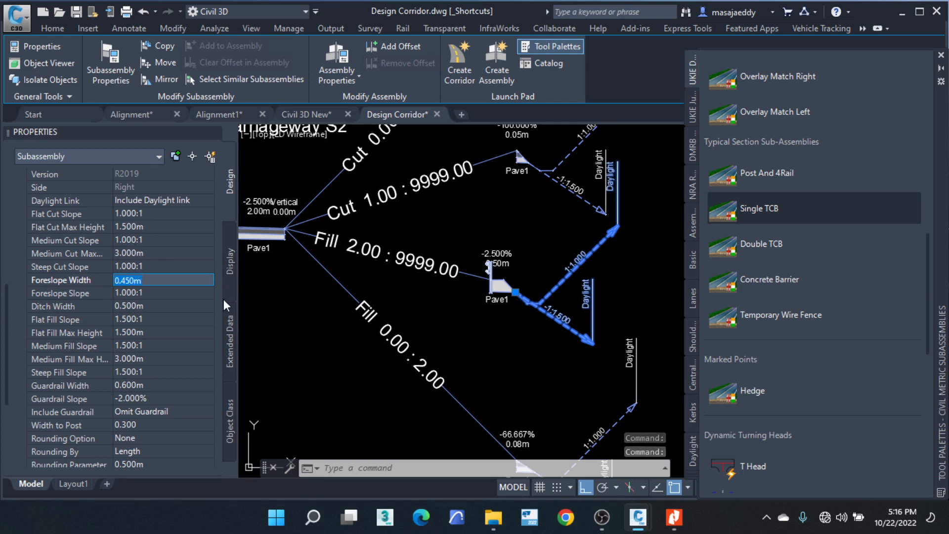
{"action": "left_click", "coordinate": [136, 333]}
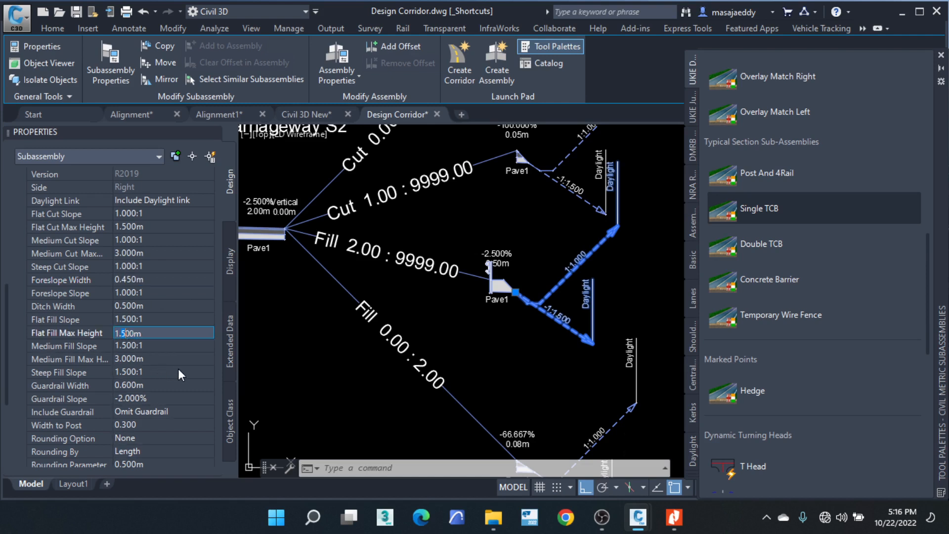
{"action": "key", "text": "BackSpace"}
{"action": "left_click", "coordinate": [127, 346]}
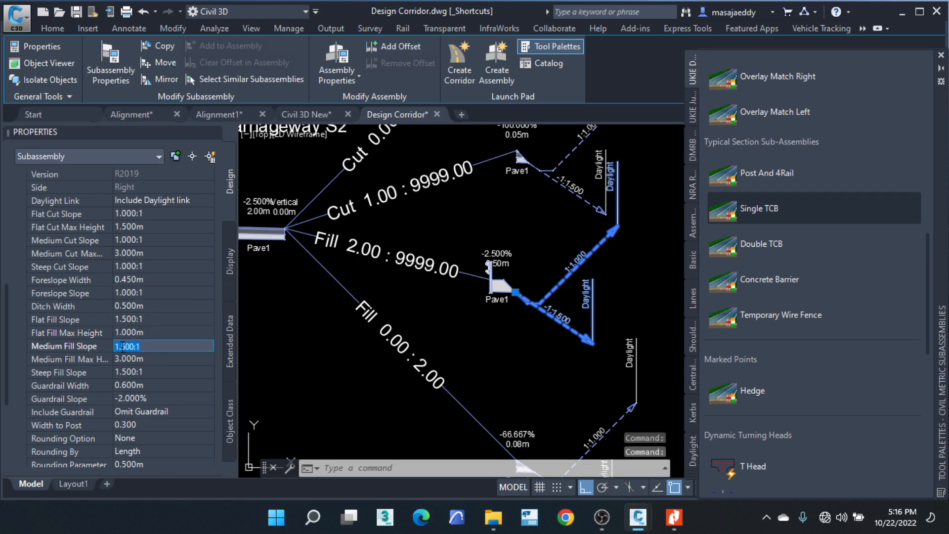
{"action": "left_click", "coordinate": [146, 334]}
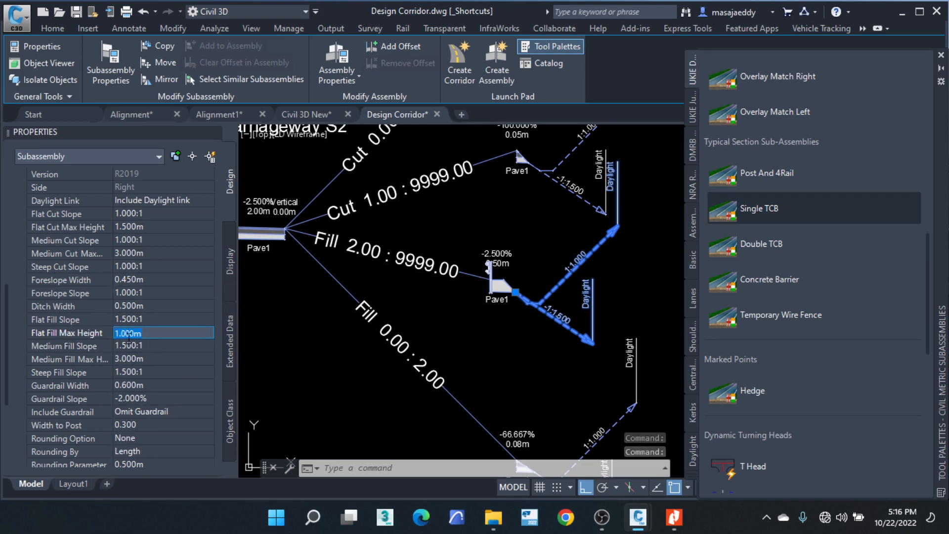
{"action": "type", "text": "1.5"}
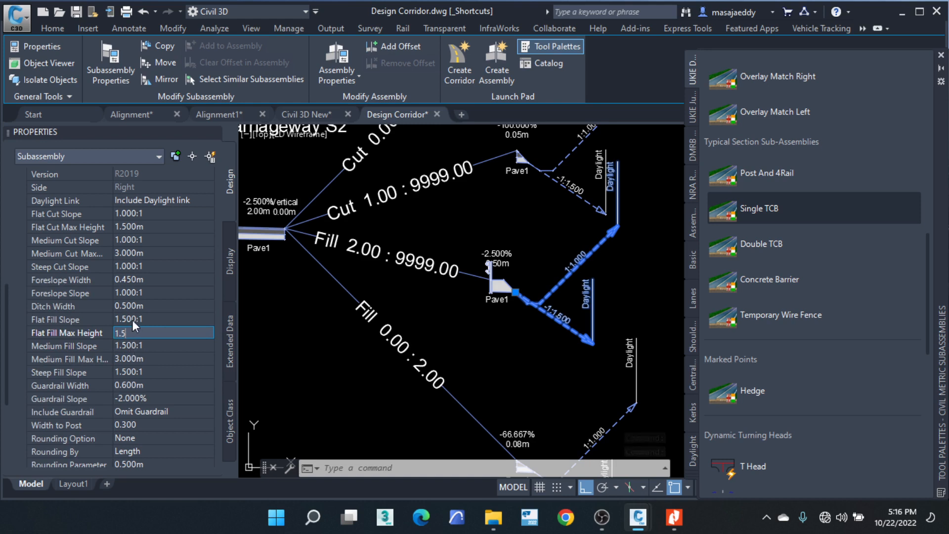
Step: Set the Steep Fill Slope and Medium Fill Slope of the Fill 2.00 : 9999.00 branch's daylight subassembly to 1.00:1
{"action": "left_click", "coordinate": [124, 375]}
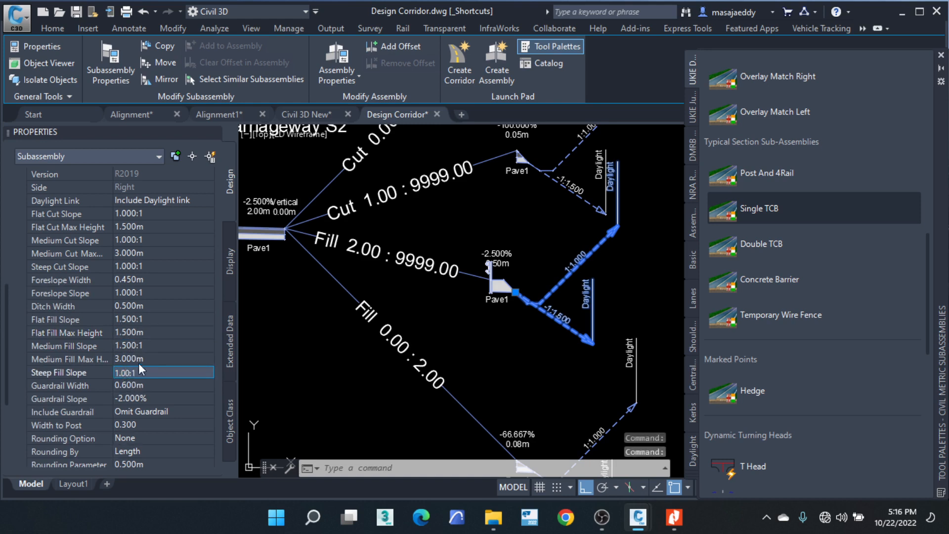
{"action": "left_click", "coordinate": [124, 346]}
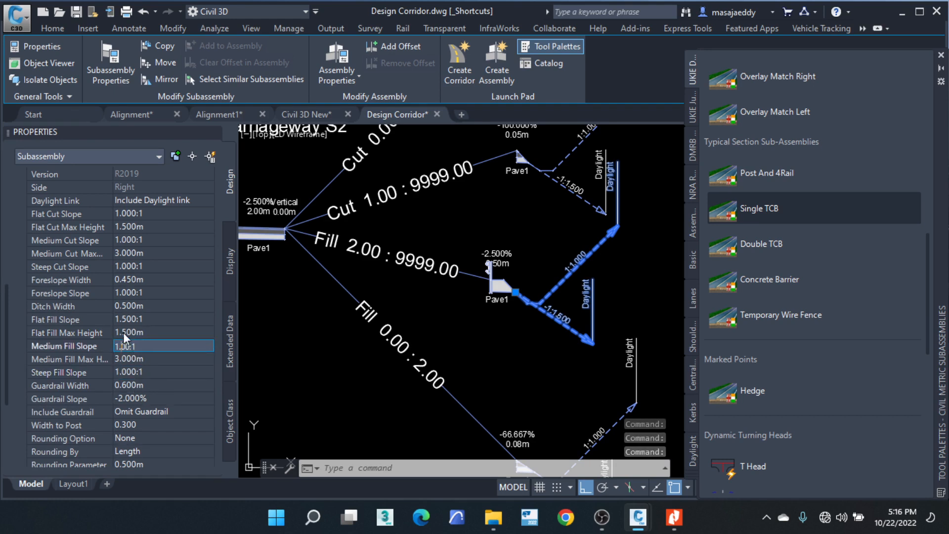
{"action": "left_click", "coordinate": [120, 319]}
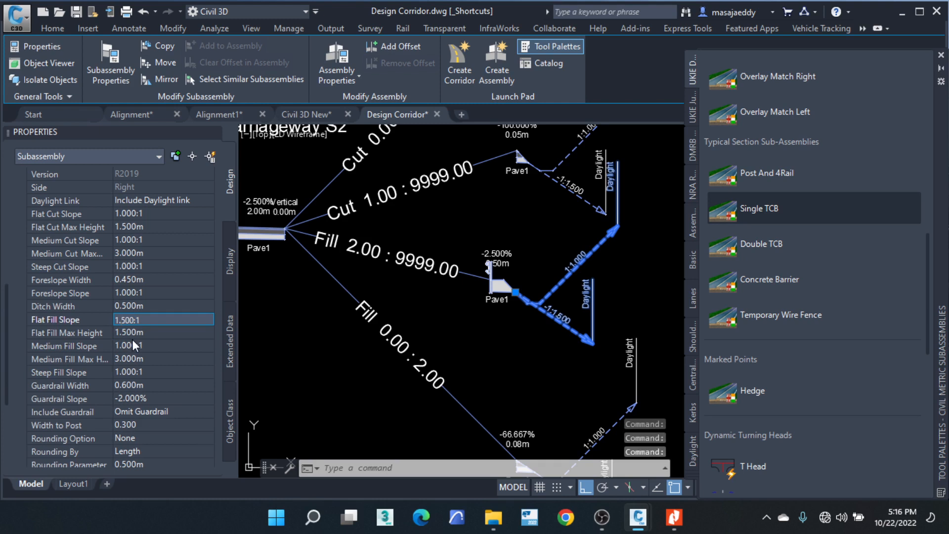
Step: Set the Flat Fill Slope of the right daylight subassembly on the Fill 2.00 : 9999.00 branch to 1.000:1
{"action": "left_click", "coordinate": [160, 334]}
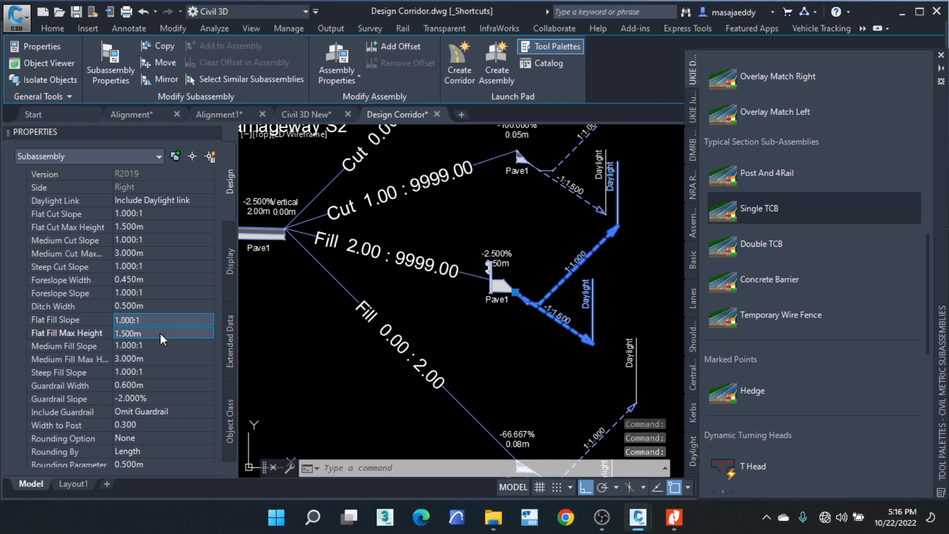
{"action": "scroll", "coordinate": [554, 310], "scroll_direction": "up", "scroll_amount": 3}
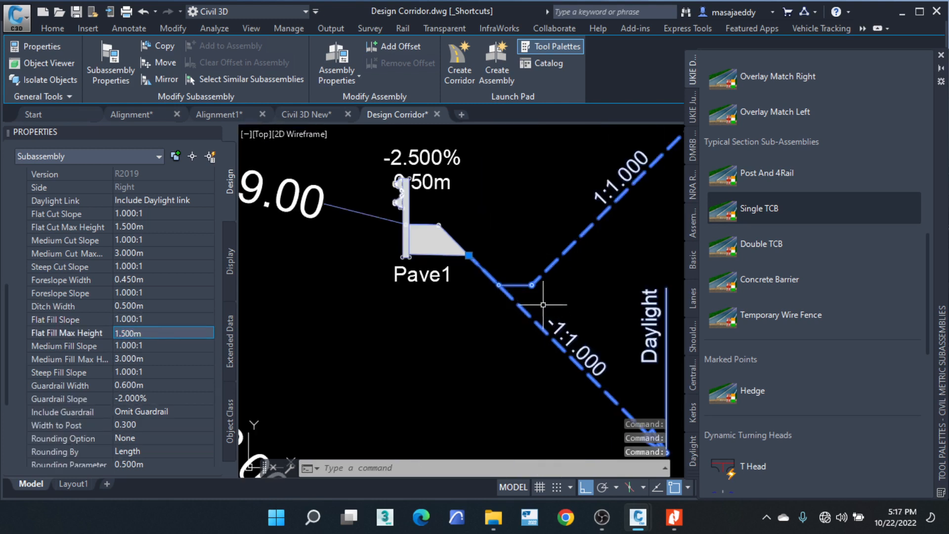
{"action": "key", "text": "Escape"}
Step: Mirror the right-side cut and fill branches with their subassemblies, excluding the notes, onto the top left edge marker of the single carriageway assembly
{"action": "scroll", "coordinate": [547, 299], "scroll_direction": "down", "scroll_amount": 5}
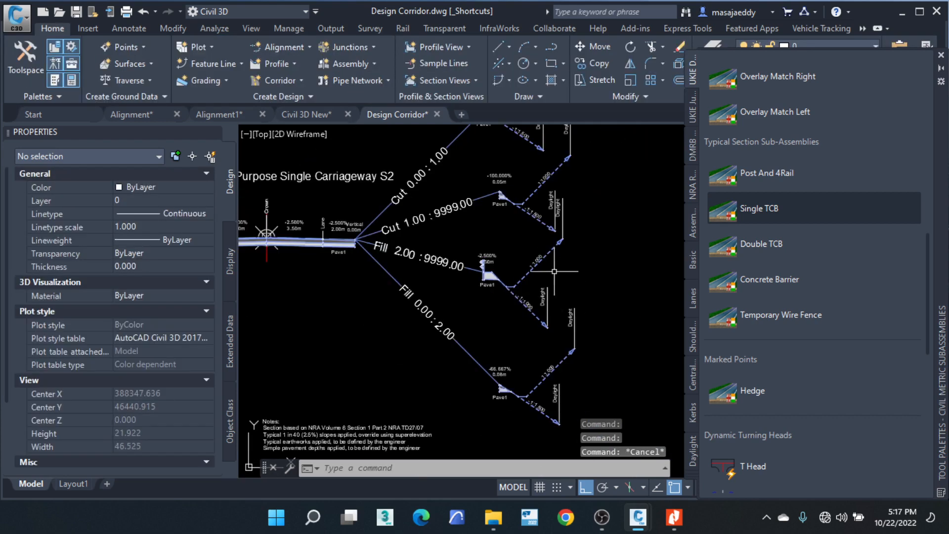
{"action": "scroll", "coordinate": [550, 291], "scroll_direction": "down", "scroll_amount": 3}
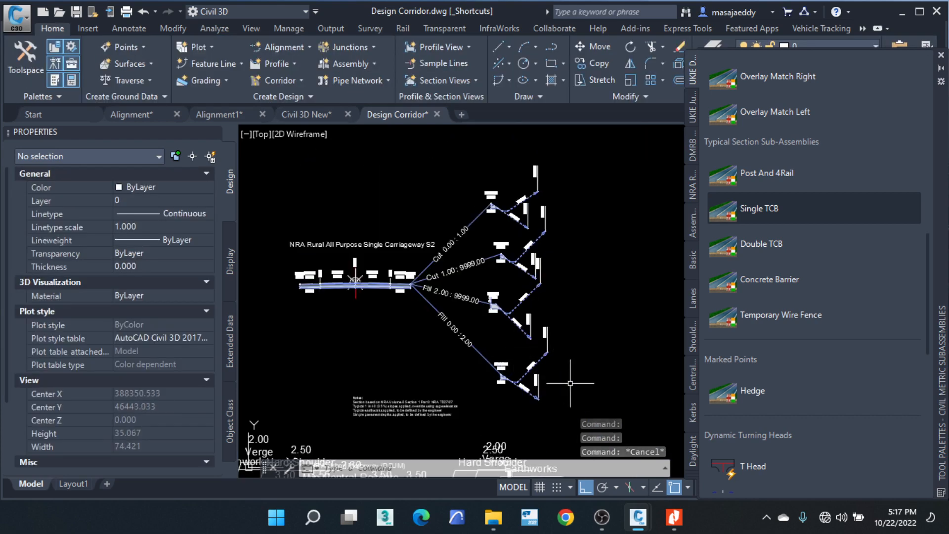
{"action": "scroll", "coordinate": [517, 323], "scroll_direction": "down", "scroll_amount": 2}
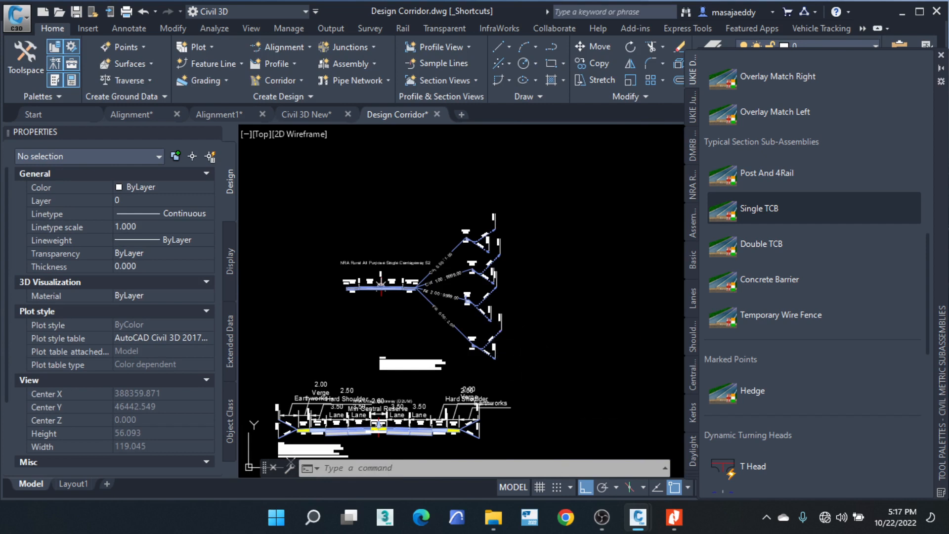
{"action": "left_click", "coordinate": [526, 360]}
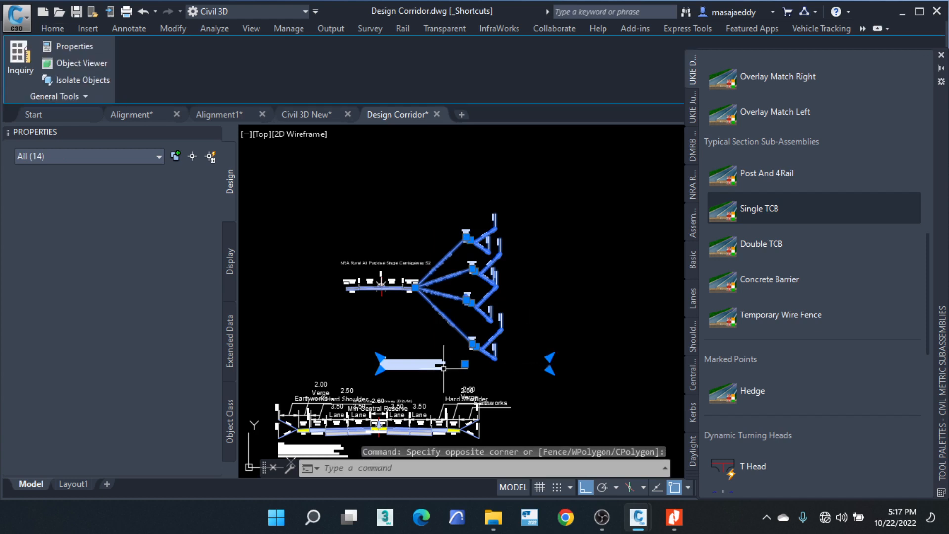
{"action": "left_click", "coordinate": [424, 376], "text": "shift"}
{"action": "left_click", "coordinate": [403, 349], "text": "shift"}
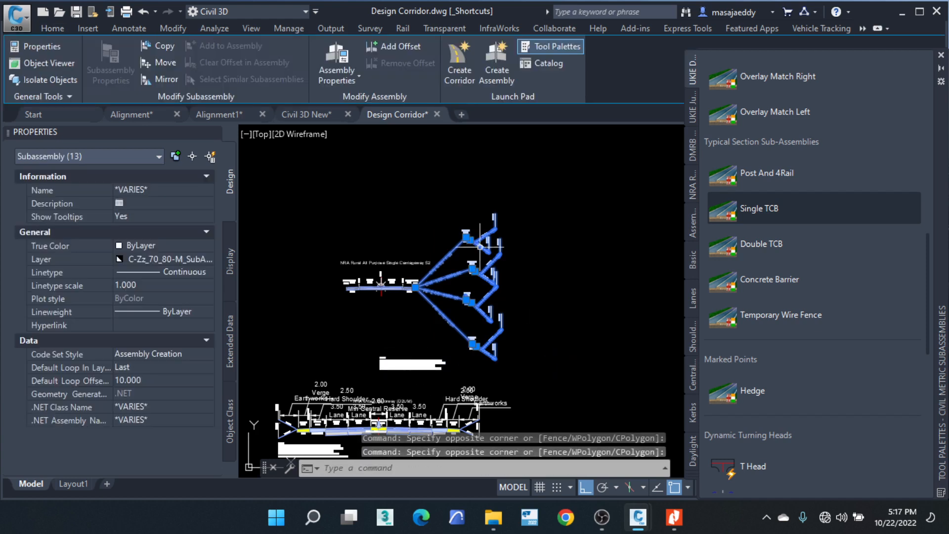
{"action": "scroll", "coordinate": [494, 315], "scroll_direction": "up", "scroll_amount": 2}
{"action": "left_click", "coordinate": [514, 376]}
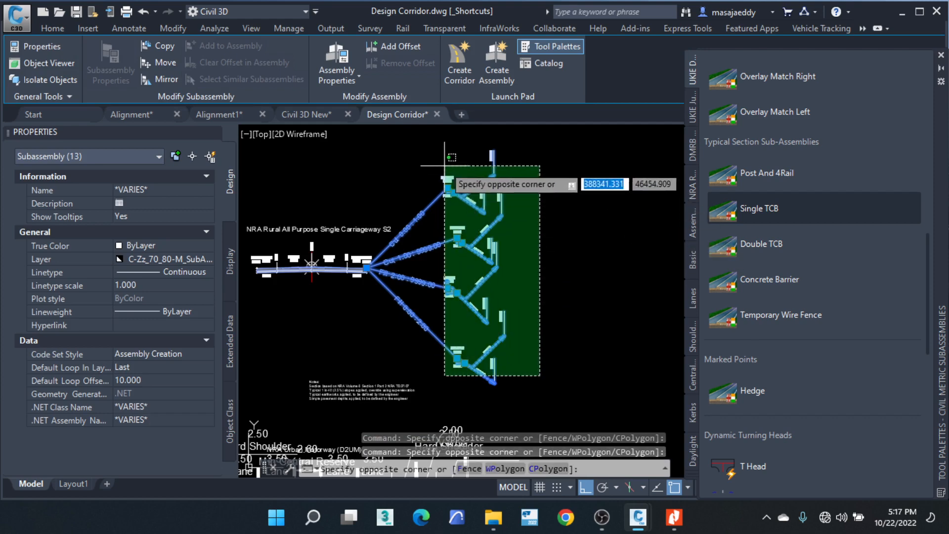
{"action": "left_click", "coordinate": [440, 163]}
{"action": "left_click", "coordinate": [160, 79]}
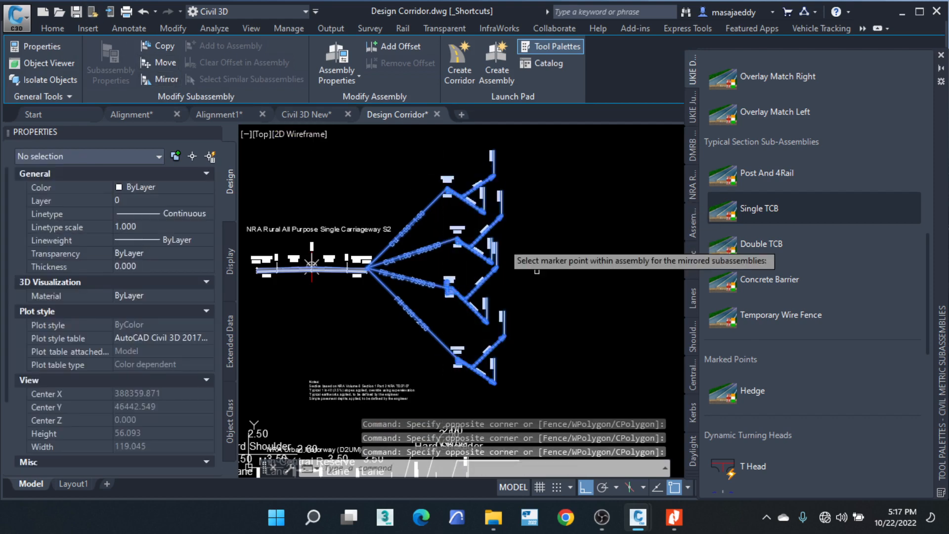
{"action": "scroll", "coordinate": [555, 275], "scroll_direction": "down", "scroll_amount": 4}
{"action": "scroll", "coordinate": [512, 257], "scroll_direction": "up", "scroll_amount": 15}
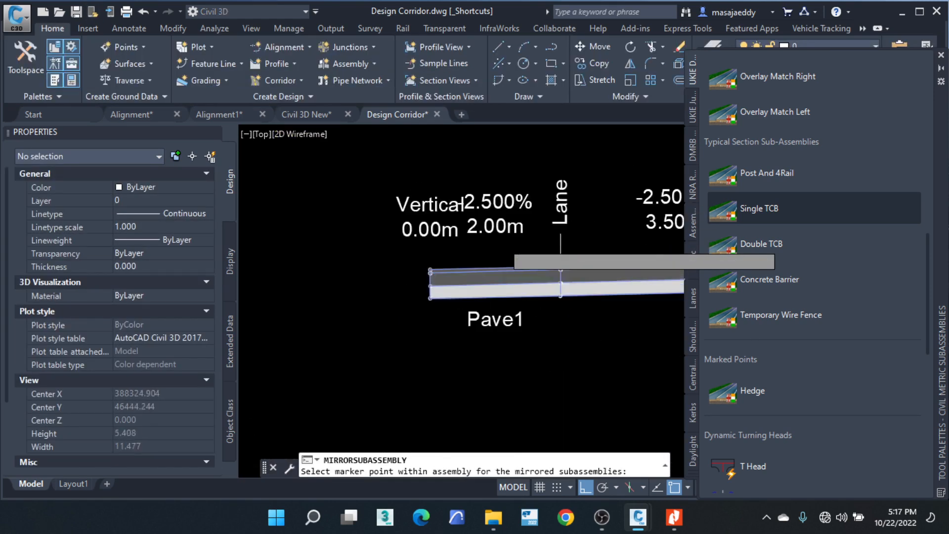
{"action": "left_click", "coordinate": [430, 260]}
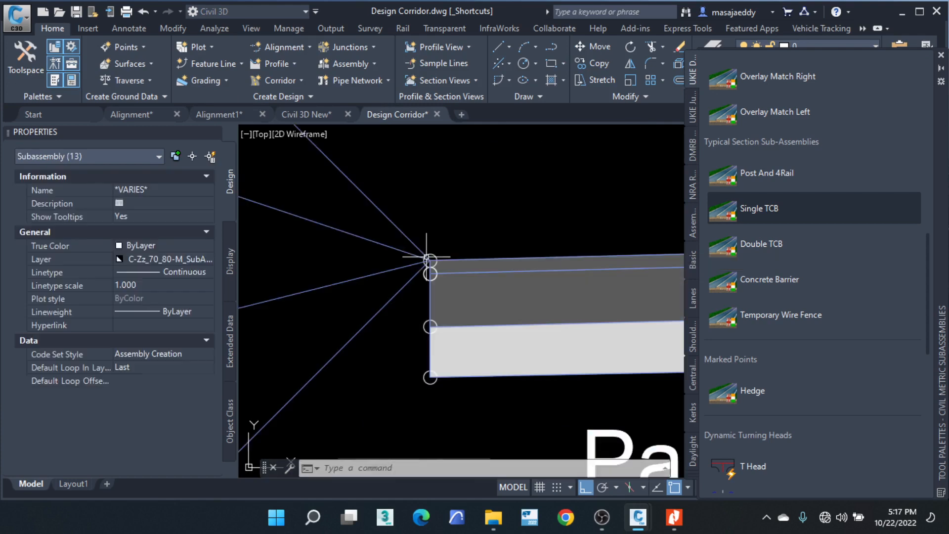
{"action": "scroll", "coordinate": [402, 268], "scroll_direction": "down", "scroll_amount": 8}
{"action": "scroll", "coordinate": [402, 268], "scroll_direction": "down", "scroll_amount": 4}
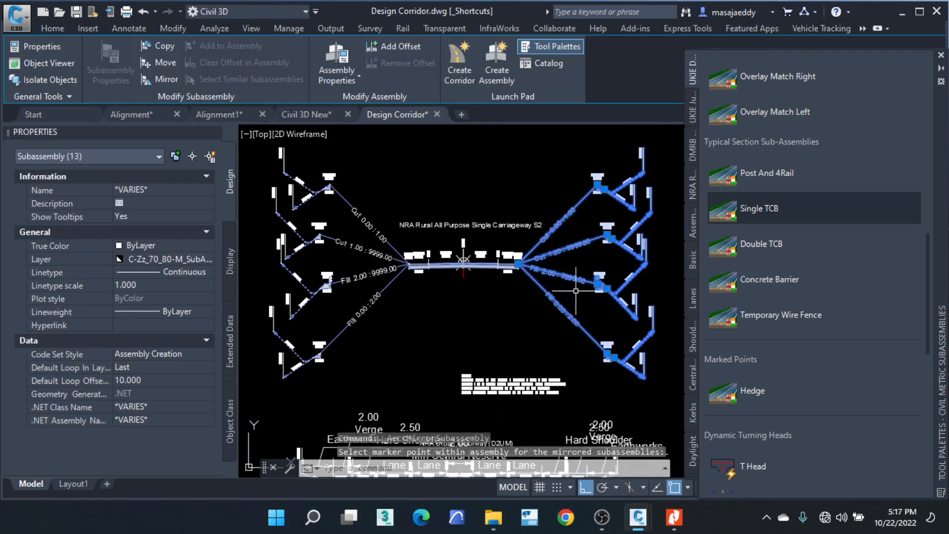
{"action": "key", "text": "Escape"}
{"action": "key", "text": "Escape"}
Step: Examine the NRA Urban Motorway (D2UM) assembly below the single carriageway assembly
{"action": "scroll", "coordinate": [461, 293], "scroll_direction": "down", "scroll_amount": 5}
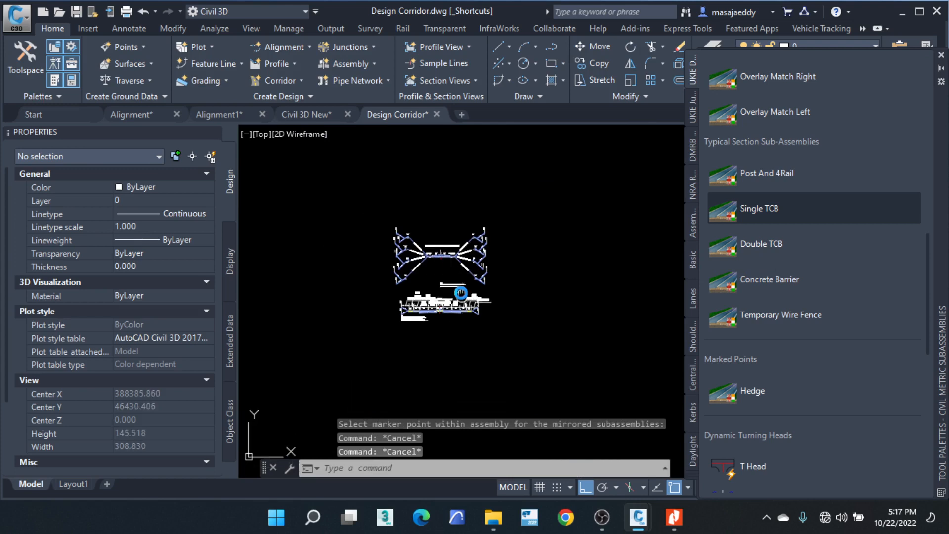
{"action": "scroll", "coordinate": [461, 293], "scroll_direction": "up", "scroll_amount": 6}
{"action": "scroll", "coordinate": [461, 292], "scroll_direction": "down", "scroll_amount": 5}
{"action": "scroll", "coordinate": [461, 292], "scroll_direction": "up", "scroll_amount": 6}
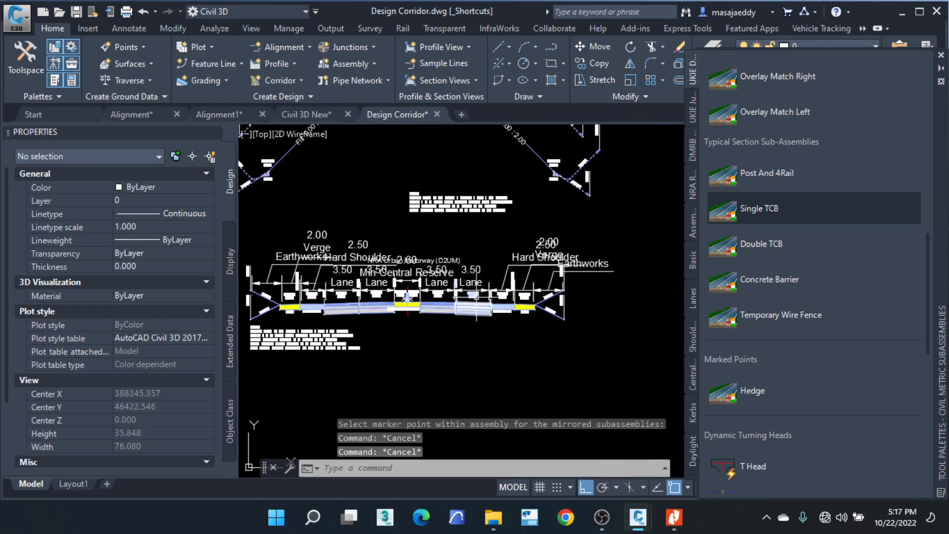
{"action": "scroll", "coordinate": [530, 292], "scroll_direction": "down", "scroll_amount": 4}
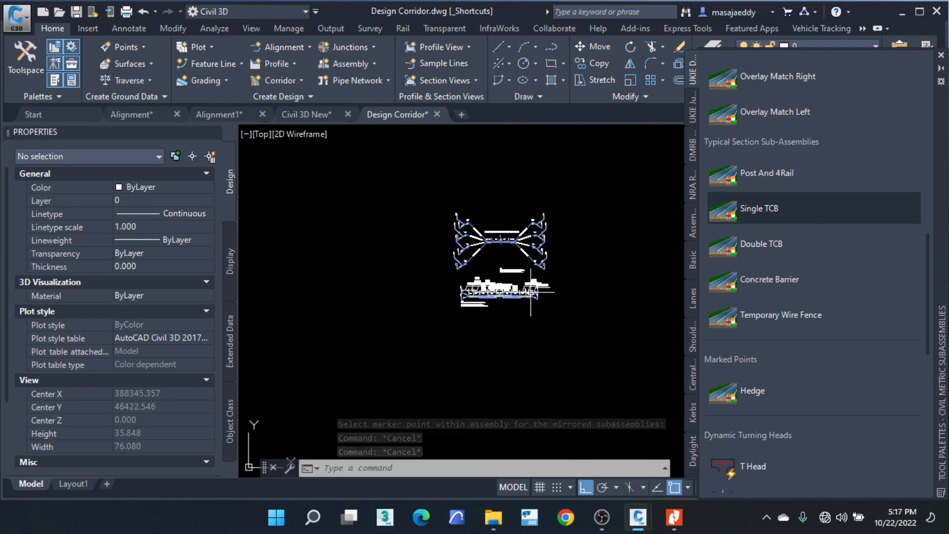
{"action": "scroll", "coordinate": [534, 292], "scroll_direction": "up", "scroll_amount": 4}
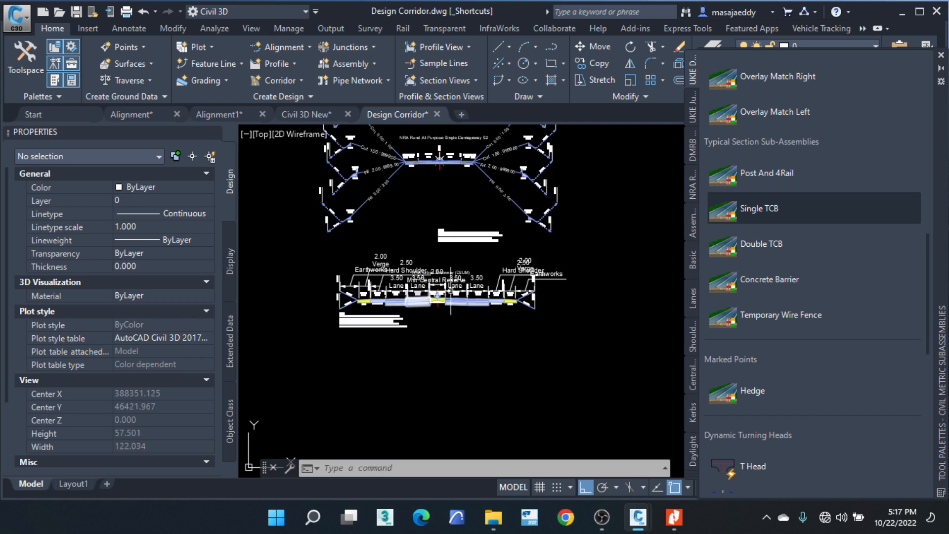
{"action": "scroll", "coordinate": [524, 311], "scroll_direction": "up", "scroll_amount": 4}
{"action": "scroll", "coordinate": [544, 307], "scroll_direction": "down", "scroll_amount": 6}
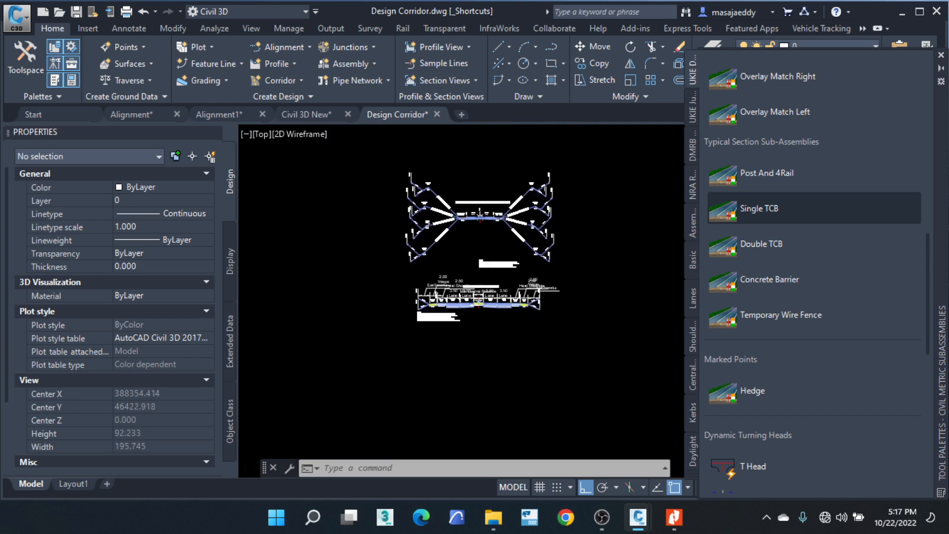
Step: Delete the right hard shoulder, verge and daylight subassemblies of the motorway assembly together with their dimensions
{"action": "scroll", "coordinate": [523, 309], "scroll_direction": "up", "scroll_amount": 4}
{"action": "left_click", "coordinate": [589, 310]}
{"action": "scroll", "coordinate": [539, 302], "scroll_direction": "up", "scroll_amount": 6}
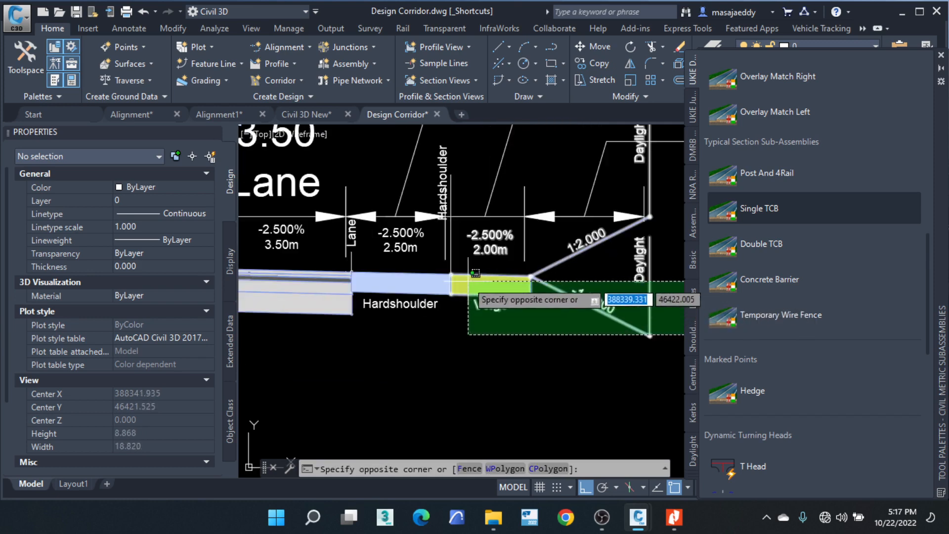
{"action": "left_click", "coordinate": [432, 275]}
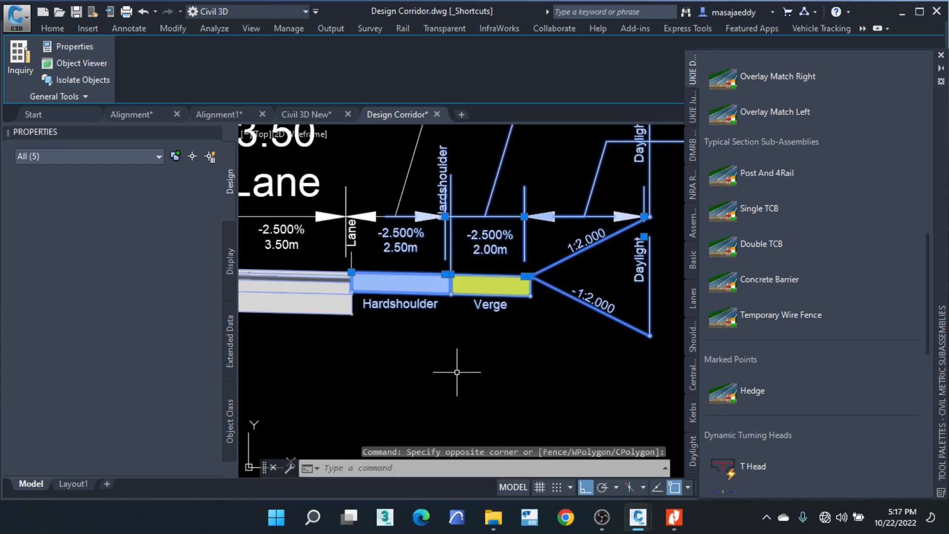
{"action": "key", "text": "Delete"}
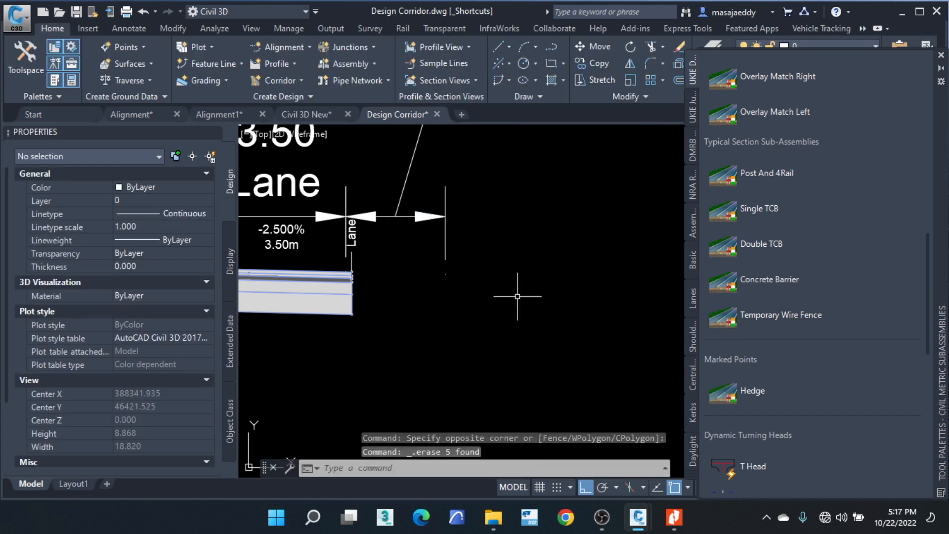
{"action": "left_click", "coordinate": [494, 276]}
{"action": "left_click", "coordinate": [430, 213]}
{"action": "key", "text": "Delete"}
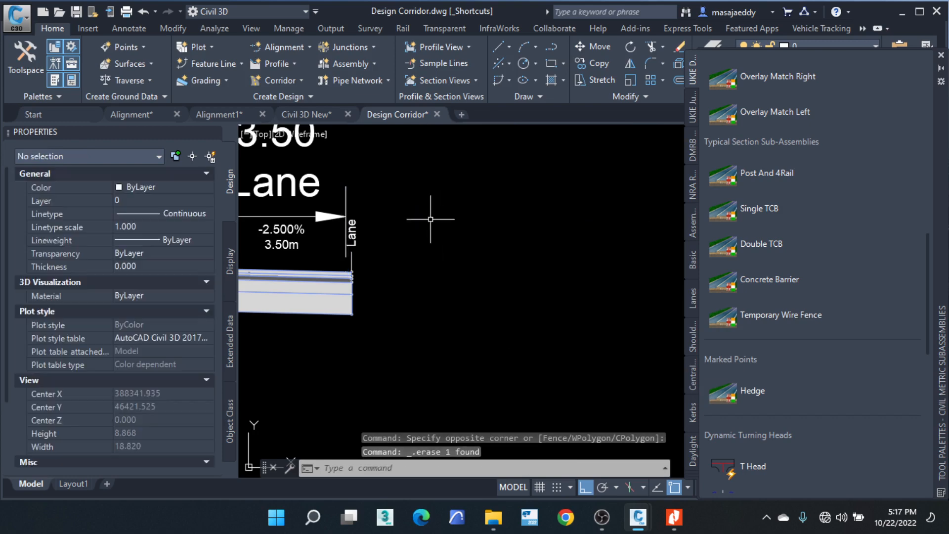
Step: Delete the motorway assembly's left hard shoulder, verge and daylight subassemblies with their dimensions, plus the notes text beneath it
{"action": "scroll", "coordinate": [494, 259], "scroll_direction": "down", "scroll_amount": 9}
{"action": "scroll", "coordinate": [371, 263], "scroll_direction": "up", "scroll_amount": 4}
{"action": "scroll", "coordinate": [479, 243], "scroll_direction": "up", "scroll_amount": 4}
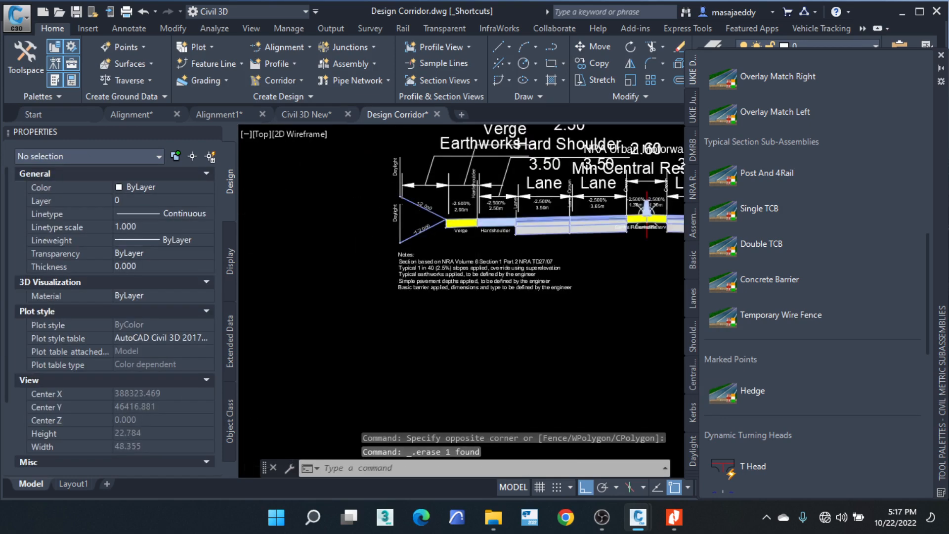
{"action": "left_click", "coordinate": [502, 239]}
{"action": "left_click", "coordinate": [369, 180]}
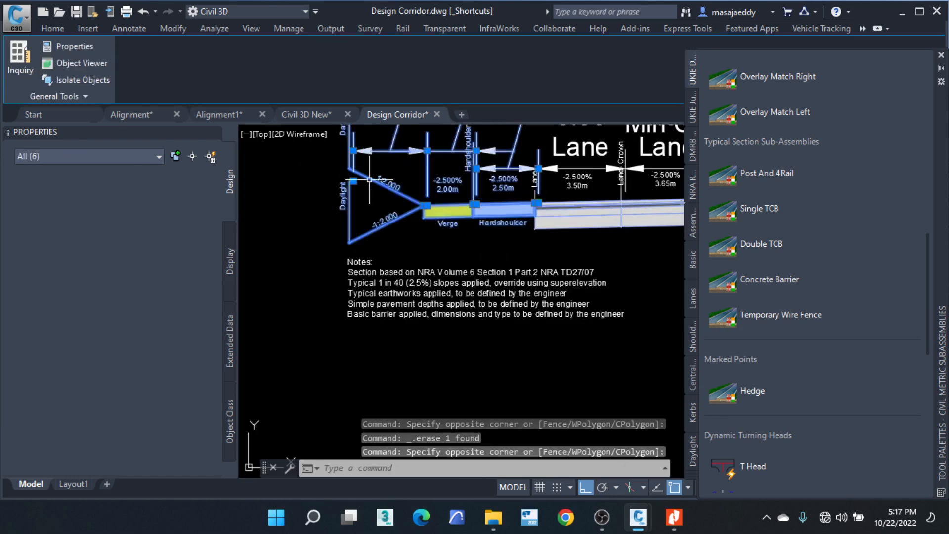
{"action": "key", "text": "Delete"}
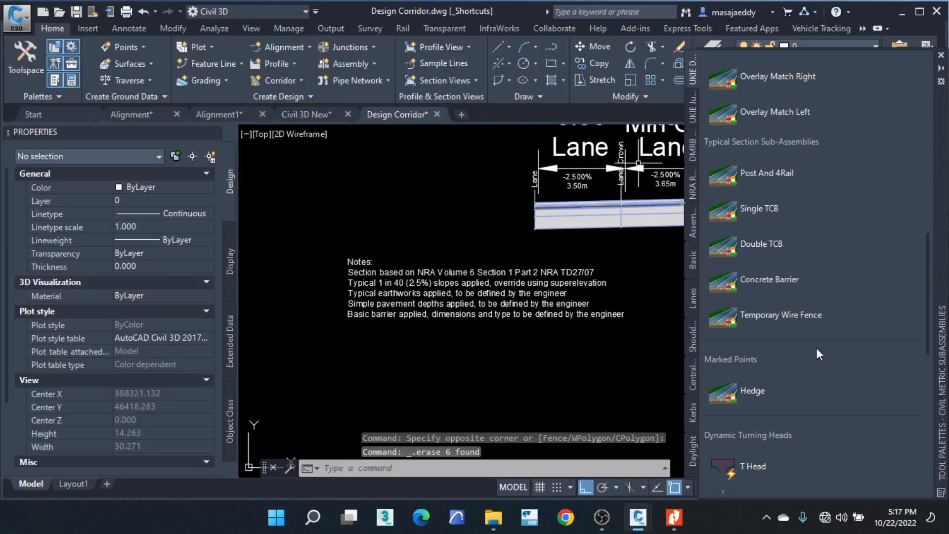
{"action": "left_click", "coordinate": [481, 306]}
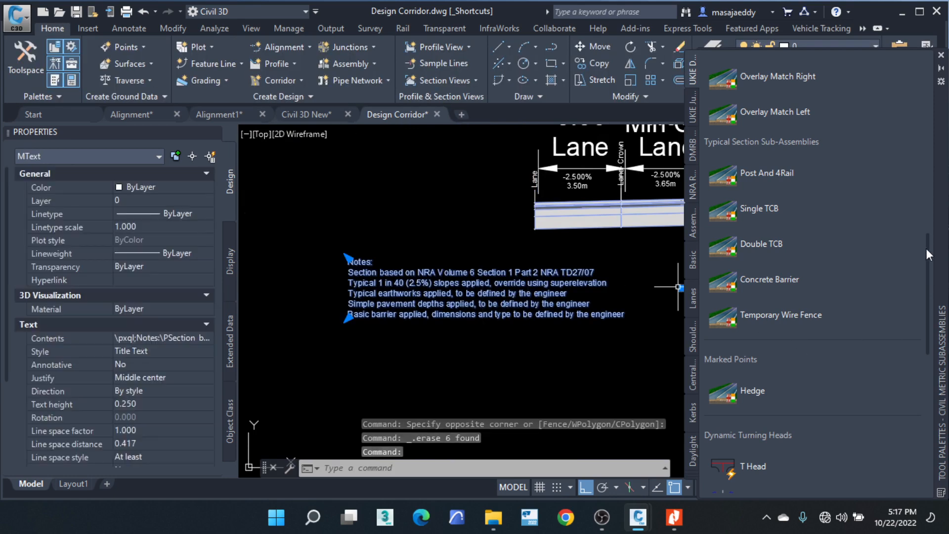
{"action": "key", "text": "Delete"}
{"action": "scroll", "coordinate": [492, 262], "scroll_direction": "down", "scroll_amount": 2}
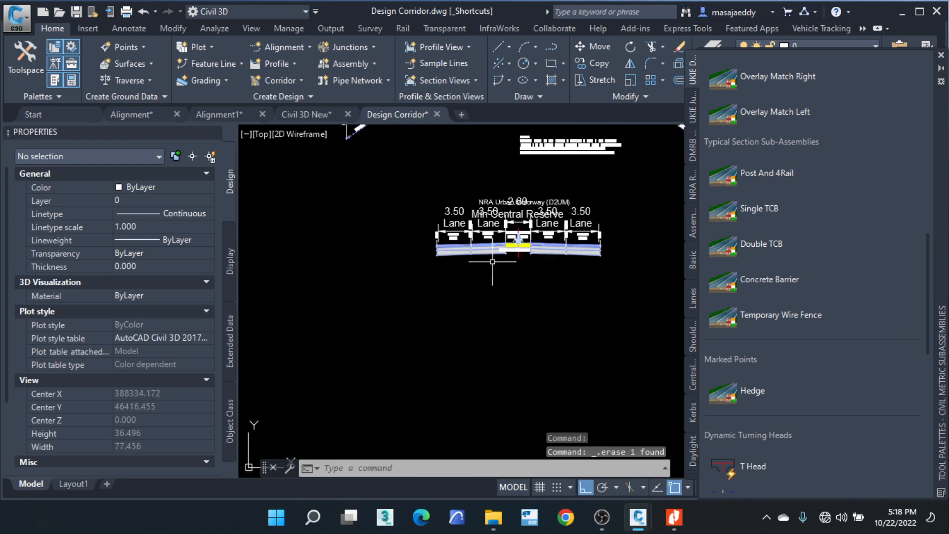
{"action": "scroll", "coordinate": [537, 226], "scroll_direction": "up", "scroll_amount": 2}
{"action": "left_click", "coordinate": [516, 190]}
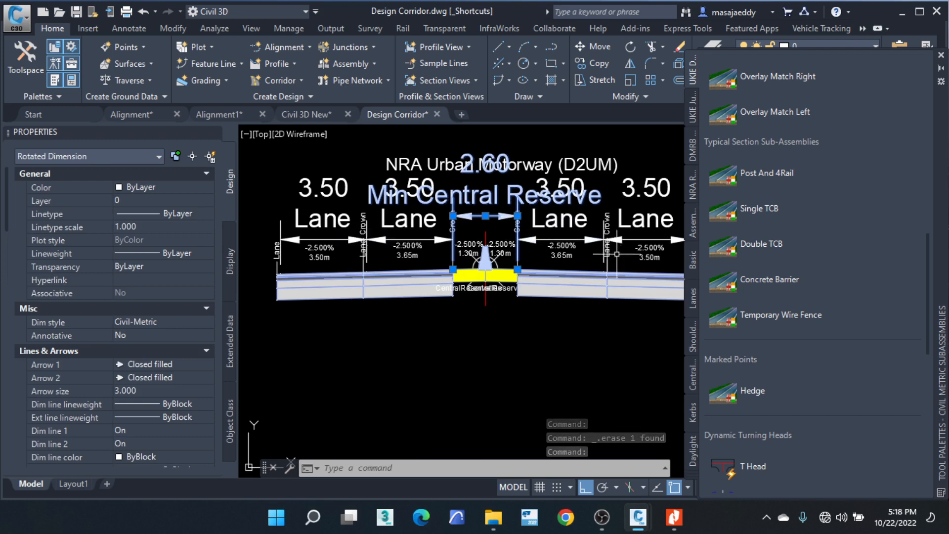
{"action": "left_click", "coordinate": [606, 525]}
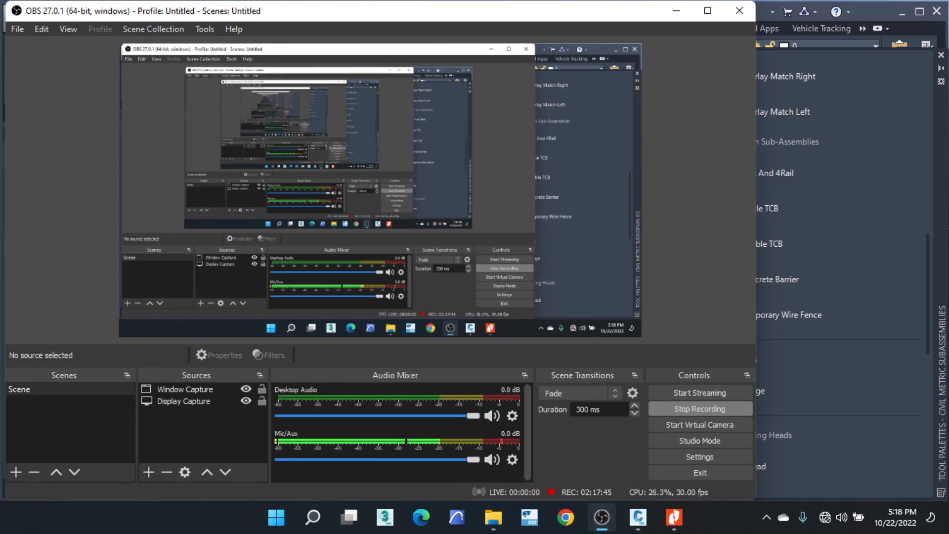
{"action": "left_click", "coordinate": [676, 10]}
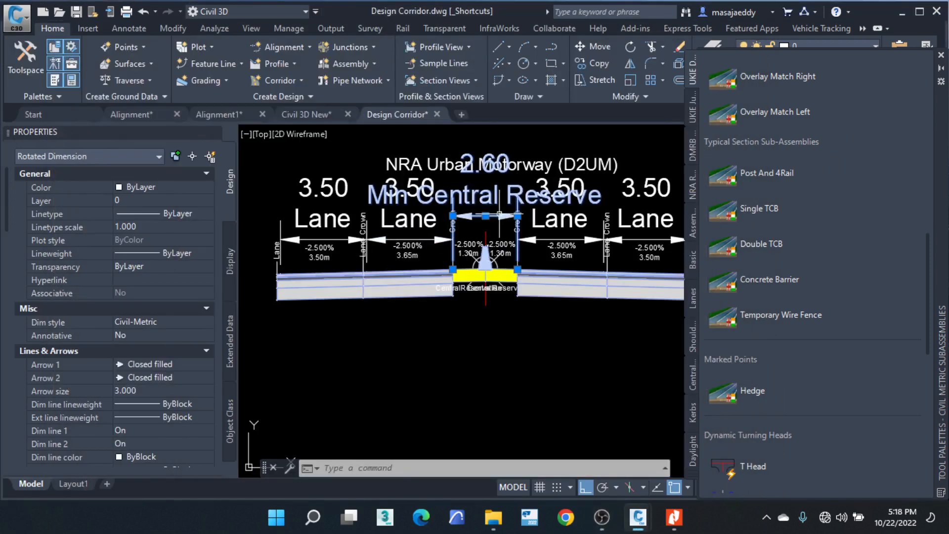
{"action": "key", "text": "Escape"}
{"action": "key", "text": "Escape"}
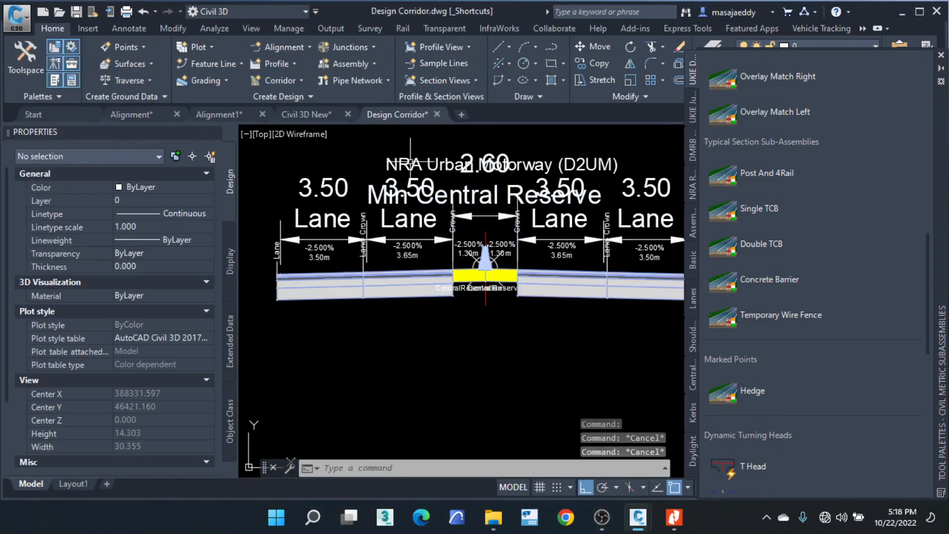
Step: Delete the NRA Urban Motorway (D2UM) title and the Min Central Reserve dimension above the motorway assembly
{"action": "left_click", "coordinate": [407, 163]}
{"action": "middle_click_drag", "start_coordinate": [407, 163], "coordinate": [399, 259]}
{"action": "left_click", "coordinate": [493, 260]}
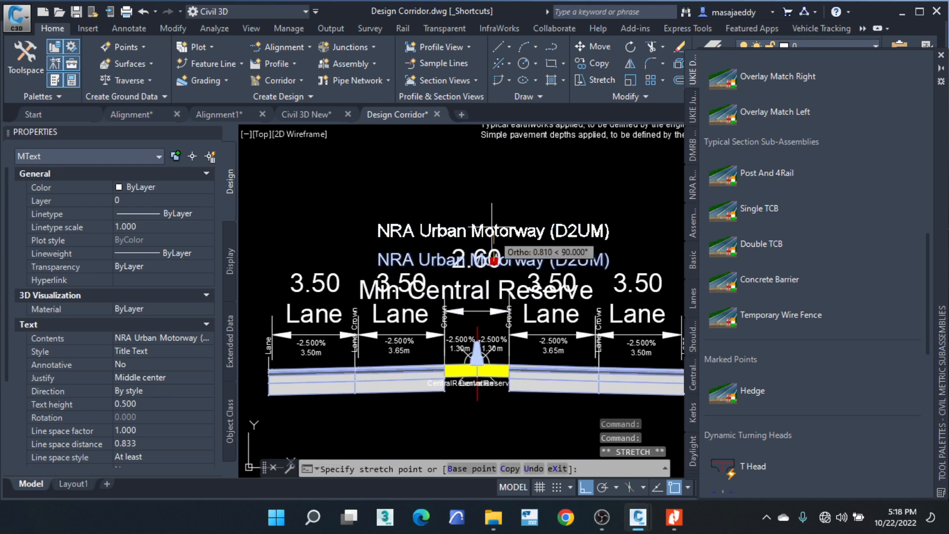
{"action": "left_click", "coordinate": [489, 196]}
{"action": "left_click", "coordinate": [475, 261]}
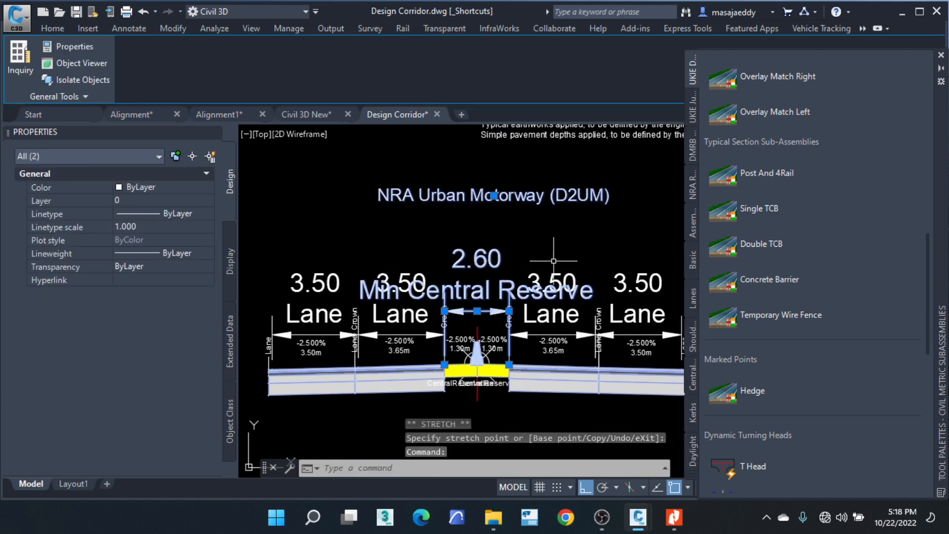
{"action": "key", "text": "Delete"}
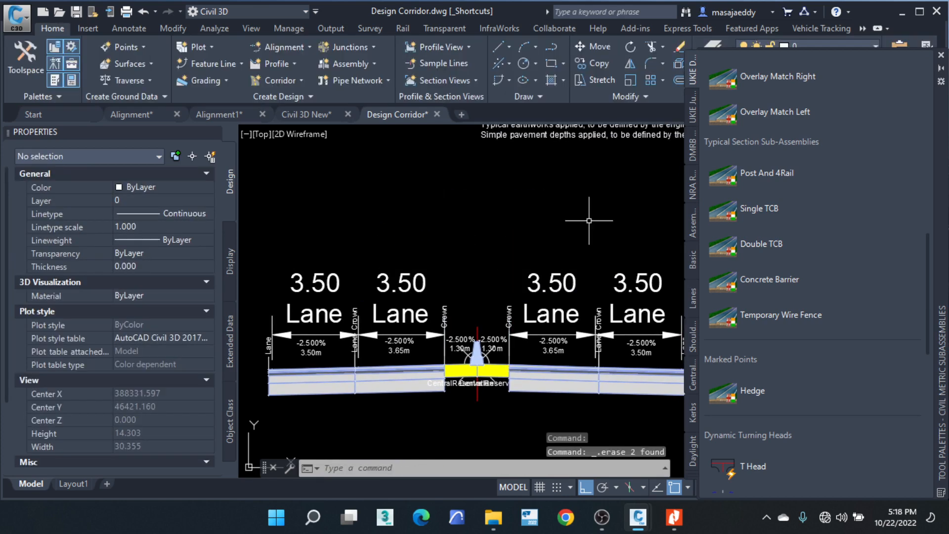
{"action": "scroll", "coordinate": [377, 355], "scroll_direction": "up", "scroll_amount": 3}
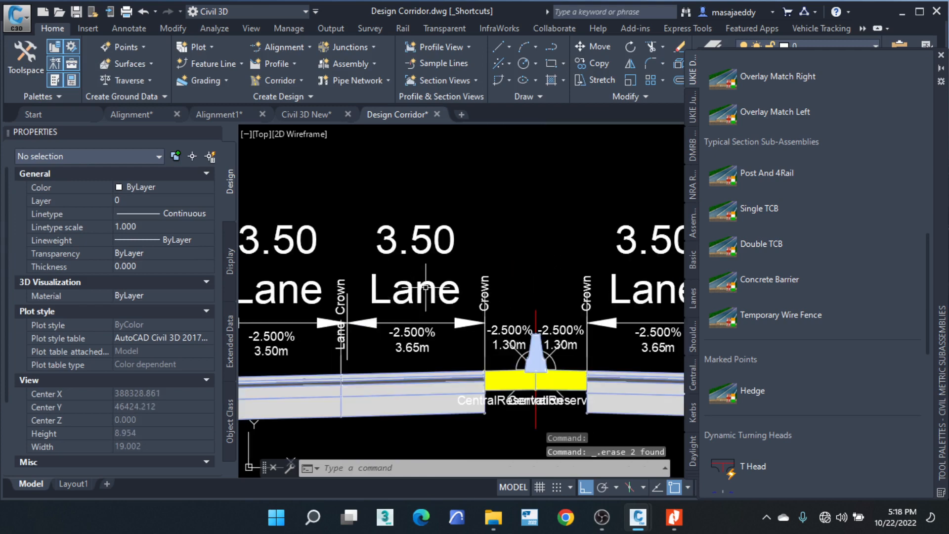
{"action": "left_click", "coordinate": [416, 271]}
{"action": "left_click", "coordinate": [408, 280]}
{"action": "middle_click_drag", "start_coordinate": [322, 279], "coordinate": [401, 273]}
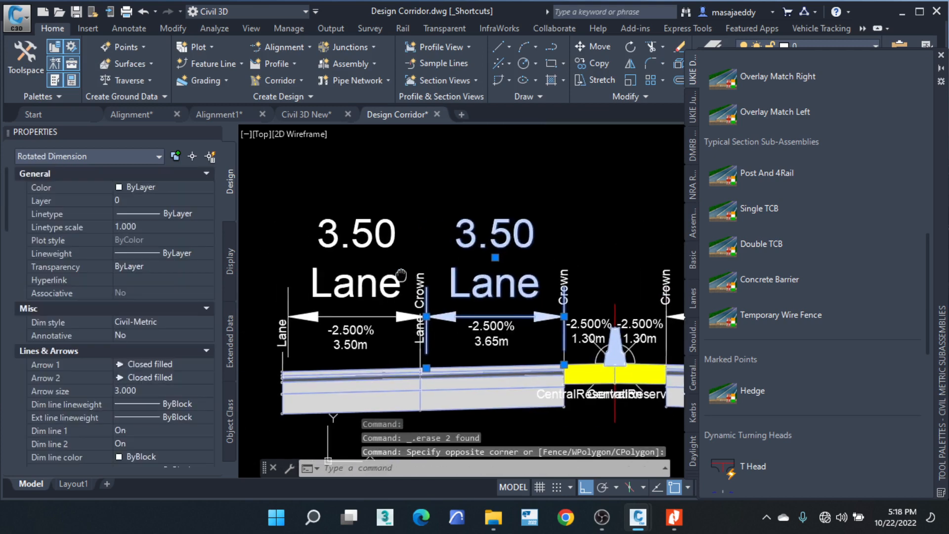
{"action": "left_click", "coordinate": [394, 280]}
{"action": "middle_click_drag", "start_coordinate": [493, 286], "coordinate": [404, 286]}
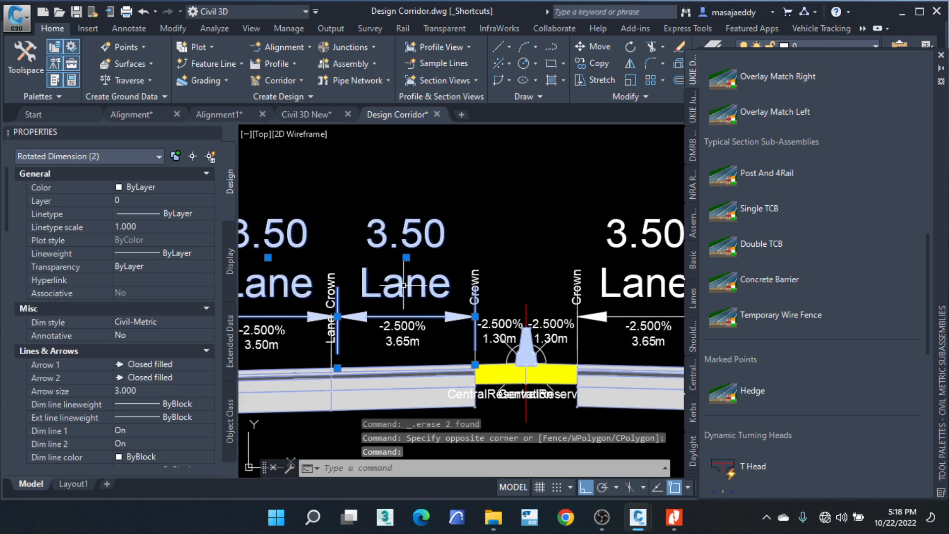
{"action": "key", "text": "Escape"}
Step: Set the surface course depth to 0.05 m for all four SimpleCarriageway lane subassemblies of the motorway assembly
{"action": "middle_click_drag", "start_coordinate": [445, 354], "coordinate": [470, 250]}
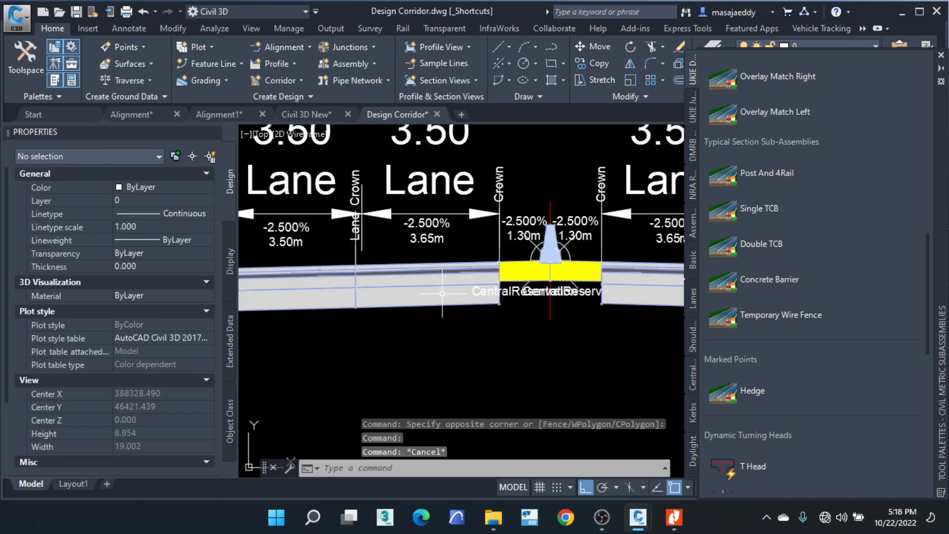
{"action": "middle_click_drag", "start_coordinate": [442, 294], "coordinate": [467, 261]}
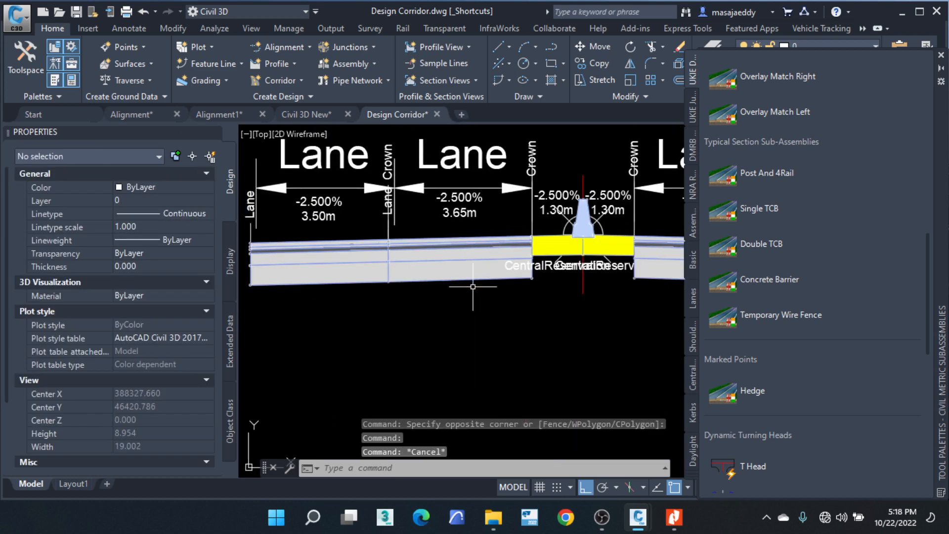
{"action": "left_click", "coordinate": [473, 273]}
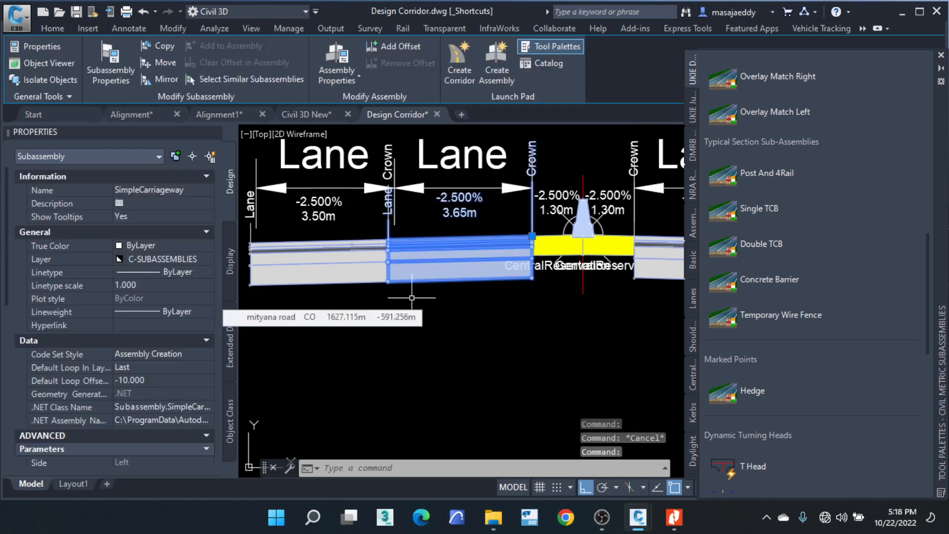
{"action": "left_click", "coordinate": [335, 276]}
{"action": "scroll", "coordinate": [287, 247], "scroll_direction": "down", "scroll_amount": 2}
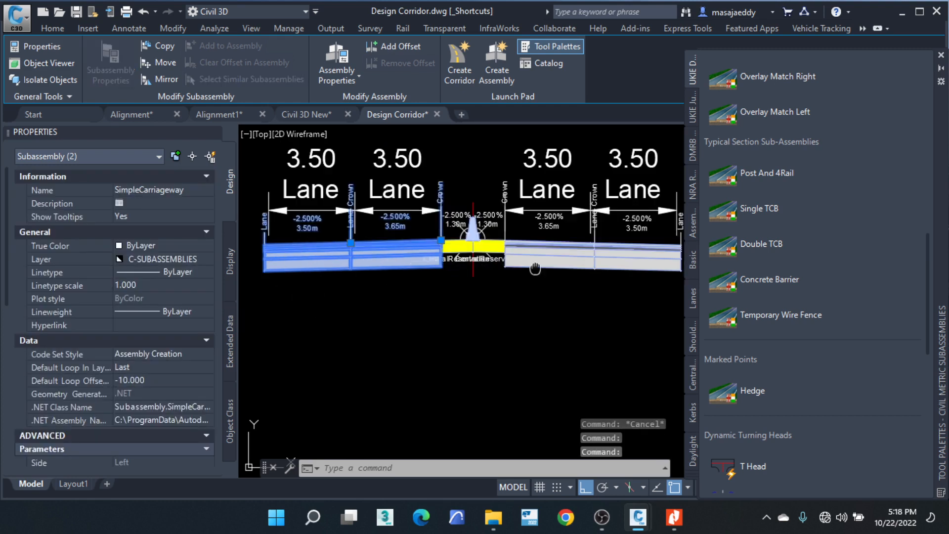
{"action": "middle_click_drag", "start_coordinate": [535, 269], "coordinate": [428, 269]}
{"action": "left_click", "coordinate": [429, 263]}
{"action": "left_click", "coordinate": [525, 266]}
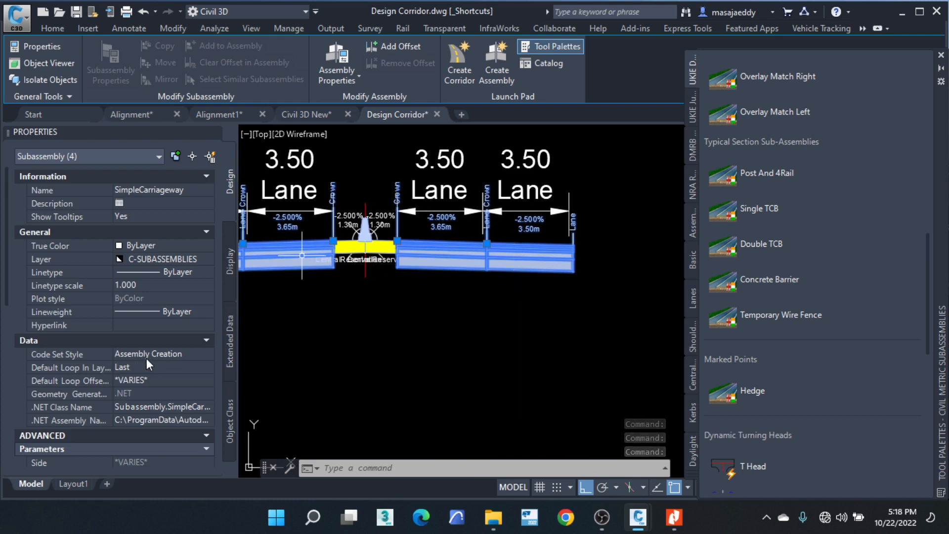
{"action": "scroll", "coordinate": [146, 360], "scroll_direction": "down", "scroll_amount": 6}
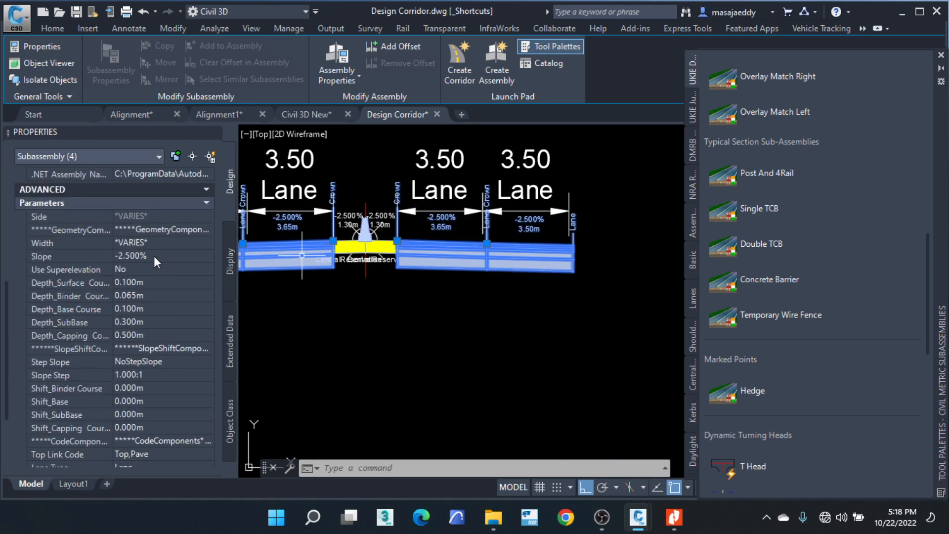
{"action": "left_click", "coordinate": [149, 282]}
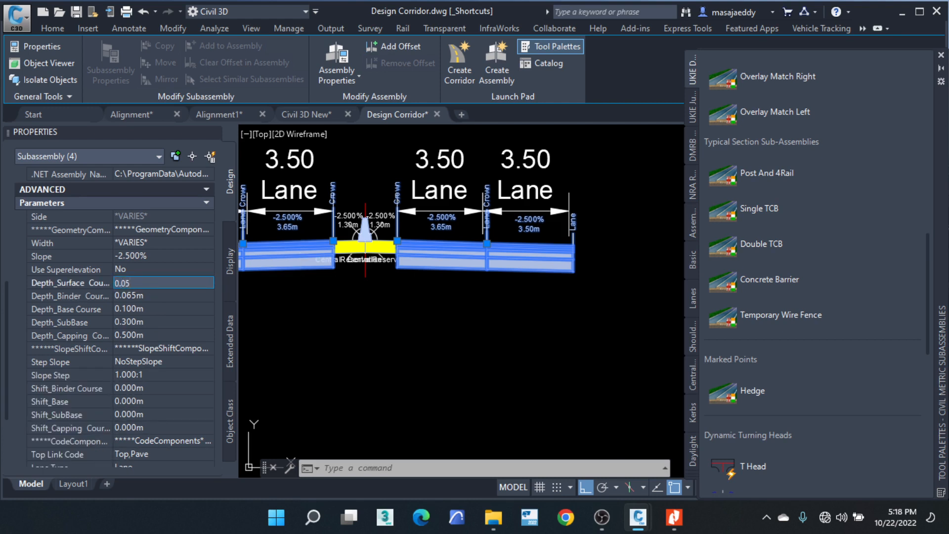
{"action": "type", "text": "0.05"}
Step: Set the four lanes' binder course depth to 0 and their base course depth to 0.2 m
{"action": "left_click", "coordinate": [169, 295]}
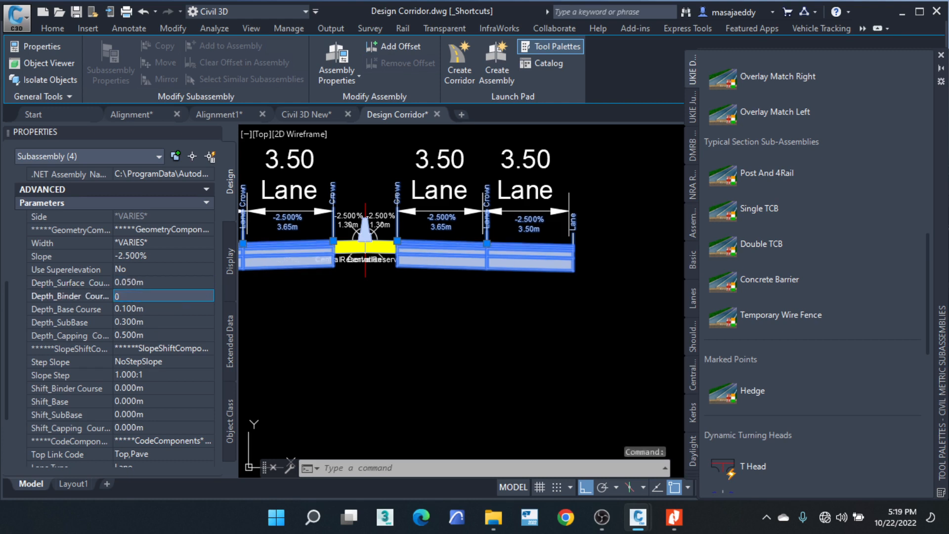
{"action": "type", "text": "0"}
{"action": "key", "text": "Return"}
{"action": "key", "text": "Tab"}
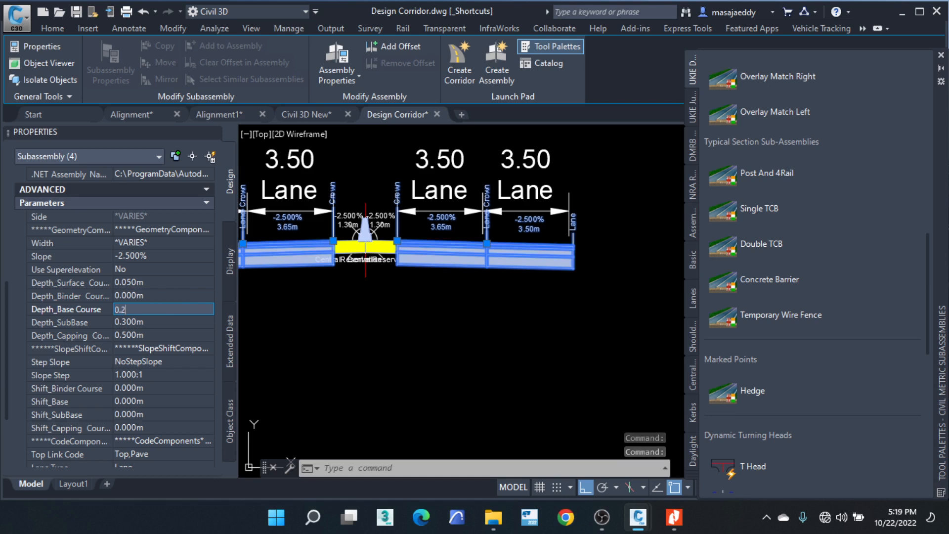
{"action": "type", "text": "0.2"}
{"action": "key", "text": "Return"}
Step: Set the four lanes' sub-base depth to 0.2 m and their capping course depth to 0, then clear the selection
{"action": "key", "text": "Tab"}
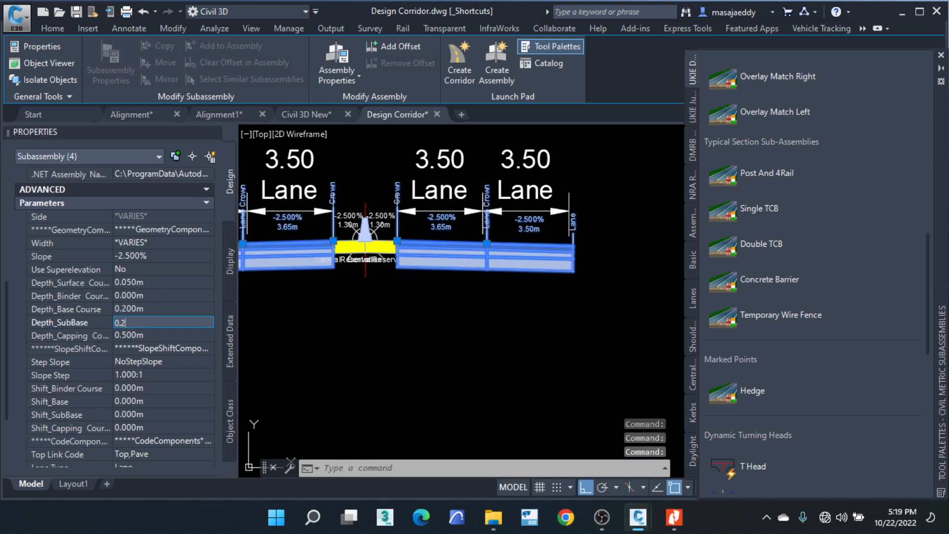
{"action": "type", "text": "0.2"}
{"action": "key", "text": "Return"}
{"action": "key", "text": "Tab"}
{"action": "type", "text": "0"}
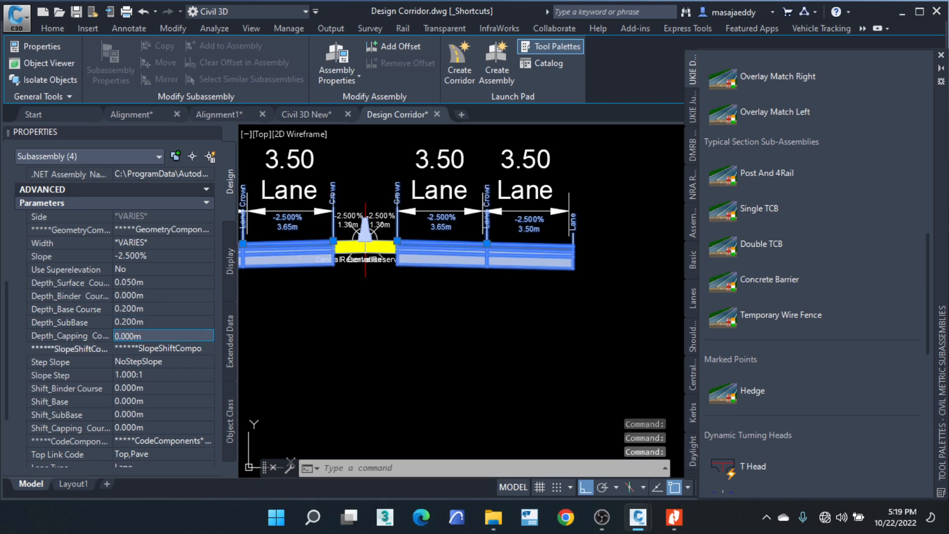
{"action": "key", "text": "Return"}
{"action": "key", "text": "Tab"}
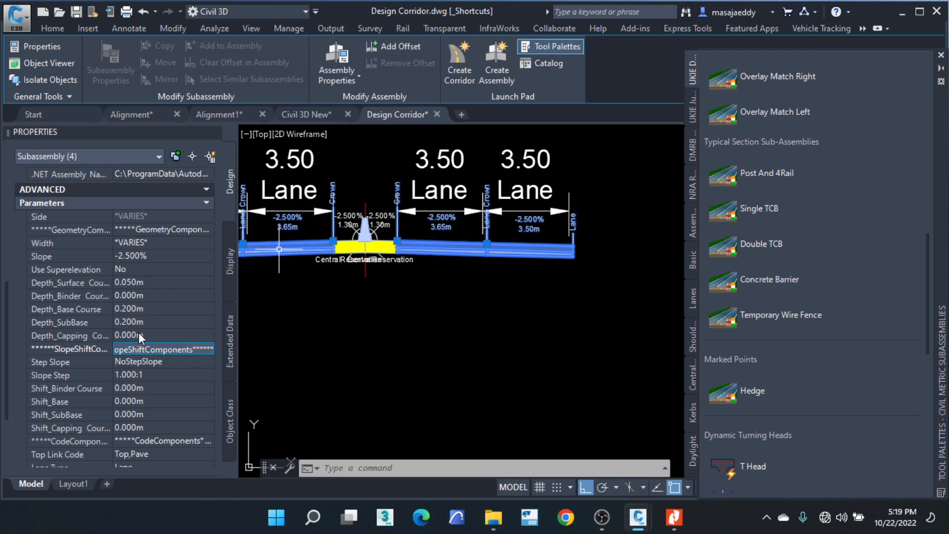
{"action": "scroll", "coordinate": [146, 282], "scroll_direction": "up", "scroll_amount": 2}
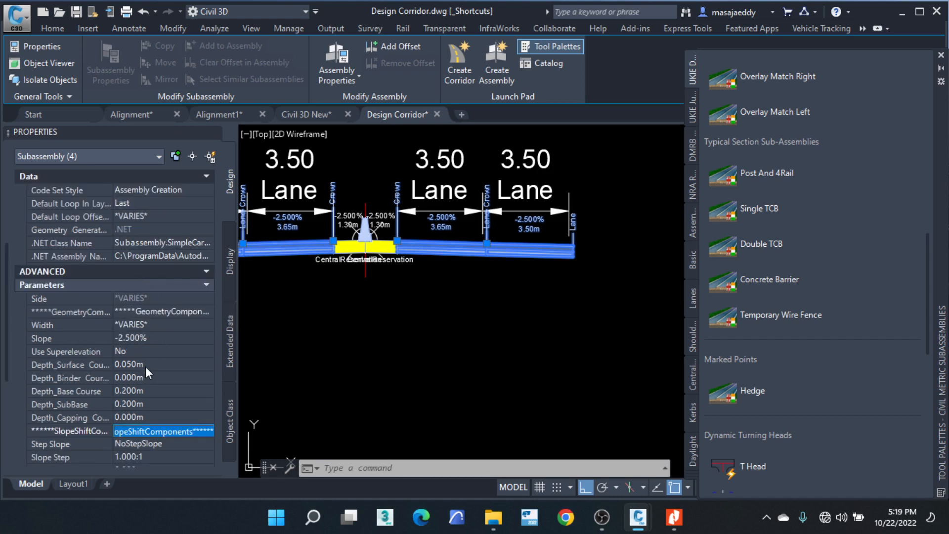
{"action": "scroll", "coordinate": [145, 366], "scroll_direction": "down", "scroll_amount": 4}
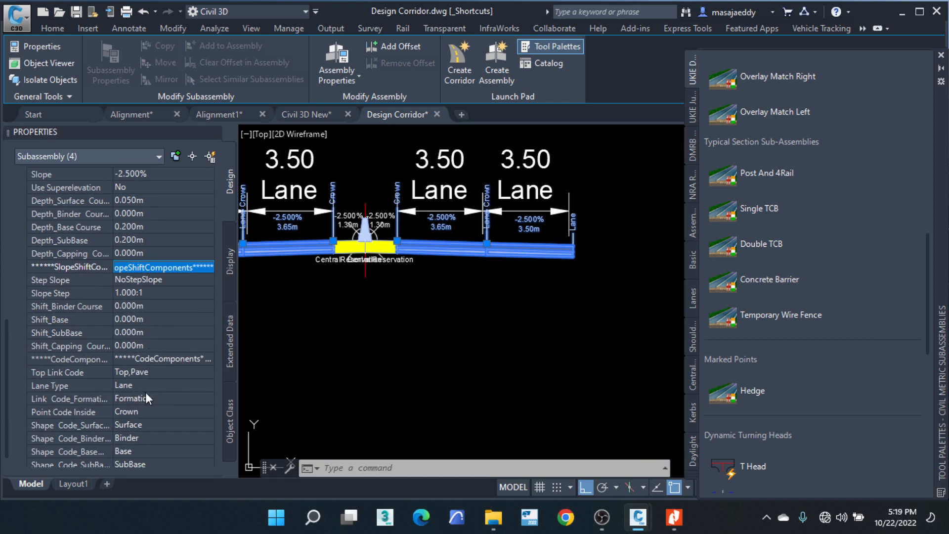
{"action": "scroll", "coordinate": [158, 387], "scroll_direction": "up", "scroll_amount": 3}
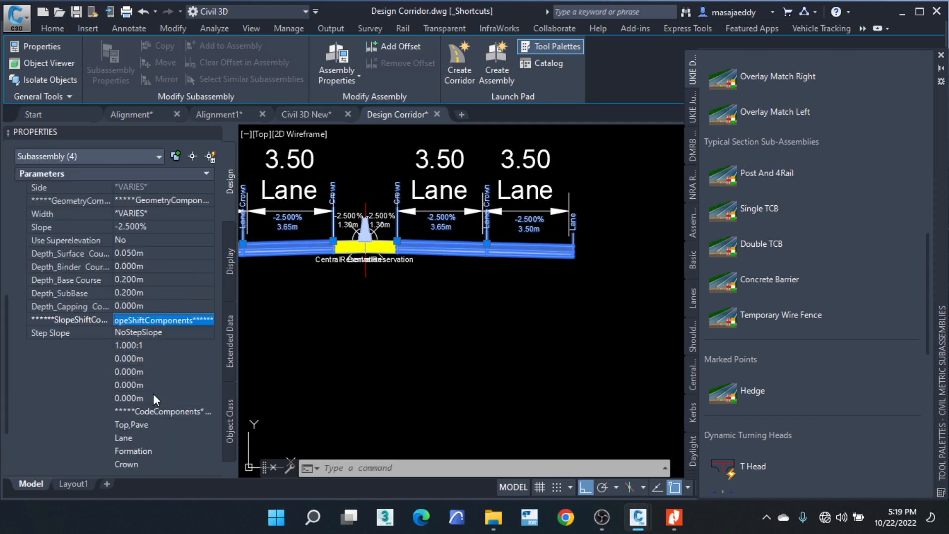
{"action": "key", "text": "Escape"}
Step: Set the width of all four SimpleCarriageway lanes, two on each side of the central reserve, to 3 m
{"action": "scroll", "coordinate": [448, 255], "scroll_direction": "up", "scroll_amount": 2}
{"action": "middle_click_drag", "start_coordinate": [449, 255], "coordinate": [513, 258]}
{"action": "left_click", "coordinate": [493, 259]}
{"action": "middle_click_drag", "start_coordinate": [297, 243], "coordinate": [385, 244]}
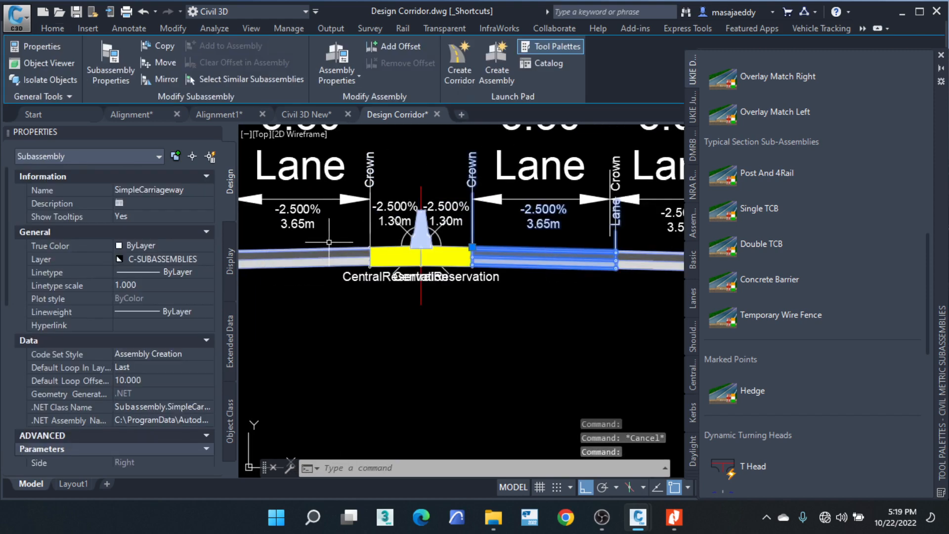
{"action": "scroll", "coordinate": [329, 242], "scroll_direction": "down", "scroll_amount": 4}
{"action": "left_click", "coordinate": [419, 258]}
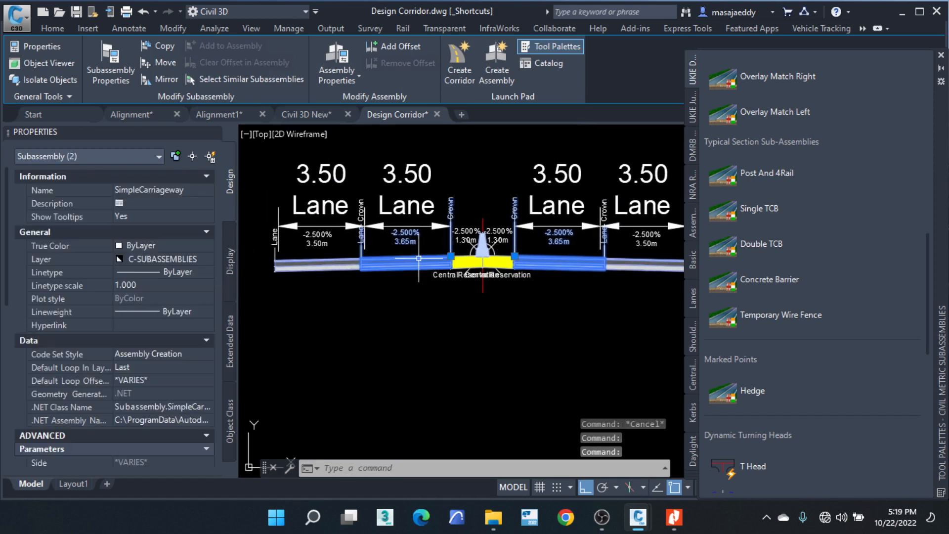
{"action": "left_click", "coordinate": [328, 256]}
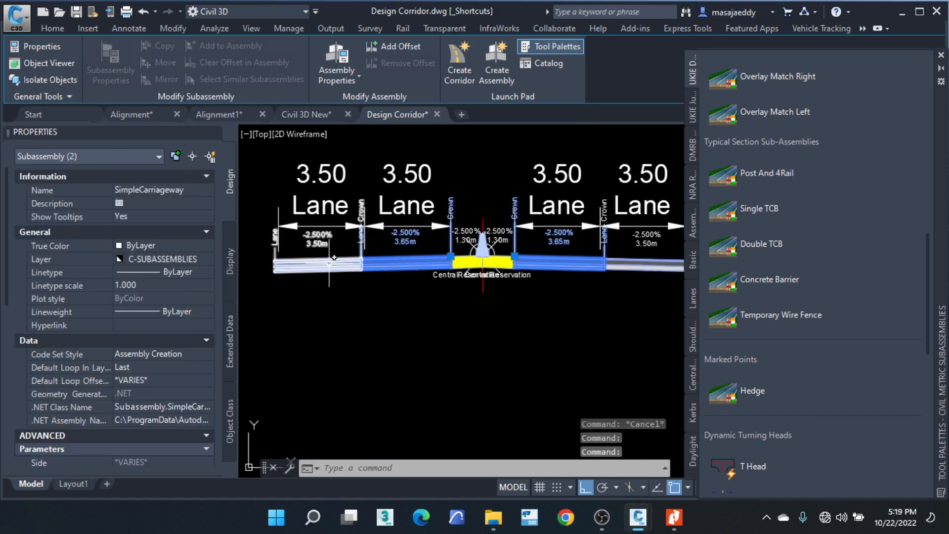
{"action": "scroll", "coordinate": [144, 322], "scroll_direction": "down", "scroll_amount": 5}
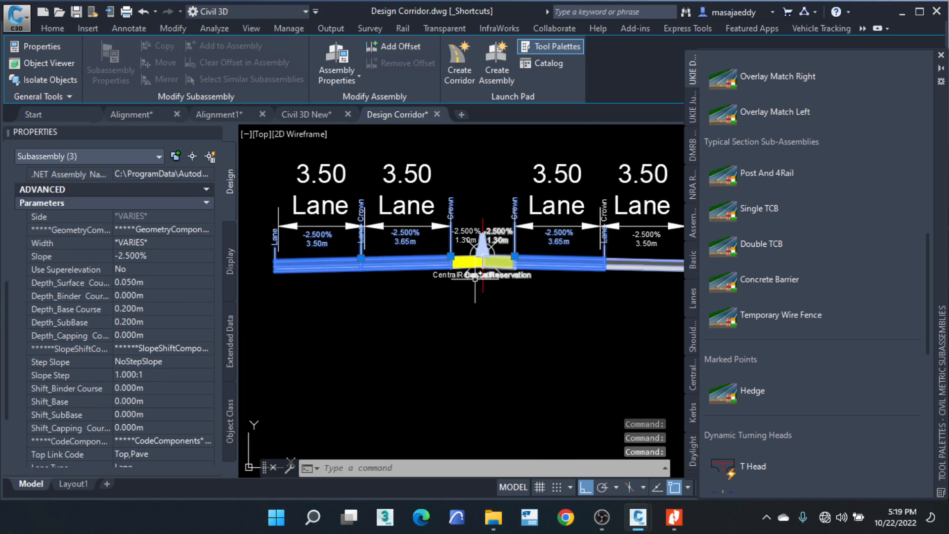
{"action": "left_click", "coordinate": [626, 267]}
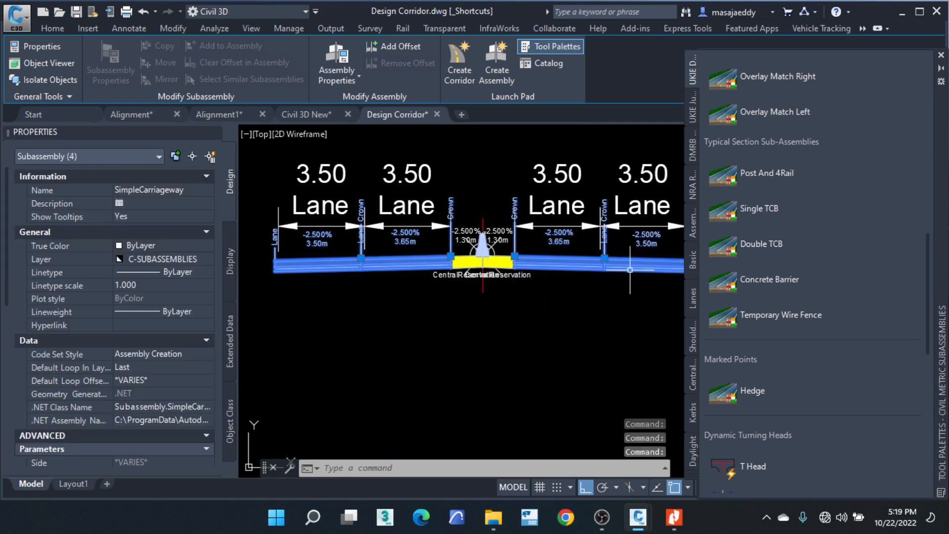
{"action": "scroll", "coordinate": [160, 366], "scroll_direction": "down", "scroll_amount": 3}
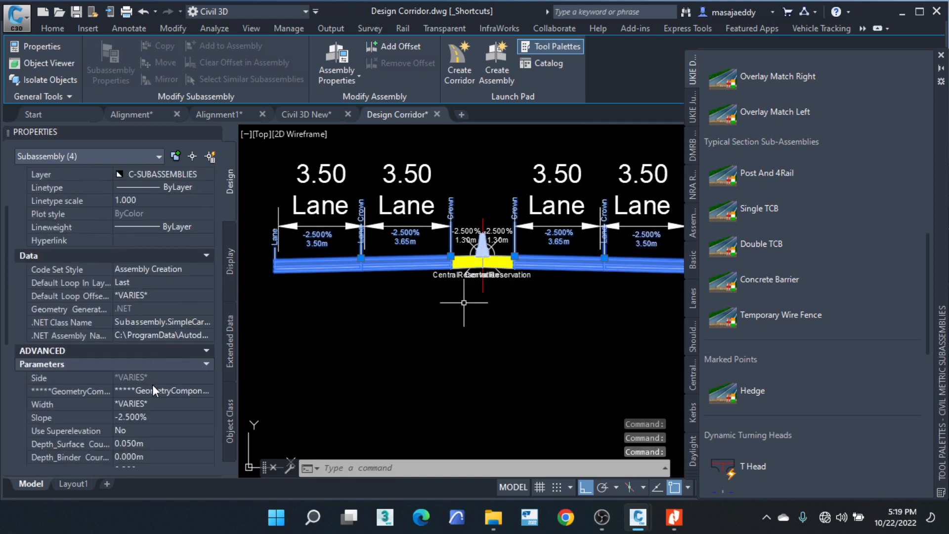
{"action": "left_click", "coordinate": [152, 404]}
{"action": "type", "text": "3"}
{"action": "key", "text": "Tab"}
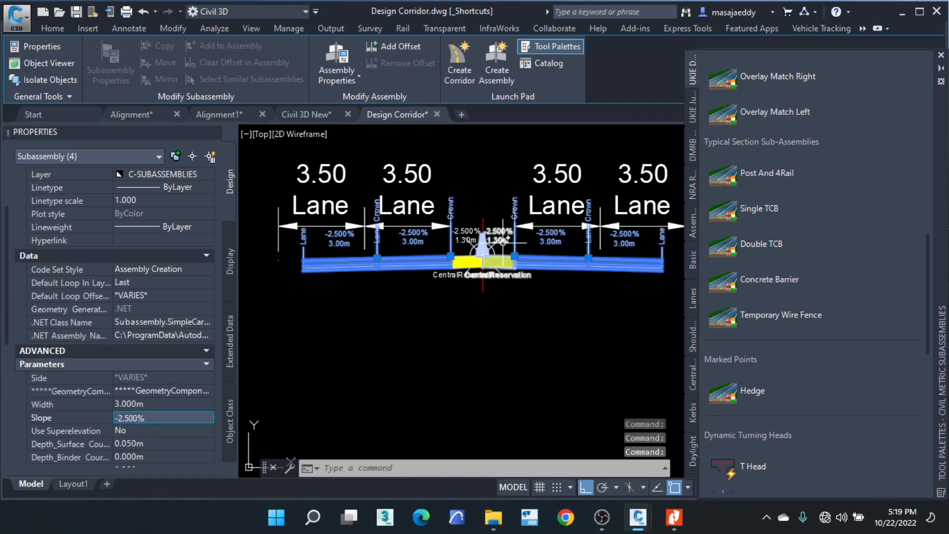
{"action": "key", "text": "Escape"}
{"action": "key", "text": "Escape"}
{"action": "scroll", "coordinate": [503, 242], "scroll_direction": "up", "scroll_amount": 4}
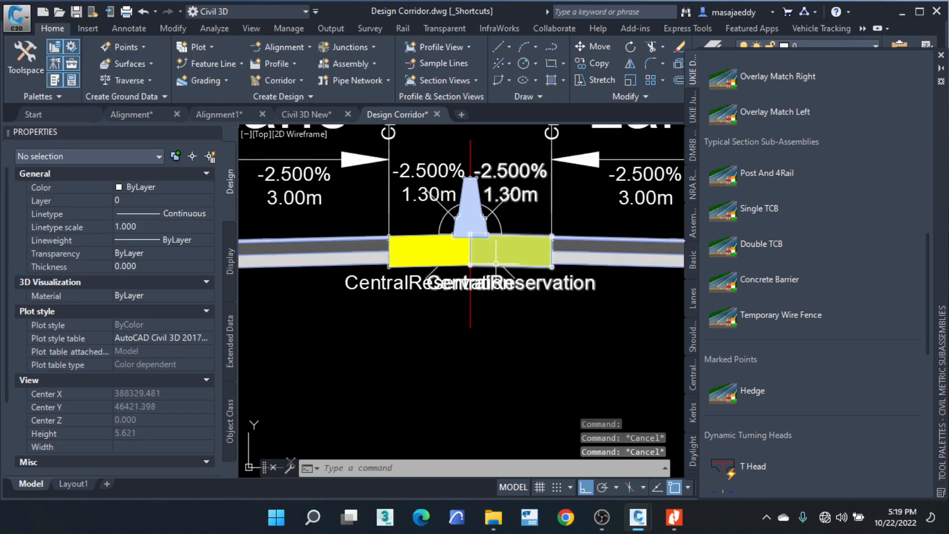
{"action": "scroll", "coordinate": [538, 227], "scroll_direction": "down", "scroll_amount": 5}
{"action": "scroll", "coordinate": [511, 214], "scroll_direction": "up", "scroll_amount": 5}
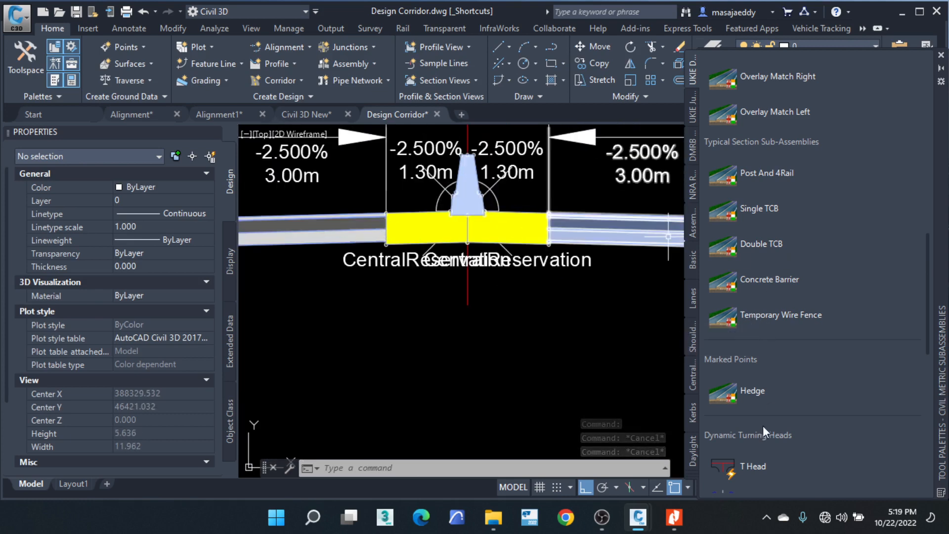
{"action": "left_click", "coordinate": [753, 390]}
{"action": "scroll", "coordinate": [445, 207], "scroll_direction": "down", "scroll_amount": 5}
{"action": "scroll", "coordinate": [479, 210], "scroll_direction": "up", "scroll_amount": 5}
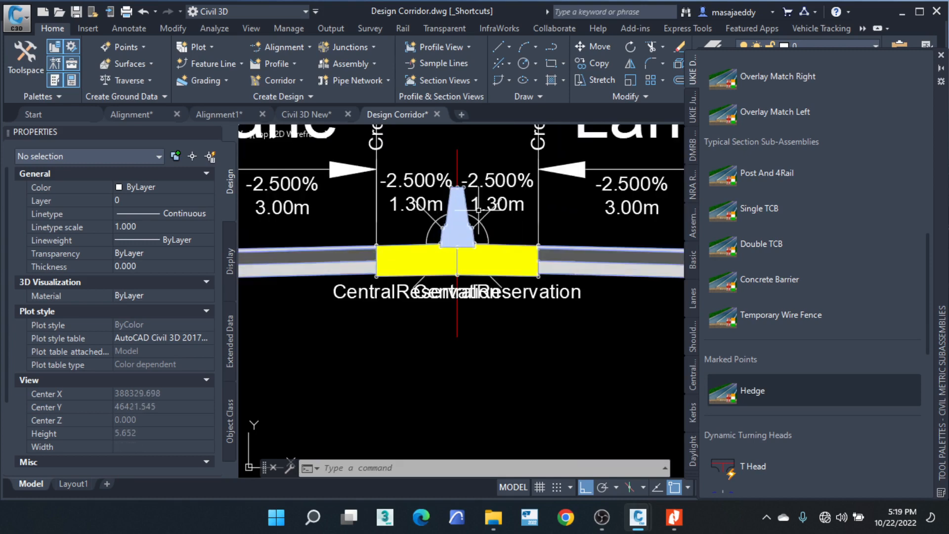
{"action": "scroll", "coordinate": [383, 255], "scroll_direction": "down", "scroll_amount": 5}
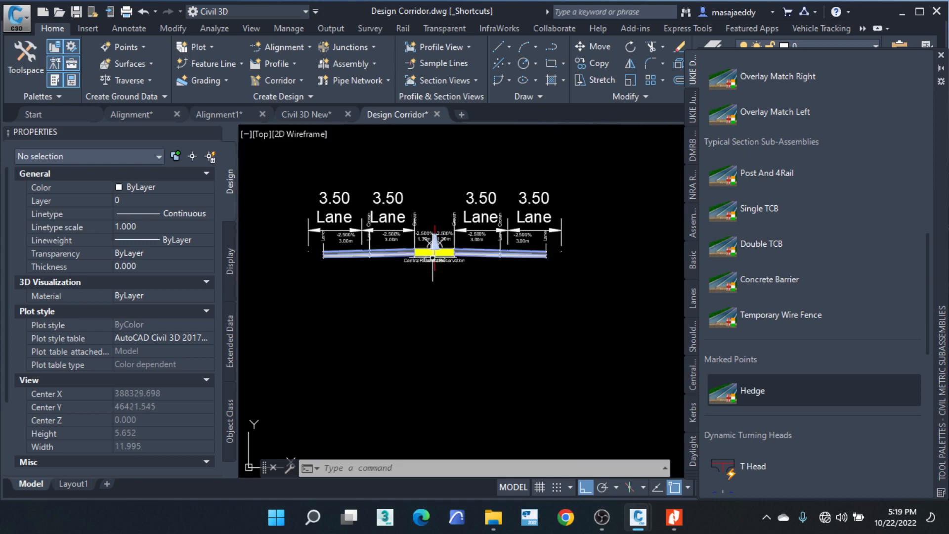
Step: Attach a right-side British Kerbs subassembly of type HB2 to the top marker where the left inner lane meets the central reservation
{"action": "scroll", "coordinate": [414, 237], "scroll_direction": "up", "scroll_amount": 3}
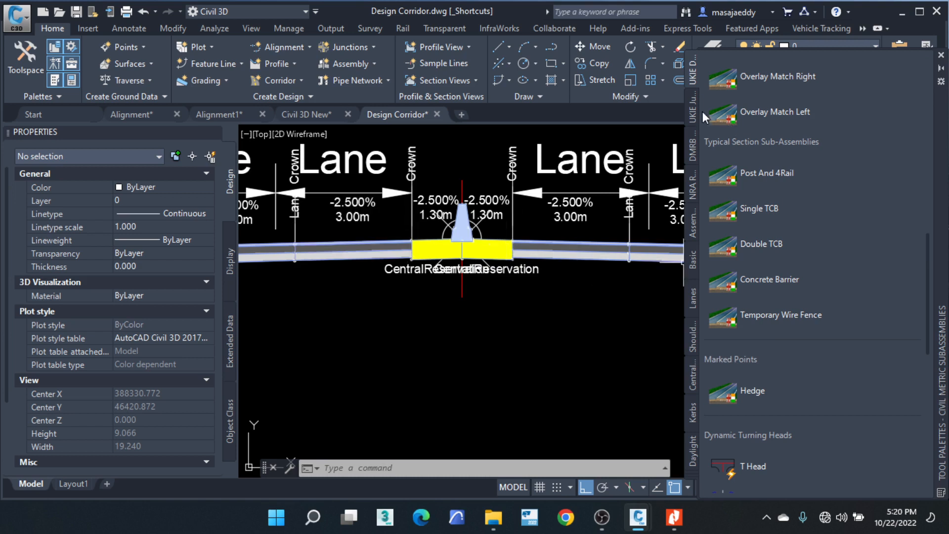
{"action": "scroll", "coordinate": [833, 256], "scroll_direction": "up", "scroll_amount": 3}
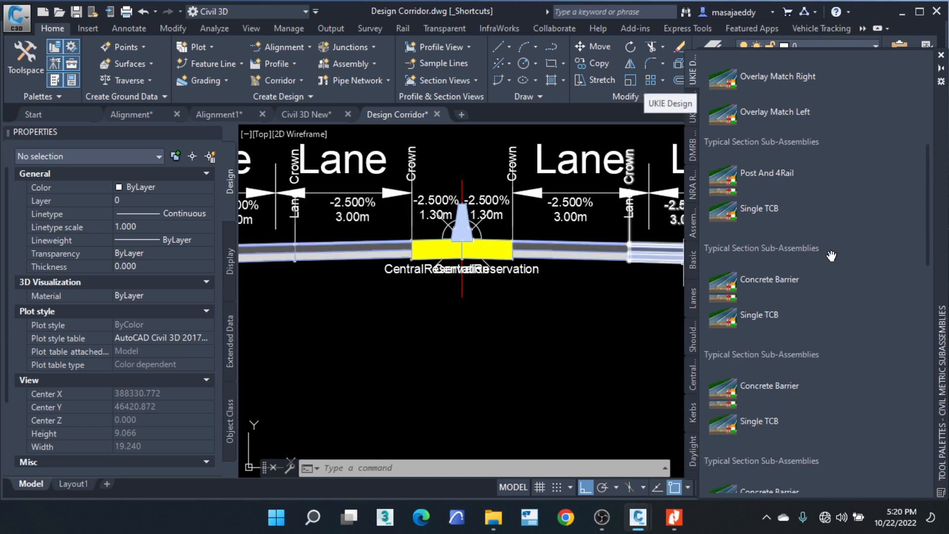
{"action": "scroll", "coordinate": [806, 274], "scroll_direction": "up", "scroll_amount": 3}
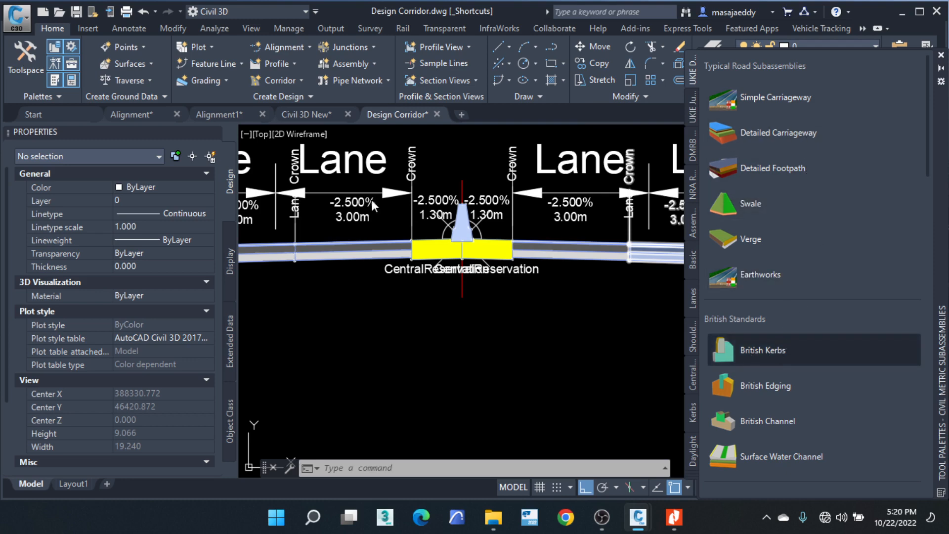
{"action": "scroll", "coordinate": [397, 243], "scroll_direction": "up", "scroll_amount": 3}
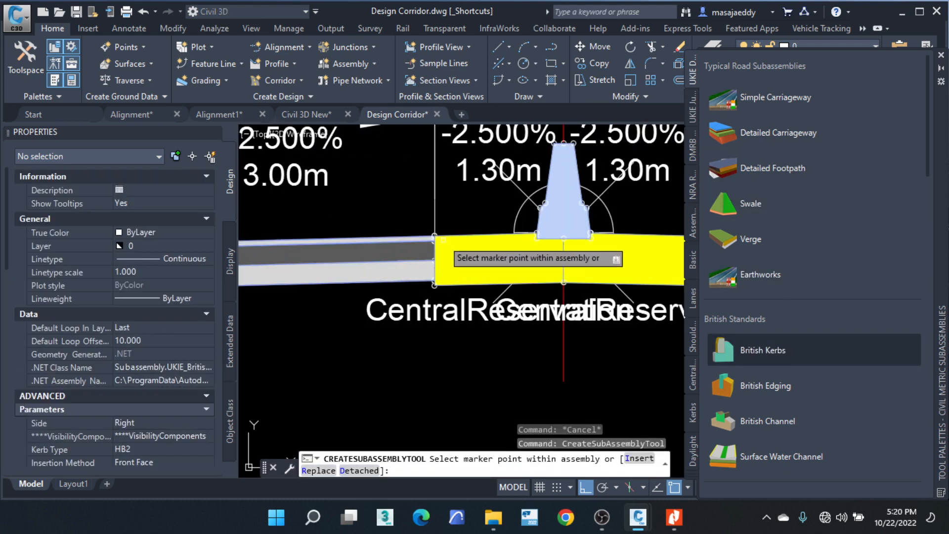
{"action": "scroll", "coordinate": [440, 237], "scroll_direction": "up", "scroll_amount": 2}
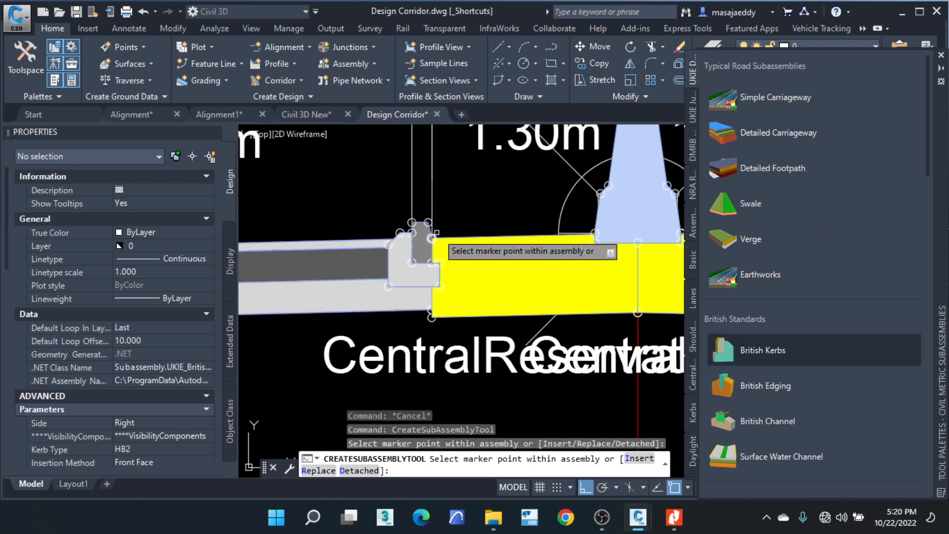
{"action": "scroll", "coordinate": [346, 205], "scroll_direction": "down", "scroll_amount": 2}
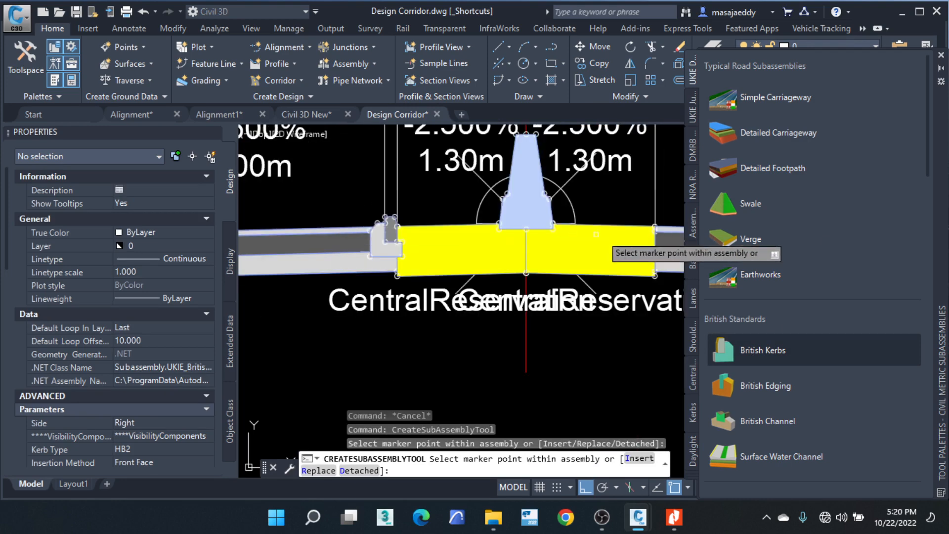
Step: Finish placing kerbs, then delete the two British Kerbs subassemblies on either side of the central reservation
{"action": "scroll", "coordinate": [655, 231], "scroll_direction": "up", "scroll_amount": 2}
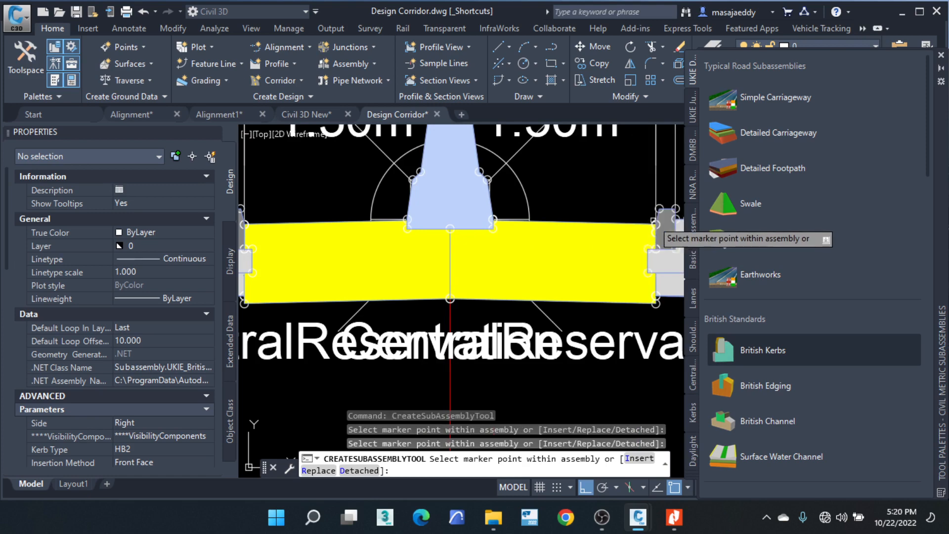
{"action": "right_click", "coordinate": [519, 197]}
{"action": "left_click", "coordinate": [526, 199]}
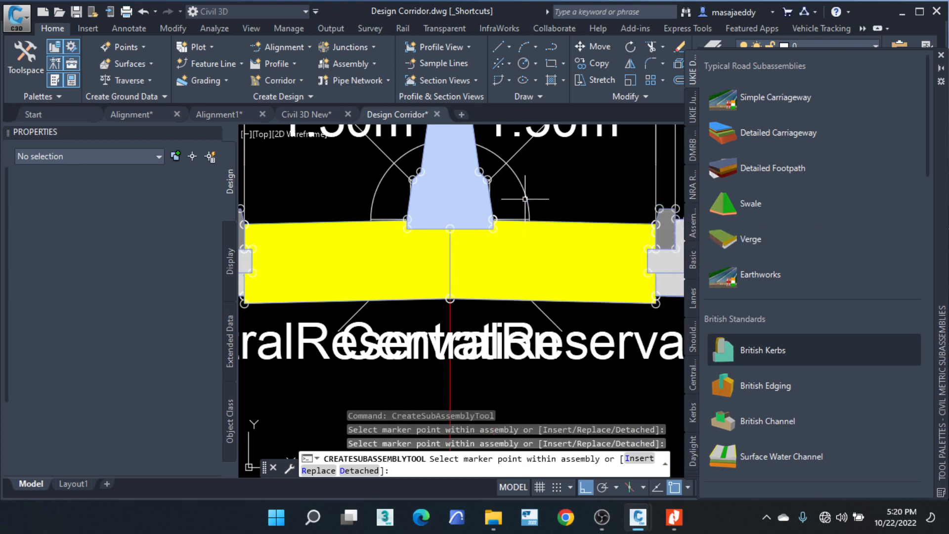
{"action": "key", "text": "Return"}
{"action": "scroll", "coordinate": [525, 199], "scroll_direction": "down", "scroll_amount": 2}
{"action": "middle_click_drag", "start_coordinate": [647, 254], "coordinate": [630, 265]}
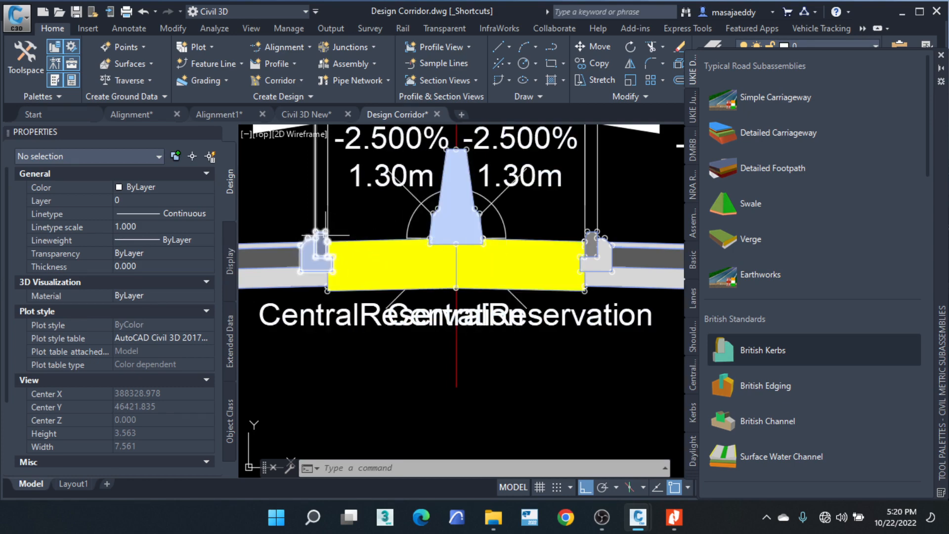
{"action": "left_click", "coordinate": [320, 249]}
{"action": "left_click", "coordinate": [602, 244]}
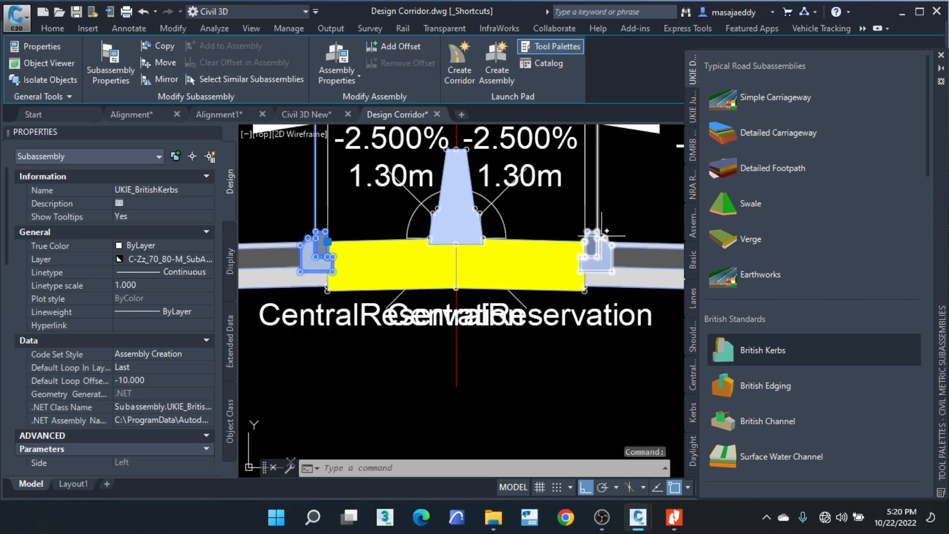
{"action": "key", "text": "Delete"}
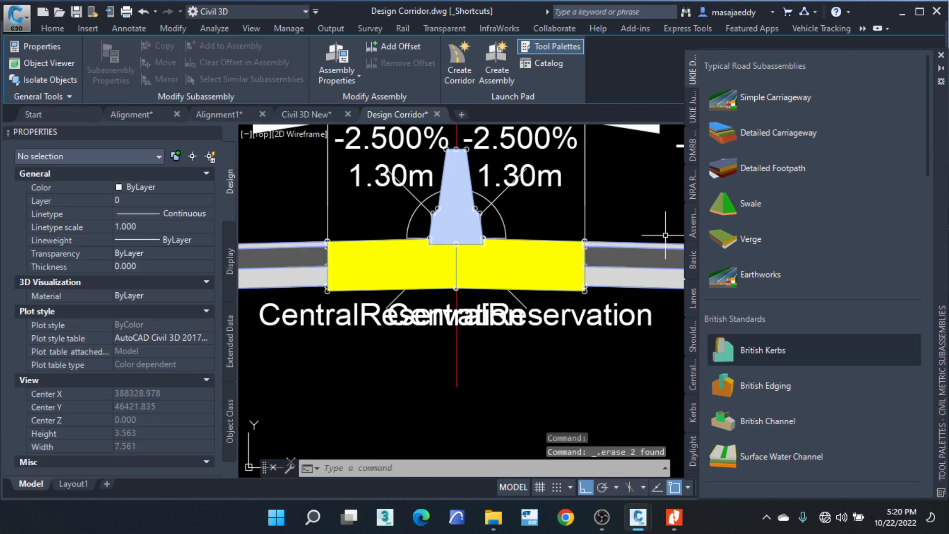
Step: Set the width of both central reservation subassemblies to 0.5 m and clear the selection
{"action": "left_click", "coordinate": [544, 279]}
{"action": "left_click", "coordinate": [418, 281]}
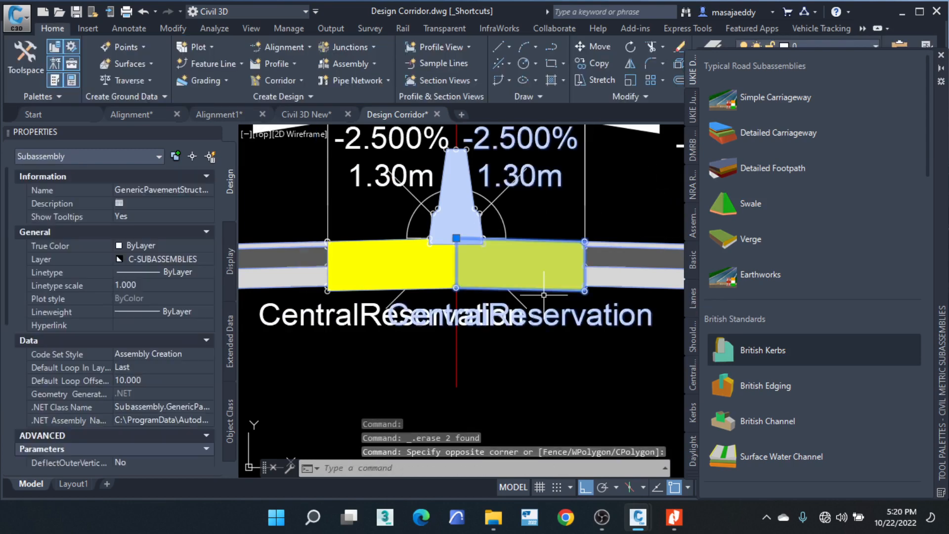
{"action": "left_click", "coordinate": [424, 285]}
{"action": "scroll", "coordinate": [177, 380], "scroll_direction": "down", "scroll_amount": 4}
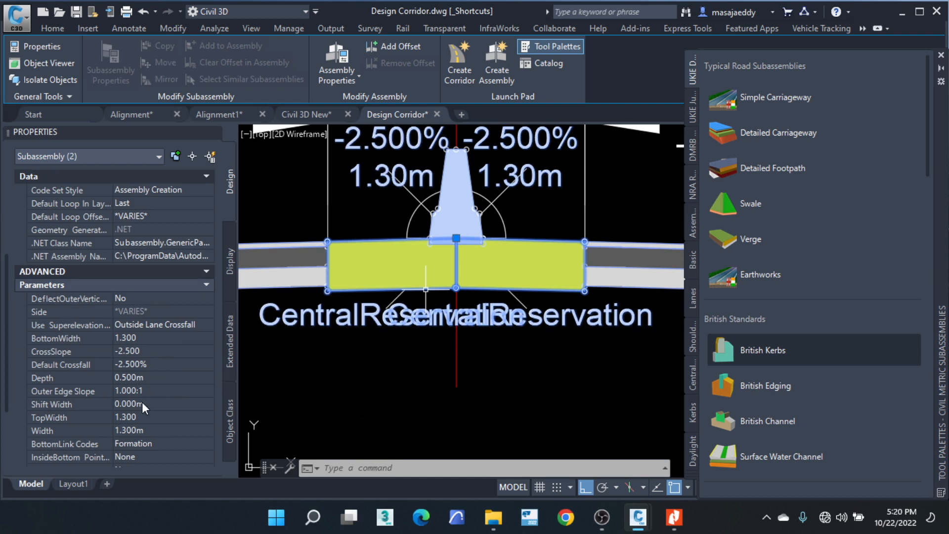
{"action": "left_click", "coordinate": [149, 430]}
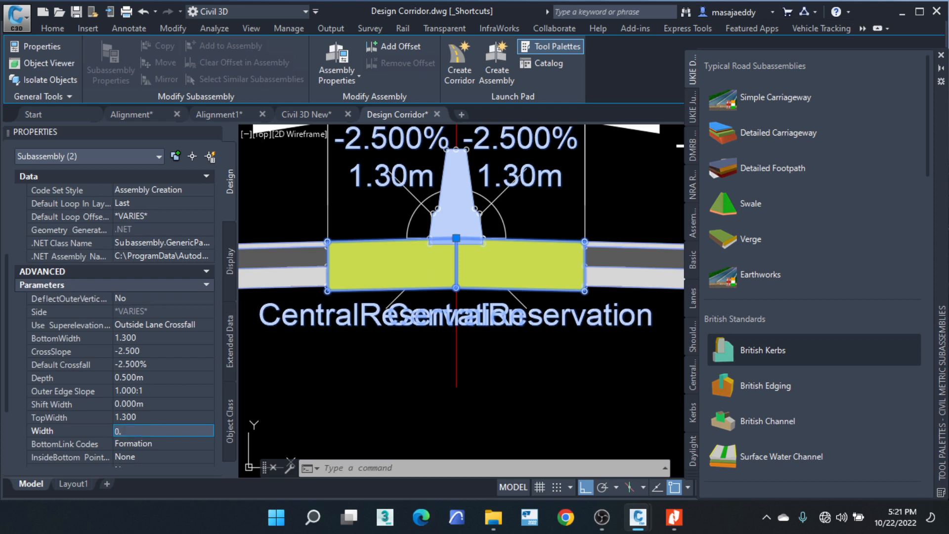
{"action": "type", "text": "0.5"}
{"action": "left_click", "coordinate": [150, 443]}
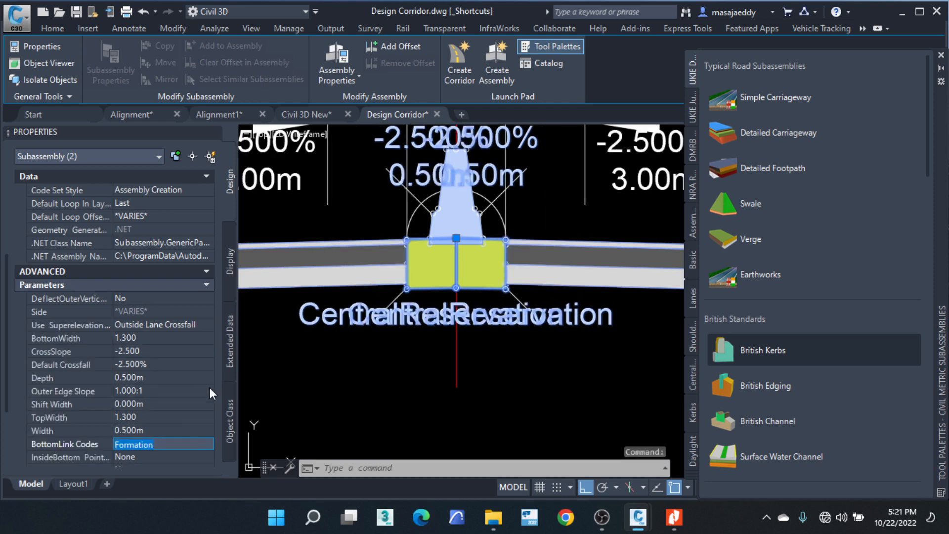
{"action": "scroll", "coordinate": [443, 268], "scroll_direction": "down", "scroll_amount": 4}
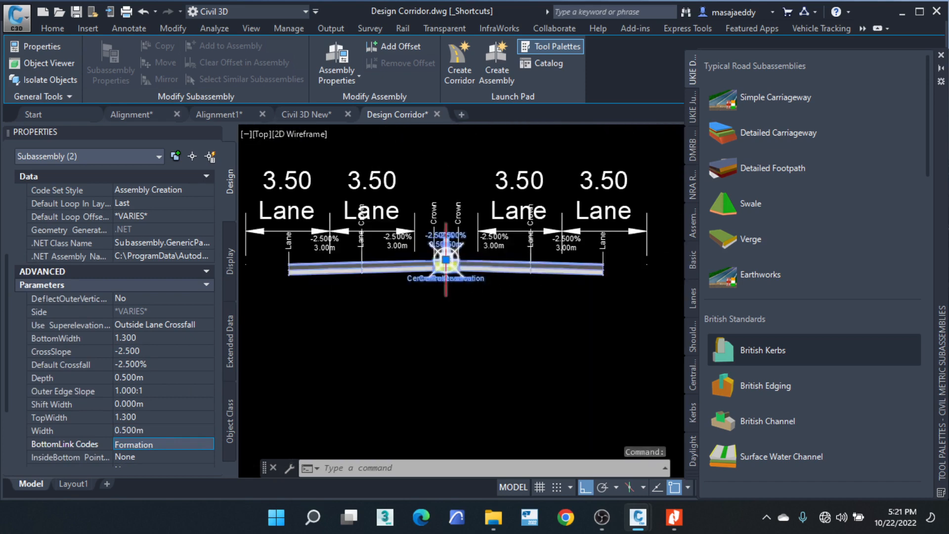
{"action": "scroll", "coordinate": [452, 266], "scroll_direction": "up", "scroll_amount": 4}
{"action": "key", "text": "Escape"}
{"action": "key", "text": "Escape"}
{"action": "scroll", "coordinate": [334, 236], "scroll_direction": "down", "scroll_amount": 4}
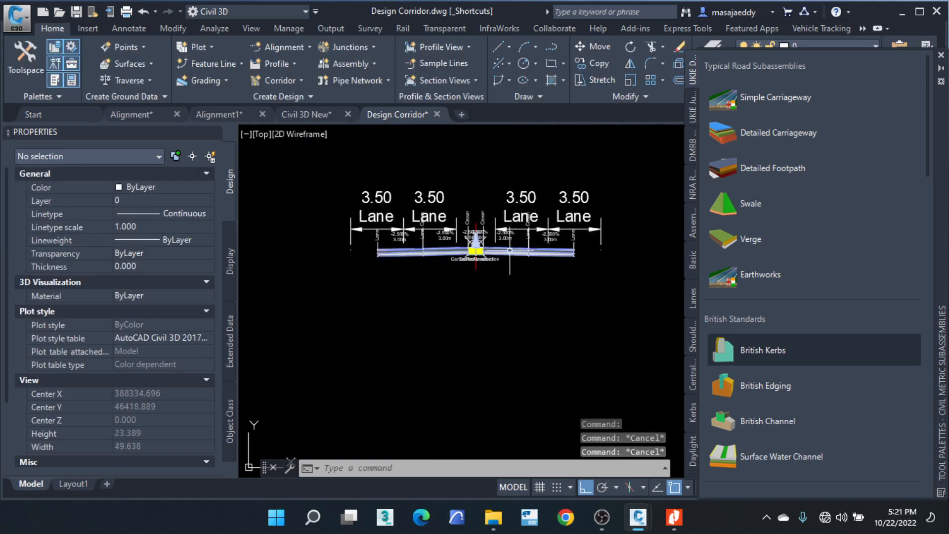
Step: Delete the four 3.50 Lane dimensions above the assembly
{"action": "scroll", "coordinate": [335, 236], "scroll_direction": "up", "scroll_amount": 2}
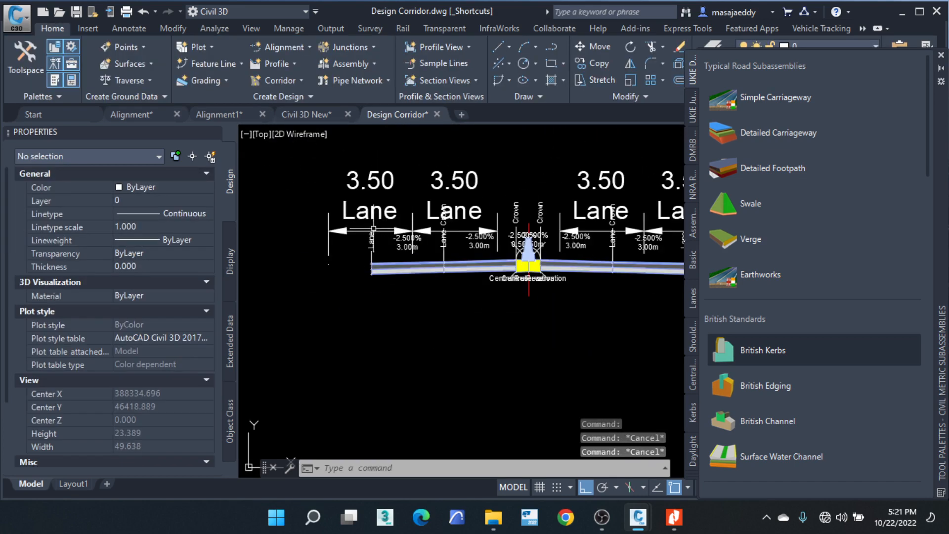
{"action": "left_click", "coordinate": [334, 234]}
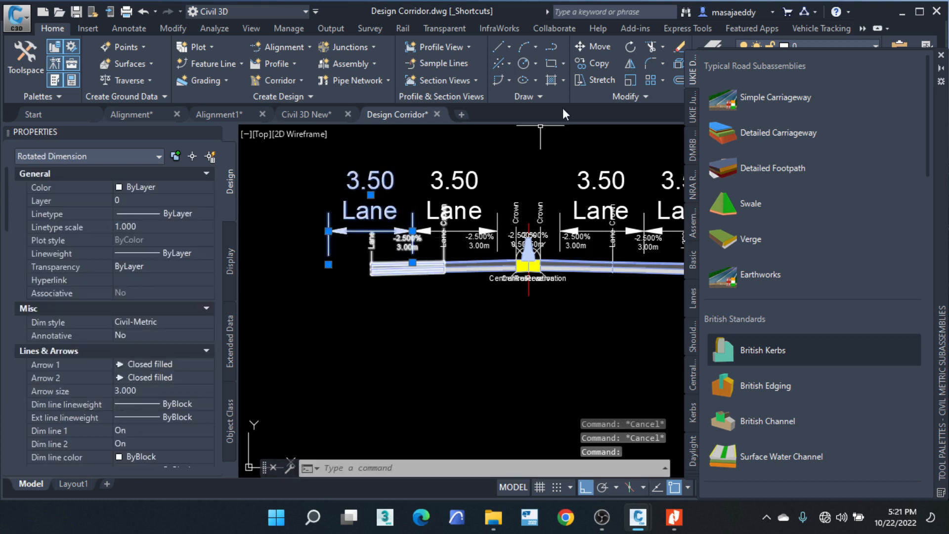
{"action": "middle_click_drag", "start_coordinate": [548, 201], "coordinate": [452, 226]}
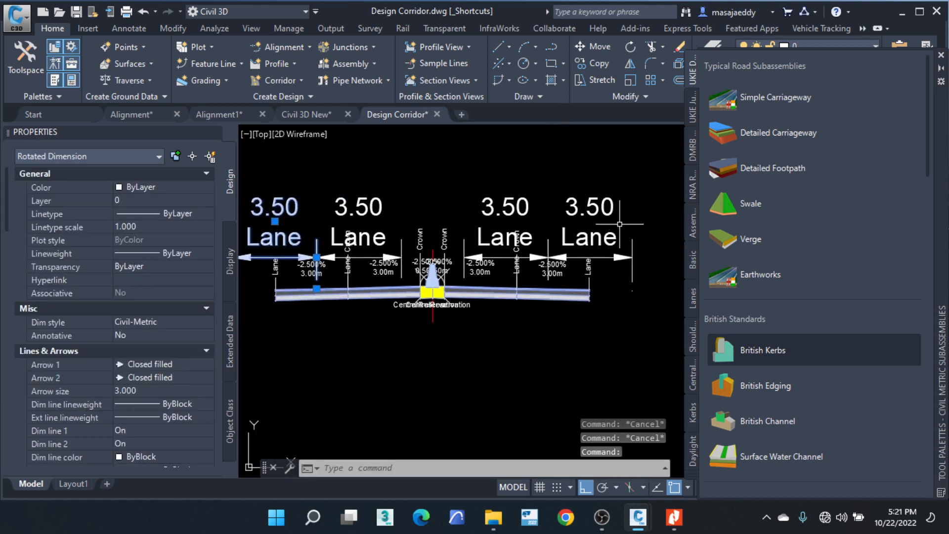
{"action": "left_click", "coordinate": [658, 208]}
{"action": "left_click", "coordinate": [505, 192]}
{"action": "middle_click_drag", "start_coordinate": [388, 218], "coordinate": [464, 214]}
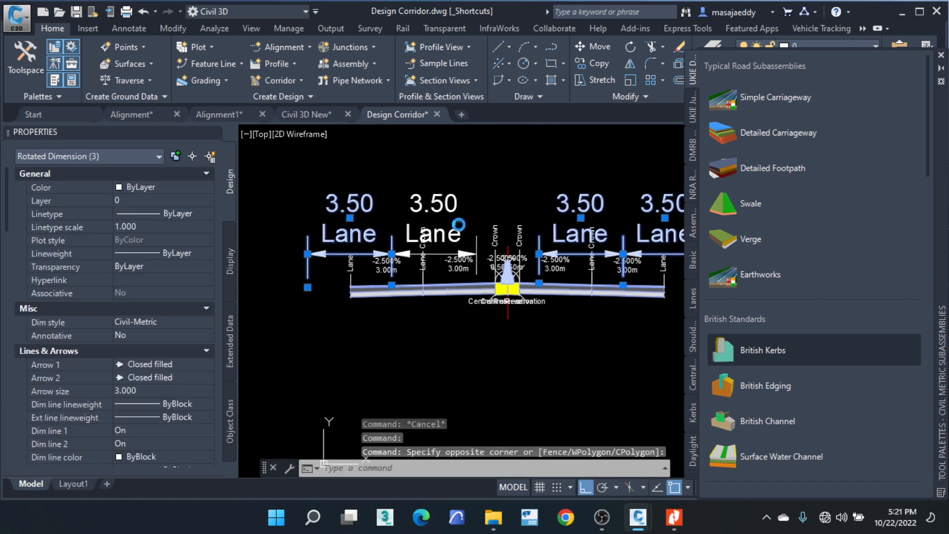
{"action": "left_click", "coordinate": [489, 252]}
{"action": "left_click", "coordinate": [361, 188]}
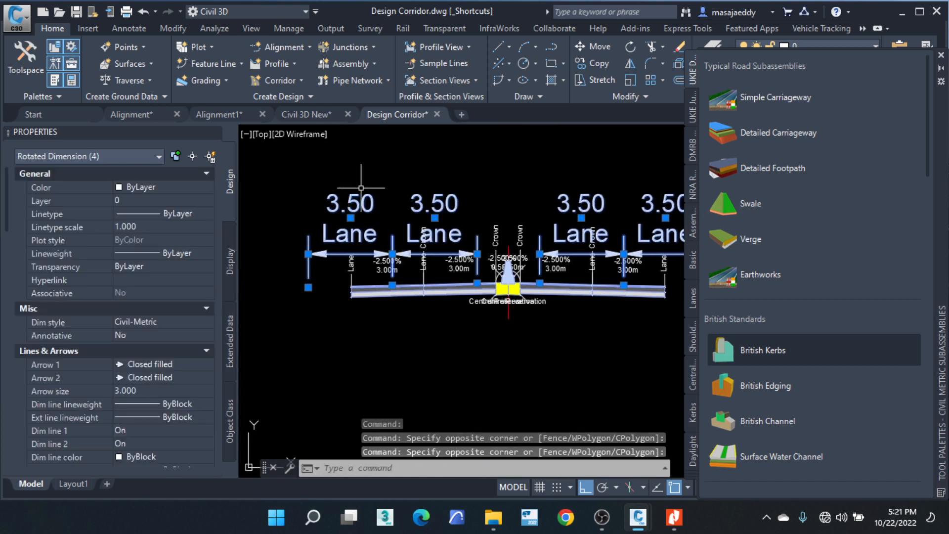
{"action": "key", "text": "Delete"}
{"action": "middle_click_drag", "start_coordinate": [585, 318], "coordinate": [535, 282]}
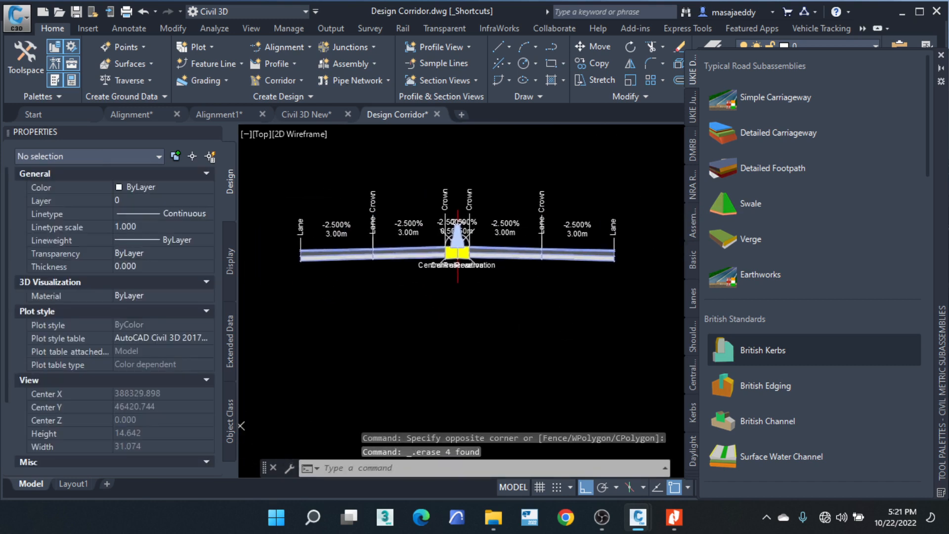
Step: Attach a right-side British Kerbs subassembly of type HB2 to the top outer edge marker of the right outer lane
{"action": "scroll", "coordinate": [529, 267], "scroll_direction": "down", "scroll_amount": 2}
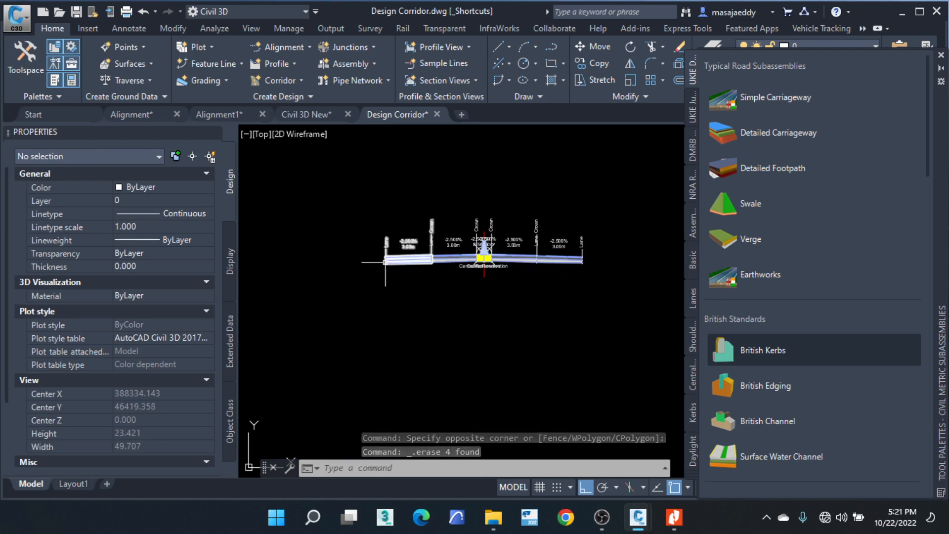
{"action": "scroll", "coordinate": [385, 262], "scroll_direction": "up", "scroll_amount": 8}
{"action": "scroll", "coordinate": [380, 237], "scroll_direction": "down", "scroll_amount": 6}
{"action": "middle_click_drag", "start_coordinate": [530, 249], "coordinate": [314, 268]}
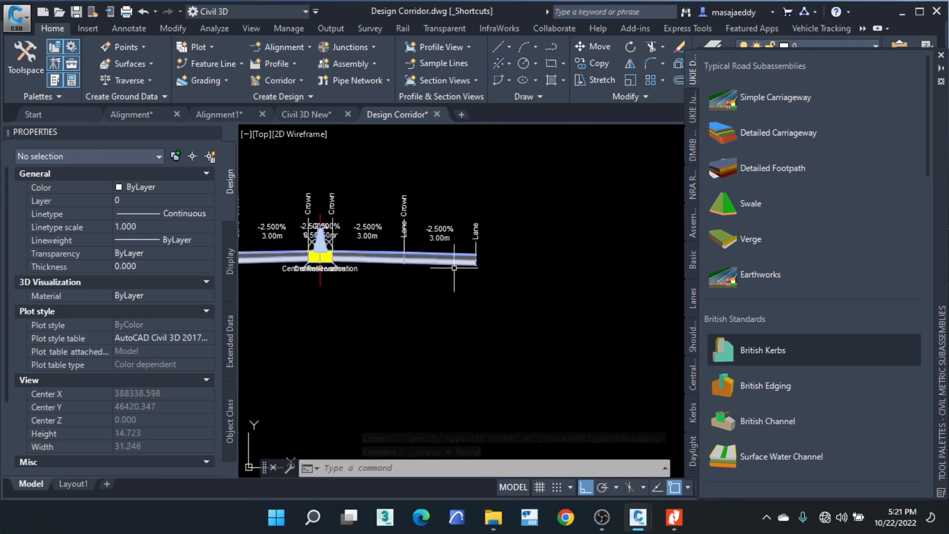
{"action": "scroll", "coordinate": [472, 265], "scroll_direction": "up", "scroll_amount": 4}
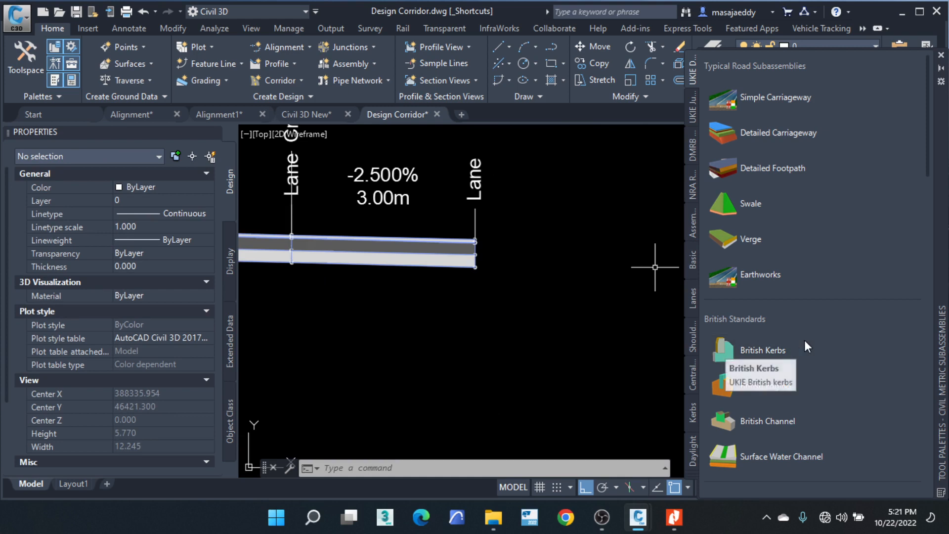
{"action": "left_click", "coordinate": [770, 350]}
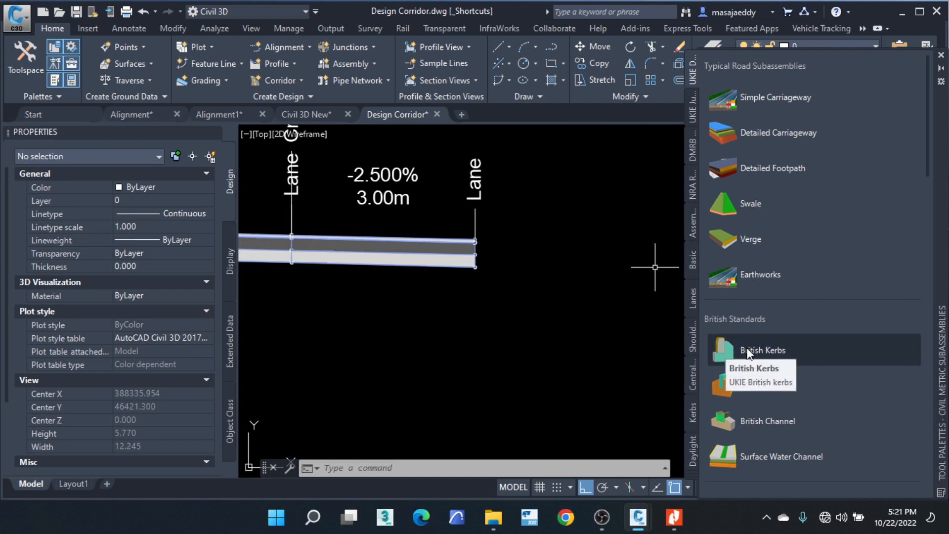
{"action": "scroll", "coordinate": [494, 252], "scroll_direction": "up", "scroll_amount": 6}
{"action": "left_click", "coordinate": [497, 253]}
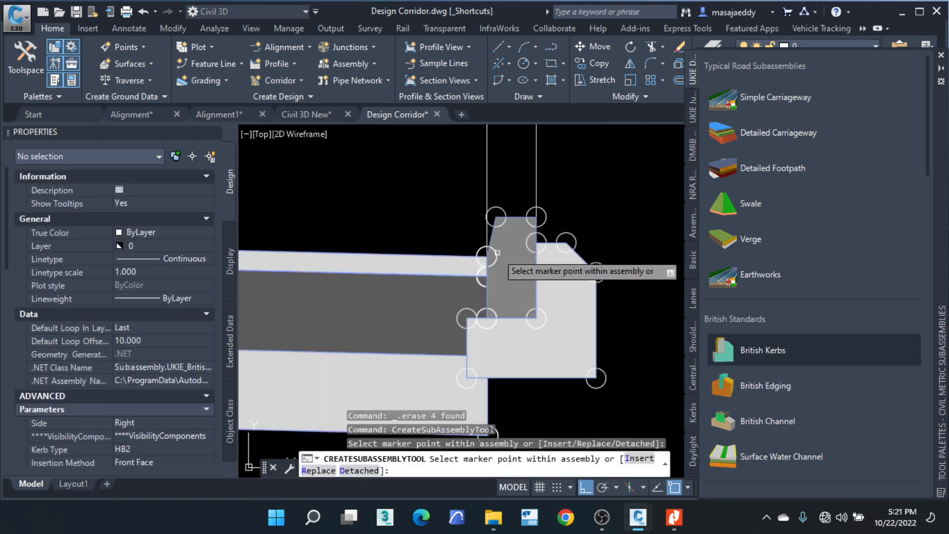
{"action": "scroll", "coordinate": [549, 262], "scroll_direction": "down", "scroll_amount": 8}
{"action": "right_click", "coordinate": [597, 281]}
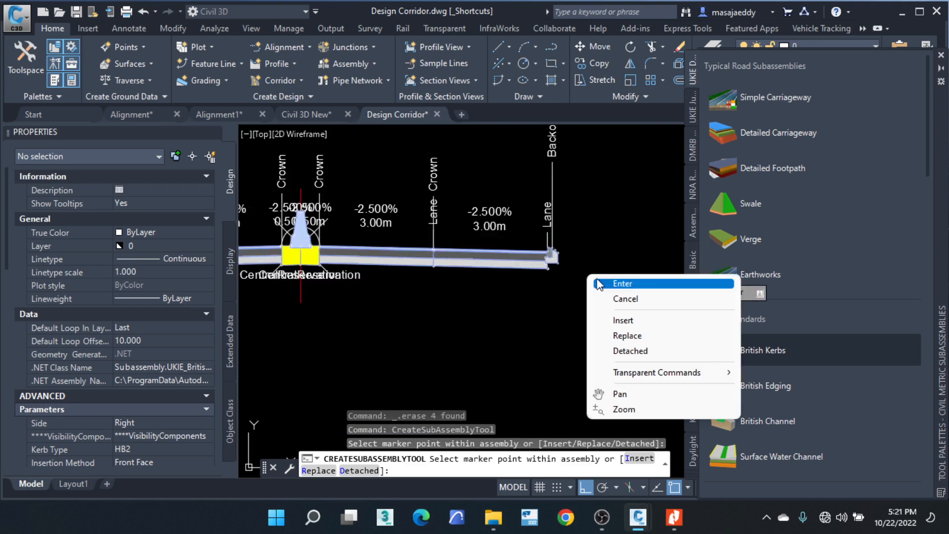
{"action": "left_click", "coordinate": [598, 283]}
Step: Select the kerb at the right outer lane's edge and examine its type, insertion method and geometry parameters
{"action": "scroll", "coordinate": [582, 269], "scroll_direction": "up", "scroll_amount": 5}
{"action": "left_click", "coordinate": [599, 275]}
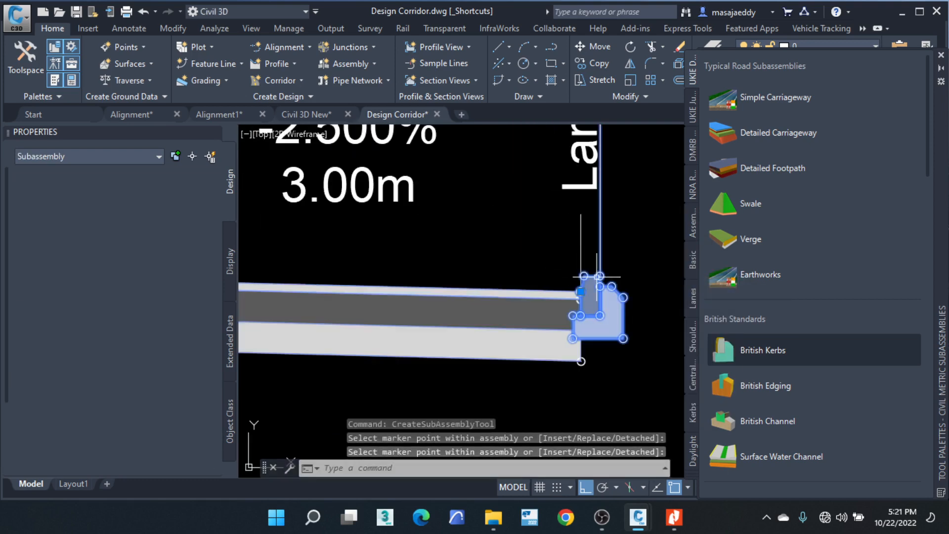
{"action": "scroll", "coordinate": [138, 354], "scroll_direction": "down", "scroll_amount": 5}
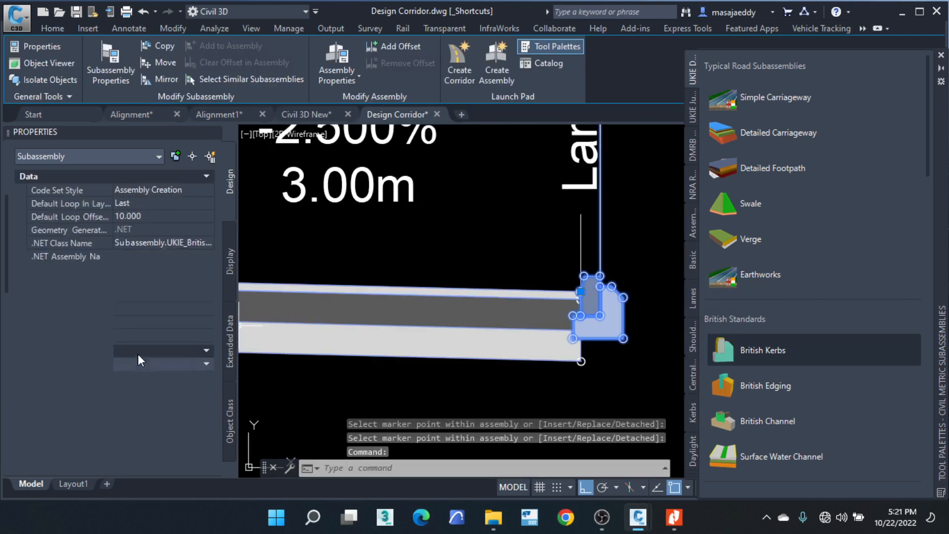
{"action": "scroll", "coordinate": [148, 326], "scroll_direction": "down", "scroll_amount": 3}
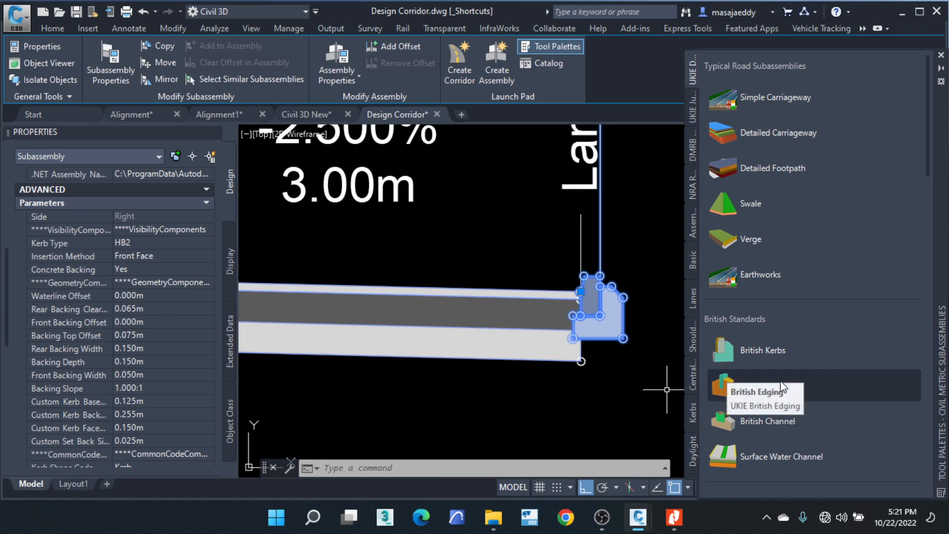
Step: Open the help documentation for the British Kerbs subassembly and view its kerb type table
{"action": "right_click", "coordinate": [780, 350]}
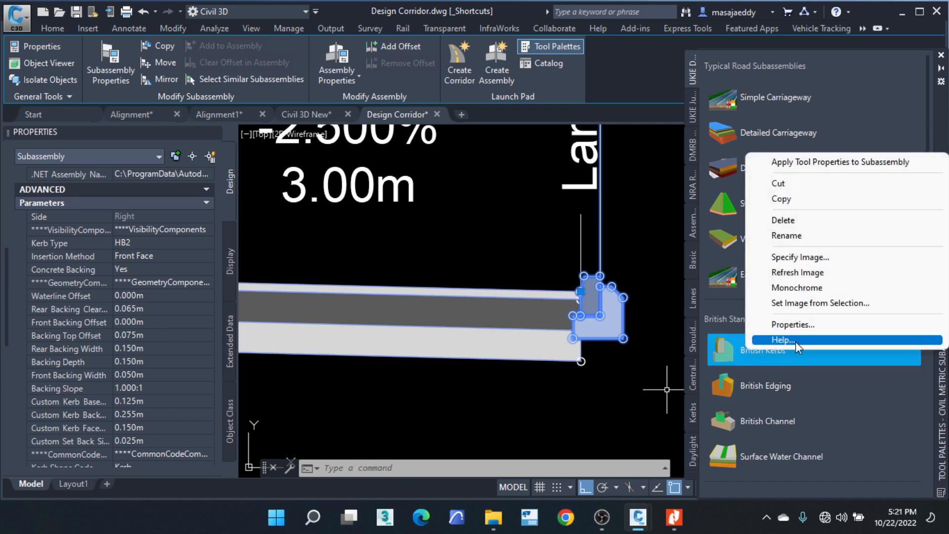
{"action": "left_click", "coordinate": [797, 340]}
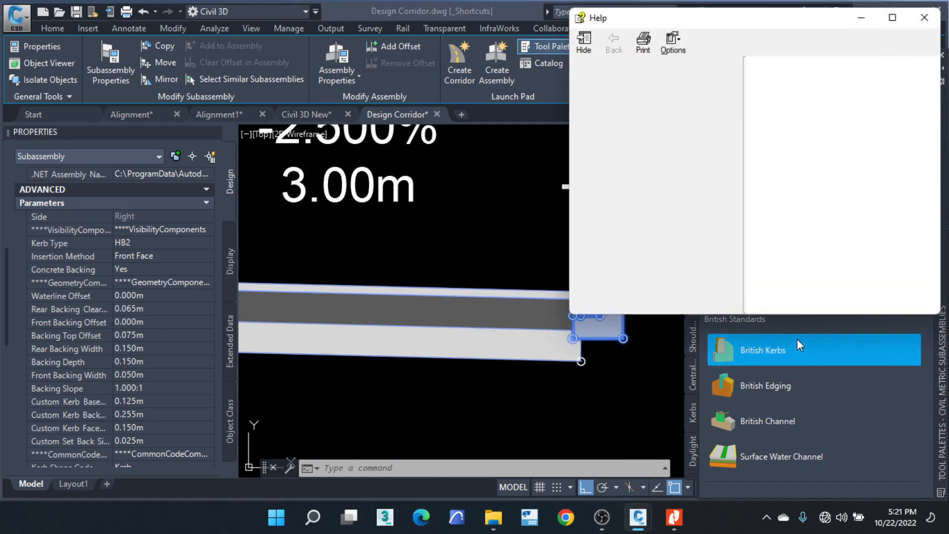
{"action": "left_click", "coordinate": [893, 19]}
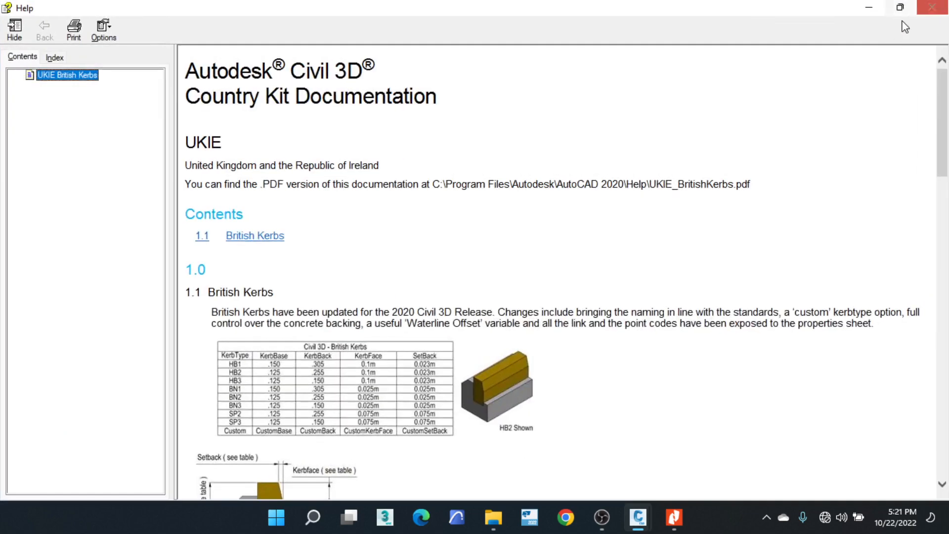
{"action": "left_click", "coordinate": [932, 7]}
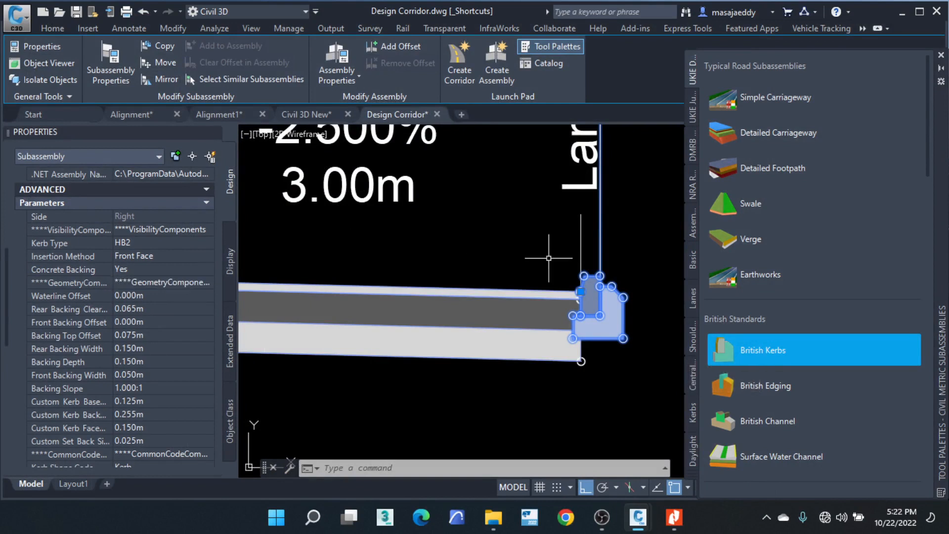
Step: Read the British Kerbs help on insertion points, waterline offset, concrete backing dimensions, link codes and point codes, and minimize it
{"action": "right_click", "coordinate": [779, 349]}
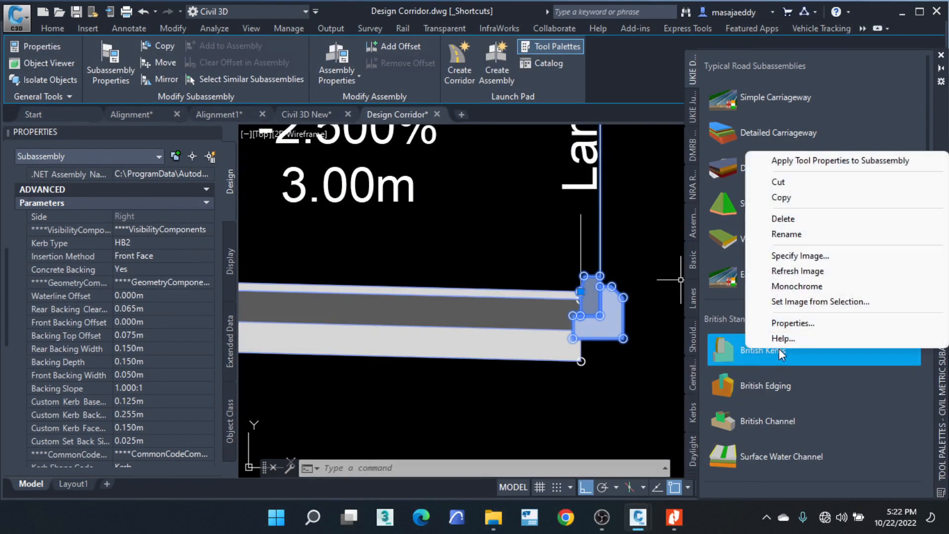
{"action": "left_click", "coordinate": [793, 340]}
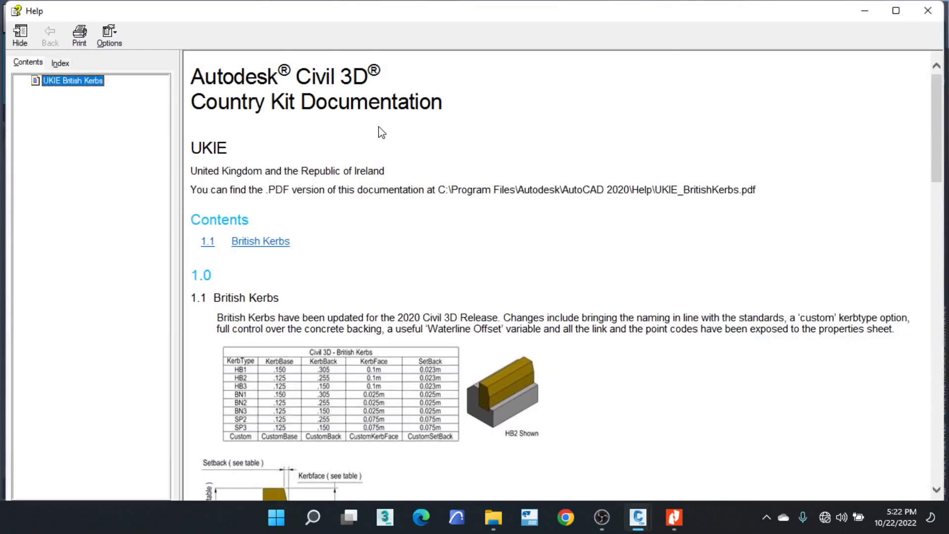
{"action": "scroll", "coordinate": [370, 253], "scroll_direction": "down", "scroll_amount": 10}
{"action": "scroll", "coordinate": [394, 262], "scroll_direction": "down", "scroll_amount": 10}
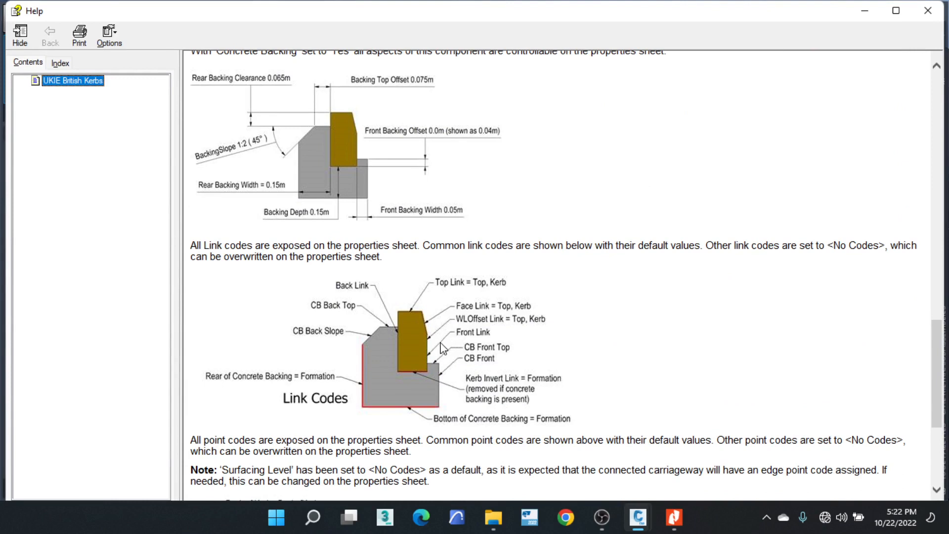
{"action": "scroll", "coordinate": [471, 339], "scroll_direction": "down", "scroll_amount": 5}
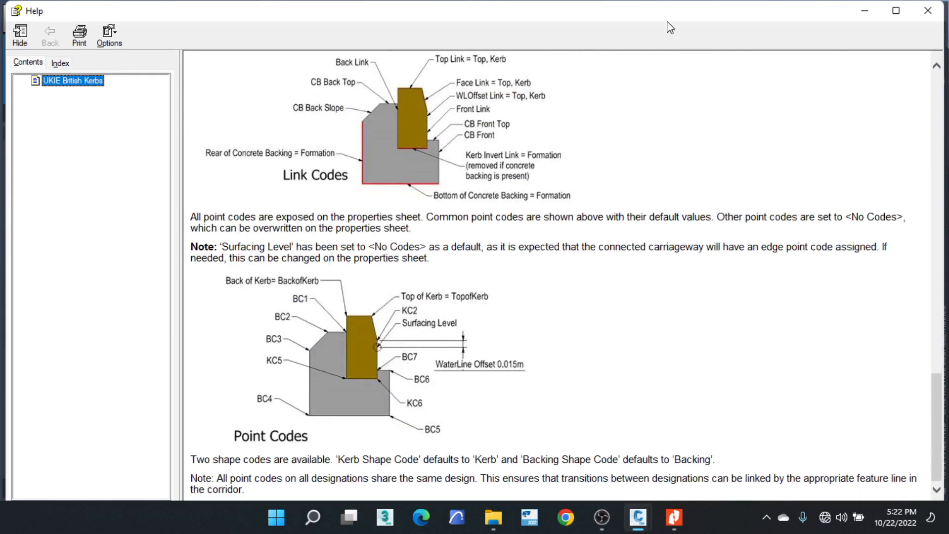
{"action": "scroll", "coordinate": [468, 107], "scroll_direction": "up", "scroll_amount": 10}
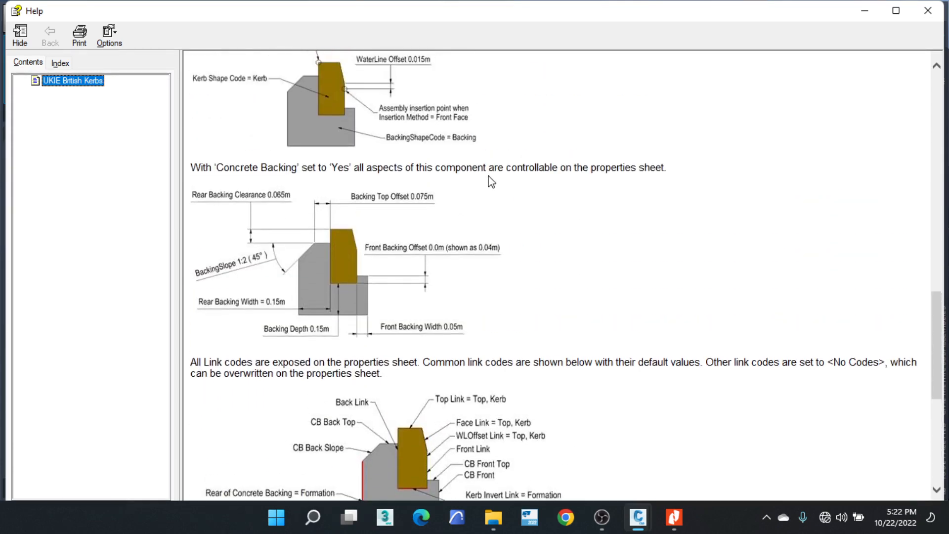
{"action": "scroll", "coordinate": [467, 222], "scroll_direction": "up", "scroll_amount": 4}
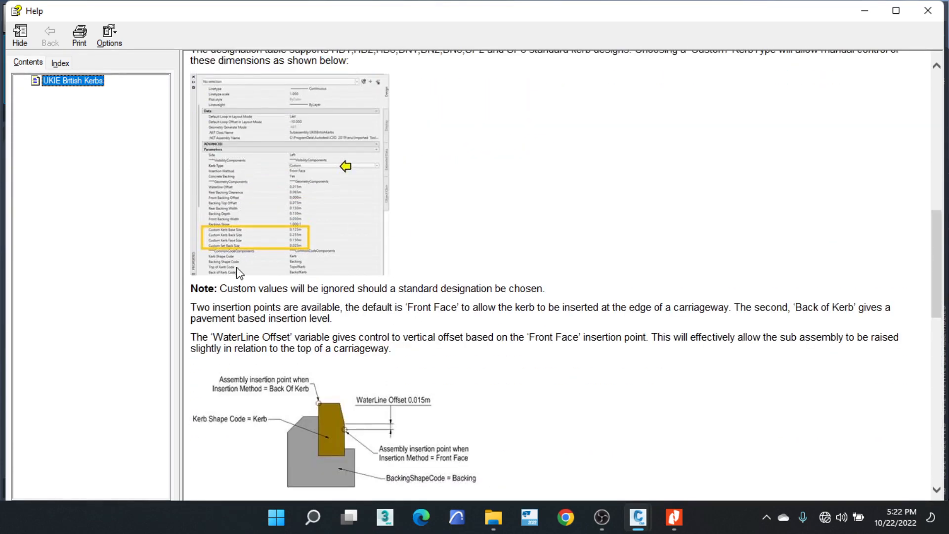
{"action": "scroll", "coordinate": [439, 324], "scroll_direction": "down", "scroll_amount": 4}
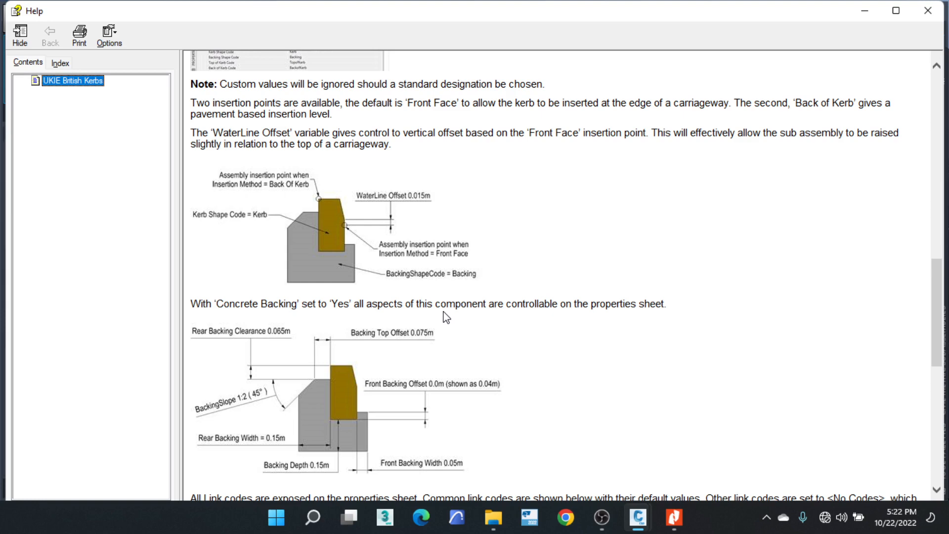
{"action": "scroll", "coordinate": [446, 321], "scroll_direction": "down", "scroll_amount": 1}
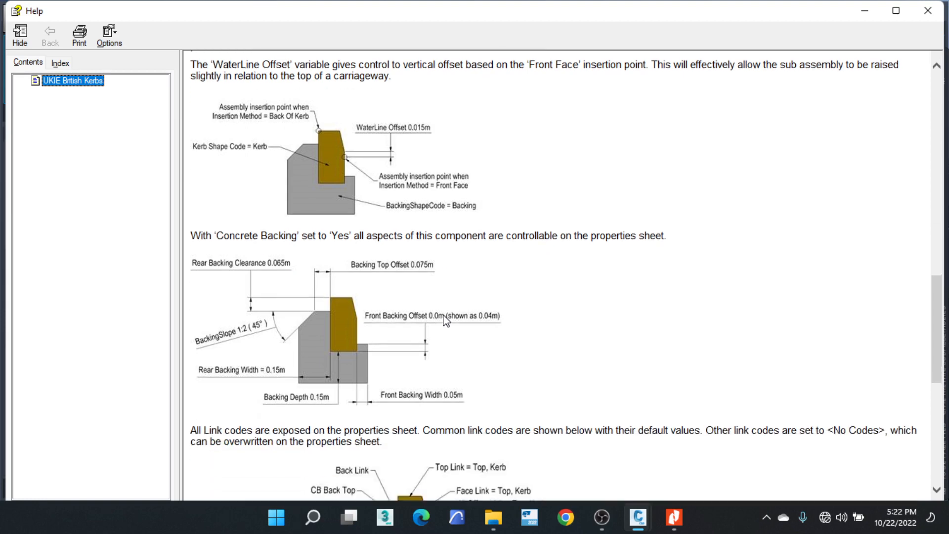
{"action": "scroll", "coordinate": [446, 321], "scroll_direction": "down", "scroll_amount": 2}
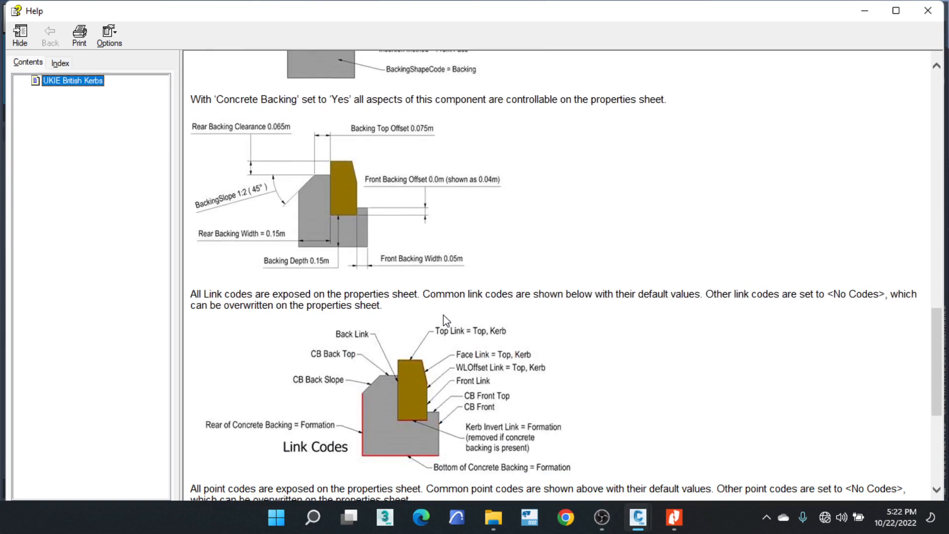
{"action": "left_click", "coordinate": [864, 10]}
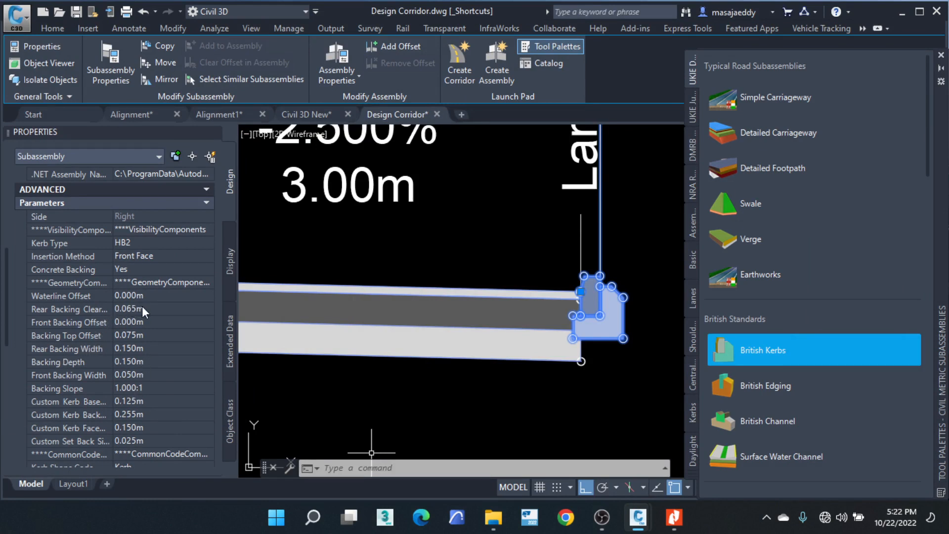
Step: Set the waterline offset of the right outer lane's kerb to 0.100 m and check its raised position against the carriageway
{"action": "scroll", "coordinate": [583, 292], "scroll_direction": "up", "scroll_amount": 3}
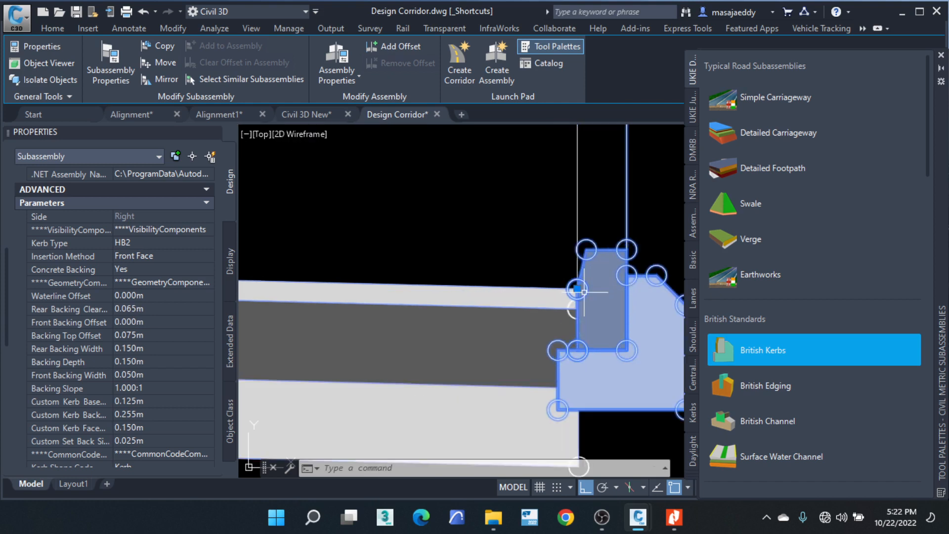
{"action": "left_click", "coordinate": [154, 294]}
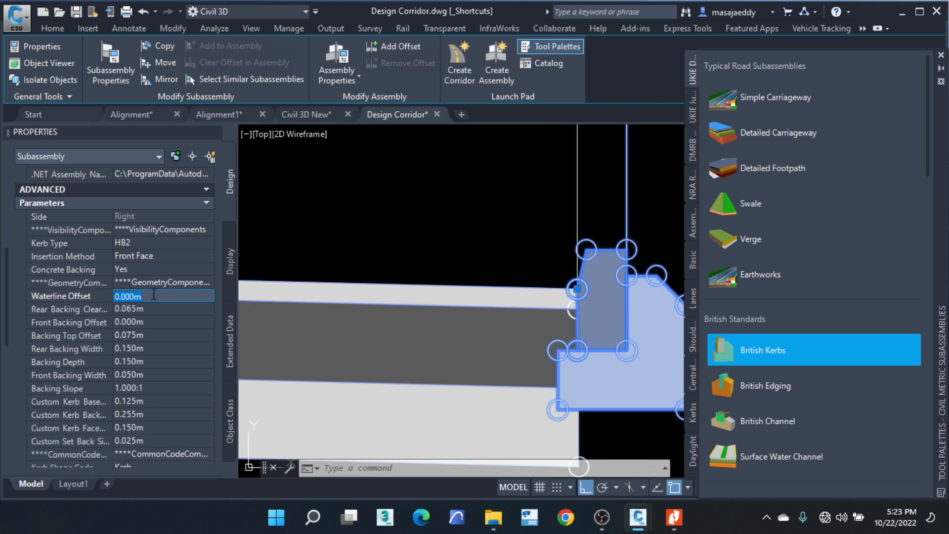
{"action": "key", "text": "Tab"}
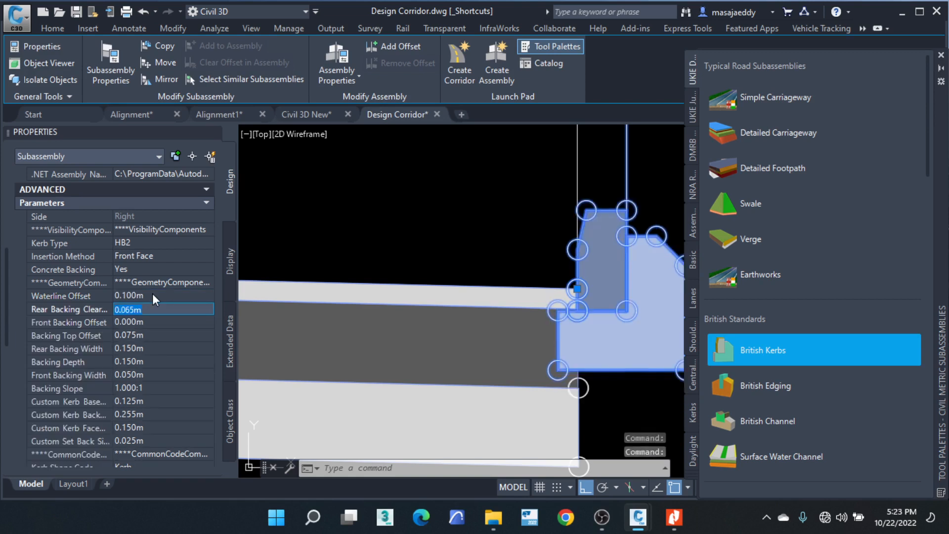
{"action": "middle_click_drag", "start_coordinate": [597, 326], "coordinate": [533, 288]}
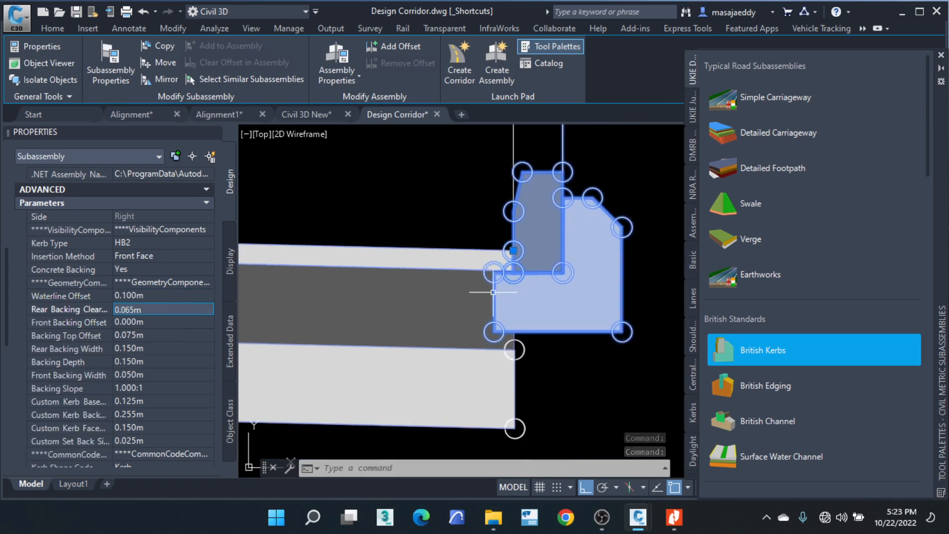
{"action": "scroll", "coordinate": [558, 295], "scroll_direction": "down", "scroll_amount": 3}
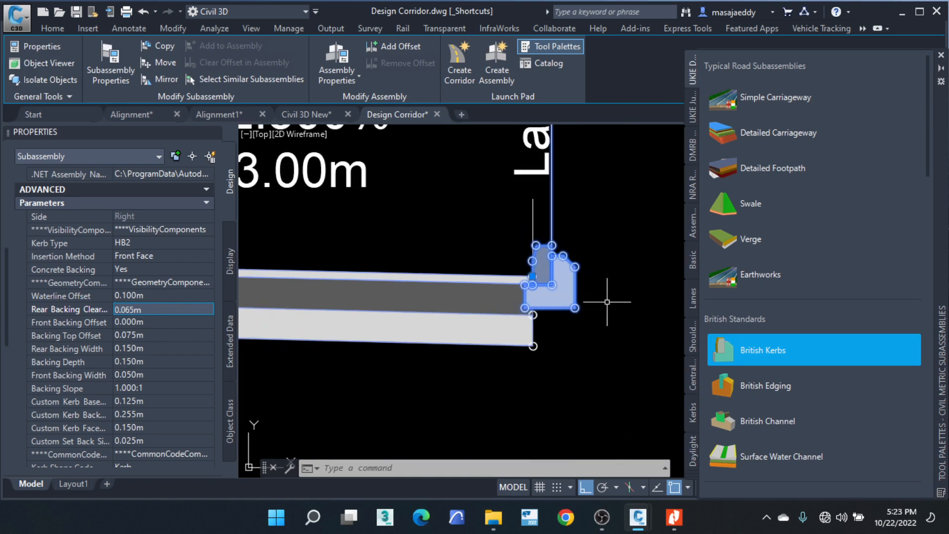
{"action": "scroll", "coordinate": [572, 245], "scroll_direction": "up", "scroll_amount": 2}
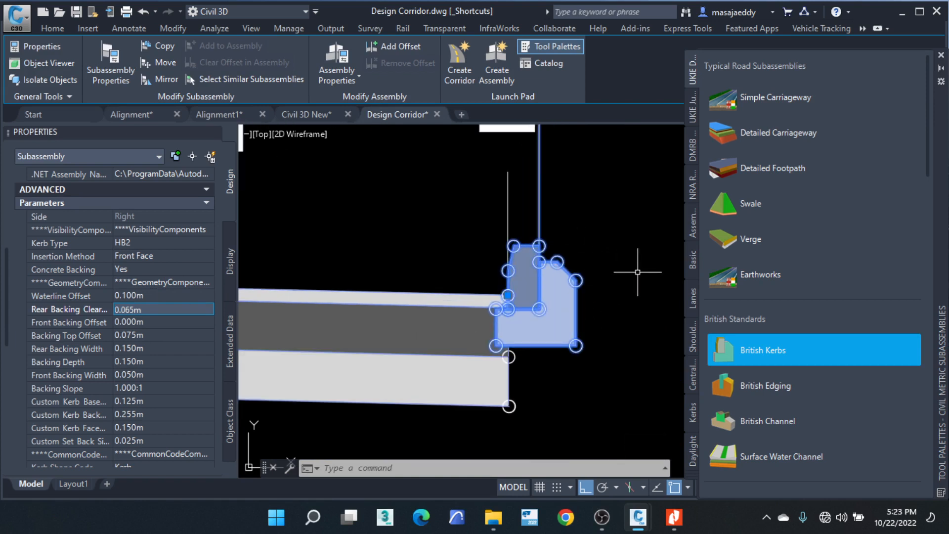
Step: Attach a right-side Detailed Footpath subassembly with 2.500% slope and 2.000 m width to the kerb's top back marker
{"action": "scroll", "coordinate": [805, 395], "scroll_direction": "down", "scroll_amount": 4}
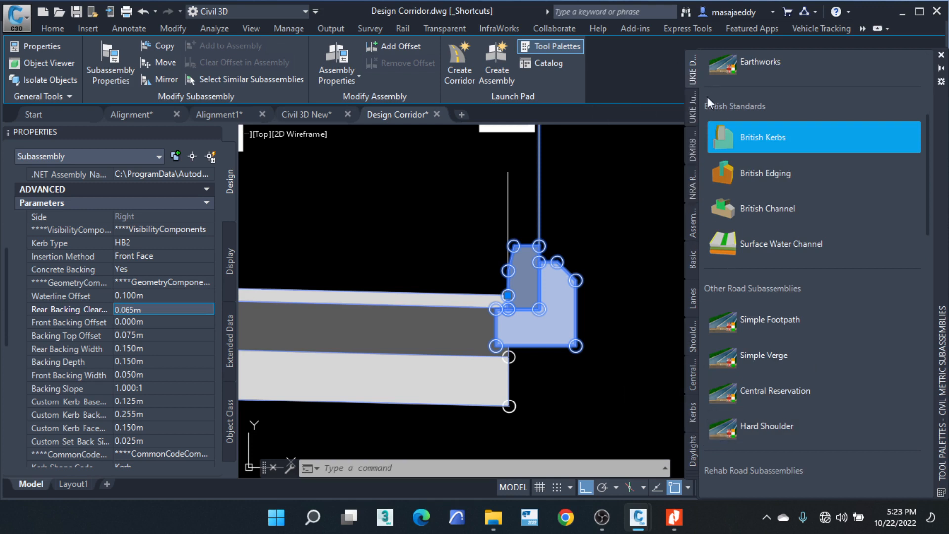
{"action": "scroll", "coordinate": [826, 198], "scroll_direction": "down", "scroll_amount": 4}
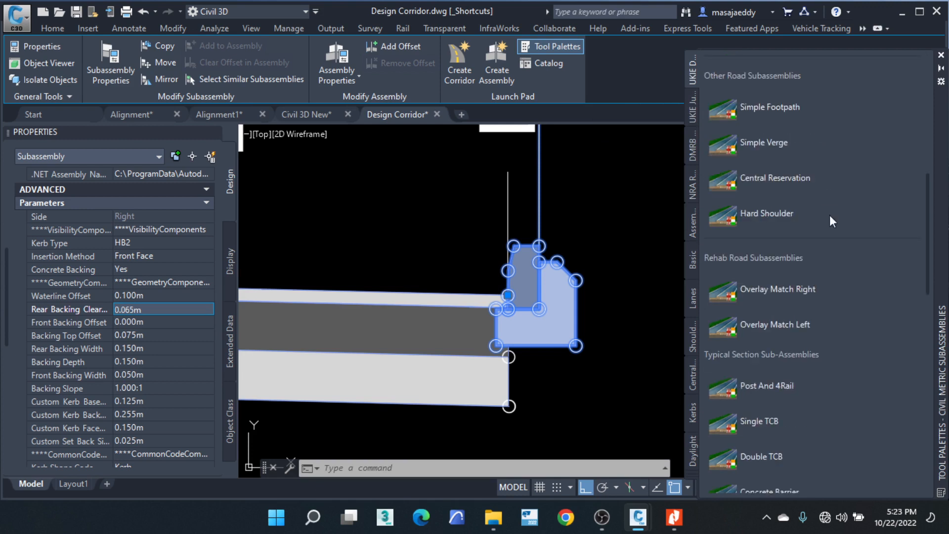
{"action": "scroll", "coordinate": [794, 224], "scroll_direction": "up", "scroll_amount": 6}
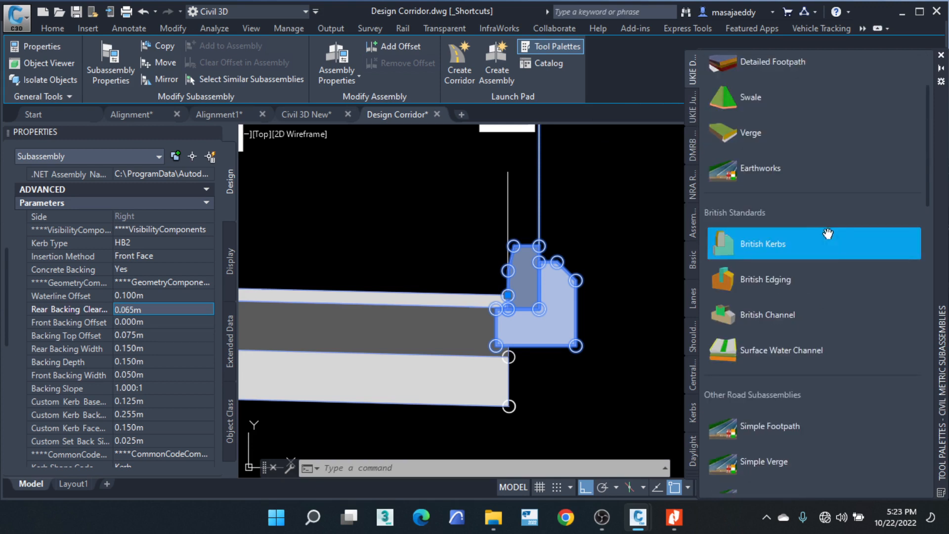
{"action": "scroll", "coordinate": [829, 226], "scroll_direction": "up", "scroll_amount": 2}
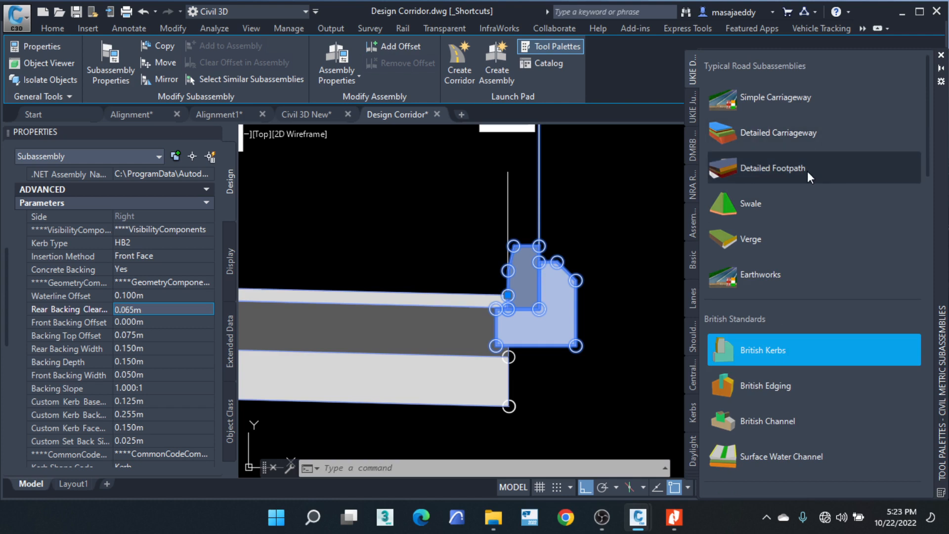
{"action": "left_click", "coordinate": [777, 169]}
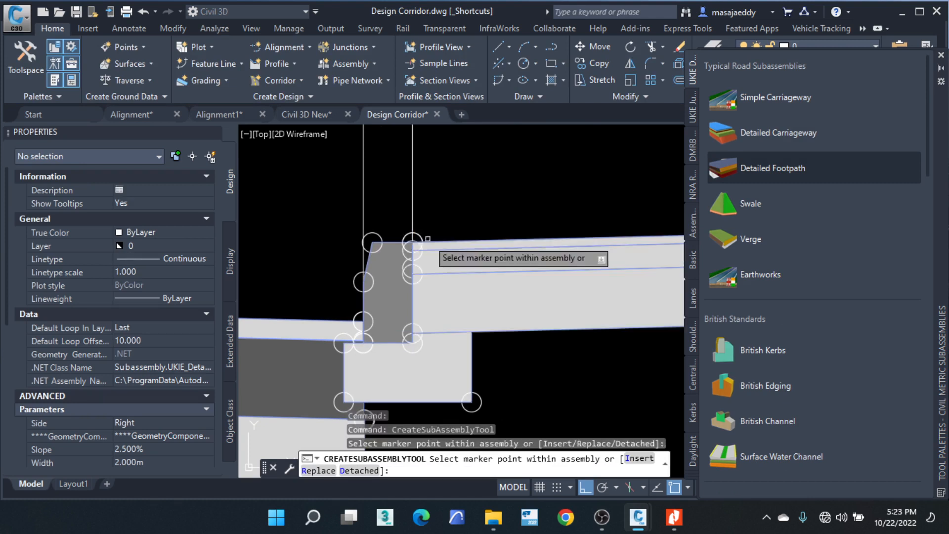
{"action": "scroll", "coordinate": [346, 244], "scroll_direction": "down", "scroll_amount": 5}
{"action": "right_click", "coordinate": [510, 251]}
{"action": "left_click", "coordinate": [535, 258]}
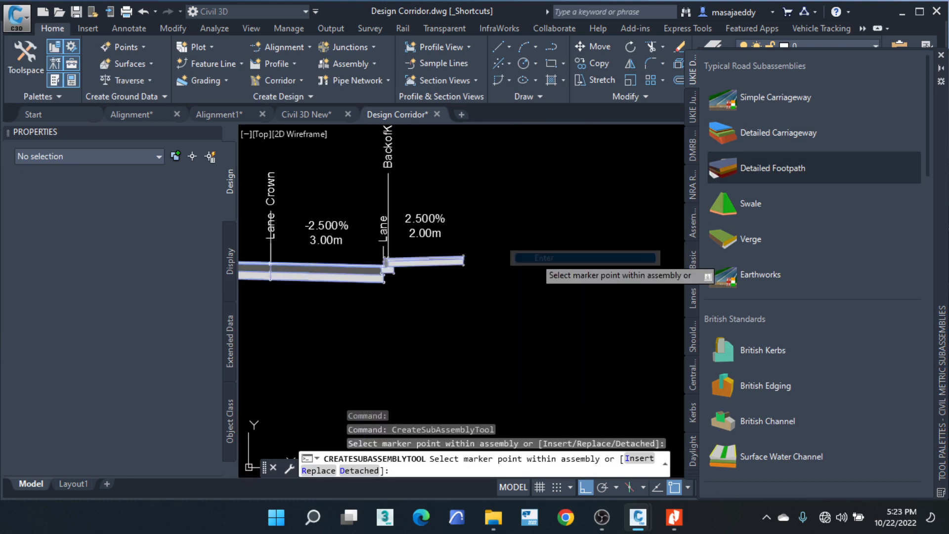
Step: Set the right footpath's surface course depth to 0.050 m and its binder depth to 0.030 m
{"action": "scroll", "coordinate": [394, 258], "scroll_direction": "up", "scroll_amount": 4}
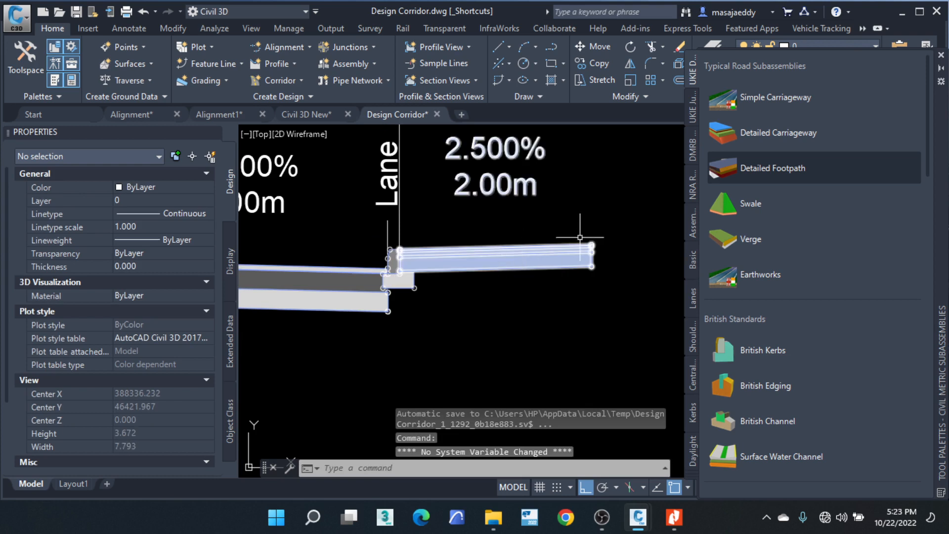
{"action": "scroll", "coordinate": [571, 248], "scroll_direction": "up", "scroll_amount": 4}
{"action": "left_click", "coordinate": [553, 257]}
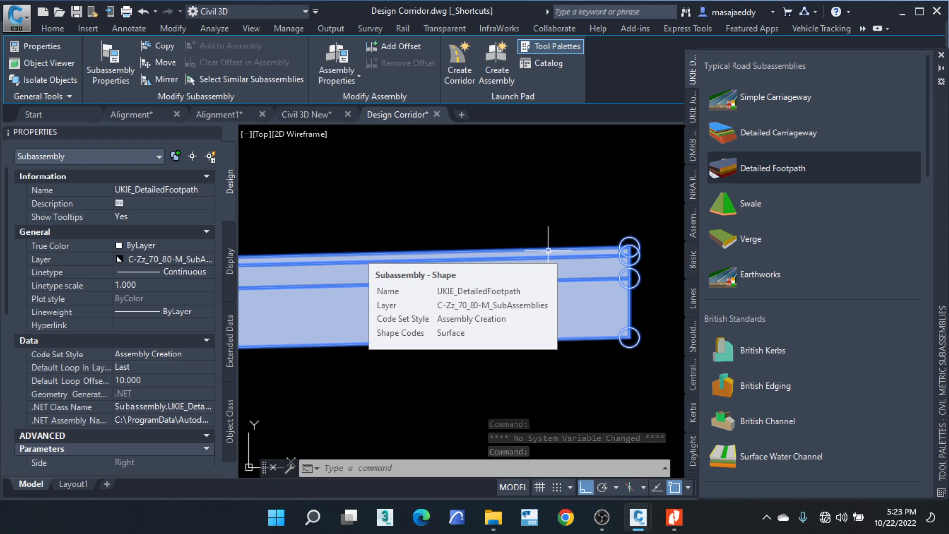
{"action": "scroll", "coordinate": [622, 255], "scroll_direction": "down", "scroll_amount": 4}
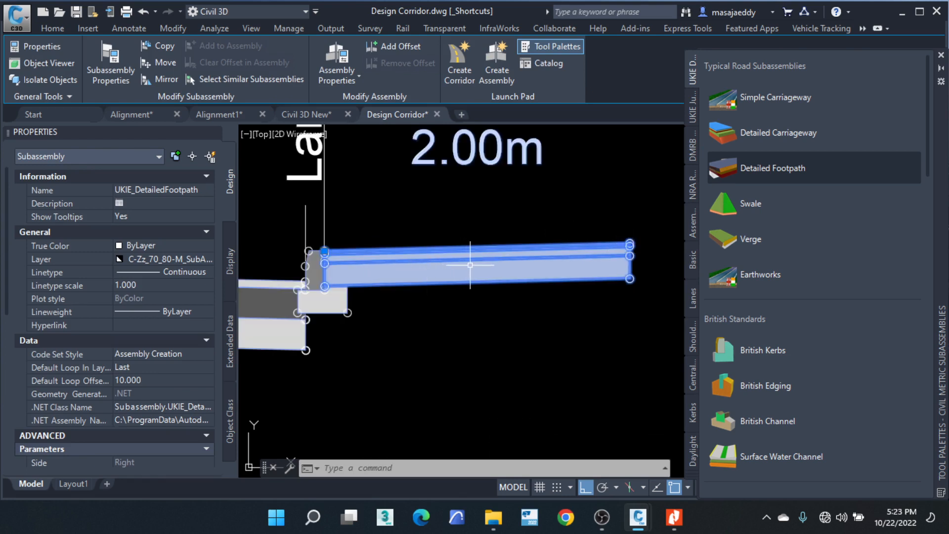
{"action": "scroll", "coordinate": [569, 276], "scroll_direction": "down", "scroll_amount": 4}
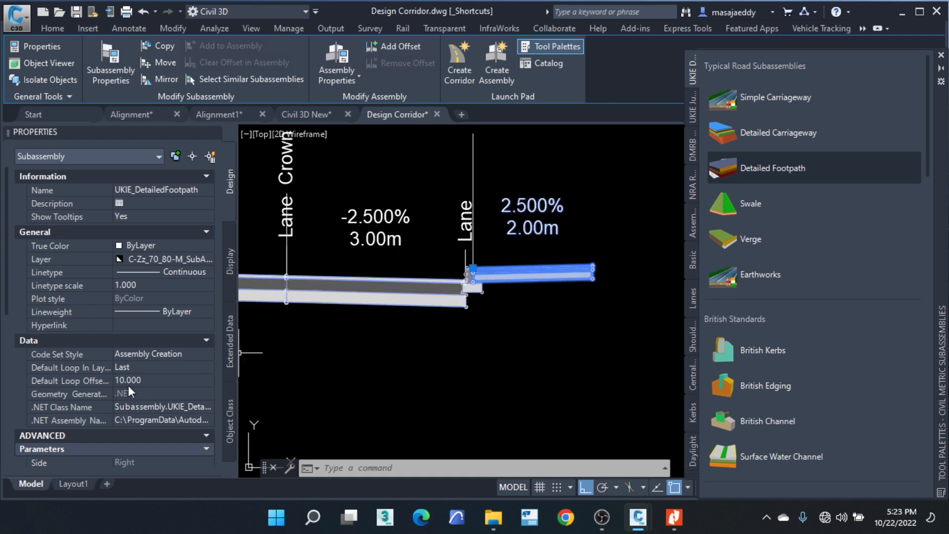
{"action": "scroll", "coordinate": [134, 386], "scroll_direction": "down", "scroll_amount": 4}
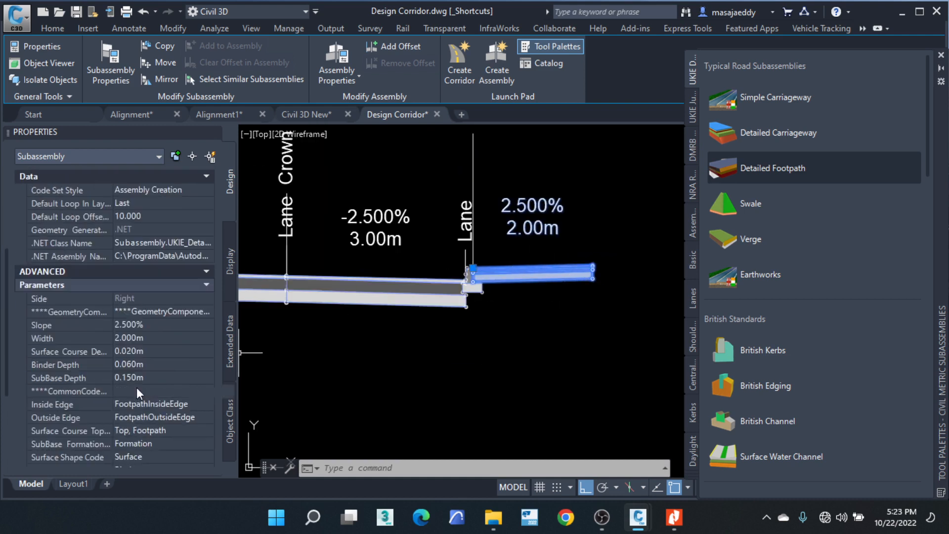
{"action": "left_click", "coordinate": [150, 352]}
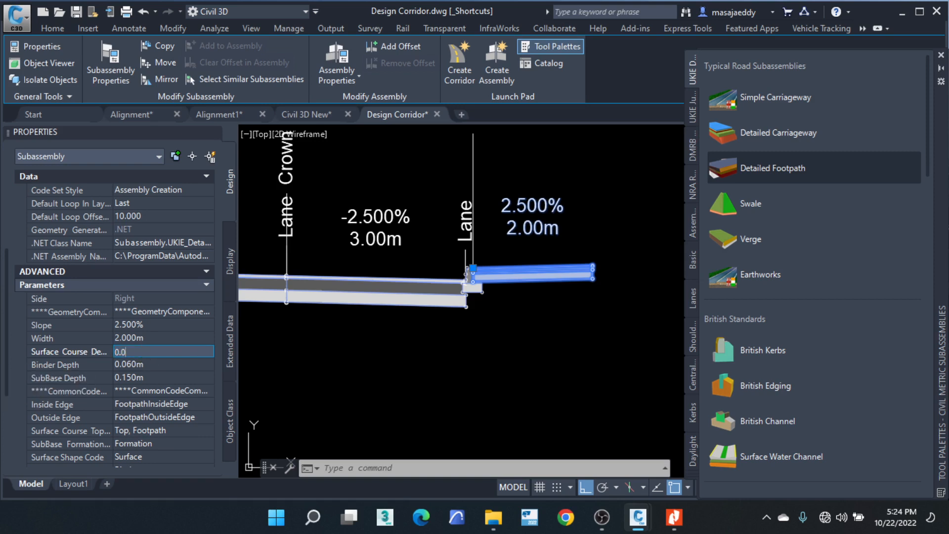
{"action": "left_click", "coordinate": [159, 365]}
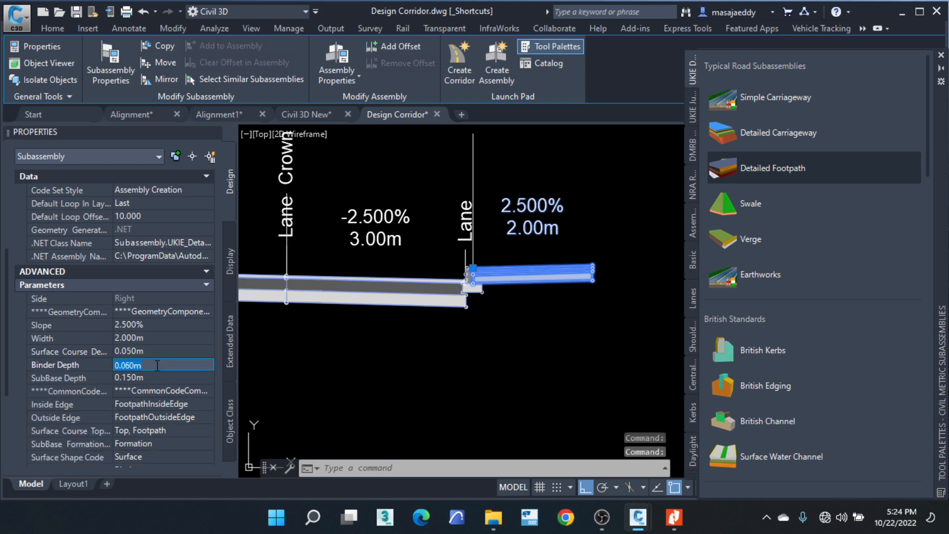
{"action": "type", "text": "0.0"}
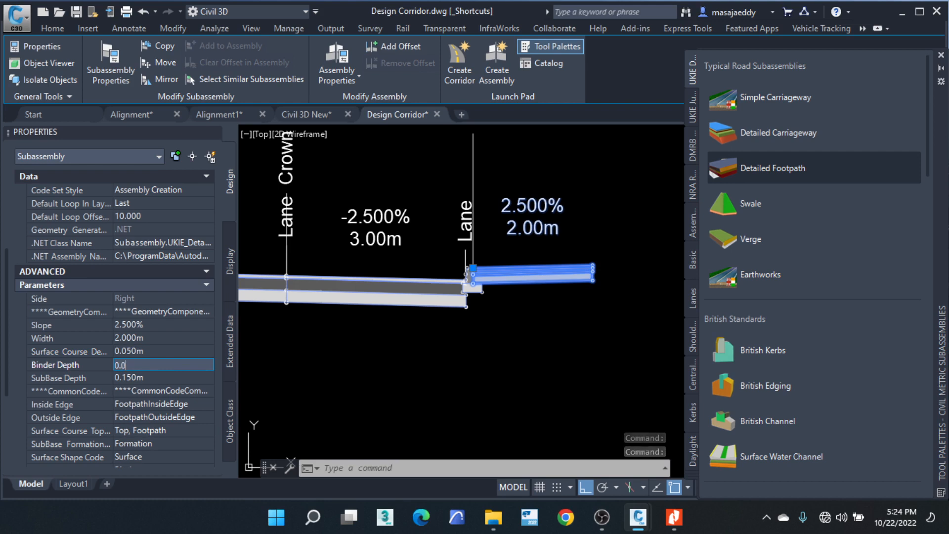
{"action": "type", "text": "3"}
{"action": "left_click", "coordinate": [155, 379]}
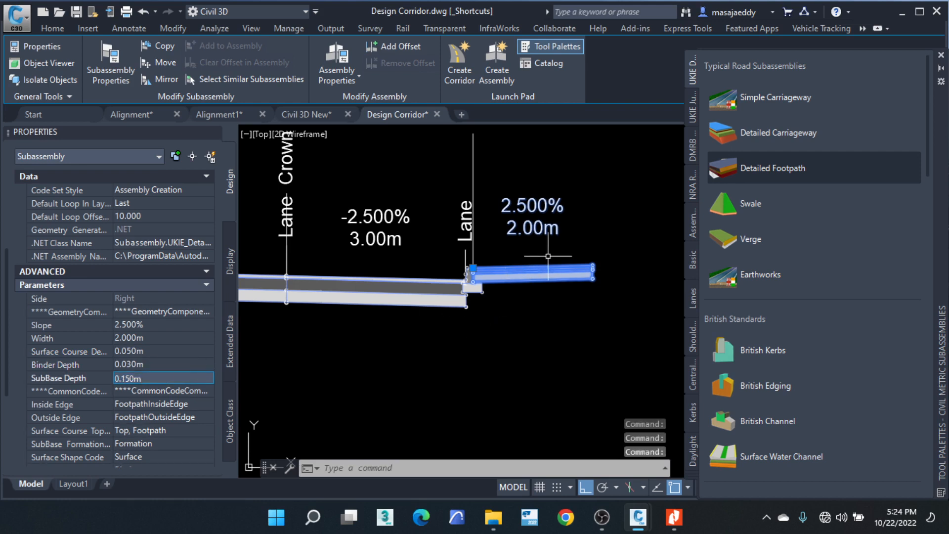
Step: Examine the right footpath's layers and outer end, and compare the assembly's width with the standard assembly above it
{"action": "key", "text": "Escape"}
{"action": "scroll", "coordinate": [569, 254], "scroll_direction": "up", "scroll_amount": 3}
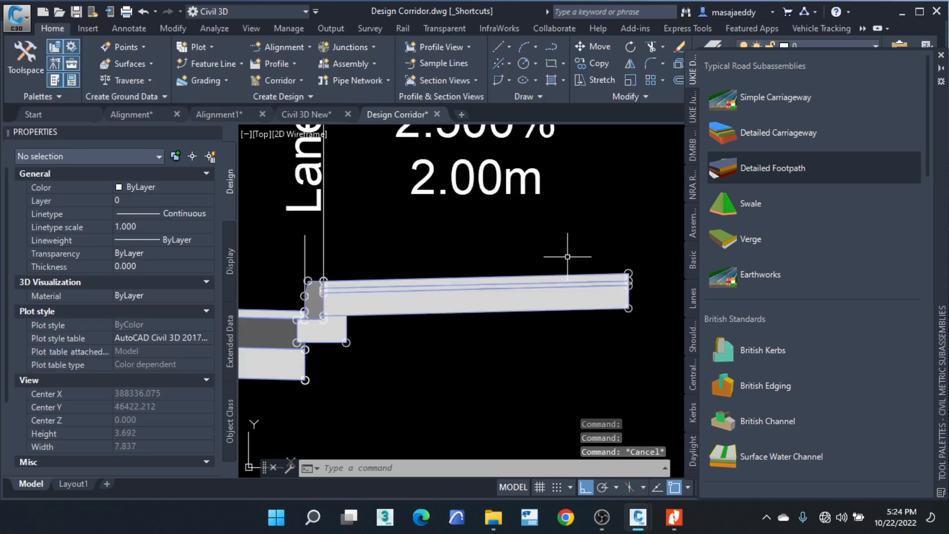
{"action": "scroll", "coordinate": [456, 256], "scroll_direction": "down", "scroll_amount": 3}
{"action": "scroll", "coordinate": [455, 256], "scroll_direction": "down", "scroll_amount": 5}
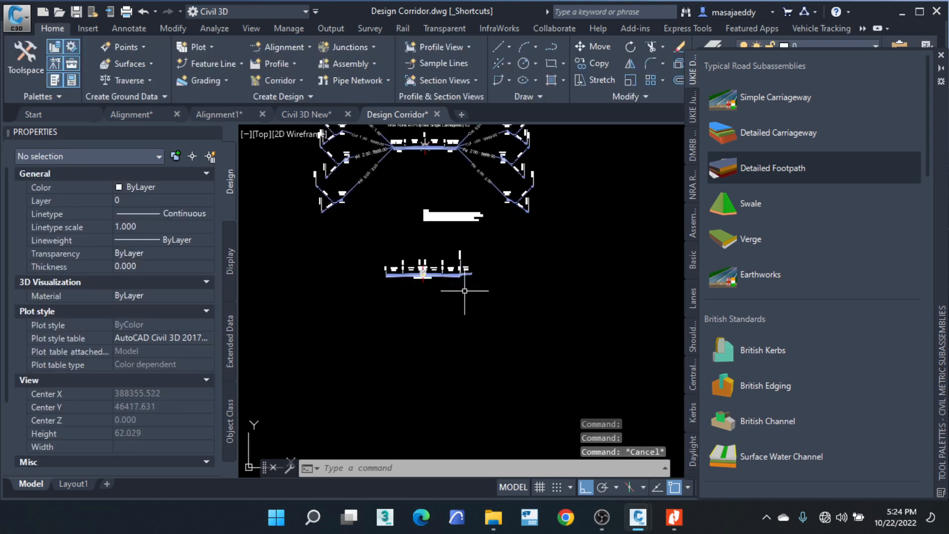
{"action": "scroll", "coordinate": [499, 321], "scroll_direction": "up", "scroll_amount": 10}
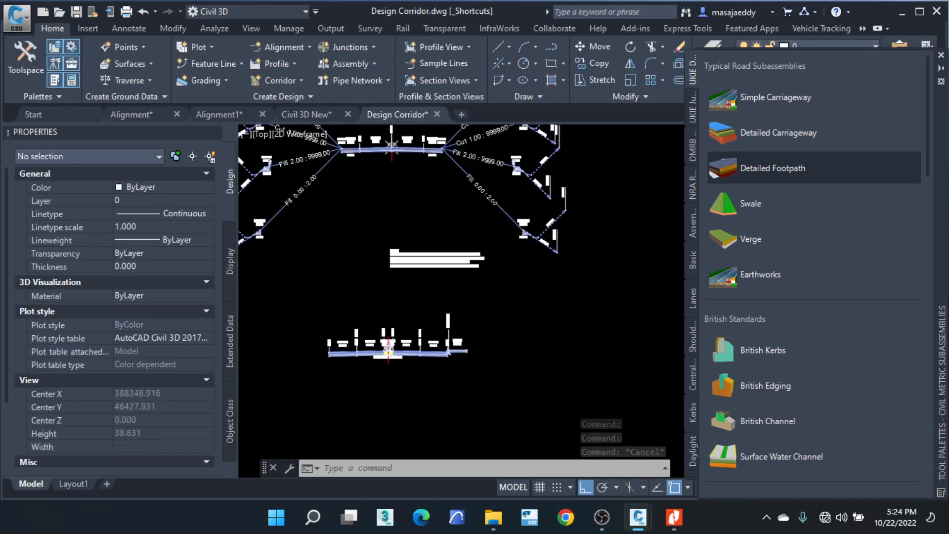
{"action": "scroll", "coordinate": [489, 296], "scroll_direction": "down", "scroll_amount": 5}
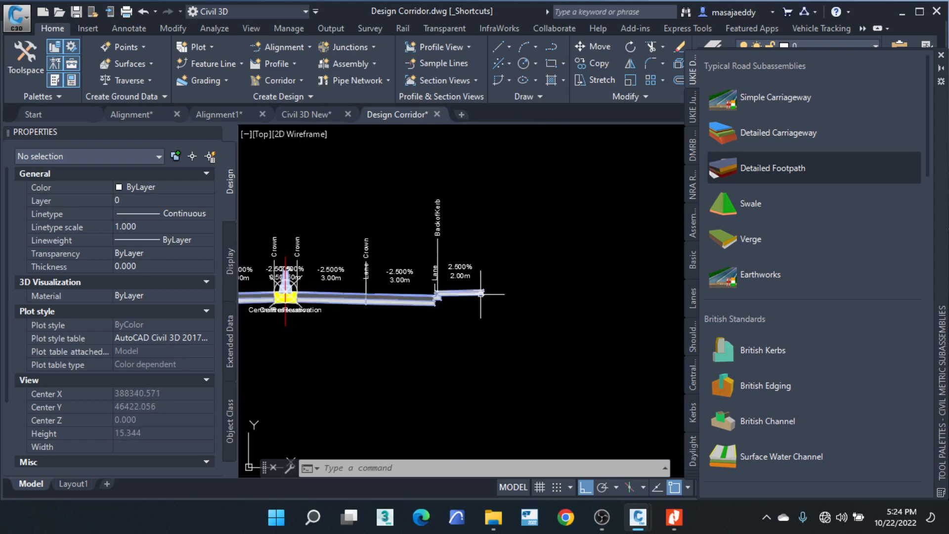
{"action": "scroll", "coordinate": [489, 292], "scroll_direction": "up", "scroll_amount": 4}
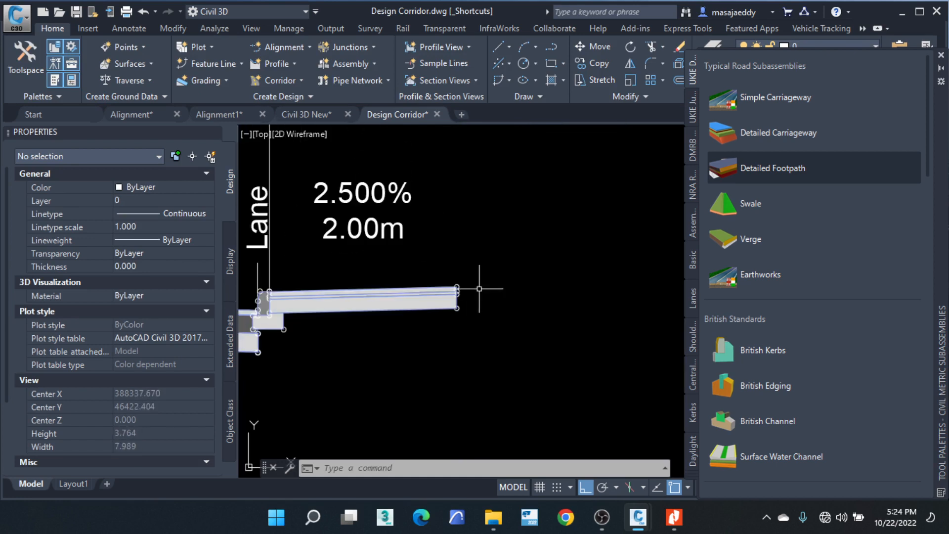
{"action": "scroll", "coordinate": [470, 291], "scroll_direction": "up", "scroll_amount": 2}
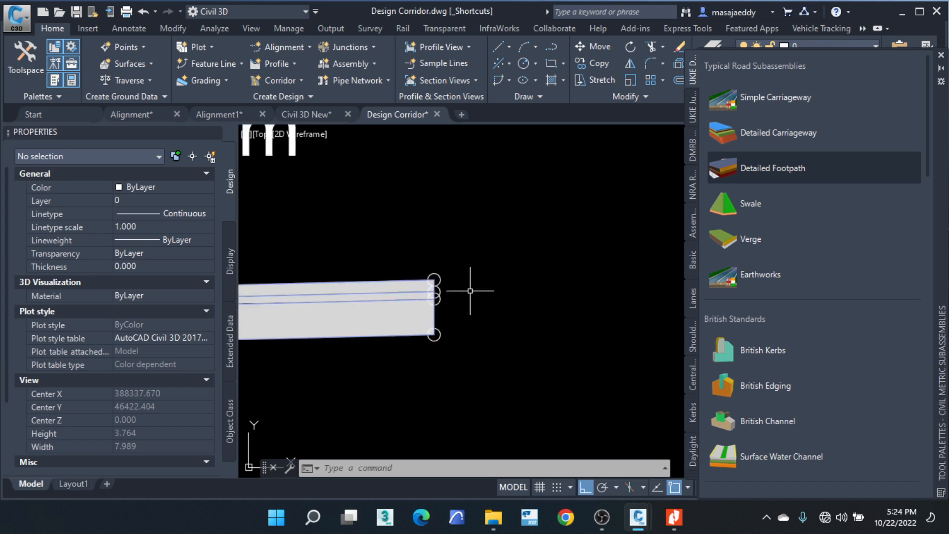
{"action": "scroll", "coordinate": [415, 300], "scroll_direction": "down", "scroll_amount": 2}
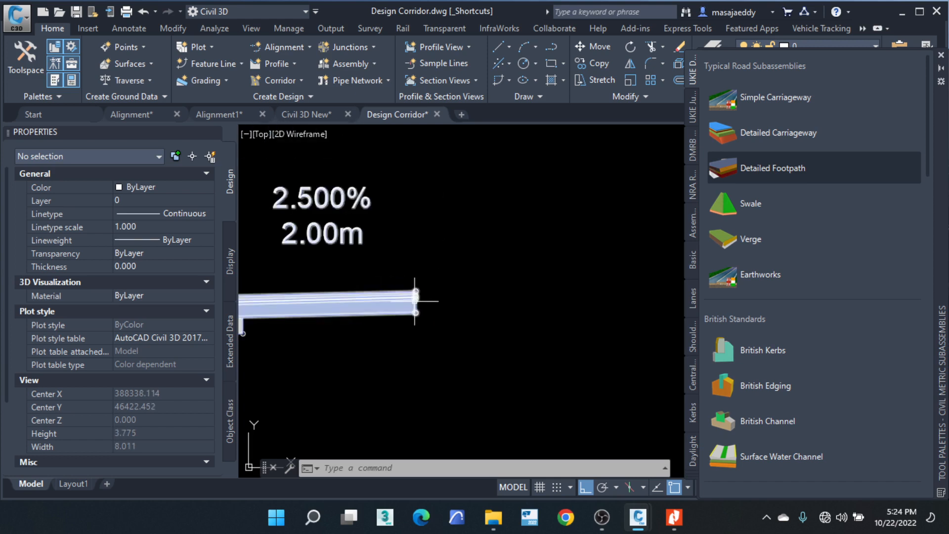
{"action": "scroll", "coordinate": [417, 291], "scroll_direction": "up", "scroll_amount": 2}
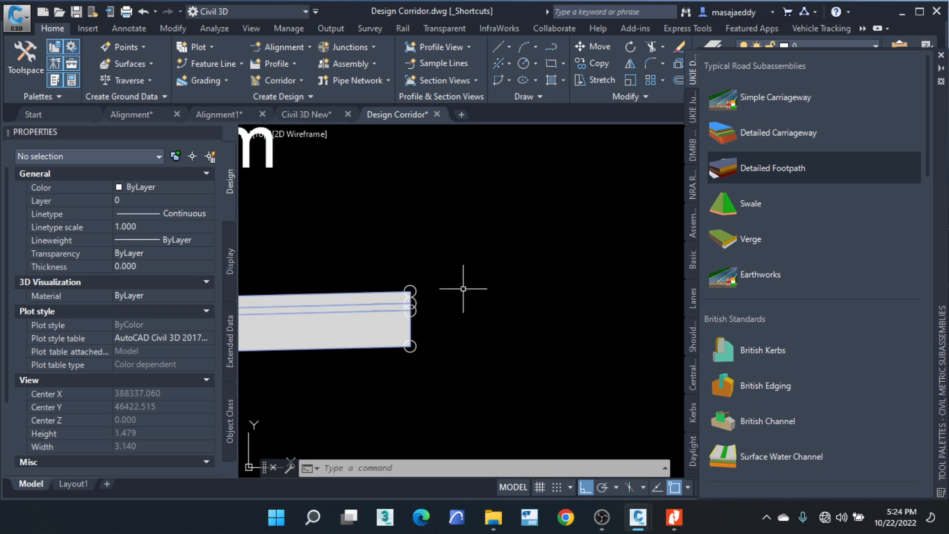
{"action": "scroll", "coordinate": [457, 294], "scroll_direction": "down", "scroll_amount": 2}
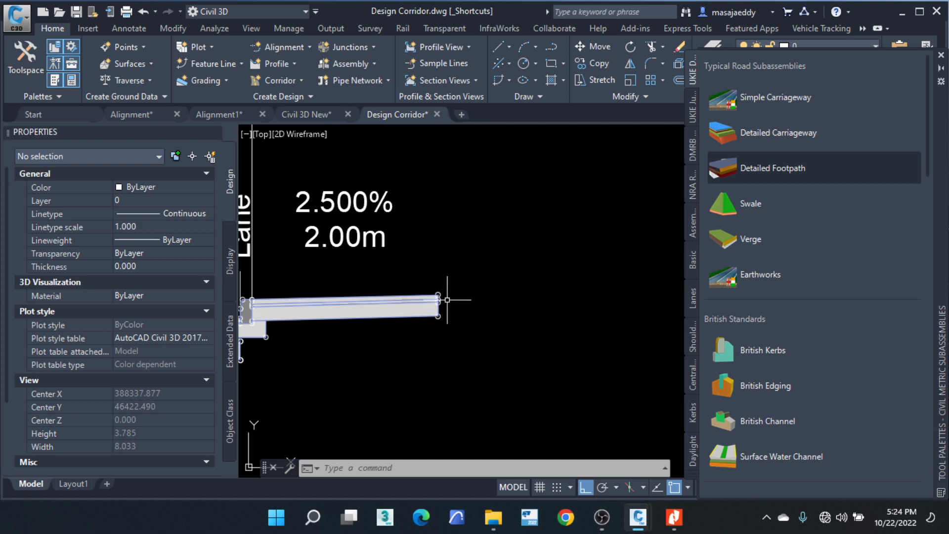
{"action": "scroll", "coordinate": [447, 300], "scroll_direction": "up", "scroll_amount": 2}
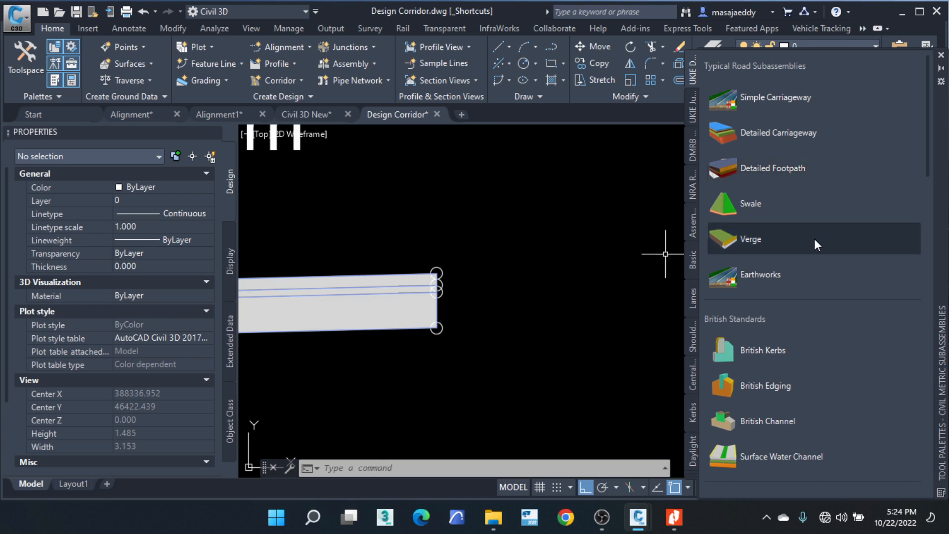
Step: Attach a right-side British Edging subassembly, type EF250 with Front Face attachment, to the right footpath's outer top marker
{"action": "left_click", "coordinate": [776, 386]}
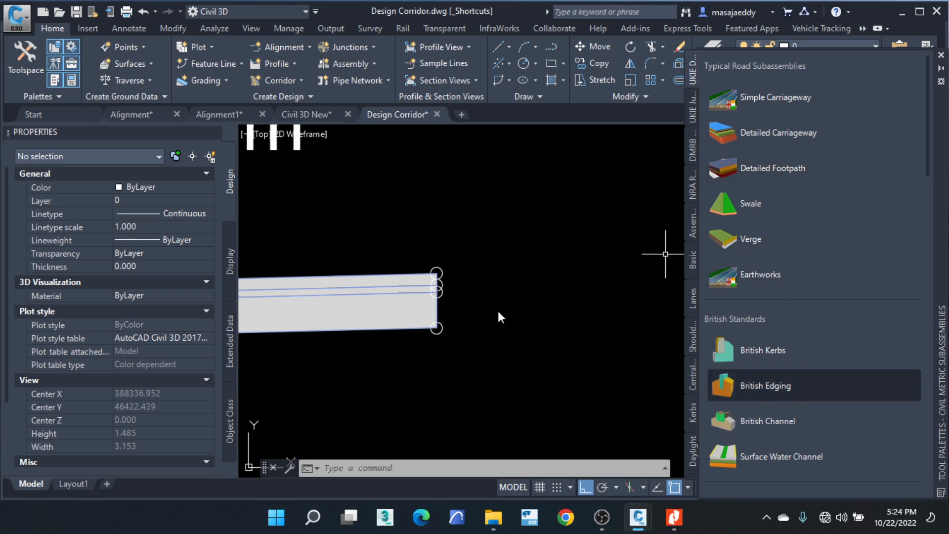
{"action": "scroll", "coordinate": [449, 273], "scroll_direction": "up", "scroll_amount": 4}
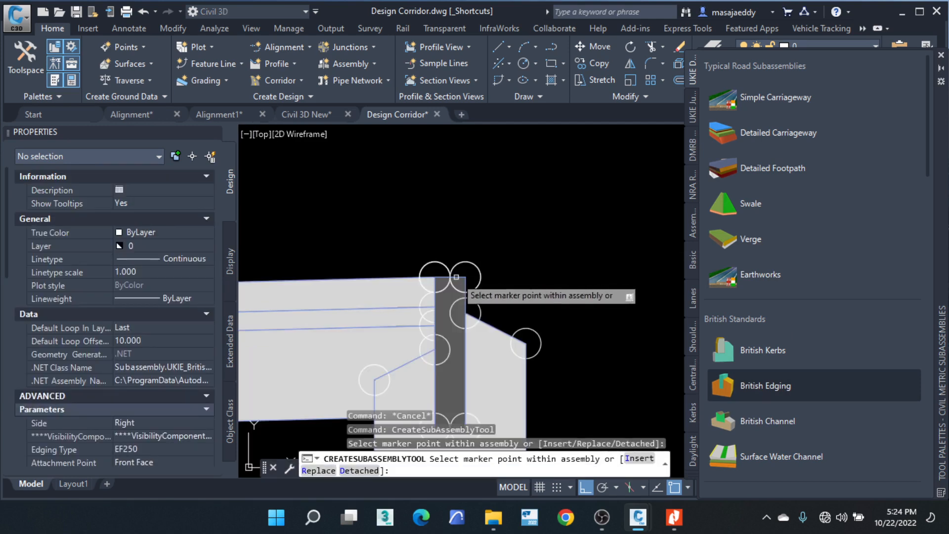
{"action": "scroll", "coordinate": [500, 237], "scroll_direction": "down", "scroll_amount": 2}
{"action": "right_click", "coordinate": [530, 223]}
{"action": "left_click", "coordinate": [546, 232]}
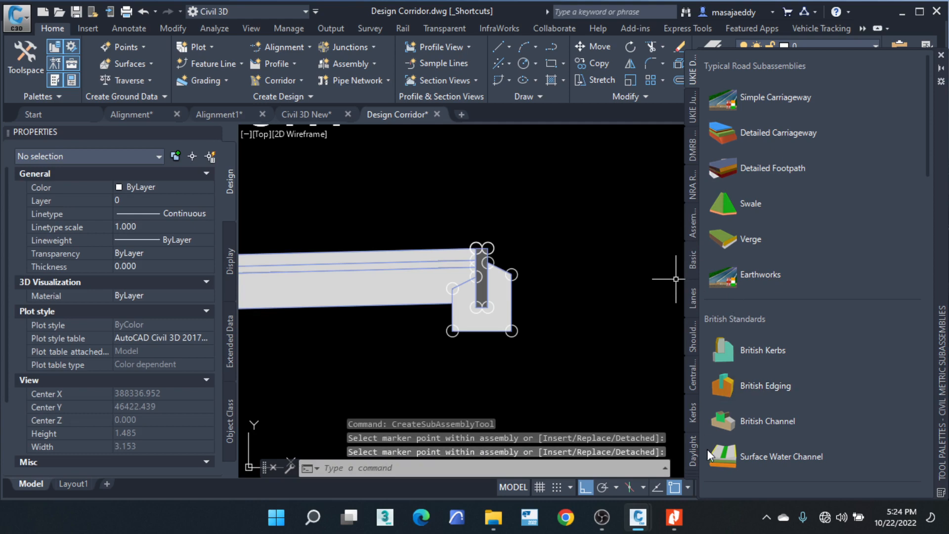
Step: Copy a right-side DaylightStandard subassembly from the assembly above to the outer top marker of the right footpath's edging
{"action": "scroll", "coordinate": [509, 323], "scroll_direction": "down", "scroll_amount": 8}
{"action": "scroll", "coordinate": [462, 277], "scroll_direction": "down", "scroll_amount": 10}
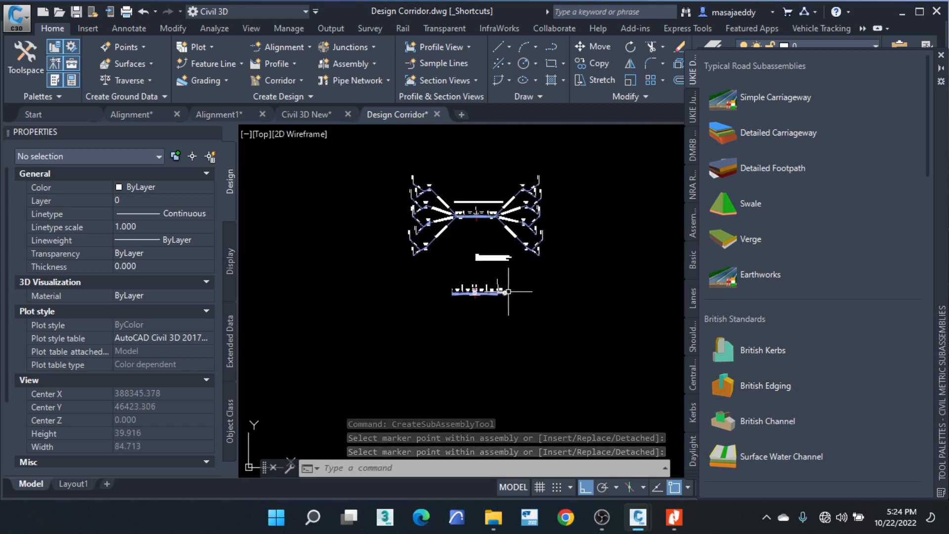
{"action": "scroll", "coordinate": [463, 277], "scroll_direction": "up", "scroll_amount": 18}
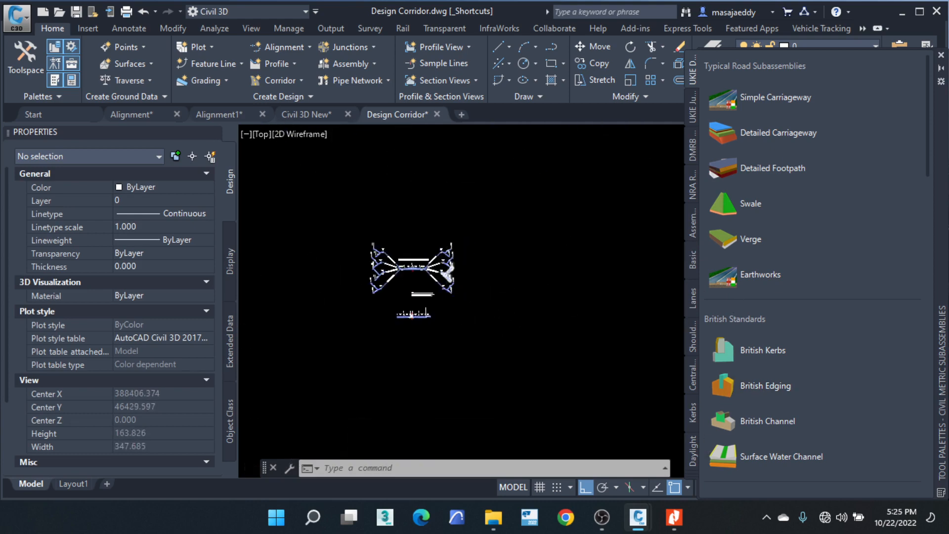
{"action": "left_click", "coordinate": [479, 331]}
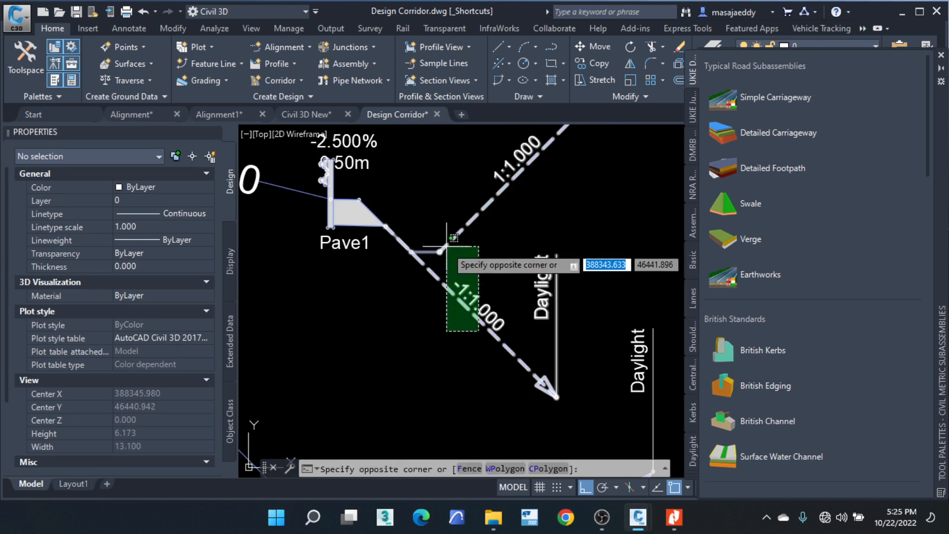
{"action": "left_click", "coordinate": [443, 225]}
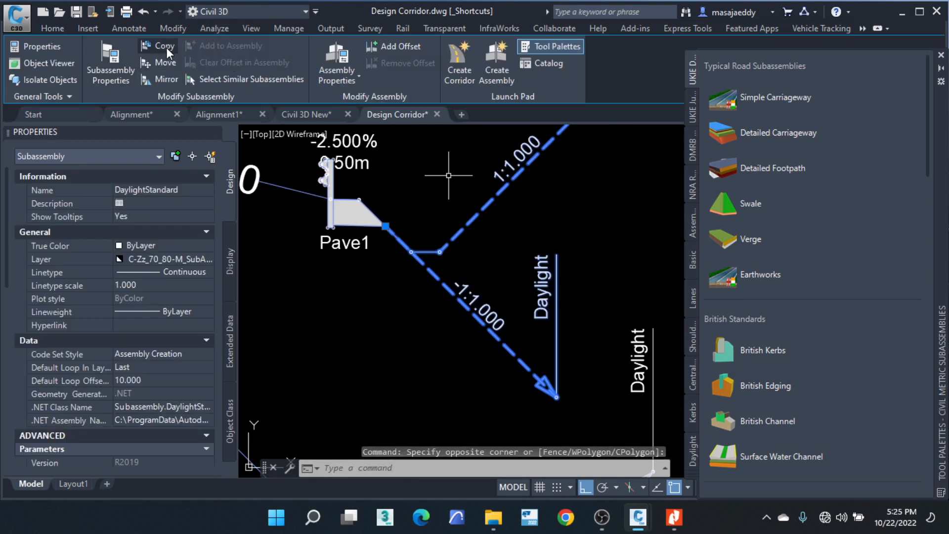
{"action": "left_click", "coordinate": [165, 46]}
{"action": "scroll", "coordinate": [477, 280], "scroll_direction": "down", "scroll_amount": 8}
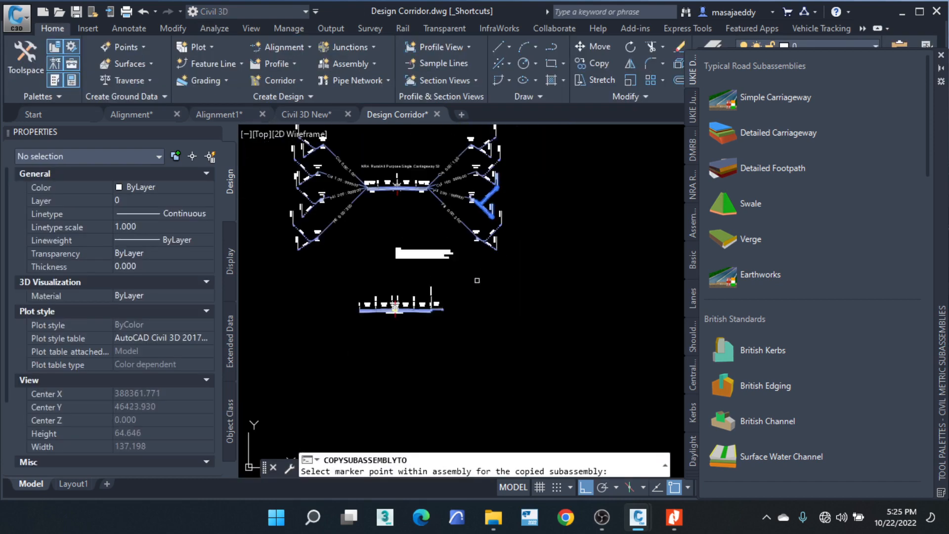
{"action": "scroll", "coordinate": [383, 297], "scroll_direction": "up", "scroll_amount": 15}
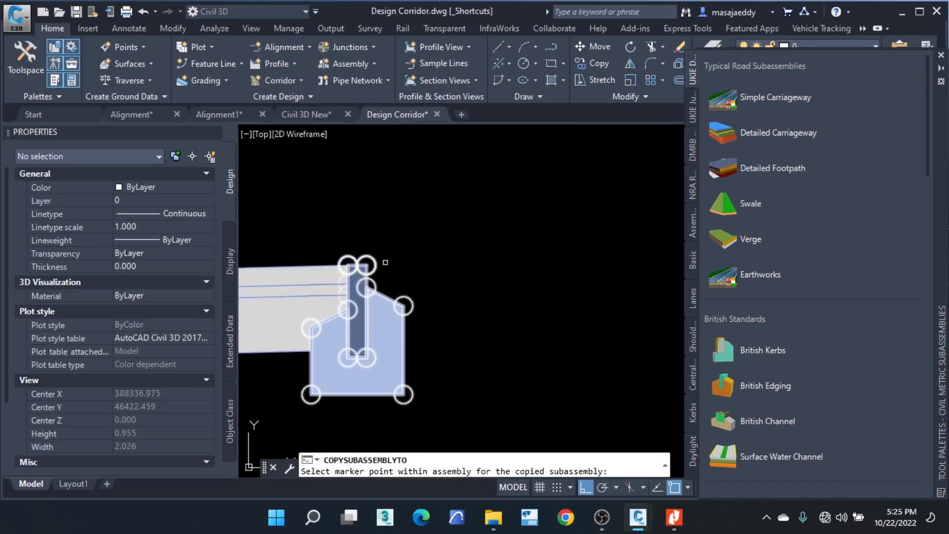
{"action": "left_click", "coordinate": [366, 266]}
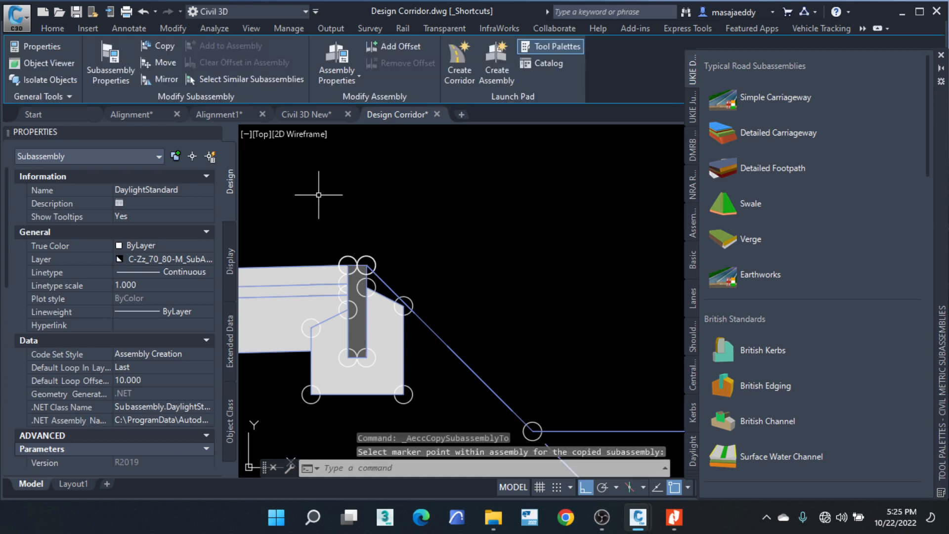
Step: Add the copied daylight subassembly at the edging to the selection and set the Ditch Width to 0.000 m
{"action": "scroll", "coordinate": [336, 203], "scroll_direction": "down", "scroll_amount": 3}
{"action": "scroll", "coordinate": [430, 265], "scroll_direction": "up", "scroll_amount": 6}
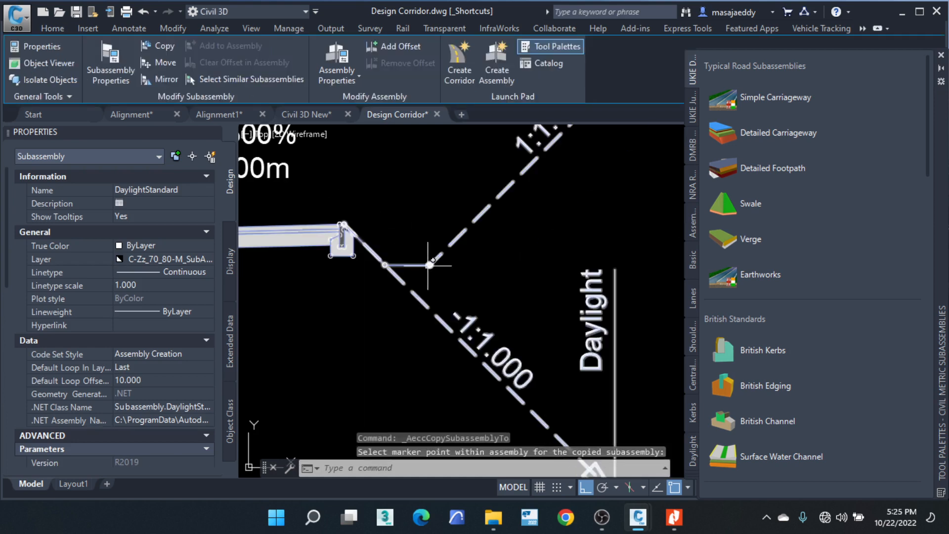
{"action": "left_click", "coordinate": [430, 265]}
{"action": "scroll", "coordinate": [396, 247], "scroll_direction": "down", "scroll_amount": 2}
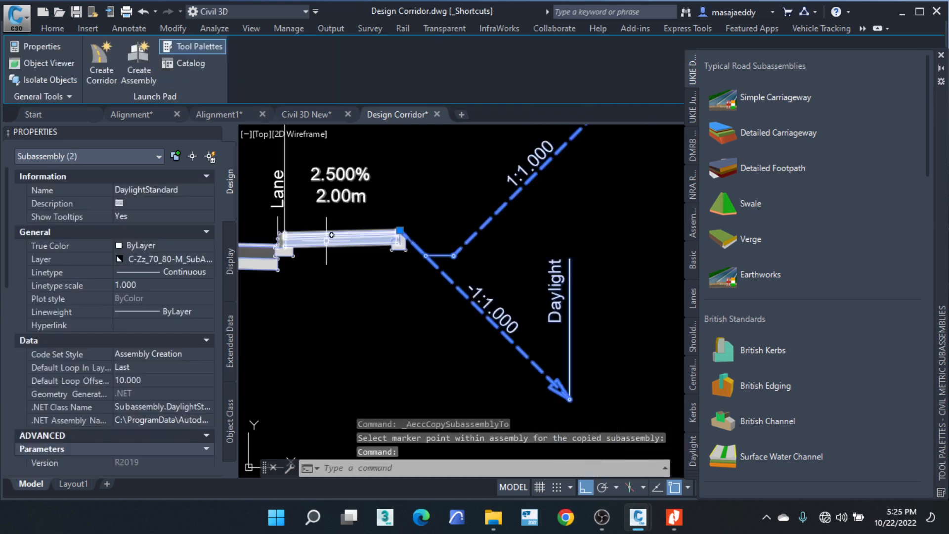
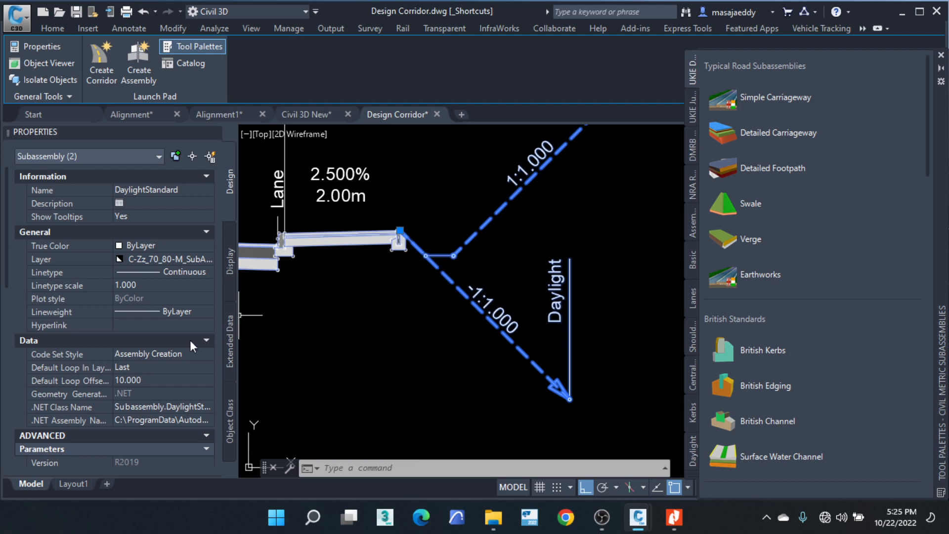
{"action": "scroll", "coordinate": [158, 377], "scroll_direction": "down", "scroll_amount": 4}
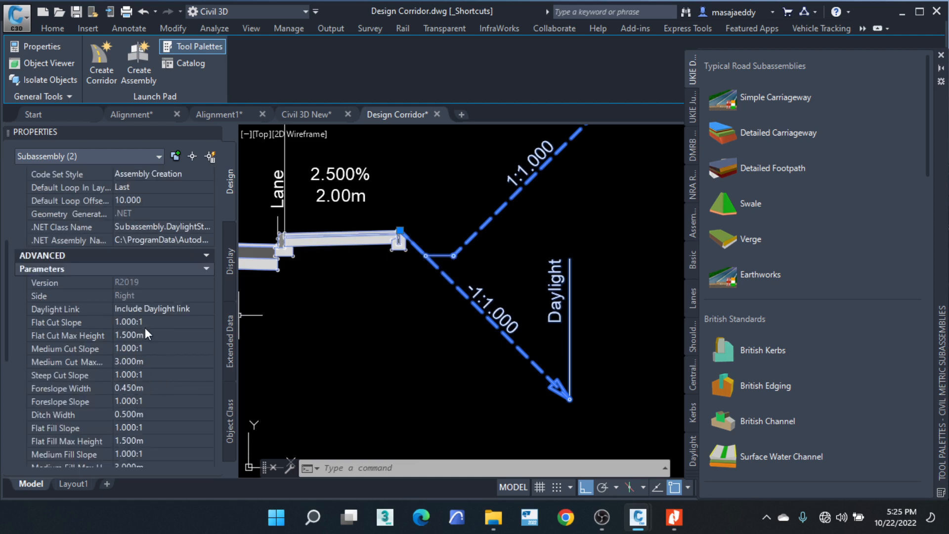
{"action": "scroll", "coordinate": [144, 328], "scroll_direction": "down", "scroll_amount": 4}
{"action": "left_click", "coordinate": [148, 254]}
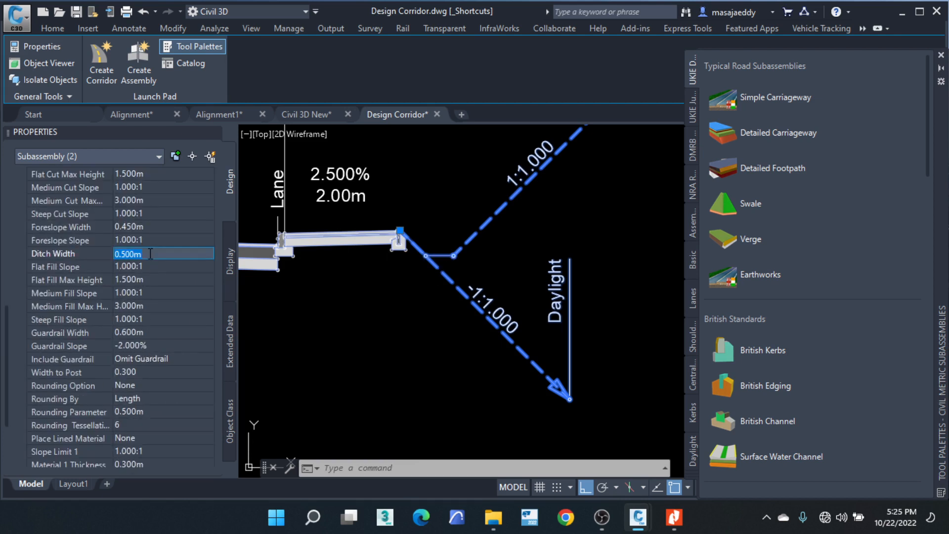
{"action": "key", "text": "Tab"}
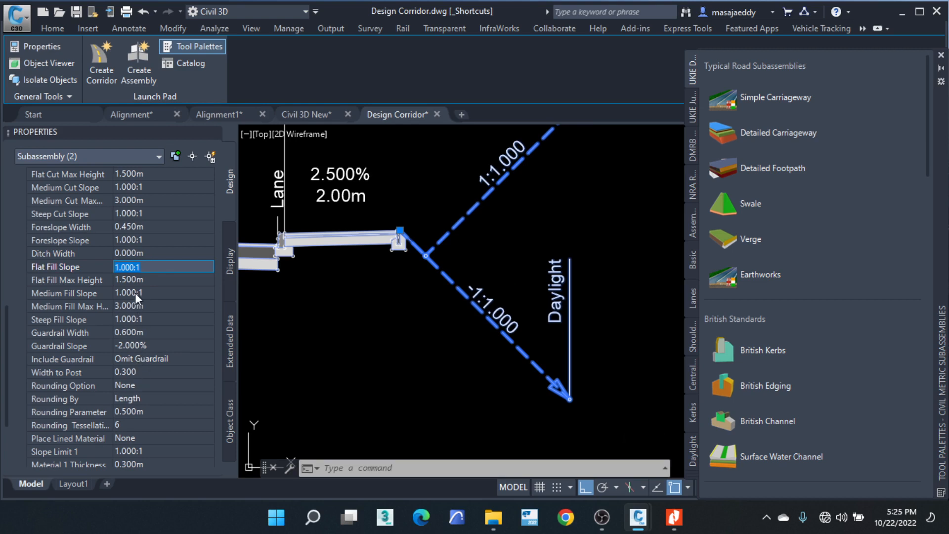
Step: Set the Foreslope Width of the selected daylight subassemblies to 0.000 m and clear the selection
{"action": "scroll", "coordinate": [138, 232], "scroll_direction": "up", "scroll_amount": 2}
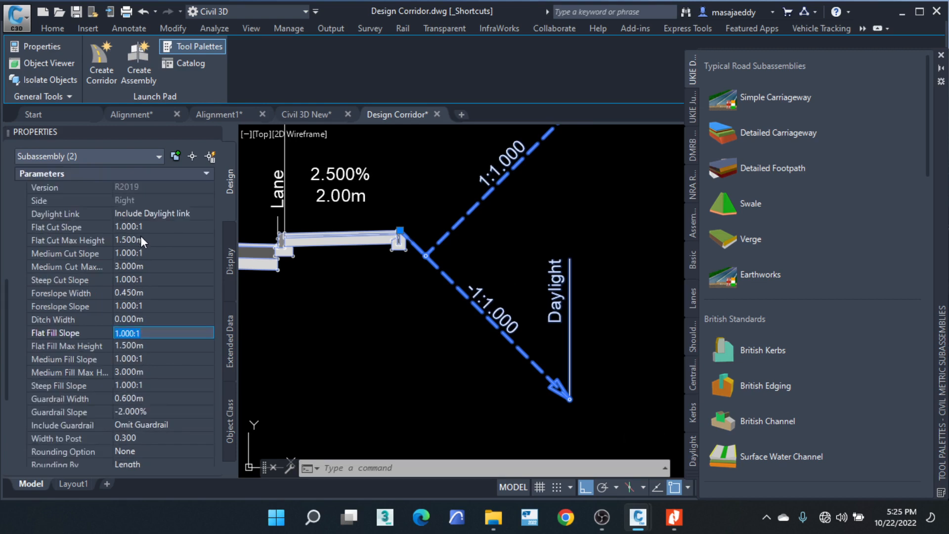
{"action": "left_click", "coordinate": [154, 295]}
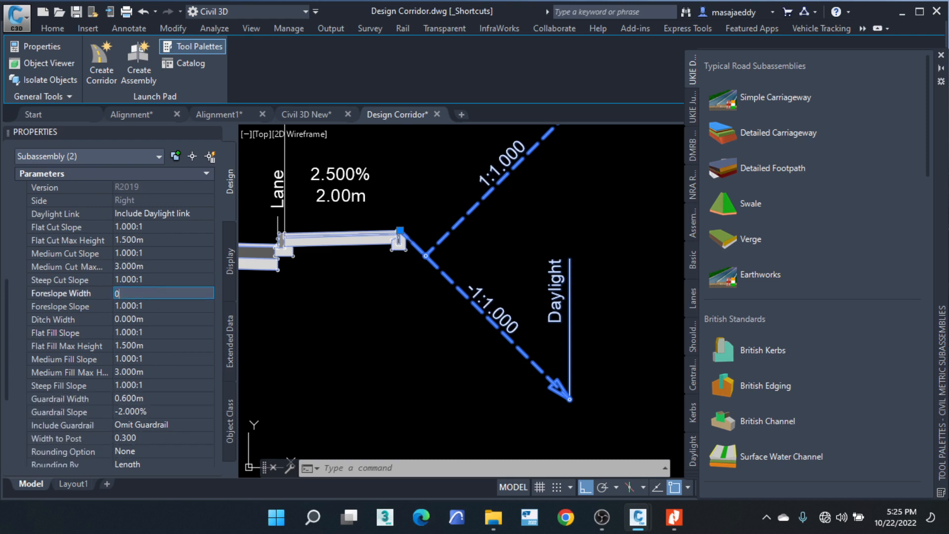
{"action": "type", "text": "0"}
{"action": "key", "text": "Tab"}
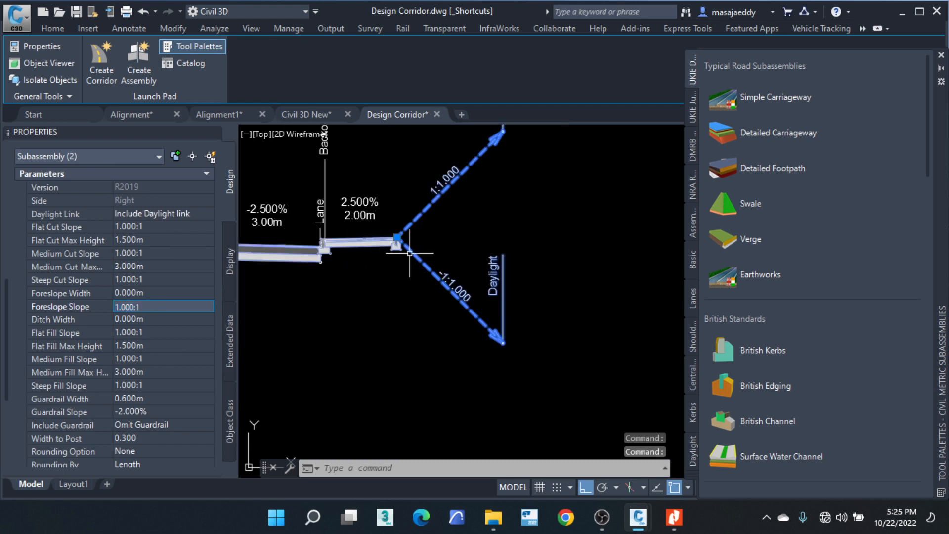
{"action": "scroll", "coordinate": [469, 243], "scroll_direction": "down", "scroll_amount": 3}
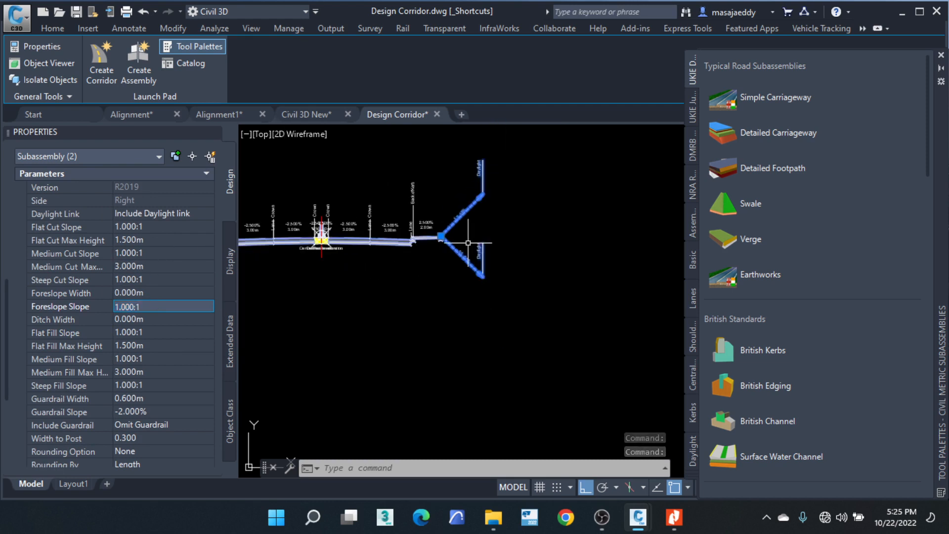
{"action": "scroll", "coordinate": [426, 242], "scroll_direction": "up", "scroll_amount": 2}
{"action": "key", "text": "Escape"}
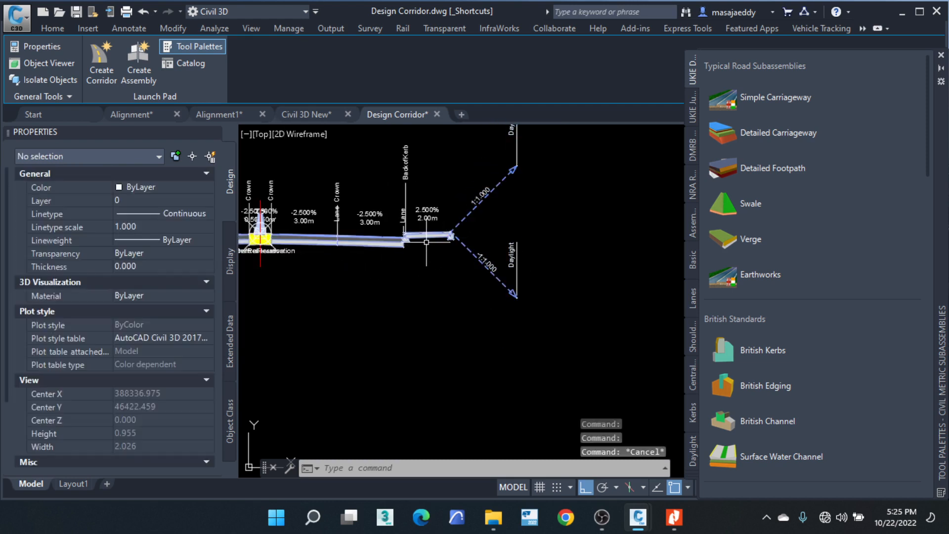
{"action": "key", "text": "Escape"}
Step: Mirror the right-side kerb, footpath, edging and daylight subassemblies onto the outer top marker of the left outer lane, and clear the selection
{"action": "scroll", "coordinate": [427, 241], "scroll_direction": "down", "scroll_amount": 2}
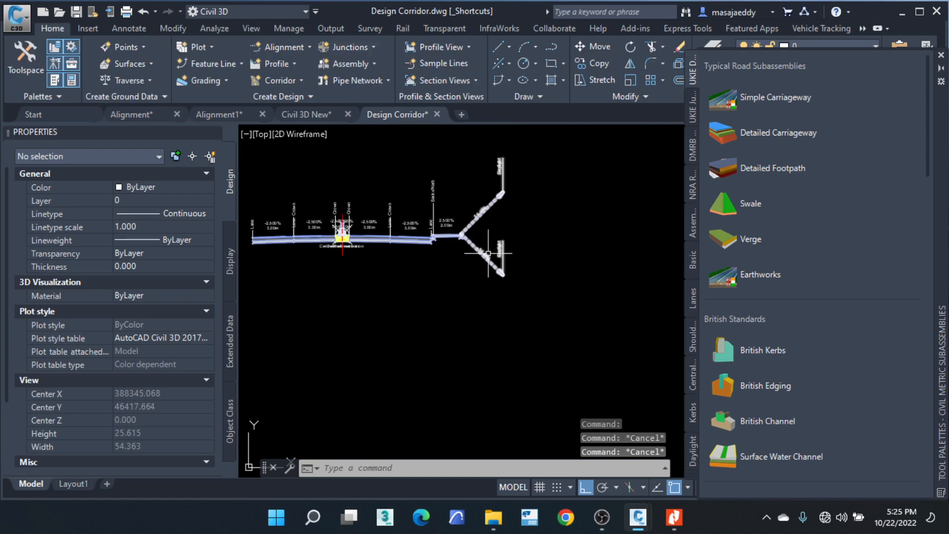
{"action": "scroll", "coordinate": [475, 234], "scroll_direction": "up", "scroll_amount": 3}
{"action": "left_click", "coordinate": [581, 341]}
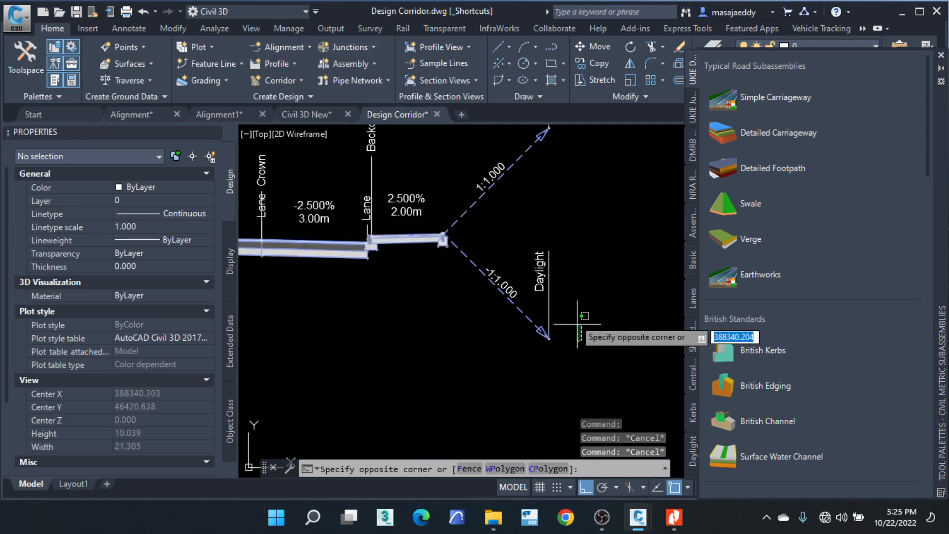
{"action": "left_click", "coordinate": [436, 187]}
{"action": "scroll", "coordinate": [395, 234], "scroll_direction": "up", "scroll_amount": 3}
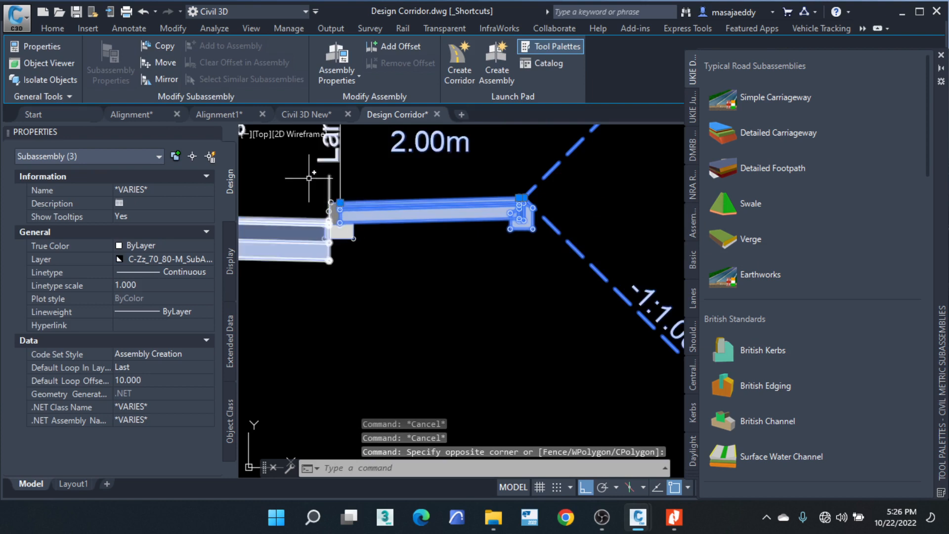
{"action": "left_click", "coordinate": [311, 180]}
{"action": "left_click", "coordinate": [390, 247]}
{"action": "left_click", "coordinate": [389, 247]}
{"action": "left_click", "coordinate": [349, 230]}
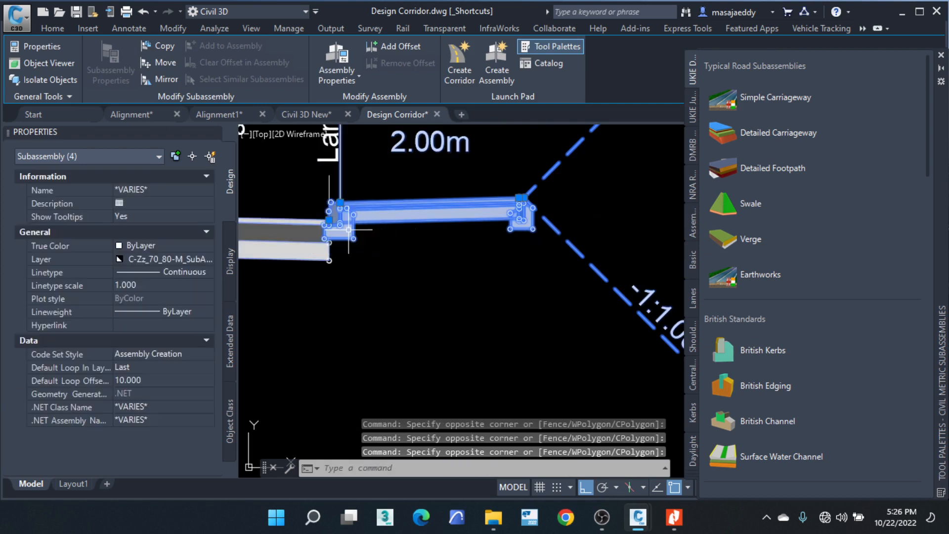
{"action": "scroll", "coordinate": [570, 231], "scroll_direction": "down", "scroll_amount": 5}
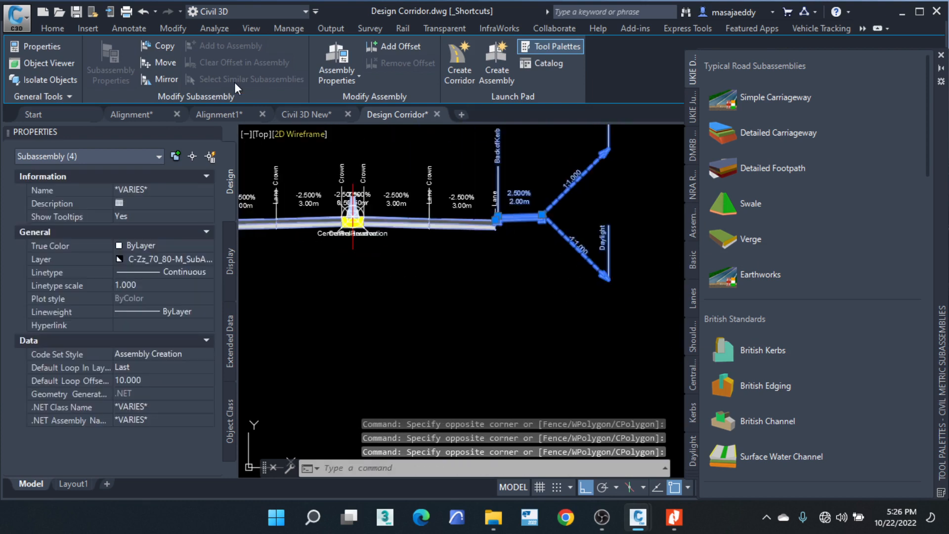
{"action": "left_click", "coordinate": [169, 79]}
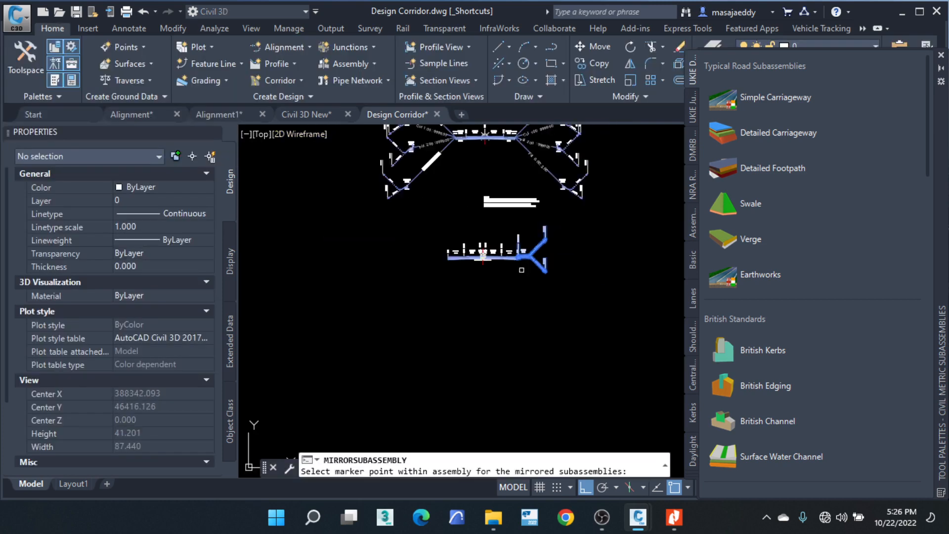
{"action": "scroll", "coordinate": [411, 262], "scroll_direction": "up", "scroll_amount": 15}
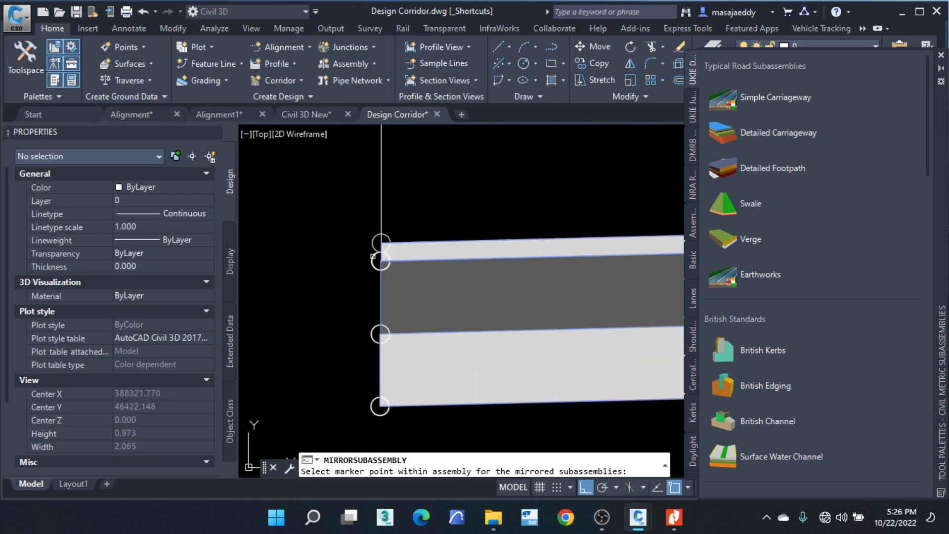
{"action": "left_click", "coordinate": [375, 238]}
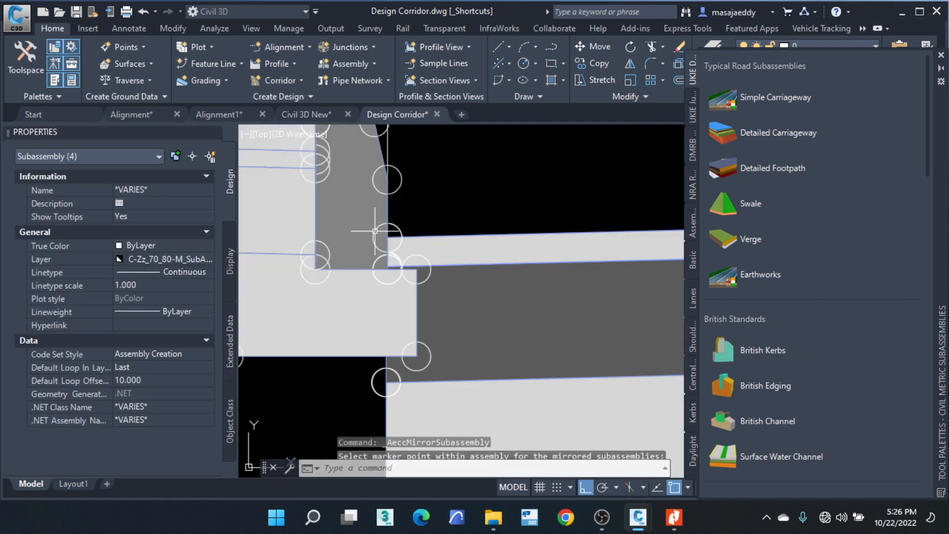
{"action": "scroll", "coordinate": [402, 191], "scroll_direction": "down", "scroll_amount": 10}
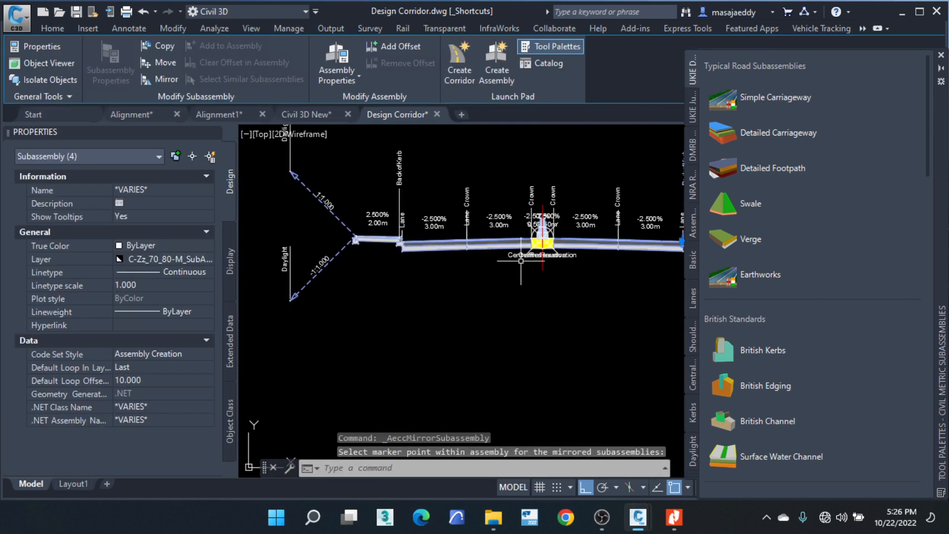
{"action": "scroll", "coordinate": [518, 275], "scroll_direction": "down", "scroll_amount": 5}
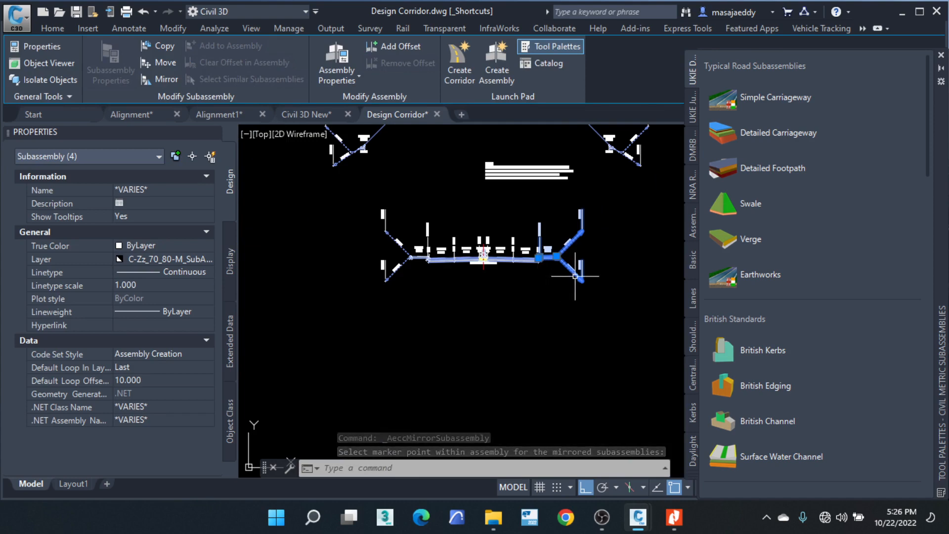
{"action": "key", "text": "Escape"}
{"action": "key", "text": "Escape"}
Step: Delete the two multiline text titles above the upper and lower assemblies
{"action": "scroll", "coordinate": [547, 269], "scroll_direction": "down", "scroll_amount": 3}
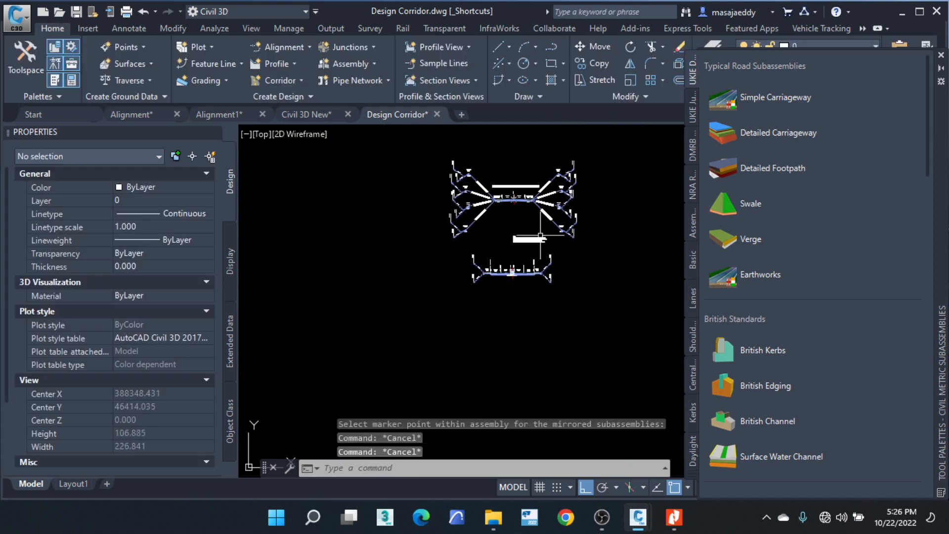
{"action": "left_click", "coordinate": [538, 241]}
{"action": "left_click", "coordinate": [519, 186]}
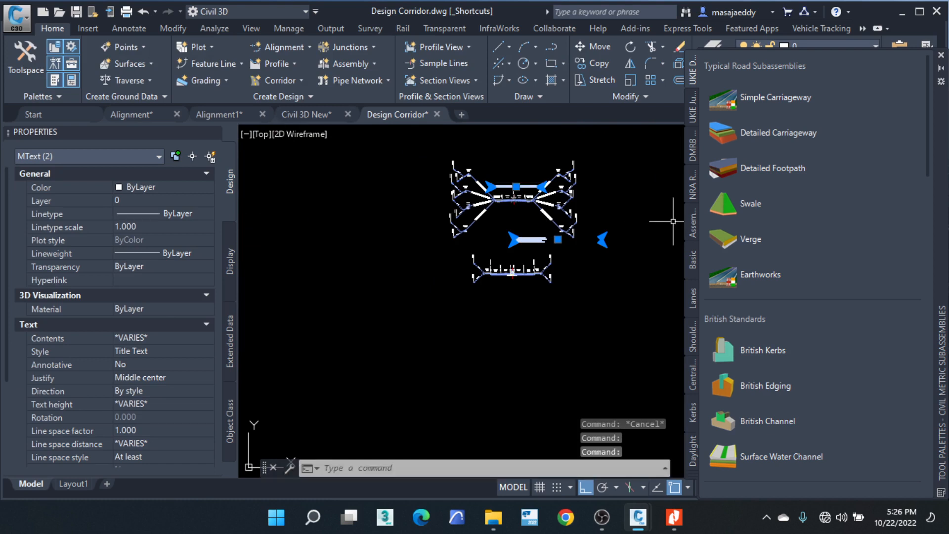
{"action": "key", "text": "Delete"}
Step: Rename the upper NRA S2 Single Carriageway assembly as "rural sections" and clear the selection
{"action": "scroll", "coordinate": [517, 208], "scroll_direction": "up", "scroll_amount": 4}
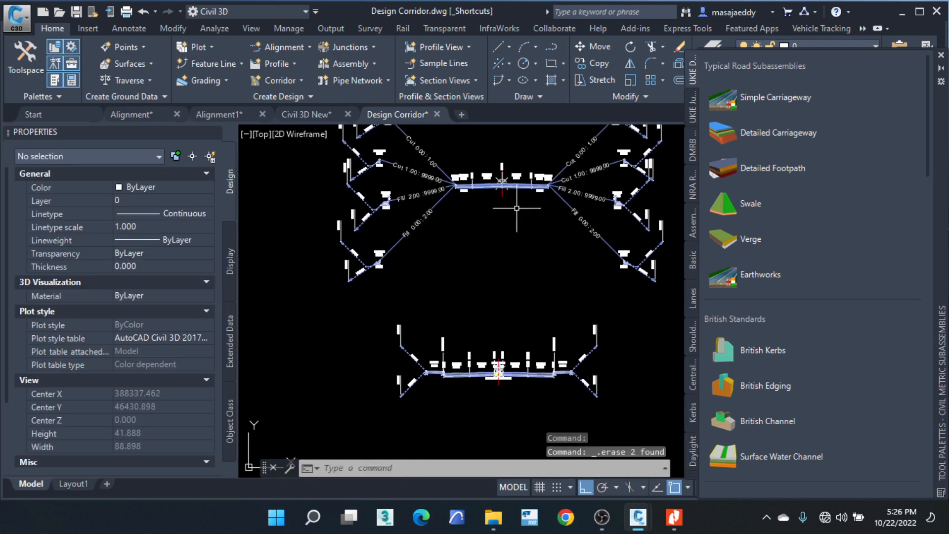
{"action": "left_click", "coordinate": [503, 184]}
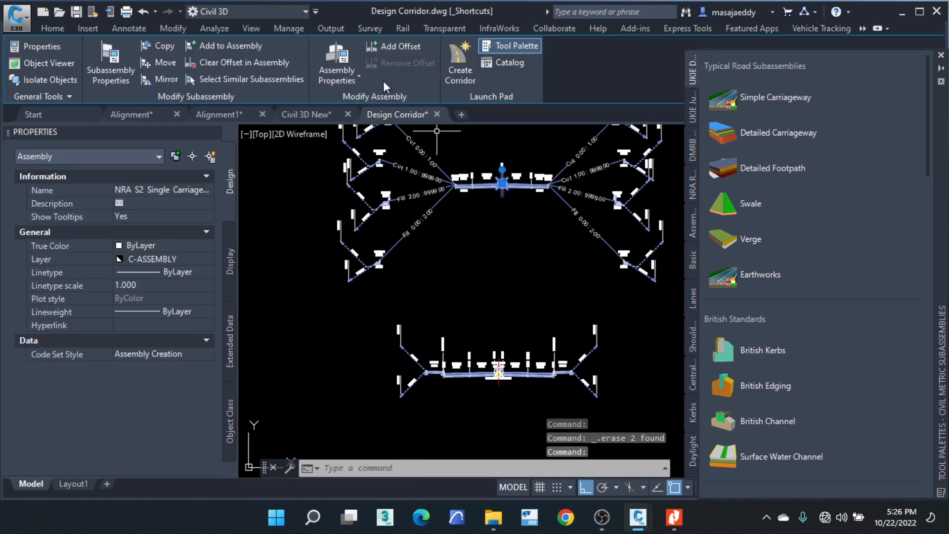
{"action": "scroll", "coordinate": [500, 192], "scroll_direction": "up", "scroll_amount": 4}
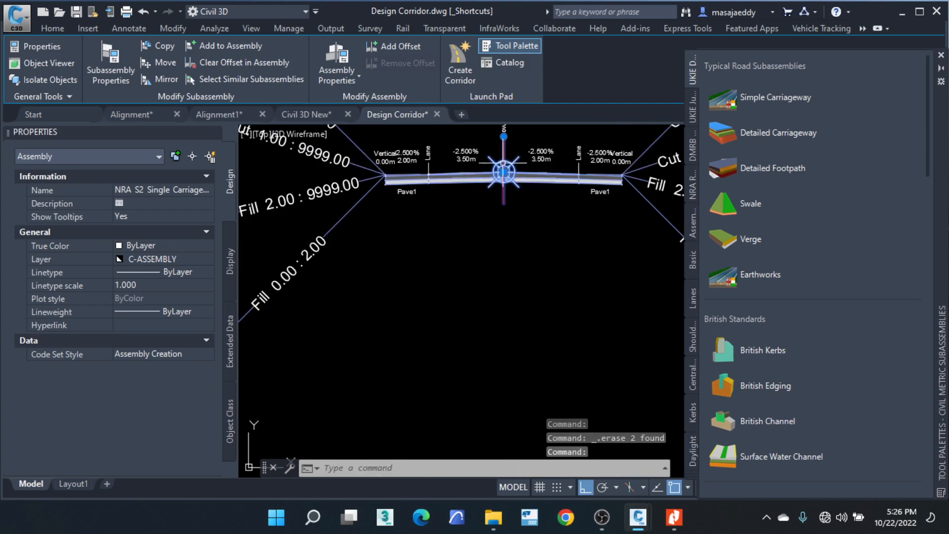
{"action": "left_click", "coordinate": [343, 52]}
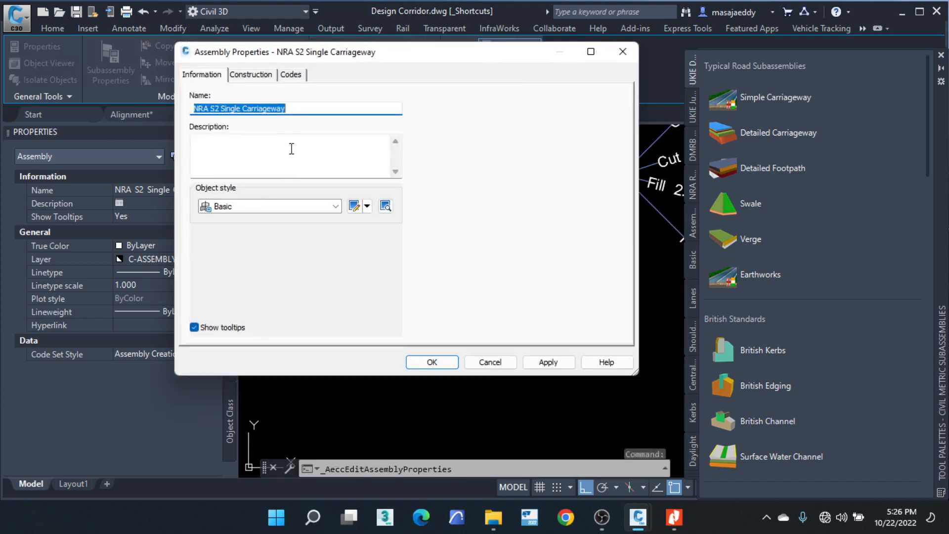
{"action": "type", "text": "r"}
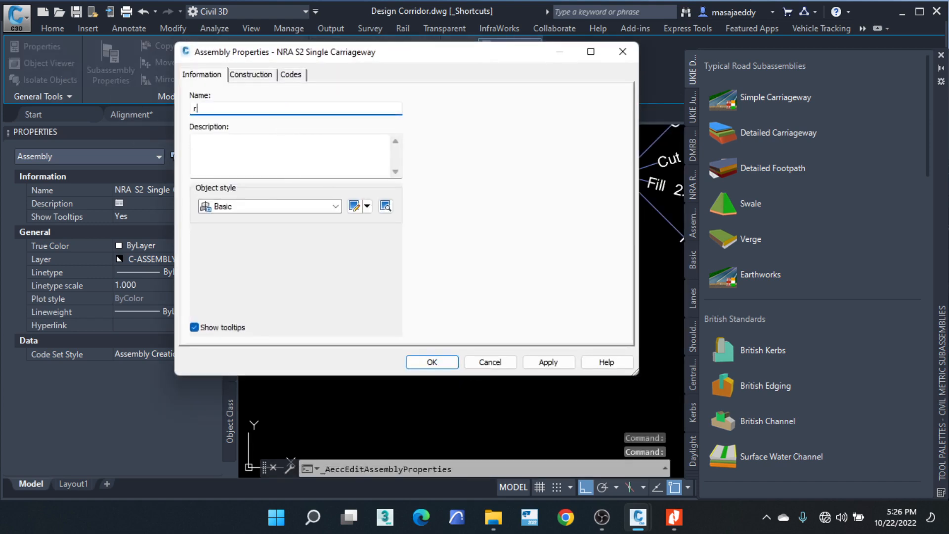
{"action": "type", "text": "ural sections"}
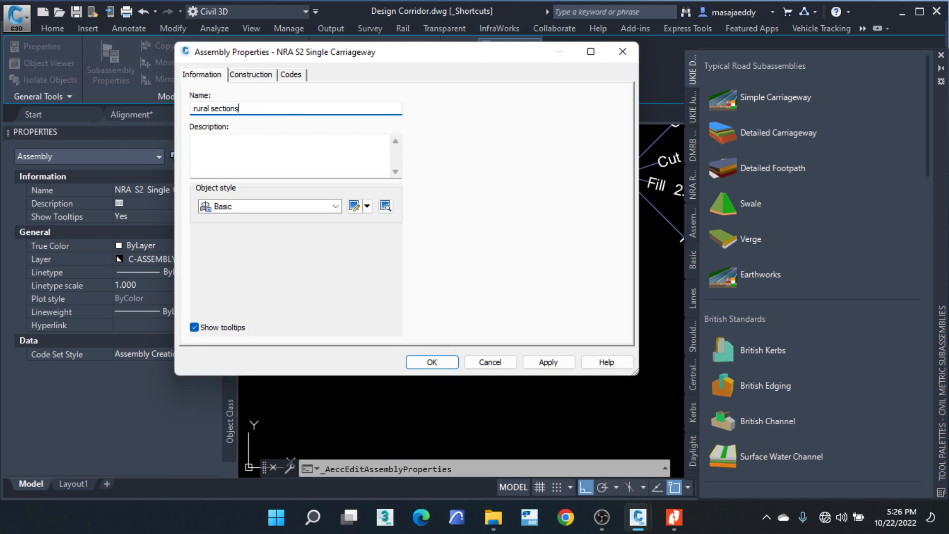
{"action": "left_click", "coordinate": [441, 363]}
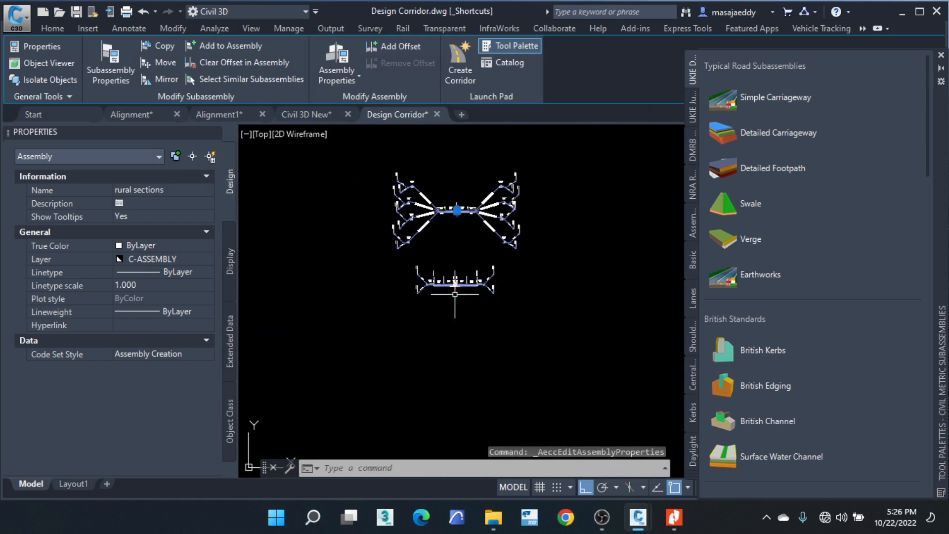
{"action": "key", "text": "Escape"}
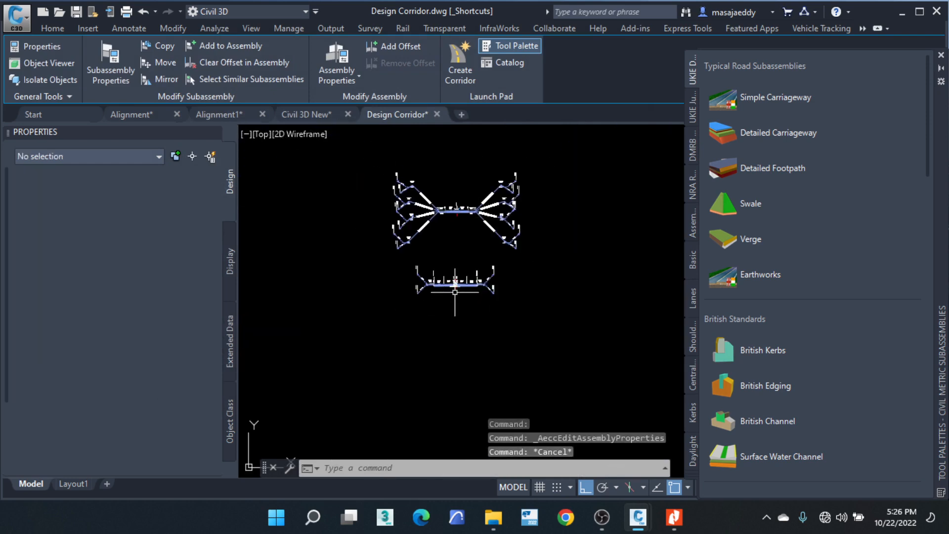
Step: Rename the lower NRA Urban Motorway DU2M assembly as "urban sections" and clear the selection
{"action": "scroll", "coordinate": [404, 301], "scroll_direction": "up", "scroll_amount": 8}
{"action": "left_click", "coordinate": [453, 303]}
{"action": "left_click", "coordinate": [384, 290]}
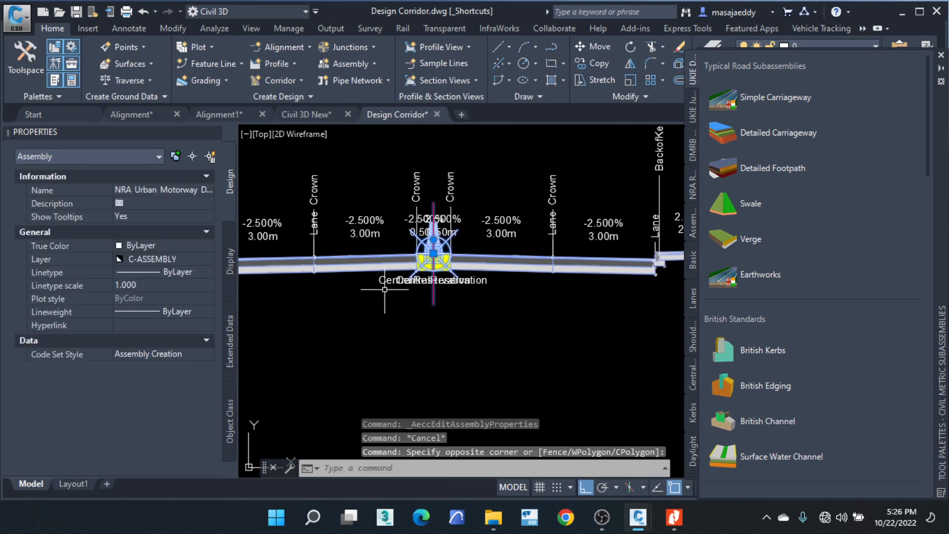
{"action": "left_click", "coordinate": [345, 55]}
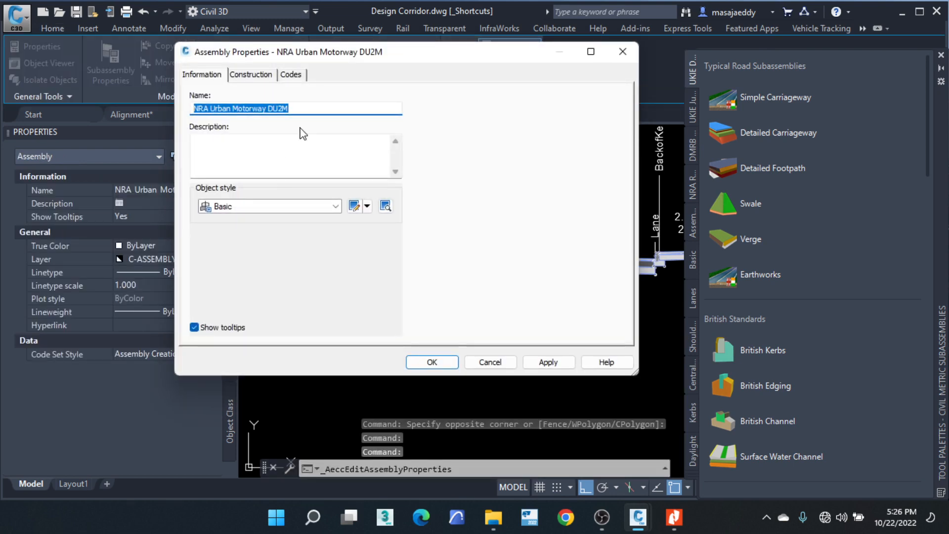
{"action": "type", "text": "urba"}
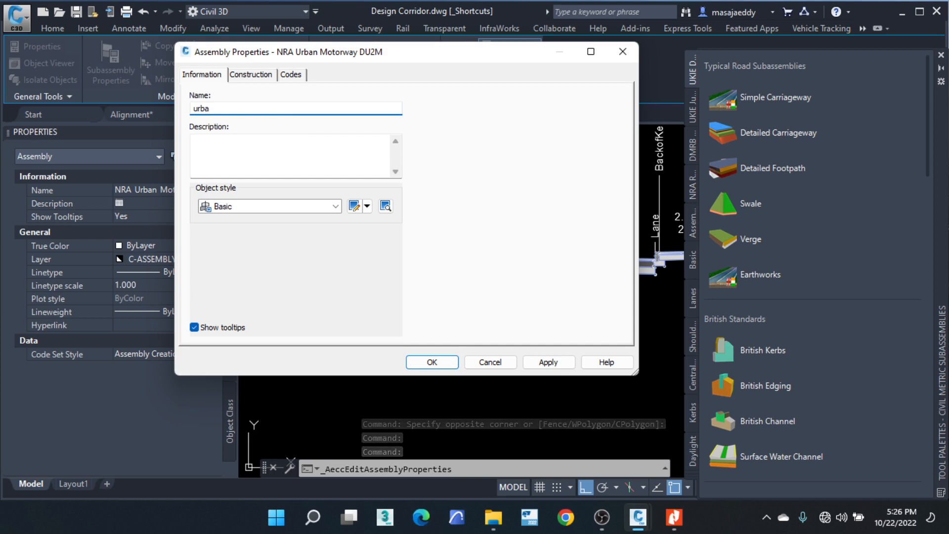
{"action": "type", "text": "n sections"}
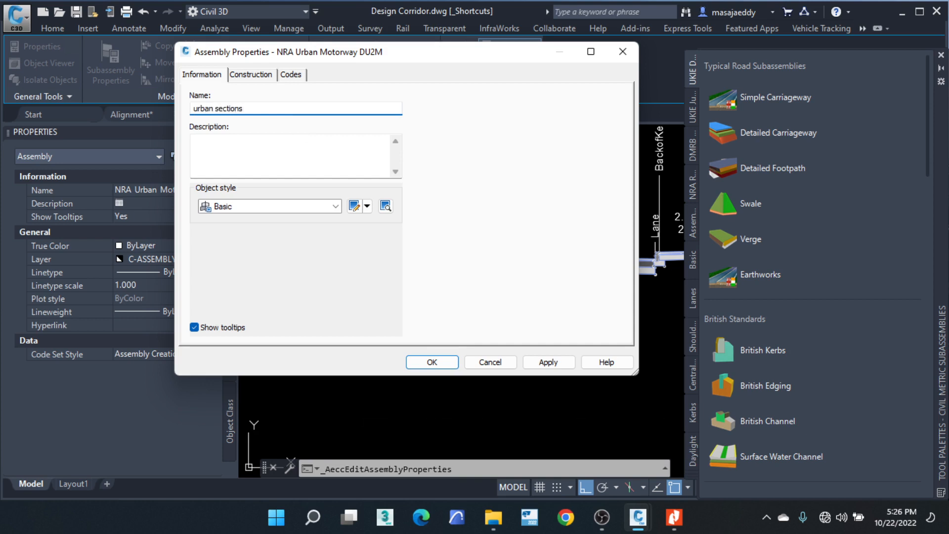
{"action": "left_click", "coordinate": [432, 361]}
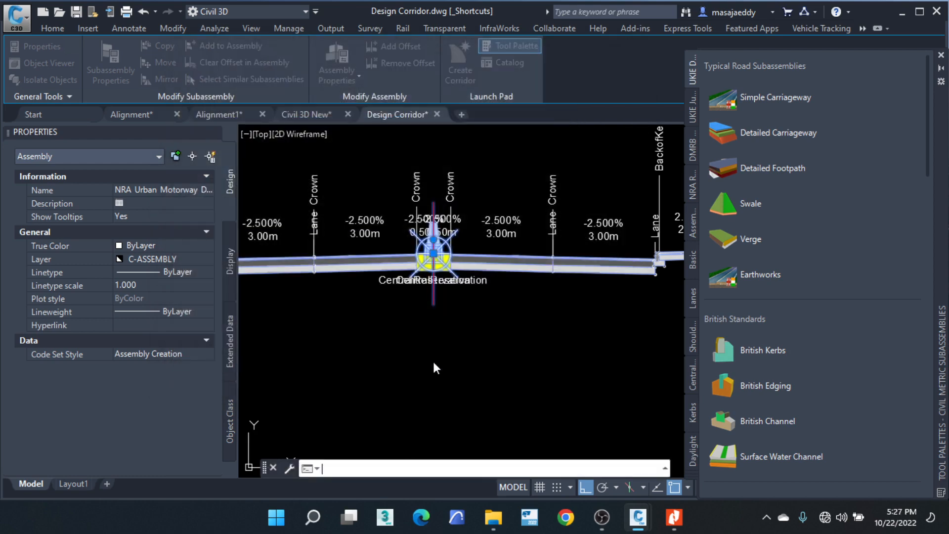
{"action": "key", "text": "Escape"}
{"action": "key", "text": "Escape"}
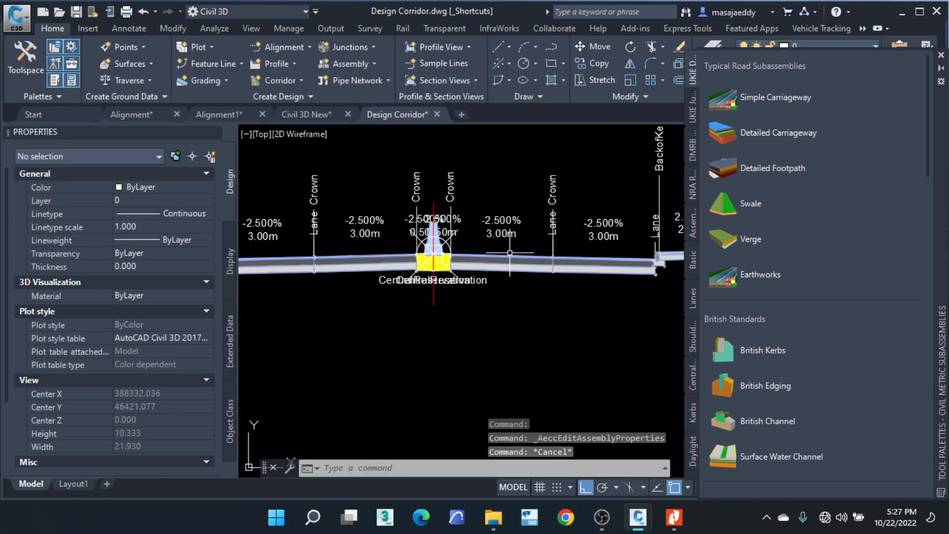
Step: Close the subassembly tool palettes to free up the drawing area
{"action": "scroll", "coordinate": [510, 253], "scroll_direction": "down", "scroll_amount": 5}
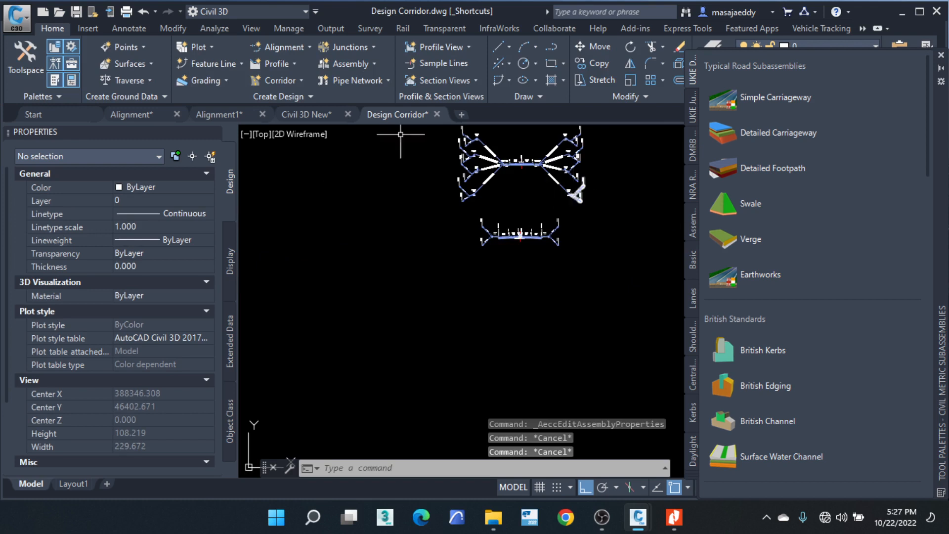
{"action": "left_click", "coordinate": [941, 57]}
{"action": "scroll", "coordinate": [722, 257], "scroll_direction": "down", "scroll_amount": 6}
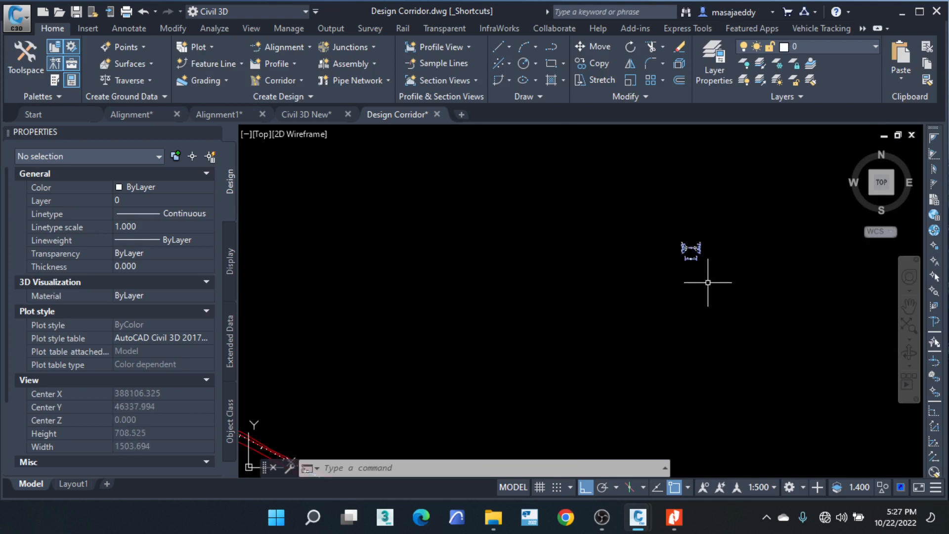
Step: Examine the road alignment from its start point, checking its first curves and chainage labels against the surrounding surface boundary
{"action": "scroll", "coordinate": [708, 282], "scroll_direction": "down", "scroll_amount": 6}
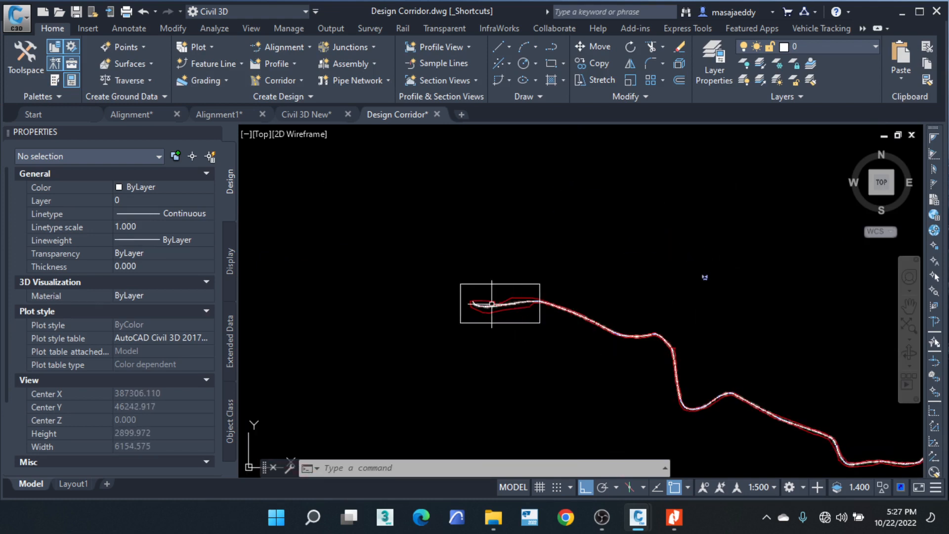
{"action": "scroll", "coordinate": [489, 309], "scroll_direction": "up", "scroll_amount": 12}
{"action": "scroll", "coordinate": [646, 363], "scroll_direction": "up", "scroll_amount": 2}
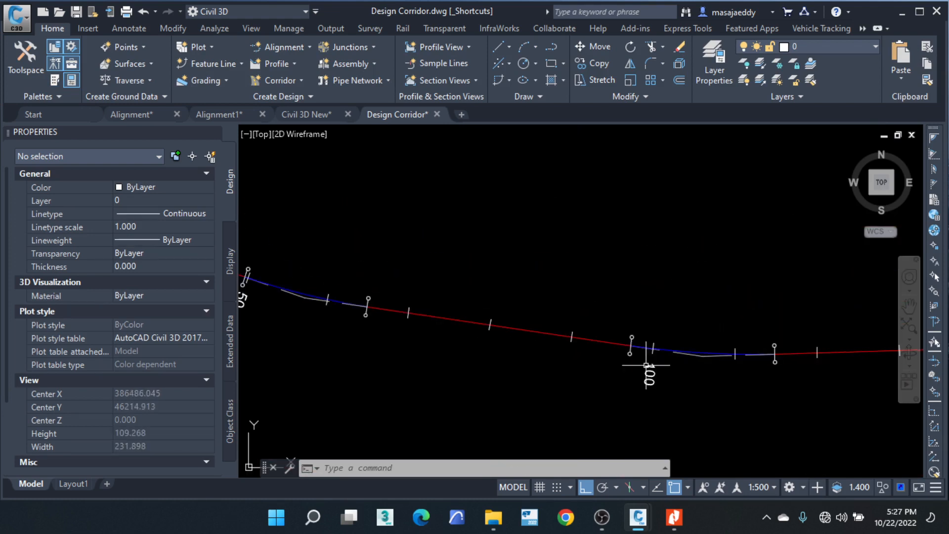
{"action": "scroll", "coordinate": [640, 355], "scroll_direction": "down", "scroll_amount": 3}
{"action": "scroll", "coordinate": [477, 303], "scroll_direction": "up", "scroll_amount": 2}
{"action": "scroll", "coordinate": [474, 271], "scroll_direction": "up", "scroll_amount": 2}
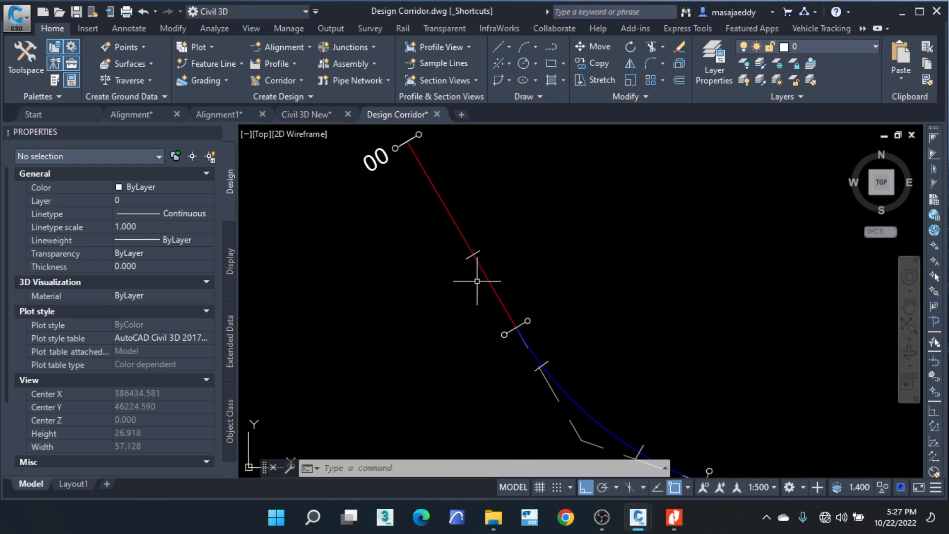
{"action": "scroll", "coordinate": [450, 247], "scroll_direction": "down", "scroll_amount": 6}
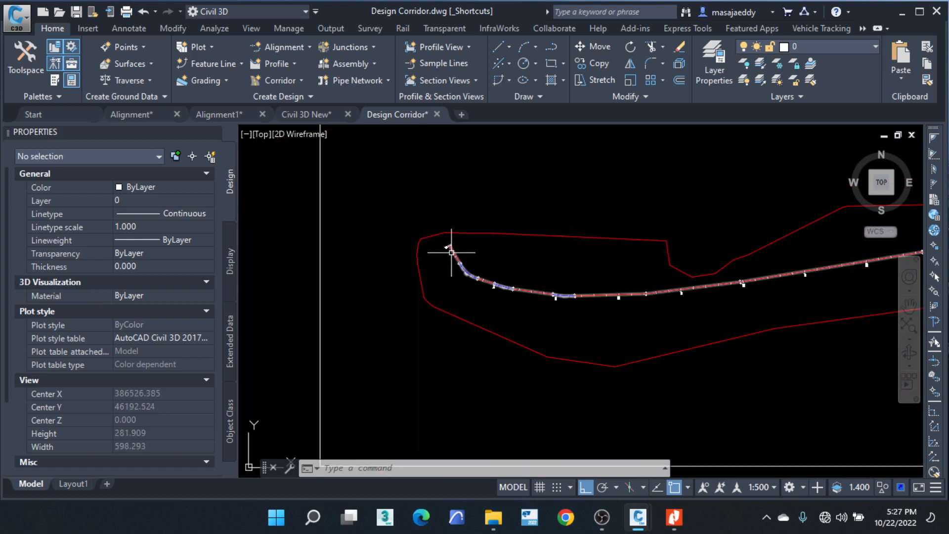
{"action": "scroll", "coordinate": [450, 251], "scroll_direction": "up", "scroll_amount": 8}
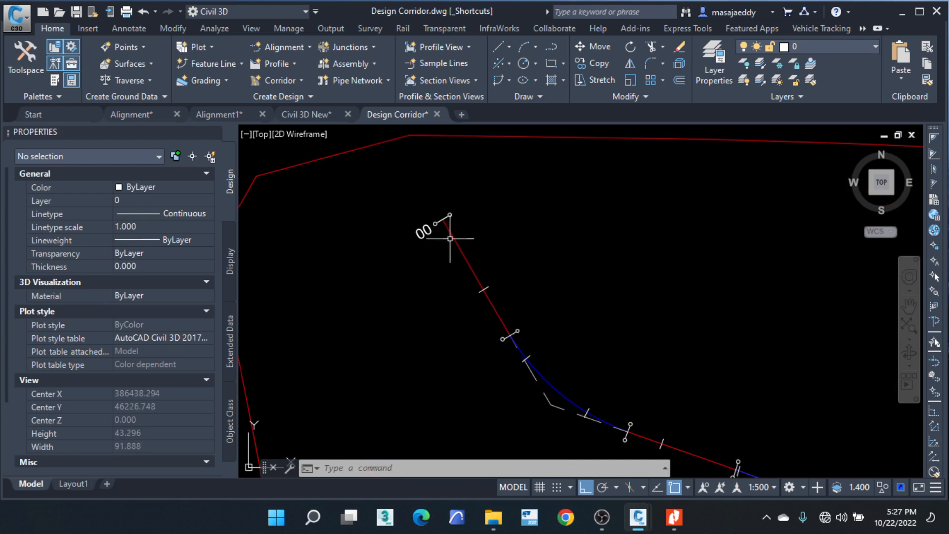
{"action": "scroll", "coordinate": [475, 265], "scroll_direction": "down", "scroll_amount": 6}
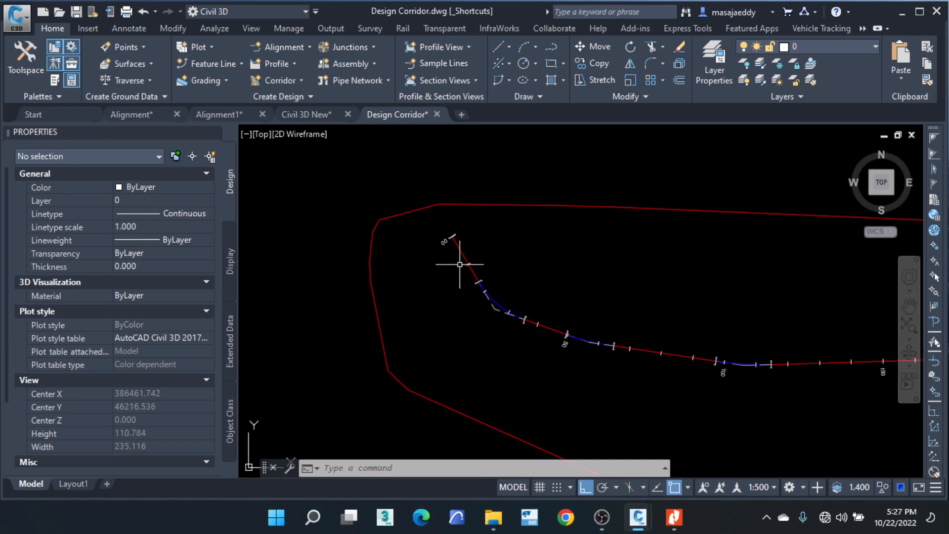
{"action": "scroll", "coordinate": [460, 239], "scroll_direction": "up", "scroll_amount": 3}
{"action": "scroll", "coordinate": [422, 216], "scroll_direction": "down", "scroll_amount": 3}
{"action": "scroll", "coordinate": [421, 216], "scroll_direction": "down", "scroll_amount": 10}
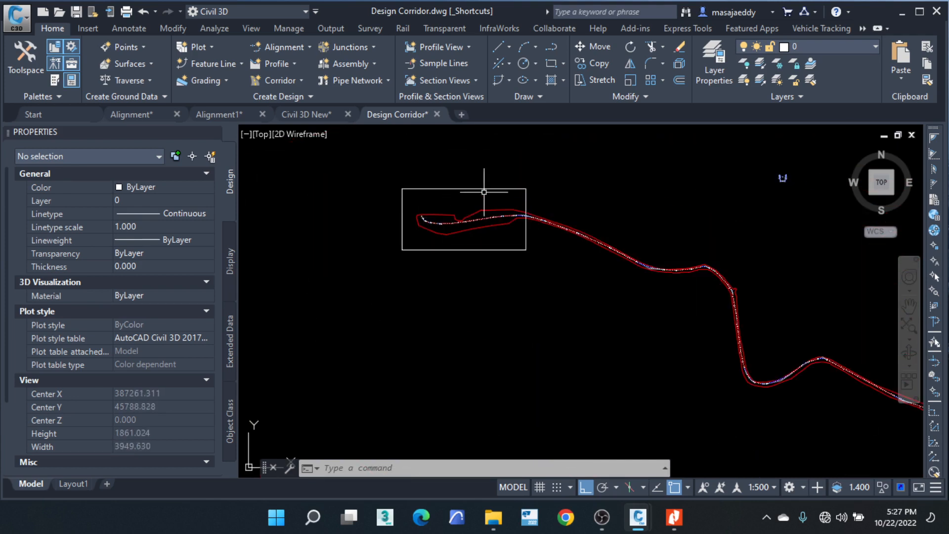
Step: Examine the full length of the road alignment, from its urban start area to its far end
{"action": "scroll", "coordinate": [524, 202], "scroll_direction": "up", "scroll_amount": 3}
{"action": "scroll", "coordinate": [523, 202], "scroll_direction": "down", "scroll_amount": 4}
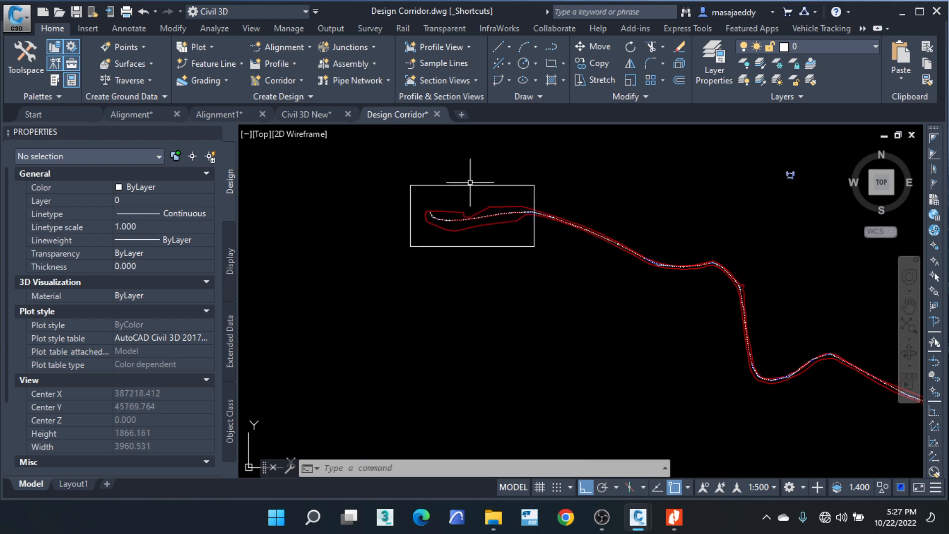
{"action": "scroll", "coordinate": [421, 234], "scroll_direction": "down", "scroll_amount": 6}
{"action": "scroll", "coordinate": [732, 300], "scroll_direction": "up", "scroll_amount": 6}
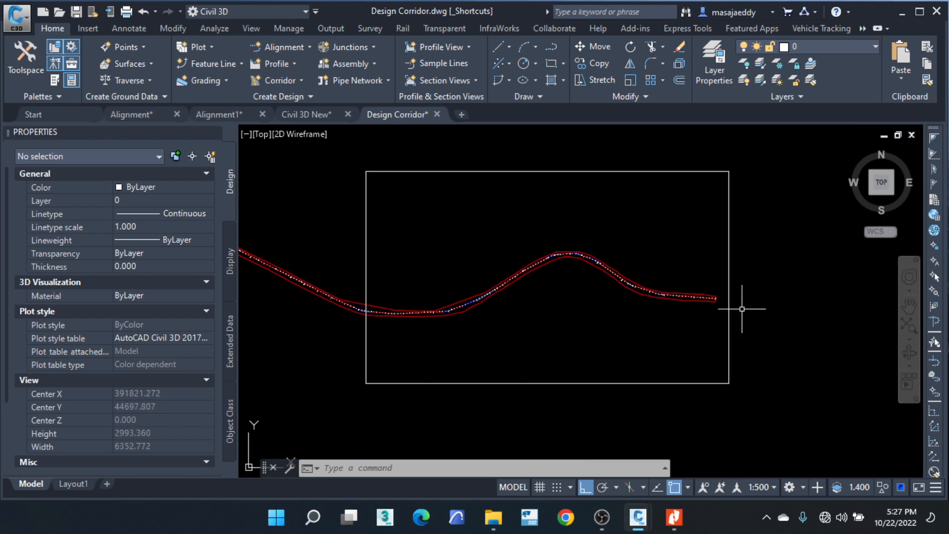
{"action": "scroll", "coordinate": [439, 318], "scroll_direction": "up", "scroll_amount": 6}
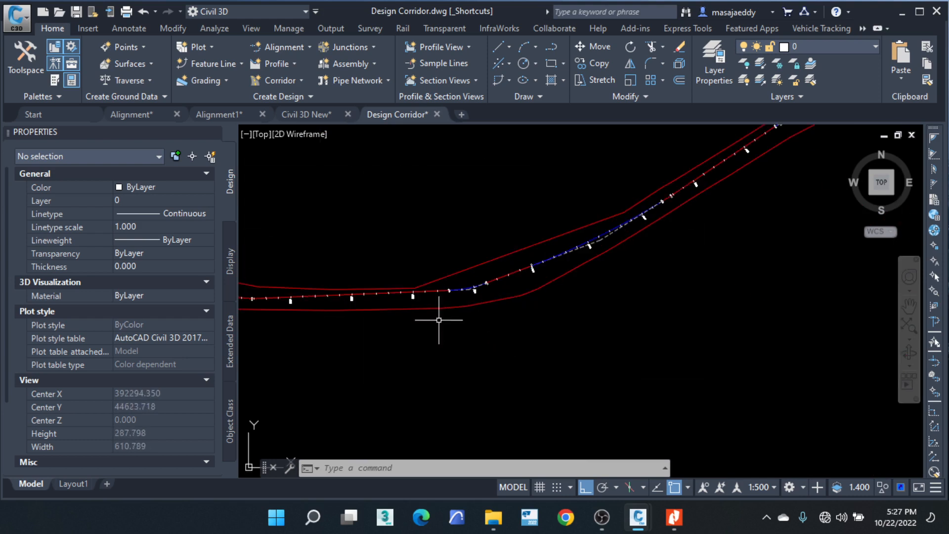
{"action": "scroll", "coordinate": [608, 255], "scroll_direction": "down", "scroll_amount": 5}
{"action": "scroll", "coordinate": [653, 277], "scroll_direction": "up", "scroll_amount": 8}
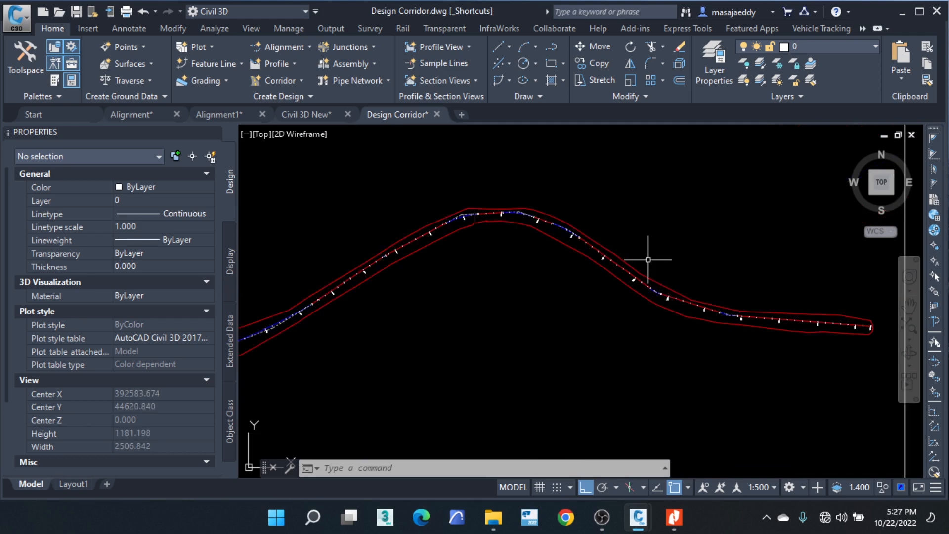
{"action": "scroll", "coordinate": [870, 314], "scroll_direction": "down", "scroll_amount": 10}
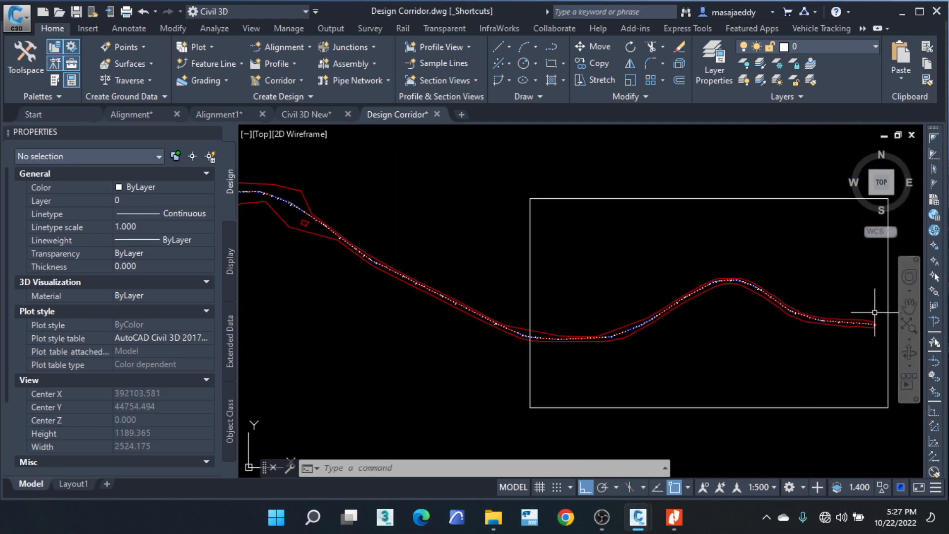
{"action": "scroll", "coordinate": [651, 306], "scroll_direction": "down", "scroll_amount": 2}
{"action": "scroll", "coordinate": [271, 221], "scroll_direction": "up", "scroll_amount": 10}
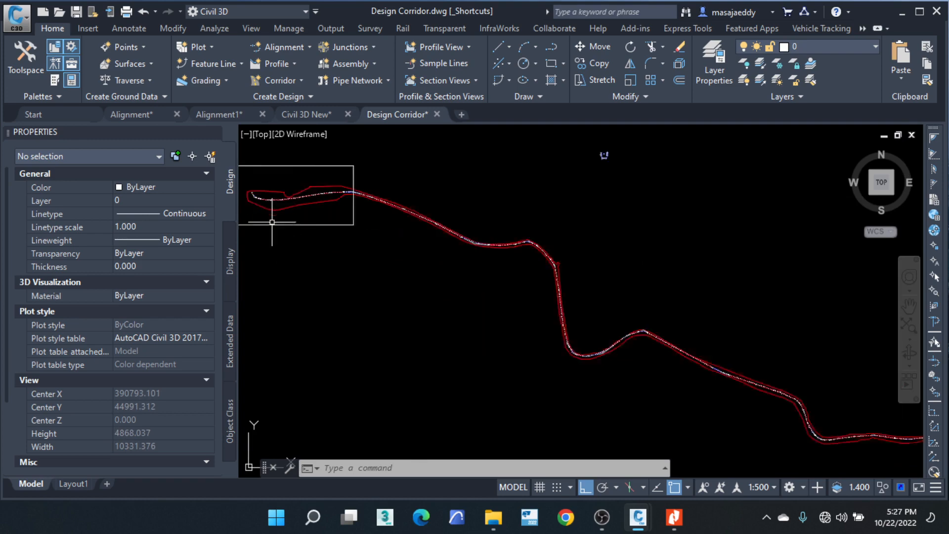
Step: Start a new corridor from the road alignment and name it MITYANA ROAD
{"action": "middle_click_drag", "start_coordinate": [272, 199], "coordinate": [401, 276]}
{"action": "scroll", "coordinate": [388, 261], "scroll_direction": "up", "scroll_amount": 10}
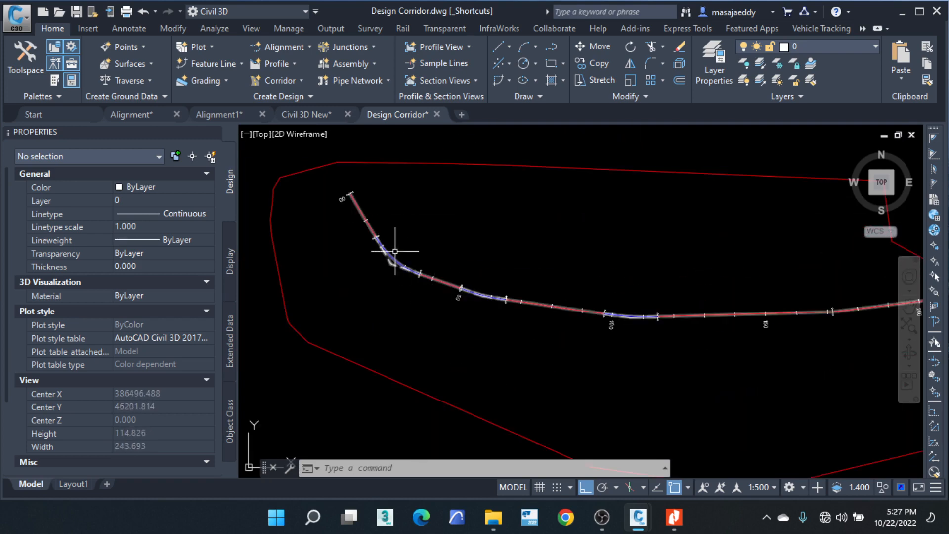
{"action": "left_click", "coordinate": [385, 264]}
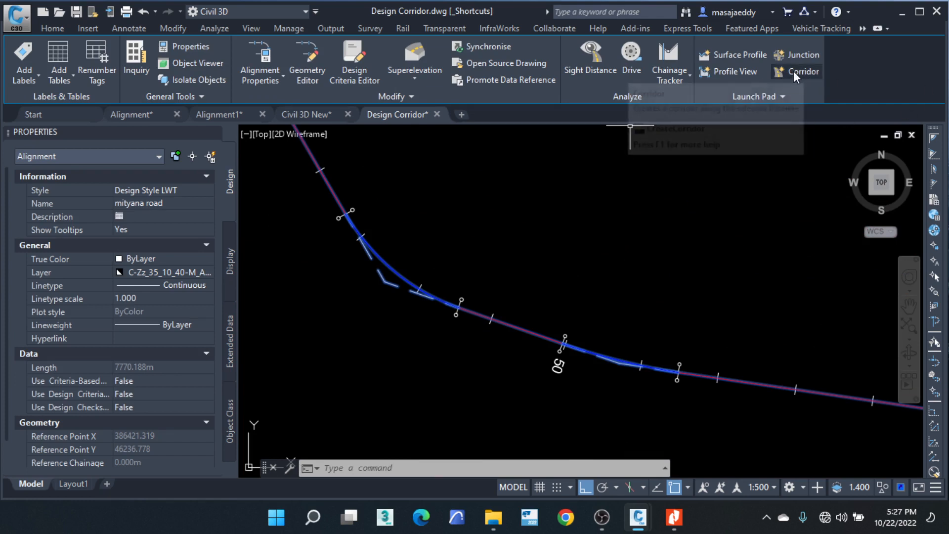
{"action": "left_click", "coordinate": [797, 70]}
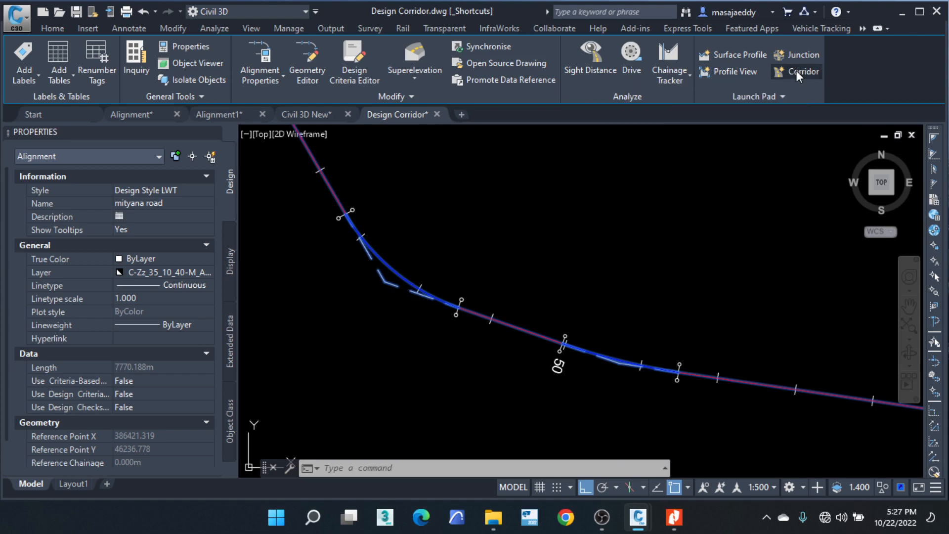
{"action": "key", "text": "BackSpace"}
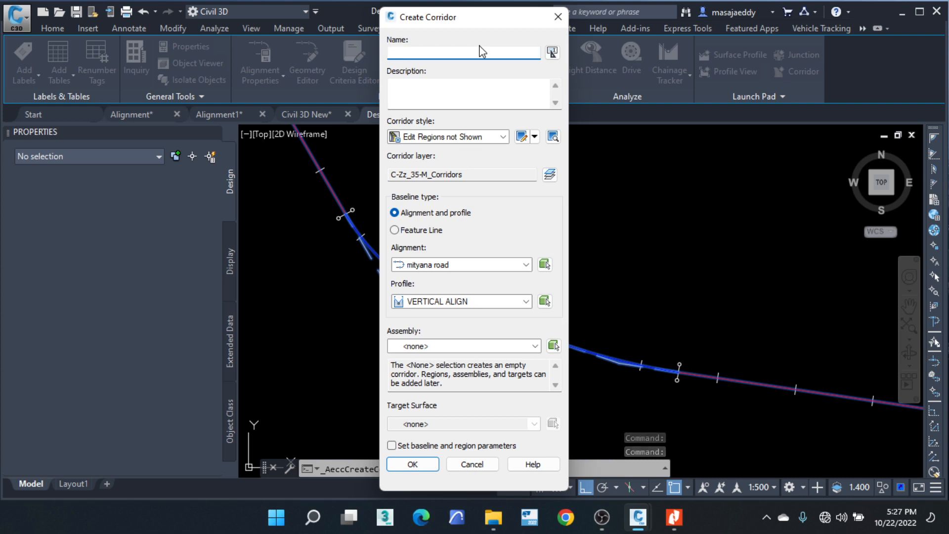
{"action": "type", "text": "MITYANA ROAD"}
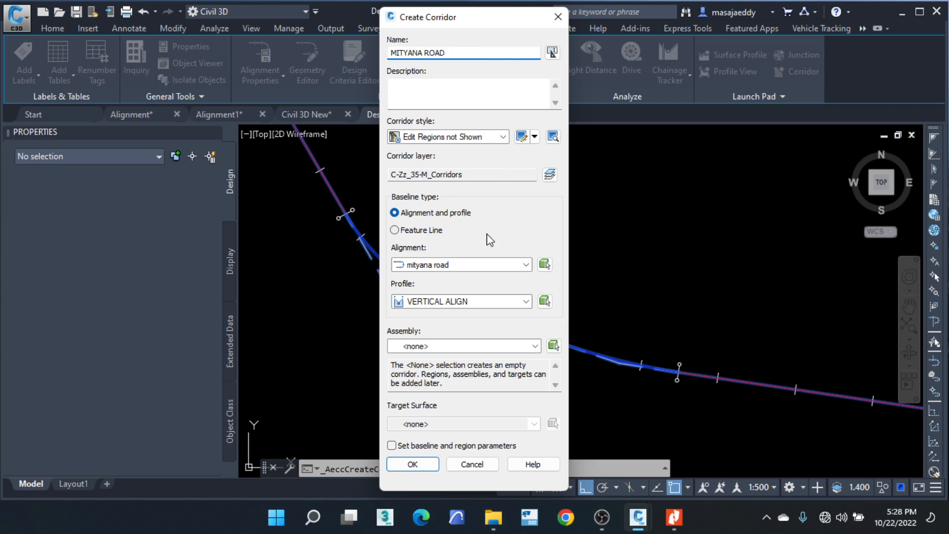
Step: Review the corridor's baseline options, comparing feature line with alignment and profile, and check the available alignments and profiles
{"action": "left_click", "coordinate": [475, 266]}
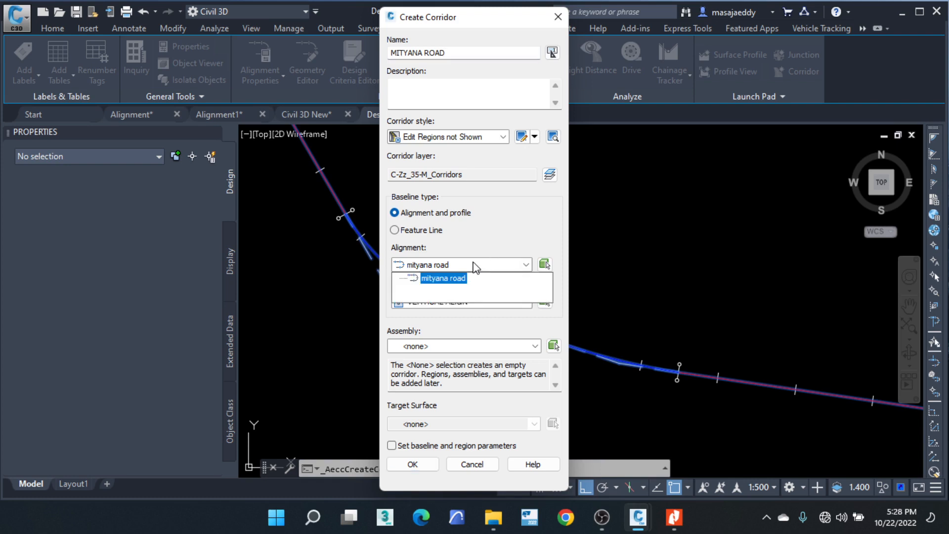
{"action": "left_click", "coordinate": [507, 232]}
{"action": "left_click", "coordinate": [486, 265]}
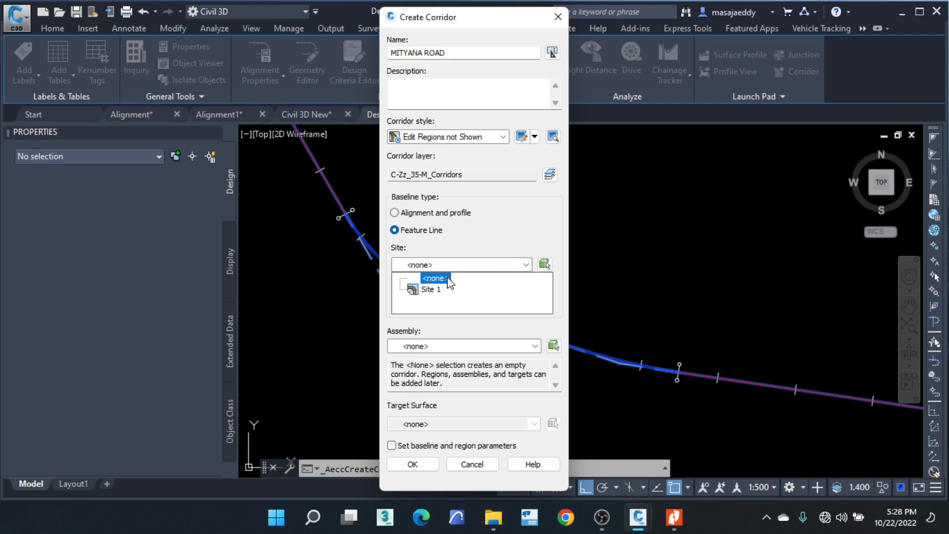
{"action": "left_click", "coordinate": [457, 249]}
{"action": "left_click", "coordinate": [430, 217]}
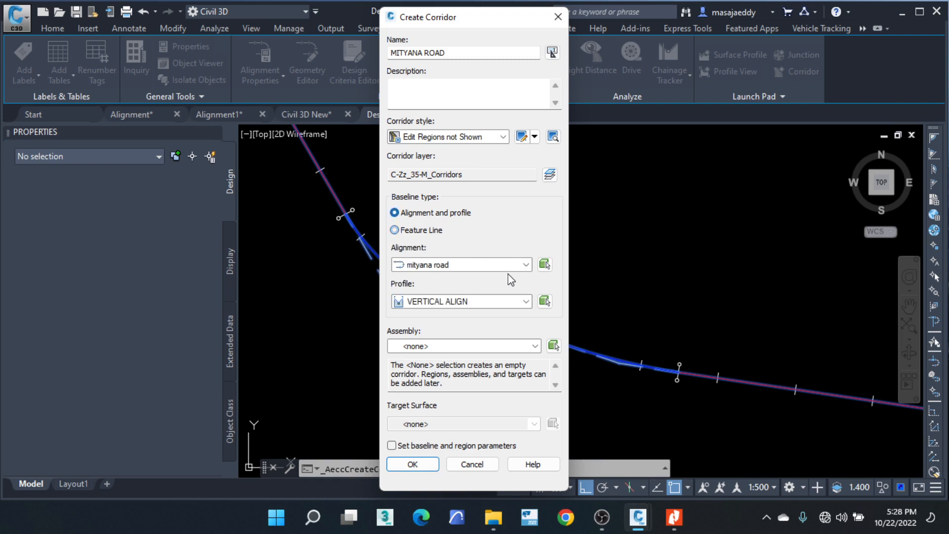
{"action": "left_click", "coordinate": [511, 266]}
{"action": "left_click", "coordinate": [455, 283]}
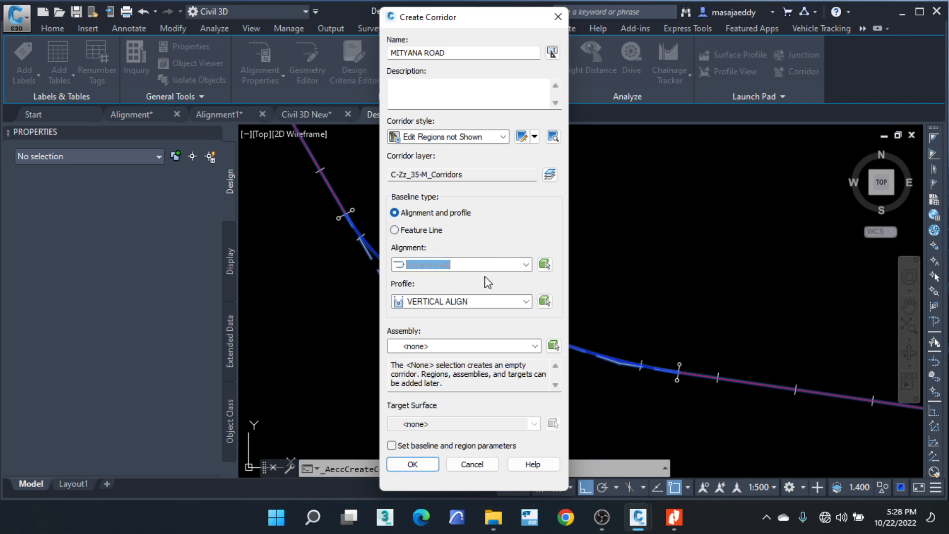
{"action": "left_click", "coordinate": [526, 301]}
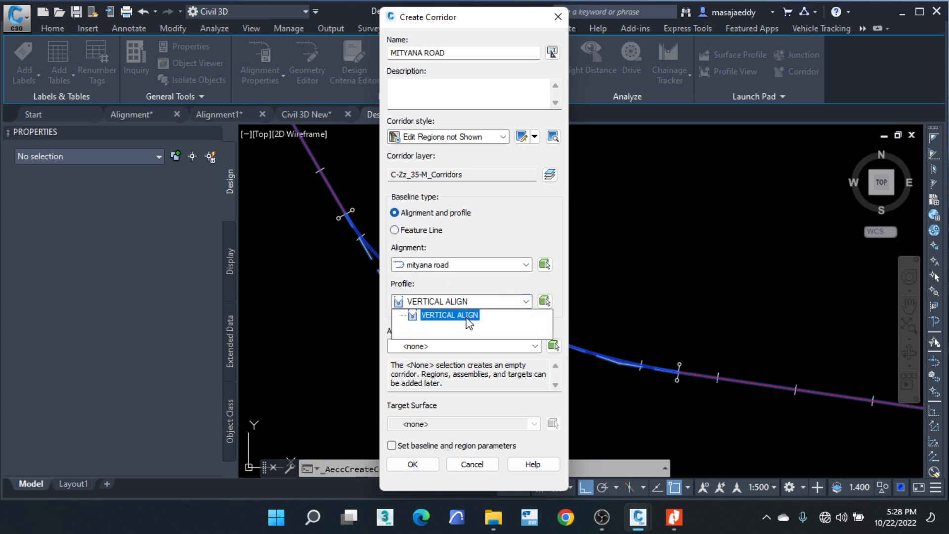
{"action": "left_click", "coordinate": [503, 270]}
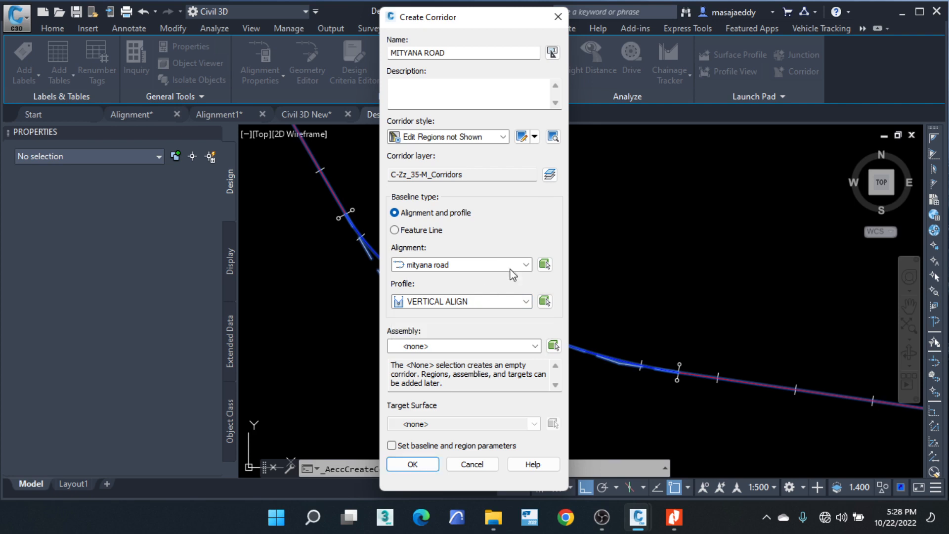
Step: Assign the urban sections assembly to the corridor without a target surface and proceed to the baseline and region parameters
{"action": "left_click", "coordinate": [452, 347]}
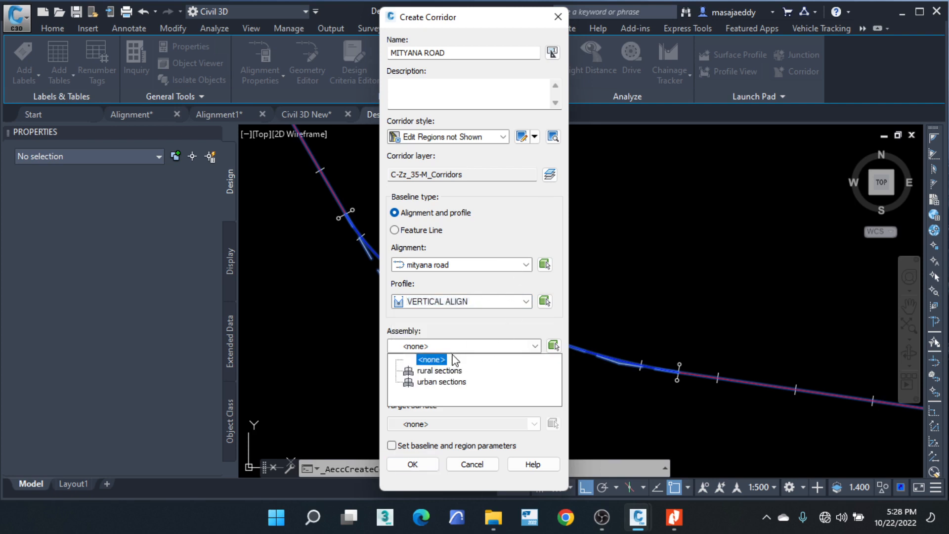
{"action": "left_click", "coordinate": [455, 382]}
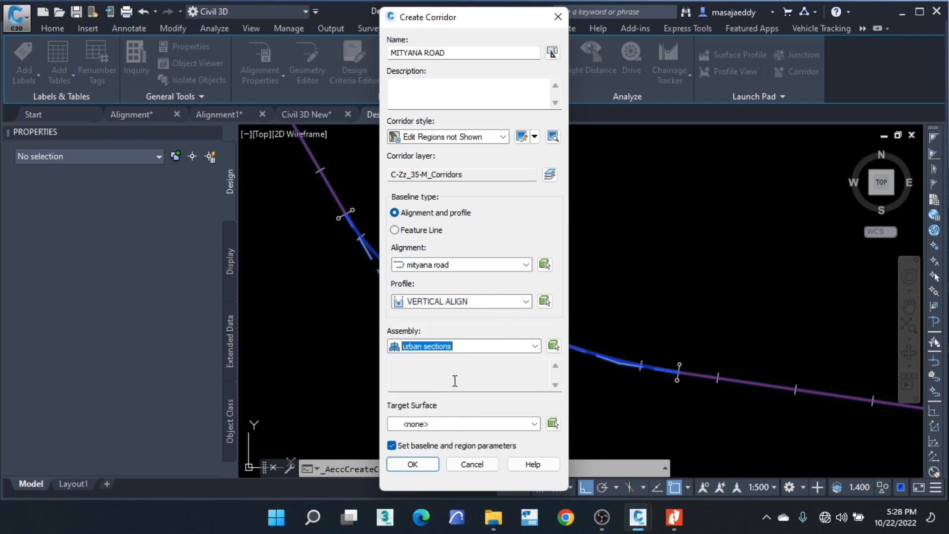
{"action": "left_click", "coordinate": [451, 428]}
{"action": "left_click", "coordinate": [465, 404]}
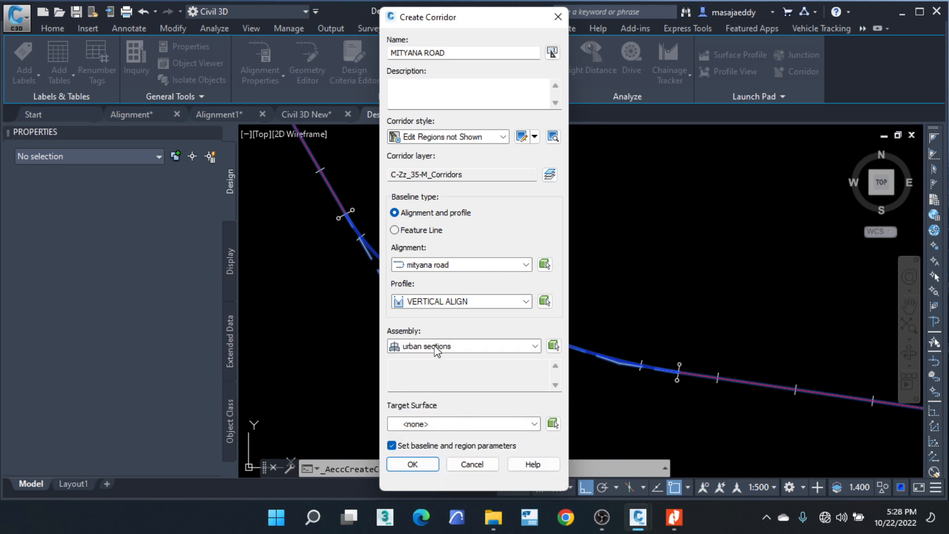
{"action": "left_click", "coordinate": [413, 465]}
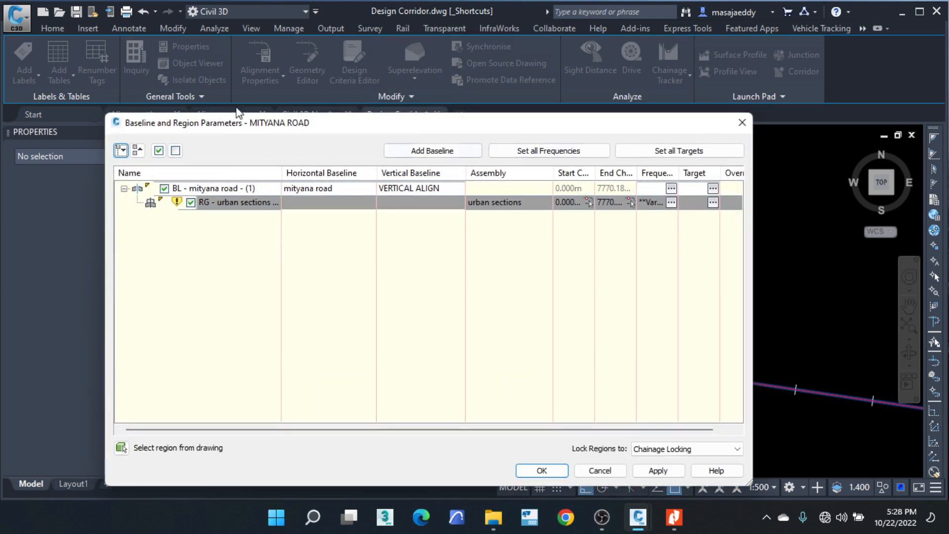
{"action": "left_click", "coordinate": [631, 202]}
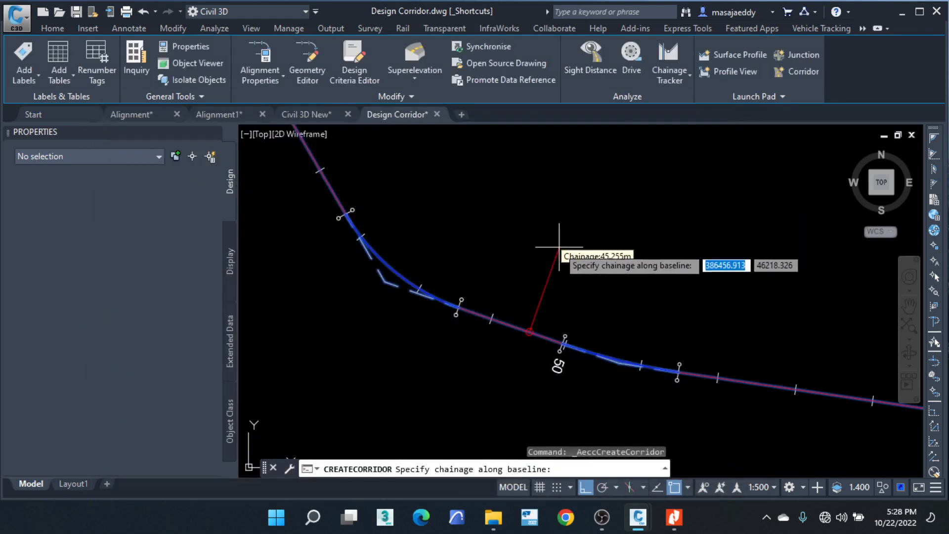
{"action": "left_click", "coordinate": [556, 231]}
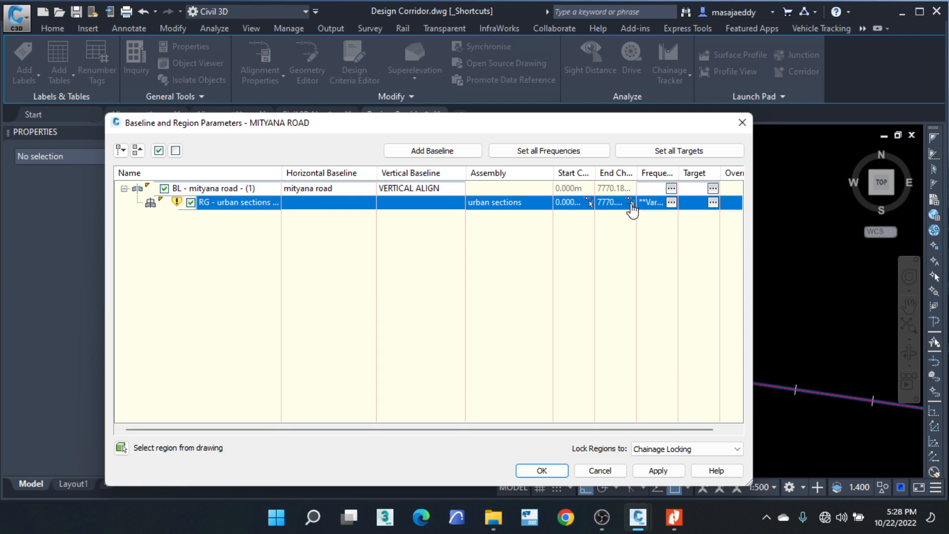
{"action": "left_click", "coordinate": [631, 202]}
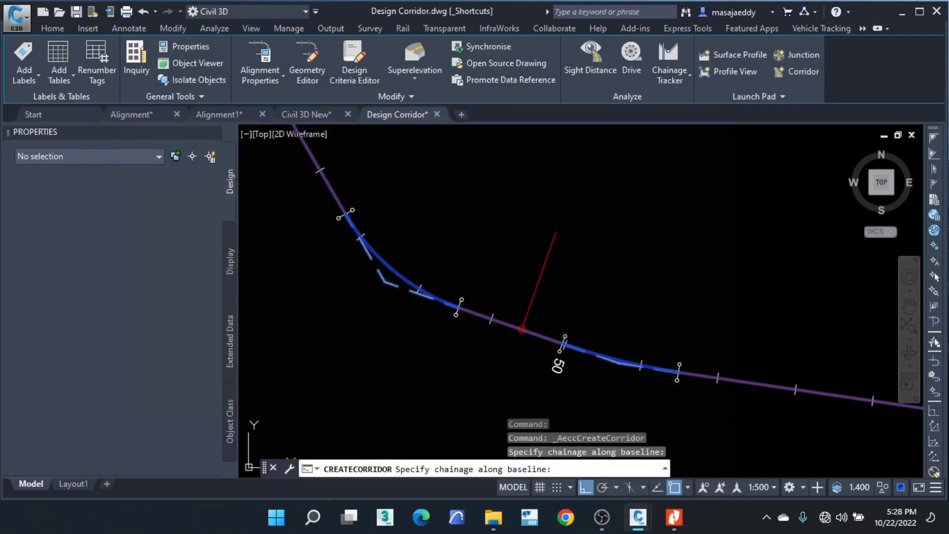
{"action": "left_click", "coordinate": [511, 171]}
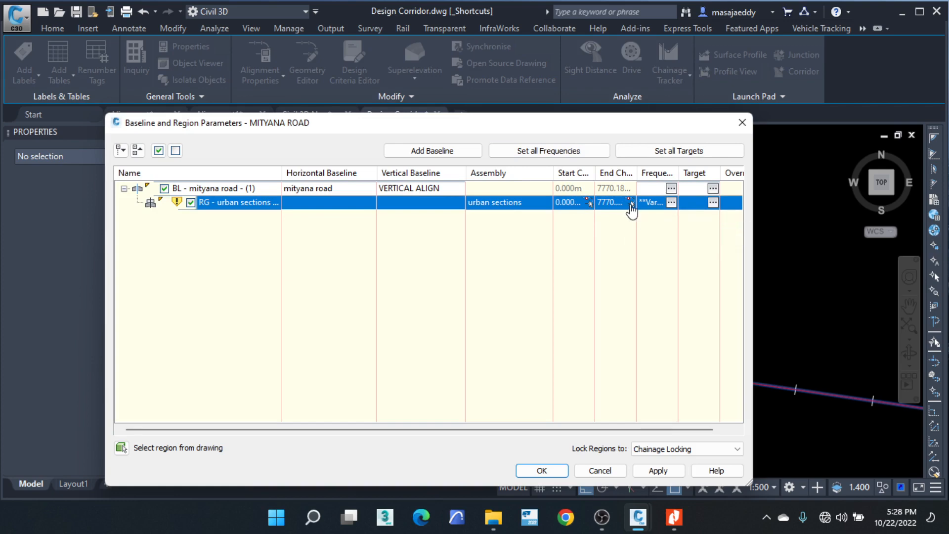
Step: Limit the urban sections region to a start chainage of about 18.22 m and an end chainage of about 536.5 m, picked along the baseline
{"action": "left_click", "coordinate": [589, 202]}
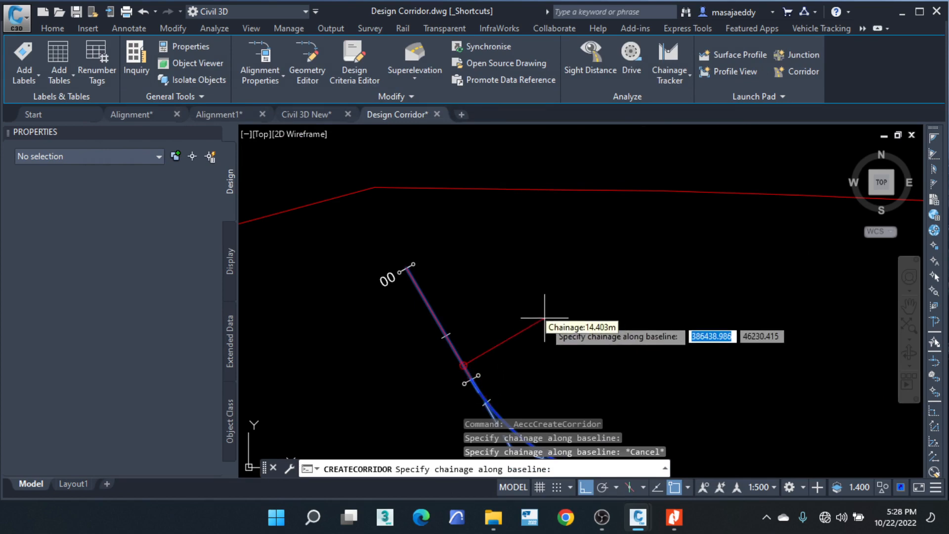
{"action": "left_click", "coordinate": [560, 343]}
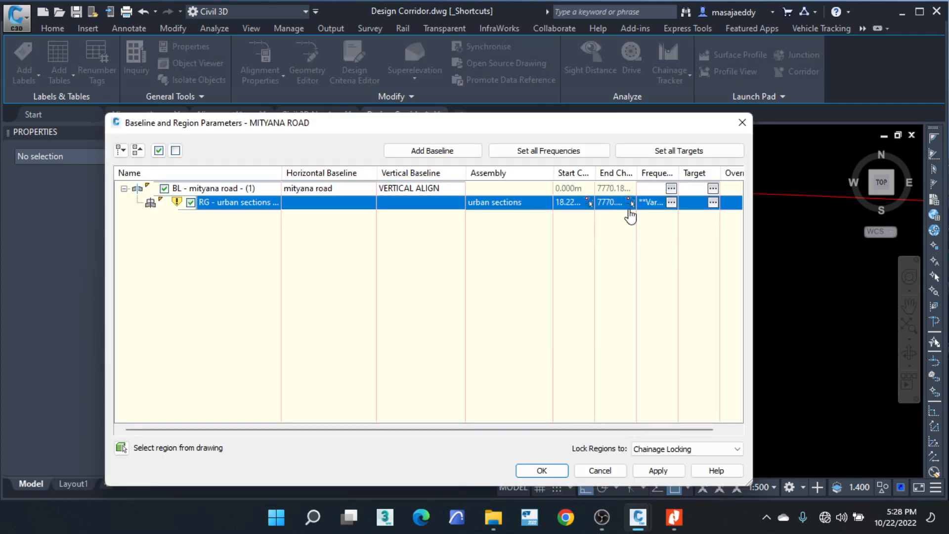
{"action": "left_click", "coordinate": [630, 203]}
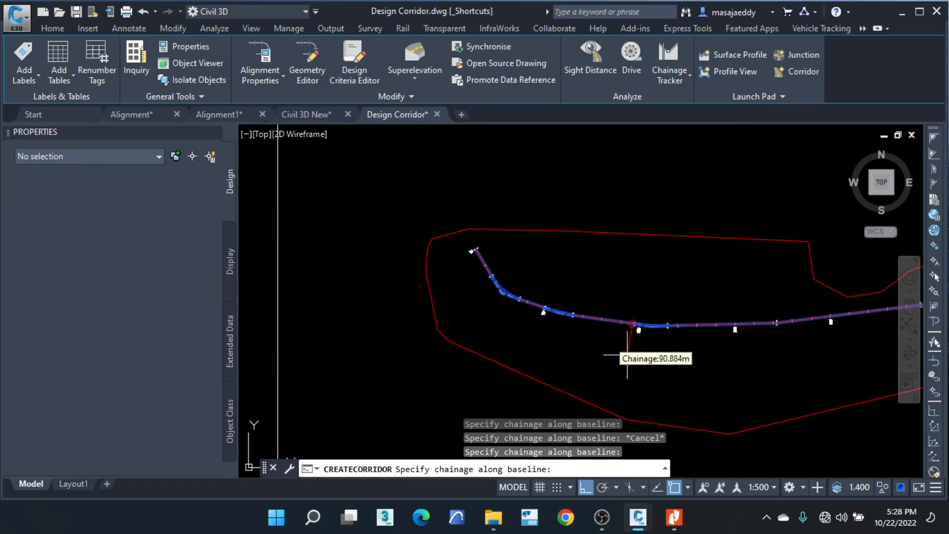
{"action": "middle_click_drag", "start_coordinate": [737, 323], "coordinate": [414, 371]}
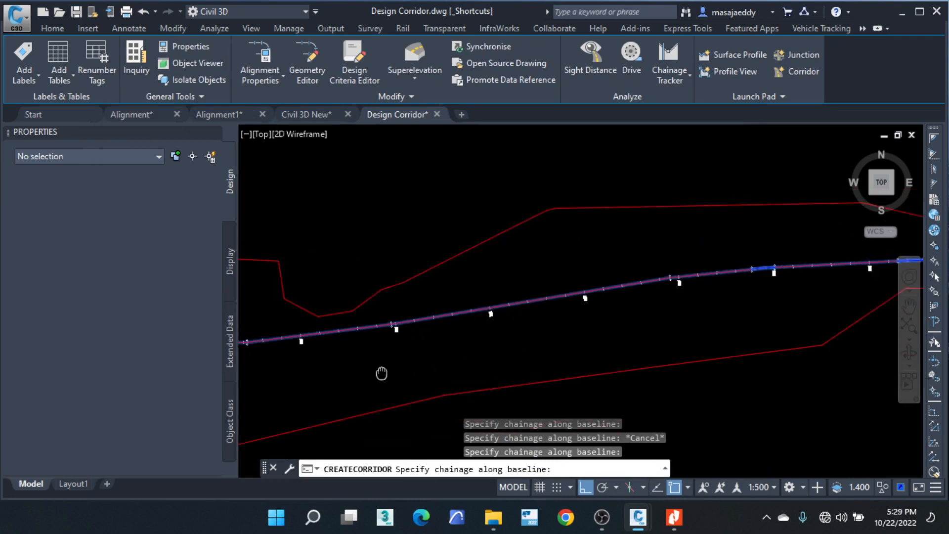
{"action": "scroll", "coordinate": [381, 374], "scroll_direction": "down", "scroll_amount": 2}
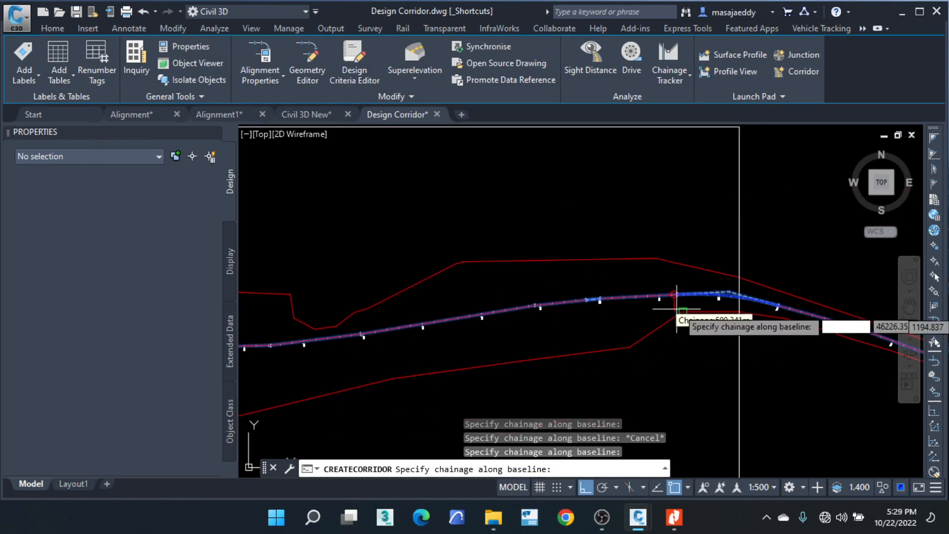
{"action": "scroll", "coordinate": [678, 297], "scroll_direction": "up", "scroll_amount": 2}
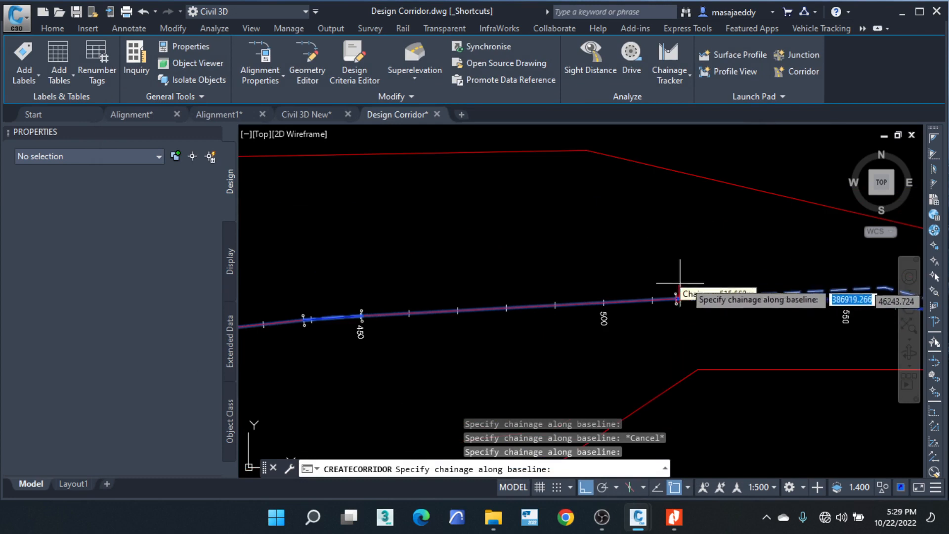
{"action": "left_click", "coordinate": [781, 326]}
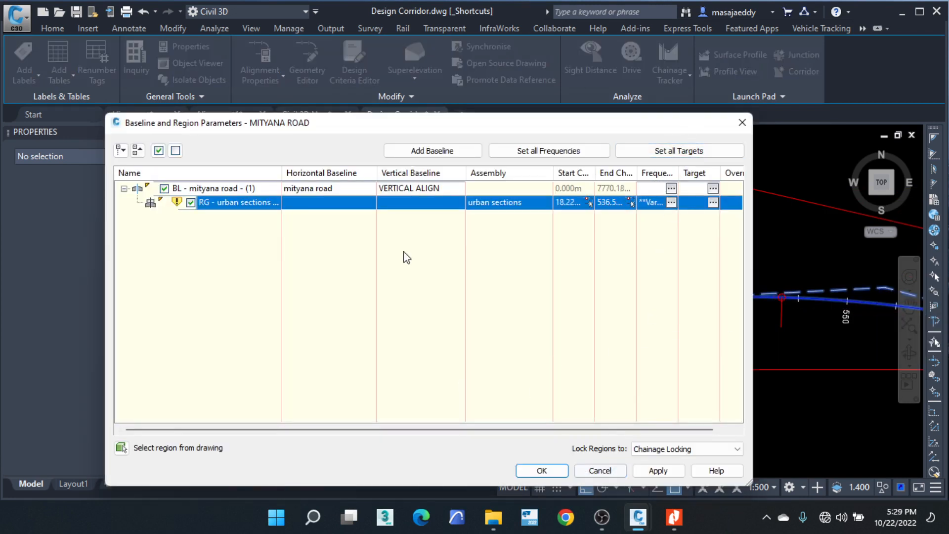
Step: Insert a new region after the existing urban sections region, using the urban sections assembly
{"action": "right_click", "coordinate": [233, 202]}
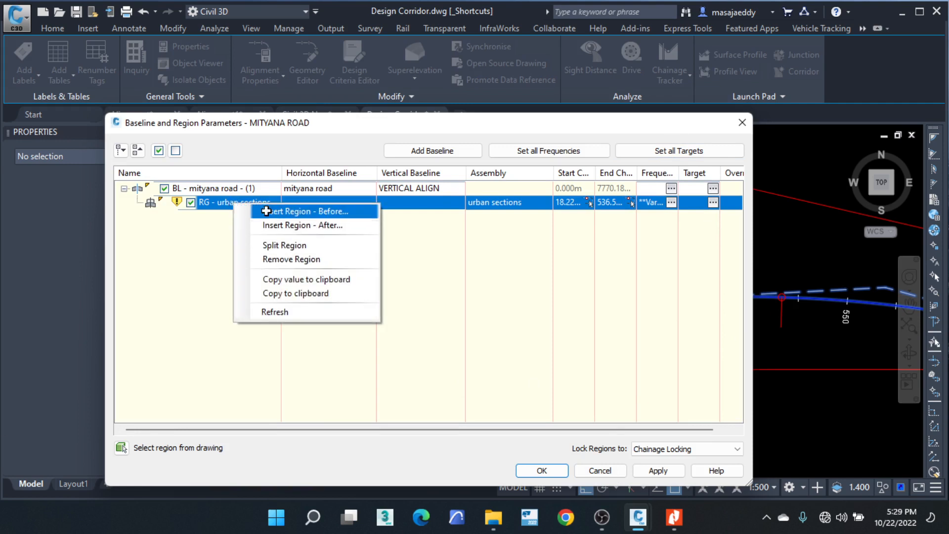
{"action": "right_click", "coordinate": [213, 207]}
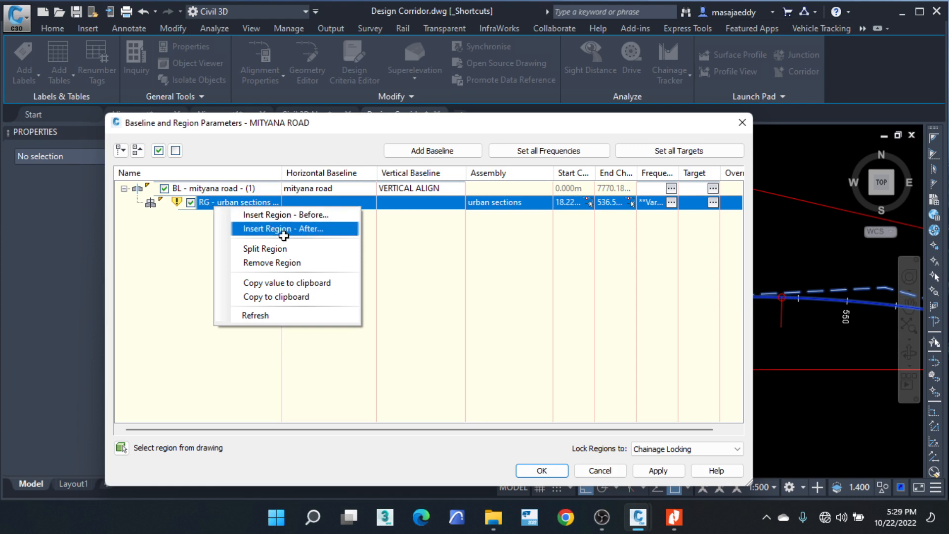
{"action": "left_click", "coordinate": [283, 232]}
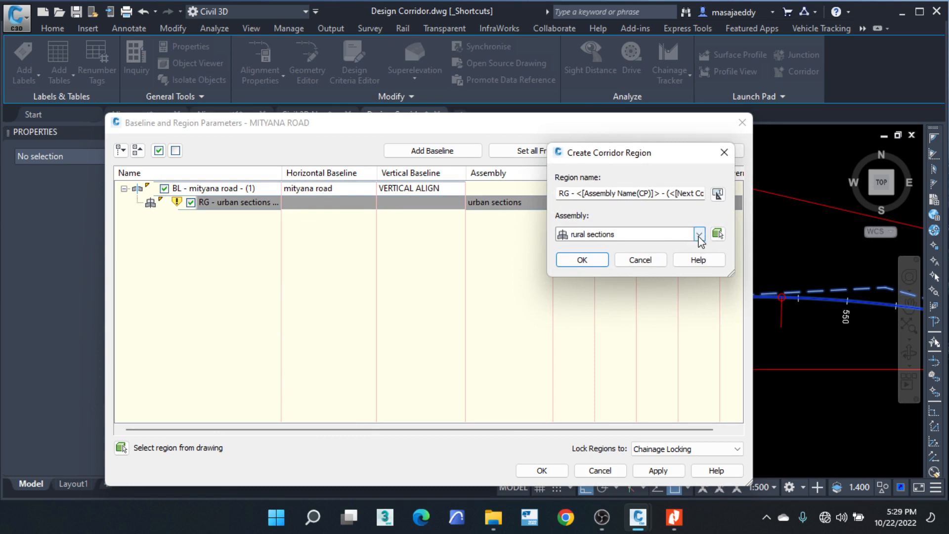
{"action": "left_click", "coordinate": [699, 235]}
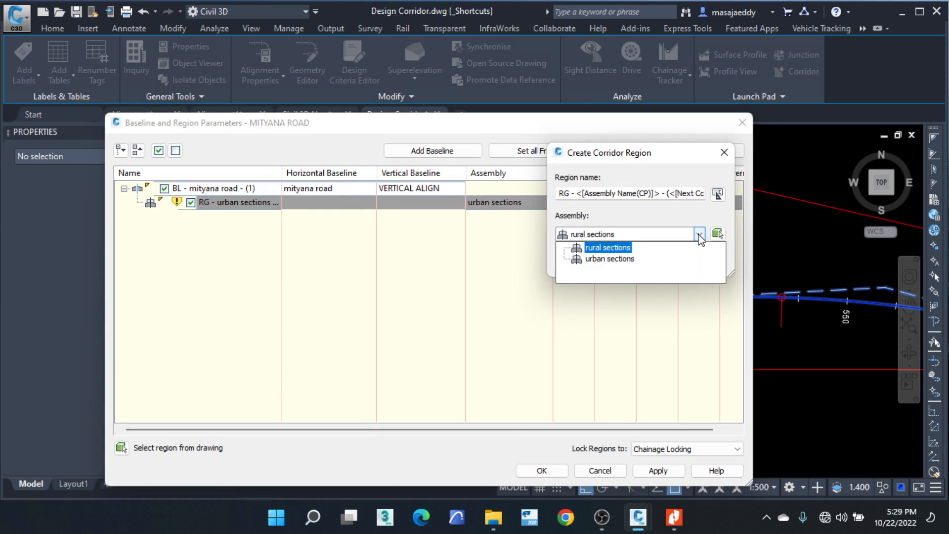
{"action": "left_click", "coordinate": [613, 258]}
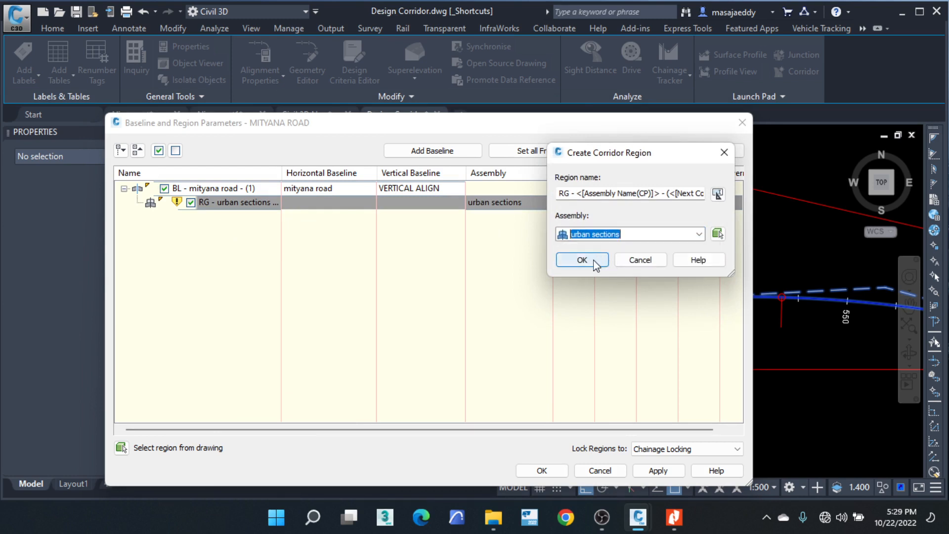
{"action": "left_click", "coordinate": [588, 260]}
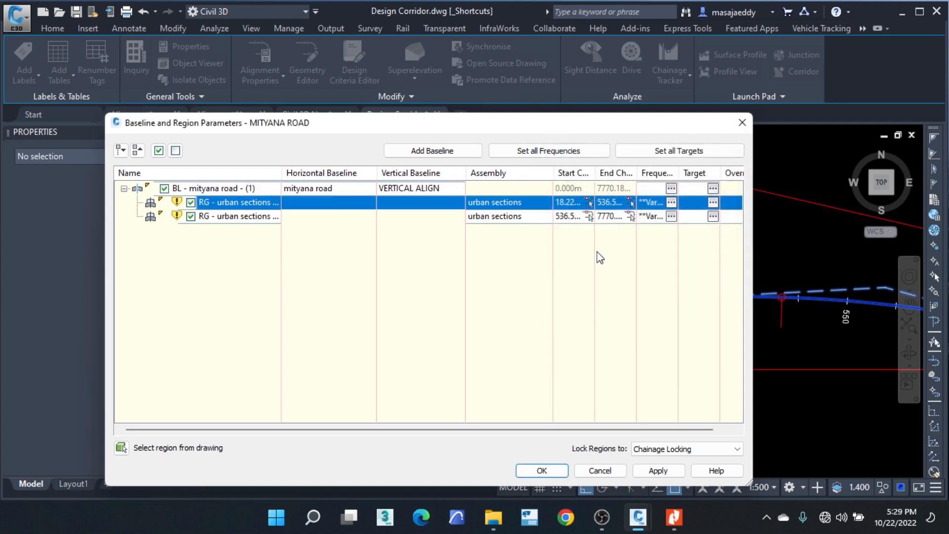
Step: Set the second urban region's start chainage to about 6548 m by picking it along the baseline
{"action": "left_click", "coordinate": [588, 216]}
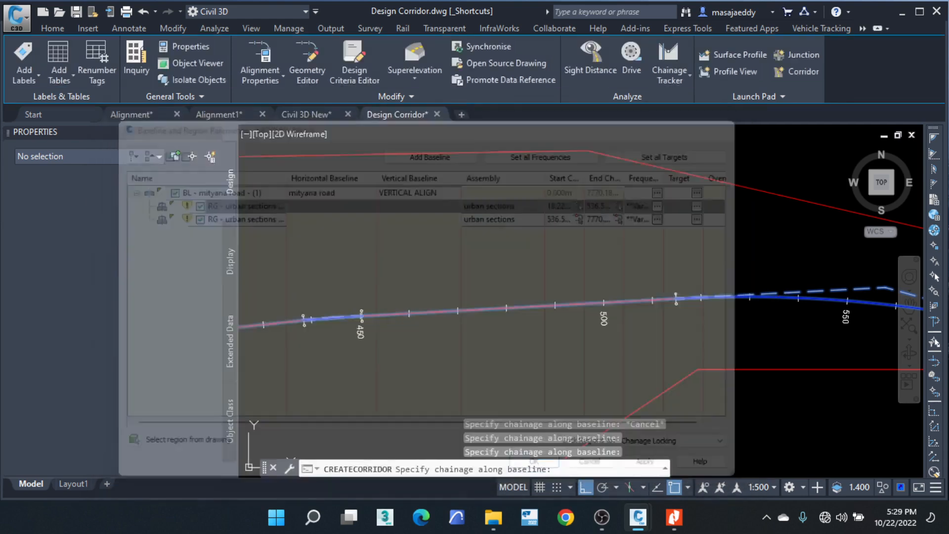
{"action": "scroll", "coordinate": [420, 211], "scroll_direction": "down", "scroll_amount": 6}
{"action": "mouse_move", "coordinate": [709, 410]}
{"action": "middle_mouse_down"}
{"action": "mouse_move", "coordinate": [544, 277]}
{"action": "mouse_move", "coordinate": [252, 161]}
{"action": "middle_mouse_up"}
{"action": "mouse_move", "coordinate": [704, 322]}
{"action": "middle_mouse_down"}
{"action": "mouse_move", "coordinate": [607, 321]}
{"action": "mouse_move", "coordinate": [146, 269]}
{"action": "middle_mouse_up"}
{"action": "mouse_move", "coordinate": [775, 353]}
{"action": "middle_mouse_down"}
{"action": "mouse_move", "coordinate": [676, 351]}
{"action": "mouse_move", "coordinate": [351, 275]}
{"action": "middle_mouse_up"}
{"action": "scroll", "coordinate": [472, 300], "scroll_direction": "up", "scroll_amount": 4}
{"action": "scroll", "coordinate": [428, 336], "scroll_direction": "up", "scroll_amount": 3}
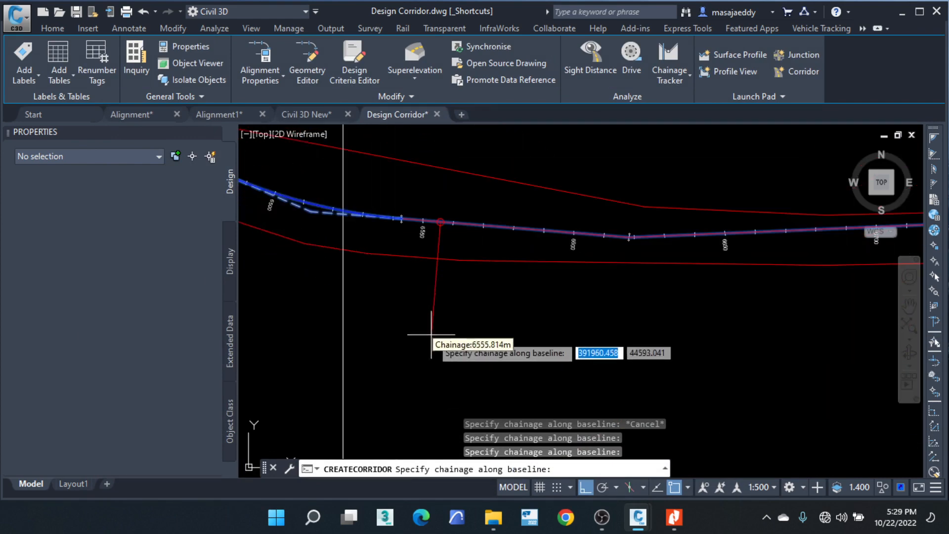
{"action": "left_click", "coordinate": [414, 314]}
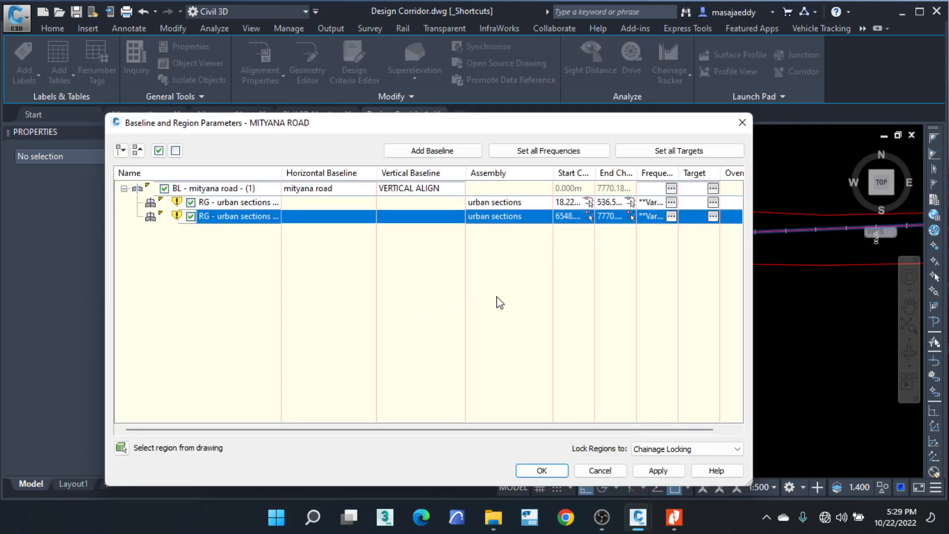
Step: Set the second urban region's end chainage to about 7769 m, picked near the end of the road alignment
{"action": "left_click", "coordinate": [631, 216]}
{"action": "scroll", "coordinate": [576, 237], "scroll_direction": "down", "scroll_amount": 3}
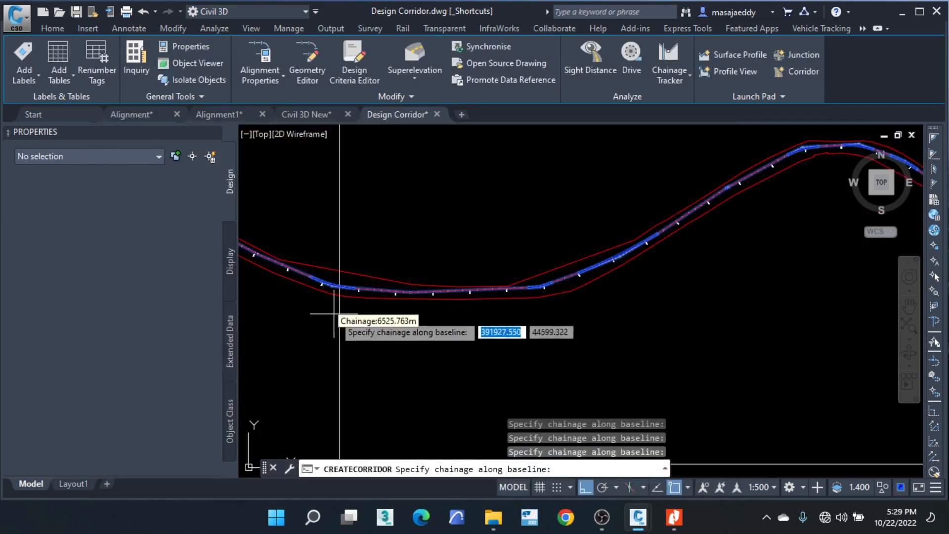
{"action": "middle_click_drag", "start_coordinate": [713, 290], "coordinate": [232, 297]}
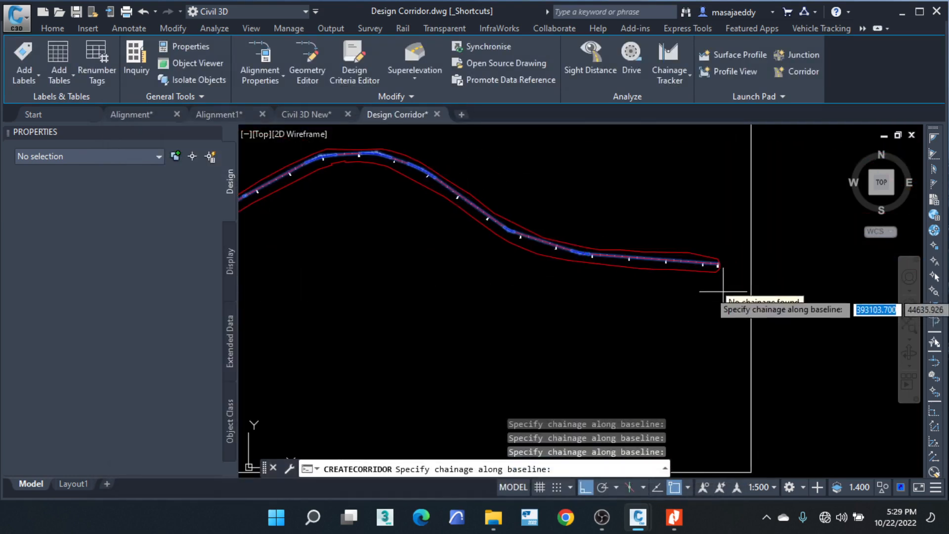
{"action": "scroll", "coordinate": [718, 291], "scroll_direction": "up", "scroll_amount": 3}
{"action": "scroll", "coordinate": [708, 273], "scroll_direction": "up", "scroll_amount": 4}
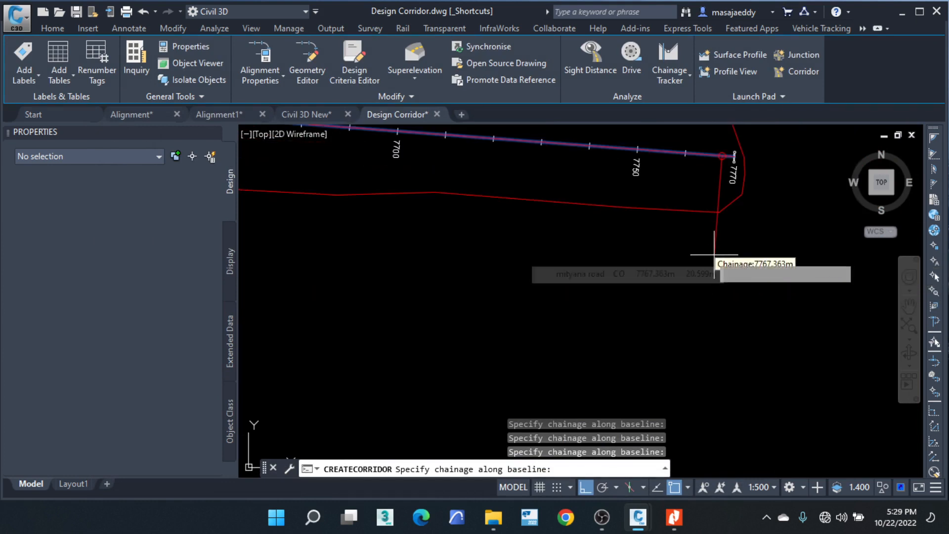
{"action": "left_click", "coordinate": [724, 255]}
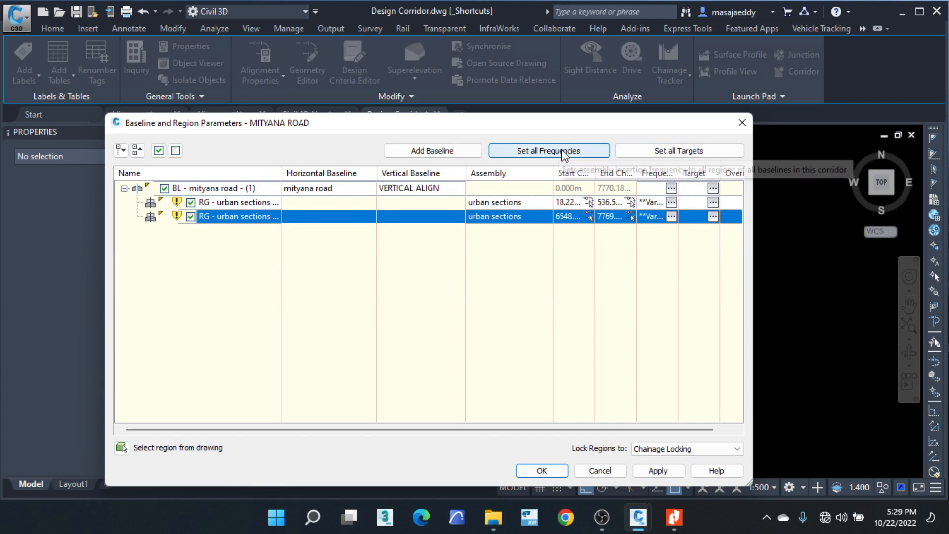
Step: Set the assembly frequency for all regions to 1 m along straights, 1 m curve increment and 1 m along transitions
{"action": "left_click", "coordinate": [556, 154]}
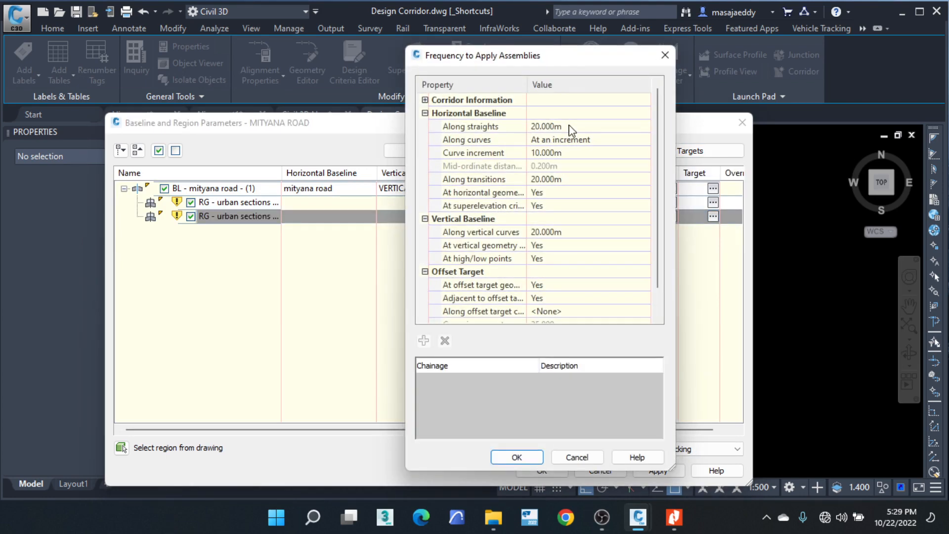
{"action": "left_click", "coordinate": [570, 126]}
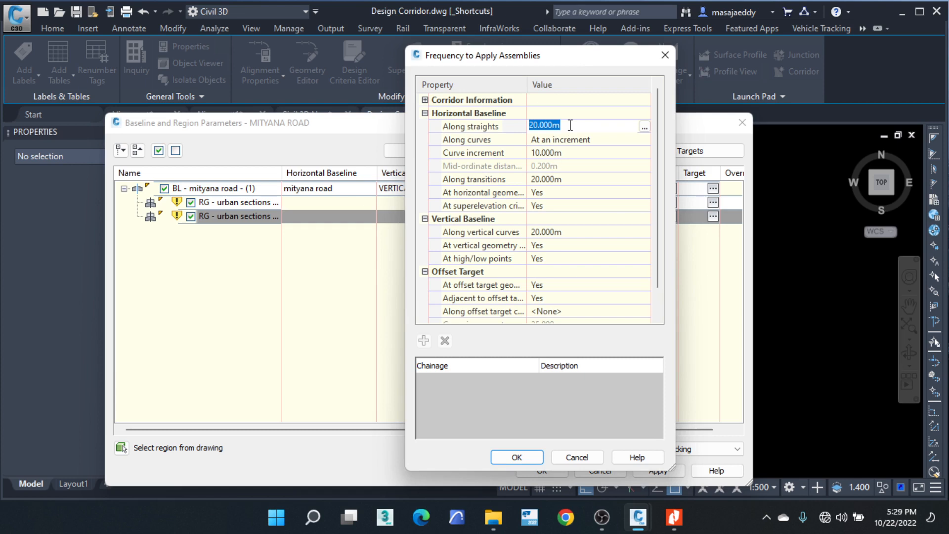
{"action": "type", "text": "1"}
{"action": "key", "text": "Return"}
{"action": "left_click", "coordinate": [577, 153]}
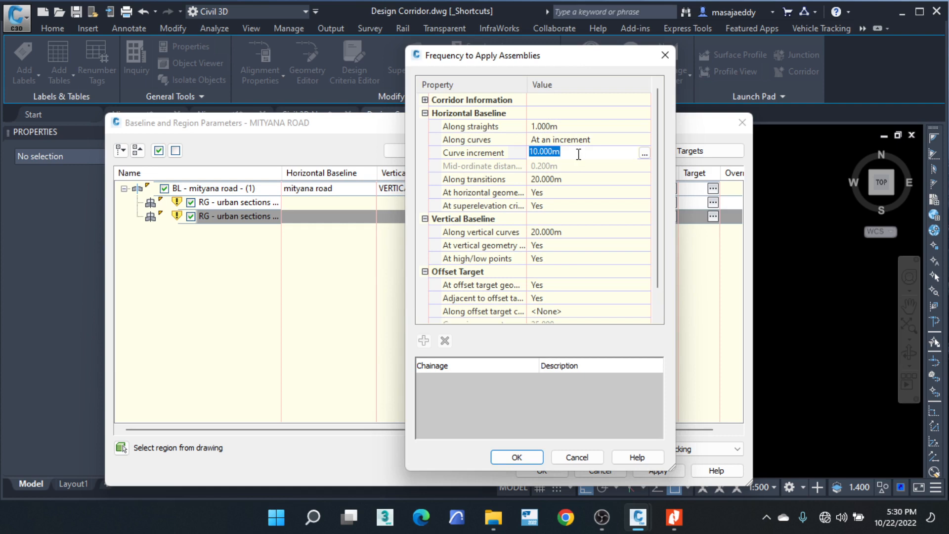
{"action": "type", "text": "01"}
{"action": "key", "text": "Return"}
{"action": "left_click", "coordinate": [576, 176]}
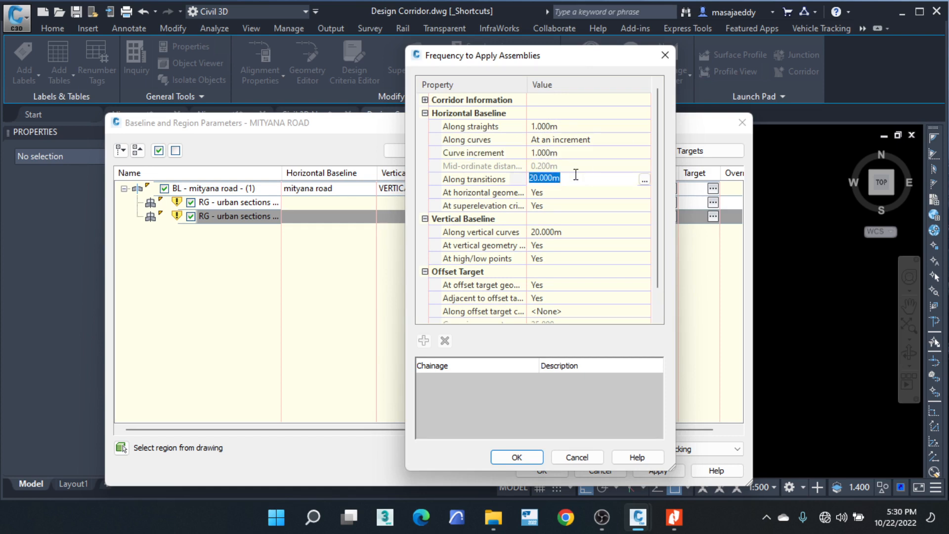
{"action": "type", "text": "1"}
{"action": "key", "text": "Return"}
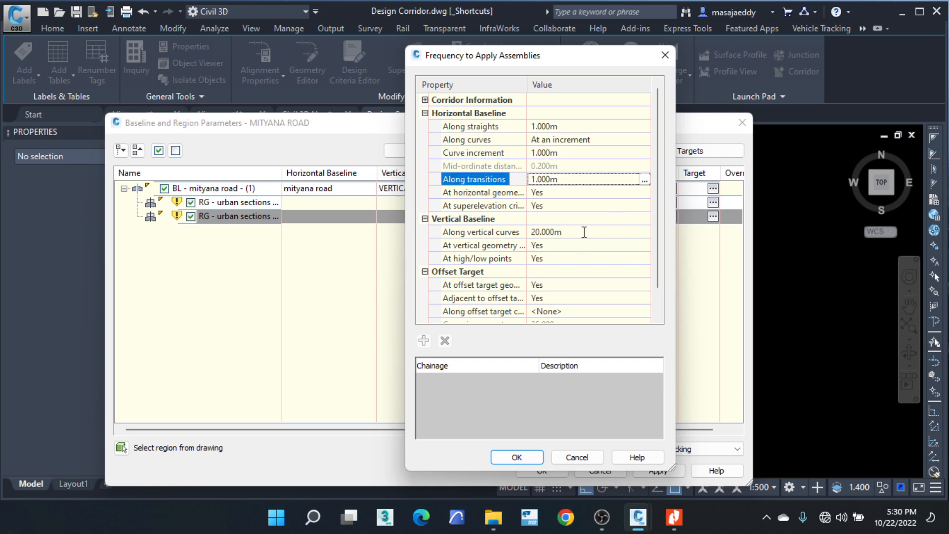
Step: Set the assembly frequency along vertical curves to 1 m and accept the frequency settings
{"action": "left_click", "coordinate": [579, 231]}
{"action": "type", "text": "0"}
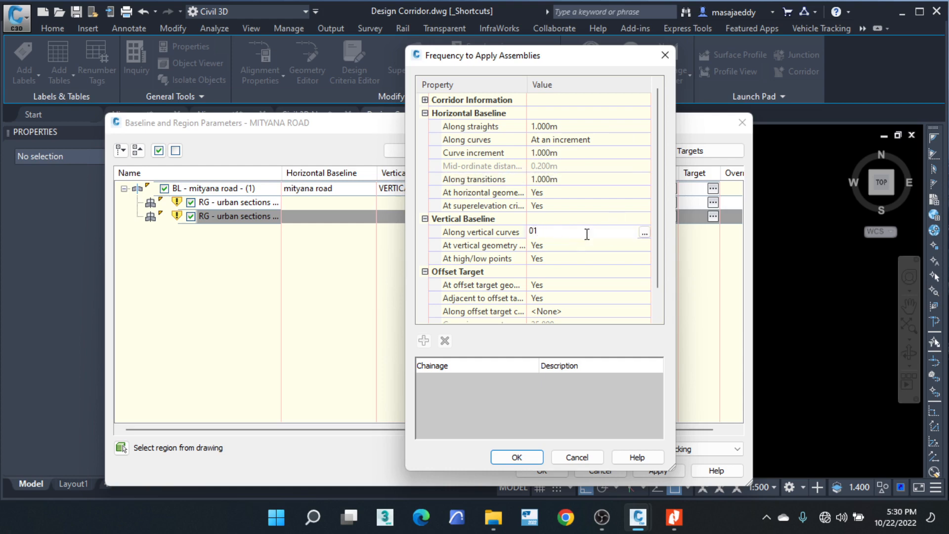
{"action": "type", "text": "1"}
{"action": "key", "text": "Return"}
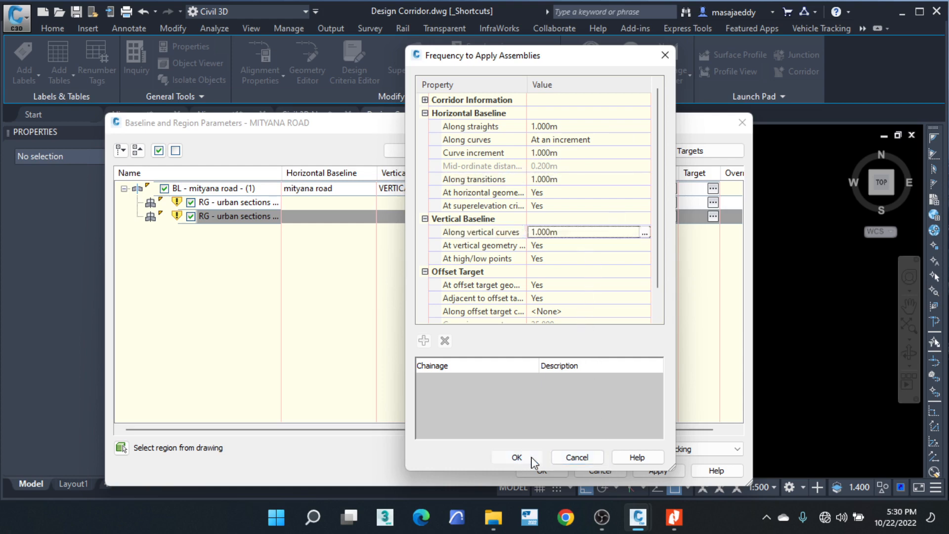
{"action": "left_click", "coordinate": [536, 458]}
Step: Accept the baseline and region parameters and rebuild the corridor, making rebuilding the choice that is always performed
{"action": "left_click", "coordinate": [549, 471]}
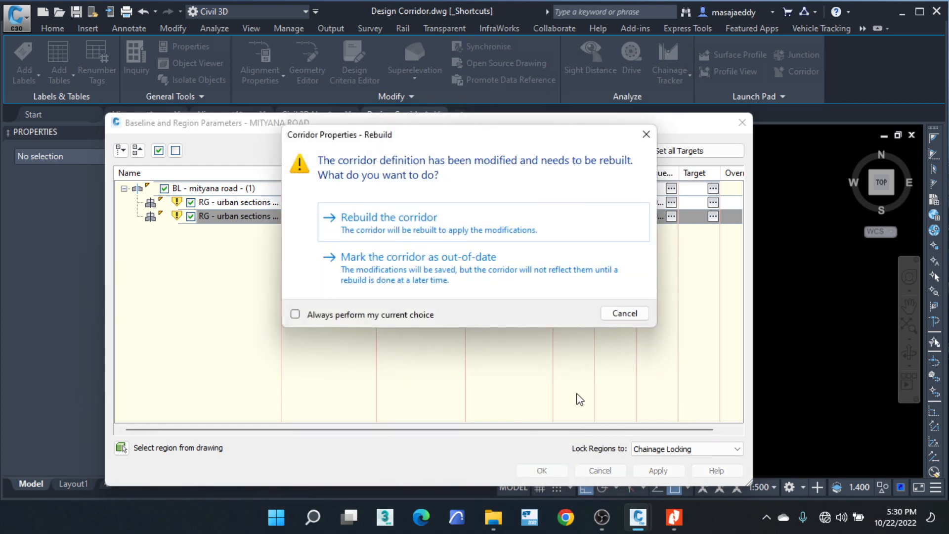
{"action": "left_click", "coordinate": [360, 319]}
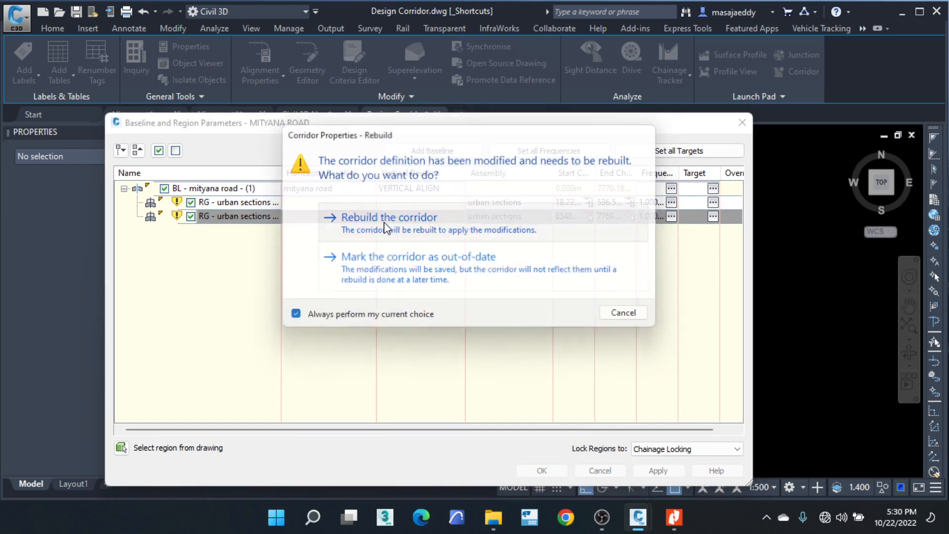
{"action": "left_click", "coordinate": [381, 225]}
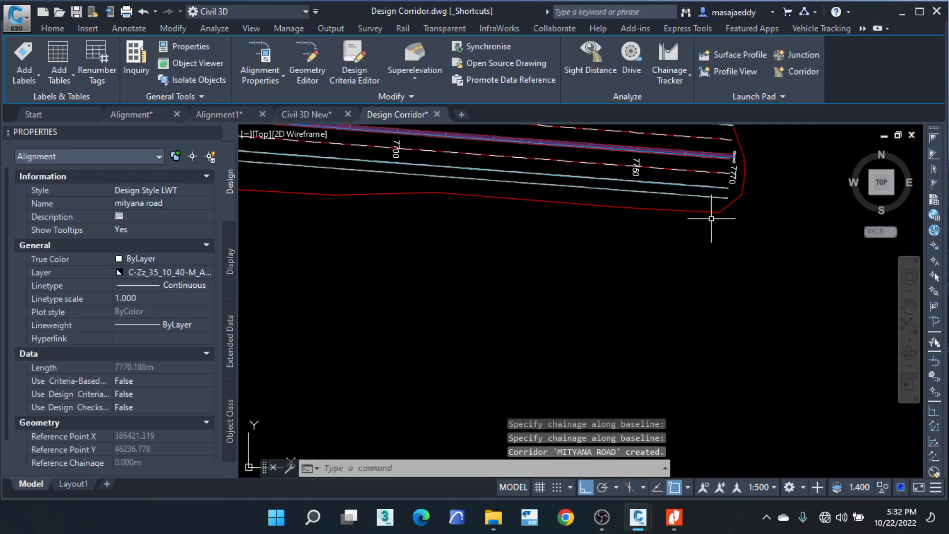
Step: Change the MITYANA ROAD corridor's code set style to Plan View - Solid Hatch
{"action": "middle_click_drag", "start_coordinate": [712, 218], "coordinate": [766, 343]}
{"action": "scroll", "coordinate": [610, 264], "scroll_direction": "down", "scroll_amount": 2}
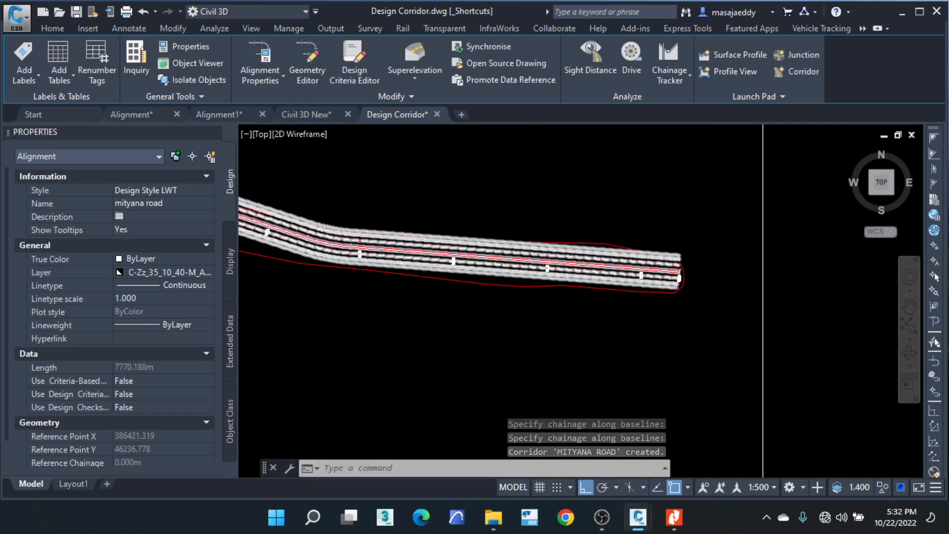
{"action": "scroll", "coordinate": [402, 223], "scroll_direction": "up", "scroll_amount": 8}
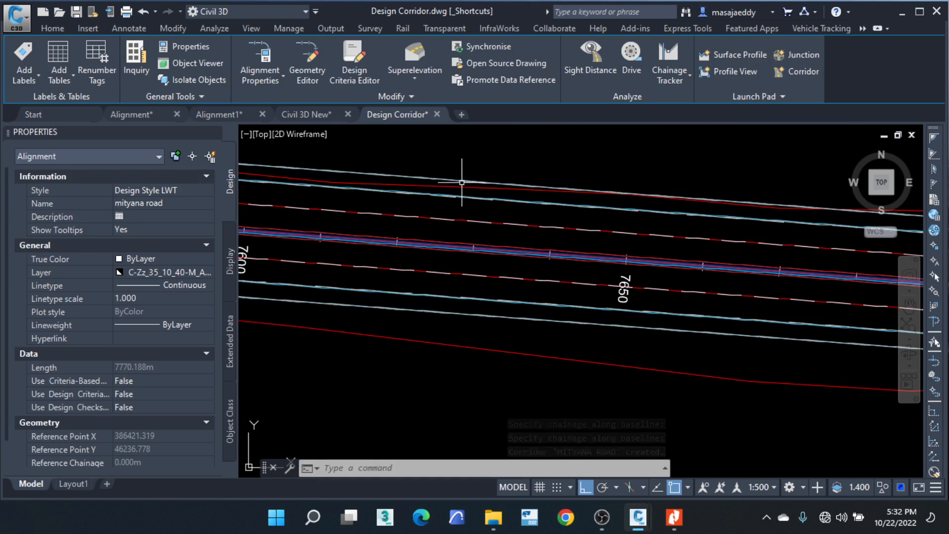
{"action": "left_click", "coordinate": [459, 179]}
{"action": "scroll", "coordinate": [509, 203], "scroll_direction": "down", "scroll_amount": 3}
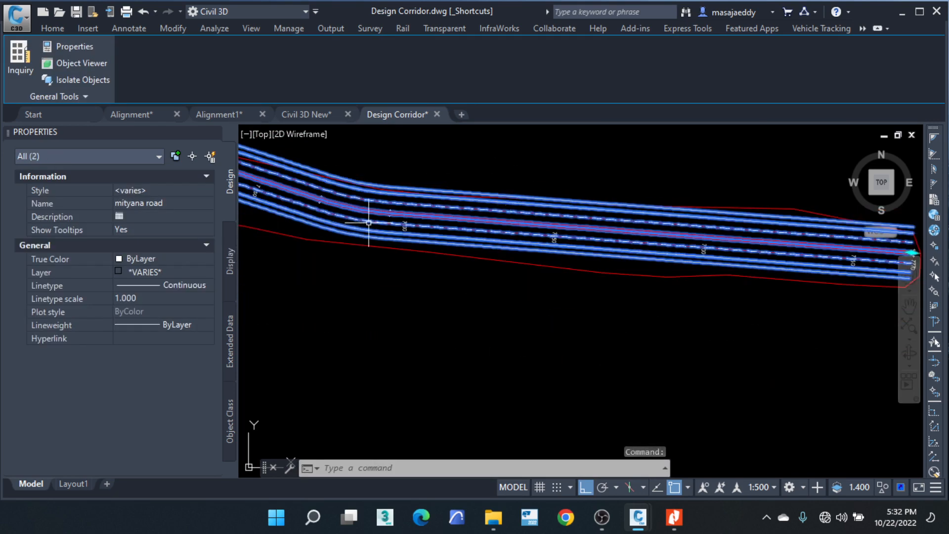
{"action": "key", "text": "Escape"}
{"action": "left_click", "coordinate": [490, 228]}
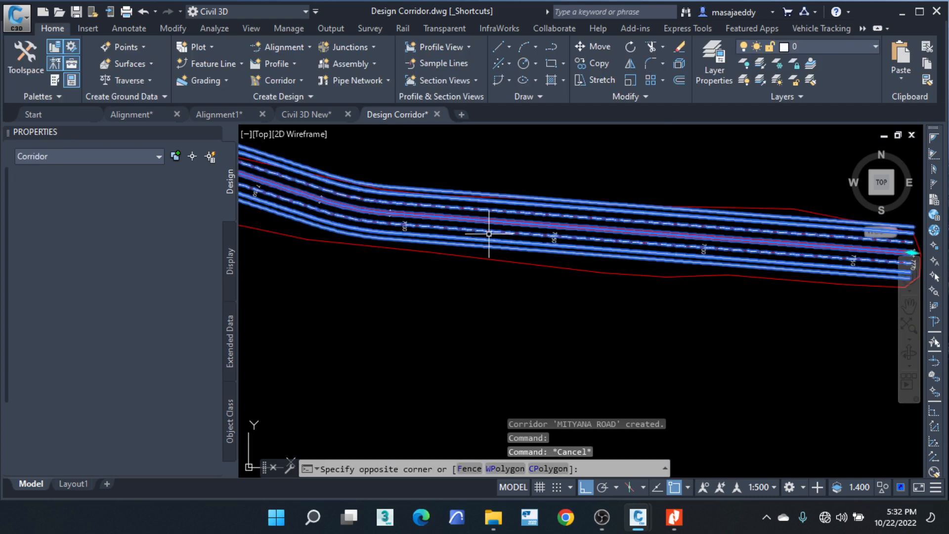
{"action": "left_click", "coordinate": [480, 188]}
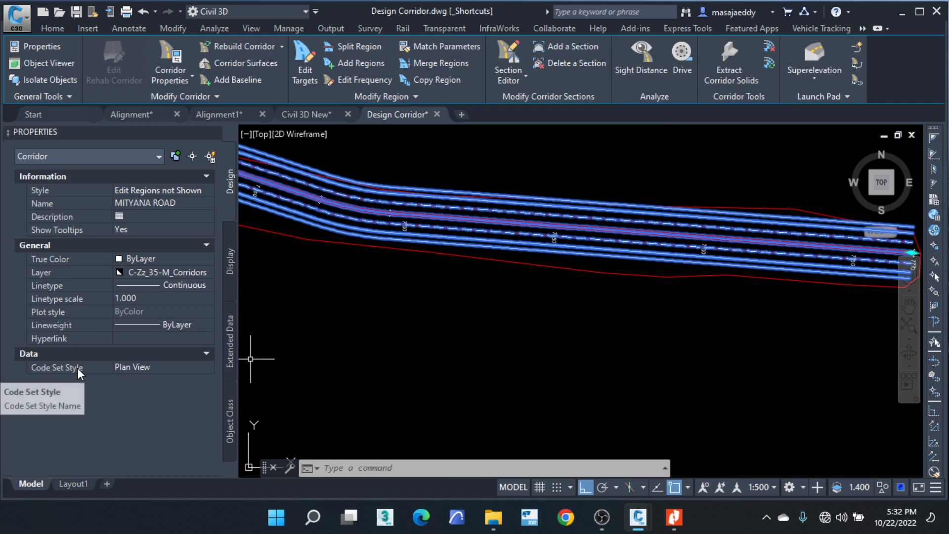
{"action": "left_click", "coordinate": [179, 368]}
{"action": "left_click", "coordinate": [182, 367]}
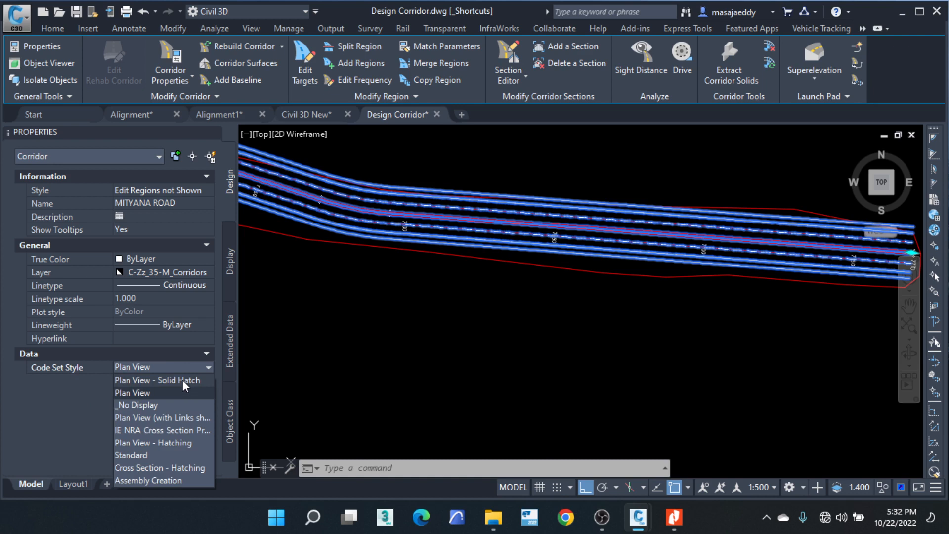
{"action": "left_click", "coordinate": [188, 381]}
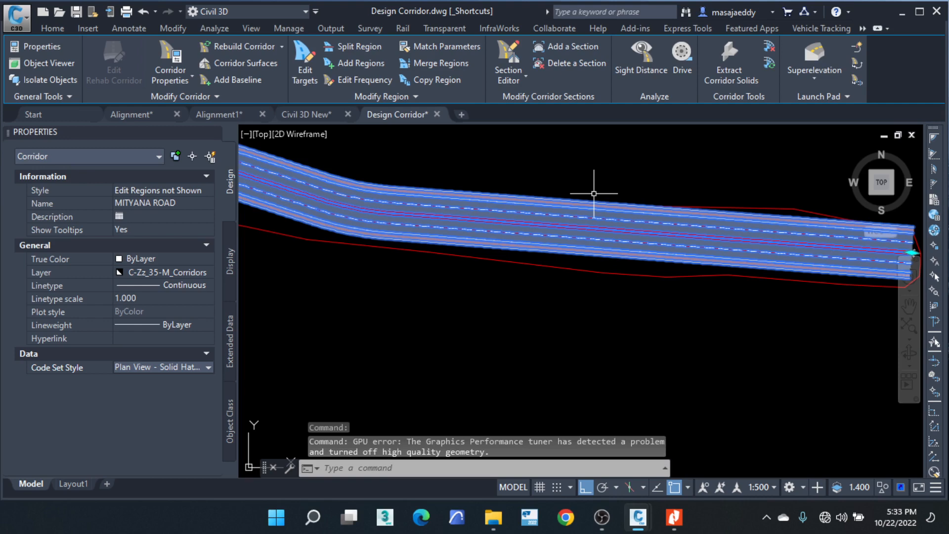
{"action": "key", "text": "Escape"}
Step: Examine the hatched corridor up close, checking the walkways, carriageways, lane lines and central median
{"action": "scroll", "coordinate": [596, 207], "scroll_direction": "up", "scroll_amount": 2}
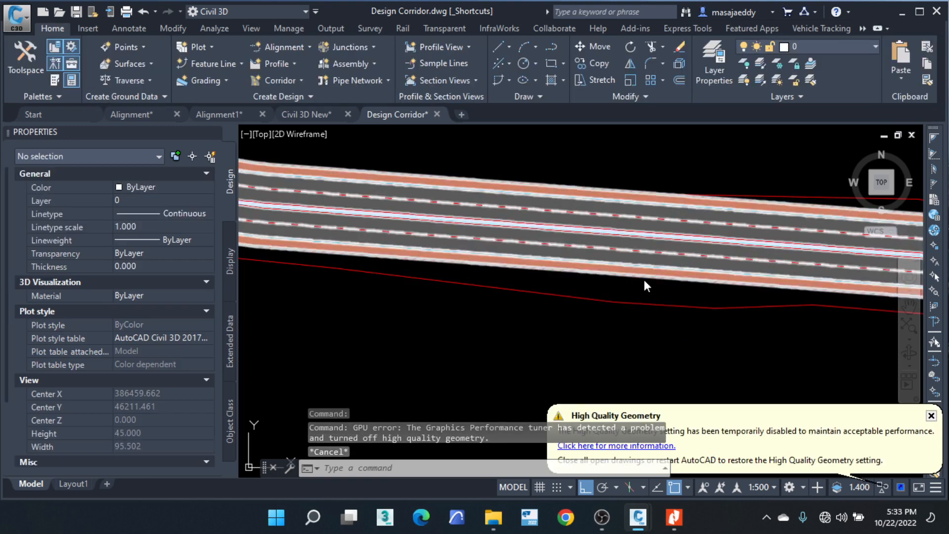
{"action": "scroll", "coordinate": [534, 204], "scroll_direction": "up", "scroll_amount": 2}
{"action": "left_click", "coordinate": [566, 158]}
{"action": "left_click", "coordinate": [564, 162]}
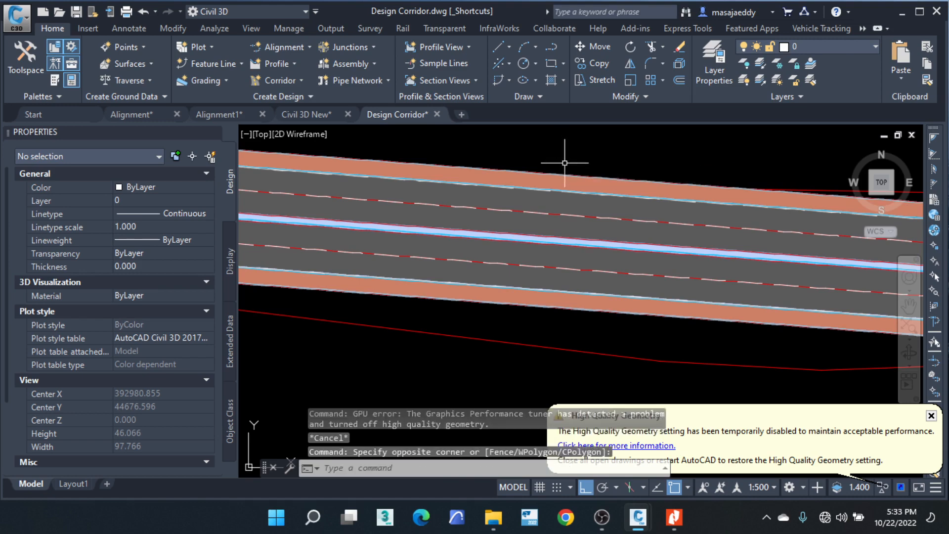
{"action": "key", "text": "Escape"}
{"action": "scroll", "coordinate": [561, 253], "scroll_direction": "up", "scroll_amount": 4}
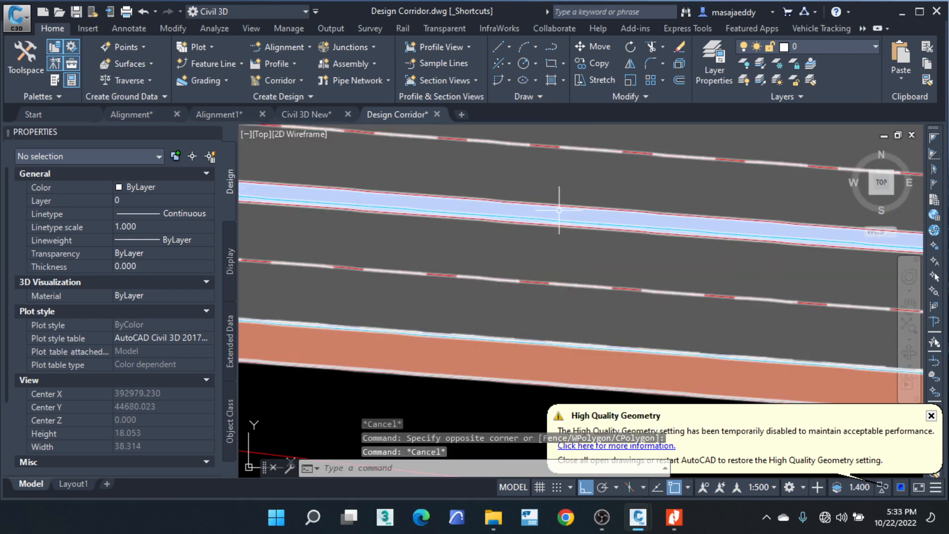
{"action": "scroll", "coordinate": [498, 210], "scroll_direction": "up", "scroll_amount": 2}
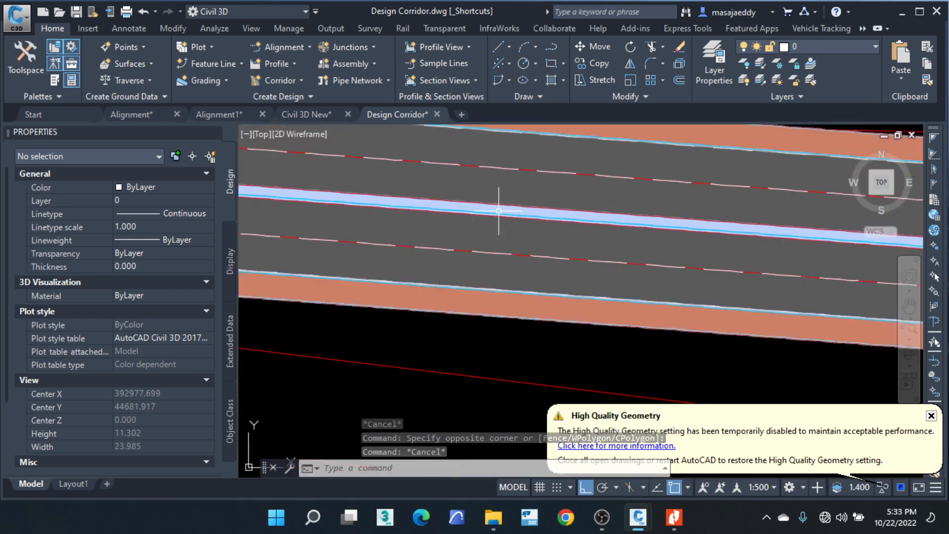
{"action": "scroll", "coordinate": [505, 248], "scroll_direction": "down", "scroll_amount": 4}
{"action": "middle_click_drag", "start_coordinate": [511, 193], "coordinate": [513, 250]}
{"action": "scroll", "coordinate": [515, 242], "scroll_direction": "up", "scroll_amount": 4}
{"action": "scroll", "coordinate": [522, 239], "scroll_direction": "down", "scroll_amount": 3}
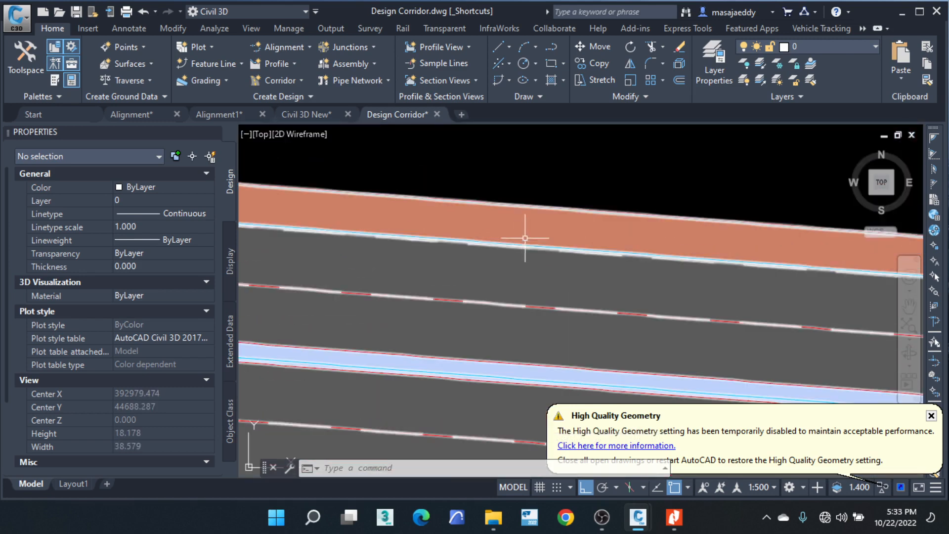
Step: Examine the hatched urban region at the corridor's eastern end, following its curves to where it borders the empty middle stretch
{"action": "scroll", "coordinate": [525, 239], "scroll_direction": "up", "scroll_amount": 8}
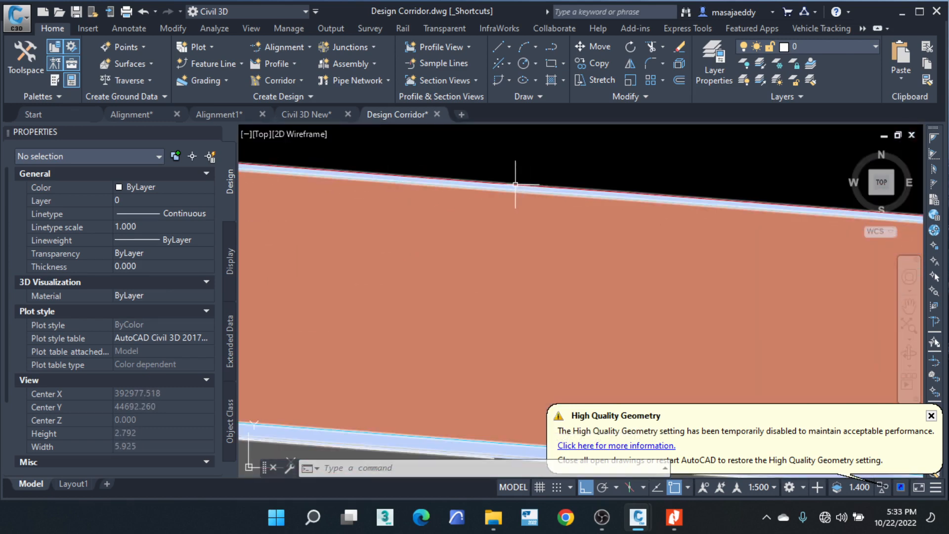
{"action": "scroll", "coordinate": [515, 184], "scroll_direction": "down", "scroll_amount": 12}
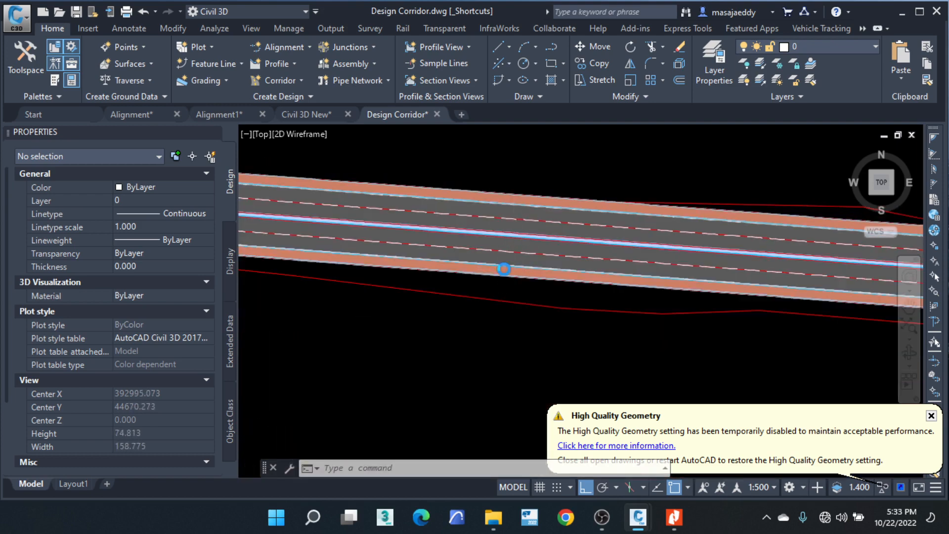
{"action": "scroll", "coordinate": [504, 269], "scroll_direction": "down", "scroll_amount": 2}
{"action": "middle_click_drag", "start_coordinate": [345, 219], "coordinate": [646, 310]}
{"action": "middle_click_drag", "start_coordinate": [421, 227], "coordinate": [537, 316]}
{"action": "middle_click_drag", "start_coordinate": [353, 212], "coordinate": [583, 247]}
{"action": "scroll", "coordinate": [438, 201], "scroll_direction": "up", "scroll_amount": 2}
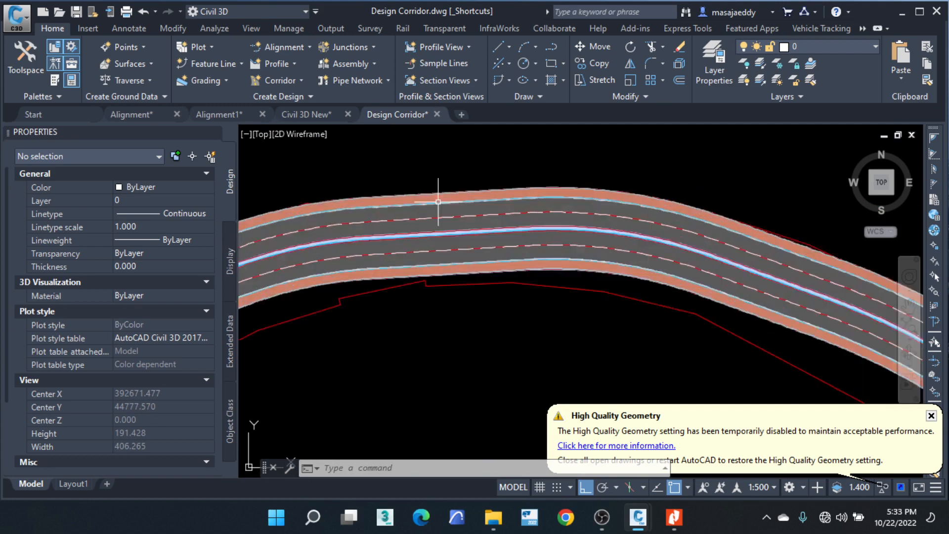
{"action": "scroll", "coordinate": [483, 187], "scroll_direction": "up", "scroll_amount": 1}
{"action": "scroll", "coordinate": [492, 191], "scroll_direction": "down", "scroll_amount": 3}
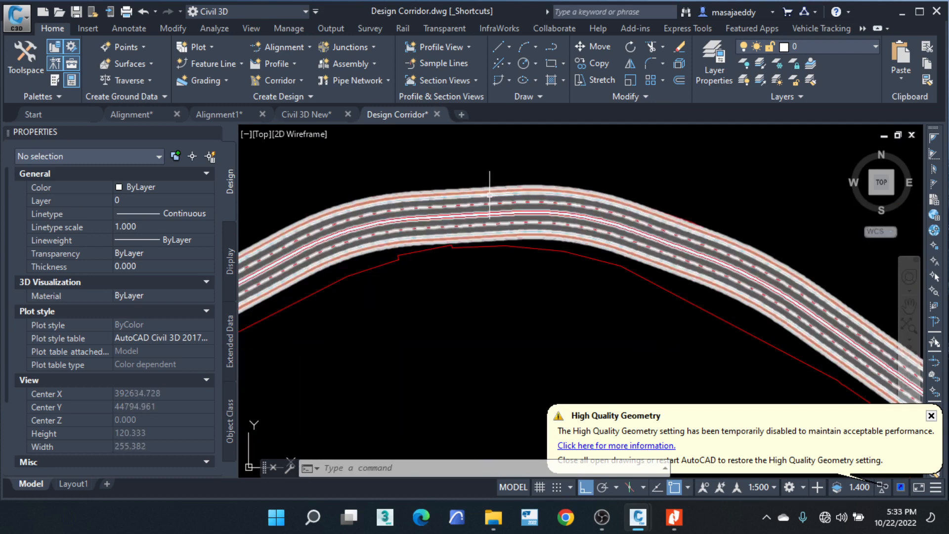
{"action": "scroll", "coordinate": [659, 200], "scroll_direction": "down", "scroll_amount": 4}
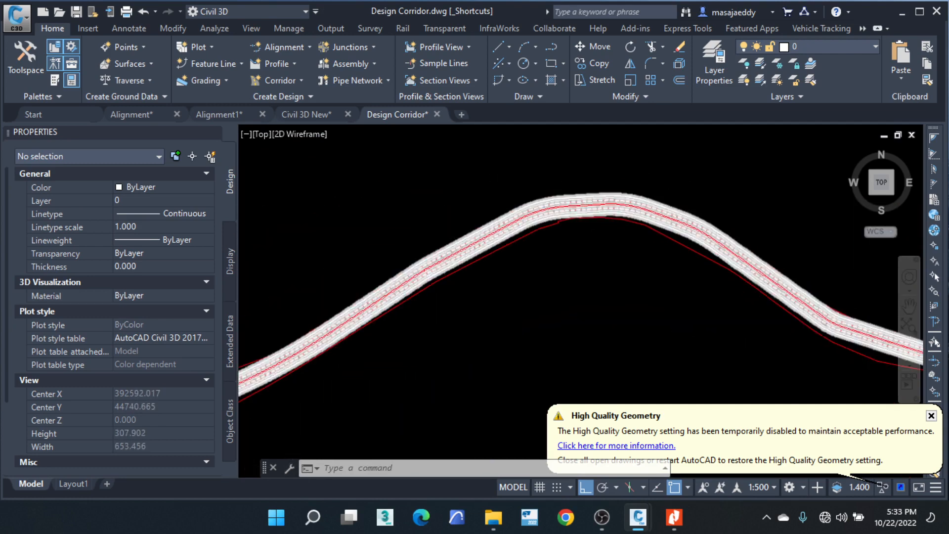
{"action": "scroll", "coordinate": [470, 269], "scroll_direction": "up", "scroll_amount": 2}
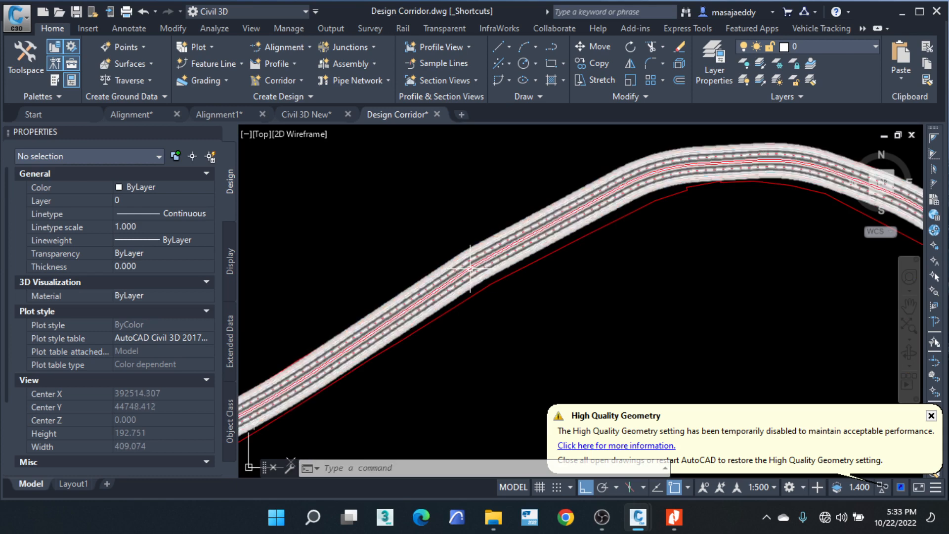
{"action": "scroll", "coordinate": [470, 269], "scroll_direction": "down", "scroll_amount": 2}
{"action": "scroll", "coordinate": [593, 232], "scroll_direction": "down", "scroll_amount": 2}
{"action": "scroll", "coordinate": [657, 220], "scroll_direction": "down", "scroll_amount": 2}
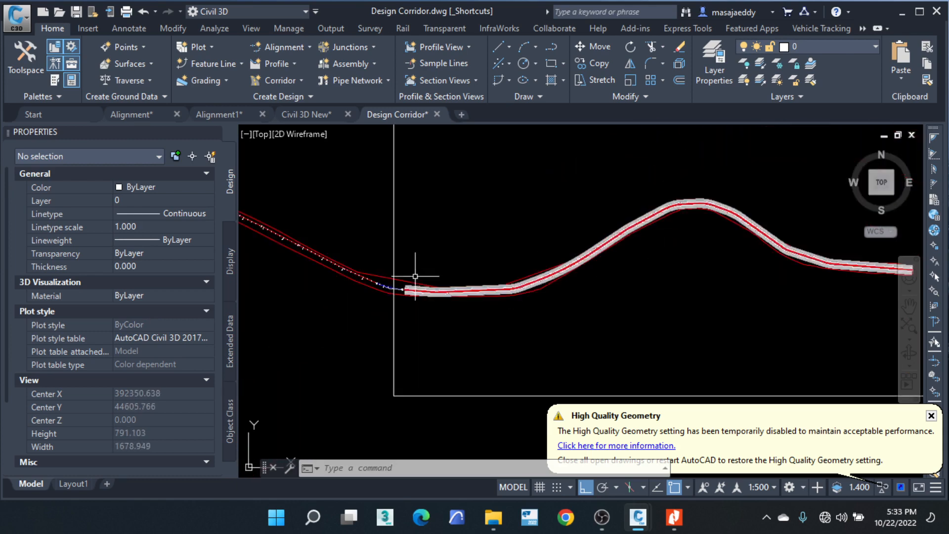
{"action": "scroll", "coordinate": [415, 276], "scroll_direction": "up", "scroll_amount": 10}
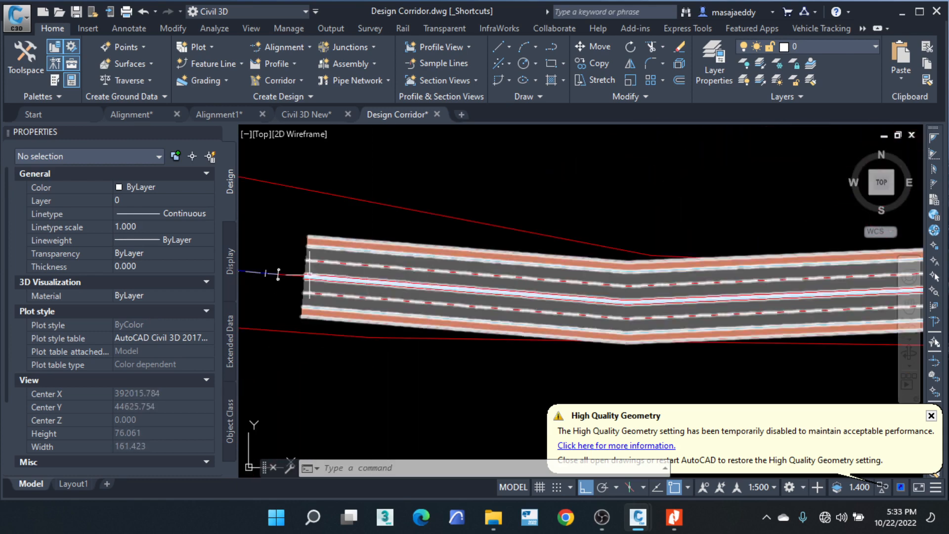
{"action": "middle_click_drag", "start_coordinate": [332, 276], "coordinate": [538, 302]}
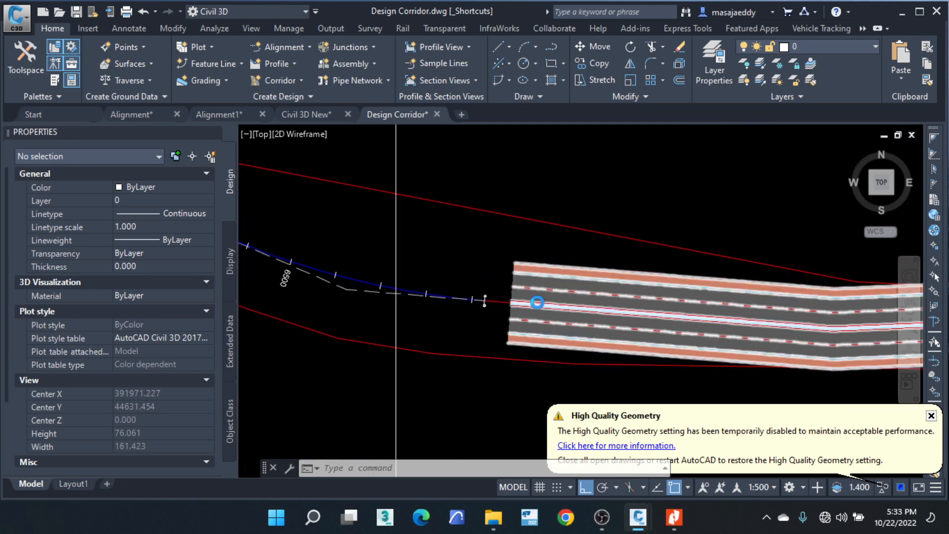
{"action": "scroll", "coordinate": [539, 300], "scroll_direction": "up", "scroll_amount": 1}
{"action": "scroll", "coordinate": [493, 299], "scroll_direction": "down", "scroll_amount": 6}
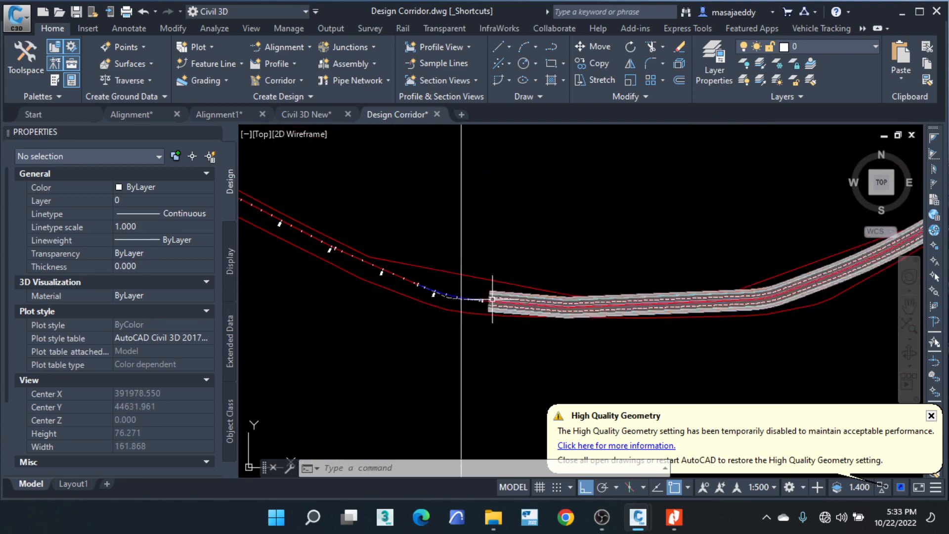
{"action": "scroll", "coordinate": [493, 300], "scroll_direction": "down", "scroll_amount": 10}
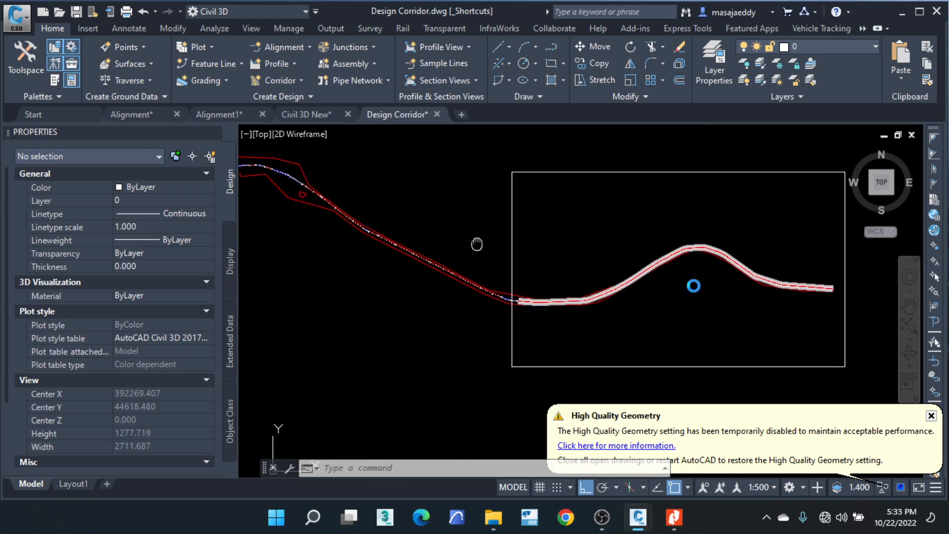
Step: Examine the western urban region and its end near chainage 550, where the empty middle stretch begins
{"action": "middle_click_drag", "start_coordinate": [477, 244], "coordinate": [795, 320]}
{"action": "scroll", "coordinate": [713, 245], "scroll_direction": "down", "scroll_amount": 3}
{"action": "middle_click_drag", "start_coordinate": [408, 214], "coordinate": [498, 248]}
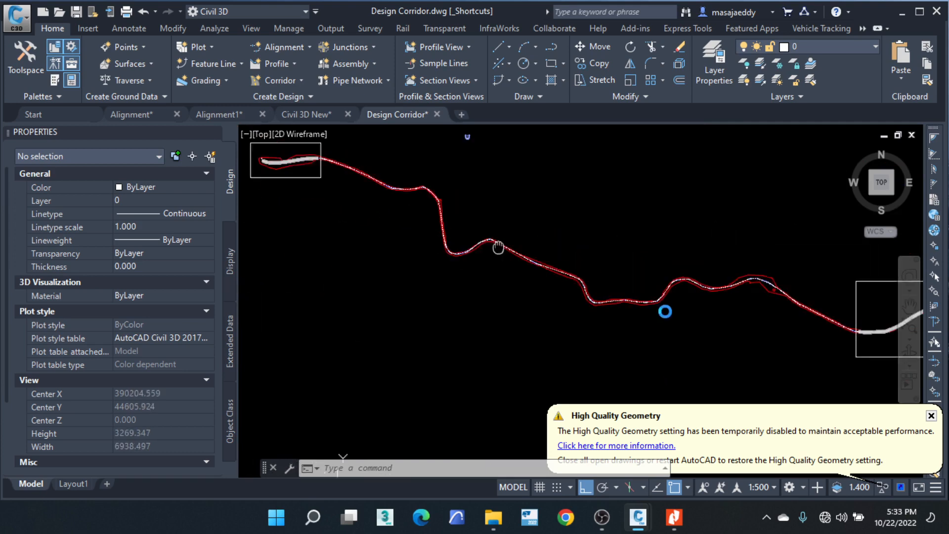
{"action": "middle_click_drag", "start_coordinate": [322, 179], "coordinate": [556, 269]}
{"action": "scroll", "coordinate": [546, 232], "scroll_direction": "up", "scroll_amount": 10}
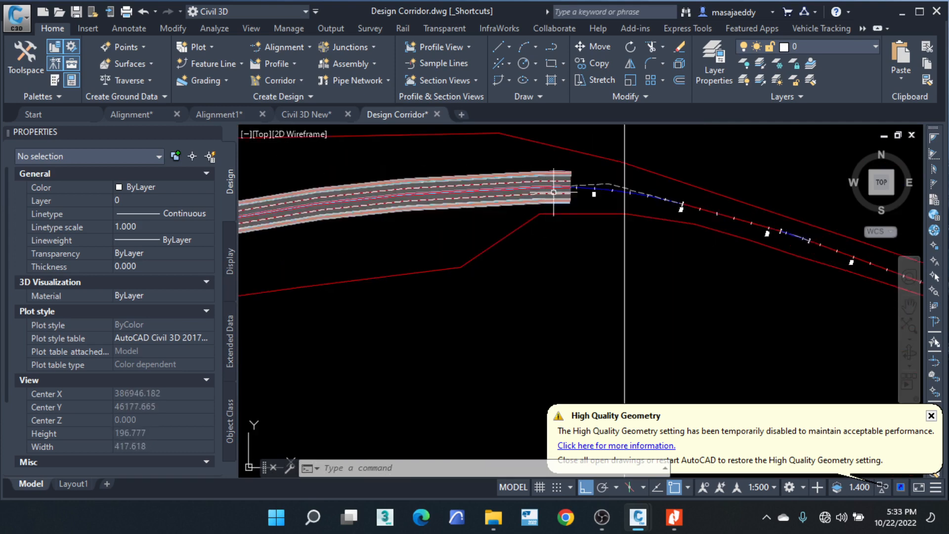
{"action": "scroll", "coordinate": [554, 191], "scroll_direction": "up", "scroll_amount": 10}
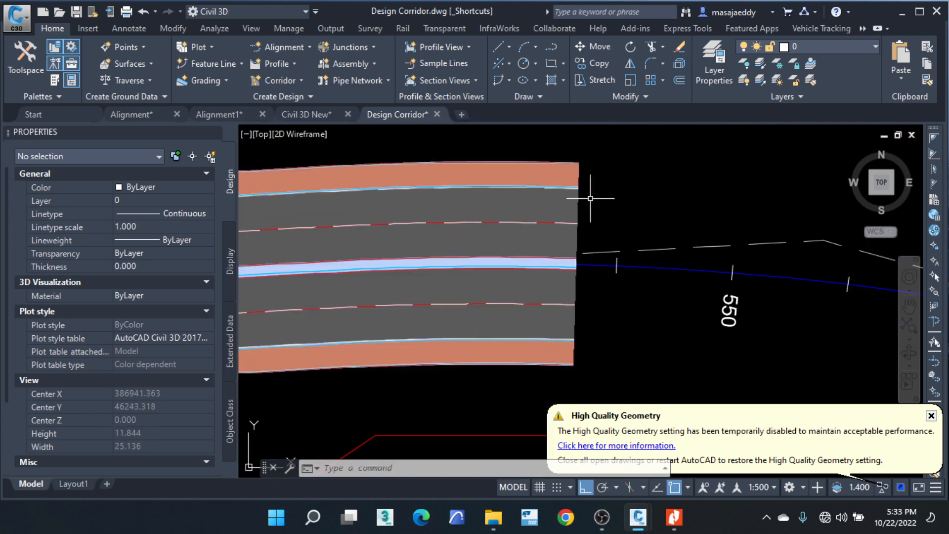
{"action": "scroll", "coordinate": [590, 198], "scroll_direction": "down", "scroll_amount": 10}
{"action": "scroll", "coordinate": [618, 225], "scroll_direction": "down", "scroll_amount": 5}
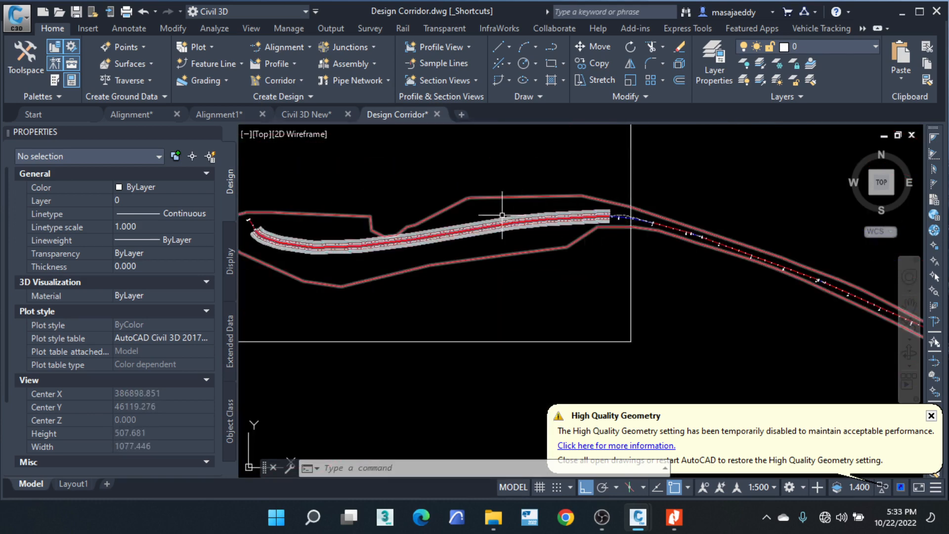
Step: Select the MITYANA ROAD corridor and open its baseline and region parameters in the corridor properties
{"action": "scroll", "coordinate": [494, 240], "scroll_direction": "up", "scroll_amount": 20}
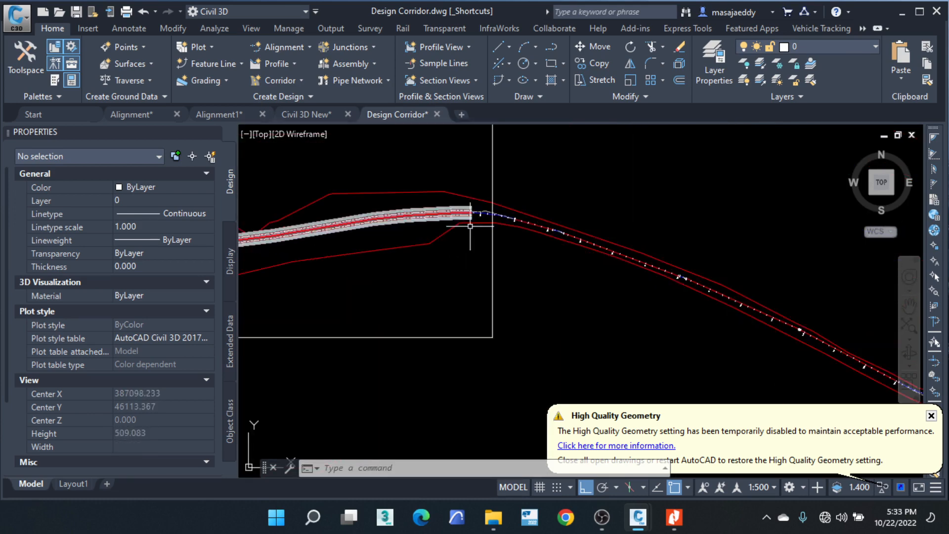
{"action": "left_click", "coordinate": [487, 209]}
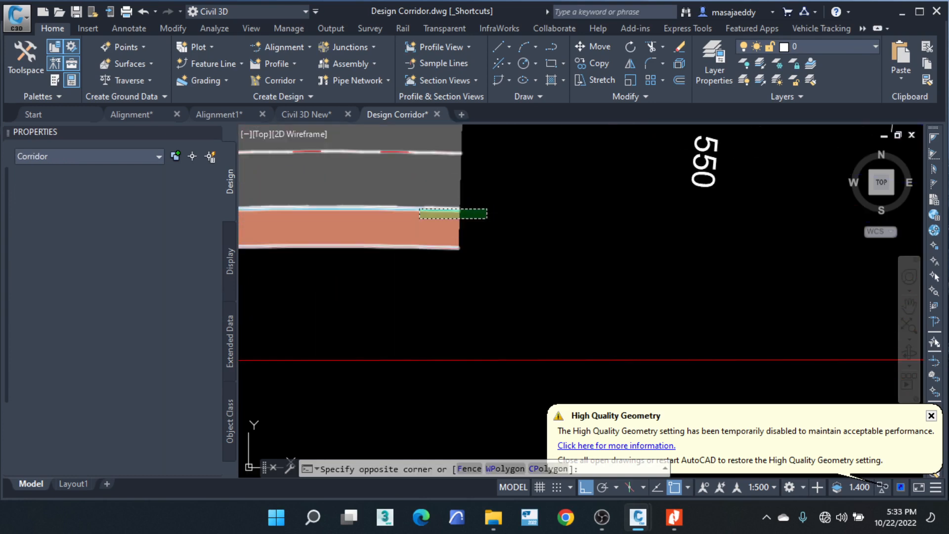
{"action": "left_click", "coordinate": [419, 218]}
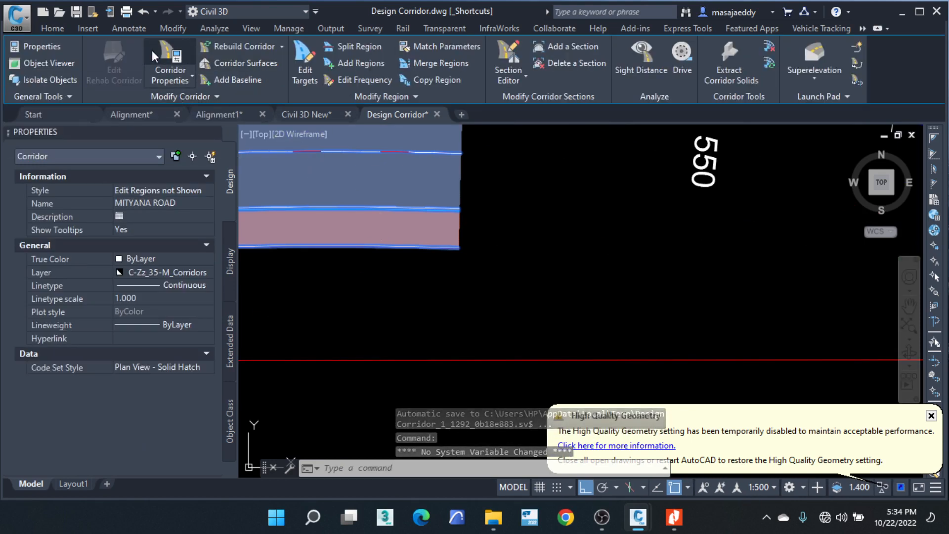
{"action": "key", "text": "Escape"}
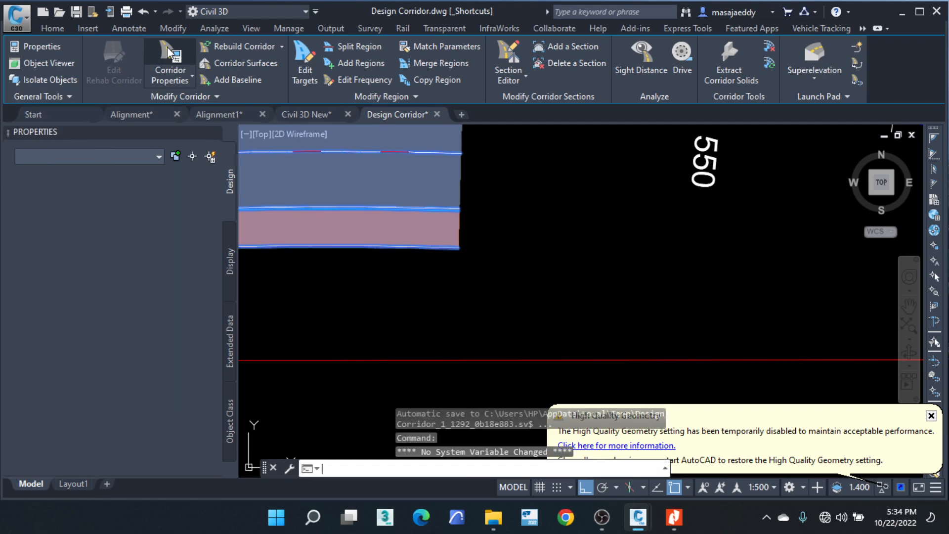
{"action": "left_click", "coordinate": [268, 62]}
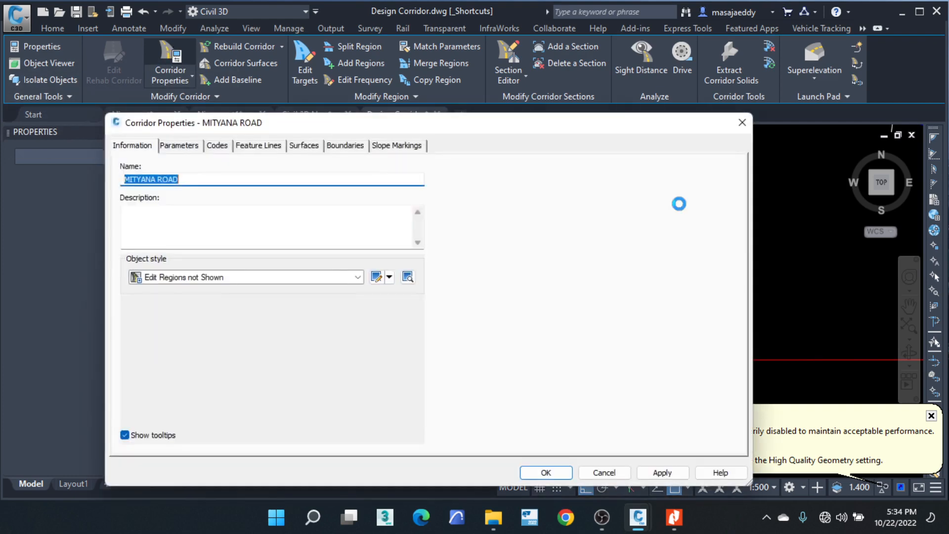
{"action": "left_click", "coordinate": [182, 148]}
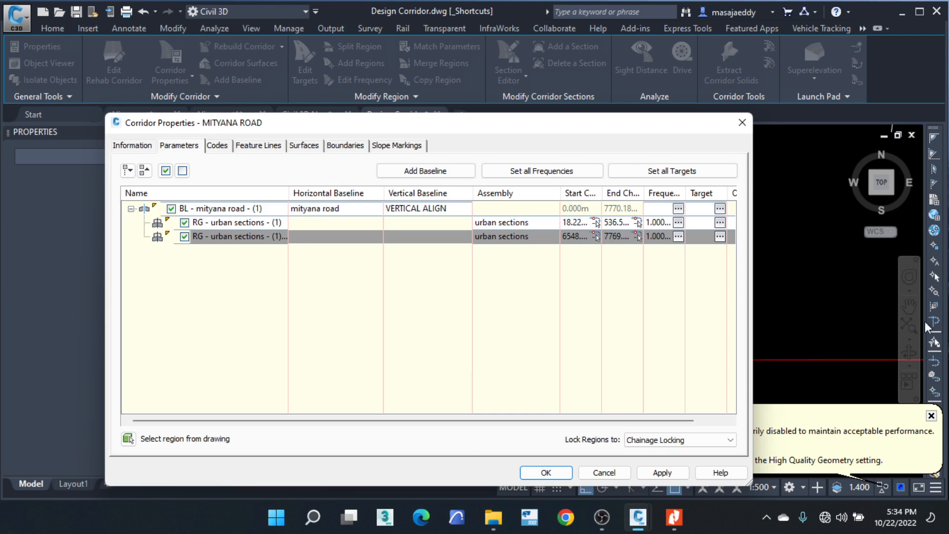
Step: Insert a region using the rural sections assembly after the first urban sections region
{"action": "left_click", "coordinate": [263, 223]}
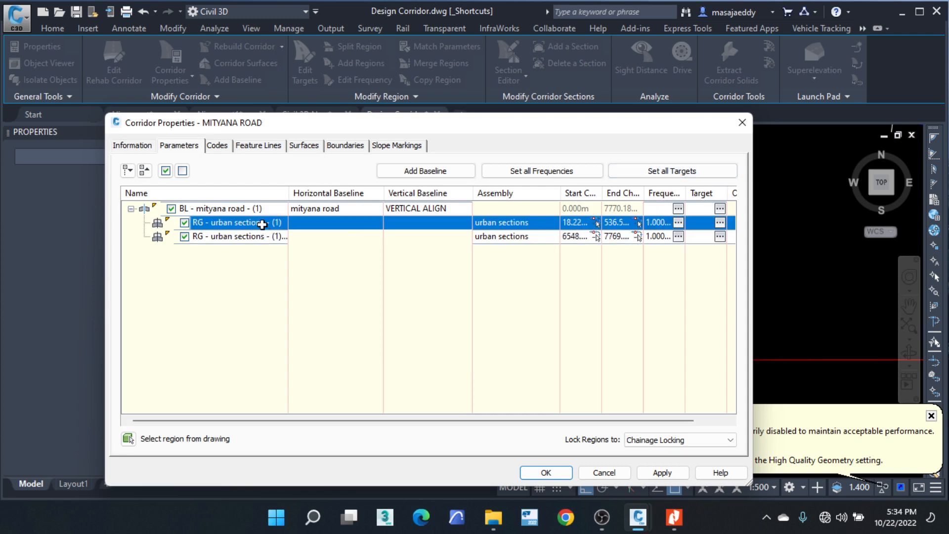
{"action": "right_click", "coordinate": [263, 225]}
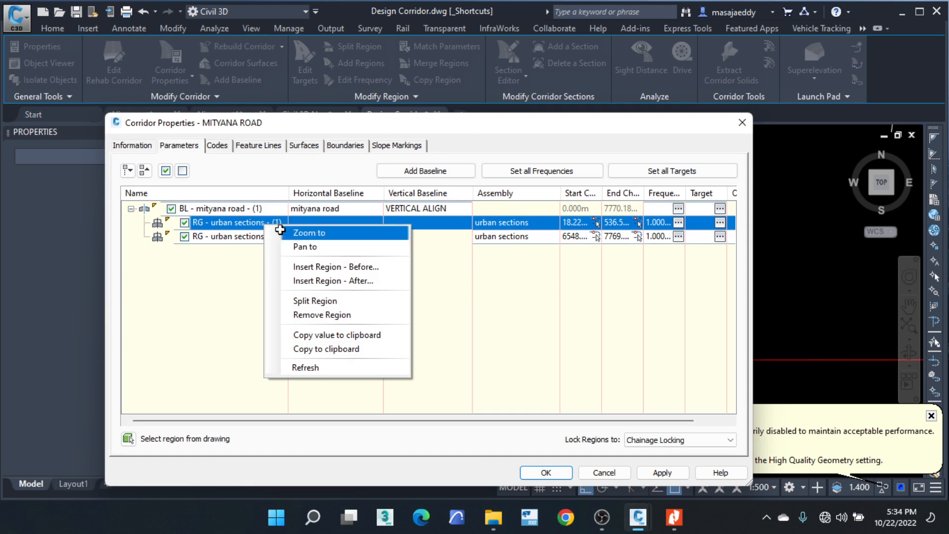
{"action": "left_click", "coordinate": [374, 280]}
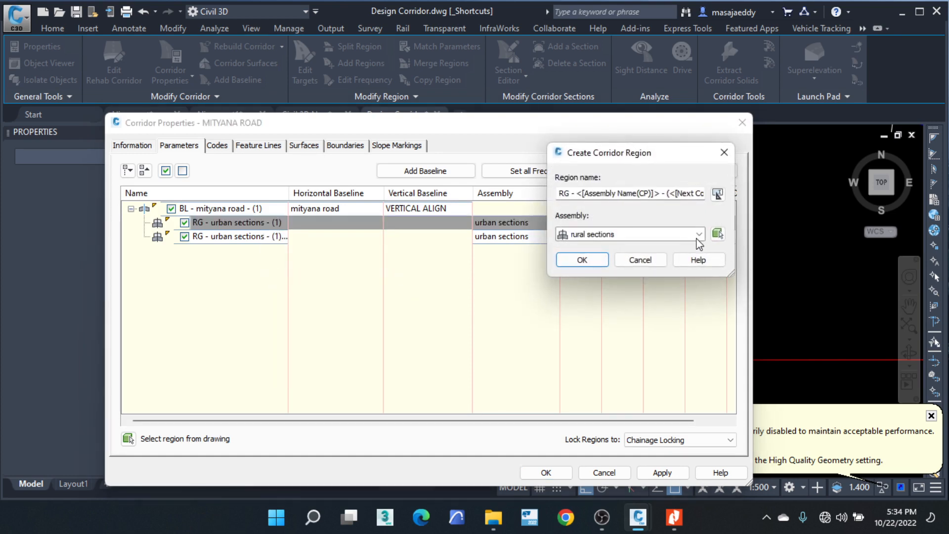
{"action": "left_click", "coordinate": [646, 236]}
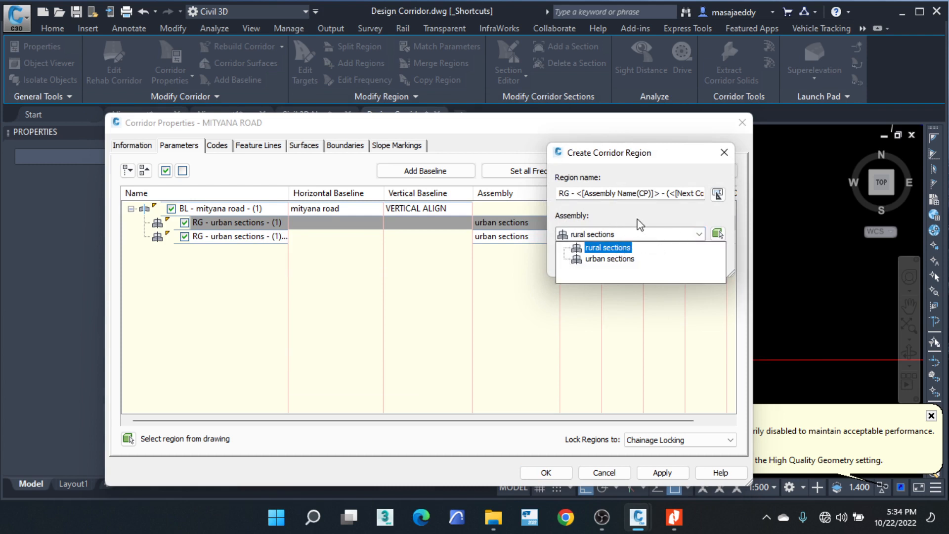
{"action": "left_click", "coordinate": [641, 231]}
{"action": "left_click", "coordinate": [583, 260]}
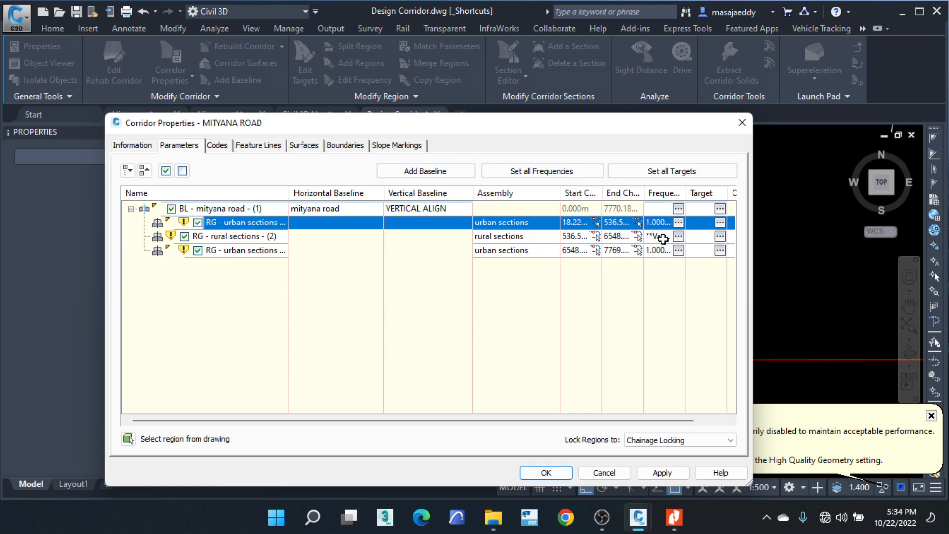
Step: Set the rural sections region's assembly frequency along straights and its curve increment to 1 m
{"action": "left_click", "coordinate": [678, 237]}
{"action": "left_click", "coordinate": [567, 126]}
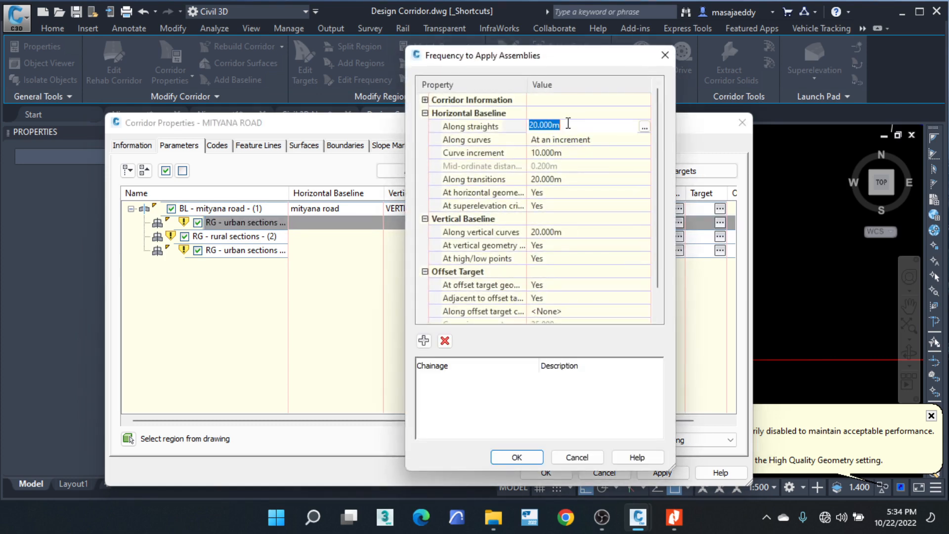
{"action": "type", "text": "1"}
{"action": "left_click", "coordinate": [590, 153]}
{"action": "type", "text": "1"}
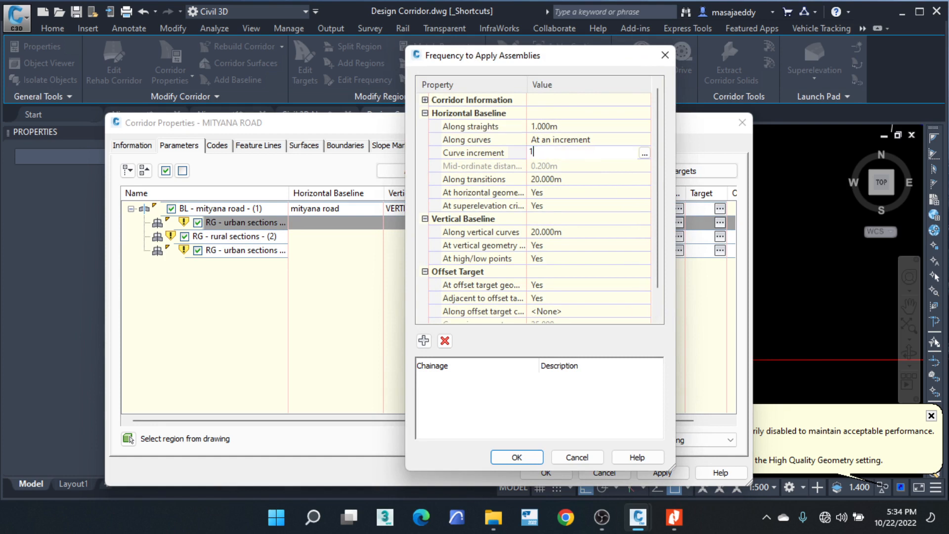
{"action": "key", "text": "Return"}
Step: Set the rural region's frequency along transitions and along vertical curves to 1 m, and accept the frequency settings
{"action": "left_click", "coordinate": [601, 180]}
{"action": "type", "text": "1"}
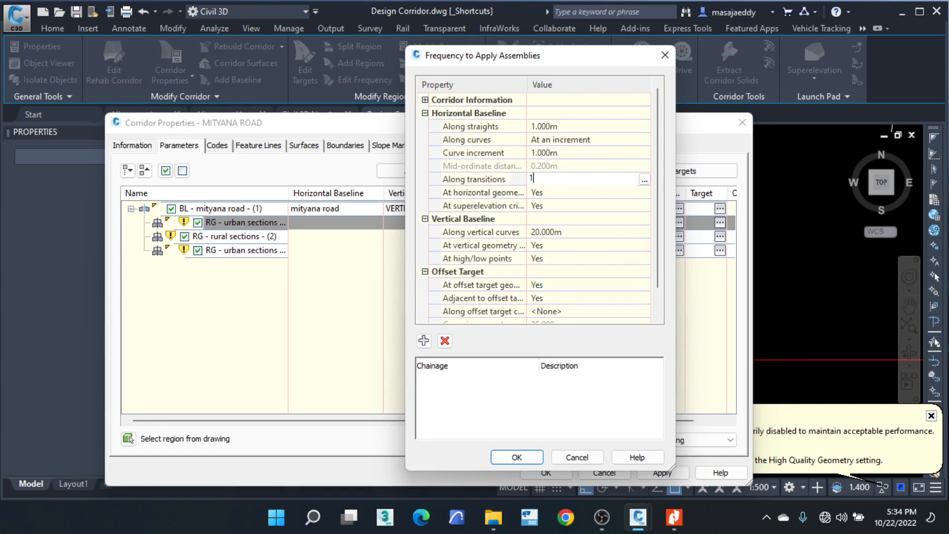
{"action": "key", "text": "Return"}
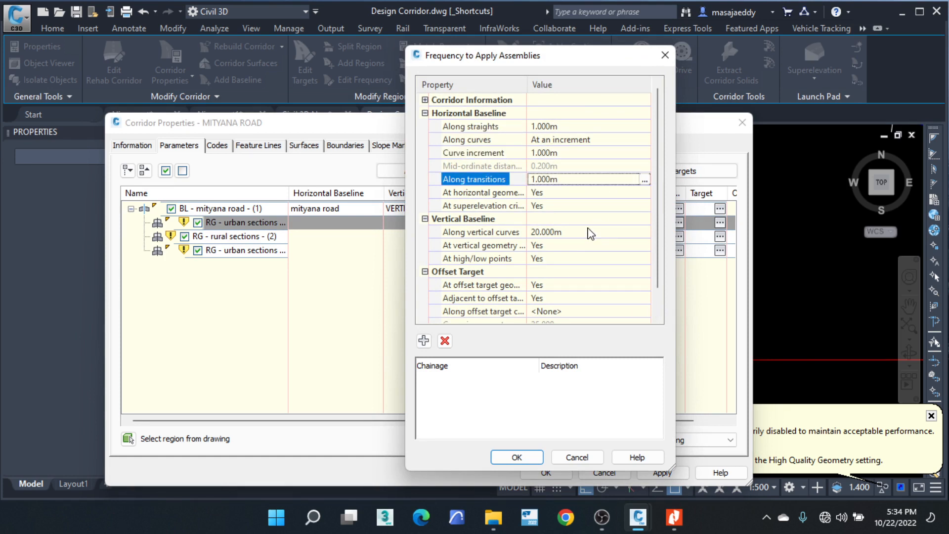
{"action": "left_click", "coordinate": [589, 230]}
{"action": "type", "text": "1"}
{"action": "key", "text": "Return"}
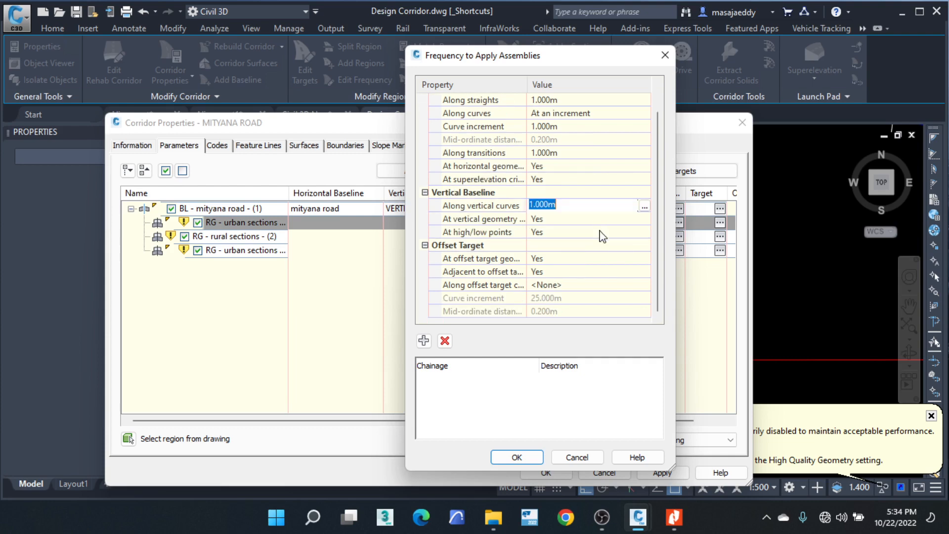
{"action": "left_click", "coordinate": [522, 458]}
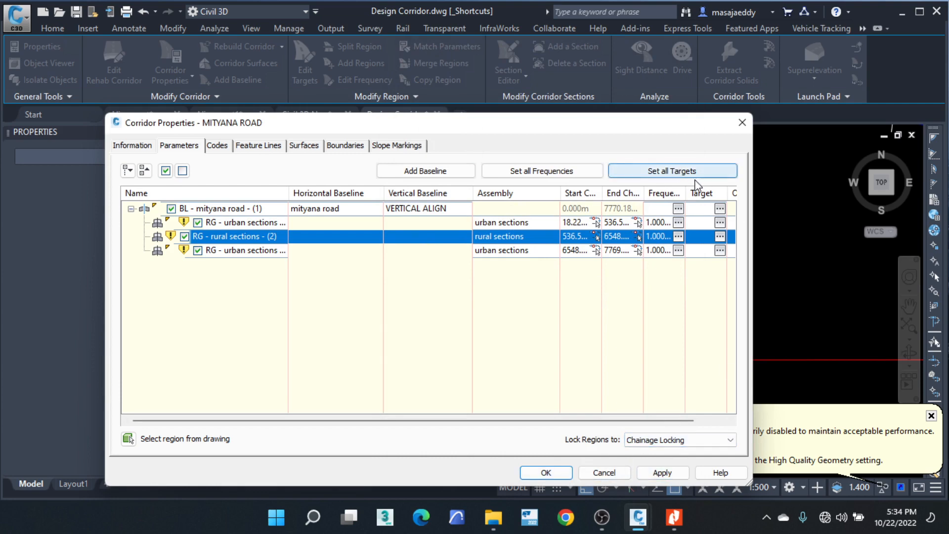
{"action": "left_click", "coordinate": [670, 172]}
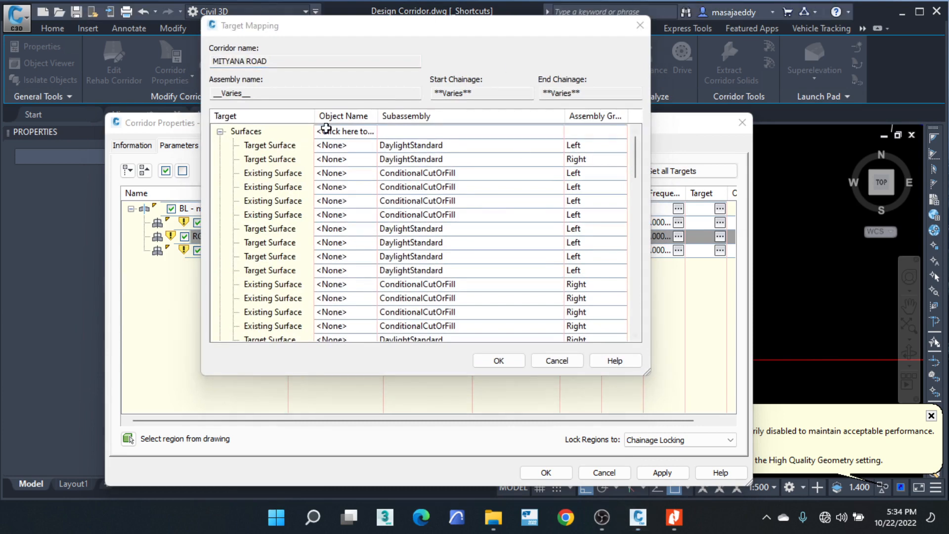
{"action": "left_click", "coordinate": [326, 130]}
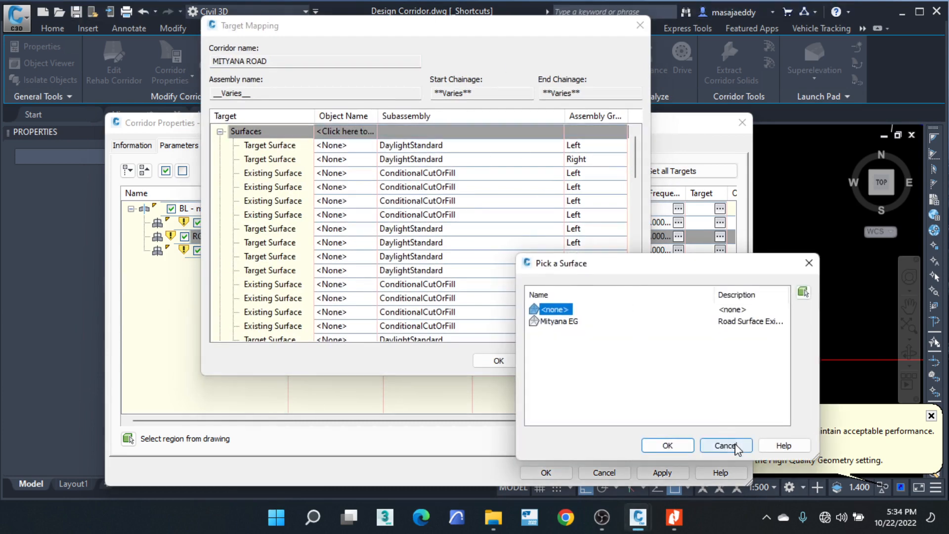
{"action": "left_click", "coordinate": [725, 446]}
{"action": "left_click", "coordinate": [555, 364]}
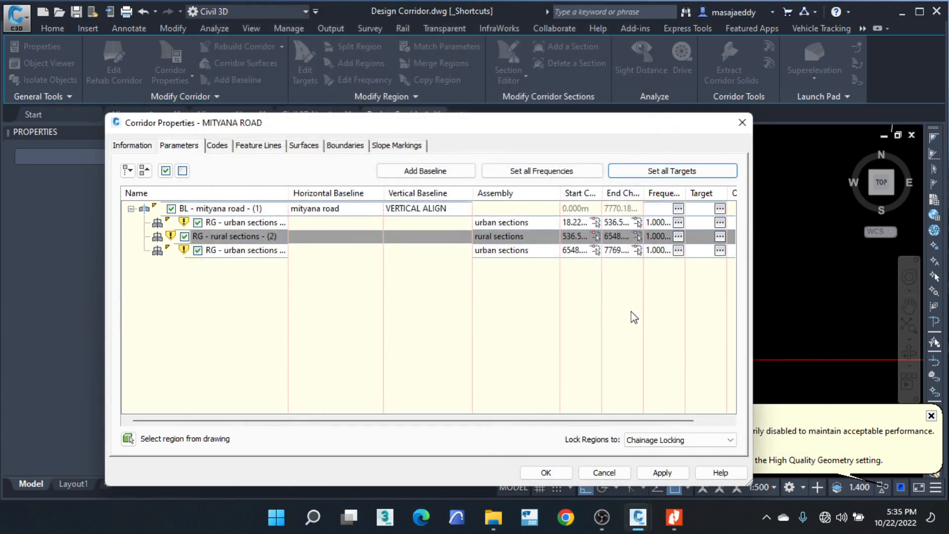
Step: Accept the corridor properties to rebuild MITYANA ROAD with the inserted rural sections region, and clear the corridor selection
{"action": "left_click", "coordinate": [531, 472]}
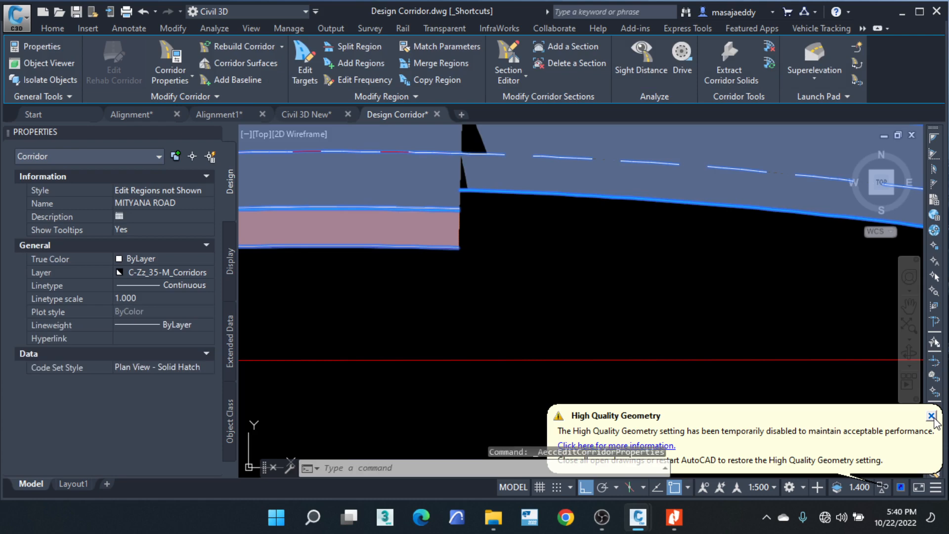
{"action": "scroll", "coordinate": [521, 217], "scroll_direction": "down", "scroll_amount": 2}
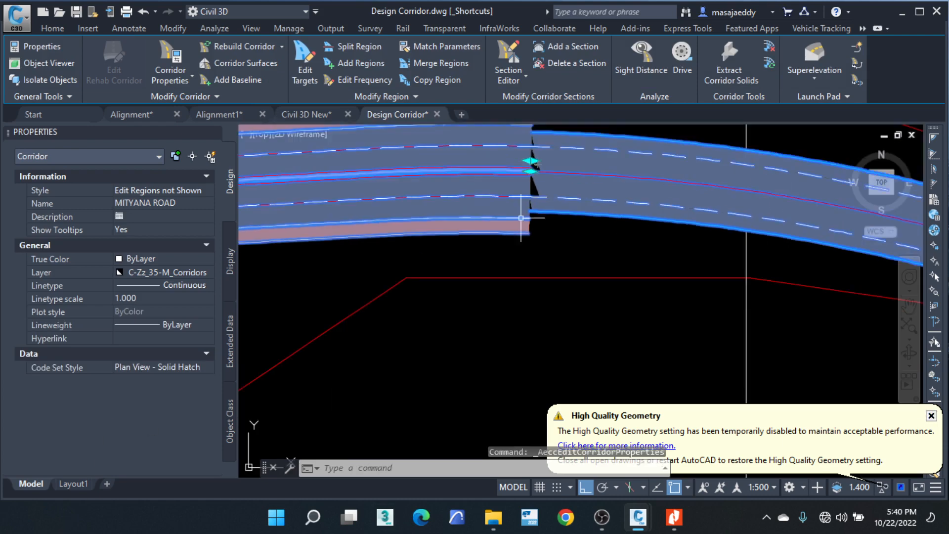
{"action": "scroll", "coordinate": [521, 218], "scroll_direction": "down", "scroll_amount": 1}
{"action": "key", "text": "Escape"}
{"action": "middle_click_drag", "start_coordinate": [642, 212], "coordinate": [544, 199]}
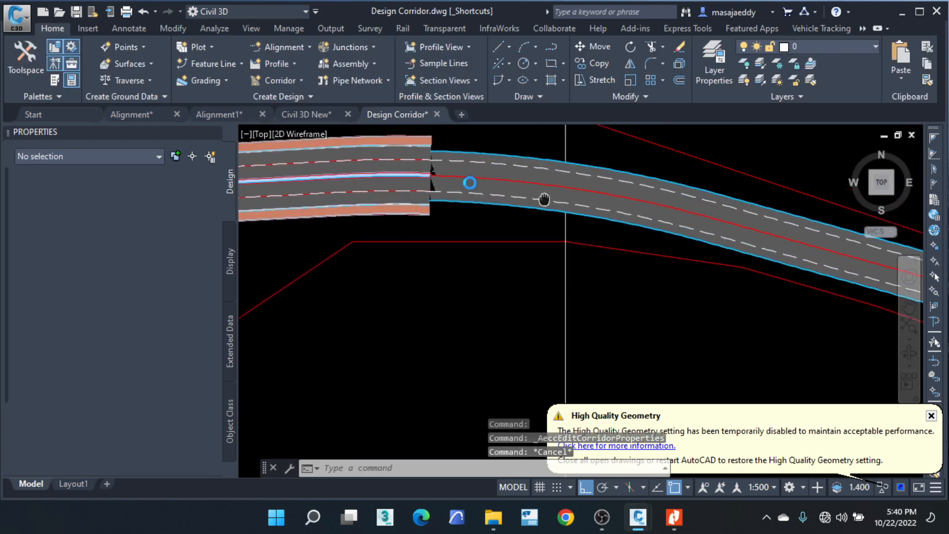
Step: Examine the rebuilt rural region along the whole route from the first urban region towards the second one
{"action": "scroll", "coordinate": [544, 200], "scroll_direction": "down", "scroll_amount": 2}
{"action": "middle_click_drag", "start_coordinate": [699, 282], "coordinate": [498, 248]}
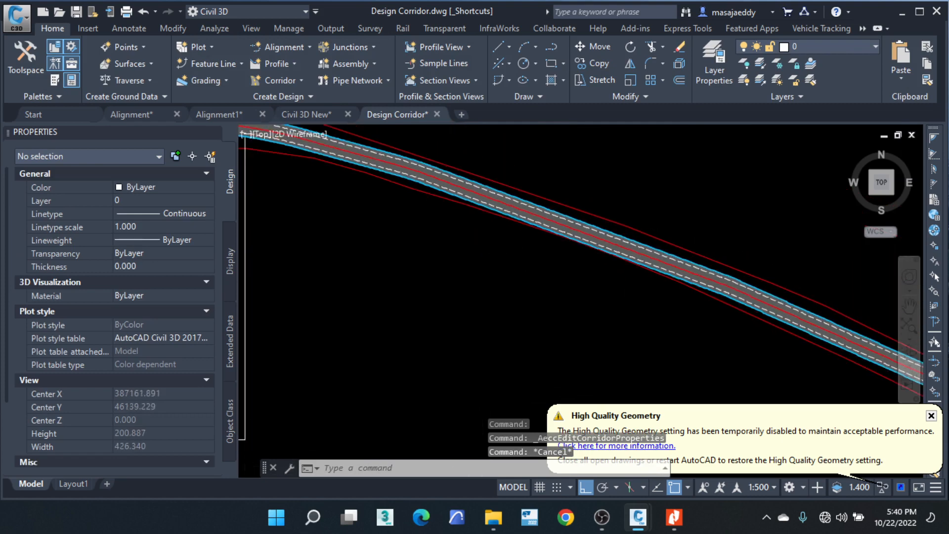
{"action": "scroll", "coordinate": [538, 211], "scroll_direction": "up", "scroll_amount": 8}
{"action": "scroll", "coordinate": [492, 187], "scroll_direction": "down", "scroll_amount": 14}
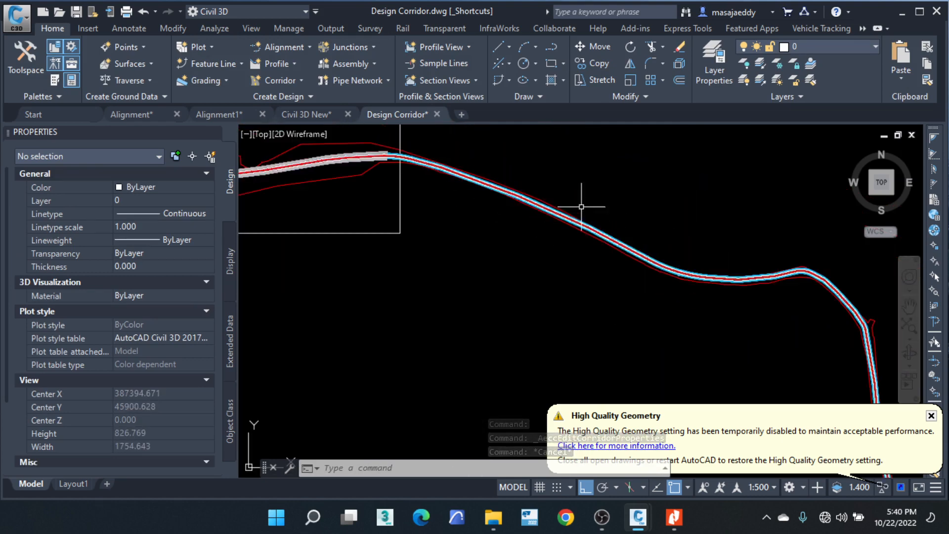
{"action": "middle_click_drag", "start_coordinate": [809, 326], "coordinate": [587, 169]}
{"action": "scroll", "coordinate": [846, 329], "scroll_direction": "up", "scroll_amount": 2}
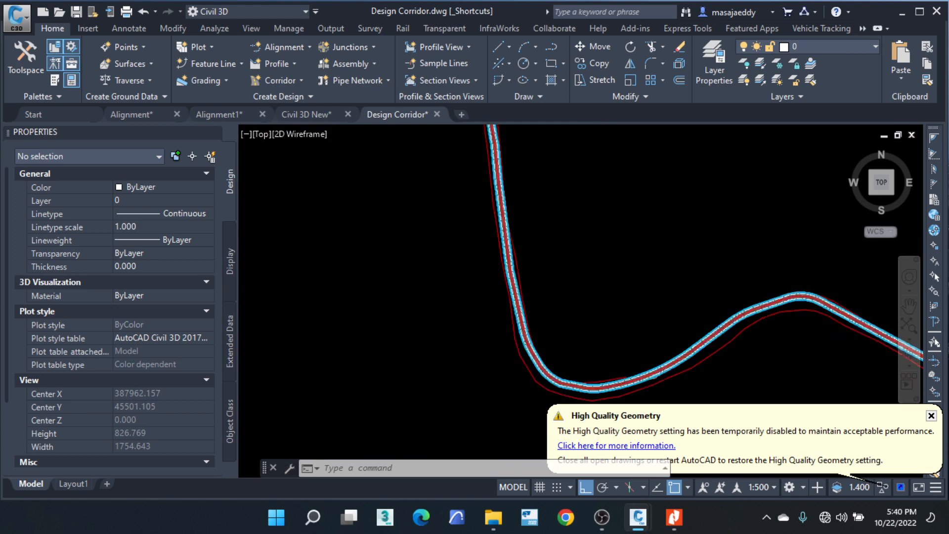
{"action": "scroll", "coordinate": [890, 337], "scroll_direction": "up", "scroll_amount": 6}
{"action": "scroll", "coordinate": [859, 304], "scroll_direction": "down", "scroll_amount": 2}
{"action": "scroll", "coordinate": [665, 245], "scroll_direction": "down", "scroll_amount": 2}
{"action": "middle_click_drag", "start_coordinate": [735, 305], "coordinate": [341, 169]}
{"action": "middle_click_drag", "start_coordinate": [757, 362], "coordinate": [576, 245]}
{"action": "middle_click_drag", "start_coordinate": [724, 297], "coordinate": [511, 182]}
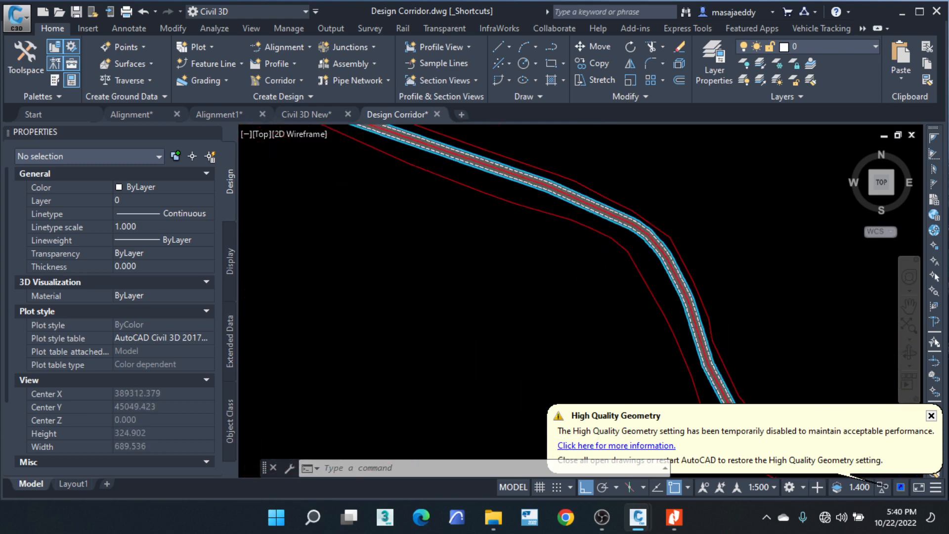
{"action": "scroll", "coordinate": [647, 214], "scroll_direction": "down", "scroll_amount": 2}
{"action": "middle_click_drag", "start_coordinate": [846, 301], "coordinate": [445, 251]}
{"action": "middle_click_drag", "start_coordinate": [805, 249], "coordinate": [646, 306]}
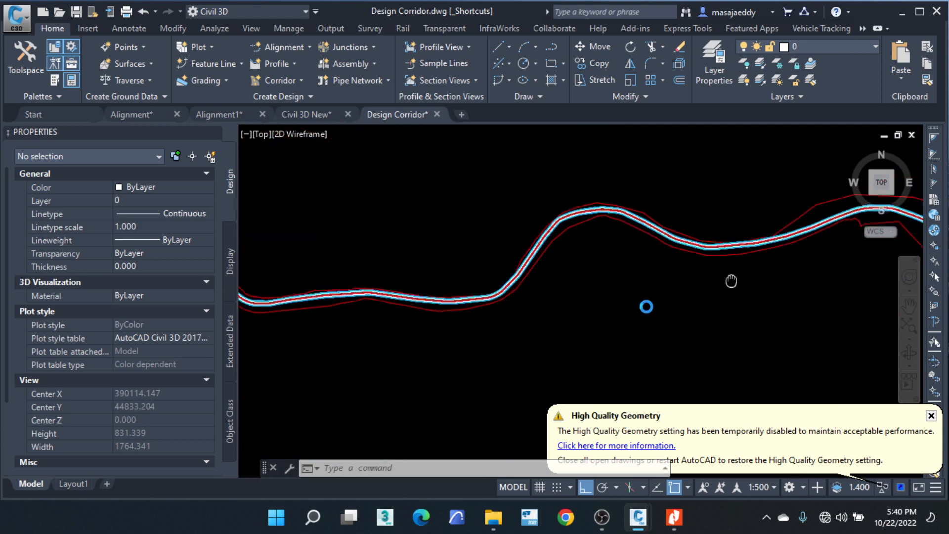
{"action": "middle_click_drag", "start_coordinate": [731, 280], "coordinate": [257, 276]}
Step: Inspect how the carriageway edges, lane markings and median meet where the rural region joins the second urban region
{"action": "scroll", "coordinate": [646, 342], "scroll_direction": "up", "scroll_amount": 8}
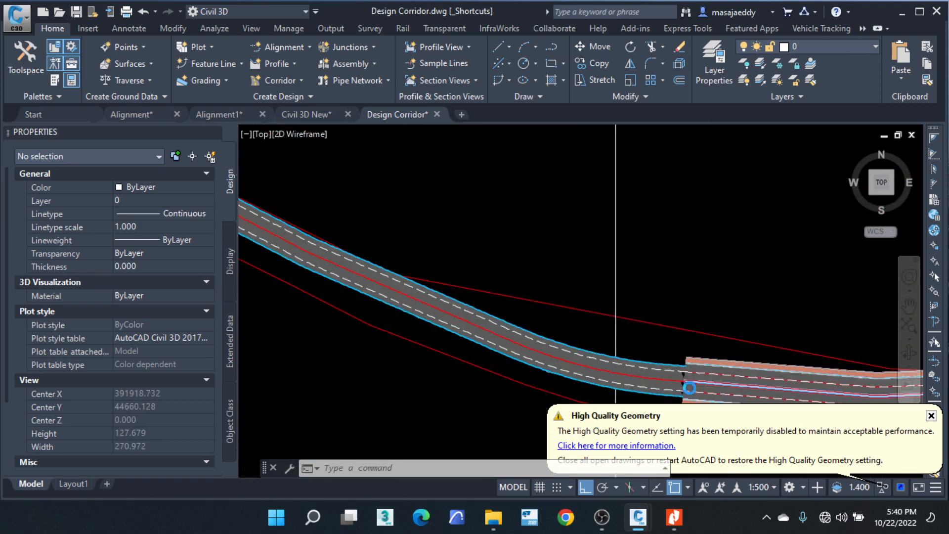
{"action": "scroll", "coordinate": [680, 371], "scroll_direction": "up", "scroll_amount": 10}
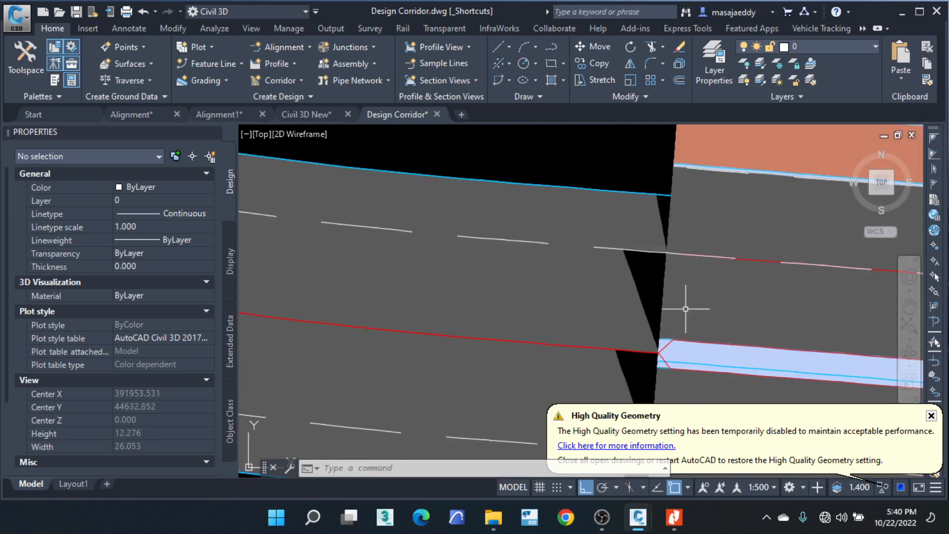
{"action": "scroll", "coordinate": [718, 289], "scroll_direction": "down", "scroll_amount": 4}
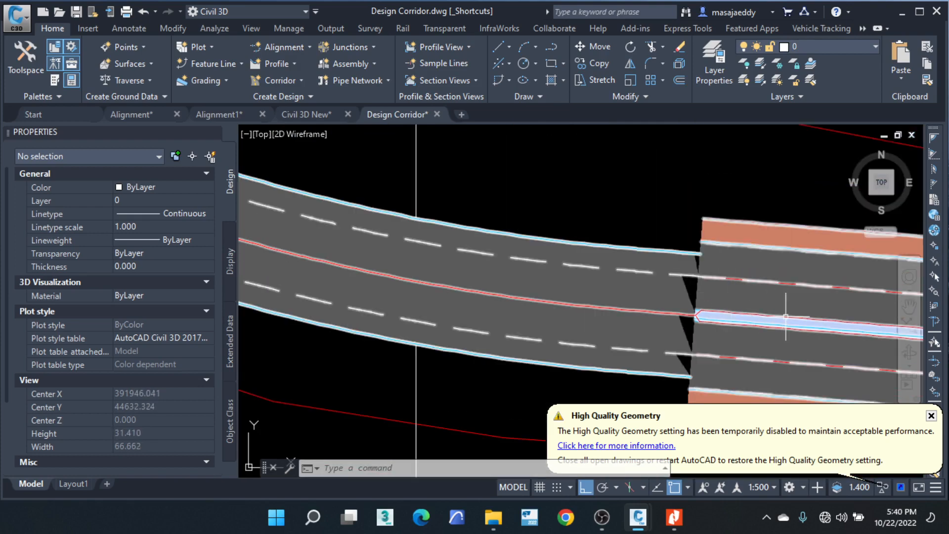
{"action": "scroll", "coordinate": [722, 277], "scroll_direction": "down", "scroll_amount": 4}
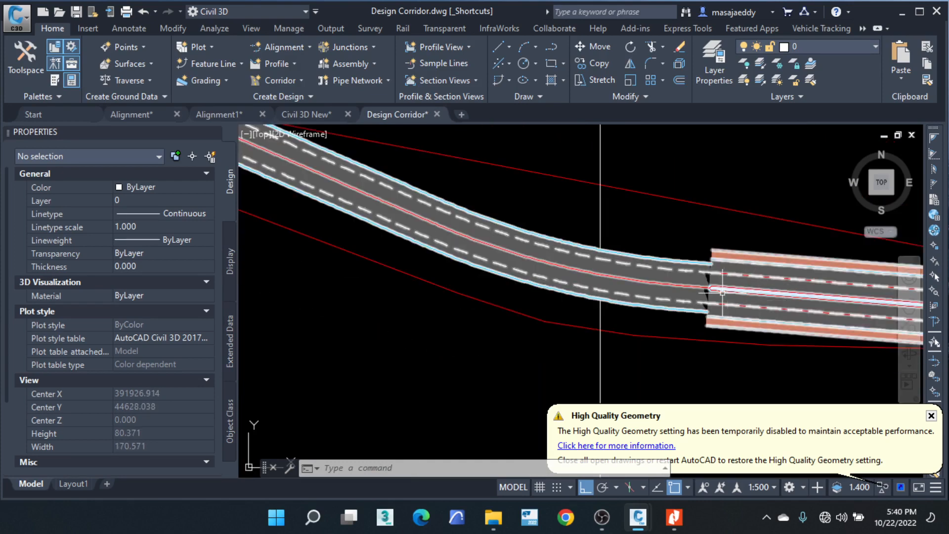
{"action": "scroll", "coordinate": [722, 297], "scroll_direction": "up", "scroll_amount": 4}
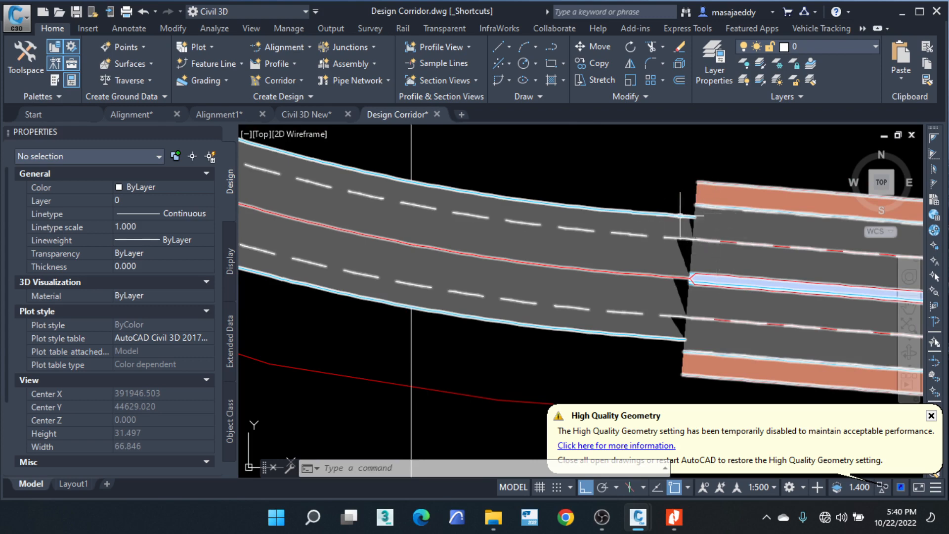
{"action": "scroll", "coordinate": [707, 243], "scroll_direction": "up", "scroll_amount": 4}
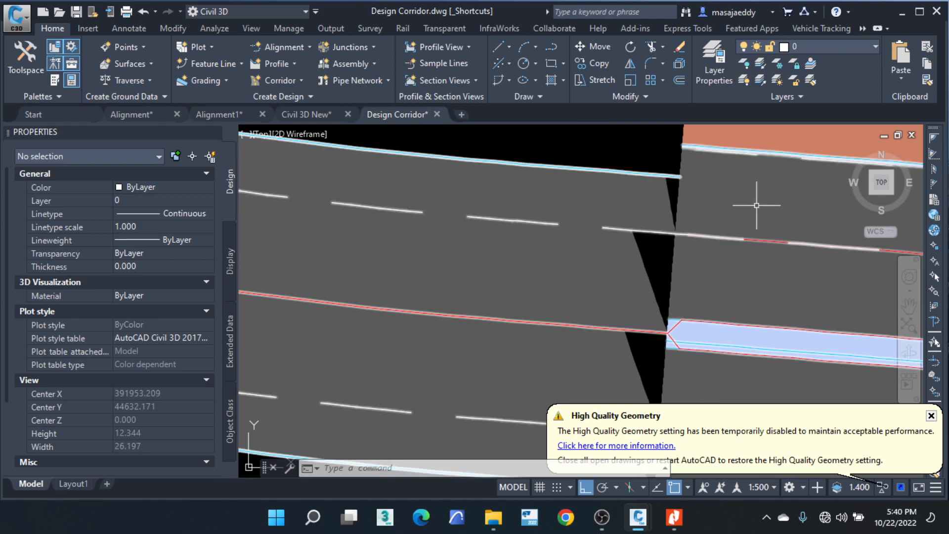
{"action": "scroll", "coordinate": [765, 218], "scroll_direction": "down", "scroll_amount": 2}
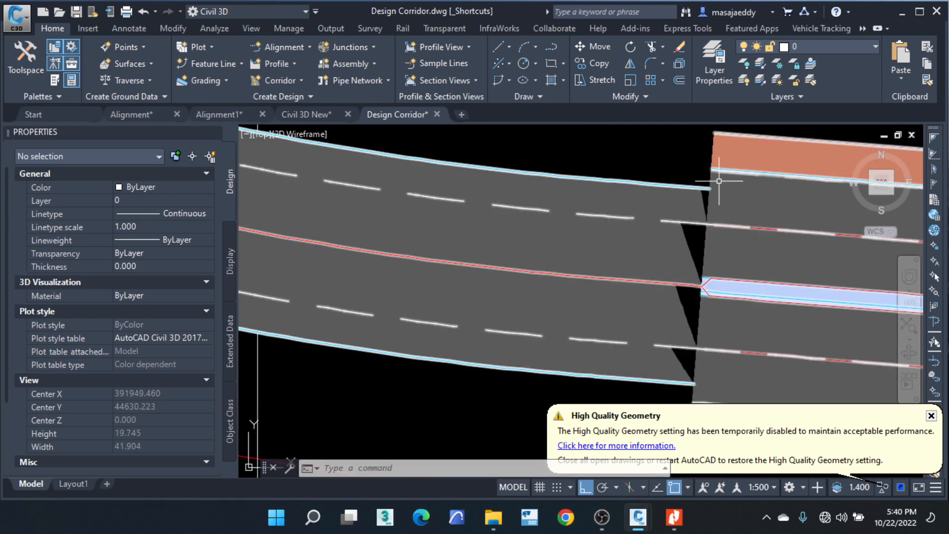
{"action": "middle_click_drag", "start_coordinate": [727, 197], "coordinate": [667, 315]}
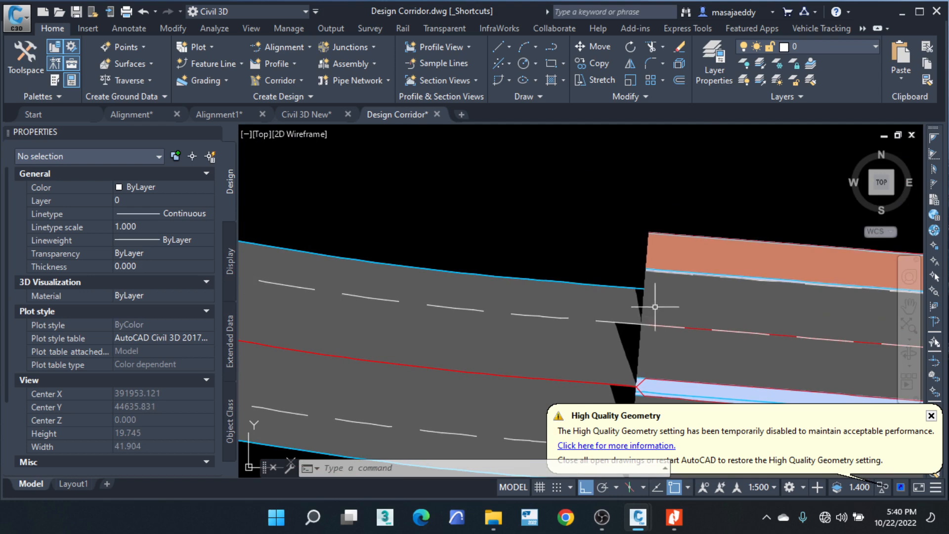
{"action": "scroll", "coordinate": [606, 220], "scroll_direction": "down", "scroll_amount": 2}
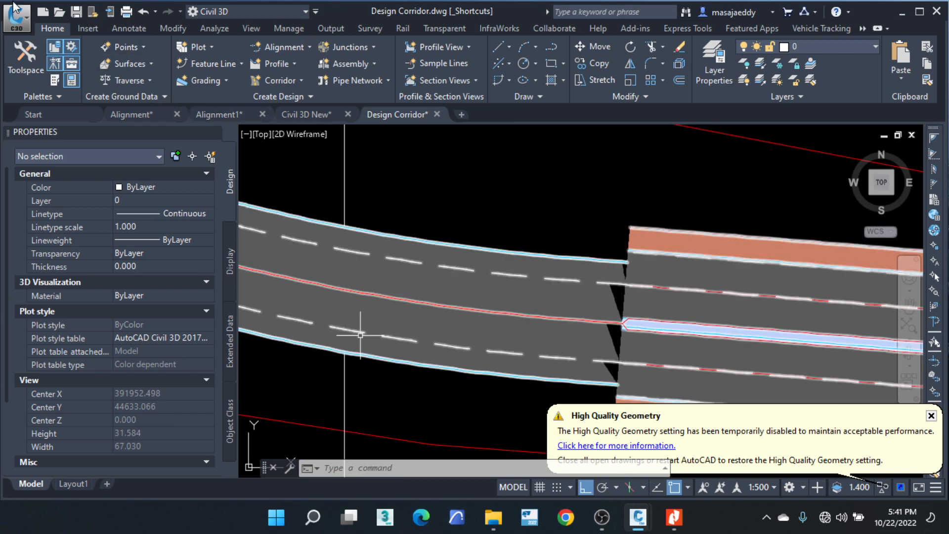
Step: Save the Design Corridor drawing and leave the corridor deselected
{"action": "left_click", "coordinate": [77, 12]}
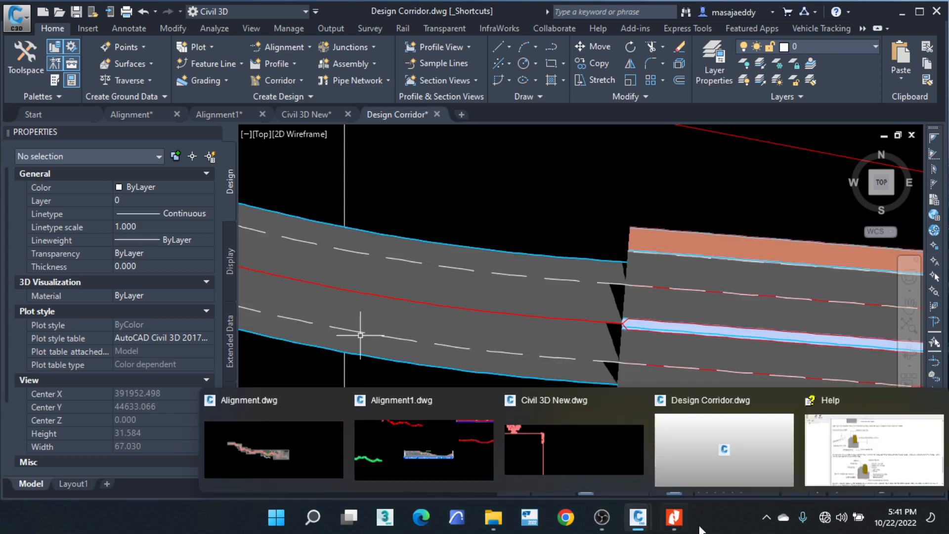
{"action": "key", "text": "ctrl+s"}
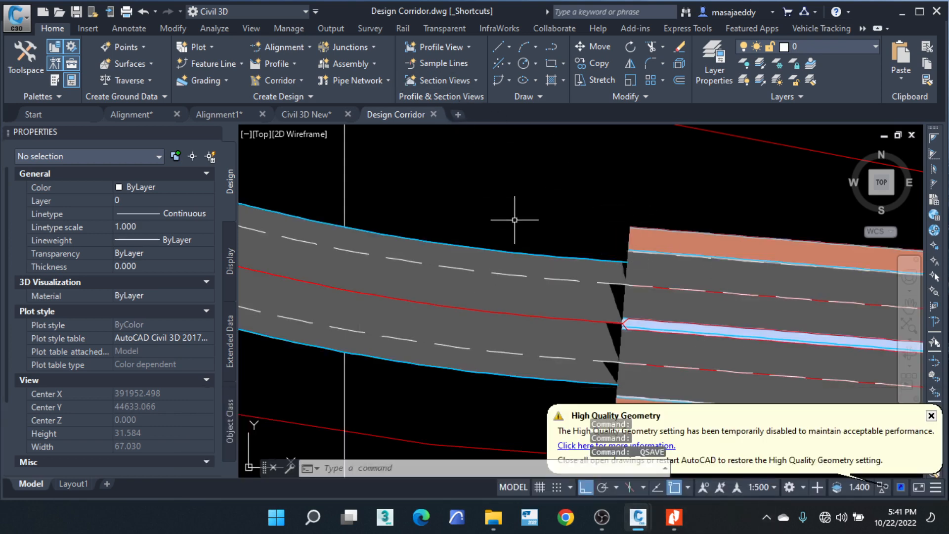
{"action": "left_click", "coordinate": [616, 320]}
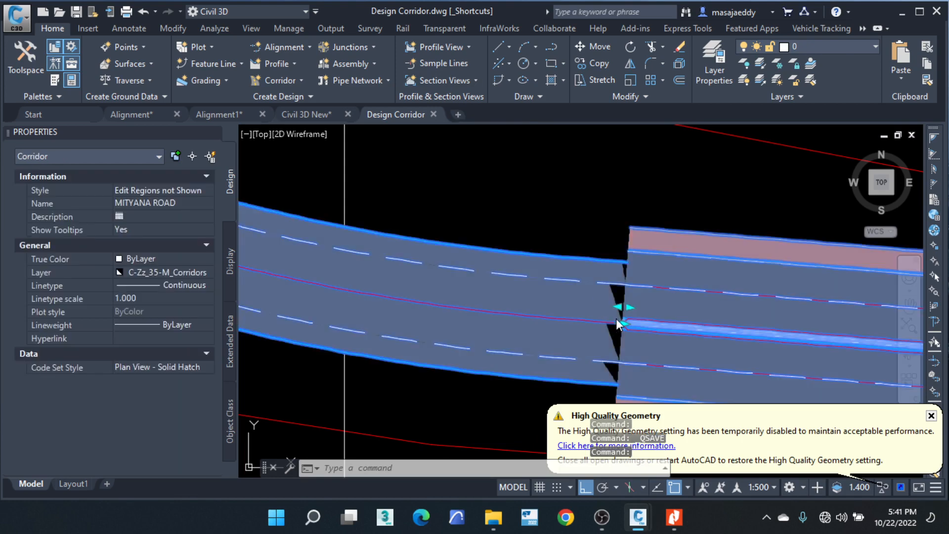
{"action": "key", "text": "Escape"}
Step: Compare the rural and urban assemblies in the drawing, examining the rural assembly's outer pavement and side slopes
{"action": "scroll", "coordinate": [618, 317], "scroll_direction": "up", "scroll_amount": 3}
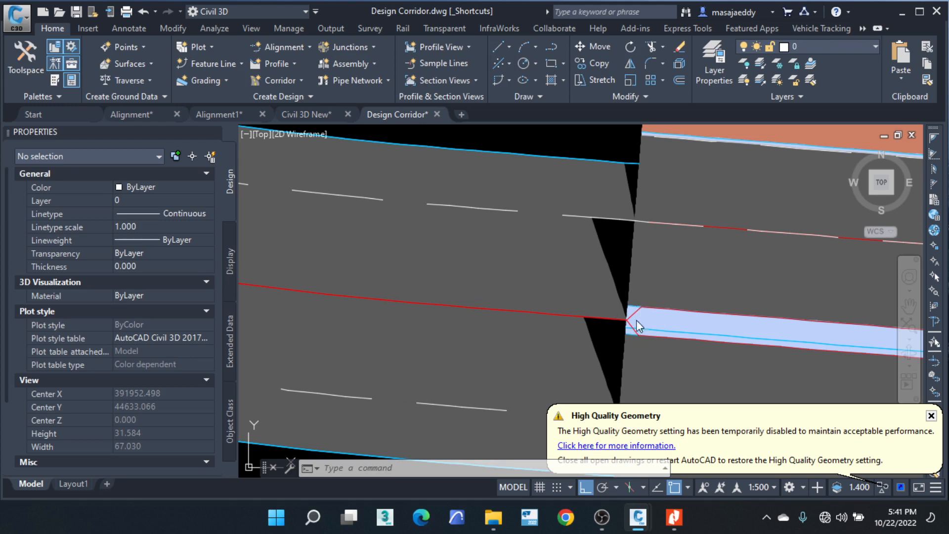
{"action": "scroll", "coordinate": [628, 228], "scroll_direction": "up", "scroll_amount": 4}
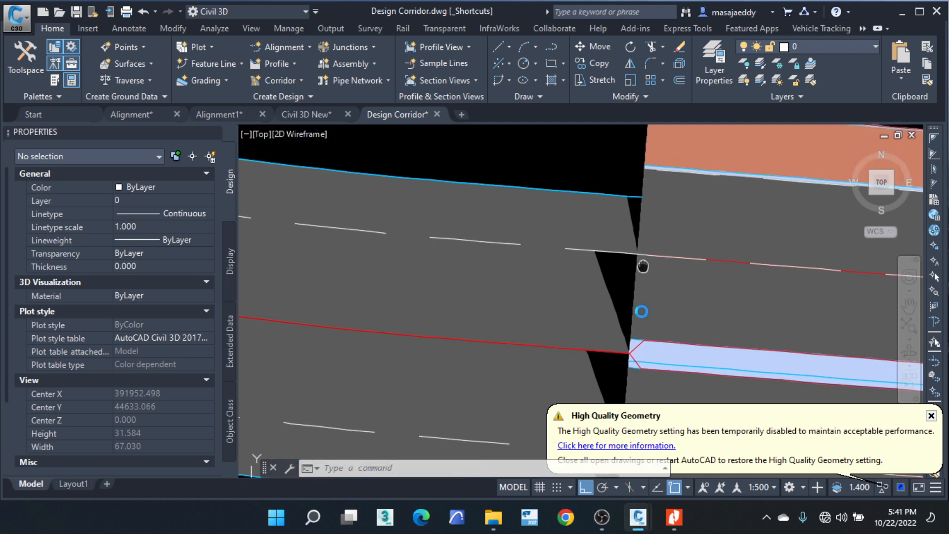
{"action": "scroll", "coordinate": [632, 253], "scroll_direction": "down", "scroll_amount": 10}
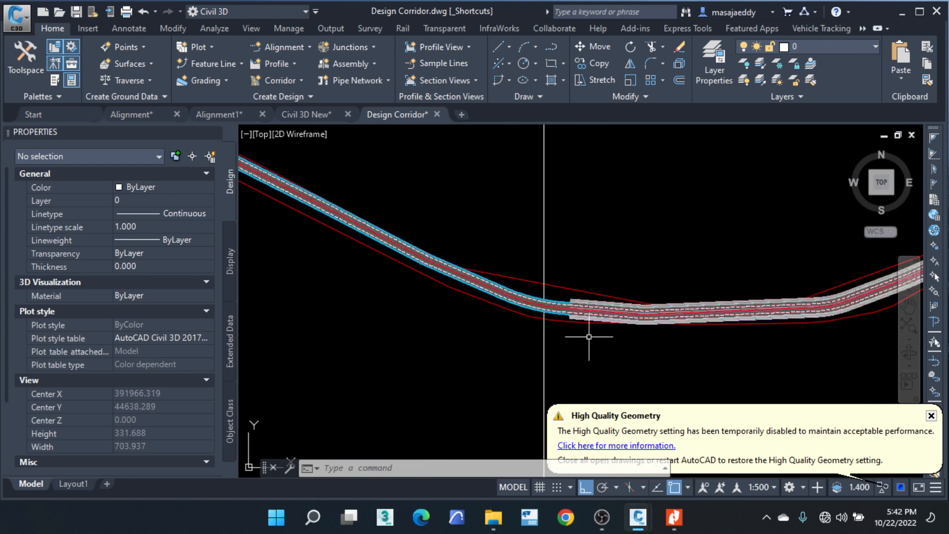
{"action": "scroll", "coordinate": [588, 329], "scroll_direction": "down", "scroll_amount": 8}
{"action": "scroll", "coordinate": [510, 304], "scroll_direction": "down", "scroll_amount": 2}
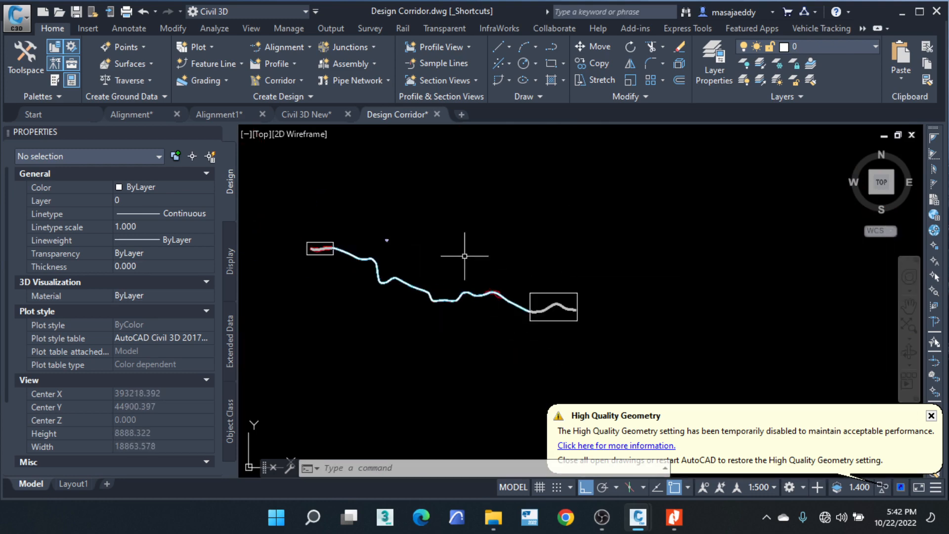
{"action": "scroll", "coordinate": [390, 240], "scroll_direction": "up", "scroll_amount": 6}
{"action": "scroll", "coordinate": [354, 239], "scroll_direction": "up", "scroll_amount": 13}
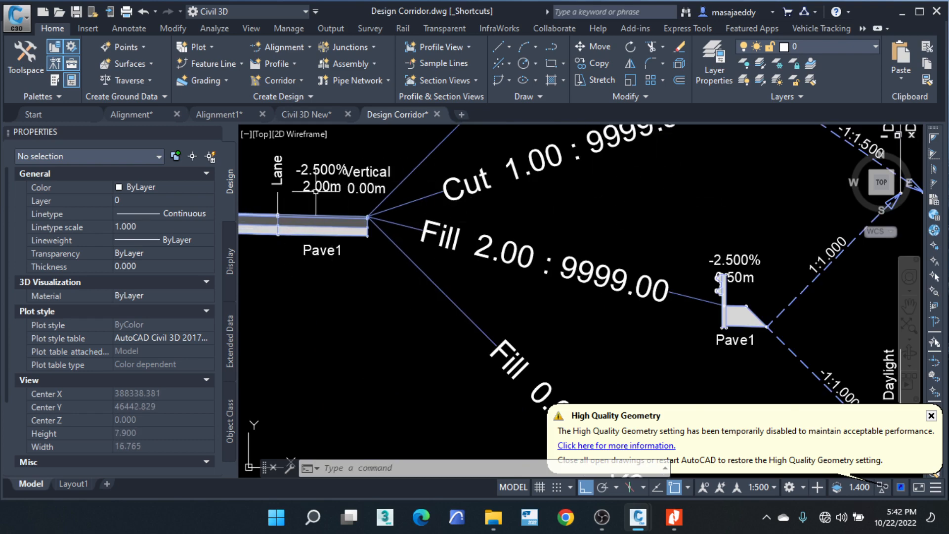
{"action": "middle_click_drag", "start_coordinate": [316, 202], "coordinate": [460, 203]}
{"action": "scroll", "coordinate": [460, 203], "scroll_direction": "up", "scroll_amount": 4}
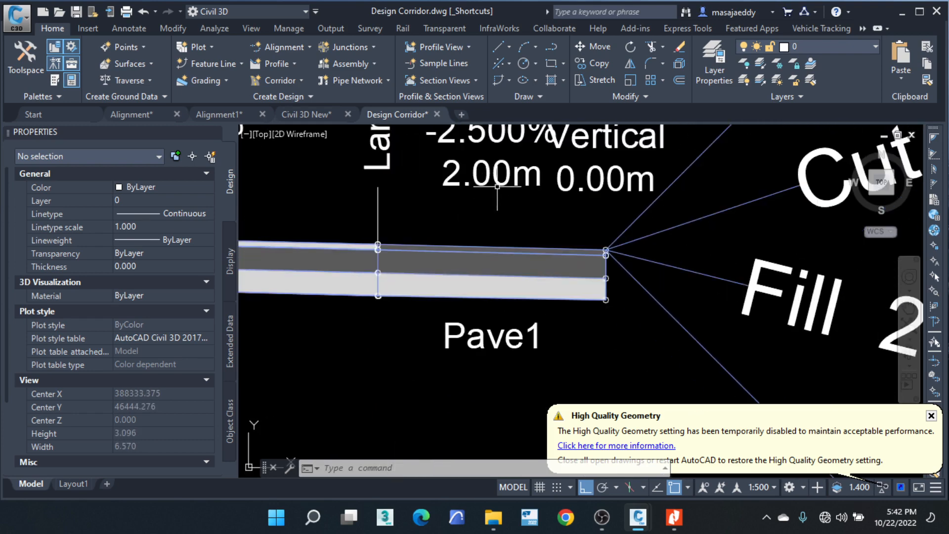
{"action": "scroll", "coordinate": [473, 198], "scroll_direction": "down", "scroll_amount": 6}
{"action": "scroll", "coordinate": [492, 179], "scroll_direction": "up", "scroll_amount": 6}
{"action": "scroll", "coordinate": [493, 179], "scroll_direction": "down", "scroll_amount": 12}
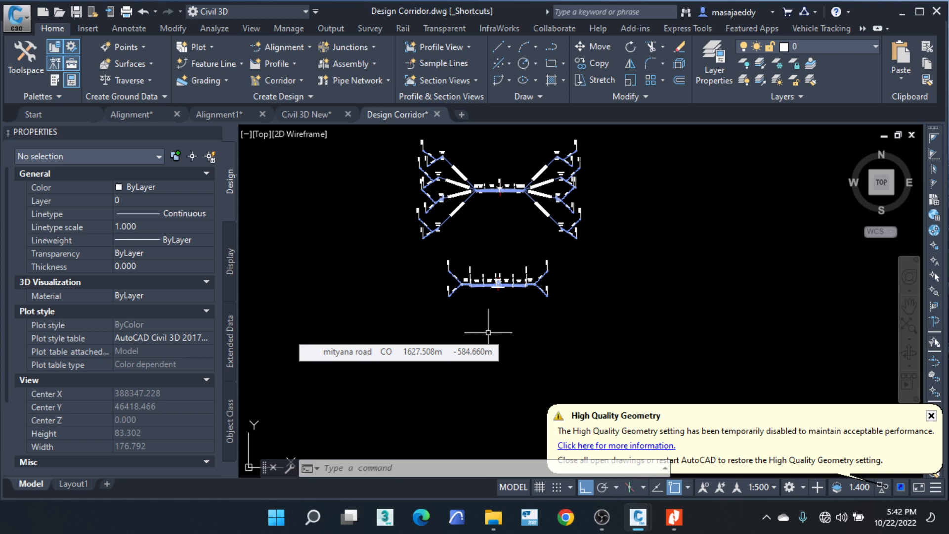
Step: Return to the junction of the rural and second urban regions and examine the gaps and the start of the median
{"action": "scroll", "coordinate": [544, 306], "scroll_direction": "down", "scroll_amount": 10}
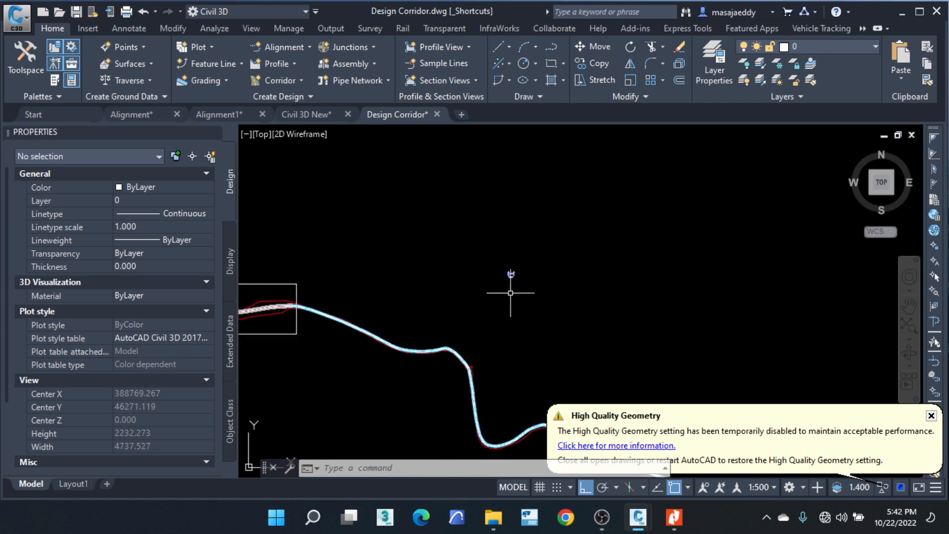
{"action": "scroll", "coordinate": [336, 316], "scroll_direction": "down", "scroll_amount": 4}
{"action": "scroll", "coordinate": [330, 276], "scroll_direction": "down", "scroll_amount": 4}
{"action": "scroll", "coordinate": [623, 354], "scroll_direction": "up", "scroll_amount": 12}
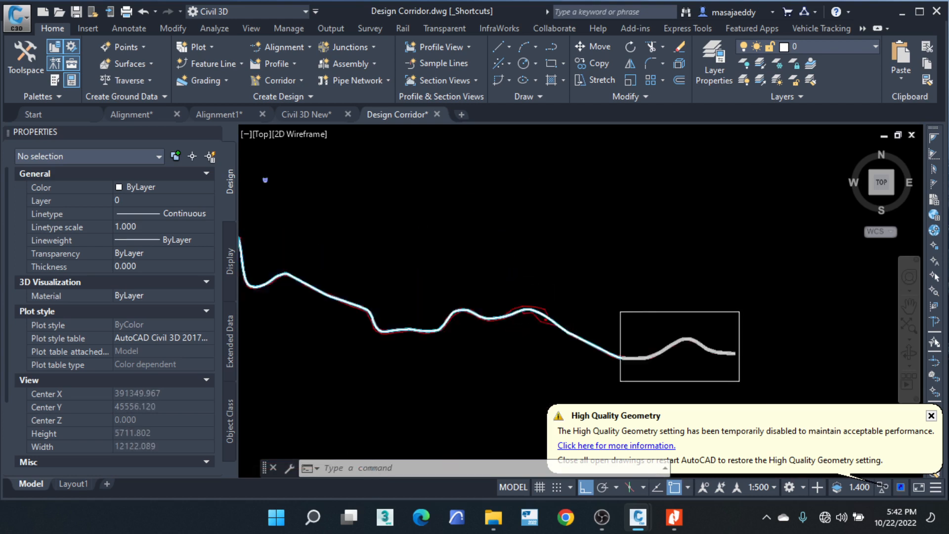
{"action": "scroll", "coordinate": [641, 352], "scroll_direction": "up", "scroll_amount": 8}
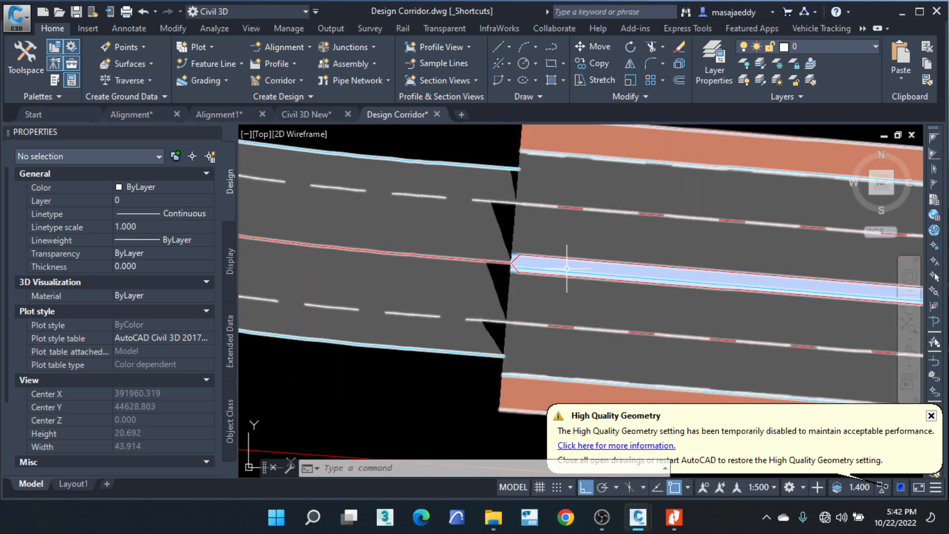
{"action": "mouse_move", "coordinate": [567, 268]}
{"action": "scroll", "coordinate": [519, 260], "scroll_direction": "up", "scroll_amount": 2}
{"action": "scroll", "coordinate": [556, 247], "scroll_direction": "down", "scroll_amount": 4}
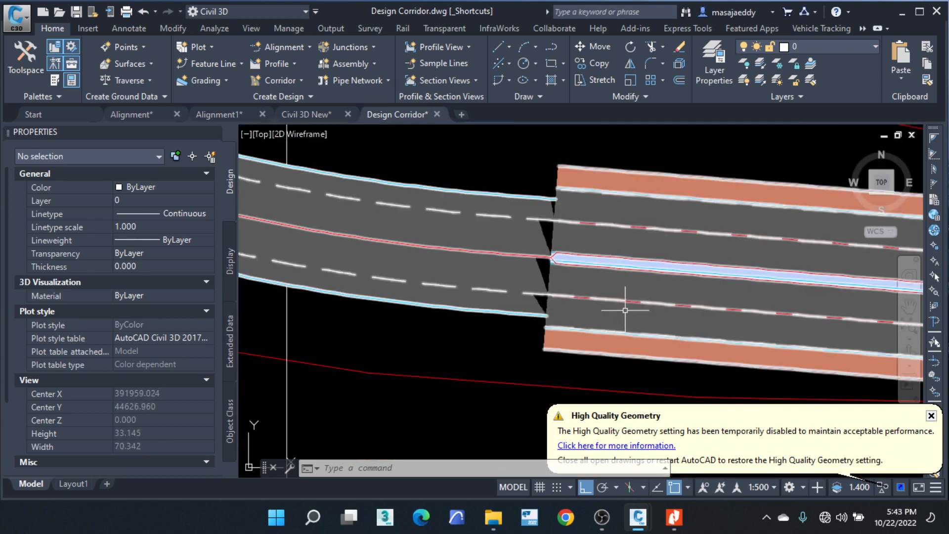
{"action": "scroll", "coordinate": [642, 274], "scroll_direction": "down", "scroll_amount": 6}
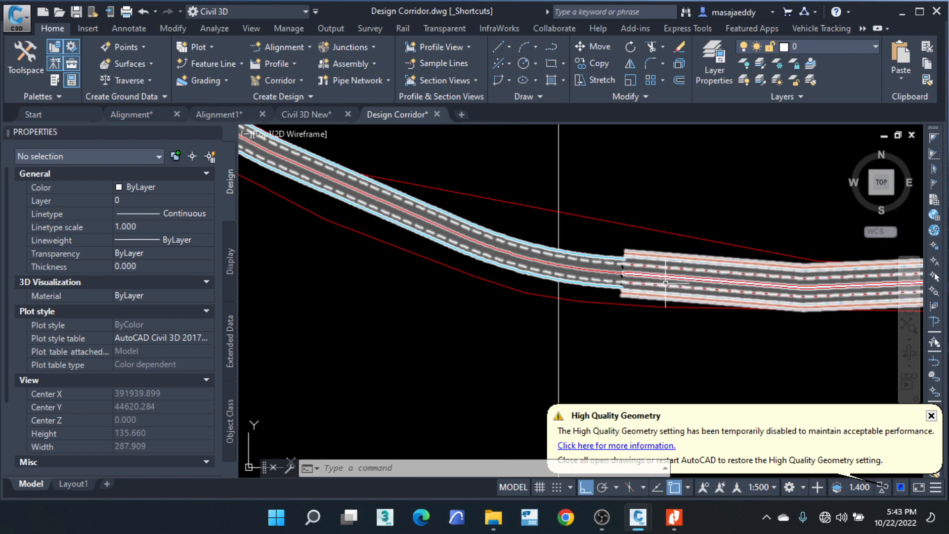
{"action": "mouse_move", "coordinate": [751, 293]}
{"action": "scroll", "coordinate": [635, 271], "scroll_direction": "up", "scroll_amount": 2}
{"action": "scroll", "coordinate": [634, 270], "scroll_direction": "up", "scroll_amount": 10}
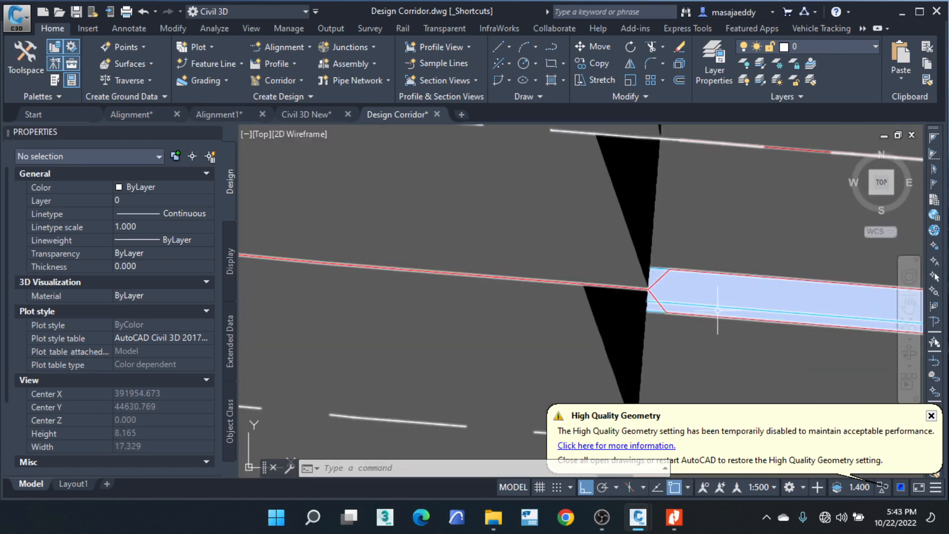
{"action": "scroll", "coordinate": [722, 307], "scroll_direction": "down", "scroll_amount": 6}
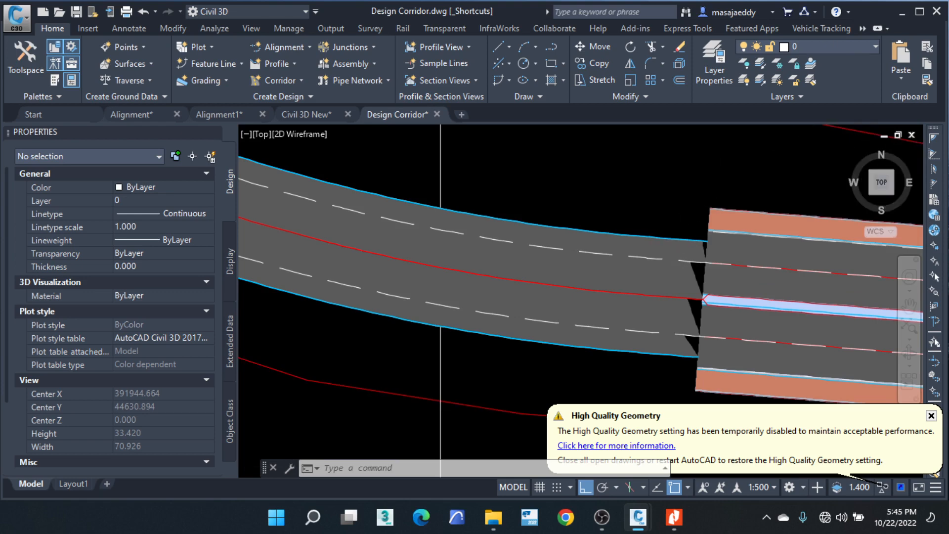
{"action": "scroll", "coordinate": [711, 225], "scroll_direction": "up", "scroll_amount": 5}
{"action": "scroll", "coordinate": [706, 197], "scroll_direction": "down", "scroll_amount": 3}
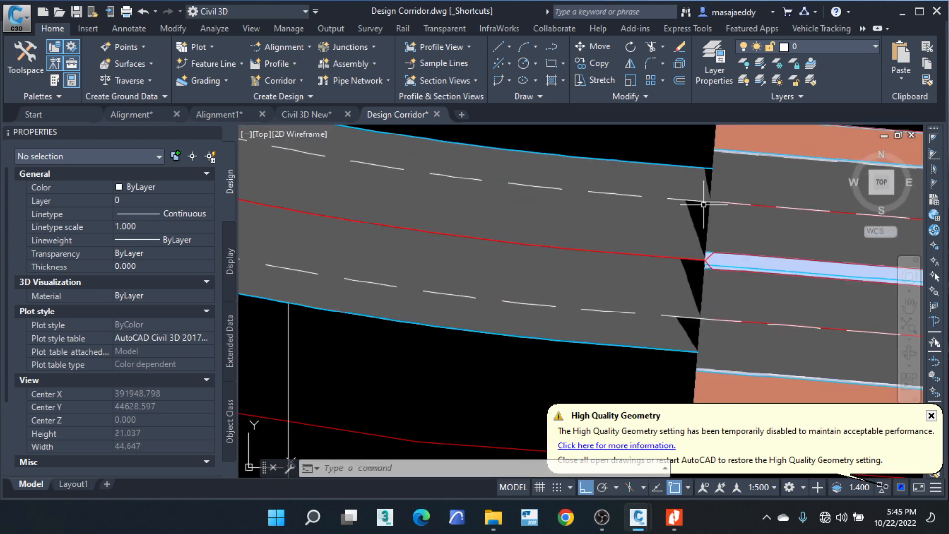
Step: Examine the lower carriageway edge at the second urban junction, then the rural carriageway and lane markings around the bend further back
{"action": "scroll", "coordinate": [685, 361], "scroll_direction": "up", "scroll_amount": 12}
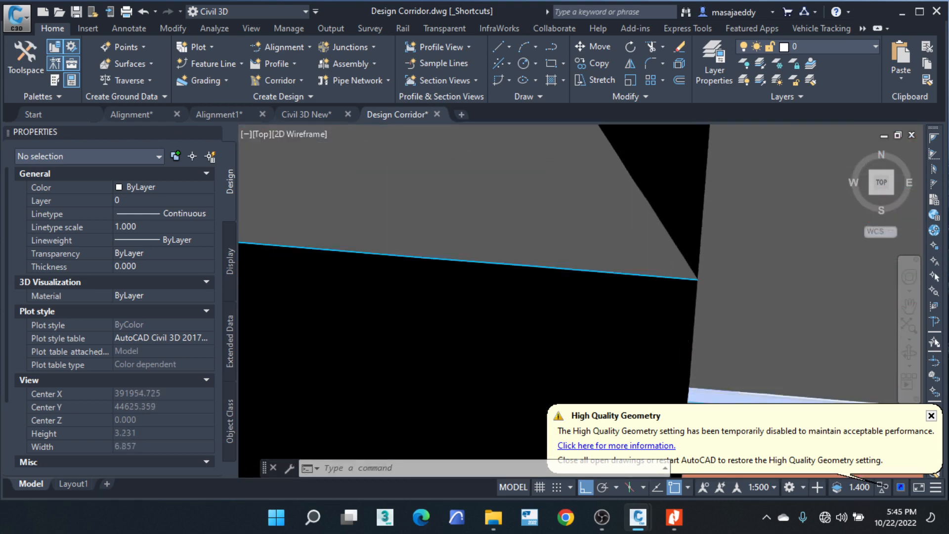
{"action": "scroll", "coordinate": [697, 271], "scroll_direction": "down", "scroll_amount": 14}
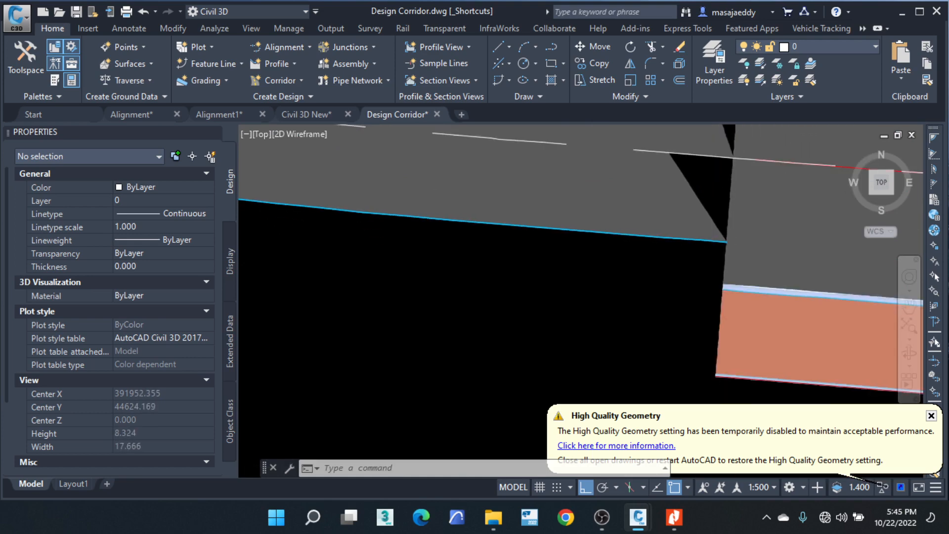
{"action": "scroll", "coordinate": [593, 222], "scroll_direction": "down", "scroll_amount": 5}
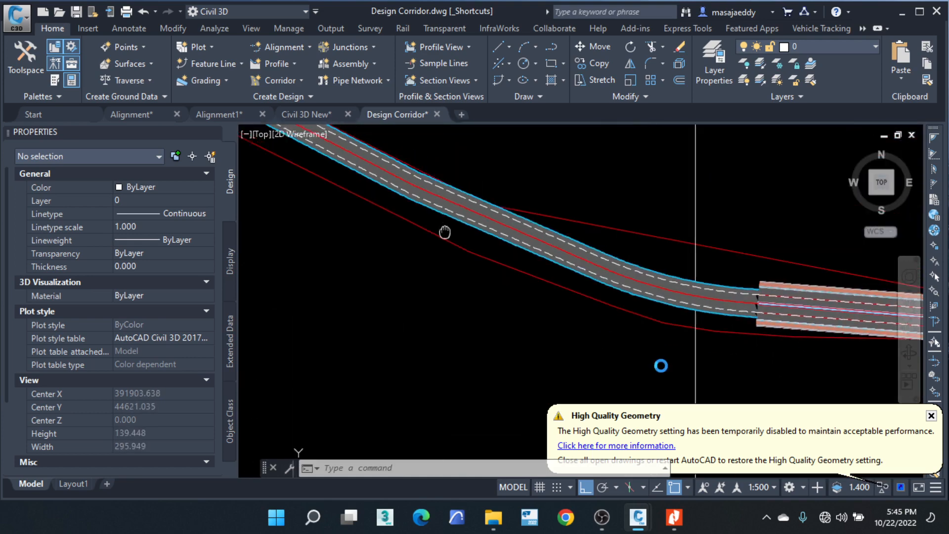
{"action": "scroll", "coordinate": [519, 277], "scroll_direction": "down", "scroll_amount": 4}
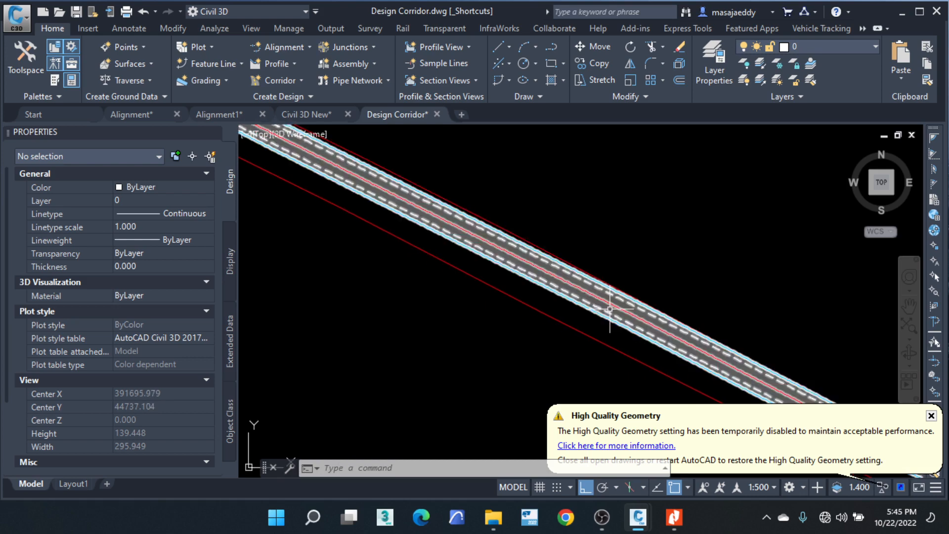
{"action": "scroll", "coordinate": [642, 322], "scroll_direction": "down", "scroll_amount": 4}
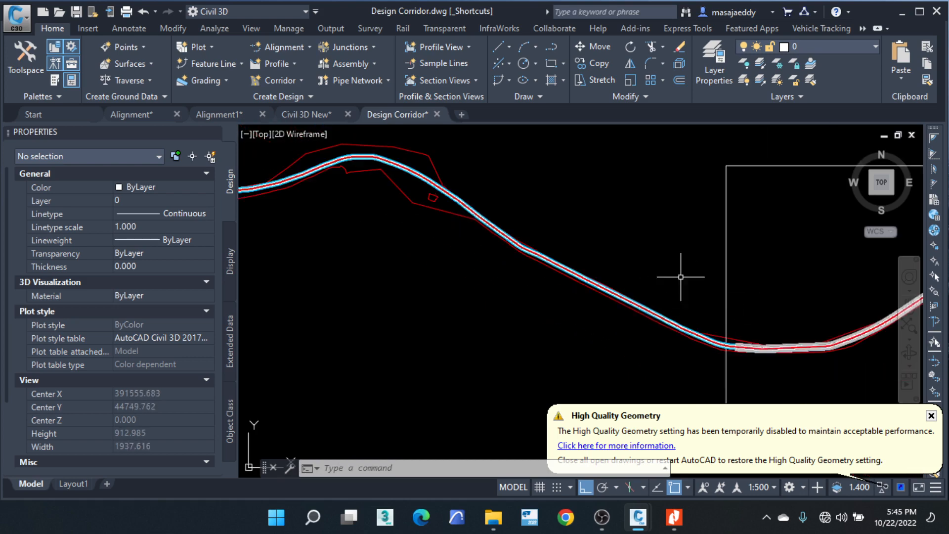
{"action": "scroll", "coordinate": [391, 169], "scroll_direction": "up", "scroll_amount": 12}
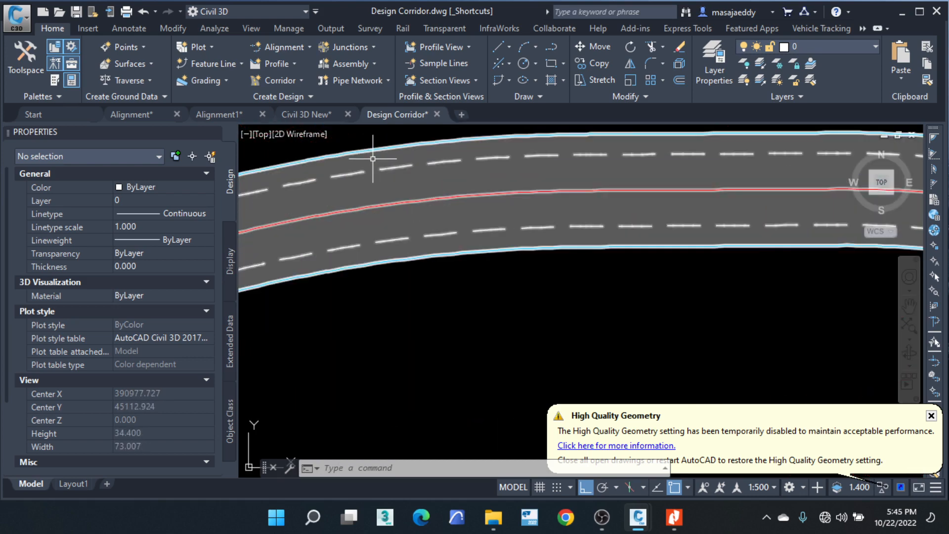
{"action": "scroll", "coordinate": [563, 195], "scroll_direction": "down", "scroll_amount": 10}
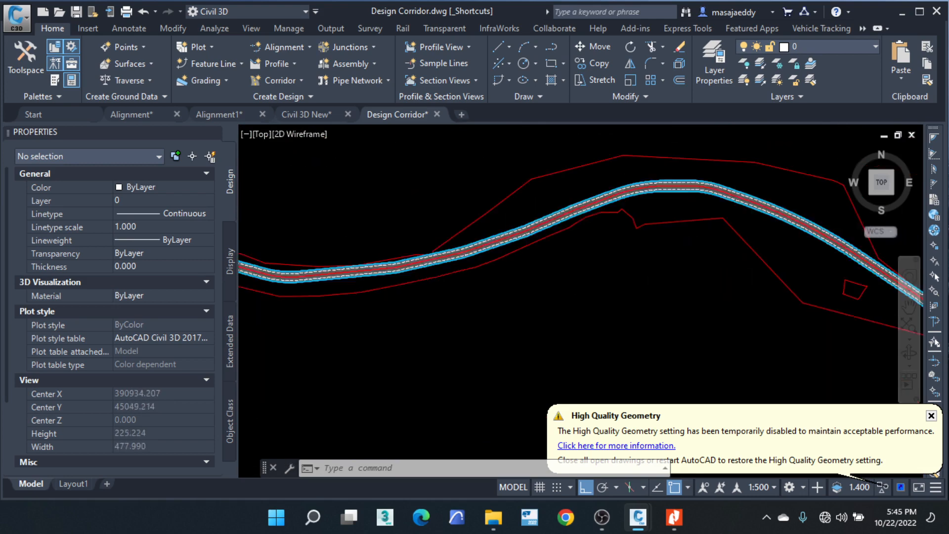
Step: Follow the rural region back towards the first urban region and identify the red boundary line beside the corridor at the bend
{"action": "middle_click_drag", "start_coordinate": [309, 206], "coordinate": [722, 242]}
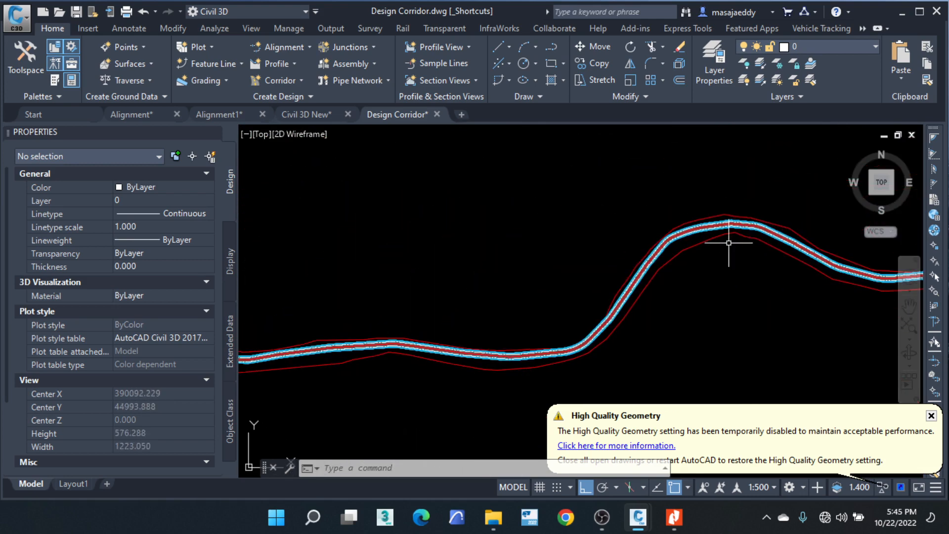
{"action": "middle_click_drag", "start_coordinate": [274, 354], "coordinate": [783, 266]}
{"action": "scroll", "coordinate": [657, 249], "scroll_direction": "down", "scroll_amount": 1}
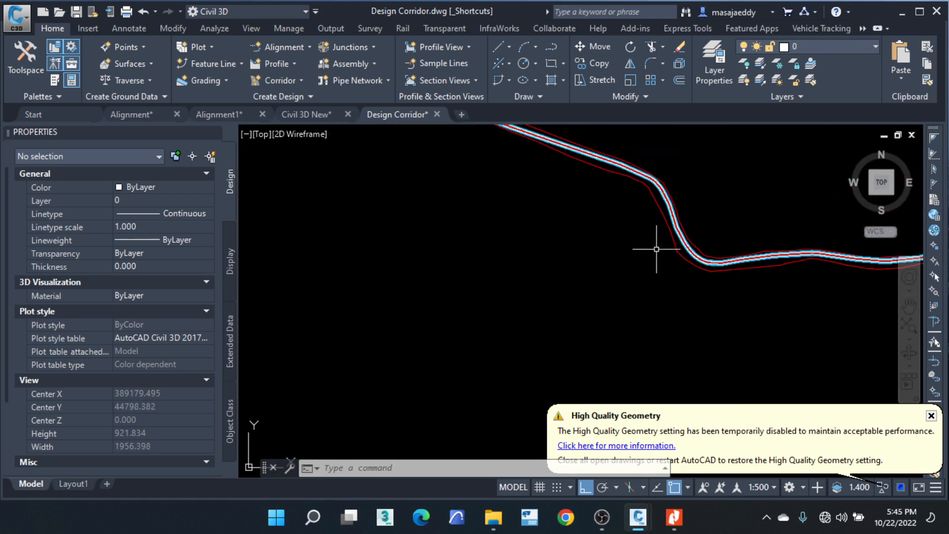
{"action": "middle_click_drag", "start_coordinate": [533, 192], "coordinate": [644, 333]}
{"action": "scroll", "coordinate": [388, 187], "scroll_direction": "up", "scroll_amount": 4}
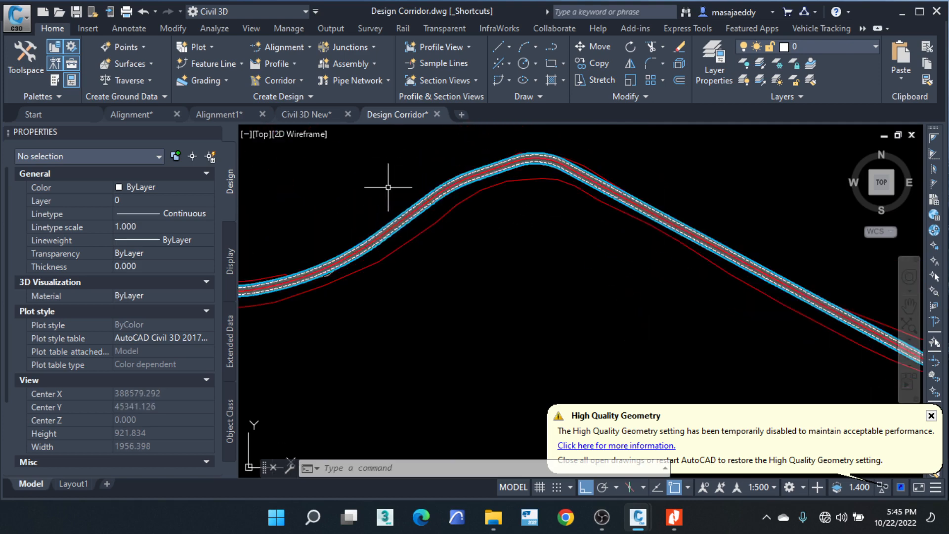
{"action": "scroll", "coordinate": [524, 194], "scroll_direction": "down", "scroll_amount": 1}
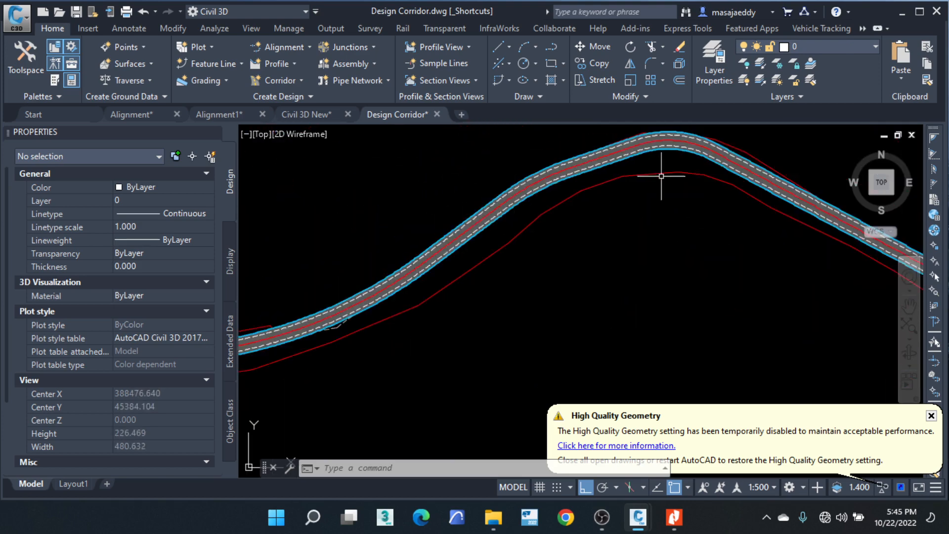
{"action": "middle_click_drag", "start_coordinate": [719, 185], "coordinate": [702, 208]}
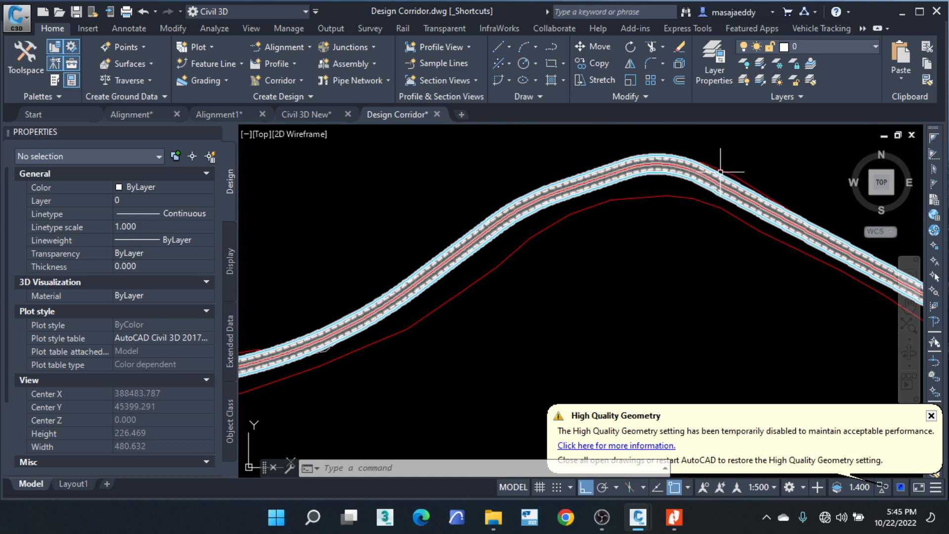
{"action": "left_click", "coordinate": [722, 170]}
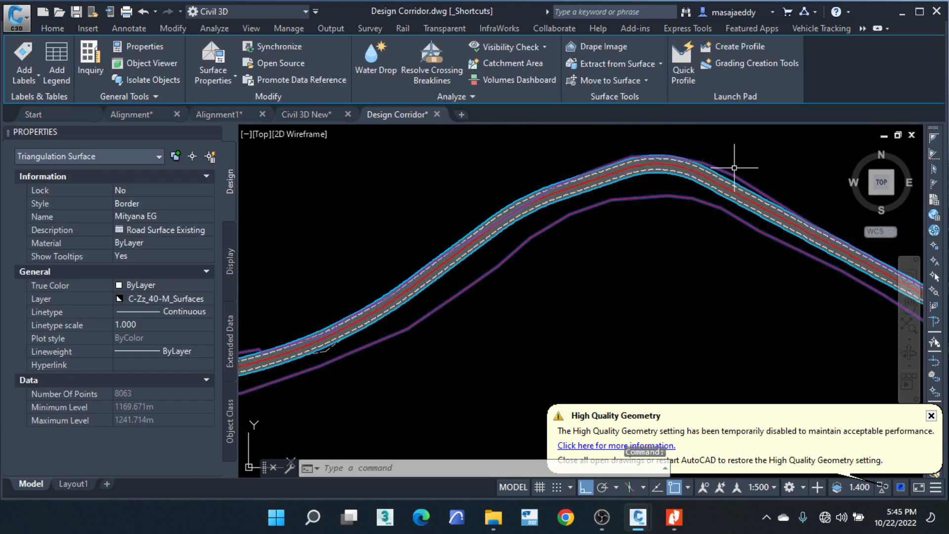
{"action": "key", "text": "Escape"}
{"action": "key", "text": "Escape"}
Step: Trace the remaining rural region into the first urban region and examine the median, lanes and footways at the corridor's start
{"action": "scroll", "coordinate": [663, 201], "scroll_direction": "down", "scroll_amount": 3}
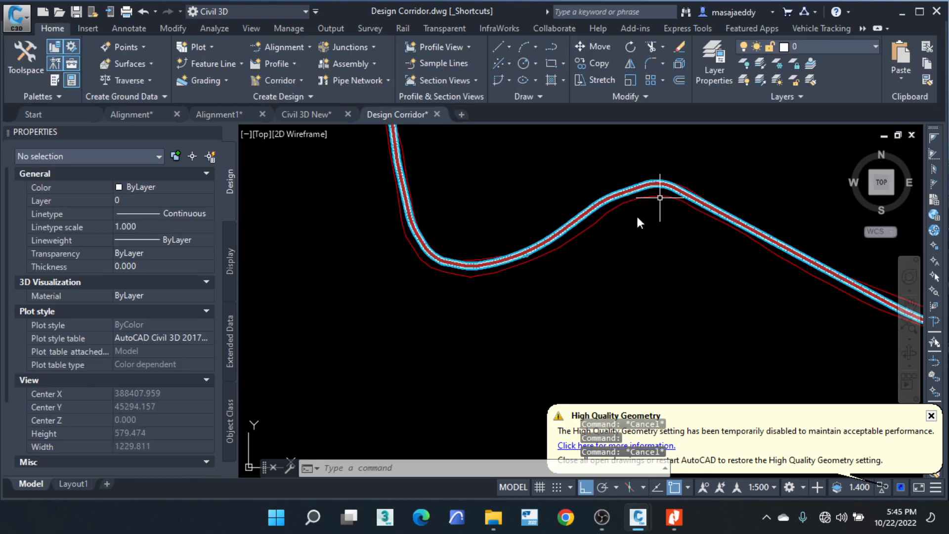
{"action": "middle_click_drag", "start_coordinate": [447, 193], "coordinate": [528, 353]}
{"action": "scroll", "coordinate": [434, 168], "scroll_direction": "up", "scroll_amount": 6}
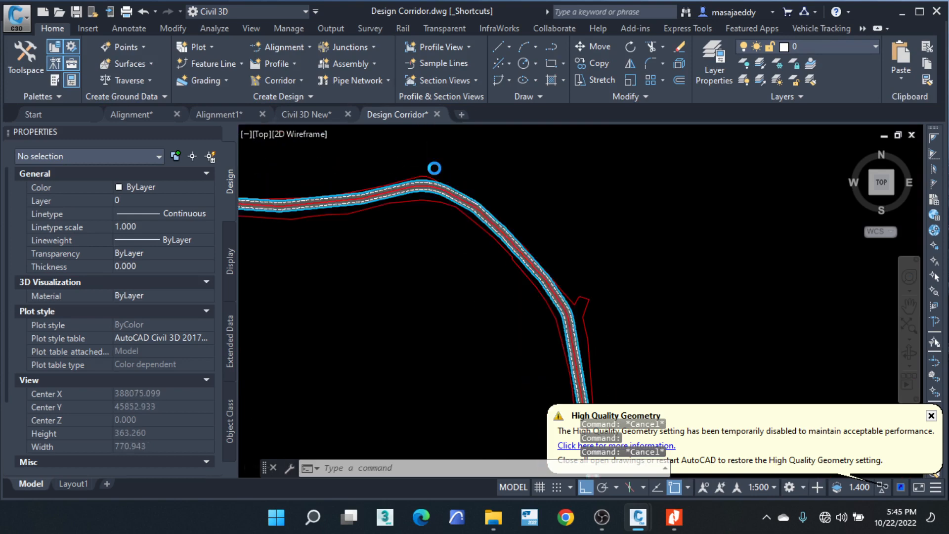
{"action": "scroll", "coordinate": [762, 243], "scroll_direction": "down", "scroll_amount": 7}
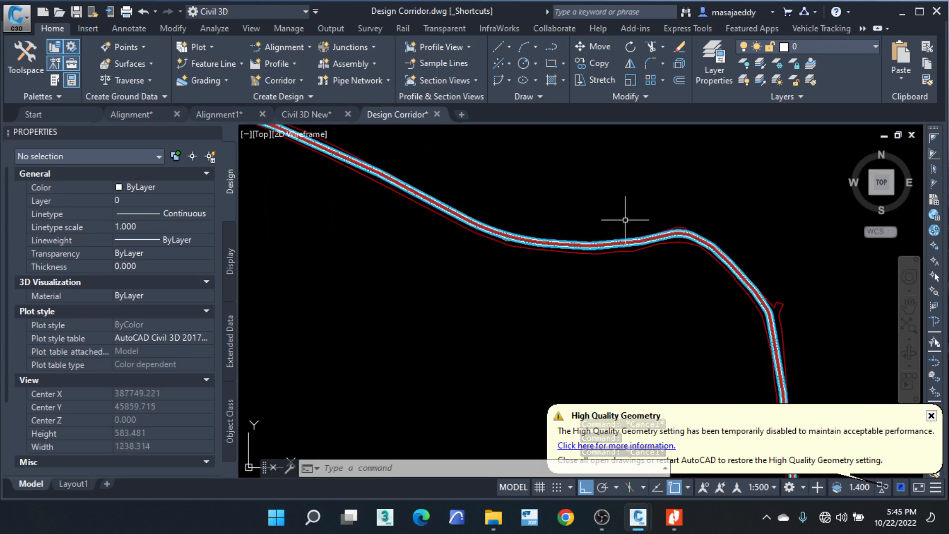
{"action": "middle_click_drag", "start_coordinate": [353, 170], "coordinate": [541, 284]}
{"action": "scroll", "coordinate": [541, 284], "scroll_direction": "up", "scroll_amount": 6}
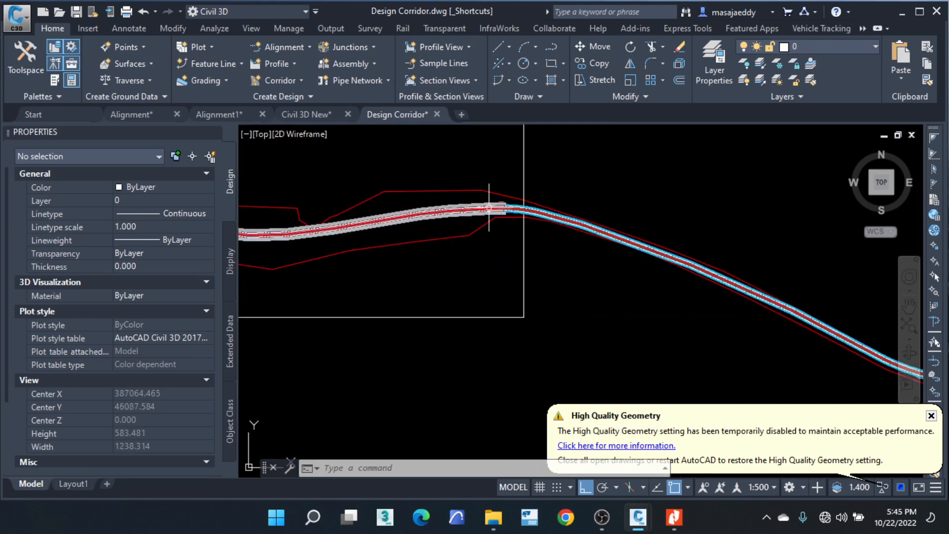
{"action": "scroll", "coordinate": [696, 199], "scroll_direction": "down", "scroll_amount": 2}
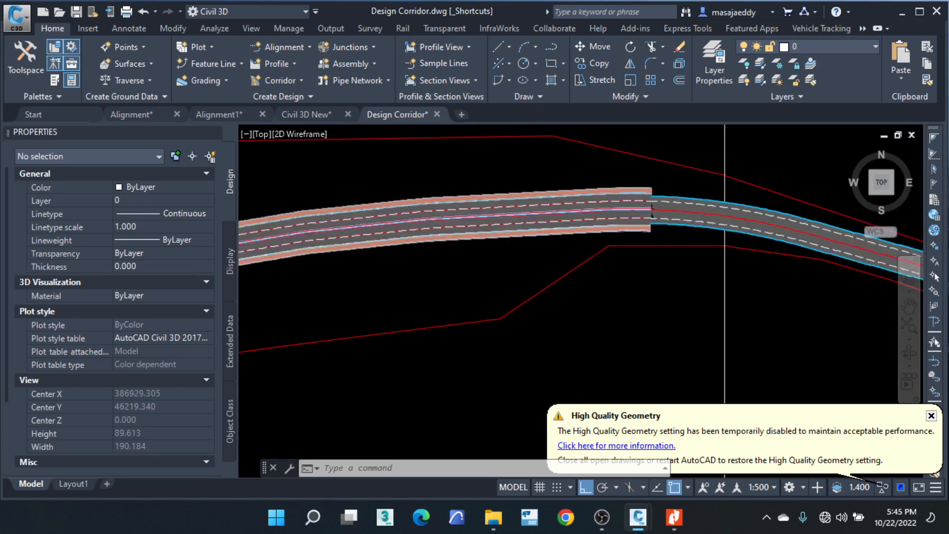
{"action": "mouse_move", "coordinate": [376, 242]}
{"action": "middle_mouse_down"}
{"action": "mouse_move", "coordinate": [620, 254]}
{"action": "mouse_move", "coordinate": [647, 272]}
{"action": "middle_mouse_up"}
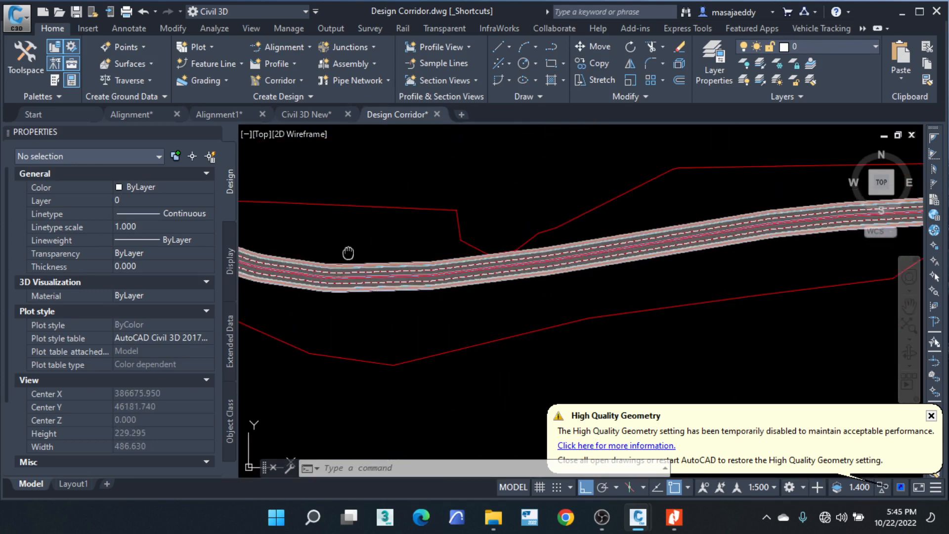
{"action": "middle_click_drag", "start_coordinate": [347, 254], "coordinate": [591, 285]}
{"action": "scroll", "coordinate": [444, 253], "scroll_direction": "up", "scroll_amount": 10}
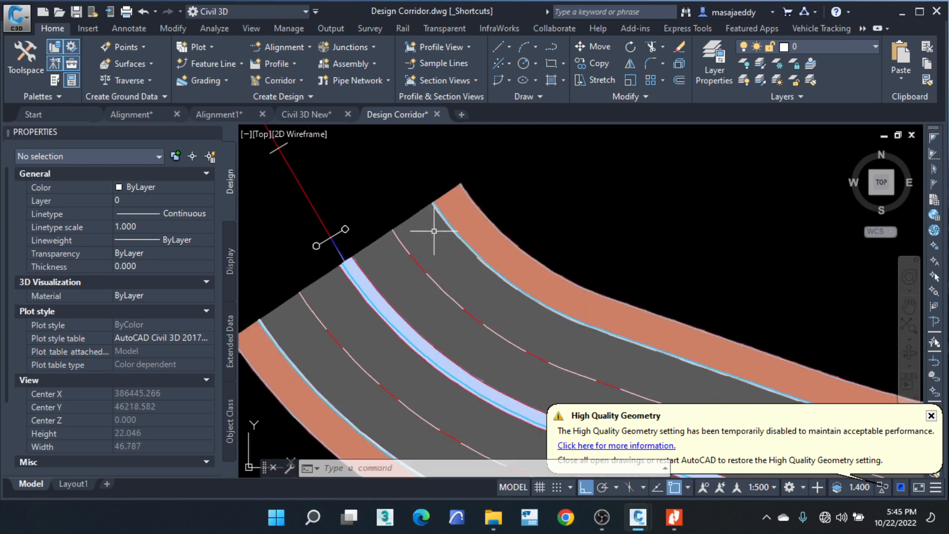
Step: Save the Design Corridor drawing
{"action": "left_click", "coordinate": [77, 14]}
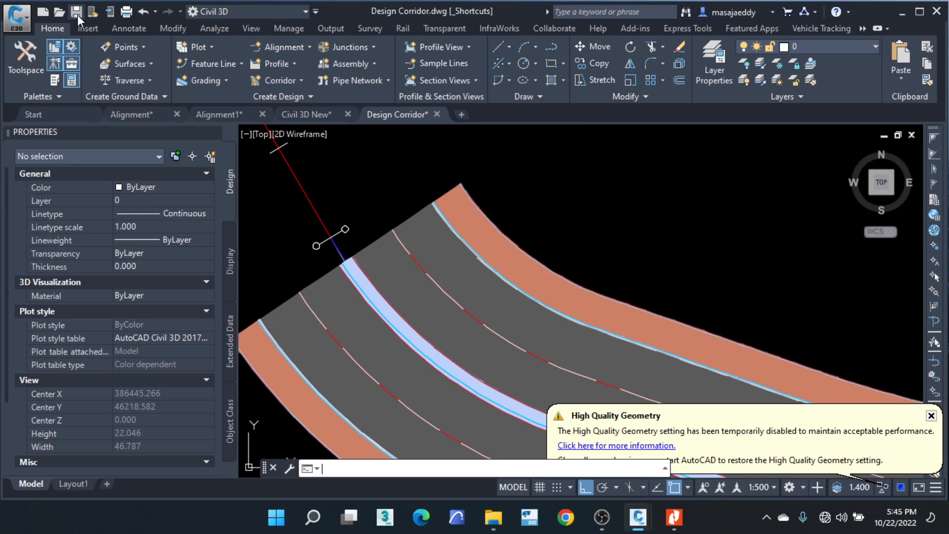
{"action": "left_click", "coordinate": [77, 14]}
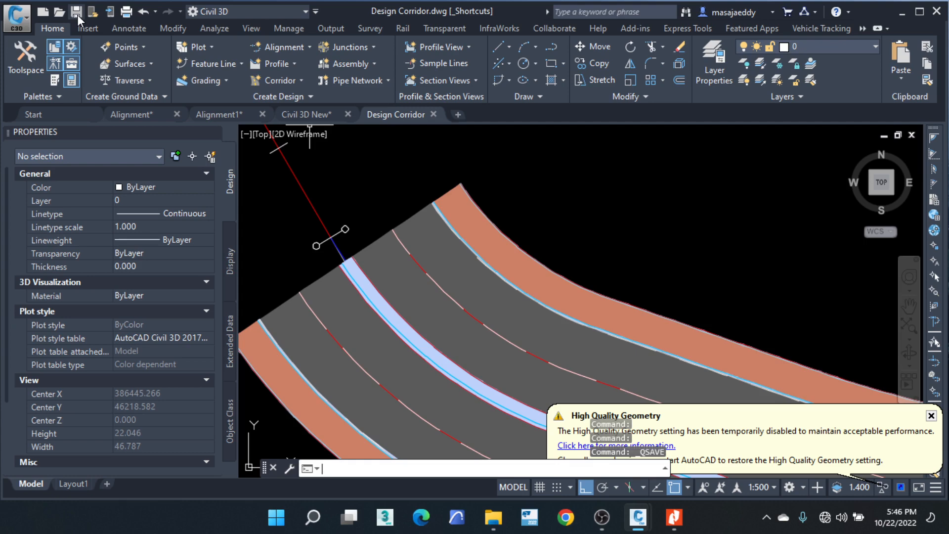
Step: Switch the Windows display projection mode to PC screen only
{"action": "key", "text": "super+e"}
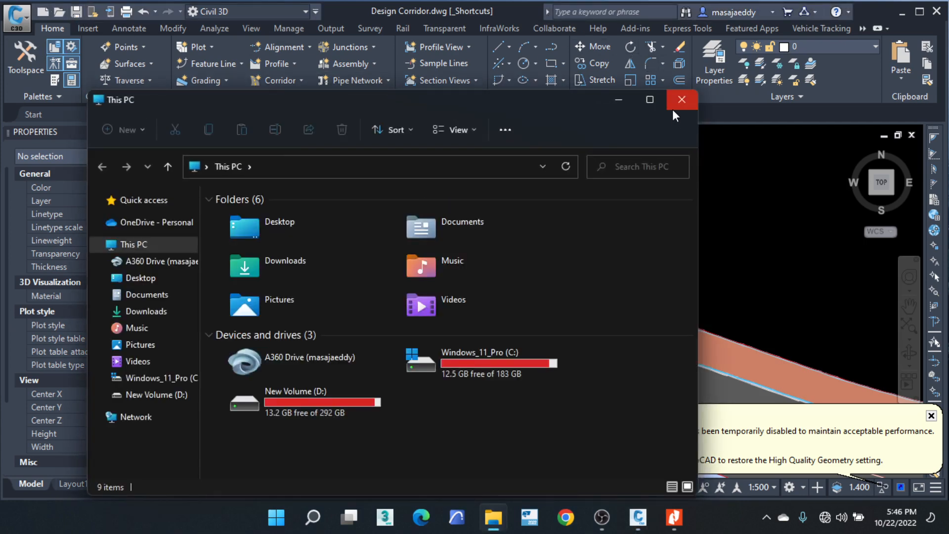
{"action": "key", "text": "super+p"}
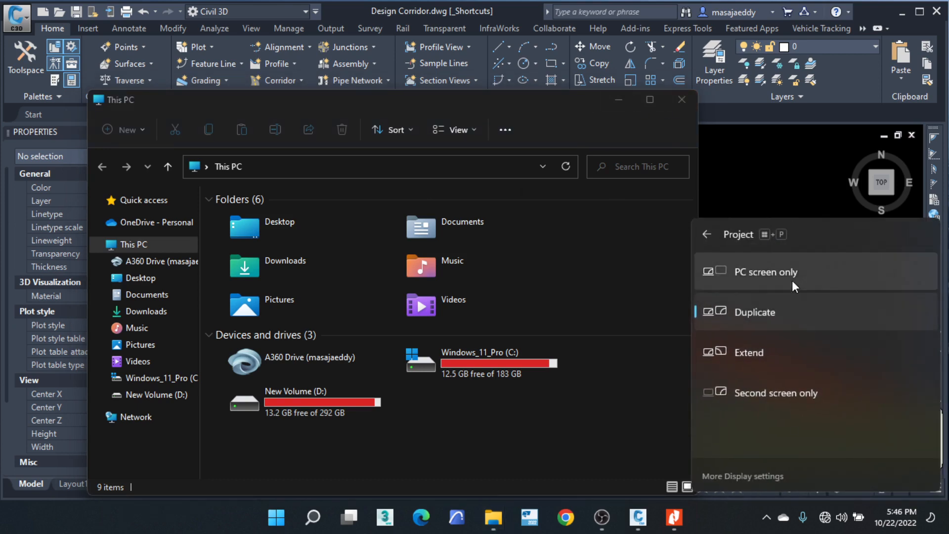
{"action": "left_click", "coordinate": [794, 272]}
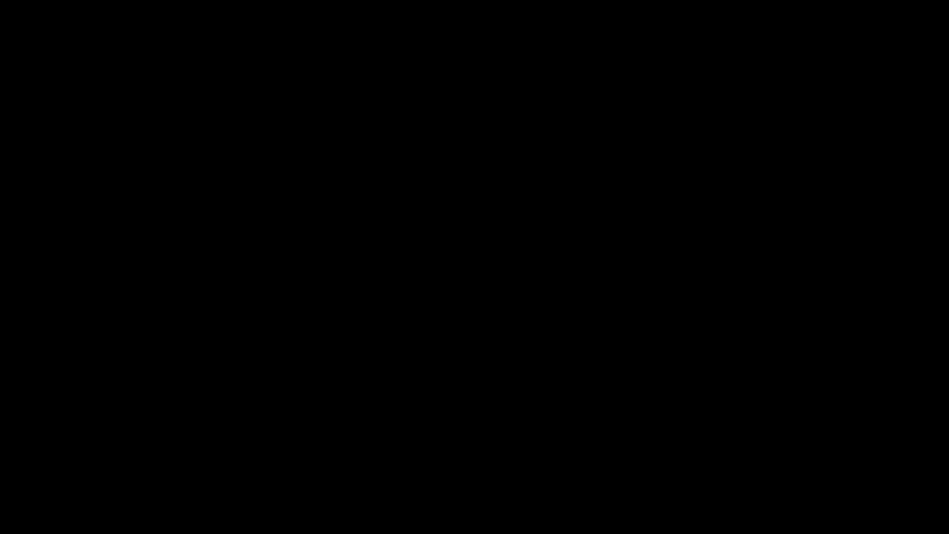